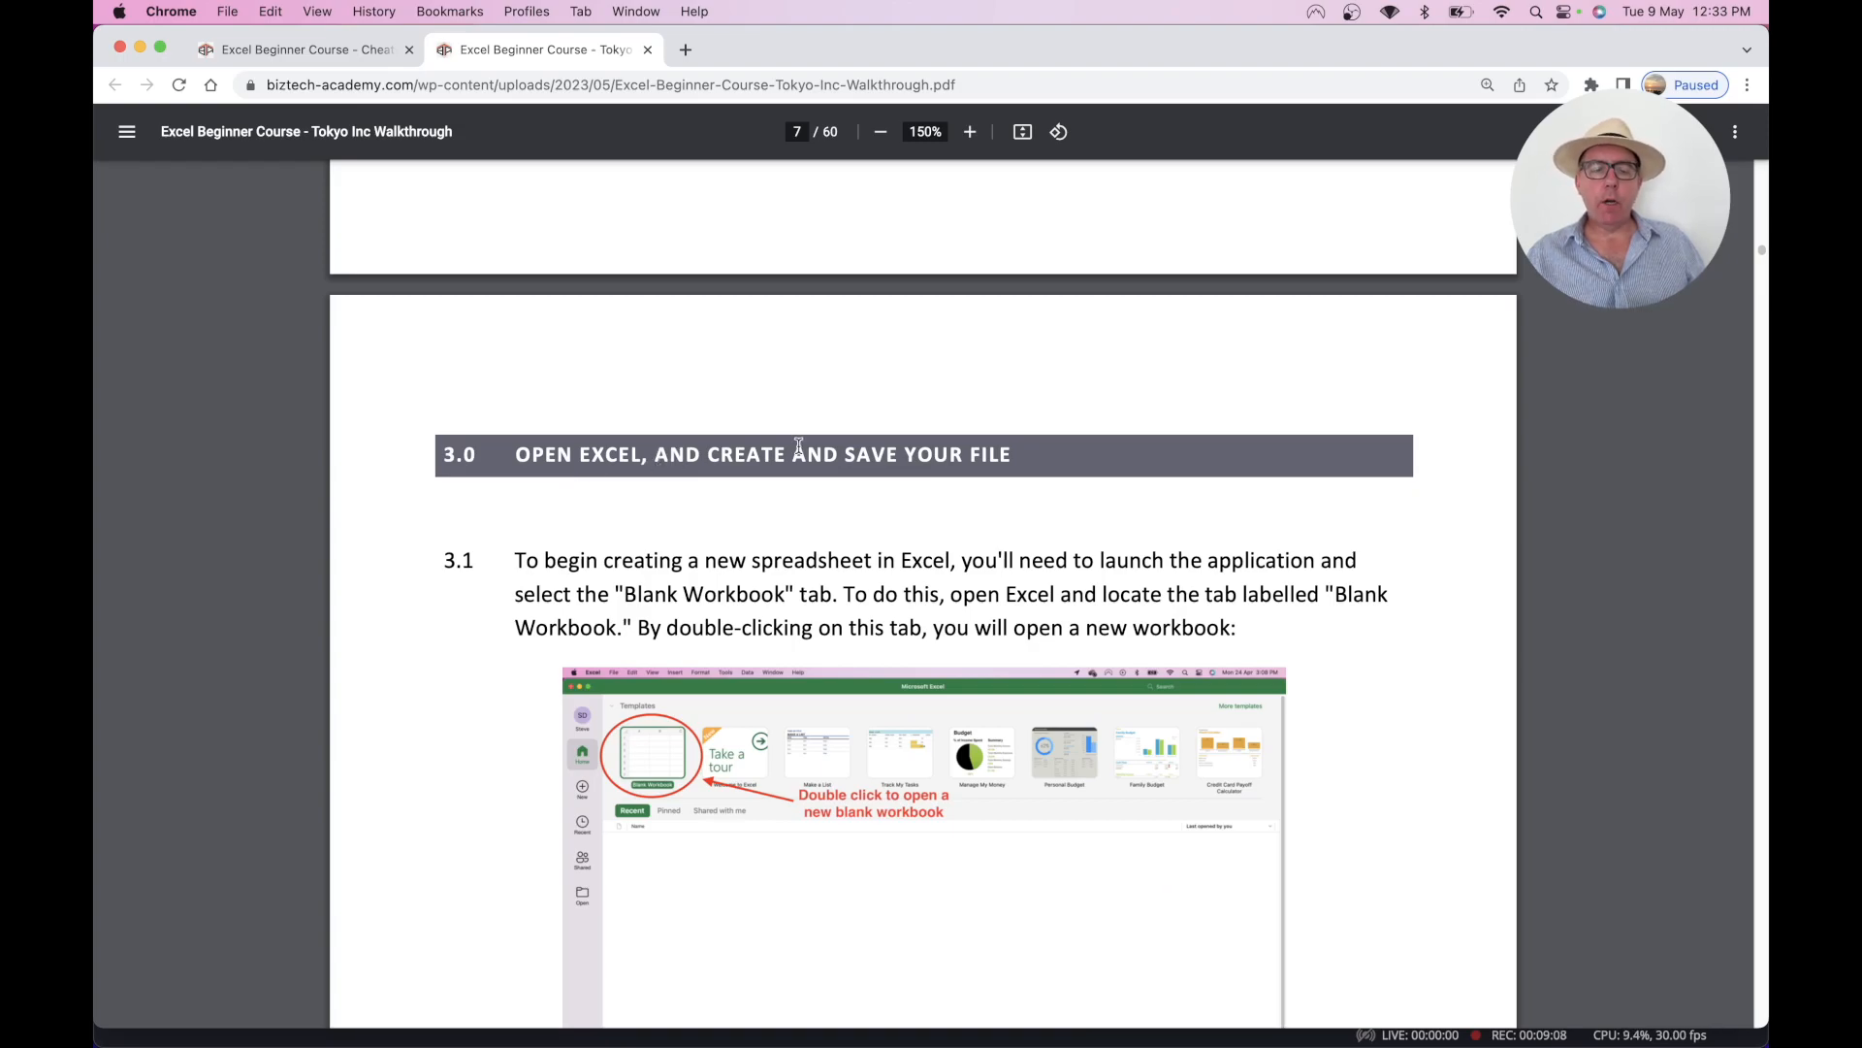
- Scroll the Tokyo Inc walkthrough PDF from page 7 down to the mark-up formatting steps on page 35
{"action": "scroll", "coordinate": [800, 446], "scroll_direction": "down", "scroll_amount": 15}
{"action": "scroll", "coordinate": [799, 447], "scroll_direction": "down", "scroll_amount": 15}
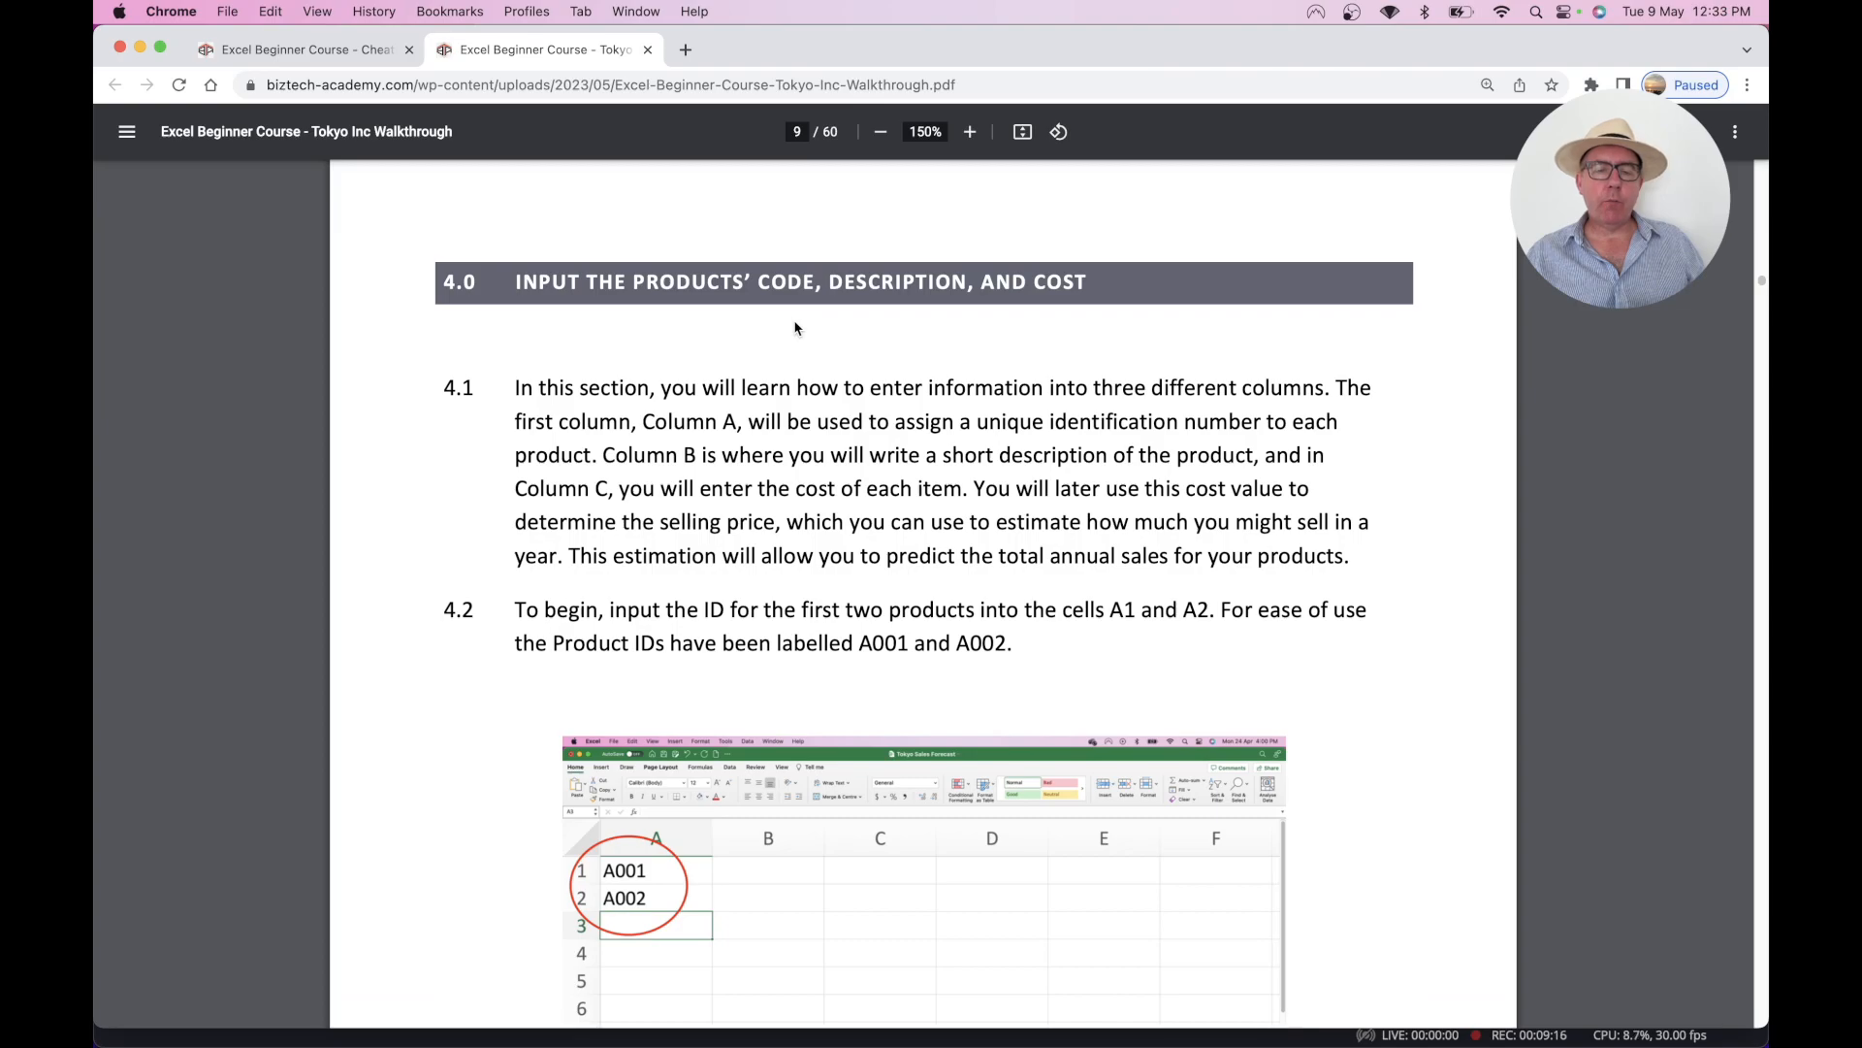
{"action": "scroll", "coordinate": [795, 328], "scroll_direction": "down", "scroll_amount": 20}
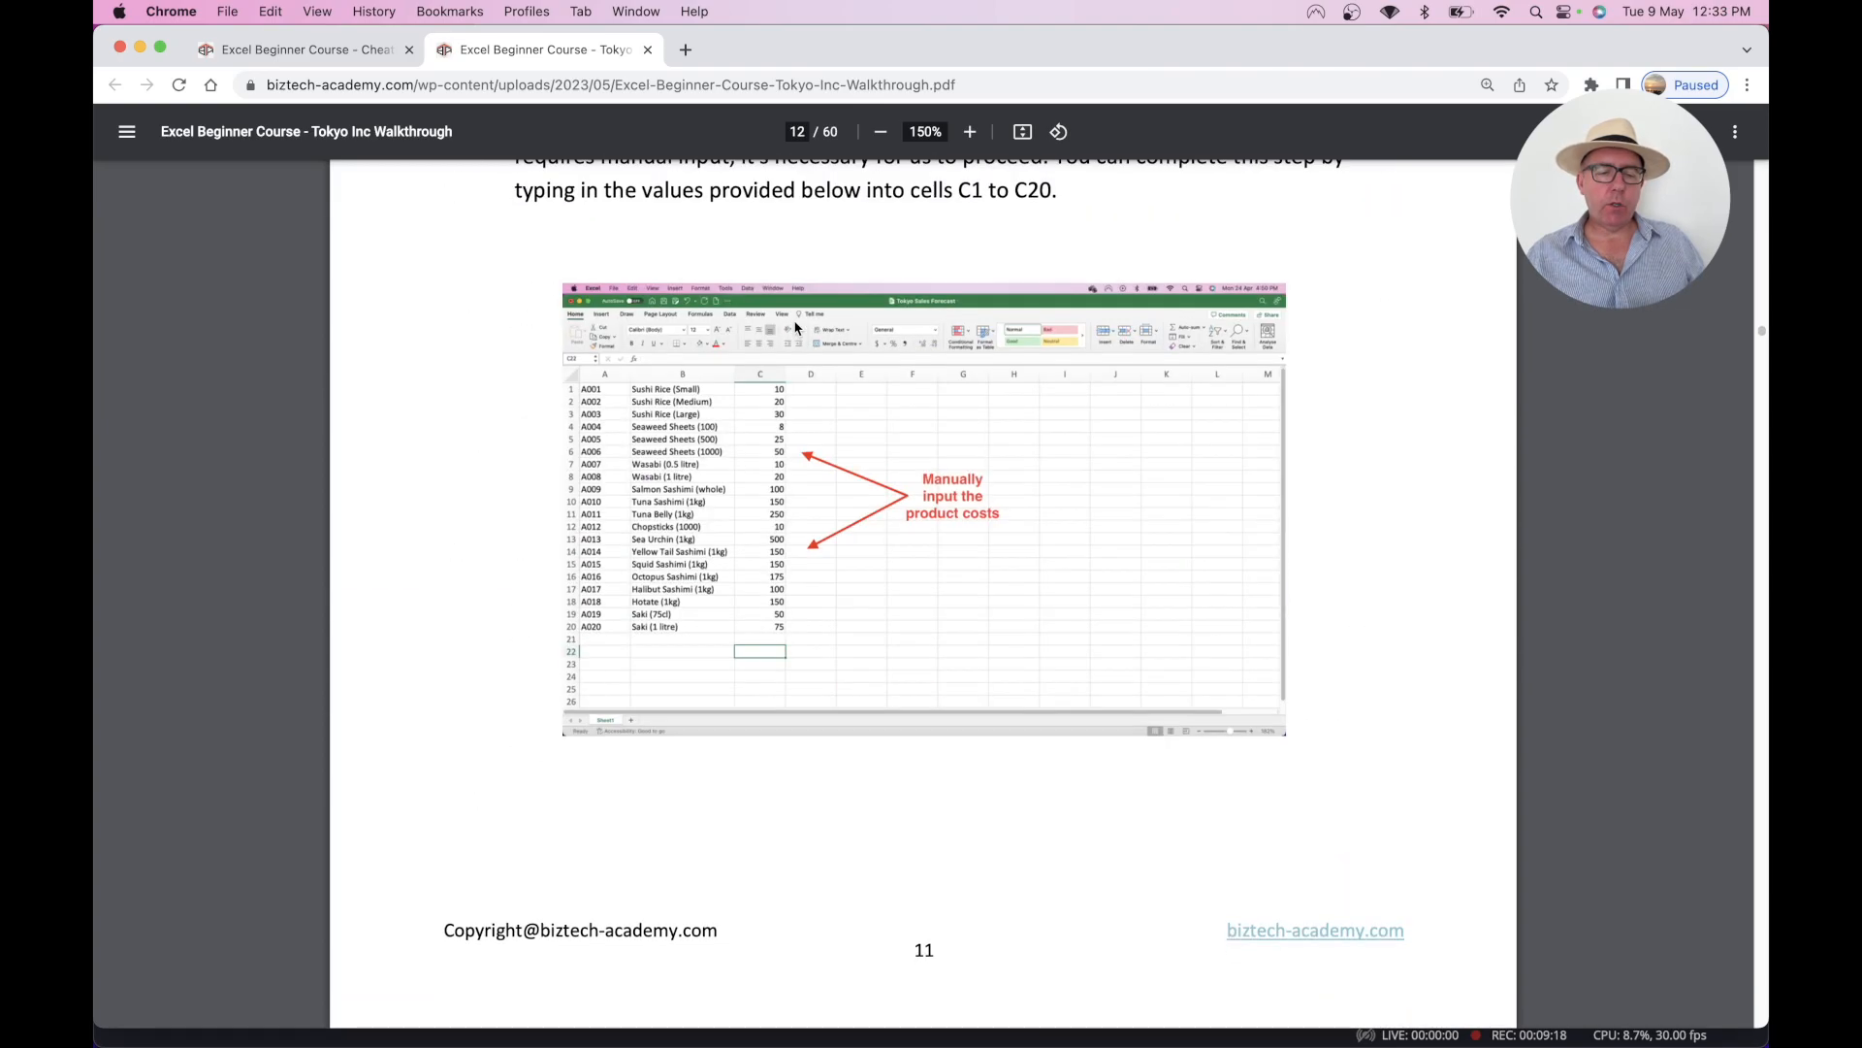
{"action": "scroll", "coordinate": [795, 328], "scroll_direction": "down", "scroll_amount": 20}
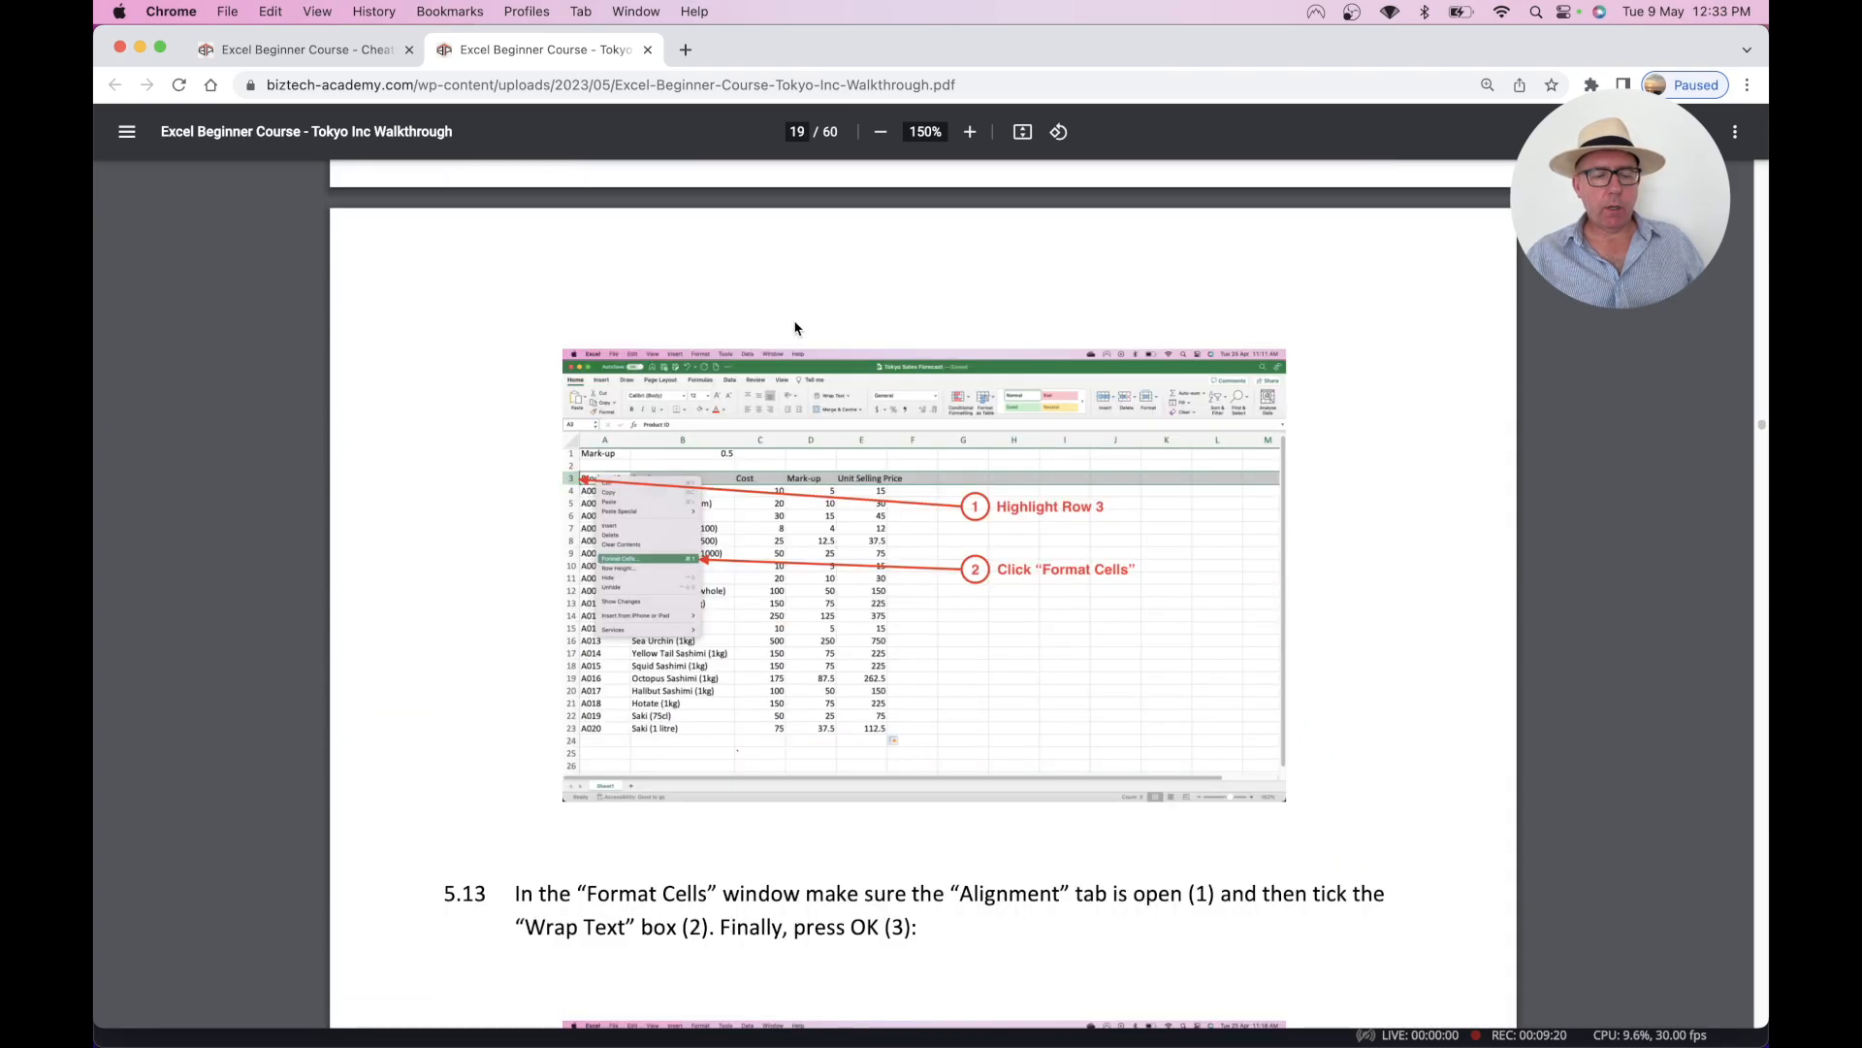
{"action": "scroll", "coordinate": [796, 328], "scroll_direction": "down", "scroll_amount": 20}
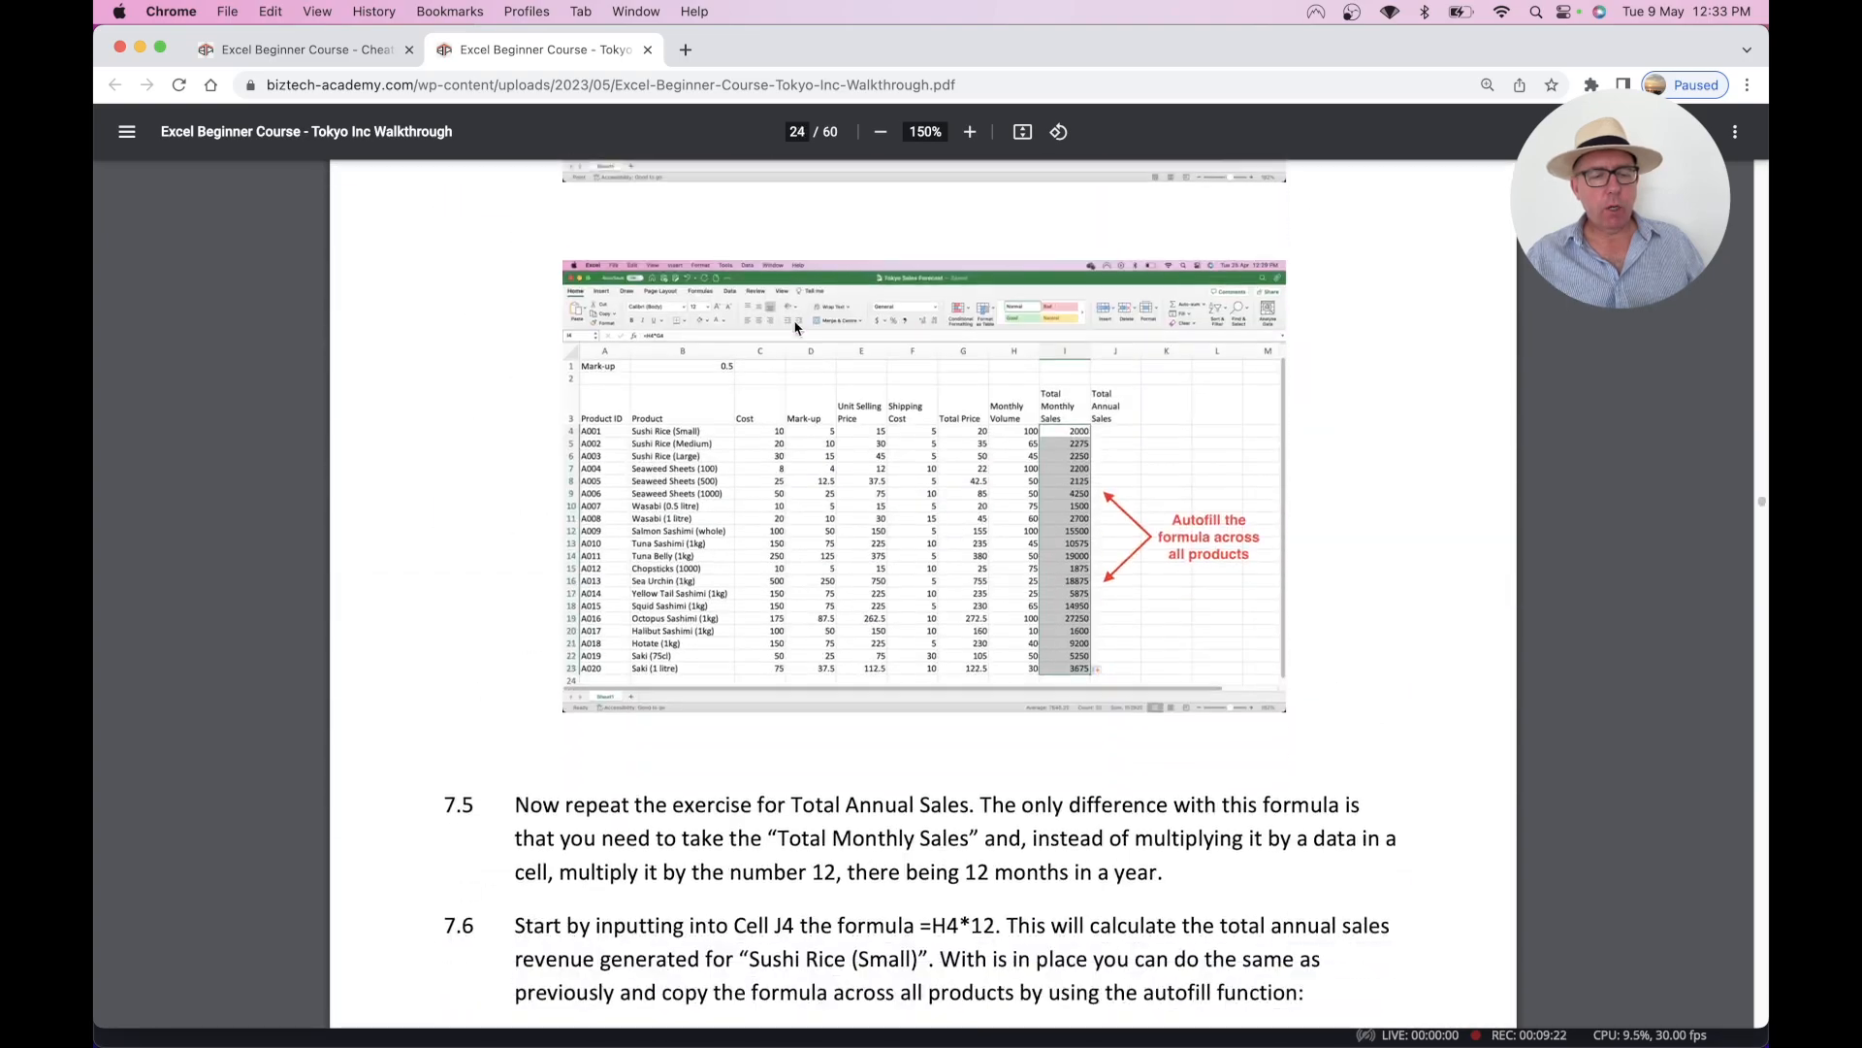
{"action": "scroll", "coordinate": [796, 328], "scroll_direction": "down", "scroll_amount": 15}
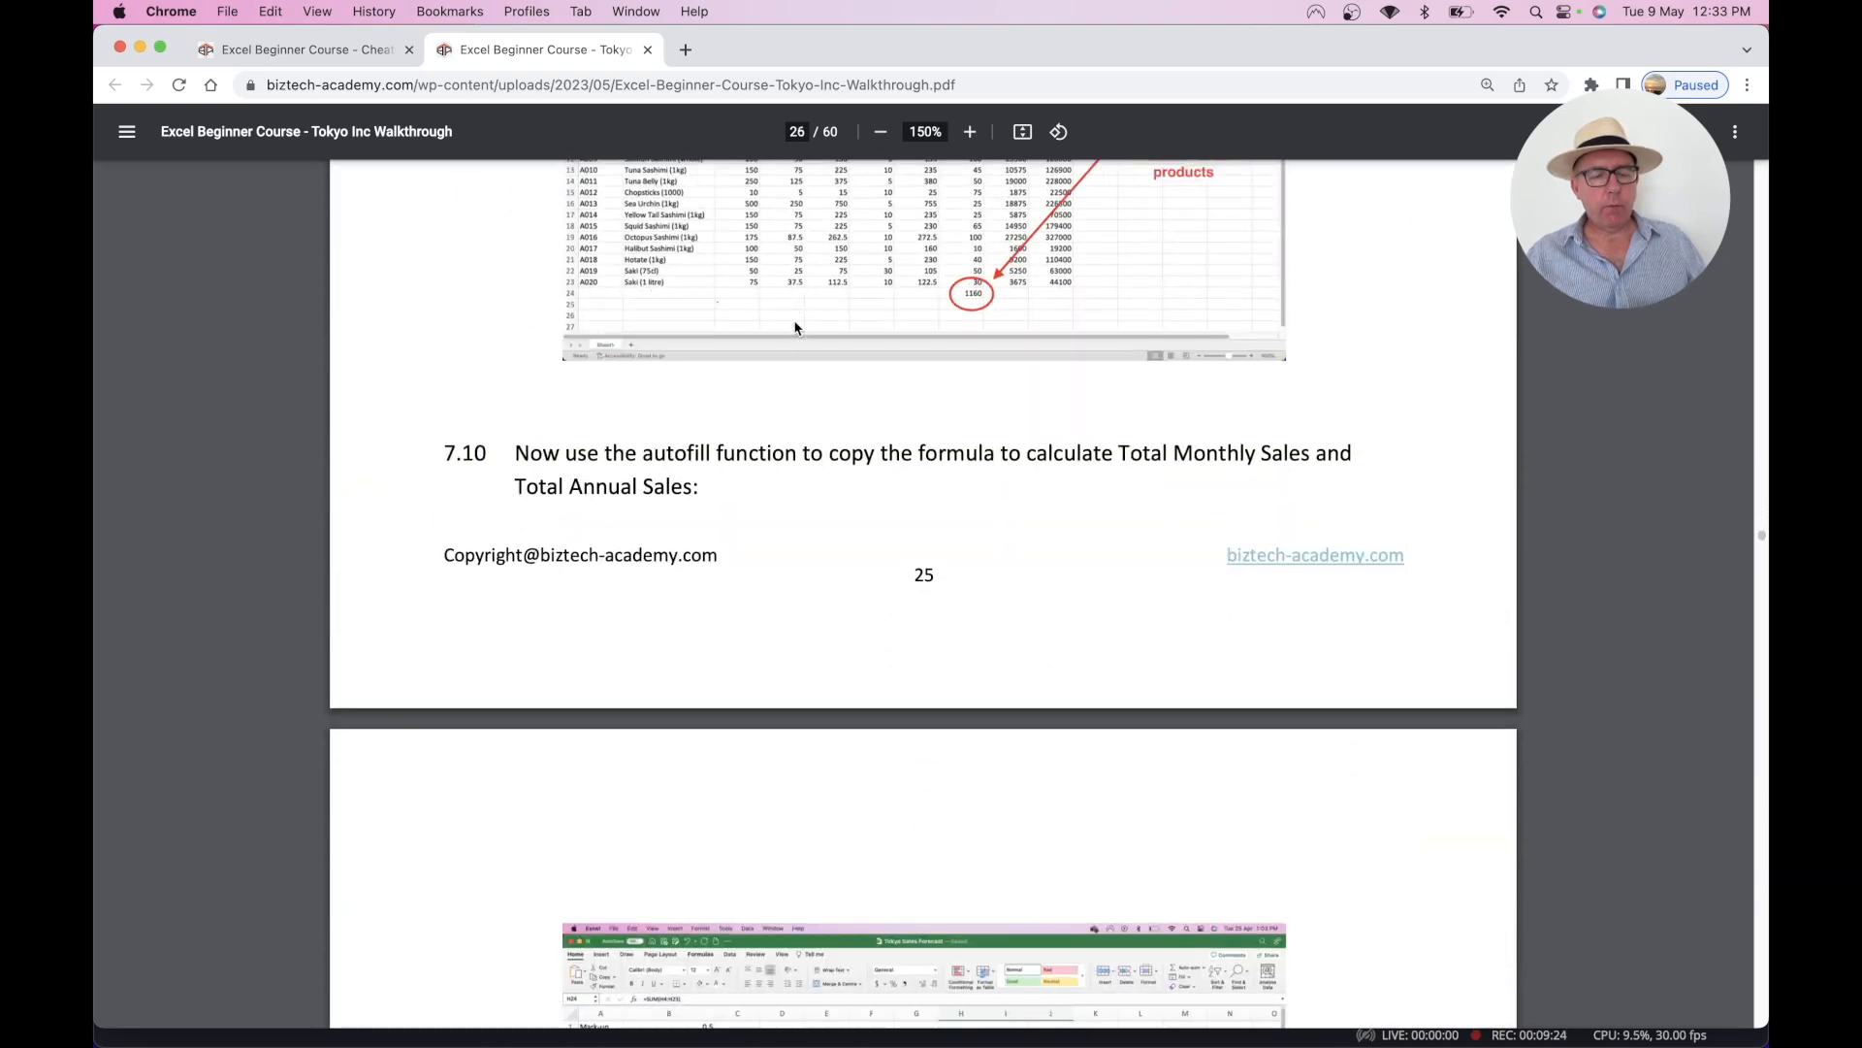
{"action": "scroll", "coordinate": [795, 327], "scroll_direction": "down", "scroll_amount": 10}
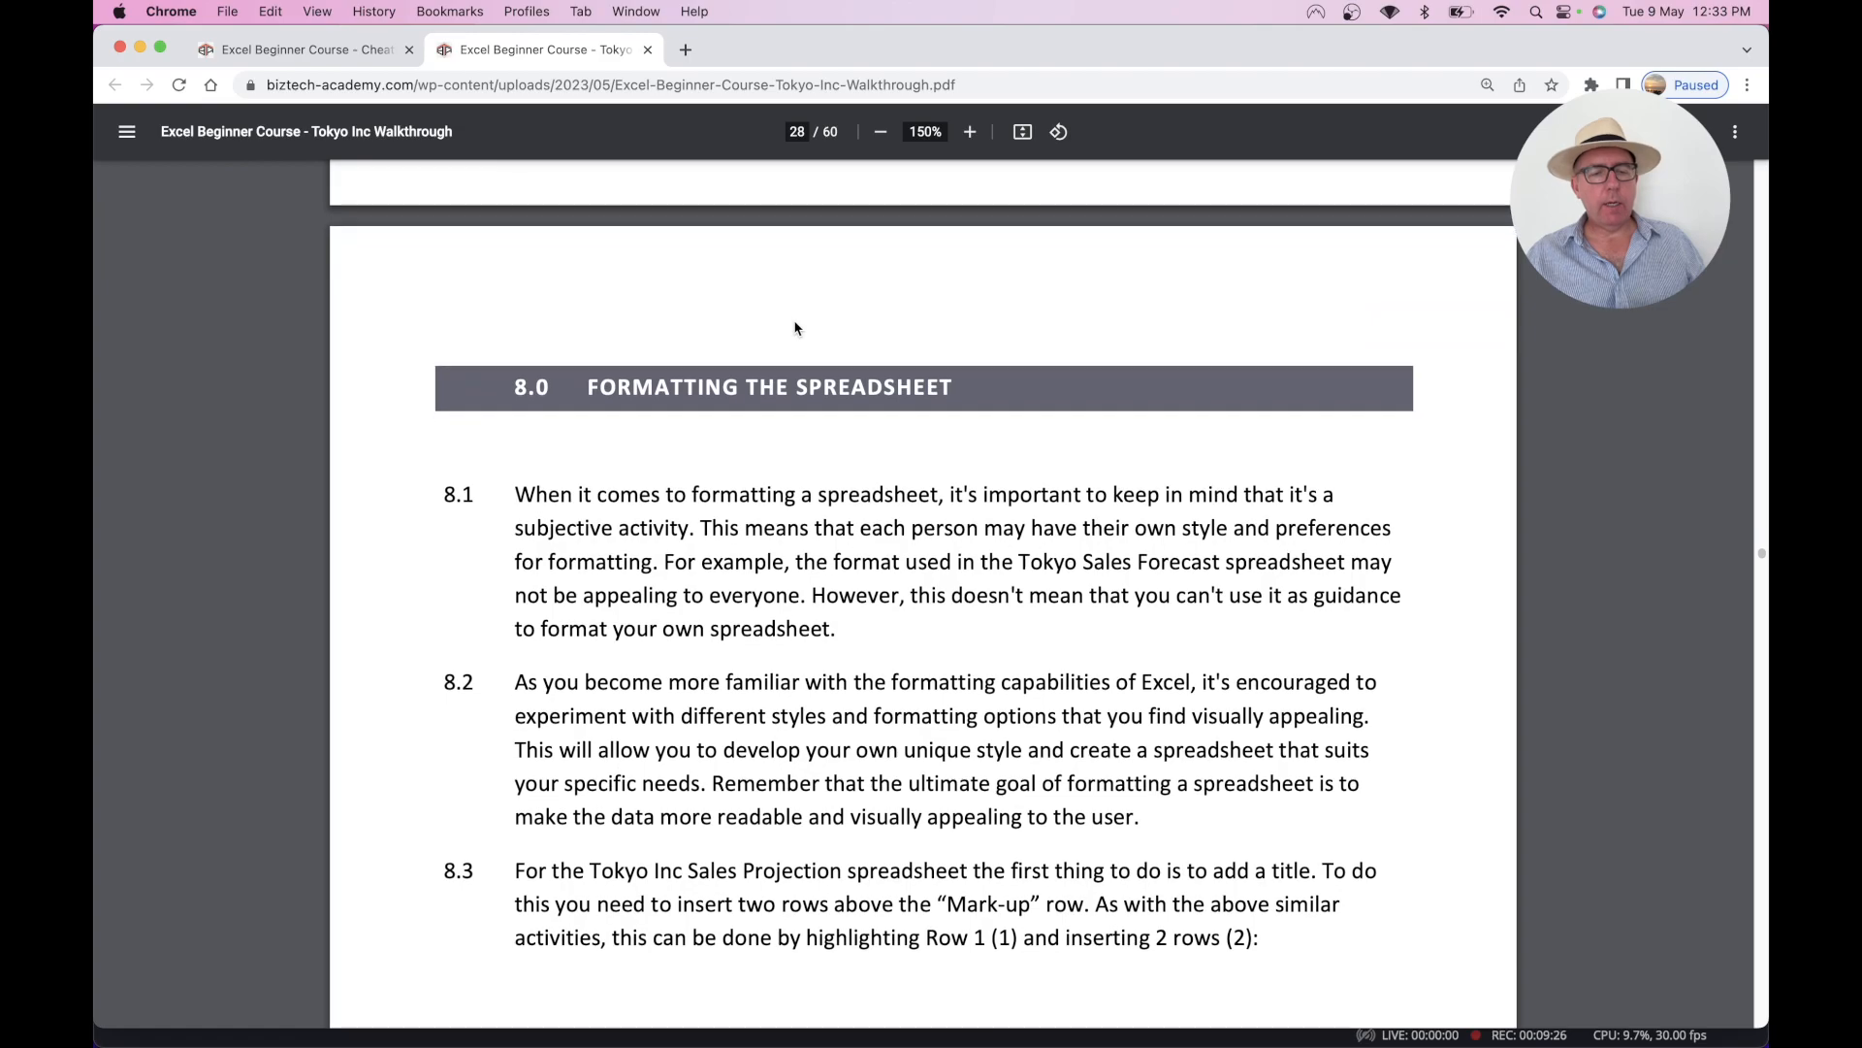
{"action": "scroll", "coordinate": [702, 434], "scroll_direction": "down", "scroll_amount": 18}
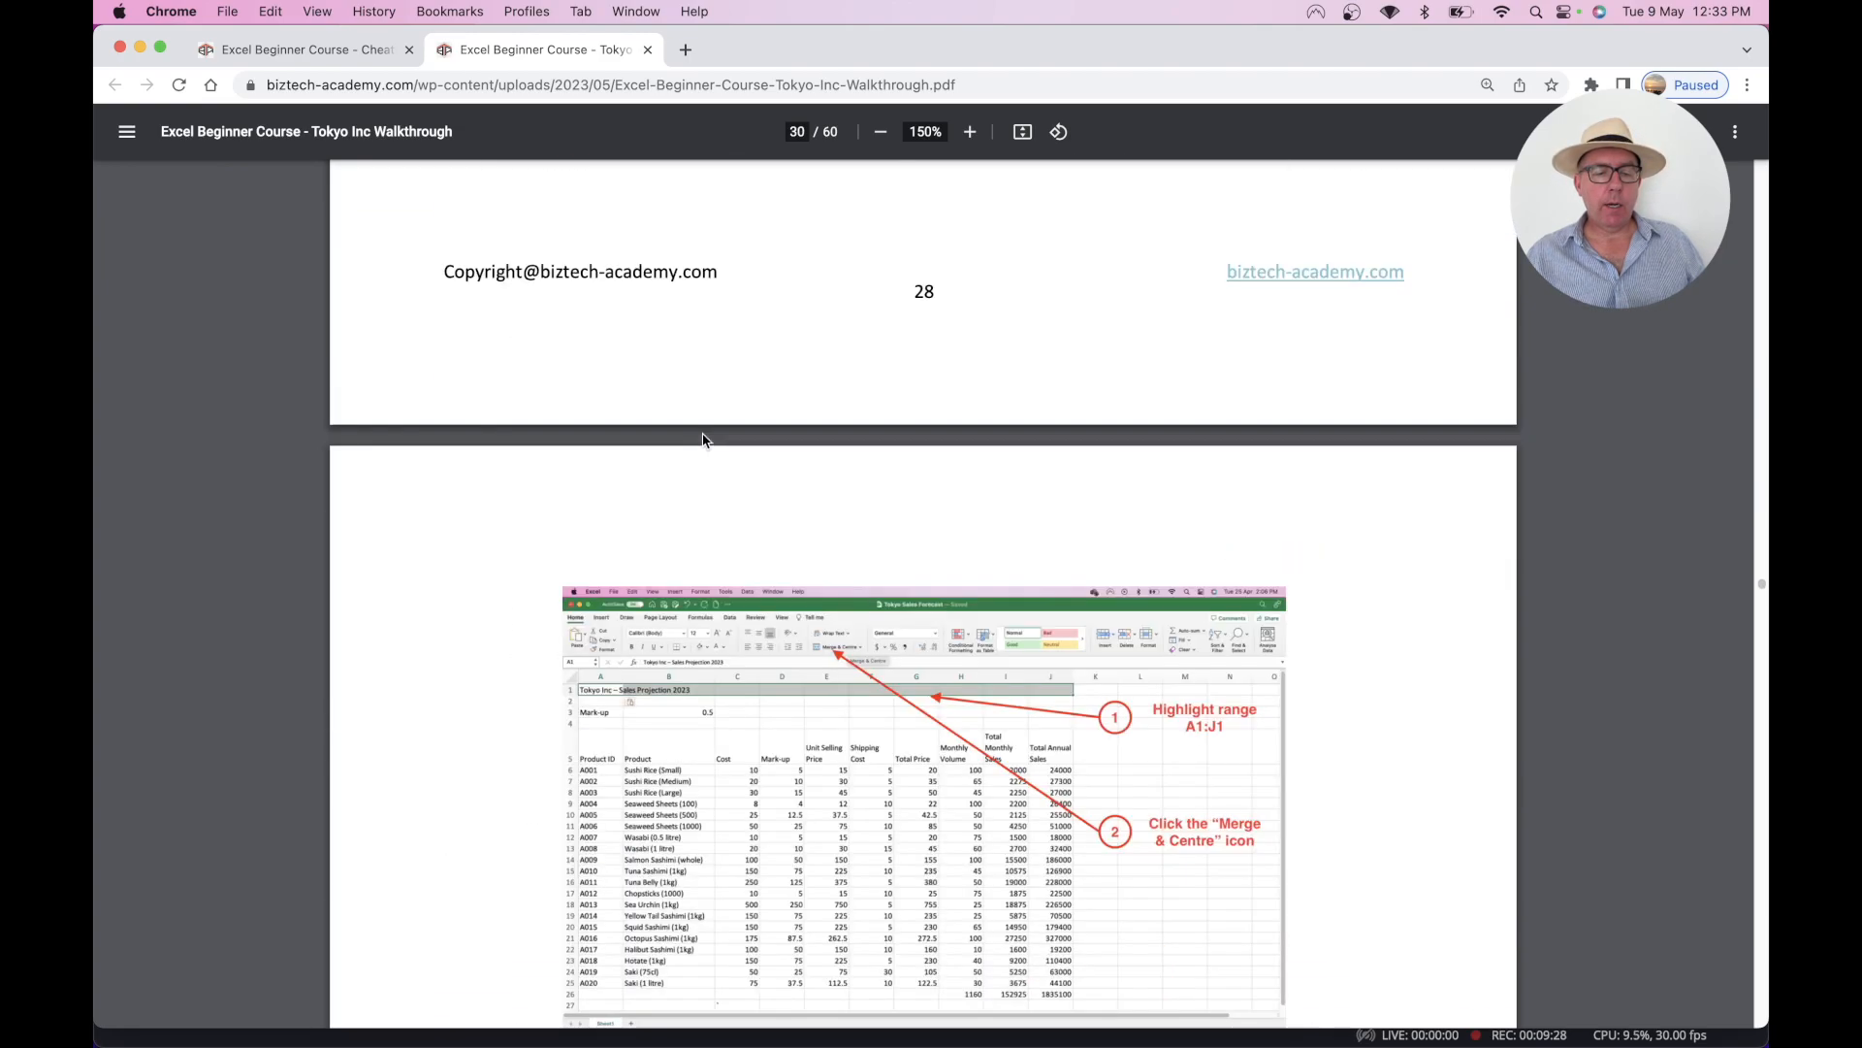
{"action": "scroll", "coordinate": [702, 433], "scroll_direction": "down", "scroll_amount": 12}
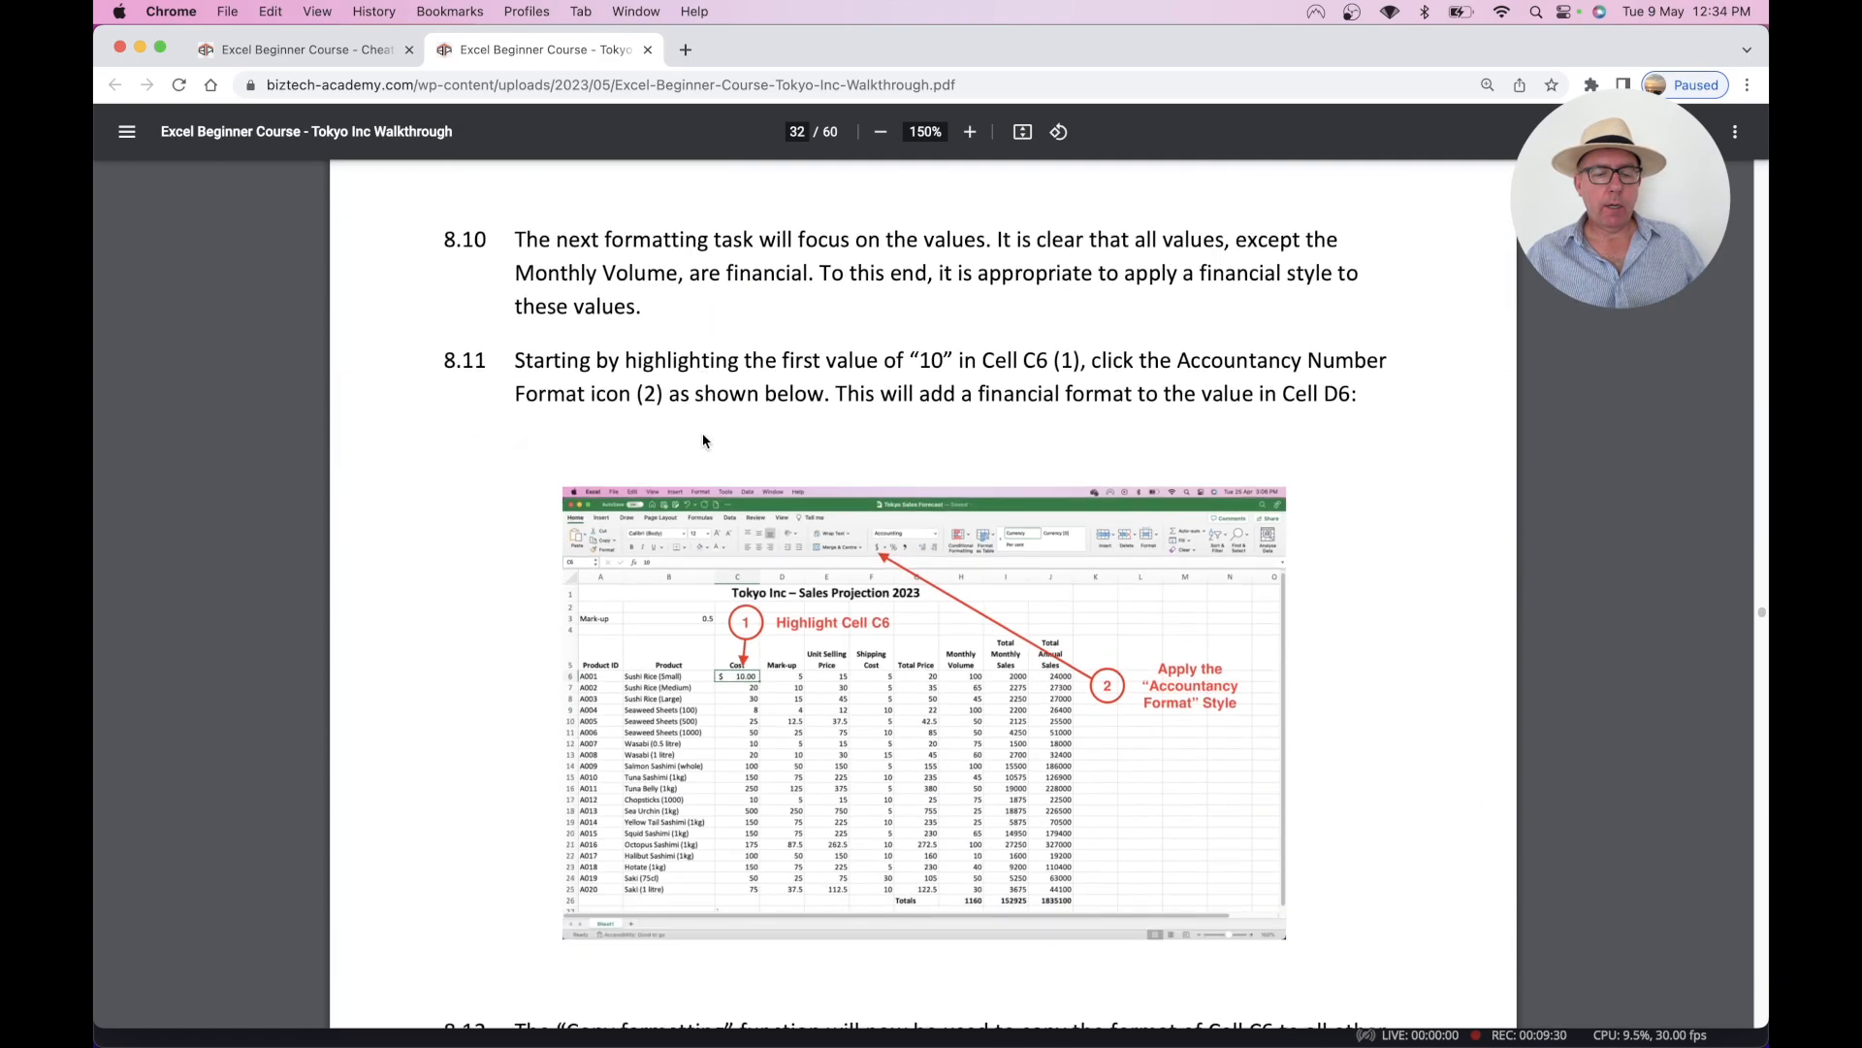
{"action": "scroll", "coordinate": [702, 433], "scroll_direction": "down", "scroll_amount": 5}
{"action": "scroll", "coordinate": [702, 433], "scroll_direction": "up", "scroll_amount": 2}
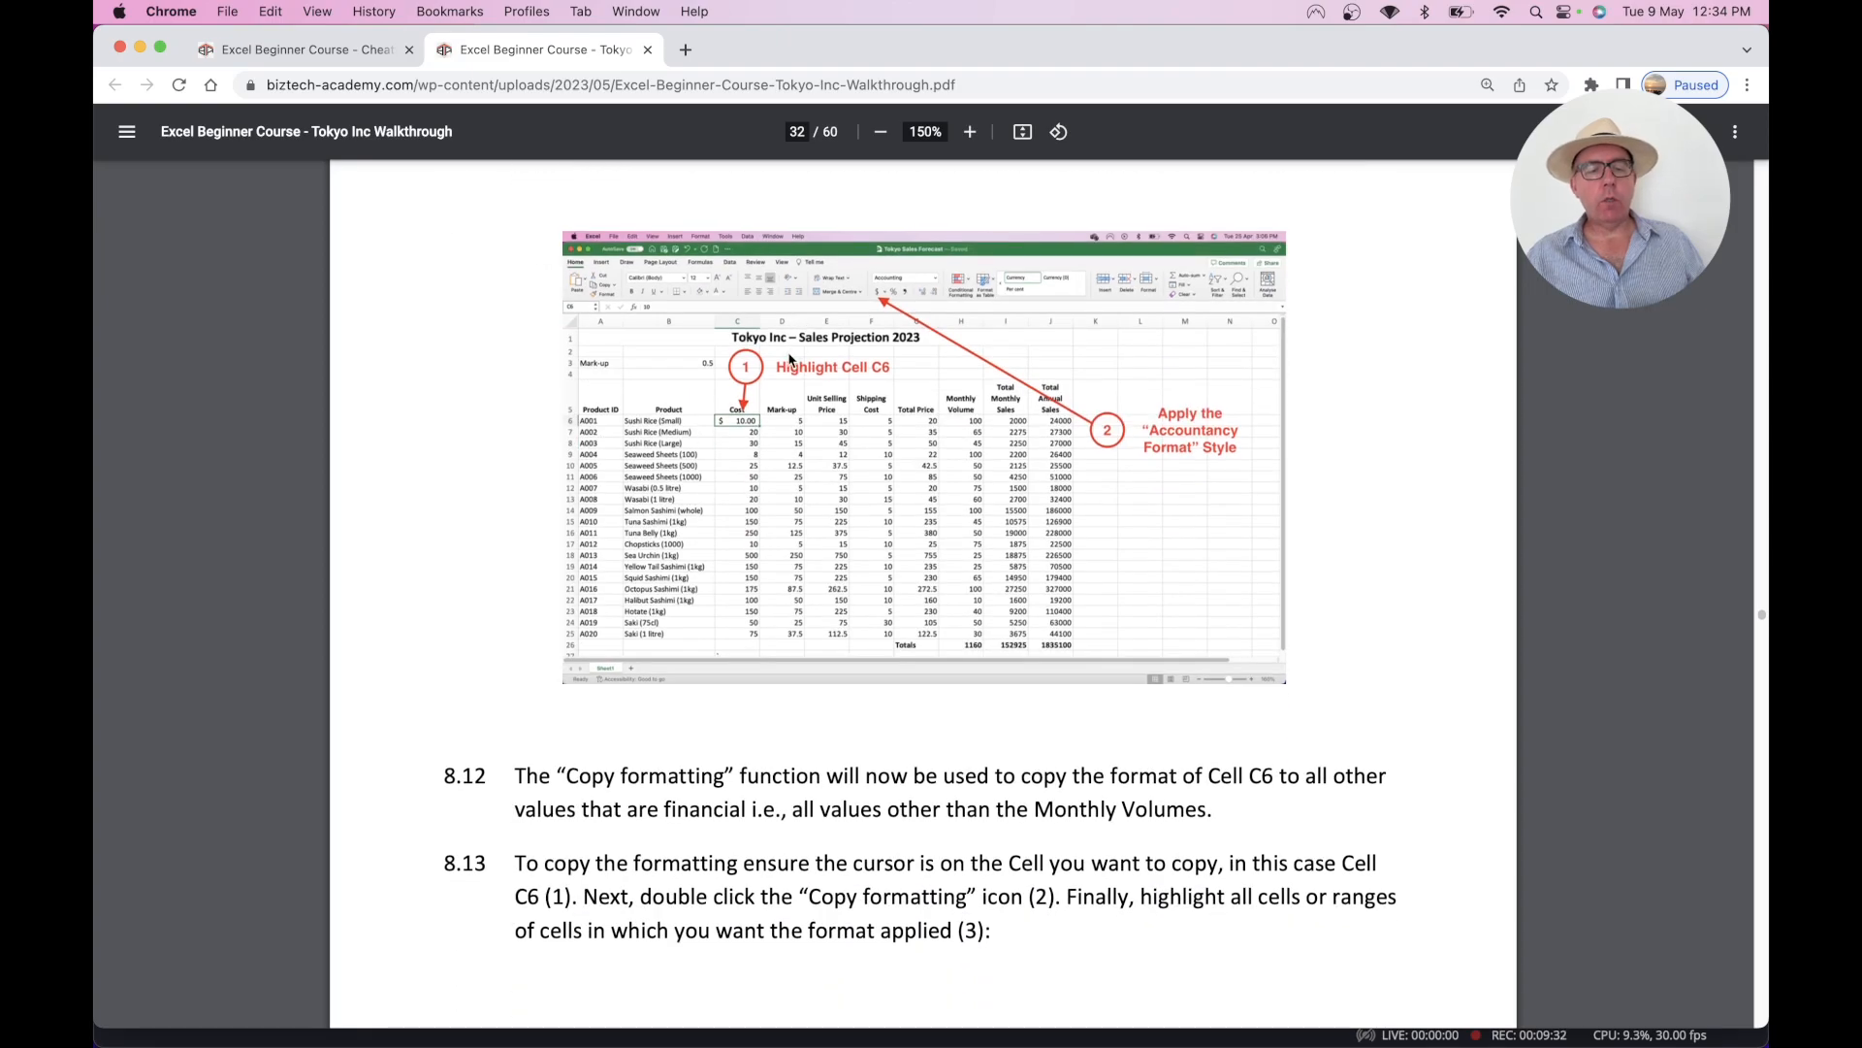
{"action": "scroll", "coordinate": [789, 361], "scroll_direction": "down", "scroll_amount": 5}
{"action": "scroll", "coordinate": [790, 360], "scroll_direction": "down", "scroll_amount": 20}
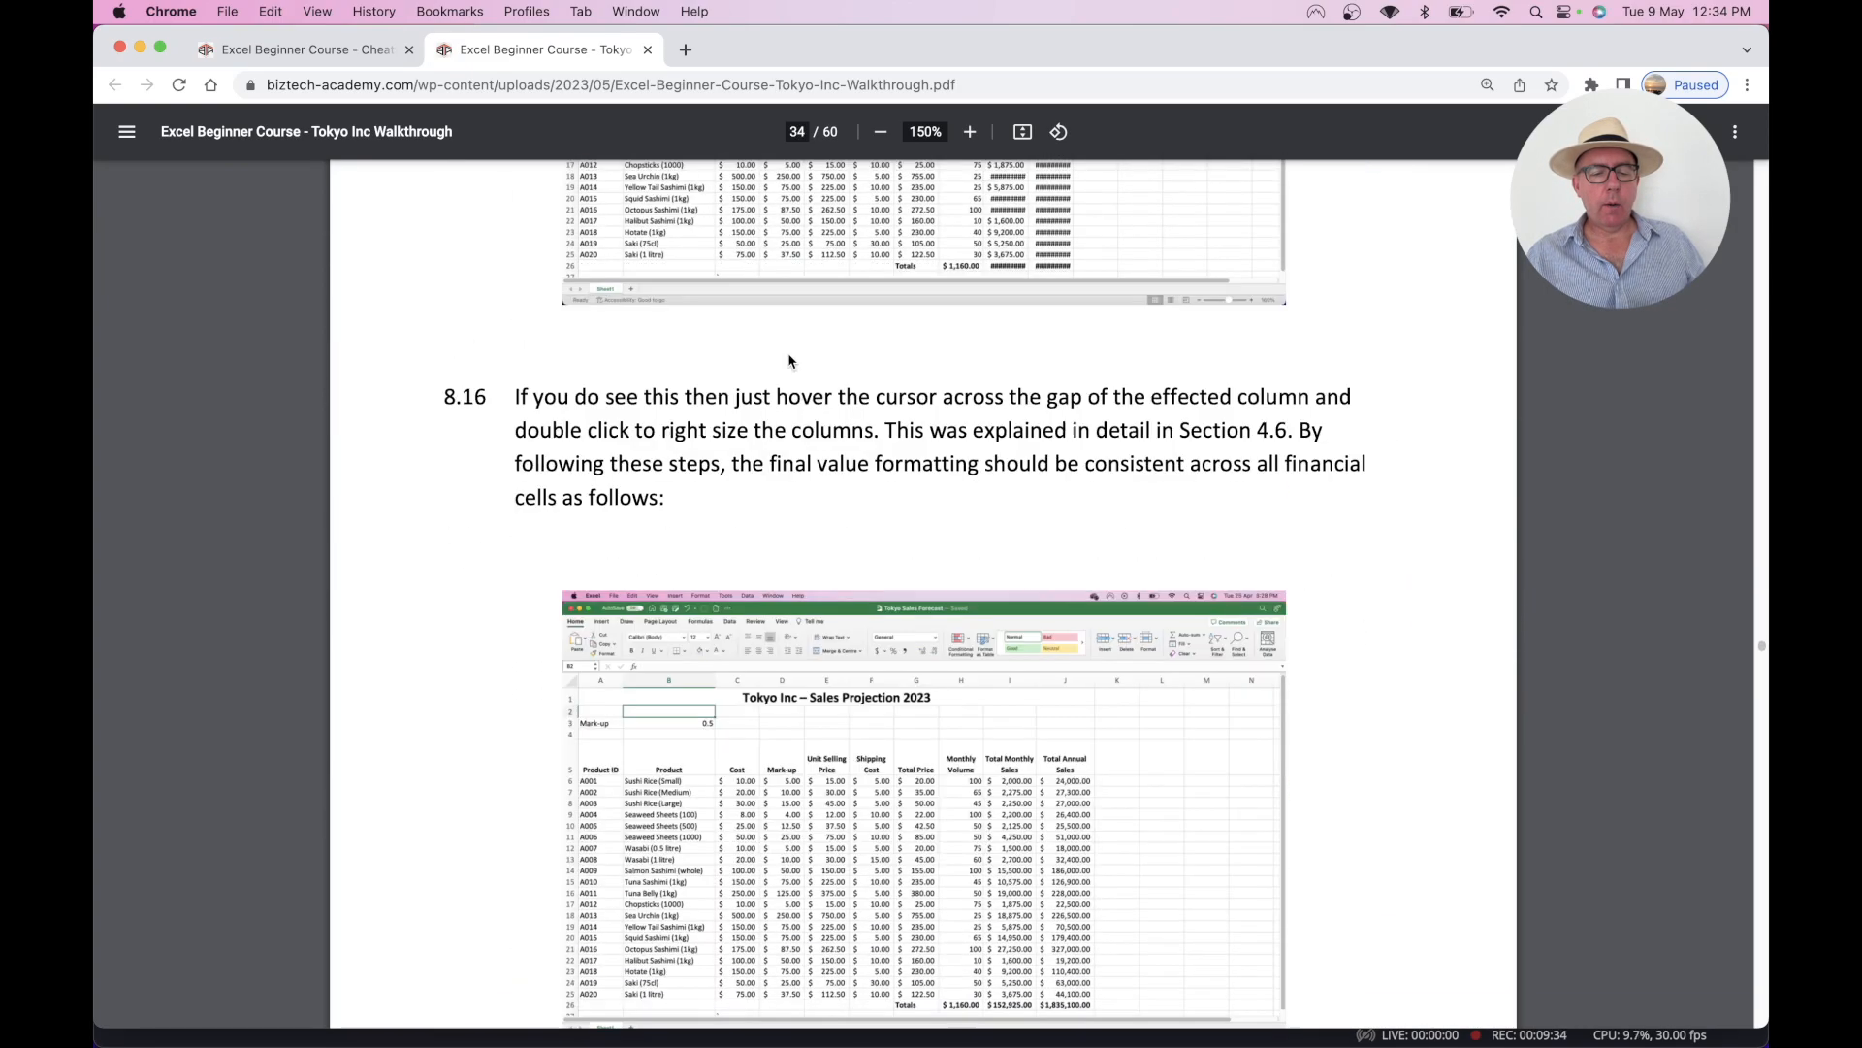
{"action": "scroll", "coordinate": [789, 361], "scroll_direction": "down", "scroll_amount": 15}
{"action": "scroll", "coordinate": [825, 311], "scroll_direction": "up", "scroll_amount": 2}
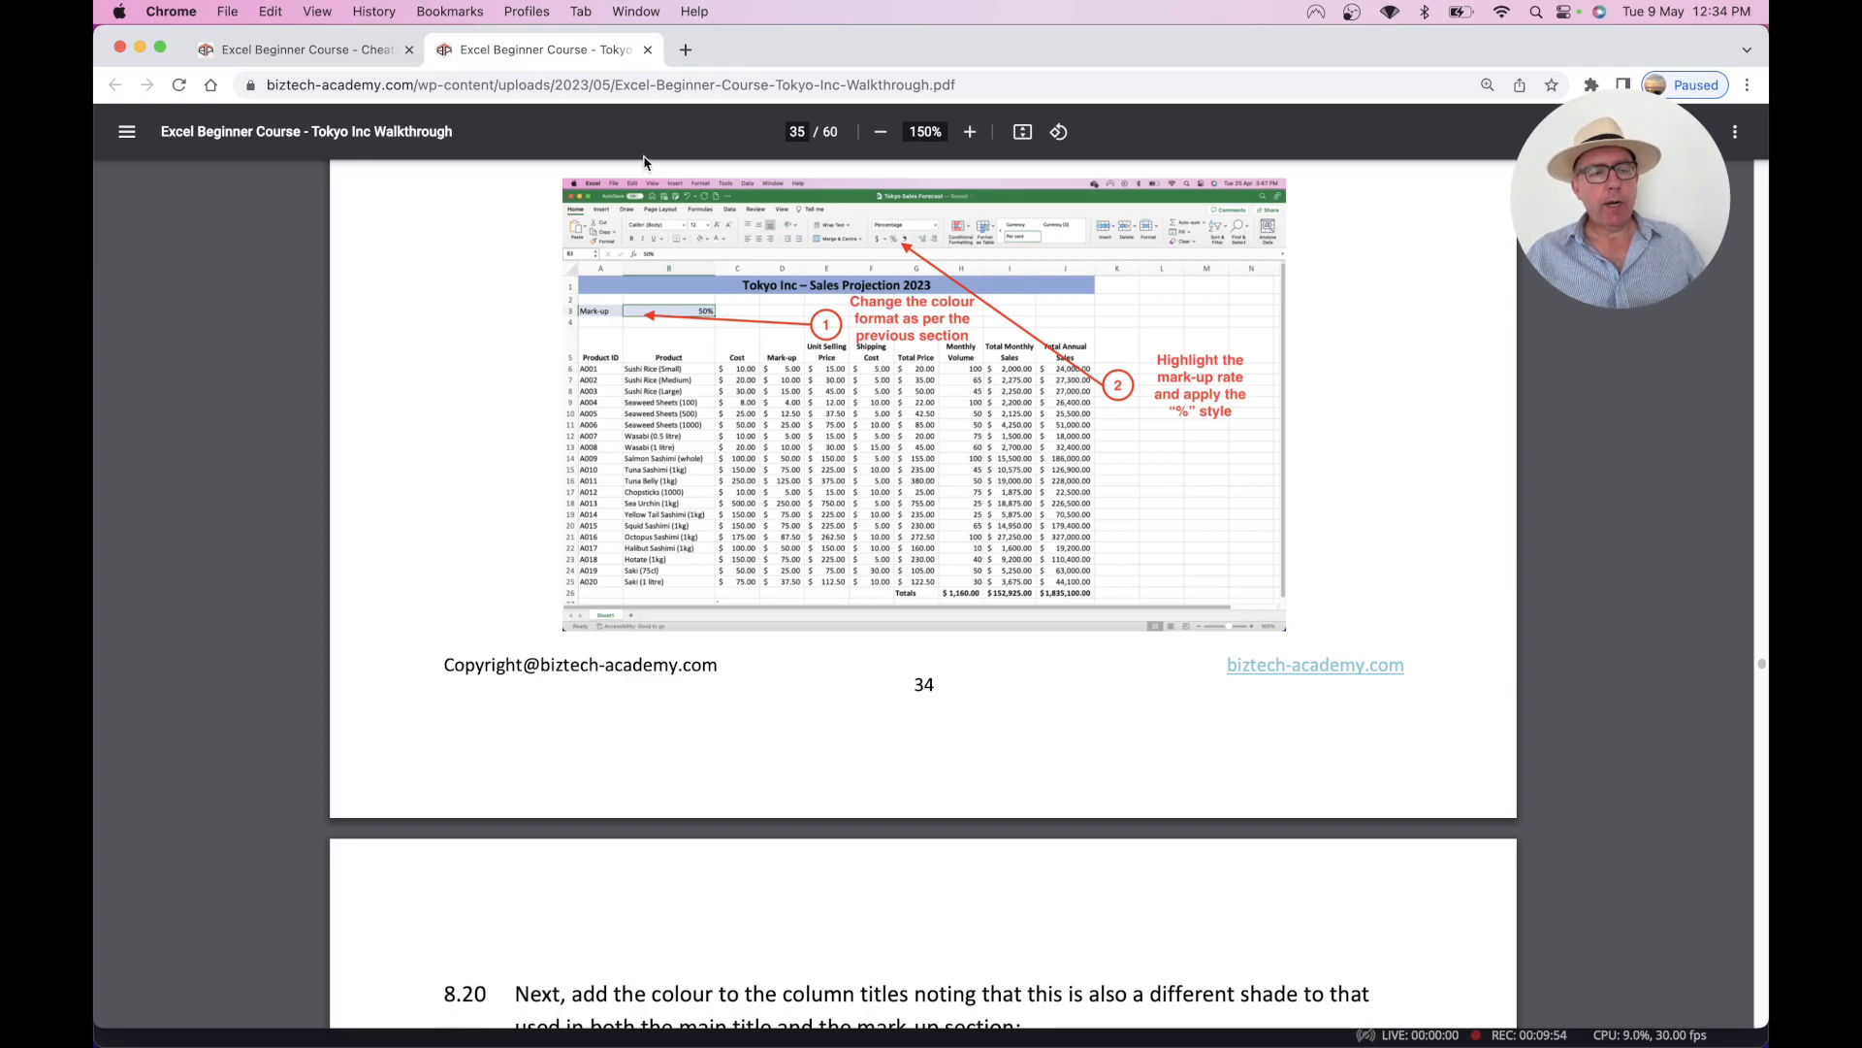
- Switch to the Excel Beginner Course cheatsheet and scroll through its function table
{"action": "left_click", "coordinate": [302, 54]}
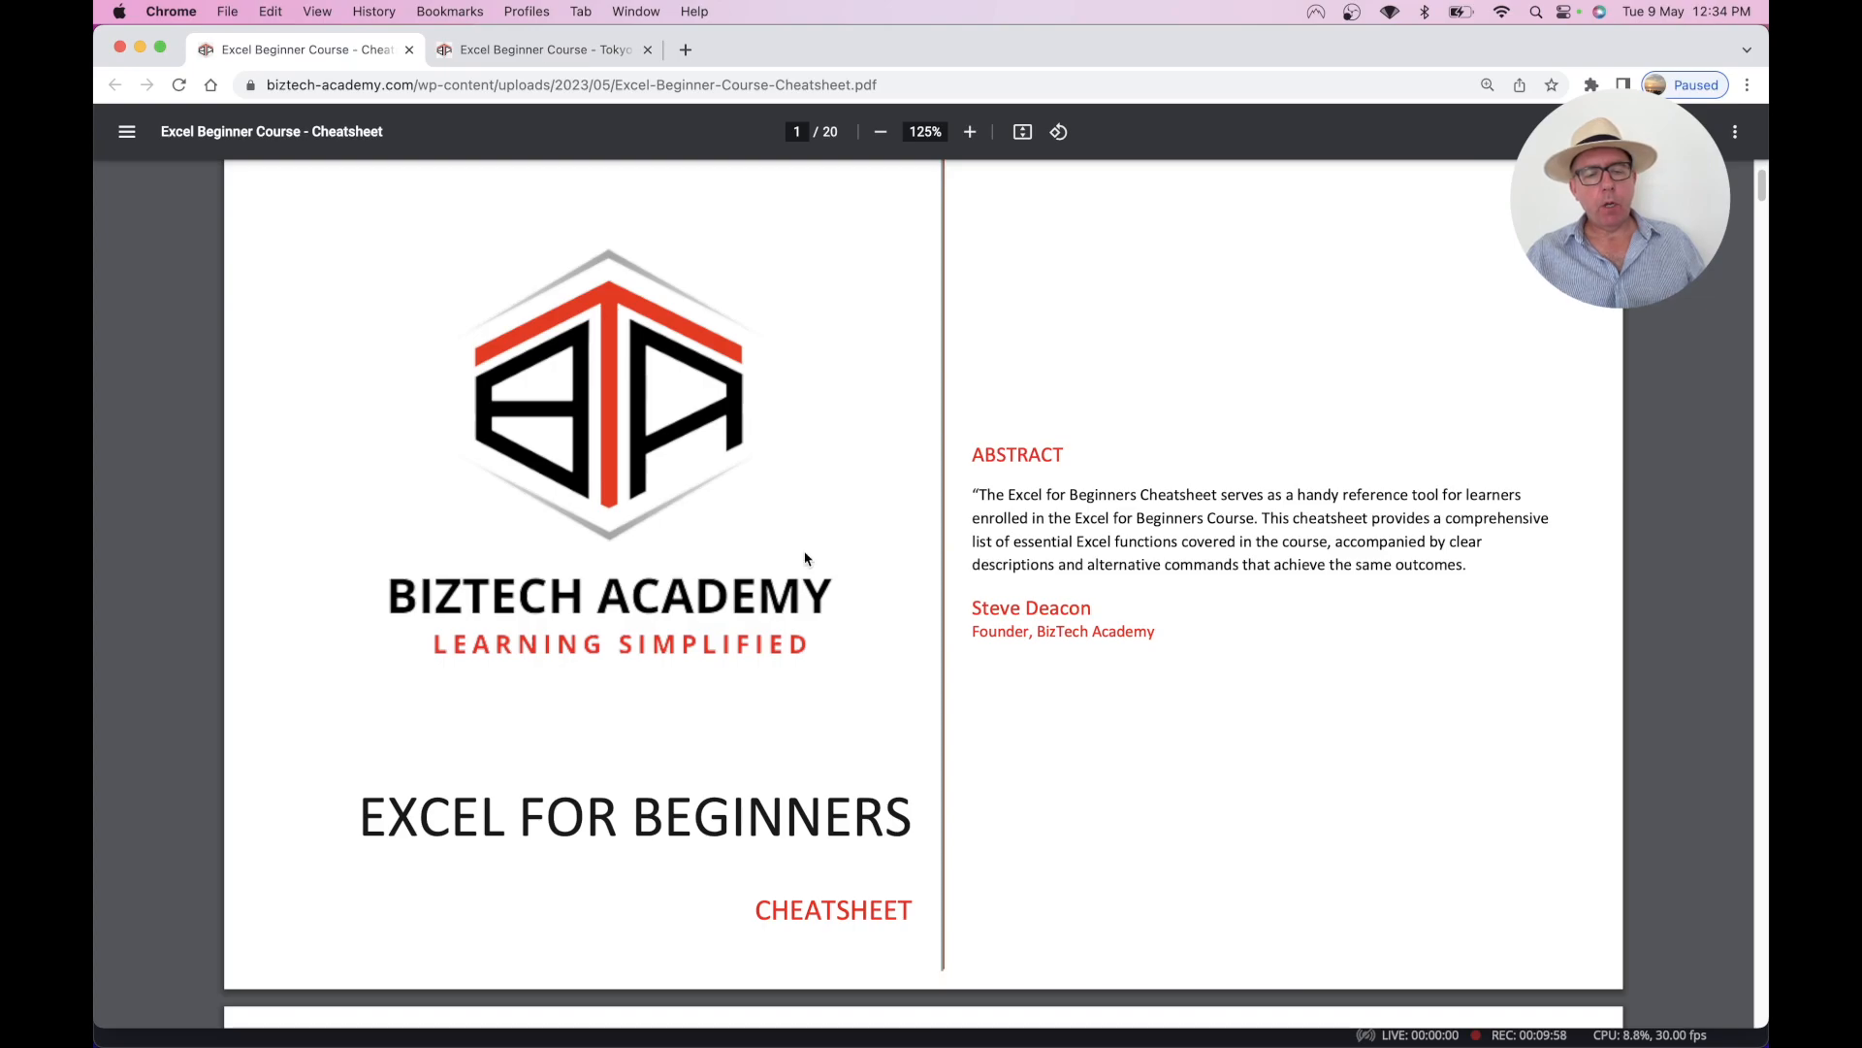
{"action": "scroll", "coordinate": [806, 559], "scroll_direction": "down", "scroll_amount": 20}
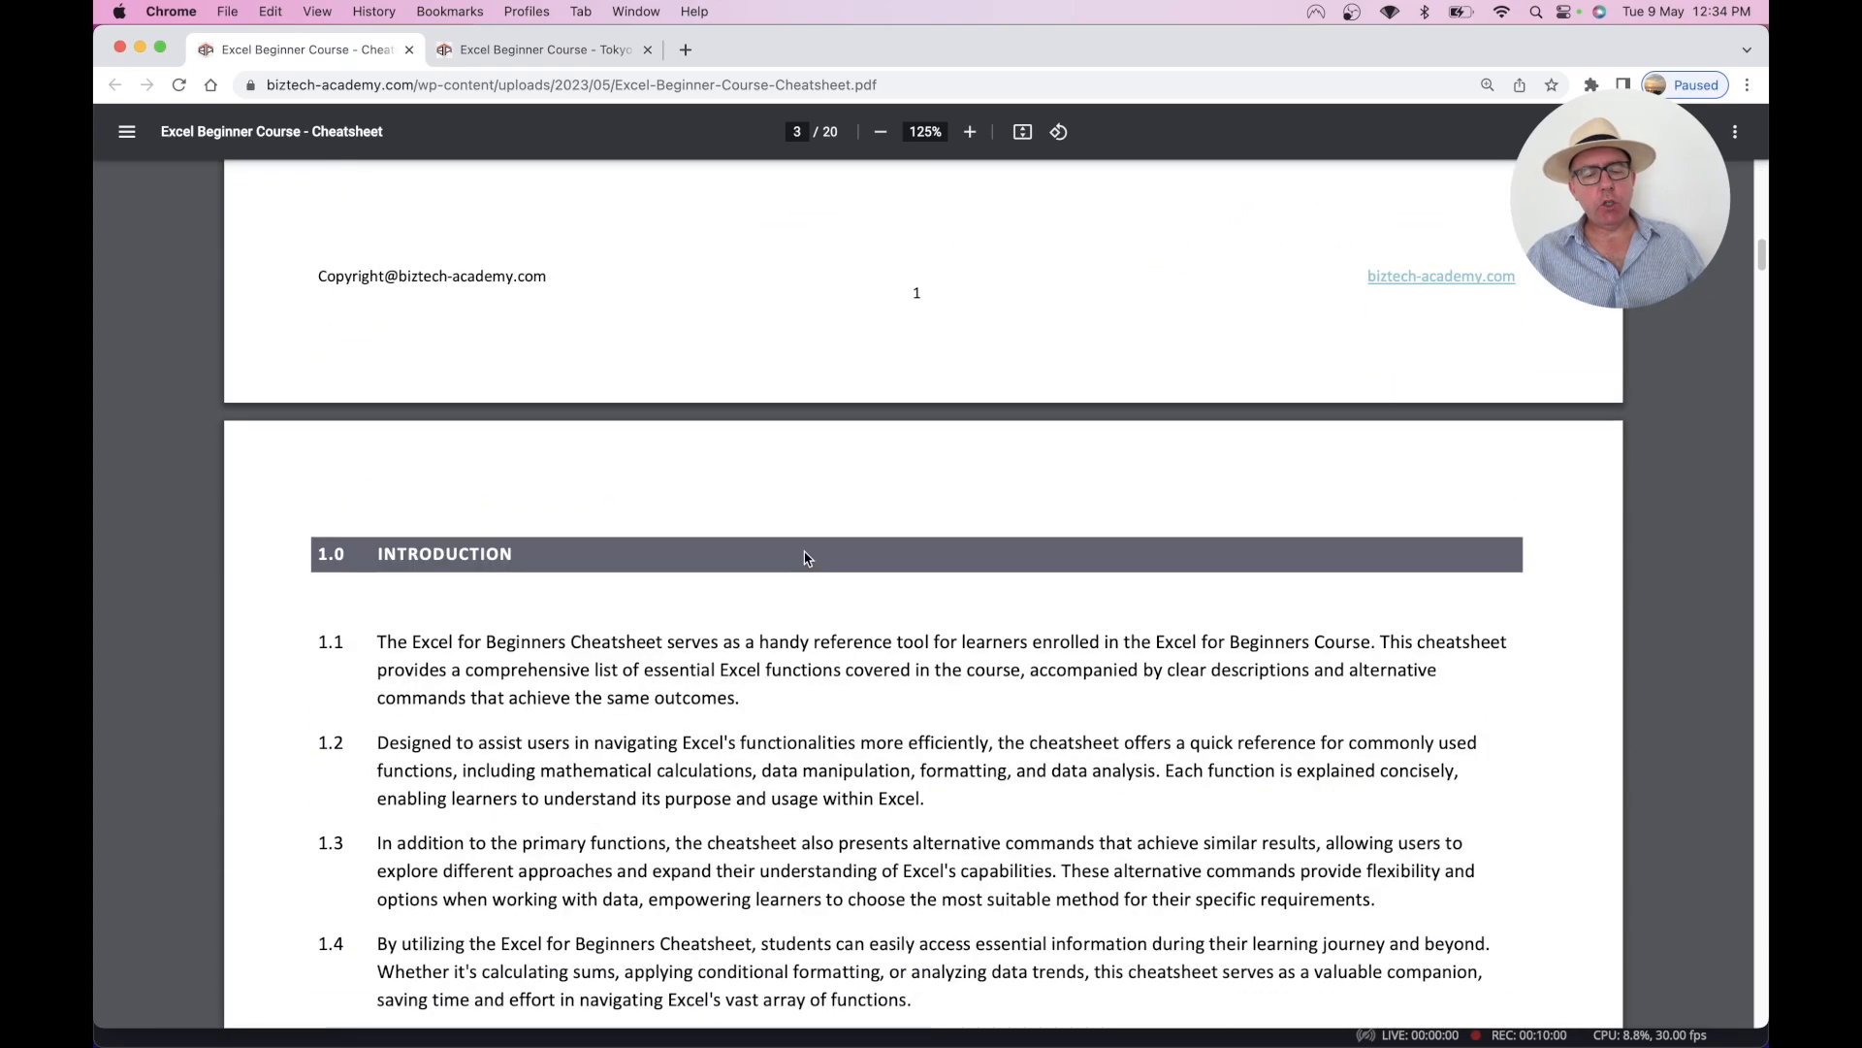
{"action": "scroll", "coordinate": [806, 558], "scroll_direction": "down", "scroll_amount": 8}
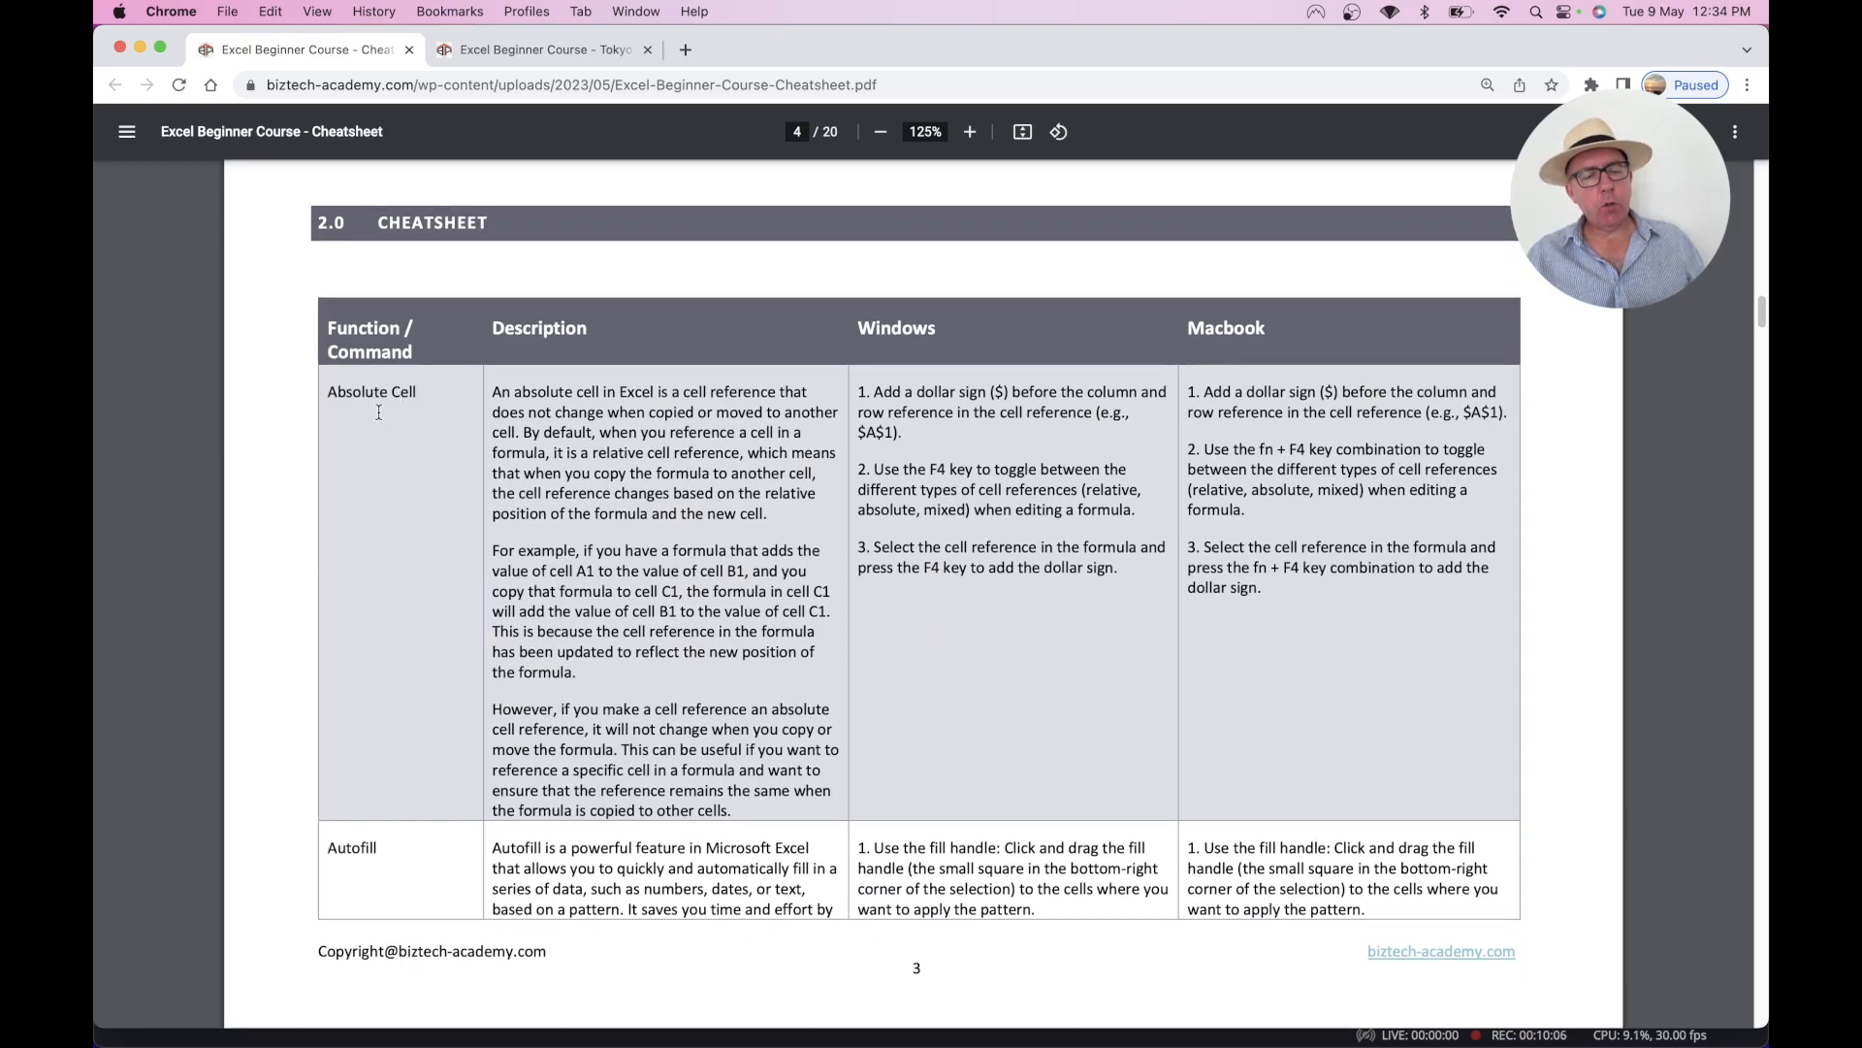
{"action": "scroll", "coordinate": [385, 425], "scroll_direction": "down", "scroll_amount": 5}
{"action": "scroll", "coordinate": [384, 430], "scroll_direction": "down", "scroll_amount": 15}
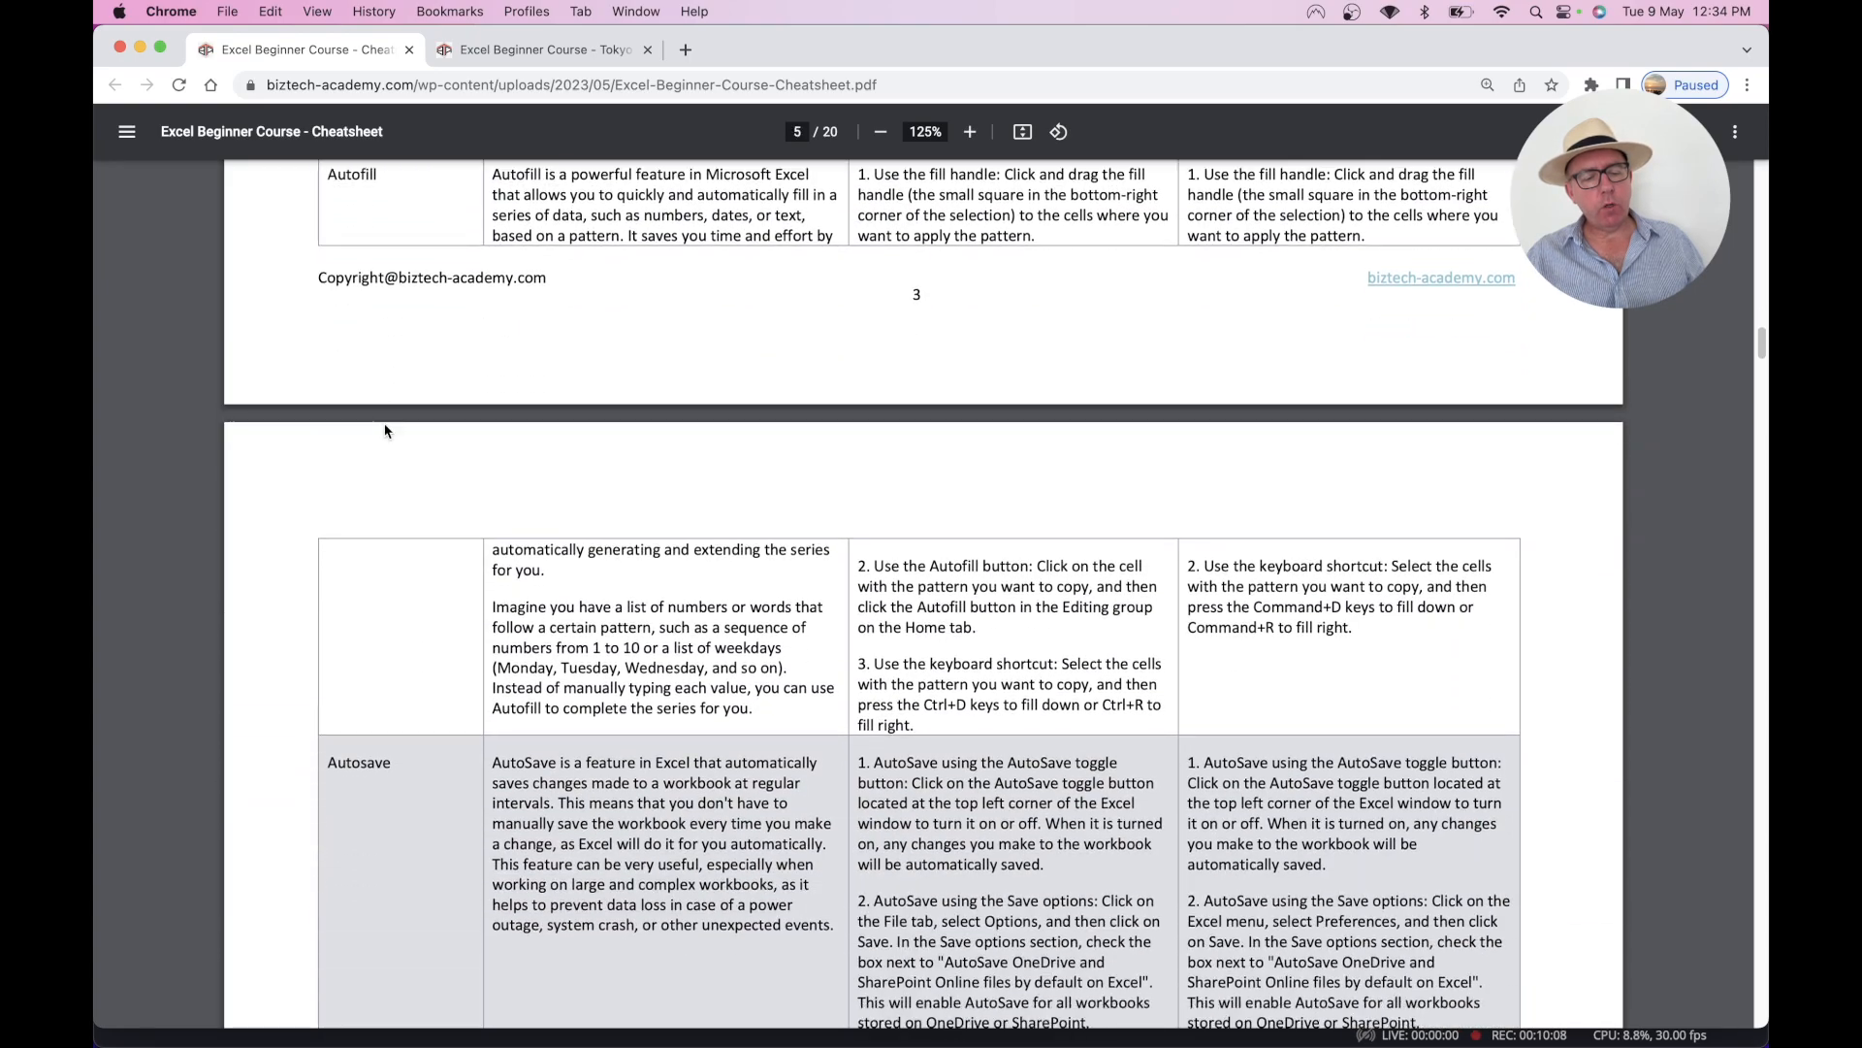
{"action": "scroll", "coordinate": [384, 431], "scroll_direction": "down", "scroll_amount": 15}
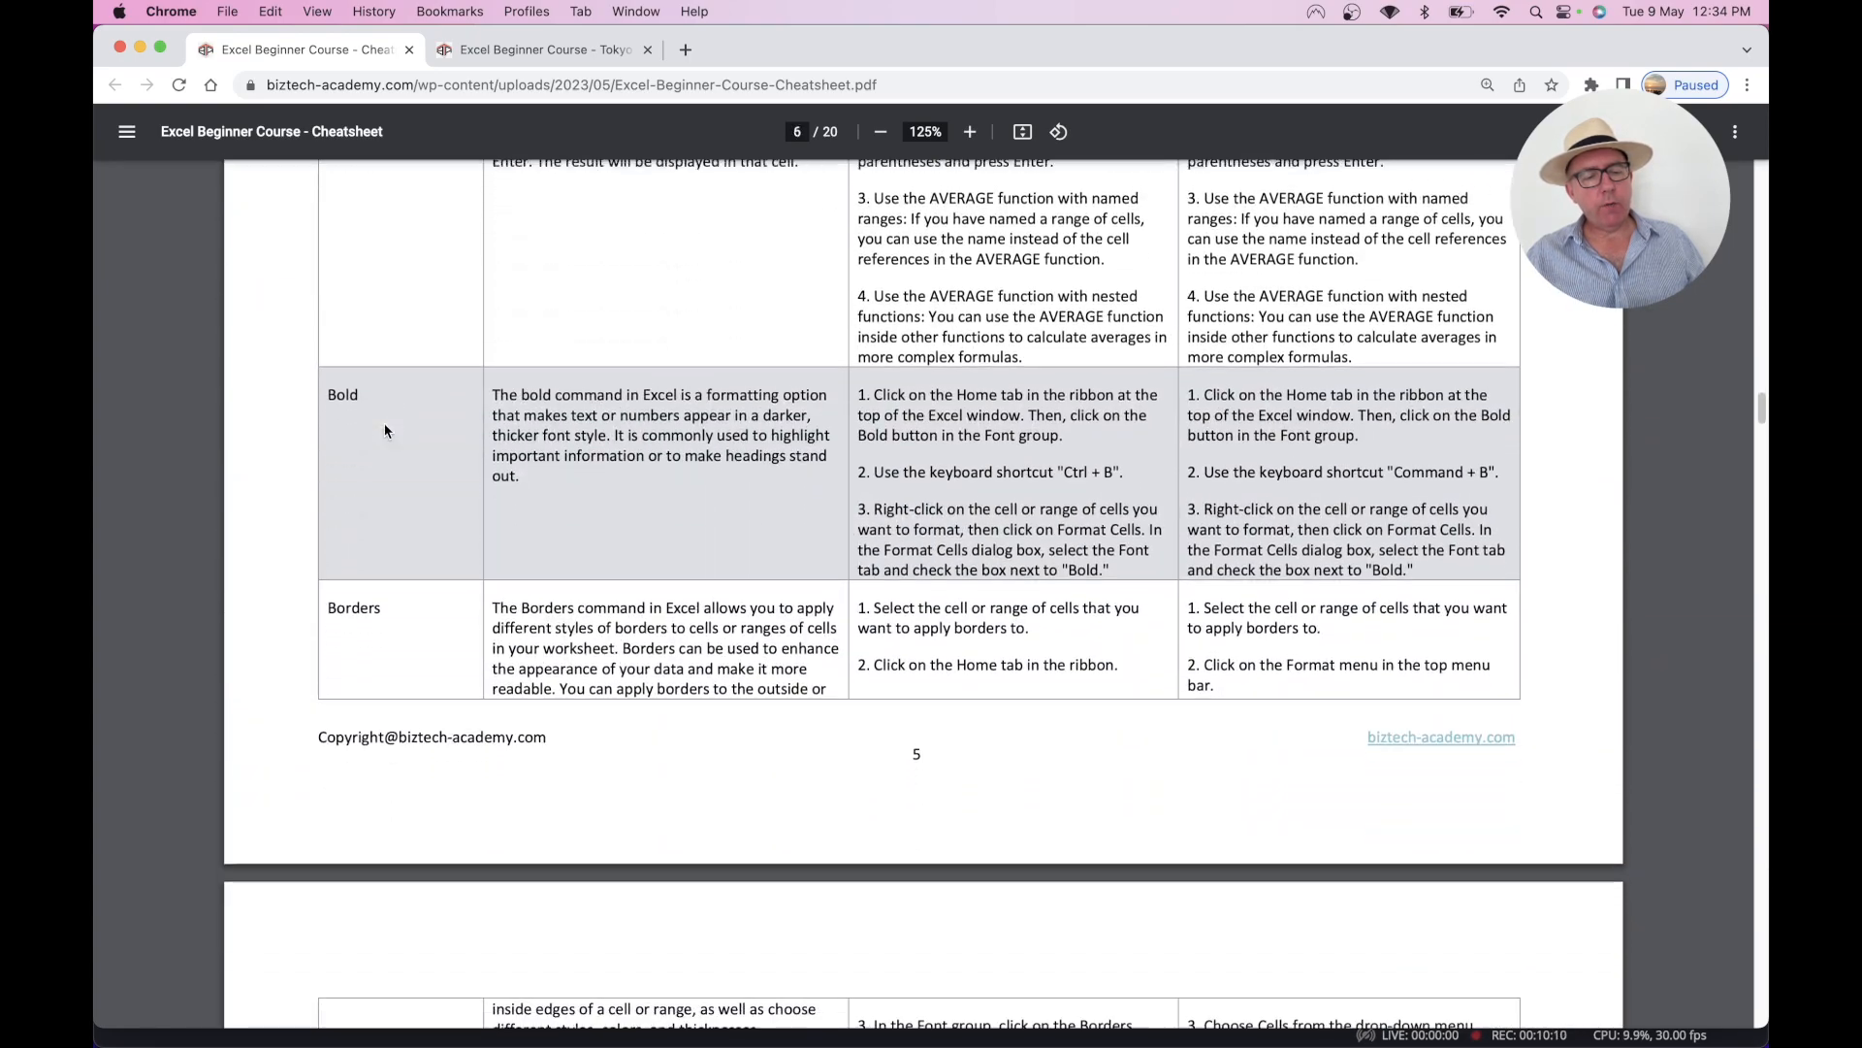
{"action": "scroll", "coordinate": [385, 431], "scroll_direction": "down", "scroll_amount": 12}
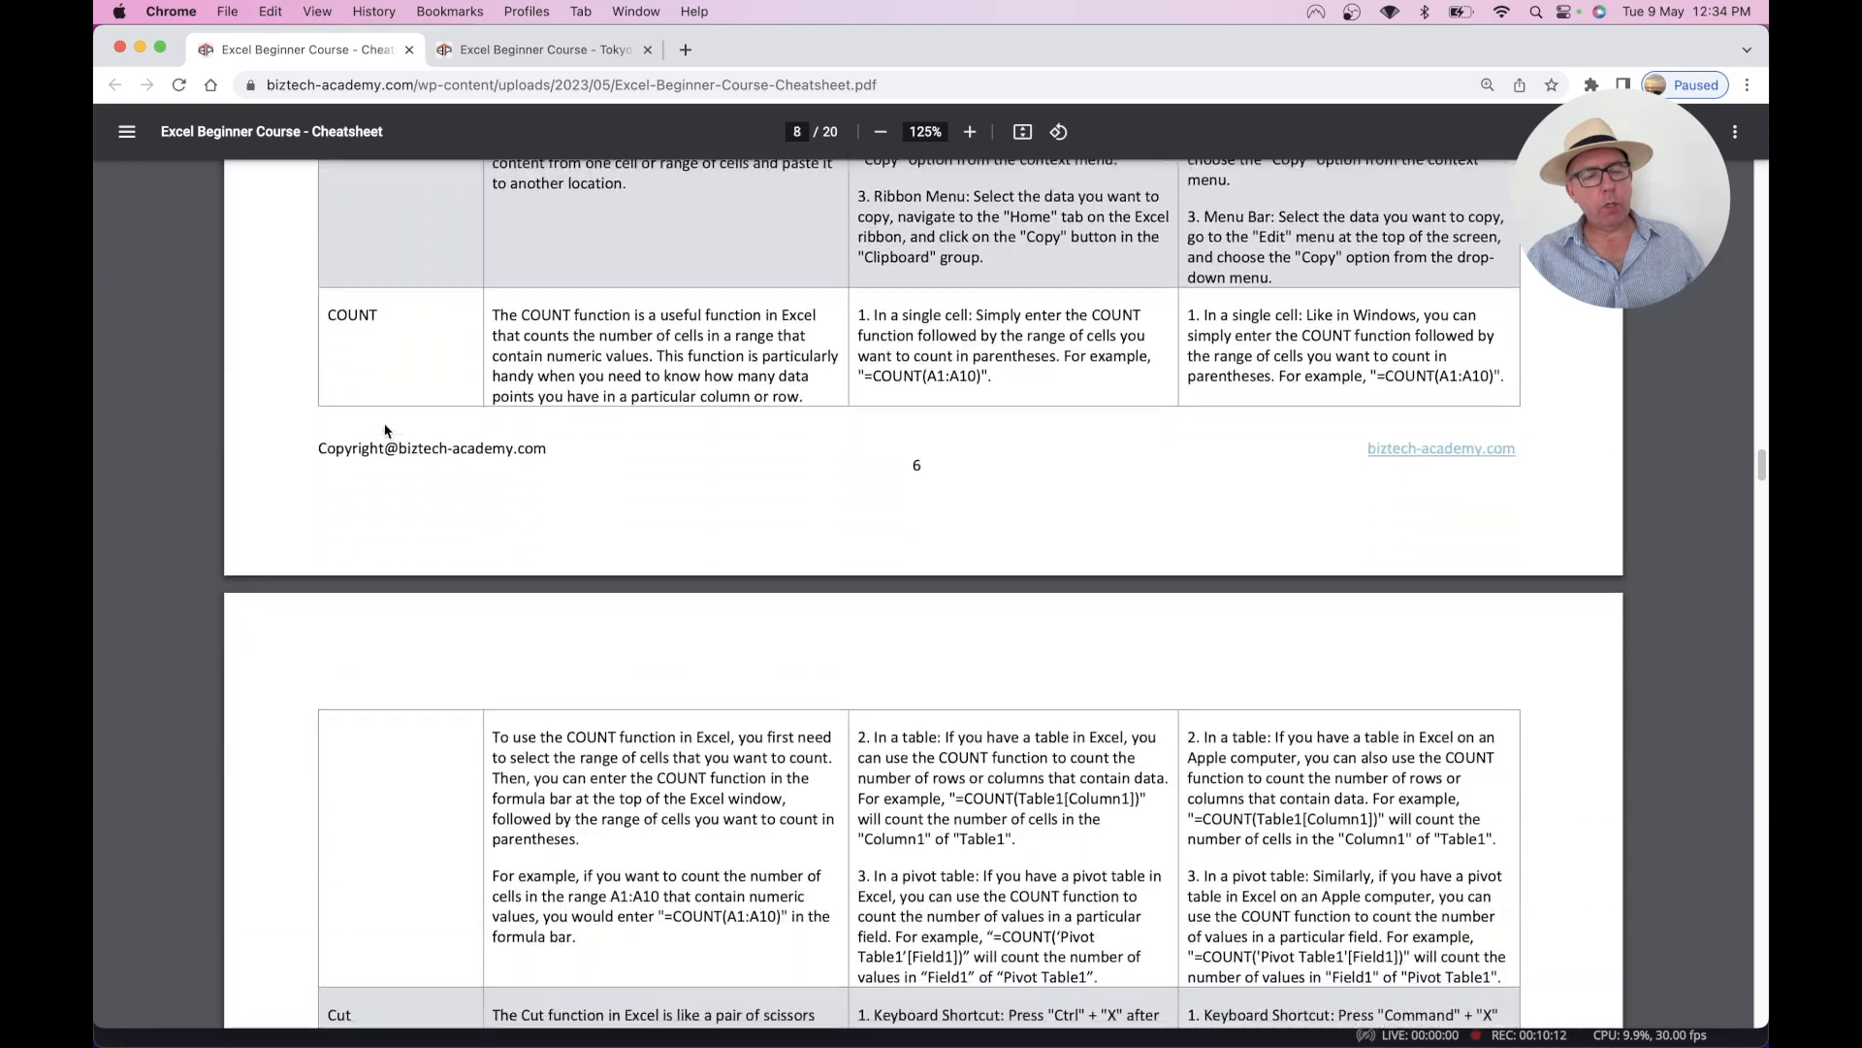
{"action": "scroll", "coordinate": [384, 431], "scroll_direction": "down", "scroll_amount": 3}
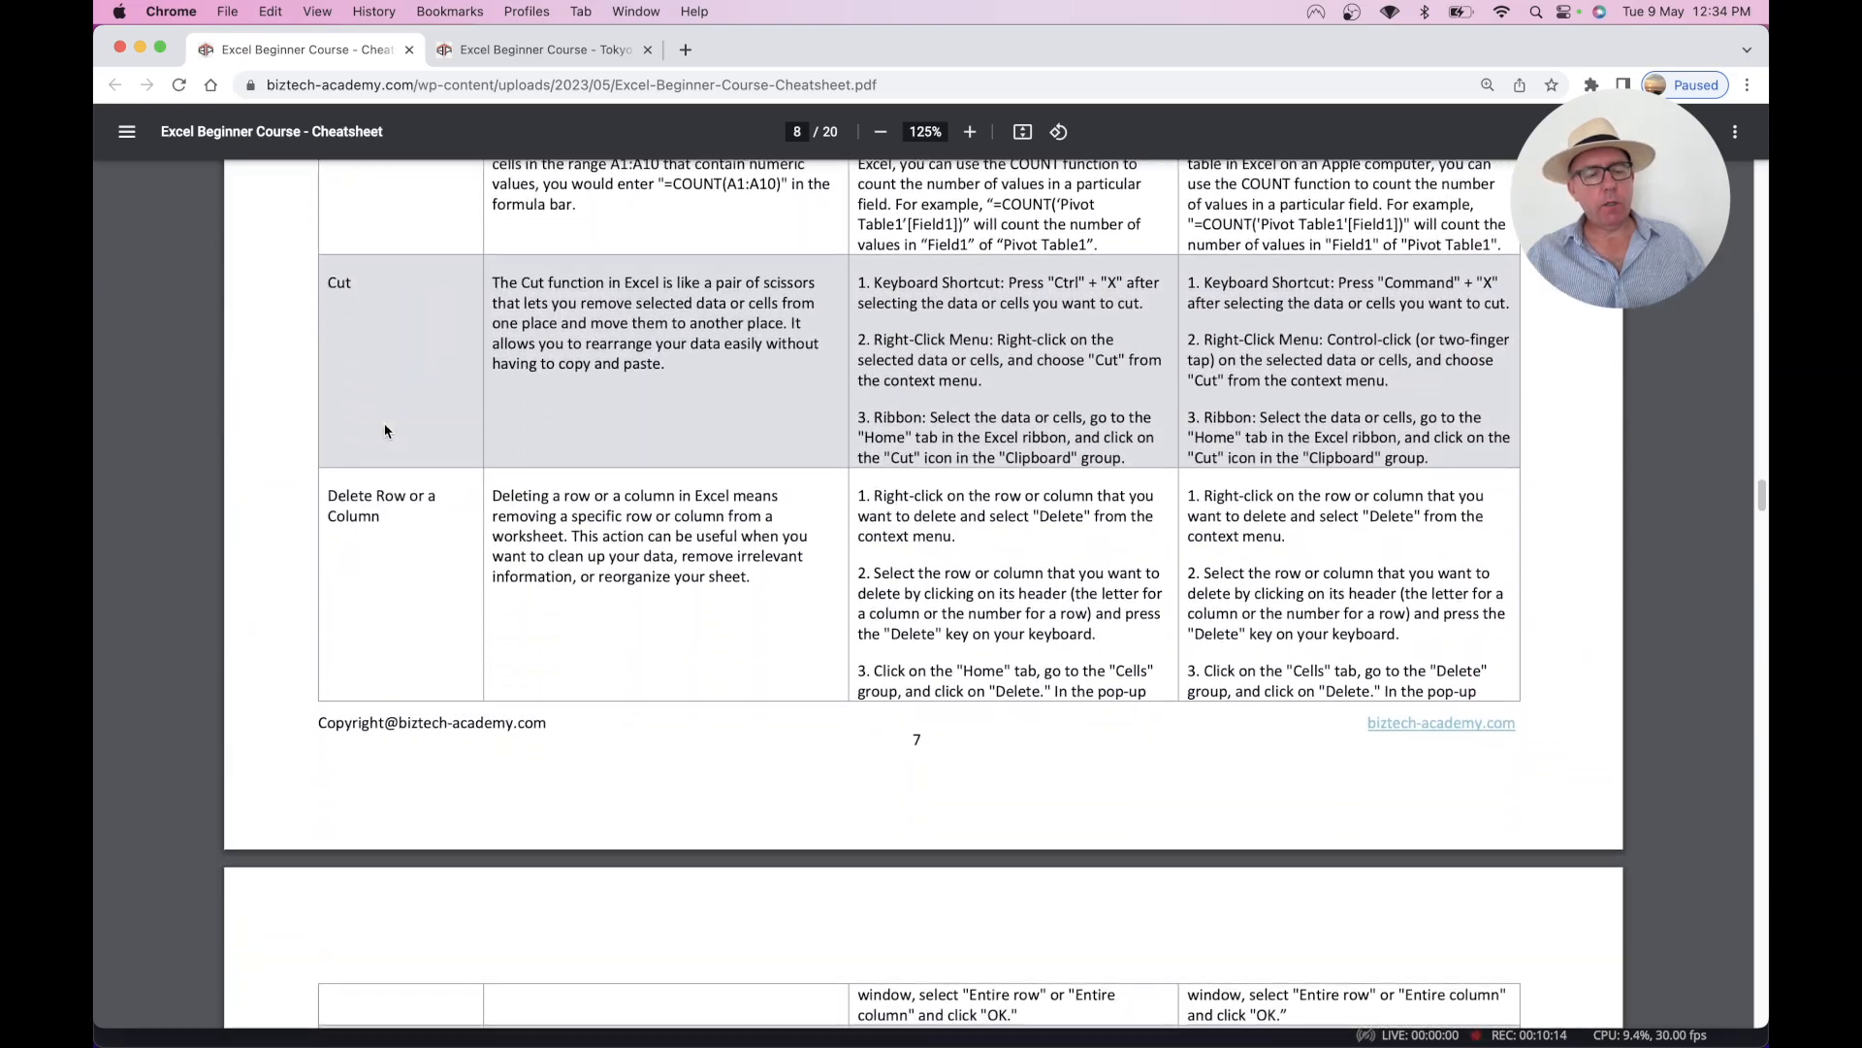
{"action": "scroll", "coordinate": [384, 430], "scroll_direction": "up", "scroll_amount": 5}
{"action": "scroll", "coordinate": [384, 431], "scroll_direction": "up", "scroll_amount": 20}
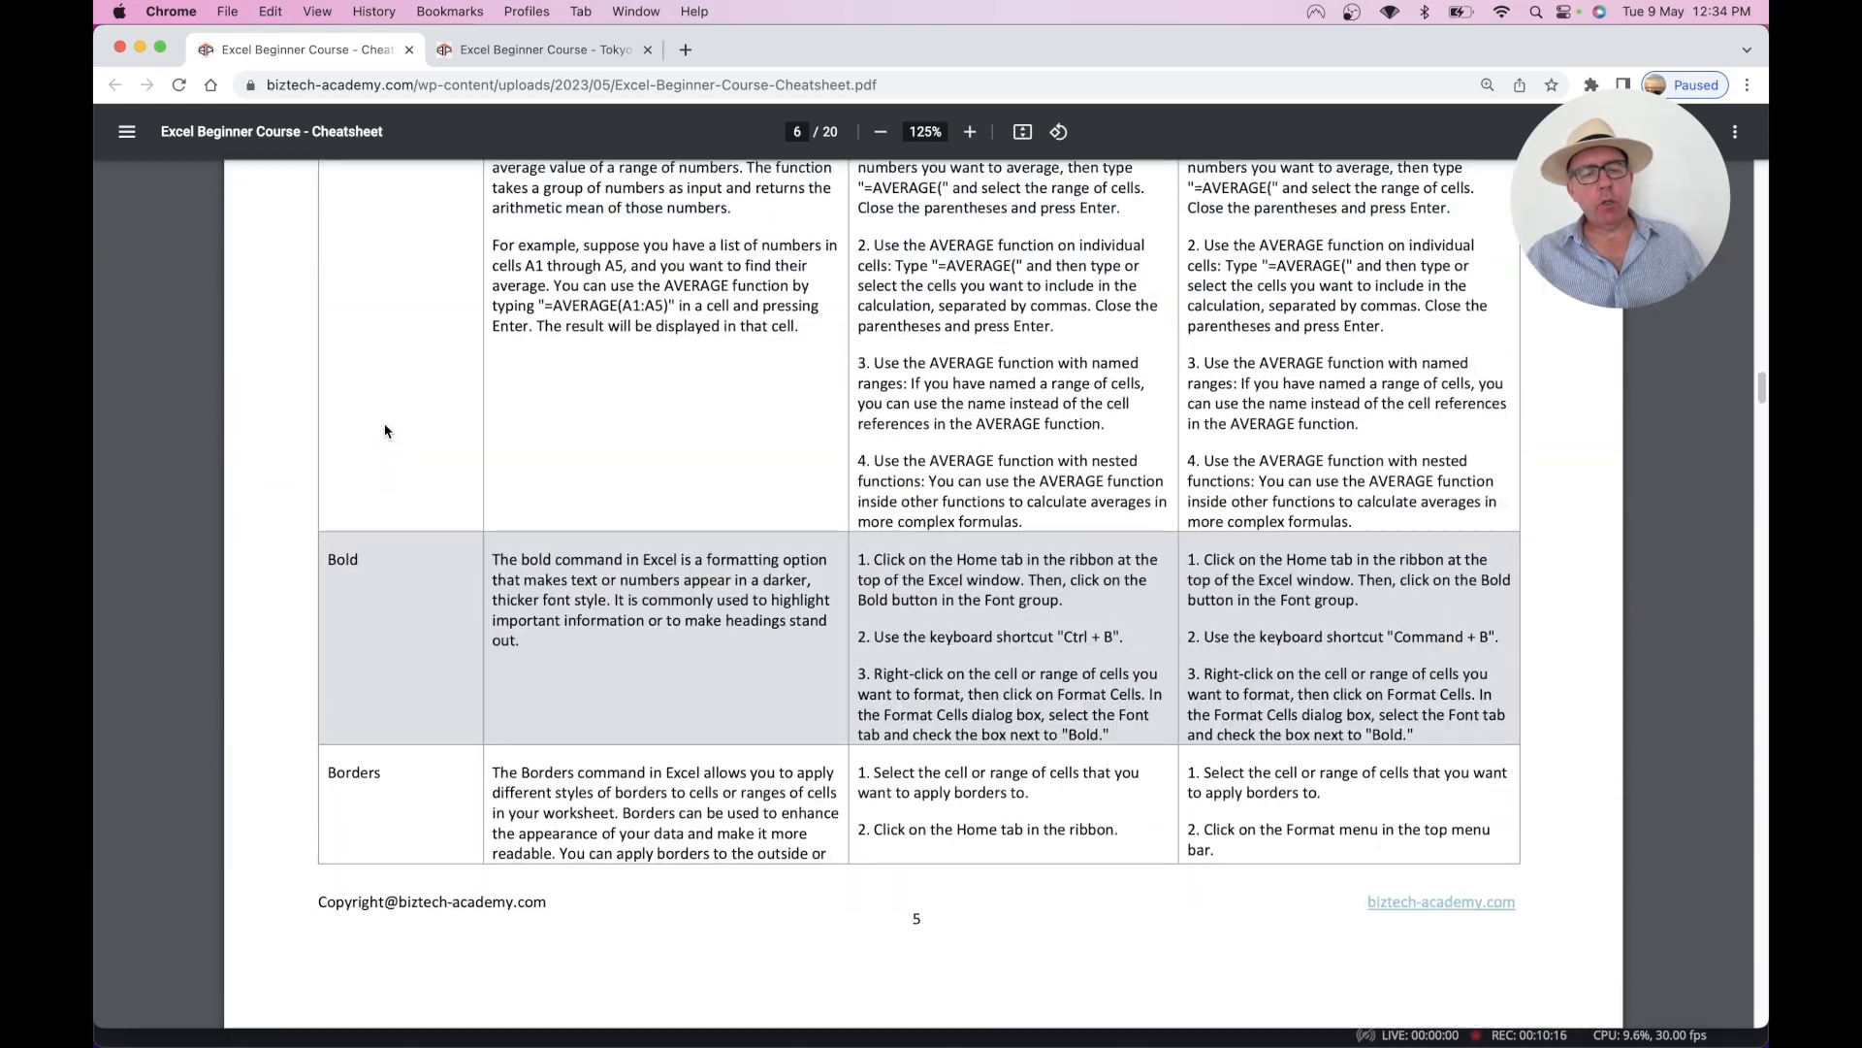
{"action": "scroll", "coordinate": [384, 431], "scroll_direction": "down", "scroll_amount": 3}
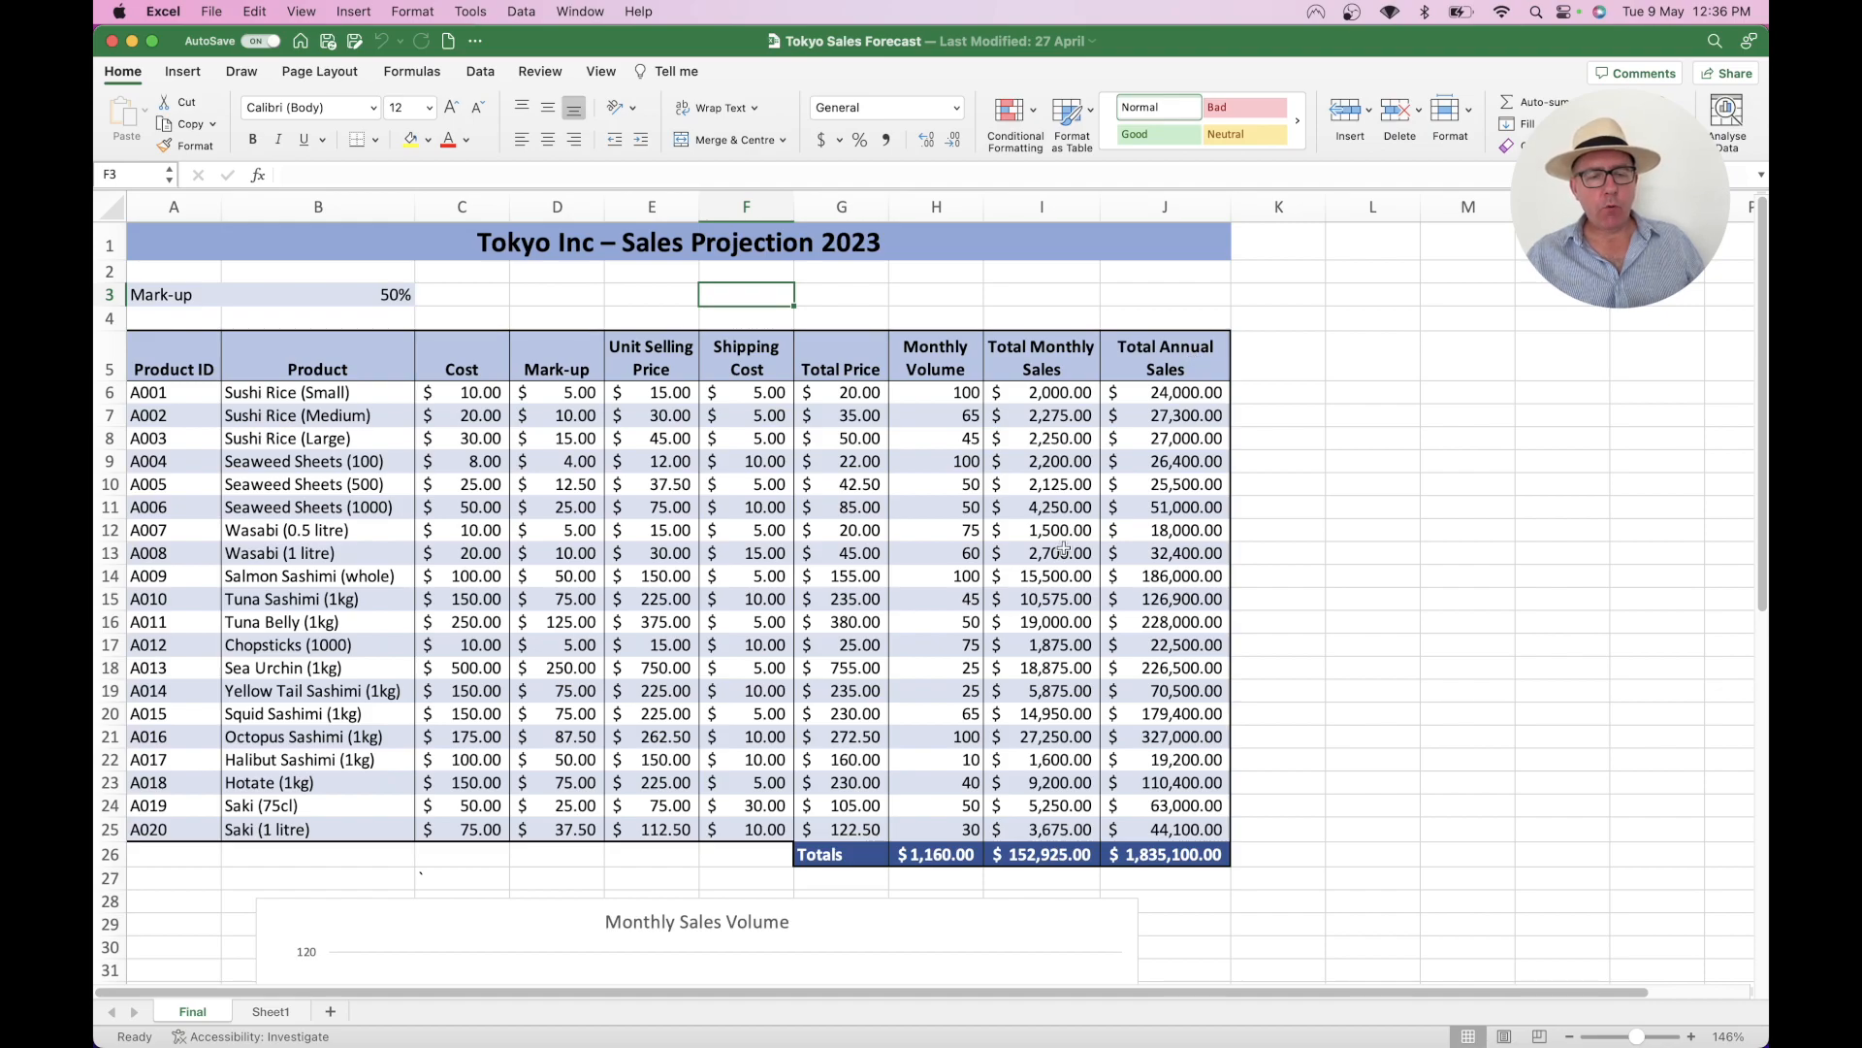
- Scroll down the Final sheet to show the Monthly Sales Volume and Total Annual Sales by Product charts
{"action": "scroll", "coordinate": [1064, 548], "scroll_direction": "down", "scroll_amount": 15}
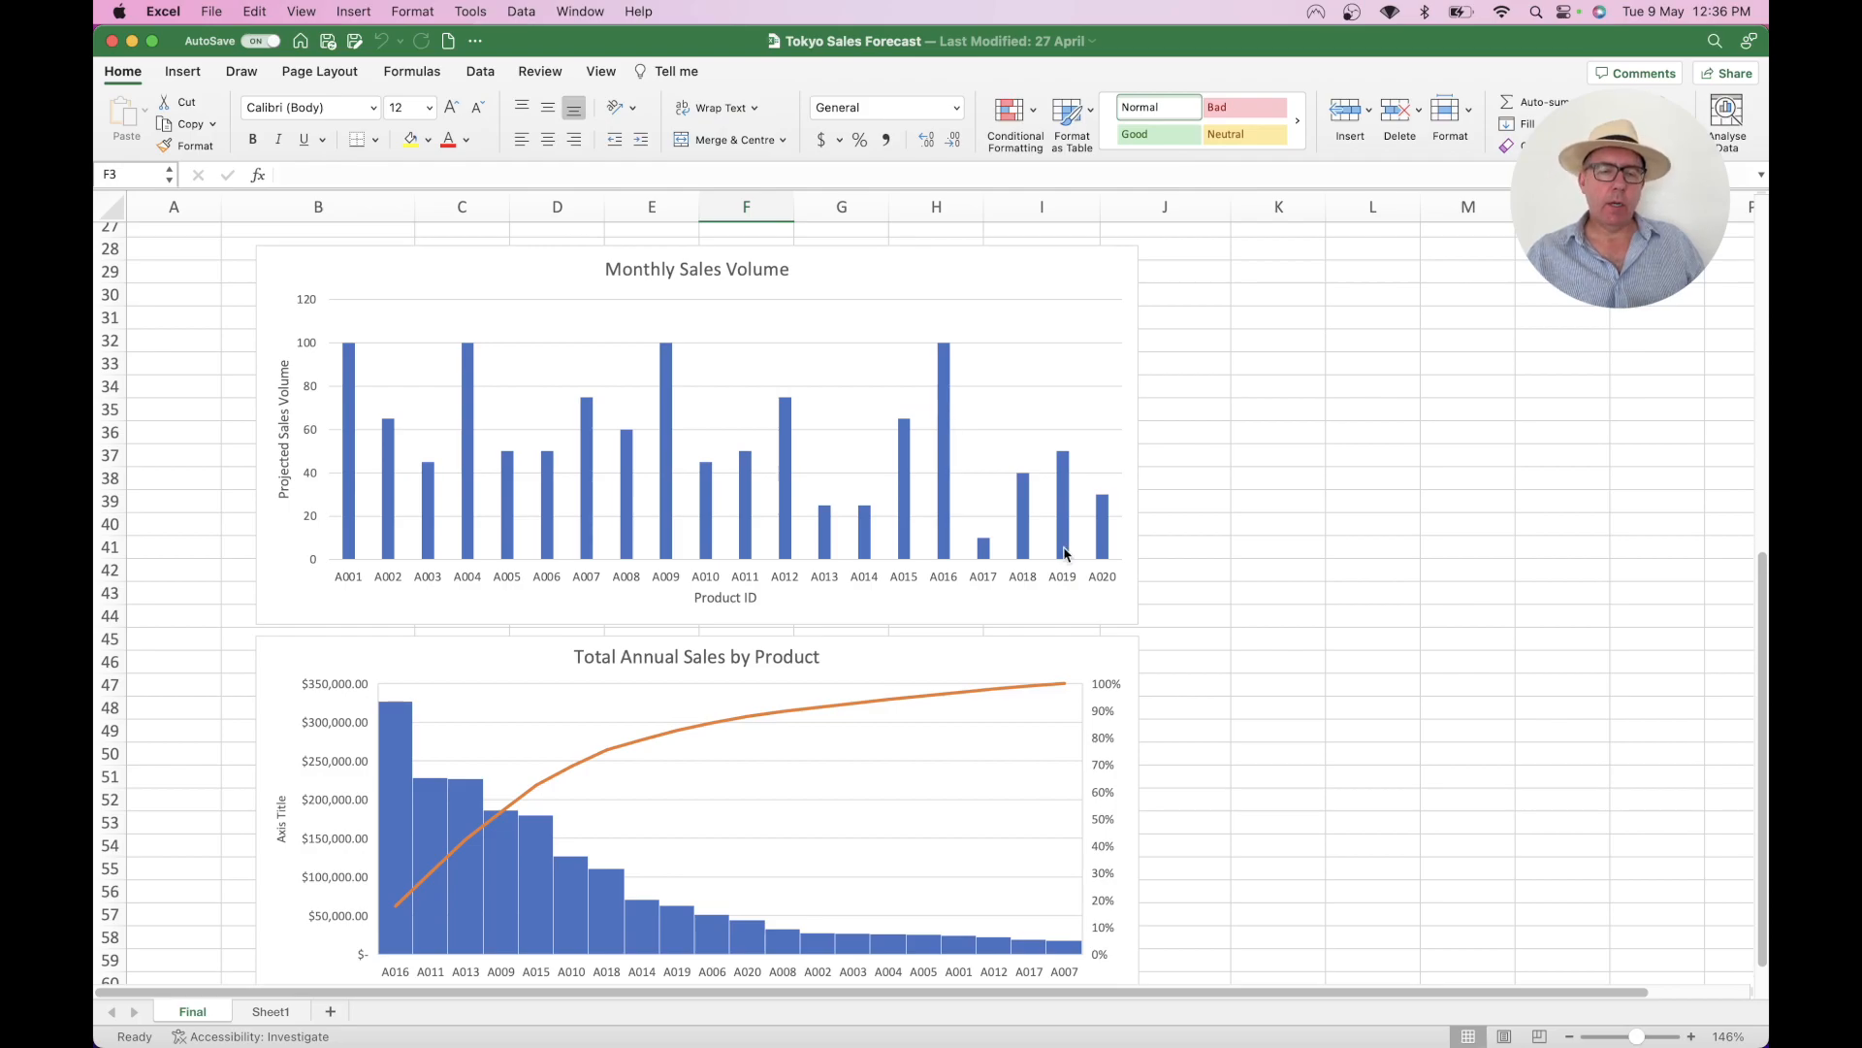
- Scroll the Final sheet back up to the Sales Projection 2023 table
{"action": "scroll", "coordinate": [1064, 553], "scroll_direction": "up", "scroll_amount": 15}
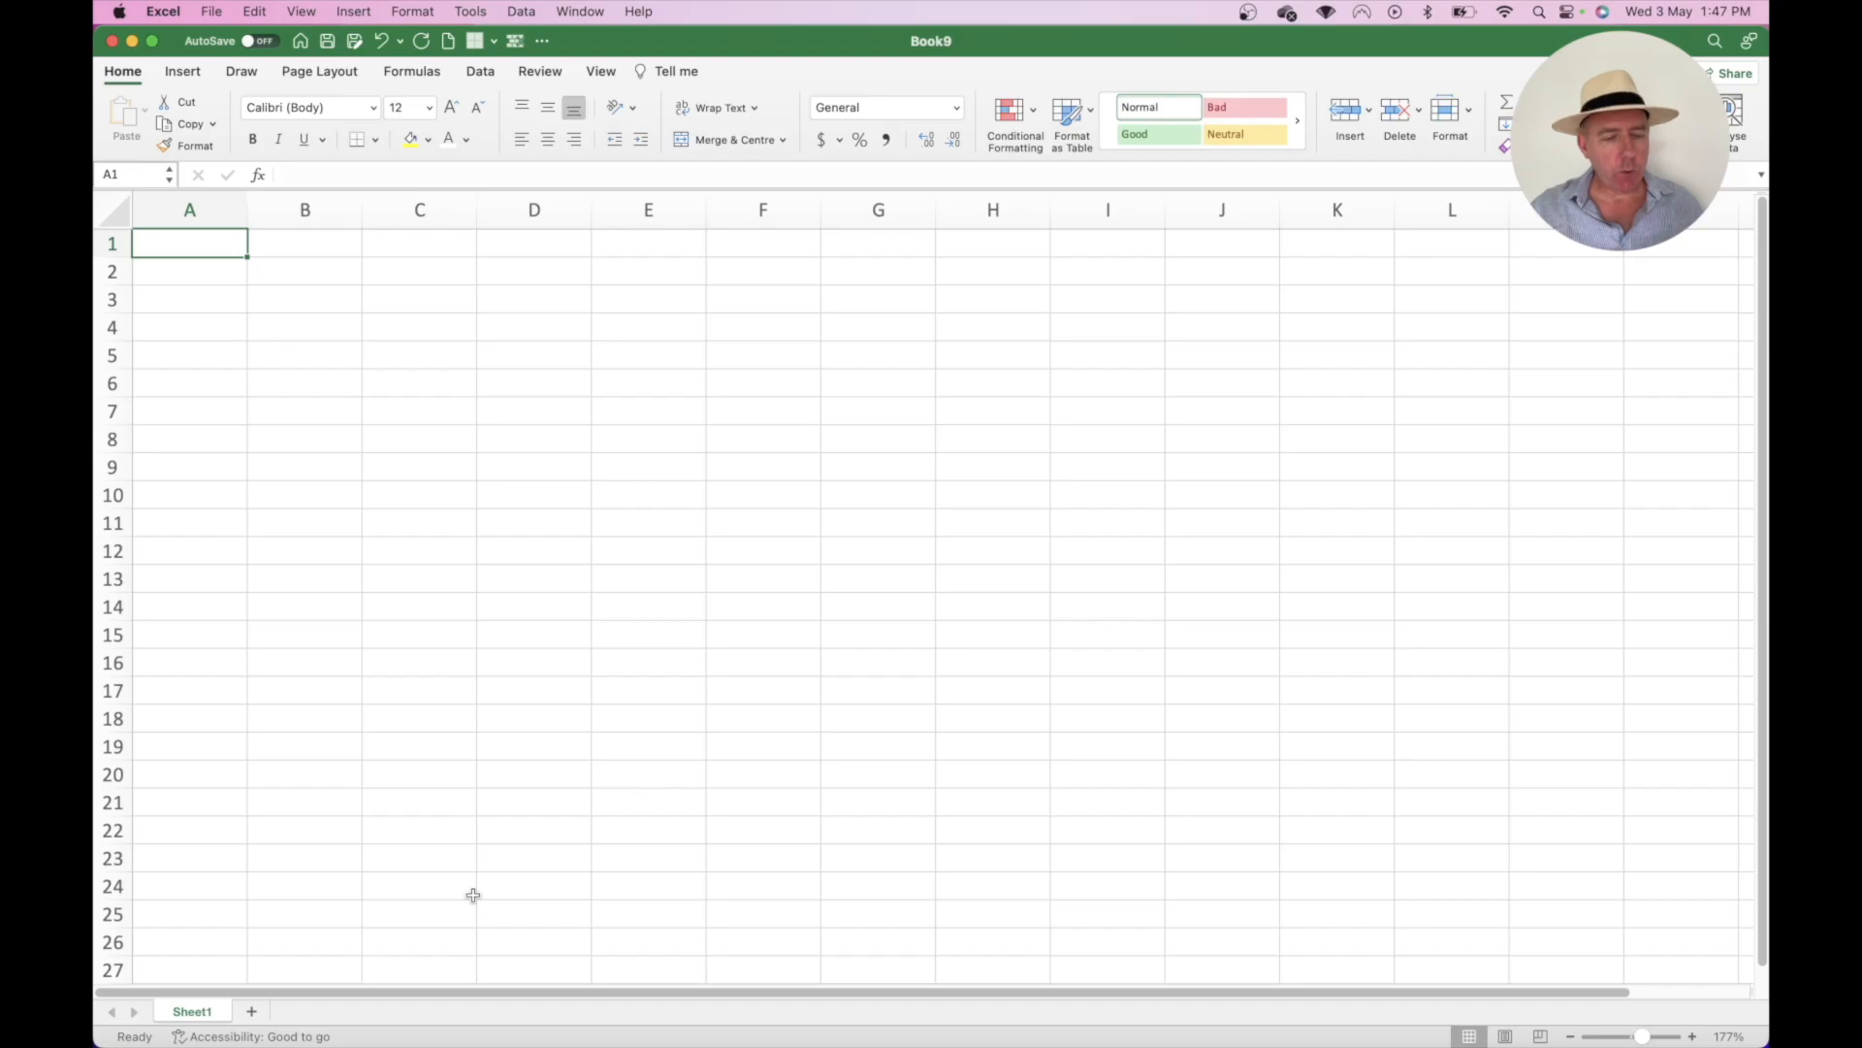
{"action": "left_click", "coordinate": [252, 1012]}
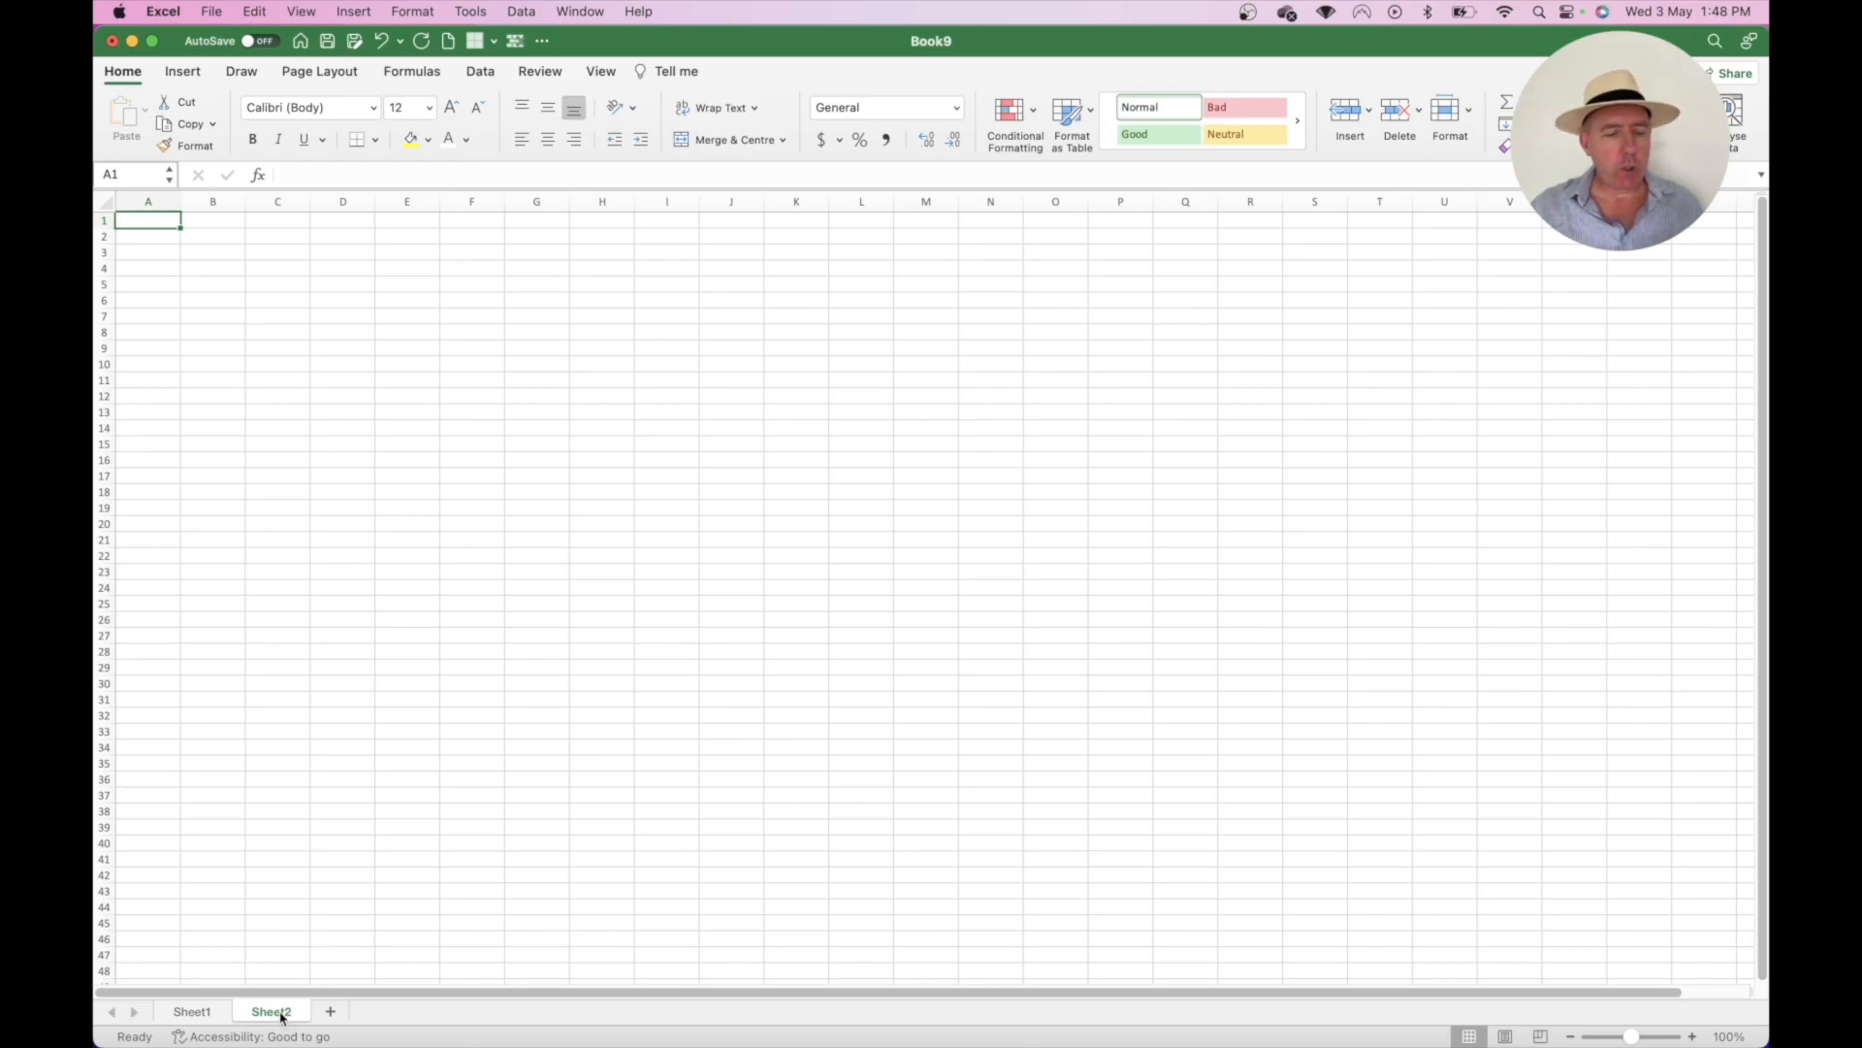
{"action": "right_click", "coordinate": [291, 1015]}
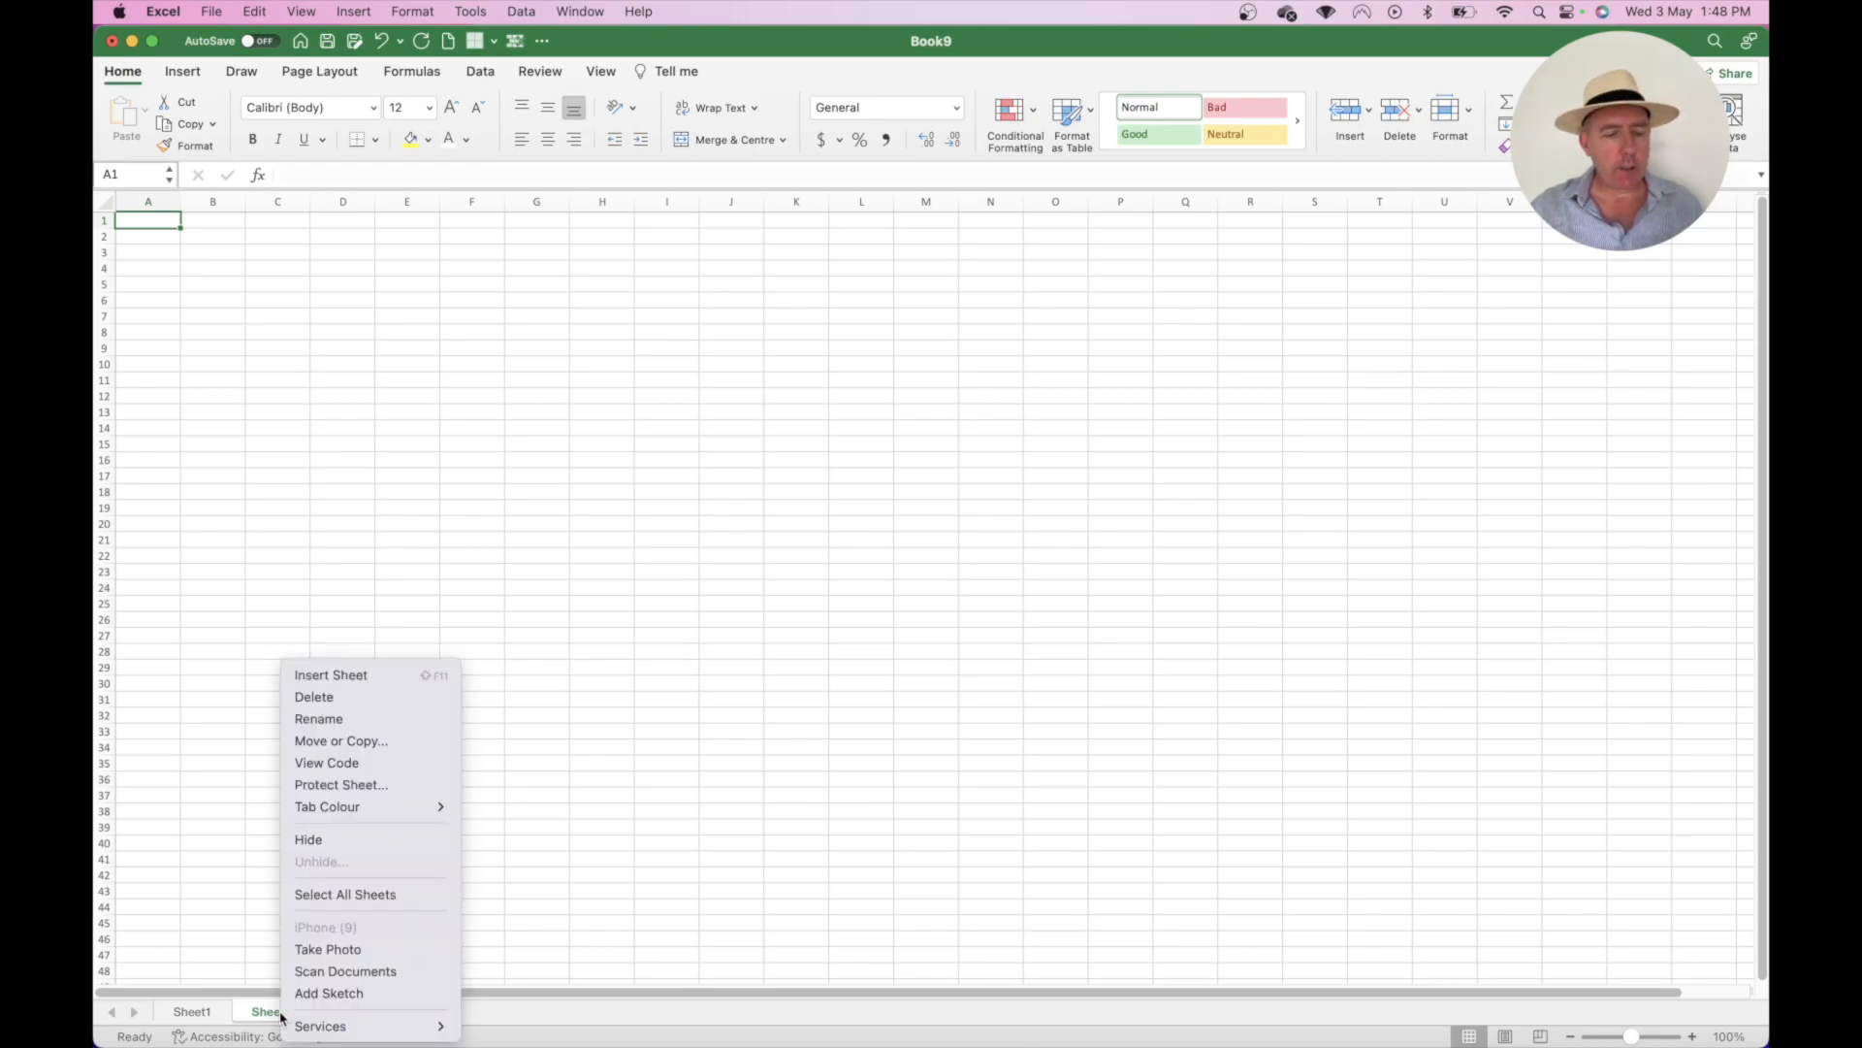
{"action": "left_click", "coordinate": [313, 696]}
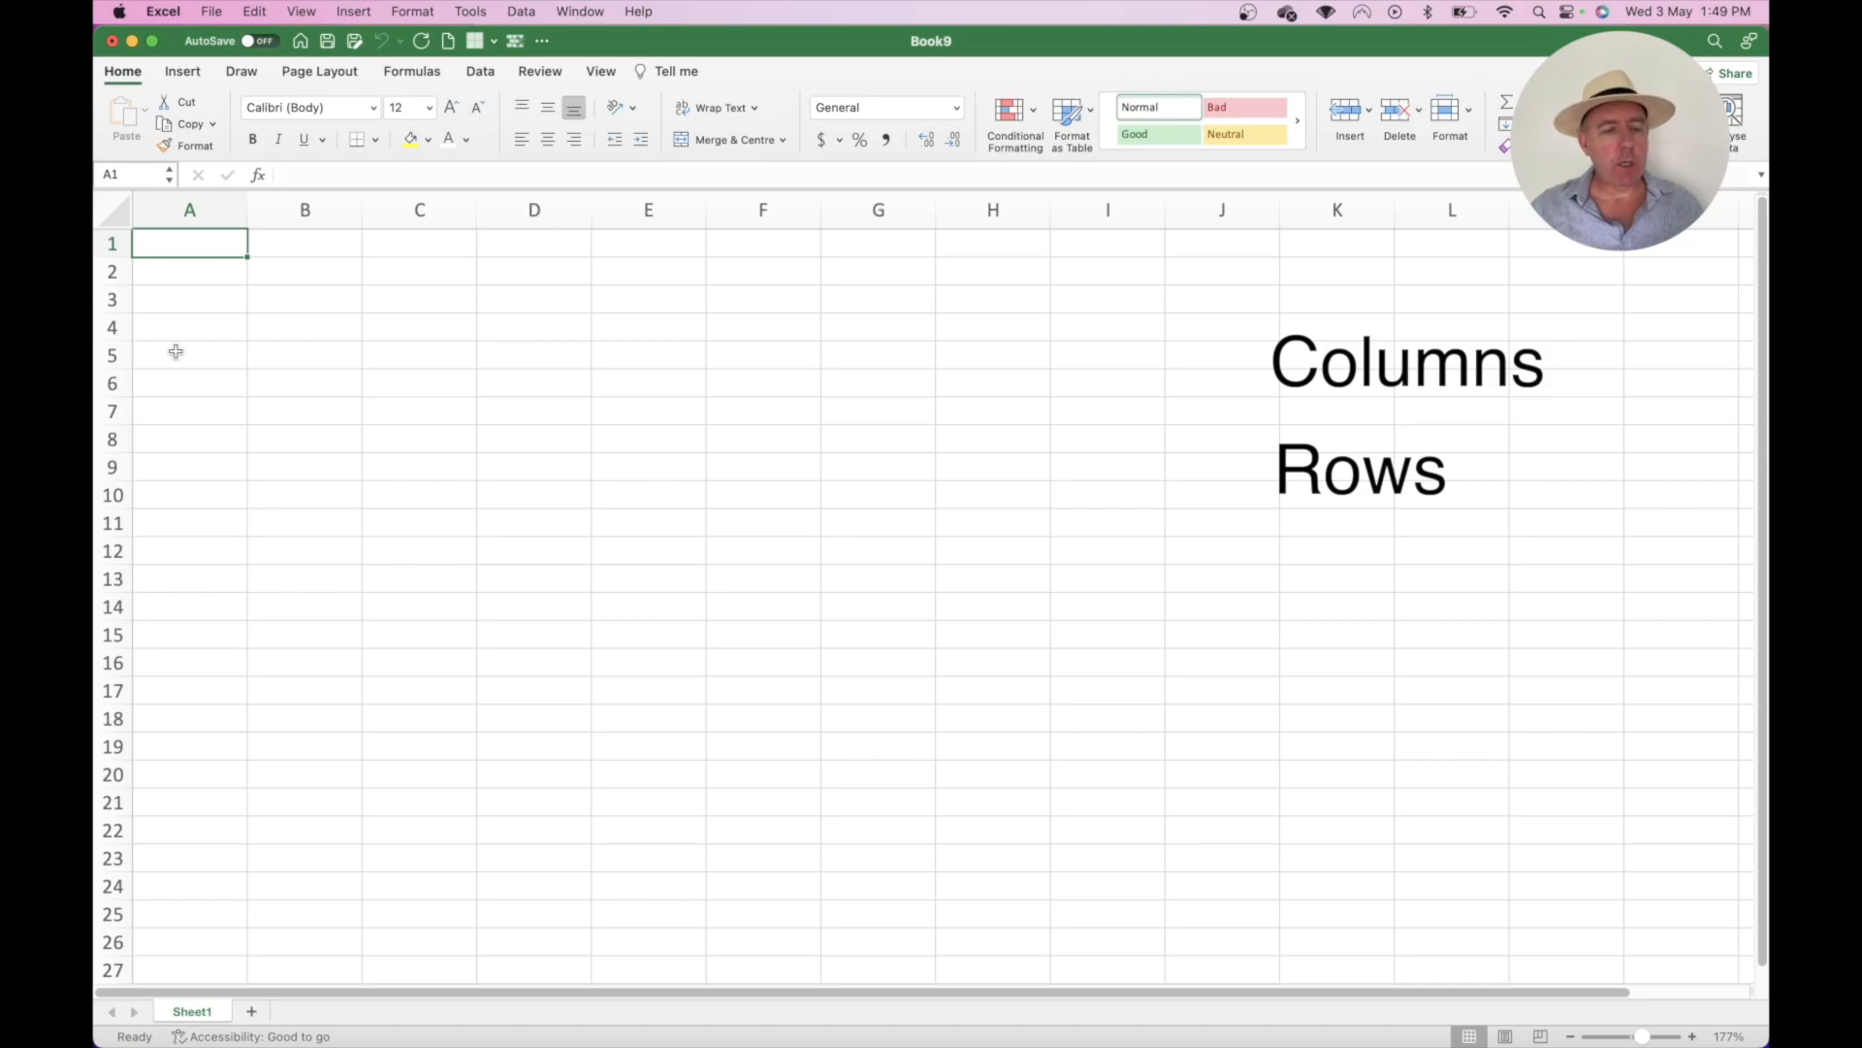
- Select whole columns A through F one after another
{"action": "left_click", "coordinate": [195, 211]}
{"action": "left_click", "coordinate": [304, 211]}
{"action": "left_click", "coordinate": [419, 211]}
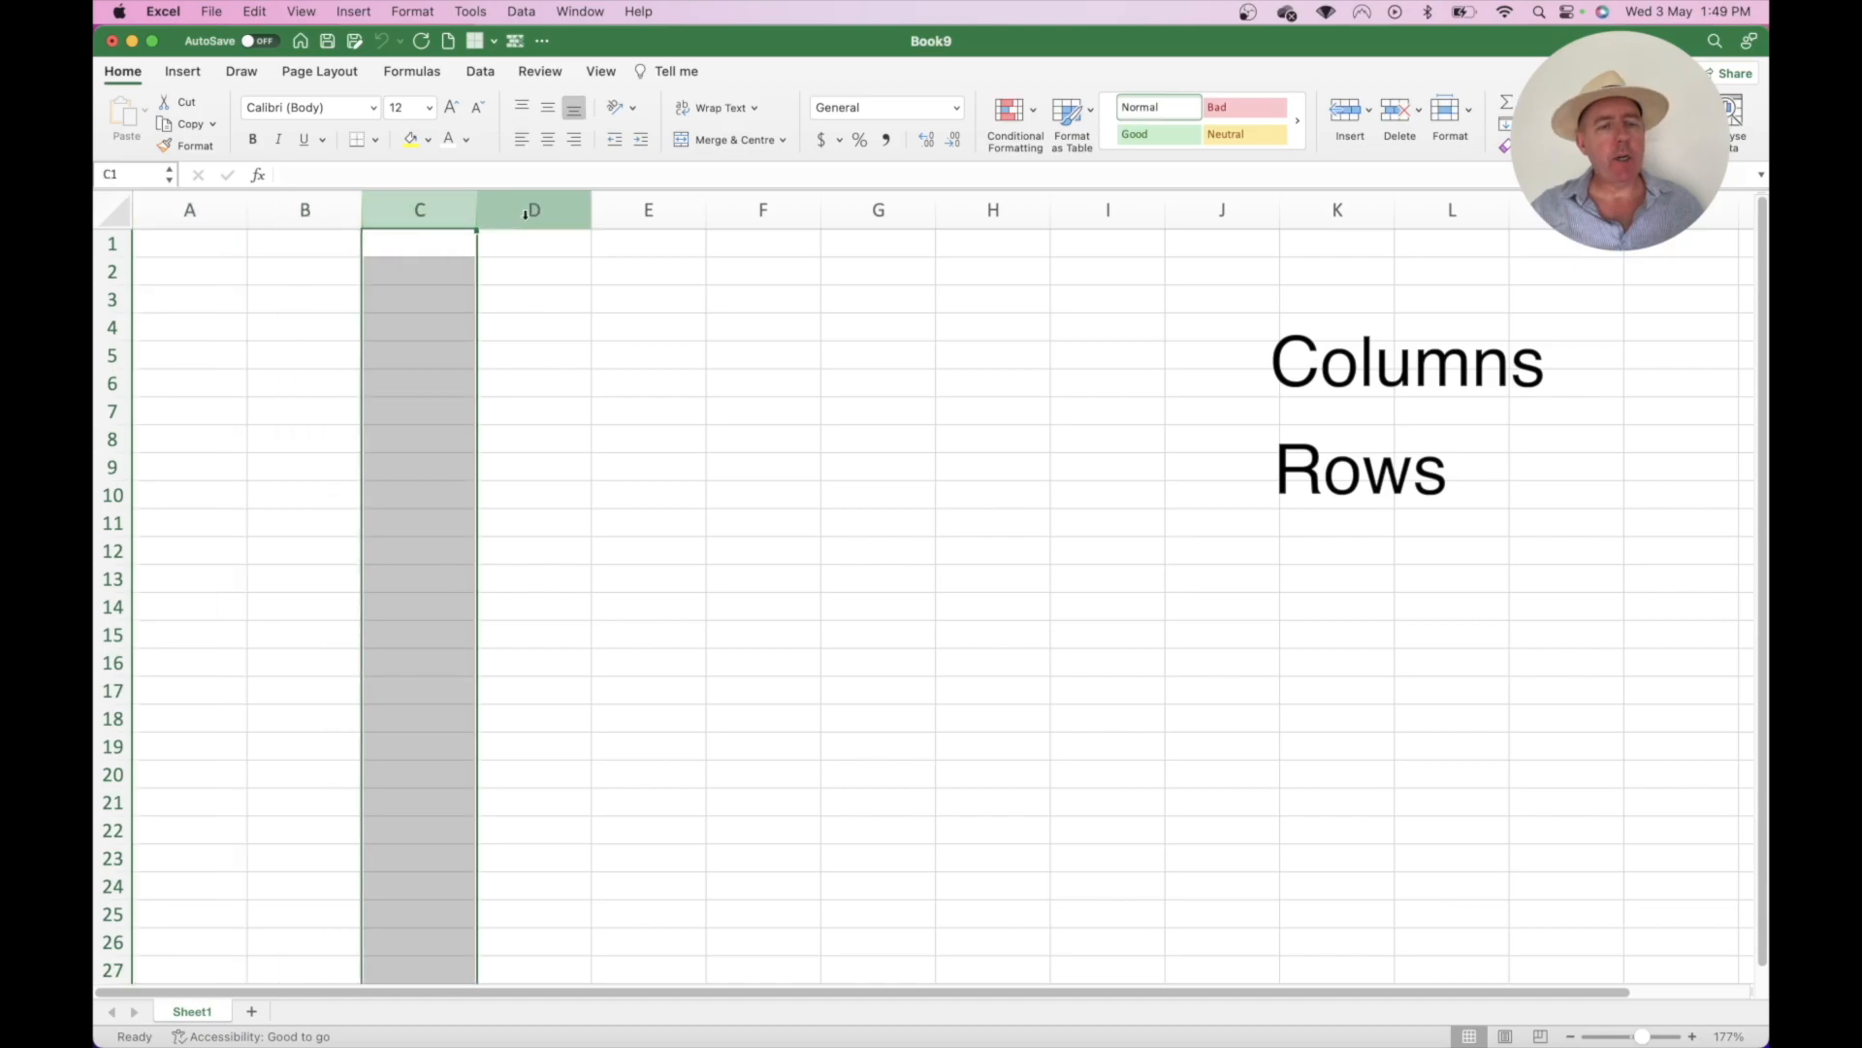
{"action": "left_click", "coordinate": [525, 213]}
{"action": "left_click", "coordinate": [636, 212]}
{"action": "left_click", "coordinate": [736, 213]}
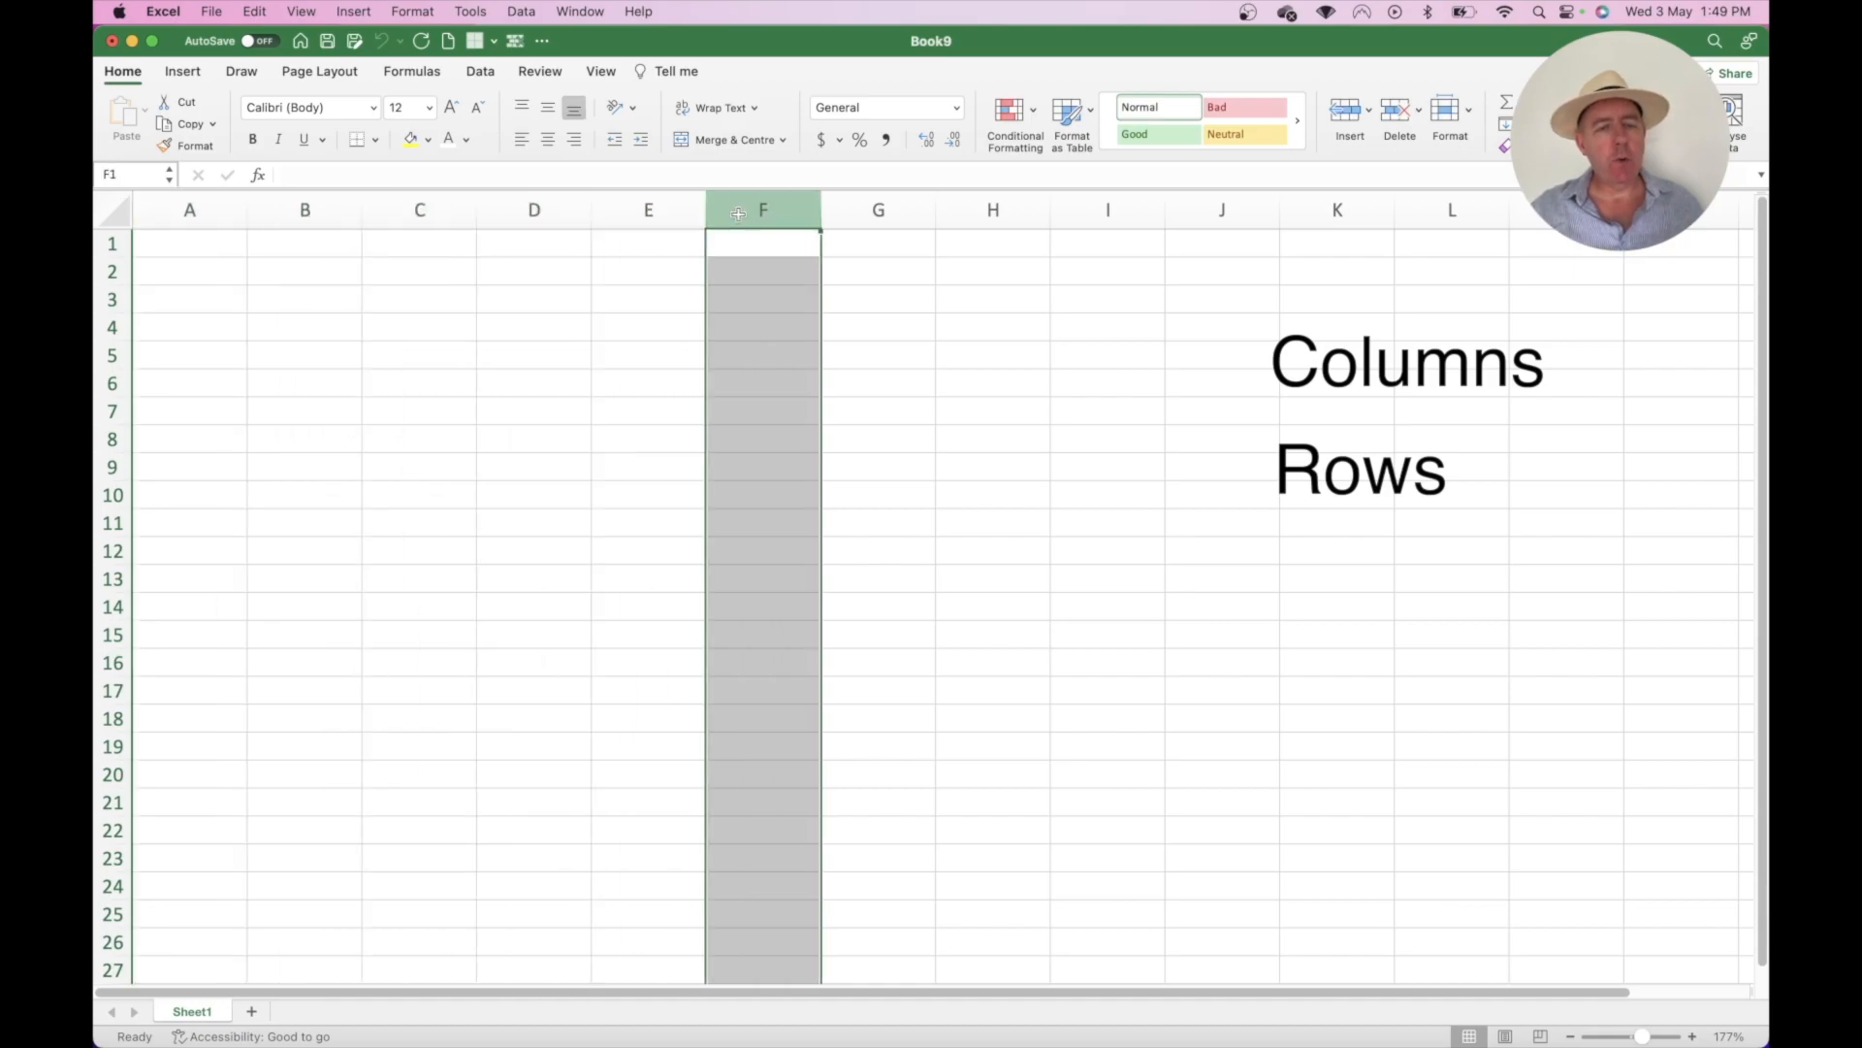
- Select whole rows 1 through 5 in turn, finishing with cell D6 as the current cell
{"action": "left_click", "coordinate": [113, 244]}
{"action": "left_click", "coordinate": [114, 268]}
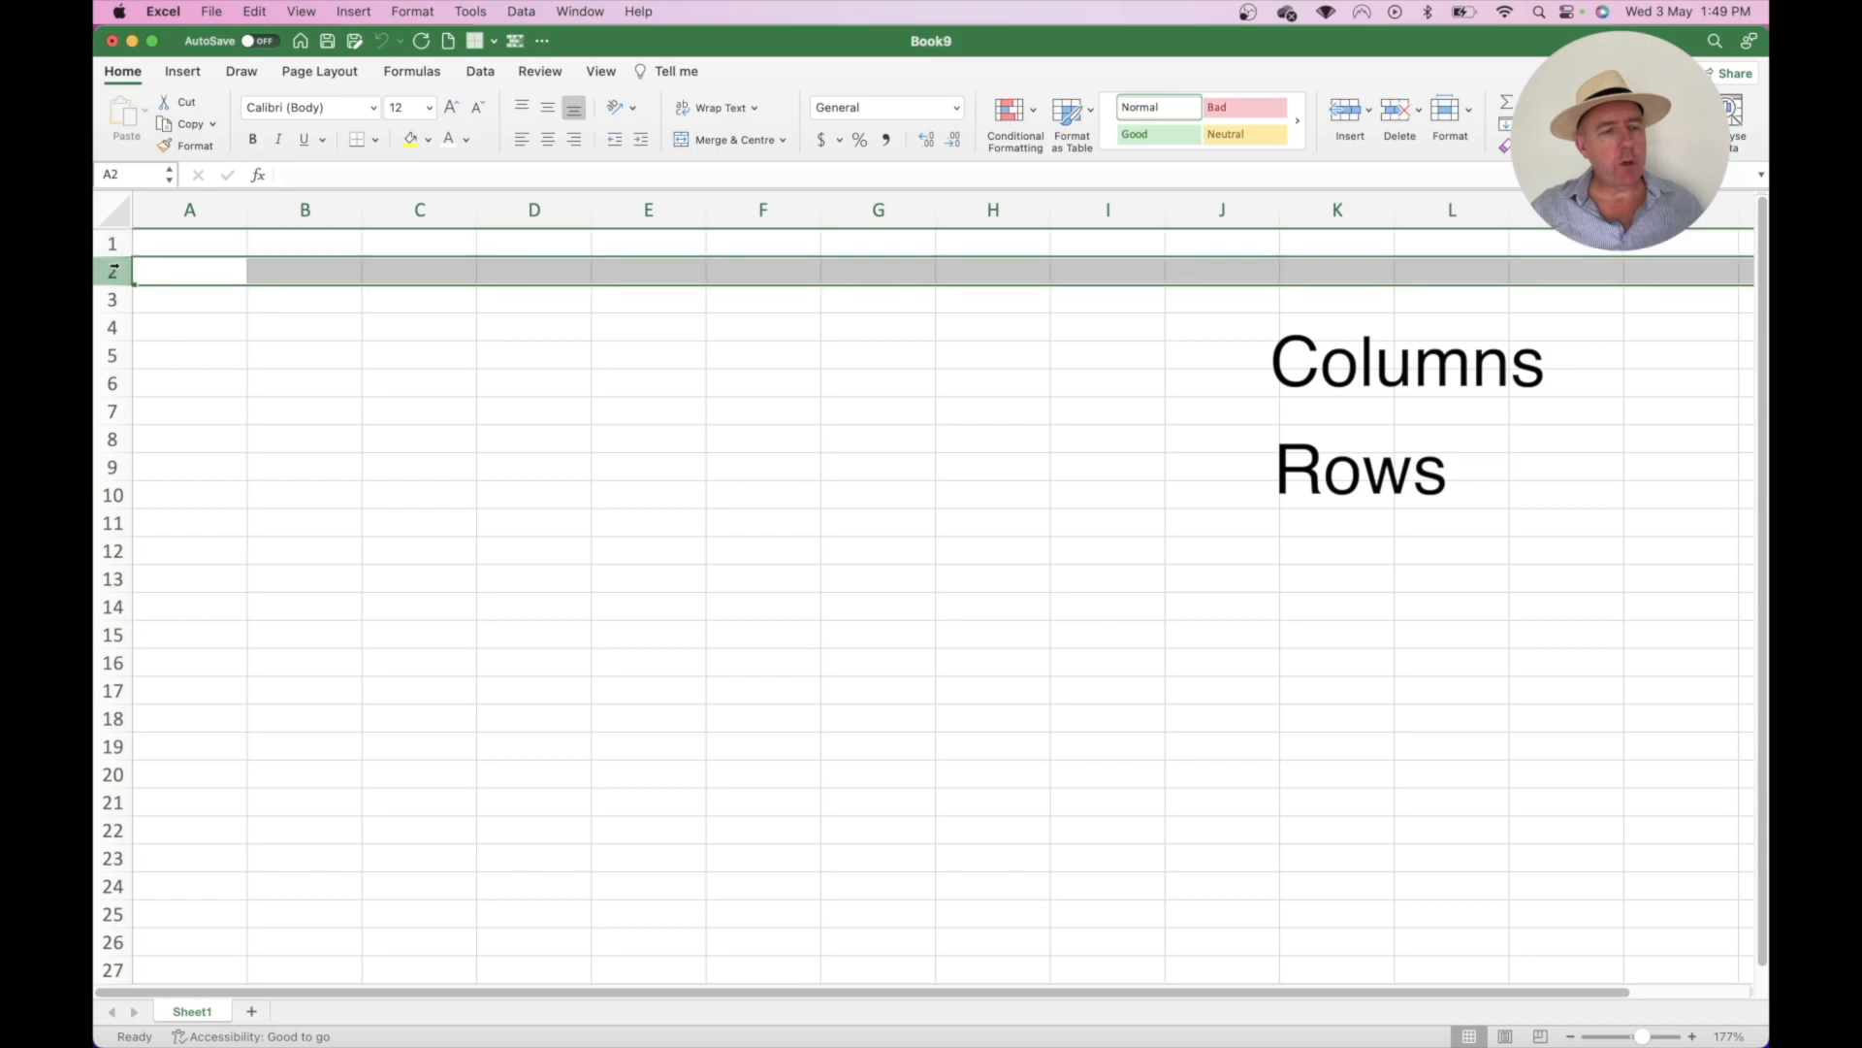
{"action": "left_click", "coordinate": [113, 300]}
{"action": "left_click", "coordinate": [113, 327]}
{"action": "left_click", "coordinate": [112, 355]}
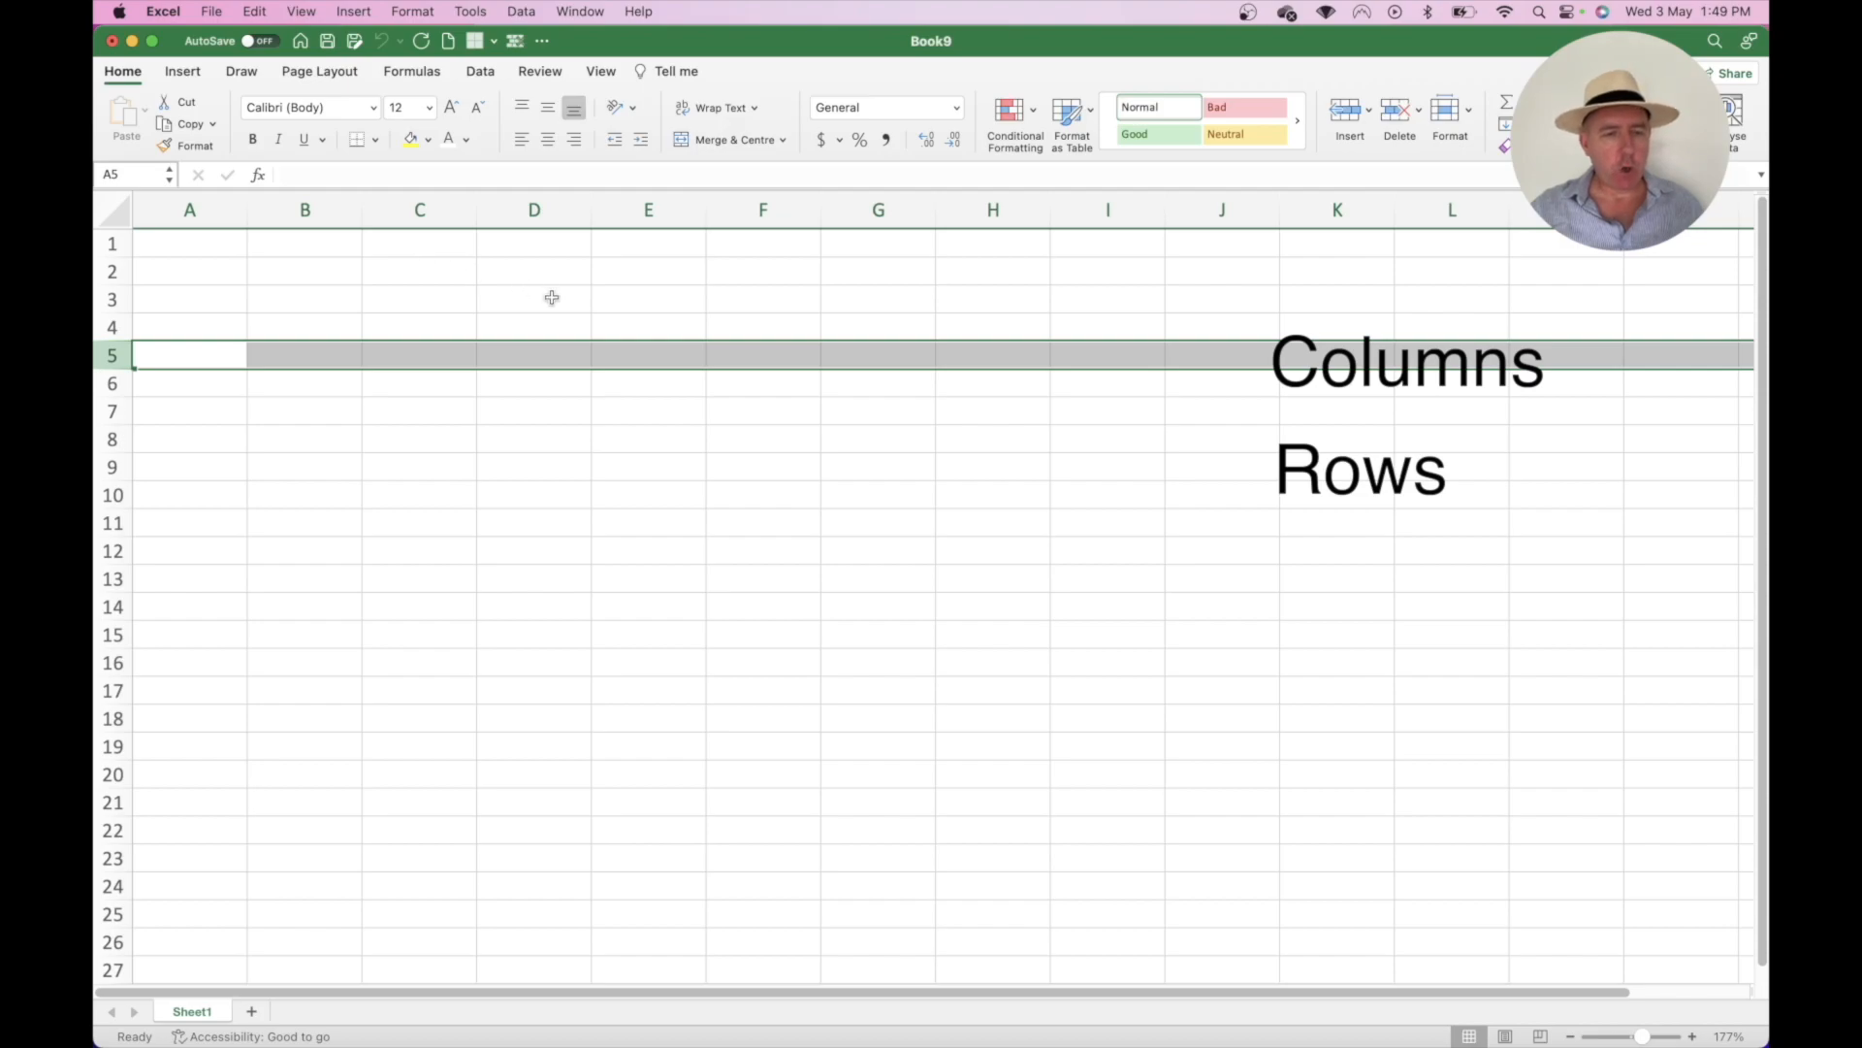
{"action": "left_click", "coordinate": [549, 378]}
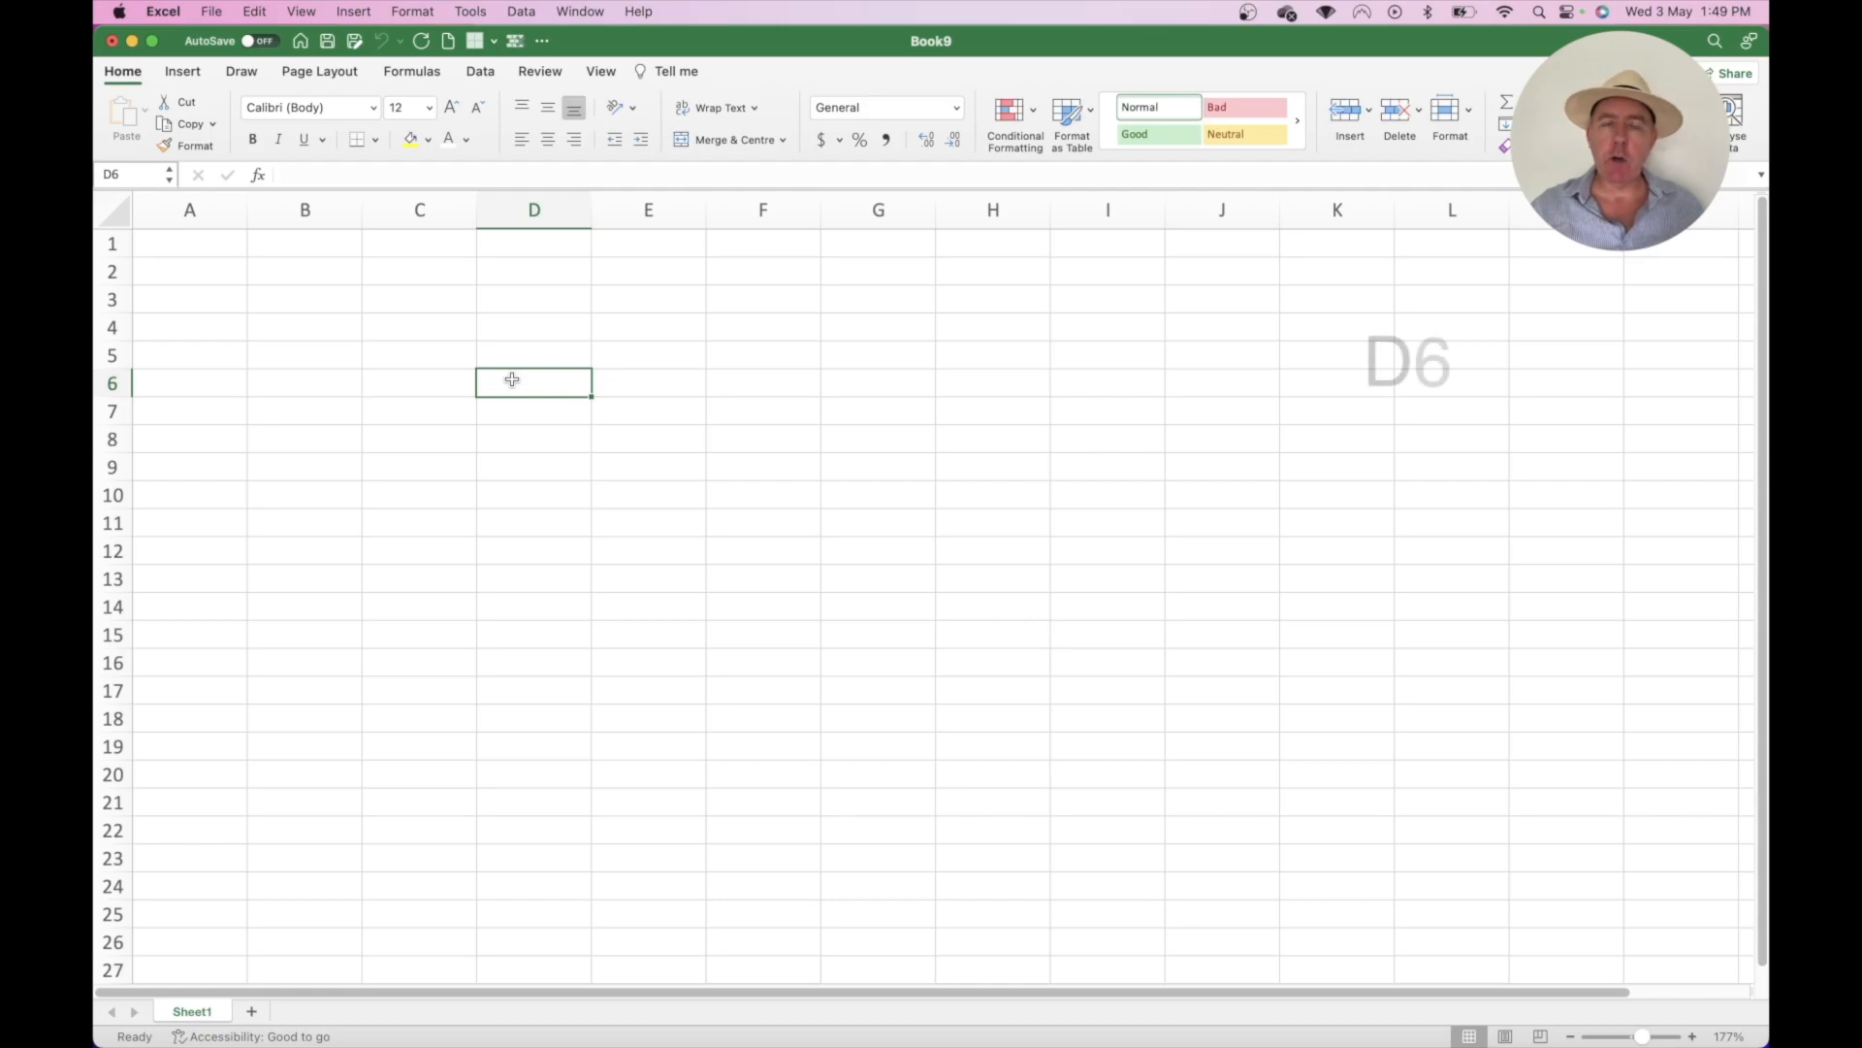
- Select cells F4 and G4, then return to cell A1
{"action": "left_click", "coordinate": [763, 327]}
{"action": "left_click", "coordinate": [886, 324]}
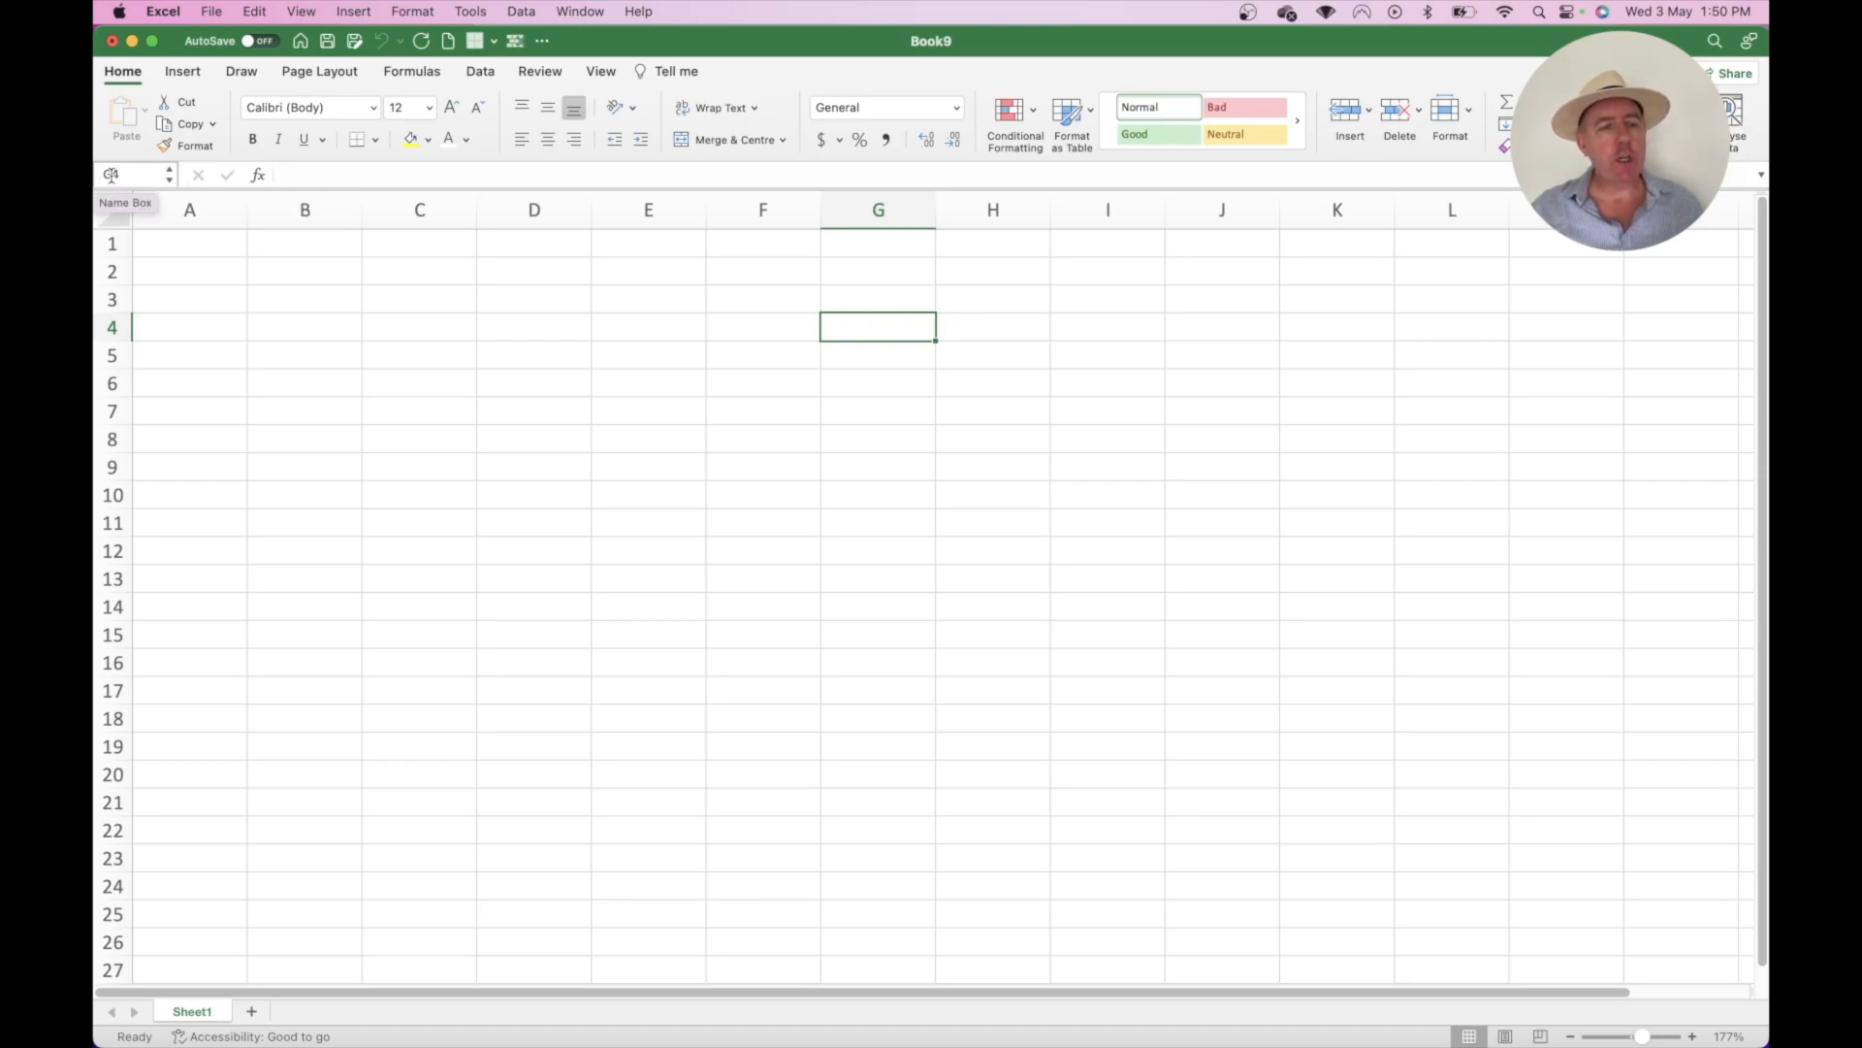
{"action": "left_click", "coordinate": [173, 244]}
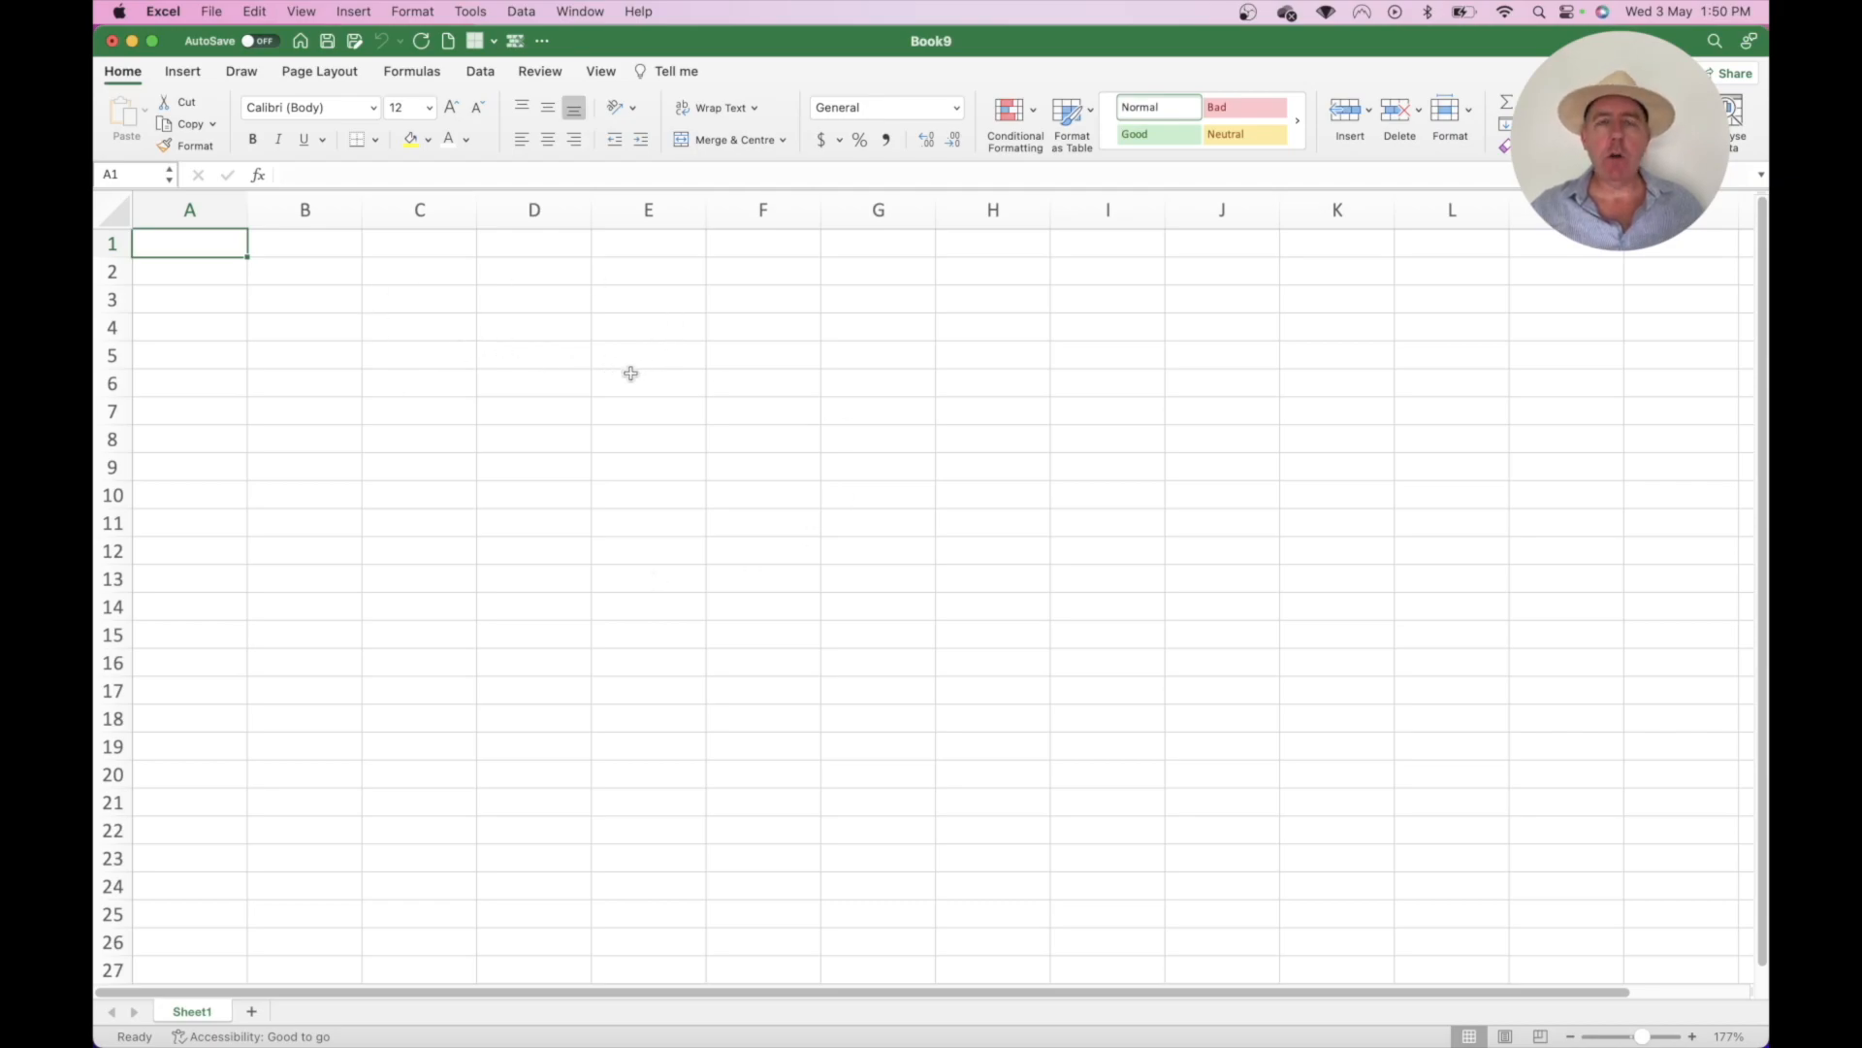
- Try a larger selection from B4, then select the block C11:D13
{"action": "left_click_drag", "start_coordinate": [302, 327], "coordinate": [616, 470]}
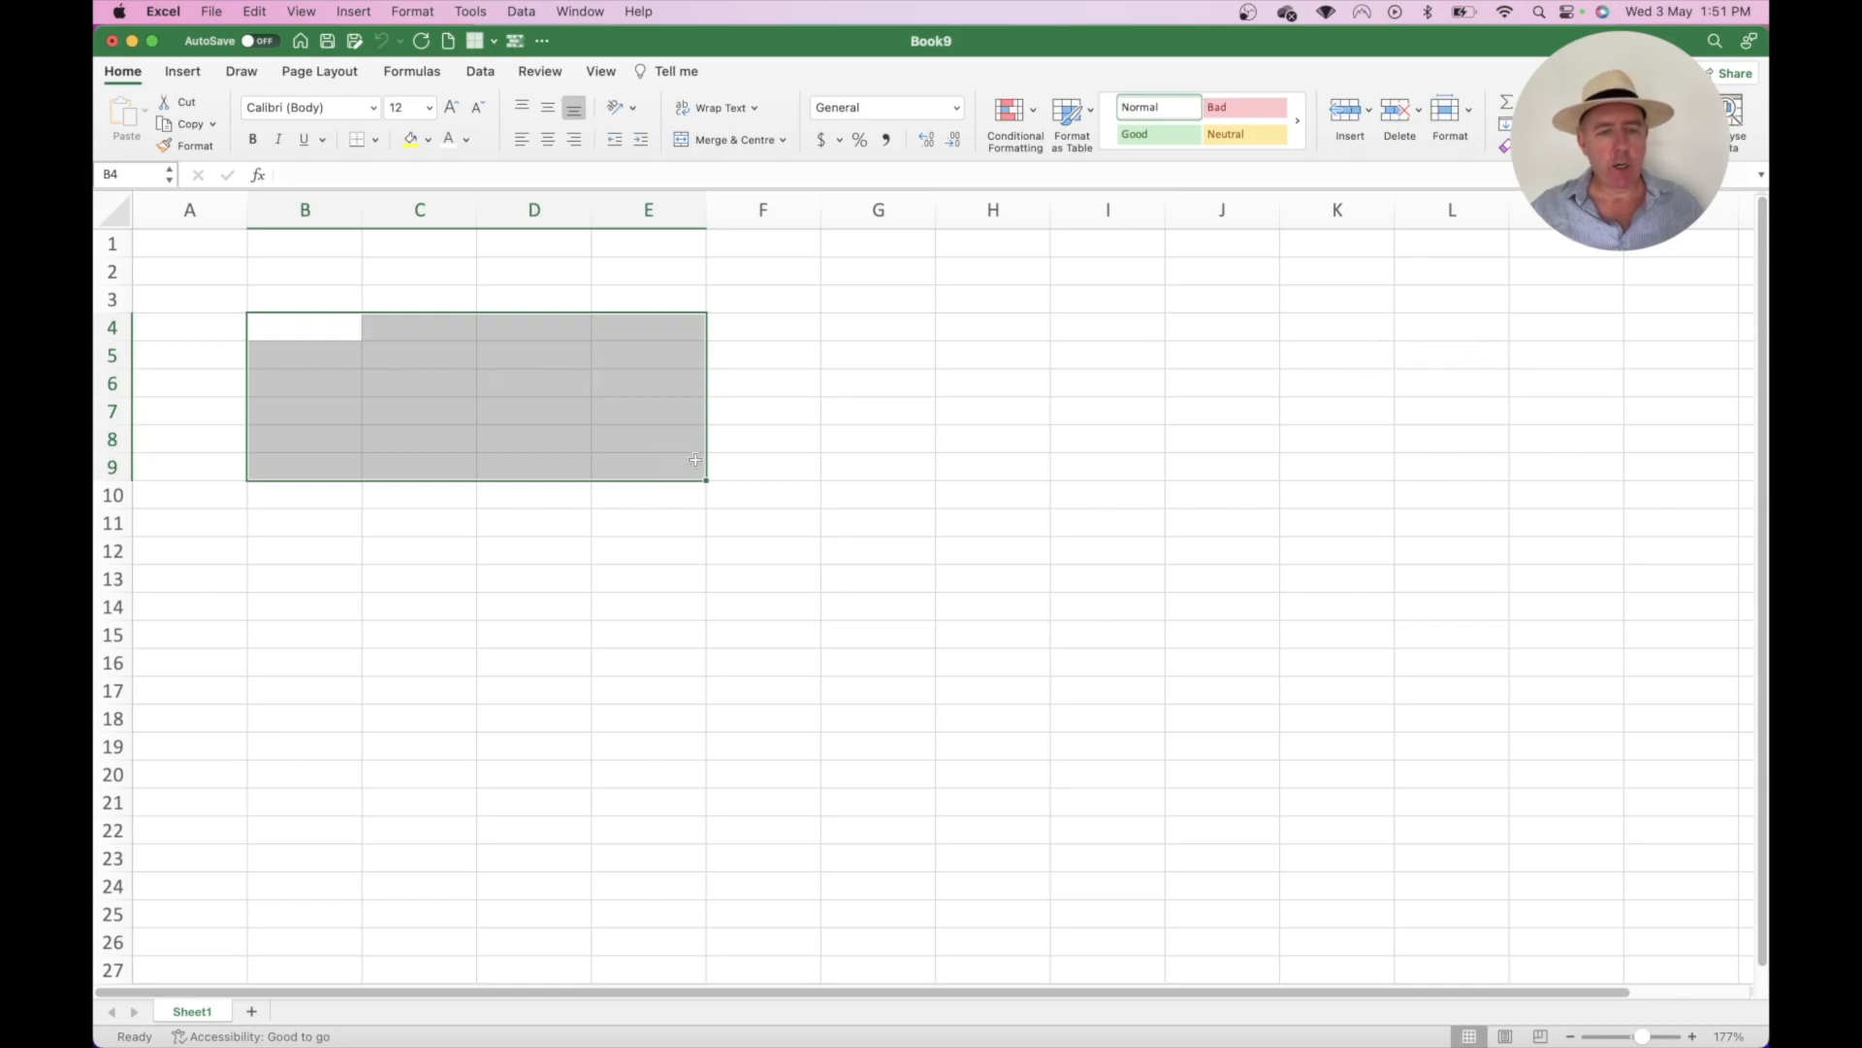
{"action": "left_click_drag", "start_coordinate": [446, 520], "coordinate": [534, 585]}
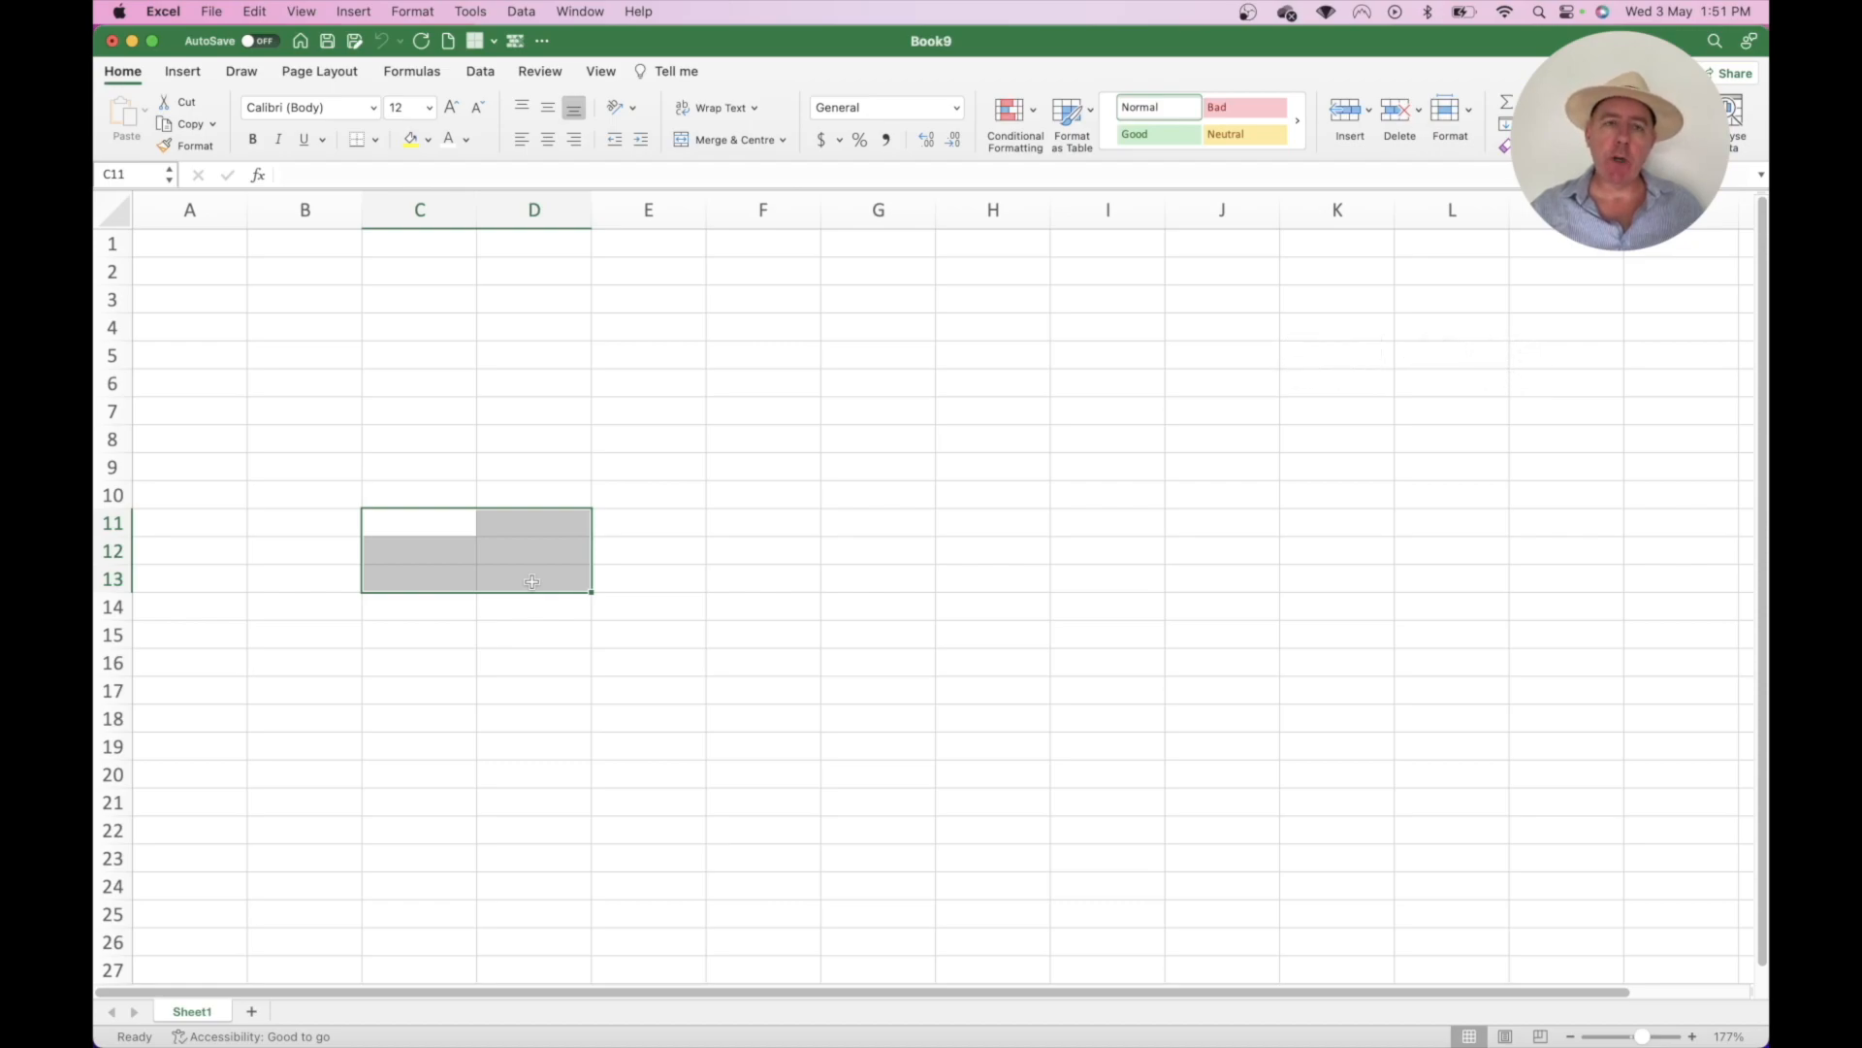
- Define the name Range1 for the selected cells C11:D13
{"action": "right_click", "coordinate": [505, 552]}
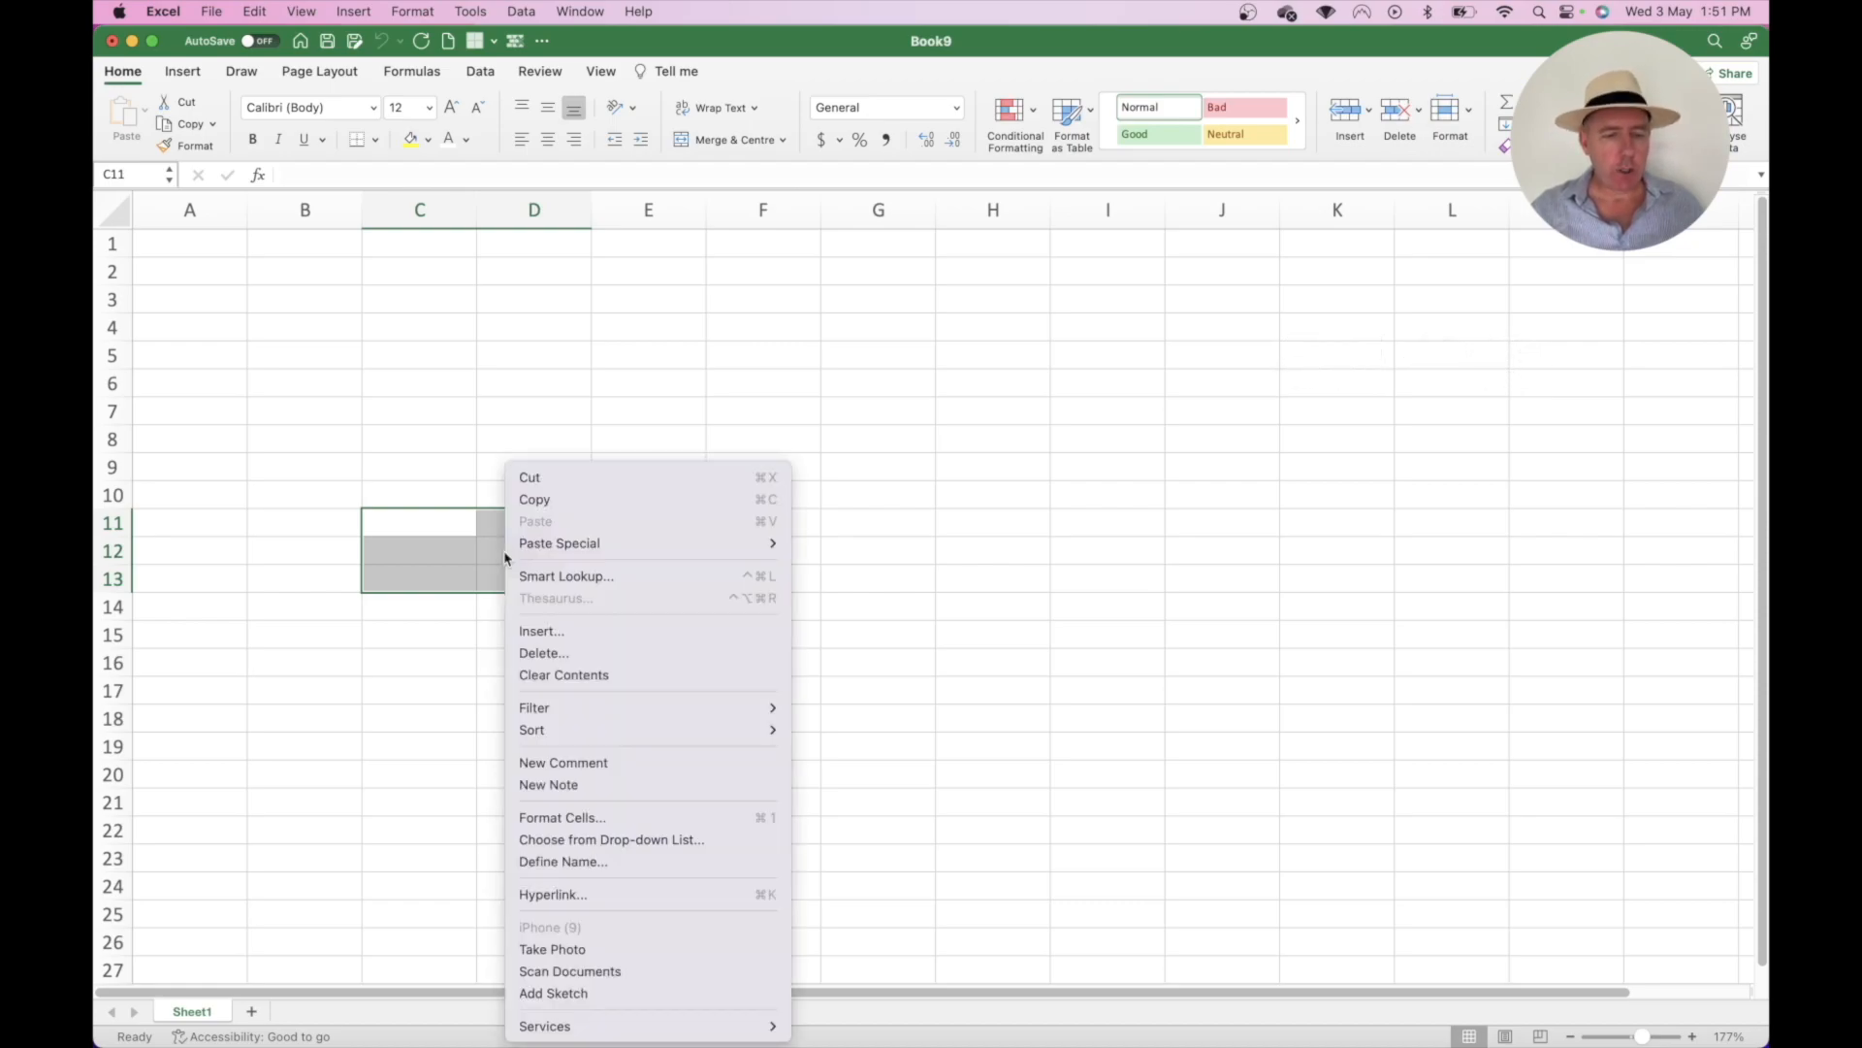
{"action": "left_click", "coordinate": [542, 863]}
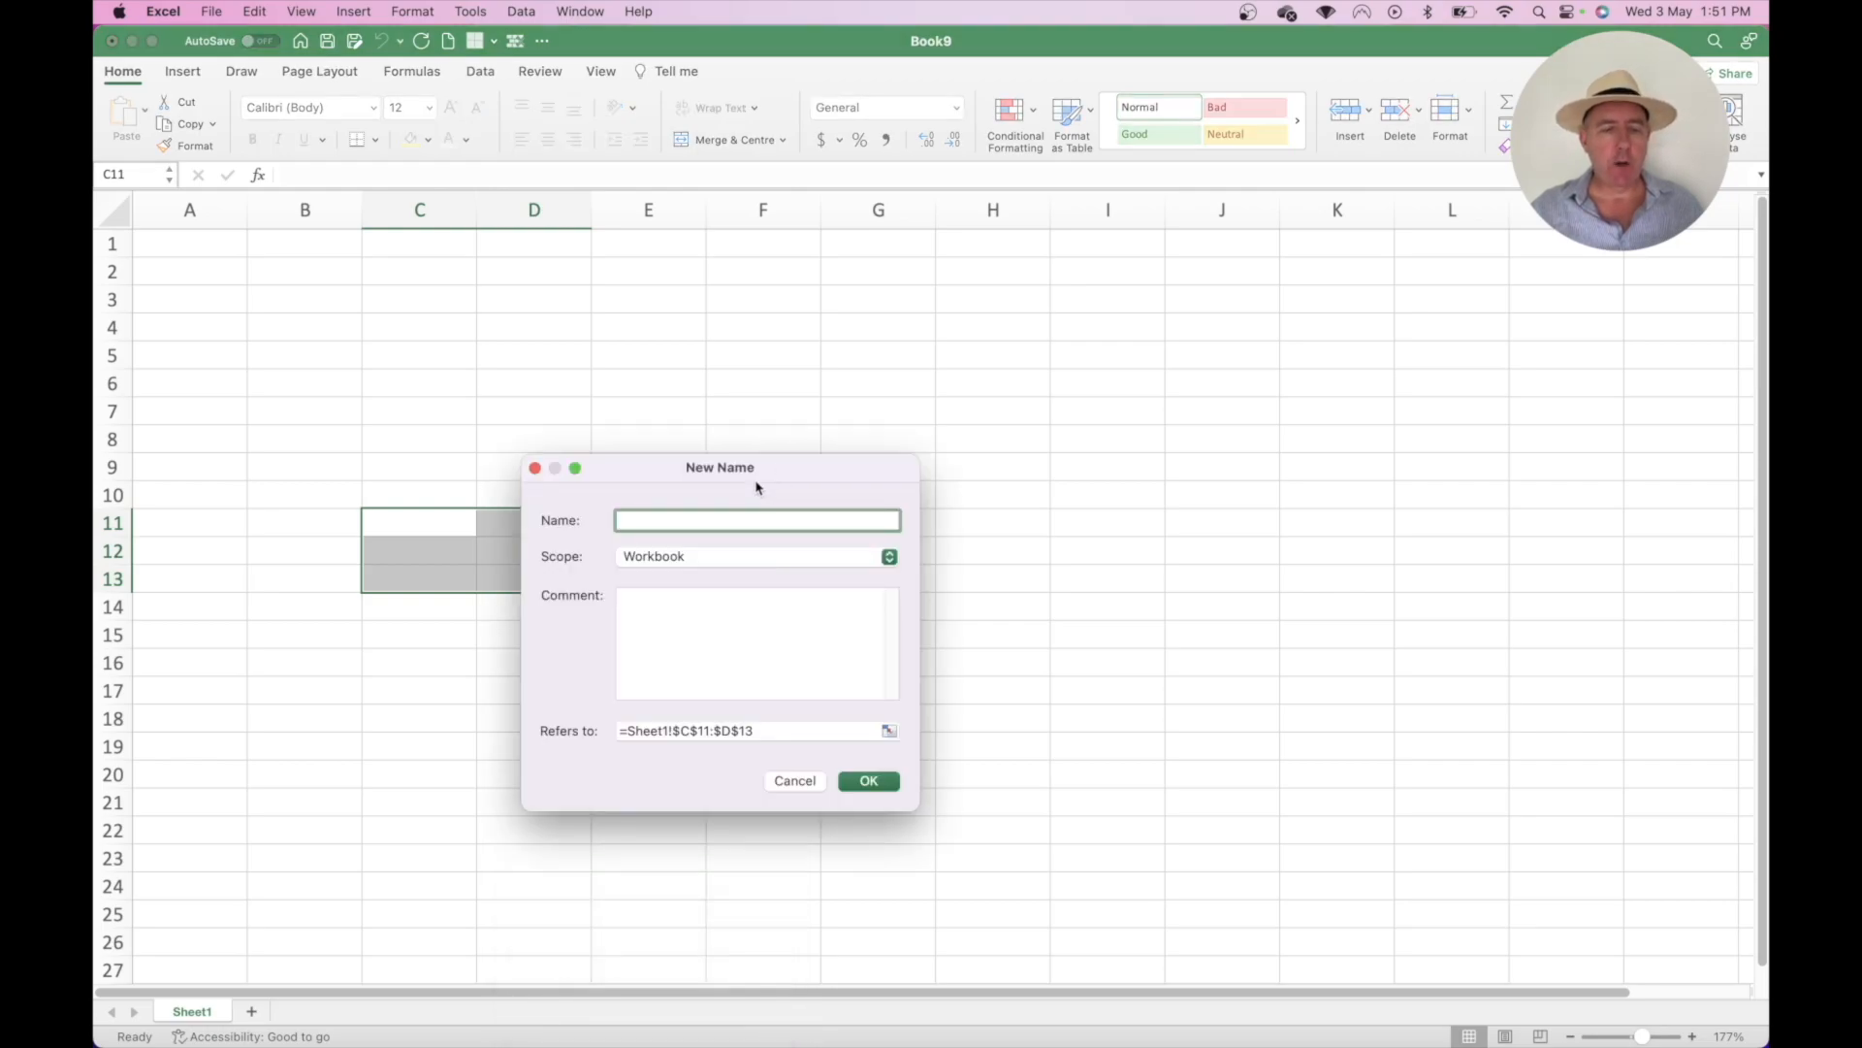
{"action": "type", "text": "Range1"}
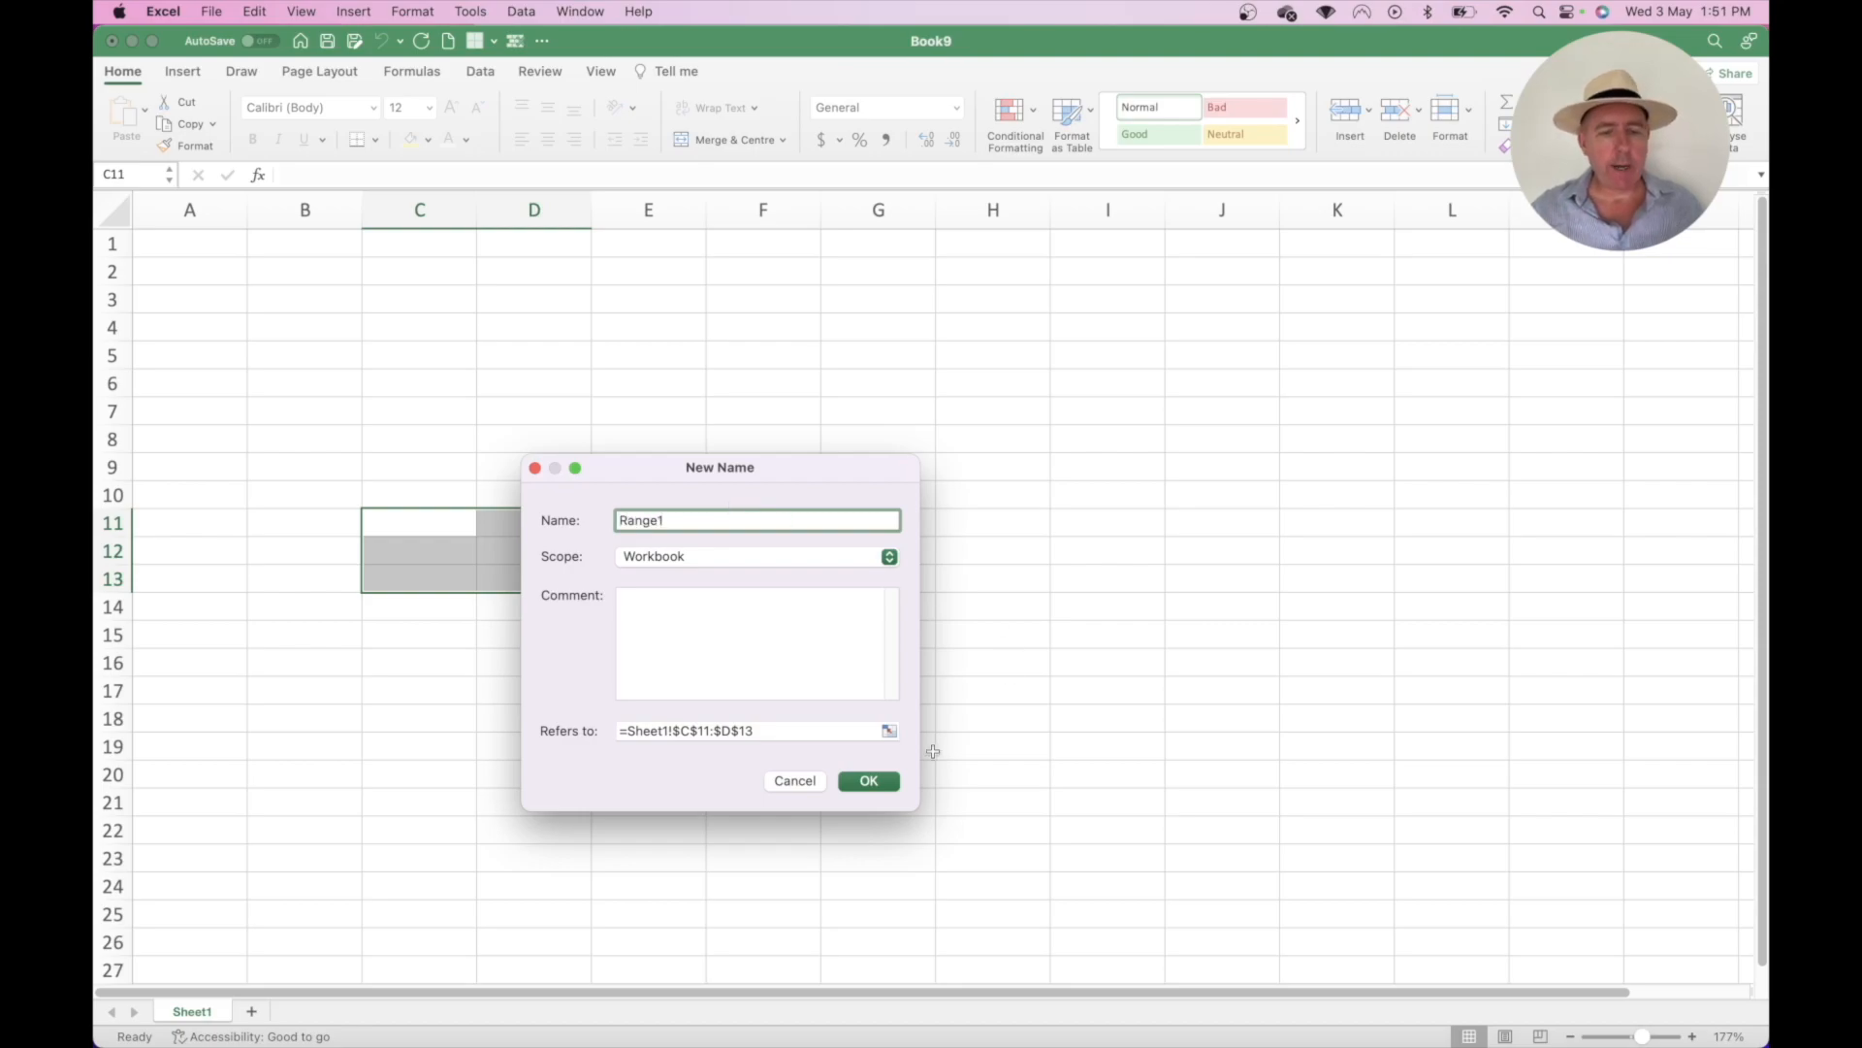
{"action": "left_click", "coordinate": [877, 784]}
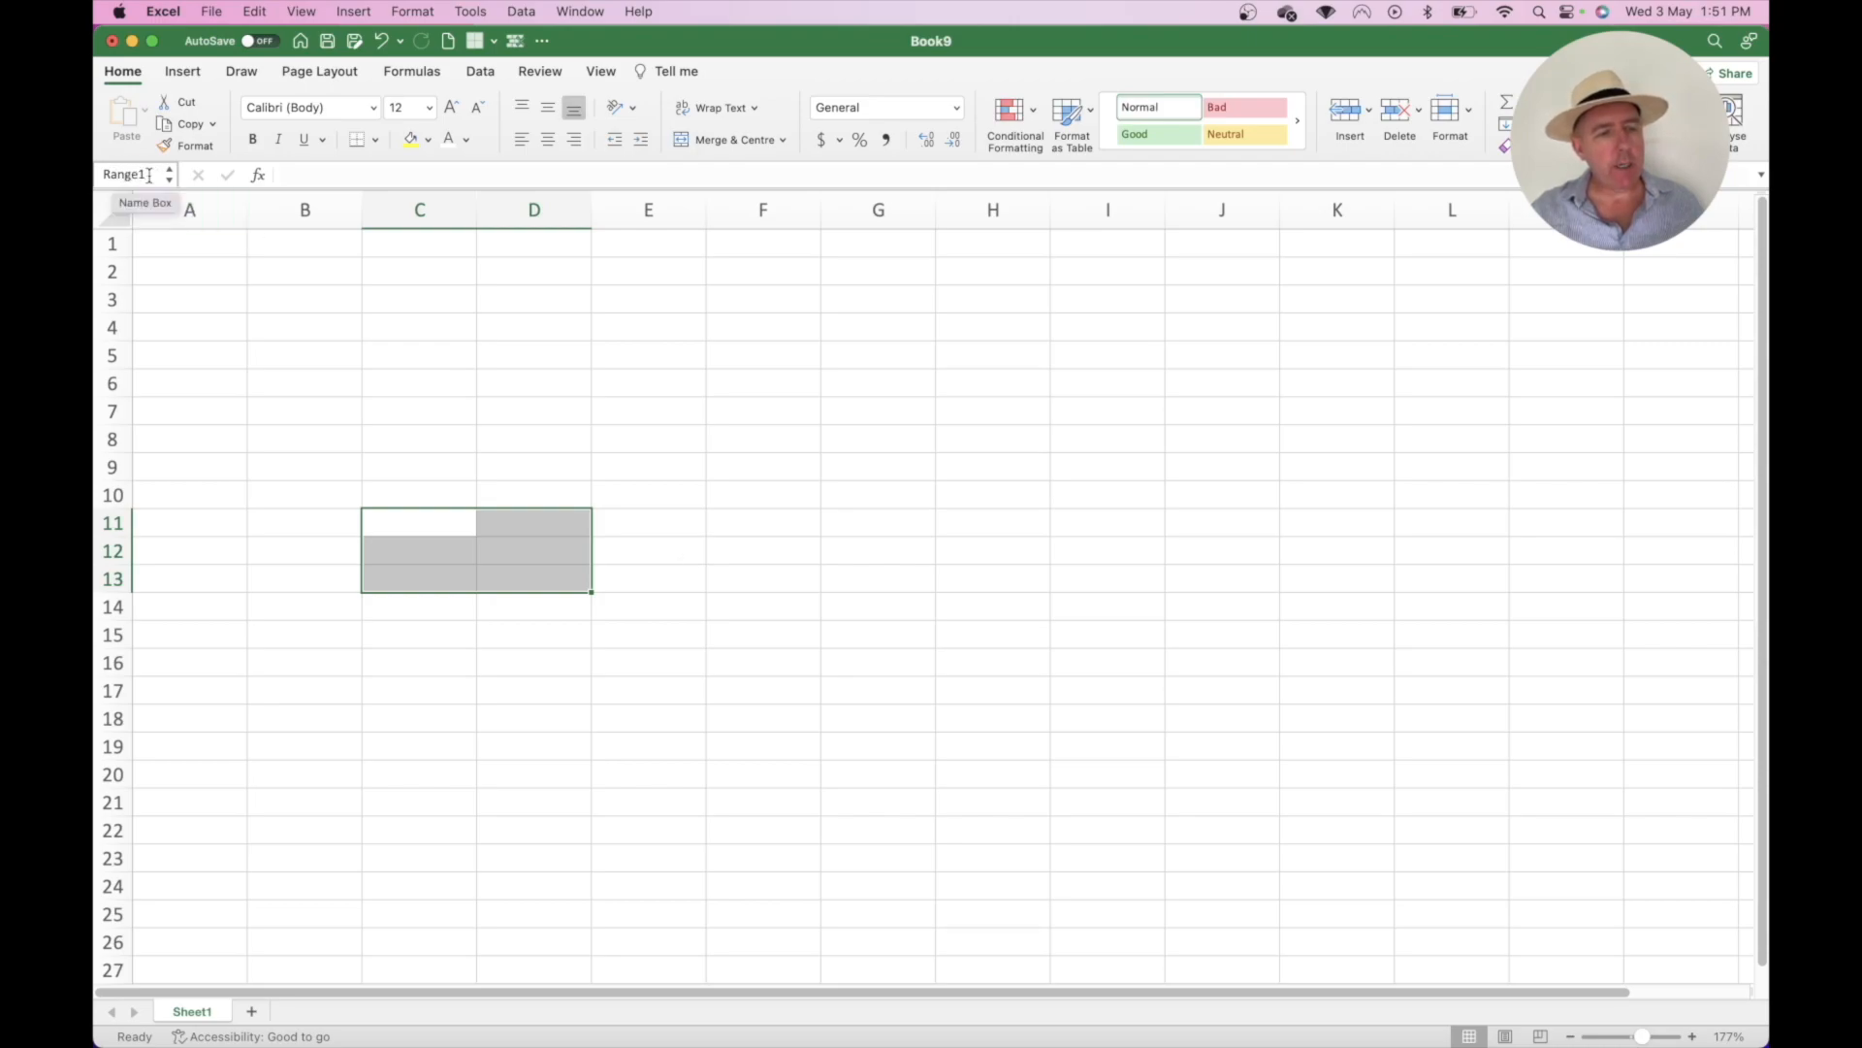
- Pick Range1 from the Name Box list to reselect C11:D13, then select E7
{"action": "left_click", "coordinate": [217, 299]}
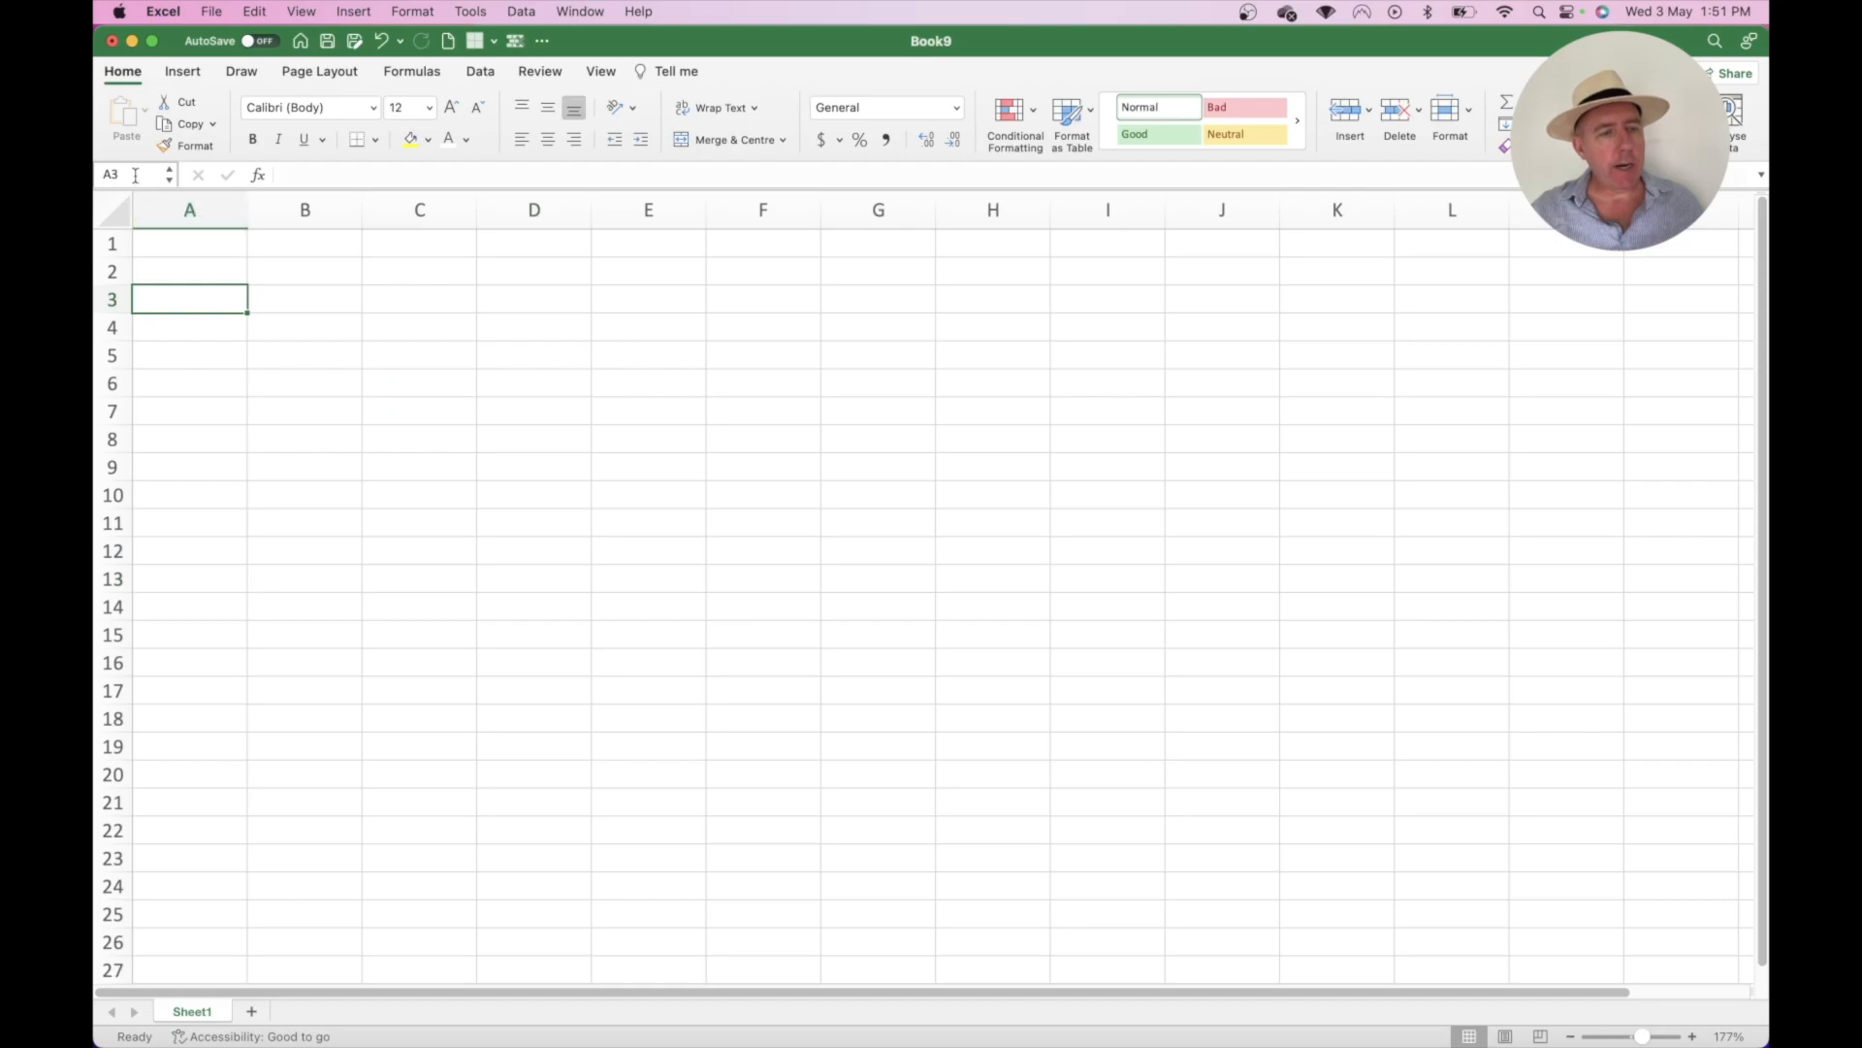
{"action": "left_click", "coordinate": [170, 175]}
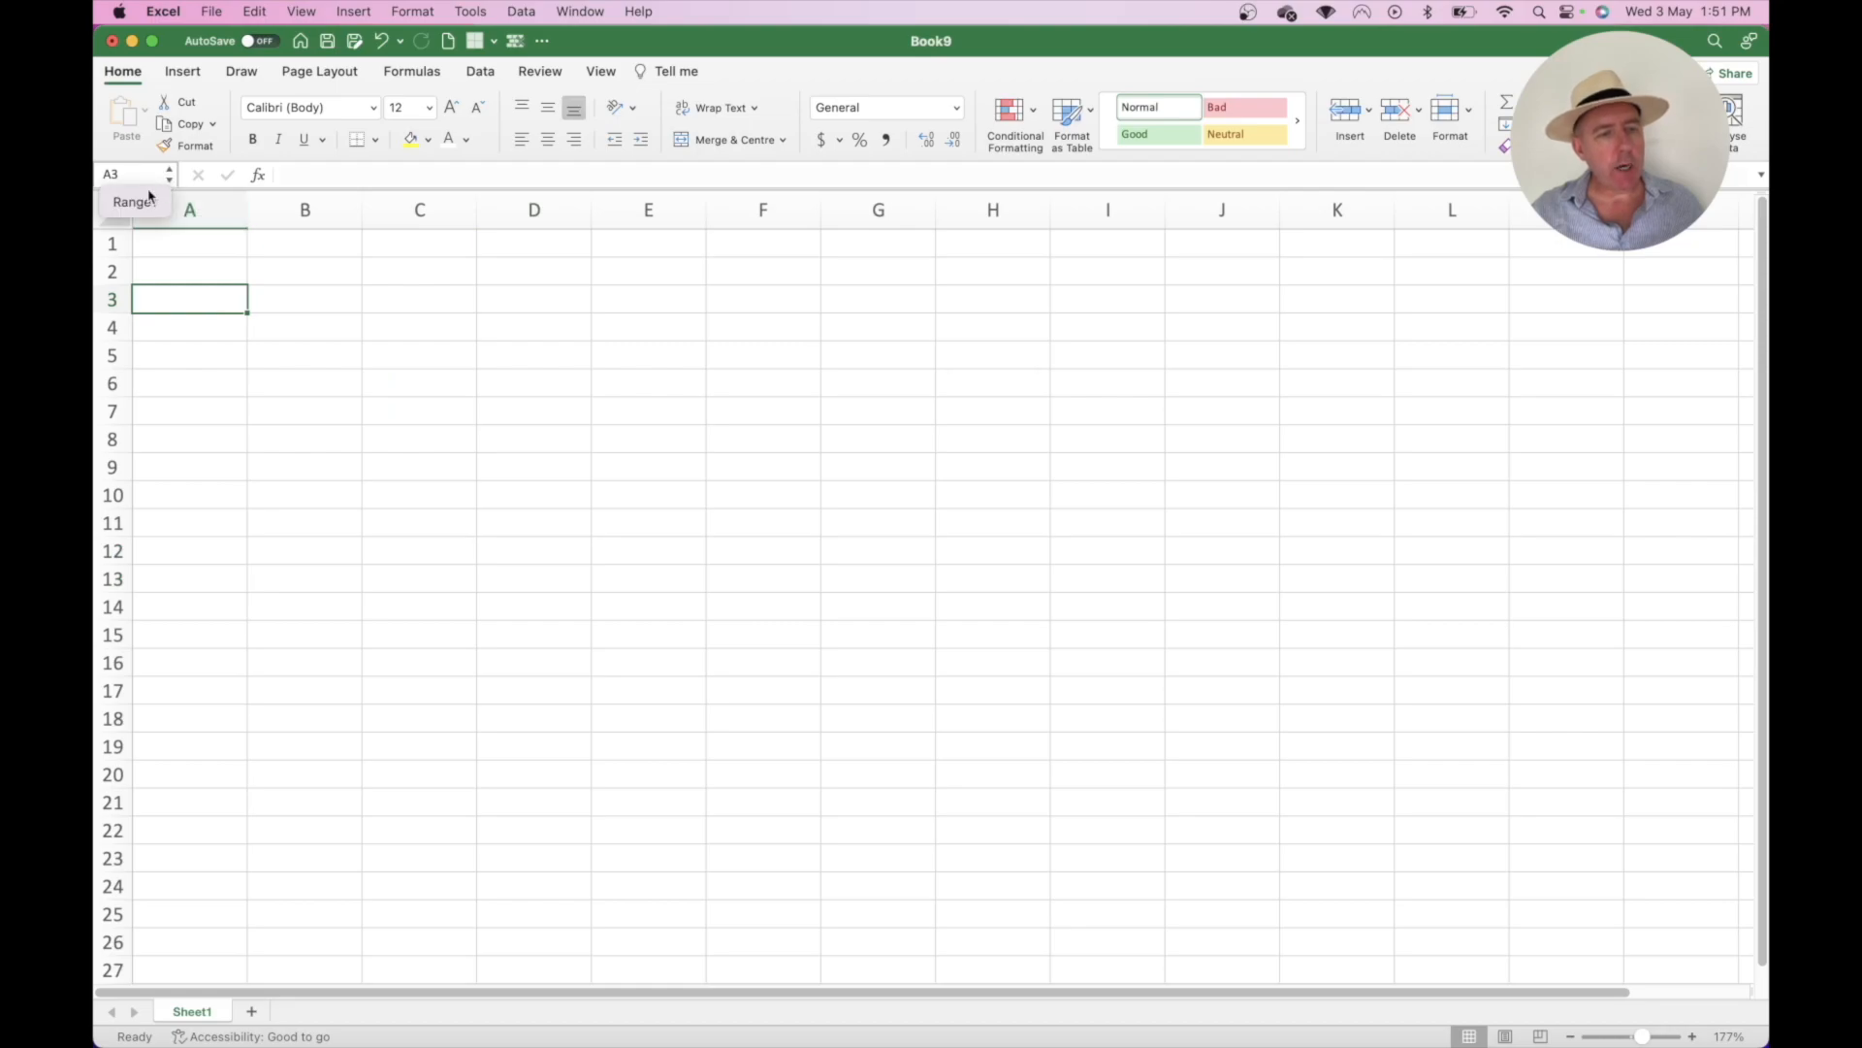
{"action": "left_click", "coordinate": [140, 203]}
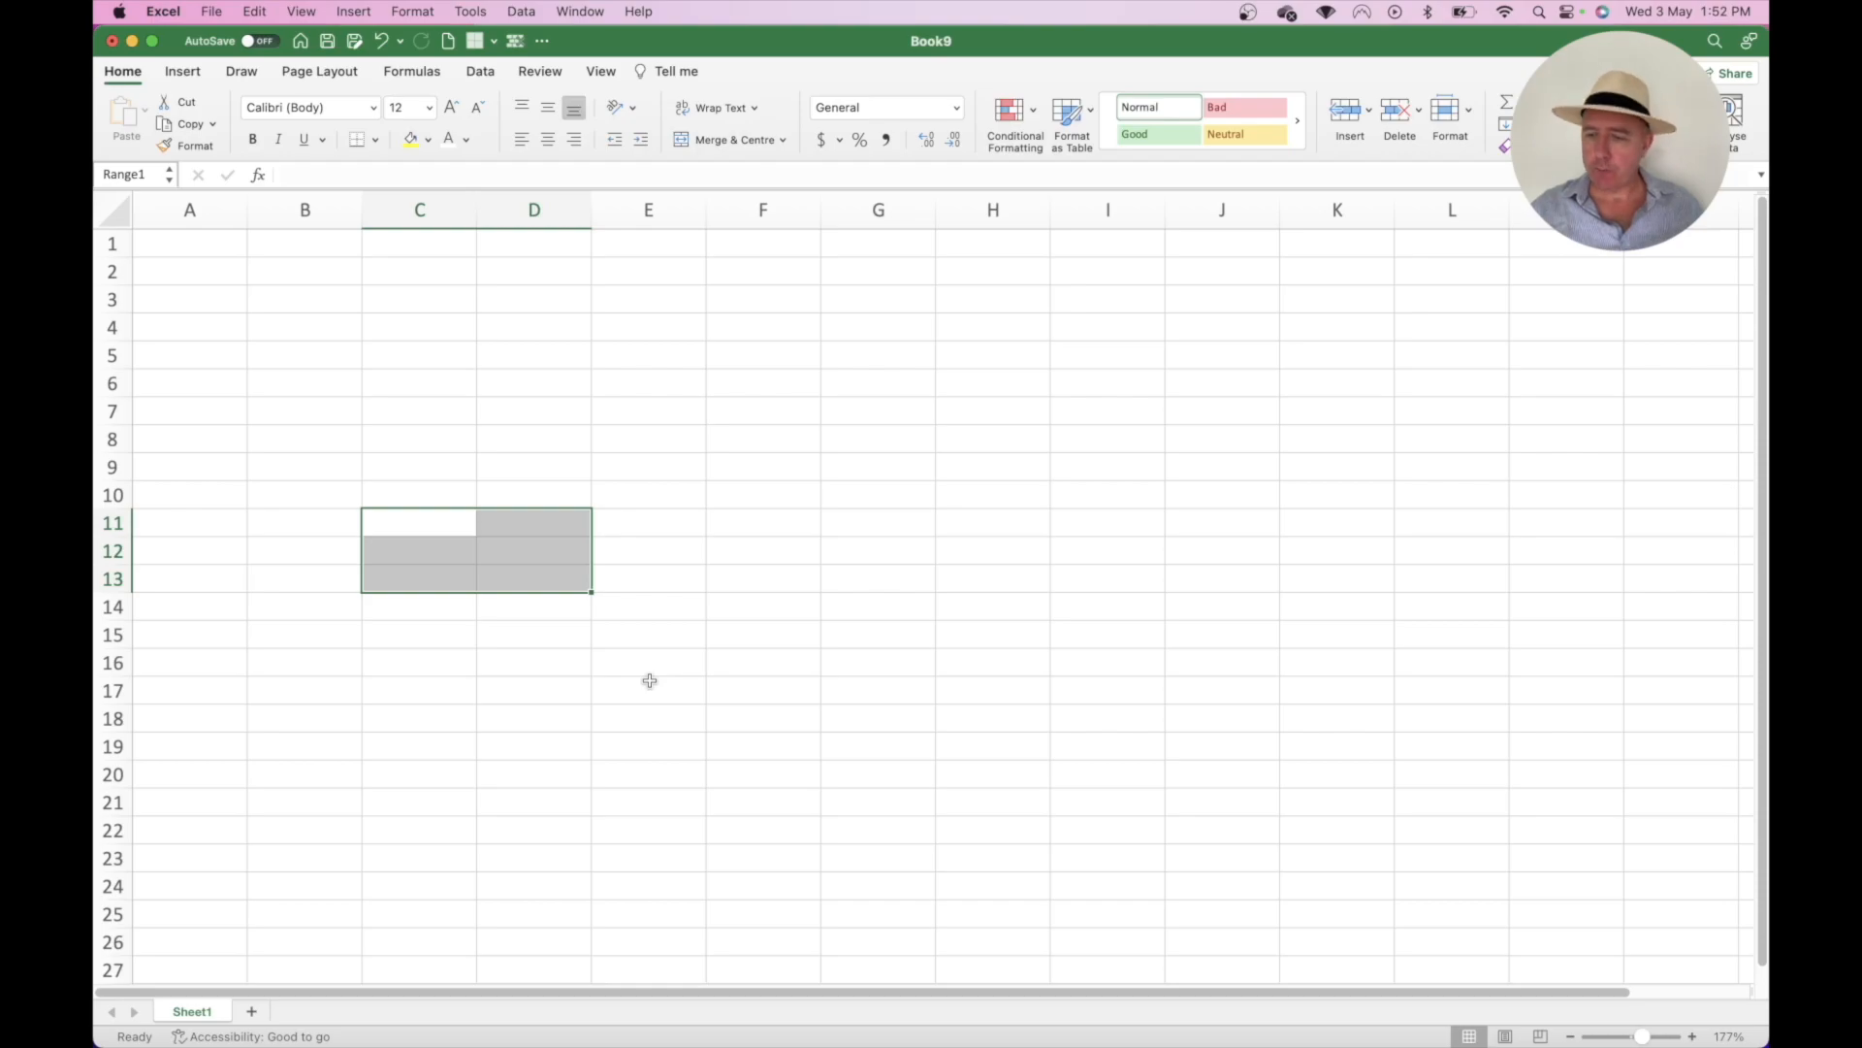
{"action": "left_click", "coordinate": [619, 415]}
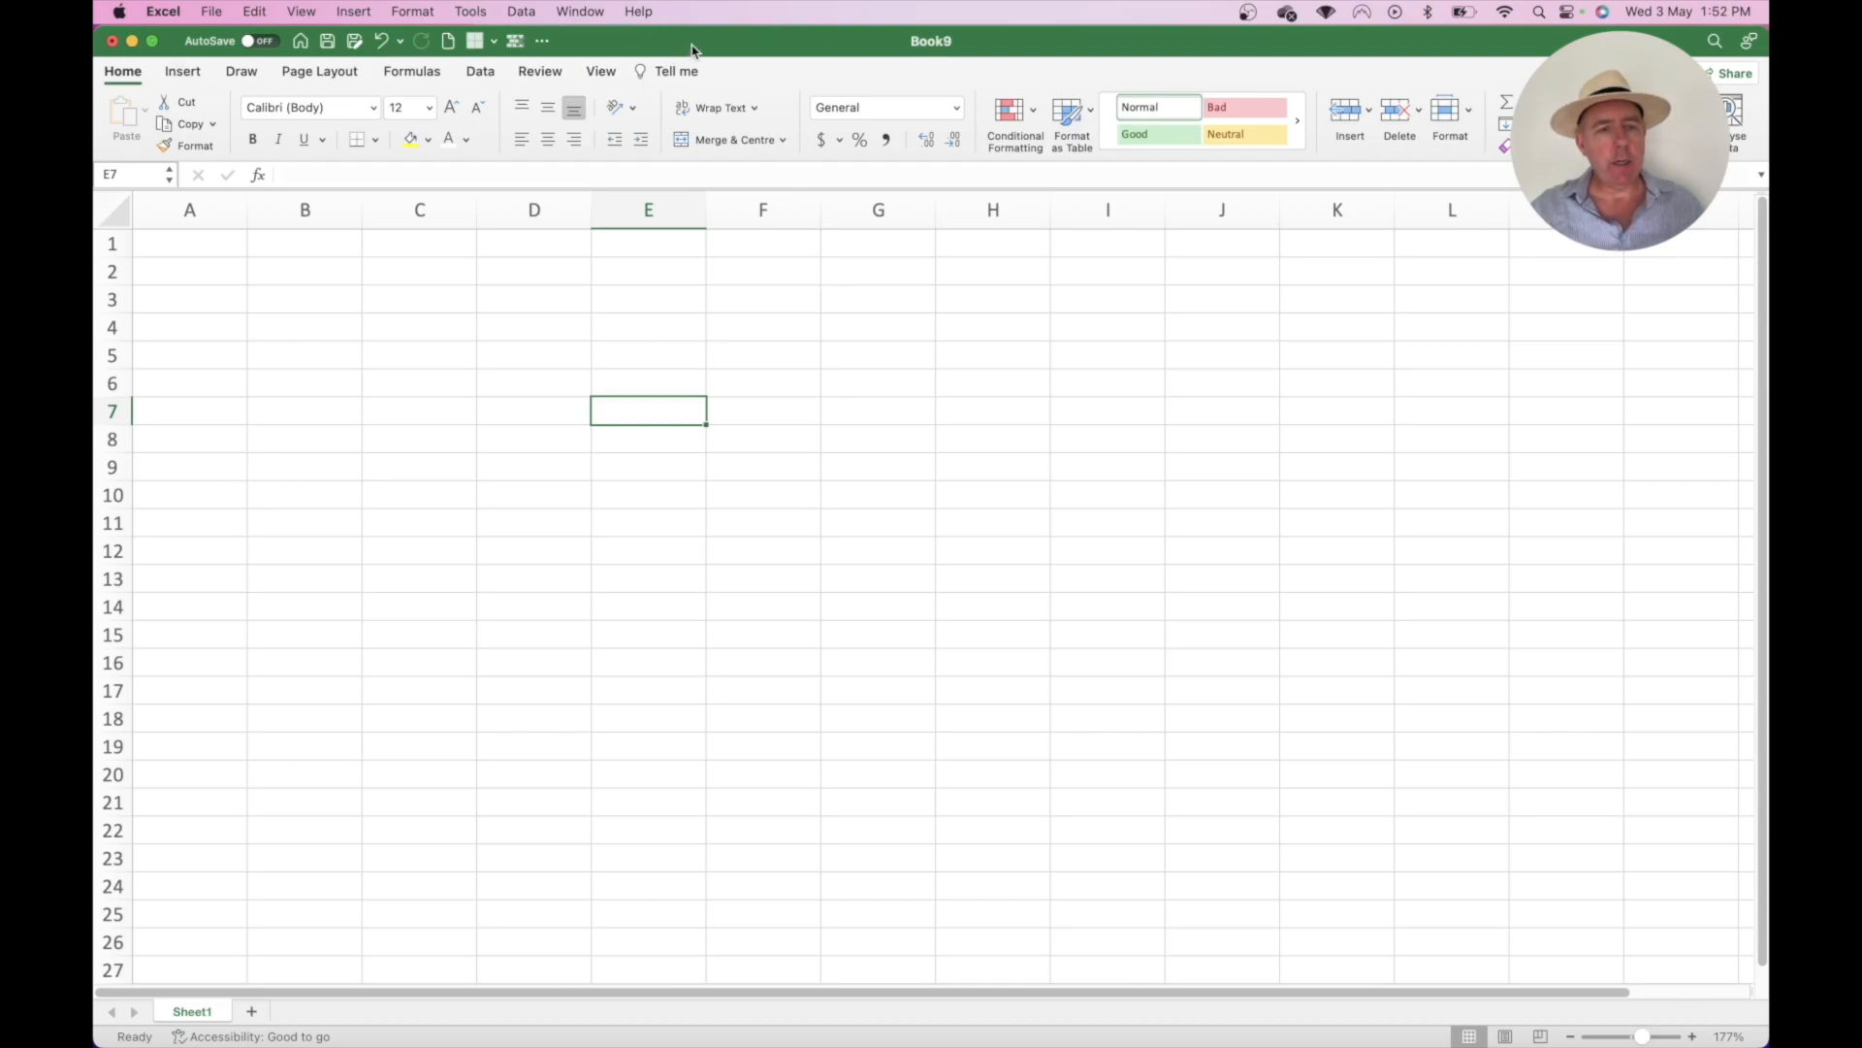
{"action": "left_click", "coordinate": [213, 12]}
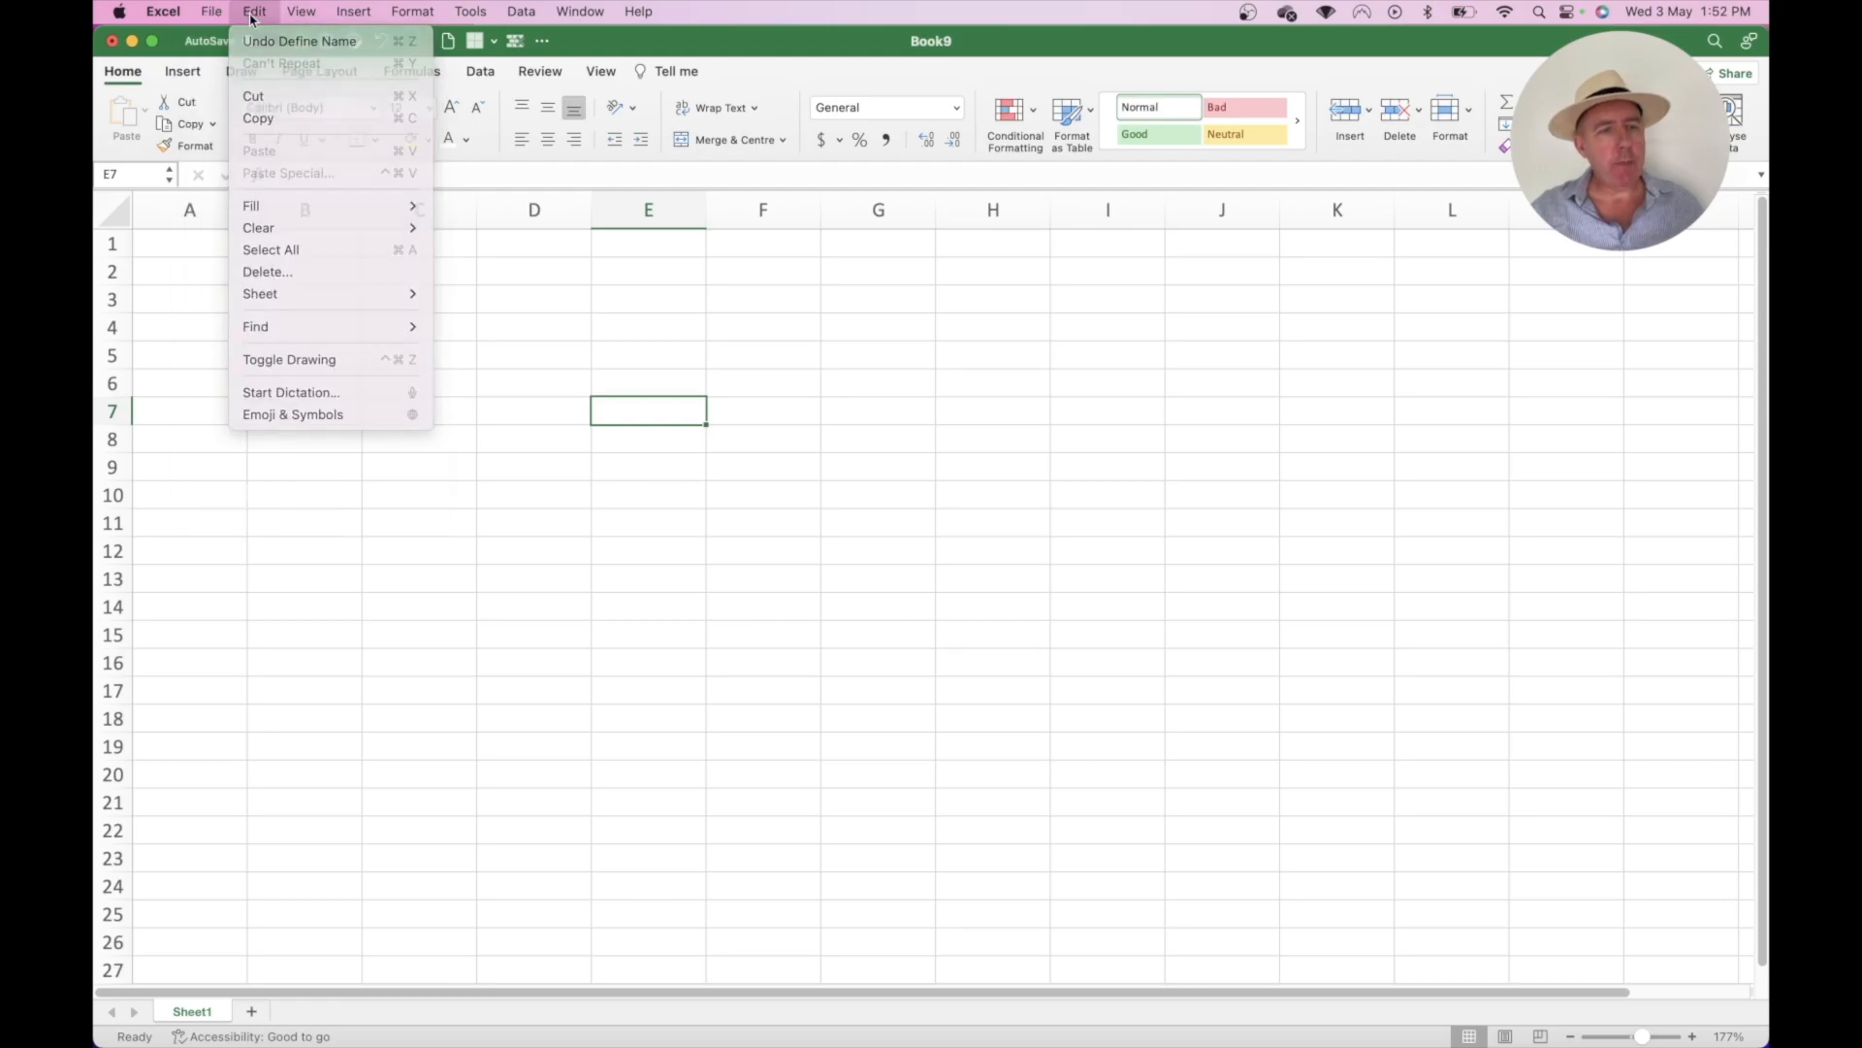
{"action": "left_click", "coordinate": [300, 13]}
{"action": "mouse_move", "coordinate": [211, 13]}
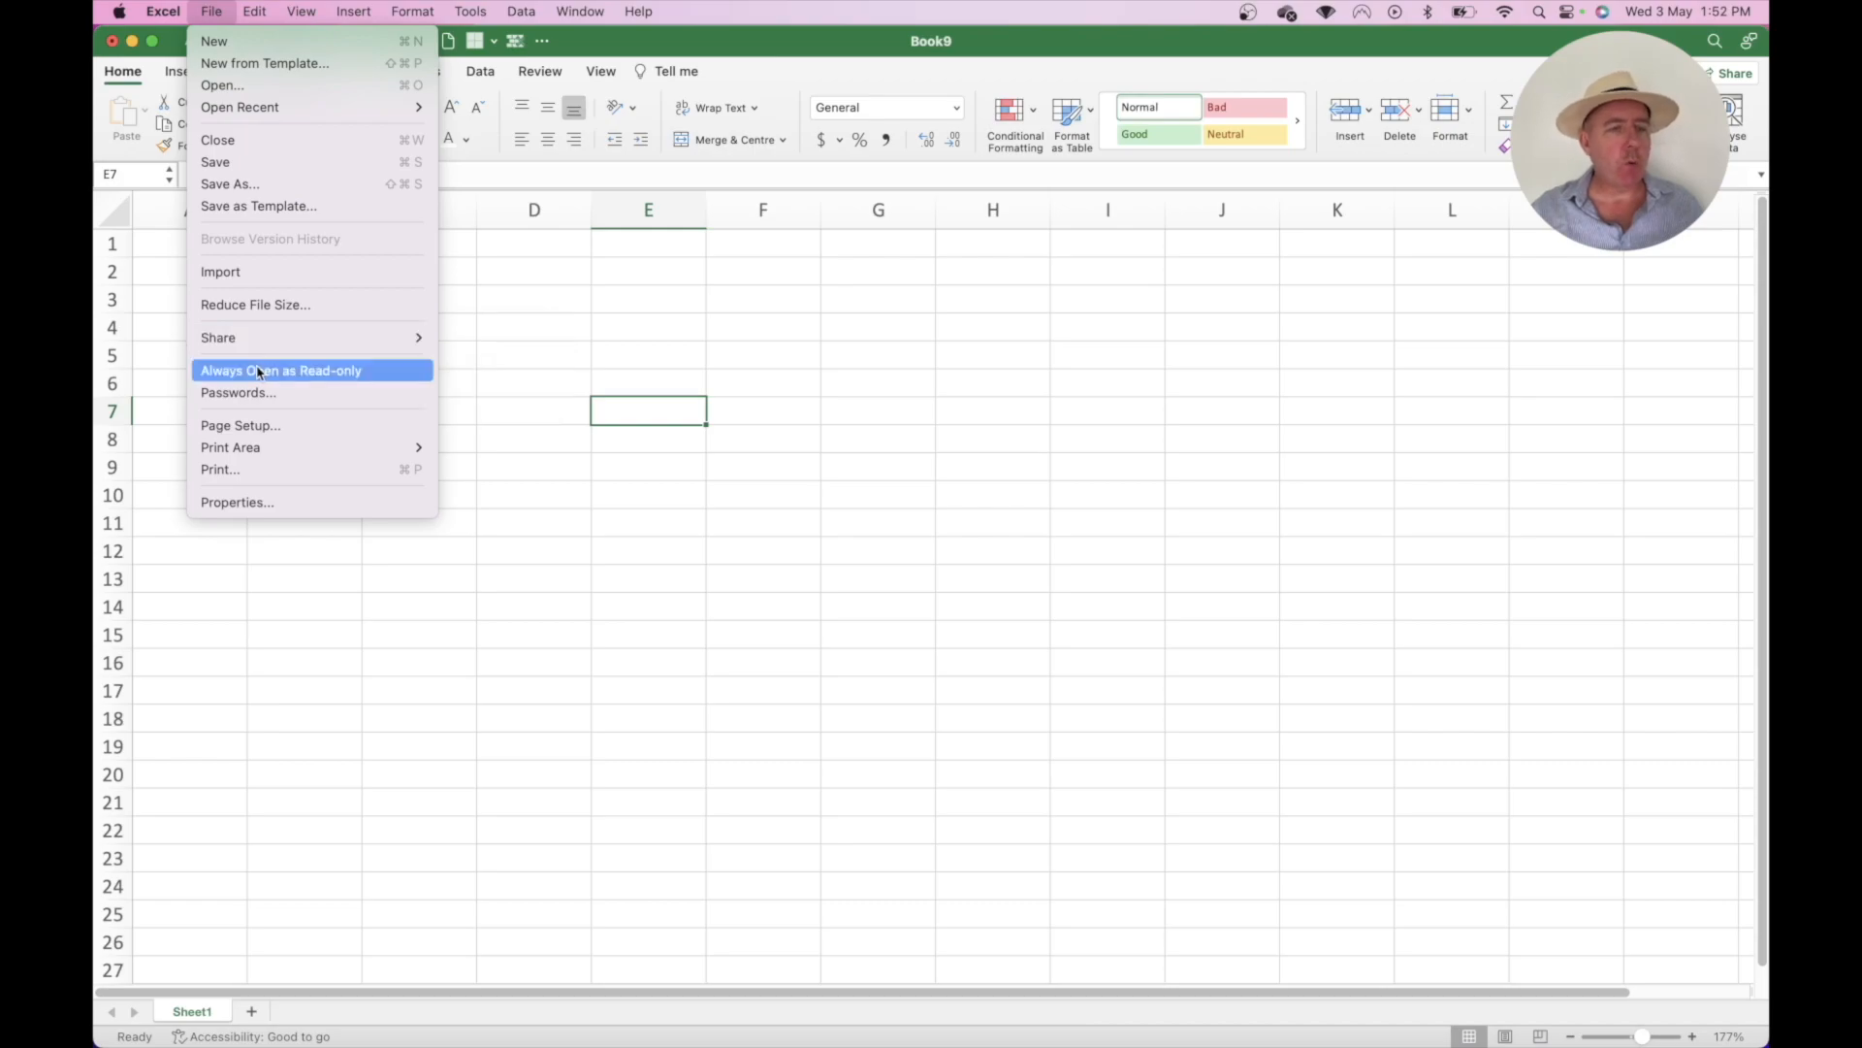
{"action": "mouse_move", "coordinate": [355, 12]}
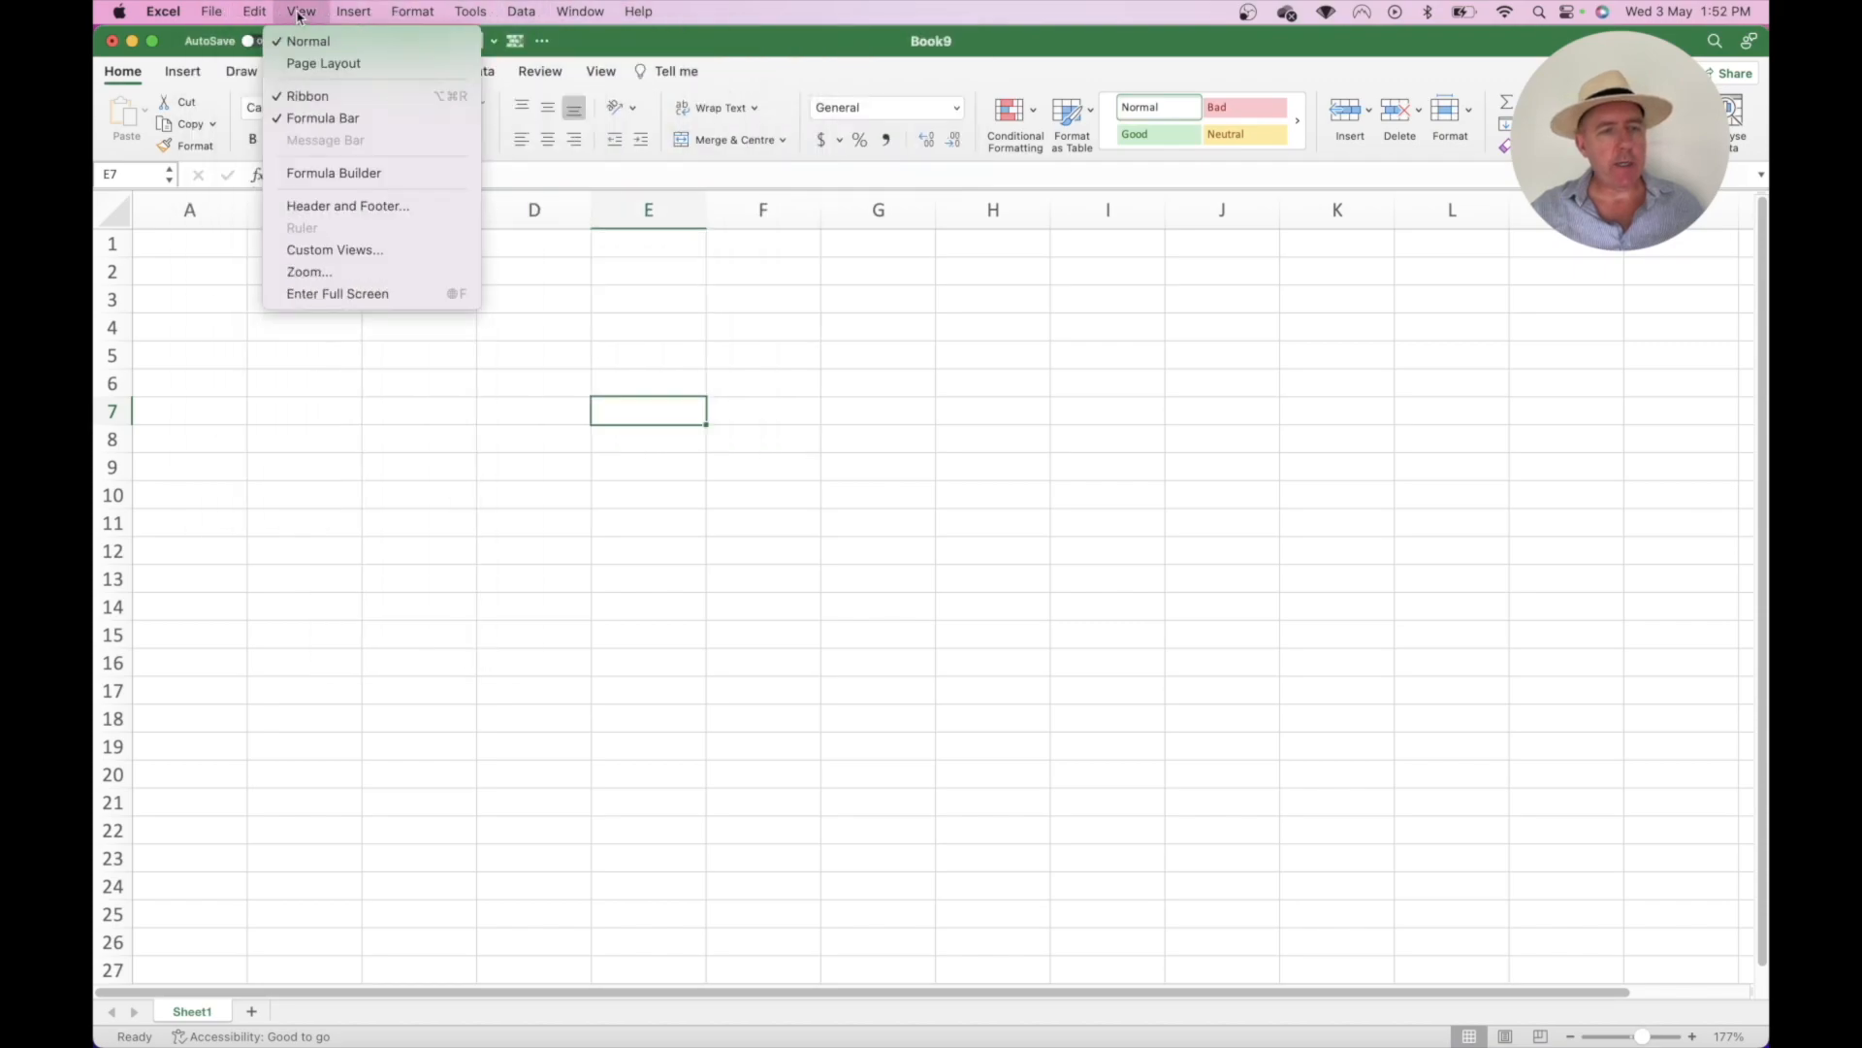
{"action": "left_click", "coordinate": [706, 16]}
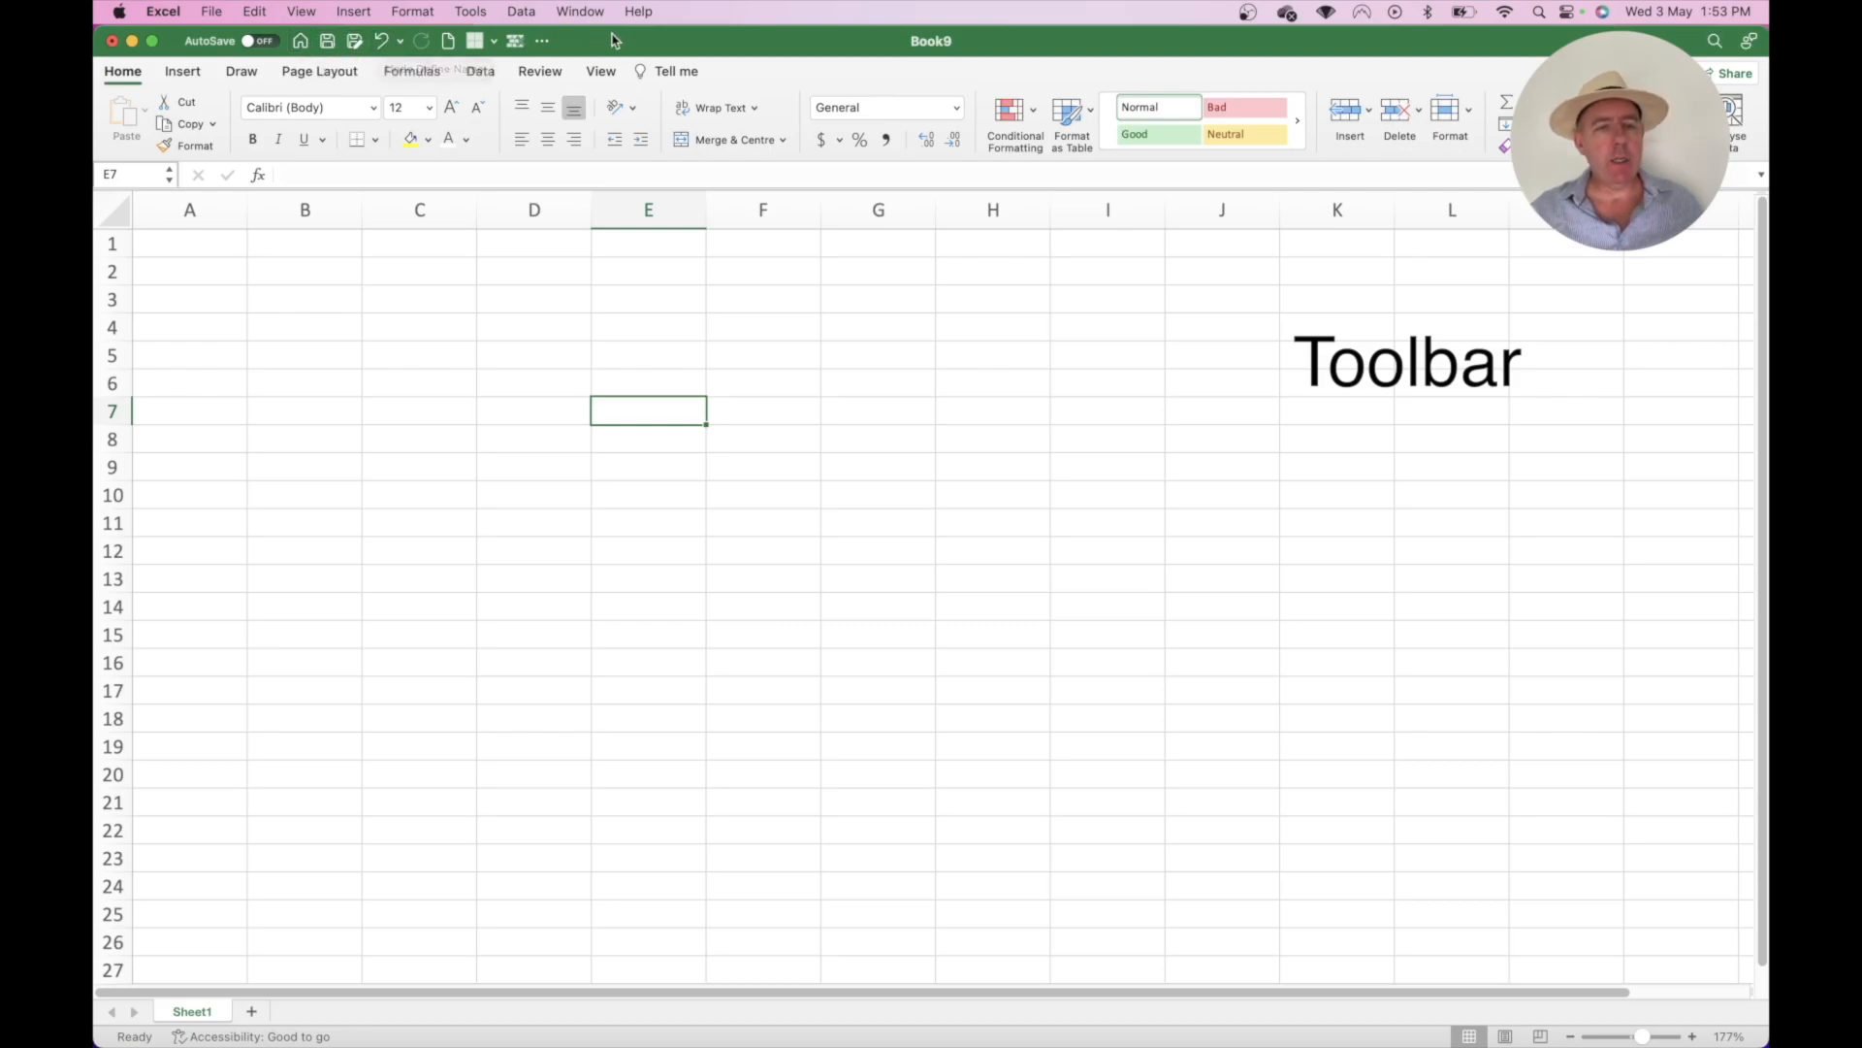
- Add the Email command to the Quick Access Toolbar through More Commands and save it
{"action": "left_click", "coordinate": [544, 41]}
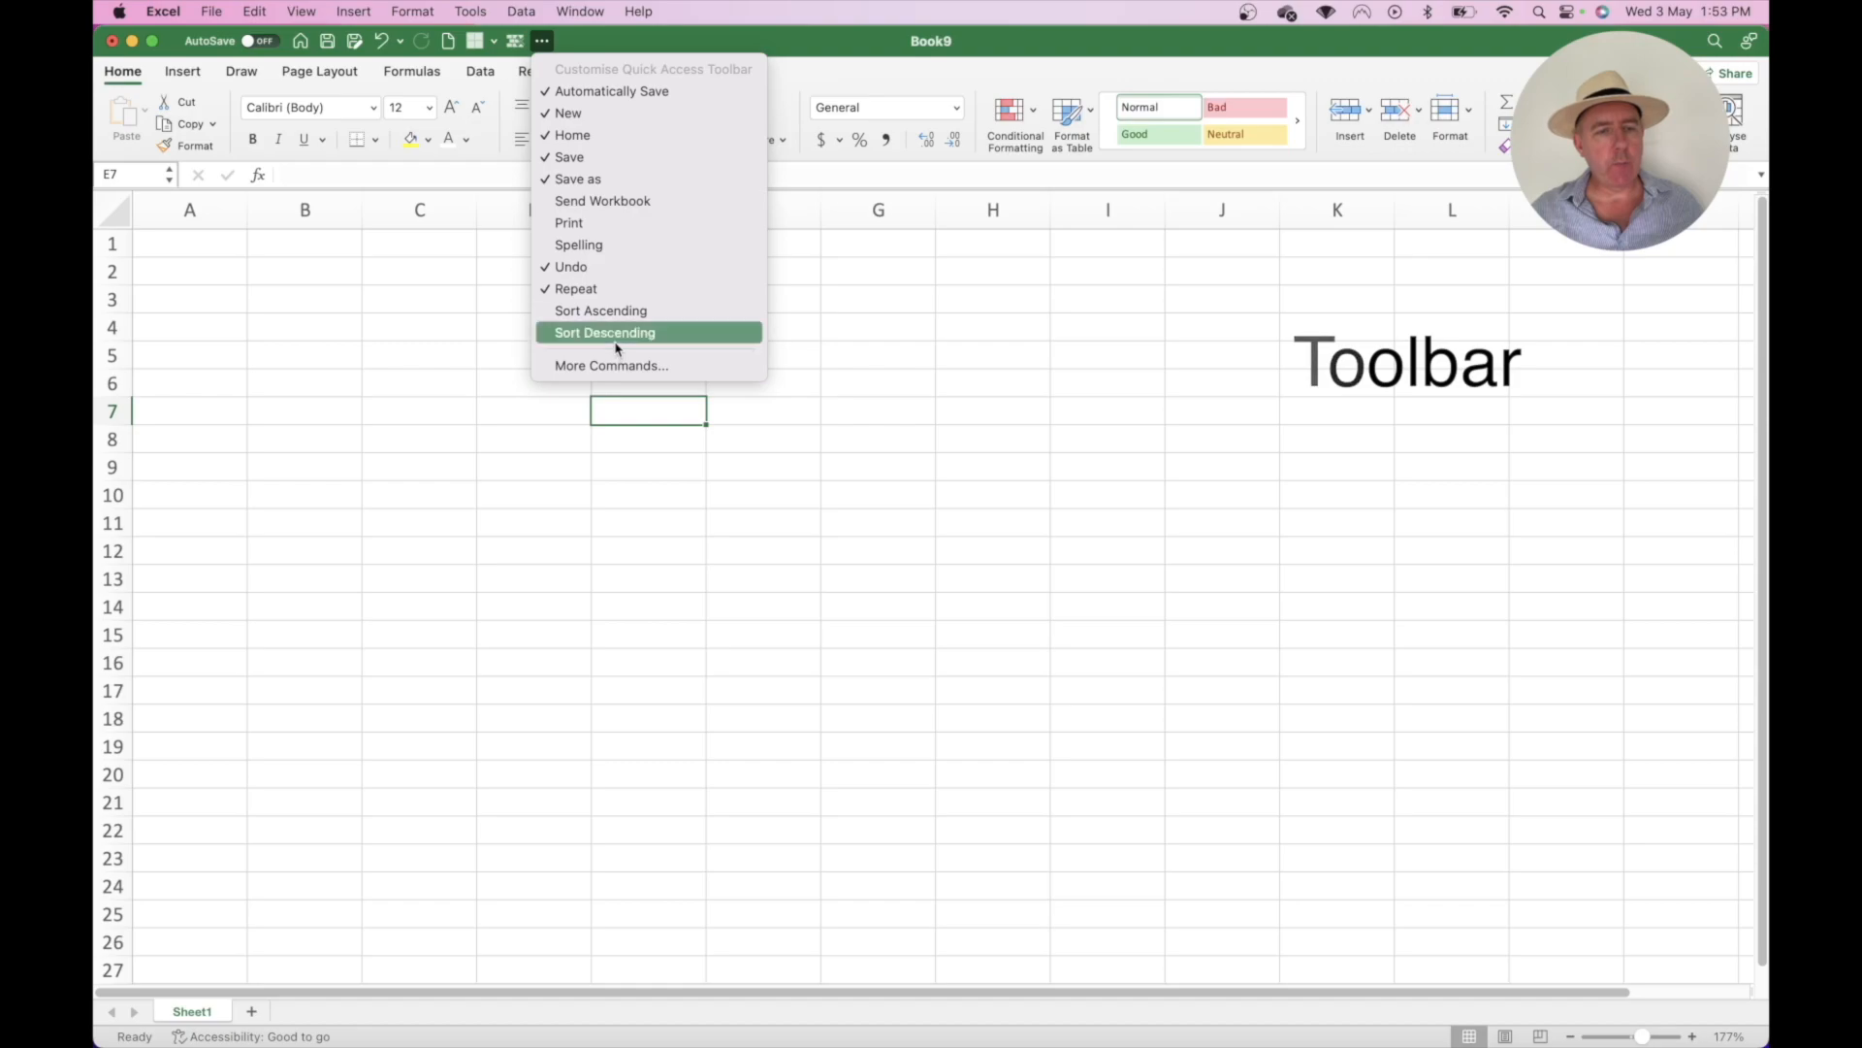
{"action": "left_click", "coordinate": [614, 366]}
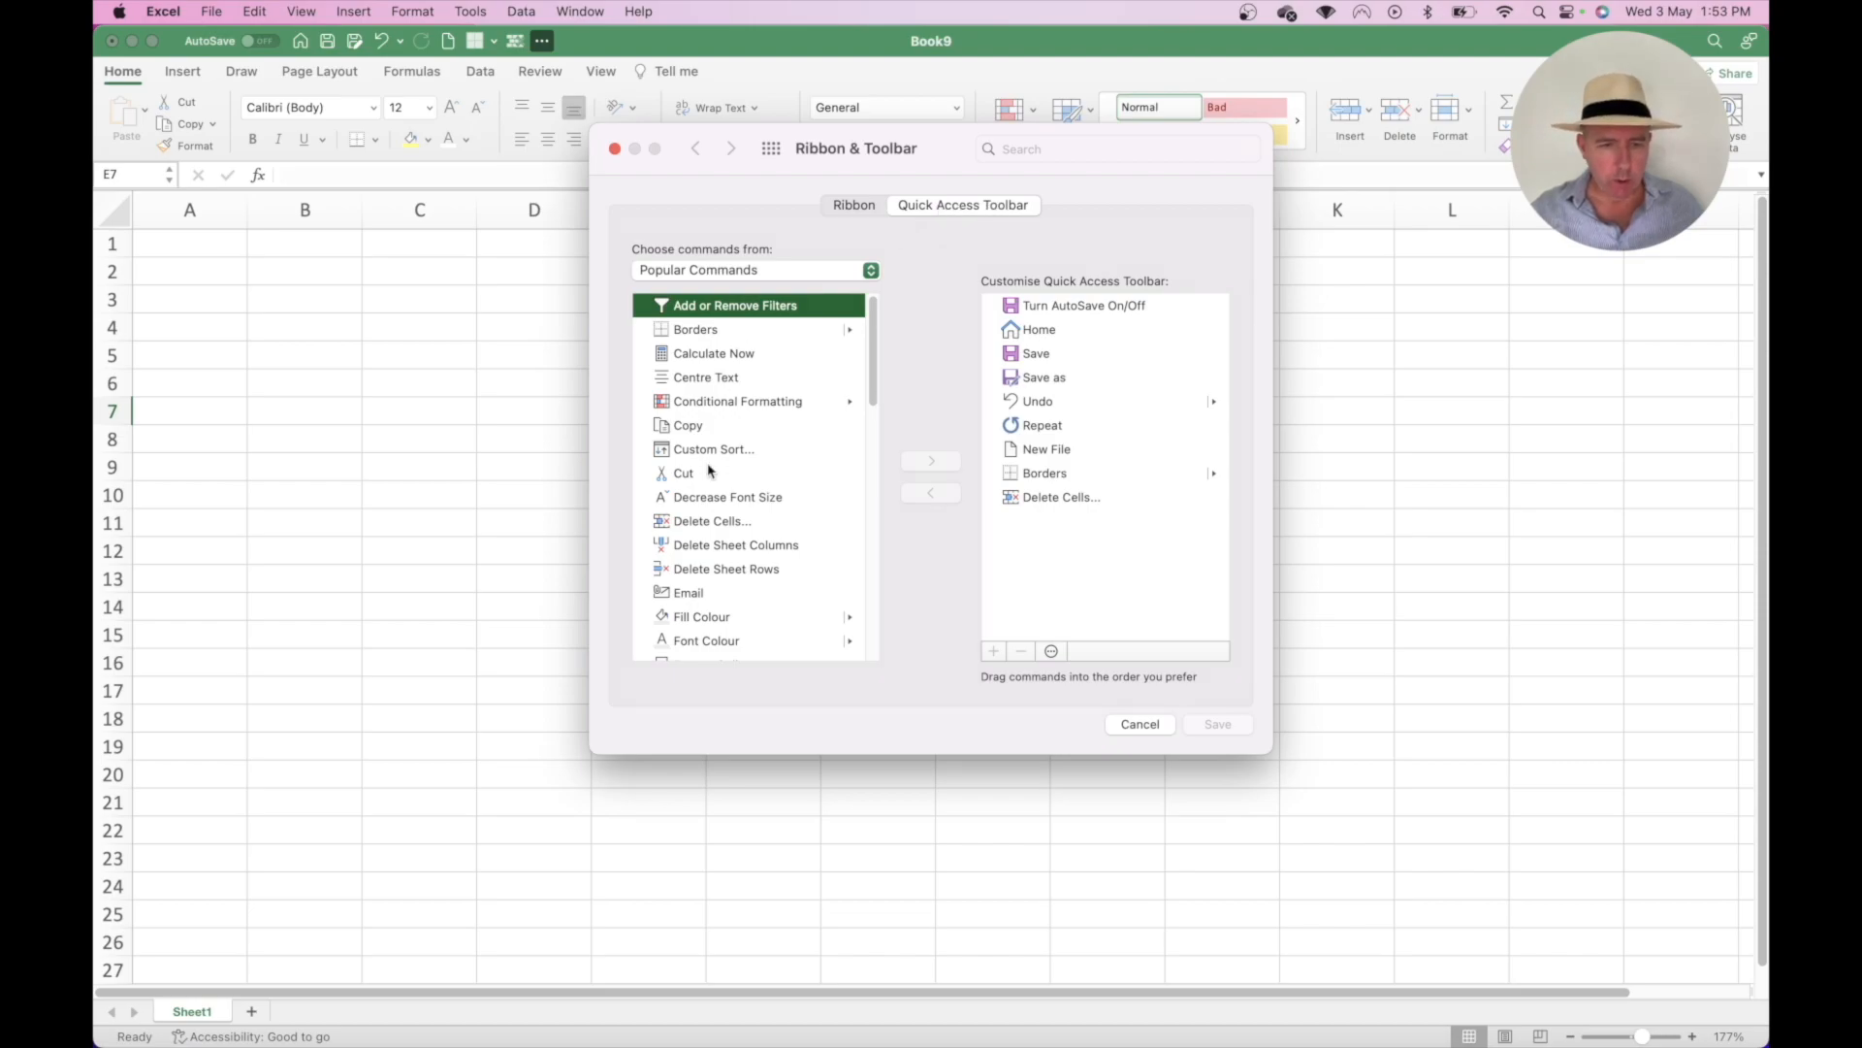
{"action": "left_click", "coordinate": [688, 594]}
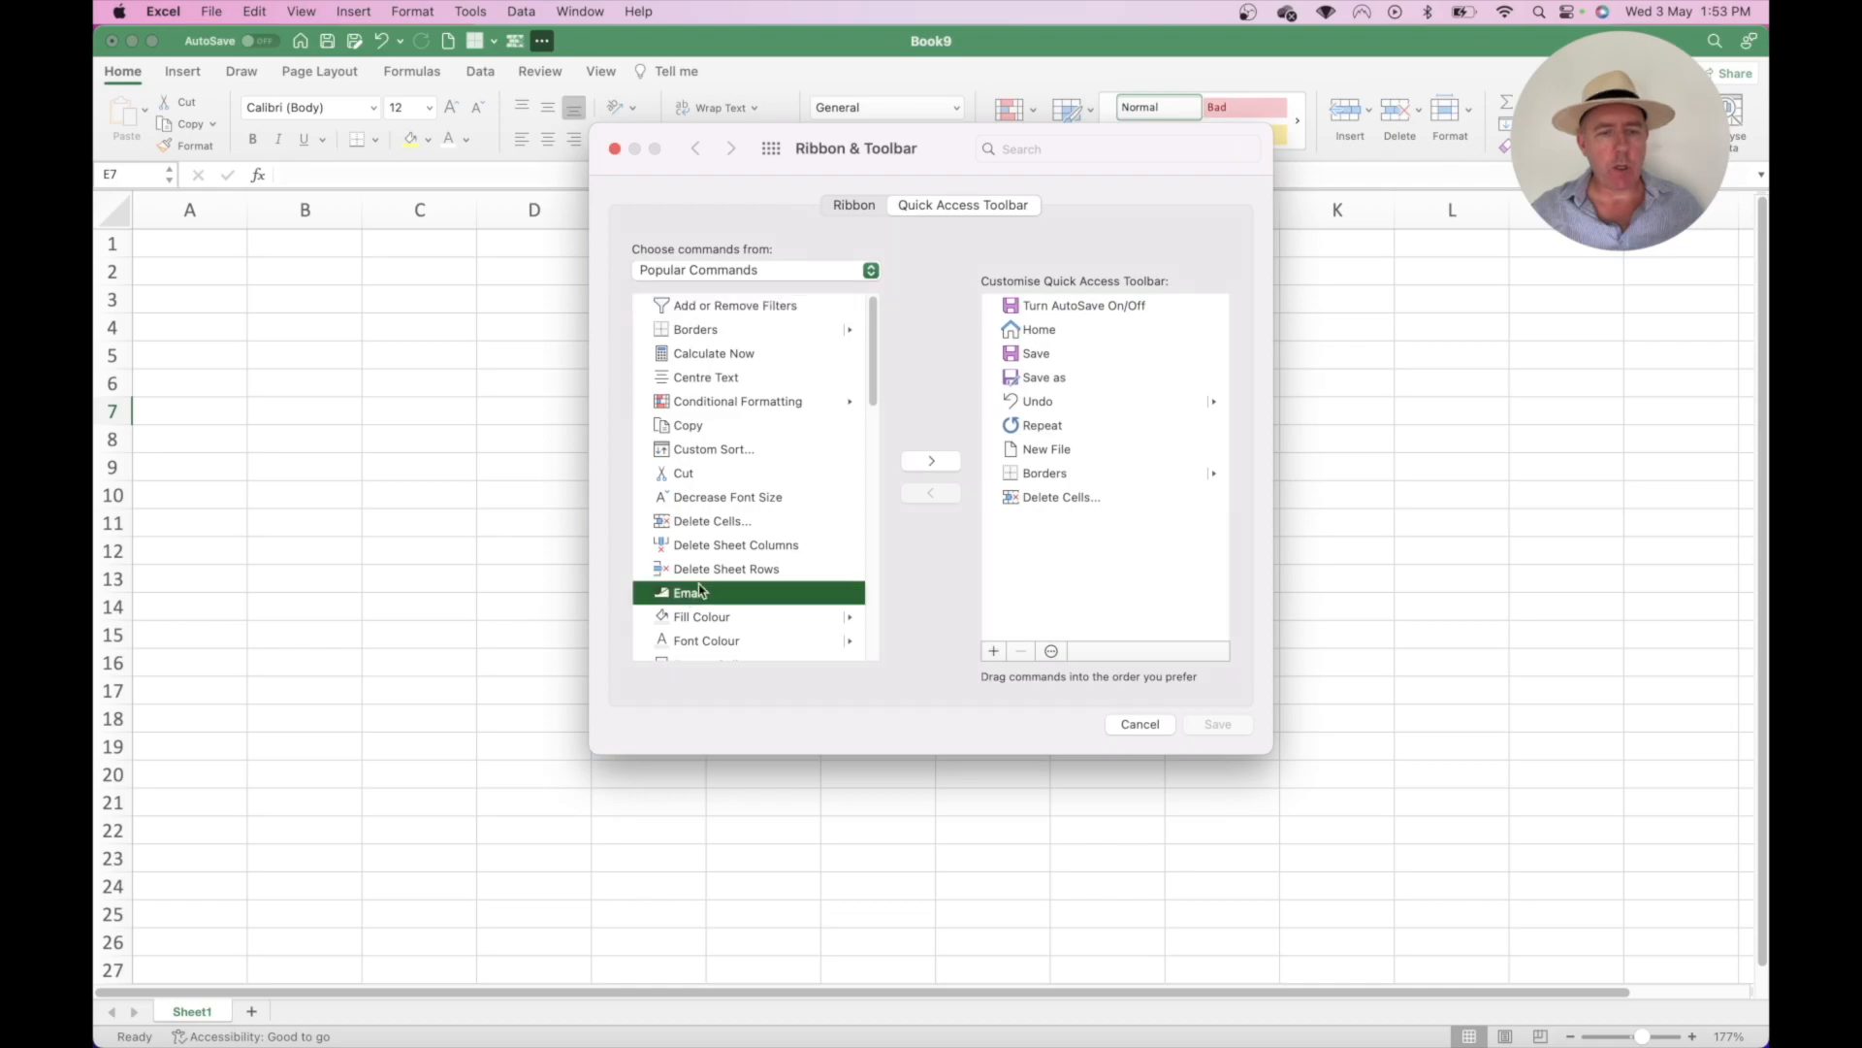
{"action": "left_click", "coordinate": [933, 462]}
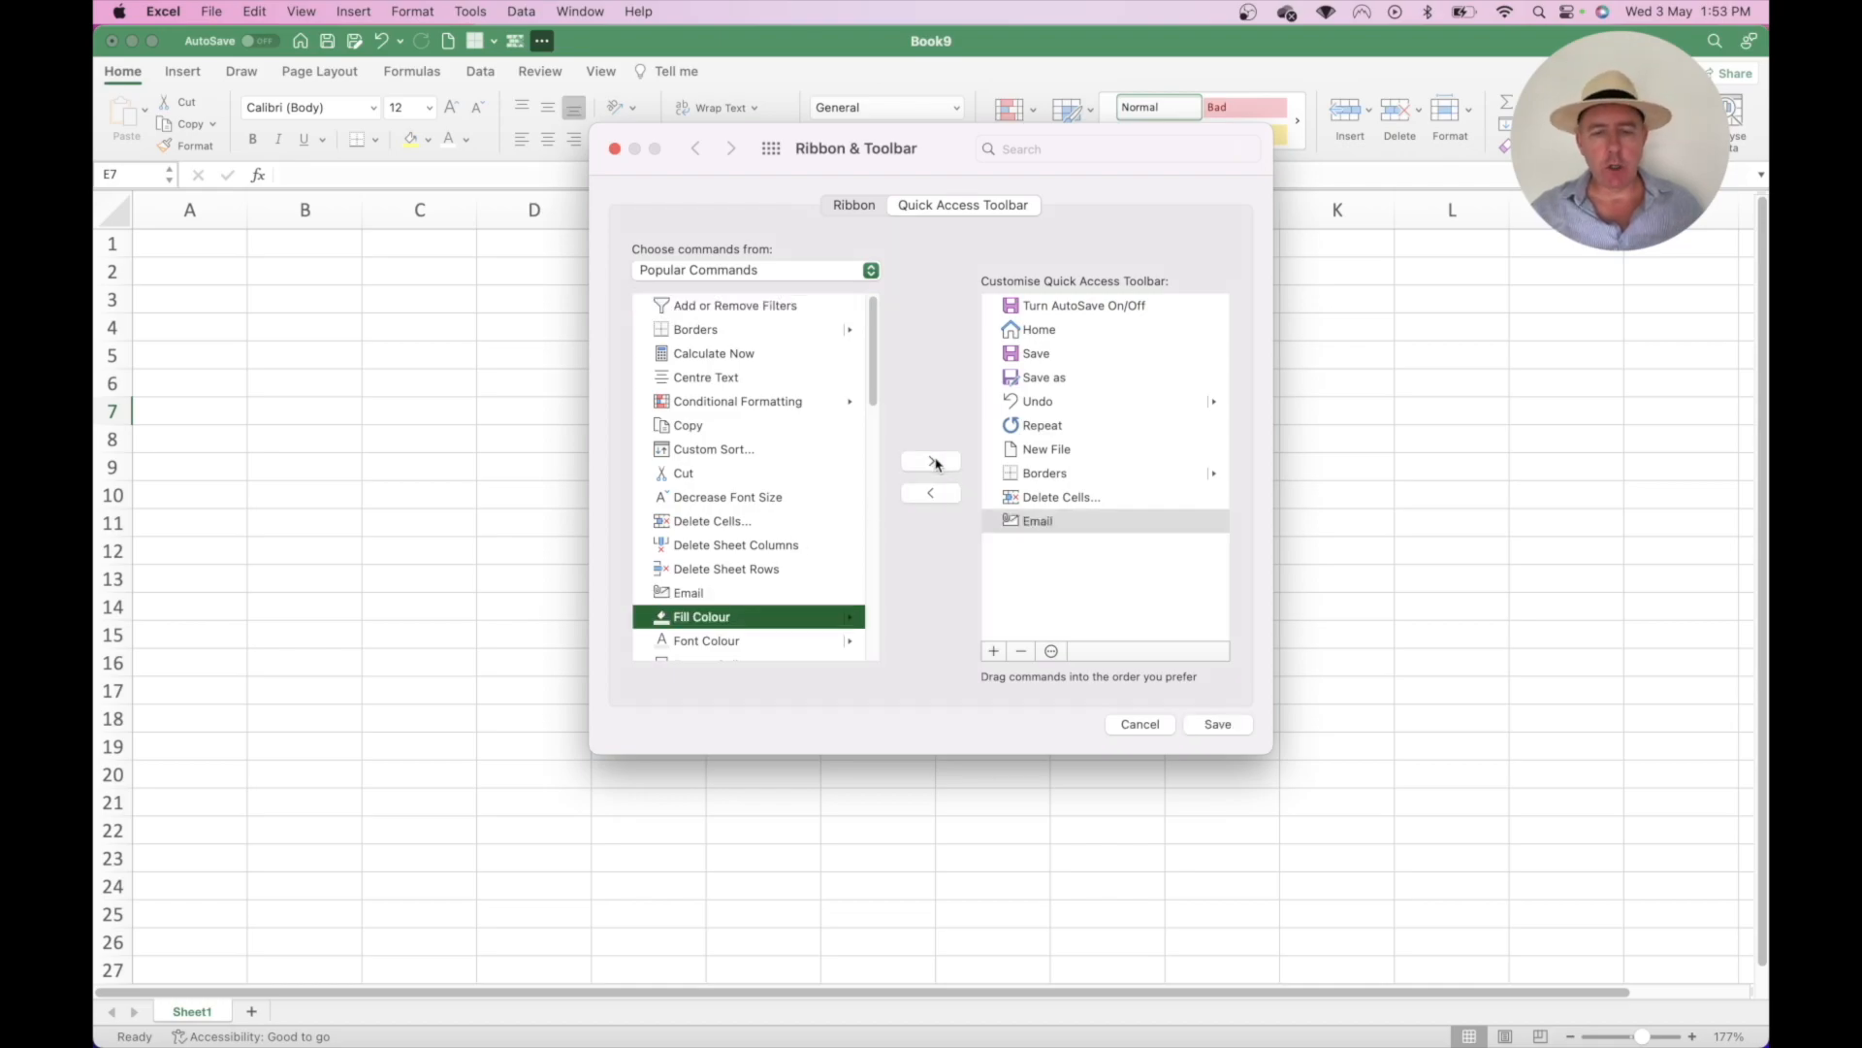
{"action": "left_click", "coordinate": [1217, 724]}
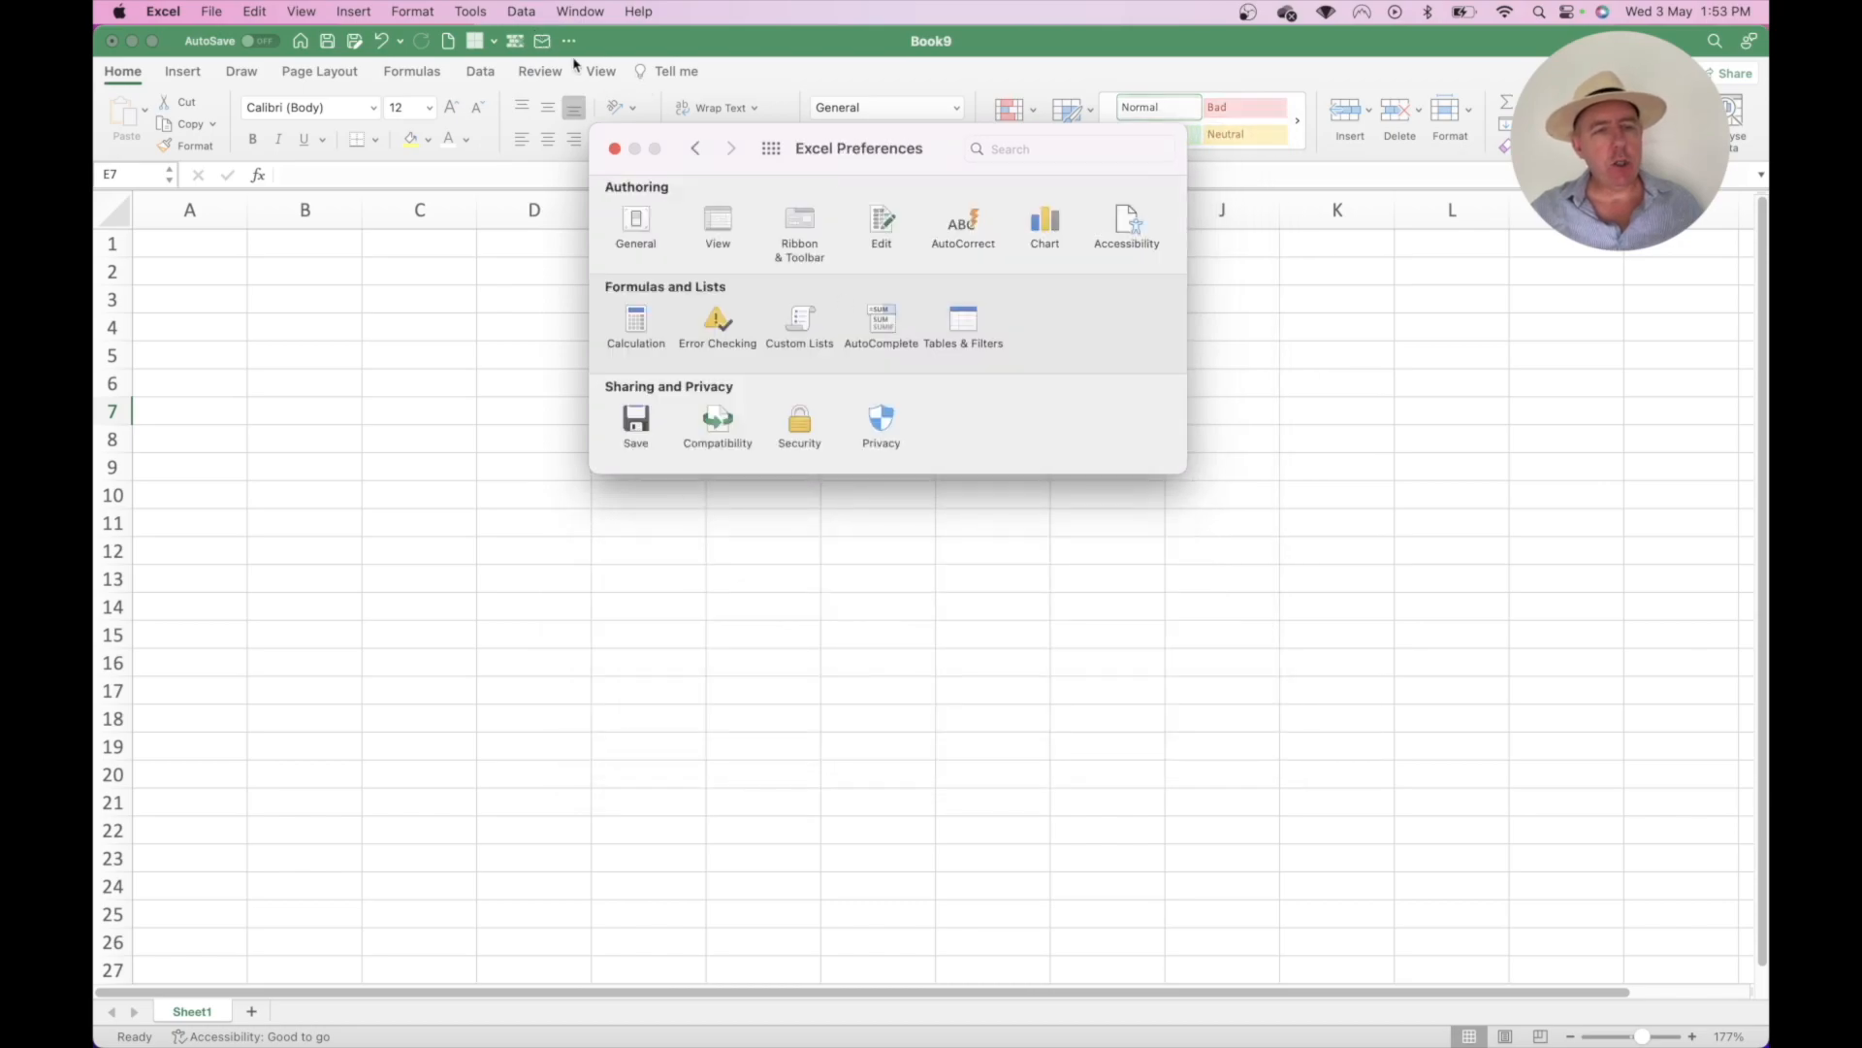
{"action": "left_click", "coordinate": [614, 149]}
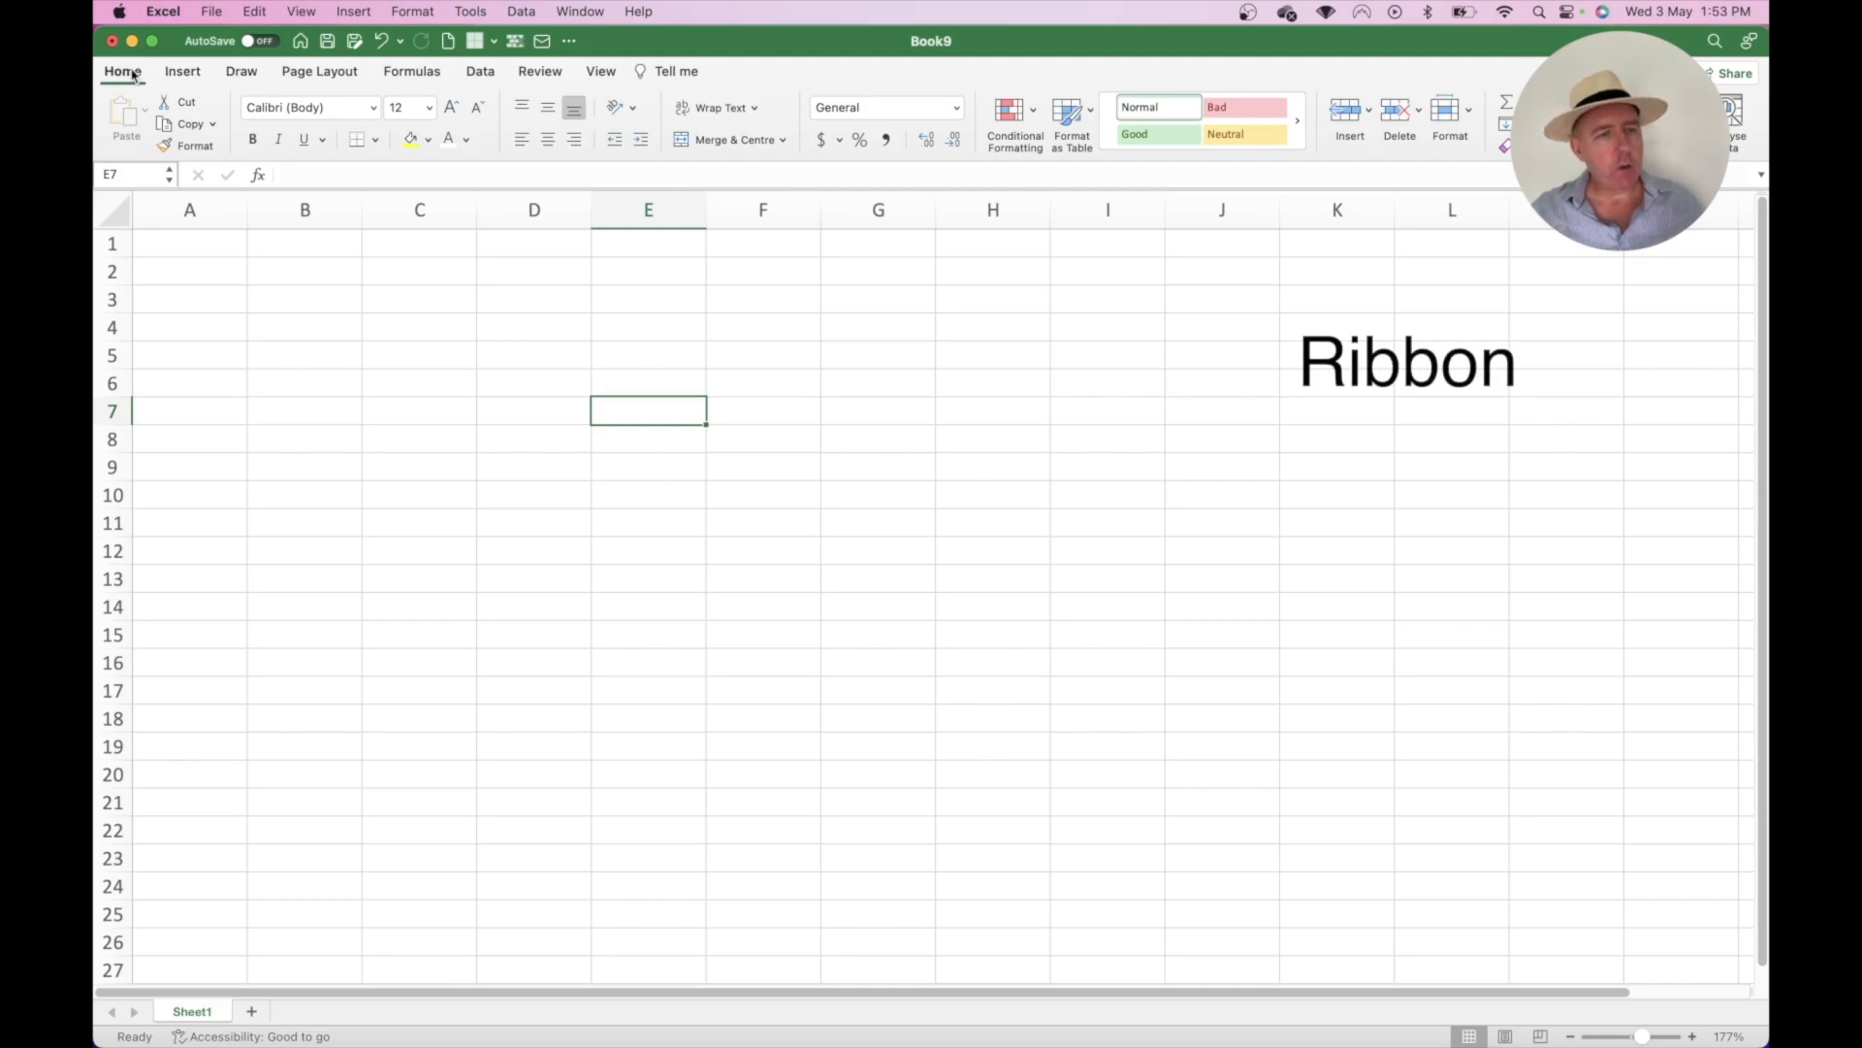
- Browse the Insert, Draw, Page Layout, Formulas, Data, Review and View ribbon tabs
{"action": "left_click", "coordinate": [194, 75]}
{"action": "left_click", "coordinate": [242, 74]}
{"action": "left_click", "coordinate": [308, 74]}
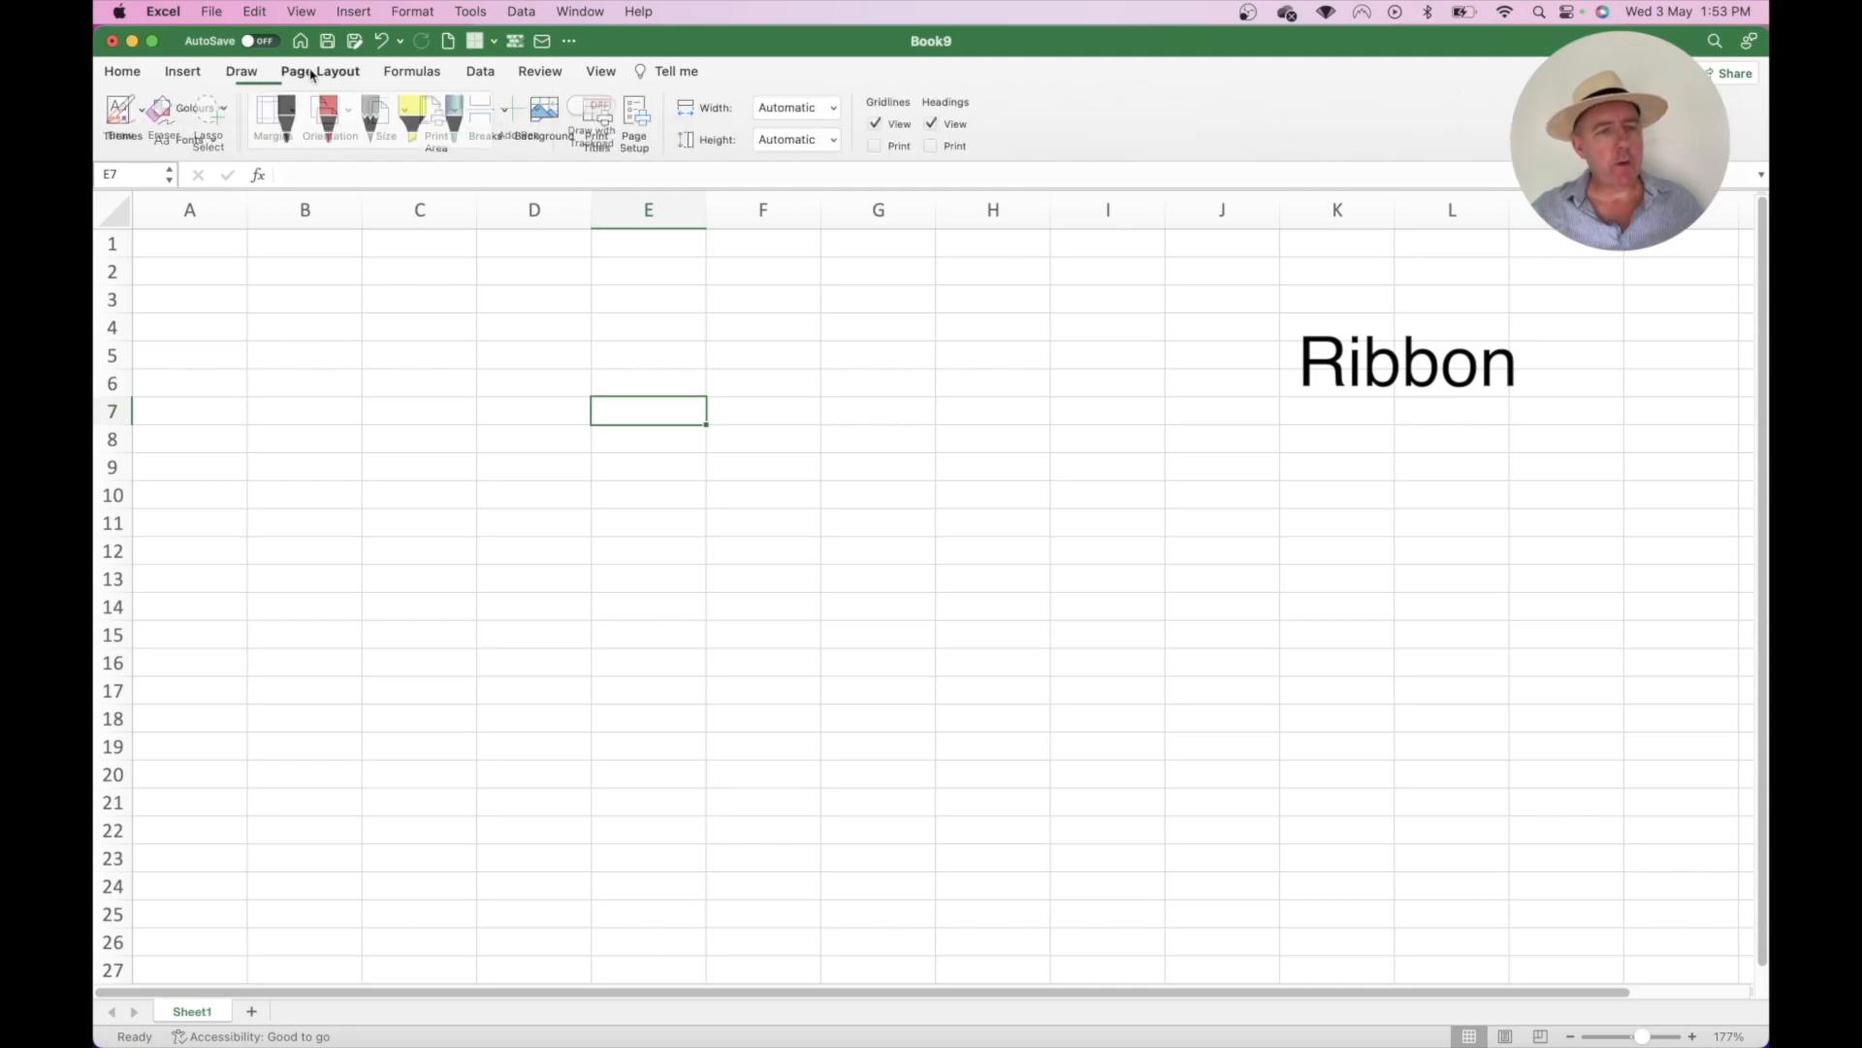
{"action": "left_click", "coordinate": [427, 75]}
{"action": "left_click", "coordinate": [482, 72]}
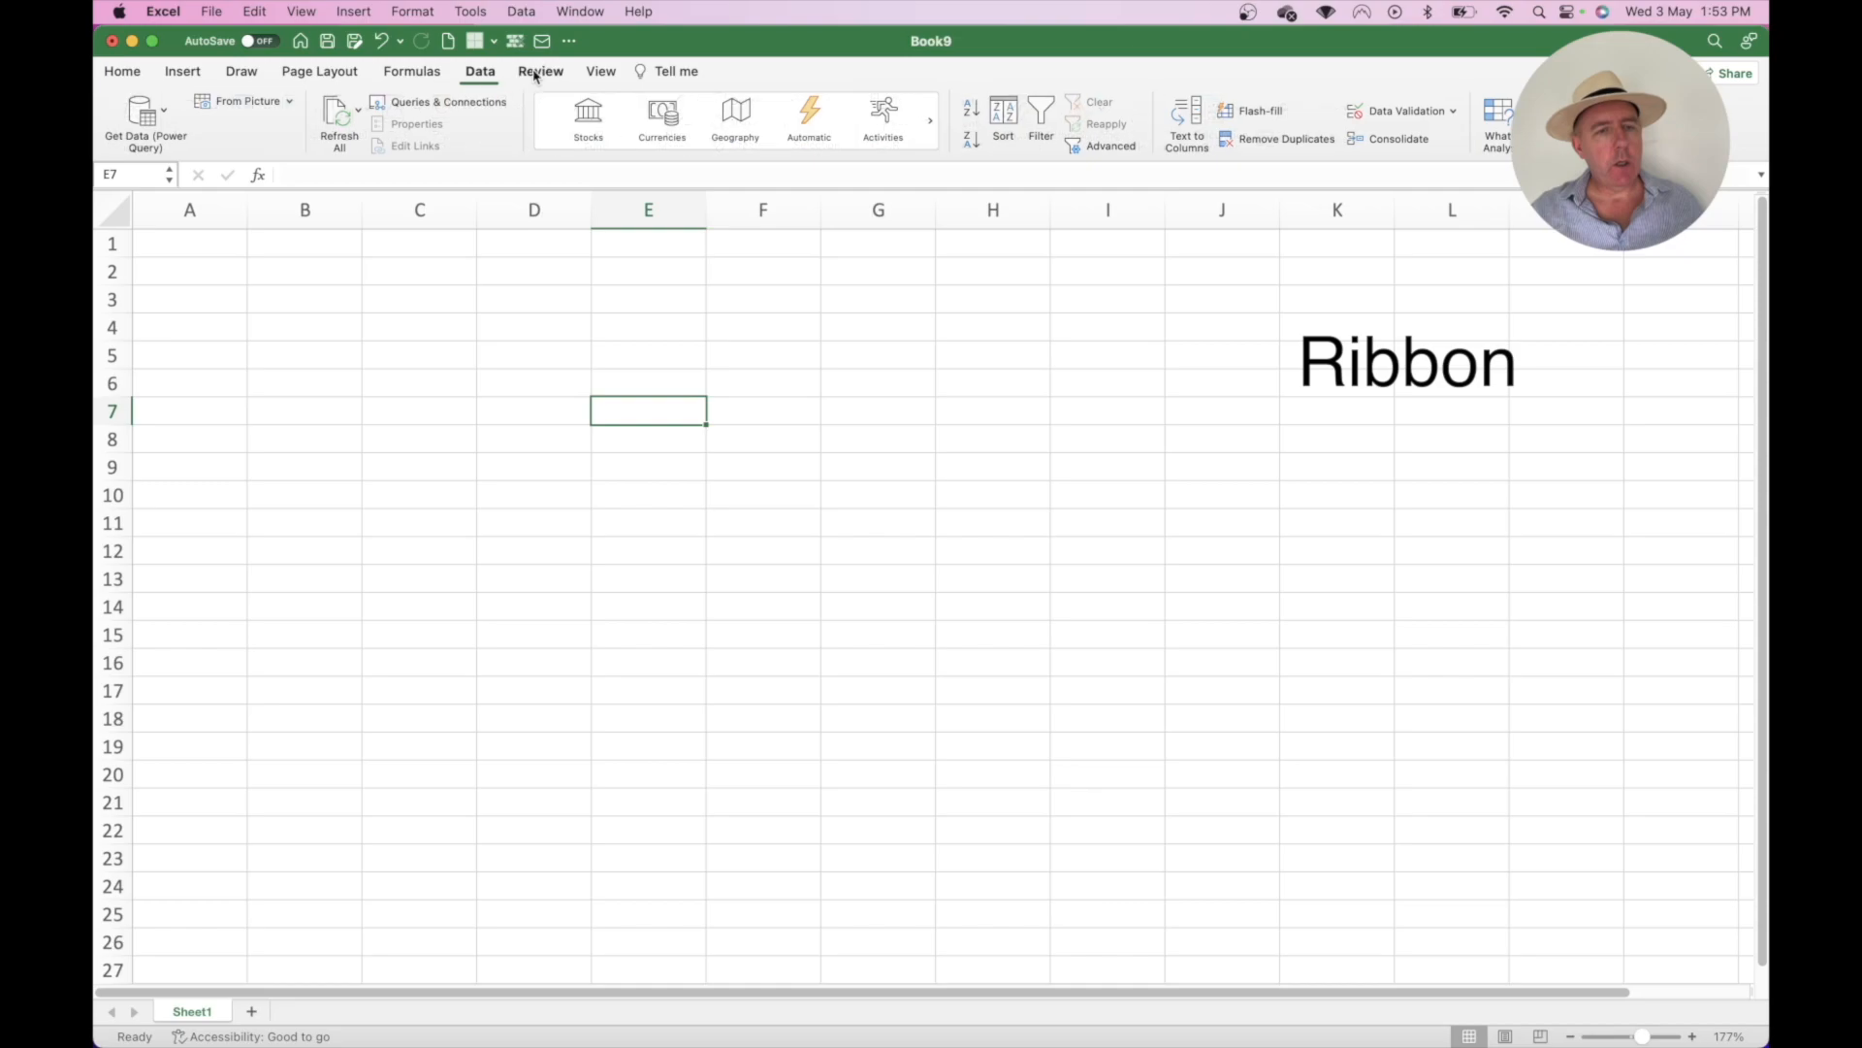
{"action": "left_click", "coordinate": [536, 72]}
{"action": "left_click", "coordinate": [593, 74]}
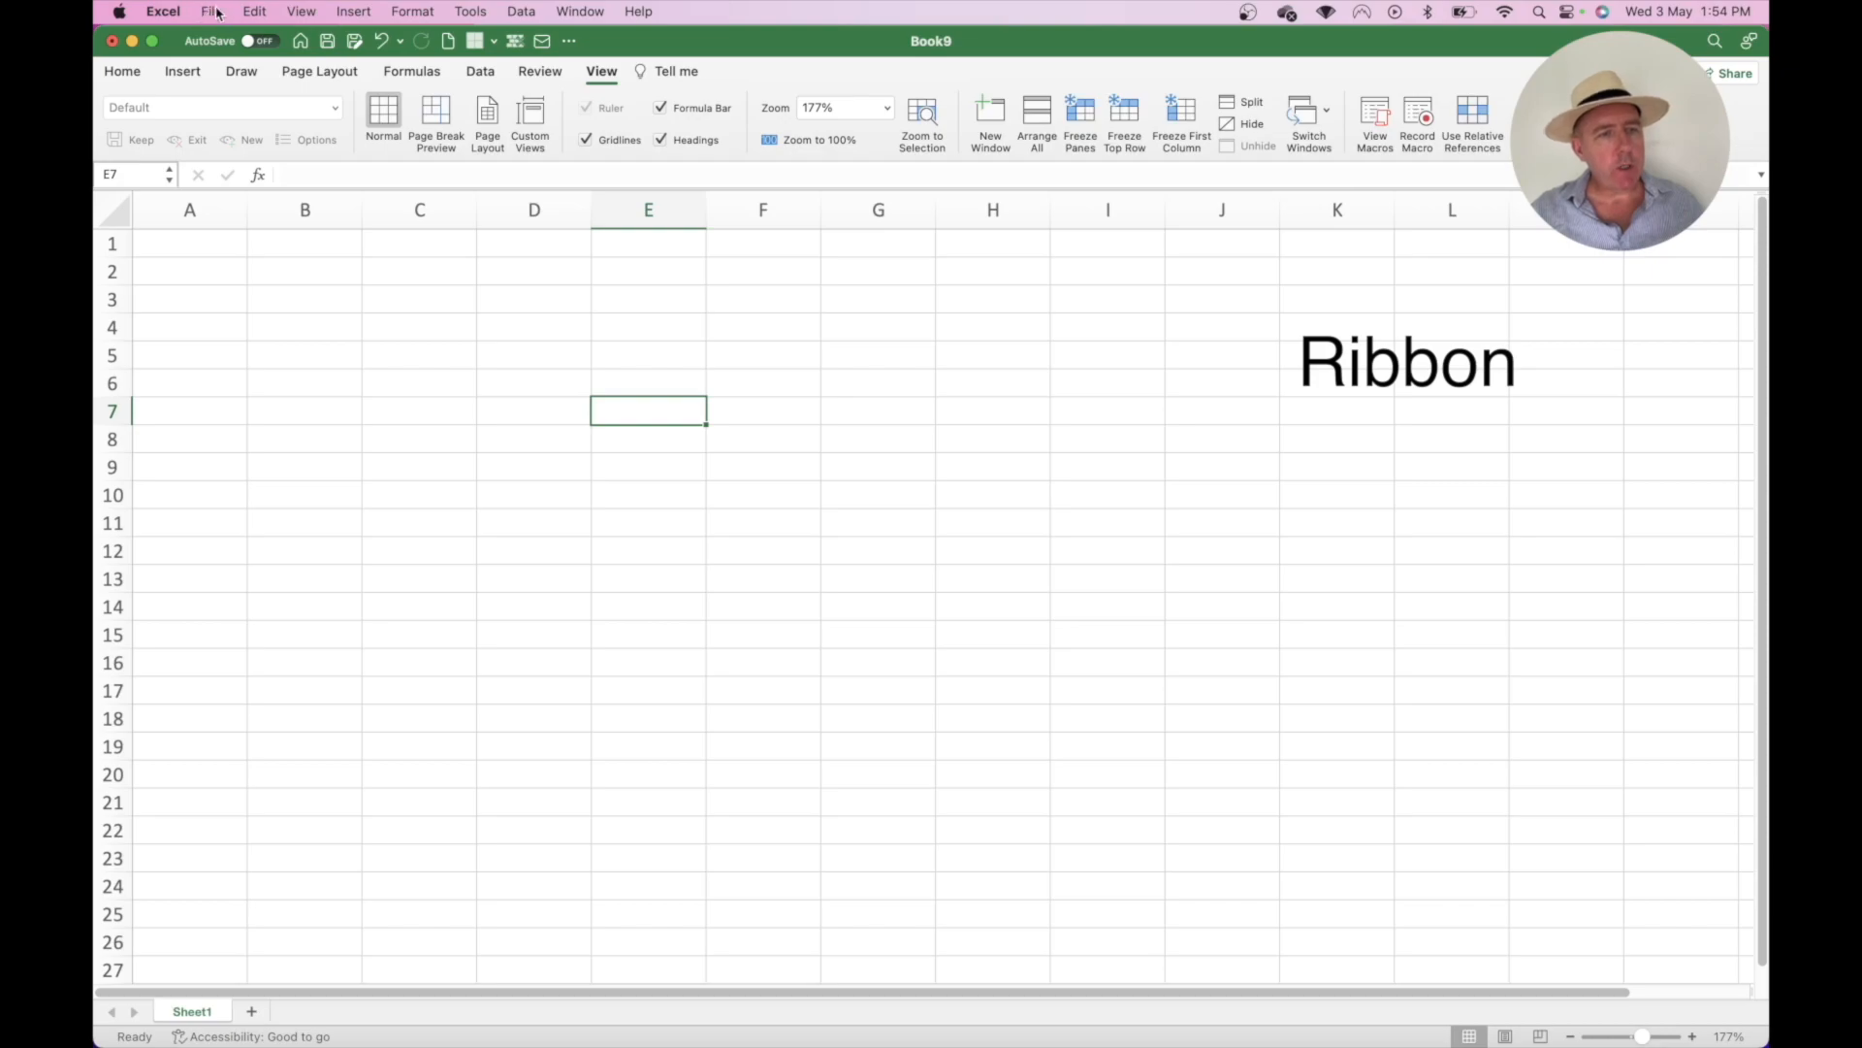
- Glance at the Edit and Insert menus, then show the Home tab's formatting tools
{"action": "left_click", "coordinate": [254, 11]}
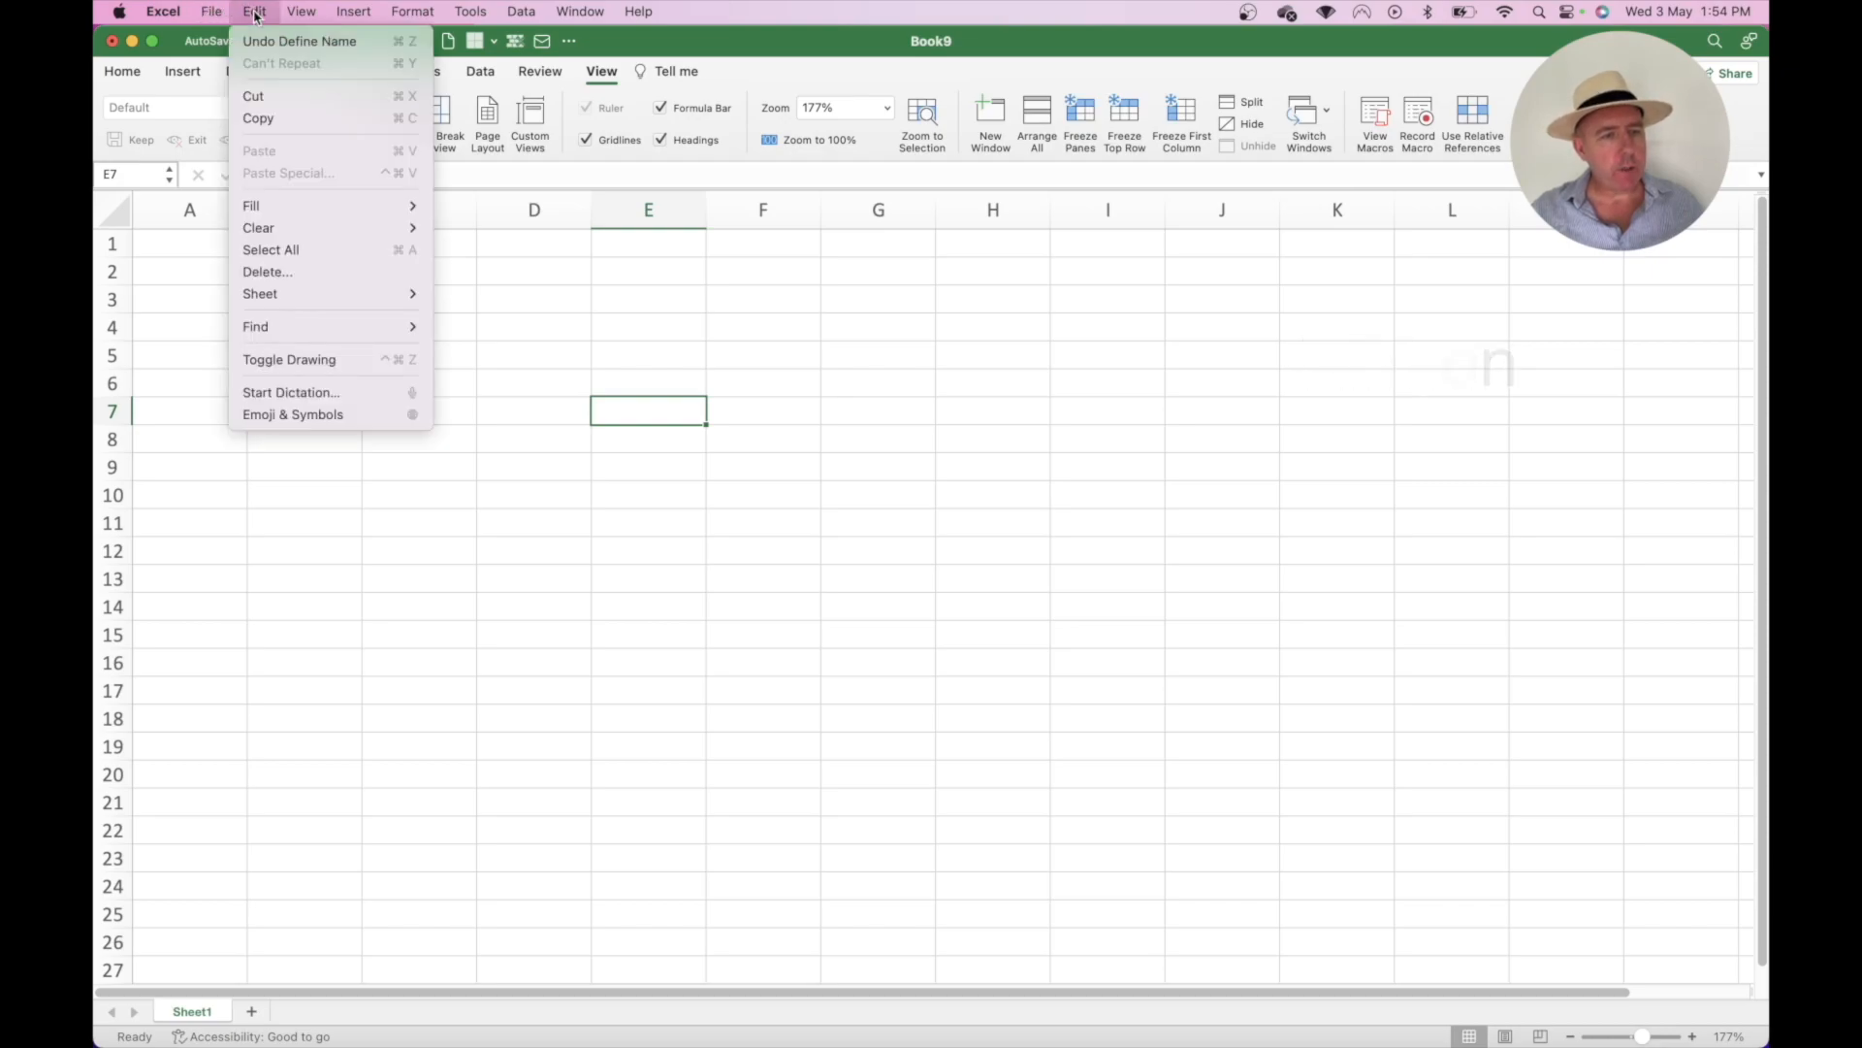
{"action": "left_click", "coordinate": [254, 12]}
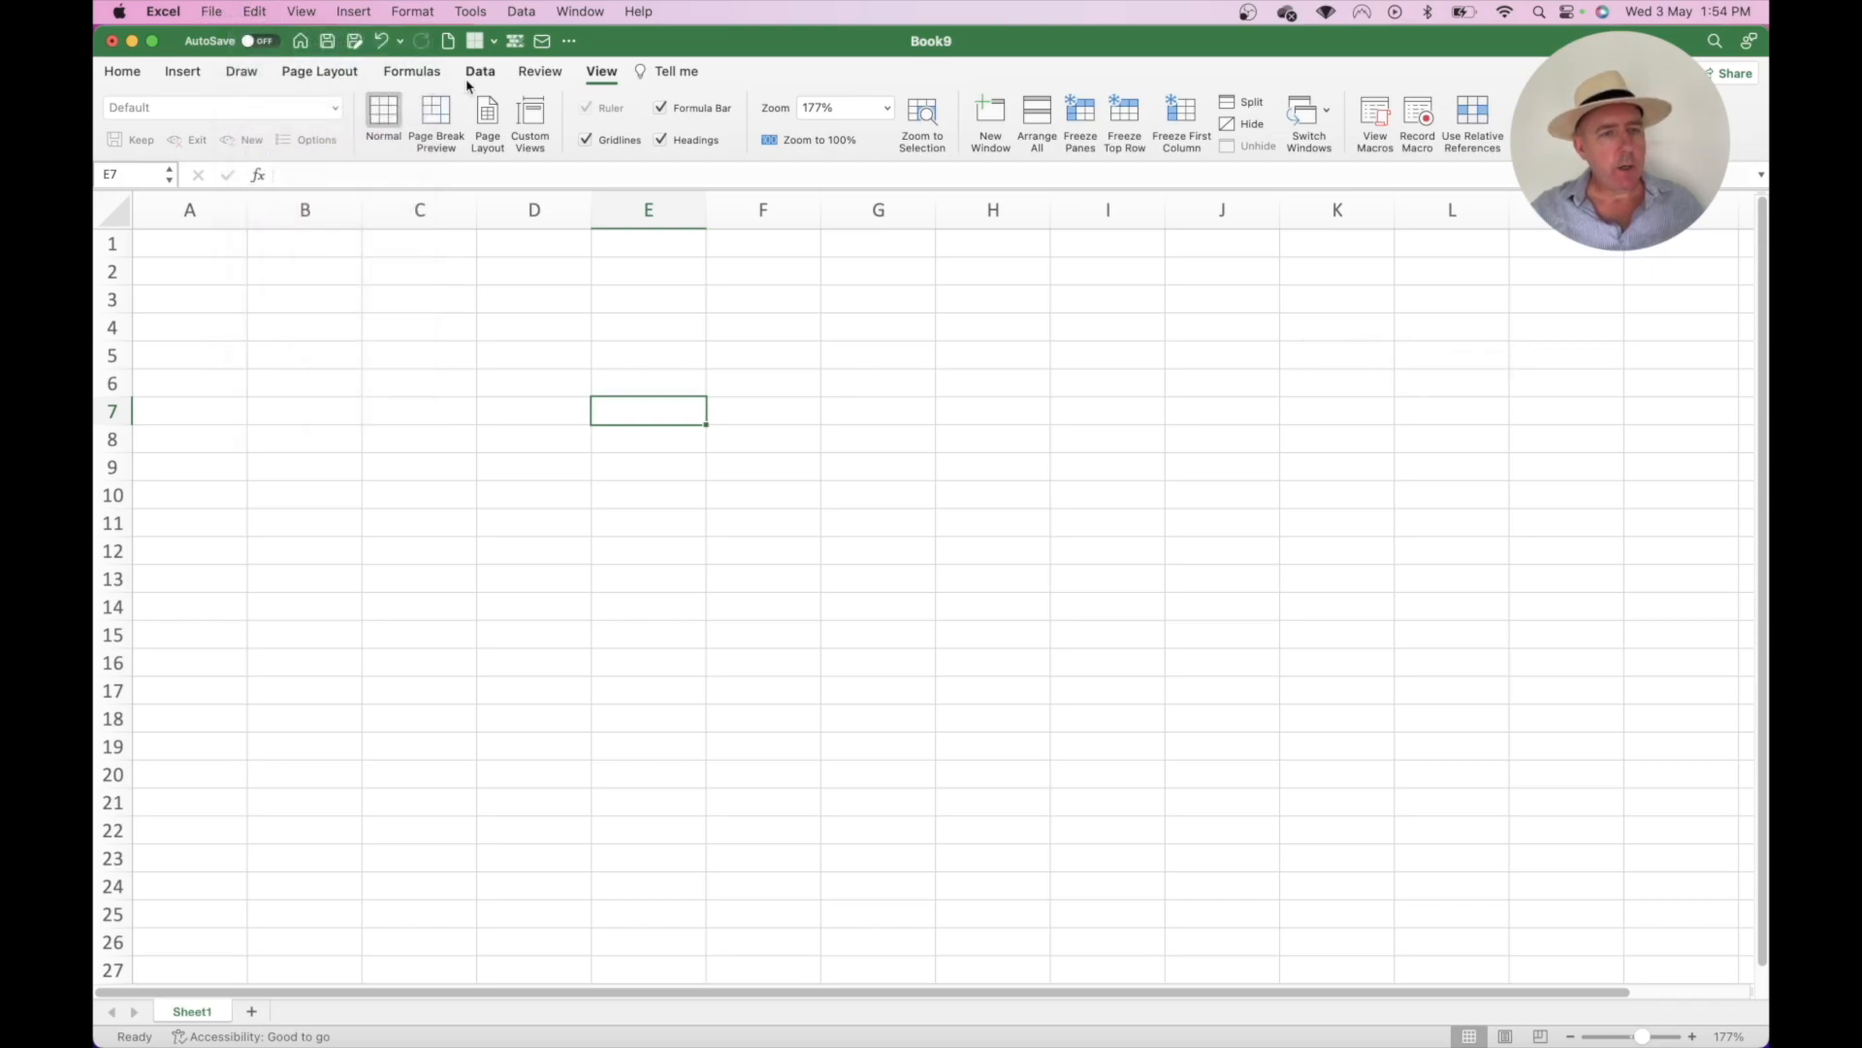
{"action": "left_click", "coordinate": [177, 74]}
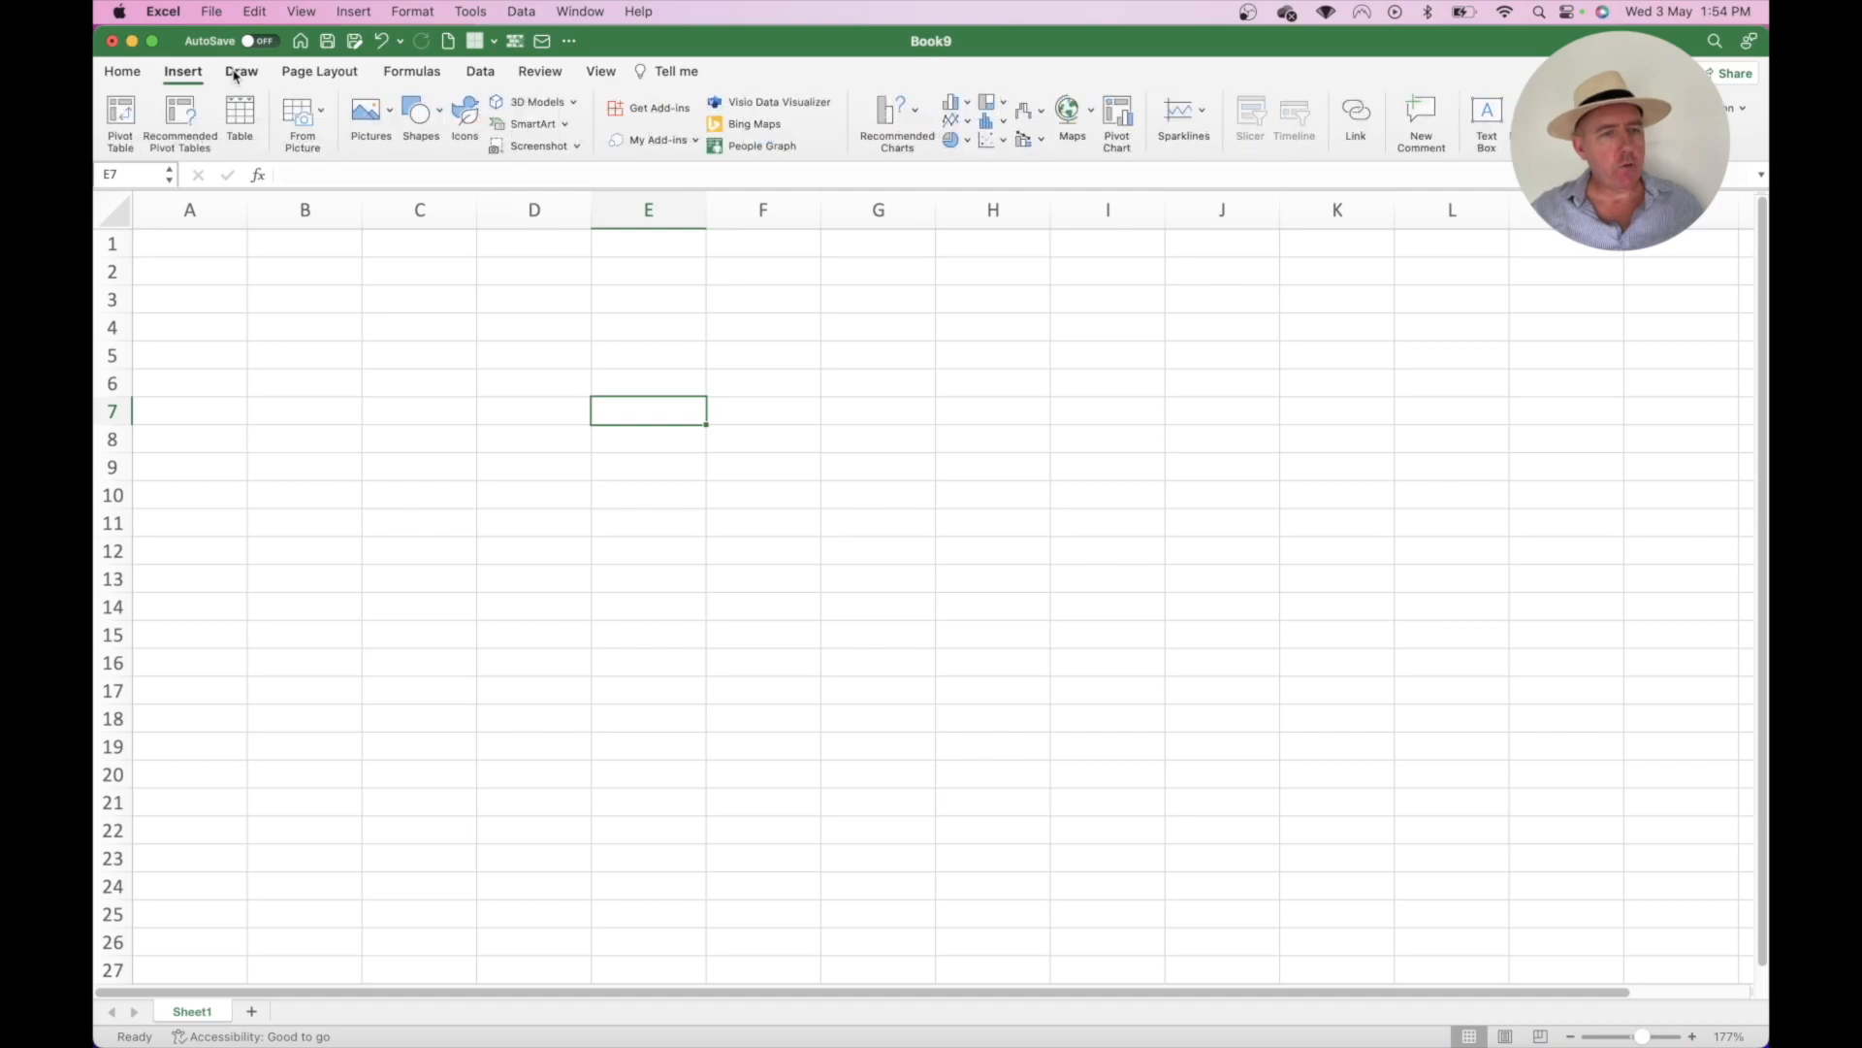
{"action": "left_click", "coordinate": [240, 73]}
{"action": "left_click", "coordinate": [354, 11]}
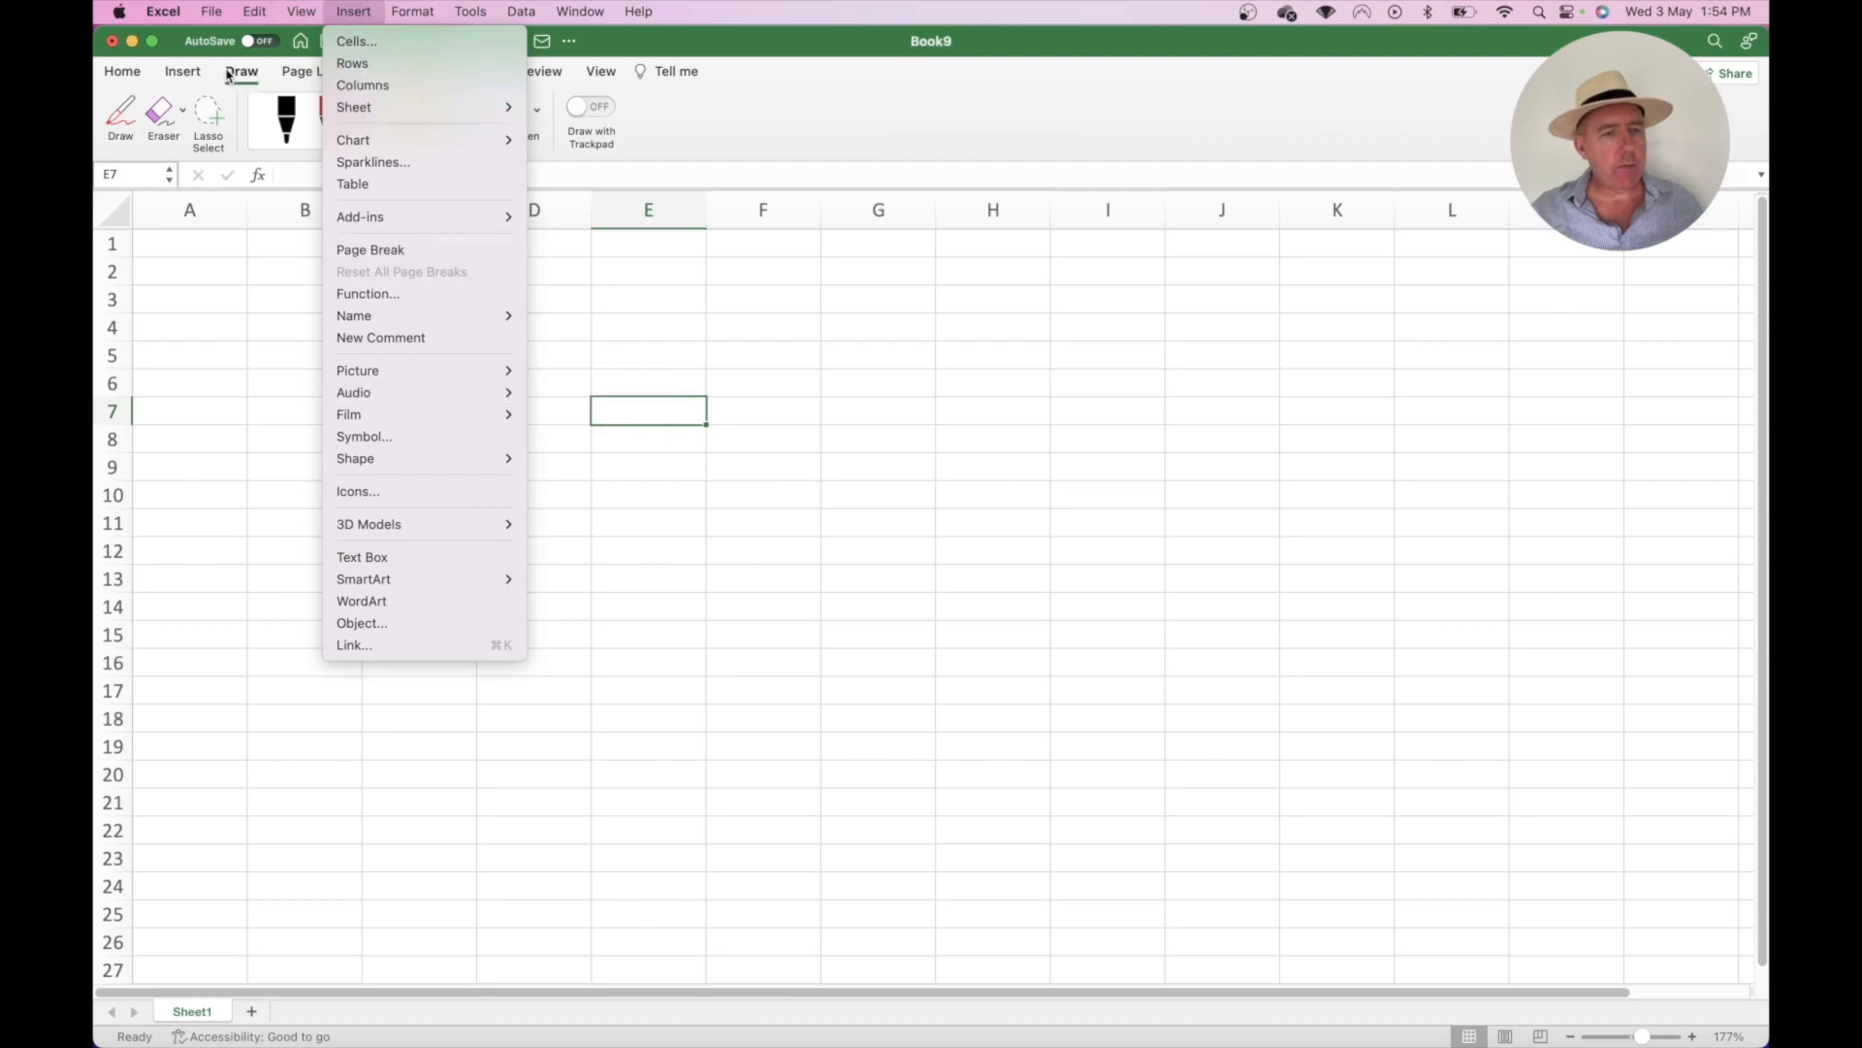
{"action": "left_click", "coordinate": [195, 78]}
{"action": "left_click", "coordinate": [195, 78]}
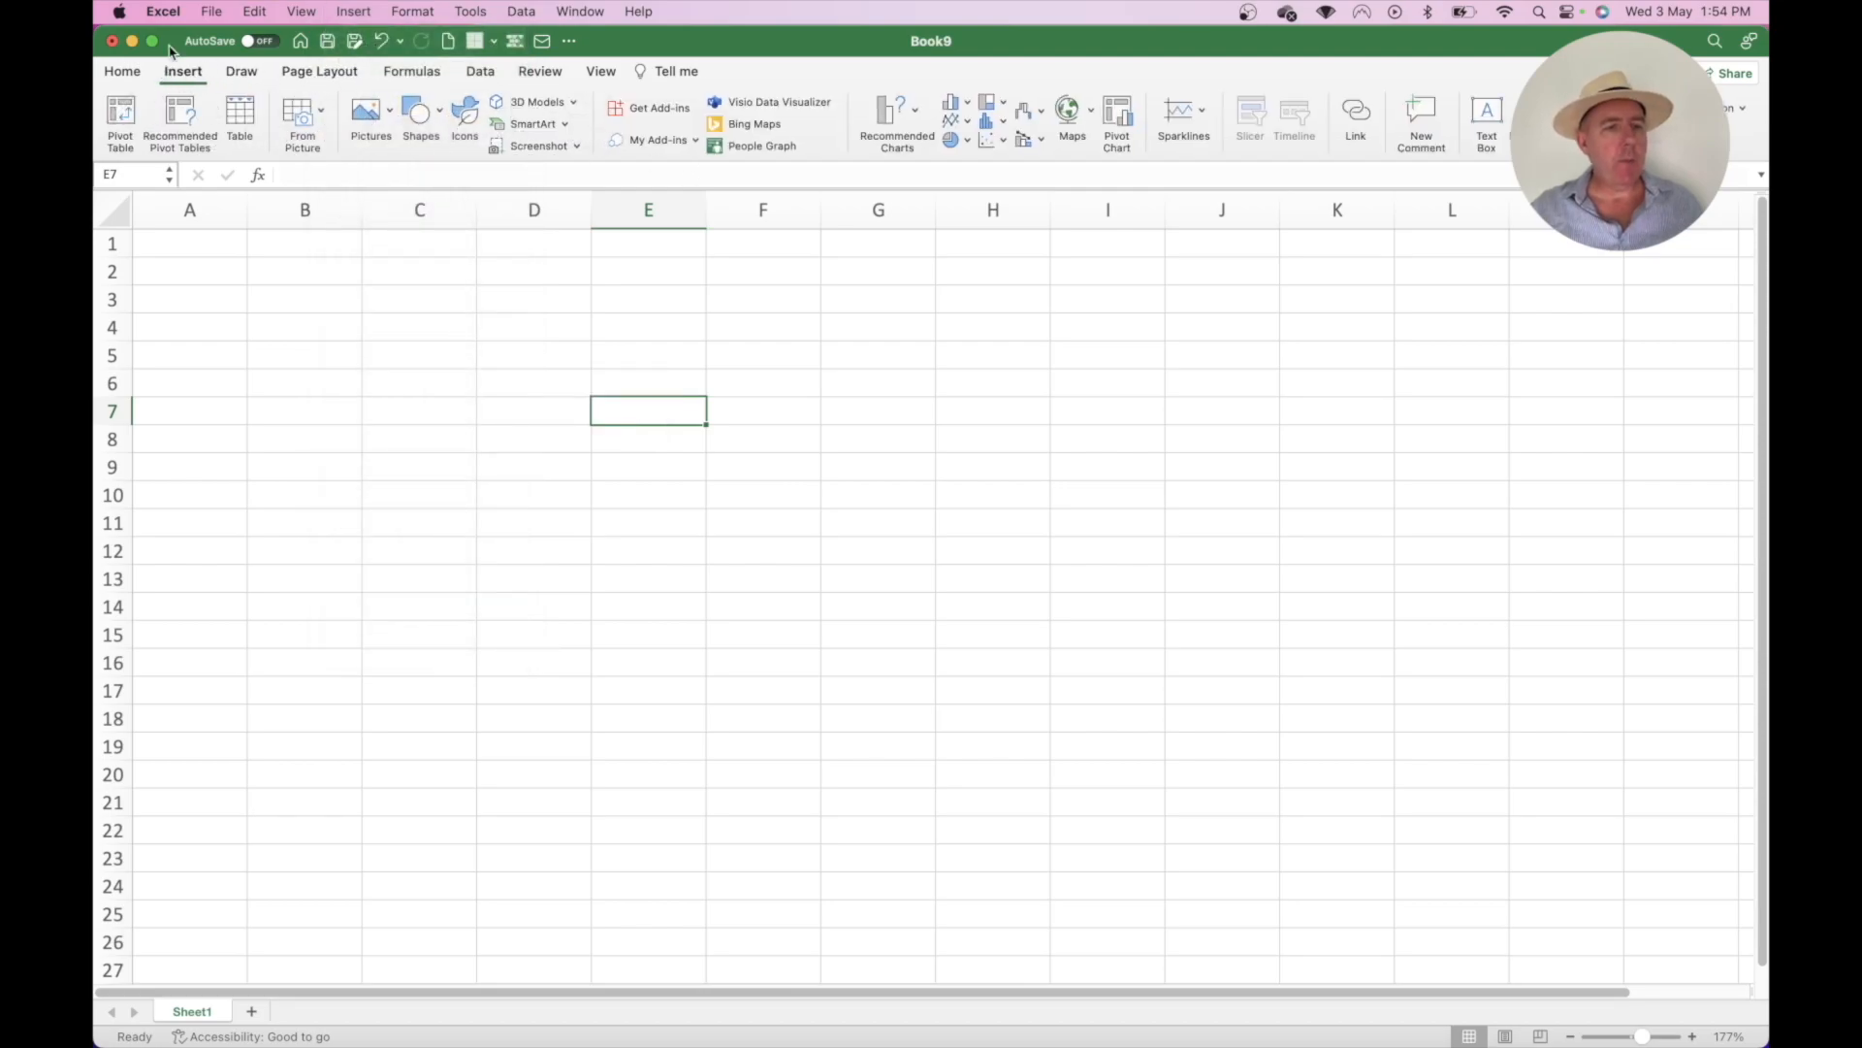
{"action": "left_click", "coordinate": [124, 75]}
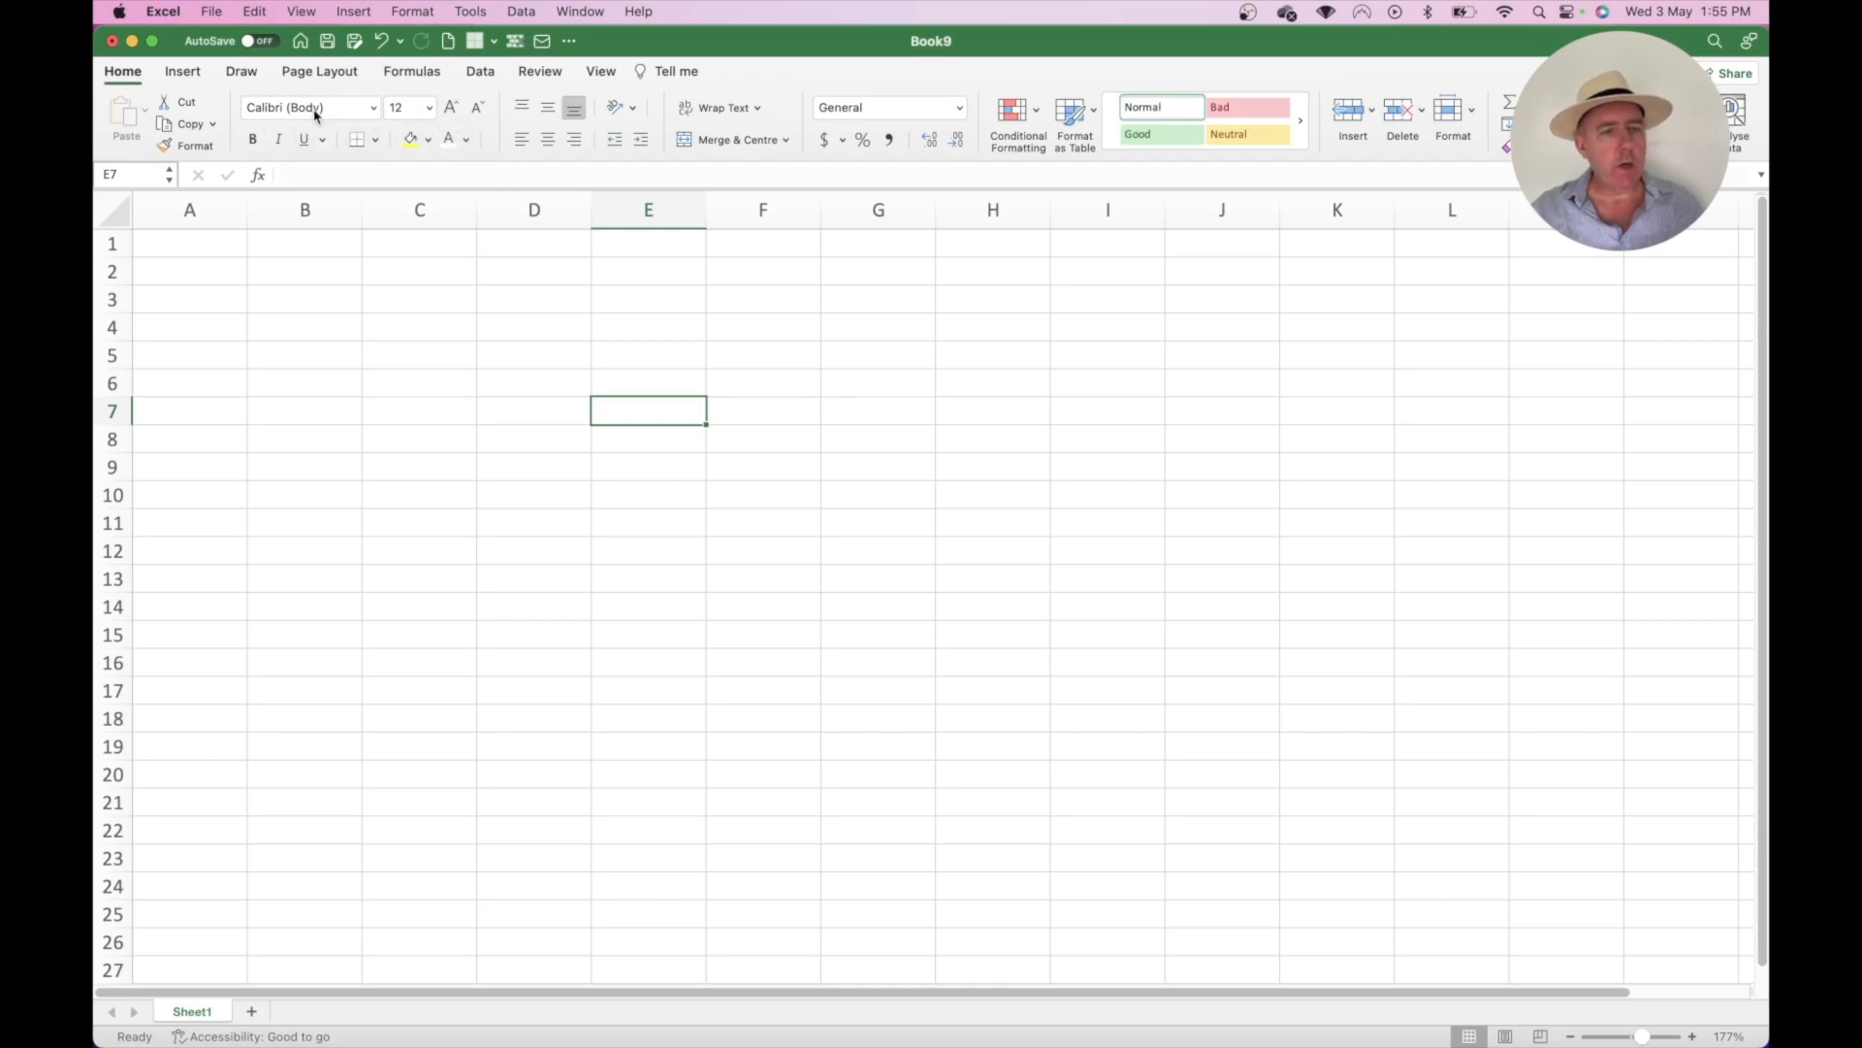
{"action": "left_click", "coordinate": [374, 108]}
{"action": "left_click", "coordinate": [375, 109]}
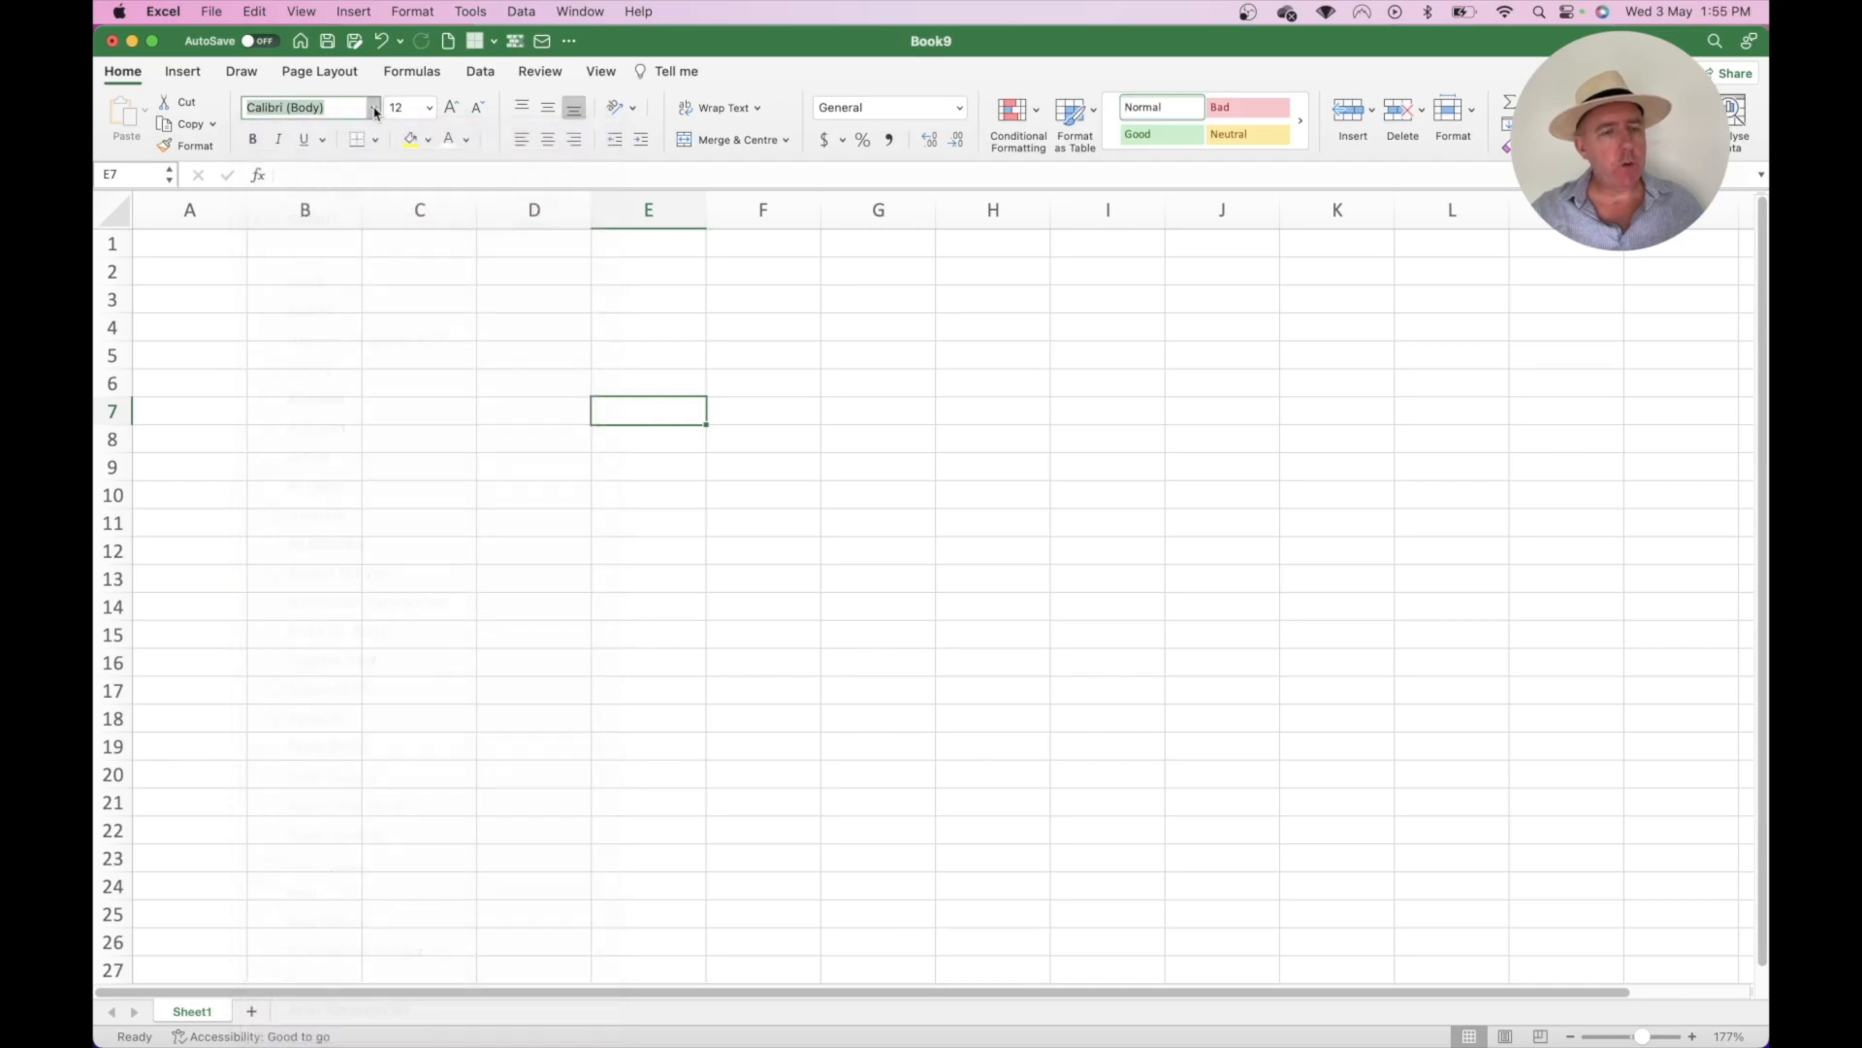
{"action": "left_click", "coordinate": [430, 108]}
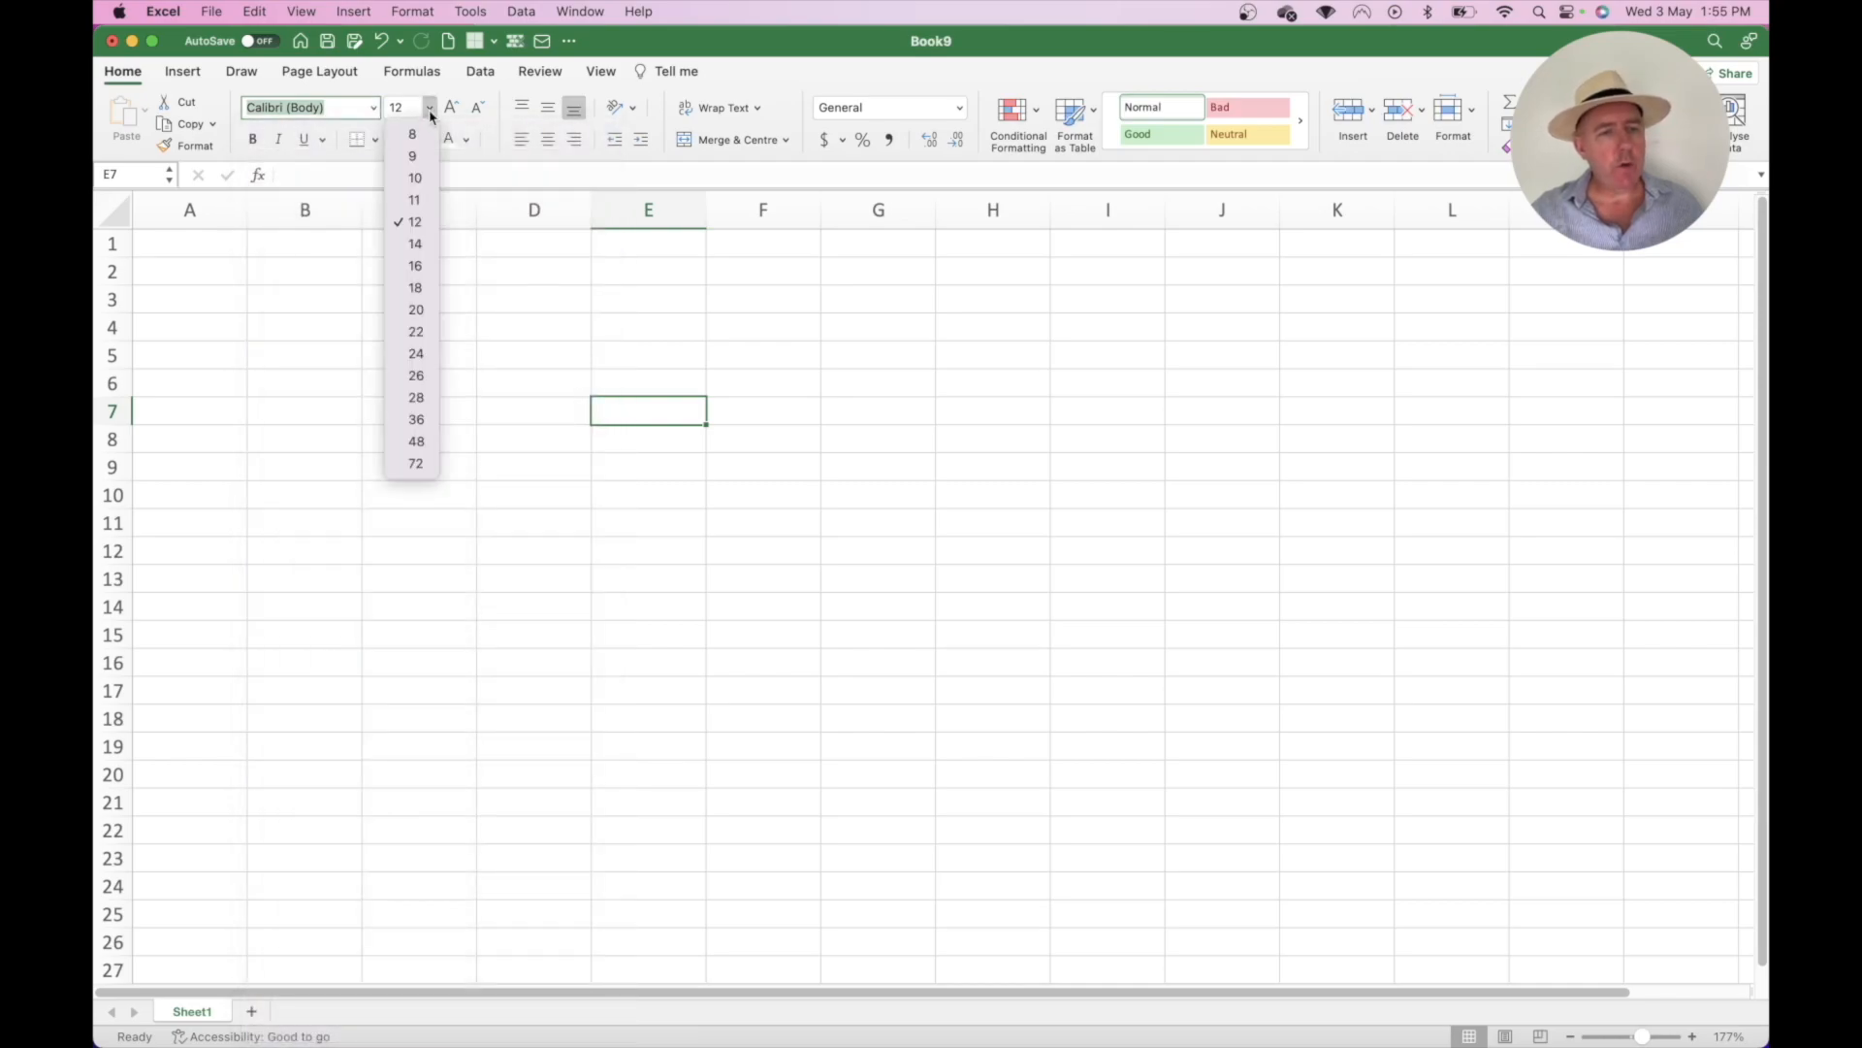
{"action": "left_click", "coordinate": [430, 109]}
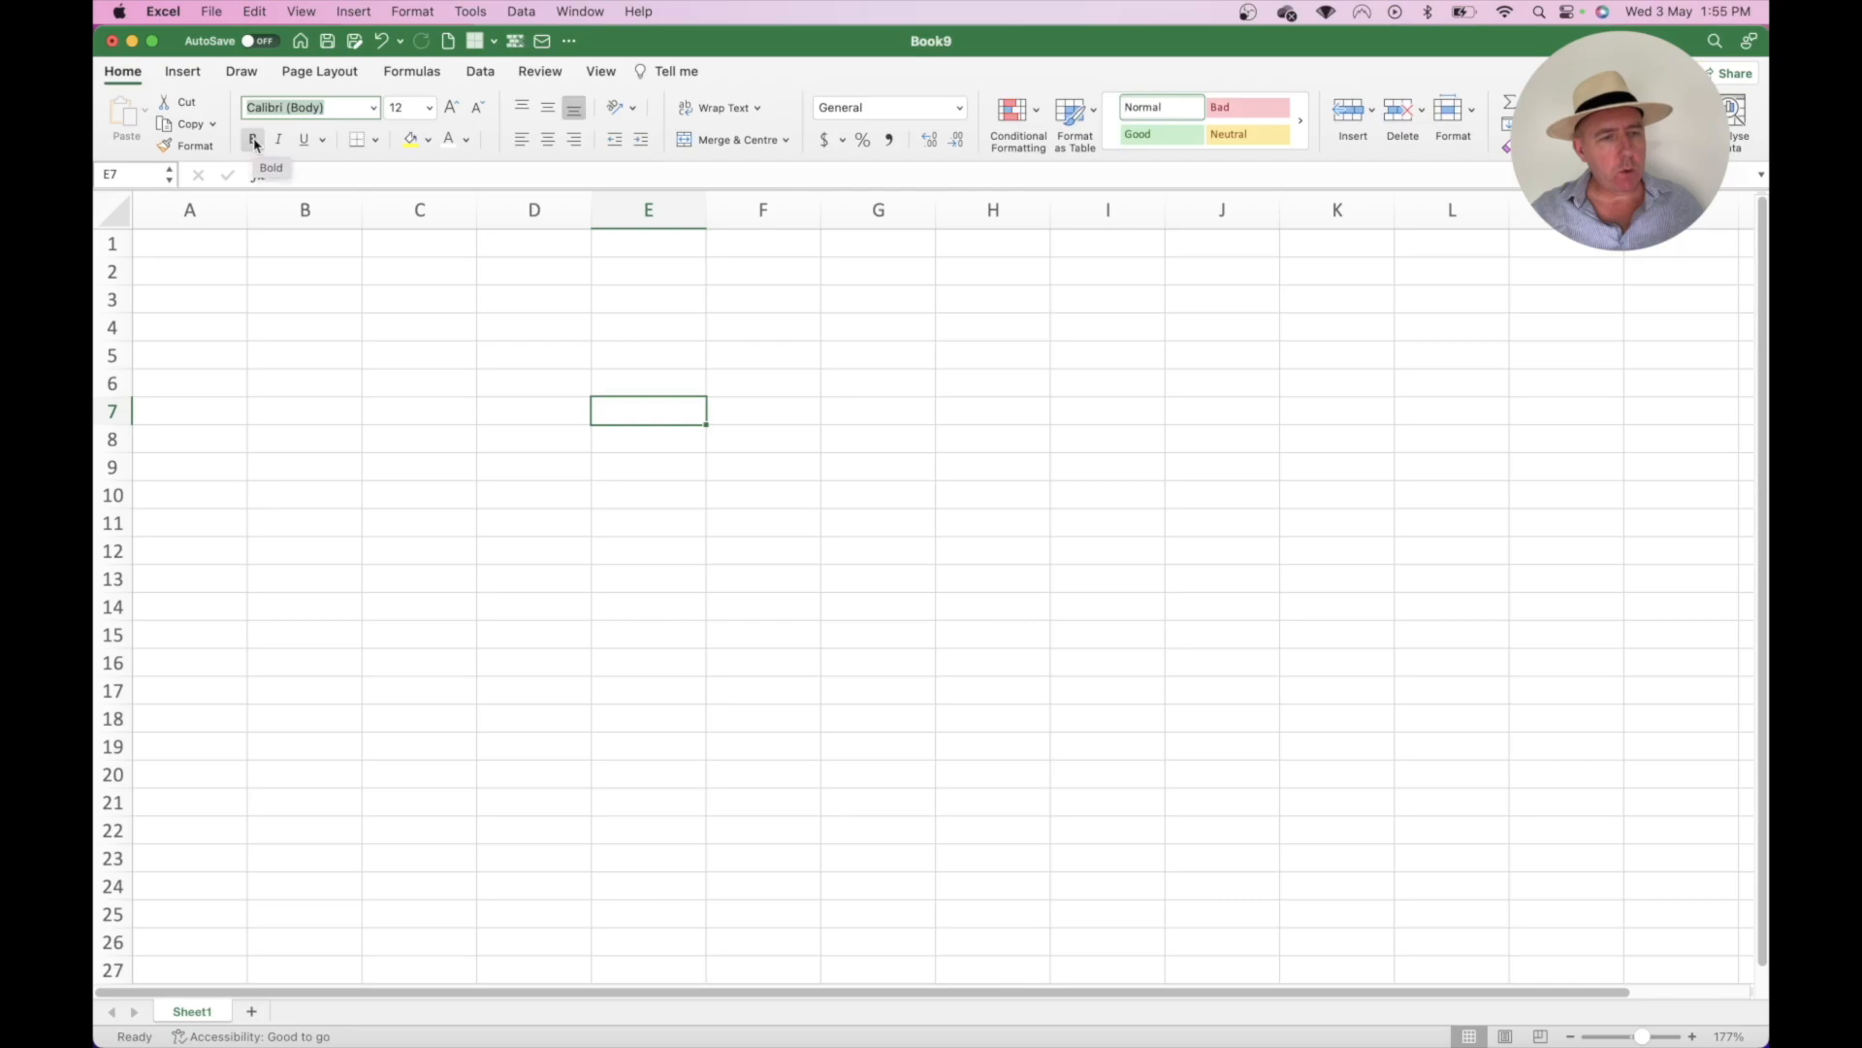
{"action": "left_click", "coordinate": [322, 142]}
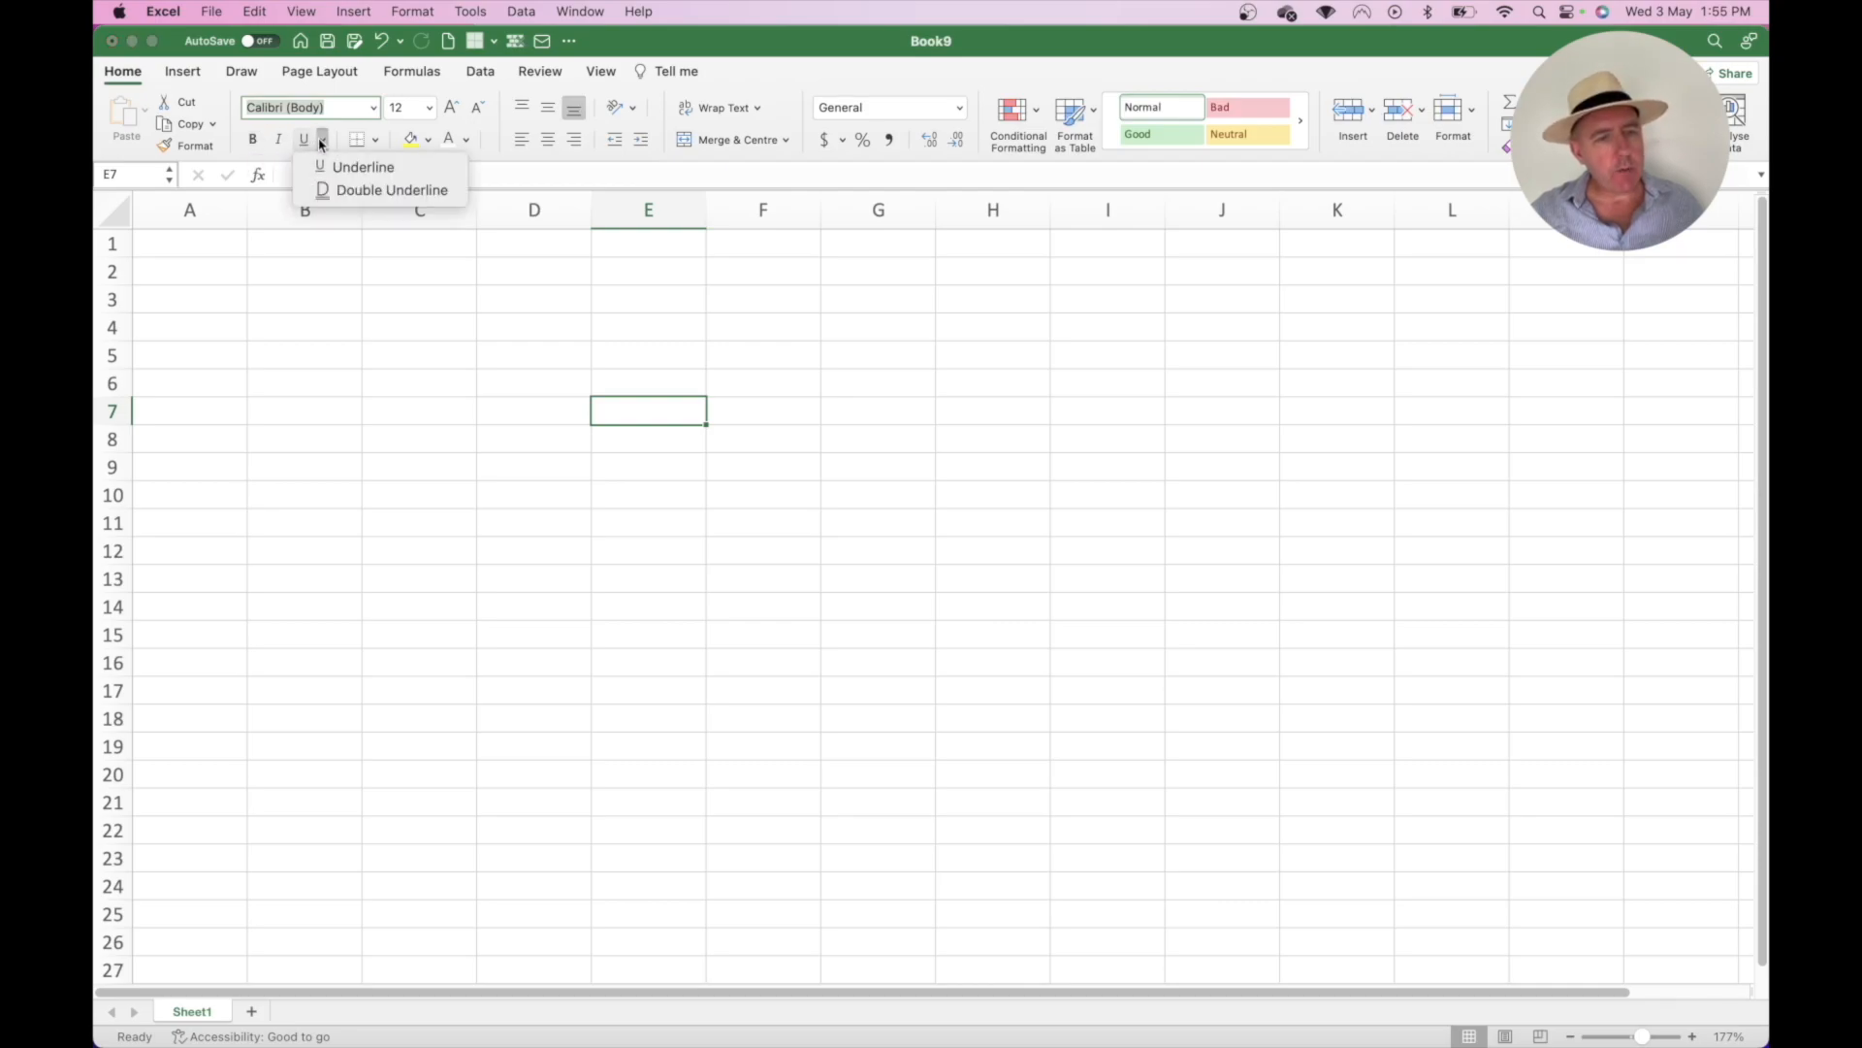
{"action": "left_click", "coordinate": [322, 142]}
{"action": "left_click", "coordinate": [375, 142]}
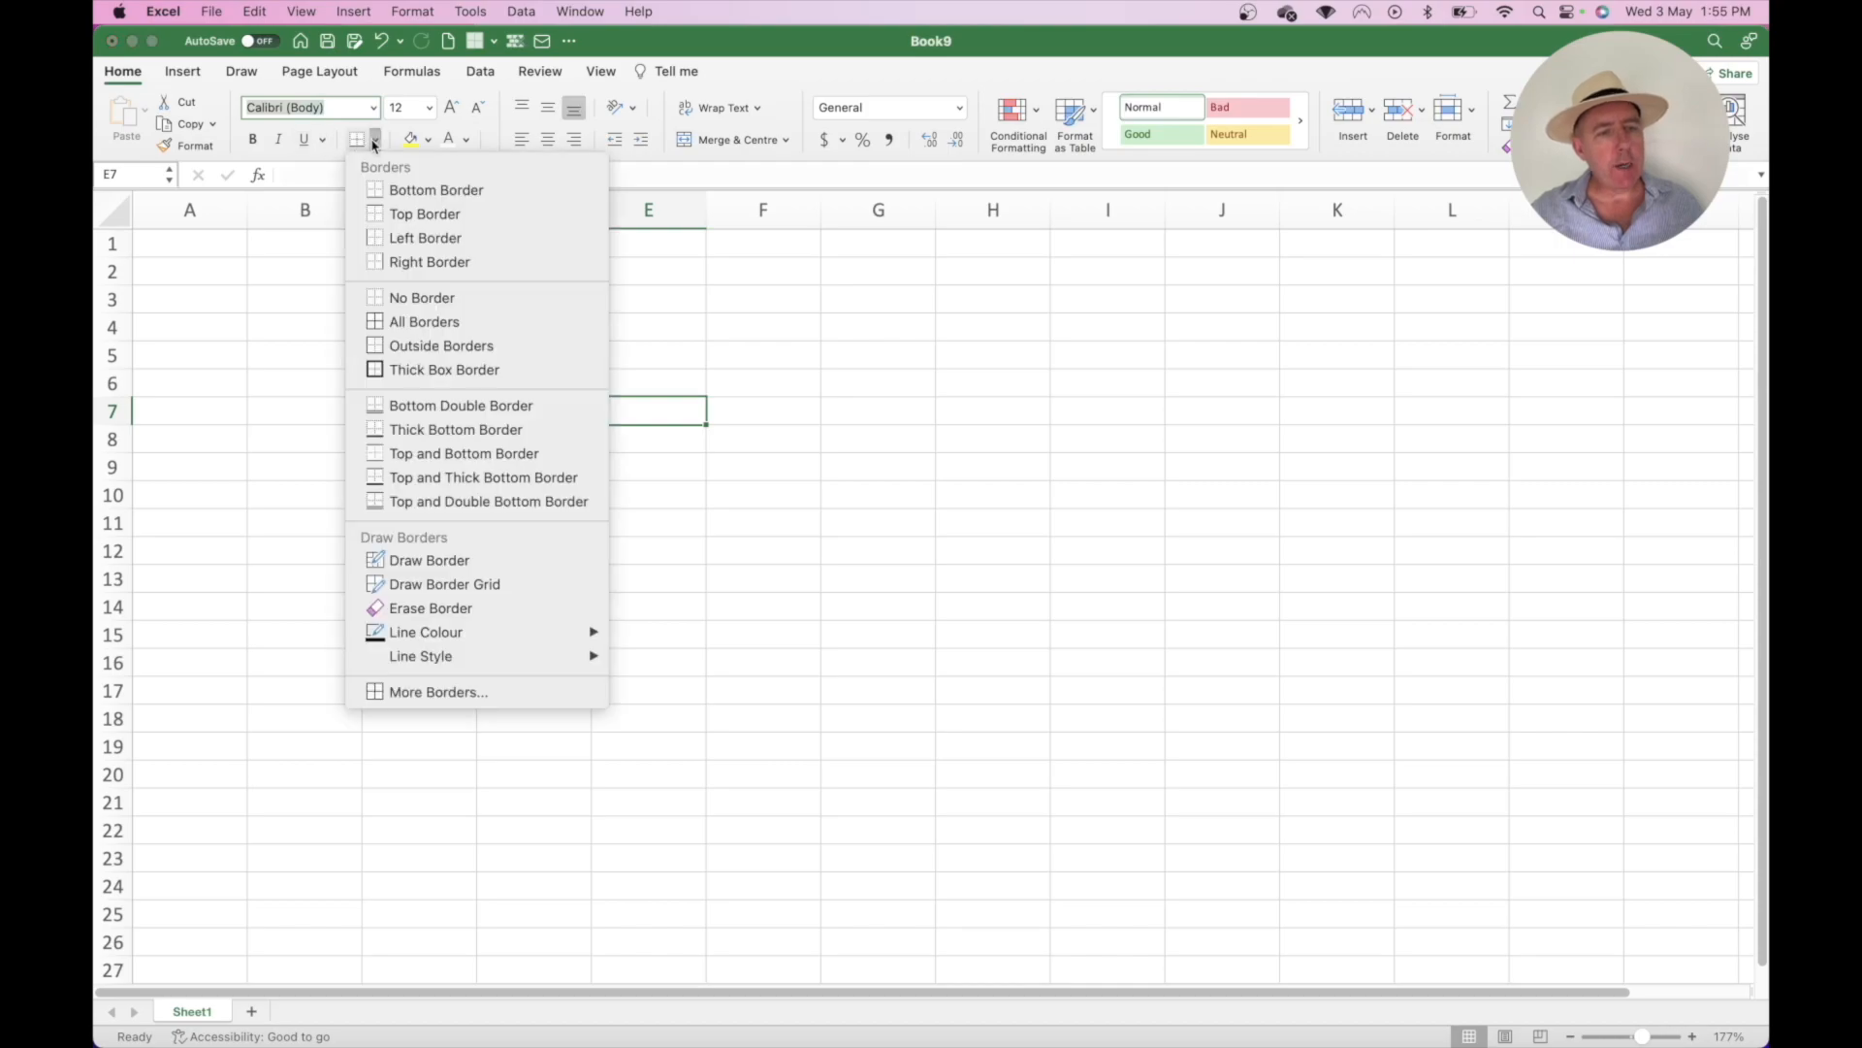
{"action": "left_click", "coordinate": [375, 141]}
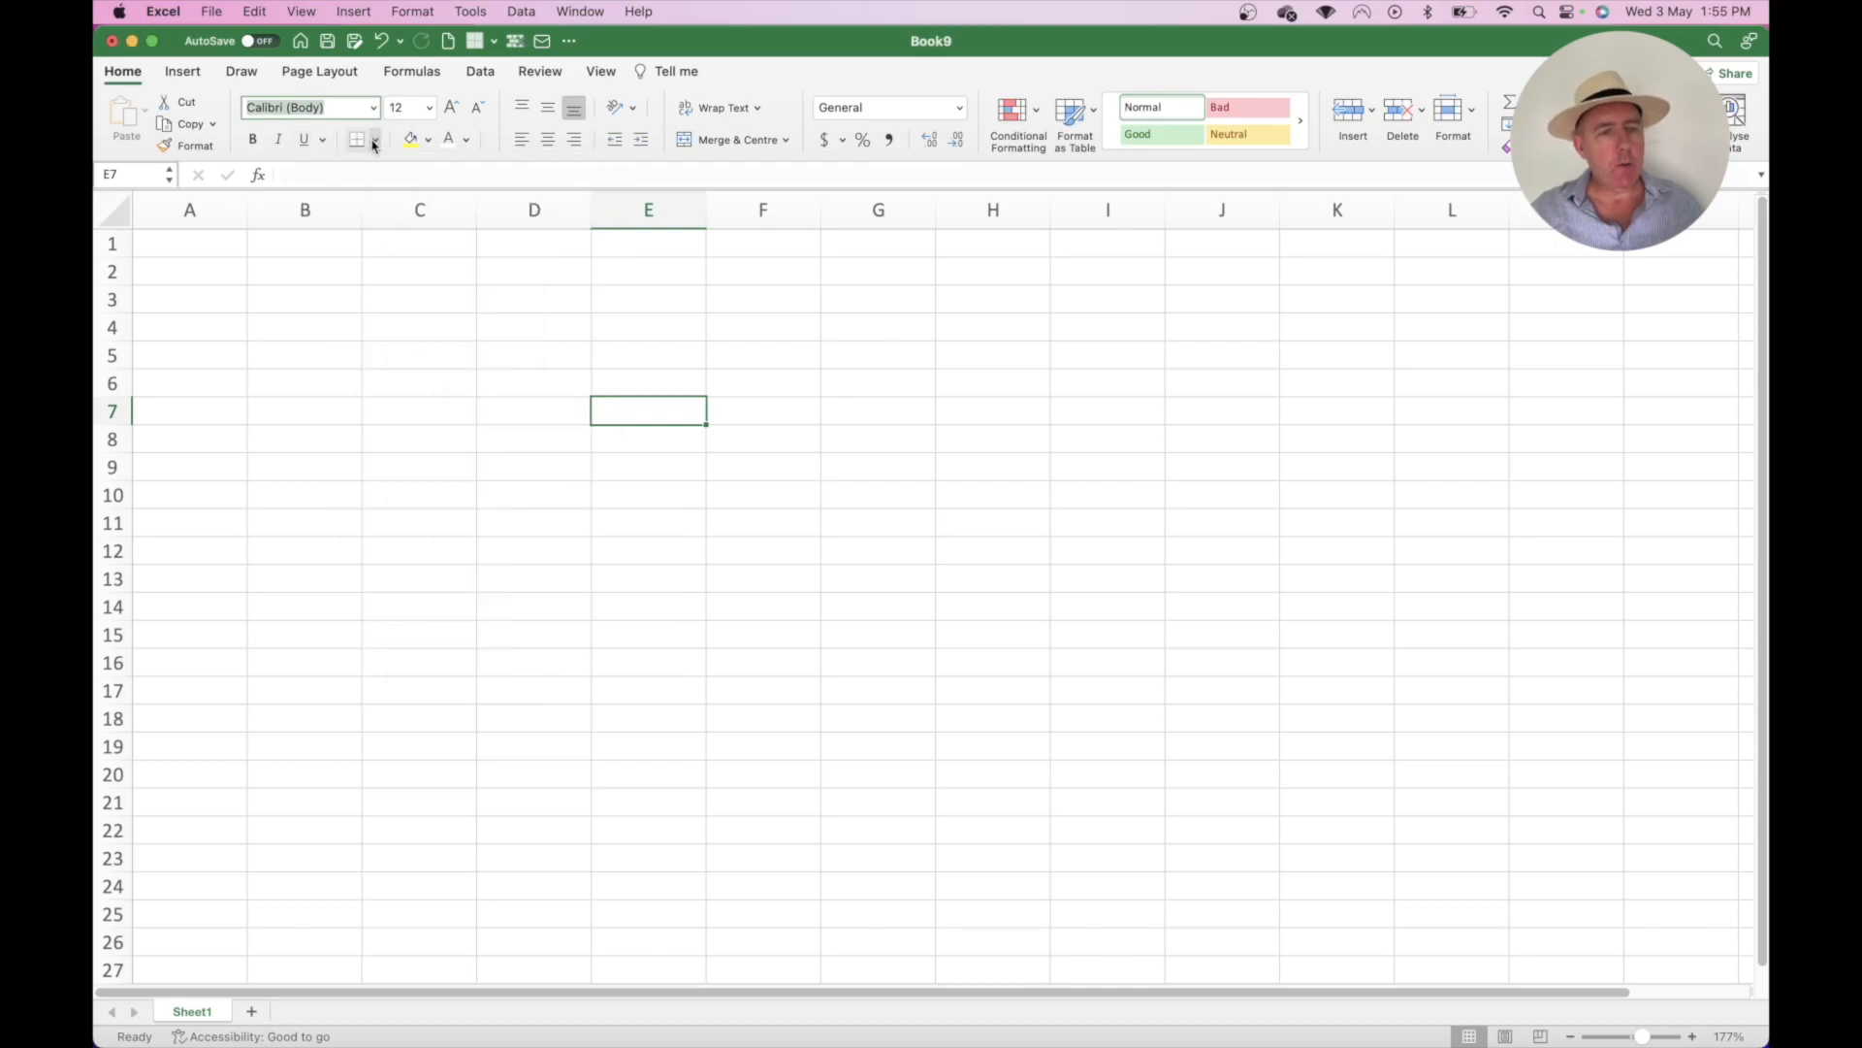
{"action": "left_click", "coordinate": [428, 142]}
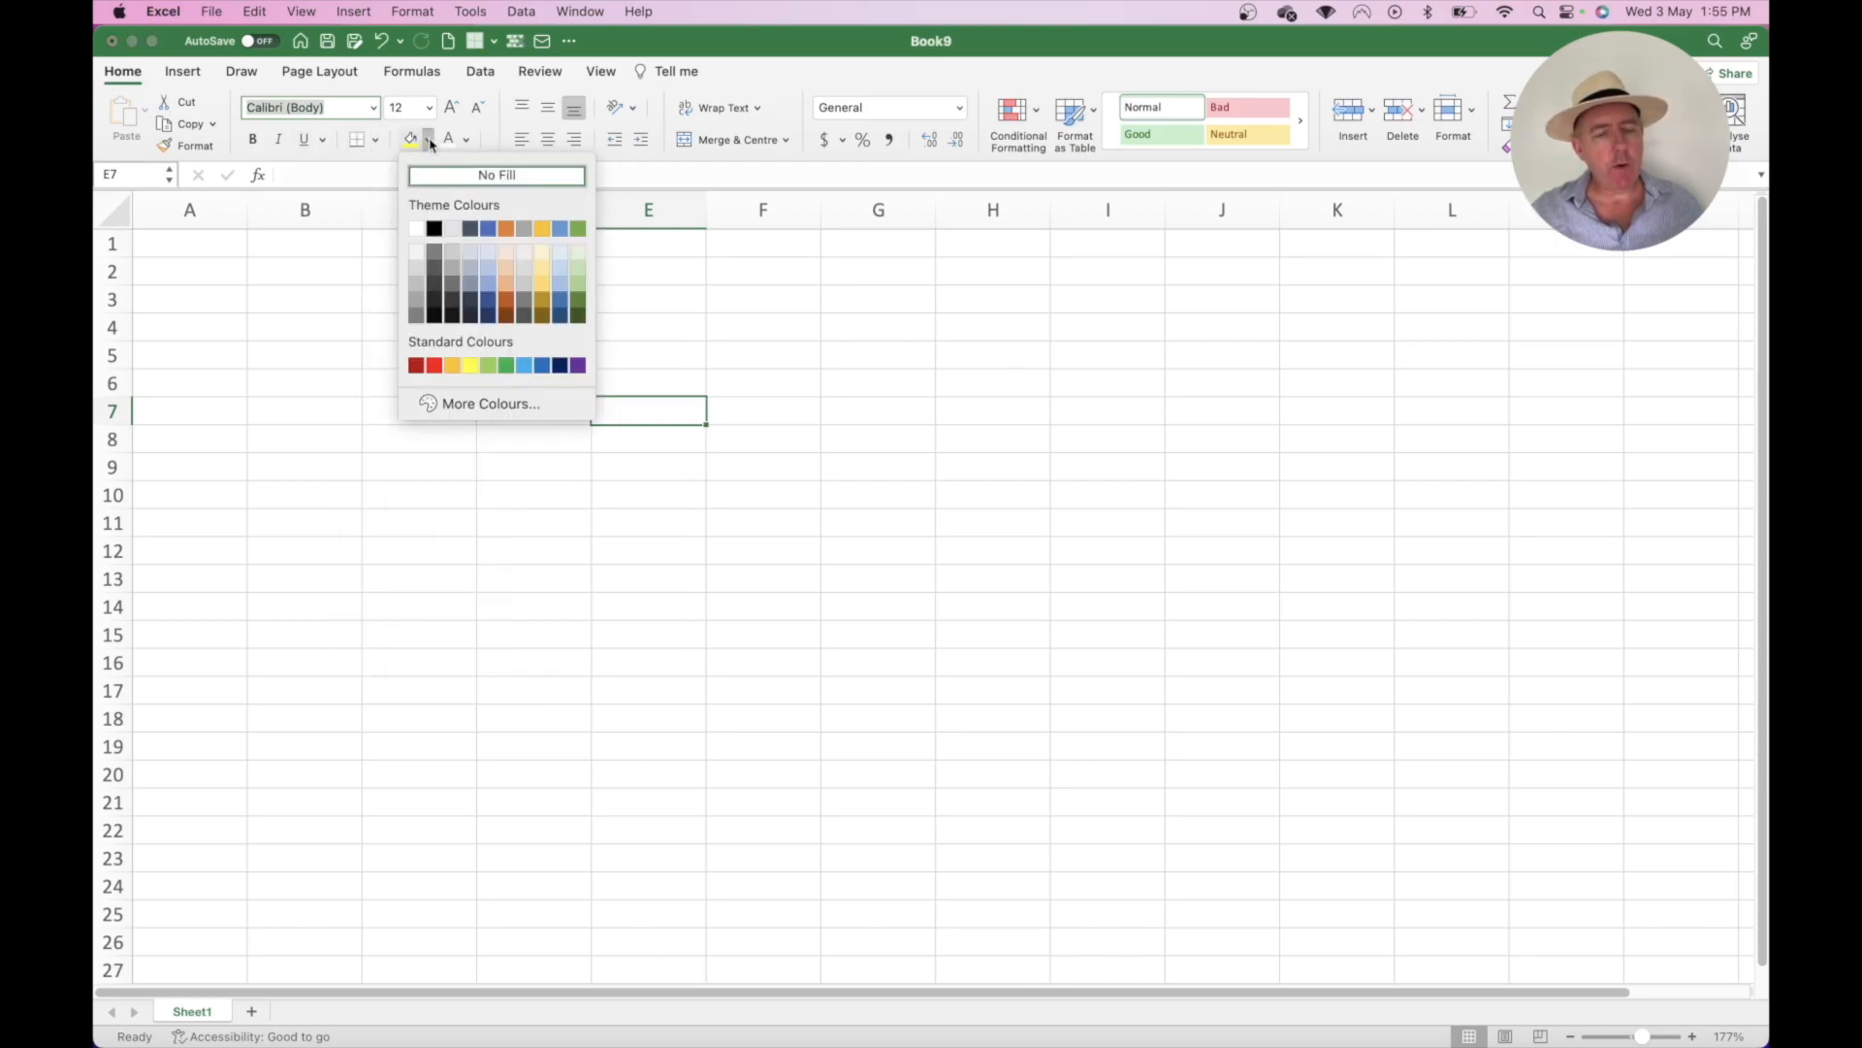
{"action": "left_click", "coordinate": [429, 142]}
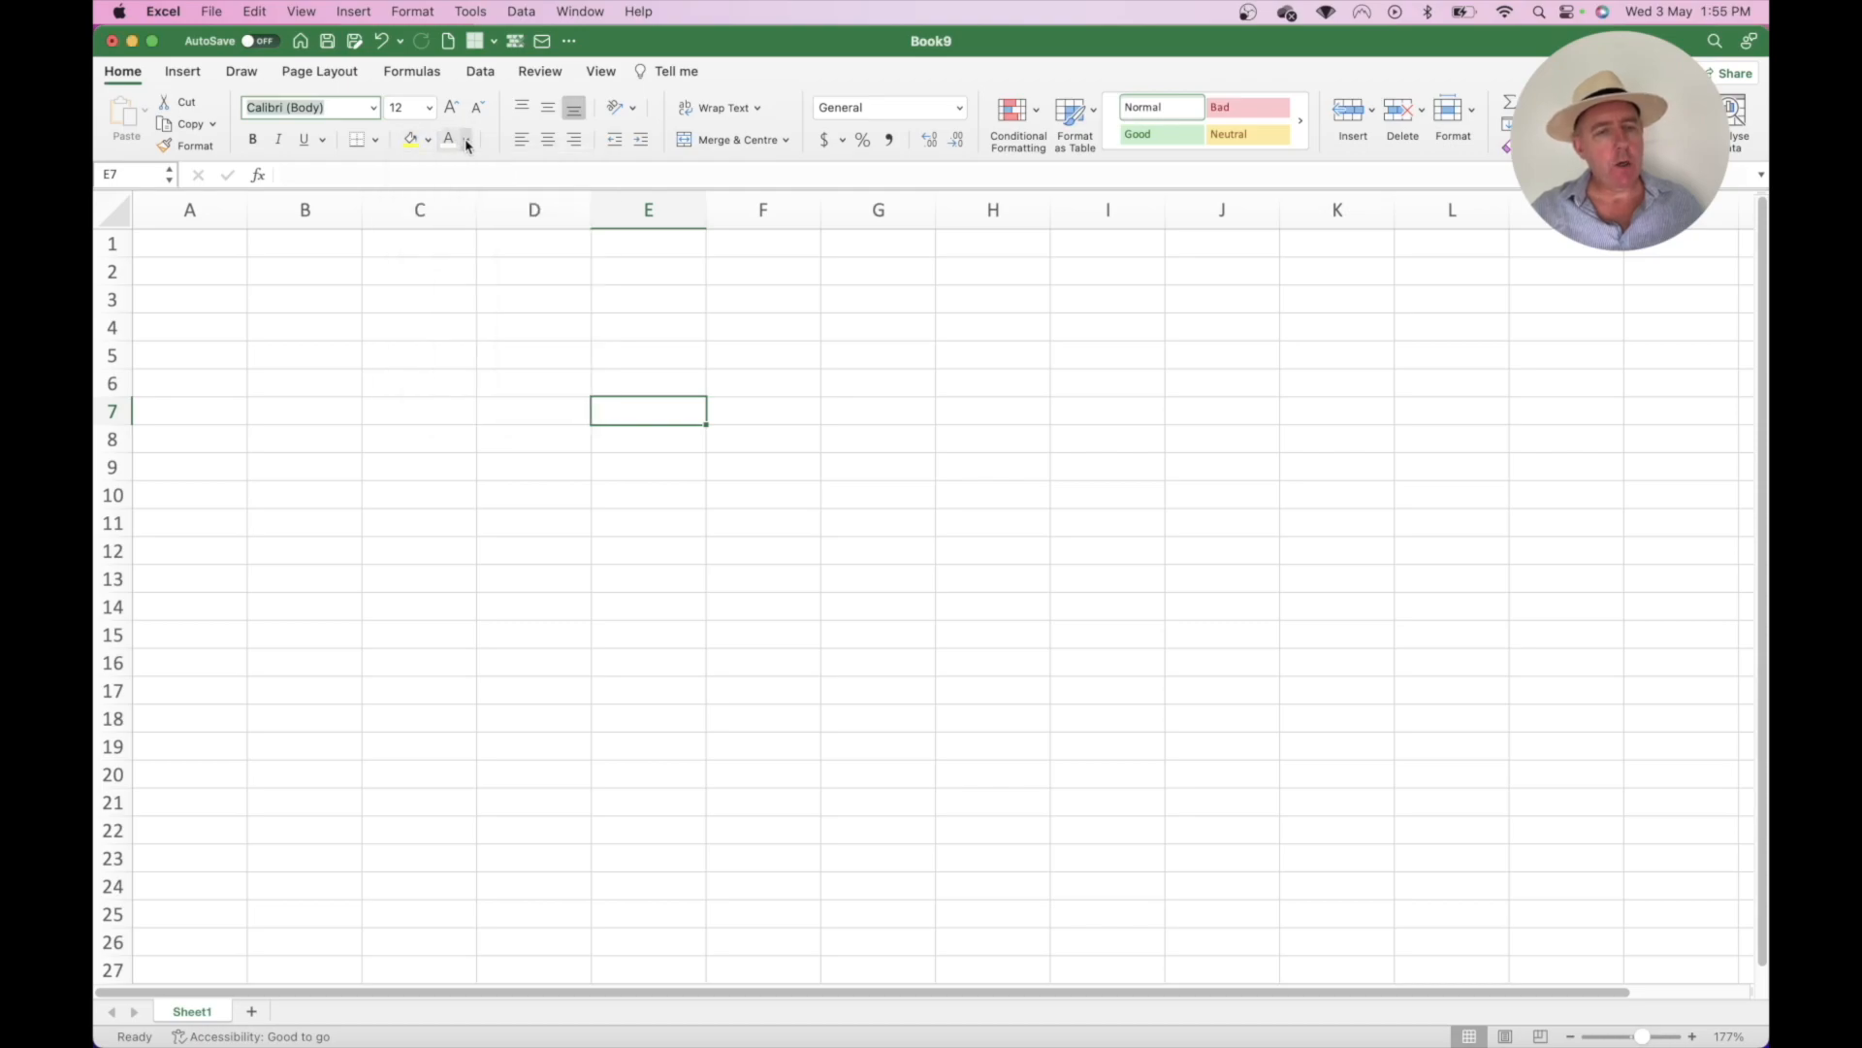
{"action": "left_click", "coordinate": [466, 141]}
{"action": "left_click", "coordinate": [467, 142]}
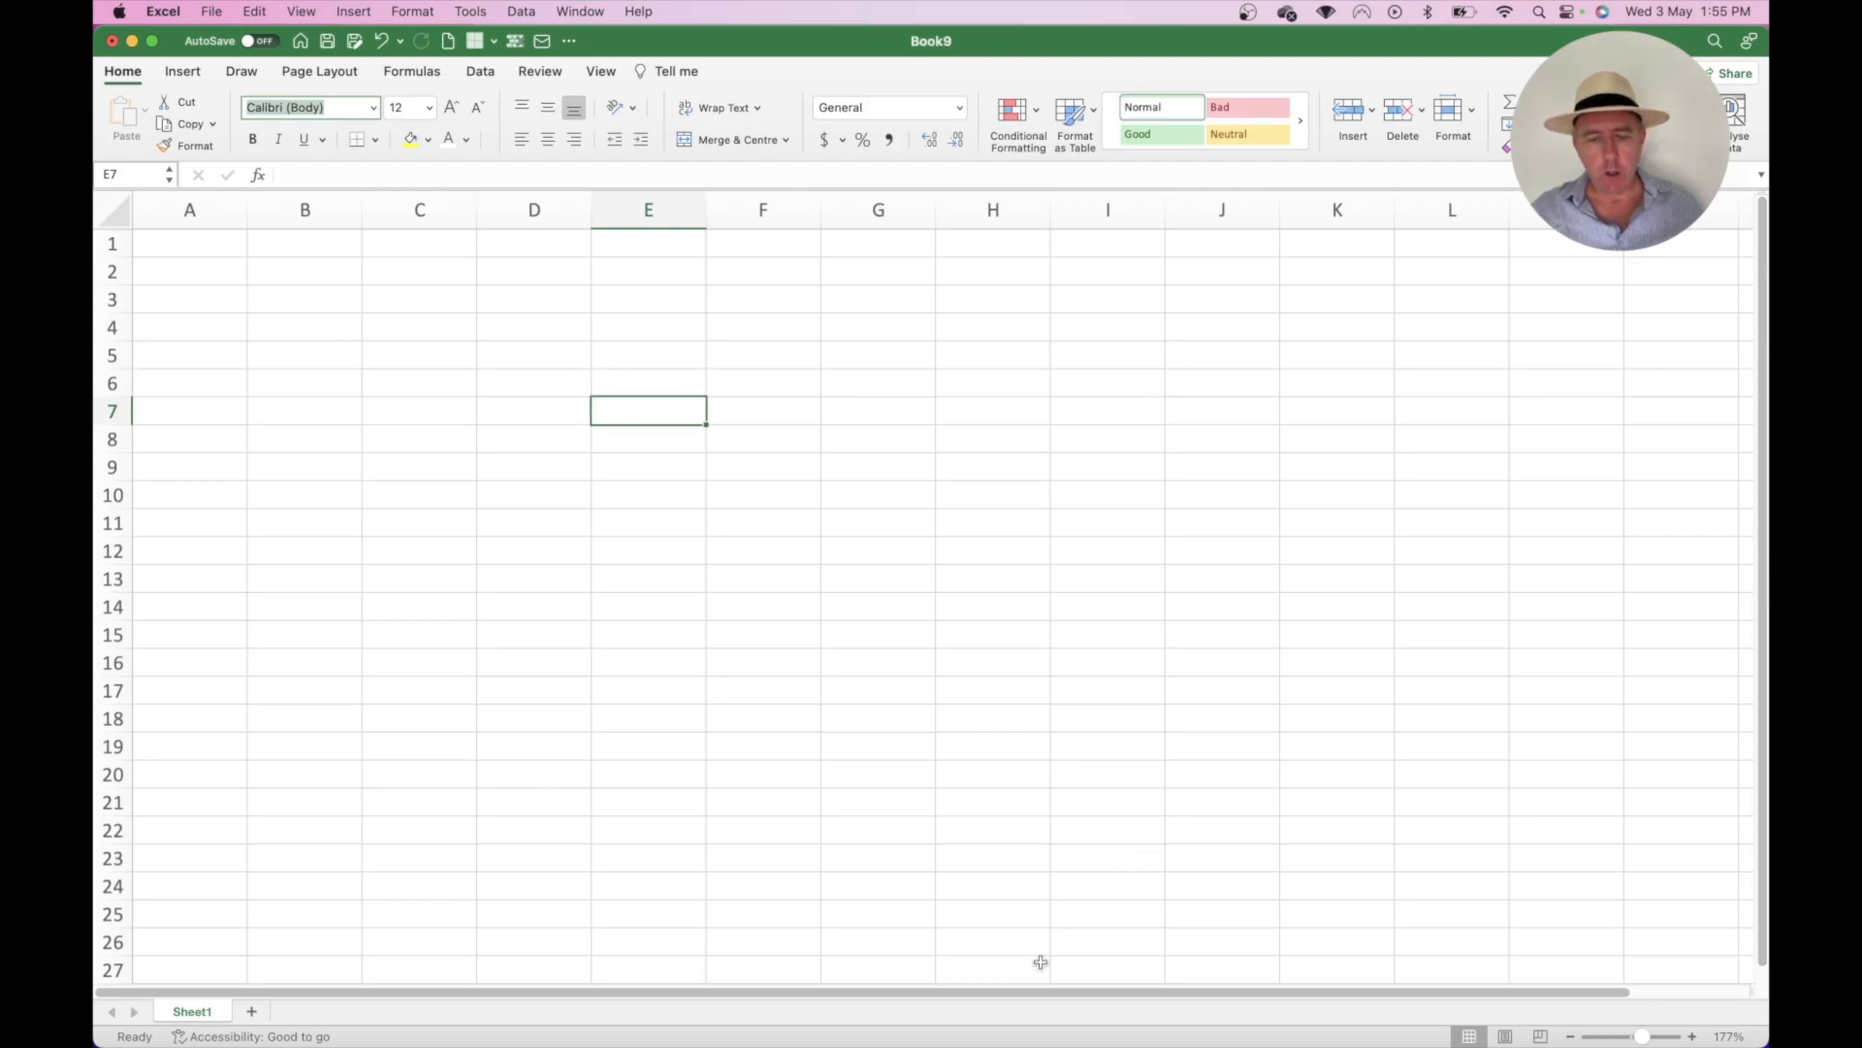
{"action": "mouse_move", "coordinate": [1021, 999]}
{"action": "left_mouse_down"}
{"action": "mouse_move", "coordinate": [1219, 1002]}
{"action": "mouse_move", "coordinate": [986, 995]}
{"action": "left_mouse_up"}
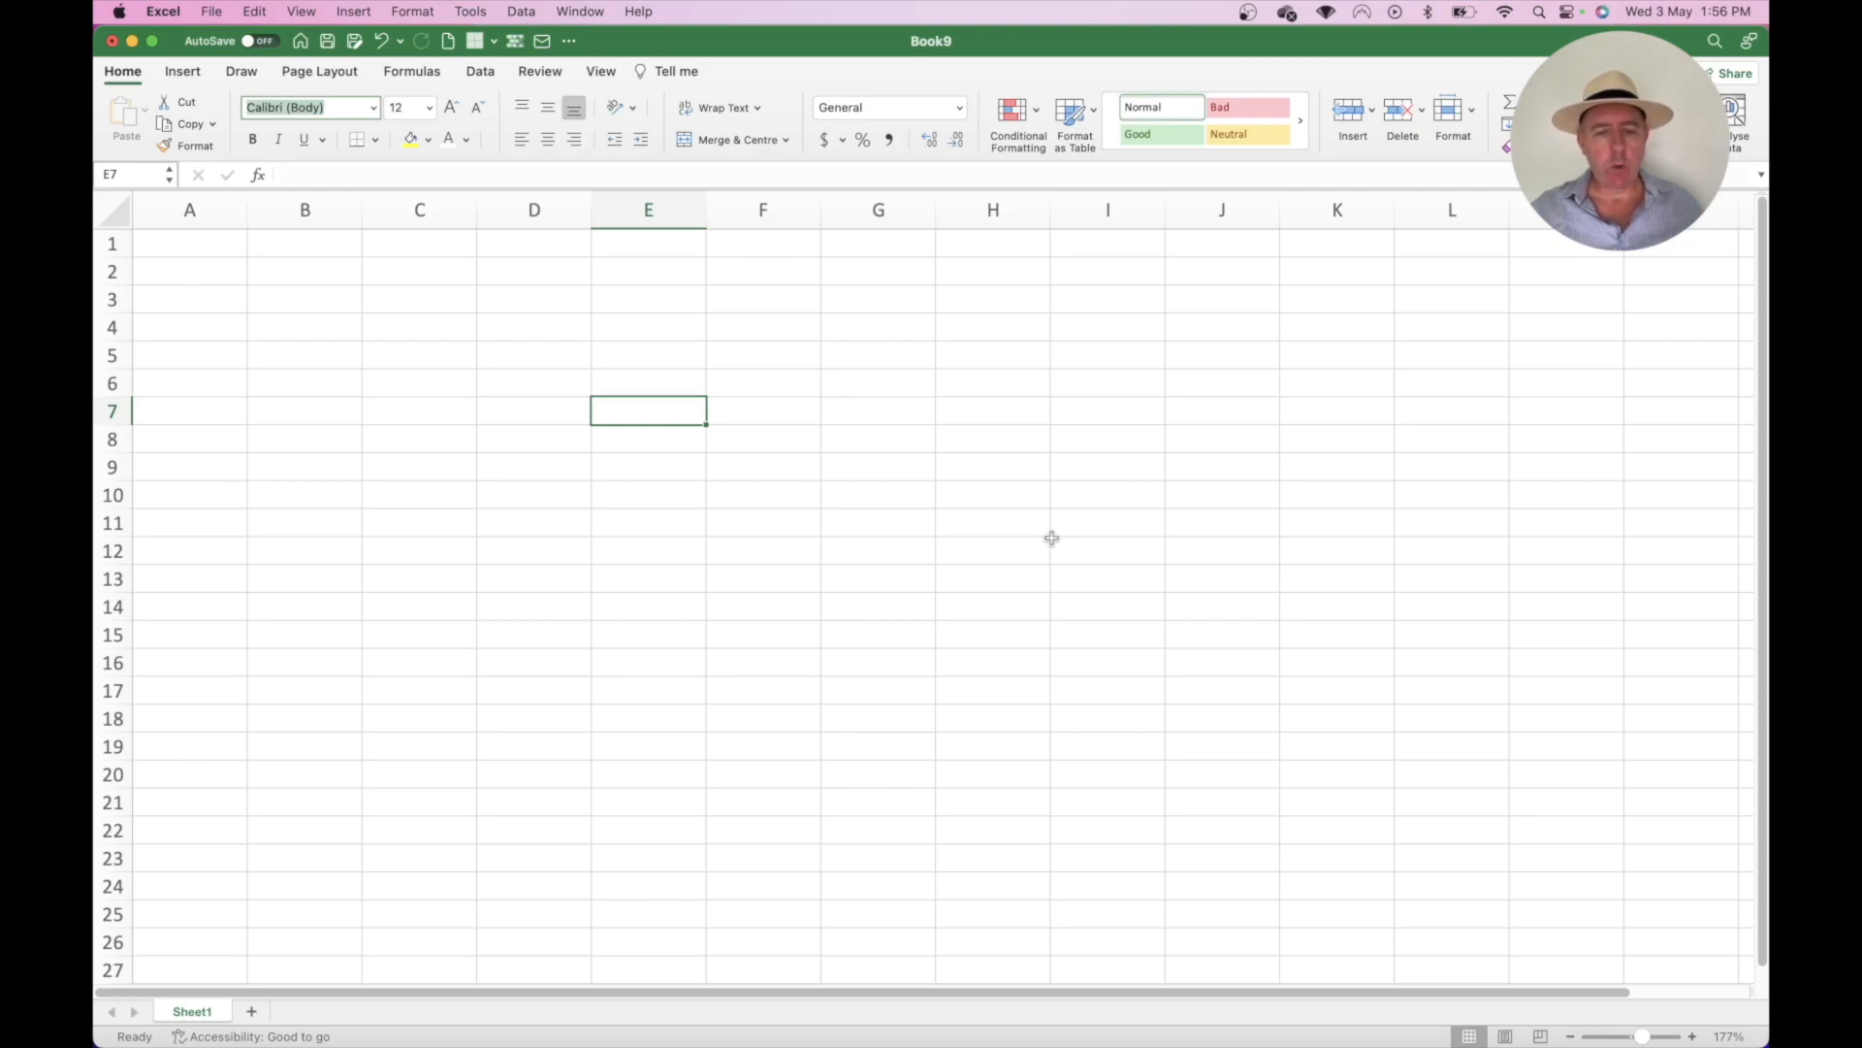
{"action": "scroll", "coordinate": [1052, 537], "scroll_direction": "down", "scroll_amount": 3}
{"action": "scroll", "coordinate": [1052, 538], "scroll_direction": "up", "scroll_amount": 1}
{"action": "scroll", "coordinate": [1051, 538], "scroll_direction": "right", "scroll_amount": 3}
{"action": "scroll", "coordinate": [1052, 537], "scroll_direction": "left", "scroll_amount": 3}
{"action": "scroll", "coordinate": [1051, 538], "scroll_direction": "up", "scroll_amount": 1}
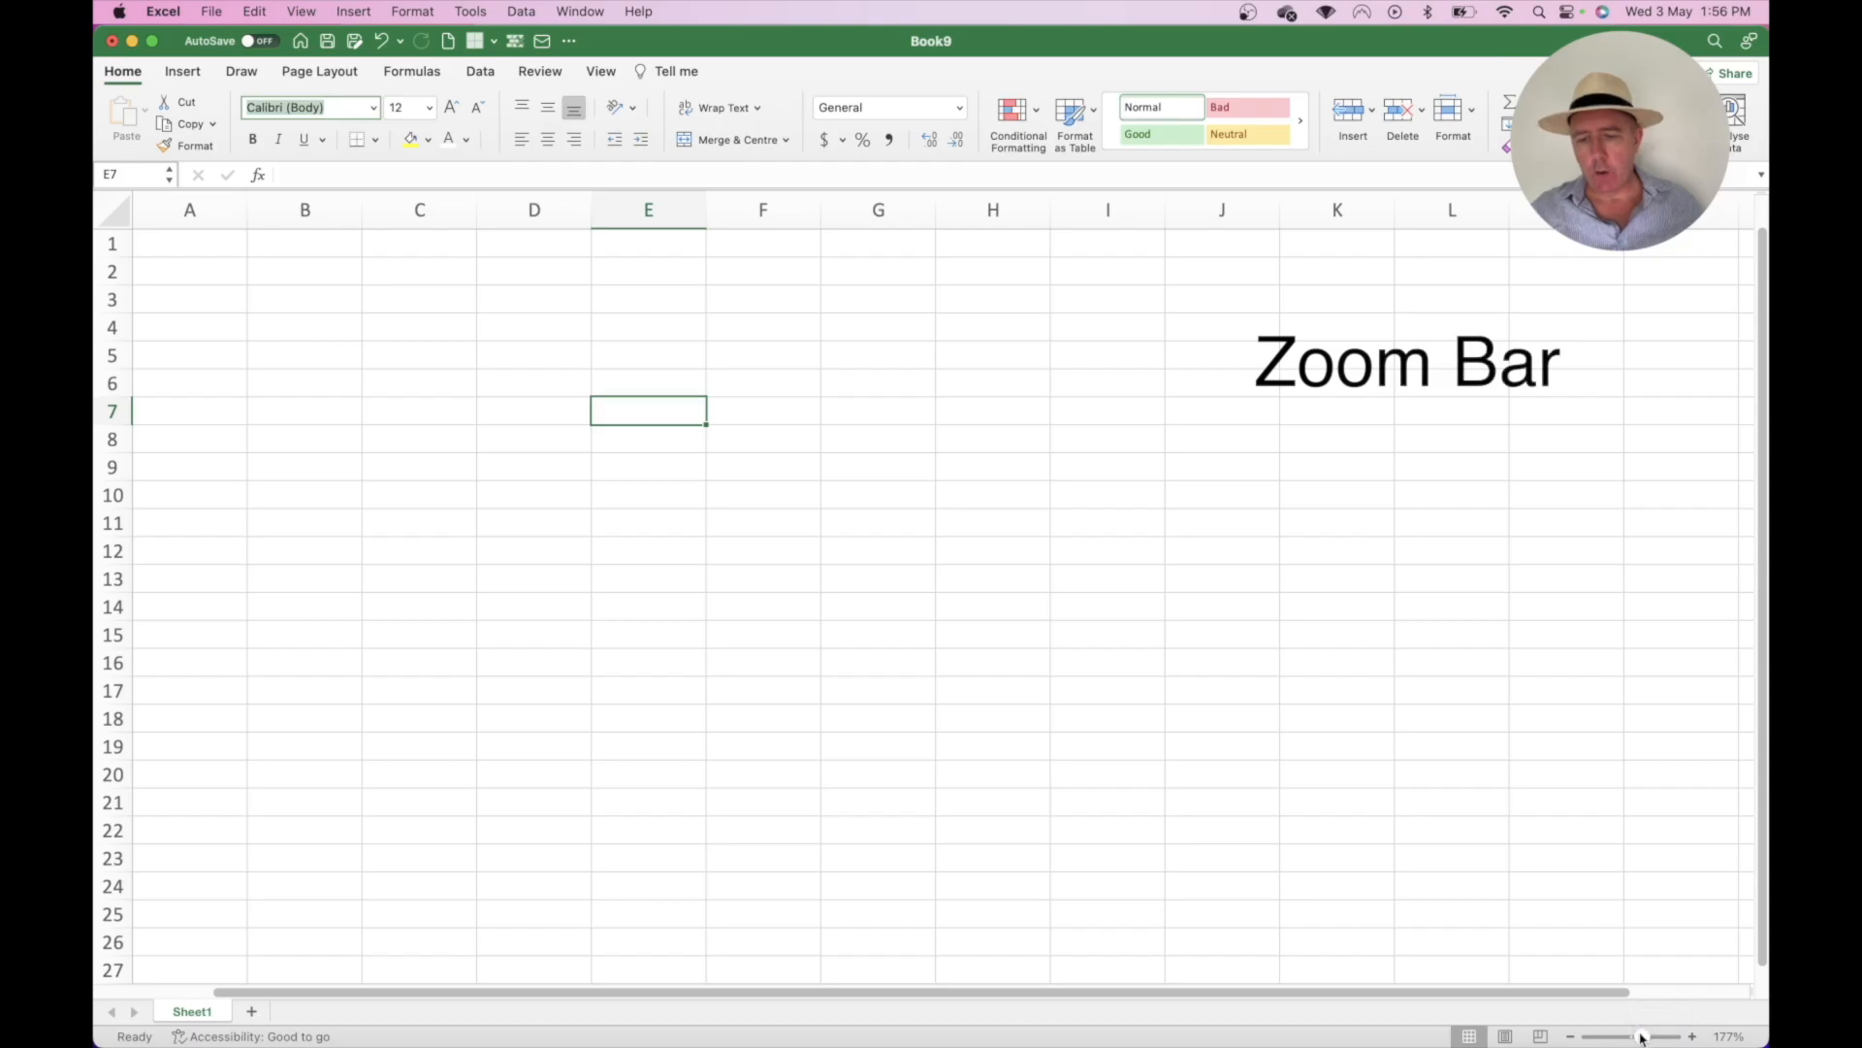
- Set the sheet zoom to 180% with the status-bar zoom slider
{"action": "left_click_drag", "start_coordinate": [1642, 1038], "coordinate": [1638, 1041]}
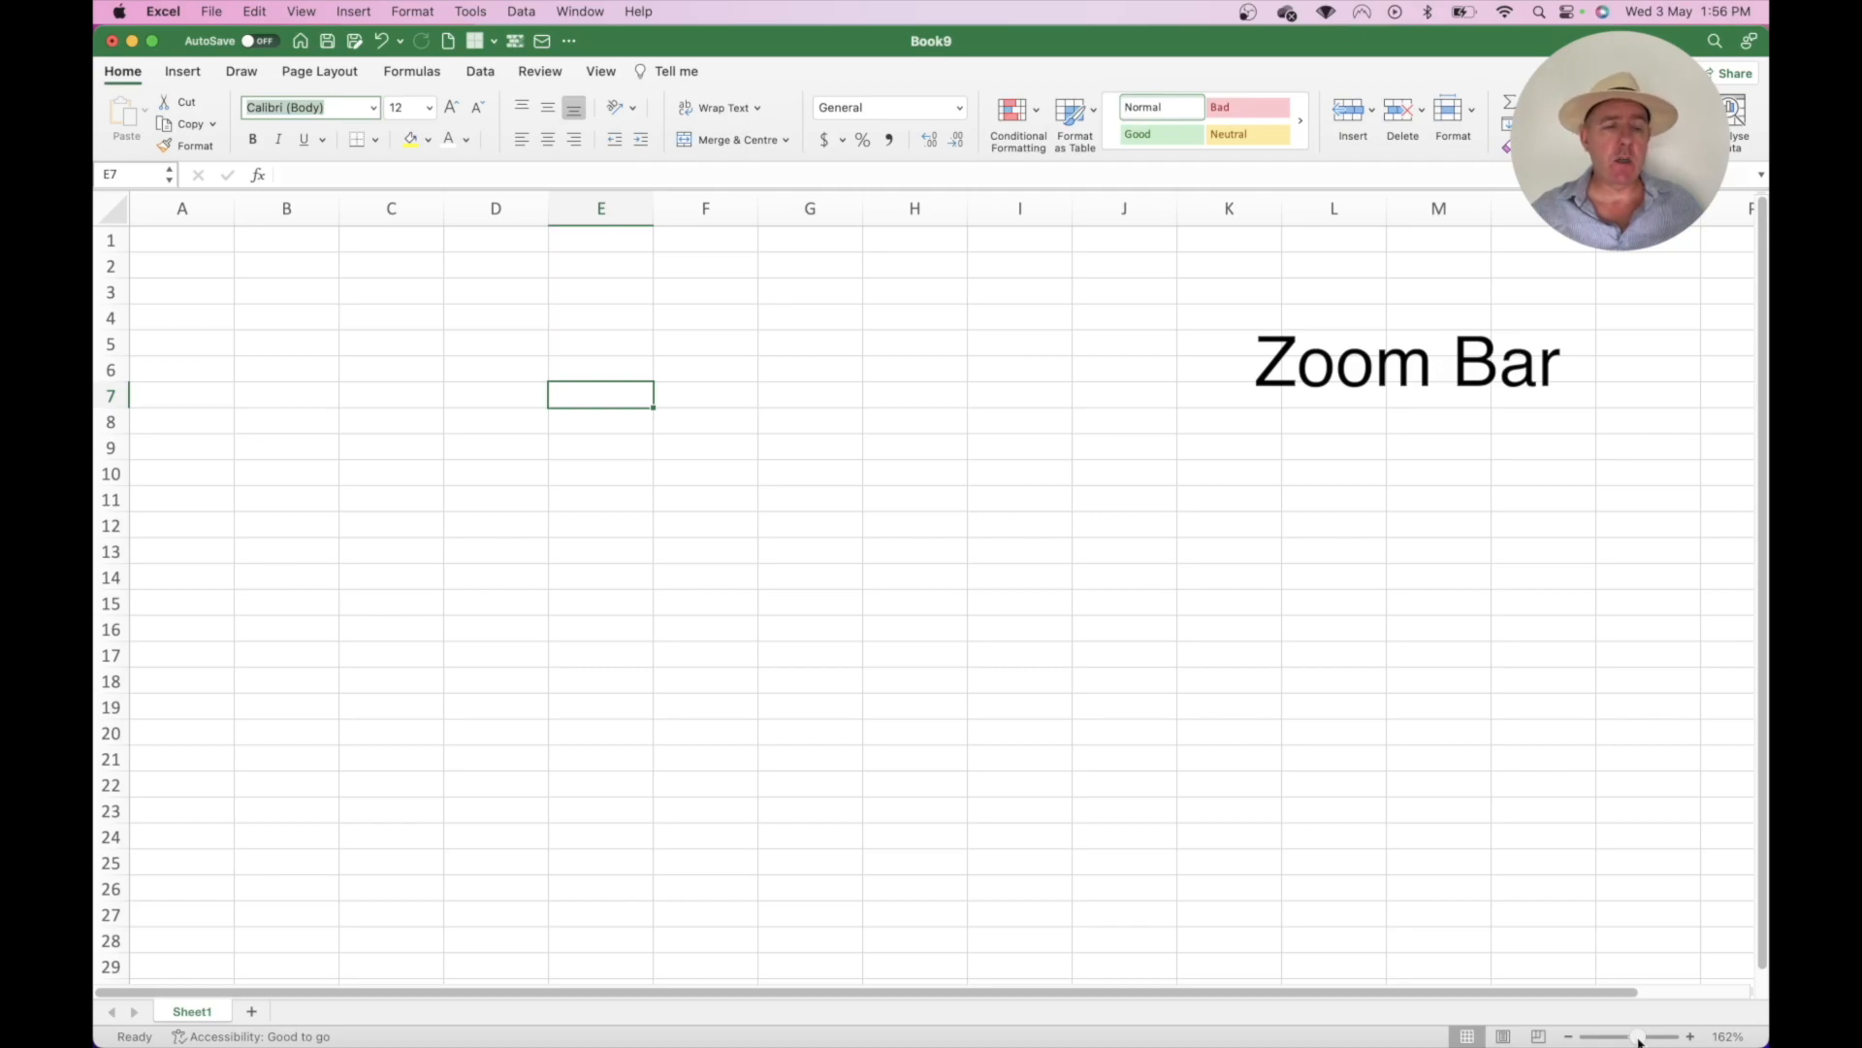
{"action": "left_click_drag", "start_coordinate": [1637, 1040], "coordinate": [1643, 1040]}
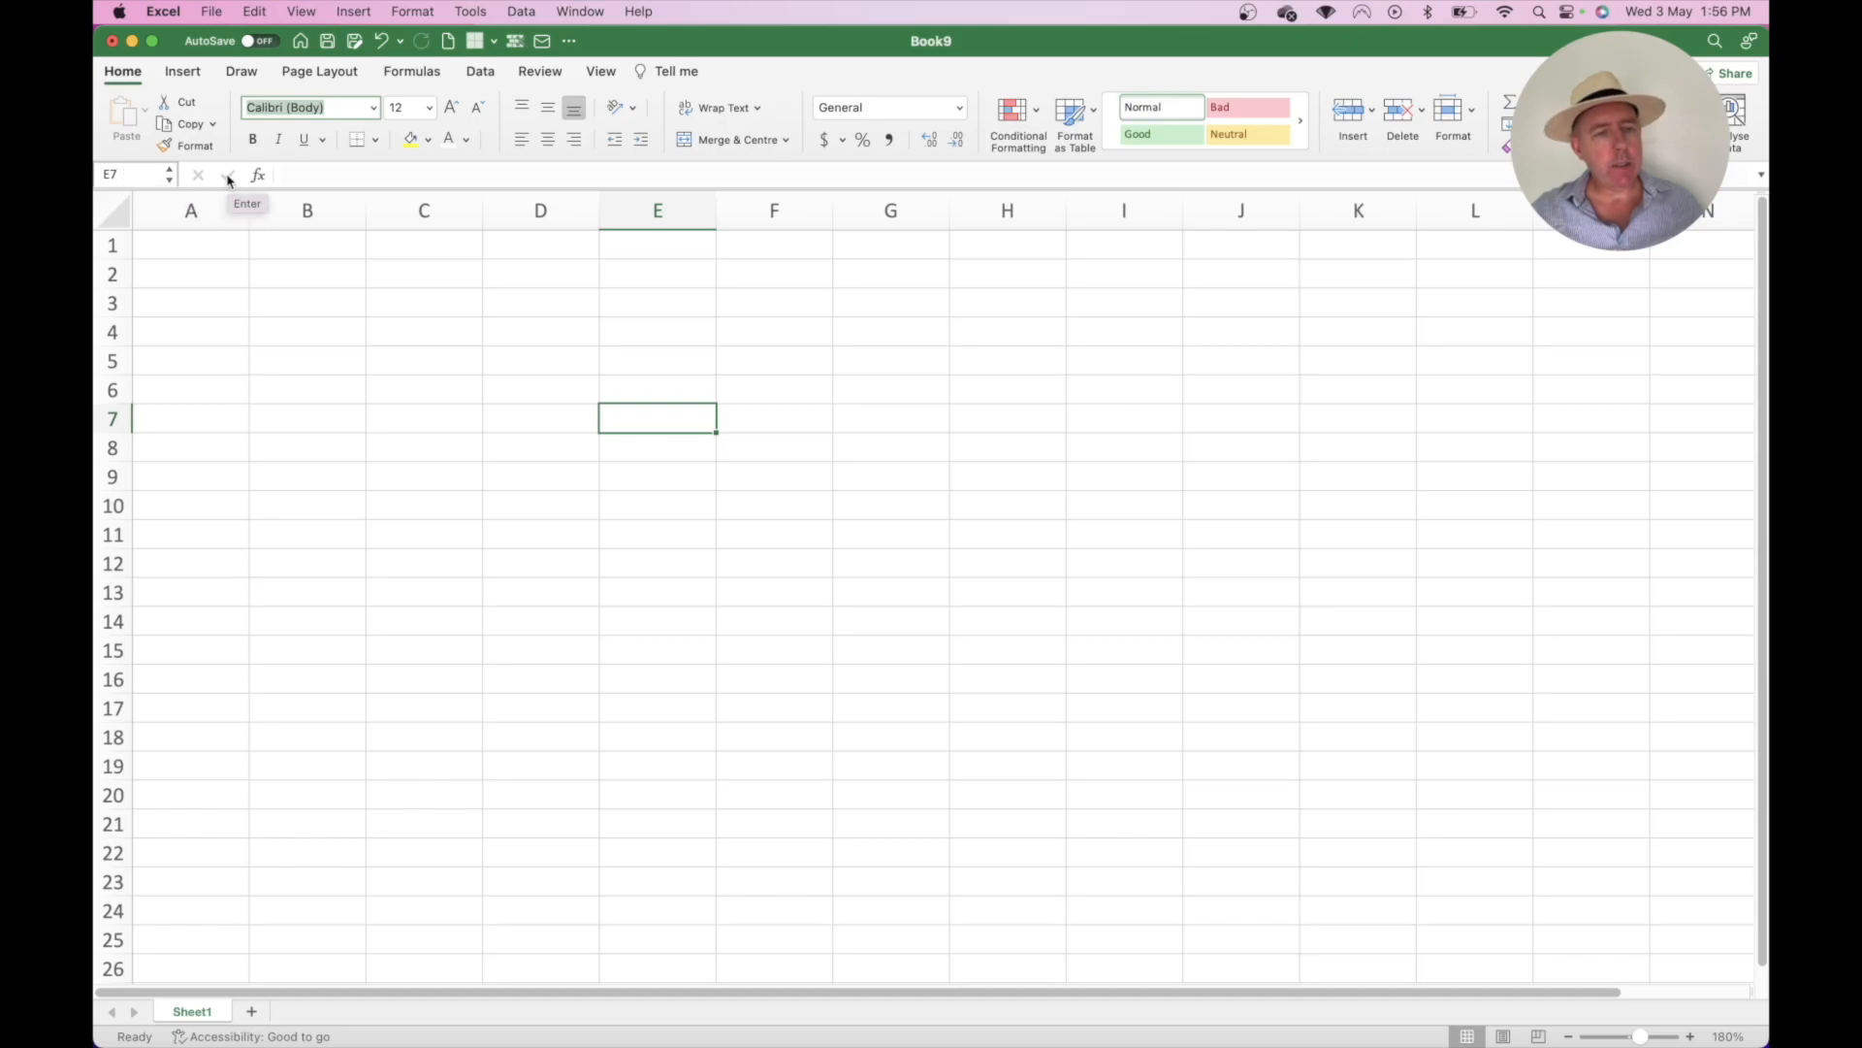
{"action": "left_click", "coordinate": [388, 323]}
{"action": "type", "text": "bgyogy"}
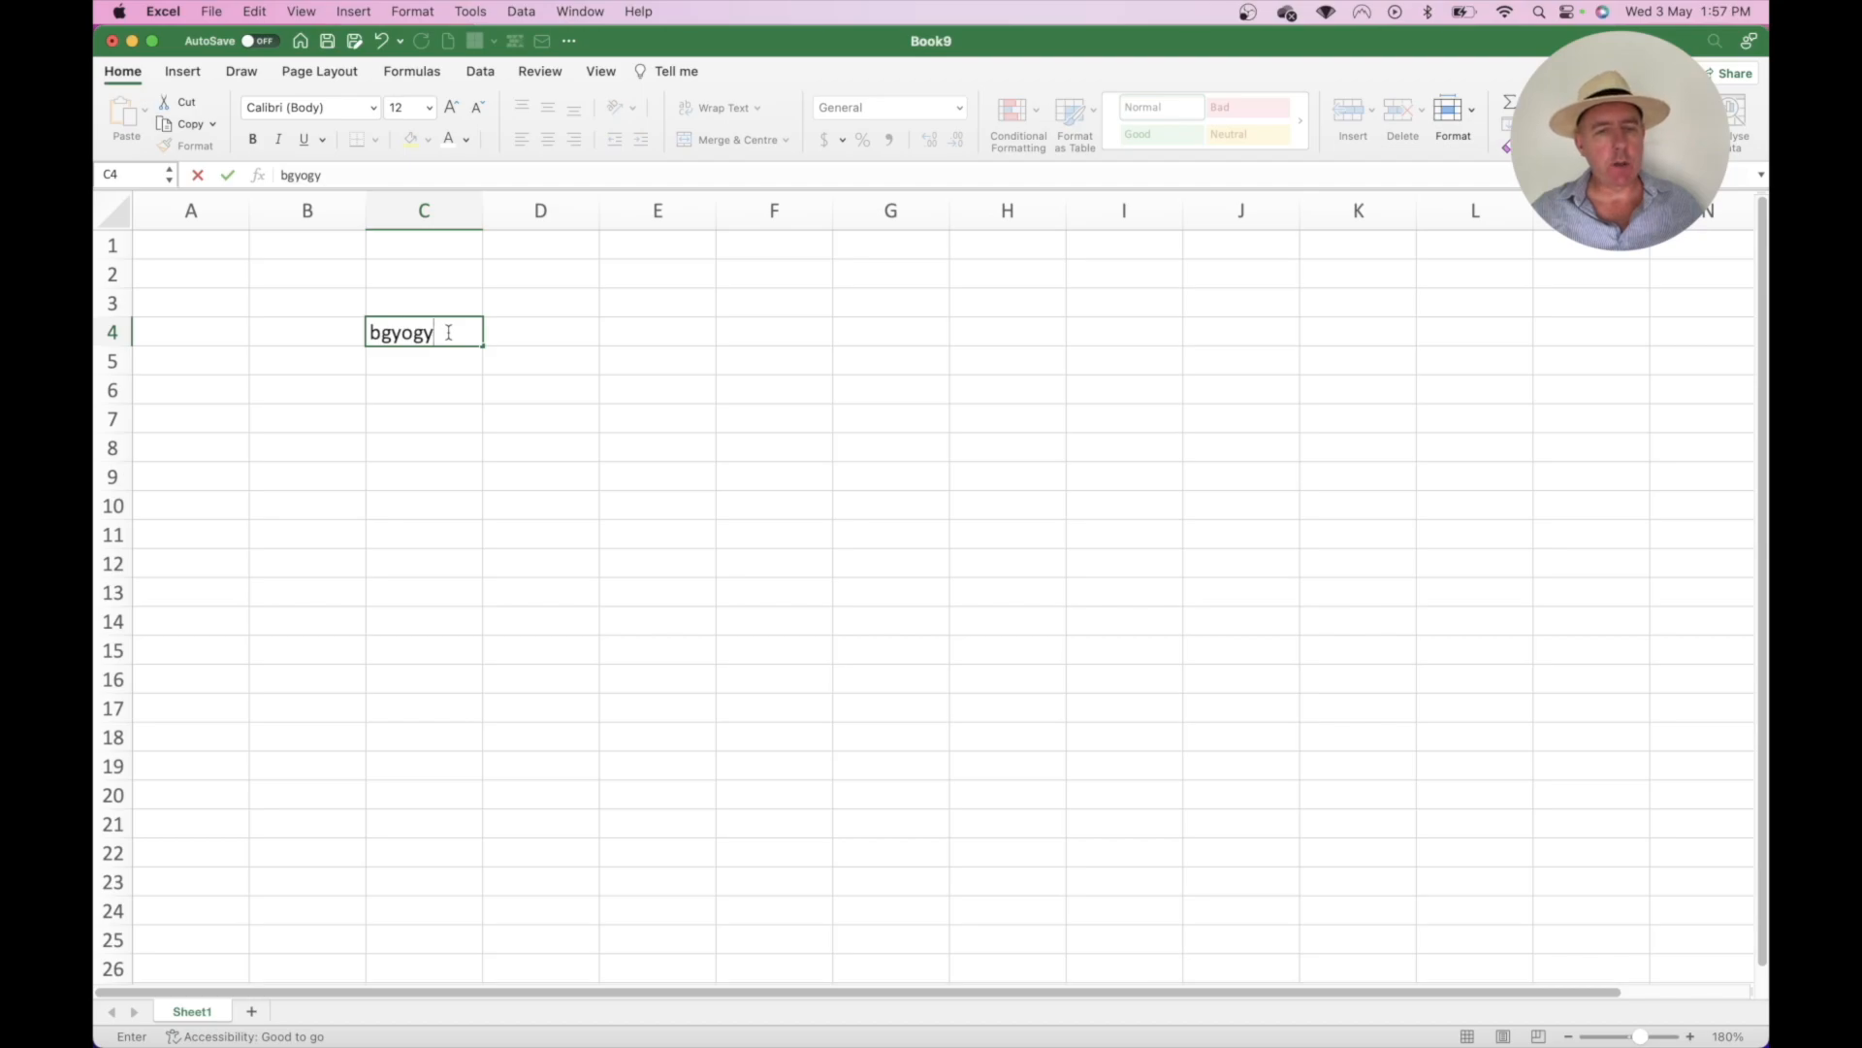
{"action": "left_click_drag", "start_coordinate": [450, 333], "coordinate": [326, 322]}
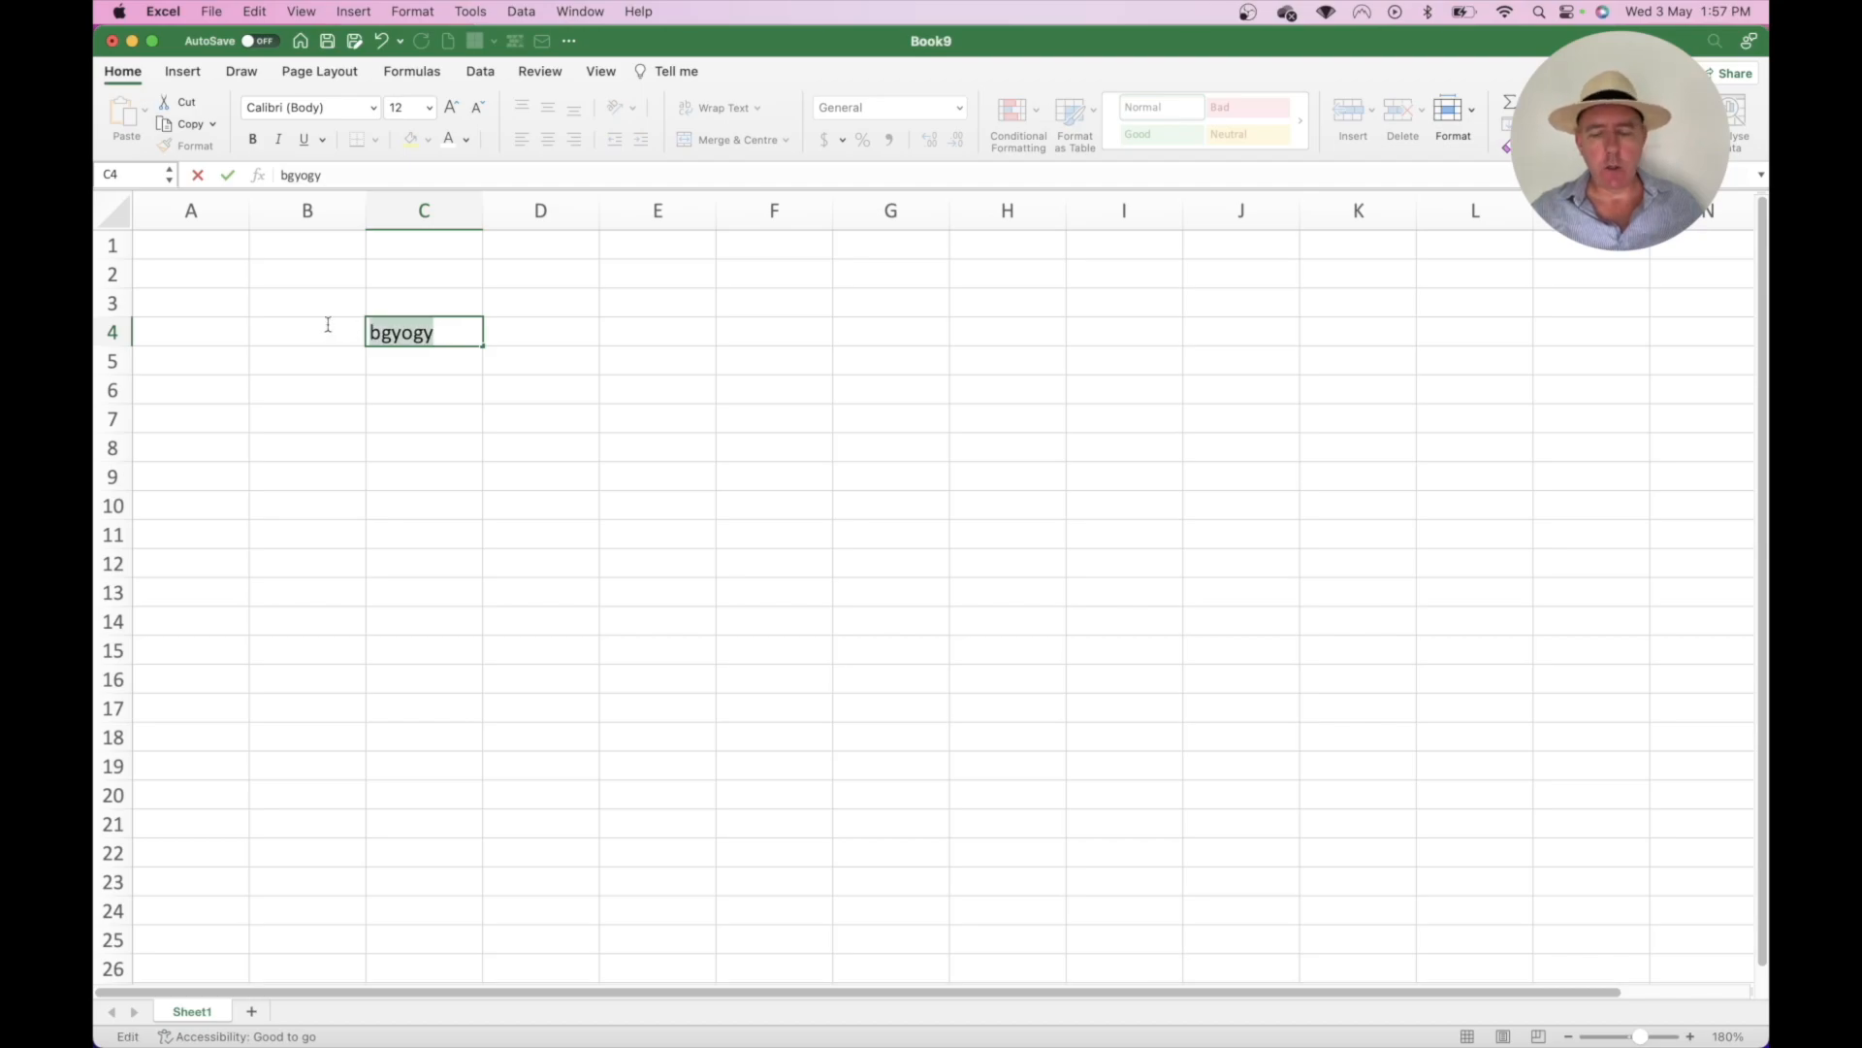
{"action": "key", "text": "BackSpace"}
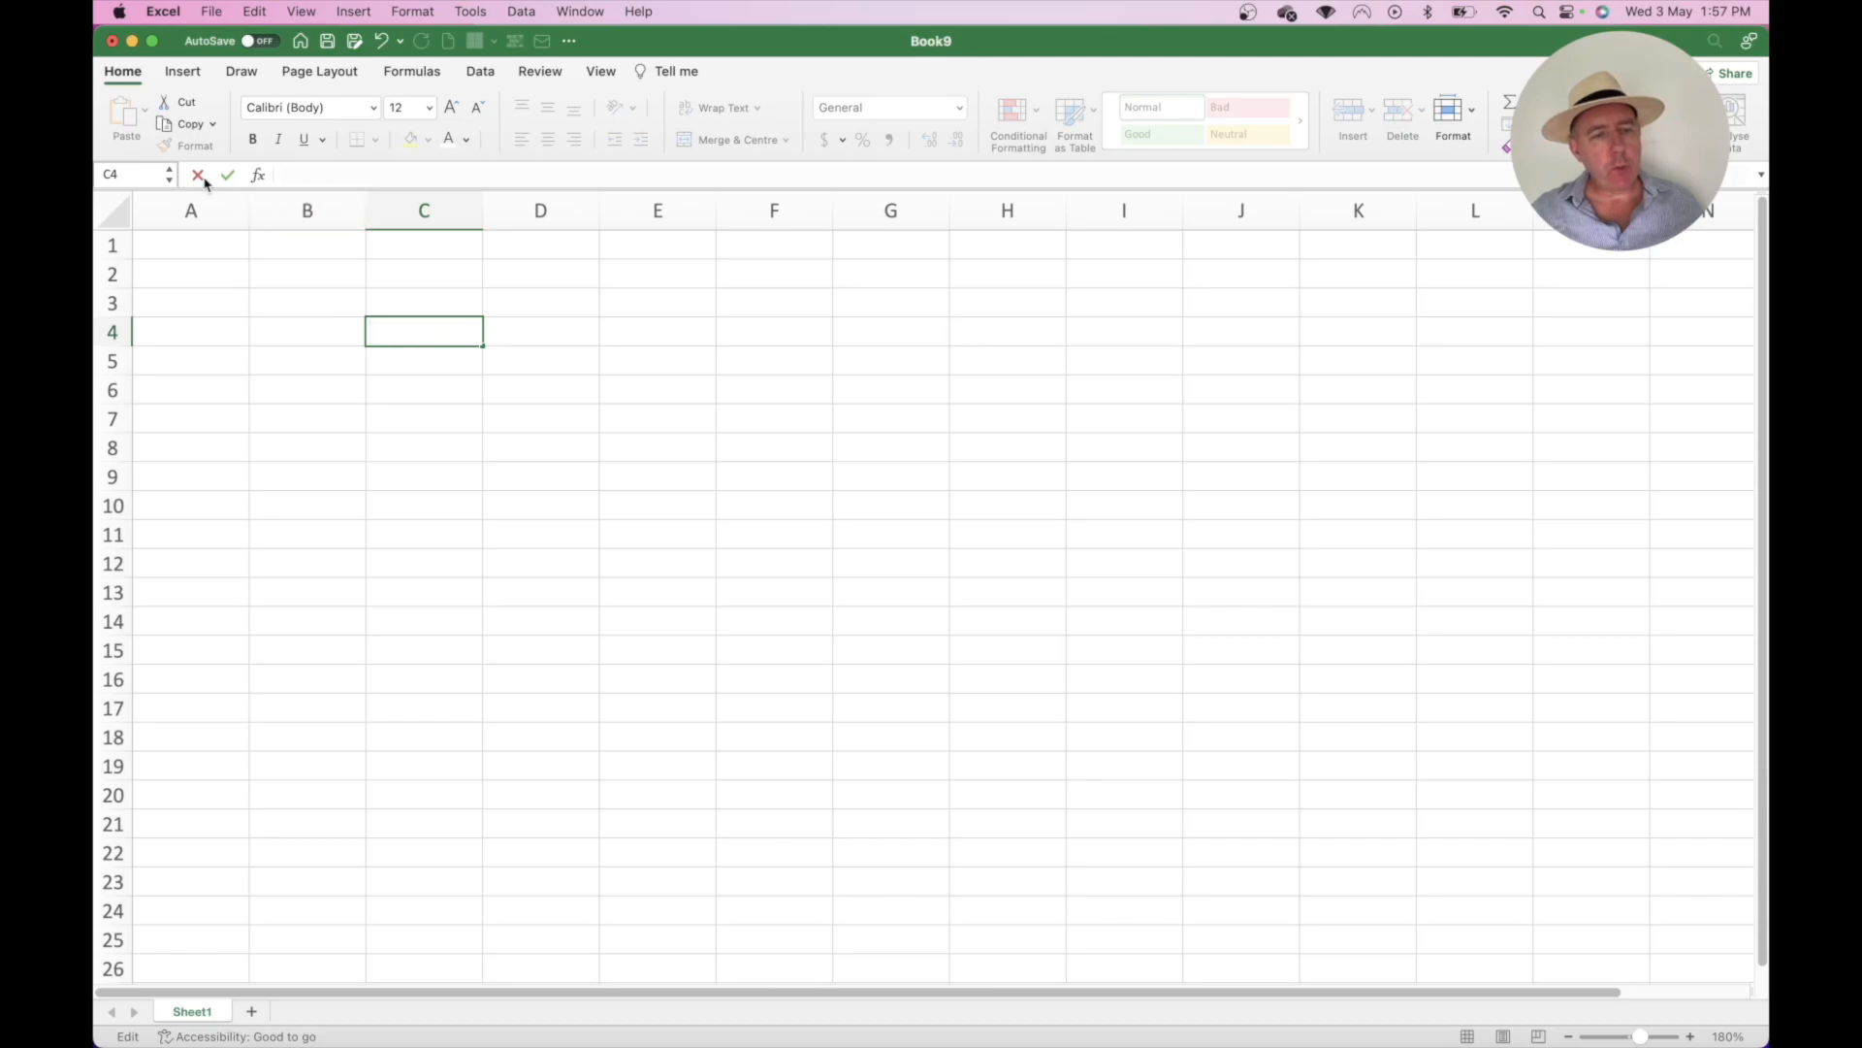
{"action": "left_click", "coordinate": [306, 326]}
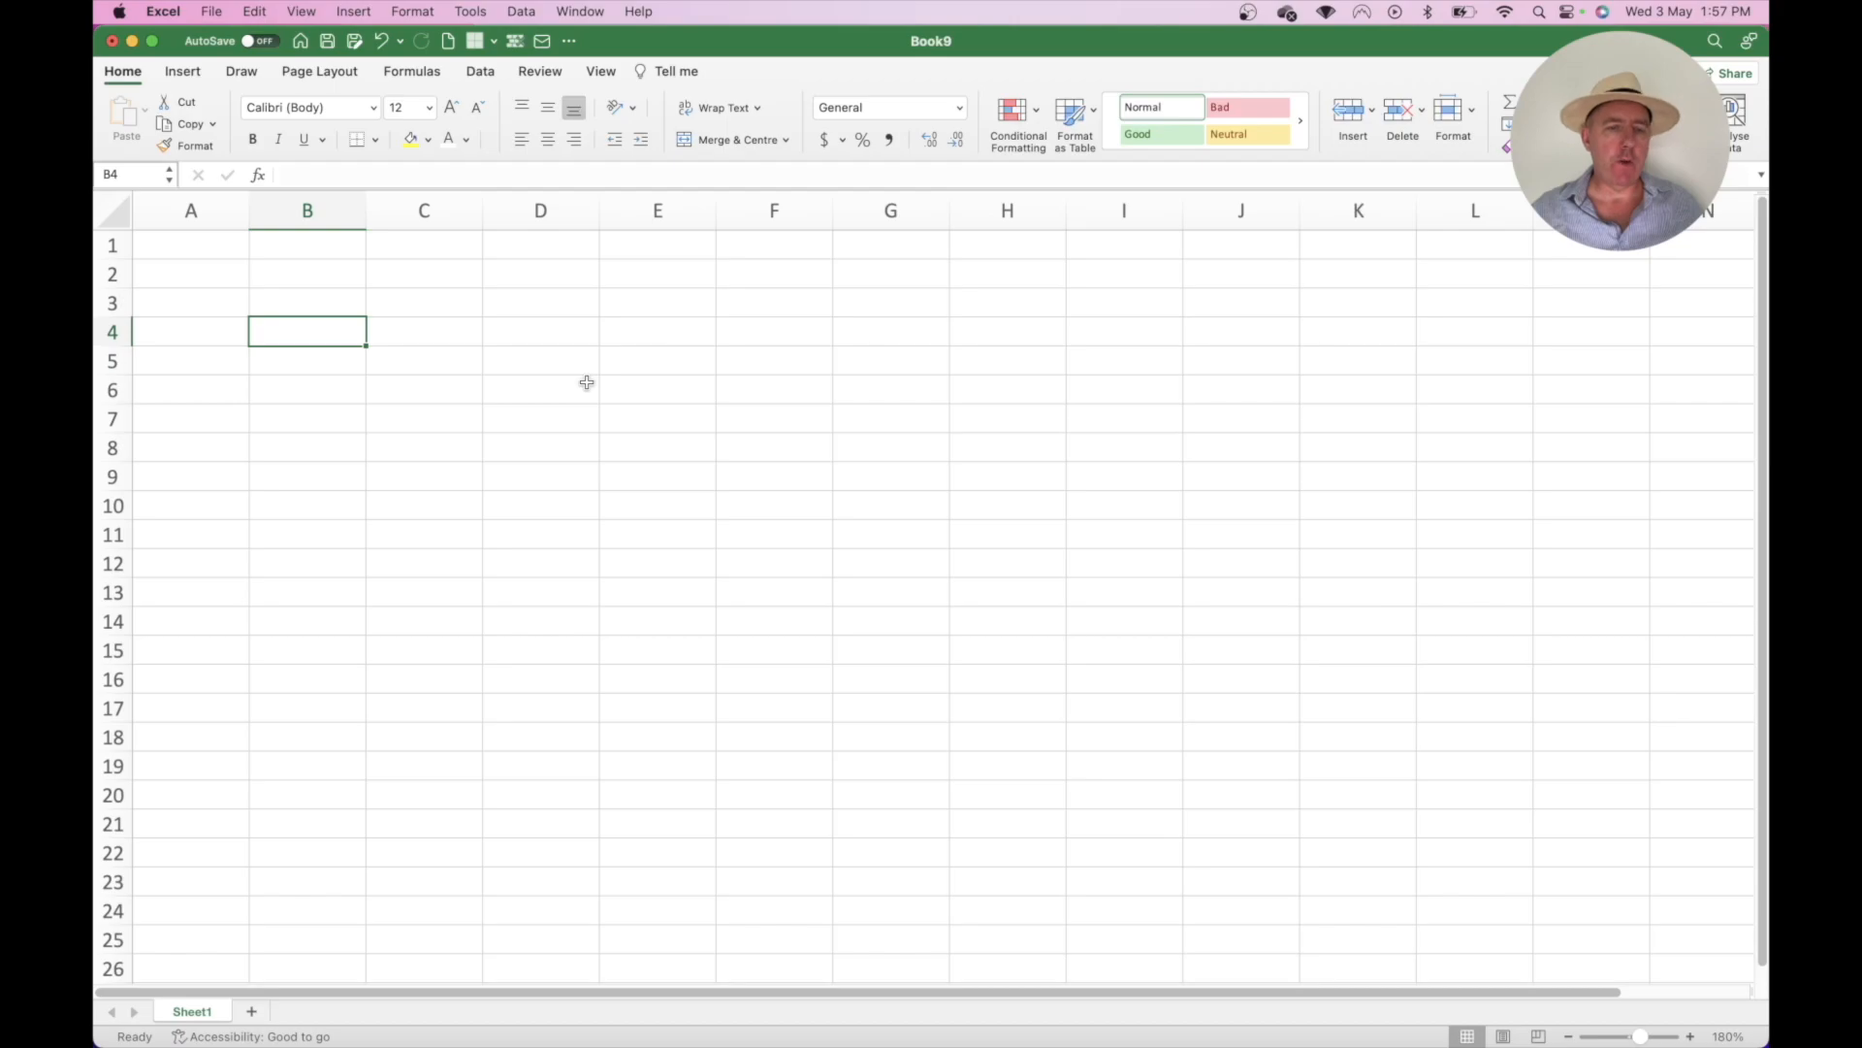
{"action": "left_click", "coordinate": [452, 176]}
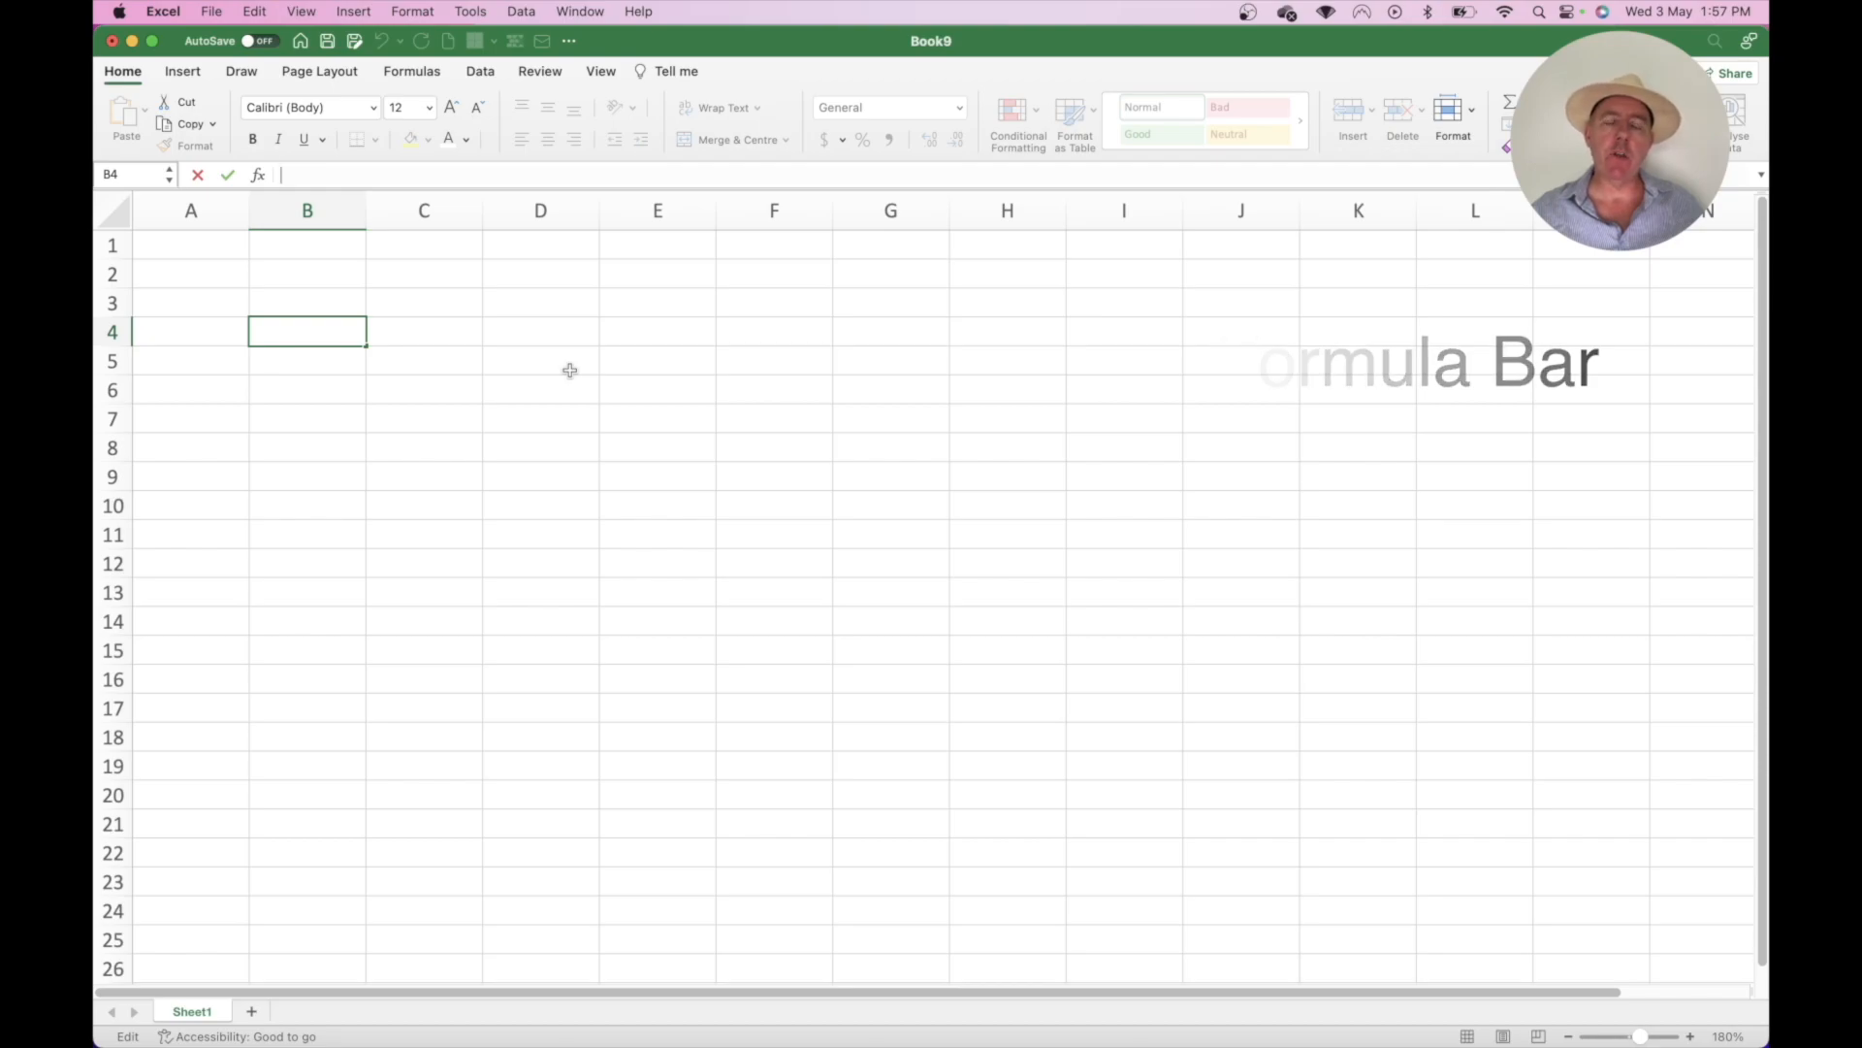
{"action": "left_click", "coordinate": [714, 414]}
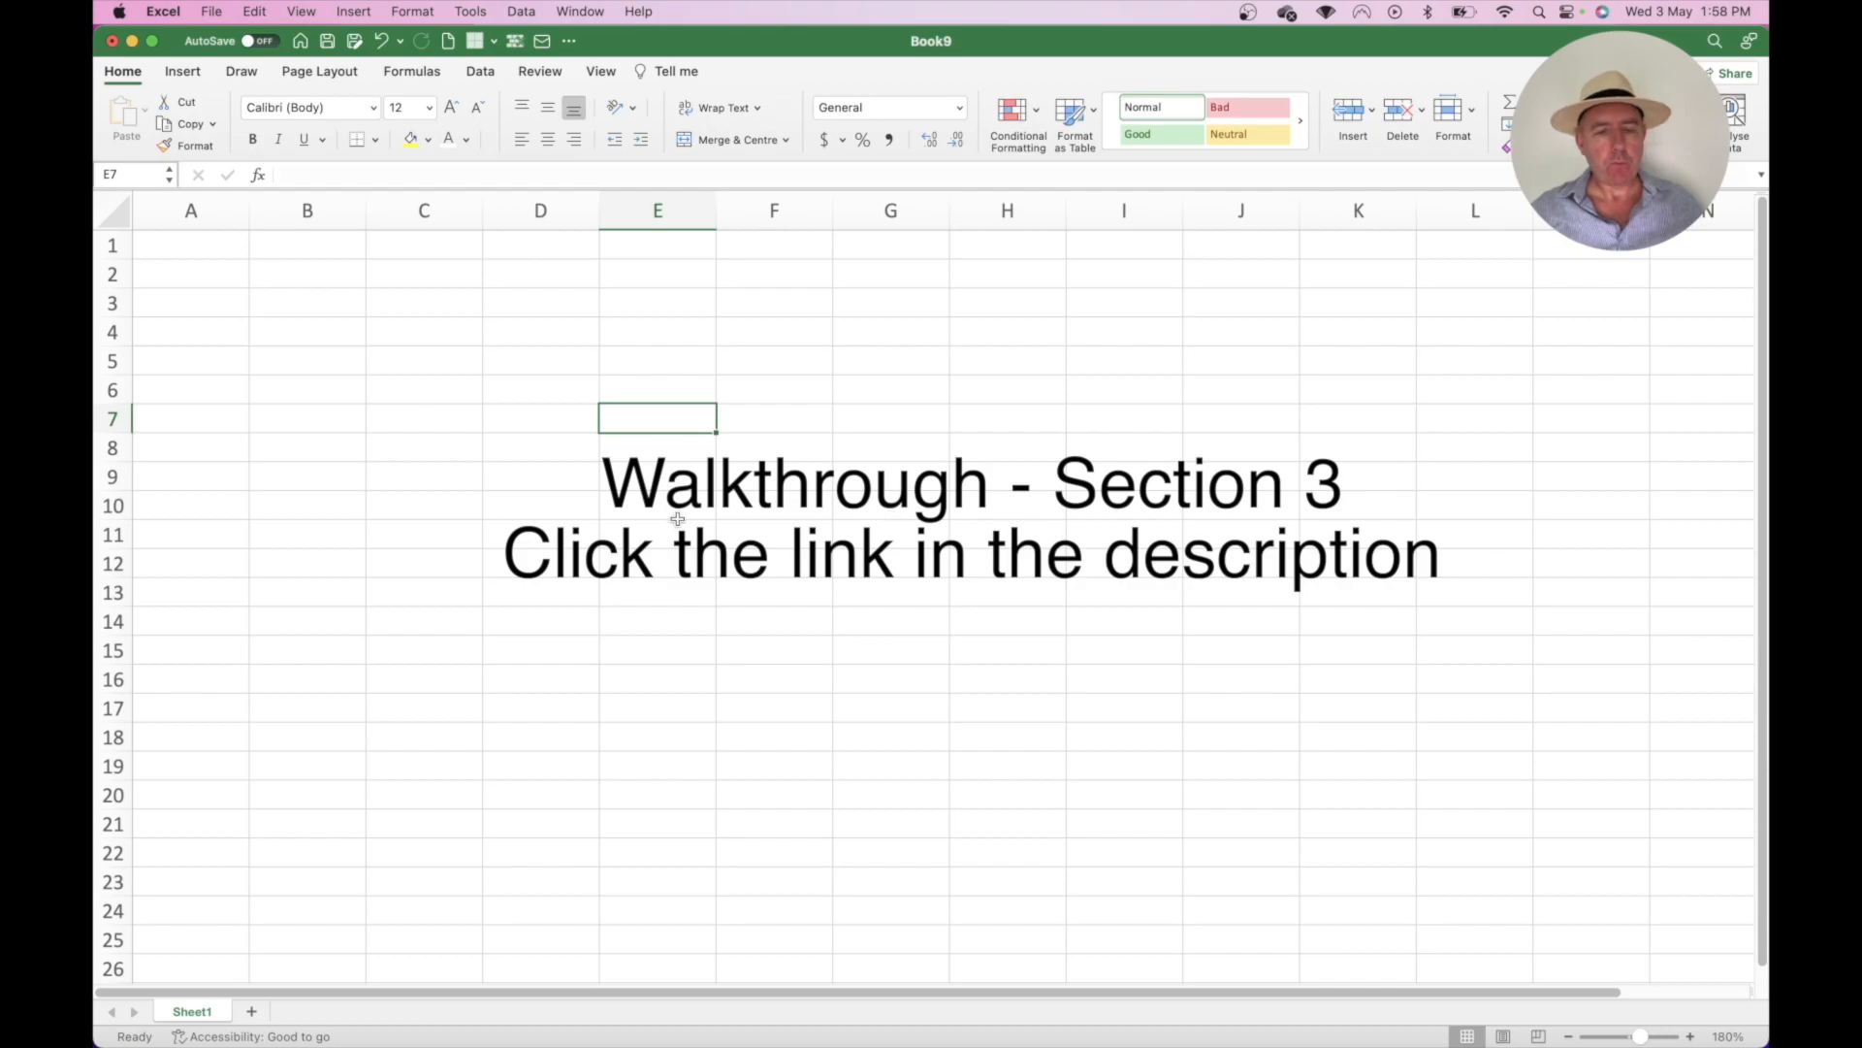
- Save the blank workbook as Tokyo_Inc.xlsx in the Documents folder
{"action": "left_click", "coordinate": [212, 14]}
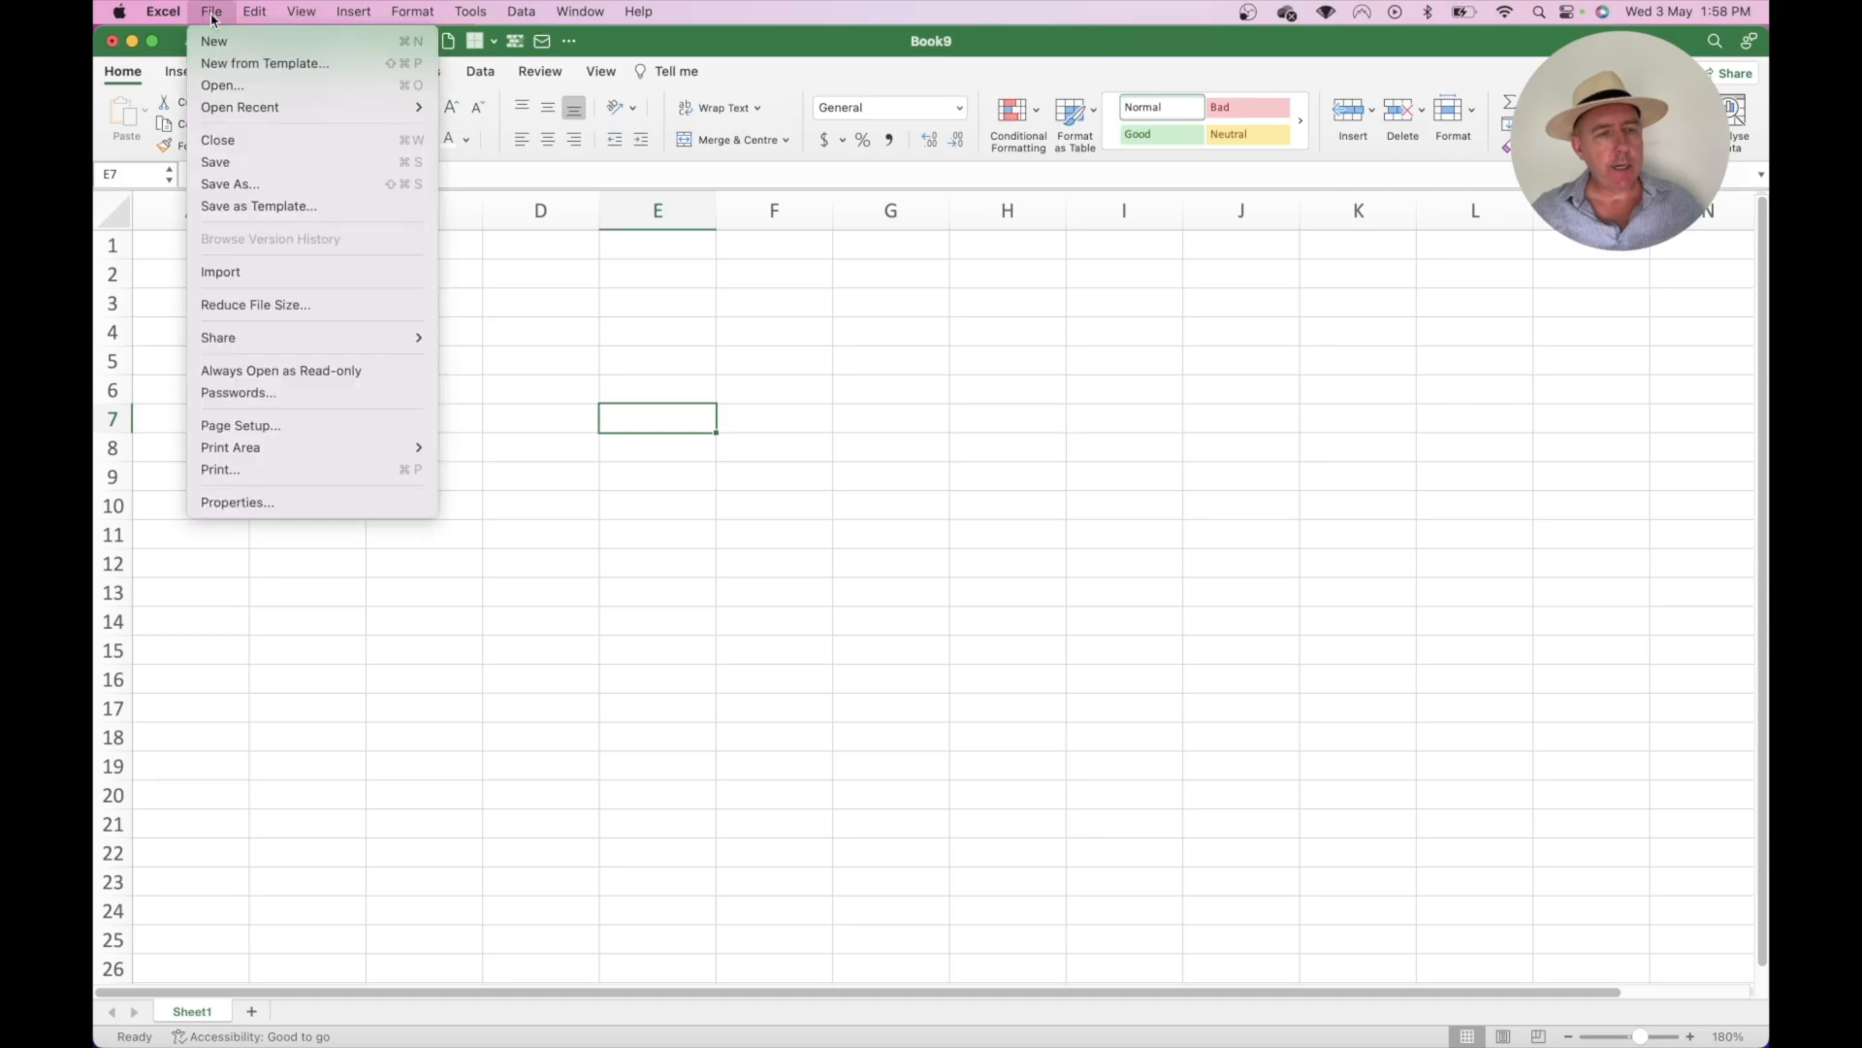
{"action": "left_click", "coordinate": [232, 184]}
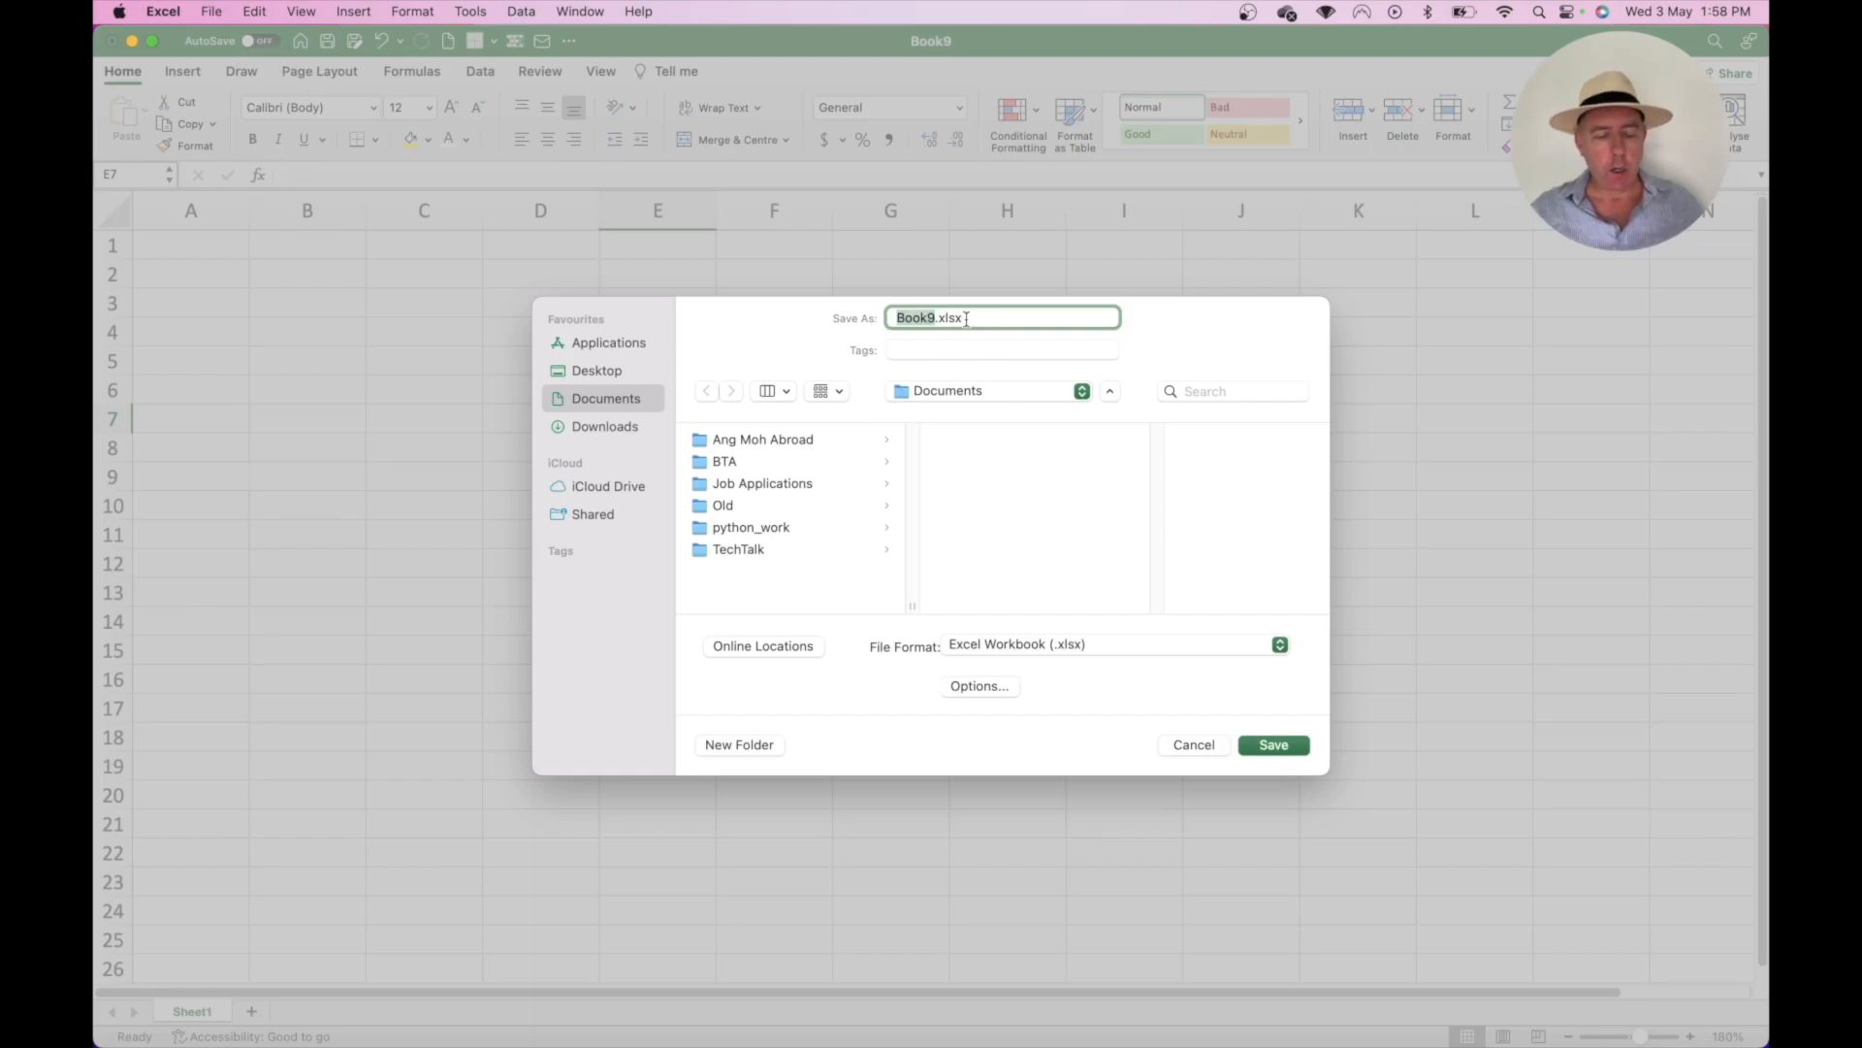
{"action": "type", "text": "Tokyo_Inc"}
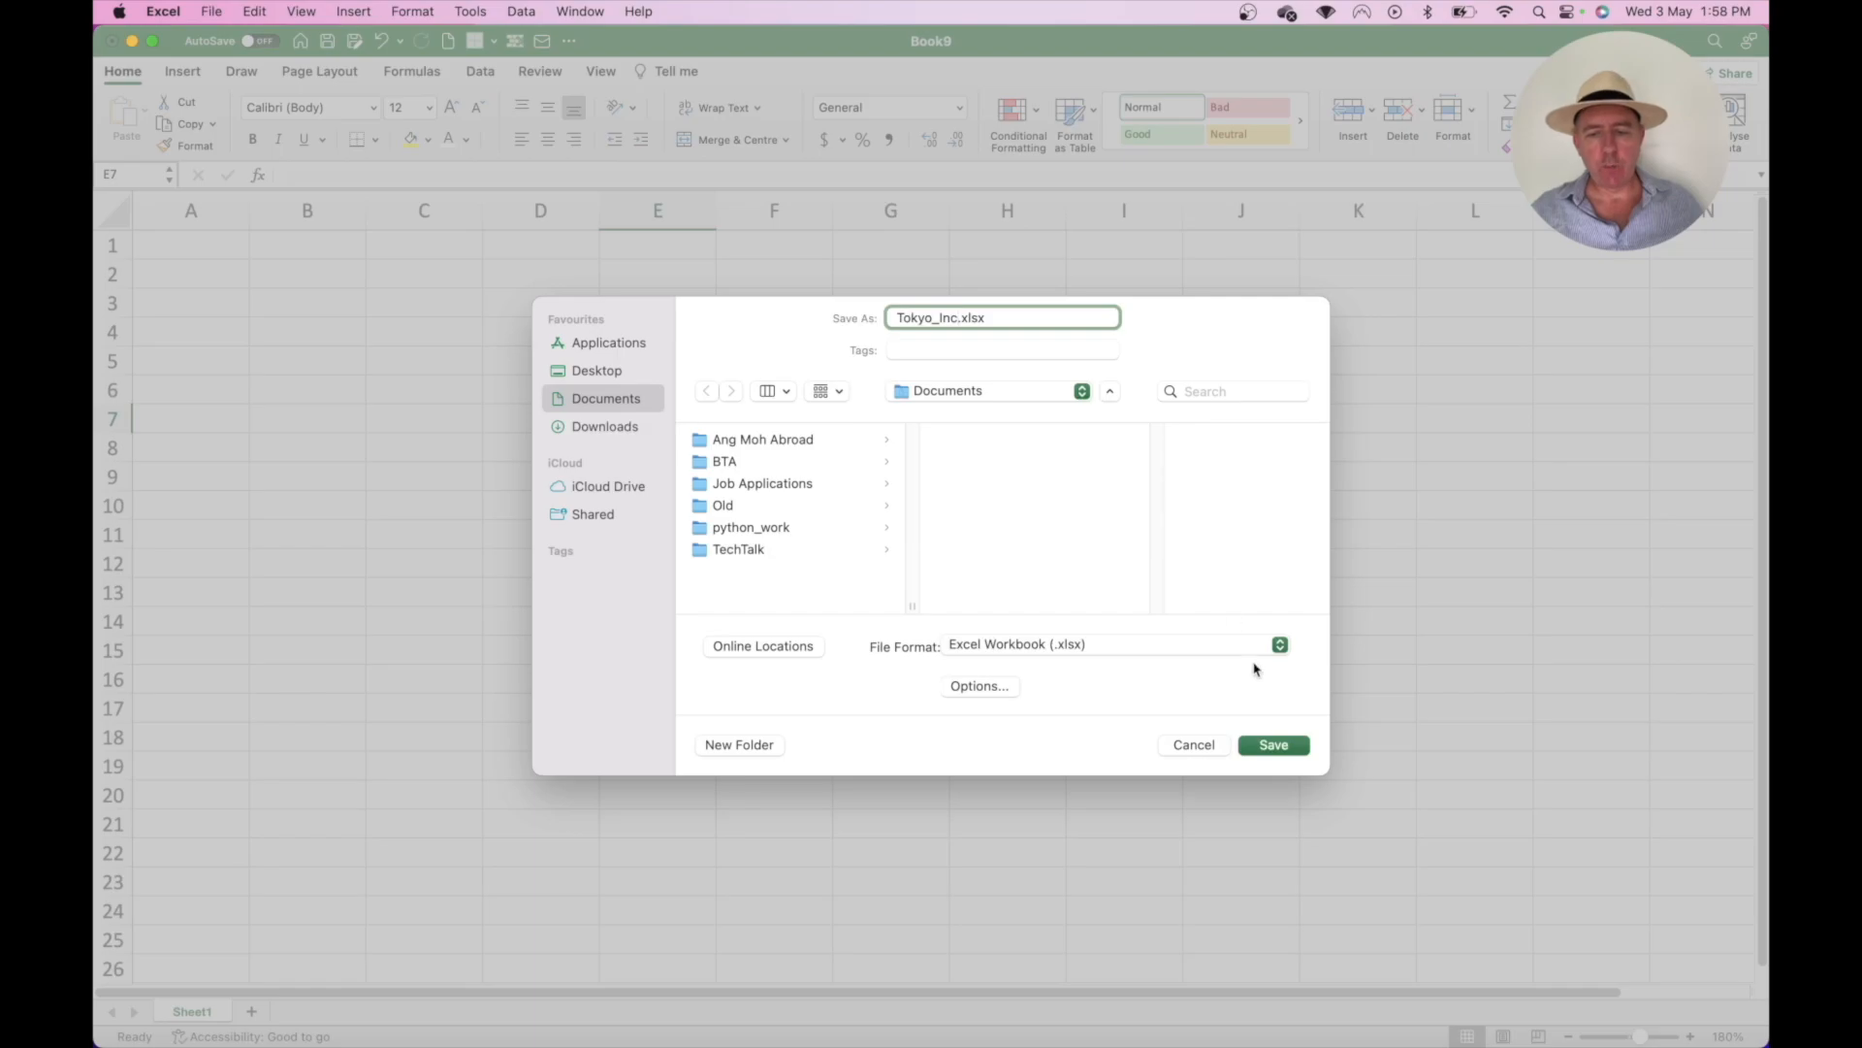
{"action": "left_click", "coordinate": [1274, 745]}
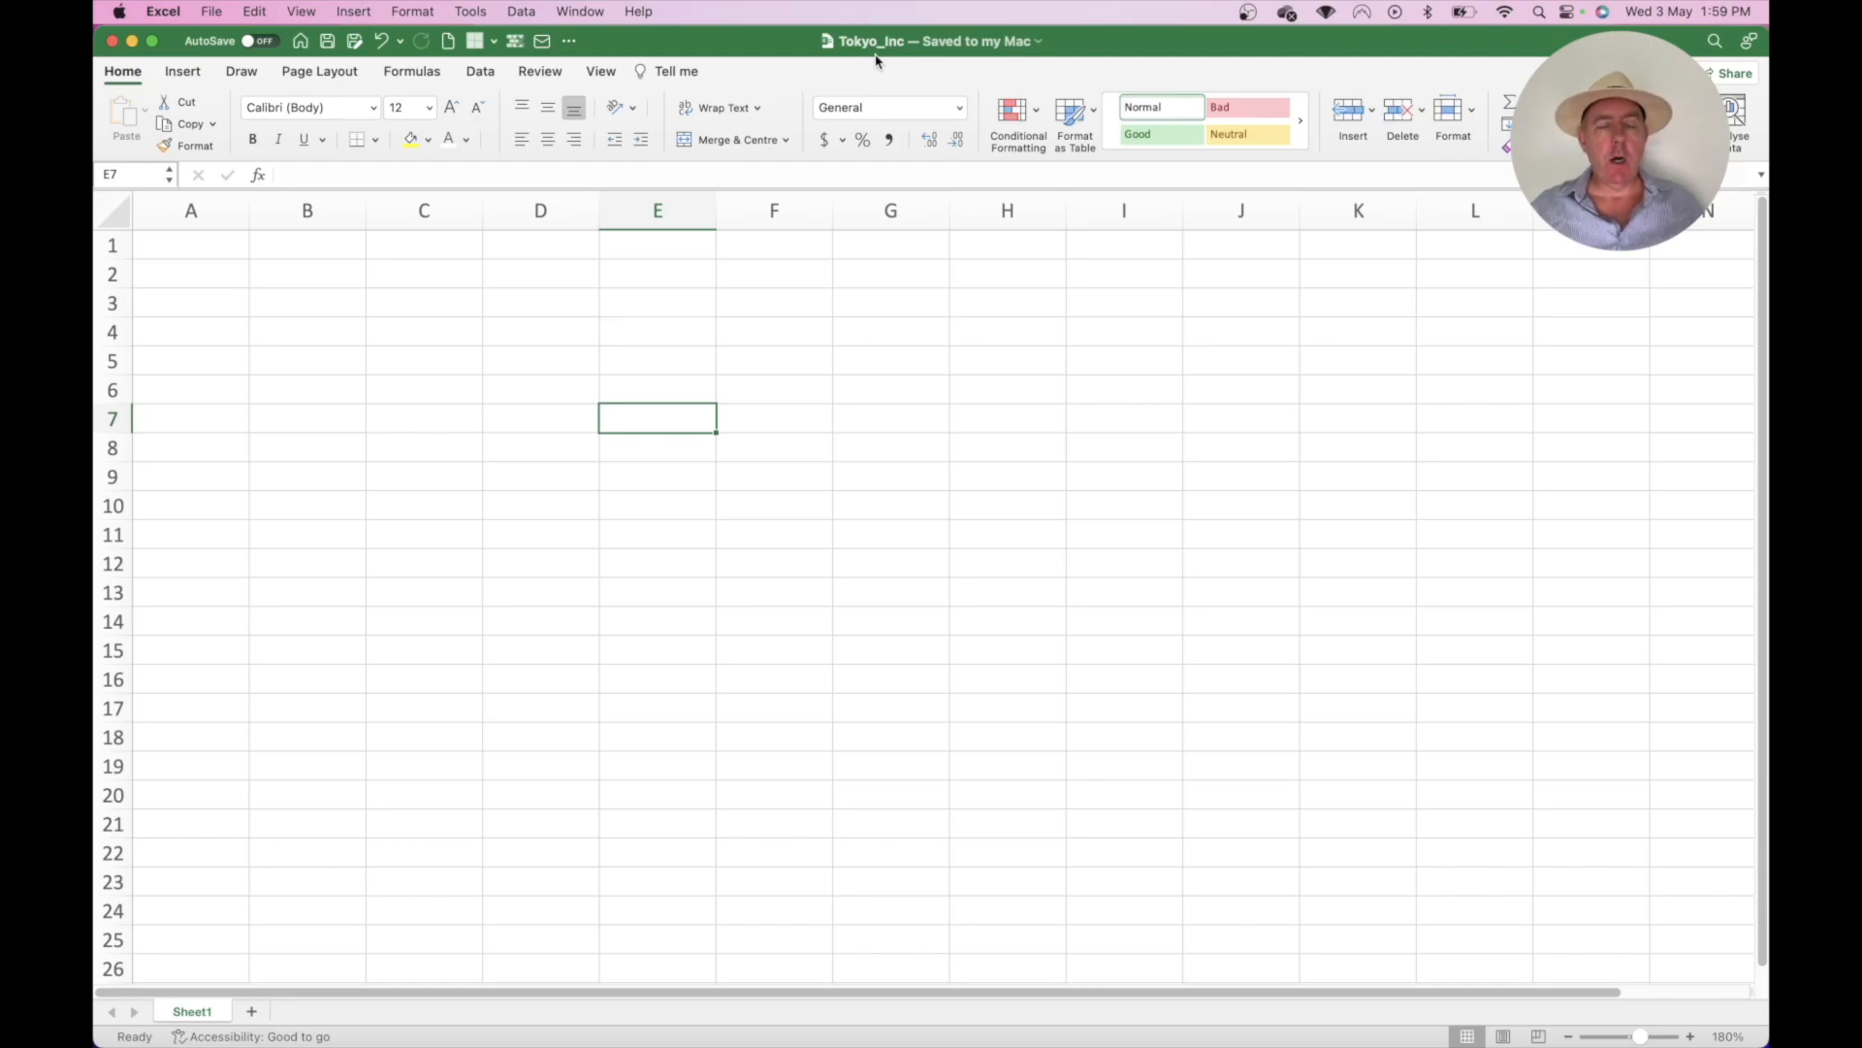
- Turn on AutoSave, uploading Tokyo_Inc to OneDrive and replacing the existing copy
{"action": "left_click", "coordinate": [266, 41]}
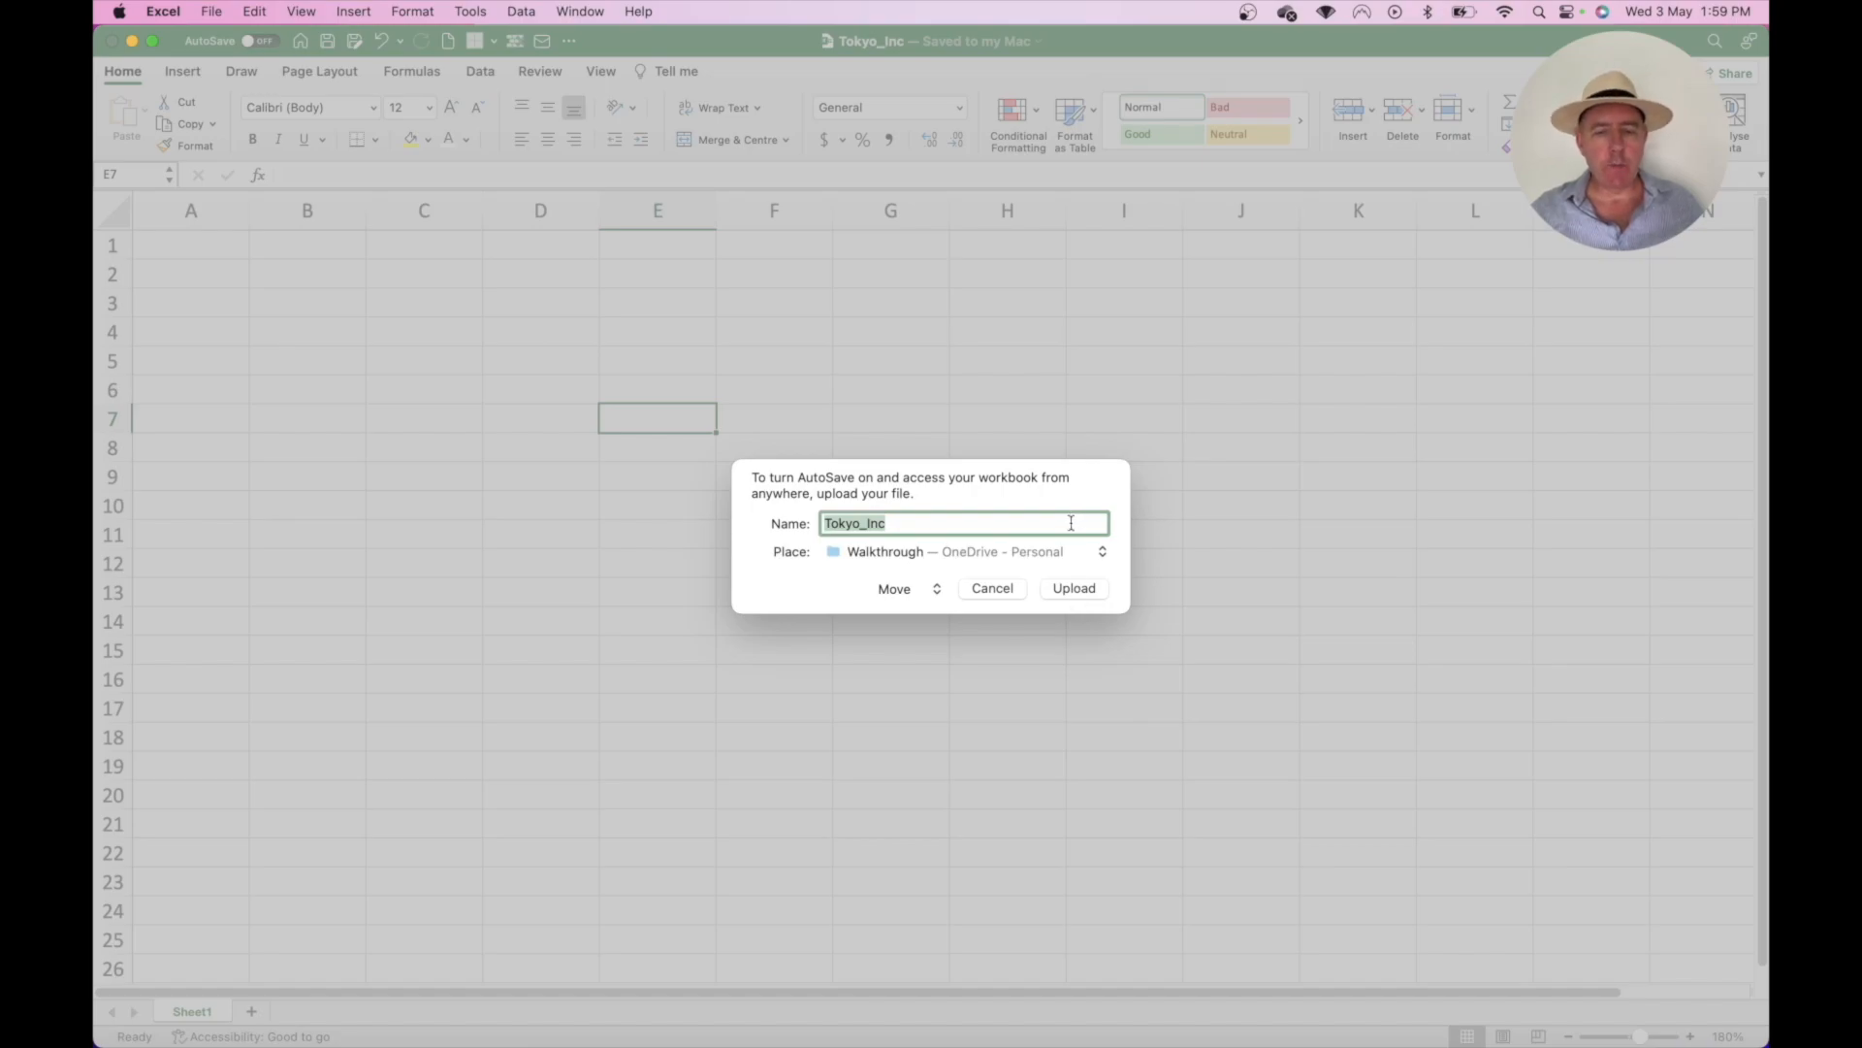
{"action": "left_click", "coordinate": [1082, 592]}
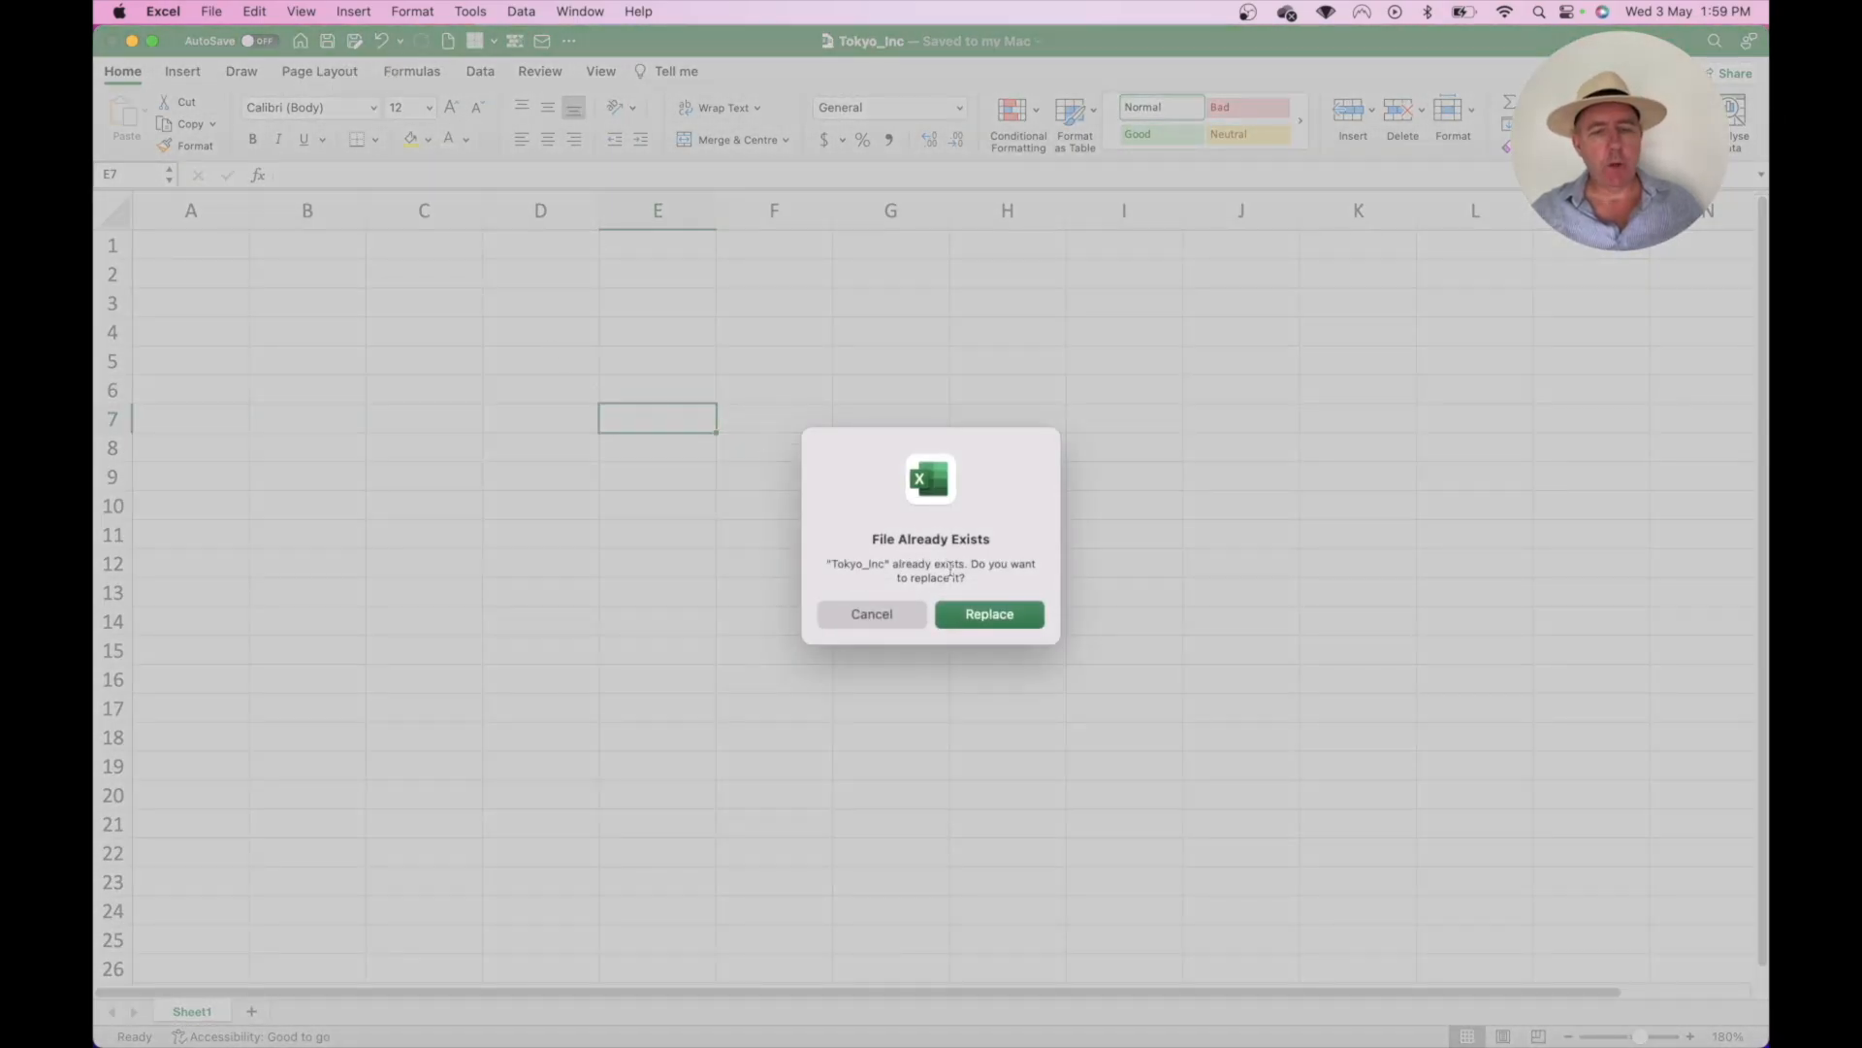
{"action": "left_click", "coordinate": [986, 614]}
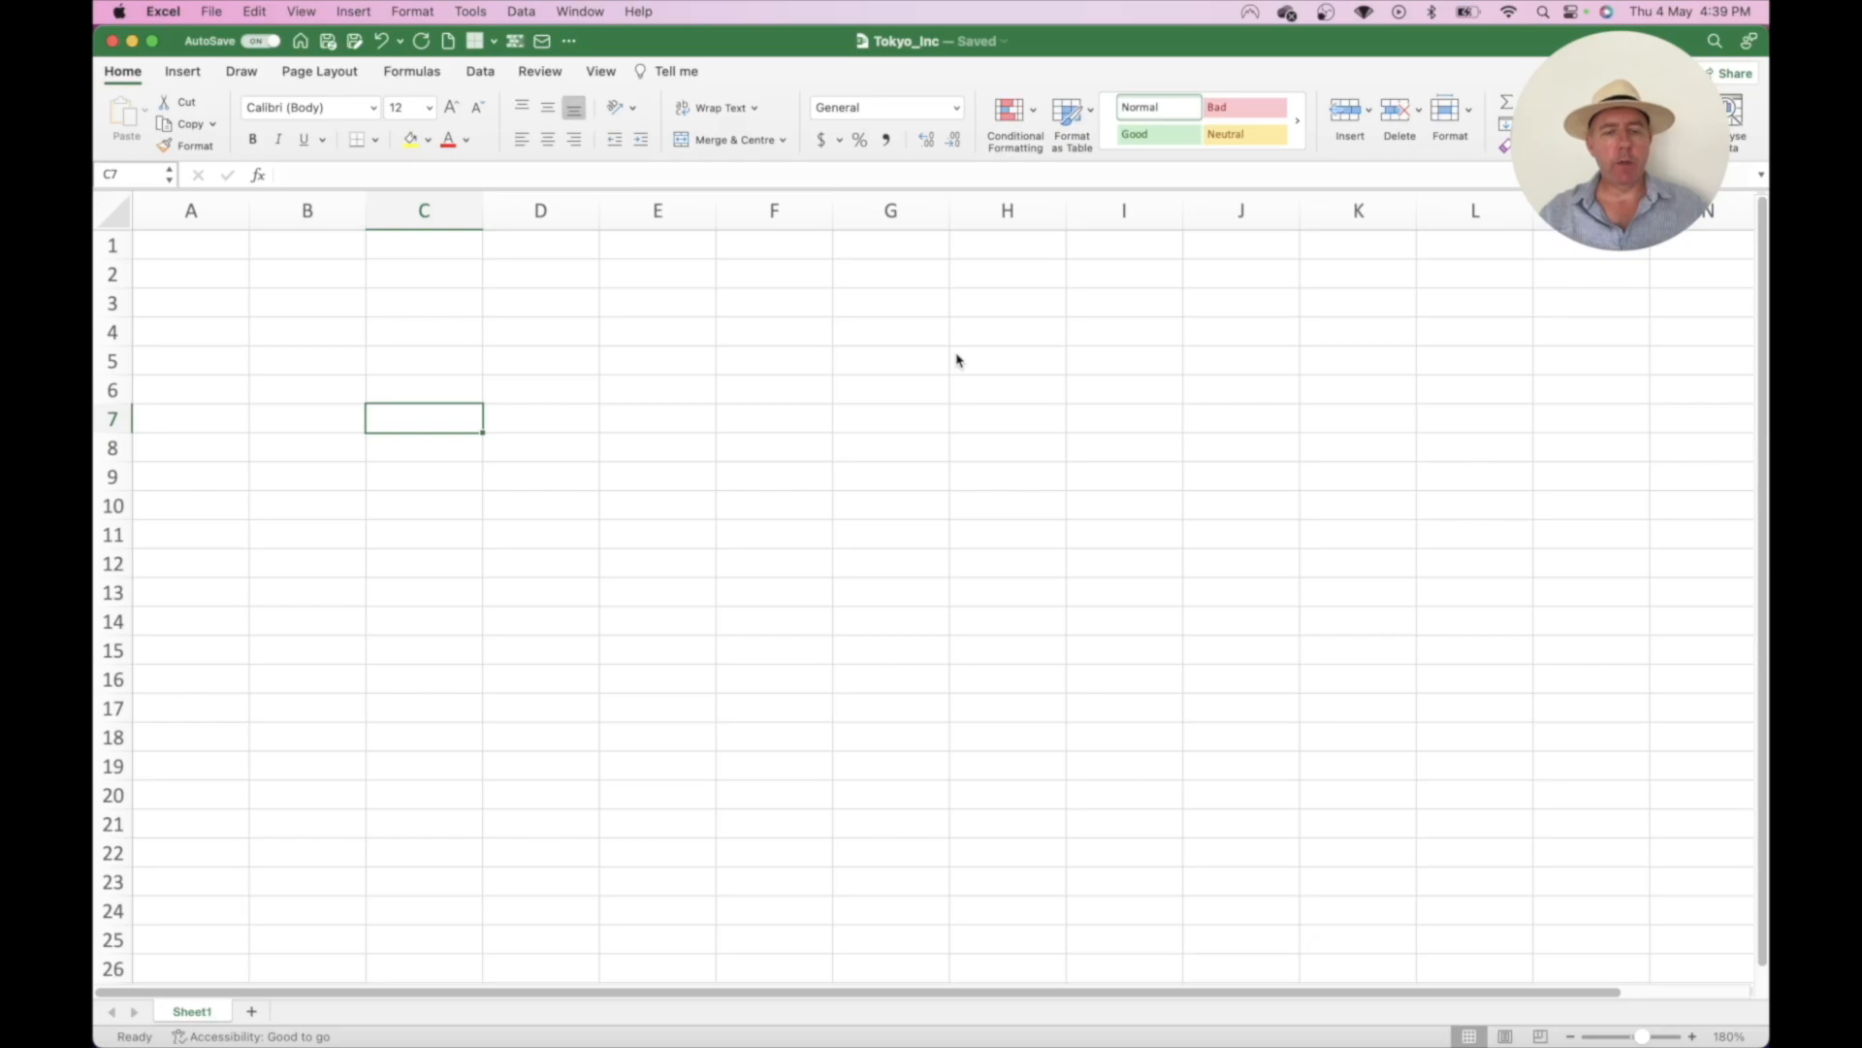
{"action": "left_click", "coordinate": [549, 332]}
{"action": "left_click", "coordinate": [890, 388]}
{"action": "left_click", "coordinate": [529, 444]}
{"action": "left_click", "coordinate": [340, 445]}
{"action": "left_click", "coordinate": [331, 366]}
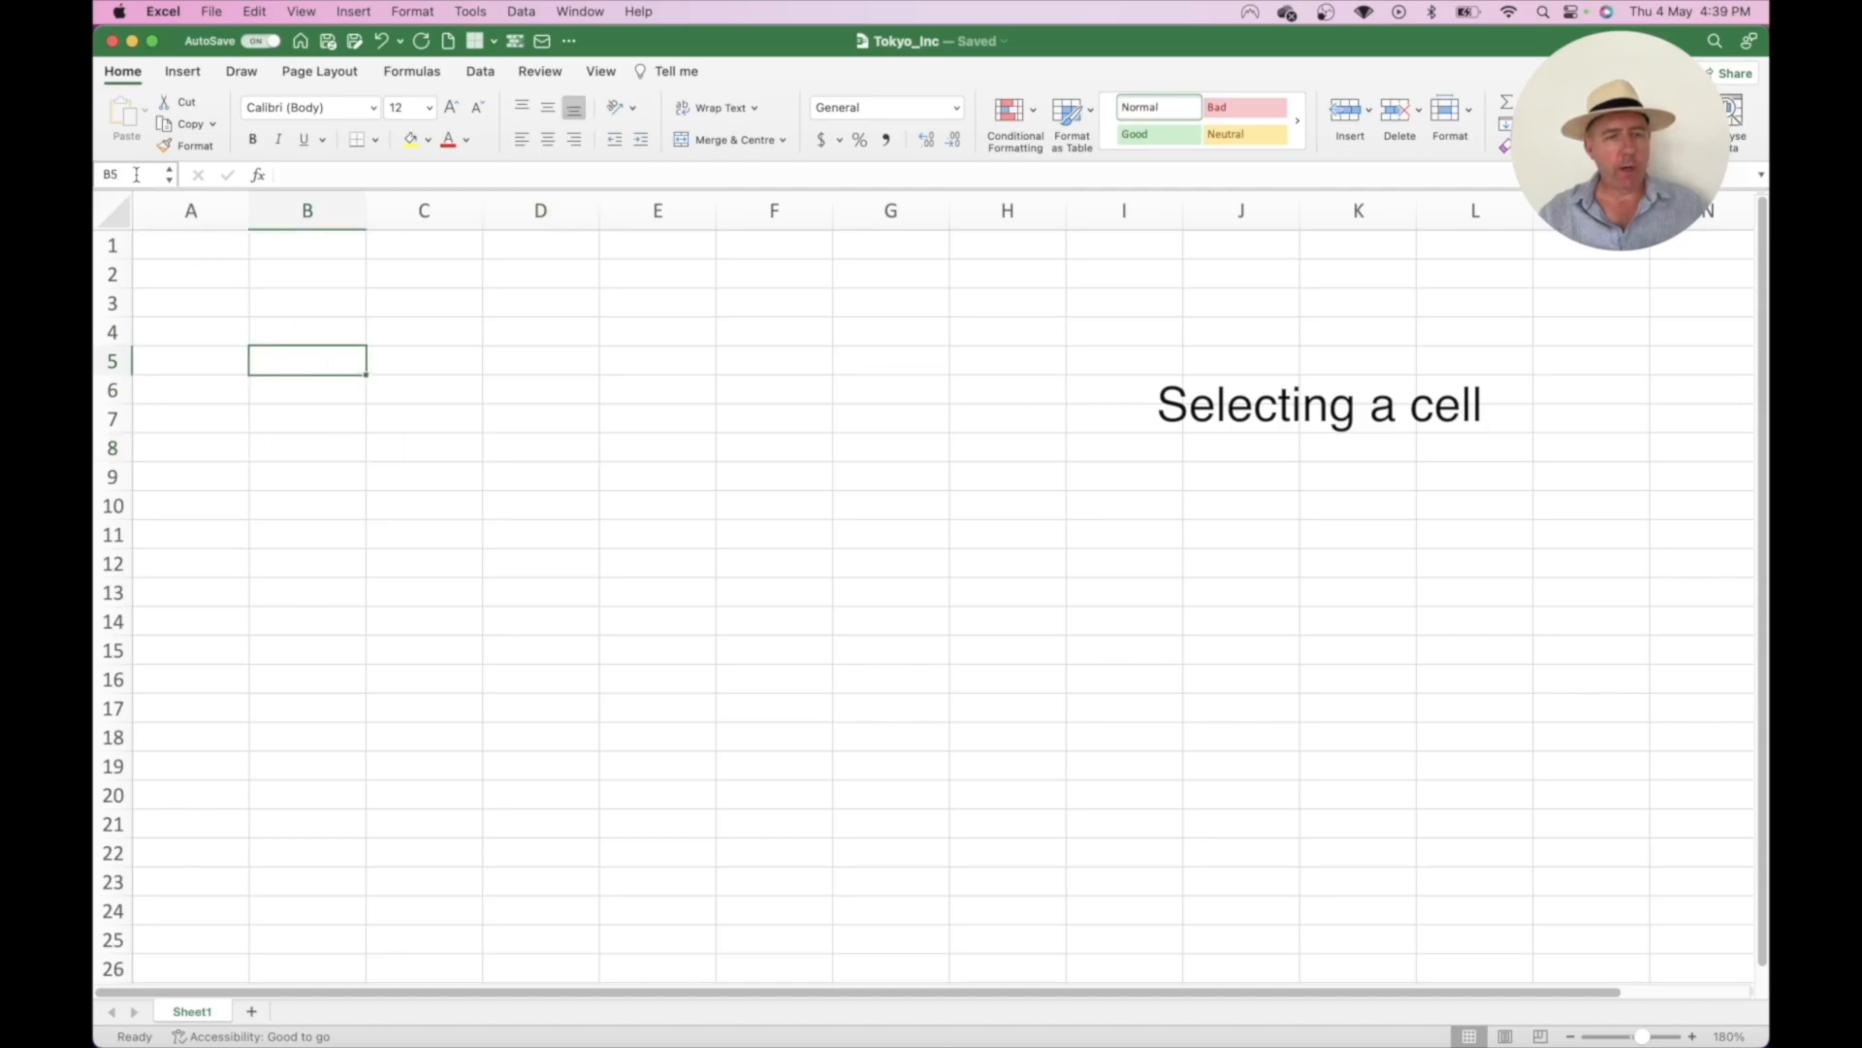
{"action": "left_click", "coordinate": [393, 275]}
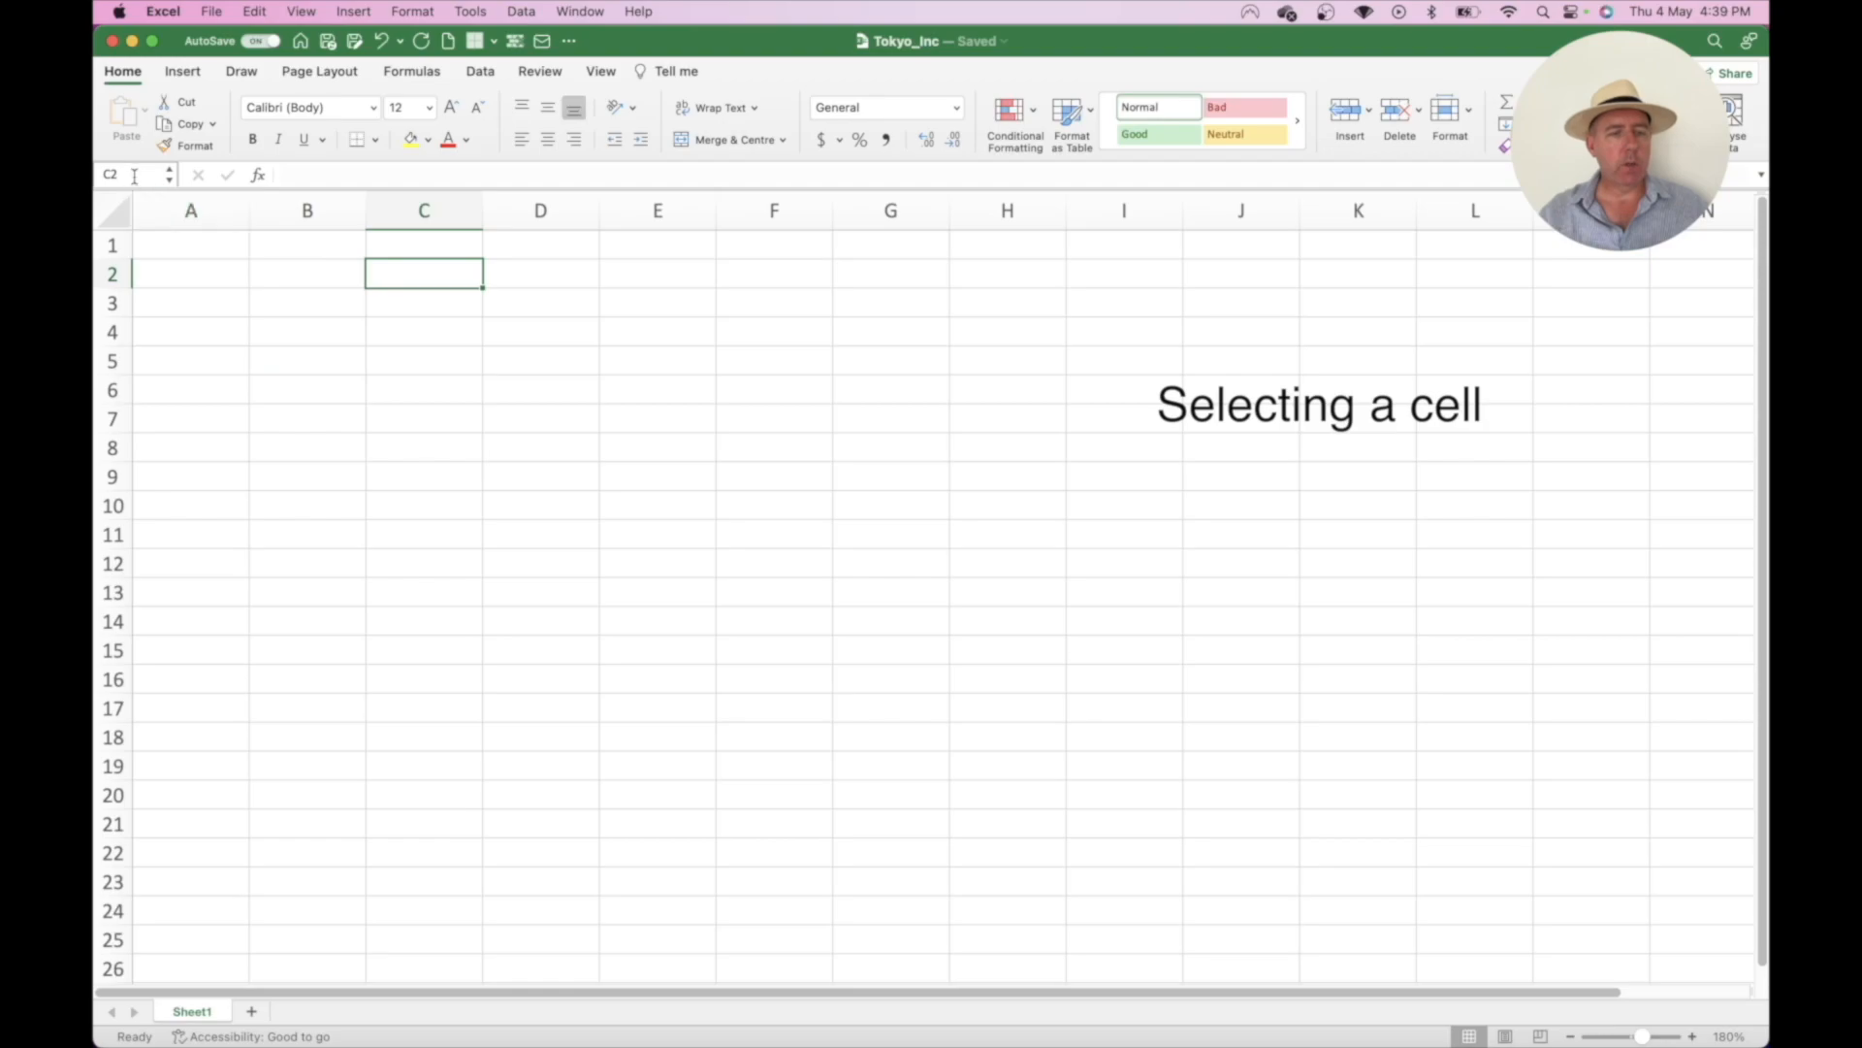
{"action": "left_click", "coordinate": [917, 368]}
{"action": "left_click_drag", "start_coordinate": [585, 362], "coordinate": [786, 564]}
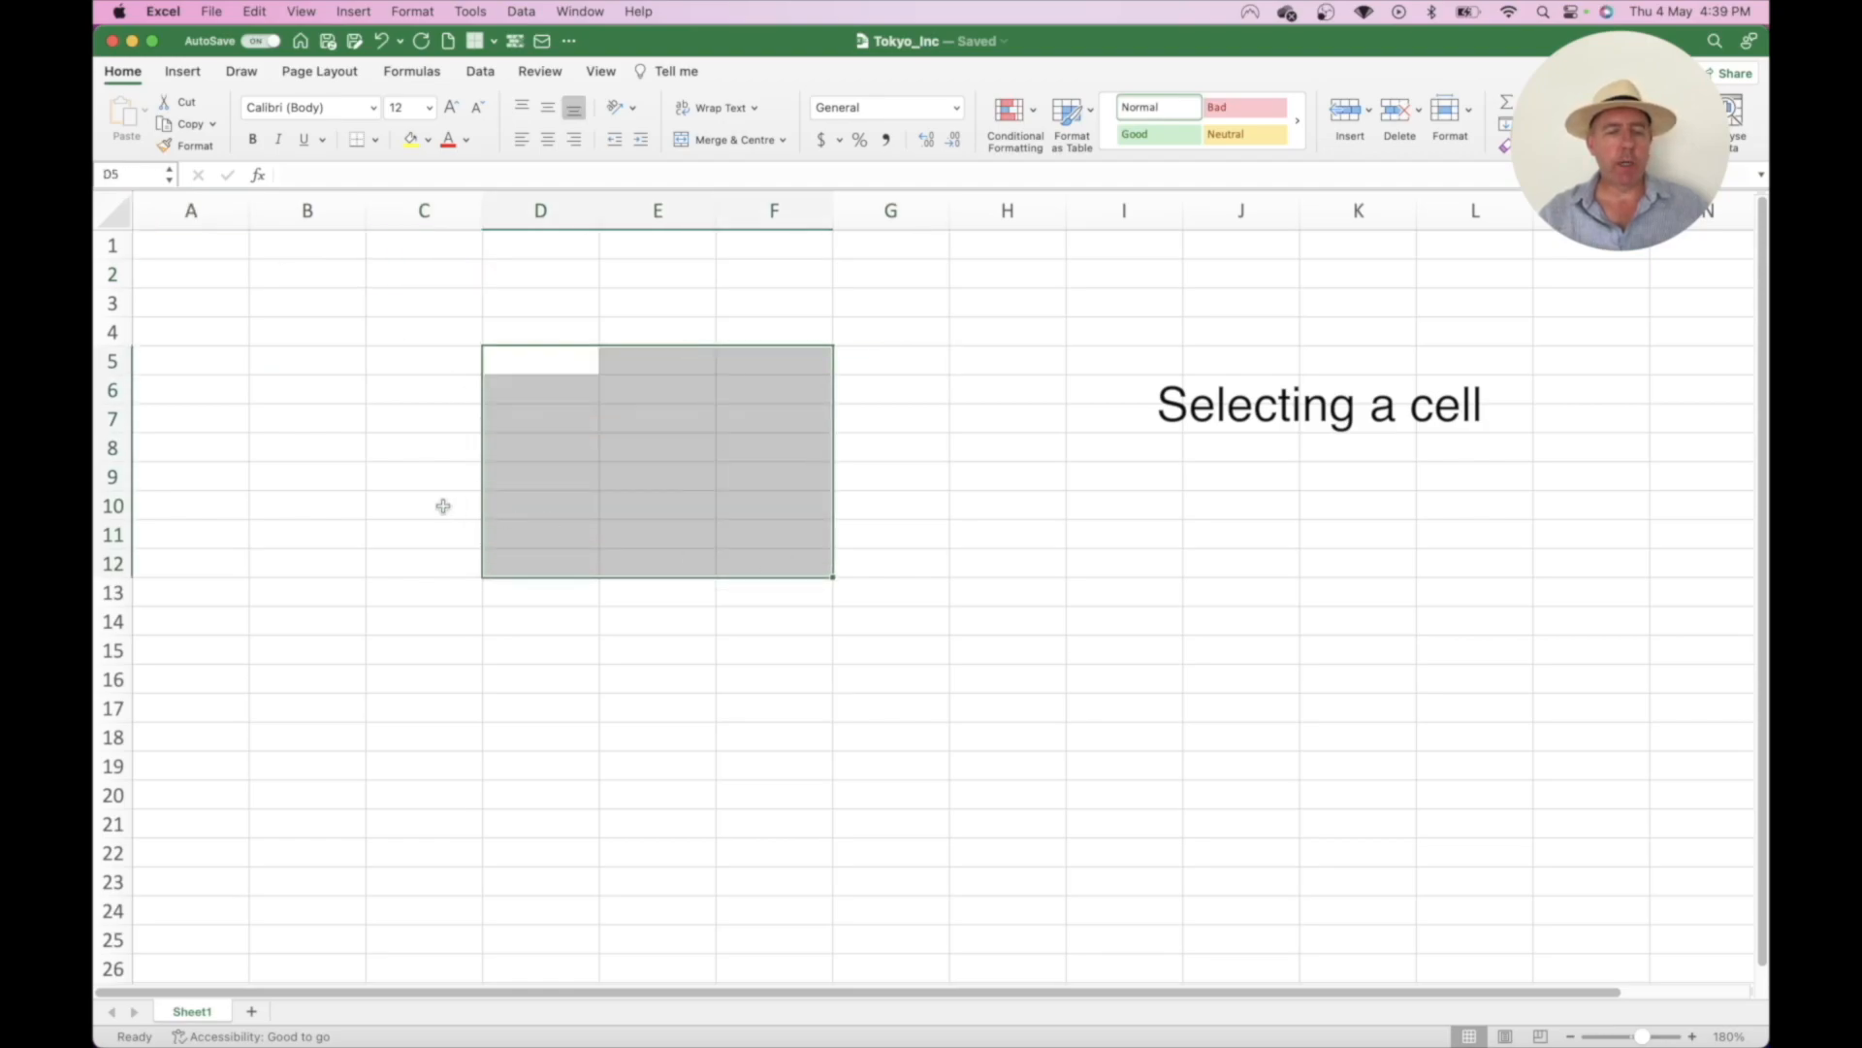
{"action": "left_click", "coordinate": [351, 478]}
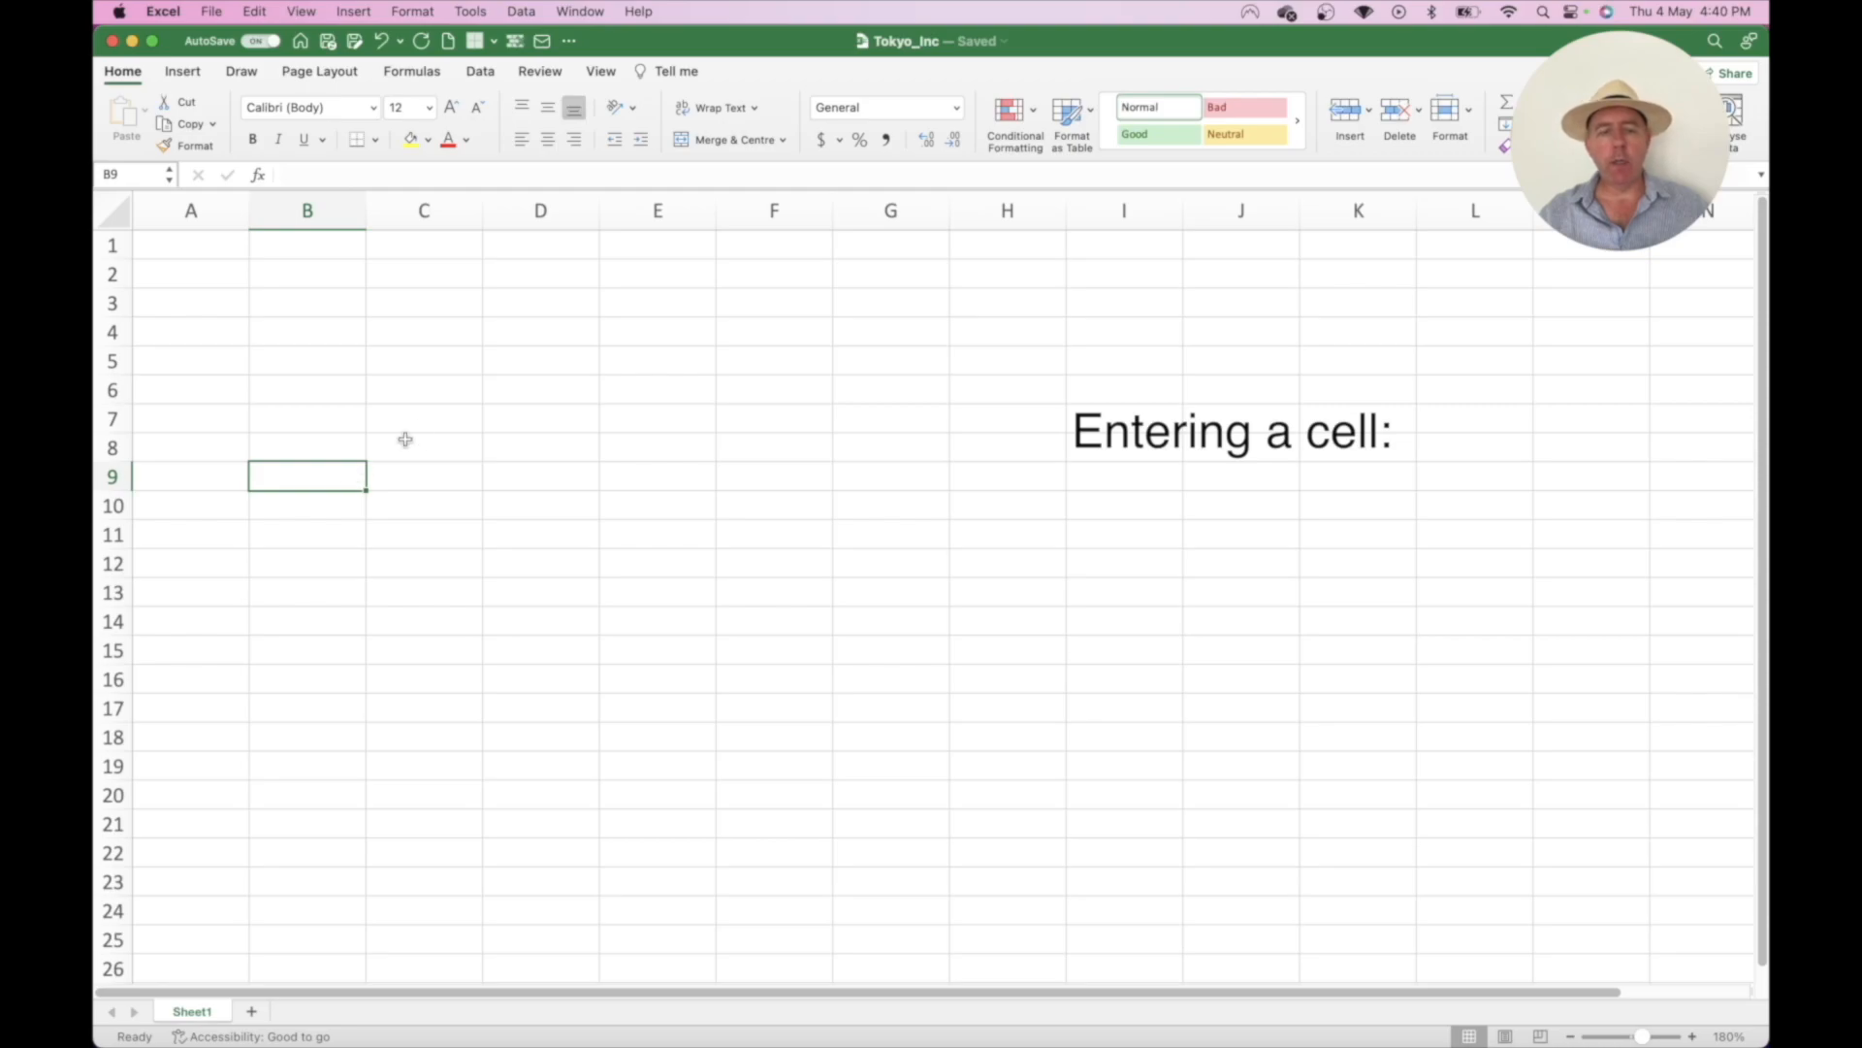
- Type Hello into cell C5, then erase it
{"action": "left_click", "coordinate": [449, 364]}
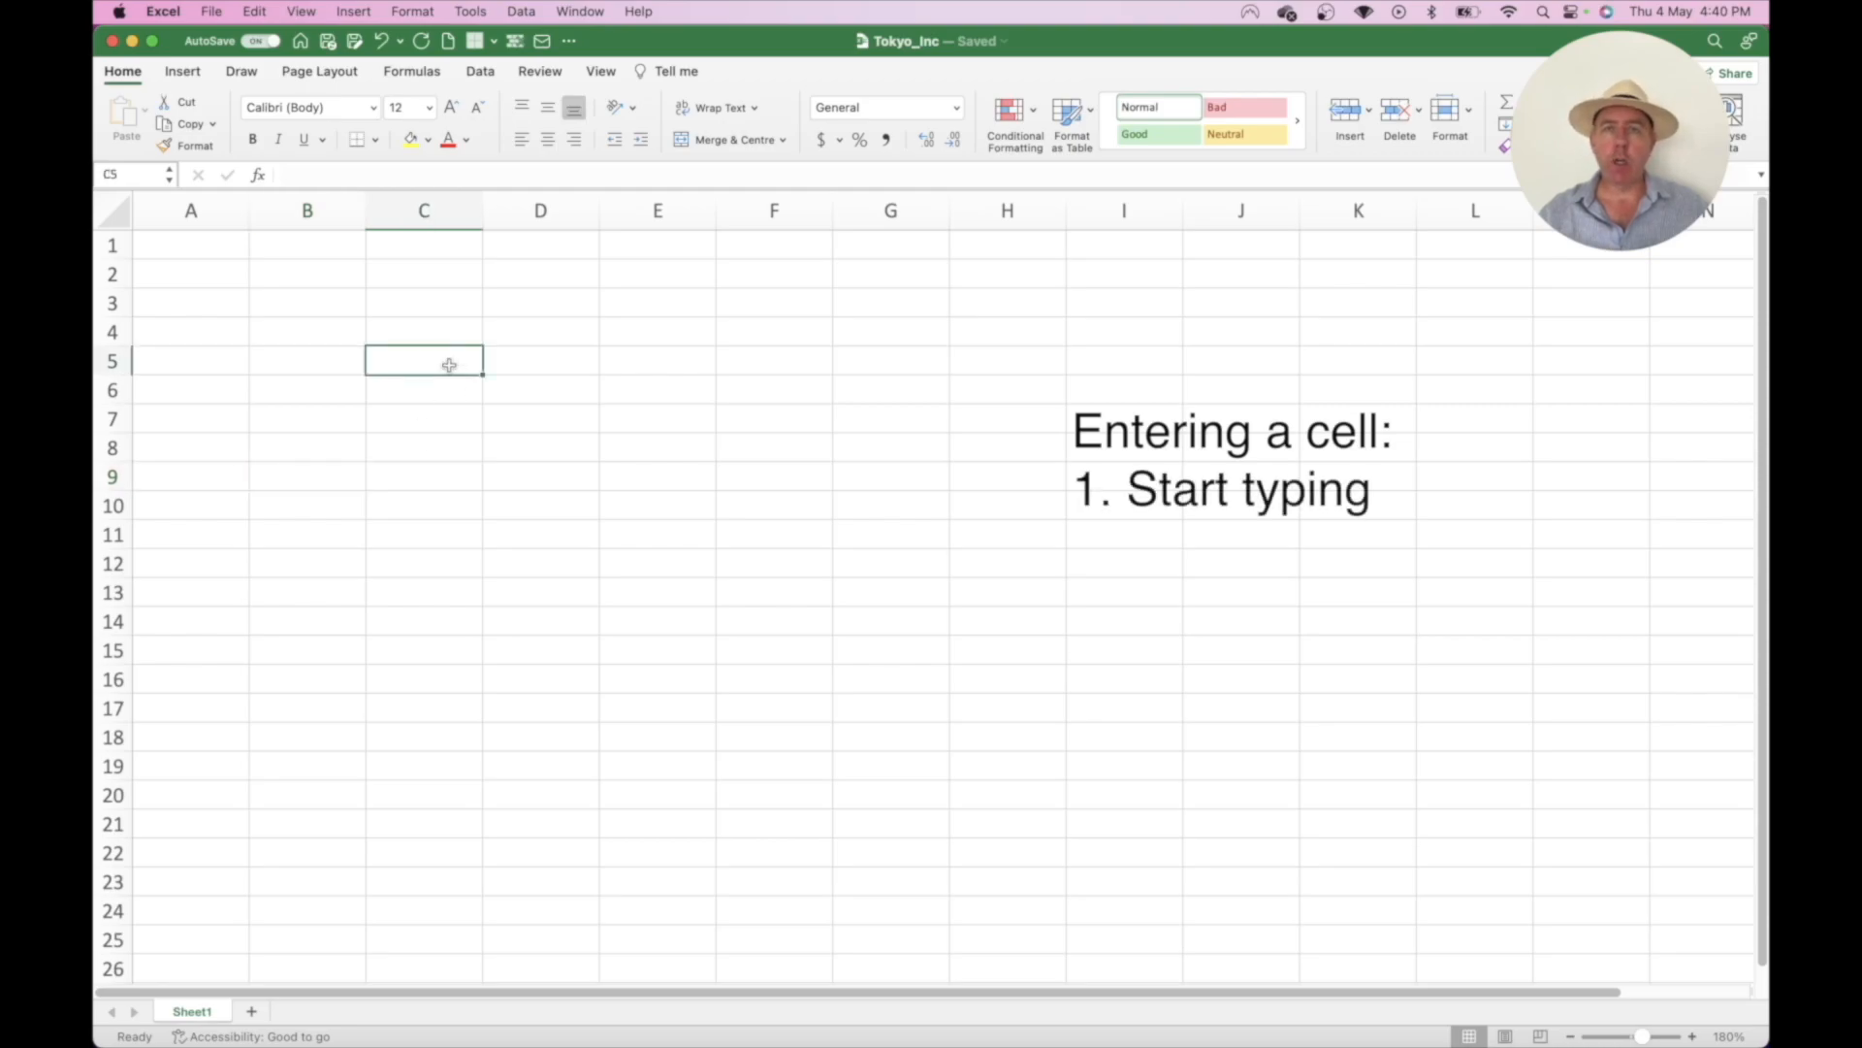
{"action": "type", "text": "Hello"}
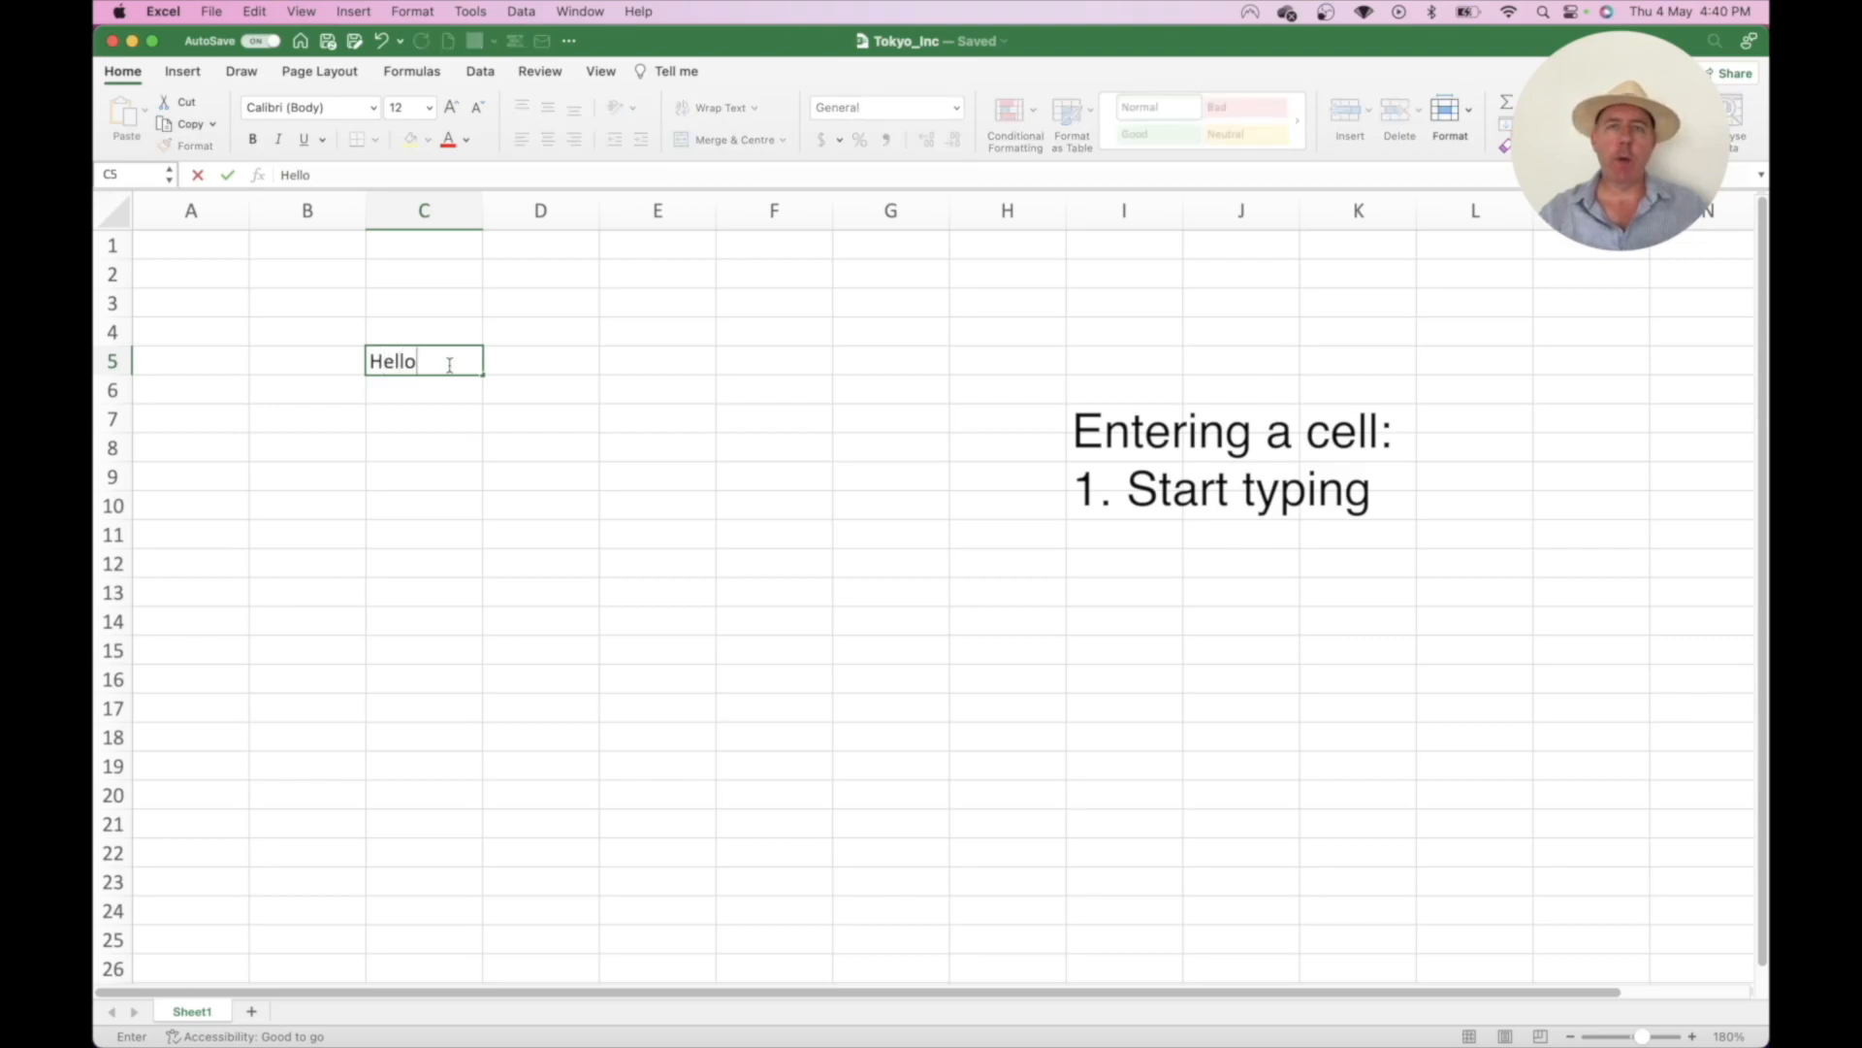
{"action": "key", "text": "BackSpace"}
{"action": "key", "text": "BackSpace"}
{"action": "key", "text": "BackSpace"}
{"action": "key", "text": "BackSpace"}
{"action": "key", "text": "BackSpace"}
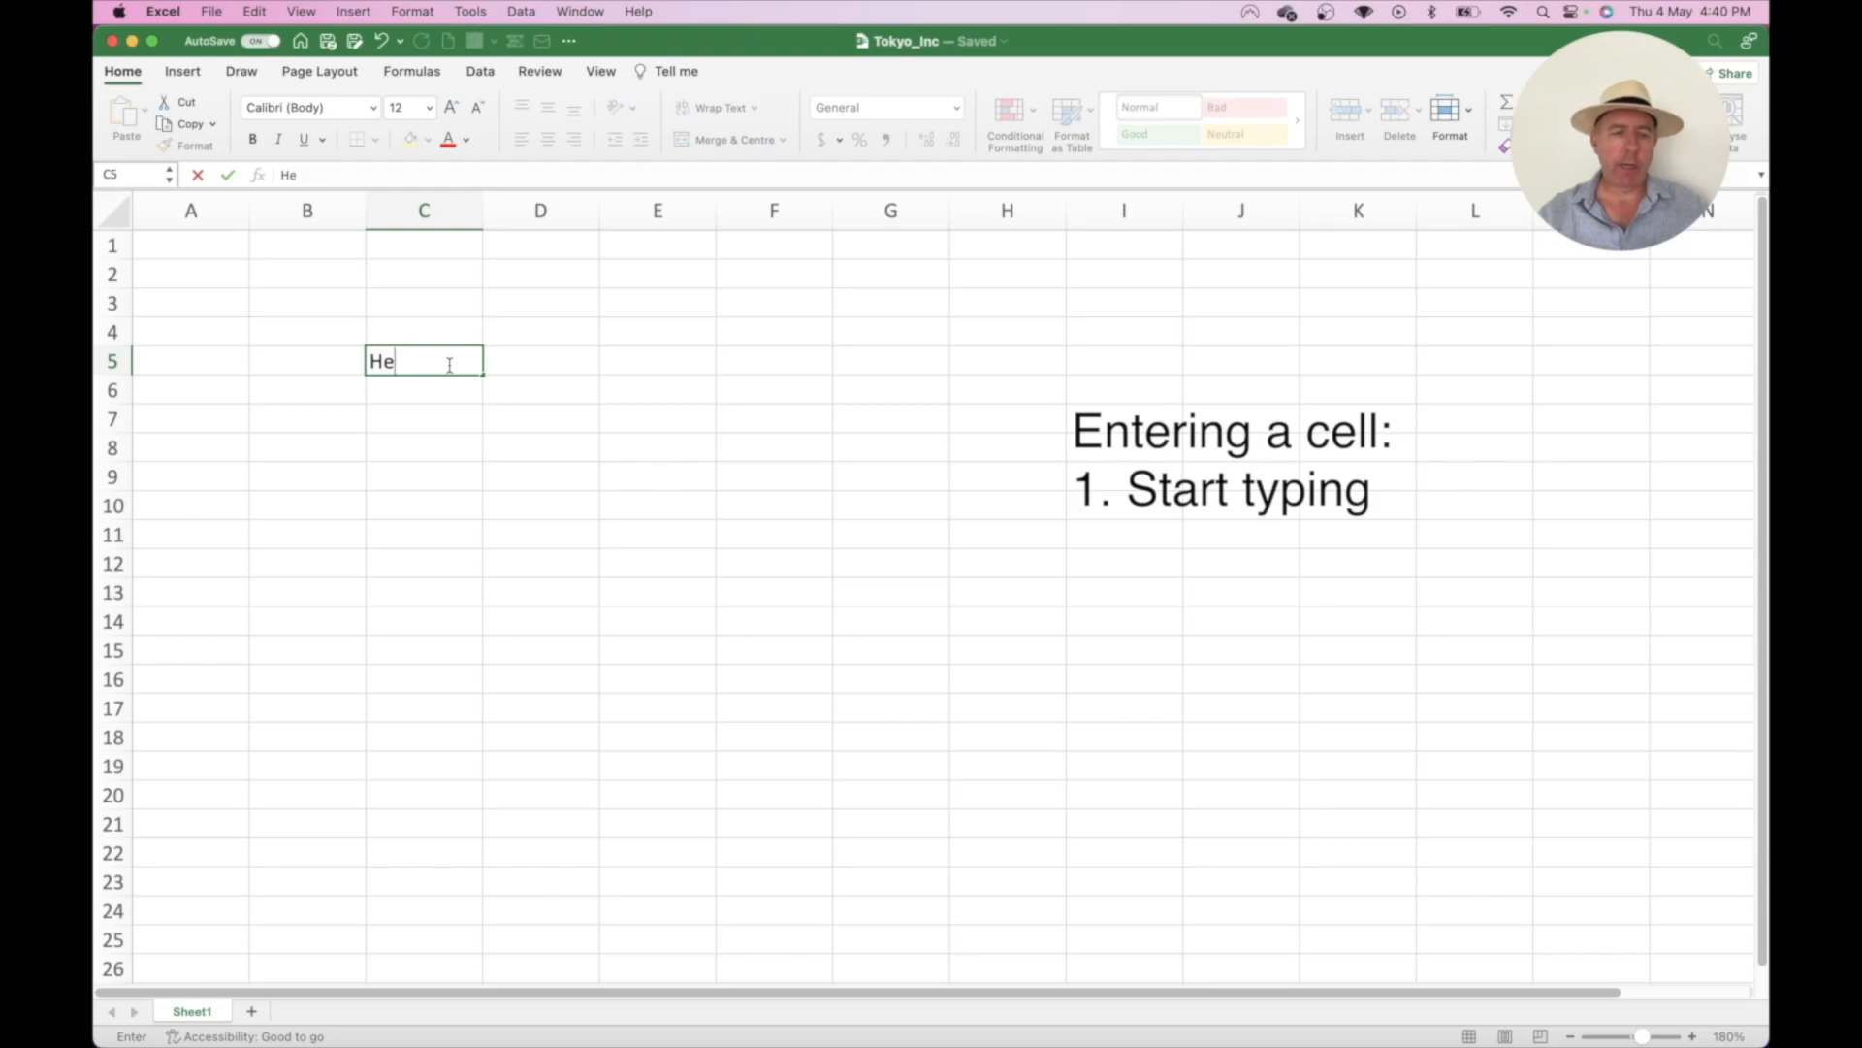
- Enter Hello in cell C4, correcting the misspelling before confirming
{"action": "left_click", "coordinate": [420, 338]}
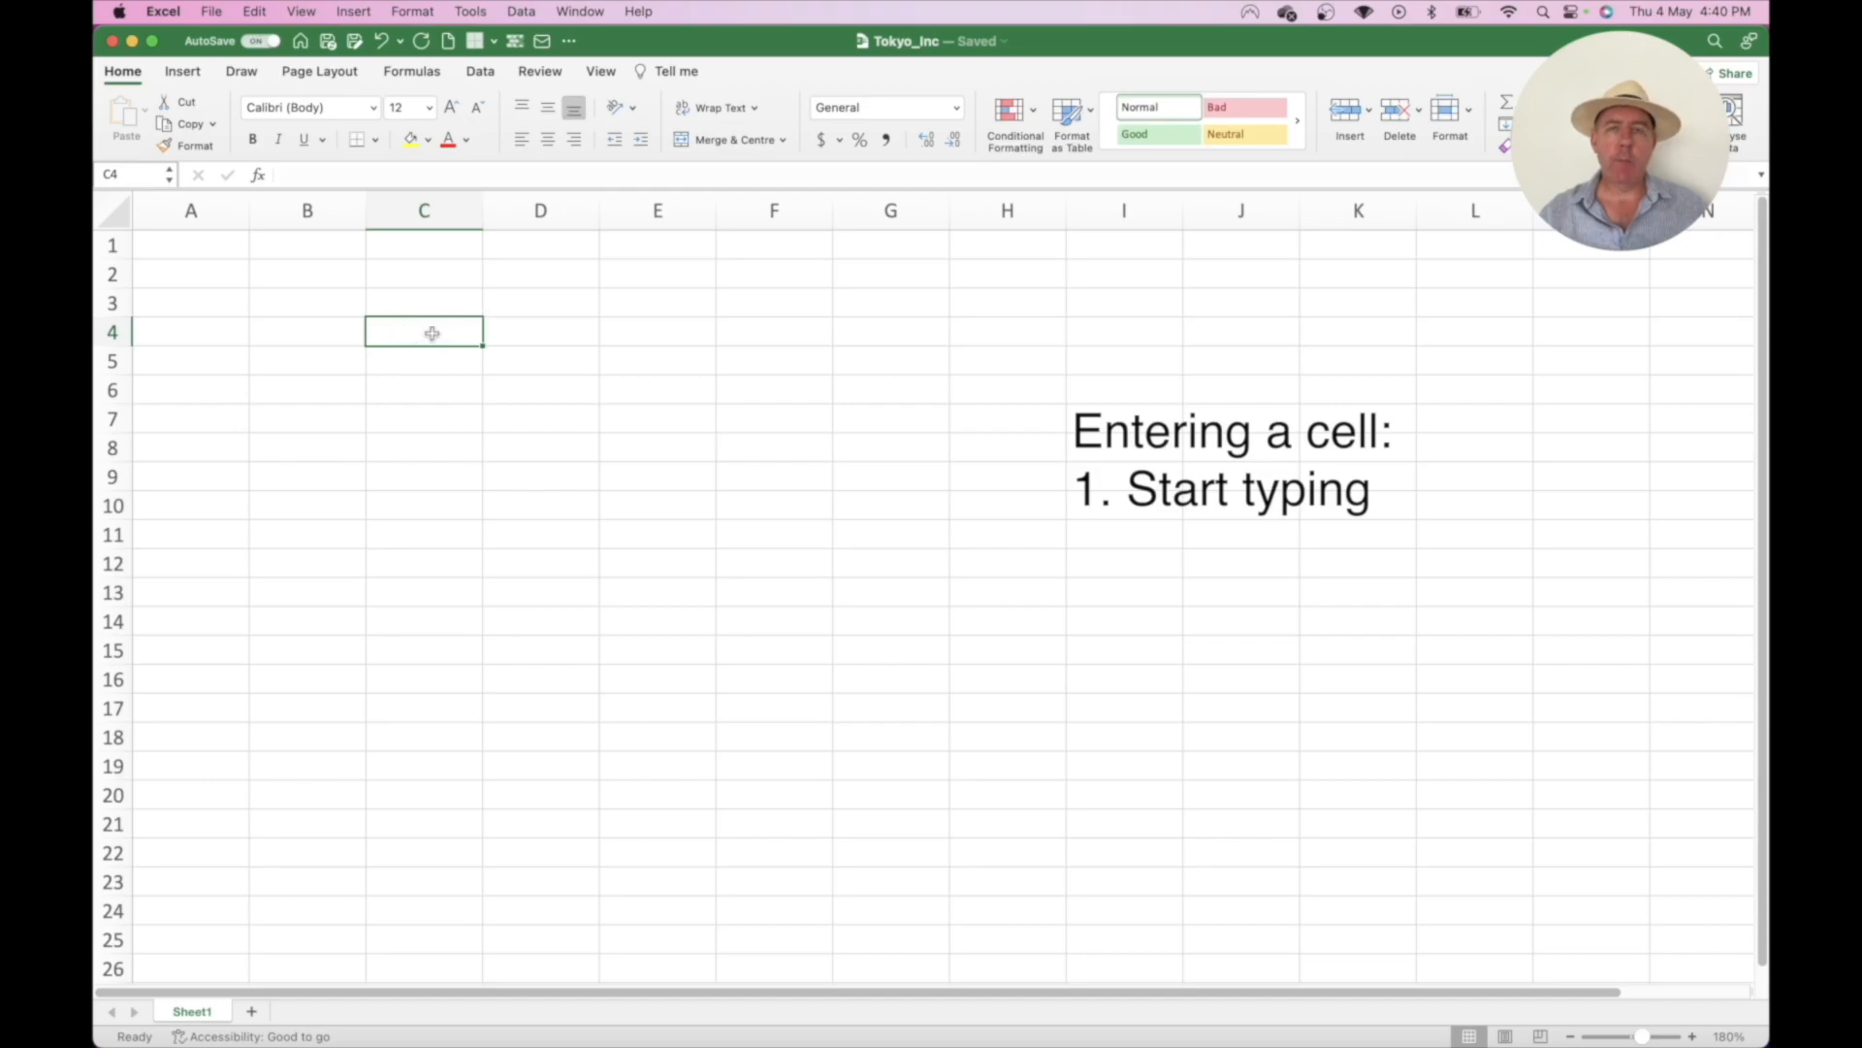
{"action": "double_click", "coordinate": [415, 328]}
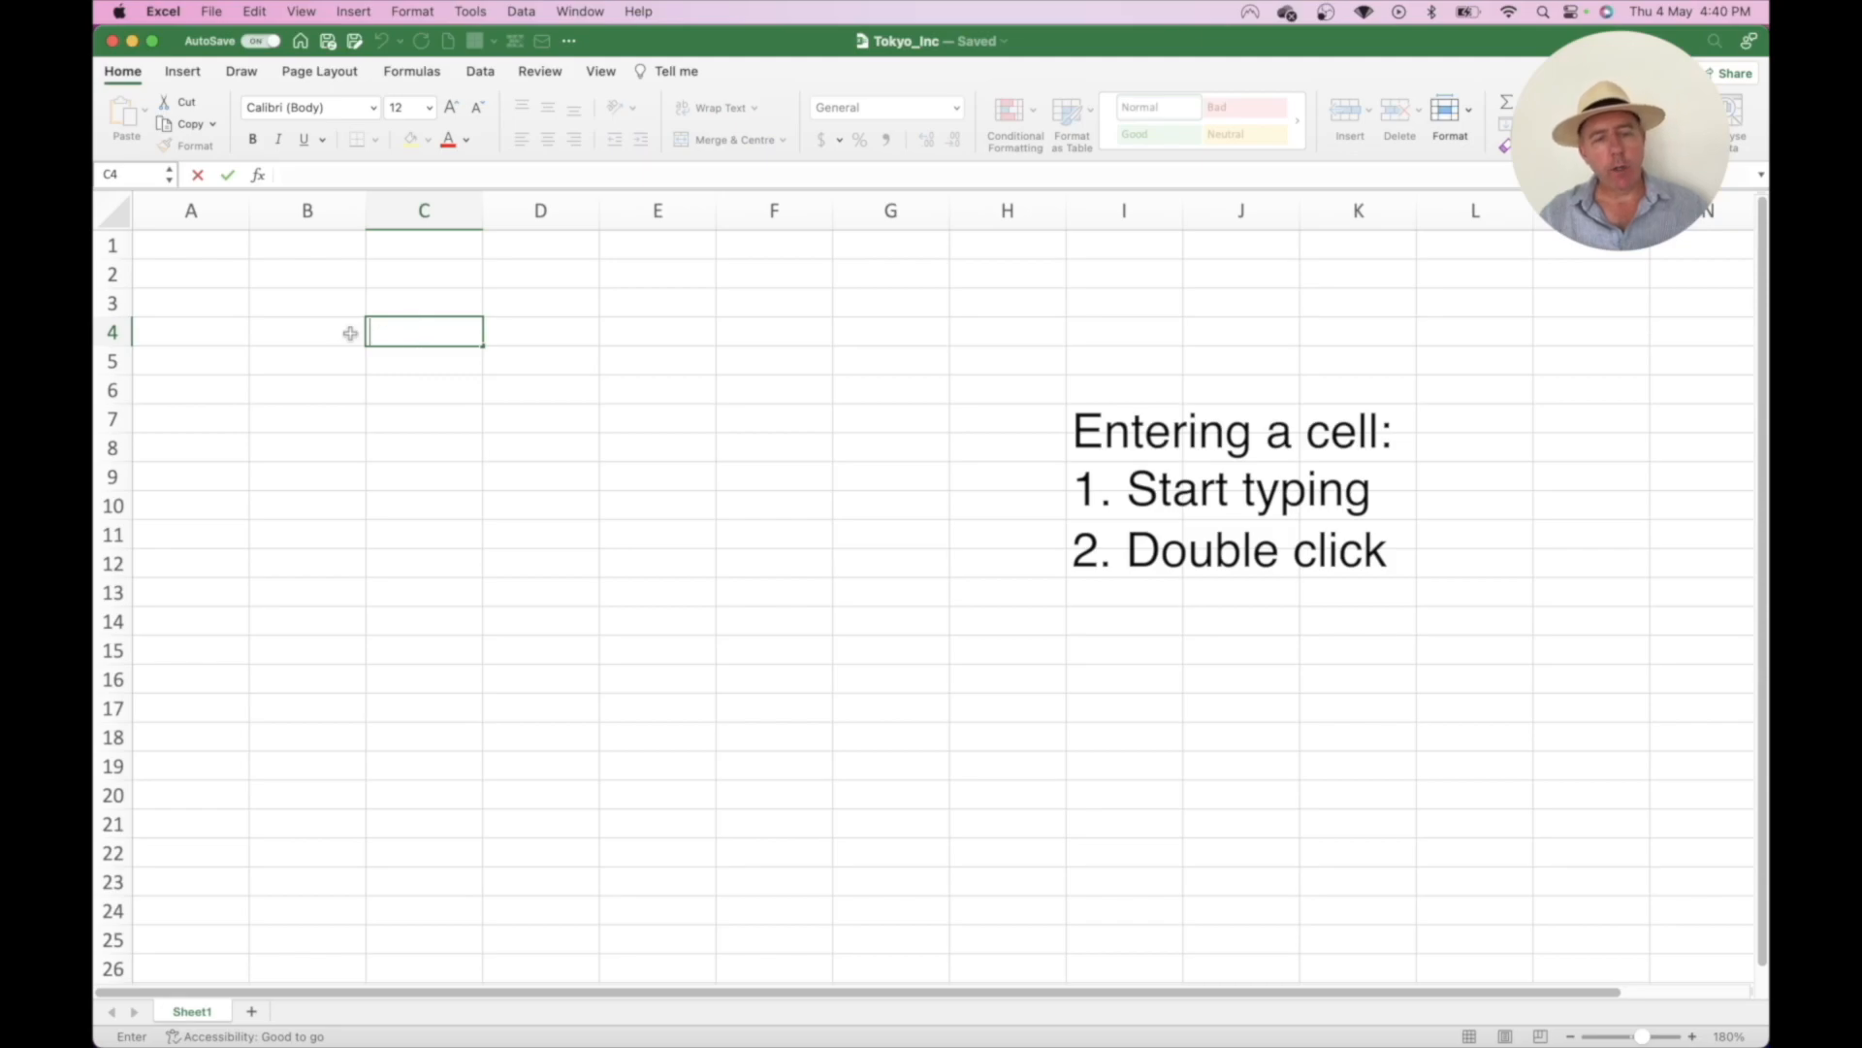
{"action": "type", "text": "Heelo"}
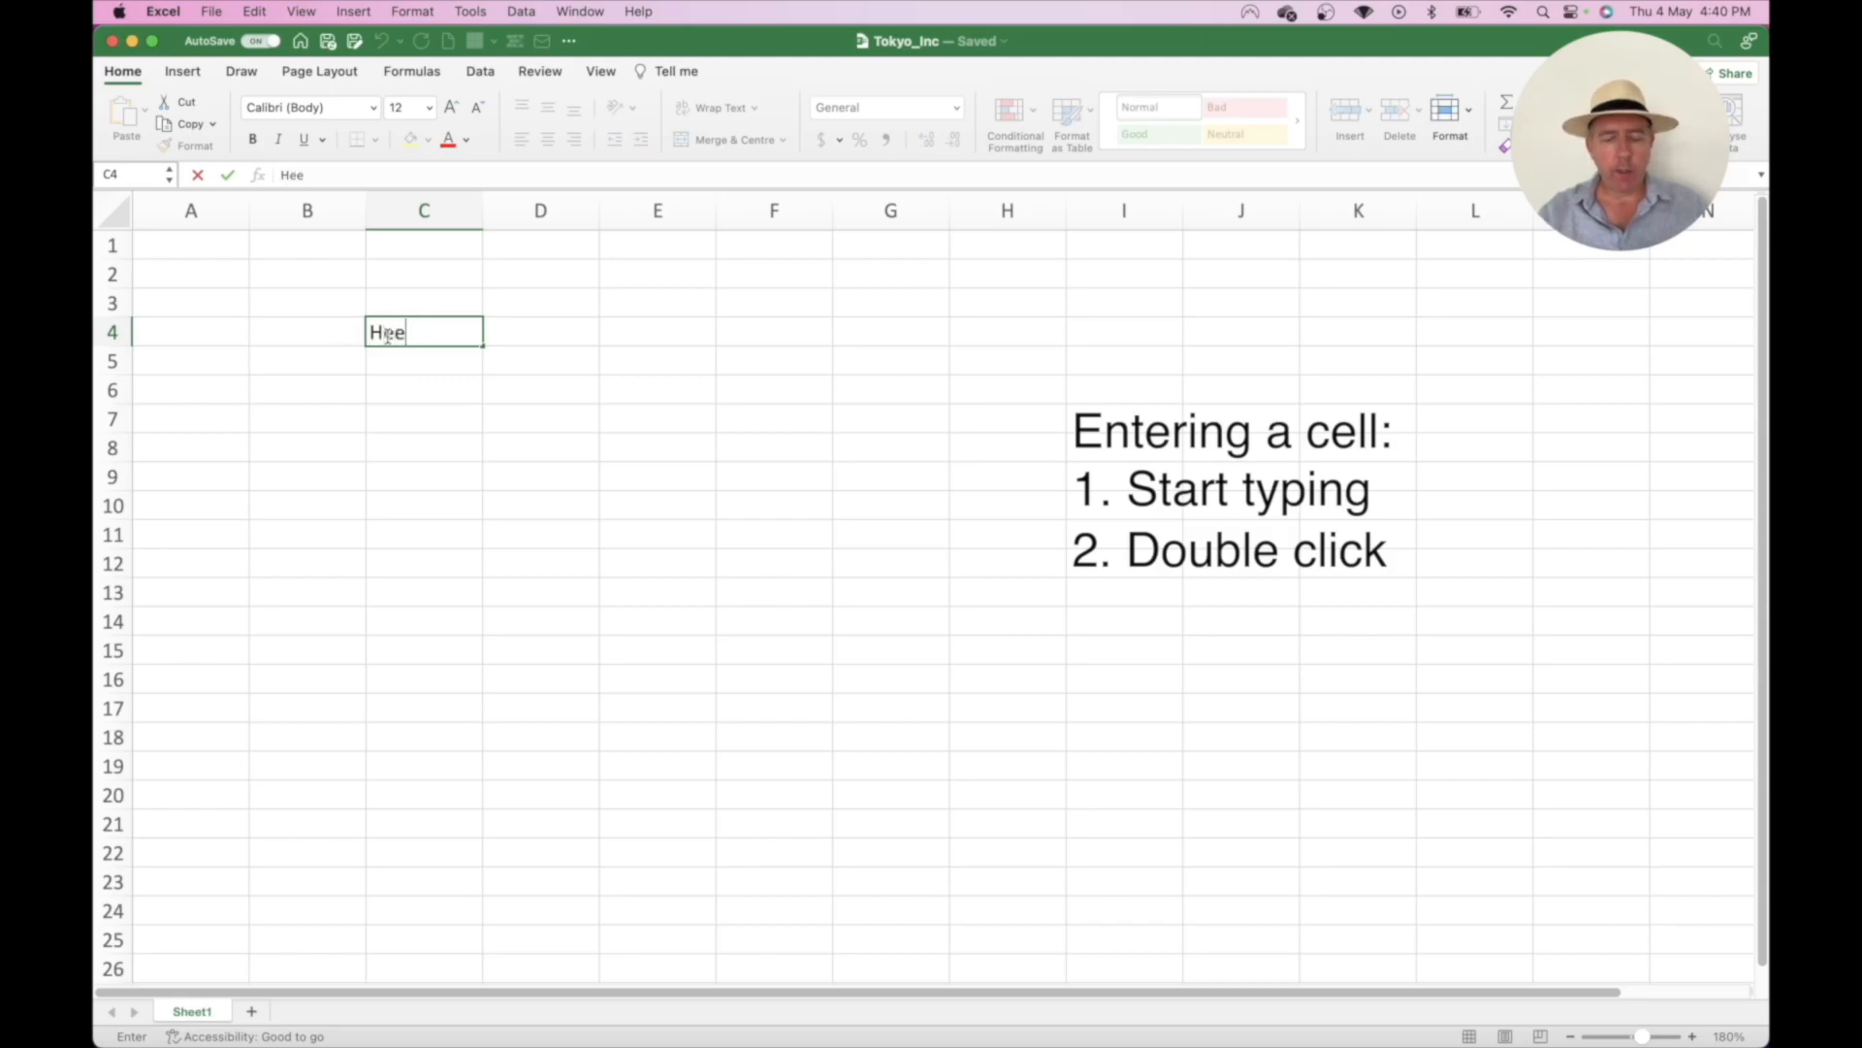
{"action": "key", "text": "BackSpace"}
{"action": "key", "text": "BackSpace"}
{"action": "key", "text": "BackSpace"}
{"action": "key", "text": "BackSpace"}
{"action": "type", "text": "ello"}
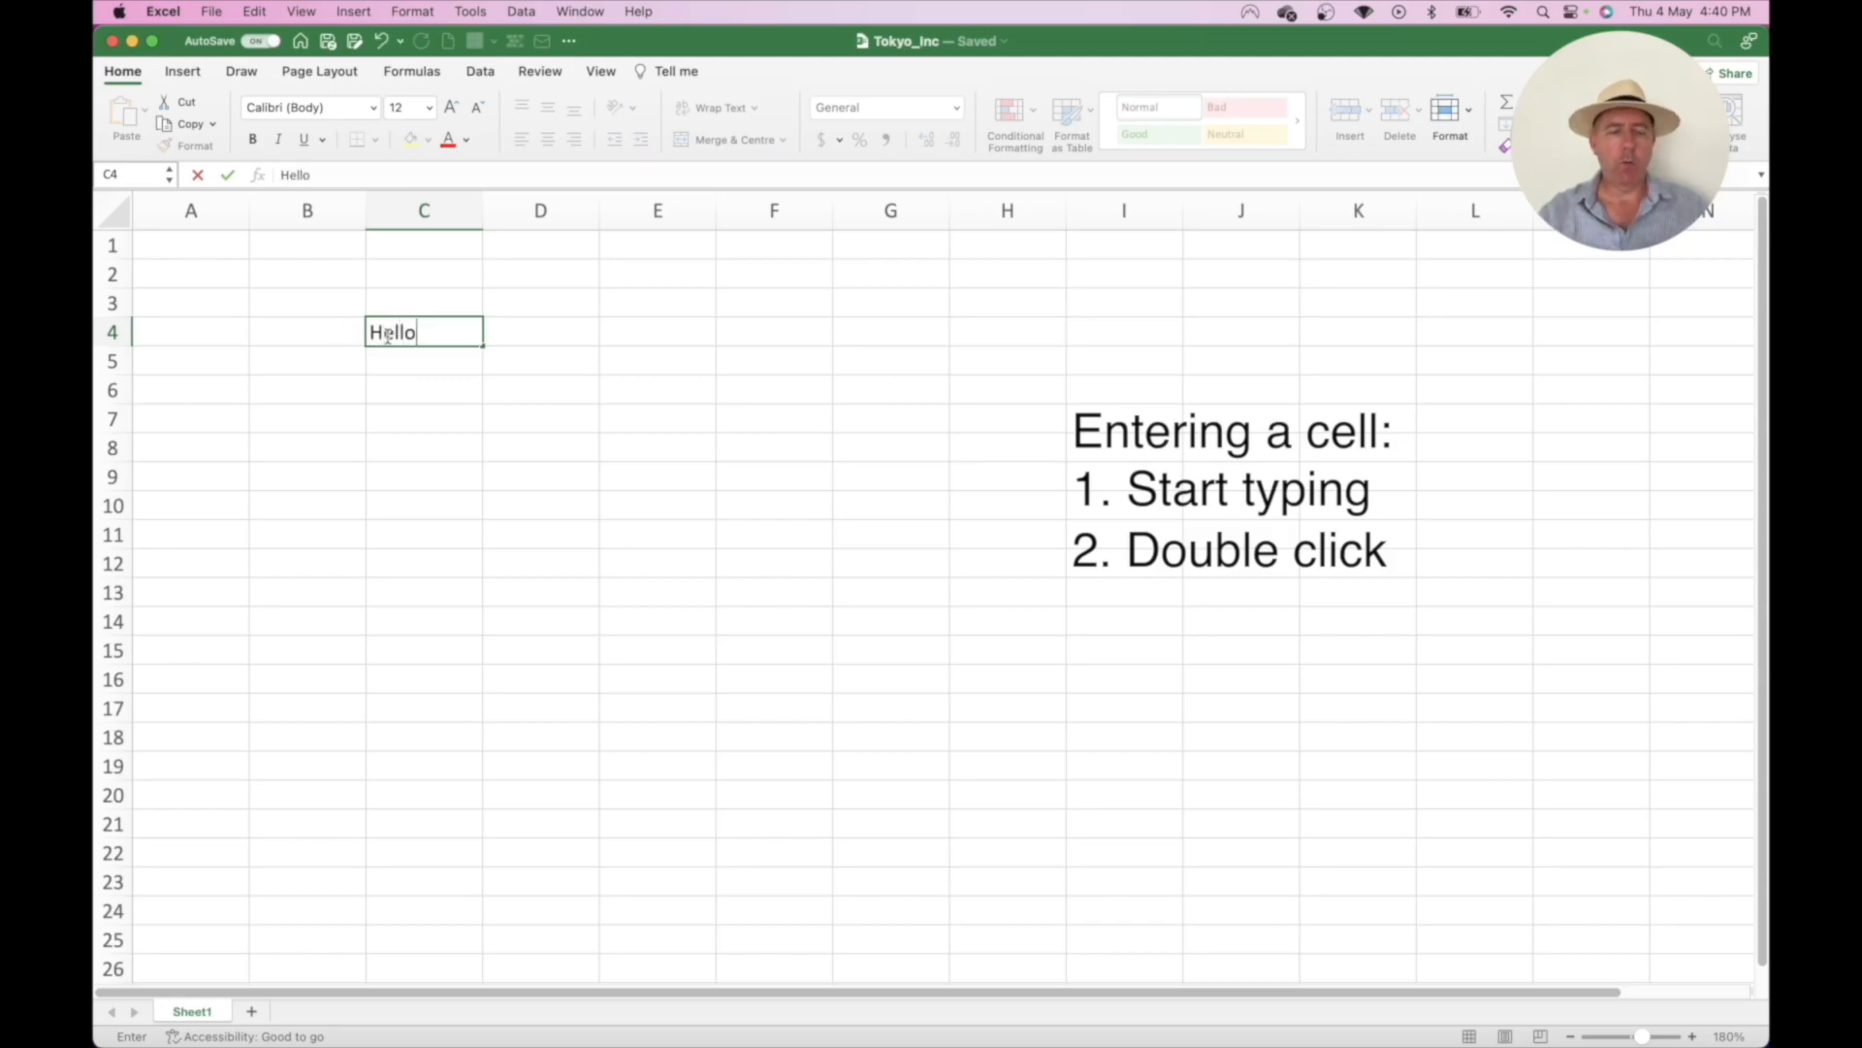
{"action": "key", "text": "Return"}
{"action": "left_click", "coordinate": [408, 335]}
{"action": "key", "text": "Delete"}
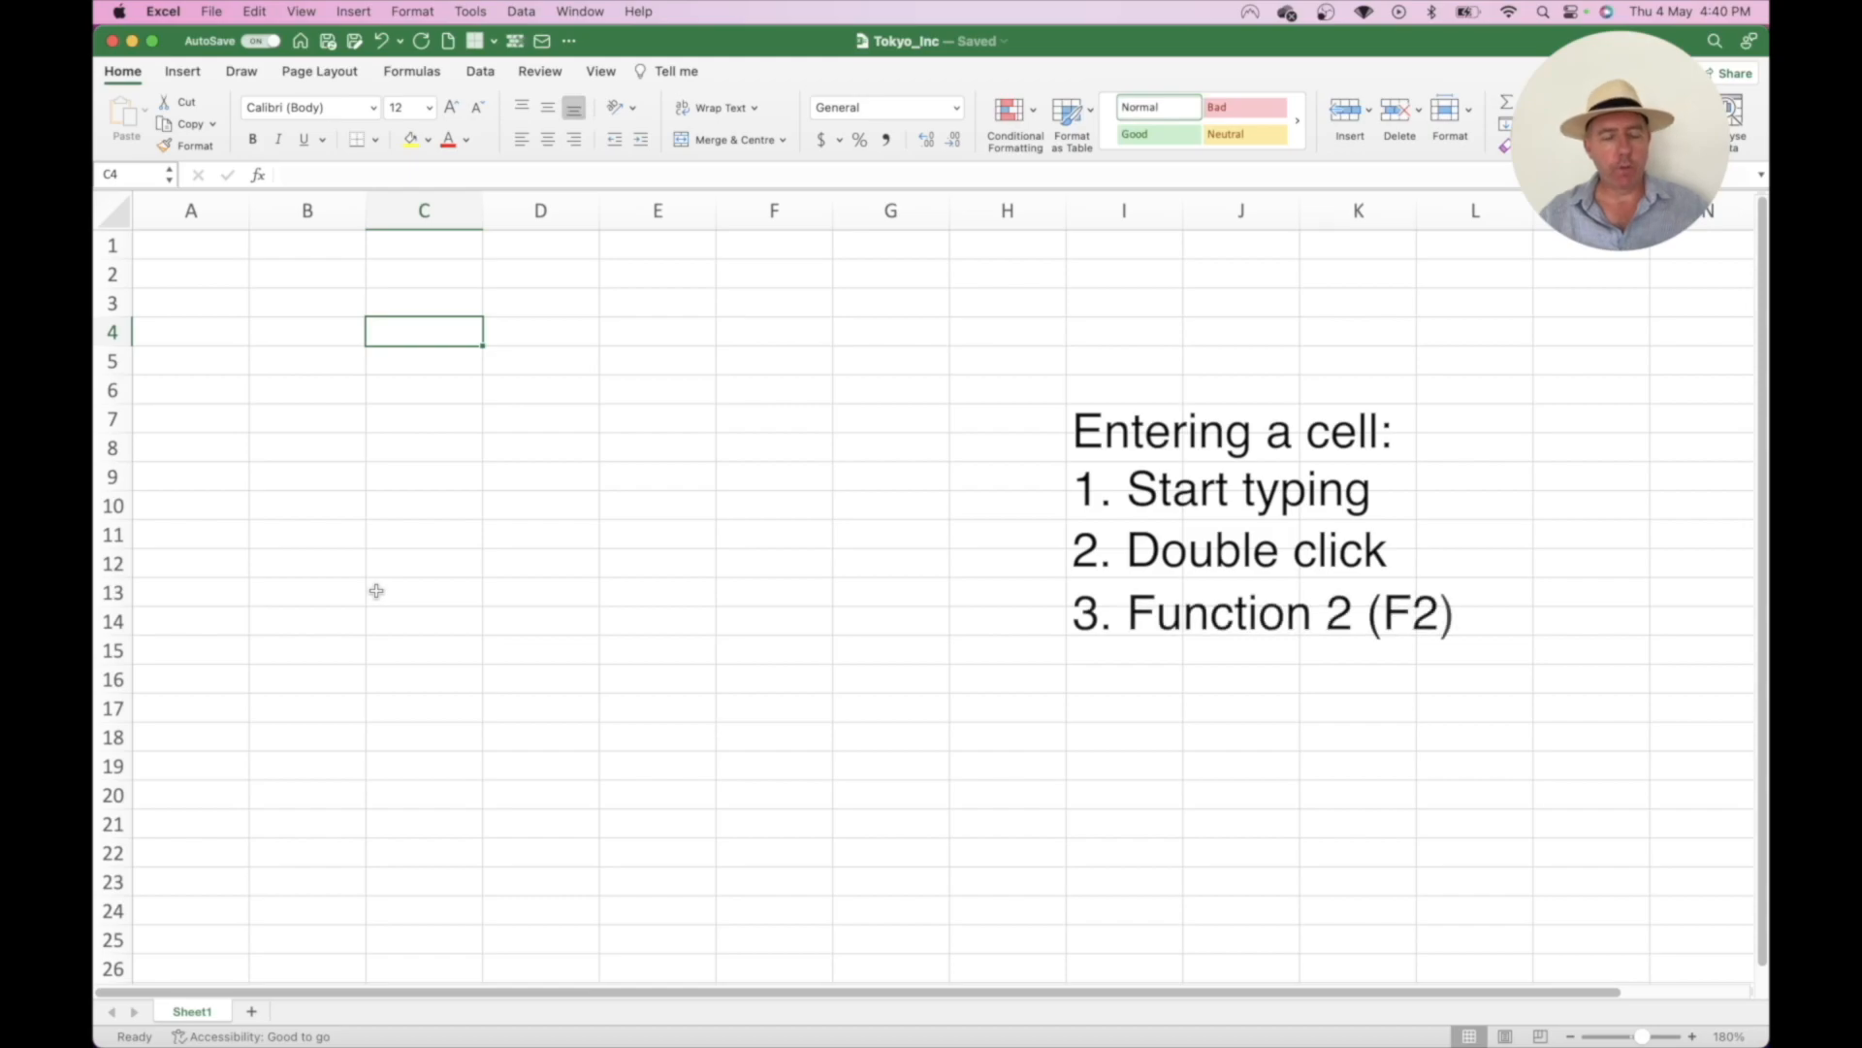
{"action": "key", "text": "F2"}
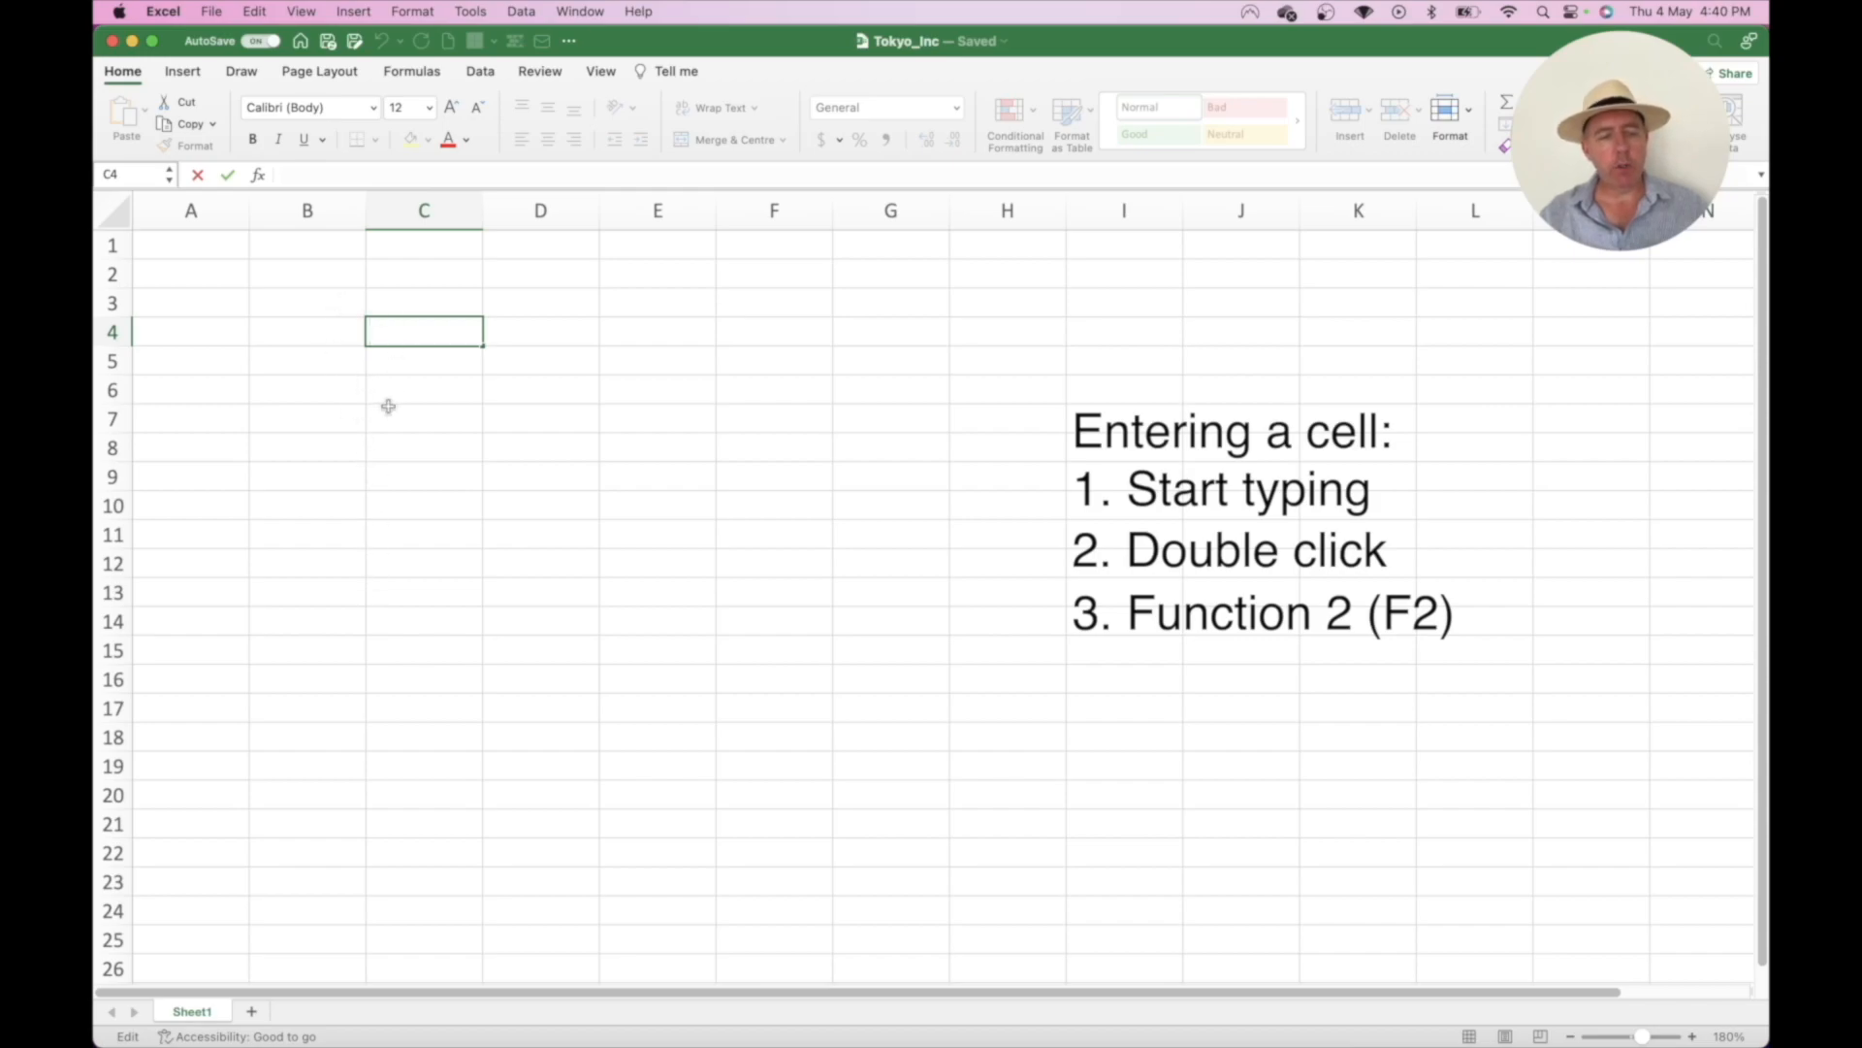
{"action": "type", "text": "Hello"}
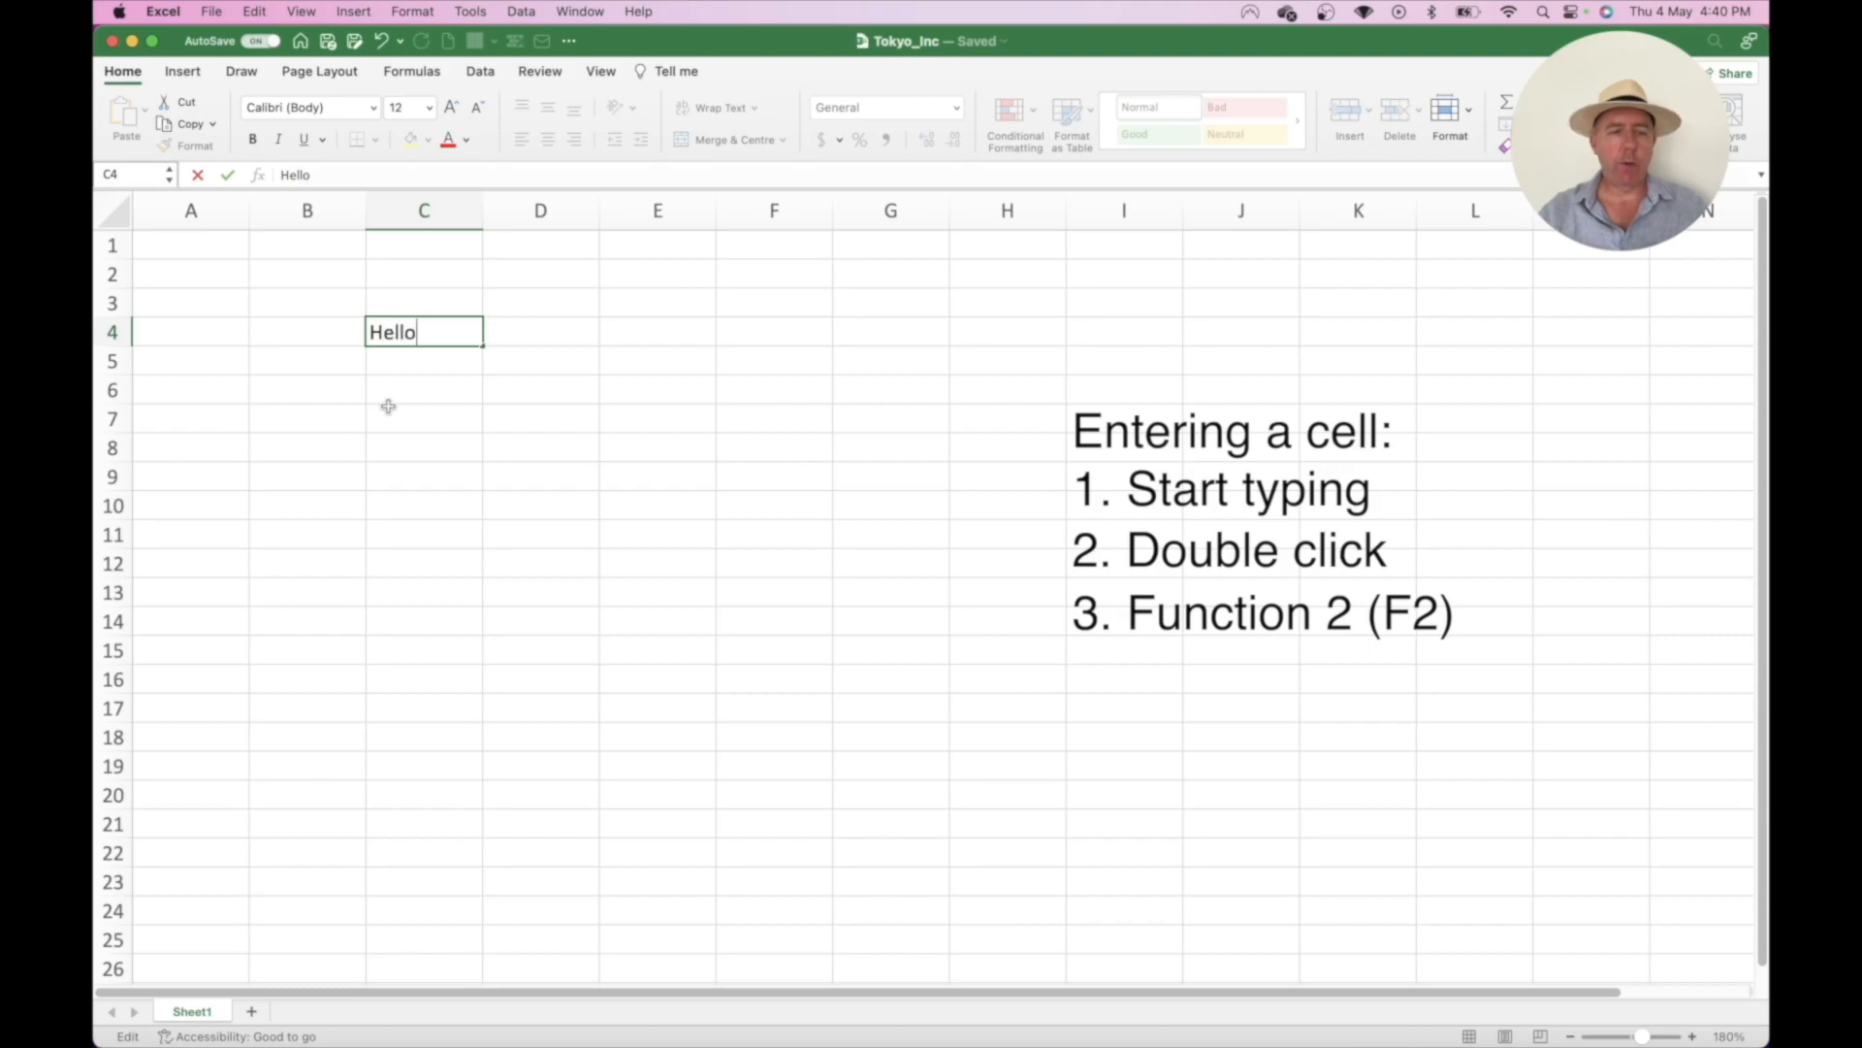
{"action": "key", "text": "Return"}
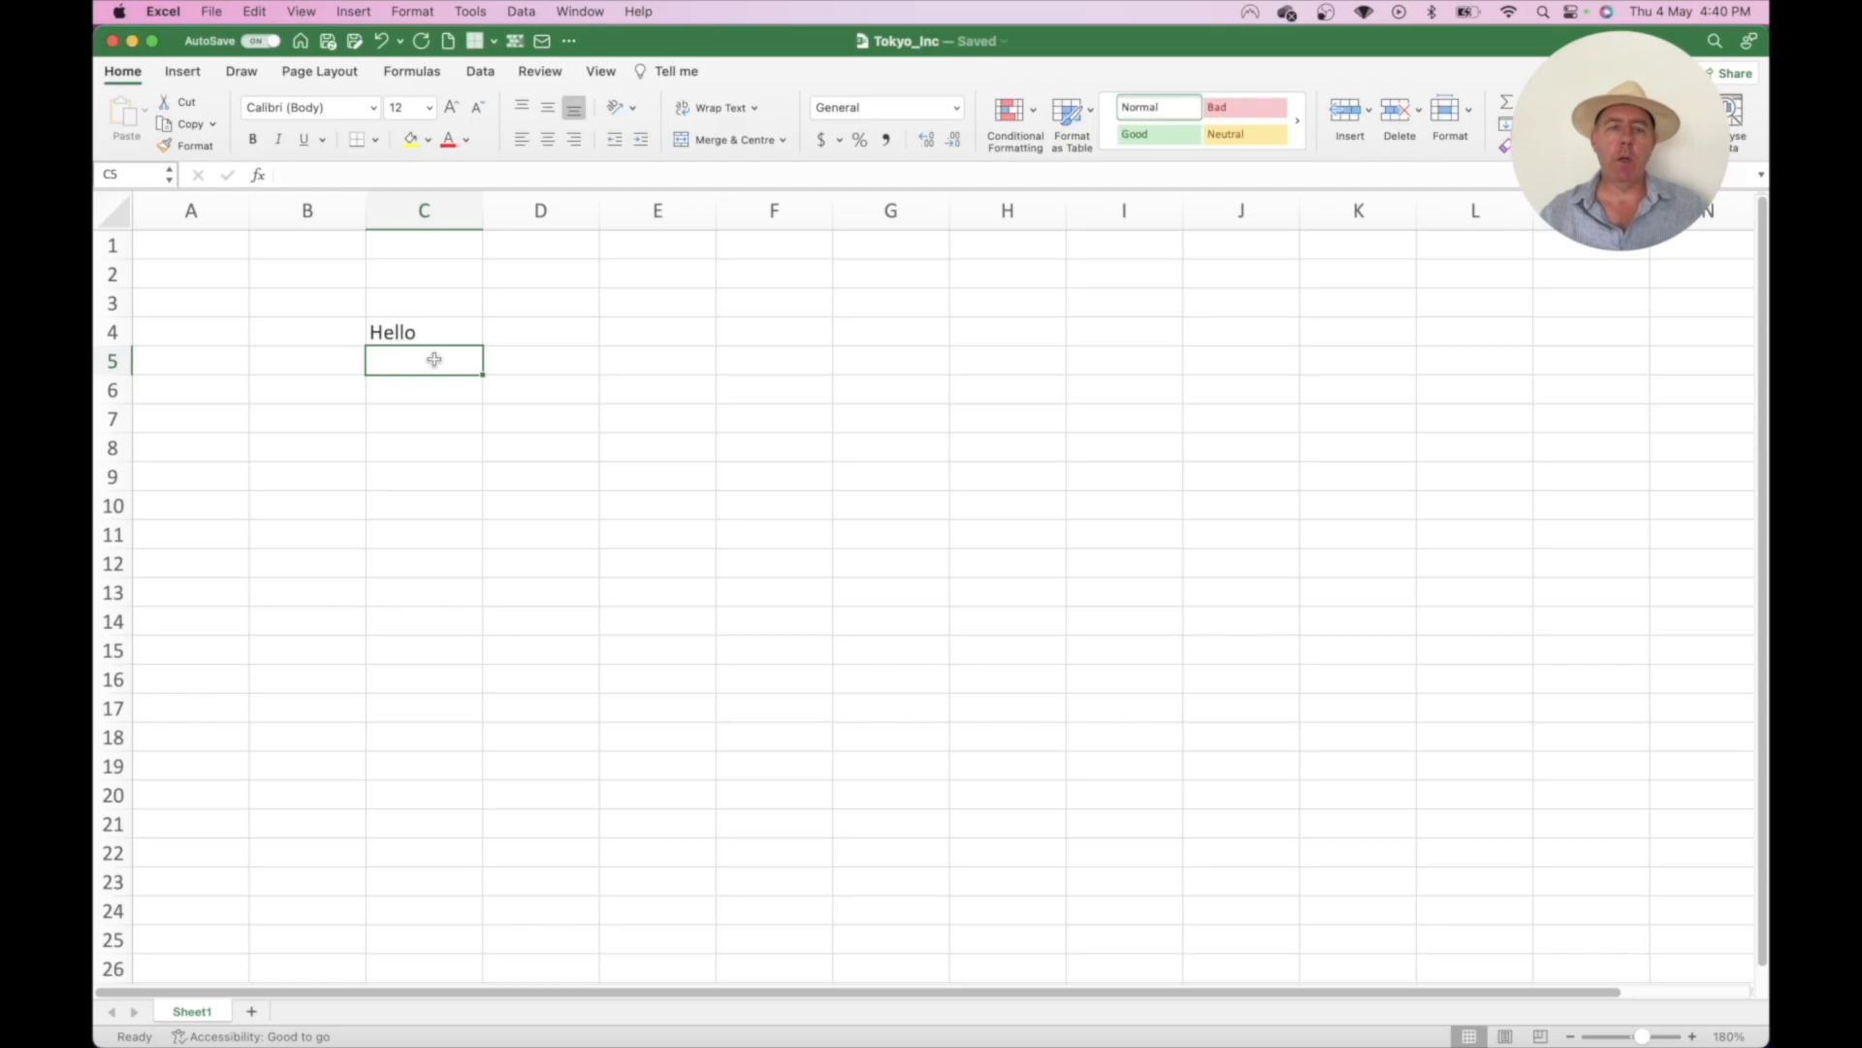
{"action": "type", "text": "Heelo"}
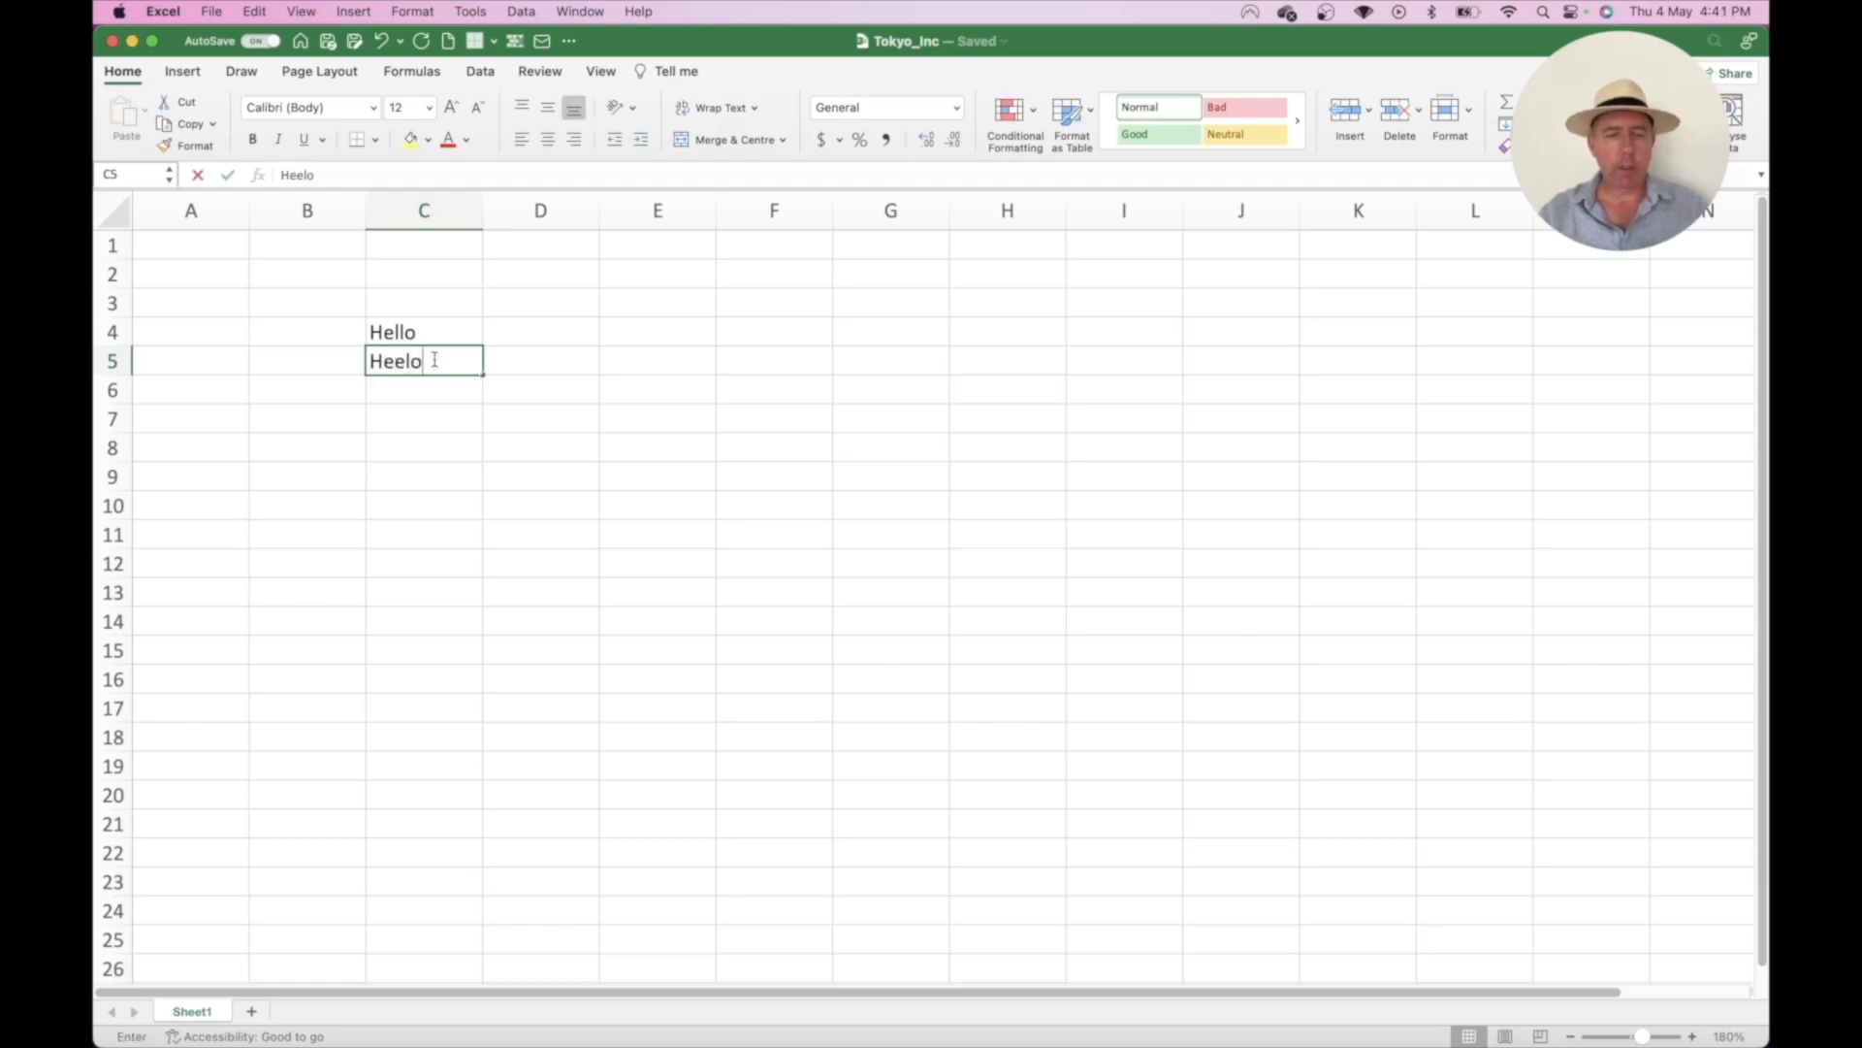
{"action": "key", "text": "BackSpace"}
{"action": "key", "text": "BackSpace"}
{"action": "key", "text": "BackSpace"}
{"action": "type", "text": "lo"}
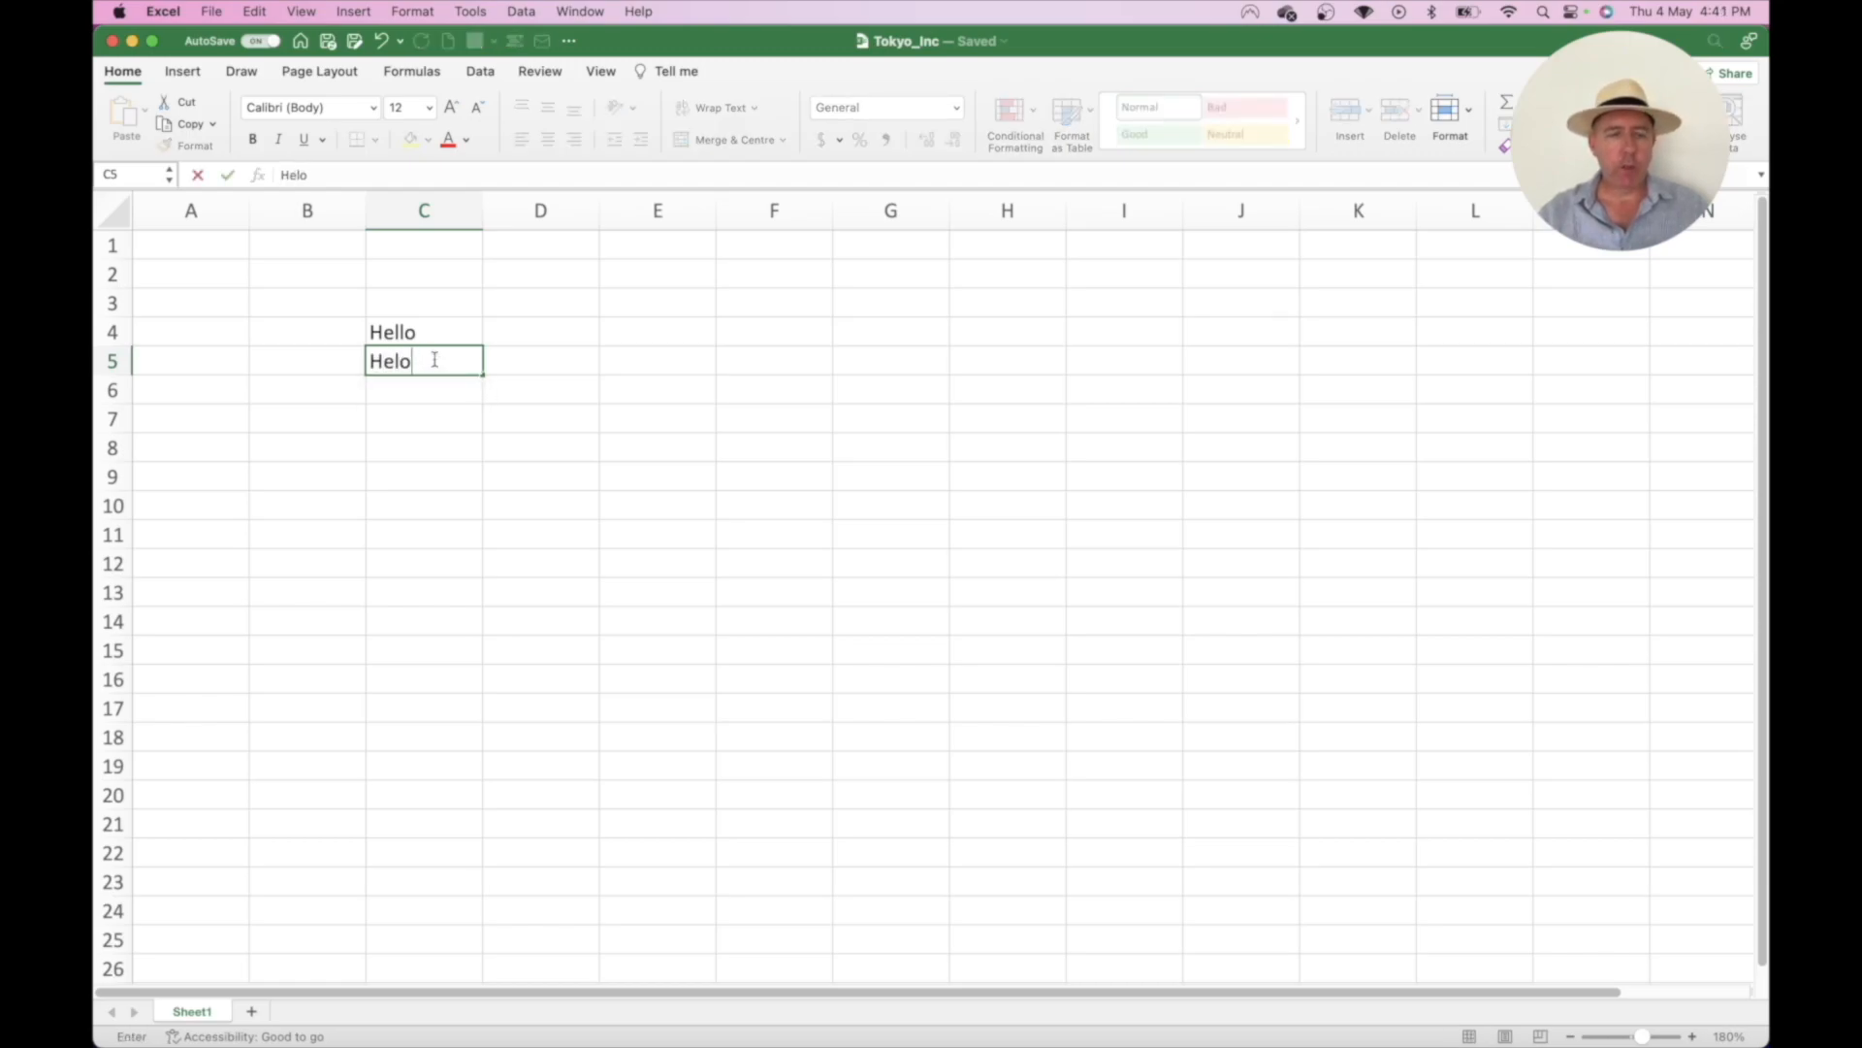
{"action": "key", "text": "BackSpace"}
{"action": "type", "text": "lo"}
{"action": "key", "text": "Return"}
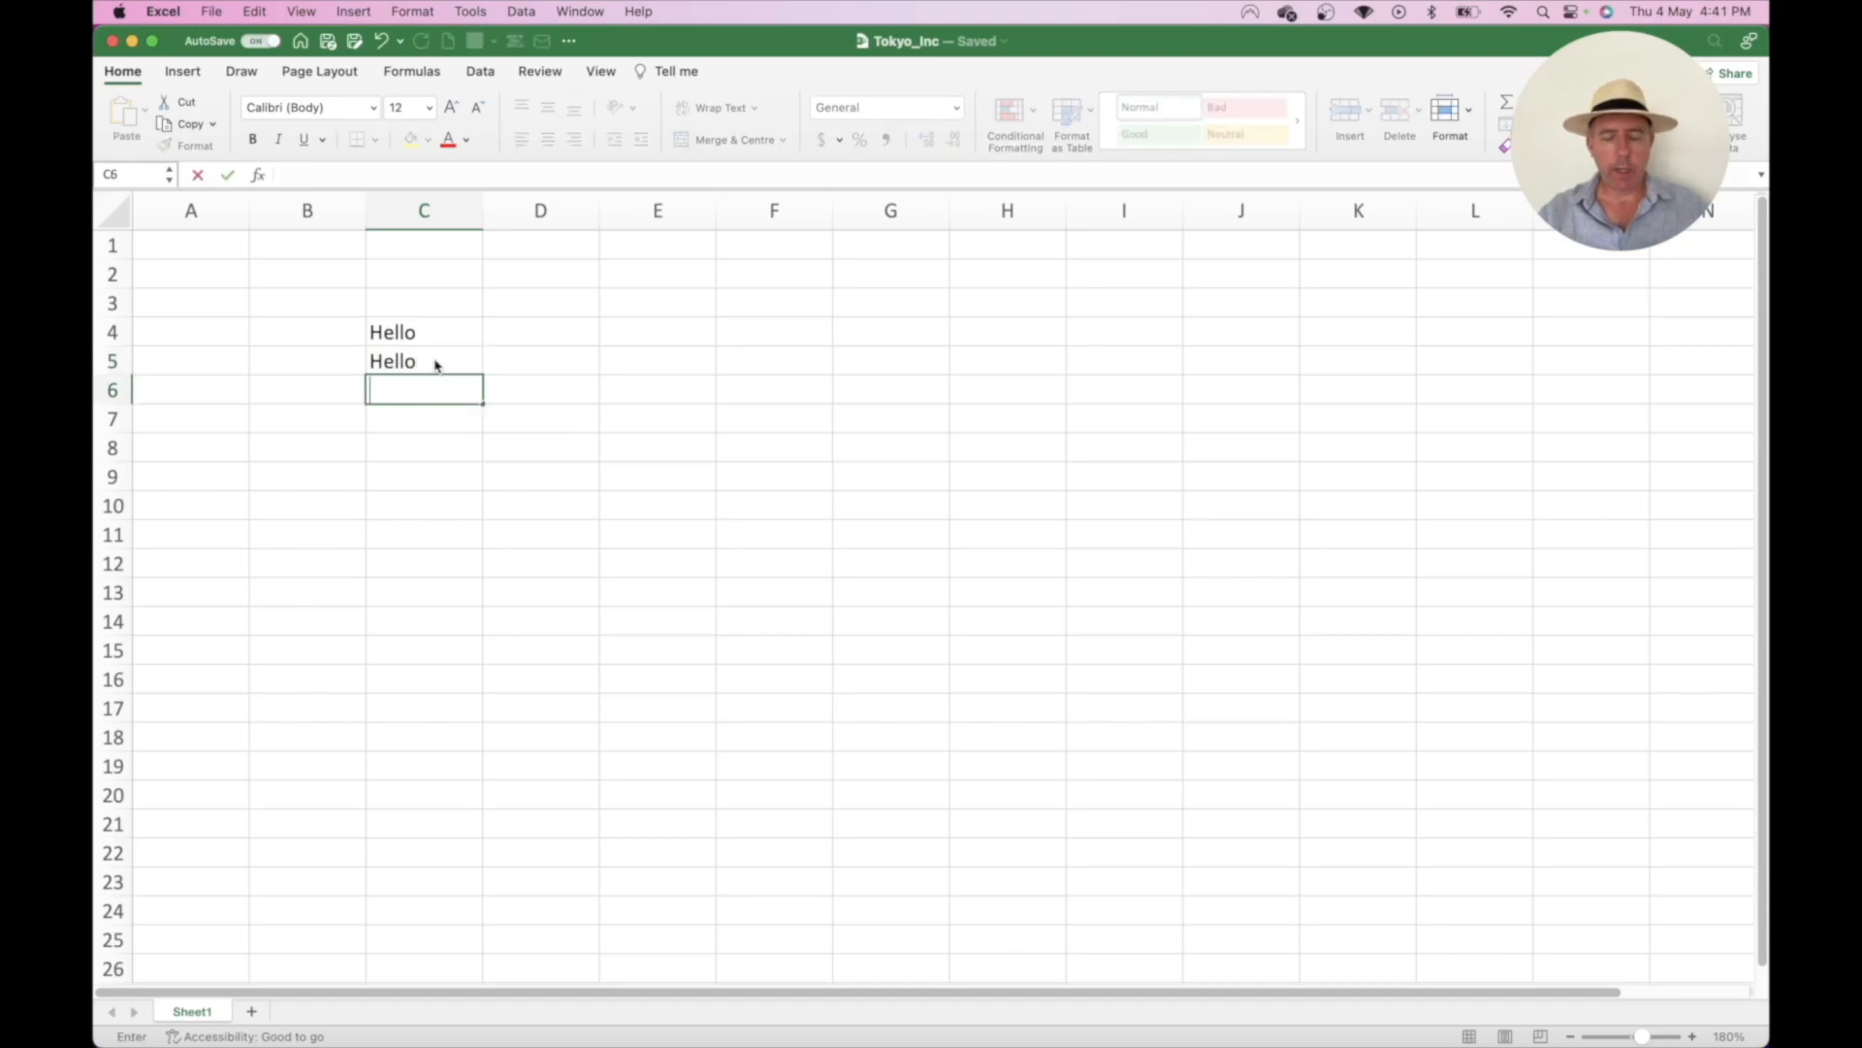
{"action": "type", "text": "Hello"}
{"action": "key", "text": "Return"}
{"action": "left_click_drag", "start_coordinate": [436, 365], "coordinate": [419, 377]}
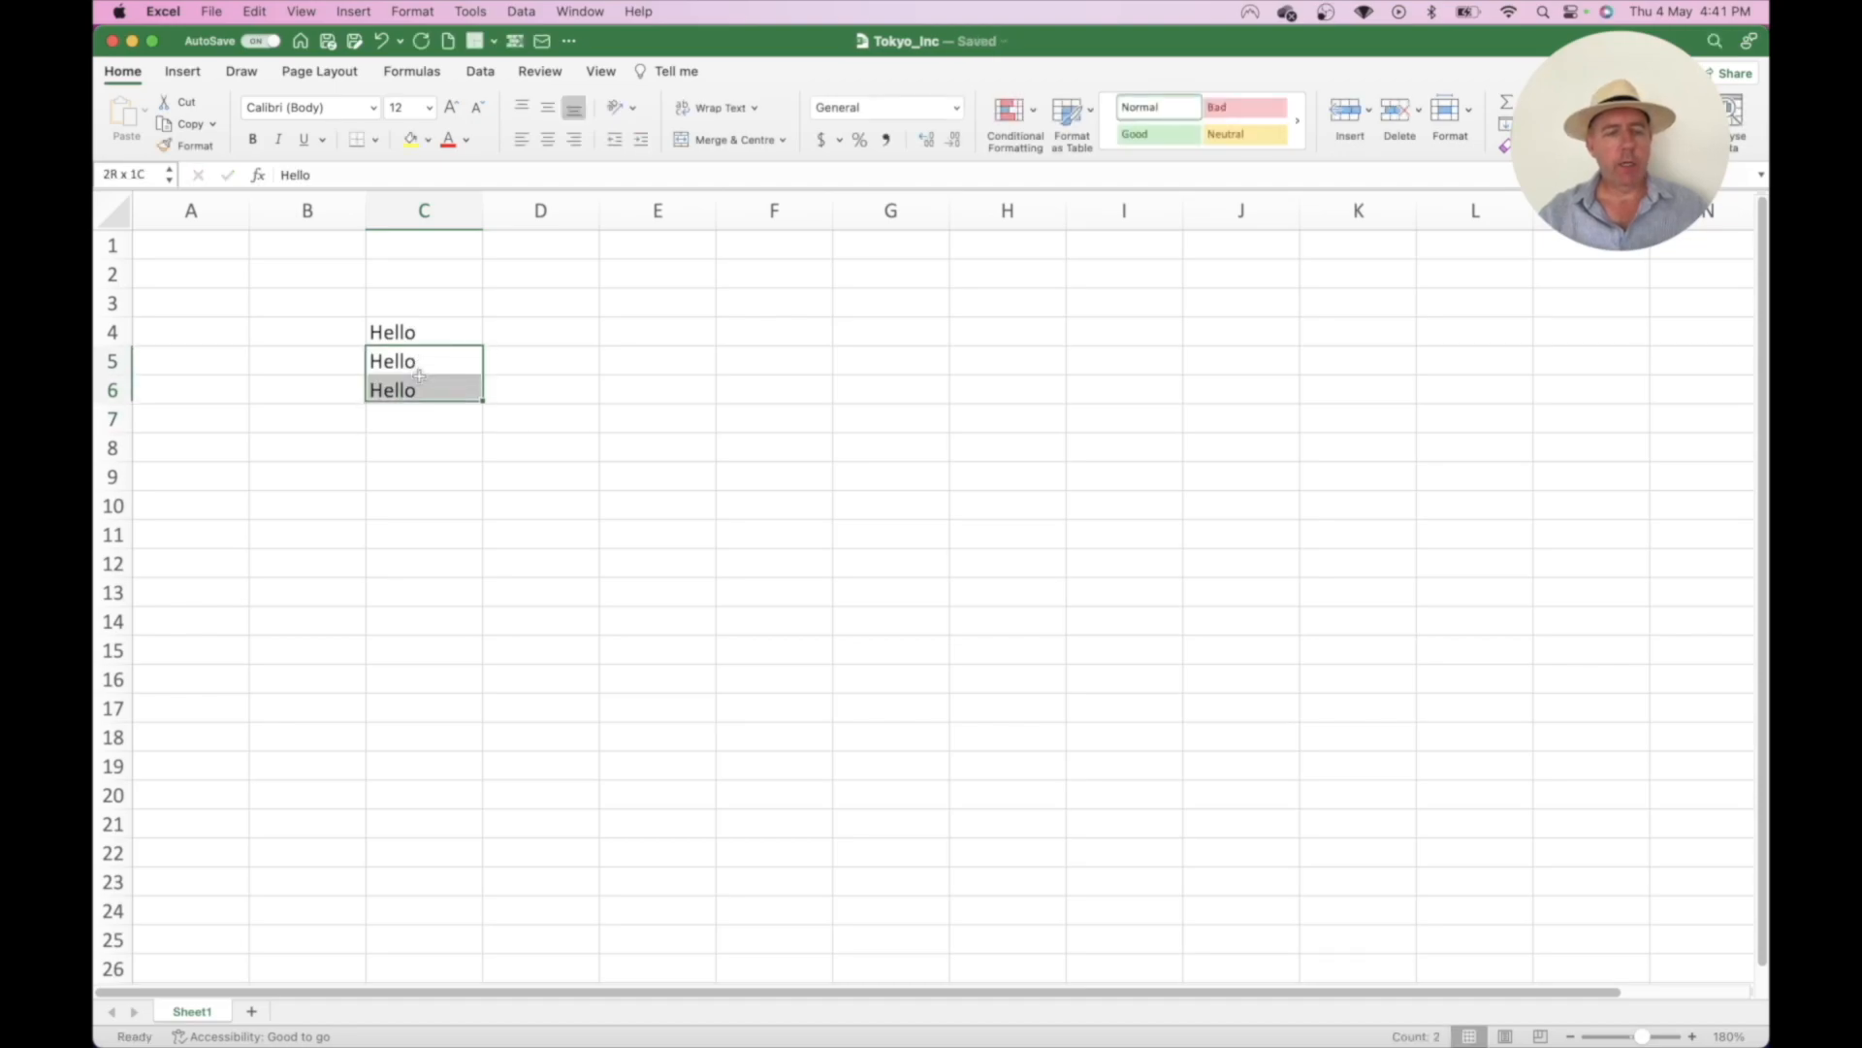
{"action": "key", "text": "Delete"}
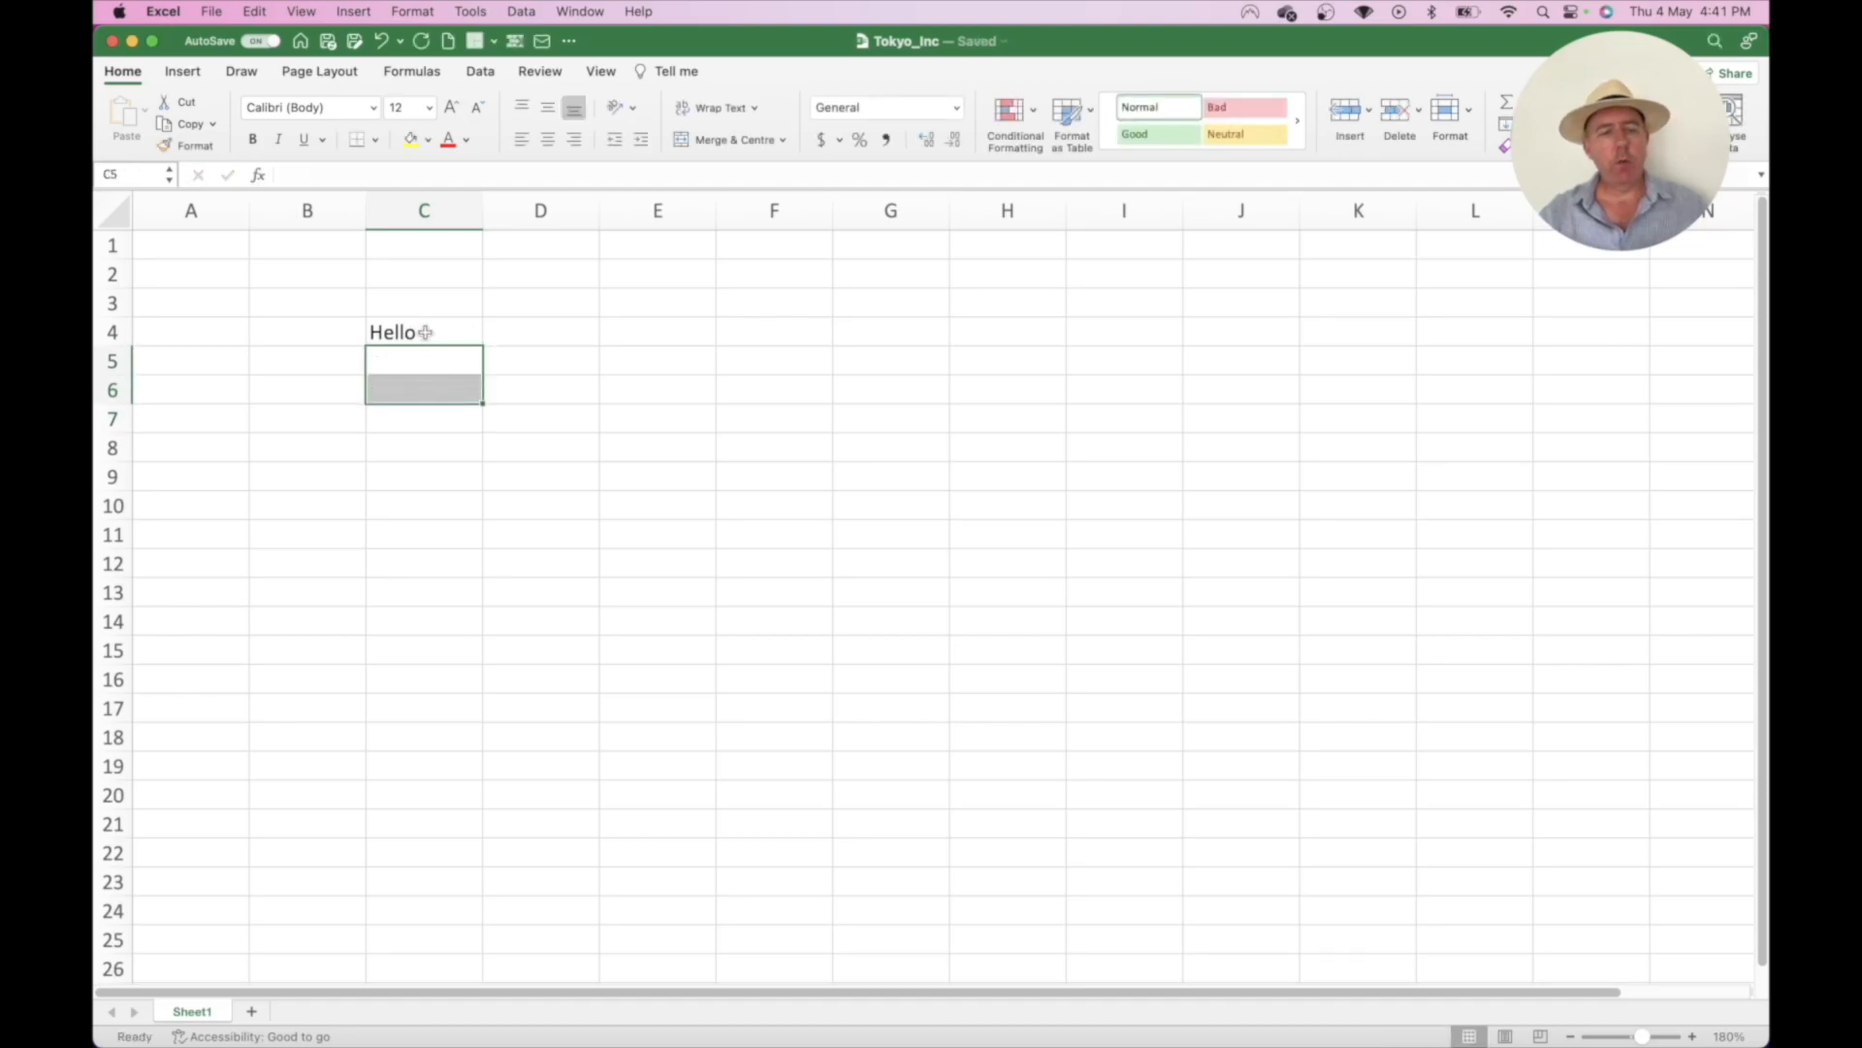
{"action": "left_click", "coordinate": [425, 333]}
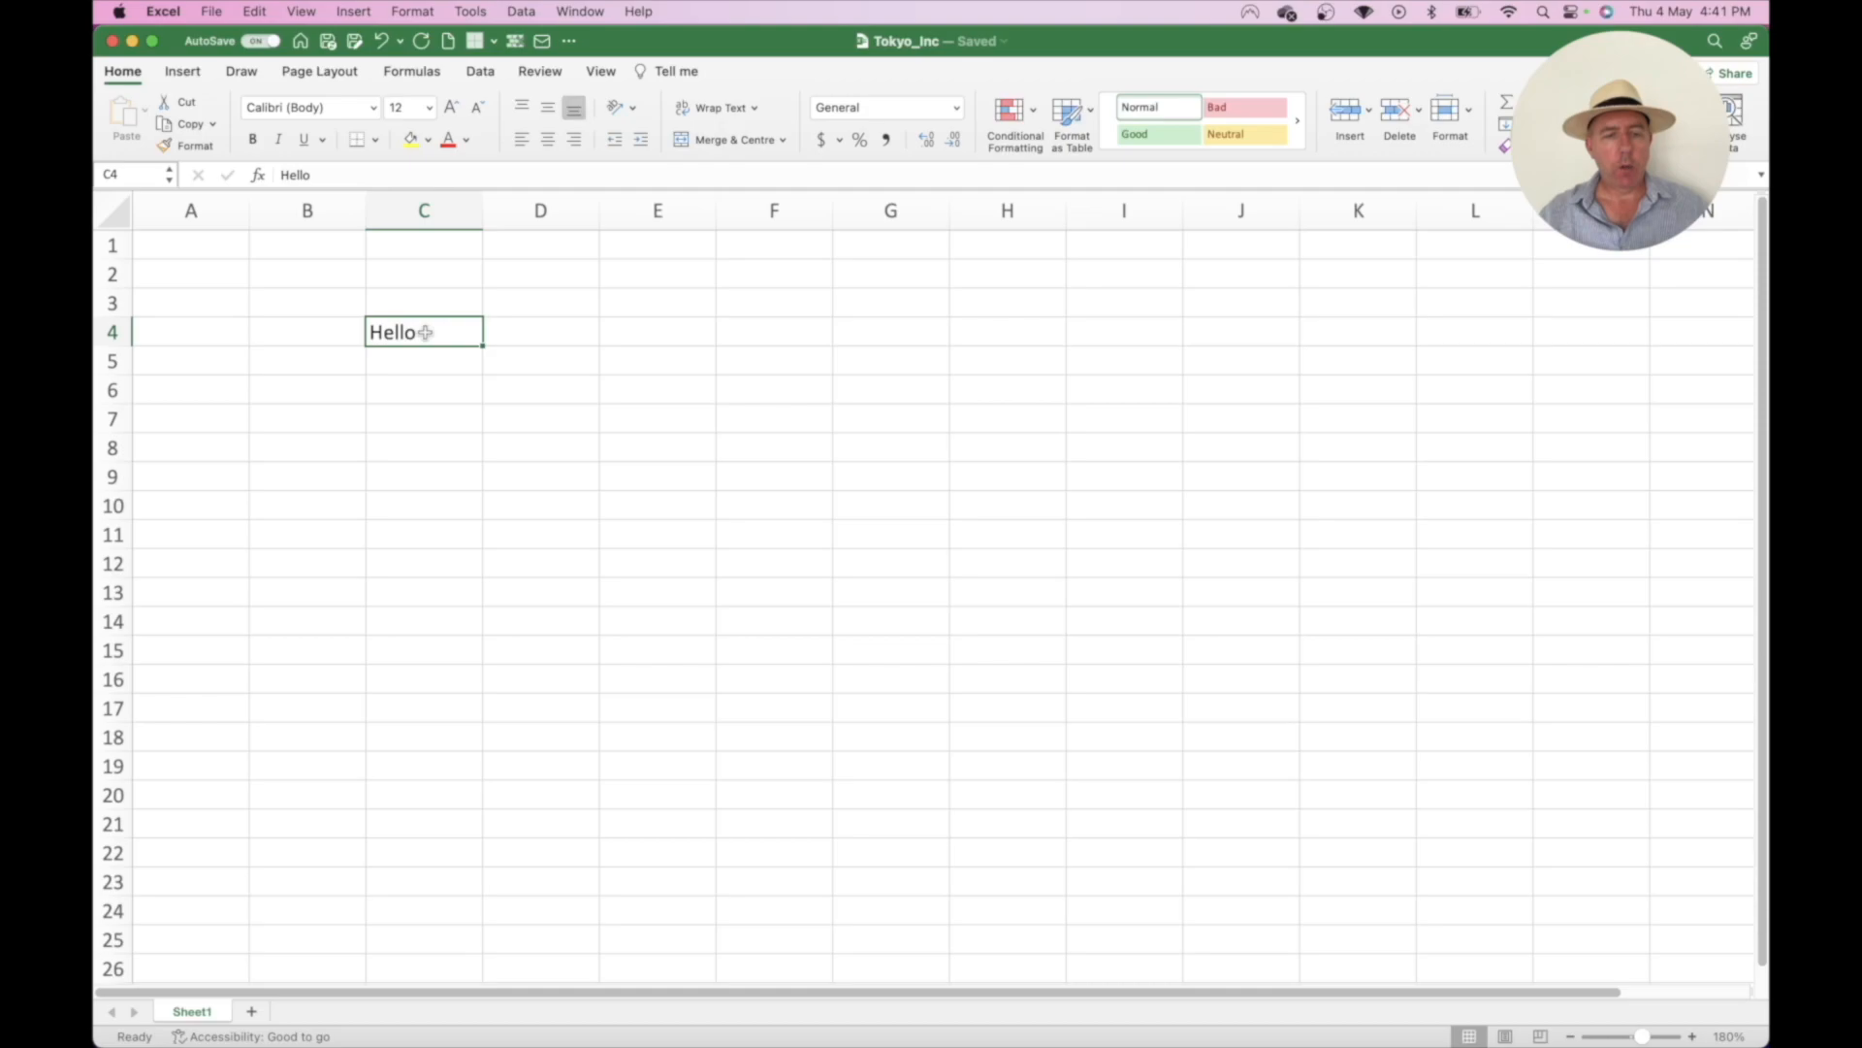
- Move between C4, C5 and D4 using Return, Shift+Return, Tab and Shift+Tab
{"action": "key", "text": "Return"}
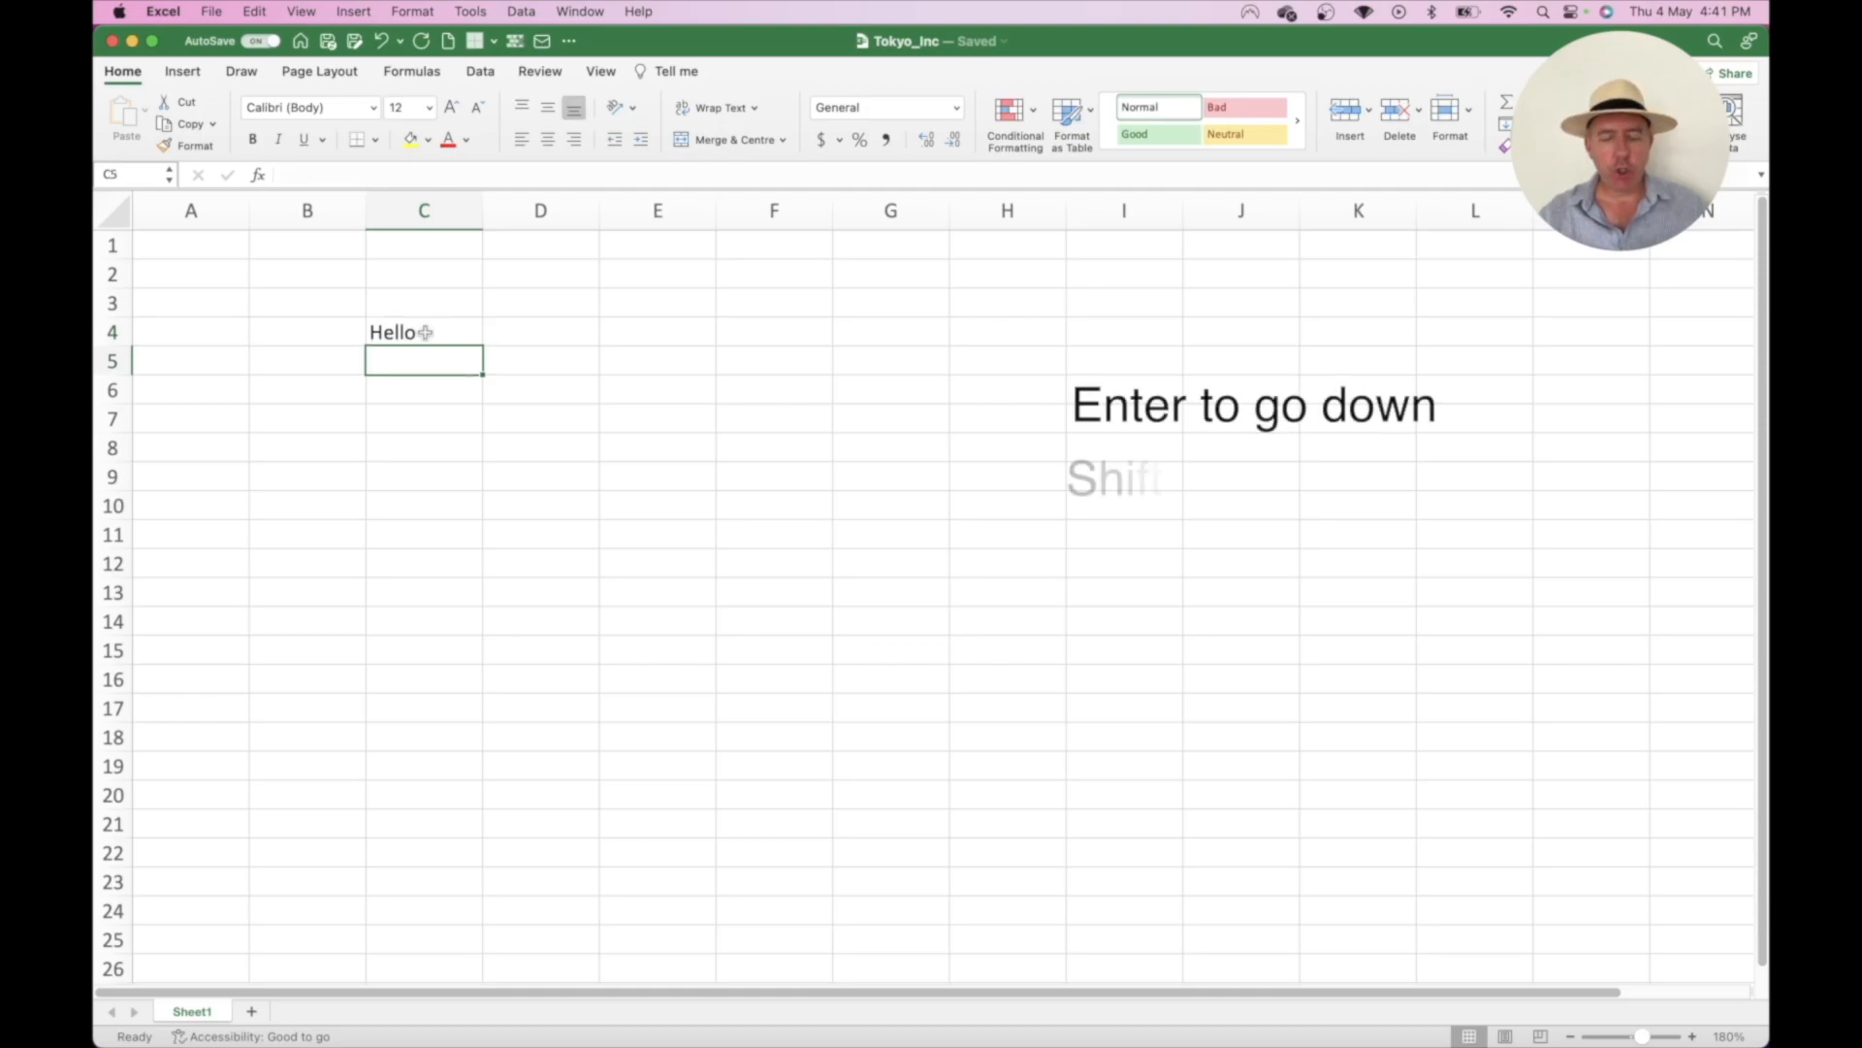
{"action": "key", "text": "shift+Return"}
{"action": "key", "text": "Return"}
{"action": "key", "text": "shift+Return"}
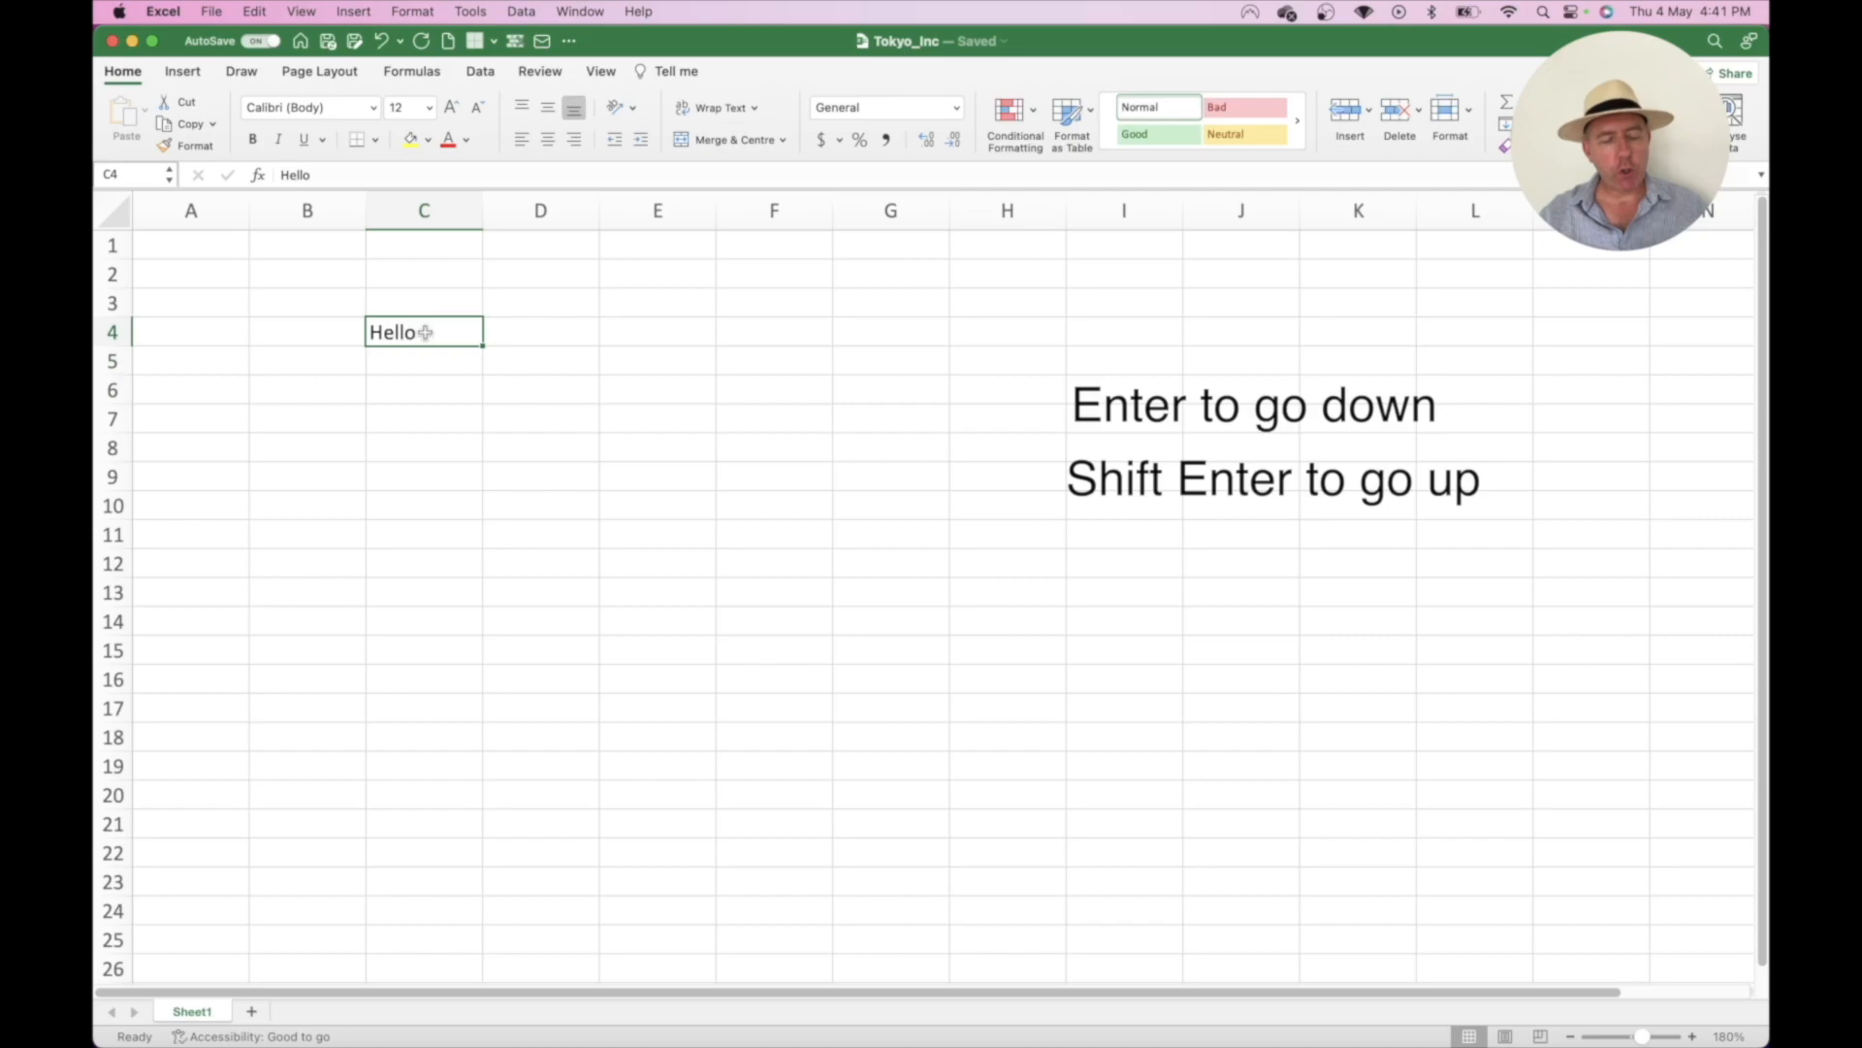
{"action": "key", "text": "Tab"}
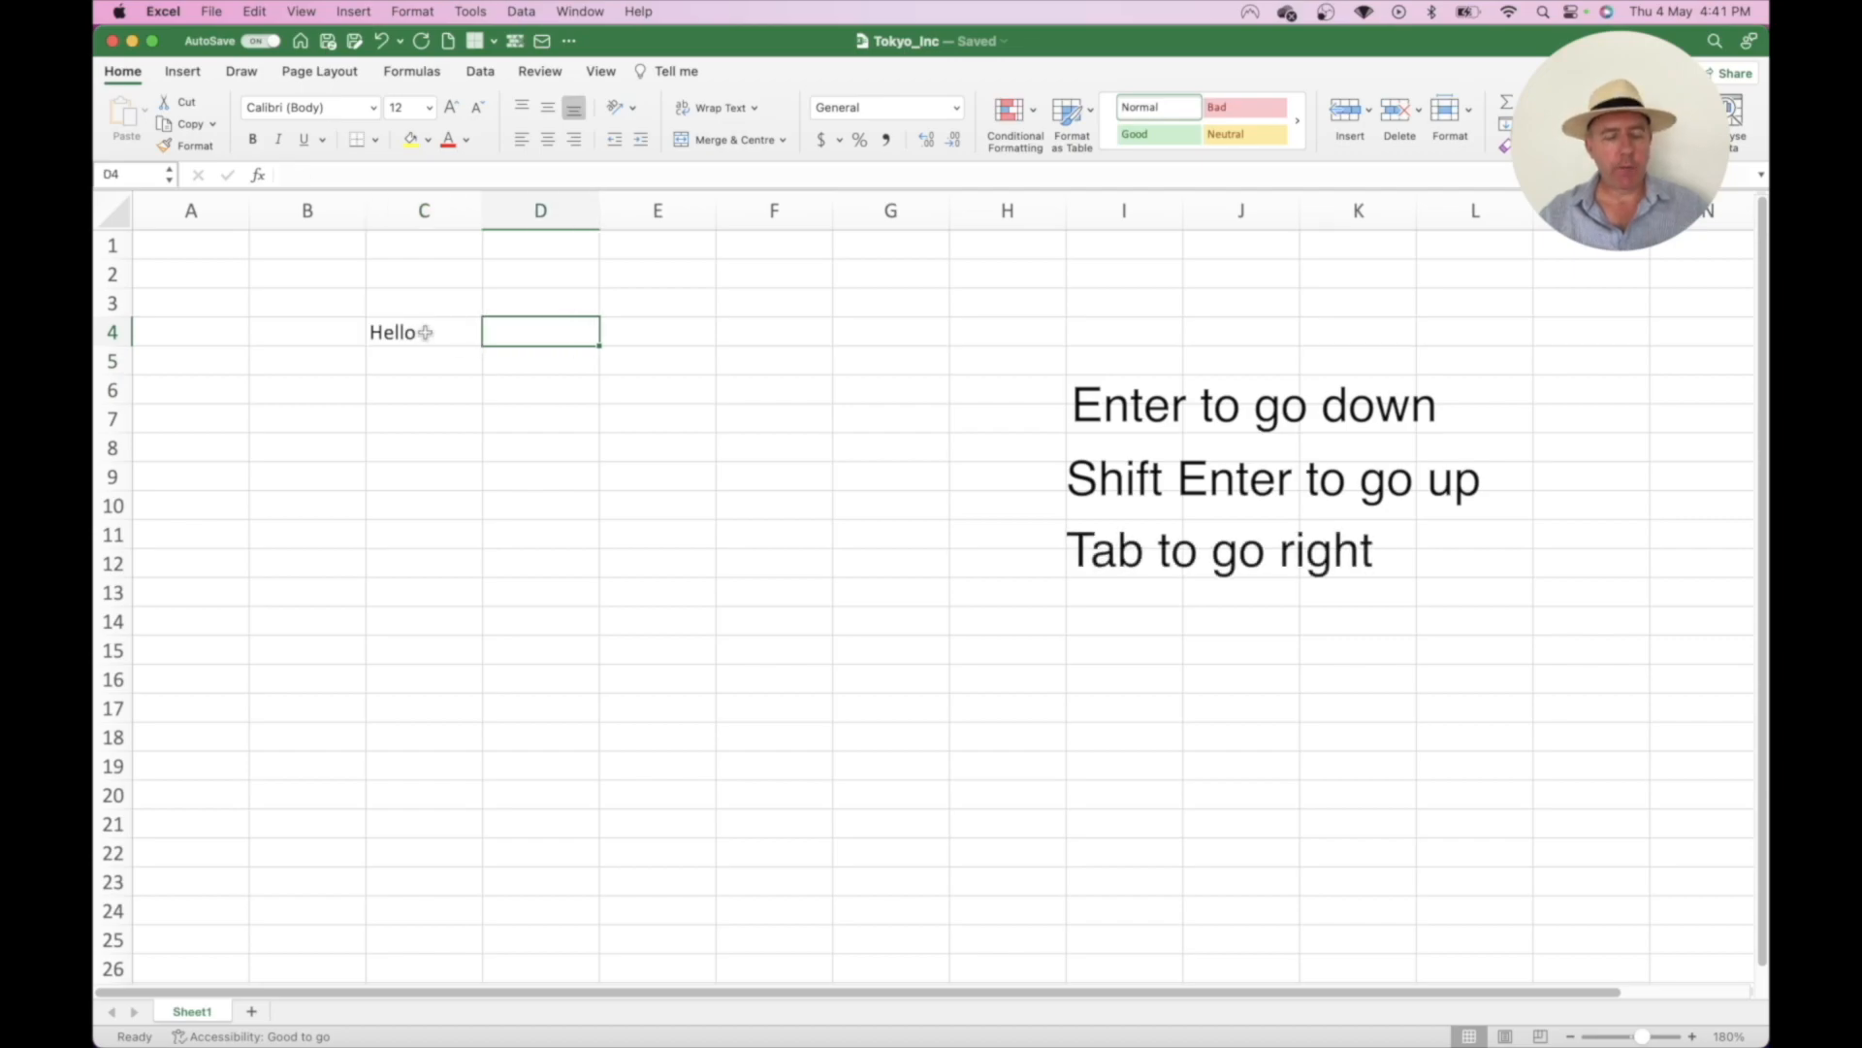
{"action": "key", "text": "shift+Tab"}
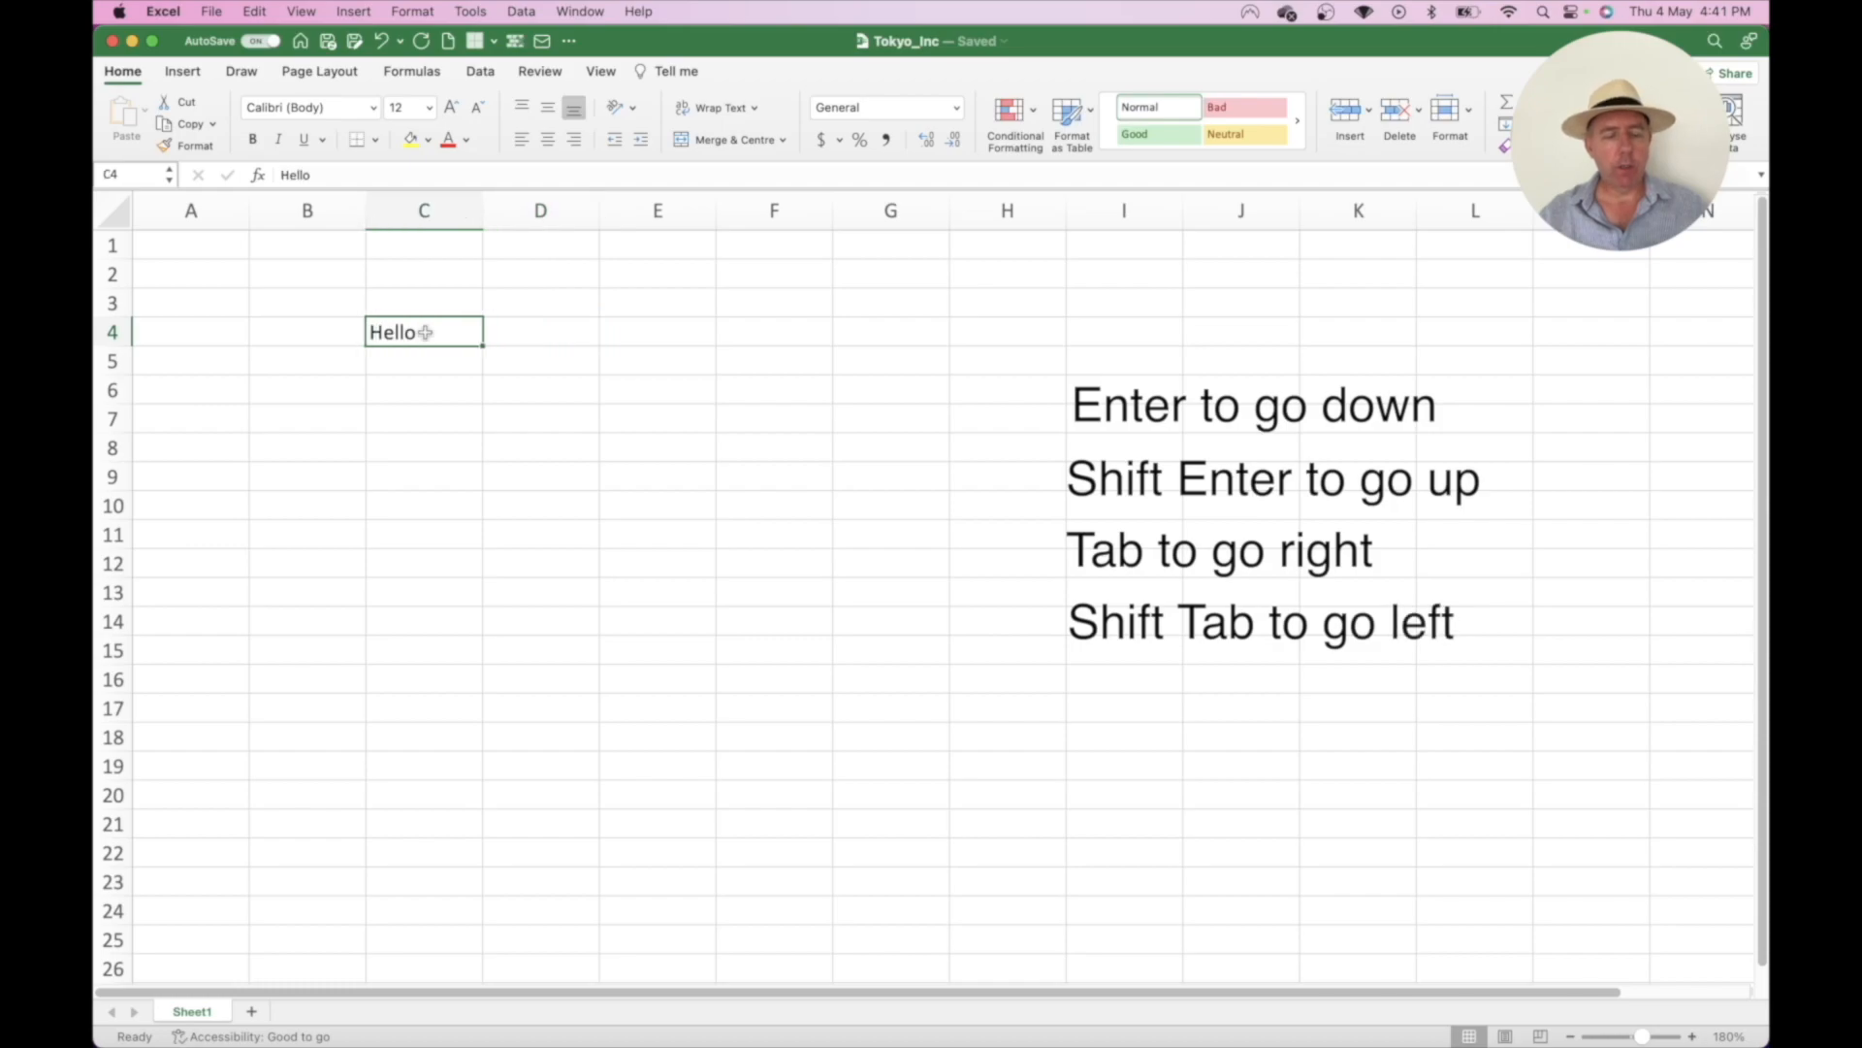
{"action": "key", "text": "Tab"}
{"action": "key", "text": "shift+Tab"}
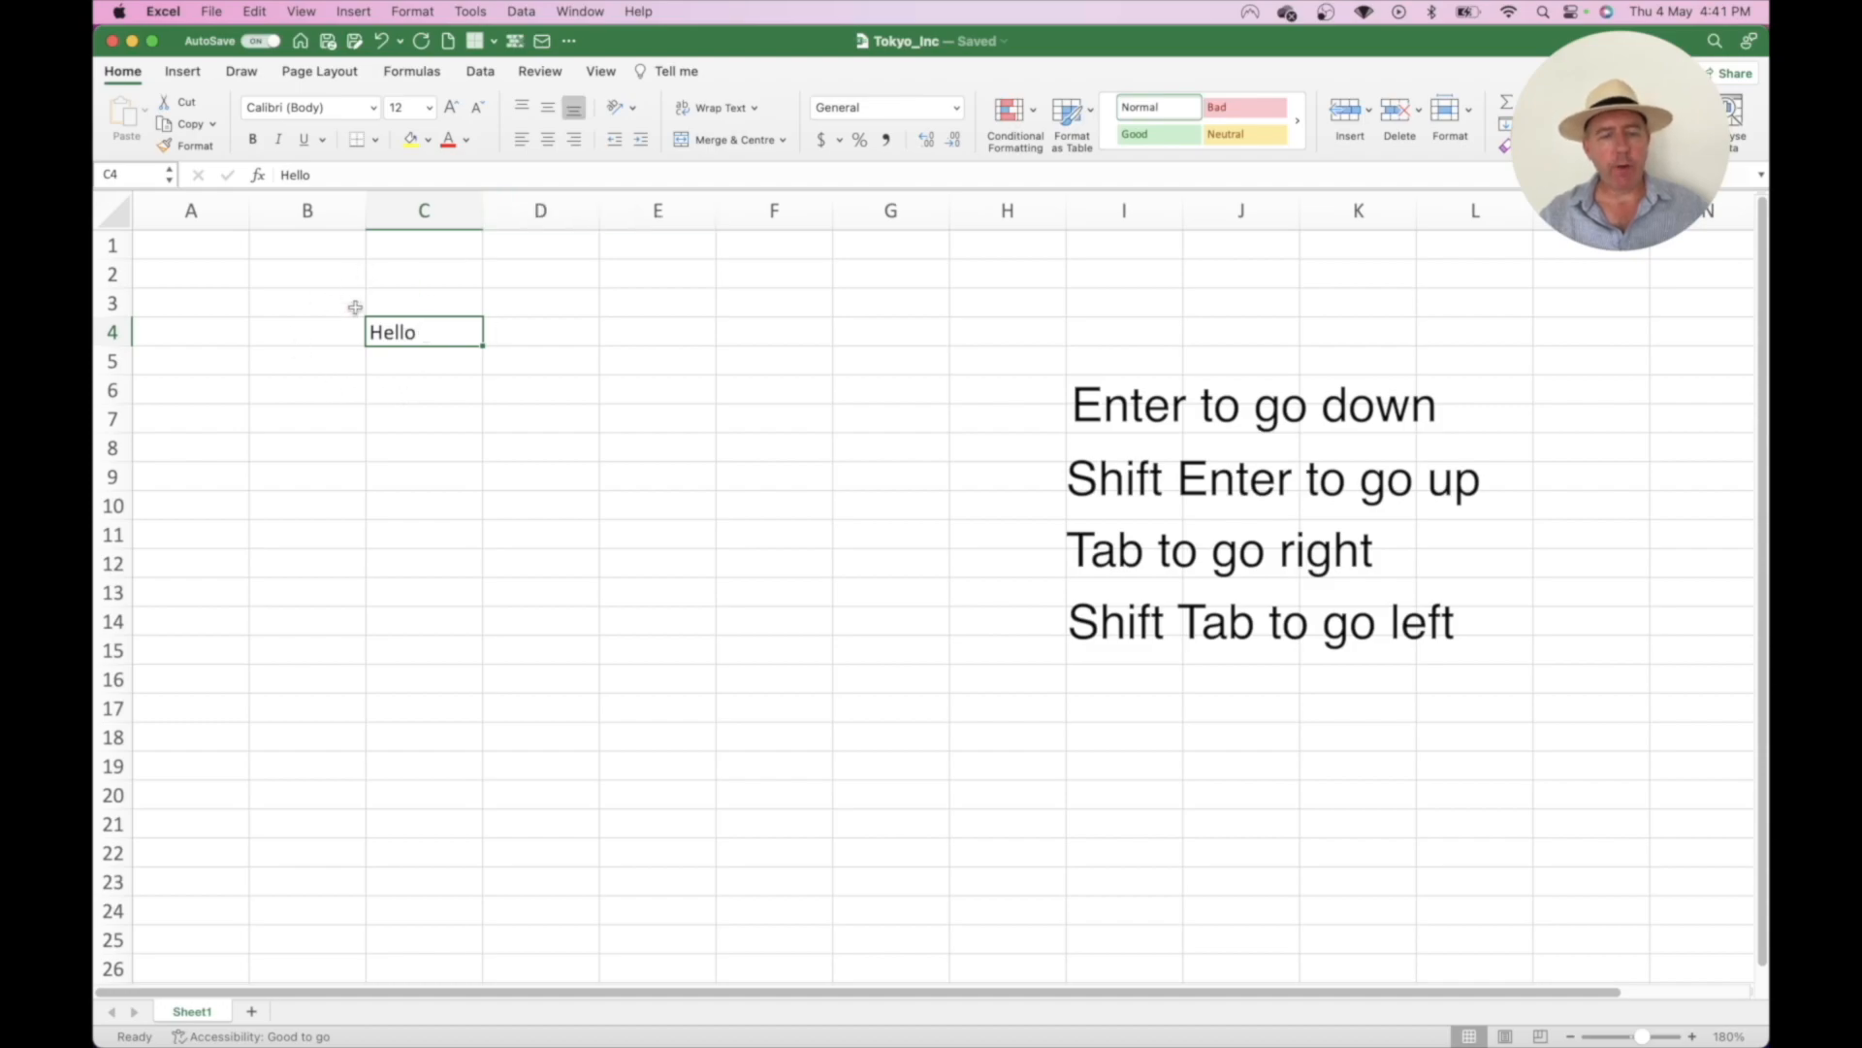
- Jump to F4 and H5, step around column H, then delete Hello from C4
{"action": "left_click", "coordinate": [739, 342]}
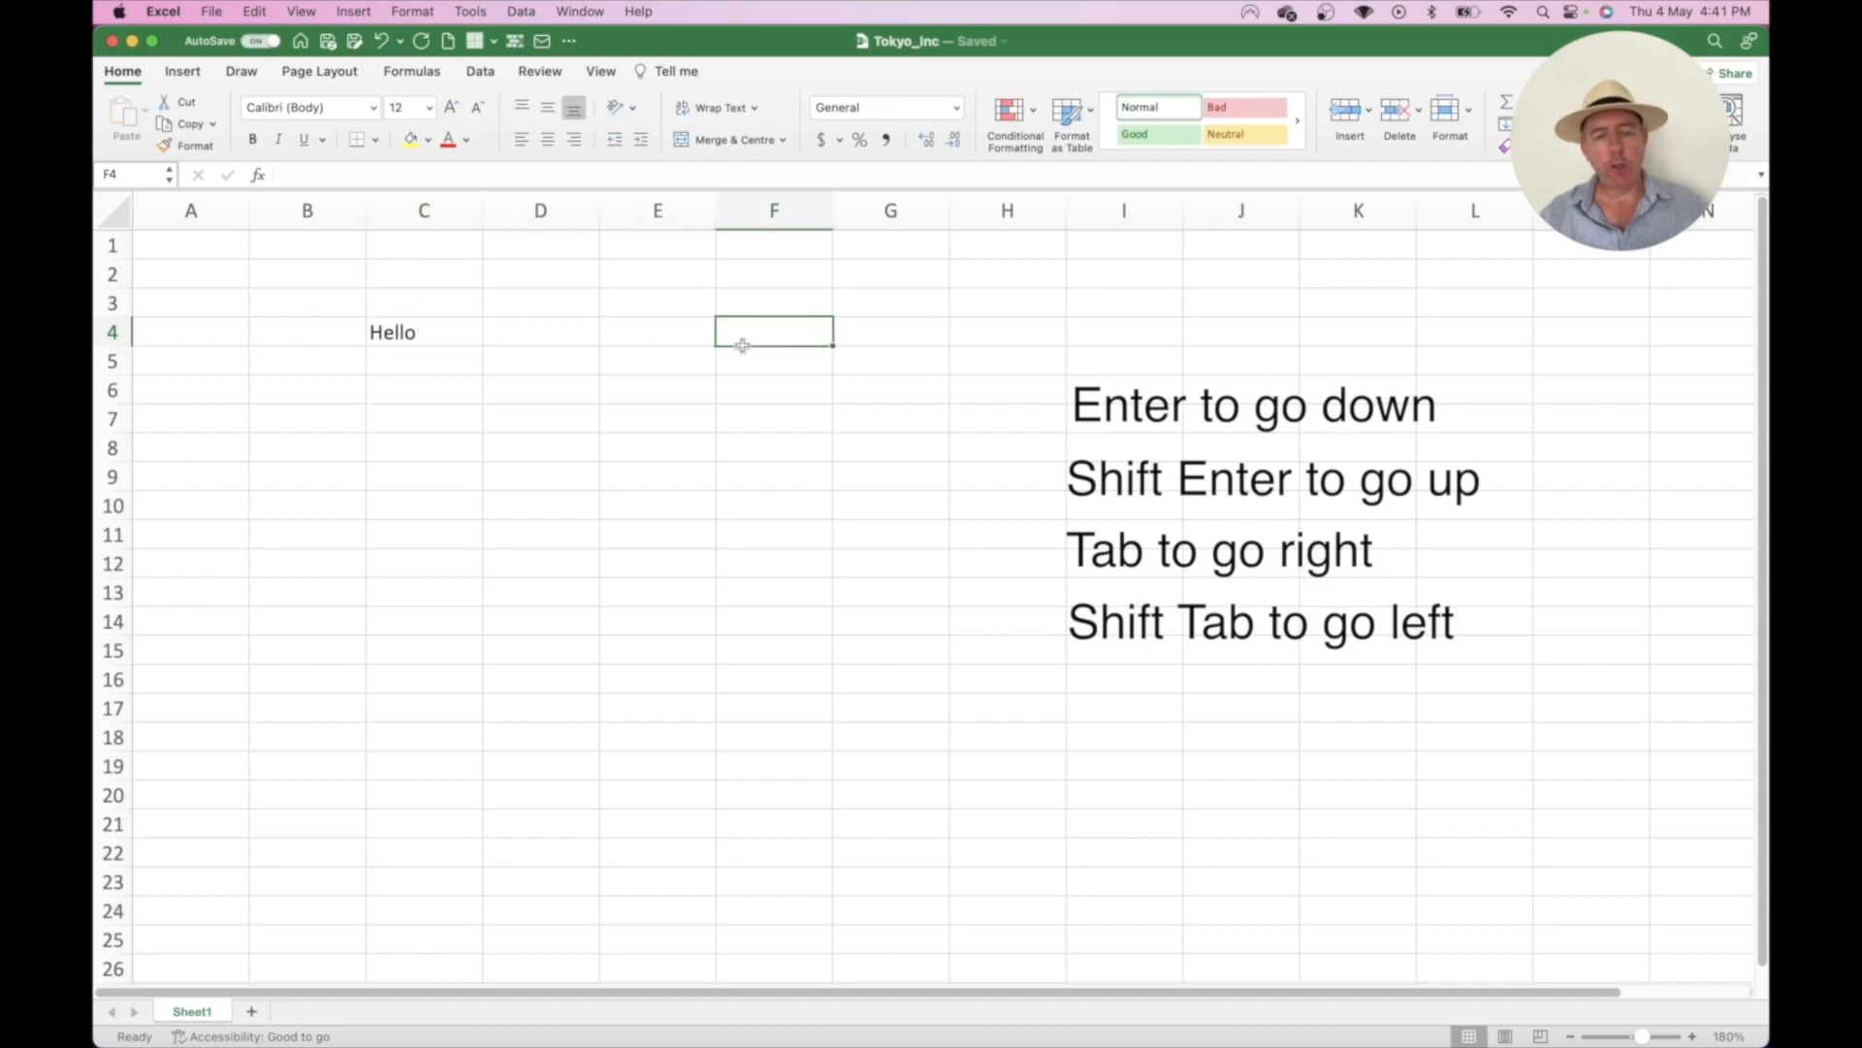
{"action": "left_click", "coordinate": [1022, 360]}
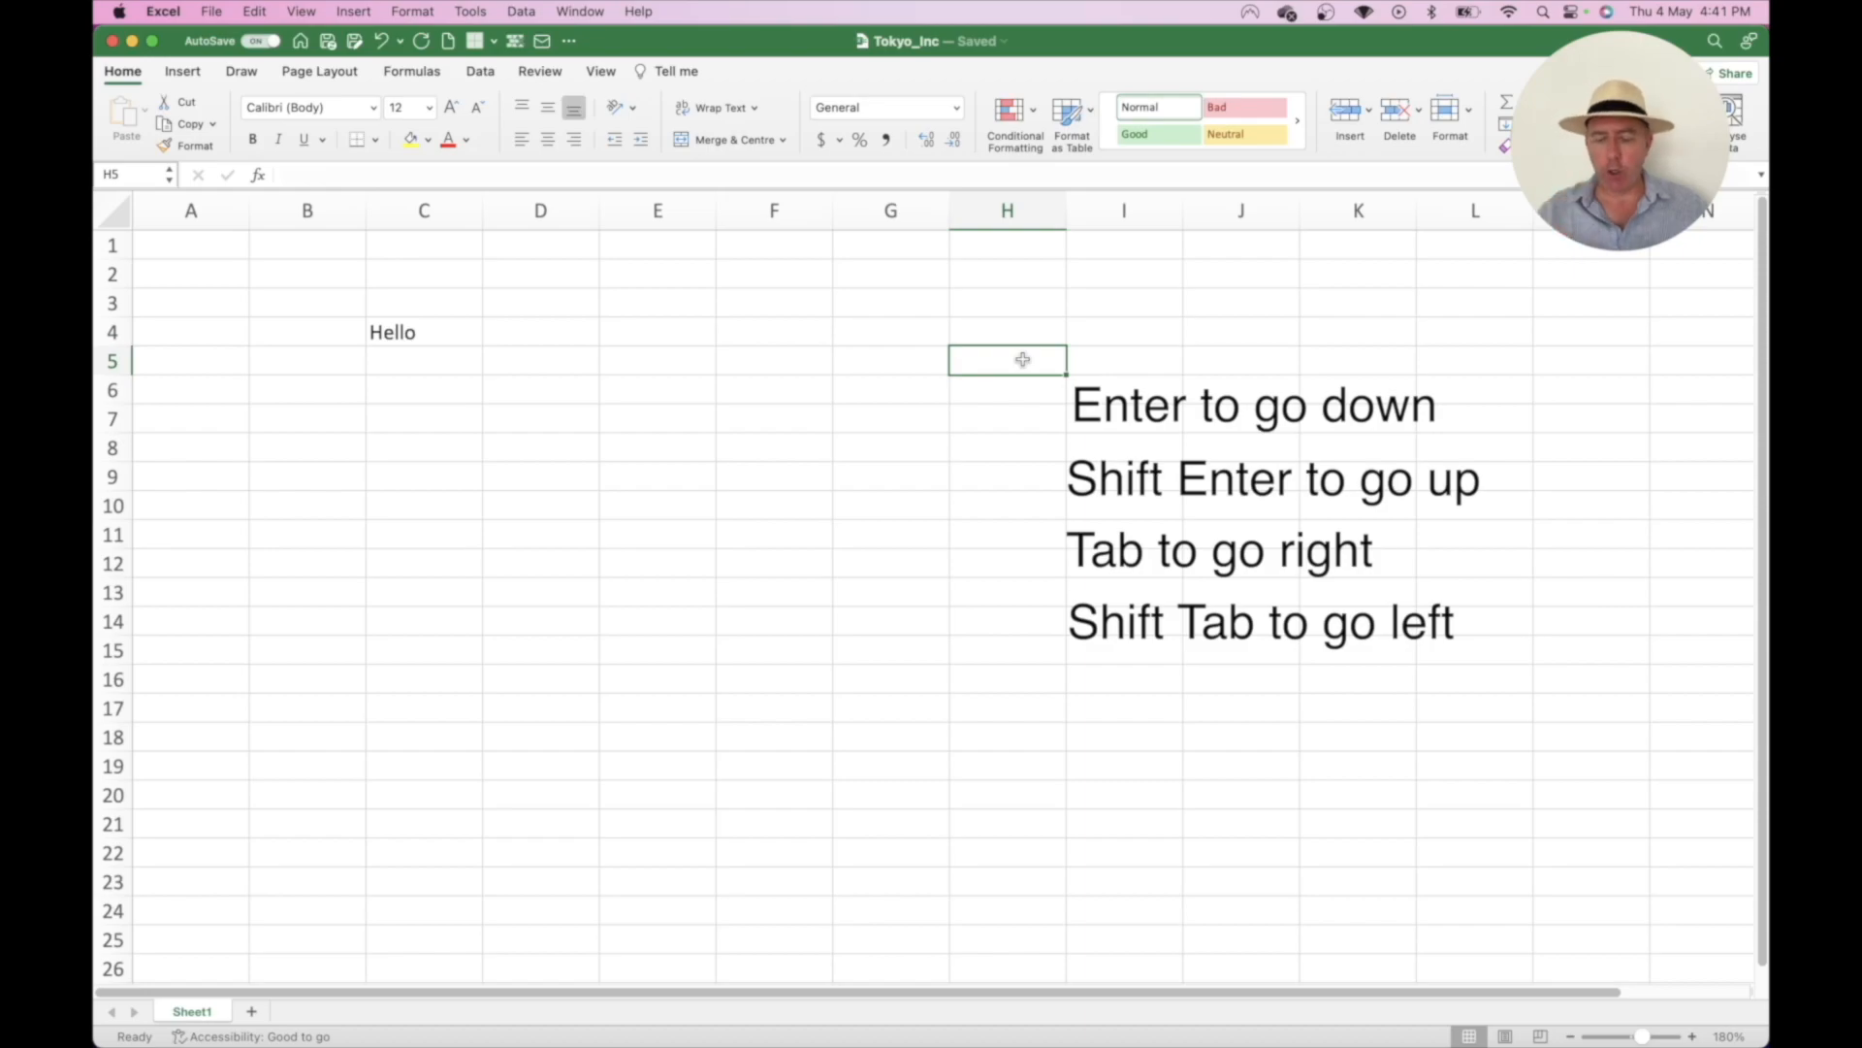
{"action": "key", "text": "shift+Return"}
{"action": "key", "text": "Return"}
{"action": "key", "text": "Return"}
{"action": "key", "text": "Return"}
{"action": "key", "text": "shift+Tab"}
{"action": "key", "text": "Tab"}
{"action": "key", "text": "shift+Return"}
{"action": "key", "text": "shift+Return"}
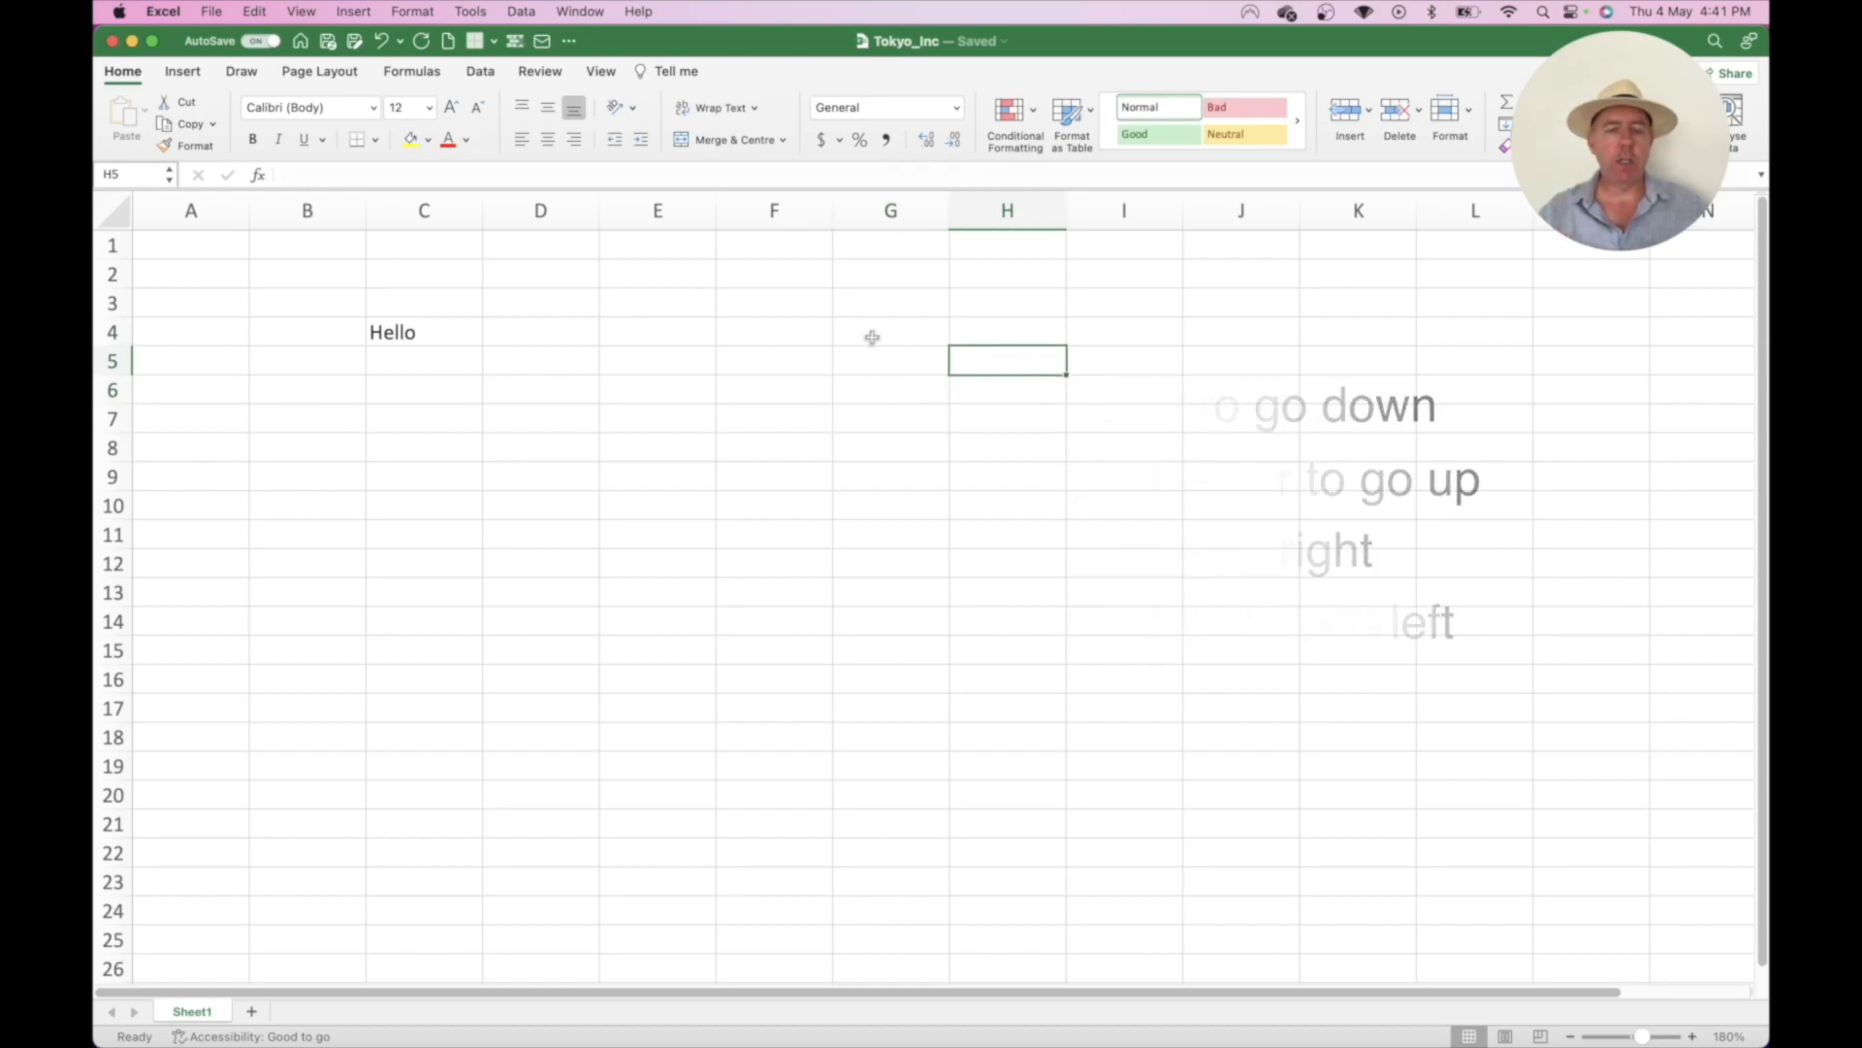
{"action": "left_click", "coordinate": [412, 333]}
{"action": "key", "text": "Delete"}
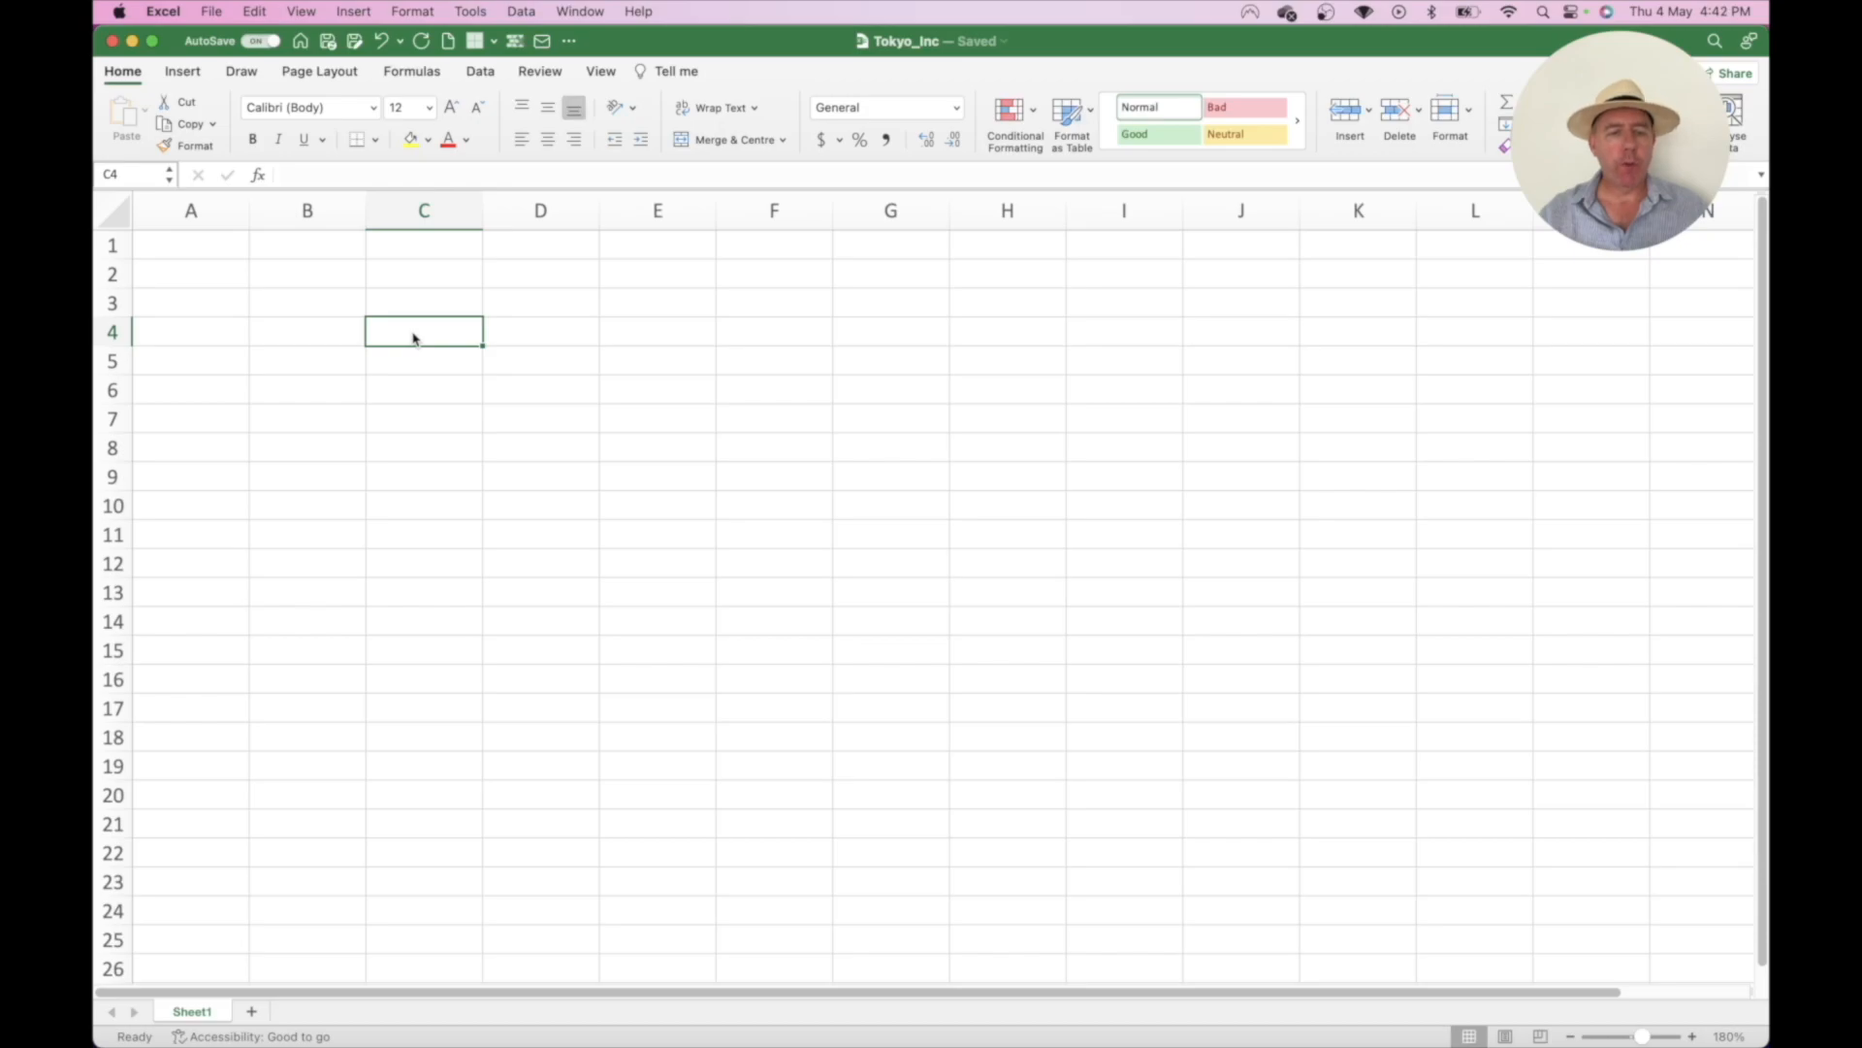
{"action": "left_click", "coordinate": [409, 306]}
{"action": "type", "text": "Hello"}
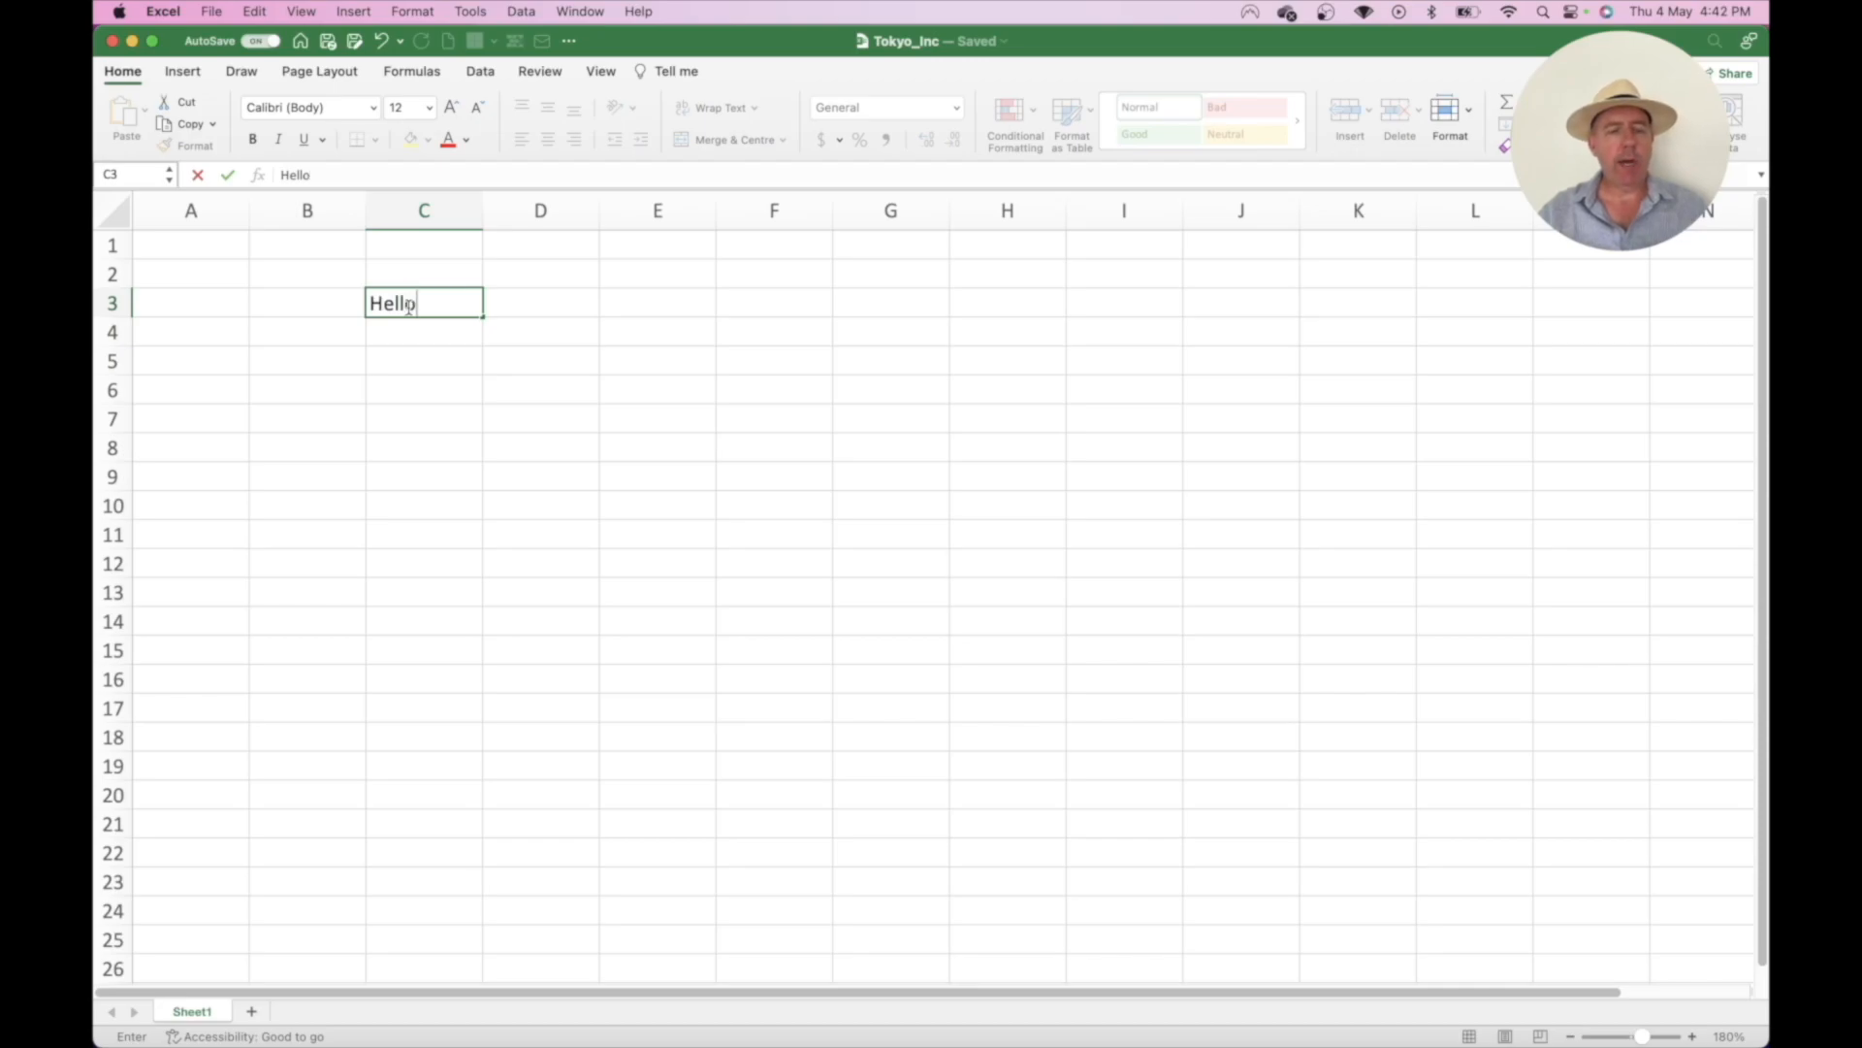
{"action": "key", "text": "Return"}
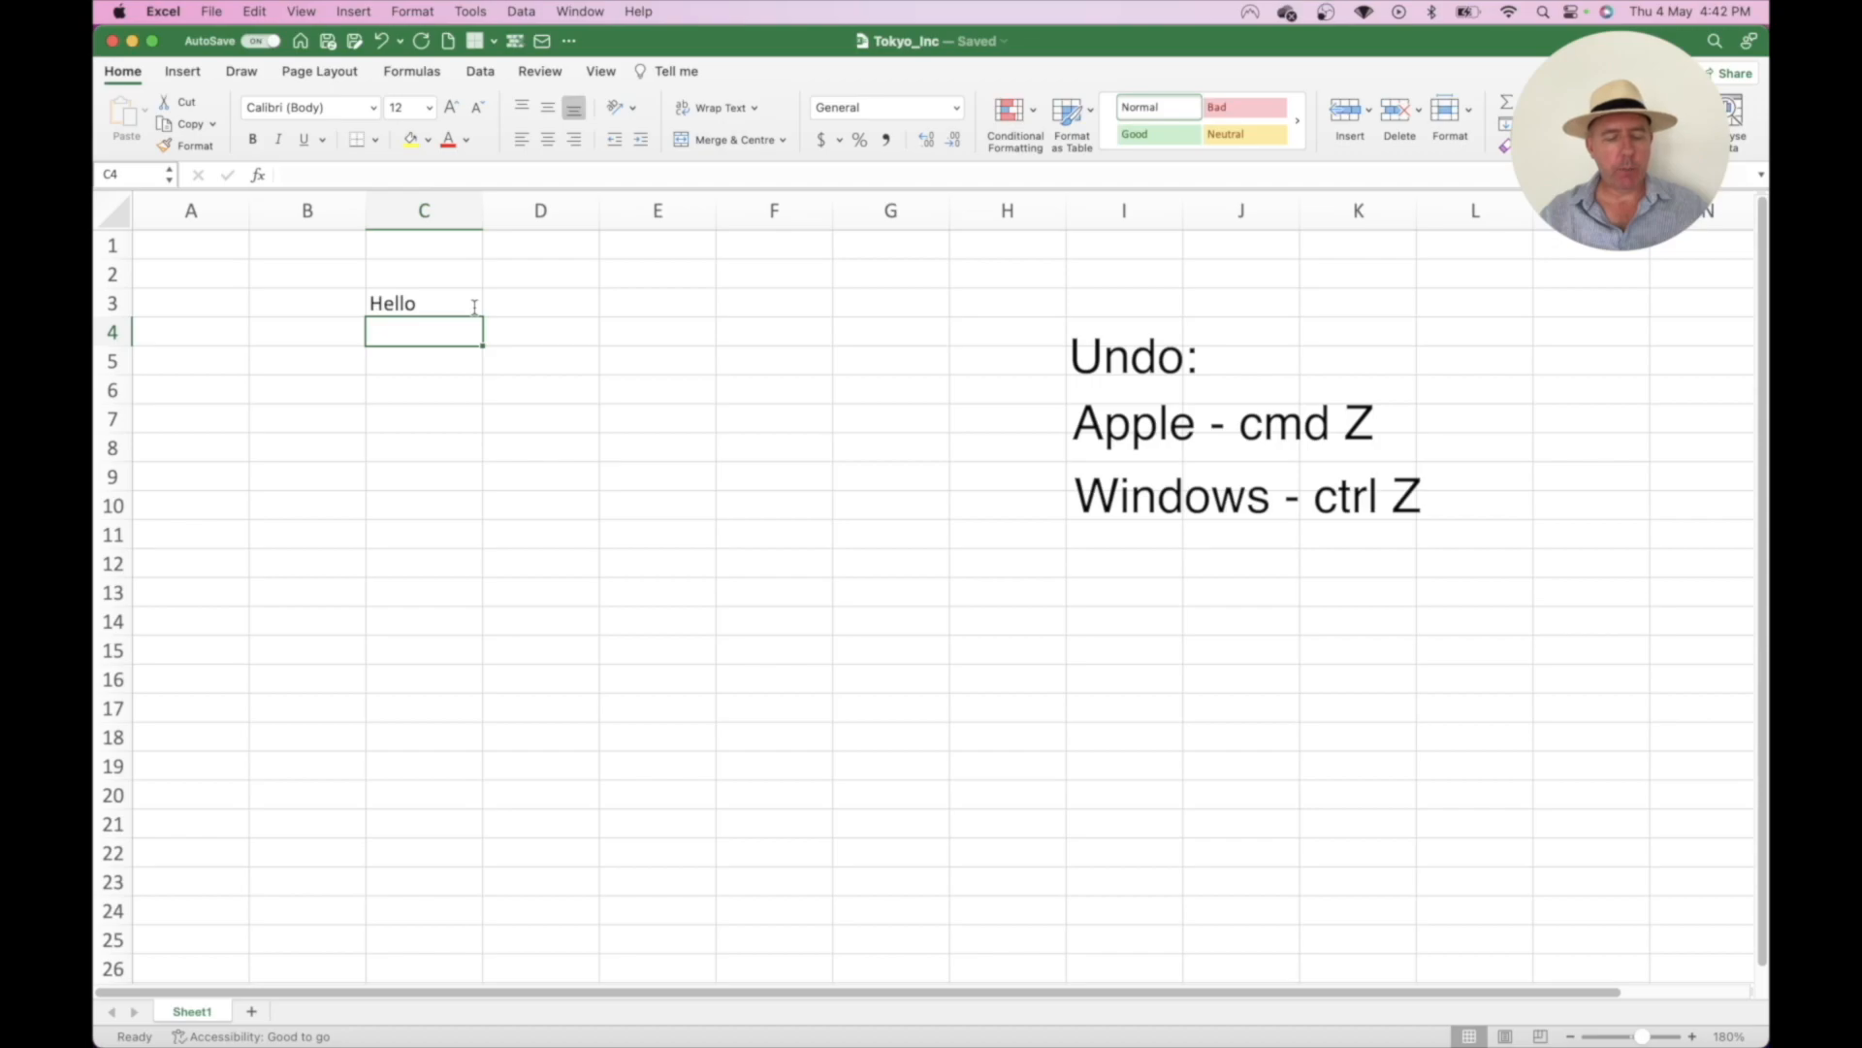
{"action": "key", "text": "super+z"}
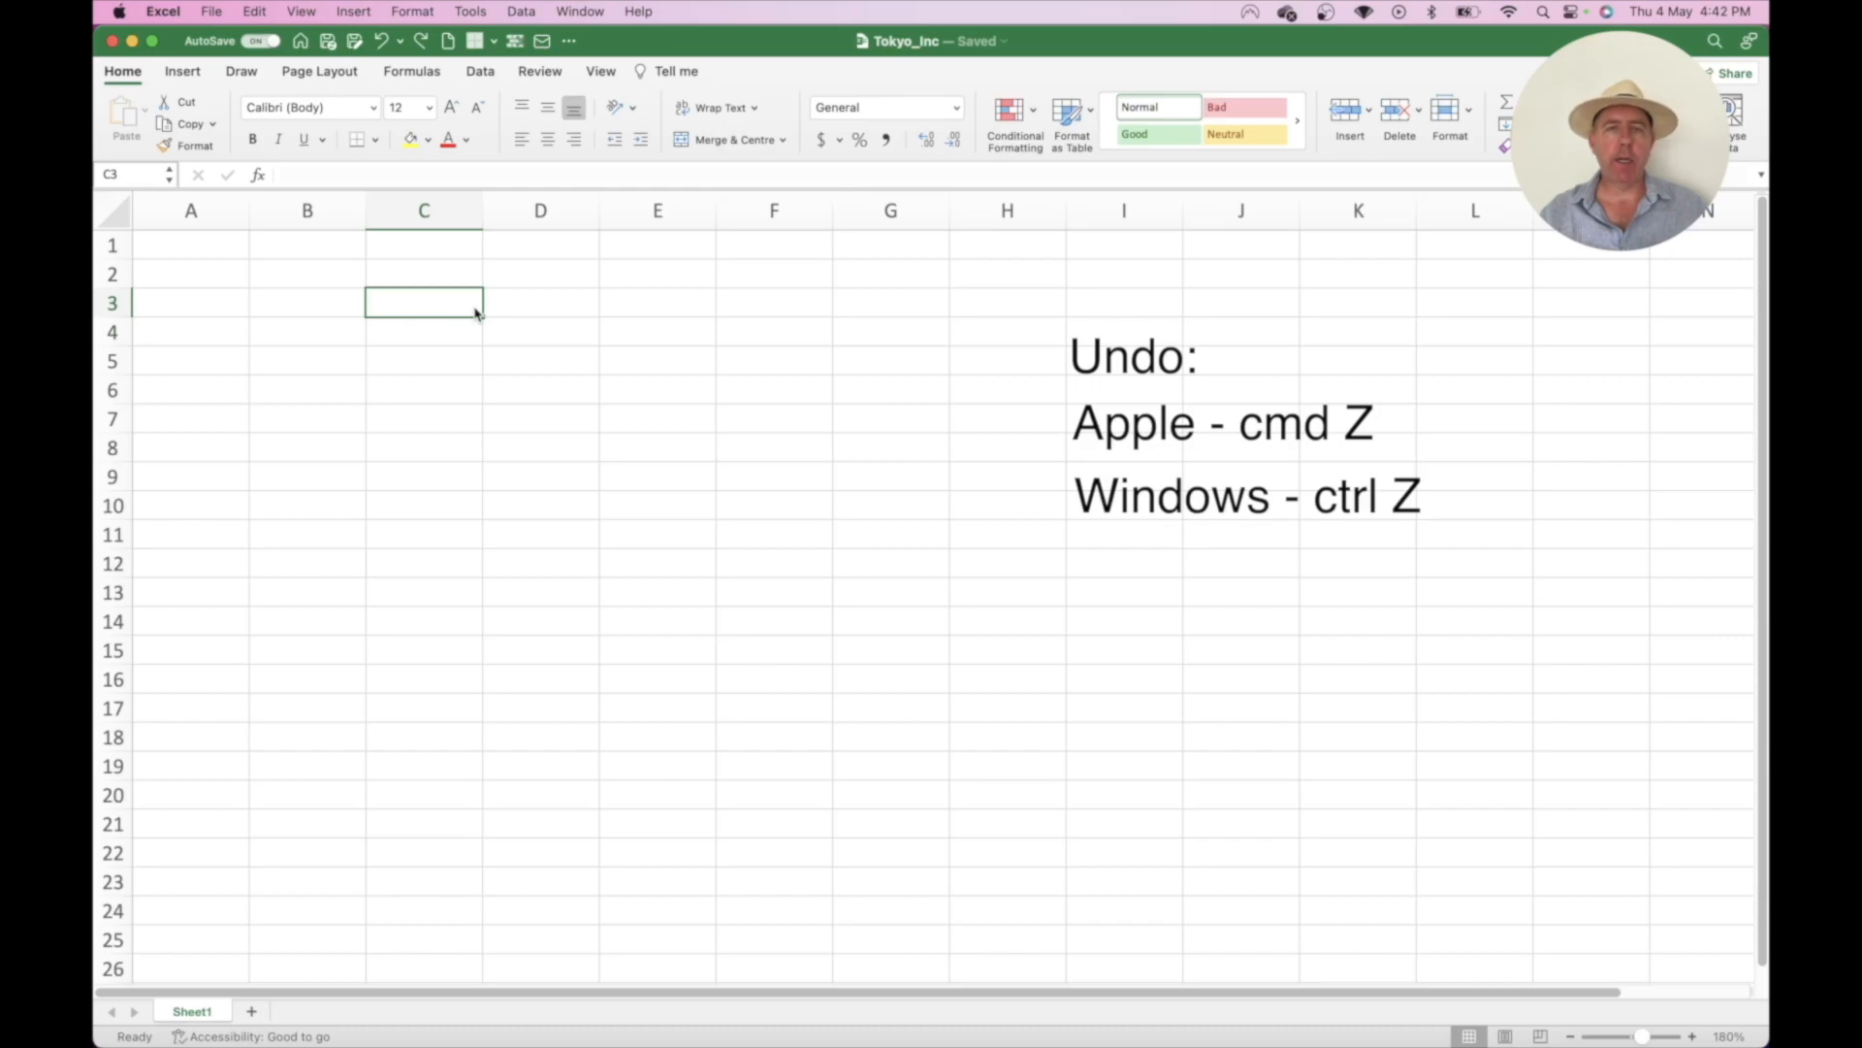
{"action": "type", "text": "Hee"}
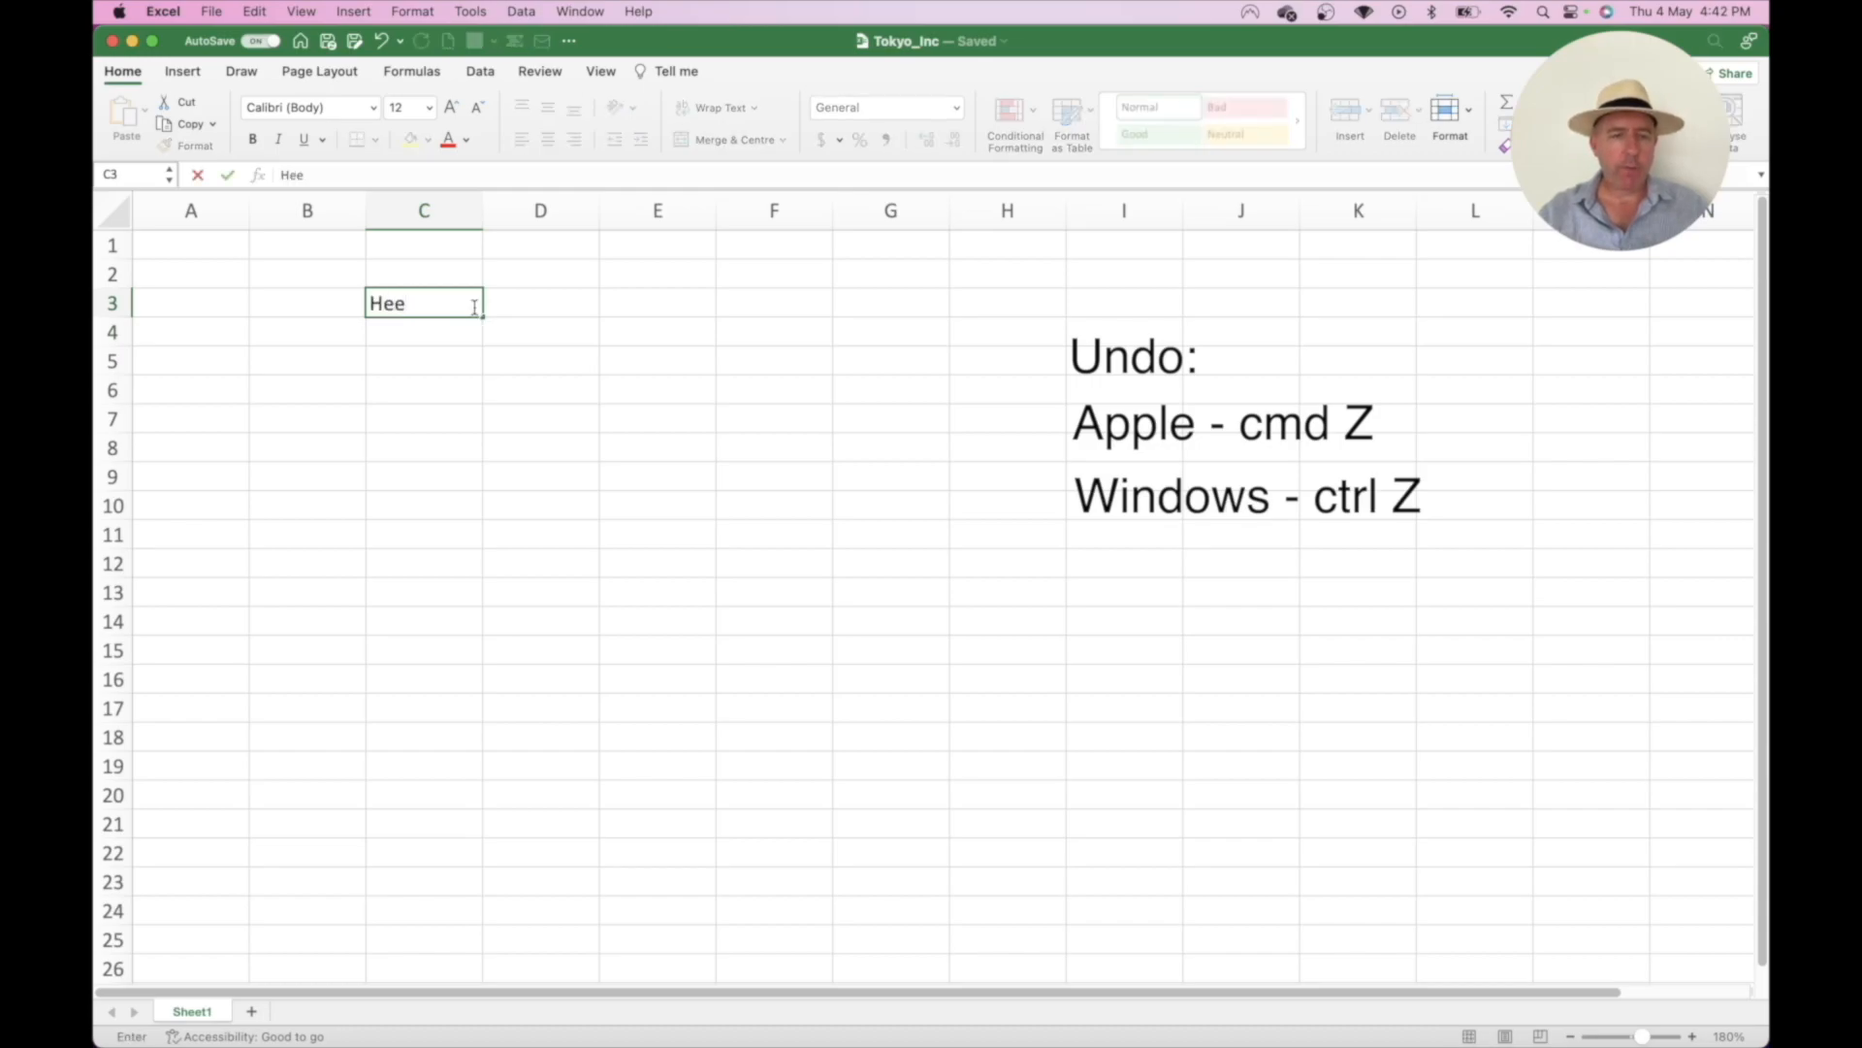
{"action": "key", "text": "BackSpace"}
{"action": "type", "text": "llo"}
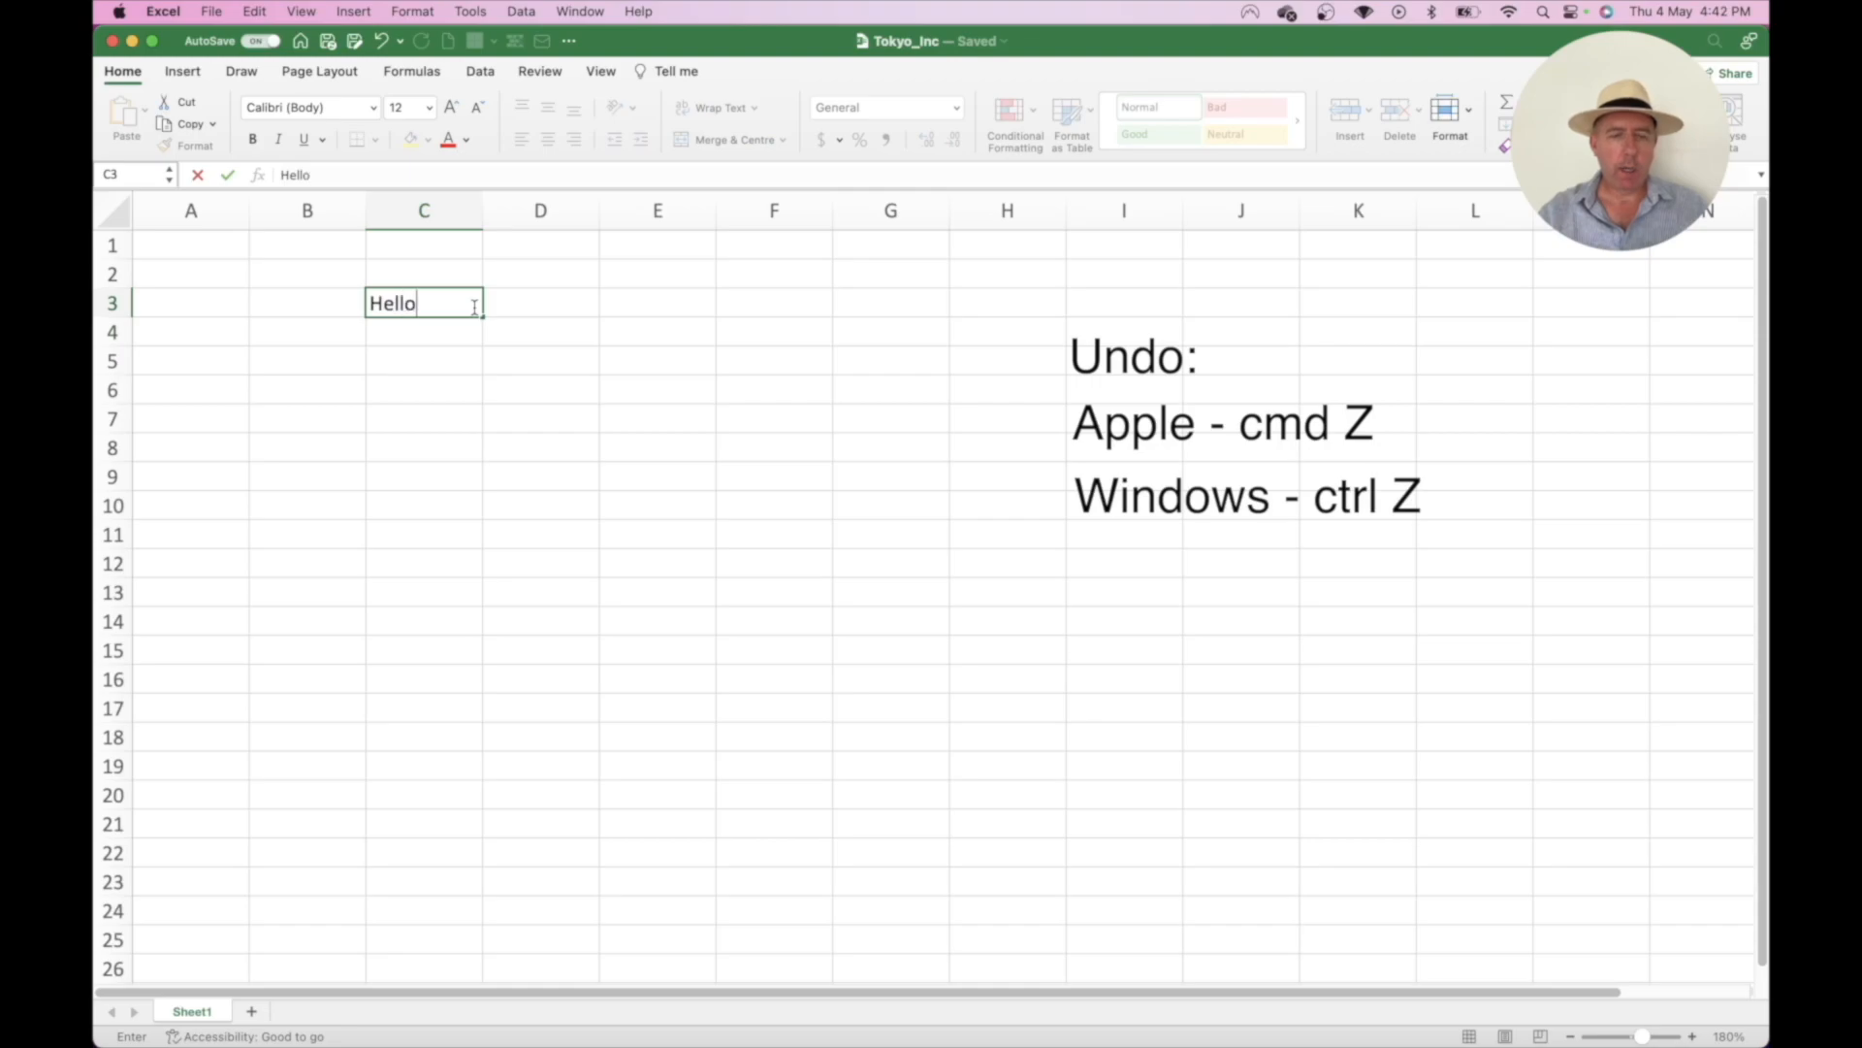
{"action": "key", "text": "Return"}
{"action": "type", "text": "World"}
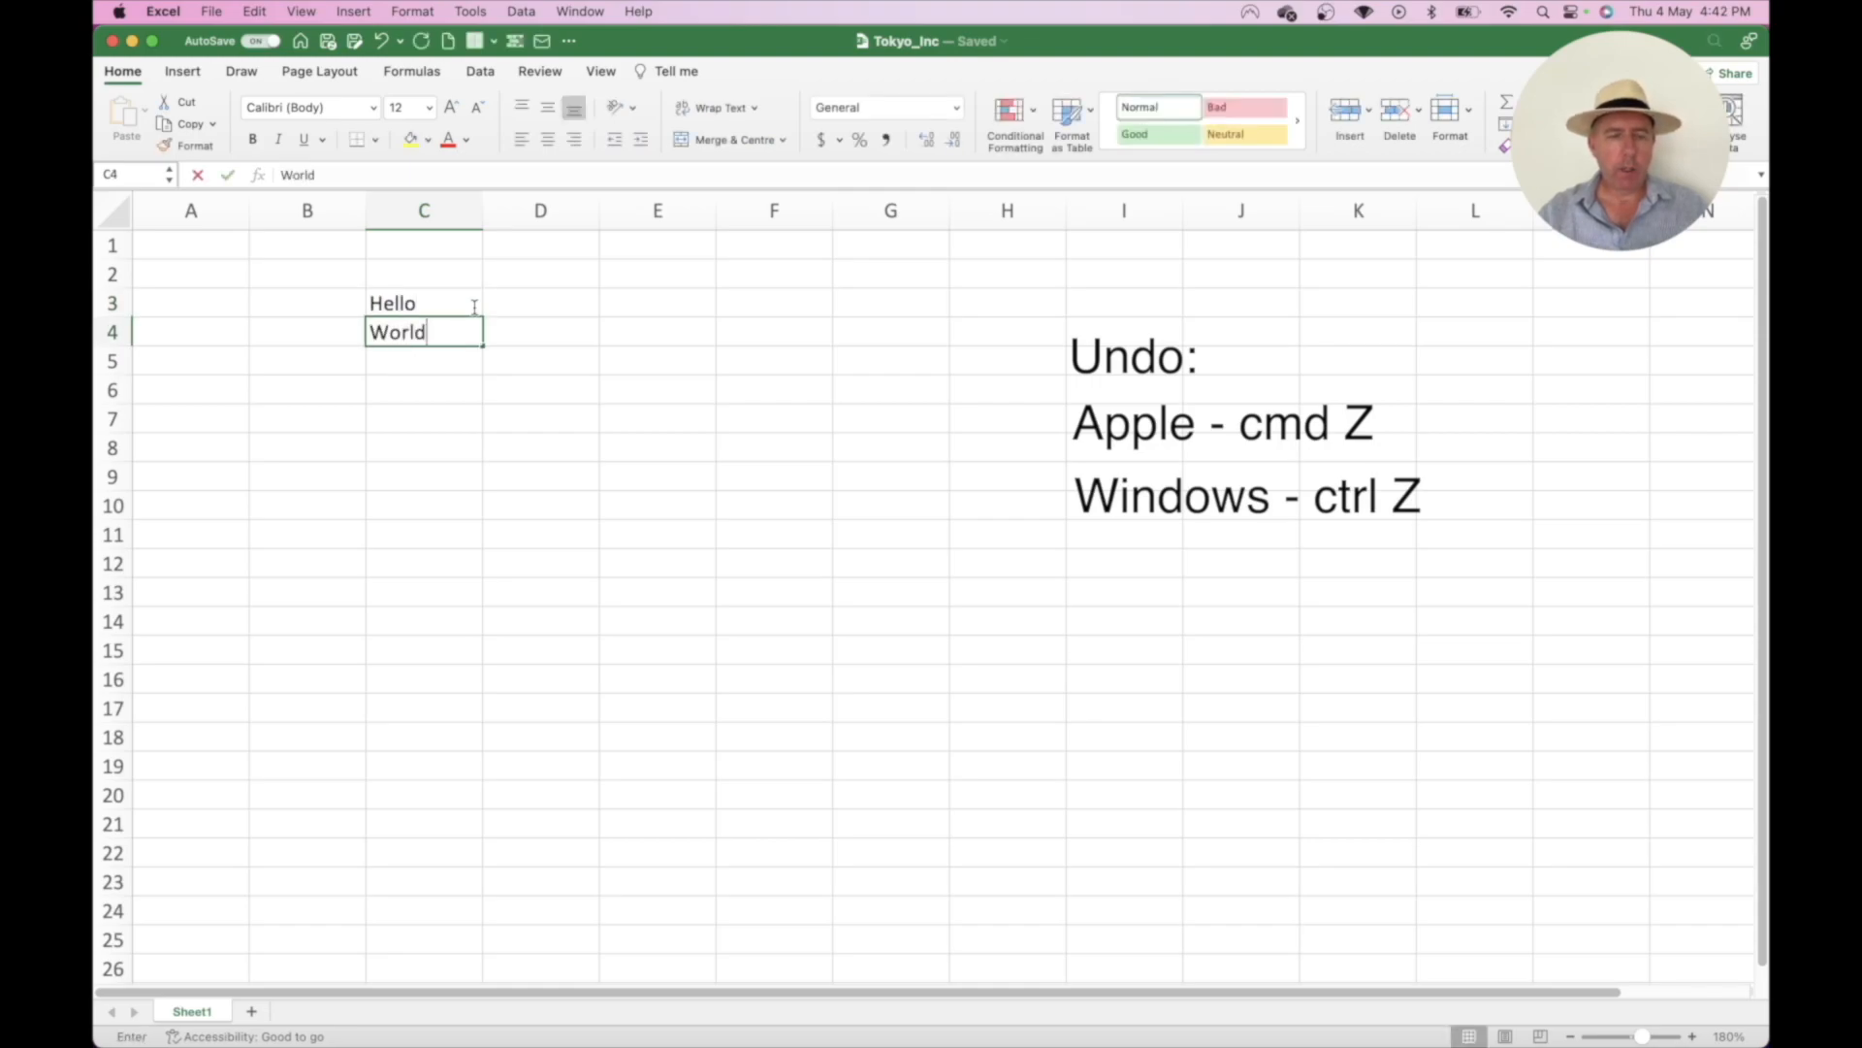
{"action": "key", "text": "Return"}
{"action": "type", "text": "Steve"}
{"action": "key", "text": "Return"}
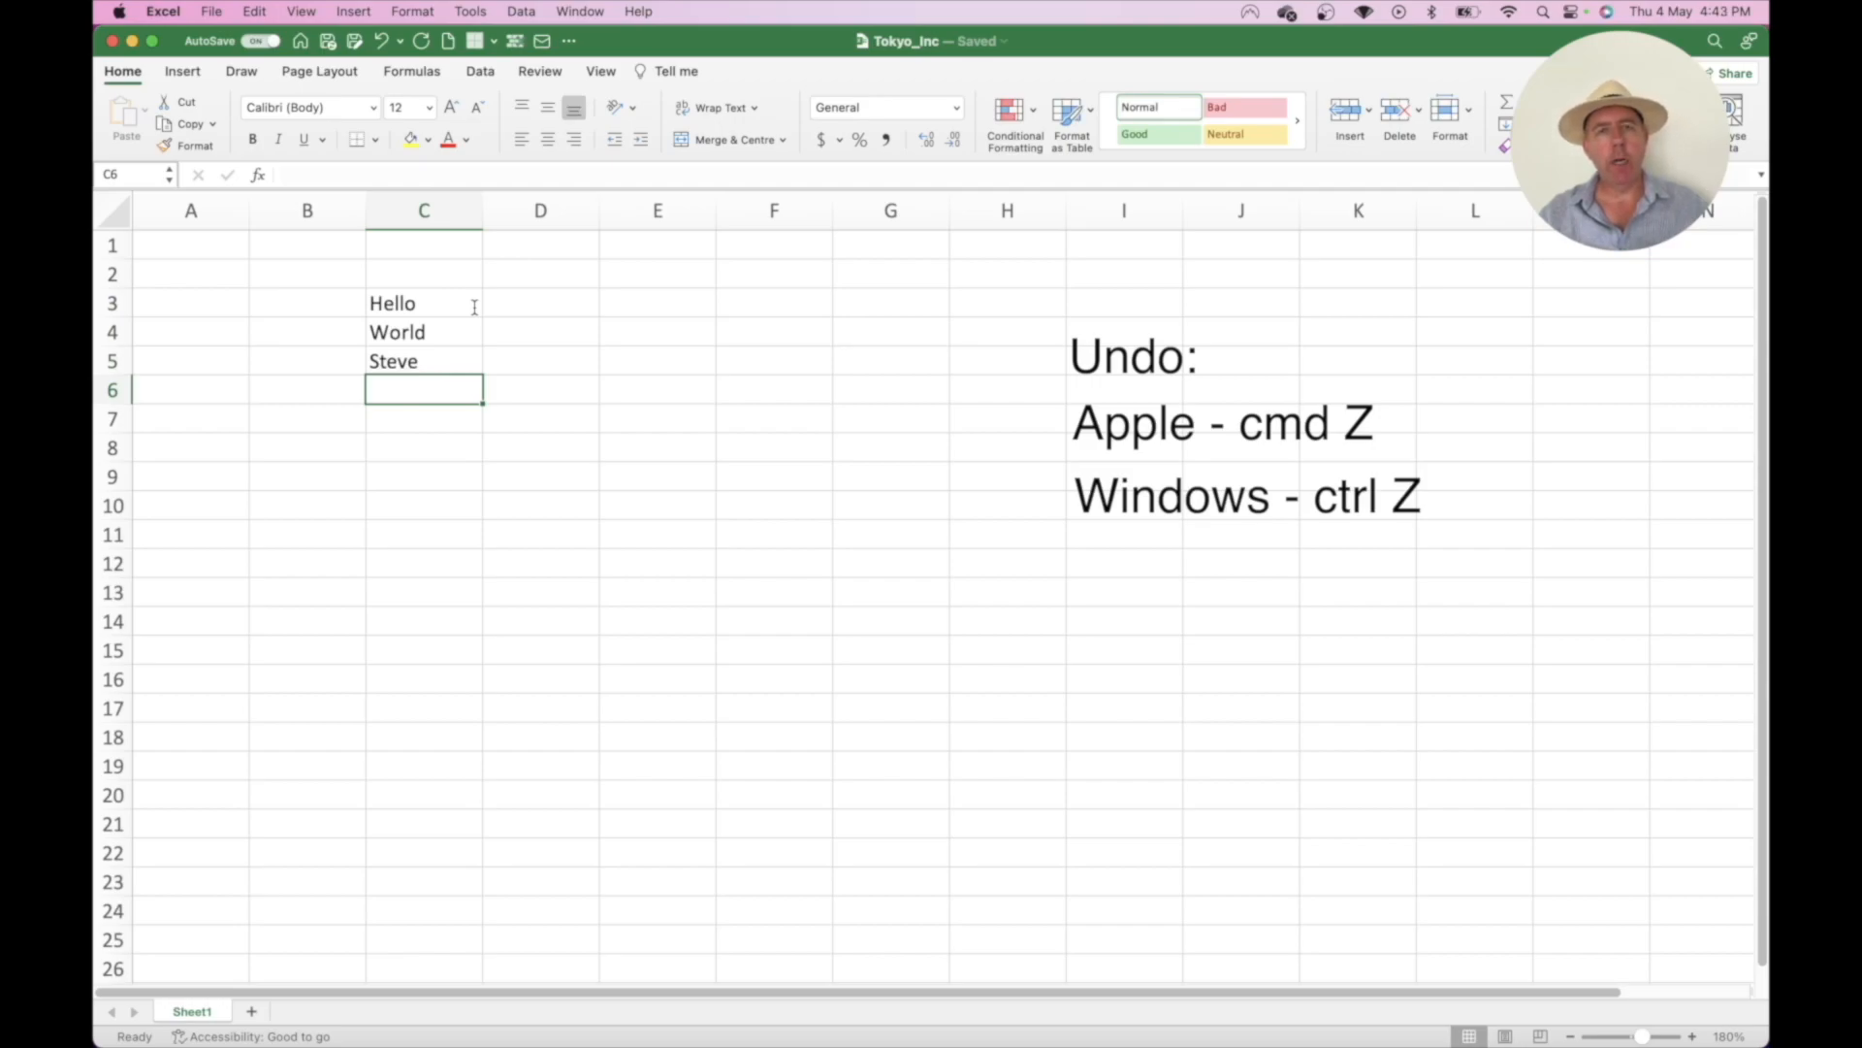
{"action": "key", "text": "super+z"}
{"action": "key", "text": "super+z"}
{"action": "key", "text": "super+z"}
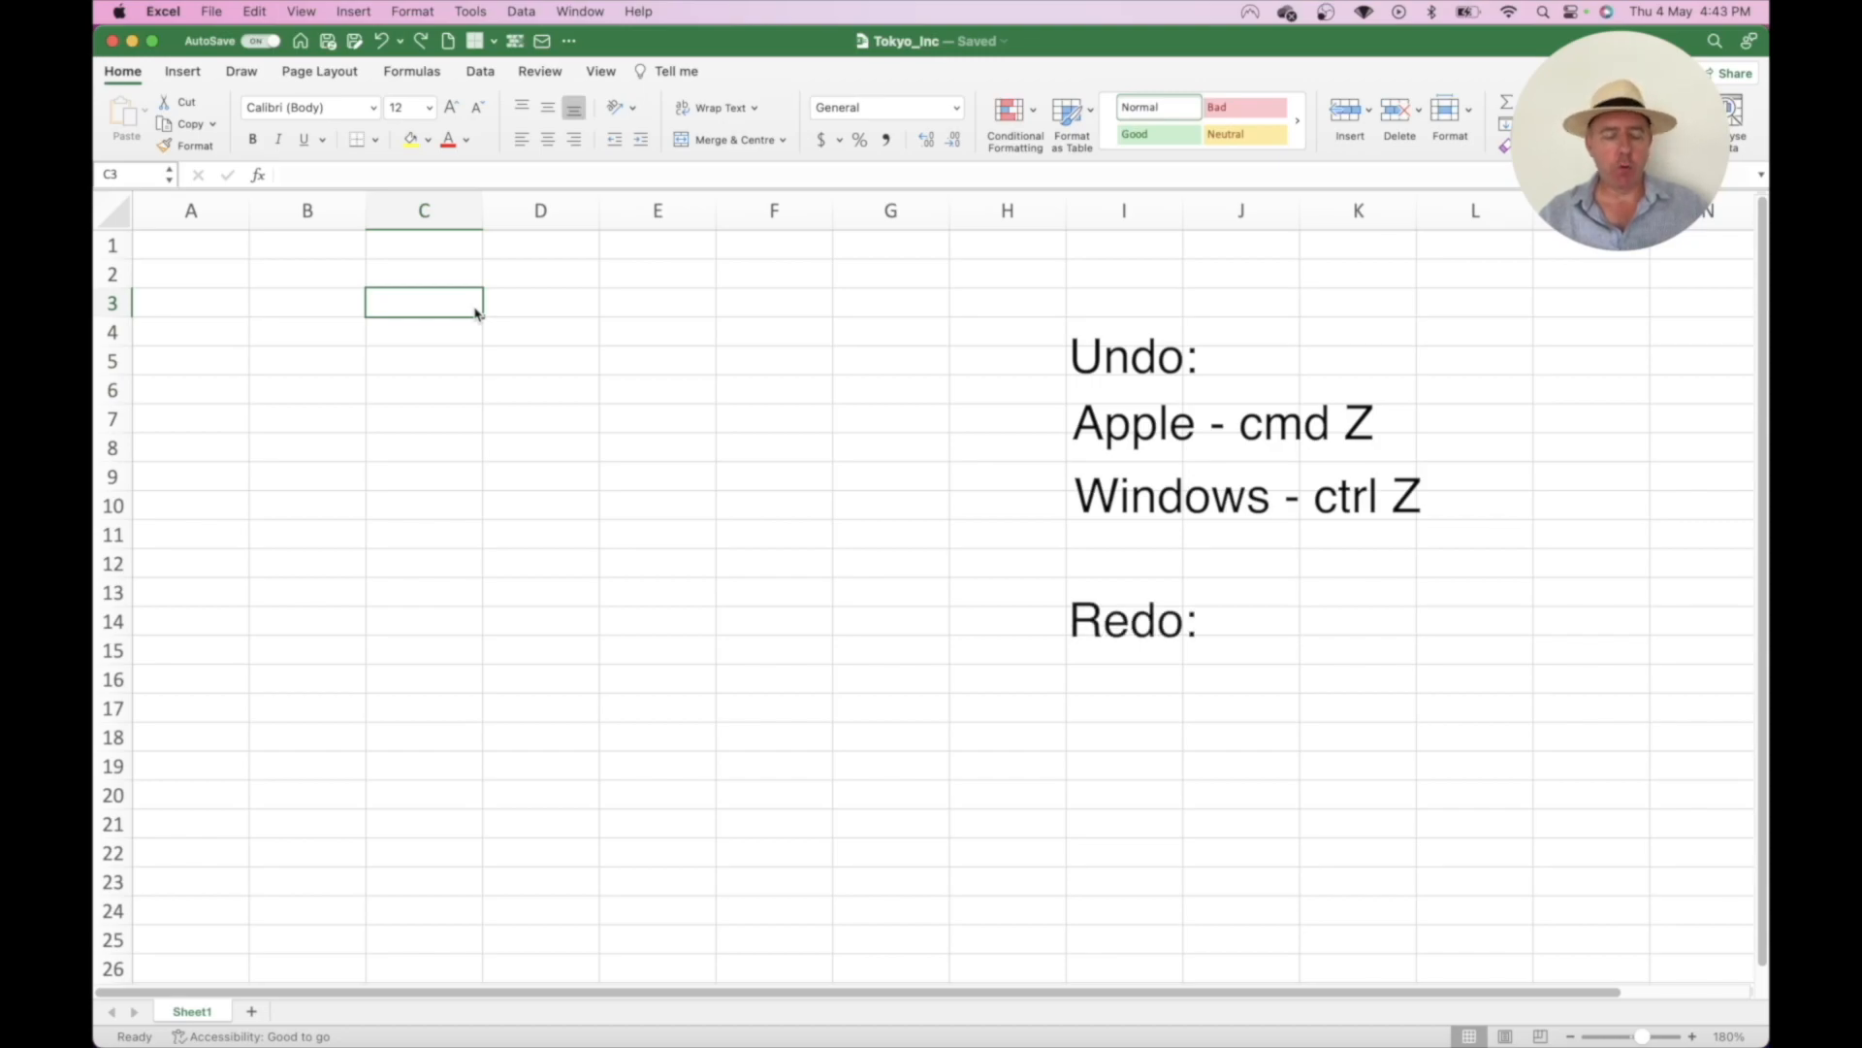
- Enter Hello, World and Steve in cells C3, C4 and C5
{"action": "type", "text": "Hello"}
{"action": "key", "text": "Return"}
{"action": "type", "text": "World"}
{"action": "key", "text": "Return"}
{"action": "type", "text": "Steve"}
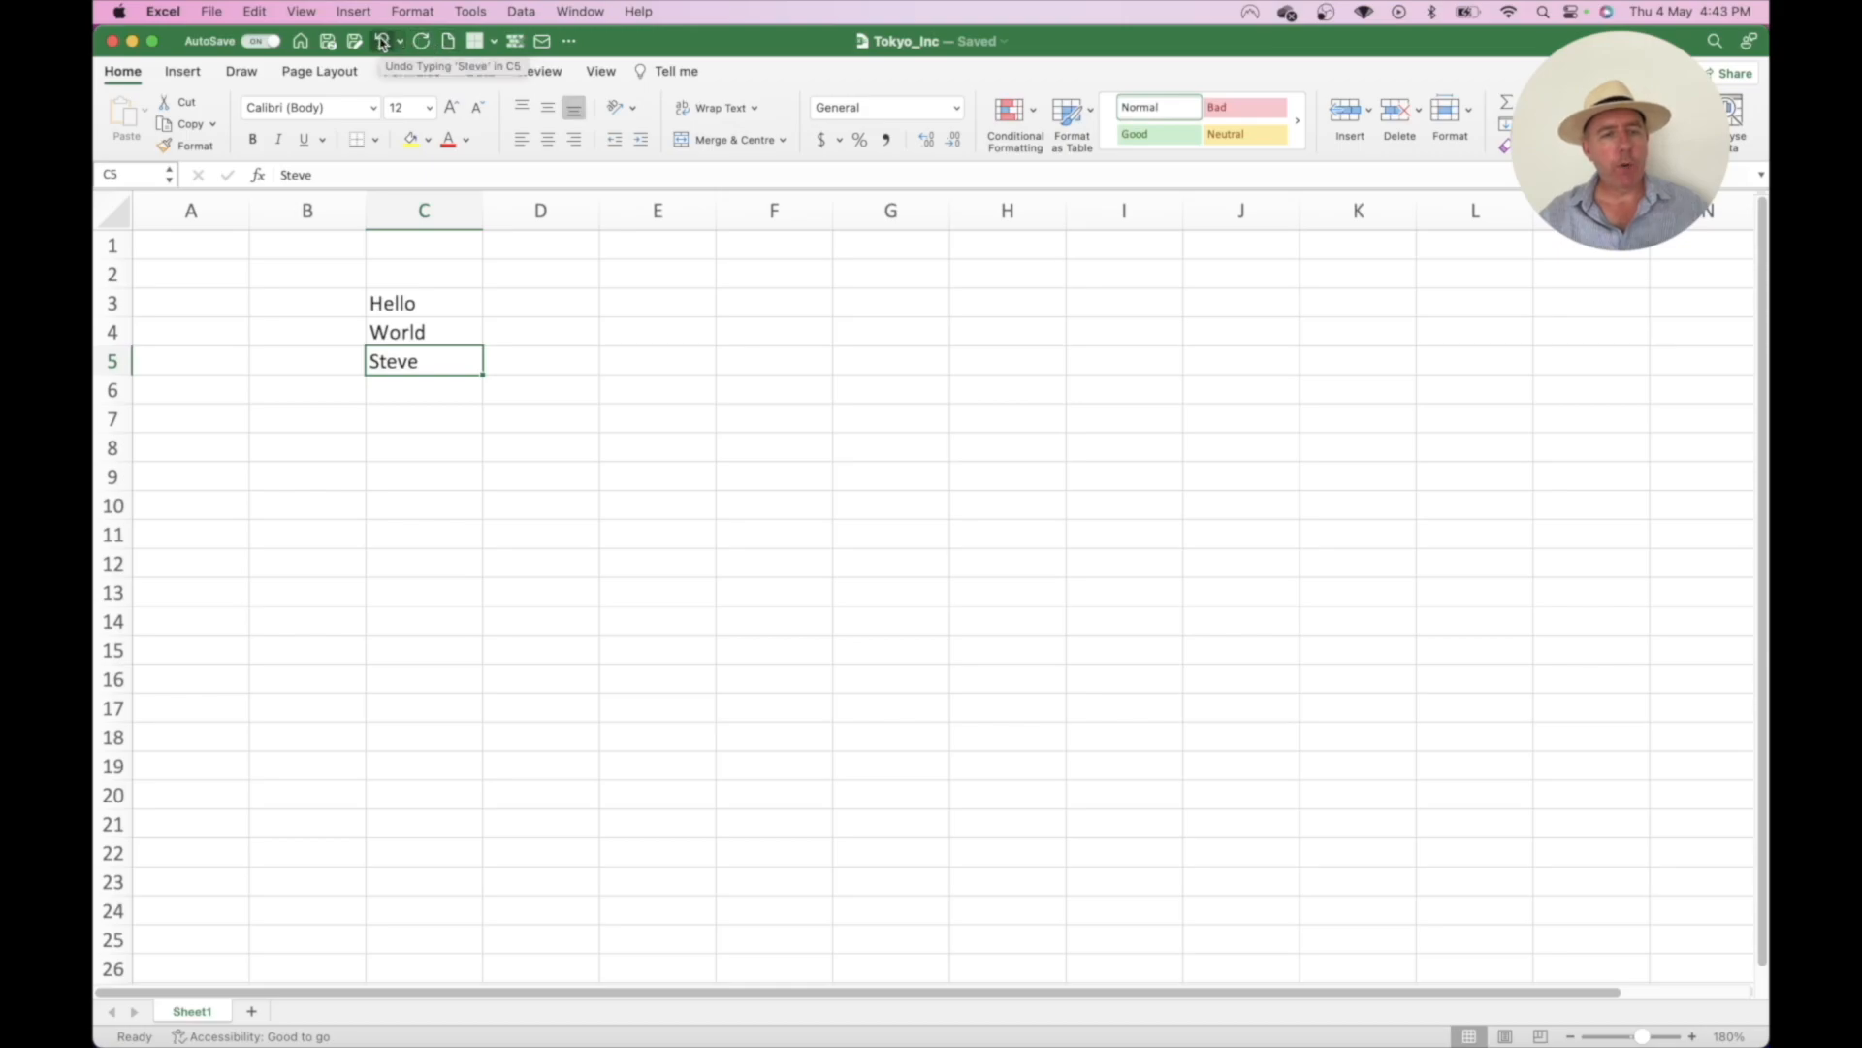
- Undo all three entries, then redo them back into C3:C5
{"action": "left_click", "coordinate": [382, 41]}
{"action": "left_click", "coordinate": [382, 42]}
{"action": "left_click", "coordinate": [382, 42]}
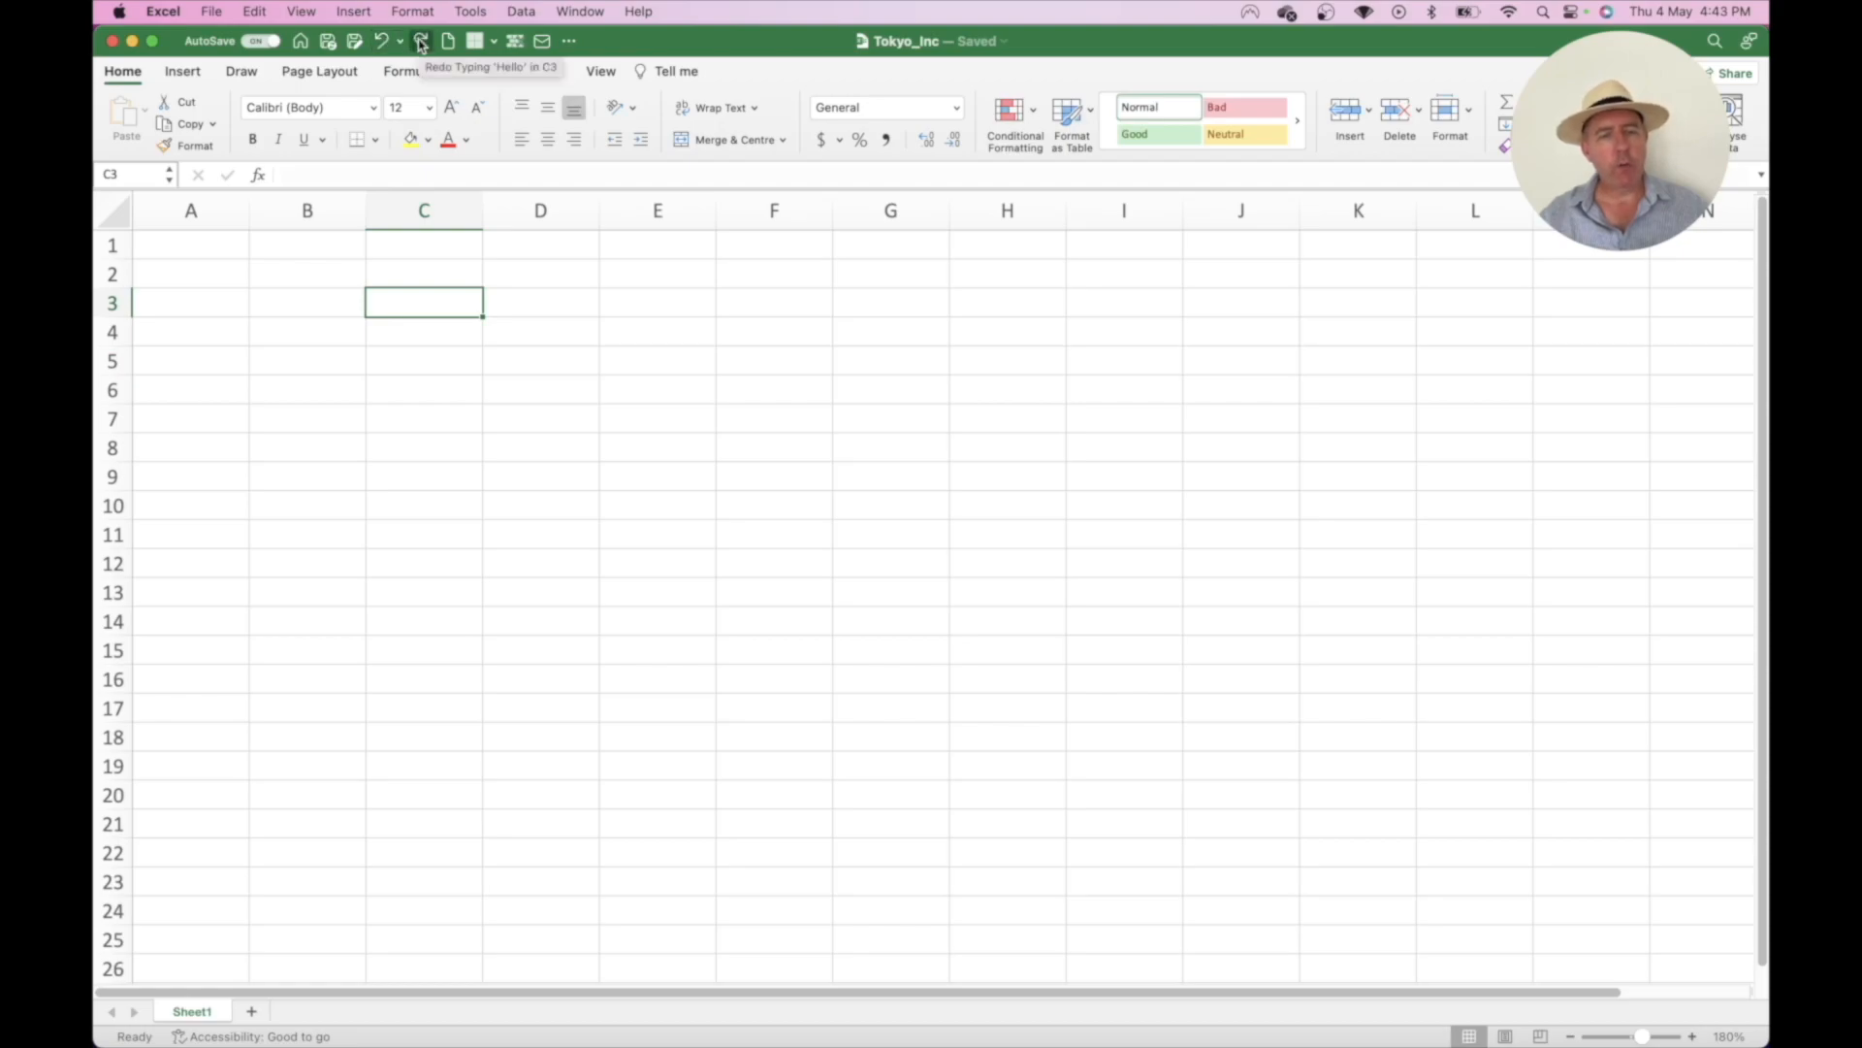
{"action": "left_click", "coordinate": [421, 41]}
{"action": "left_click", "coordinate": [421, 42]}
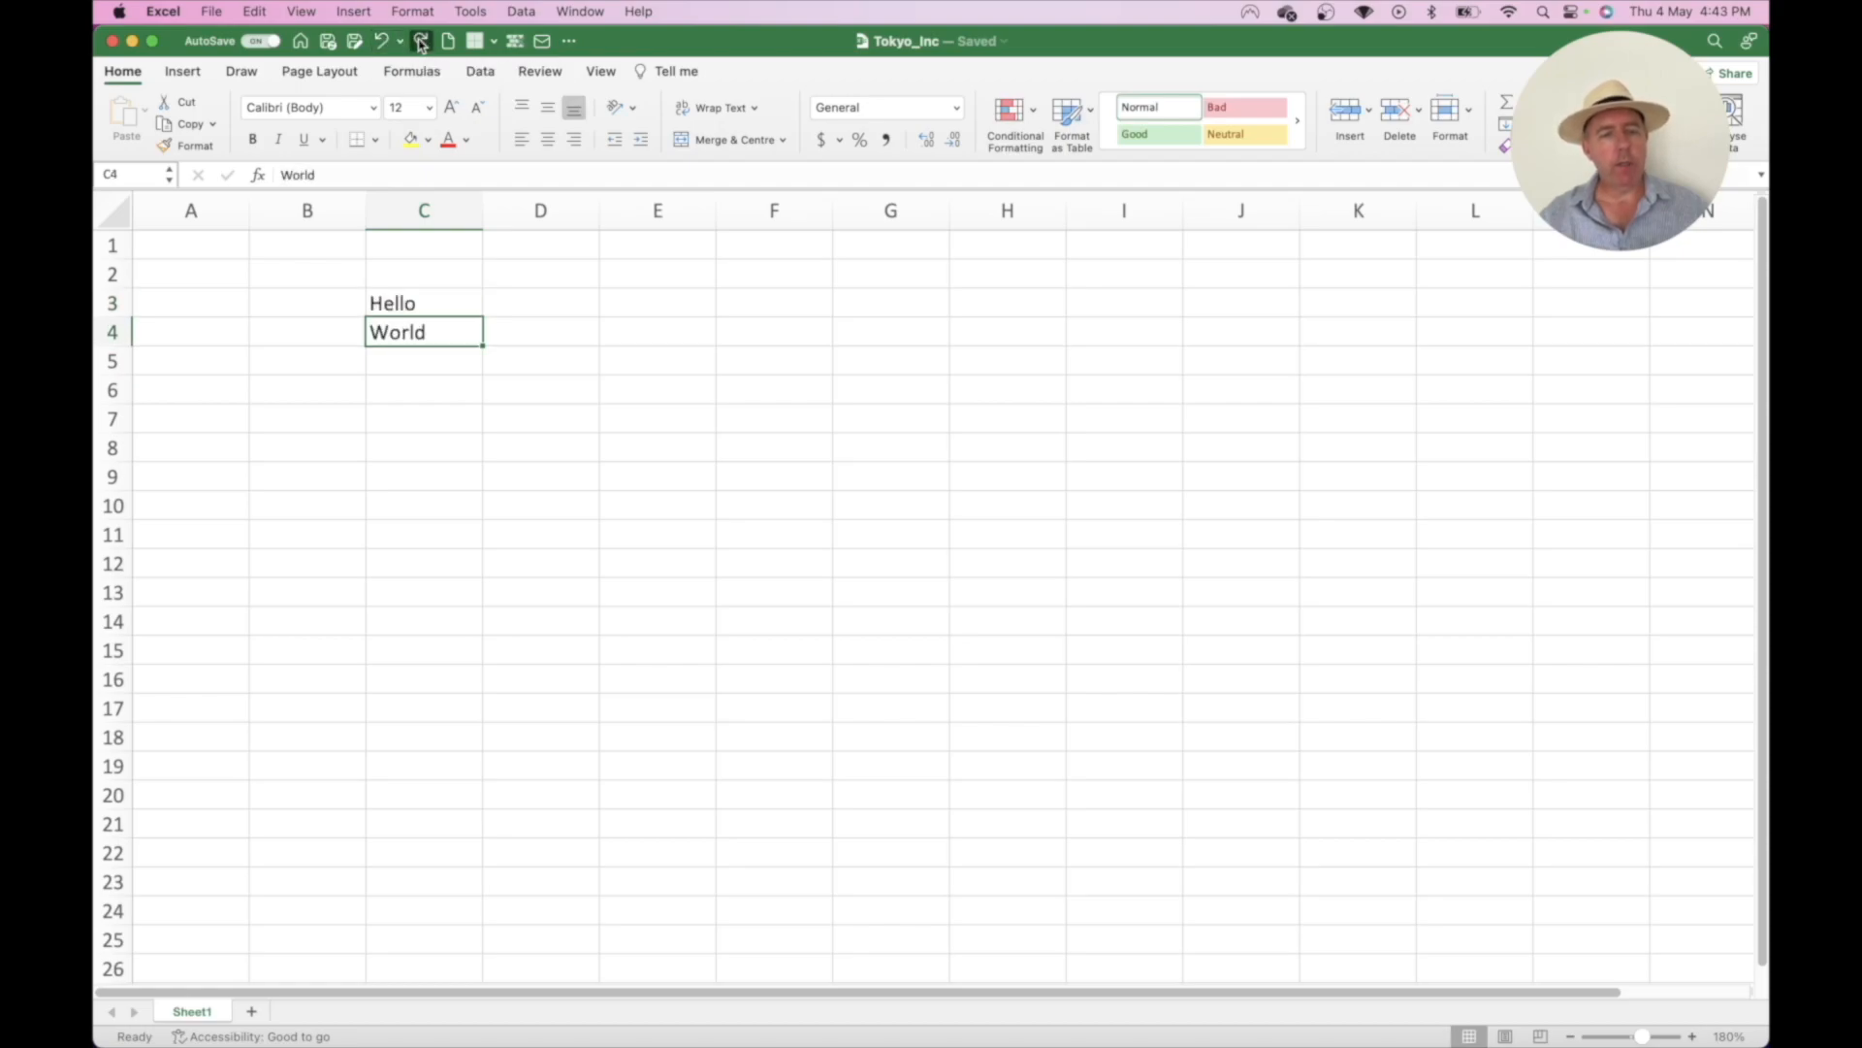
{"action": "left_click", "coordinate": [421, 42]}
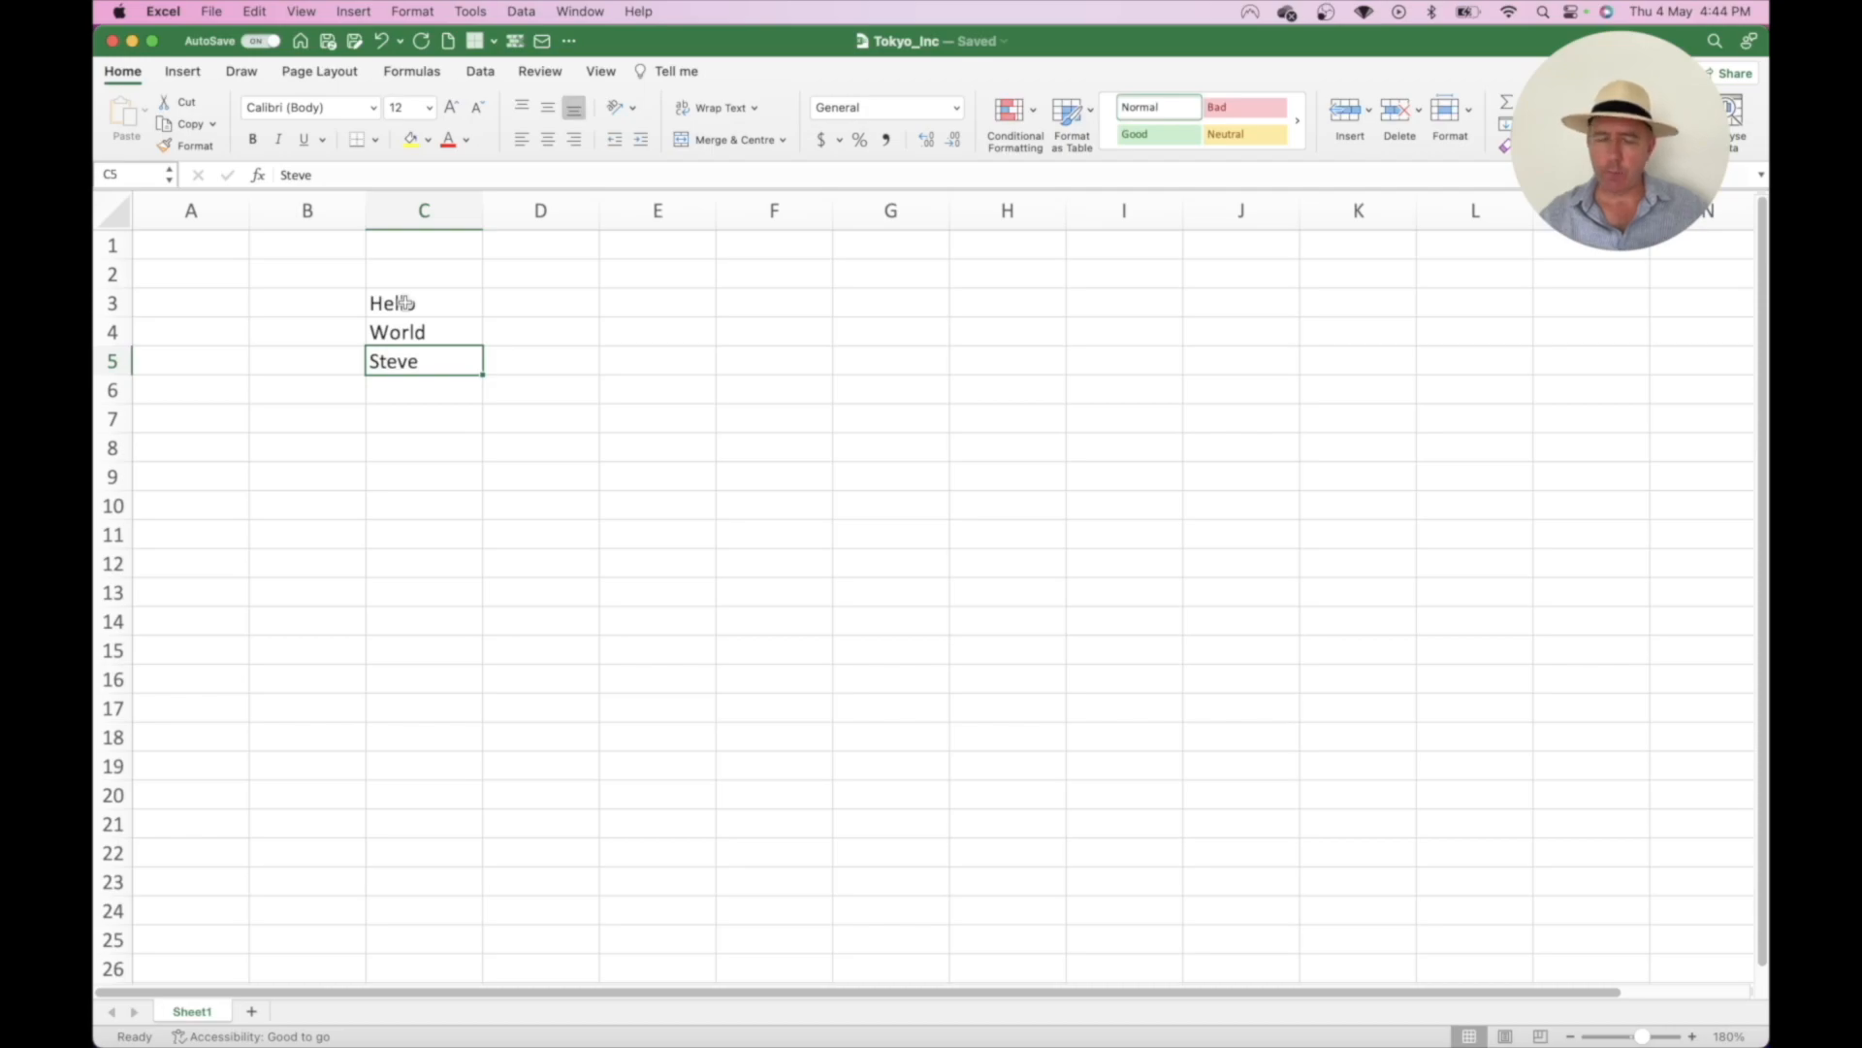
- Clear Hello, World and Steve from C3:C5 and select cell B4
{"action": "left_click_drag", "start_coordinate": [436, 312], "coordinate": [442, 356]}
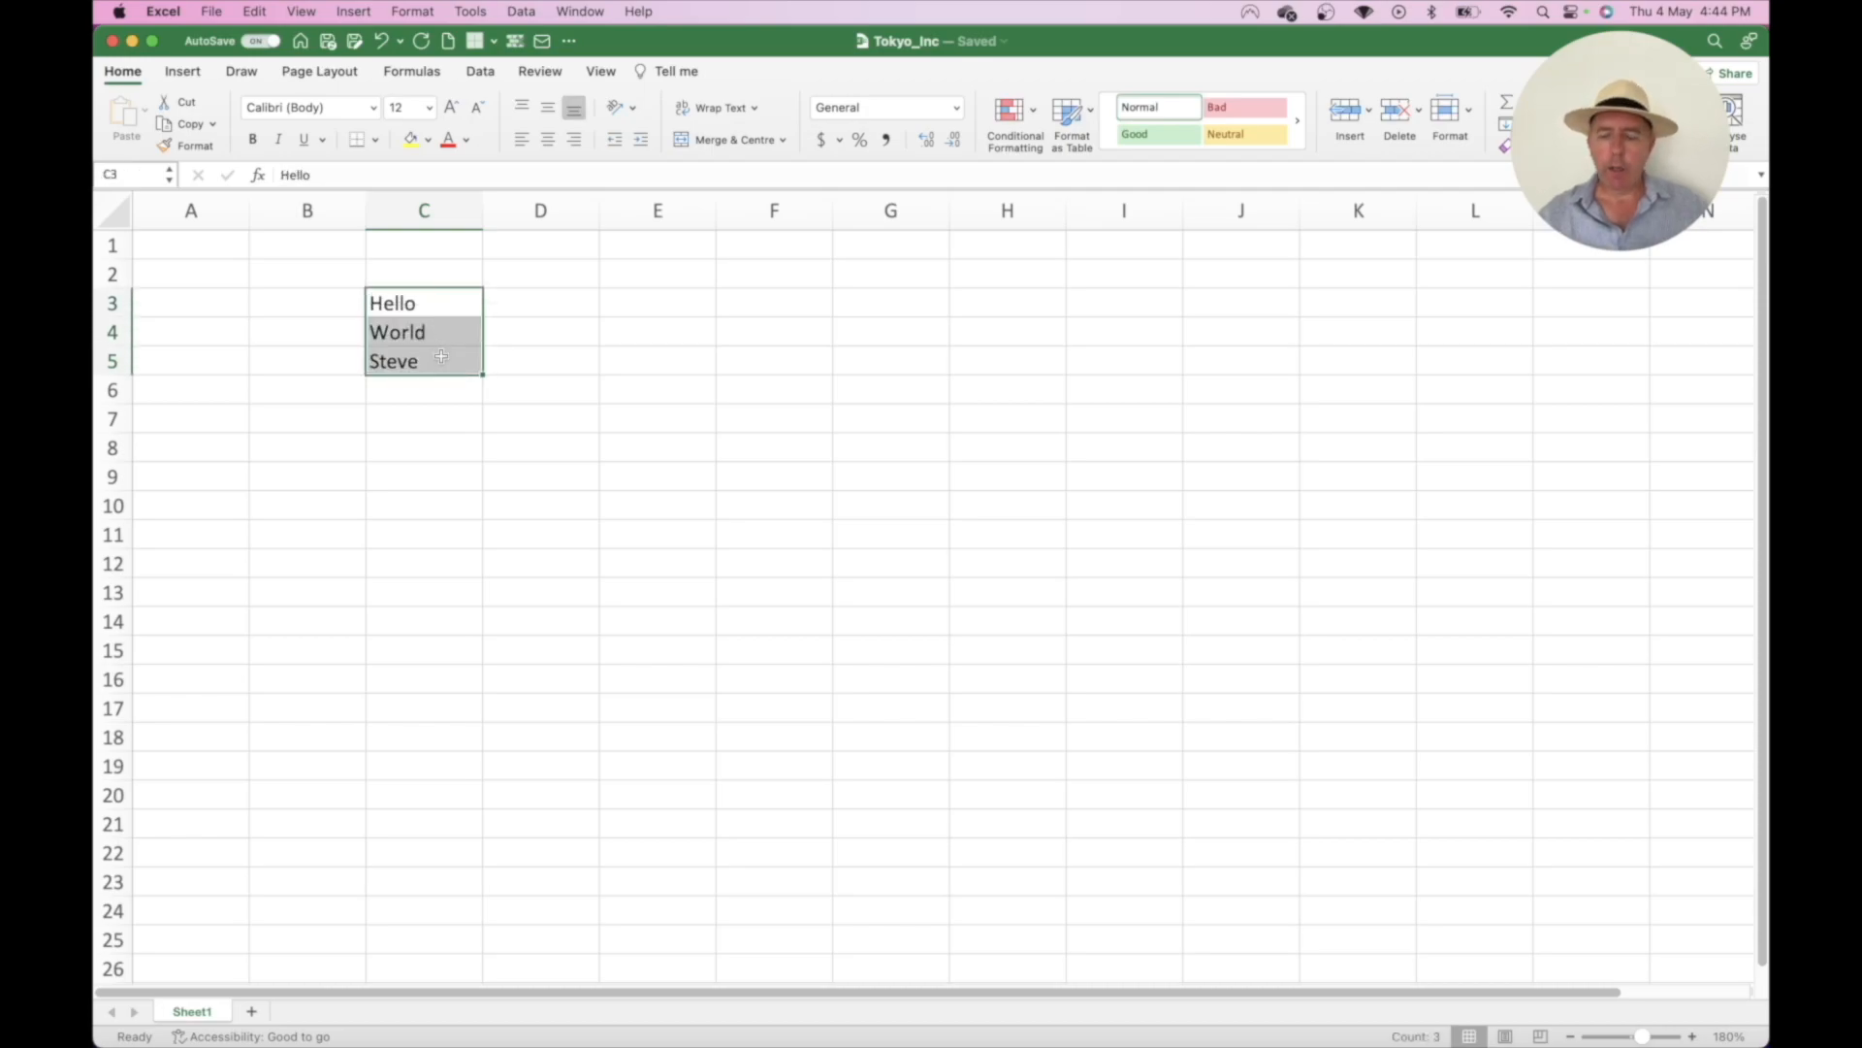
{"action": "key", "text": "Delete"}
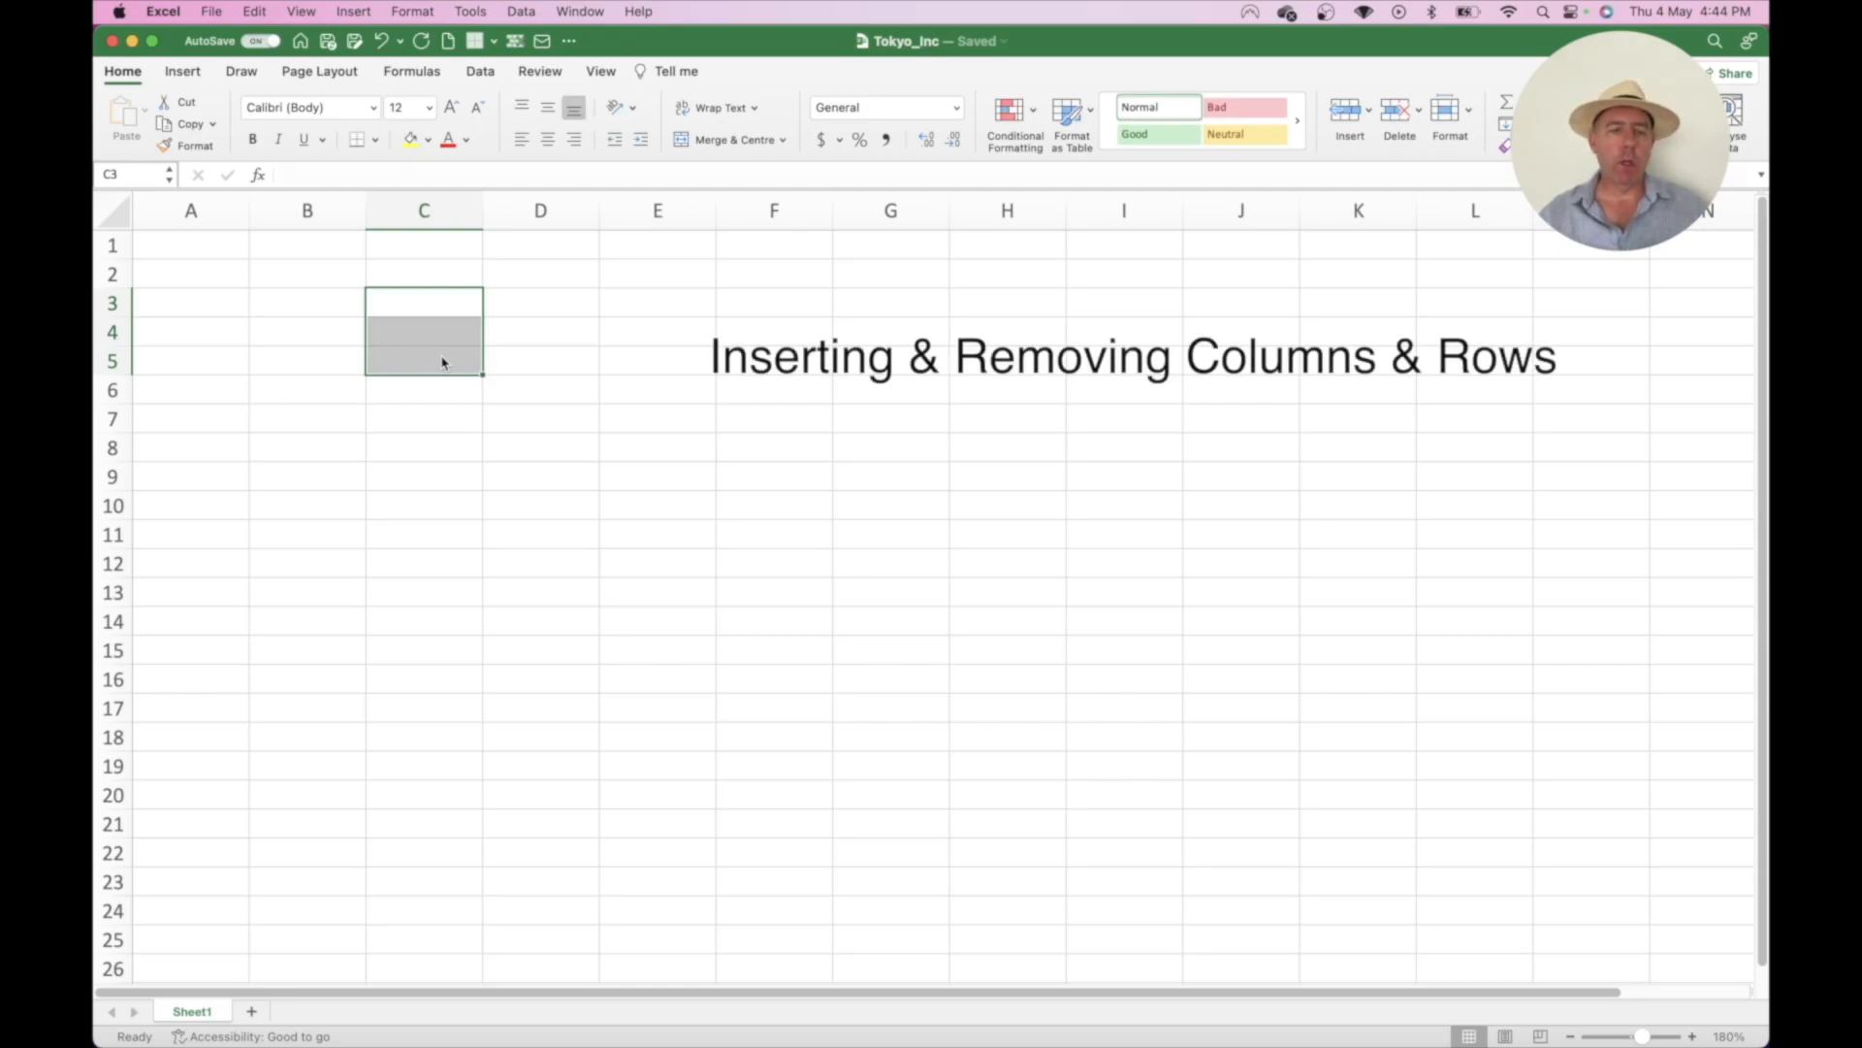
{"action": "left_click", "coordinate": [321, 339]}
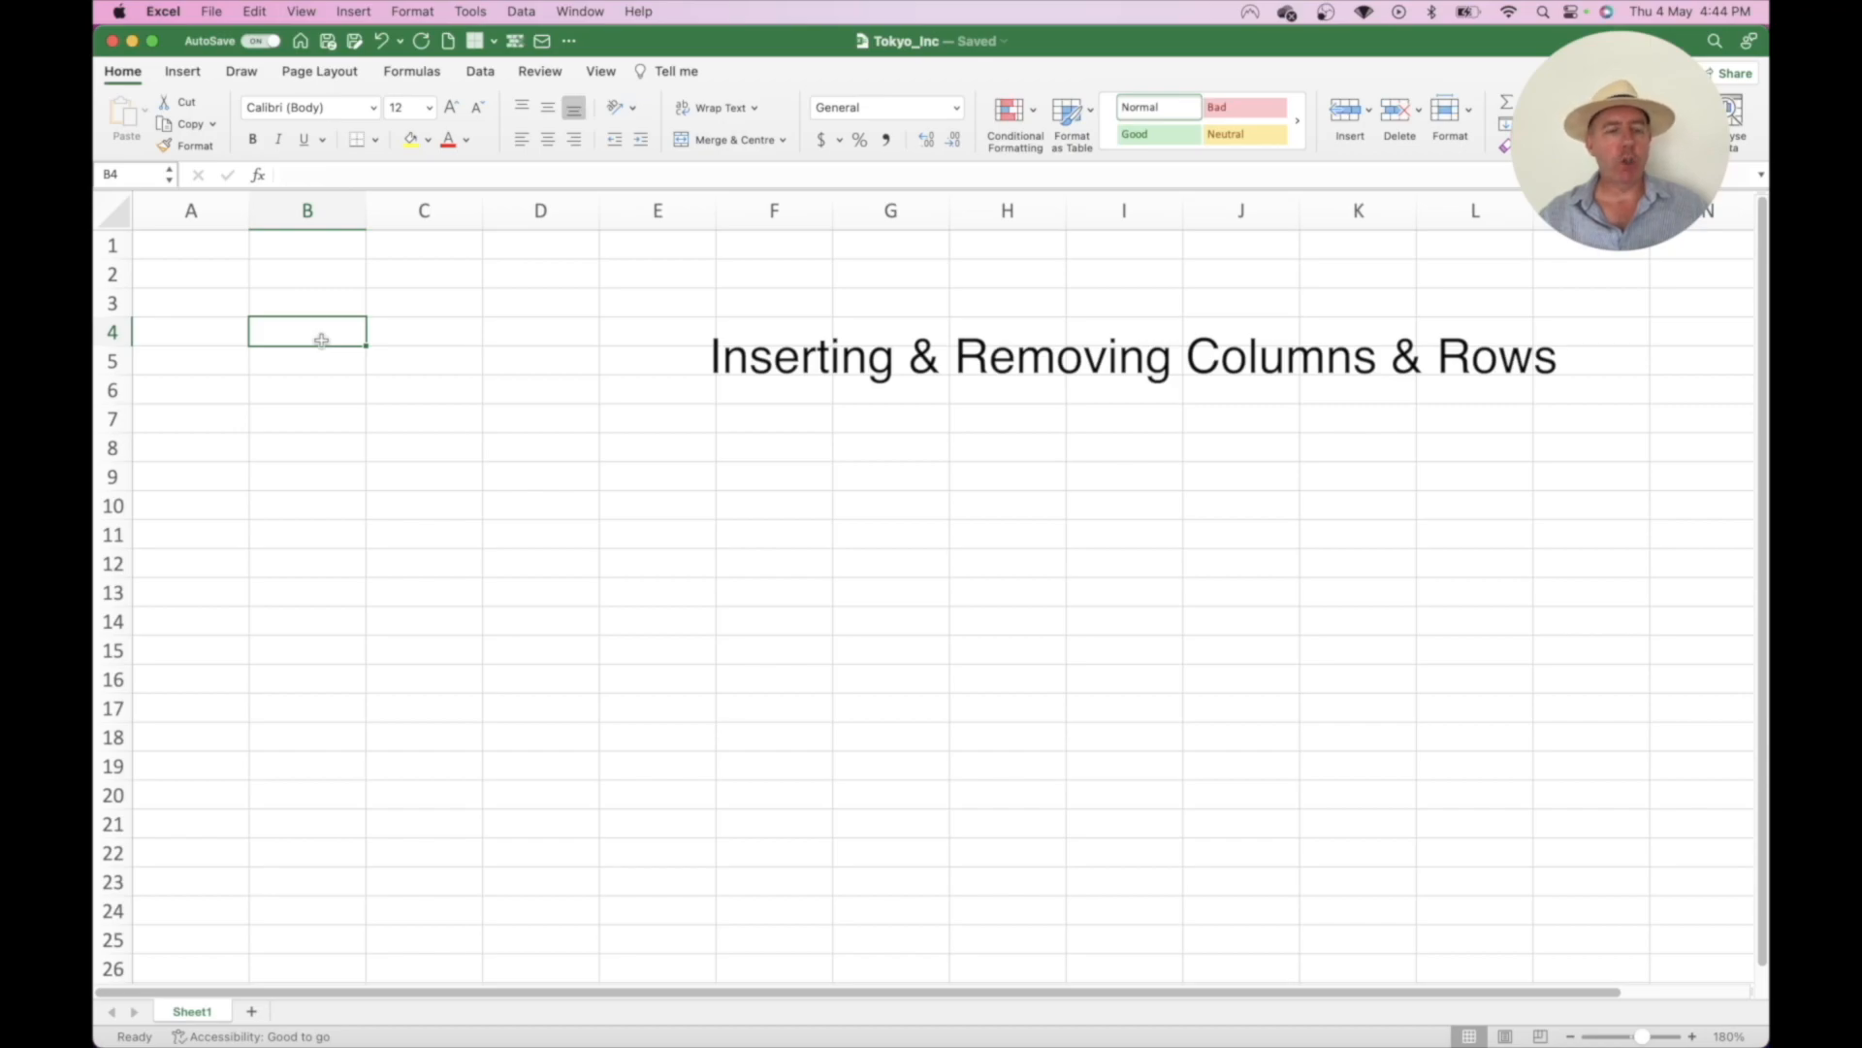
- Enter the numbers 1, 2 and 3 in cells A1:A3
{"action": "left_click", "coordinate": [184, 241]}
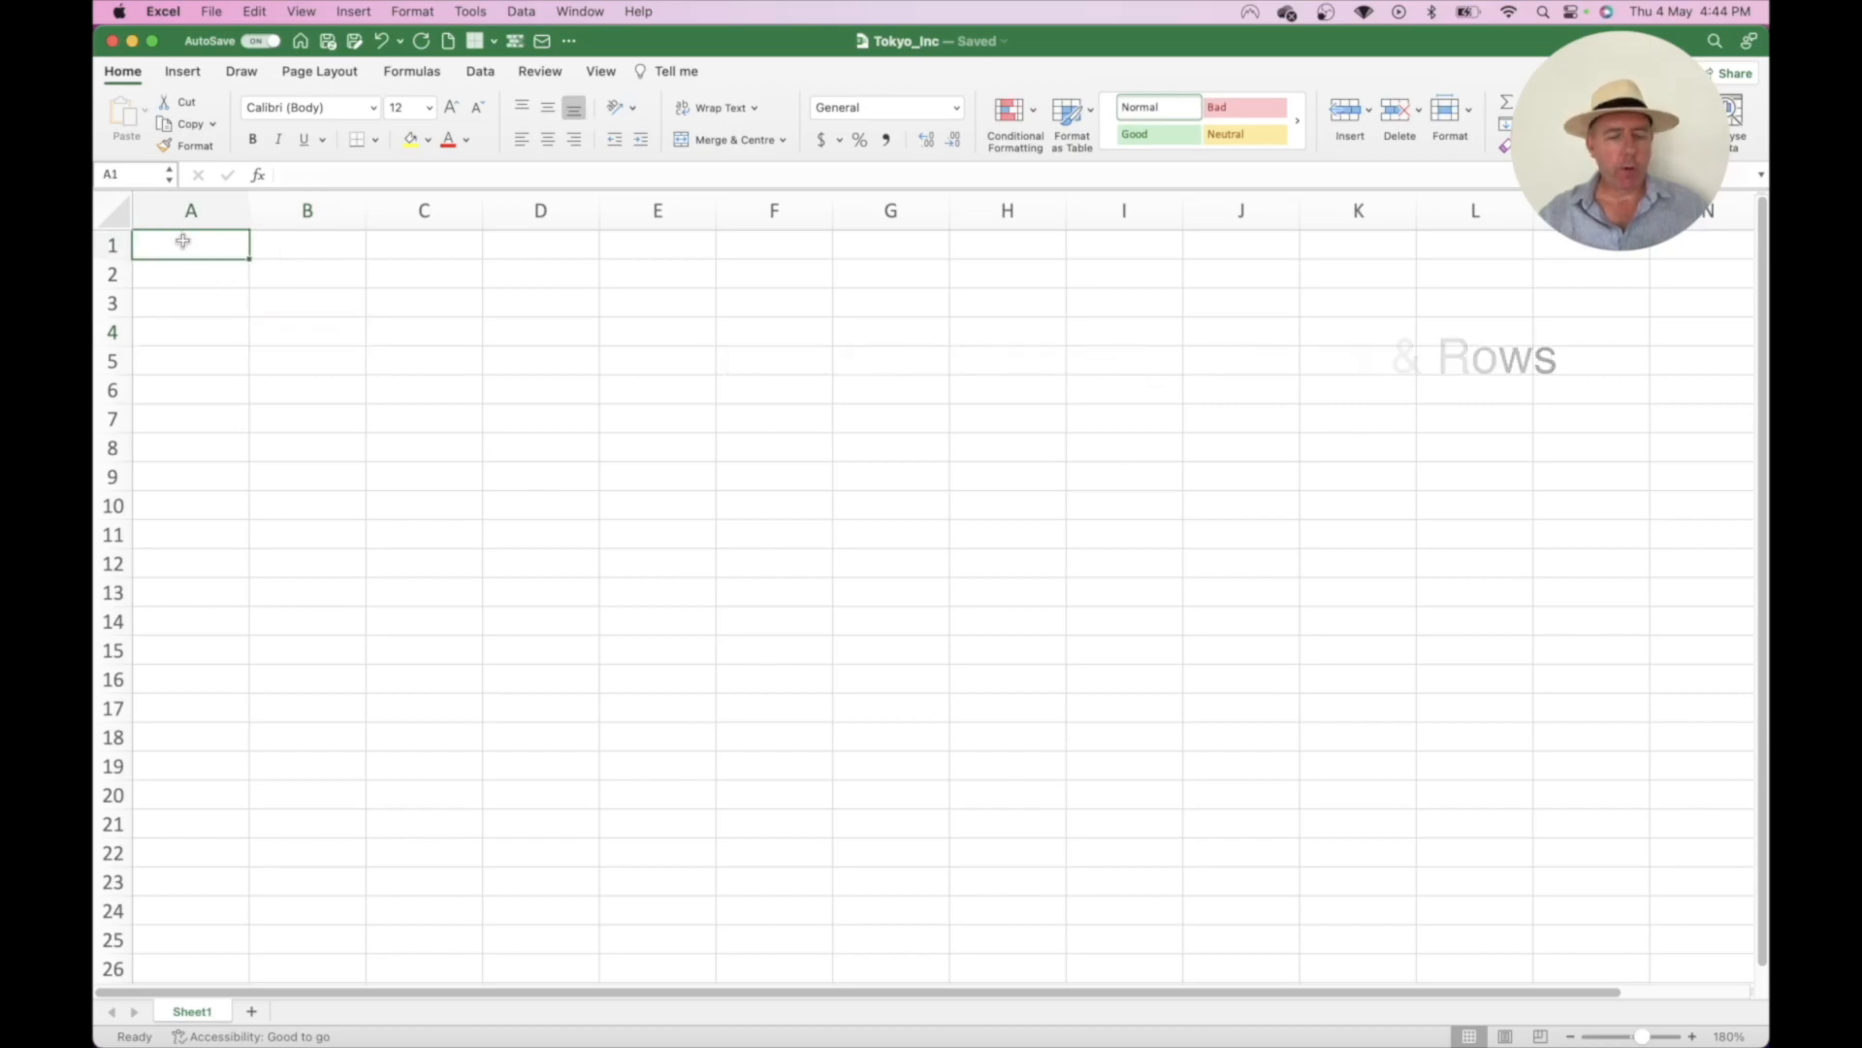
{"action": "type", "text": "1"}
{"action": "key", "text": "Return"}
{"action": "type", "text": "2"}
{"action": "key", "text": "Return"}
{"action": "type", "text": "3"}
{"action": "key", "text": "Return"}
{"action": "key", "text": "Up"}
- Enter the letters A, B and C in B1:B3 and select row 1
{"action": "left_click", "coordinate": [183, 246]}
{"action": "key", "text": "Right"}
{"action": "type", "text": "A"}
{"action": "key", "text": "Return"}
{"action": "type", "text": "B"}
{"action": "key", "text": "Return"}
{"action": "type", "text": "C"}
{"action": "key", "text": "Return"}
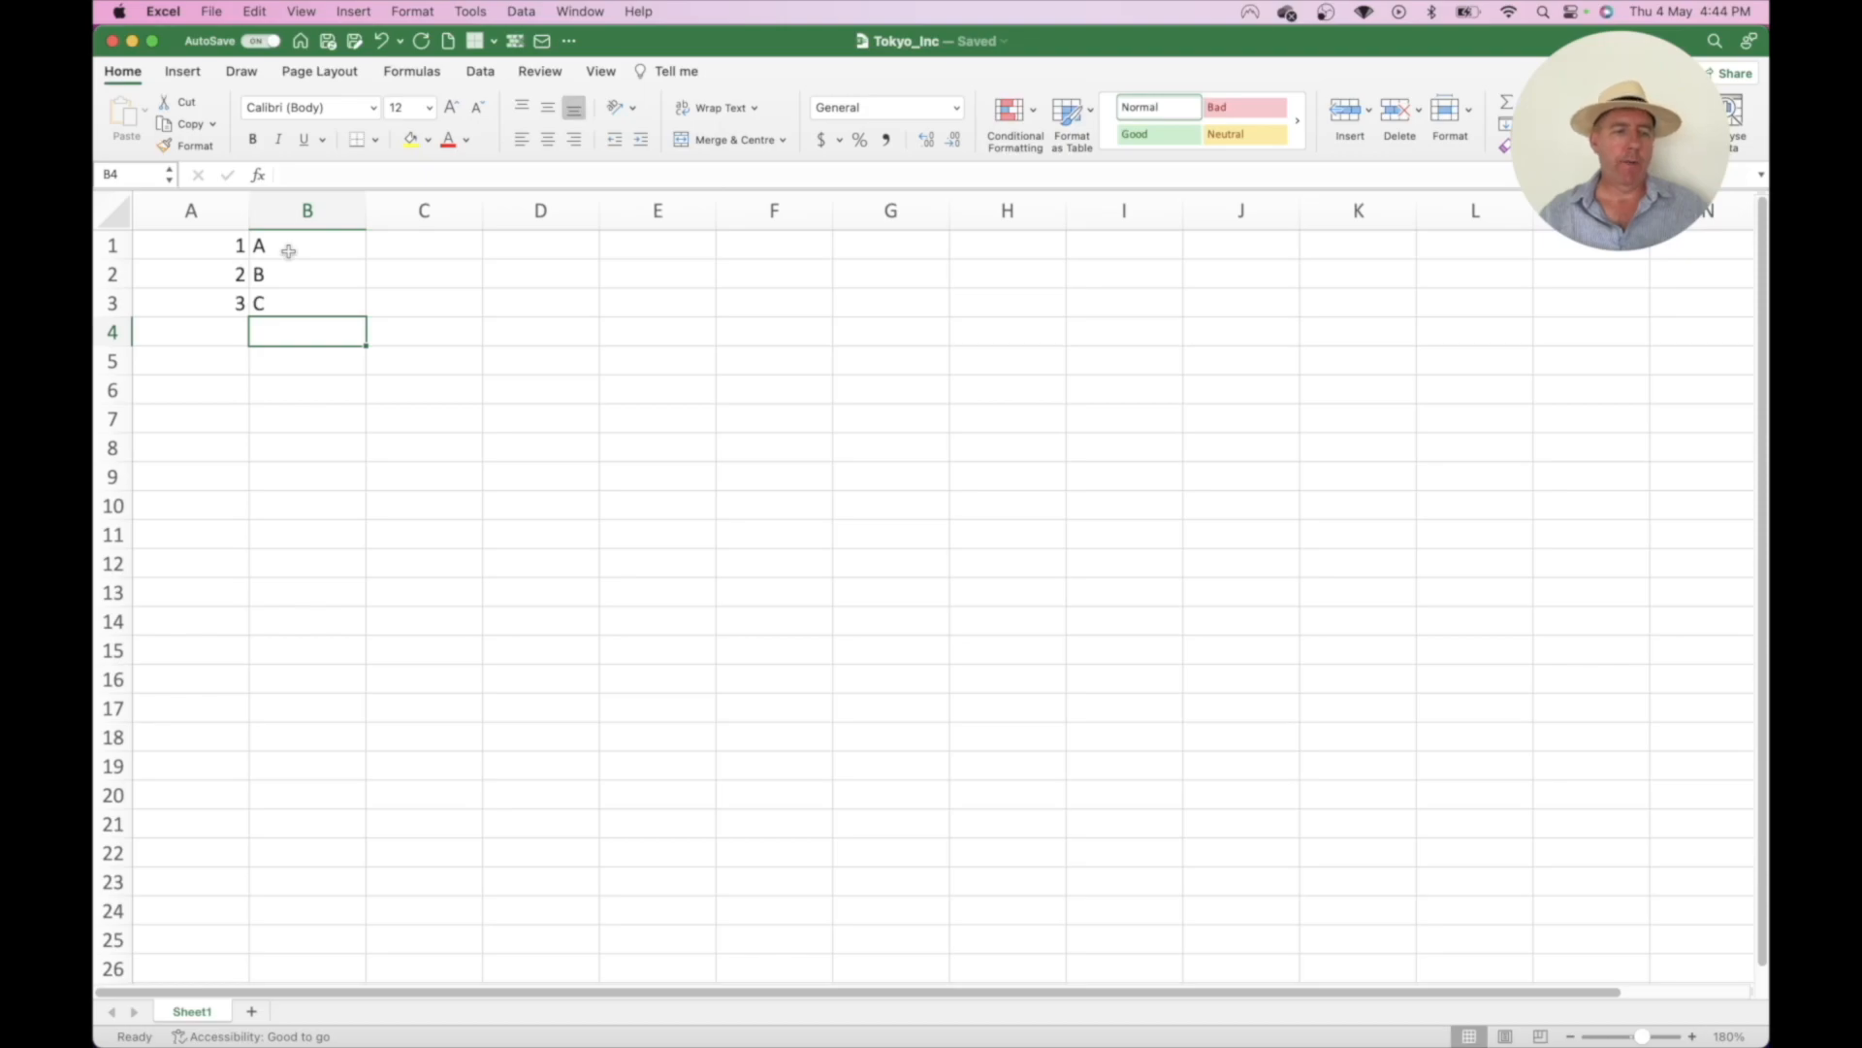
{"action": "left_click", "coordinate": [115, 245]}
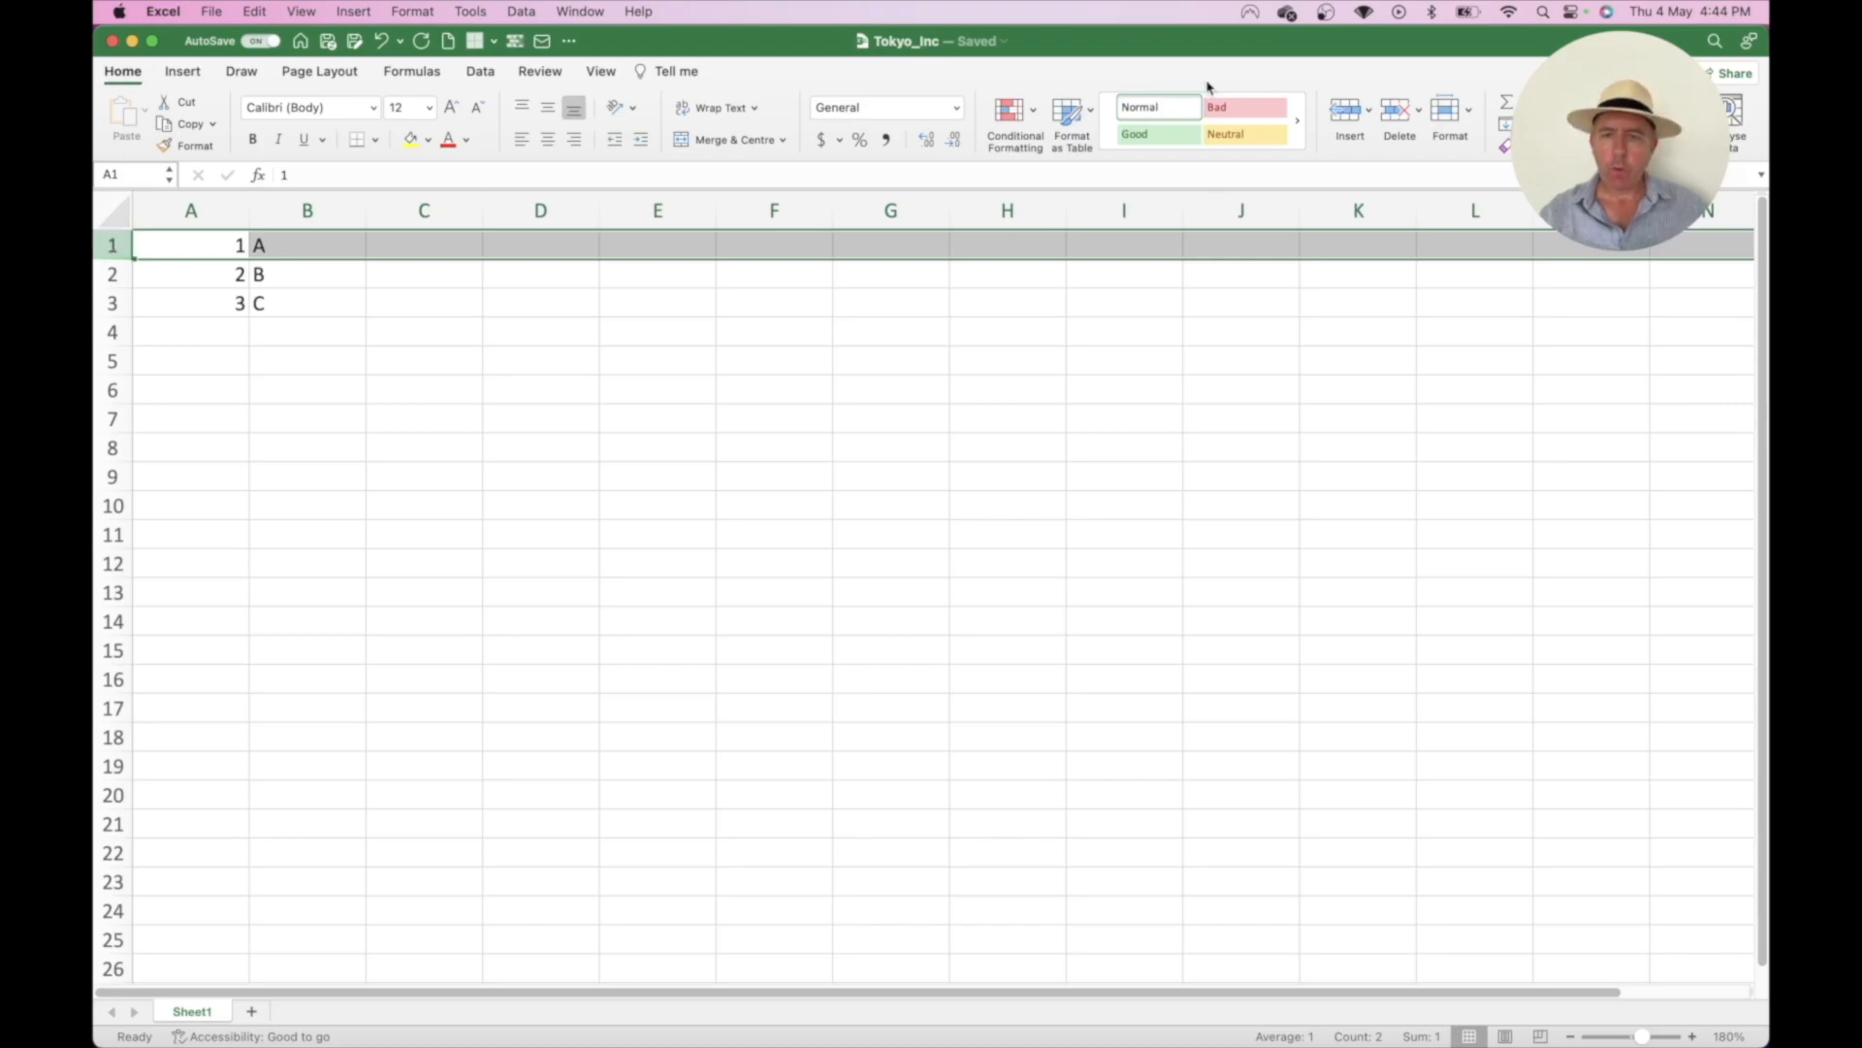
- Insert a blank row 1 and type headers Numbers in A1 and Letters in B1
{"action": "left_click", "coordinate": [1349, 114]}
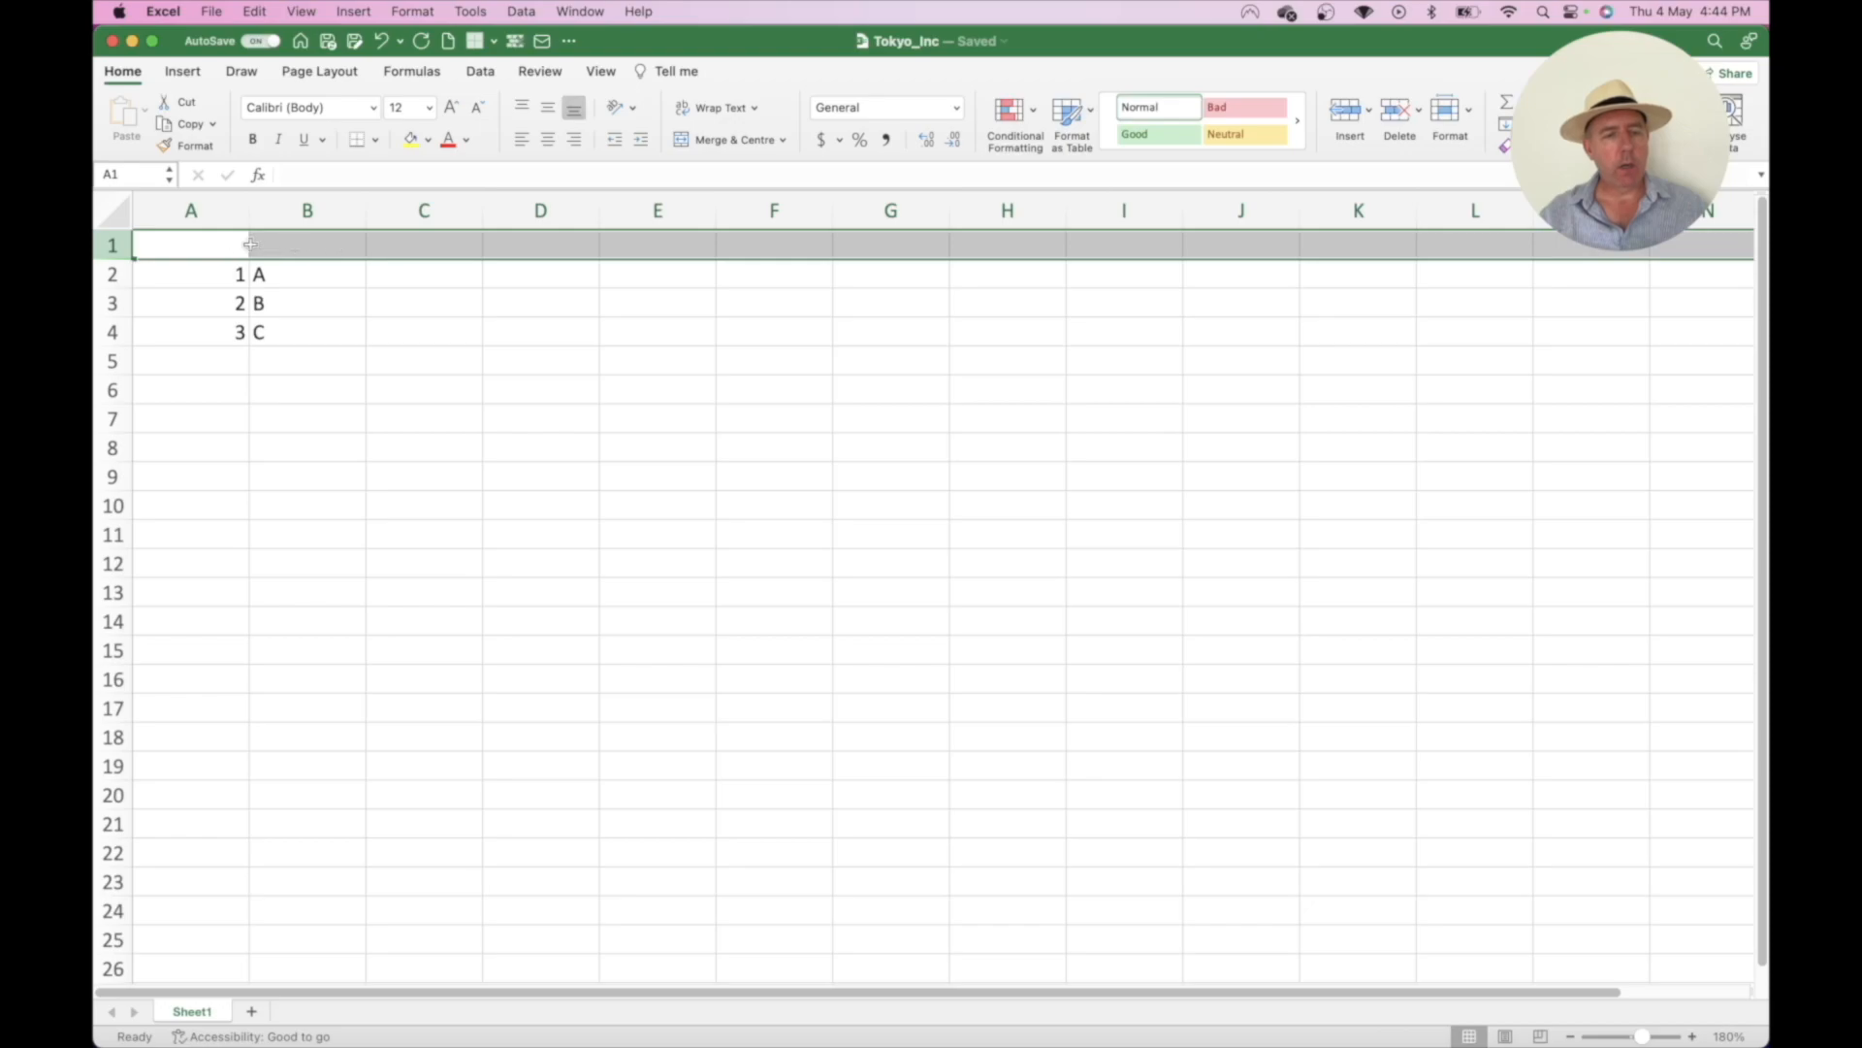
{"action": "left_click", "coordinate": [200, 246]}
{"action": "type", "text": "Numbers"}
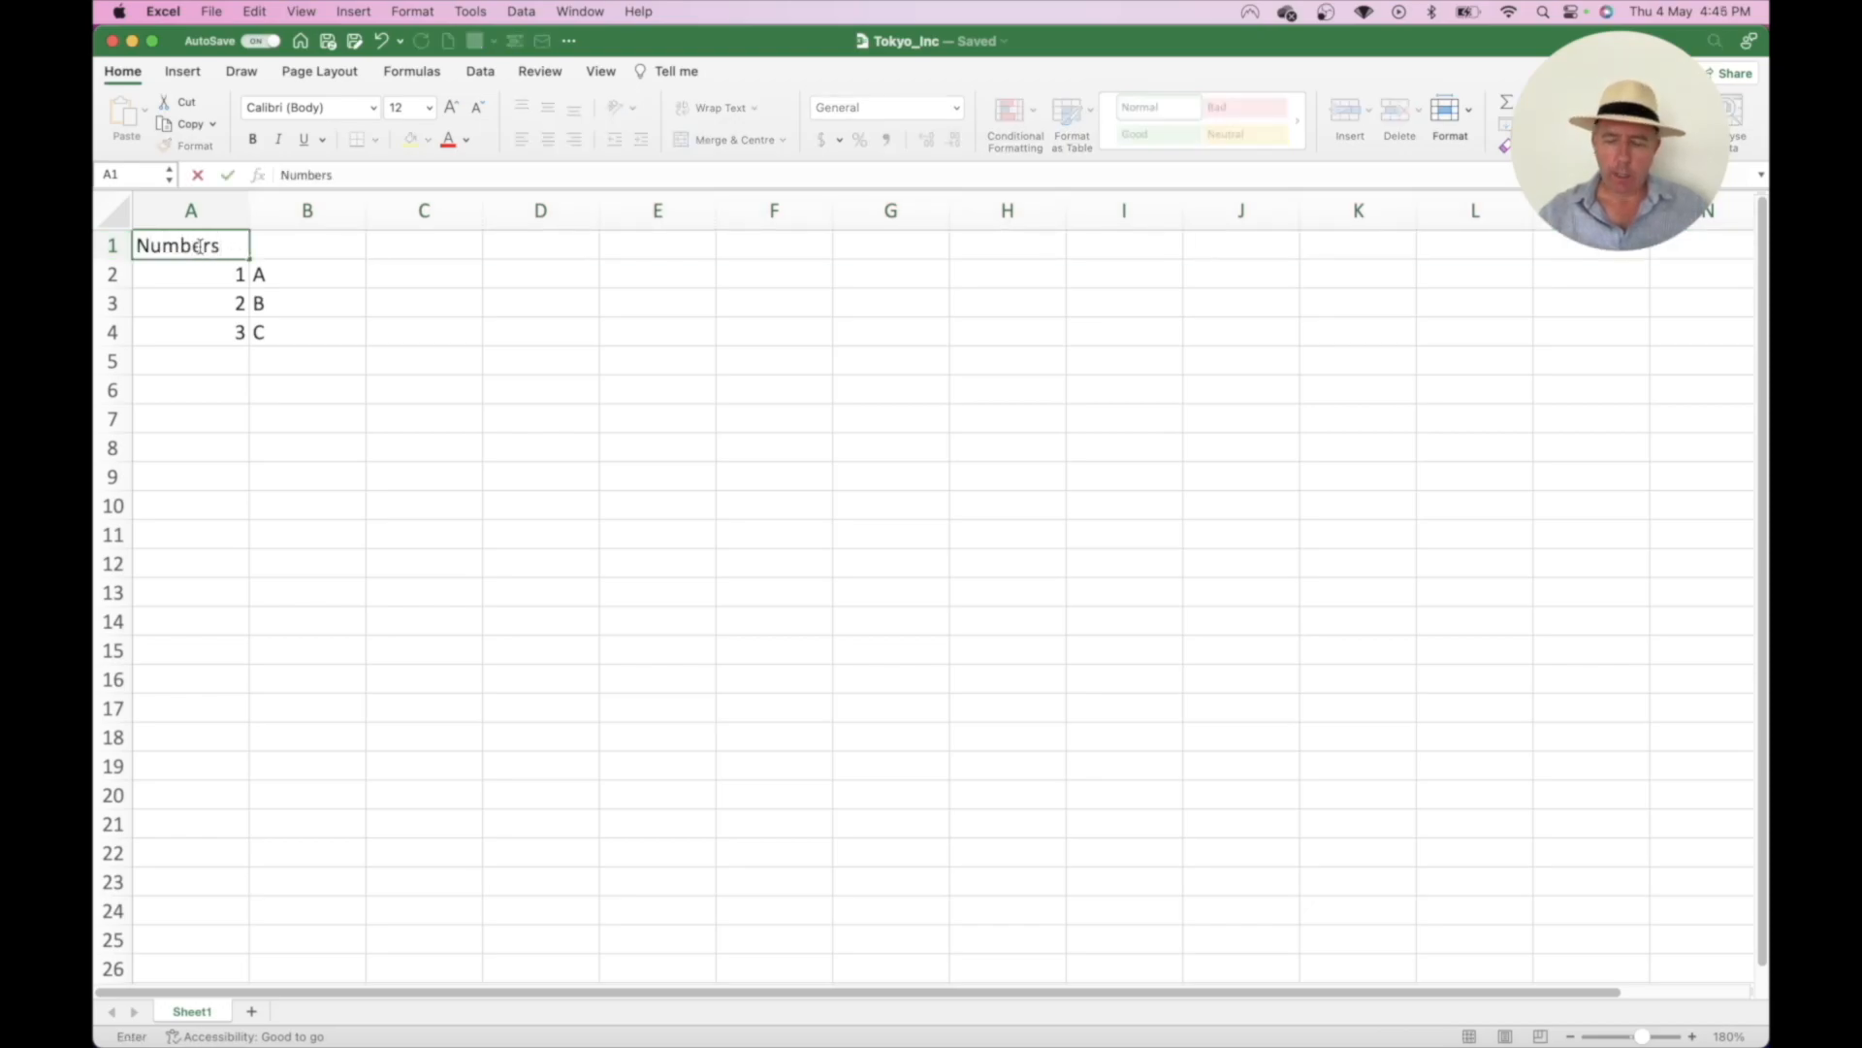
{"action": "key", "text": "Tab"}
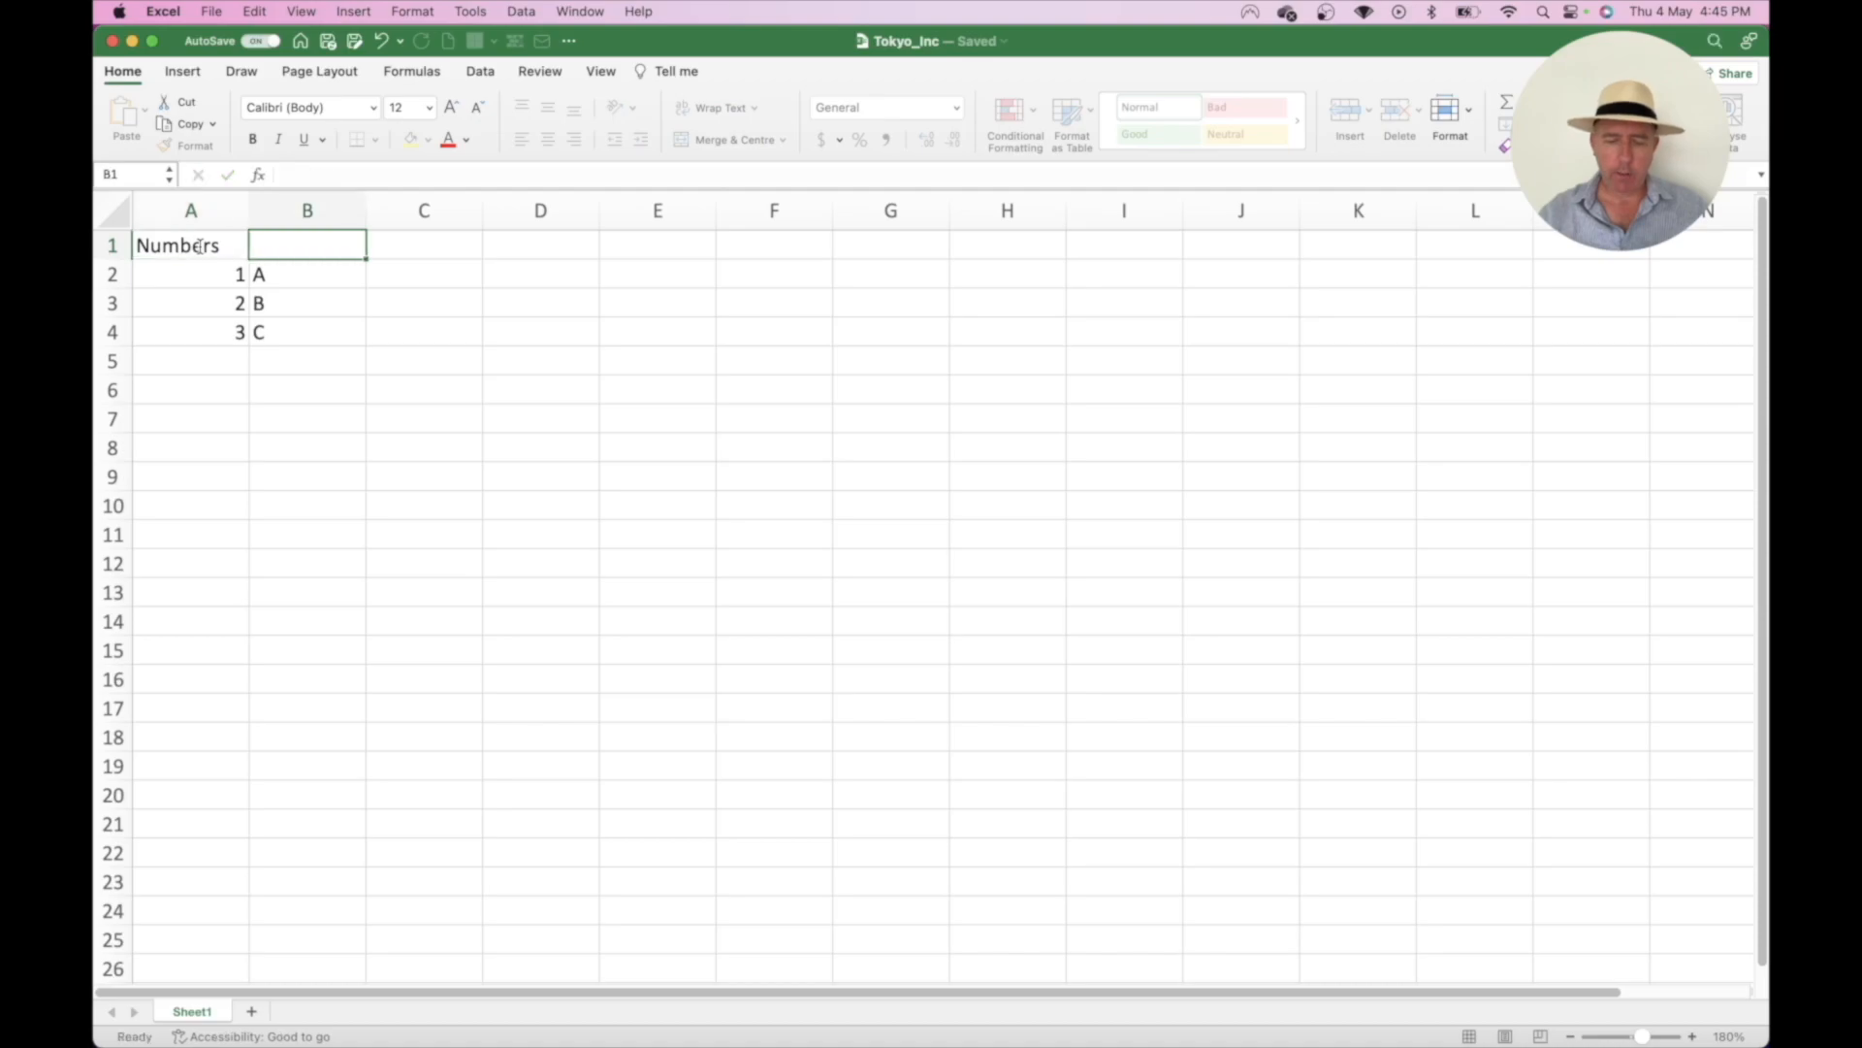
{"action": "type", "text": "Letters"}
{"action": "key", "text": "Down"}
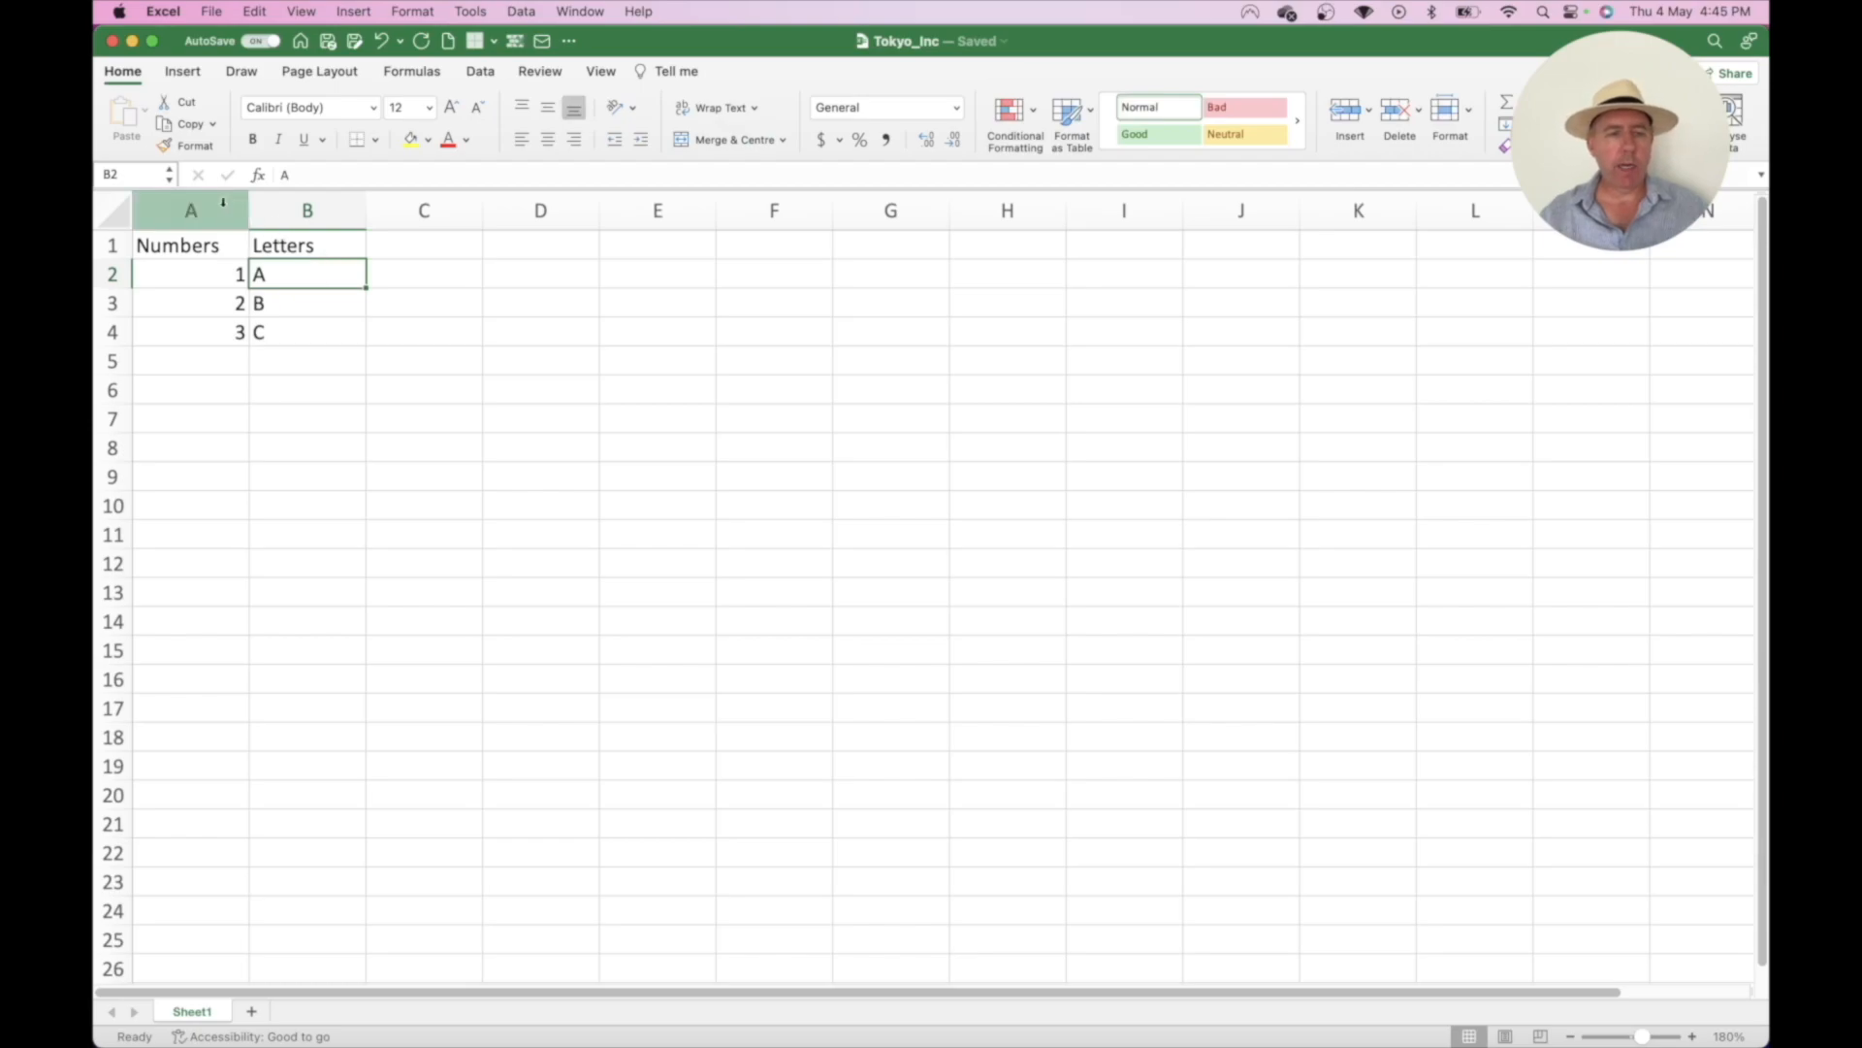
{"action": "left_click", "coordinate": [298, 209]}
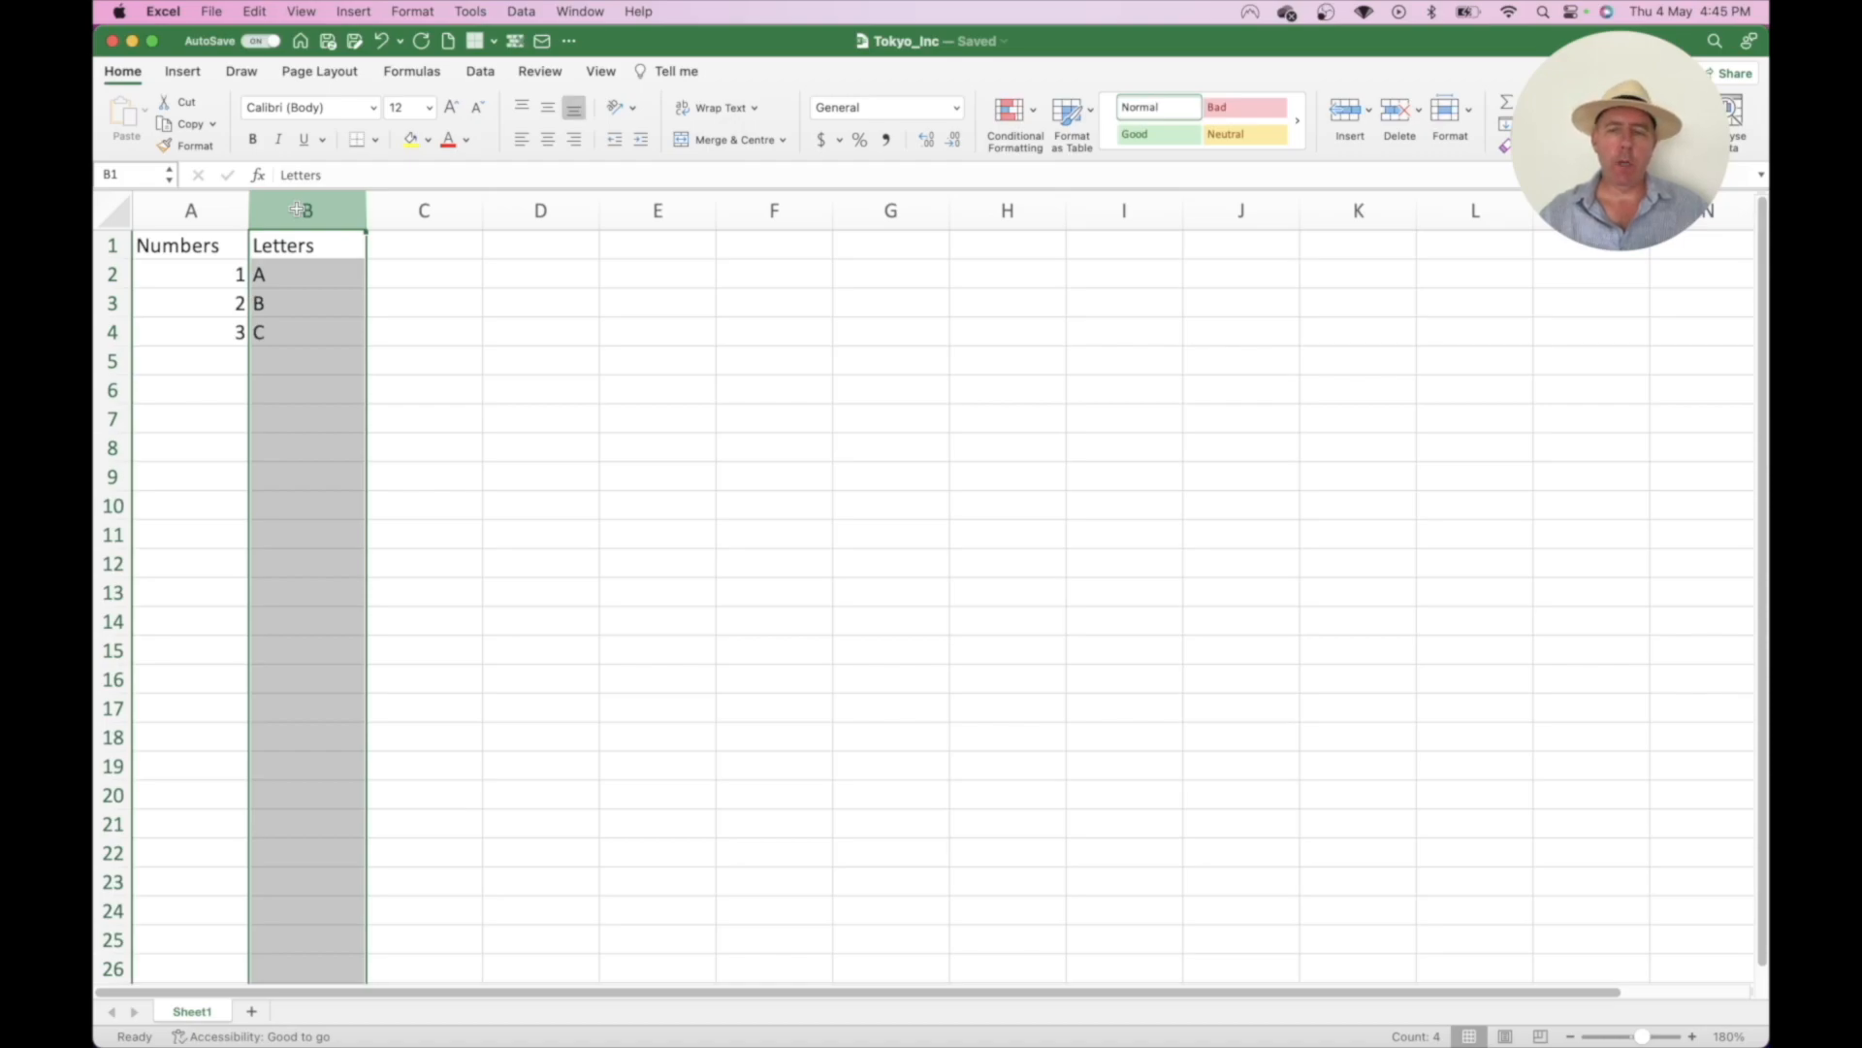
- Insert a blank column B before Letters and head it Colours
{"action": "left_click", "coordinate": [1349, 113]}
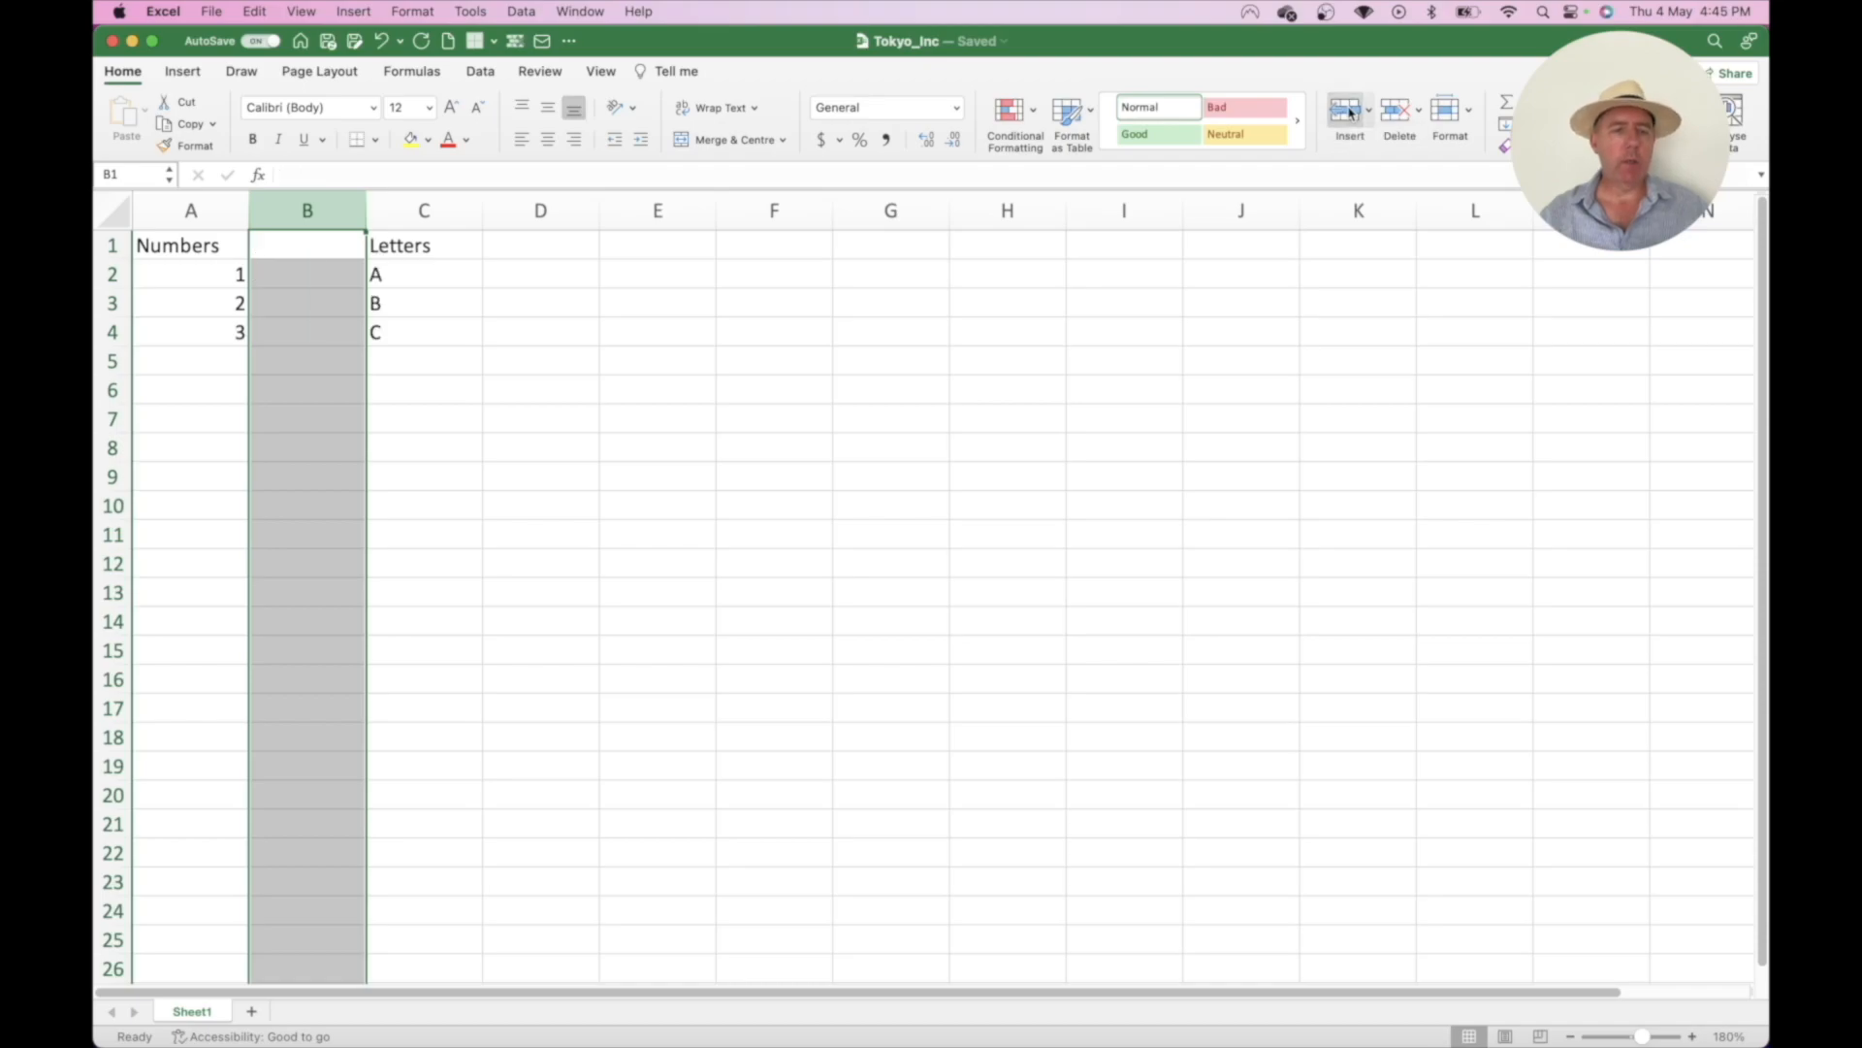
{"action": "left_click", "coordinate": [323, 248]}
{"action": "type", "text": "Clou"}
{"action": "key", "text": "BackSpace"}
{"action": "key", "text": "BackSpace"}
{"action": "key", "text": "BackSpace"}
{"action": "type", "text": "olours"}
{"action": "key", "text": "Return"}
- Fill B2:B4 with Red, Blue and Green
{"action": "type", "text": "Red Blue"}
{"action": "key", "text": "BackSpace"}
{"action": "key", "text": "BackSpace"}
{"action": "key", "text": "BackSpace"}
{"action": "key", "text": "BackSpace"}
{"action": "key", "text": "BackSpace"}
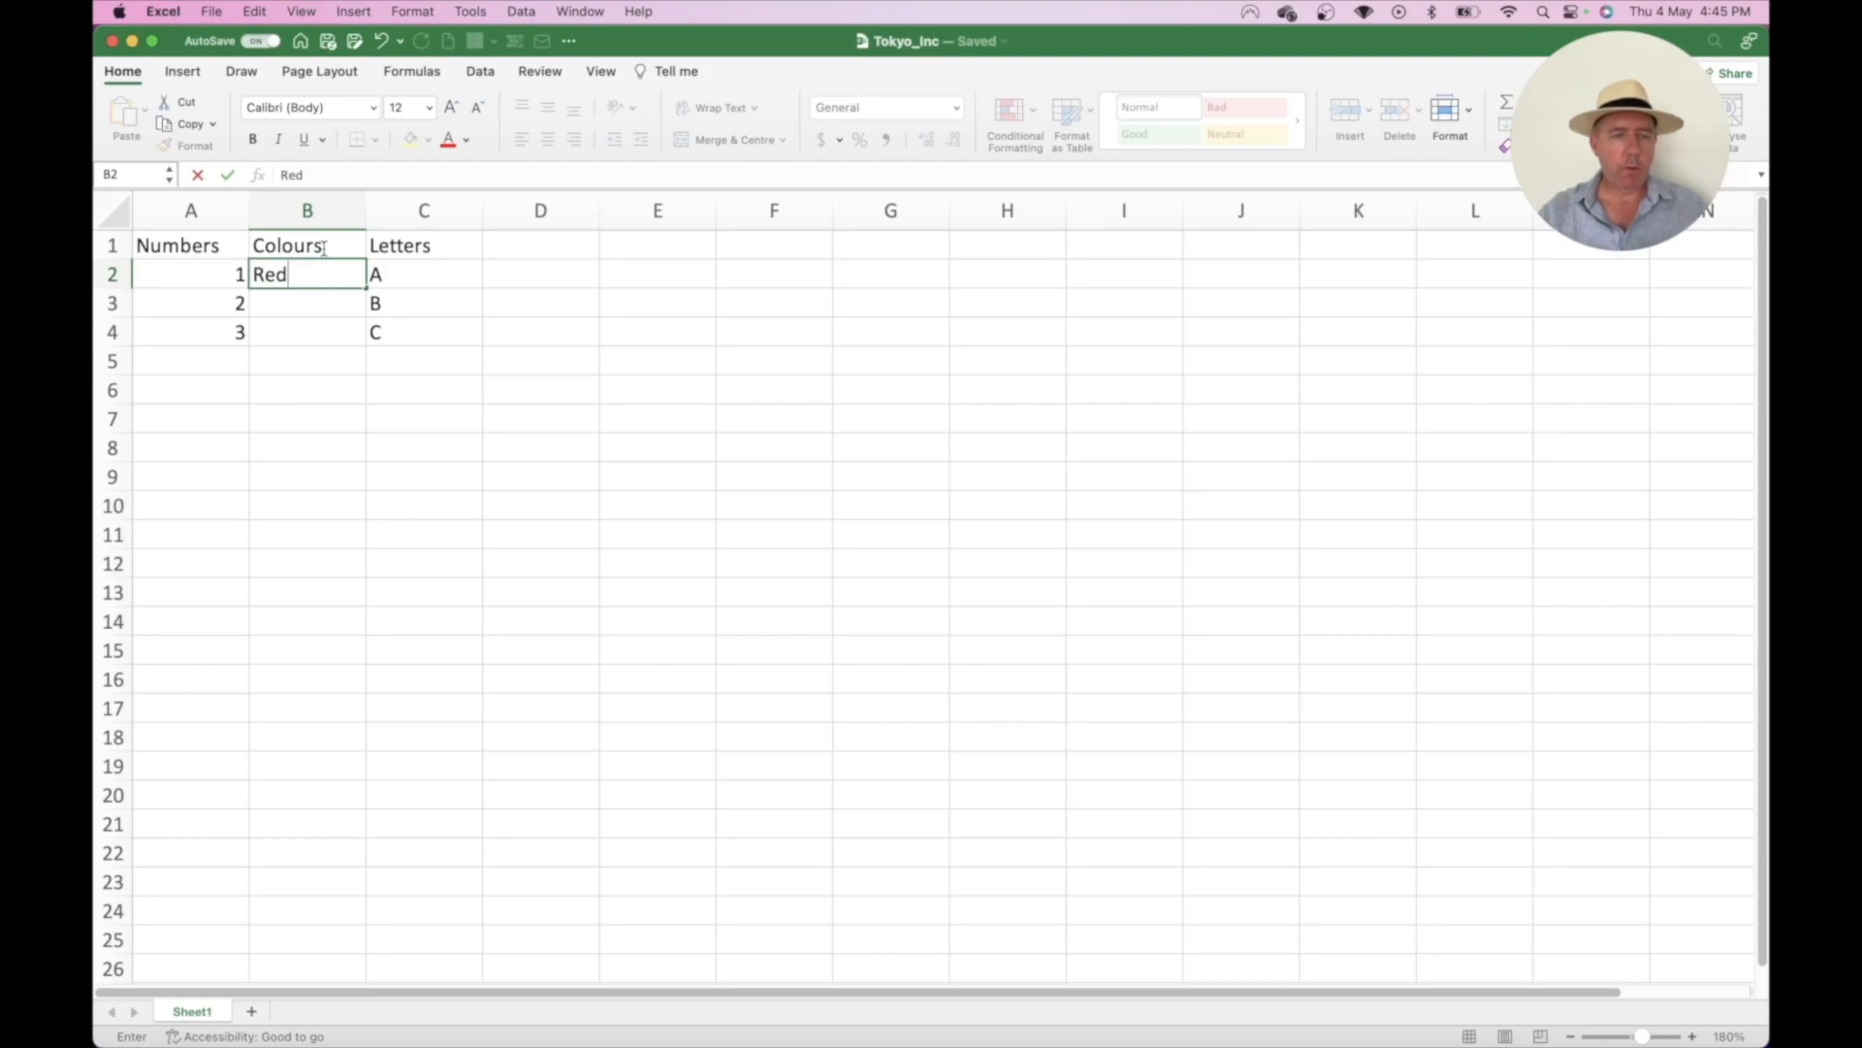
{"action": "key", "text": "Return"}
{"action": "type", "text": "Blue Green"}
{"action": "key", "text": "BackSpace"}
{"action": "key", "text": "BackSpace"}
{"action": "key", "text": "BackSpace"}
{"action": "key", "text": "BackSpace"}
{"action": "key", "text": "BackSpace"}
{"action": "key", "text": "Return"}
{"action": "type", "text": "Green"}
{"action": "key", "text": "Return"}
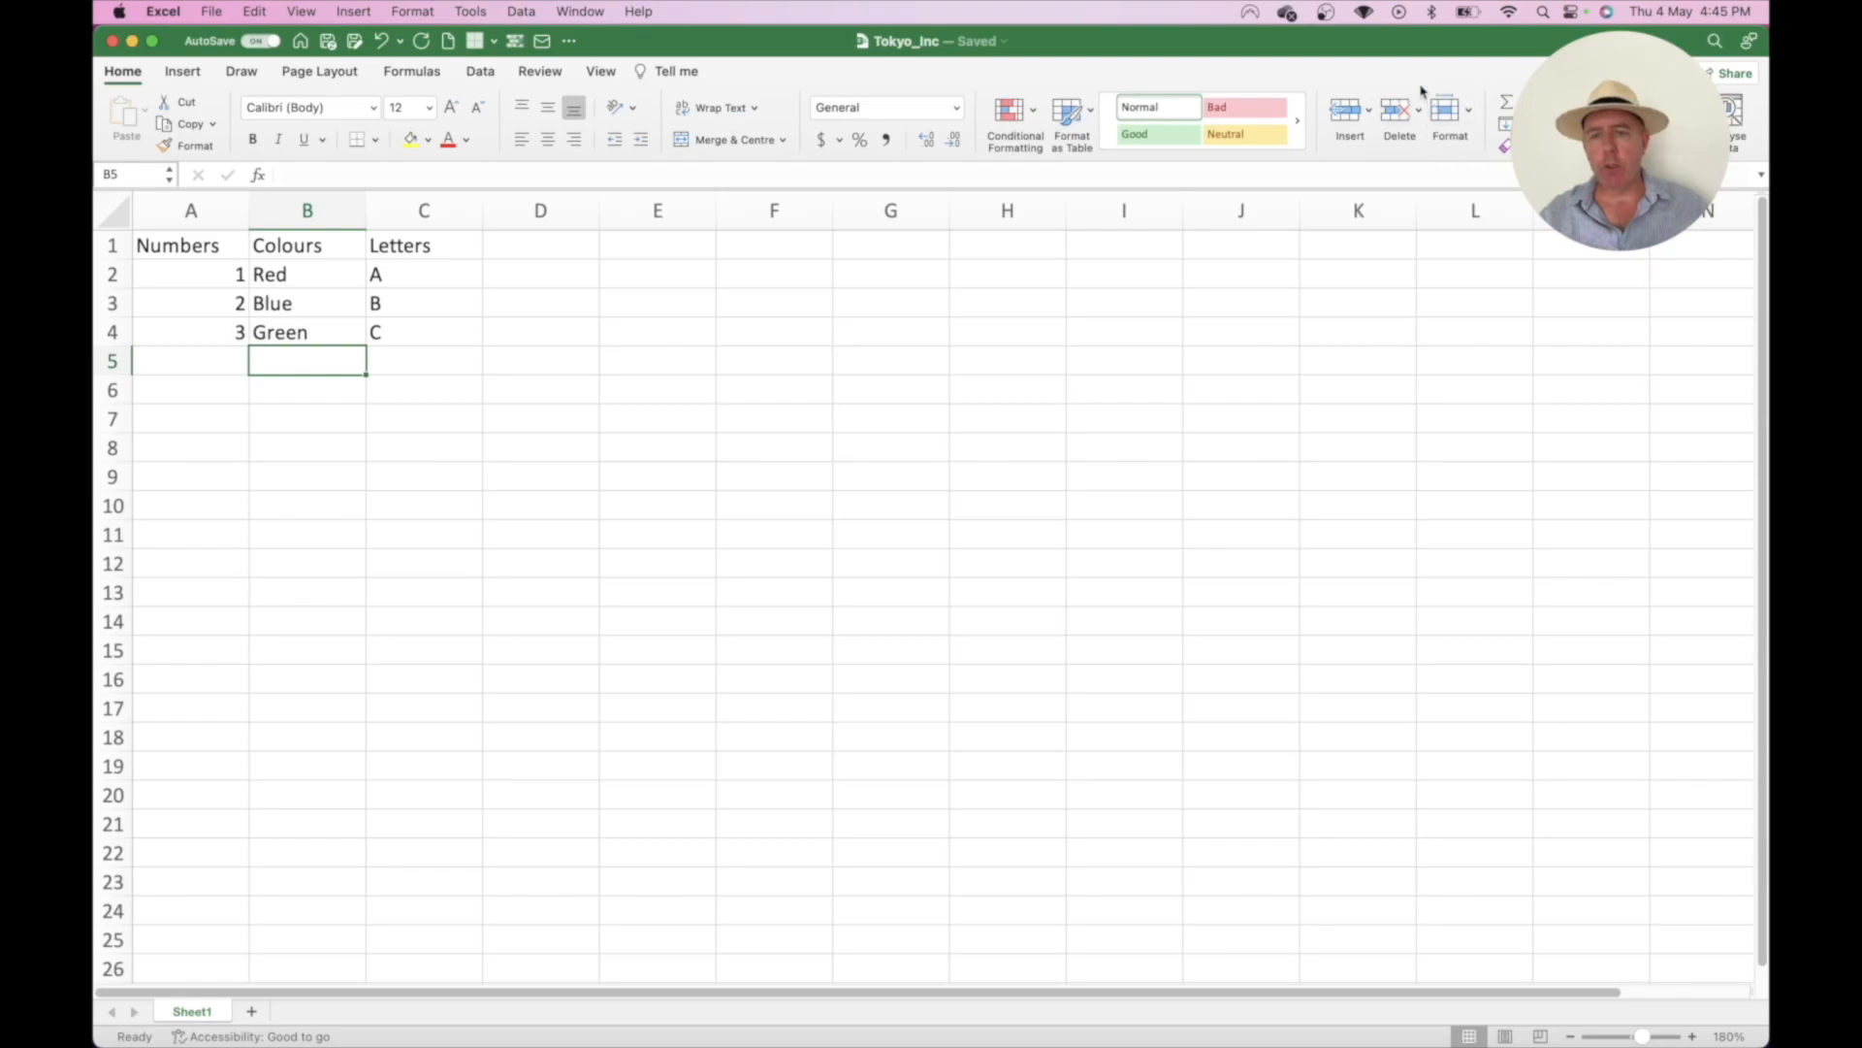
- Delete the Colours column B and then select cell C2
{"action": "left_click", "coordinate": [315, 210]}
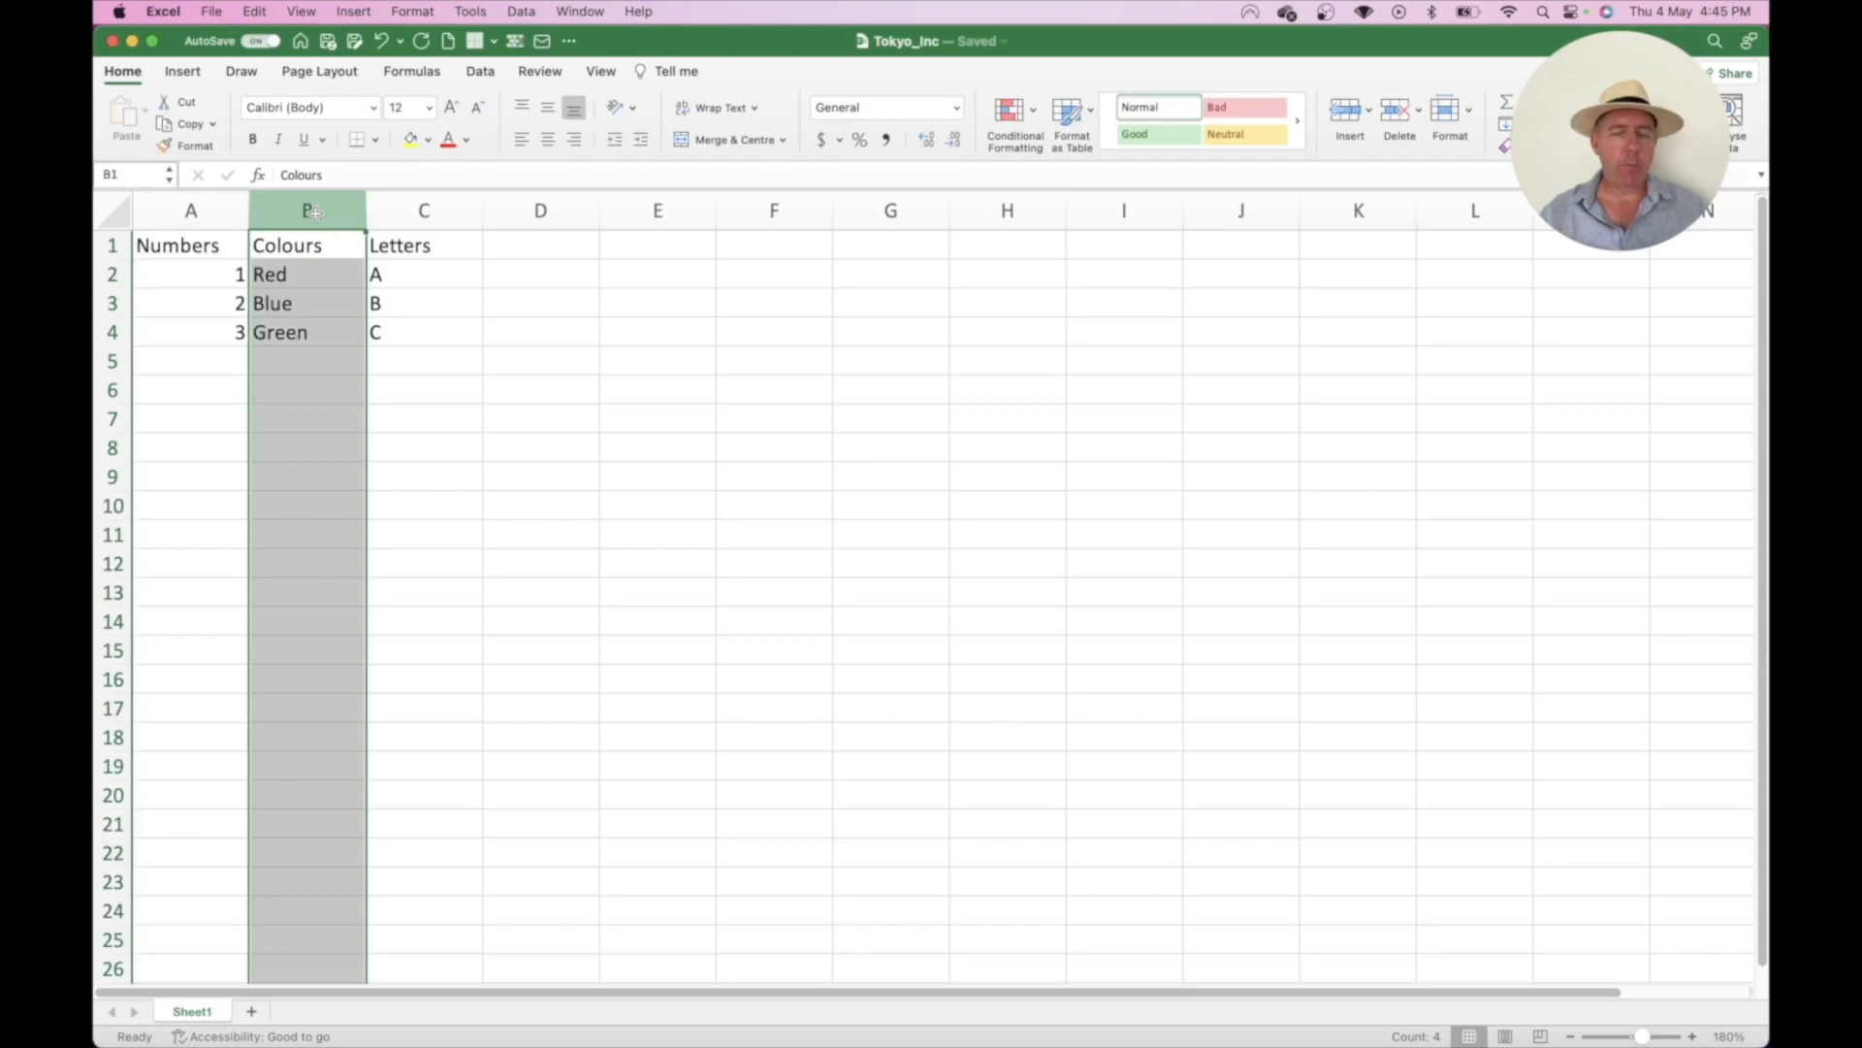
{"action": "left_click", "coordinate": [1398, 119]}
{"action": "left_click", "coordinate": [439, 283]}
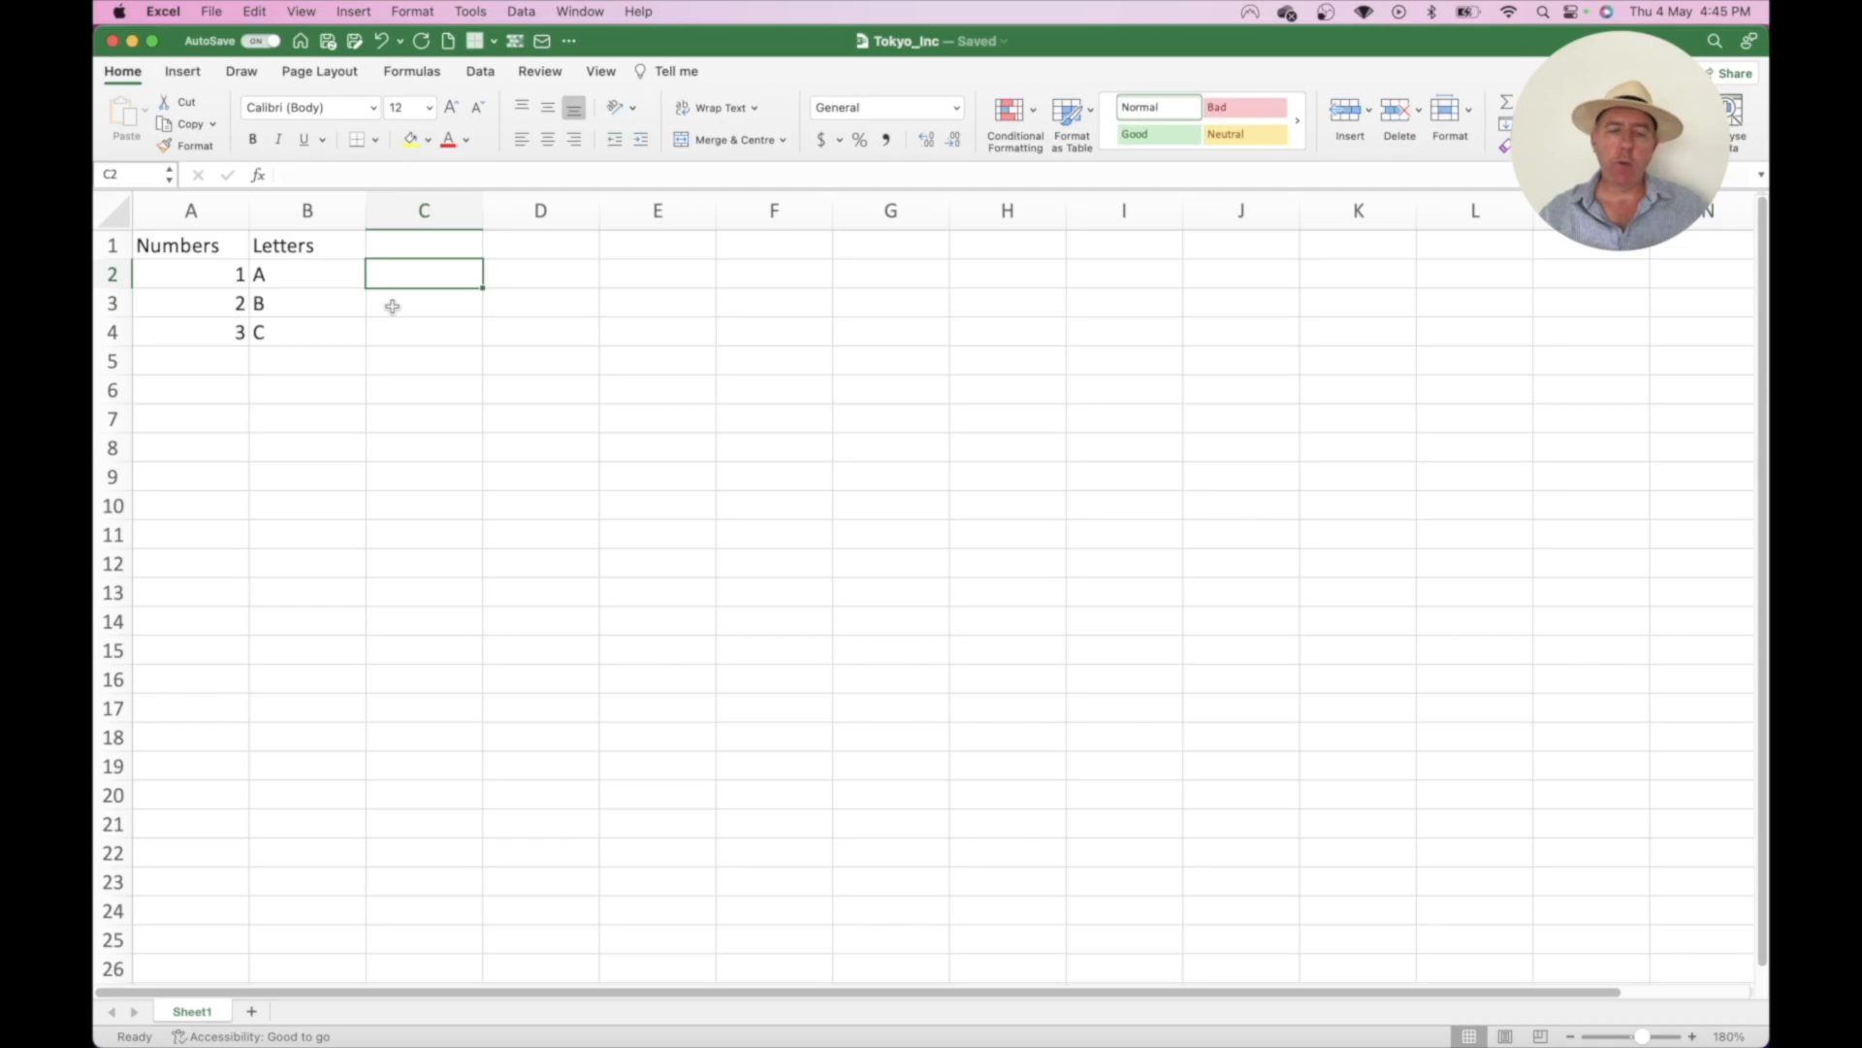
- Insert a blank cell at B3, shifting cells down so B and C move to B4:B5
{"action": "left_click", "coordinate": [302, 303]}
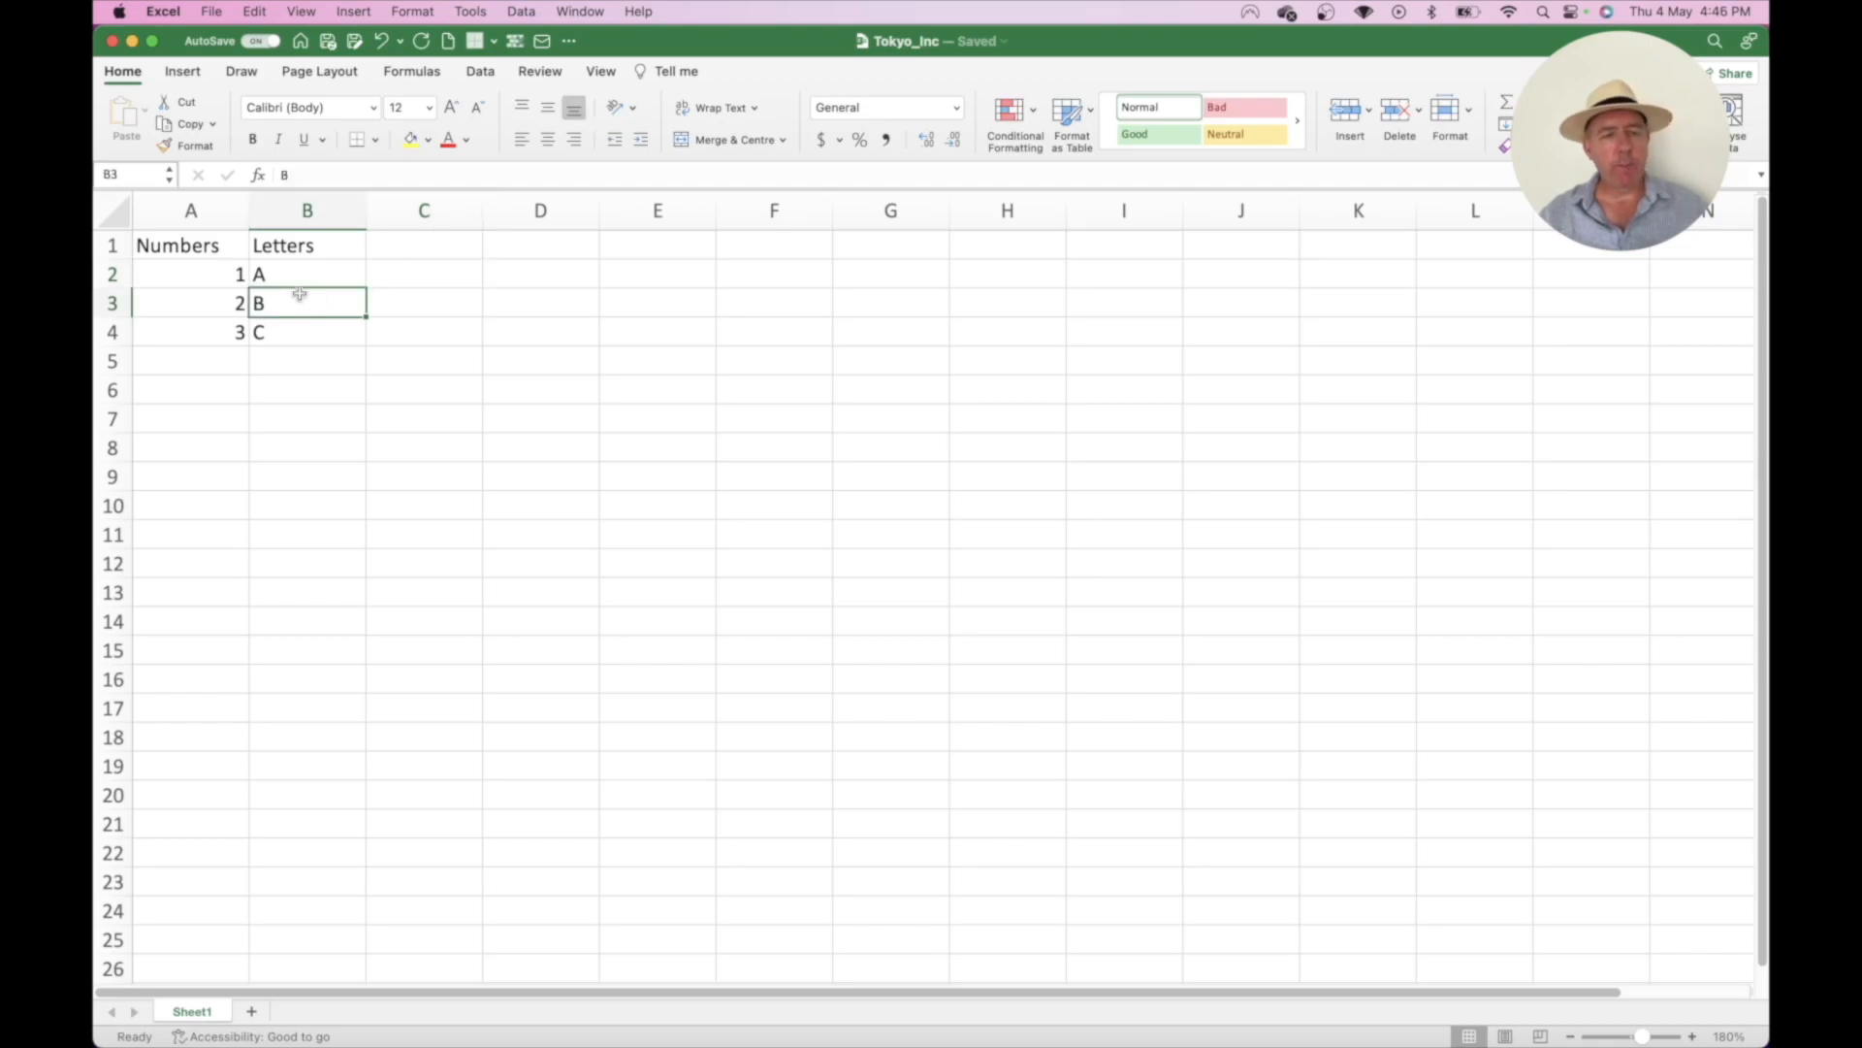
{"action": "left_click", "coordinate": [1369, 112]}
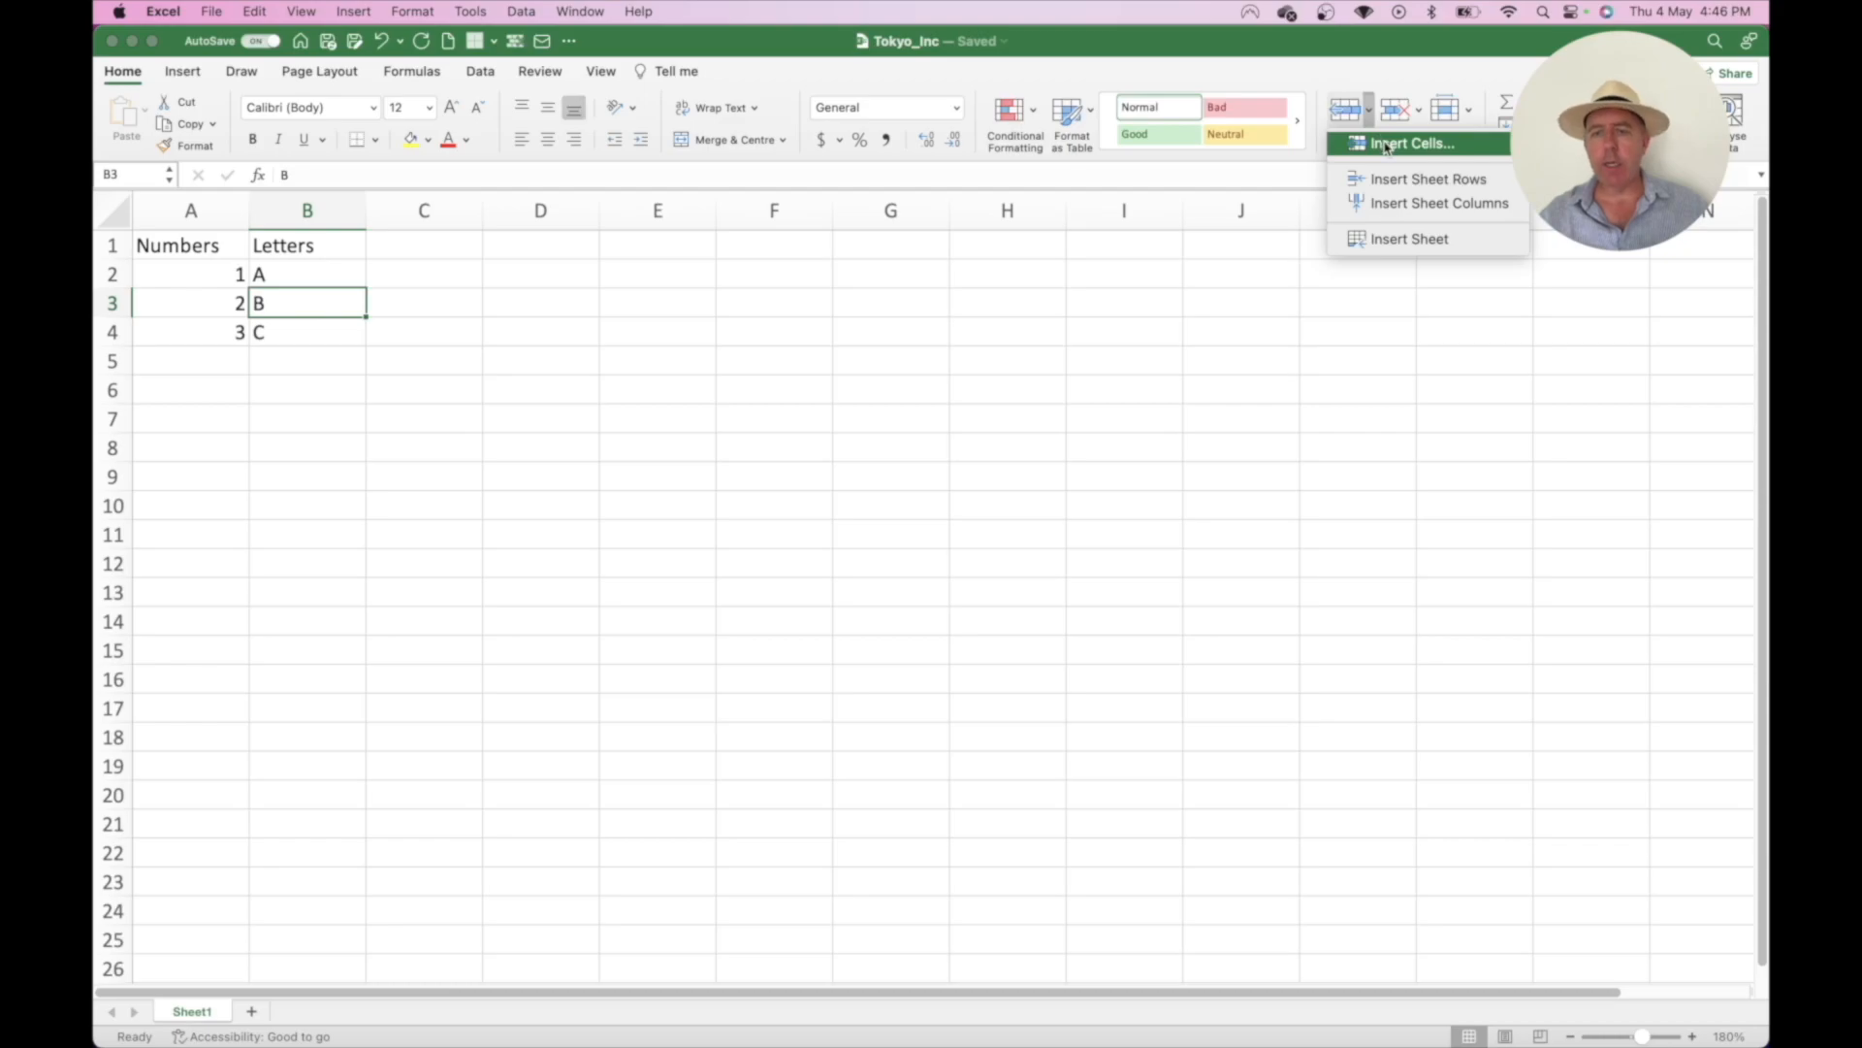
{"action": "left_click", "coordinate": [1385, 146]}
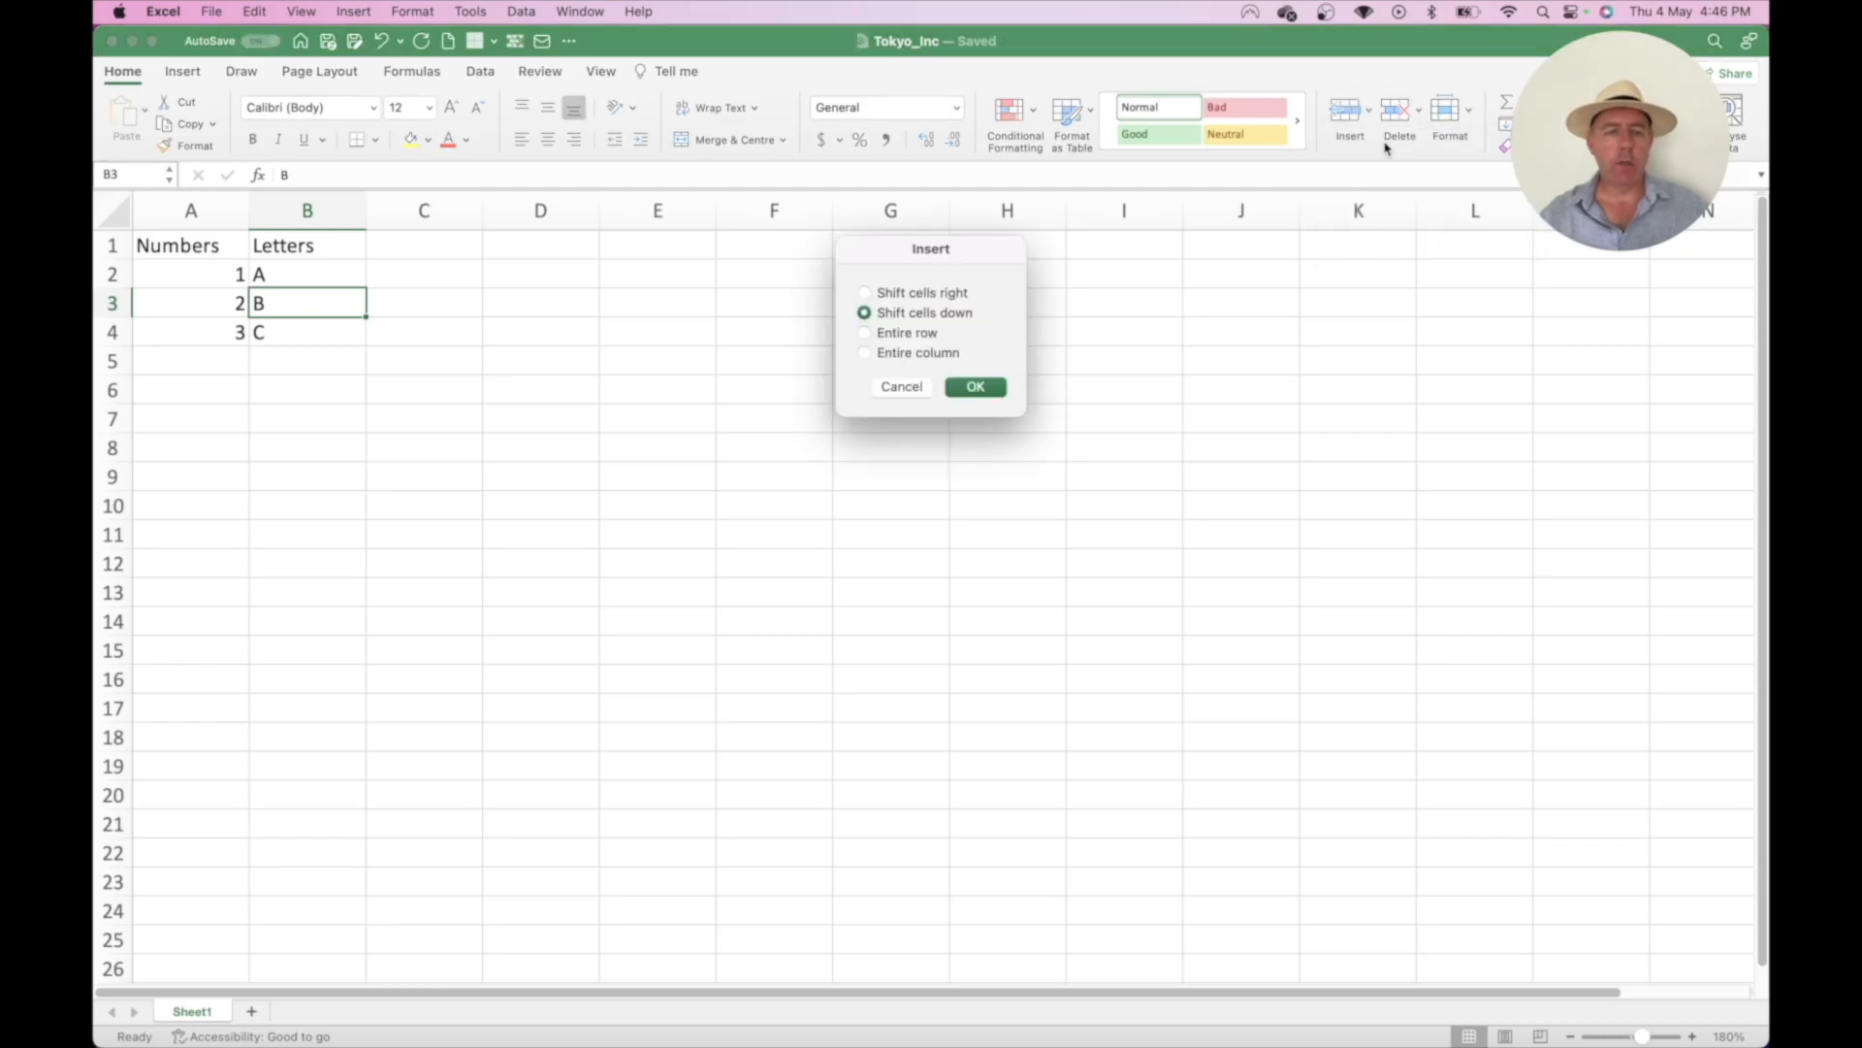
{"action": "left_click", "coordinate": [978, 388]}
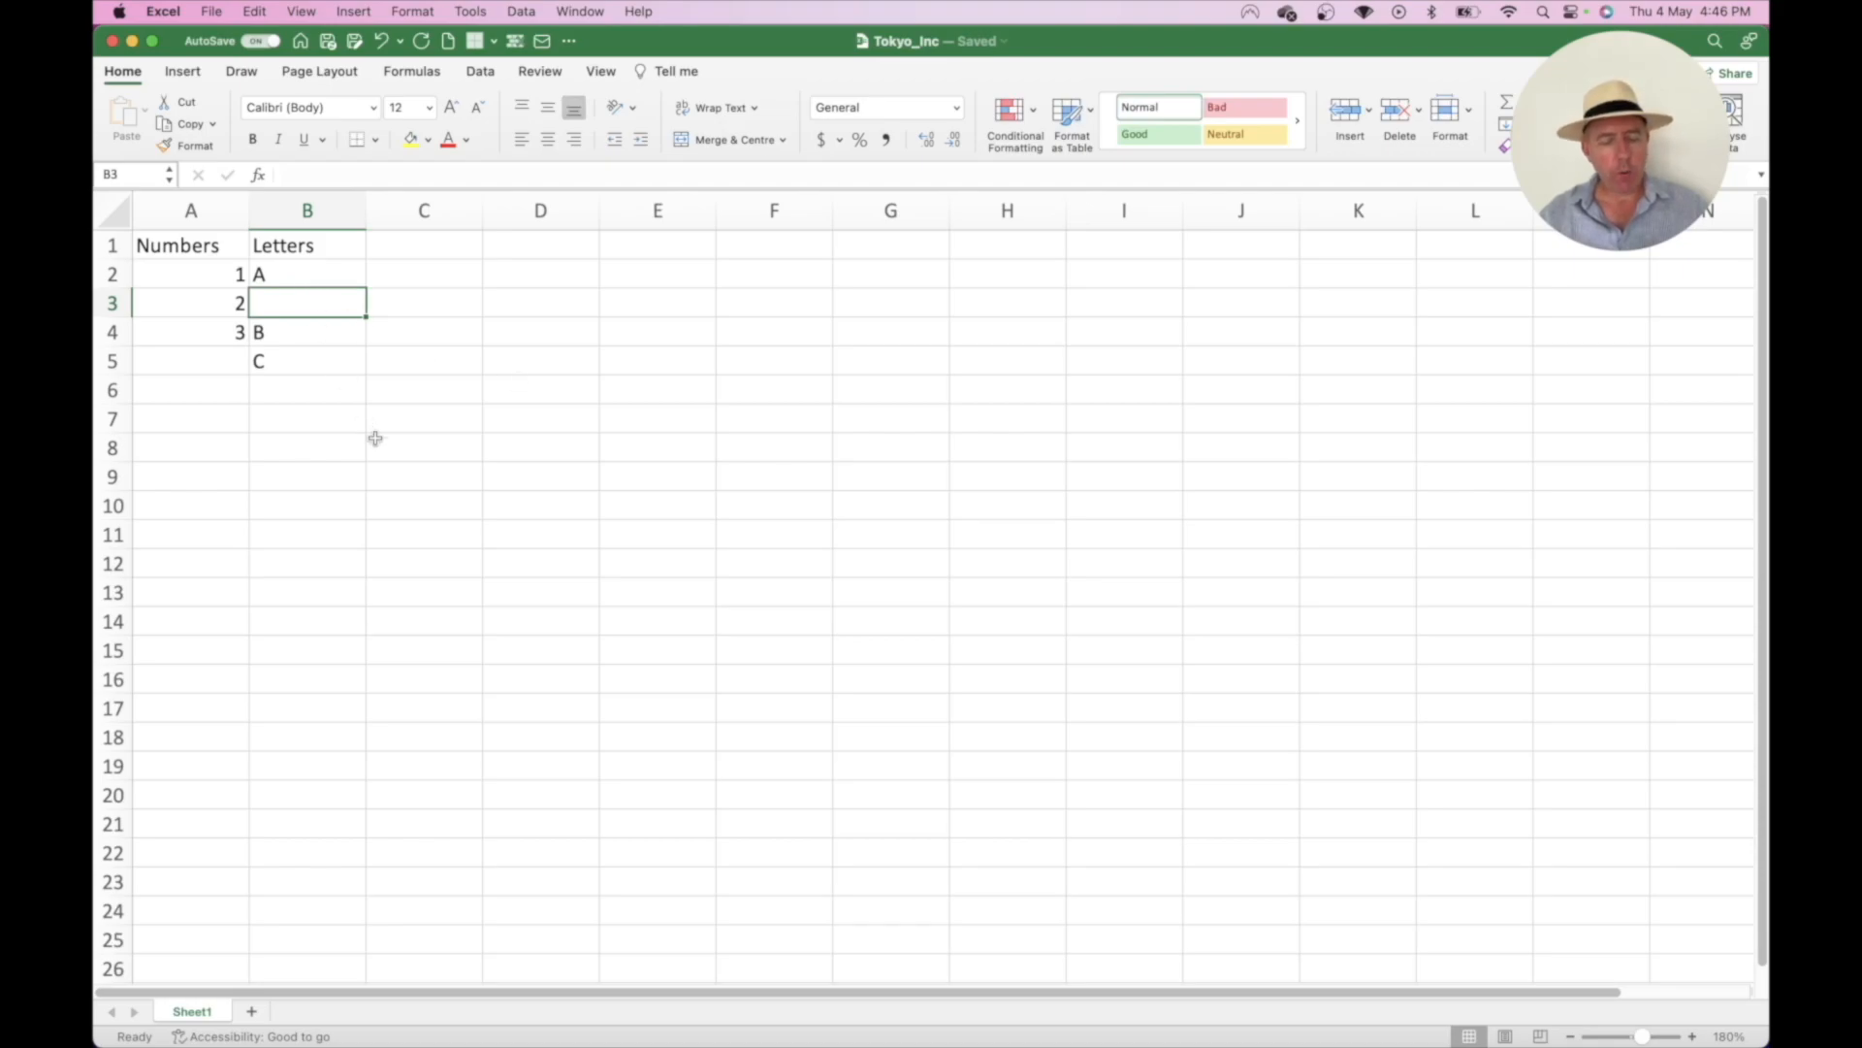
- Undo the blank-cell insert and rename the B1 header to 'Capital Letters'
{"action": "key", "text": "super+z"}
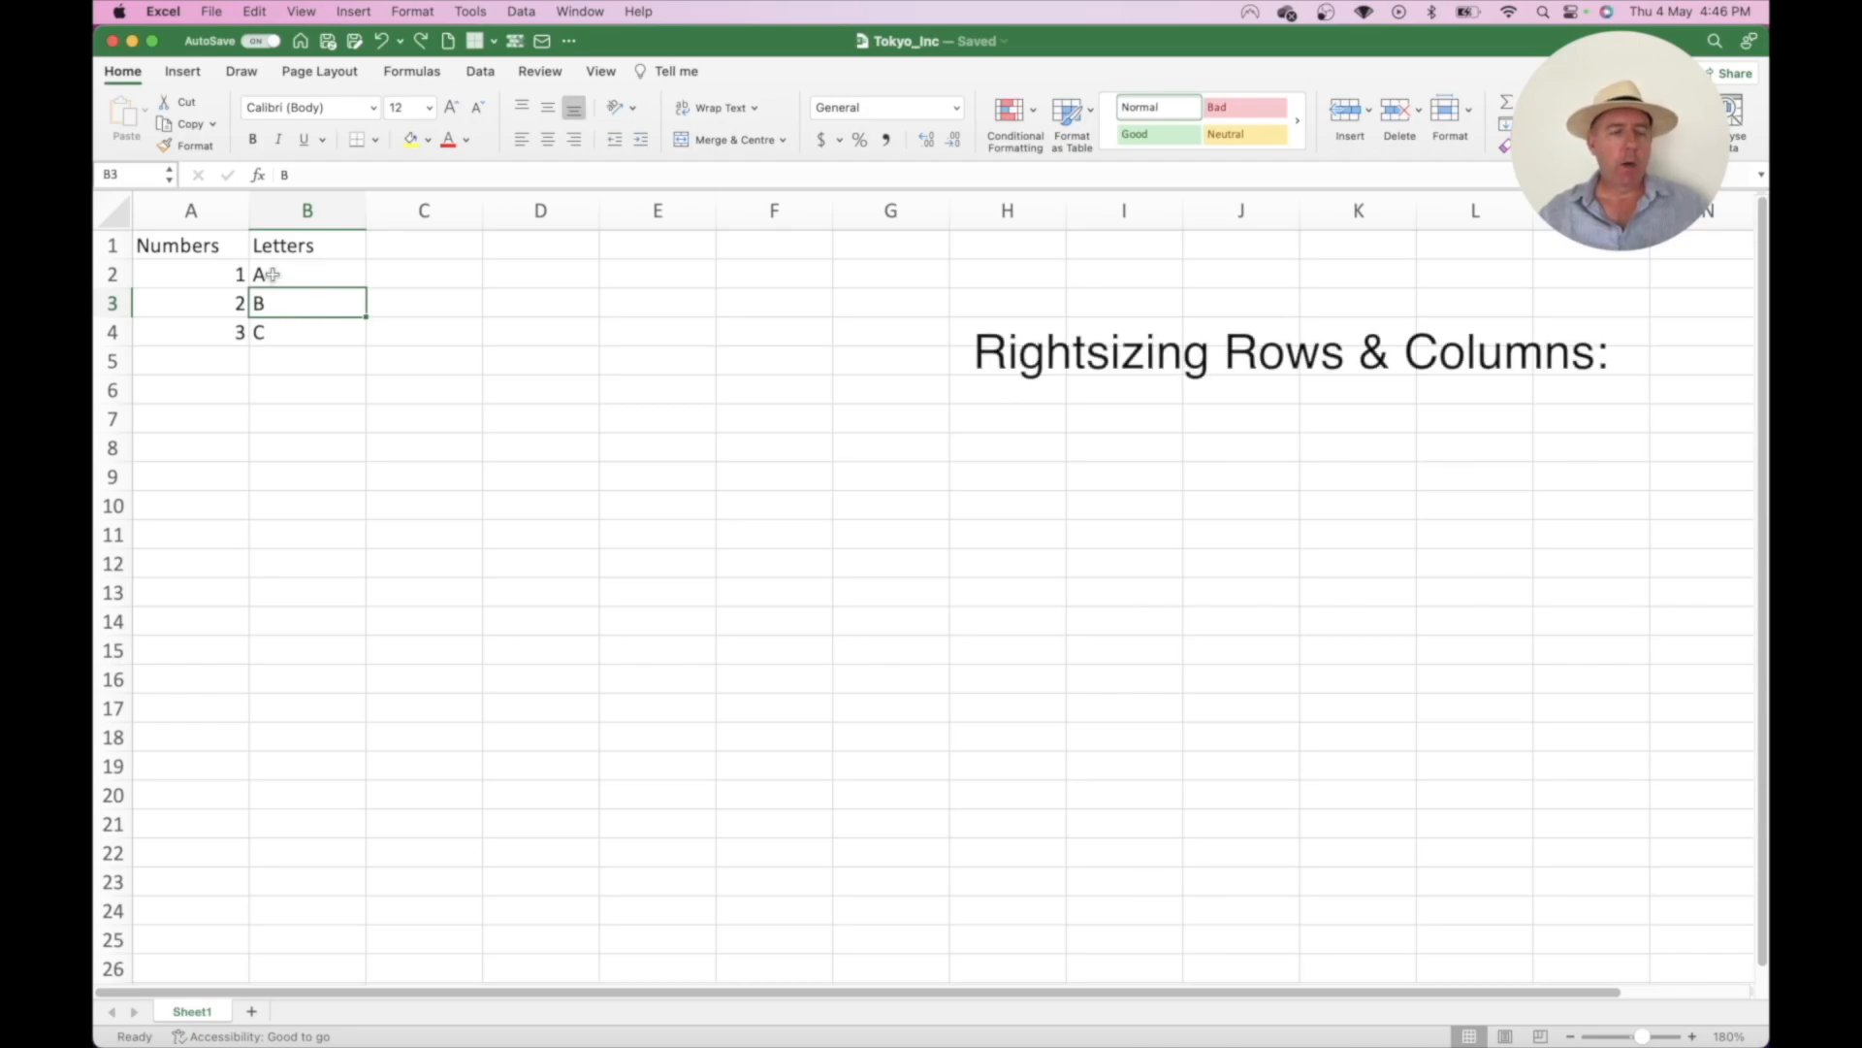
{"action": "mouse_move", "coordinate": [205, 245]}
{"action": "left_mouse_down"}
{"action": "mouse_move", "coordinate": [271, 264]}
{"action": "mouse_move", "coordinate": [292, 323]}
{"action": "left_mouse_up"}
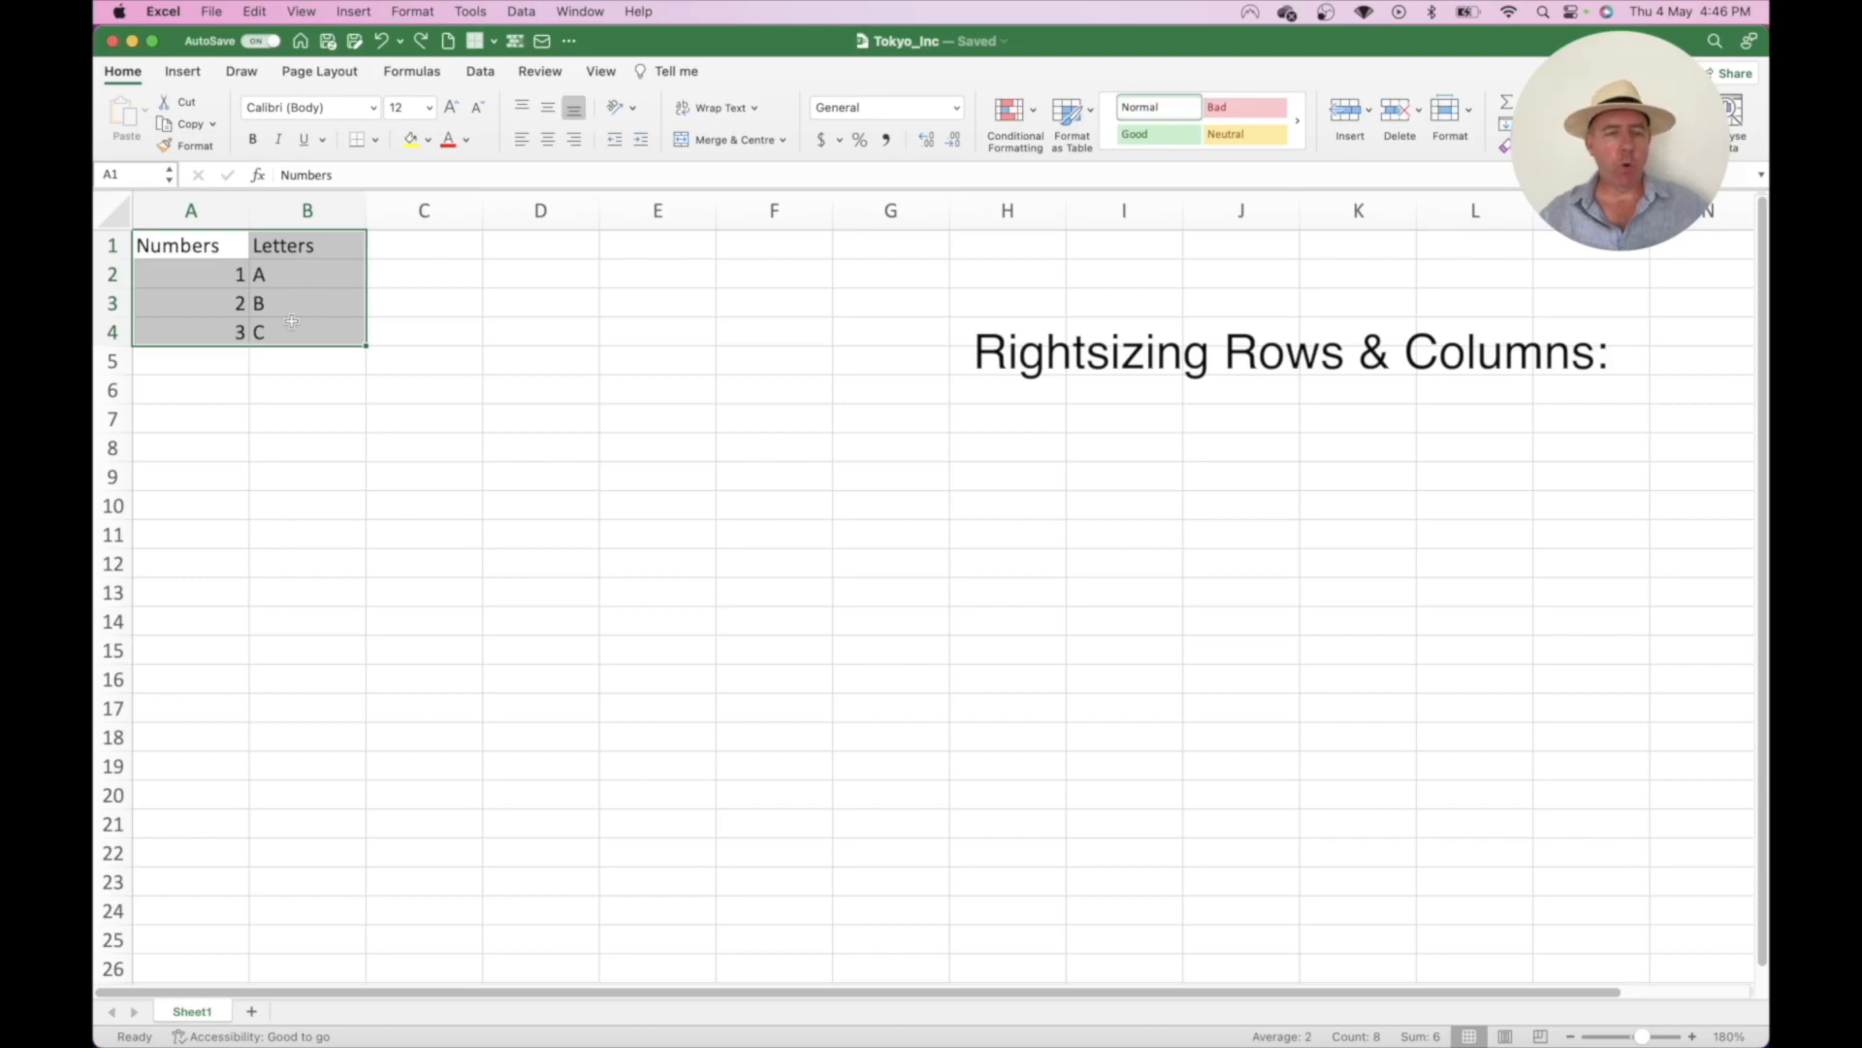
{"action": "left_click", "coordinate": [269, 245]}
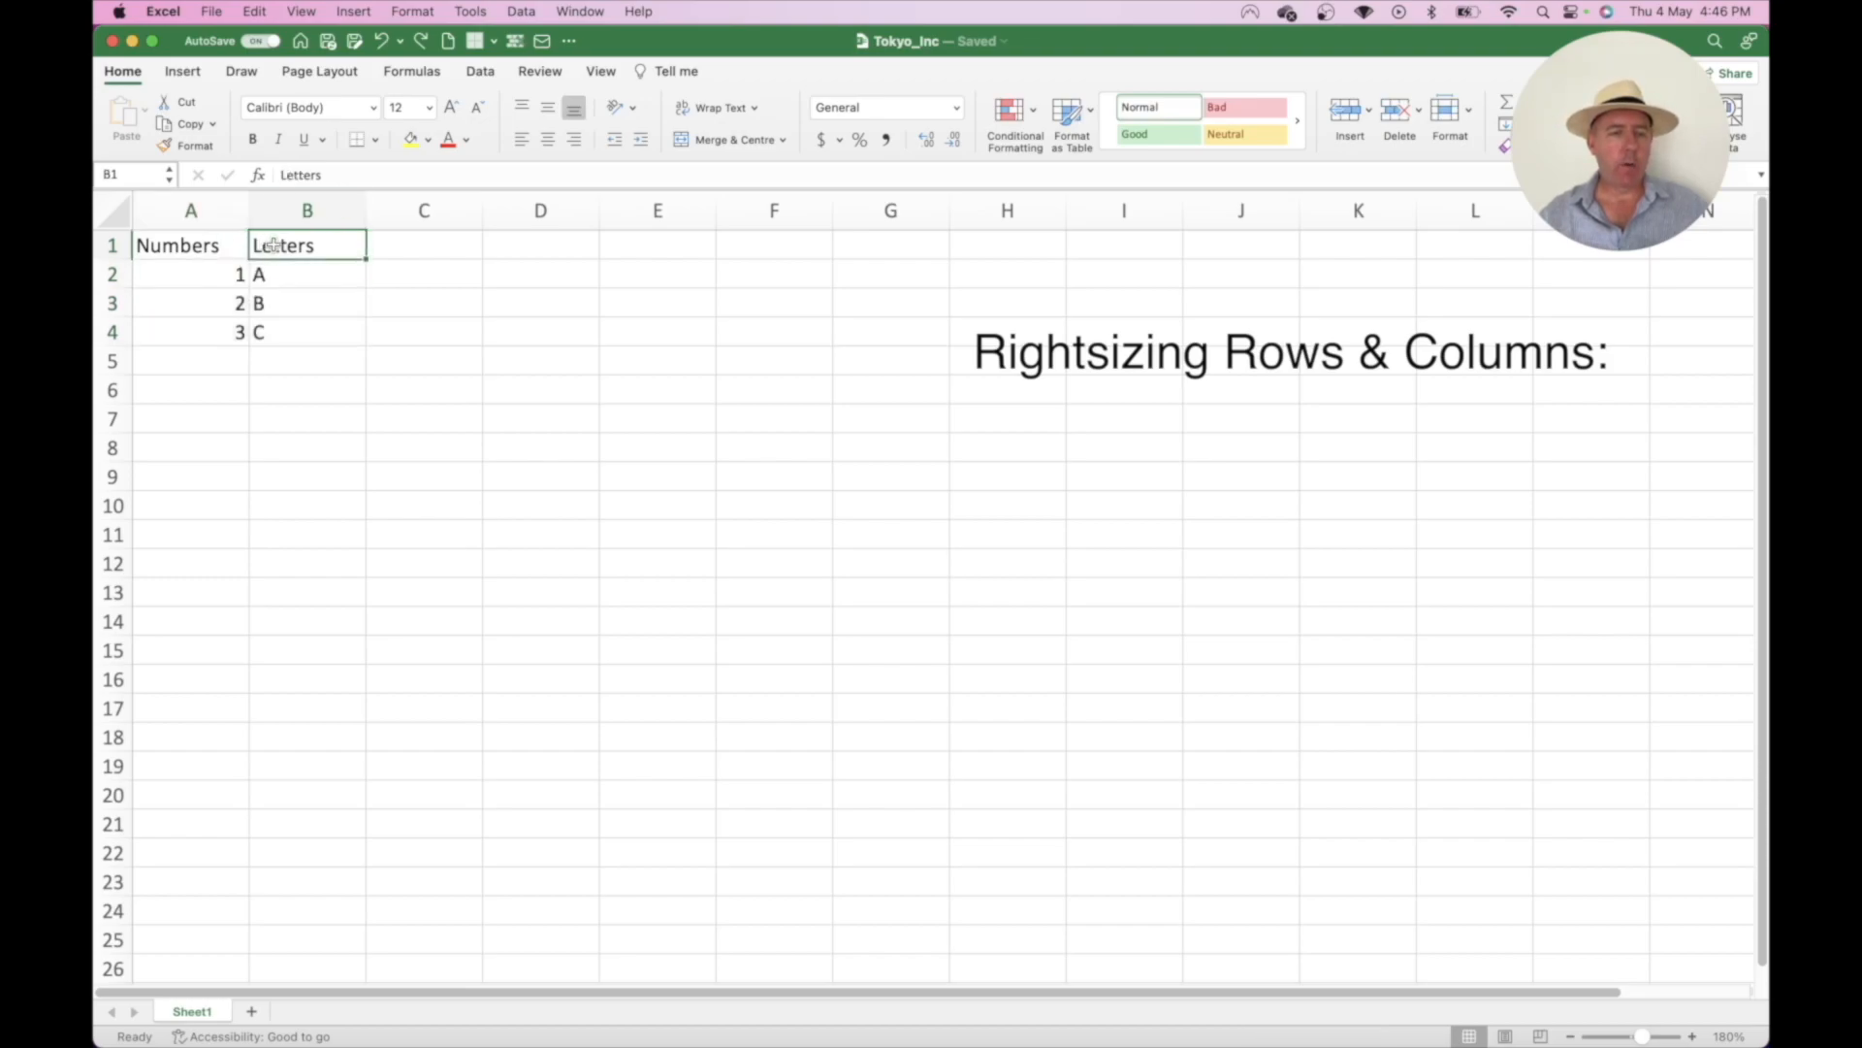
{"action": "key", "text": "F2"}
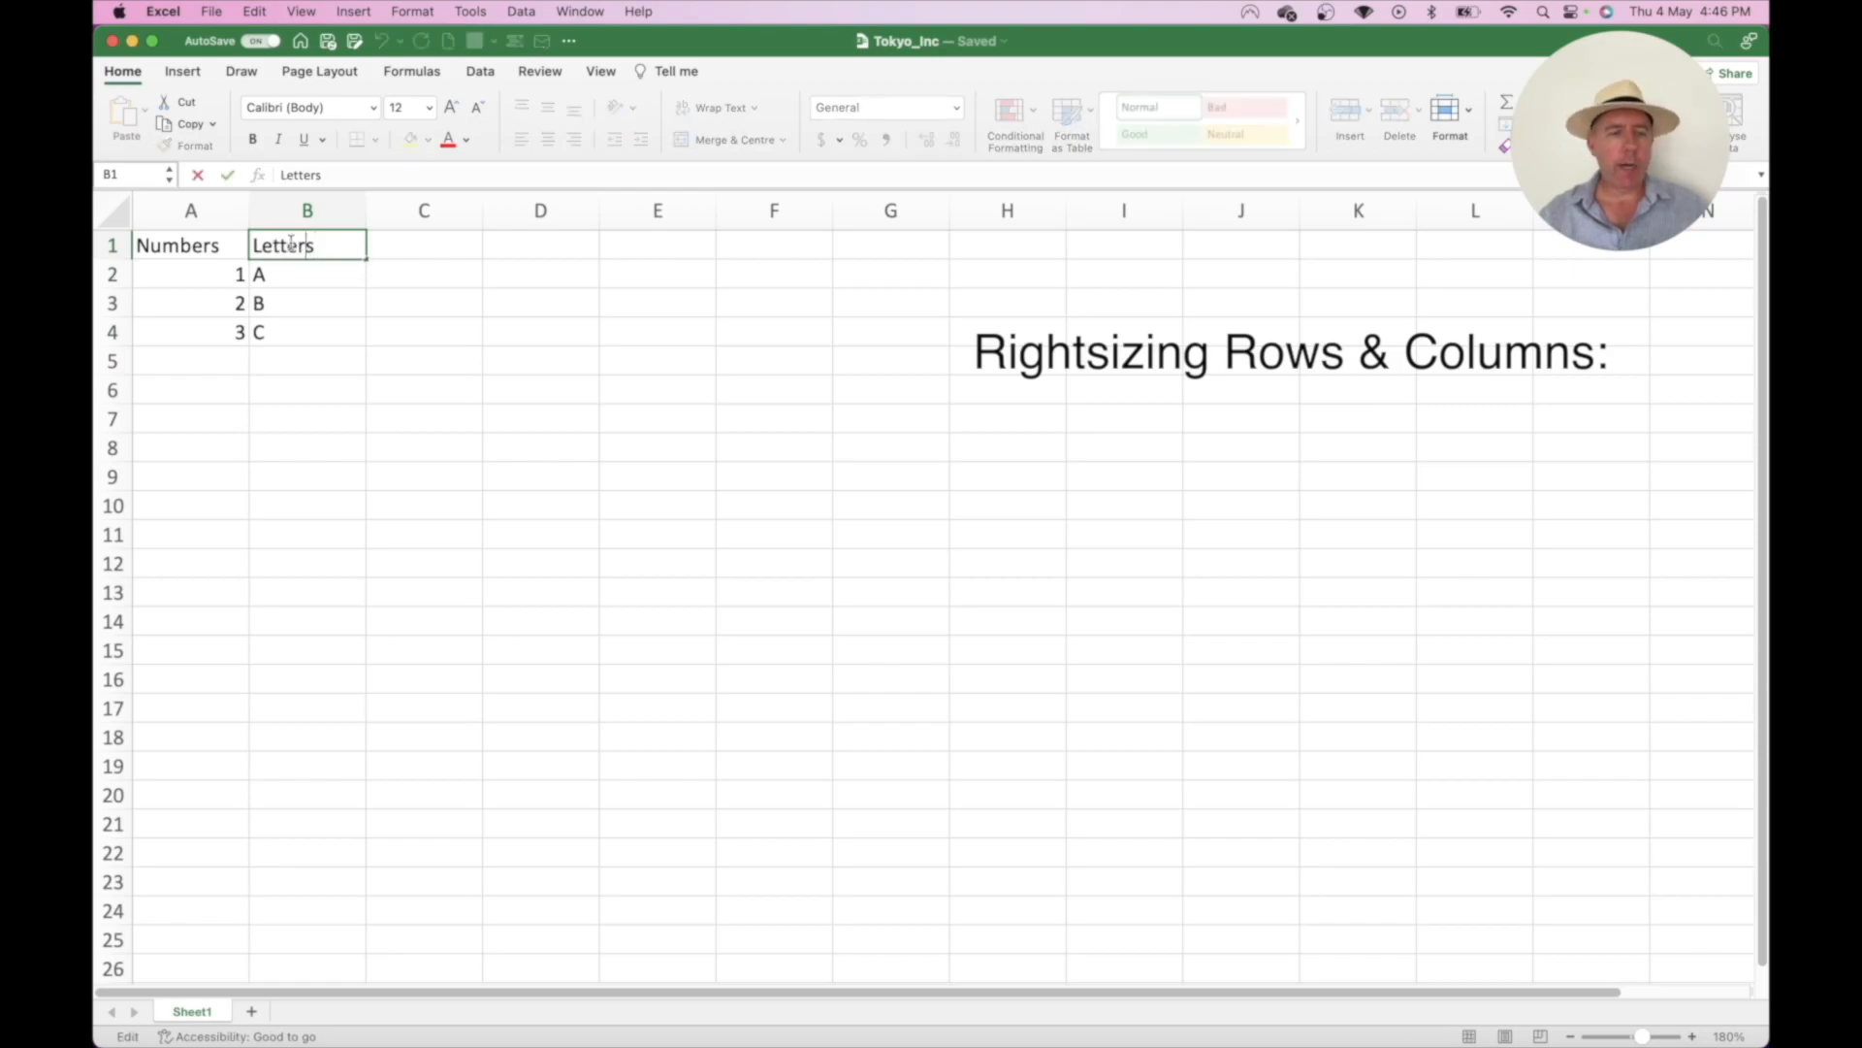
{"action": "key", "text": "Home"}
{"action": "type", "text": "Cap"}
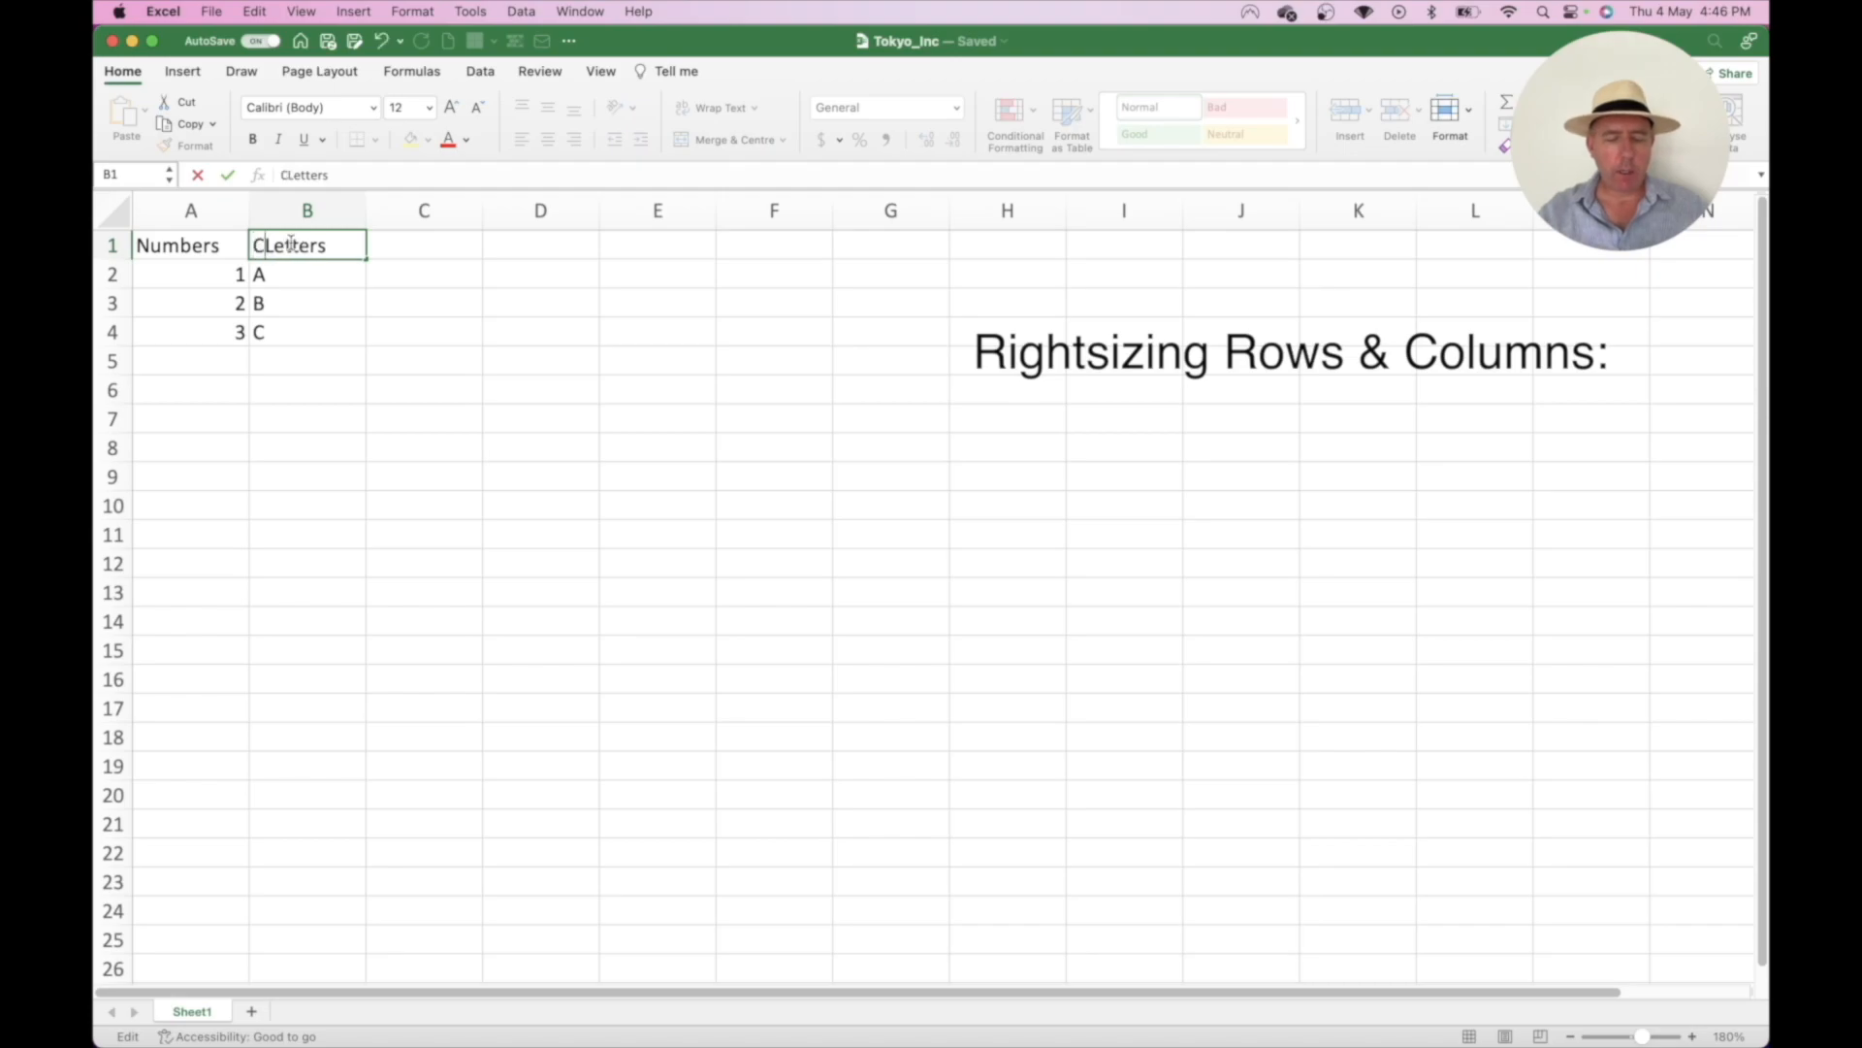
{"action": "type", "text": "ital"}
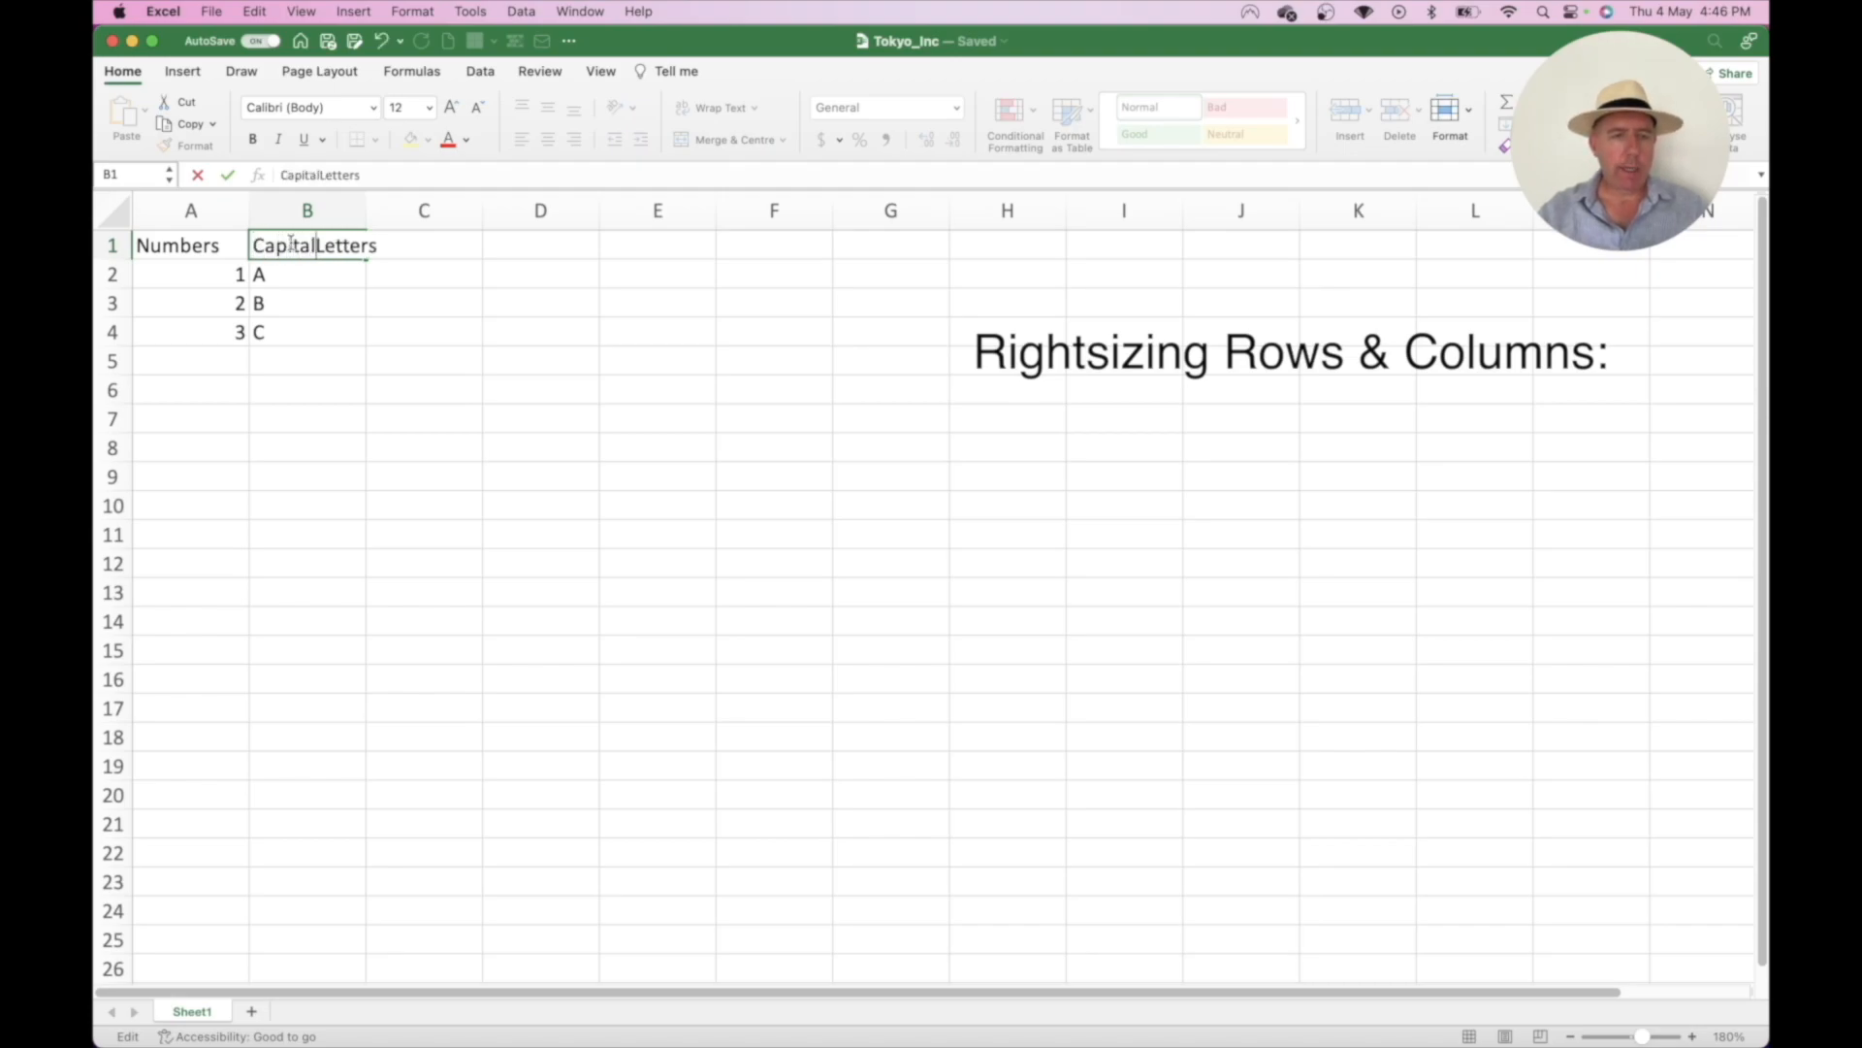
{"action": "key", "text": "Return"}
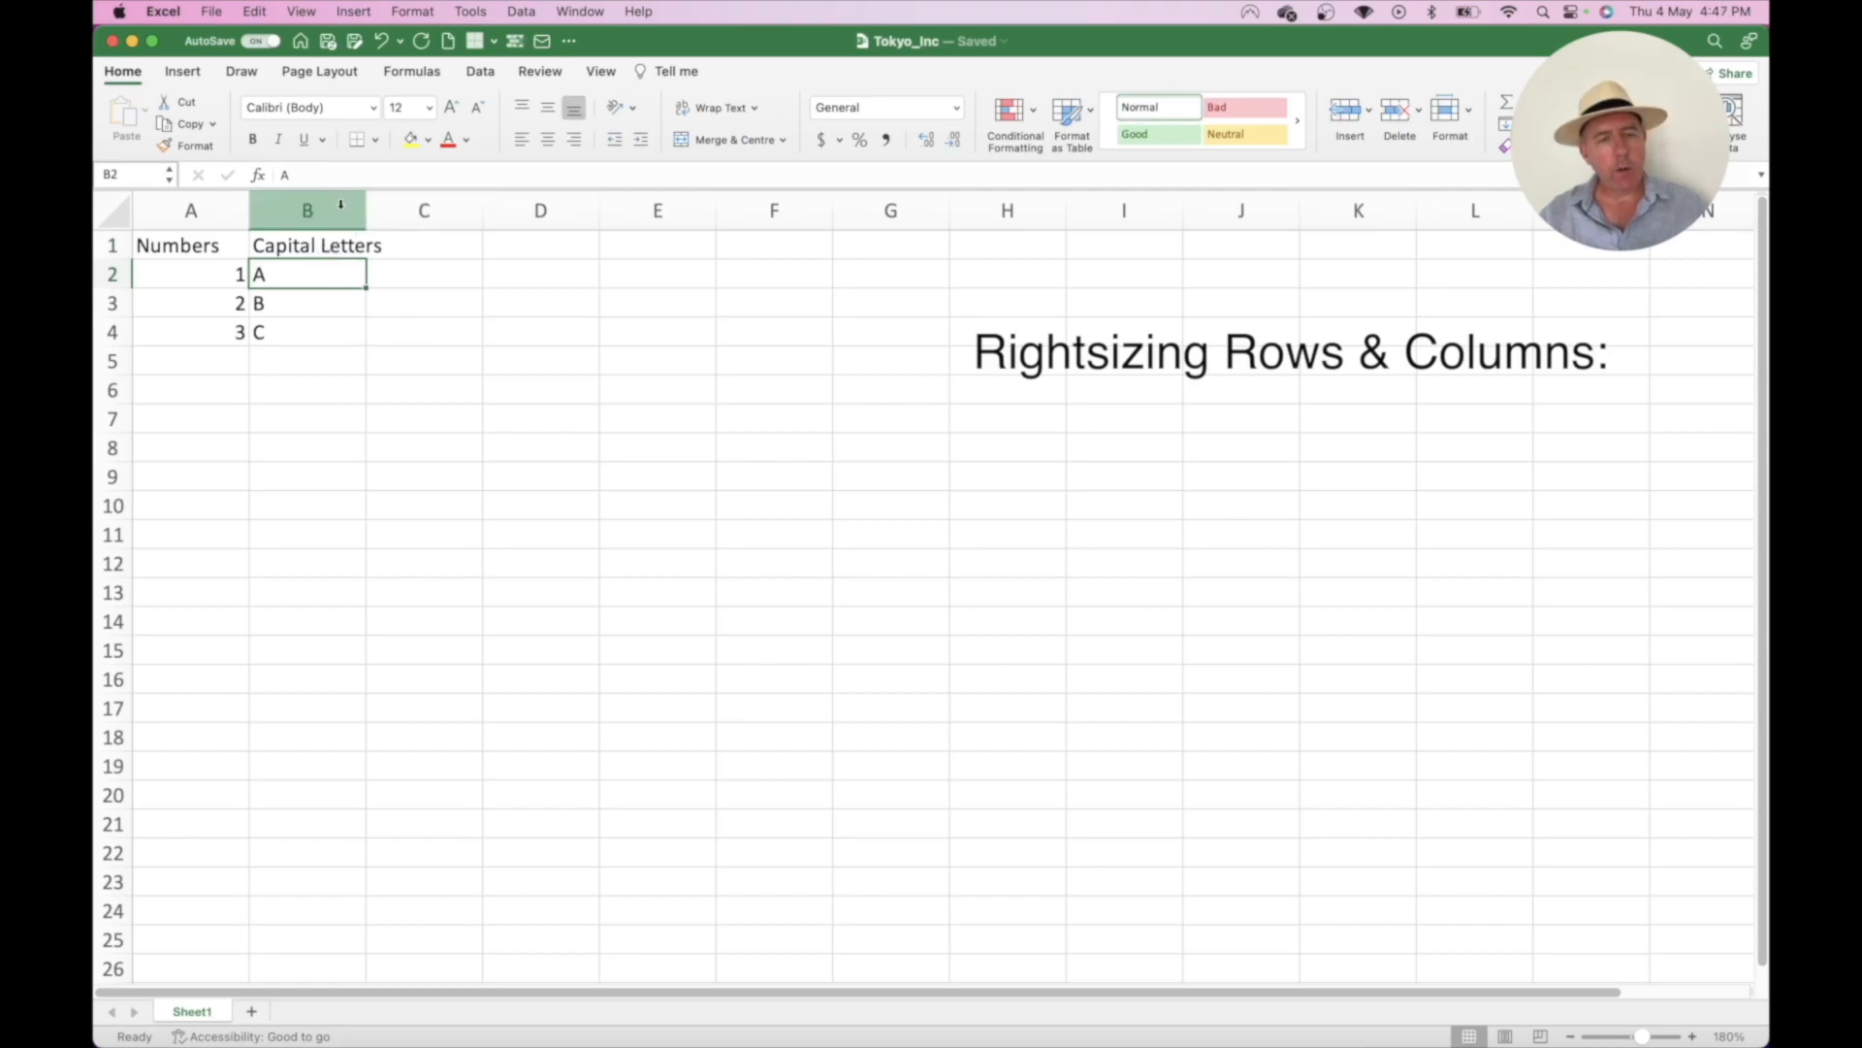
- Enter 'Steve' in cell C1
{"action": "left_click", "coordinate": [410, 247]}
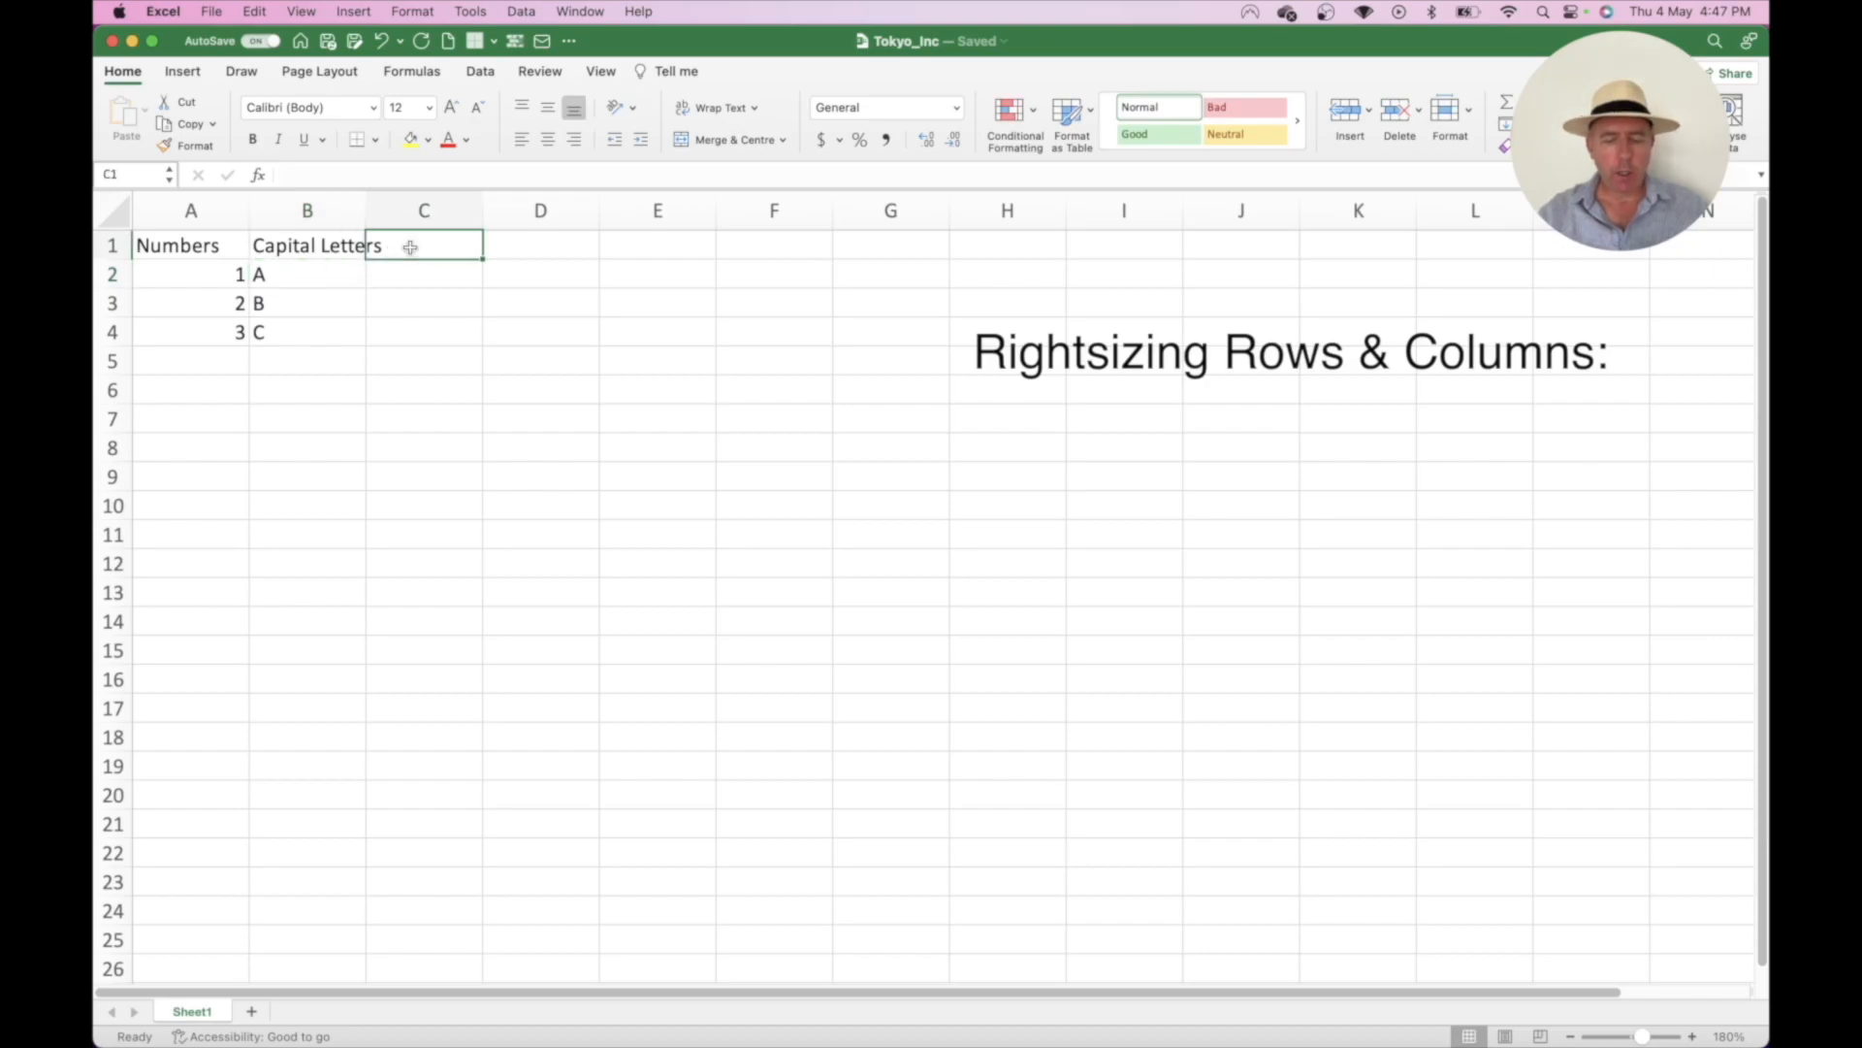
{"action": "type", "text": "Stevie"}
{"action": "key", "text": "BackSpace"}
{"action": "key", "text": "BackSpace"}
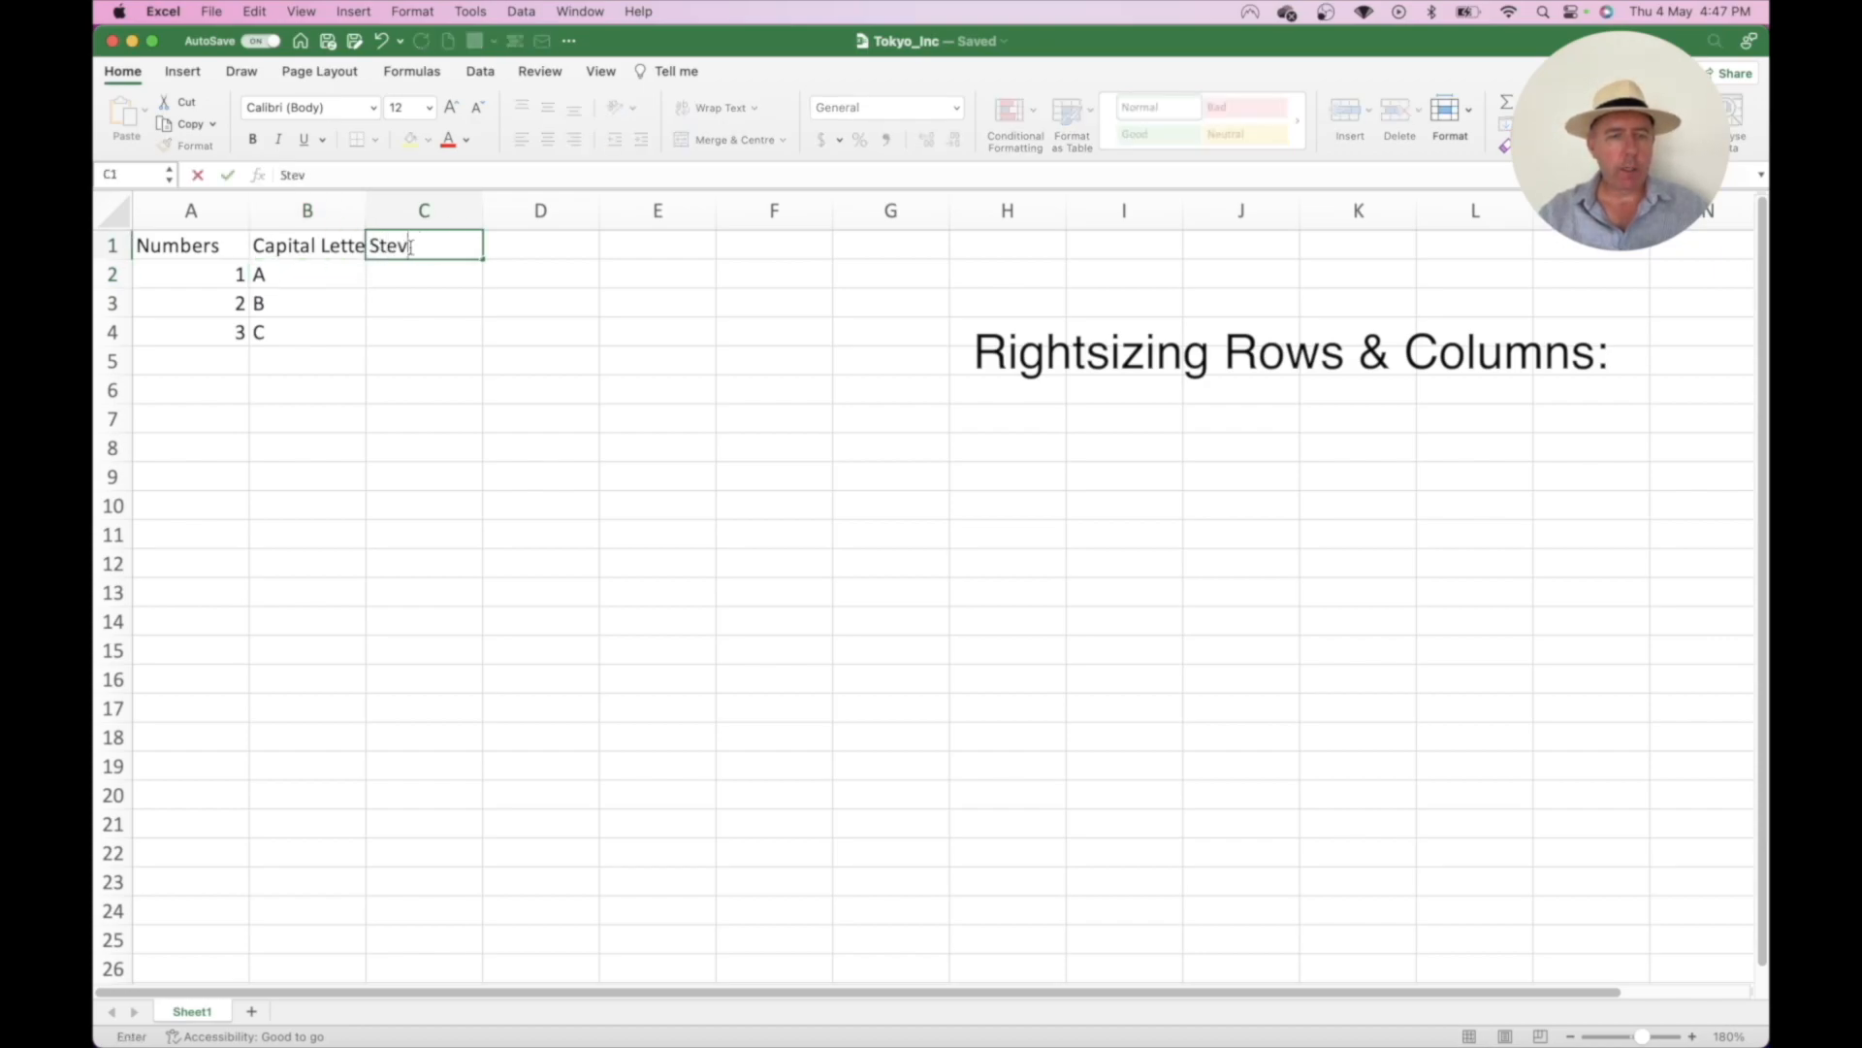
{"action": "type", "text": "e"}
{"action": "key", "text": "Return"}
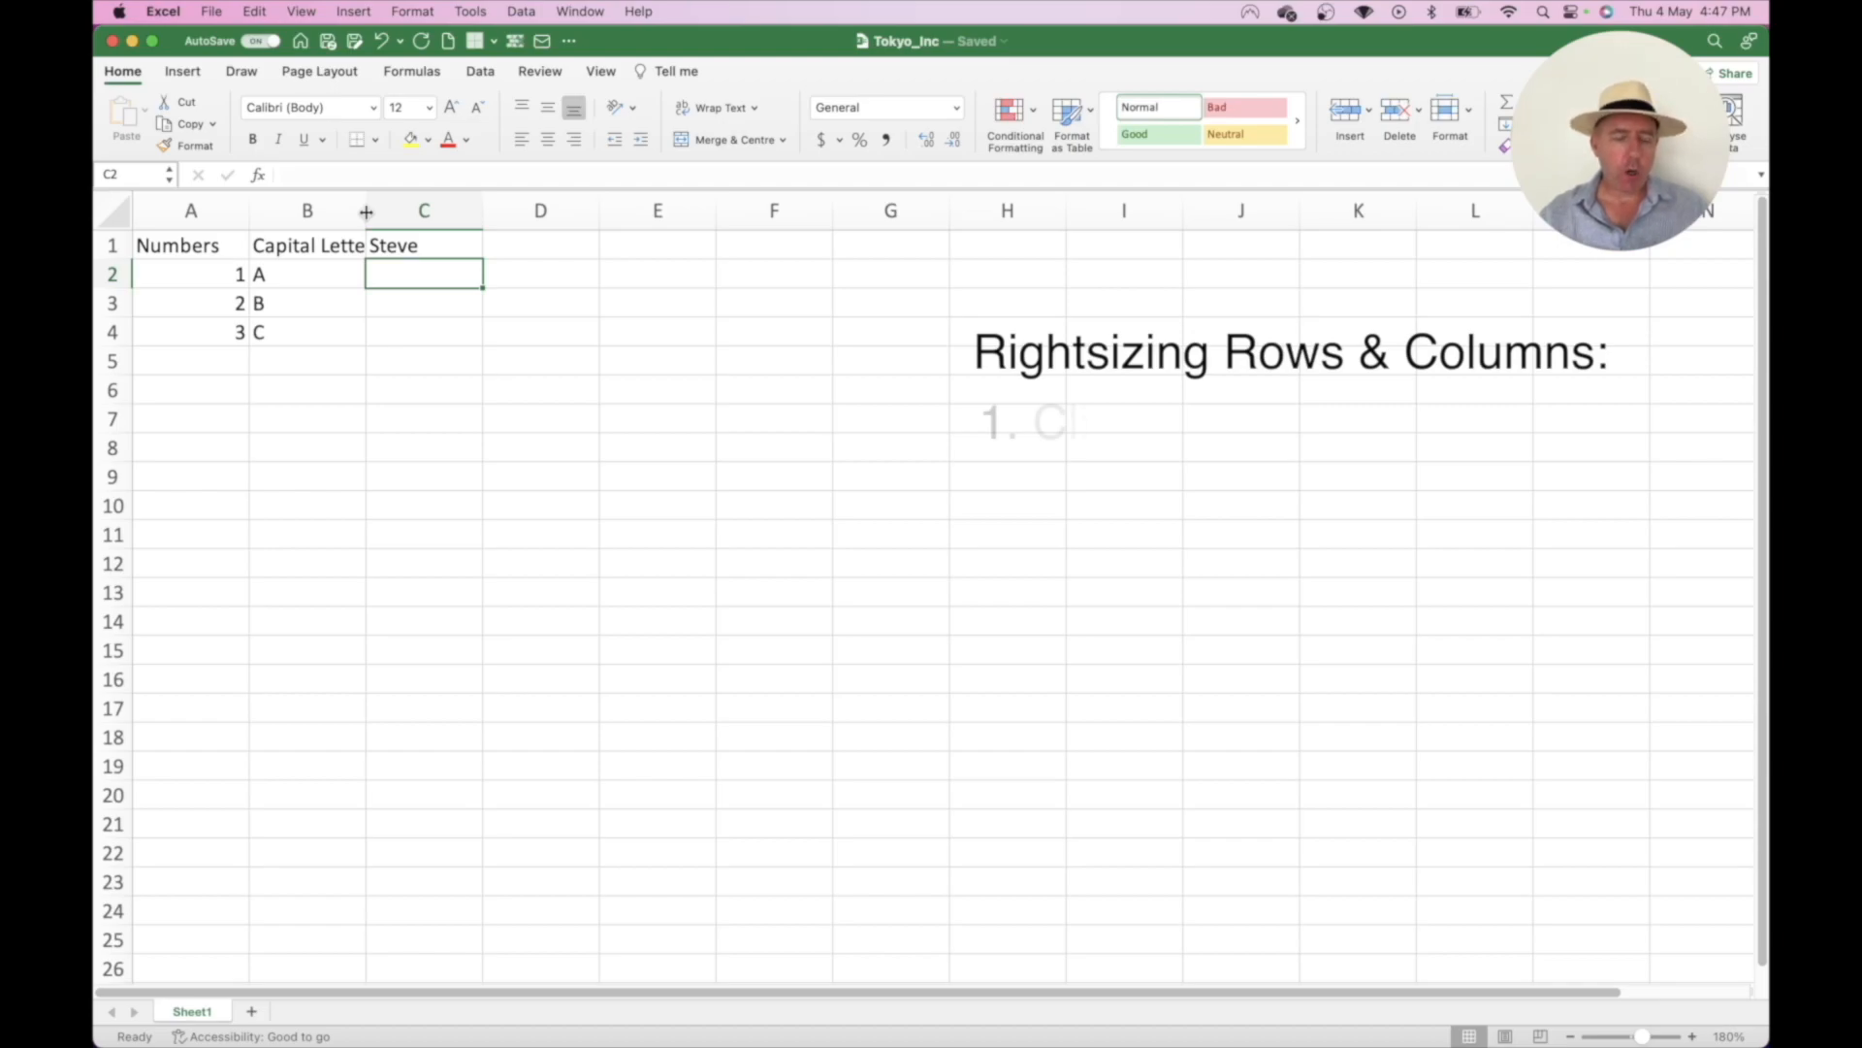
- Undo the manual widening of column B and auto-fit its width instead
{"action": "left_click_drag", "start_coordinate": [367, 211], "coordinate": [402, 237]}
{"action": "key", "text": "super+z"}
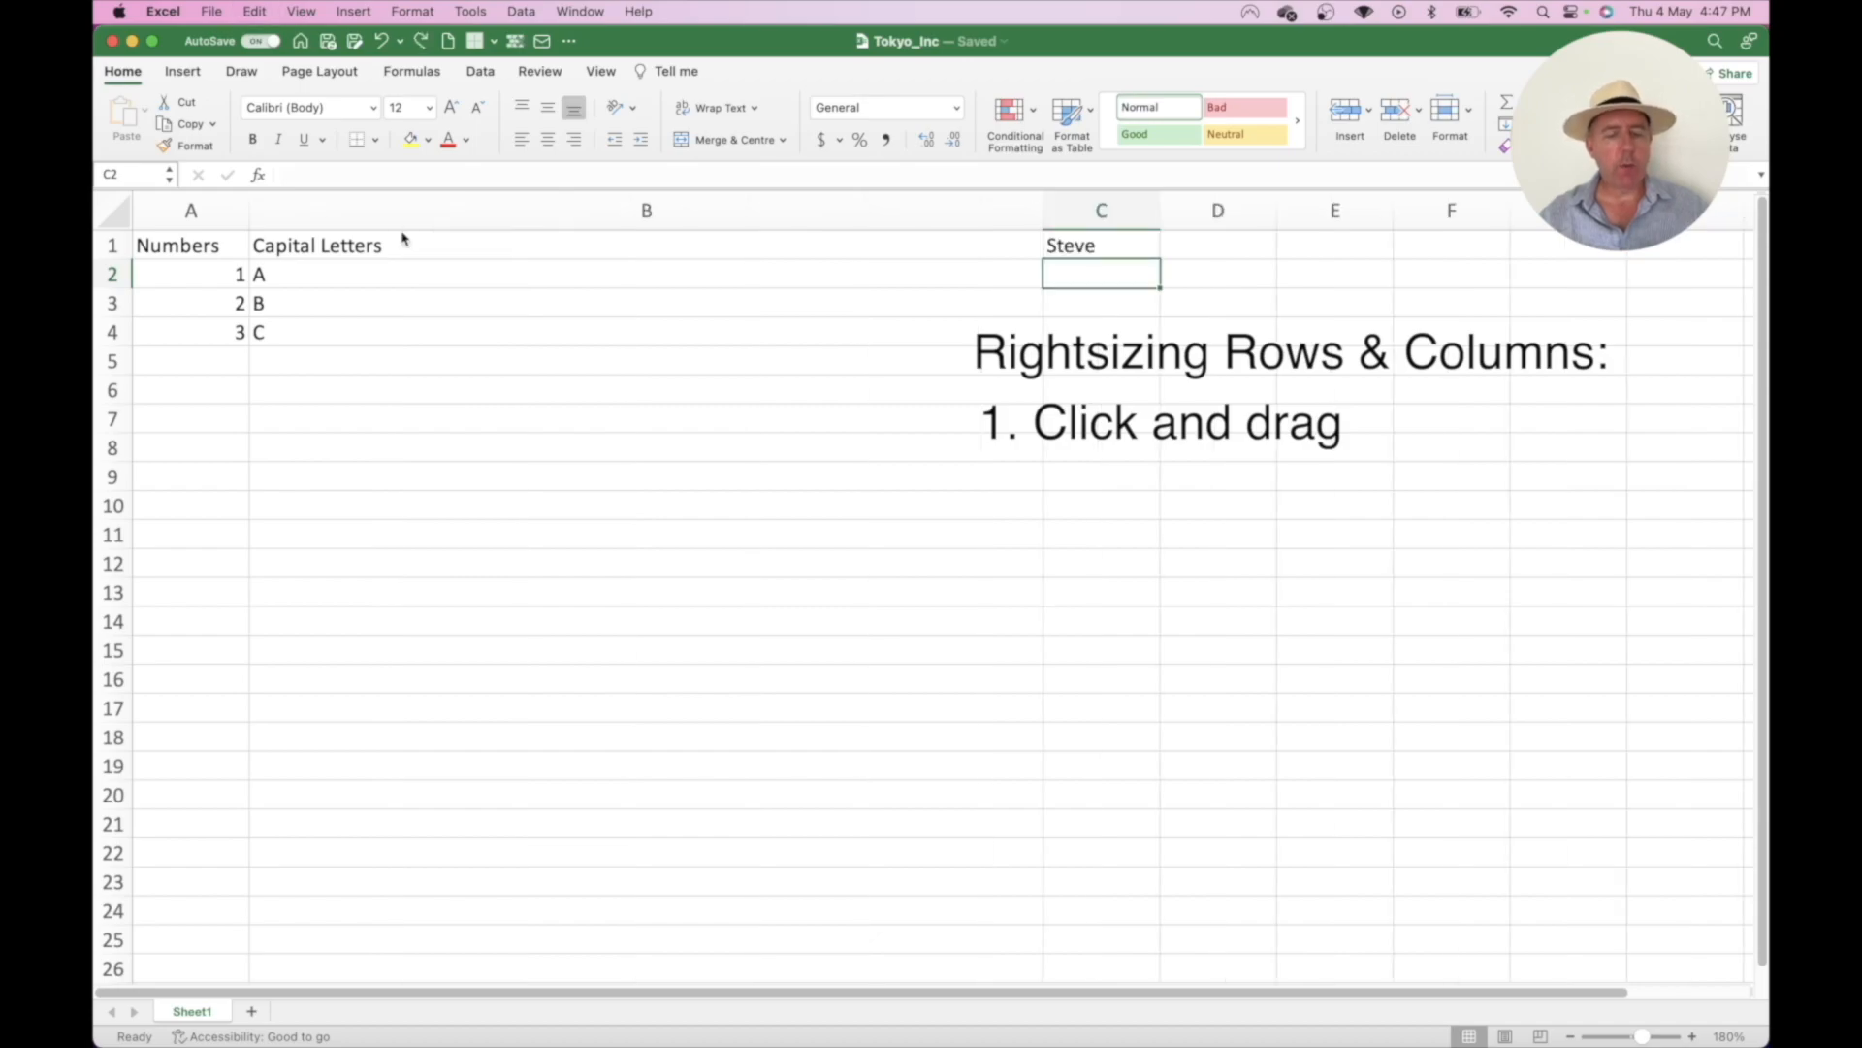
{"action": "key", "text": "super+z"}
{"action": "key", "text": "super+z"}
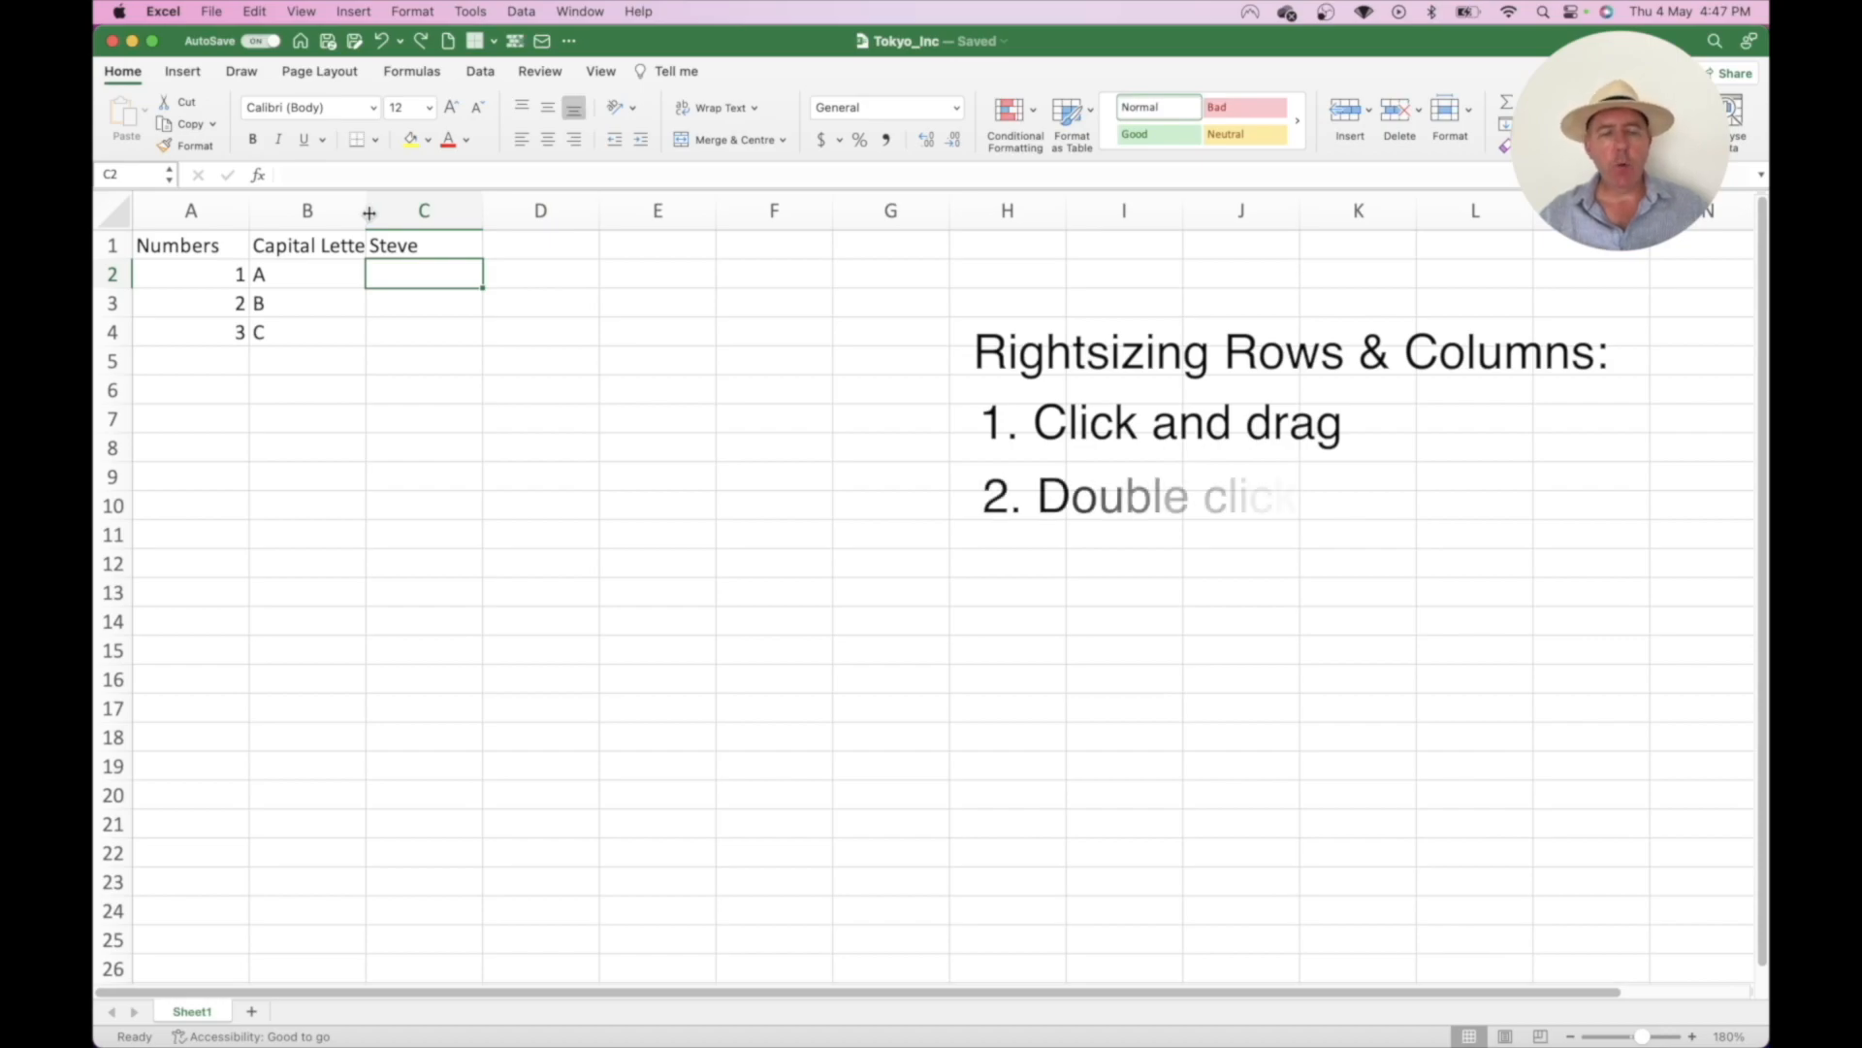
{"action": "double_click", "coordinate": [369, 212]}
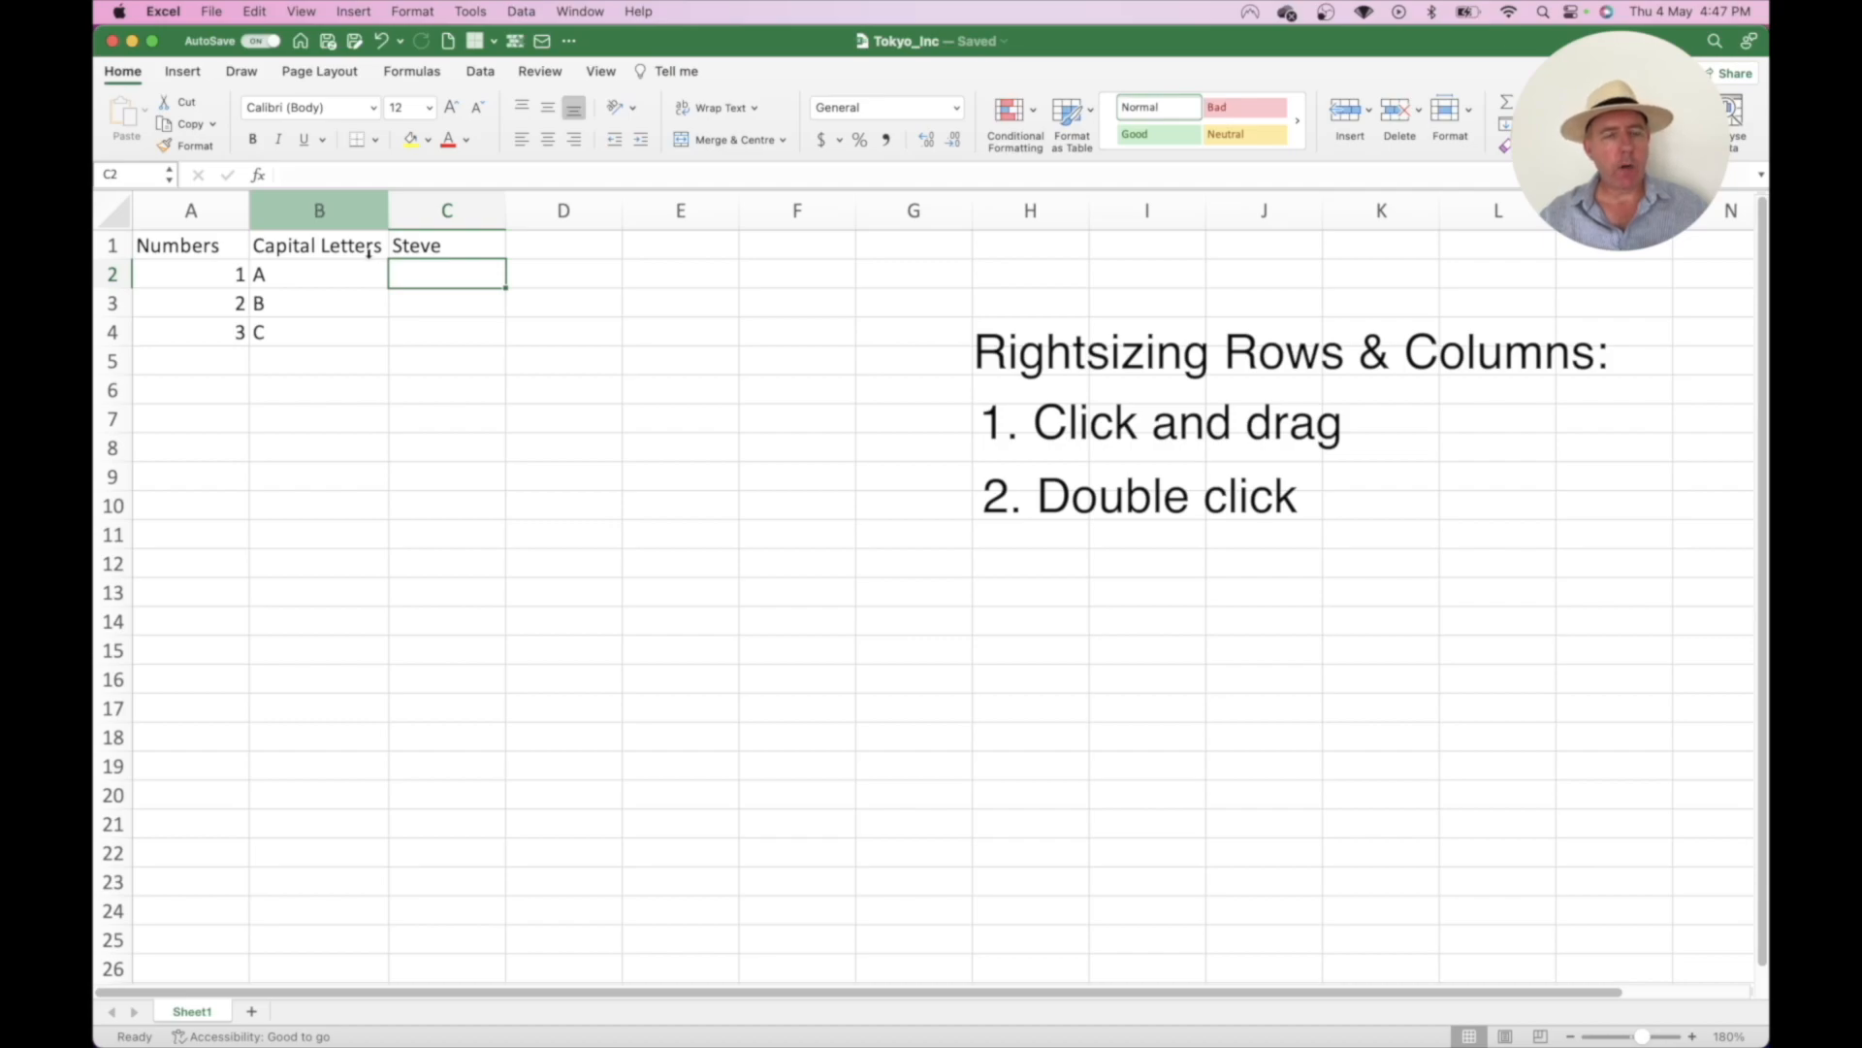
- Change the B1 header to 'Capital Letters Today' and auto-fit column B to it
{"action": "double_click", "coordinate": [372, 247]}
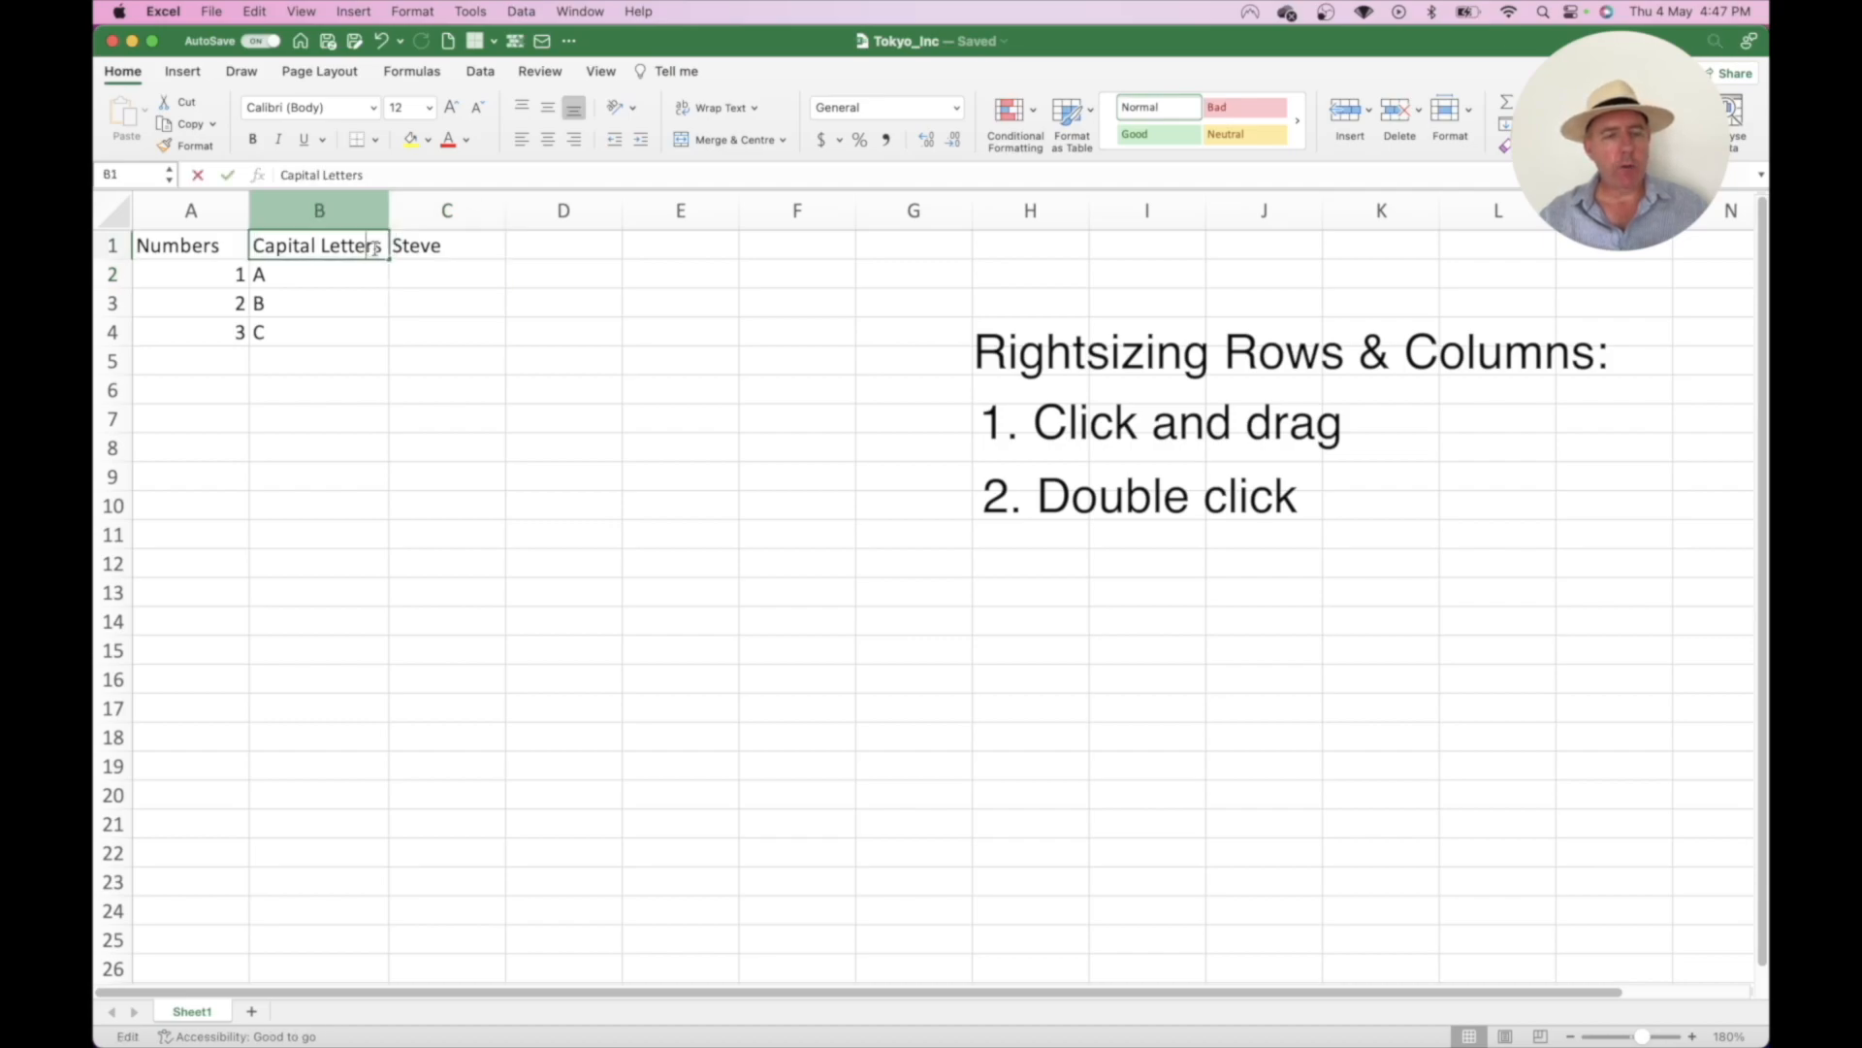
{"action": "type", "text": "Today"}
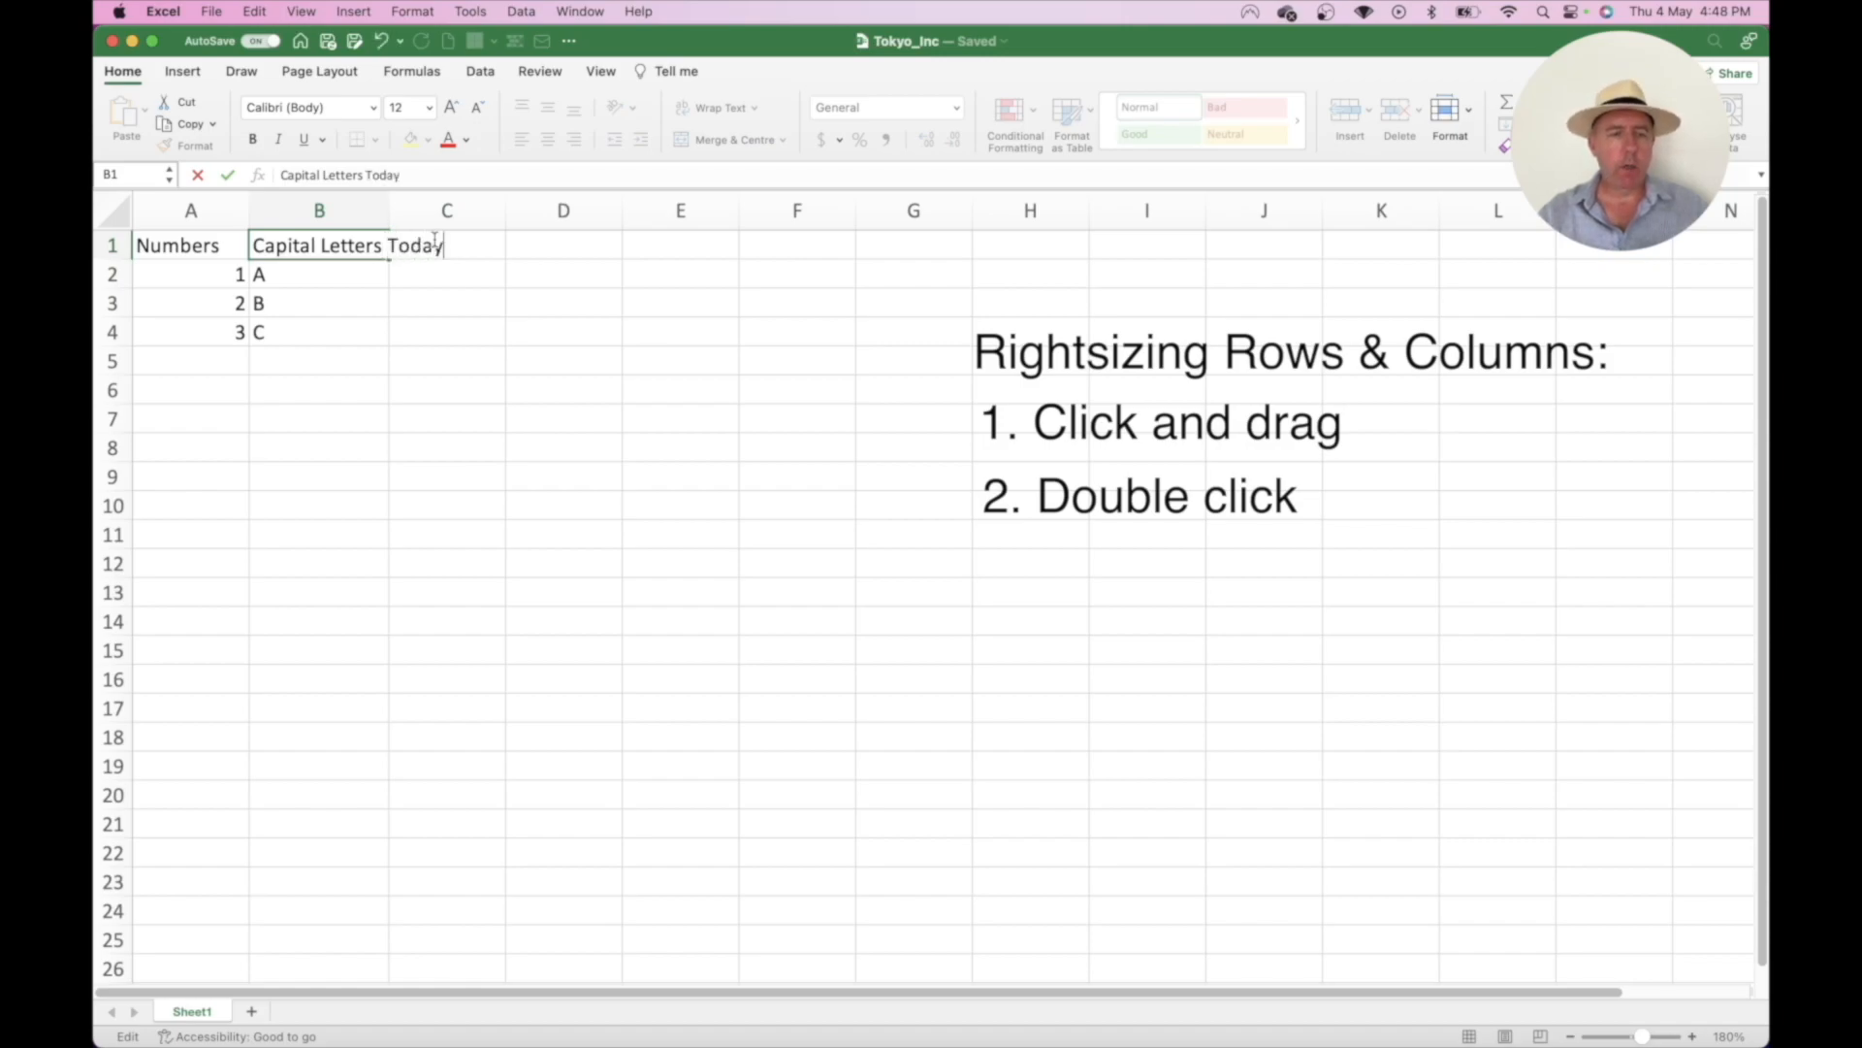
{"action": "key", "text": "Return"}
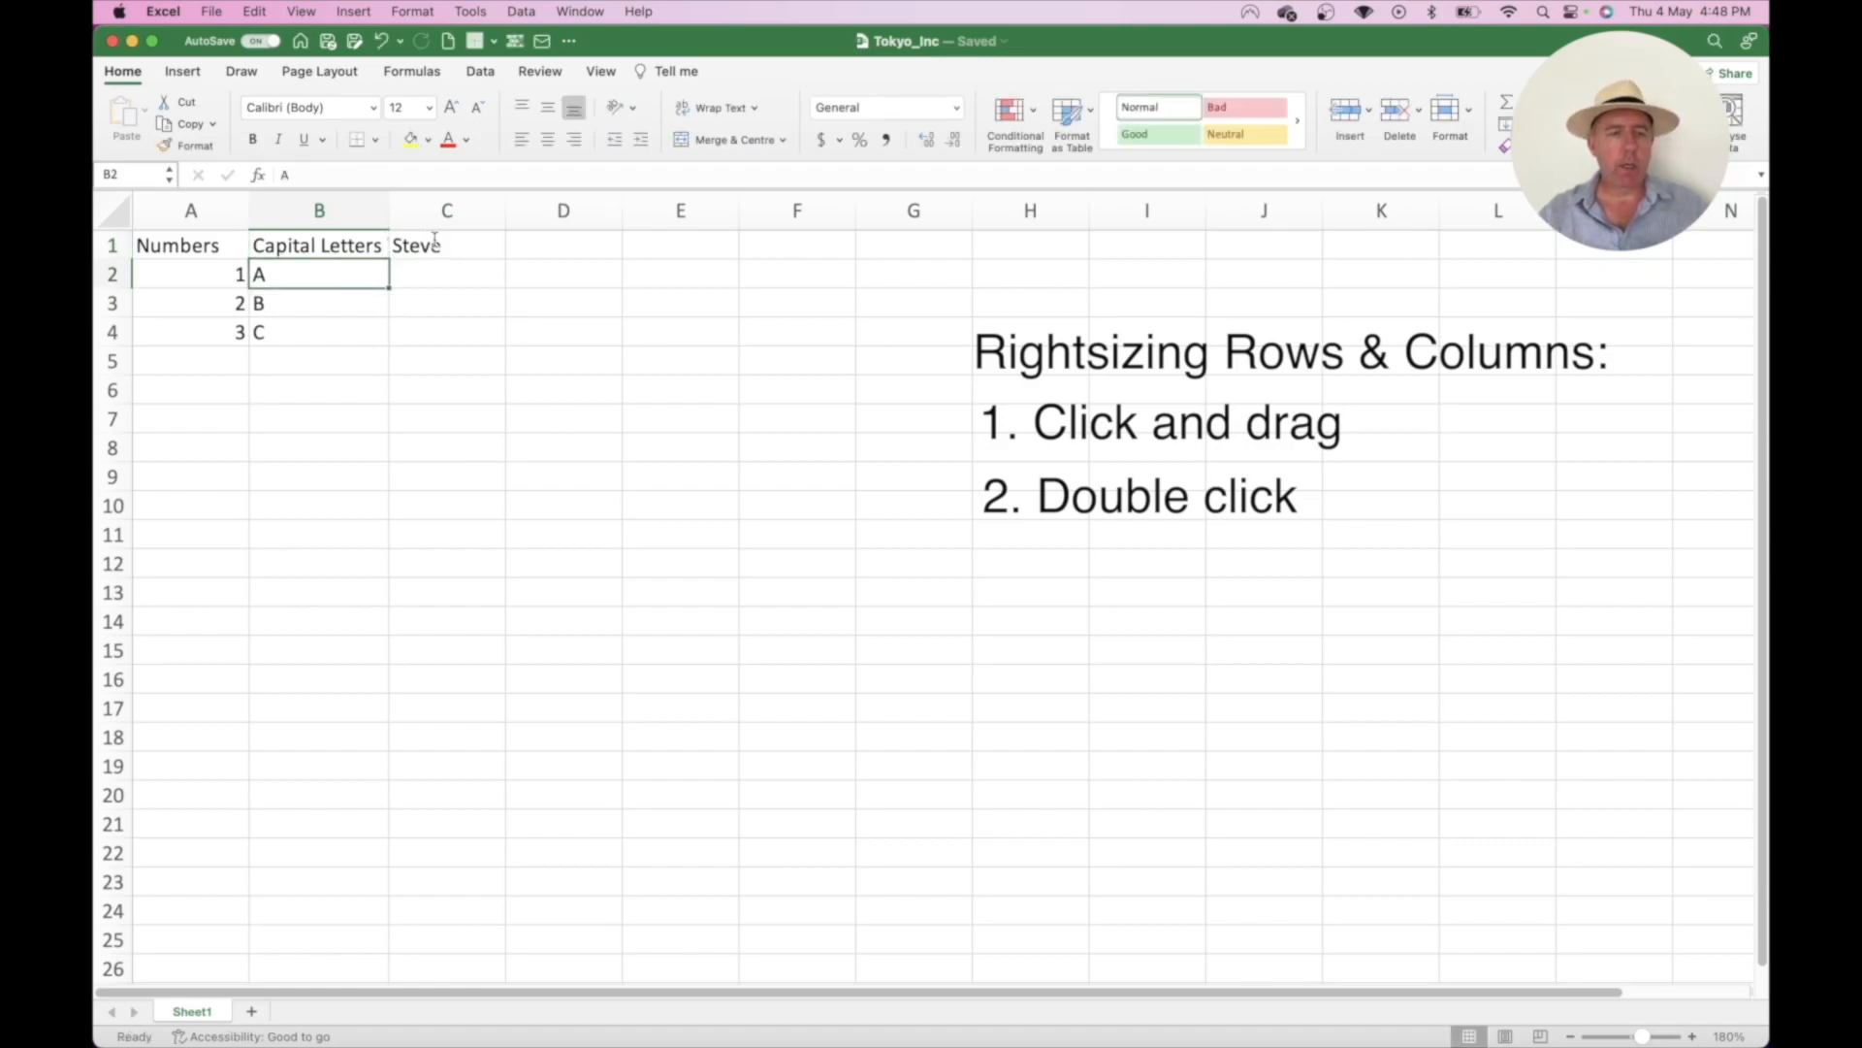
{"action": "double_click", "coordinate": [389, 209]}
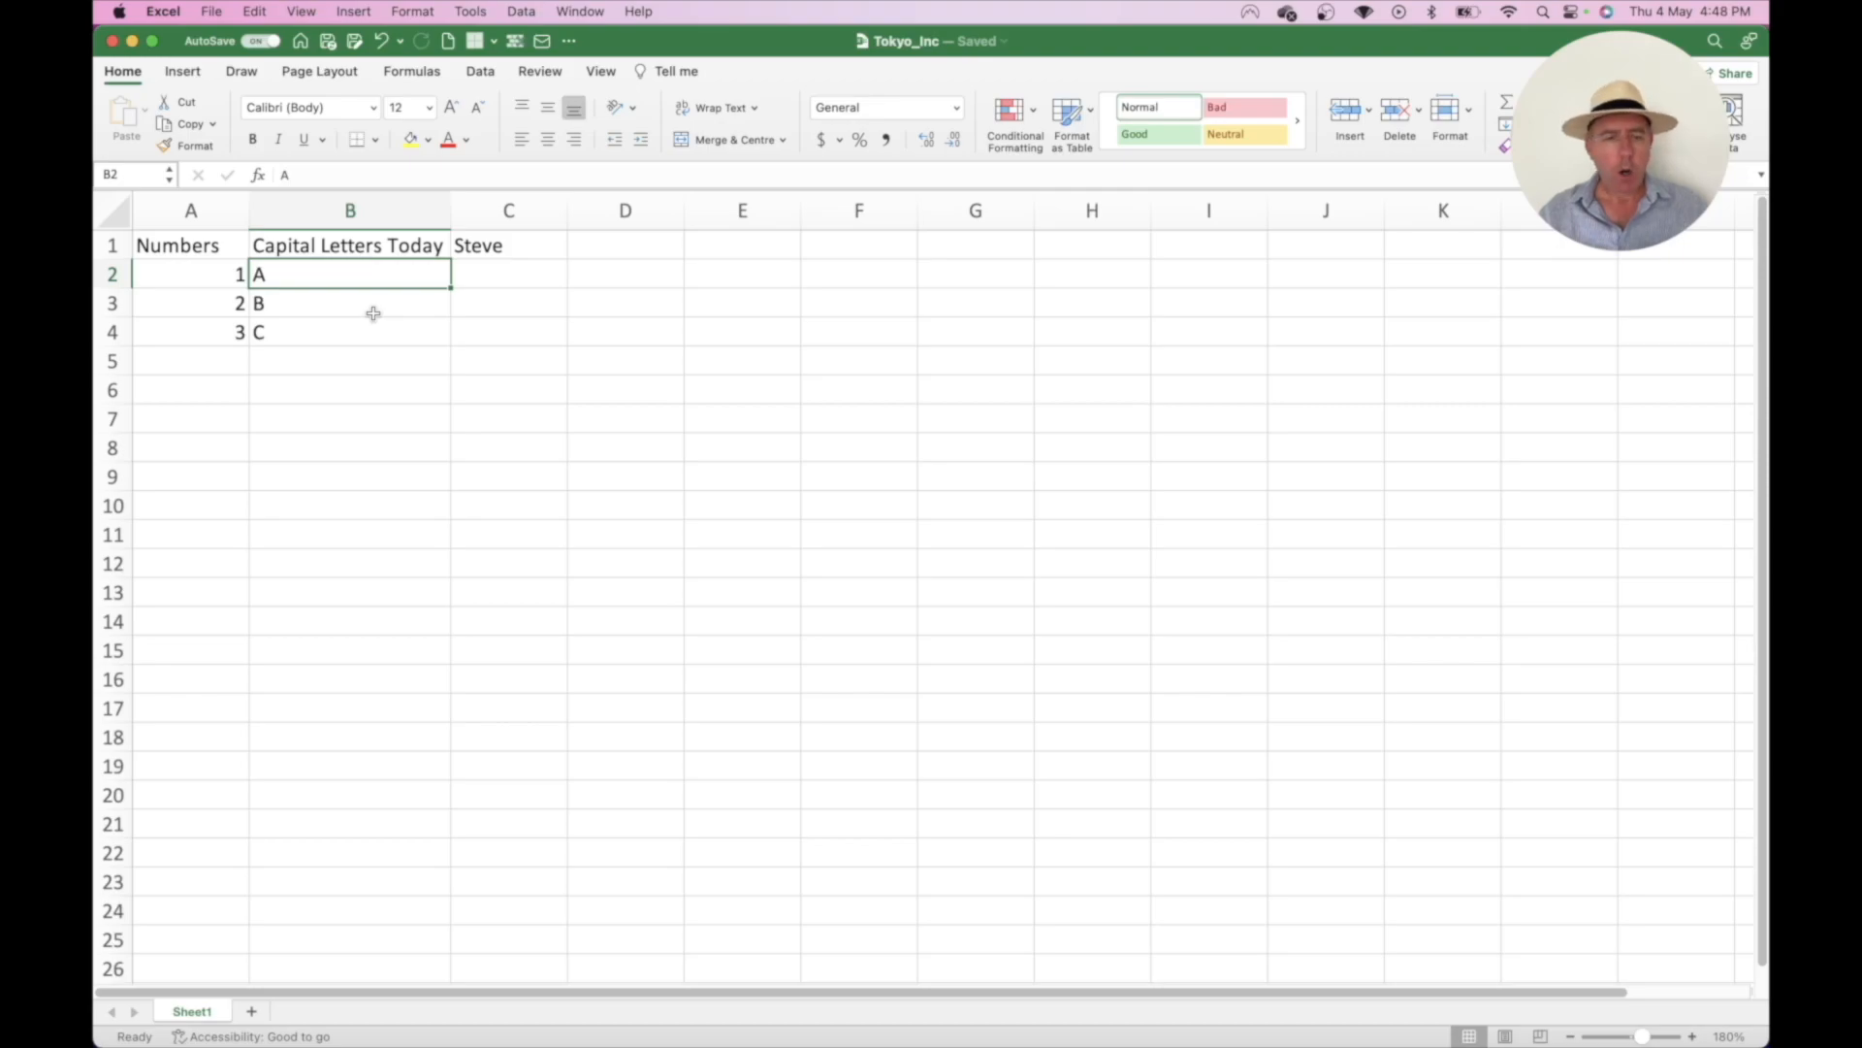
- Undo four times to remove headers, column changes and entries, leaving Sheet1 empty
{"action": "key", "text": "super+z"}
{"action": "key", "text": "super+z"}
{"action": "key", "text": "super+z"}
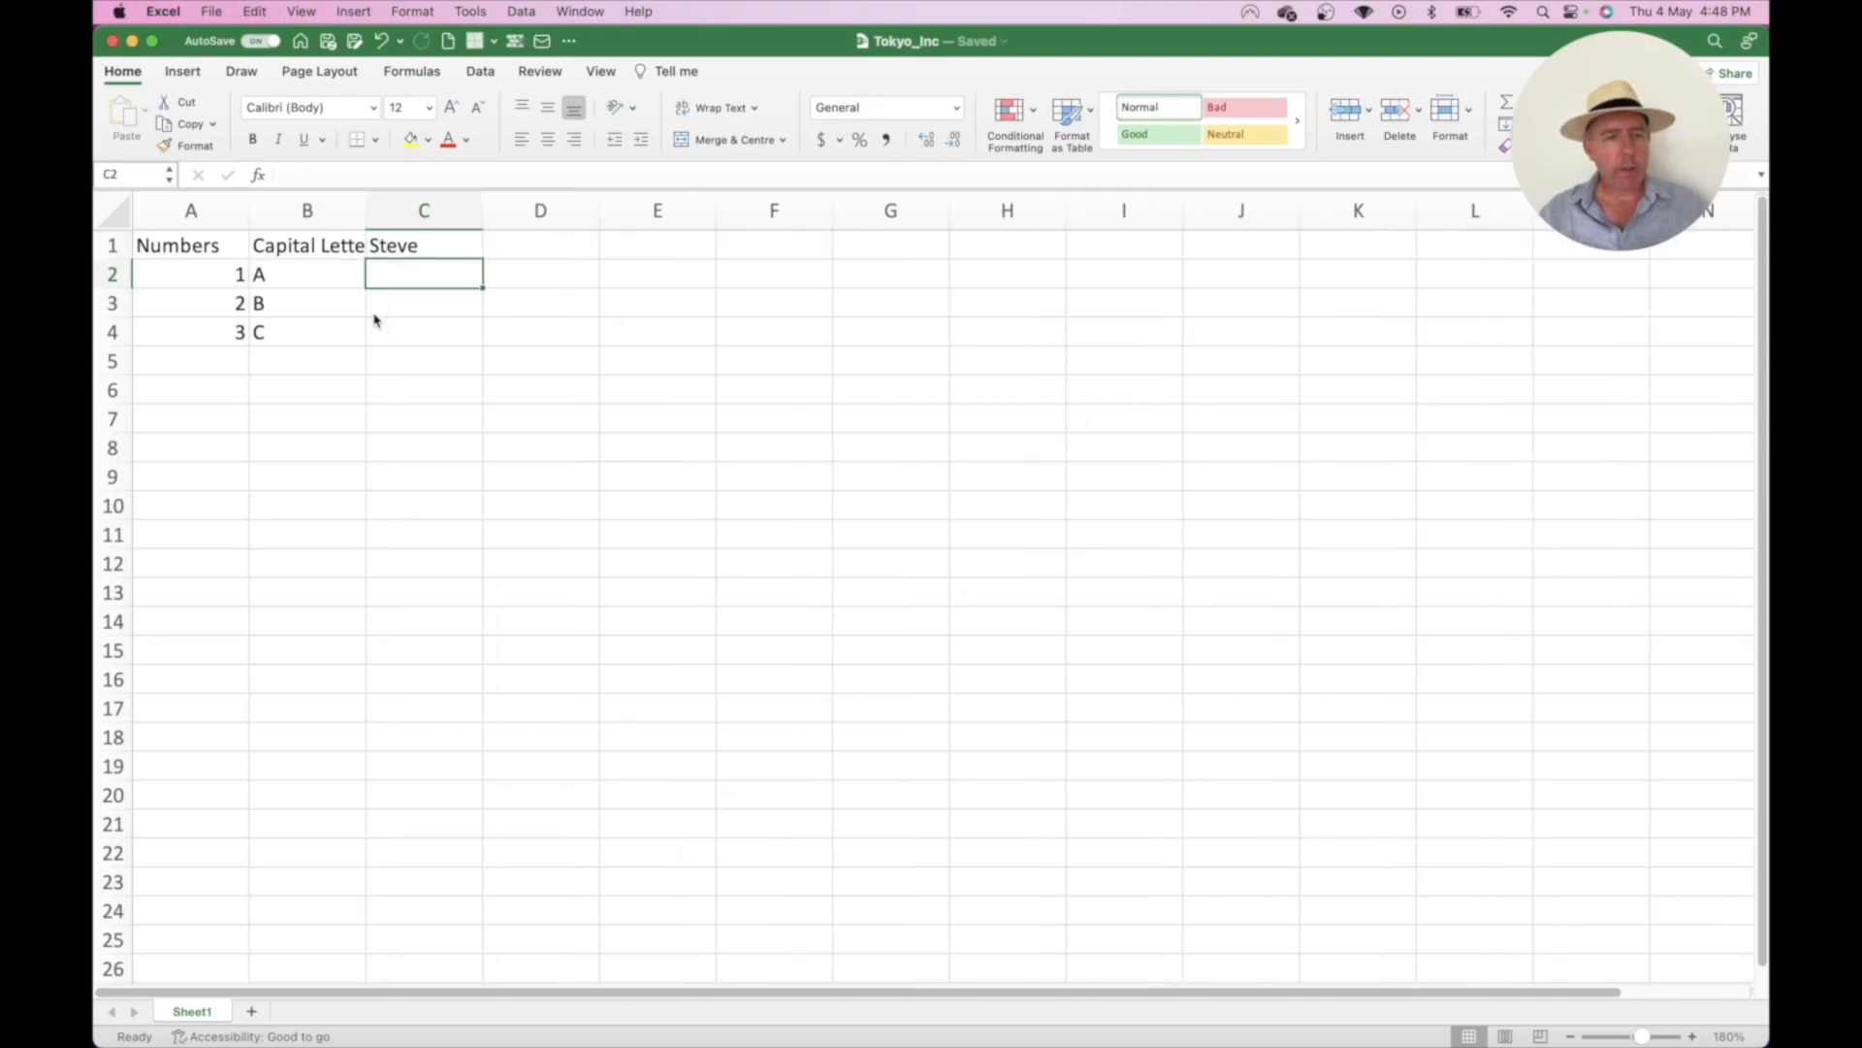
{"action": "key", "text": "super+z"}
{"action": "key", "text": "super+z"}
{"action": "key", "text": "super+z"}
{"action": "key", "text": "super+z"}
{"action": "key", "text": "super+z"}
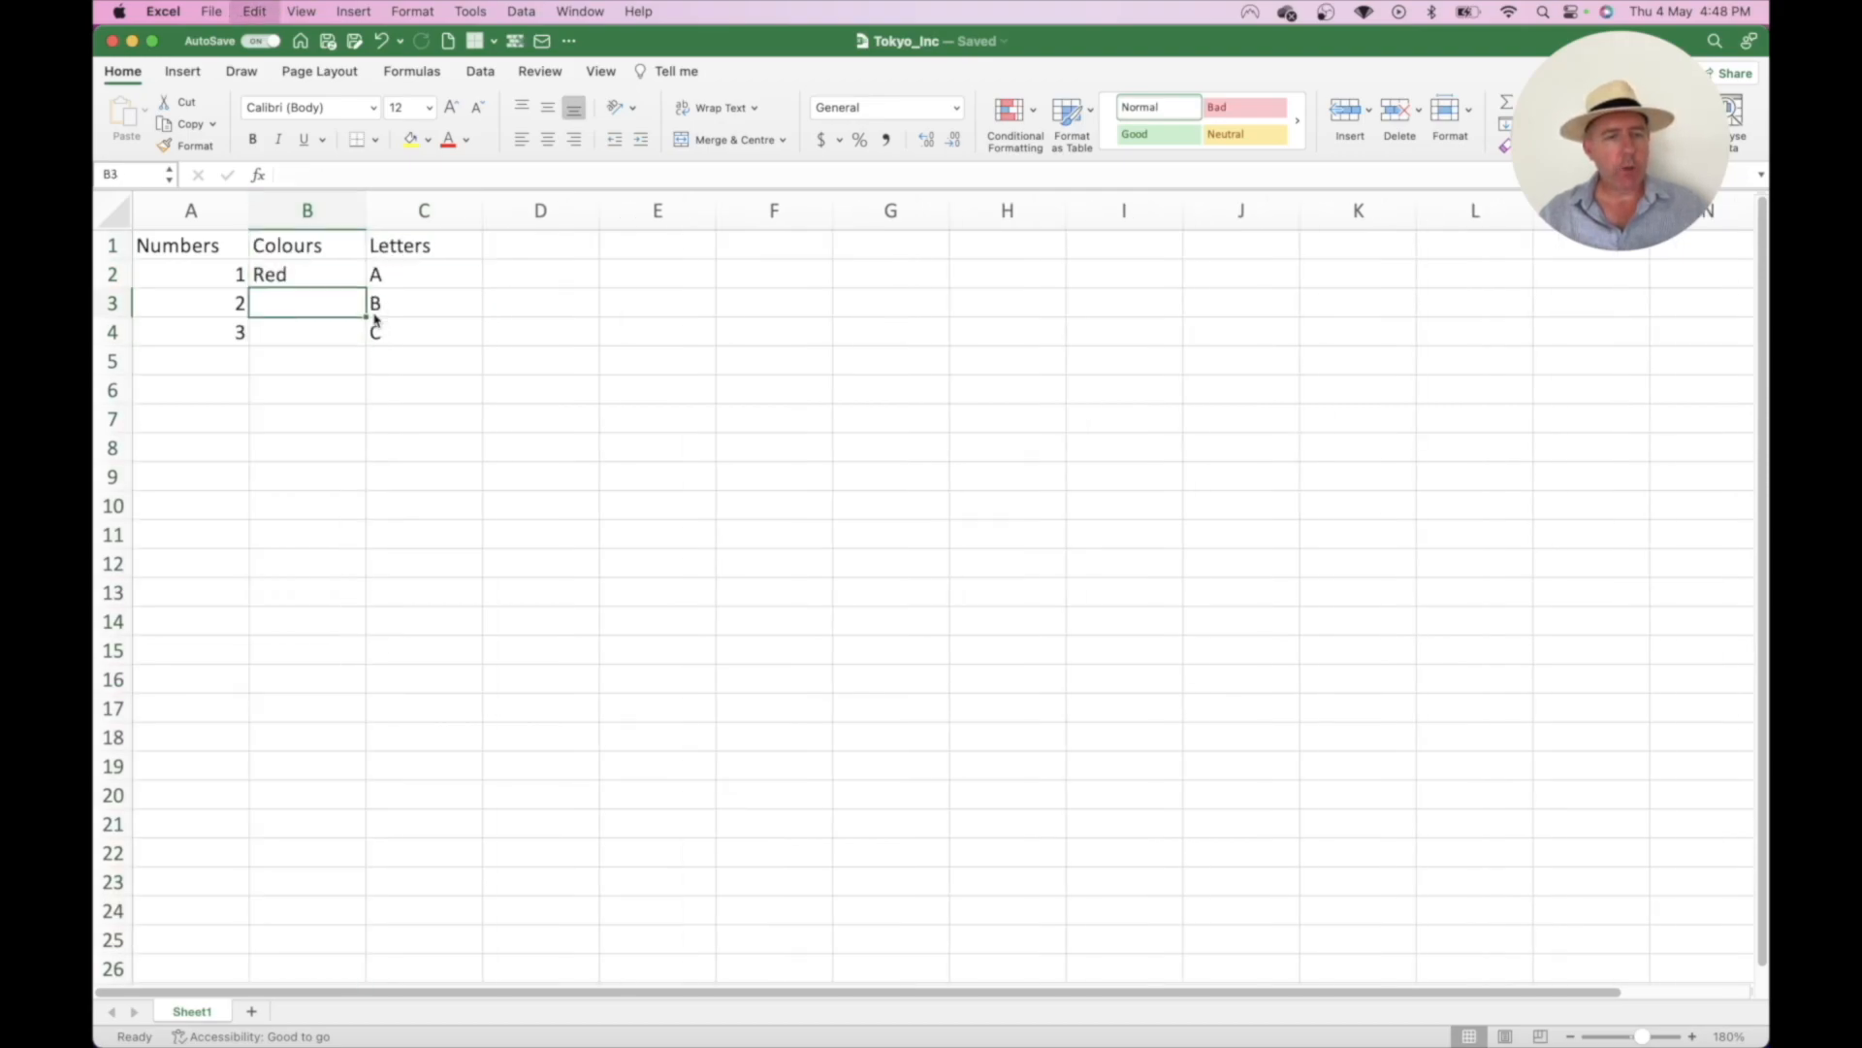
{"action": "key", "text": "super+z"}
{"action": "key", "text": "super+z"}
{"action": "key", "text": "super+z"}
{"action": "key", "text": "super+z"}
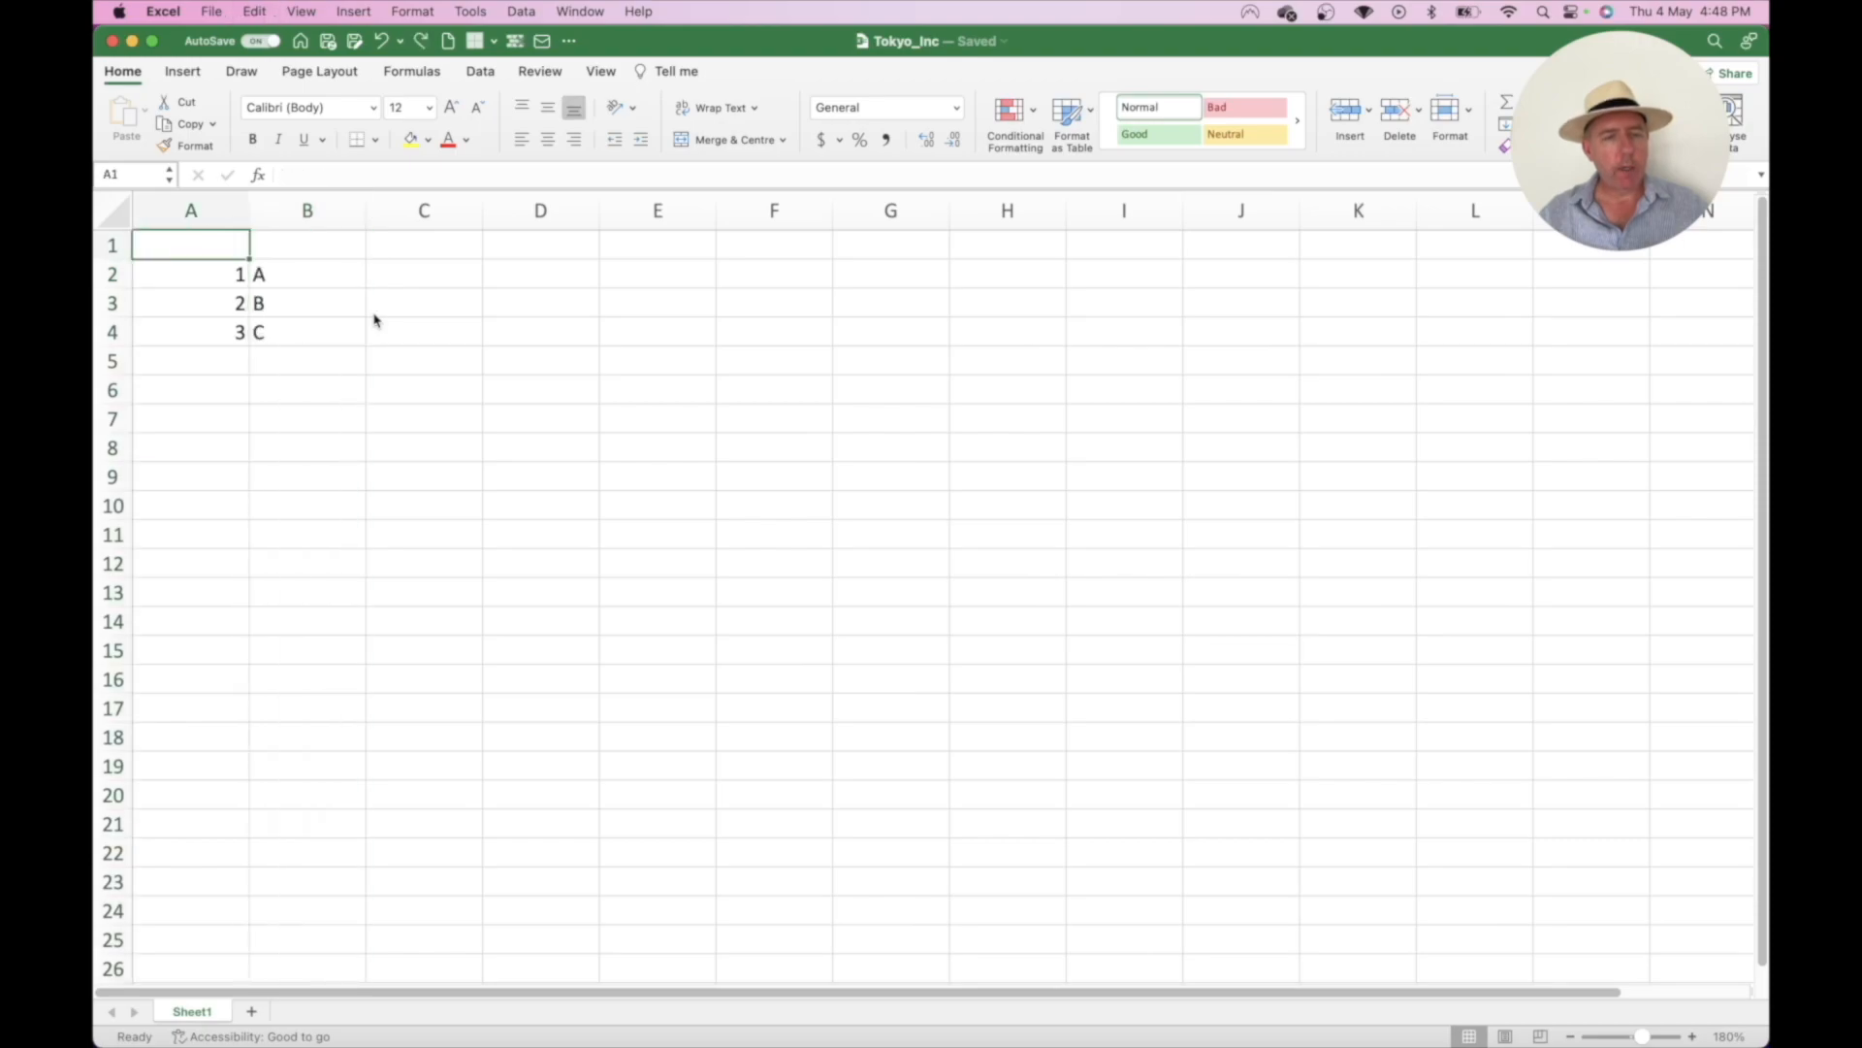
{"action": "key", "text": "super+z"}
{"action": "key", "text": "super+z"}
{"action": "key", "text": "super+z"}
{"action": "key", "text": "super+z"}
{"action": "key", "text": "super+z"}
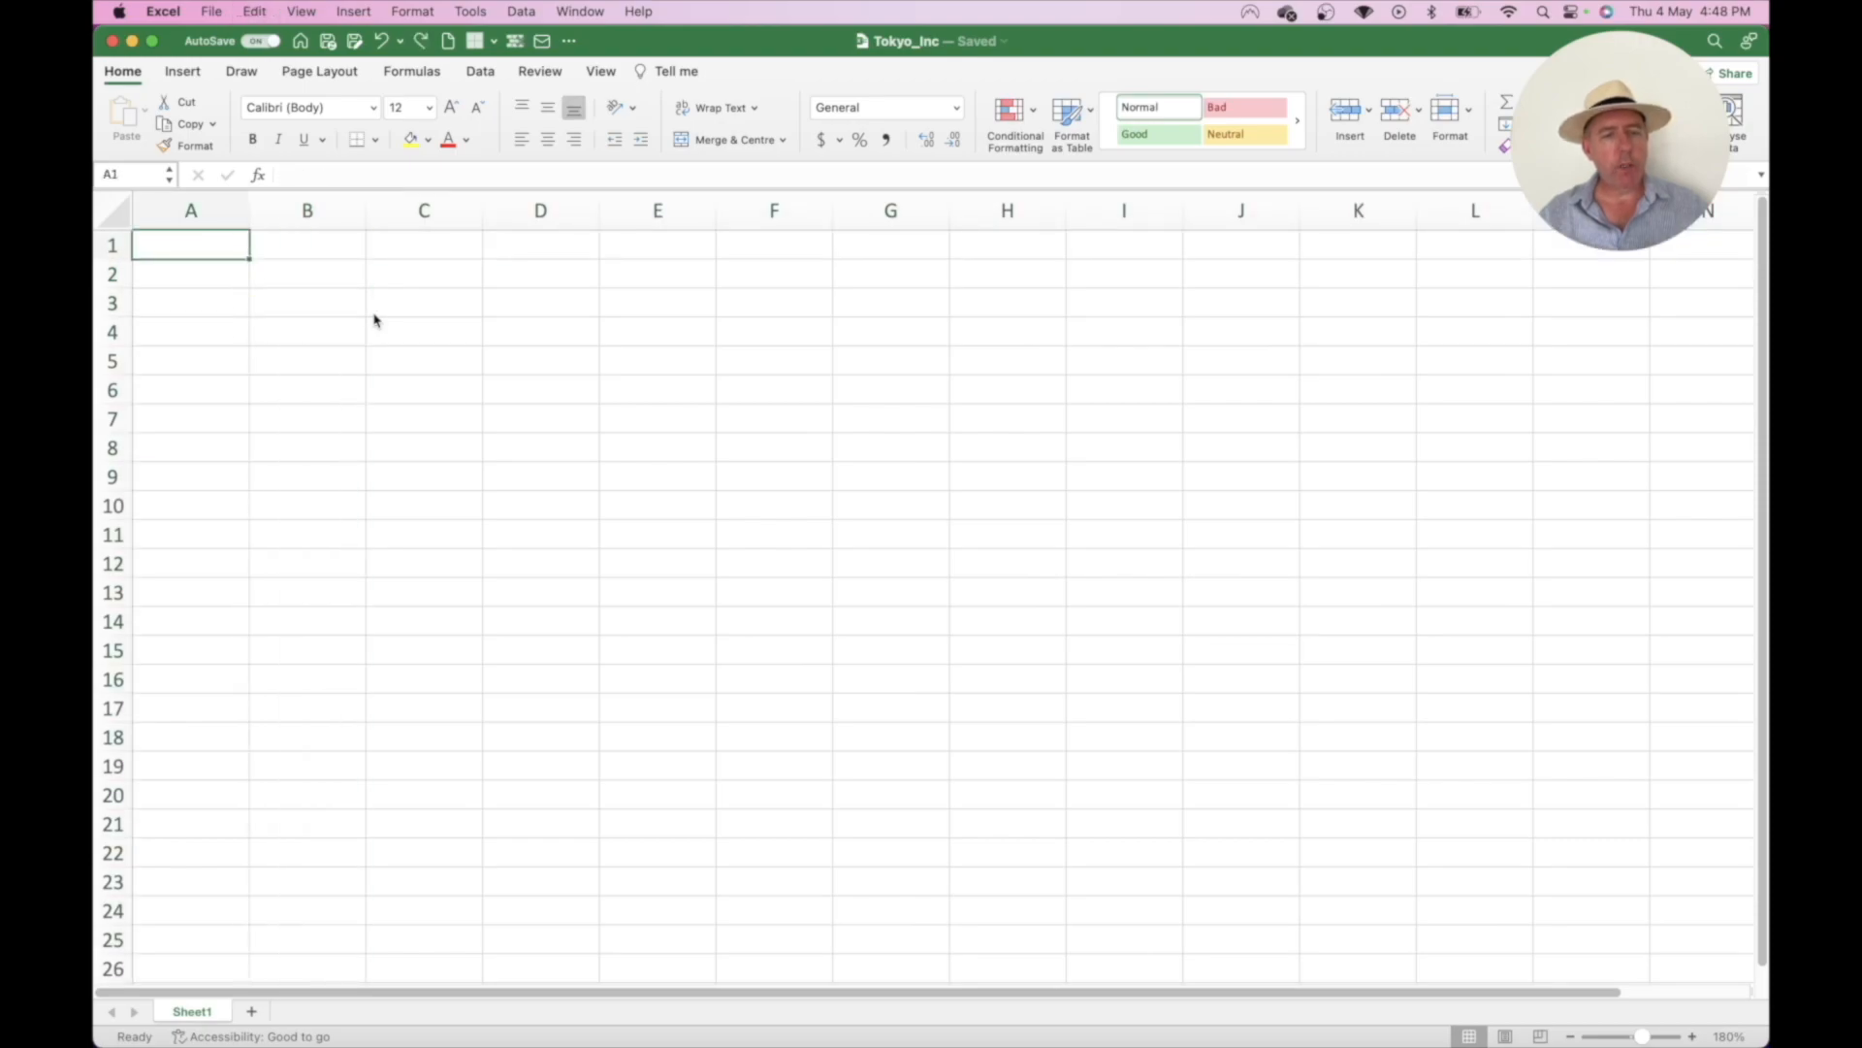
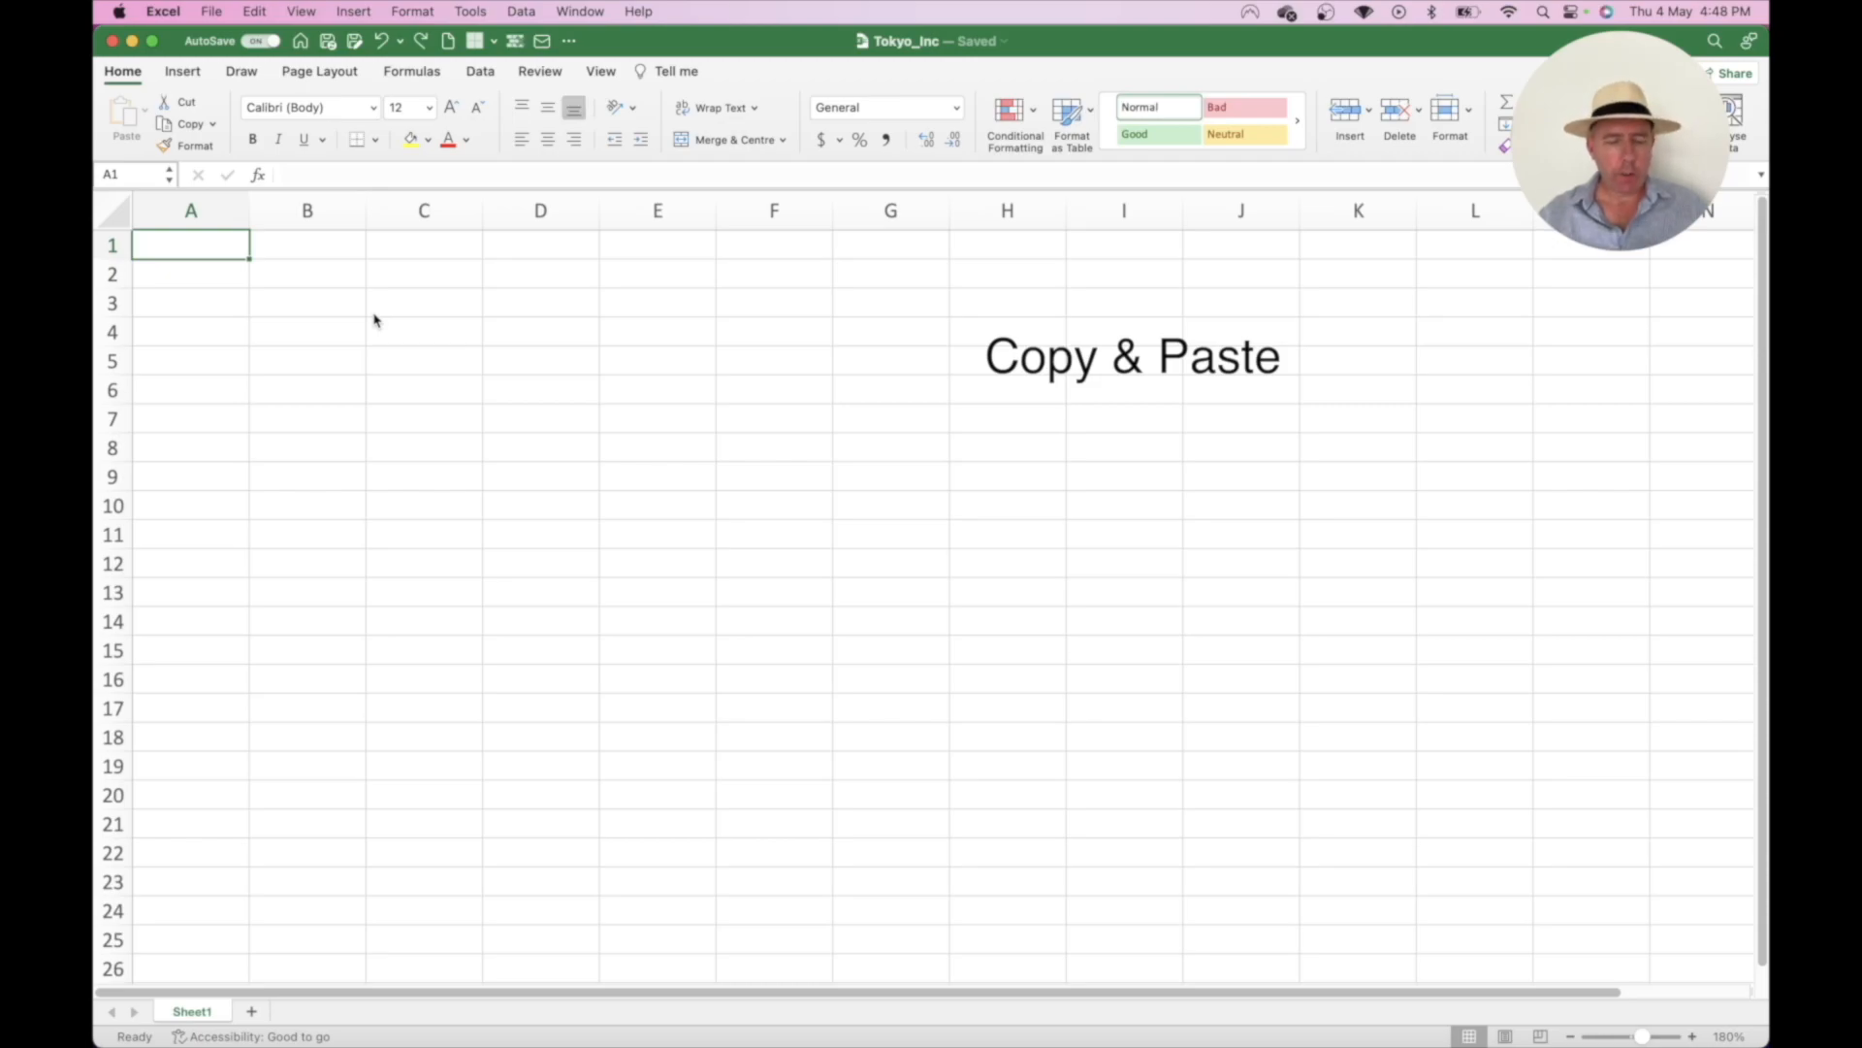
- Enter 1 in A1 and copy that value into E1
{"action": "type", "text": "1"}
{"action": "key", "text": "Return"}
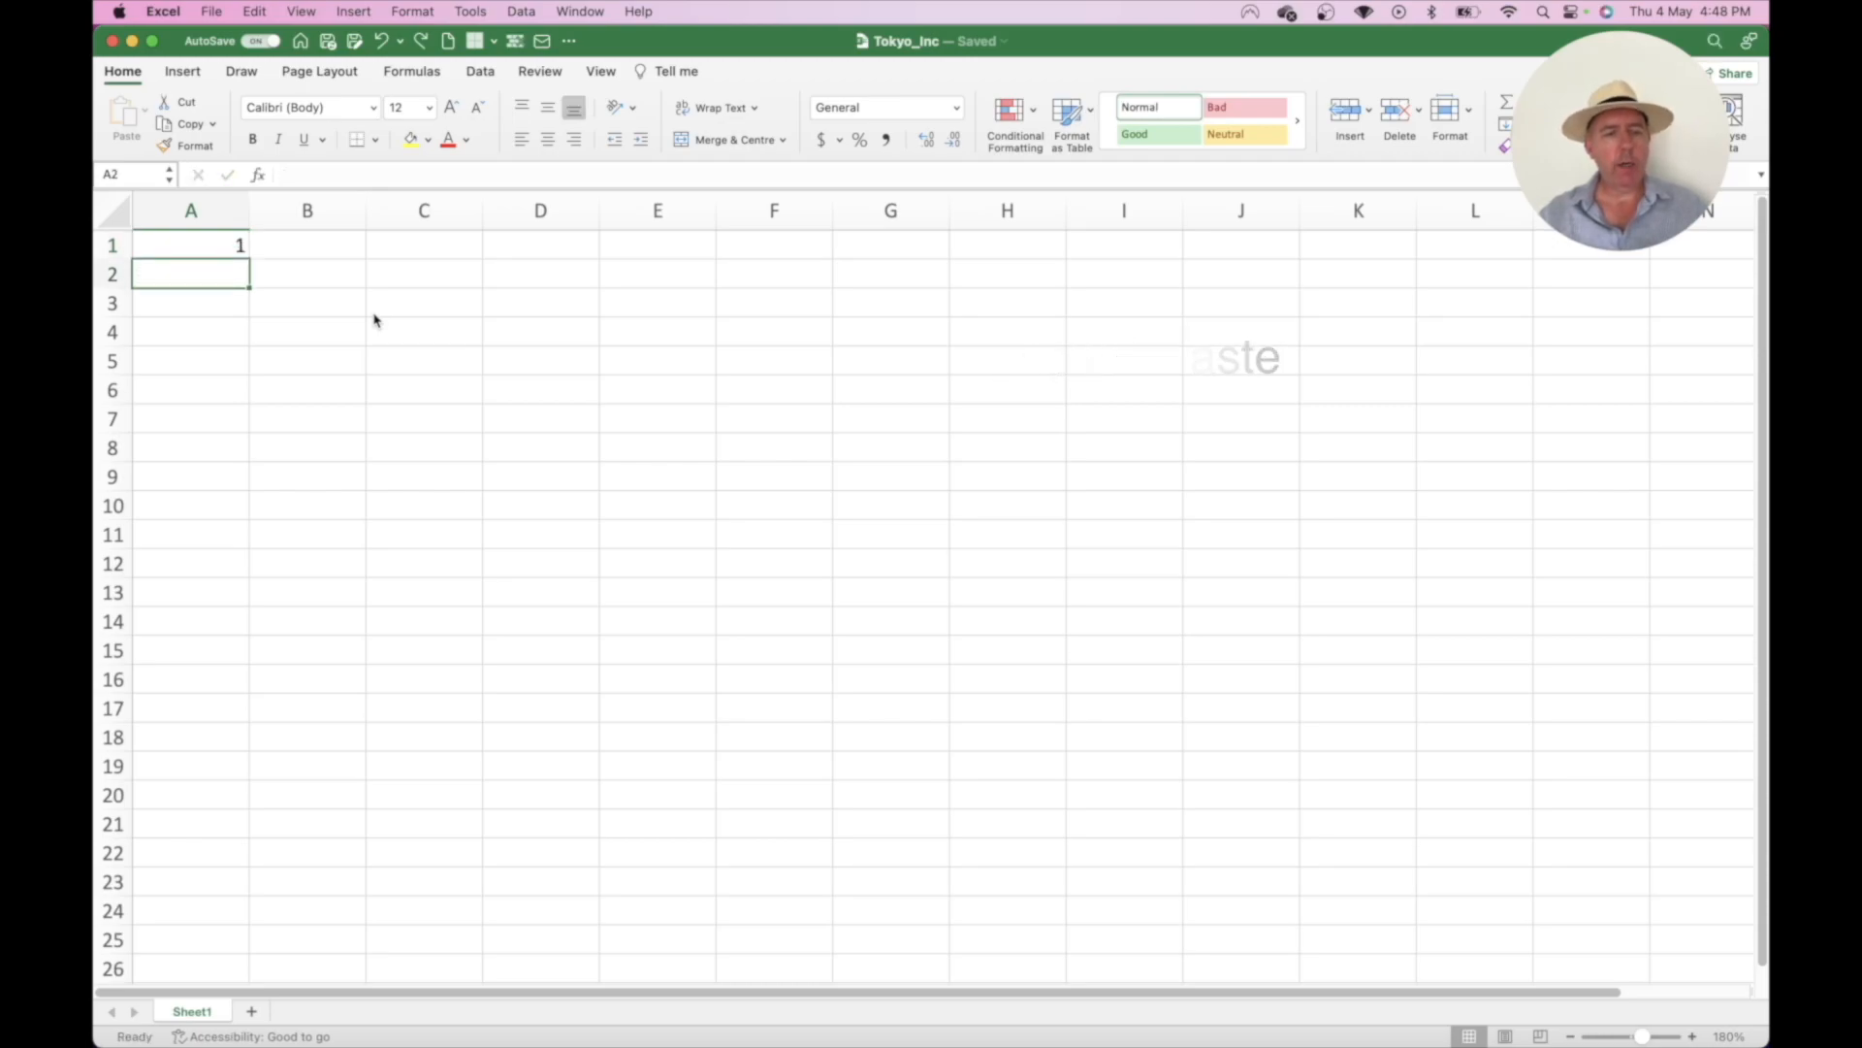
{"action": "left_click", "coordinate": [192, 246]}
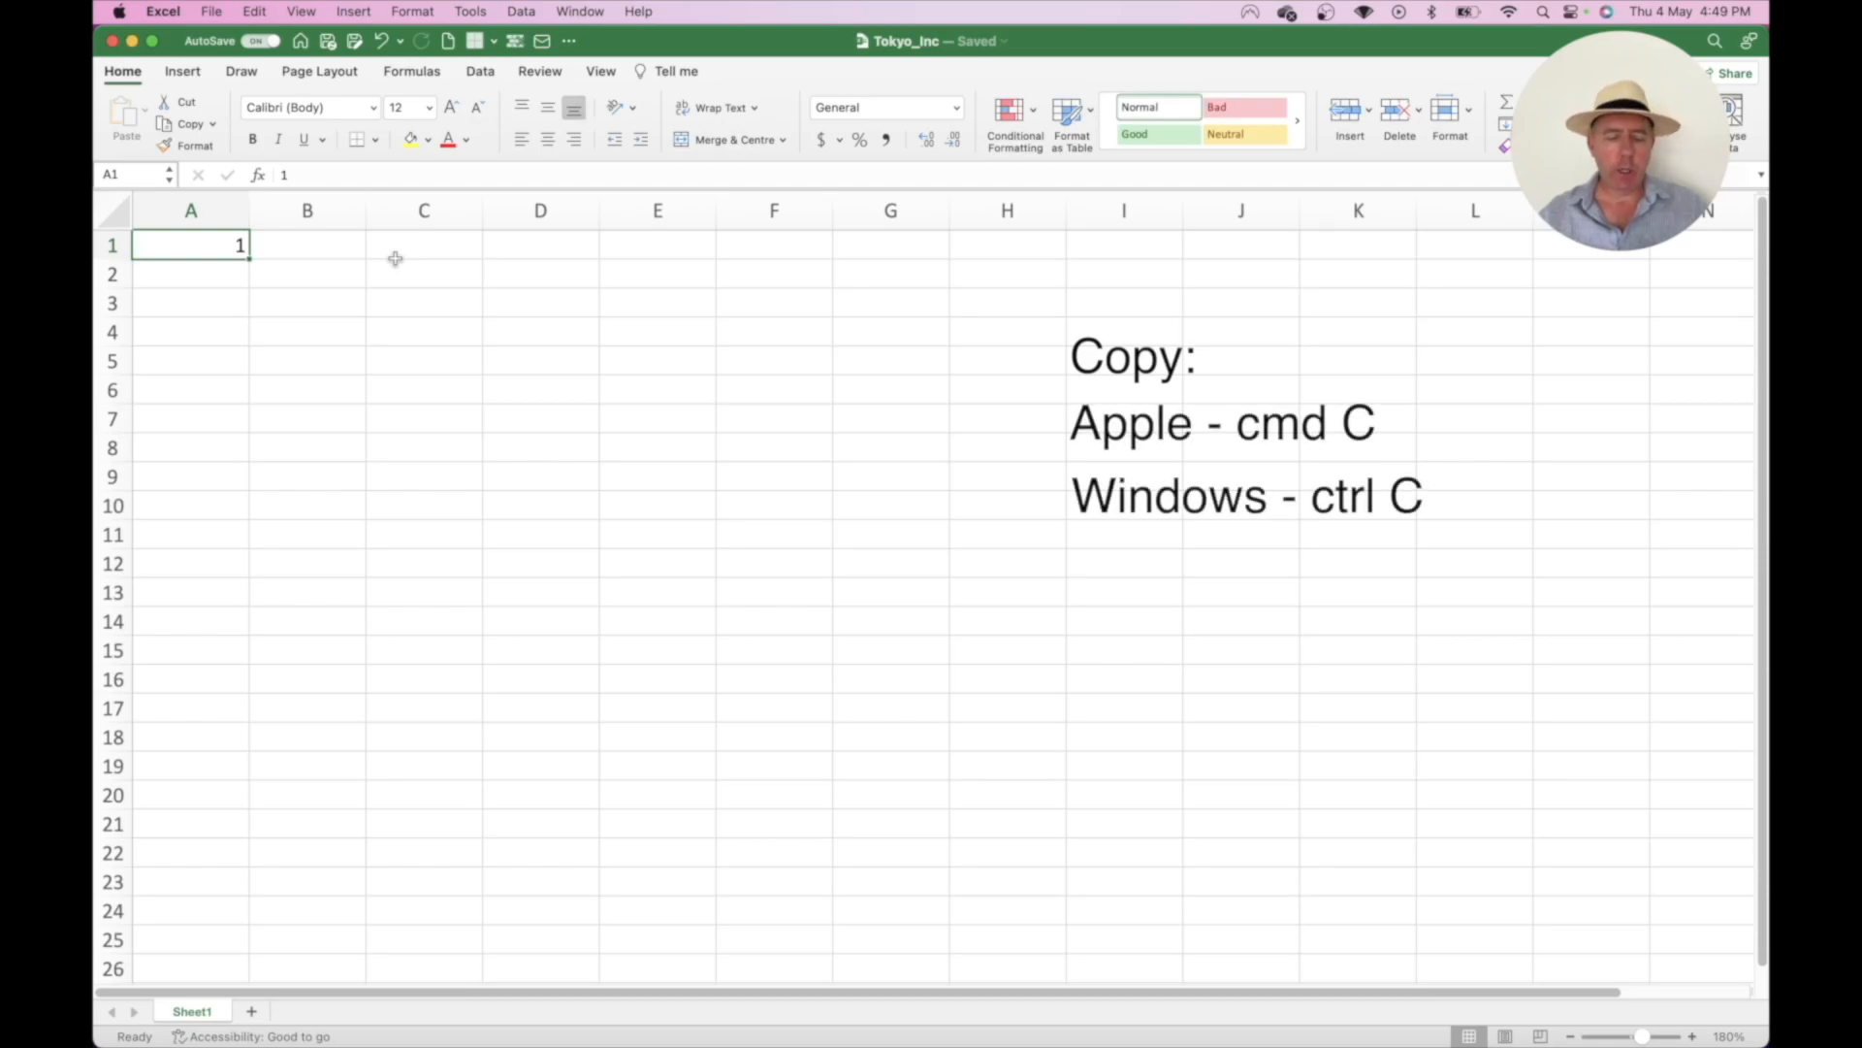
{"action": "key", "text": "super+c"}
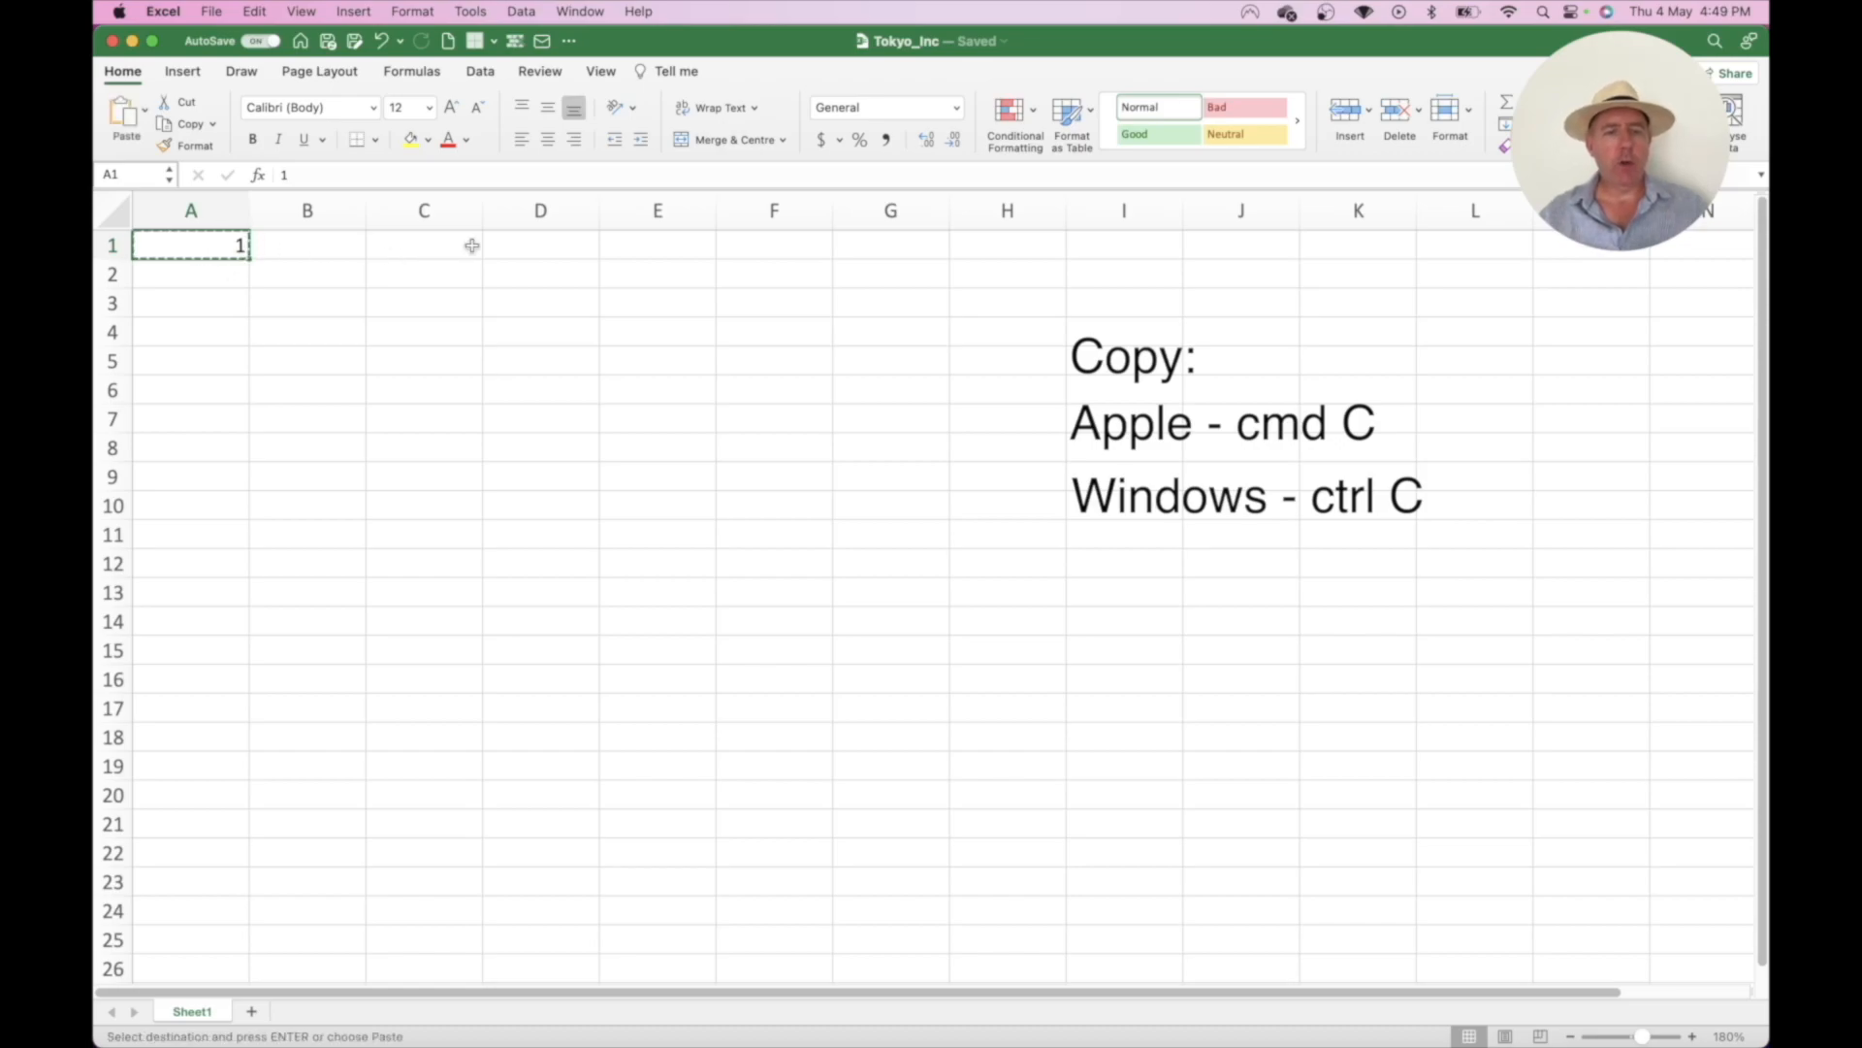
{"action": "left_click", "coordinate": [652, 242]}
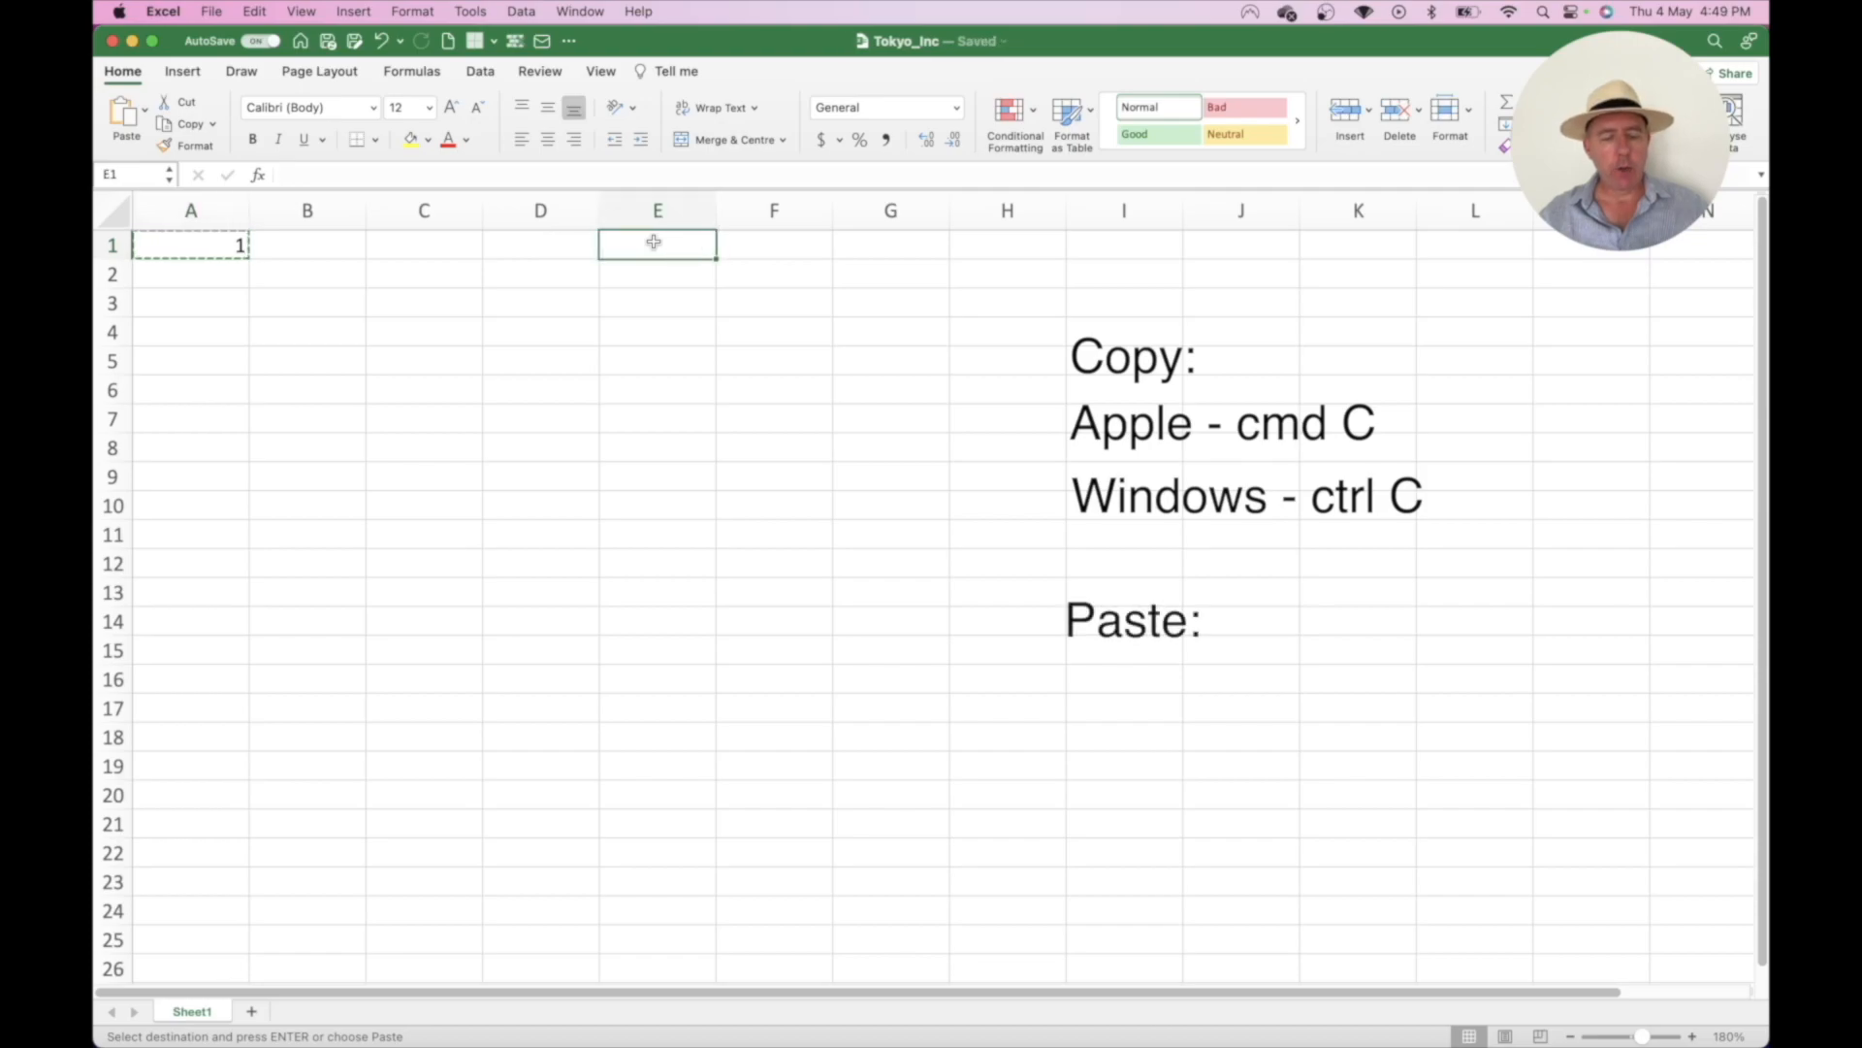
{"action": "key", "text": "super+v"}
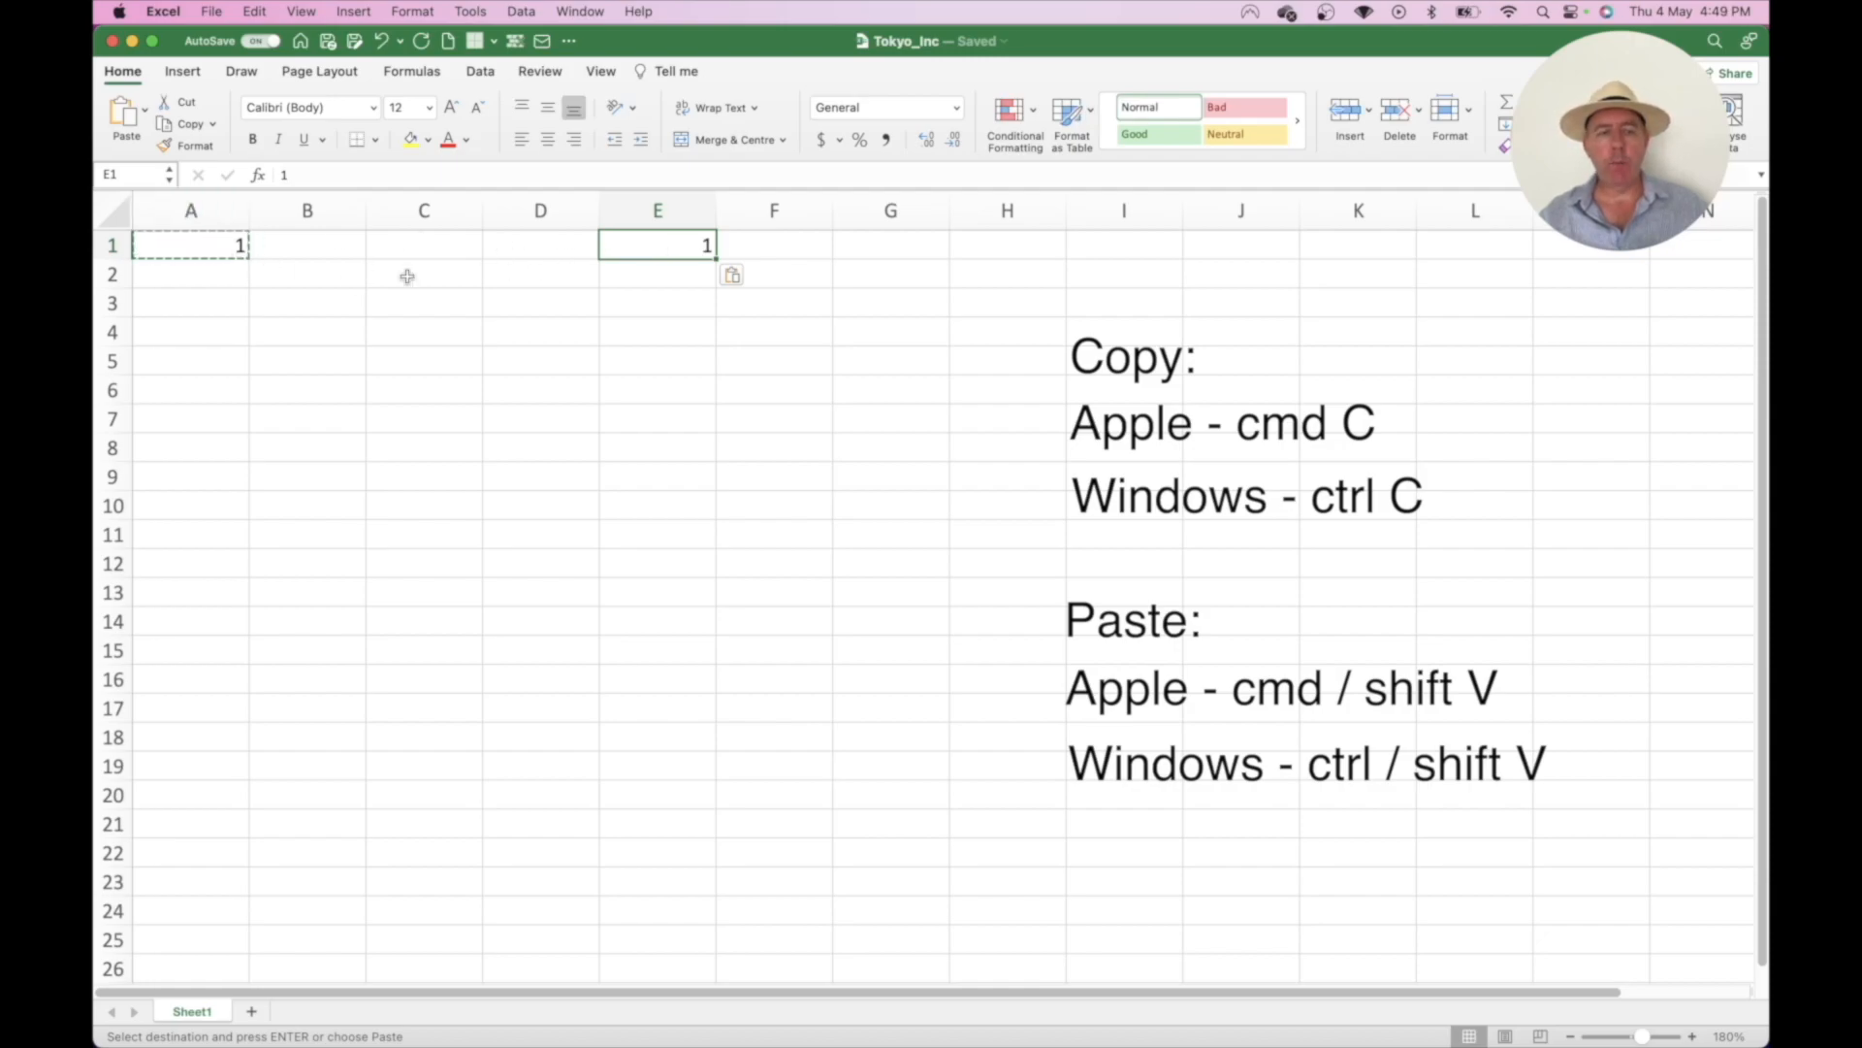
- Continue the list down column A with 2, 3, 4, 5, 6, 6, 7 in A2:A8
{"action": "left_click", "coordinate": [220, 278]}
{"action": "type", "text": "2"}
{"action": "key", "text": "Return"}
{"action": "type", "text": "3"}
{"action": "key", "text": "Return"}
{"action": "type", "text": "4 5"}
{"action": "key", "text": "Return"}
{"action": "type", "text": "6"}
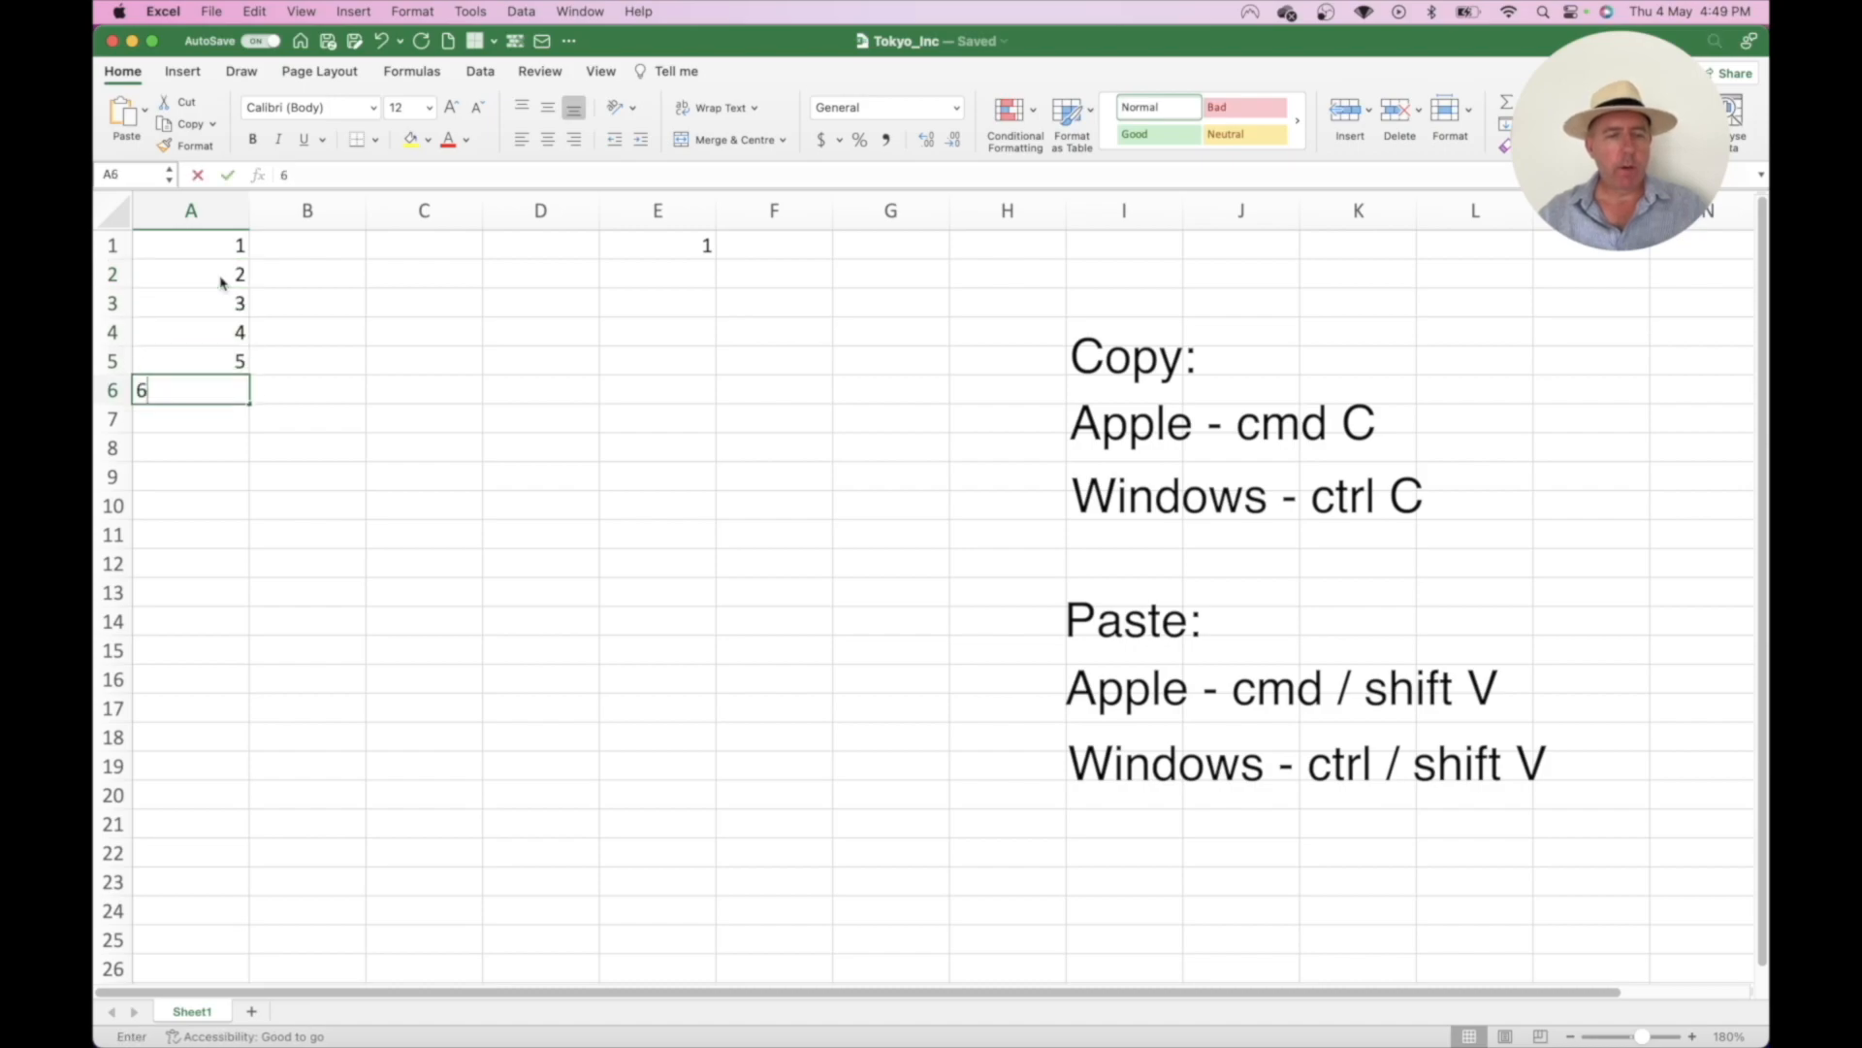
{"action": "key", "text": "Return"}
{"action": "type", "text": "6"}
{"action": "key", "text": "Return"}
{"action": "type", "text": "7"}
{"action": "key", "text": "Return"}
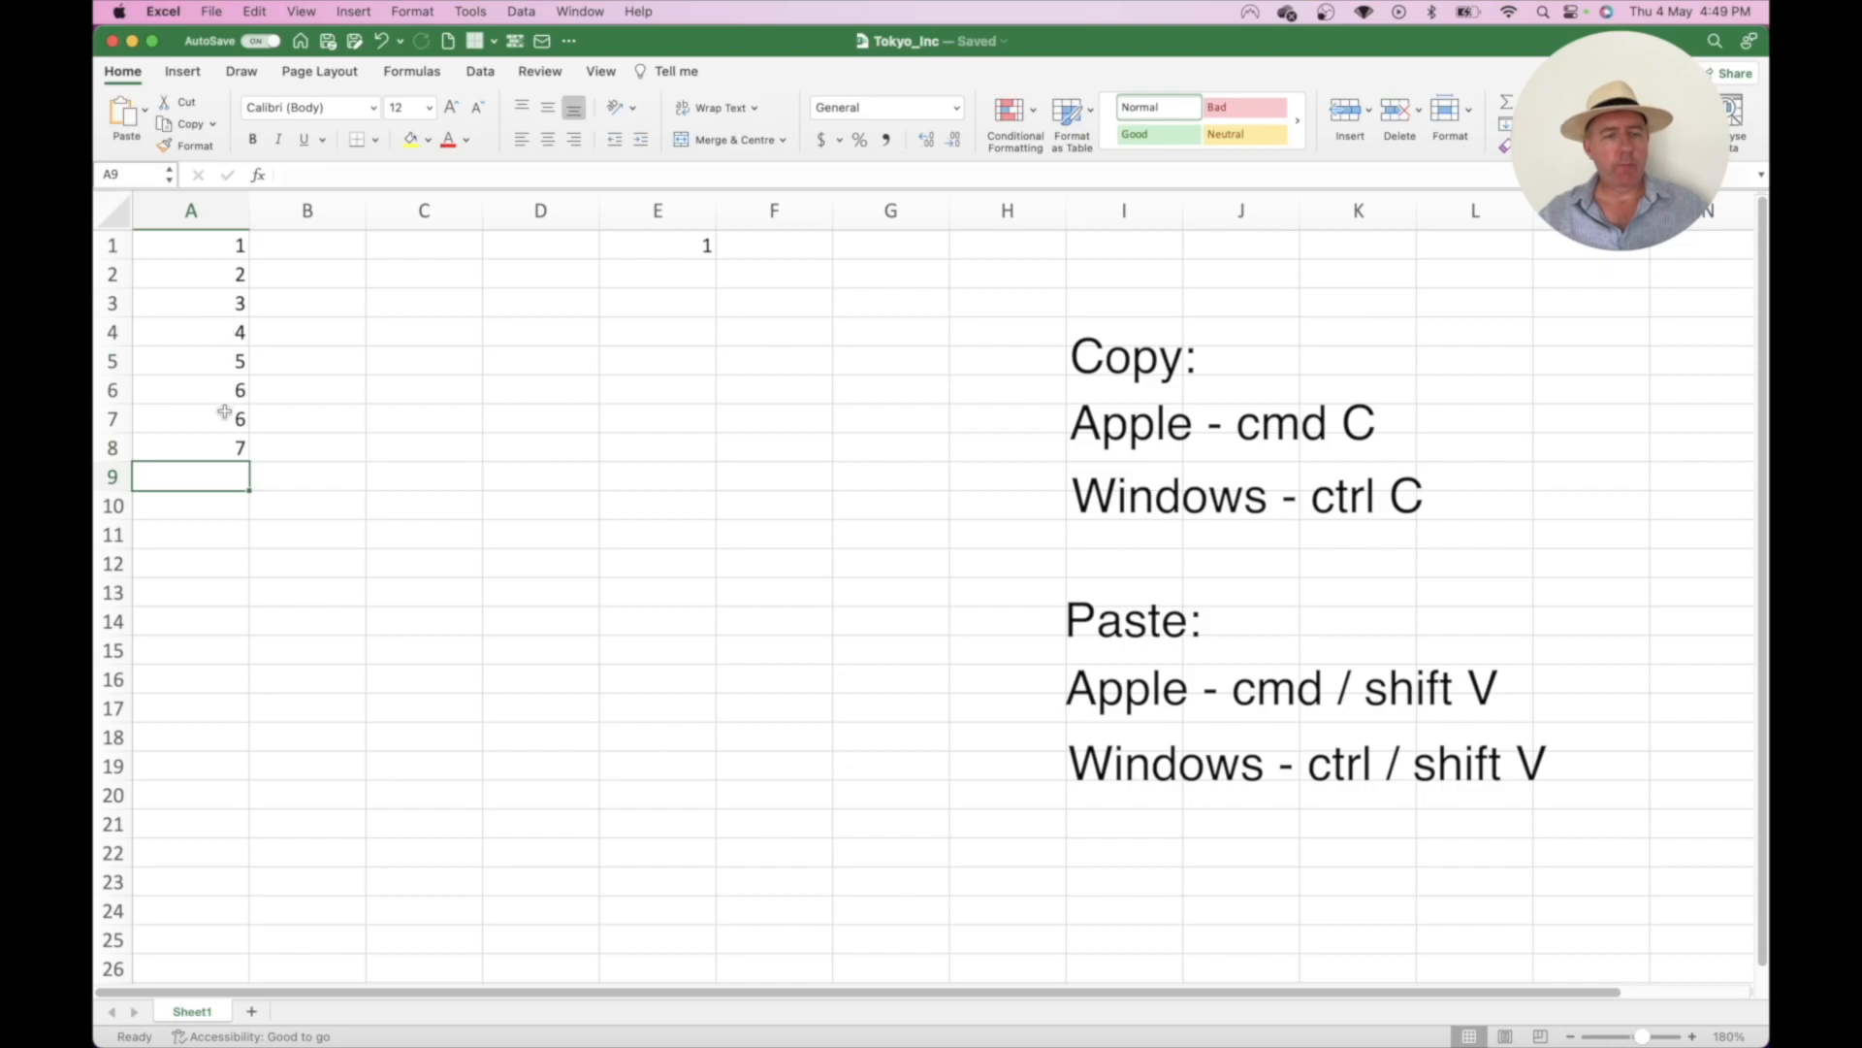
- Clear E1, then copy the A1:A8 list into E1:E8 with Cmd+C and Cmd+V
{"action": "left_click", "coordinate": [649, 246]}
{"action": "key", "text": "Delete"}
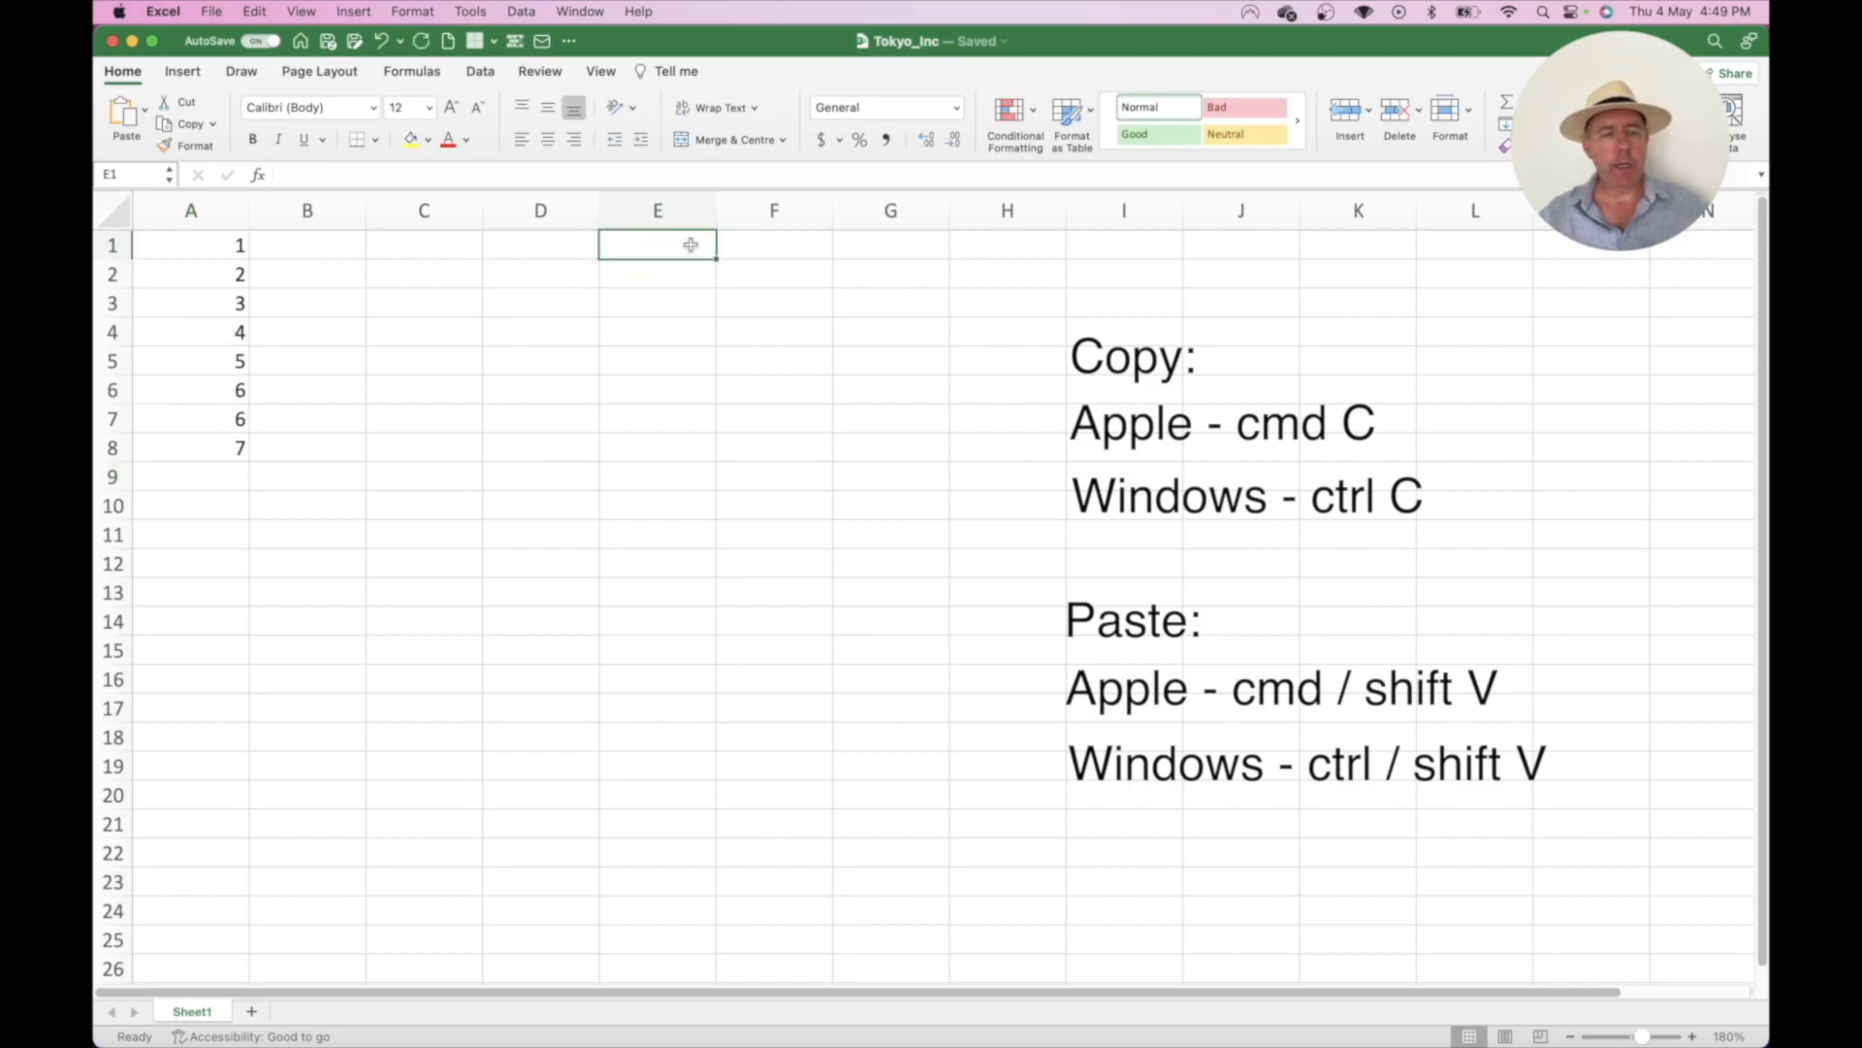
{"action": "left_click", "coordinate": [212, 242]}
{"action": "left_click_drag", "start_coordinate": [213, 242], "coordinate": [199, 453]}
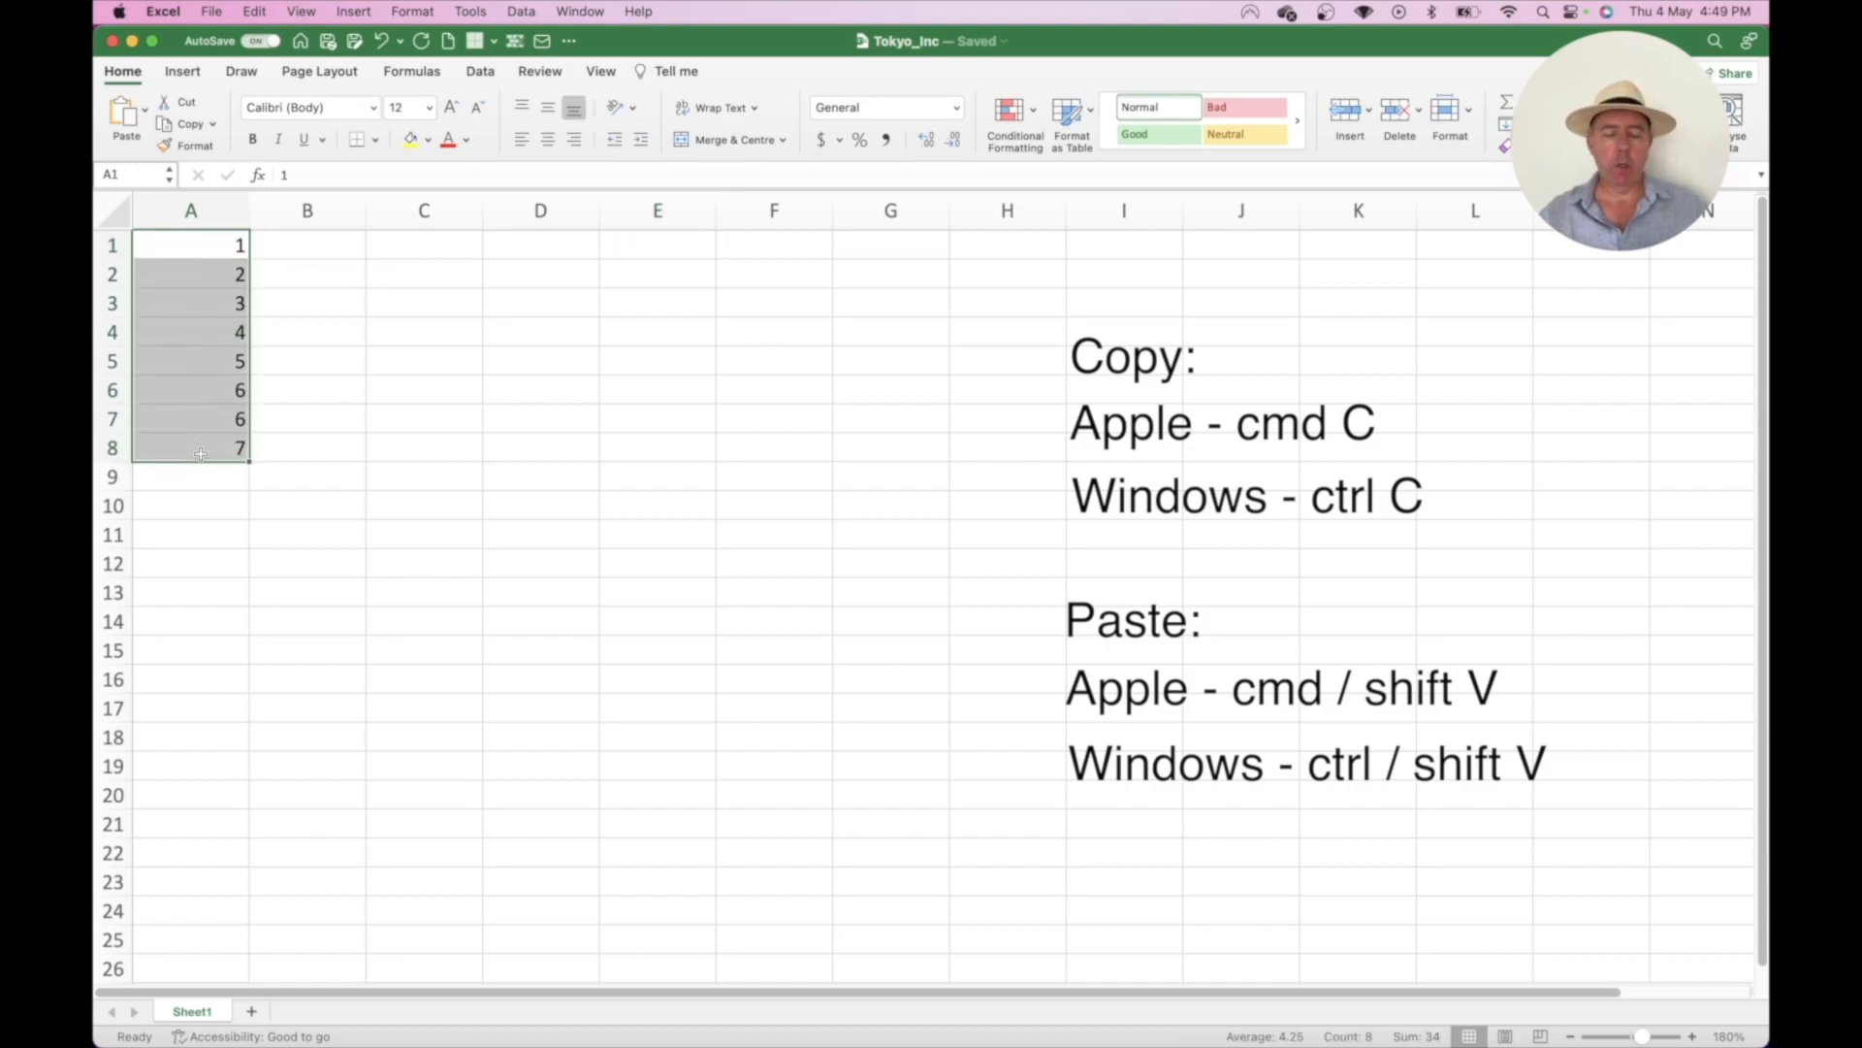
{"action": "key", "text": "super+c"}
{"action": "left_click", "coordinate": [649, 249]}
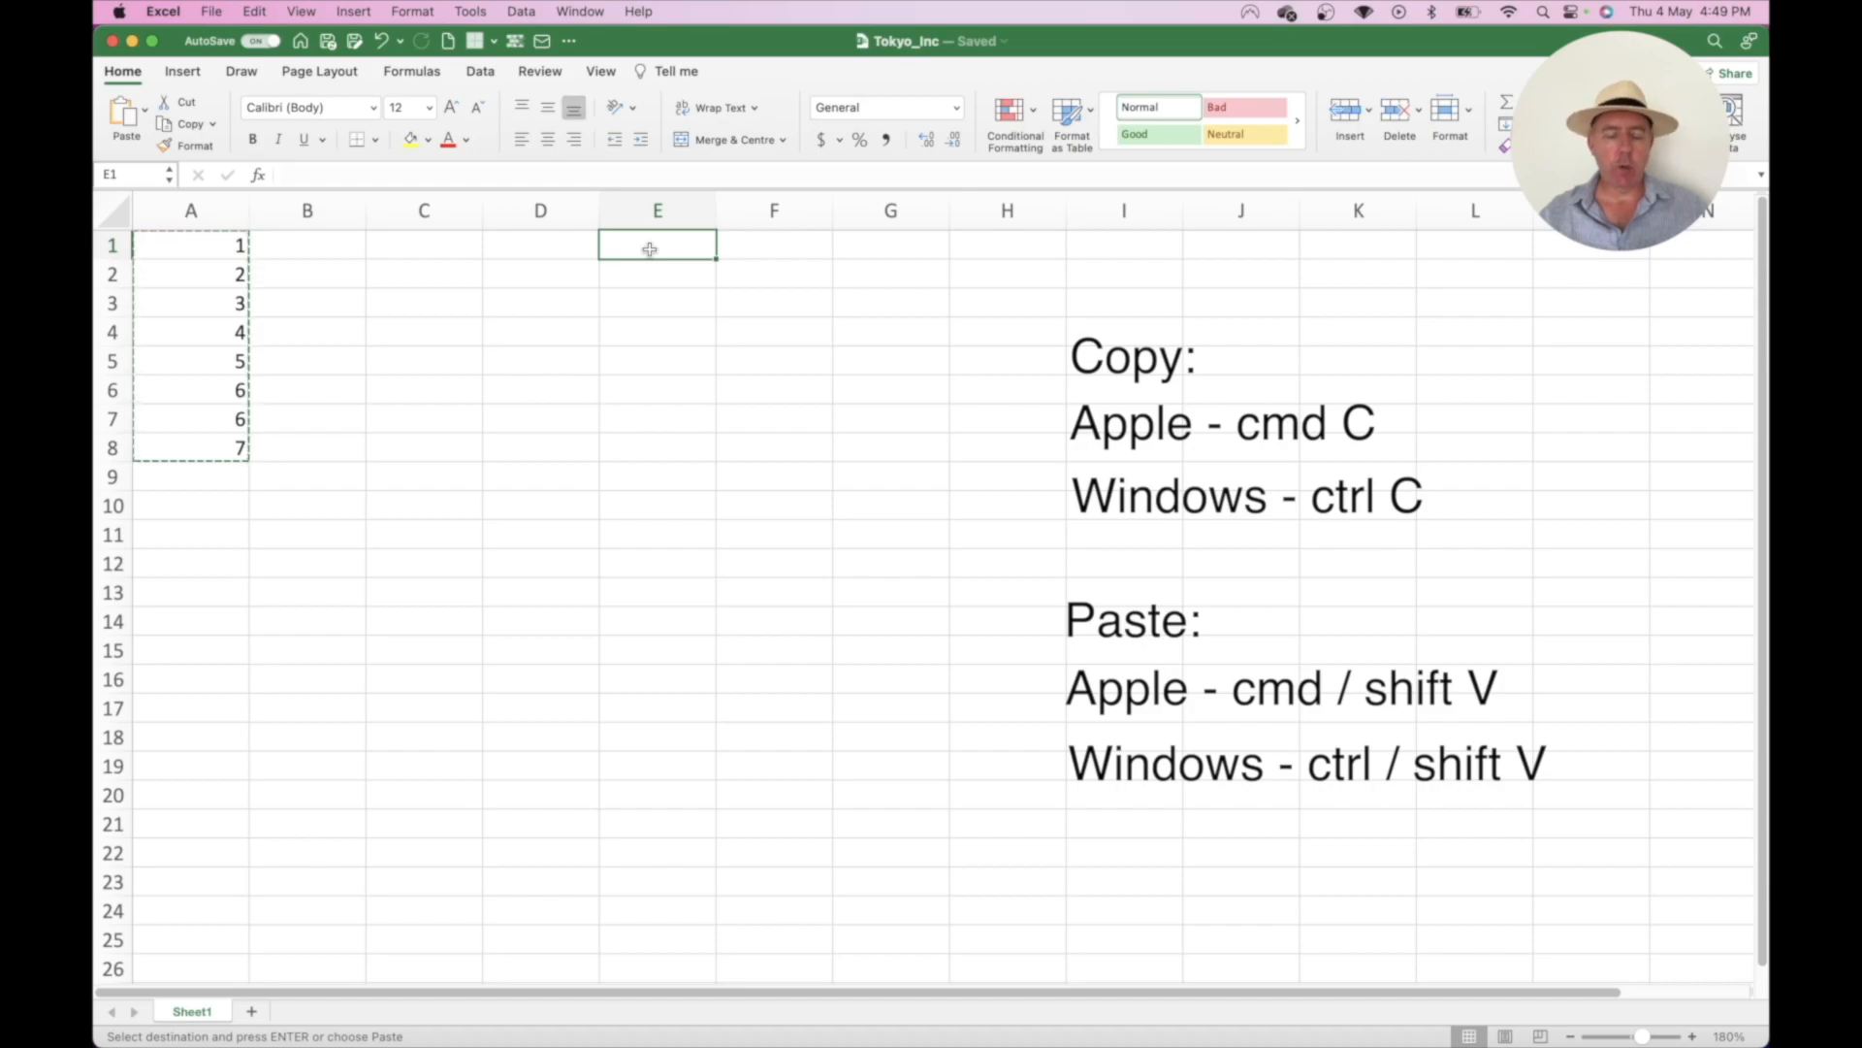
{"action": "key", "text": "super+v"}
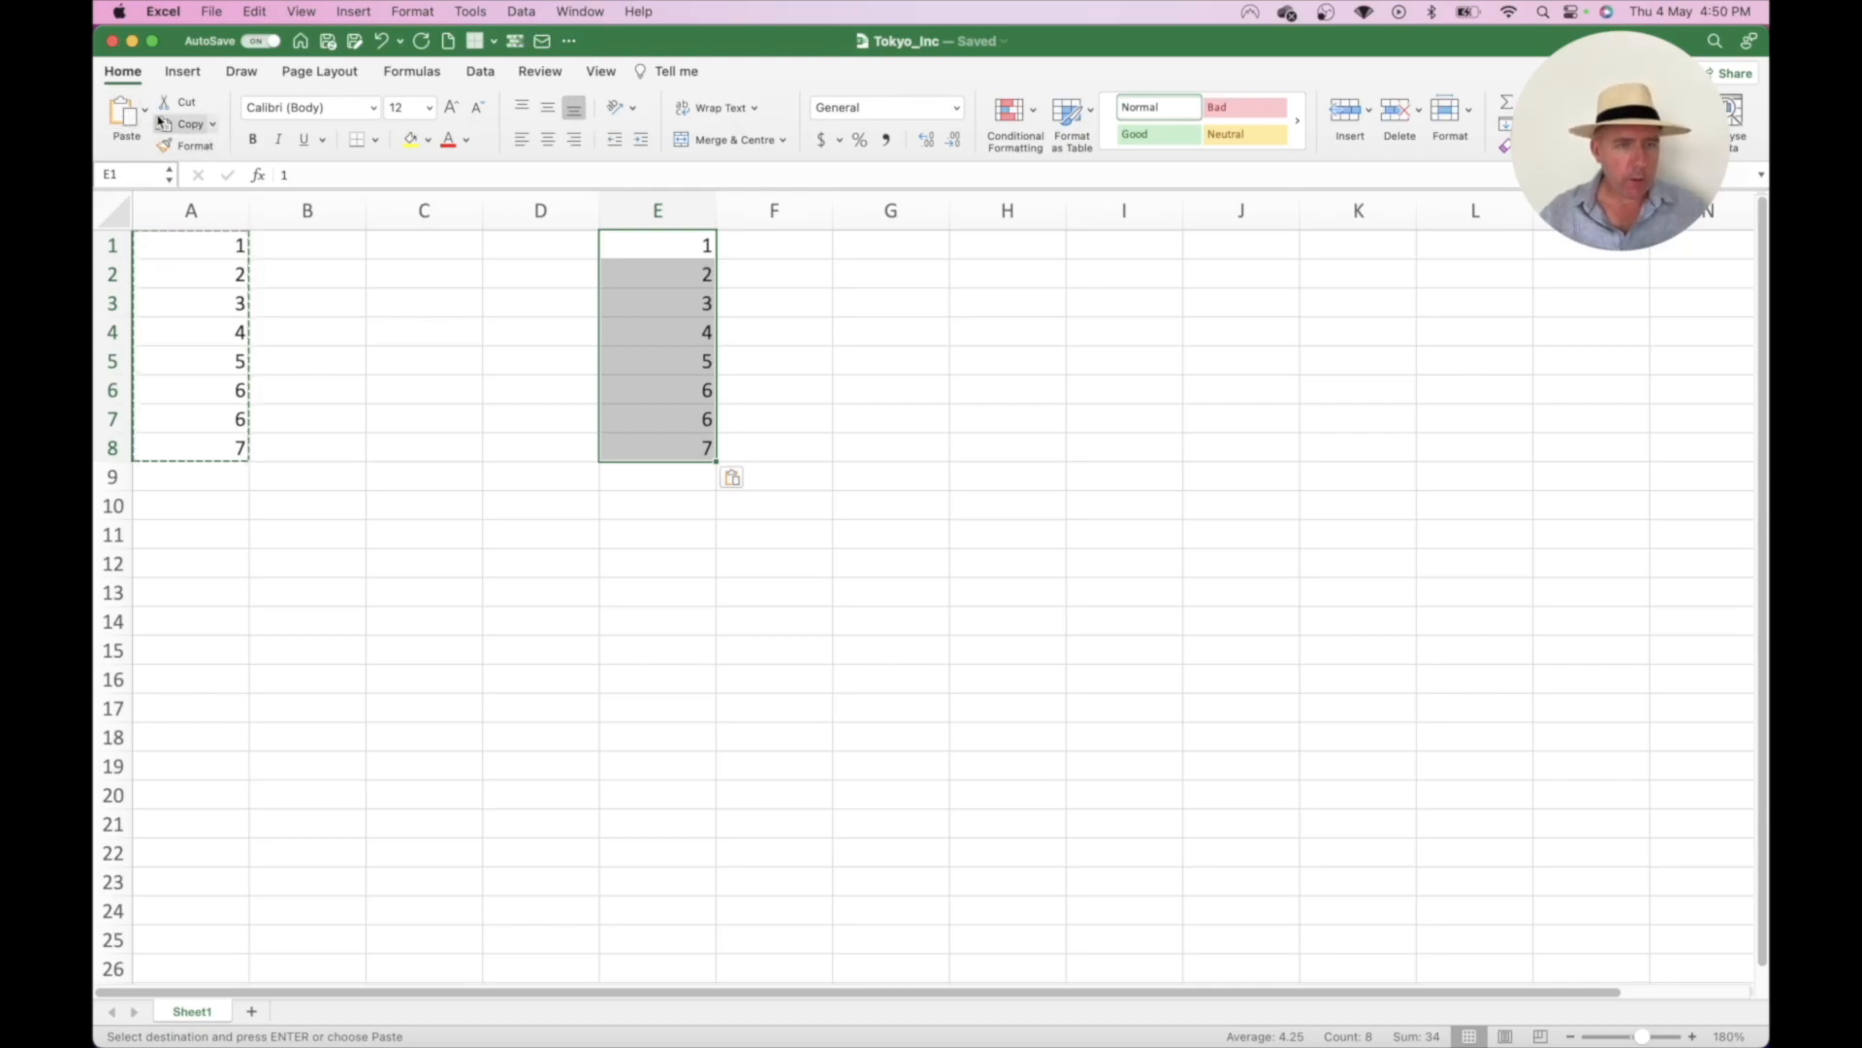
- Copy A1:A8 again with the ribbon Copy and Paste buttons into B4:B11
{"action": "left_click_drag", "start_coordinate": [206, 252], "coordinate": [212, 445]}
{"action": "left_click", "coordinate": [189, 125]}
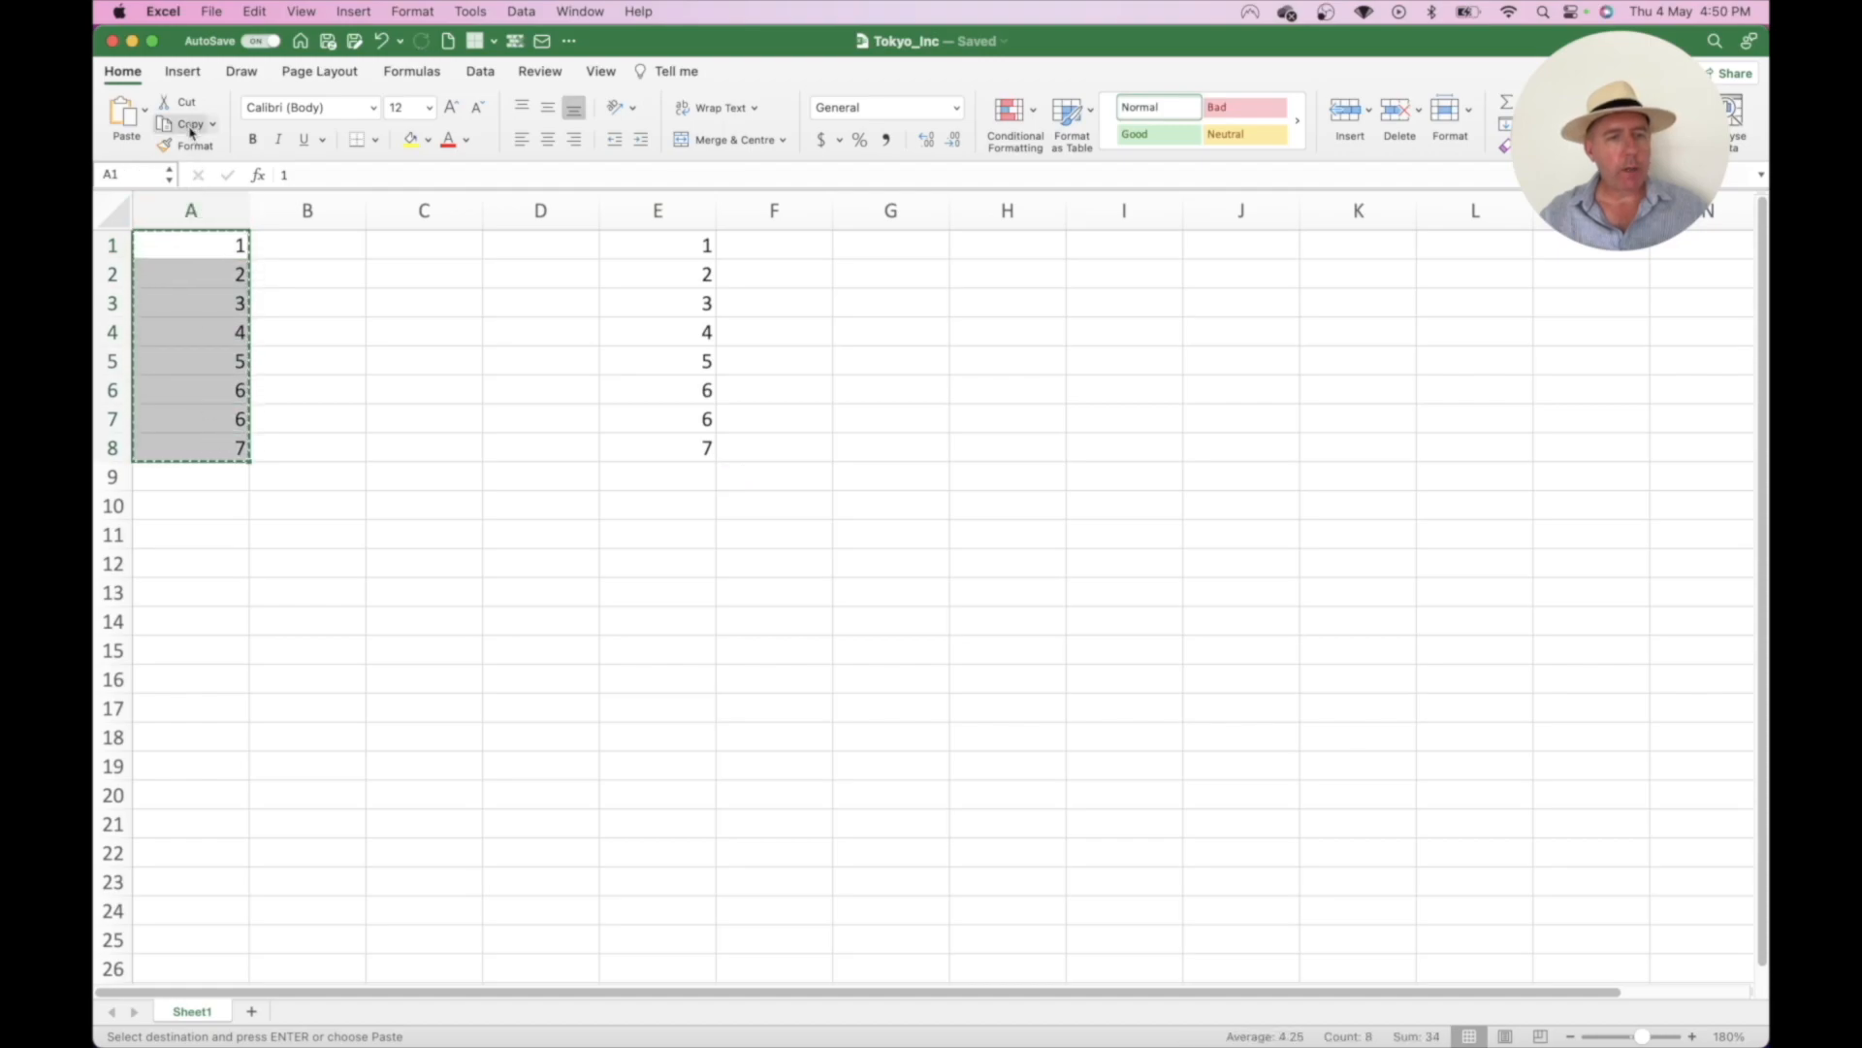
{"action": "left_click", "coordinate": [338, 335]}
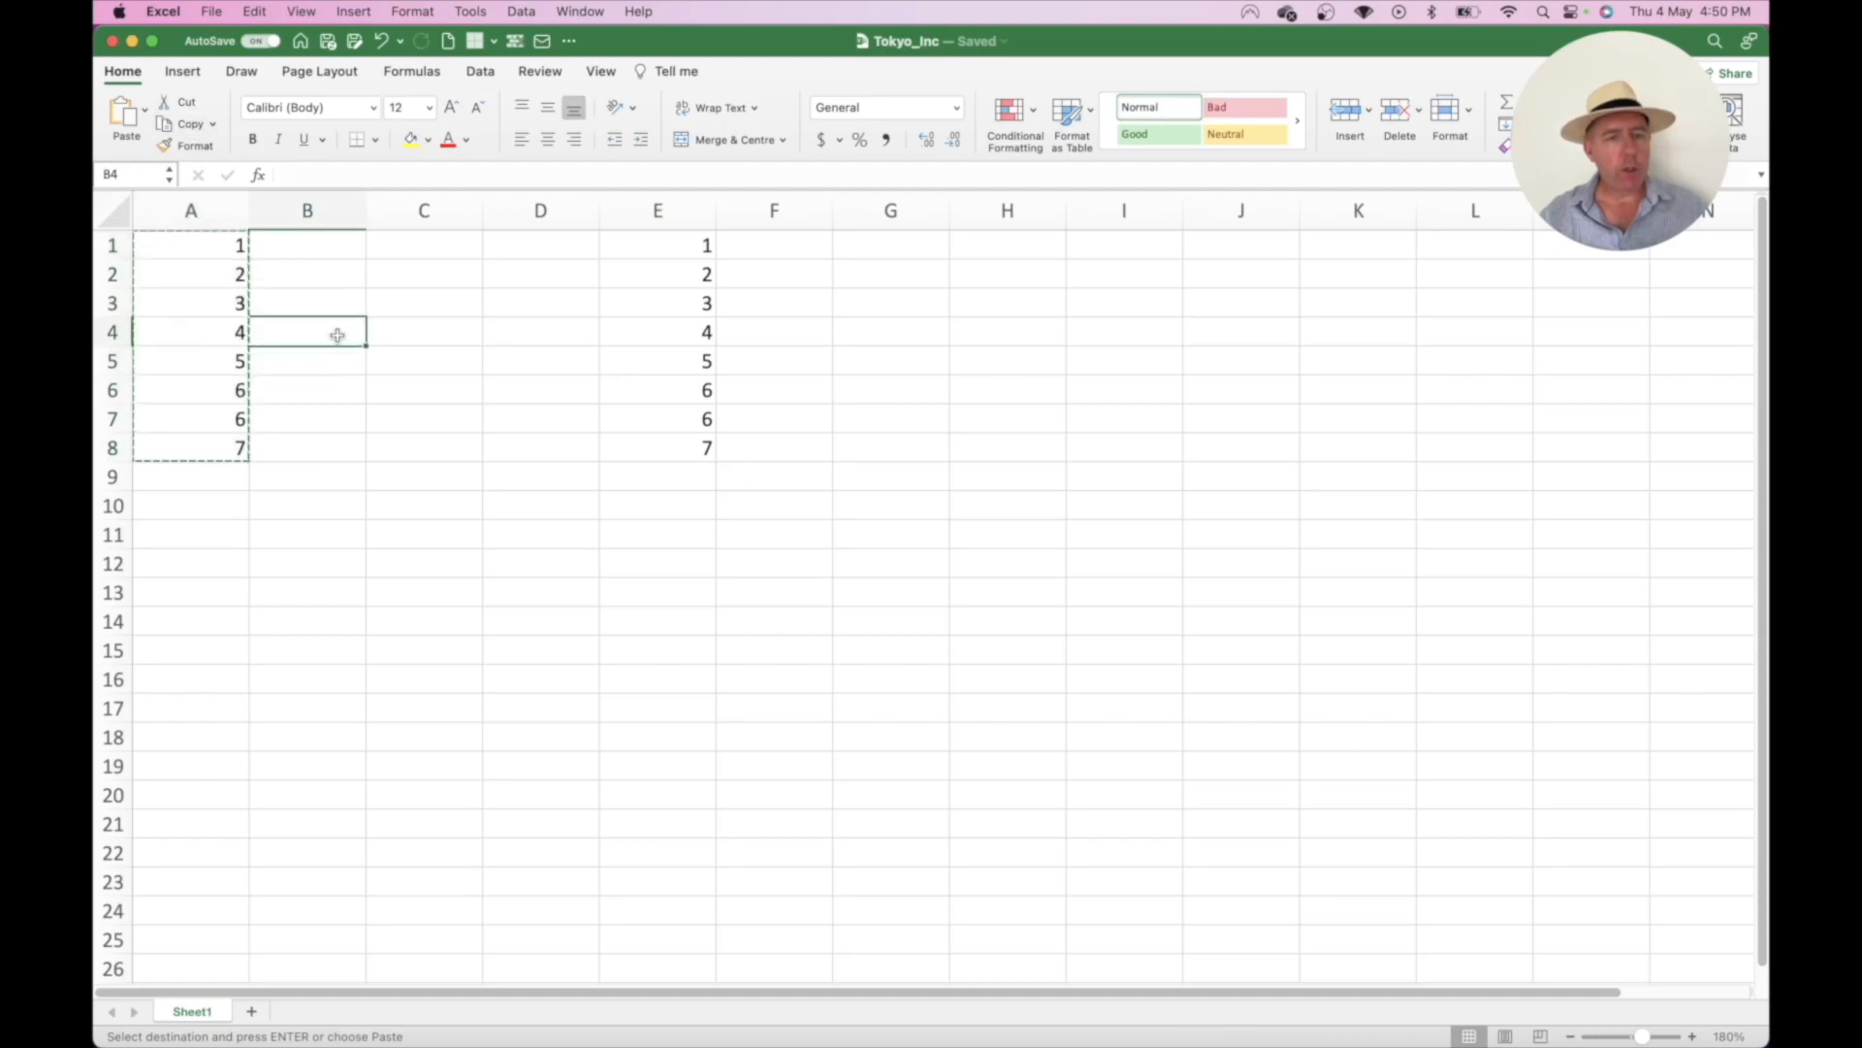
{"action": "left_click", "coordinate": [125, 113]}
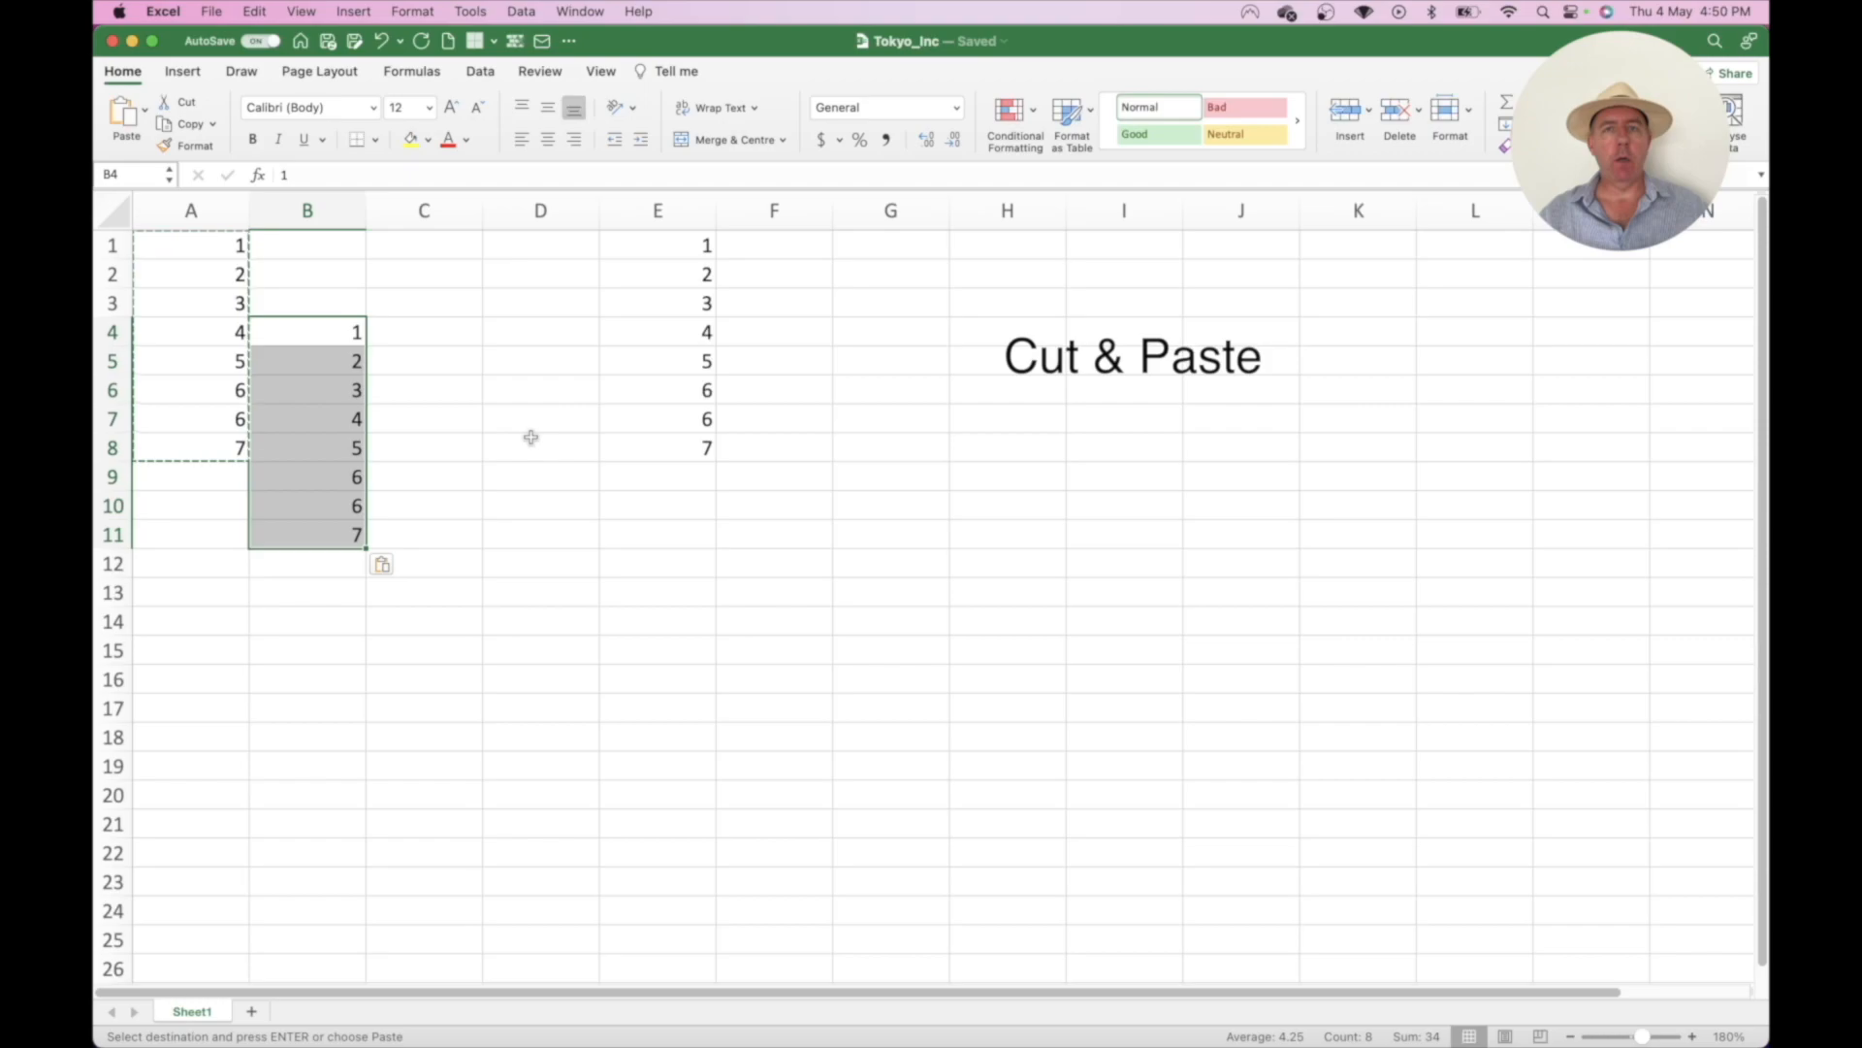
- Delete the copied numbers from the blocks in columns B through F
{"action": "left_click_drag", "start_coordinate": [334, 330], "coordinate": [709, 427]}
{"action": "key", "text": "Delete"}
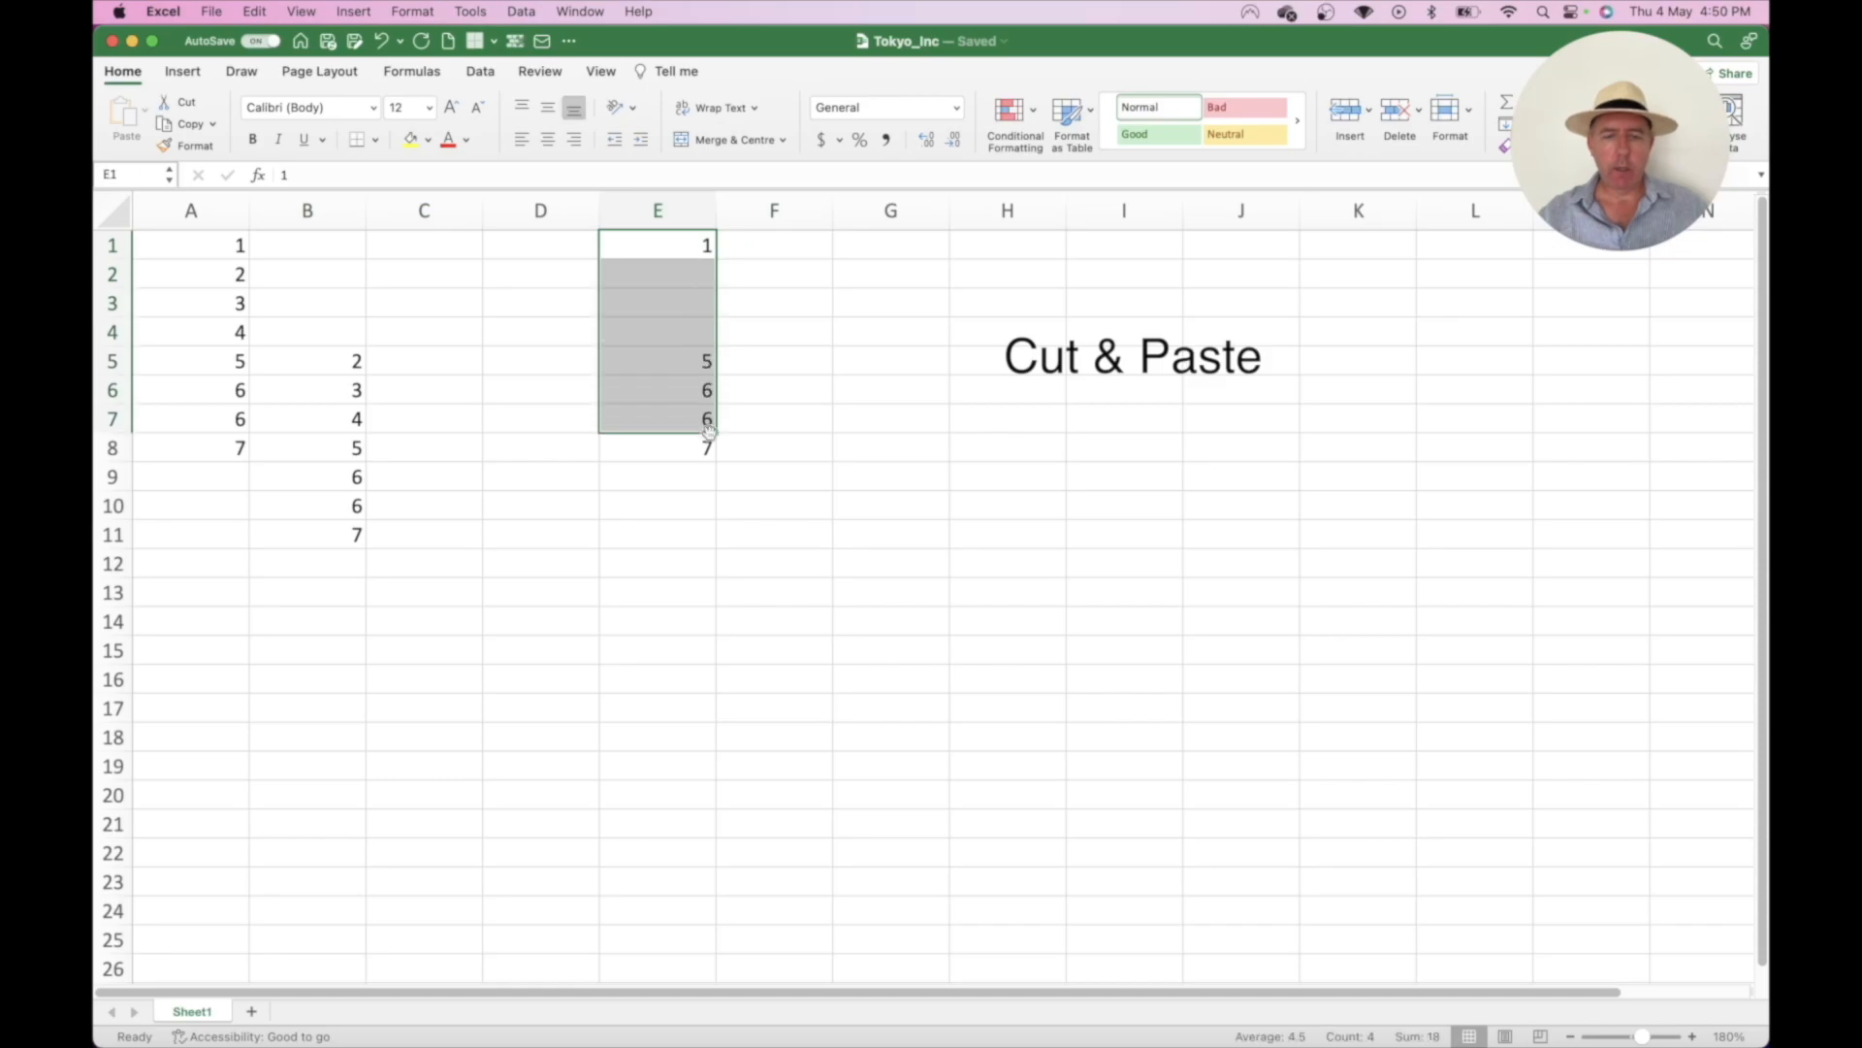
{"action": "left_click_drag", "start_coordinate": [368, 364], "coordinate": [690, 548]}
{"action": "key", "text": "Delete"}
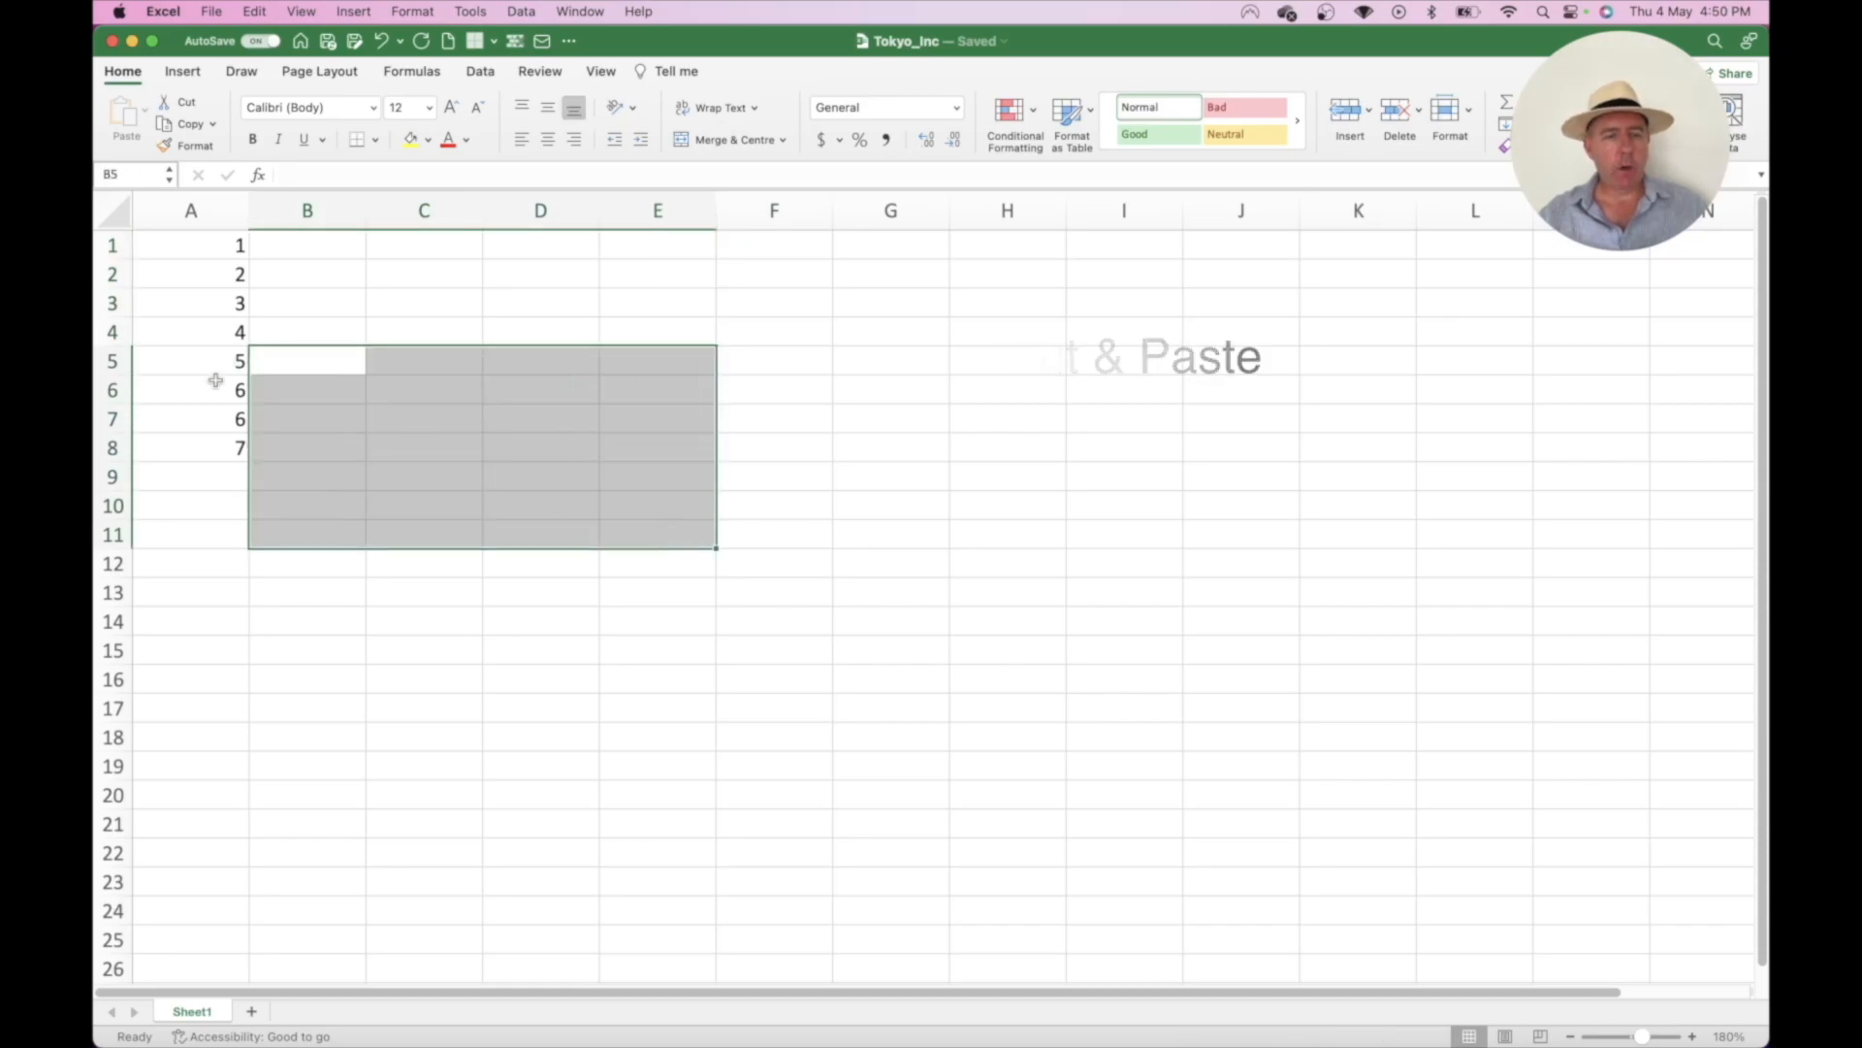
{"action": "left_click", "coordinate": [215, 380]}
- Drag the A1:A8 list onto E1:E8, then undo the move
{"action": "left_click_drag", "start_coordinate": [224, 241], "coordinate": [216, 454]}
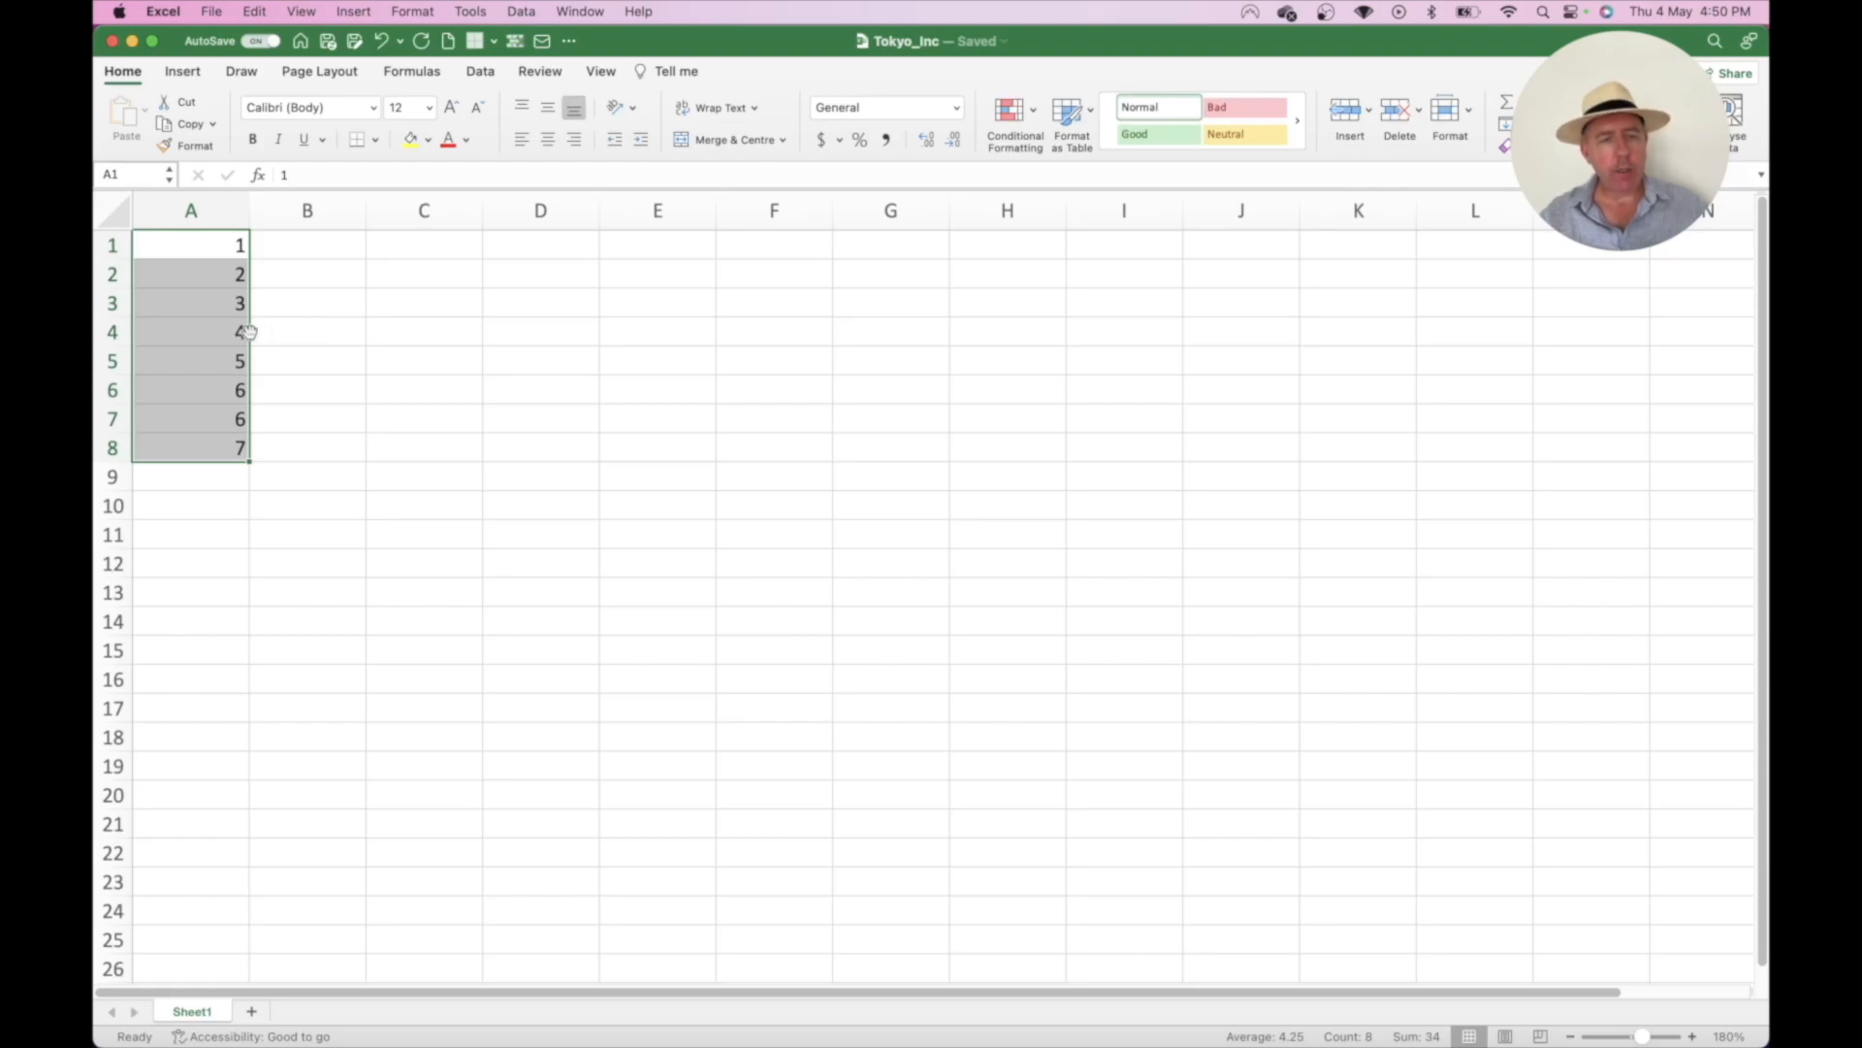
{"action": "left_click_drag", "start_coordinate": [249, 331], "coordinate": [643, 329]}
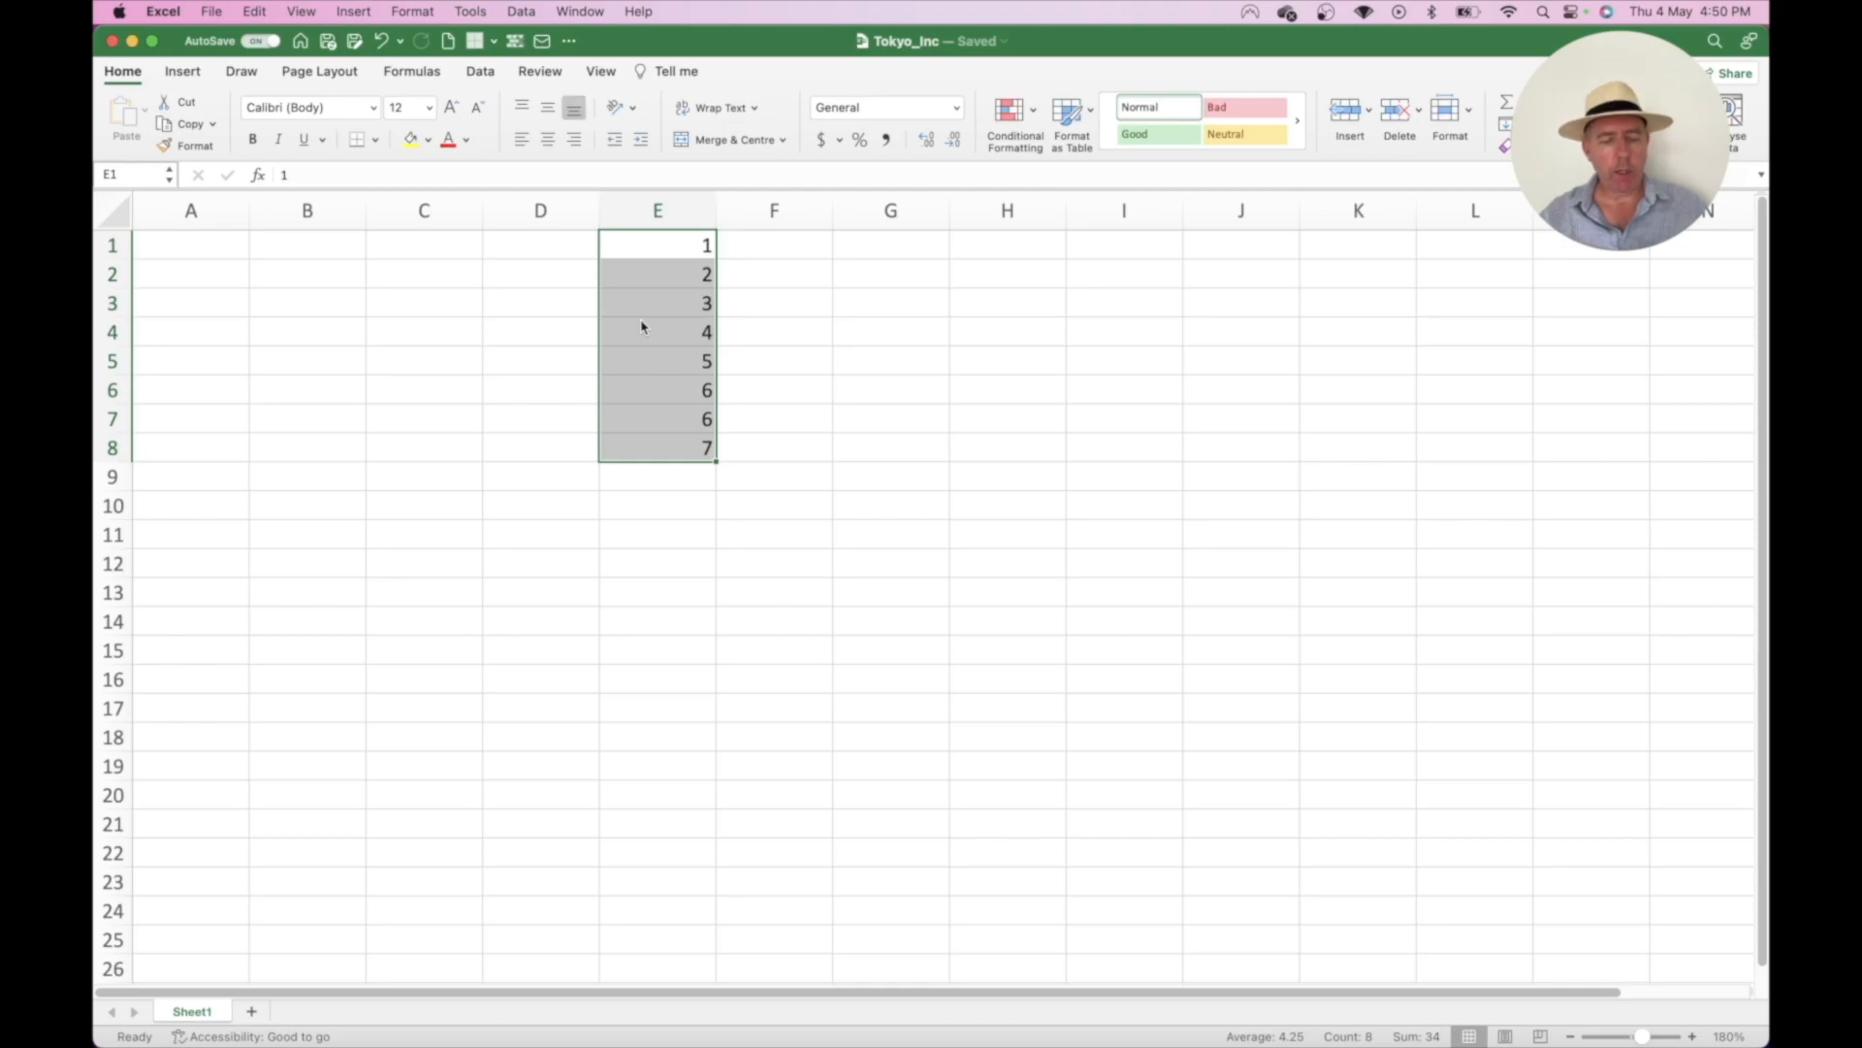
{"action": "key", "text": "super+z"}
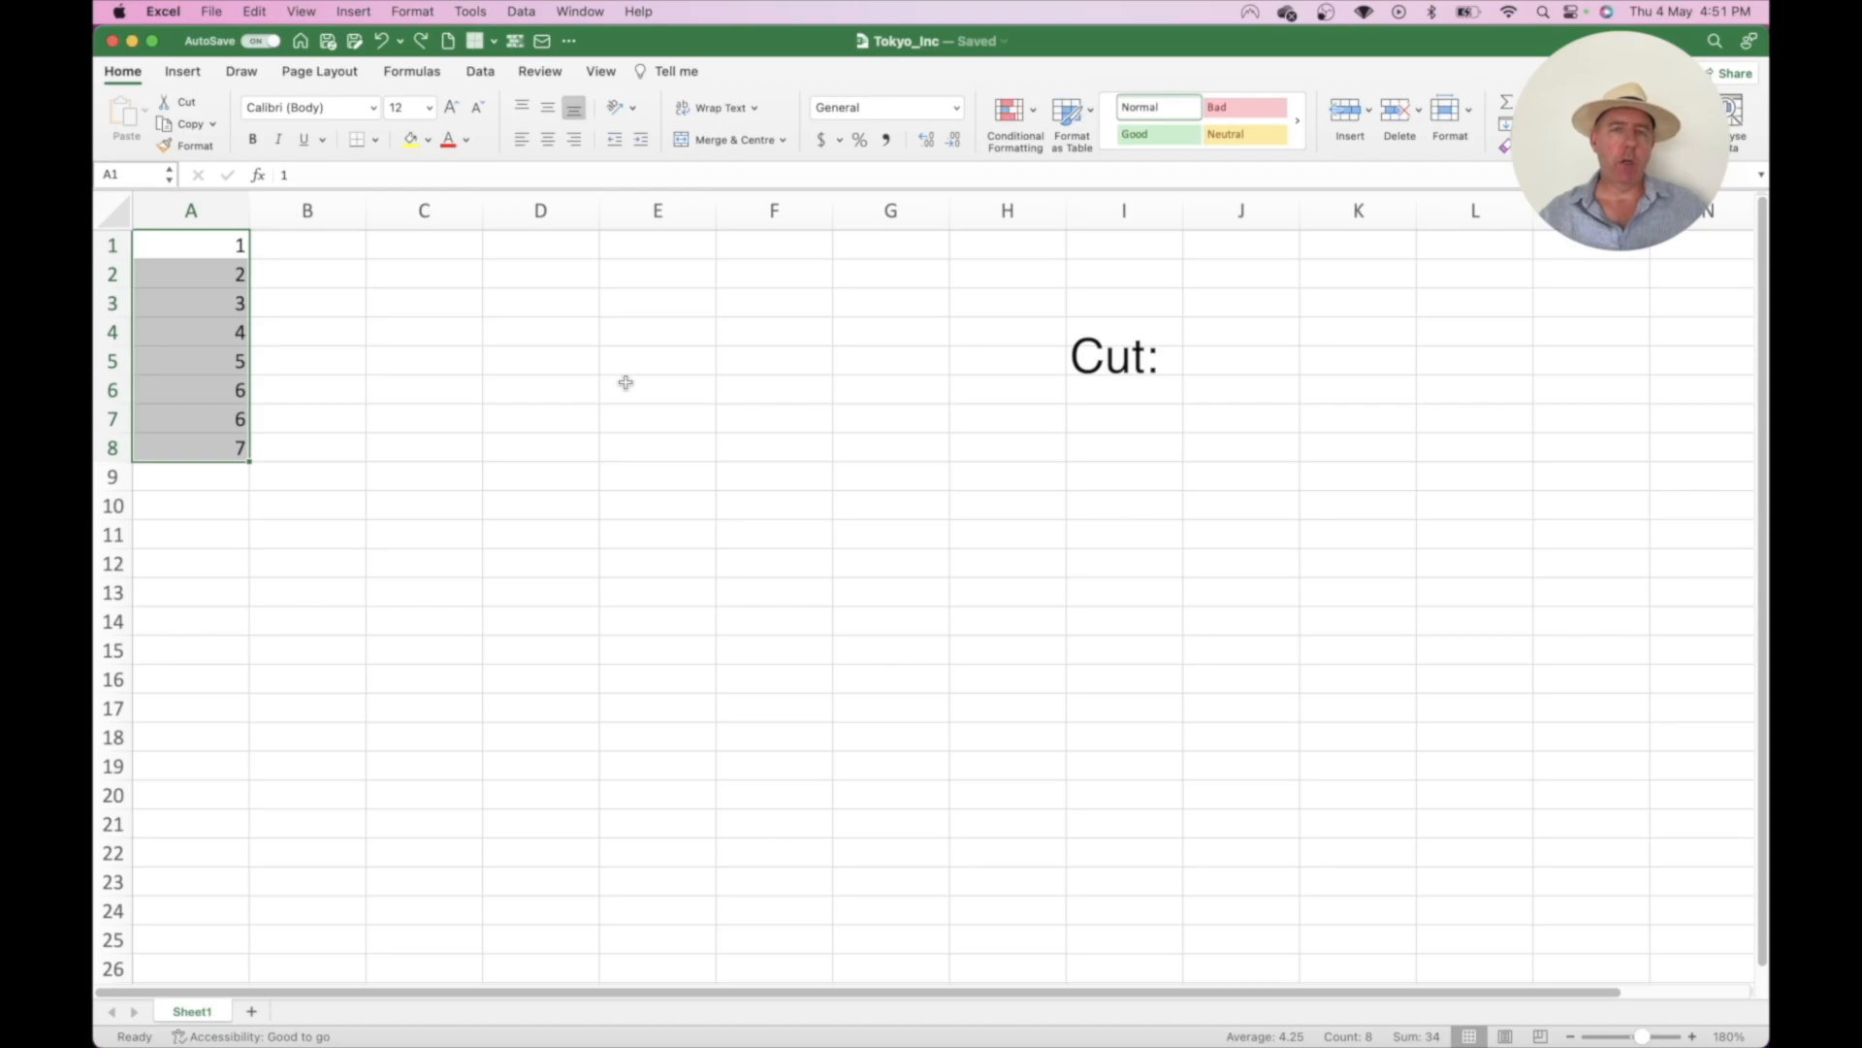
- Cut A1:A8, paste it at E1:E8, then delete it there
{"action": "key", "text": "super+x"}
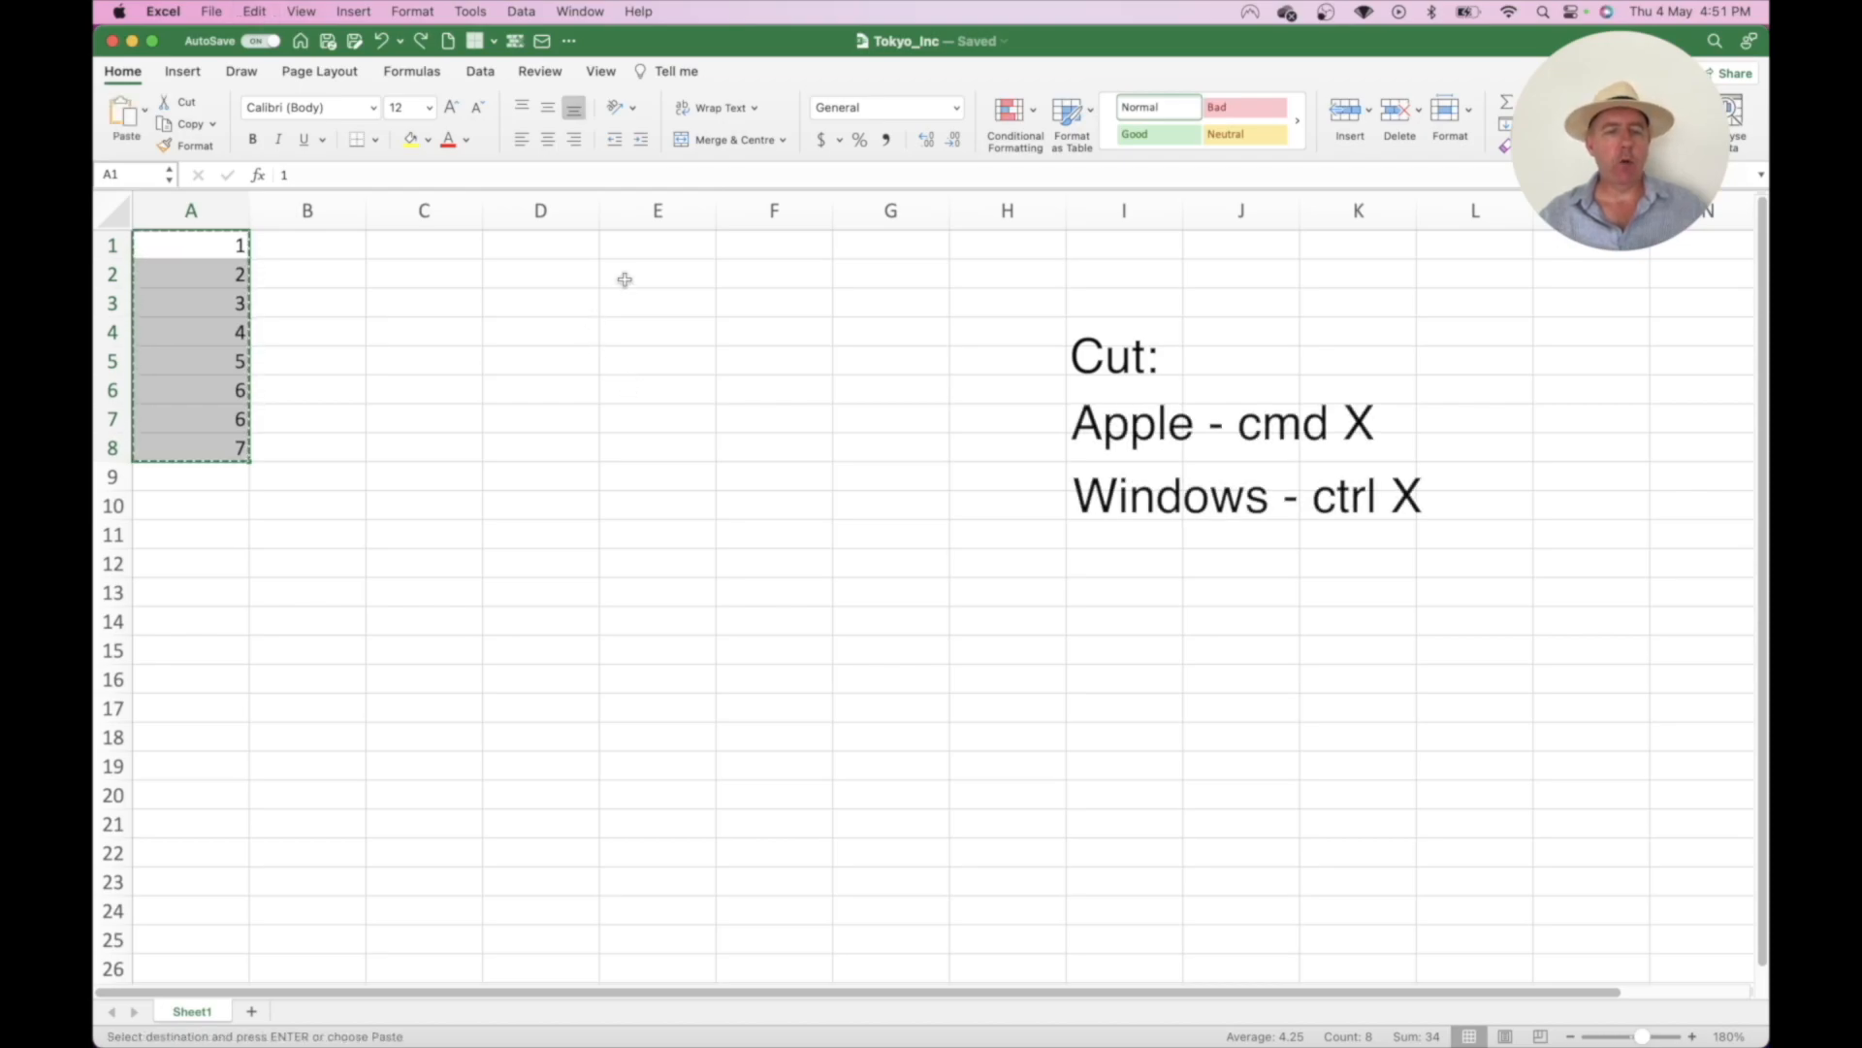
{"action": "left_click", "coordinate": [656, 251]}
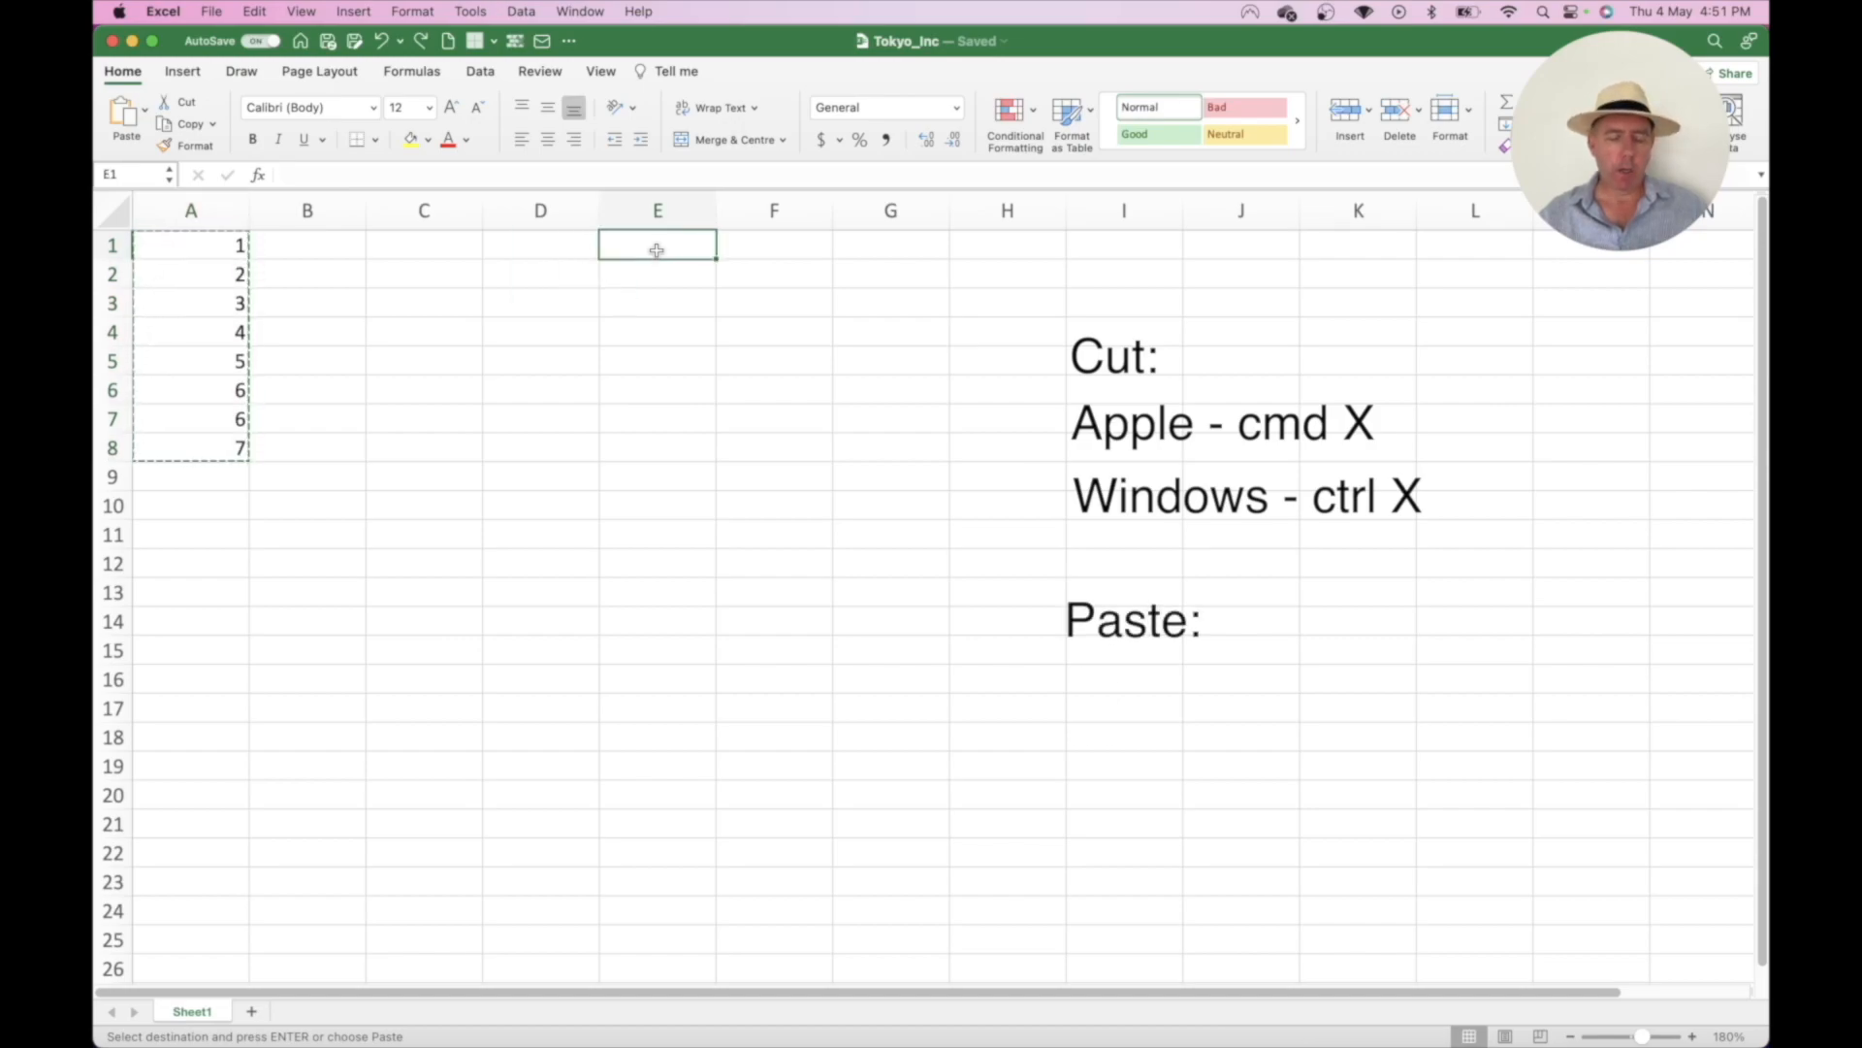
{"action": "key", "text": "super+v"}
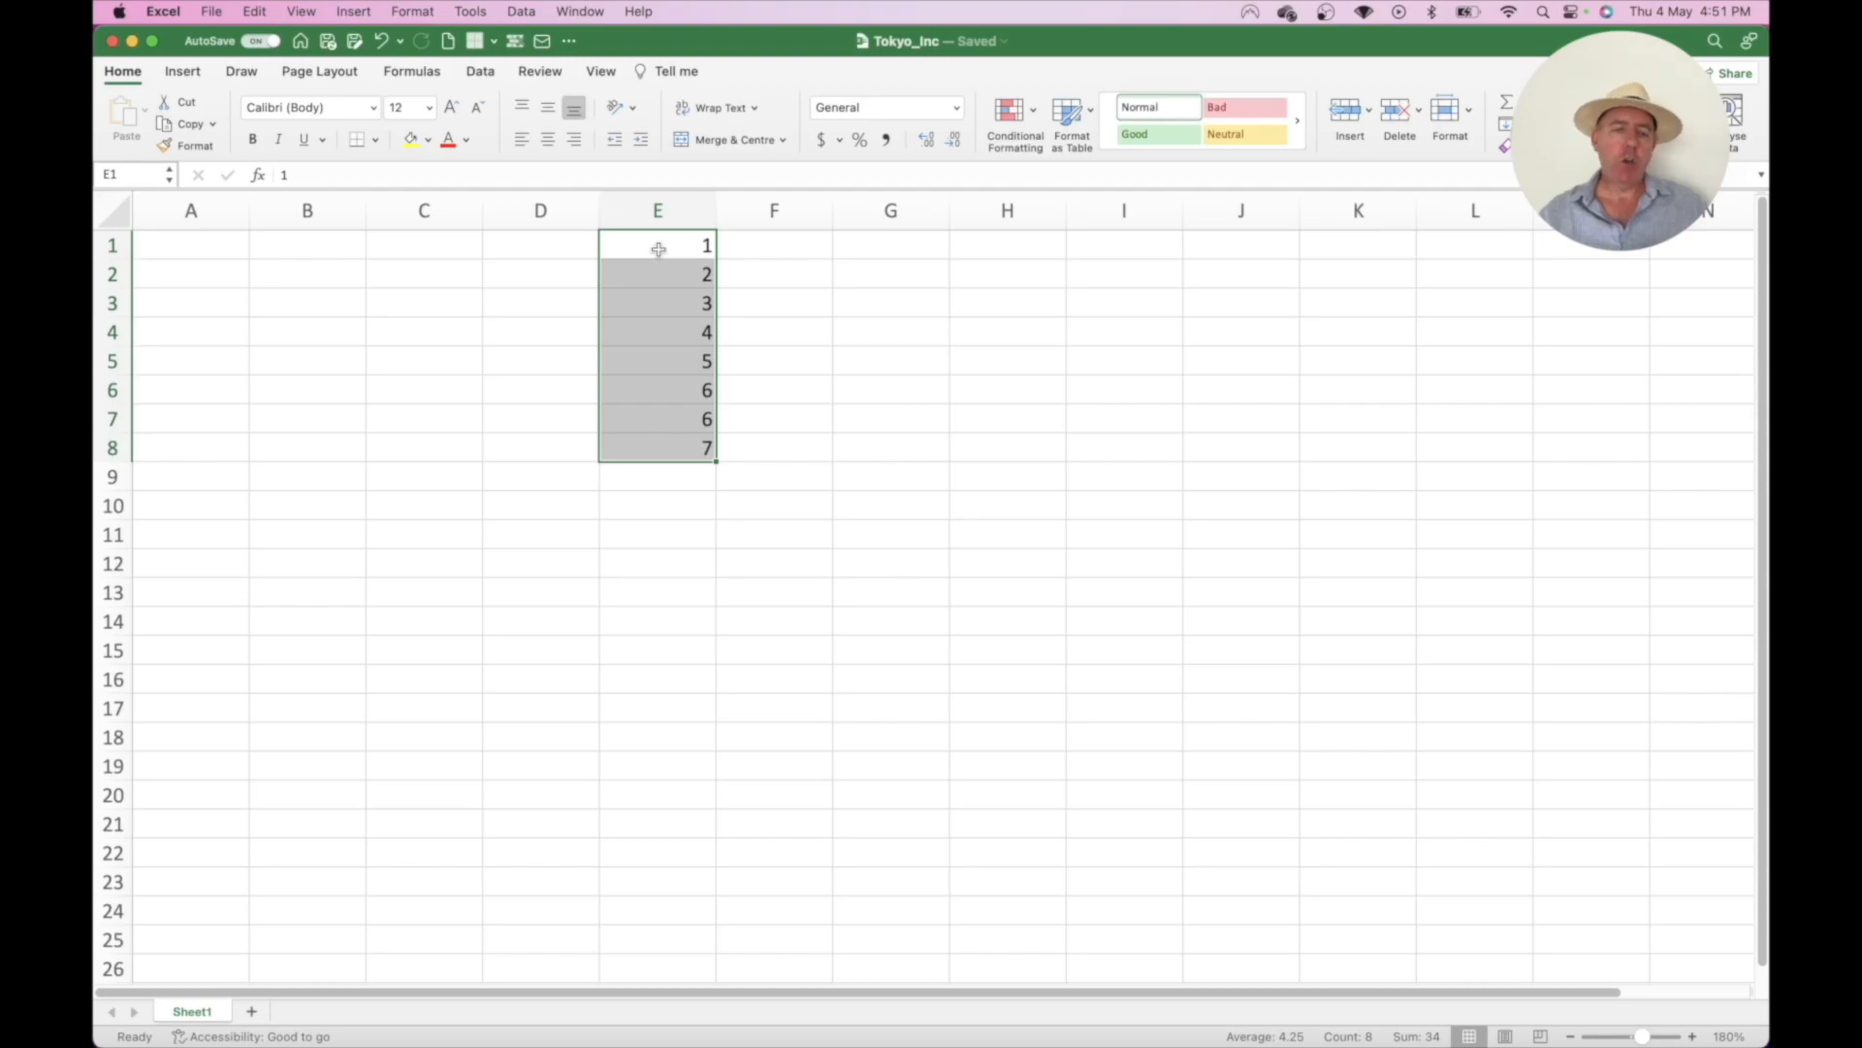
{"action": "left_click_drag", "start_coordinate": [658, 250], "coordinate": [656, 449]}
{"action": "key", "text": "Delete"}
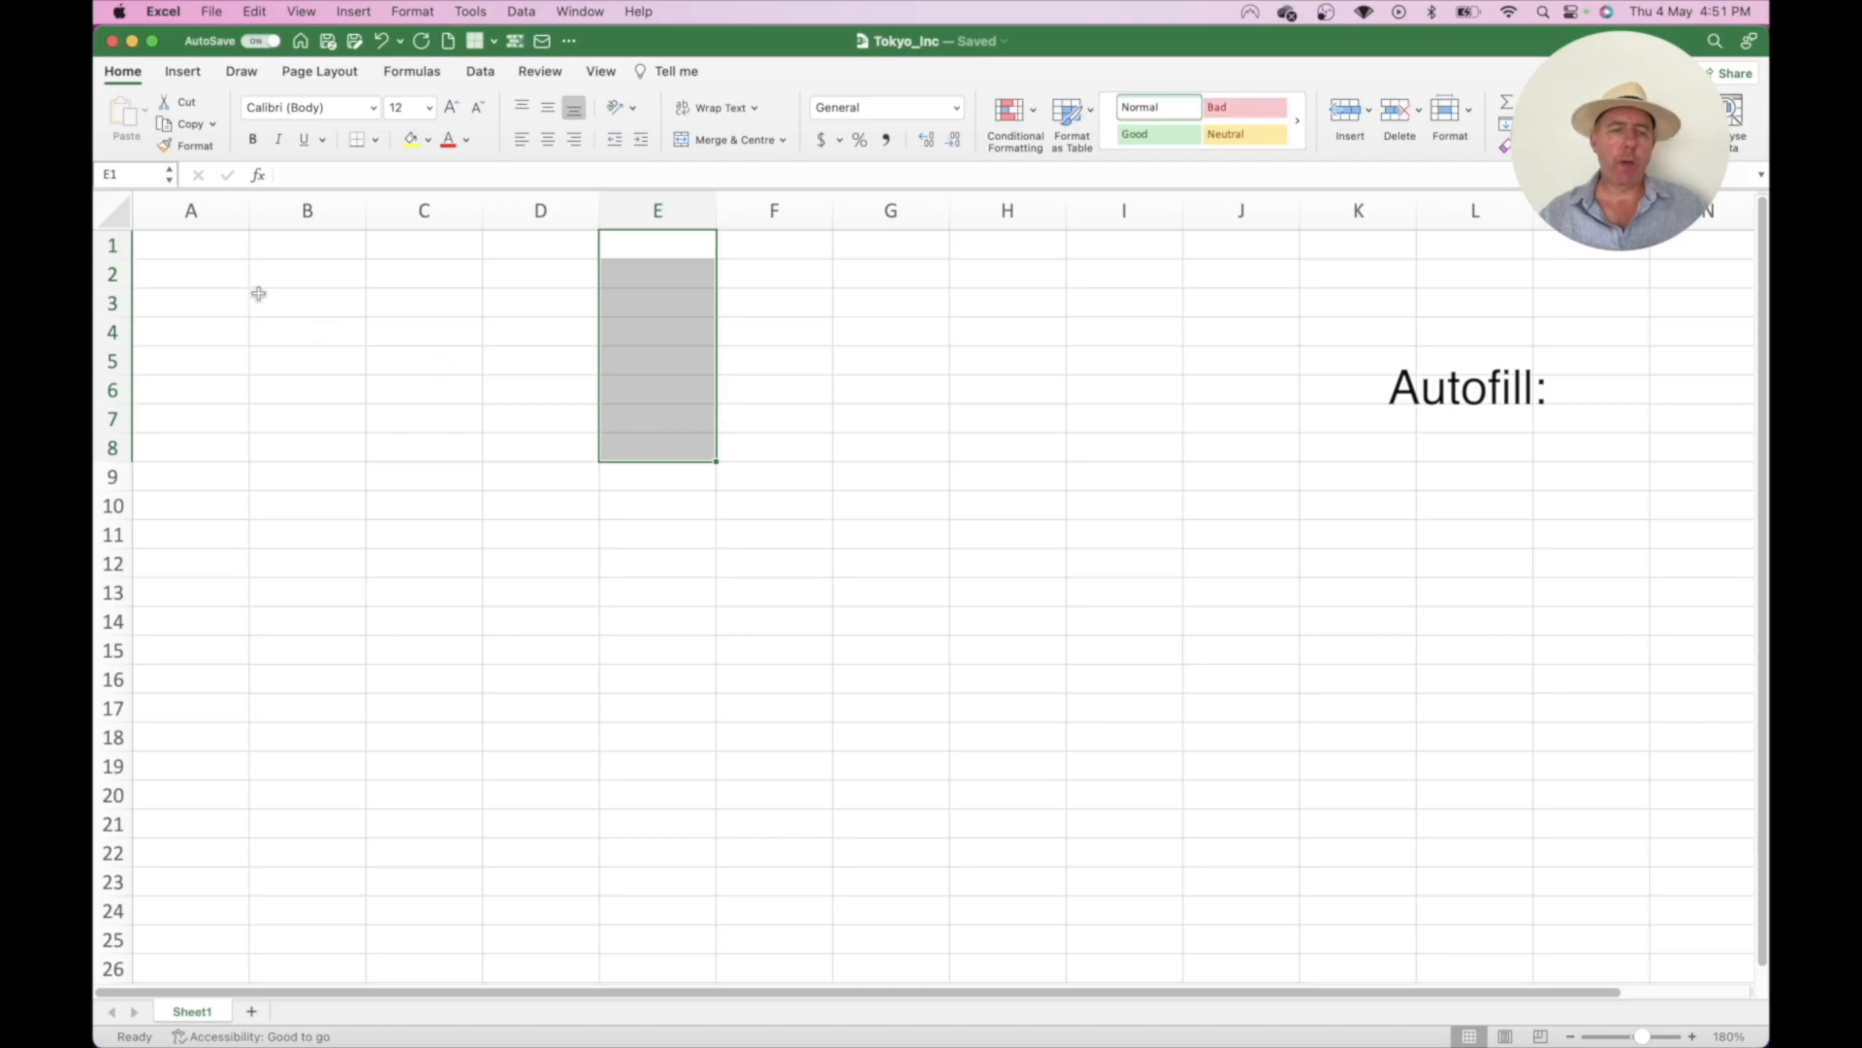
{"action": "left_click", "coordinate": [188, 252]}
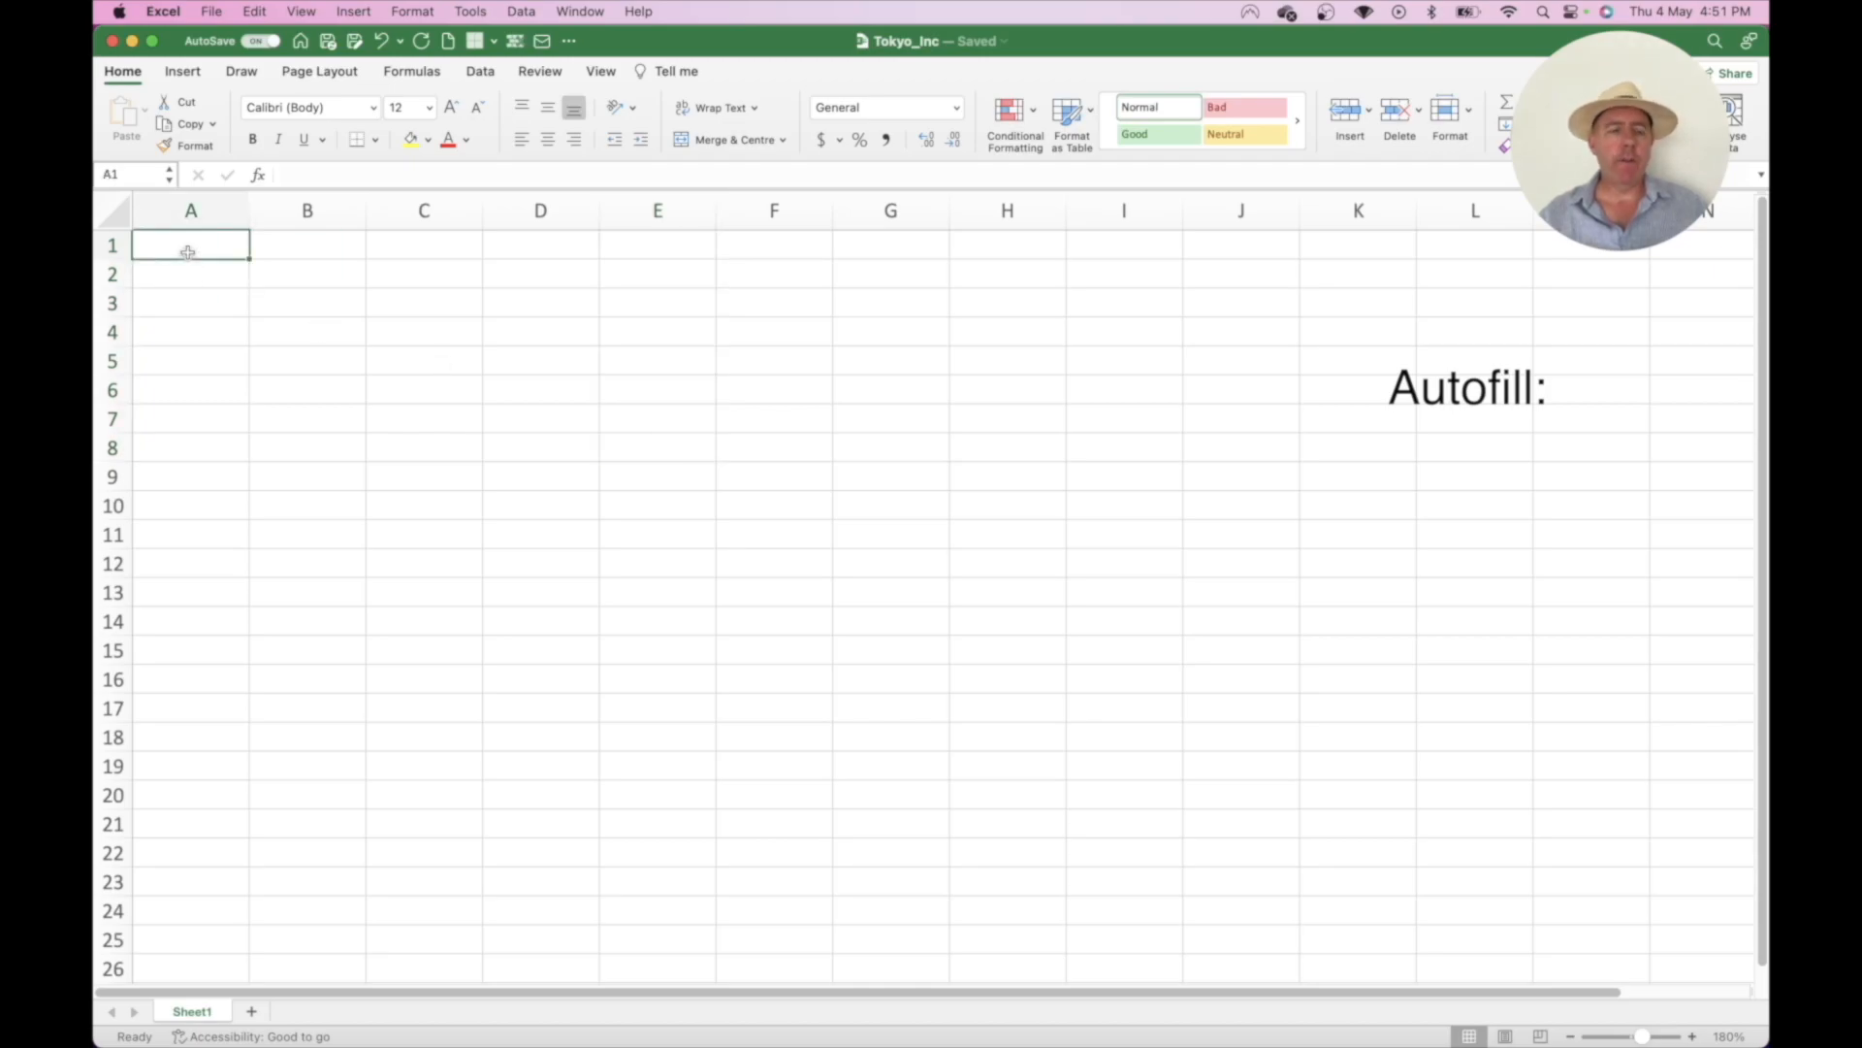
{"action": "left_click_drag", "start_coordinate": [204, 249], "coordinate": [208, 264]}
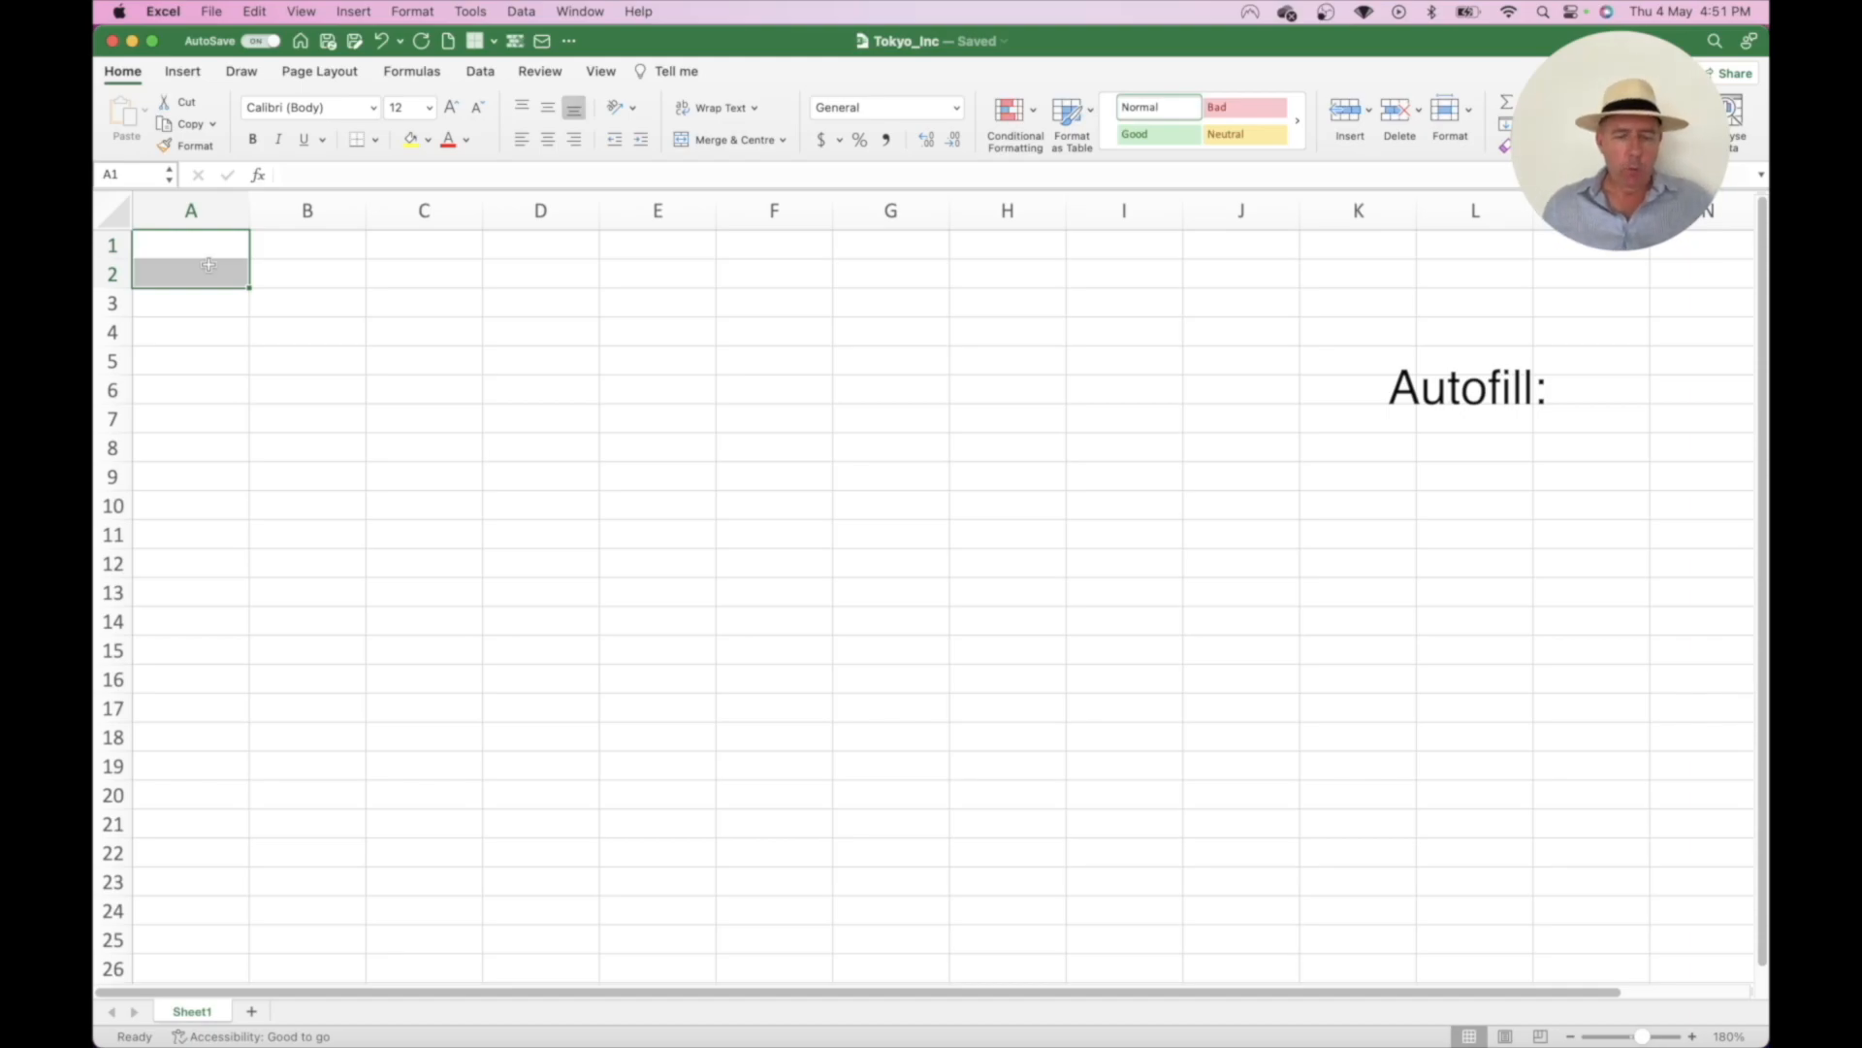
{"action": "type", "text": "1"}
{"action": "key", "text": "Return"}
{"action": "type", "text": "2"}
{"action": "key", "text": "Return"}
{"action": "type", "text": "3"}
{"action": "key", "text": "Return"}
{"action": "type", "text": "4"}
{"action": "key", "text": "Return"}
{"action": "type", "text": "5"}
{"action": "key", "text": "Return"}
{"action": "type", "text": "6"}
{"action": "key", "text": "Return"}
{"action": "type", "text": "7"}
{"action": "key", "text": "Return"}
{"action": "type", "text": "8"}
{"action": "key", "text": "Return"}
{"action": "type", "text": "9"}
{"action": "key", "text": "Return"}
{"action": "type", "text": "10"}
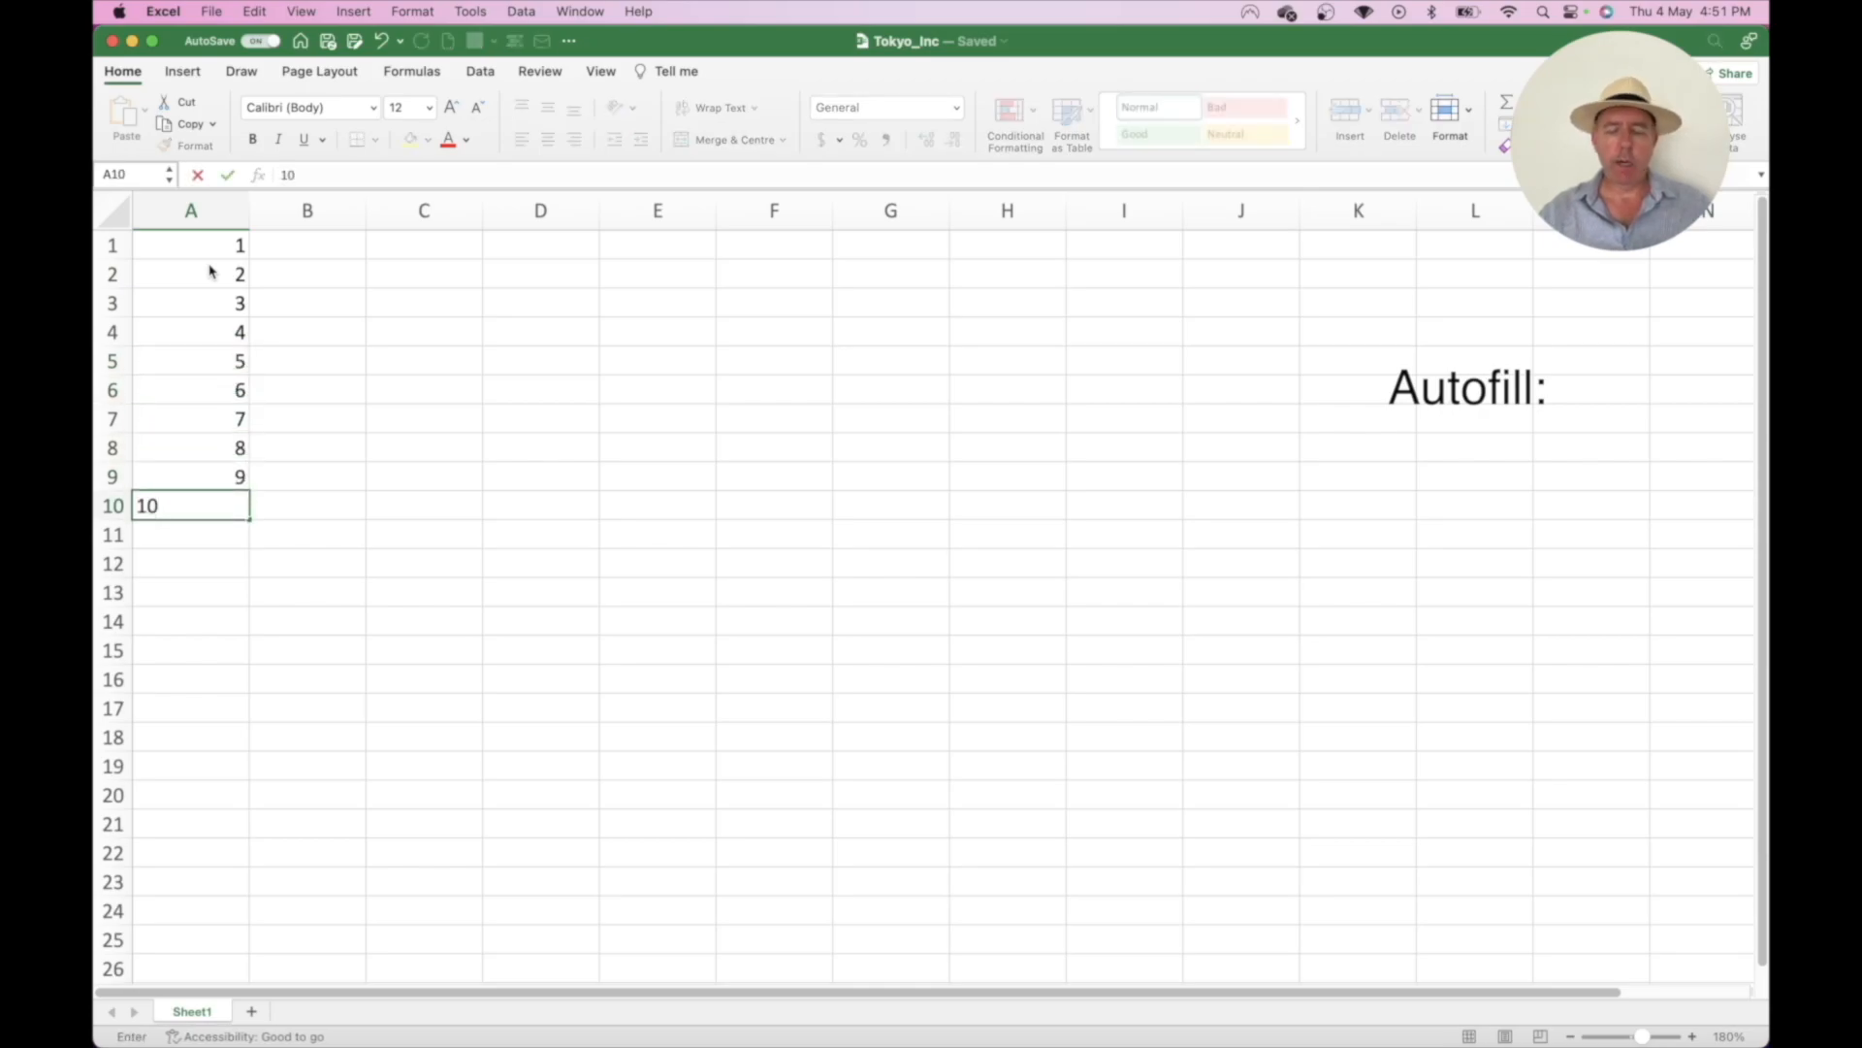
{"action": "key", "text": "Return"}
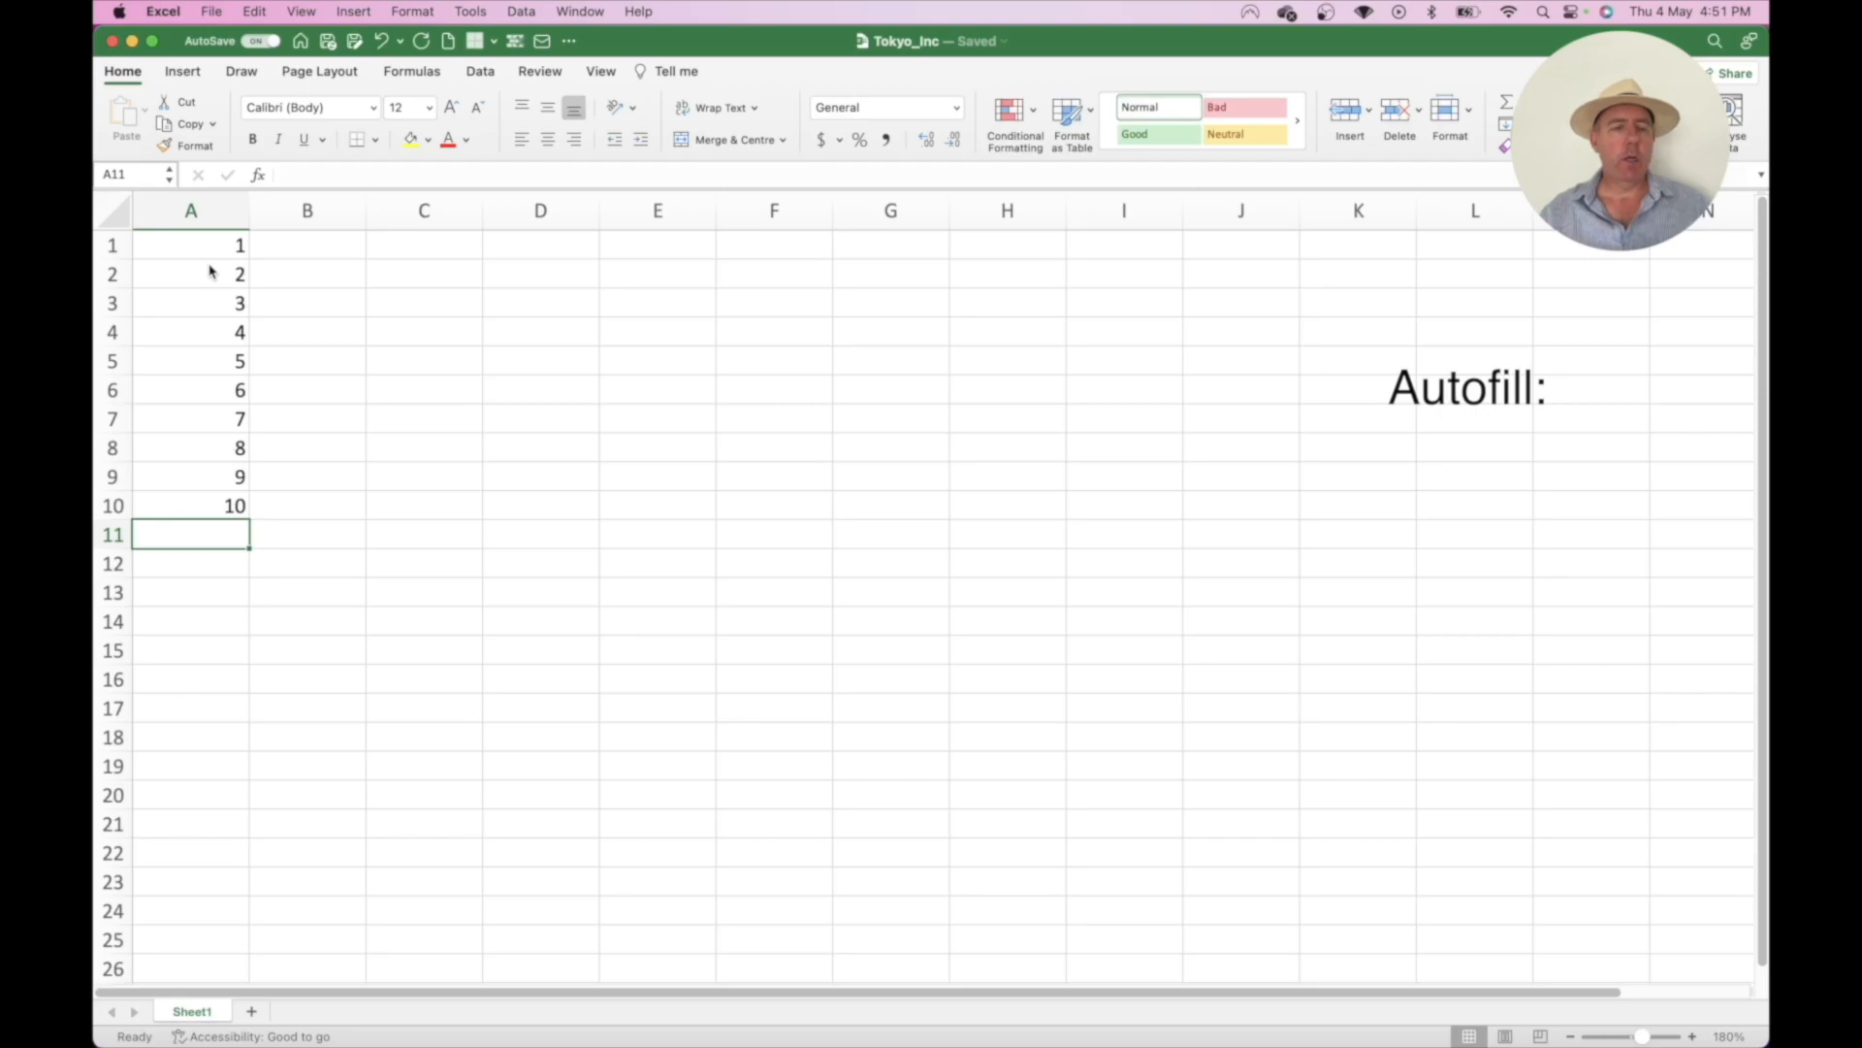
{"action": "left_click_drag", "start_coordinate": [200, 296], "coordinate": [194, 477]}
{"action": "left_click", "coordinate": [210, 257]}
{"action": "left_click_drag", "start_coordinate": [209, 260], "coordinate": [192, 529]}
{"action": "key", "text": "Delete"}
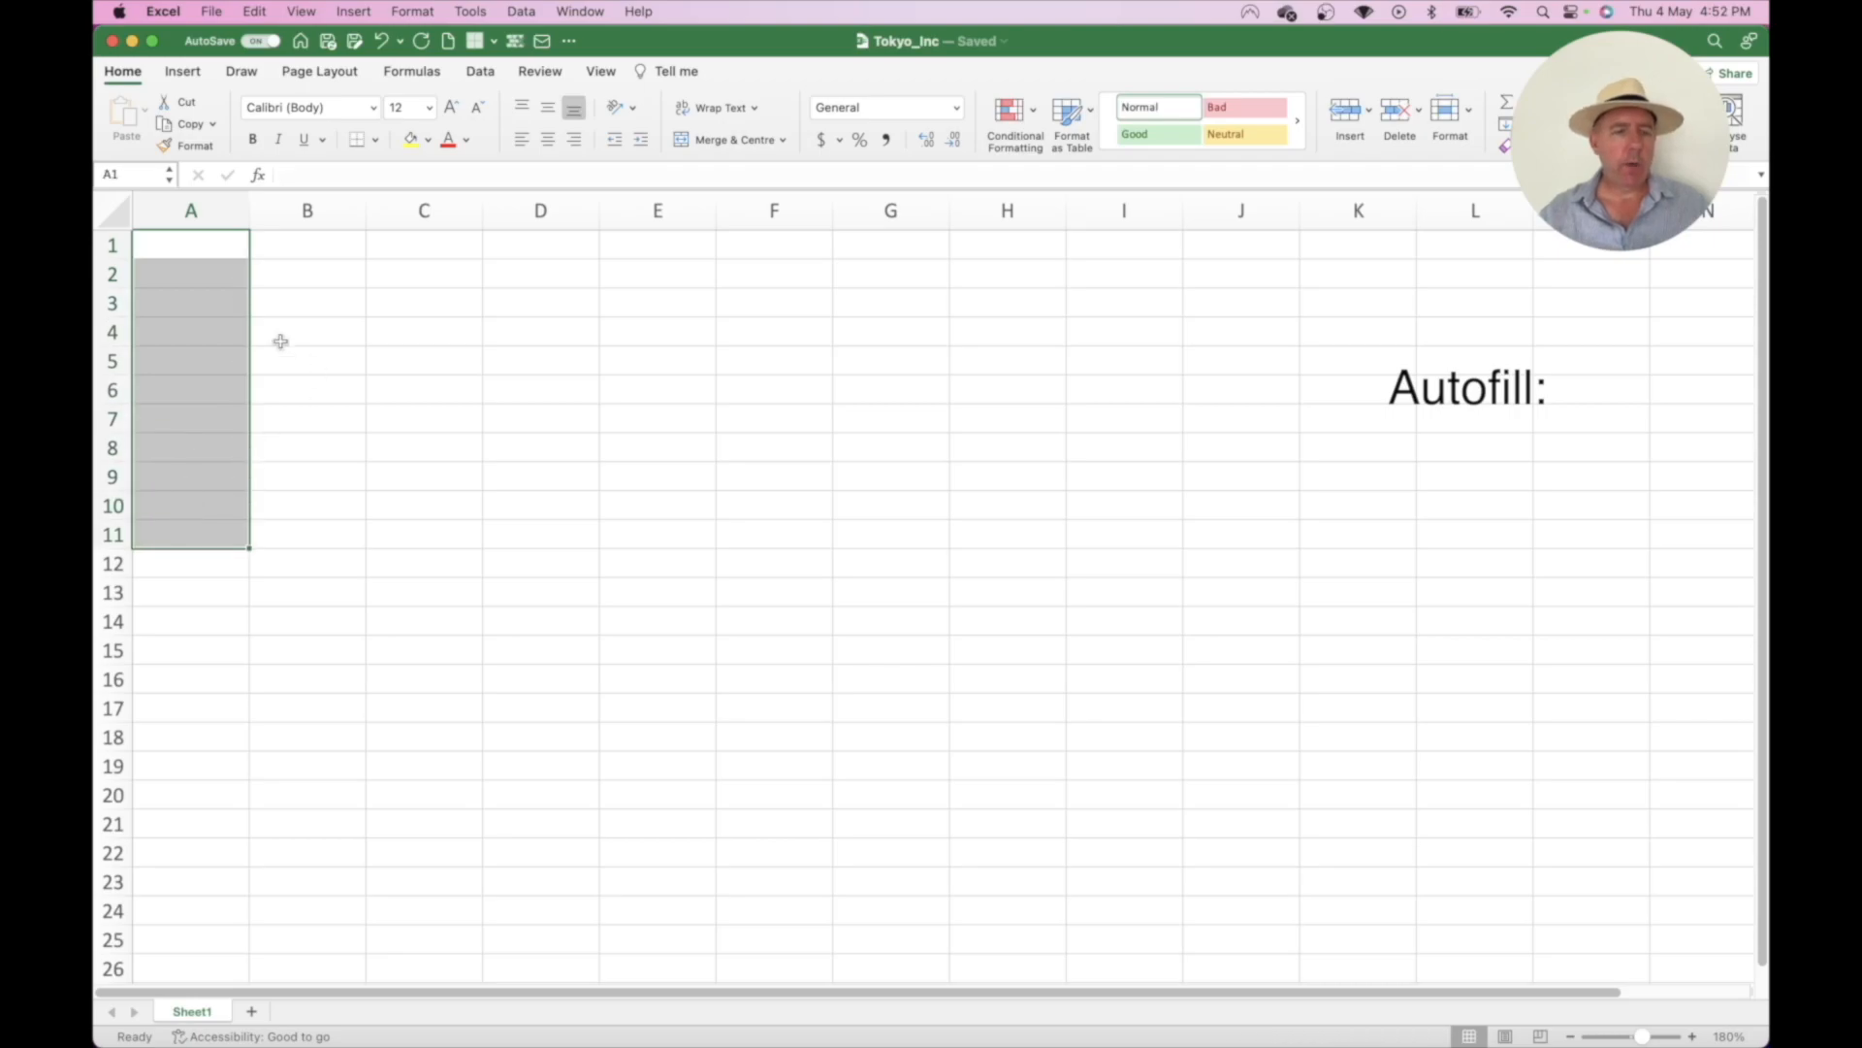
{"action": "left_click", "coordinate": [185, 244]}
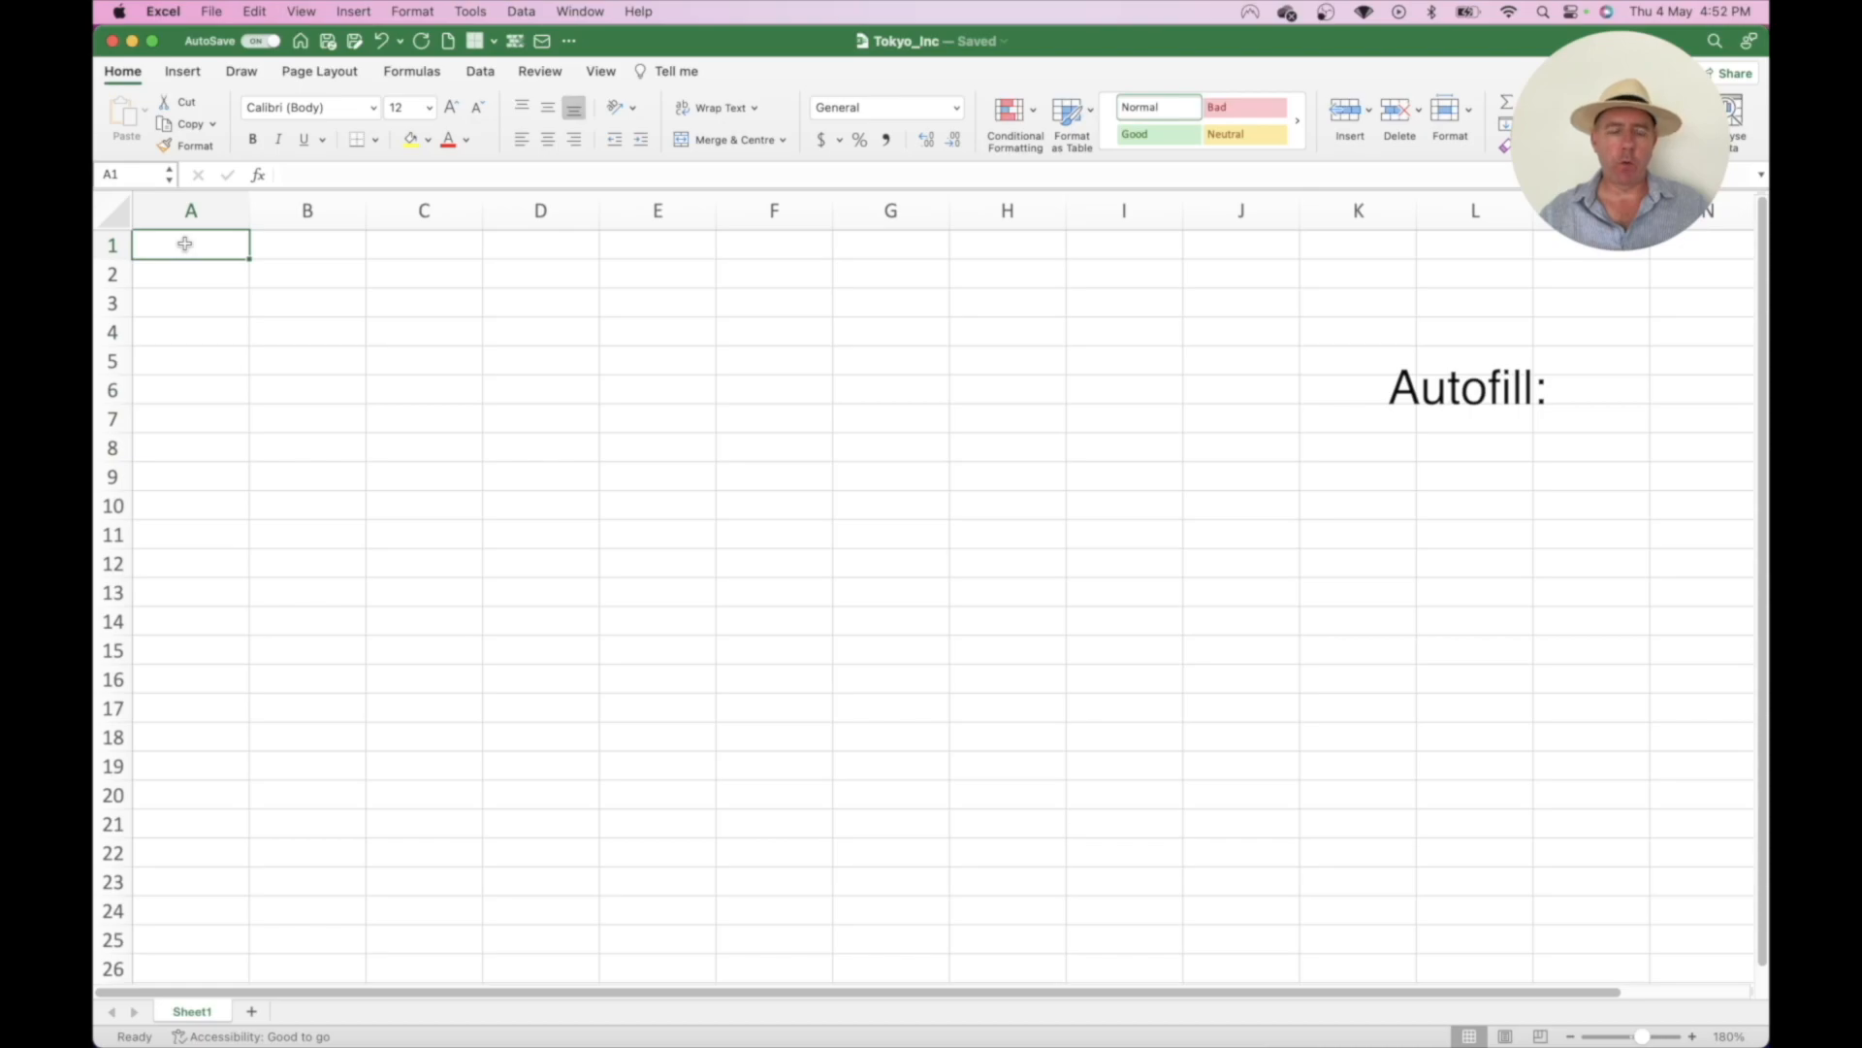
- Enter 1 and 2 in A1:A2 and drag the fill handle to continue the series to 10
{"action": "type", "text": "1"}
{"action": "key", "text": "Return"}
{"action": "type", "text": "2"}
{"action": "key", "text": "Return"}
{"action": "left_click_drag", "start_coordinate": [187, 250], "coordinate": [191, 273]}
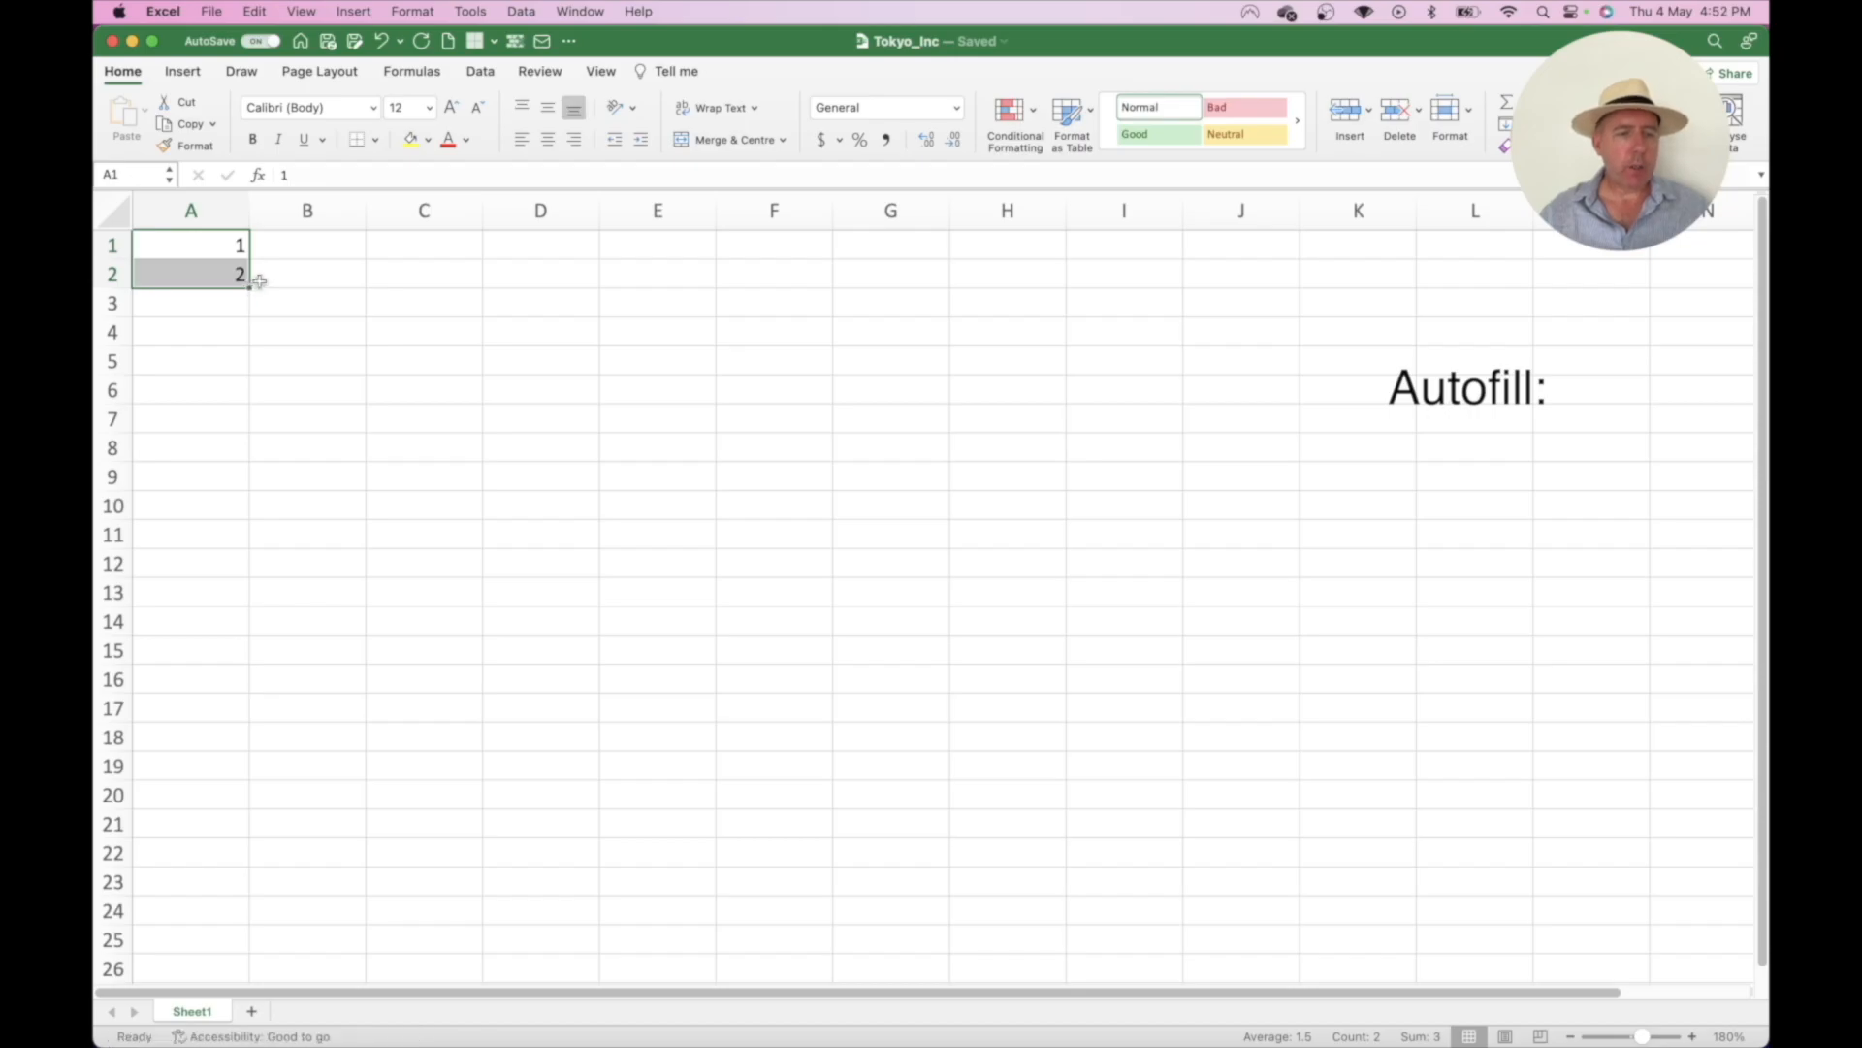
{"action": "scroll", "coordinate": [248, 283], "scroll_direction": "up", "scroll_amount": 5}
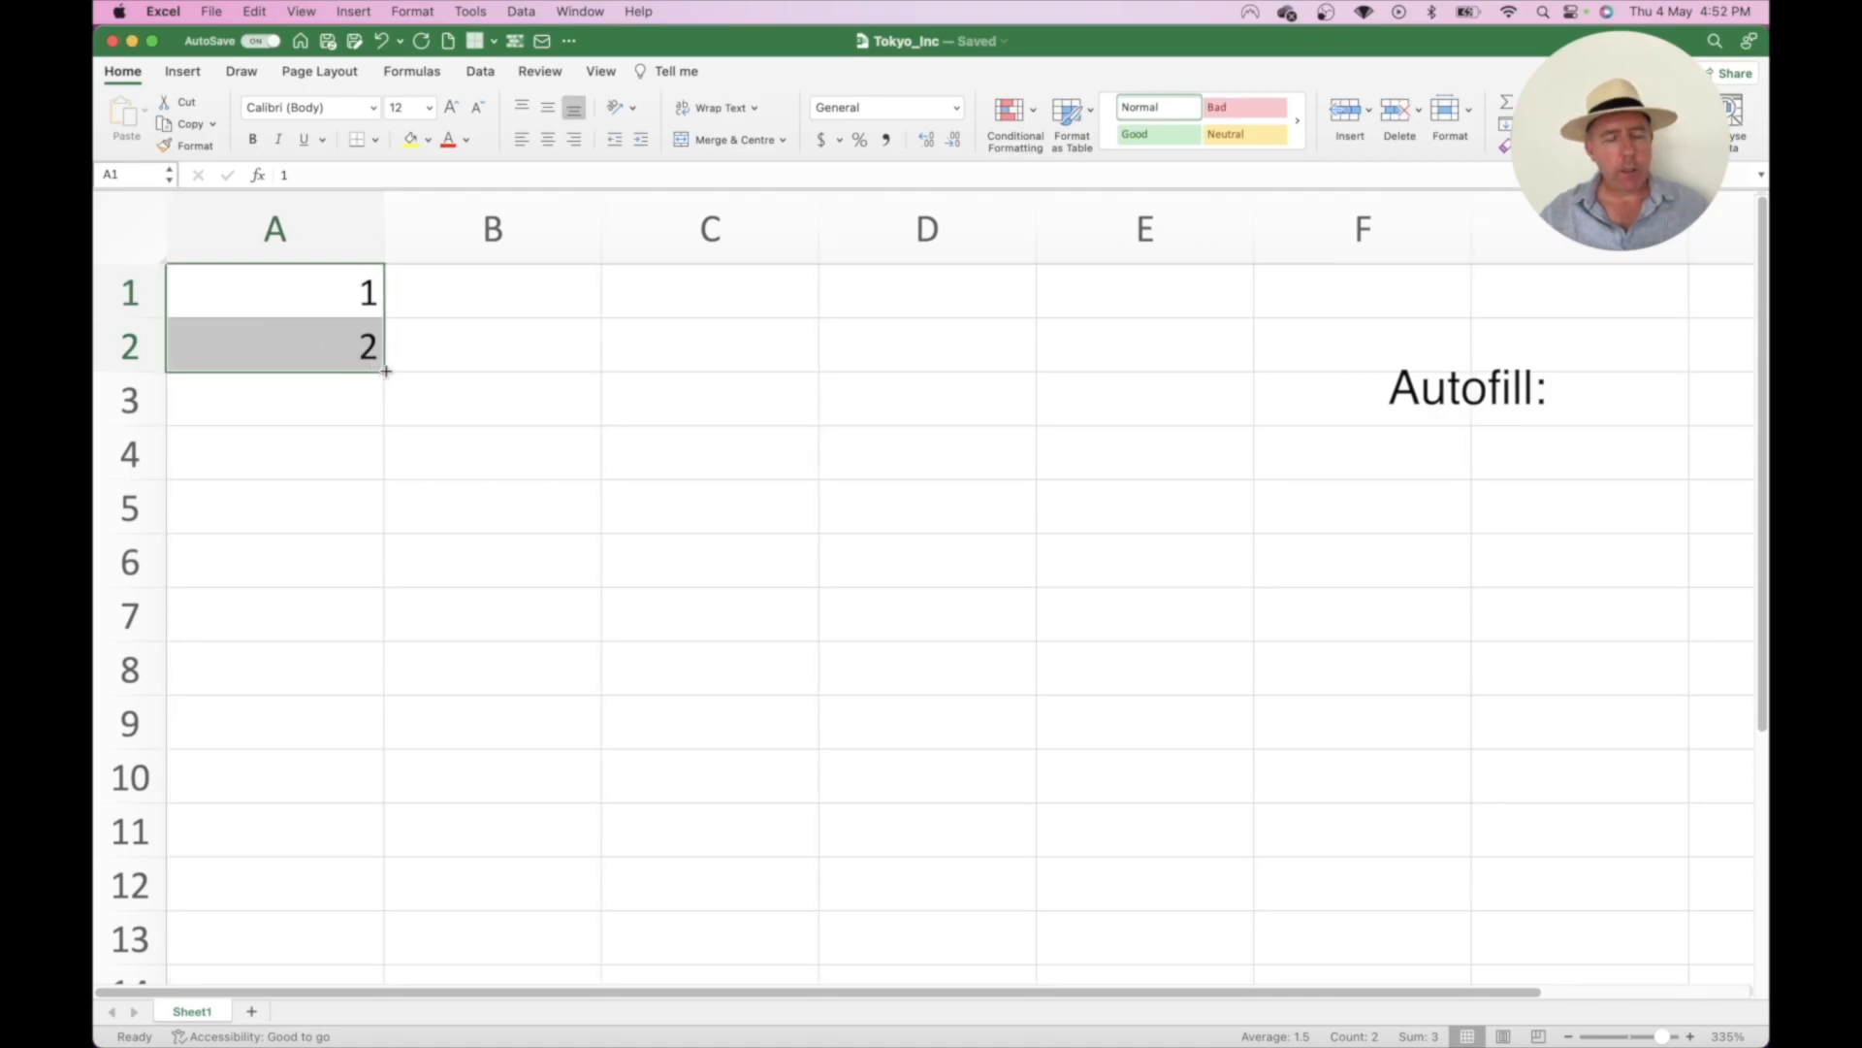
{"action": "left_click_drag", "start_coordinate": [386, 371], "coordinate": [369, 798]}
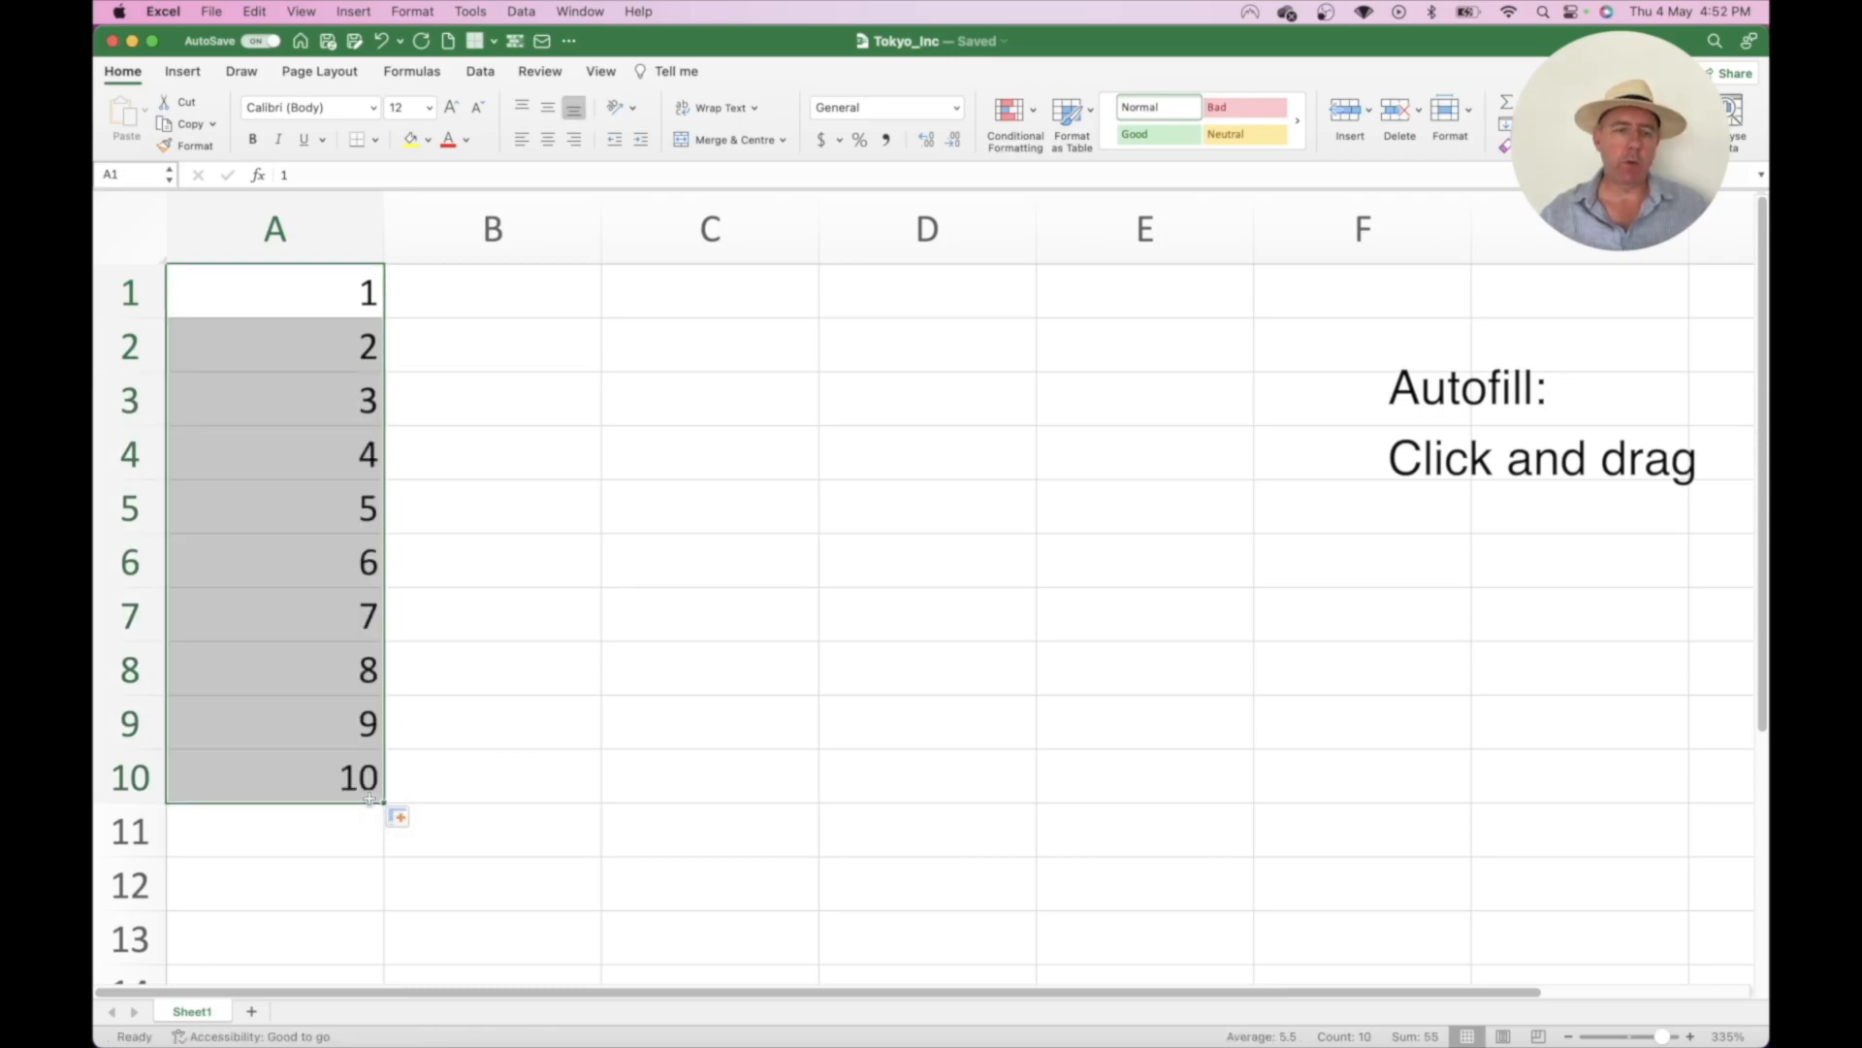
{"action": "left_click", "coordinate": [282, 357]}
{"action": "left_click_drag", "start_coordinate": [282, 395], "coordinate": [285, 752]}
{"action": "key", "text": "Delete"}
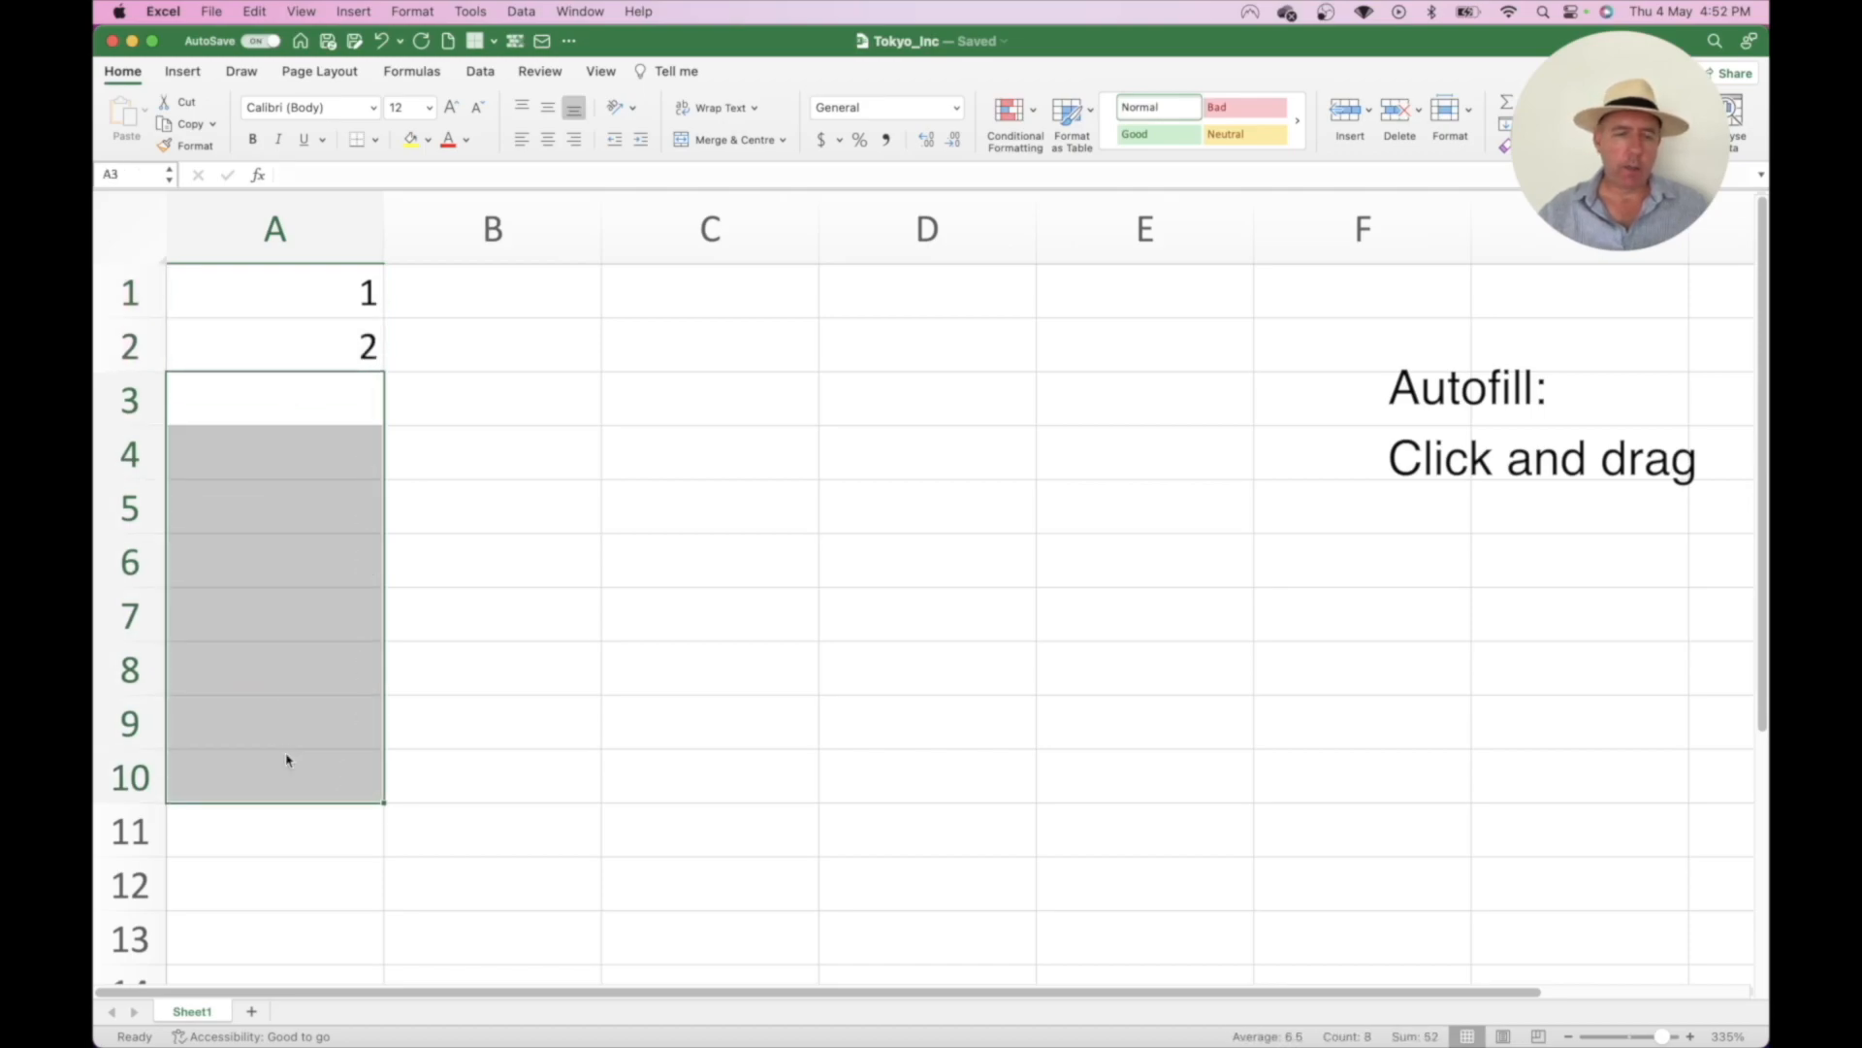
{"action": "left_click_drag", "start_coordinate": [277, 307], "coordinate": [326, 779]}
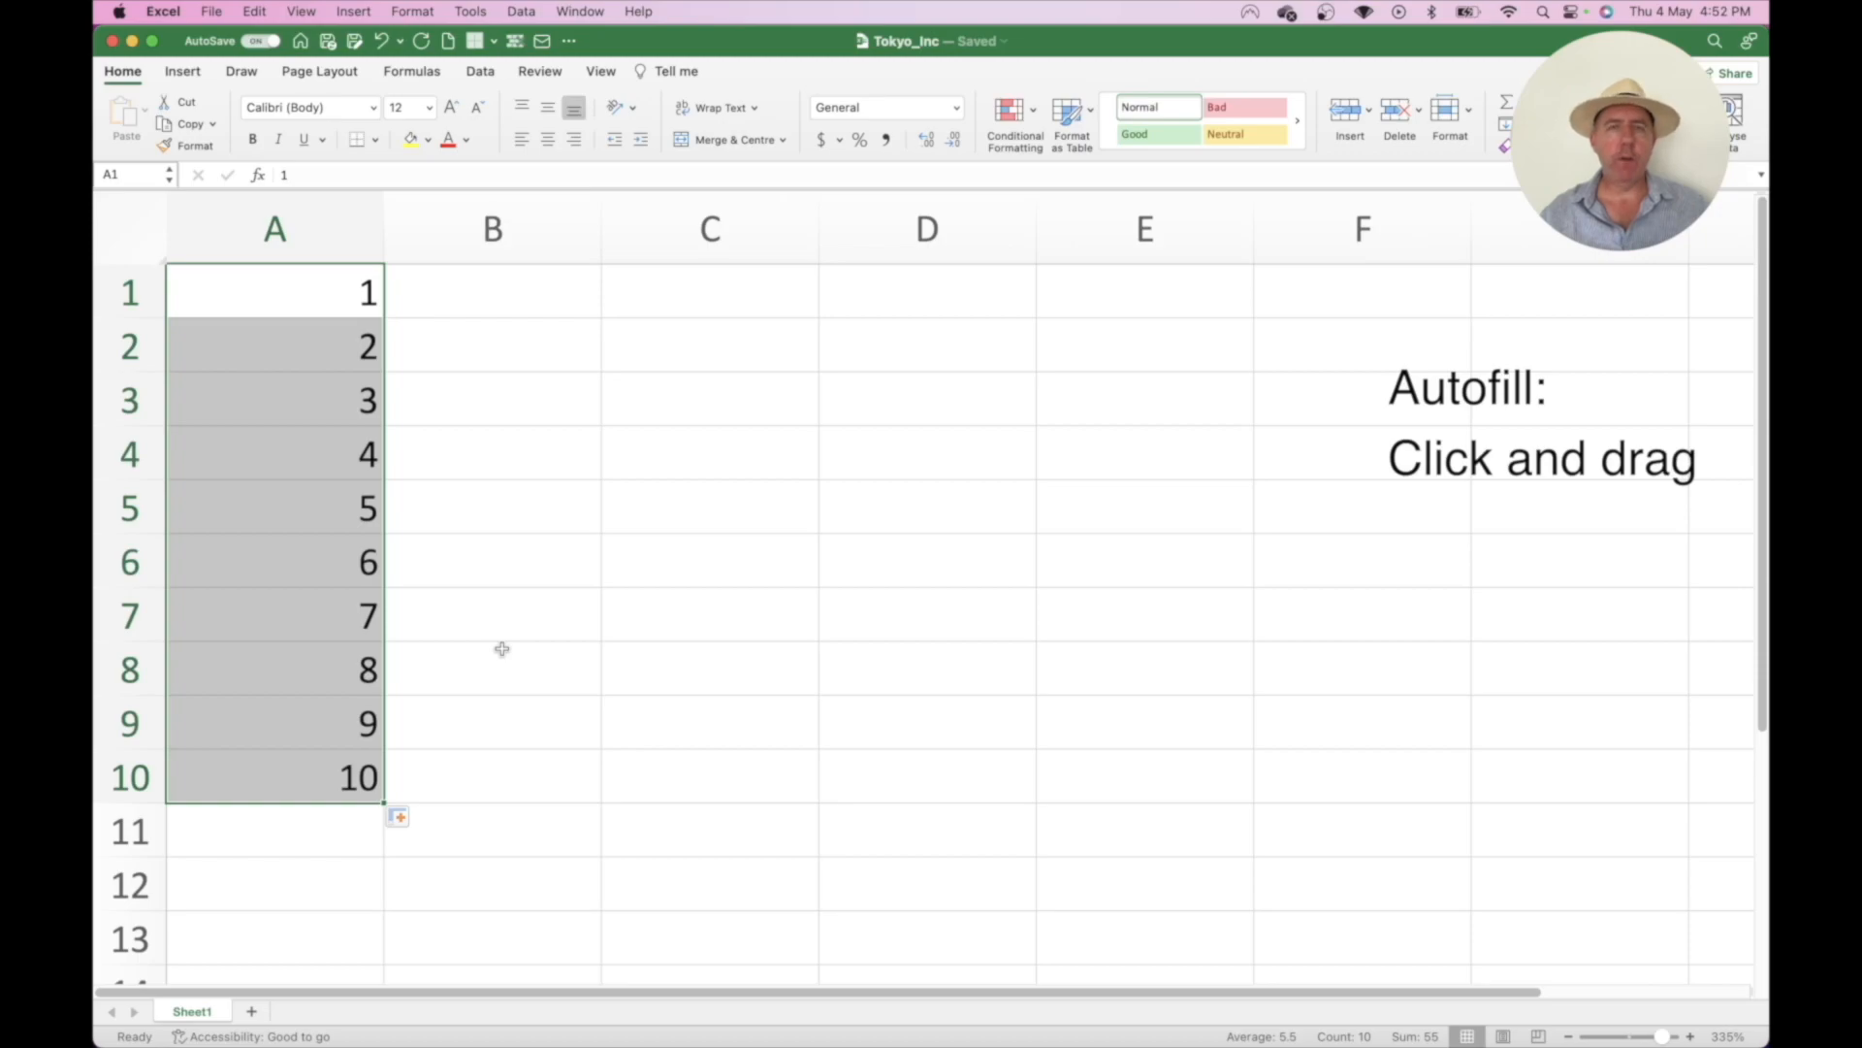
- Enter Monday and Tuesday in C1:C2 and autofill the rest of the week
{"action": "left_click", "coordinate": [705, 296]}
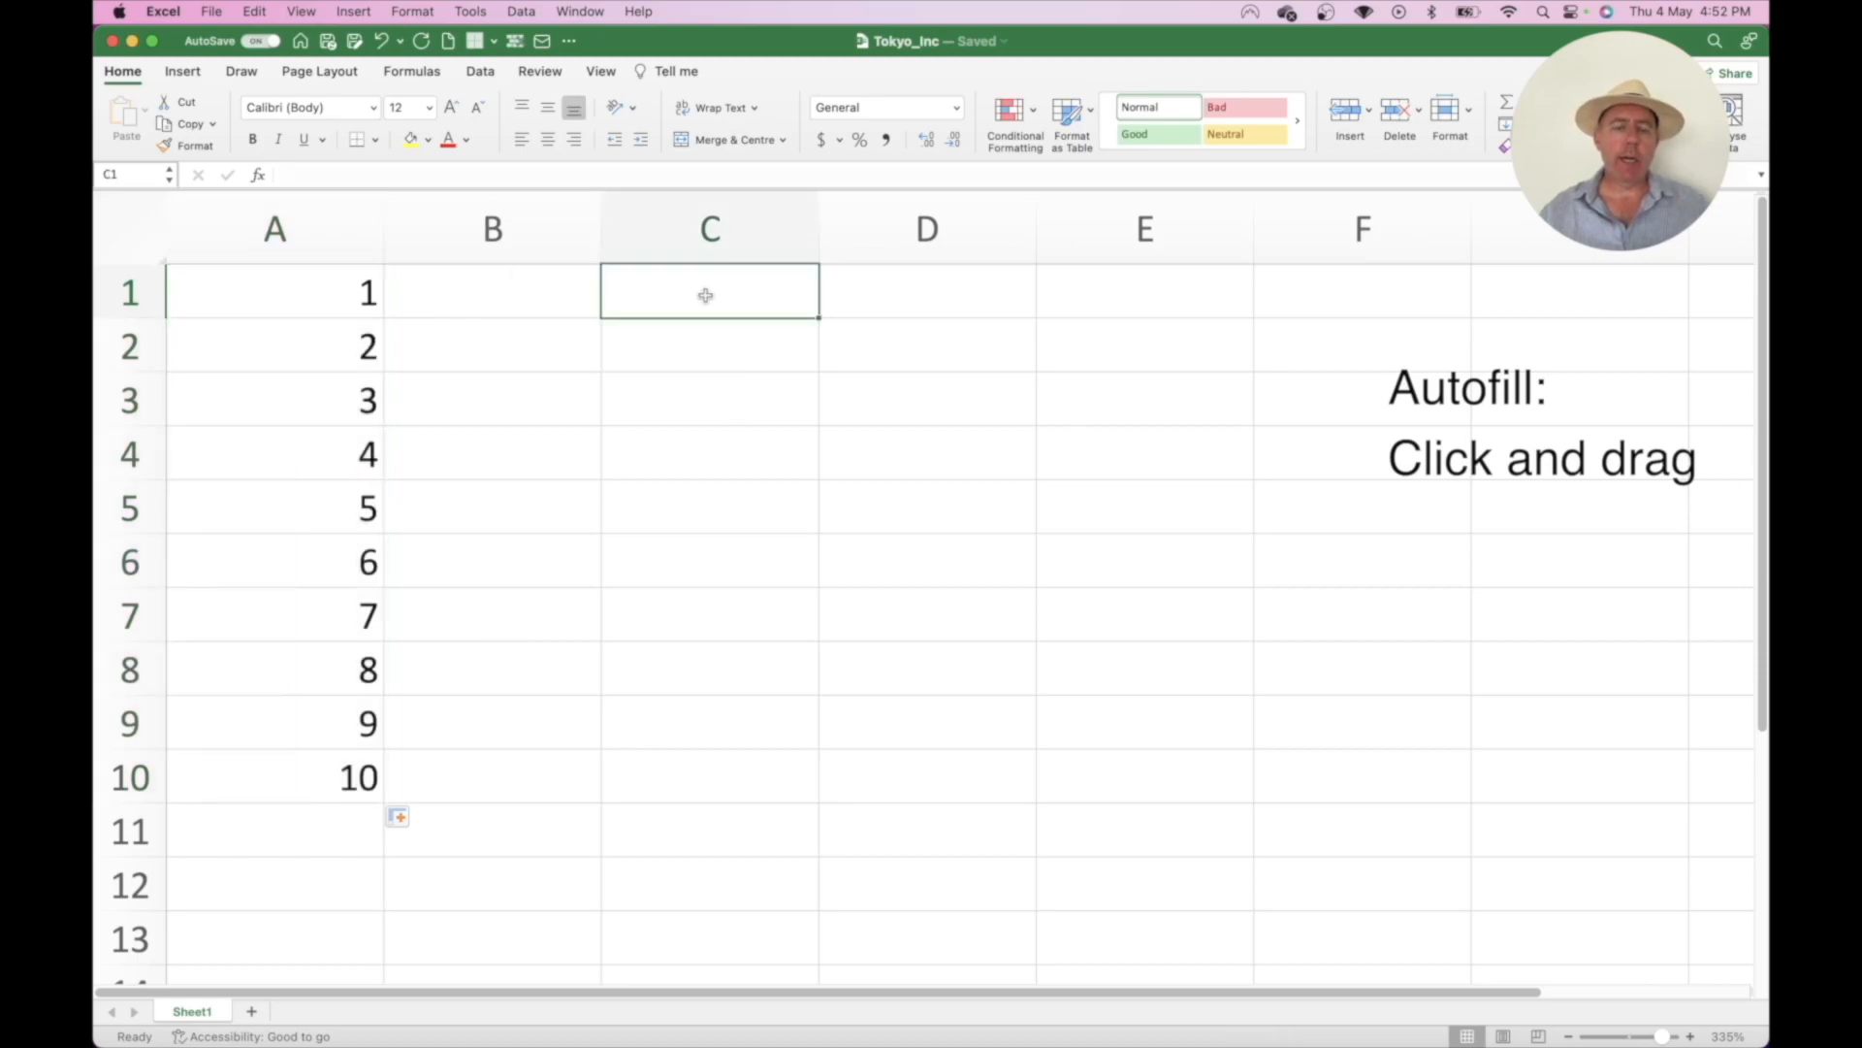
{"action": "type", "text": "Monday"}
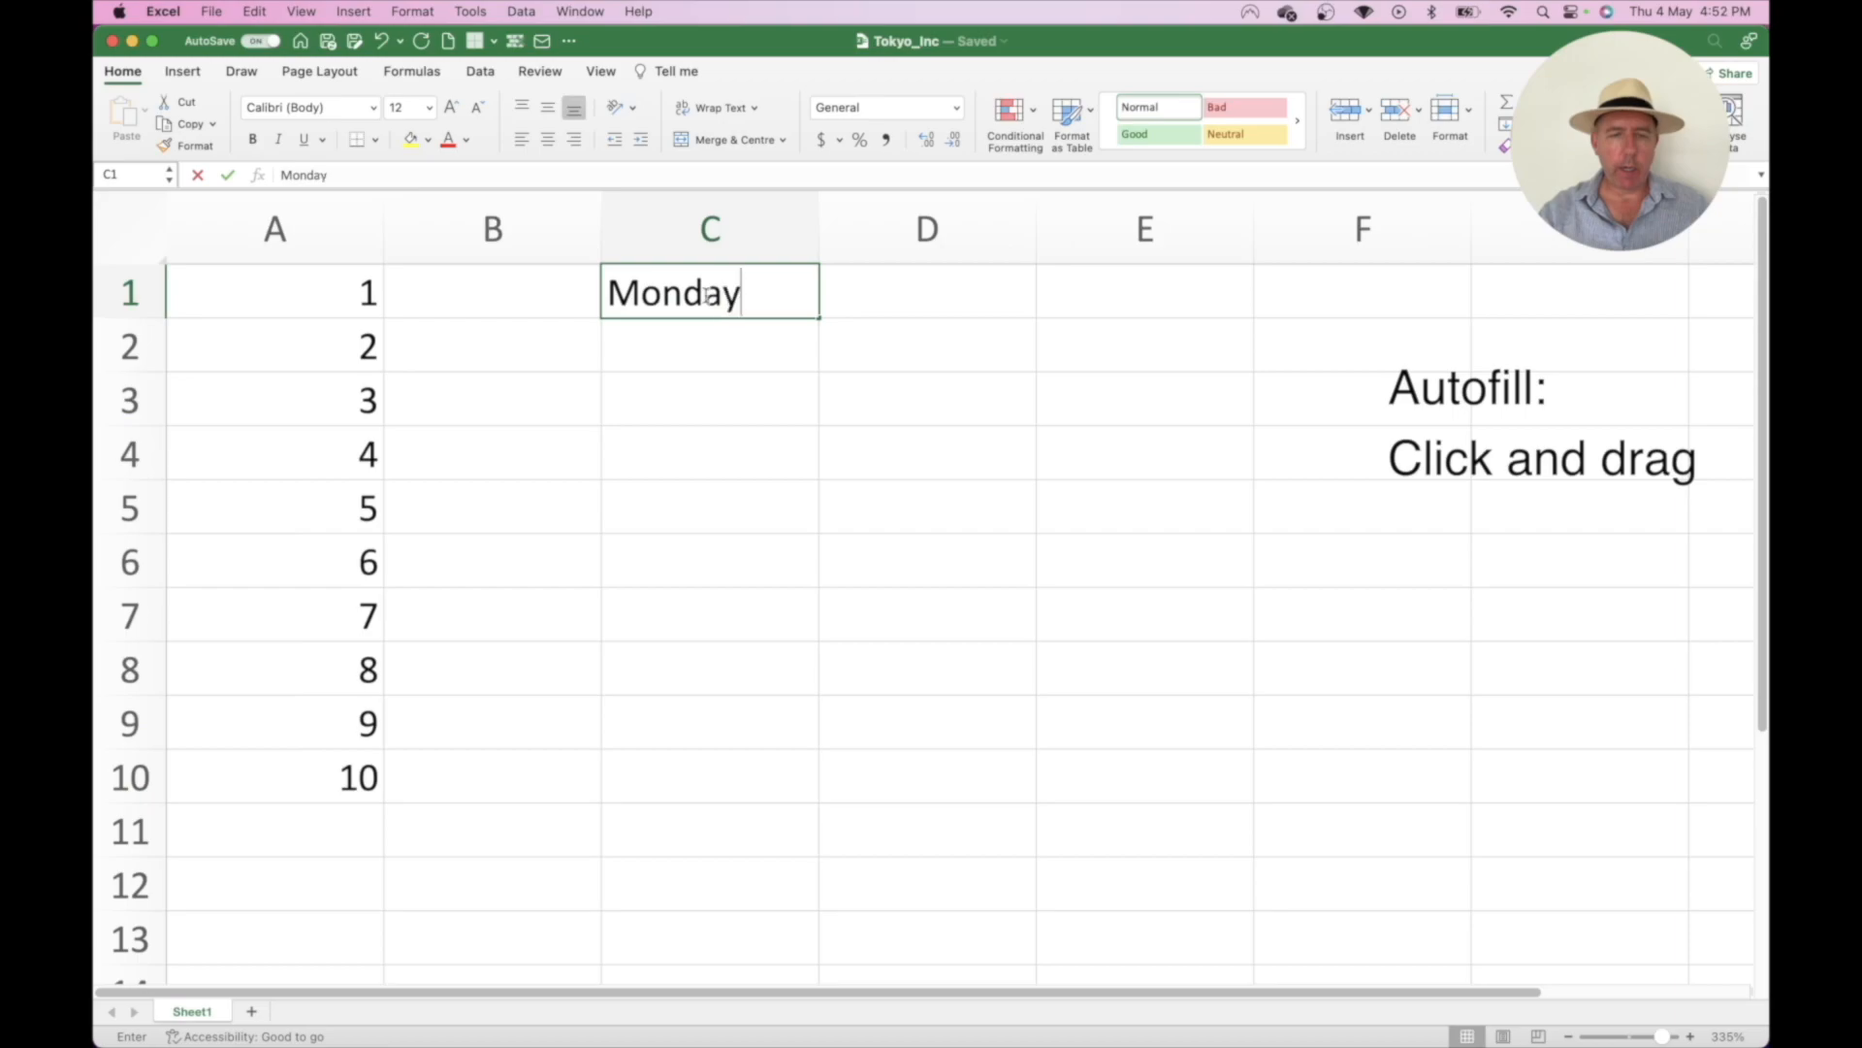
{"action": "key", "text": "Return"}
{"action": "type", "text": "Tuesday"}
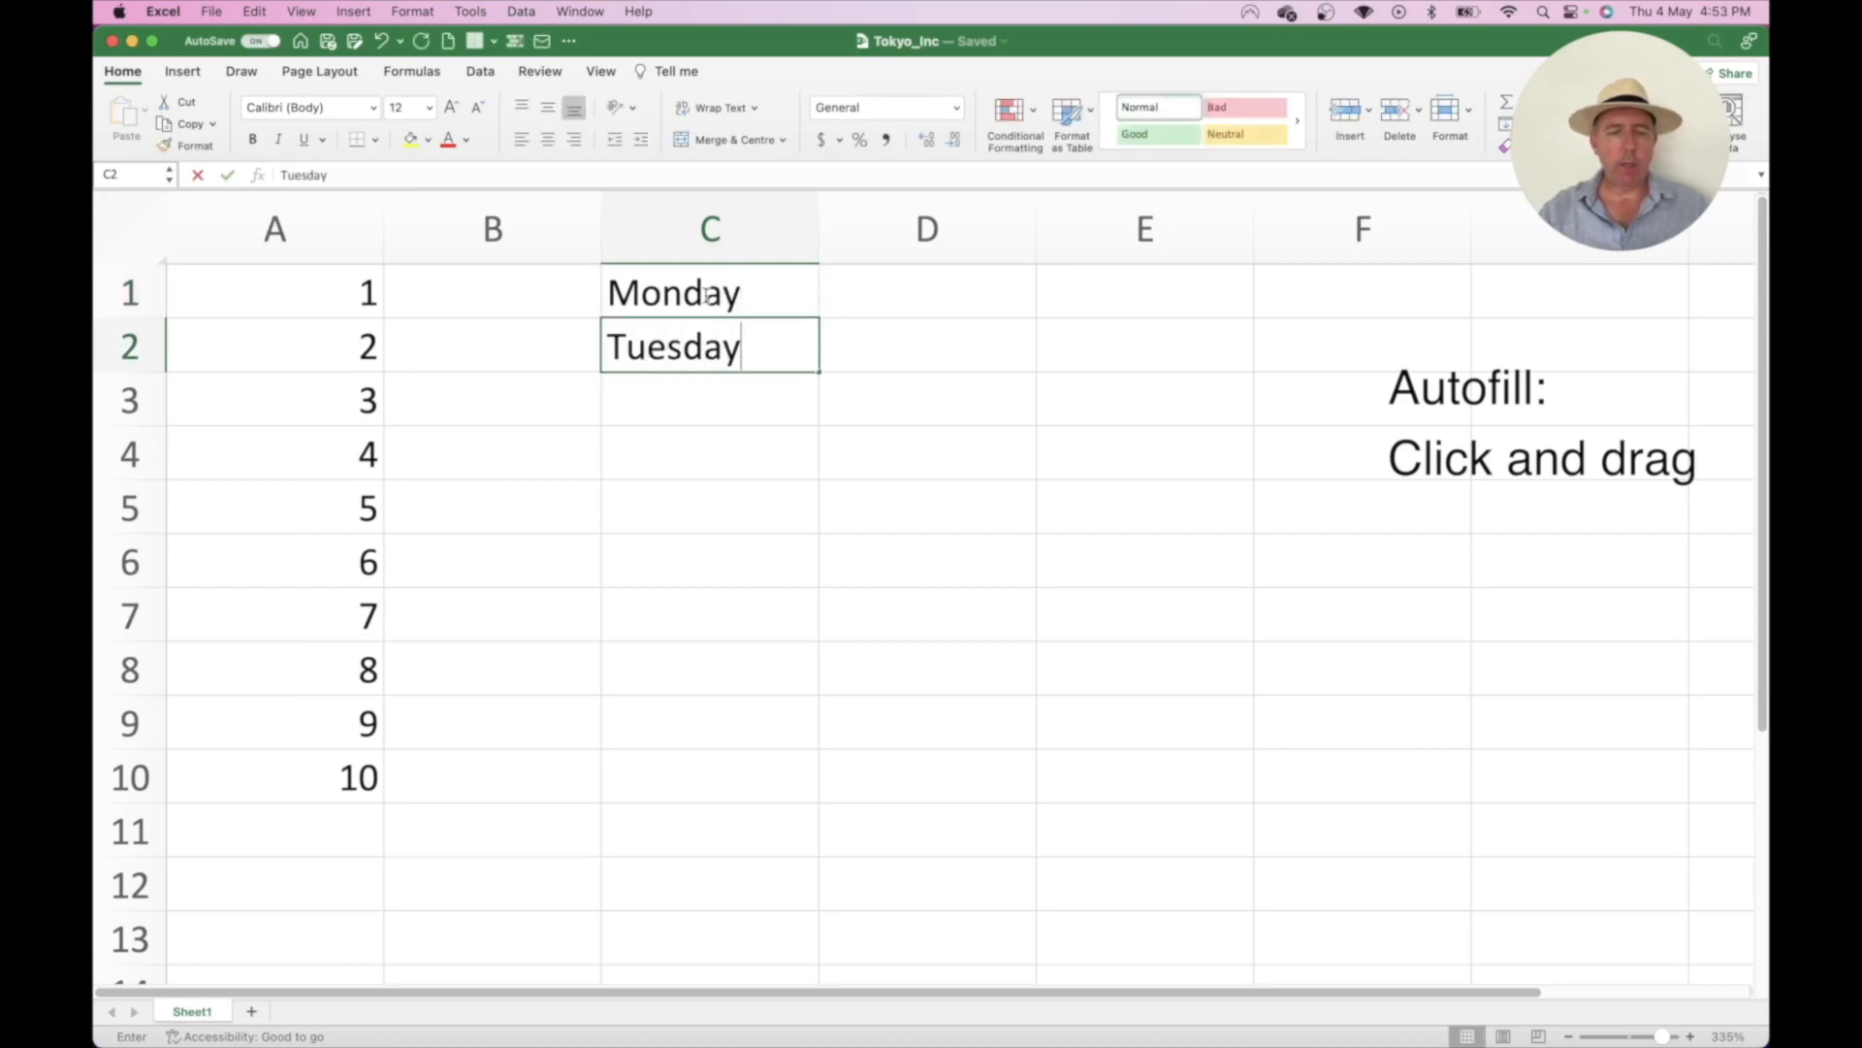
{"action": "key", "text": "Return"}
{"action": "left_click_drag", "start_coordinate": [747, 282], "coordinate": [807, 622]}
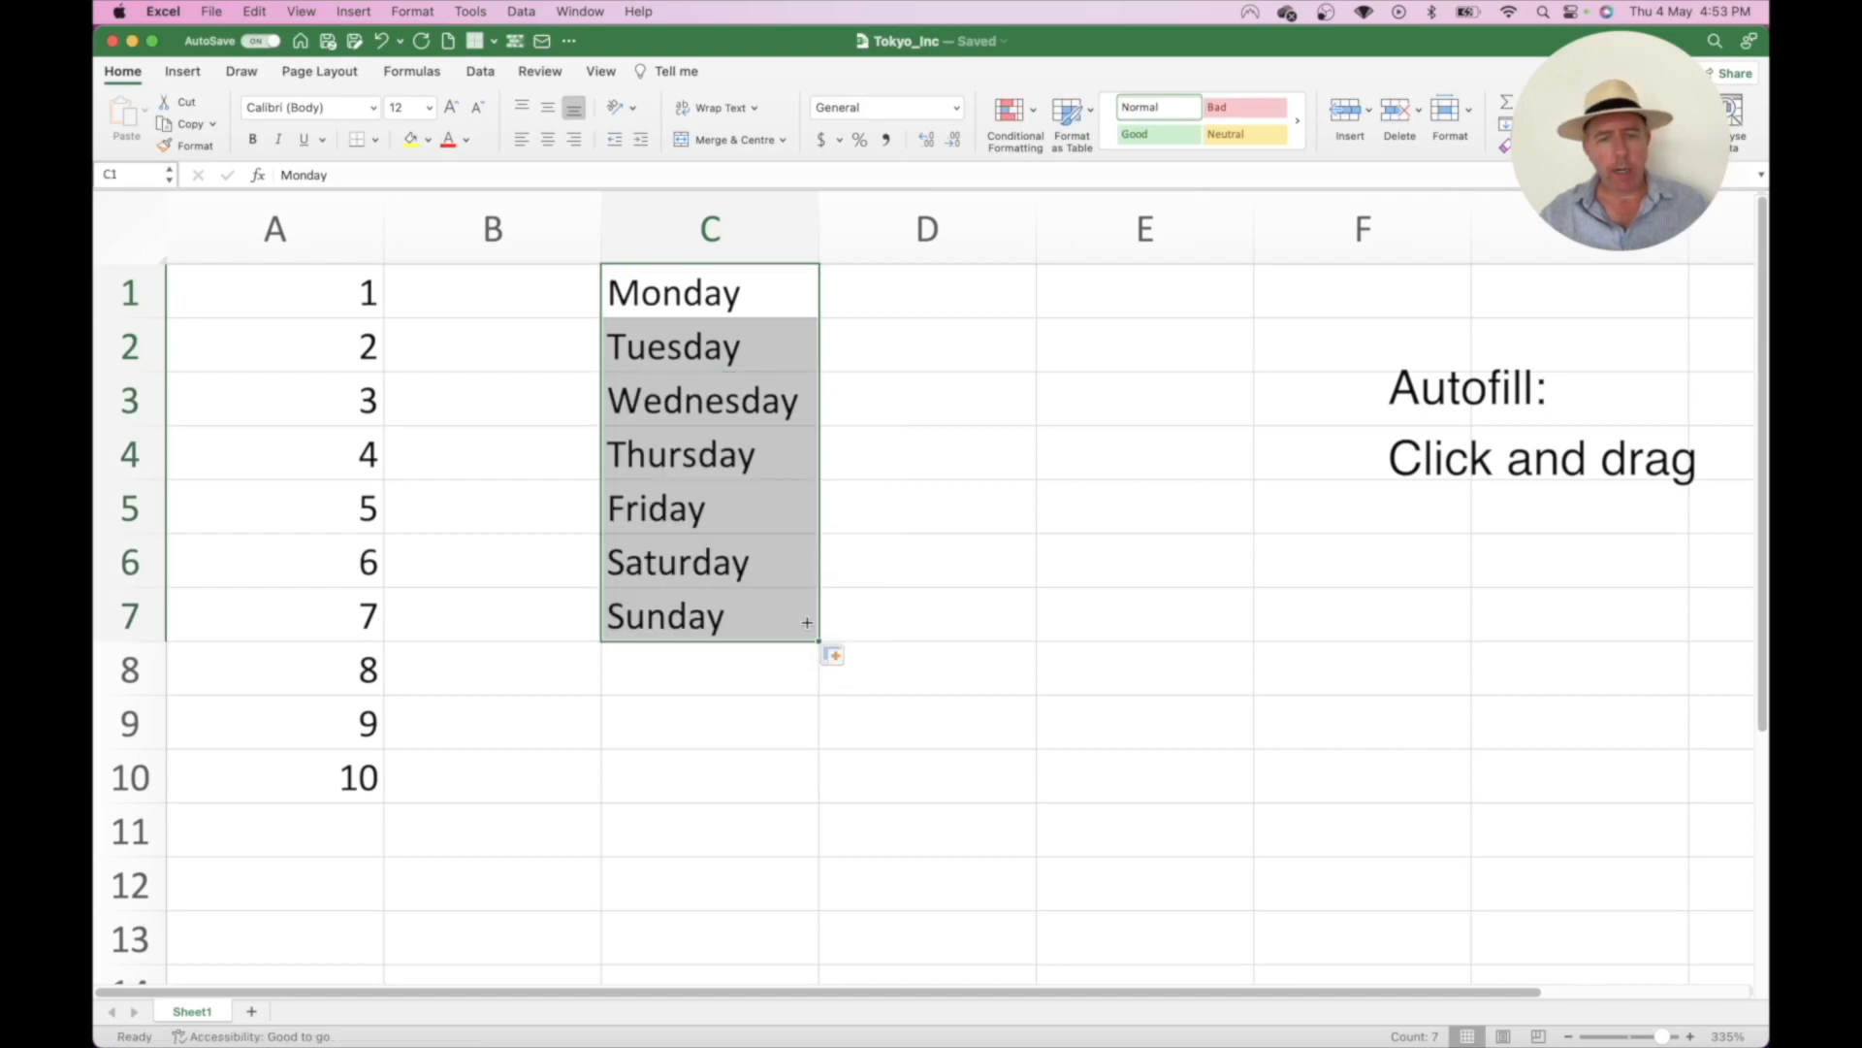
- Enter Mon and Tue in D1:D2 and autofill the abbreviated weekdays
{"action": "left_click", "coordinate": [889, 281]}
{"action": "type", "text": "Mon"}
{"action": "key", "text": "Return"}
{"action": "type", "text": "Tue"}
{"action": "left_click", "coordinate": [912, 431]}
{"action": "left_click_drag", "start_coordinate": [951, 293], "coordinate": [977, 629]}
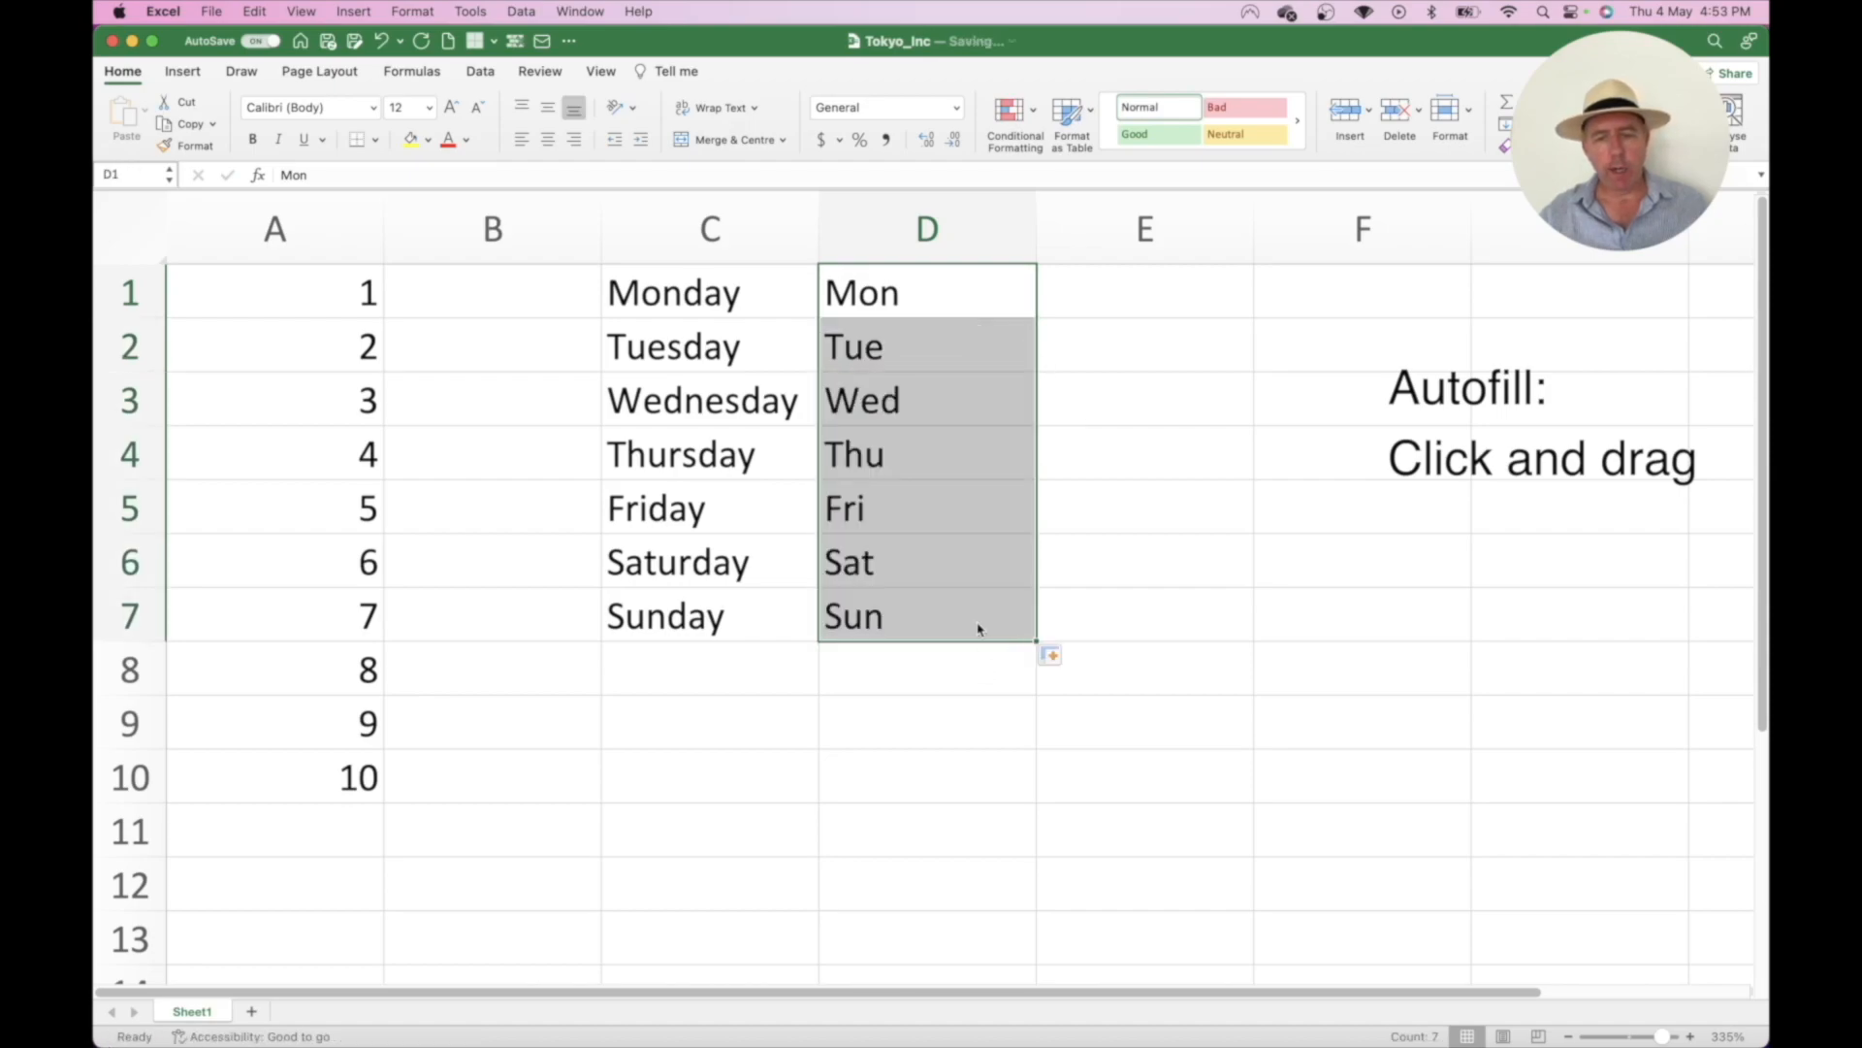
- Enter Jan and Feb in E1:E2 and autofill the months through Dec
{"action": "left_click", "coordinate": [1135, 287]}
{"action": "type", "text": "J"}
{"action": "type", "text": "Feb"}
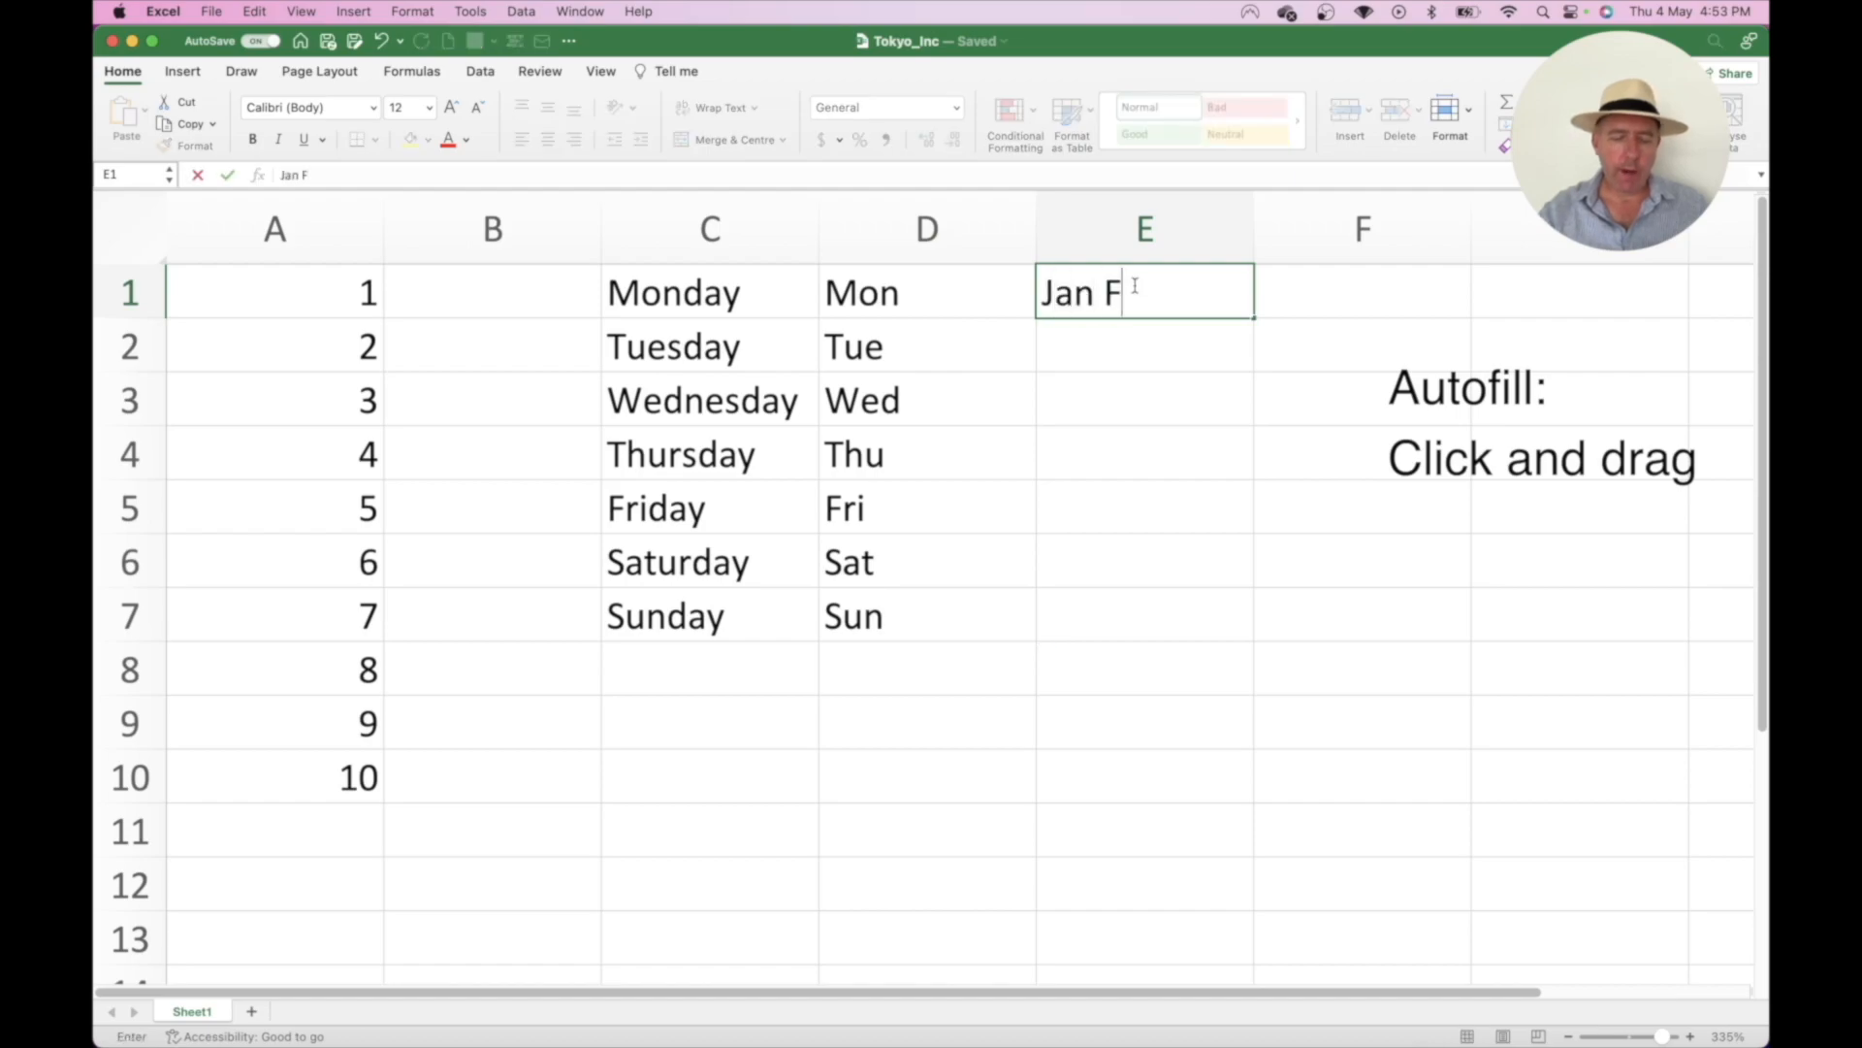
{"action": "key", "text": "Return"}
{"action": "left_click", "coordinate": [1135, 287]}
{"action": "type", "text": "Jan"}
{"action": "key", "text": "Return"}
{"action": "type", "text": "Feb"}
{"action": "key", "text": "Return"}
{"action": "left_click_drag", "start_coordinate": [1134, 287], "coordinate": [1244, 908]}
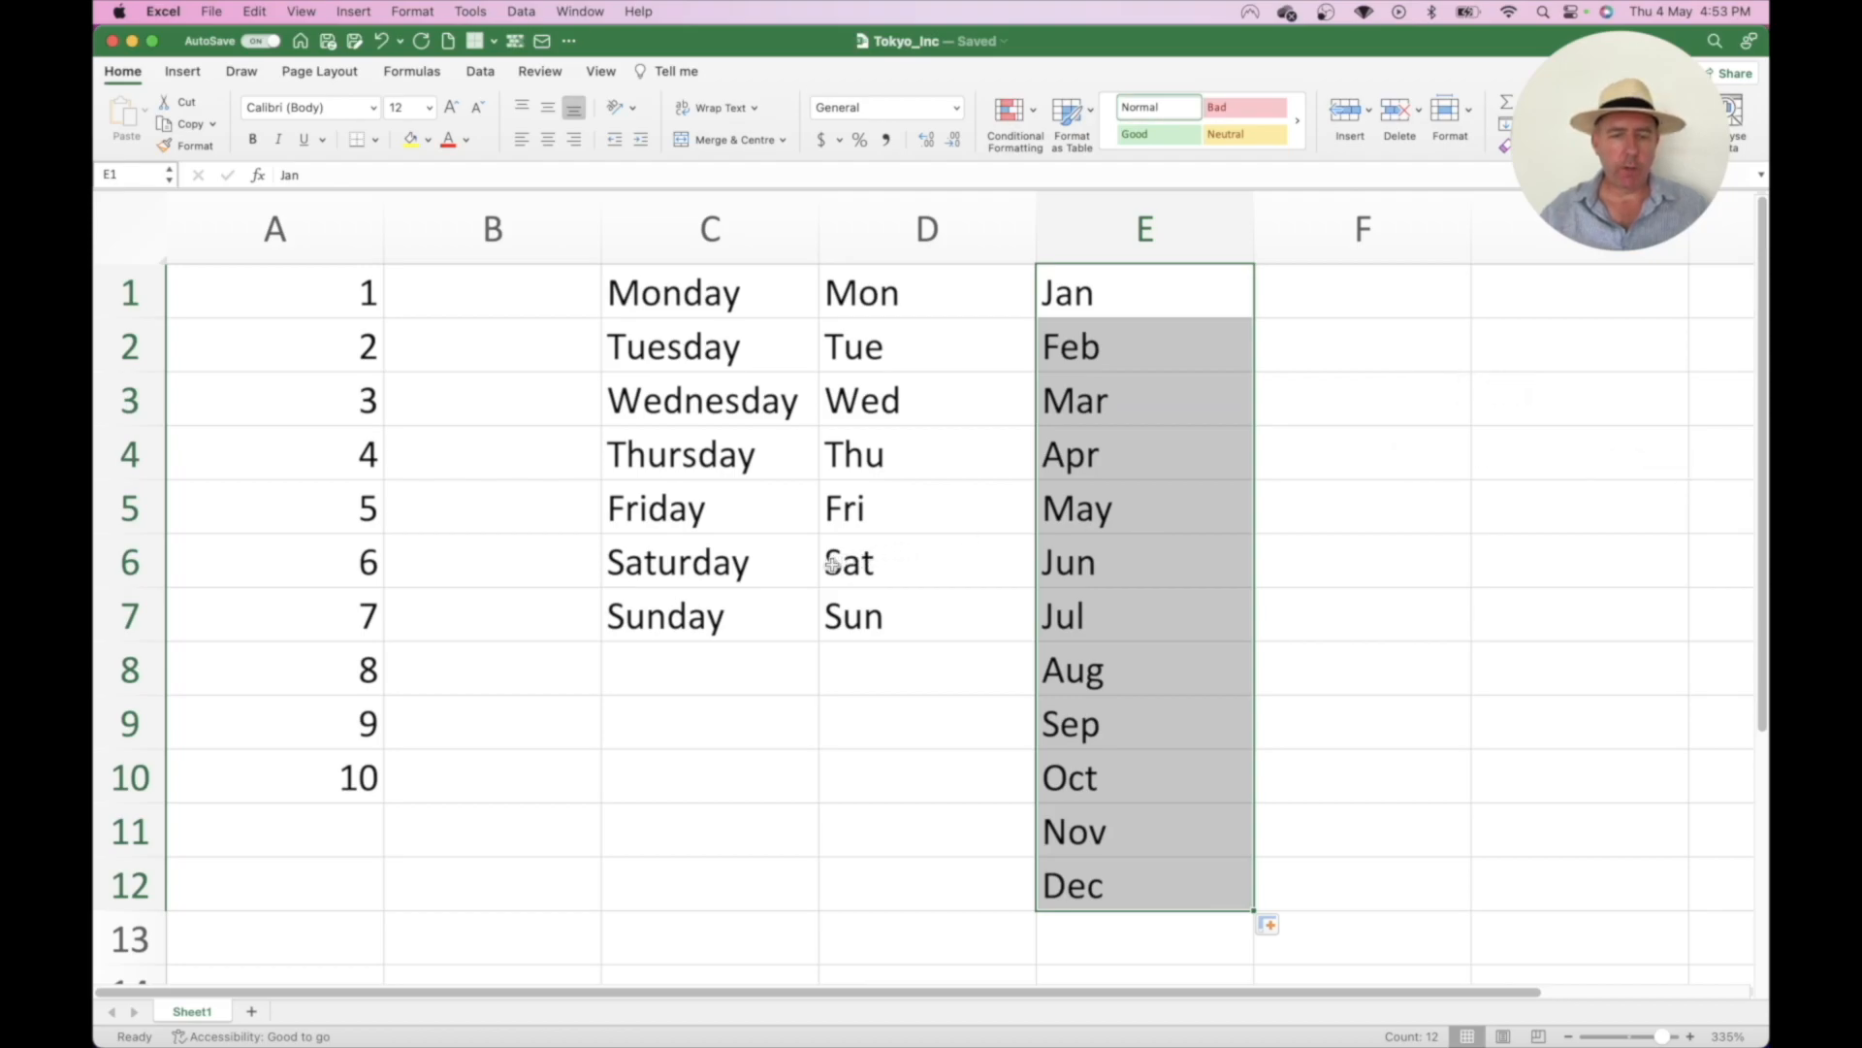
- Select all the practice series in A1:E12 and delete them
{"action": "scroll", "coordinate": [830, 564], "scroll_direction": "down", "scroll_amount": 6}
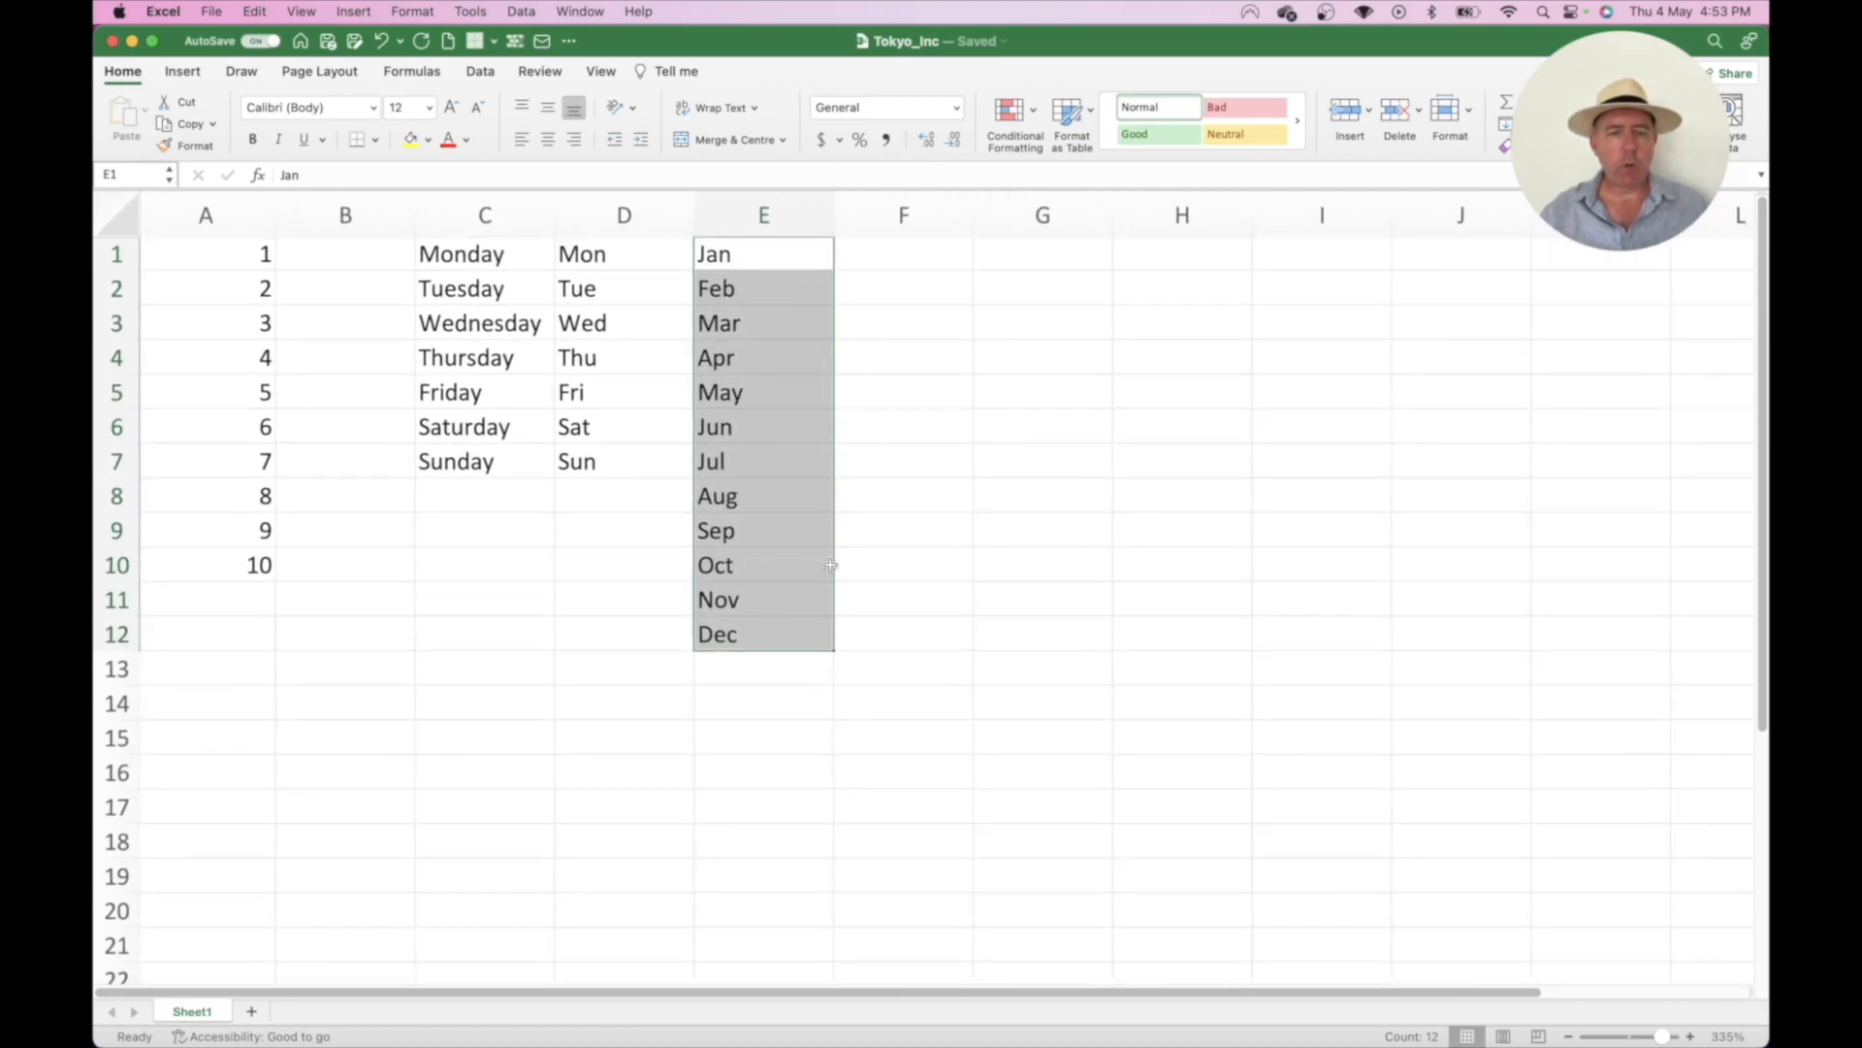
{"action": "left_click_drag", "start_coordinate": [233, 252], "coordinate": [785, 619]}
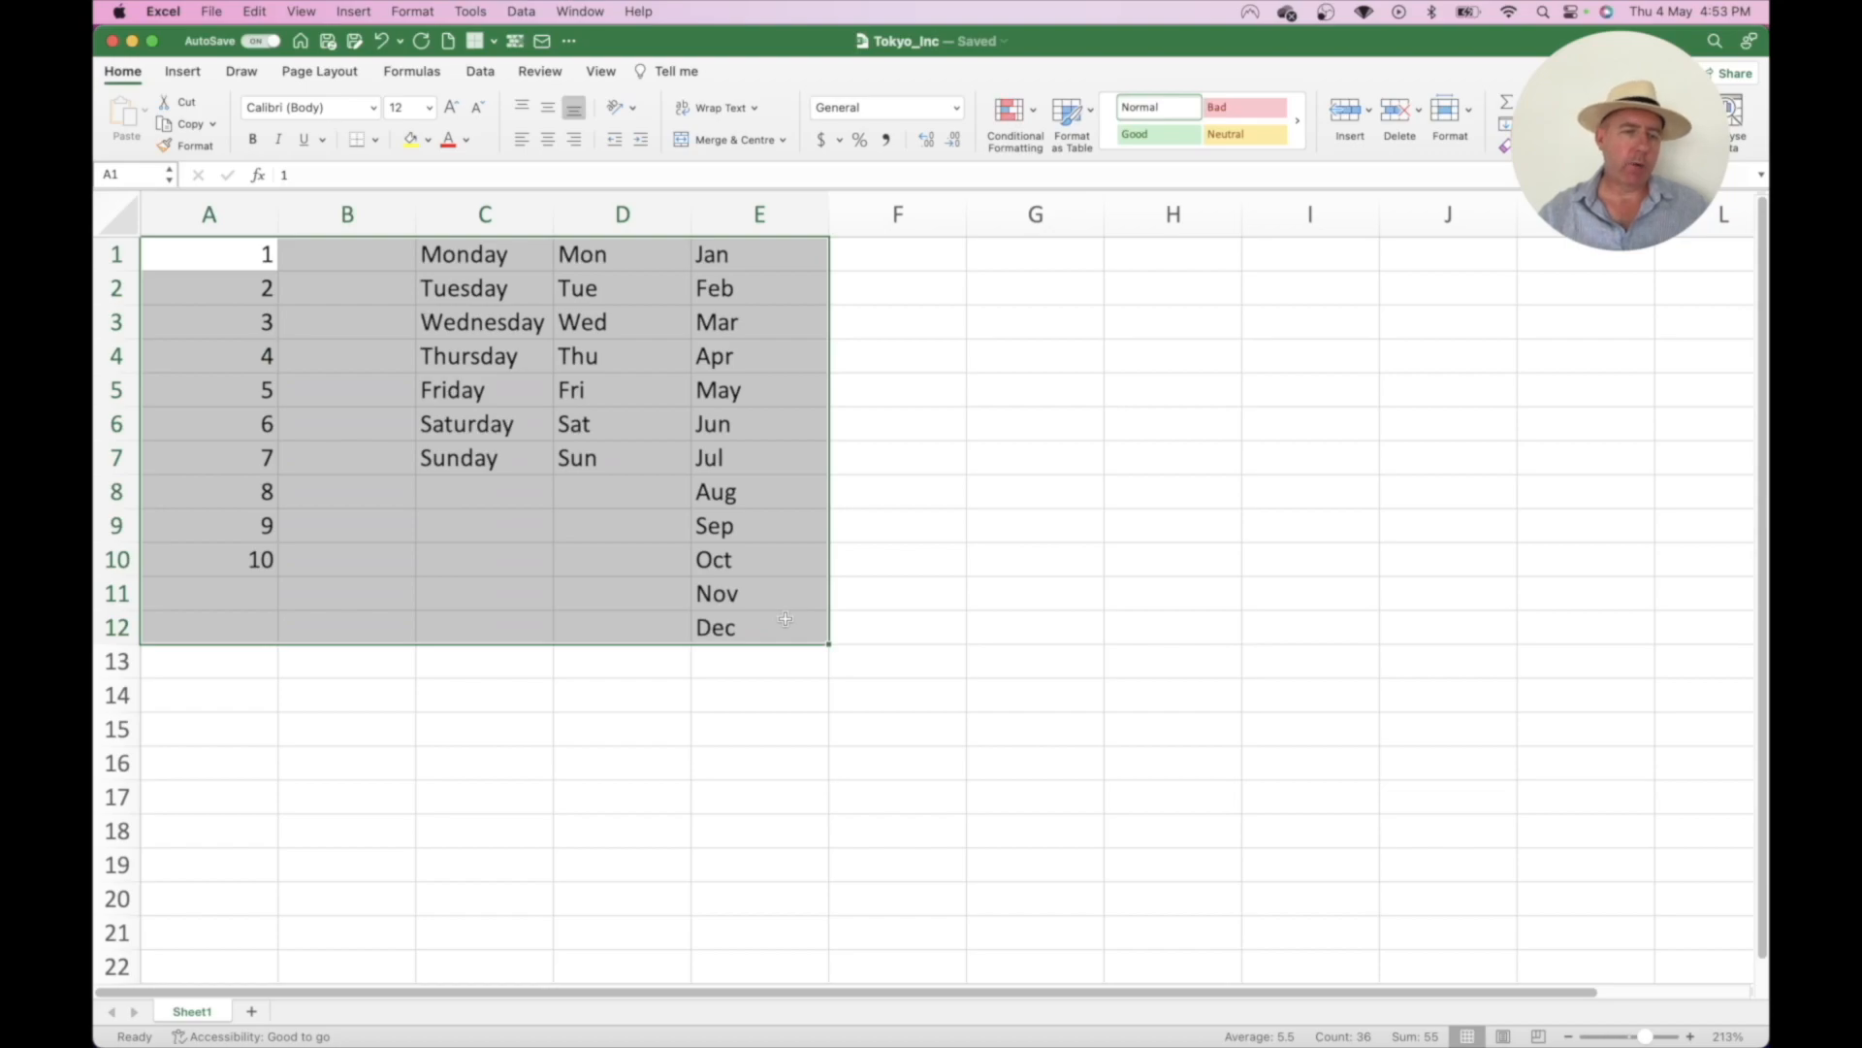
{"action": "key", "text": "Delete"}
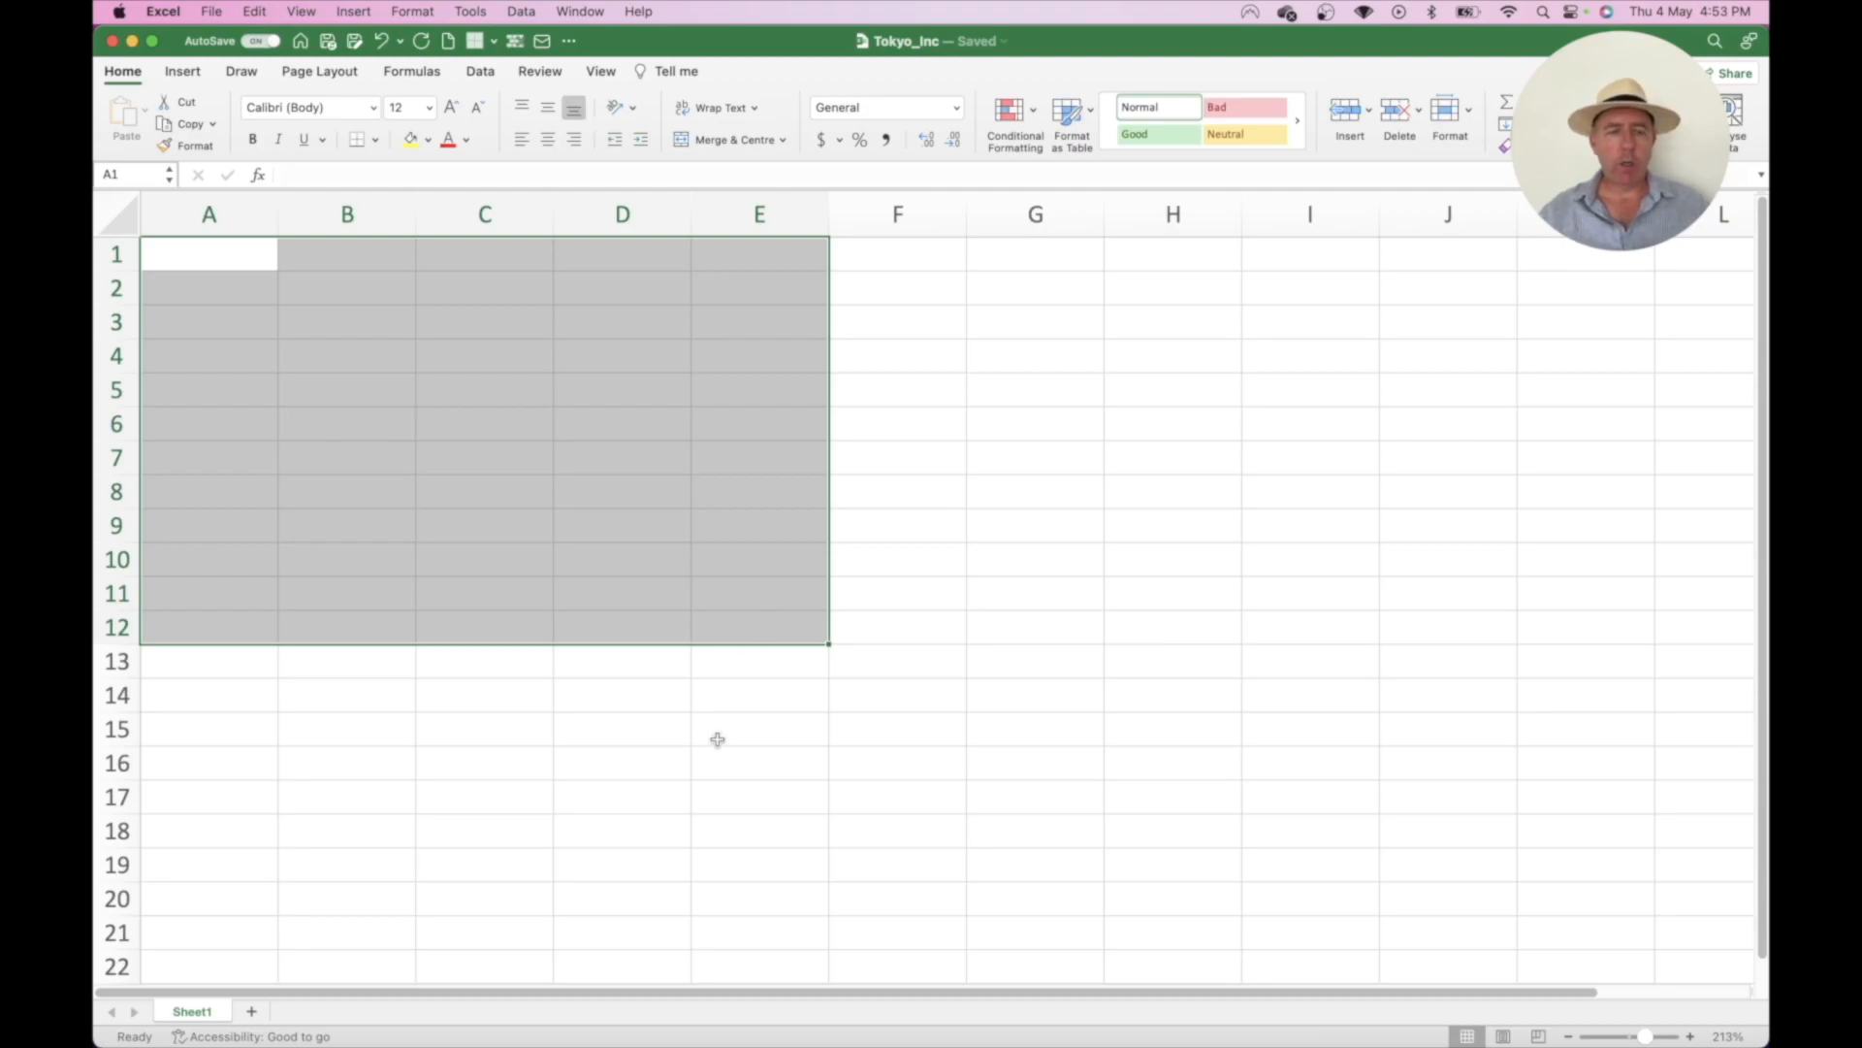
- Enter product codes A001 in A1 and A002 in A2
{"action": "left_click", "coordinate": [560, 507]}
{"action": "left_click", "coordinate": [233, 259]}
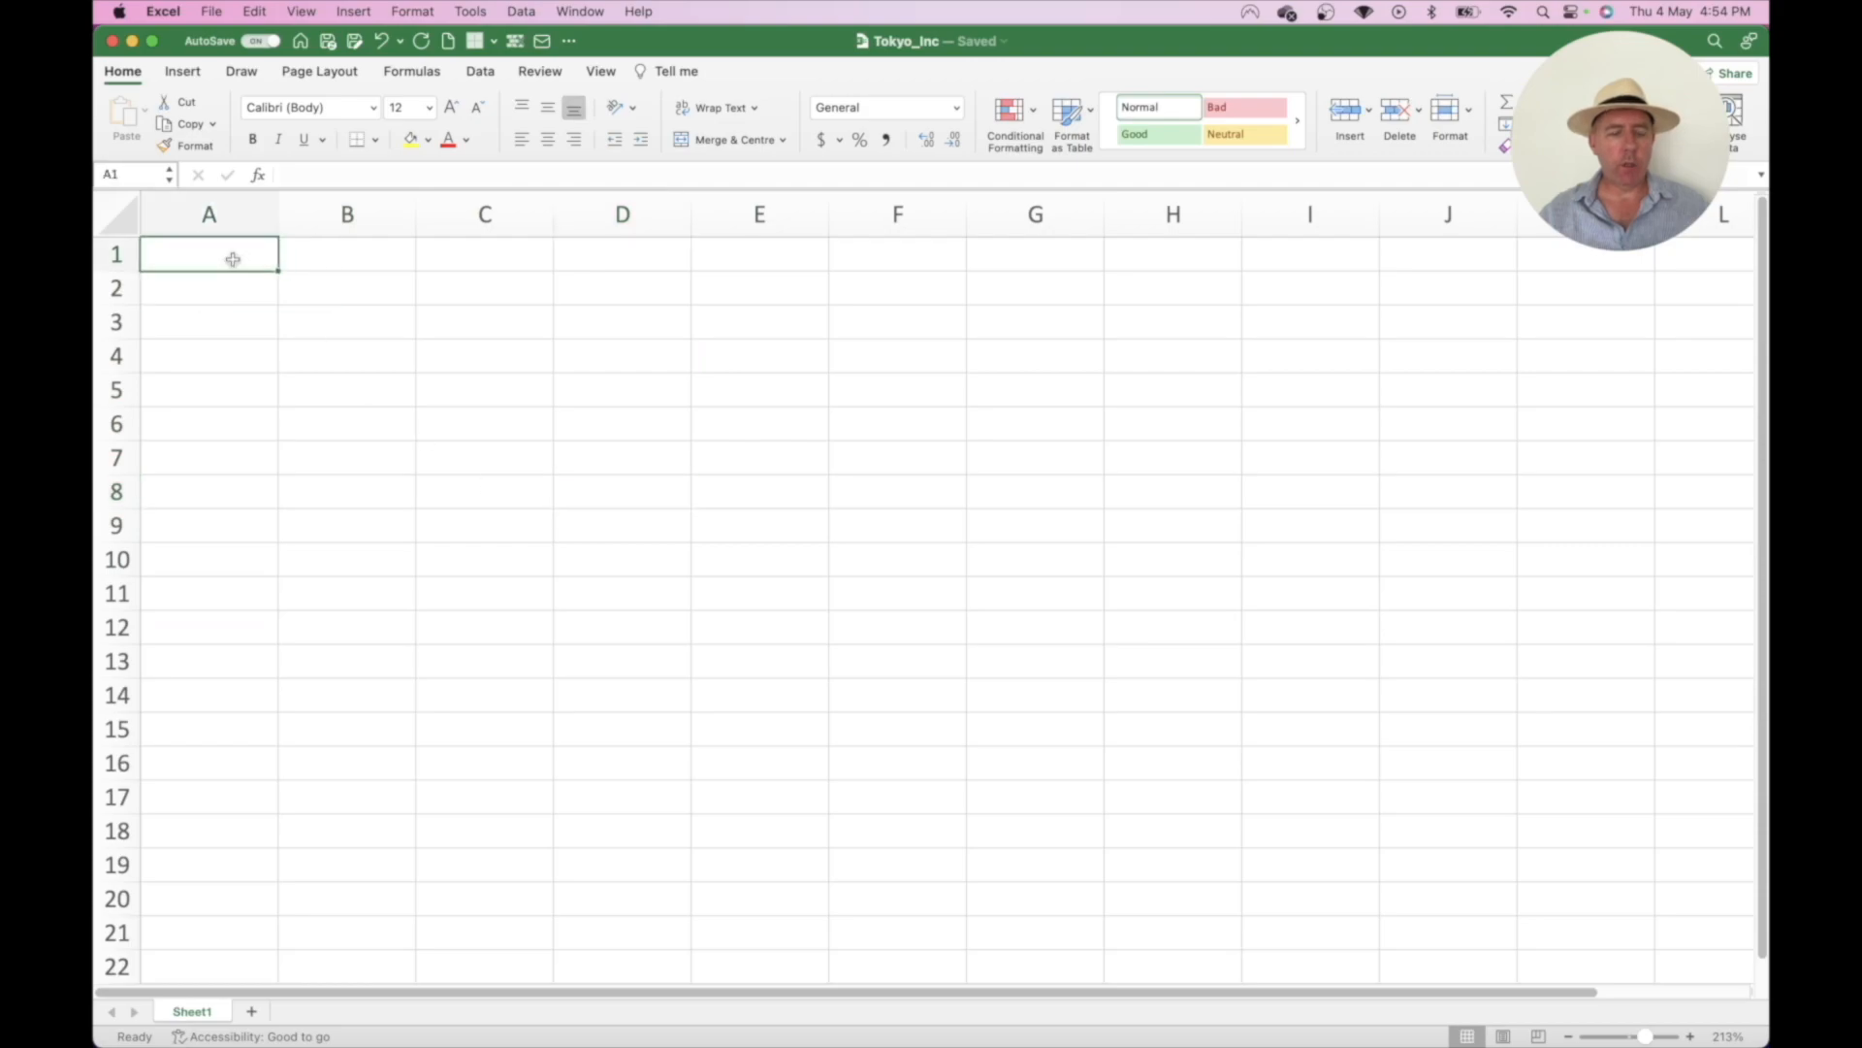
{"action": "type", "text": "A001"}
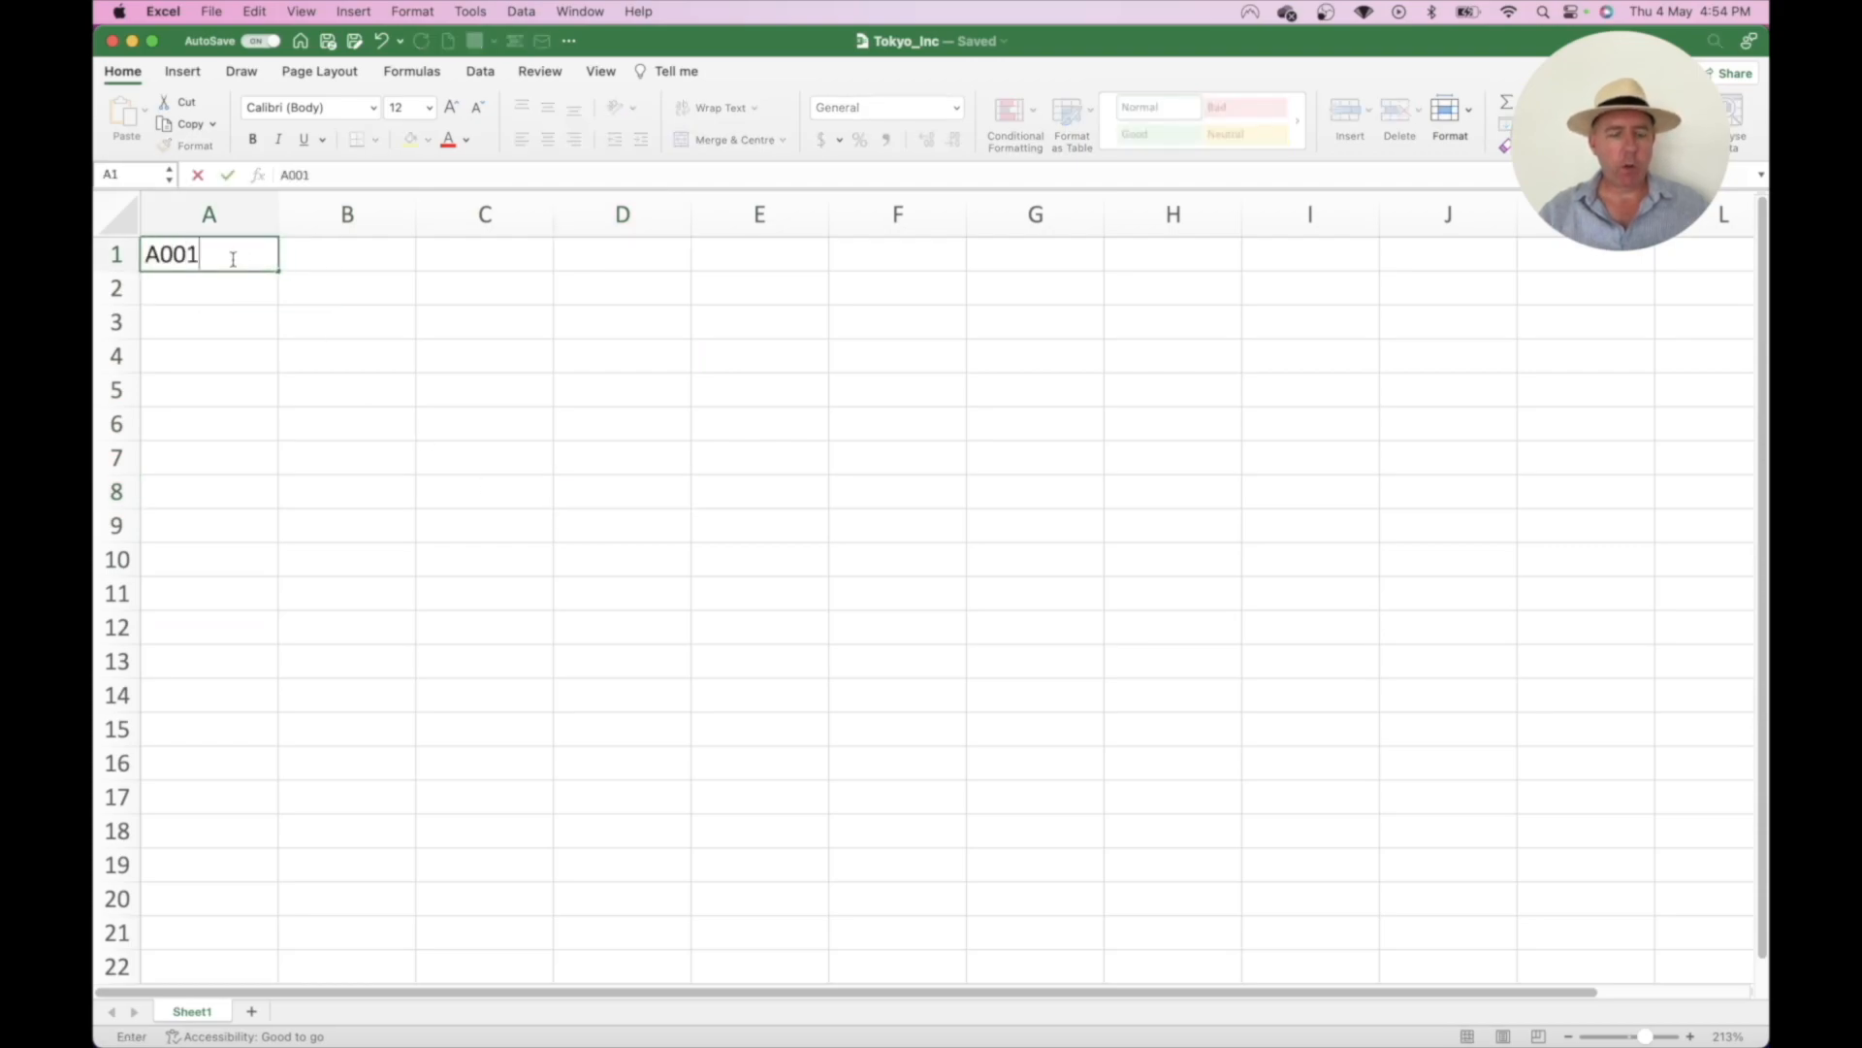
{"action": "key", "text": "Return"}
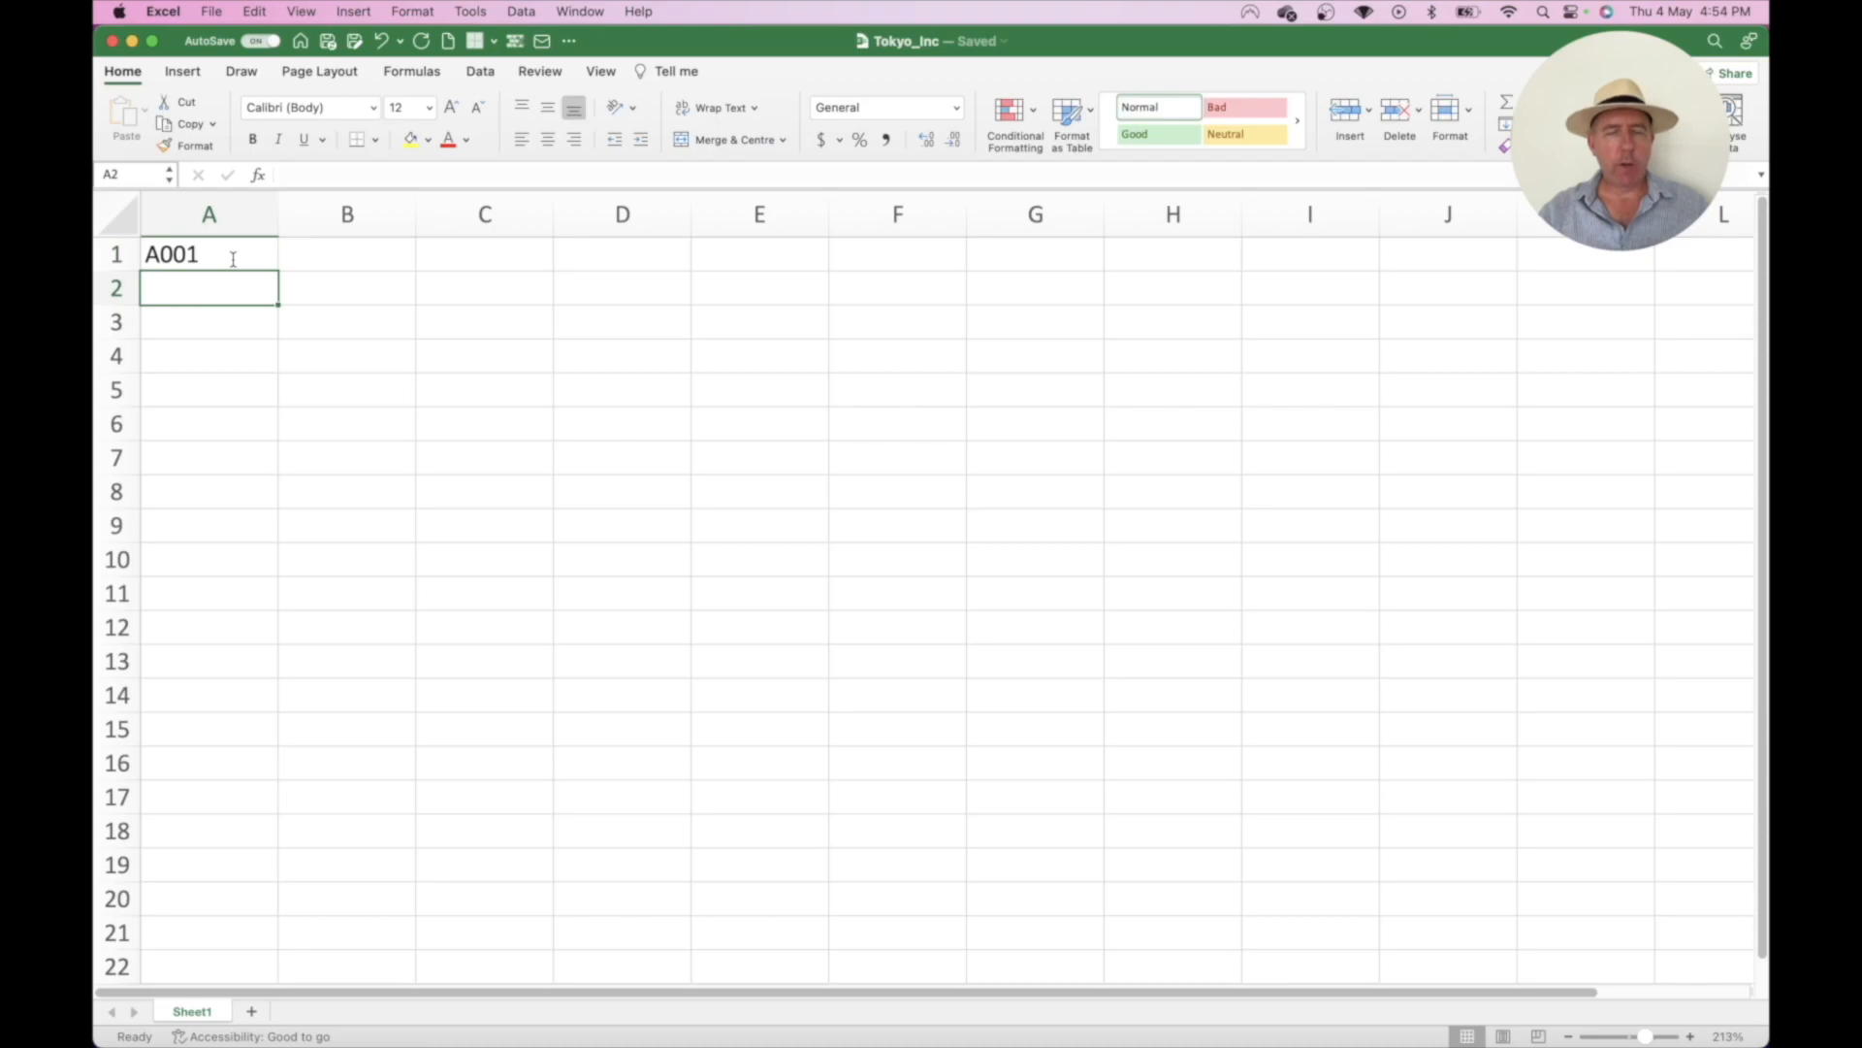
{"action": "type", "text": "A002"}
{"action": "key", "text": "Return"}
- Enter A003 in A3, then clear it again
{"action": "type", "text": "A))3"}
{"action": "key", "text": "BackSpace"}
{"action": "key", "text": "BackSpace"}
{"action": "key", "text": "BackSpace"}
{"action": "type", "text": "003"}
{"action": "key", "text": "Return"}
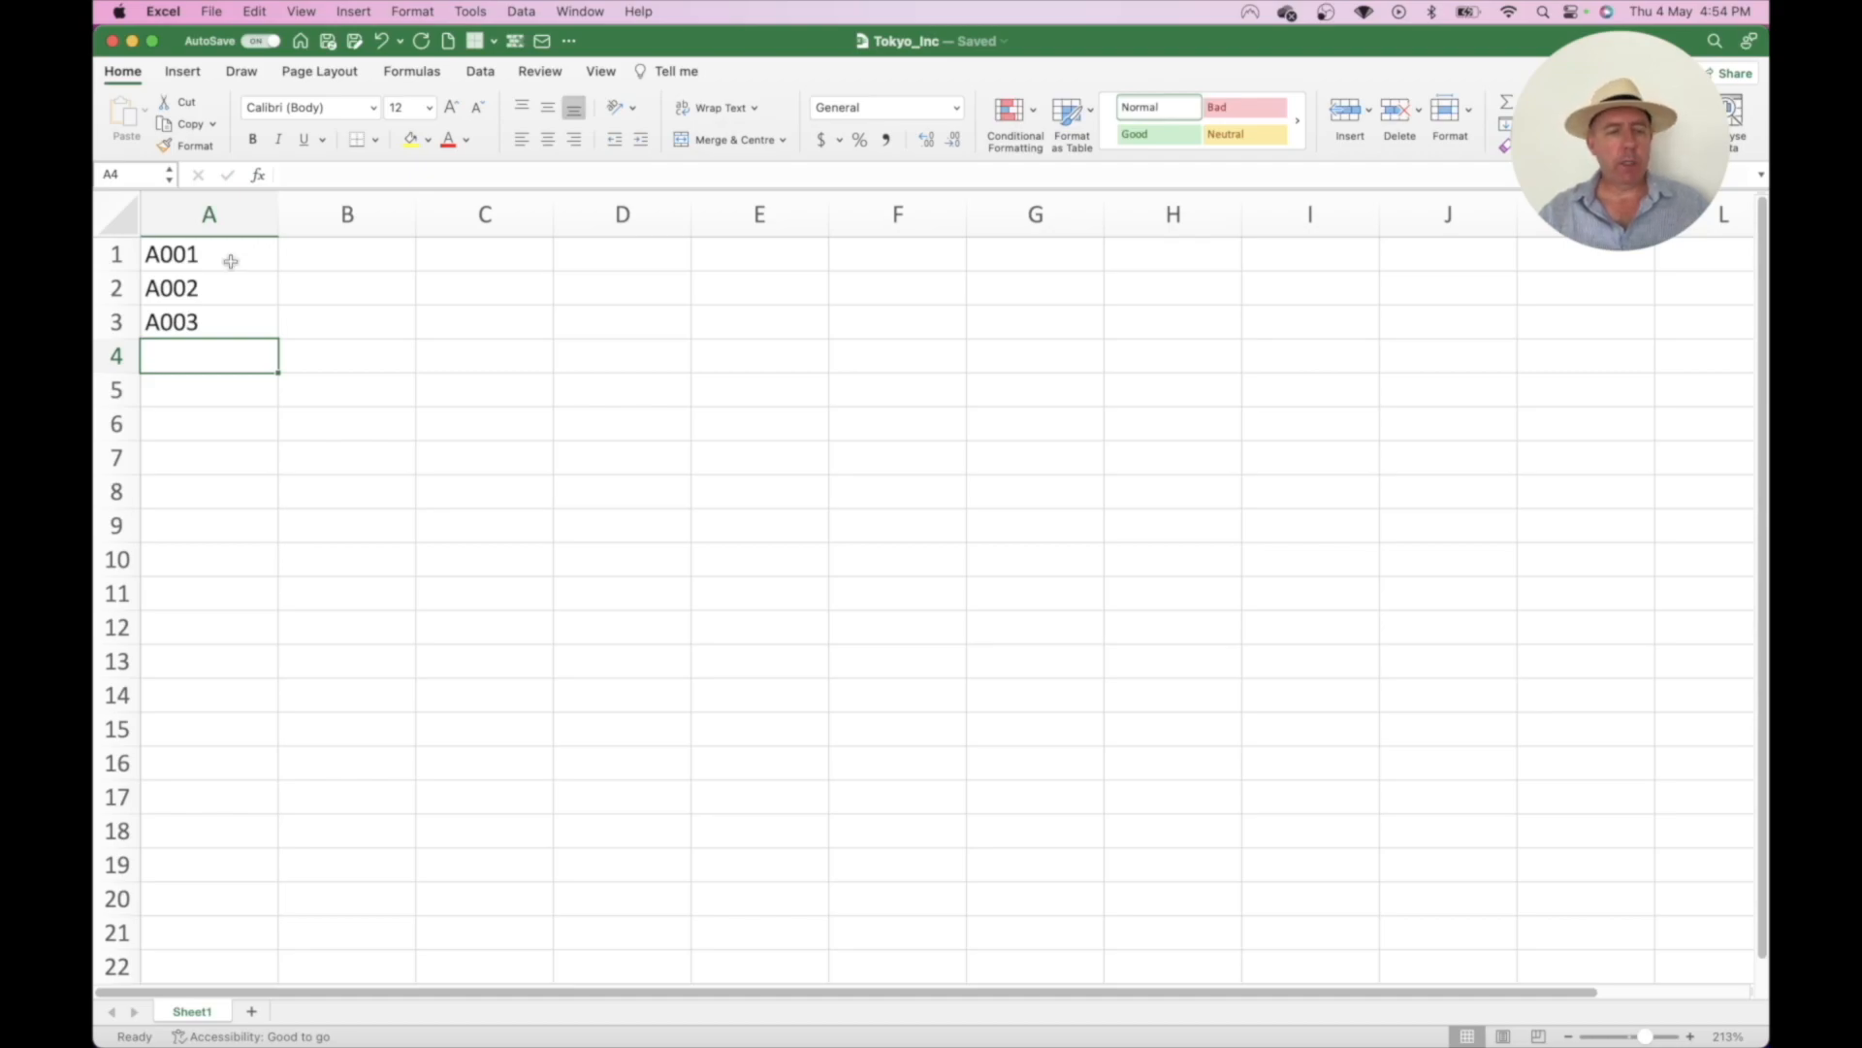
{"action": "left_click", "coordinate": [212, 306]}
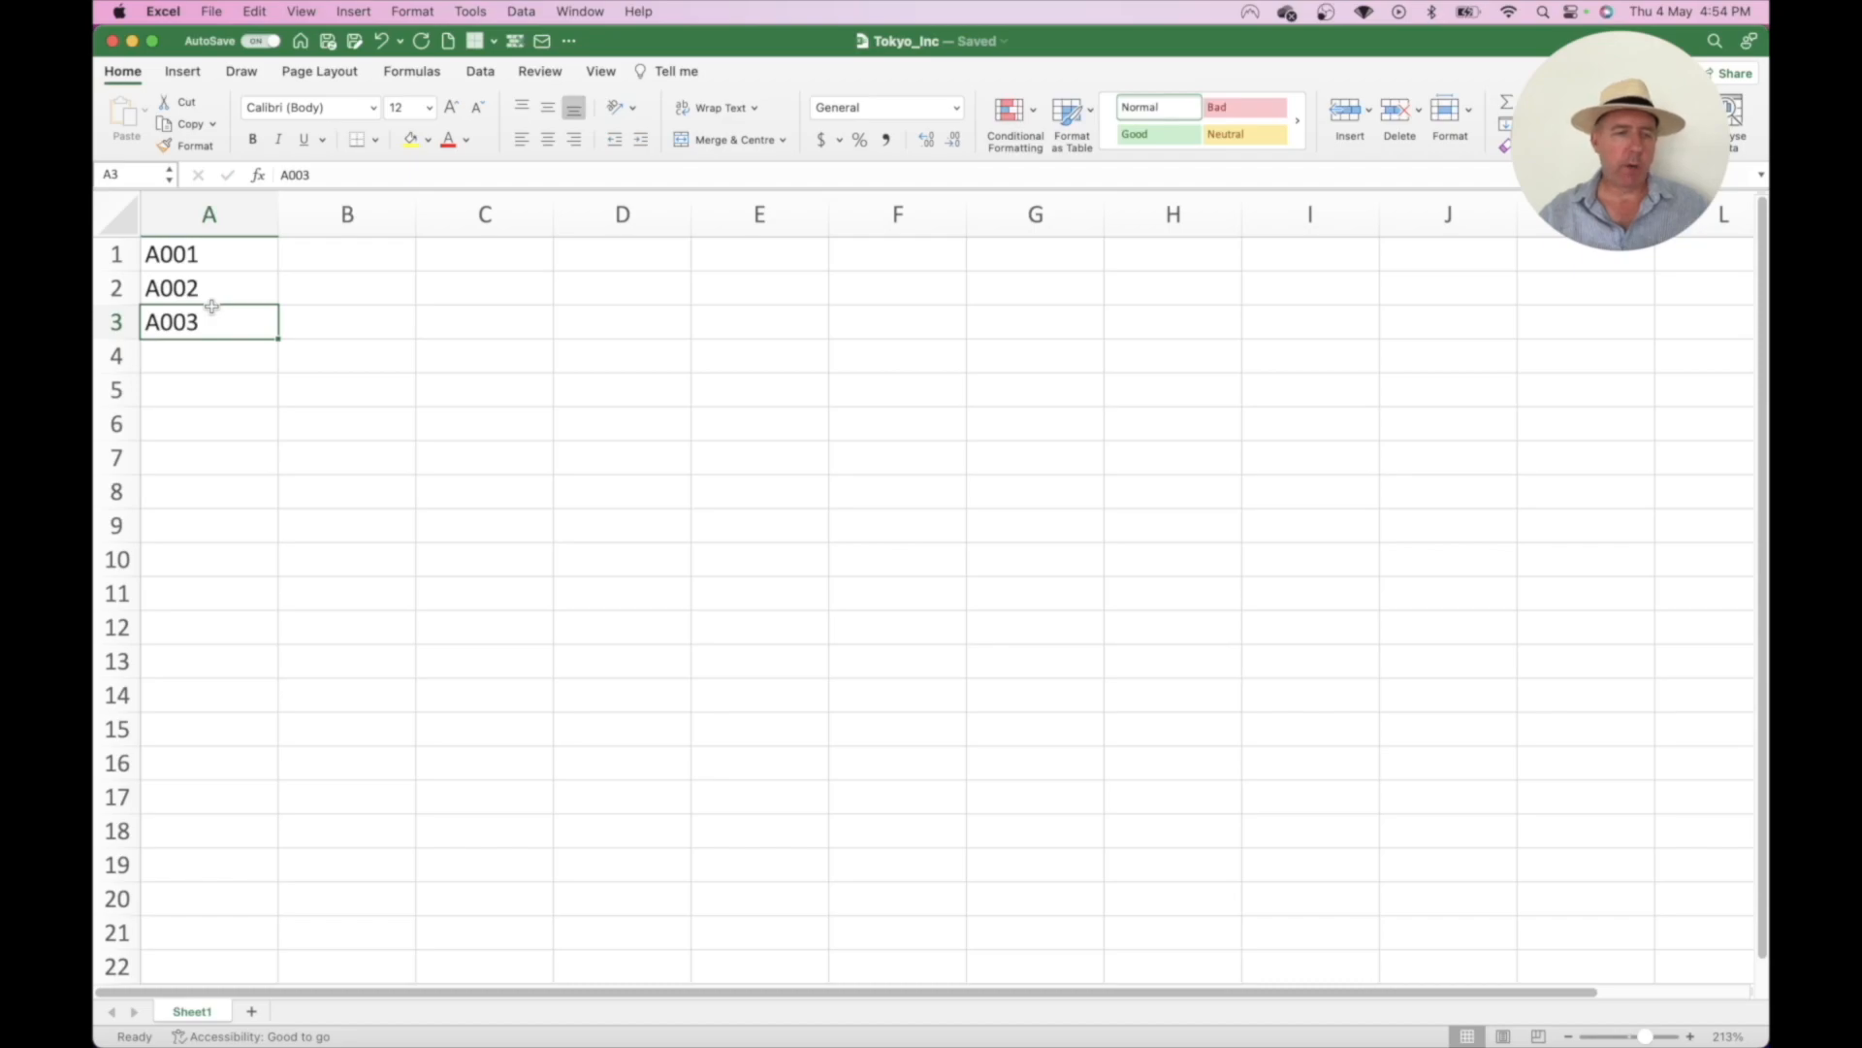
{"action": "key", "text": "Delete"}
- Autofill from A001:A002 down column A to A020
{"action": "left_click_drag", "start_coordinate": [242, 254], "coordinate": [261, 287]}
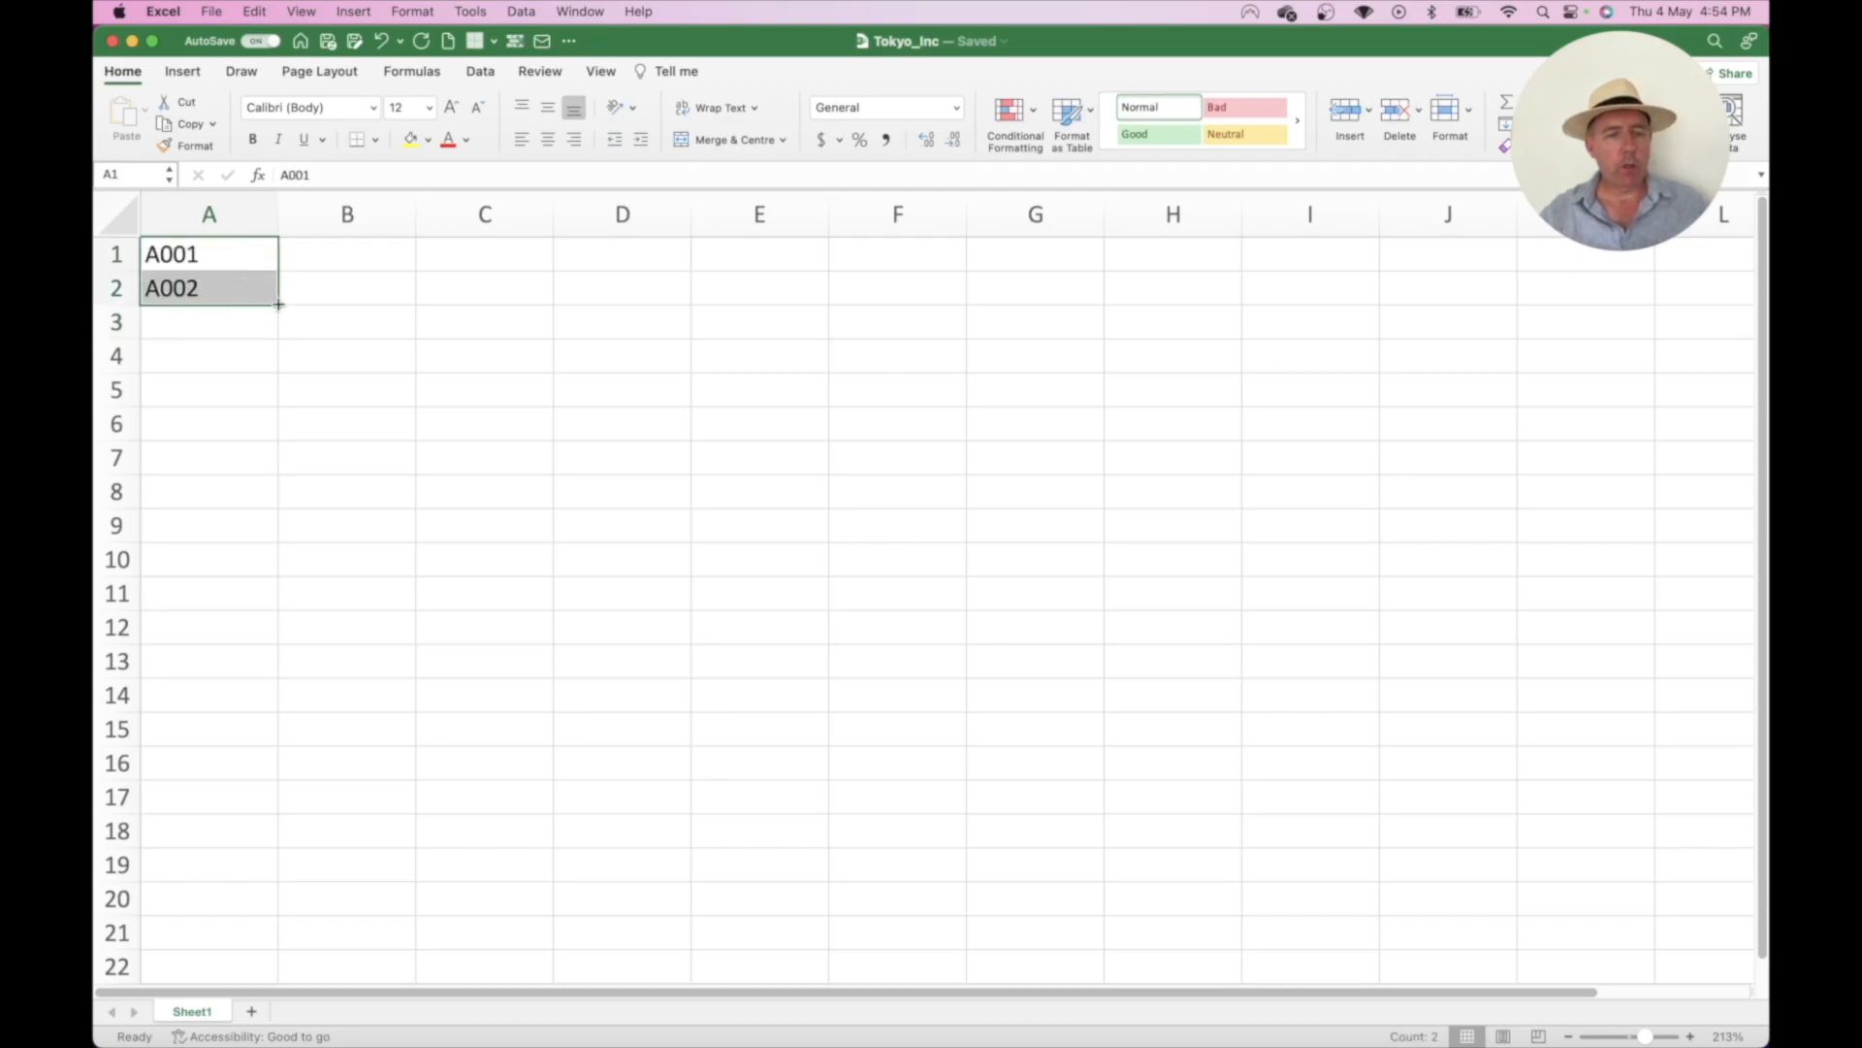
{"action": "scroll", "coordinate": [279, 306], "scroll_direction": "up", "scroll_amount": 5}
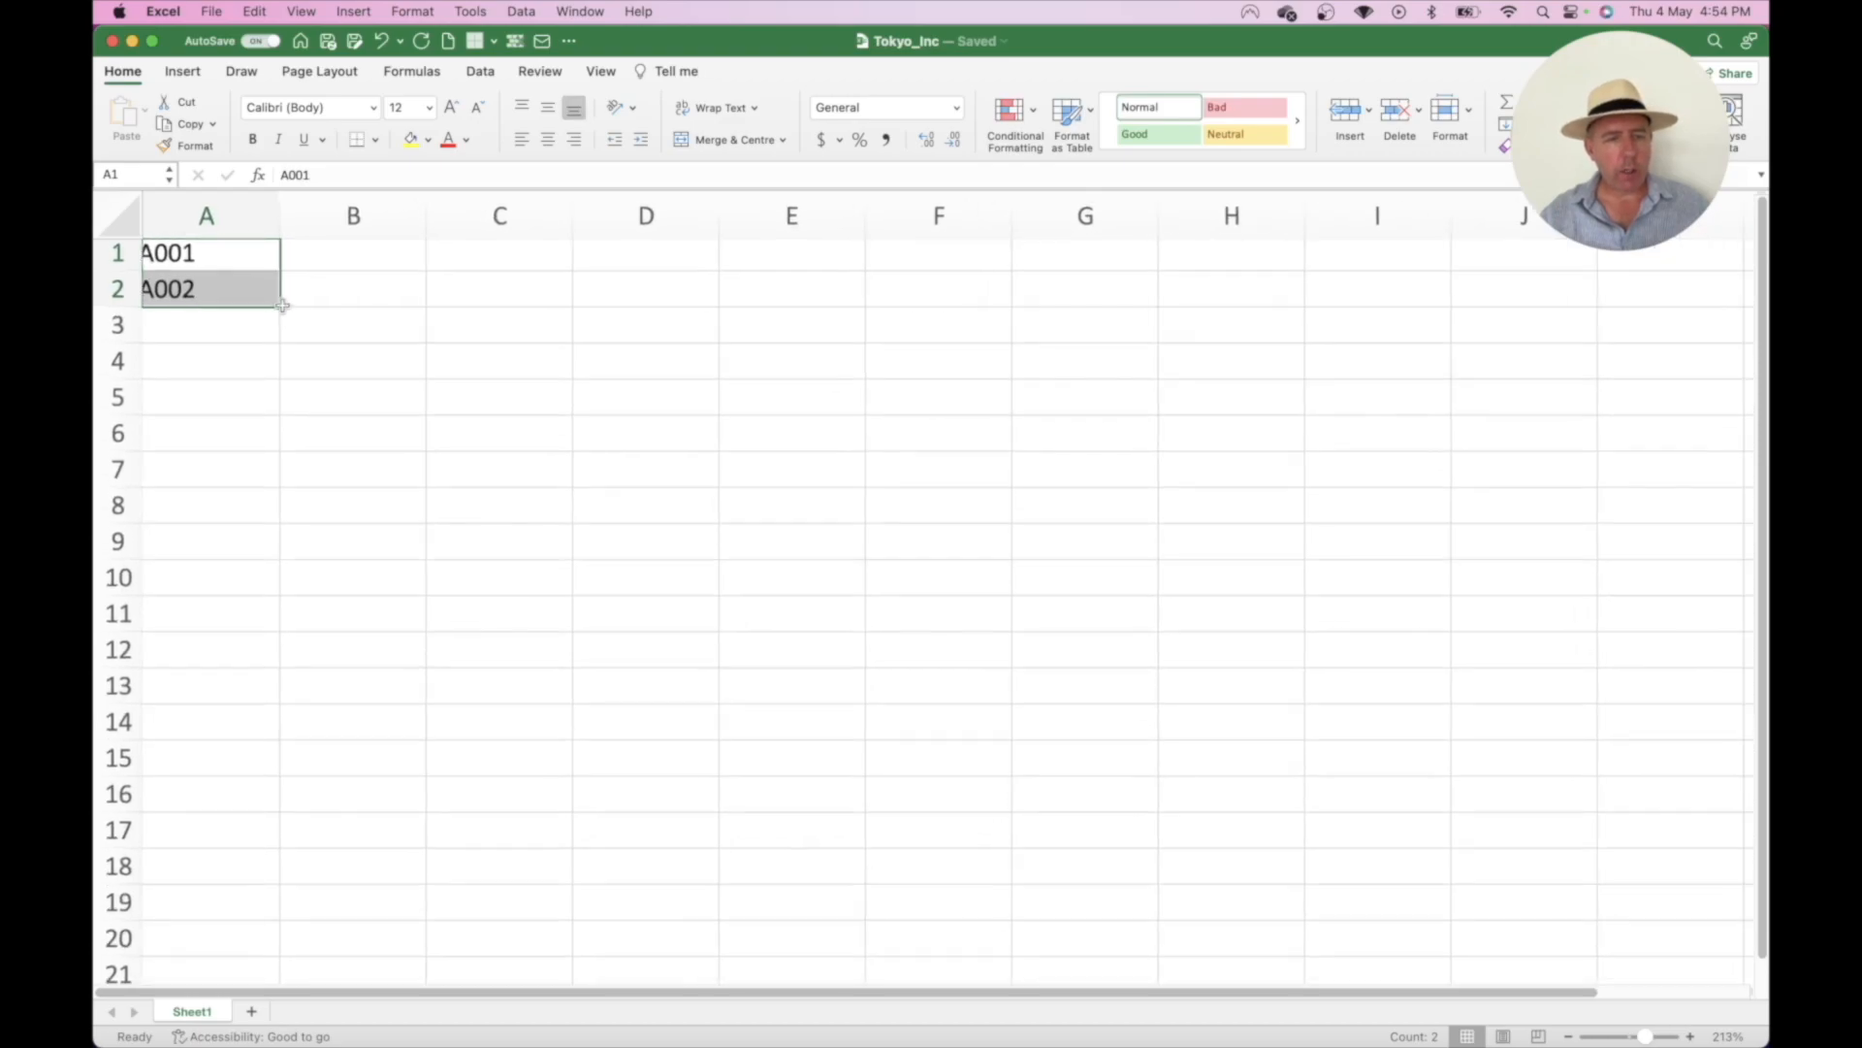
{"action": "scroll", "coordinate": [282, 306], "scroll_direction": "up", "scroll_amount": 5}
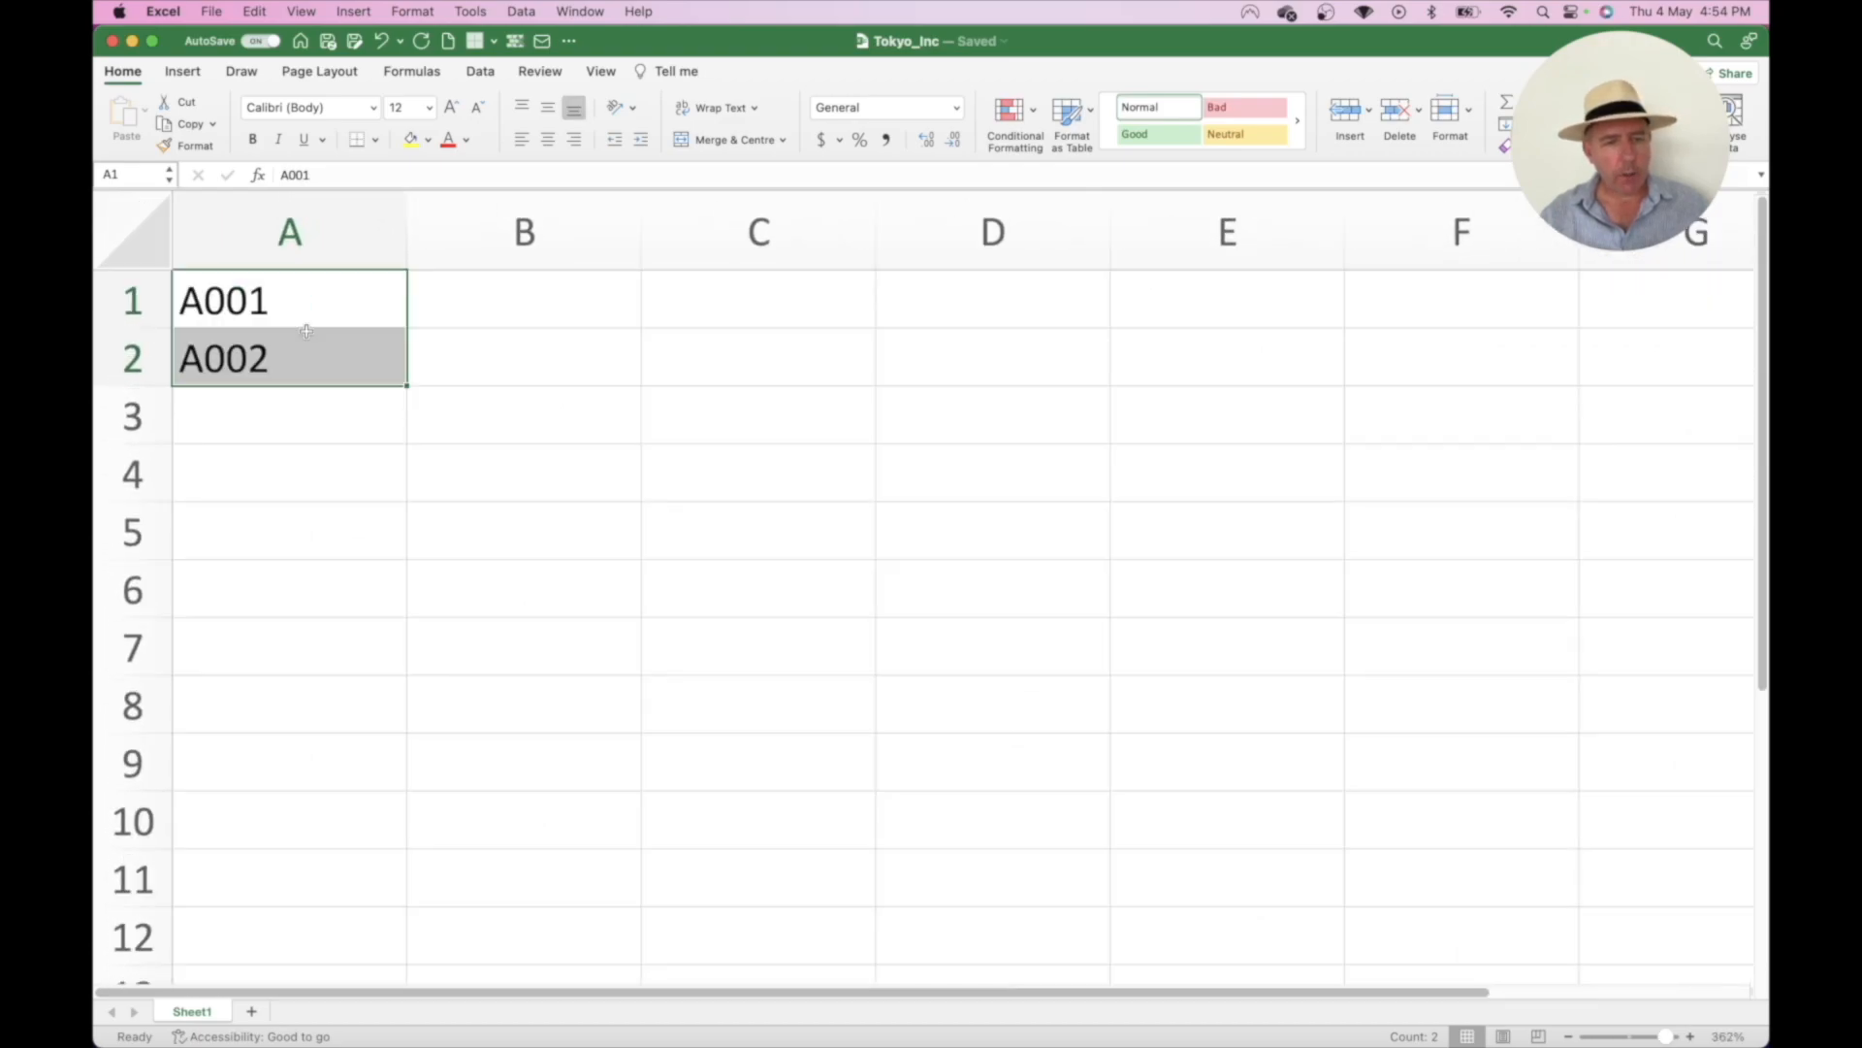
{"action": "left_click", "coordinate": [381, 394]}
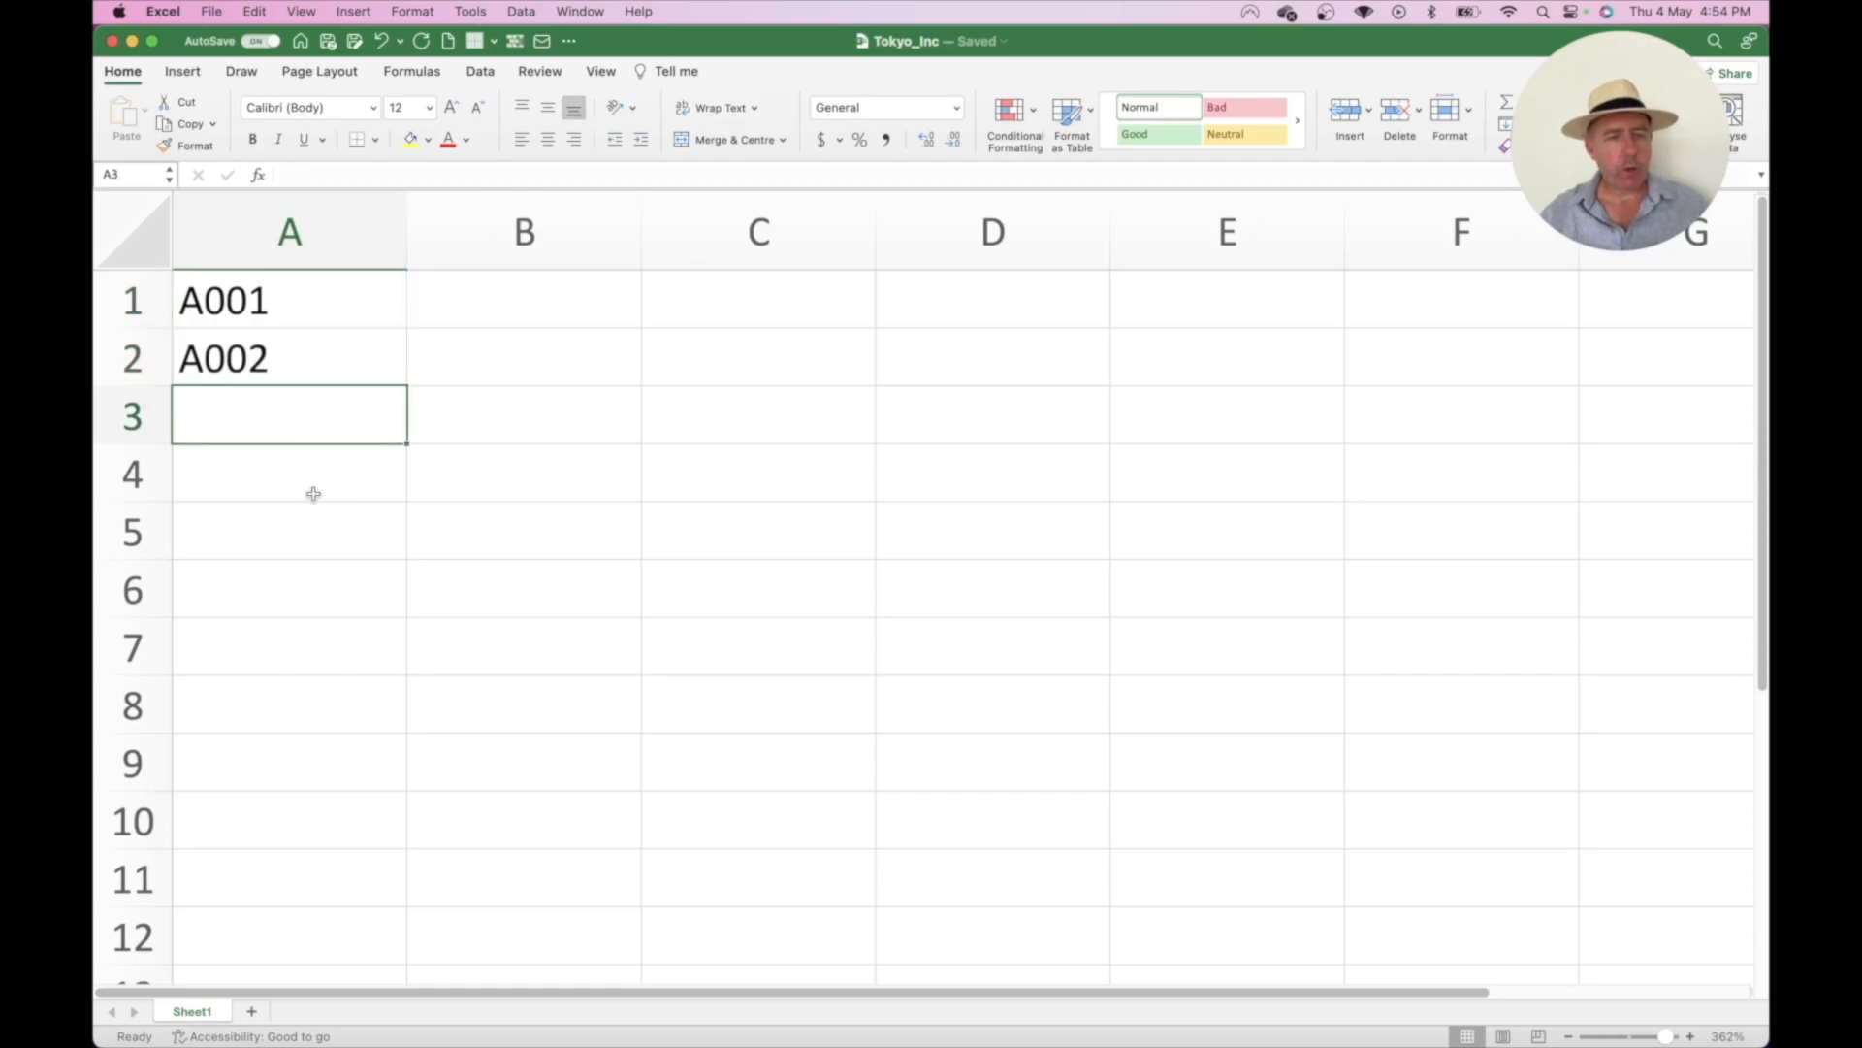
{"action": "scroll", "coordinate": [320, 491], "scroll_direction": "down", "scroll_amount": 3}
{"action": "left_click_drag", "start_coordinate": [258, 265], "coordinate": [258, 869]}
- Clear A003 through A020, then autofill again from A001:A002 down to row 20
{"action": "scroll", "coordinate": [403, 588], "scroll_direction": "down", "scroll_amount": 5}
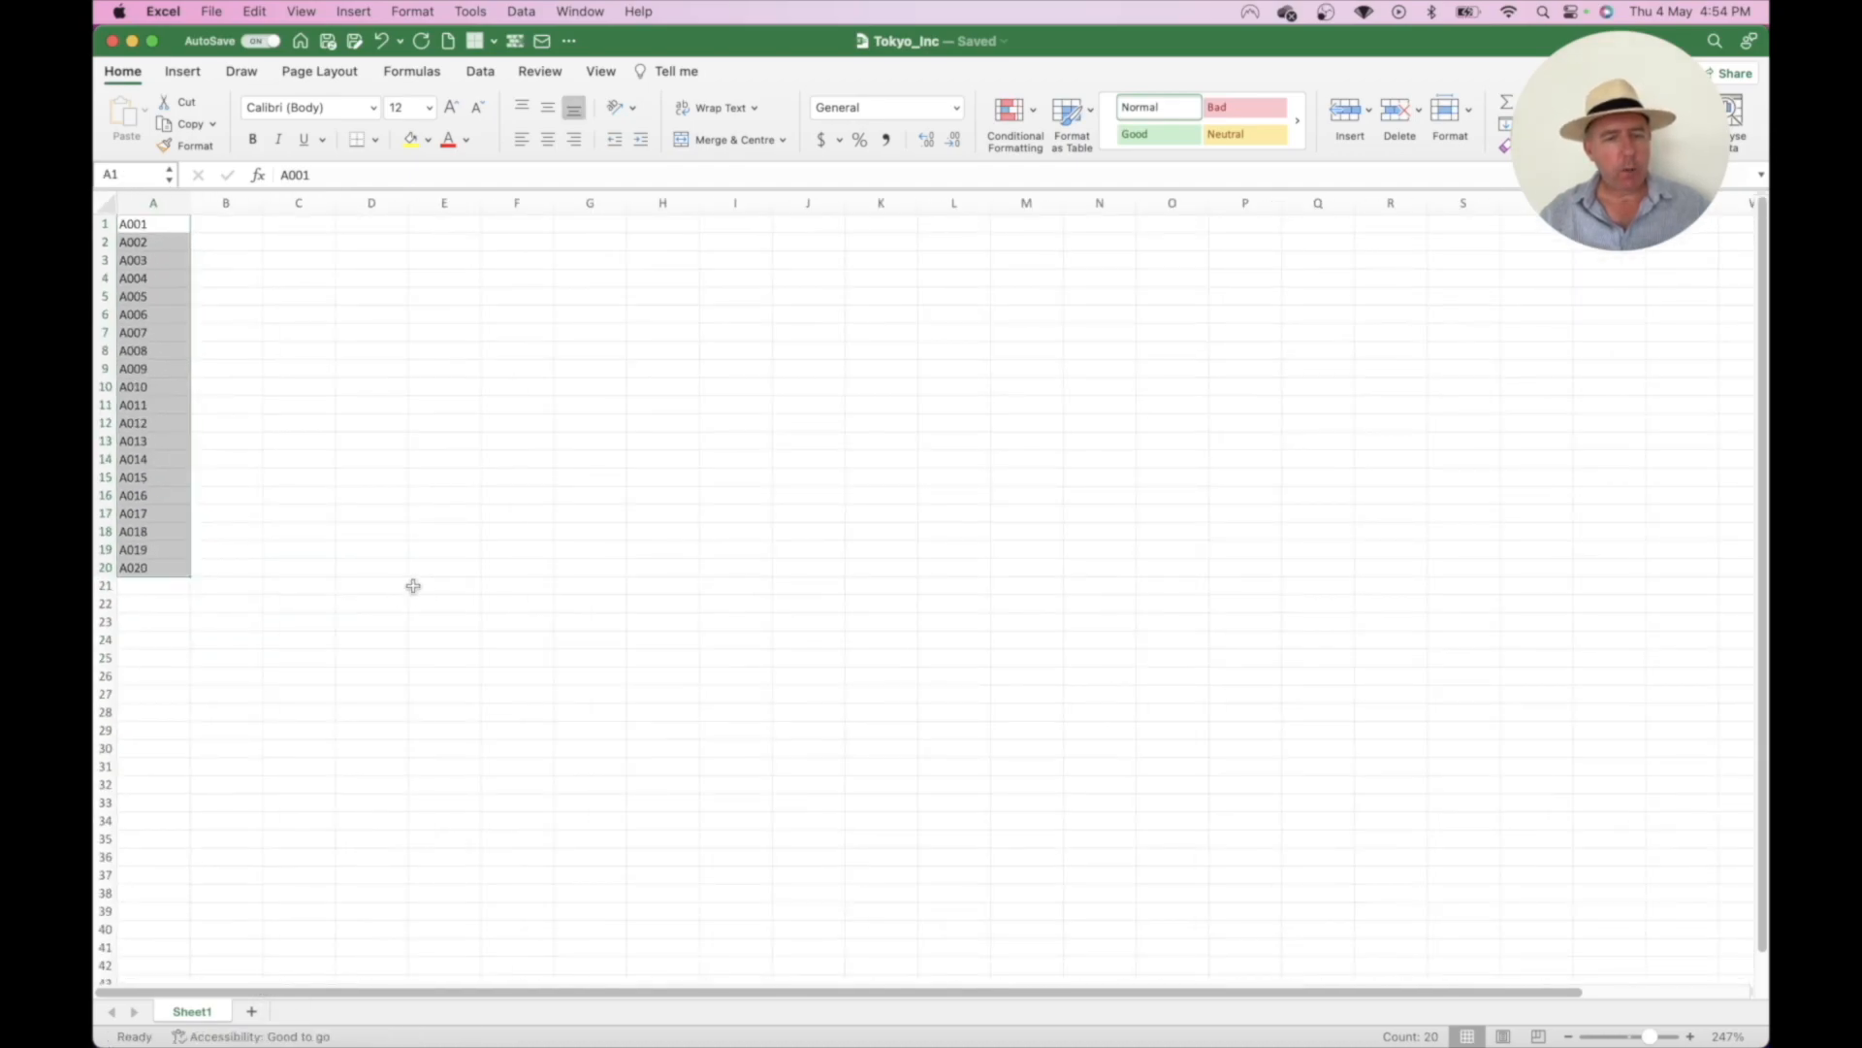
{"action": "scroll", "coordinate": [443, 569], "scroll_direction": "up", "scroll_amount": 3}
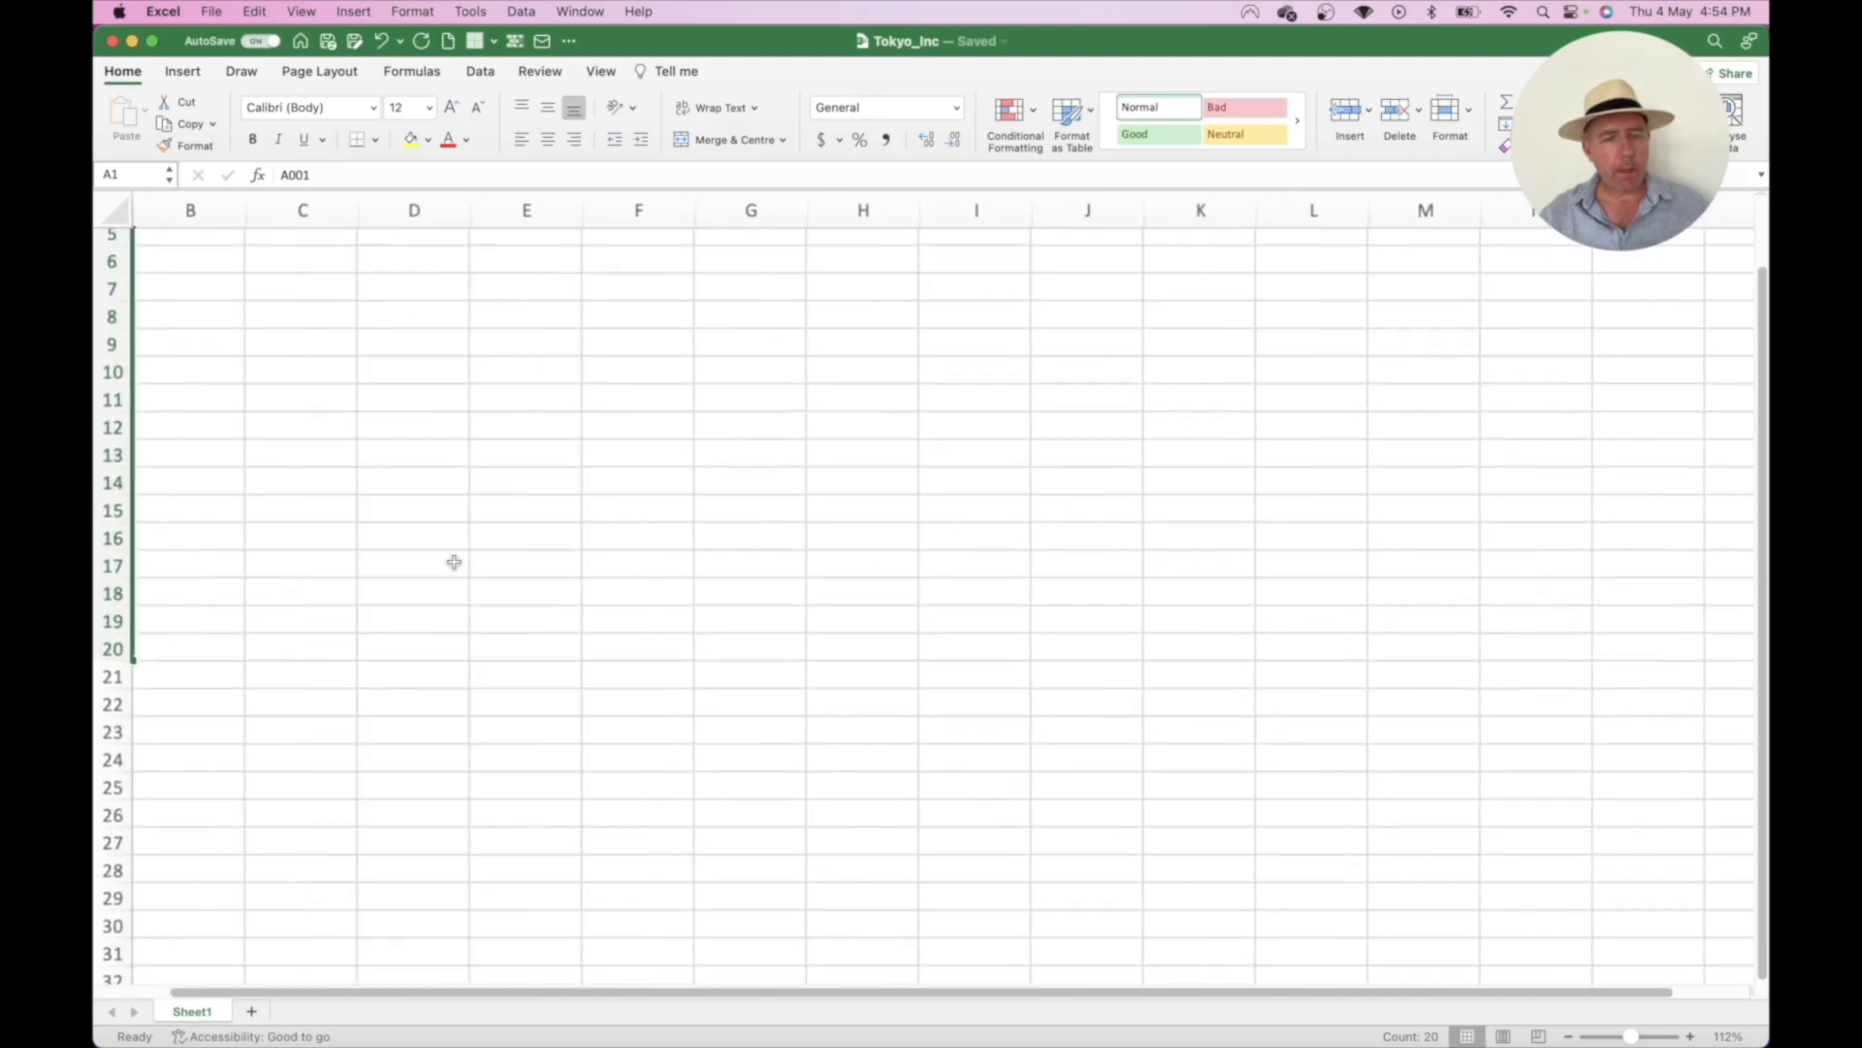
{"action": "scroll", "coordinate": [454, 562], "scroll_direction": "up", "scroll_amount": 4}
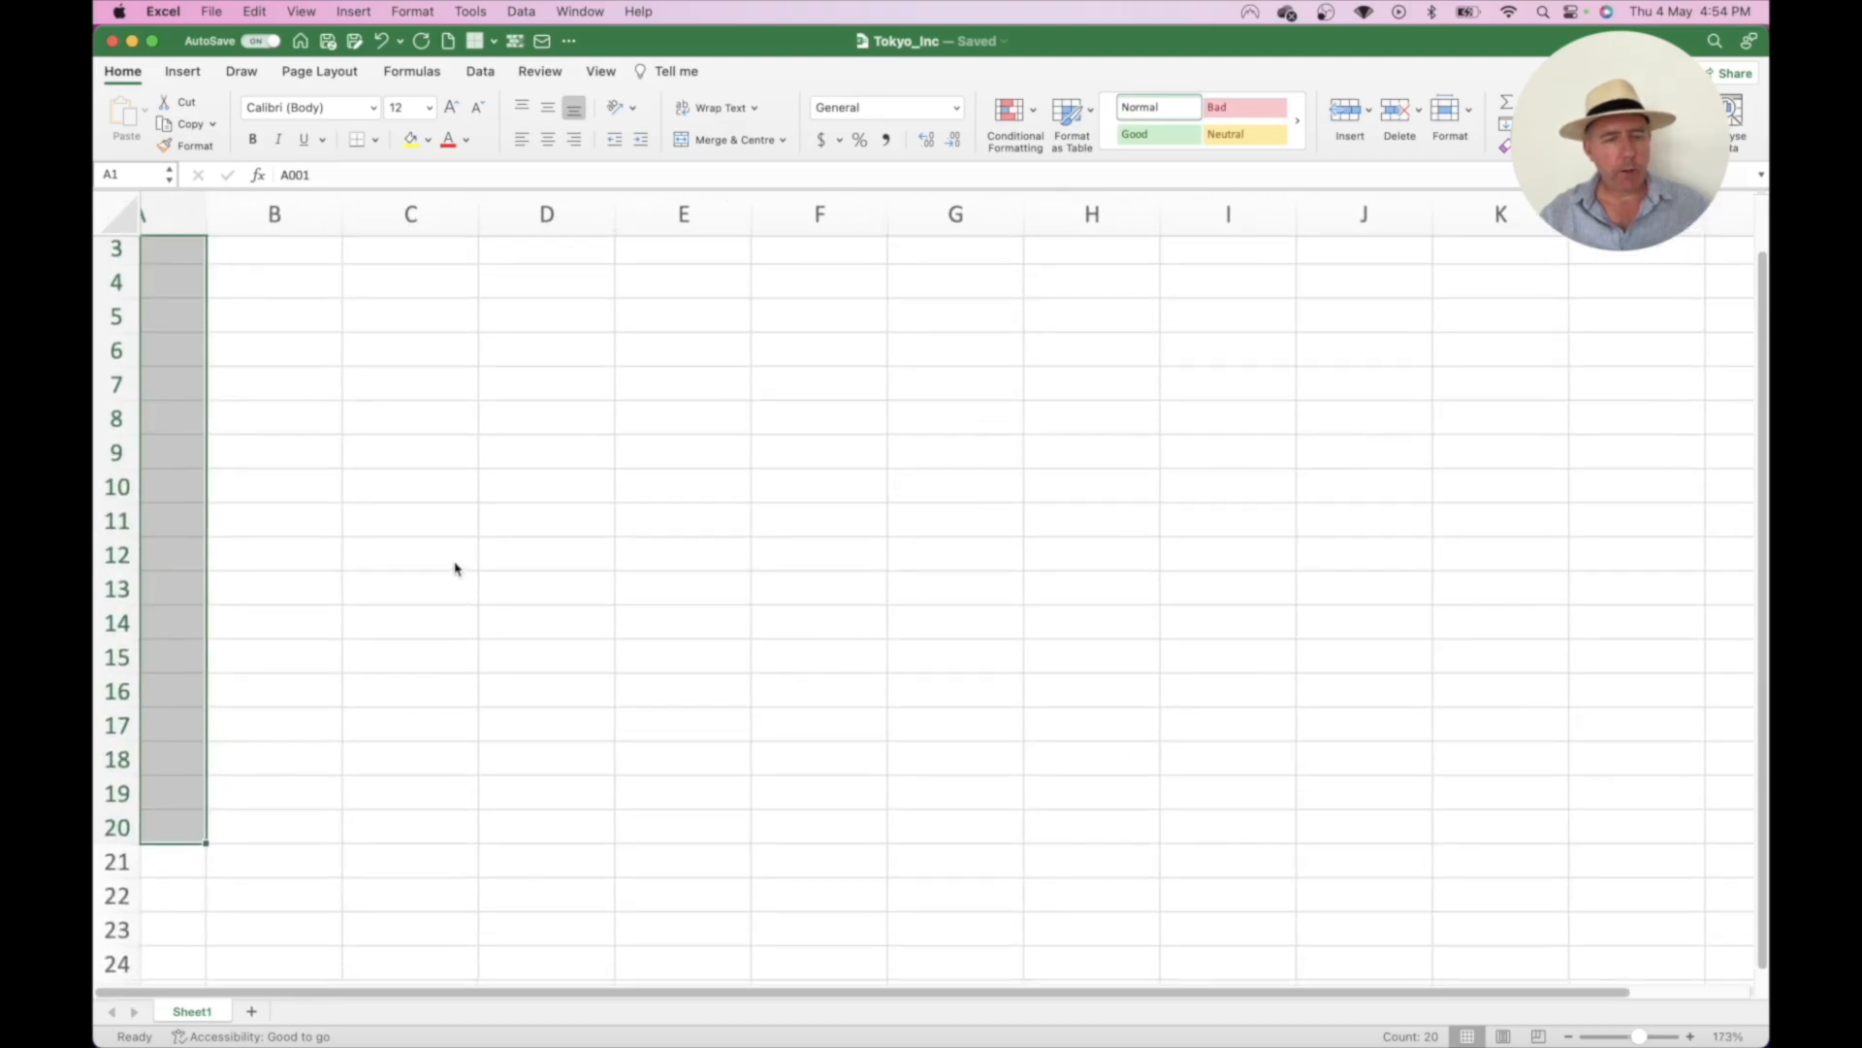
{"action": "scroll", "coordinate": [427, 539], "scroll_direction": "up", "scroll_amount": 1}
{"action": "left_click", "coordinate": [388, 519]}
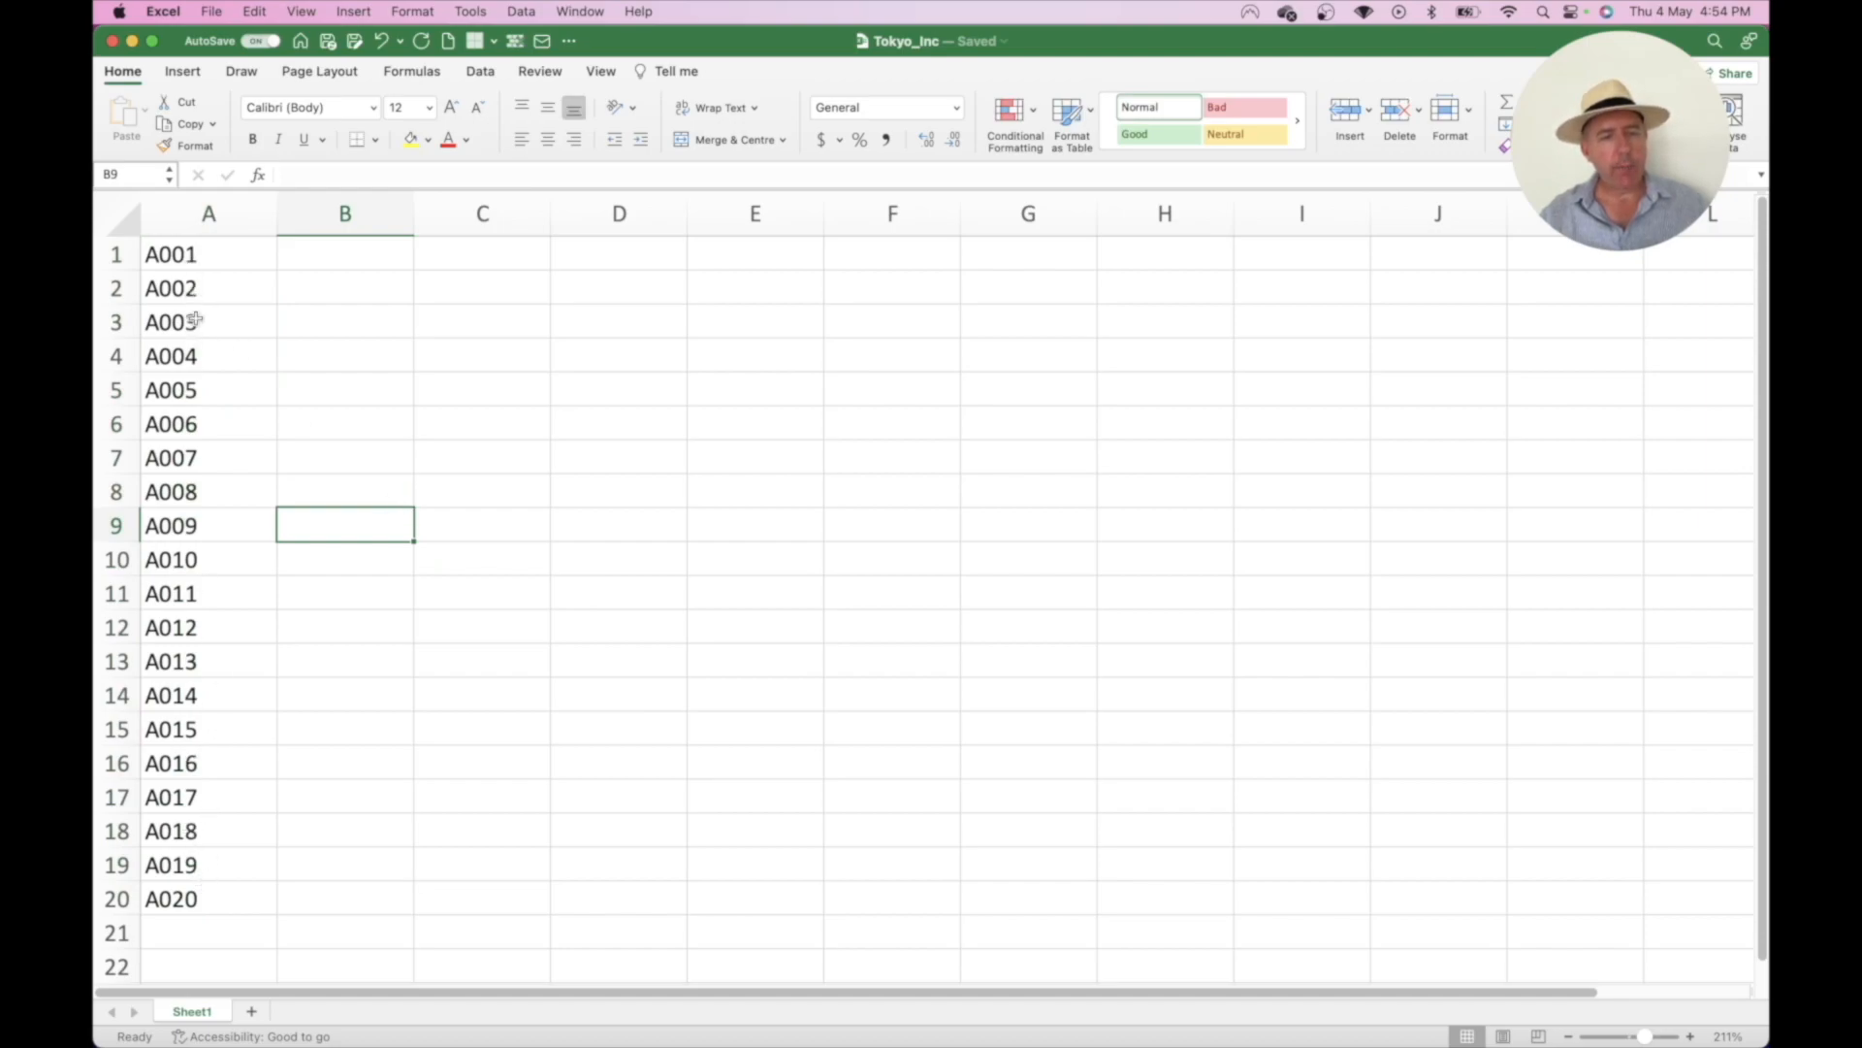
{"action": "left_click_drag", "start_coordinate": [194, 322], "coordinate": [209, 889]}
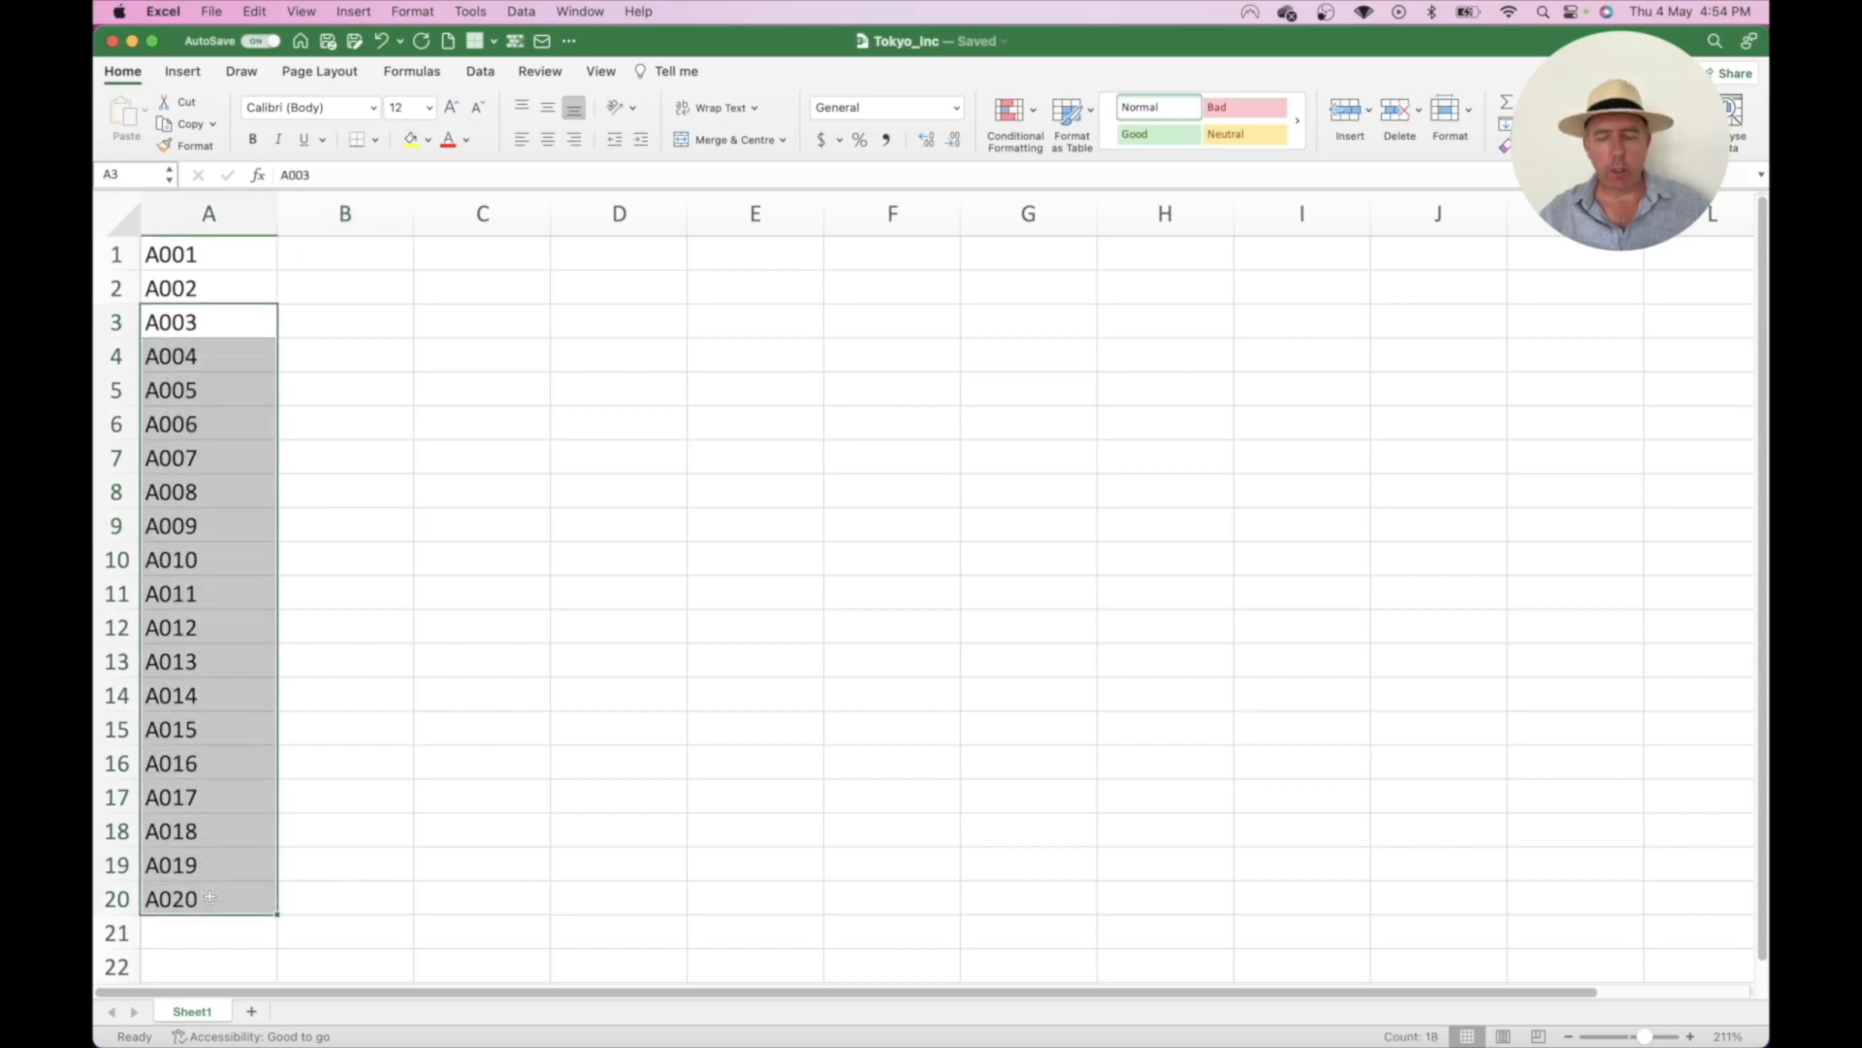
{"action": "key", "text": "Delete"}
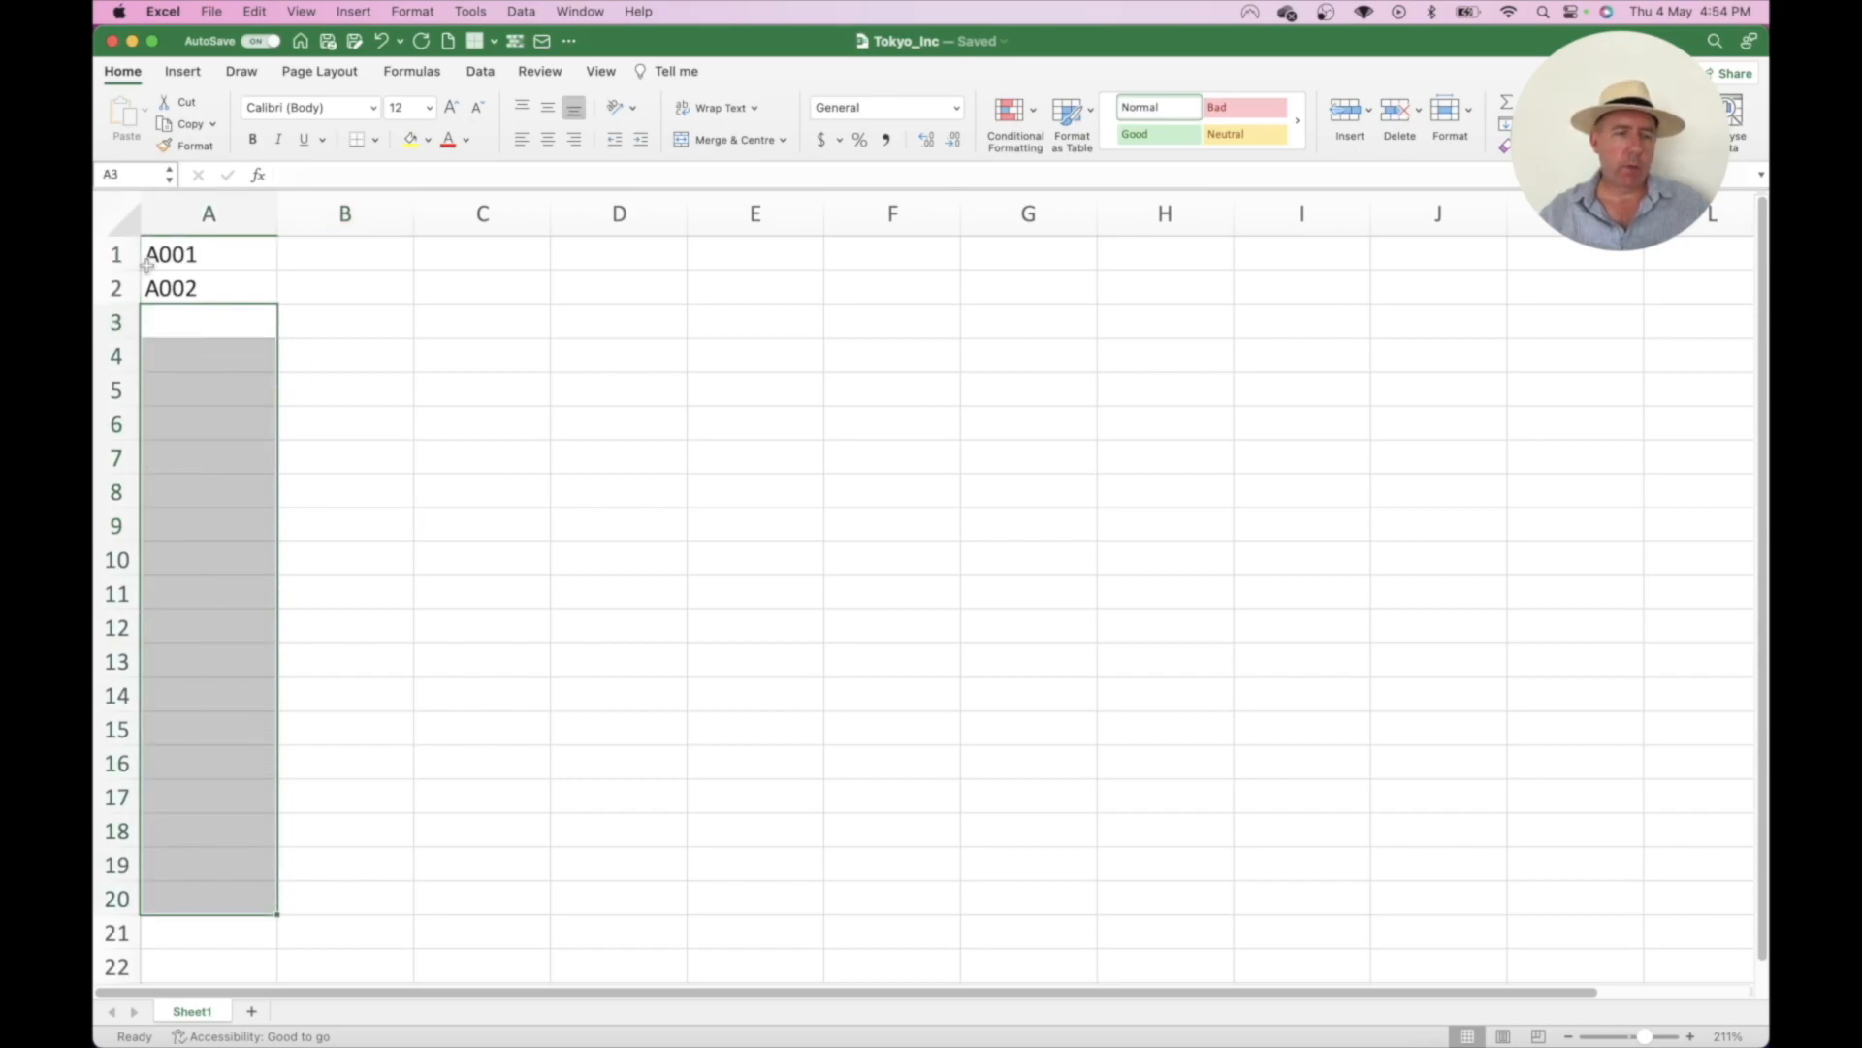
{"action": "left_click_drag", "start_coordinate": [217, 257], "coordinate": [219, 282]}
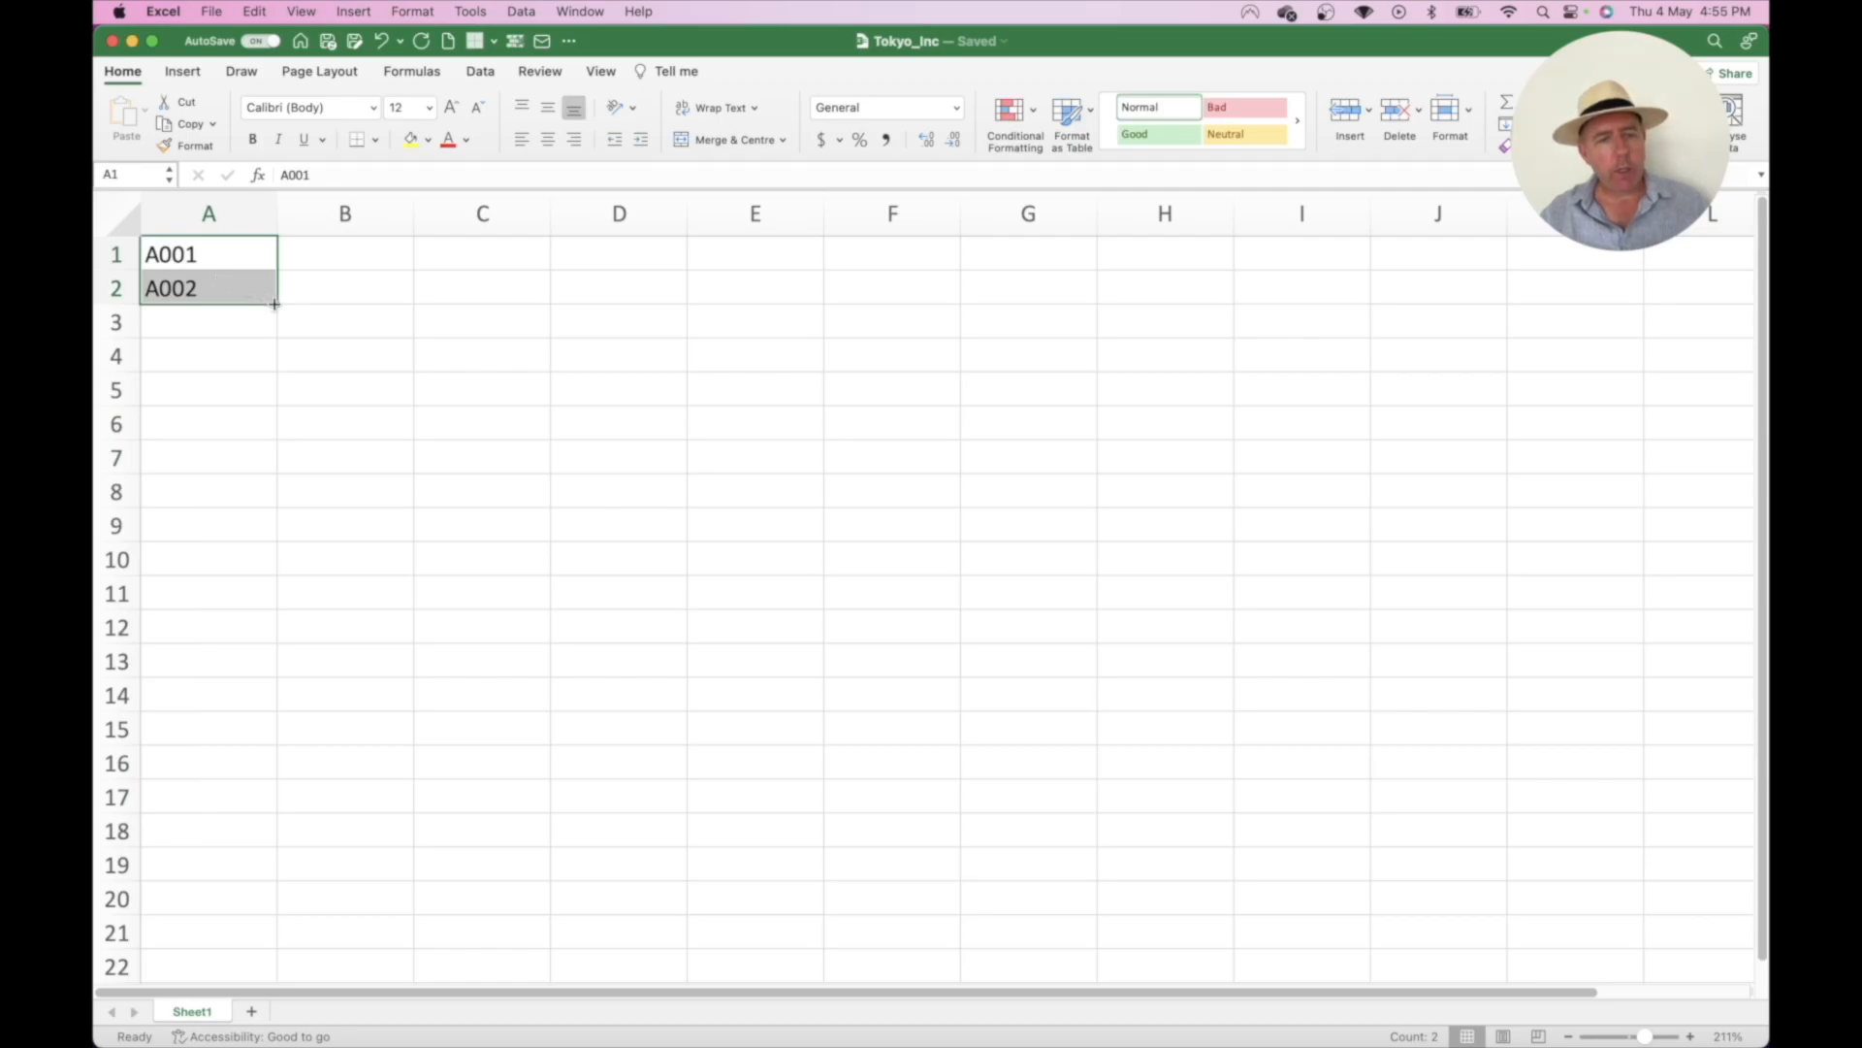
{"action": "left_click_drag", "start_coordinate": [275, 305], "coordinate": [231, 904]}
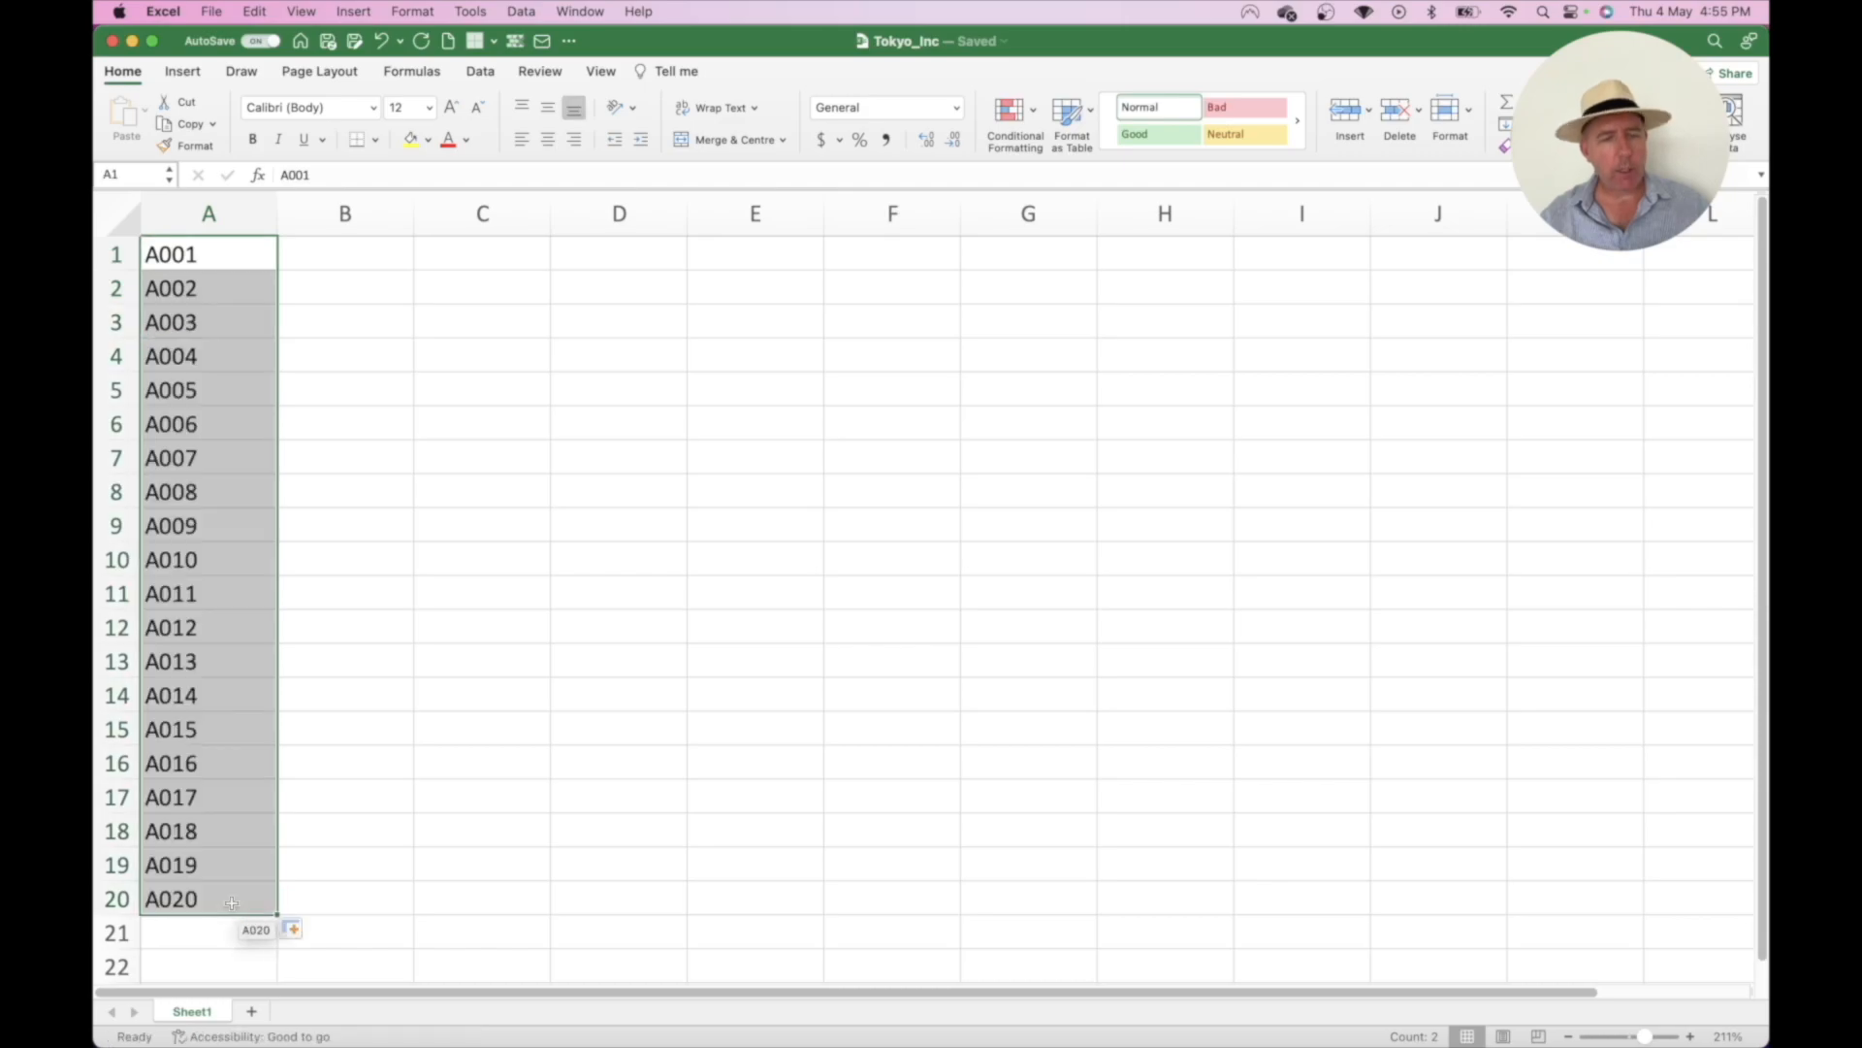
- Enter 'Sushi ice (Small)' in B1 as the first description
{"action": "left_click", "coordinate": [348, 525]}
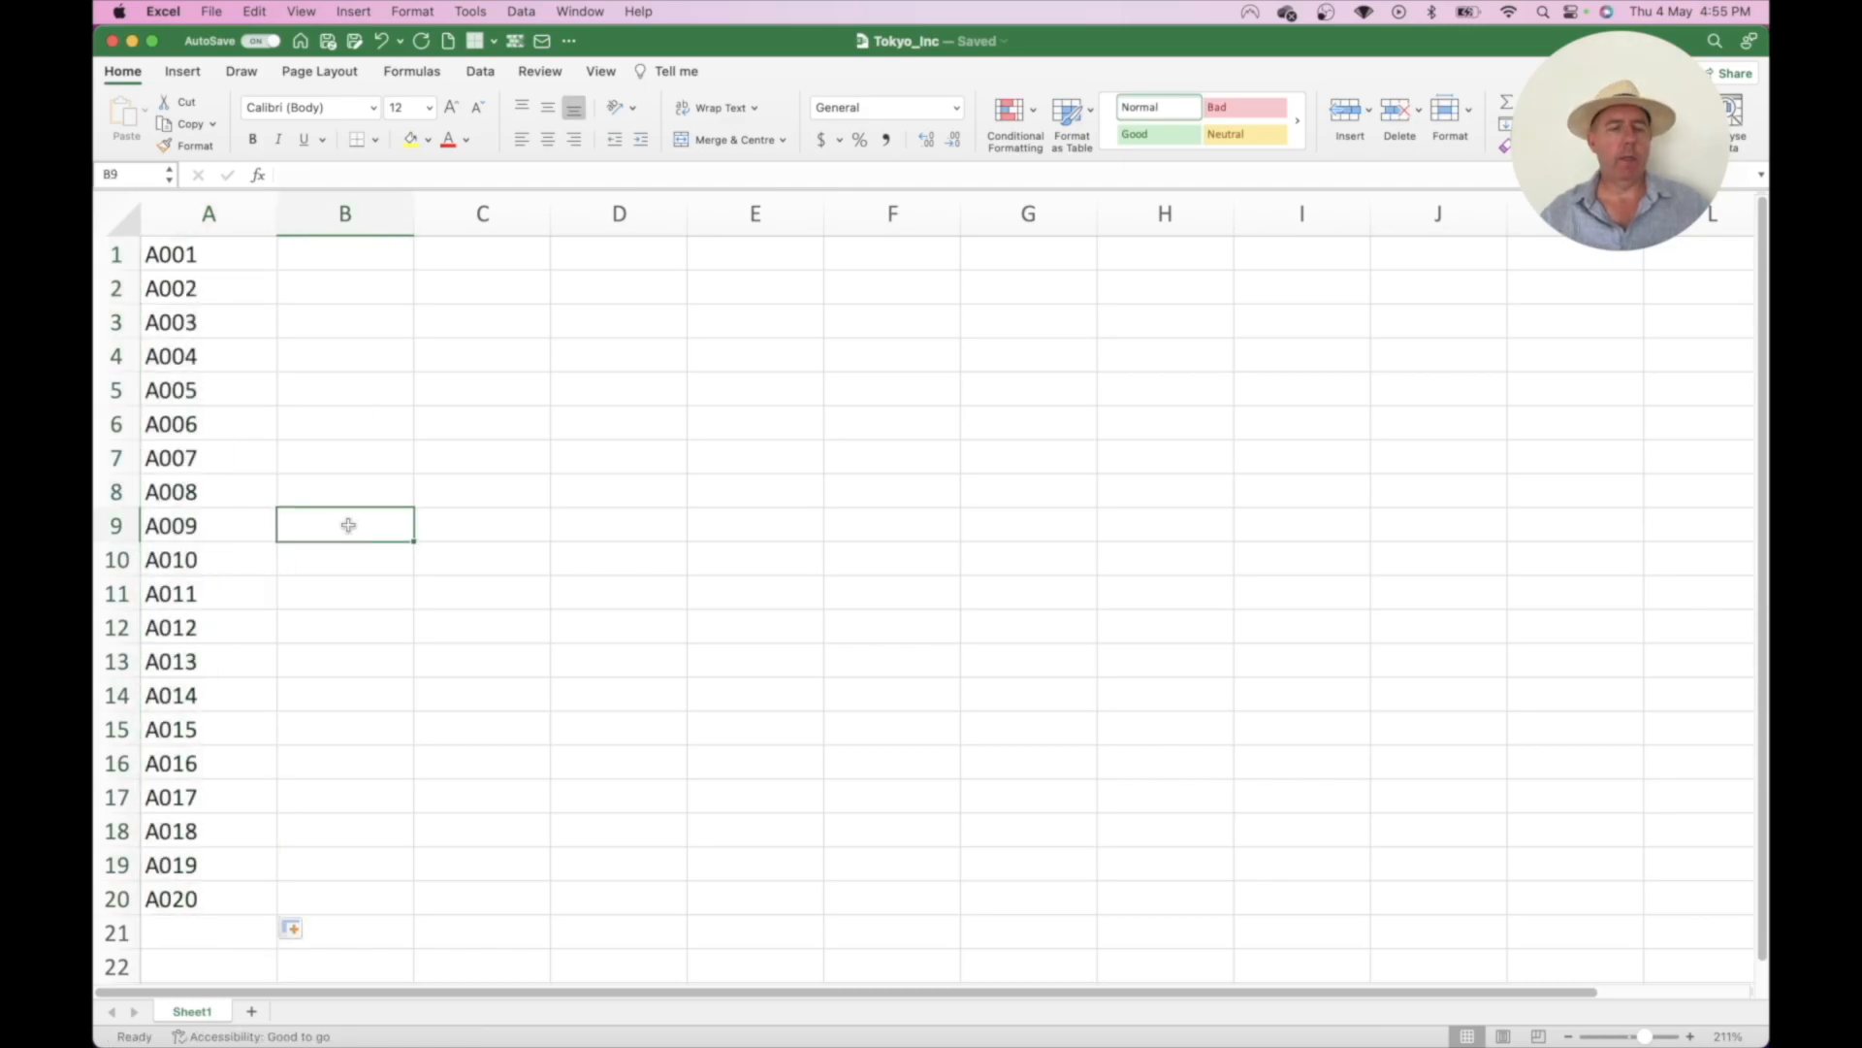
{"action": "left_click", "coordinate": [340, 266]}
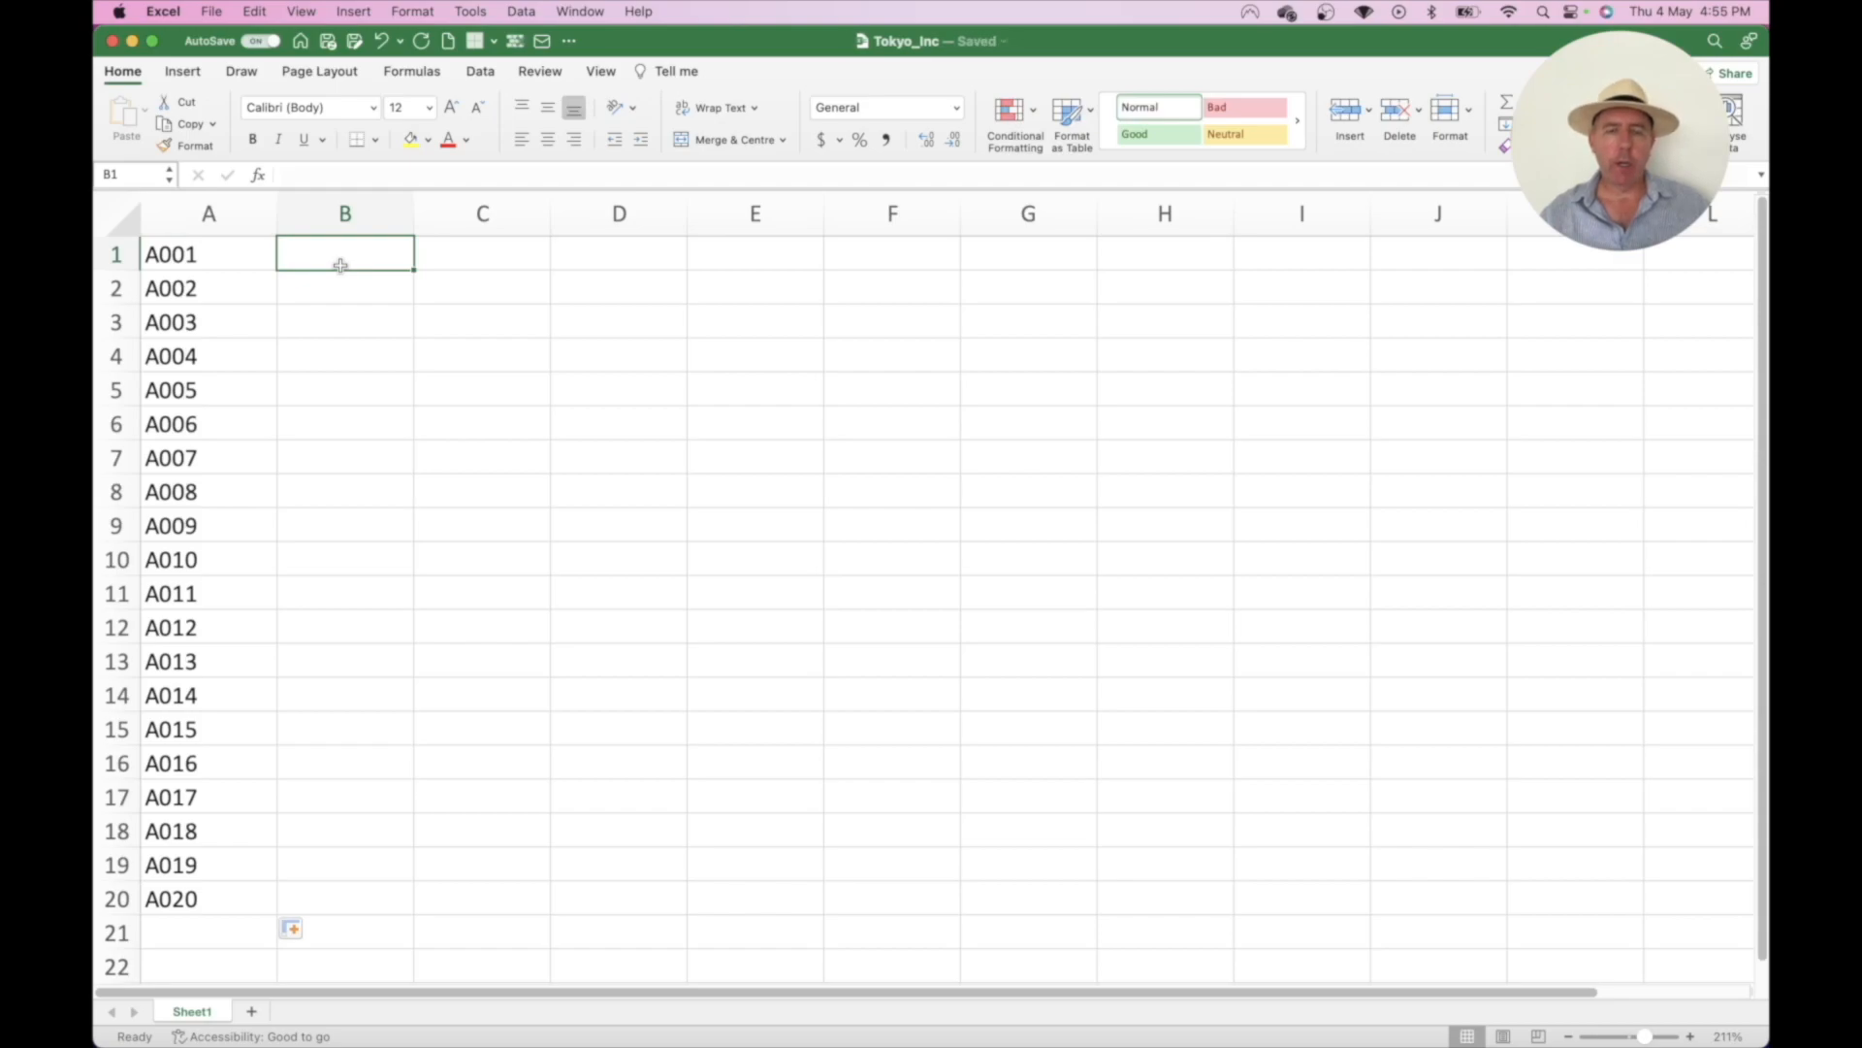
{"action": "type", "text": "Sushi"}
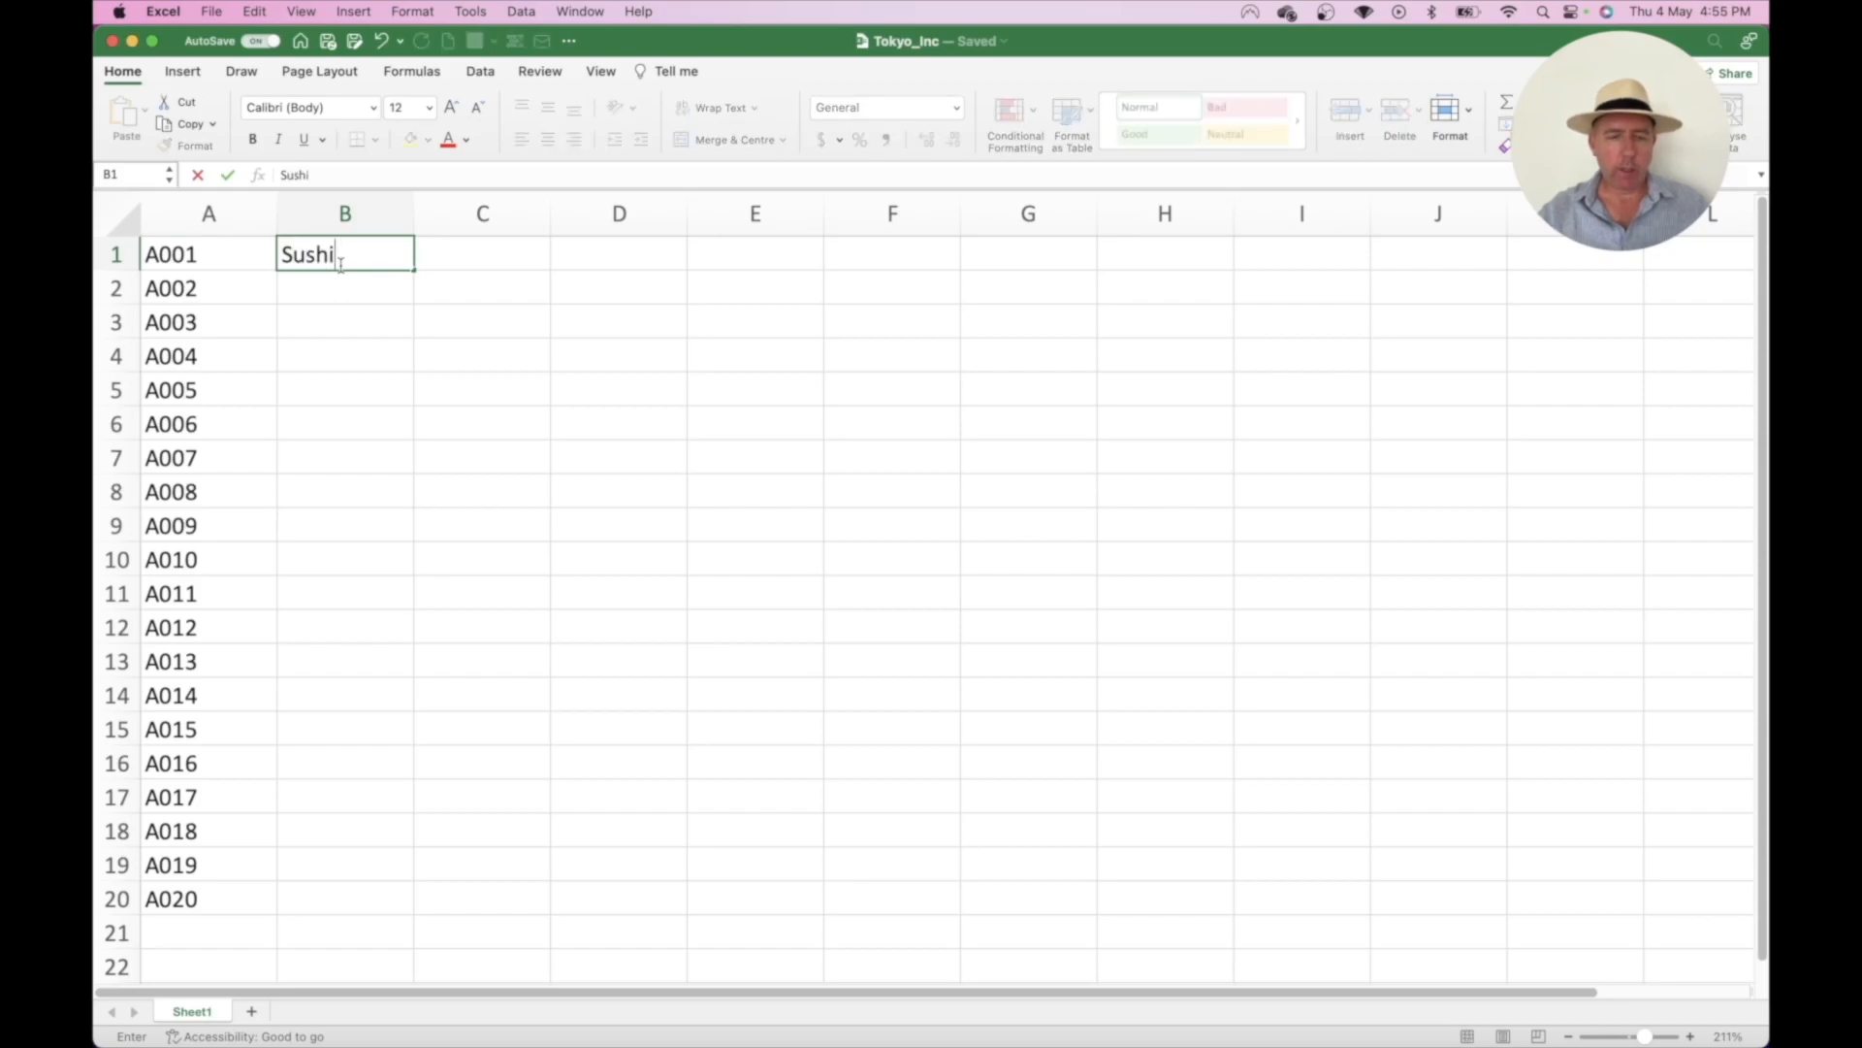
{"action": "type", "text": " ice (Small("}
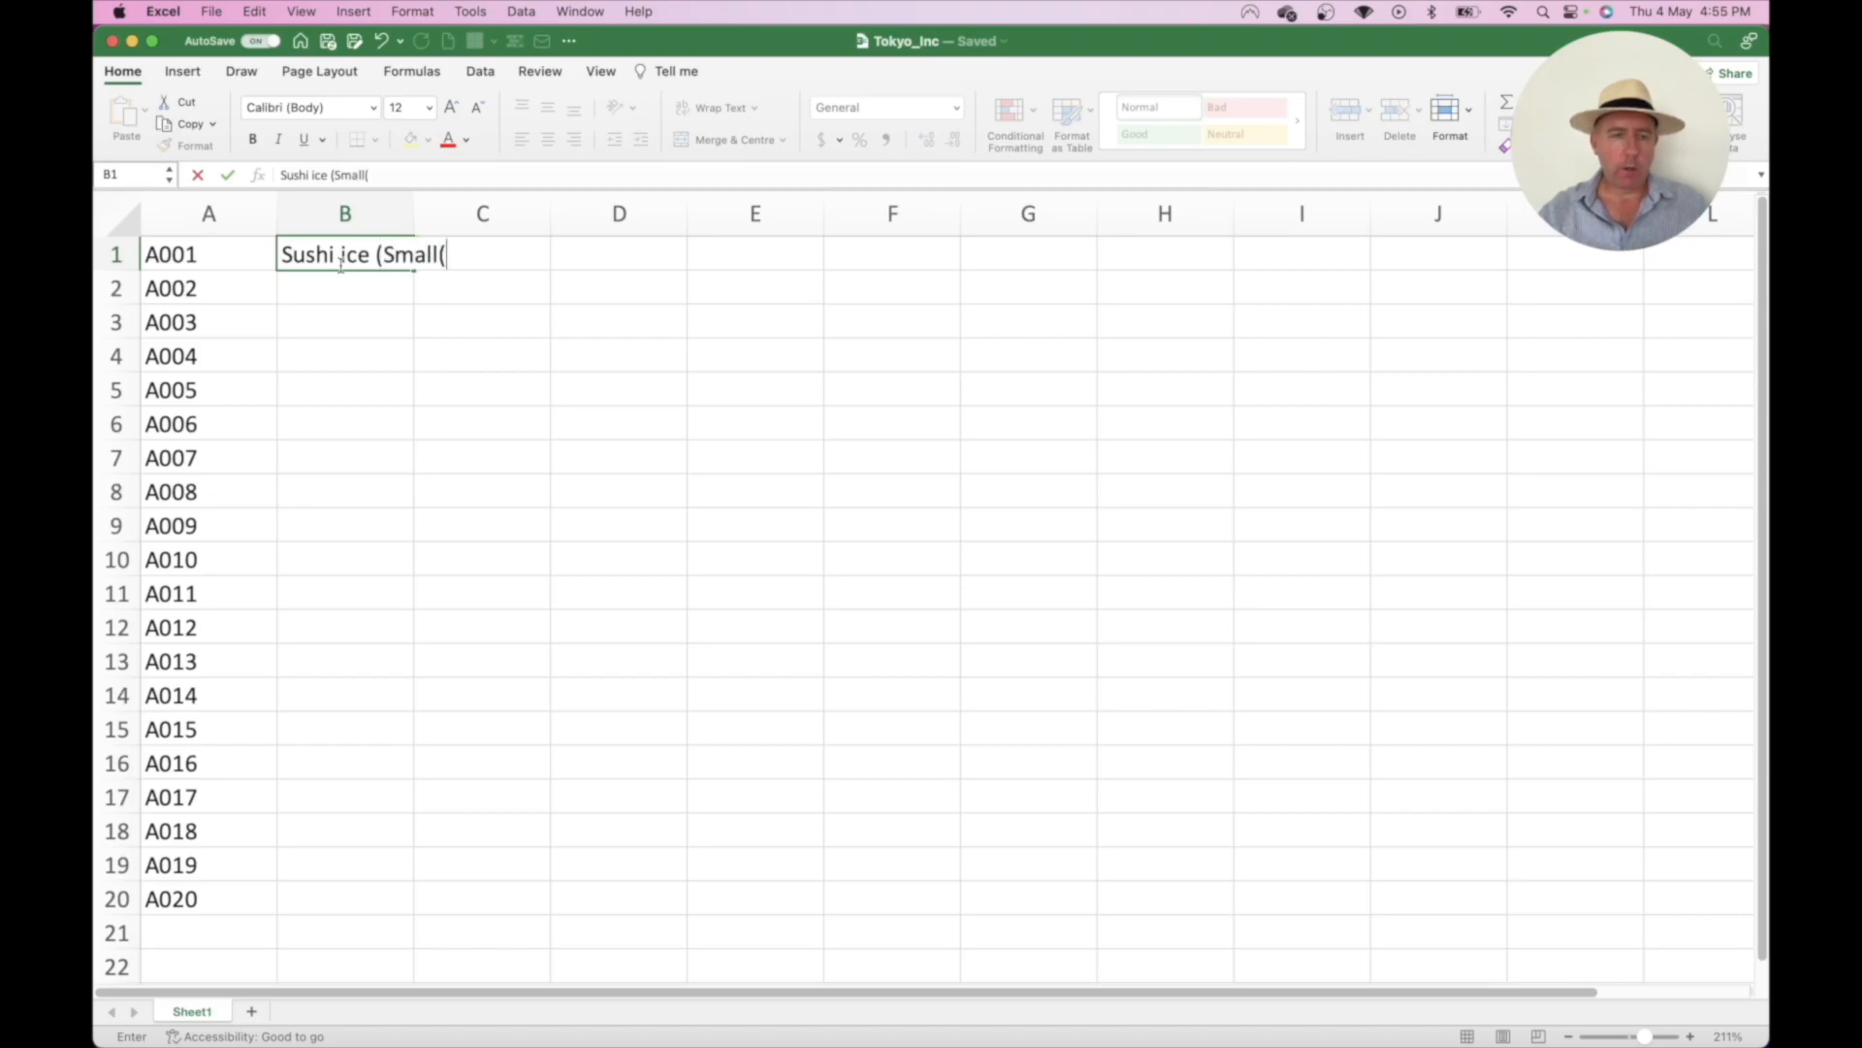
{"action": "key", "text": "BackSpace"}
{"action": "type", "text": ")"}
{"action": "key", "text": "Return"}
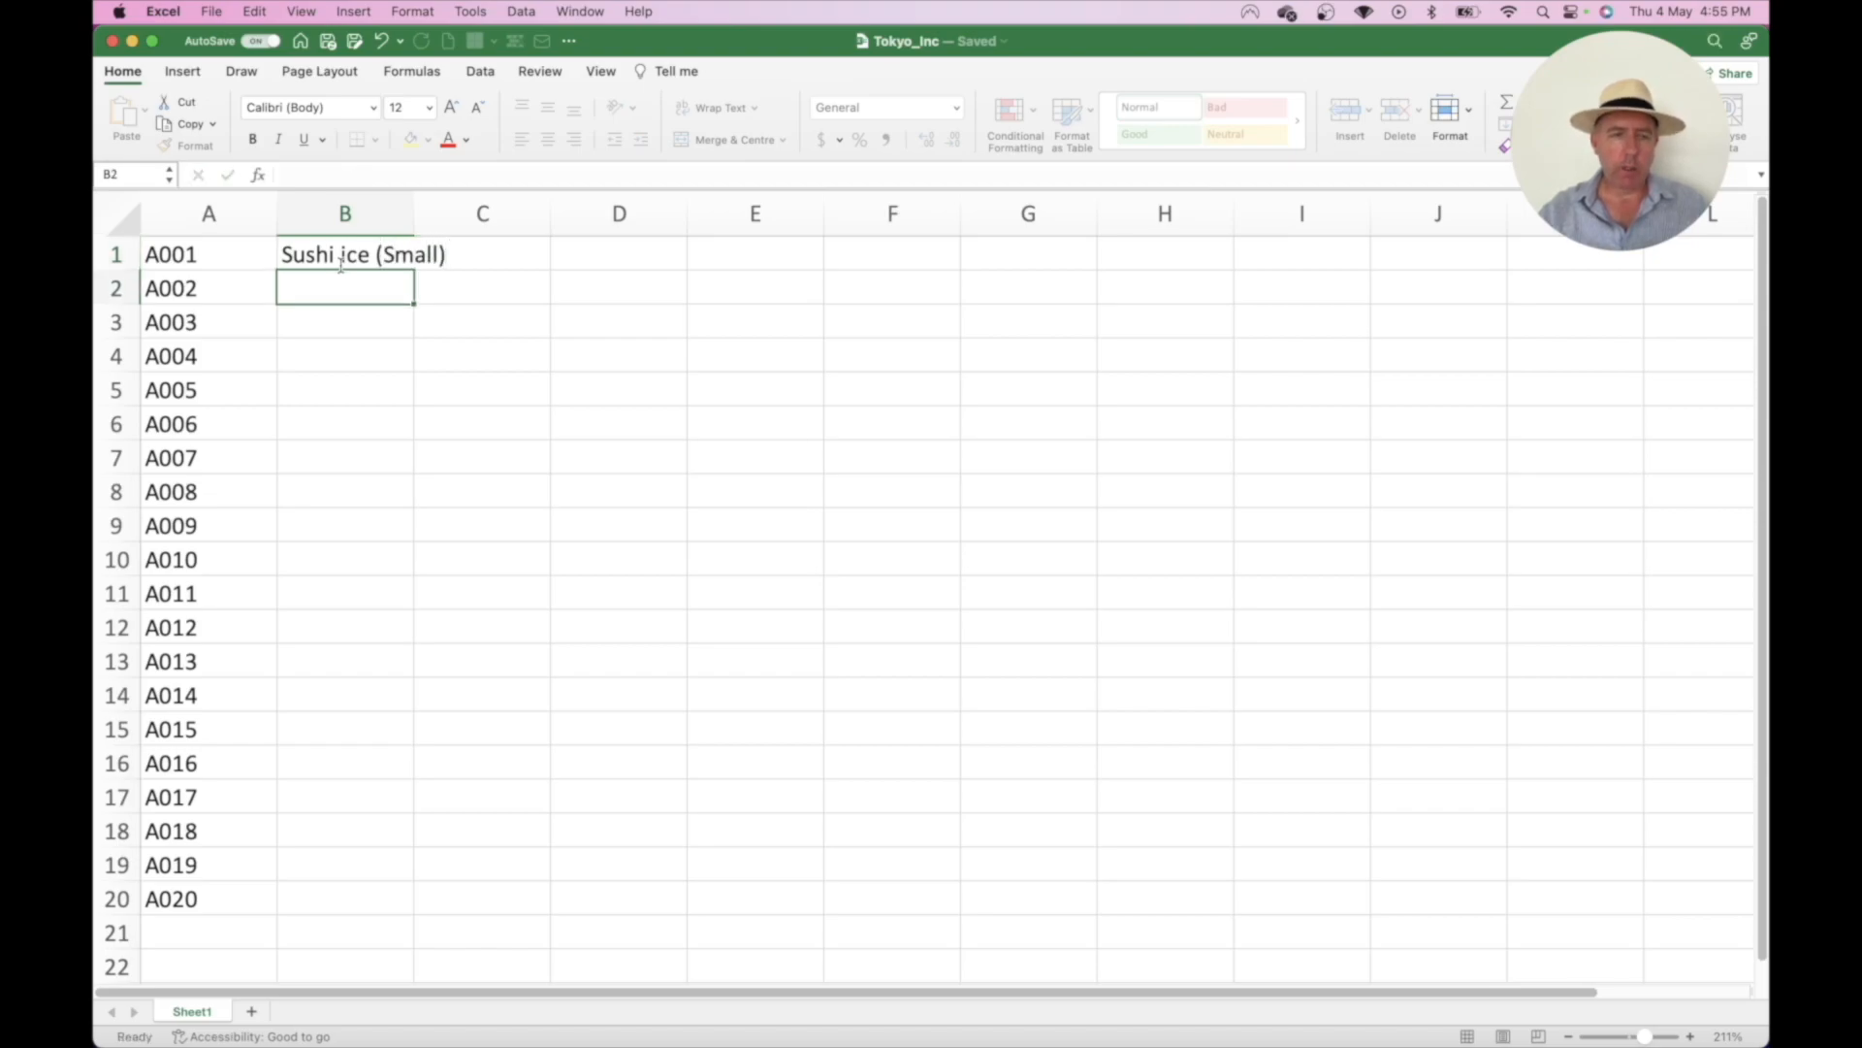
- Enter 'Sushi Rice (Large)' in B2 and correct B1 to 'Sushi Rice (Small)'
{"action": "type", "text": "Sushi "}
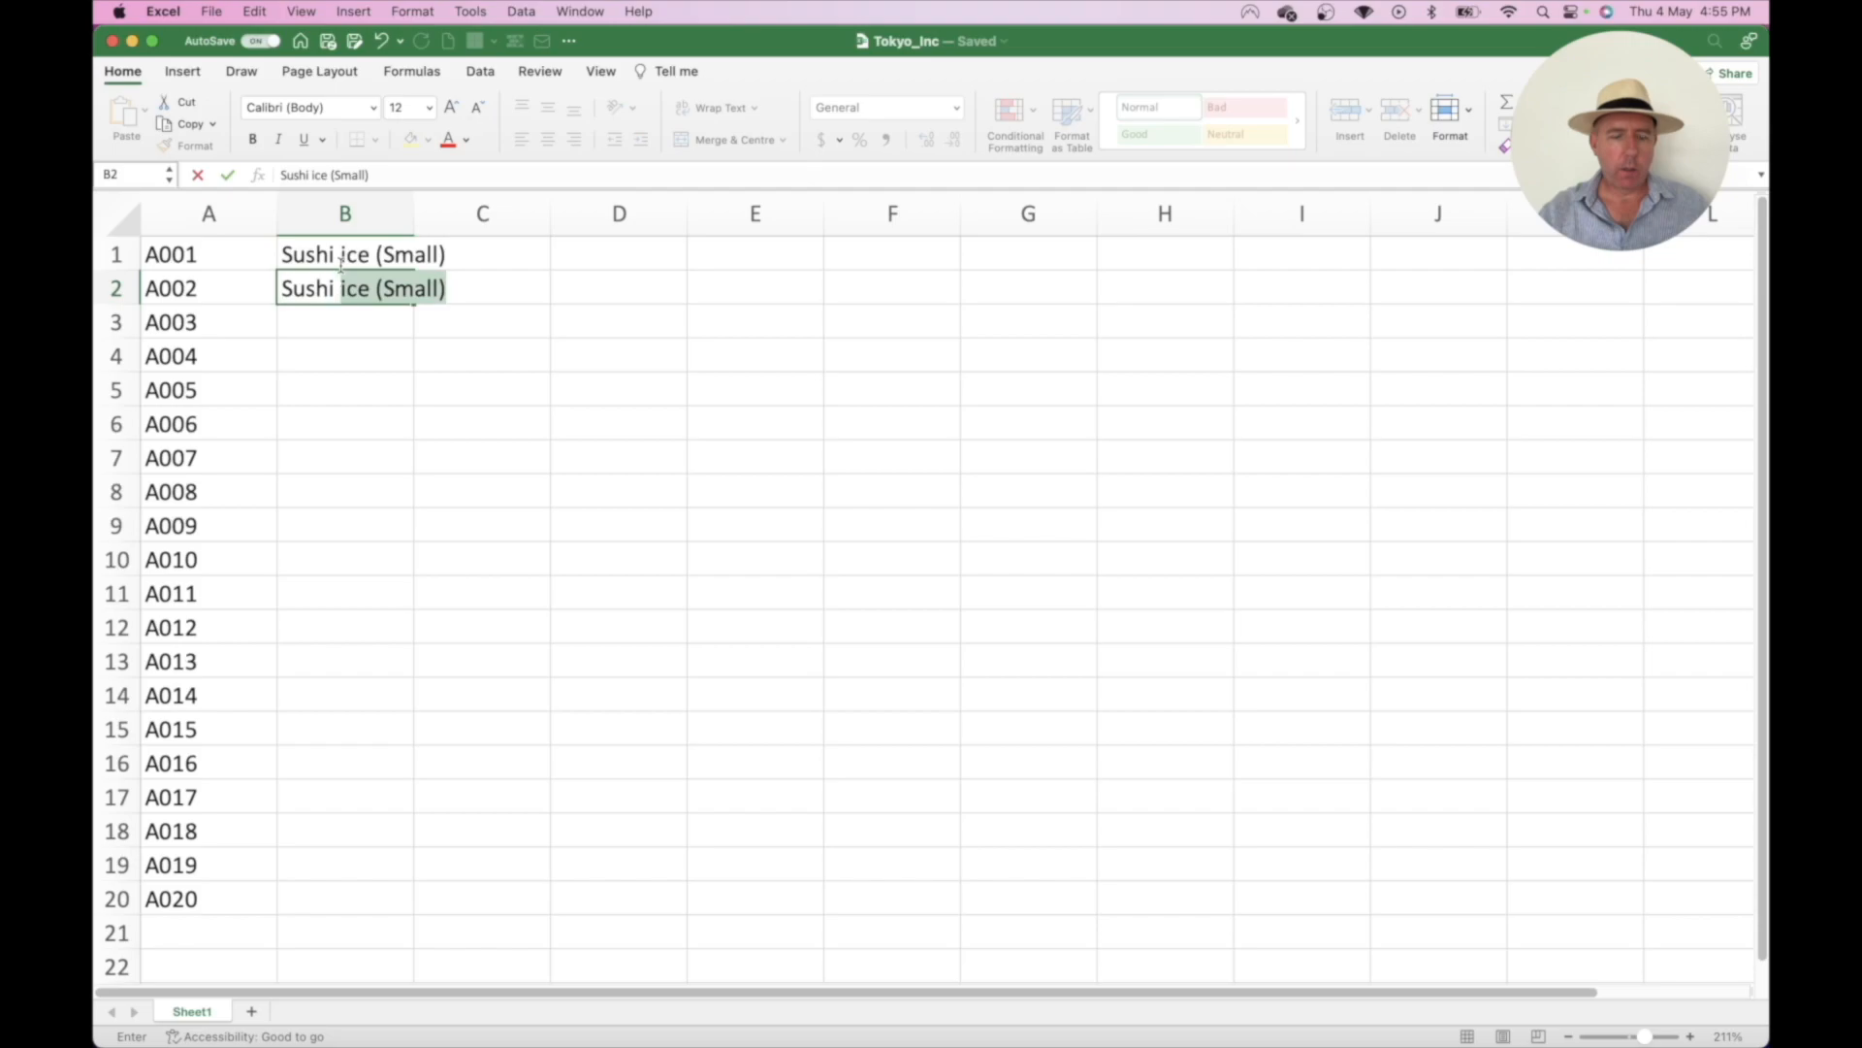
{"action": "type", "text": "Rice "}
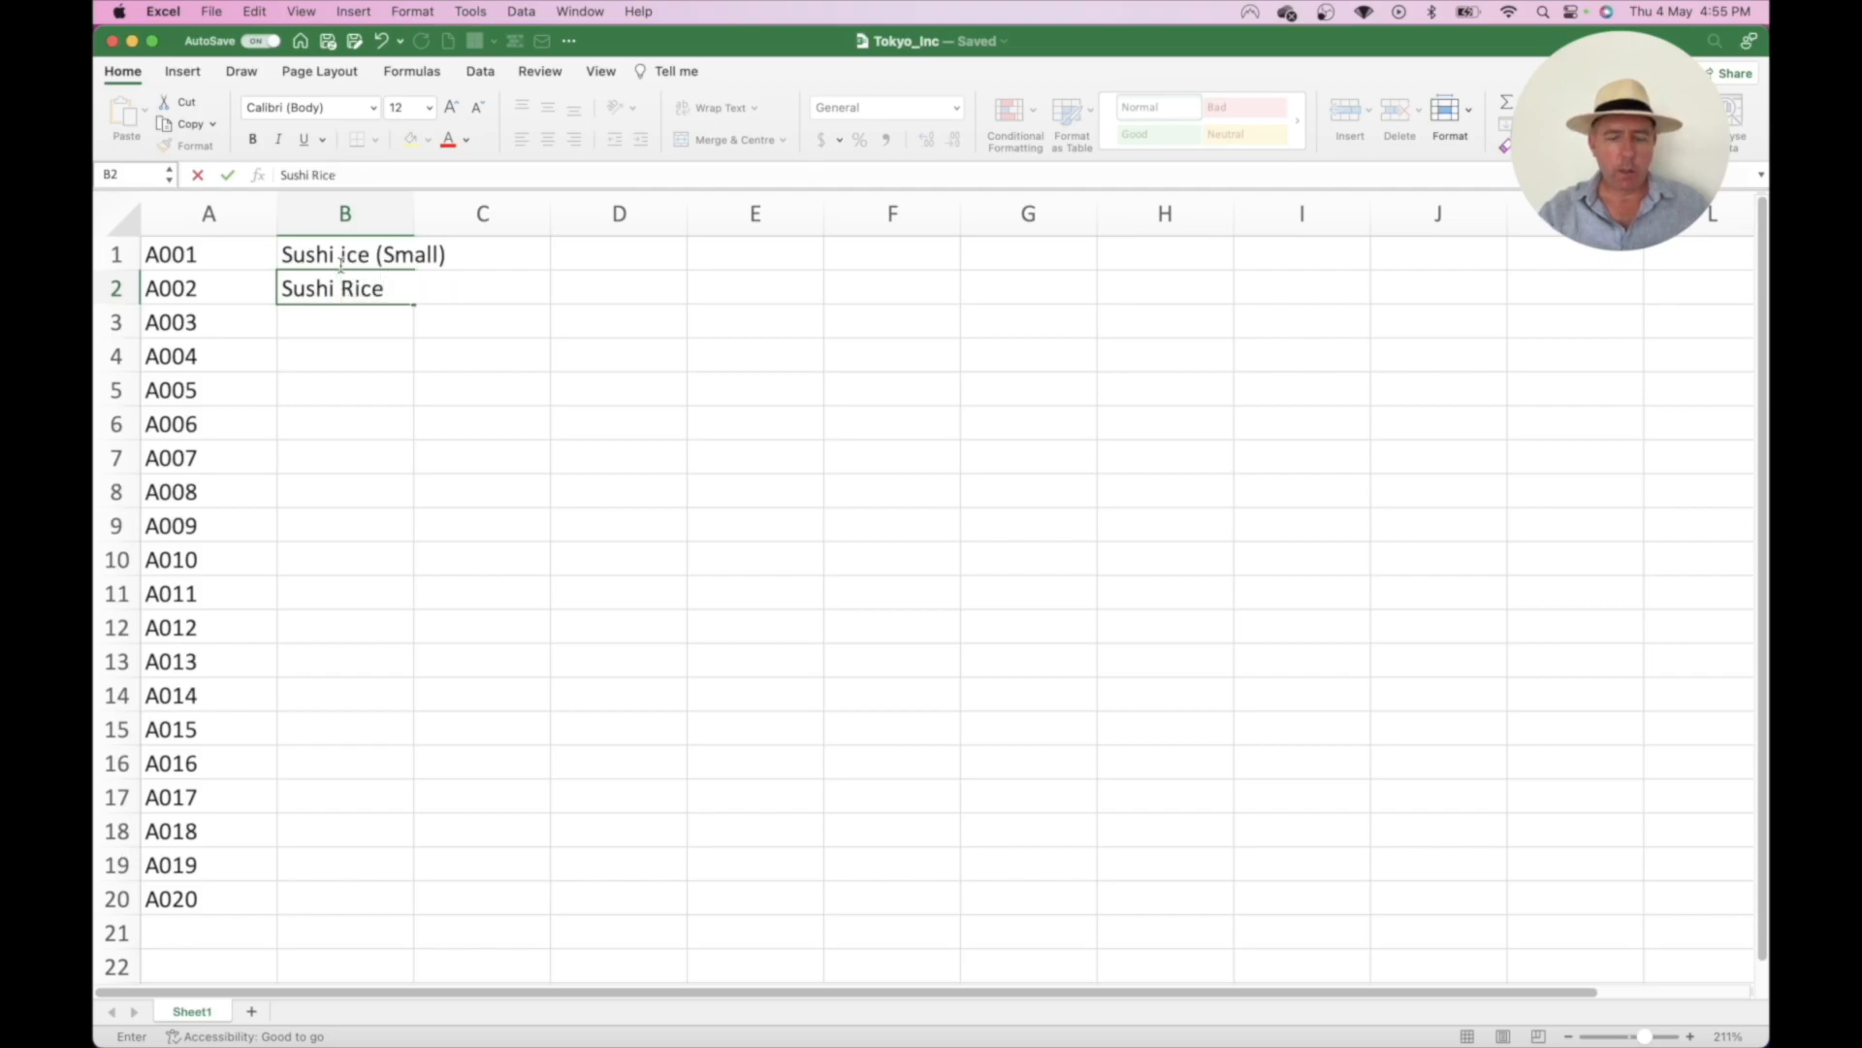
{"action": "type", "text": "Large)"}
{"action": "key", "text": "BackSpace"}
{"action": "key", "text": "BackSpace"}
{"action": "key", "text": "BackSpace"}
{"action": "key", "text": "BackSpace"}
{"action": "key", "text": "BackSpace"}
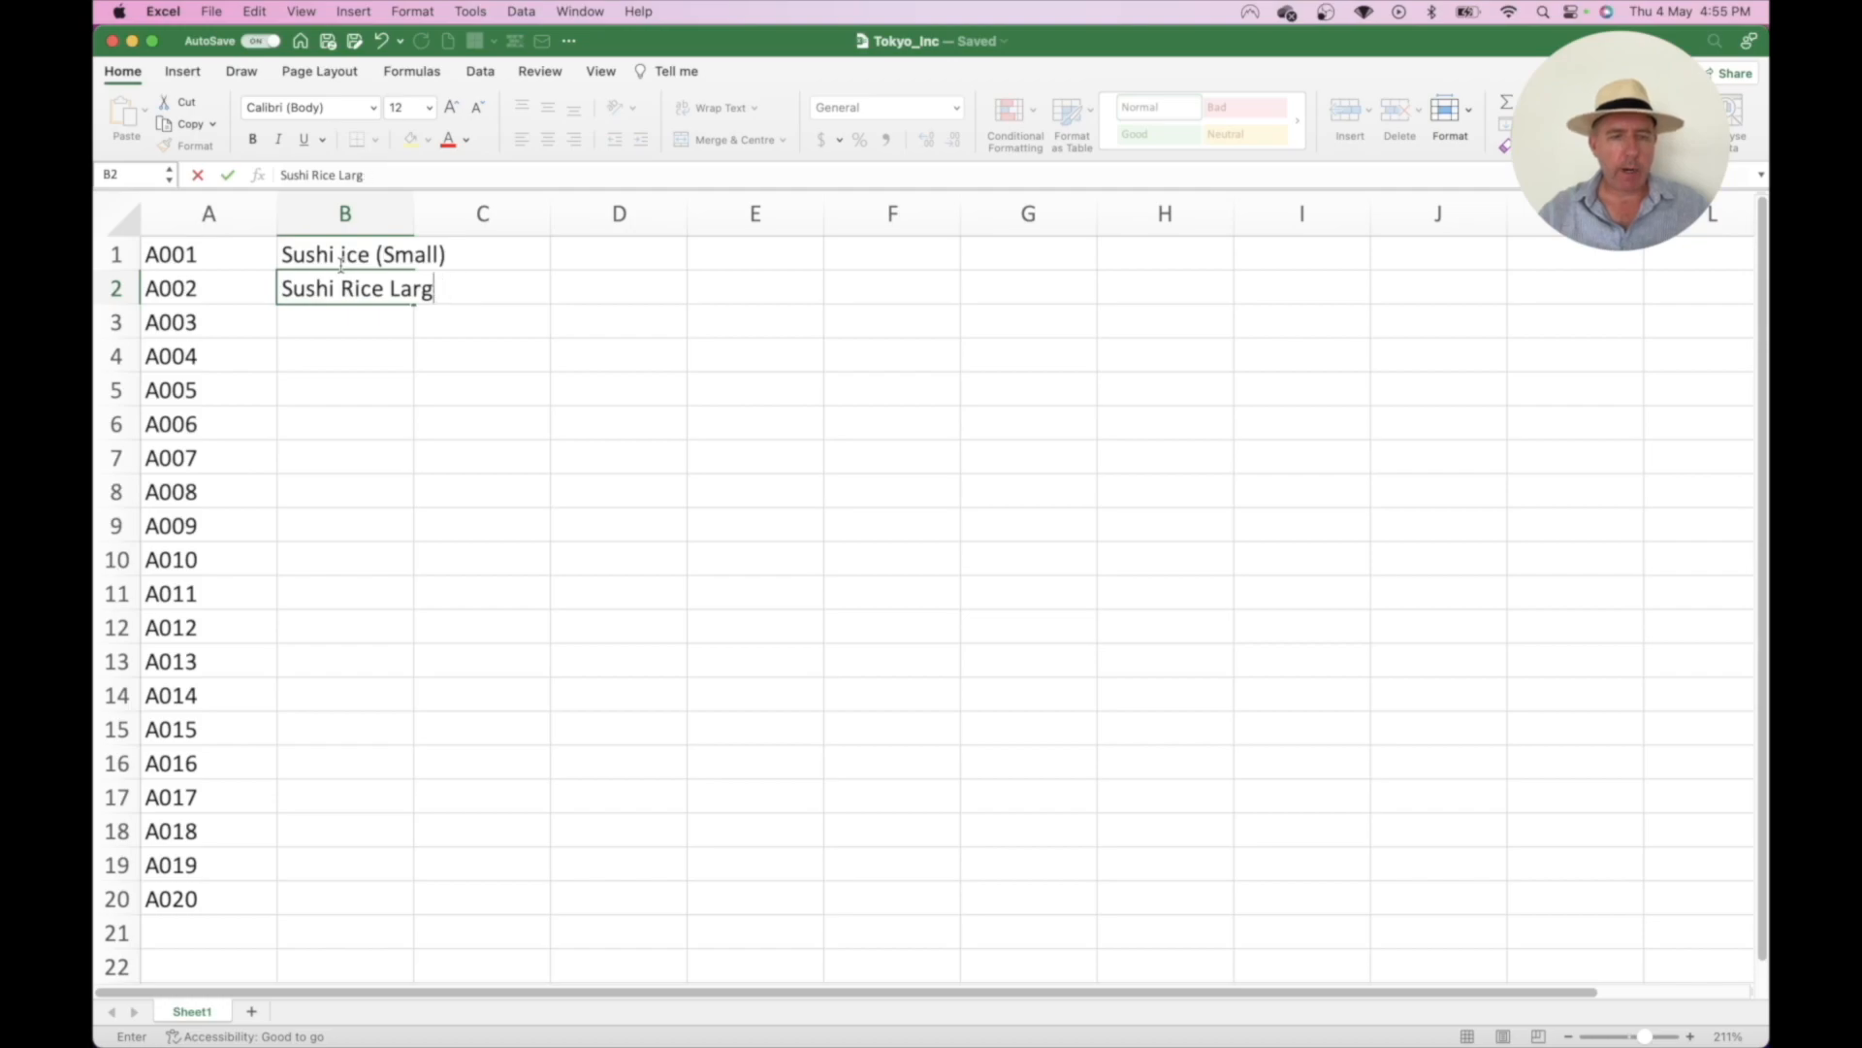
{"action": "type", "text": "(Large)"}
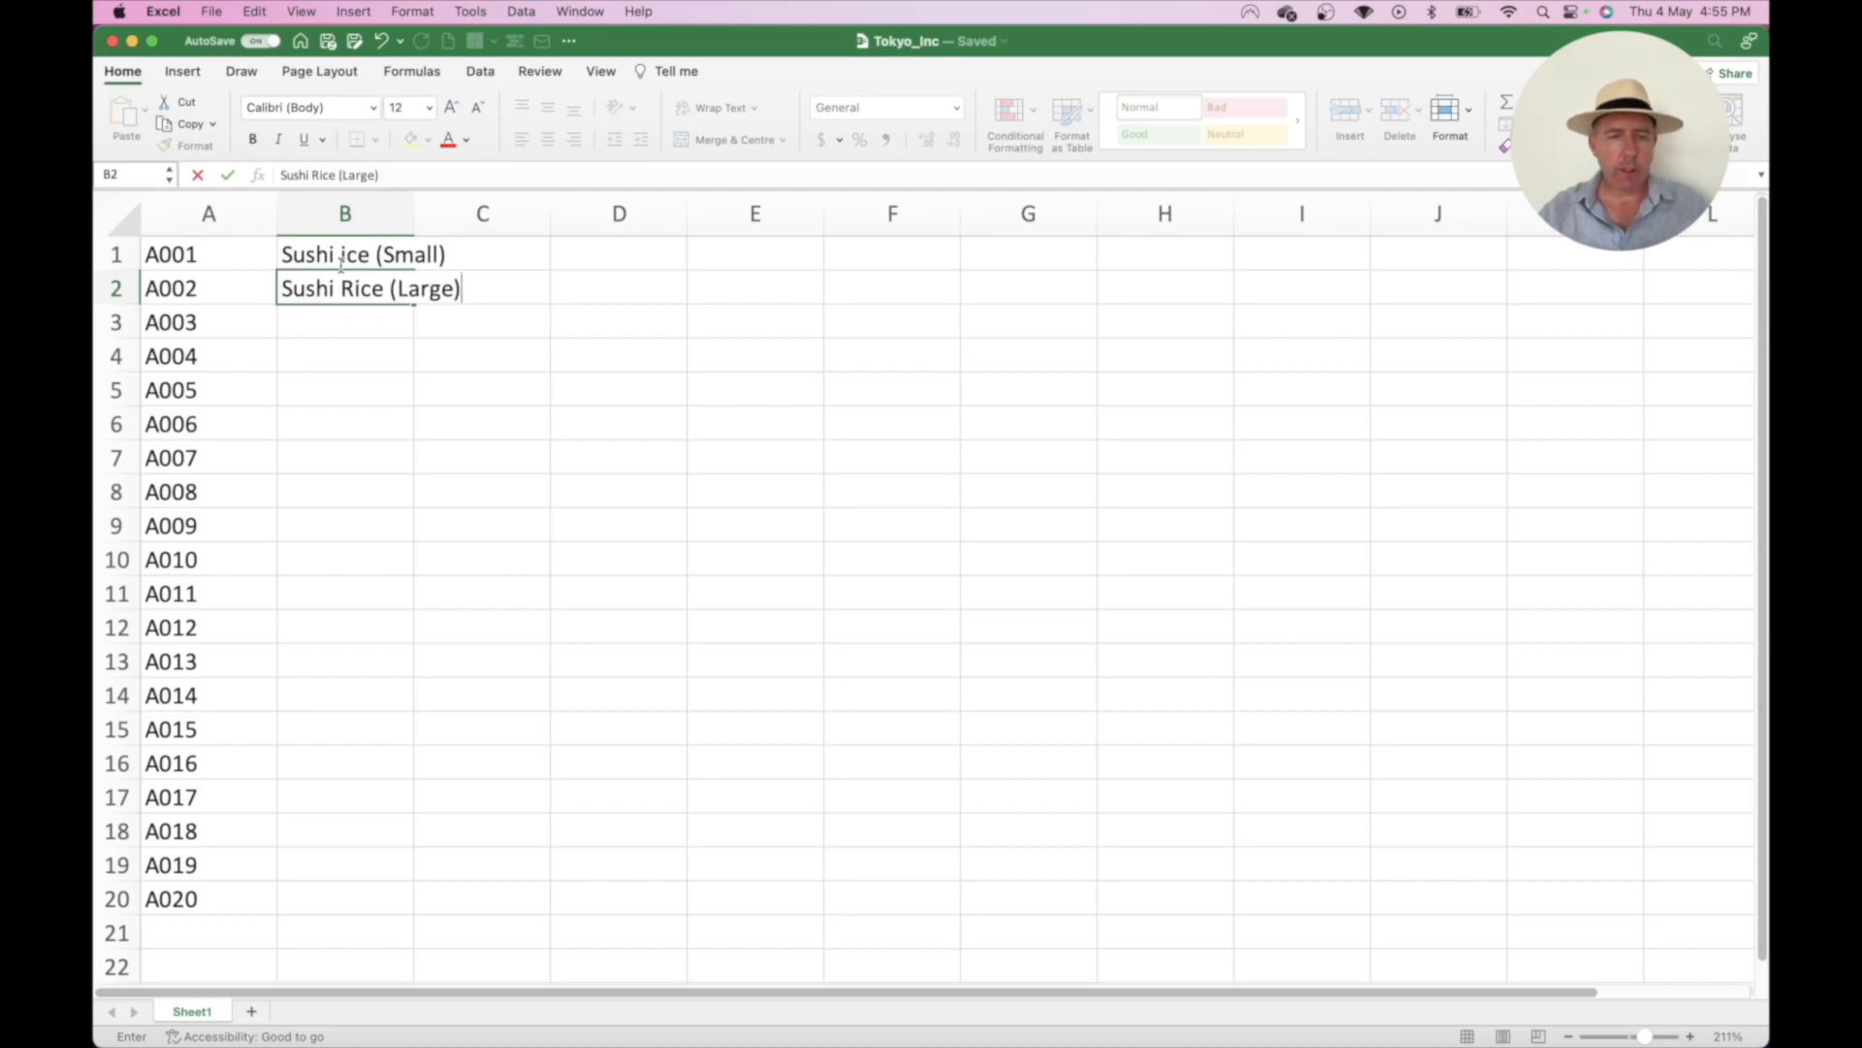
{"action": "key", "text": "Return"}
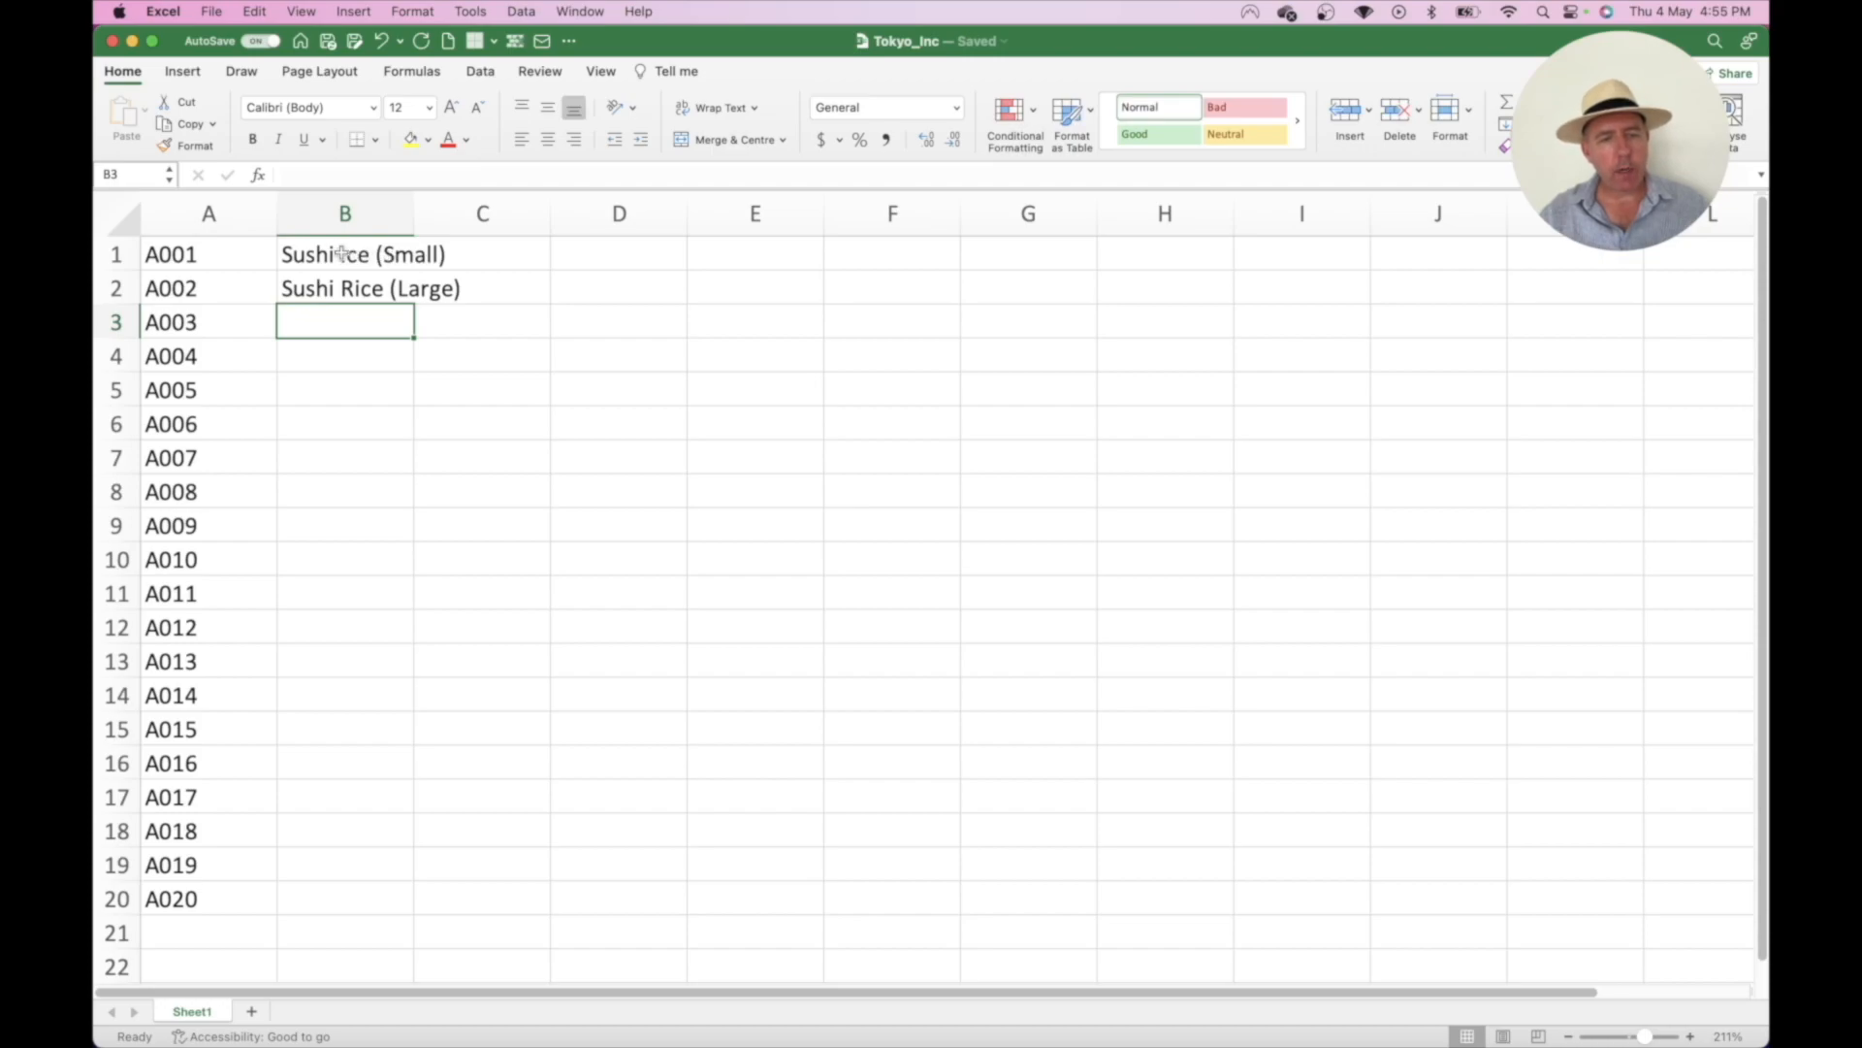
{"action": "double_click", "coordinate": [341, 254]}
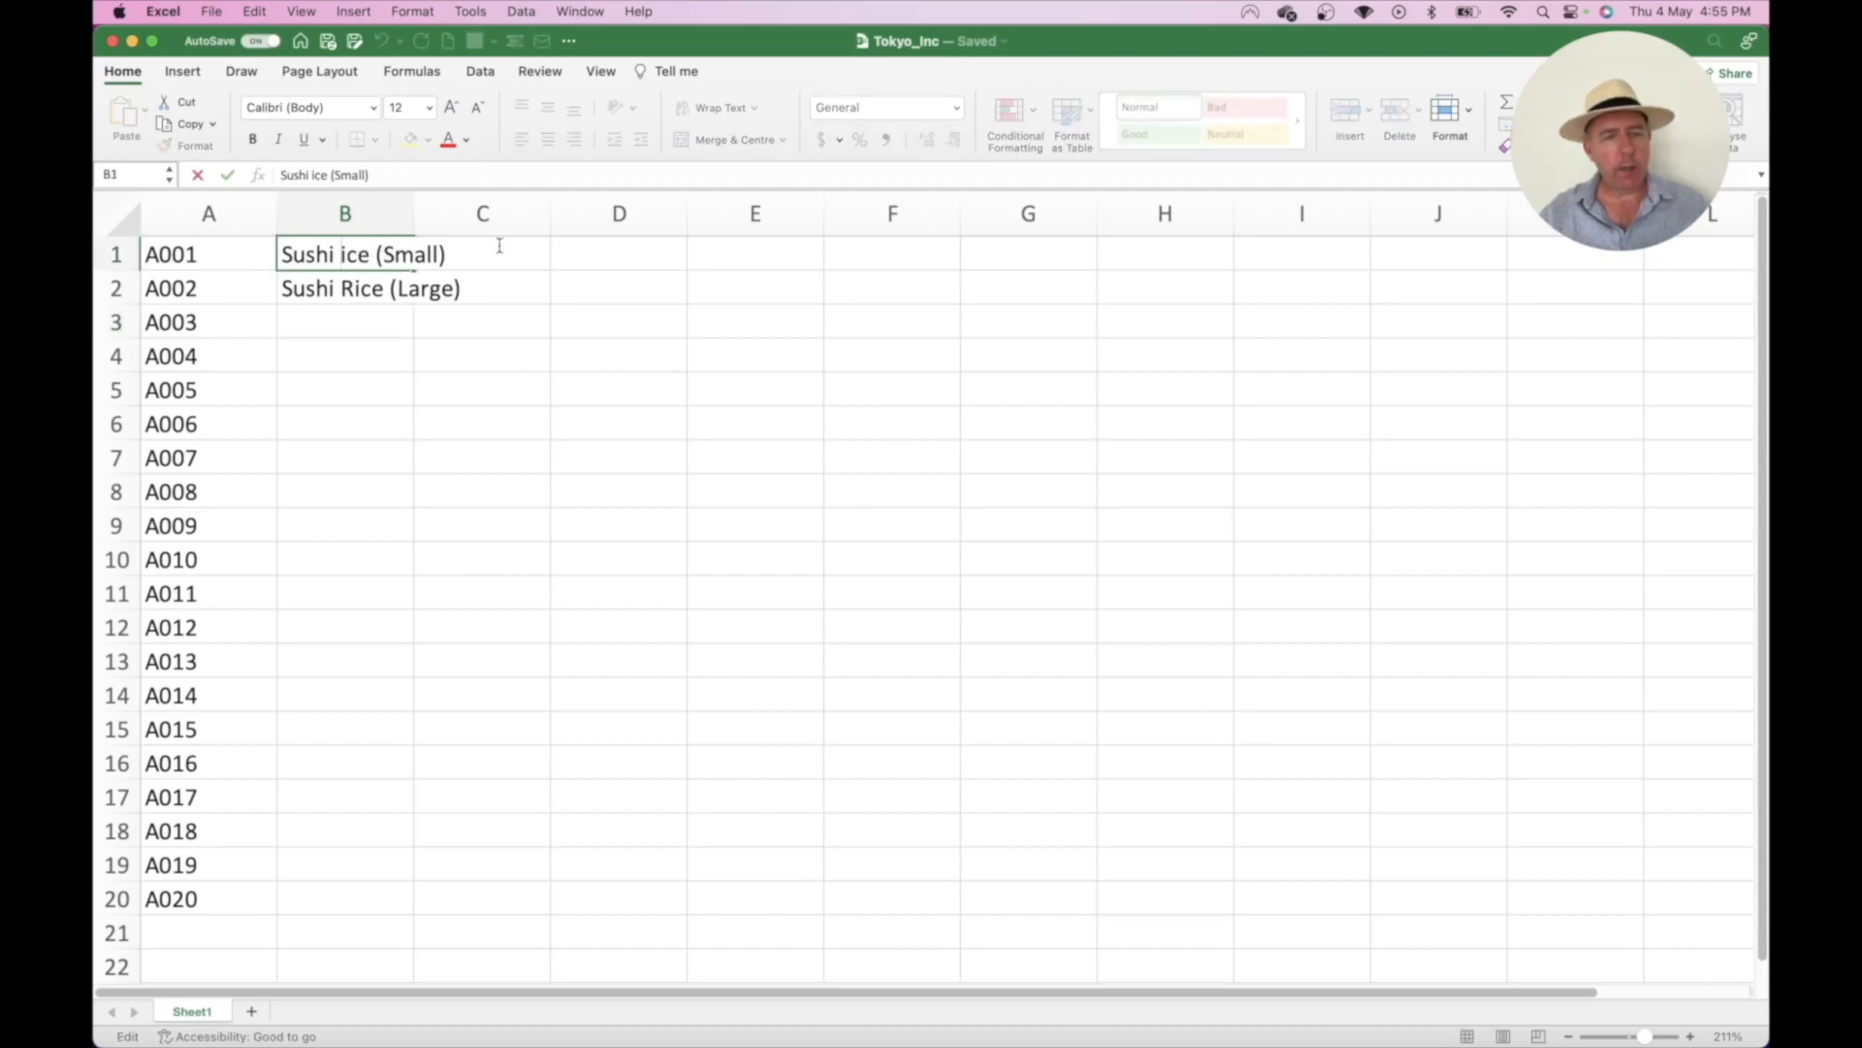
{"action": "type", "text": "R"}
{"action": "left_click", "coordinate": [518, 288]}
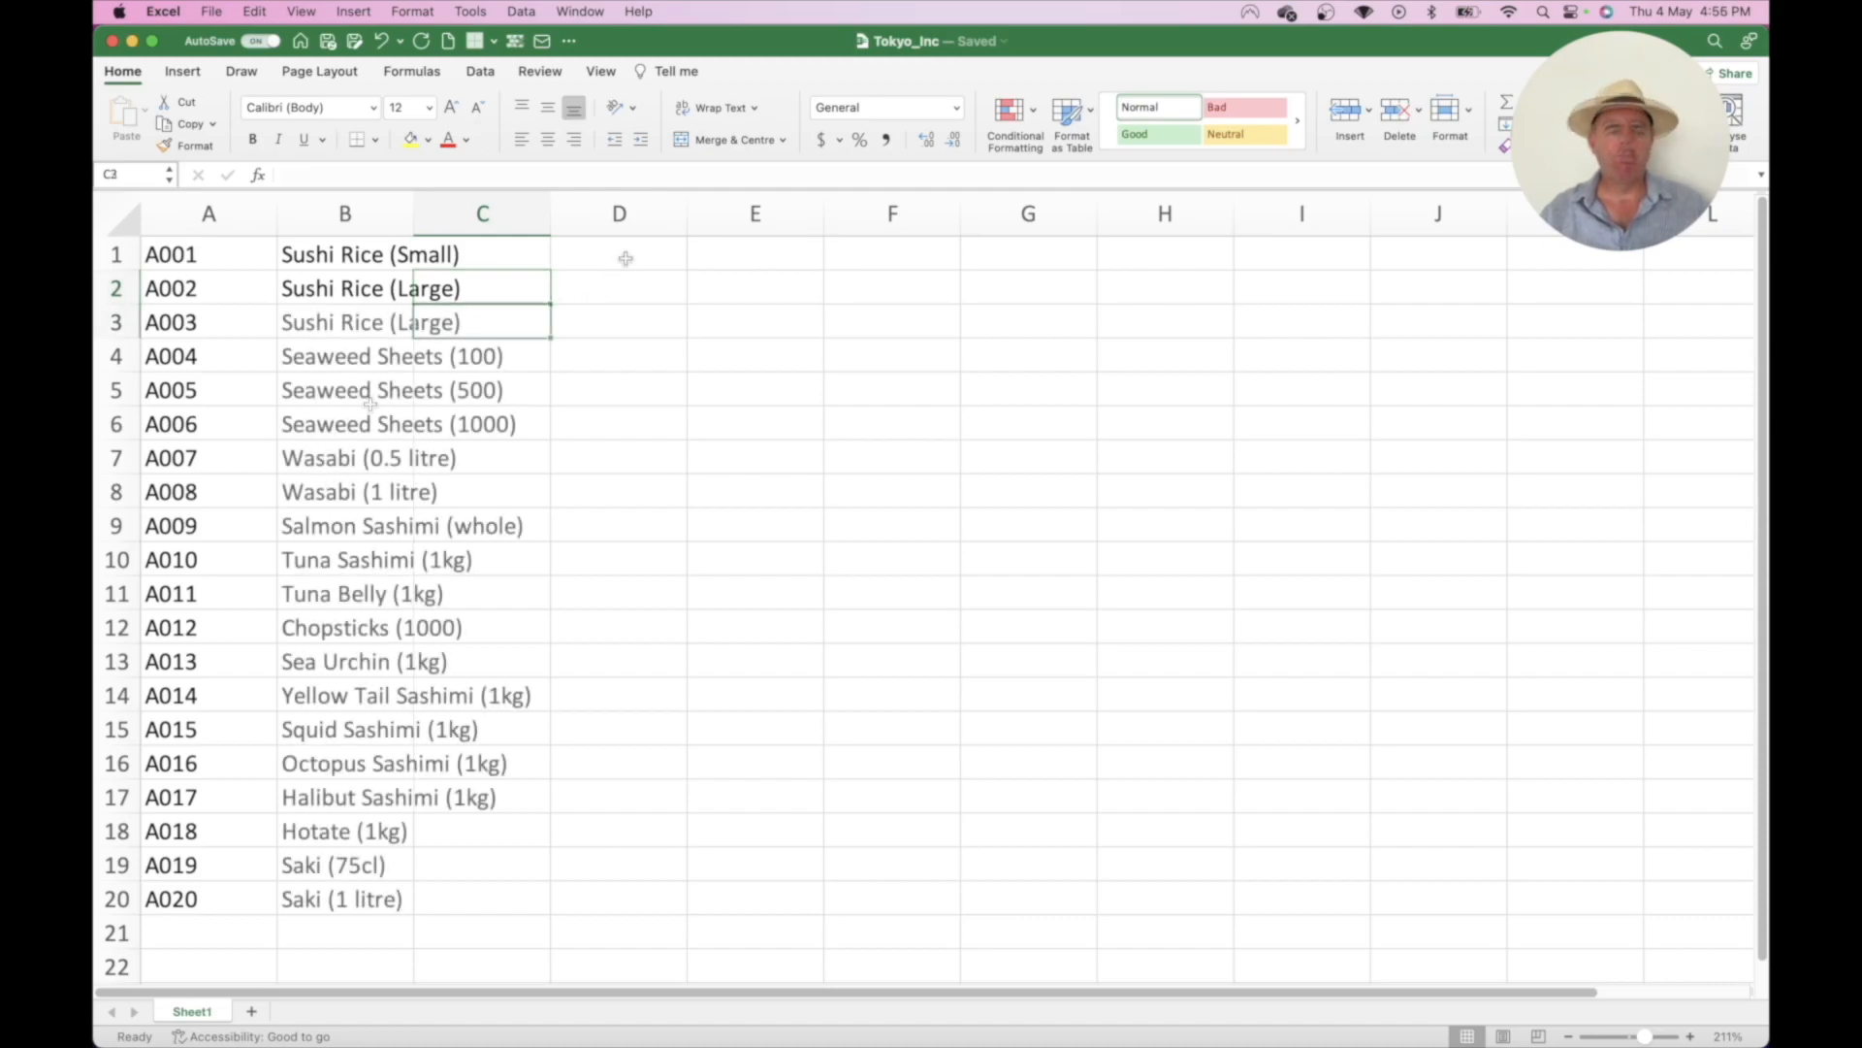
- Undo a stray 12 entered in C1, then autofit column B to the longest description
{"action": "left_click", "coordinate": [626, 258]}
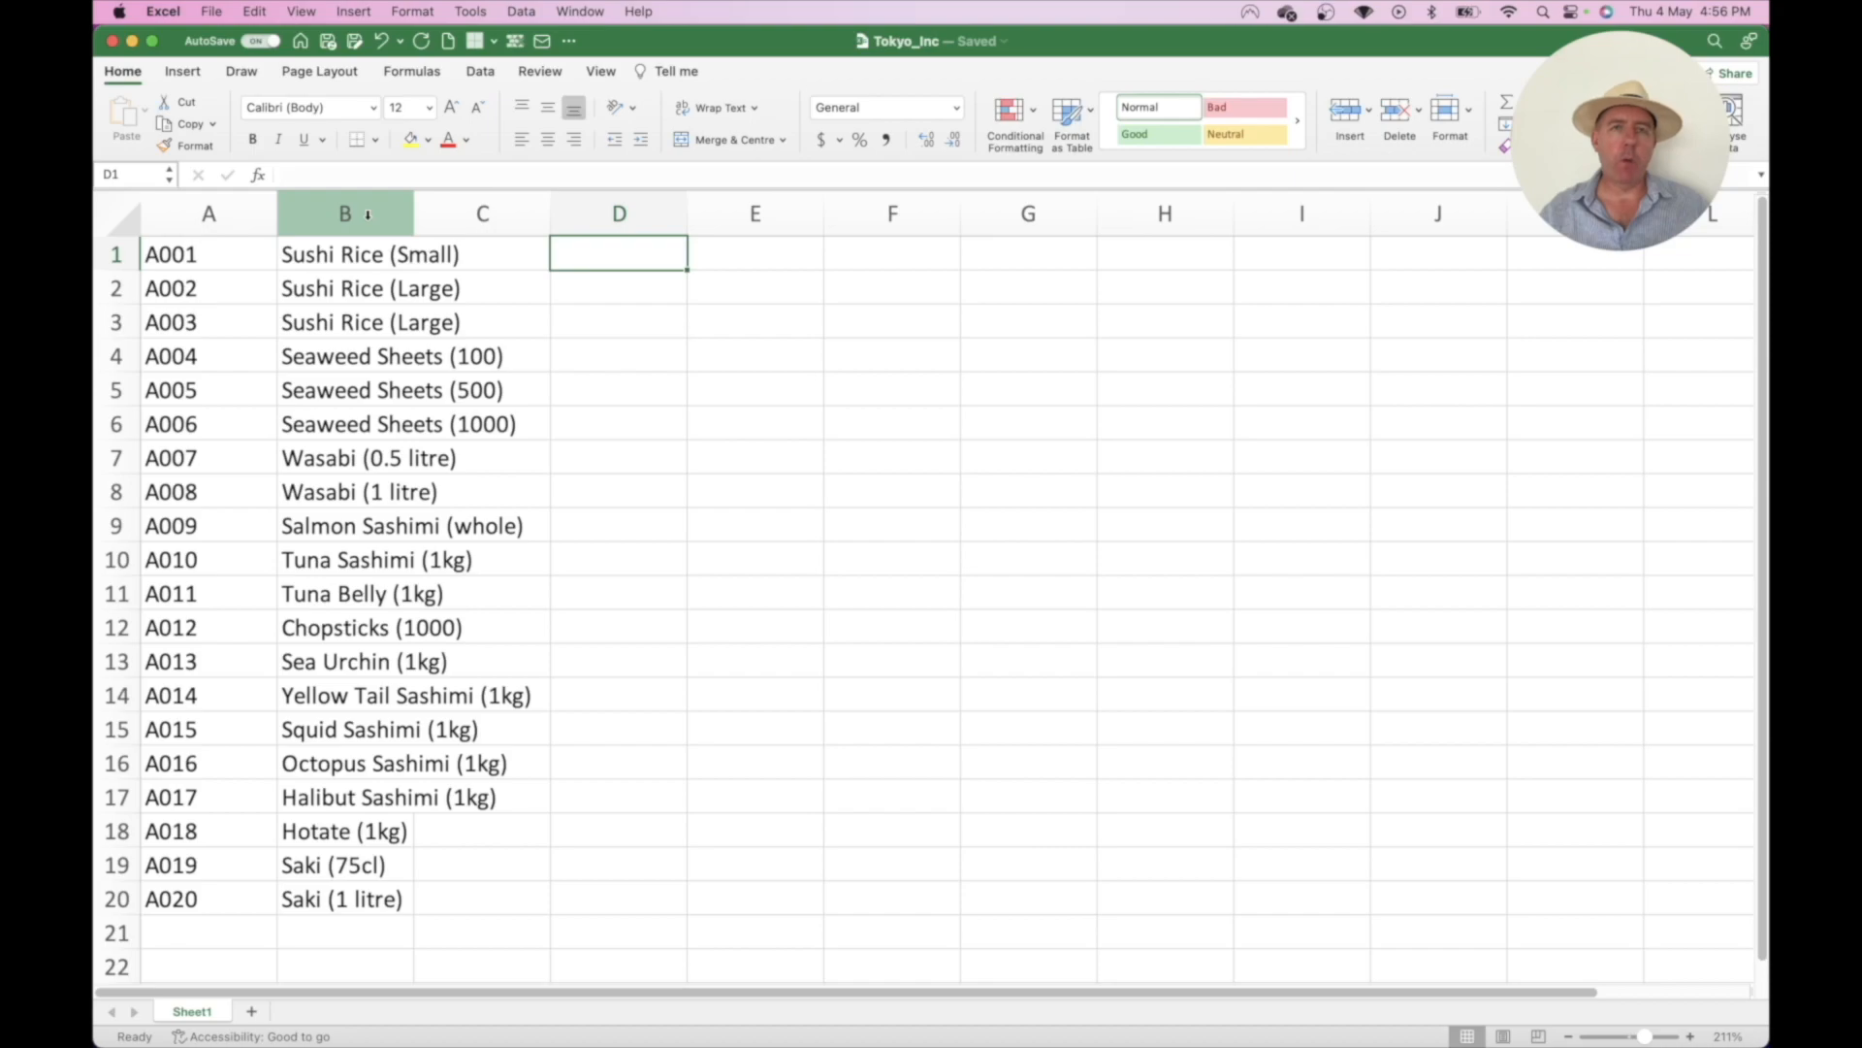
{"action": "left_click", "coordinate": [457, 258]}
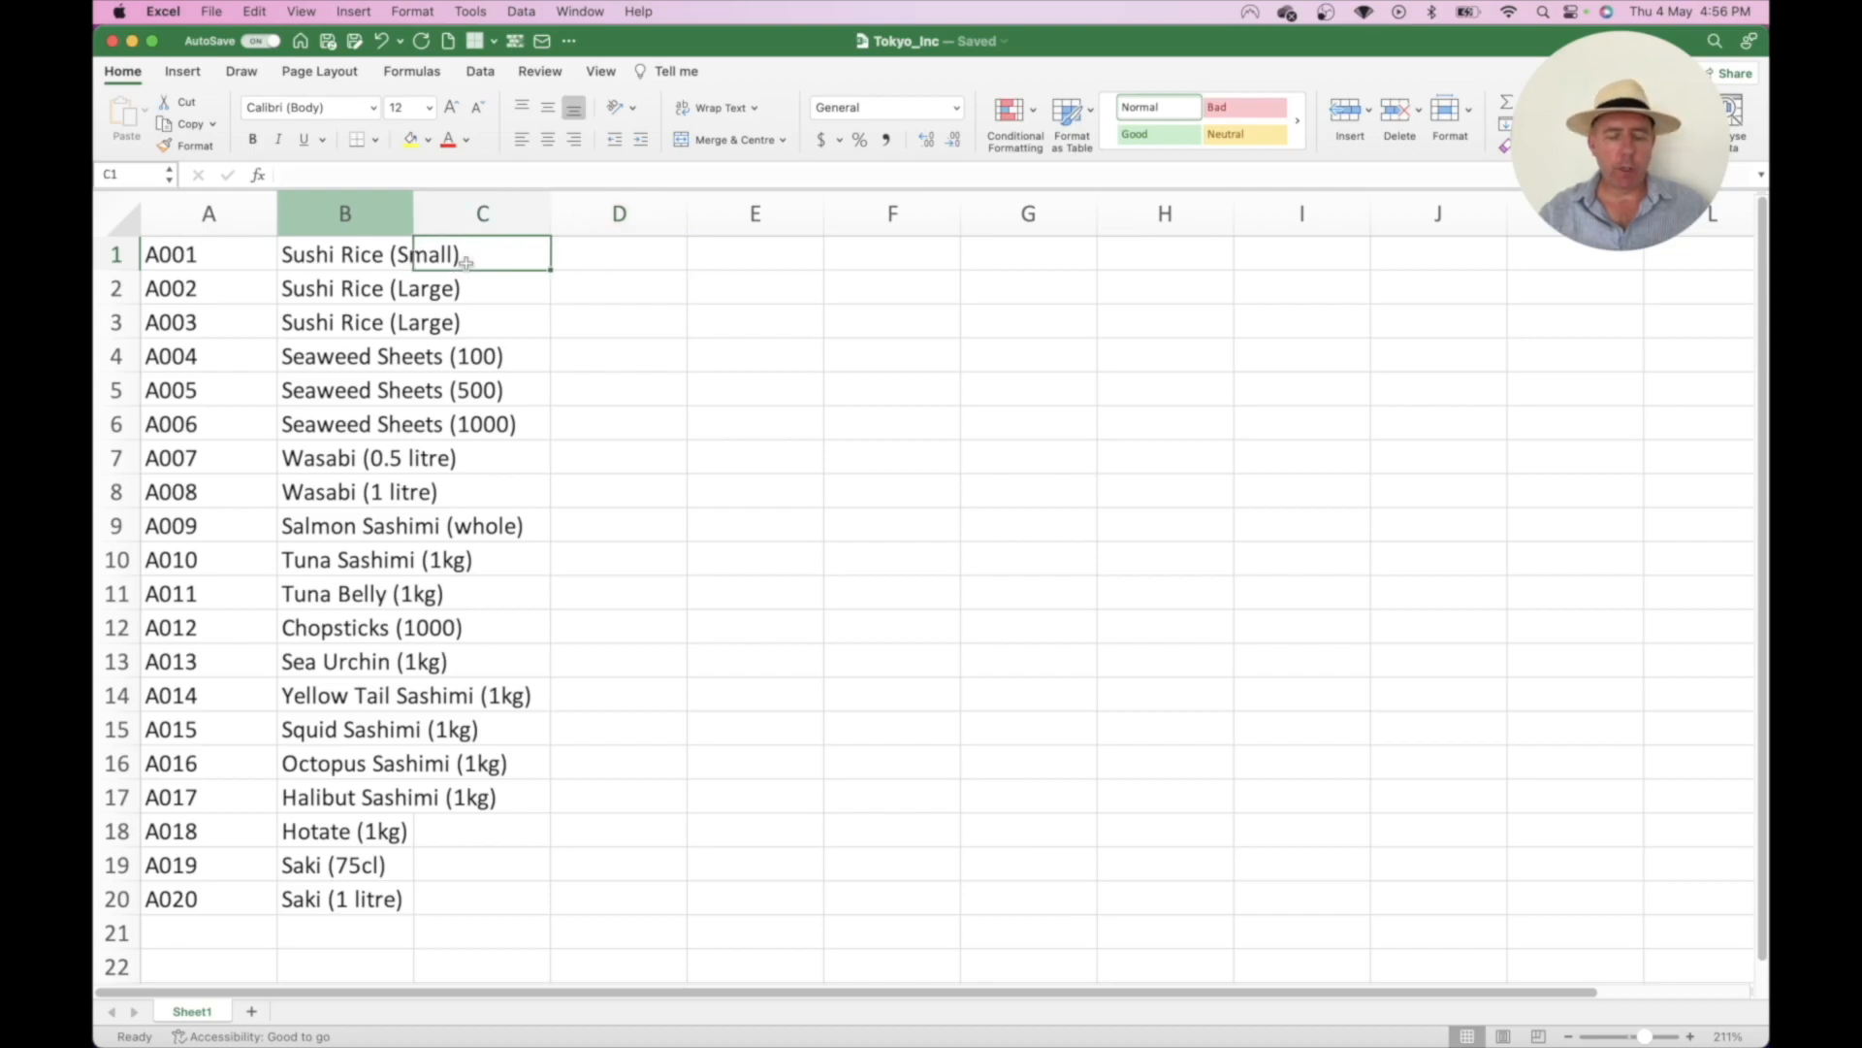
{"action": "type", "text": "12"}
{"action": "key", "text": "Return"}
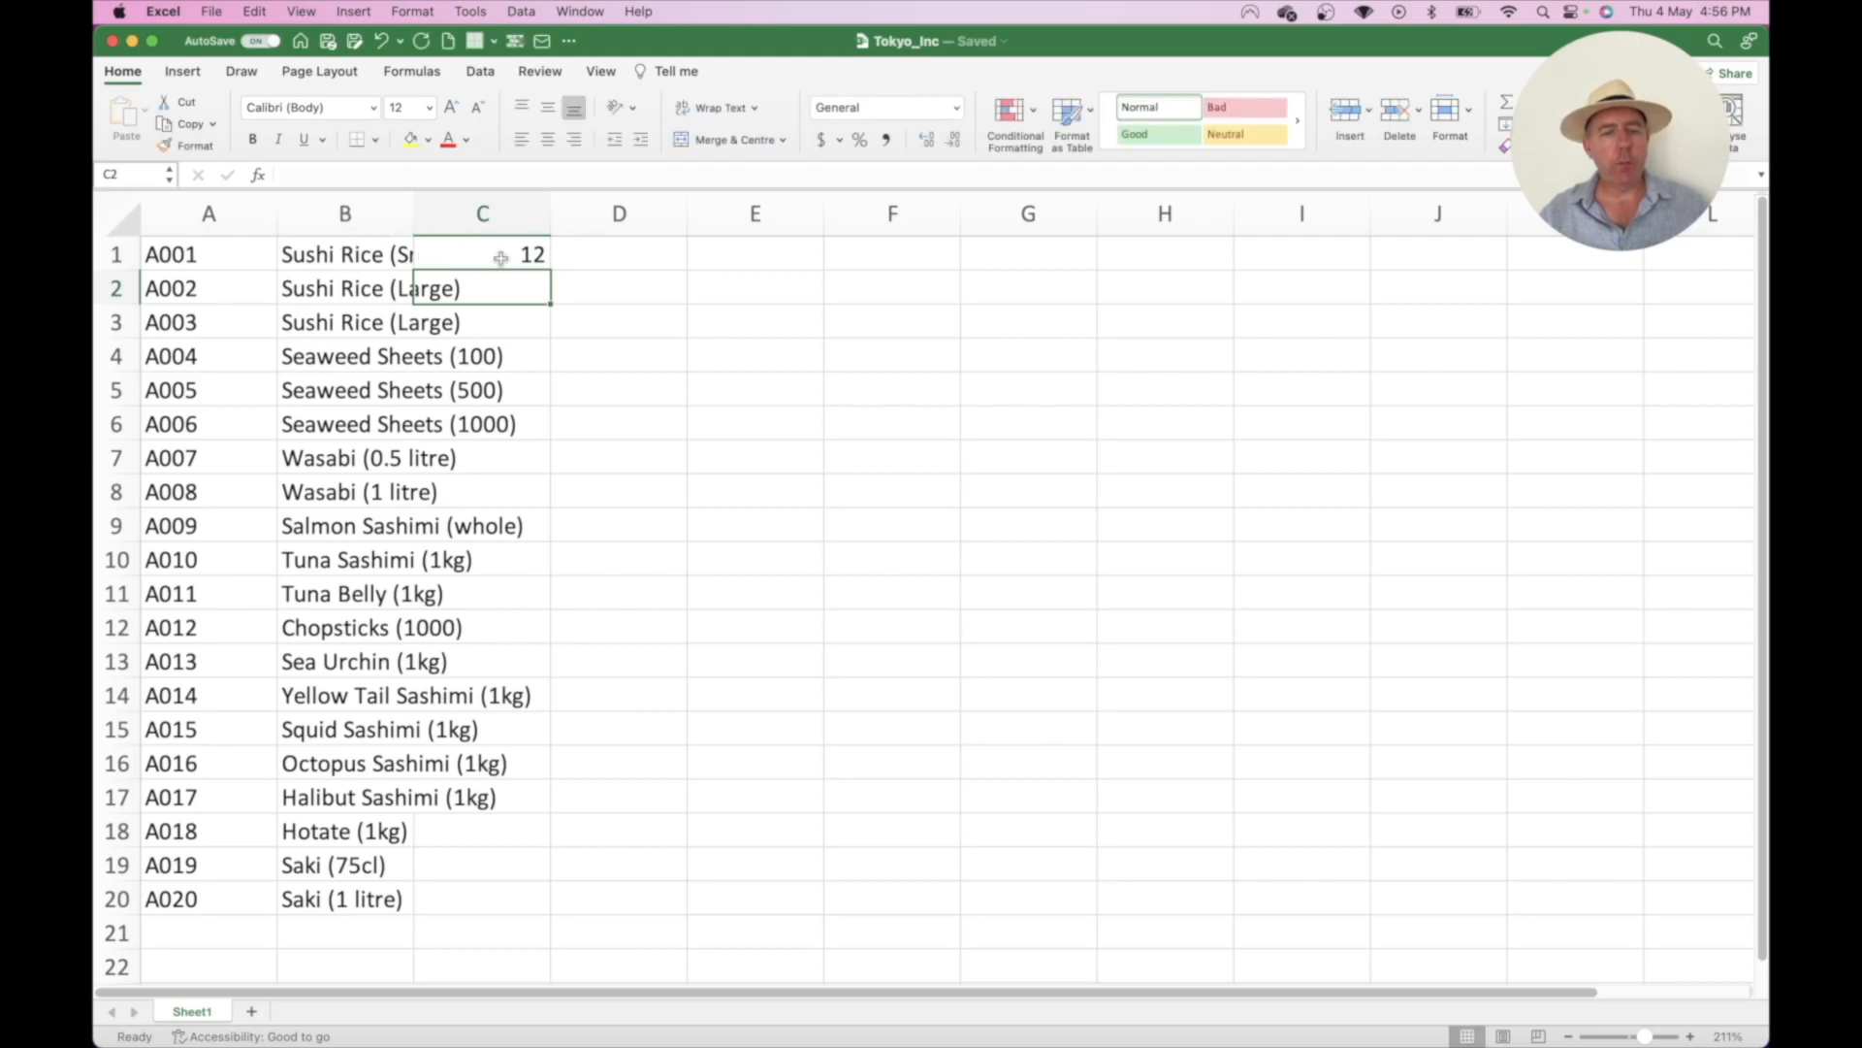
{"action": "key", "text": "super+z"}
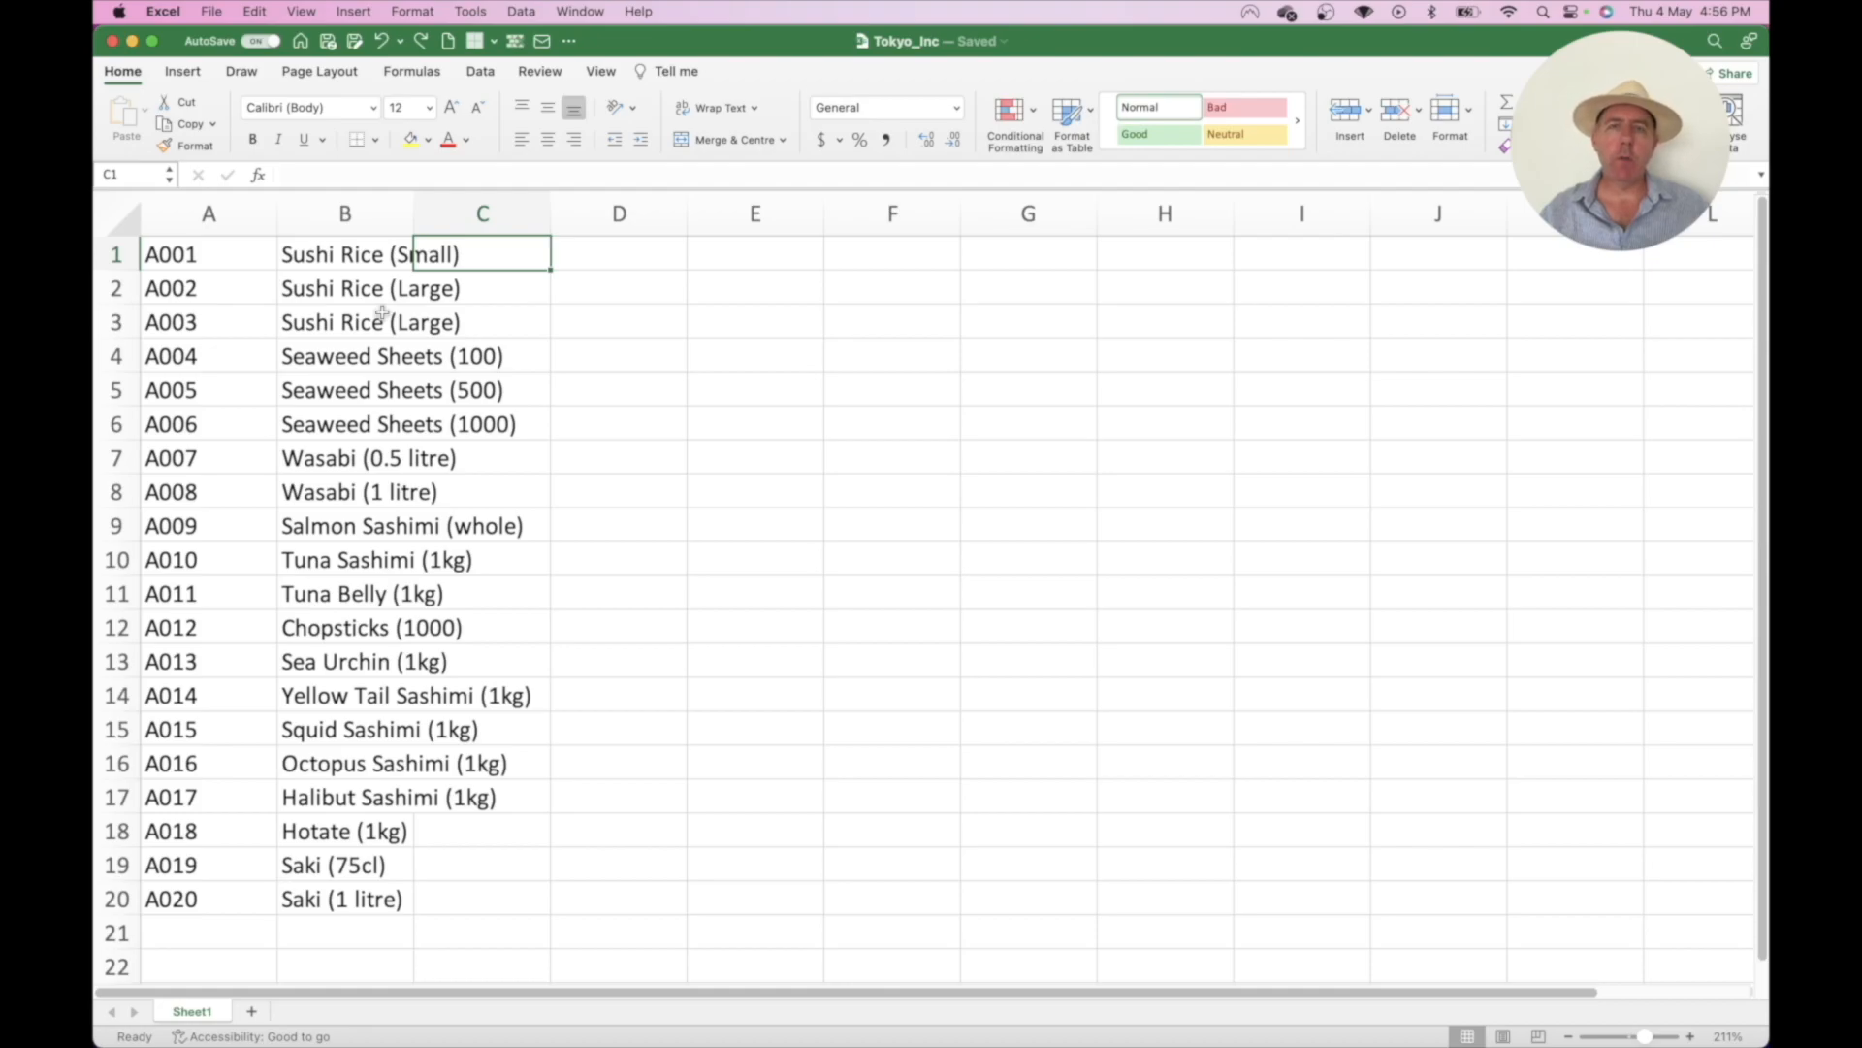
{"action": "double_click", "coordinate": [415, 212]}
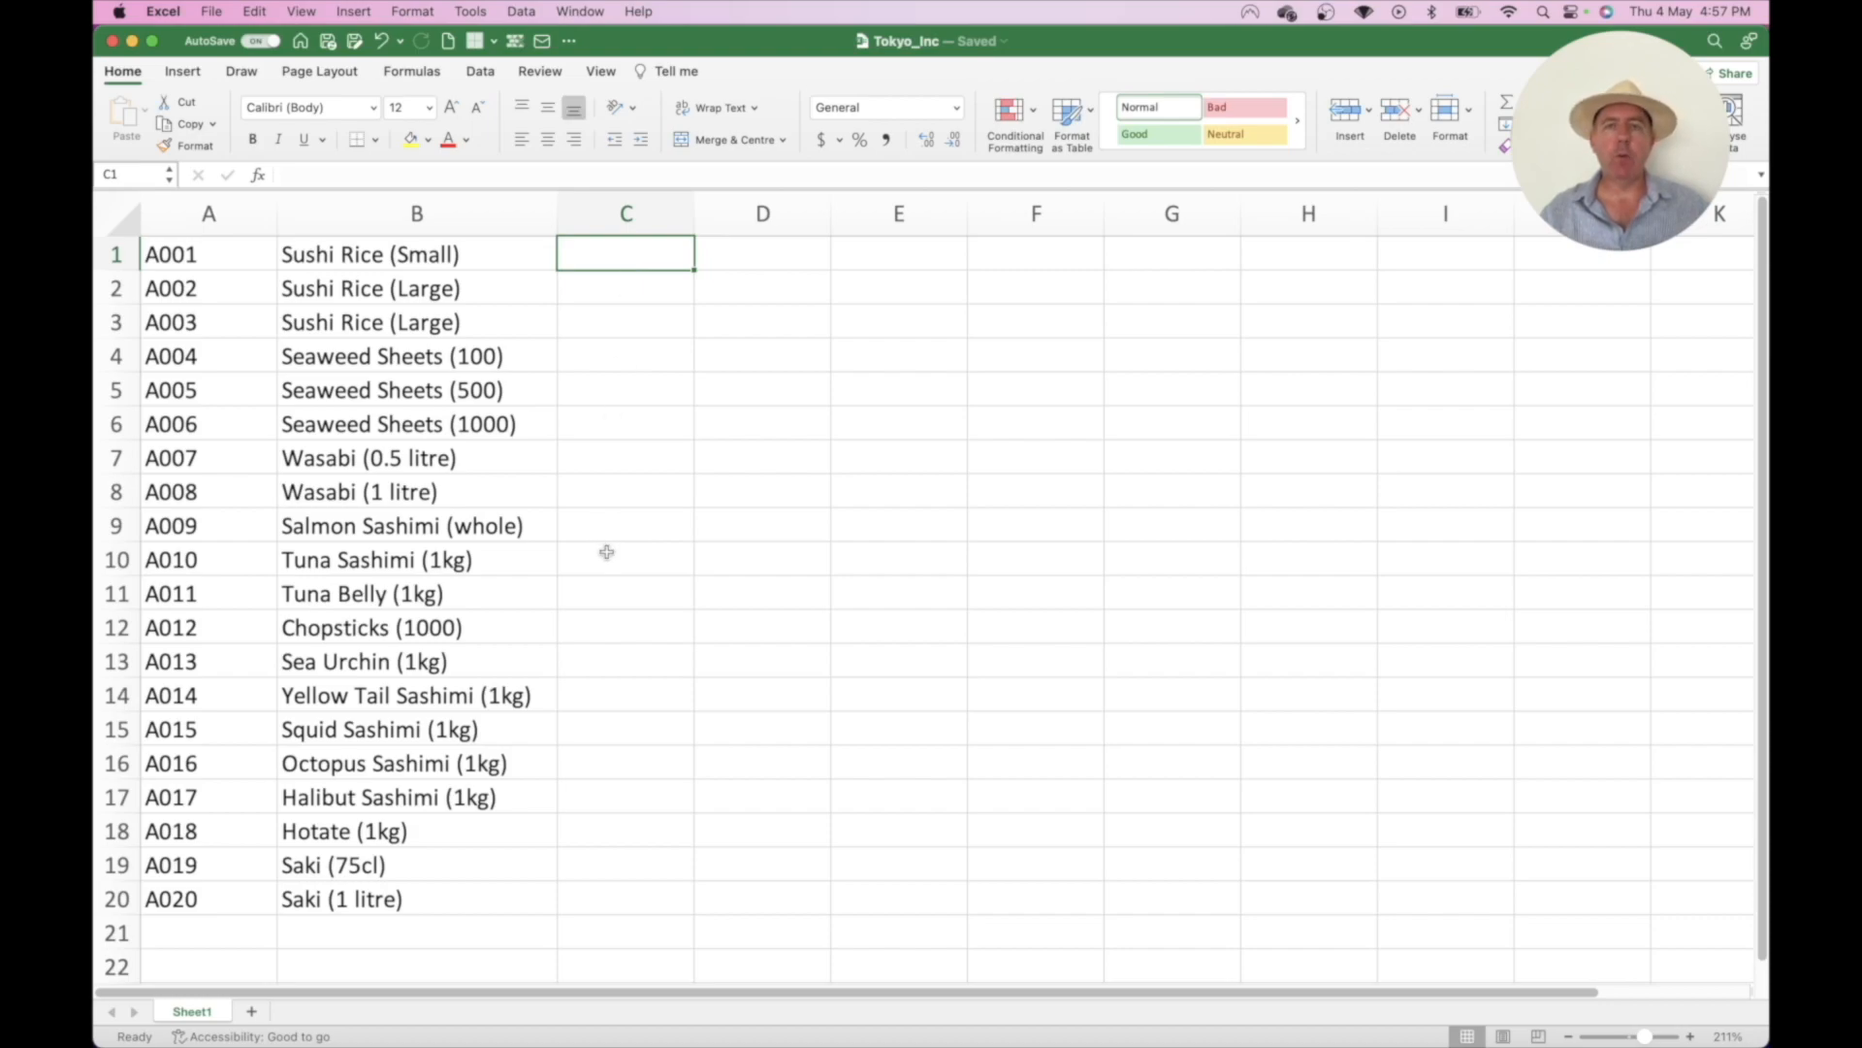
- Paste the product costs into C1:C20, 10 through 75, then select row 1
{"action": "key", "text": "super+v"}
{"action": "left_click", "coordinate": [771, 255]}
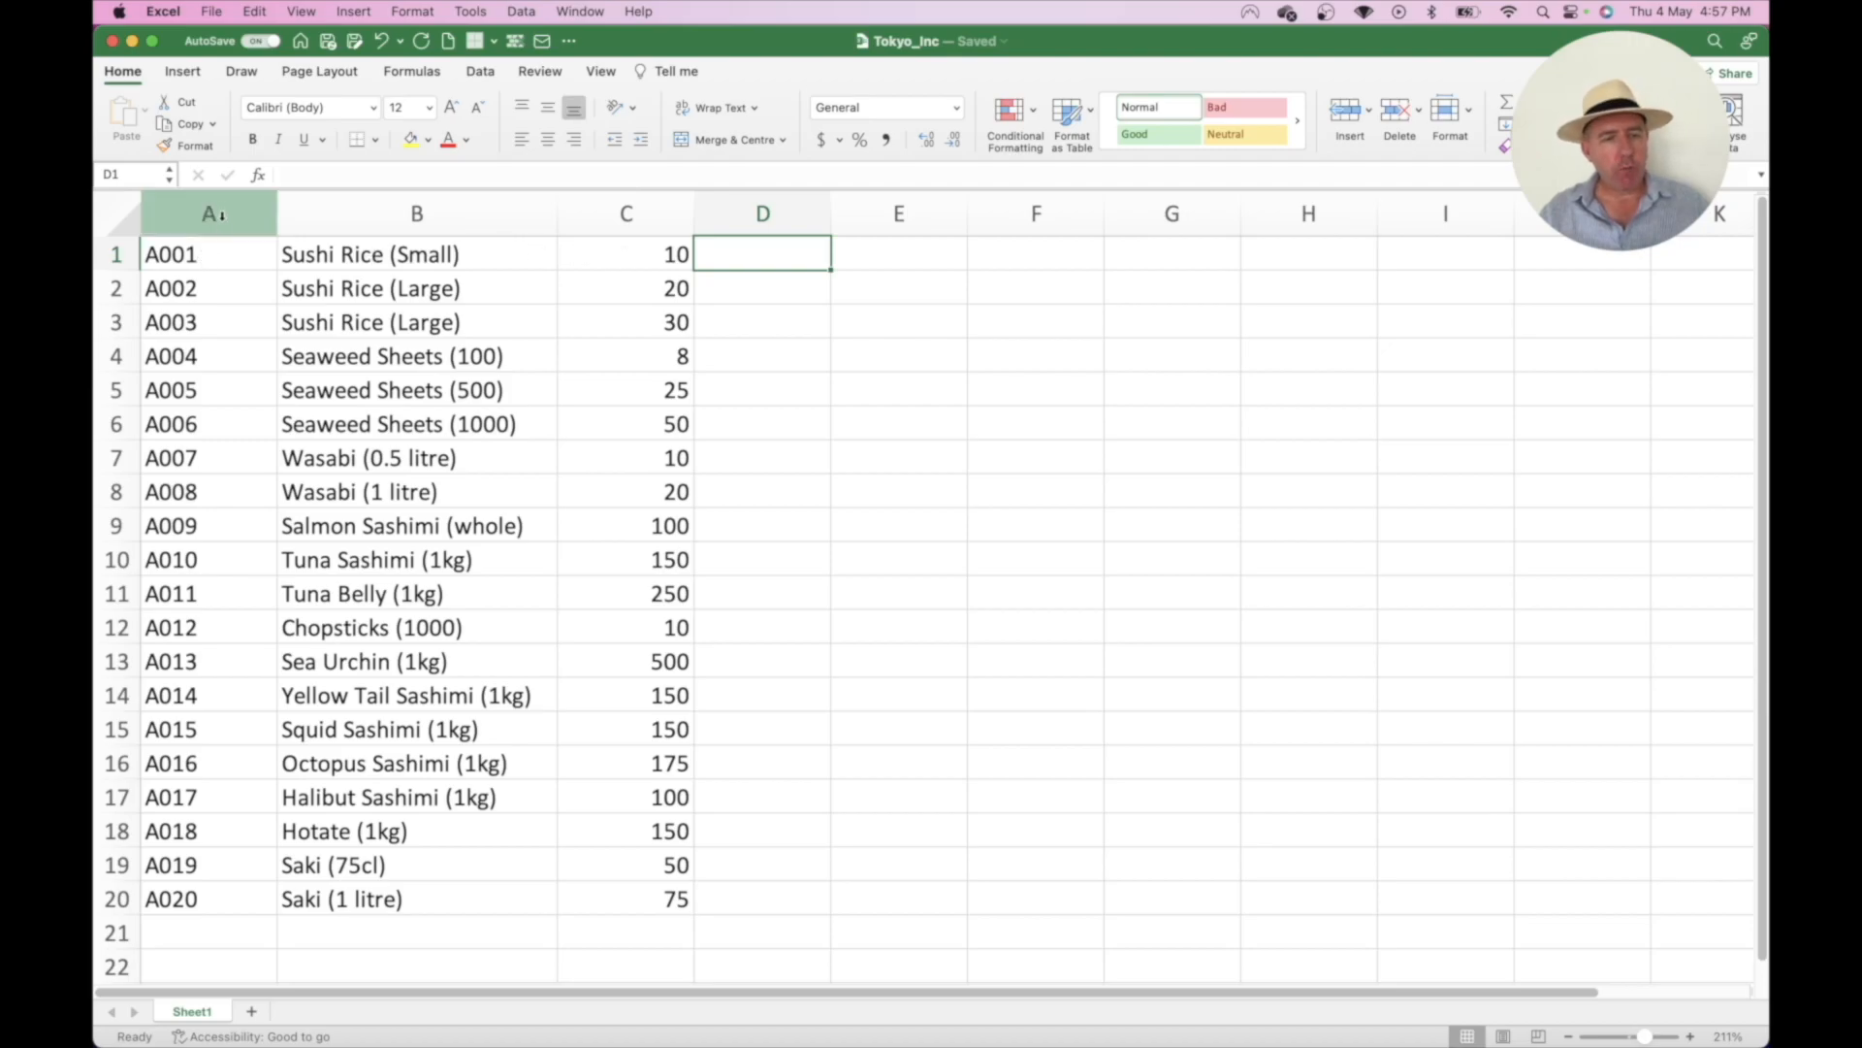
{"action": "left_click", "coordinate": [116, 254]}
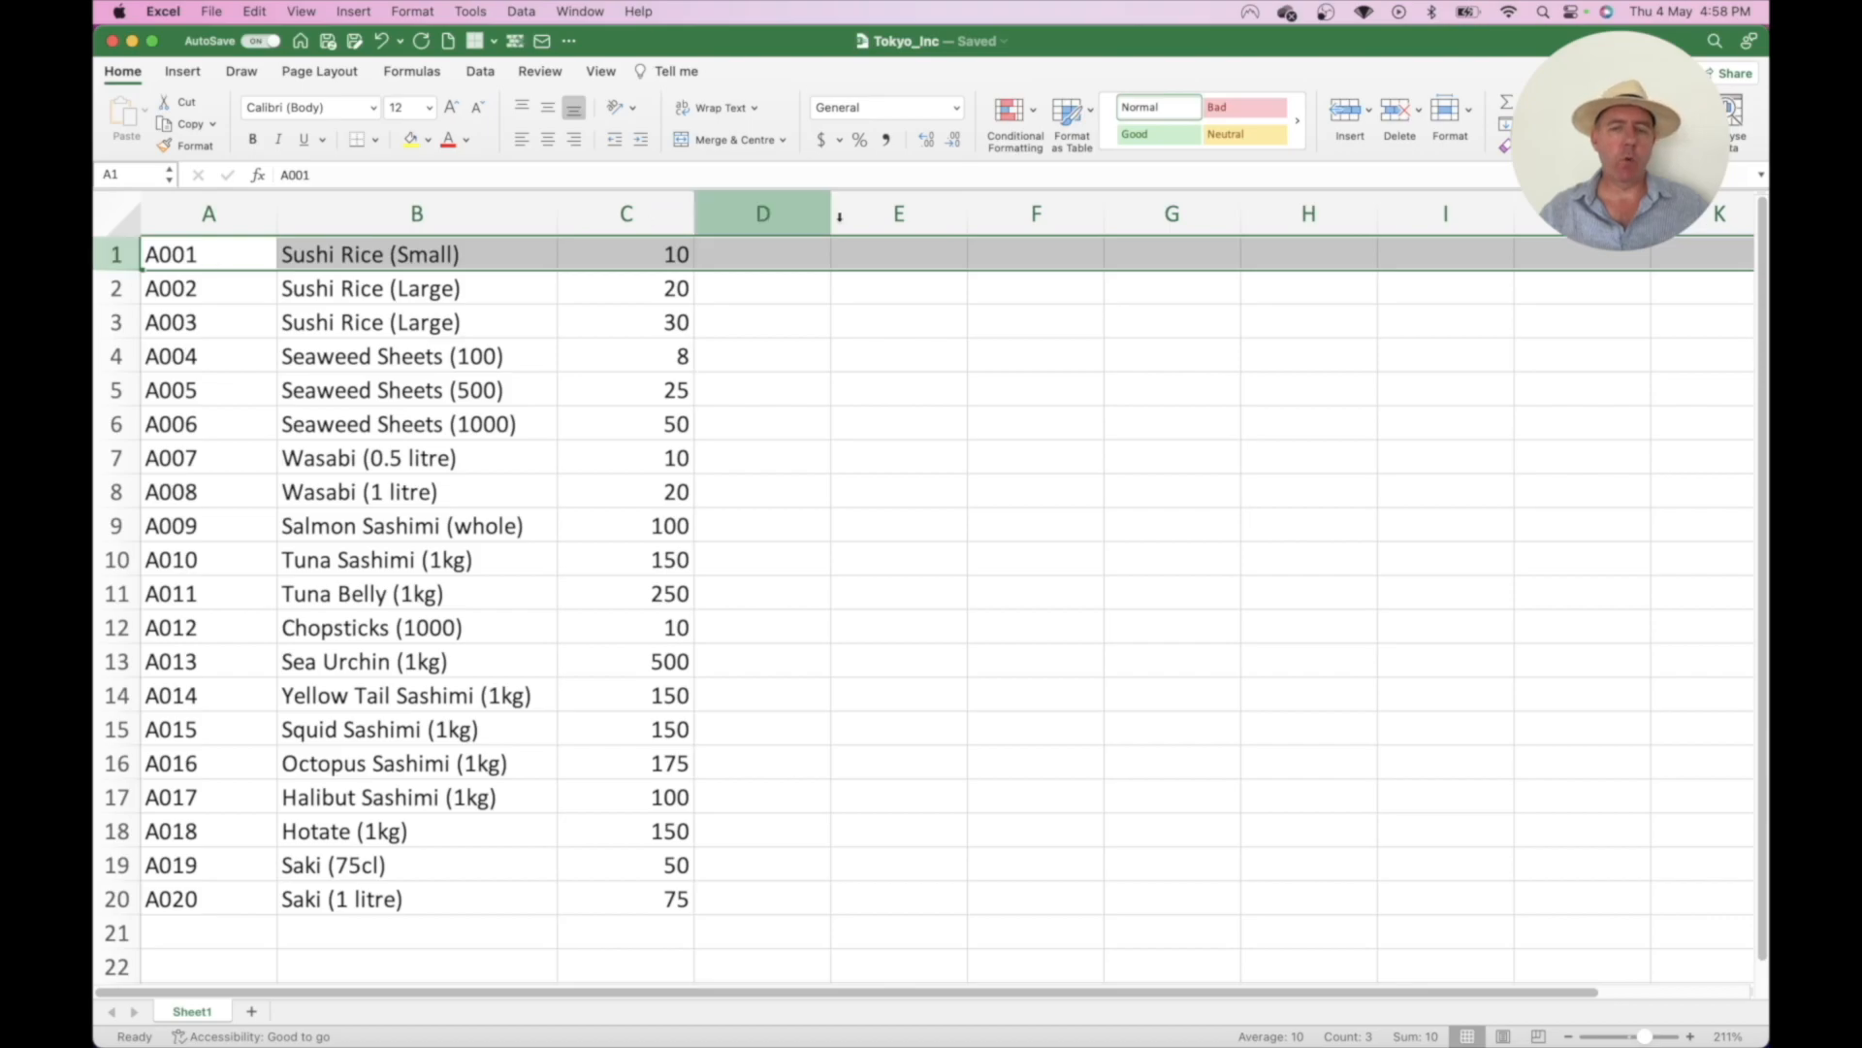
- Insert a row above the data and enter headings Product ID, Product Description and Product Cost in A1:C1
{"action": "left_click", "coordinate": [1348, 111]}
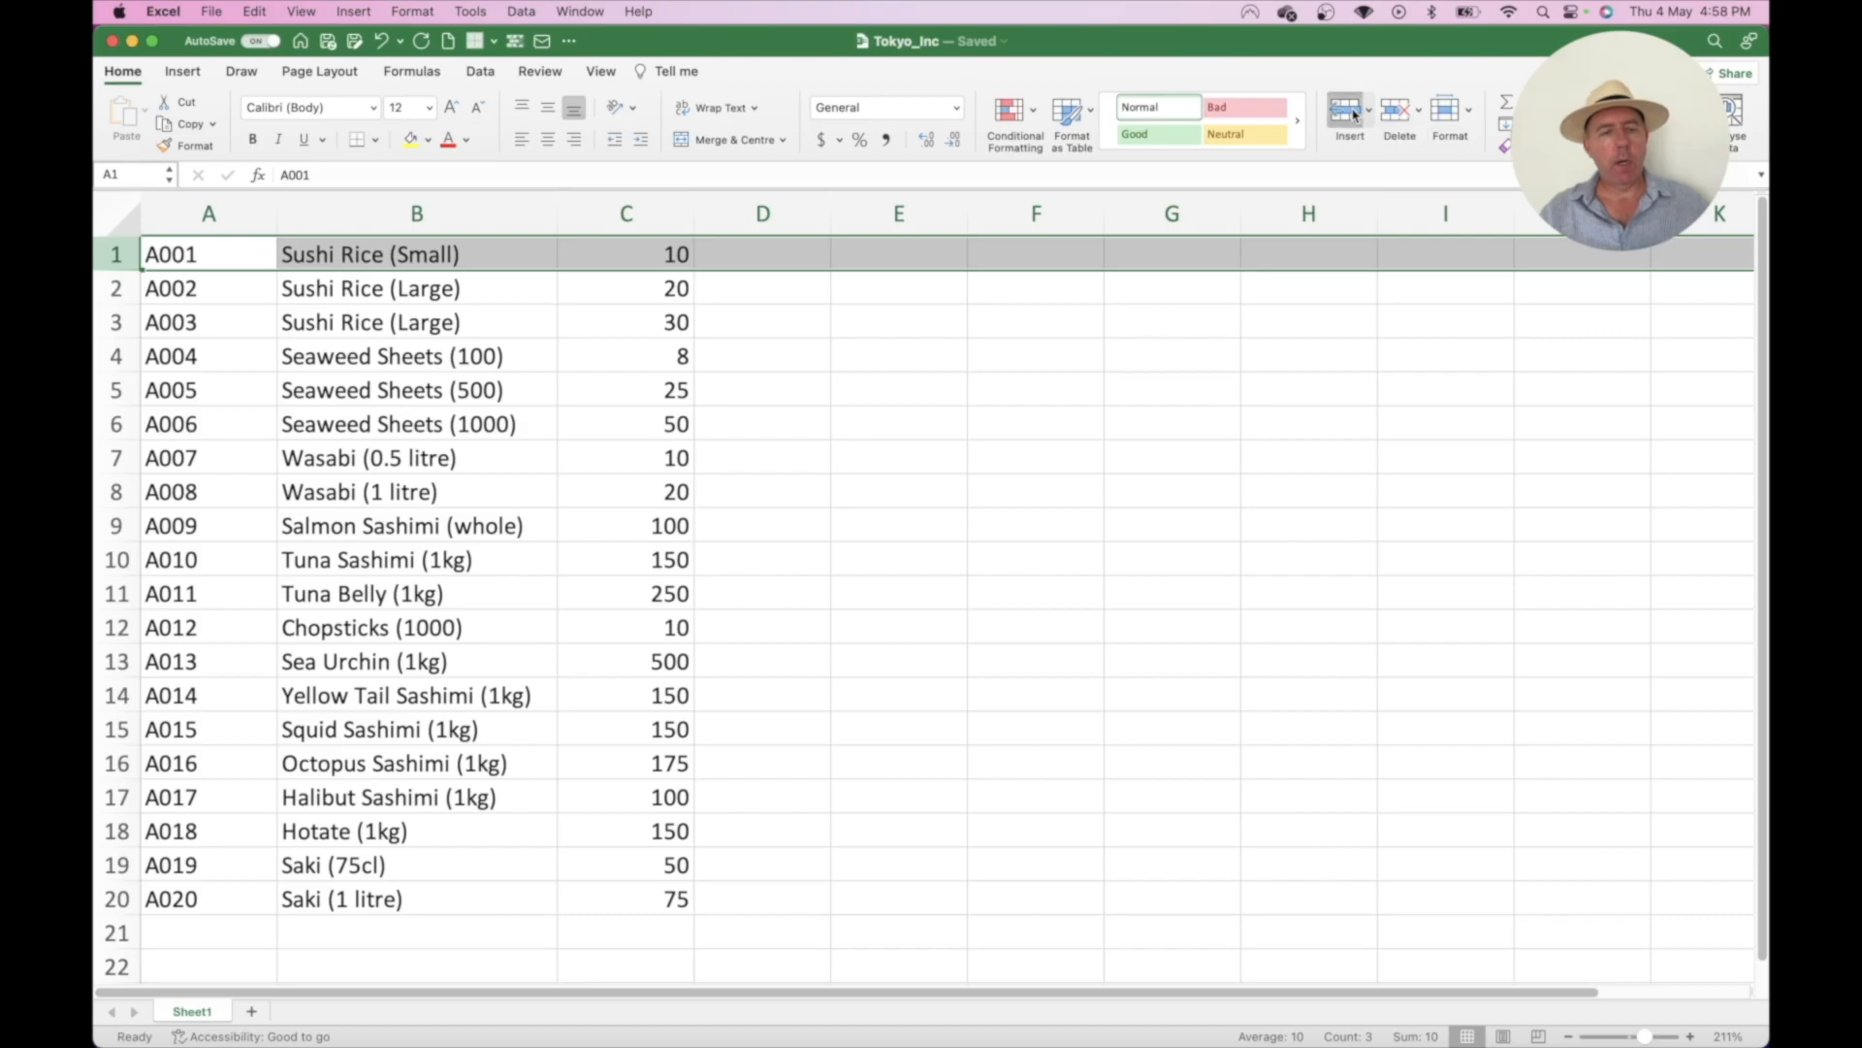
{"action": "left_click", "coordinate": [215, 254]}
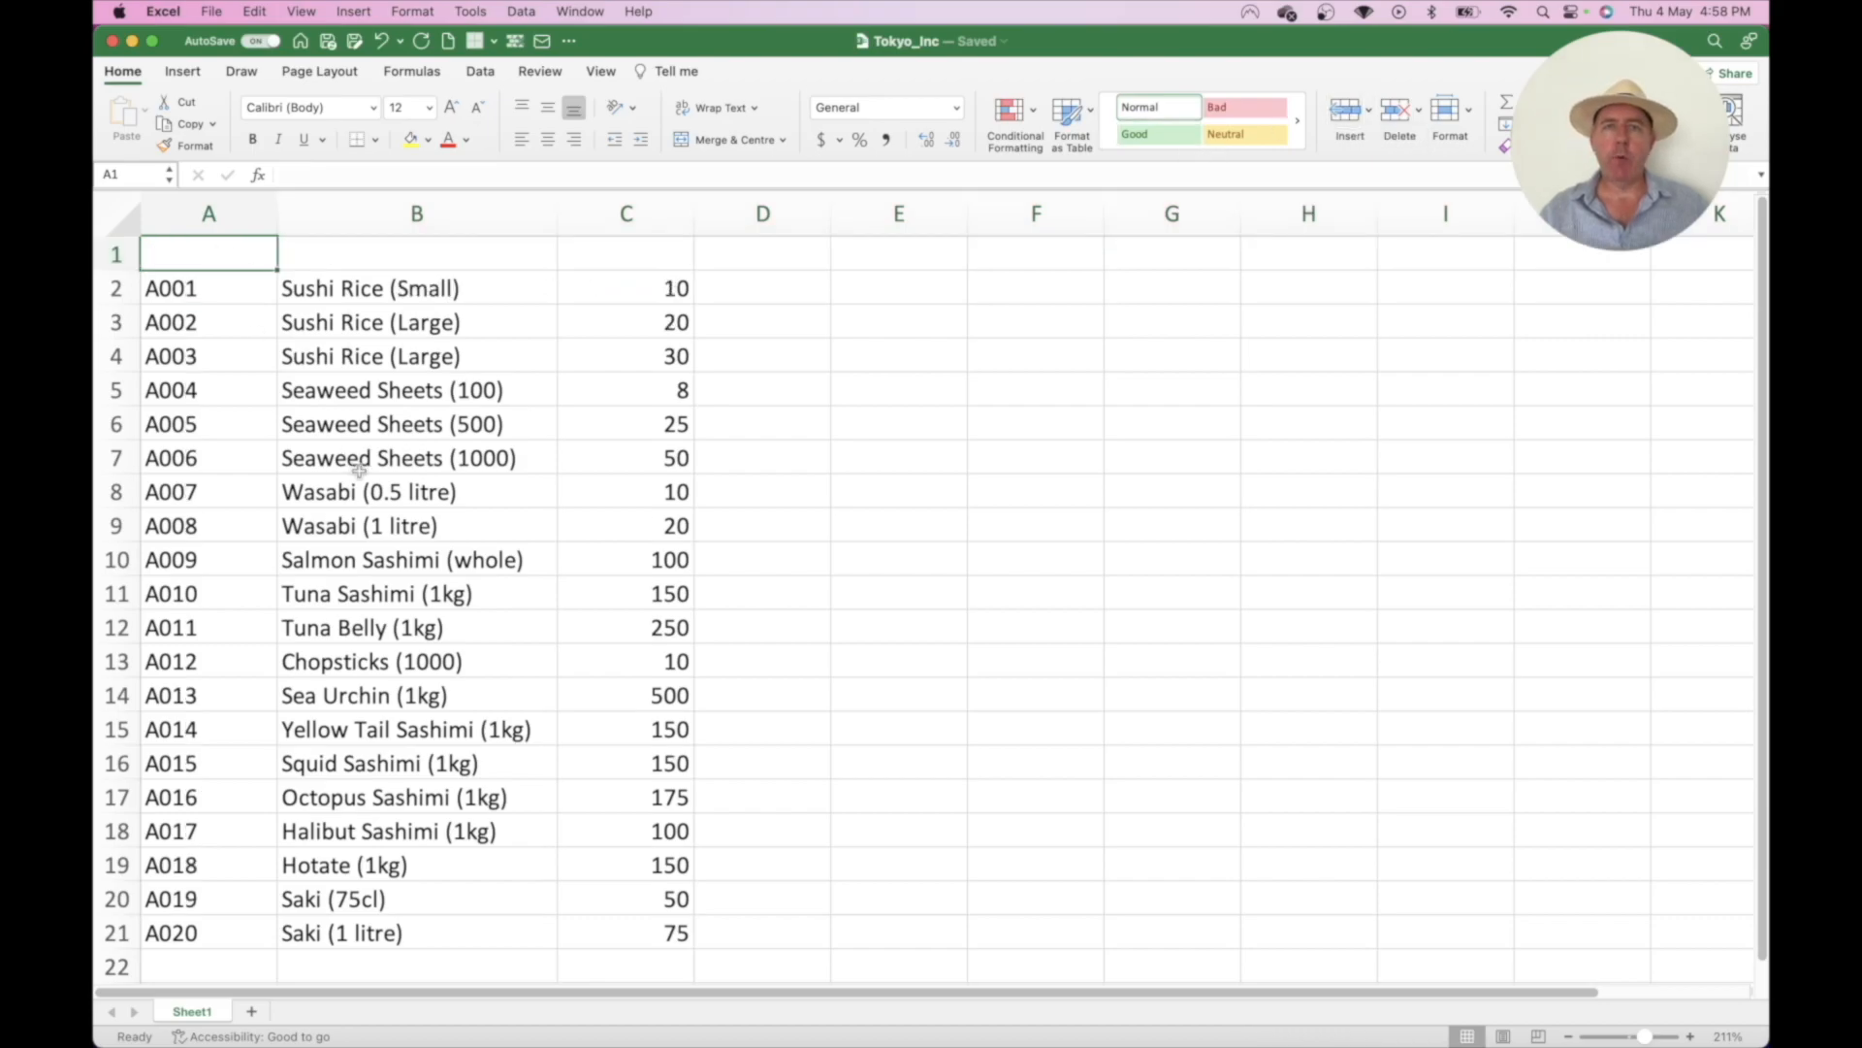
{"action": "type", "text": "Product ID"}
{"action": "key", "text": "Tab"}
{"action": "type", "text": "Product Description"}
{"action": "key", "text": "Tab"}
{"action": "type", "text": "Prodict"}
{"action": "key", "text": "BackSpace"}
{"action": "key", "text": "BackSpace"}
{"action": "key", "text": "BackSpace"}
{"action": "type", "text": "uct Cost"}
{"action": "key", "text": "Return"}
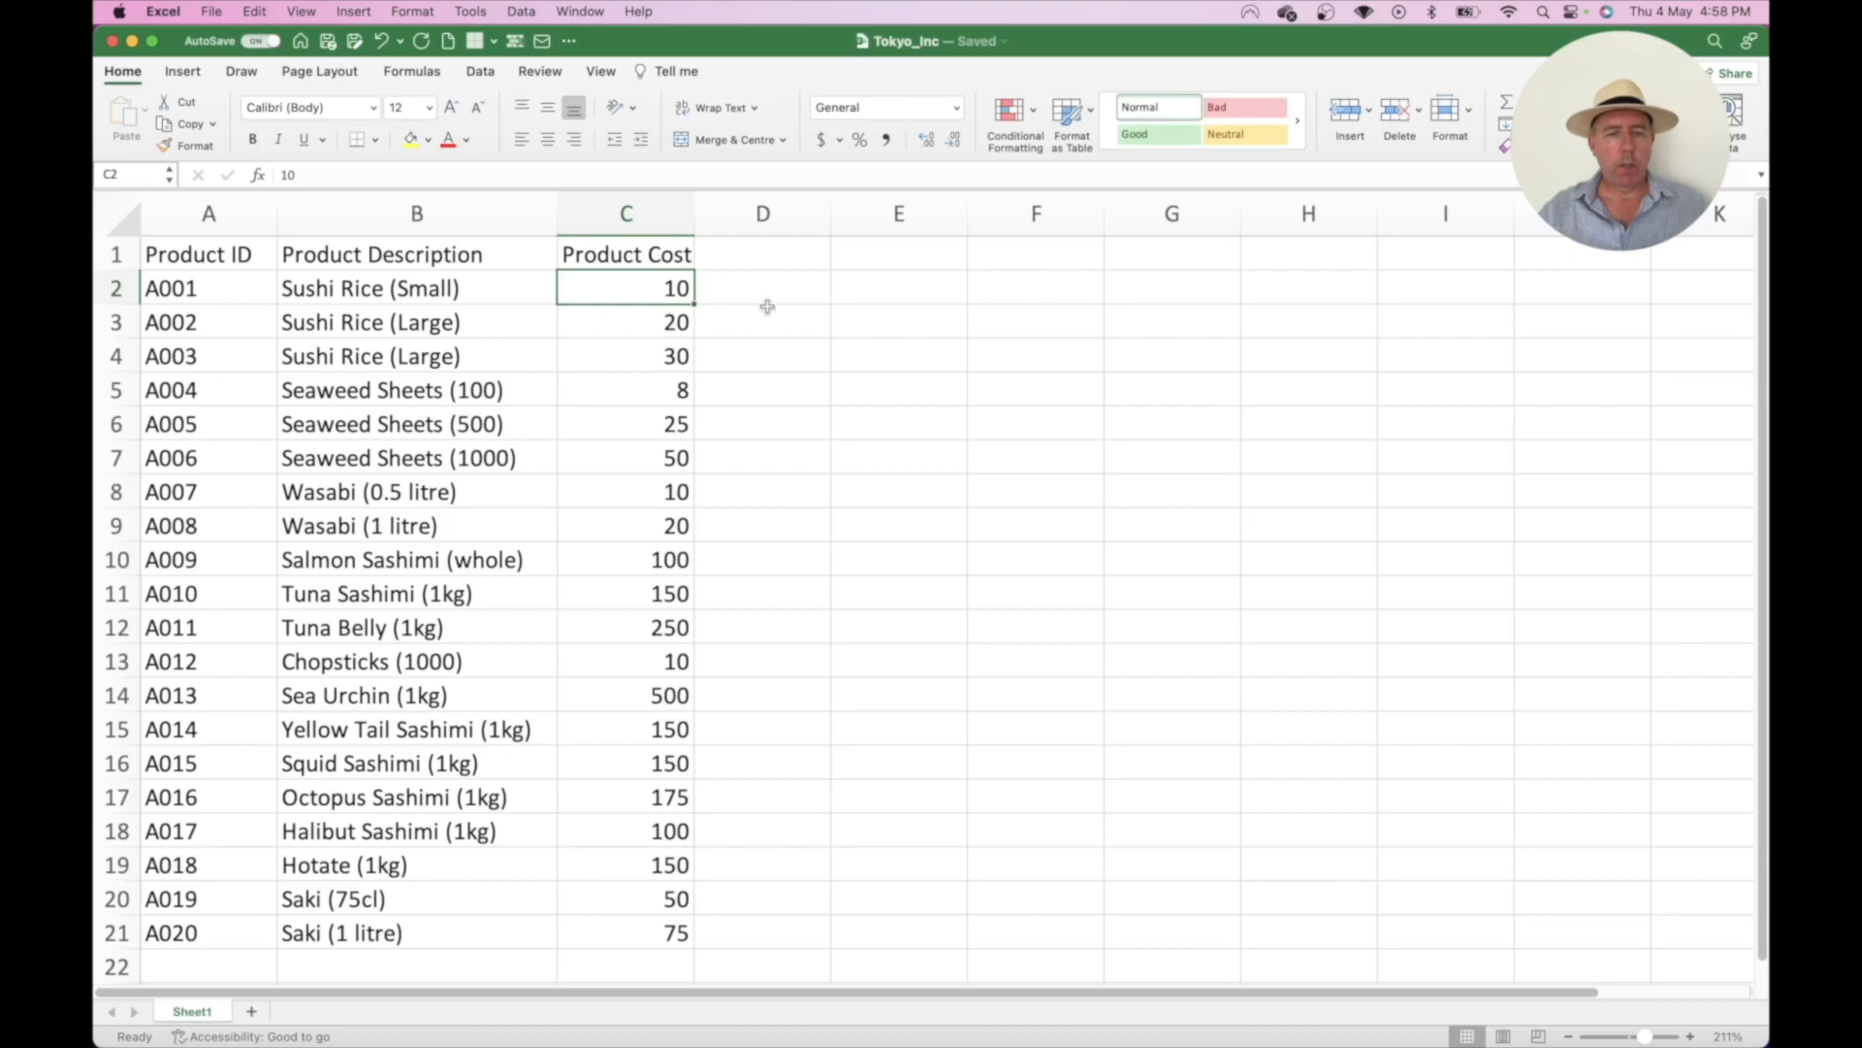
{"action": "left_click", "coordinate": [774, 274]}
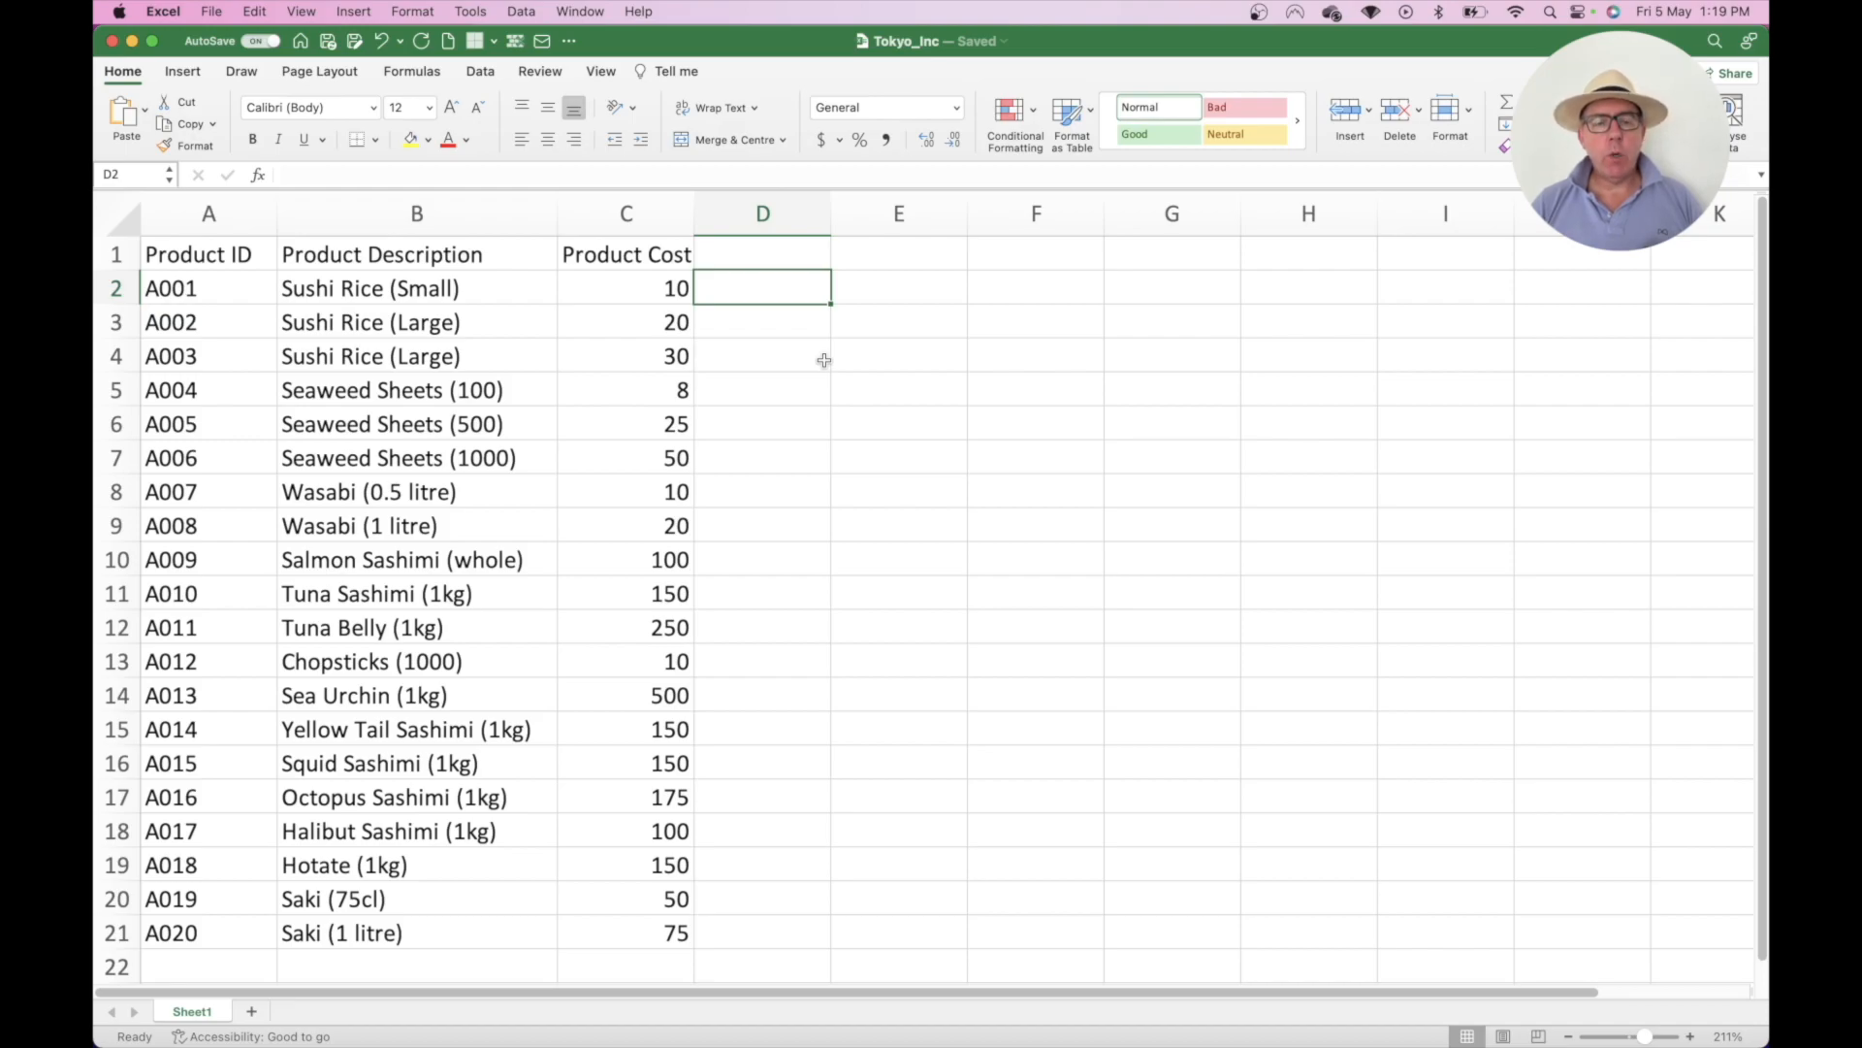
- Add a new blank Sheet2 and scroll it back so cell A1 is in view
{"action": "left_click", "coordinate": [253, 1014]}
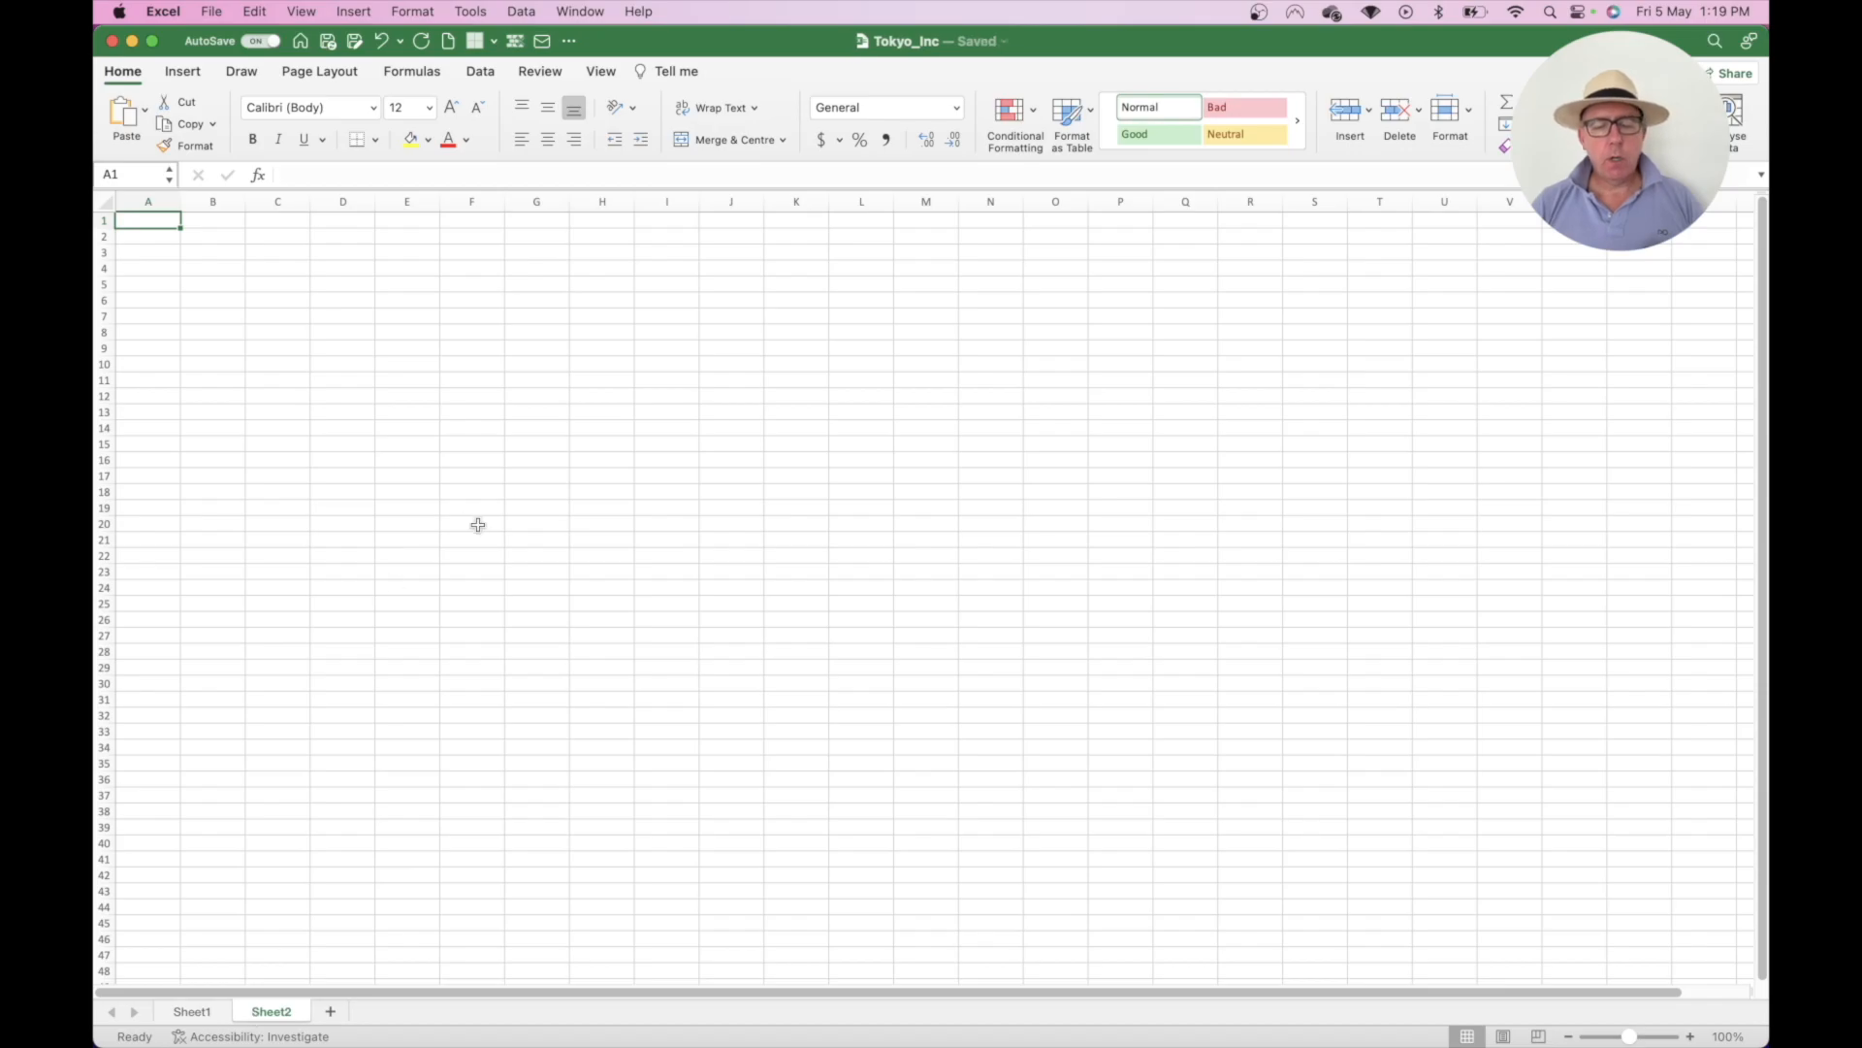
{"action": "scroll", "coordinate": [894, 630], "scroll_direction": "up", "scroll_amount": 2}
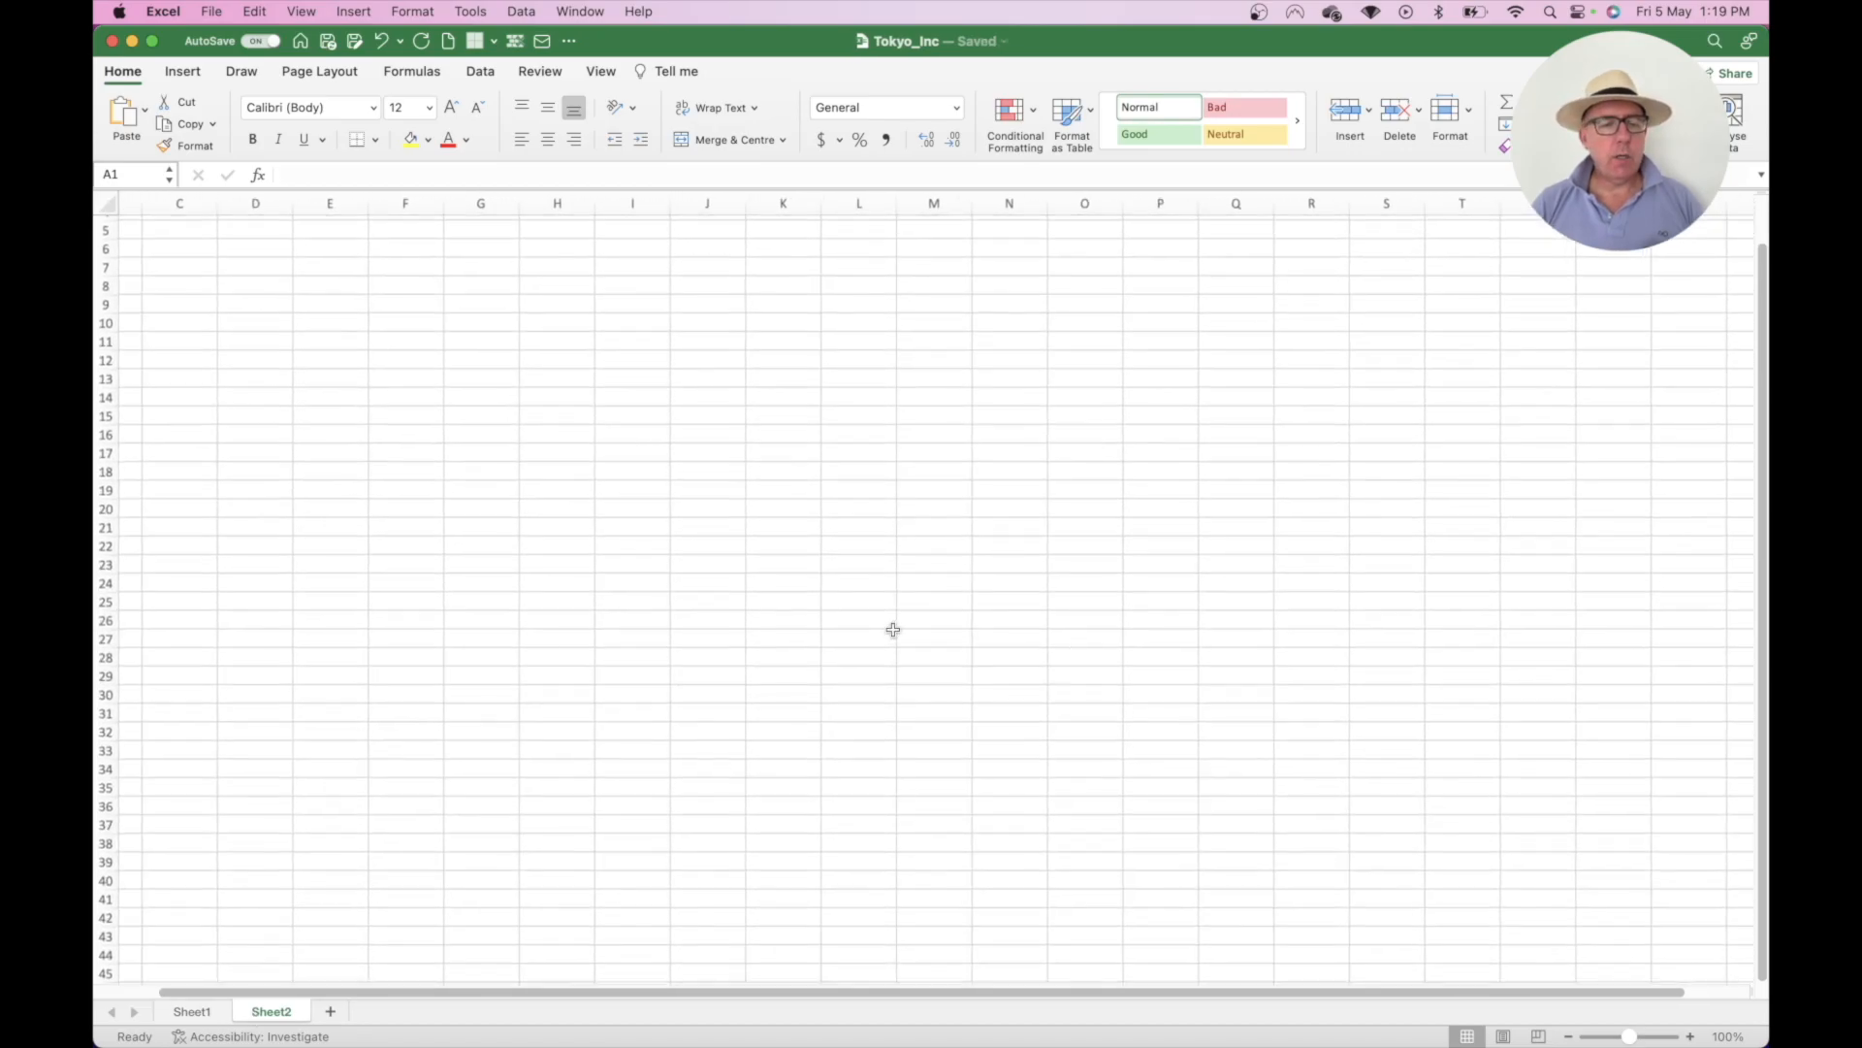
{"action": "scroll", "coordinate": [893, 630], "scroll_direction": "up", "scroll_amount": 3}
{"action": "scroll", "coordinate": [646, 459], "scroll_direction": "up", "scroll_amount": 2}
{"action": "scroll", "coordinate": [646, 459], "scroll_direction": "up", "scroll_amount": 3}
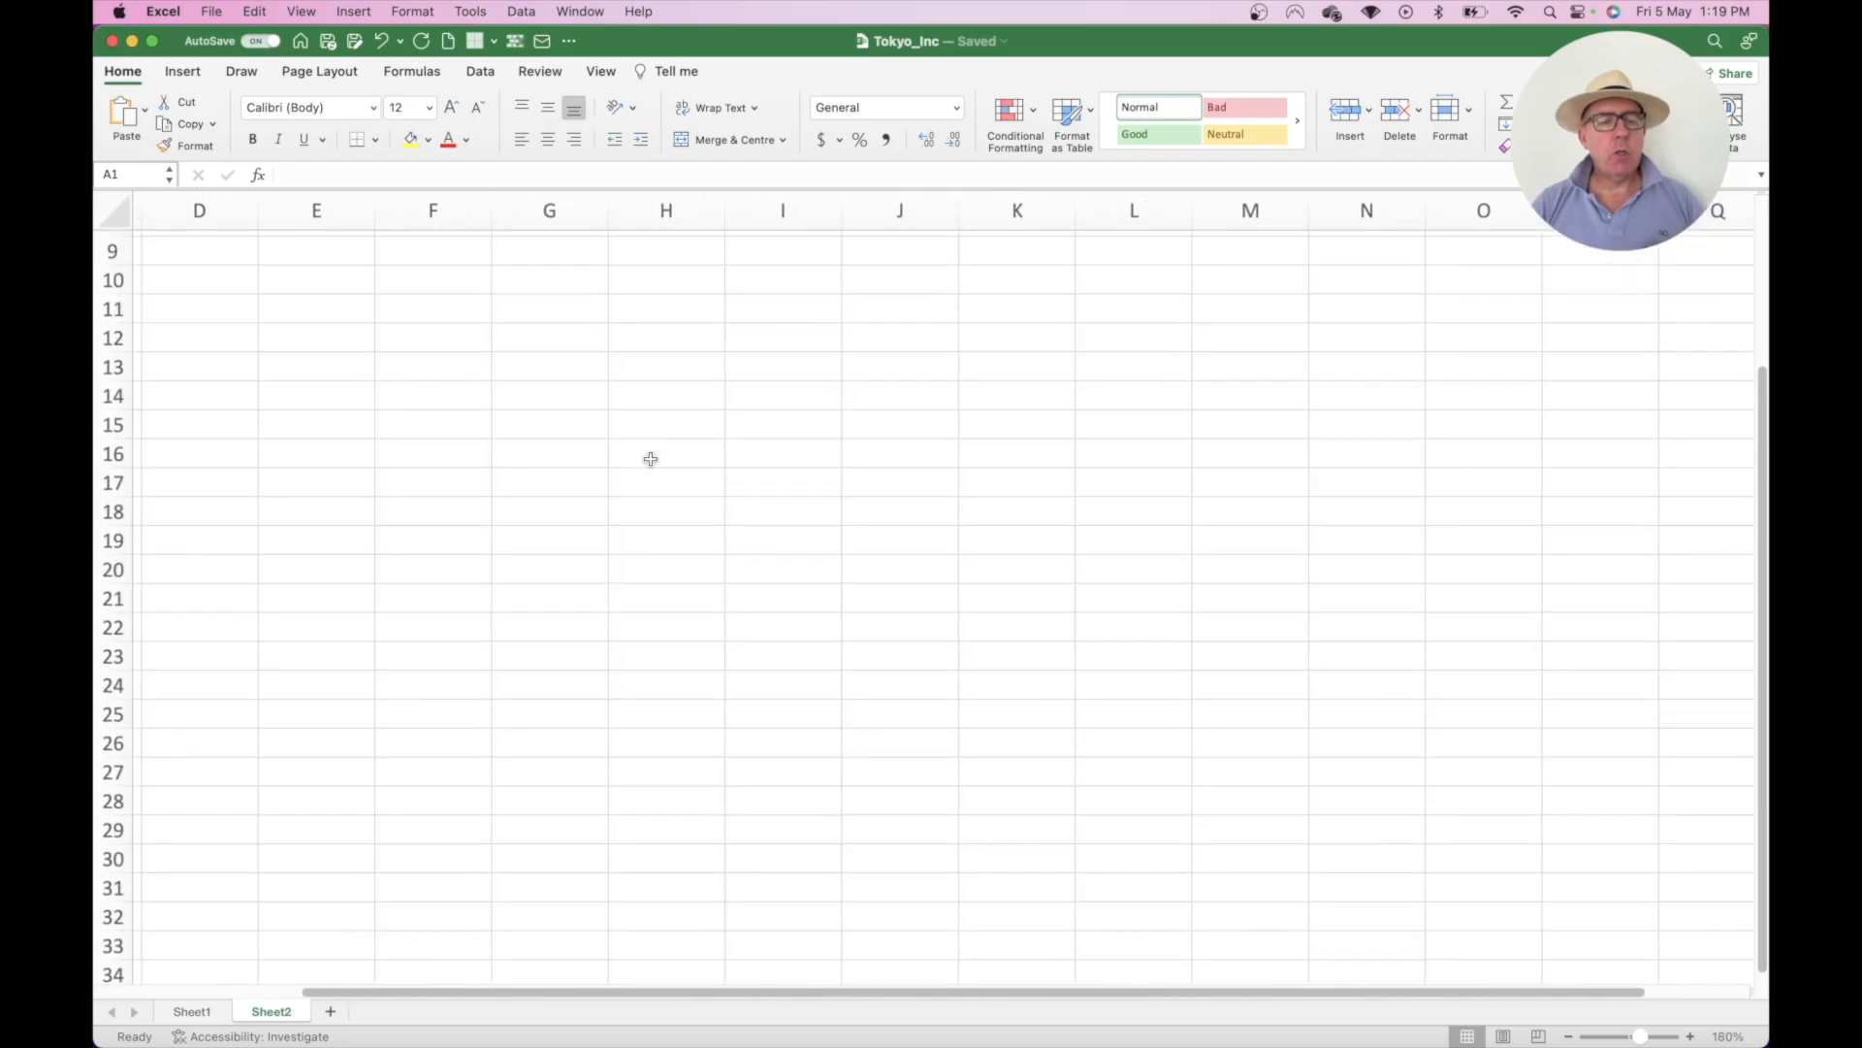
{"action": "scroll", "coordinate": [651, 459], "scroll_direction": "left", "scroll_amount": 3}
{"action": "scroll", "coordinate": [651, 458], "scroll_direction": "up", "scroll_amount": 5}
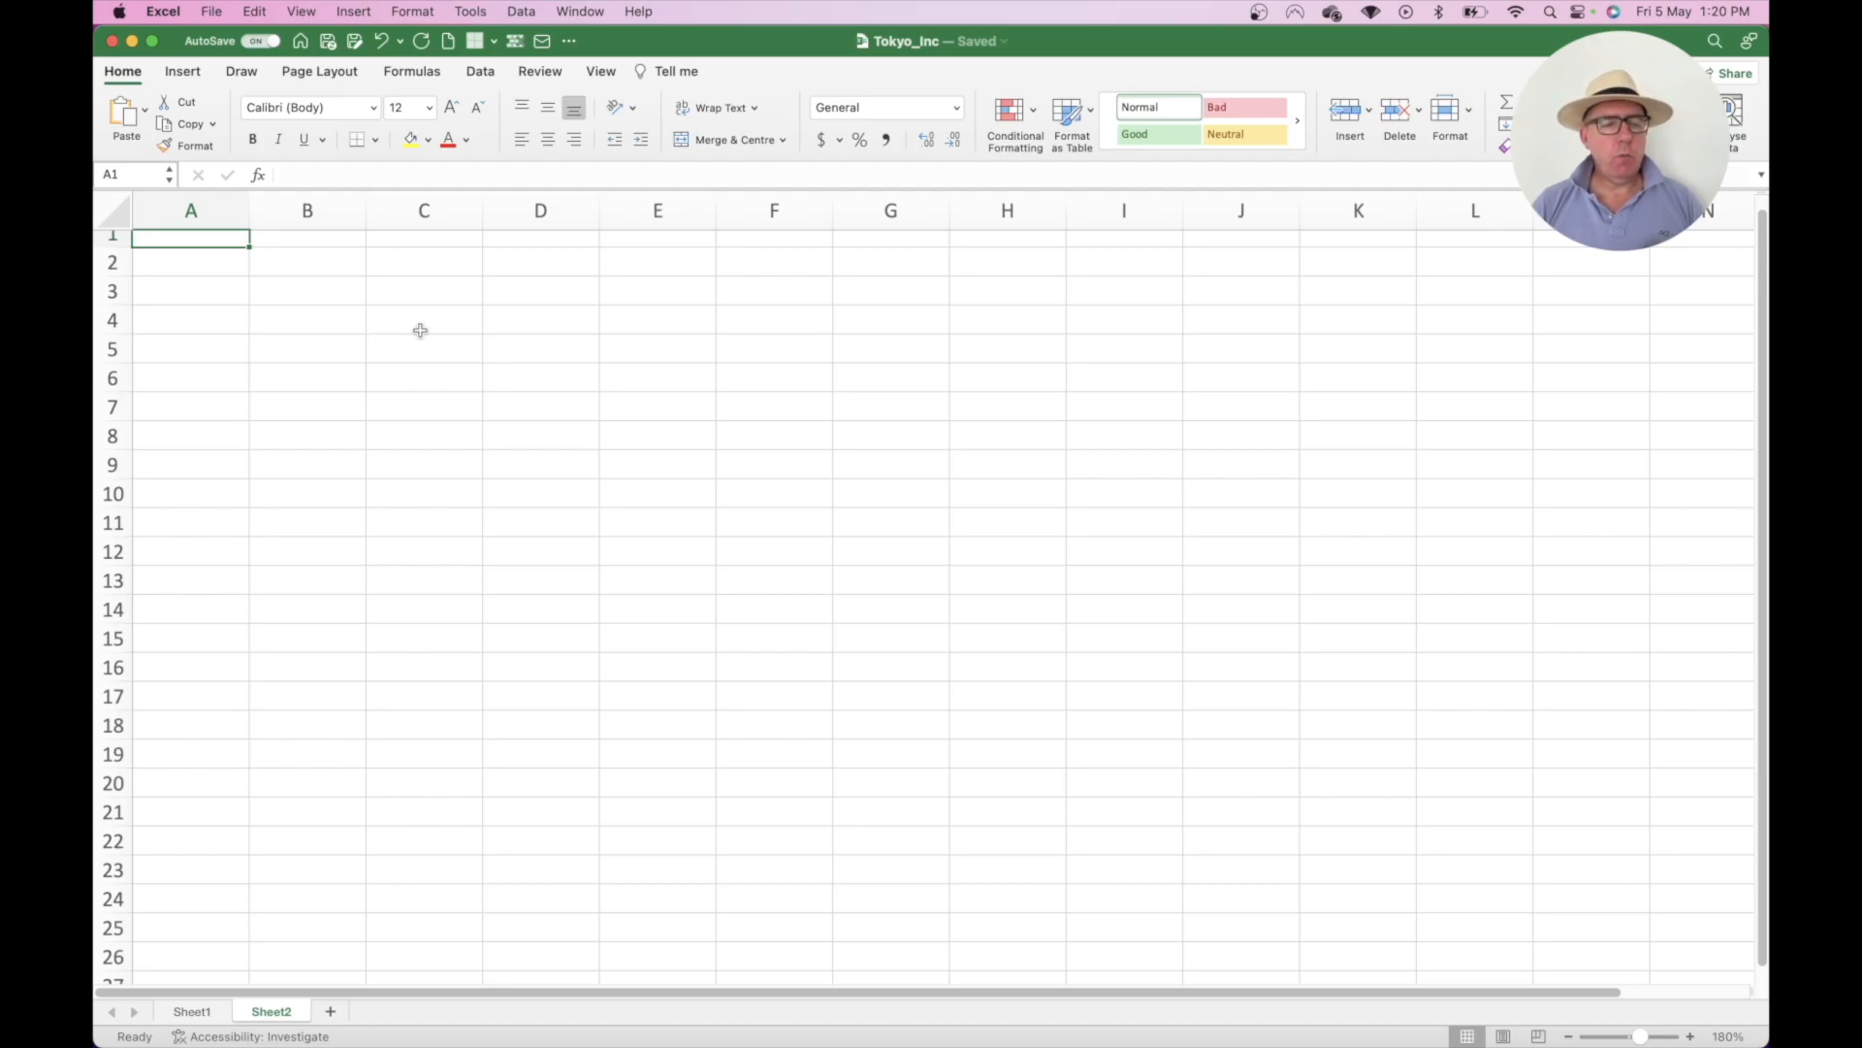
{"action": "scroll", "coordinate": [420, 330], "scroll_direction": "up", "scroll_amount": 1}
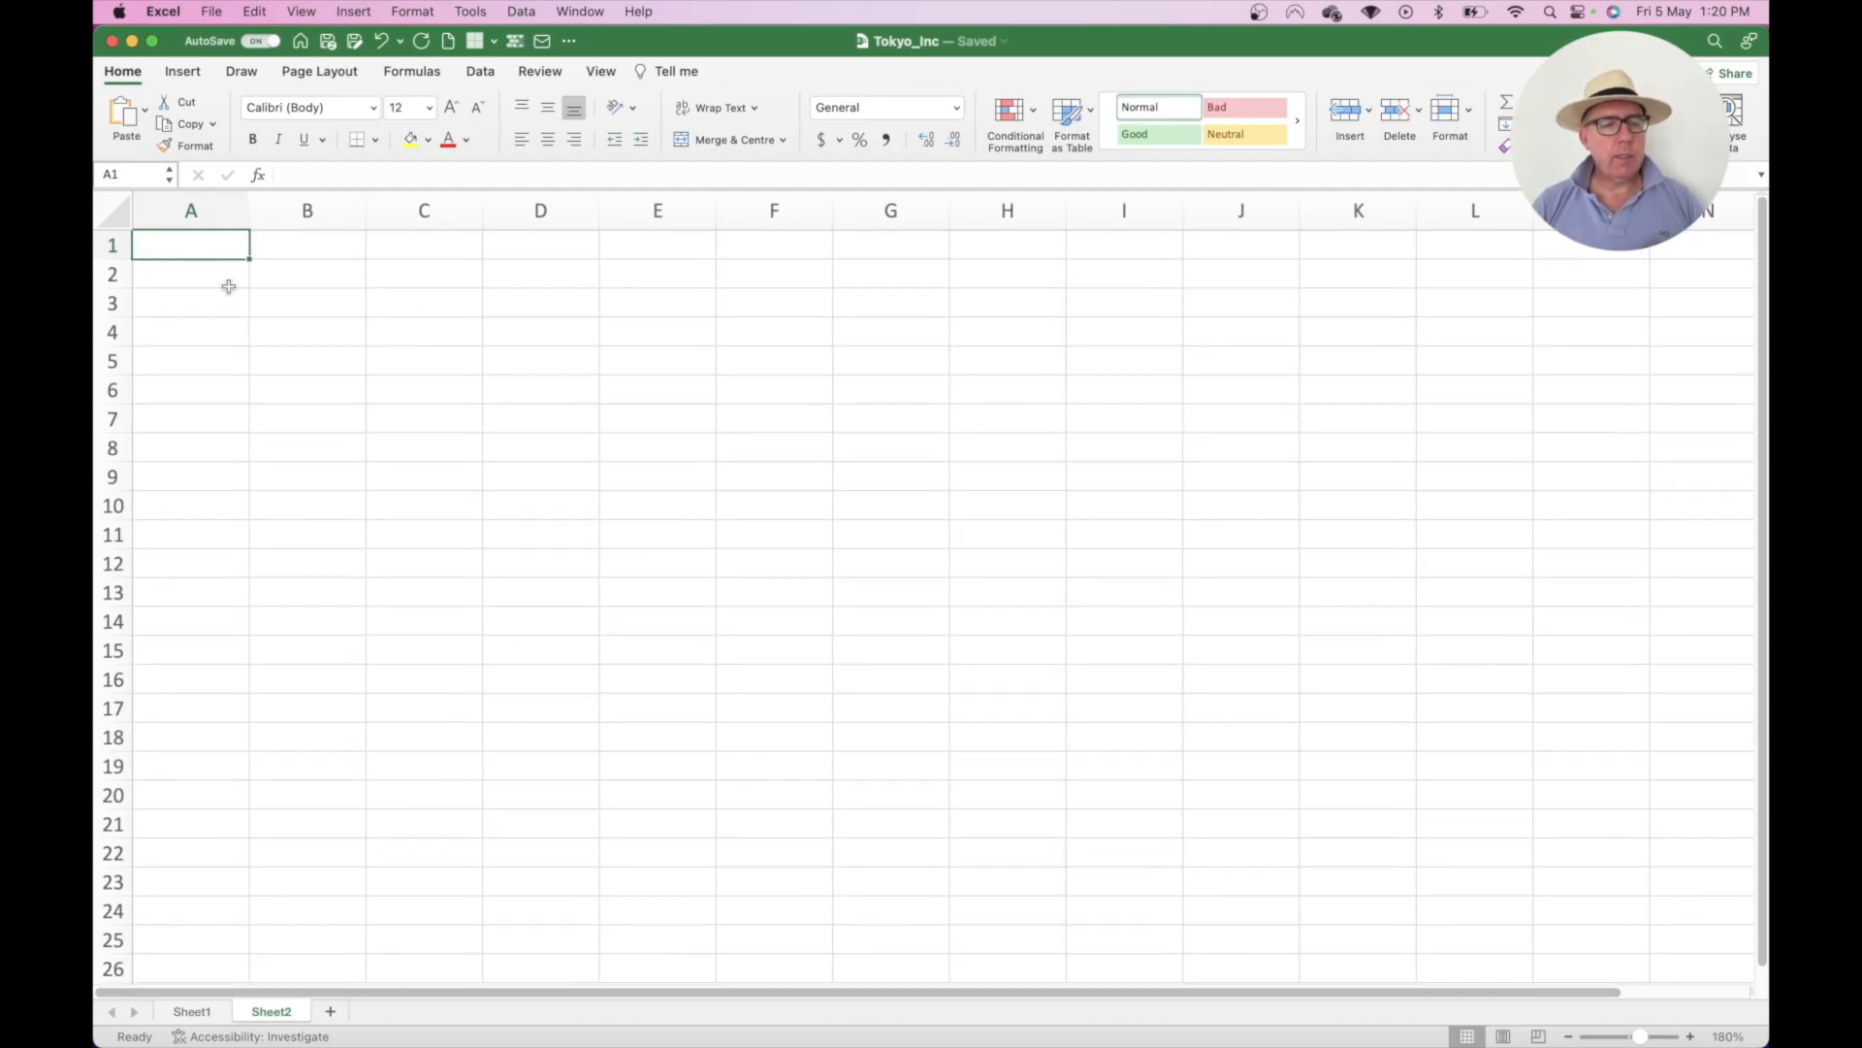
- Fill A1:A9 with the numbers 1 through 9
{"action": "type", "text": "1 2 3 4 5 6"}
{"action": "key", "text": "Return"}
{"action": "type", "text": "7"}
{"action": "key", "text": "Return"}
{"action": "type", "text": "8"}
- Fill B1:B9 with the numbers 9 down to 1
{"action": "key", "text": "Return"}
{"action": "type", "text": "9"}
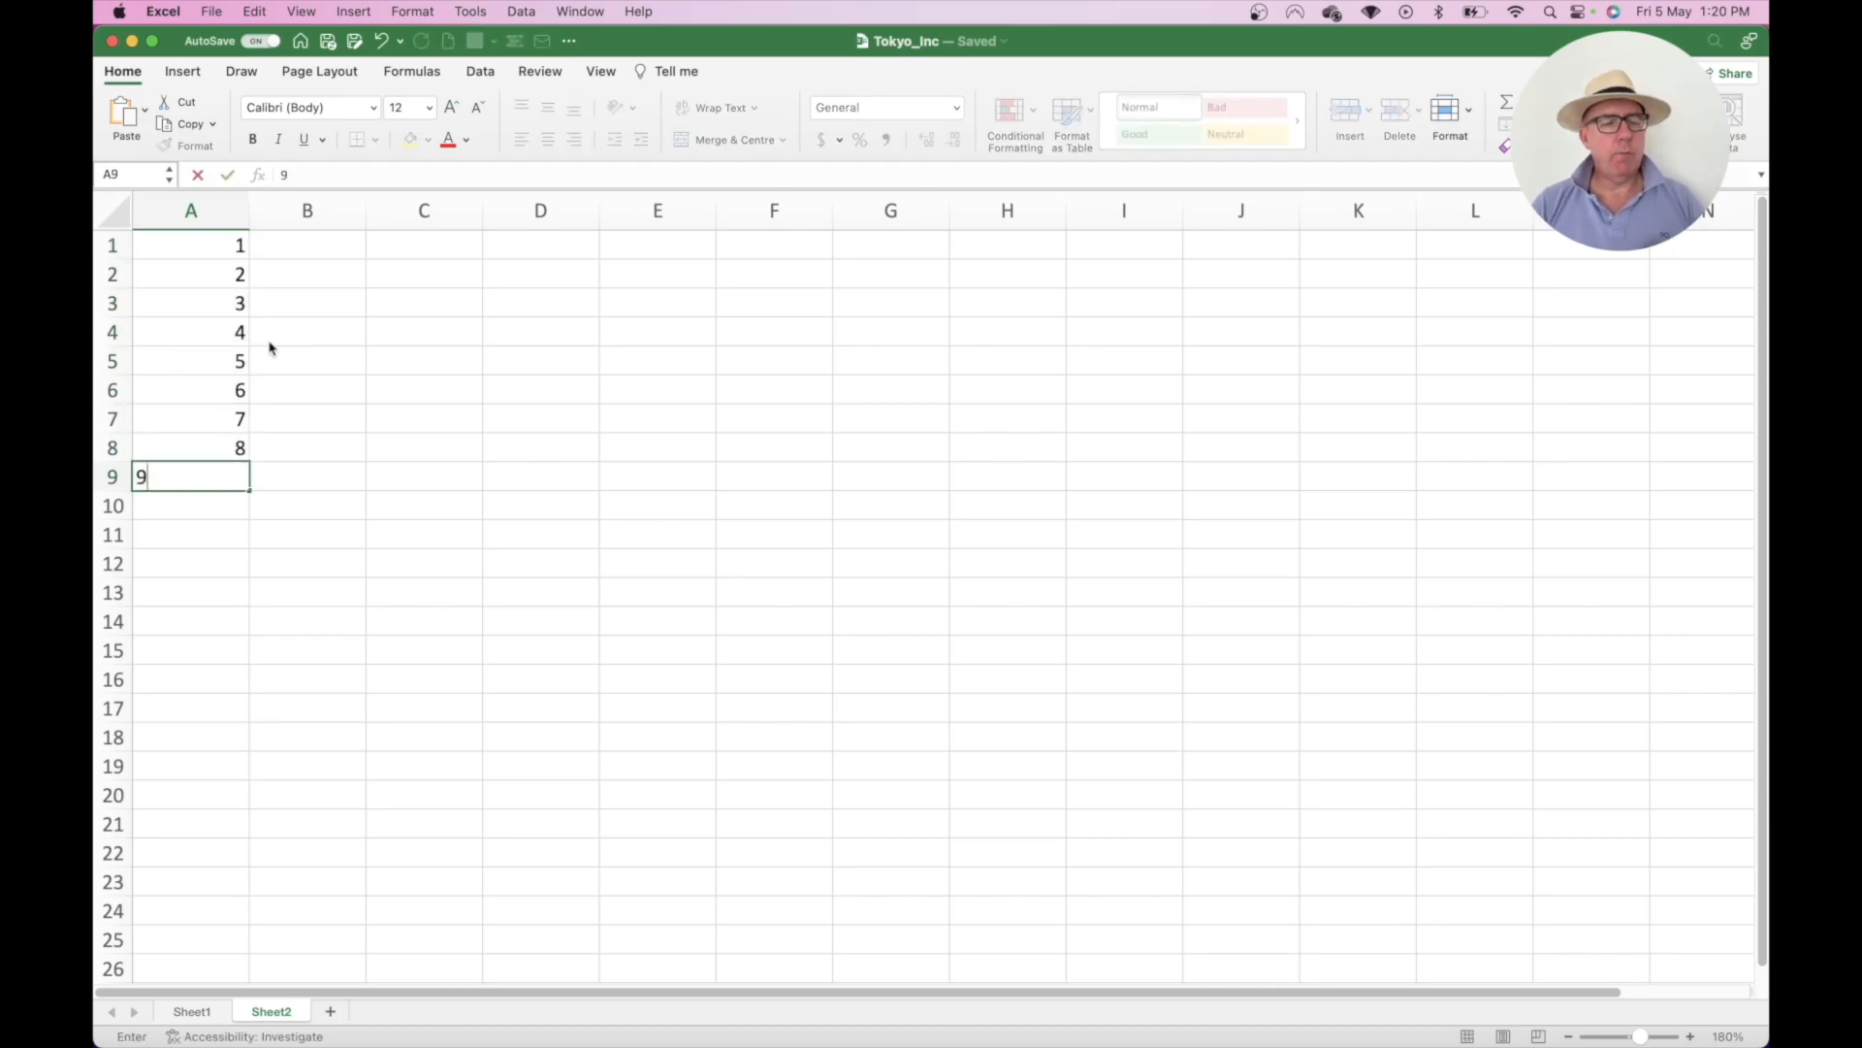
{"action": "left_click", "coordinate": [313, 244]}
{"action": "type", "text": "9 8 7 6 5"}
{"action": "key", "text": "Return"}
{"action": "type", "text": "4"}
{"action": "key", "text": "Return"}
{"action": "type", "text": "3"}
{"action": "key", "text": "Return"}
{"action": "type", "text": "2"}
{"action": "key", "text": "Return"}
{"action": "type", "text": "1"}
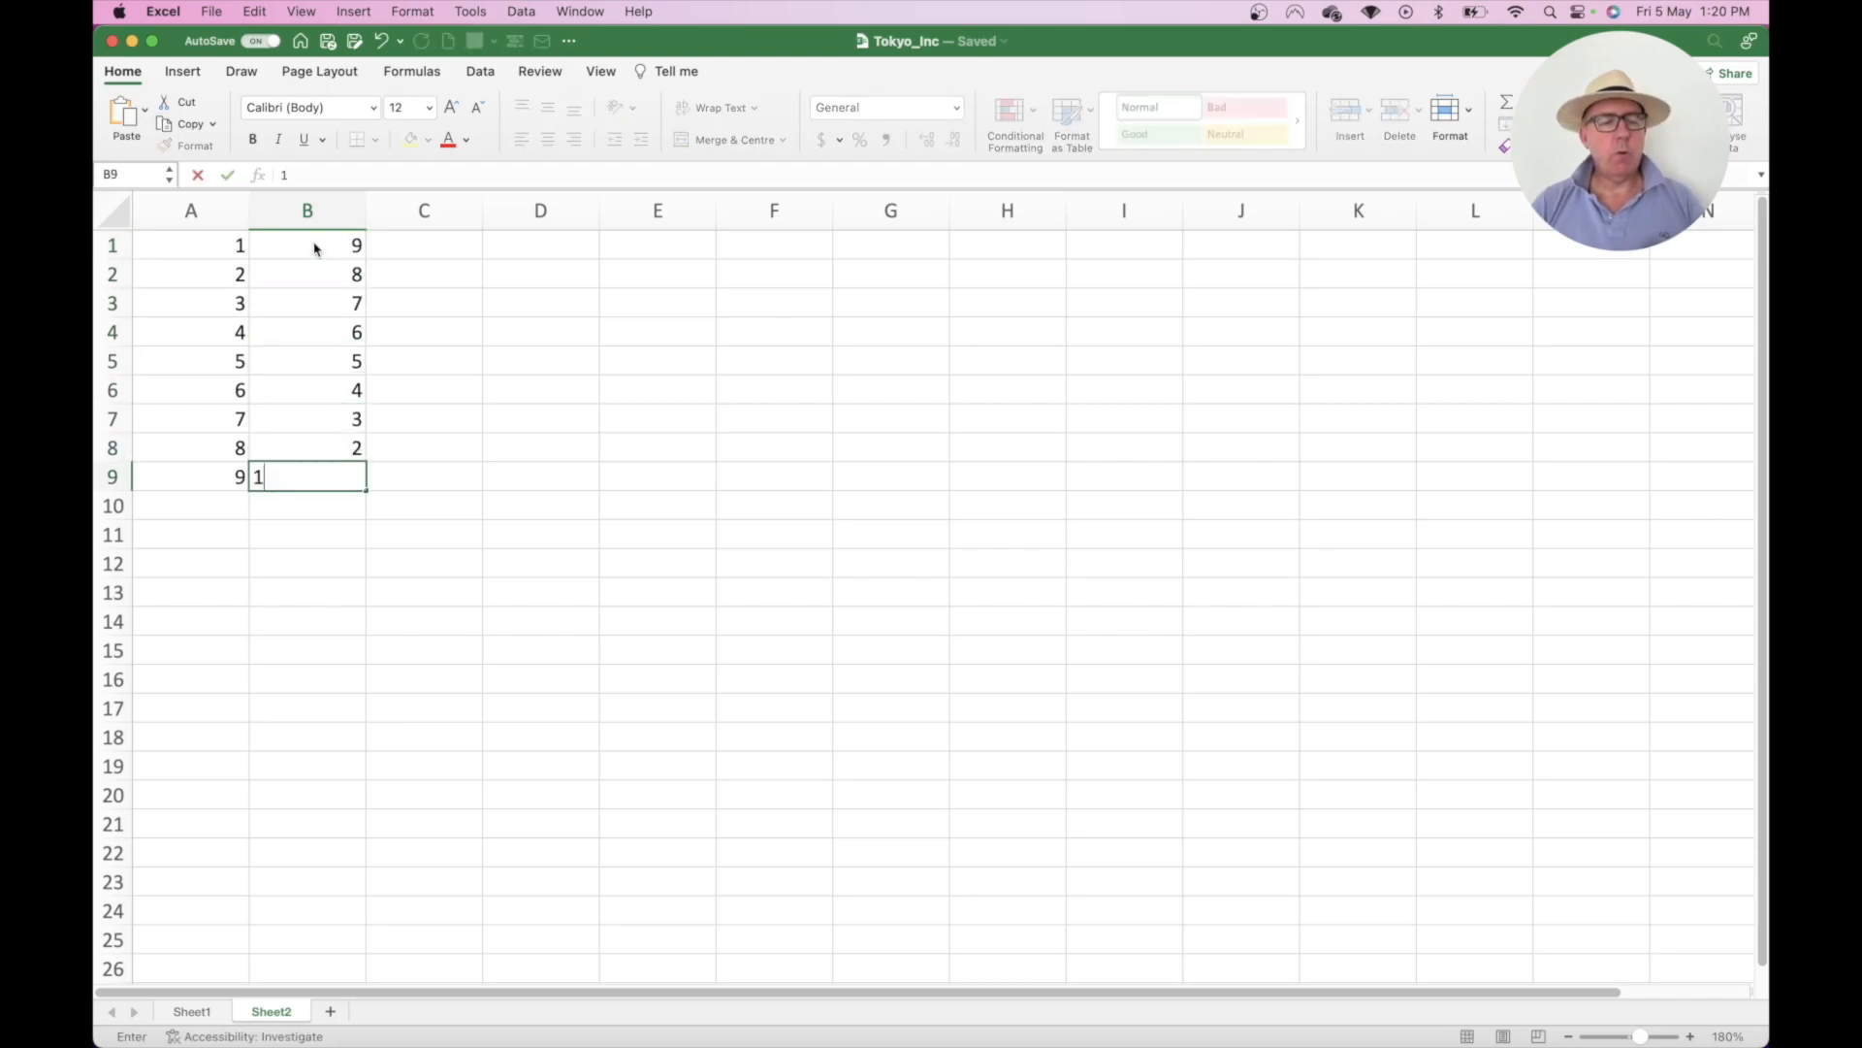
{"action": "left_click", "coordinate": [428, 242]}
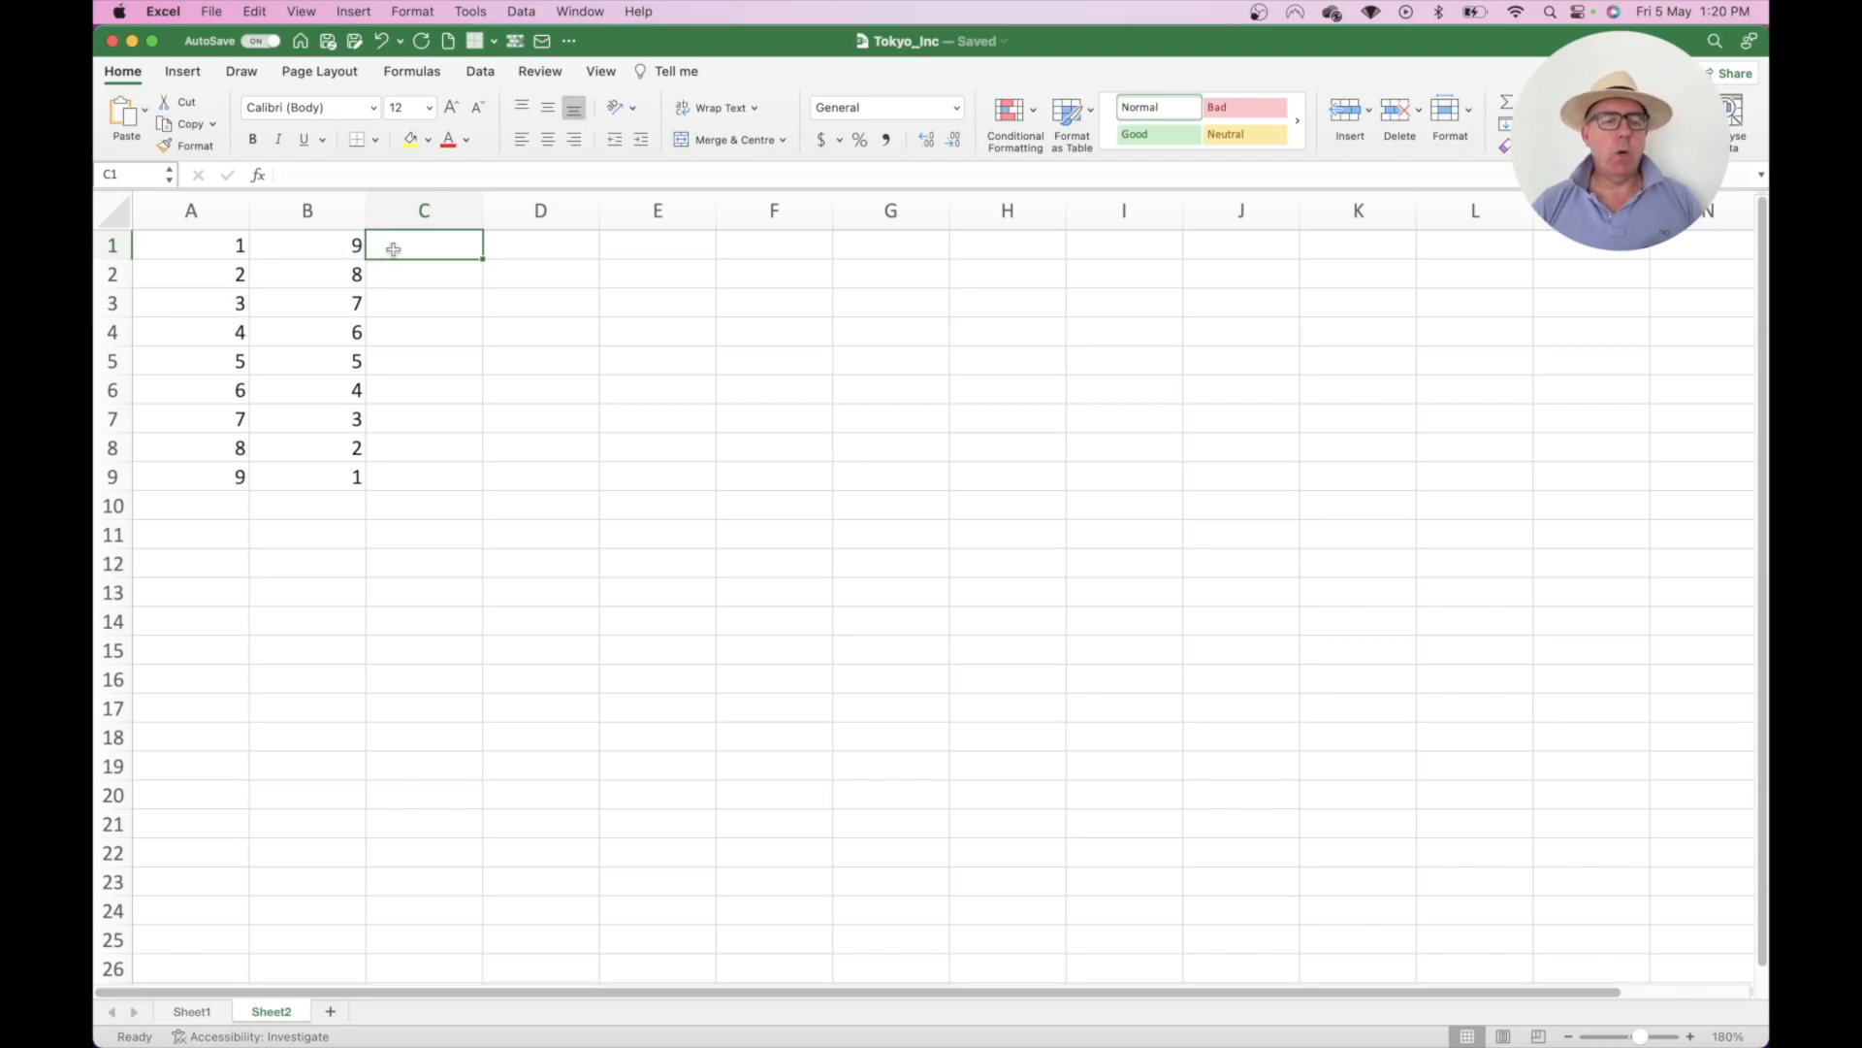
- Enter 10 in C1, then replace it with =9+1 and put +8+2 in C2
{"action": "type", "text": "10"}
{"action": "key", "text": "Return"}
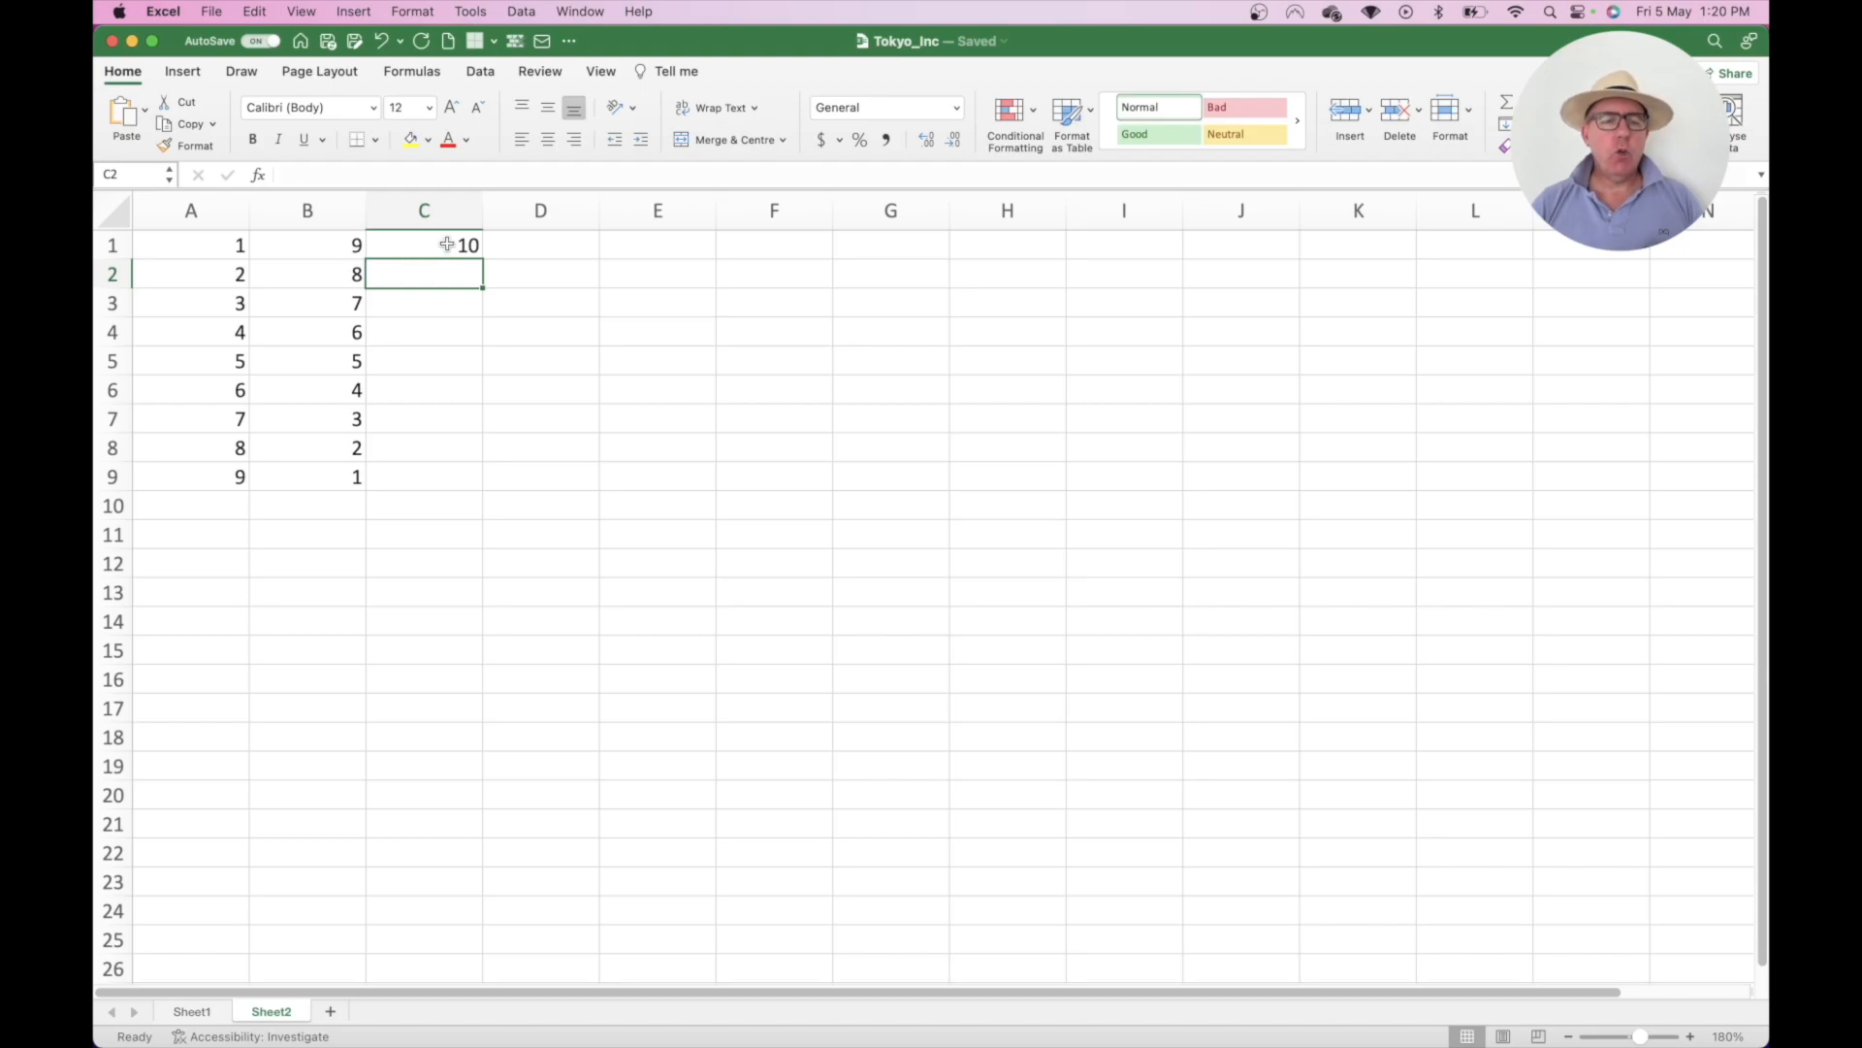
{"action": "left_click", "coordinate": [446, 244]}
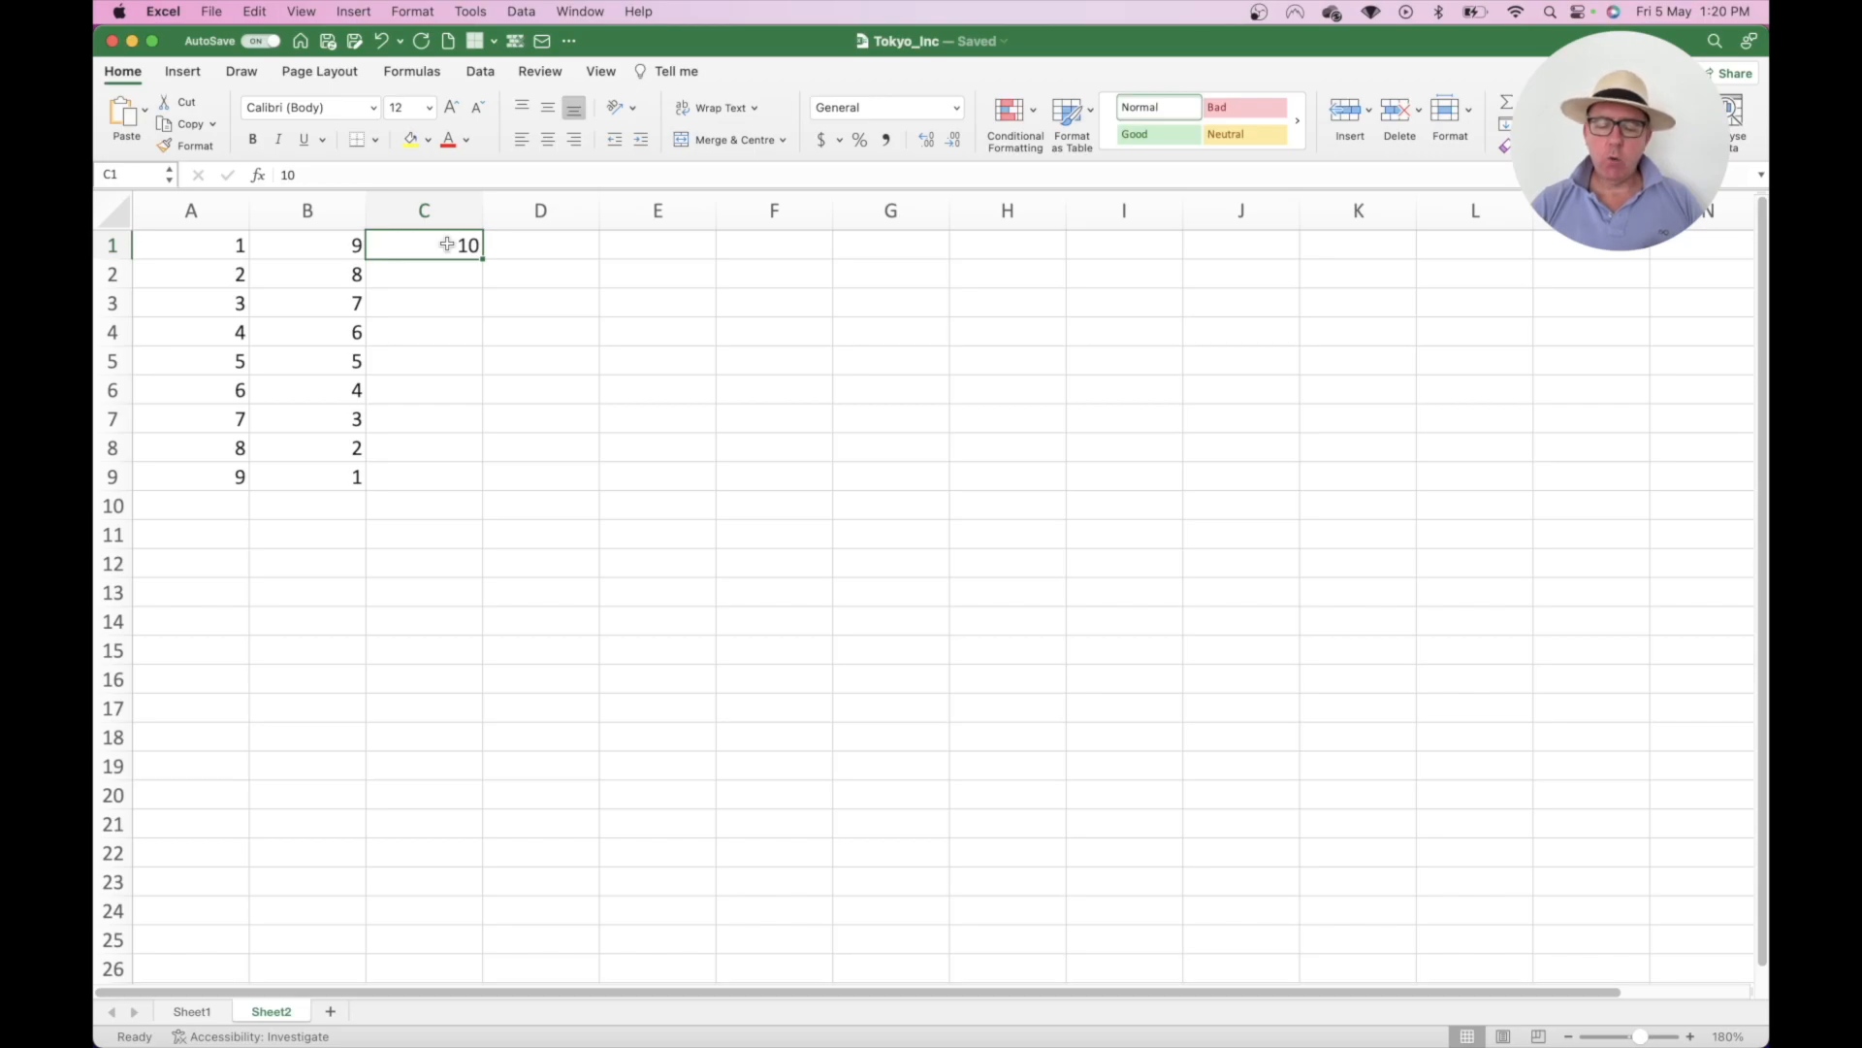
{"action": "type", "text": "="}
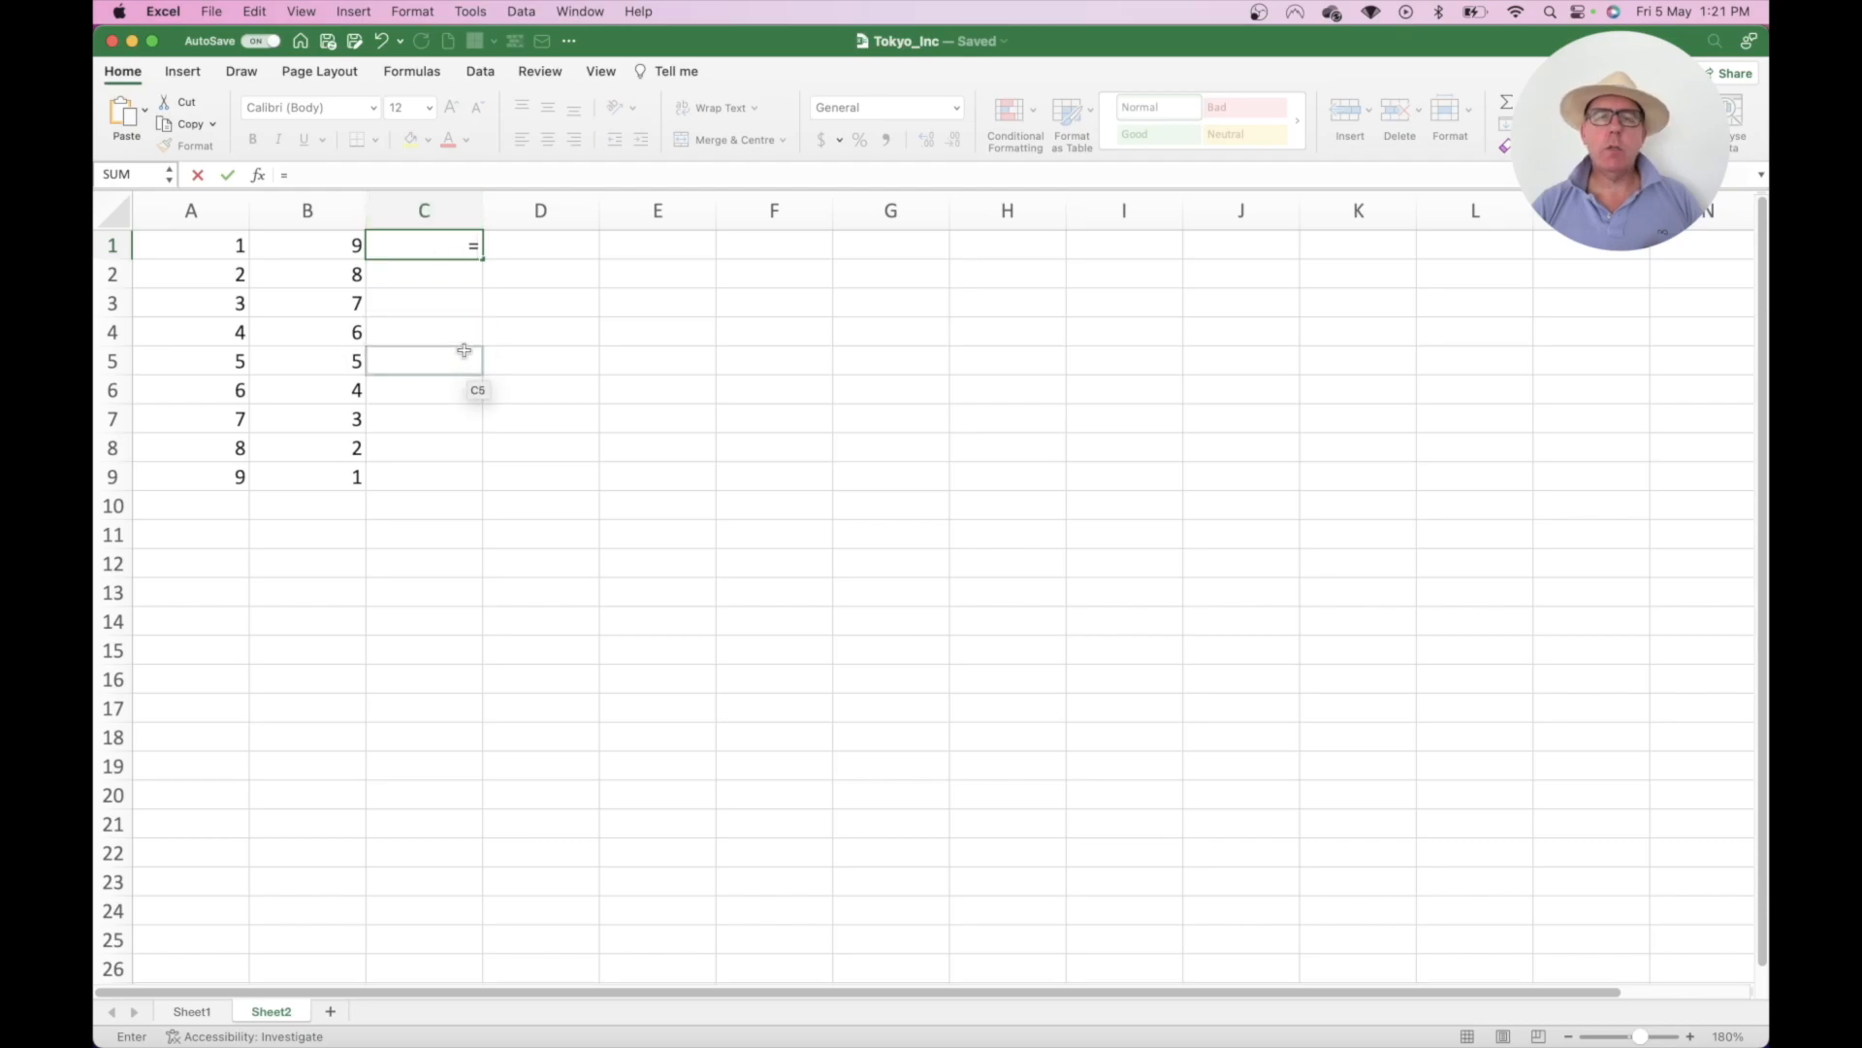
{"action": "type", "text": "9+1"}
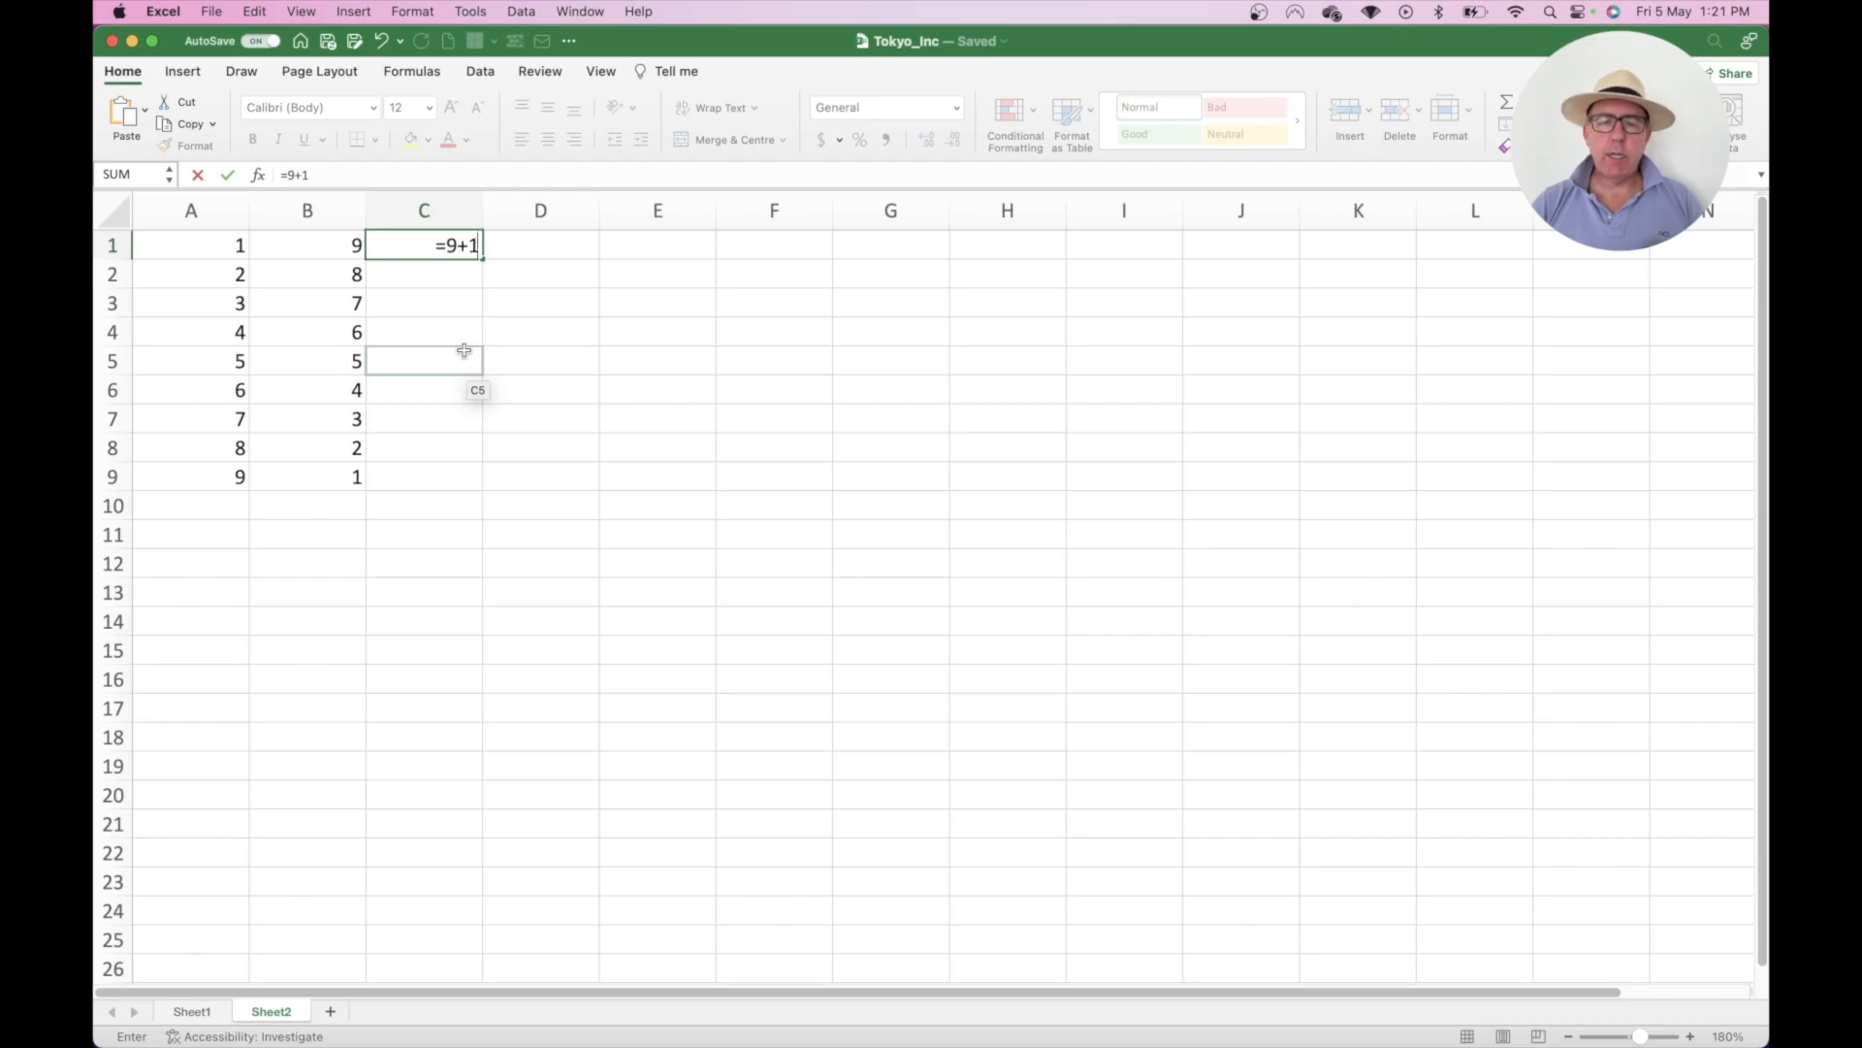
{"action": "key", "text": "Return"}
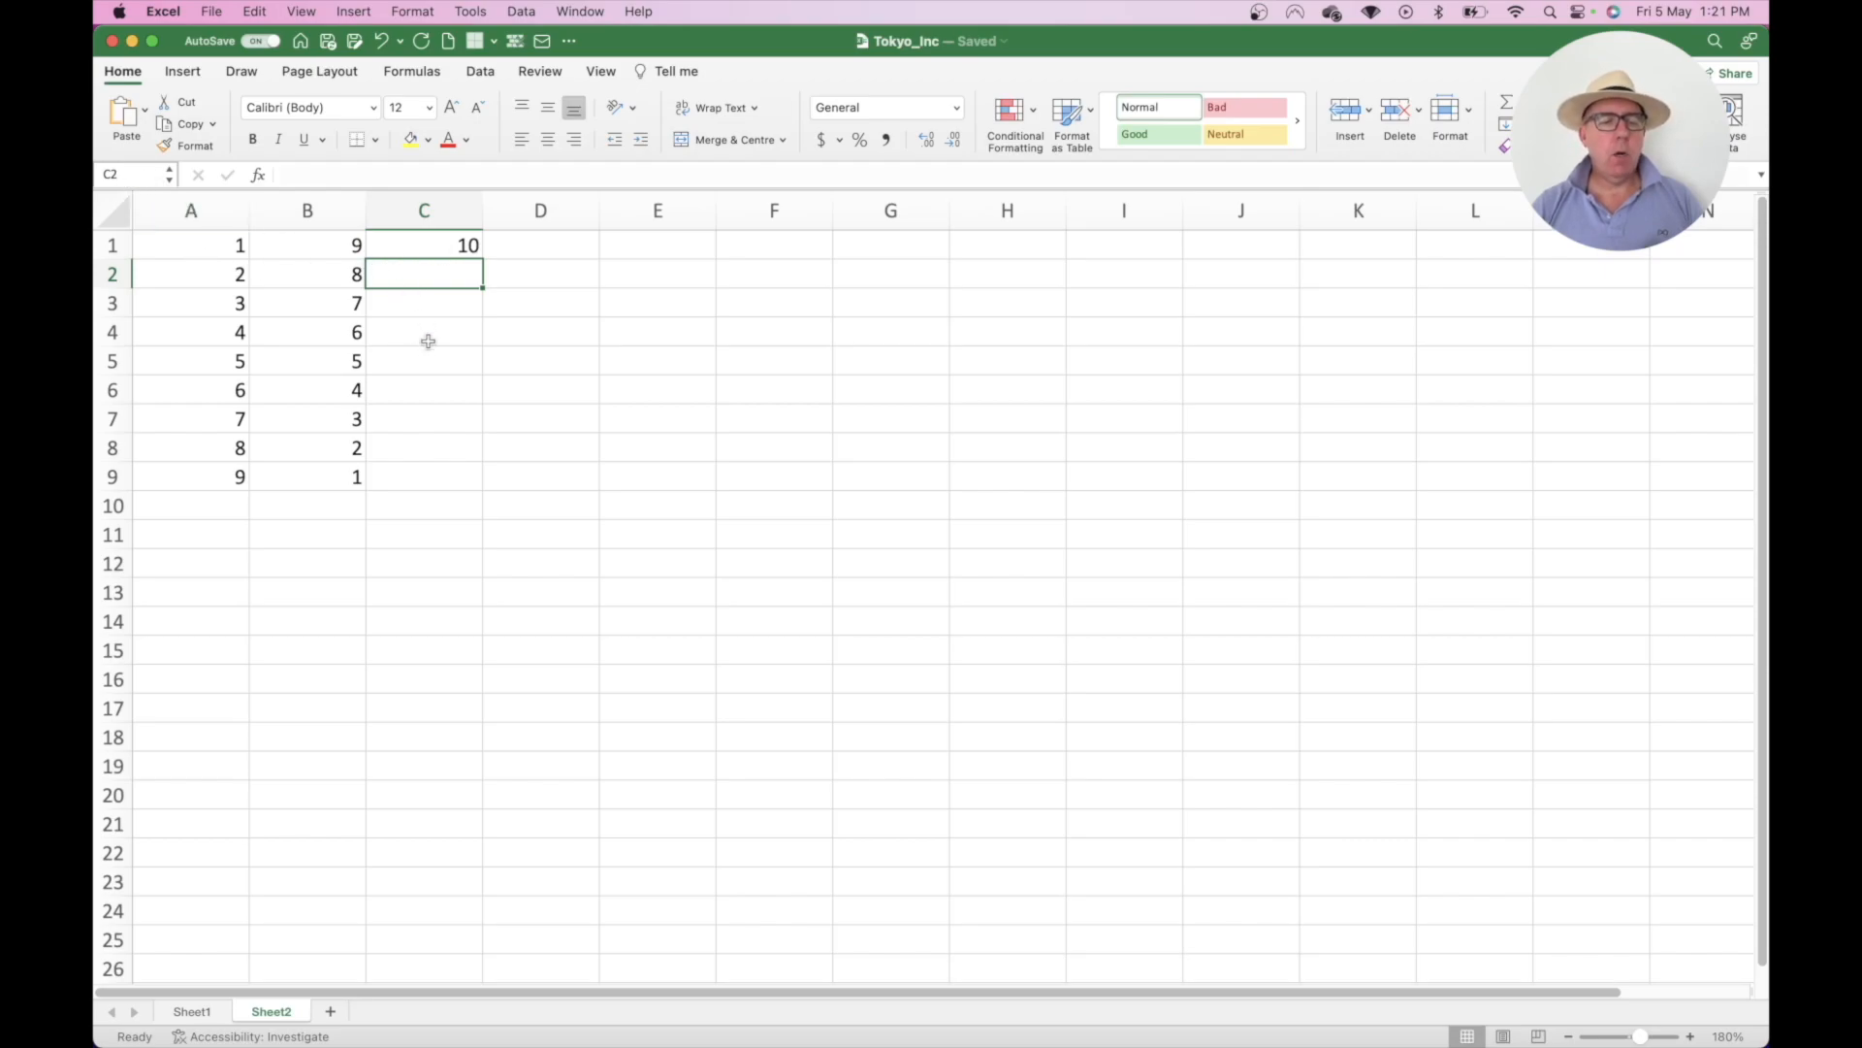
{"action": "type", "text": "+8+2"}
{"action": "key", "text": "Return"}
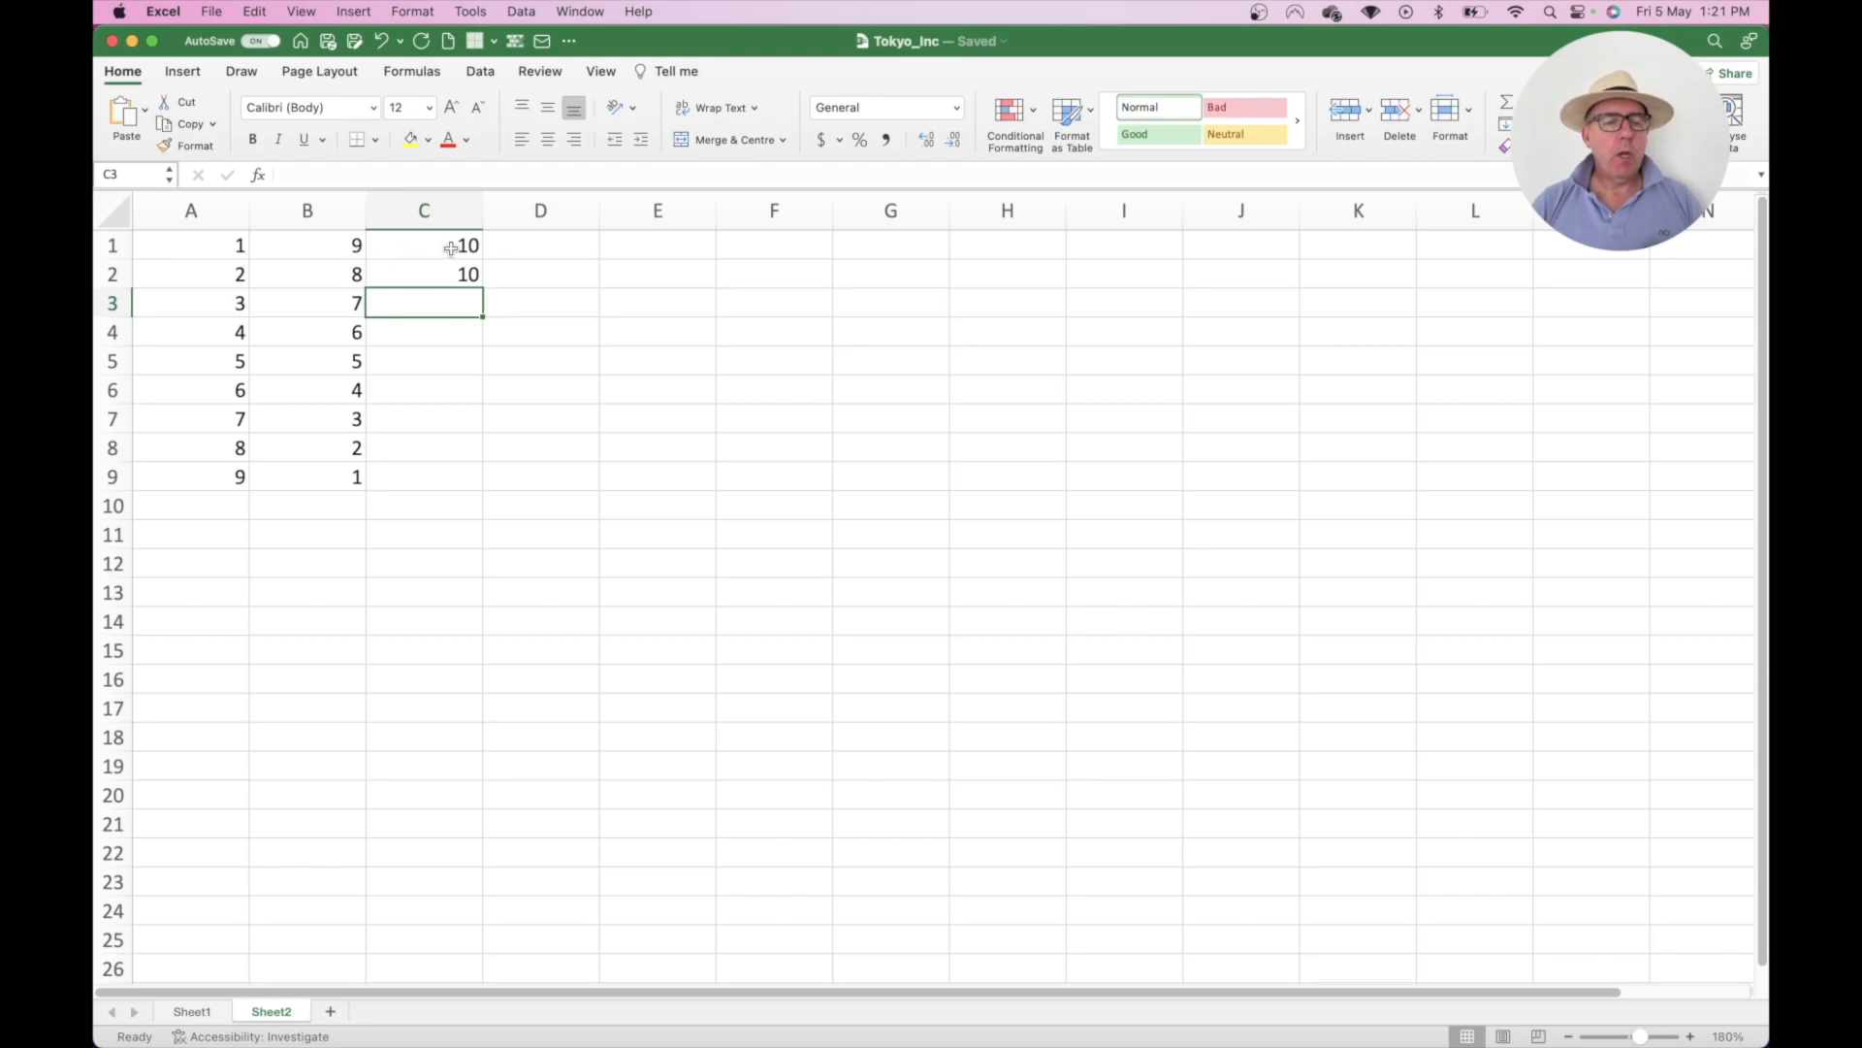
{"action": "left_click_drag", "start_coordinate": [449, 249], "coordinate": [450, 270]}
- Delete the 10s from C1:C2, check A1 and B1, then select empty C1
{"action": "key", "text": "Delete"}
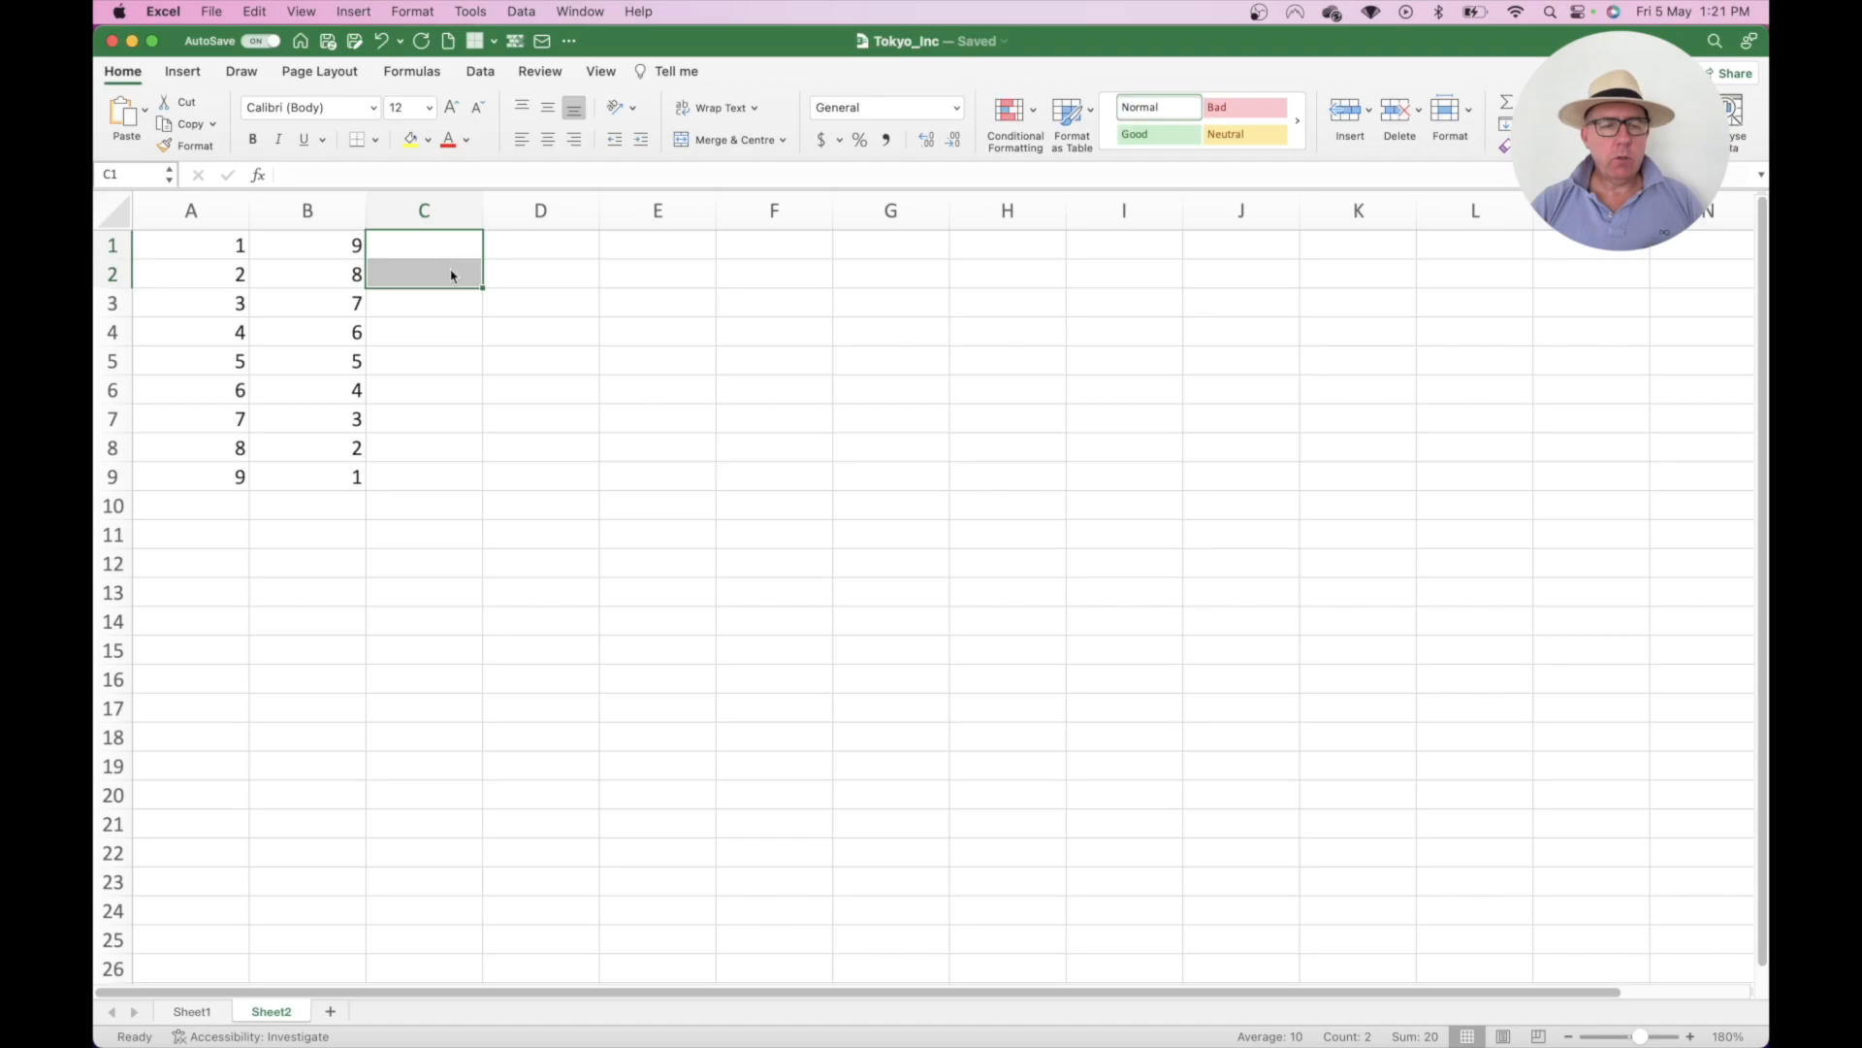
{"action": "key", "text": "Up"}
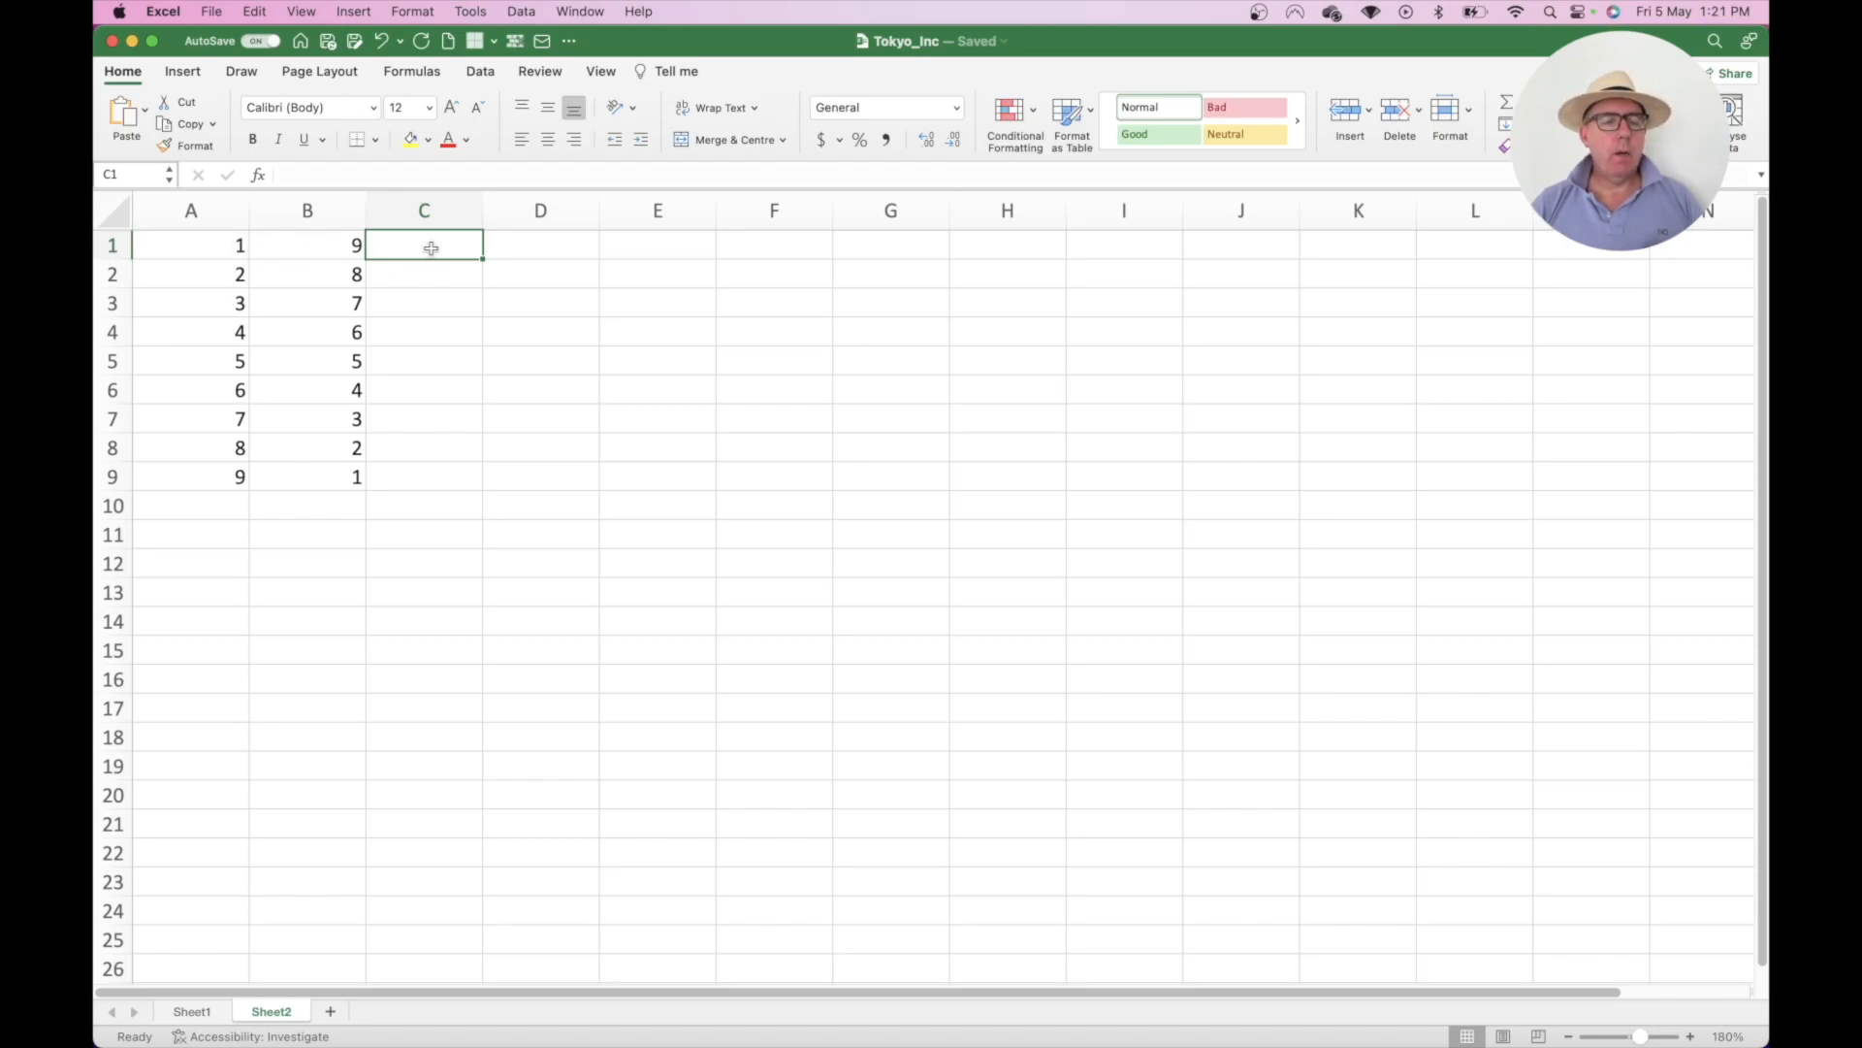
{"action": "left_click", "coordinate": [204, 243]}
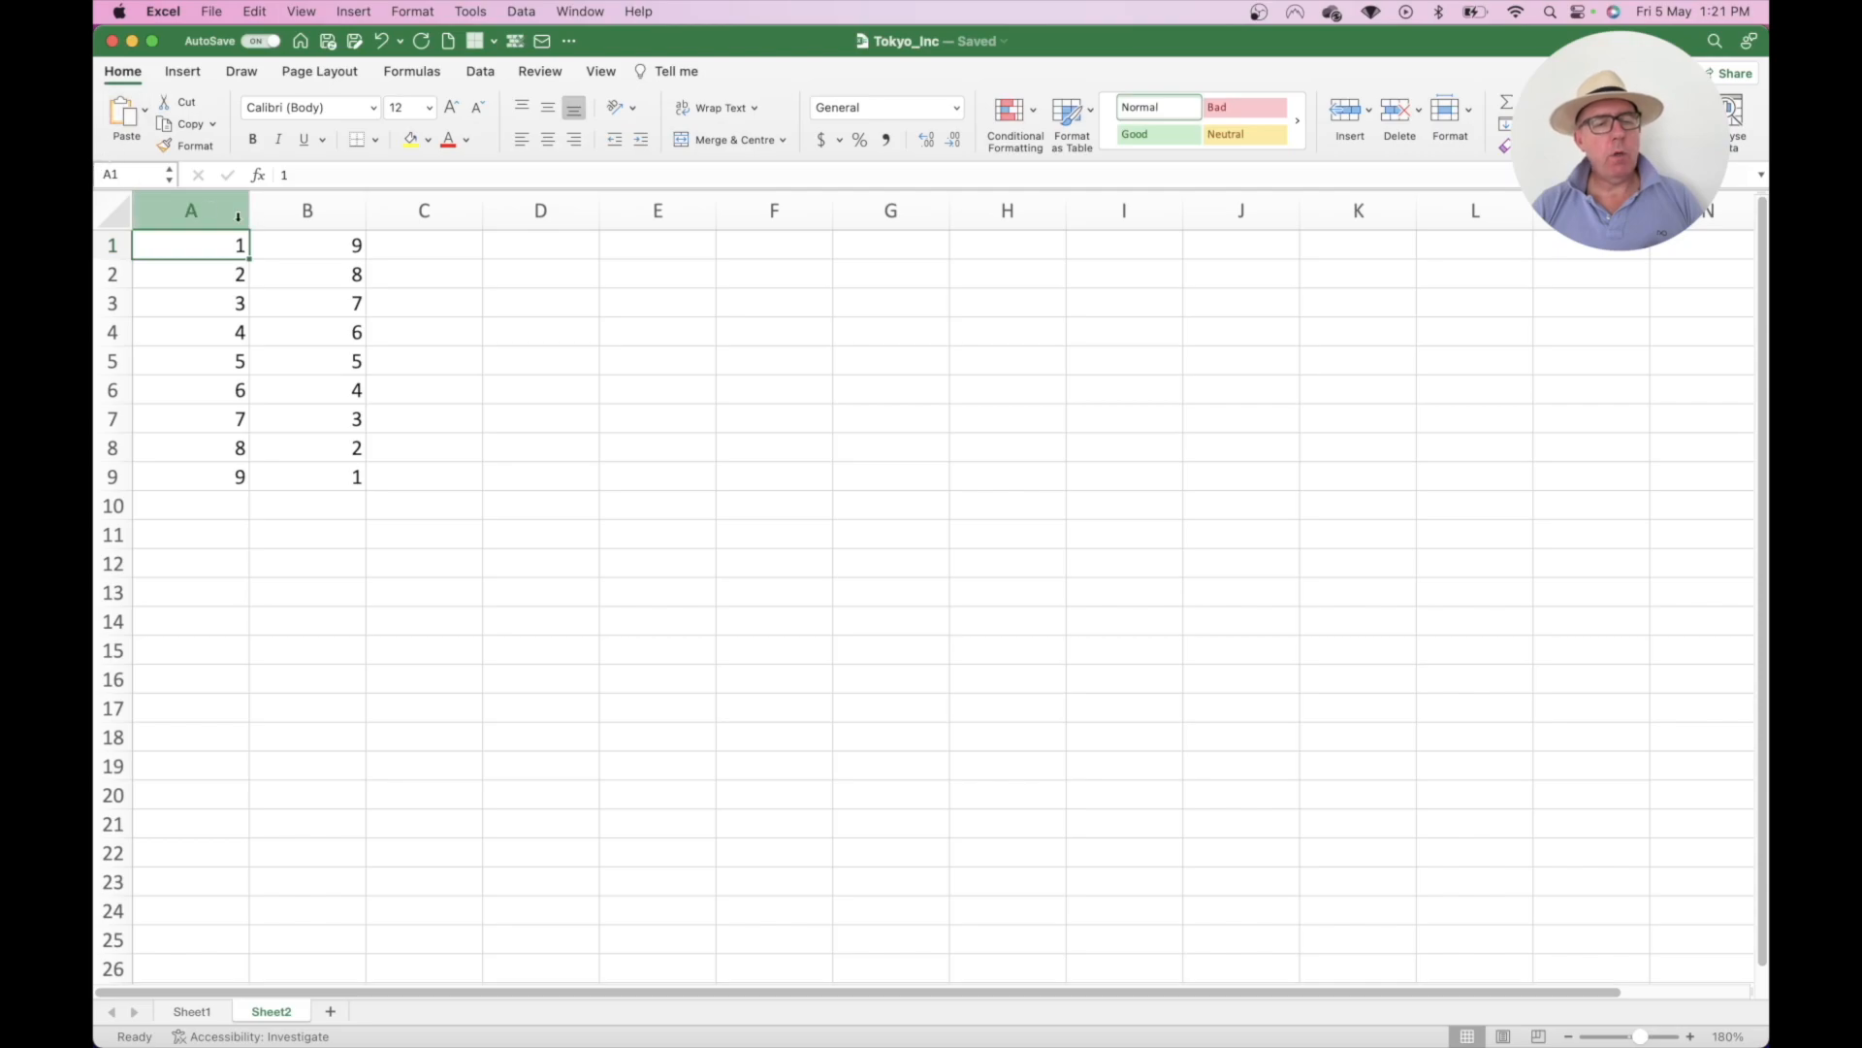
{"action": "left_click", "coordinate": [324, 247]}
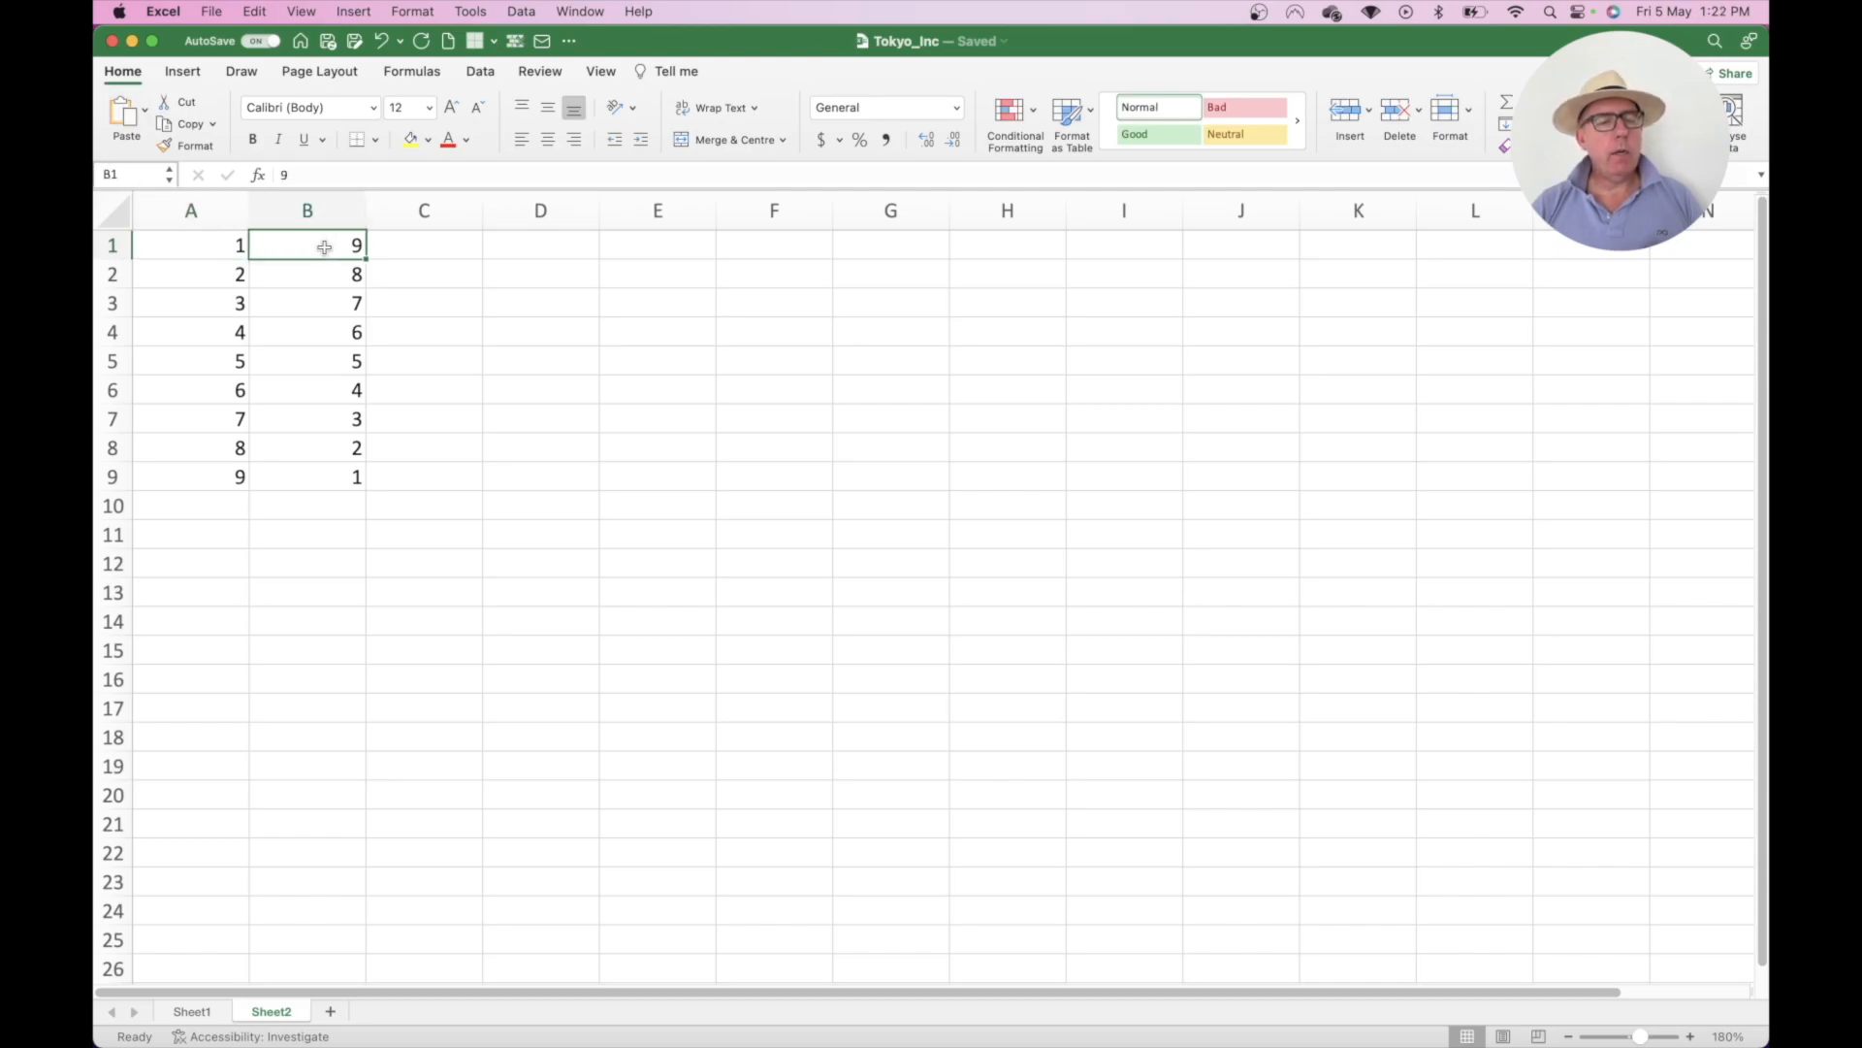
{"action": "left_click", "coordinate": [427, 240]}
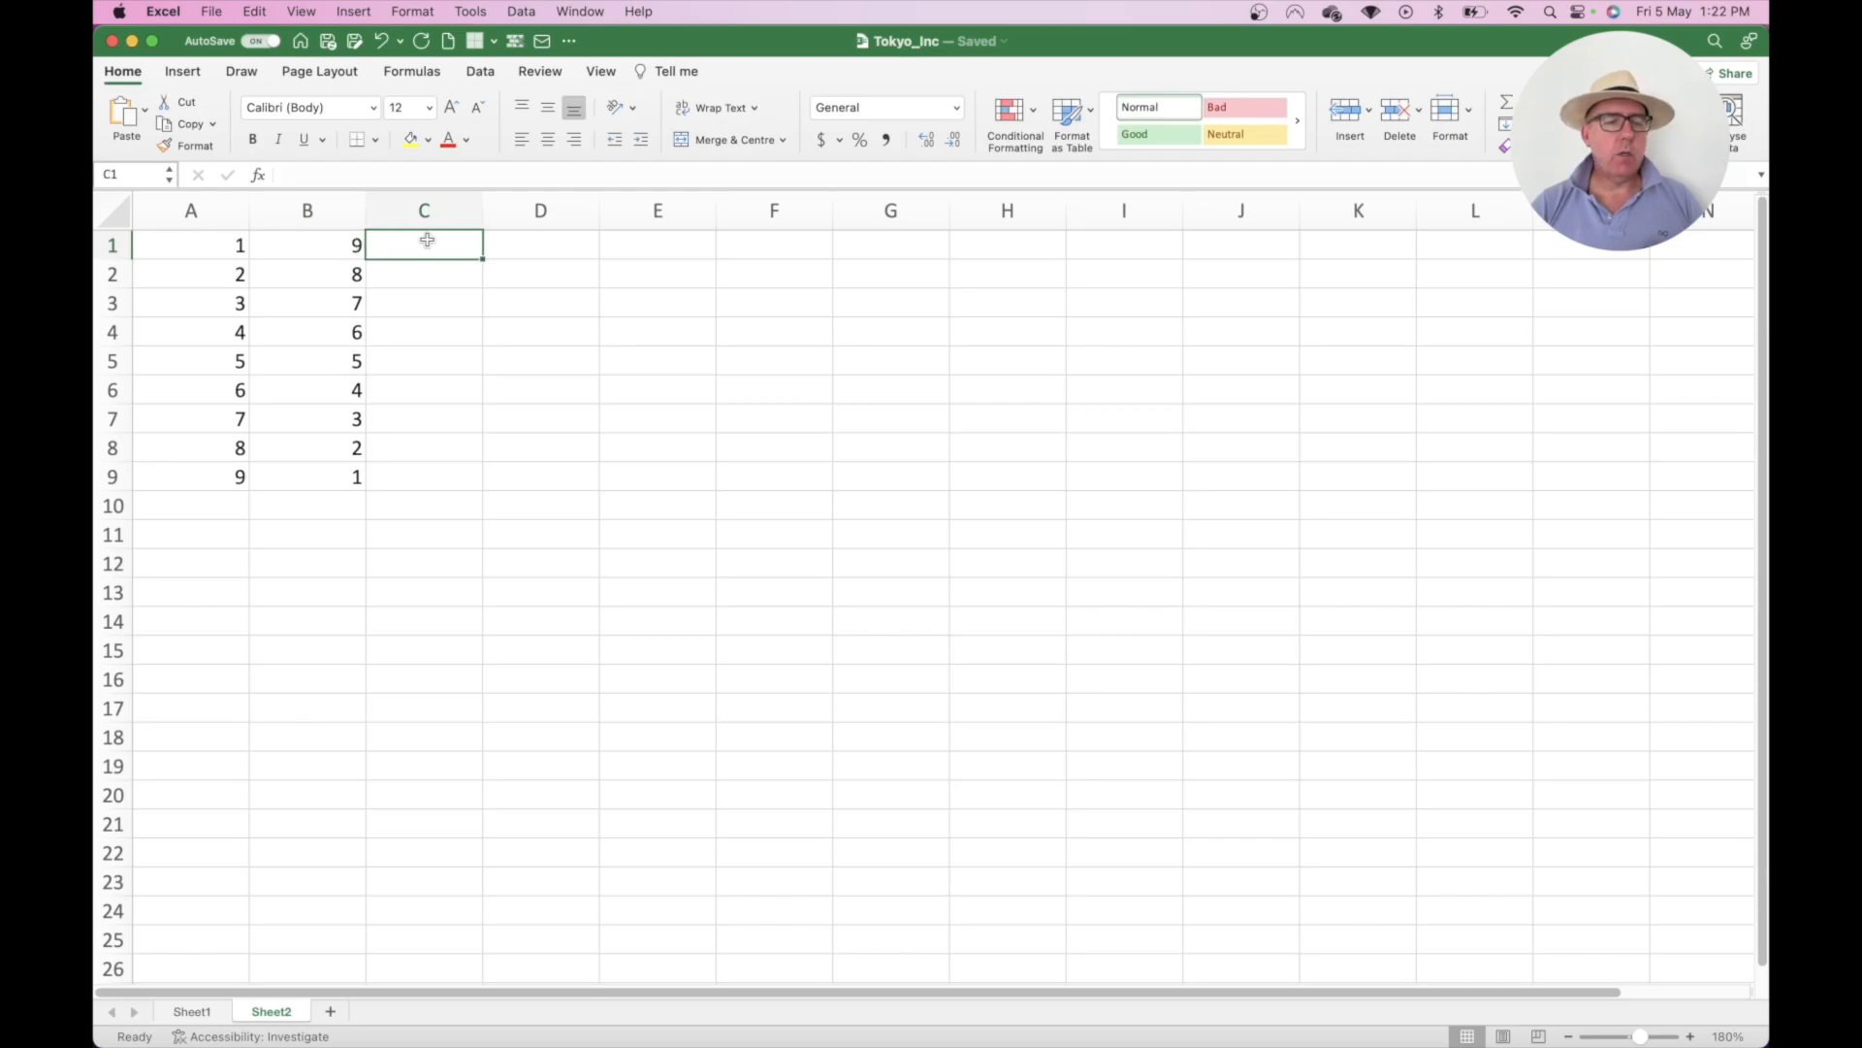
- Enter =A1+B1 in C1, then extend it to =A1+B1+A2 showing 12
{"action": "type", "text": "="}
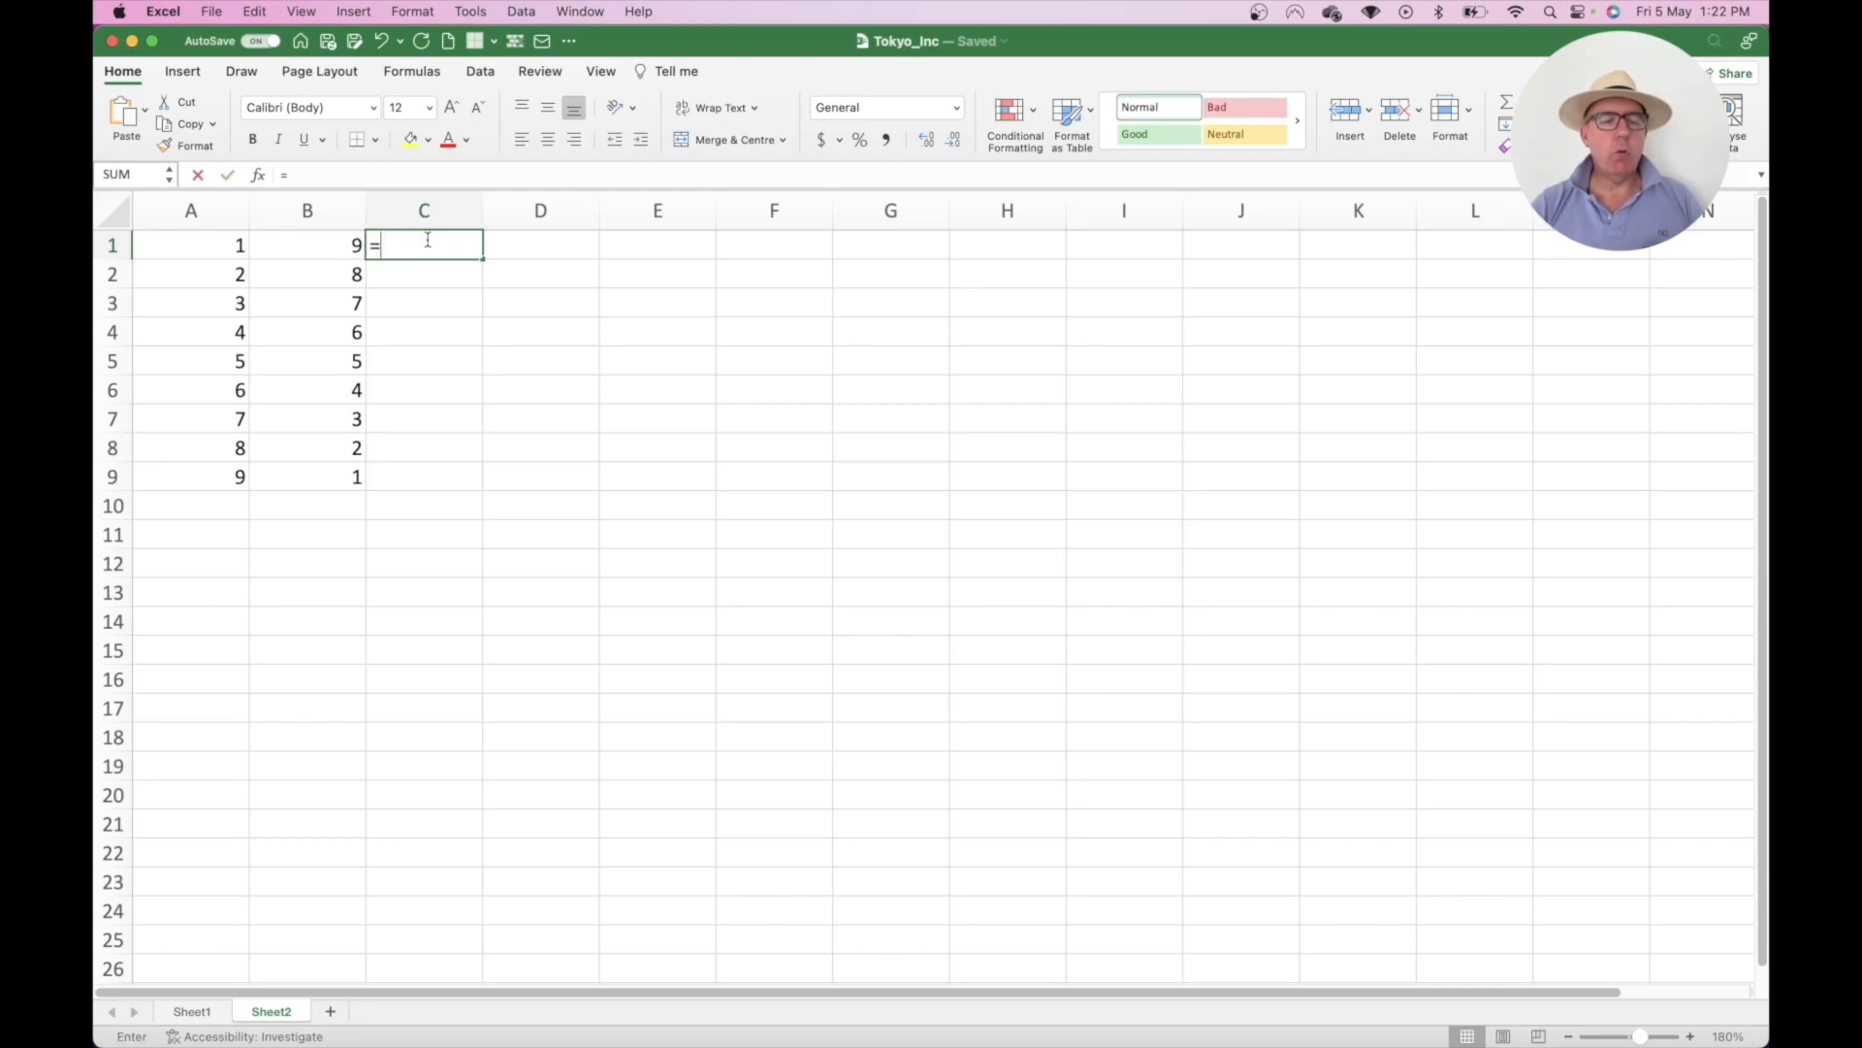
{"action": "type", "text": "A!"}
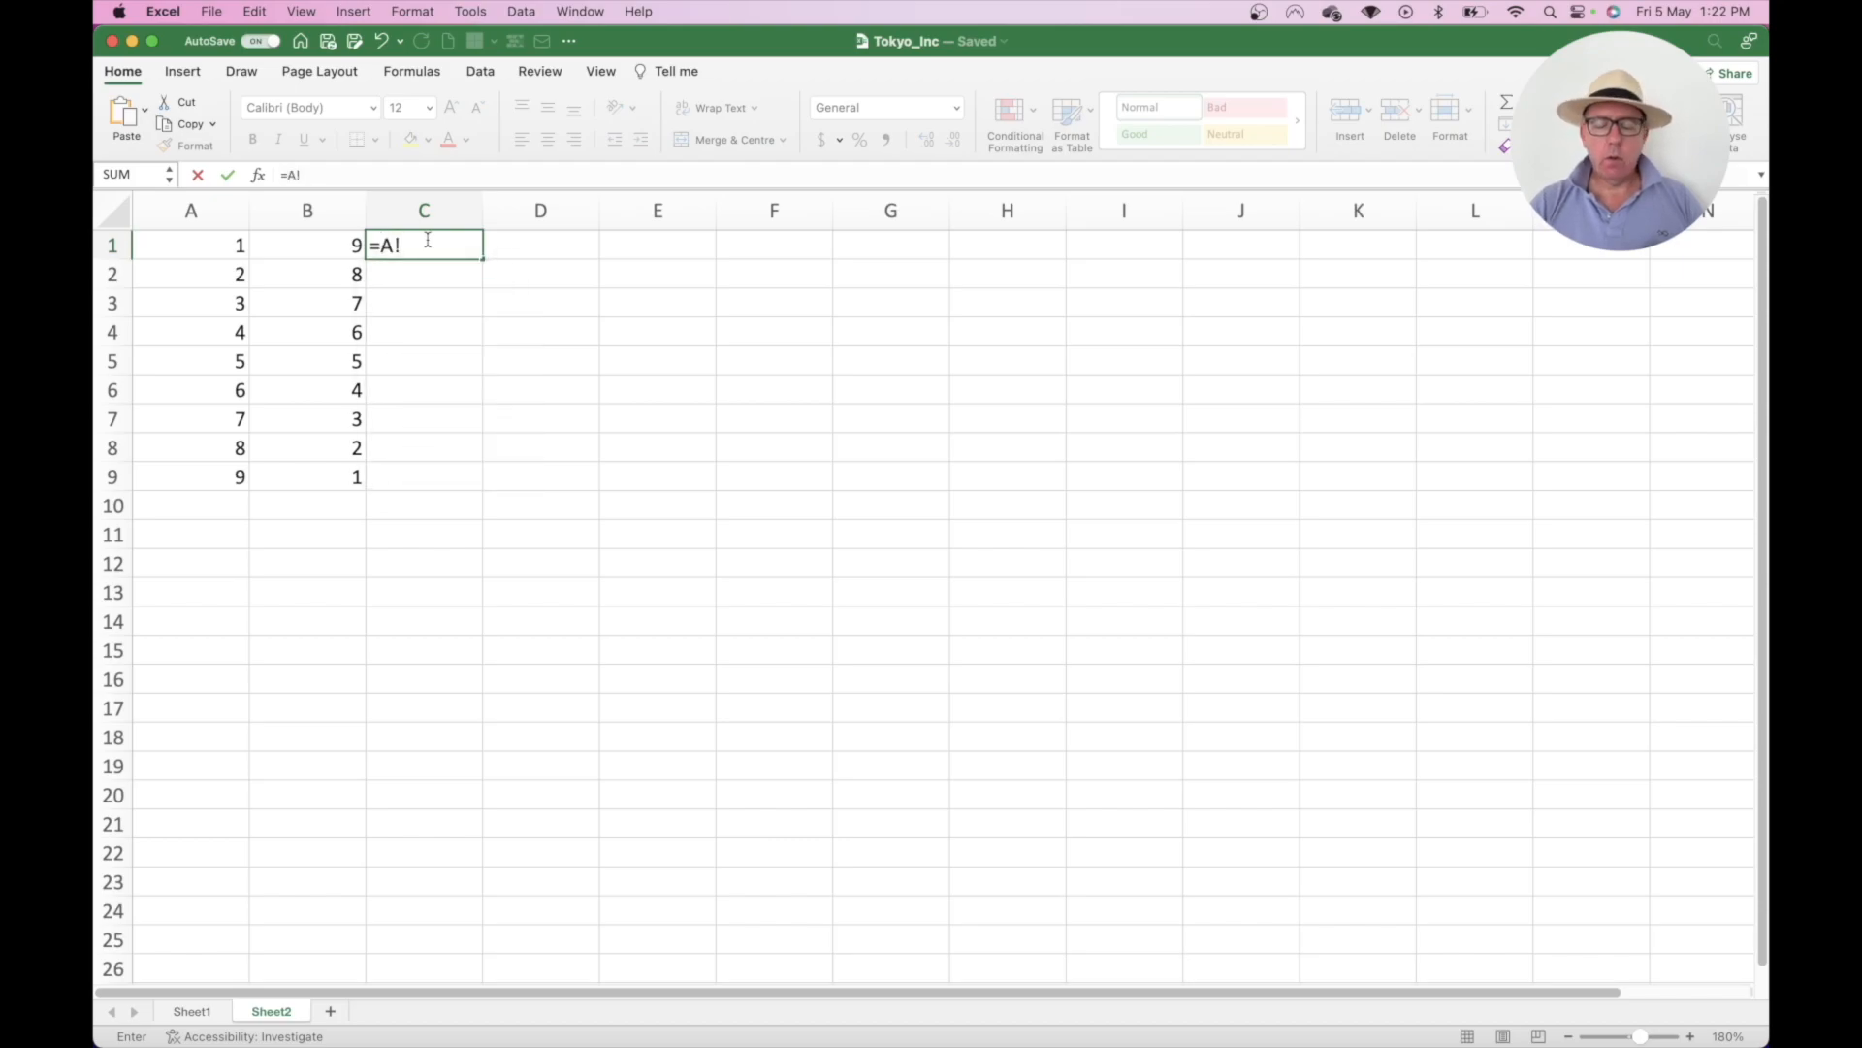
{"action": "key", "text": "BackSpace"}
{"action": "type", "text": "1"}
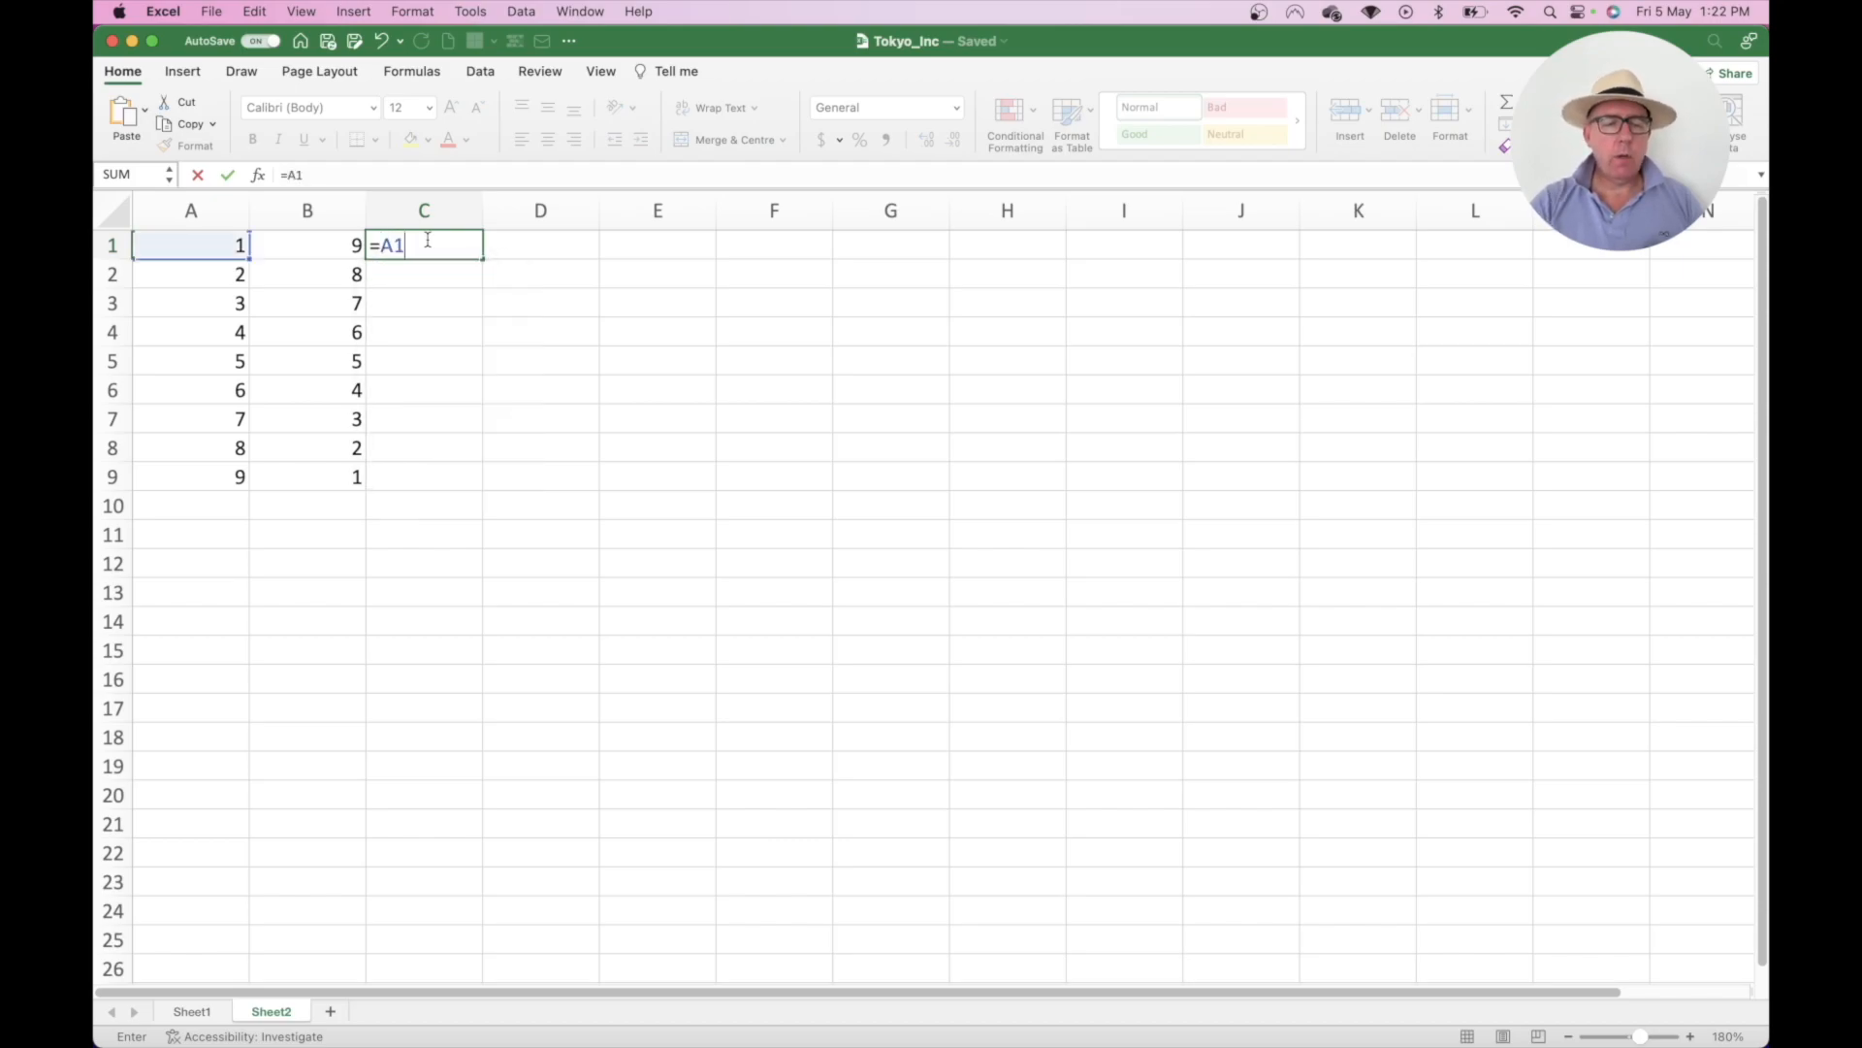
{"action": "type", "text": "+B1"}
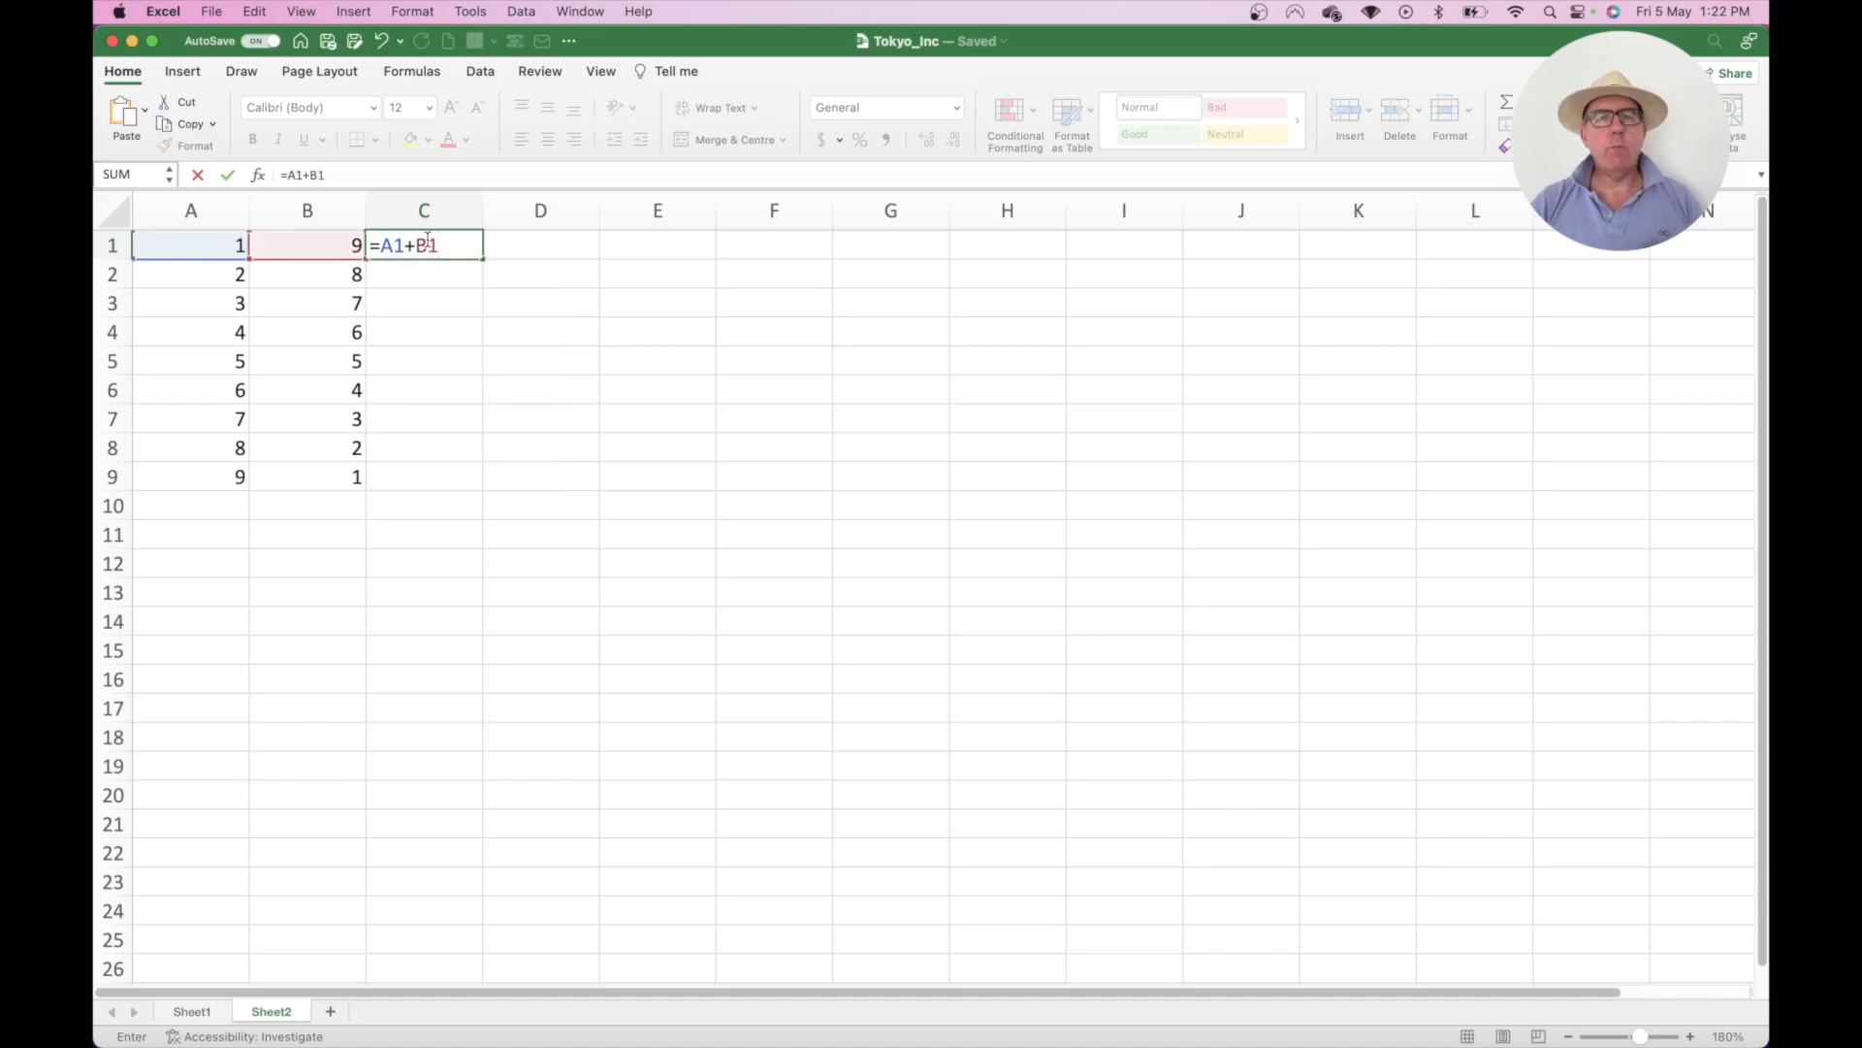
{"action": "key", "text": "Return"}
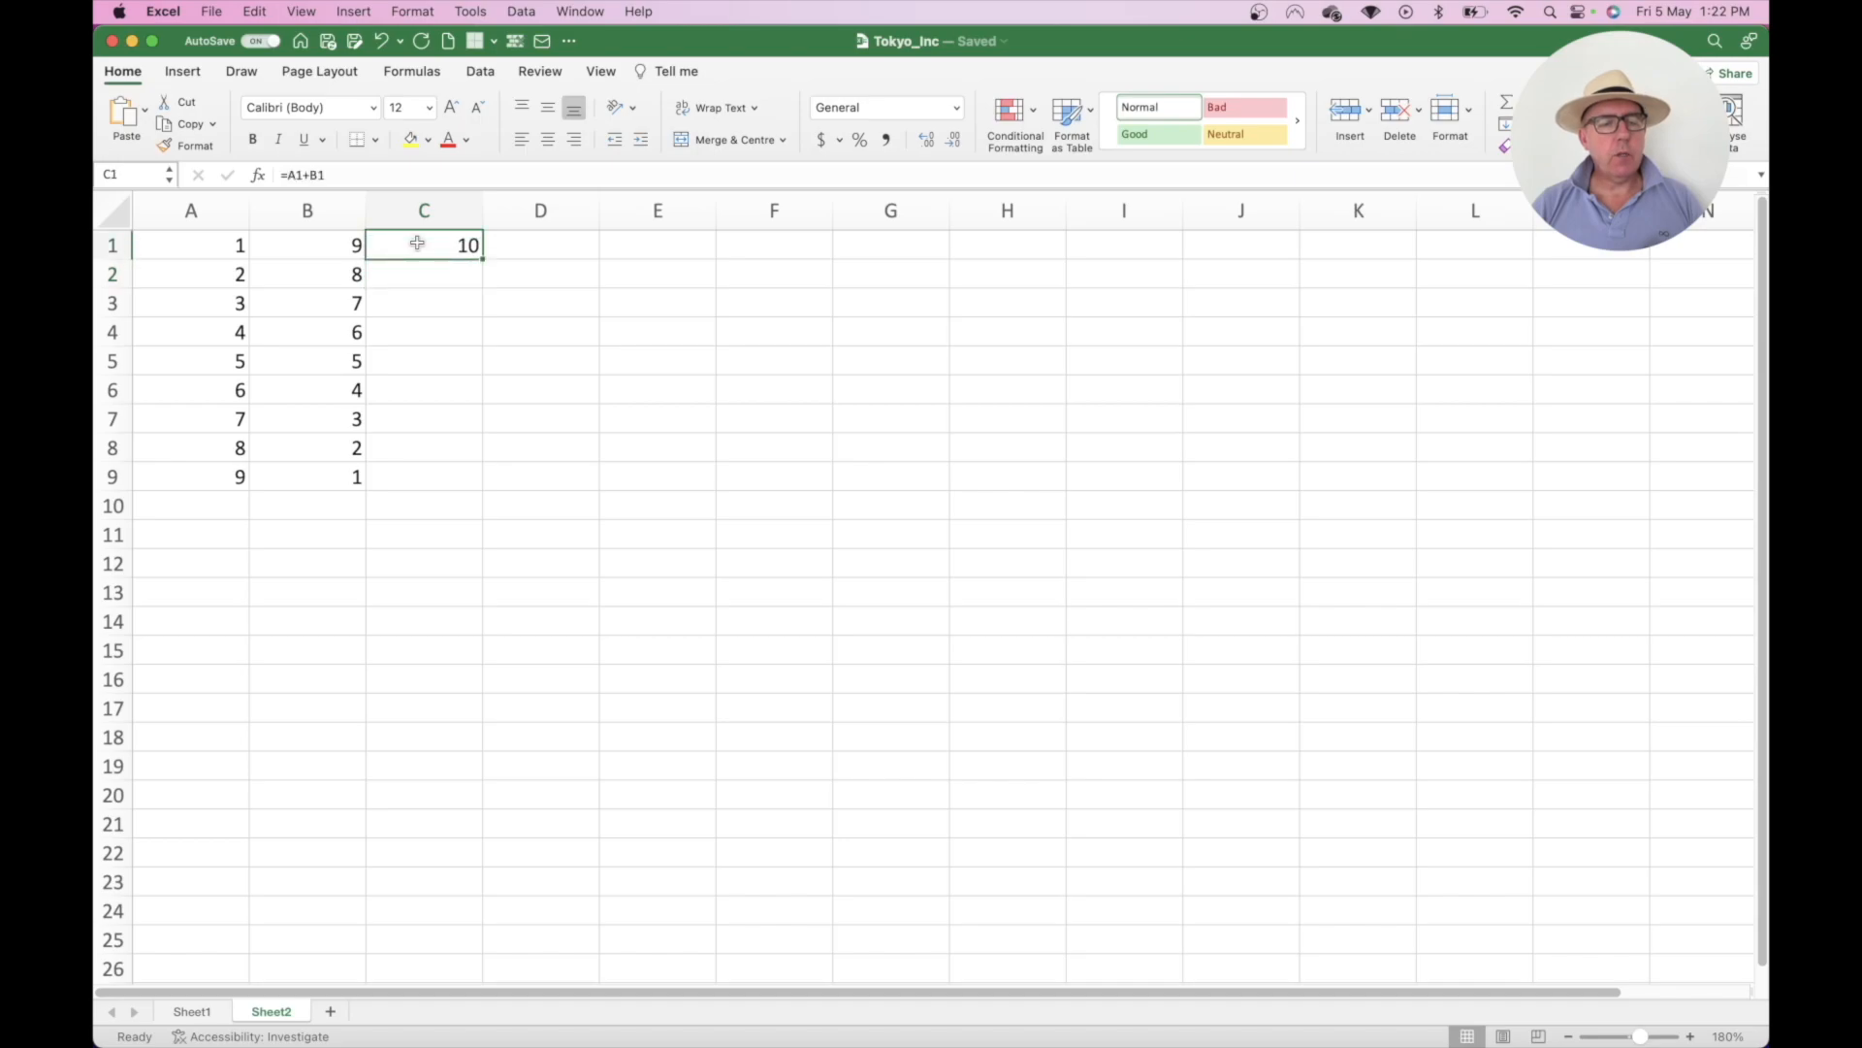
{"action": "double_click", "coordinate": [427, 246]}
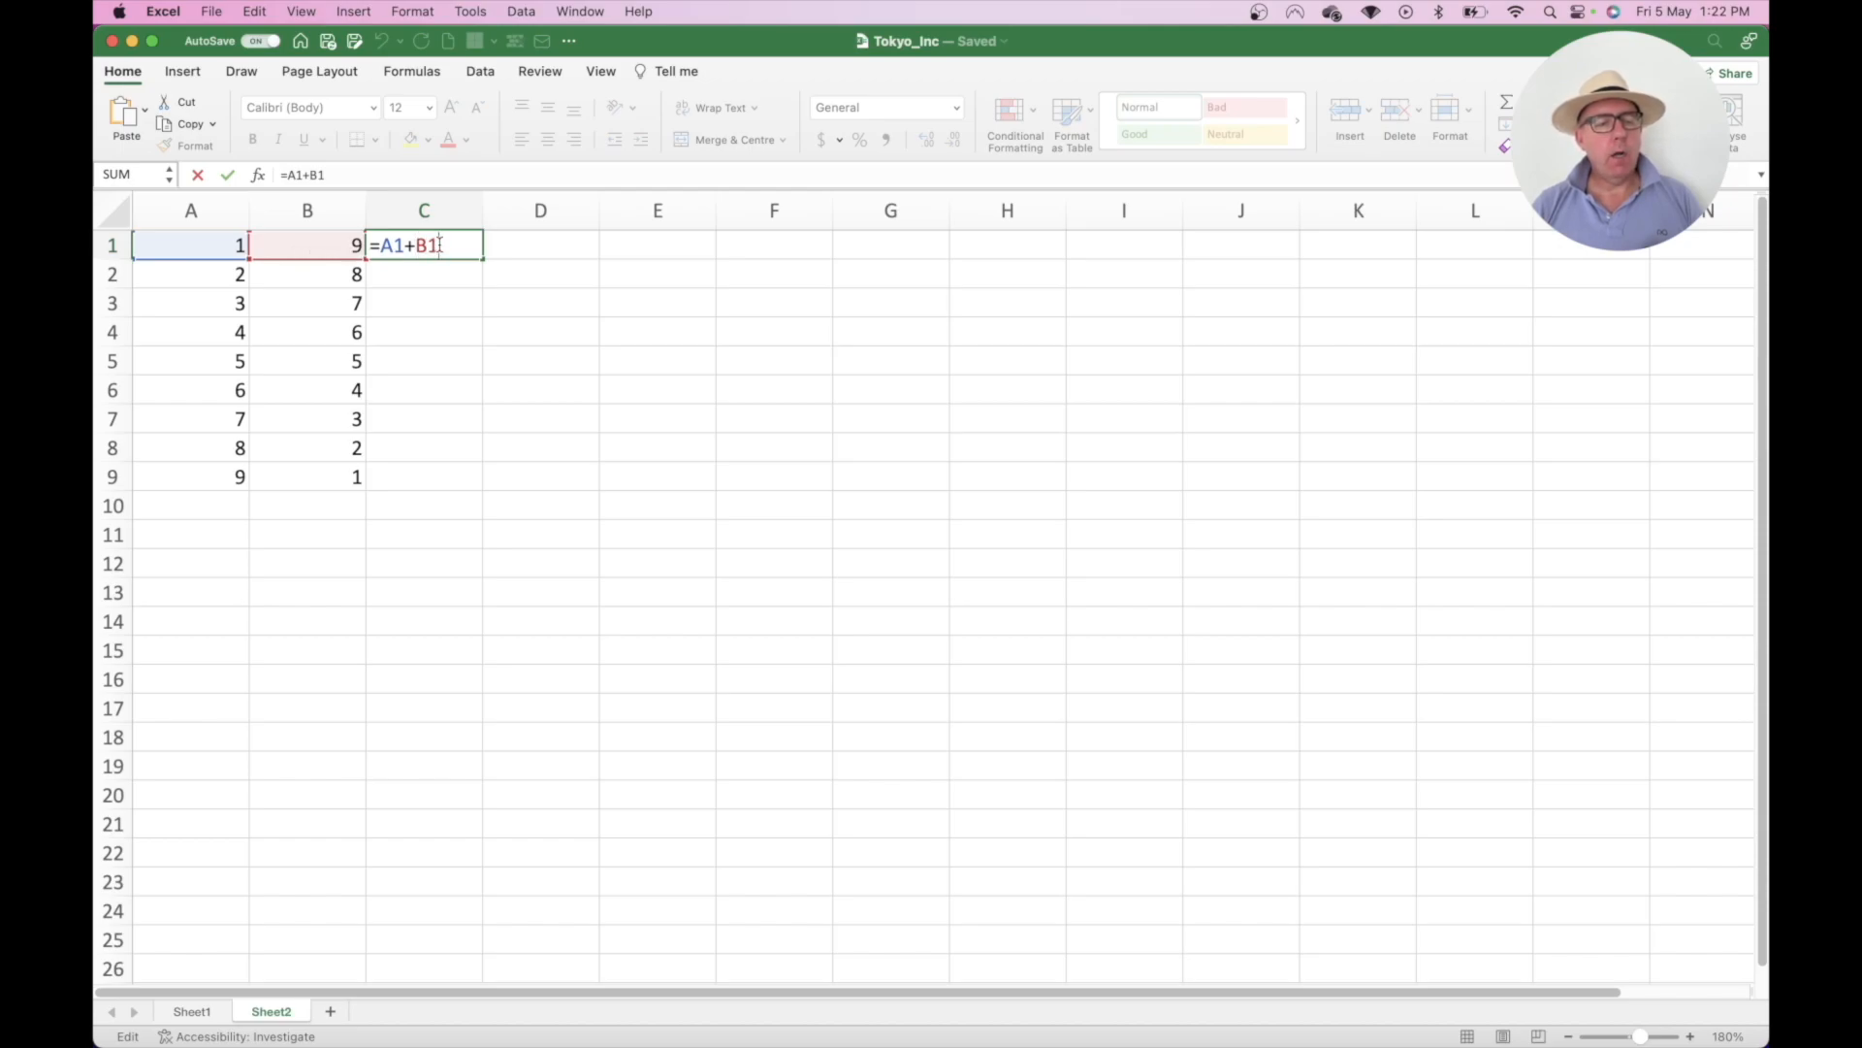
{"action": "type", "text": "+A2"}
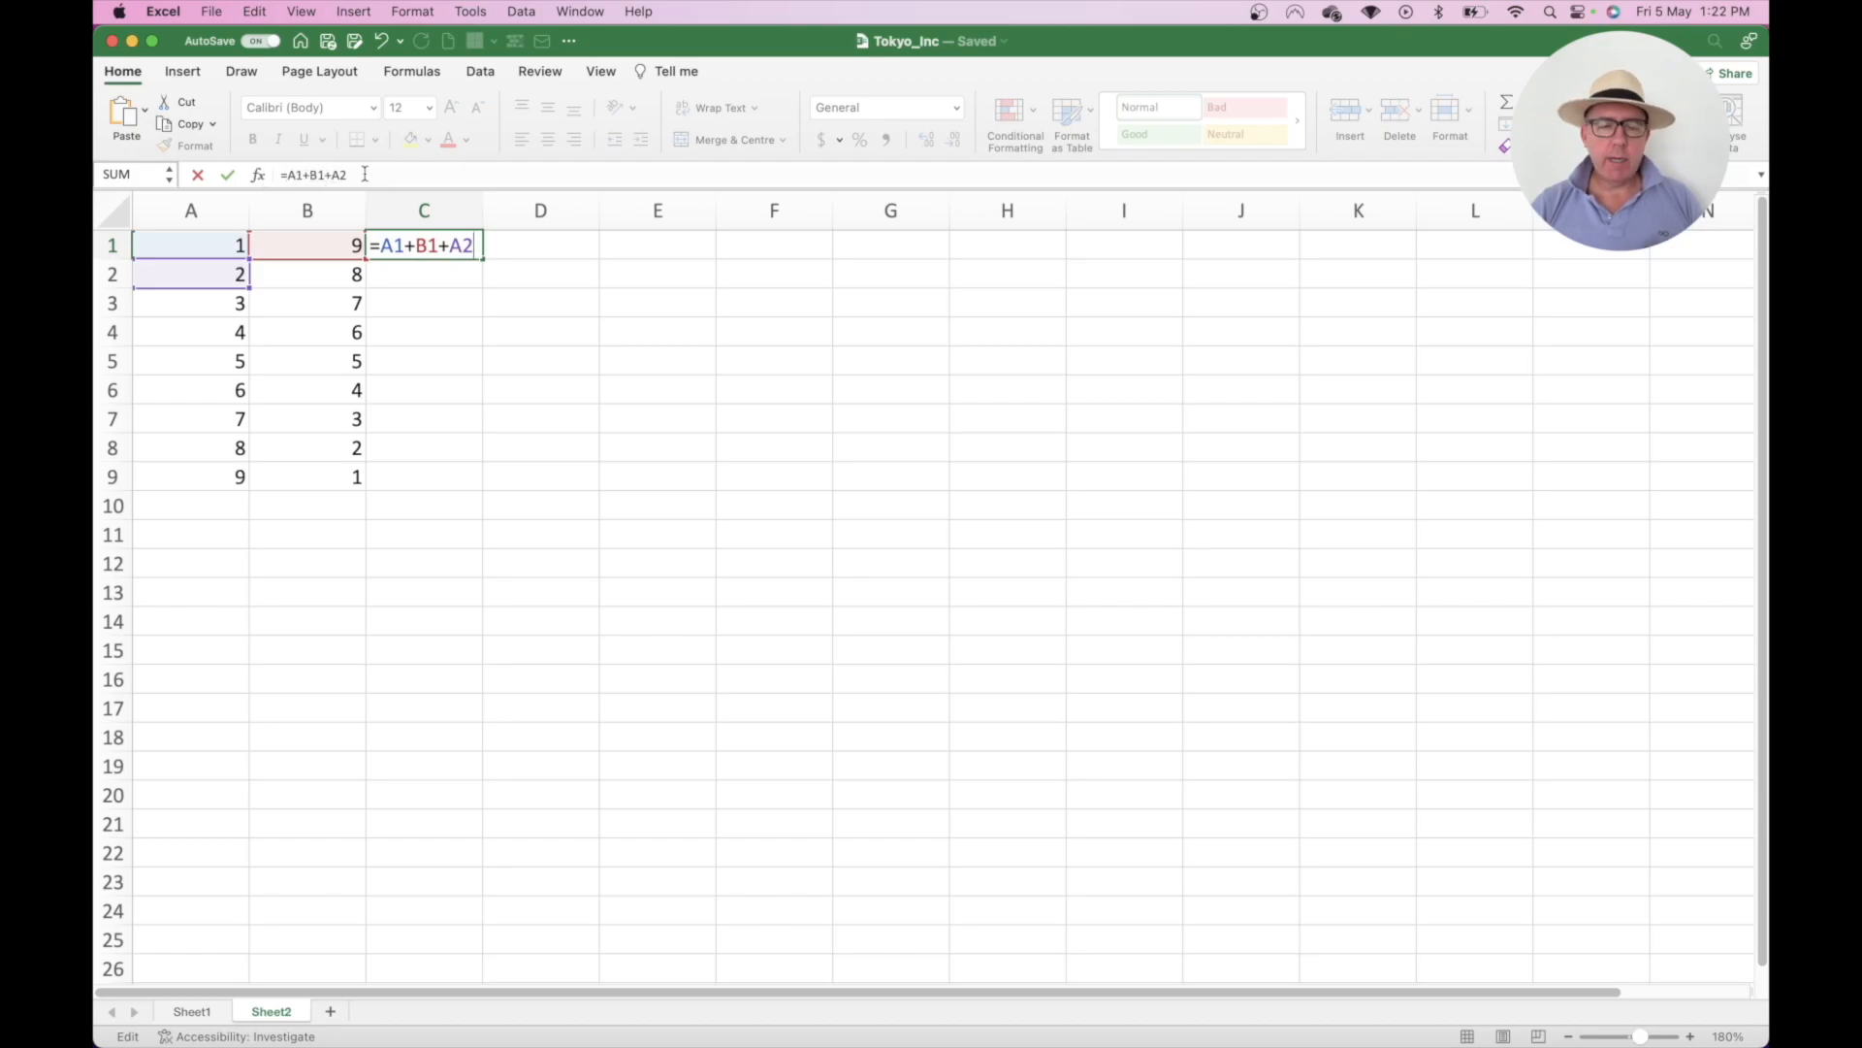
{"action": "key", "text": "Return"}
{"action": "left_click", "coordinate": [437, 245]}
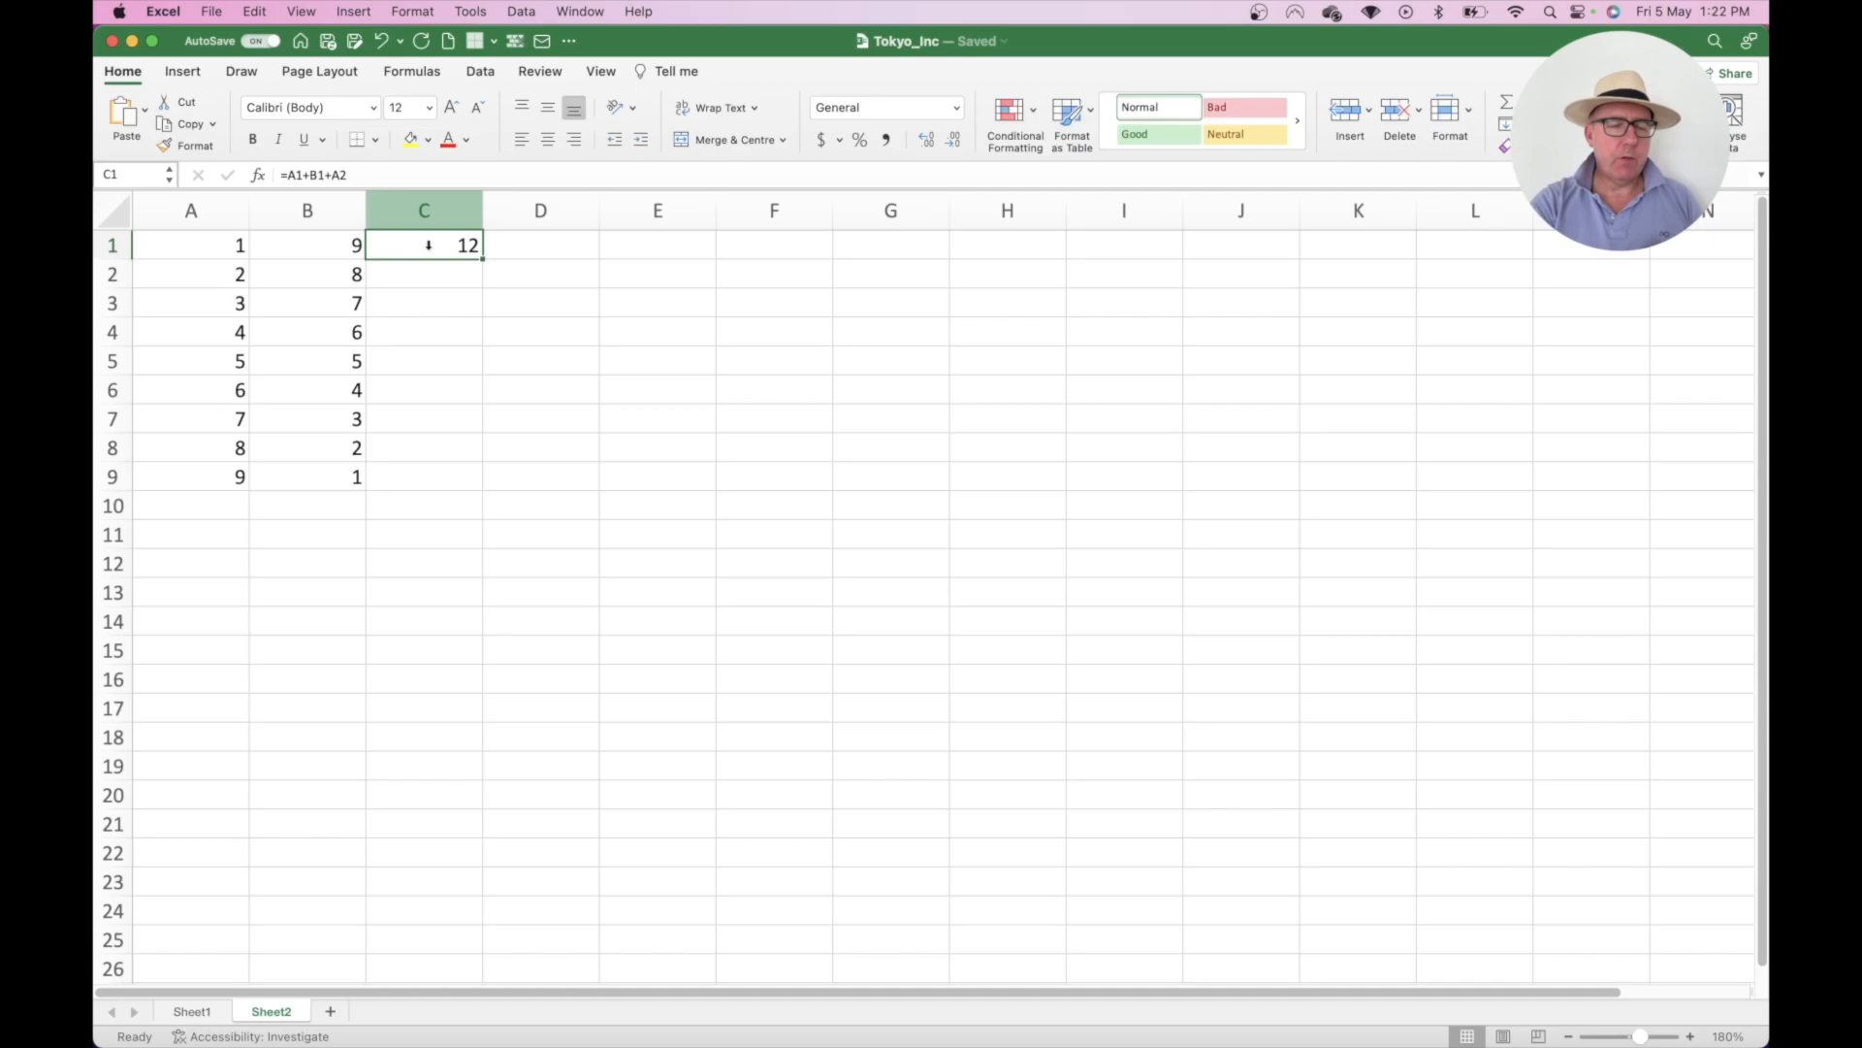
{"action": "double_click", "coordinate": [428, 245]}
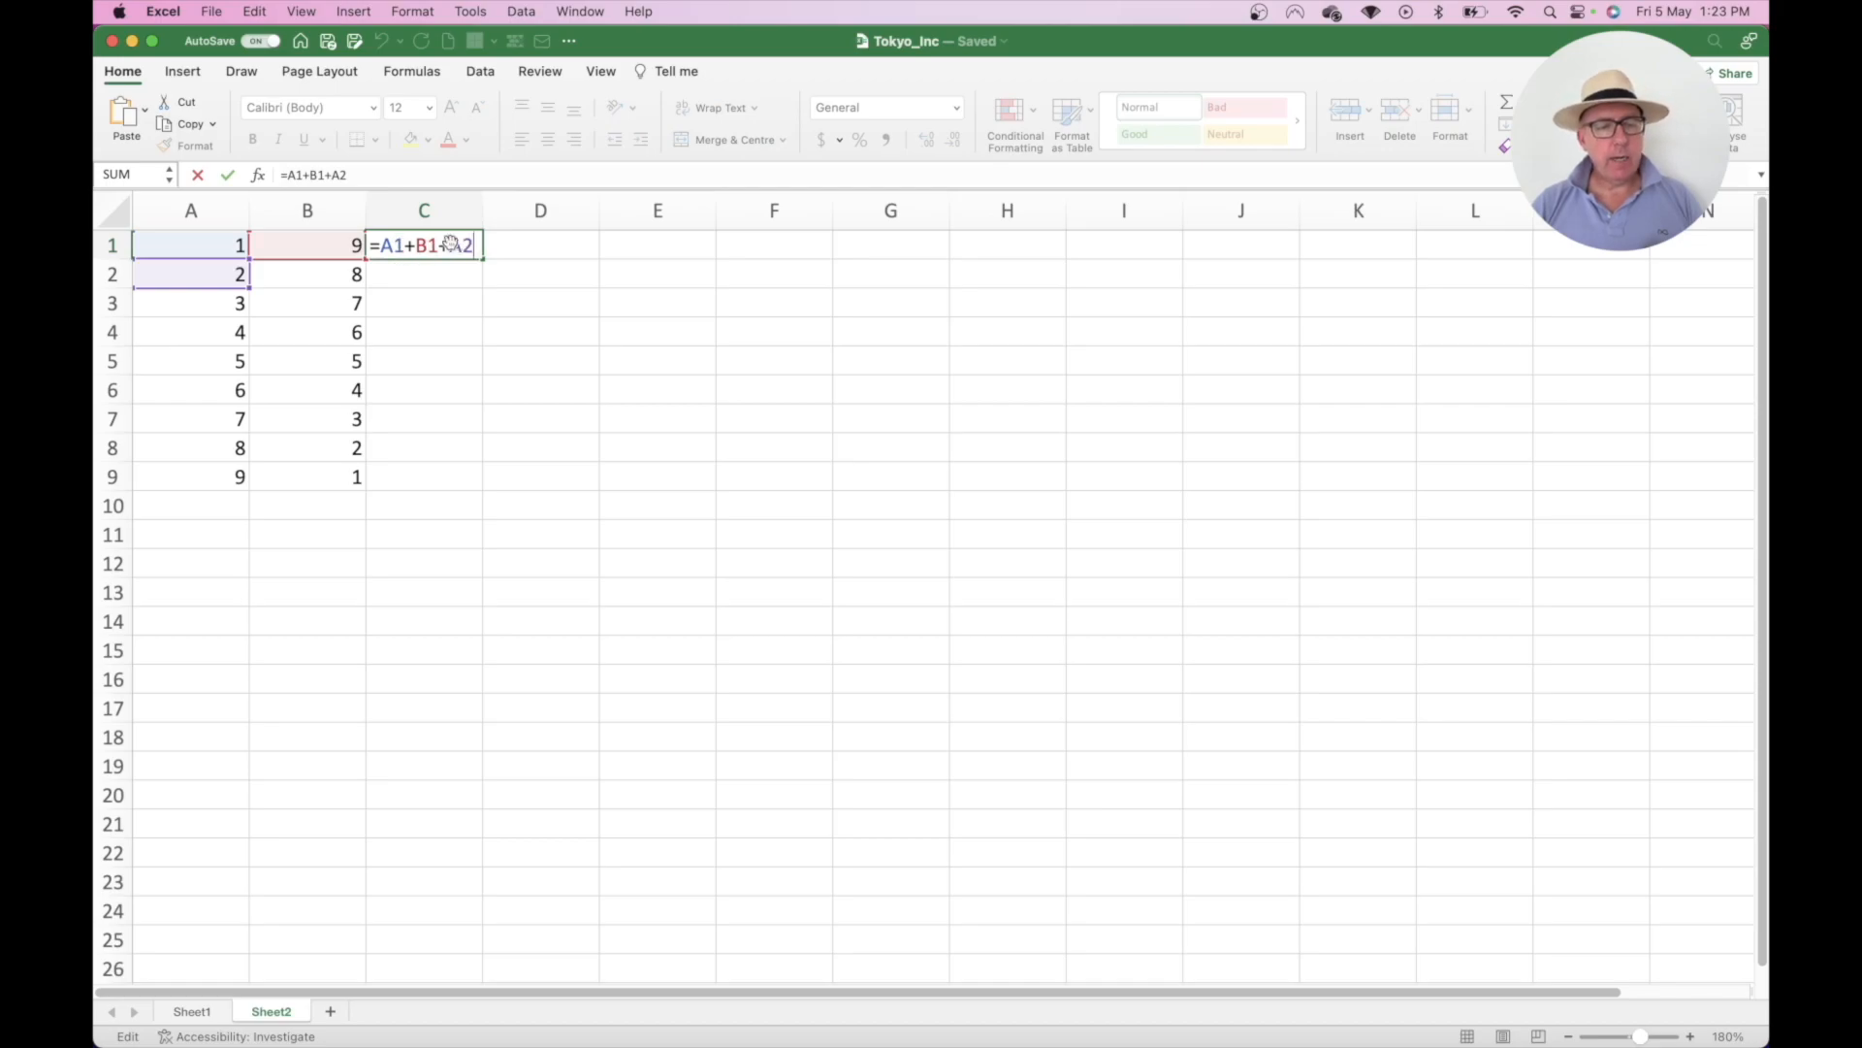
- Add +B2 to C1's formula for a total of 20, then delete the formula from C1
{"action": "type", "text": "+"}
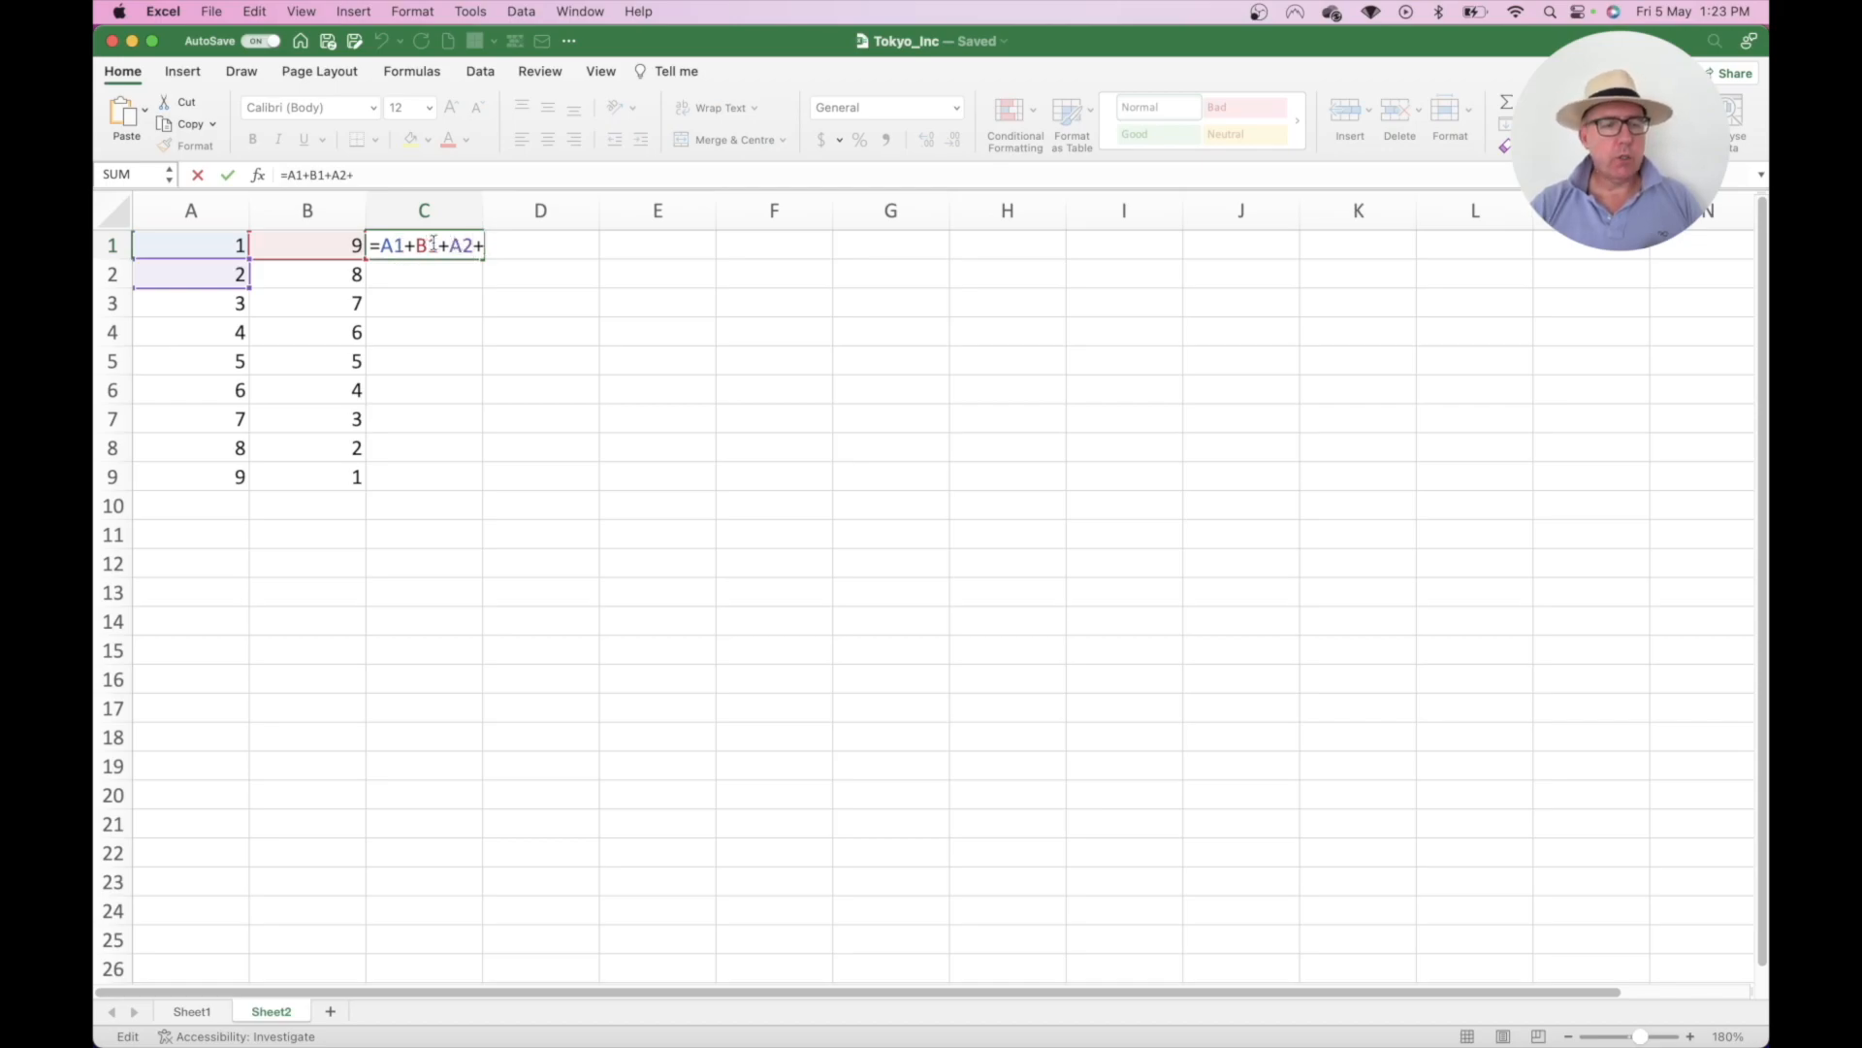
{"action": "type", "text": "B"}
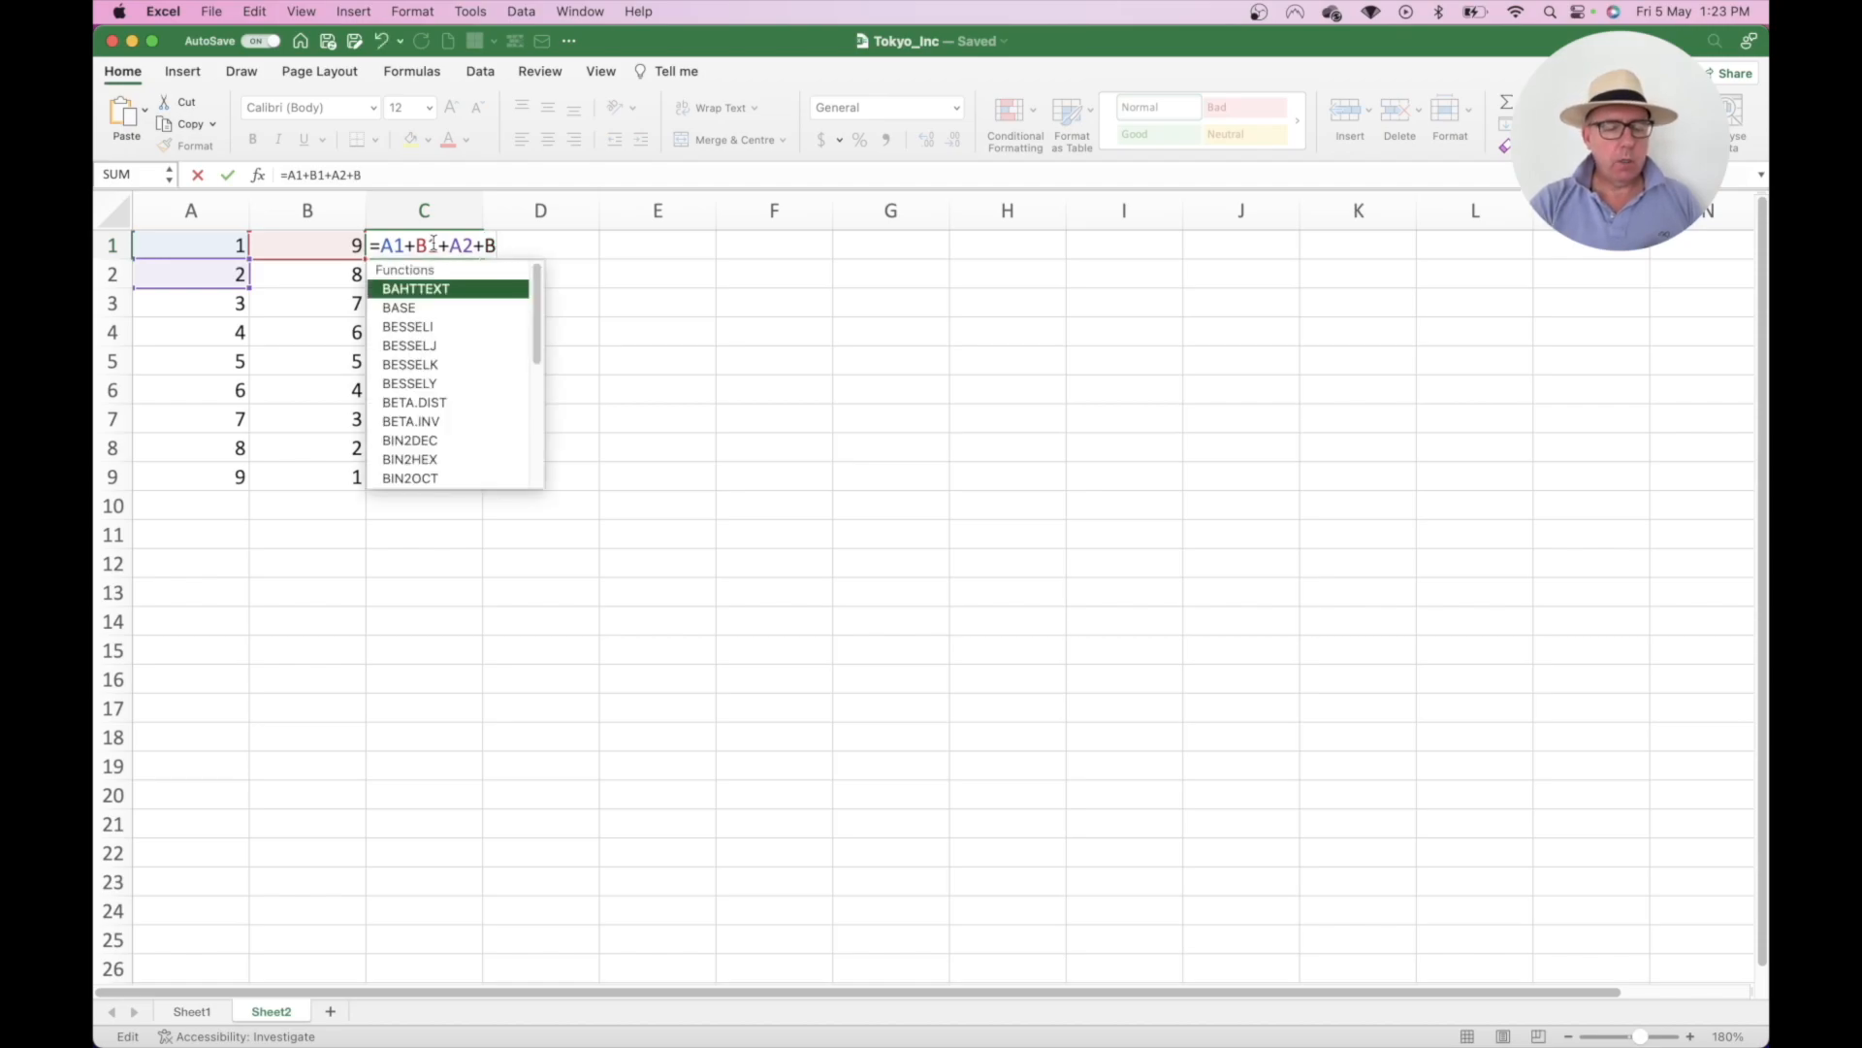
{"action": "type", "text": "2"}
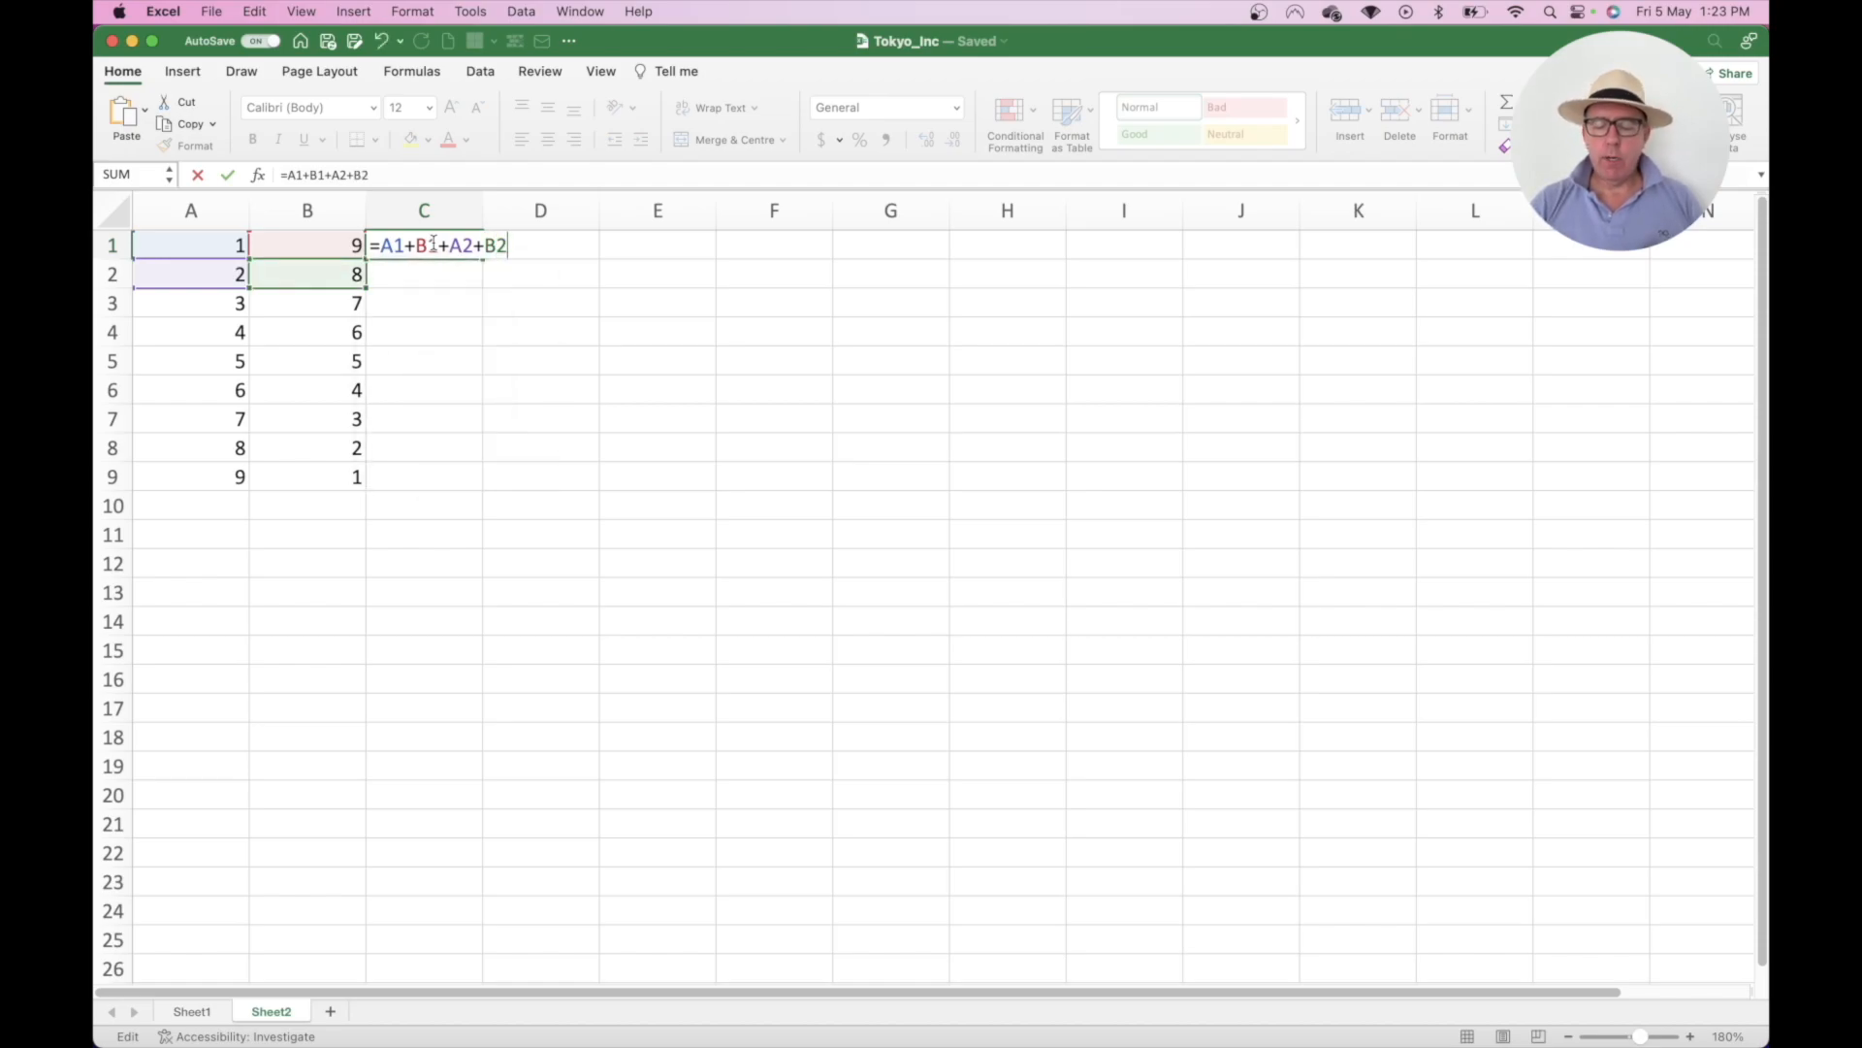
{"action": "key", "text": "Return"}
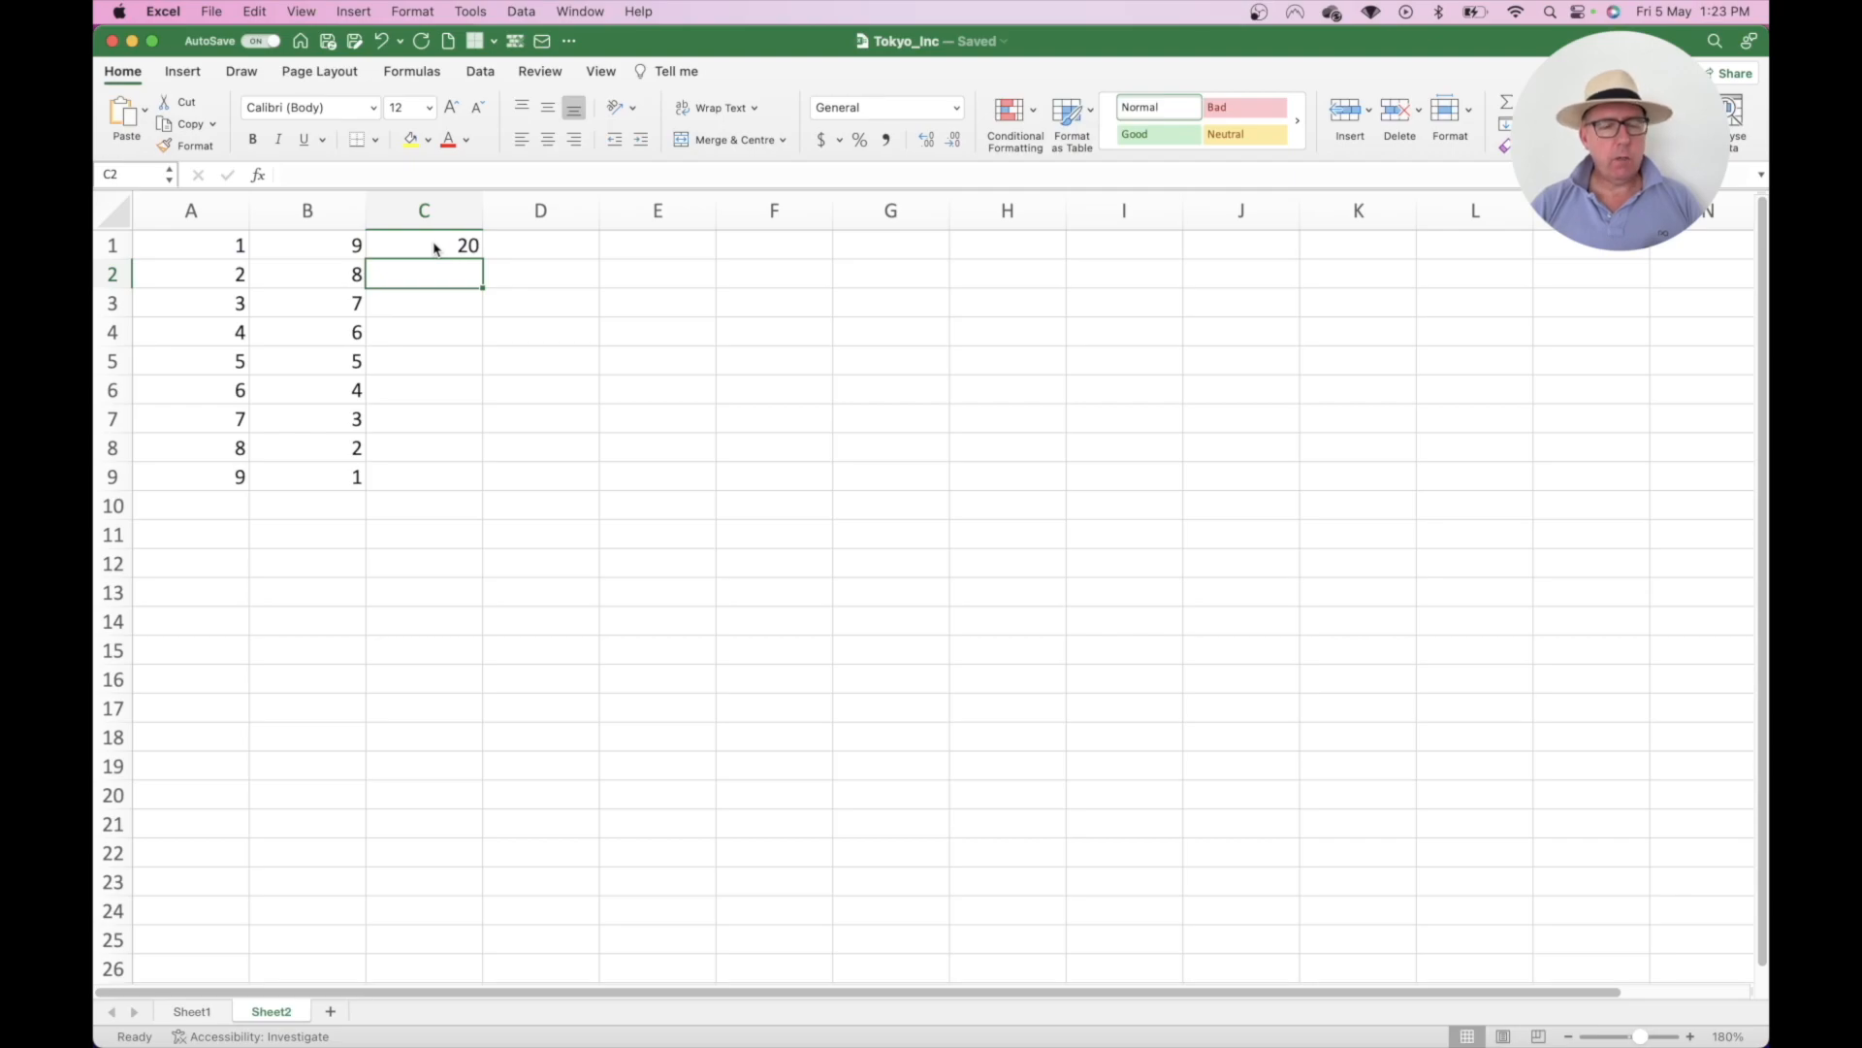
{"action": "key", "text": "super+z"}
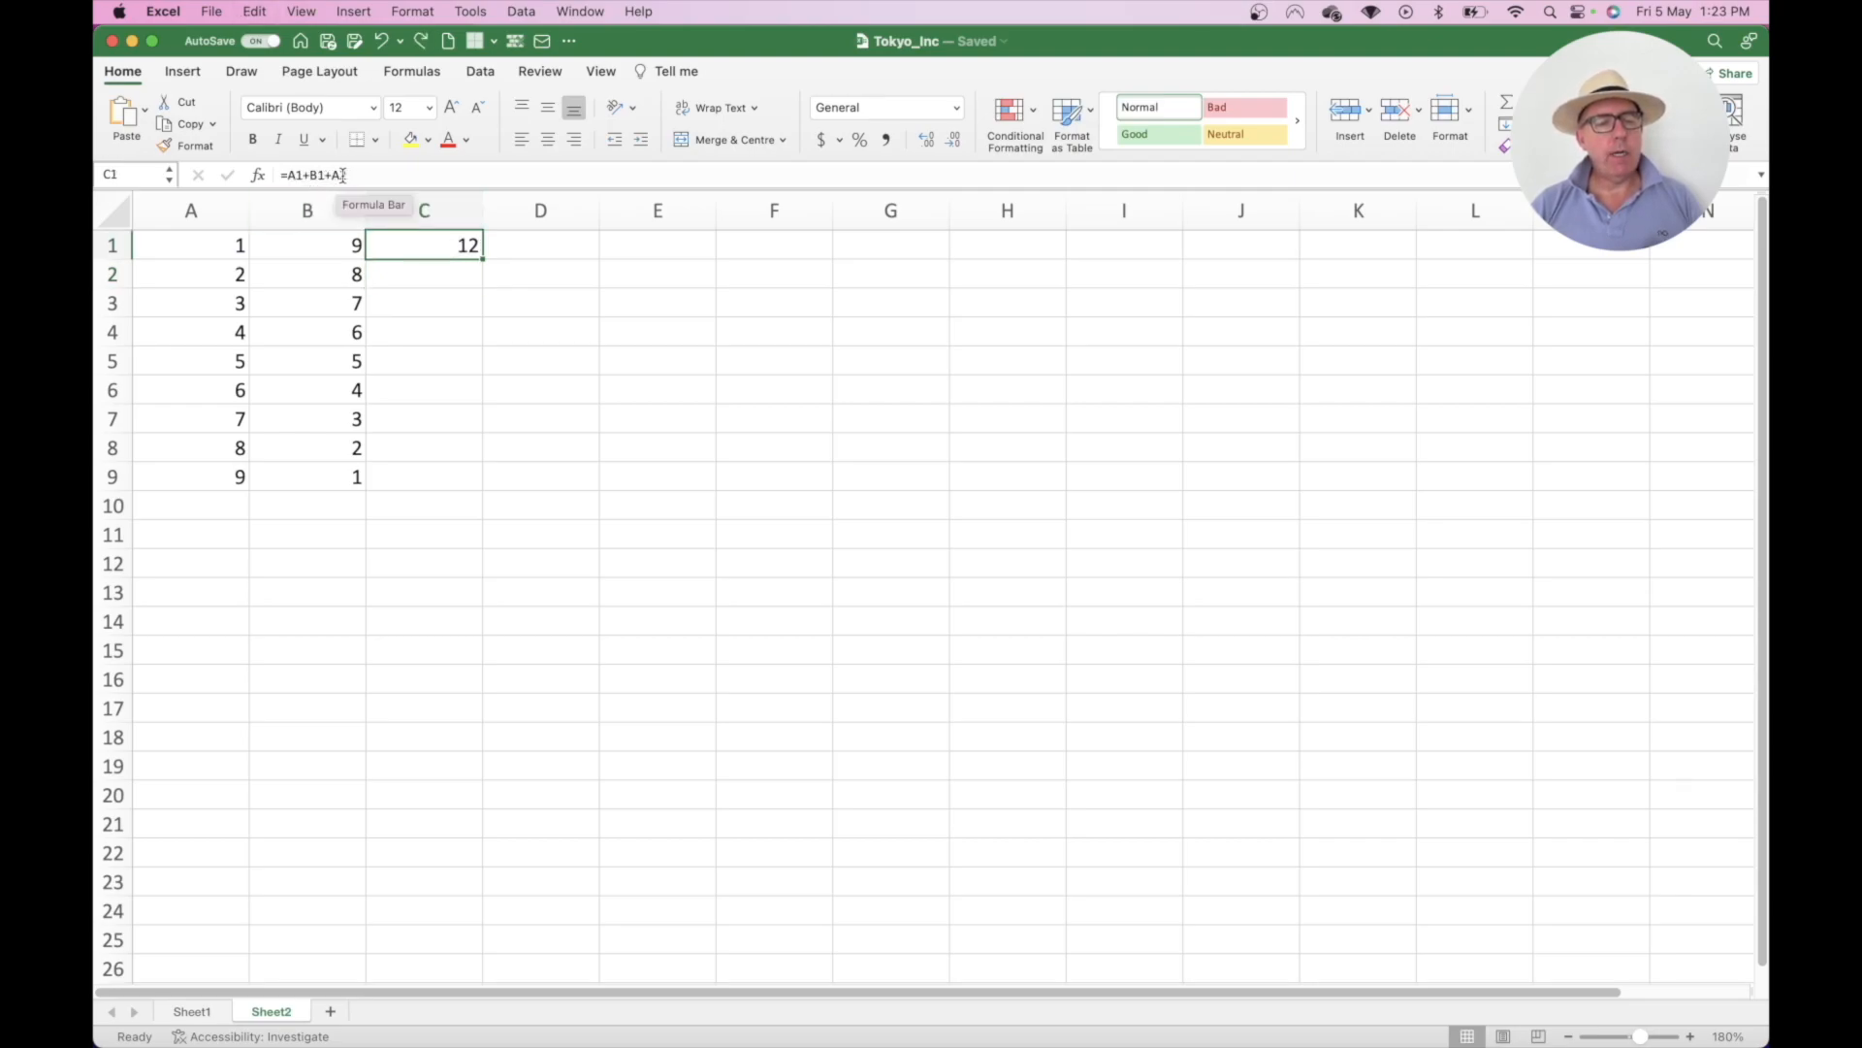
{"action": "left_click", "coordinate": [356, 175]}
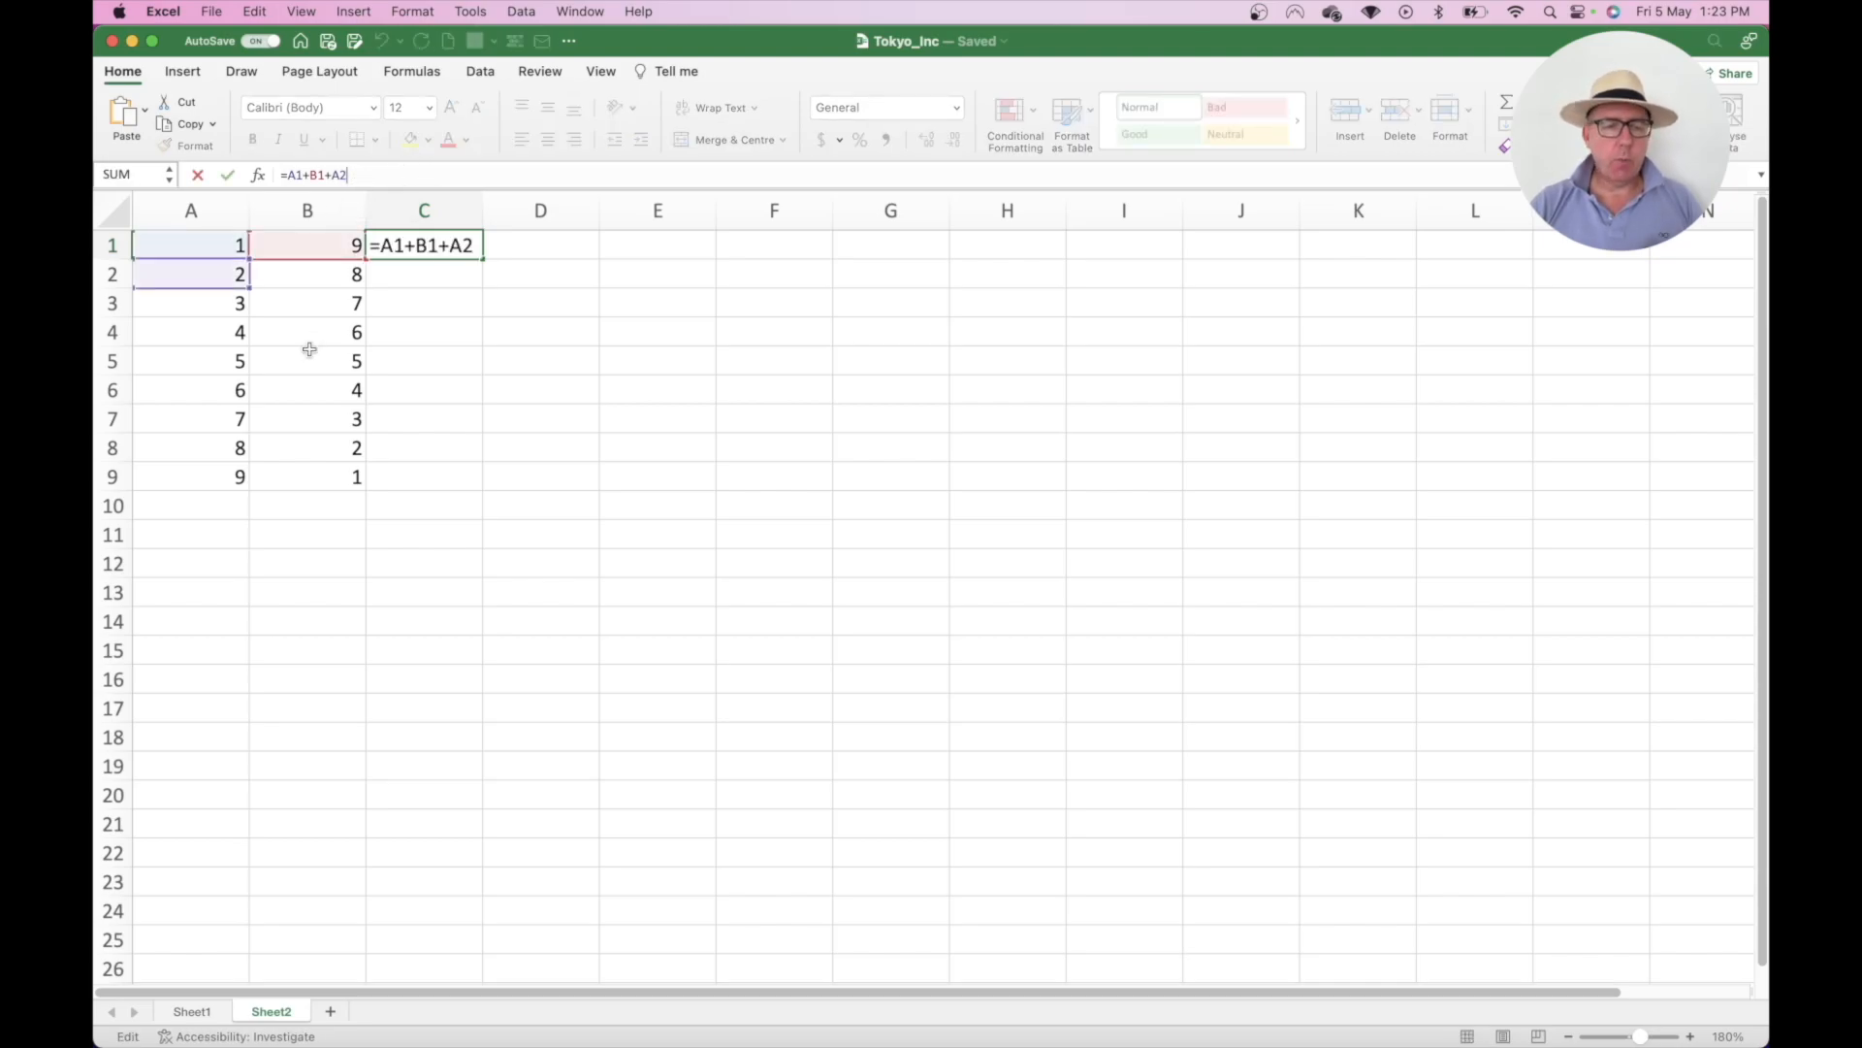
{"action": "type", "text": "+B2"}
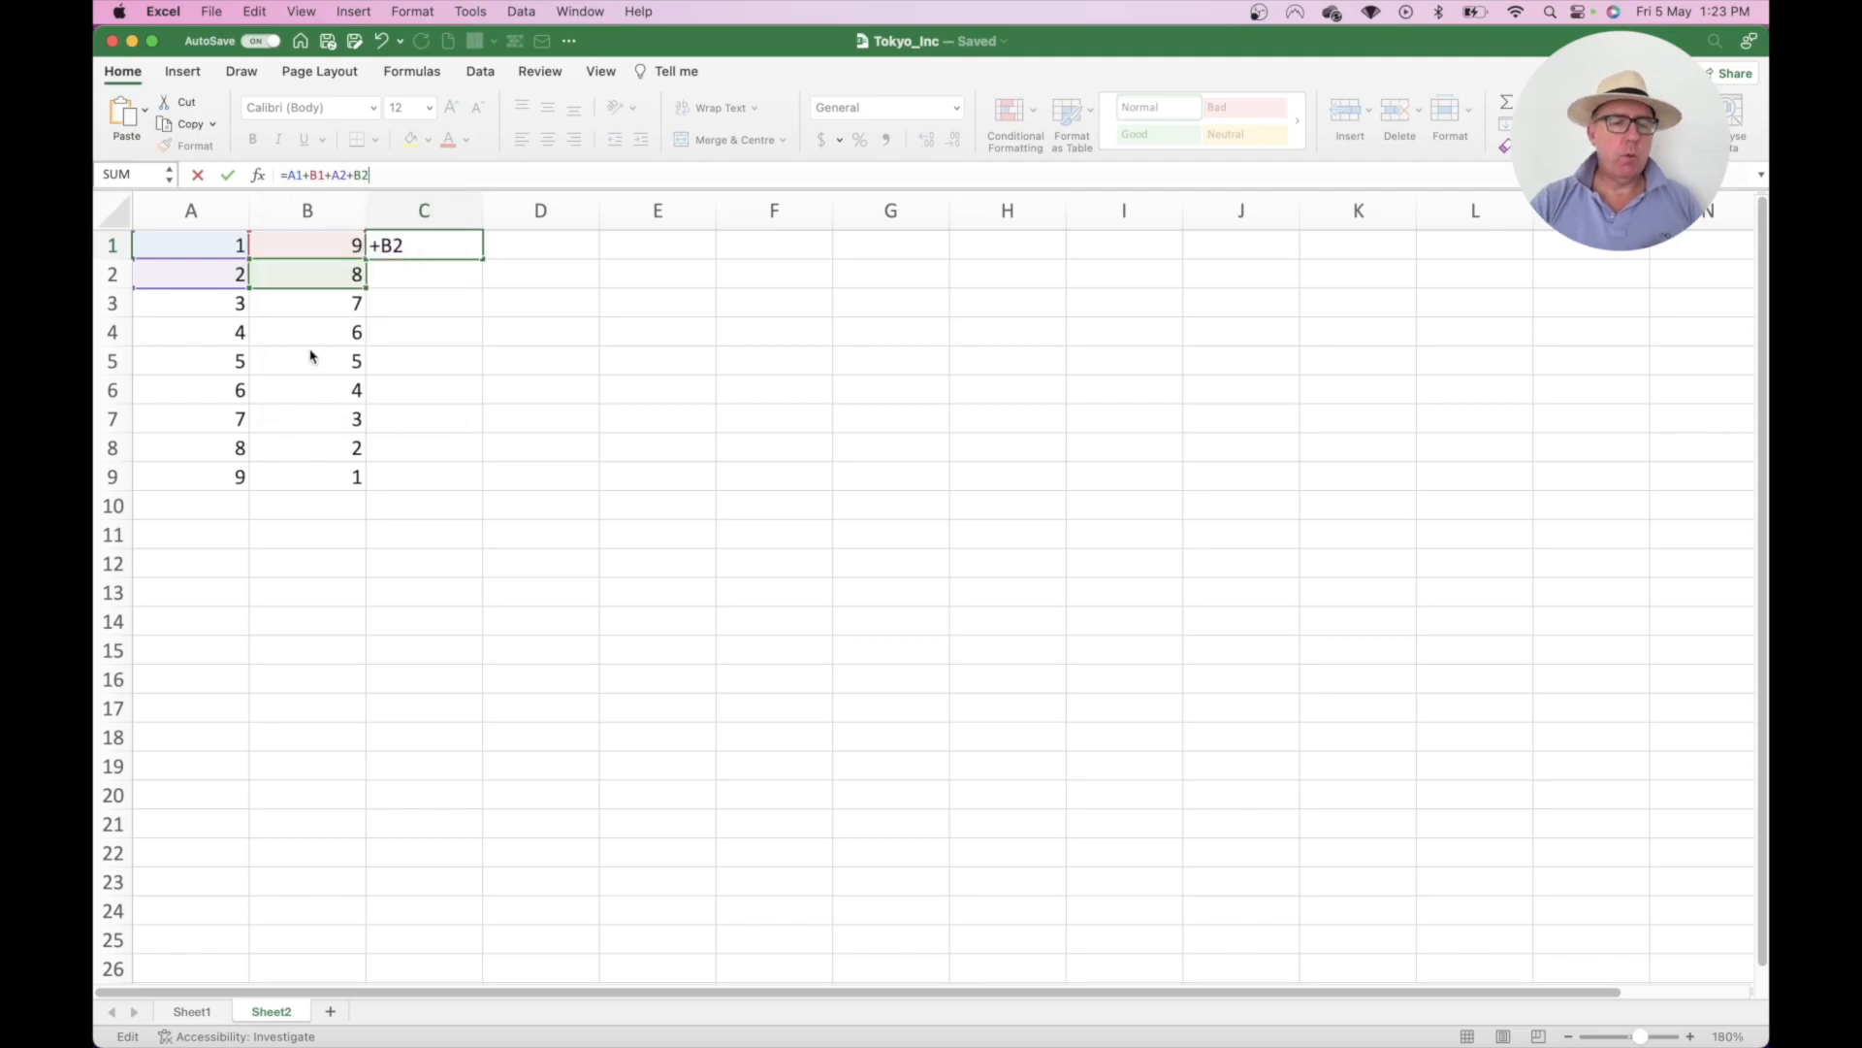
{"action": "key", "text": "Return"}
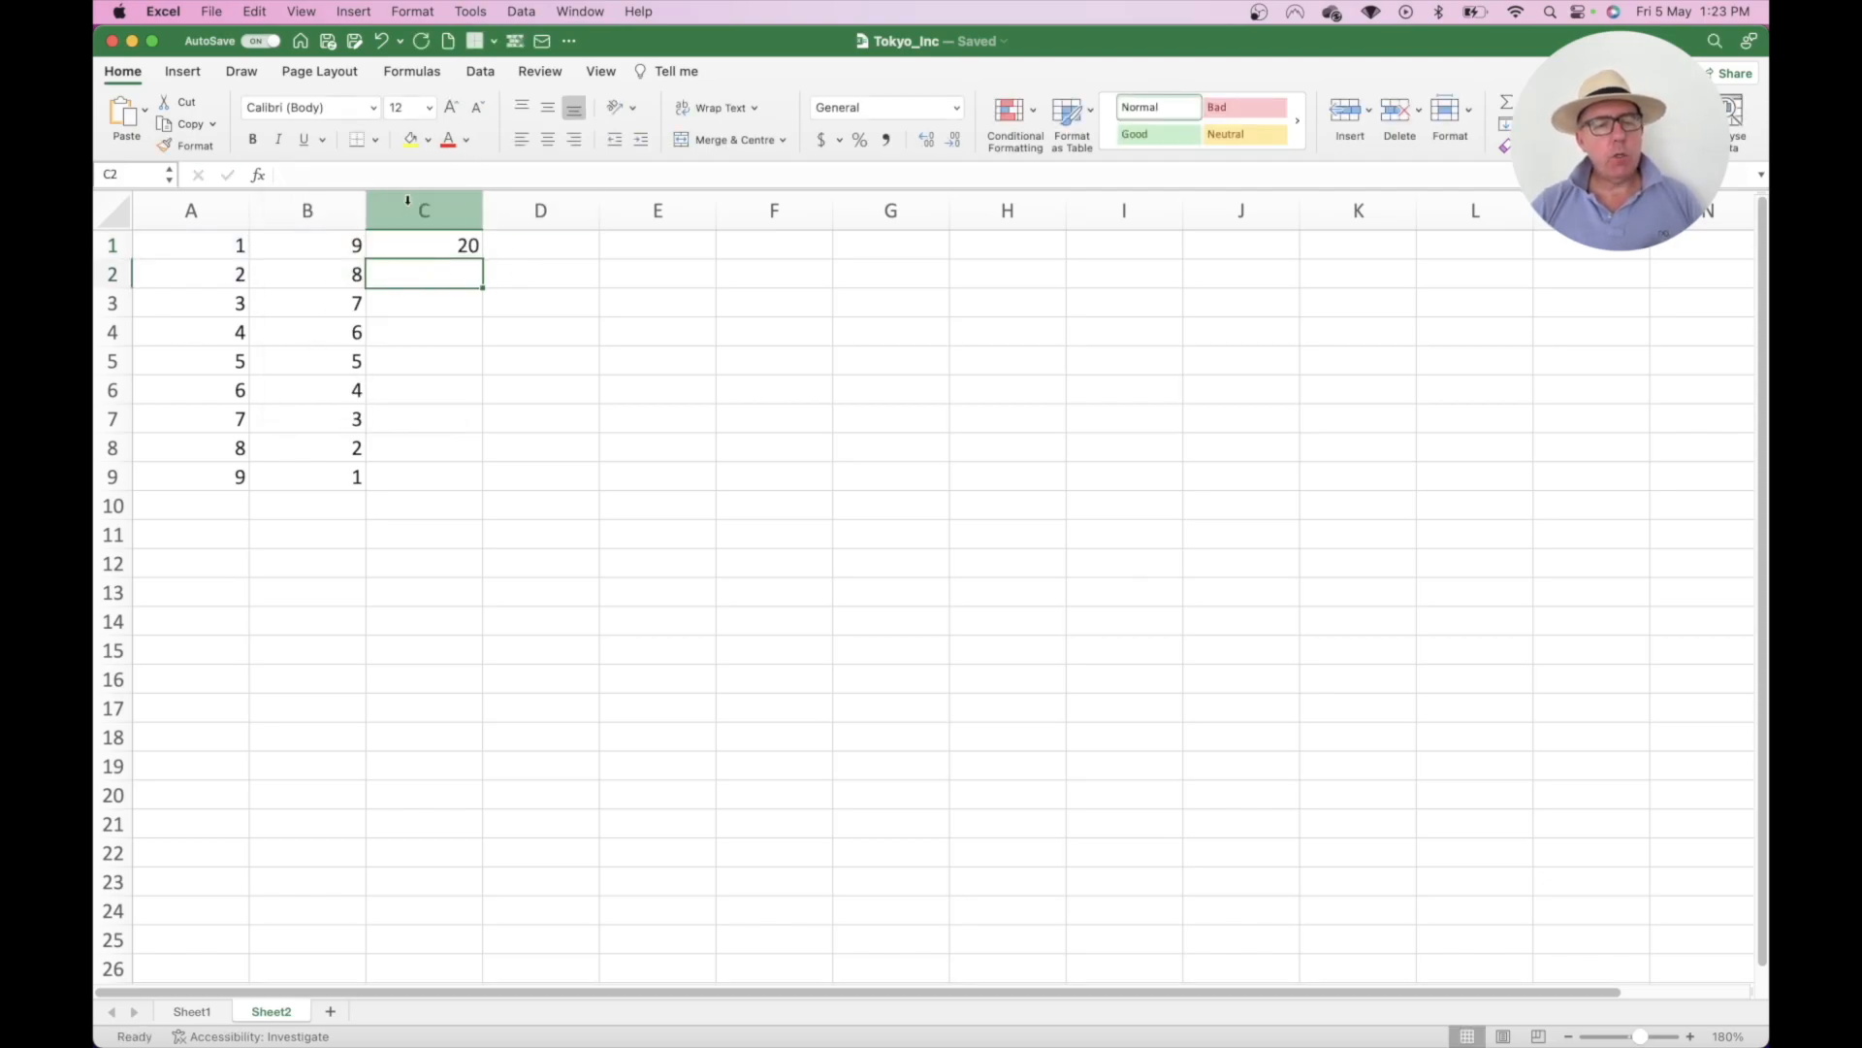
{"action": "left_click", "coordinate": [434, 246]}
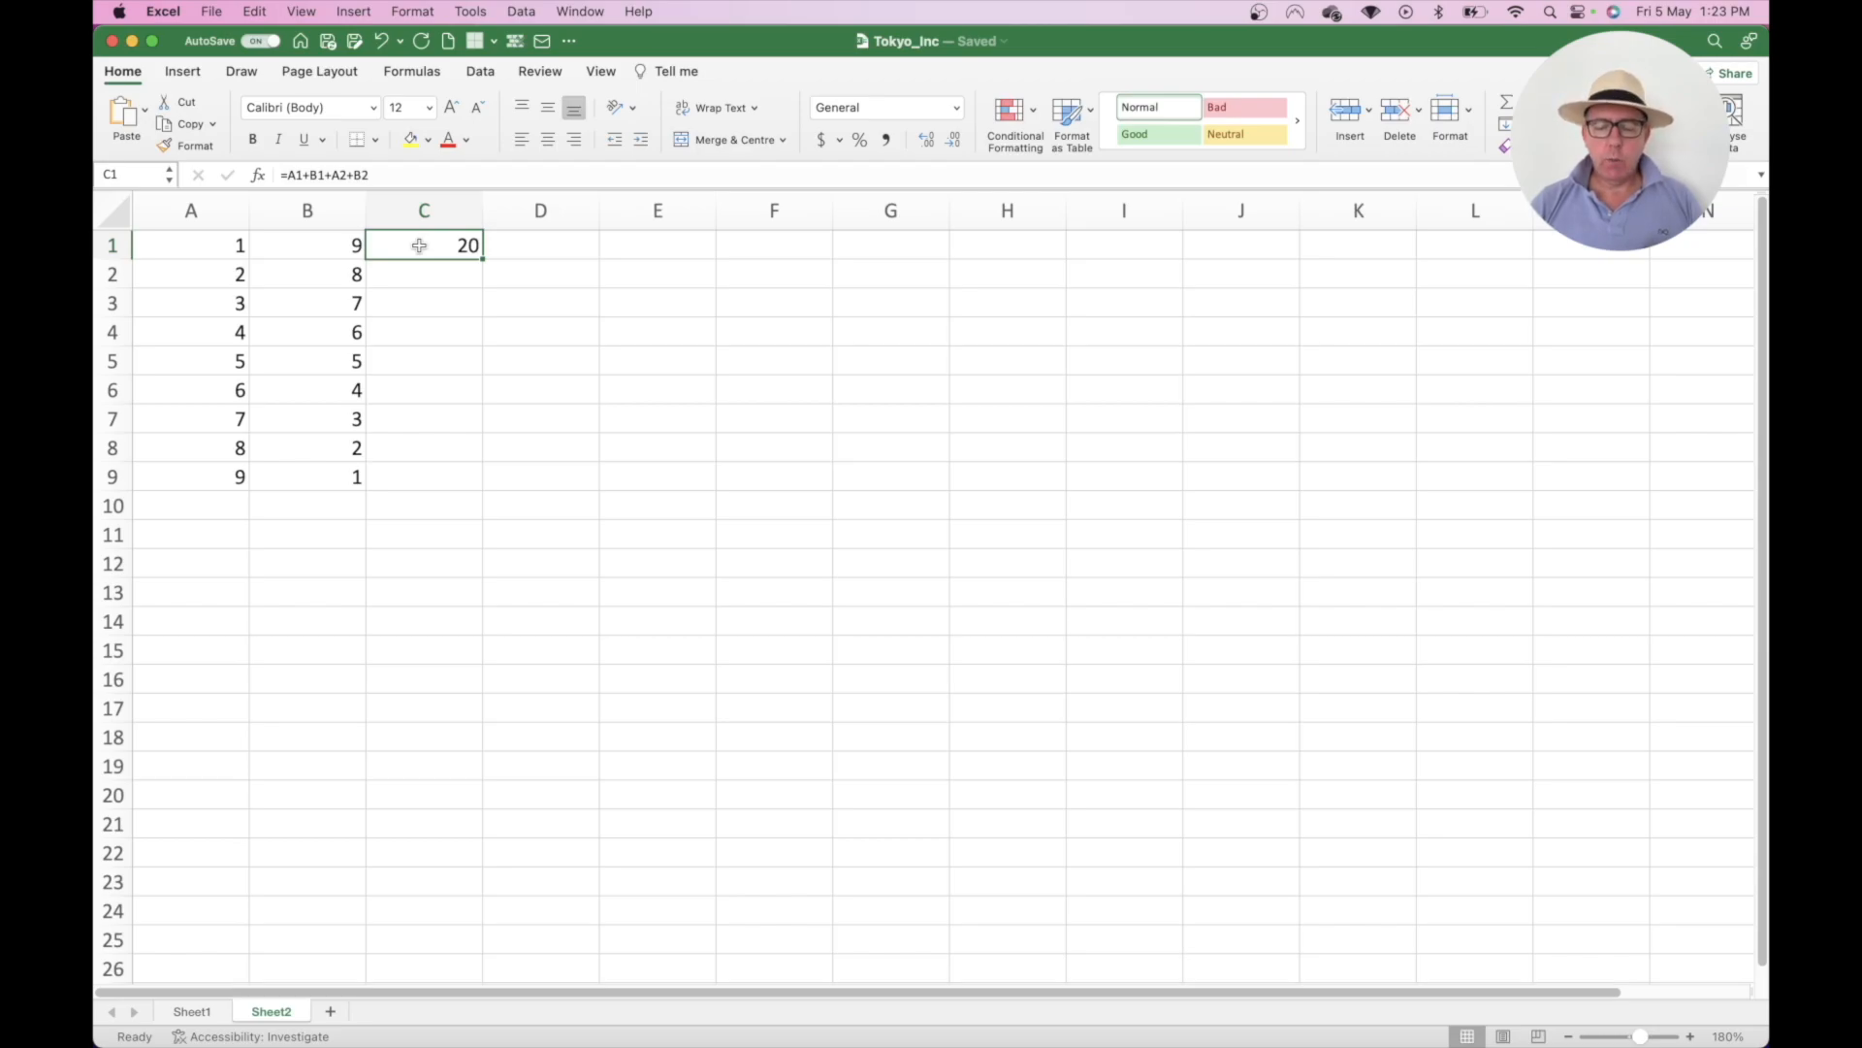
{"action": "key", "text": "Delete"}
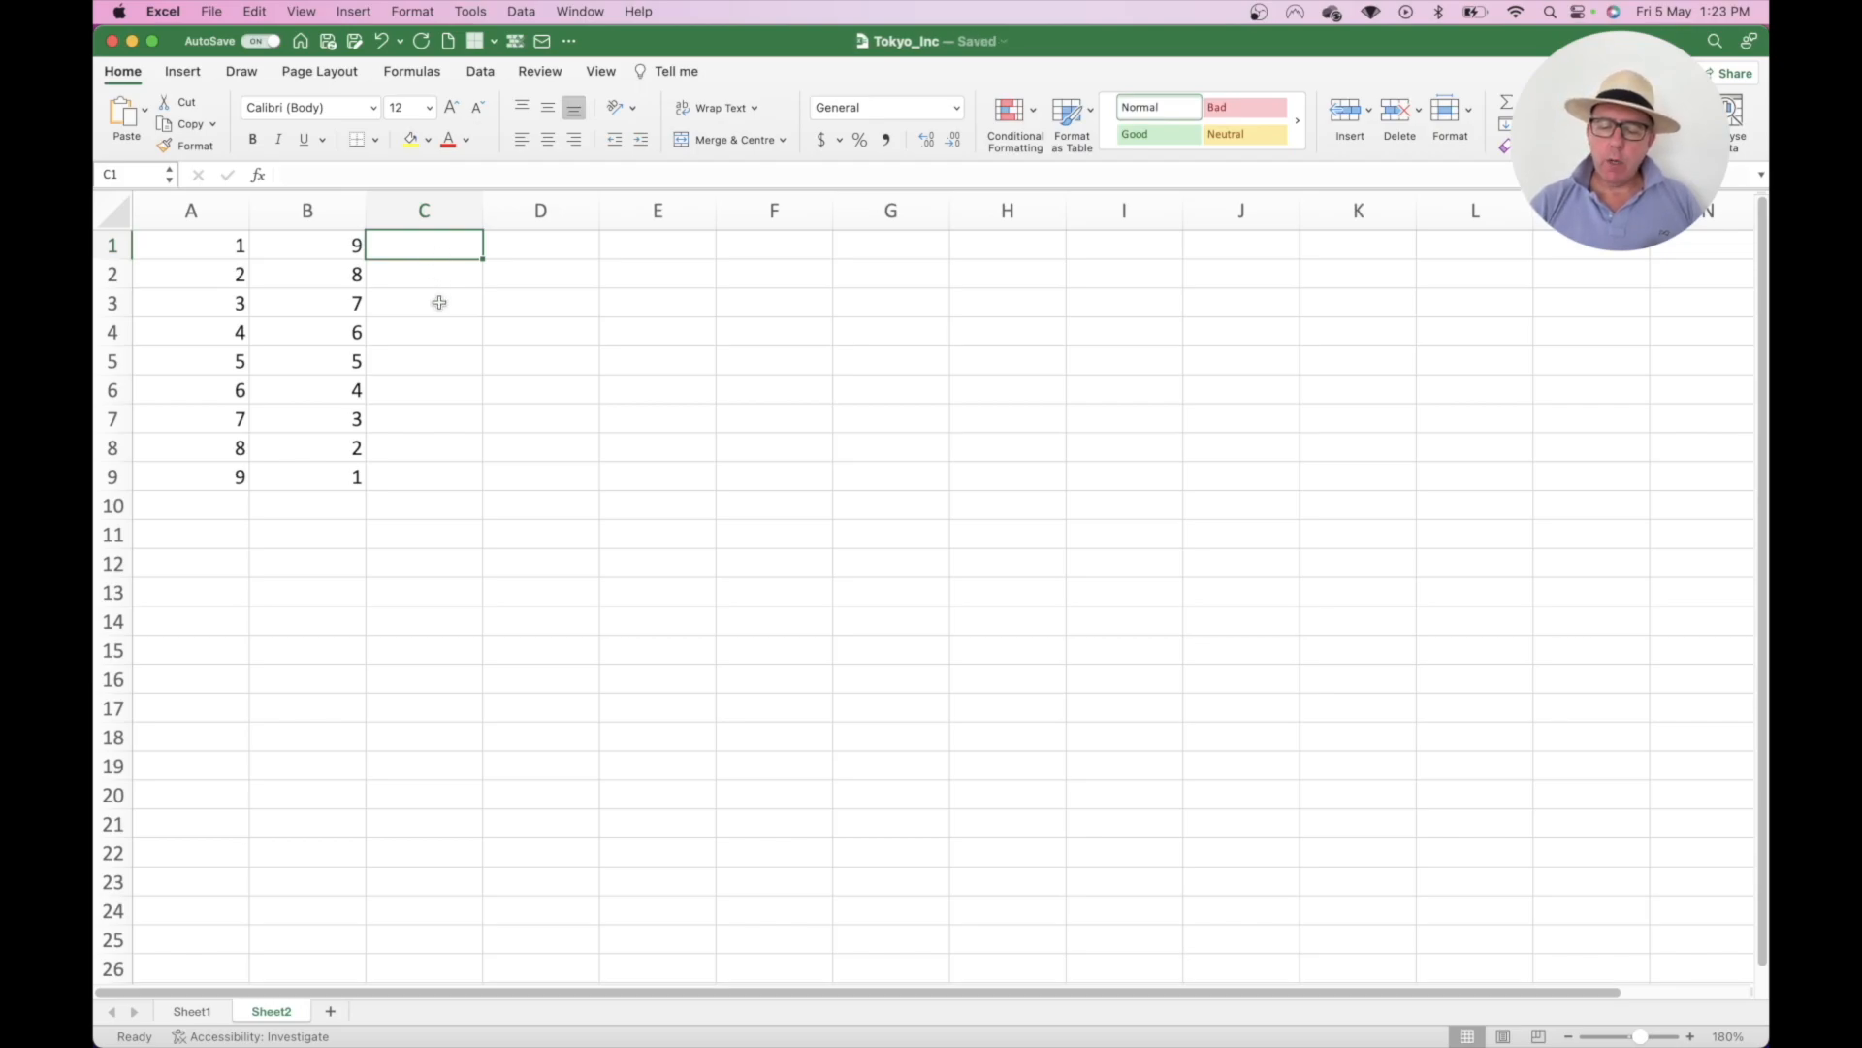
- Build =A1+B1 in C1 by clicking the cells, then add A2 for a total of 12
{"action": "type", "text": "="}
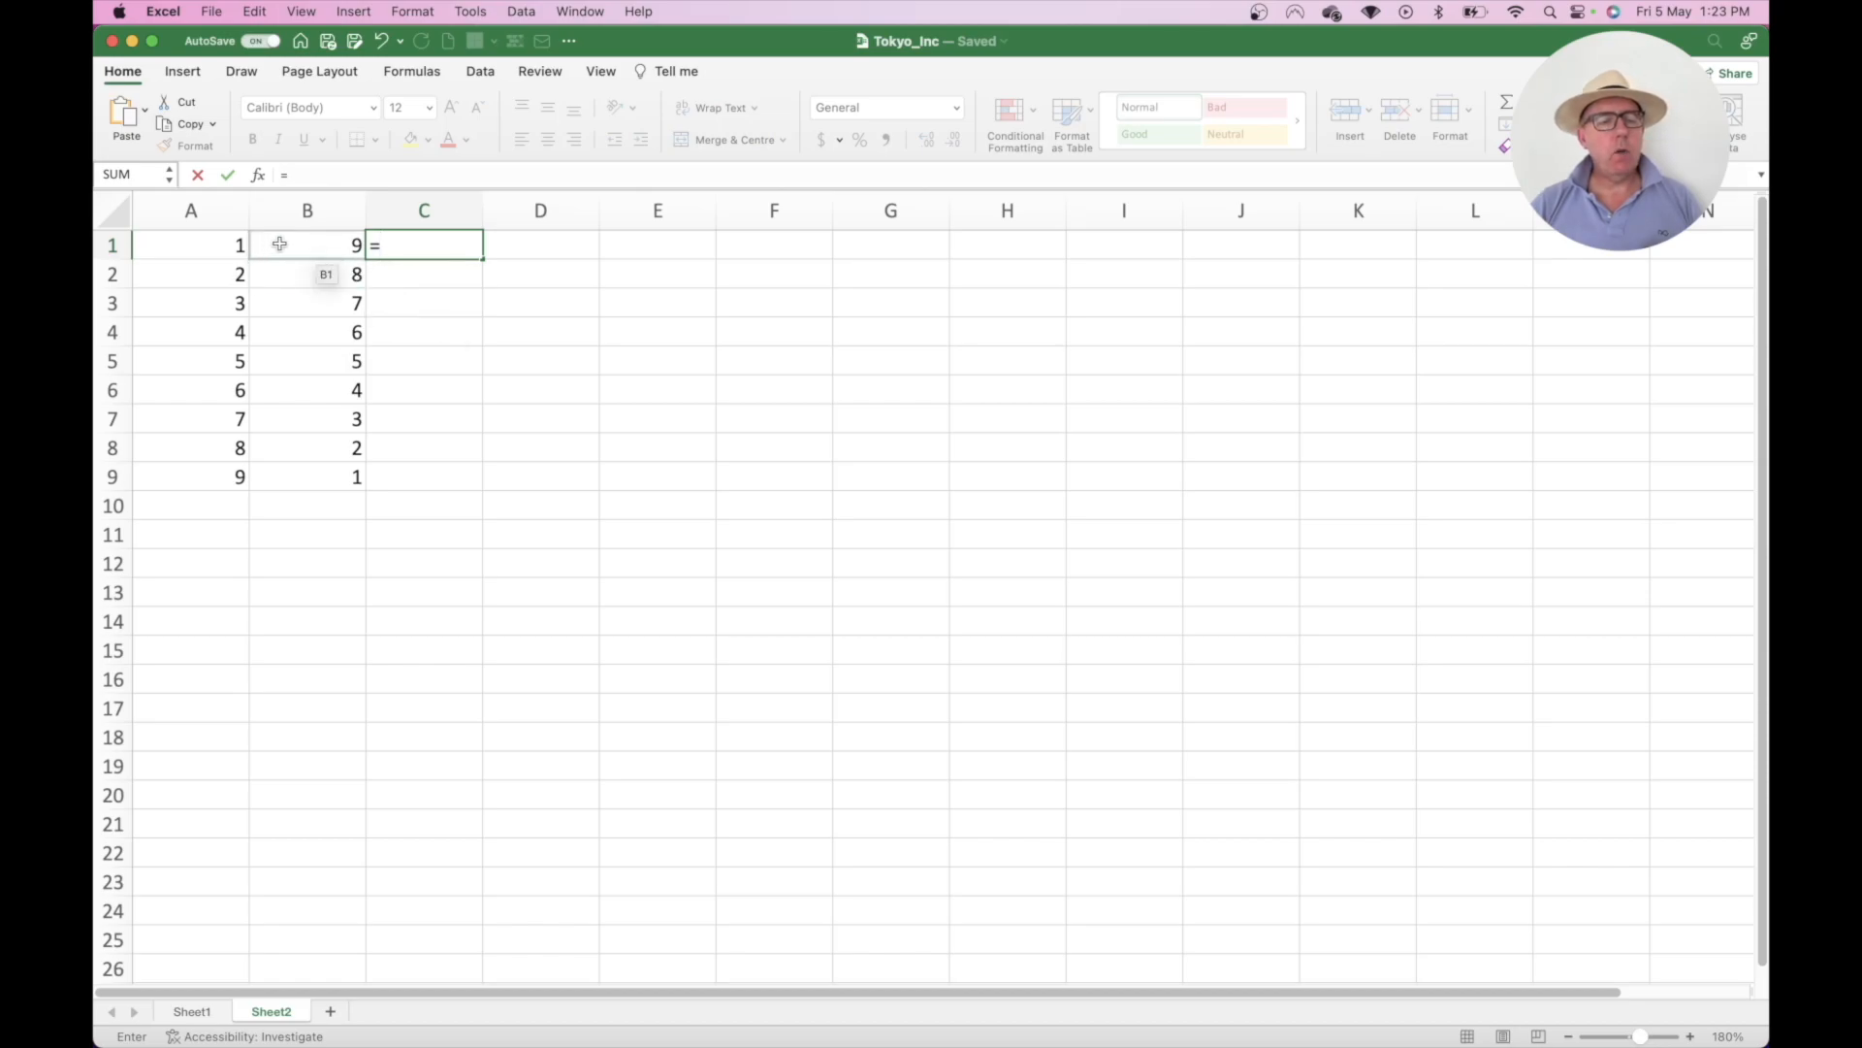
{"action": "left_click", "coordinate": [221, 240]}
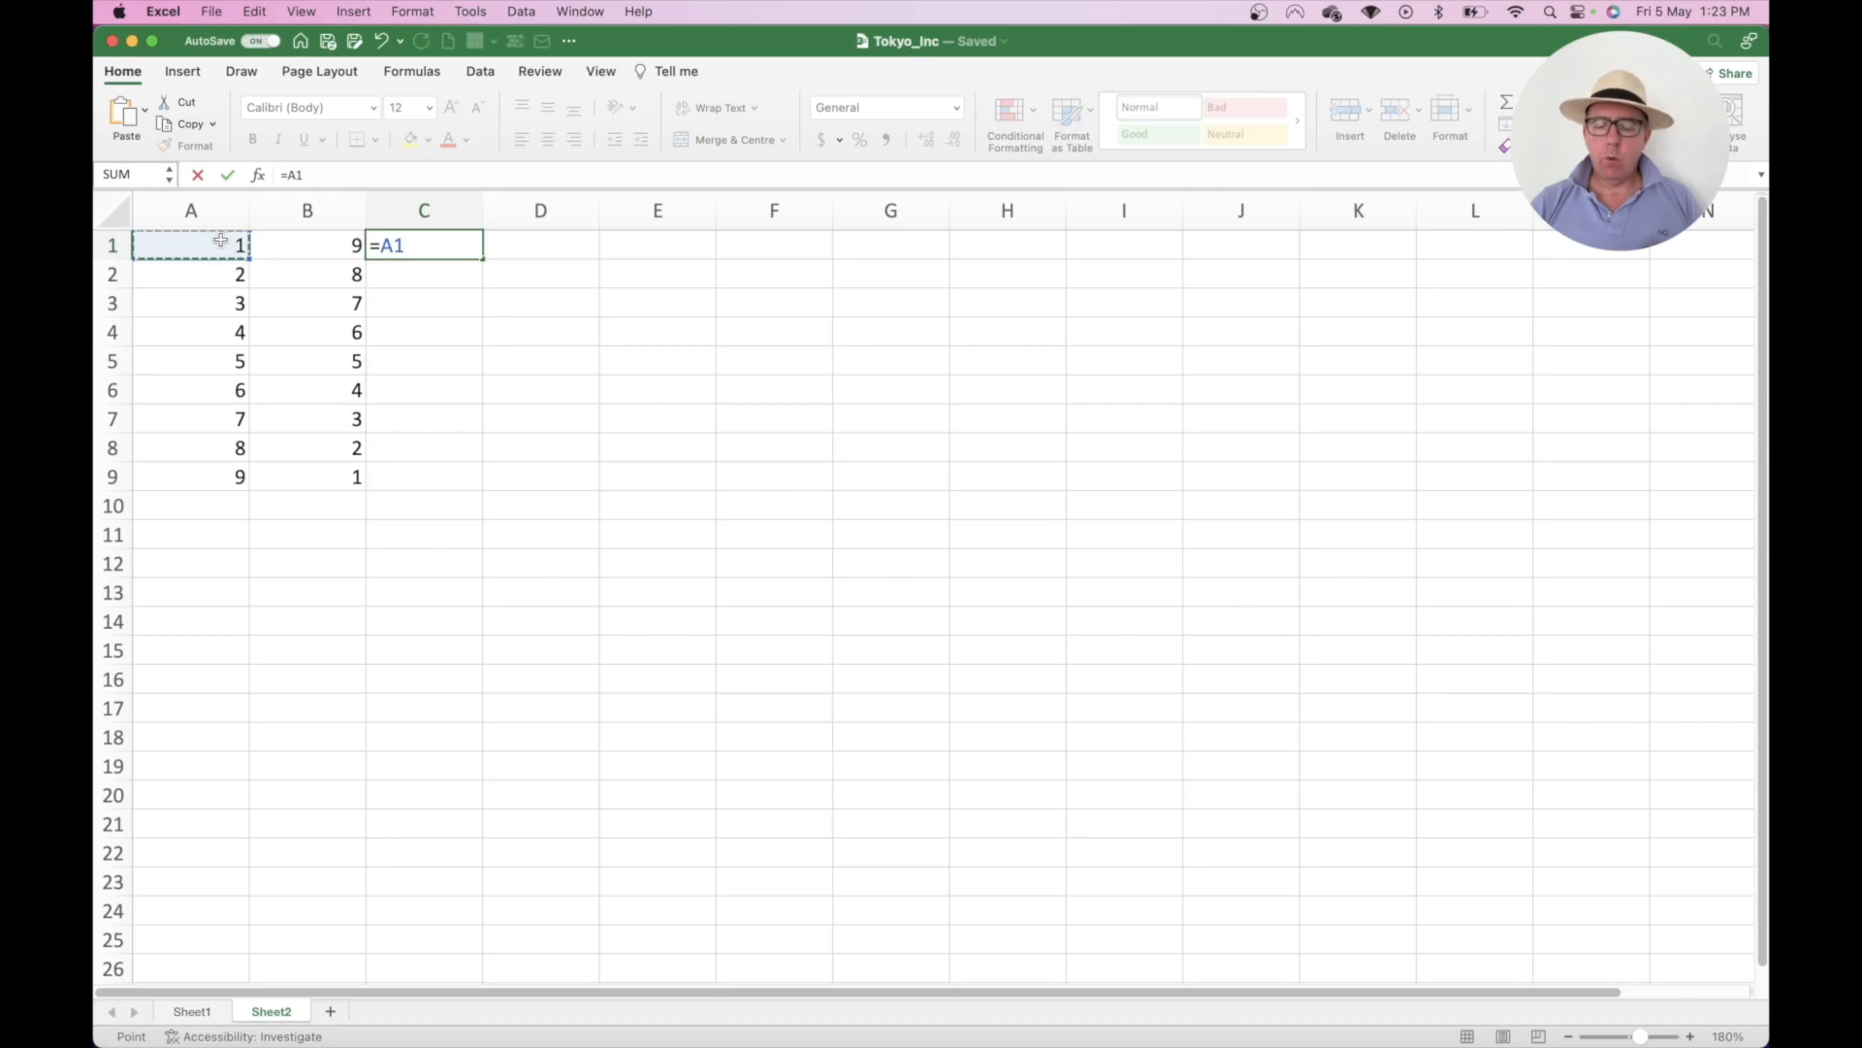
{"action": "type", "text": "+"}
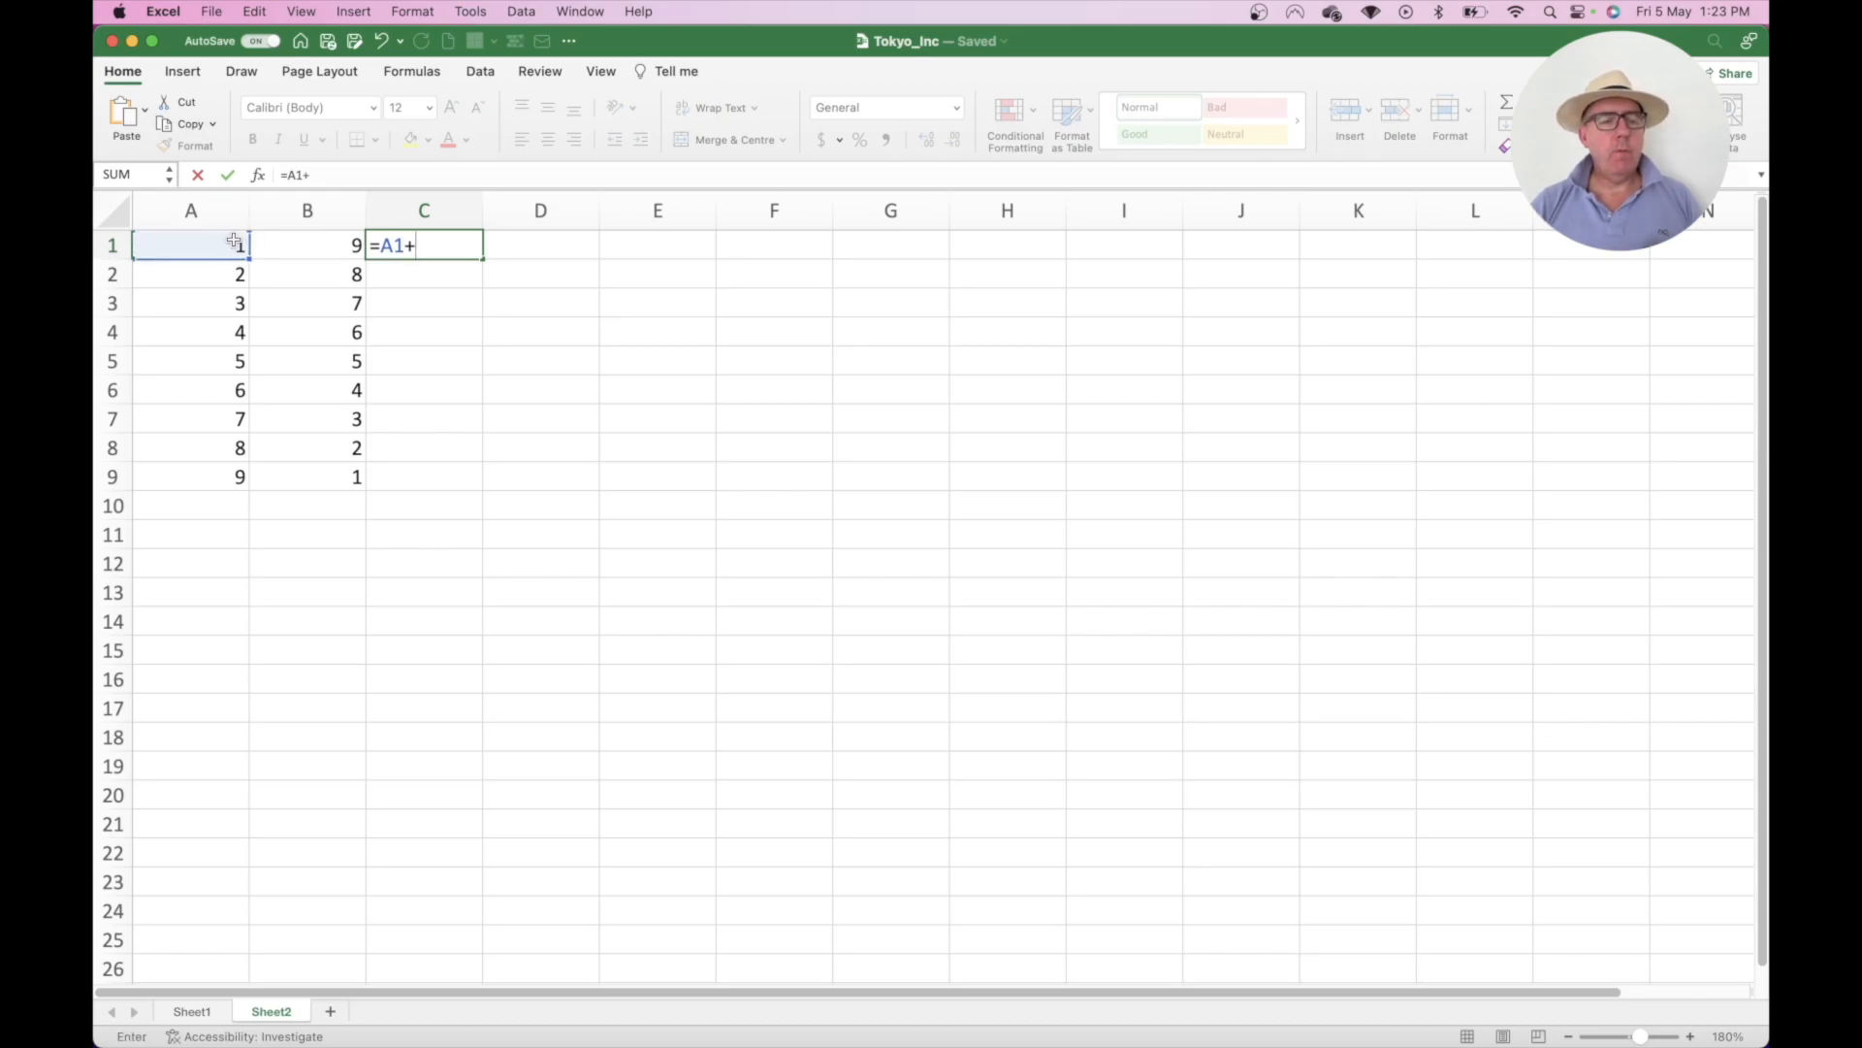
{"action": "left_click", "coordinate": [295, 246]}
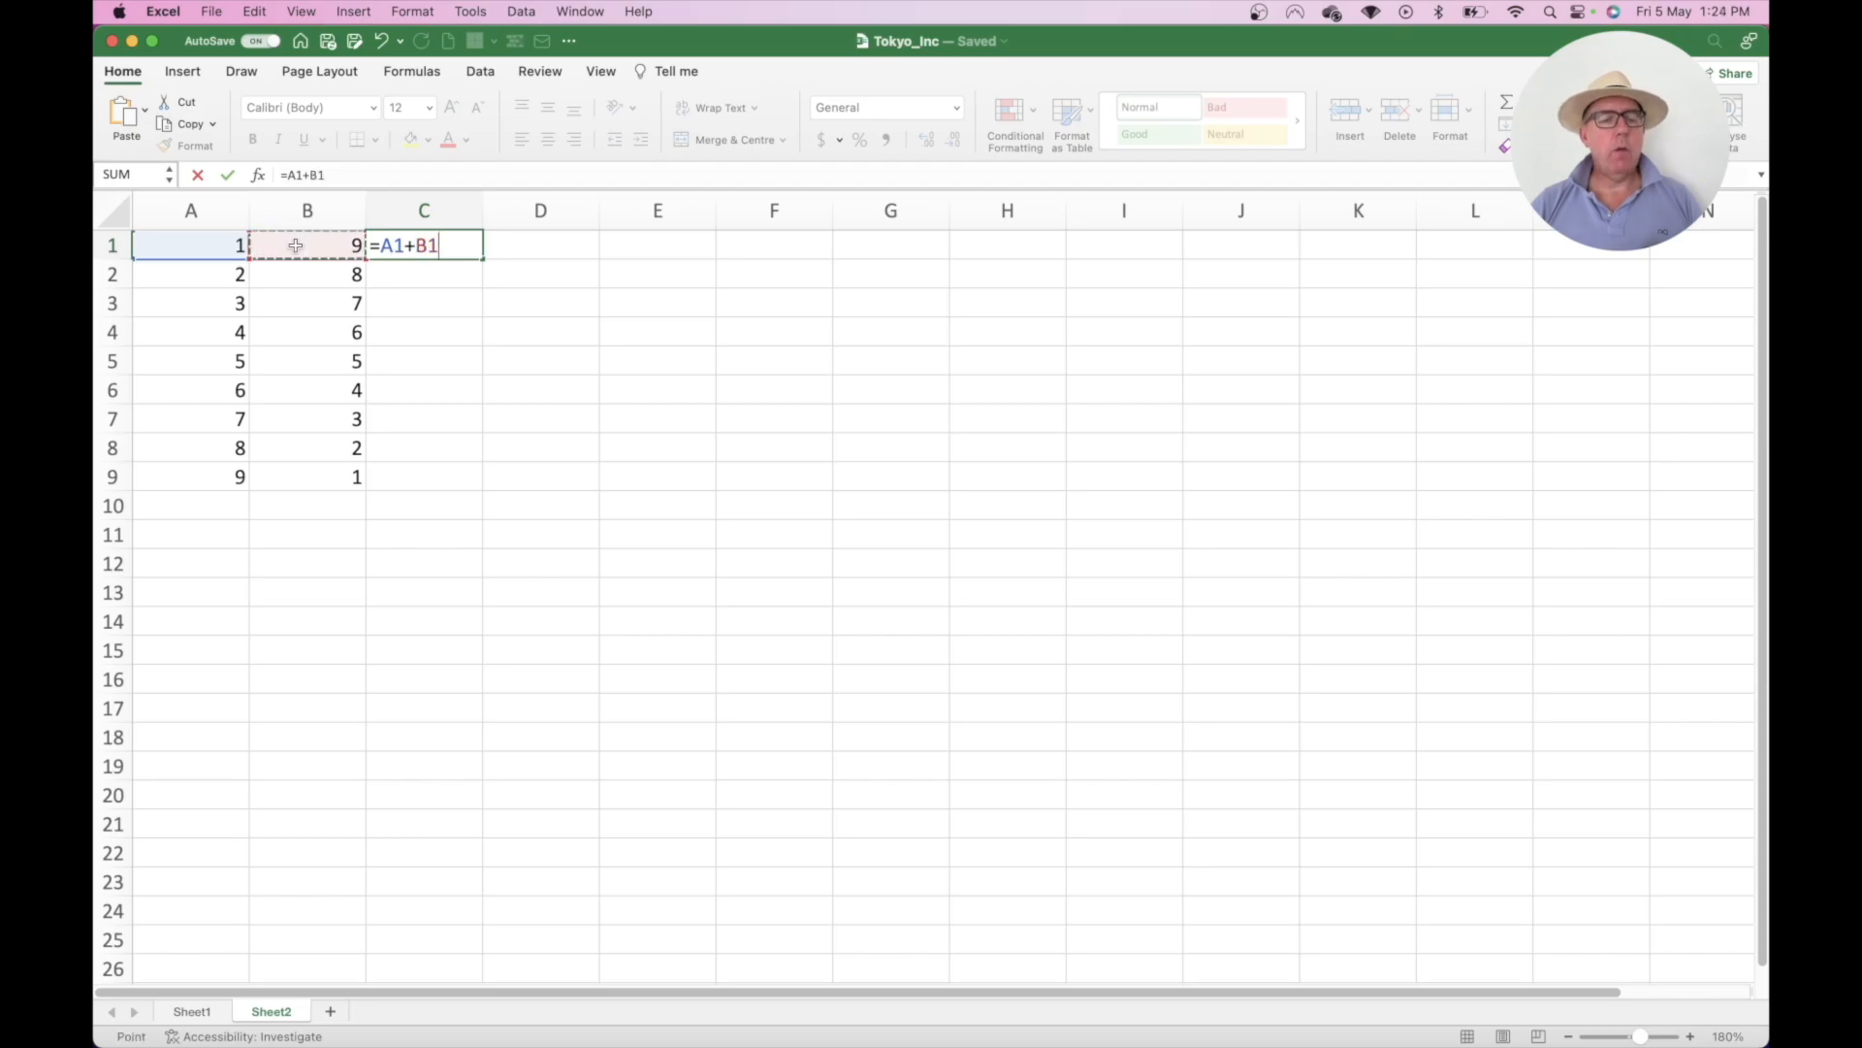
{"action": "key", "text": "Return"}
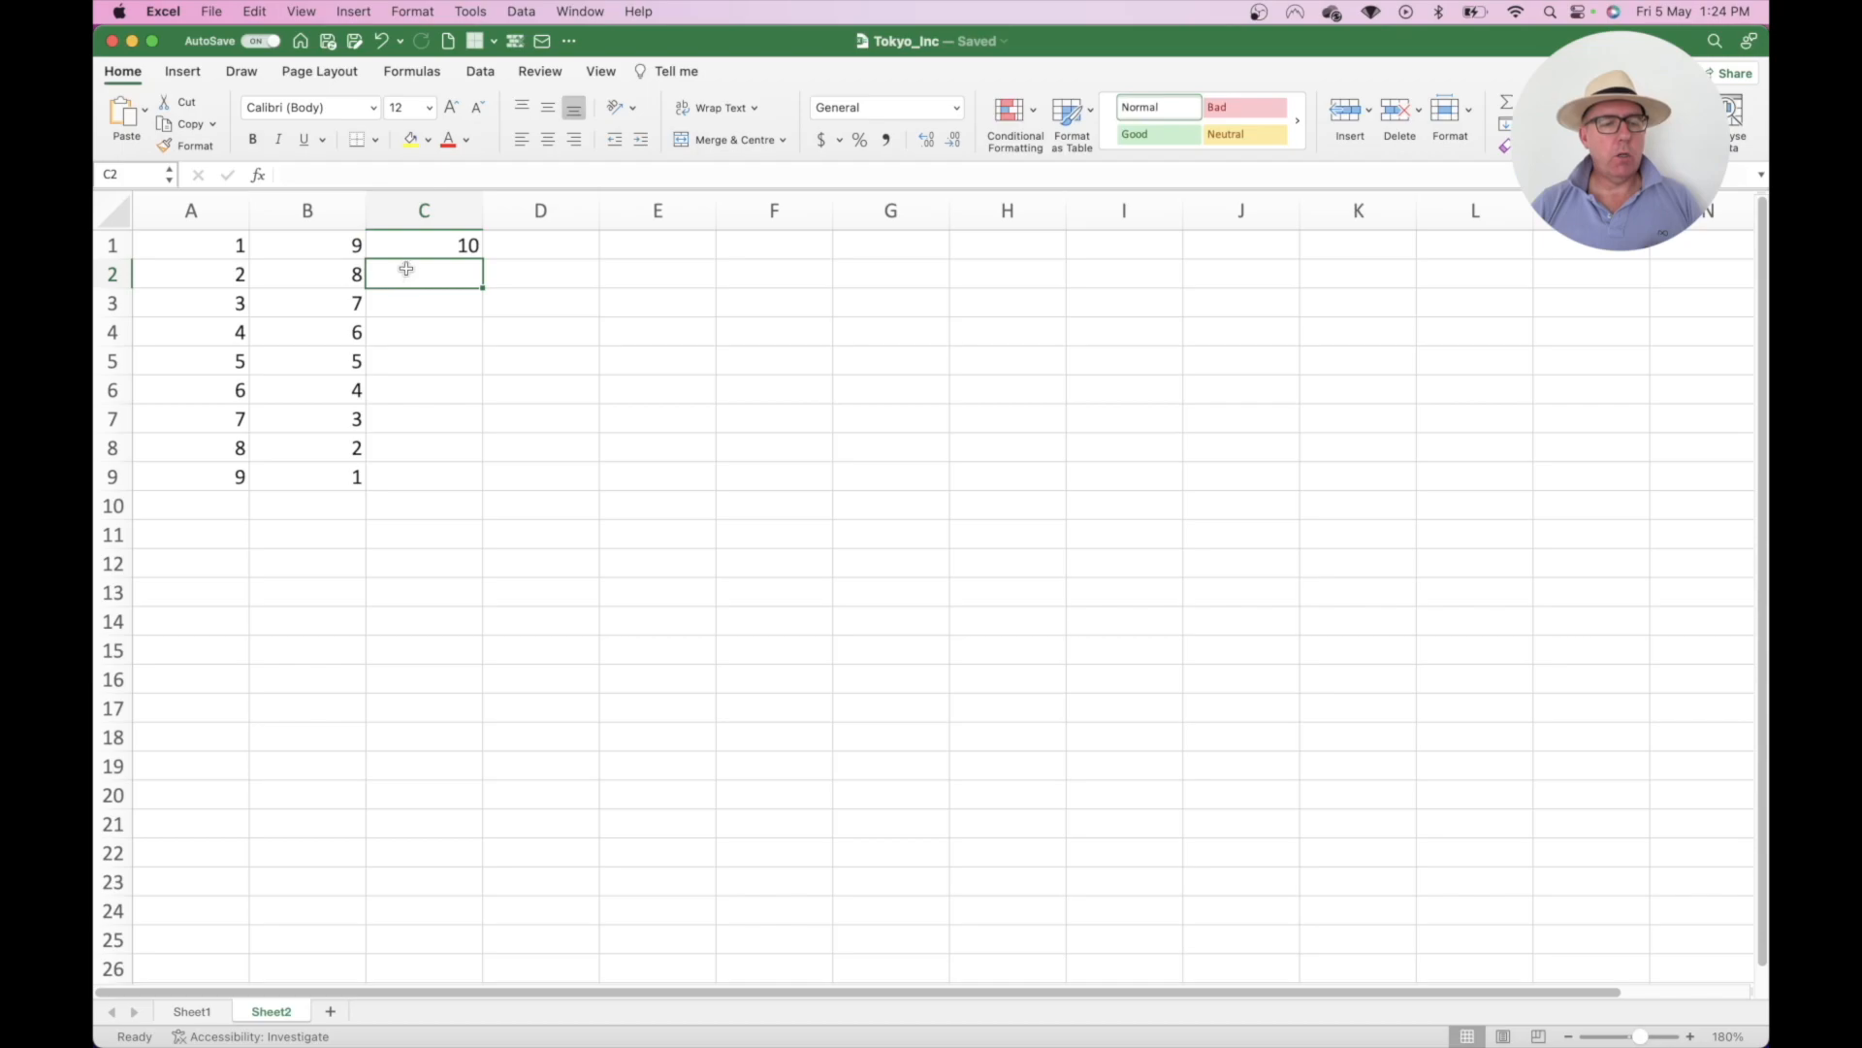
{"action": "left_click", "coordinate": [432, 246]}
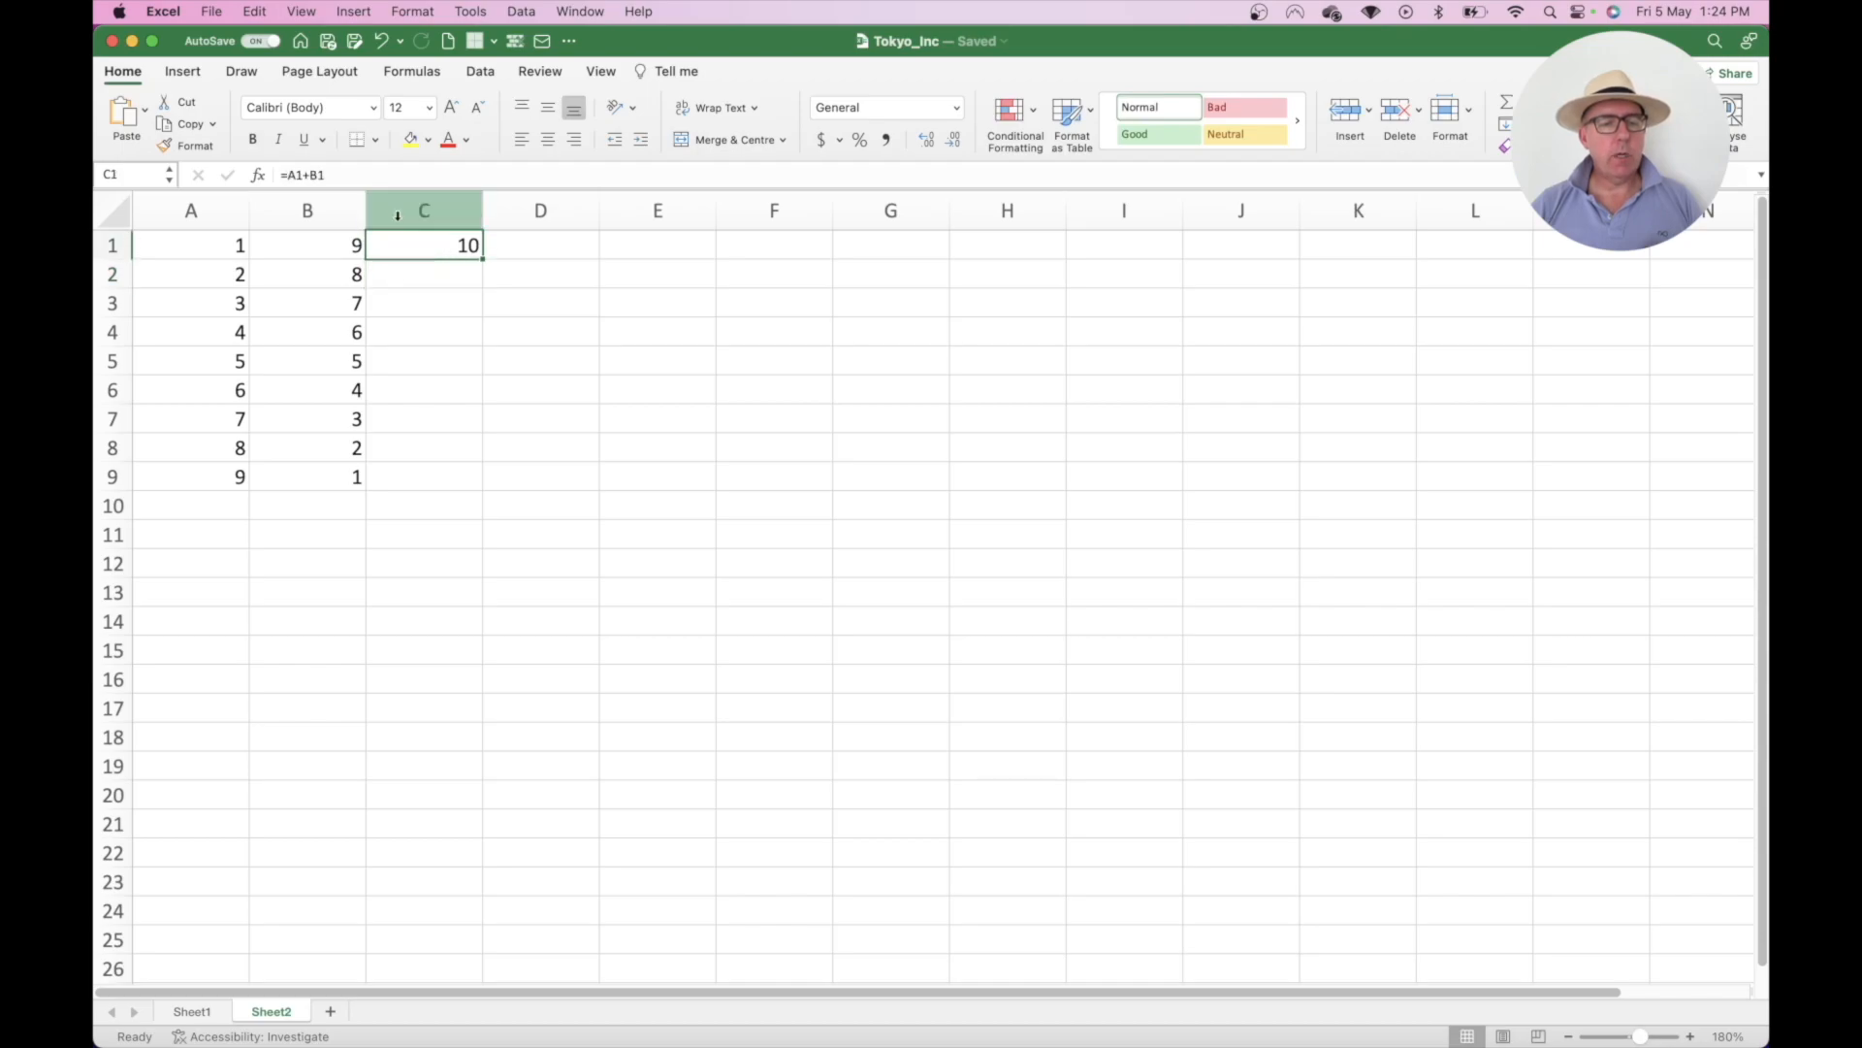
{"action": "left_click", "coordinate": [346, 174]}
{"action": "type", "text": "+"}
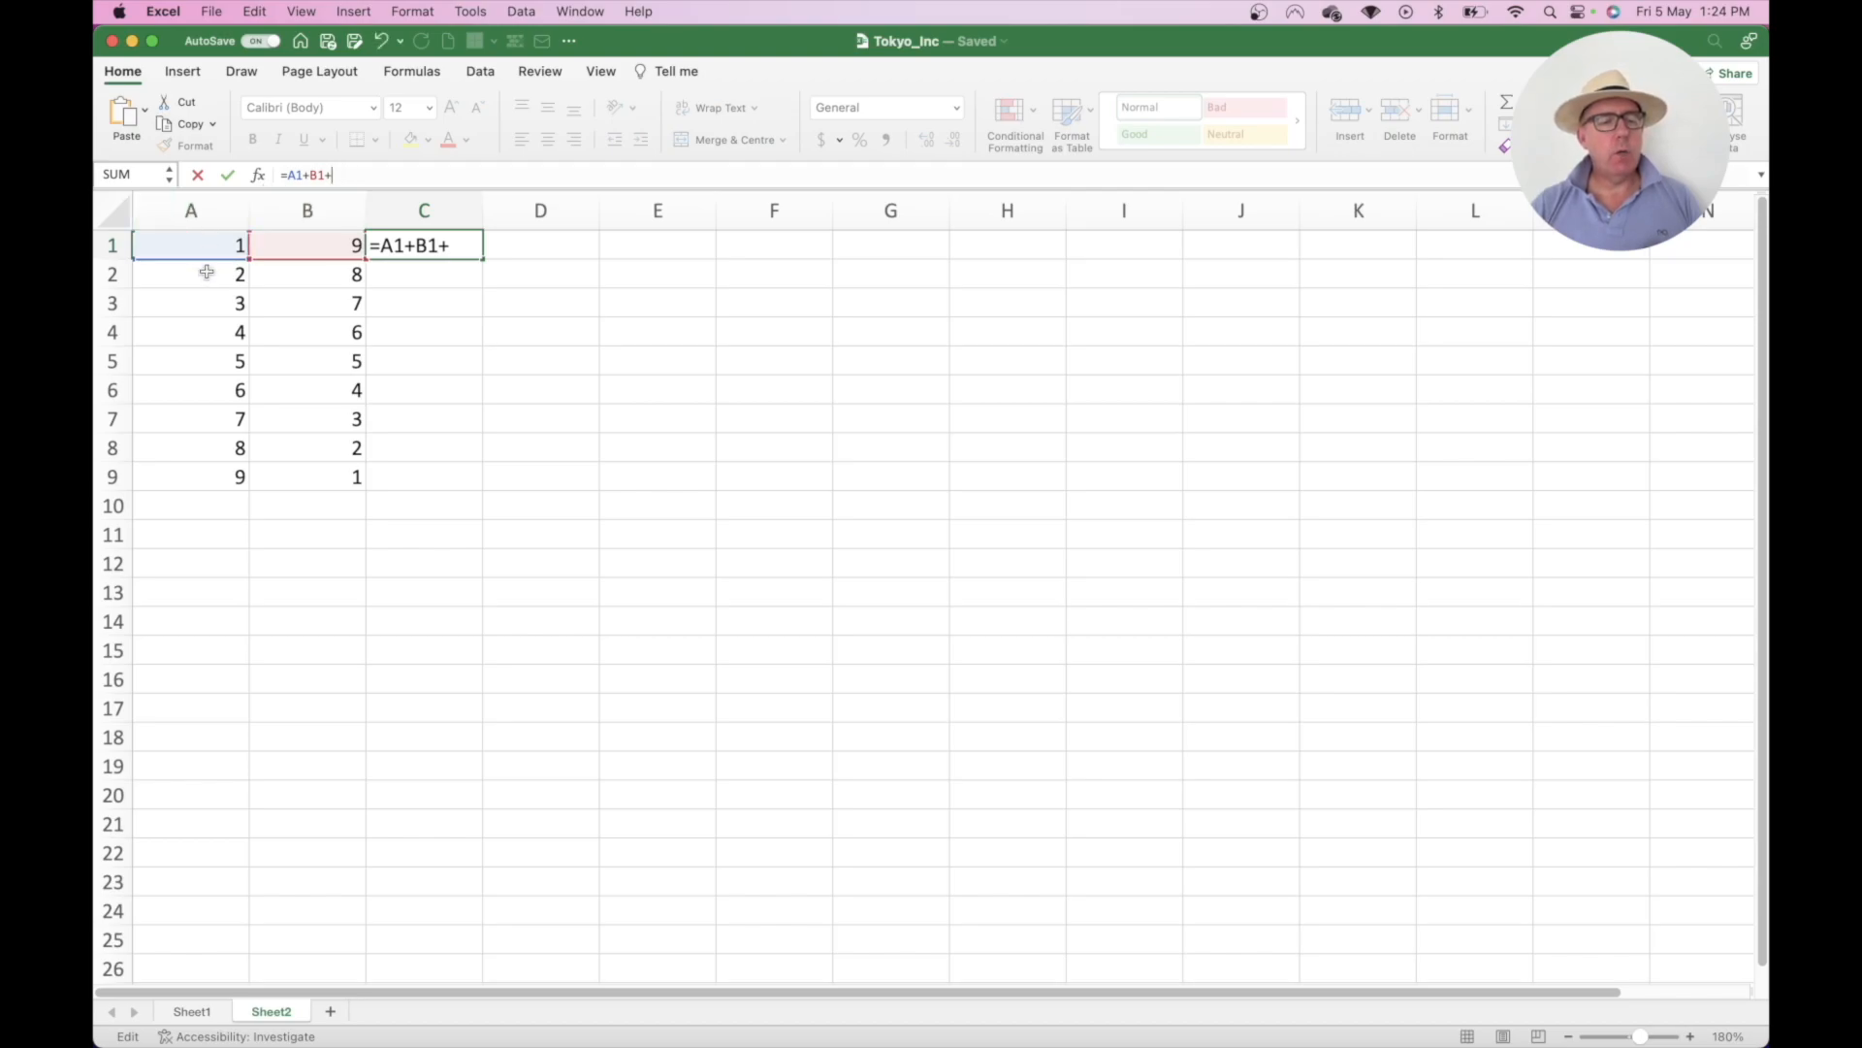
{"action": "left_click", "coordinate": [207, 272]}
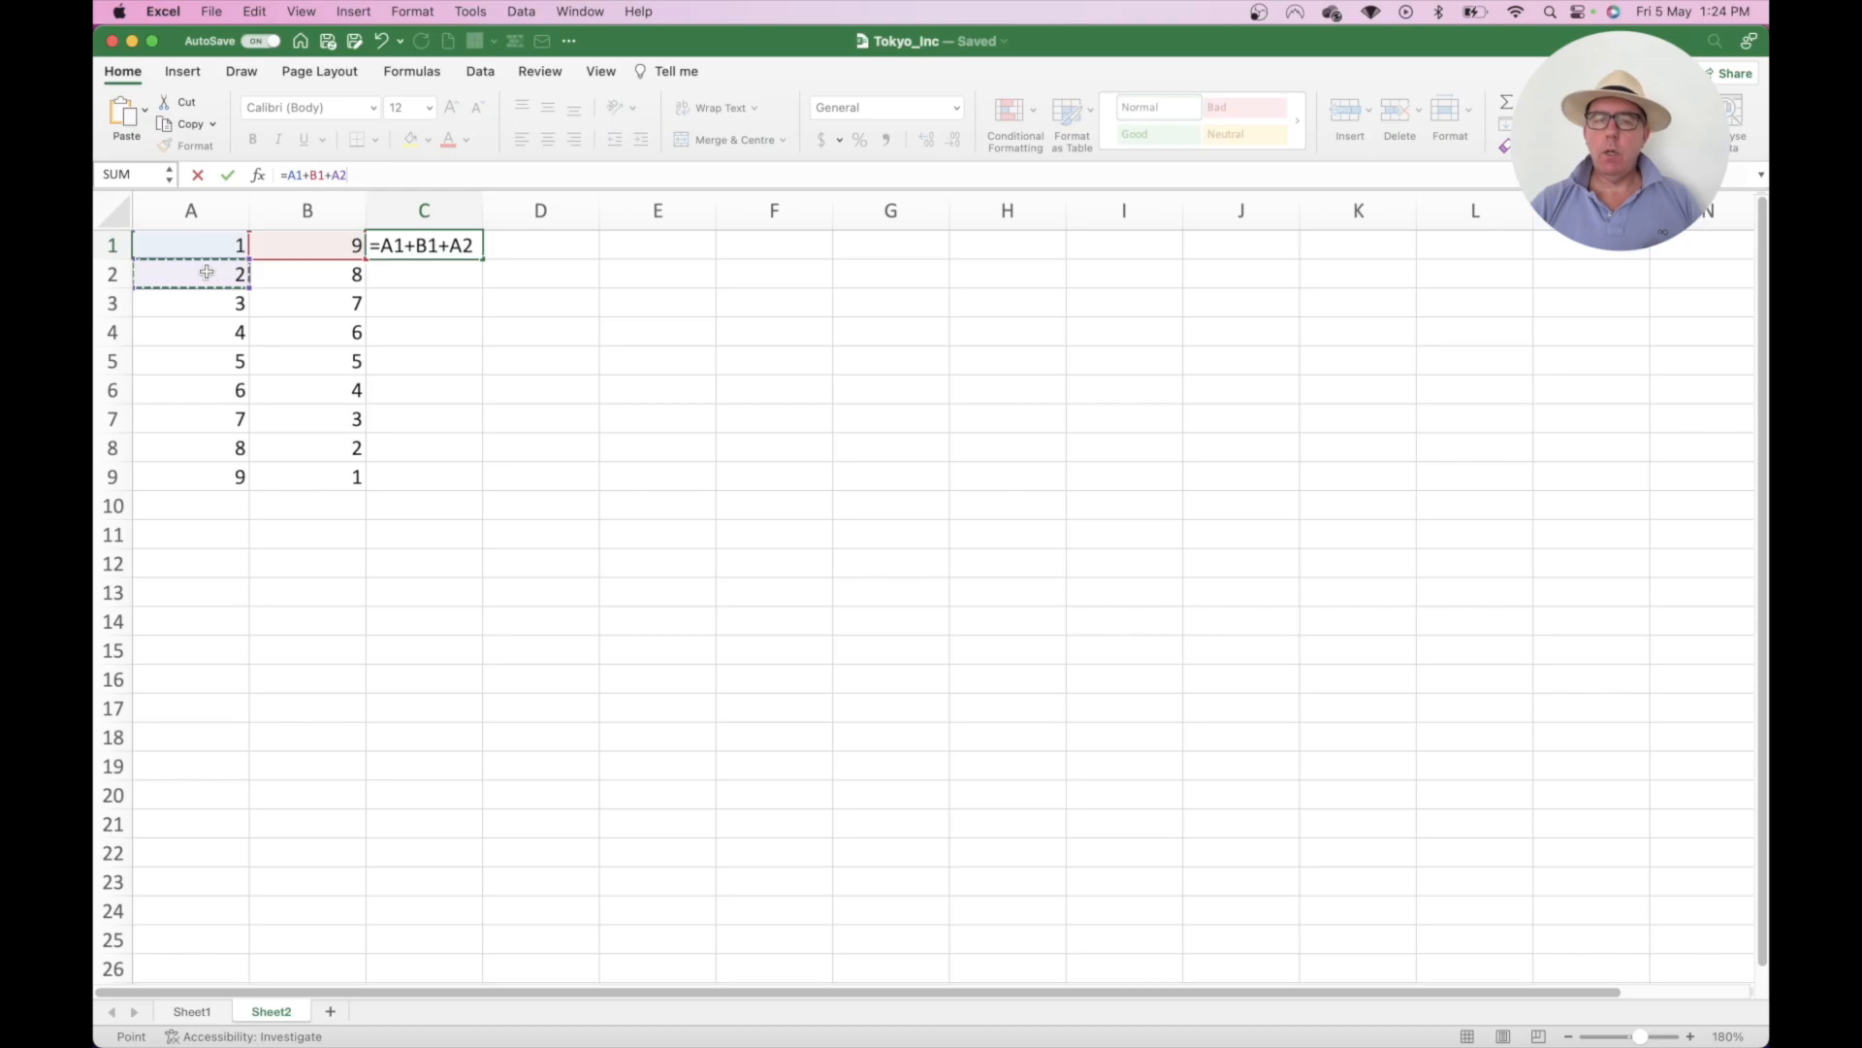
{"action": "key", "text": "Return"}
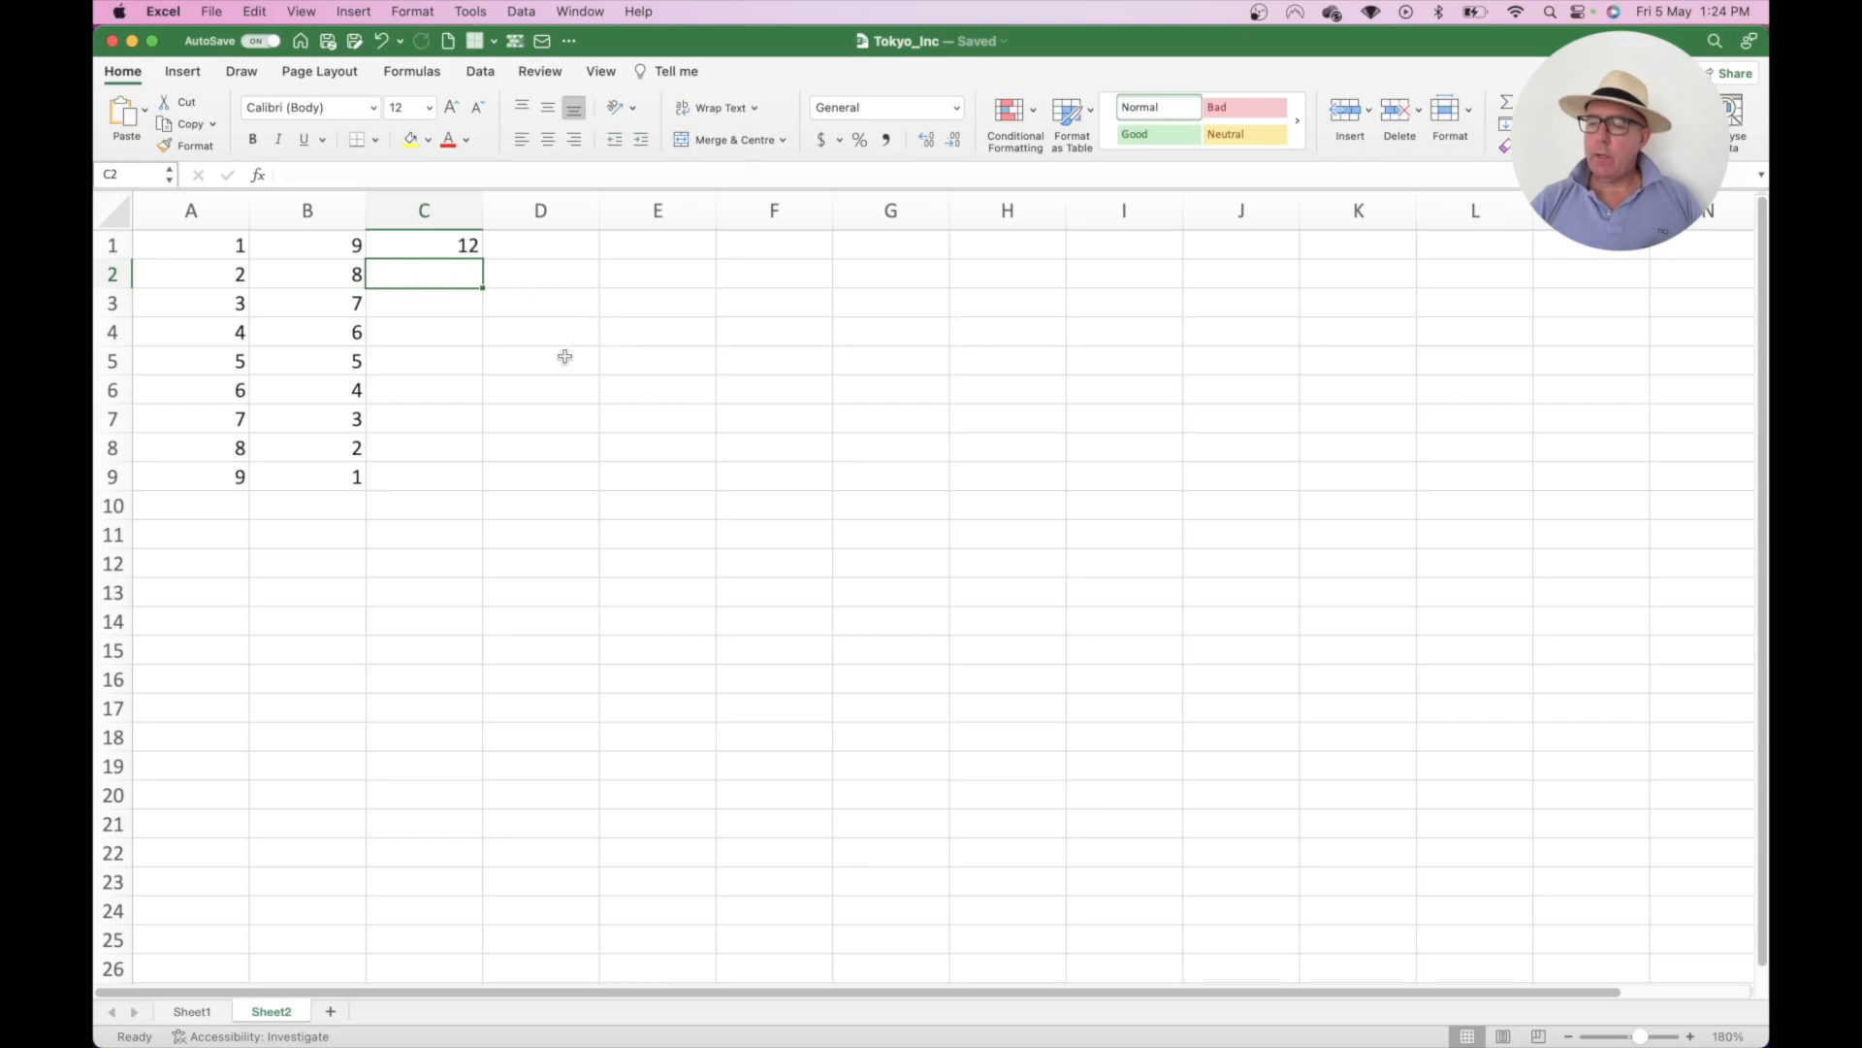
- Clear C1 and start a plus-led formula, using arrow keys to reference A1
{"action": "left_click", "coordinate": [450, 245]}
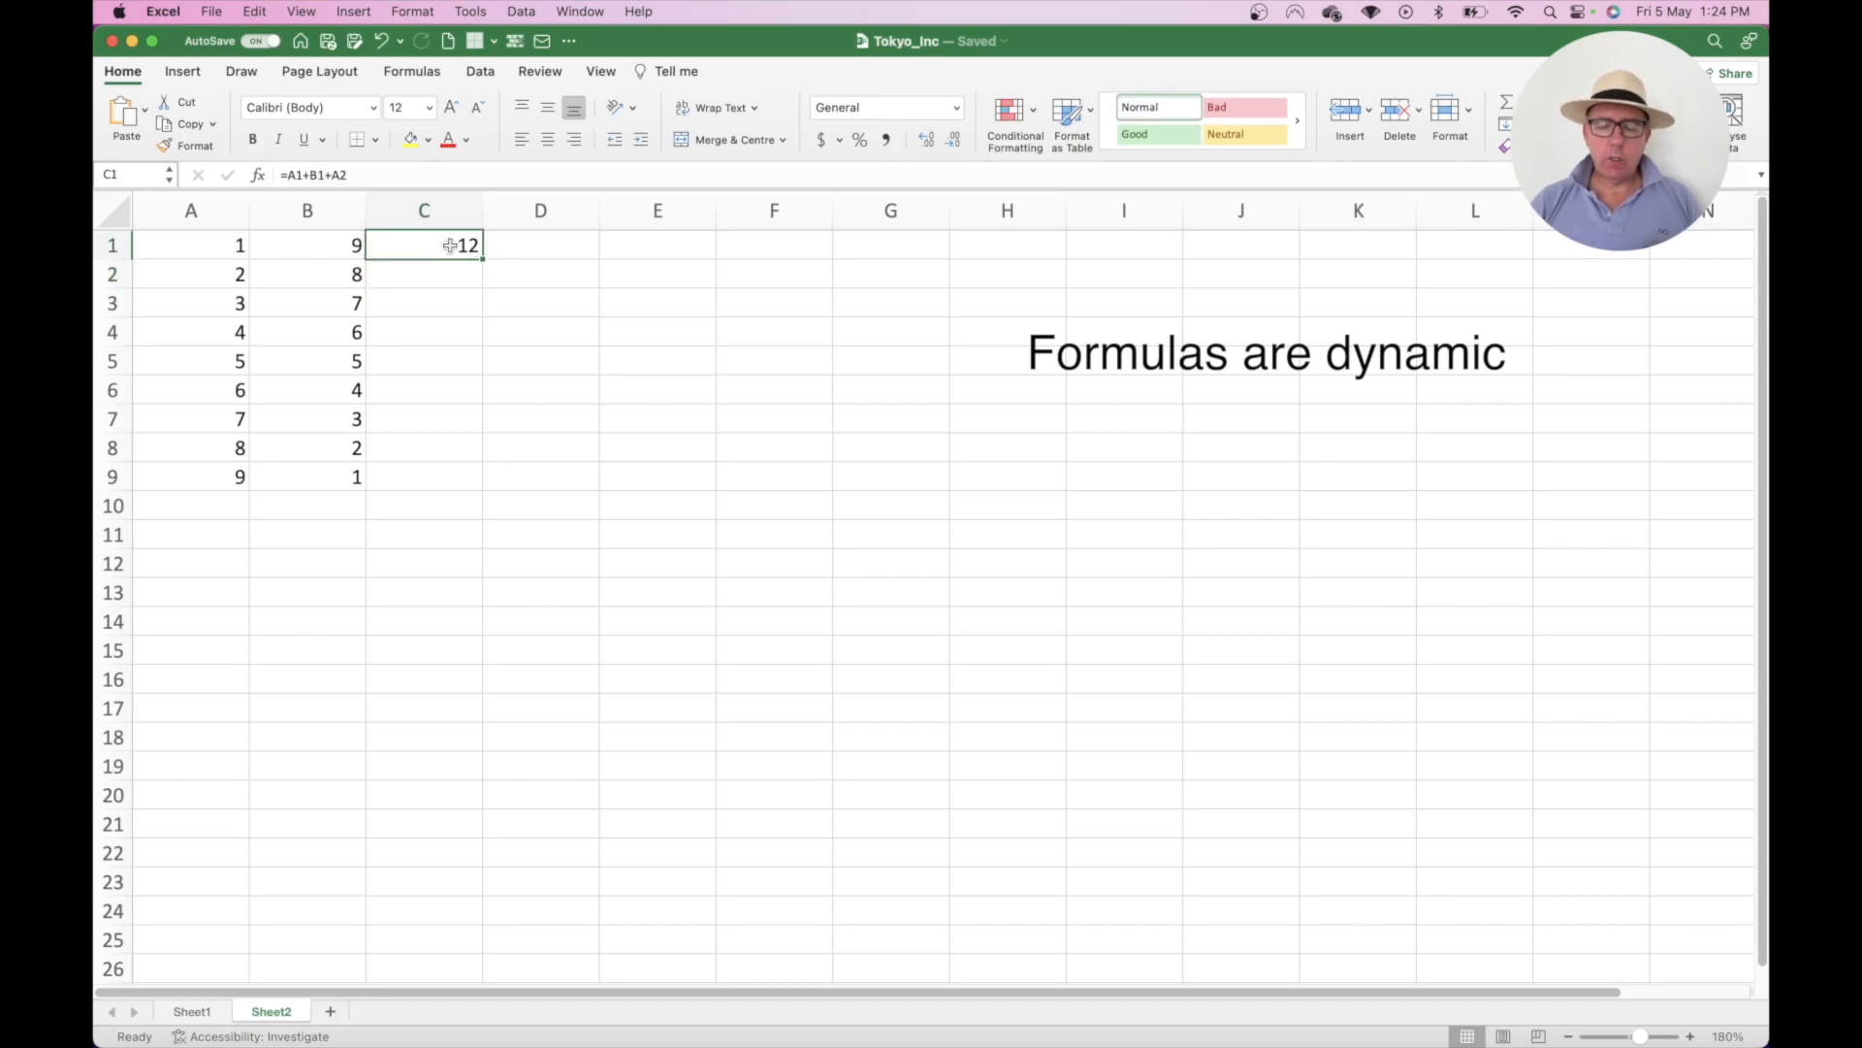
{"action": "key", "text": "BackSpace"}
{"action": "type", "text": "+"}
{"action": "key", "text": "Left"}
{"action": "key", "text": "Left"}
{"action": "type", "text": "+"}
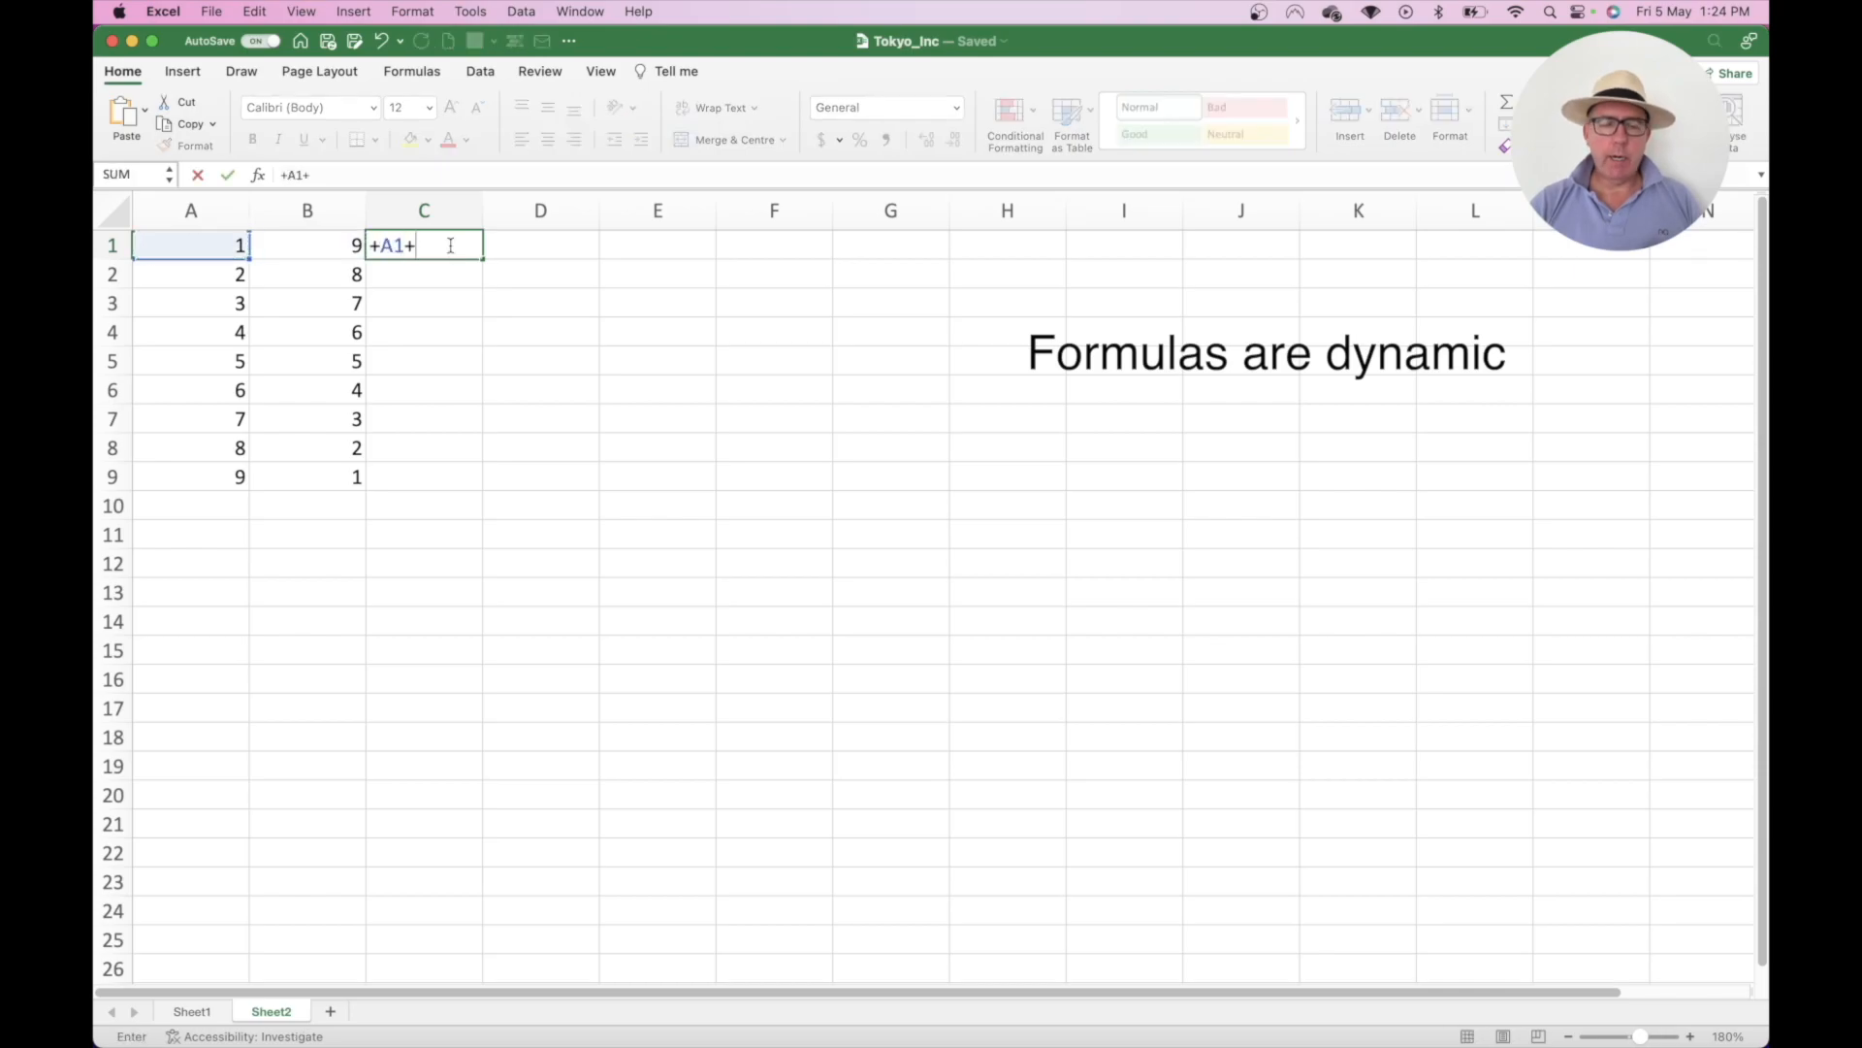
{"action": "key", "text": "Left"}
- Finish C1 as =+A1+B1 showing 10, then try an A2+B2 sum in C2 and delete it
{"action": "key", "text": "Return"}
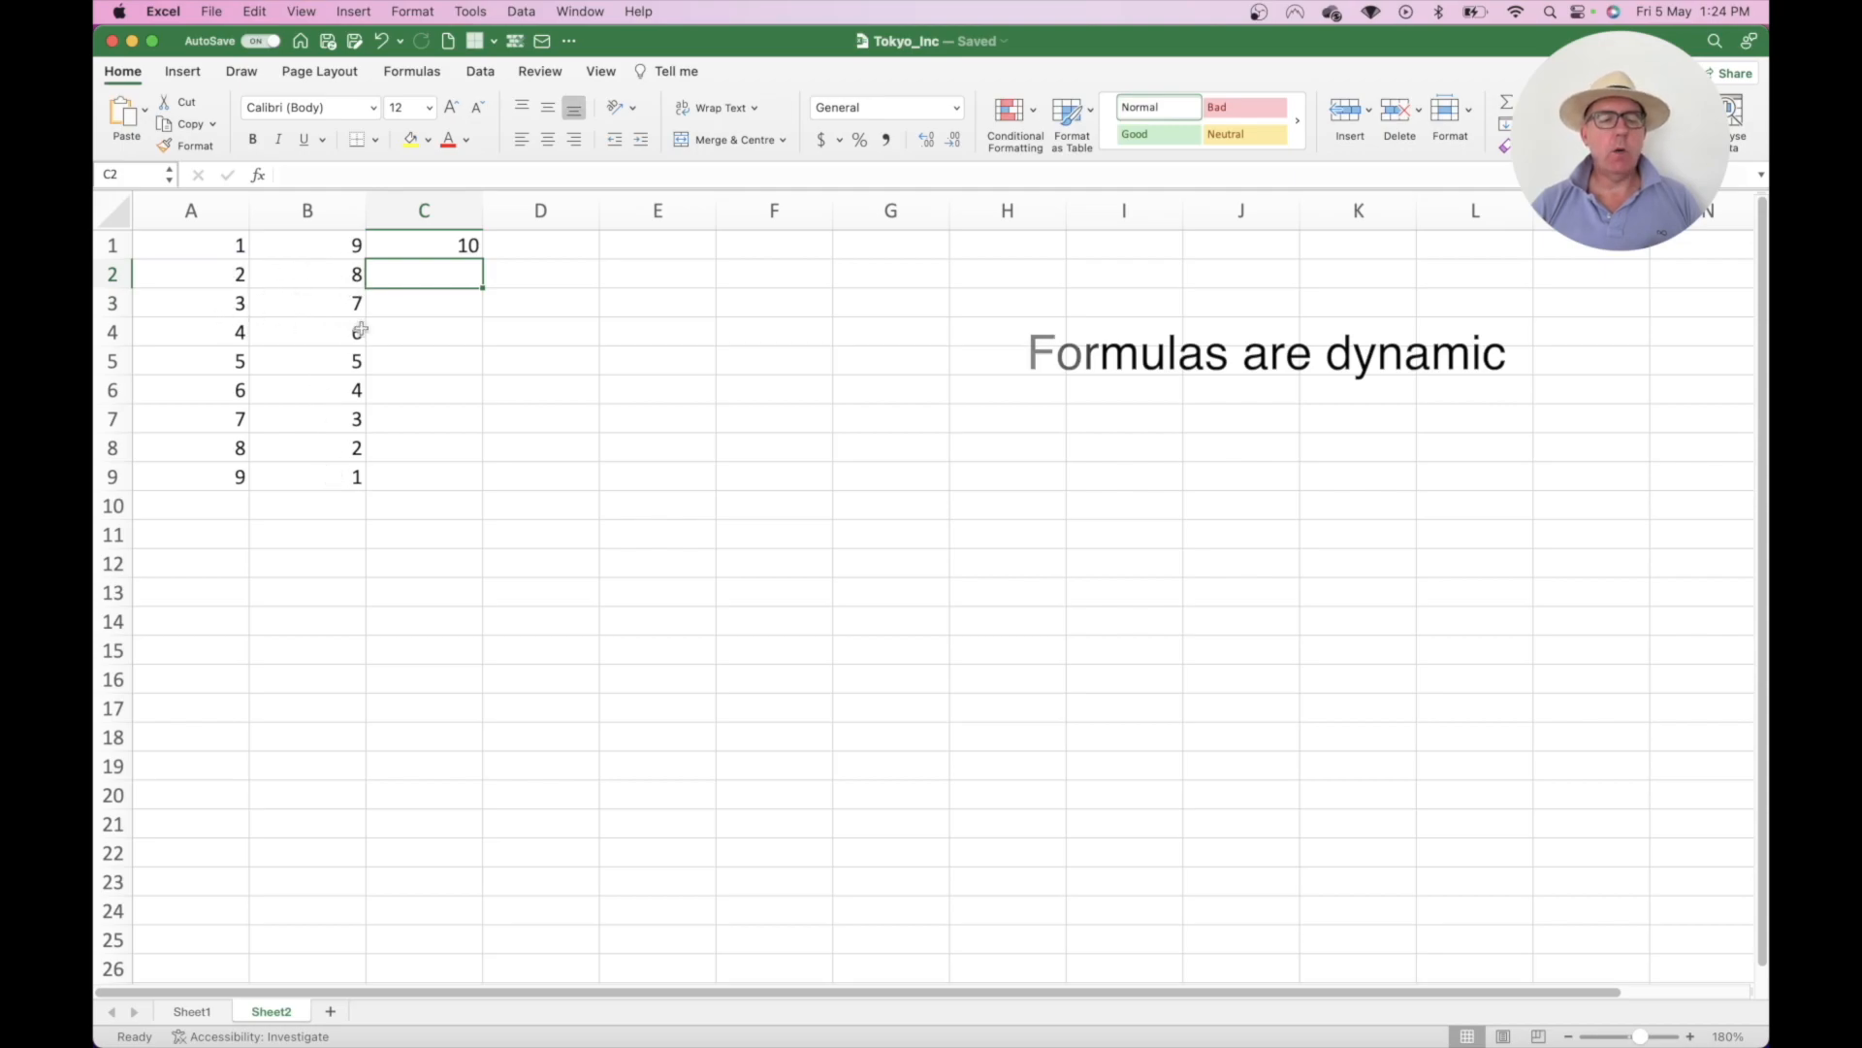
{"action": "type", "text": "="}
{"action": "key", "text": "Left"}
{"action": "key", "text": "Left"}
{"action": "type", "text": "+"}
{"action": "key", "text": "Left"}
{"action": "key", "text": "Return"}
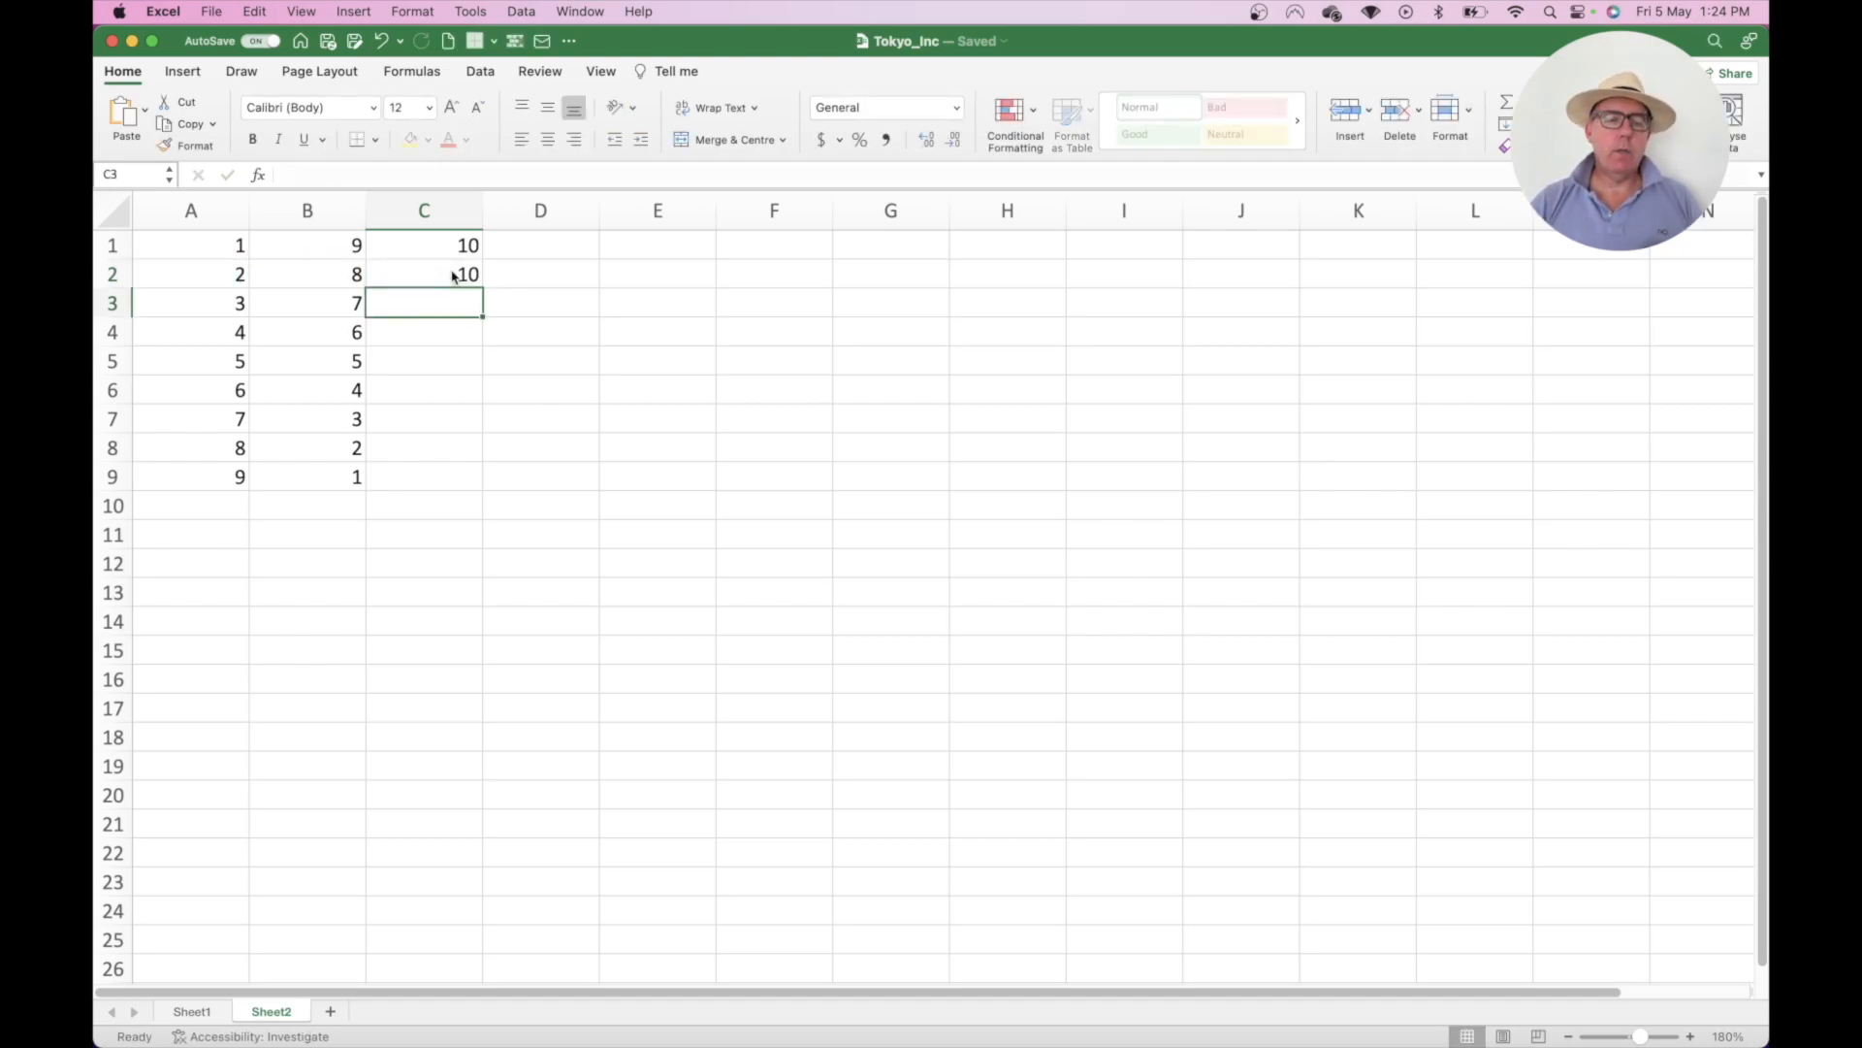
{"action": "left_click", "coordinate": [453, 276]}
{"action": "key", "text": "Delete"}
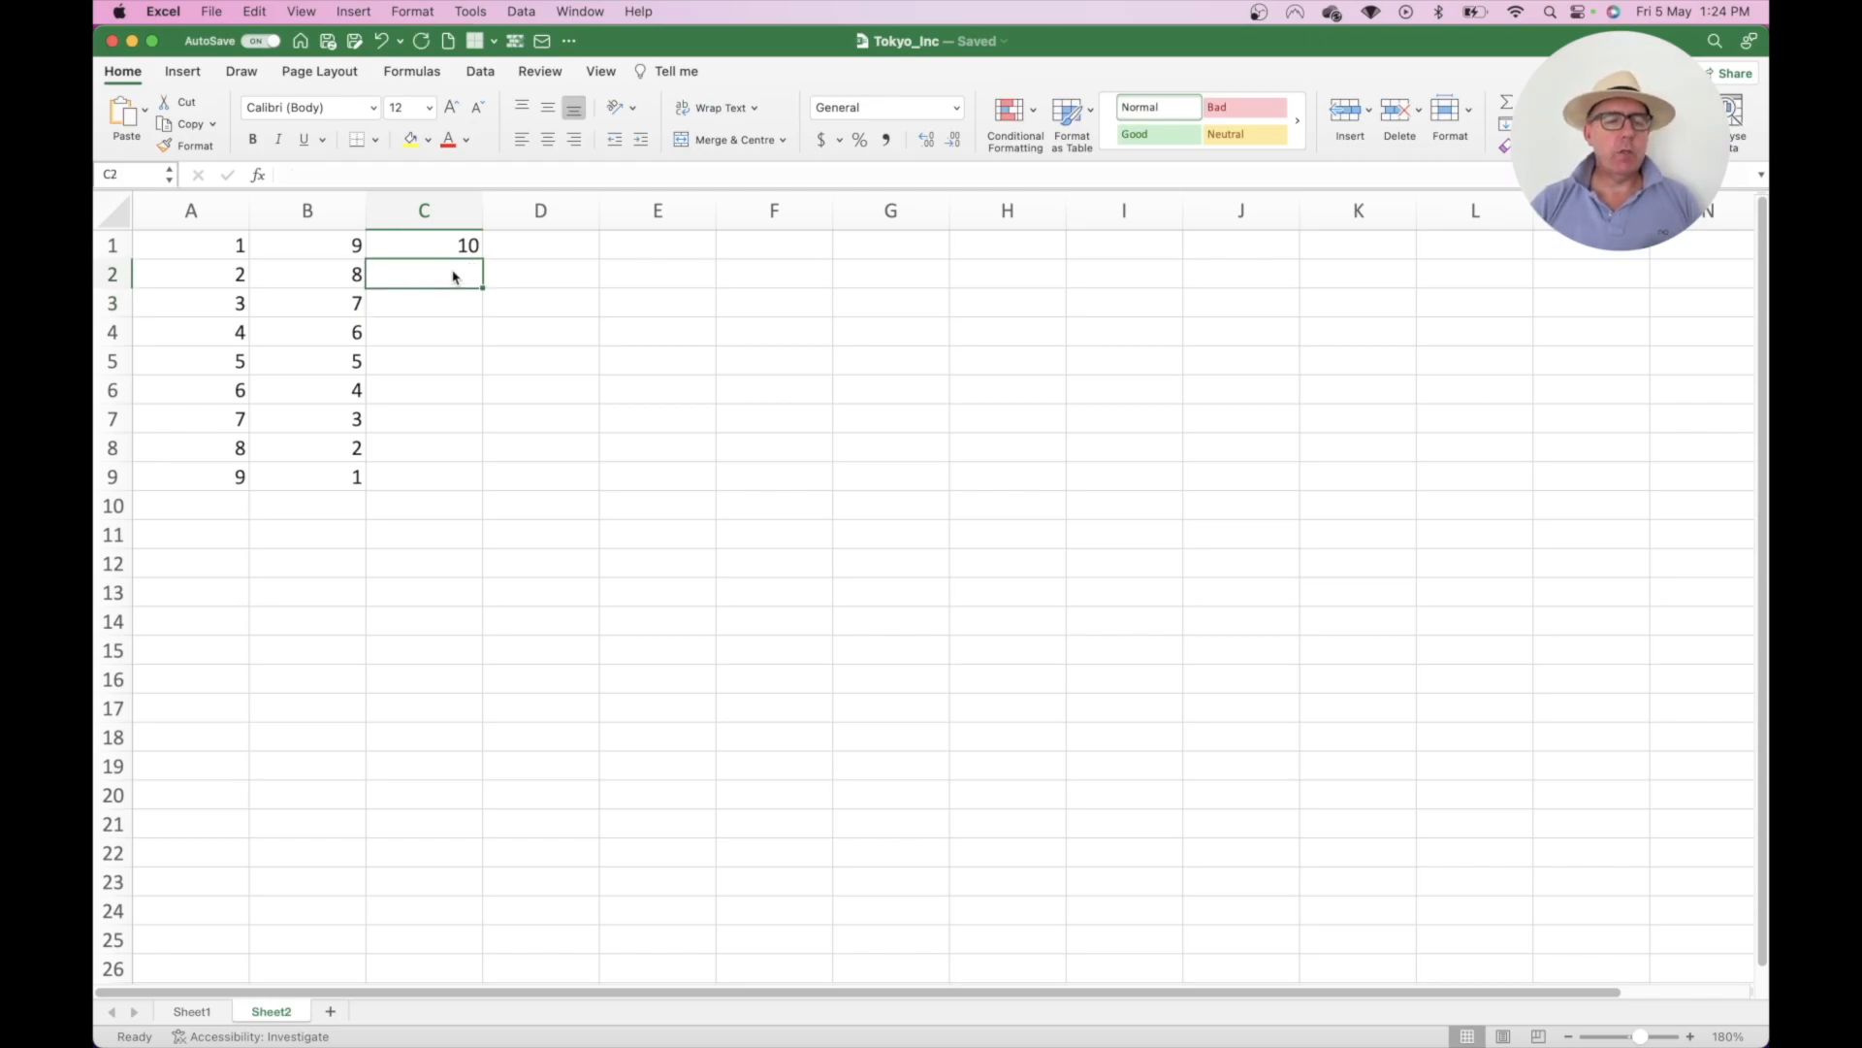
{"action": "left_click", "coordinate": [453, 248]}
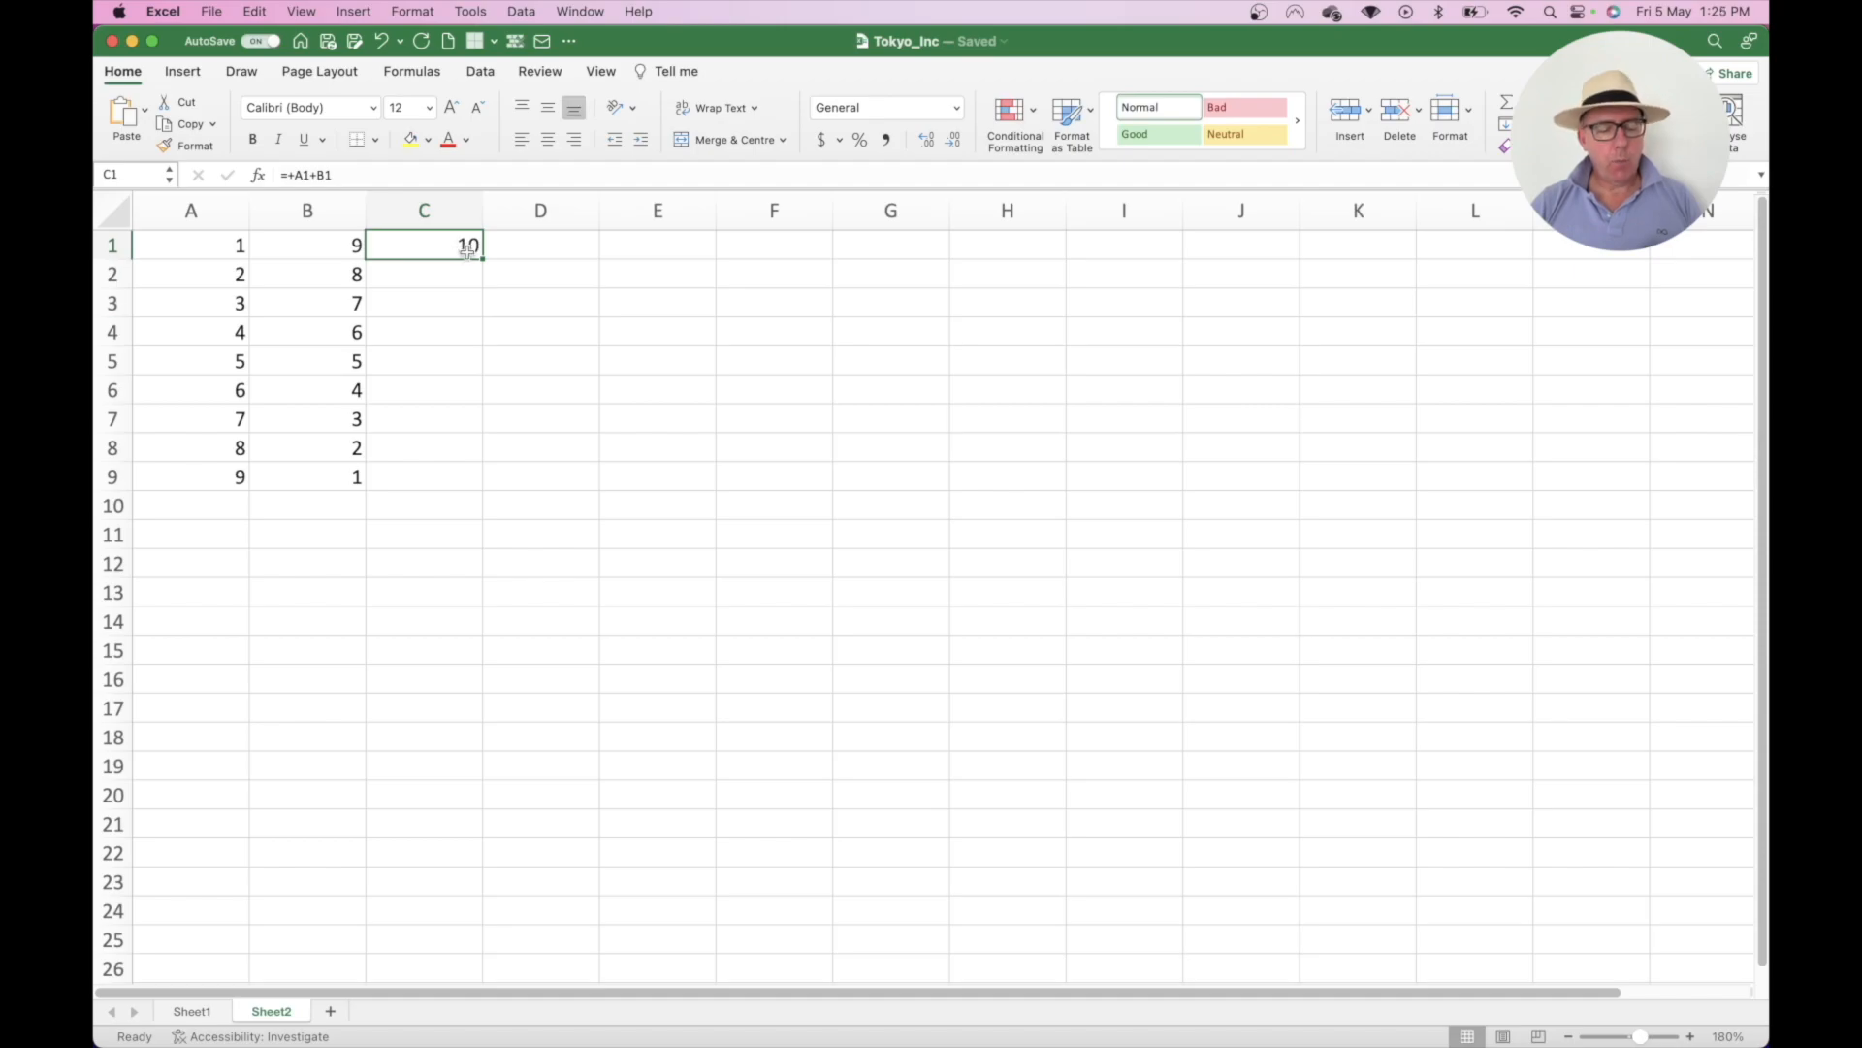
- Copy C1's formula into C2 and compare the cell references in both formulas
{"action": "key", "text": "super+c"}
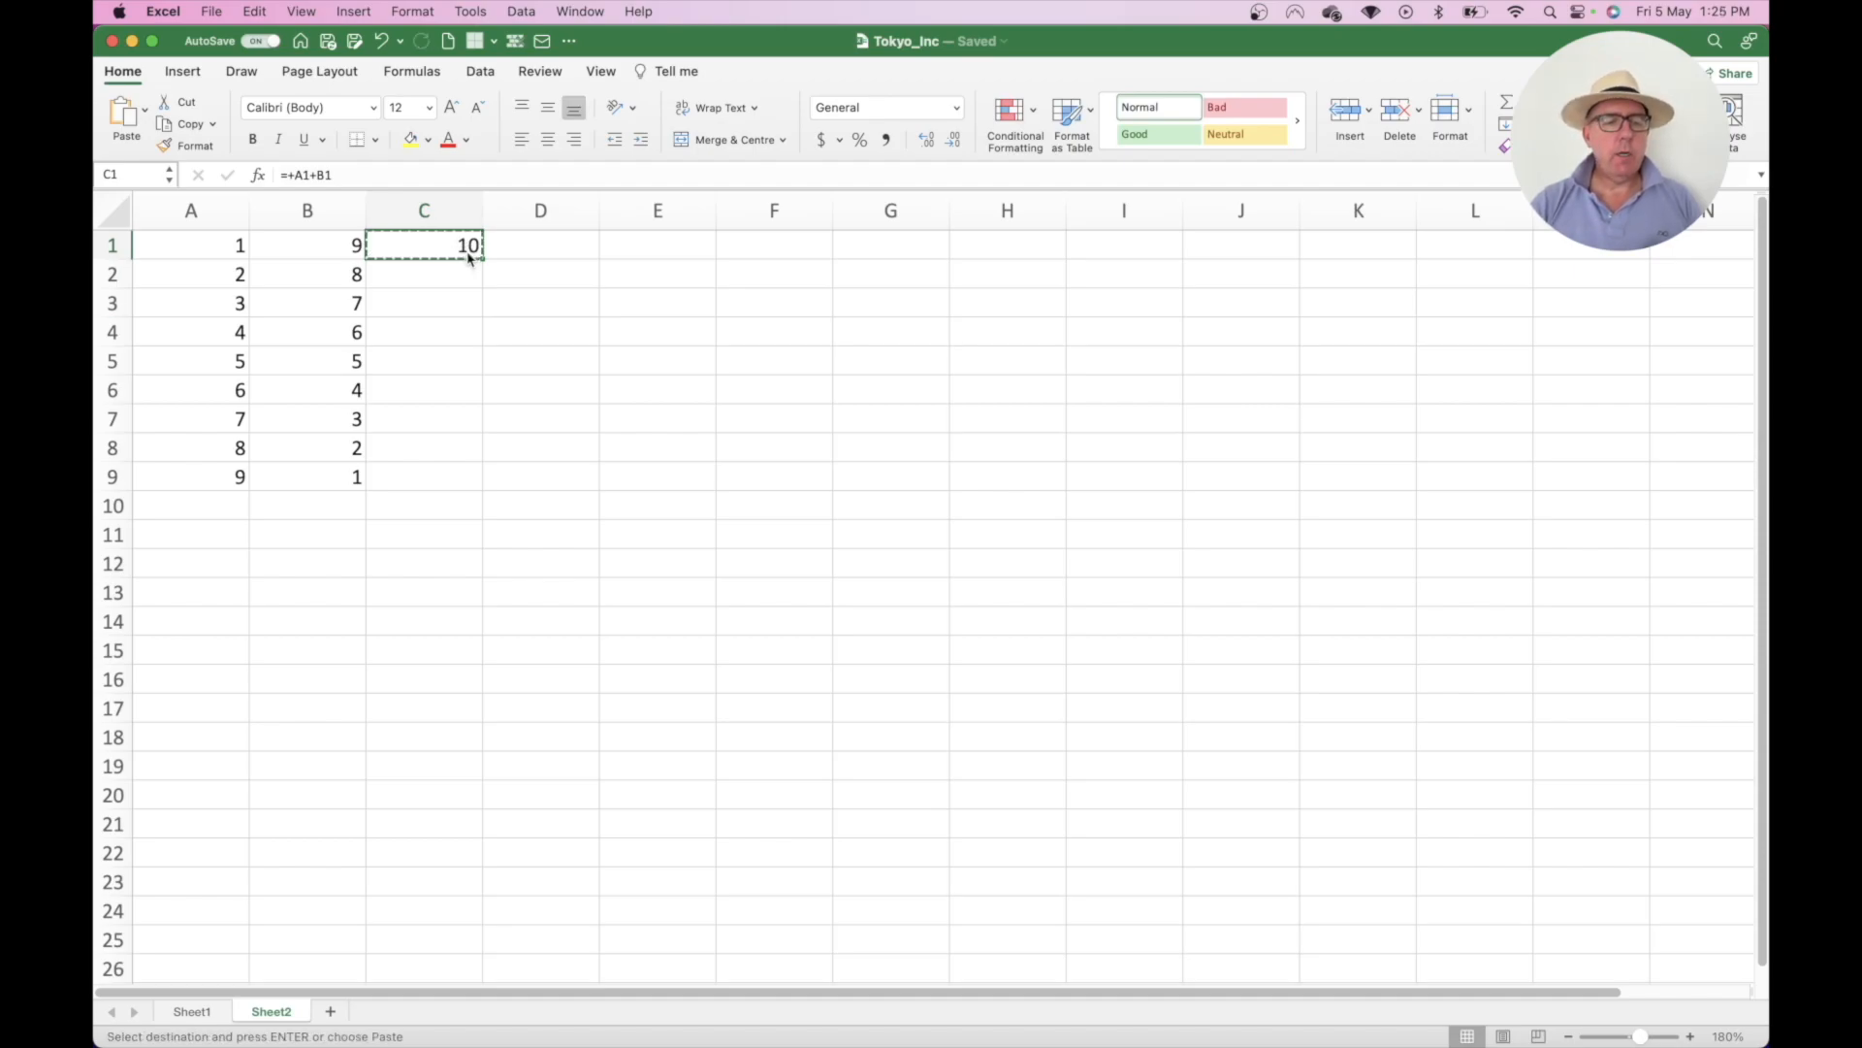
{"action": "left_click", "coordinate": [445, 275]}
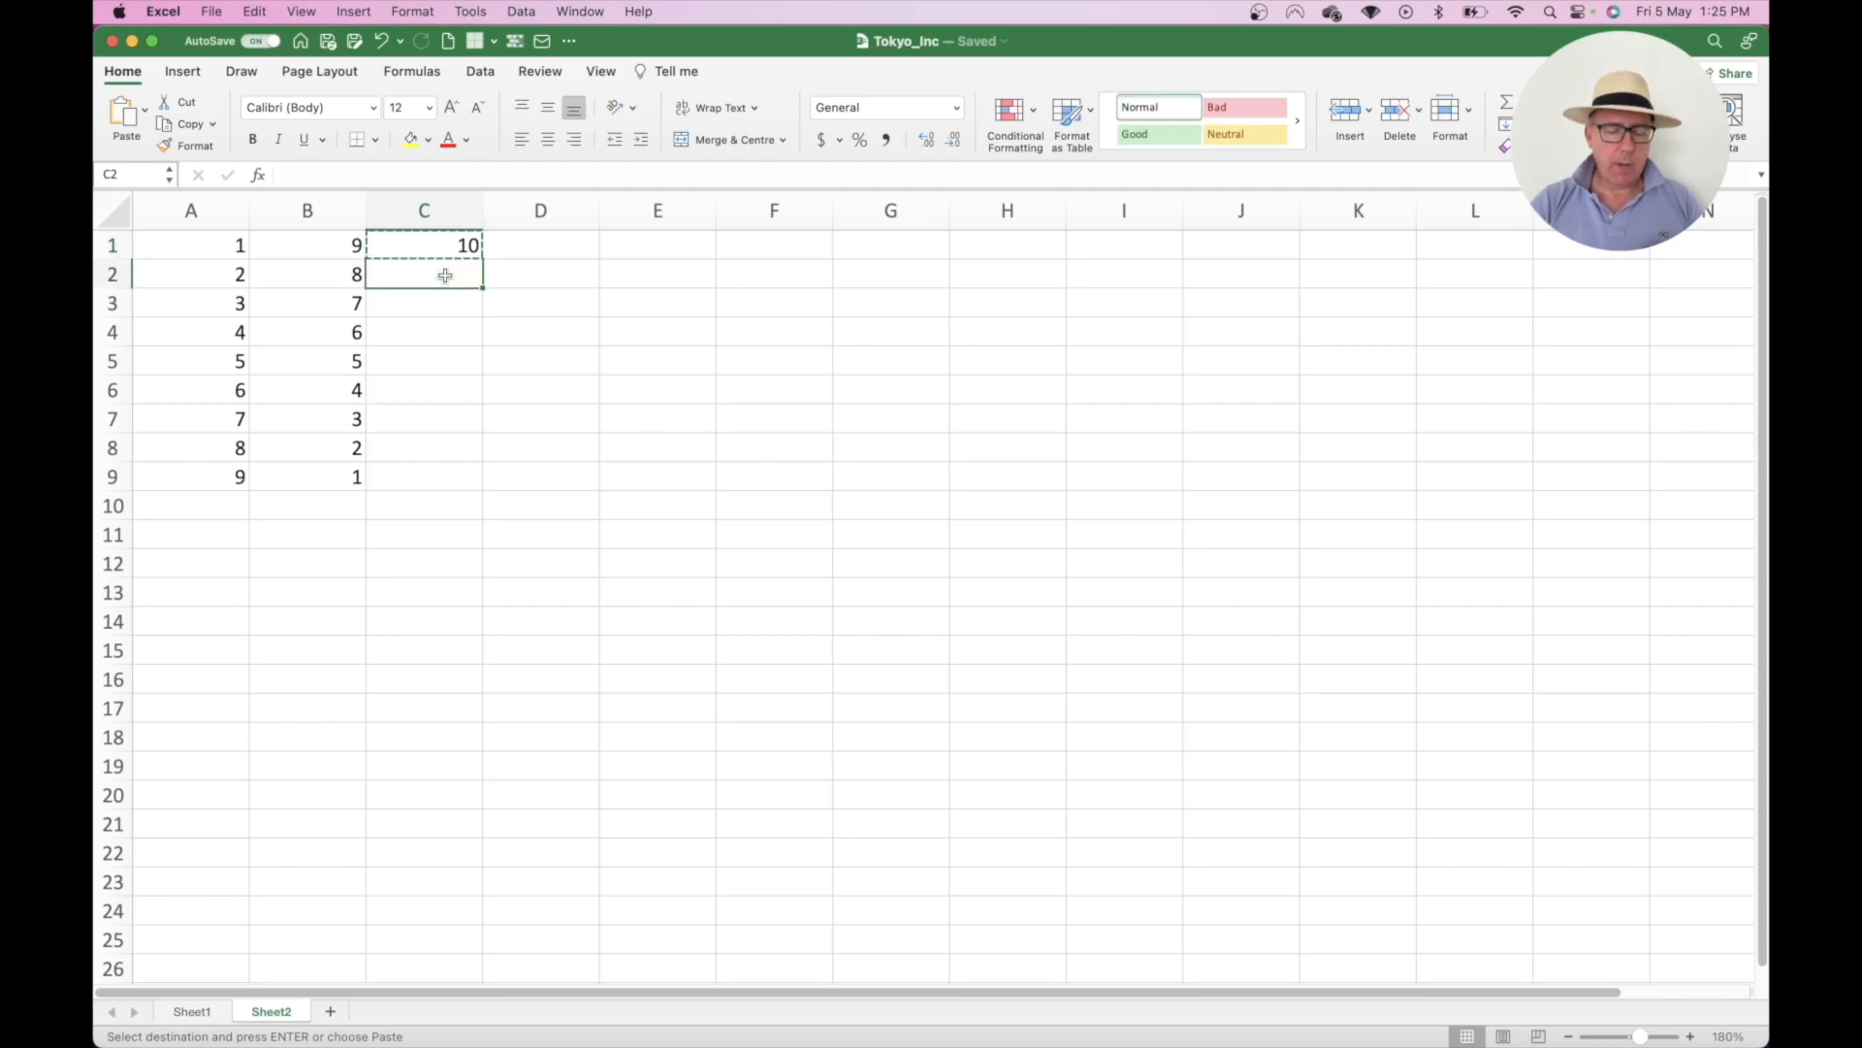
{"action": "key", "text": "super+v"}
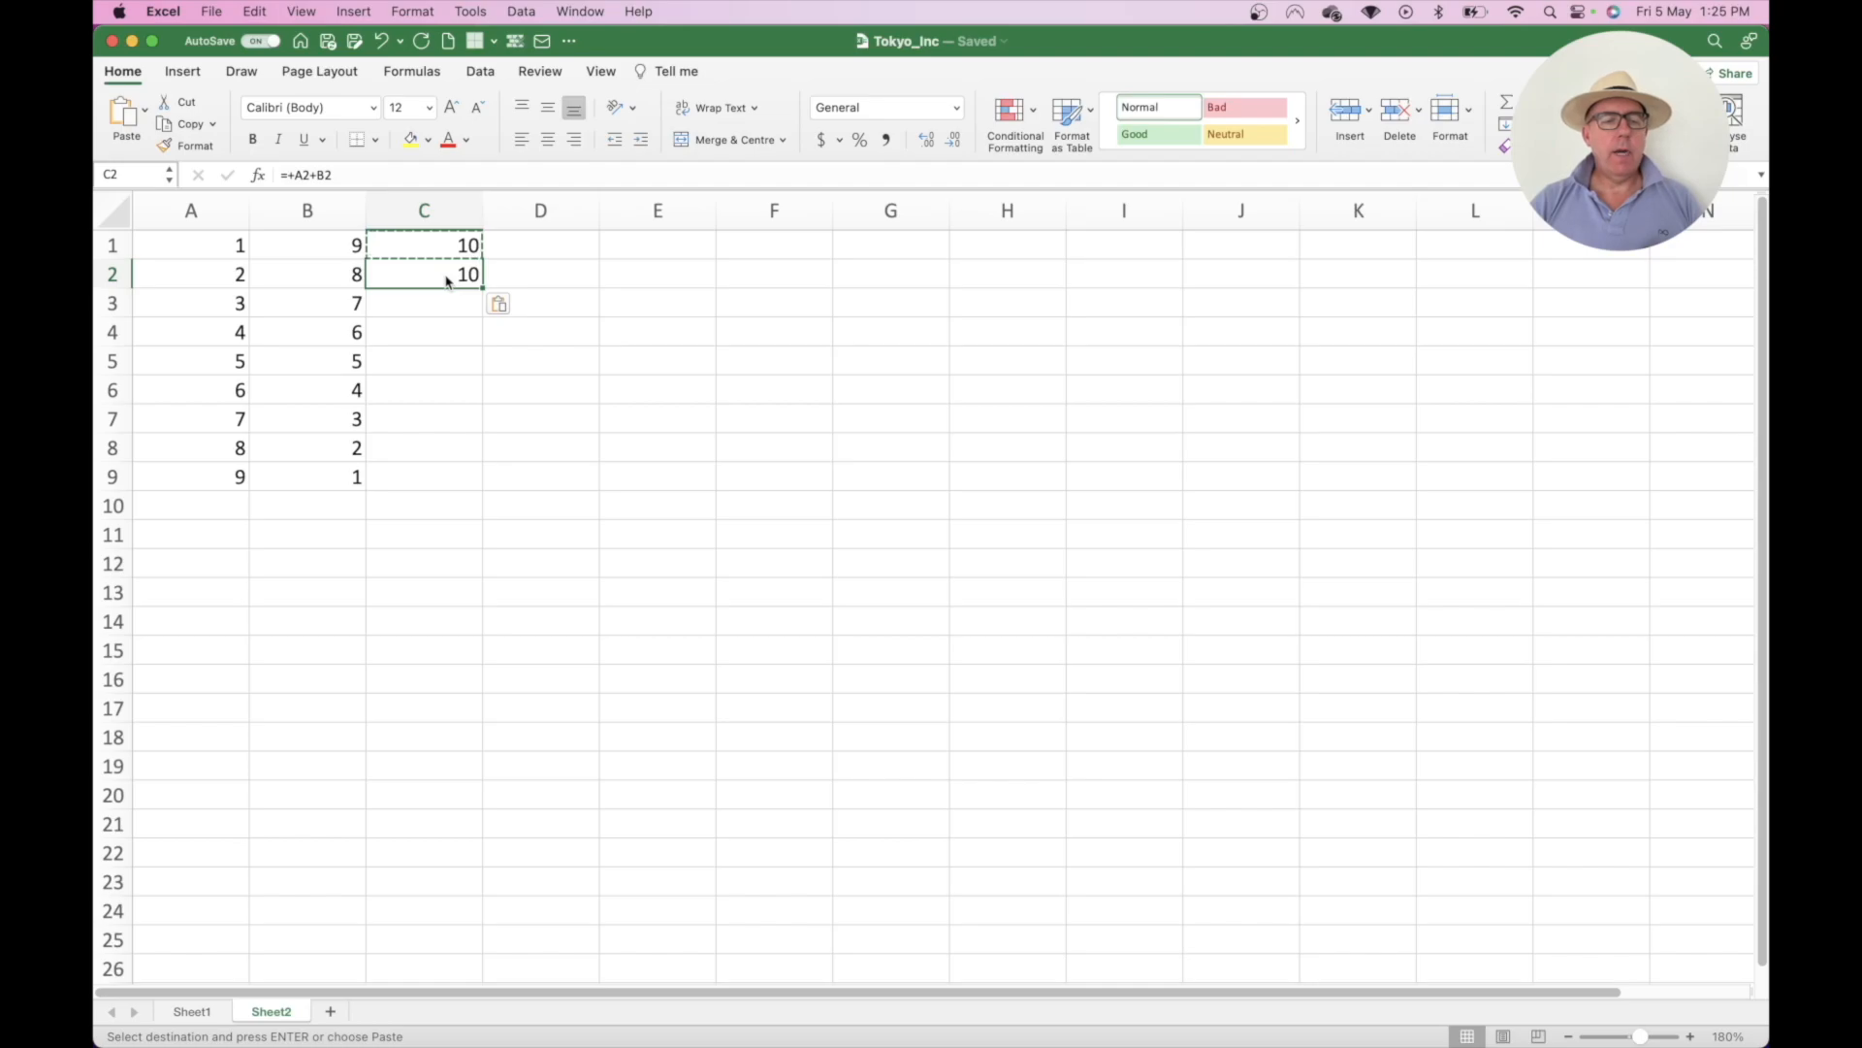
{"action": "left_click", "coordinate": [405, 245]}
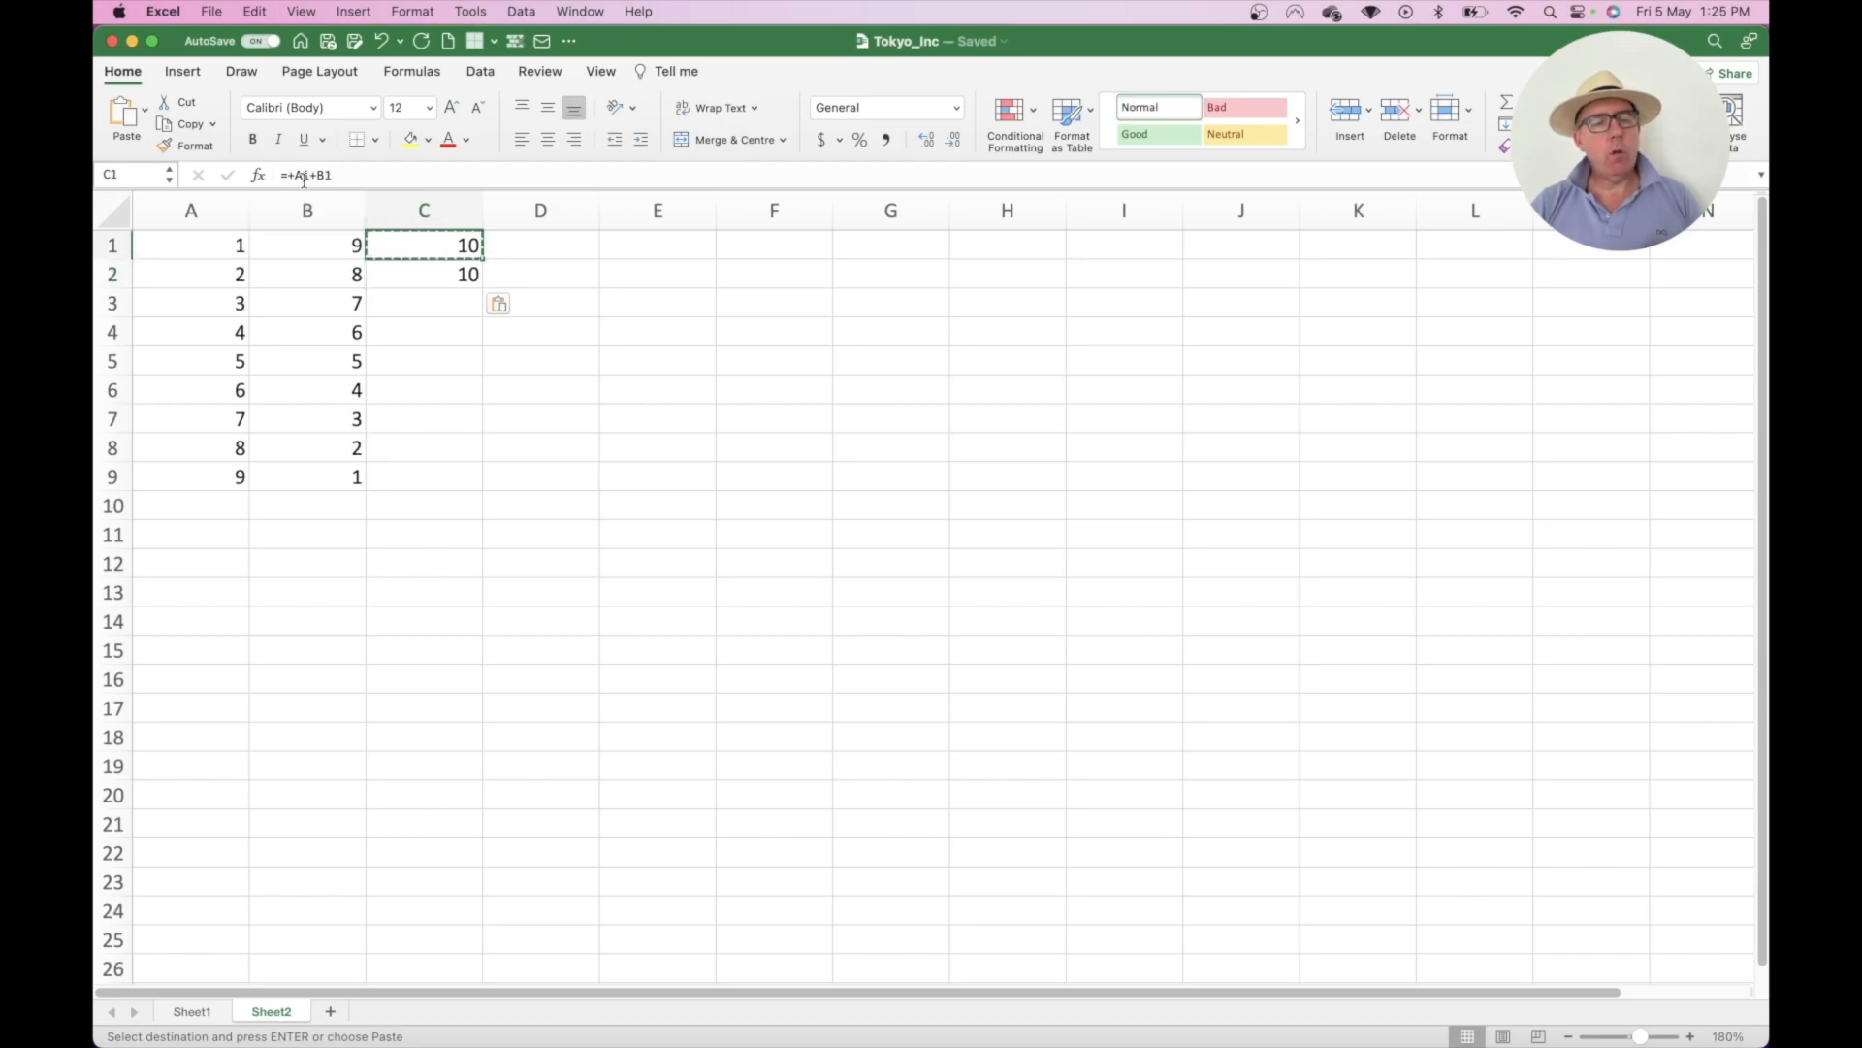
{"action": "double_click", "coordinate": [418, 244]}
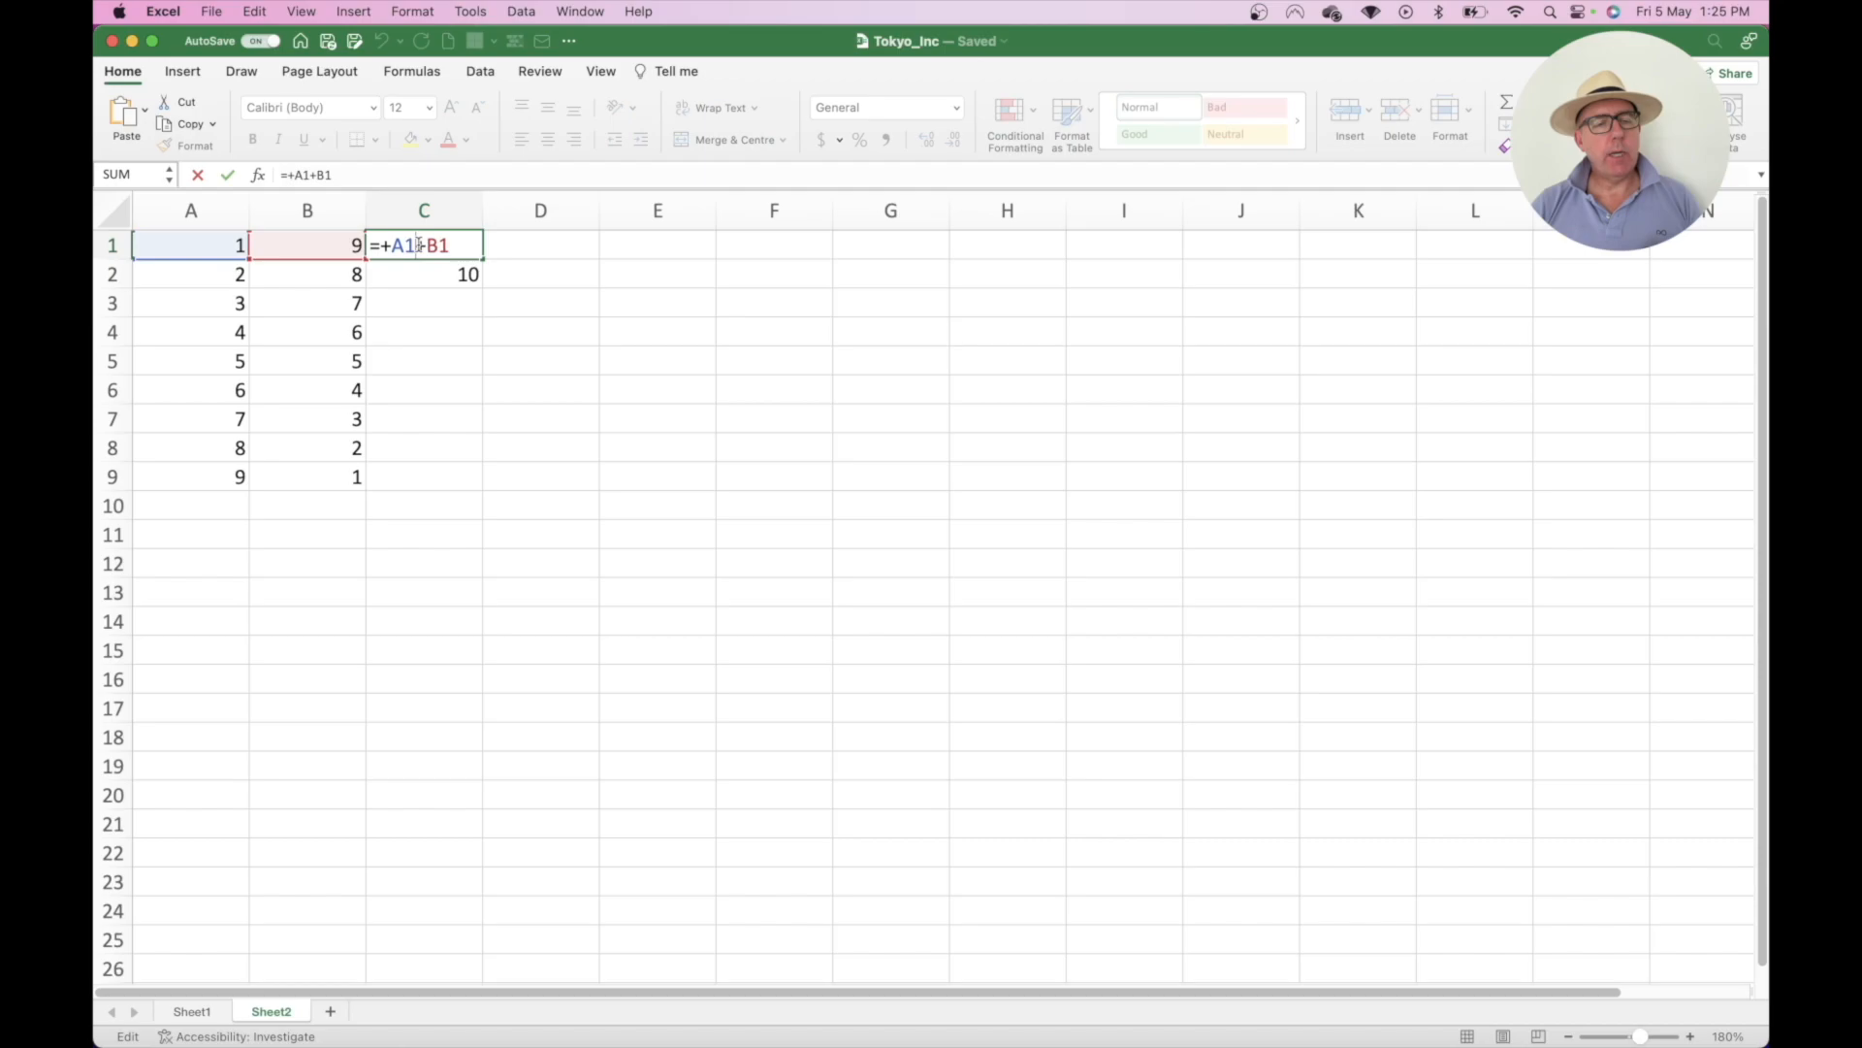
{"action": "key", "text": "Escape"}
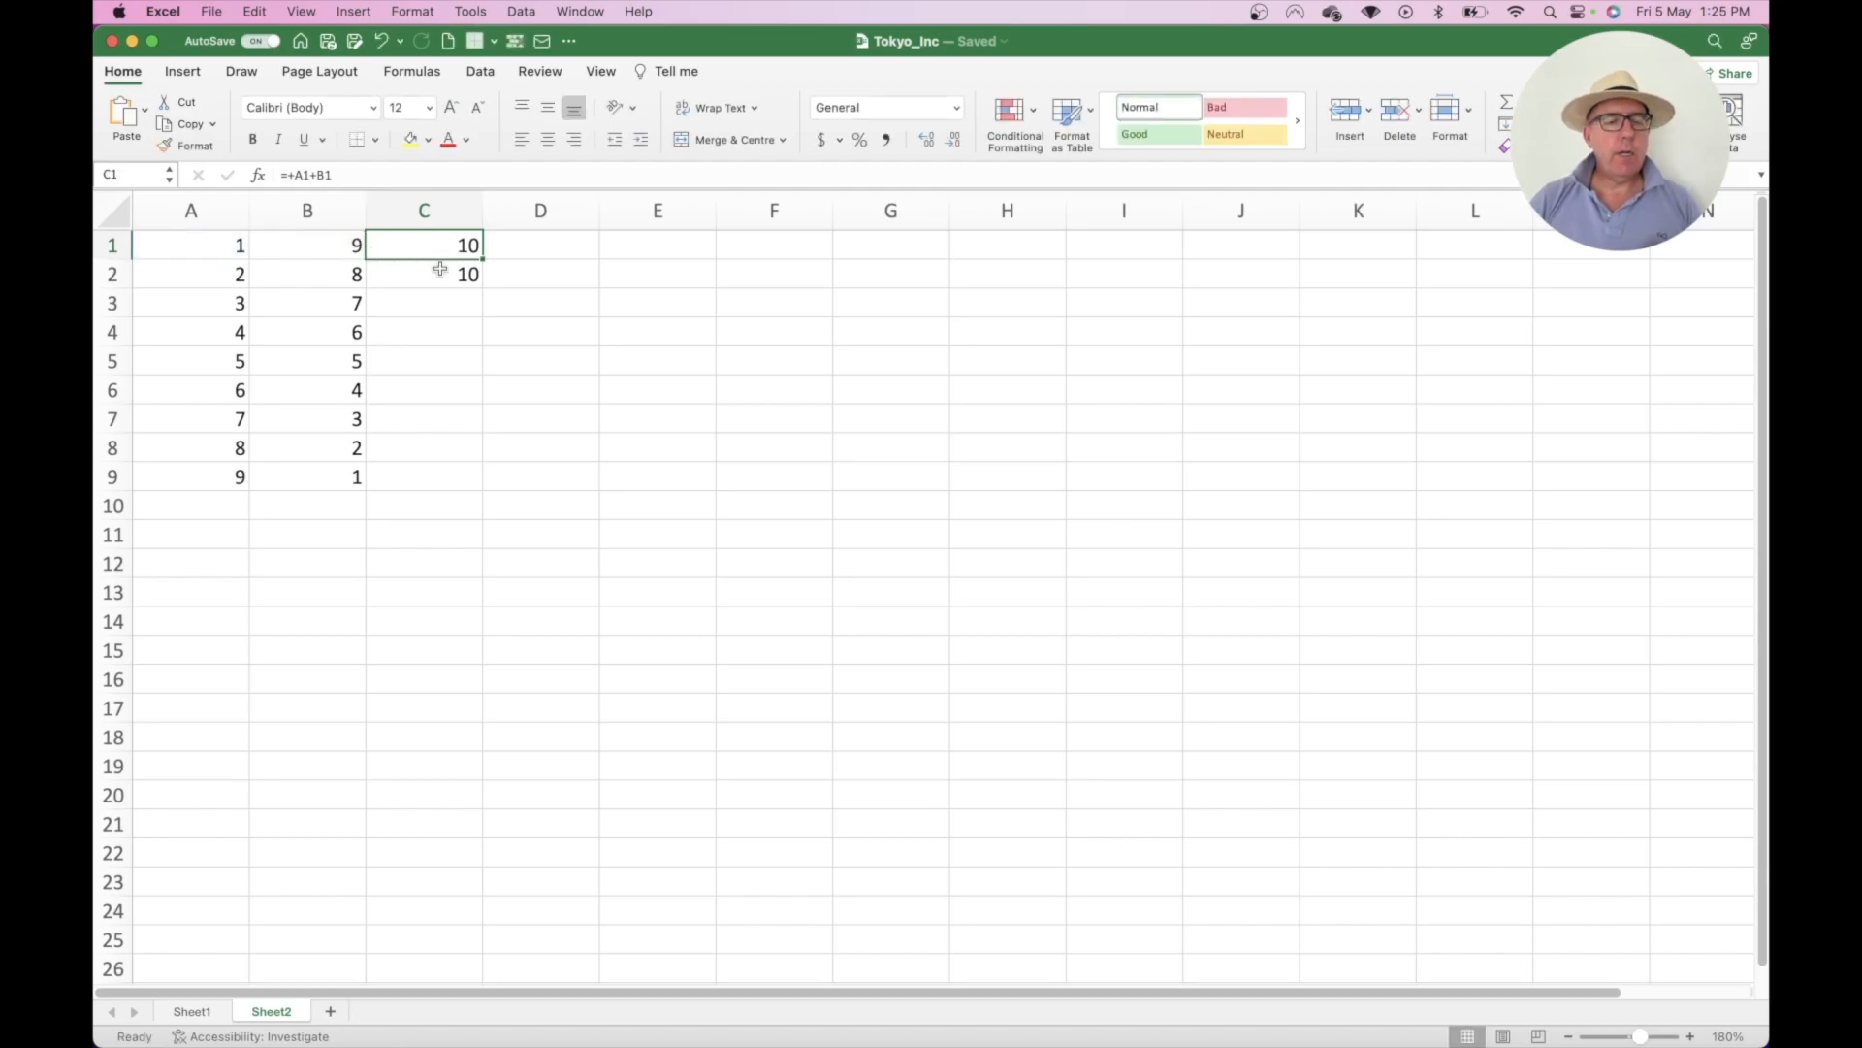
{"action": "left_click", "coordinate": [442, 276]}
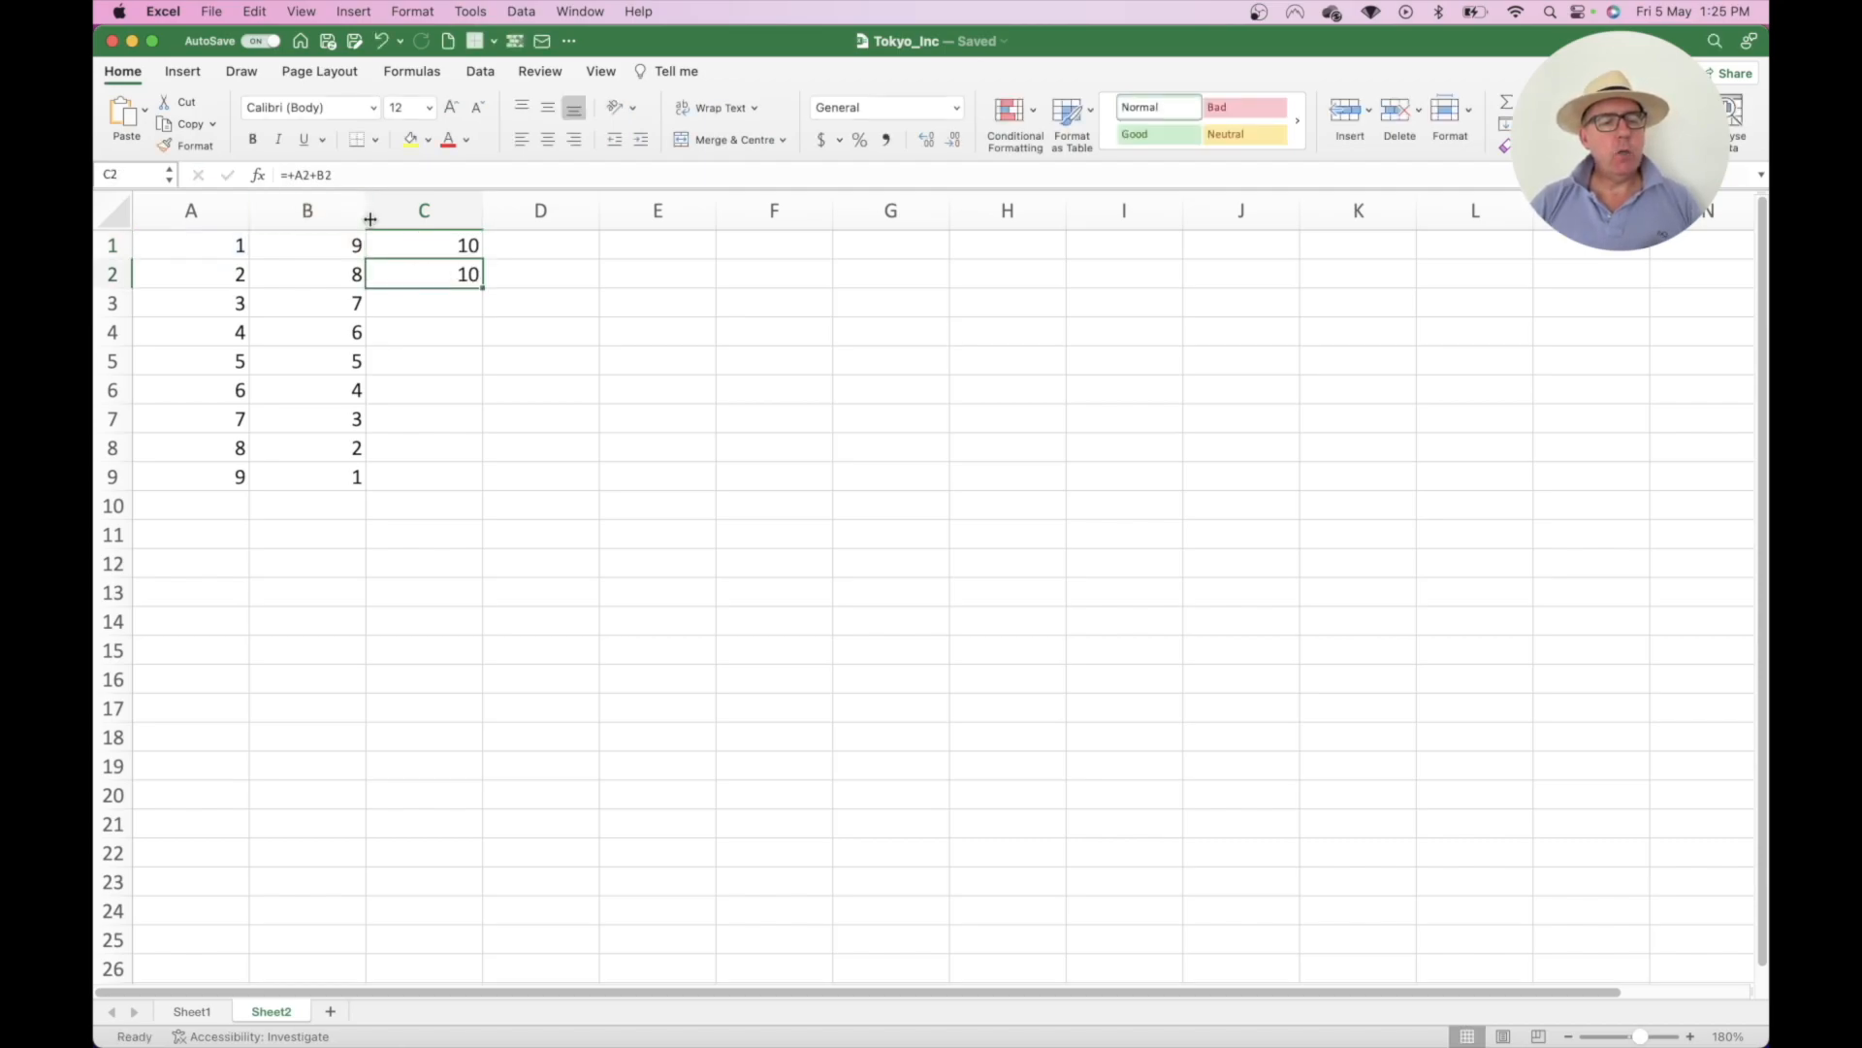
{"action": "double_click", "coordinate": [432, 276]}
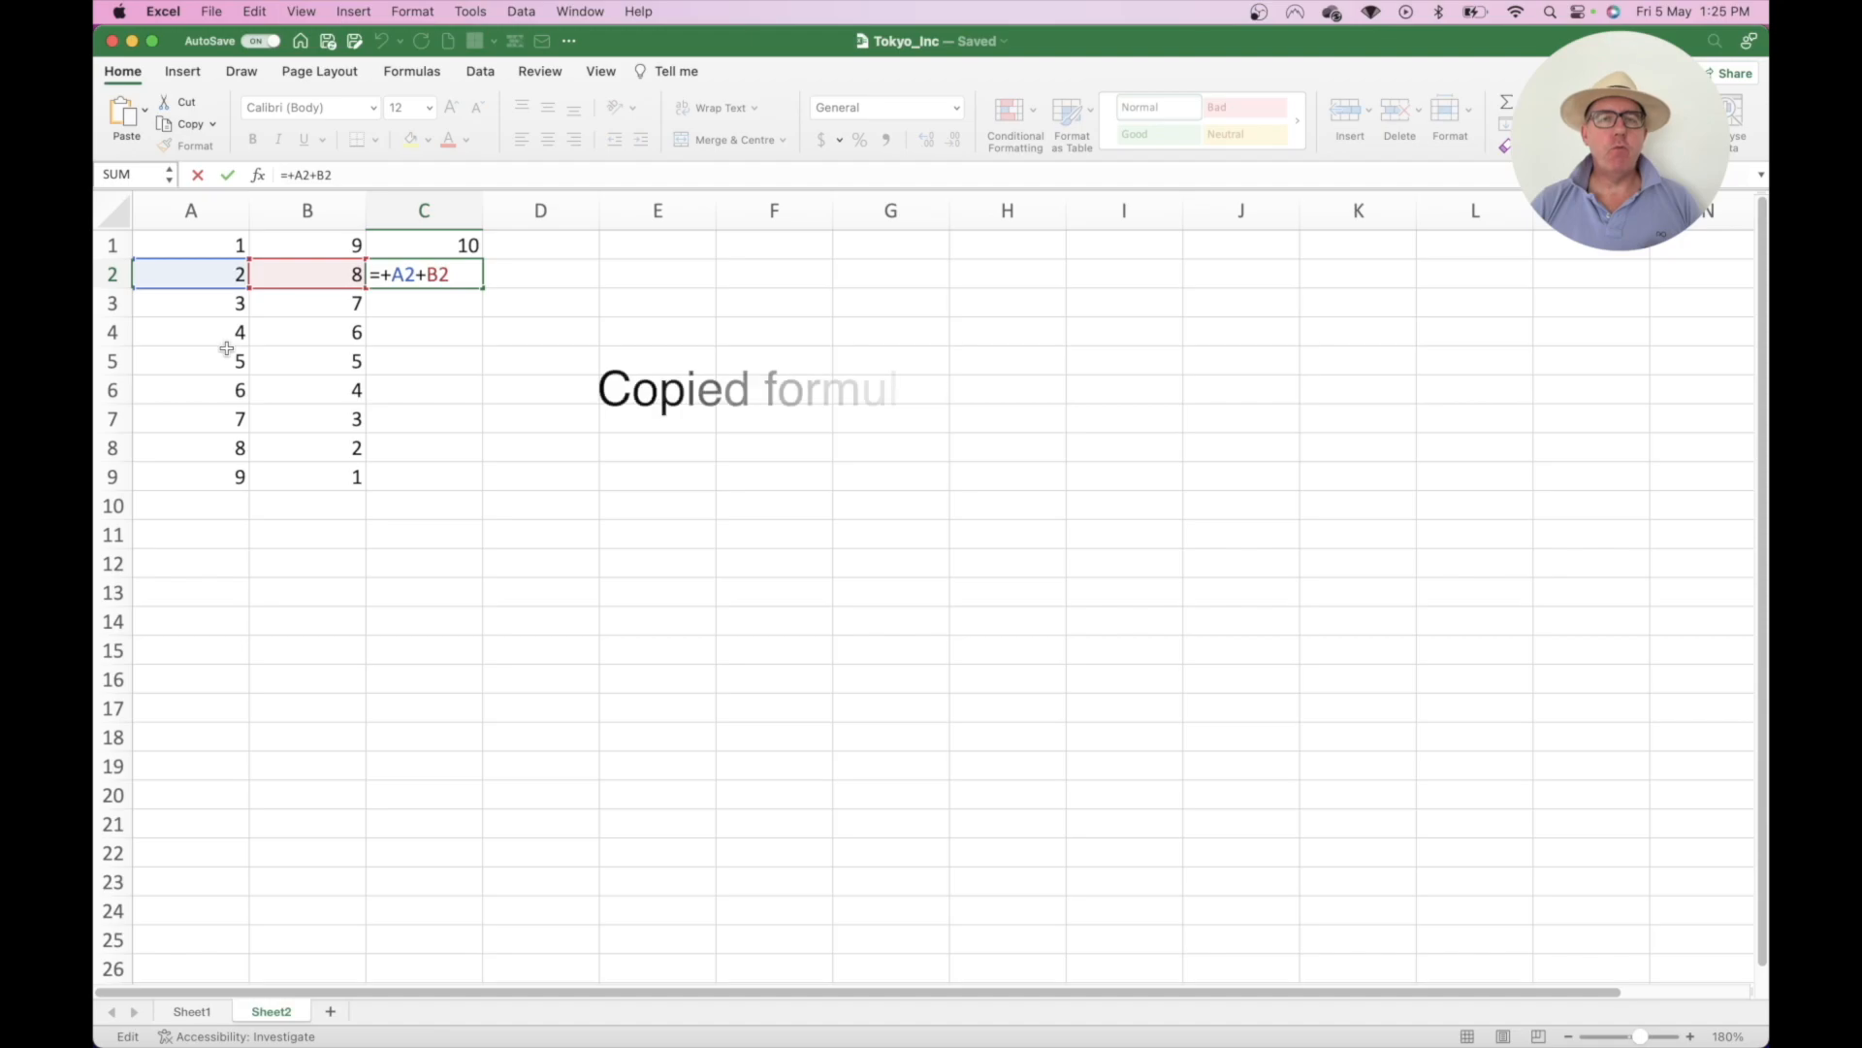
{"action": "key", "text": "Return"}
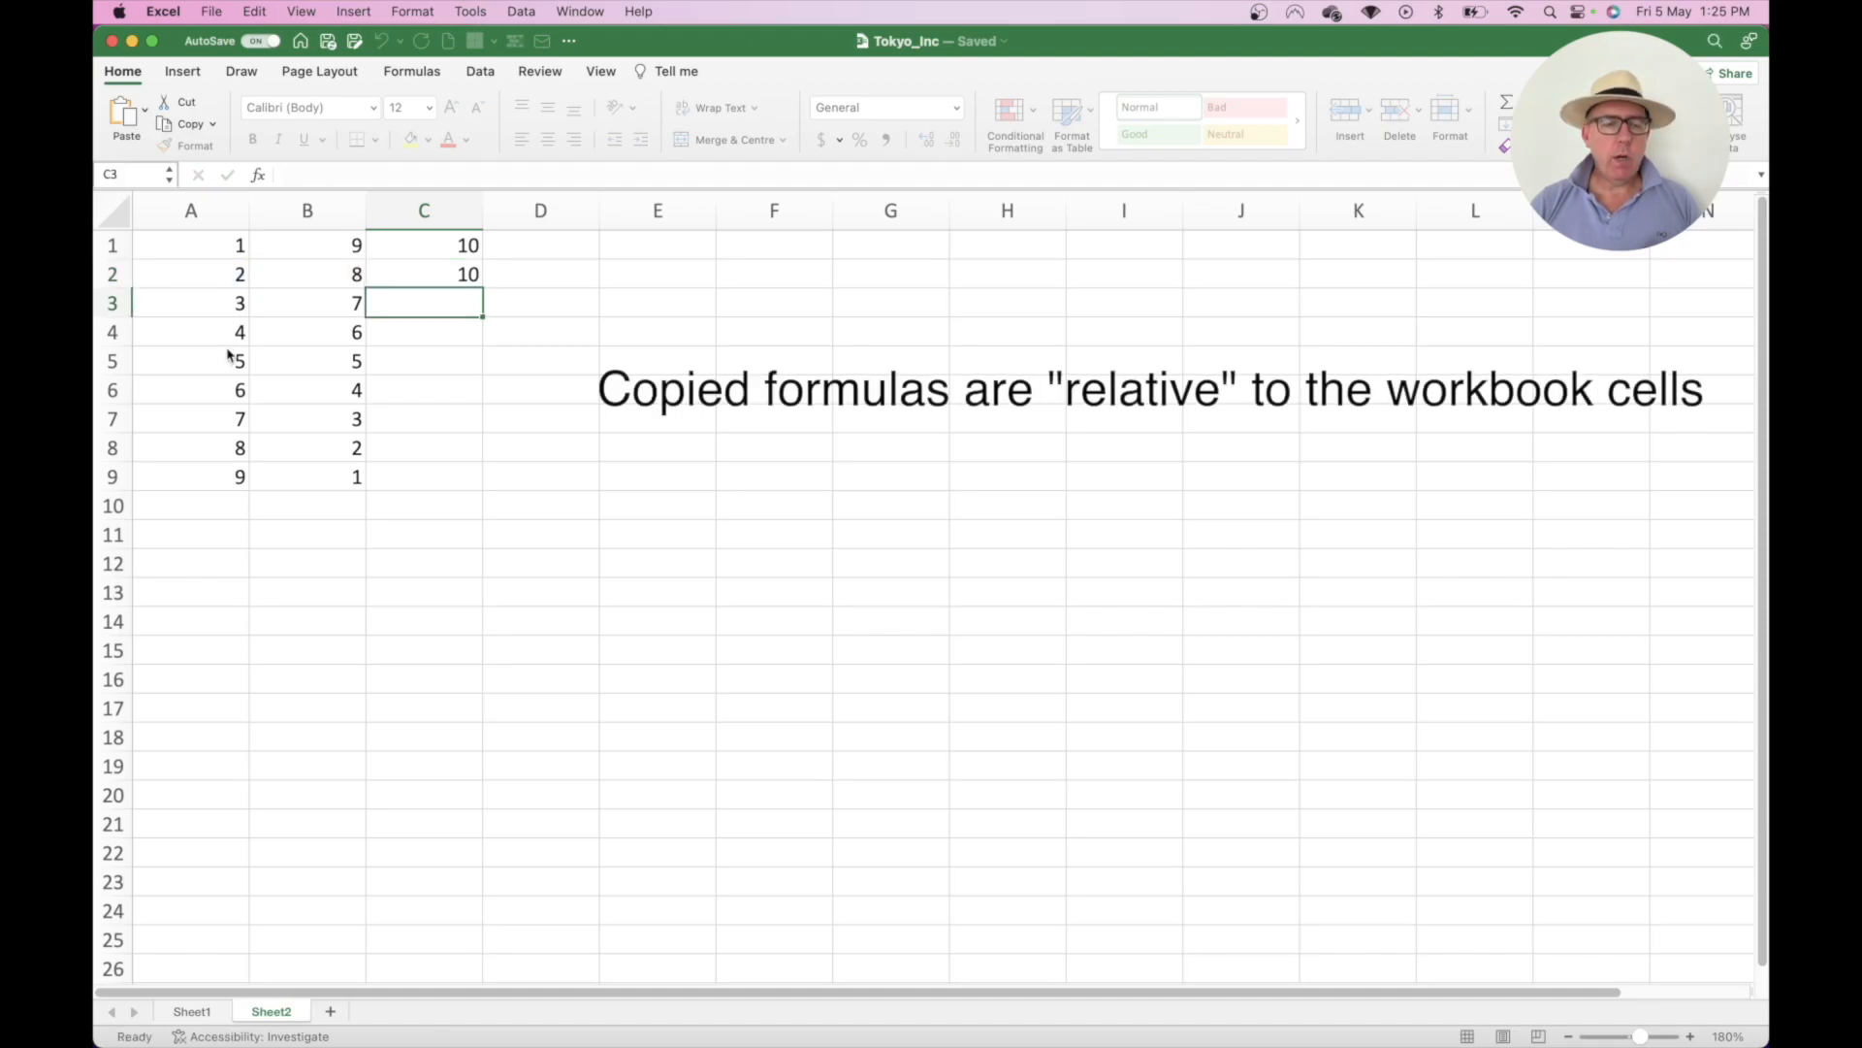
- Copy C2's formula into C3, giving =+A3+B3 showing 10
{"action": "key", "text": "Up"}
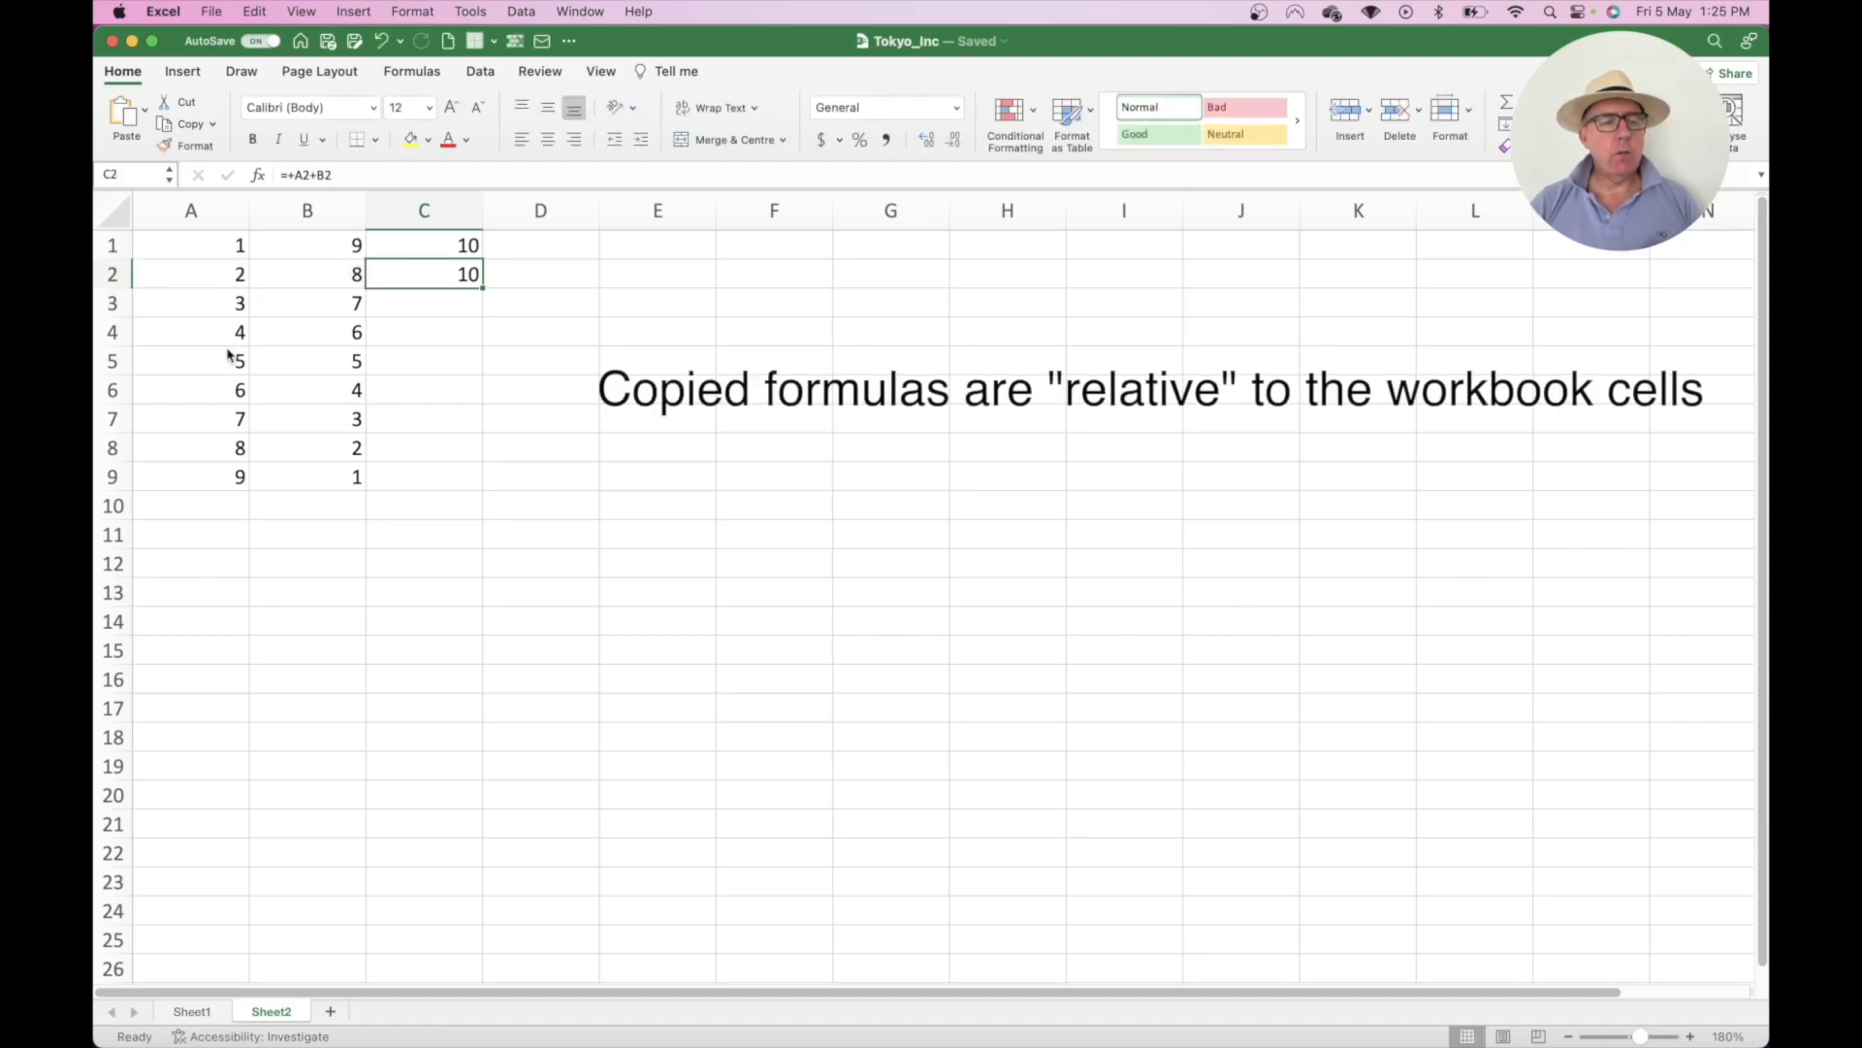
{"action": "key", "text": "super+c"}
{"action": "key", "text": "Down"}
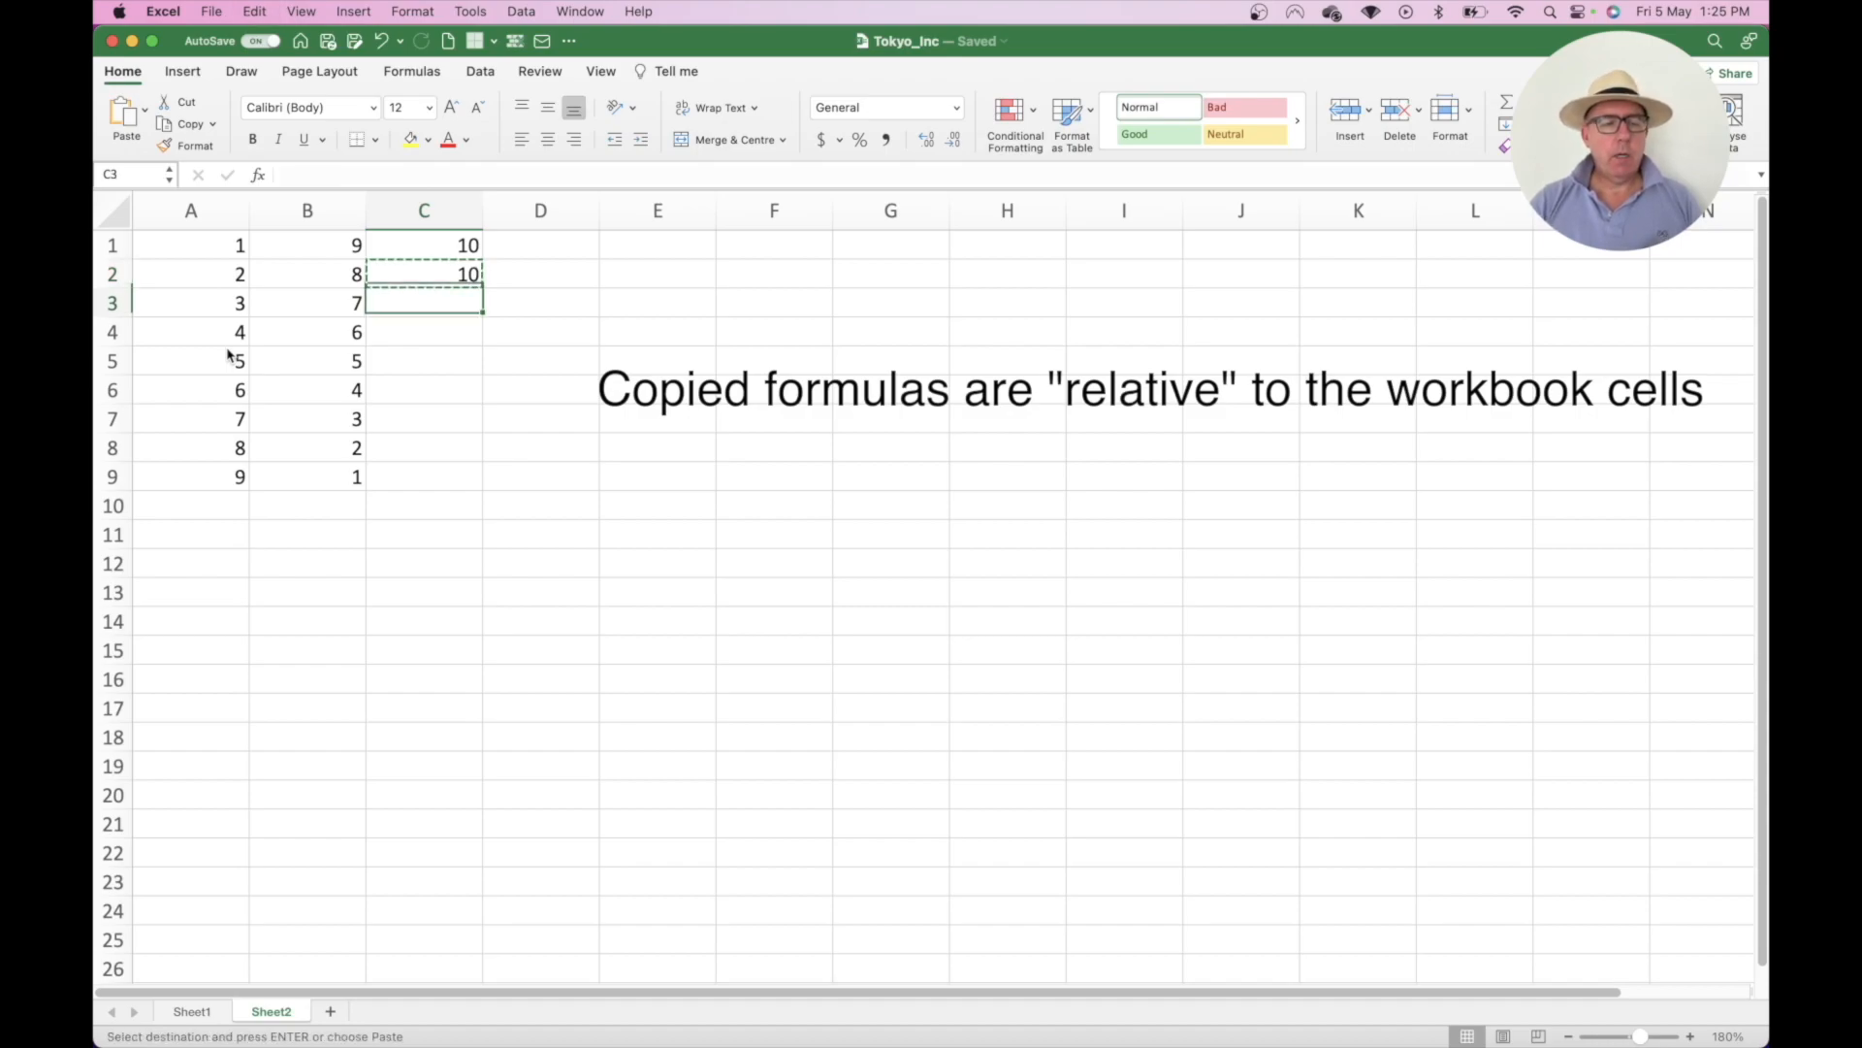
{"action": "key", "text": "super+v"}
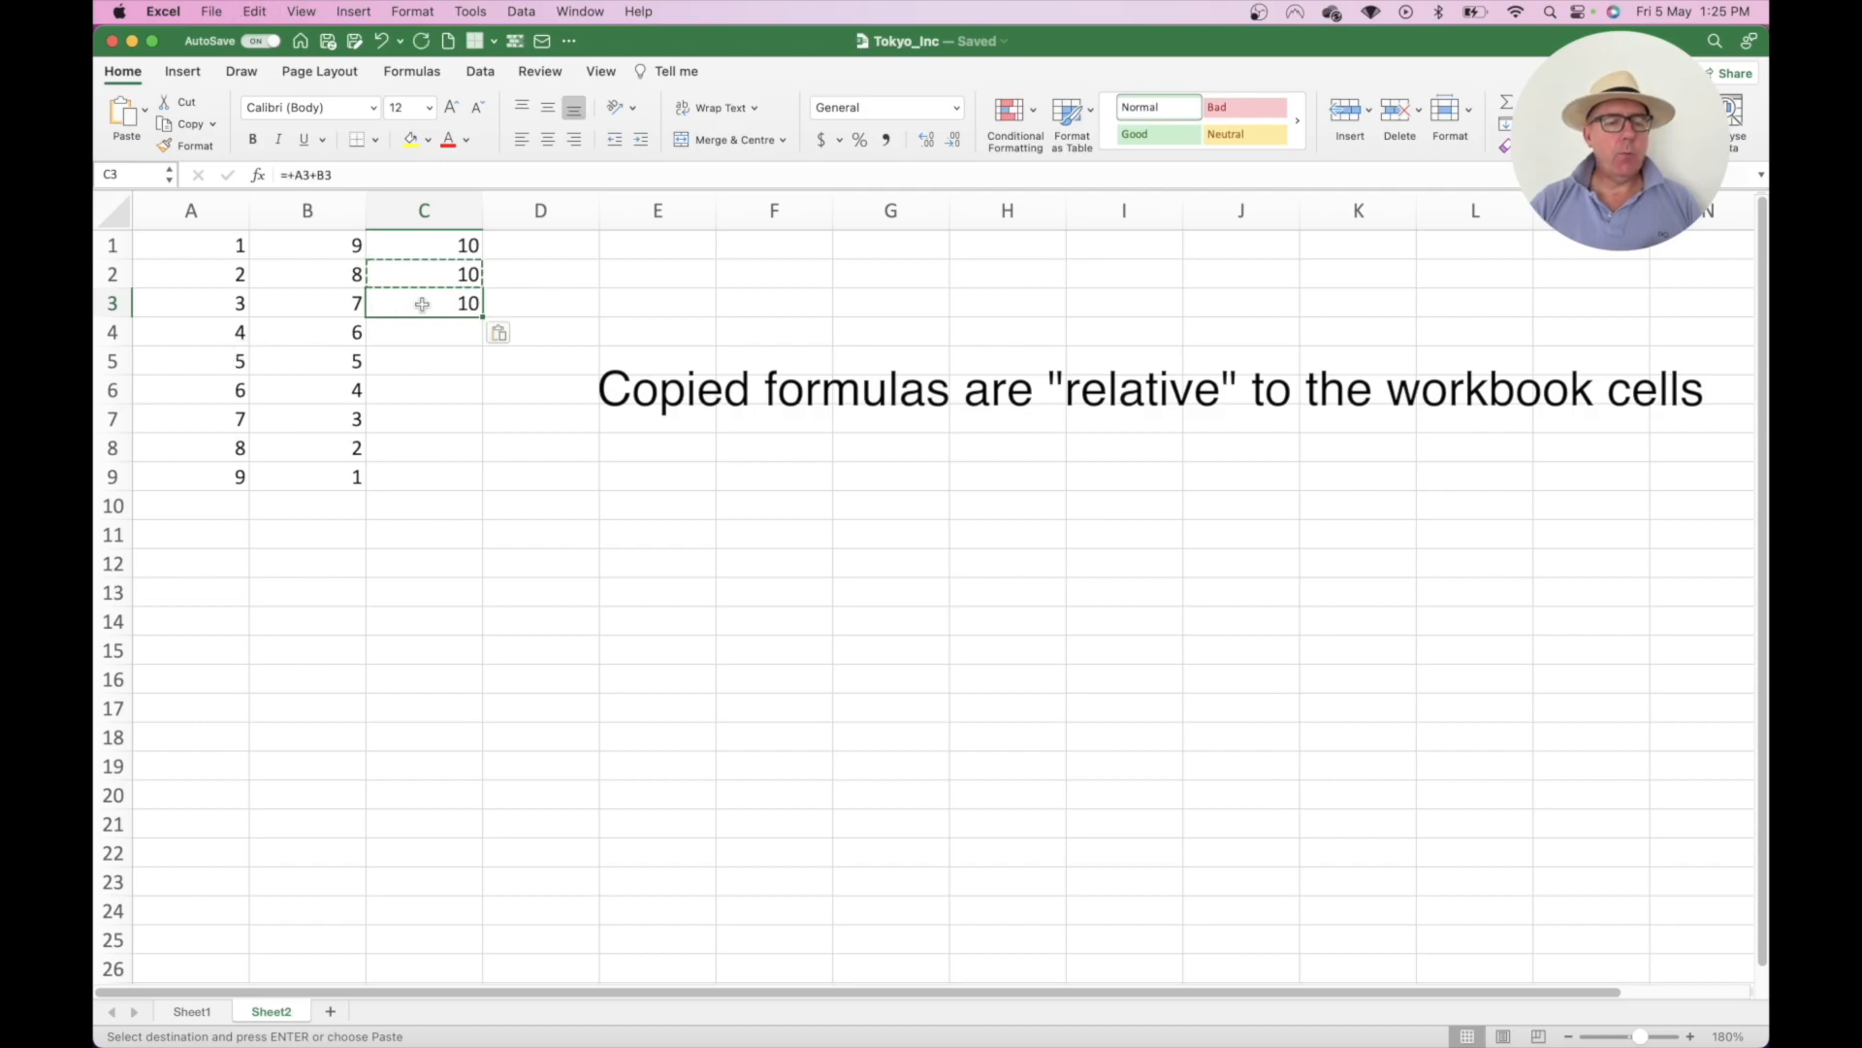
{"action": "double_click", "coordinate": [422, 305]}
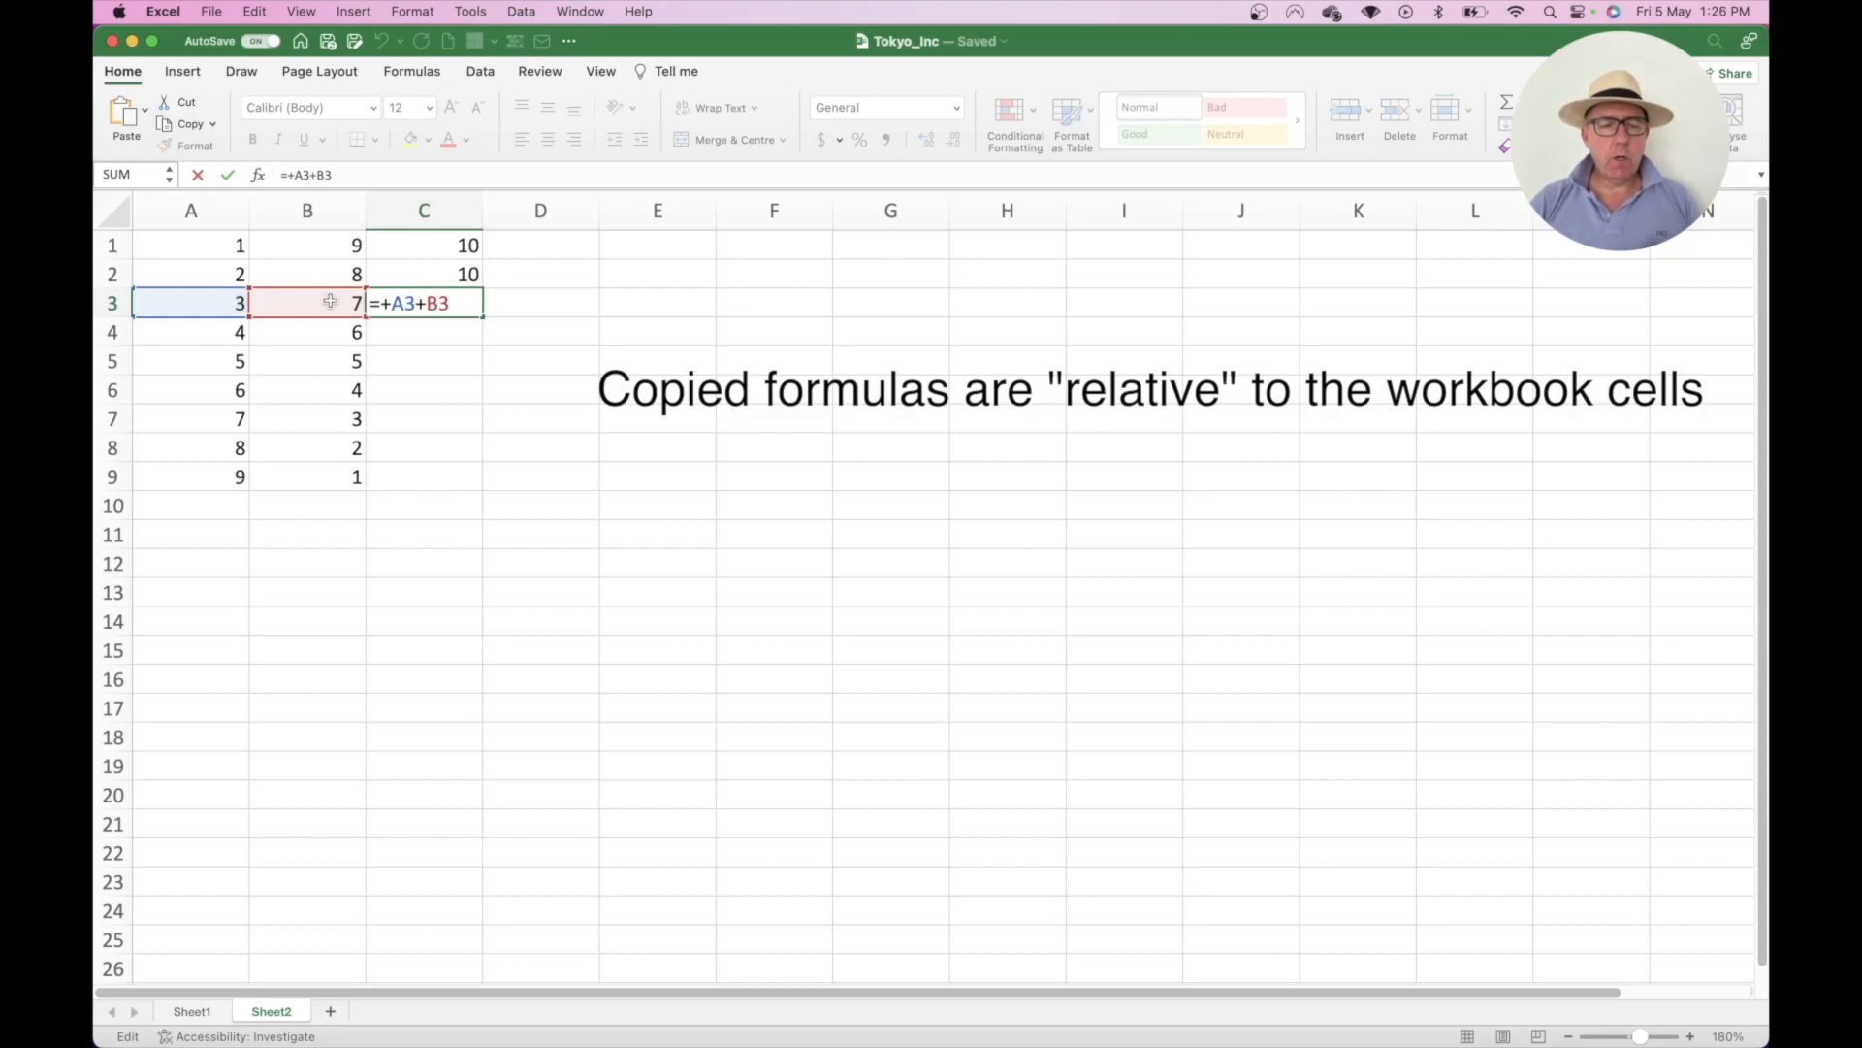
{"action": "key", "text": "Return"}
{"action": "left_click", "coordinate": [428, 303]}
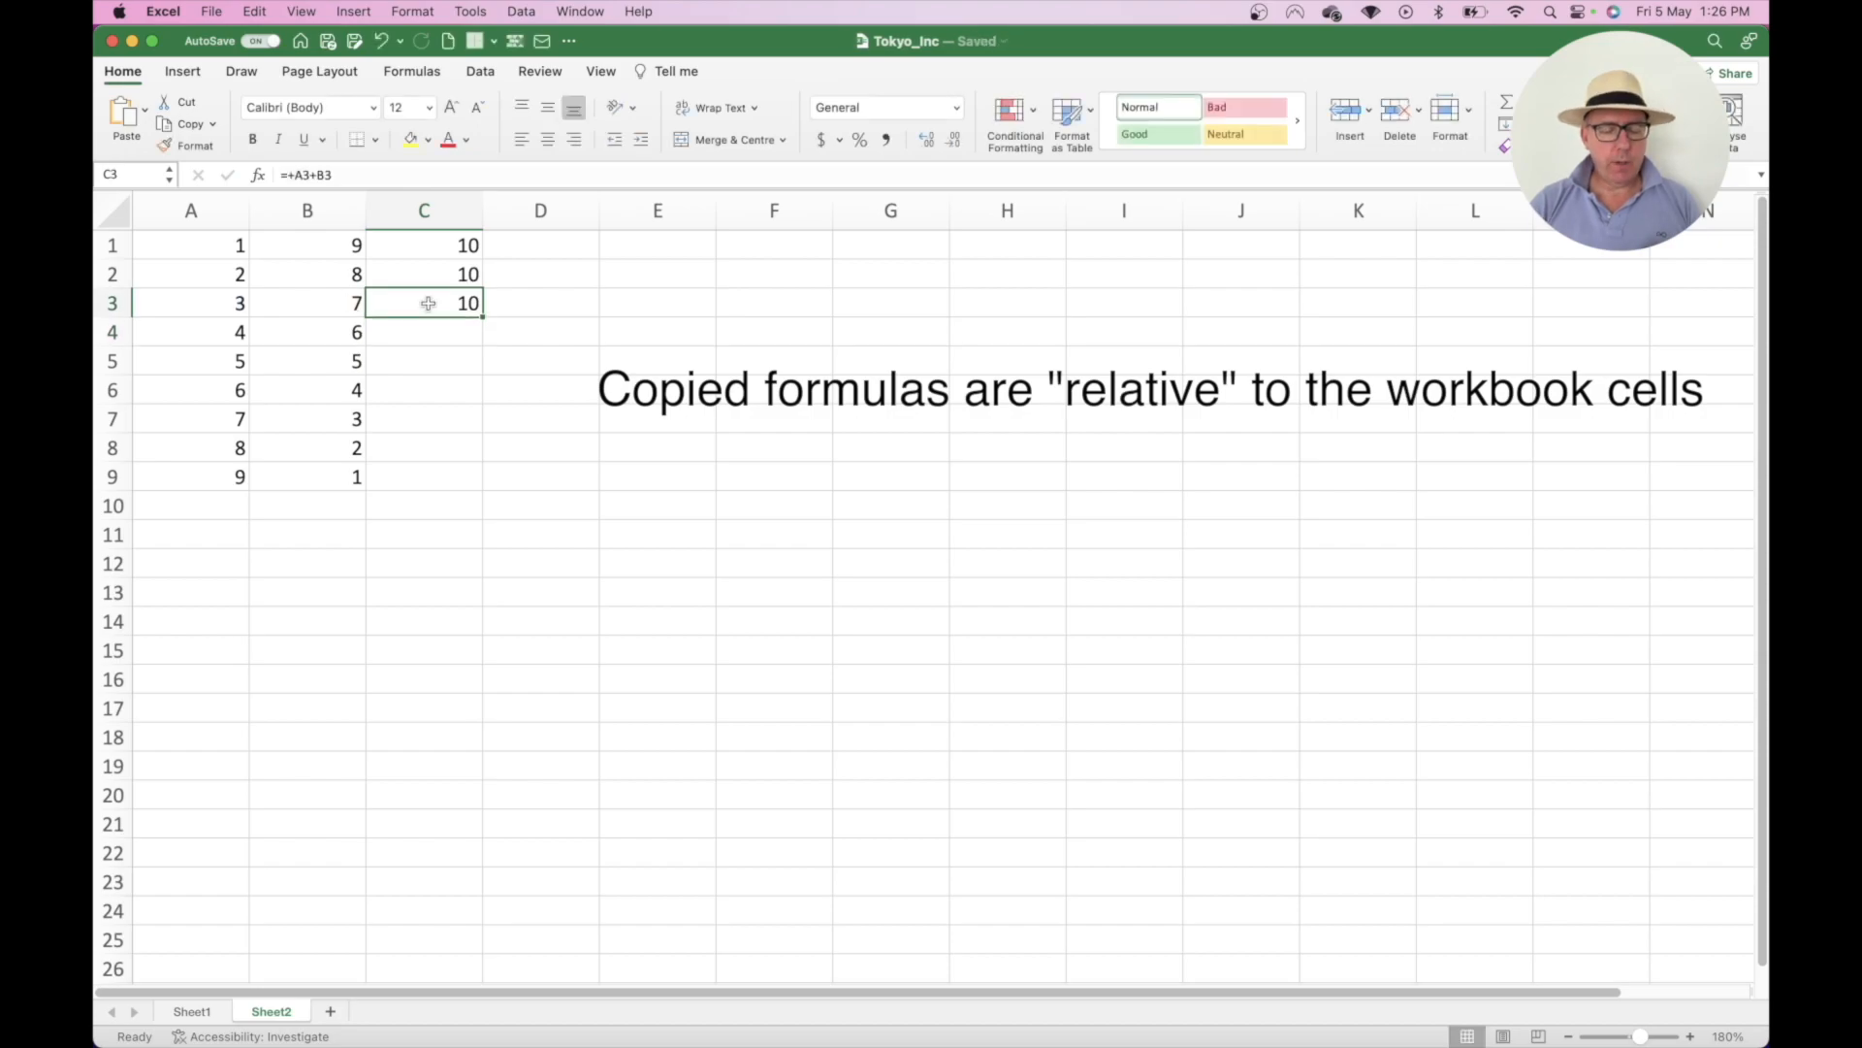
{"action": "key", "text": "super+c"}
{"action": "key", "text": "Right"}
{"action": "key", "text": "super+v"}
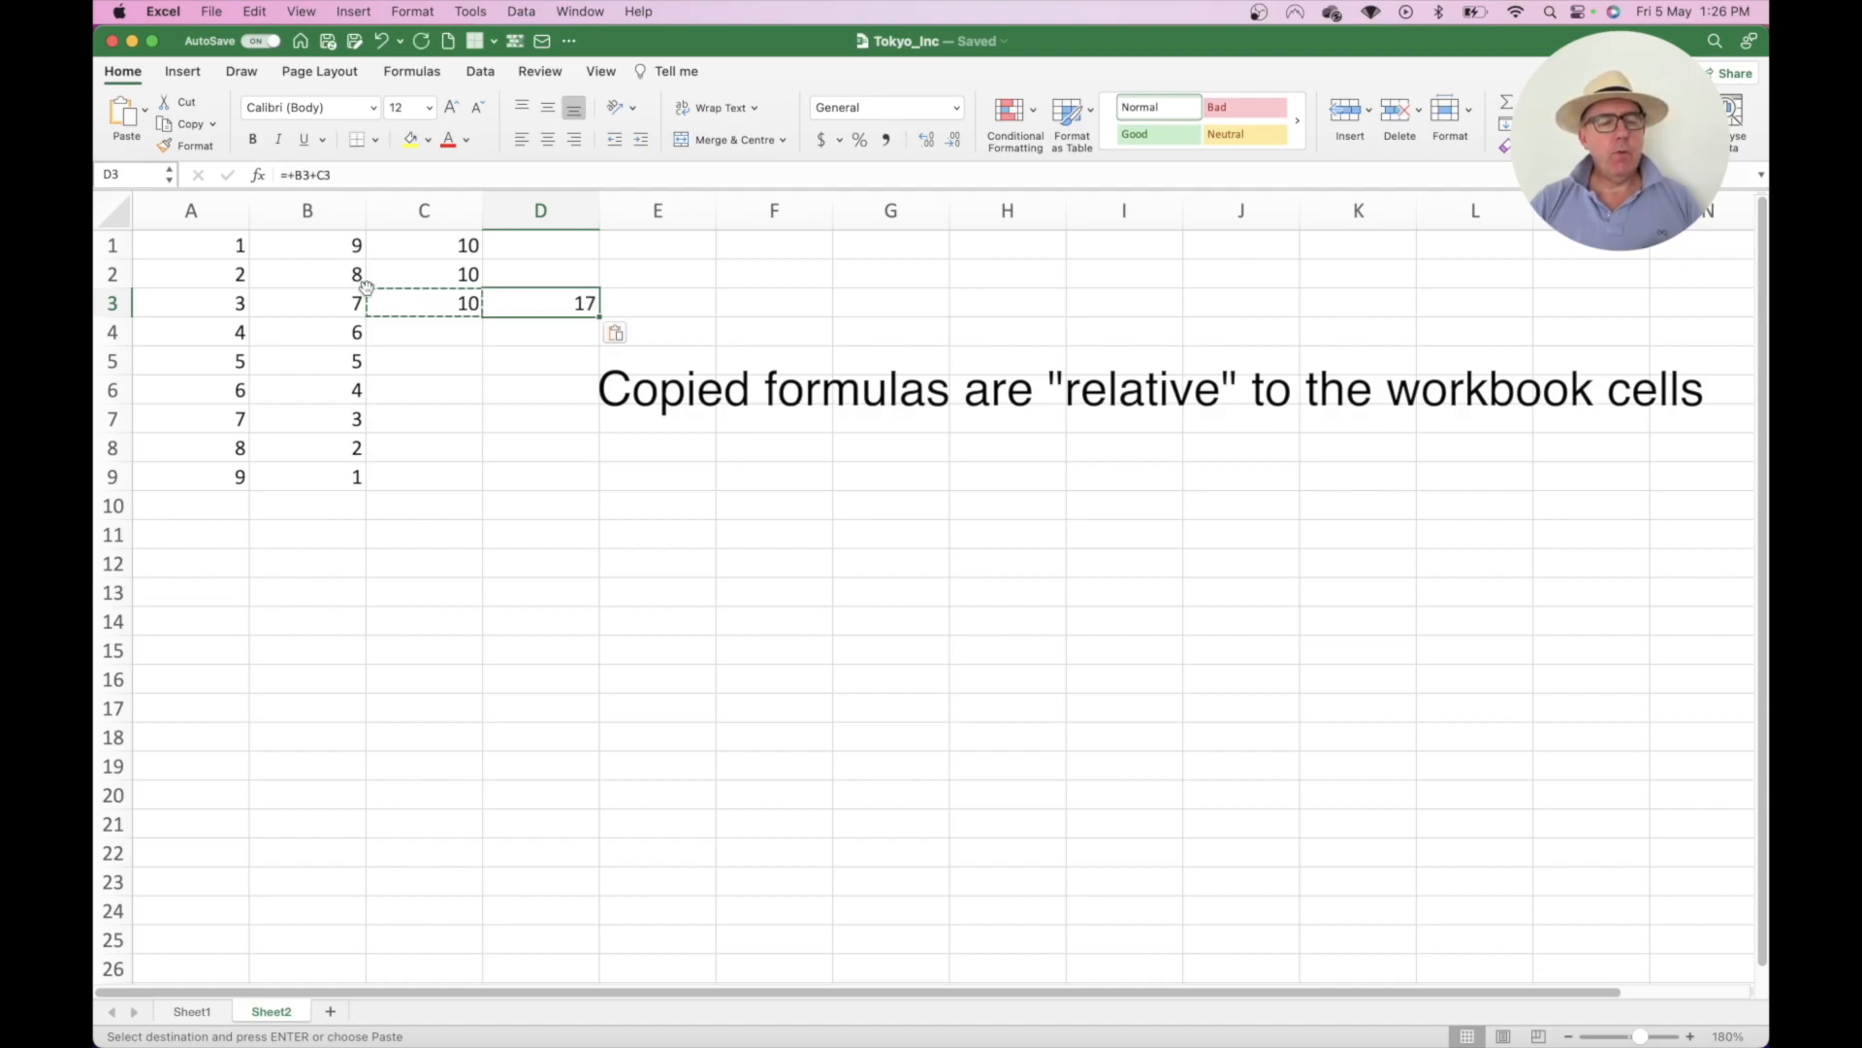
{"action": "double_click", "coordinate": [554, 302]}
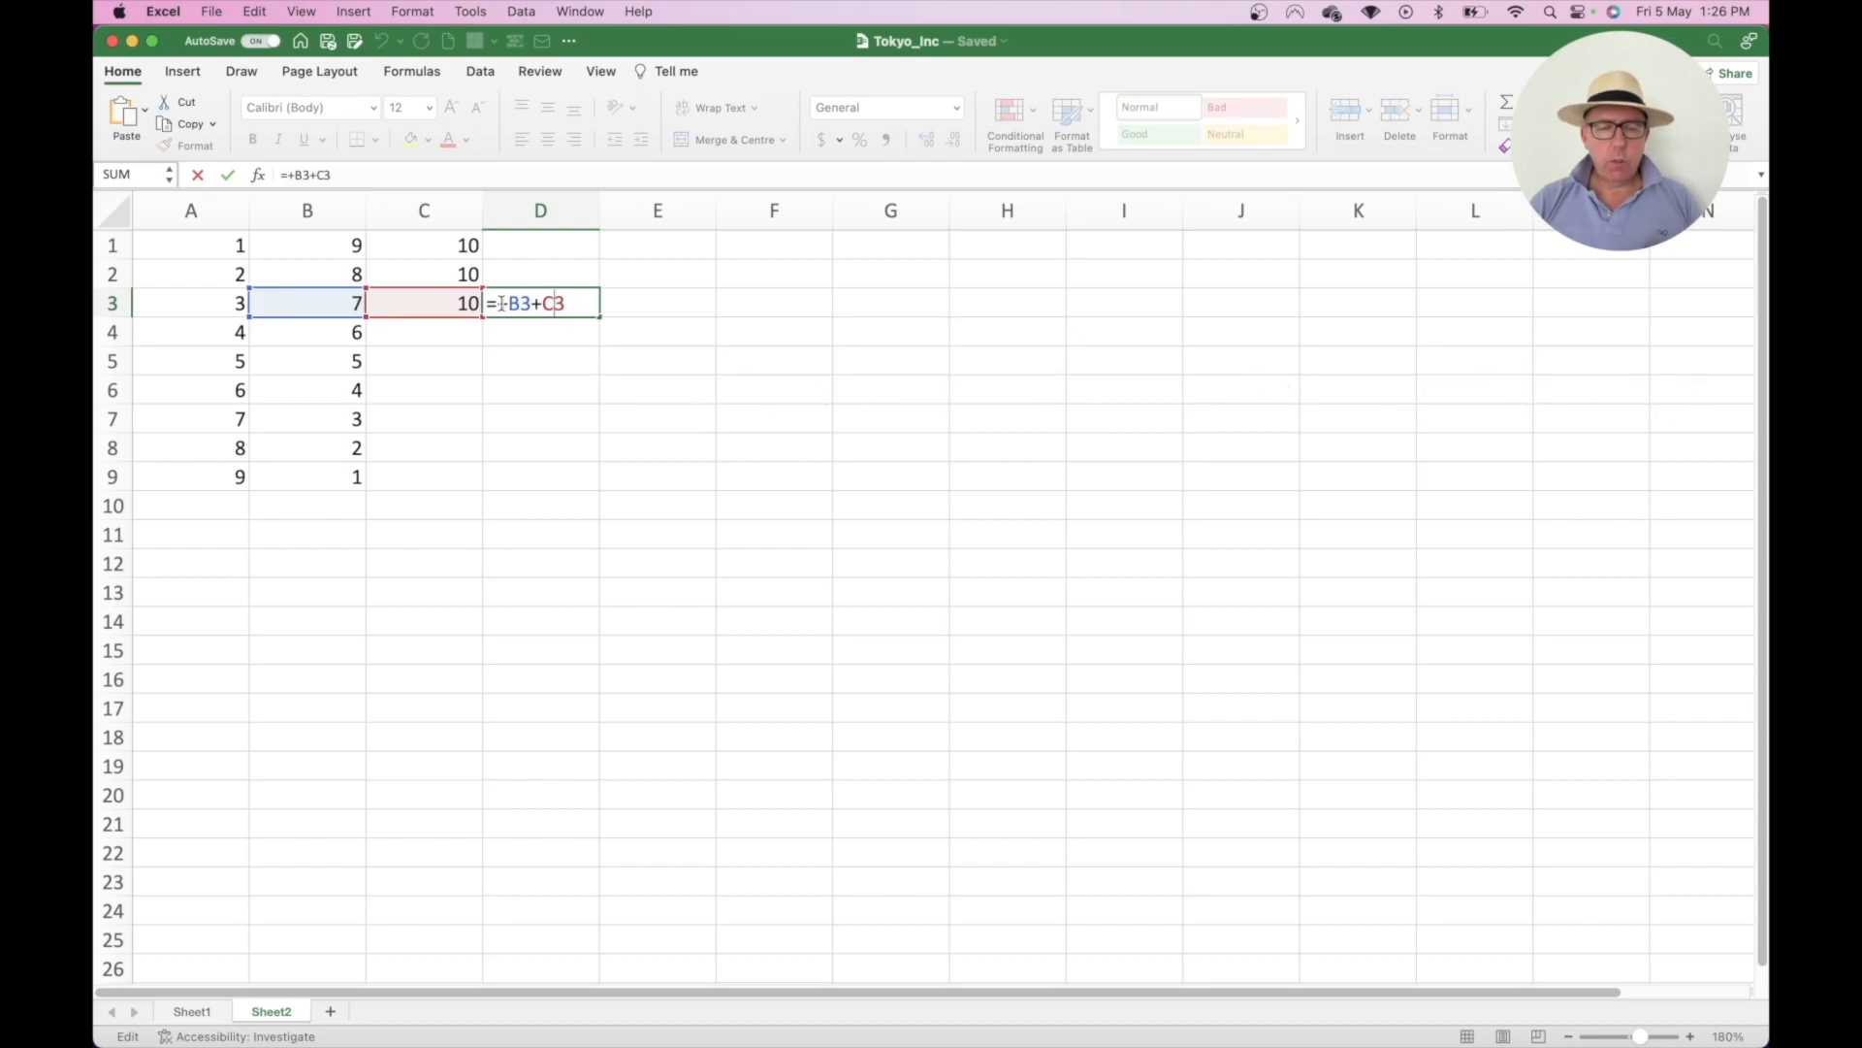
{"action": "key", "text": "Return"}
{"action": "key", "text": "super+z"}
{"action": "key", "text": "super+z"}
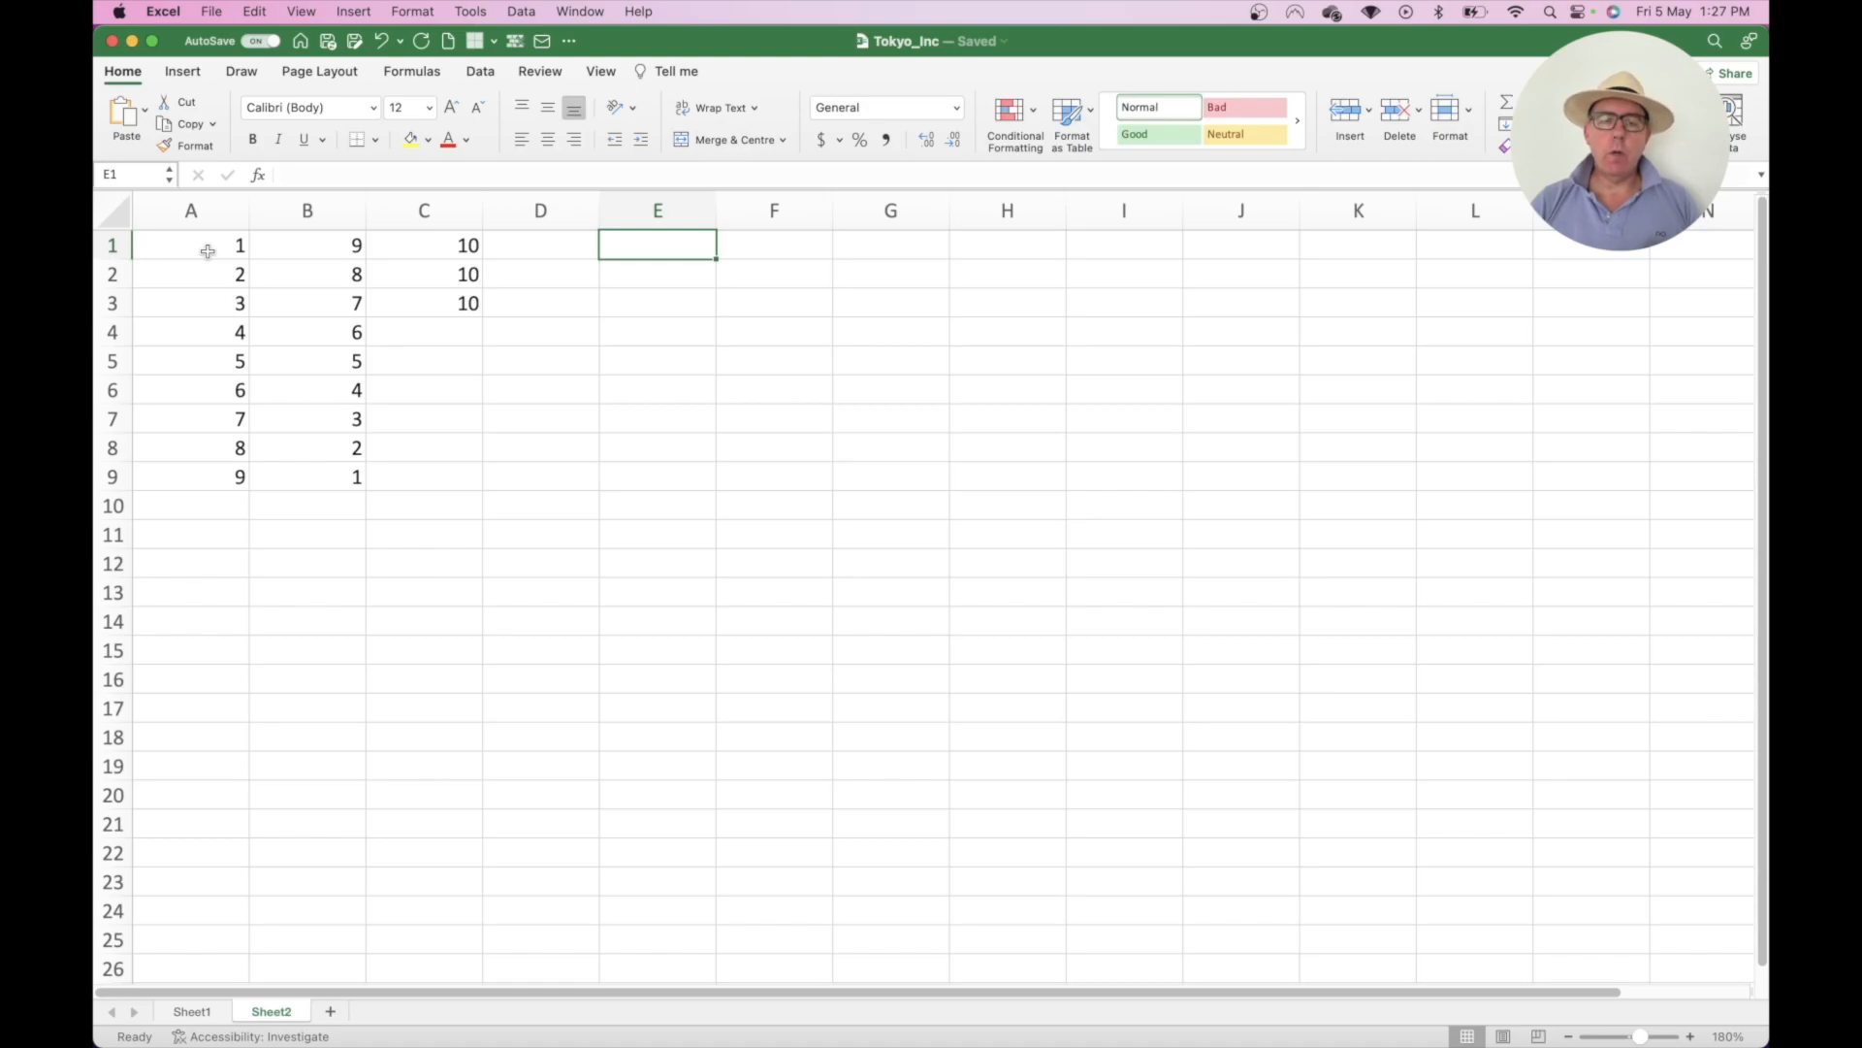
- Enter the formula =B1+A1 in E1
{"action": "type", "text": "="}
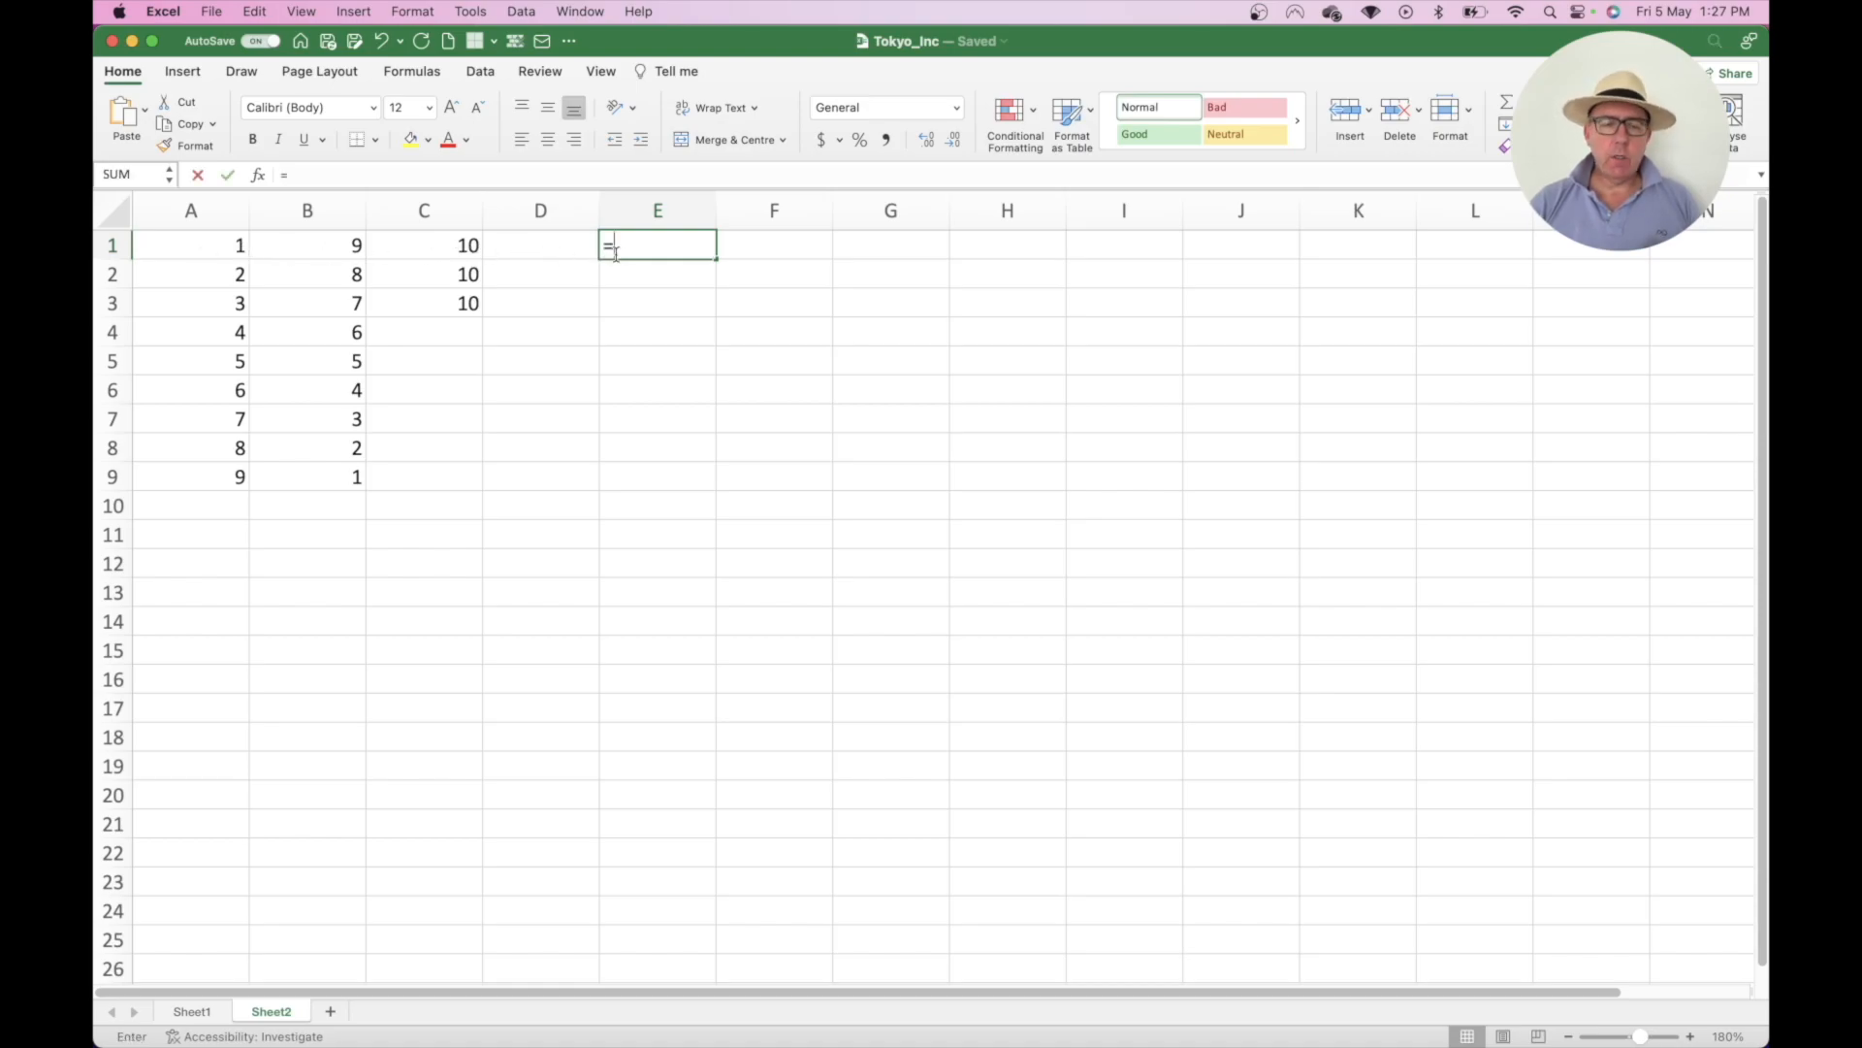
{"action": "key", "text": "Left"}
{"action": "key", "text": "Left"}
{"action": "key", "text": "Left"}
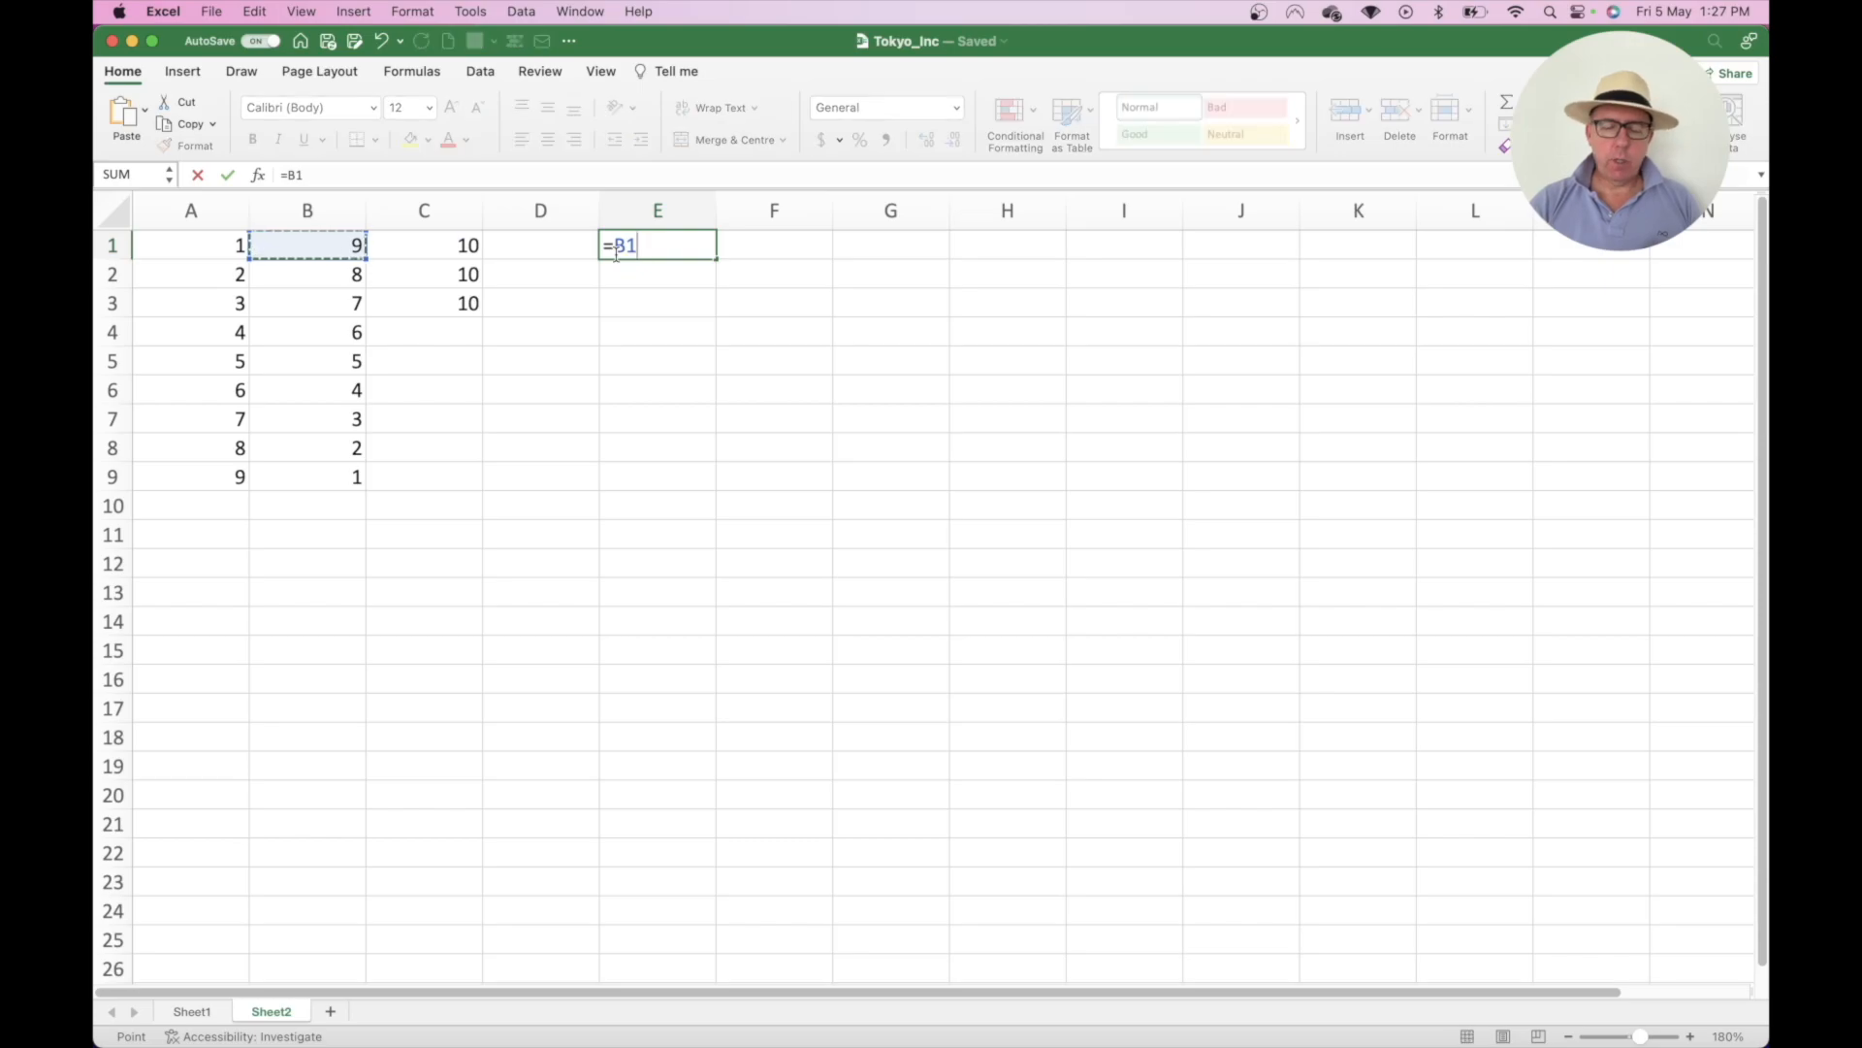
{"action": "type", "text": "+"}
{"action": "key", "text": "Left"}
{"action": "key", "text": "Left"}
{"action": "key", "text": "Left"}
{"action": "key", "text": "Left"}
{"action": "key", "text": "Return"}
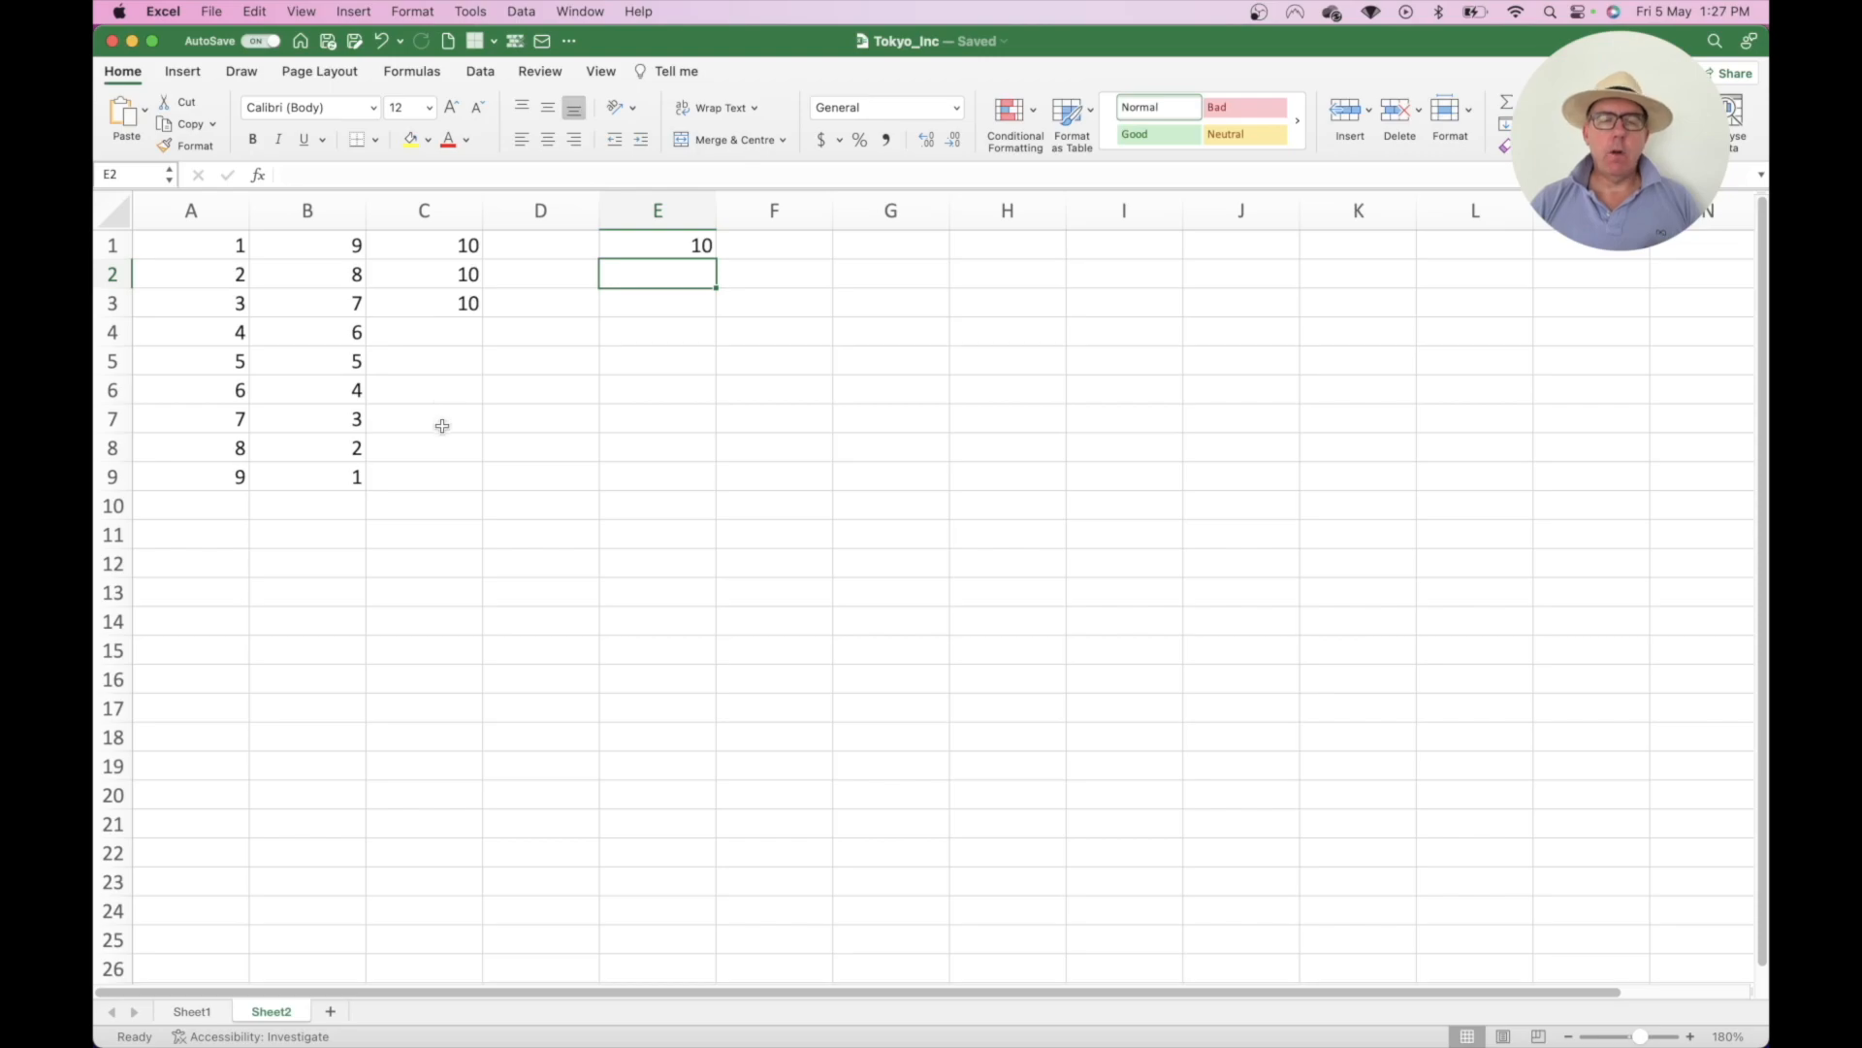
- Change E1's formula to =B1+$A$1 so A1 is locked, showing 10
{"action": "double_click", "coordinate": [690, 243]}
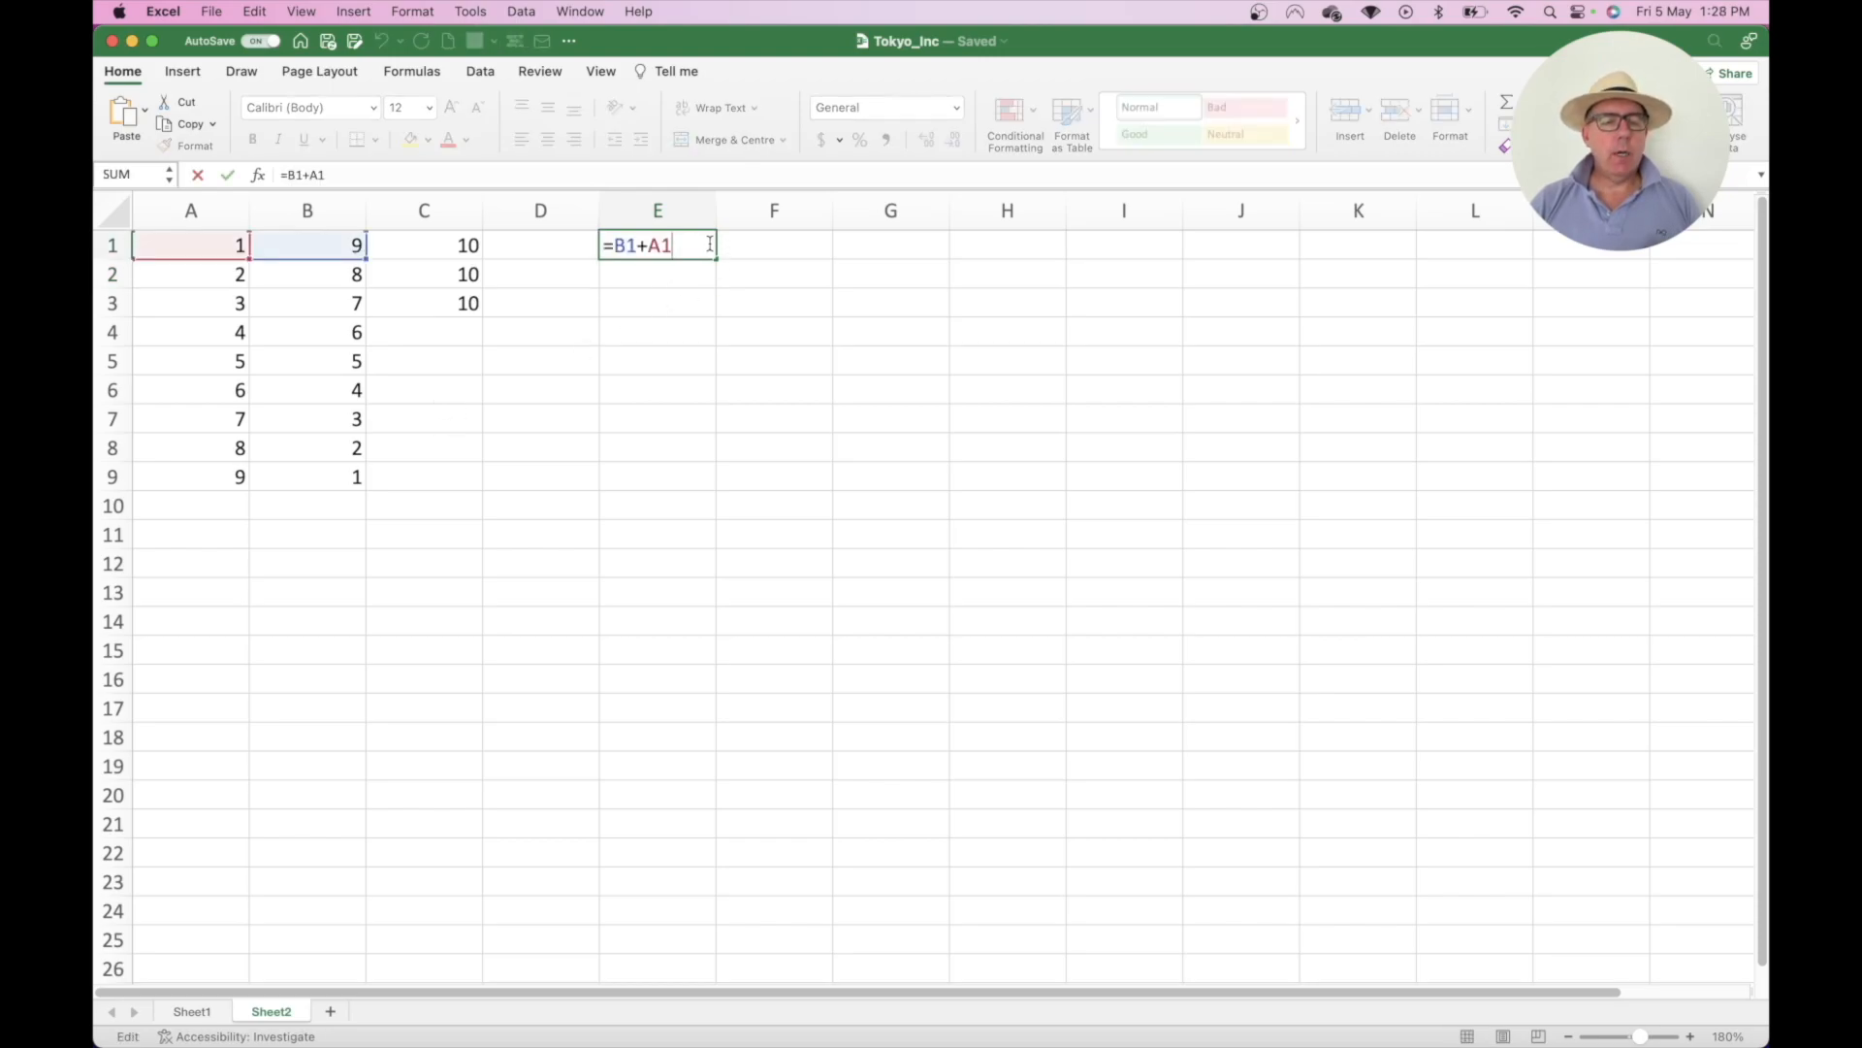
{"action": "key", "text": "Left"}
{"action": "key", "text": "Left"}
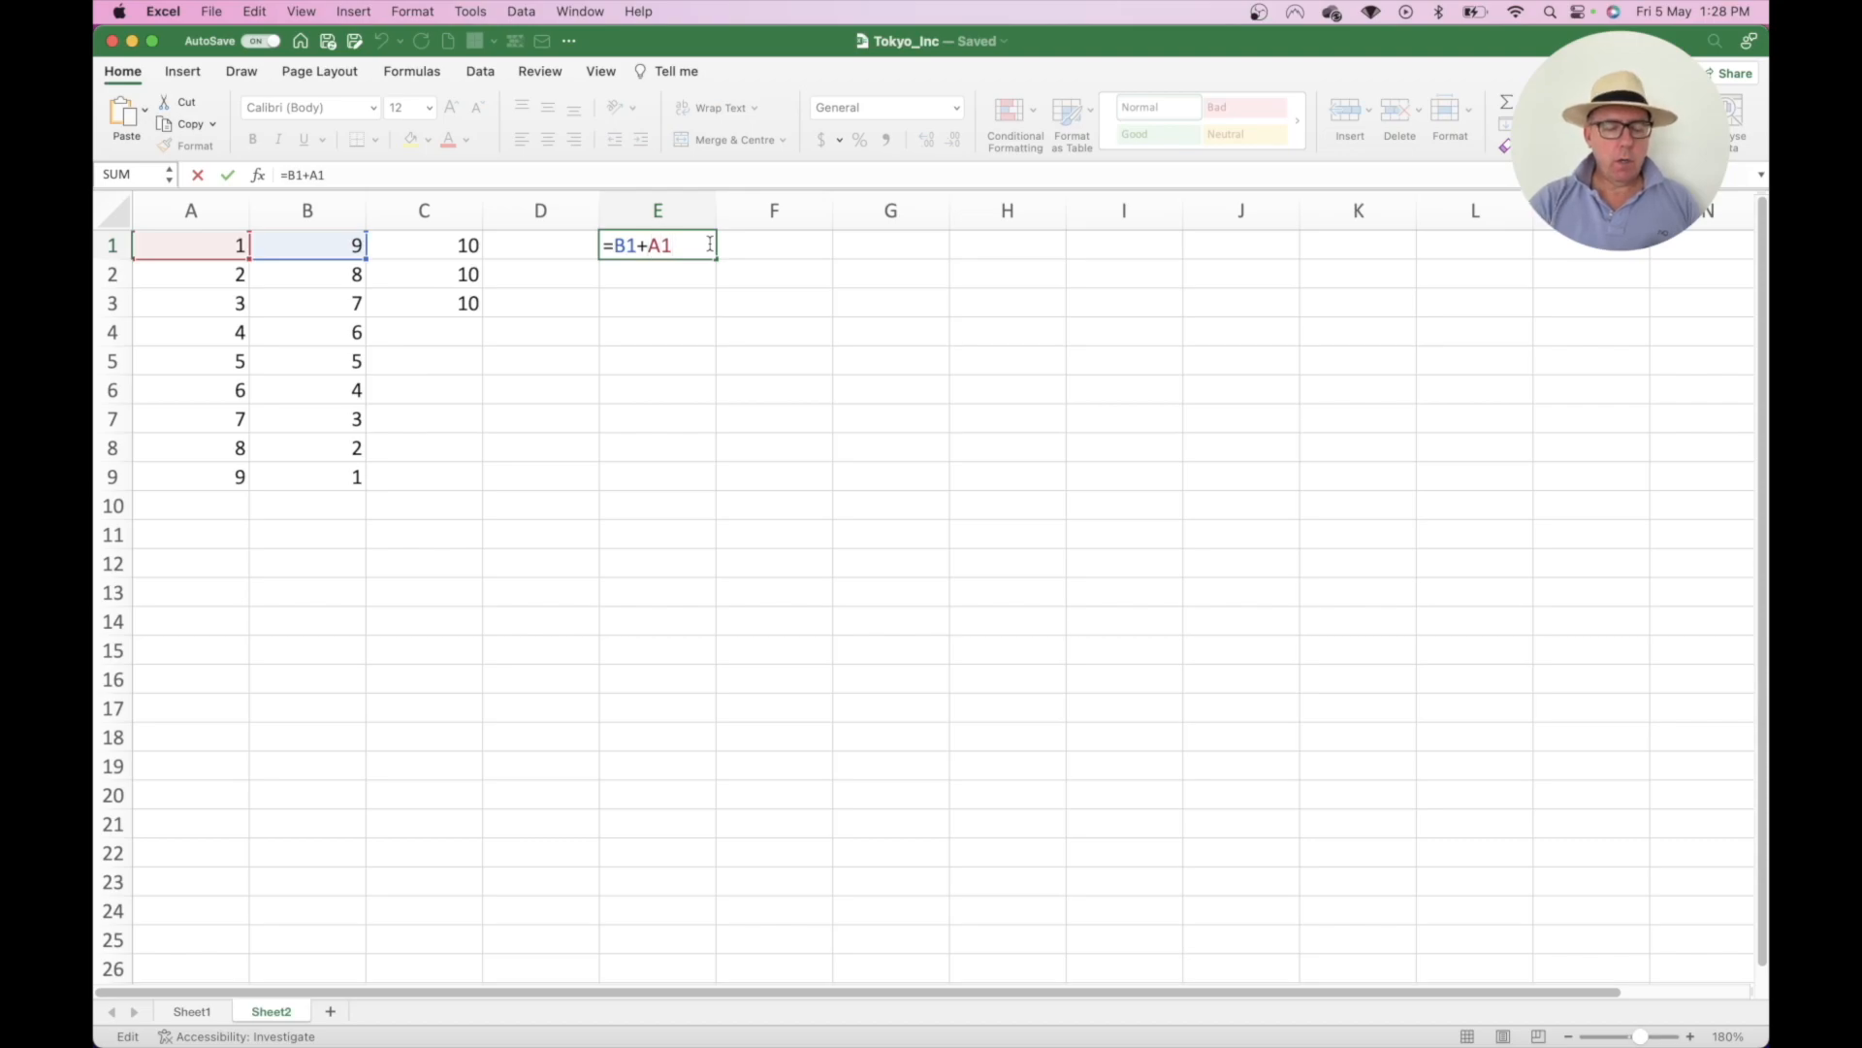
{"action": "type", "text": "$"}
{"action": "key", "text": "Right"}
{"action": "type", "text": "$"}
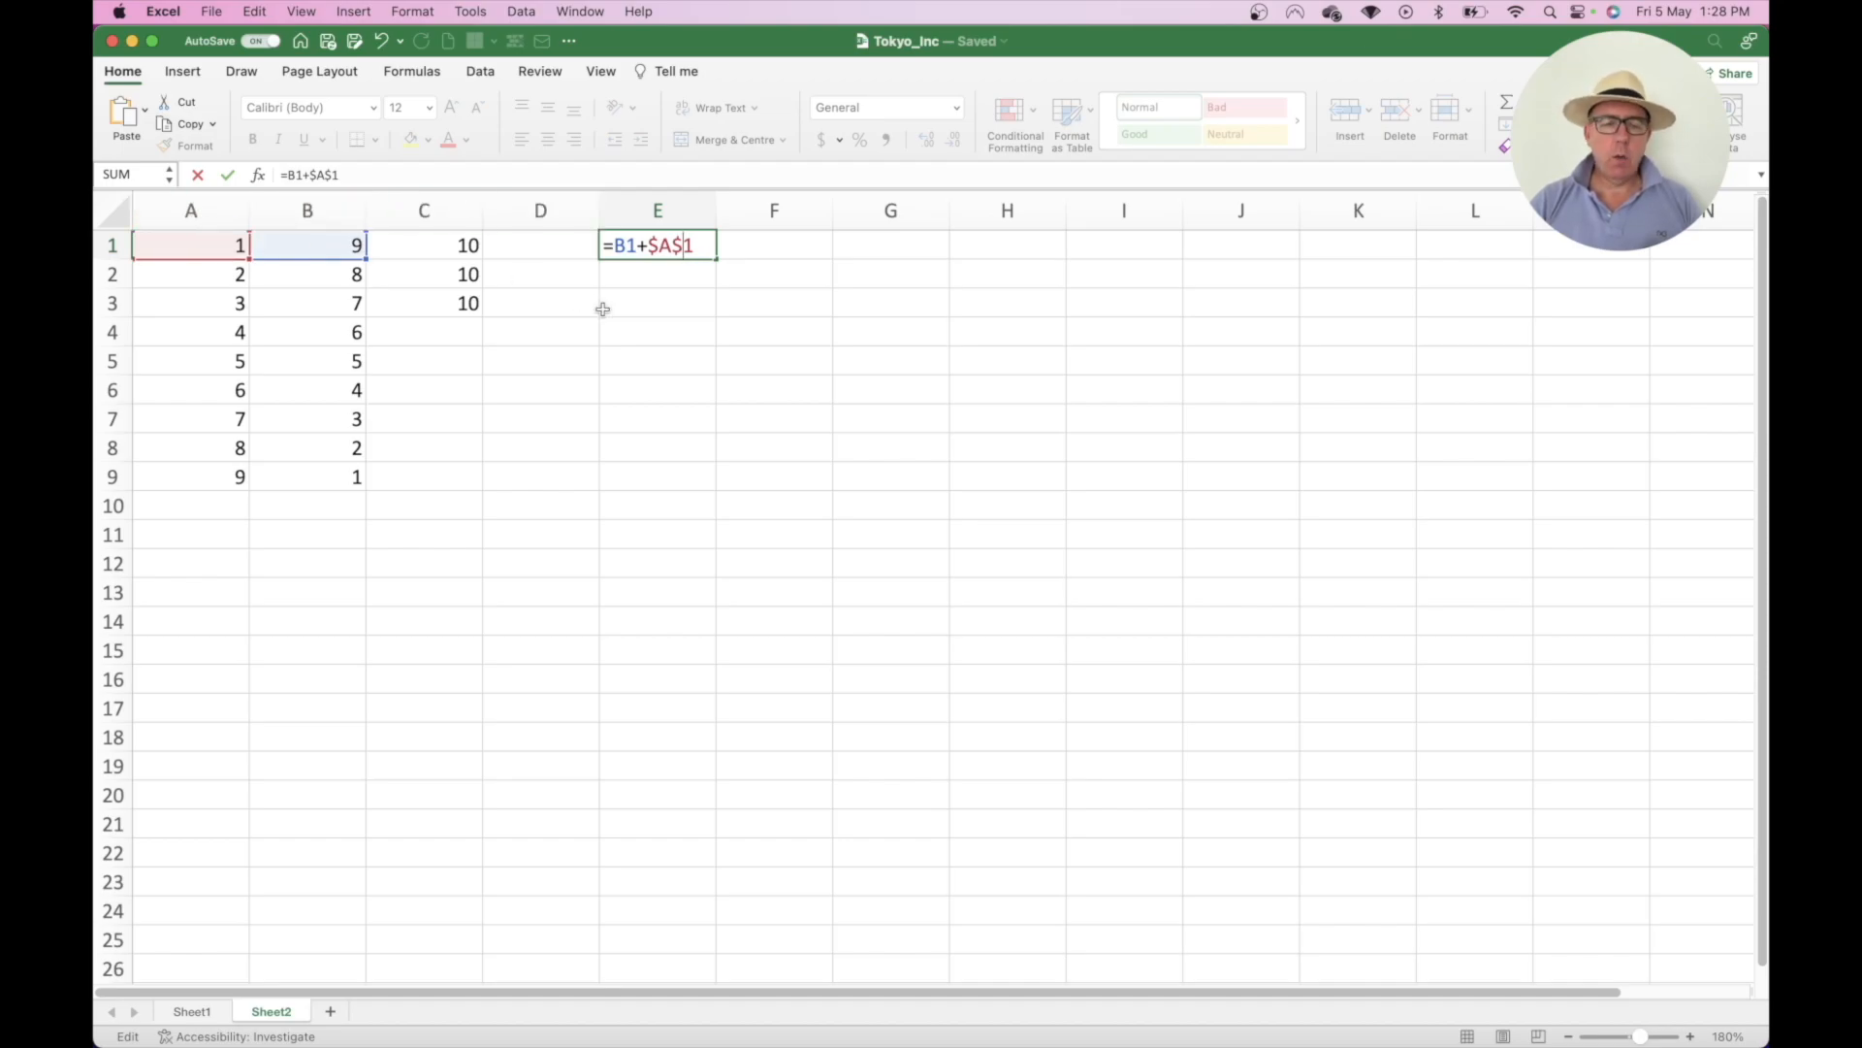
{"action": "key", "text": "Return"}
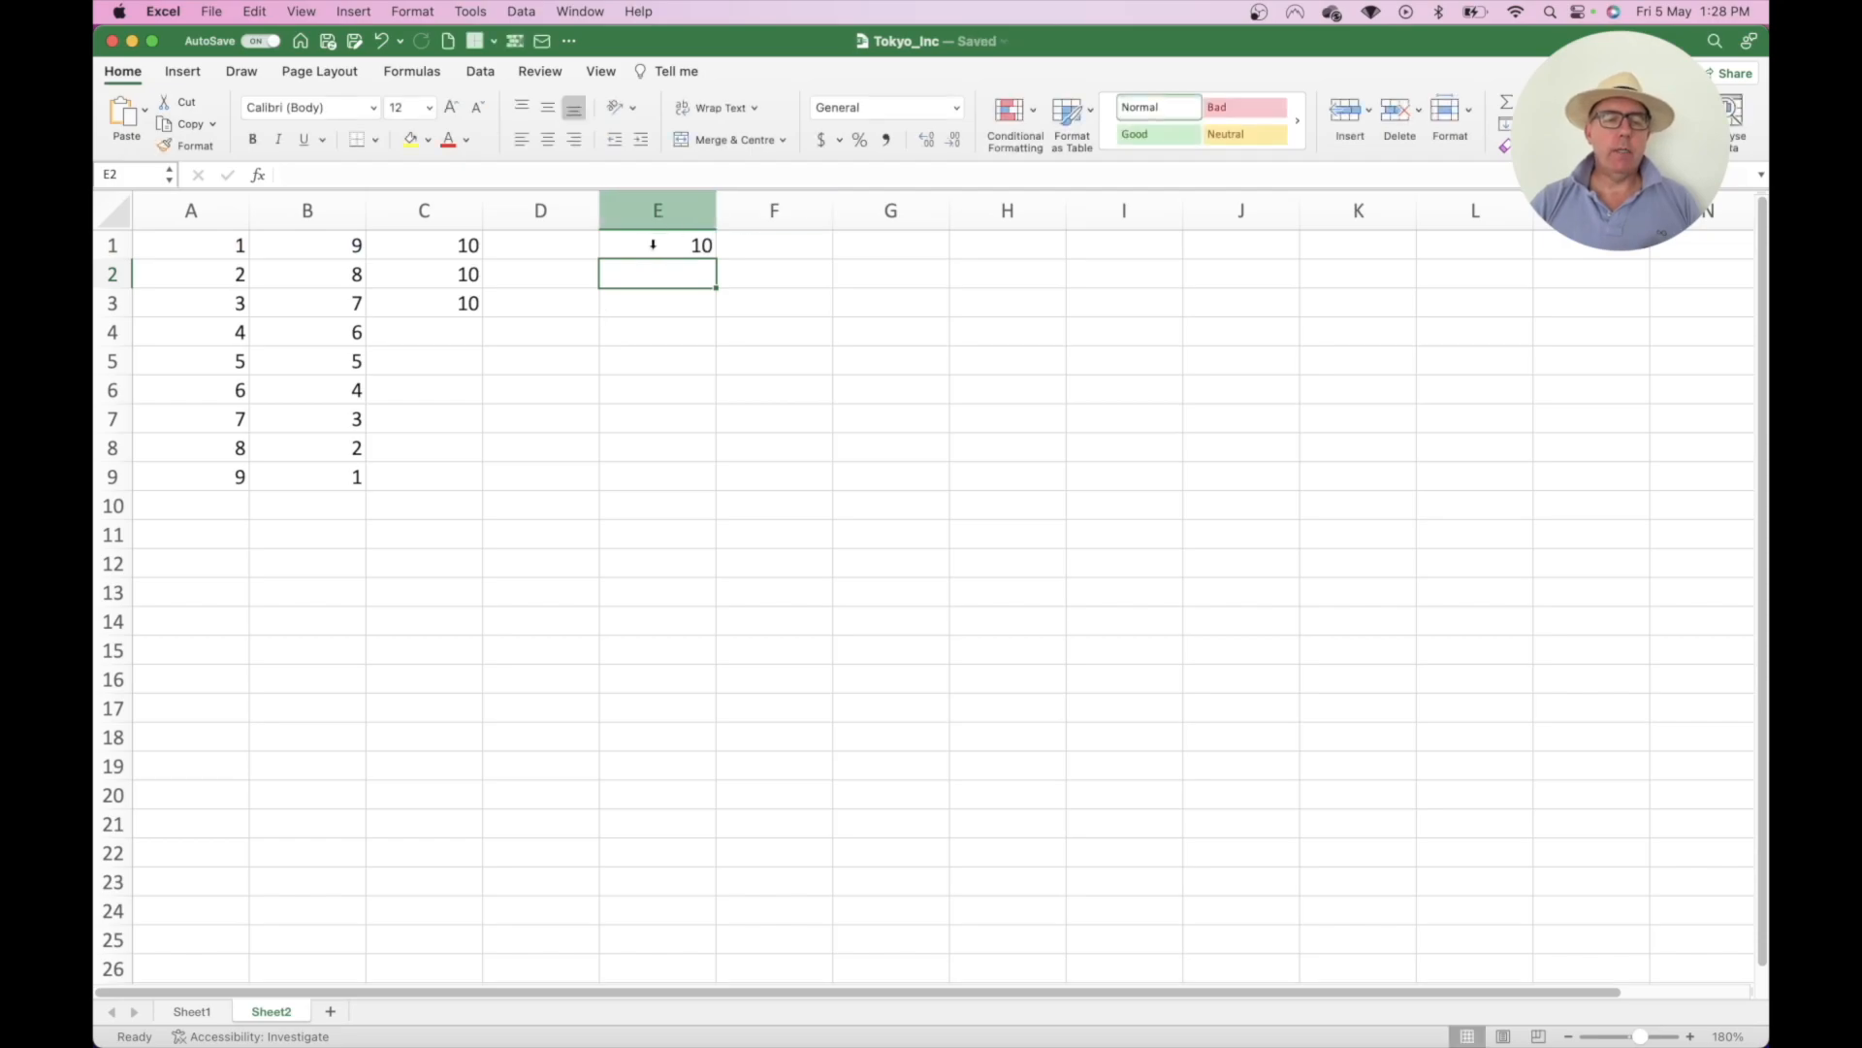
{"action": "left_click", "coordinate": [653, 244]}
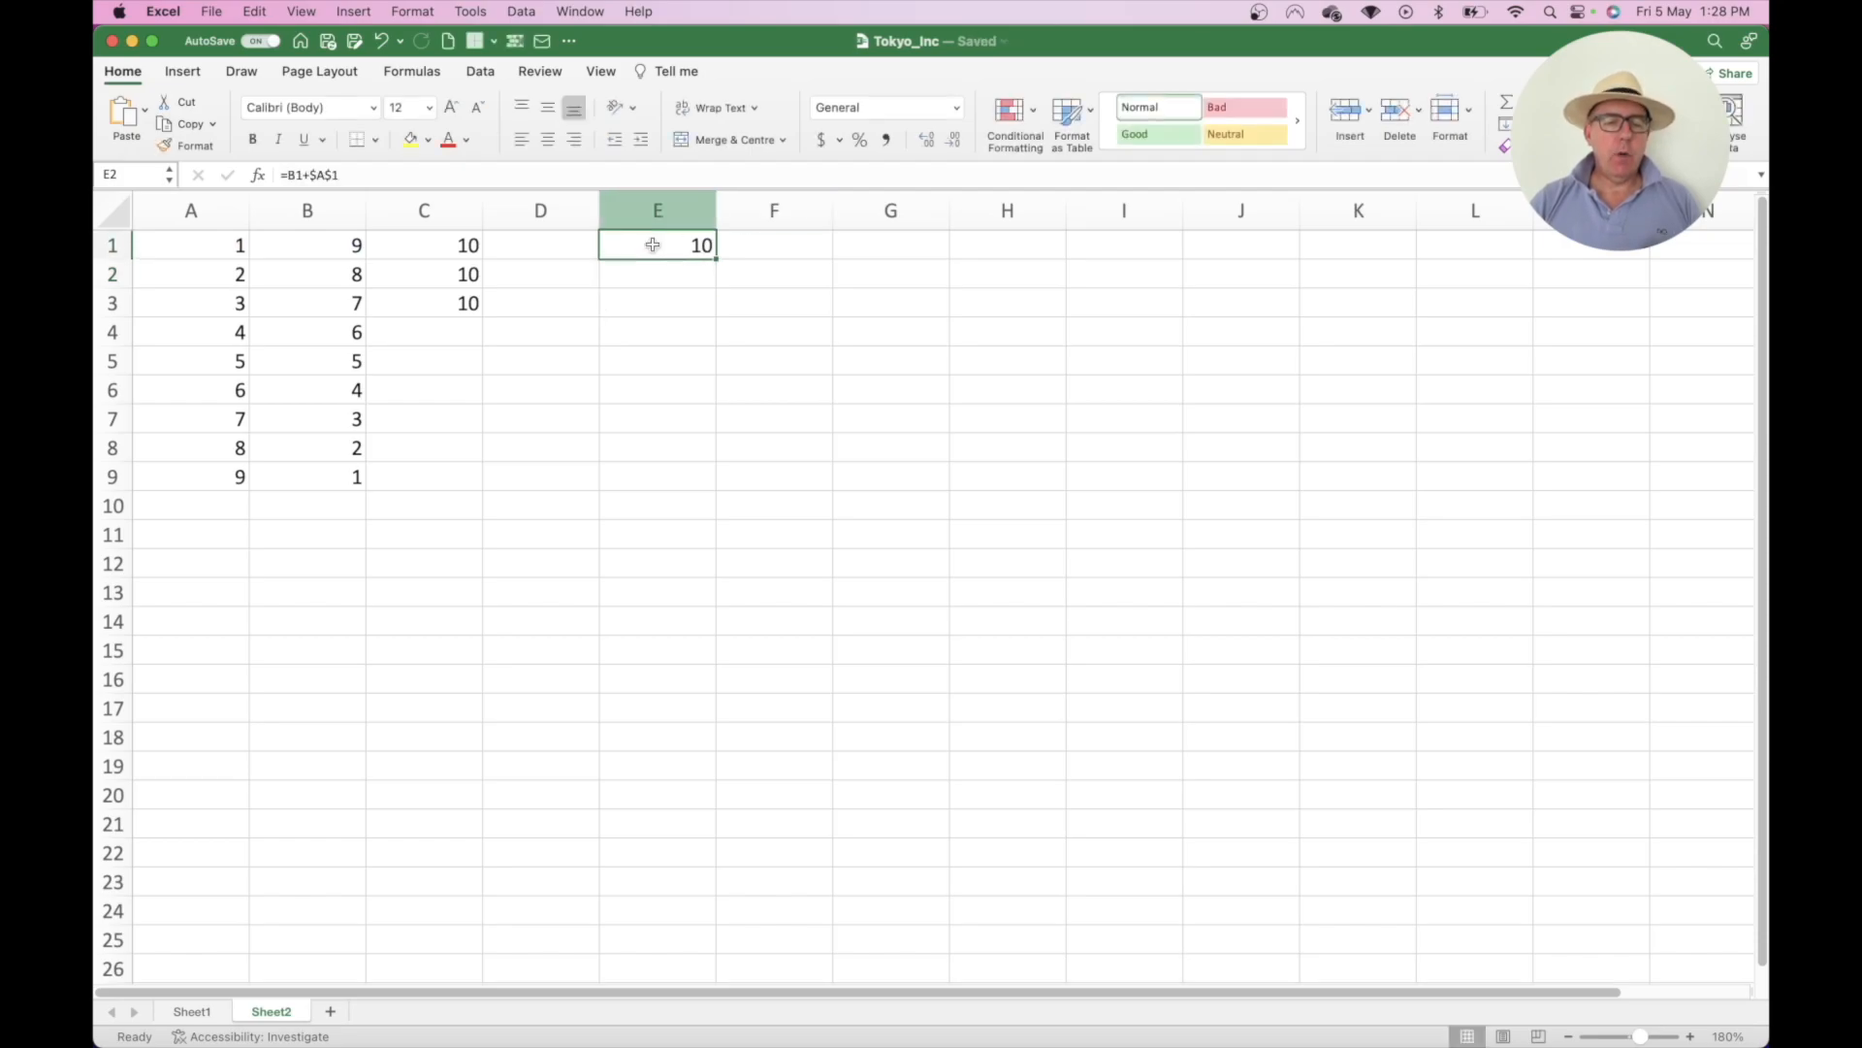
- Copy E1's formula into E2 and check its references, showing 9
{"action": "key", "text": "super+c"}
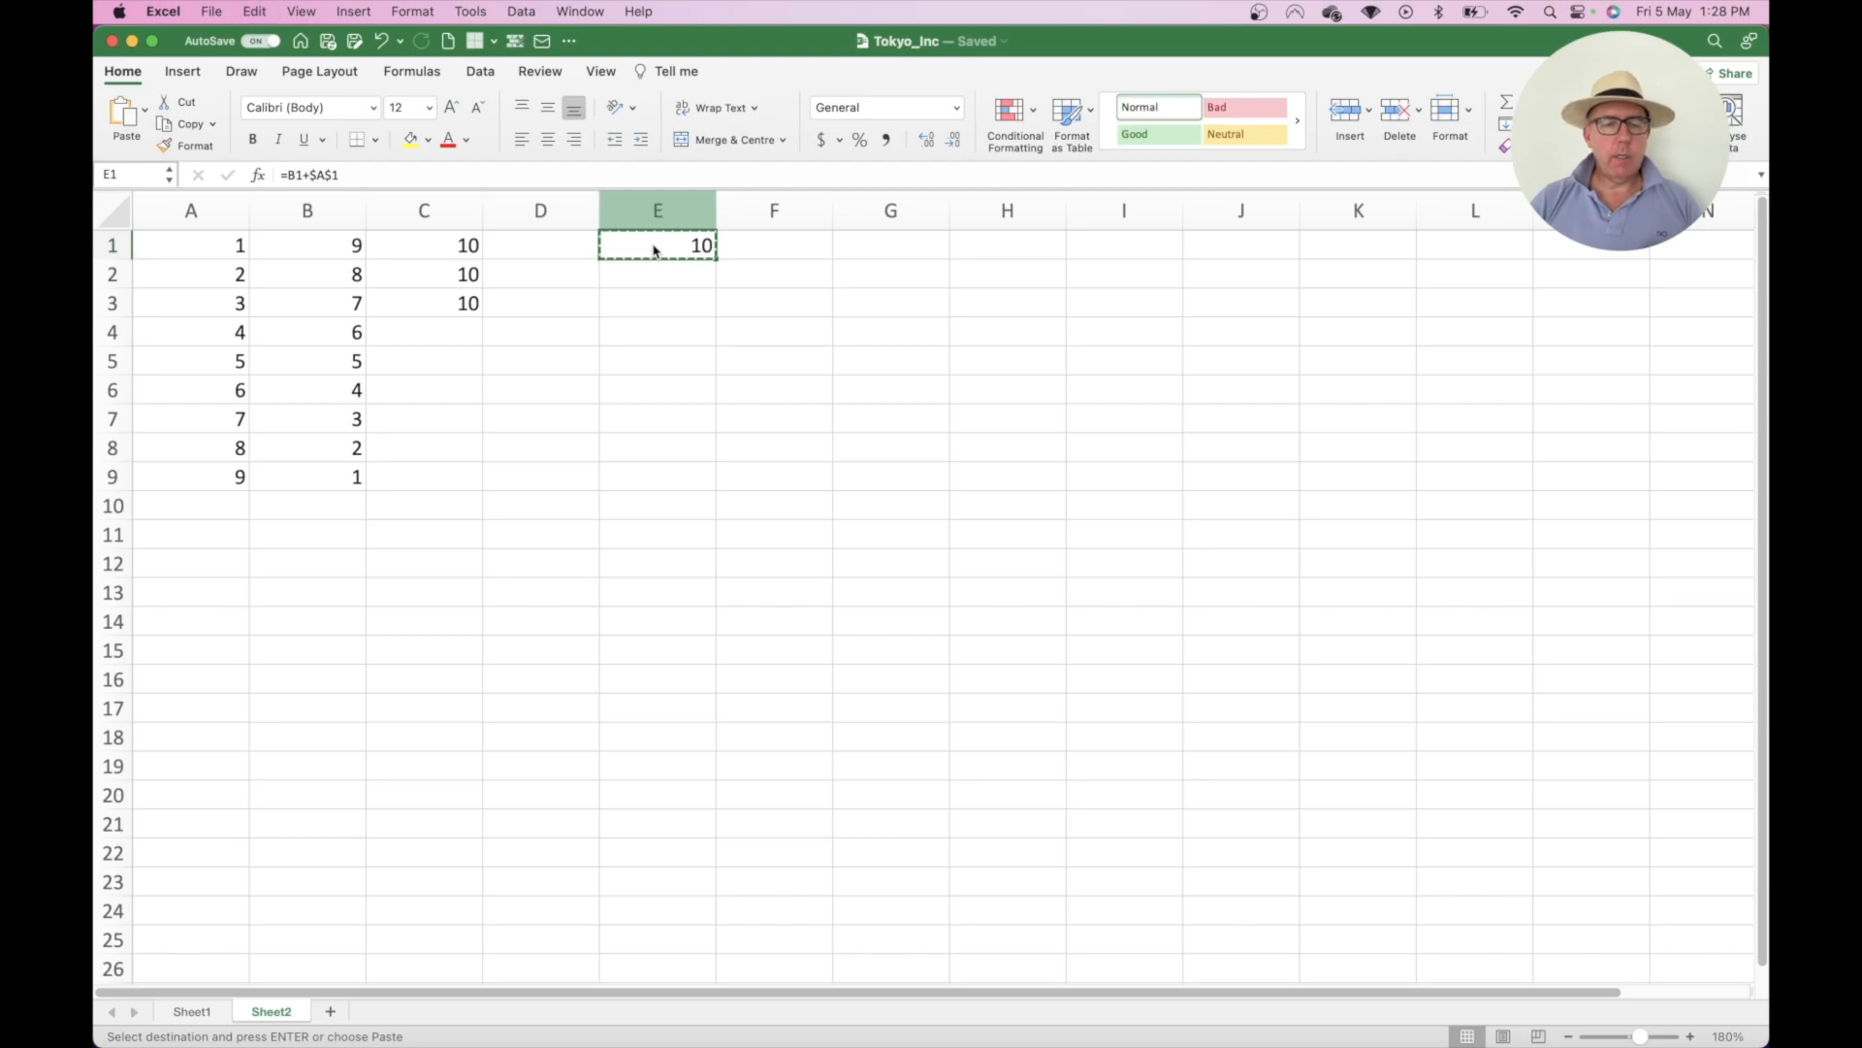
{"action": "key", "text": "Down"}
{"action": "key", "text": "super+v"}
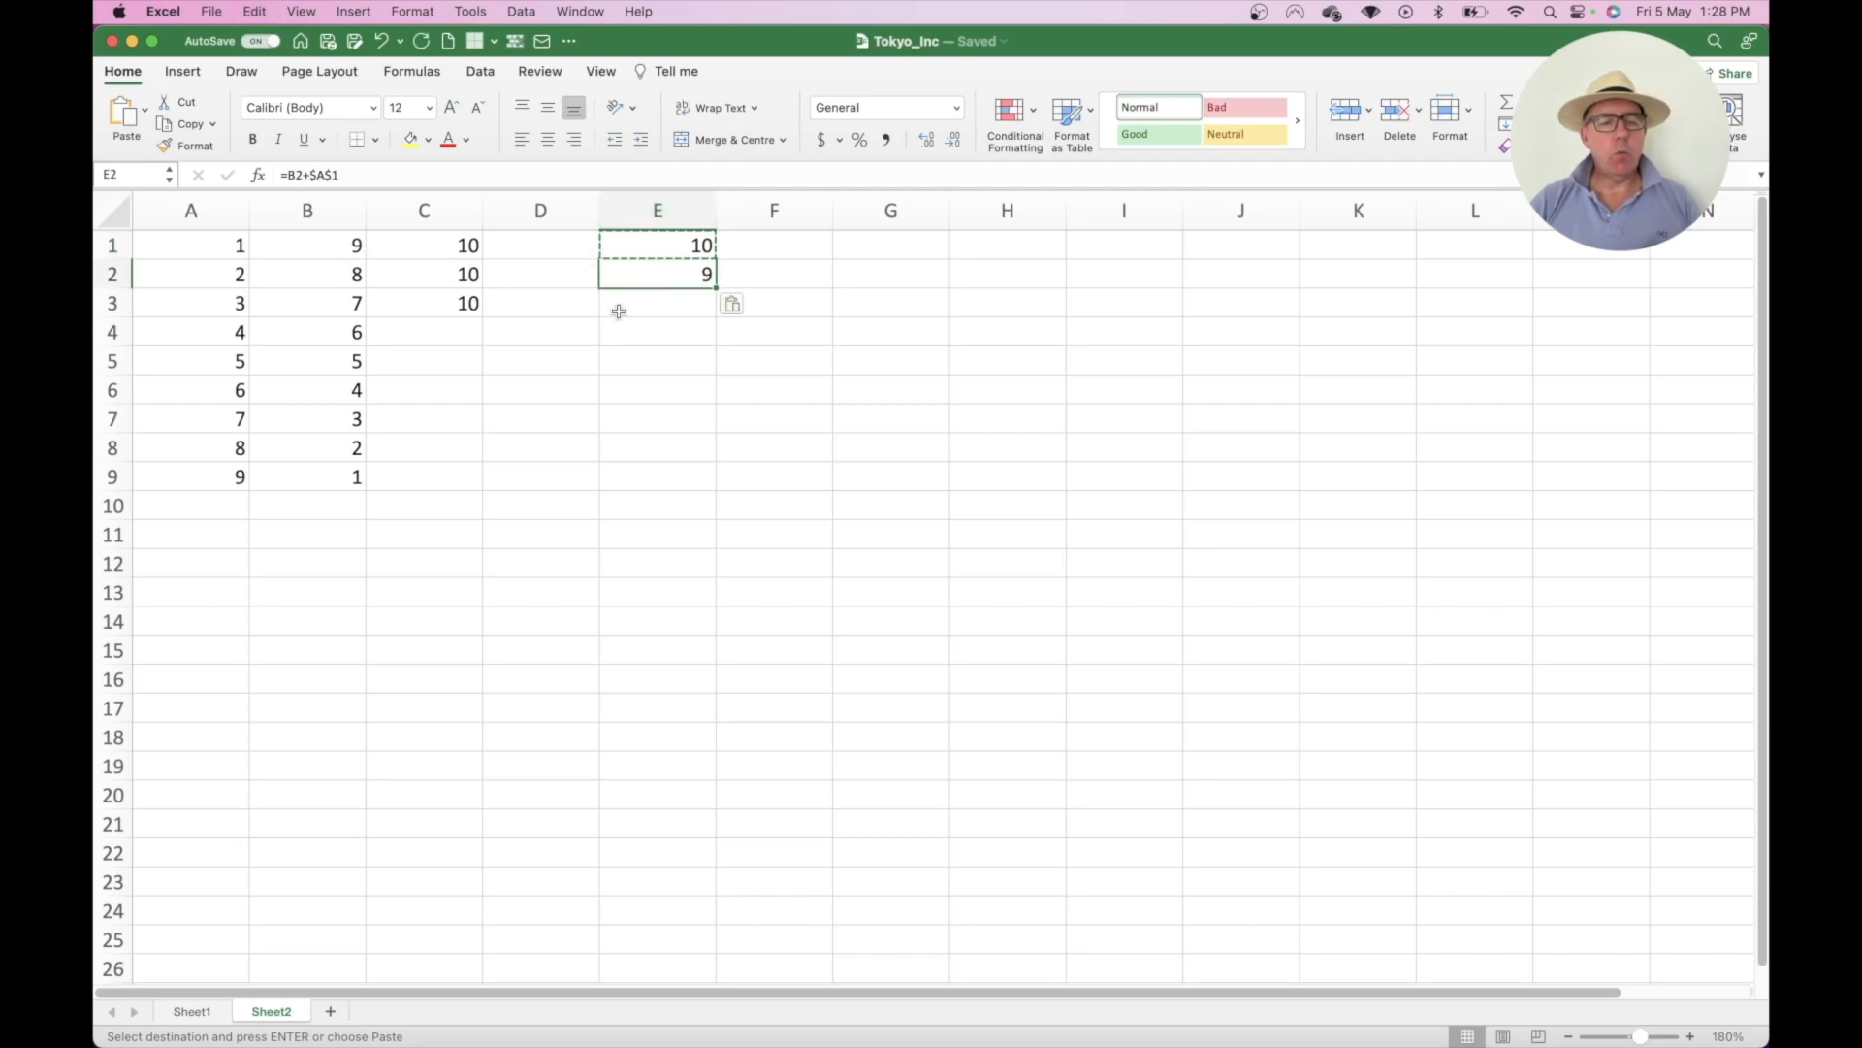
{"action": "double_click", "coordinate": [650, 275]}
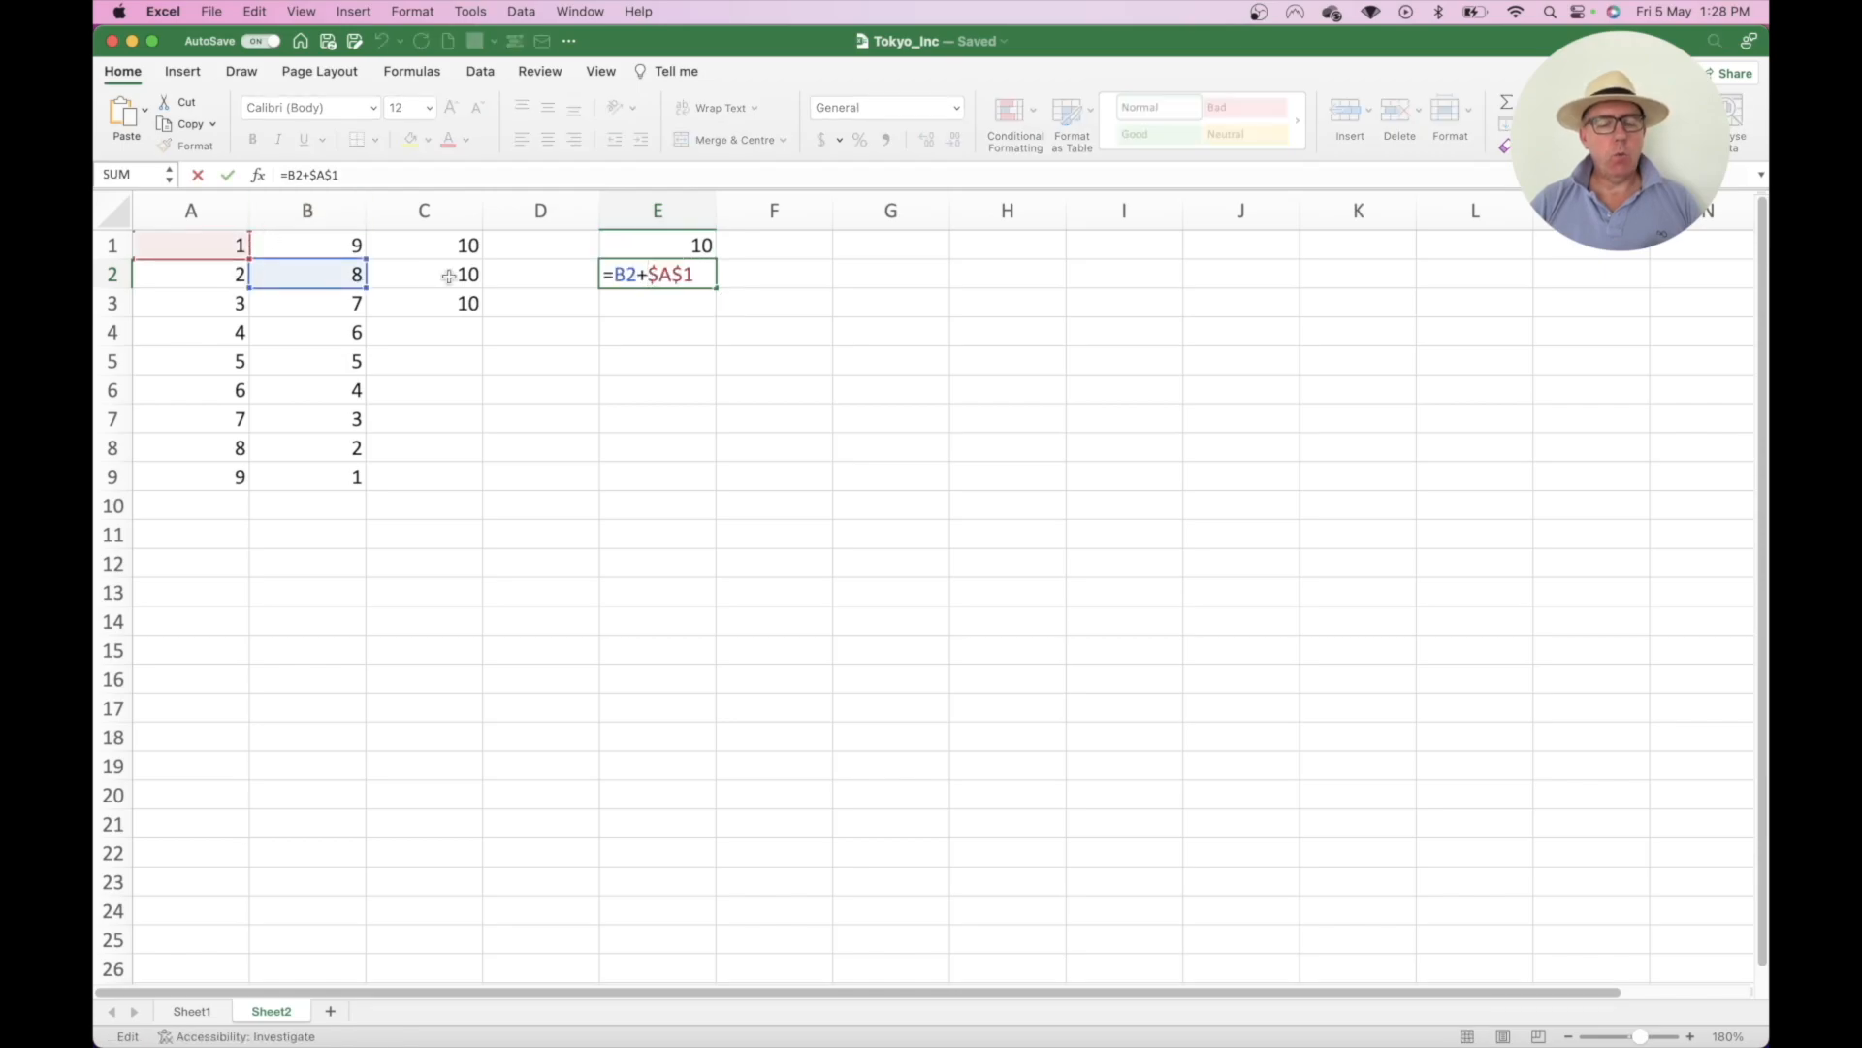
{"action": "key", "text": "Return"}
- Copy E2's formula into E3 and confirm it reads =B3+$A$1, showing 8
{"action": "key", "text": "super+c"}
{"action": "key", "text": "Up"}
{"action": "key", "text": "super+c"}
{"action": "key", "text": "Down"}
{"action": "key", "text": "super+v"}
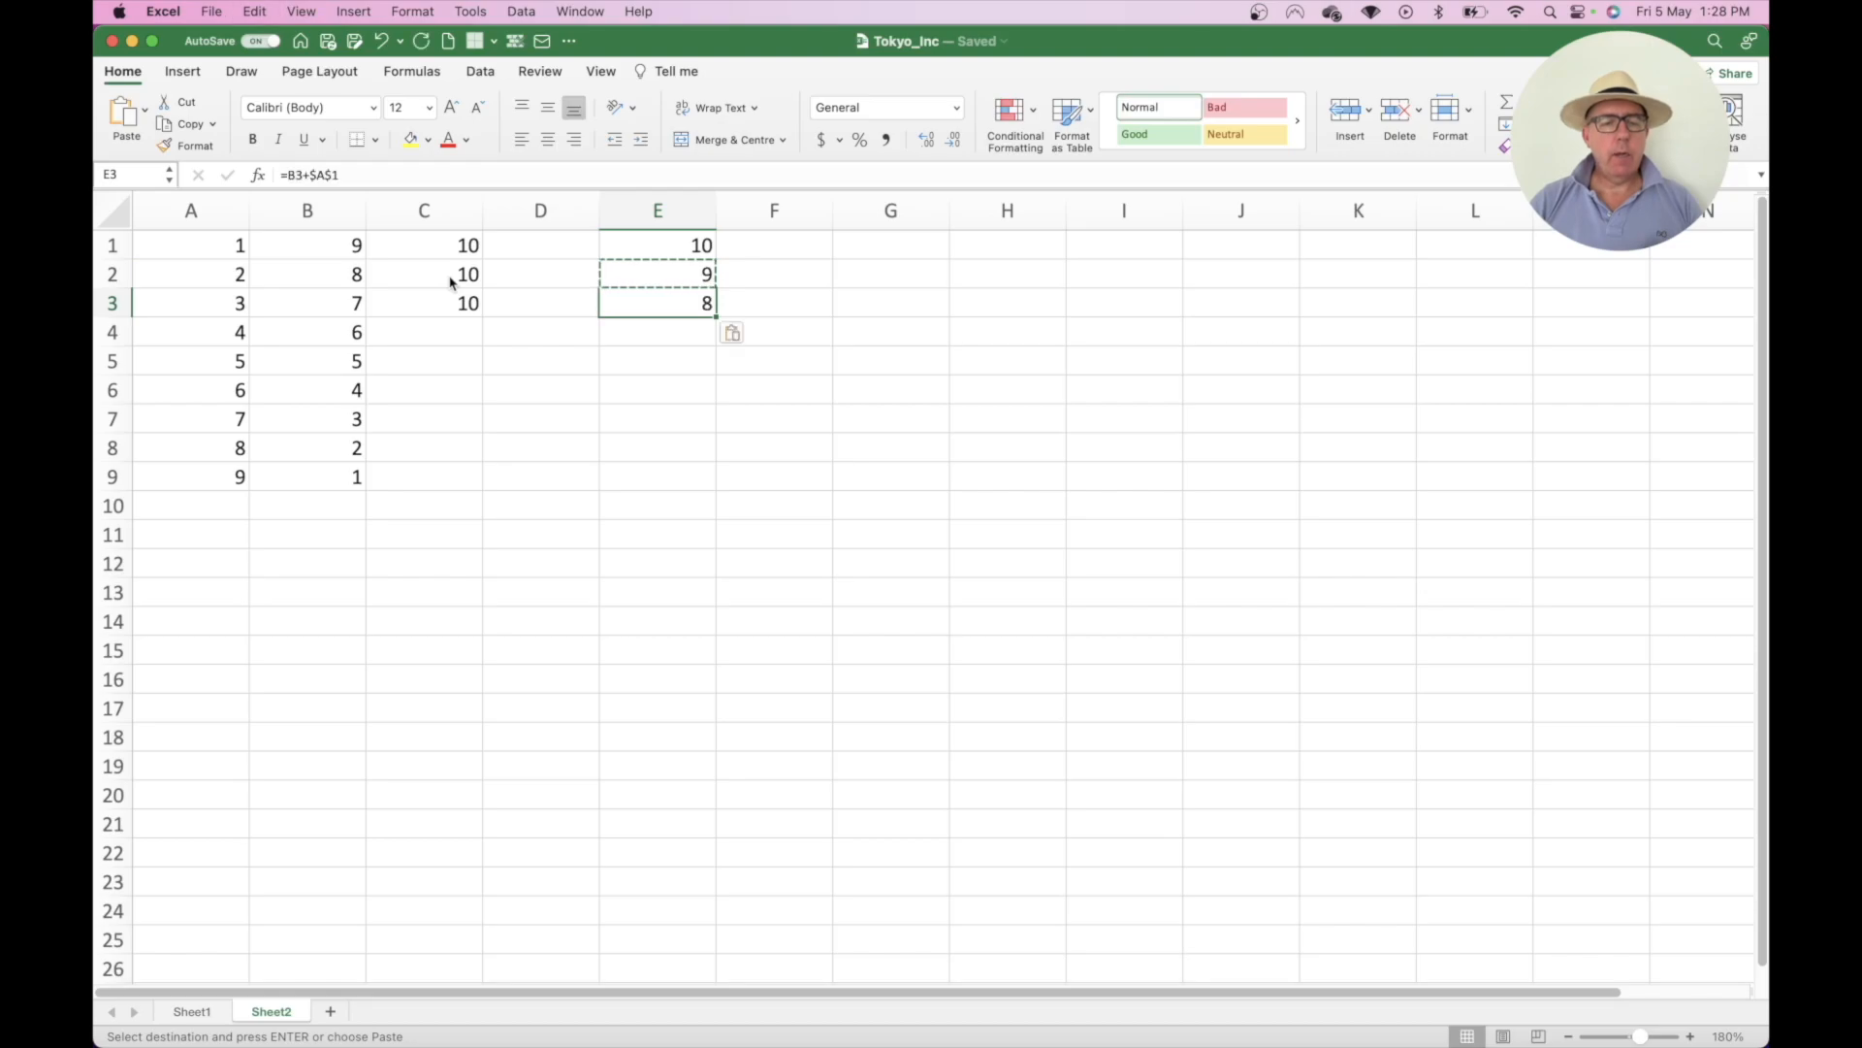
{"action": "double_click", "coordinate": [638, 301]}
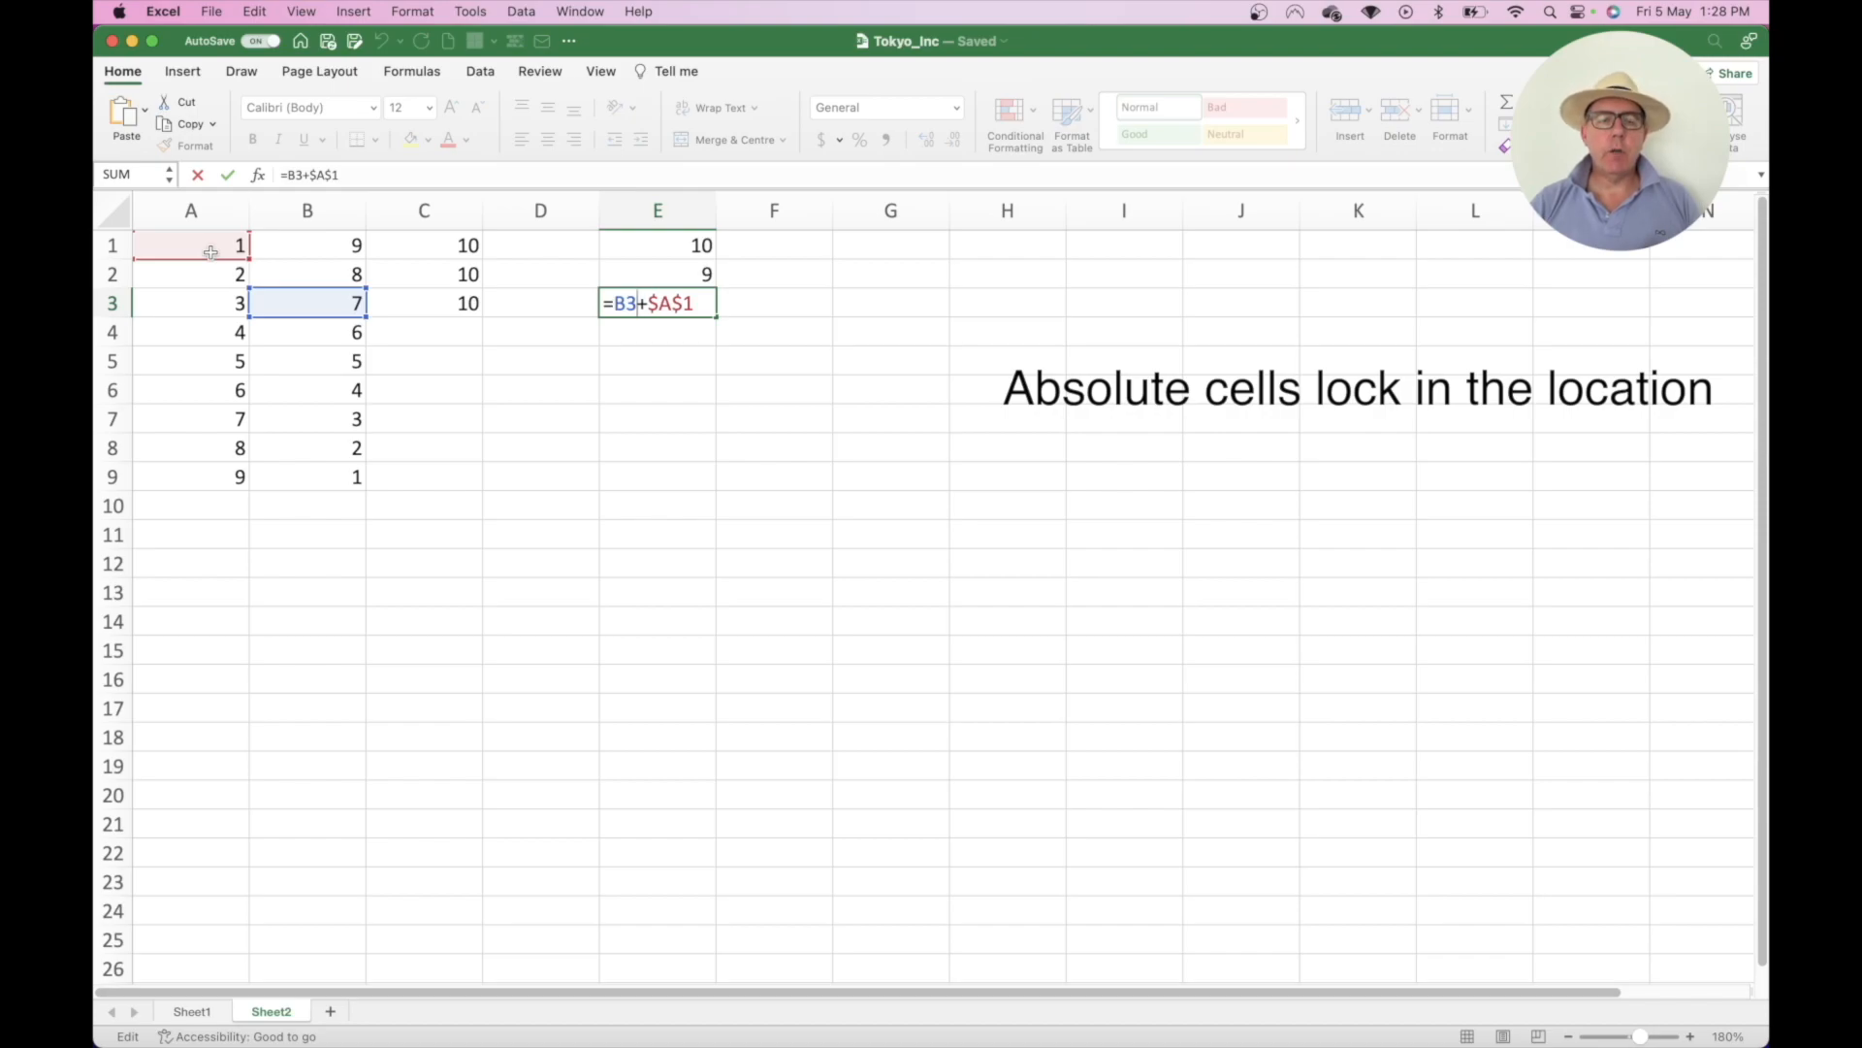
{"action": "key", "text": "Return"}
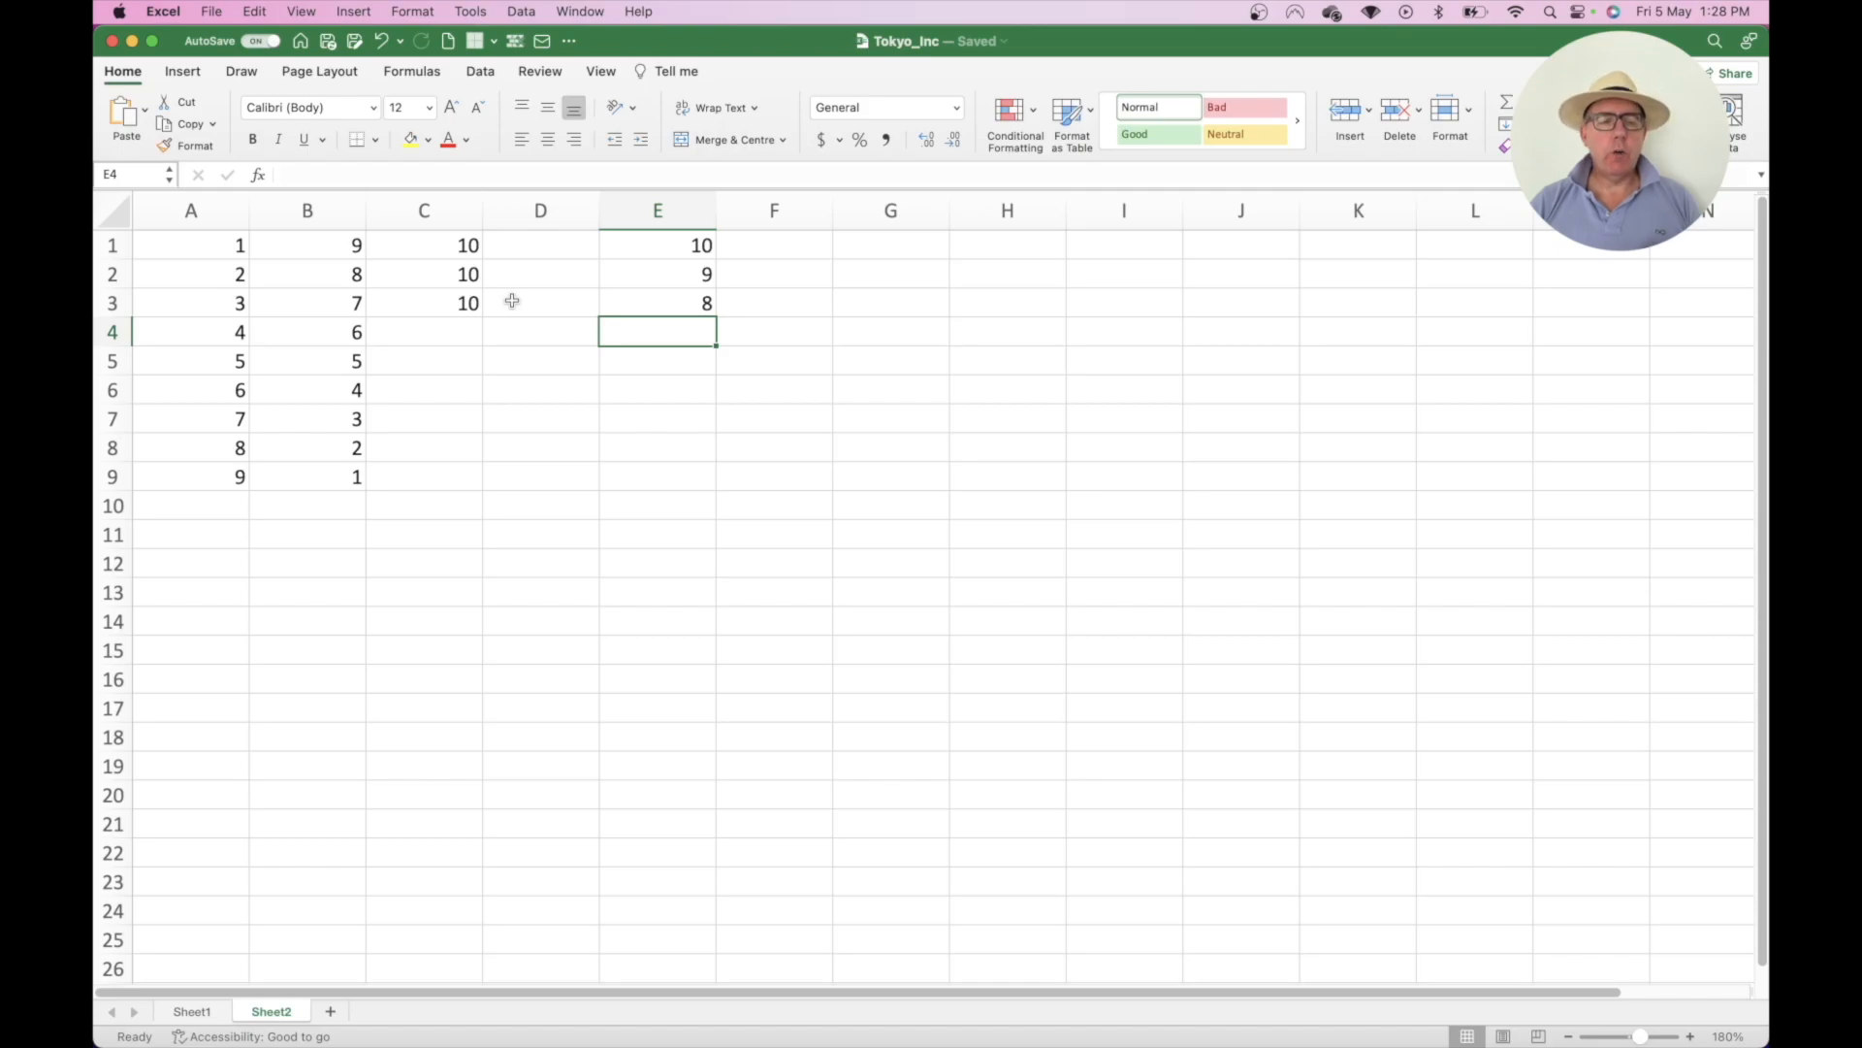
- Clear B1:E9 and retype column B as 9 down to 1
{"action": "left_click_drag", "start_coordinate": [351, 245], "coordinate": [690, 481]}
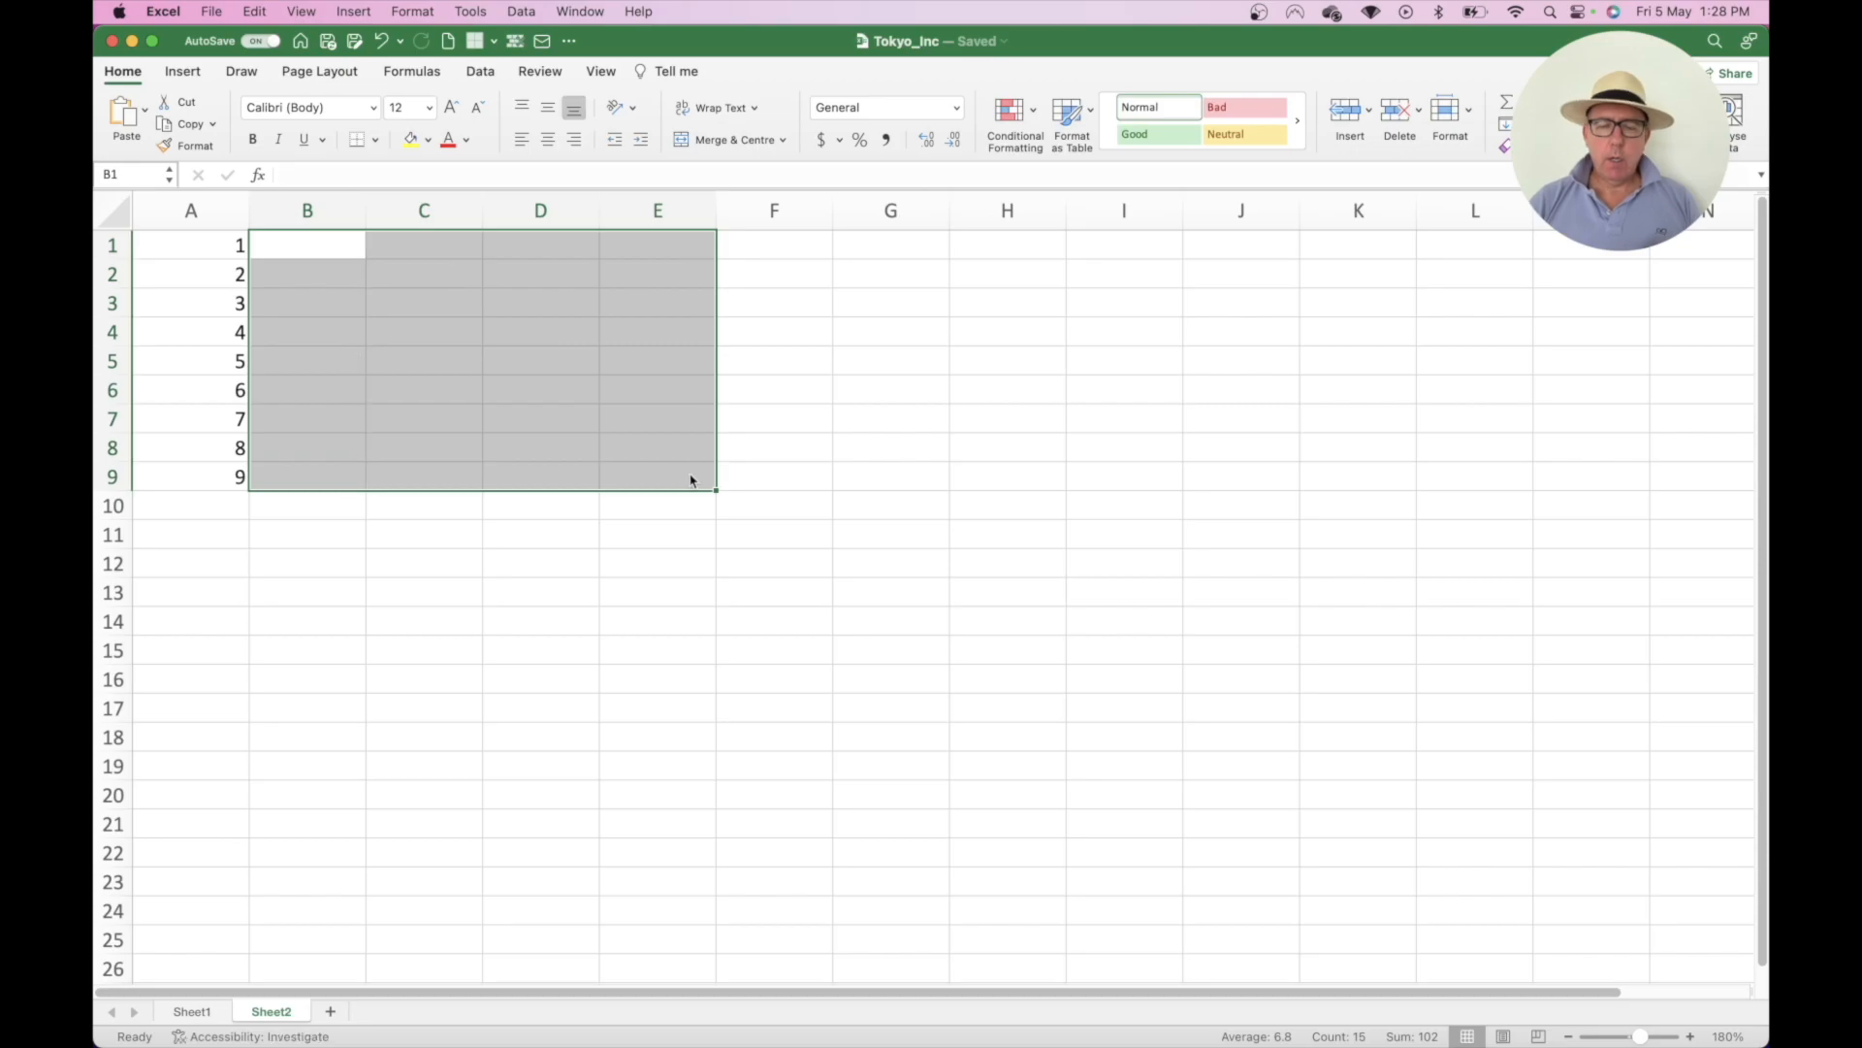
{"action": "left_click", "coordinate": [296, 246]}
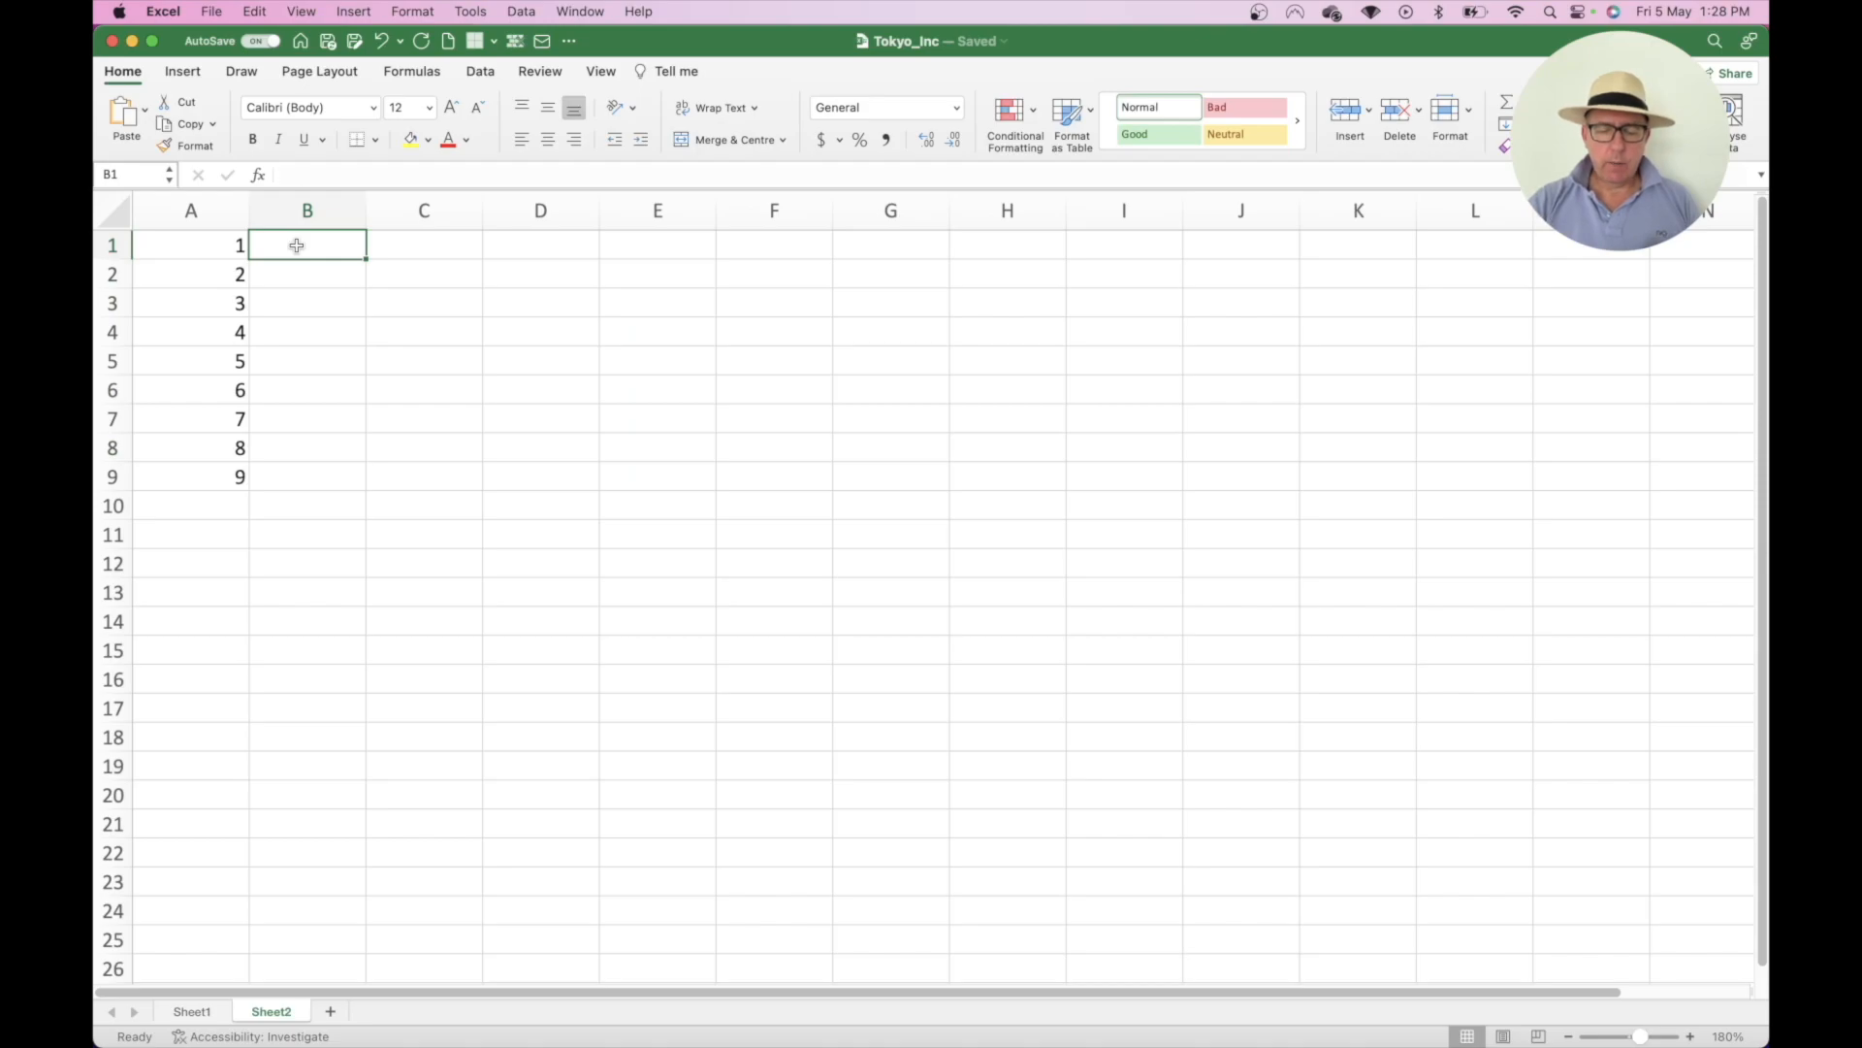
{"action": "type", "text": "9 8 7 6 5 4 3"}
{"action": "key", "text": "Return"}
{"action": "type", "text": "2"}
{"action": "key", "text": "Return"}
{"action": "type", "text": "1"}
{"action": "key", "text": "Return"}
{"action": "left_click", "coordinate": [425, 245]}
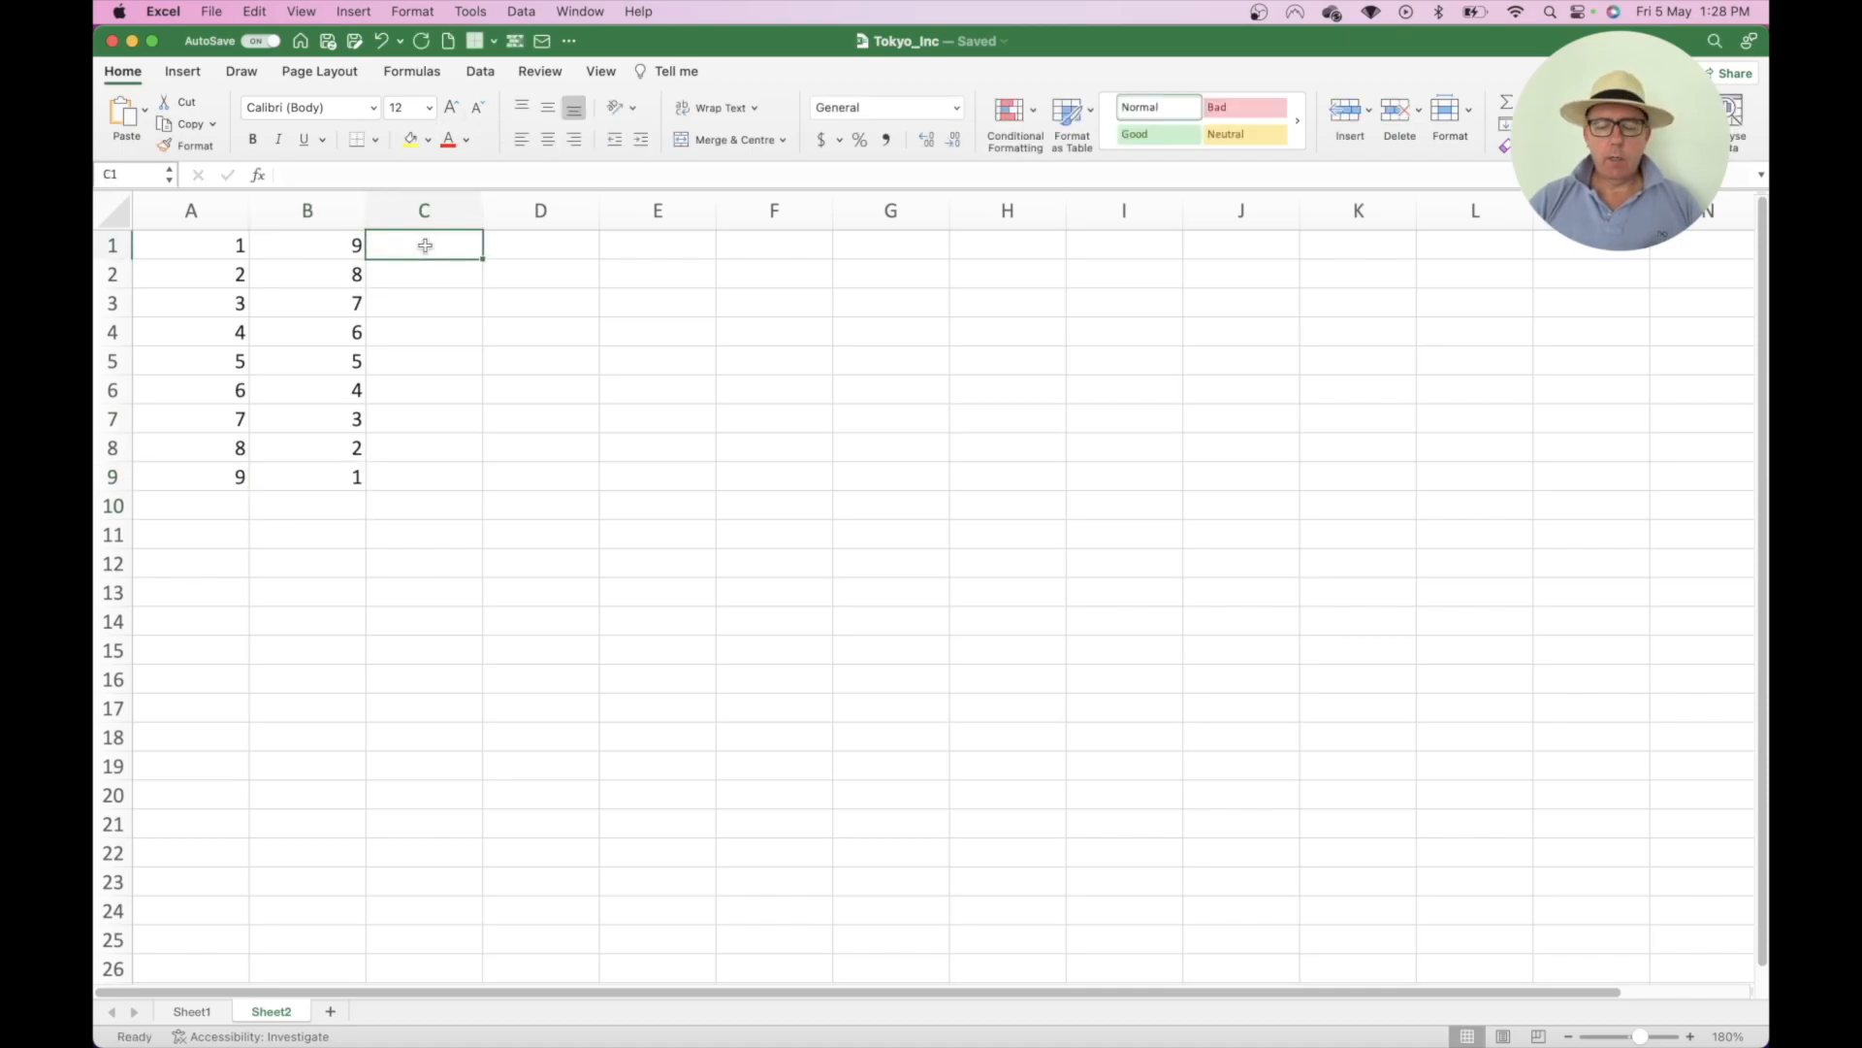
{"action": "type", "text": "="}
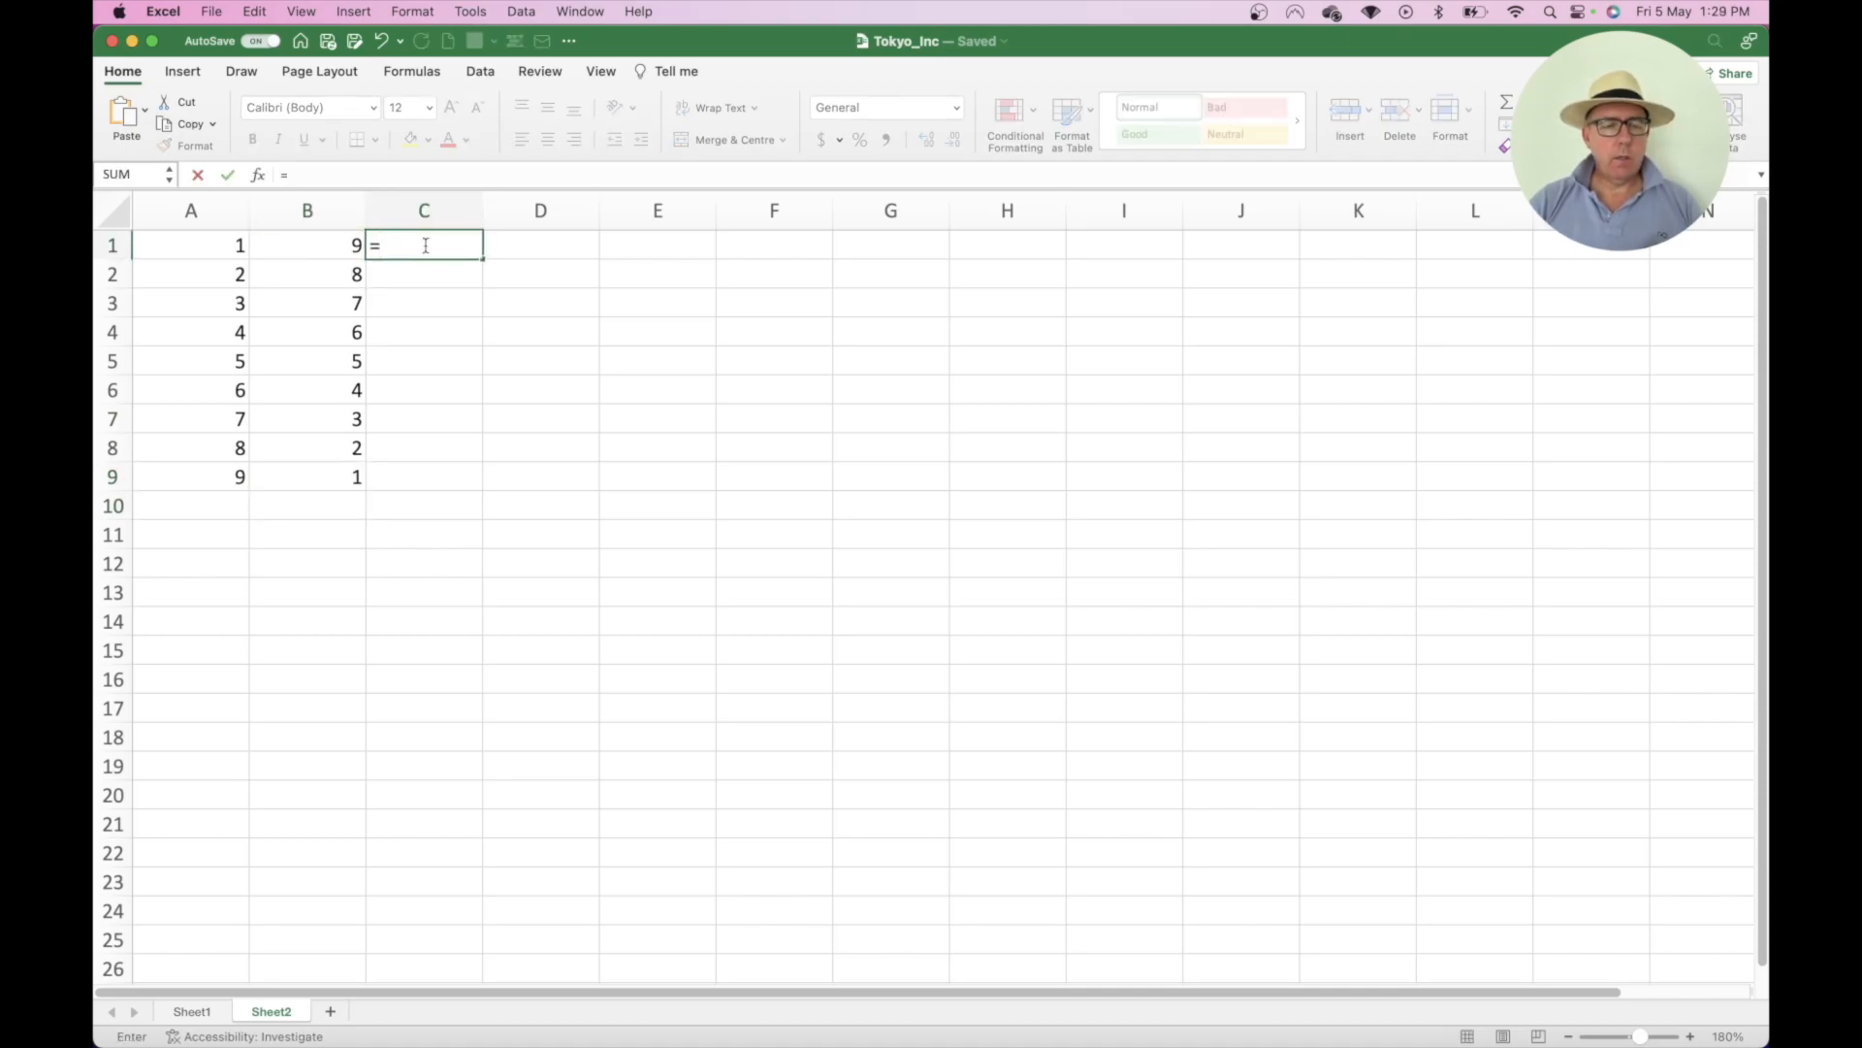
{"action": "key", "text": "Left"}
{"action": "type", "text": "+"}
{"action": "key", "text": "Left"}
{"action": "key", "text": "Left"}
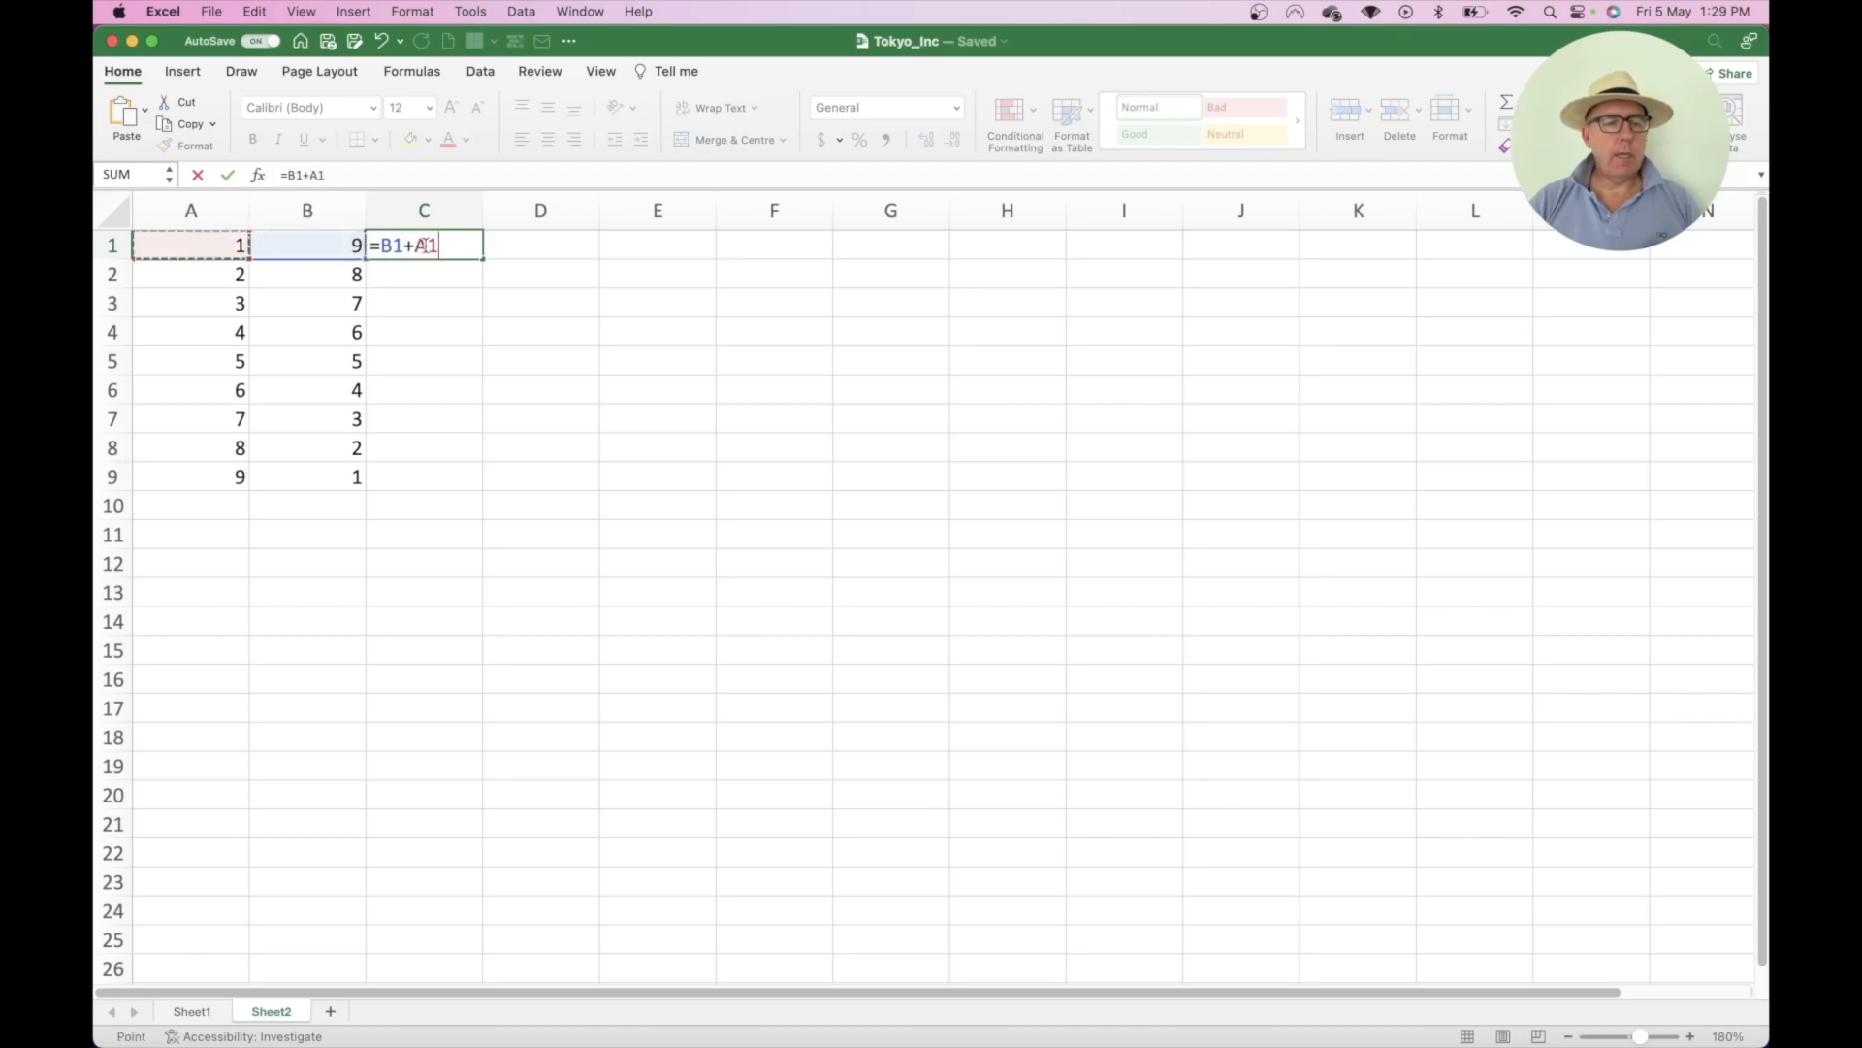
{"action": "key", "text": "Return"}
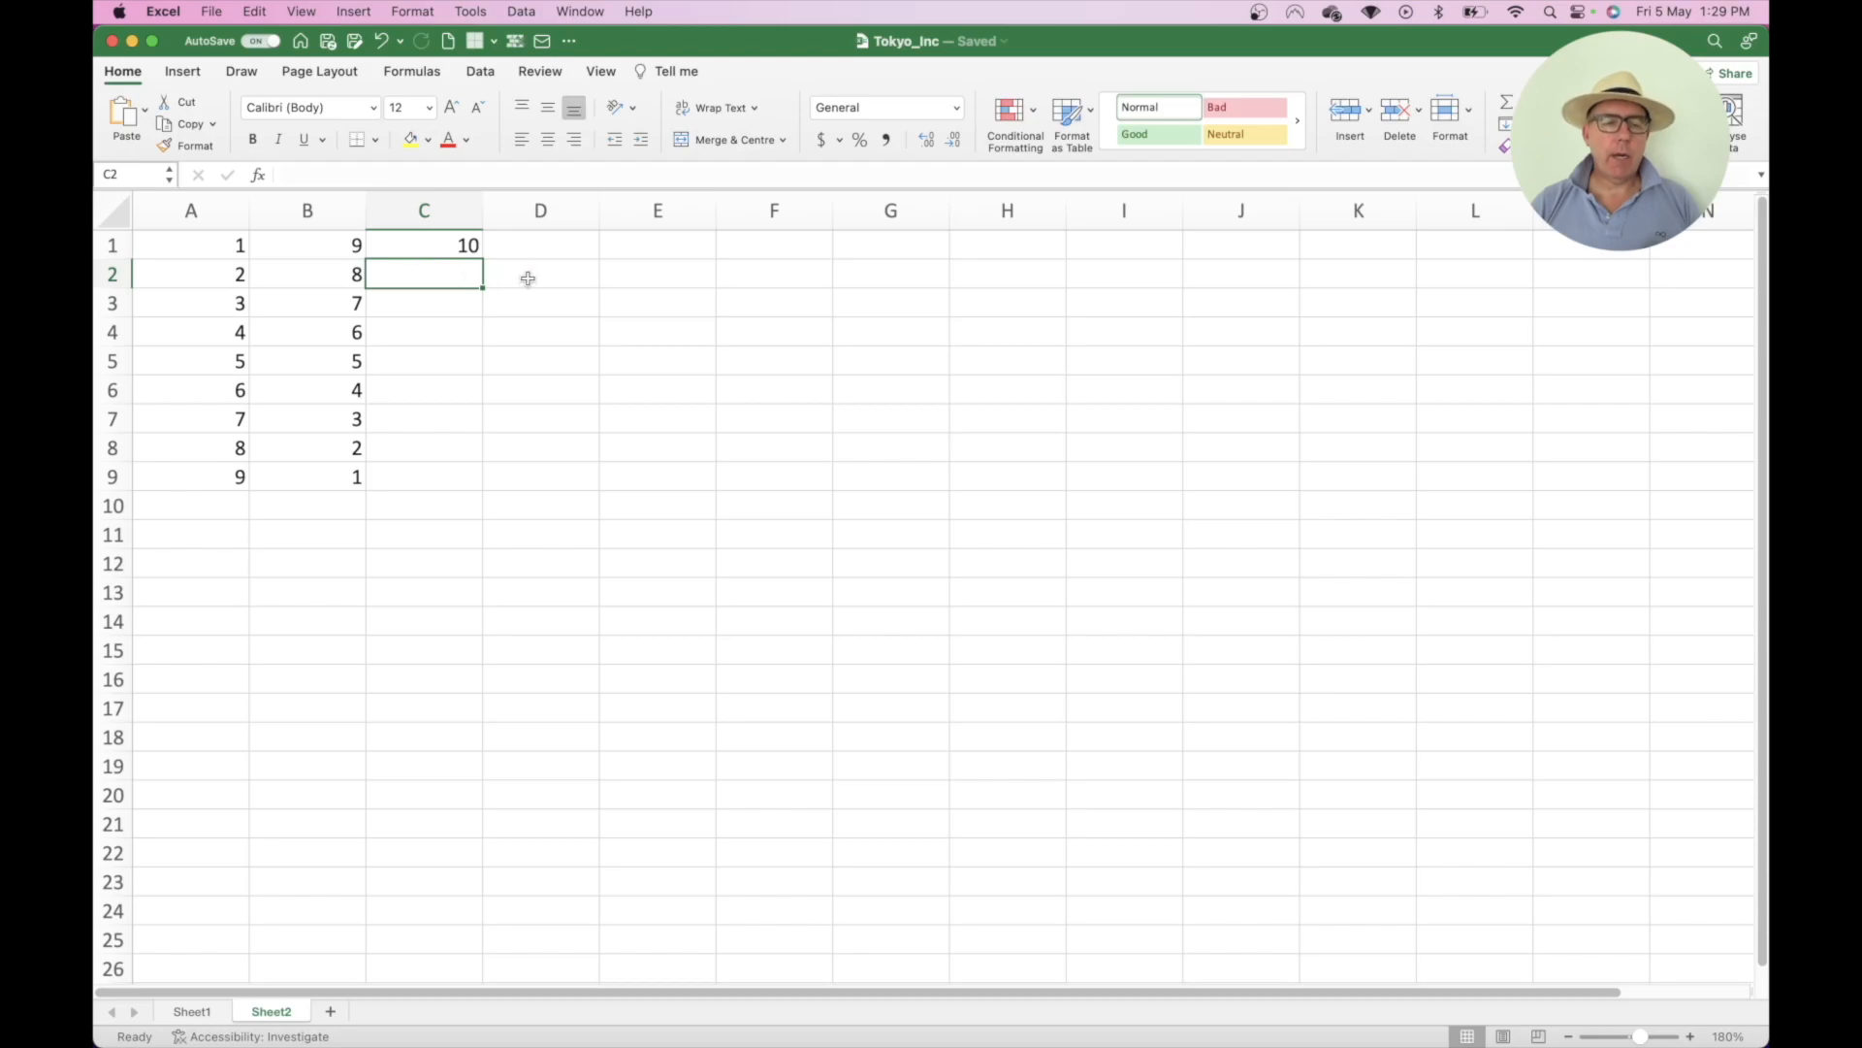
{"action": "left_click", "coordinate": [450, 245]}
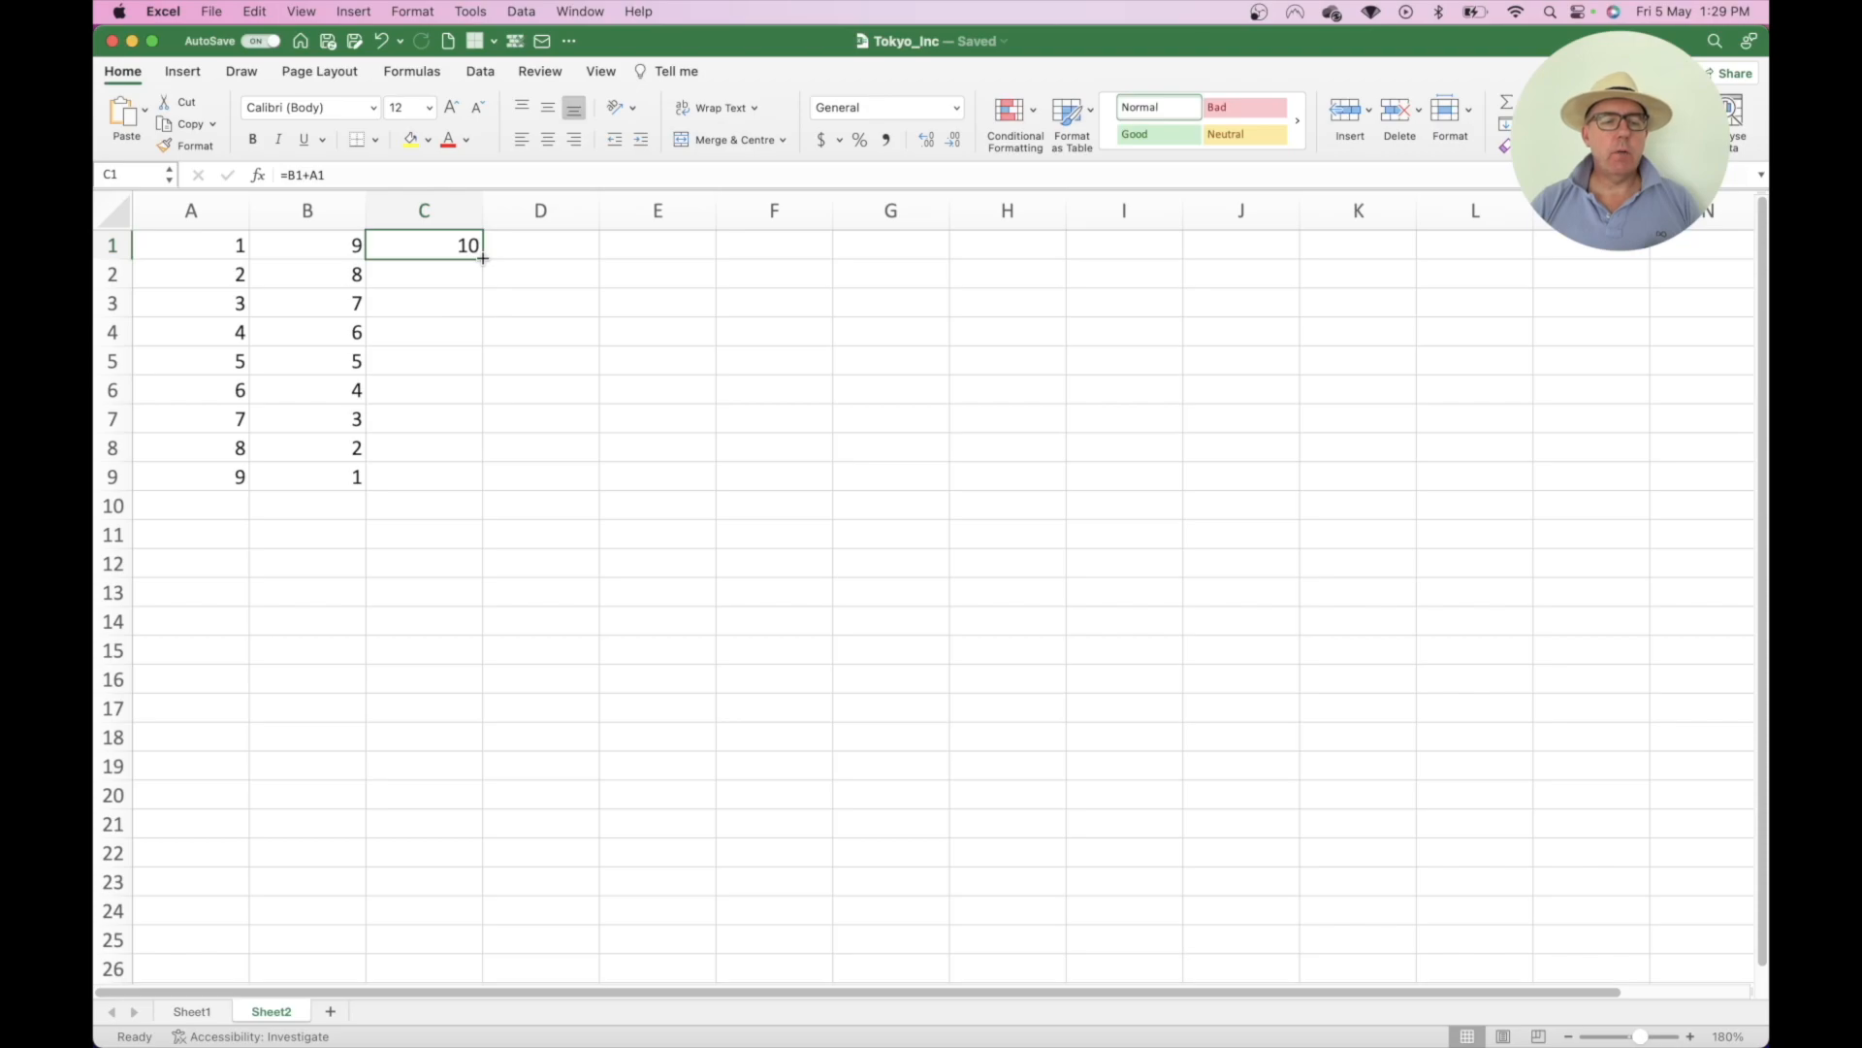
{"action": "left_click_drag", "start_coordinate": [482, 257], "coordinate": [464, 488]}
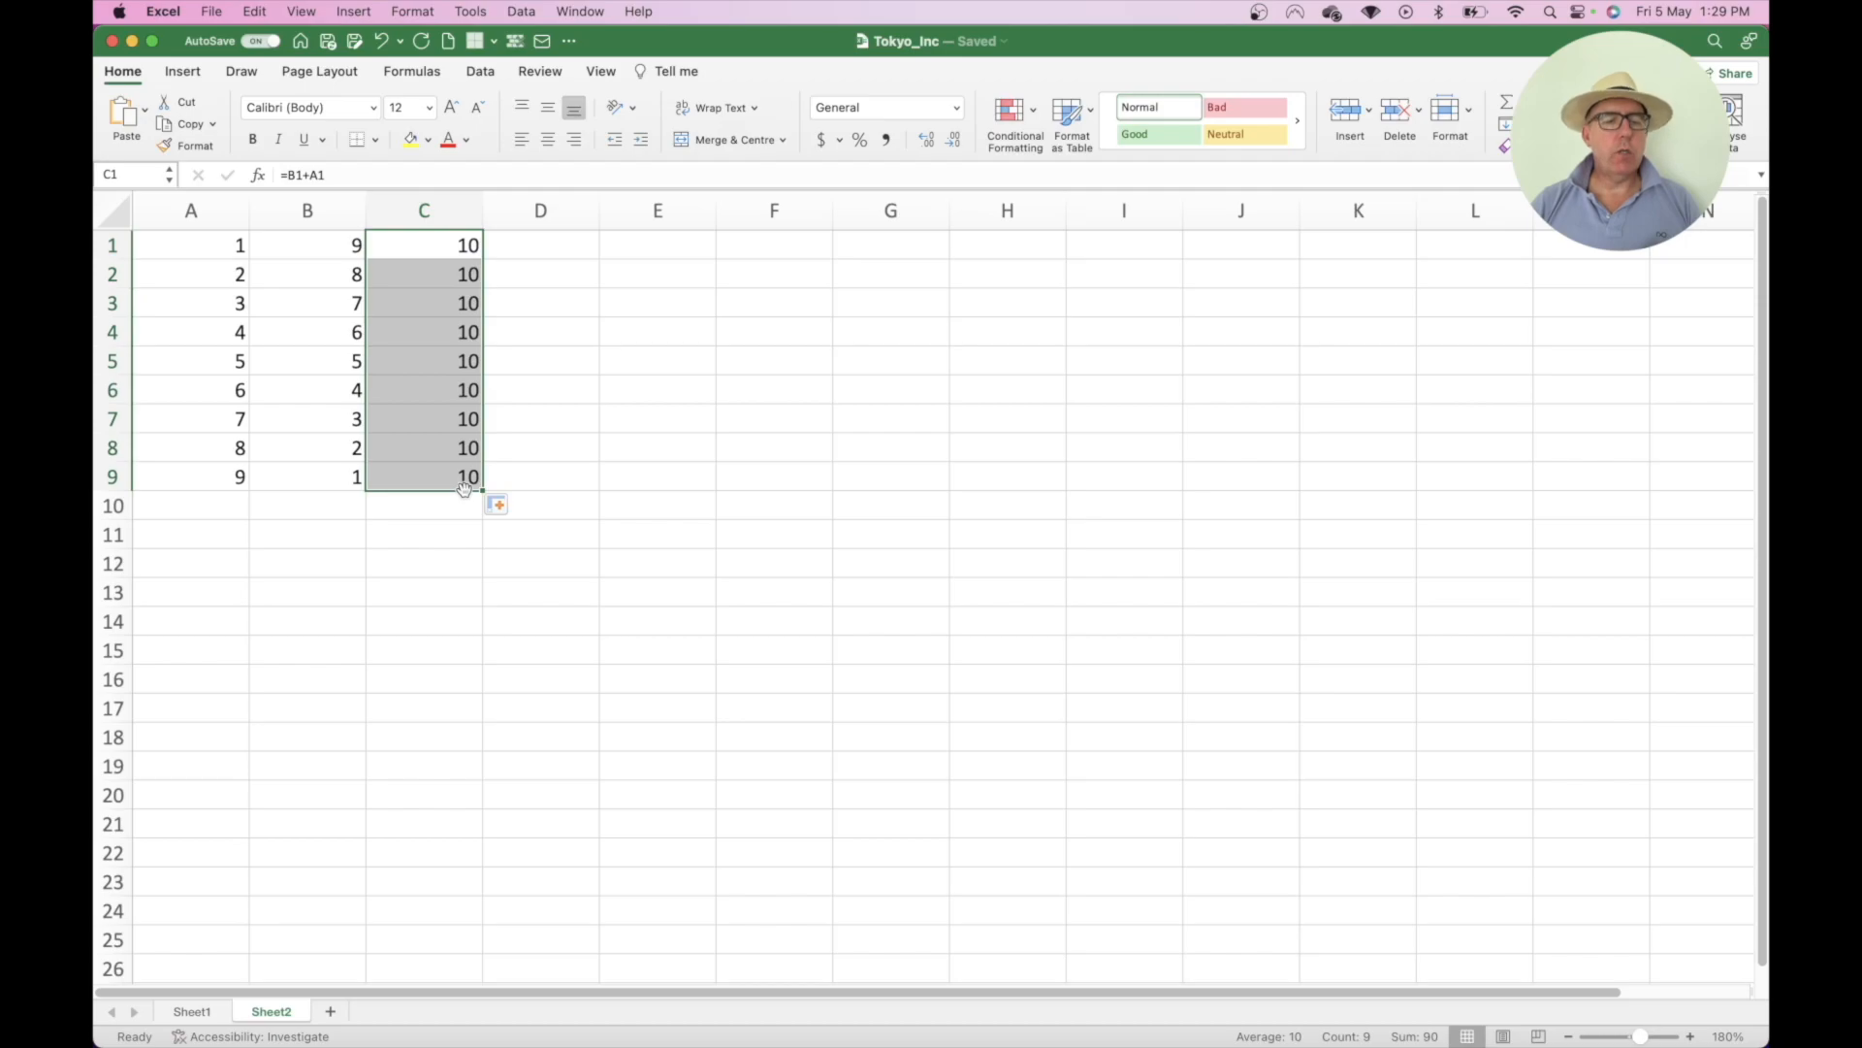
{"action": "double_click", "coordinate": [427, 389]}
{"action": "double_click", "coordinate": [430, 335]}
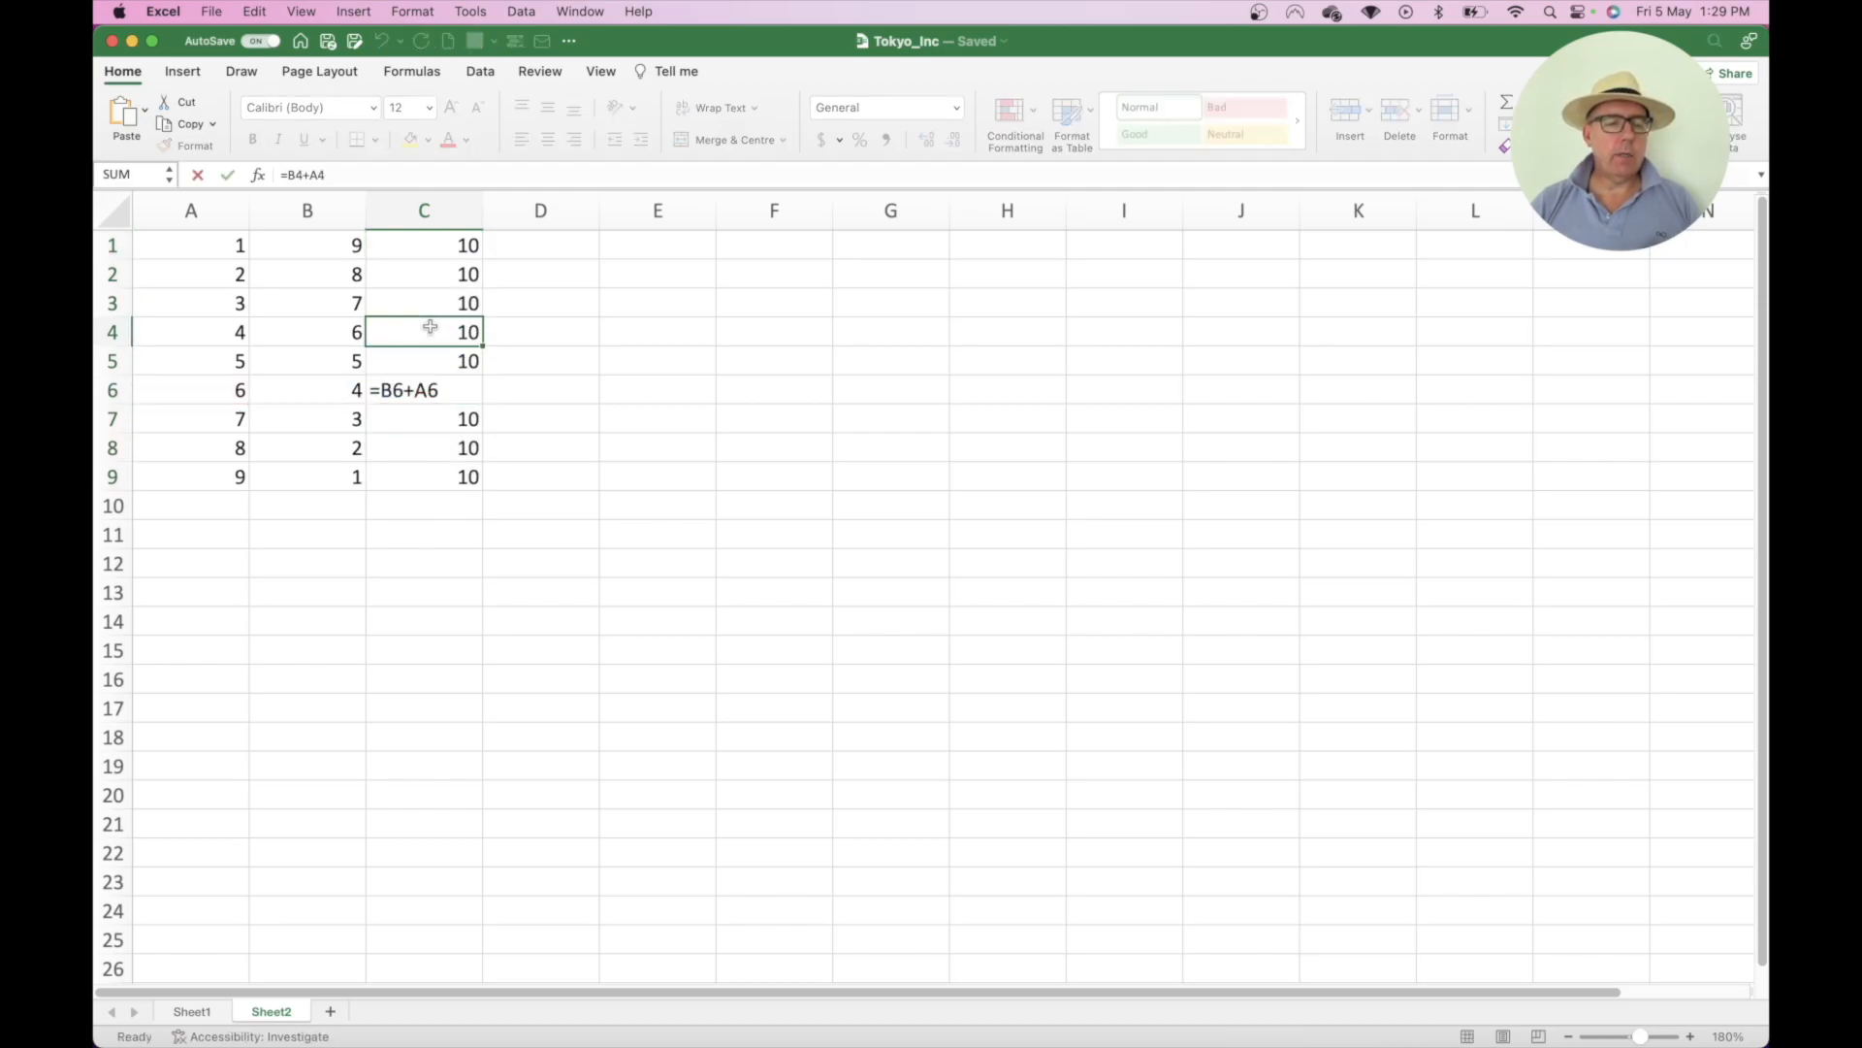
{"action": "double_click", "coordinate": [432, 277]}
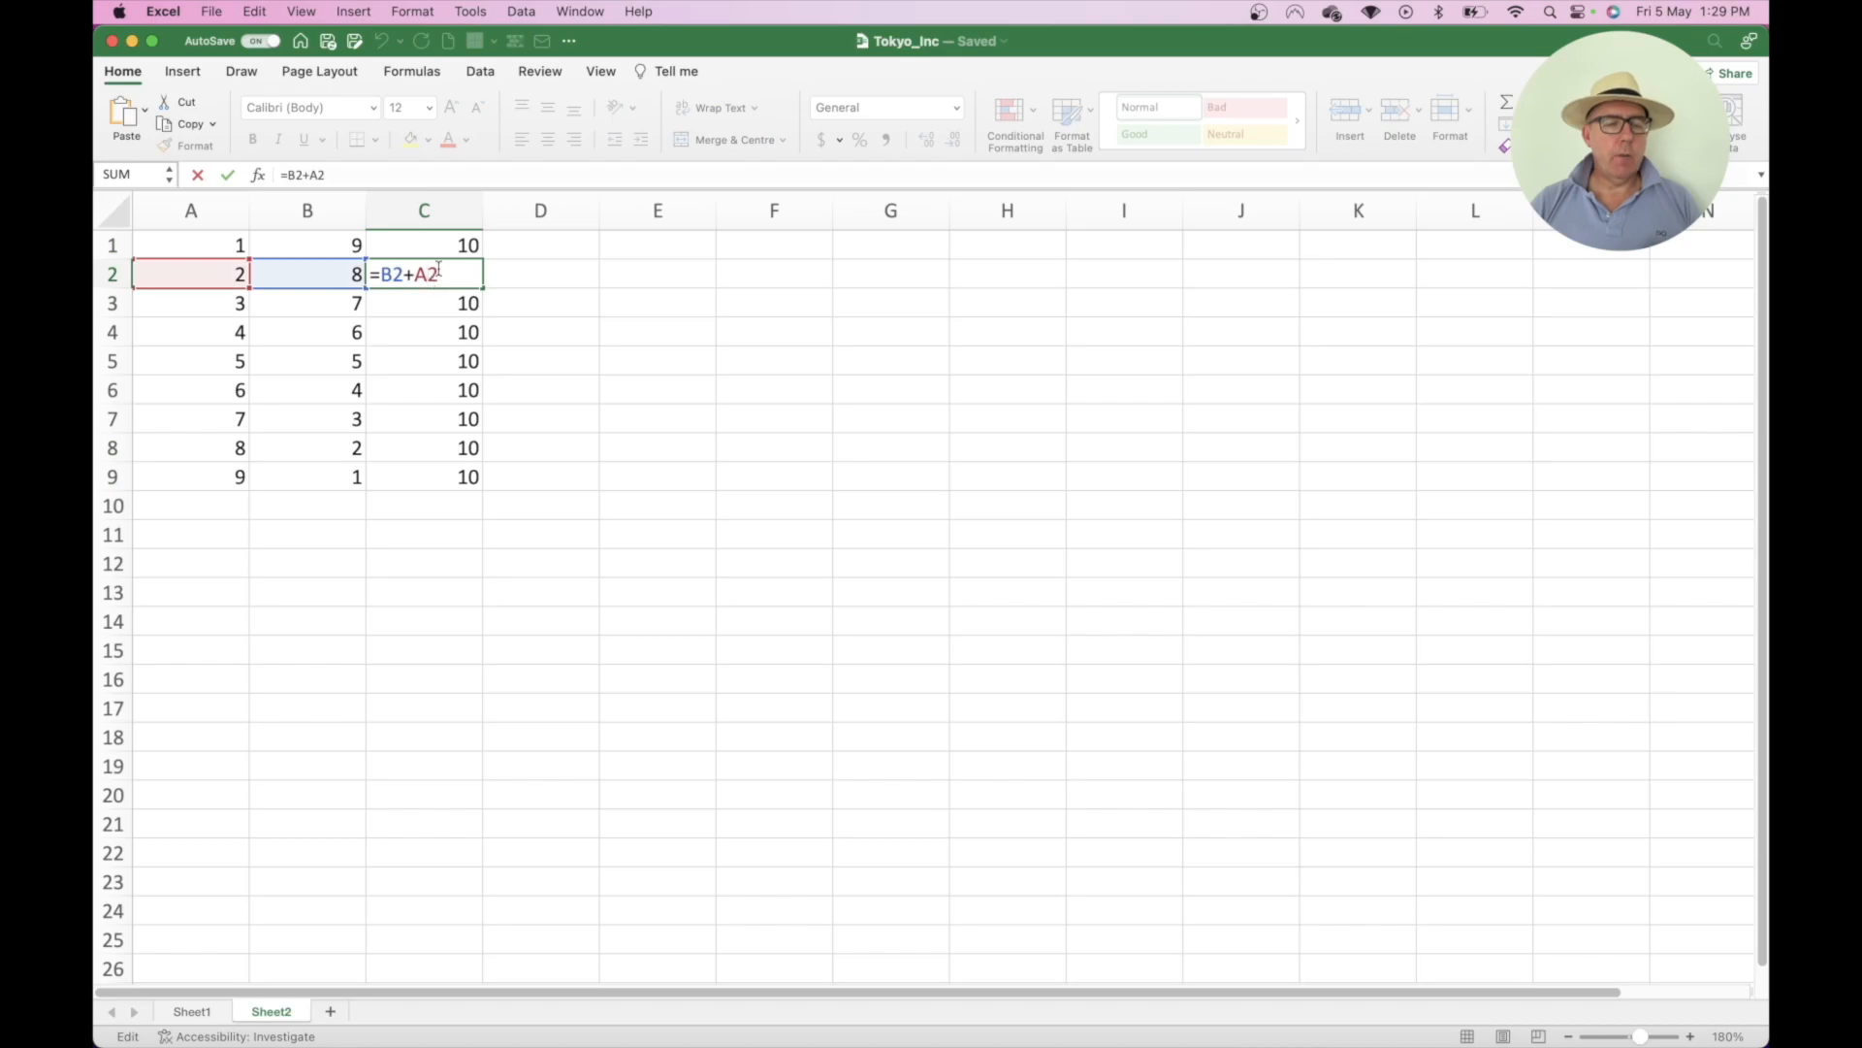
{"action": "left_click", "coordinate": [536, 369]}
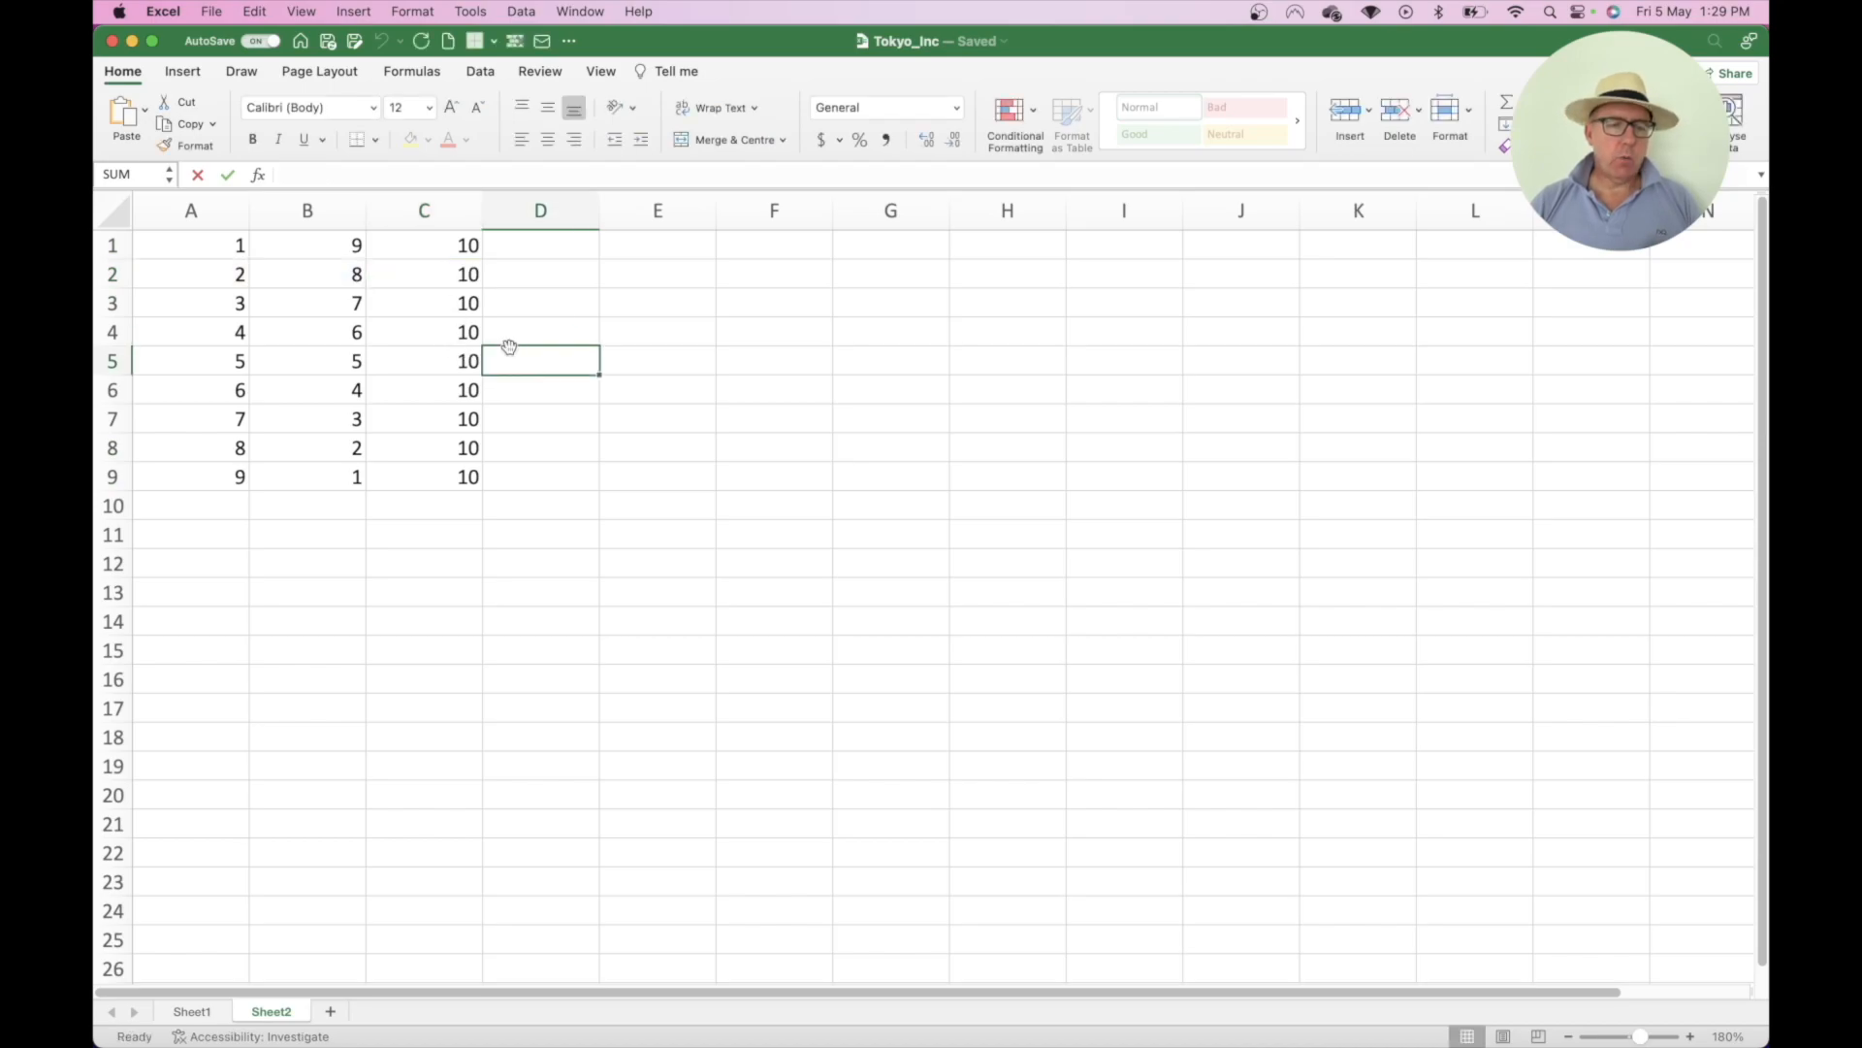
{"action": "left_click_drag", "start_coordinate": [449, 282], "coordinate": [446, 477]}
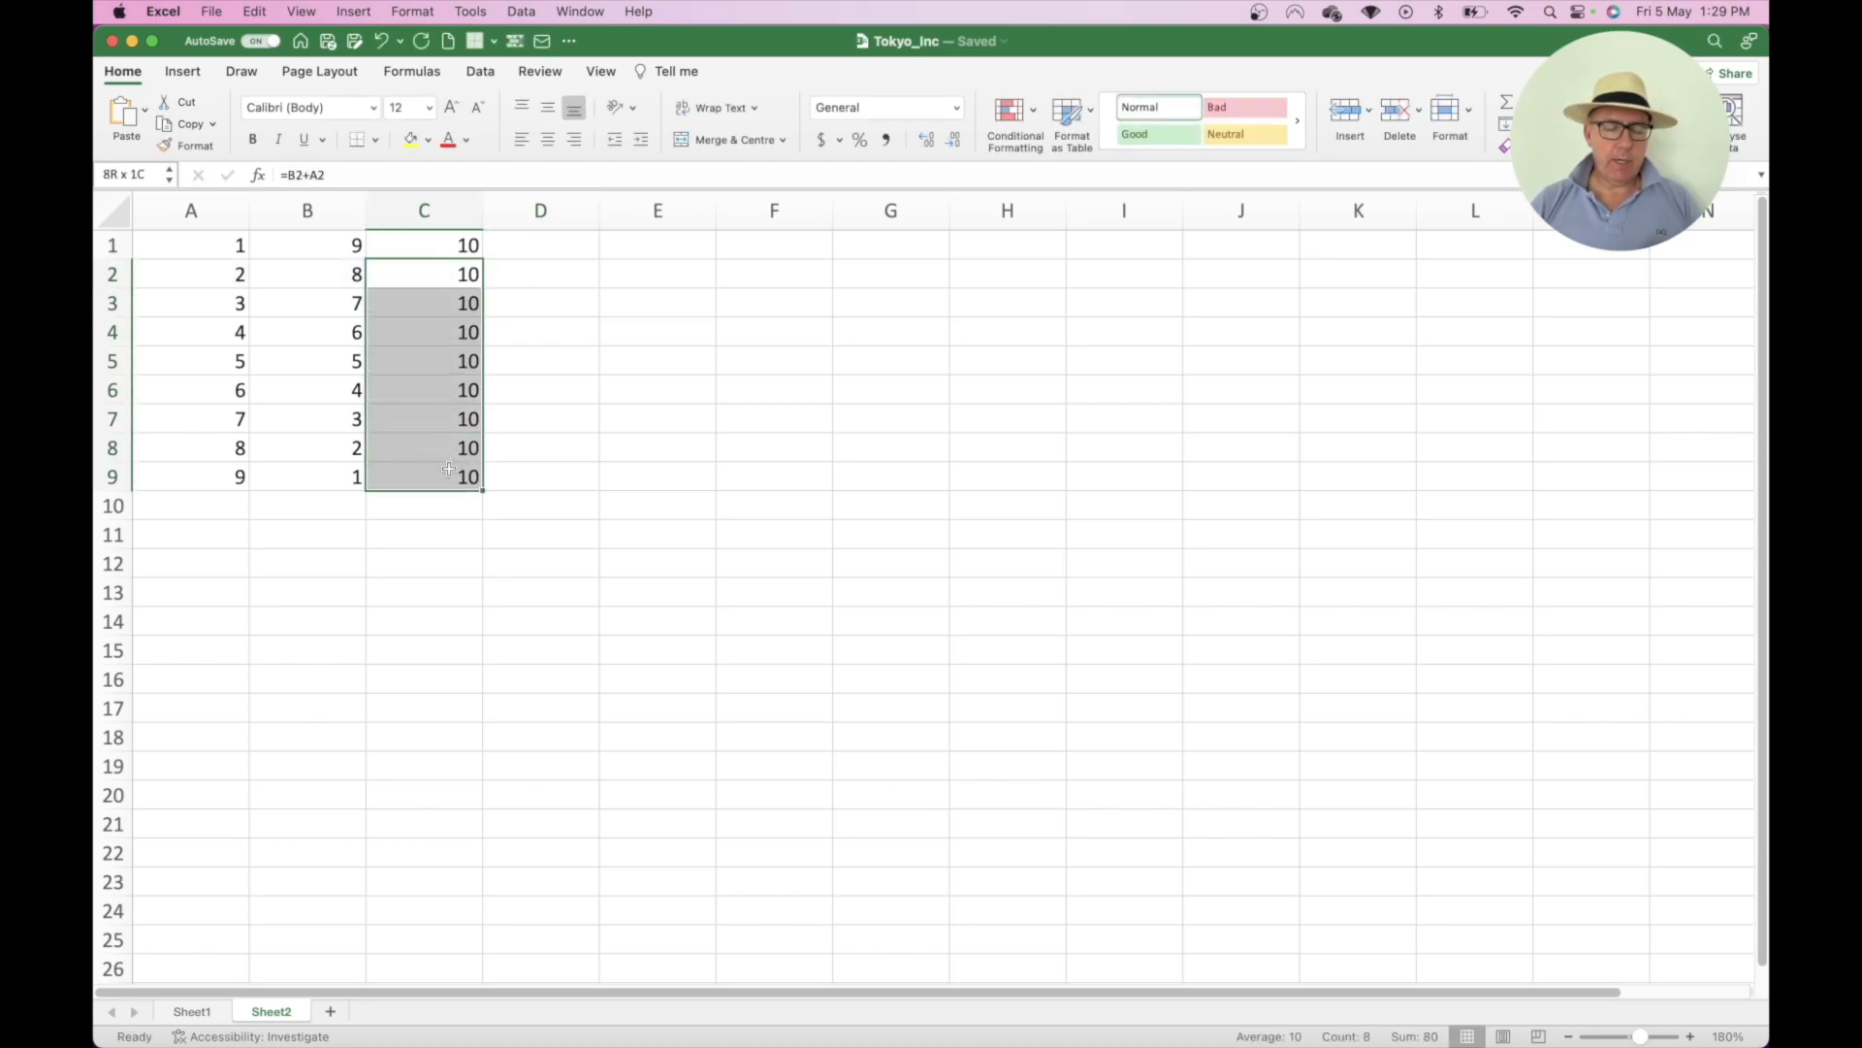
{"action": "key", "text": "Delete"}
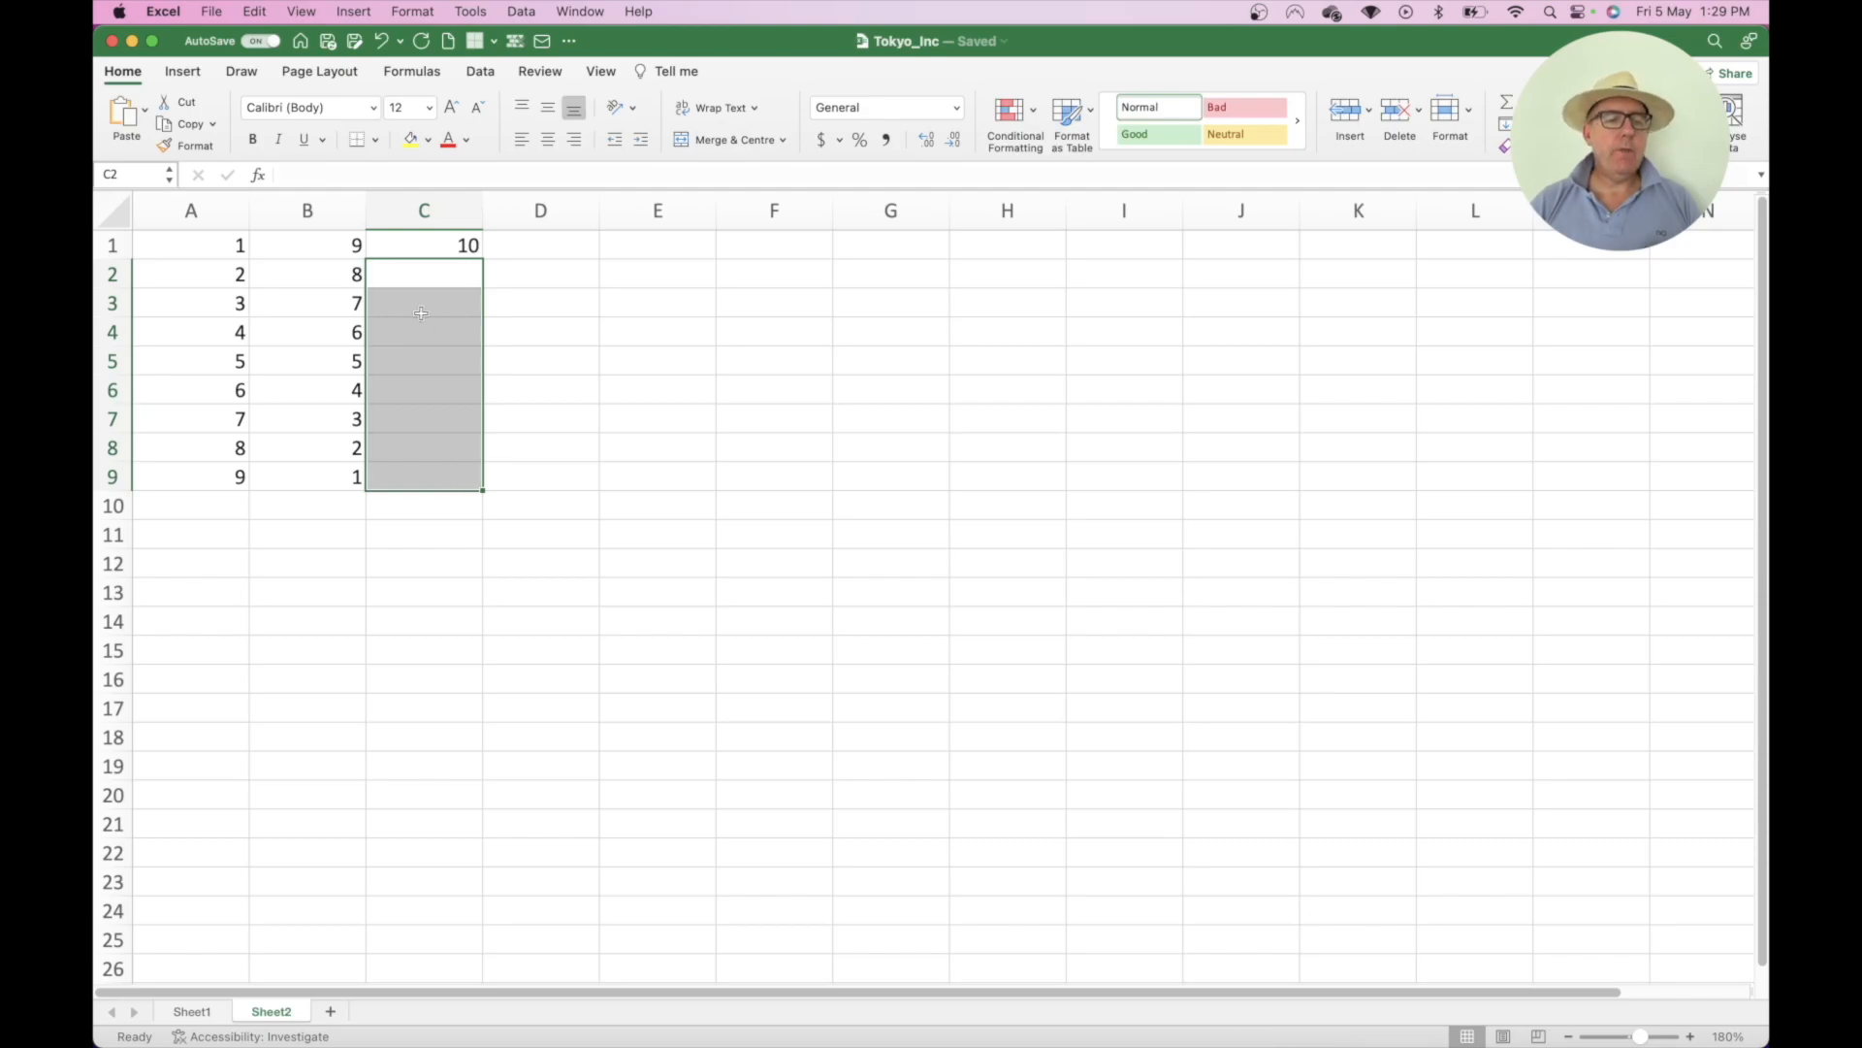
{"action": "left_click", "coordinate": [411, 245]}
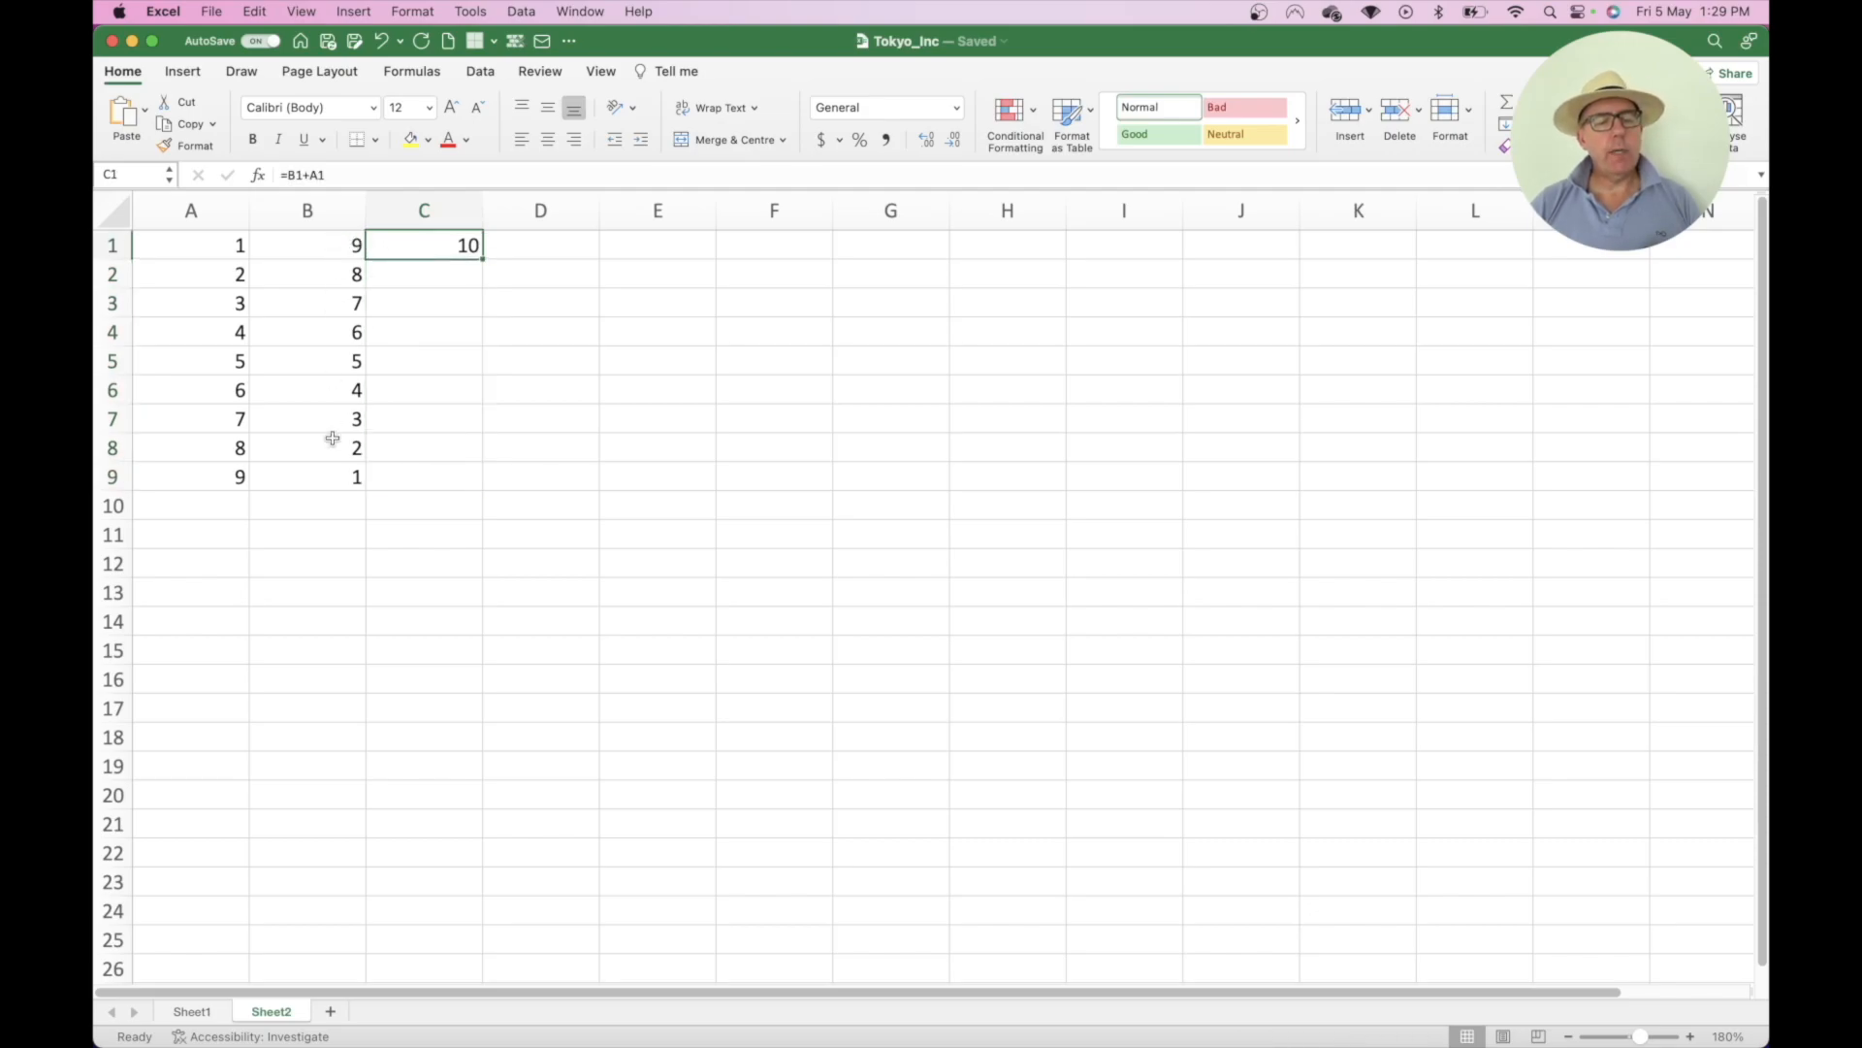
- Fill C1's formula down, remove Sheet2, and select row 1 of Sheet1's price list
{"action": "double_click", "coordinate": [483, 260]}
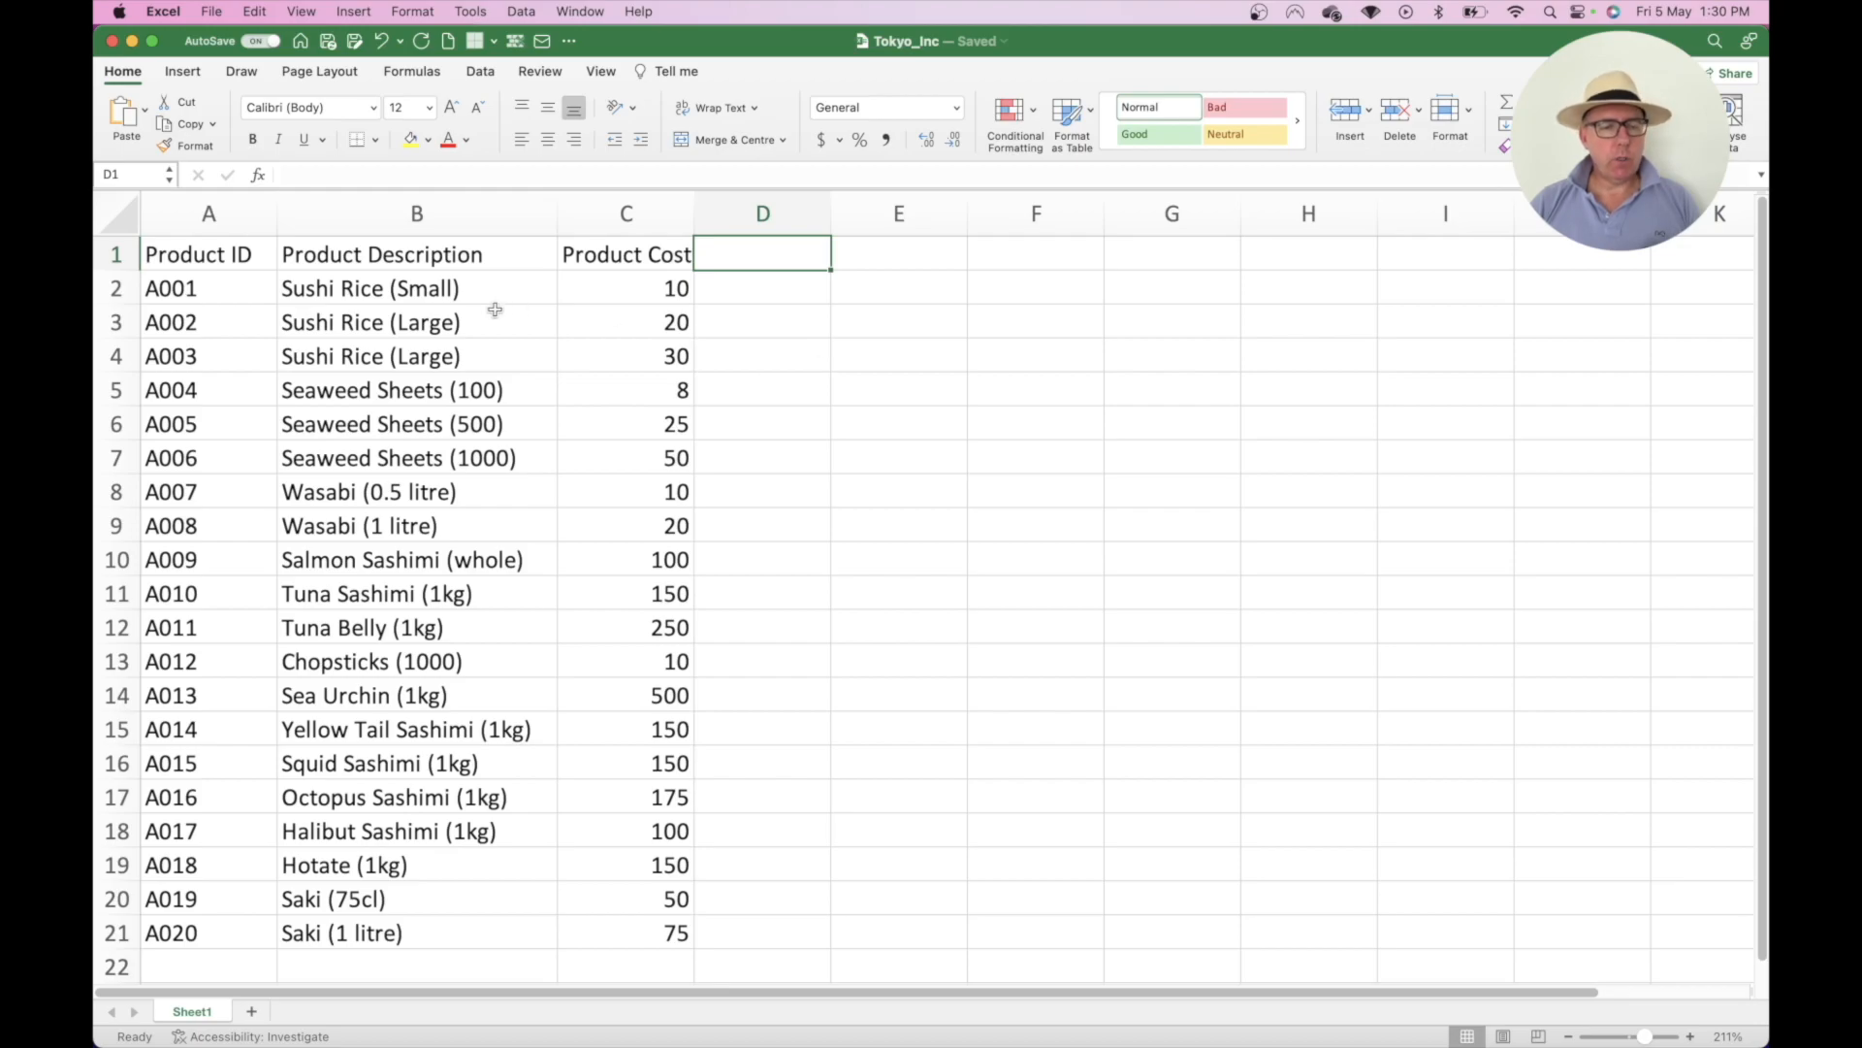
{"action": "left_click_drag", "start_coordinate": [461, 291], "coordinate": [454, 936]}
{"action": "left_click", "coordinate": [635, 294]}
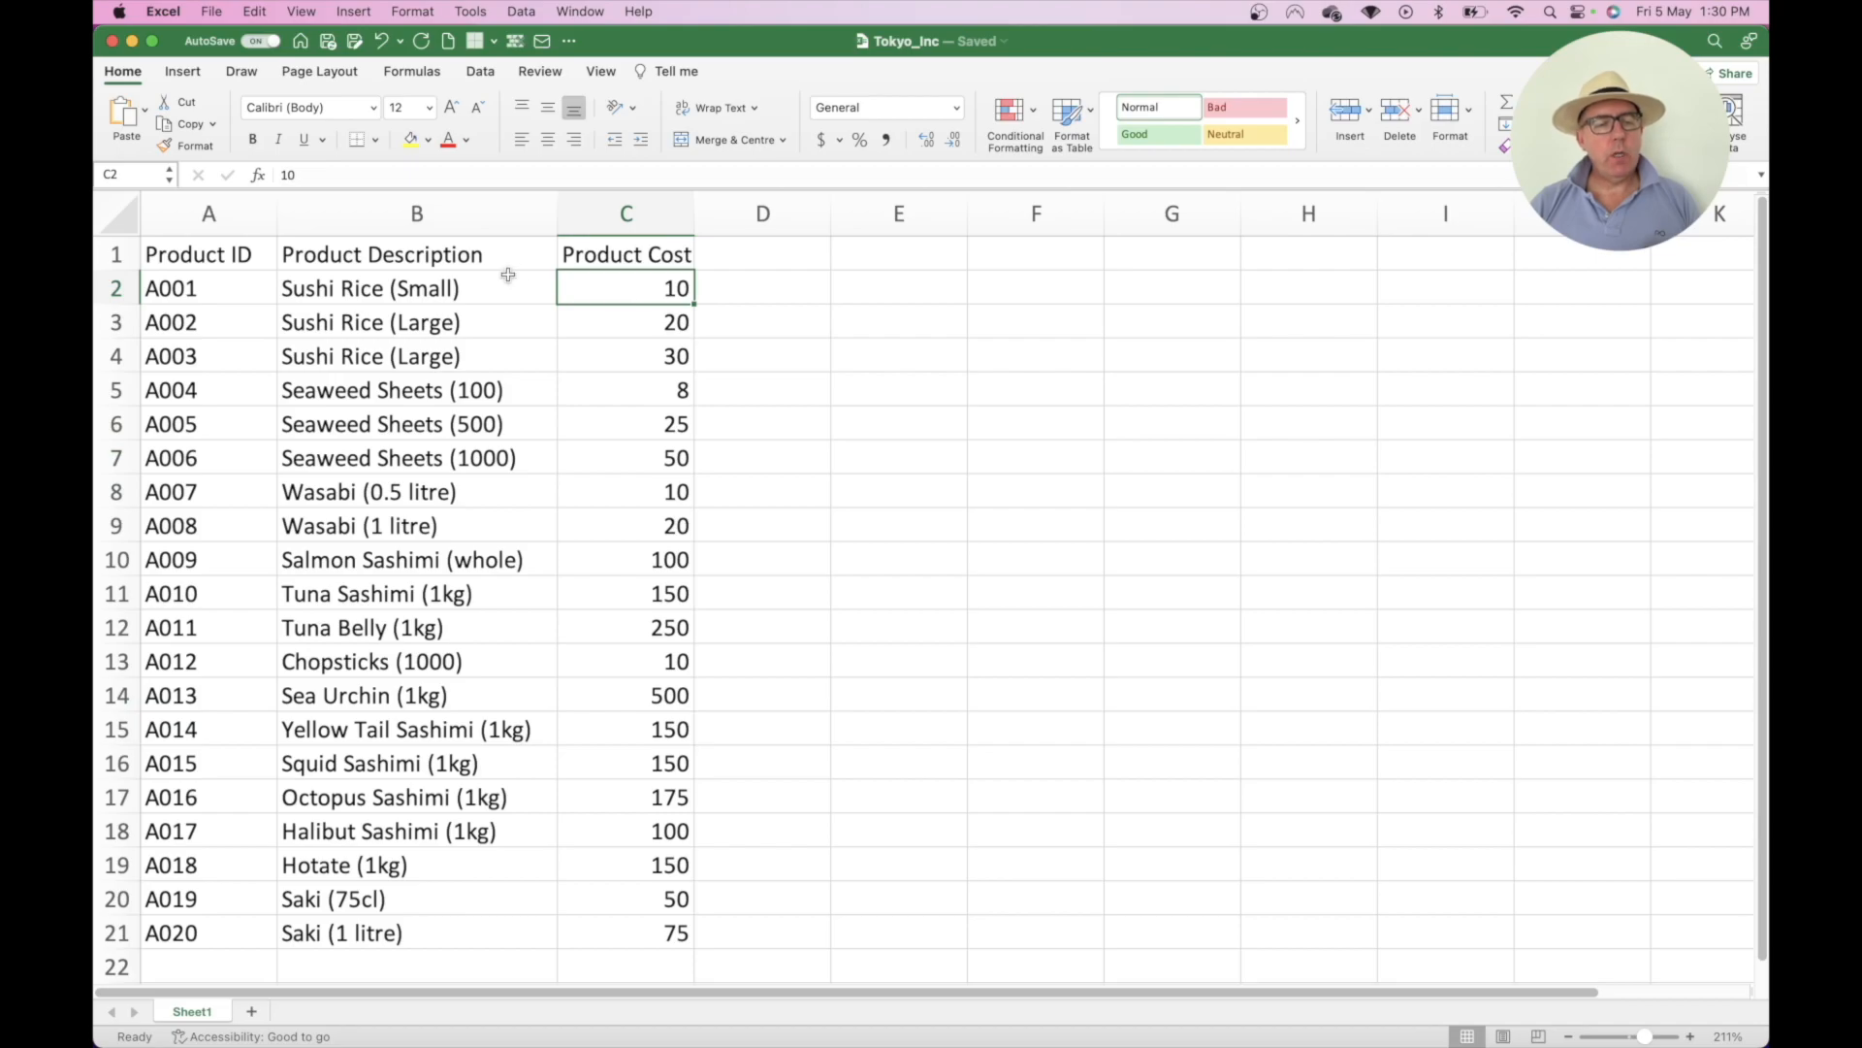
{"action": "left_click", "coordinate": [117, 254]}
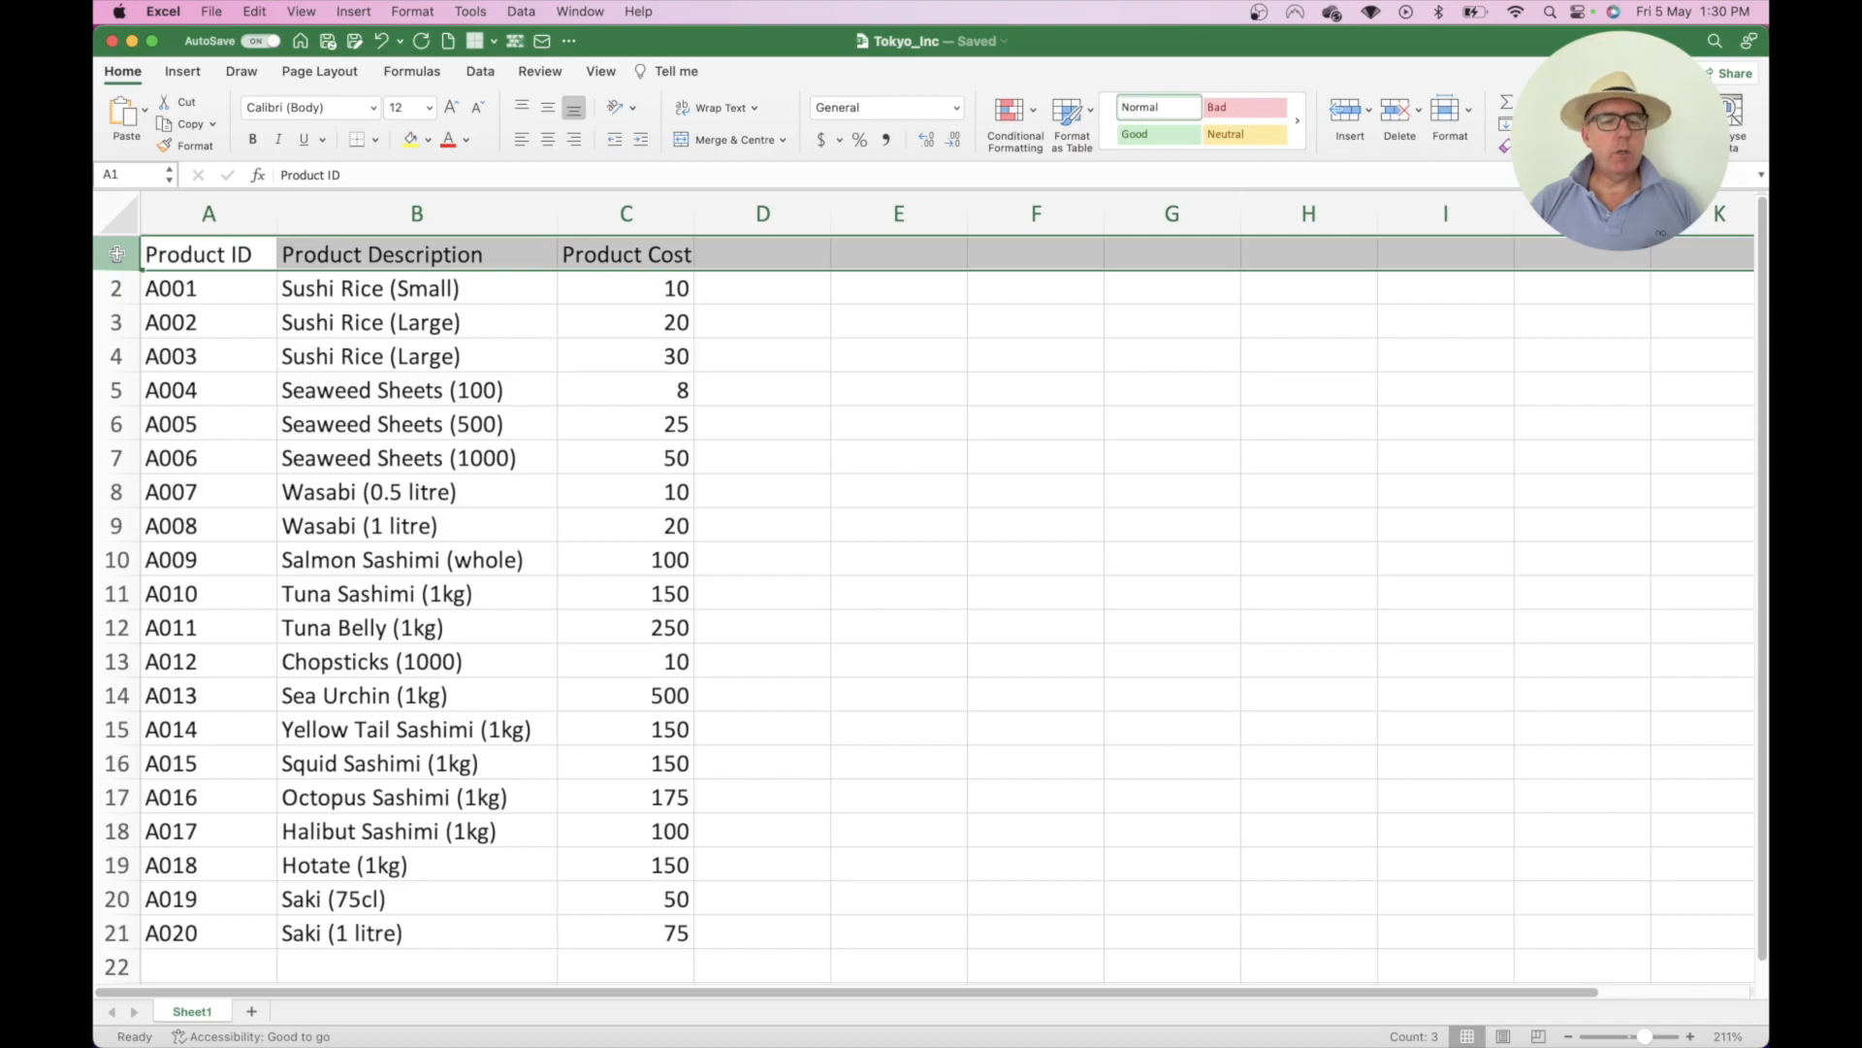
- Insert two blank rows above the headers, undoing the extra rows inserted at 8–9
{"action": "left_click", "coordinate": [1353, 118]}
{"action": "left_click", "coordinate": [1353, 118]}
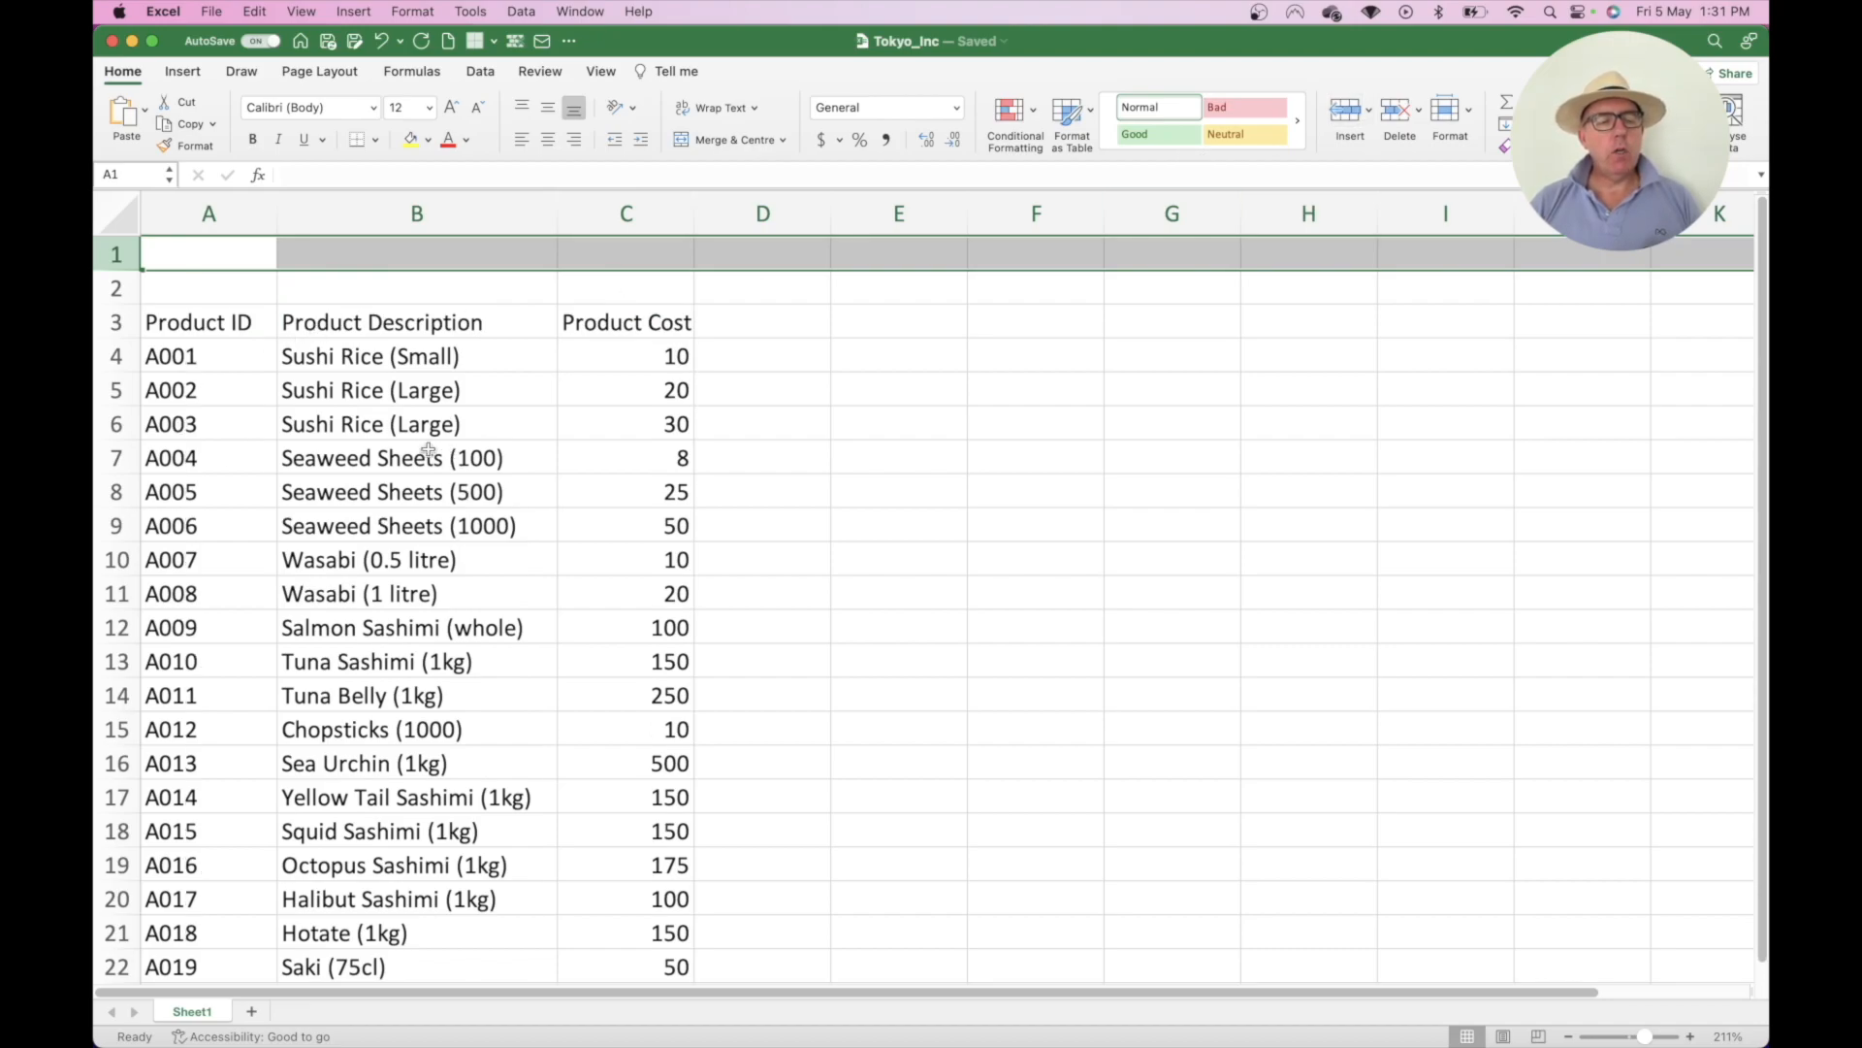
{"action": "left_click_drag", "start_coordinate": [116, 490], "coordinate": [120, 517]}
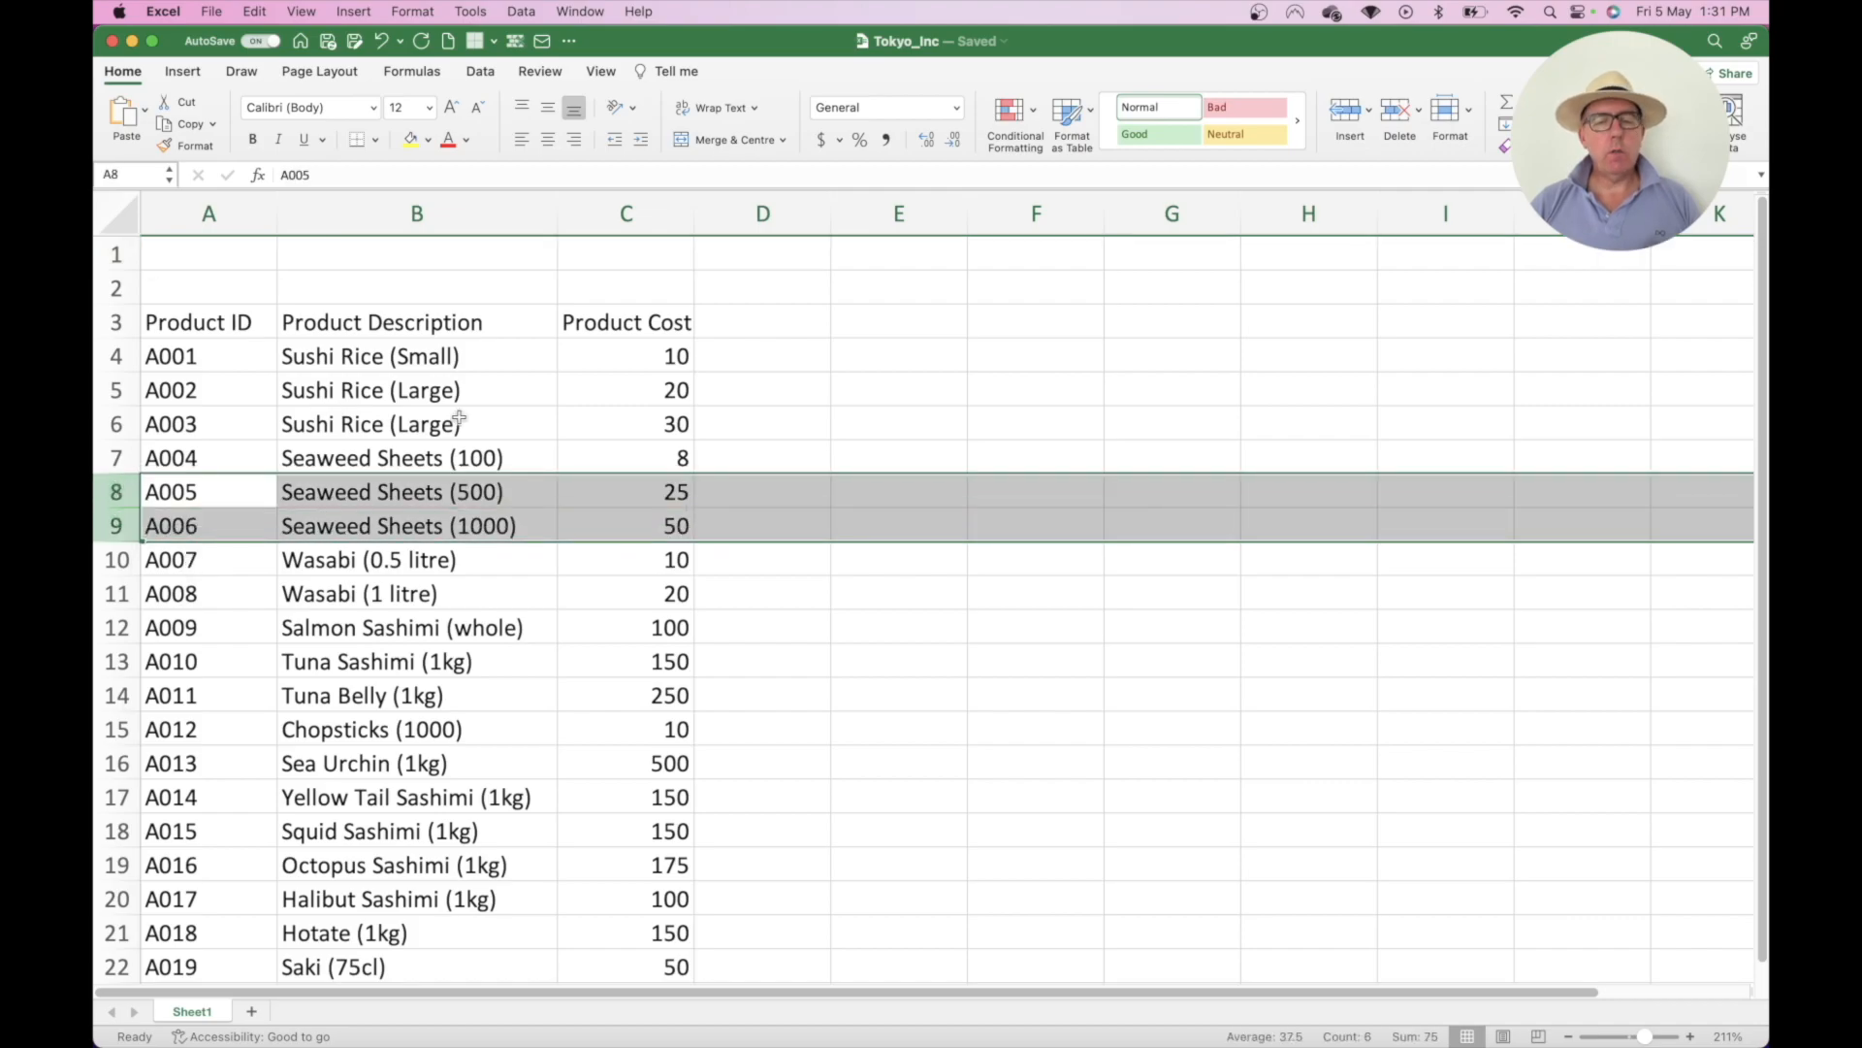
{"action": "left_click", "coordinate": [1346, 113]}
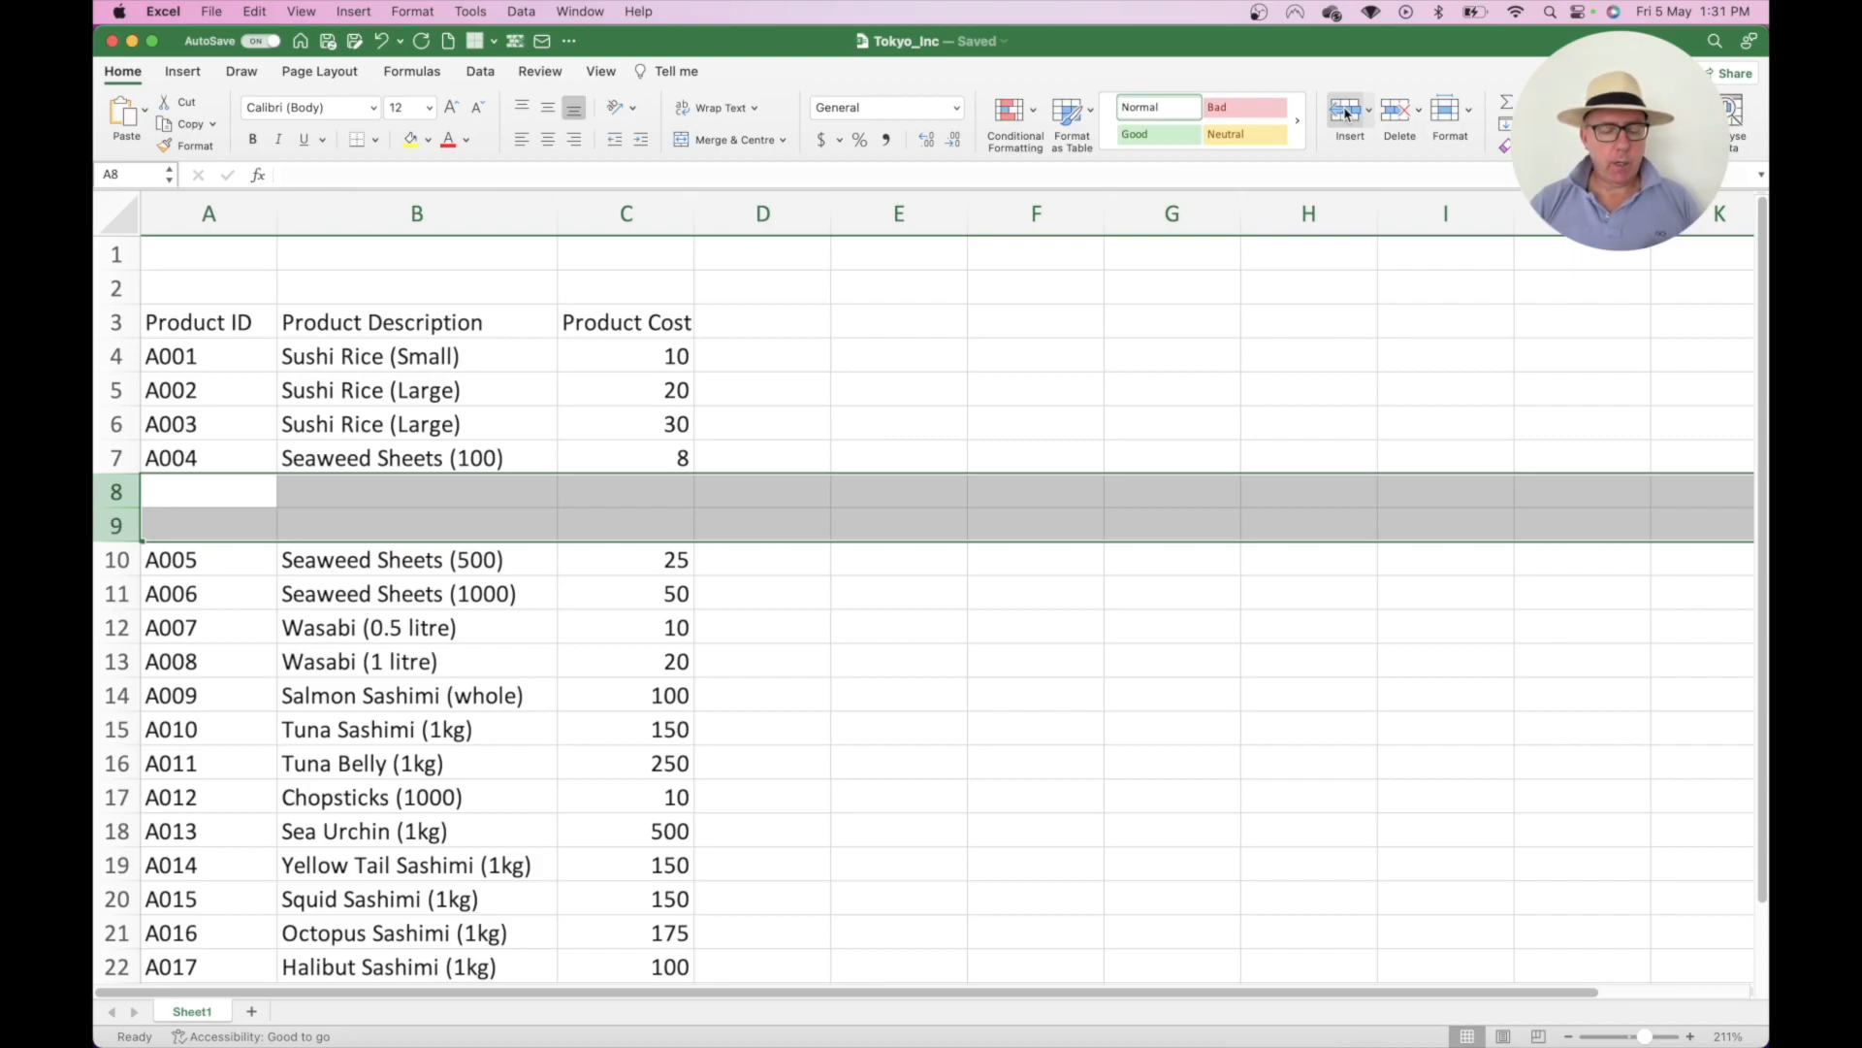
{"action": "key", "text": "super+z"}
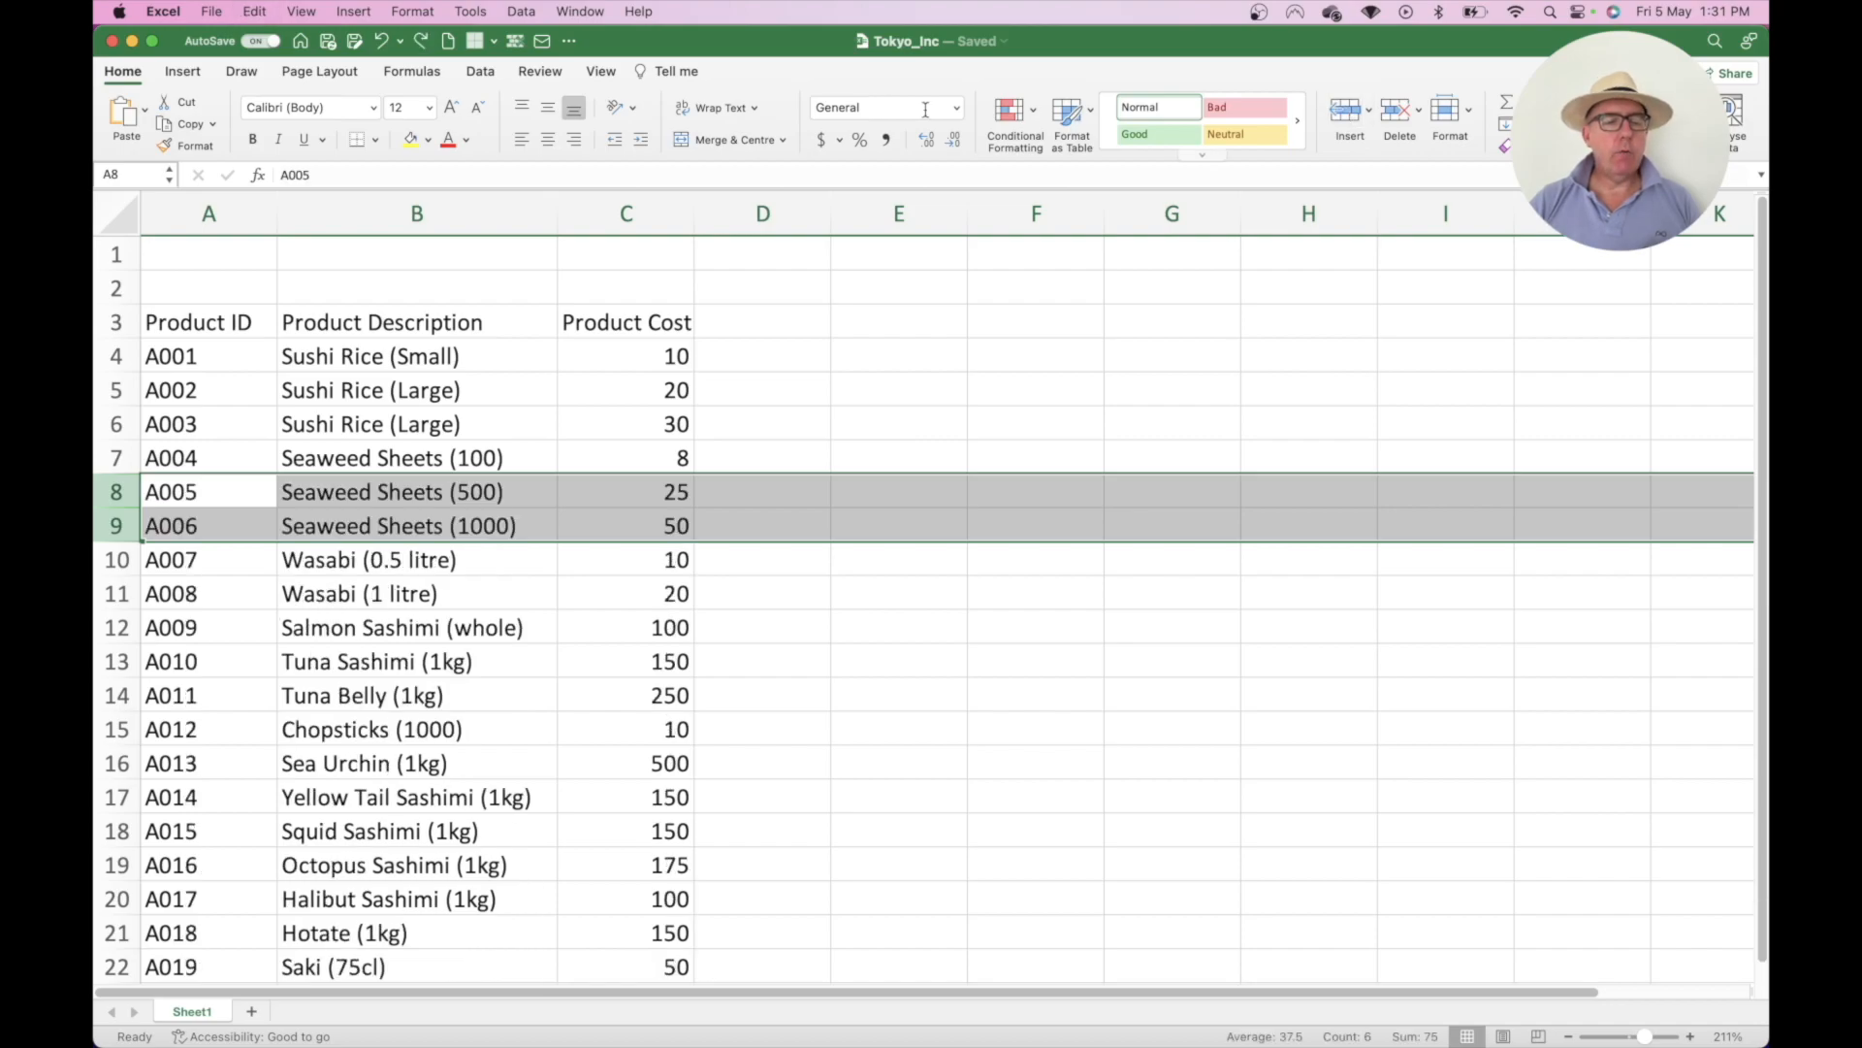
- Type the label 'Mark-up' in A1 and the rate 0.5 in B1
{"action": "left_click", "coordinate": [246, 256]}
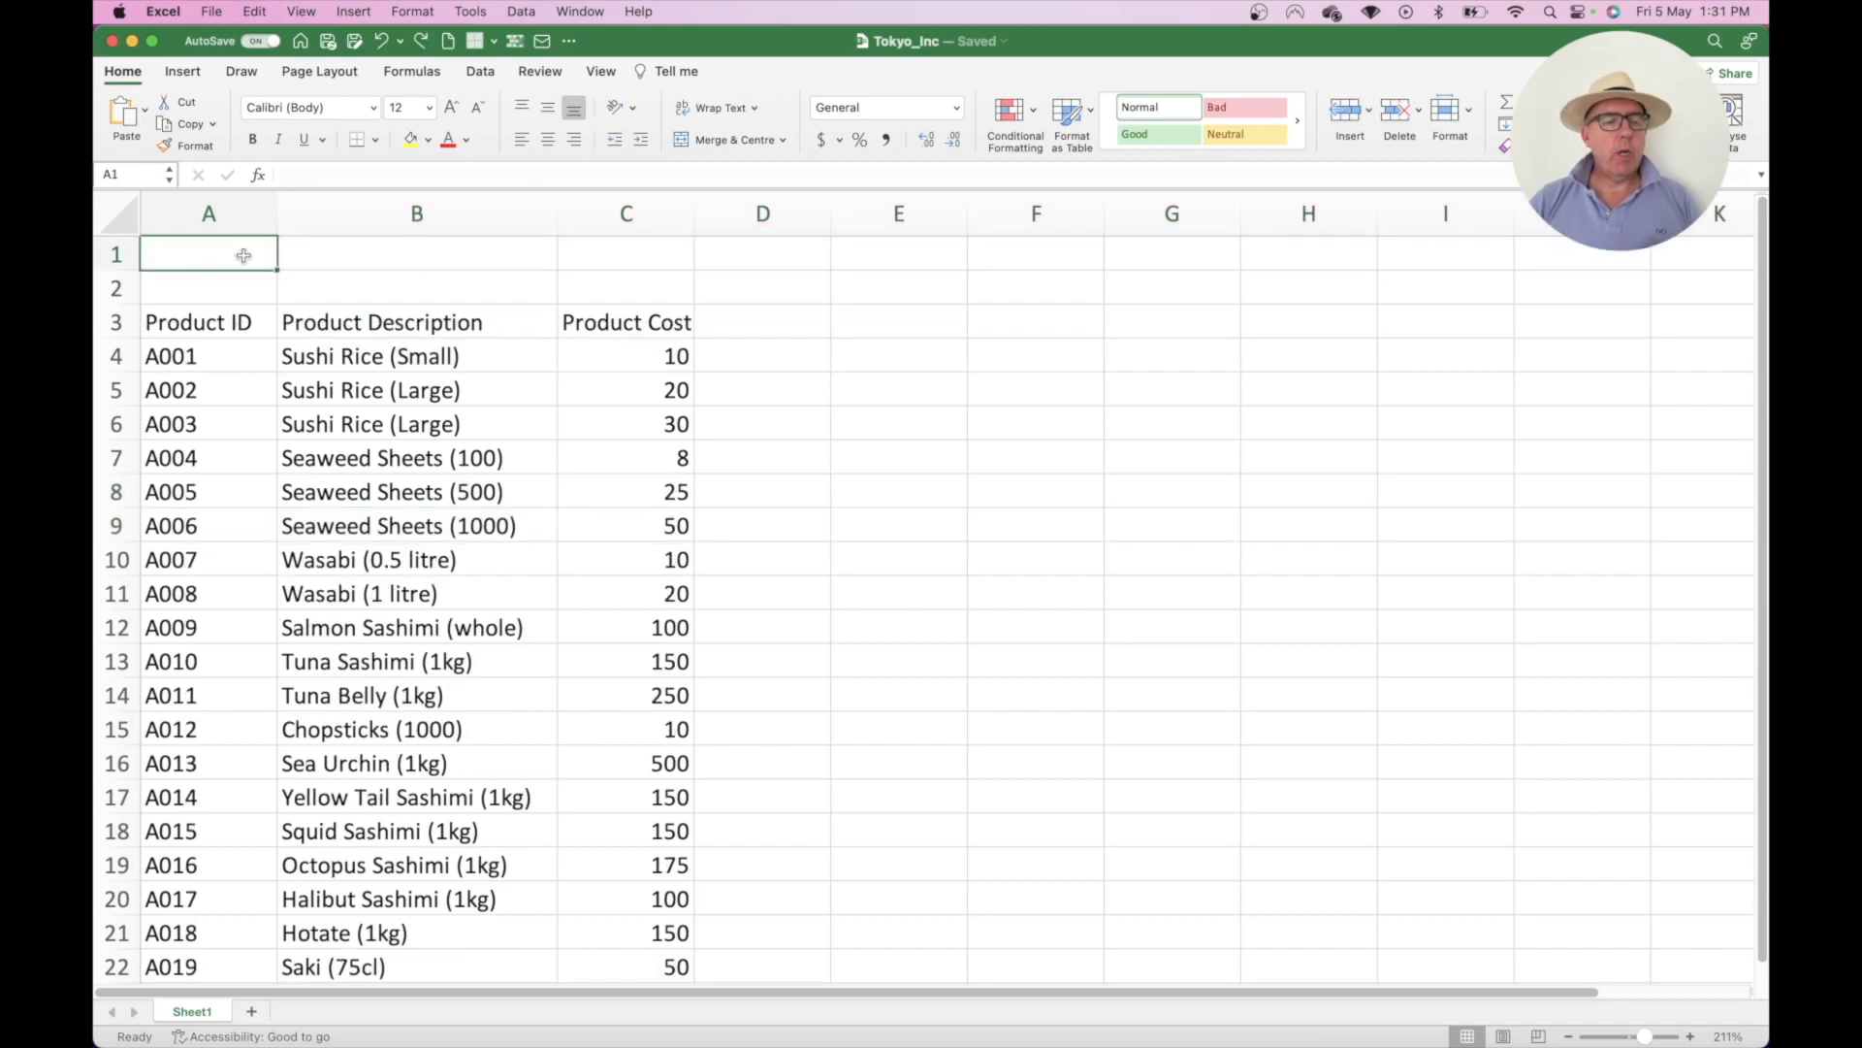
{"action": "type", "text": "Markup"}
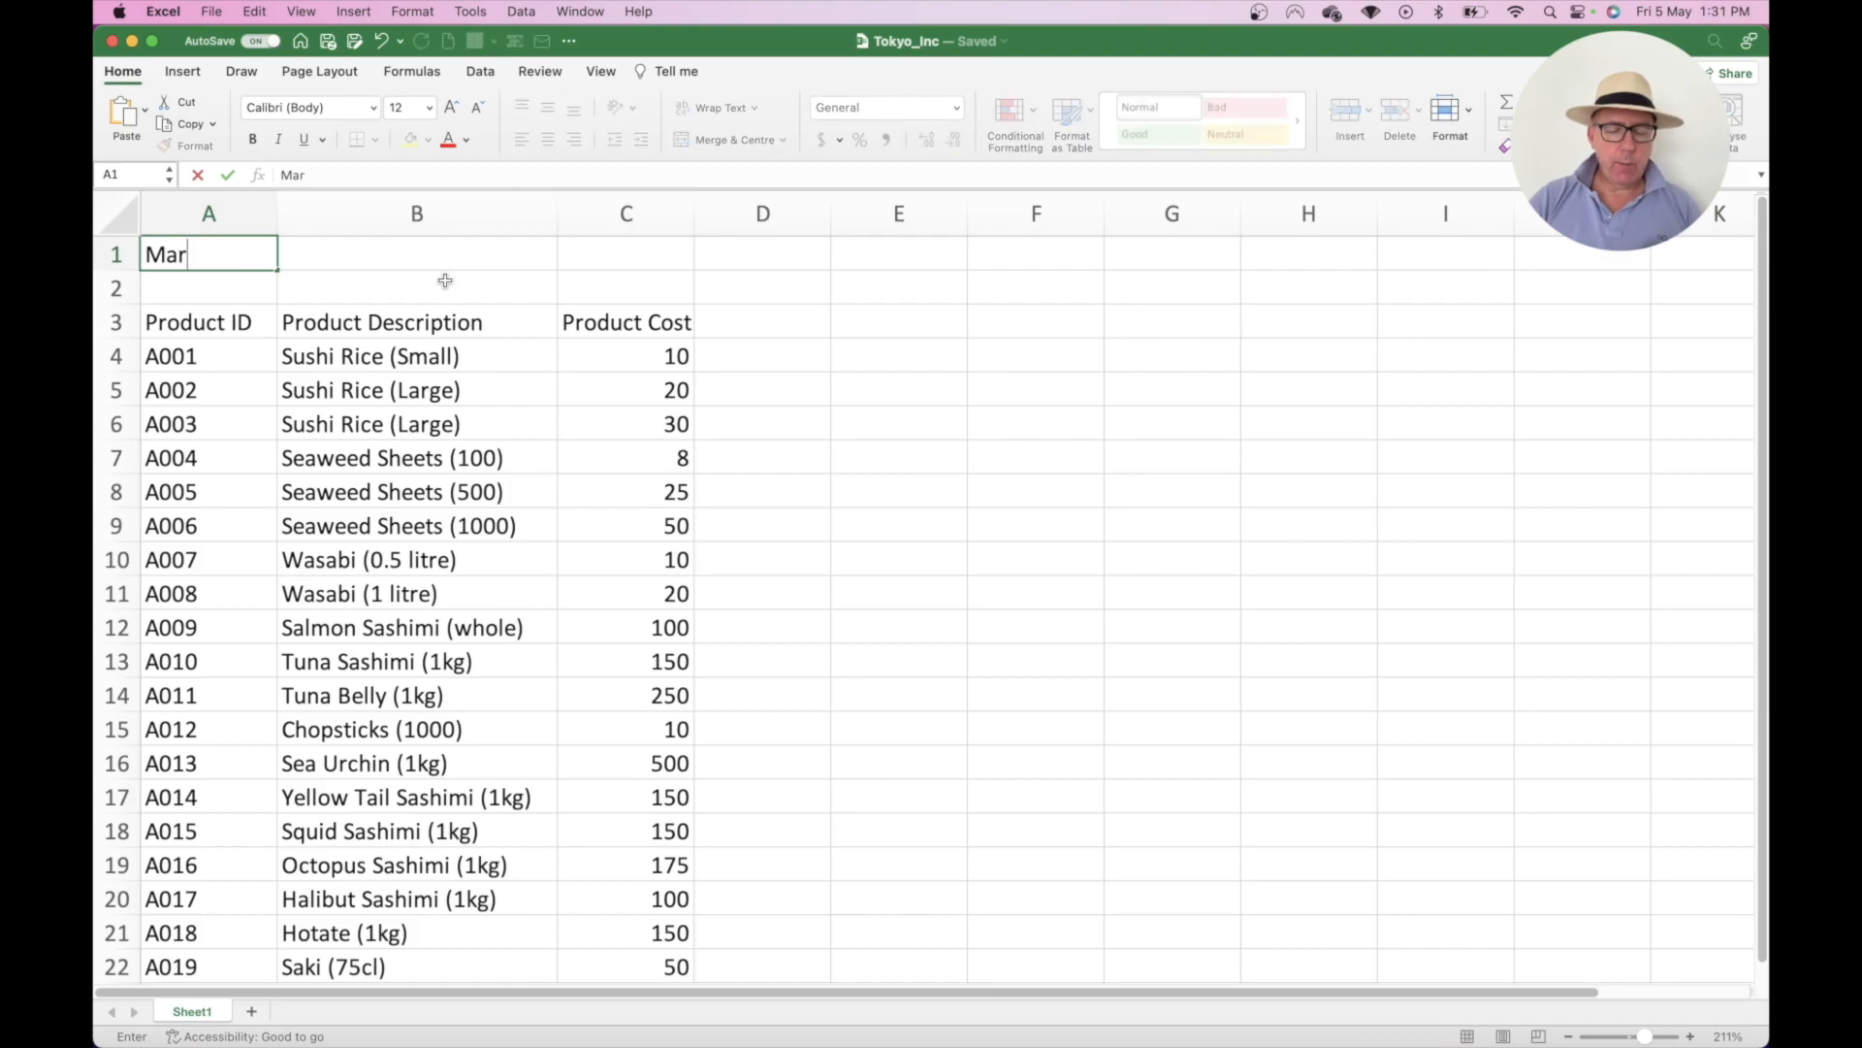
{"action": "key", "text": "BackSpace"}
{"action": "key", "text": "BackSpace"}
{"action": "type", "text": "-up"}
{"action": "key", "text": "Tab"}
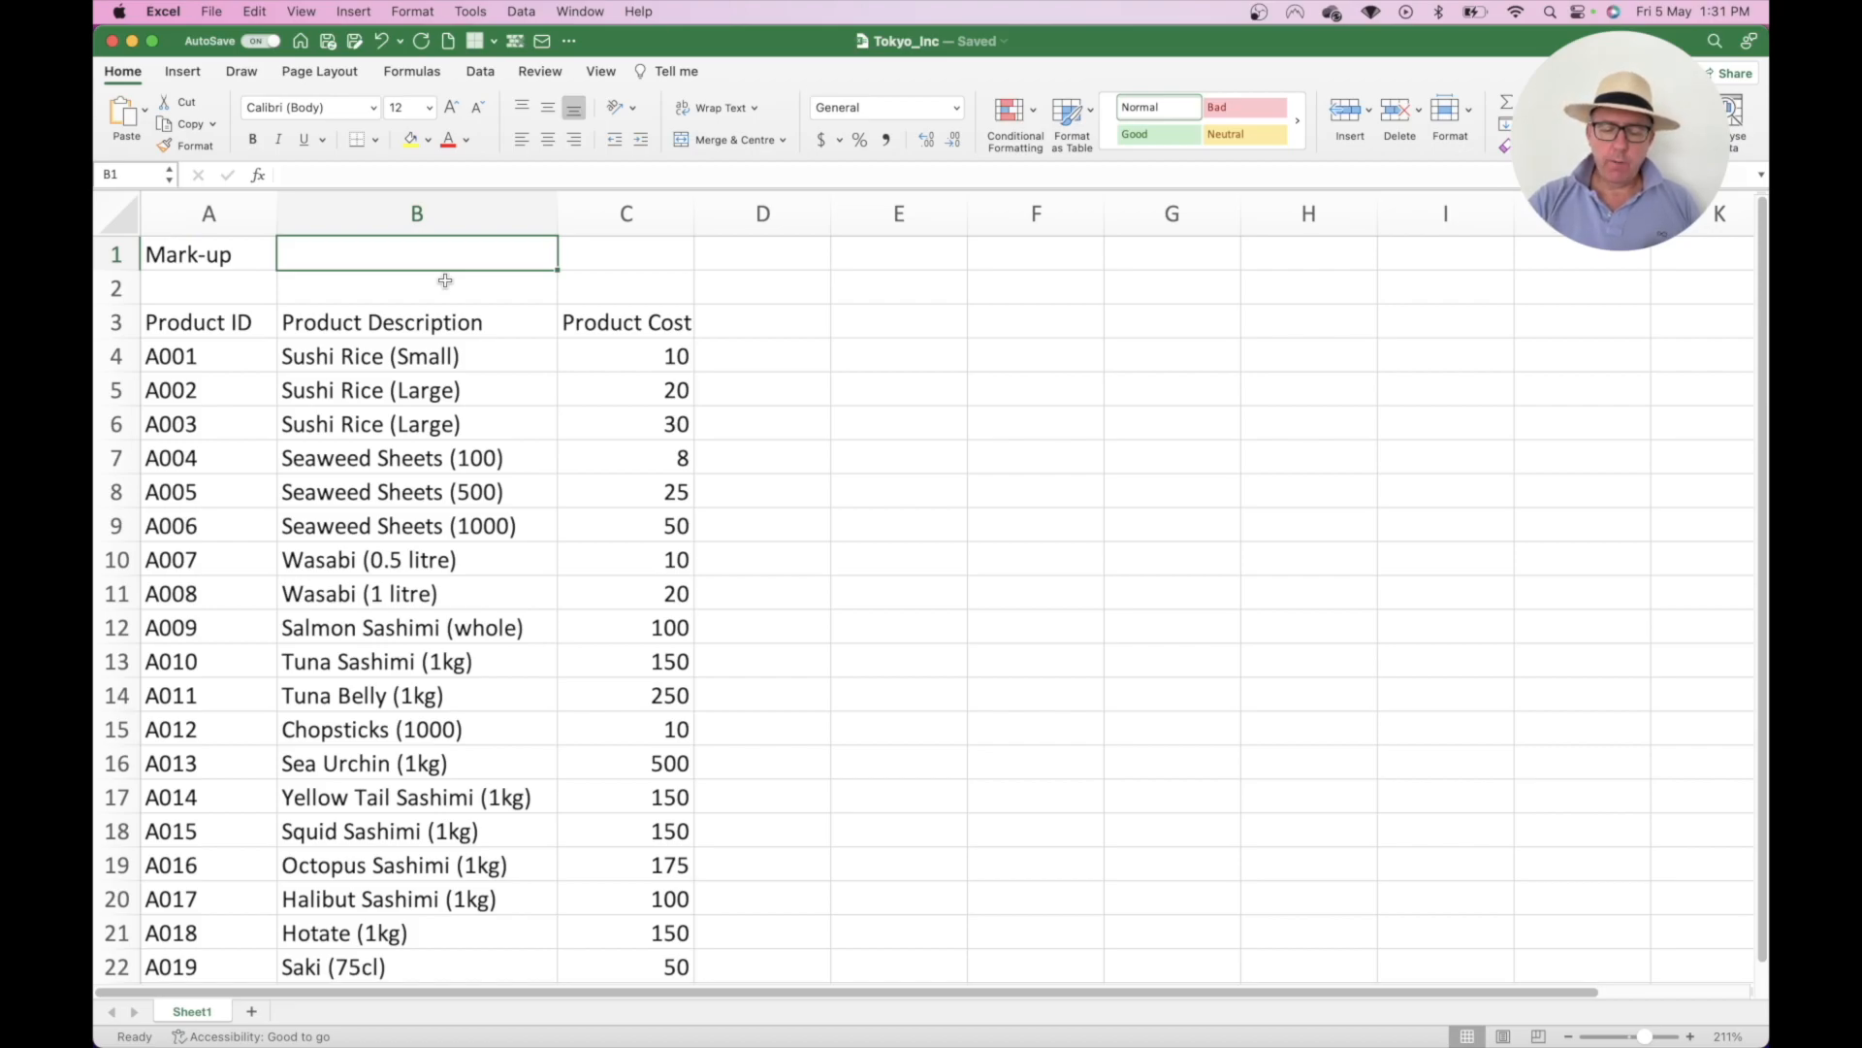
{"action": "type", "text": "0.5"}
{"action": "key", "text": "Return"}
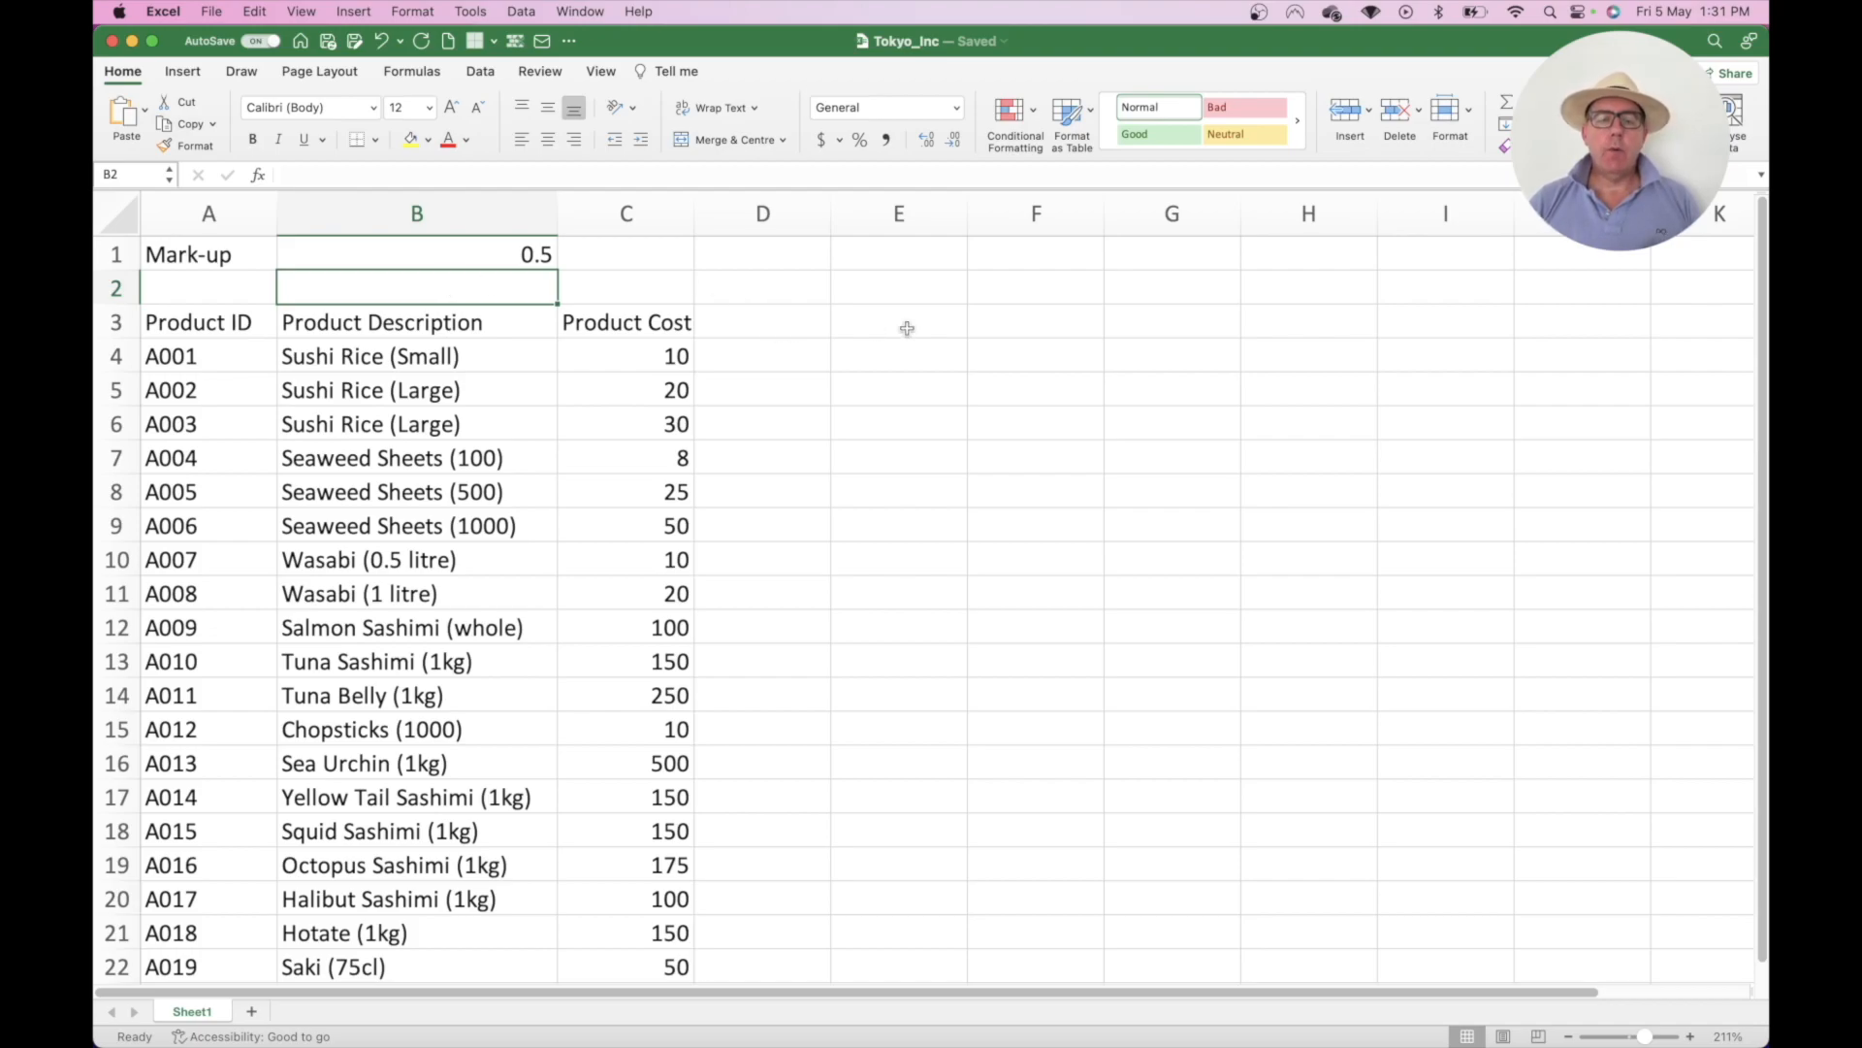
- Put the Mark-up heading in D3, copied from the A1 label
{"action": "left_click", "coordinate": [762, 325]}
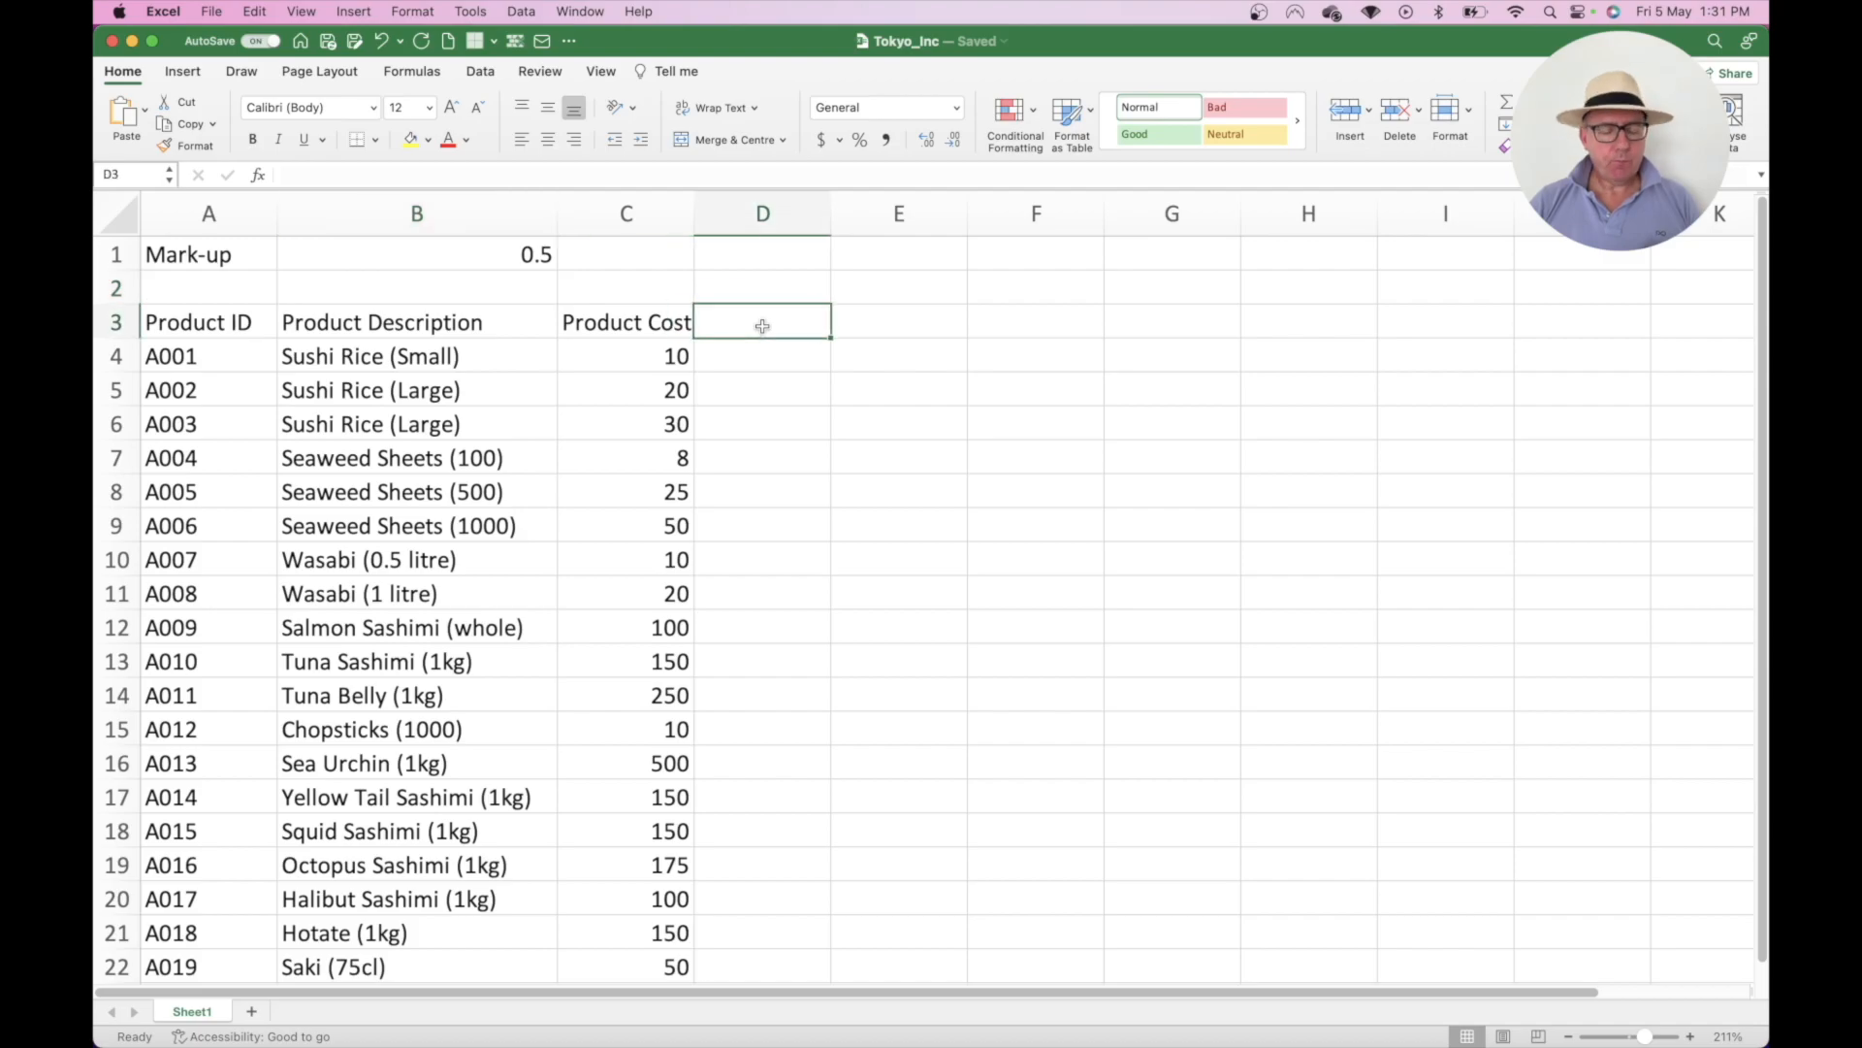
{"action": "type", "text": "Mar"}
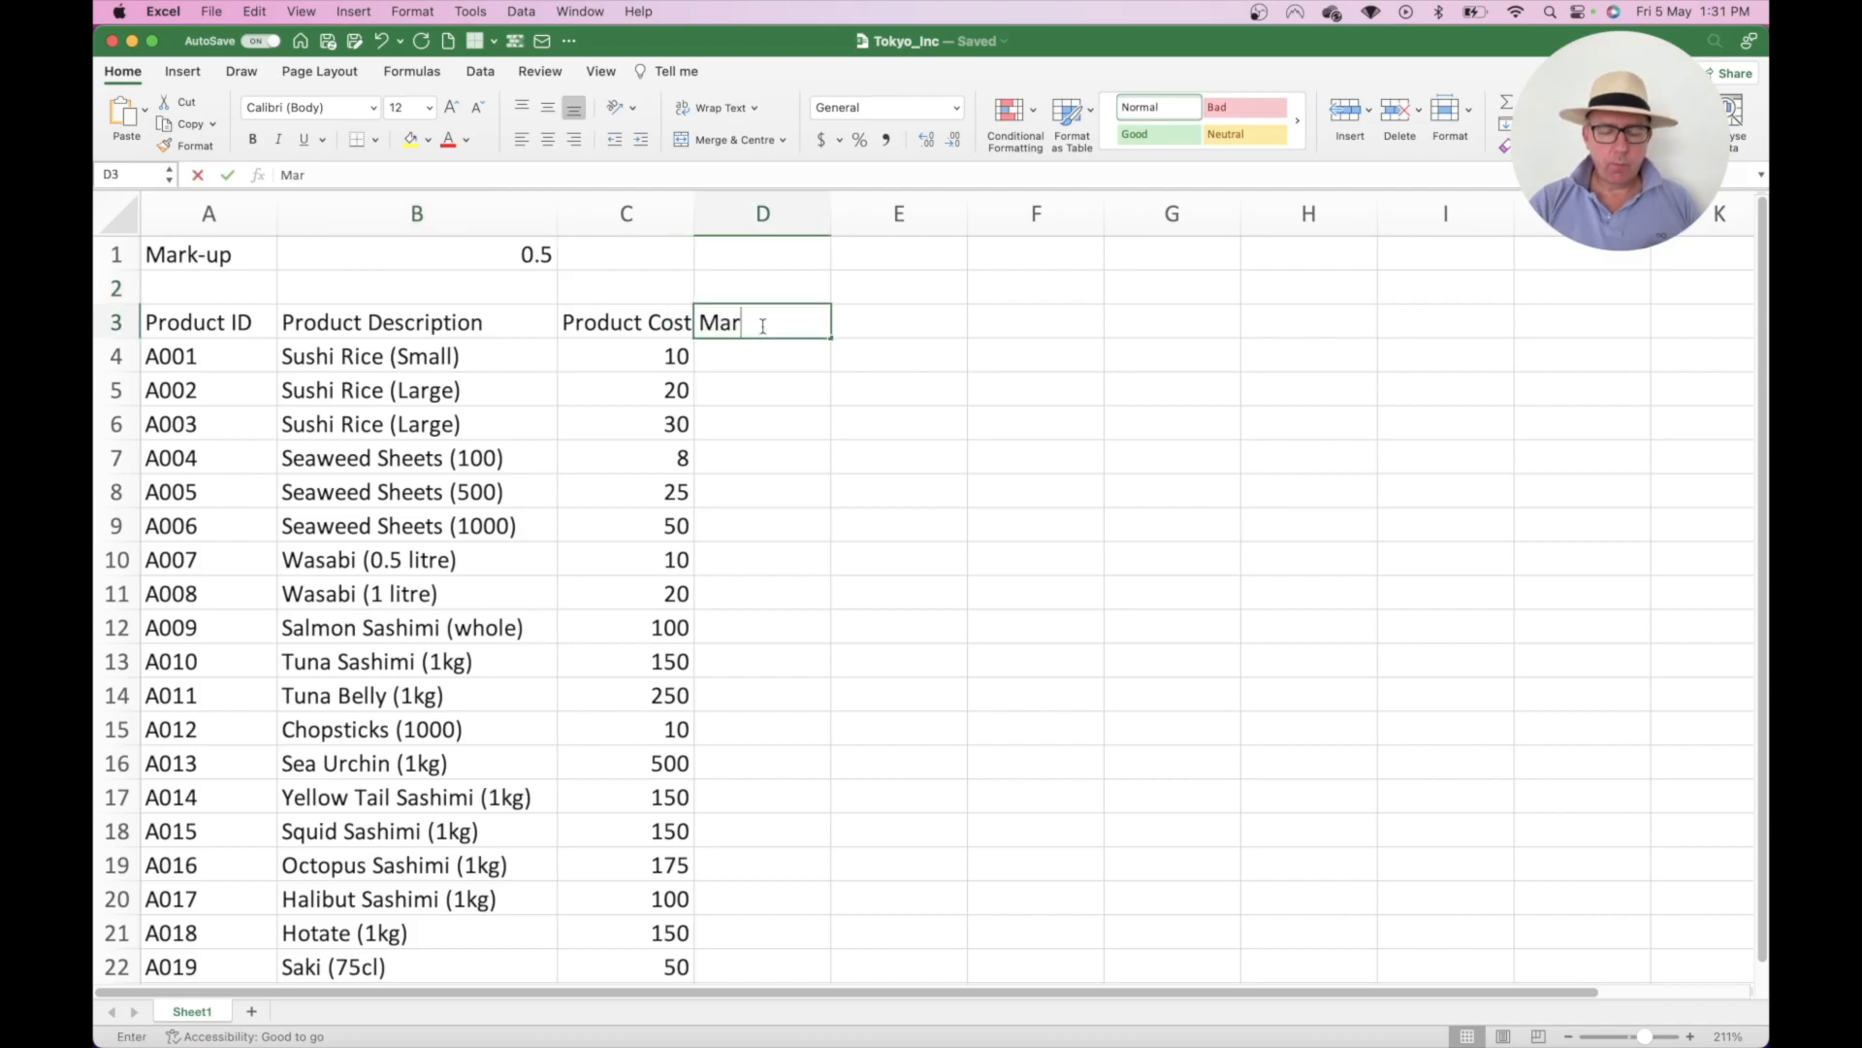
{"action": "type", "text": "k-up"}
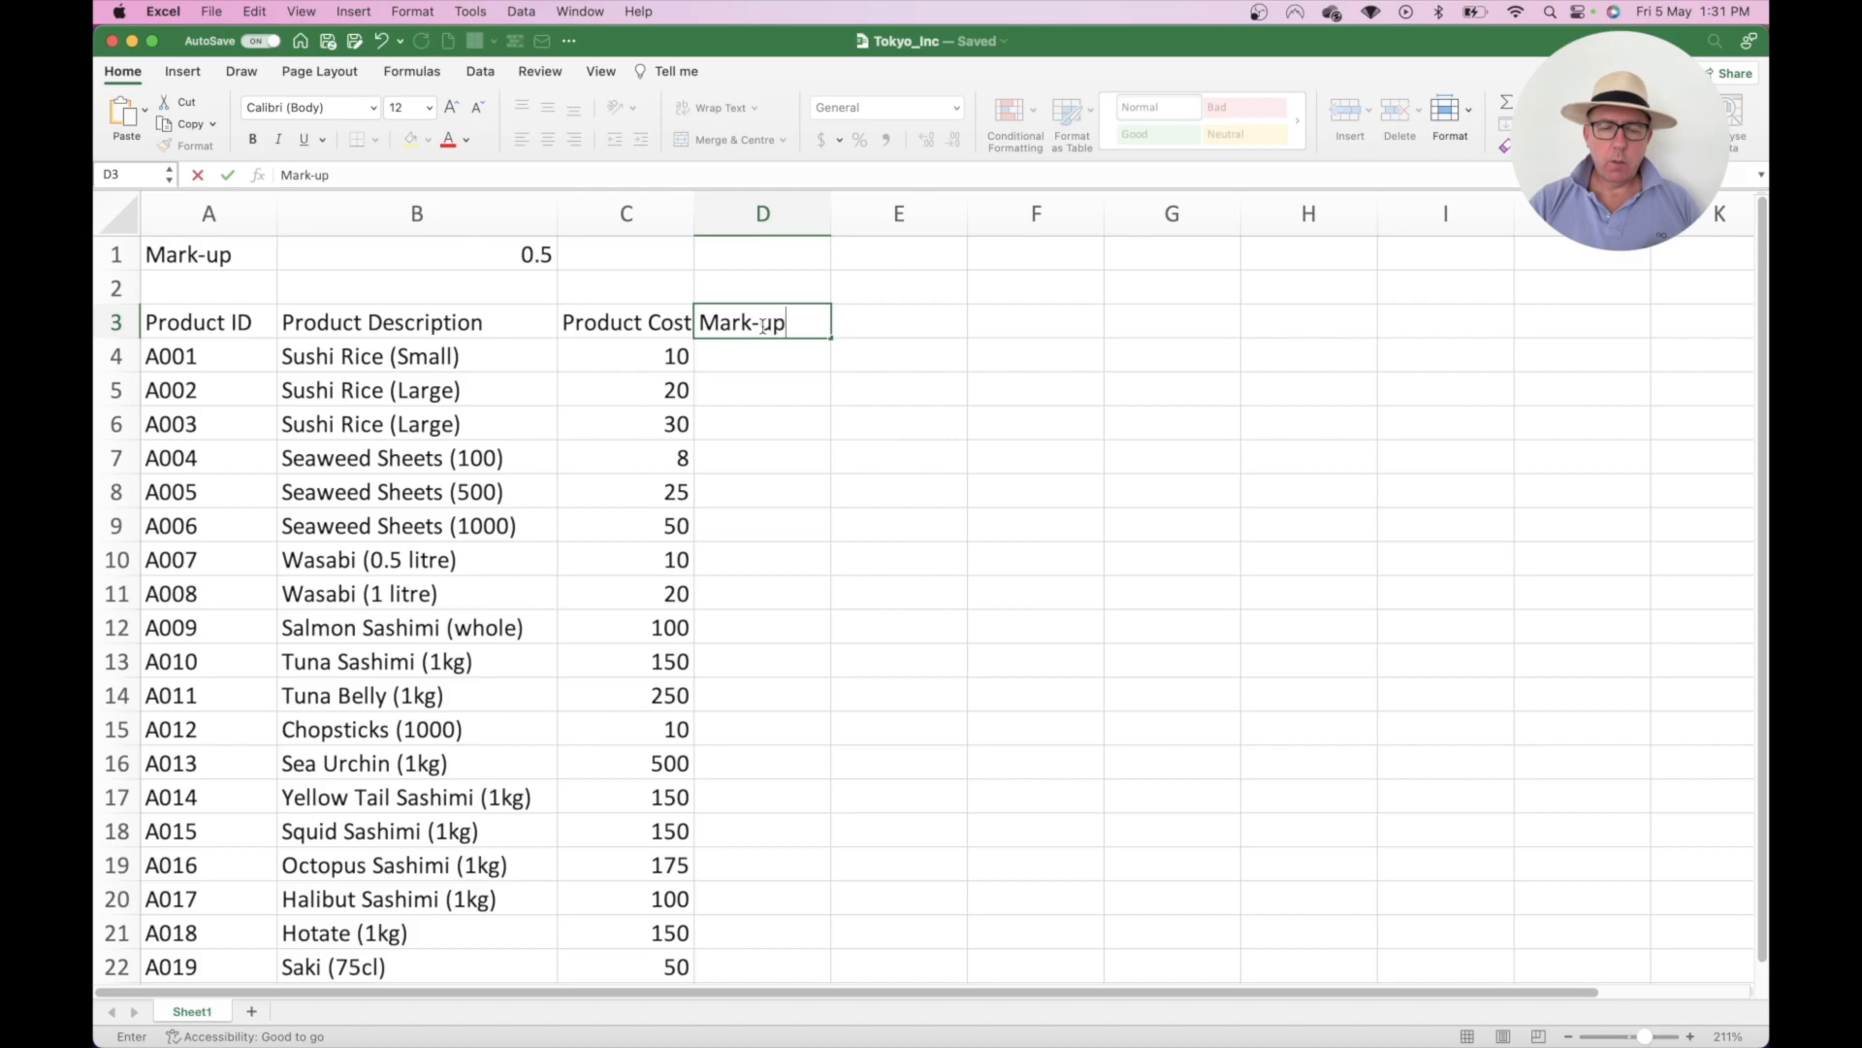
{"action": "key", "text": "Return"}
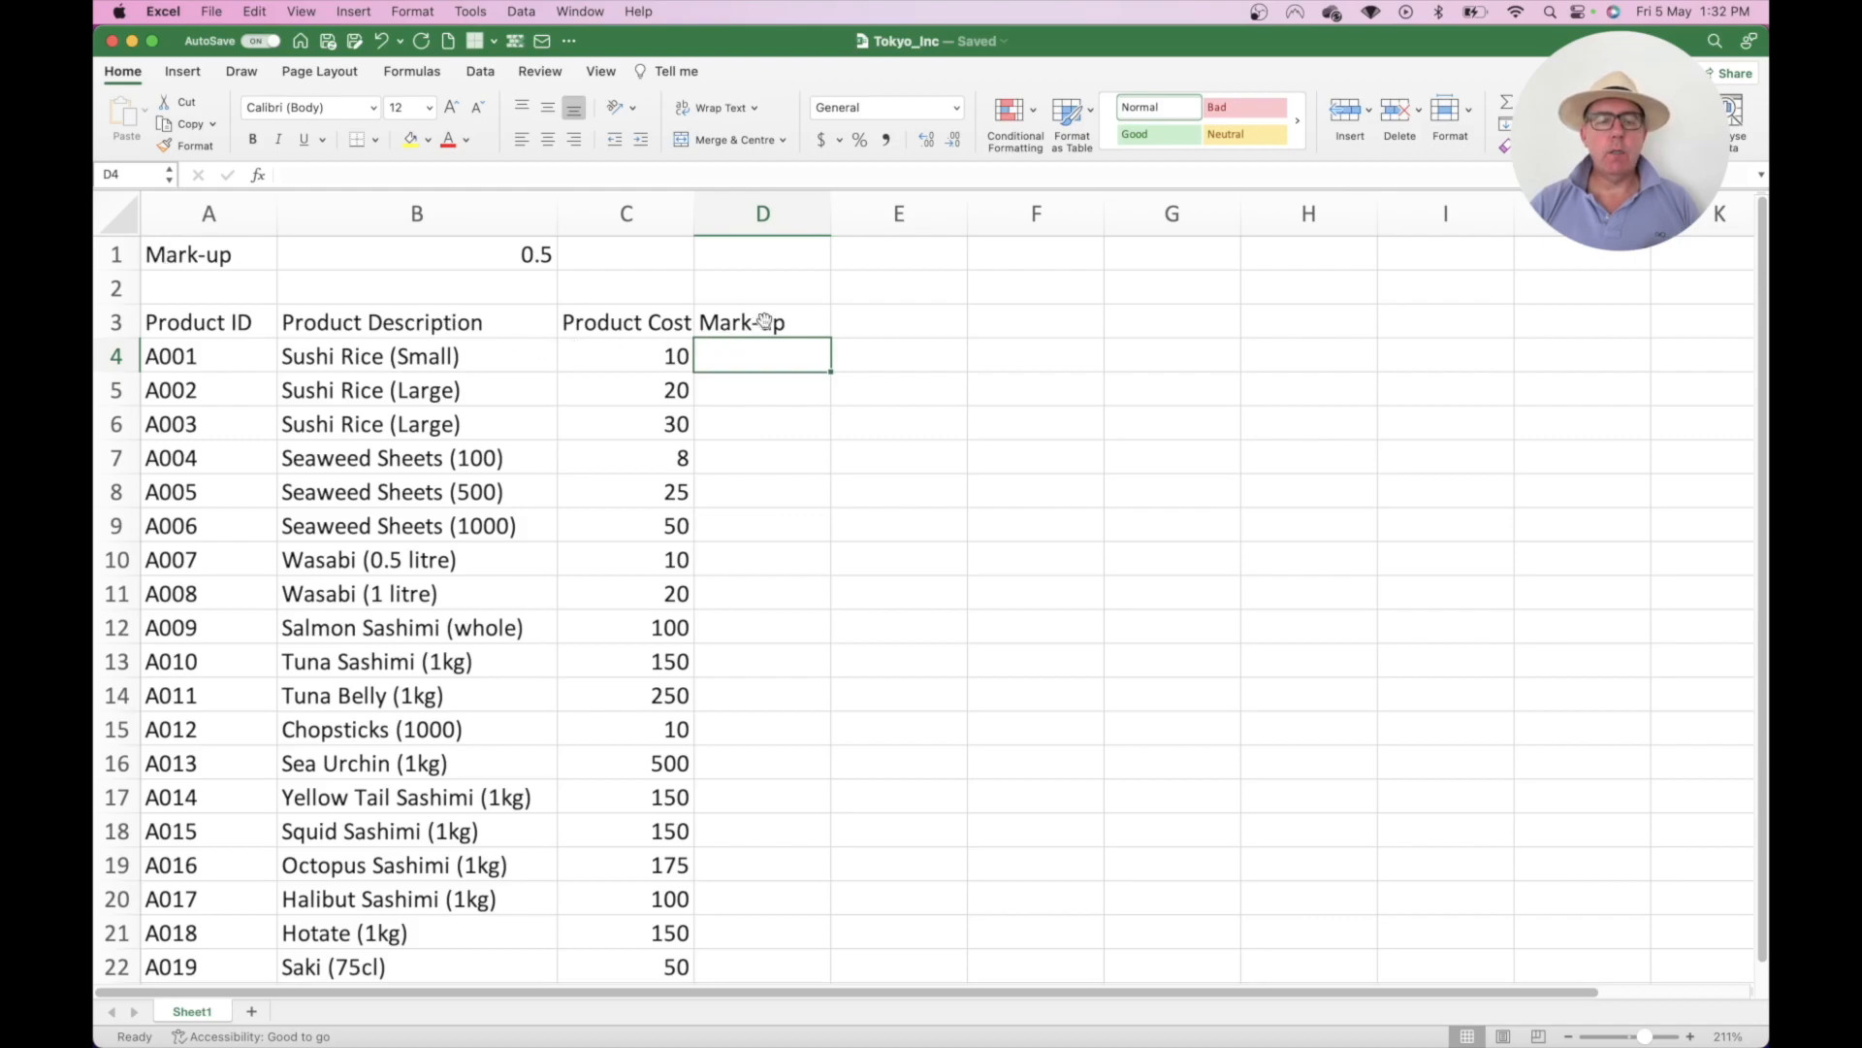
{"action": "left_click", "coordinate": [769, 321]}
{"action": "key", "text": "Delete"}
{"action": "left_click", "coordinate": [193, 255]}
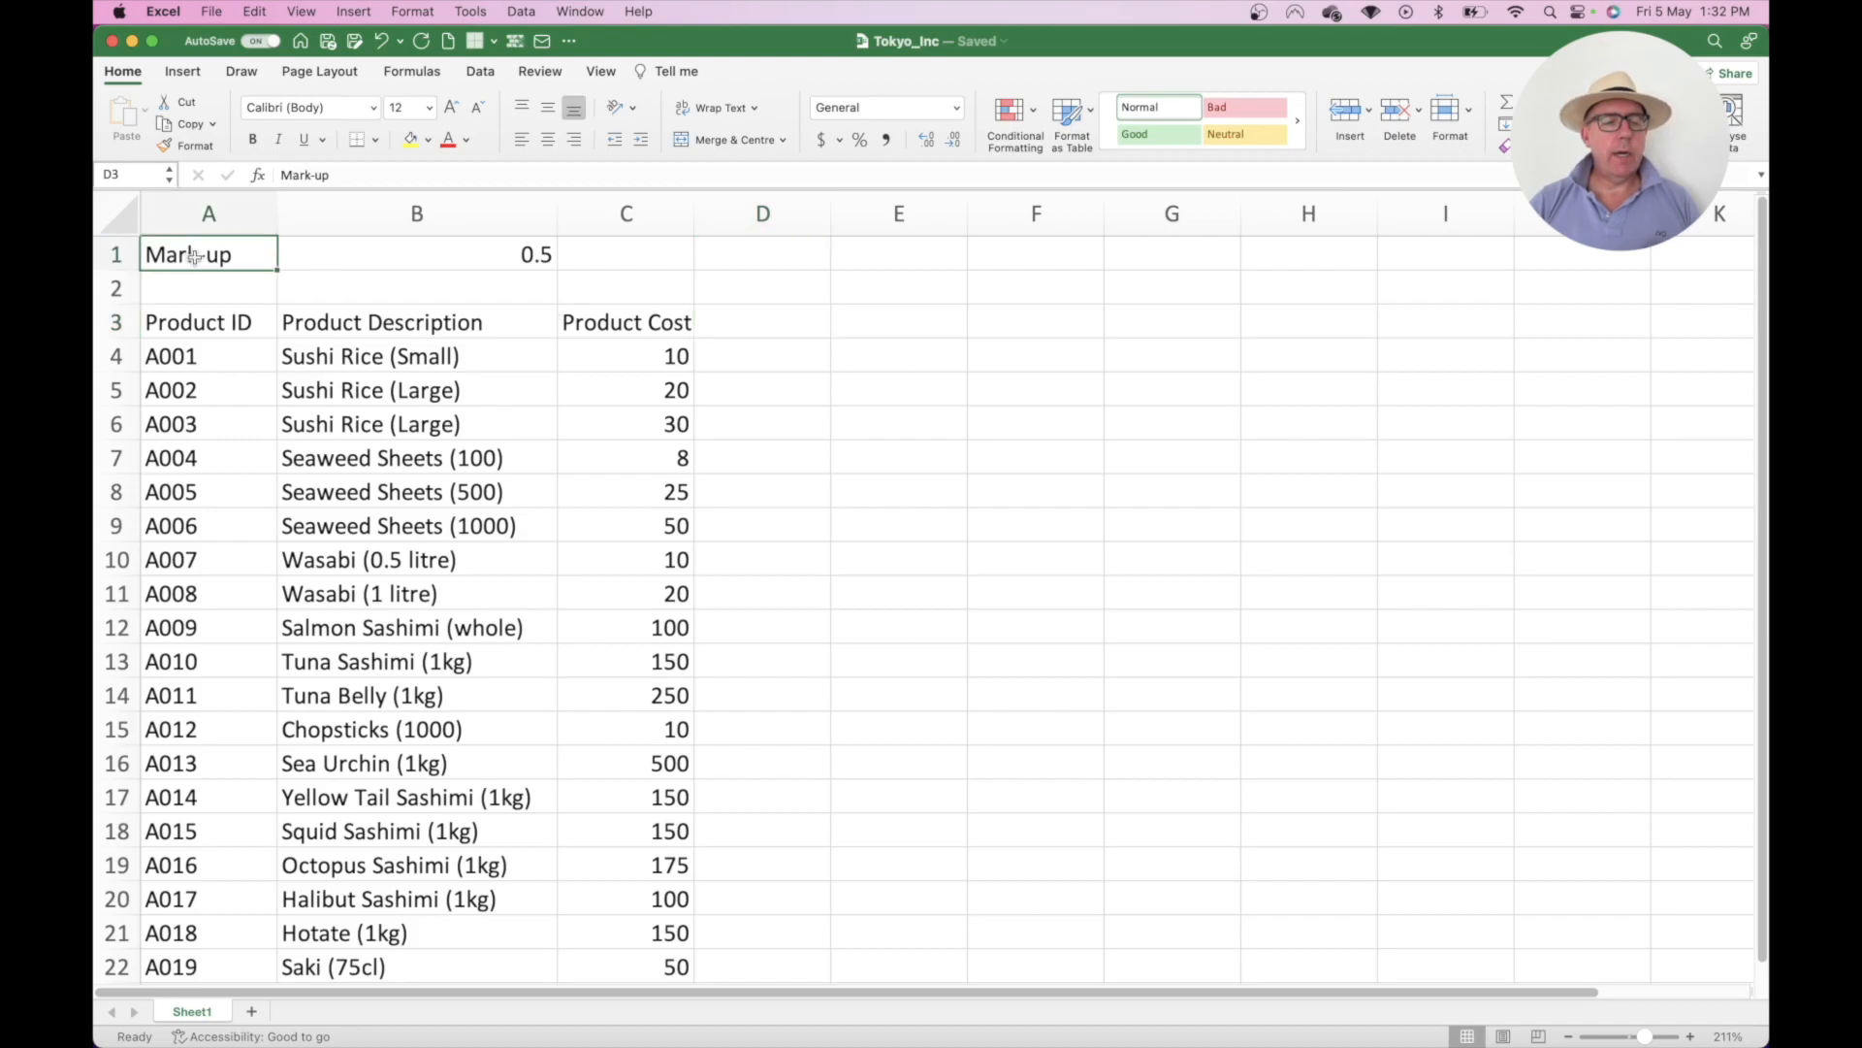
{"action": "key", "text": "super+c"}
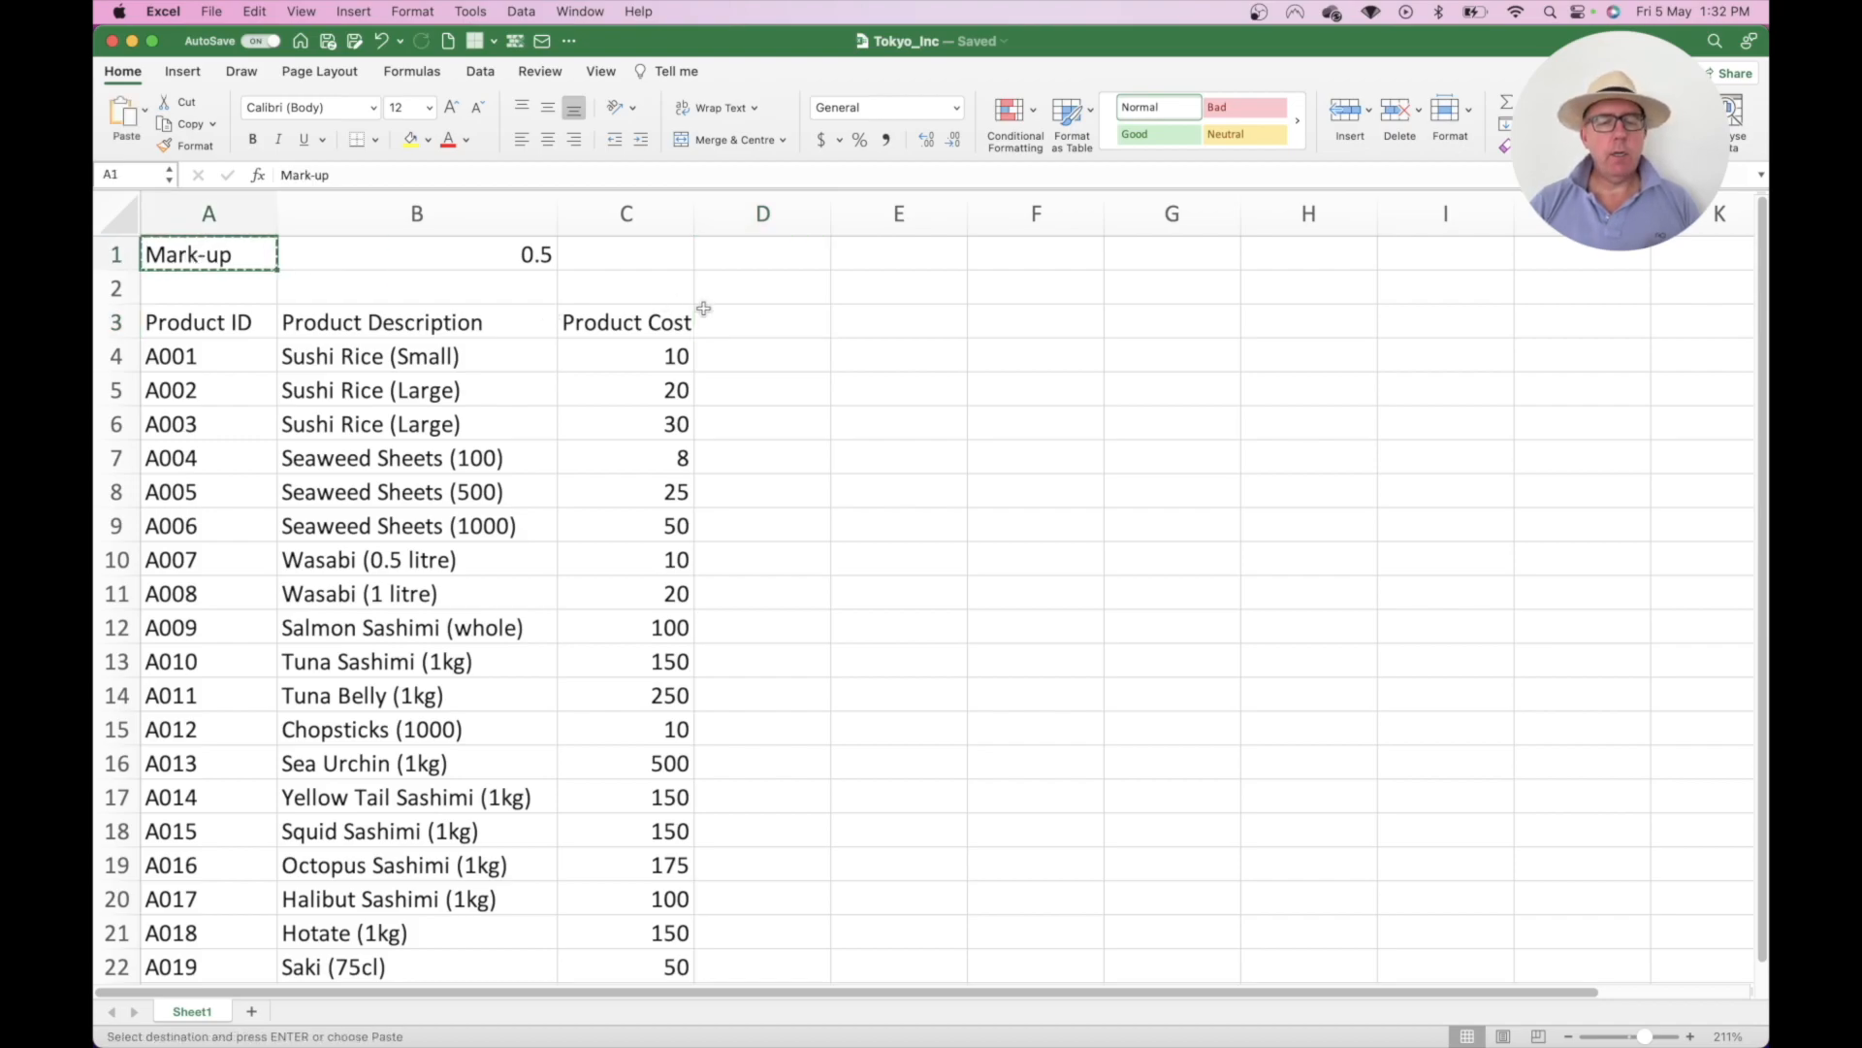
{"action": "left_click", "coordinate": [758, 319]}
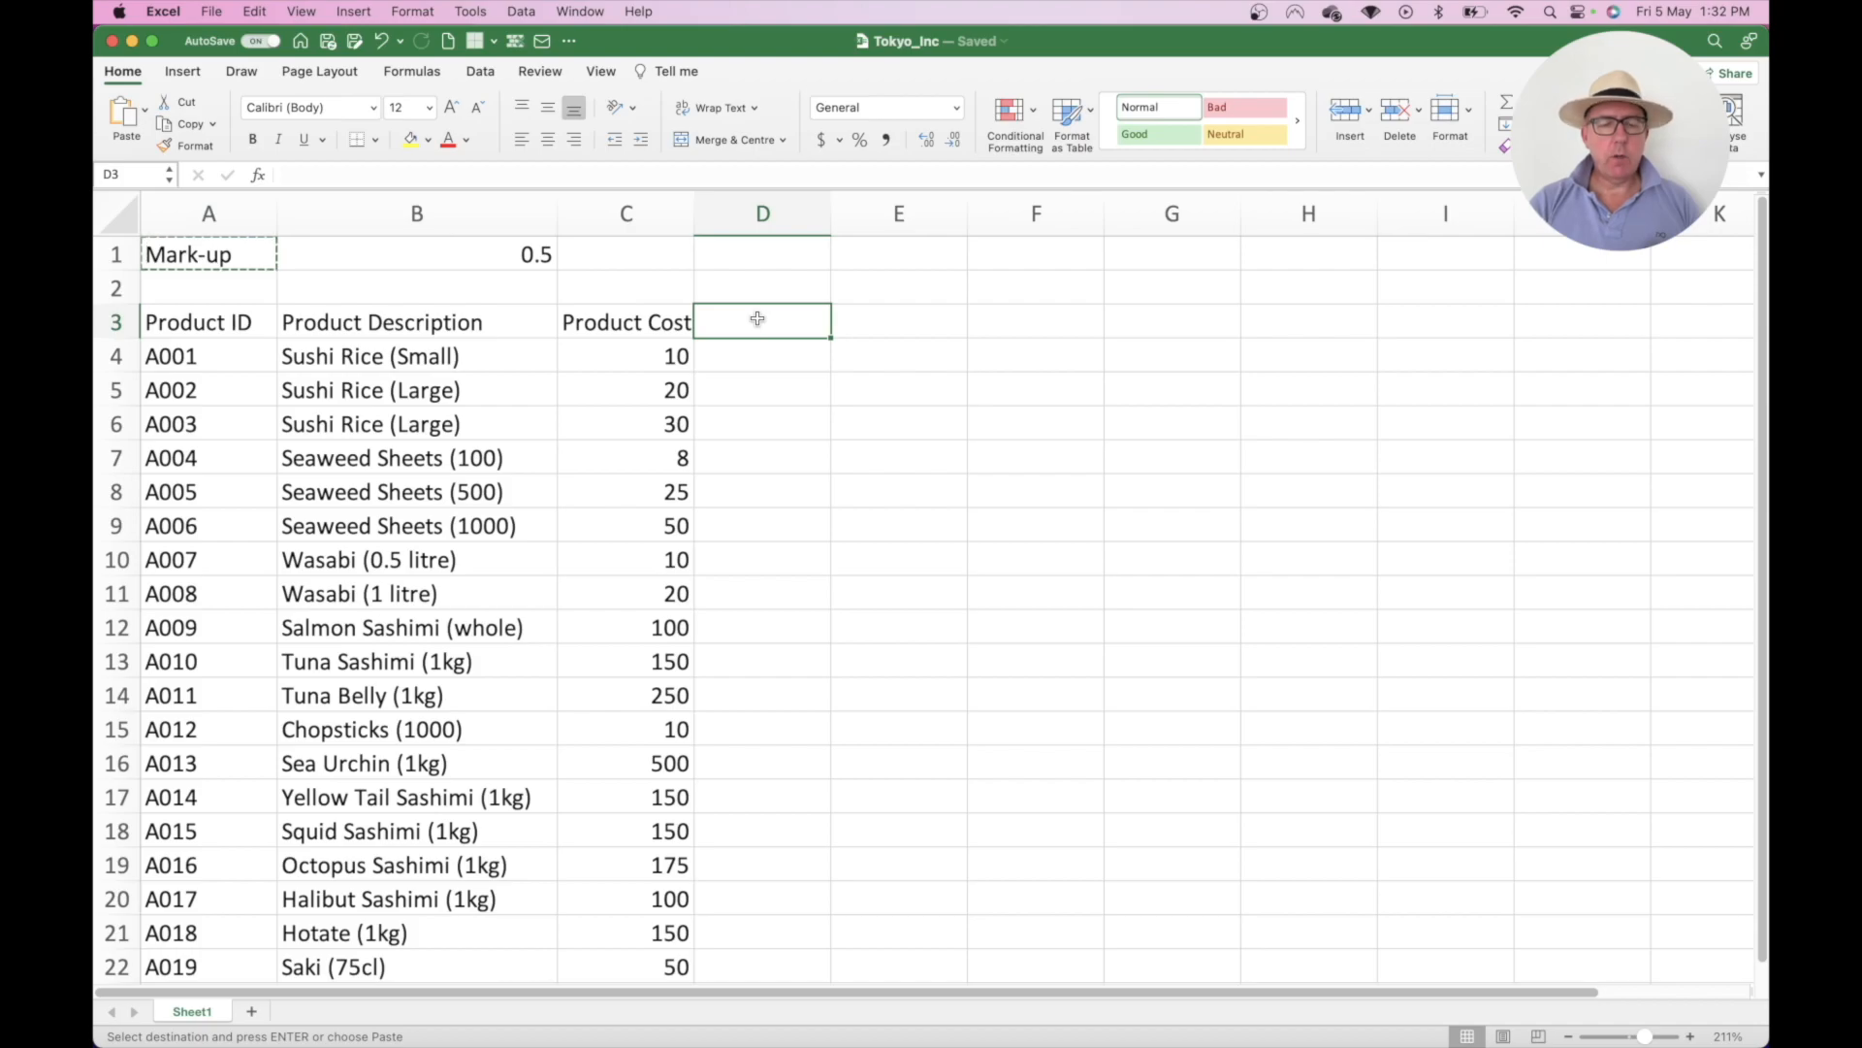
{"action": "key", "text": "super+v"}
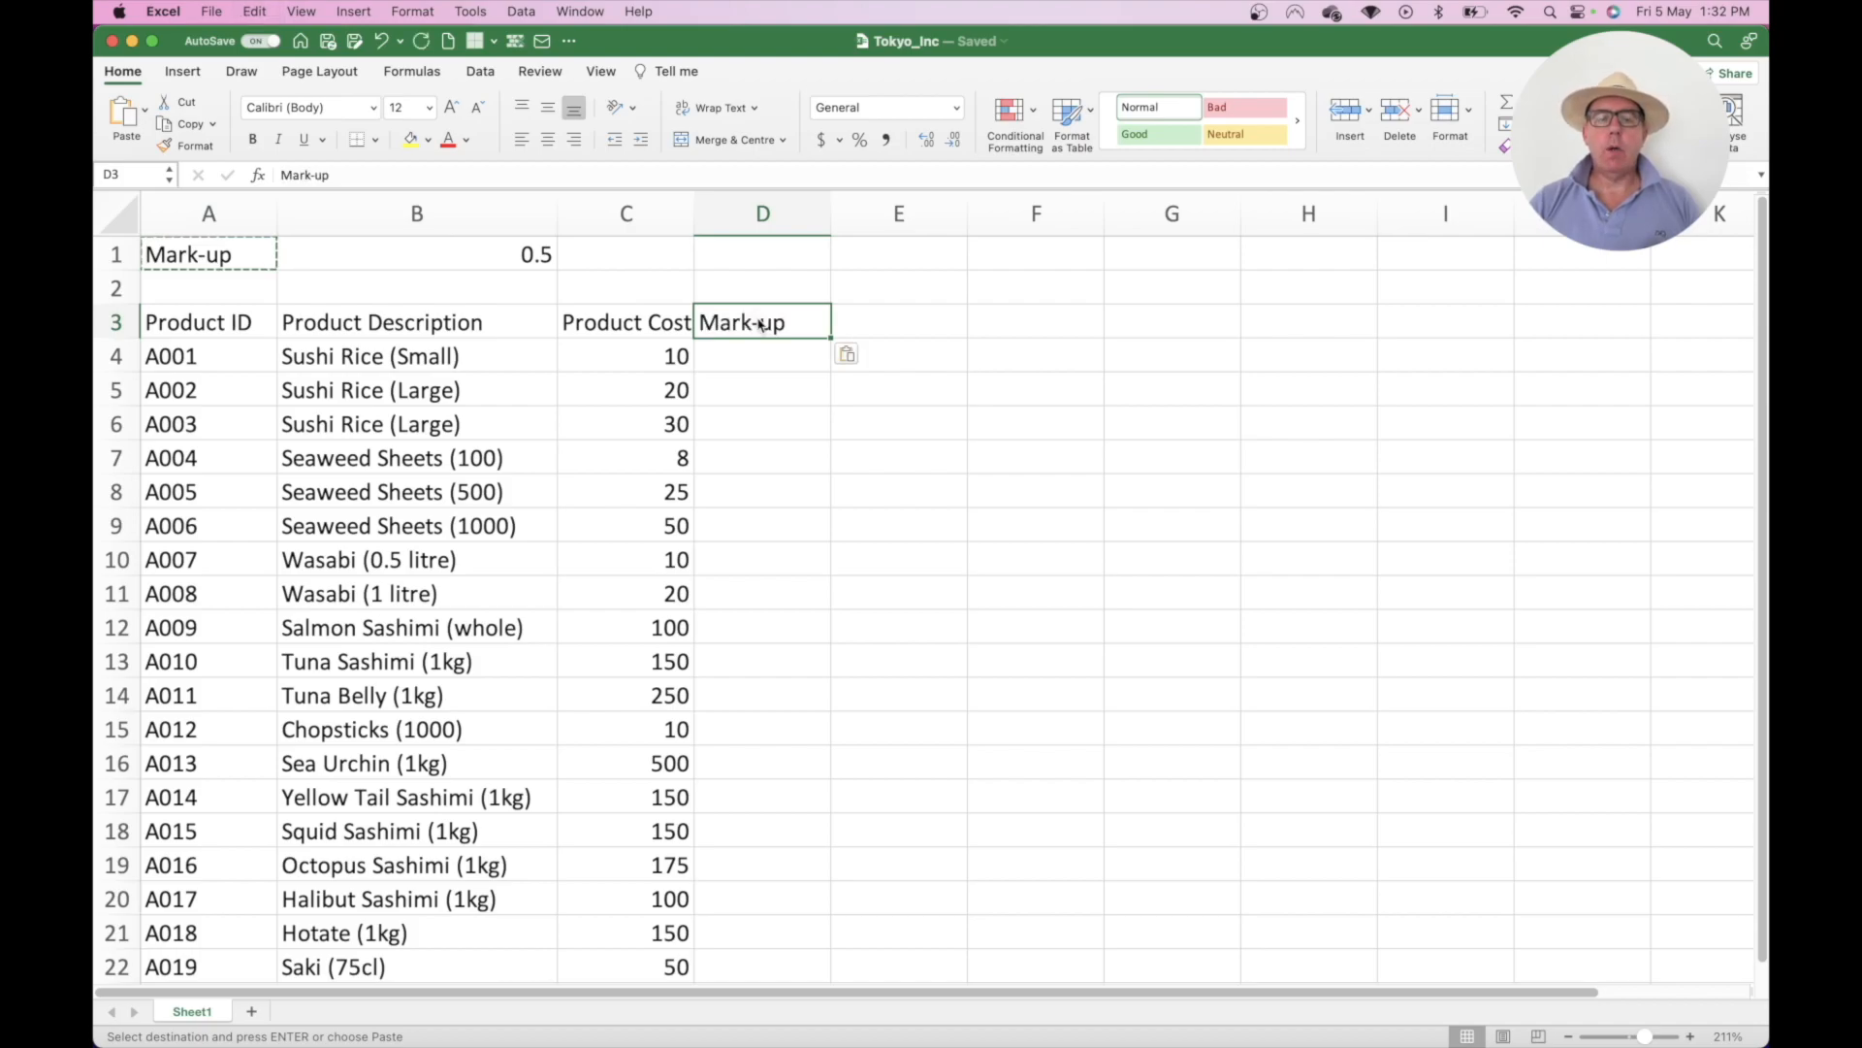
- Enter the heading 'Total Unit Price' in E3
{"action": "left_click", "coordinate": [870, 319]}
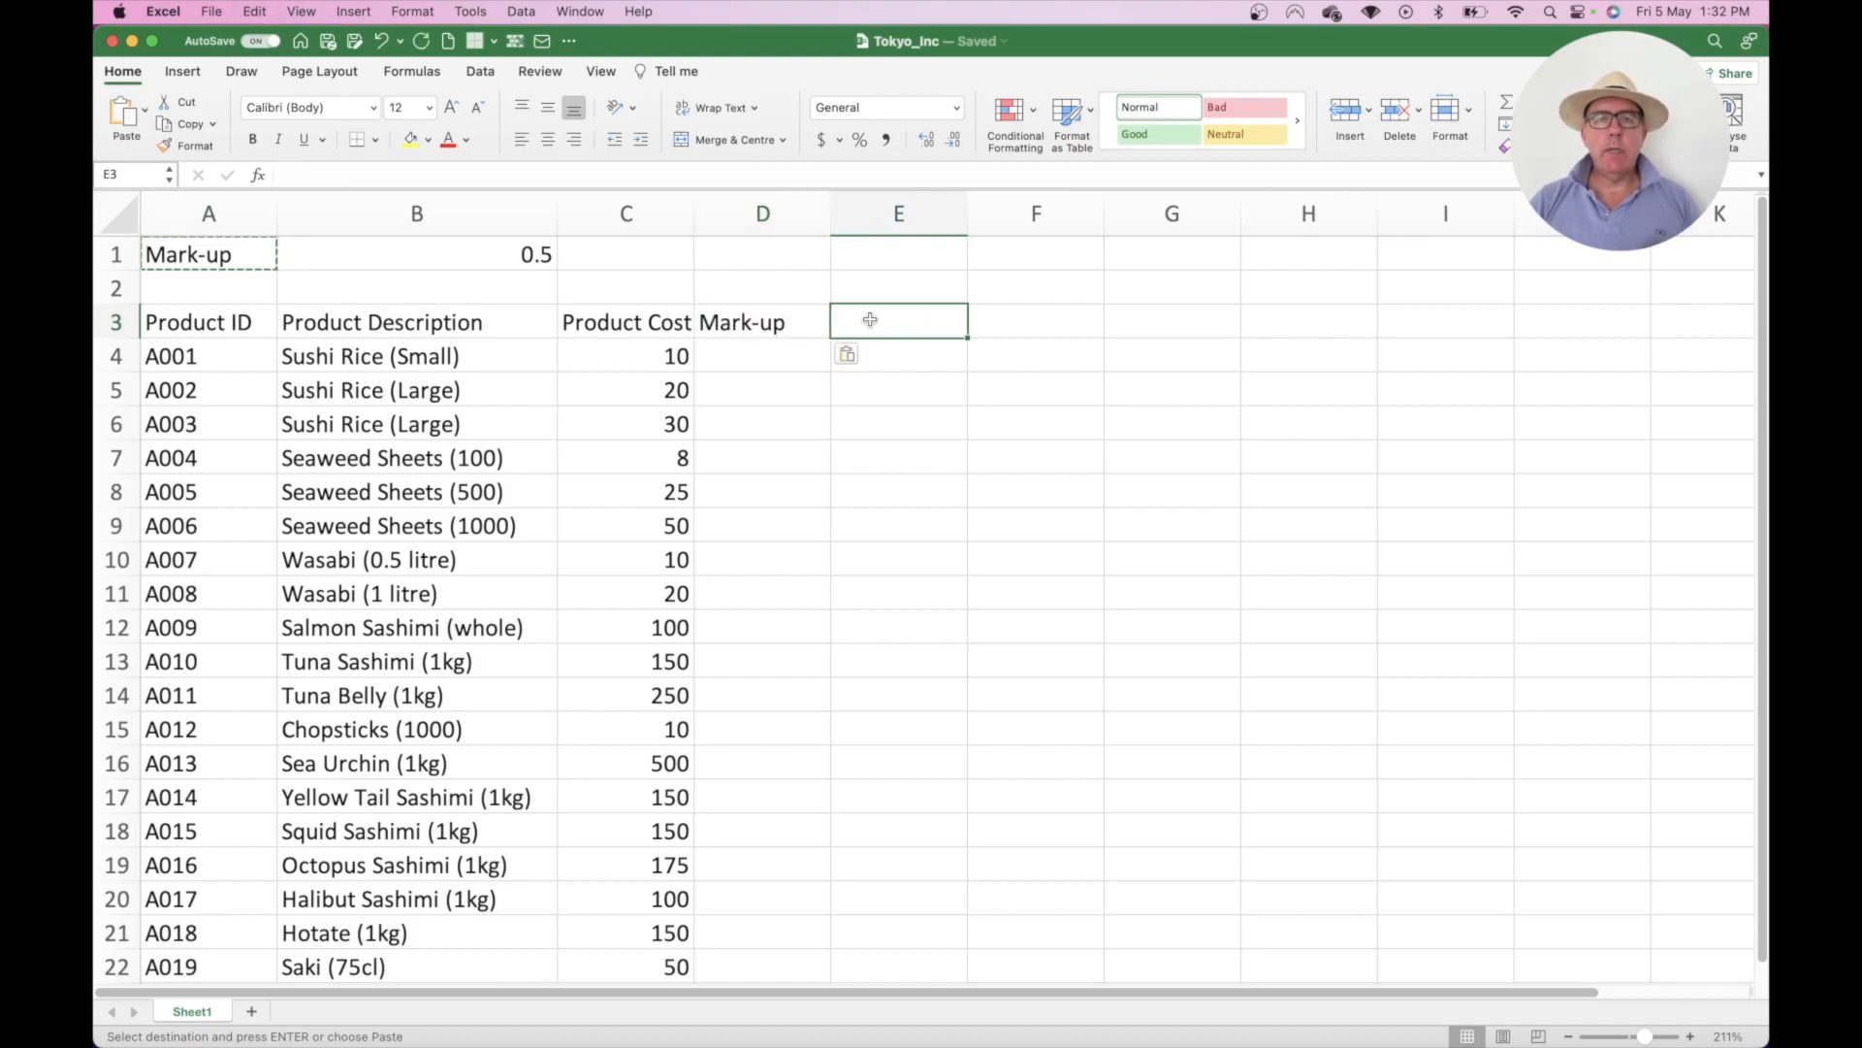
{"action": "type", "text": "Total U"}
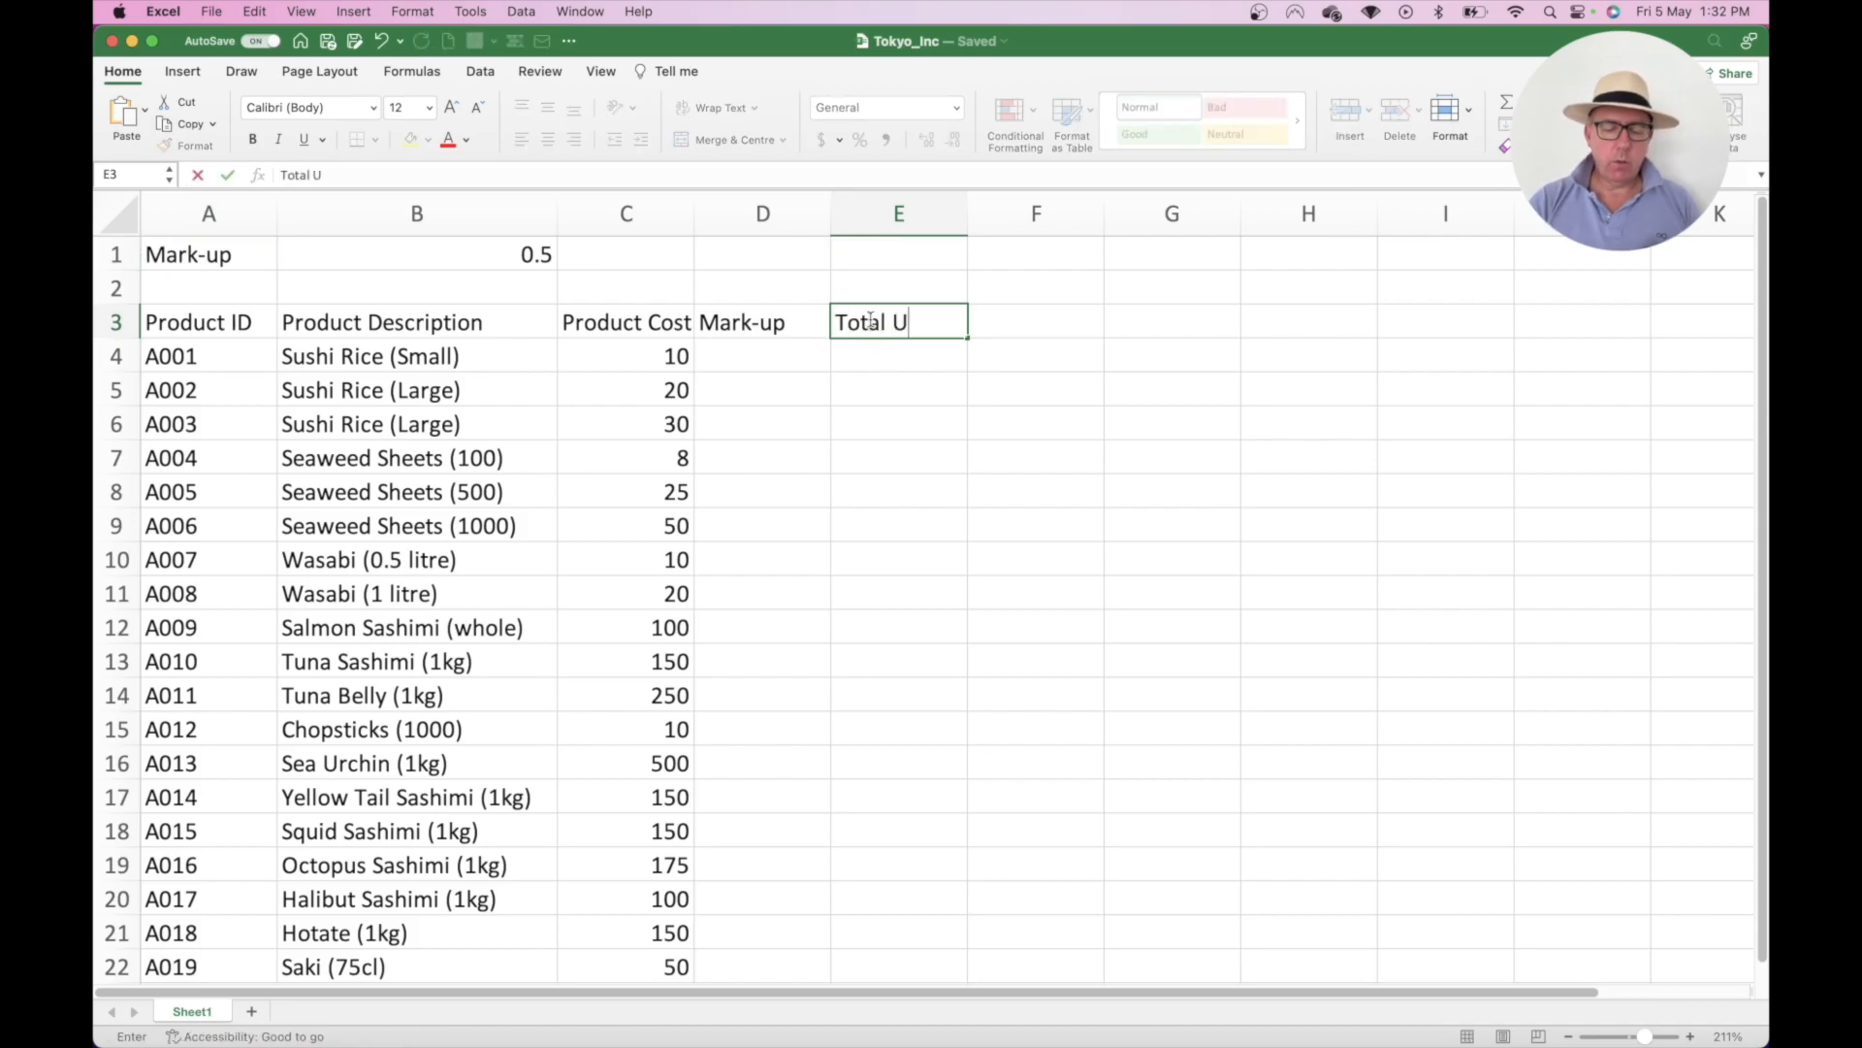
{"action": "type", "text": "nit Price"}
{"action": "key", "text": "Return"}
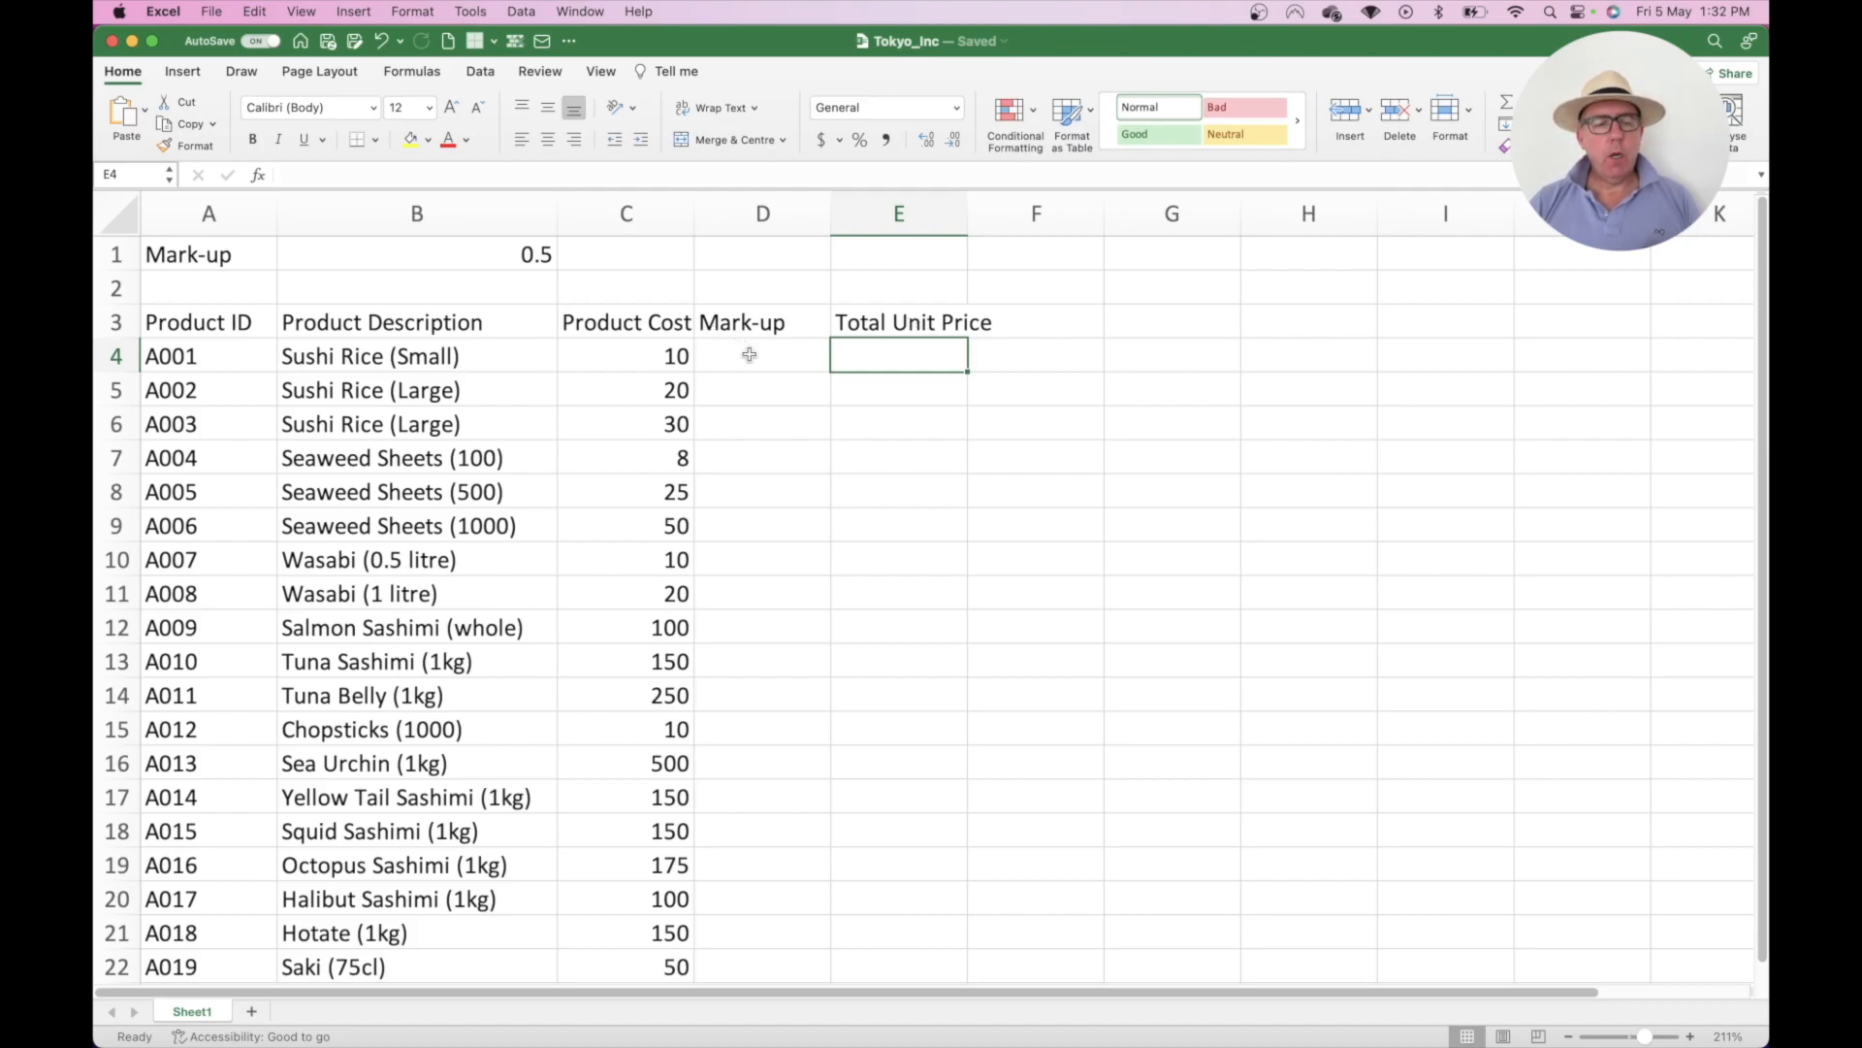
- Zoom the sheet to 200% and select the Mark-up cells D4:D23
{"action": "left_click_drag", "start_coordinate": [751, 355], "coordinate": [782, 972]}
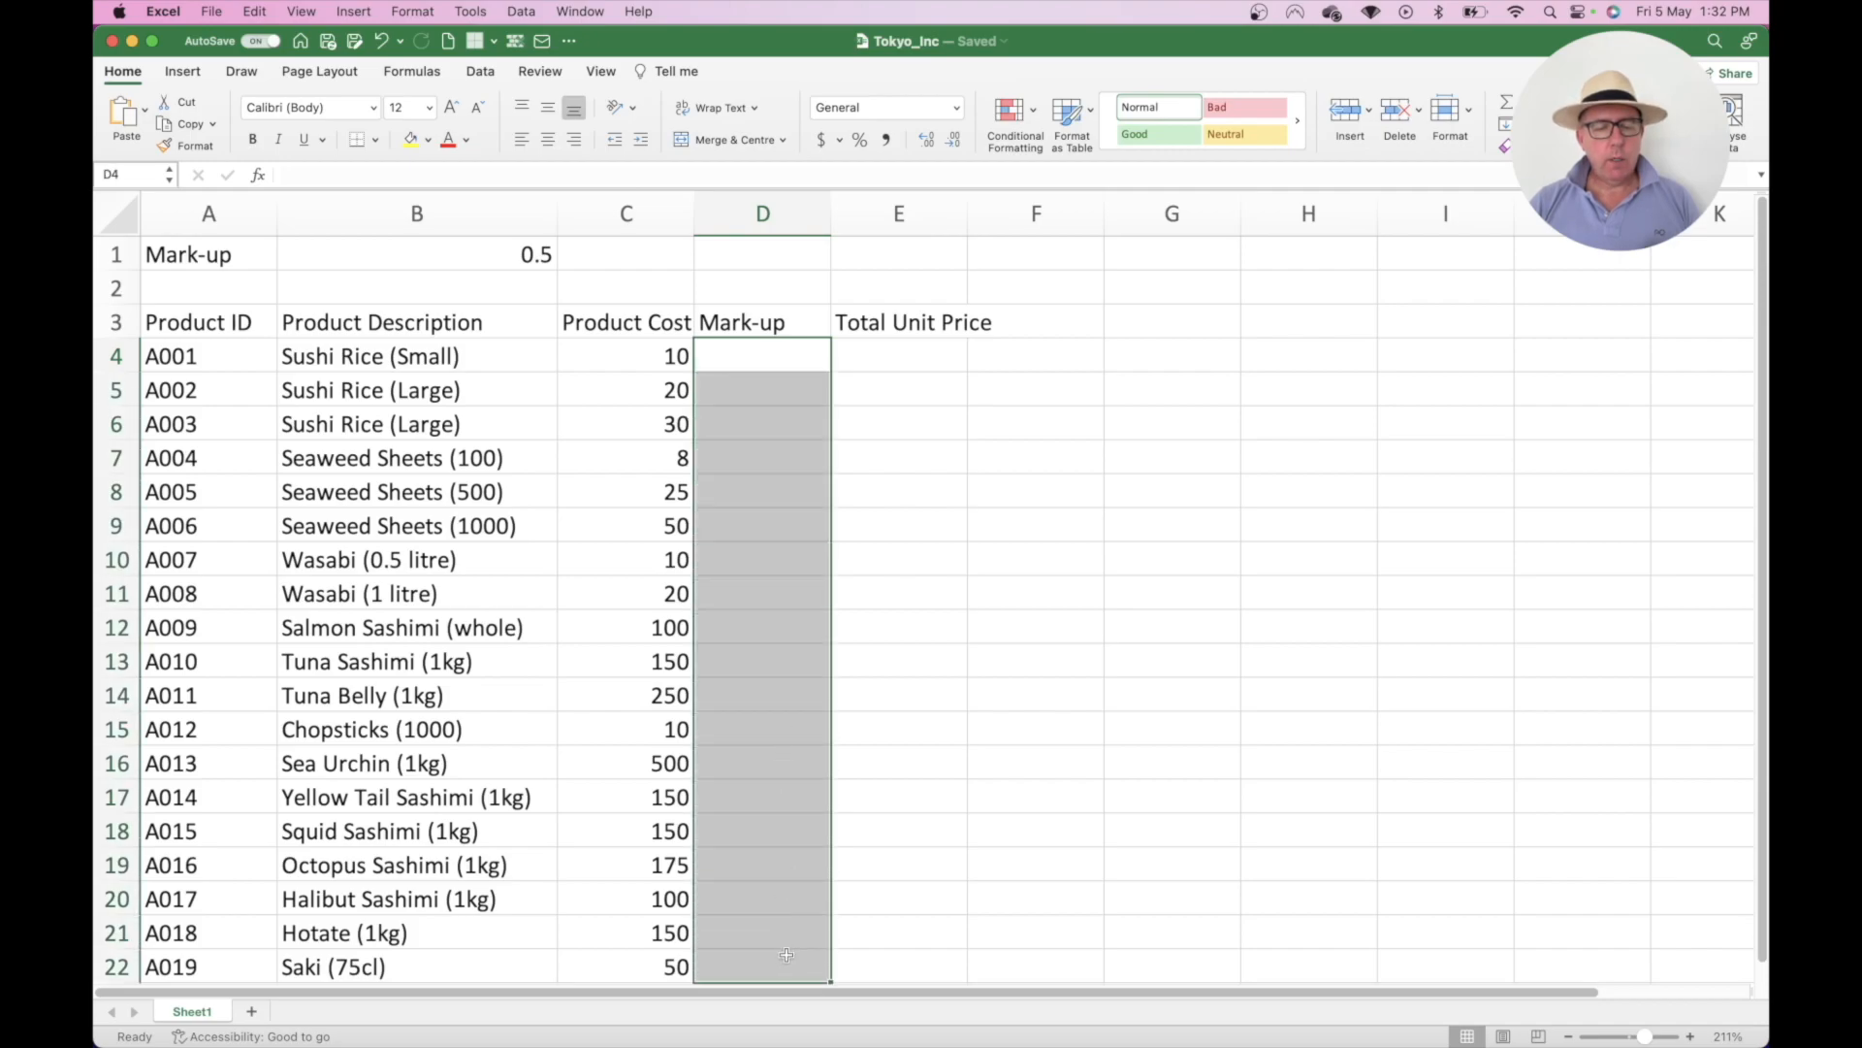
{"action": "scroll", "coordinate": [909, 851], "scroll_direction": "down", "scroll_amount": 2}
{"action": "scroll", "coordinate": [910, 851], "scroll_direction": "up", "scroll_amount": 2}
{"action": "left_click", "coordinate": [1568, 1037]}
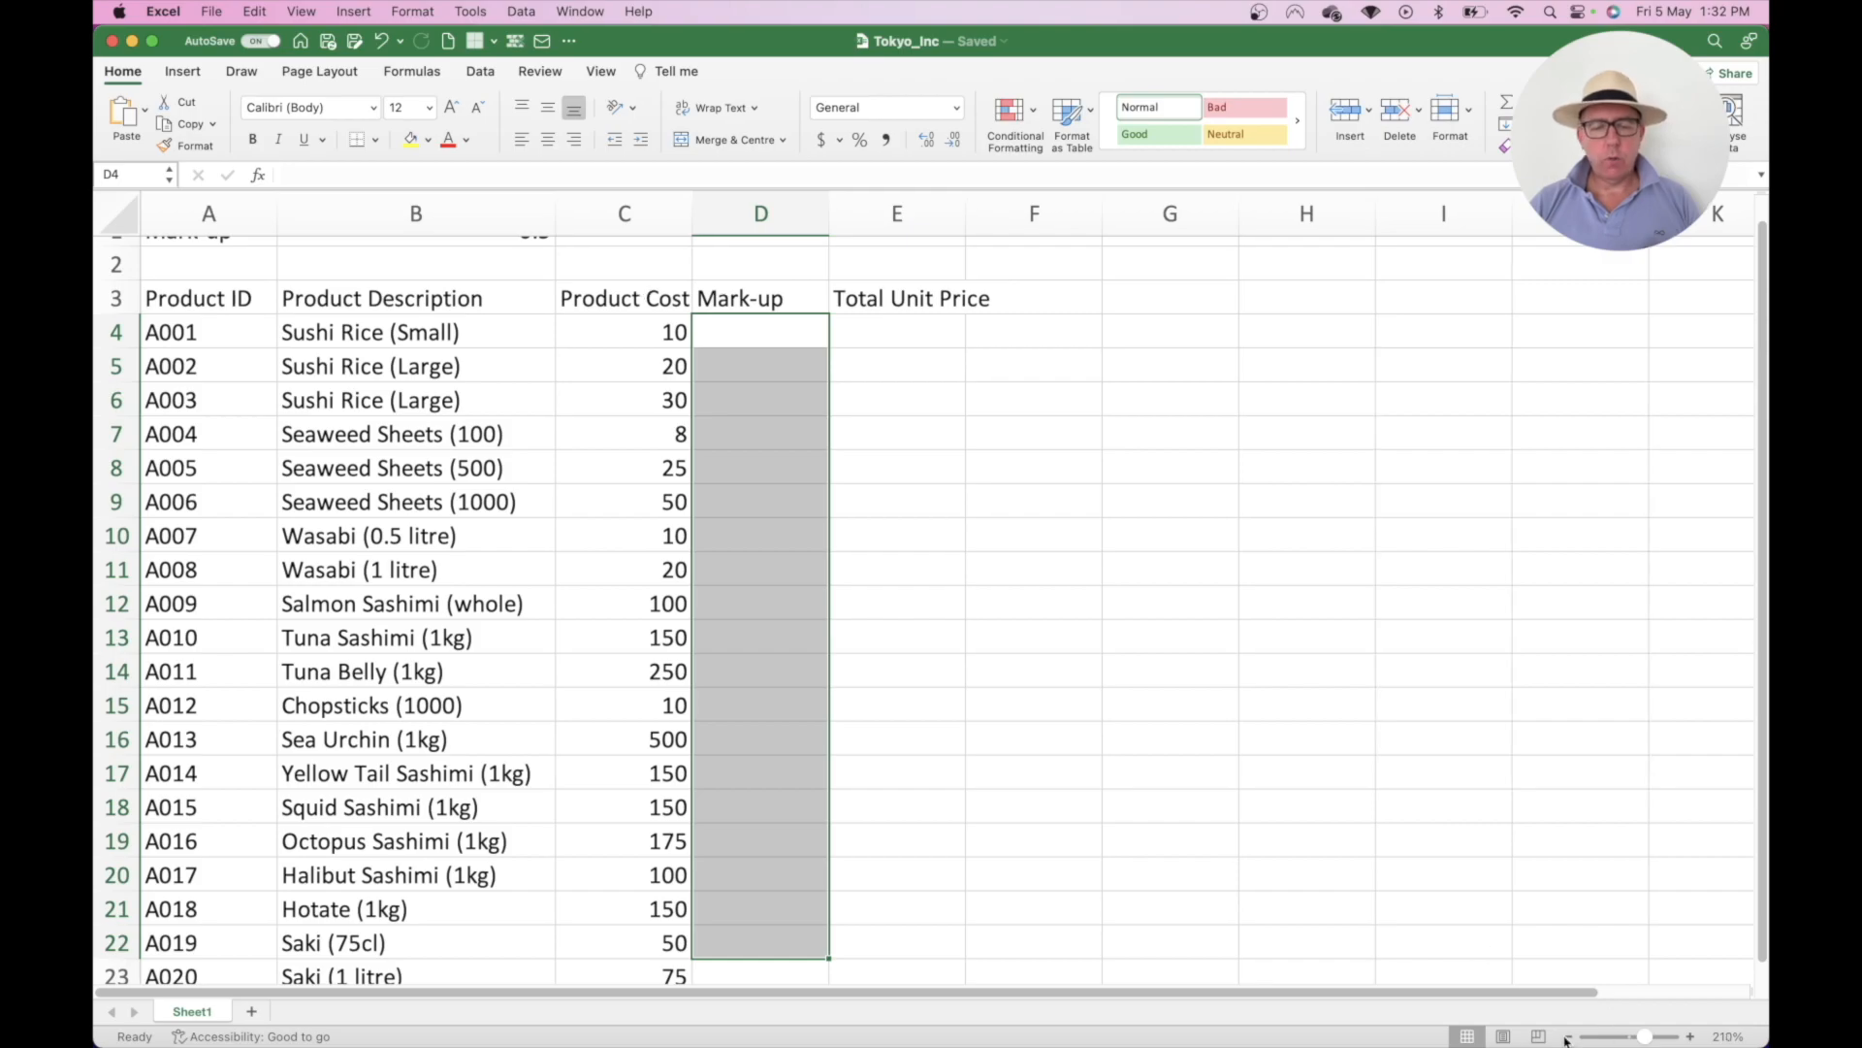
{"action": "left_click", "coordinate": [1569, 1037]}
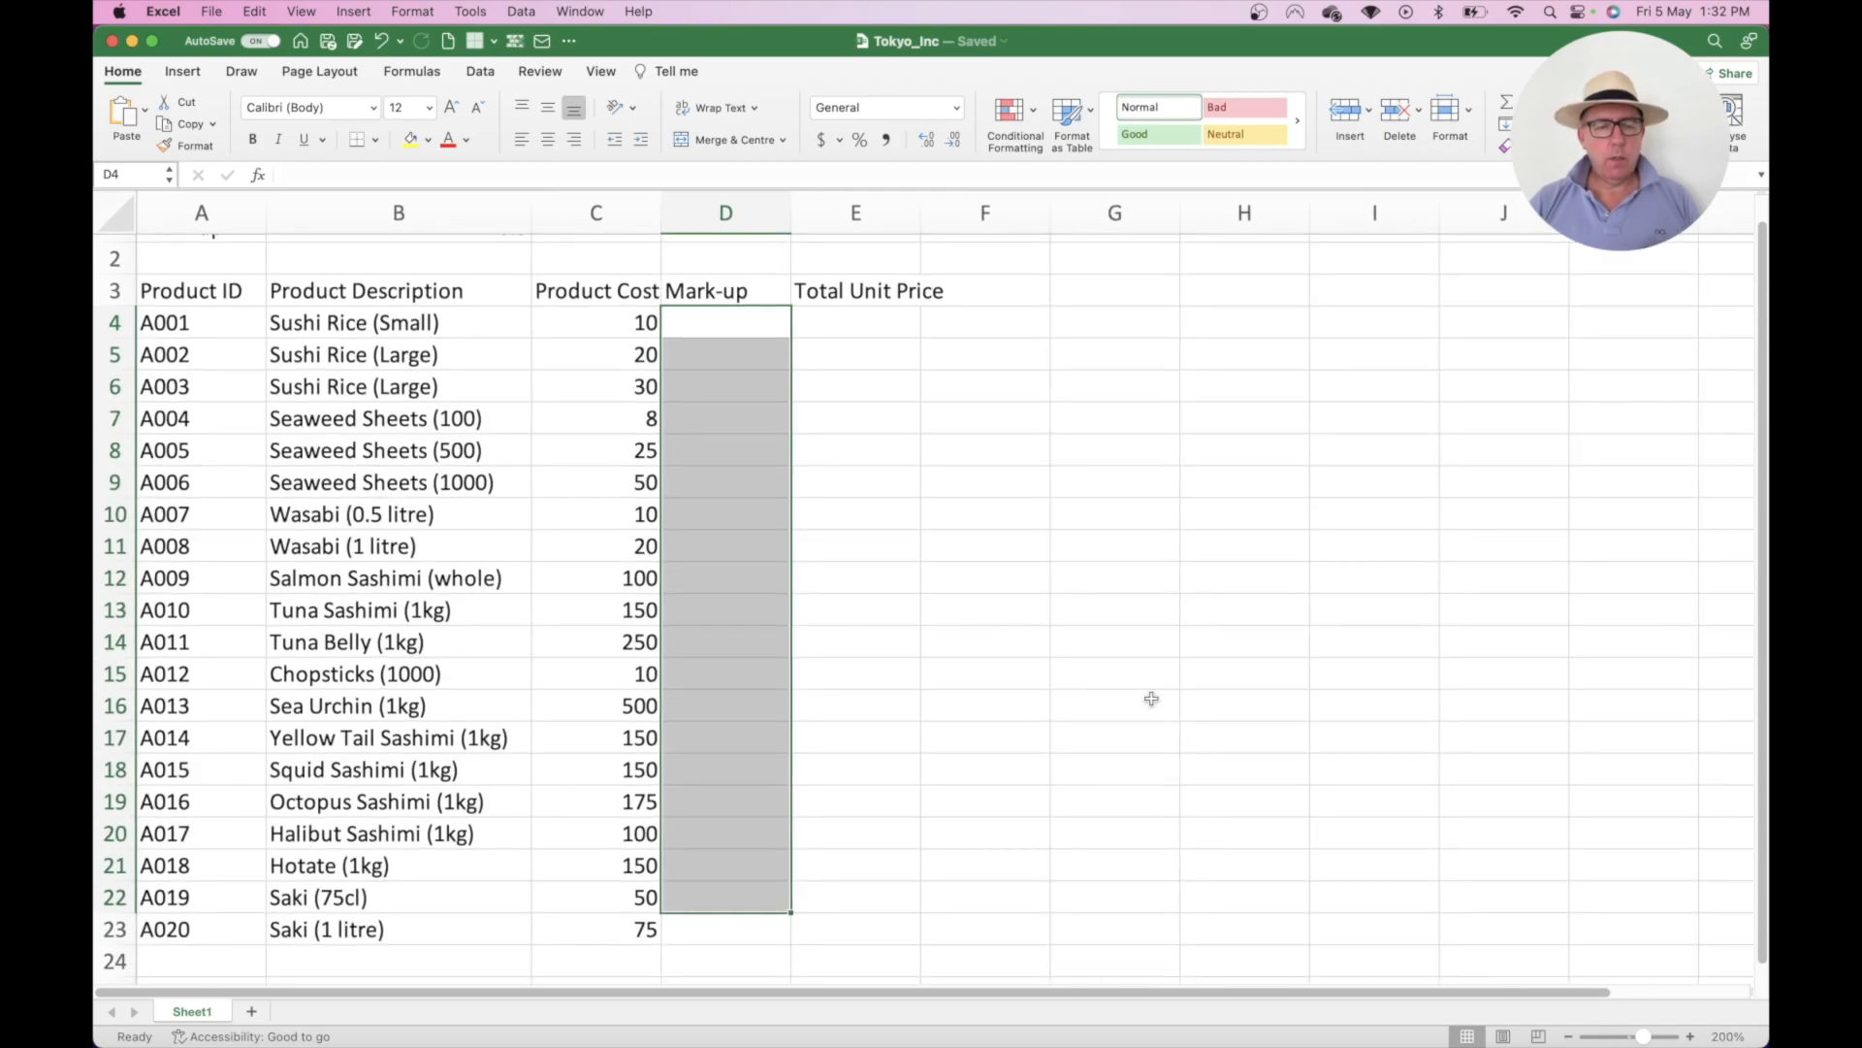
{"action": "scroll", "coordinate": [1060, 553], "scroll_direction": "up", "scroll_amount": 2}
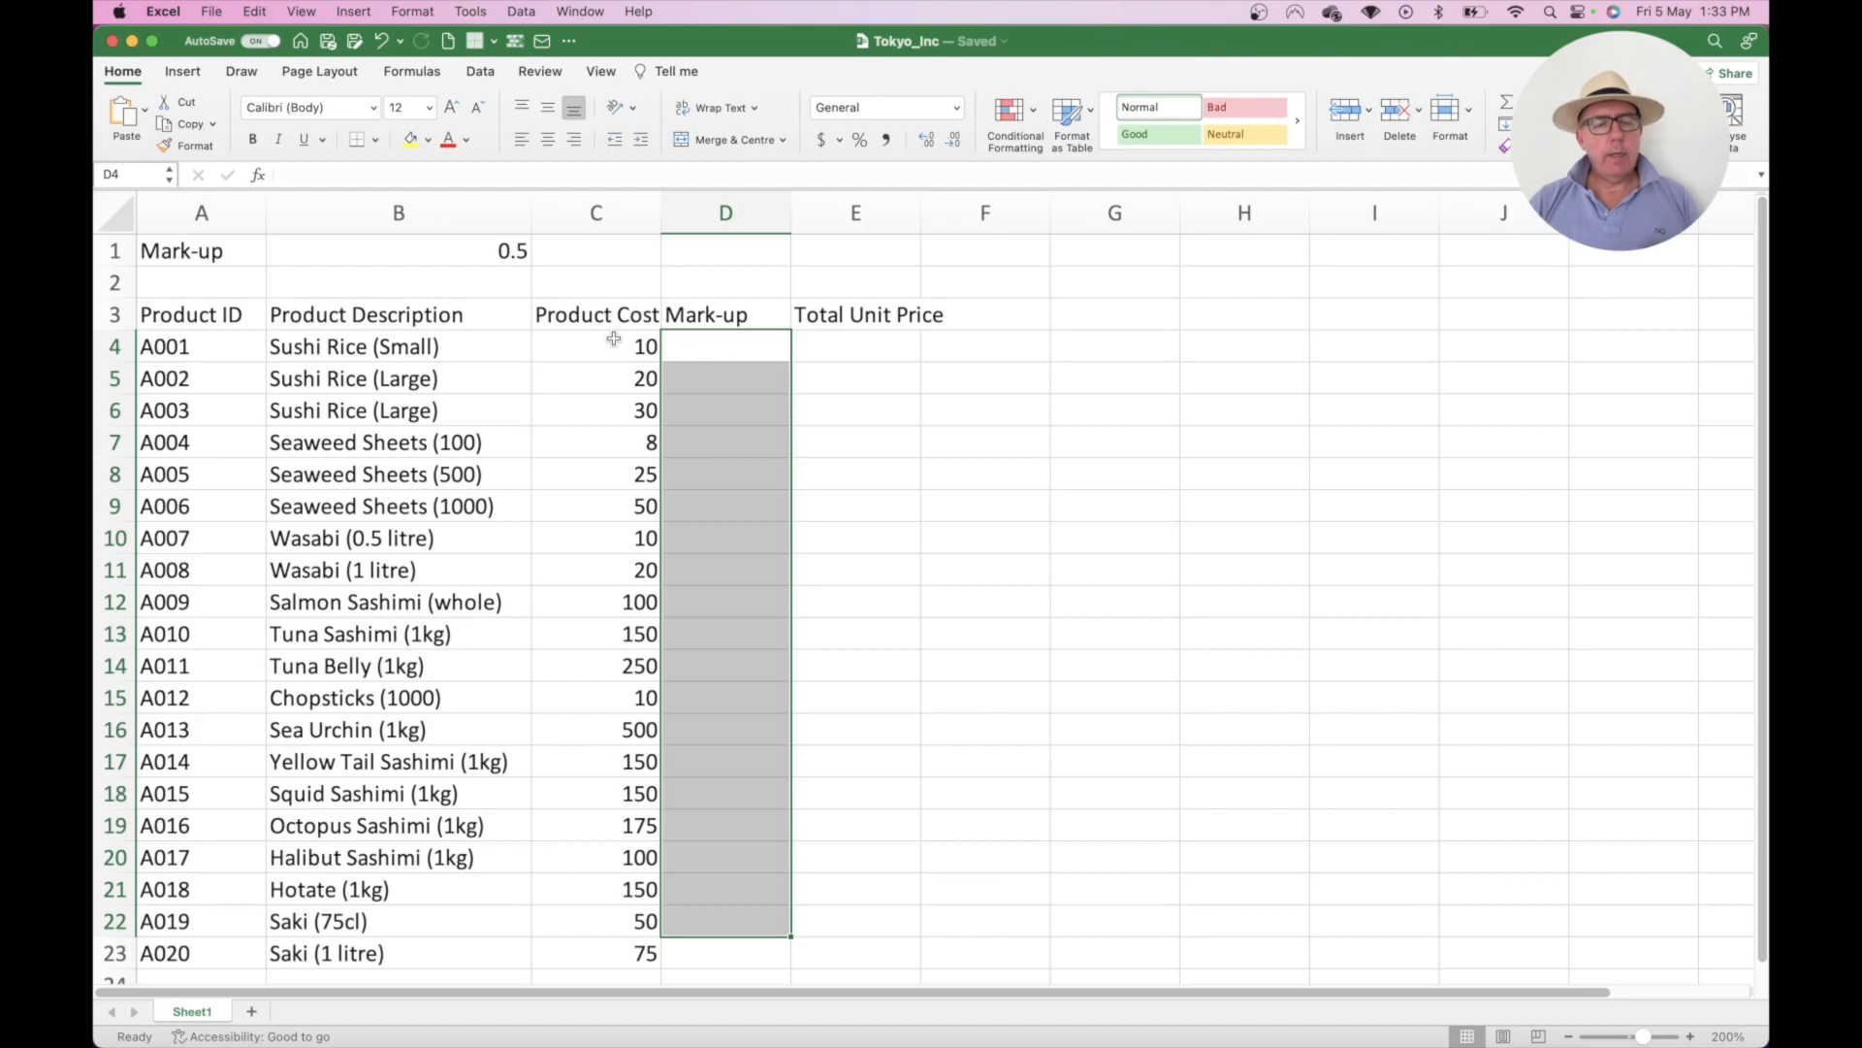
{"action": "left_click", "coordinate": [747, 339]}
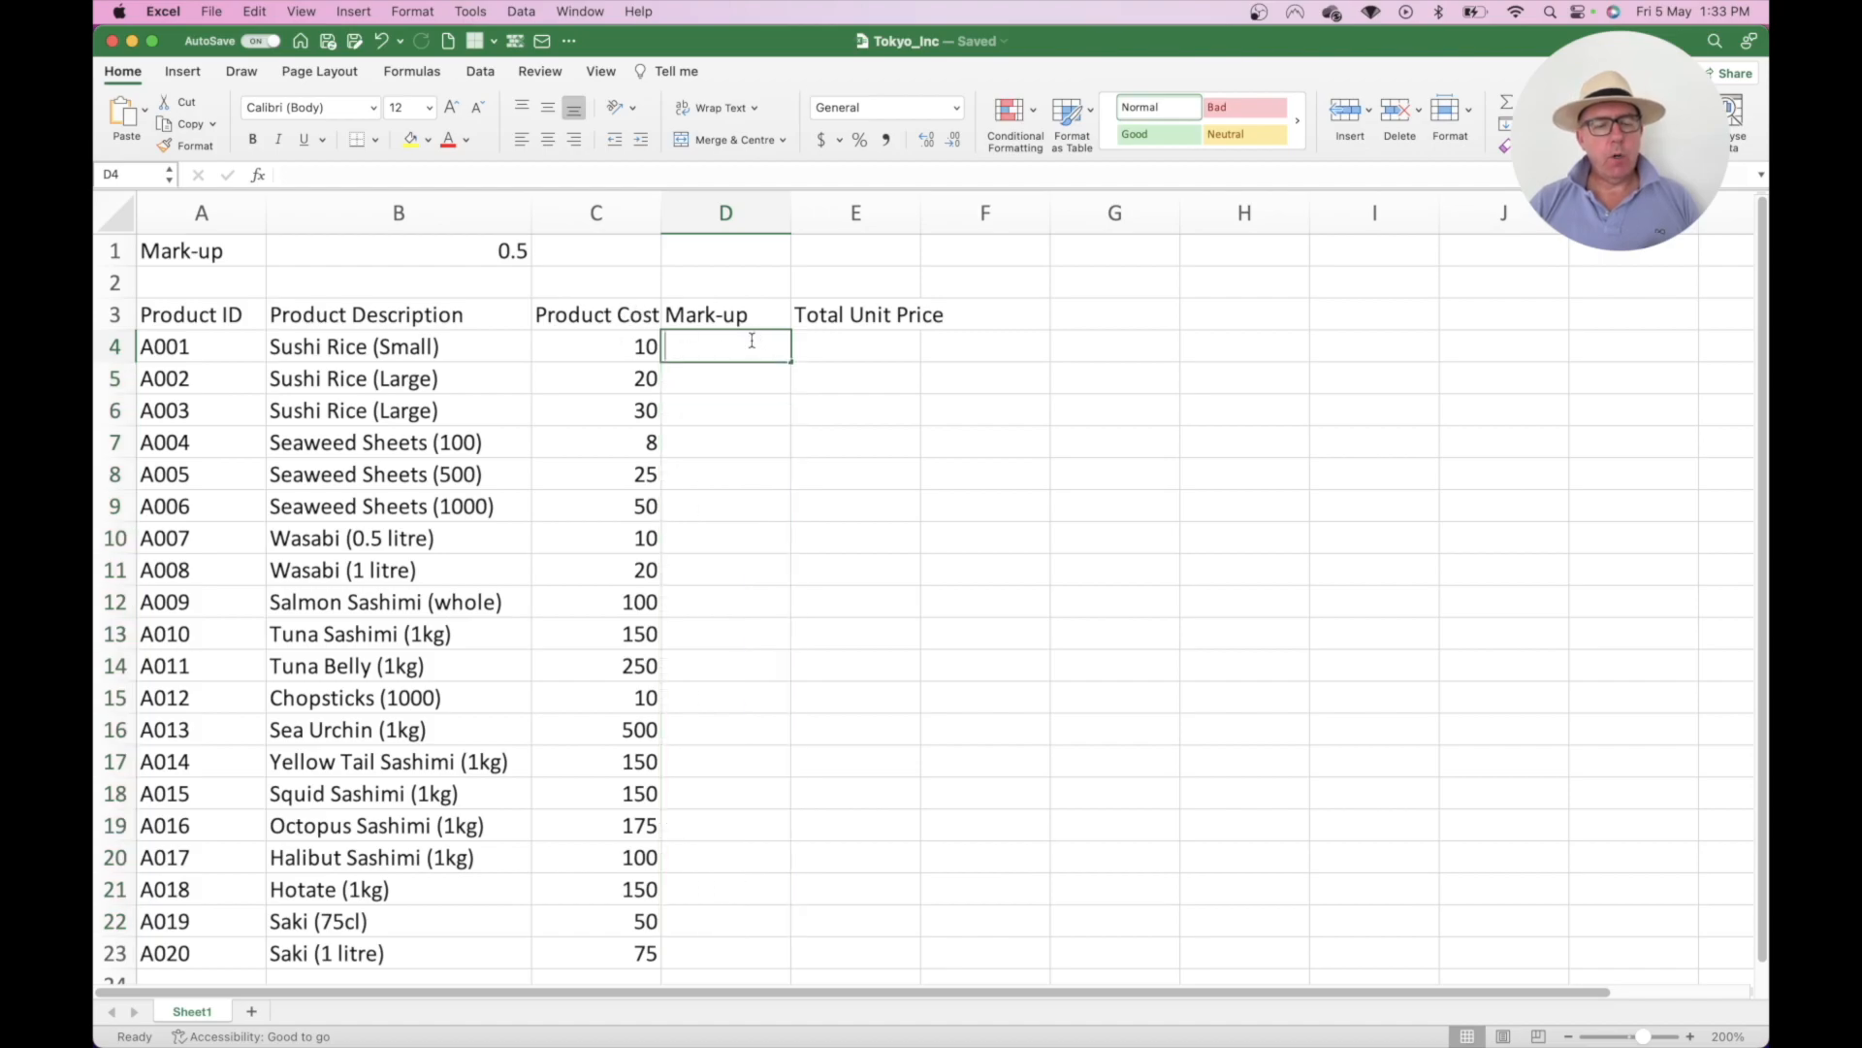
{"action": "left_click_drag", "start_coordinate": [749, 947], "coordinate": [710, 355]}
- Enter a D4 formula multiplying C4's cost by the B1 rate, giving 5
{"action": "left_click", "coordinate": [707, 346]}
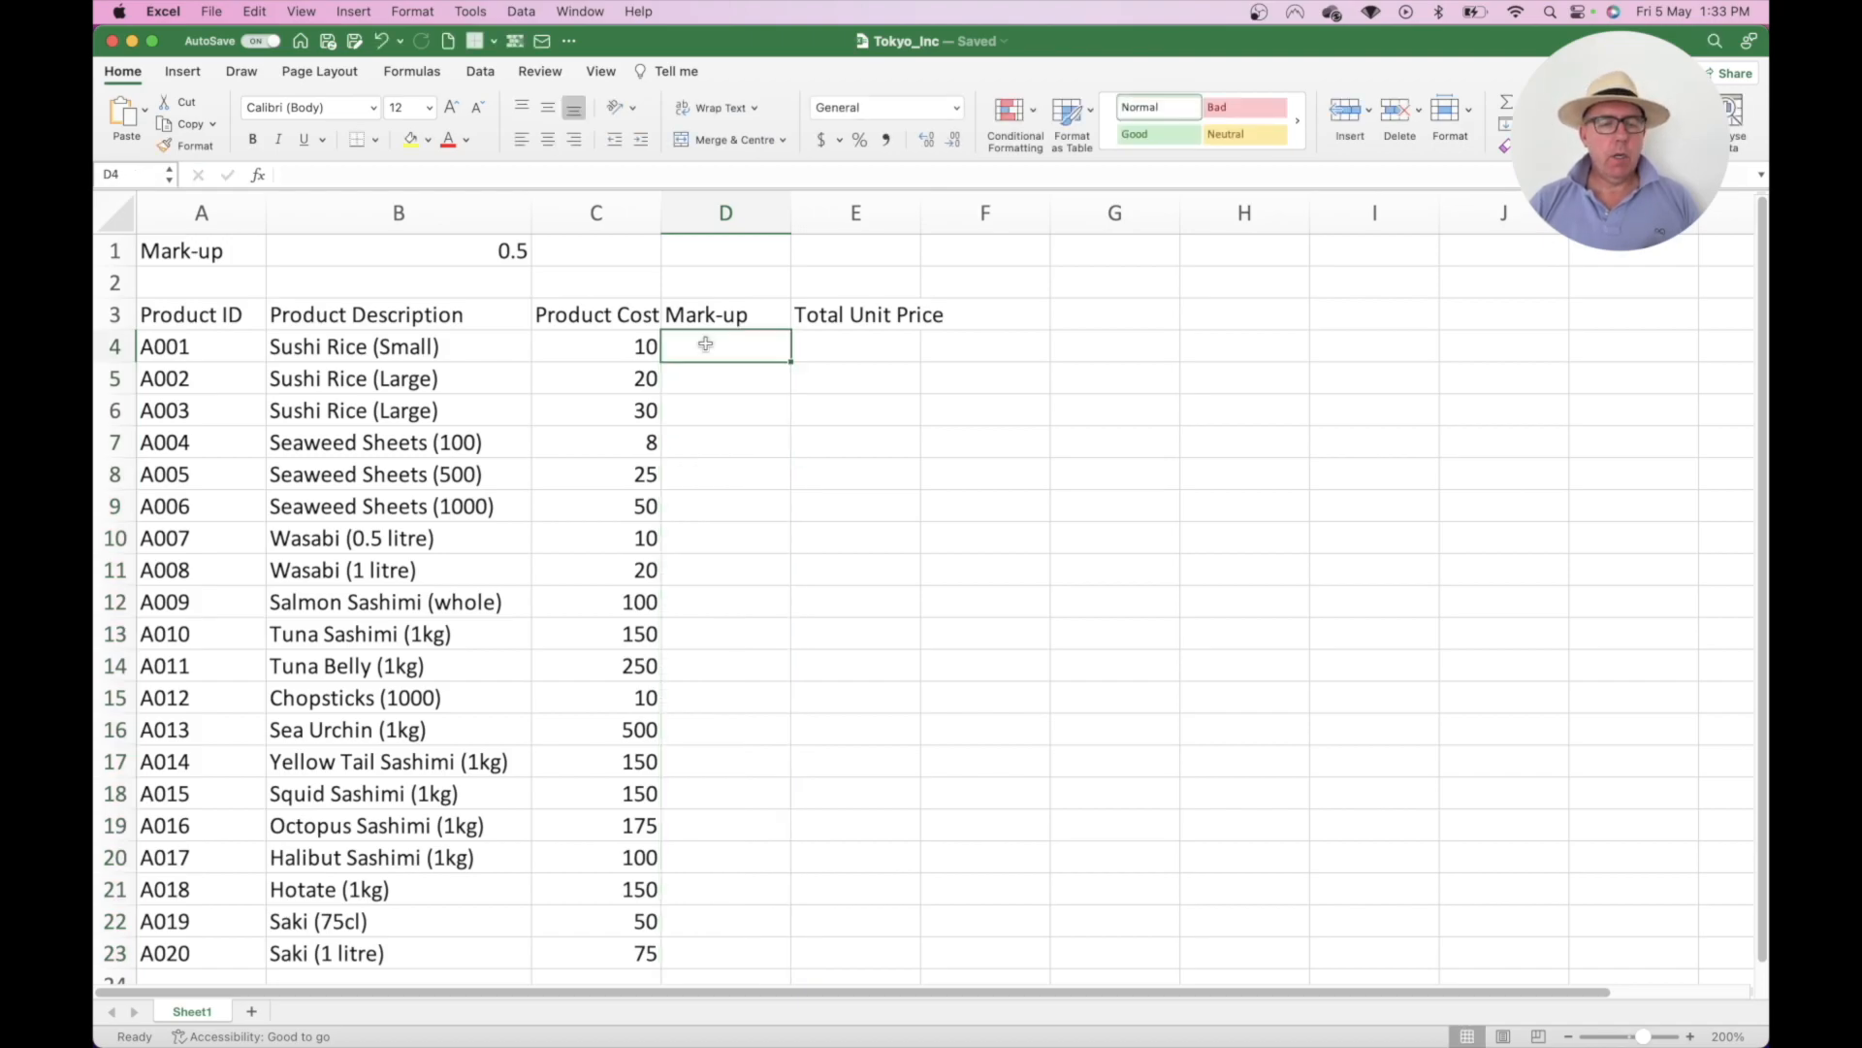
{"action": "type", "text": "="}
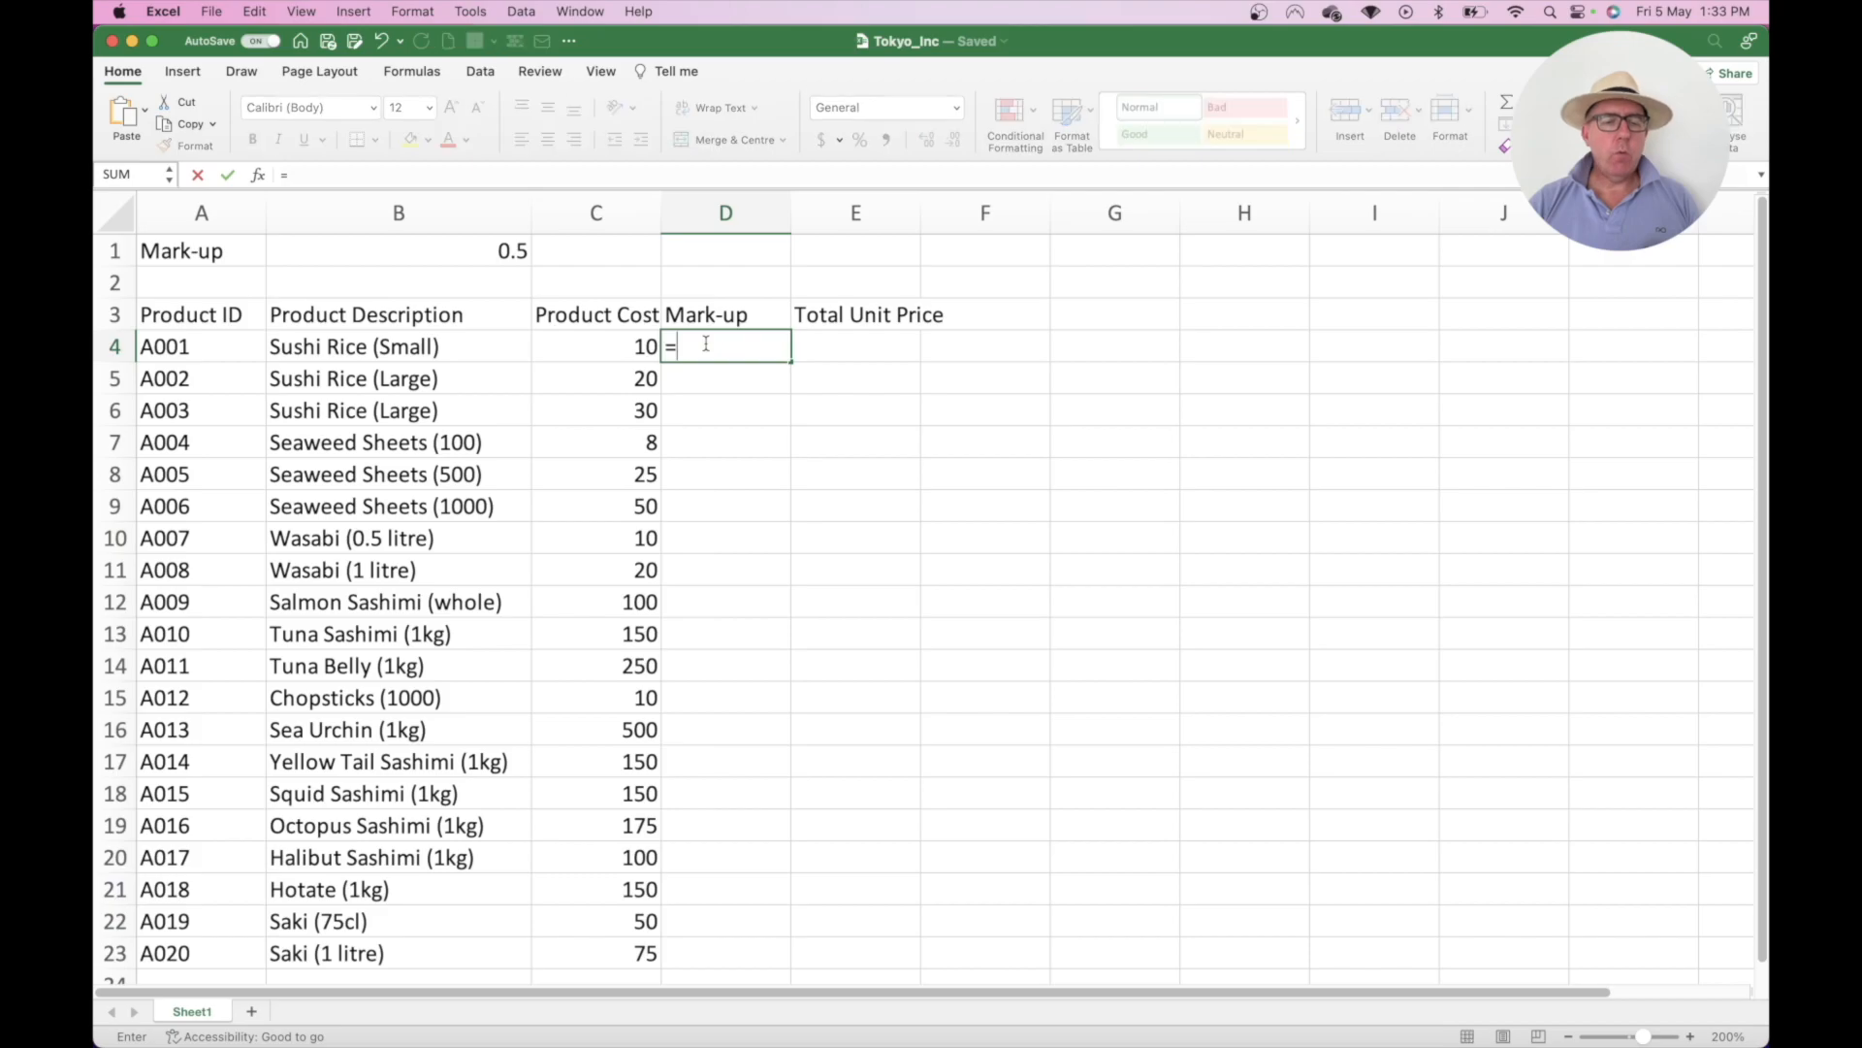
{"action": "key", "text": "Left"}
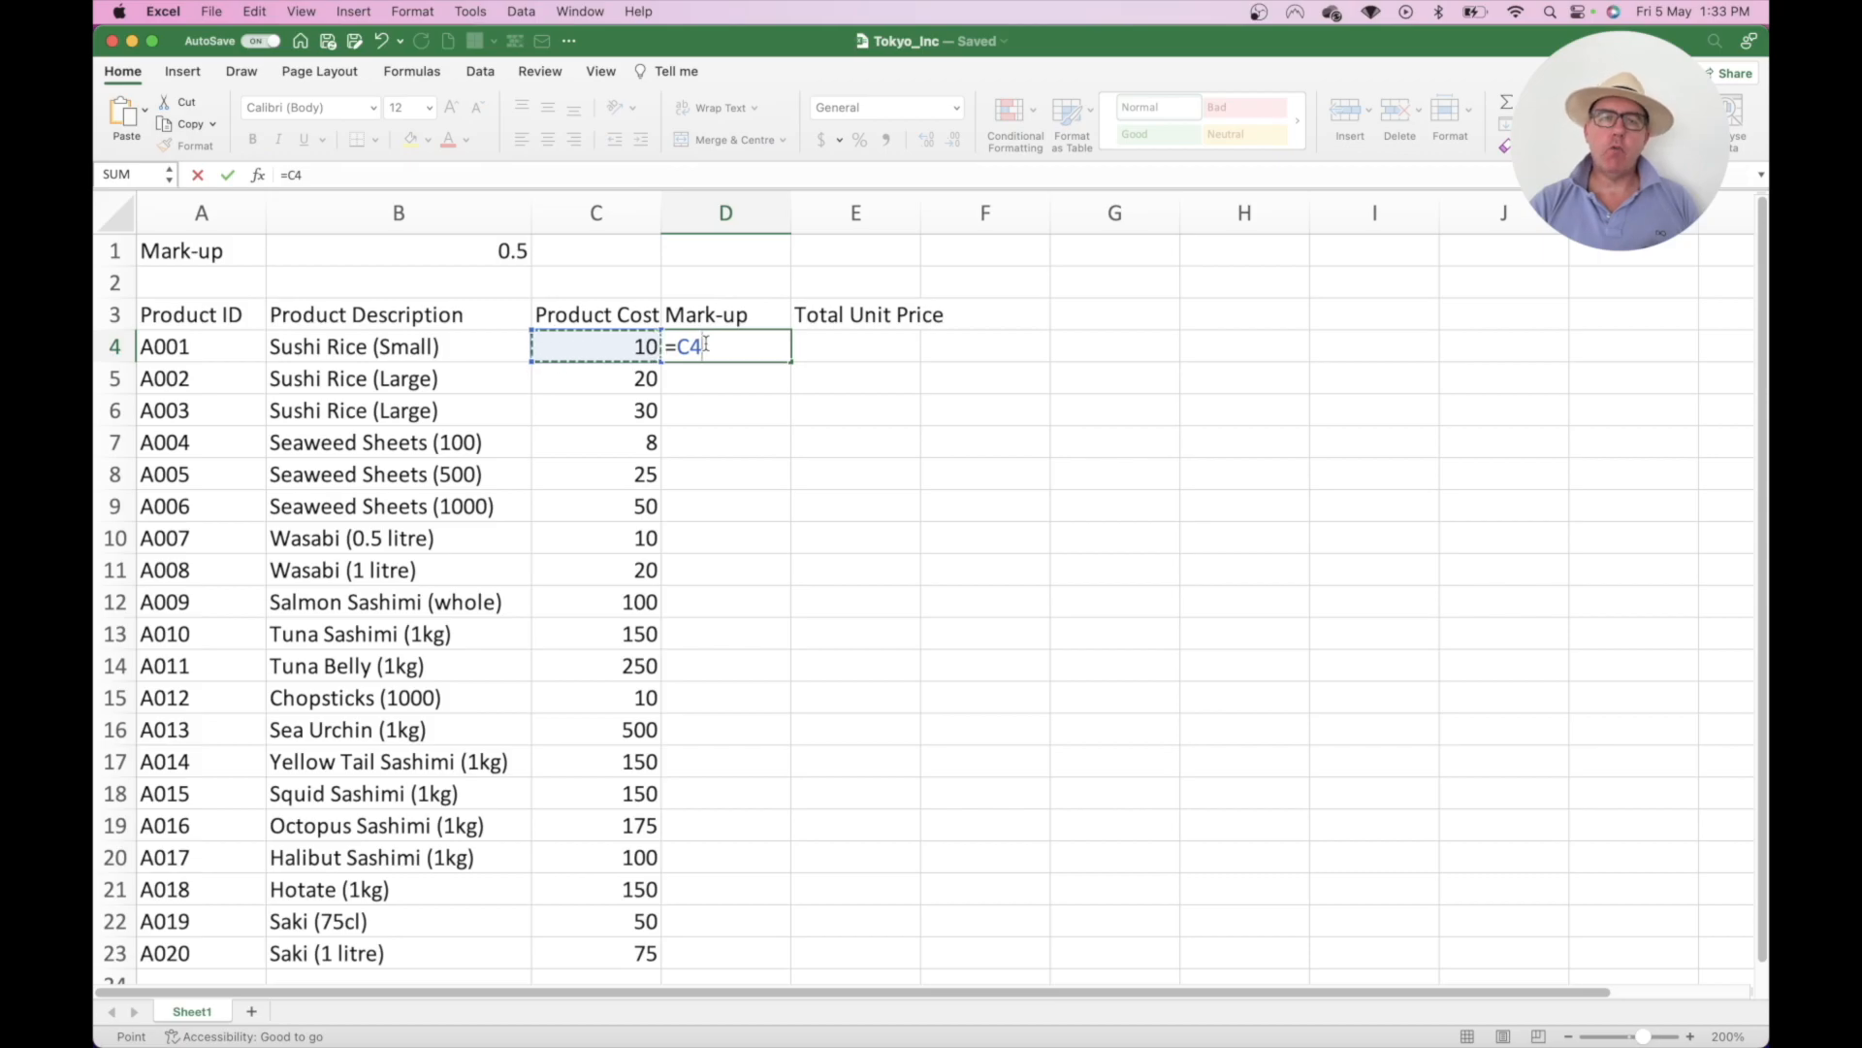
{"action": "type", "text": "*"}
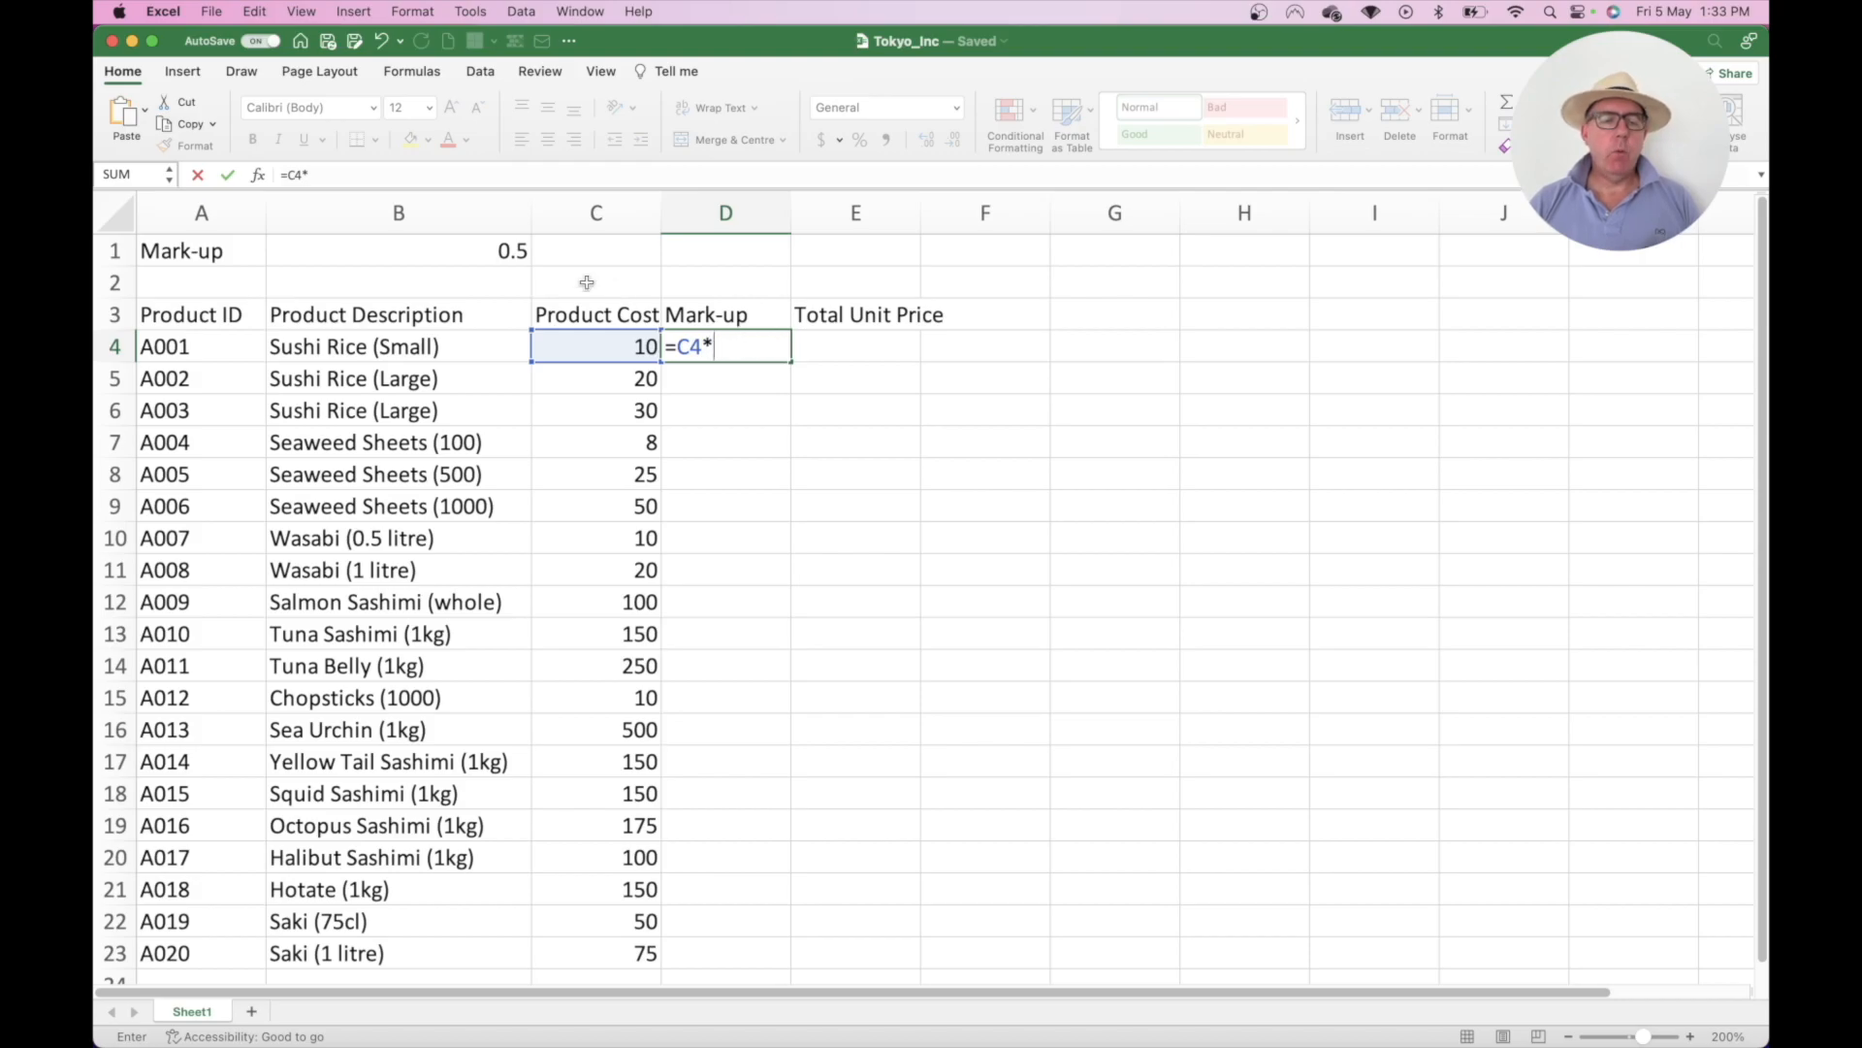
{"action": "left_click", "coordinate": [491, 250]}
{"action": "key", "text": "F4"}
{"action": "key", "text": "Return"}
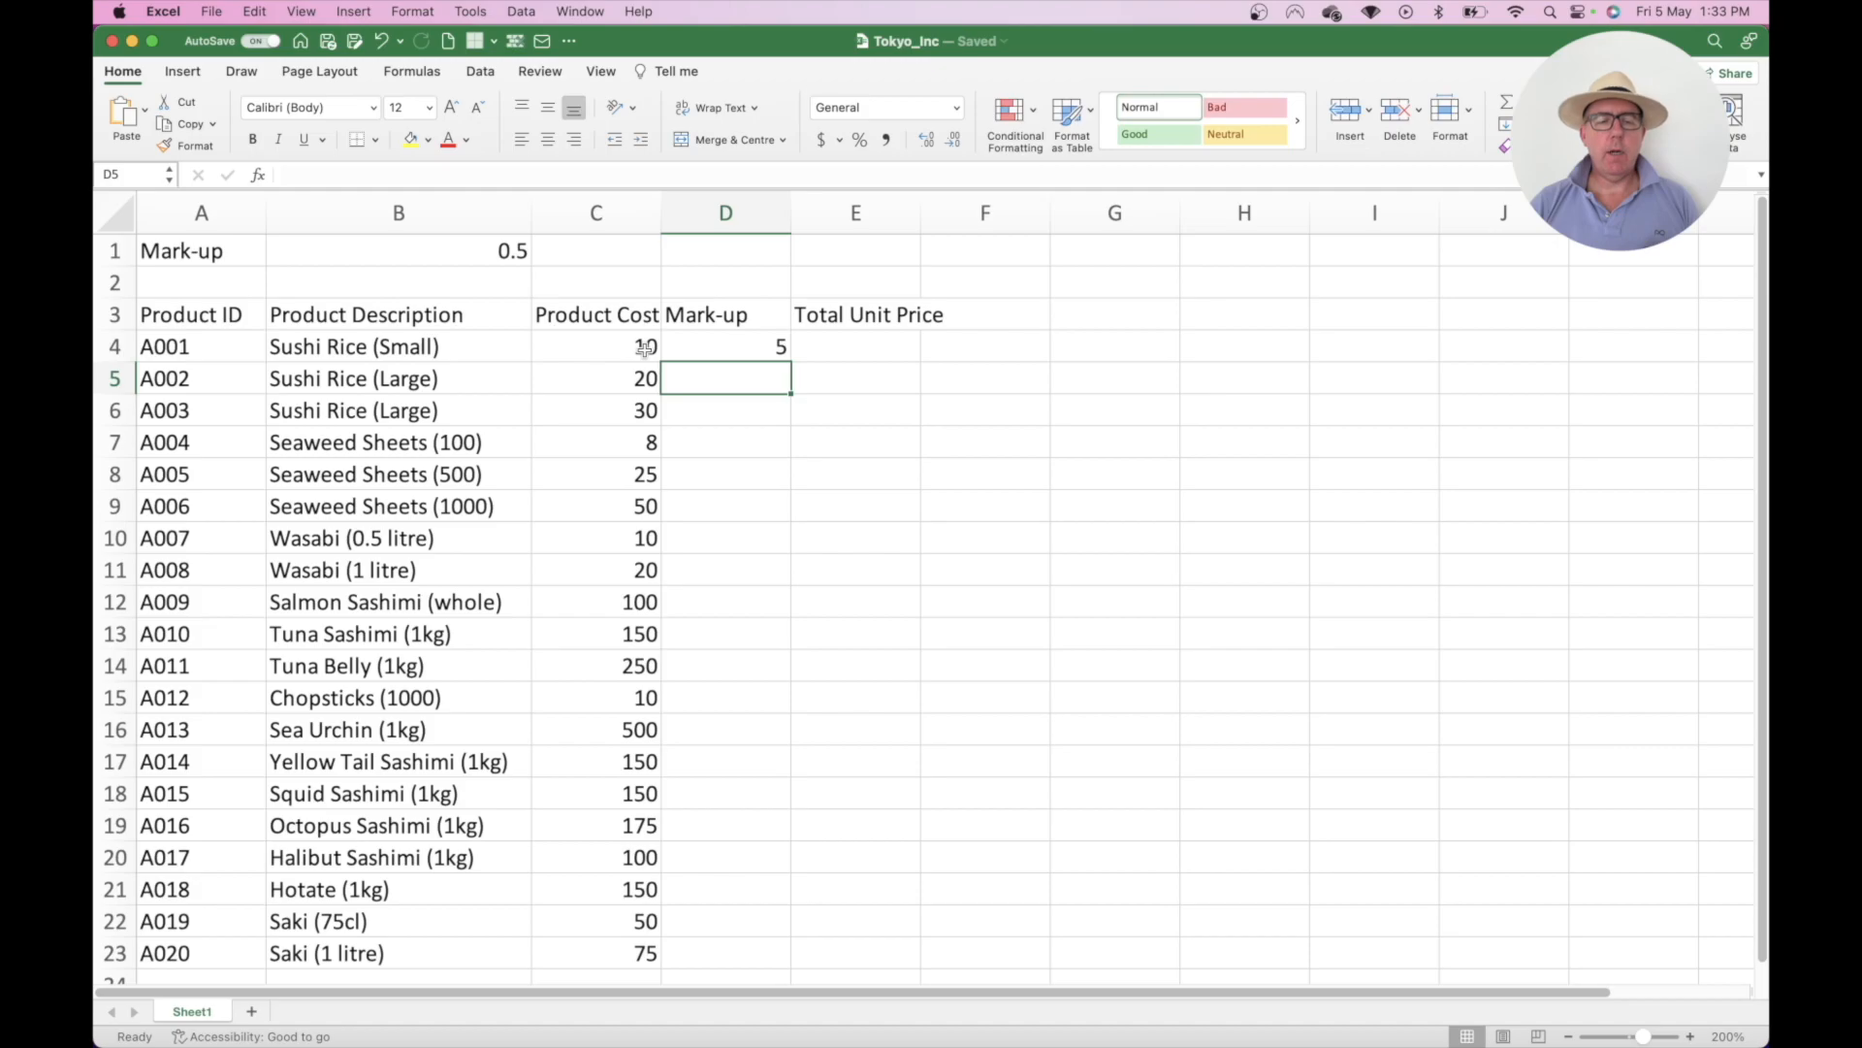
{"action": "left_click", "coordinate": [741, 345]}
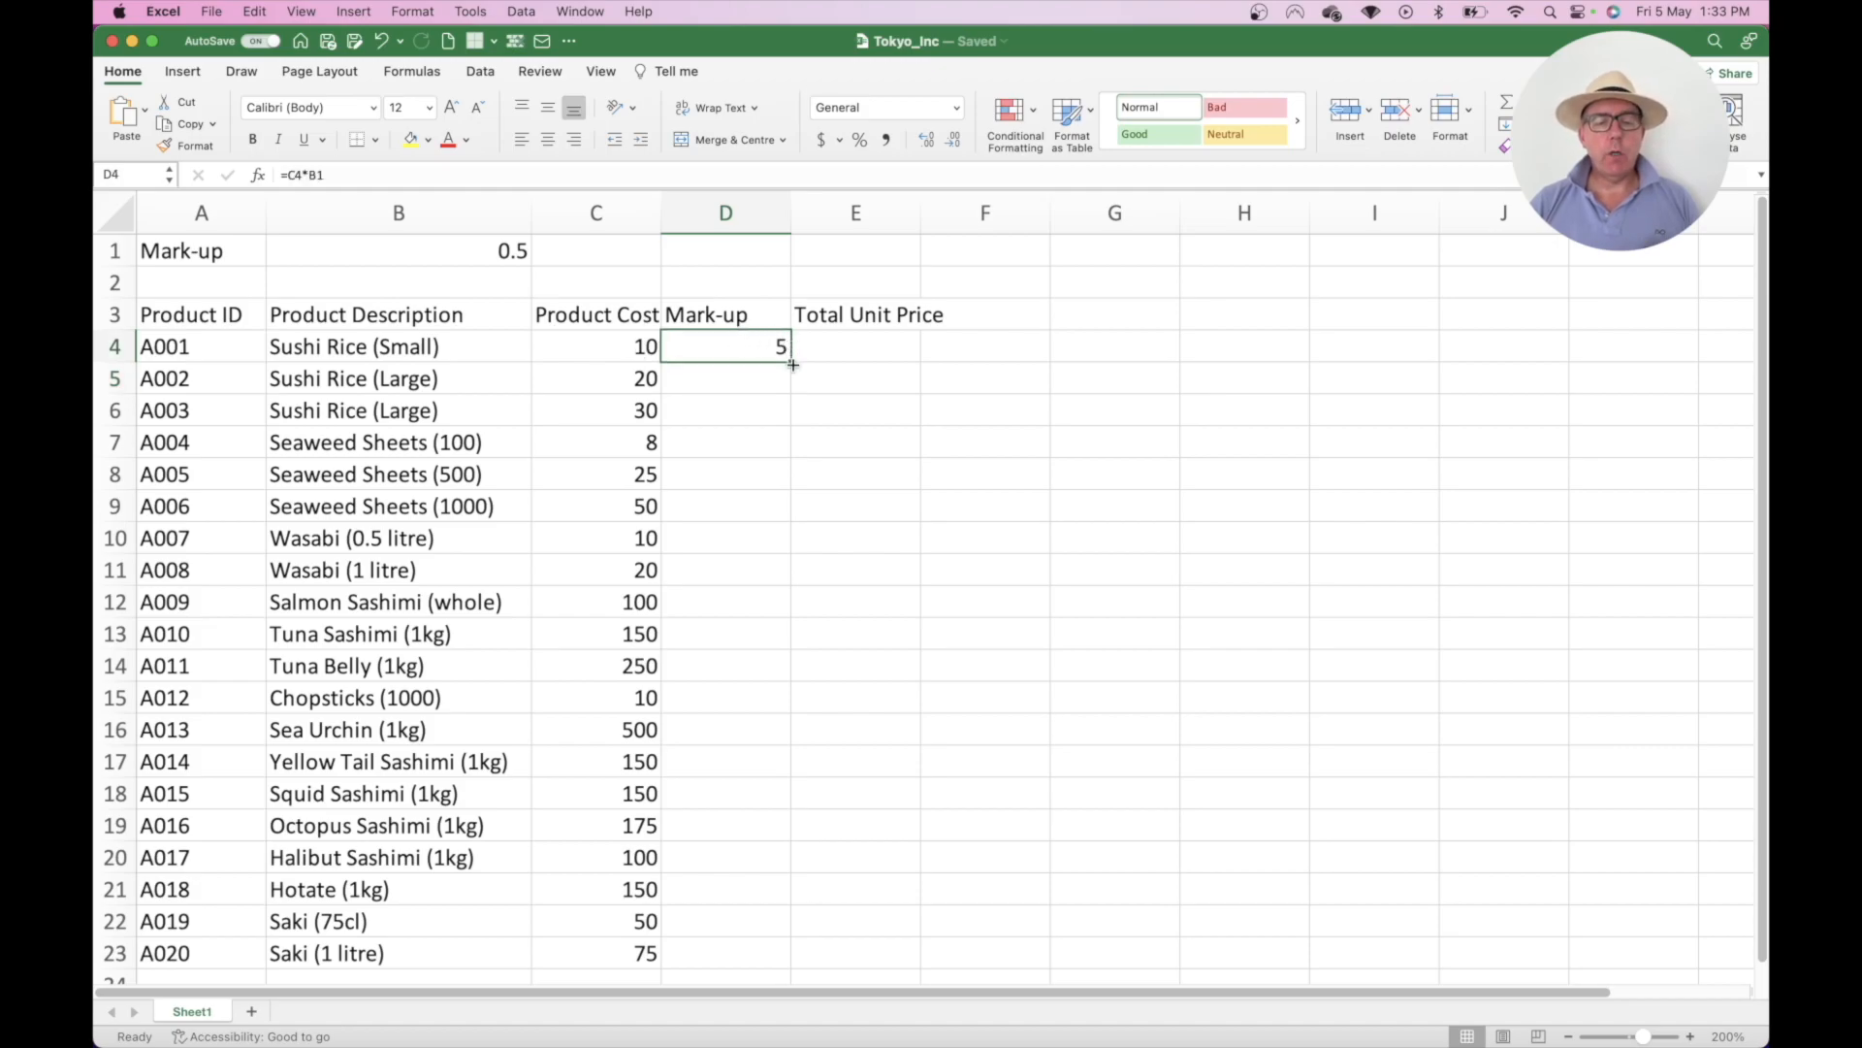
{"action": "left_click_drag", "start_coordinate": [793, 365], "coordinate": [748, 955]}
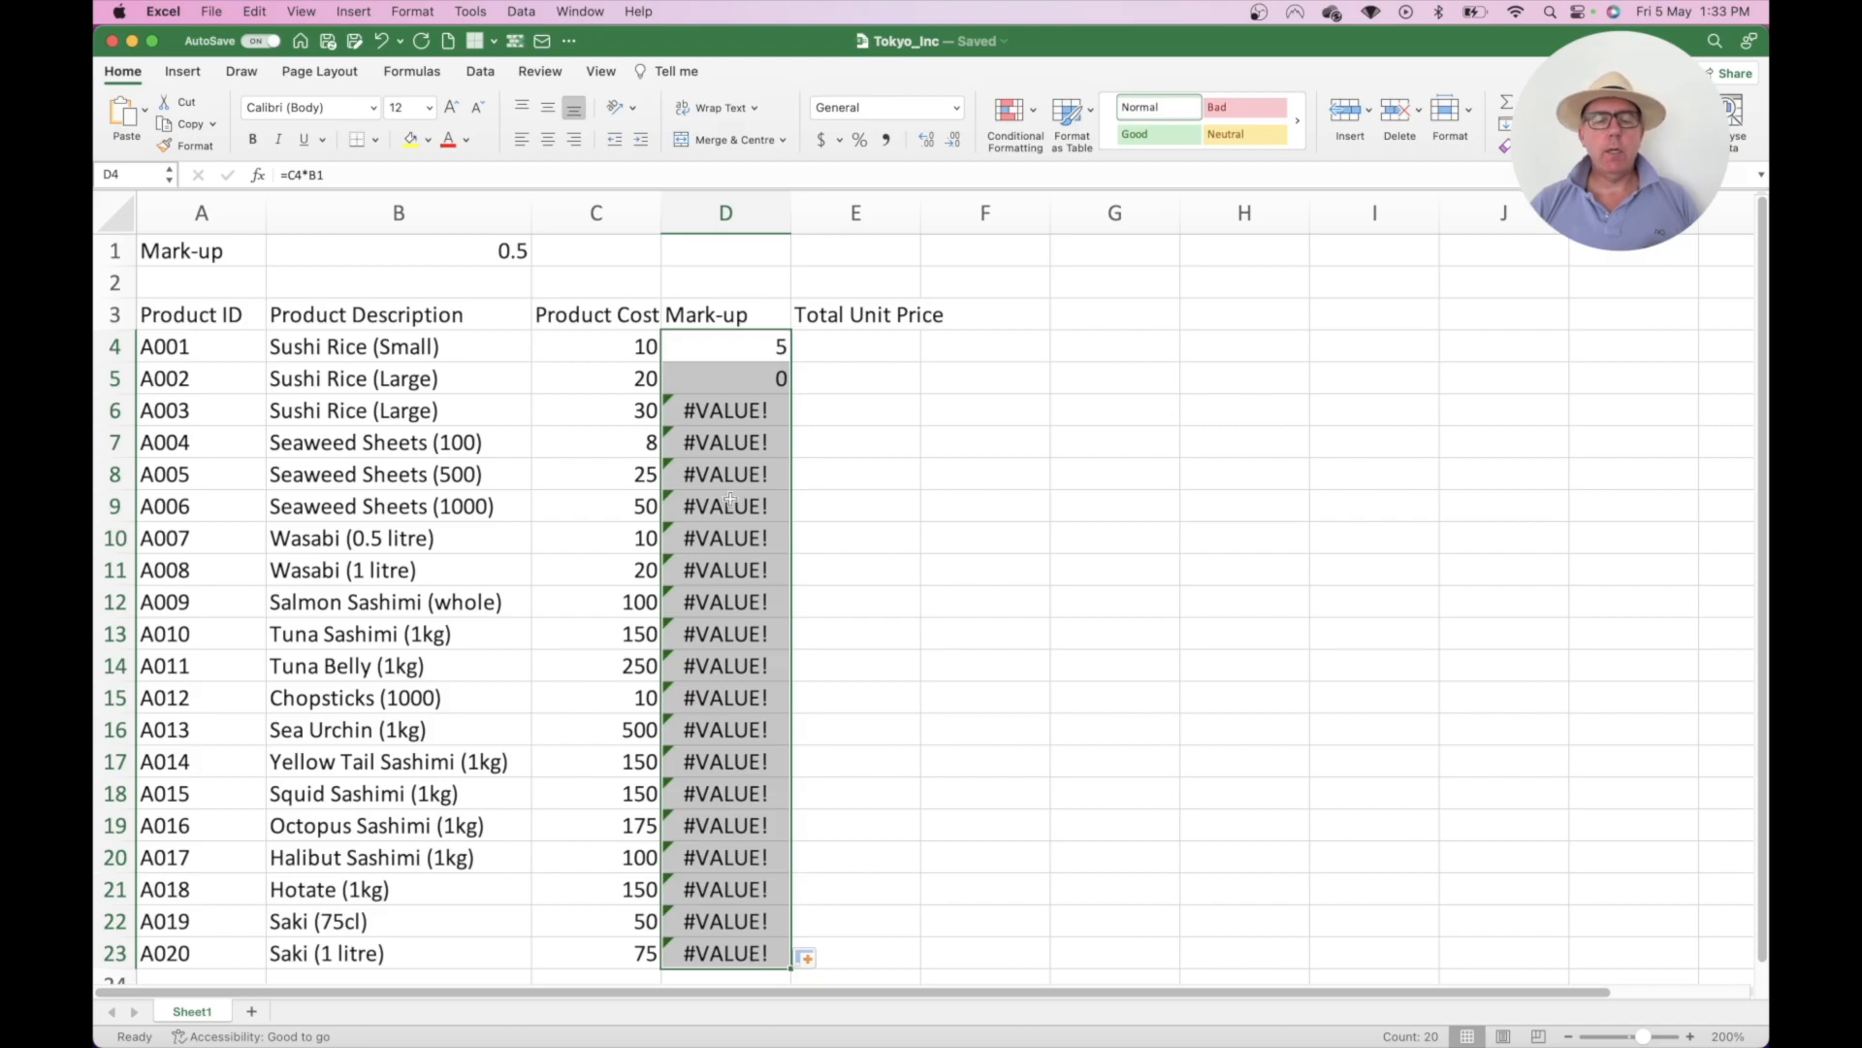
{"action": "double_click", "coordinate": [725, 442]}
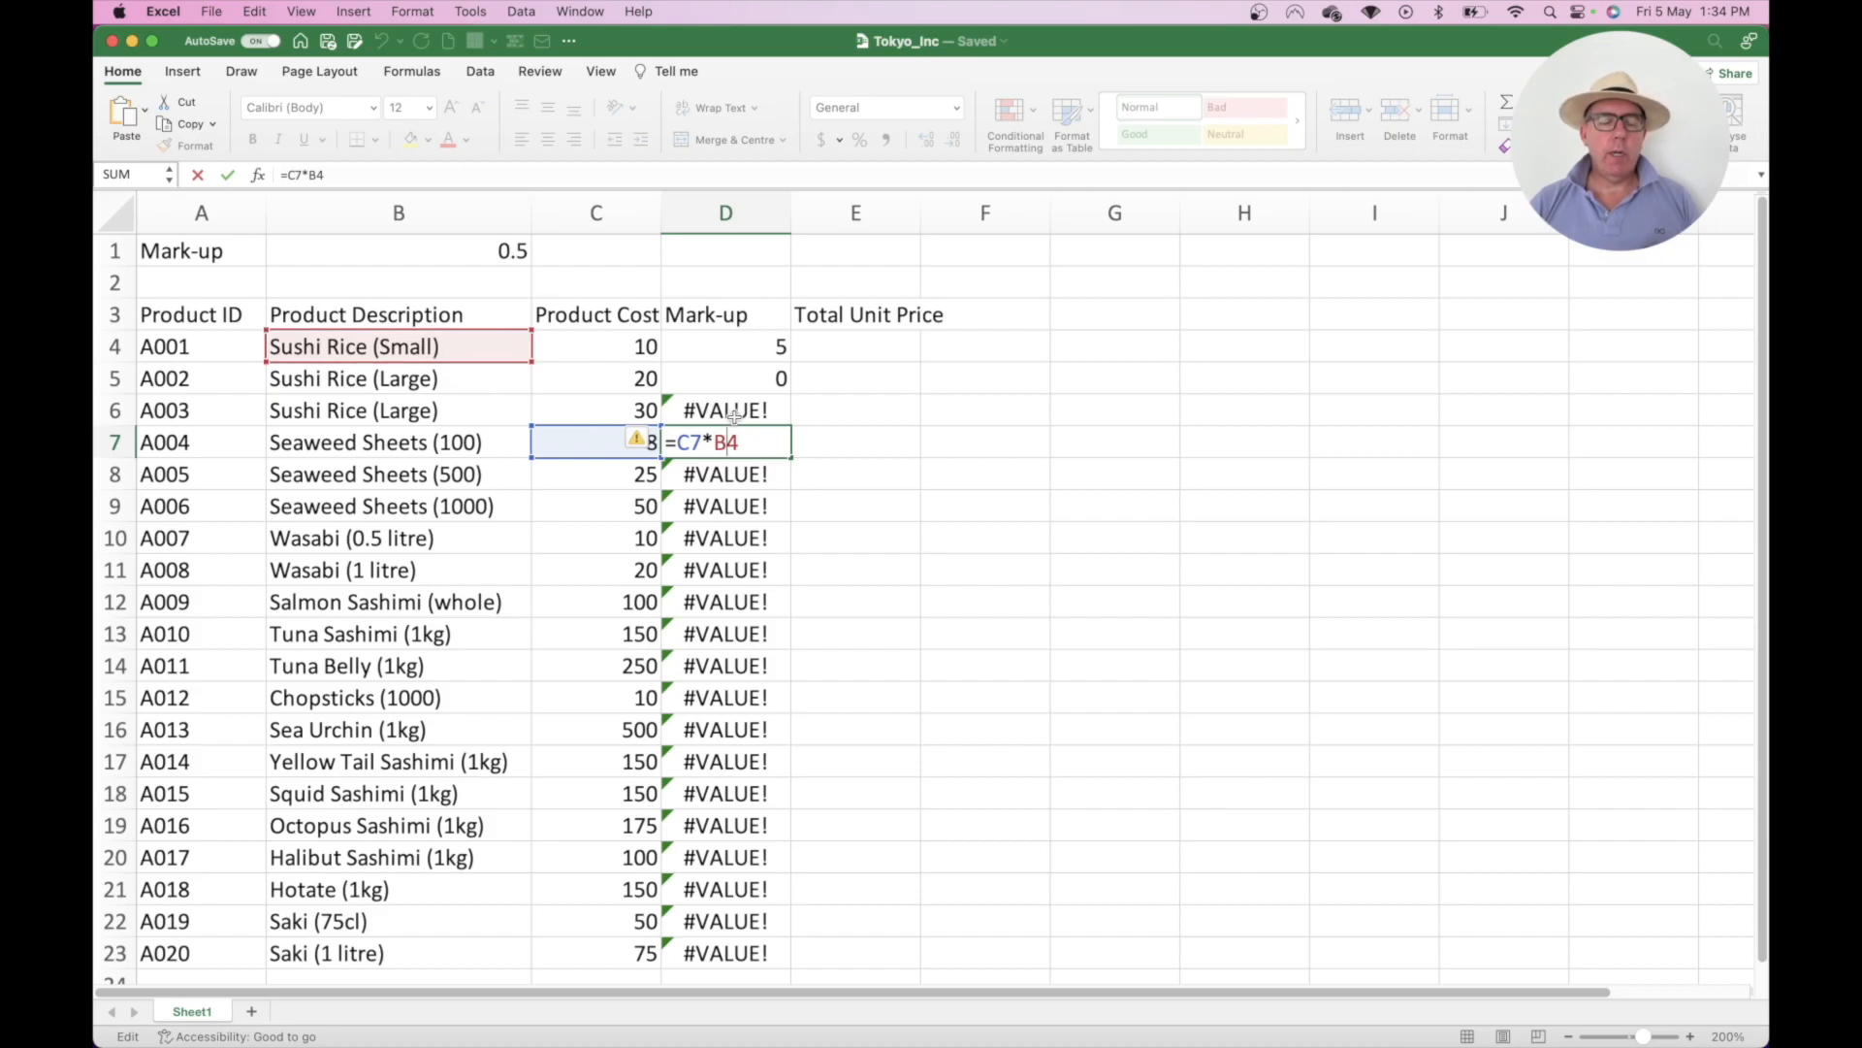
{"action": "key", "text": "Escape"}
{"action": "key", "text": "ctrl+z"}
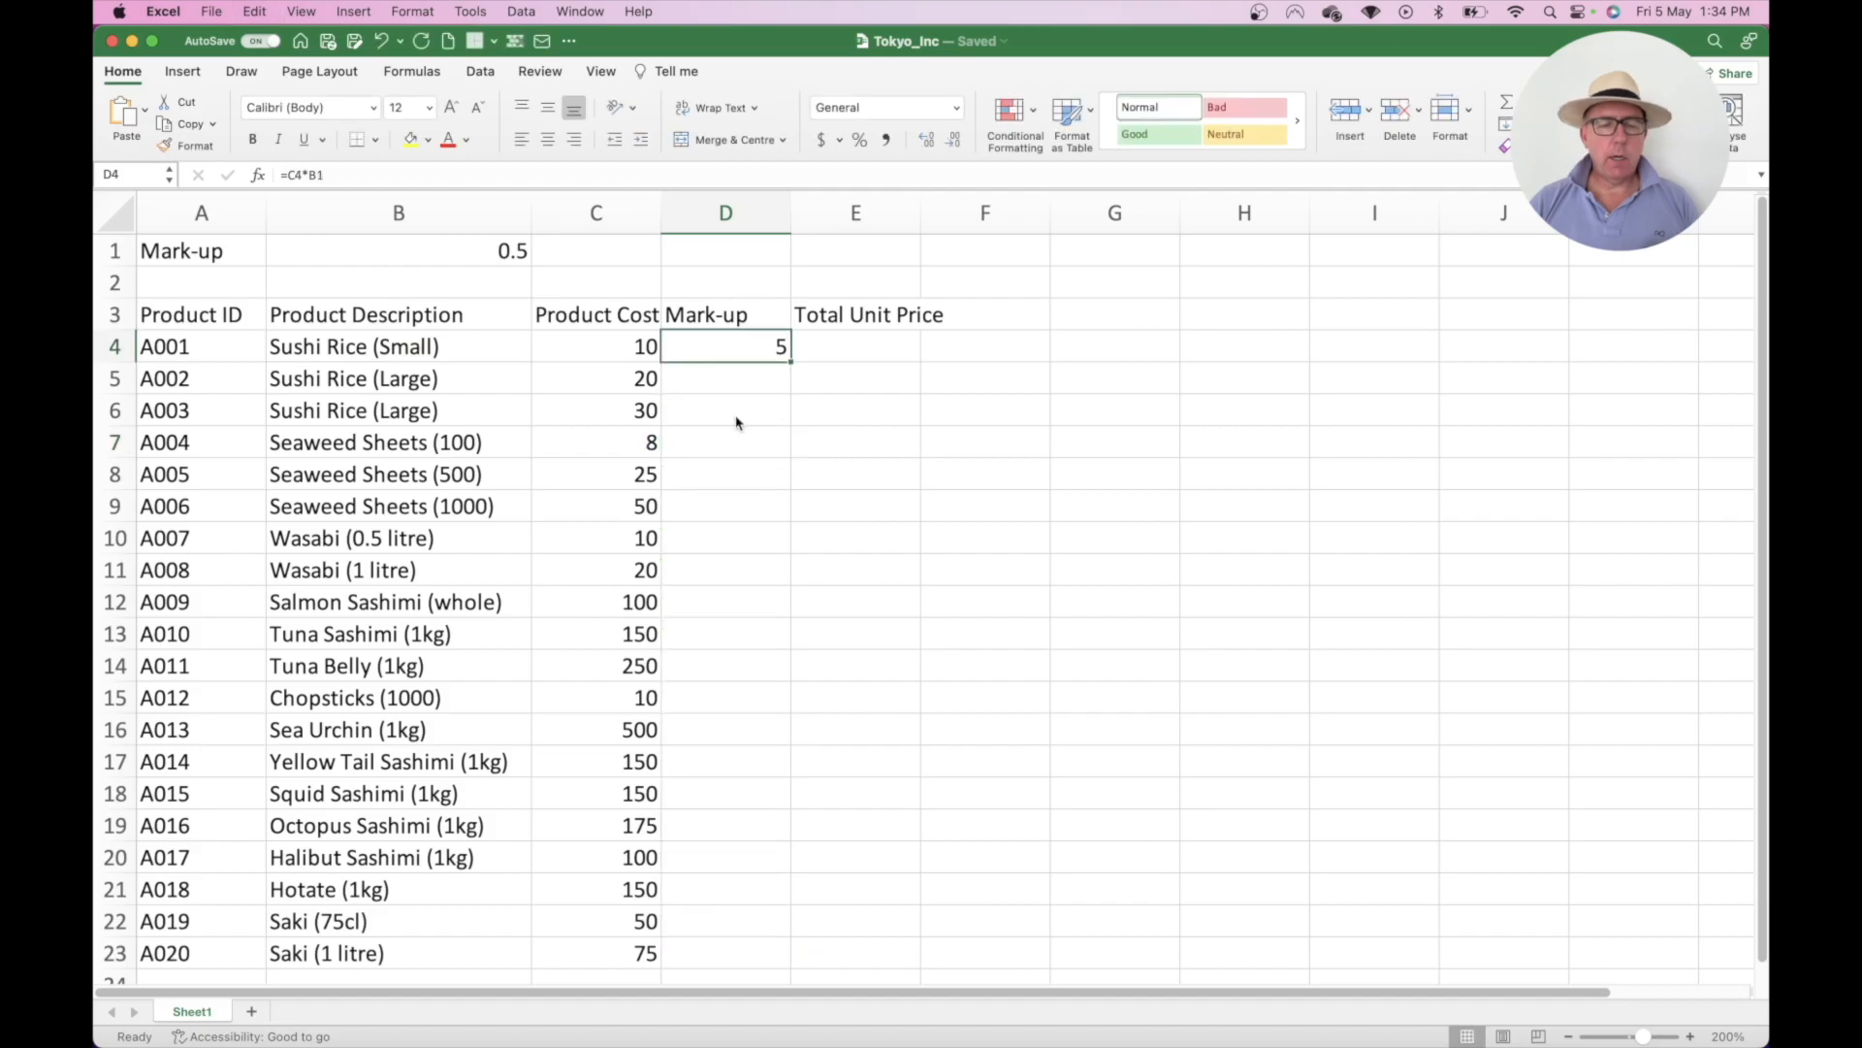
- Add $ signs to the B1 reference in D4, then undo that edit
{"action": "double_click", "coordinate": [740, 347]}
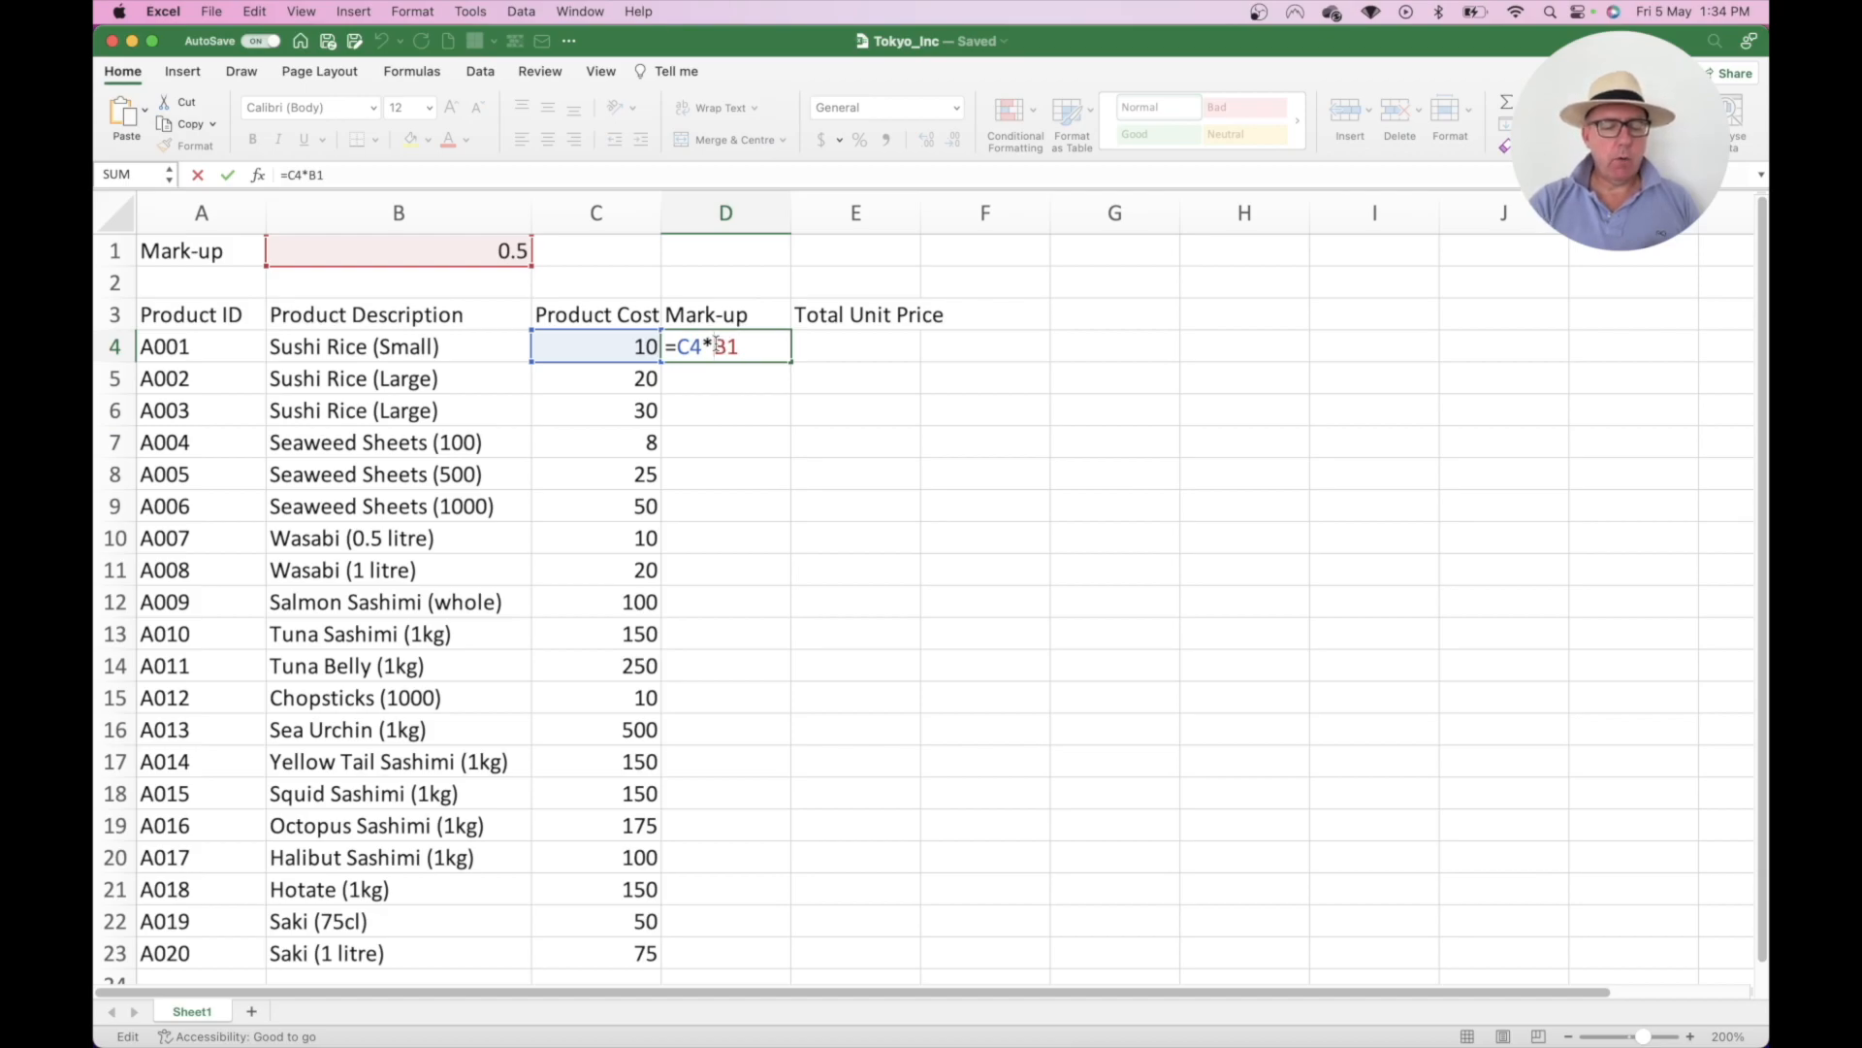
{"action": "type", "text": "$"}
{"action": "key", "text": "Right"}
{"action": "type", "text": "$"}
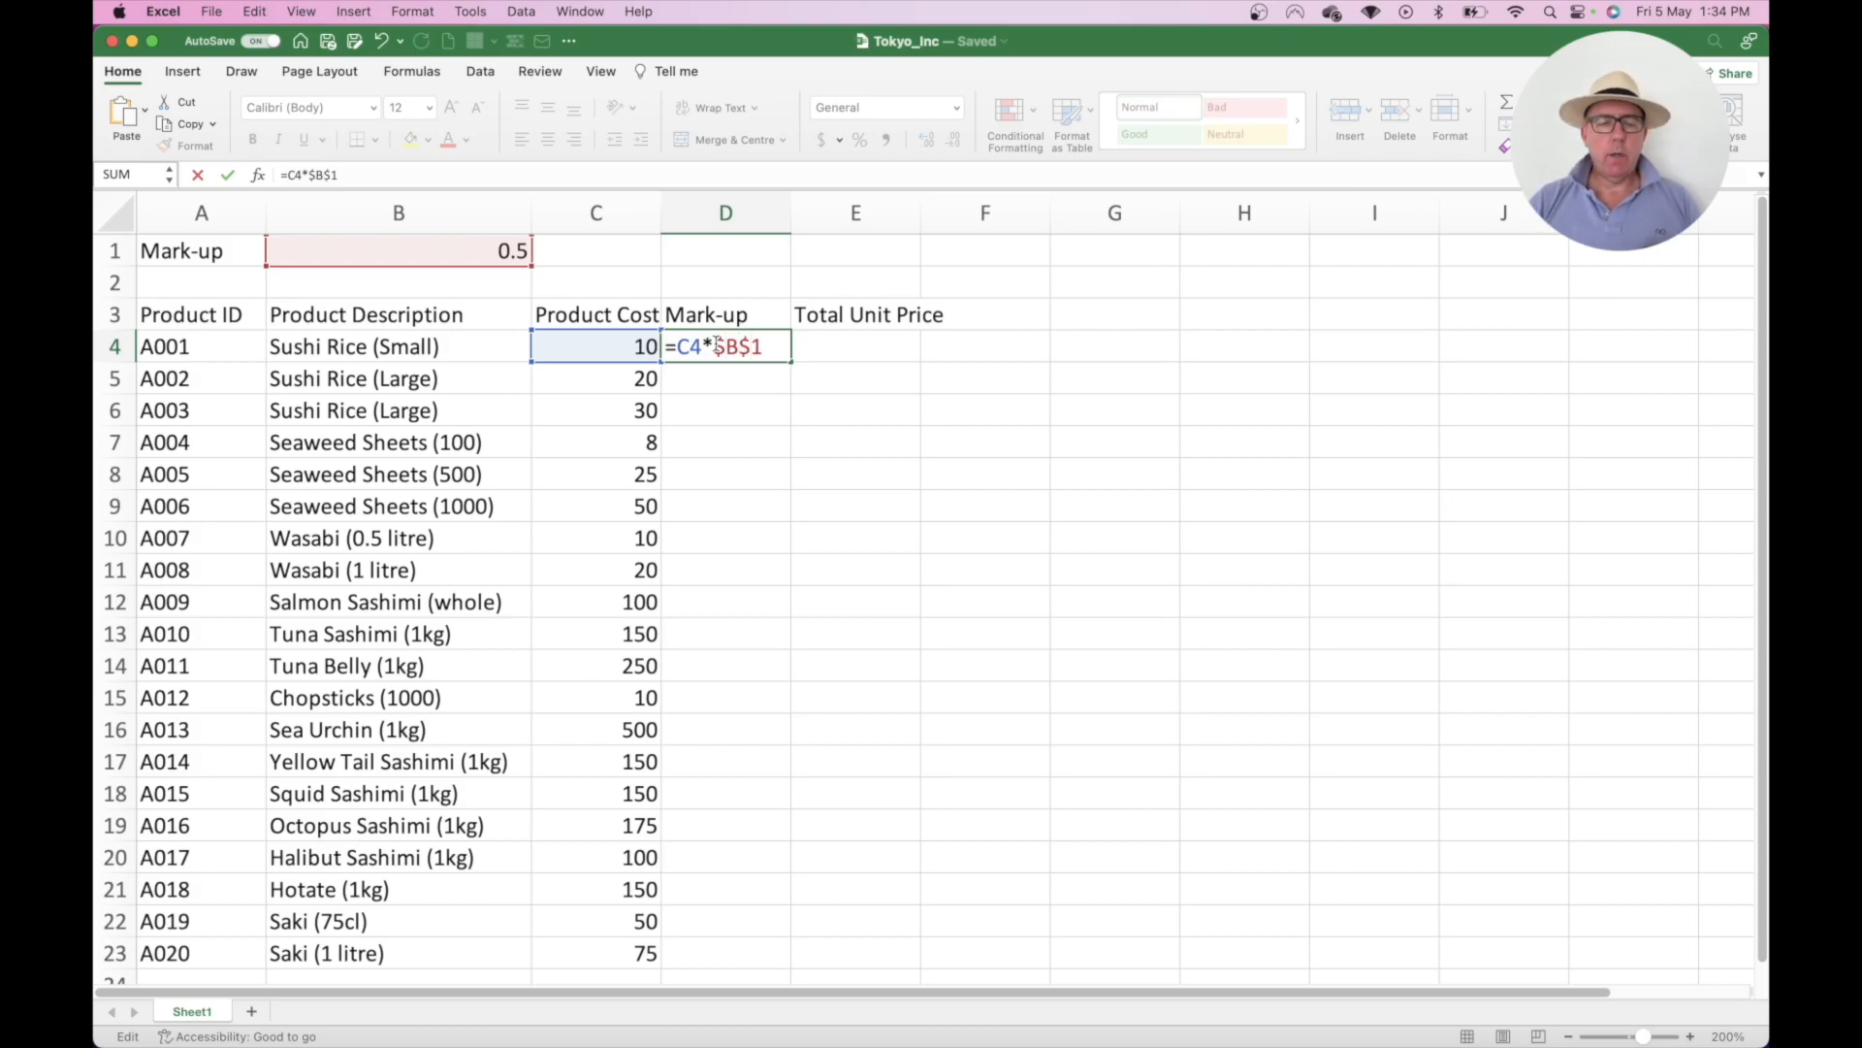
{"action": "key", "text": "Return"}
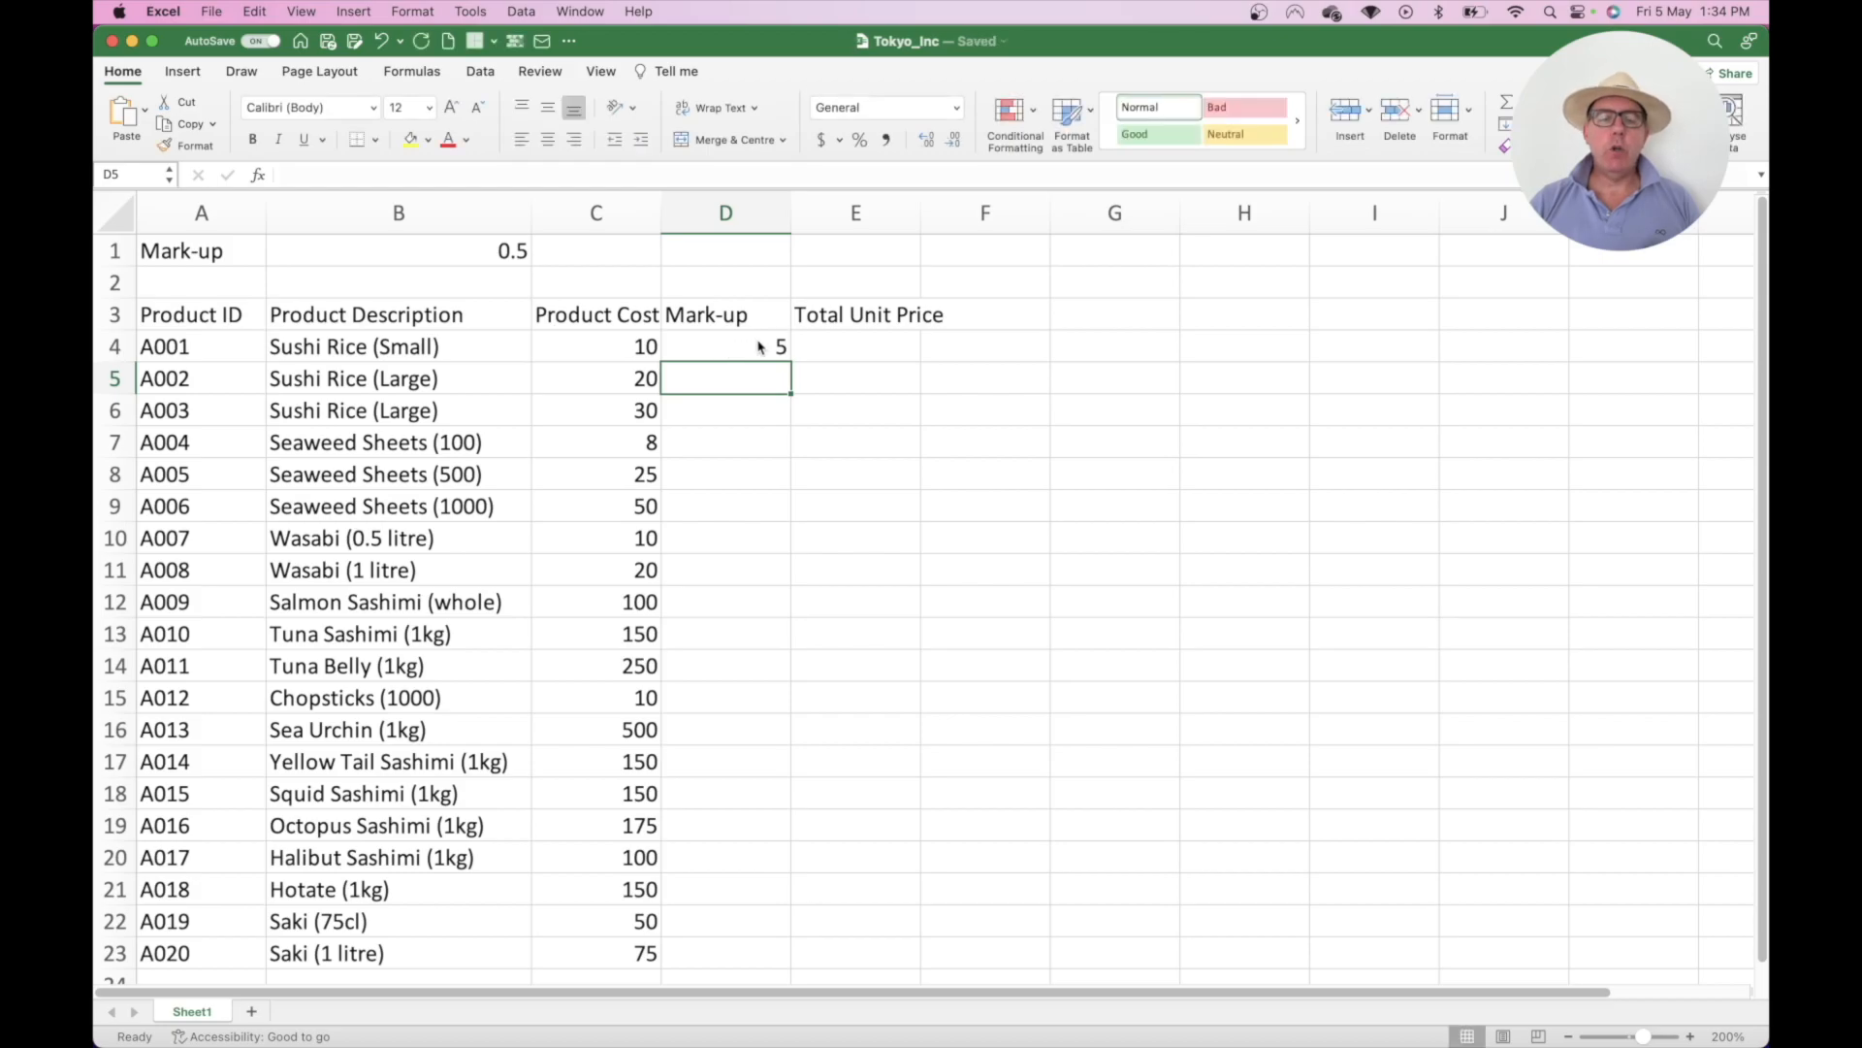
{"action": "left_click", "coordinate": [762, 345]}
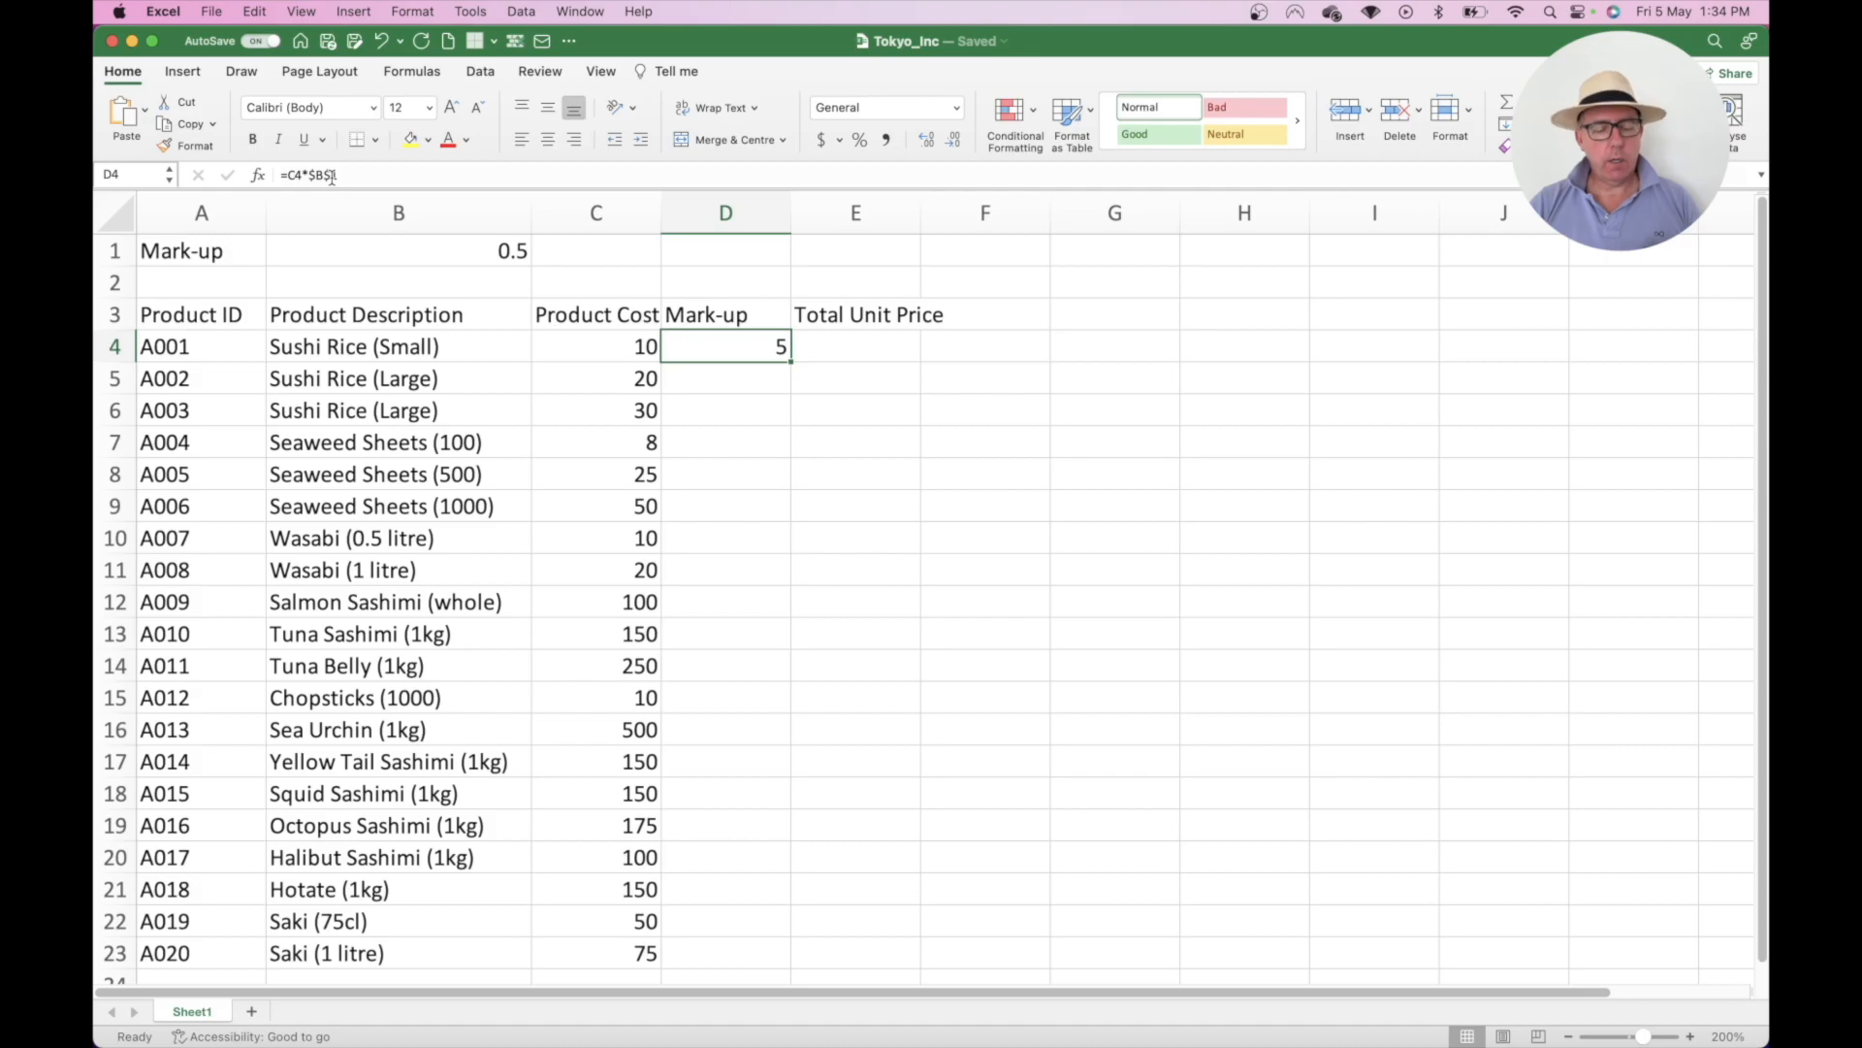
{"action": "key", "text": "super+z"}
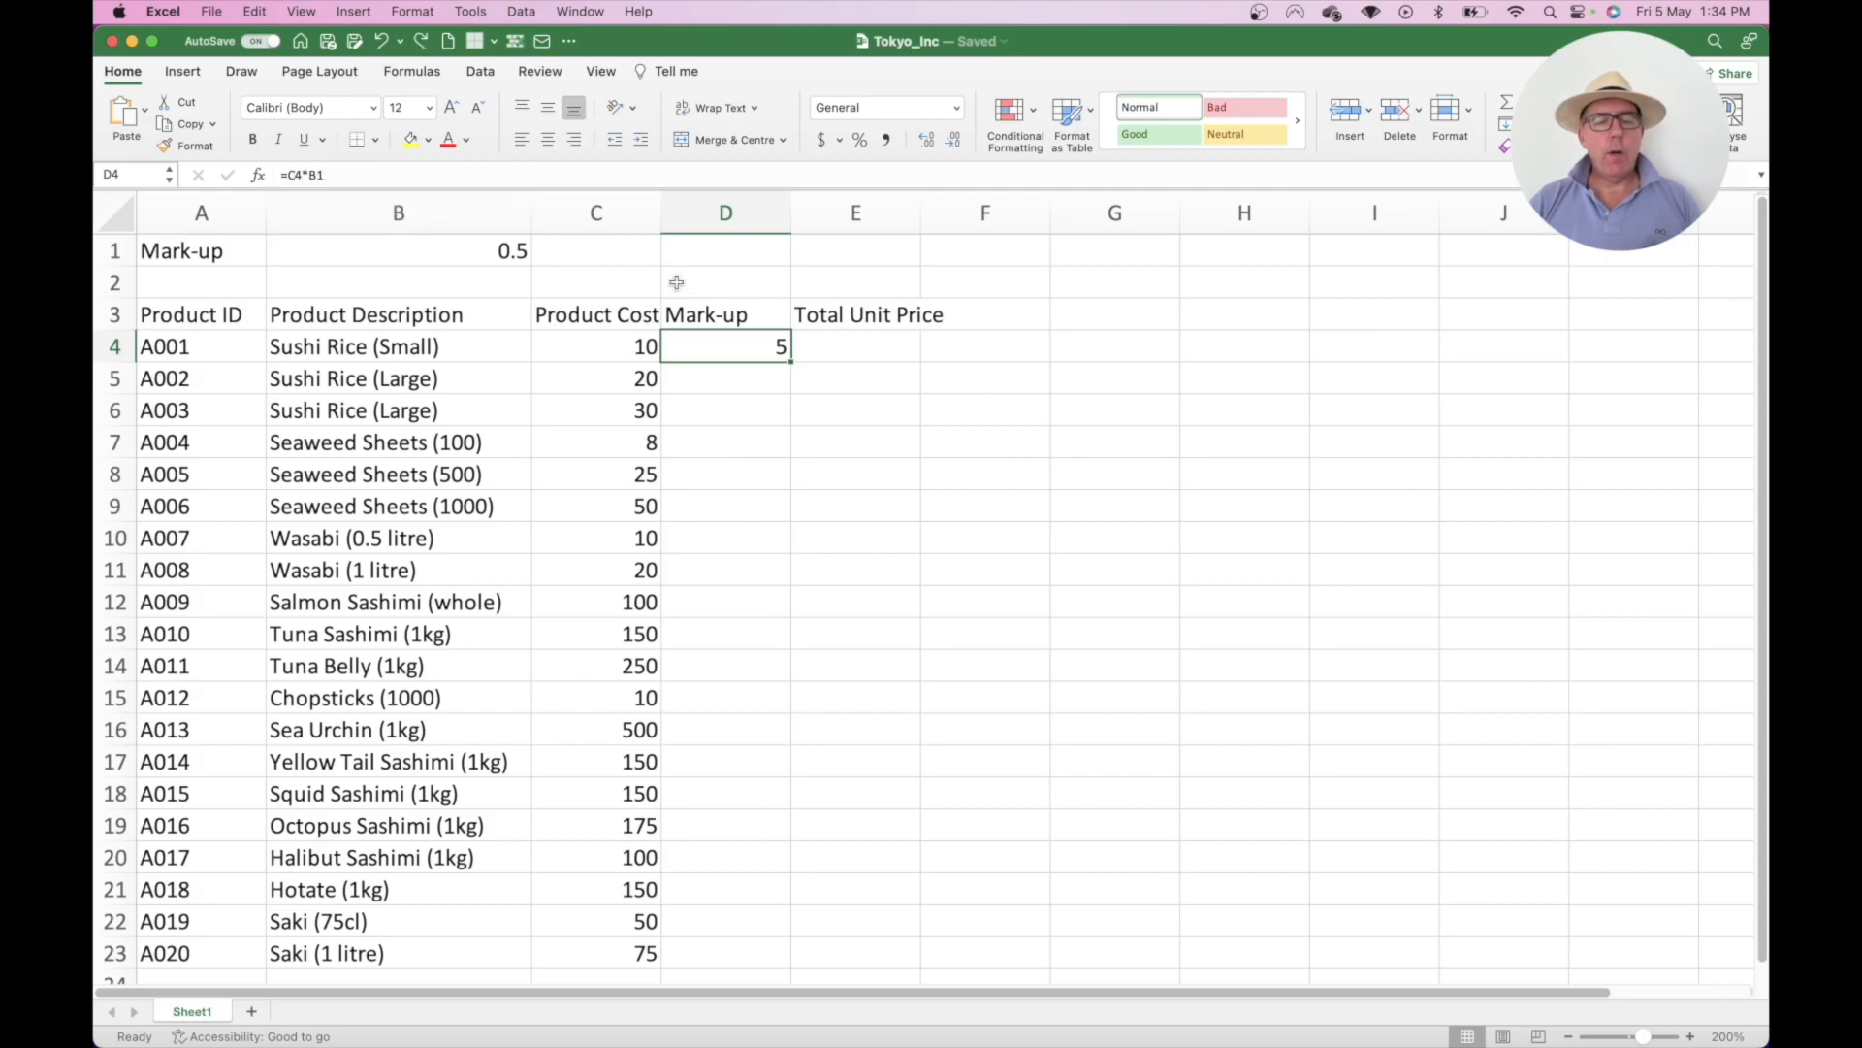
- Make D4 read =C4*$B$1 and fill it down to D23, giving mark-ups 5 to 37.5
{"action": "left_click", "coordinate": [320, 174]}
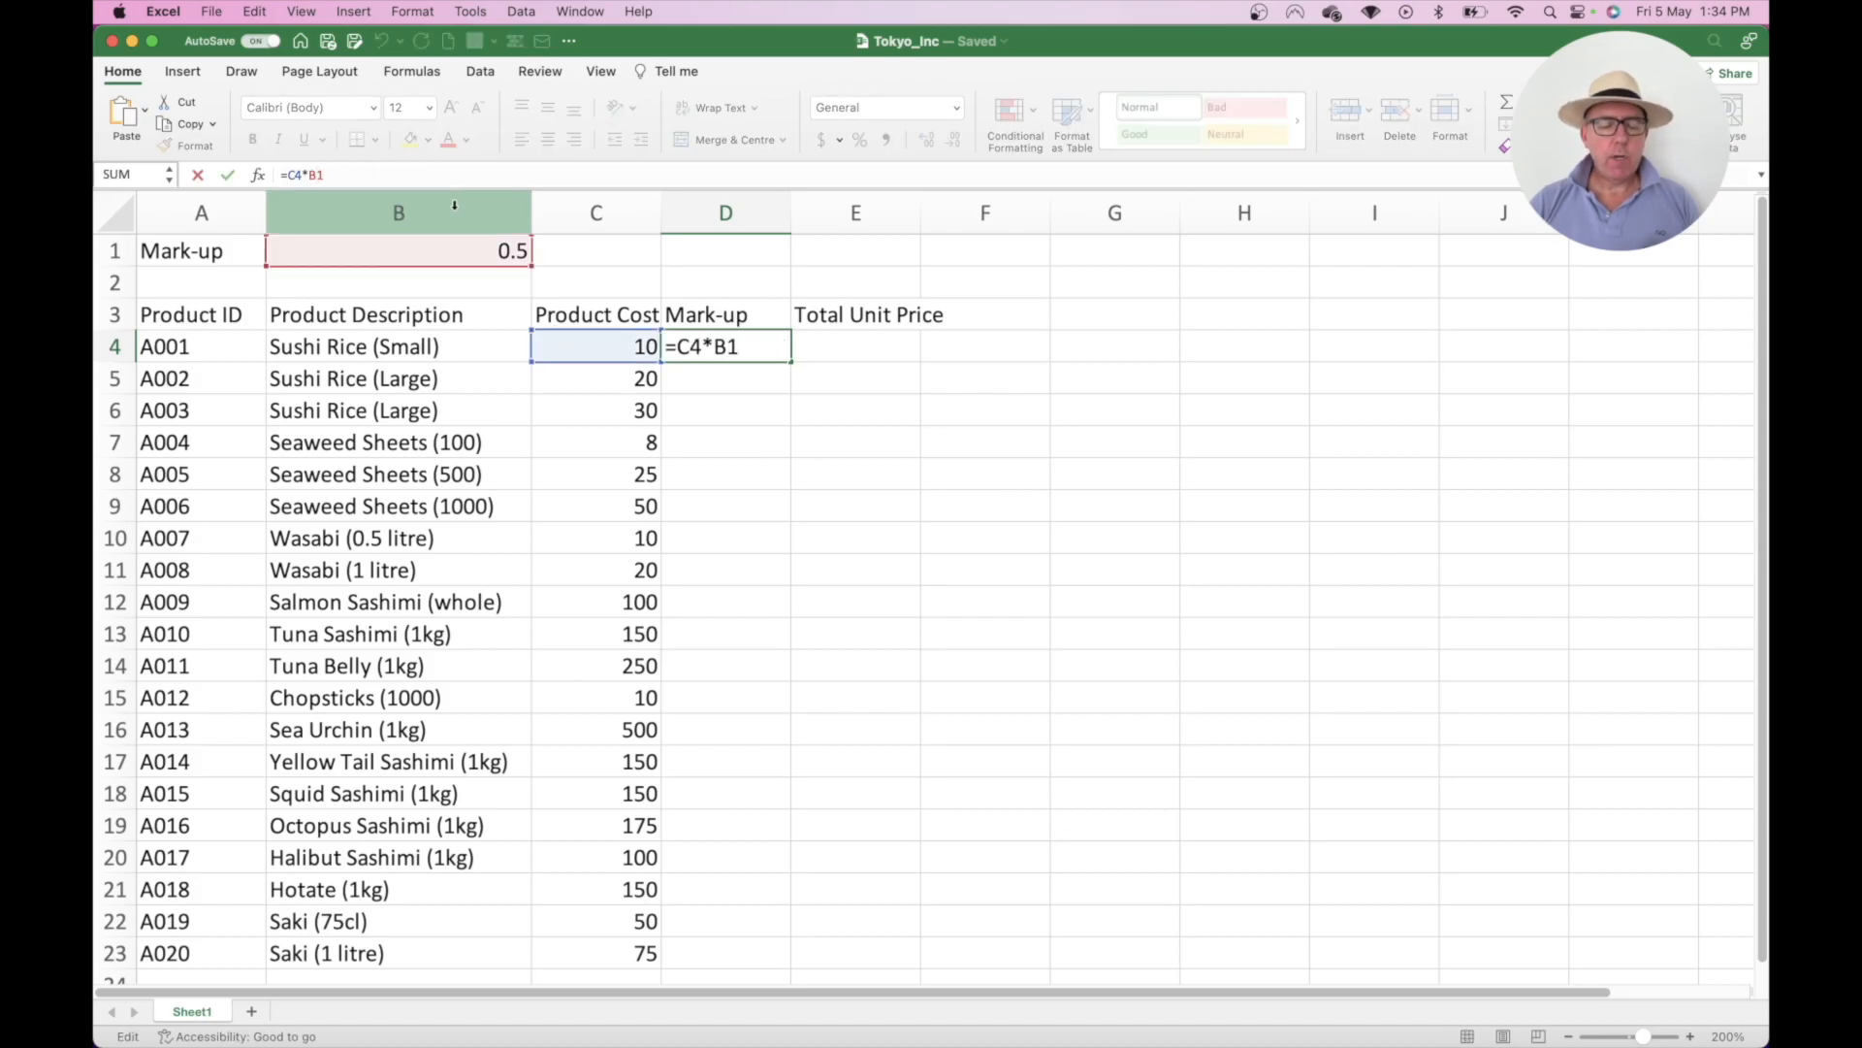
{"action": "key", "text": "super+t"}
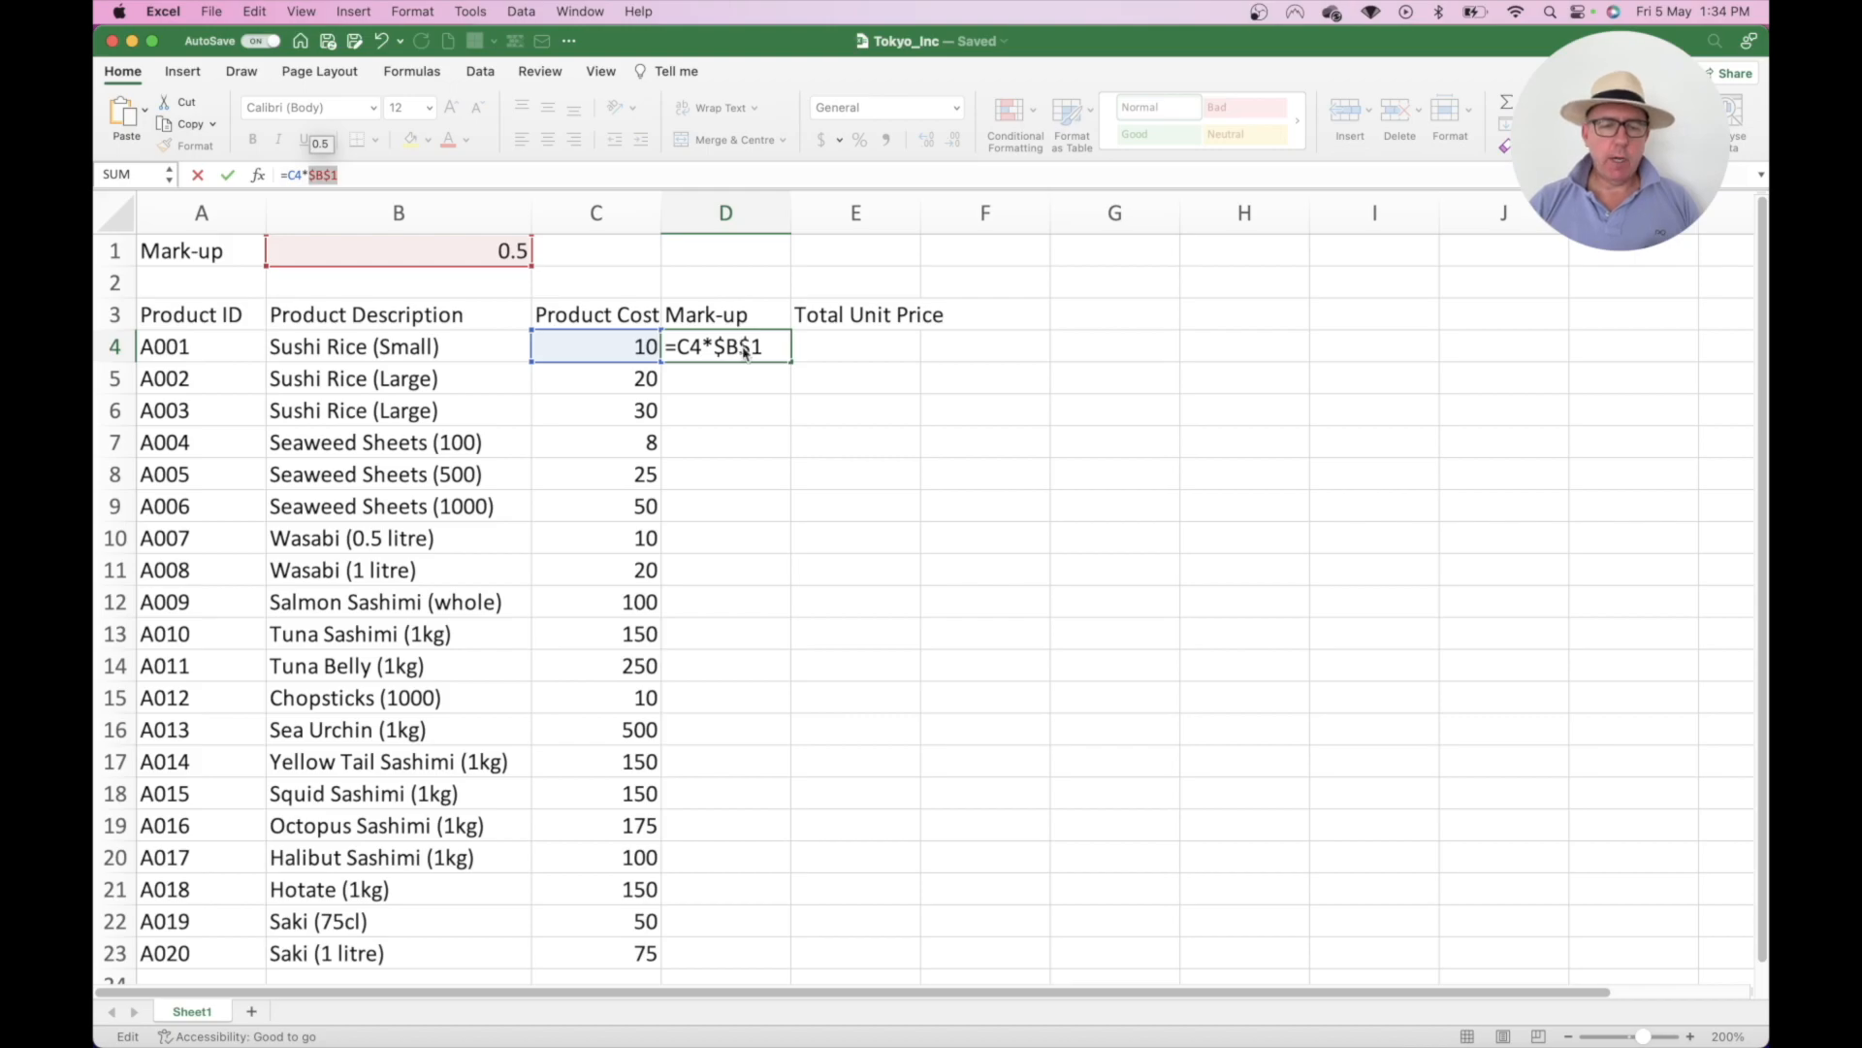
{"action": "key", "text": "Return"}
{"action": "left_click", "coordinate": [767, 345]}
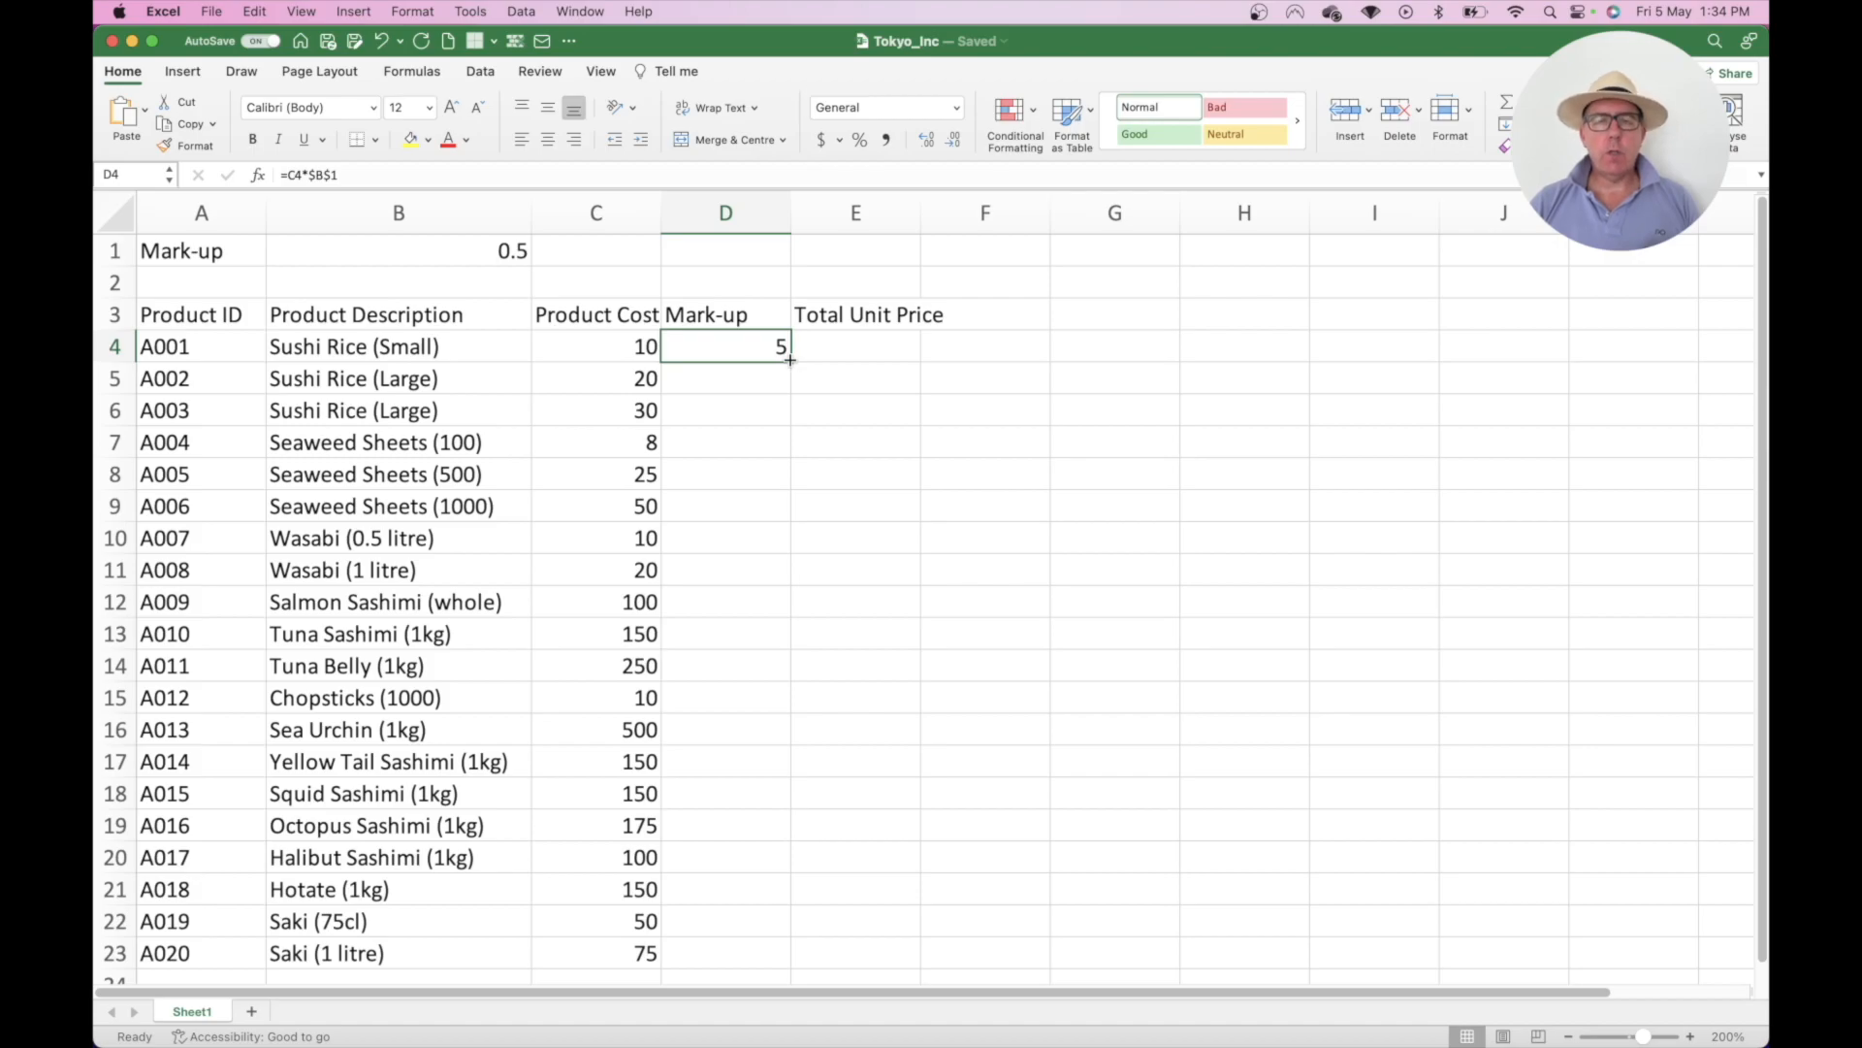
{"action": "double_click", "coordinate": [789, 360]}
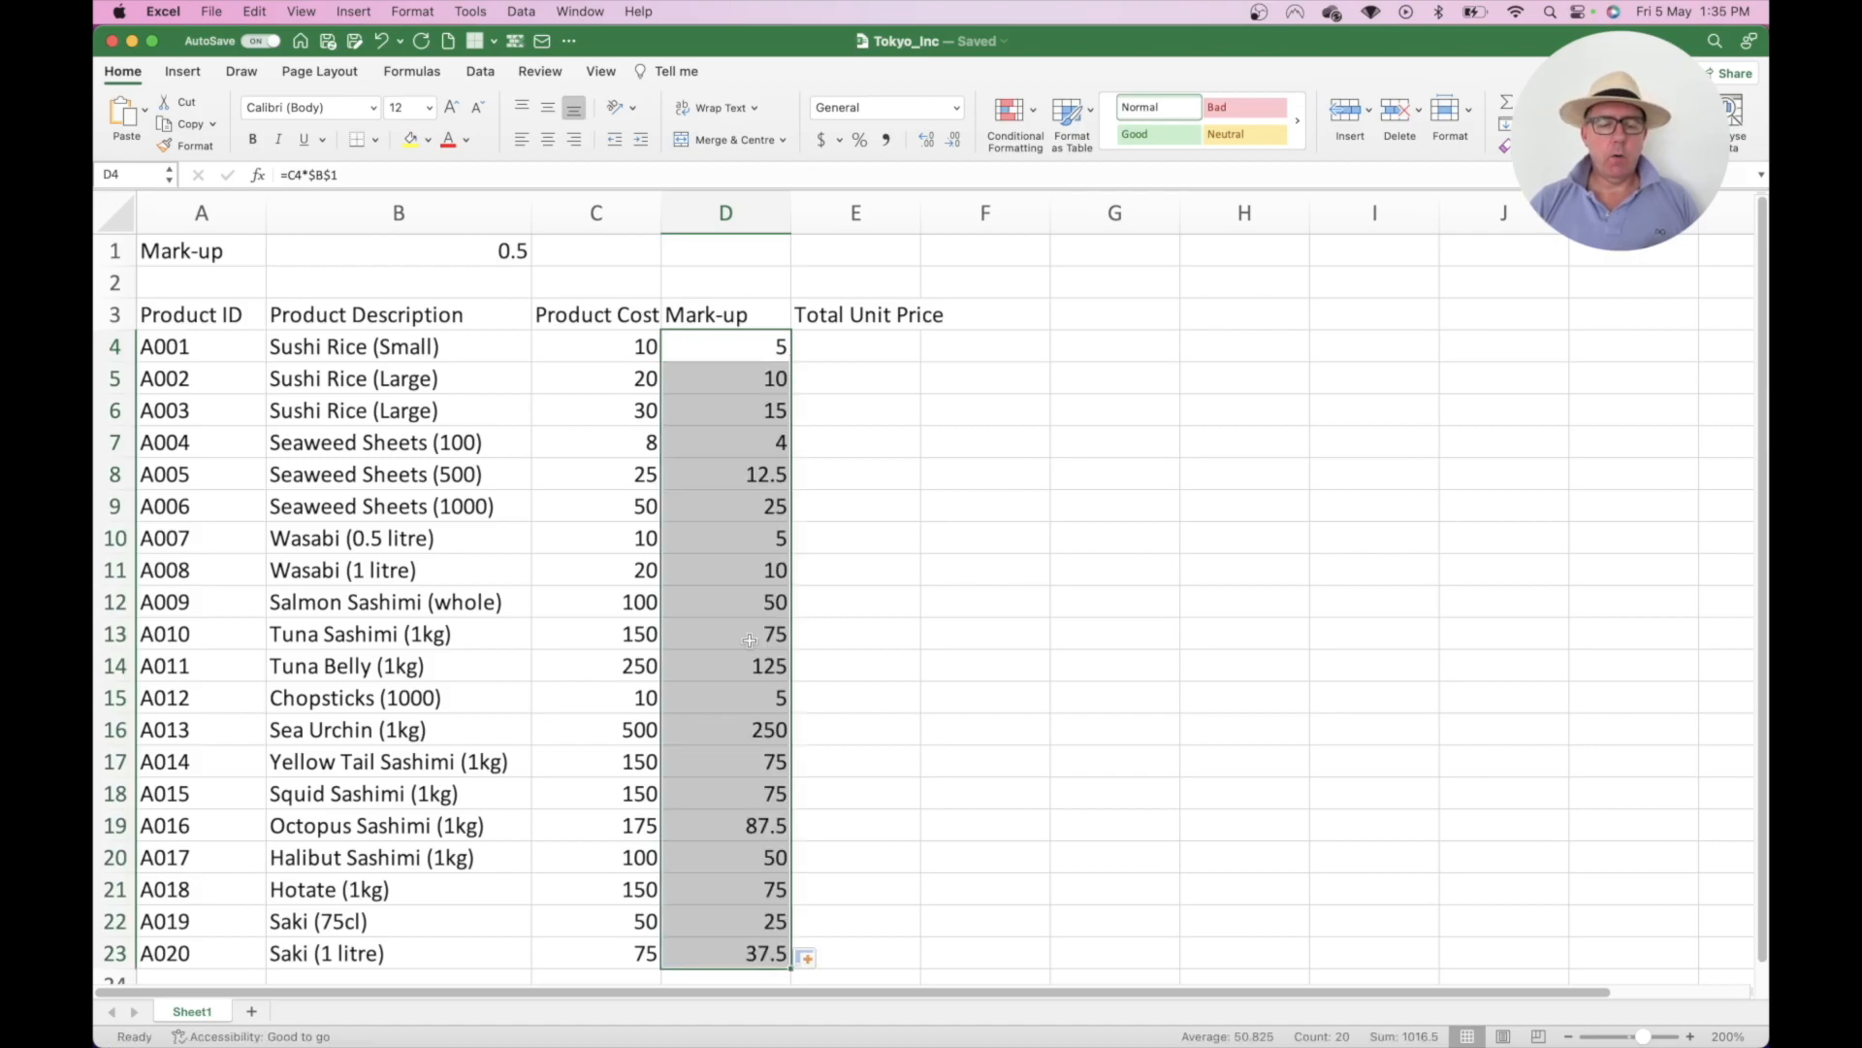
{"action": "left_click", "coordinate": [749, 409]}
{"action": "double_click", "coordinate": [749, 409]}
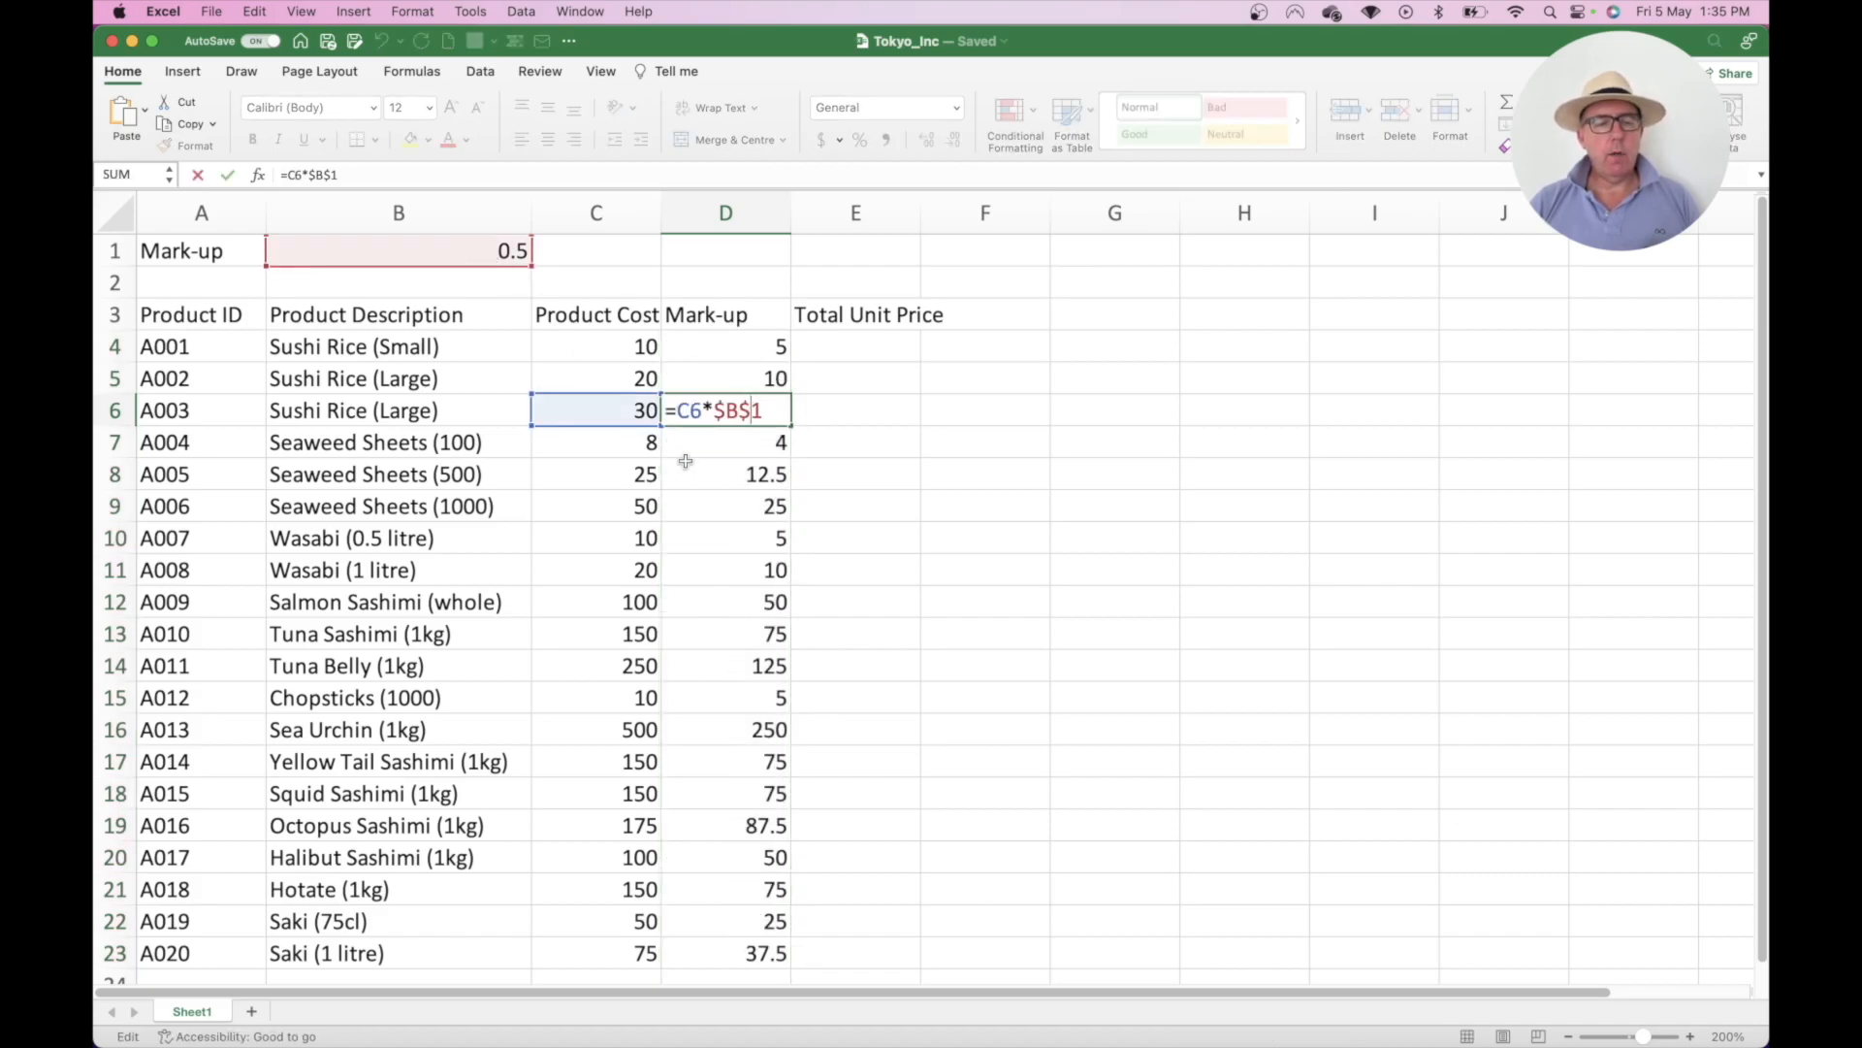
{"action": "double_click", "coordinate": [738, 570]}
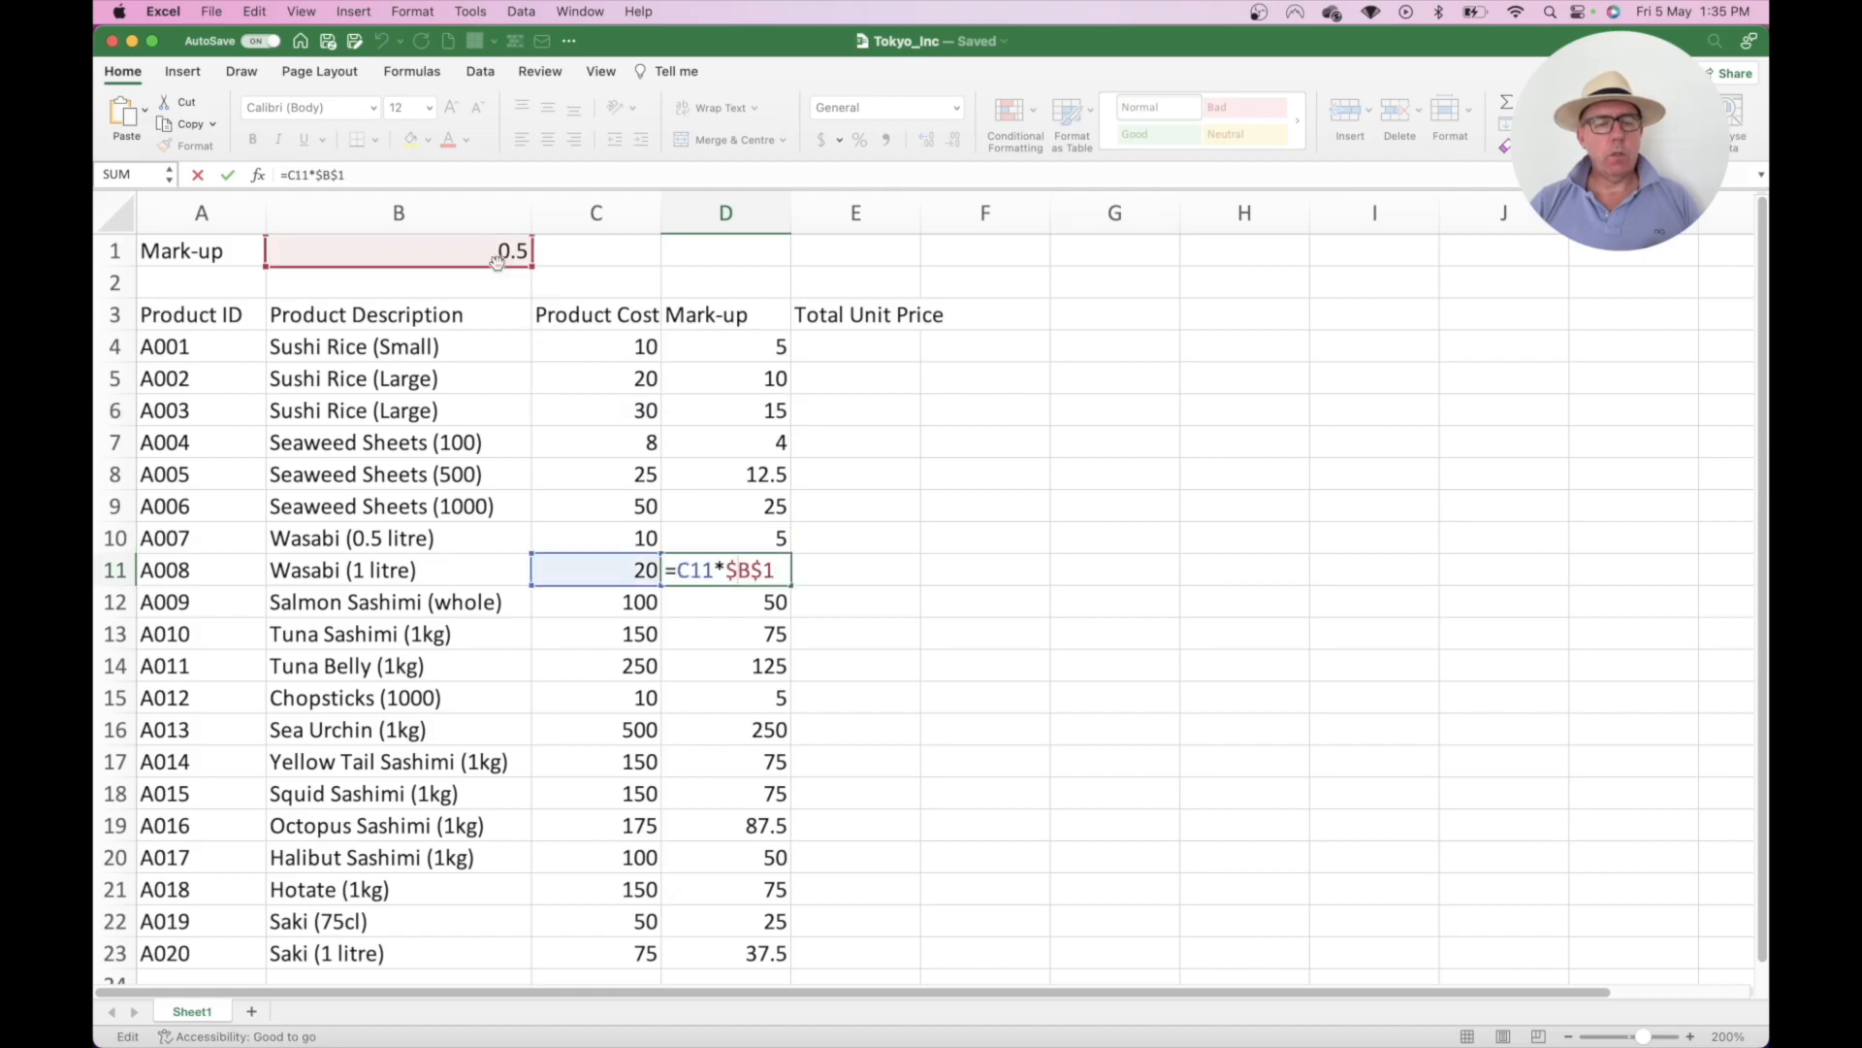
{"action": "double_click", "coordinate": [737, 729]}
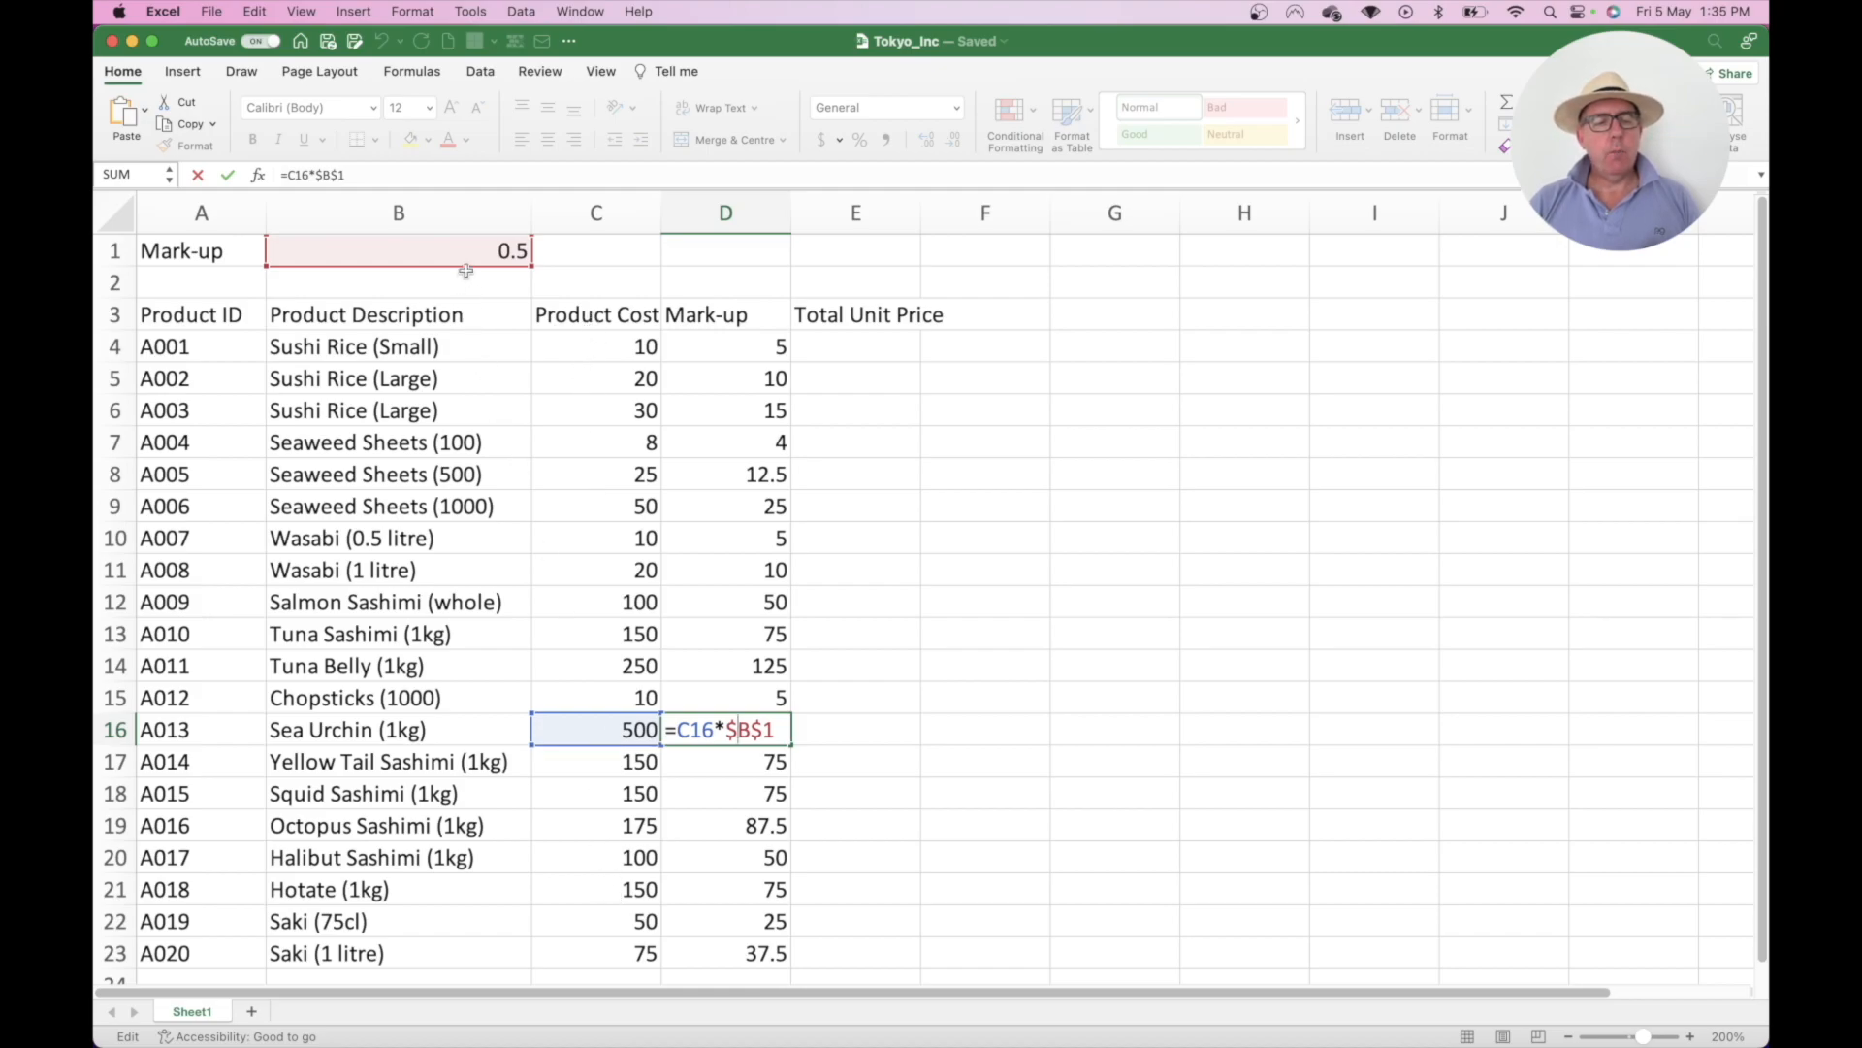
{"action": "left_click", "coordinate": [708, 416]}
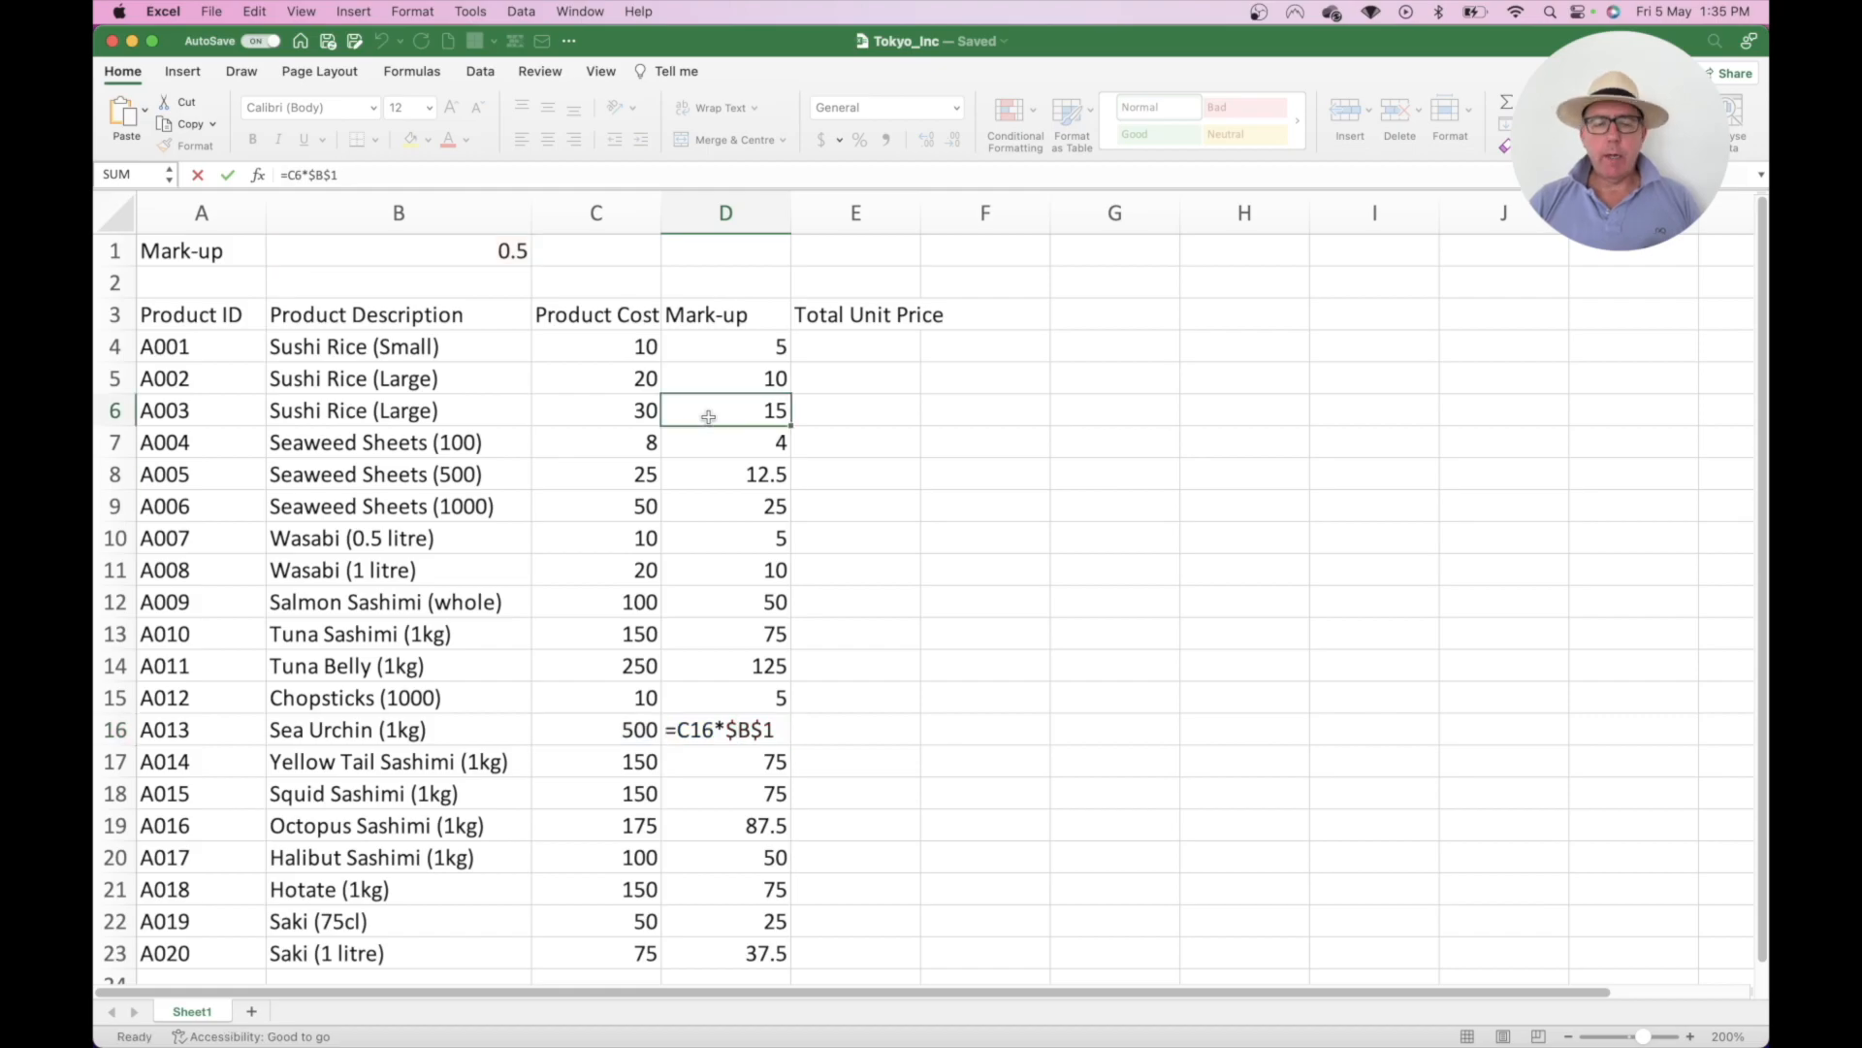
{"action": "left_click", "coordinate": [850, 334]}
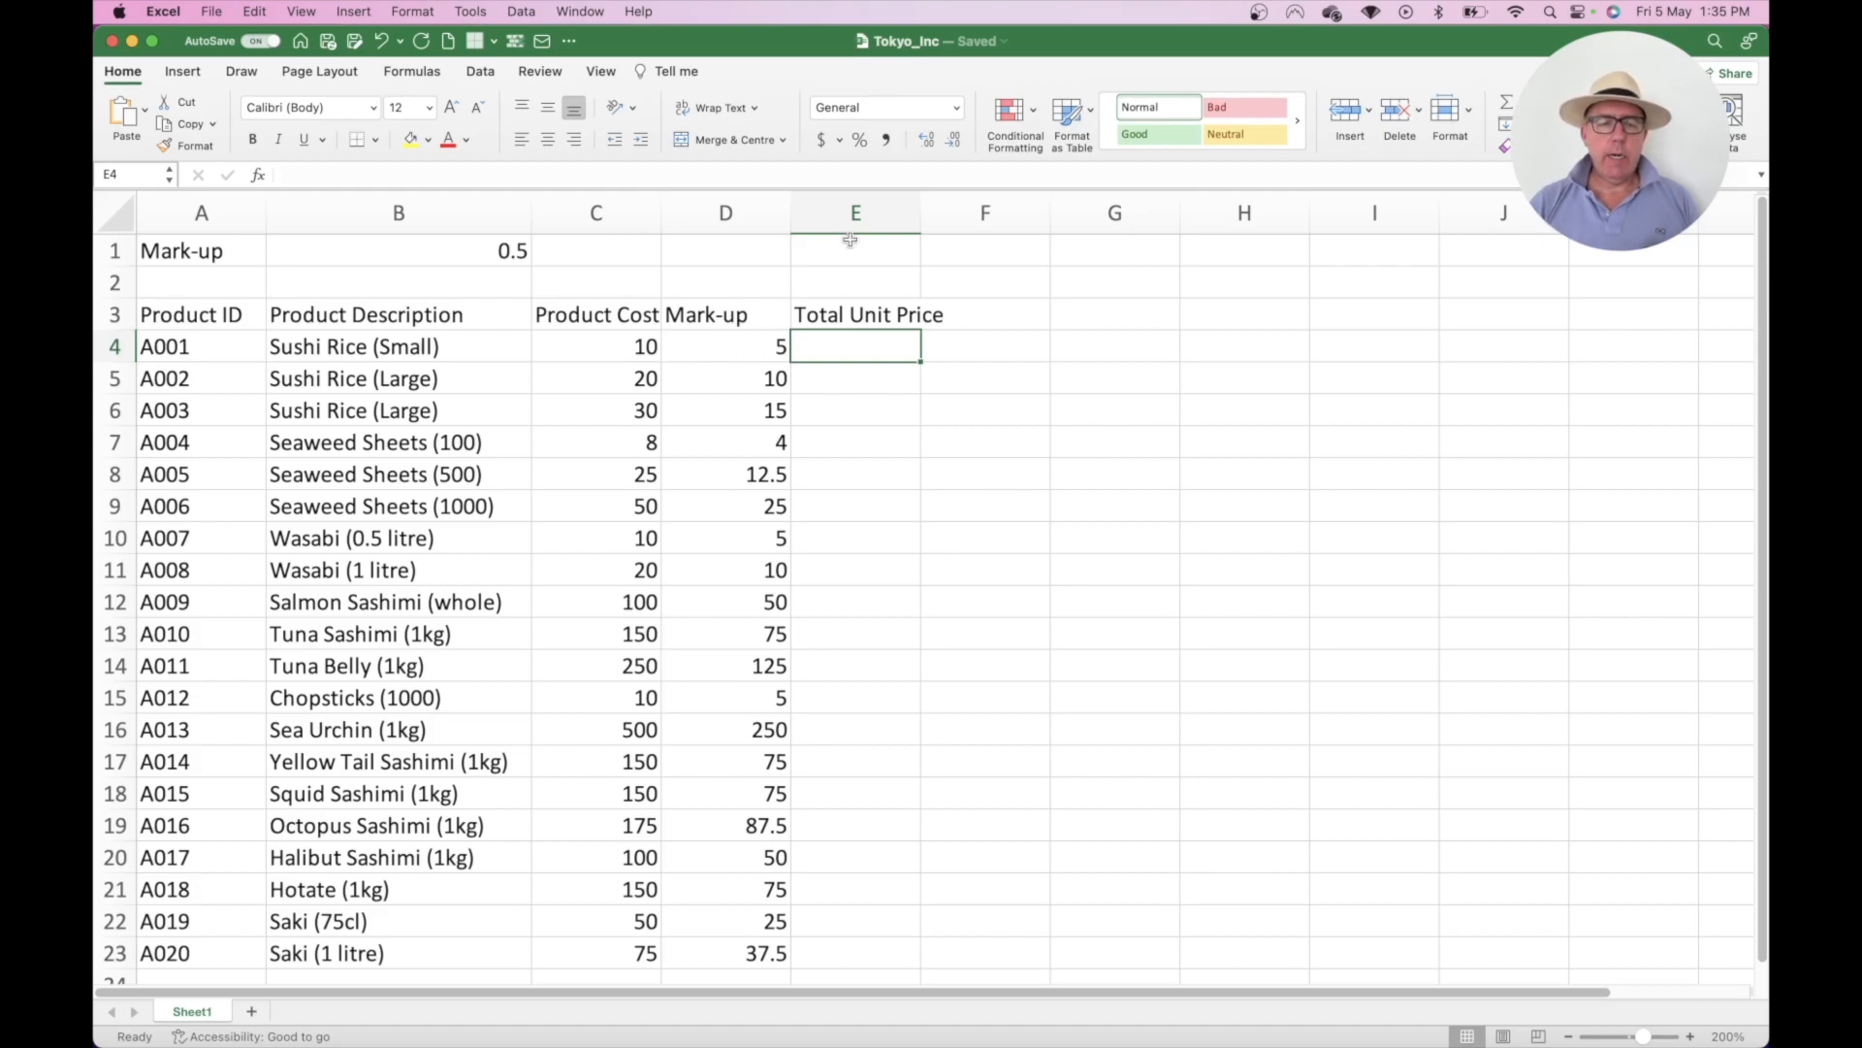
- Enter =C4+D4 in E4 for the first Total Unit Price
{"action": "type", "text": "="}
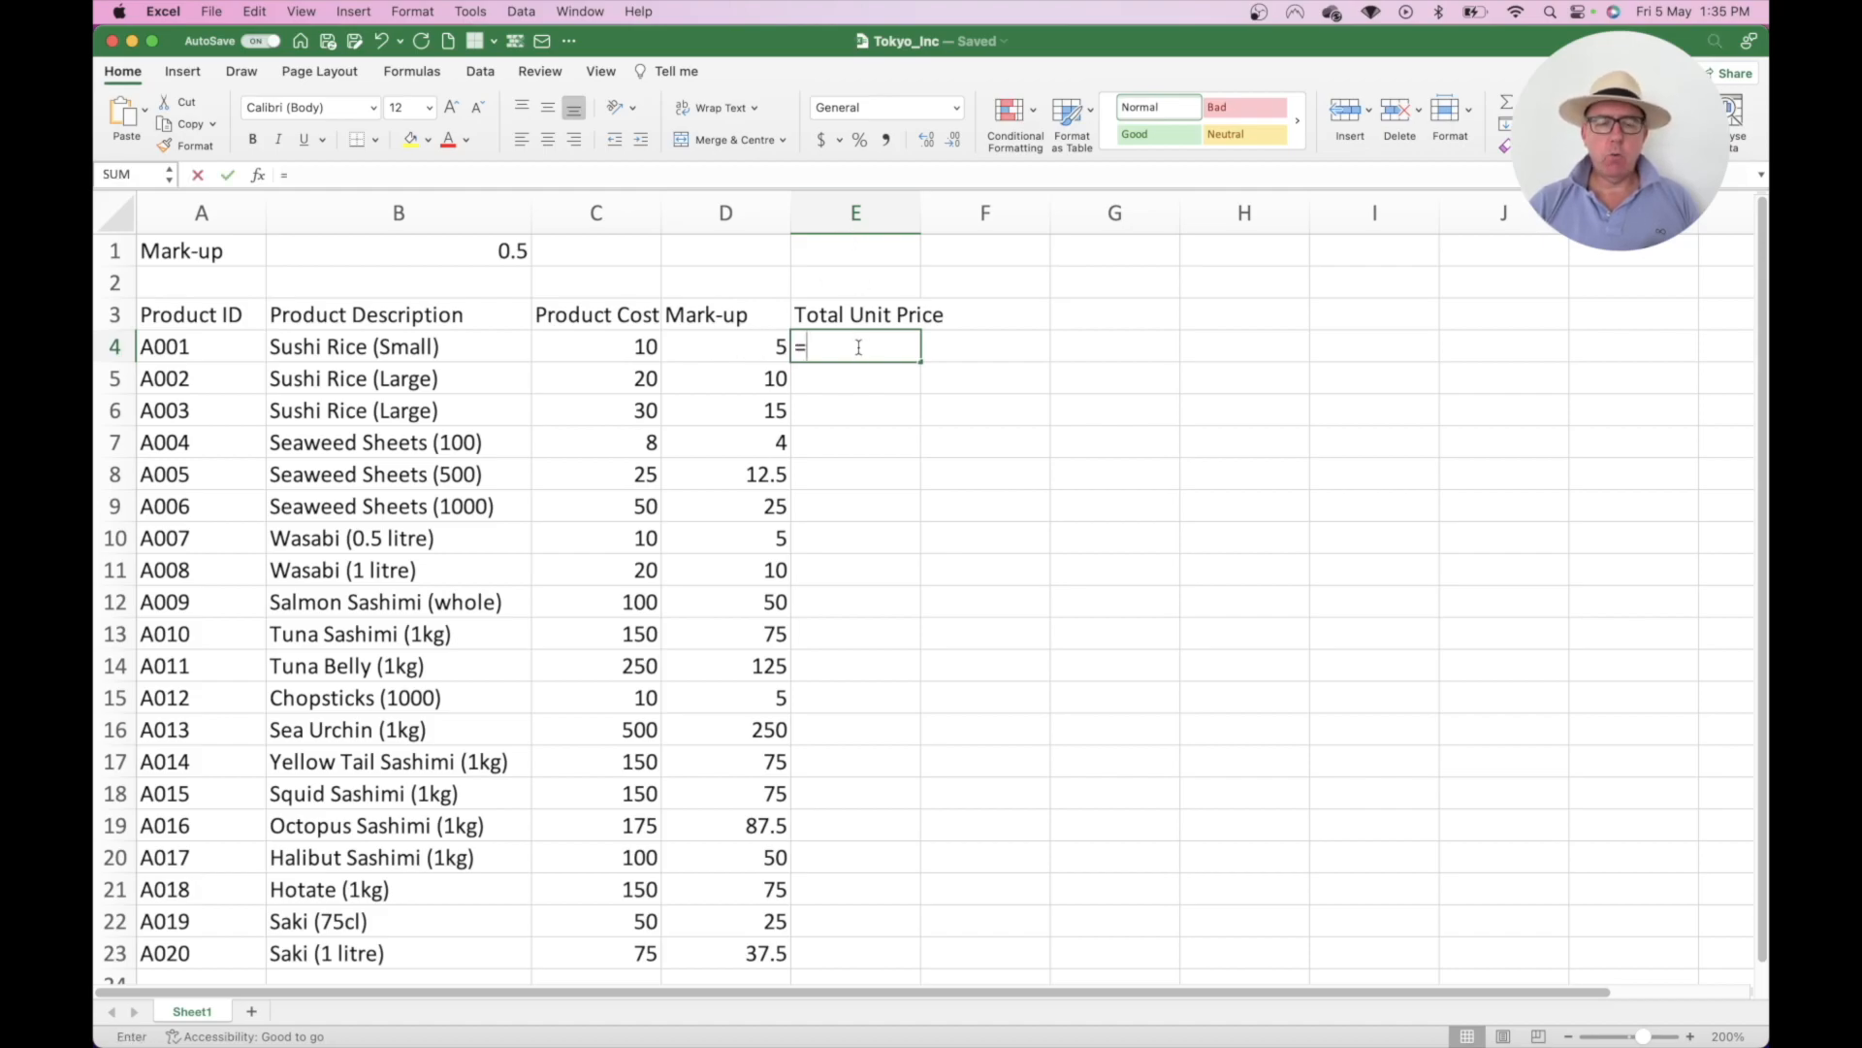
{"action": "left_click", "coordinate": [634, 341]}
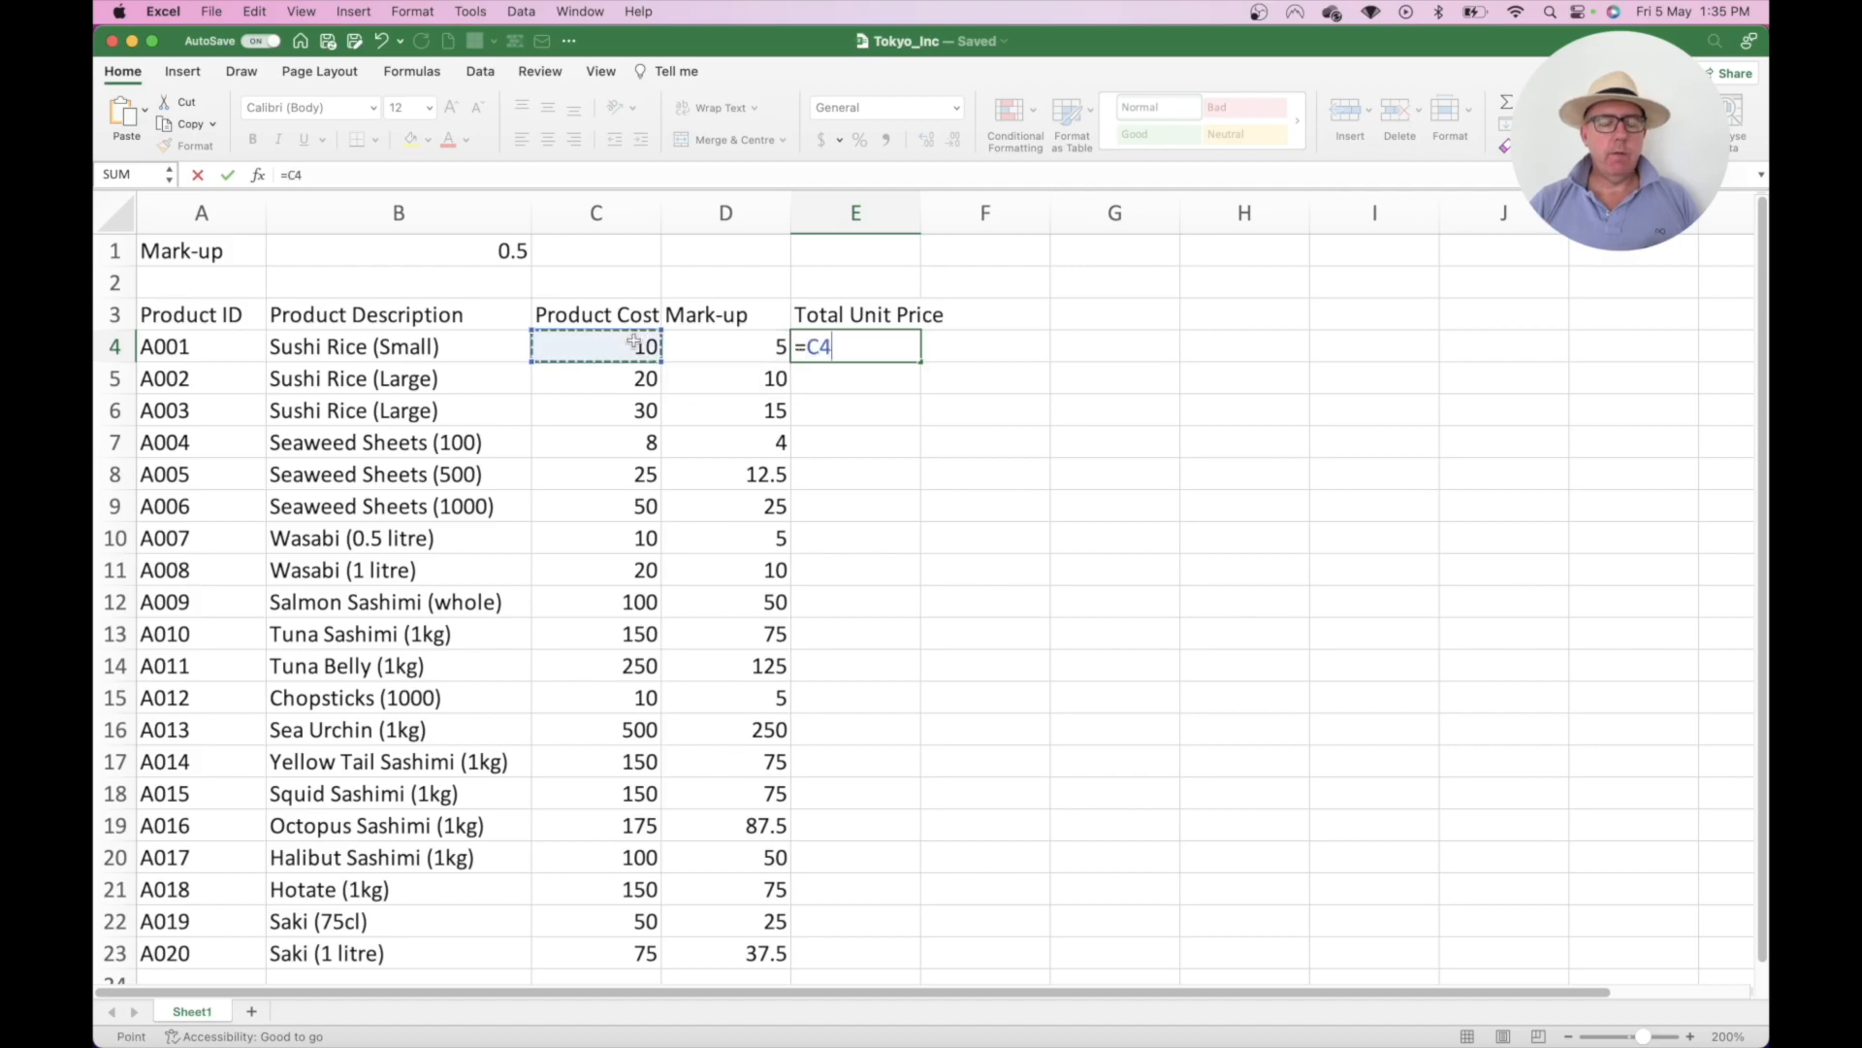
{"action": "type", "text": "+"}
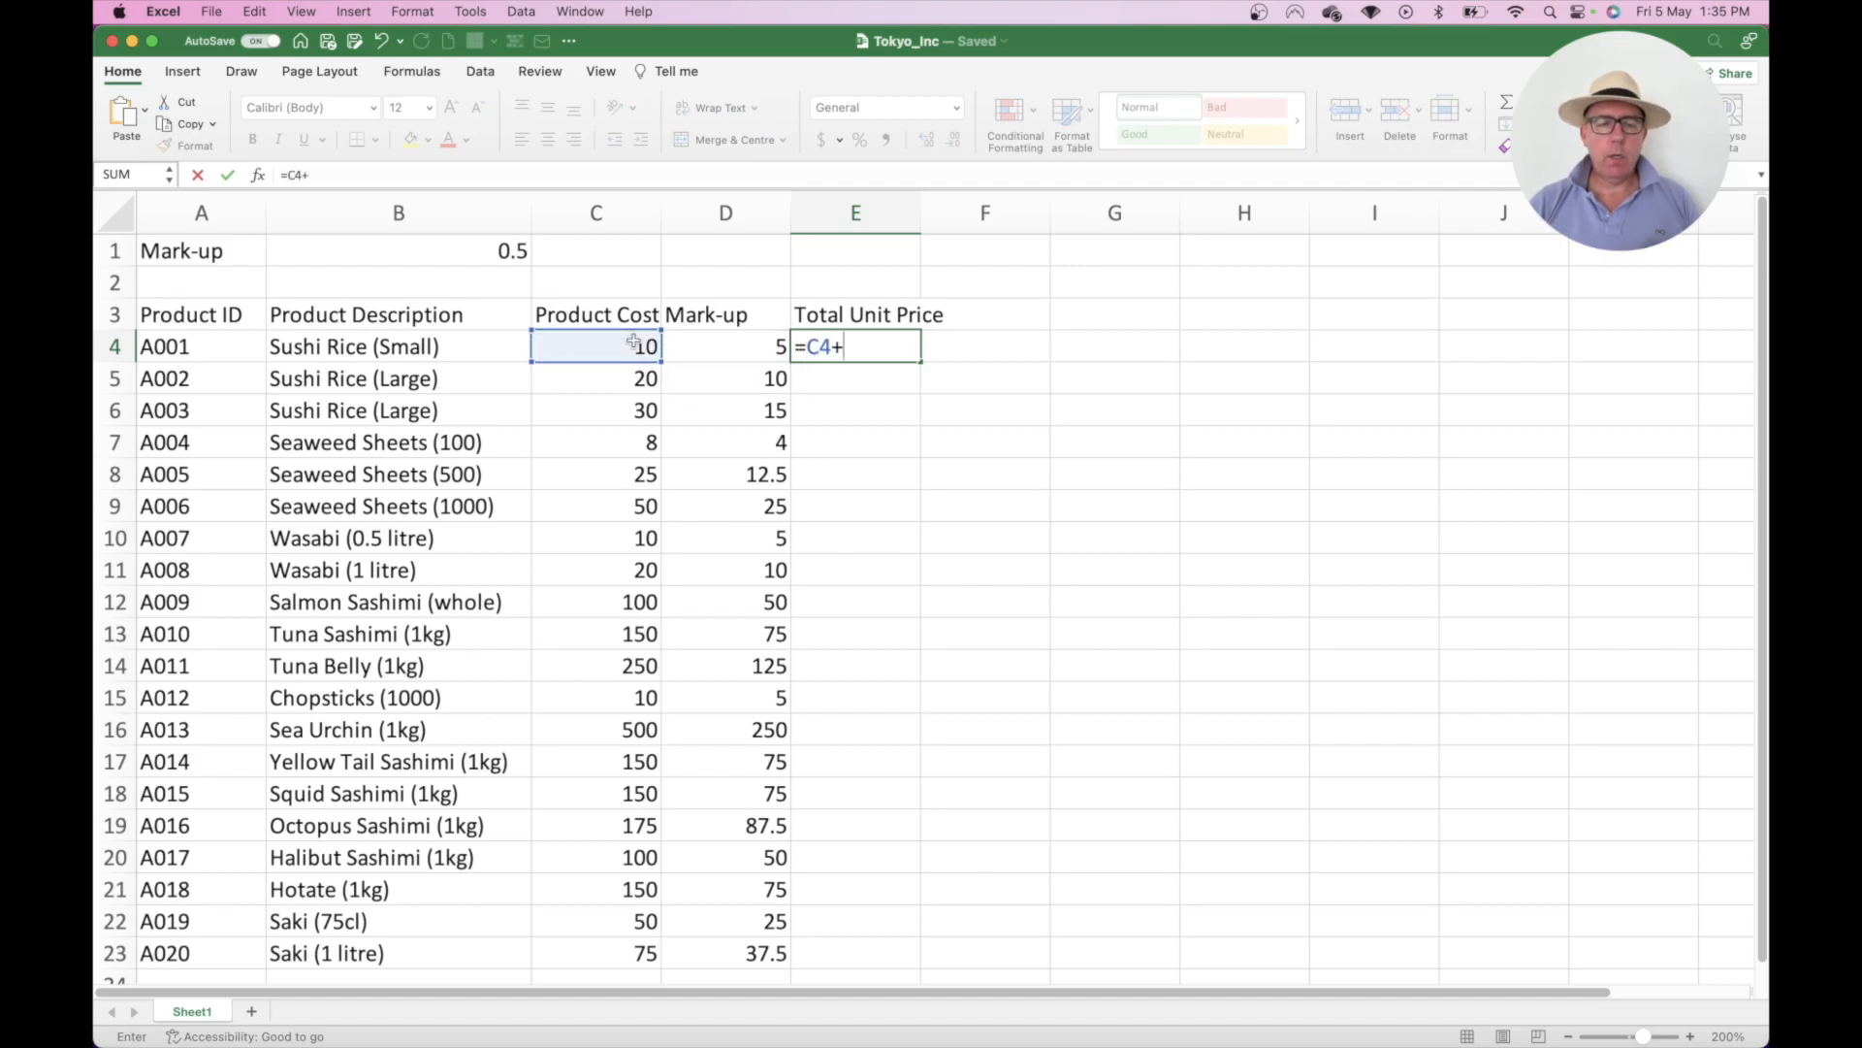
{"action": "left_click", "coordinate": [720, 345]}
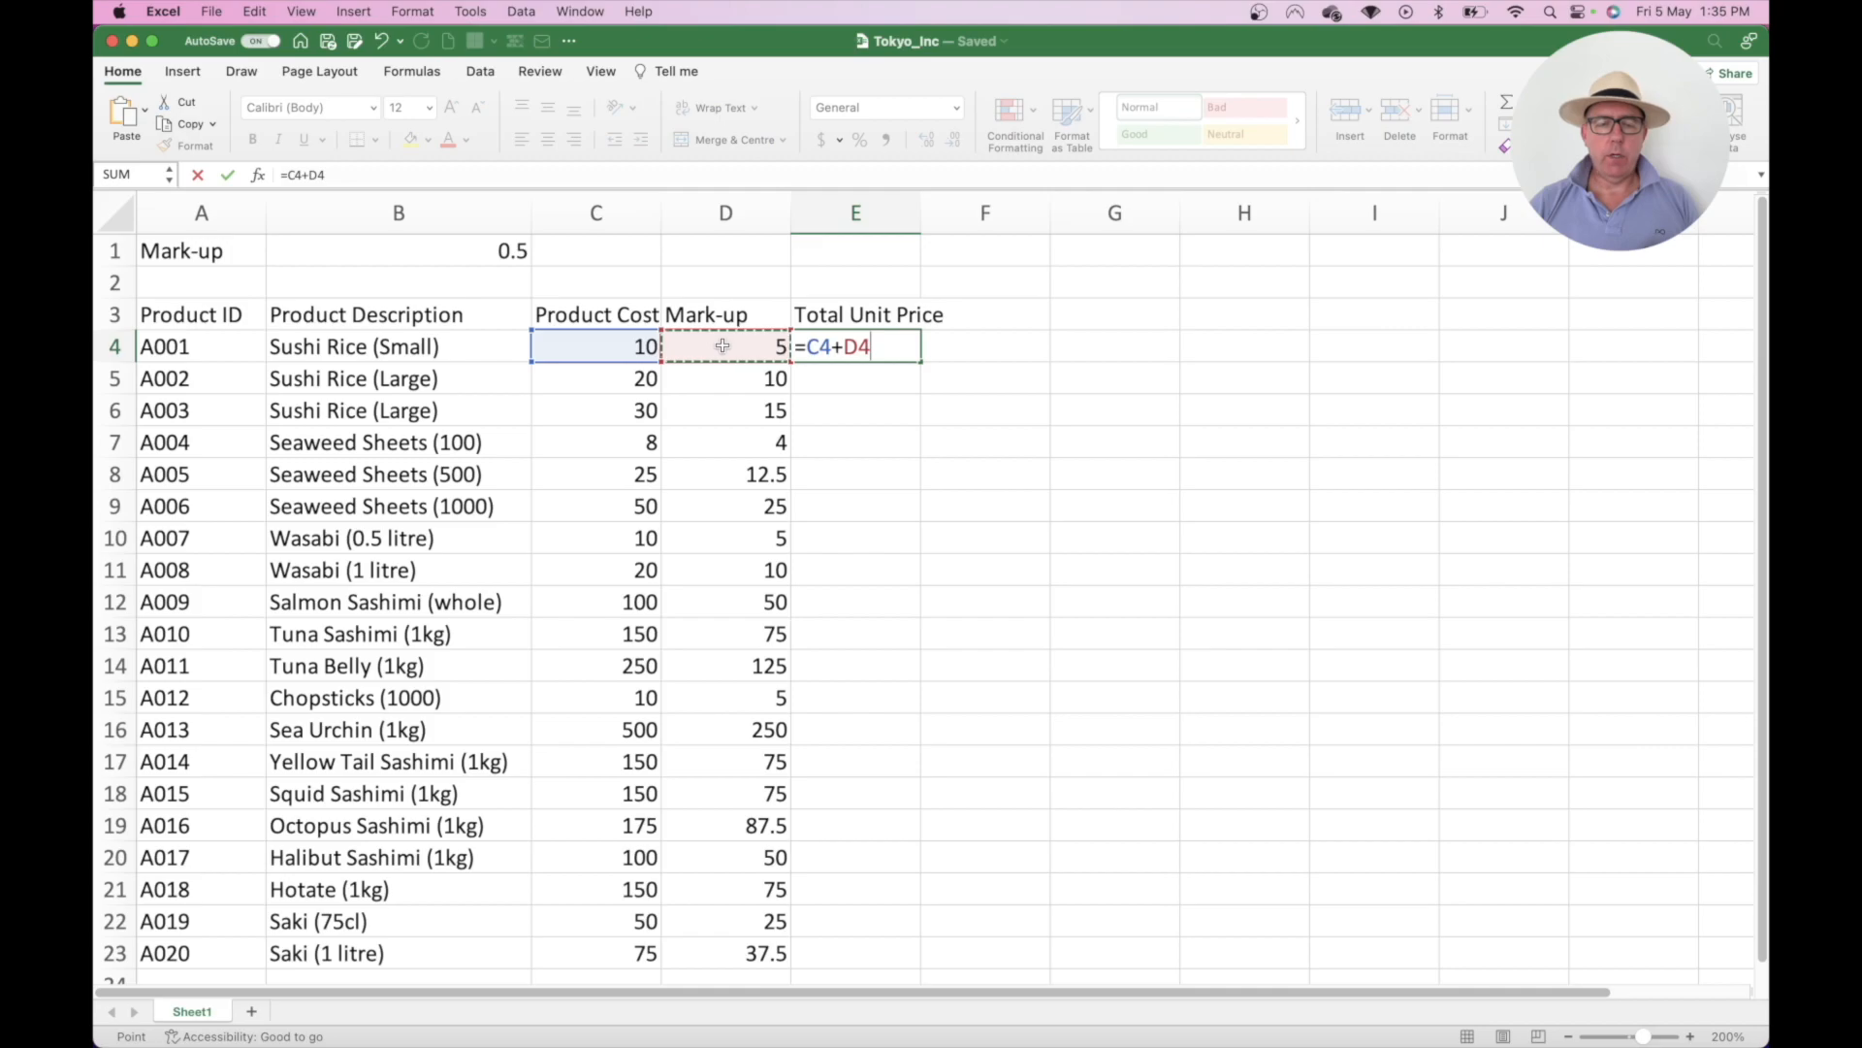
{"action": "key", "text": "Return"}
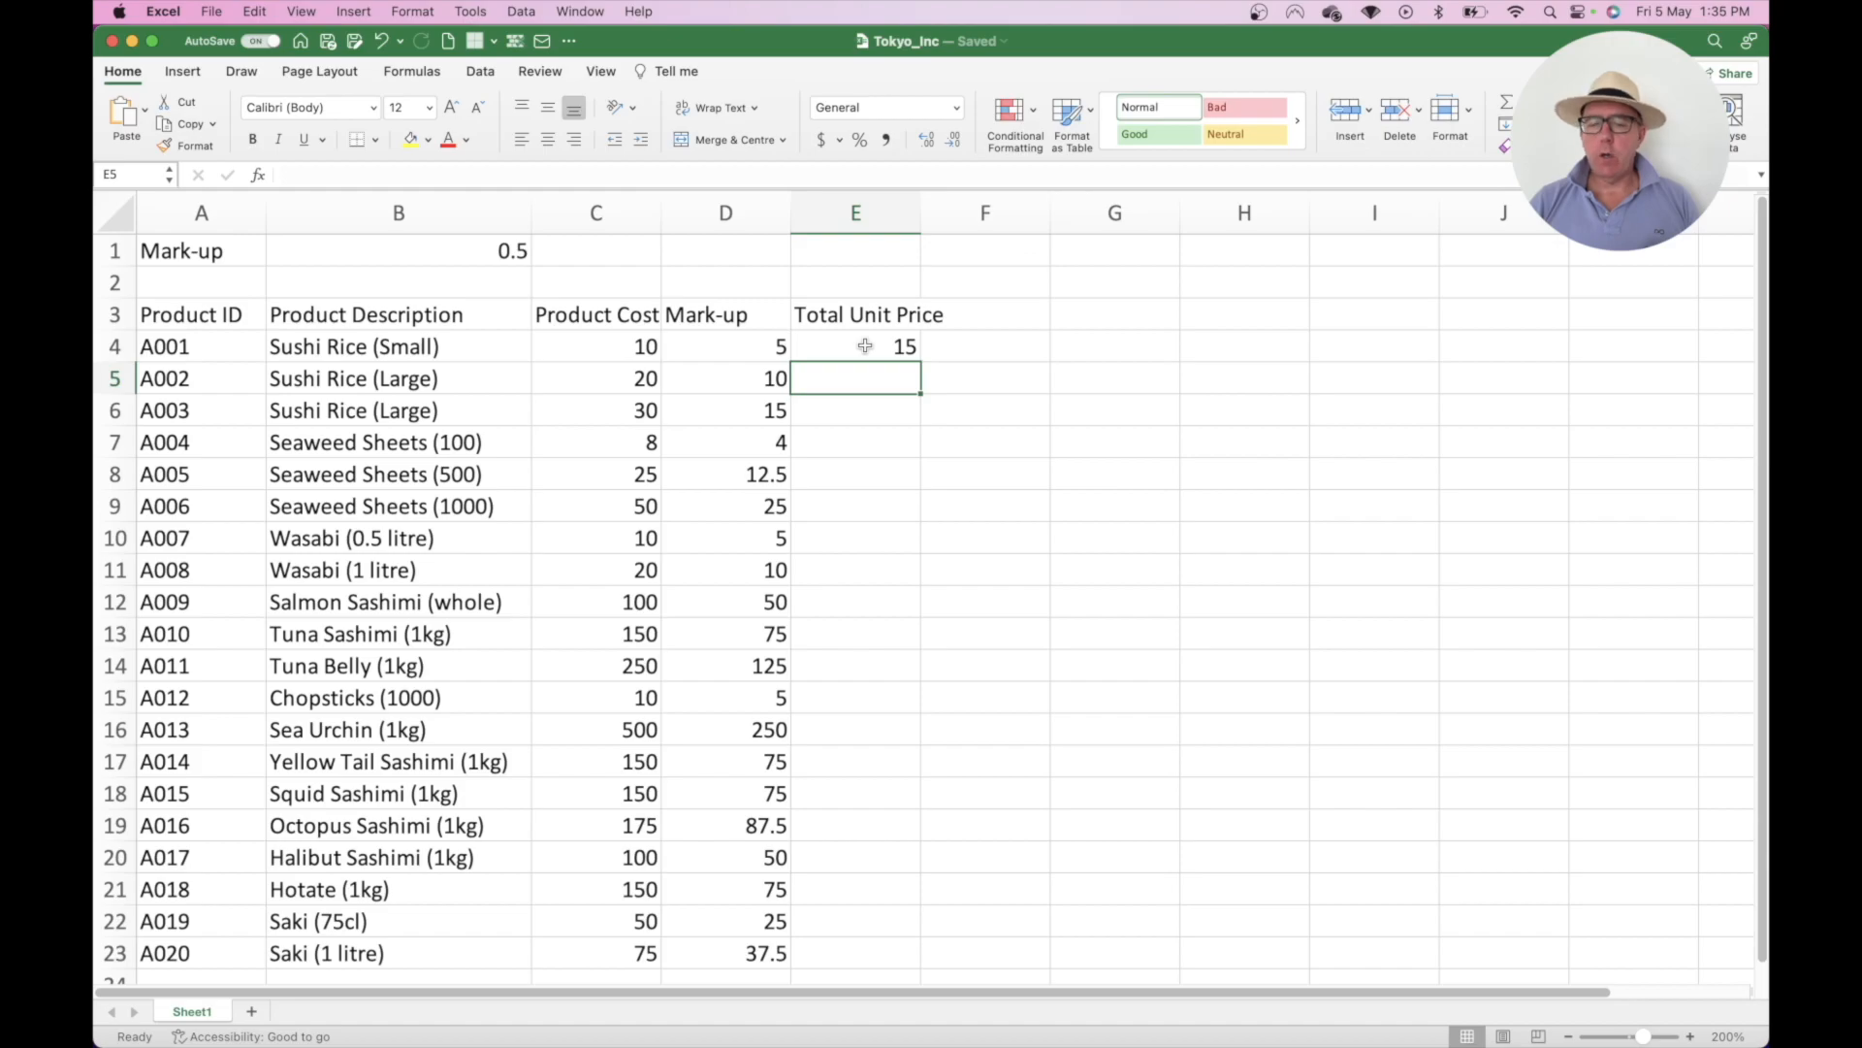
- Fill E4's total down to E23 and spot-check the formulas in E8, E12 and E16
{"action": "left_click", "coordinate": [904, 346]}
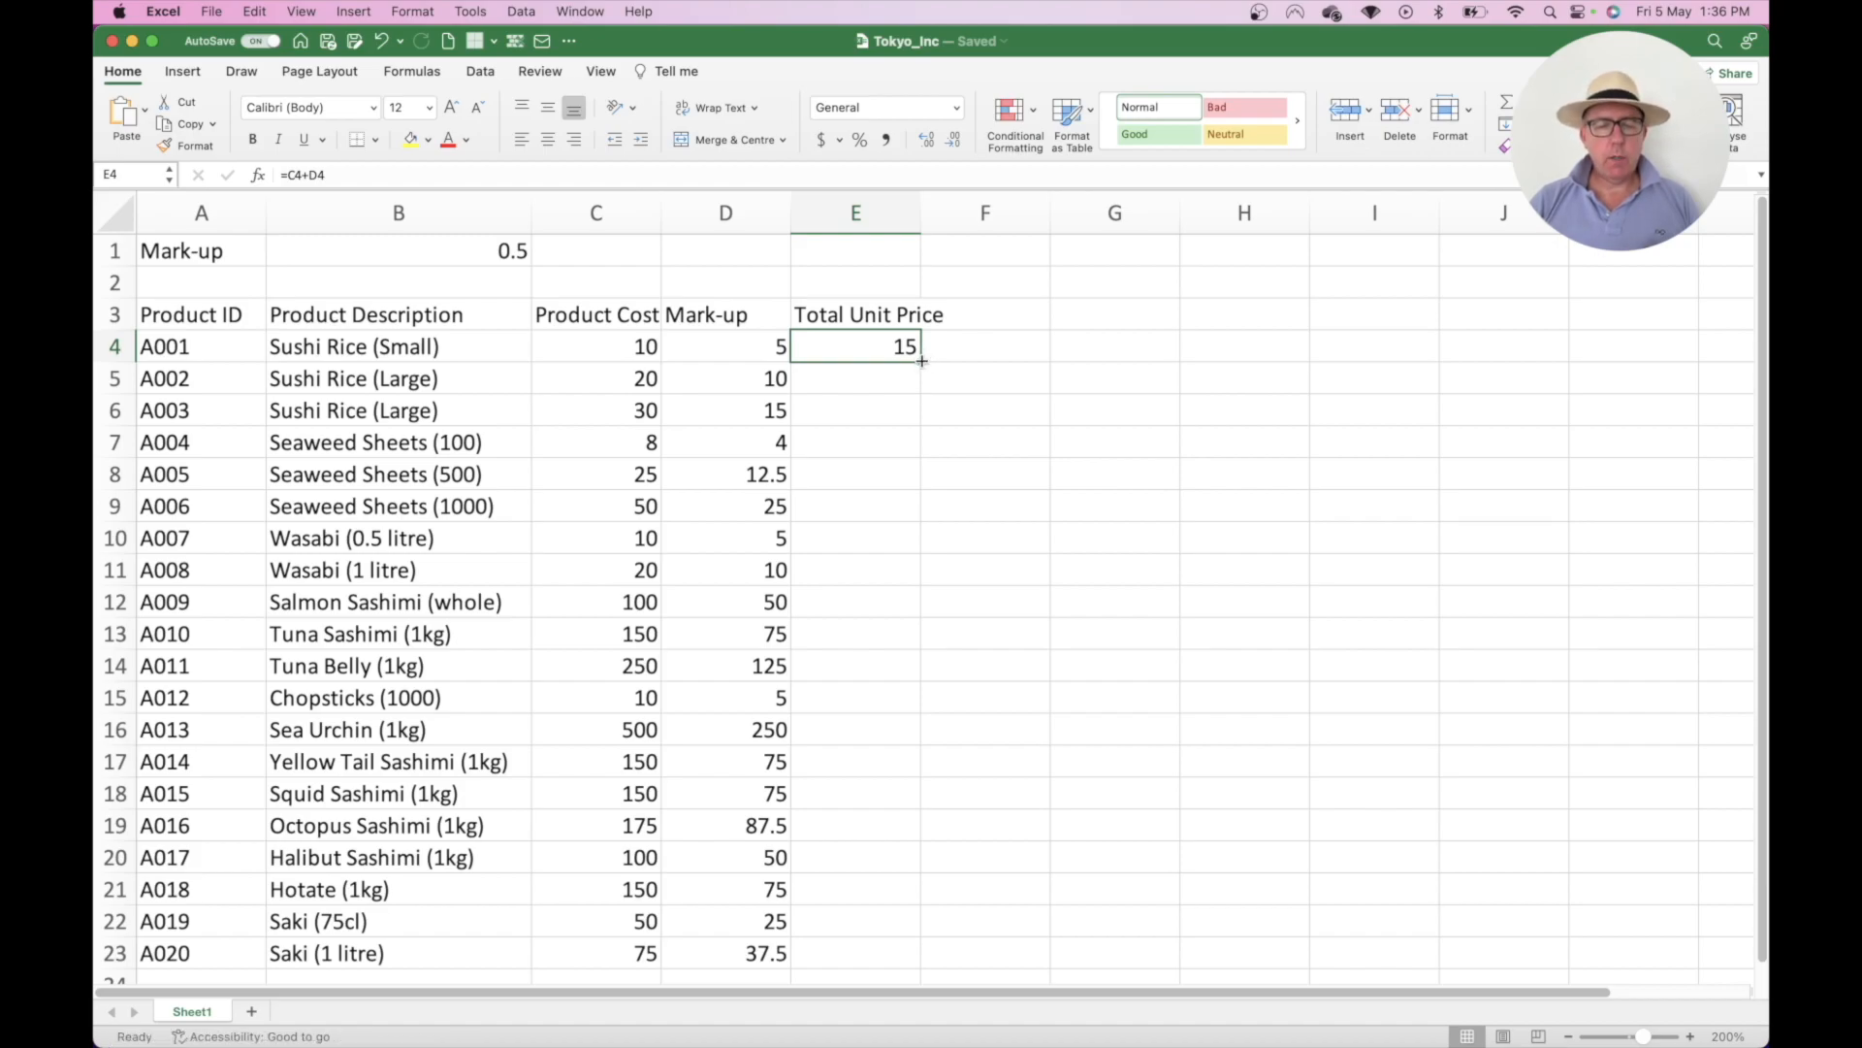
{"action": "double_click", "coordinate": [921, 361]}
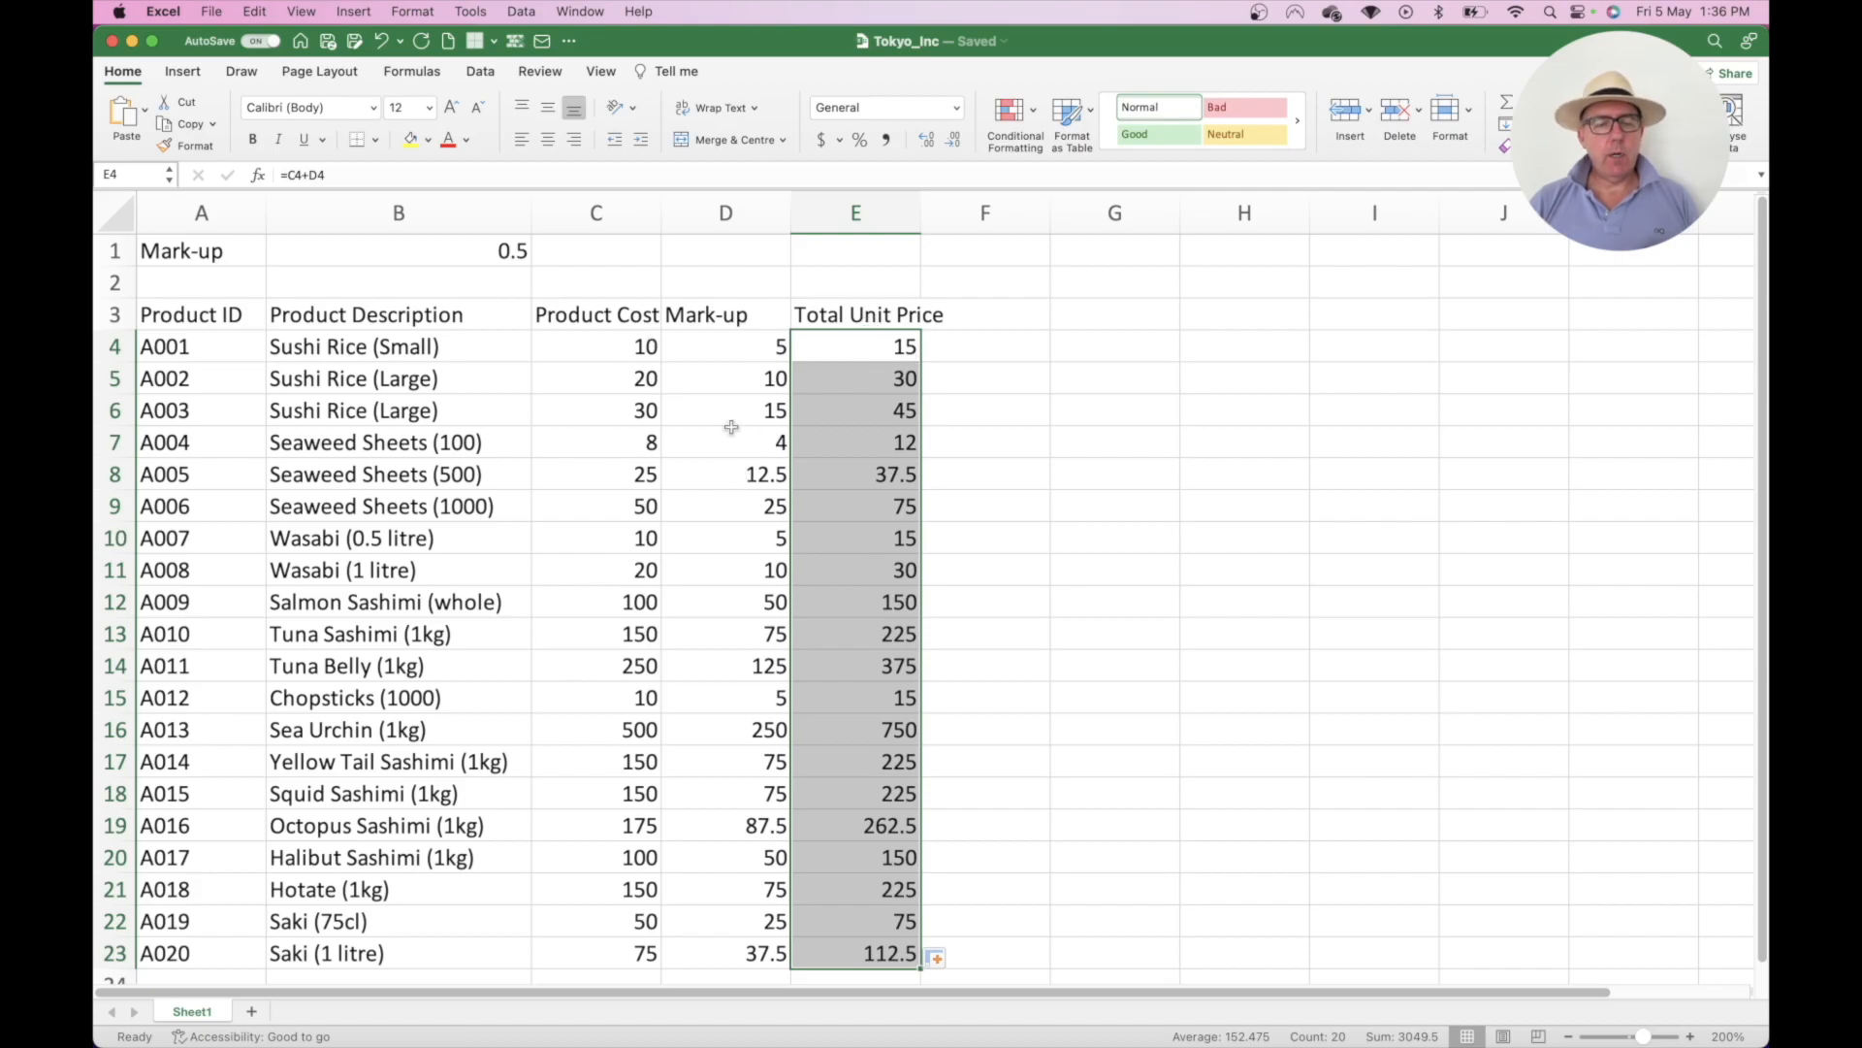
{"action": "double_click", "coordinate": [877, 461]}
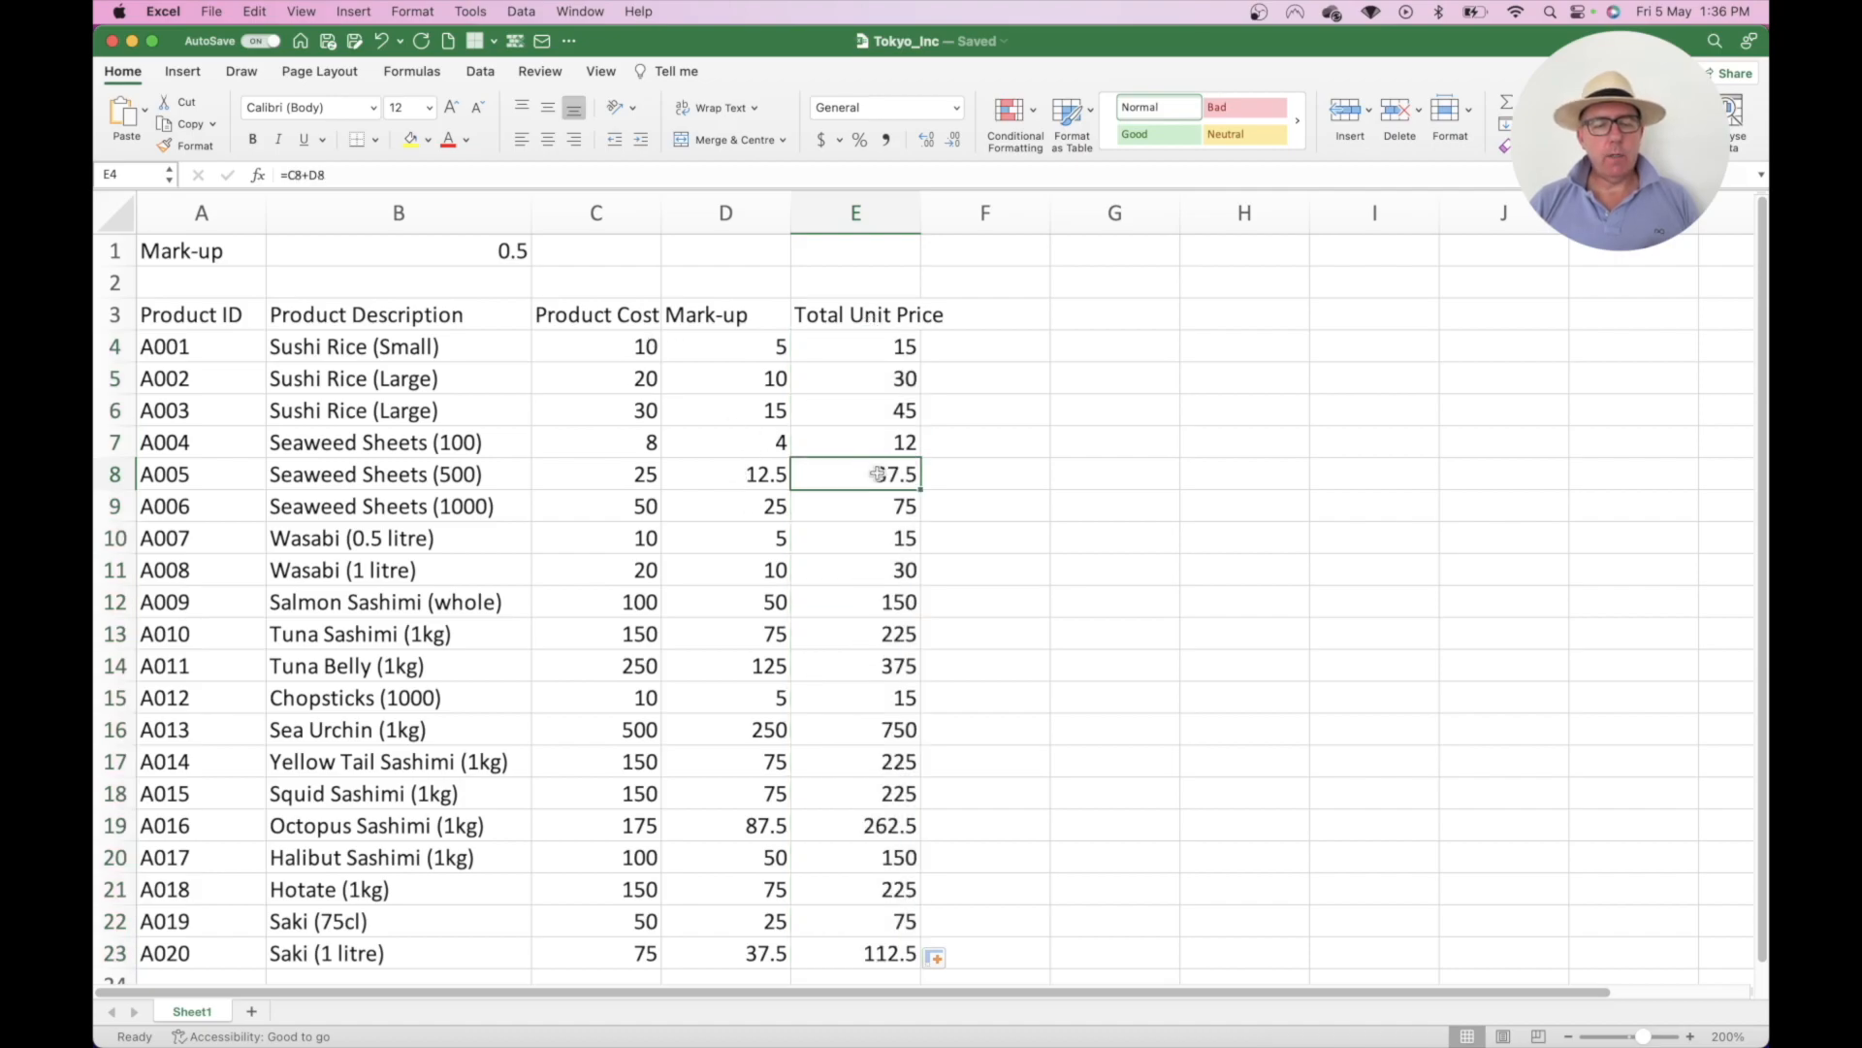
{"action": "double_click", "coordinate": [894, 599]}
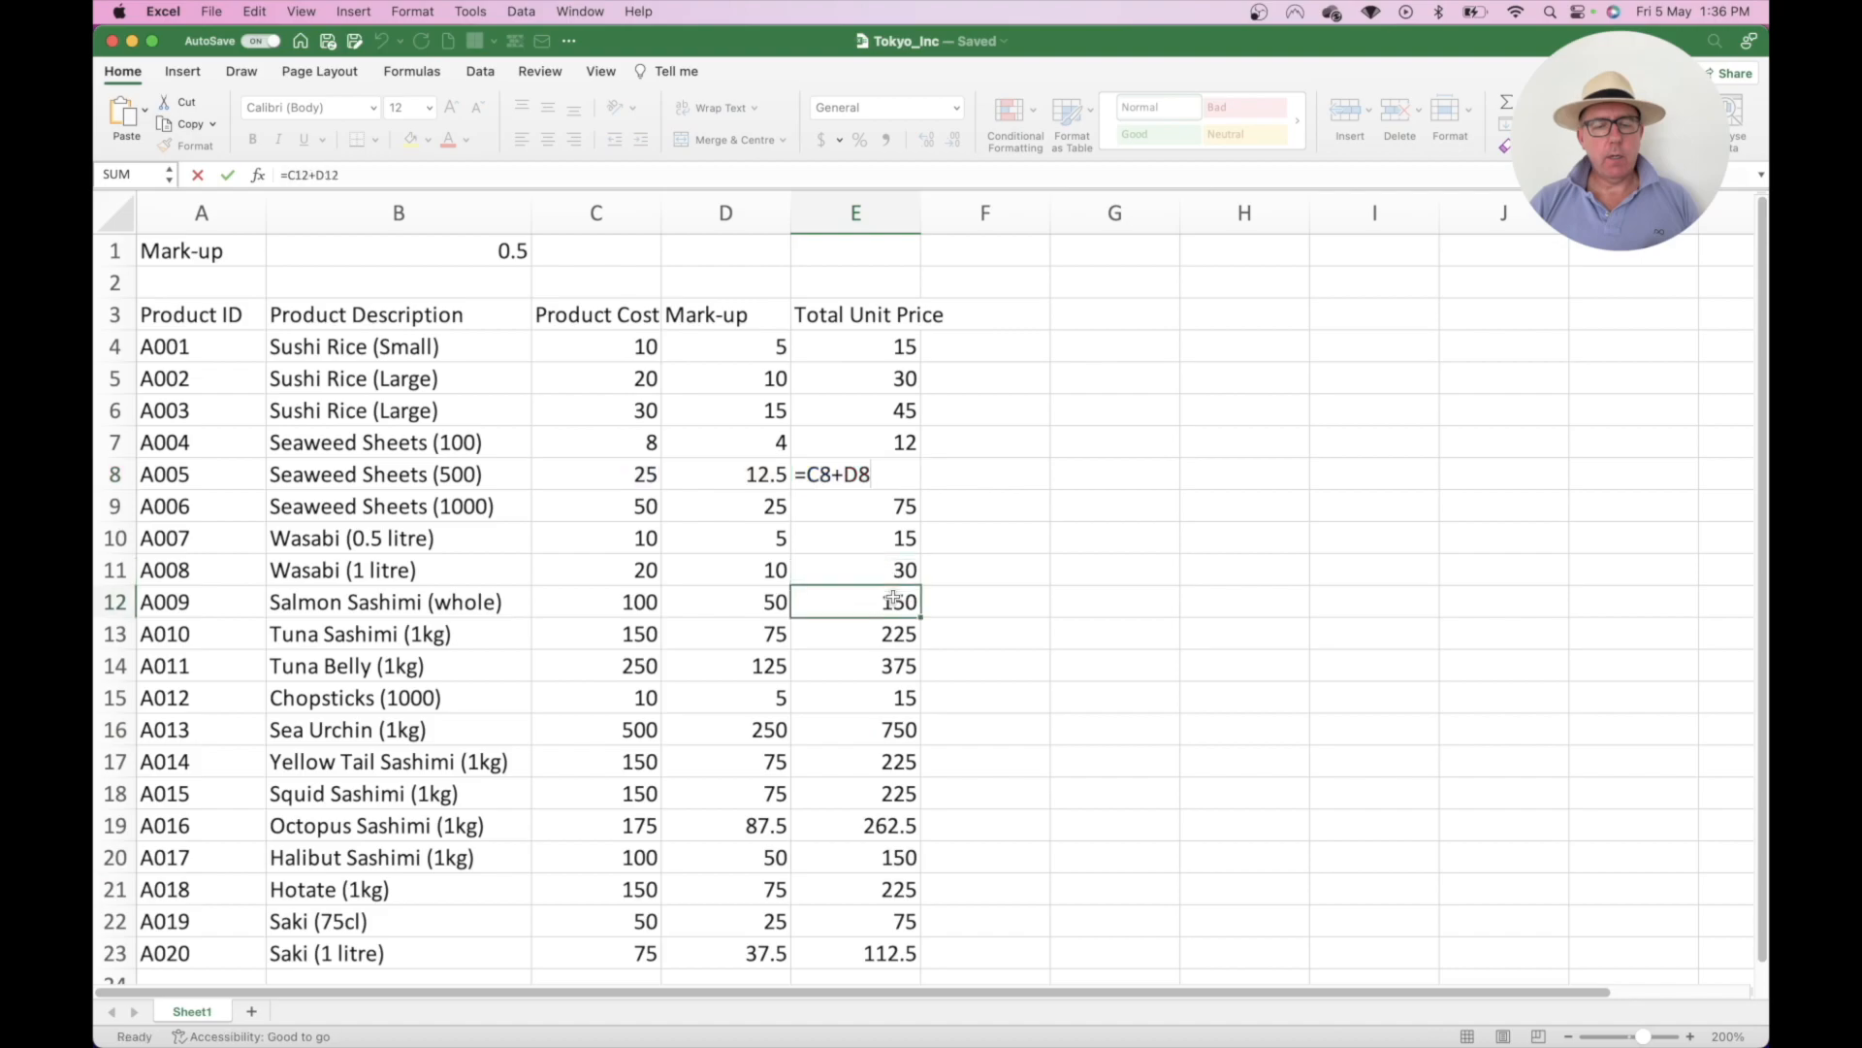
{"action": "double_click", "coordinate": [887, 727]}
{"action": "left_click", "coordinate": [861, 408]}
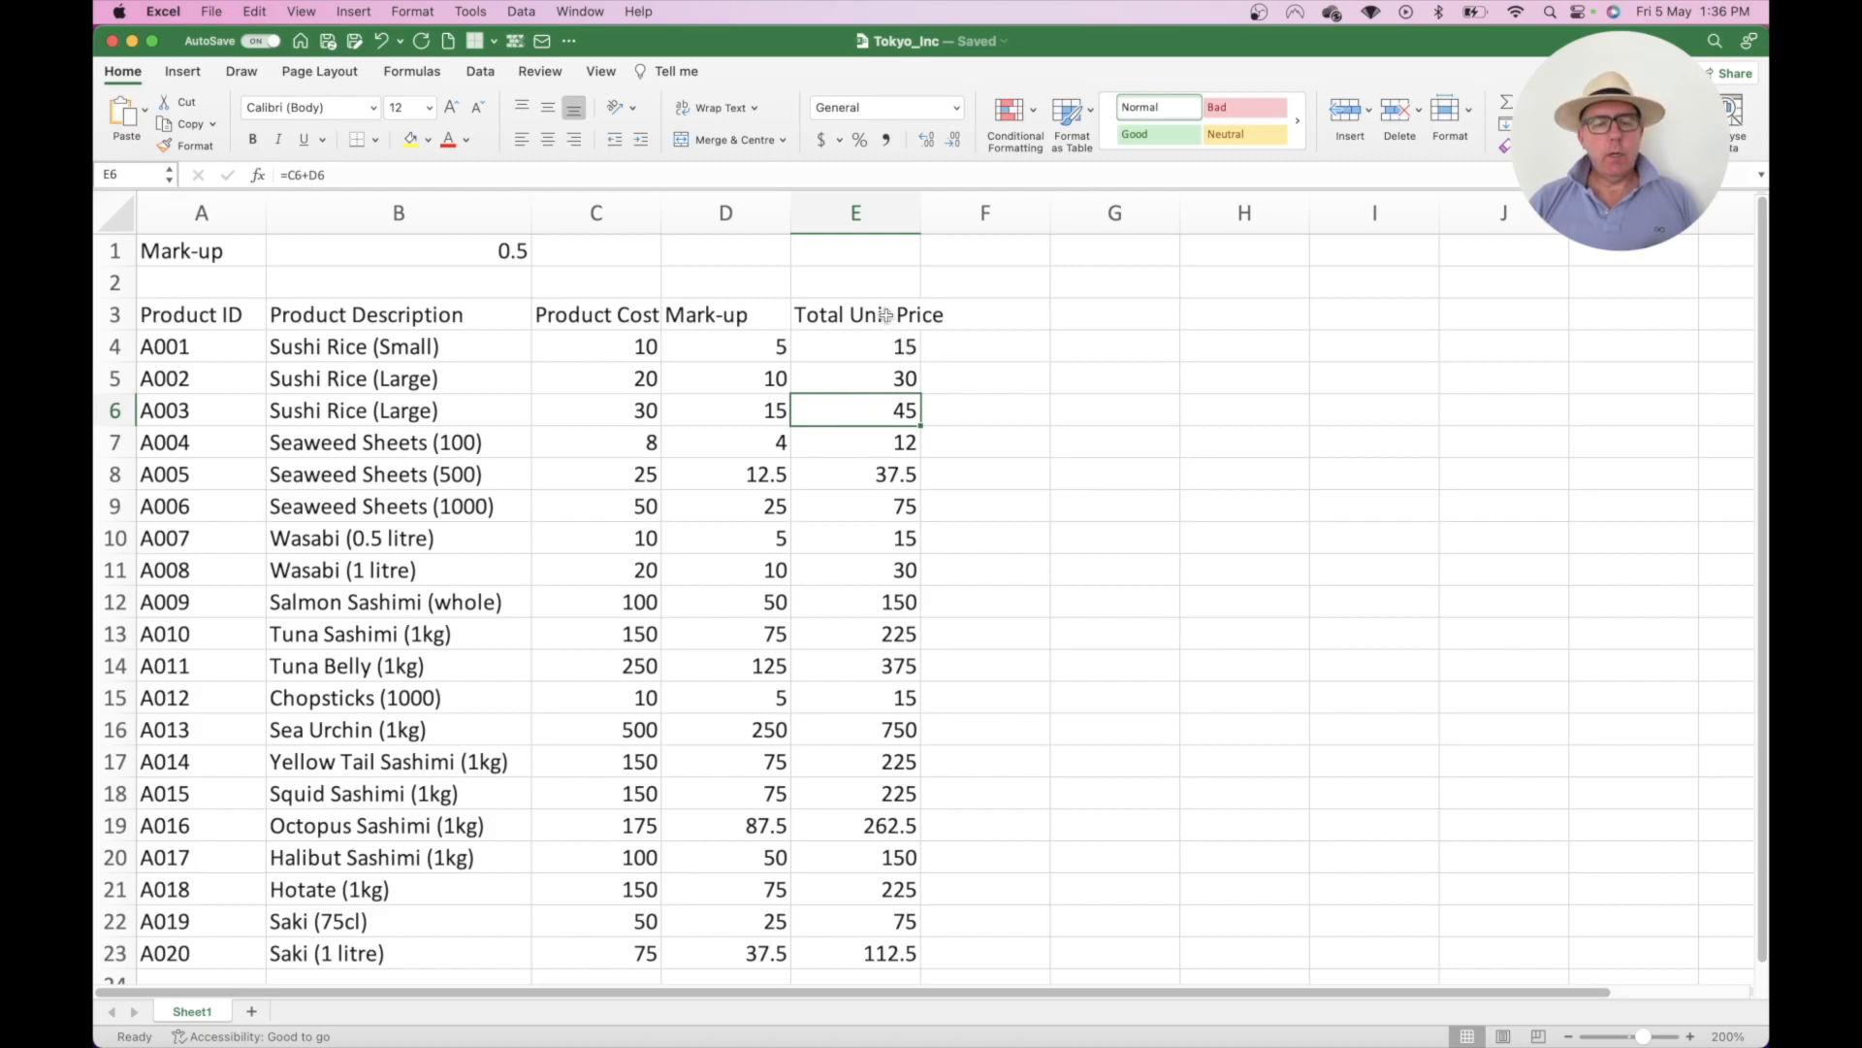
{"action": "left_click", "coordinate": [883, 313]}
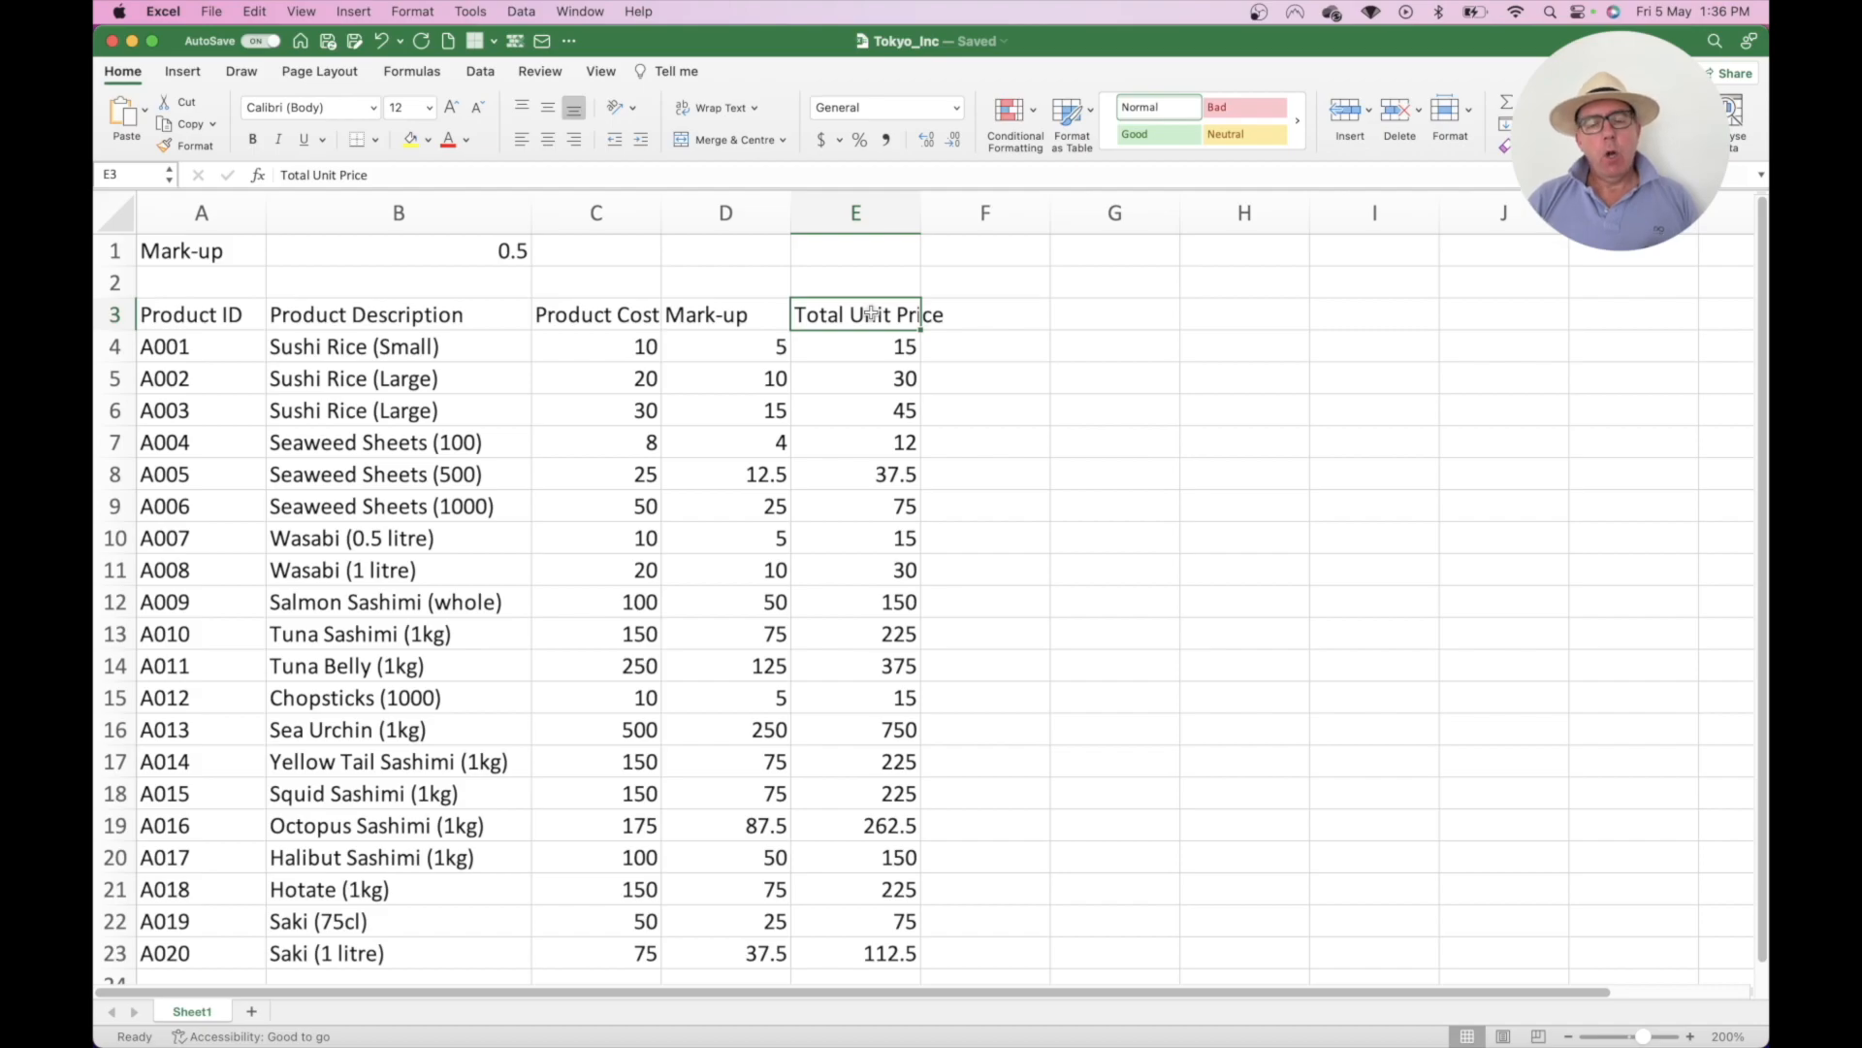
{"action": "left_click_drag", "start_coordinate": [921, 210], "coordinate": [1036, 208]}
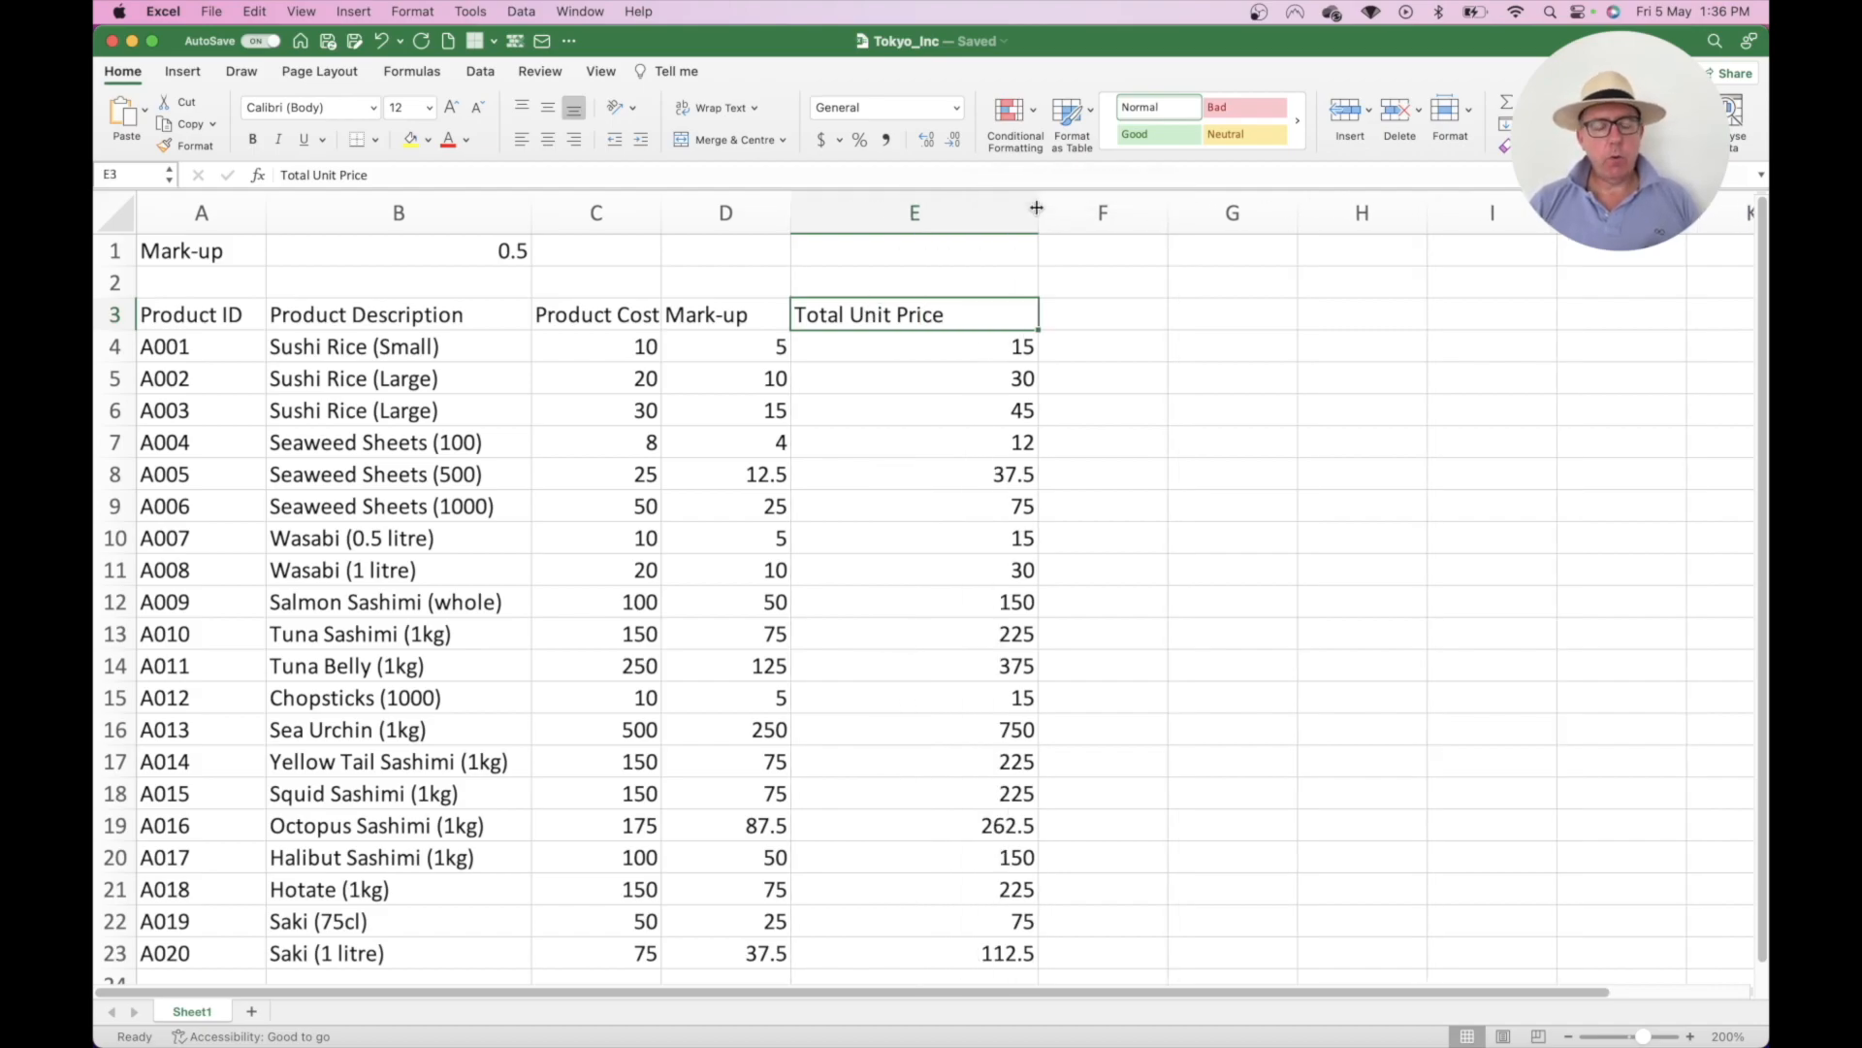
{"action": "key", "text": "super+z"}
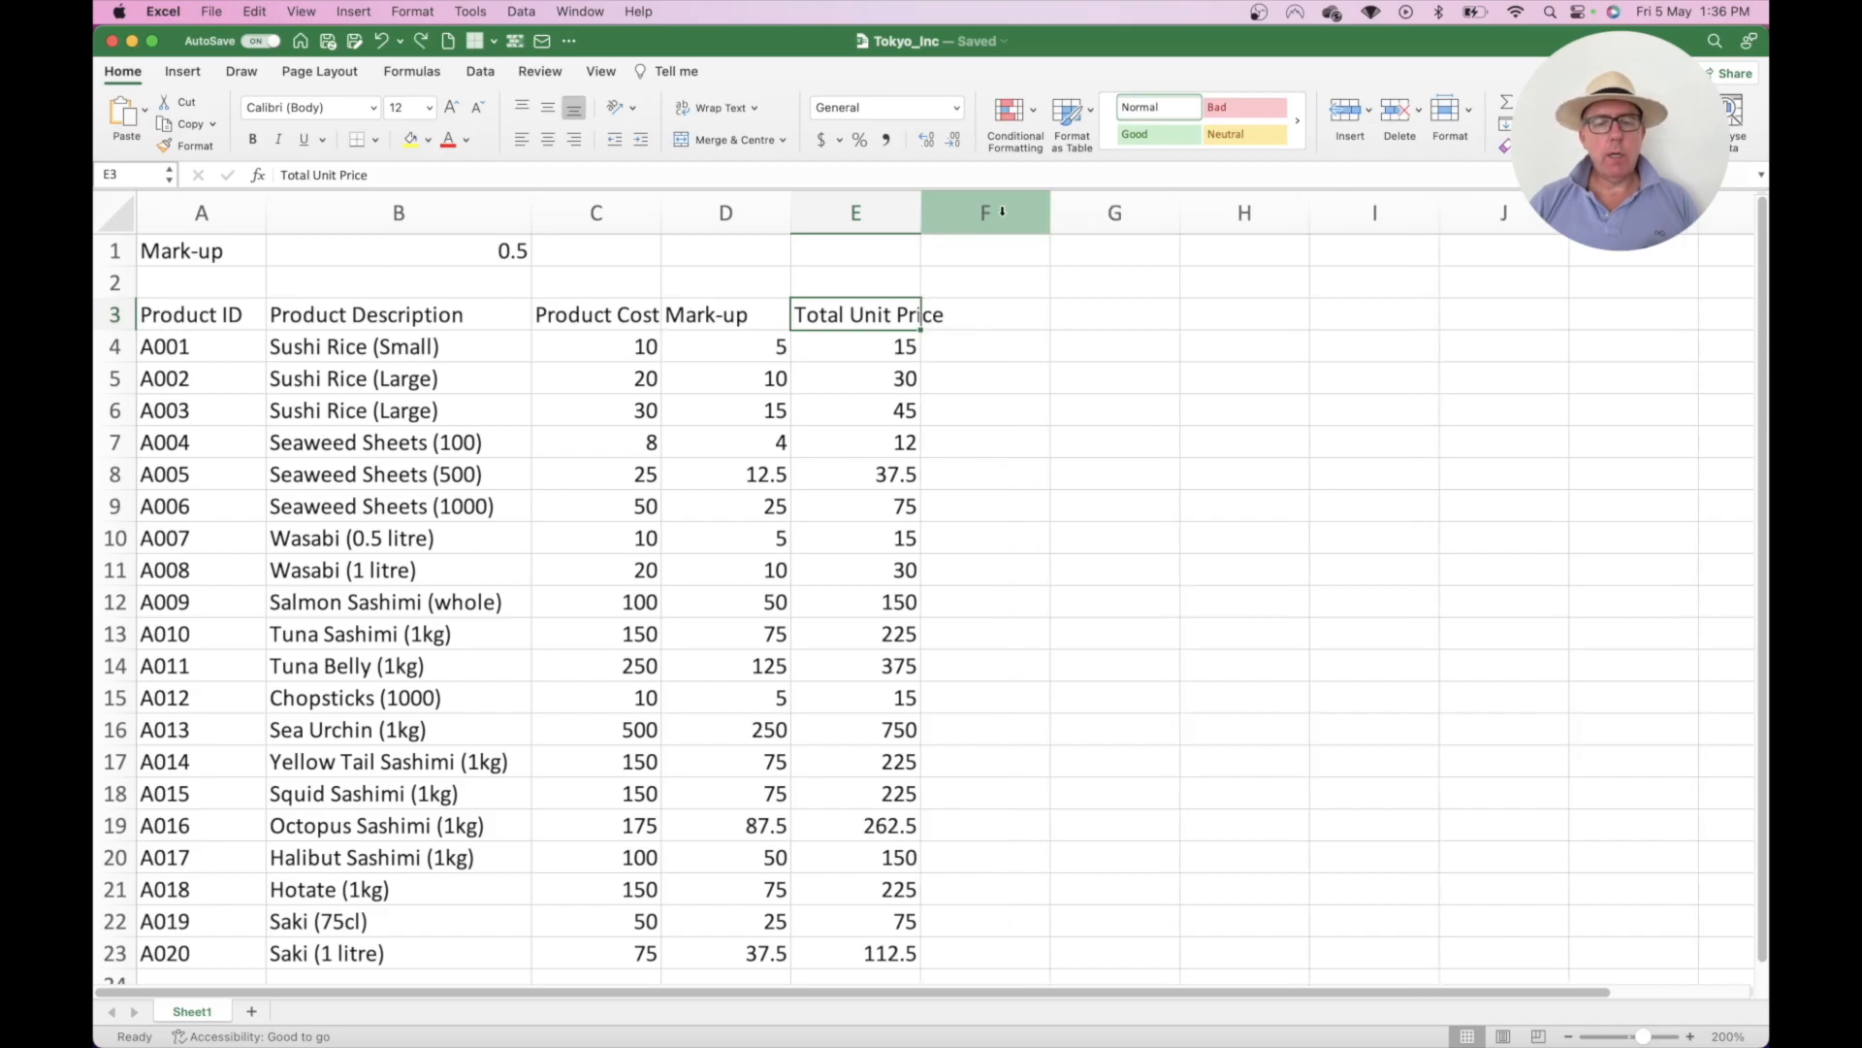
{"action": "left_click_drag", "start_coordinate": [920, 217], "coordinate": [920, 217]}
{"action": "double_click", "coordinate": [921, 216]}
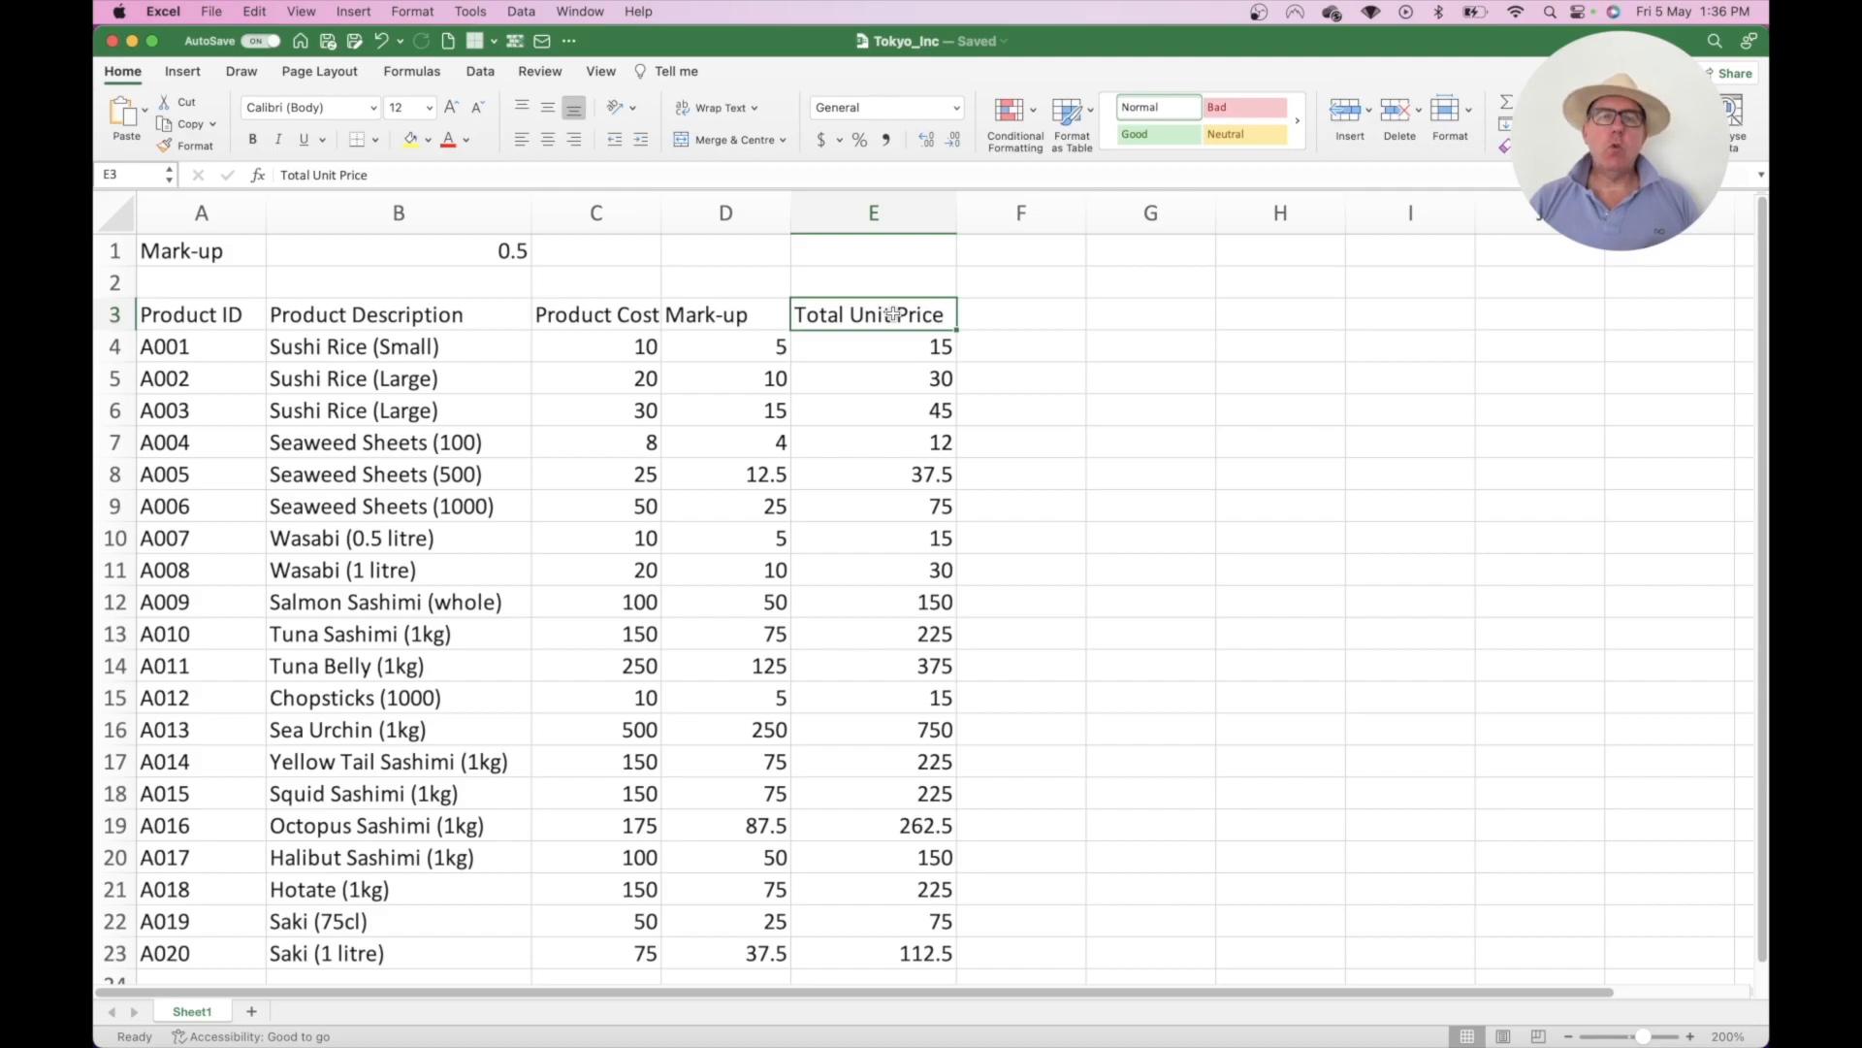
{"action": "key", "text": "super+z"}
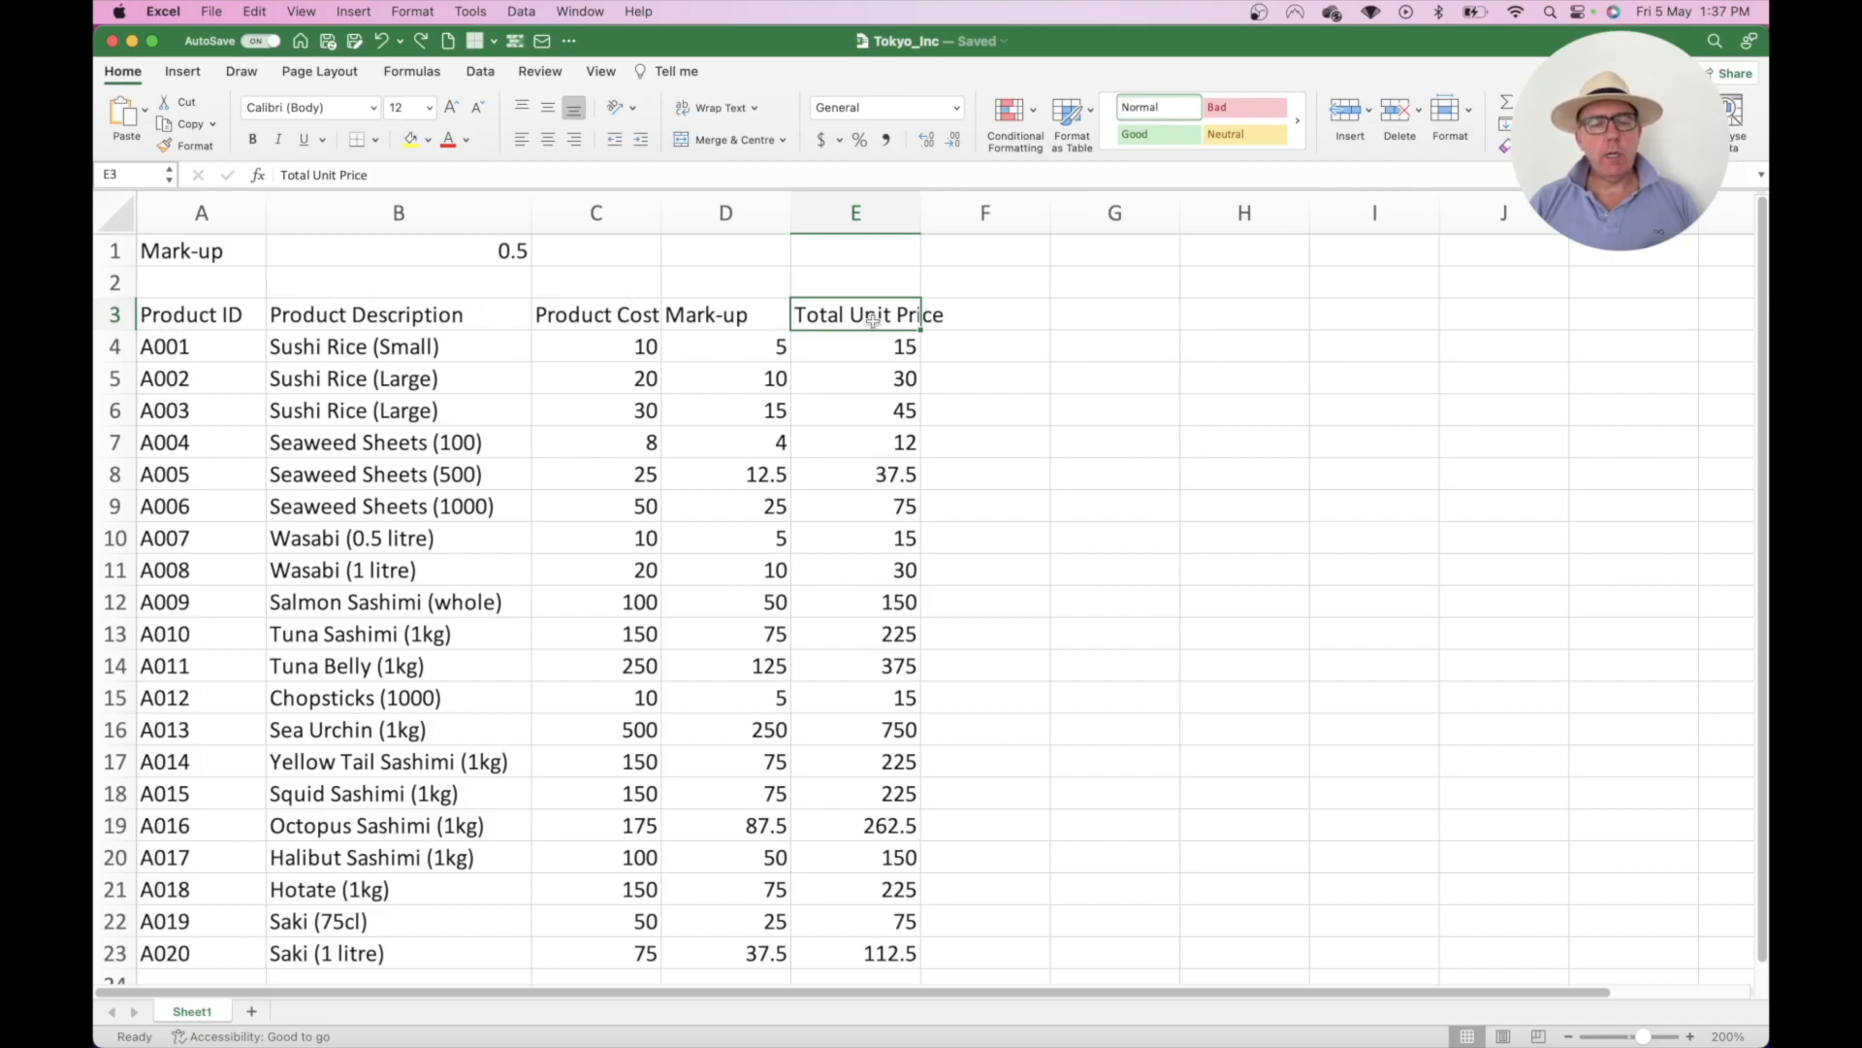
{"action": "left_click", "coordinate": [115, 314]}
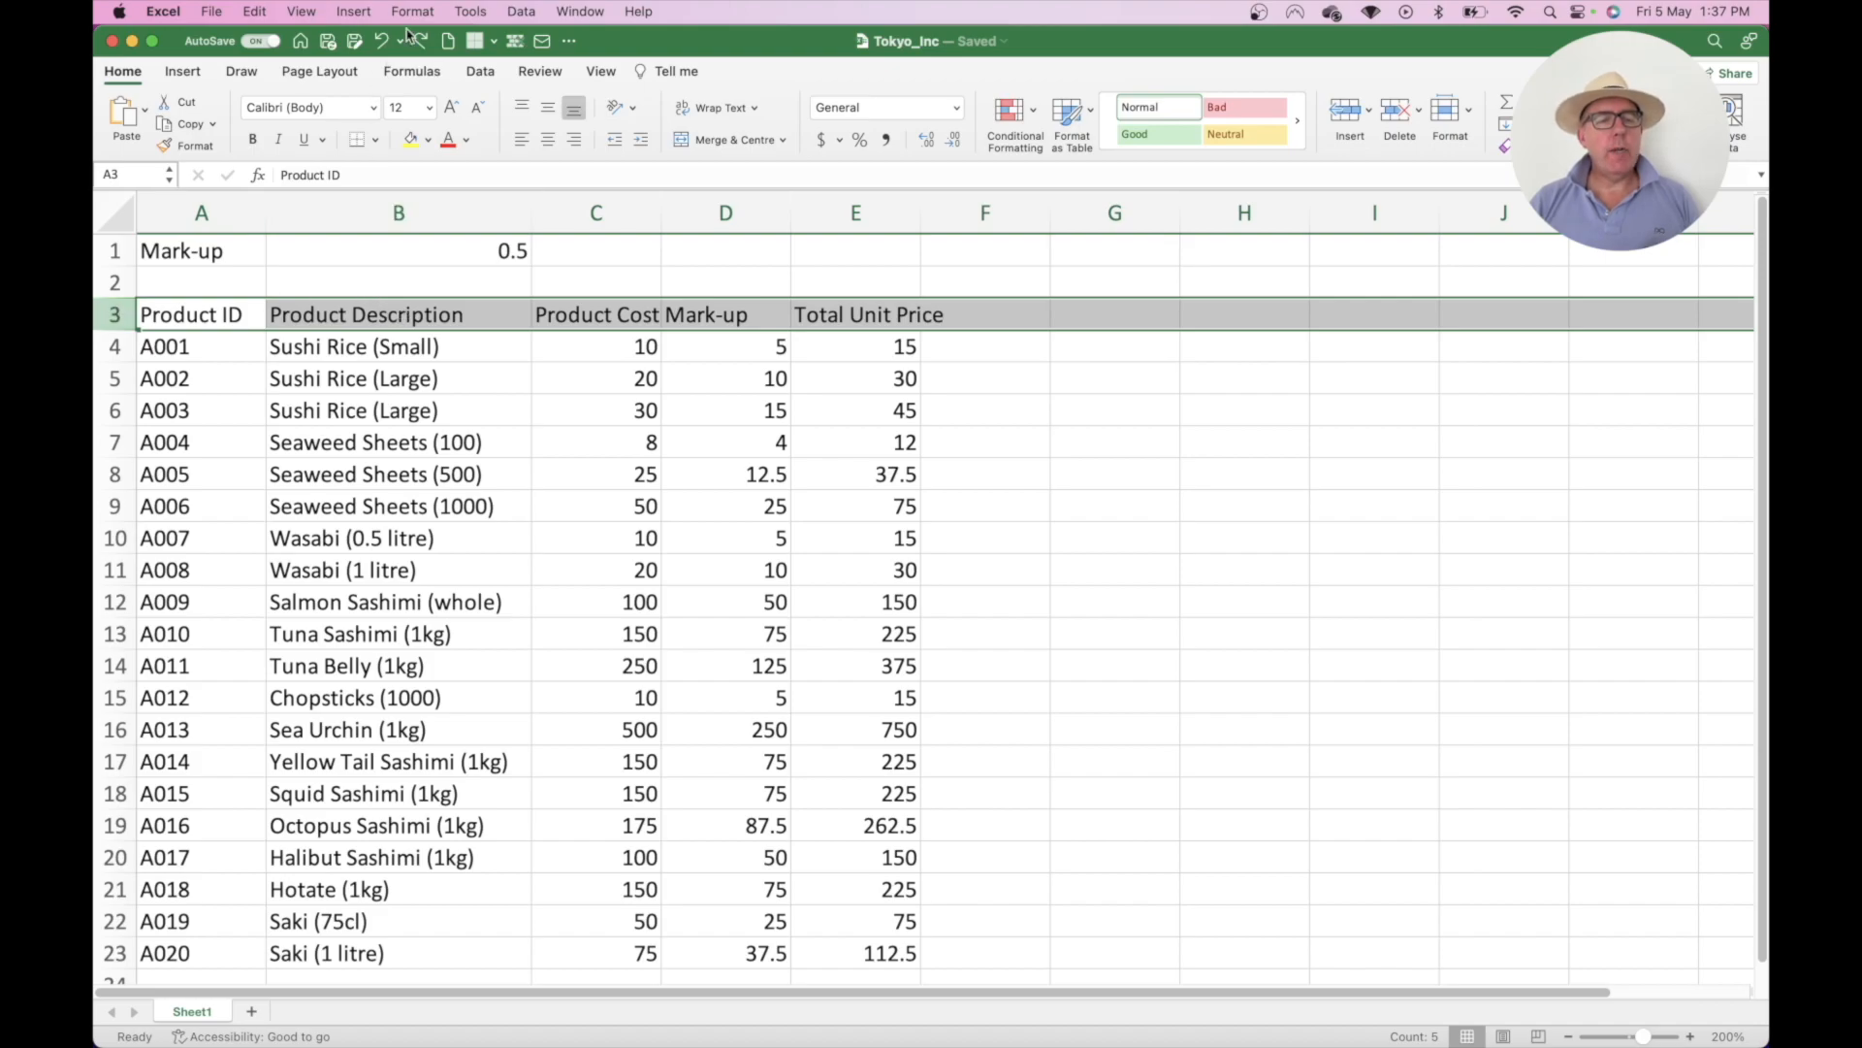
- Turn on Wrap text for header row 3 via Format Cells so long headings split onto two lines
{"action": "right_click", "coordinate": [423, 314]}
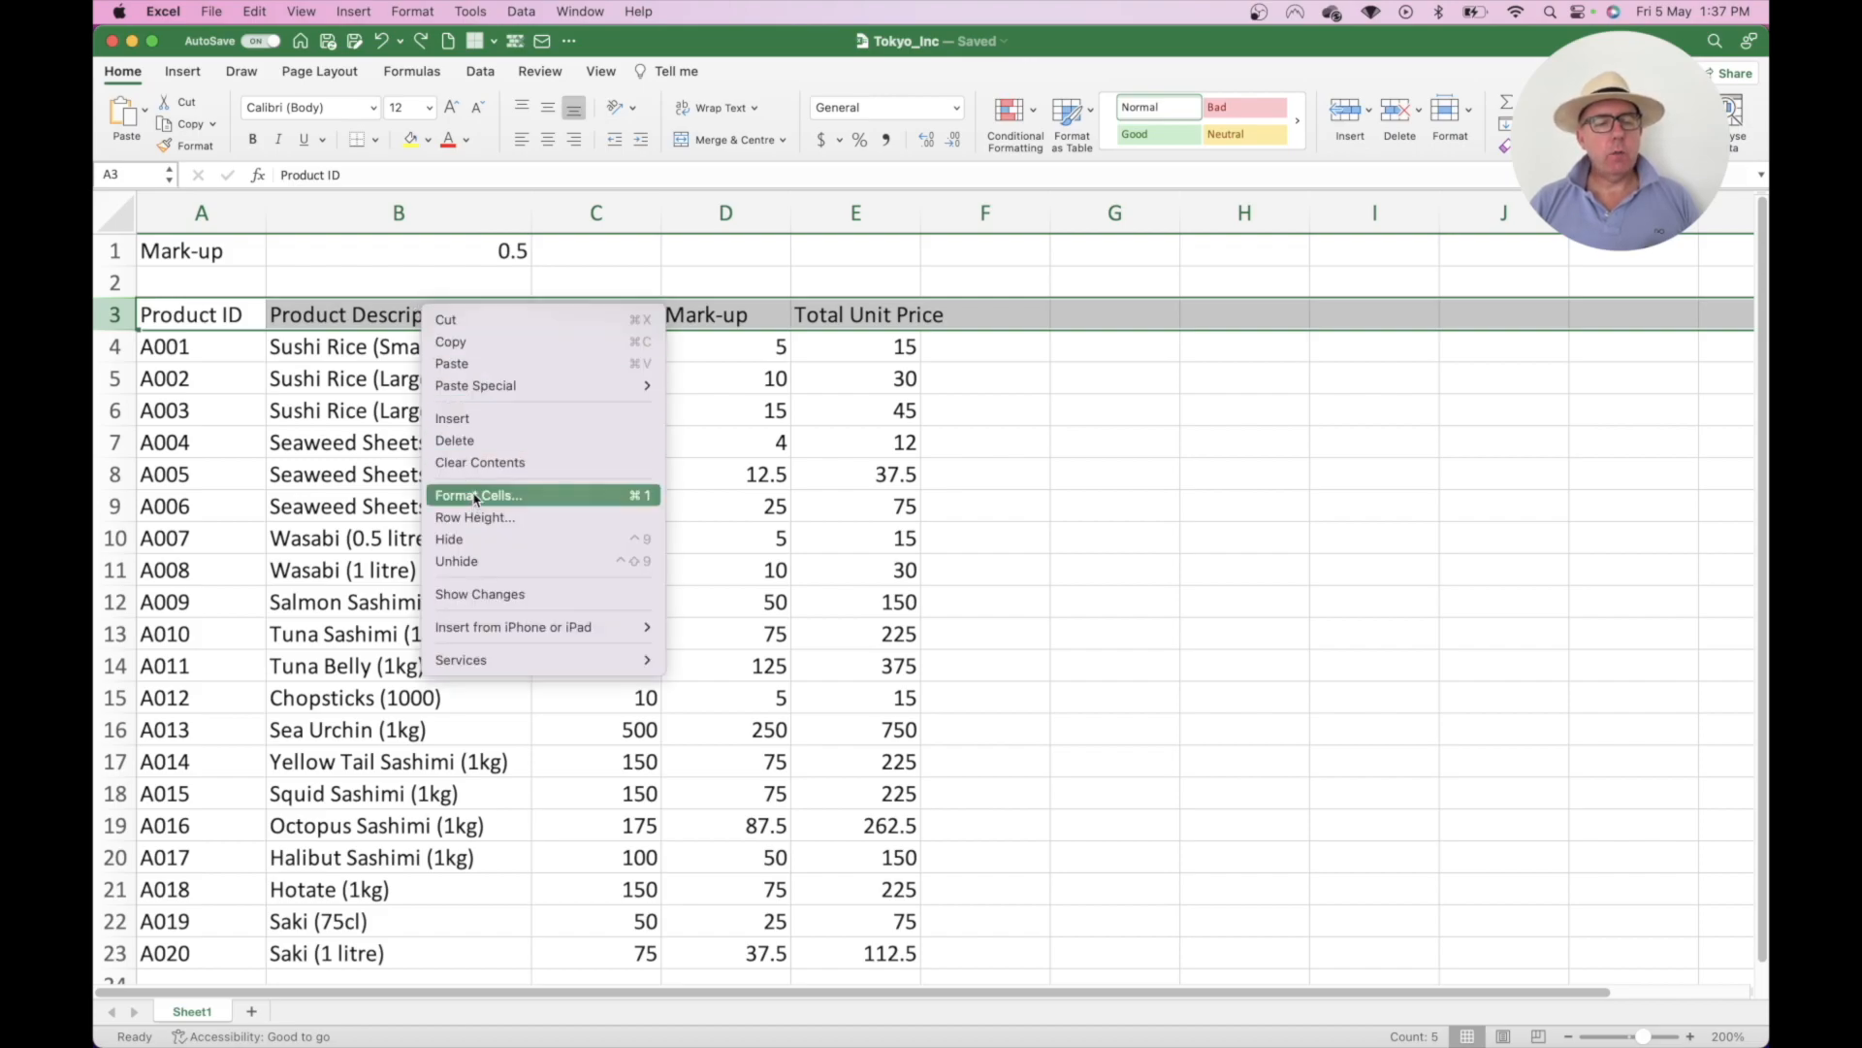
{"action": "left_click", "coordinate": [475, 497]}
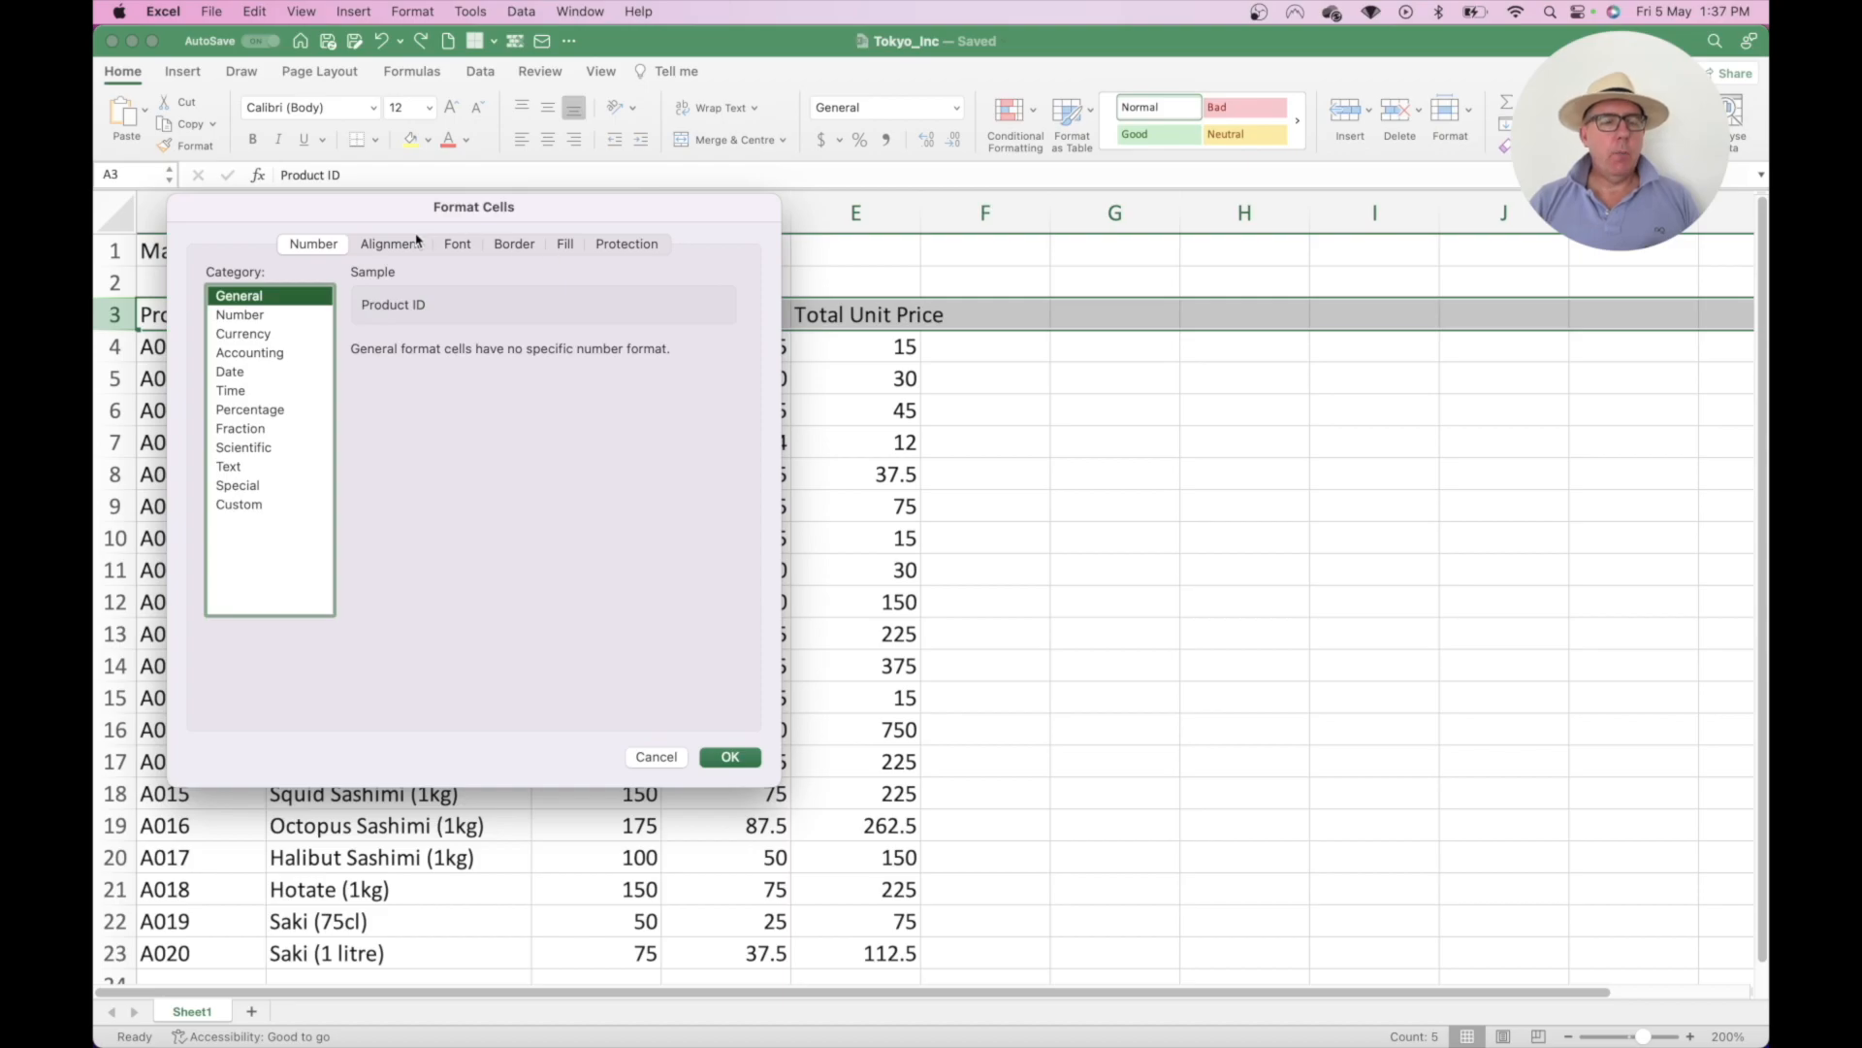
{"action": "left_click", "coordinate": [392, 244]}
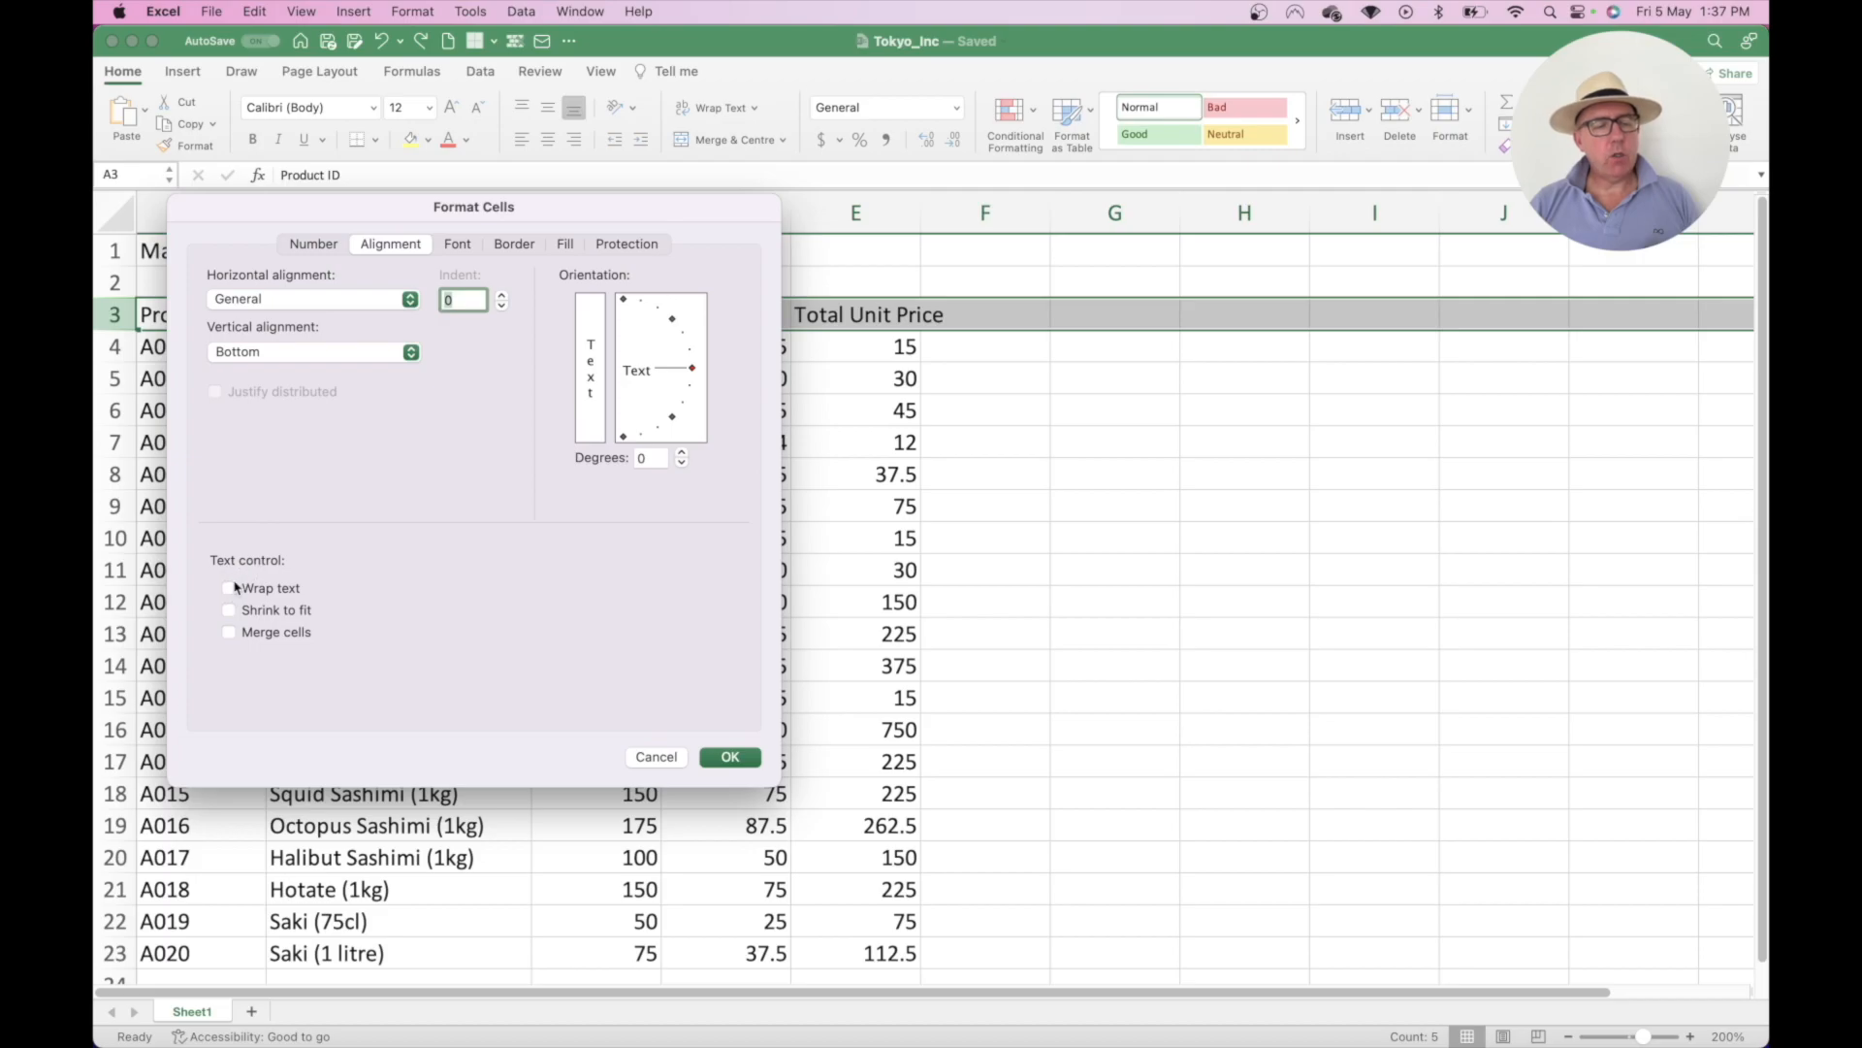
{"action": "left_click", "coordinate": [230, 588]}
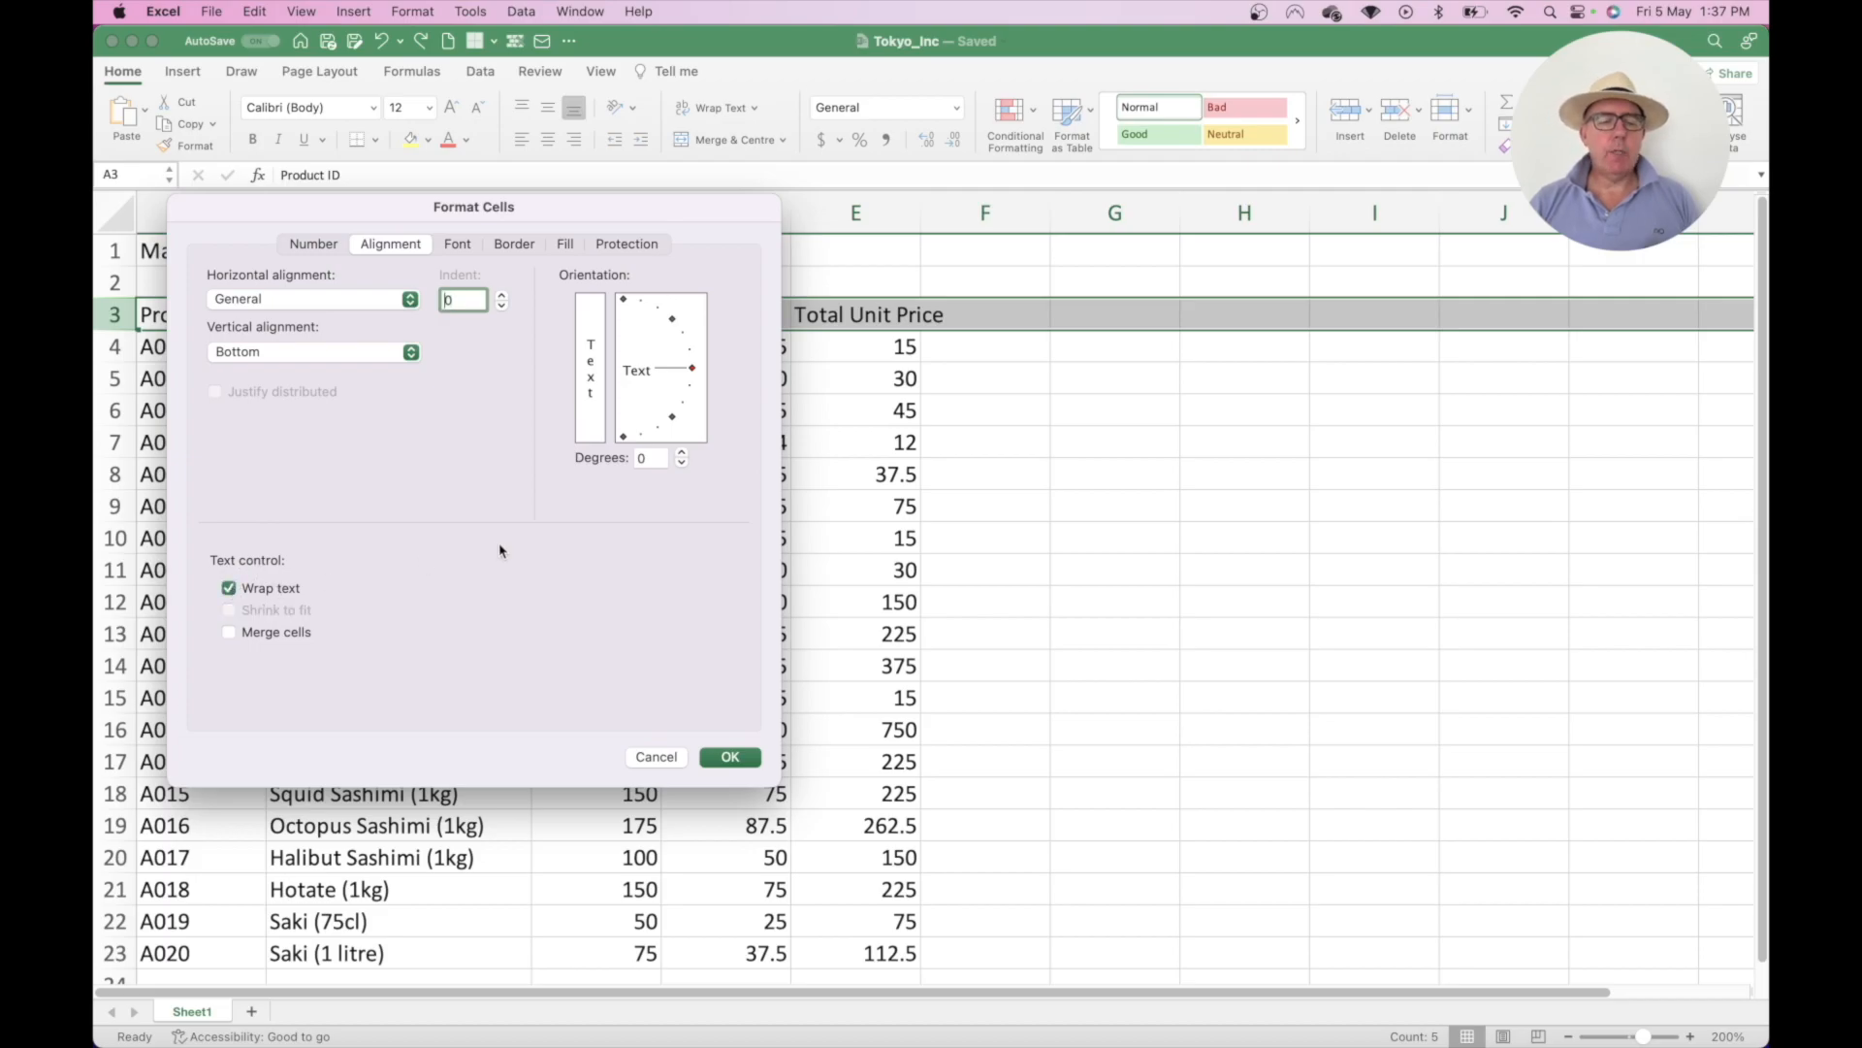
{"action": "left_click", "coordinate": [732, 758]}
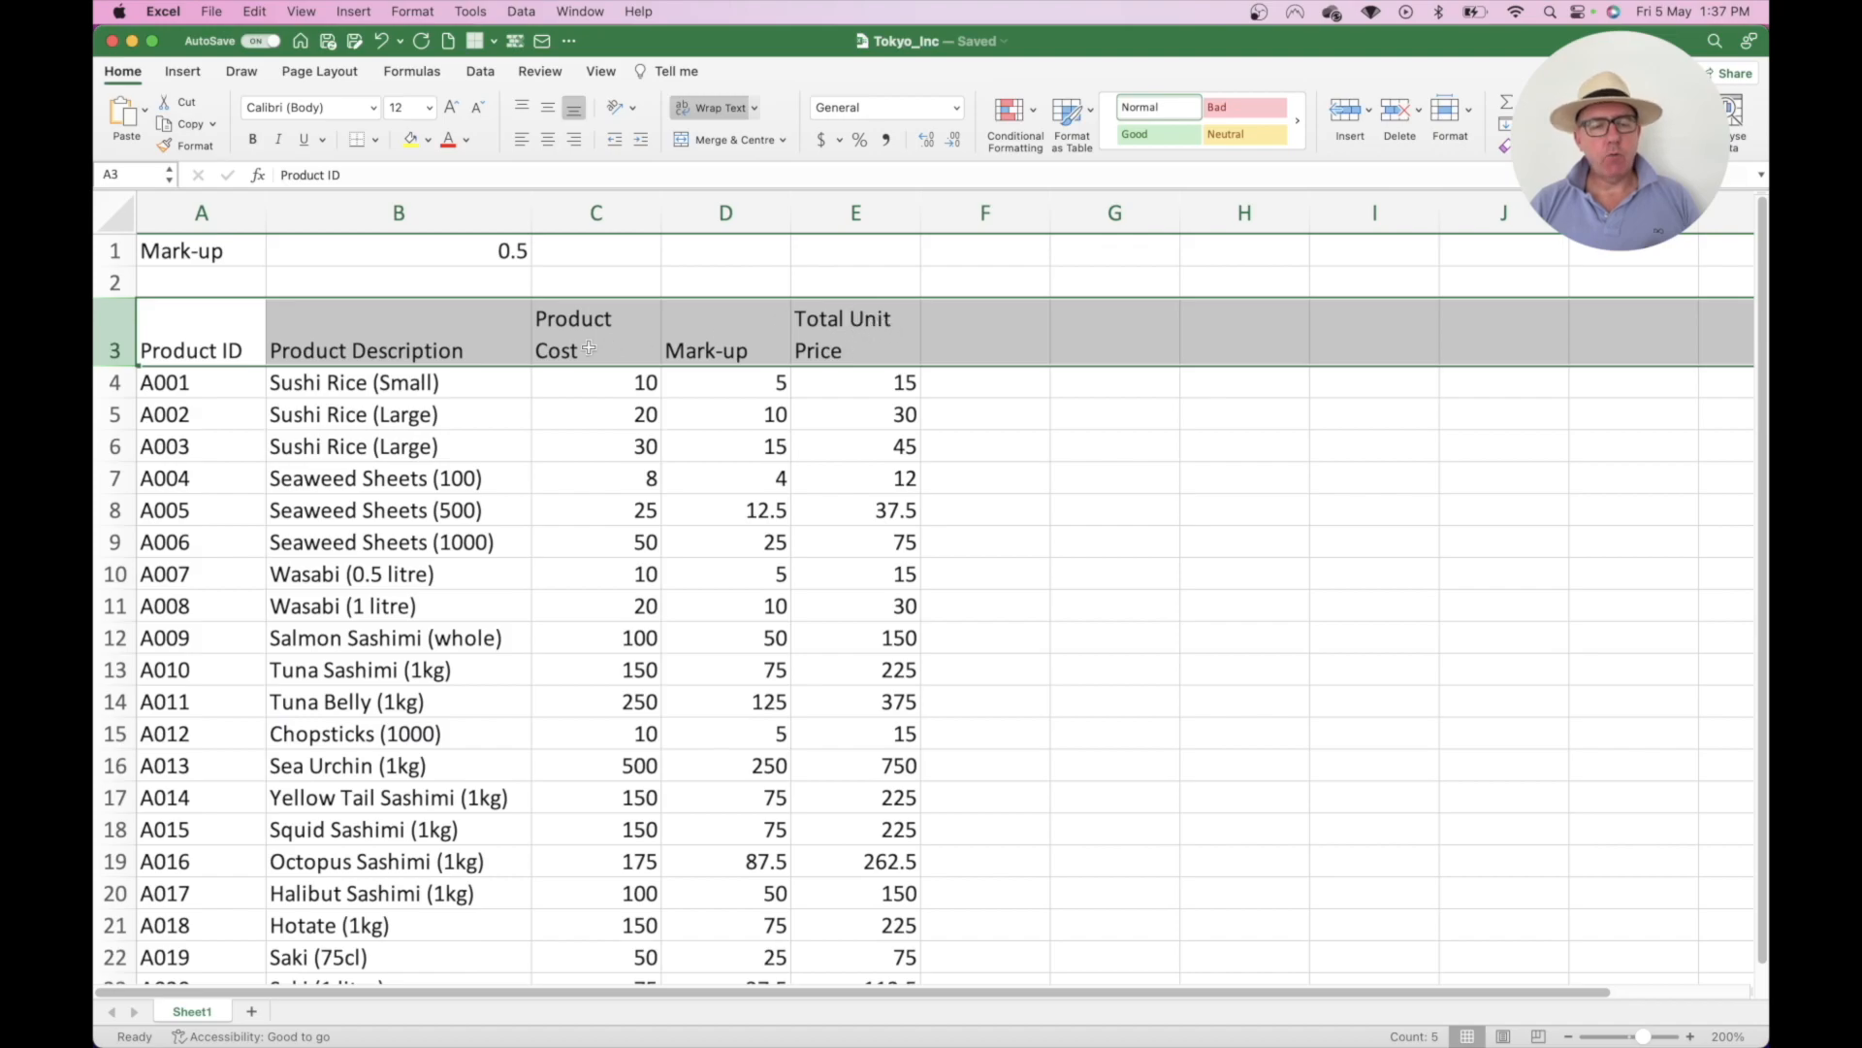
- Select E3 and zoom out from 200% to 190% so rows 3–23 fit on screen
{"action": "left_click", "coordinate": [859, 330]}
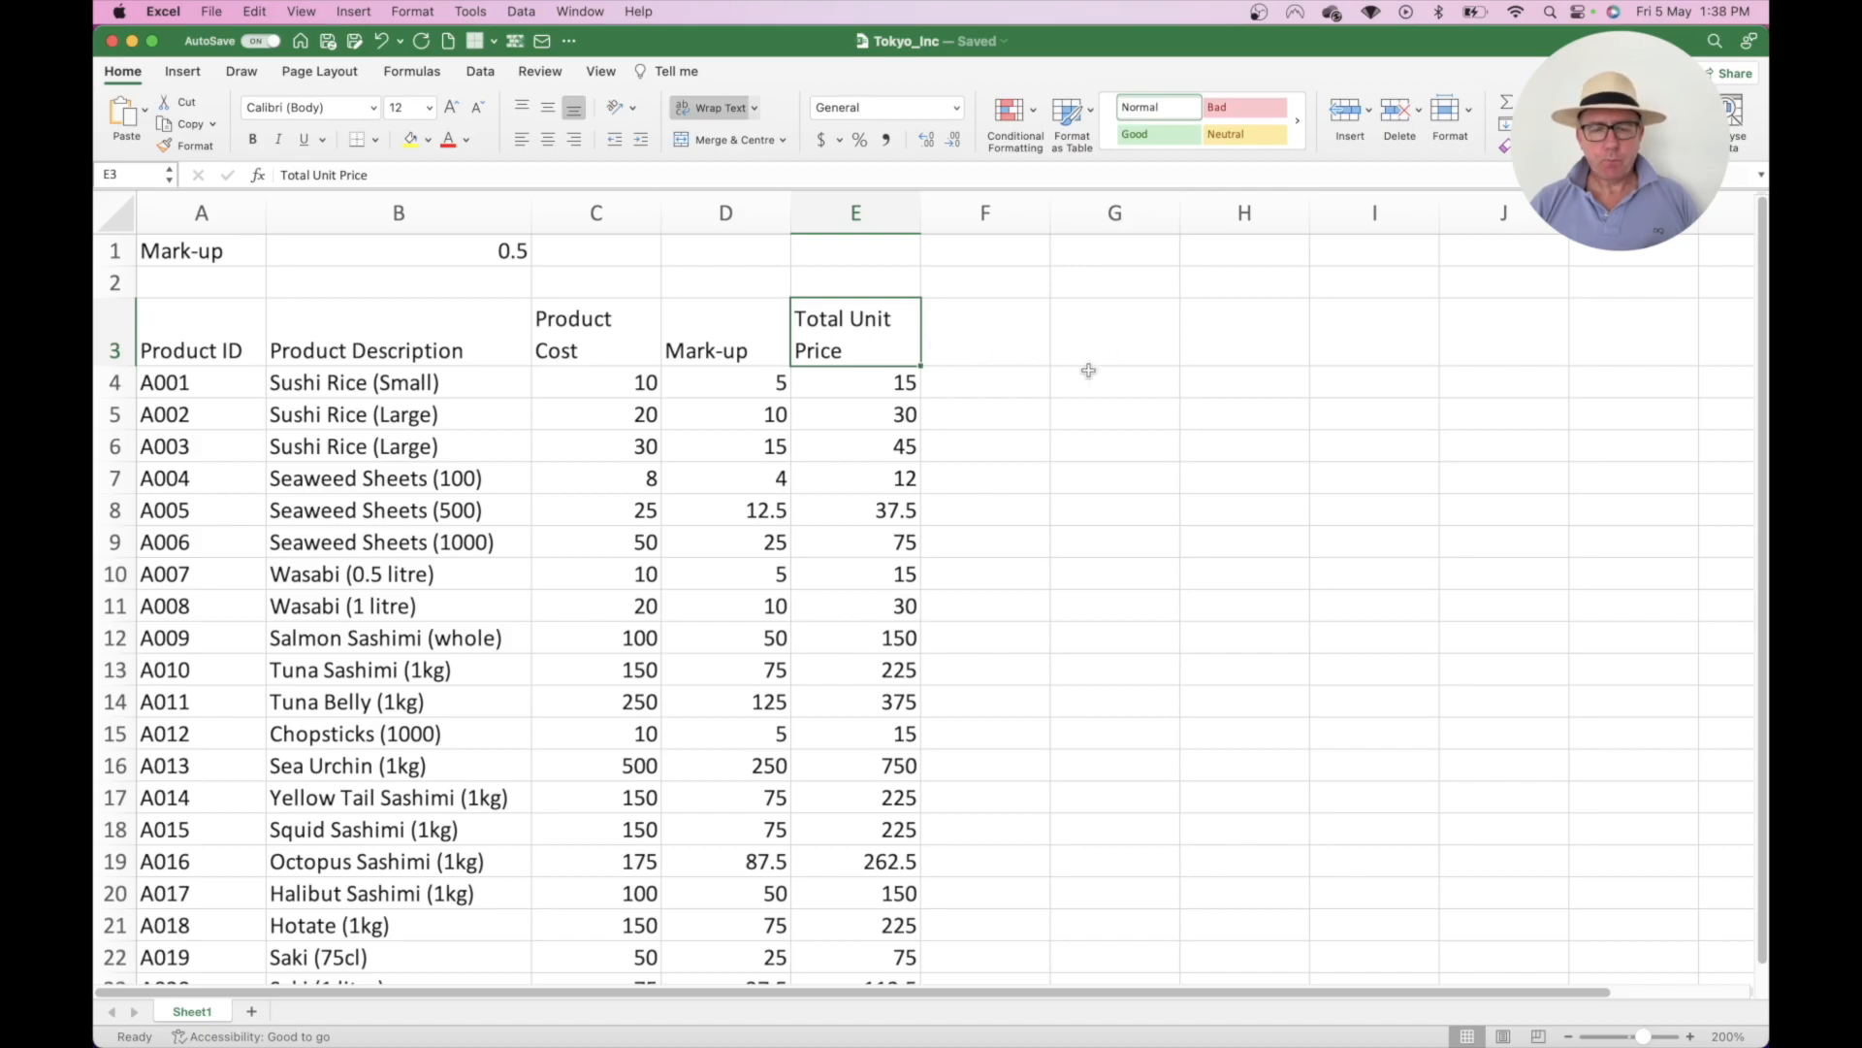
{"action": "scroll", "coordinate": [971, 581], "scroll_direction": "down", "scroll_amount": 1}
{"action": "scroll", "coordinate": [980, 589], "scroll_direction": "up", "scroll_amount": 1}
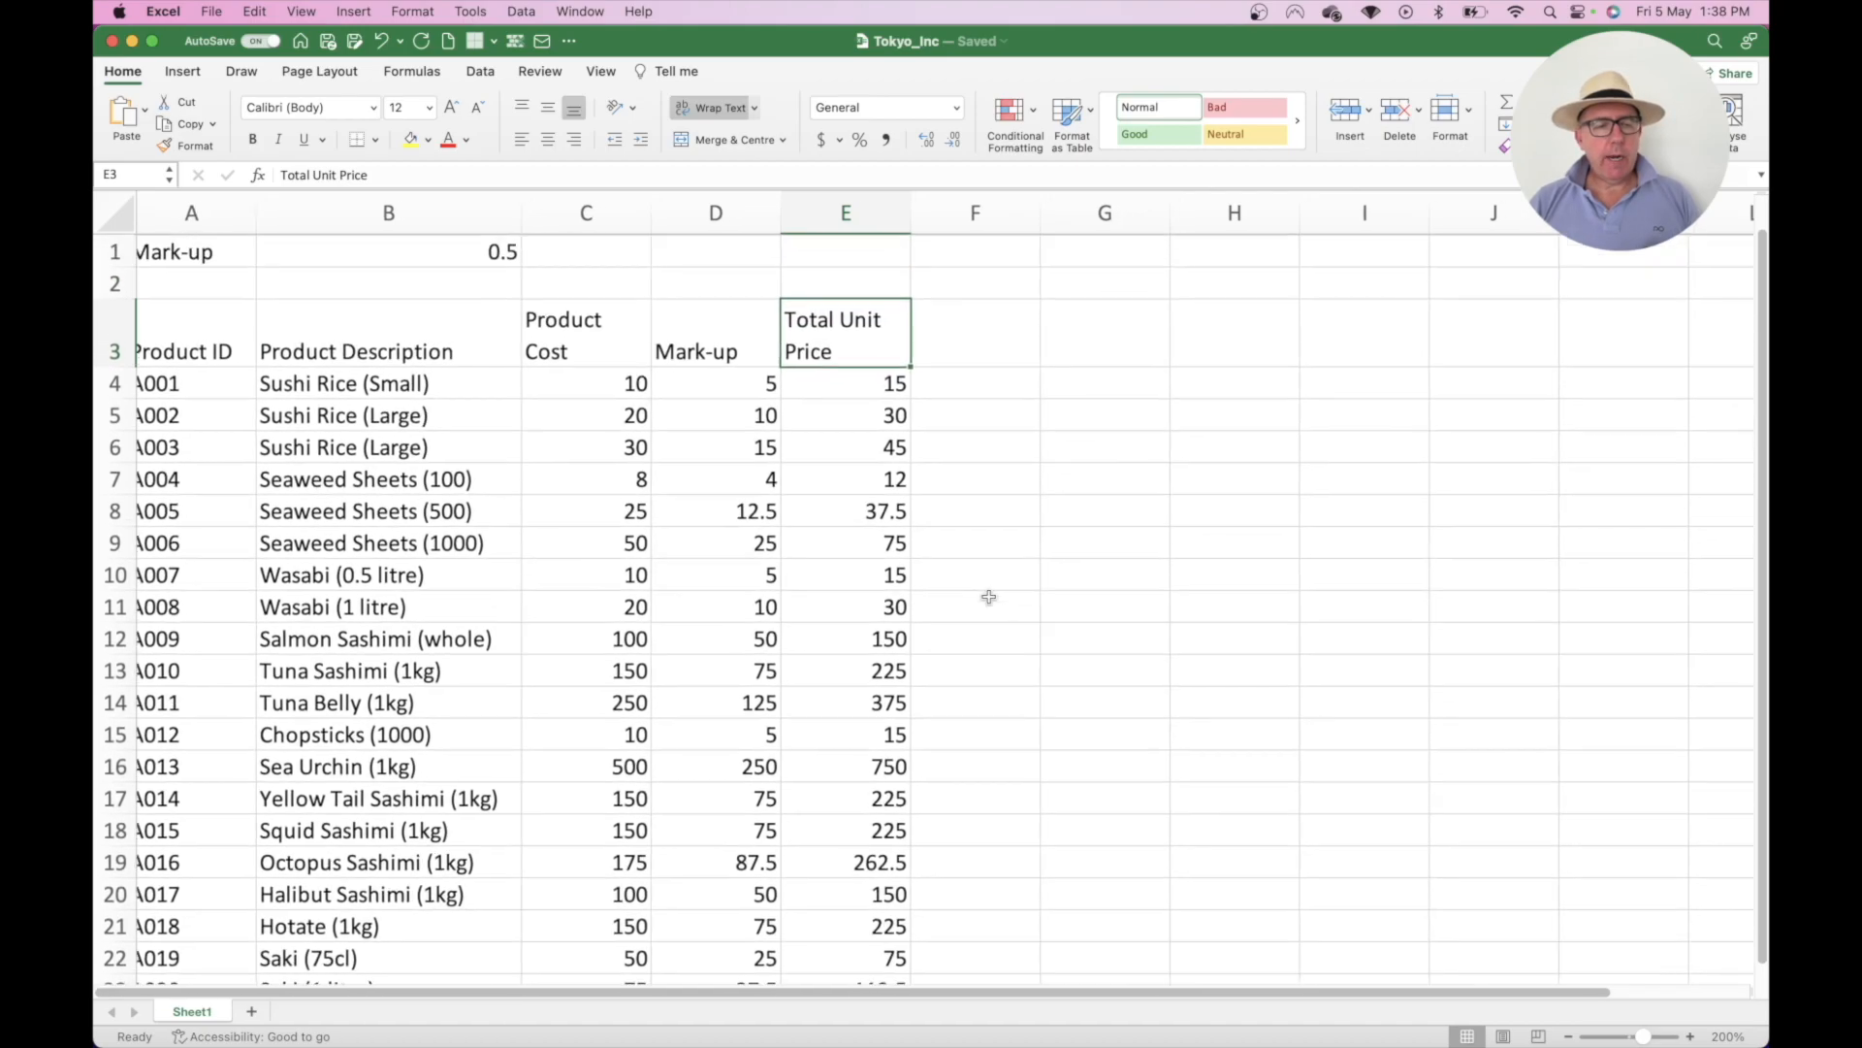
{"action": "scroll", "coordinate": [990, 595], "scroll_direction": "down", "scroll_amount": 1}
{"action": "scroll", "coordinate": [989, 595], "scroll_direction": "up", "scroll_amount": 1}
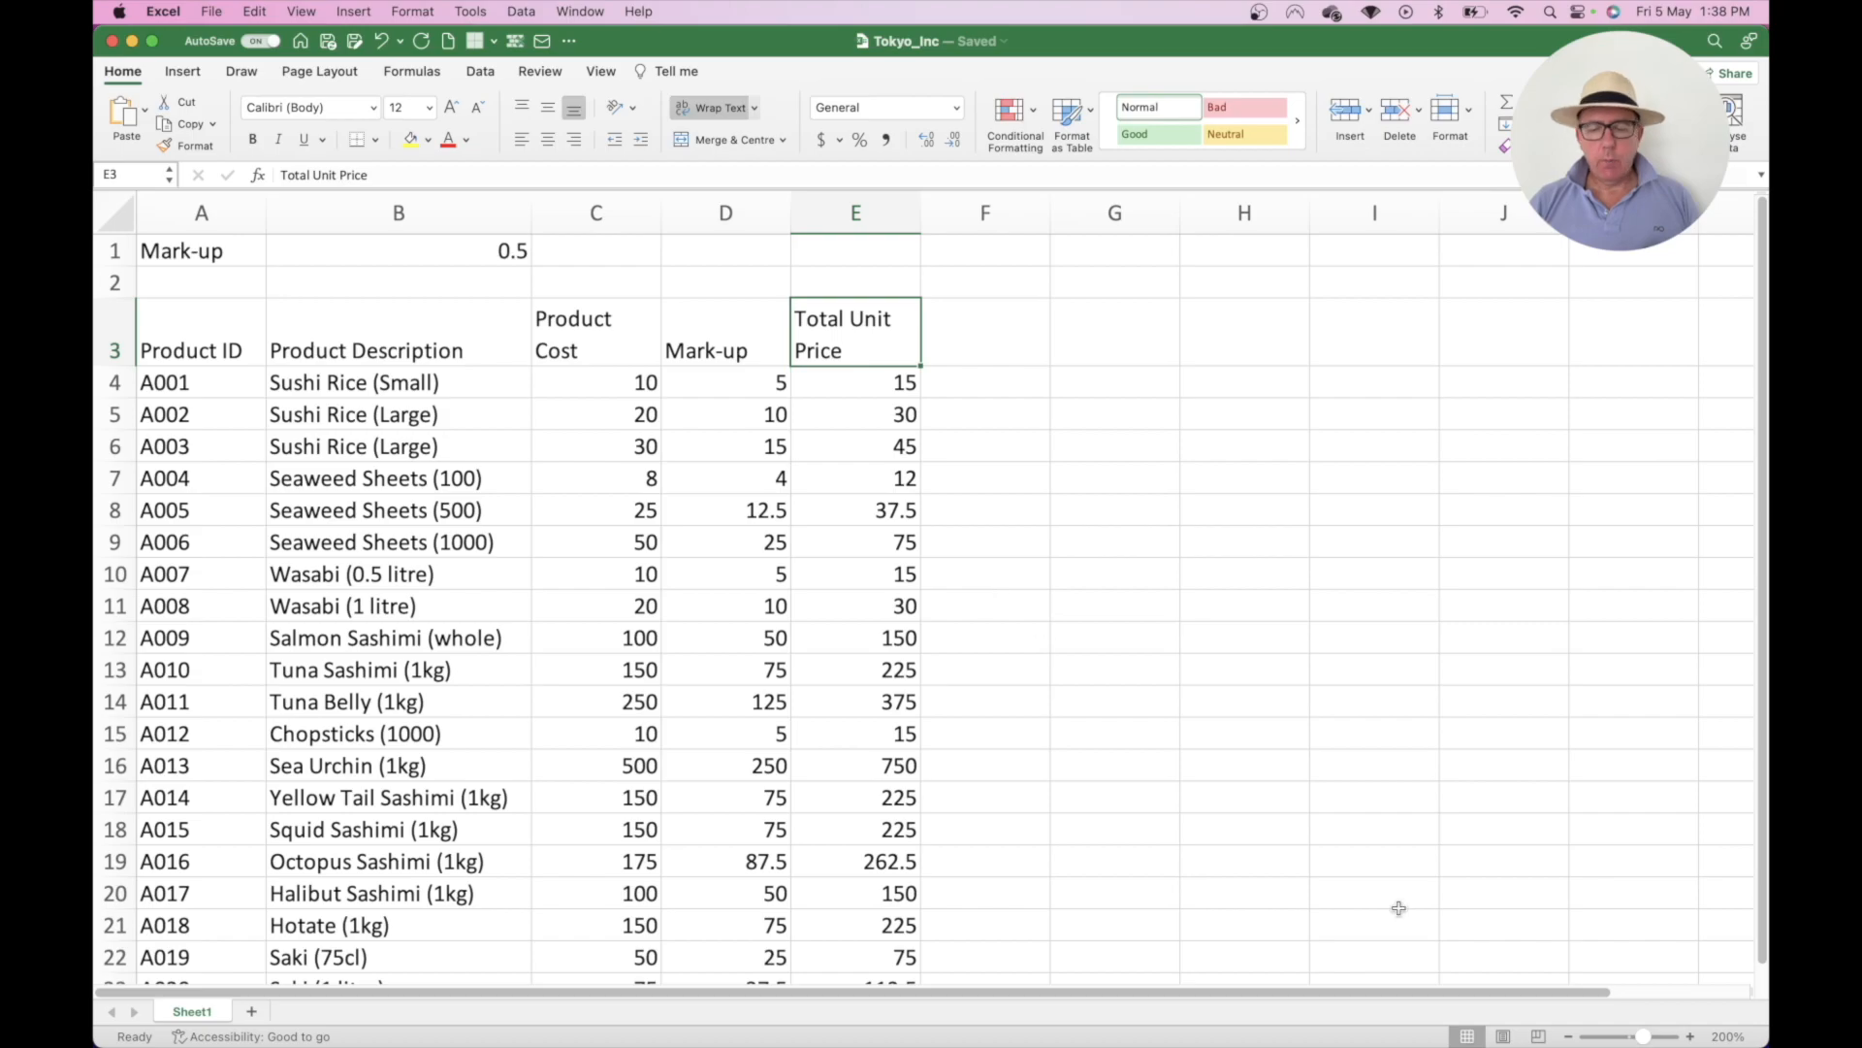
{"action": "left_click", "coordinate": [1569, 1035]}
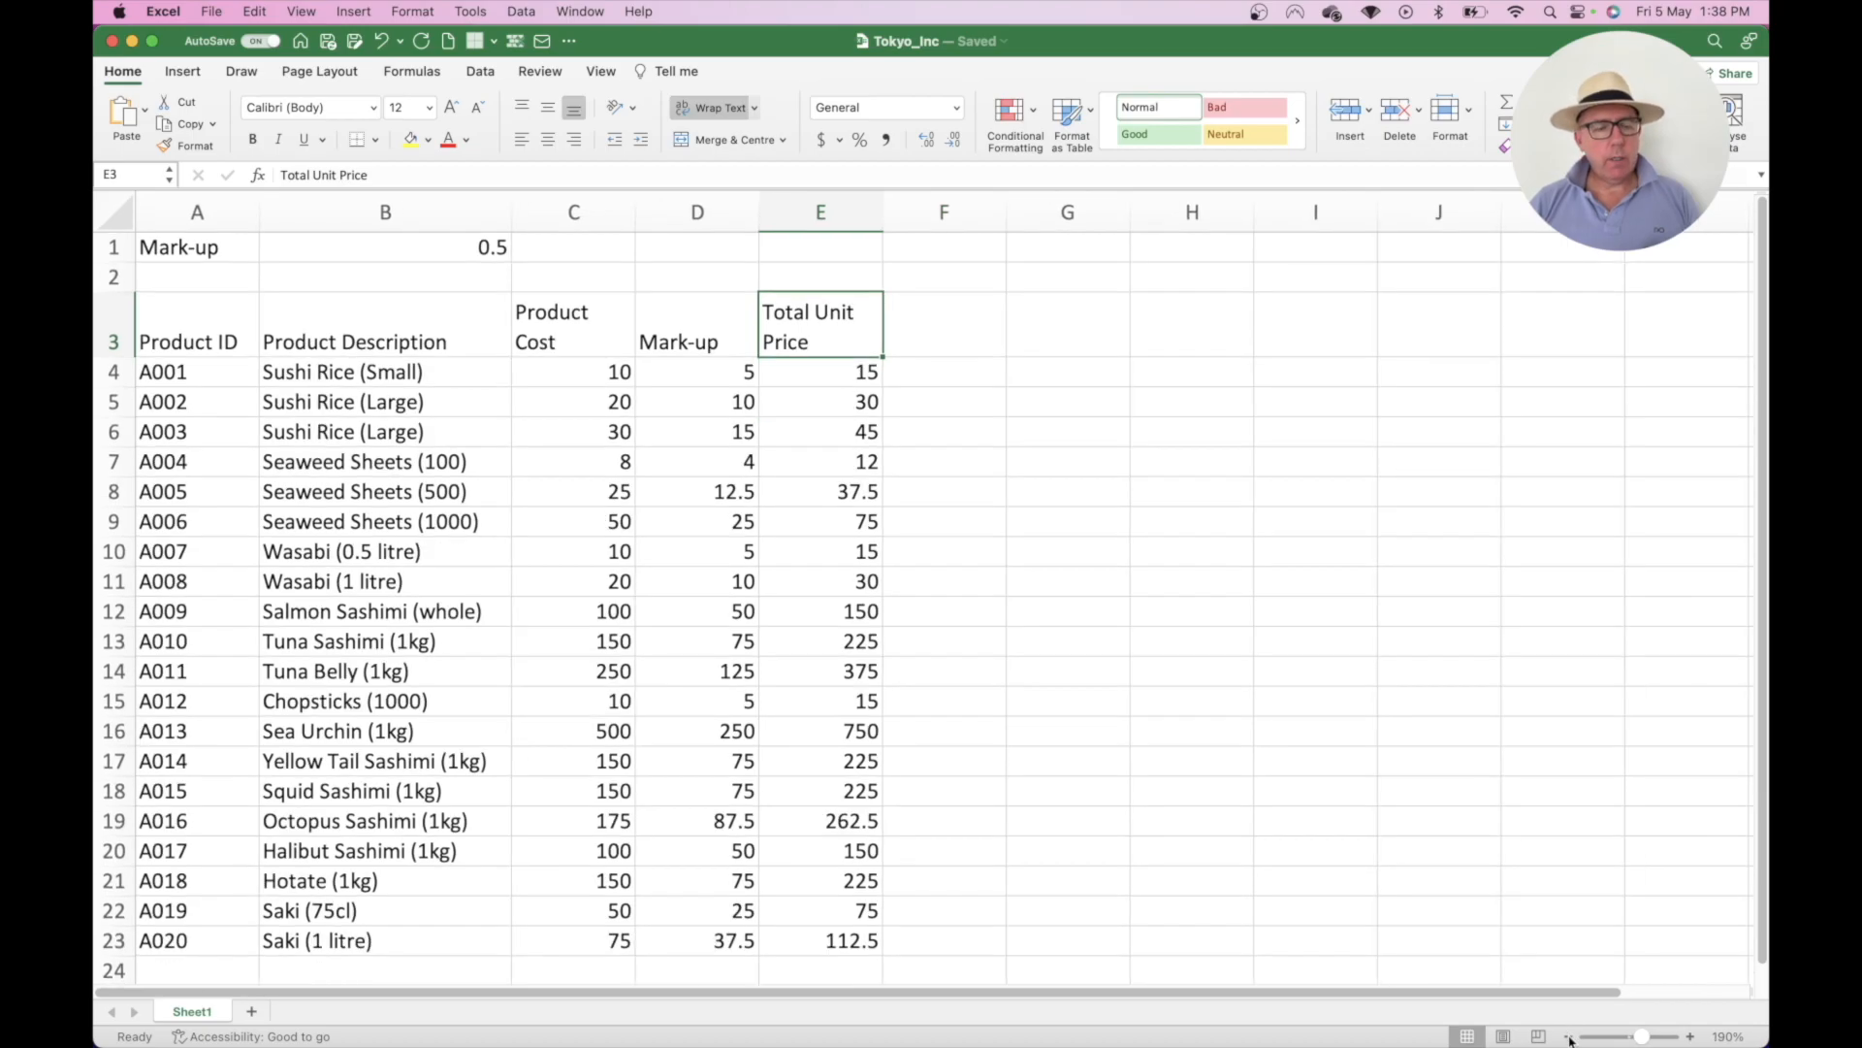
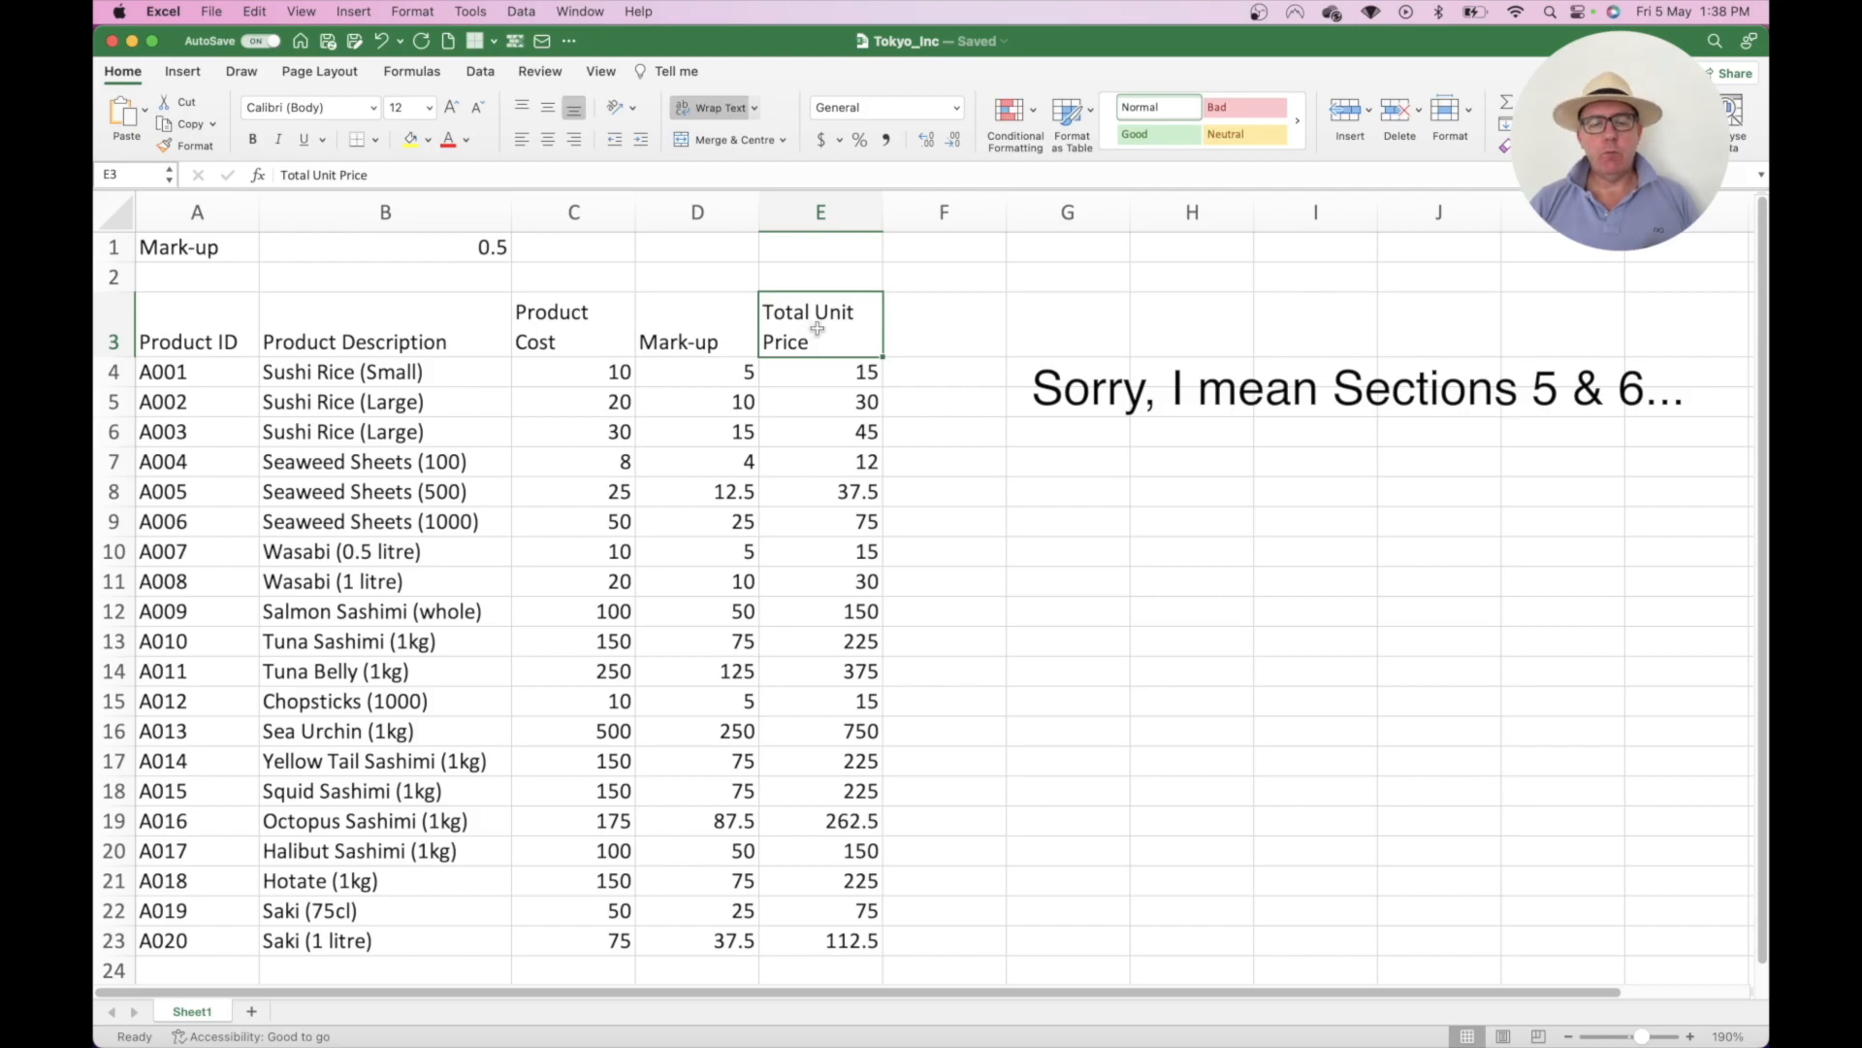
- Enter the header 'Shipping Cost' in F3
{"action": "left_click", "coordinate": [933, 321]}
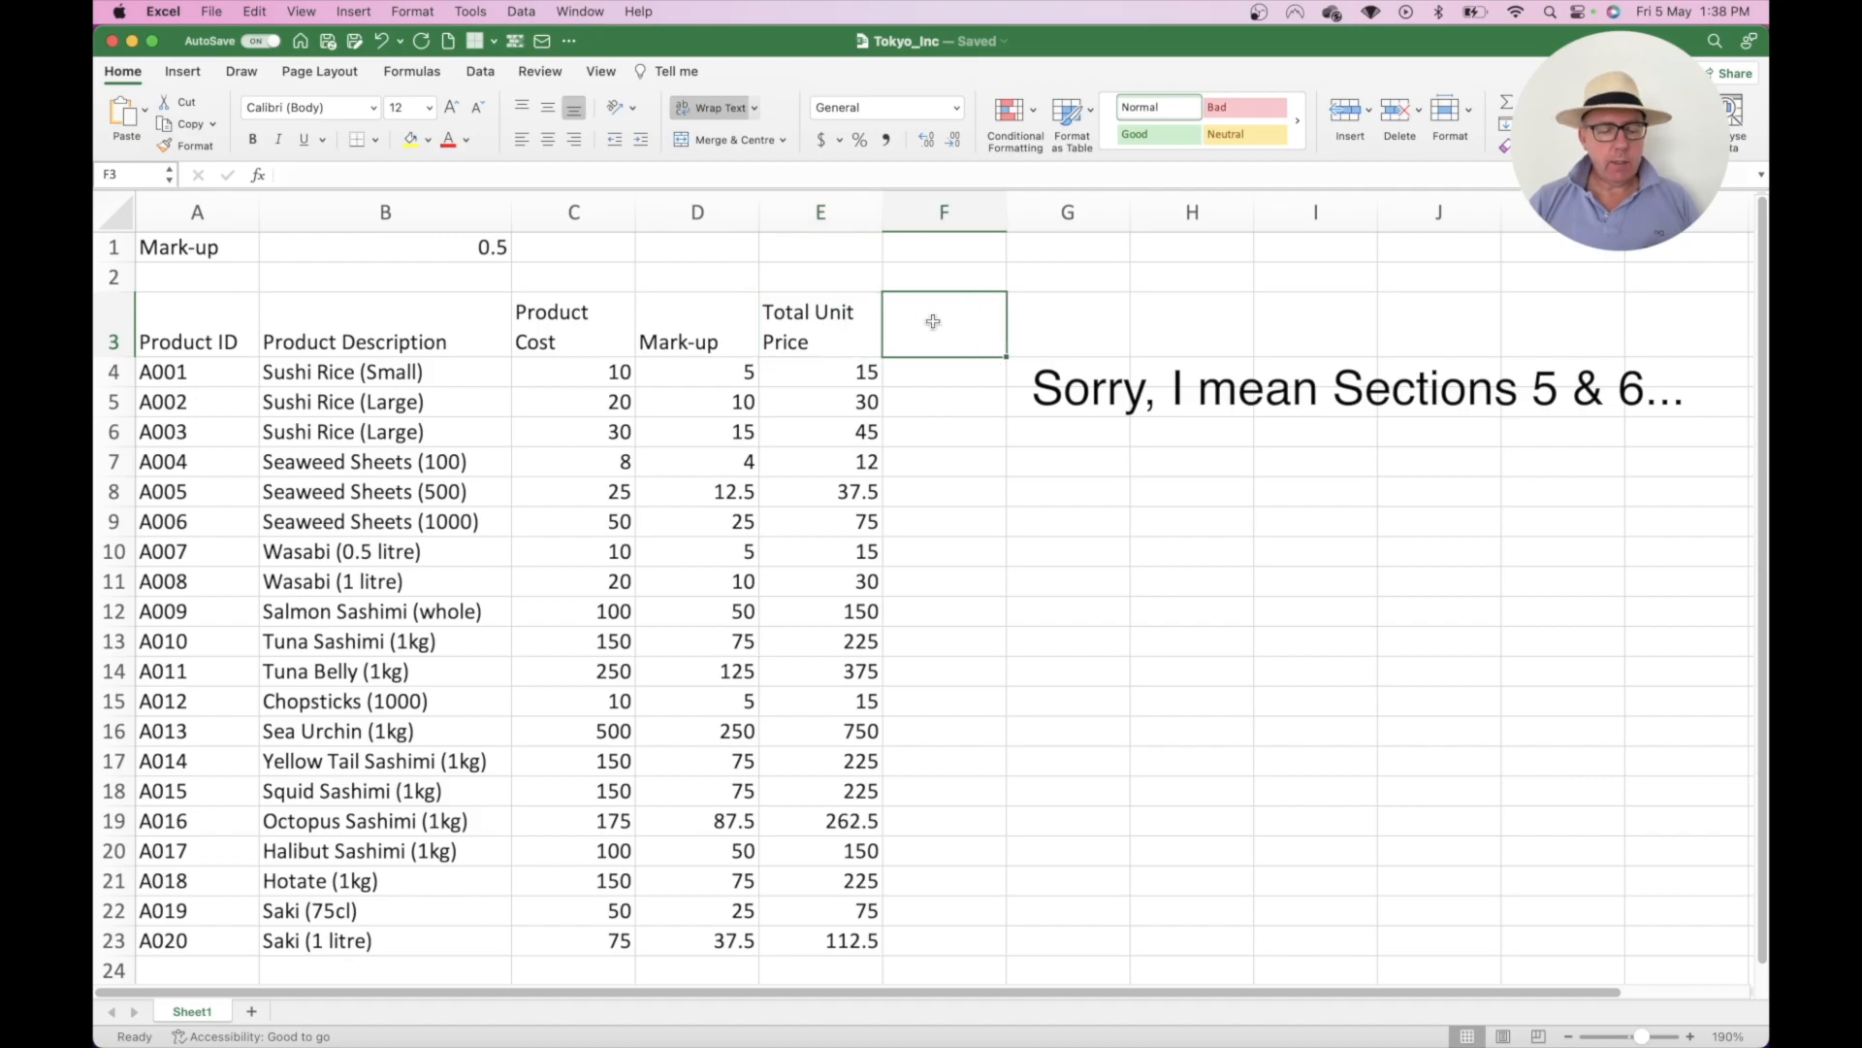
{"action": "type", "text": "Shippin"}
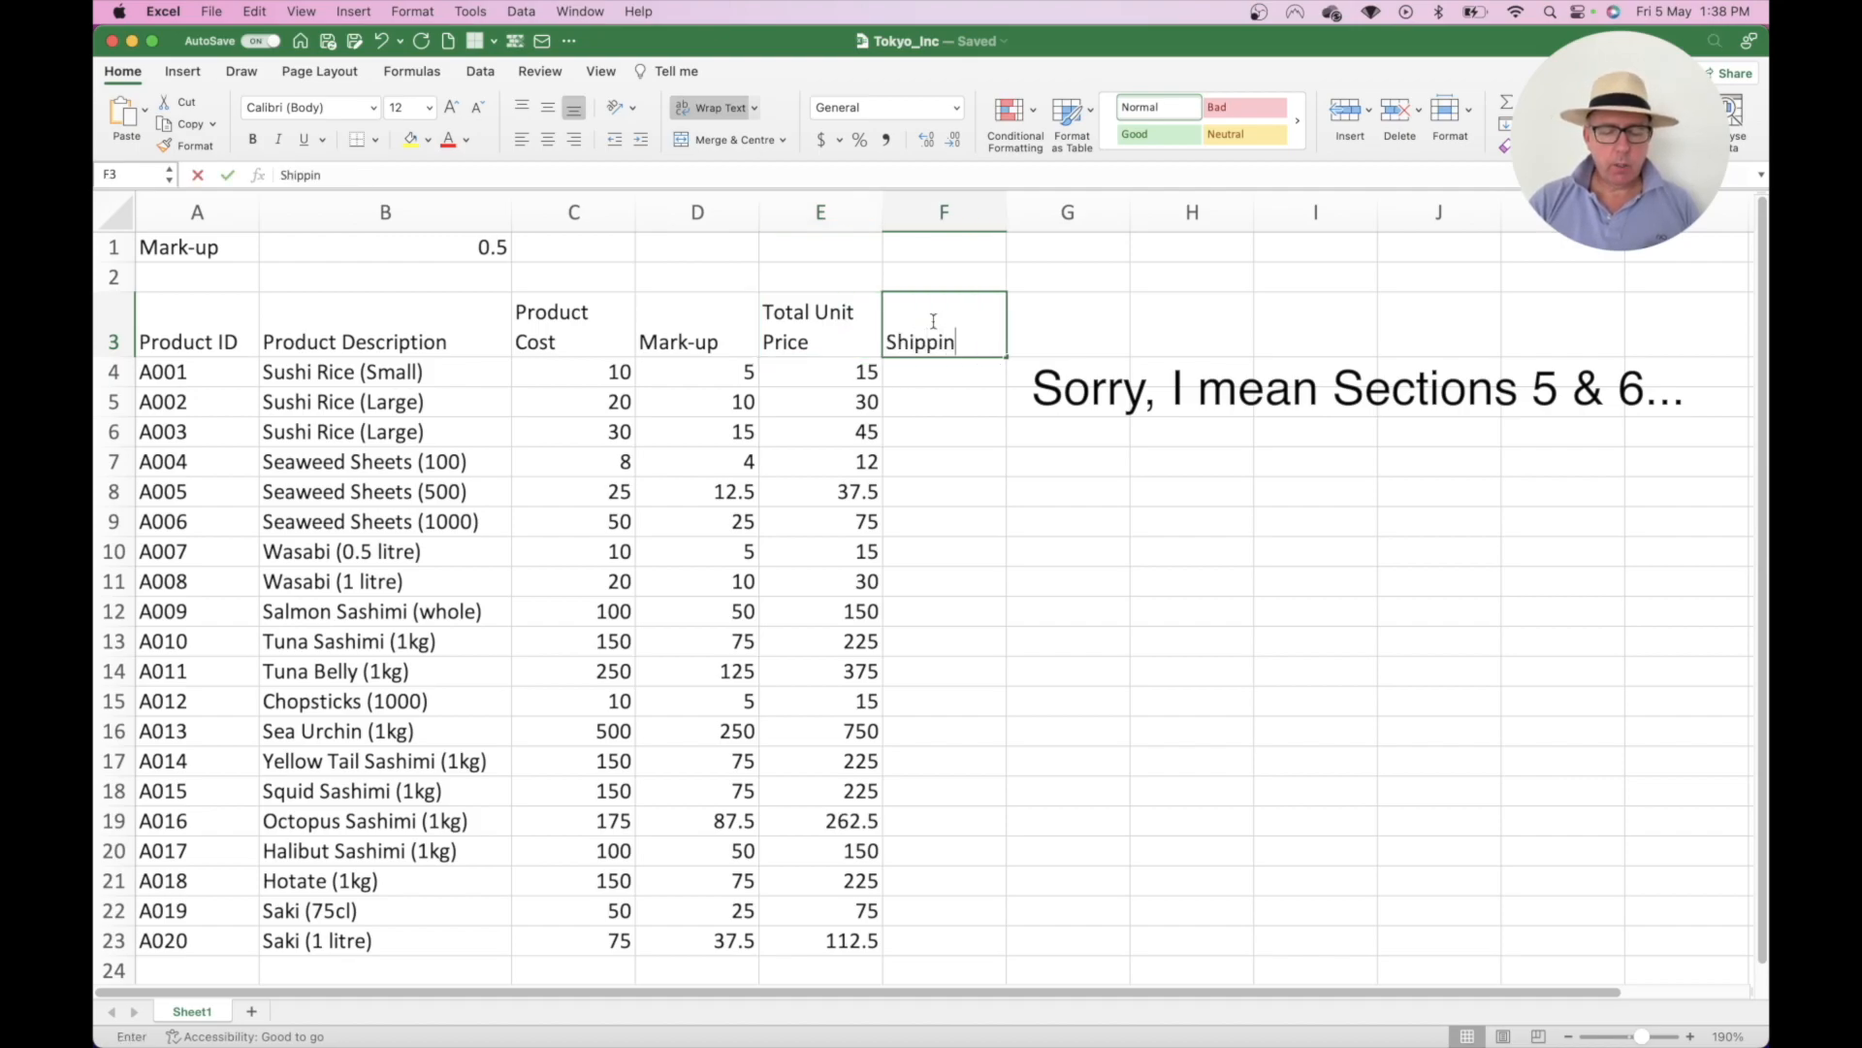
{"action": "type", "text": "g Cosst"}
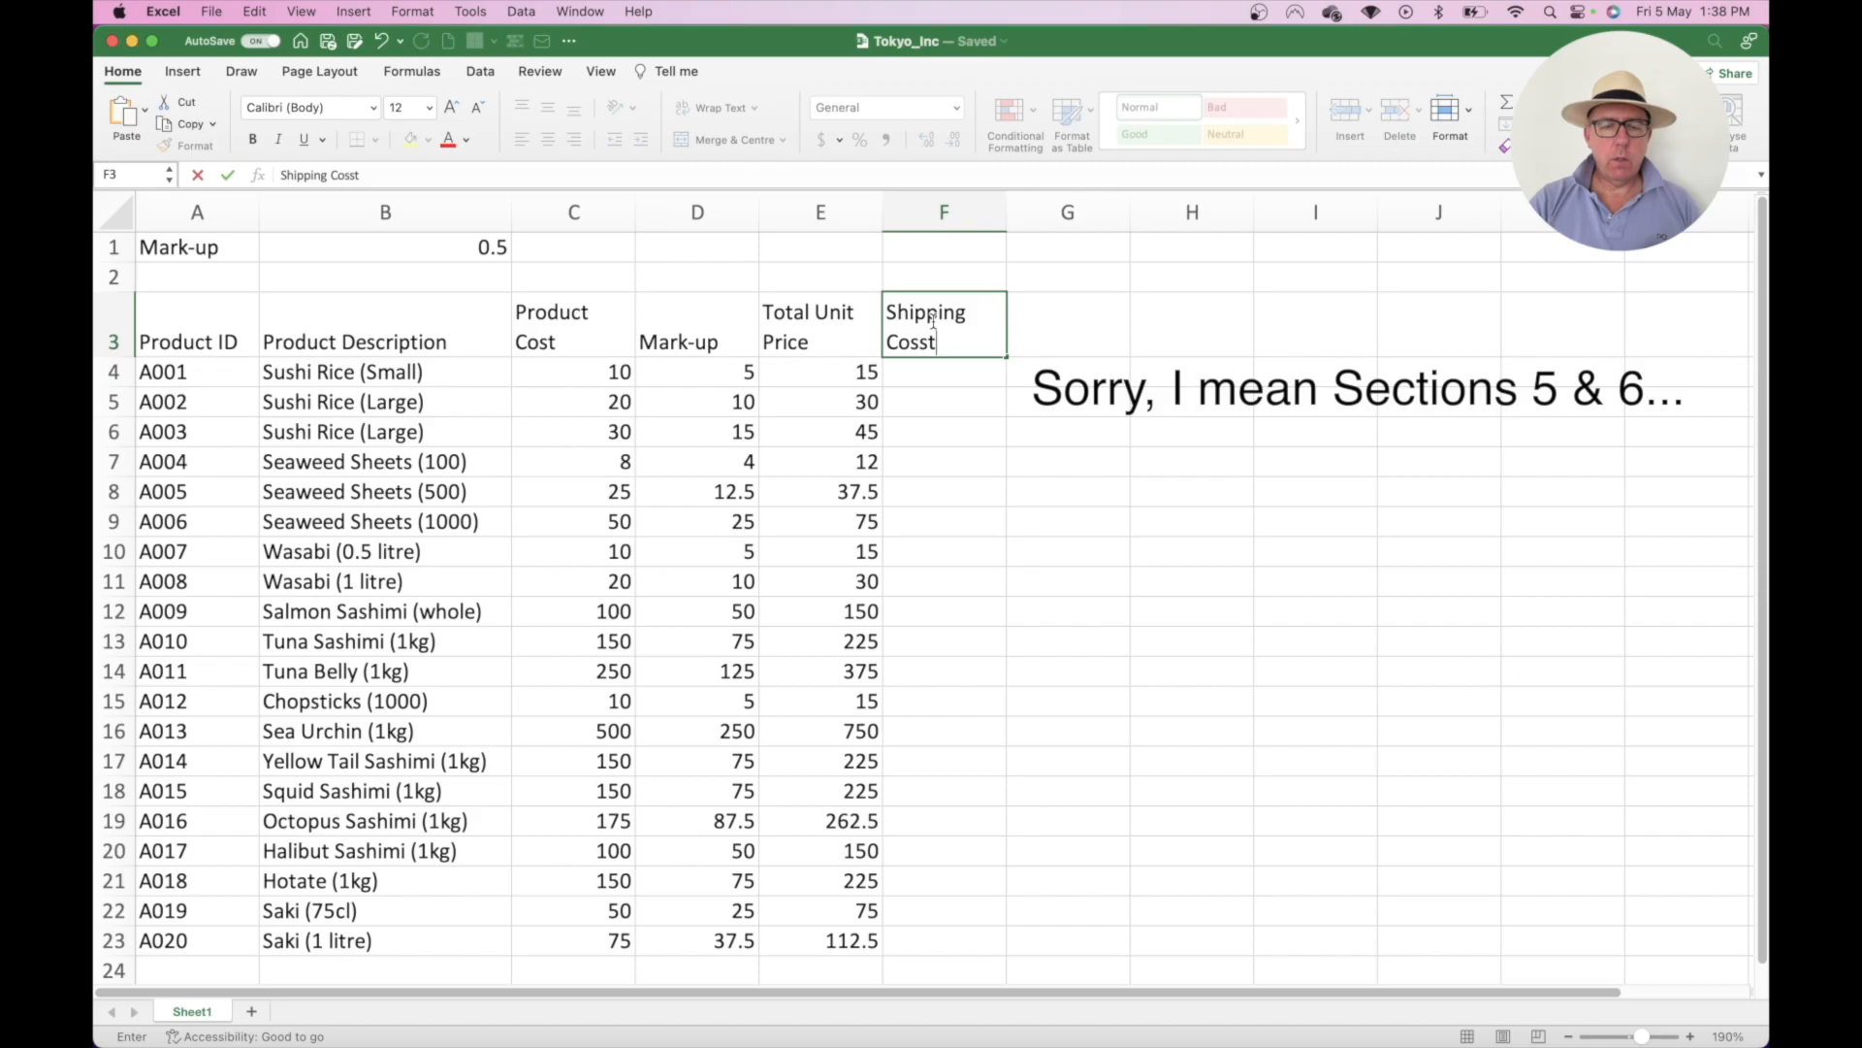
{"action": "key", "text": "BackSpace"}
{"action": "key", "text": "BackSpace"}
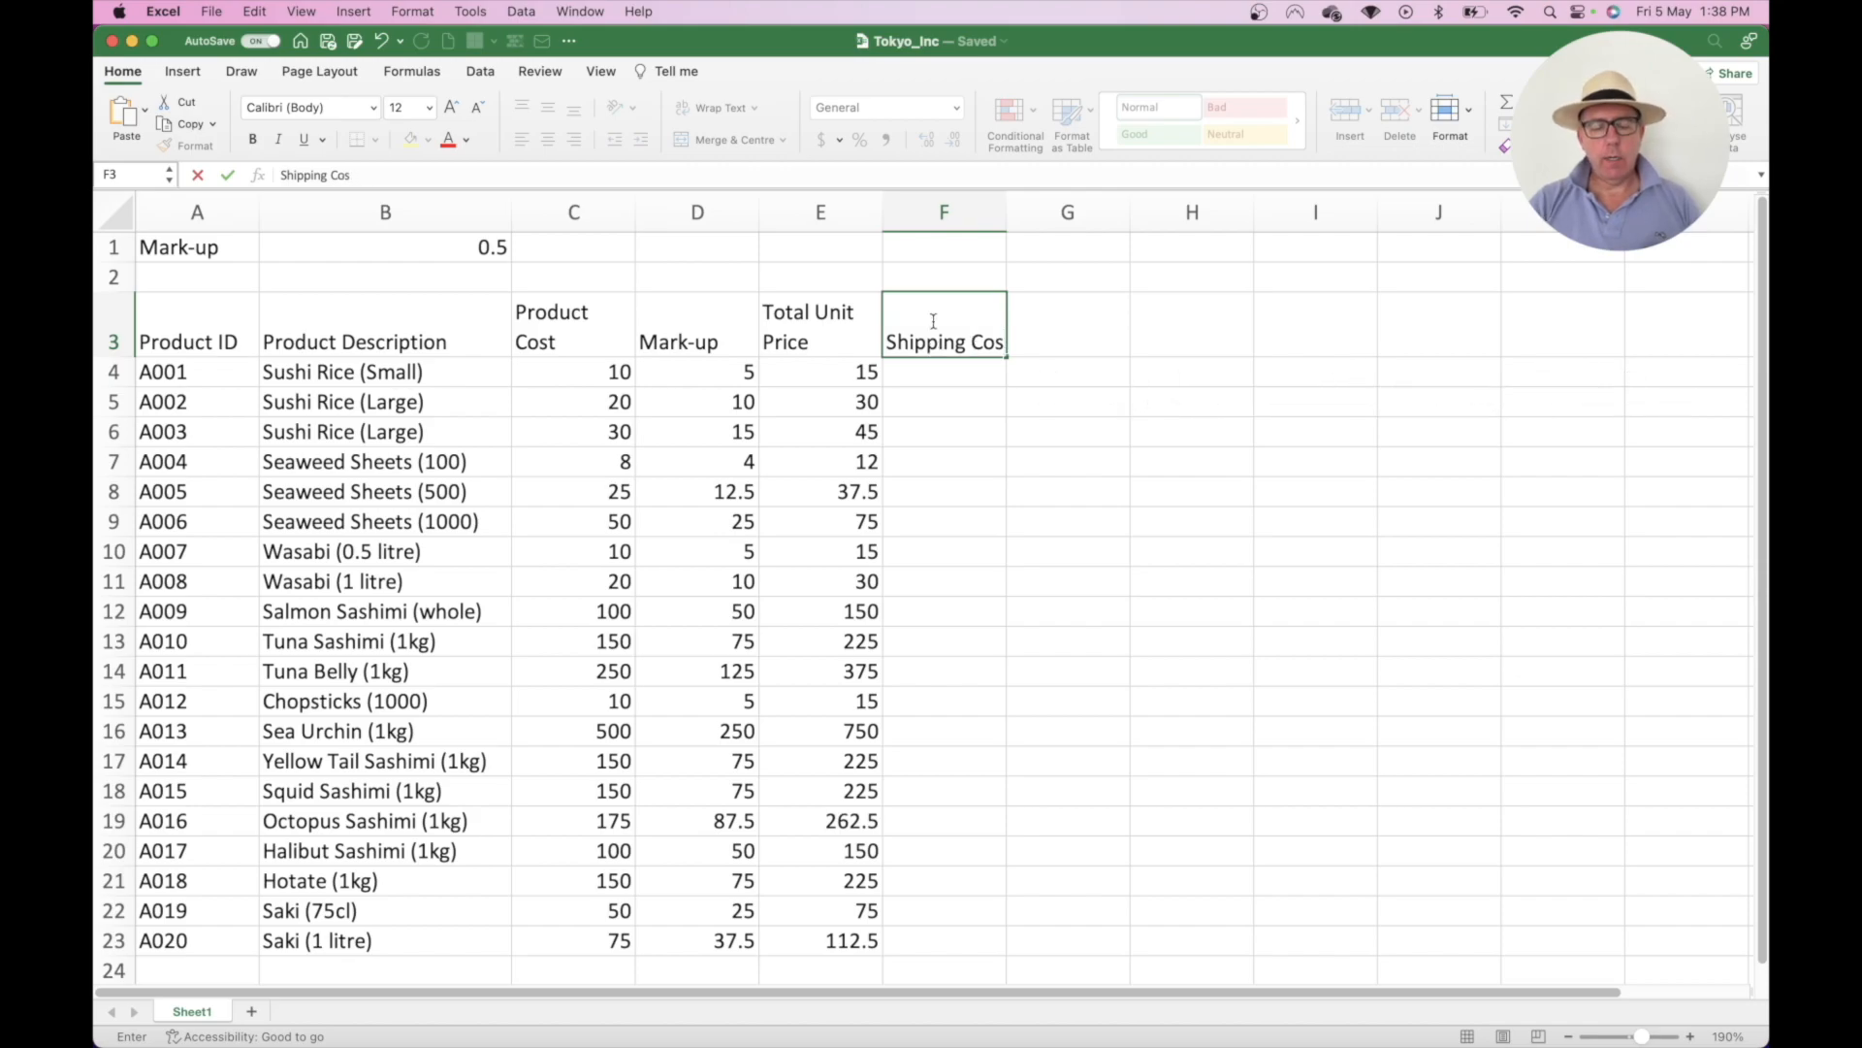
{"action": "type", "text": "t"}
{"action": "key", "text": "Return"}
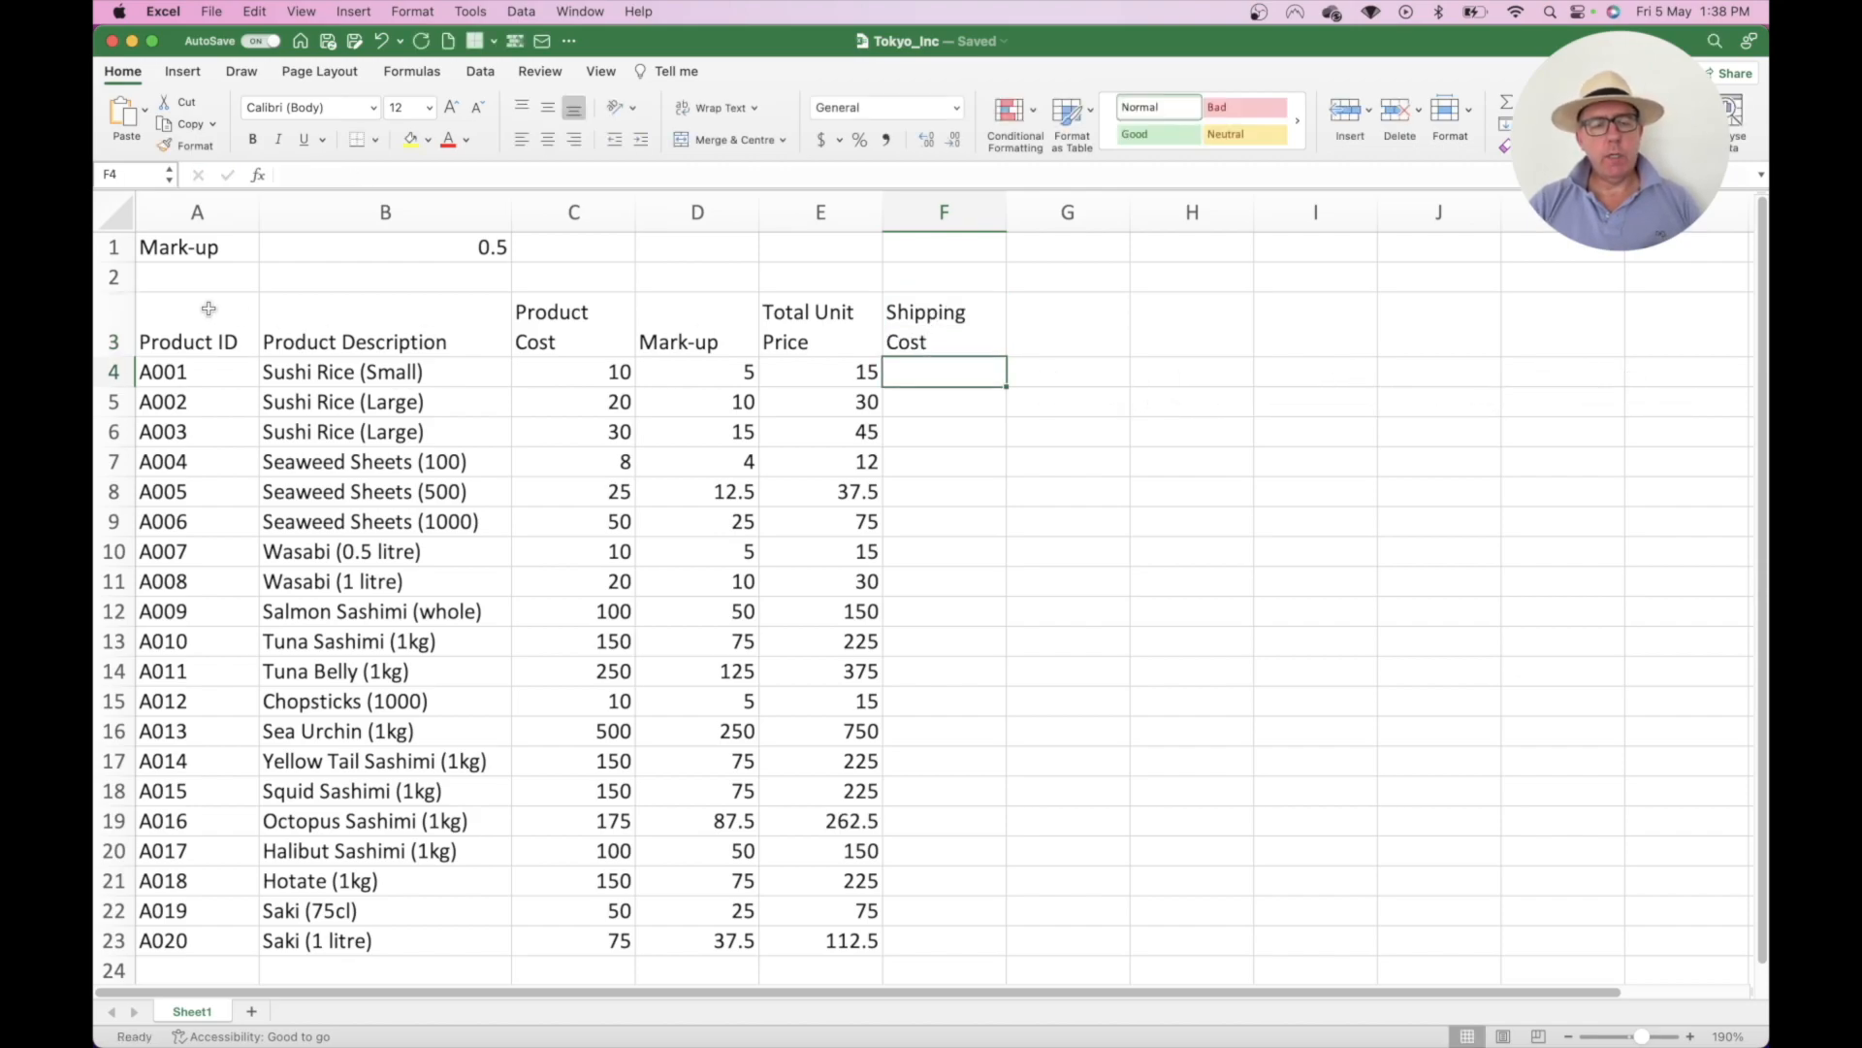
- Enter the header 'Total Price' in G3
{"action": "left_click", "coordinate": [1054, 310]}
{"action": "type", "text": "Total Price"}
{"action": "key", "text": "Return"}
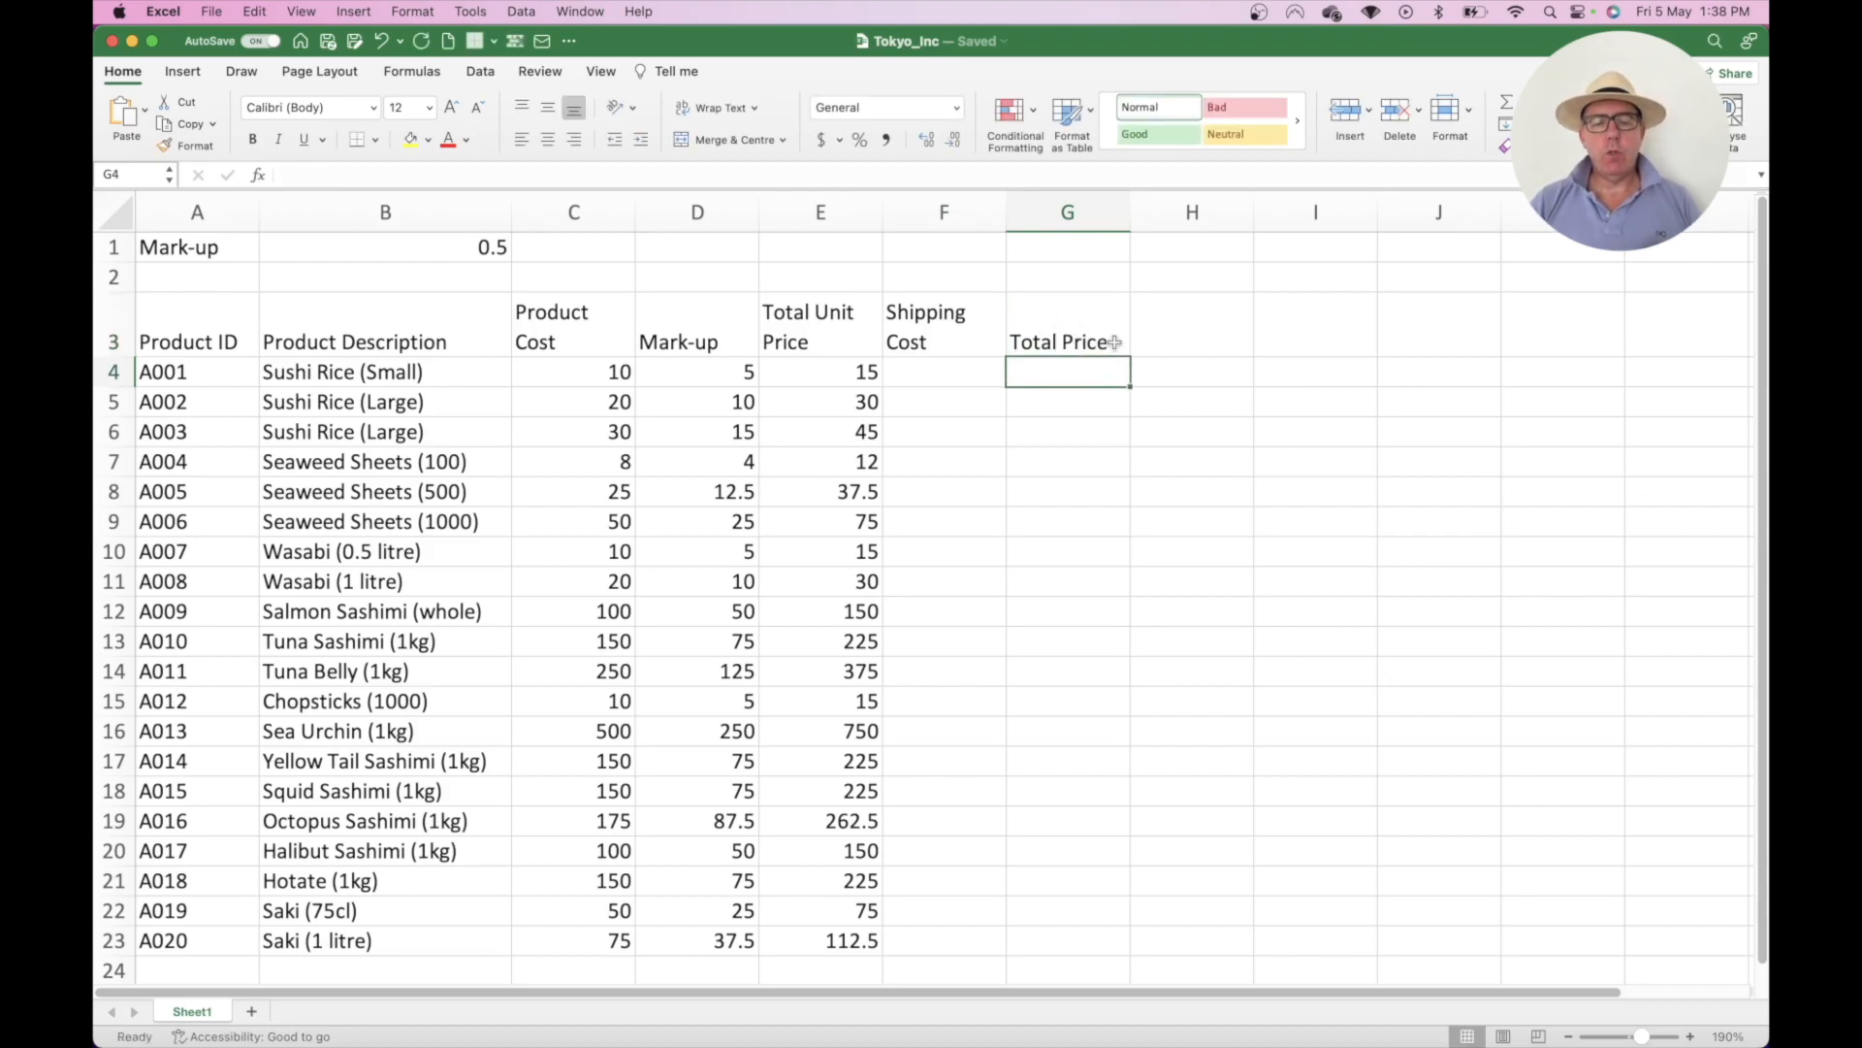
- Fill F4:F23 with shipping costs from 5 to 30, then move to G4
{"action": "left_click", "coordinate": [934, 366]}
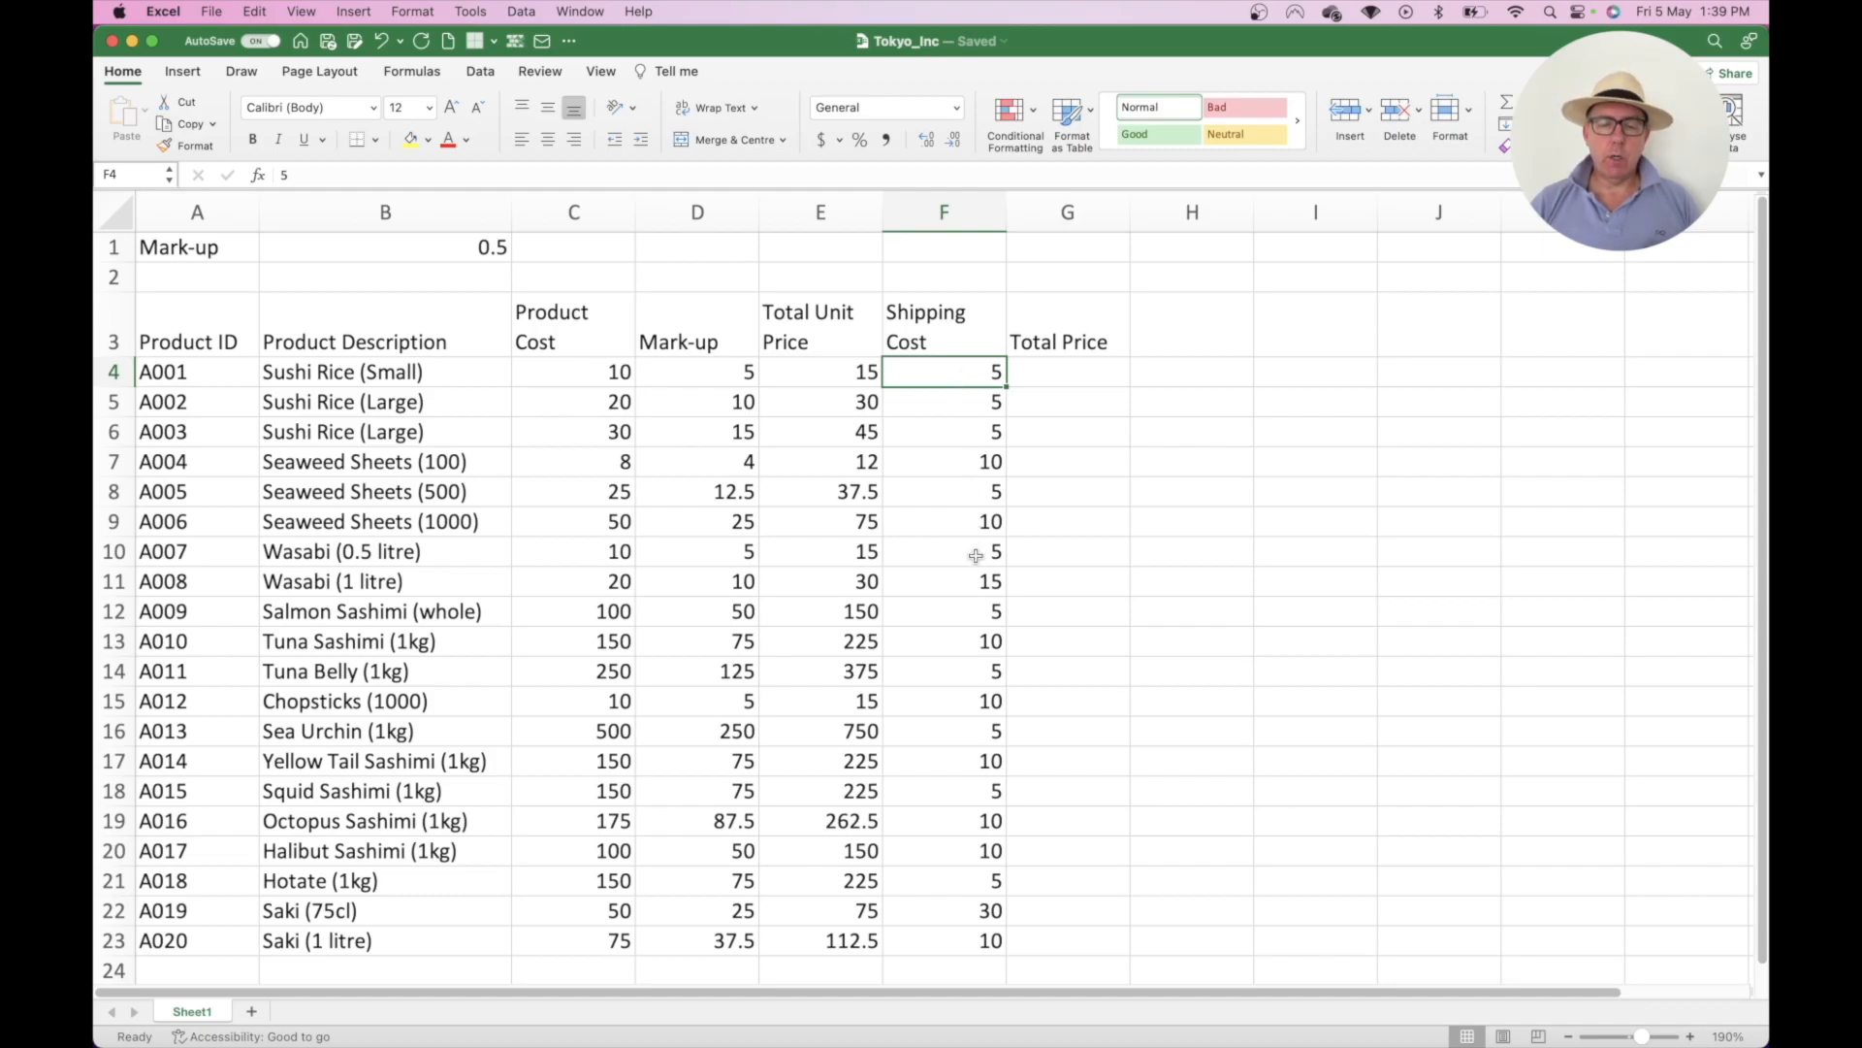
{"action": "left_click", "coordinate": [1066, 363]}
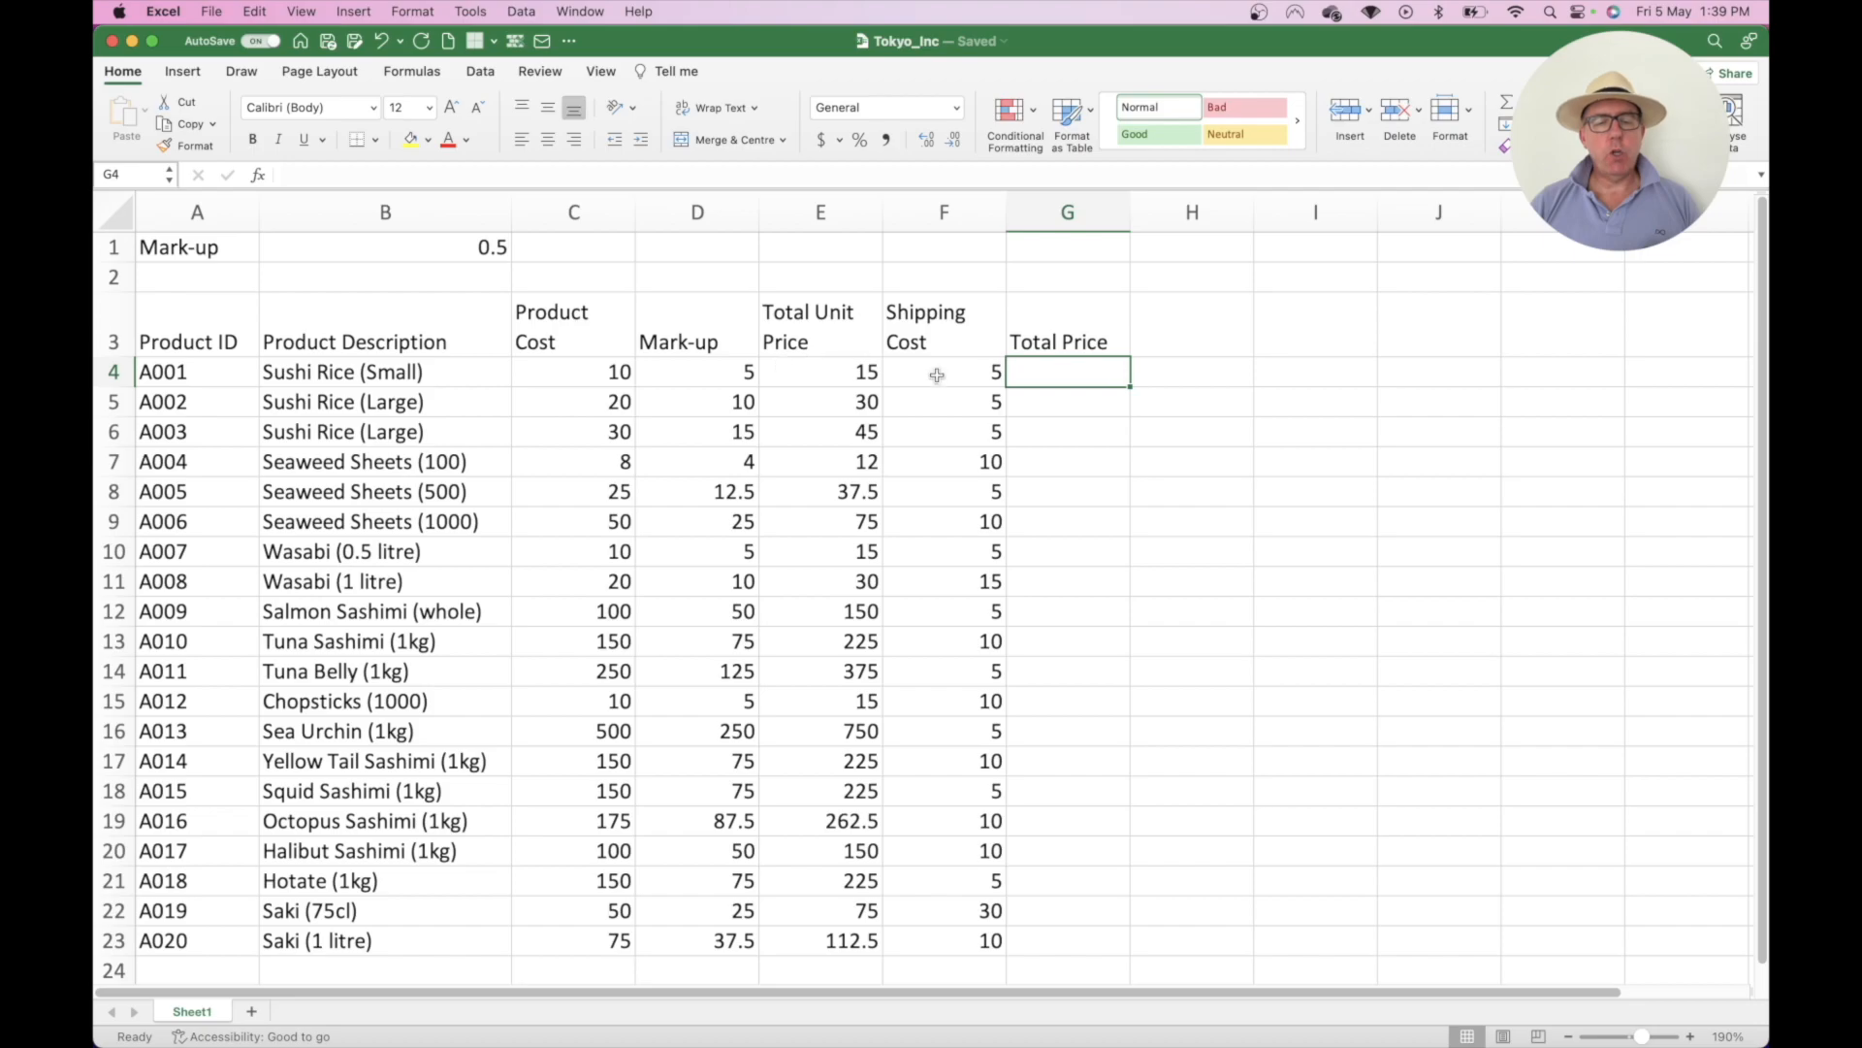
{"action": "type", "text": "="}
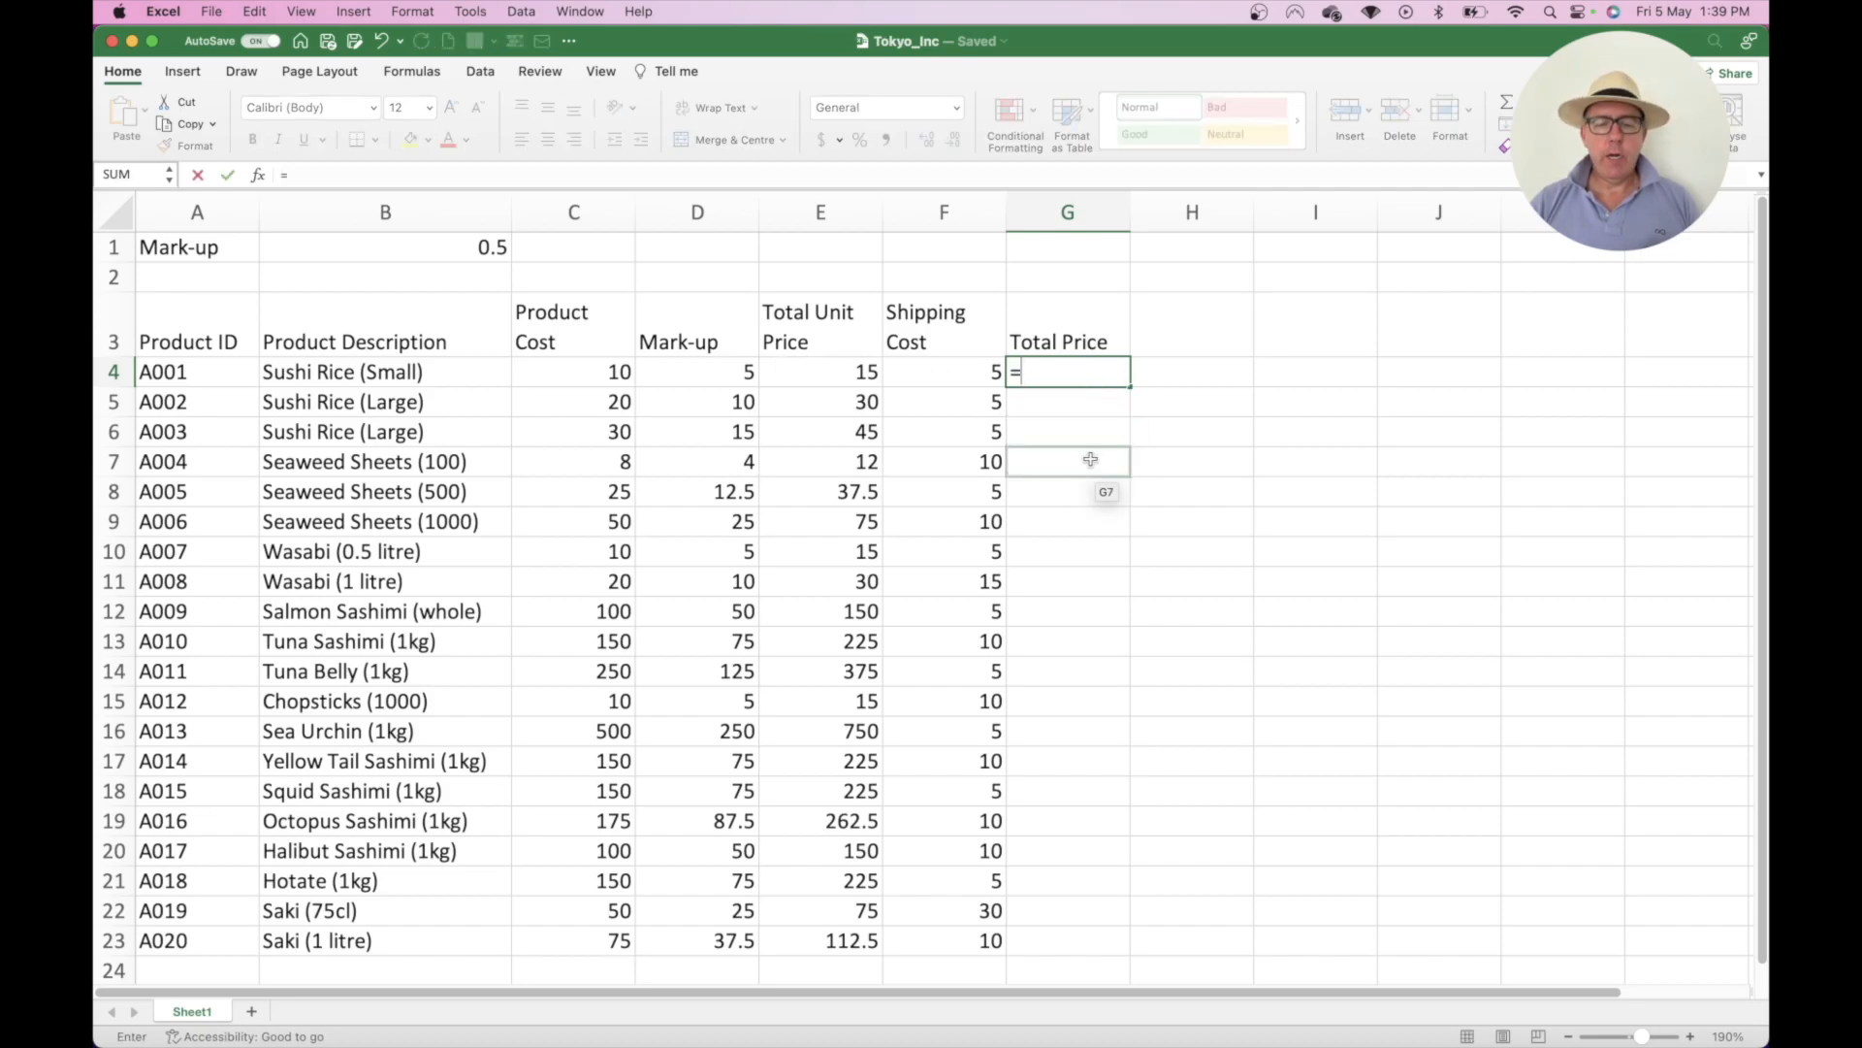
{"action": "key", "text": "Left"}
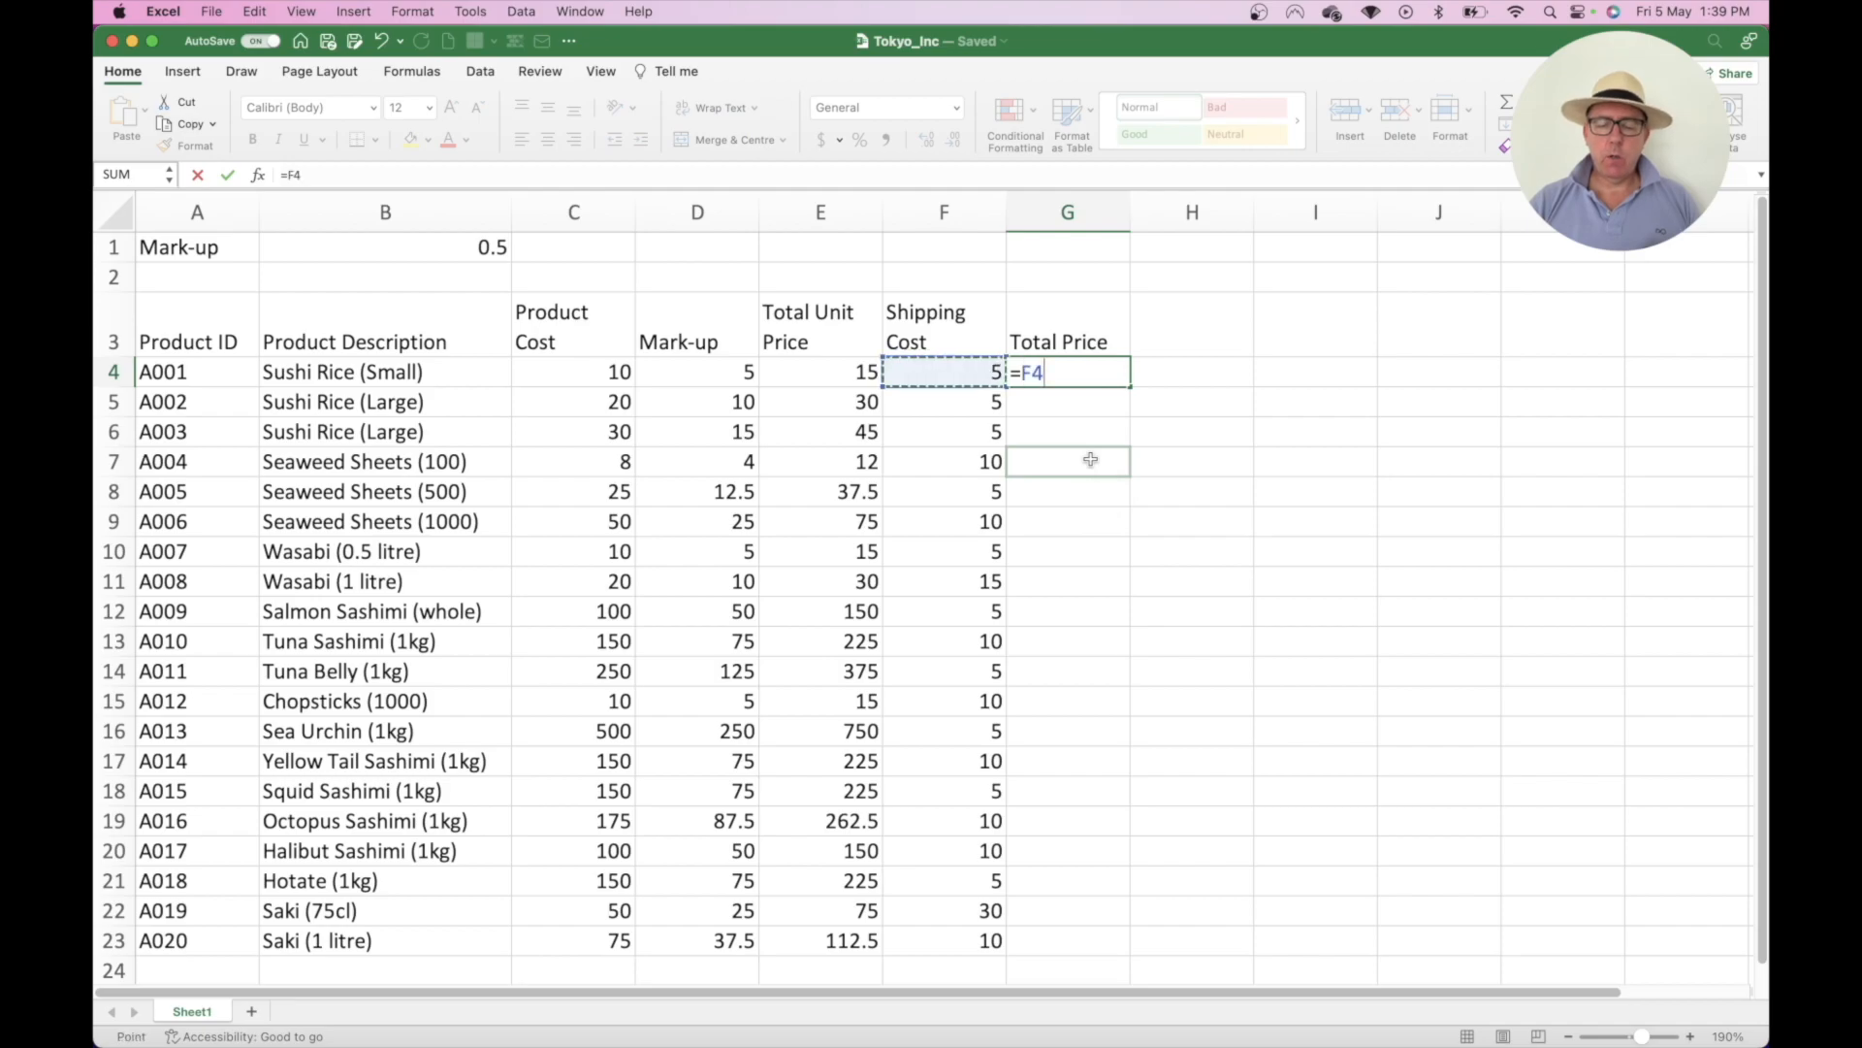
{"action": "type", "text": "+"}
{"action": "key", "text": "Left"}
{"action": "key", "text": "Left"}
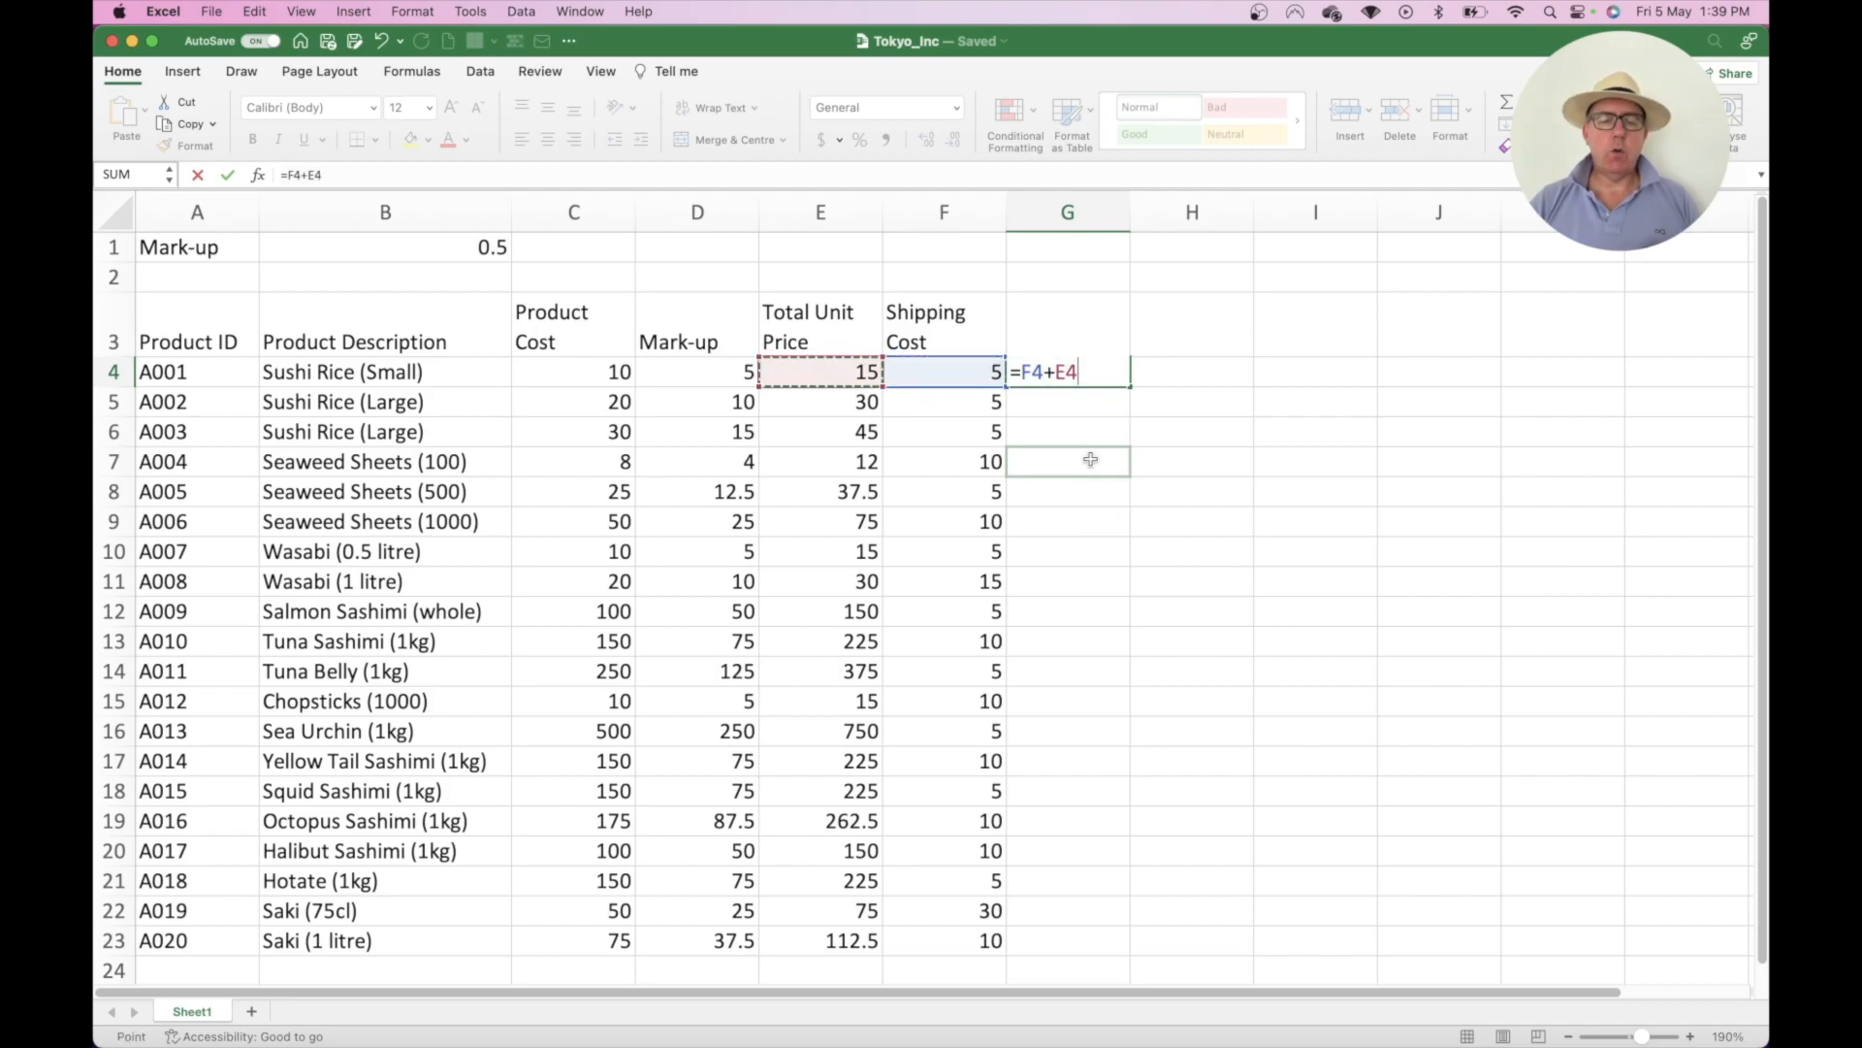
{"action": "key", "text": "Return"}
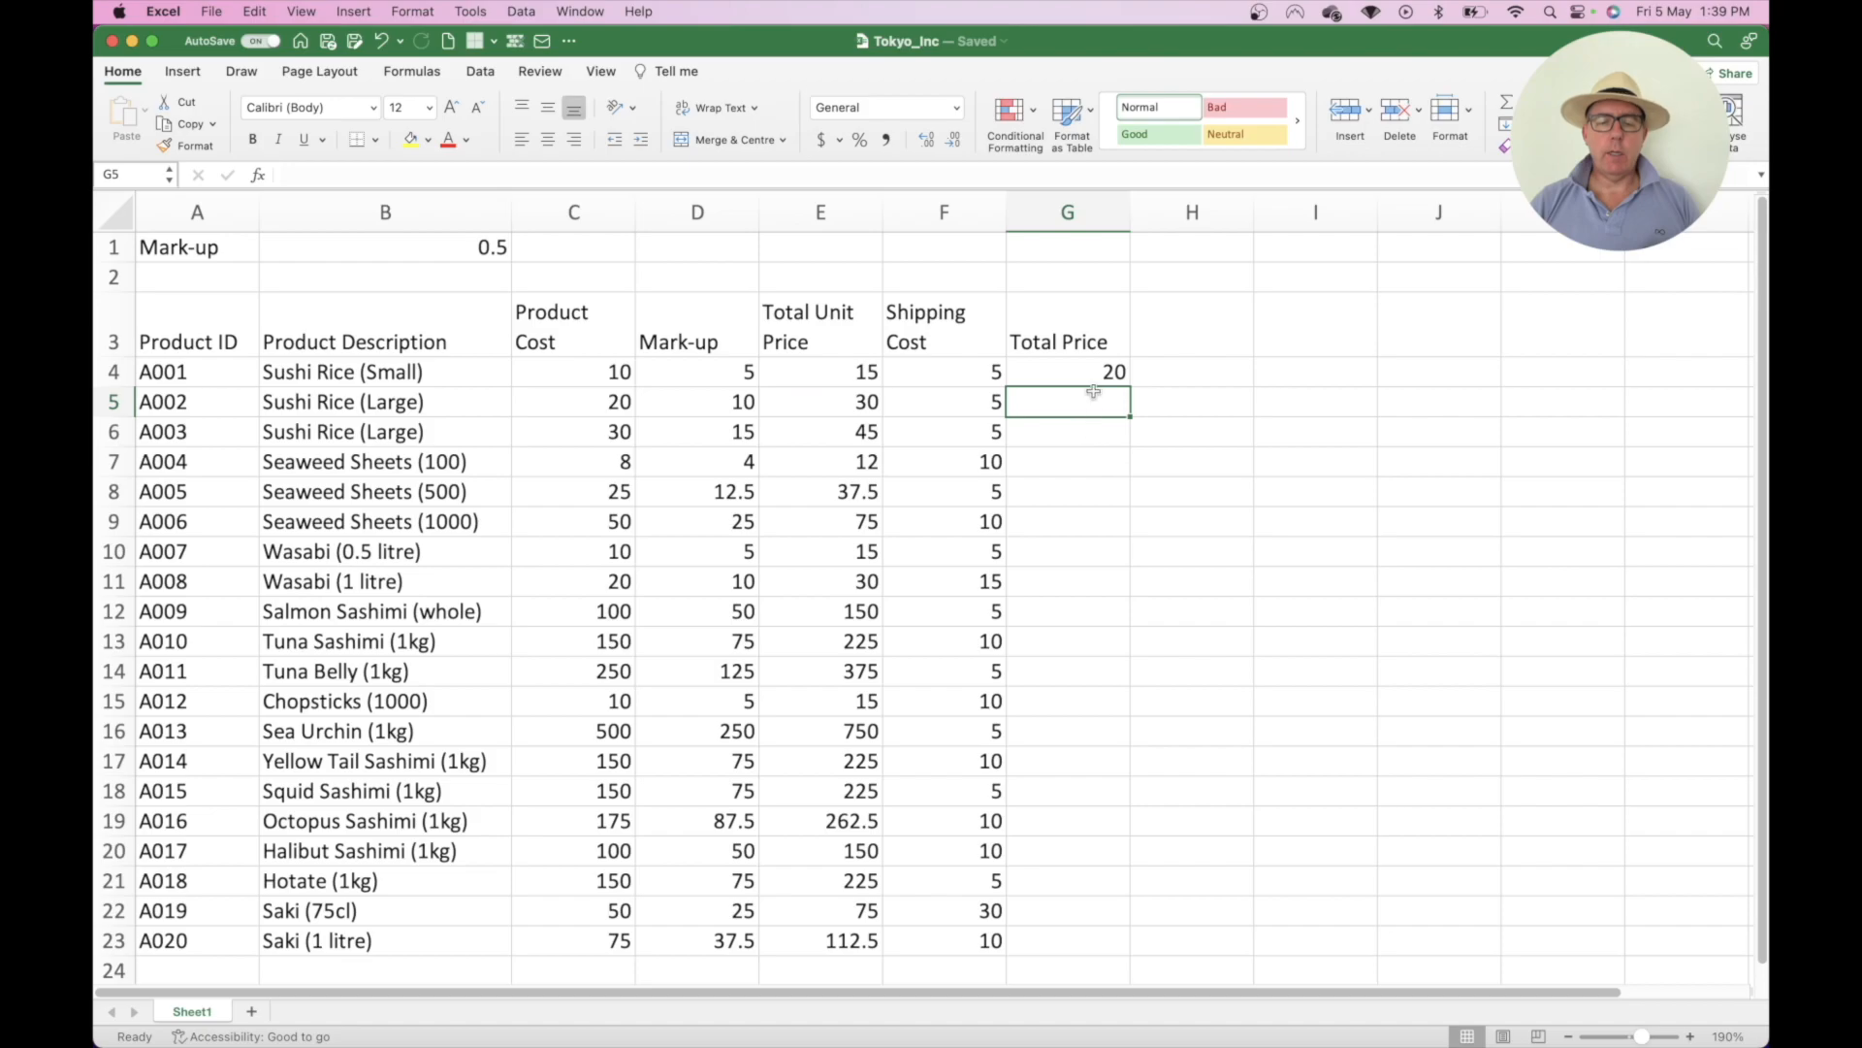
{"action": "left_click", "coordinate": [1093, 375]}
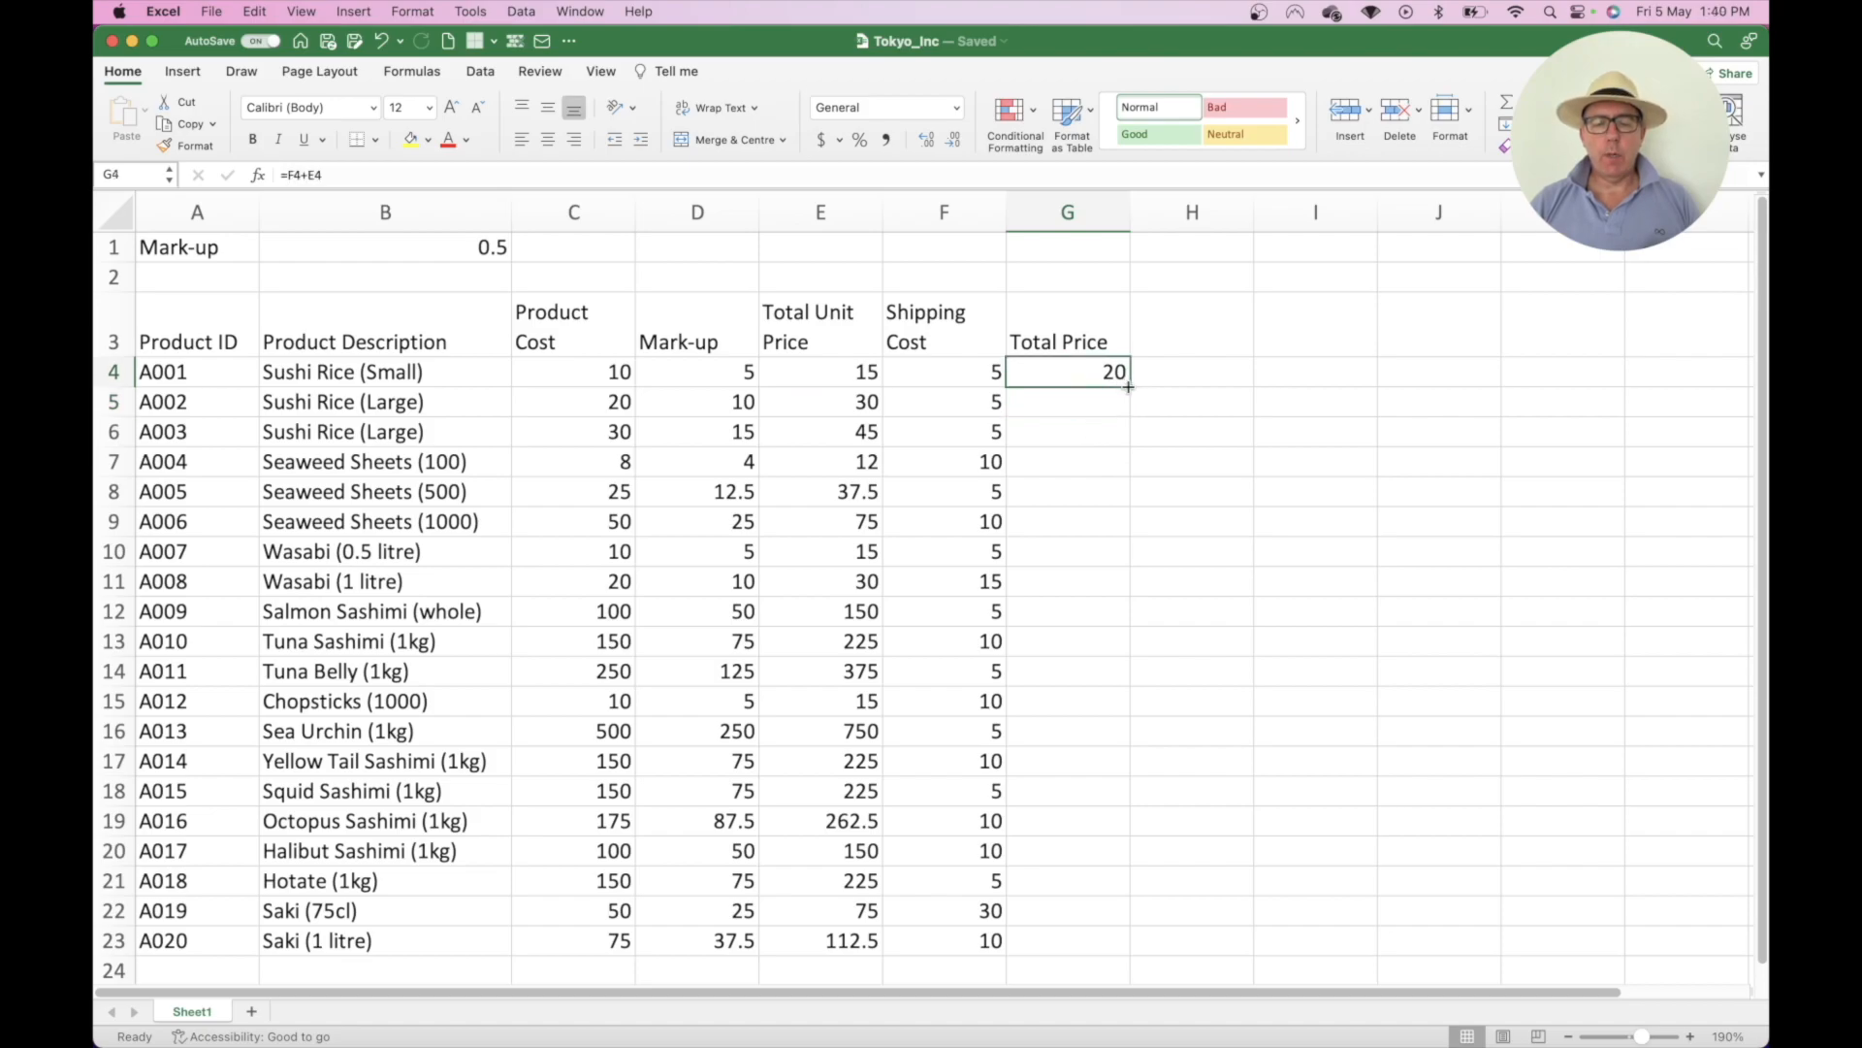
{"action": "double_click", "coordinate": [1128, 387]}
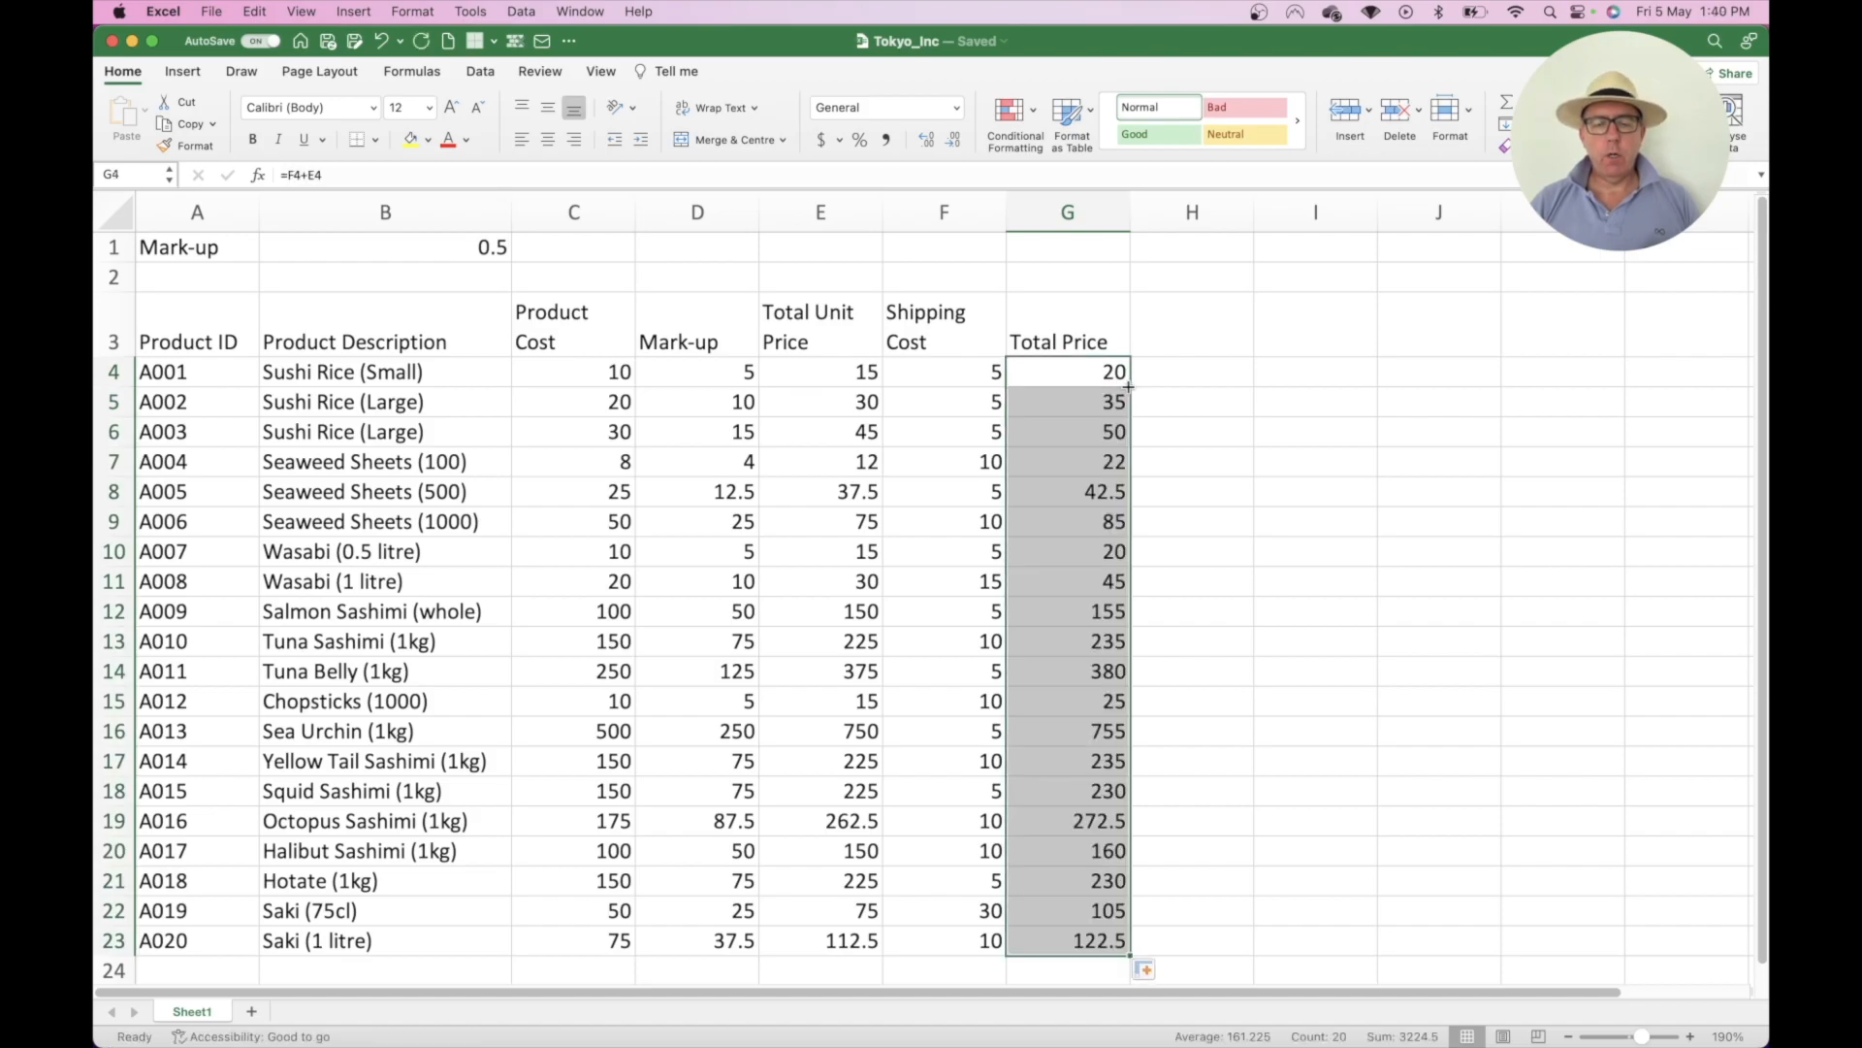
{"action": "double_click", "coordinate": [1087, 488]}
{"action": "double_click", "coordinate": [1073, 613]}
{"action": "left_click", "coordinate": [1070, 721]}
{"action": "double_click", "coordinate": [1070, 722]}
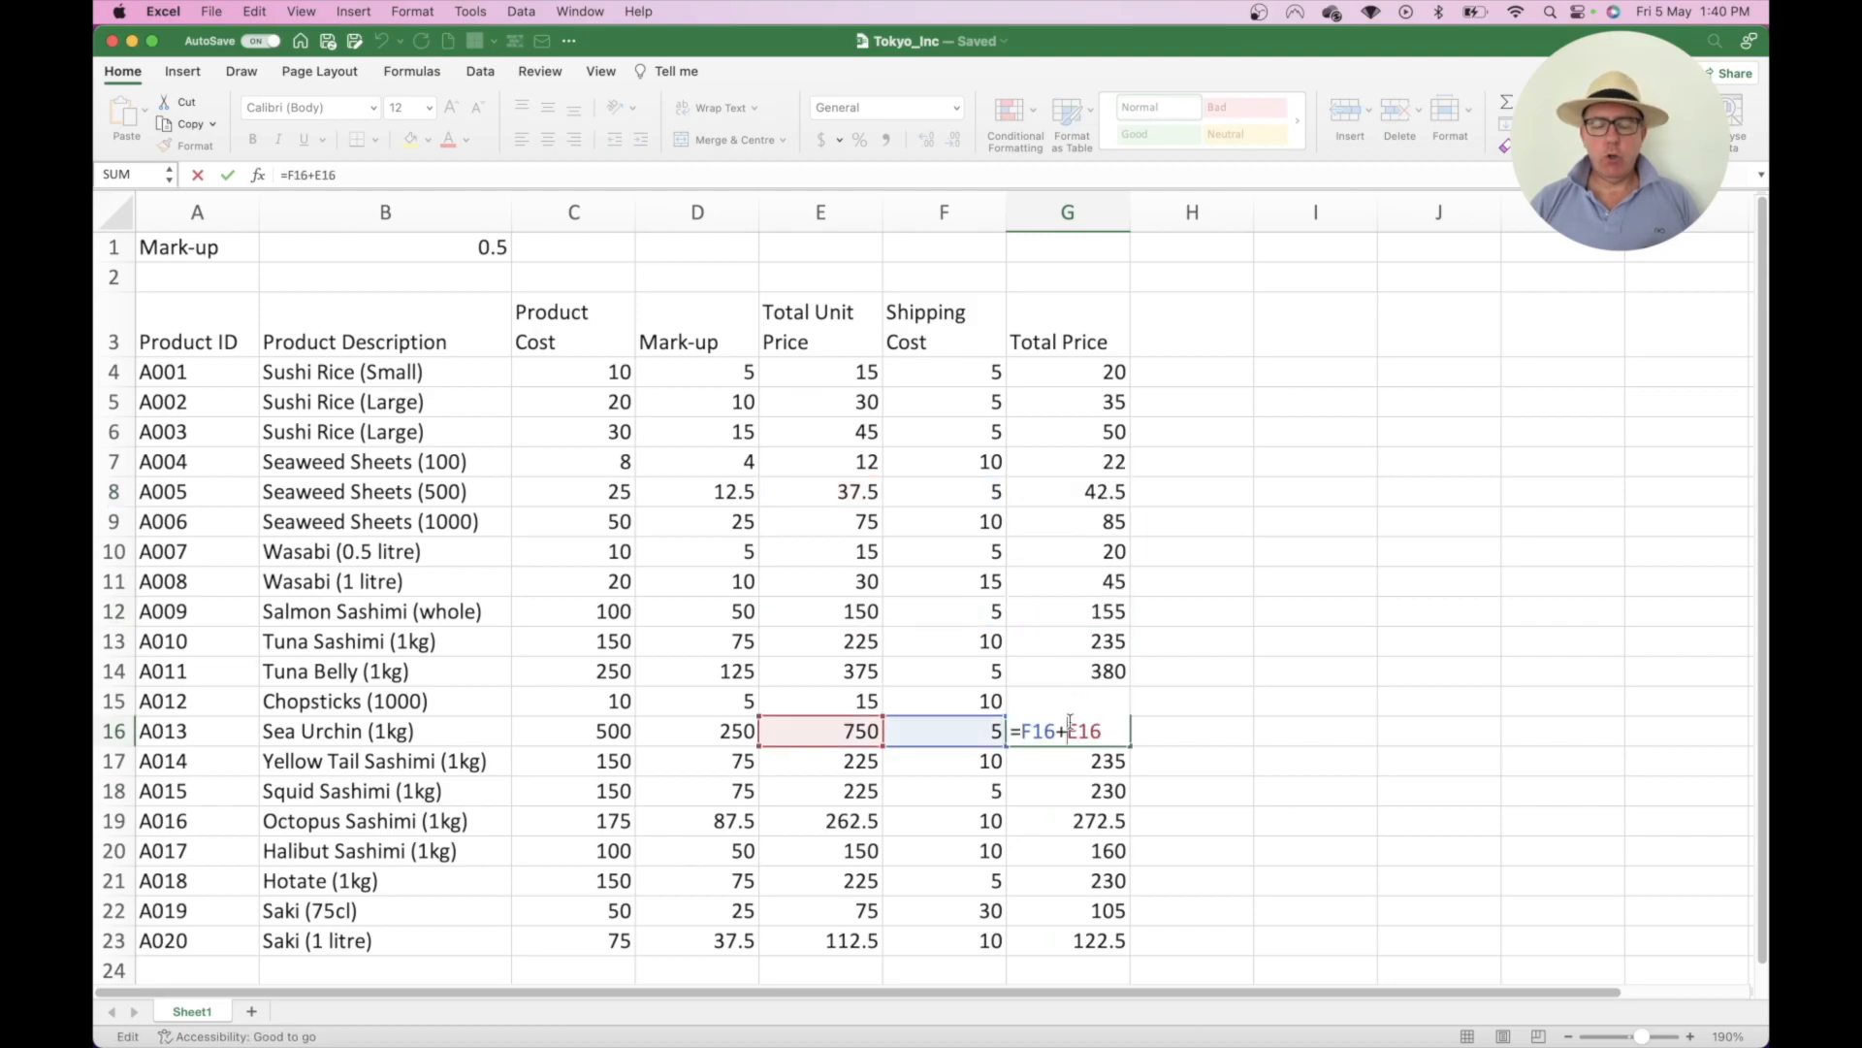
{"action": "key", "text": "Return"}
{"action": "key", "text": "super+z"}
{"action": "key", "text": "super+z"}
{"action": "key", "text": "super+z"}
{"action": "key", "text": "super+z"}
{"action": "key", "text": "super+z"}
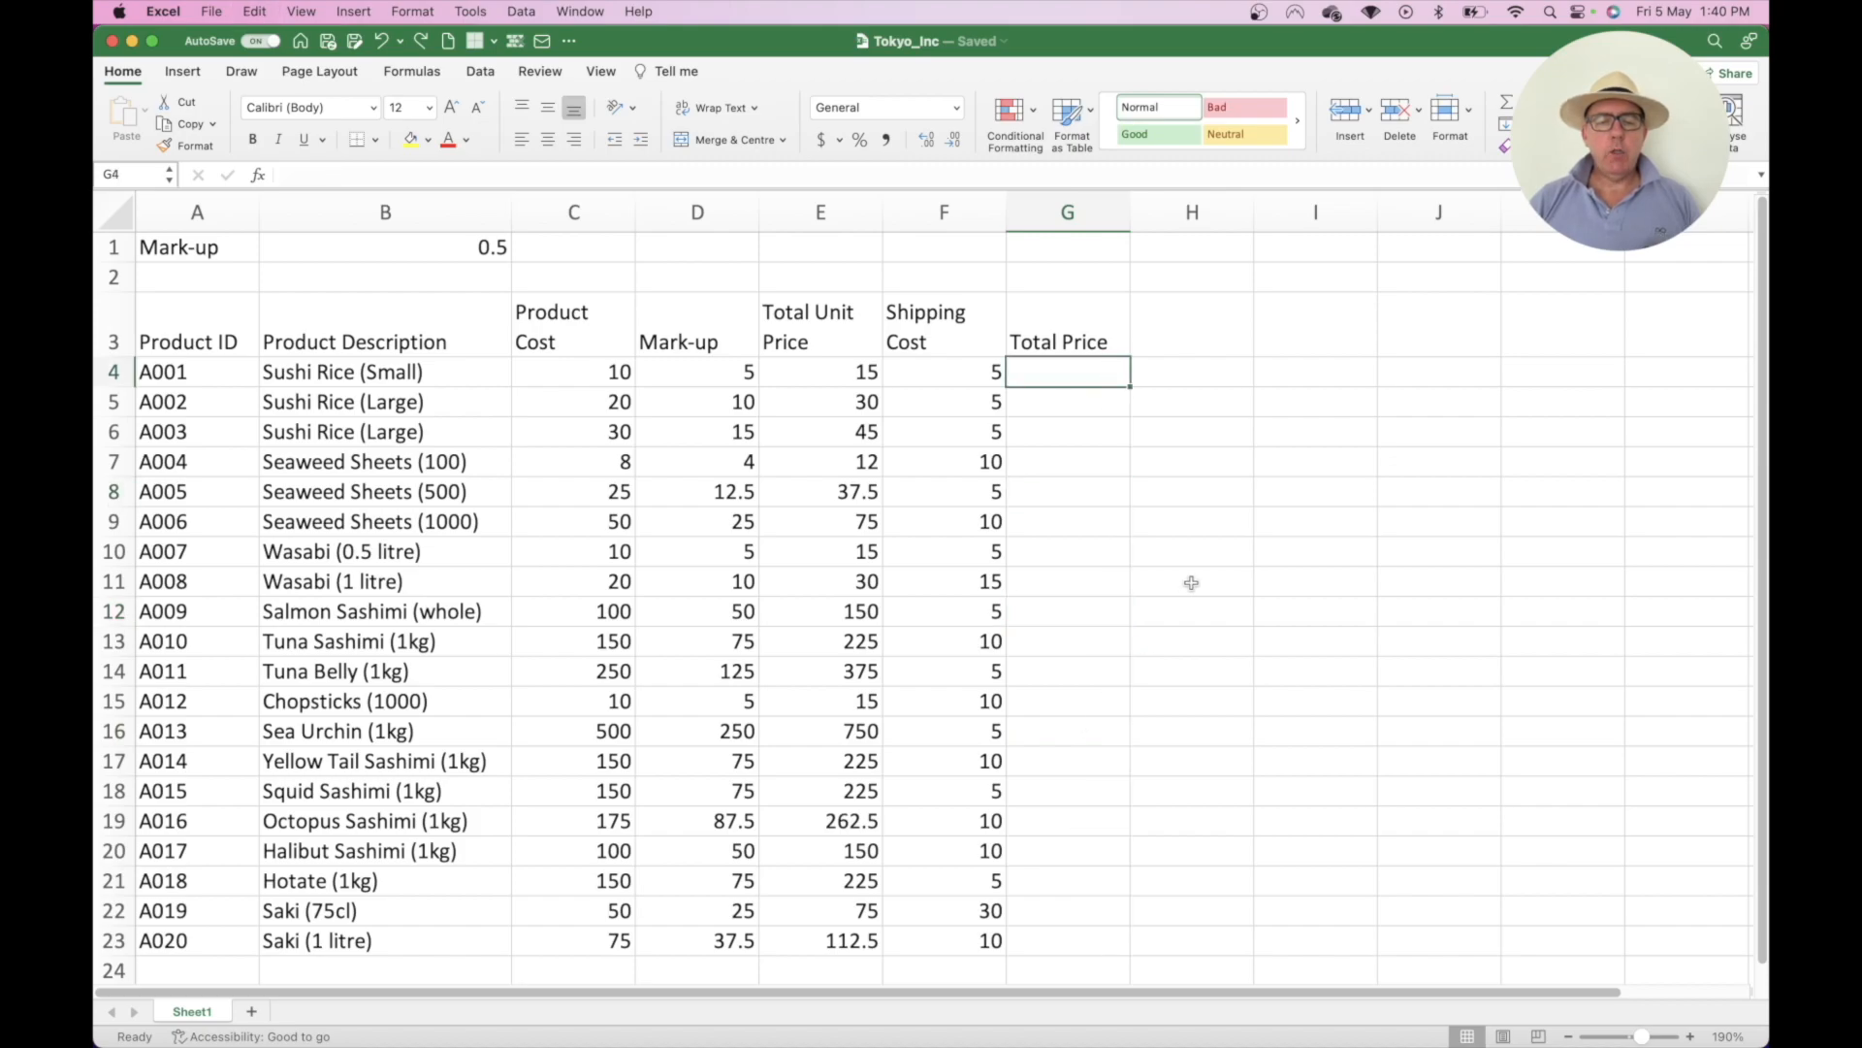
- Review the existing unit price formula in E4 and mark-up formula in D4
{"action": "double_click", "coordinate": [829, 374]}
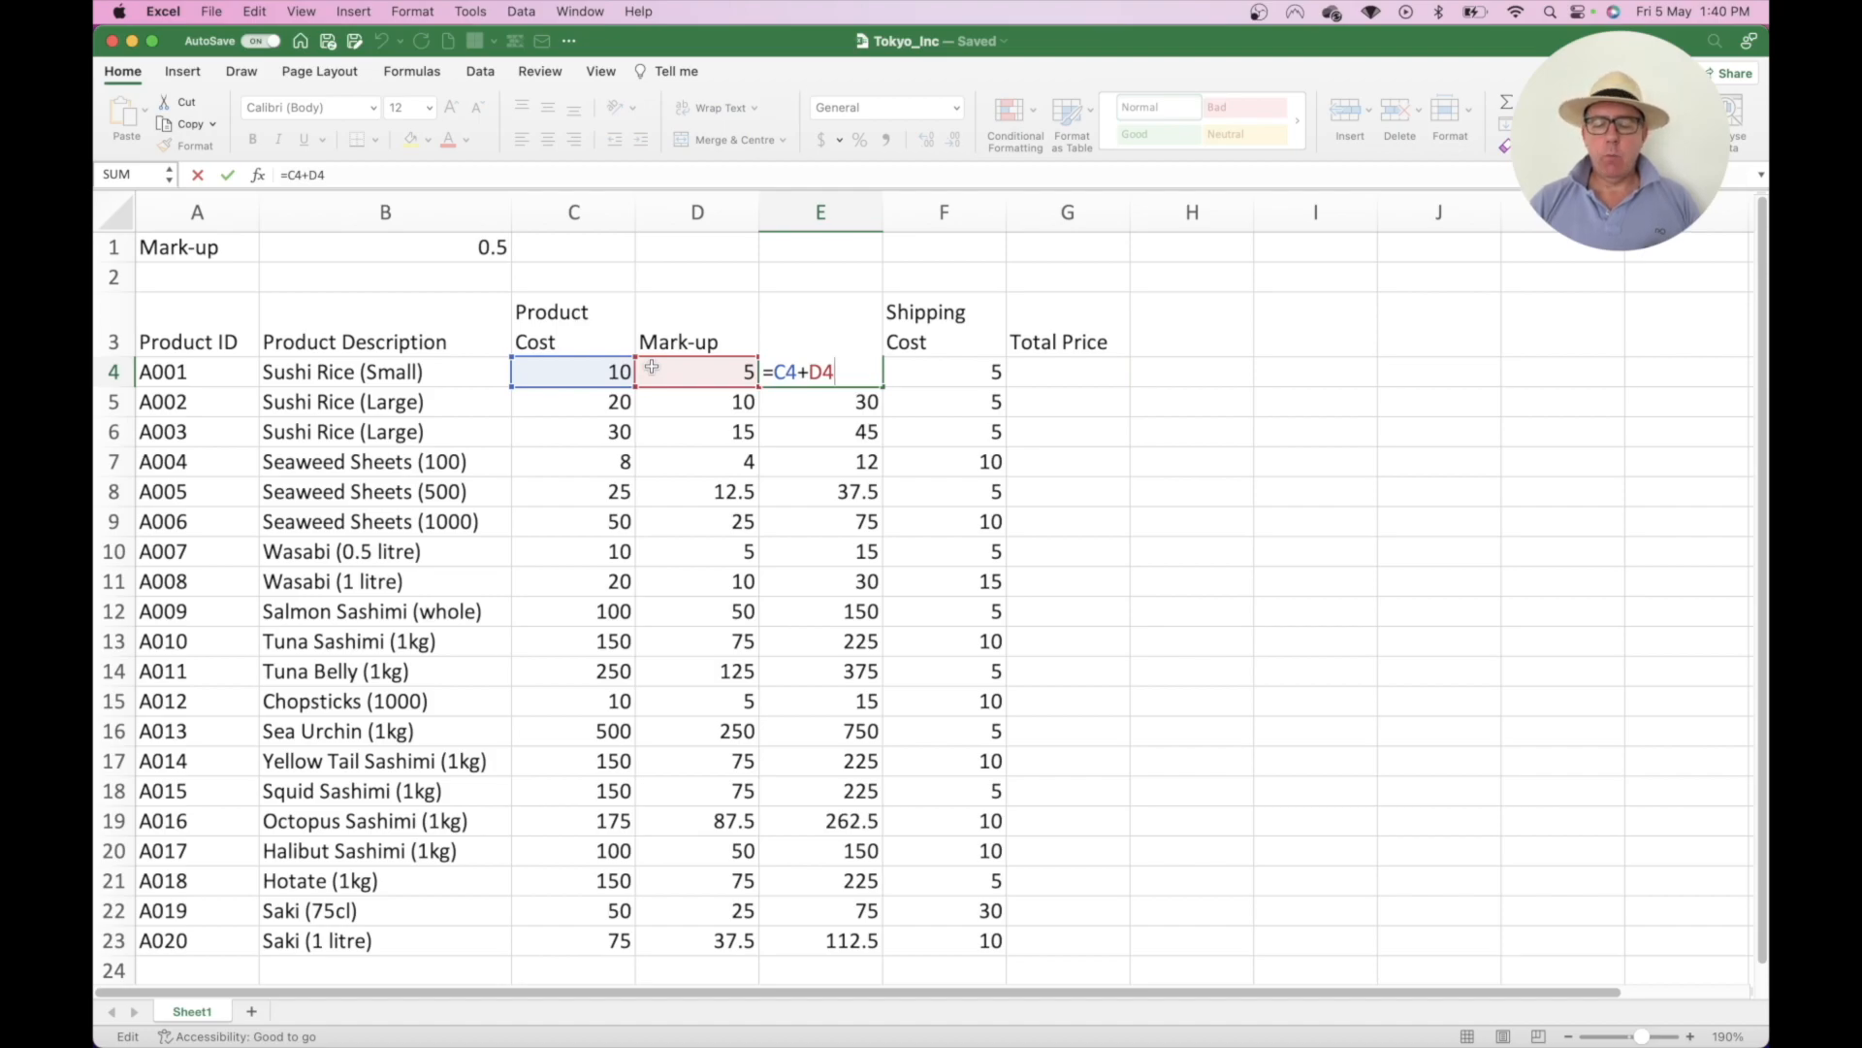
{"action": "key", "text": "Return"}
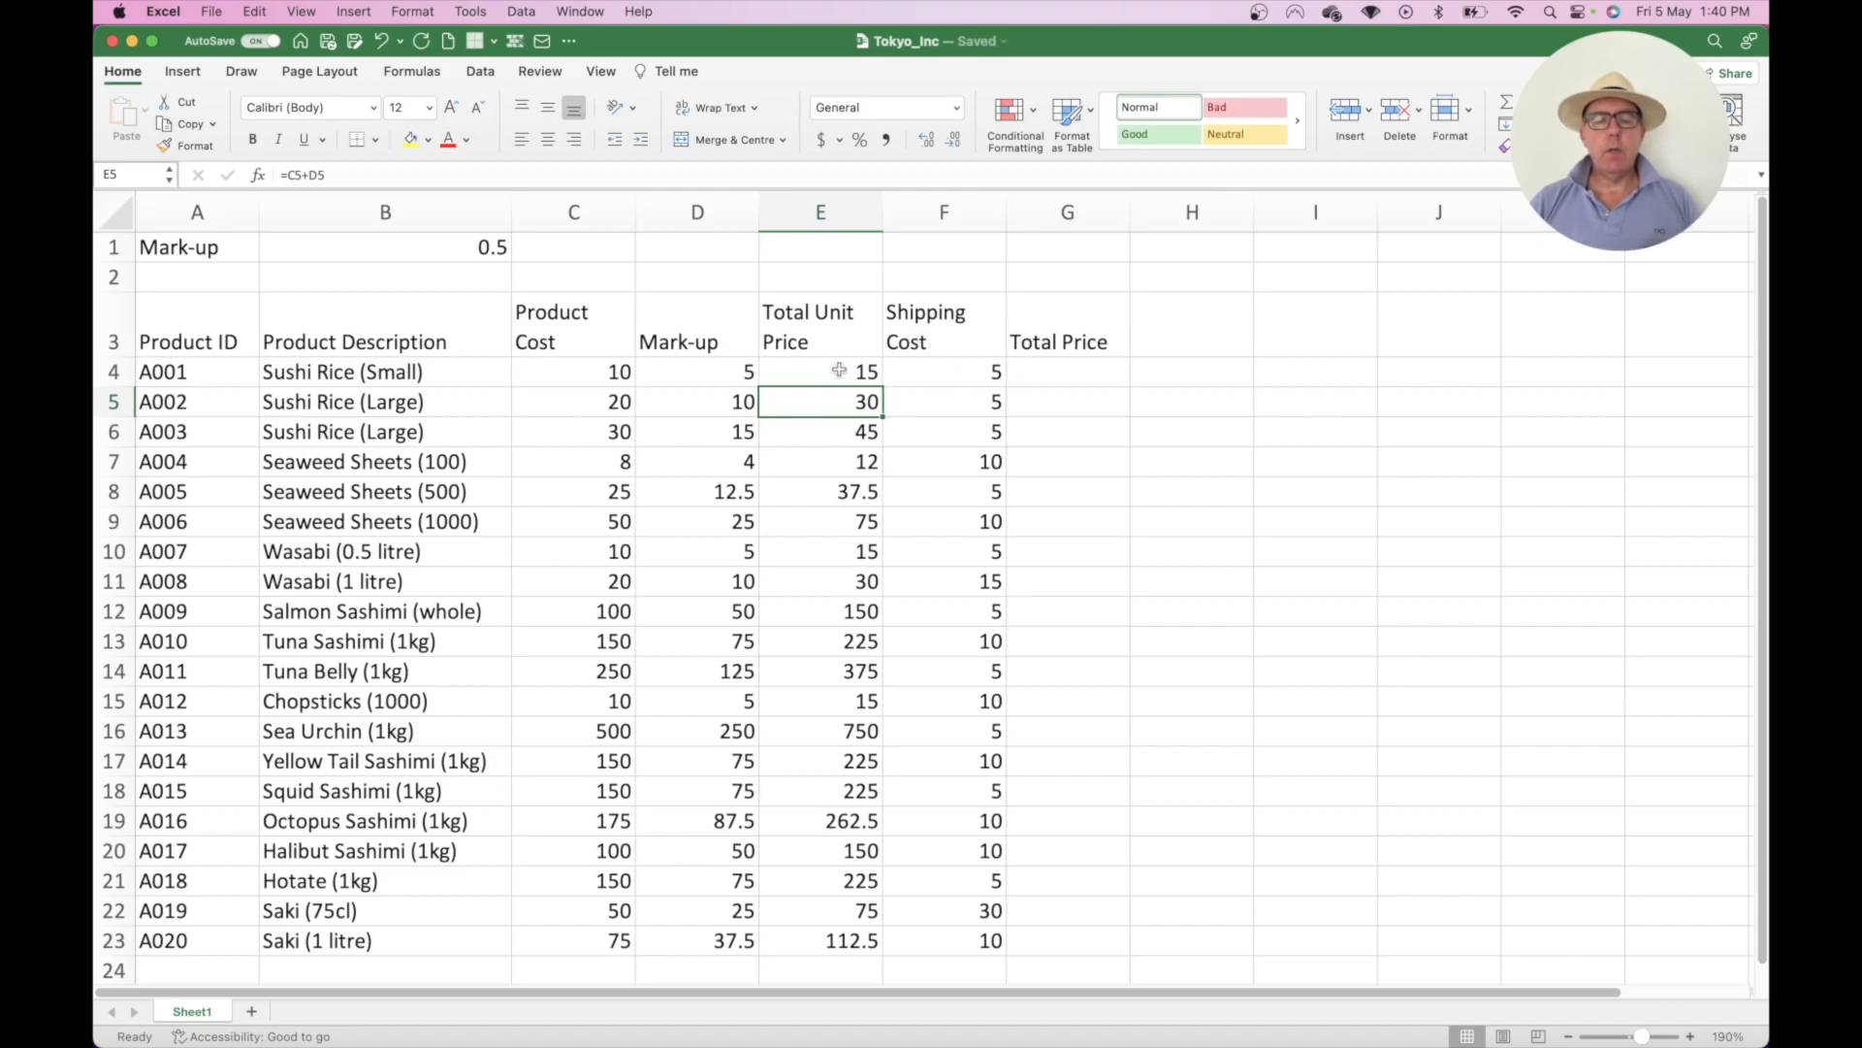
{"action": "left_click", "coordinate": [1082, 373]}
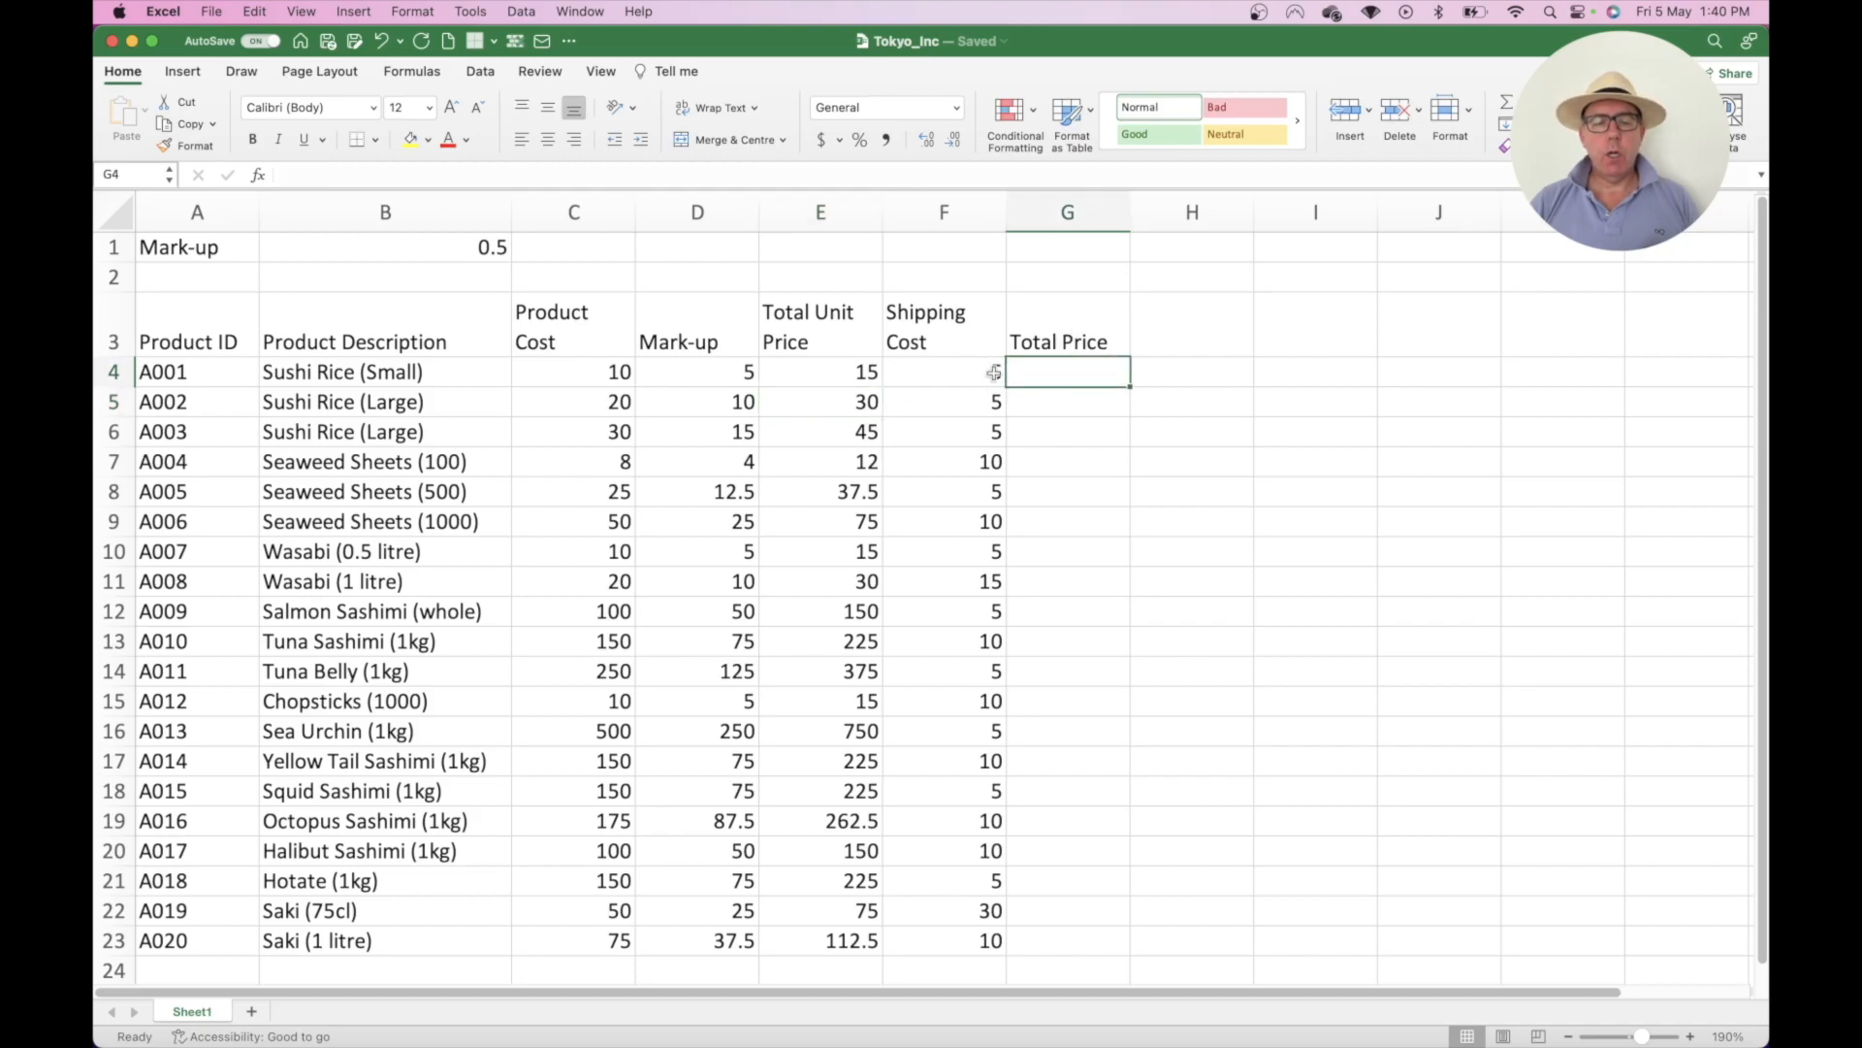
{"action": "left_click", "coordinate": [731, 372]}
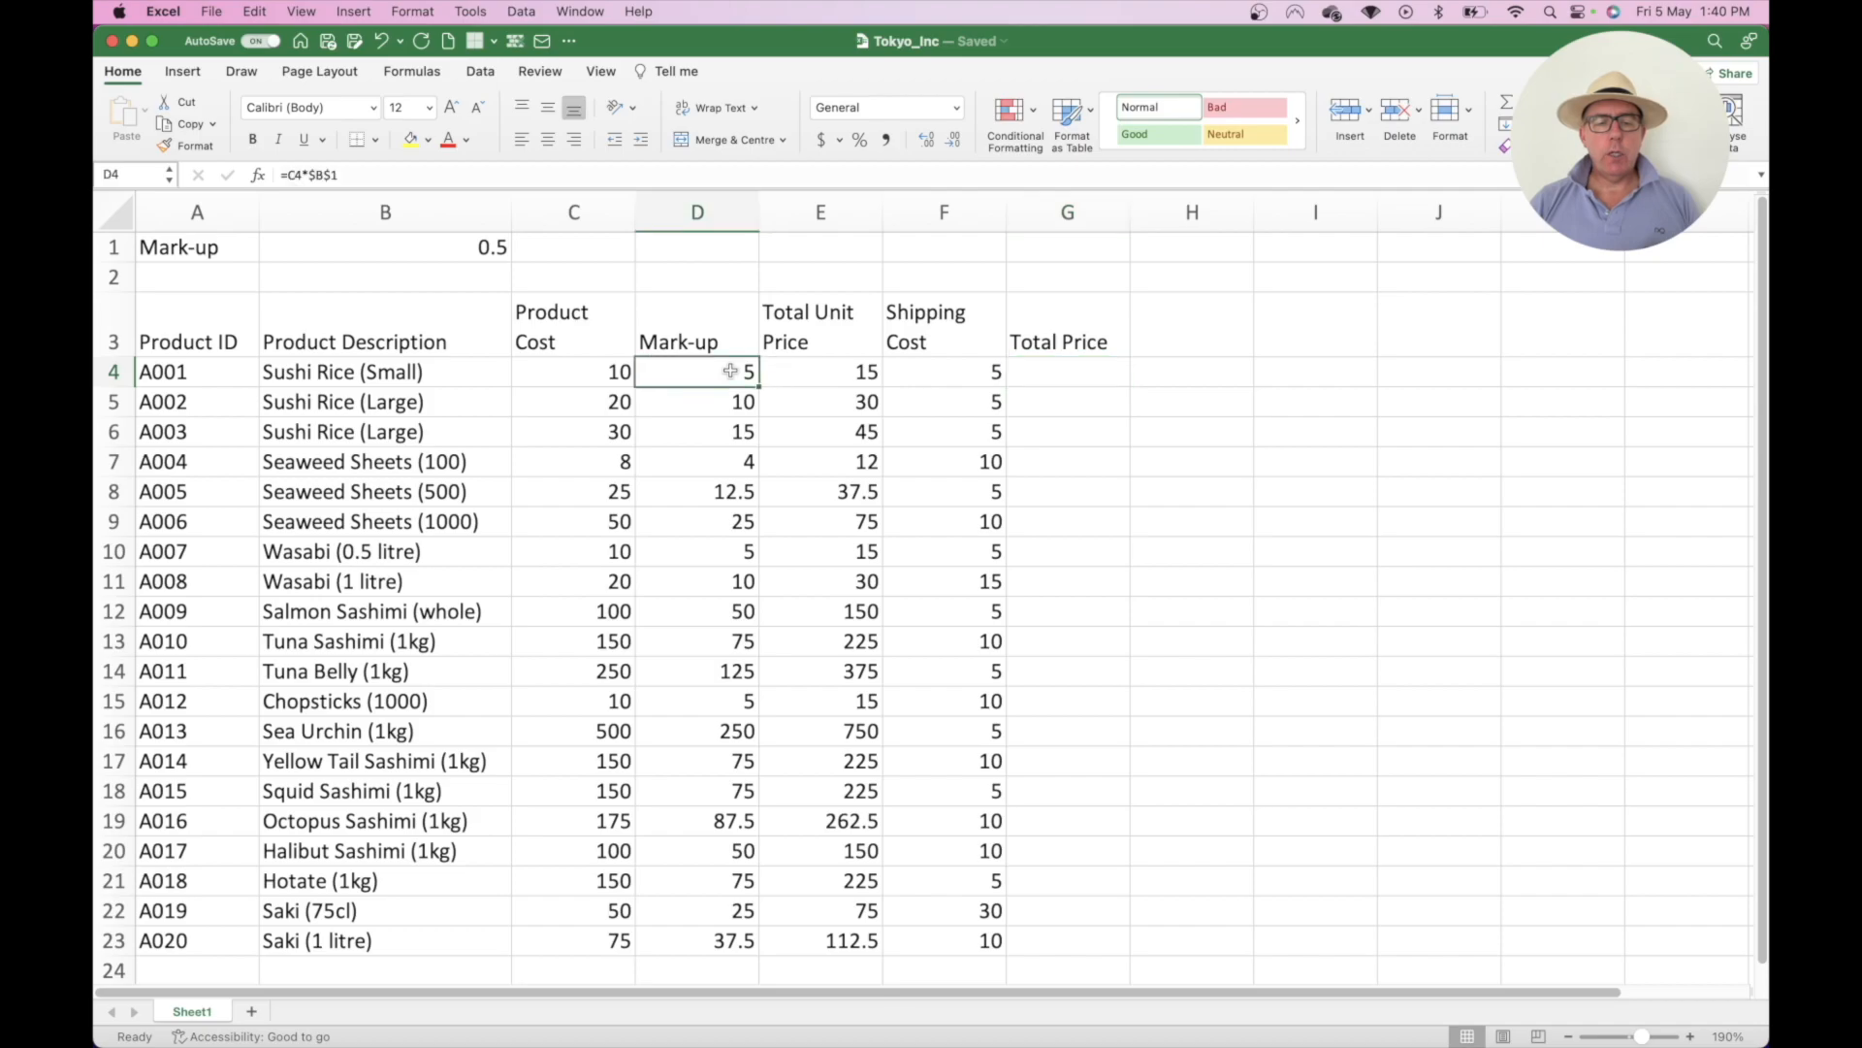
{"action": "left_click", "coordinate": [820, 364]}
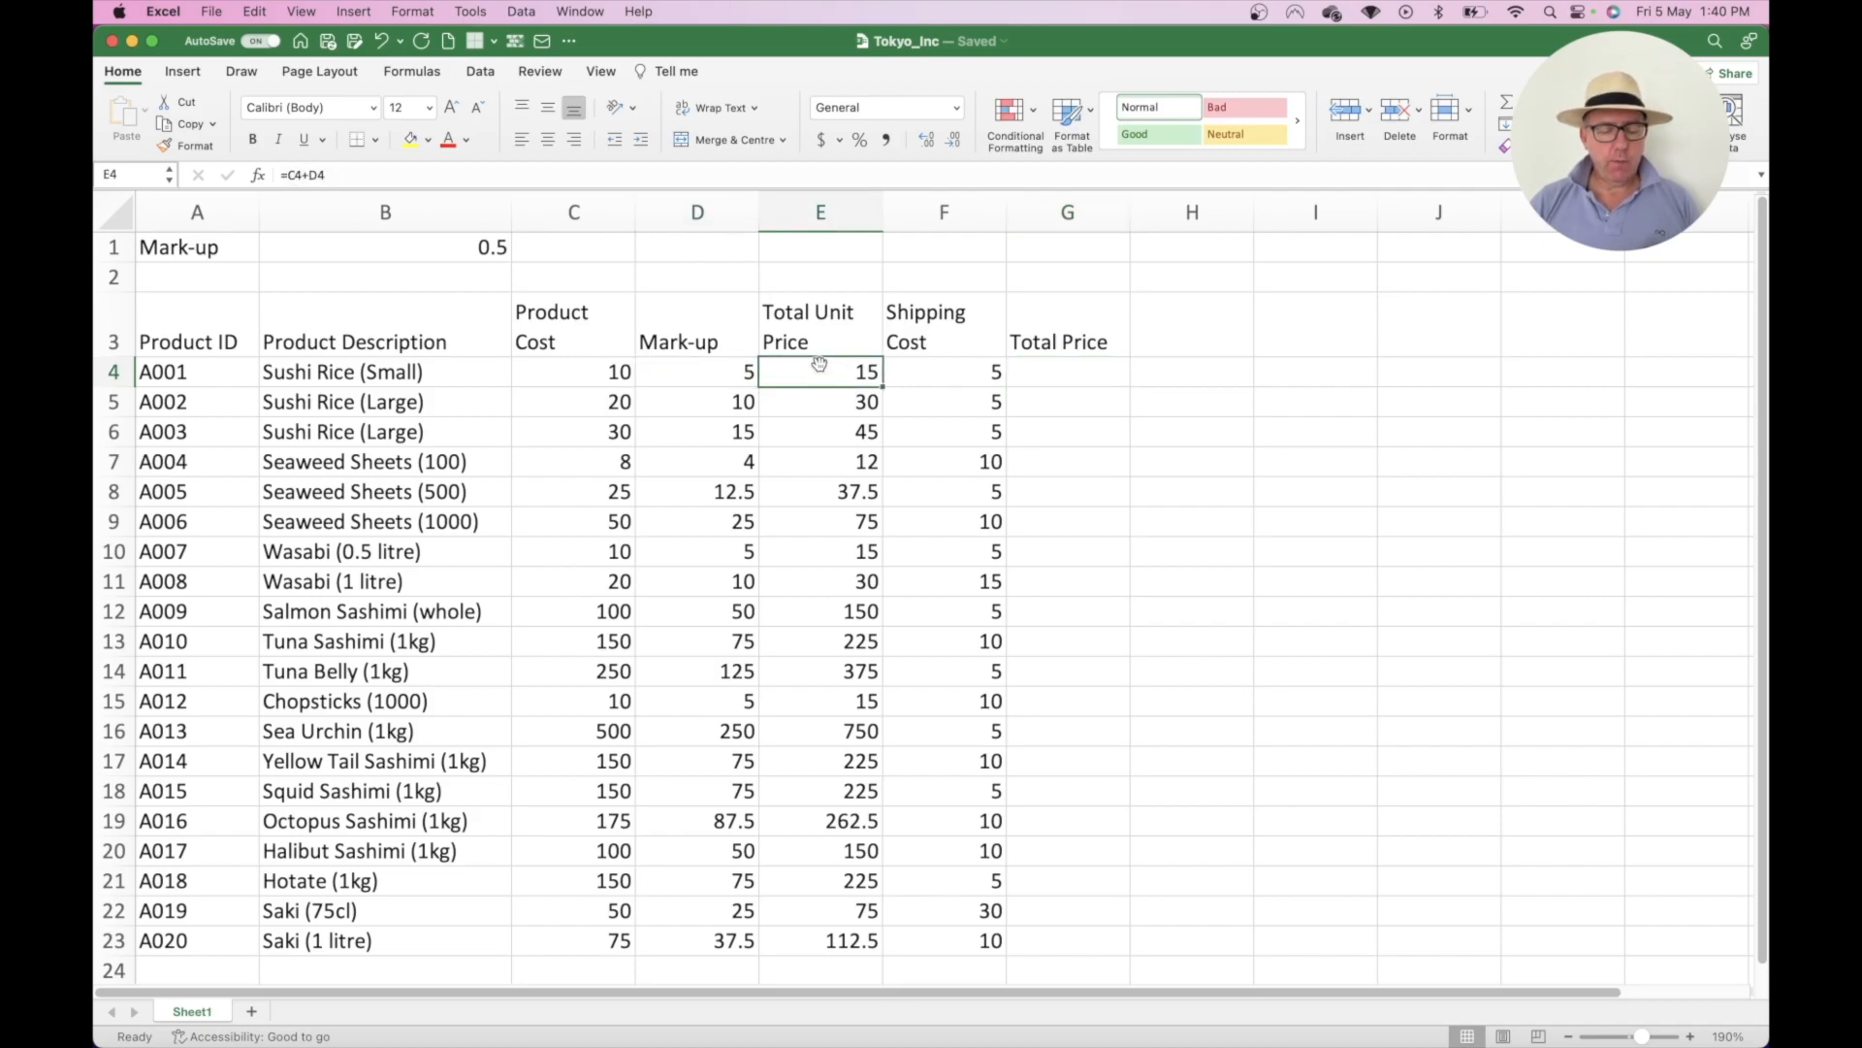
- Copy E4's formula into G4 so it becomes =E4+F4, giving 20
{"action": "key", "text": "super+c"}
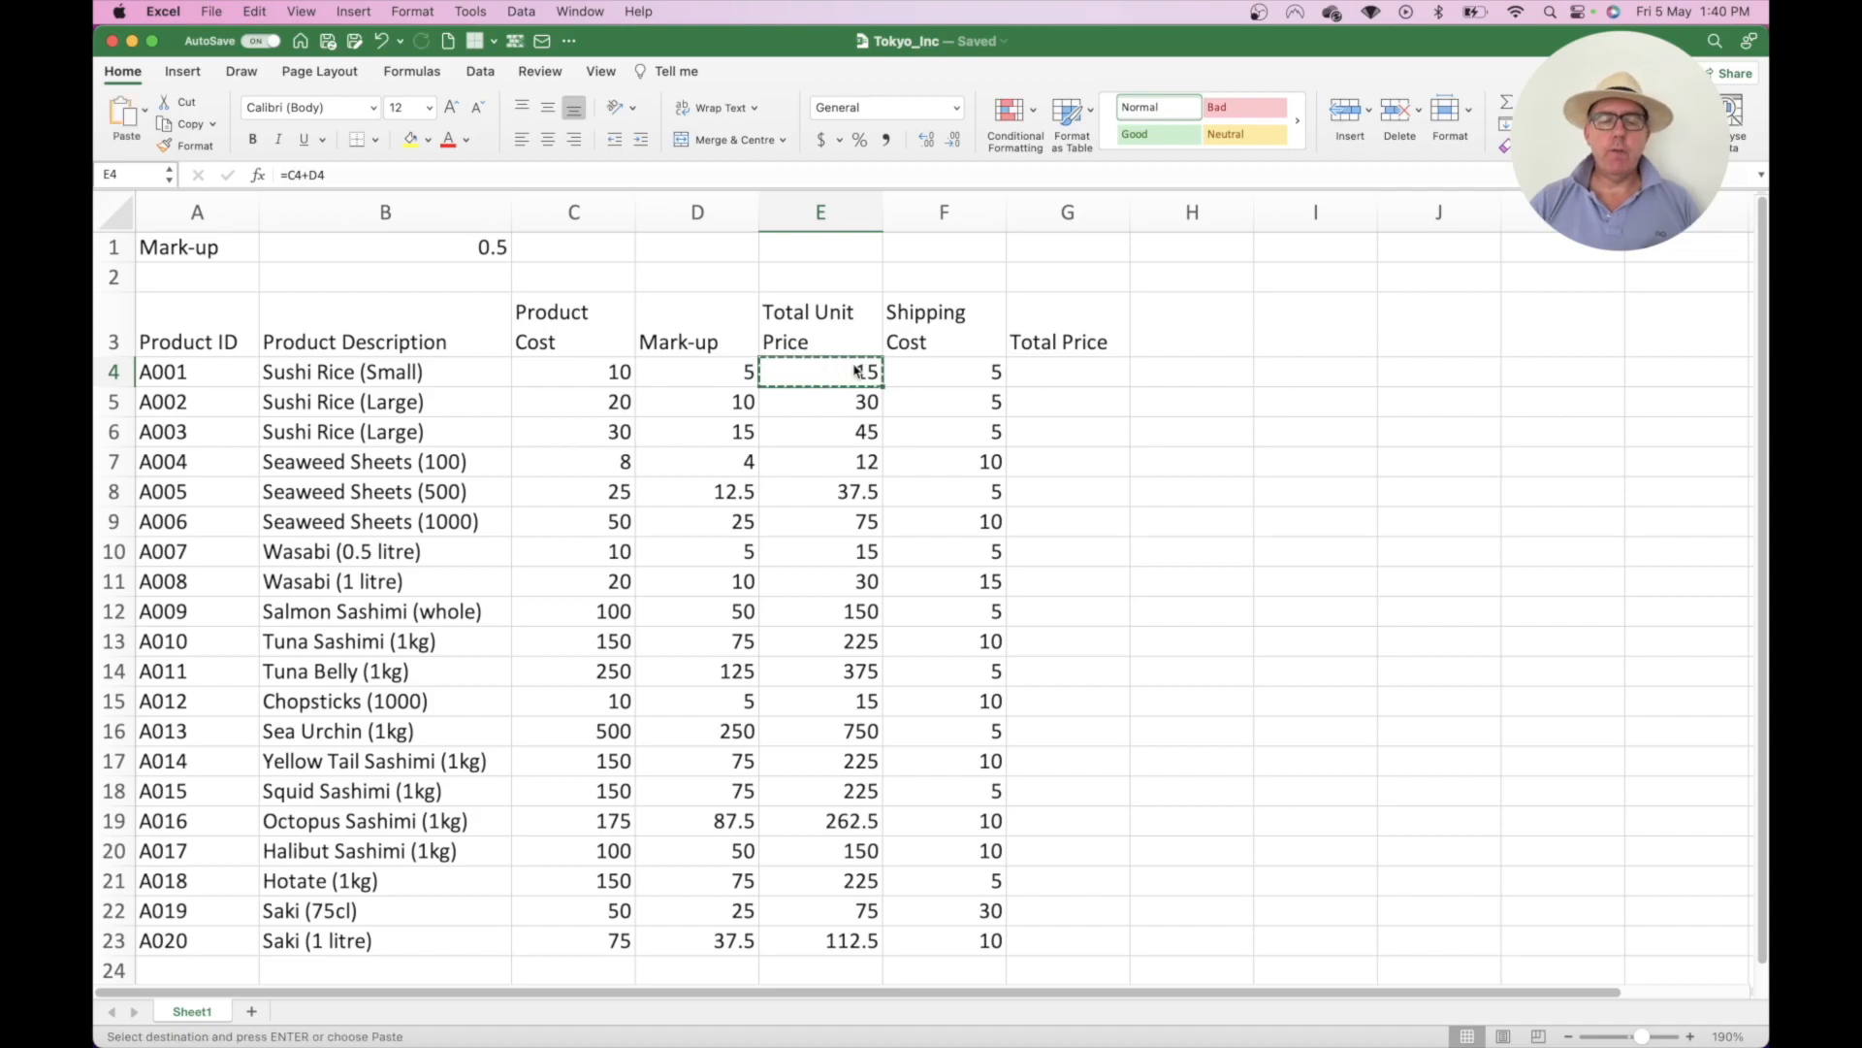
{"action": "left_click", "coordinate": [1064, 374]}
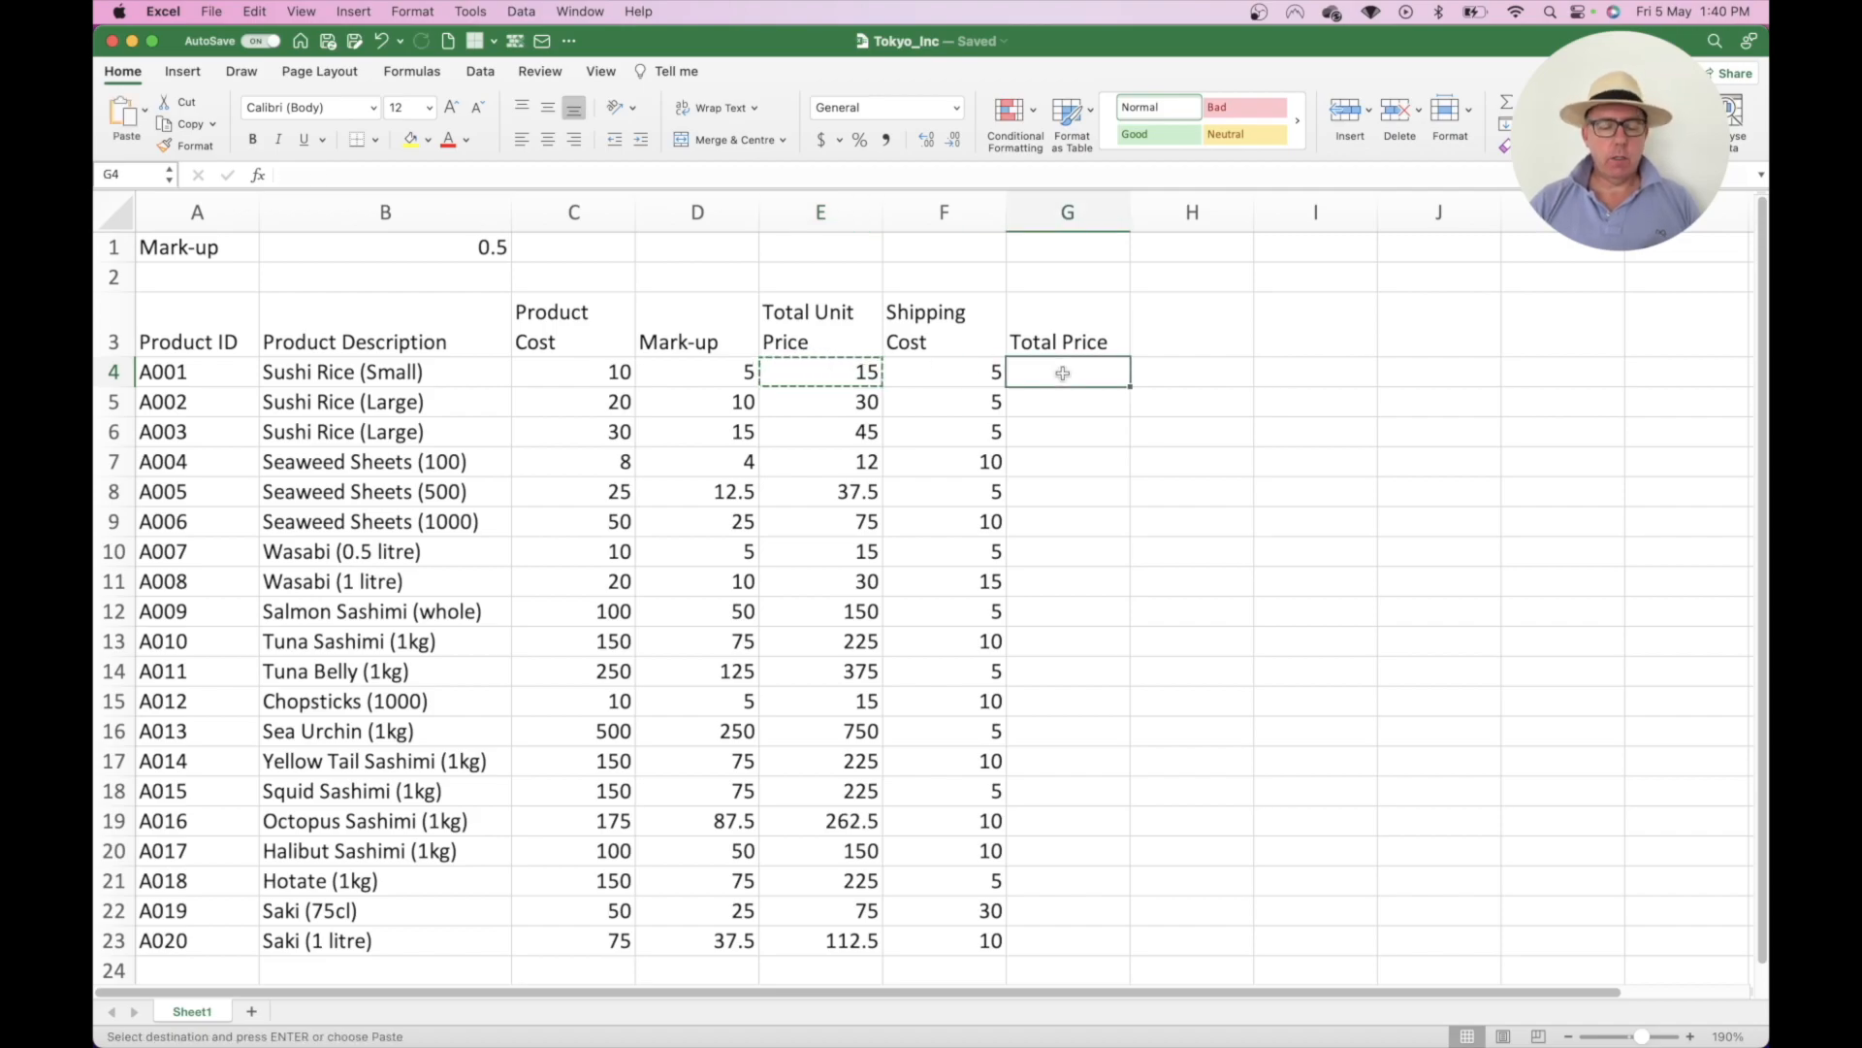
{"action": "key", "text": "super+v"}
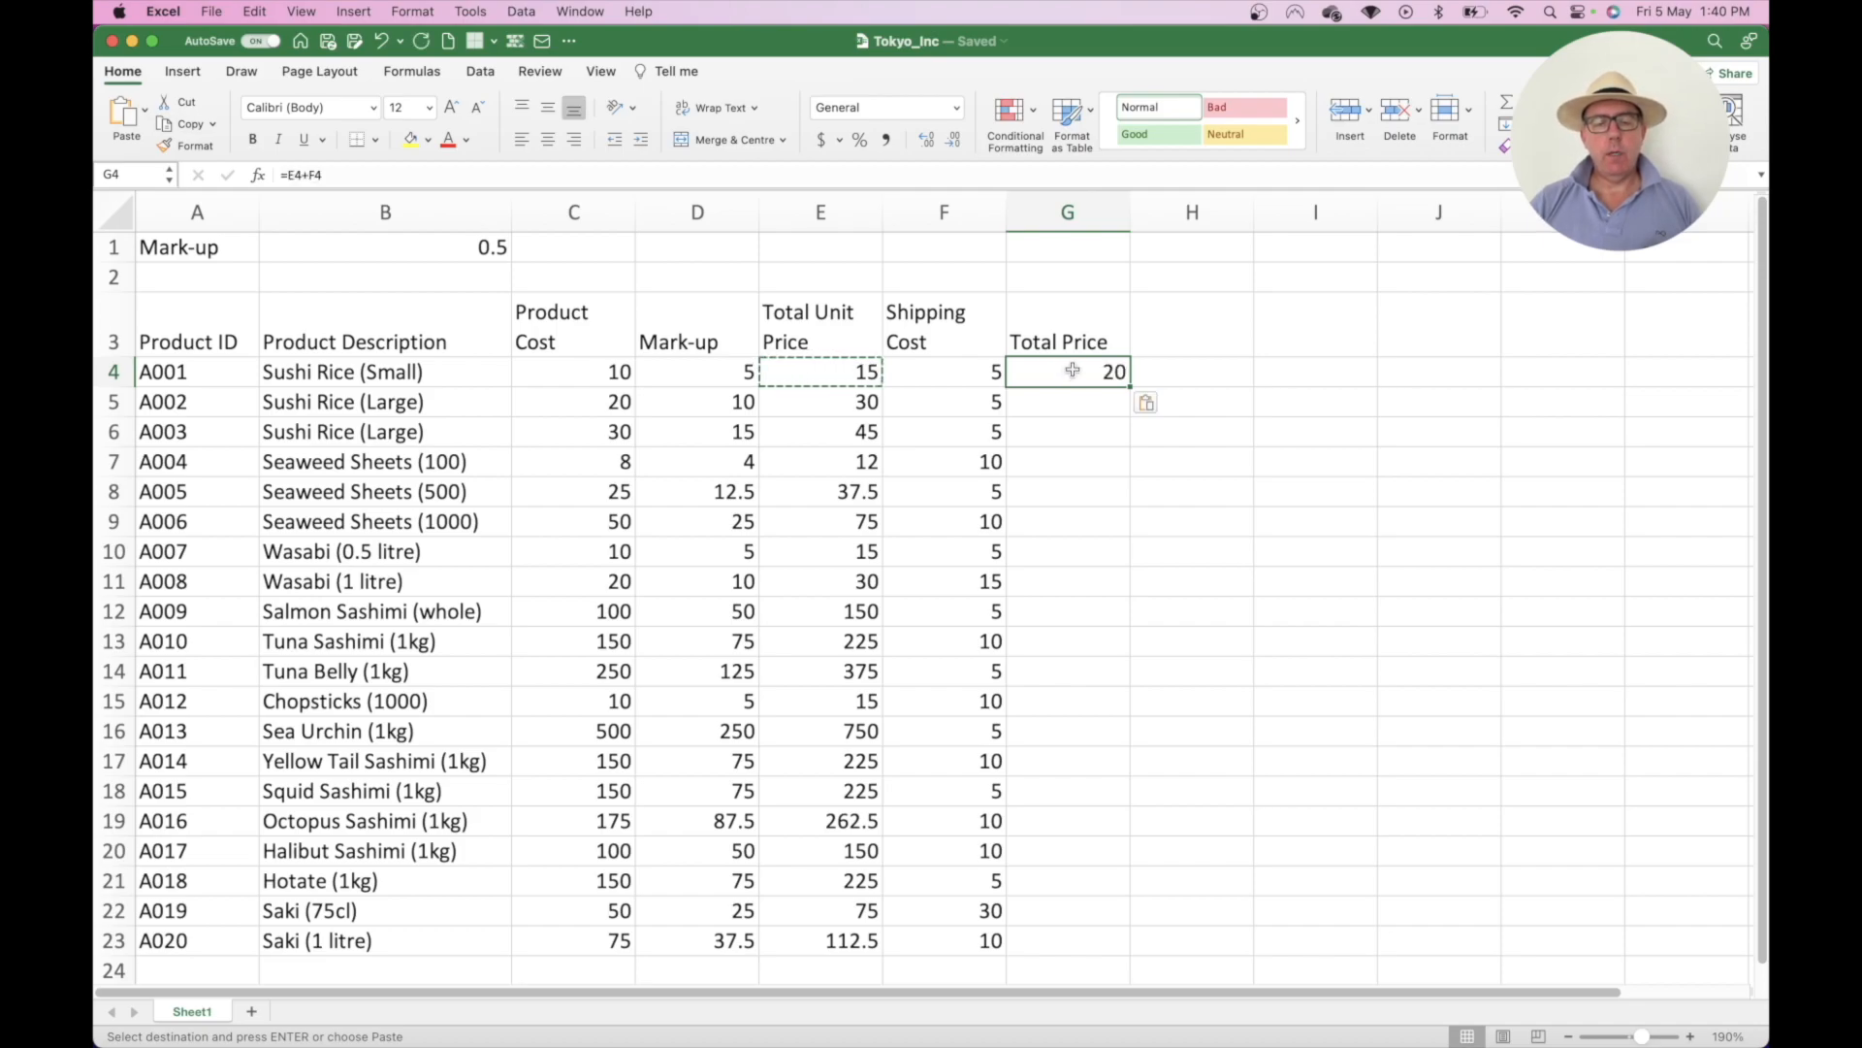
{"action": "double_click", "coordinate": [1072, 373]}
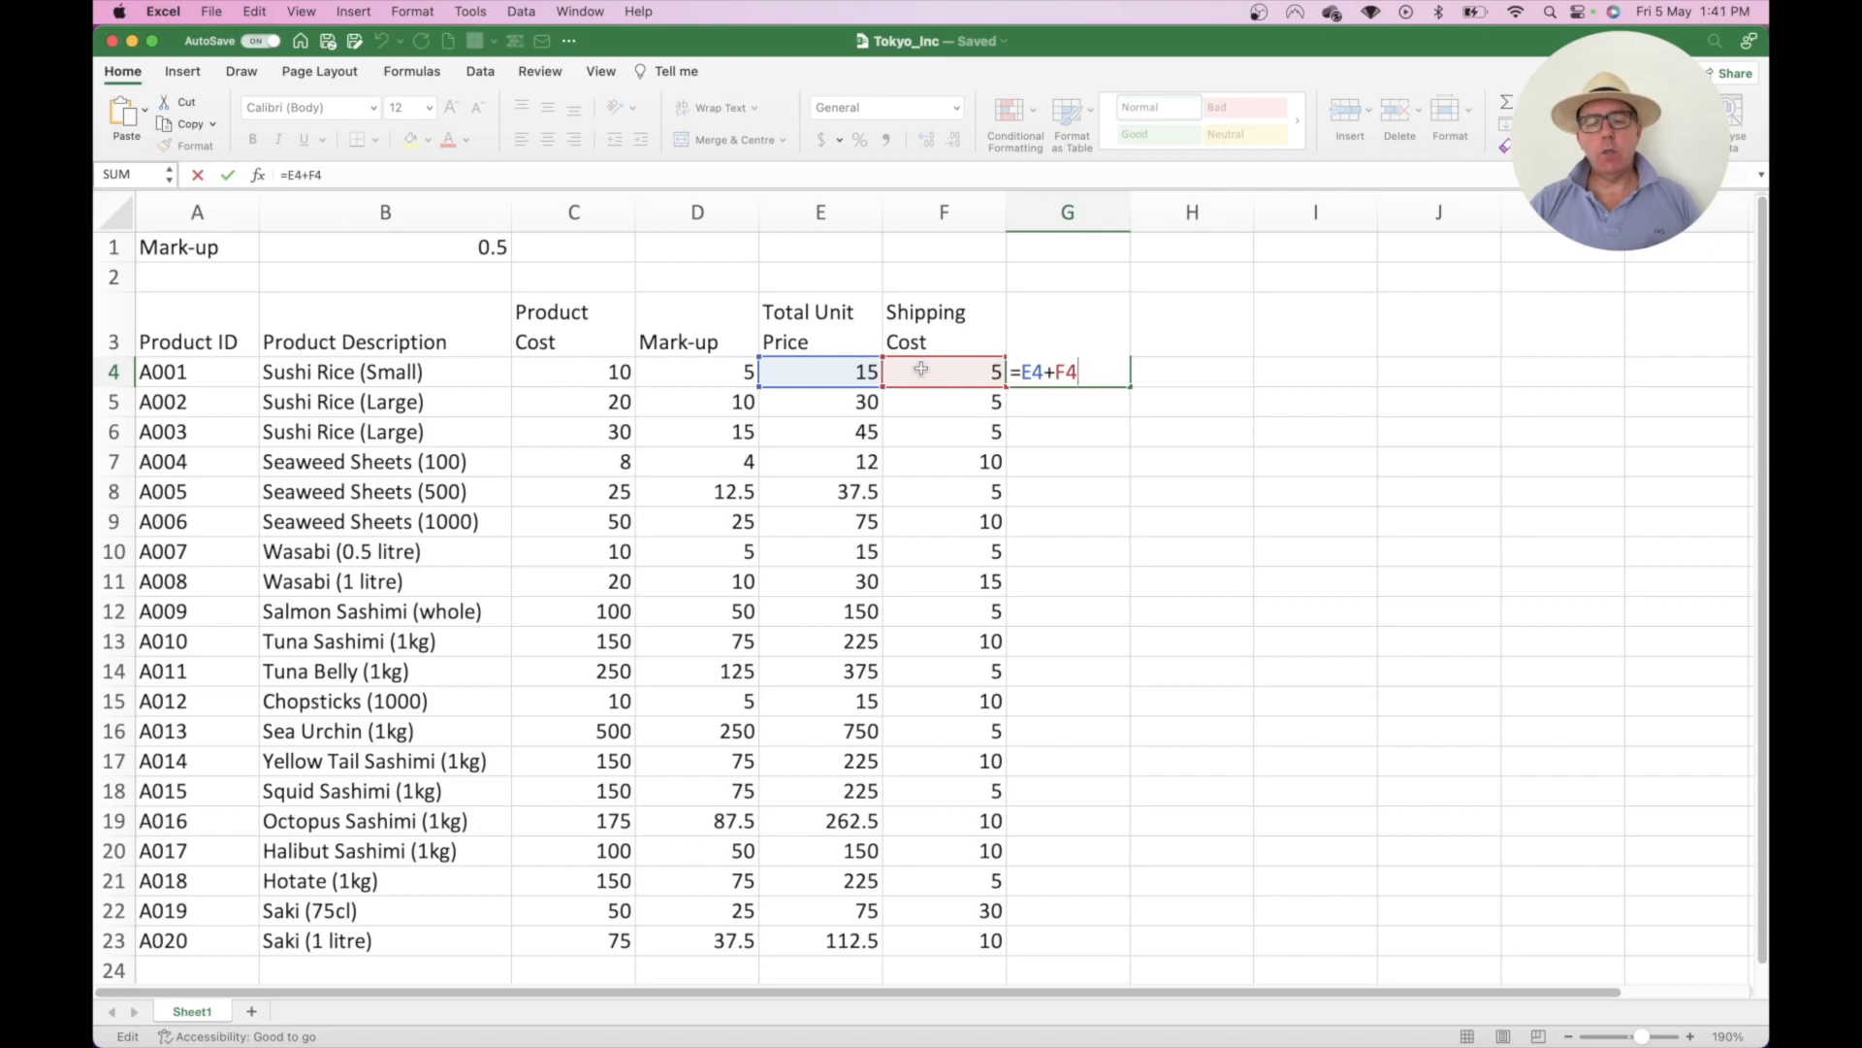
- Fill G4's total formula down to G23 and select G4:G23 to check the 3224.5 sum
{"action": "key", "text": "Return"}
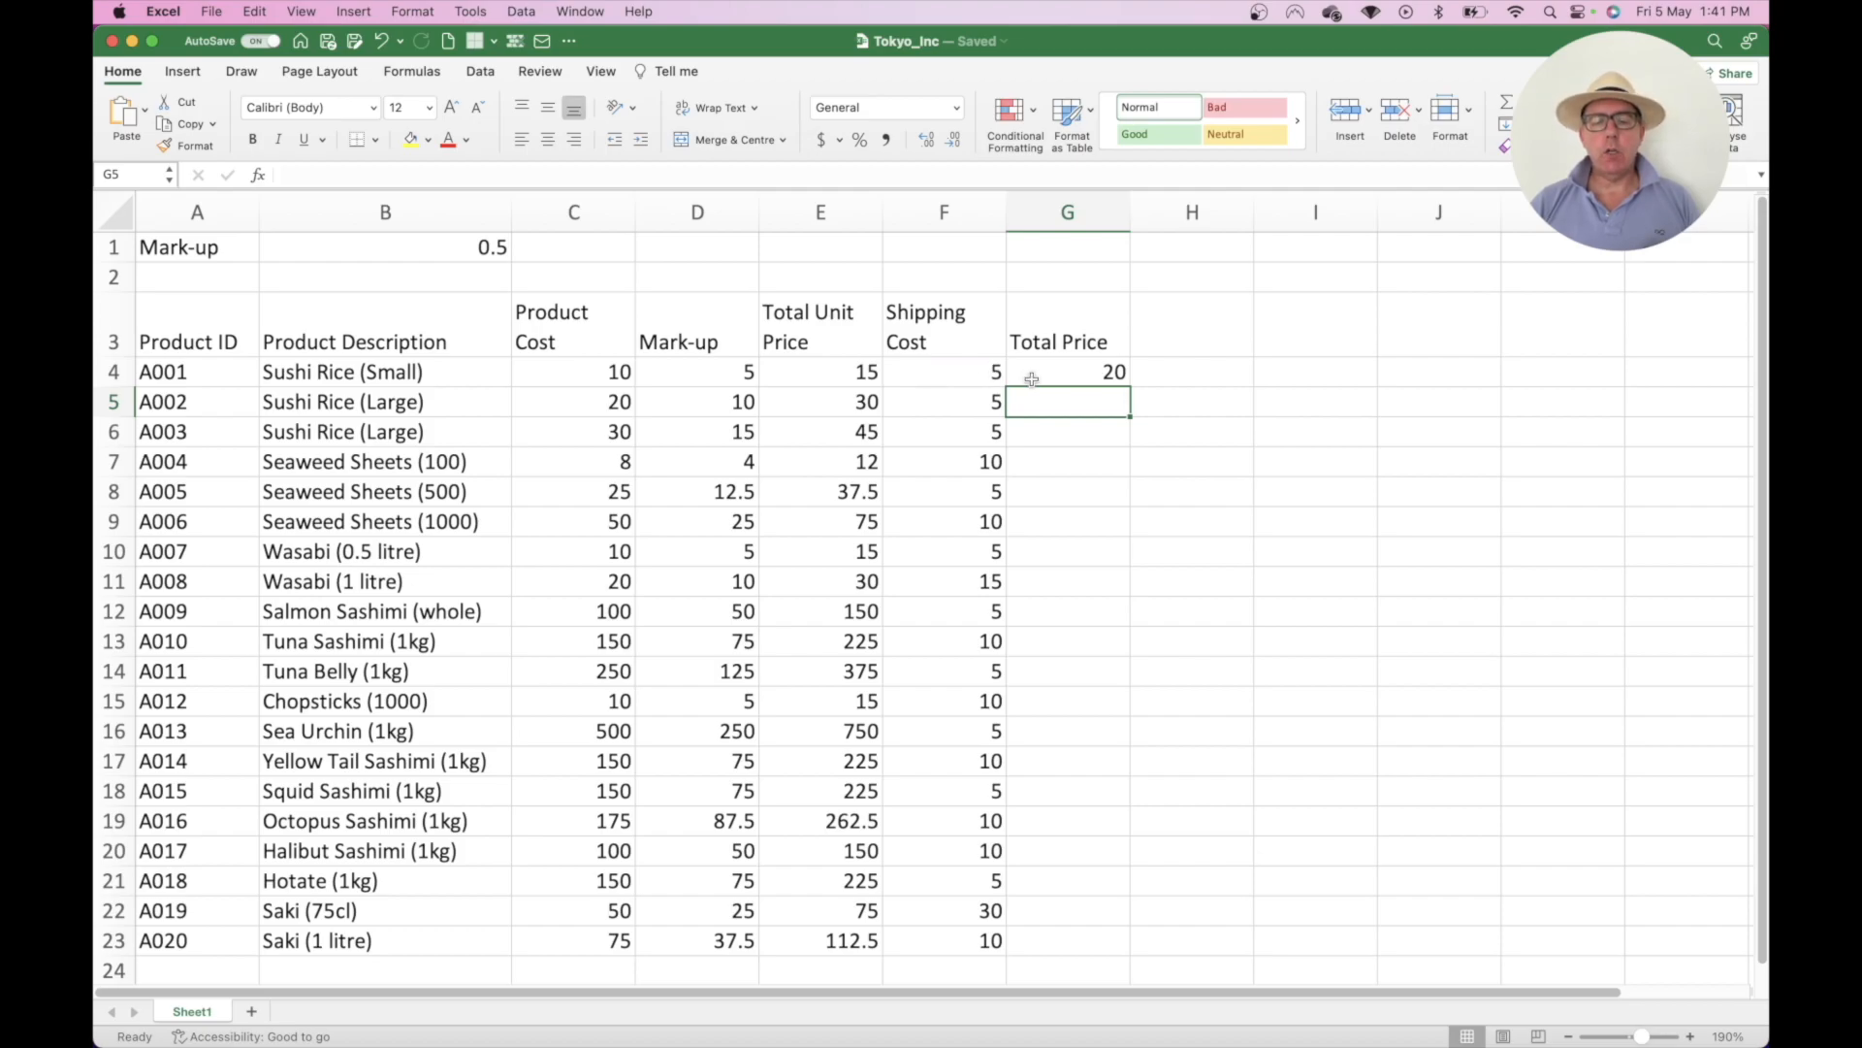
{"action": "left_click", "coordinate": [1075, 374]}
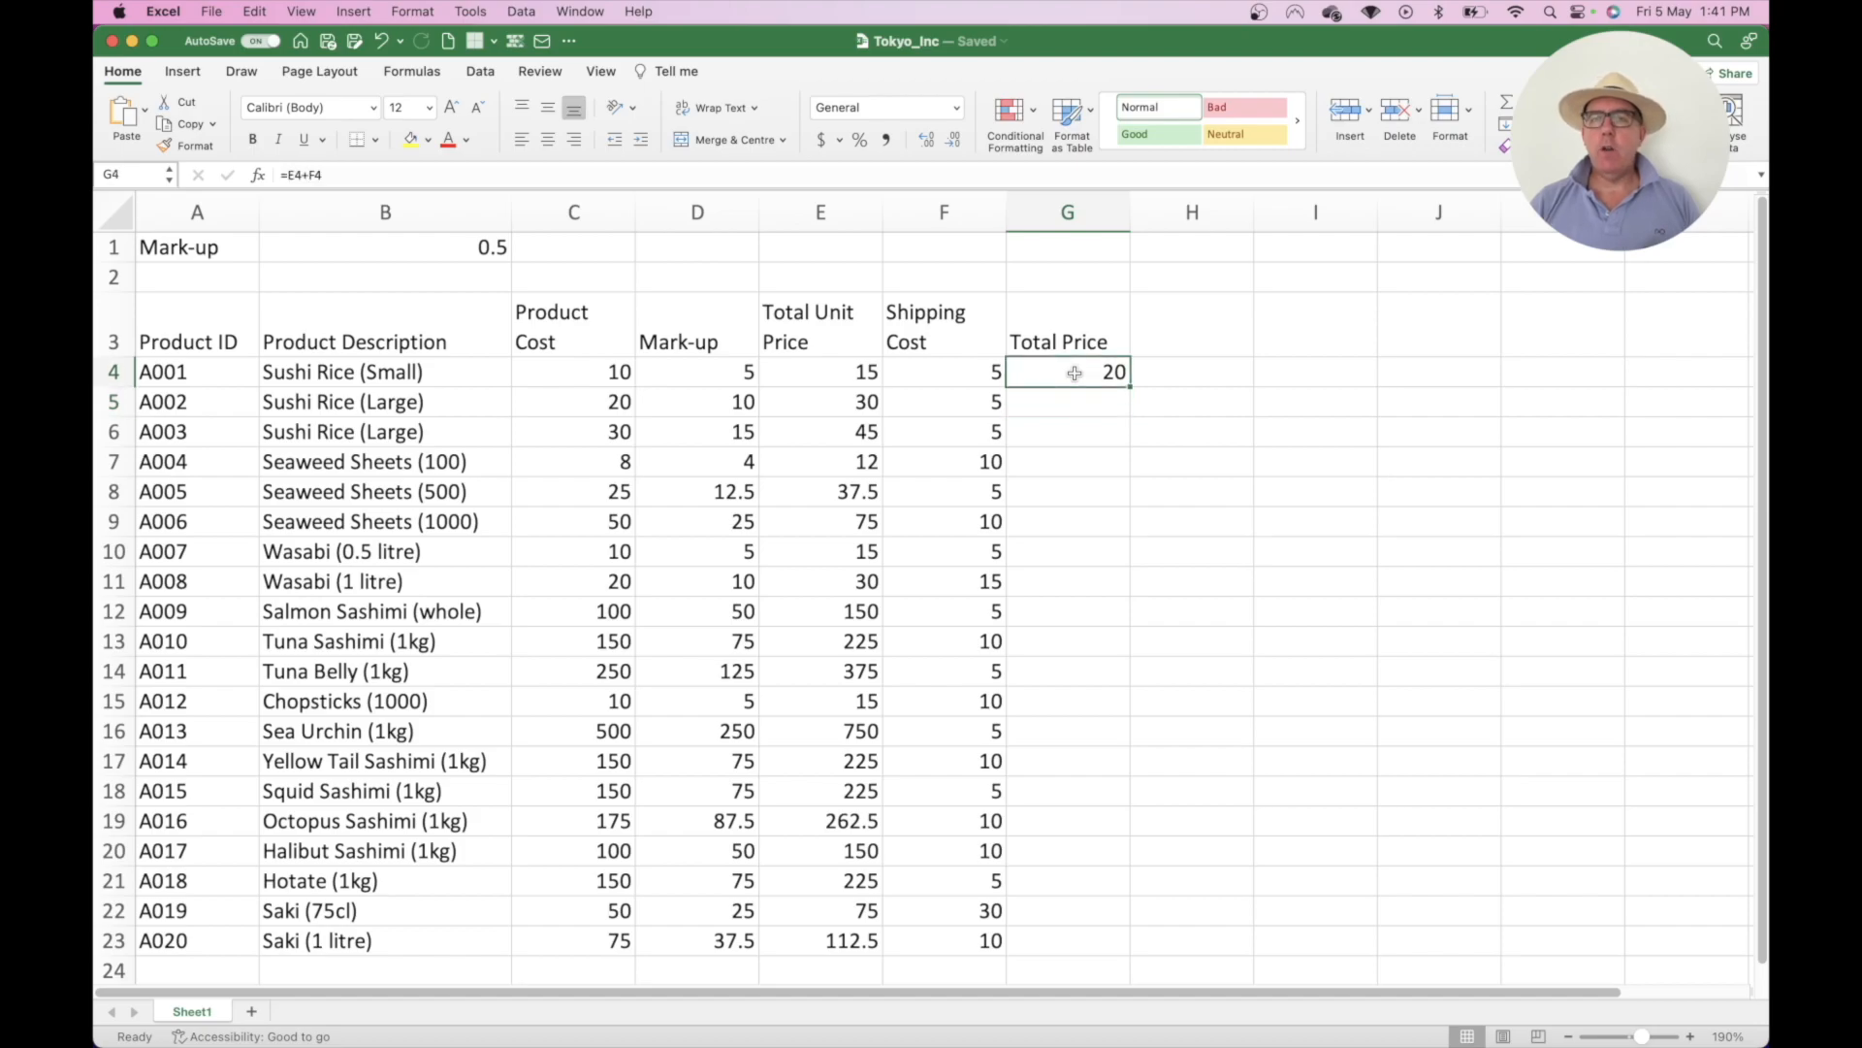
{"action": "double_click", "coordinate": [1130, 388]}
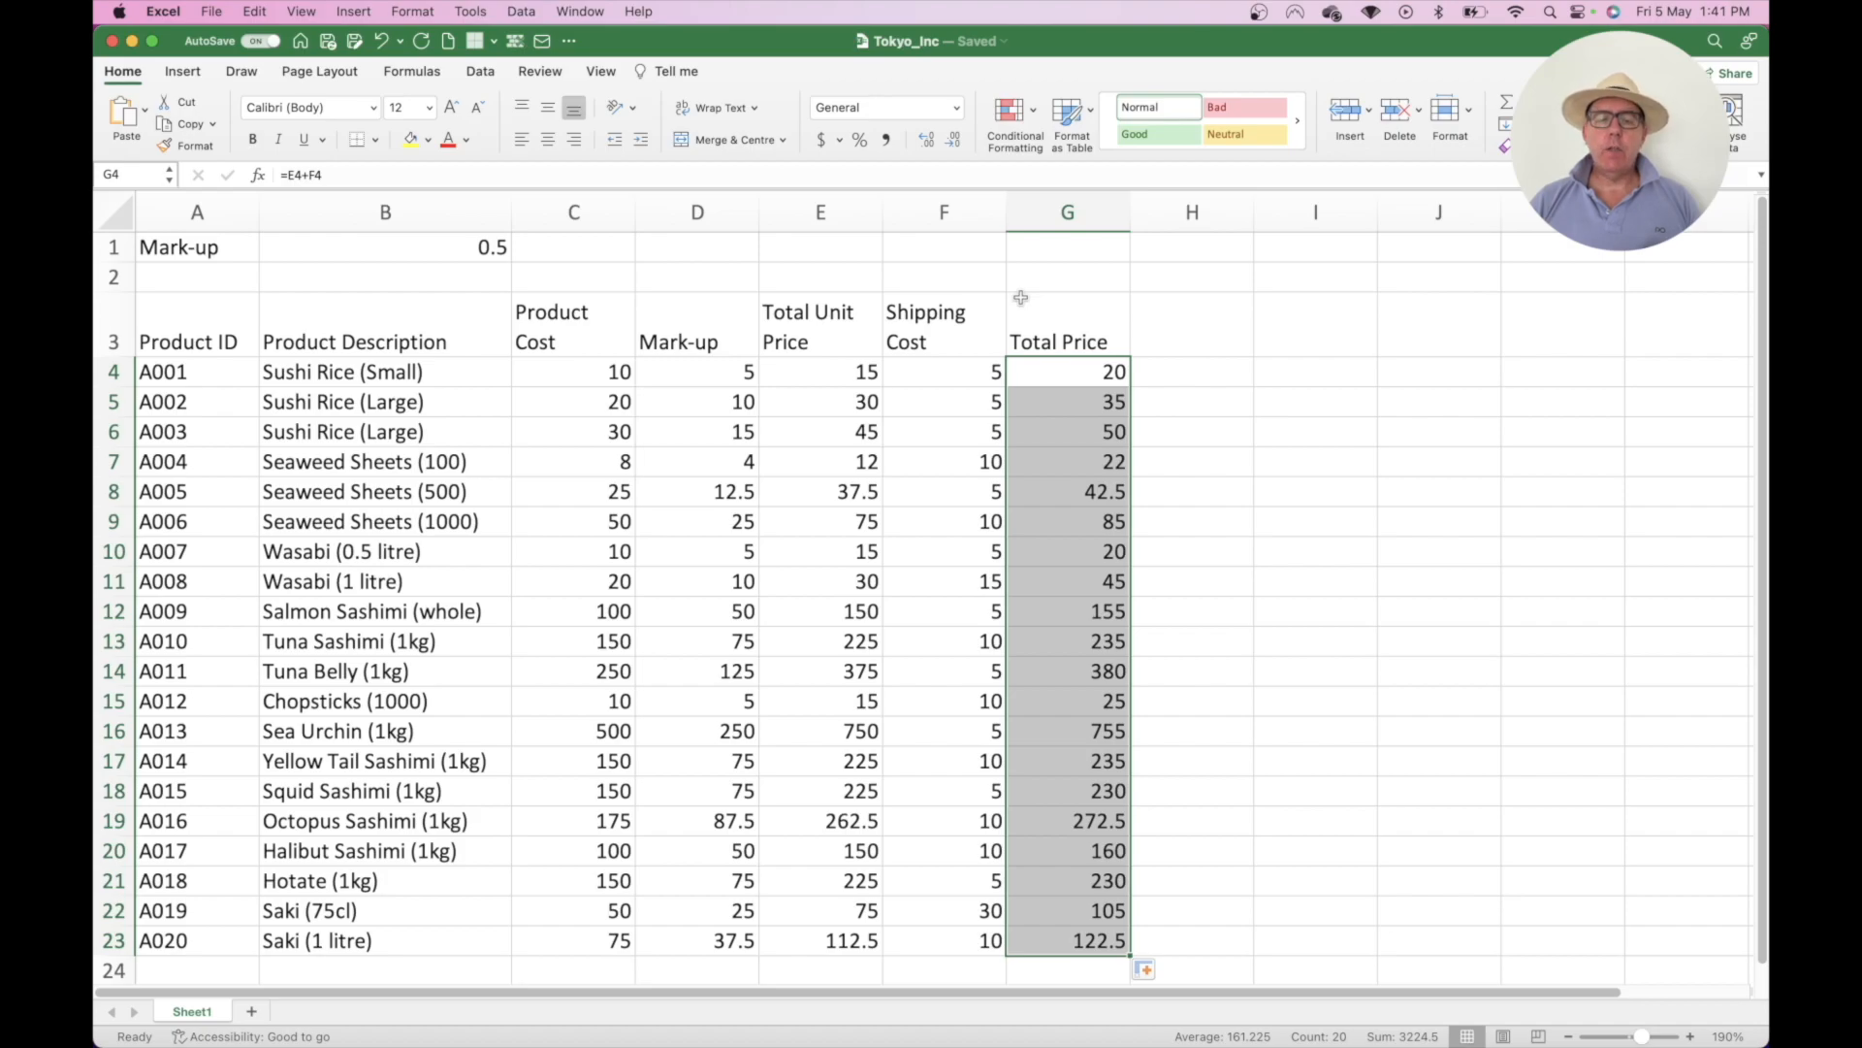
{"action": "left_click", "coordinate": [876, 276]}
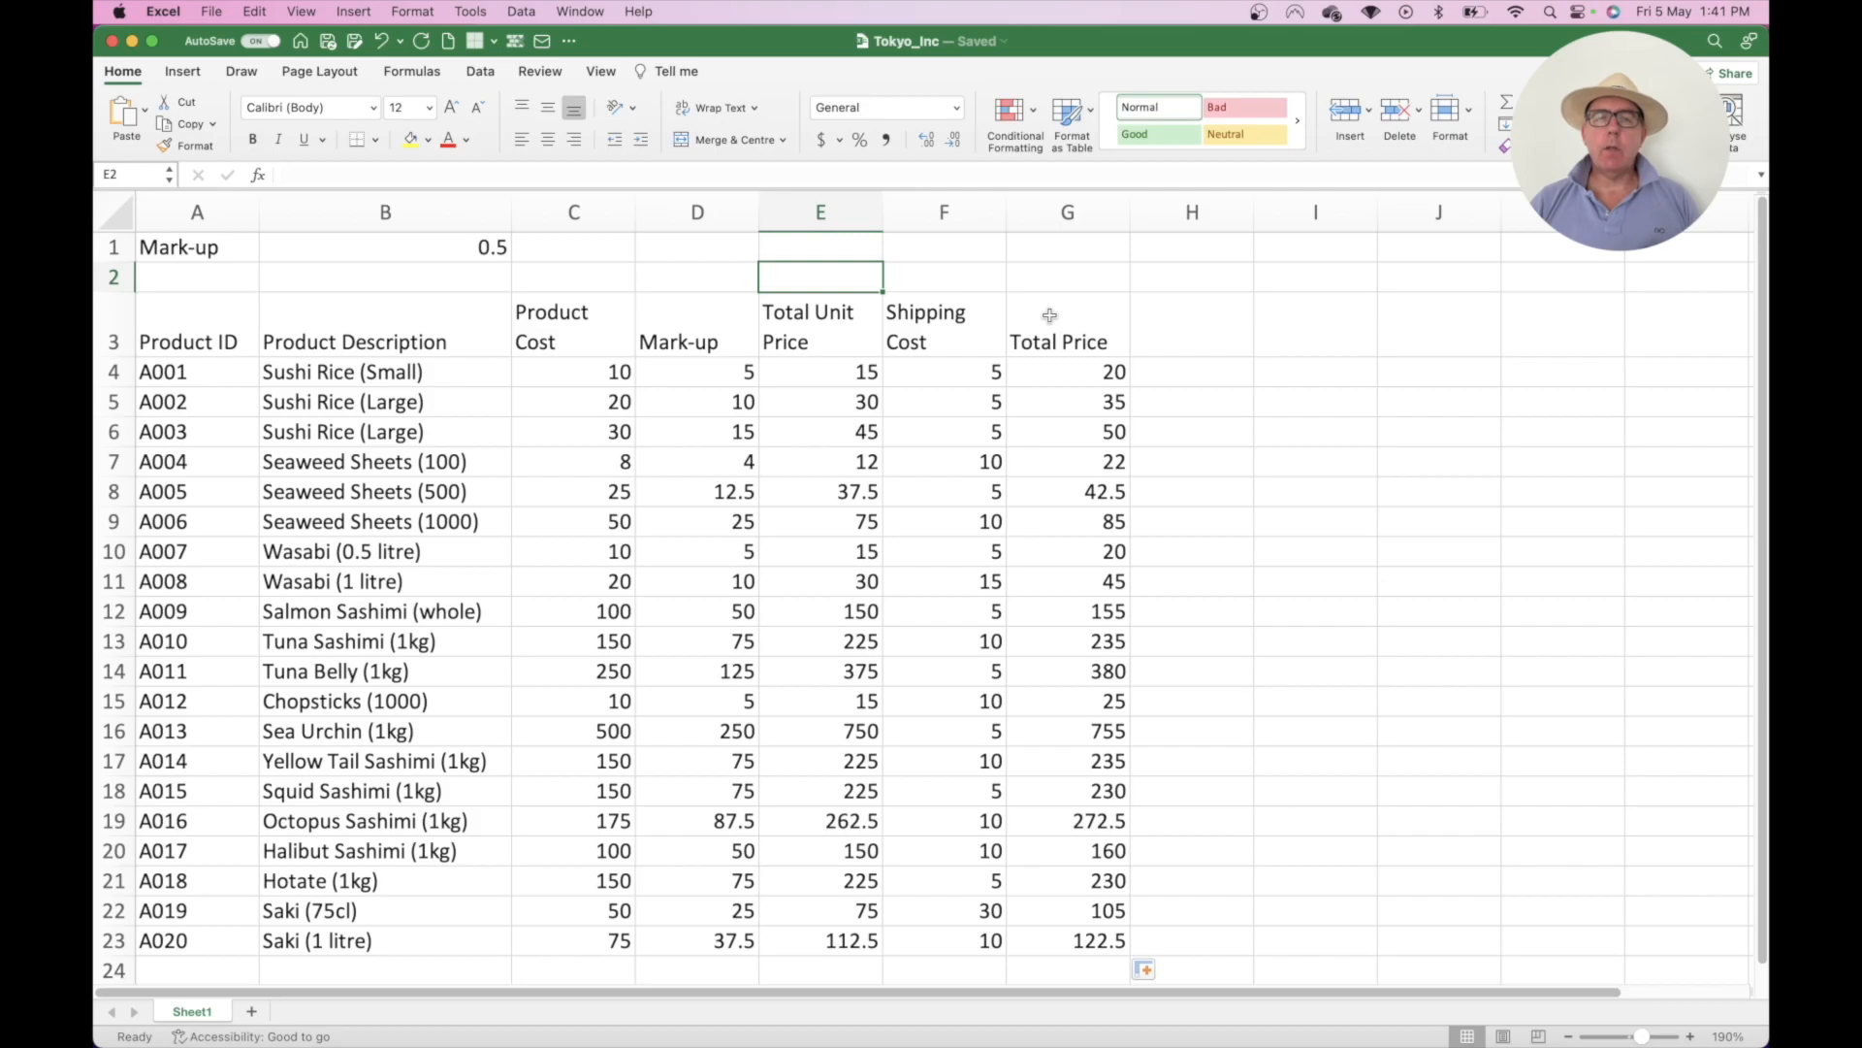
{"action": "left_click", "coordinate": [1068, 371]}
{"action": "key", "text": "shift+super+Down"}
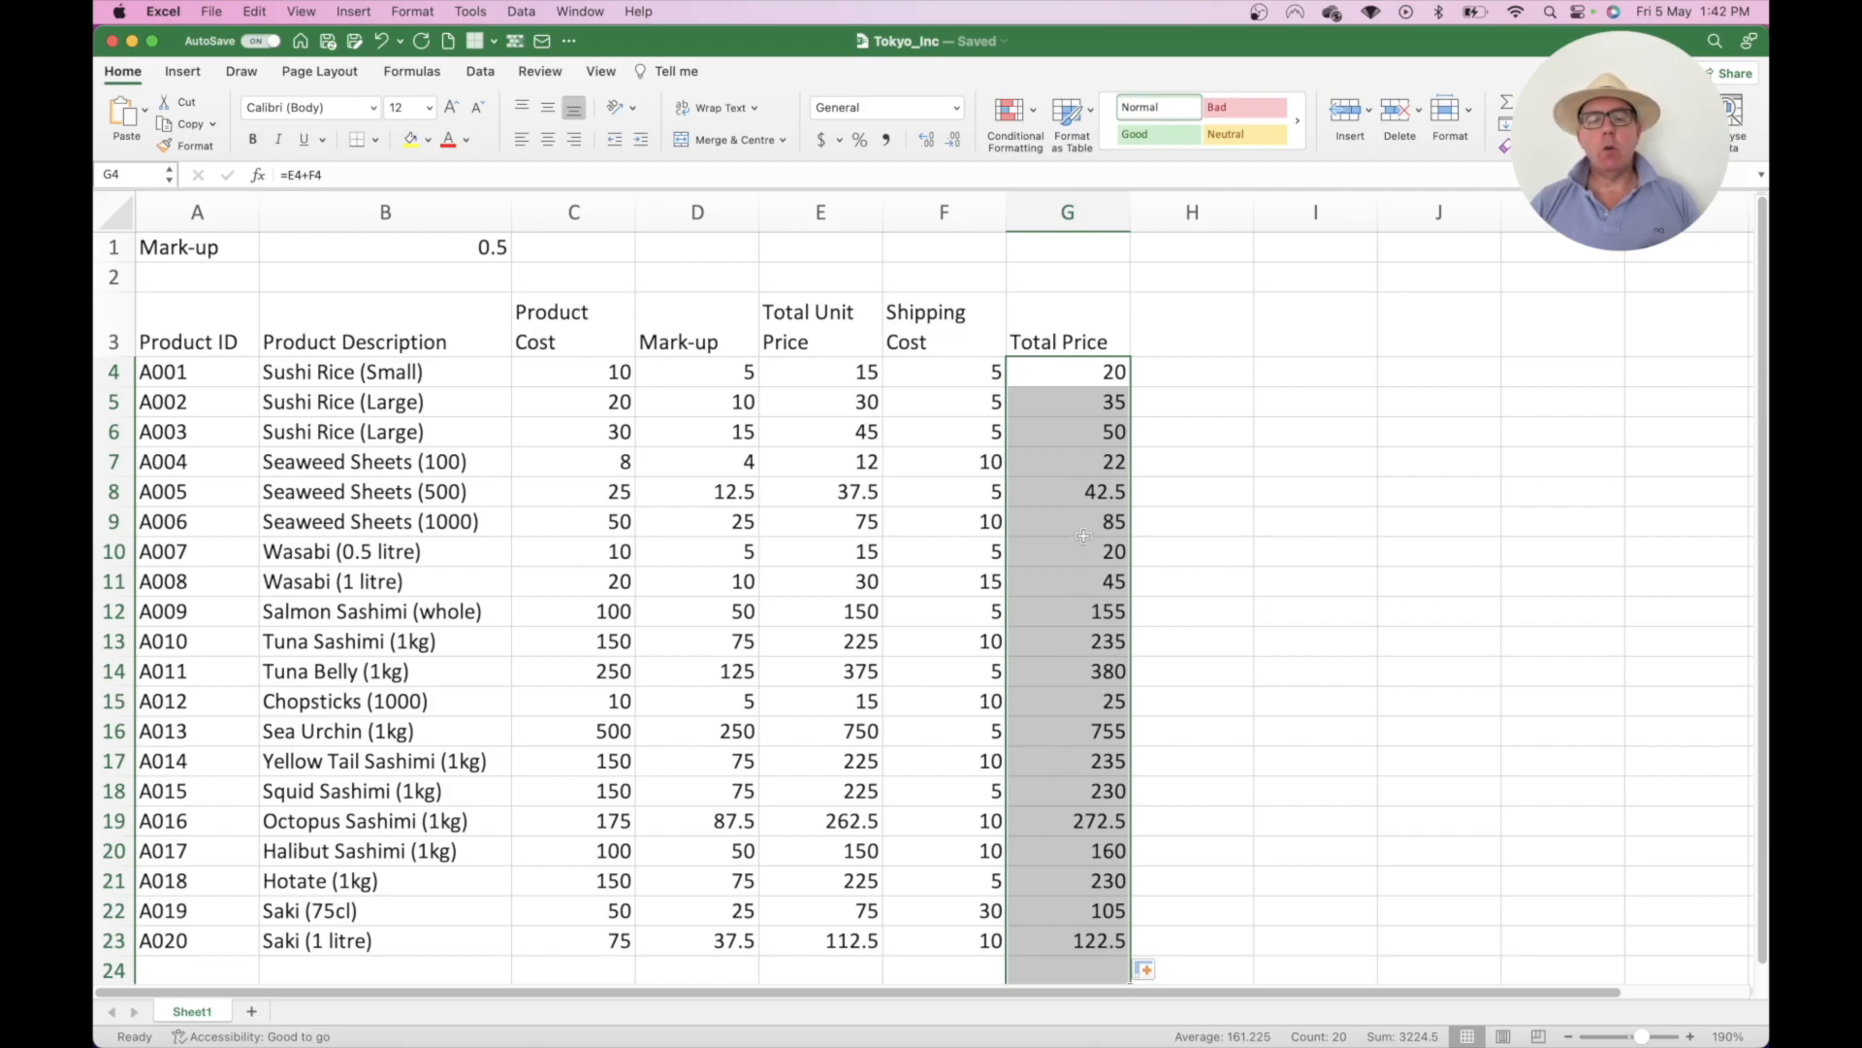
{"action": "left_click", "coordinate": [1073, 320]}
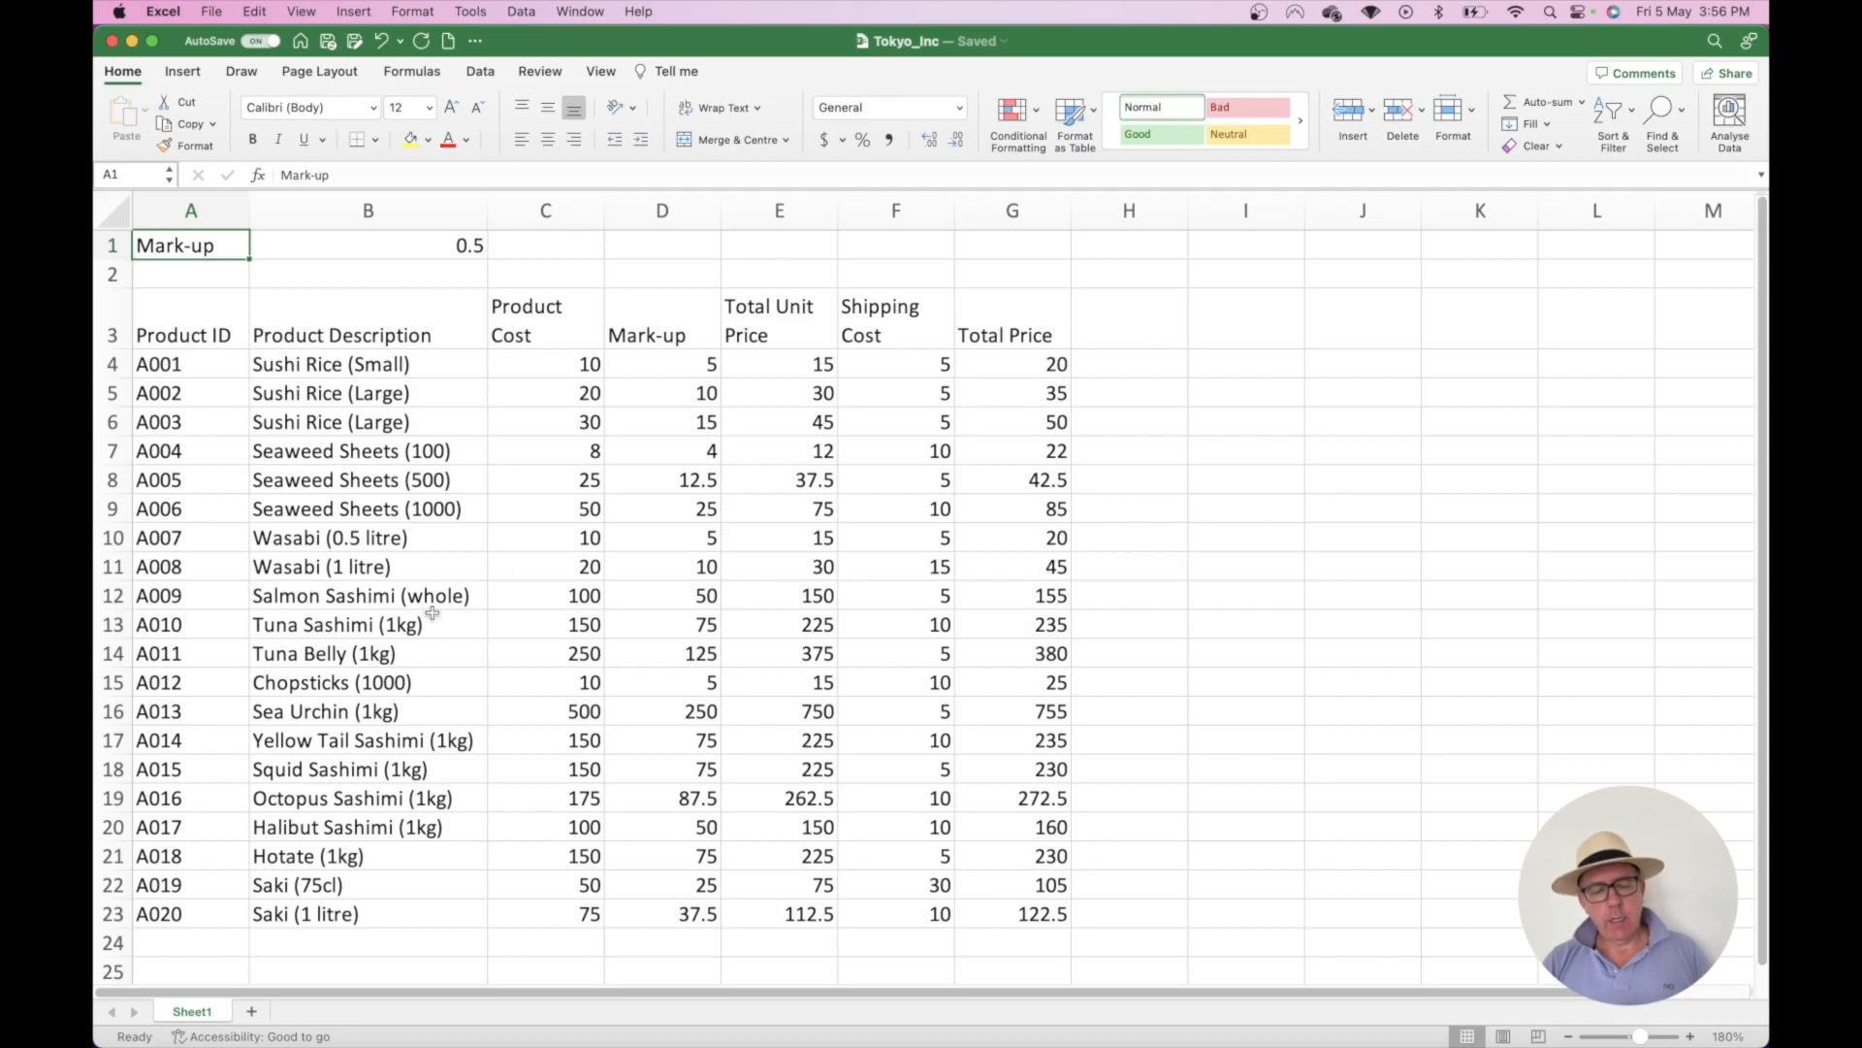
- Add a new blank worksheet, Sheet4, and zoom its grid in to 200%
{"action": "left_click", "coordinate": [251, 1011]}
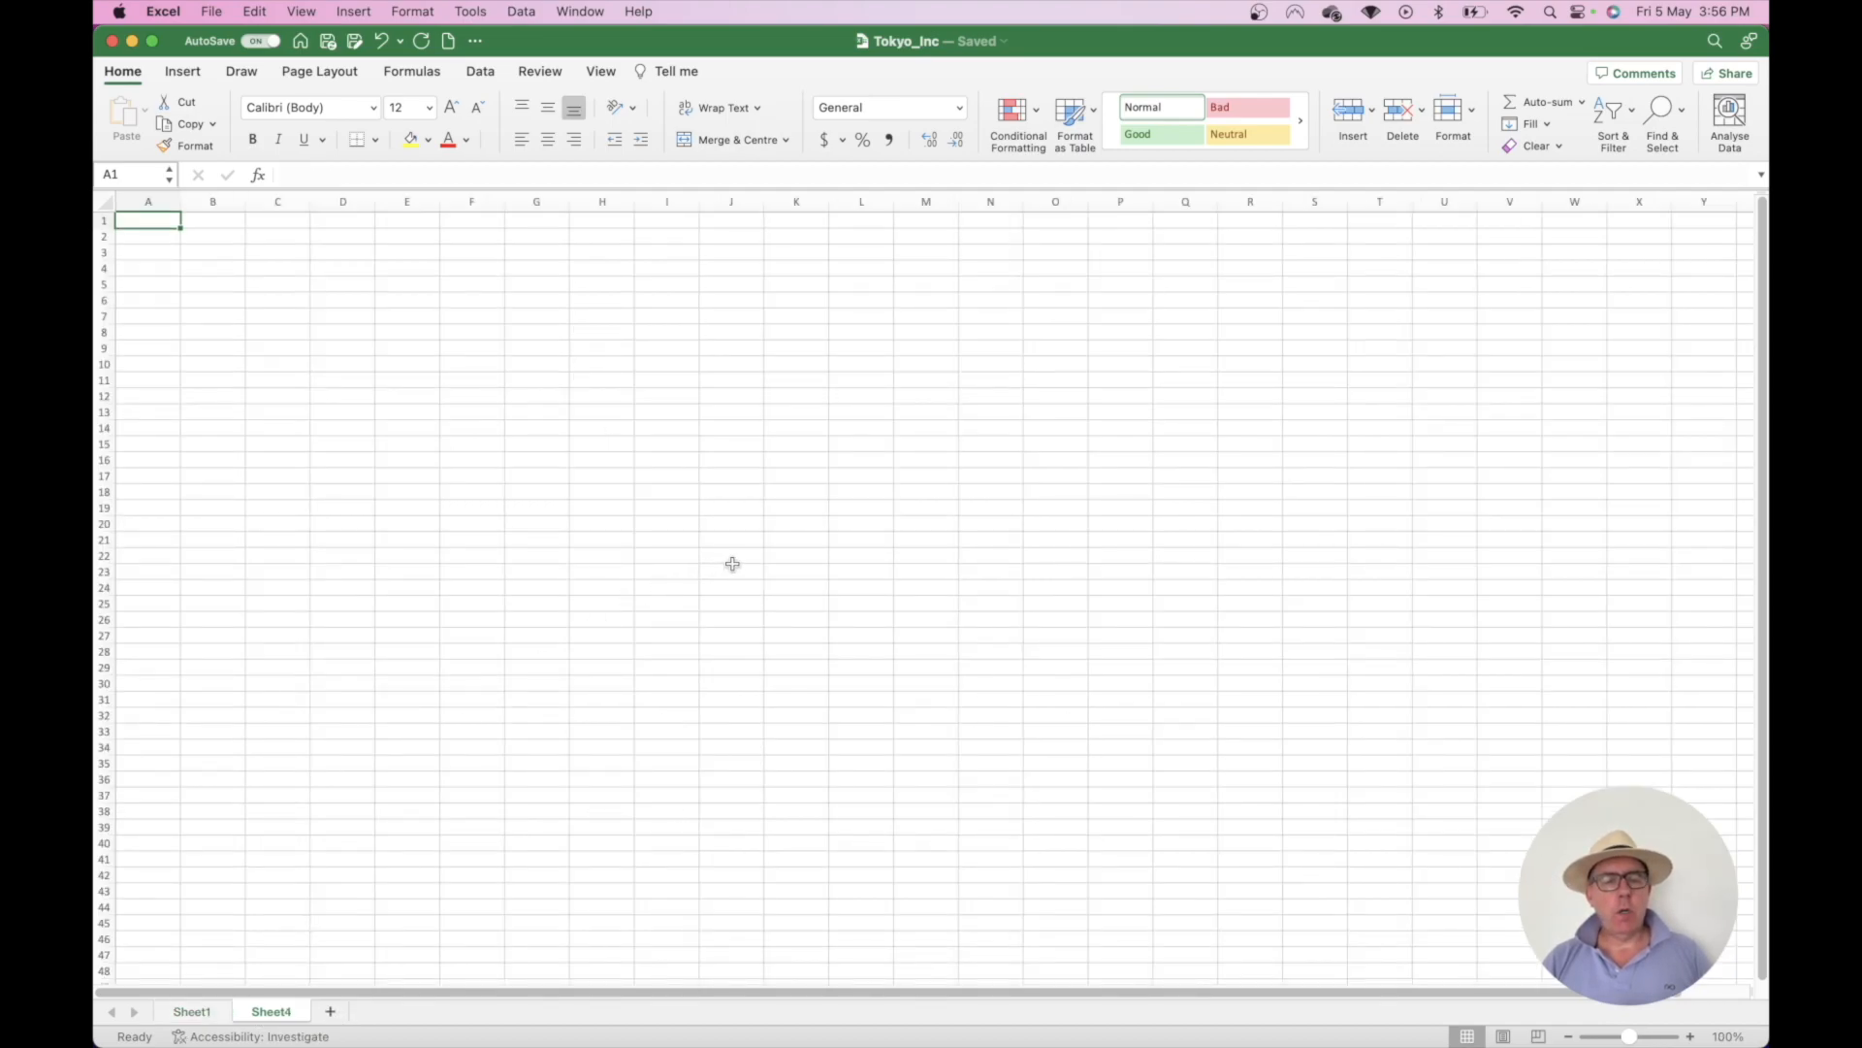
{"action": "scroll", "coordinate": [747, 558], "scroll_direction": "up", "scroll_amount": 10}
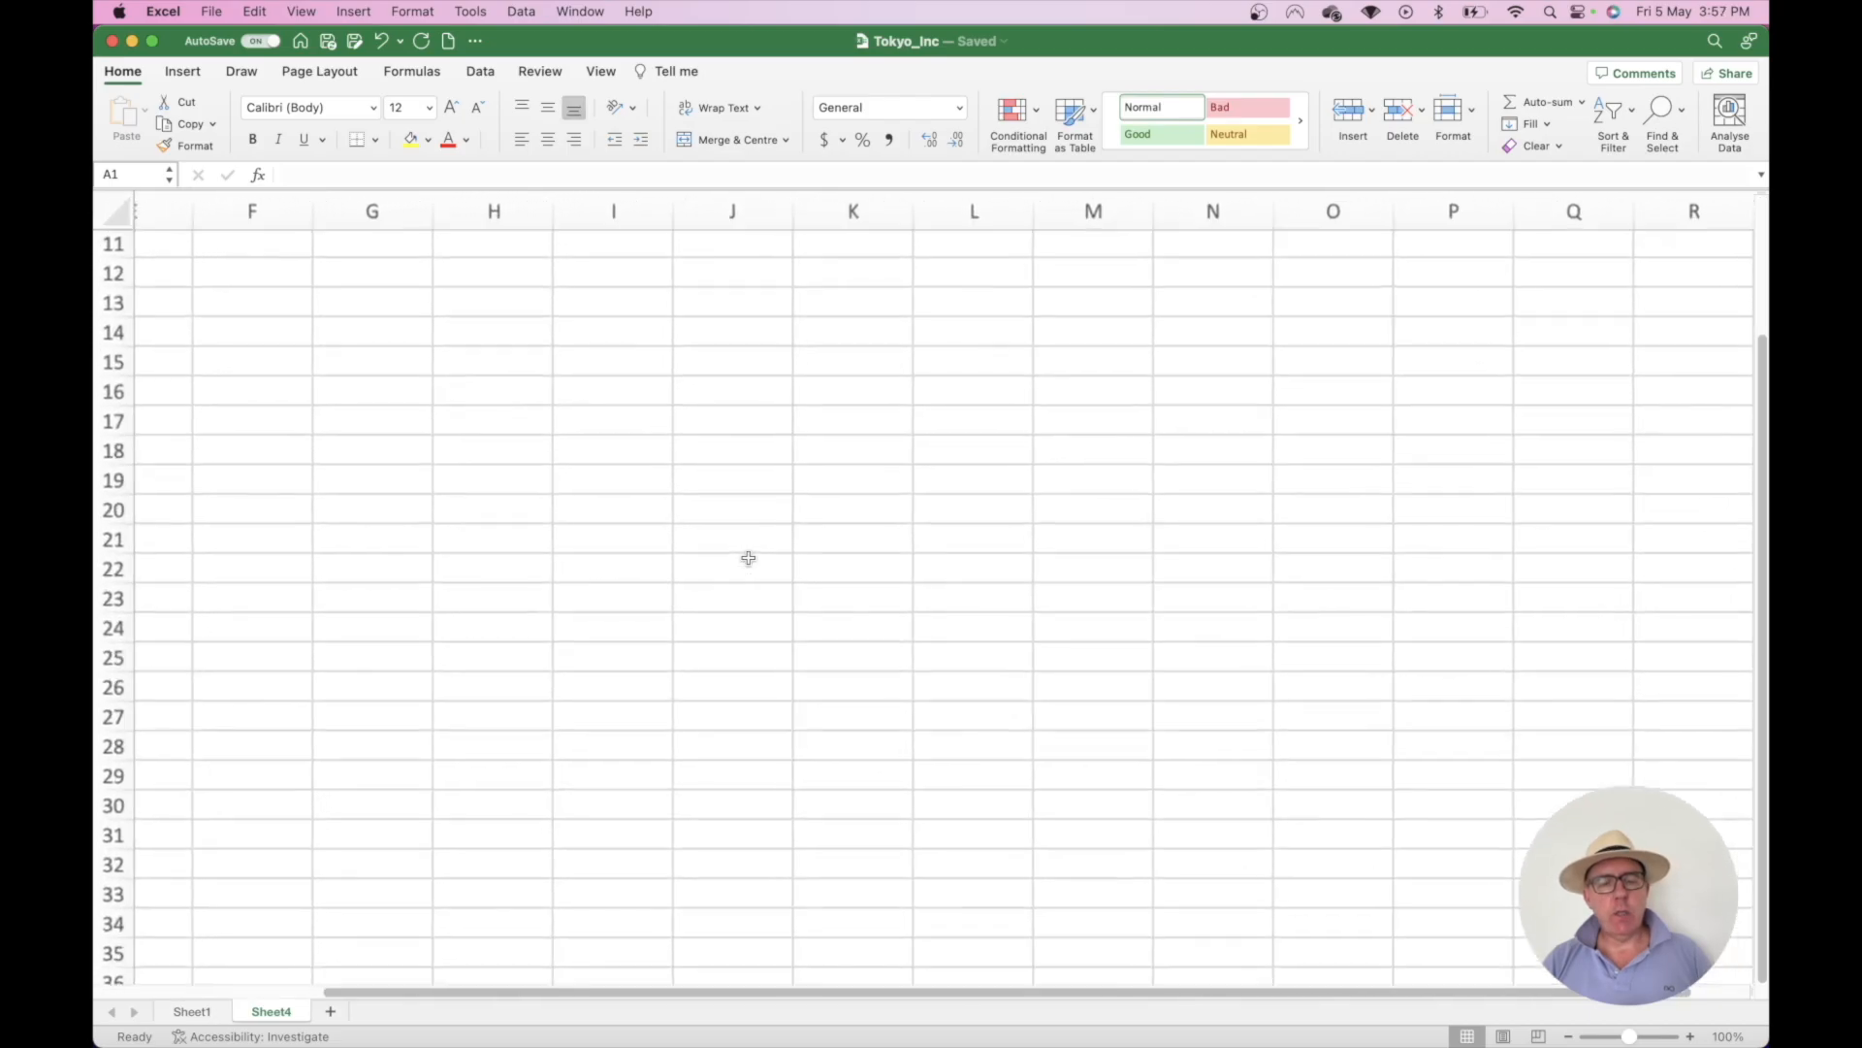
{"action": "scroll", "coordinate": [738, 537], "scroll_direction": "up", "scroll_amount": 10}
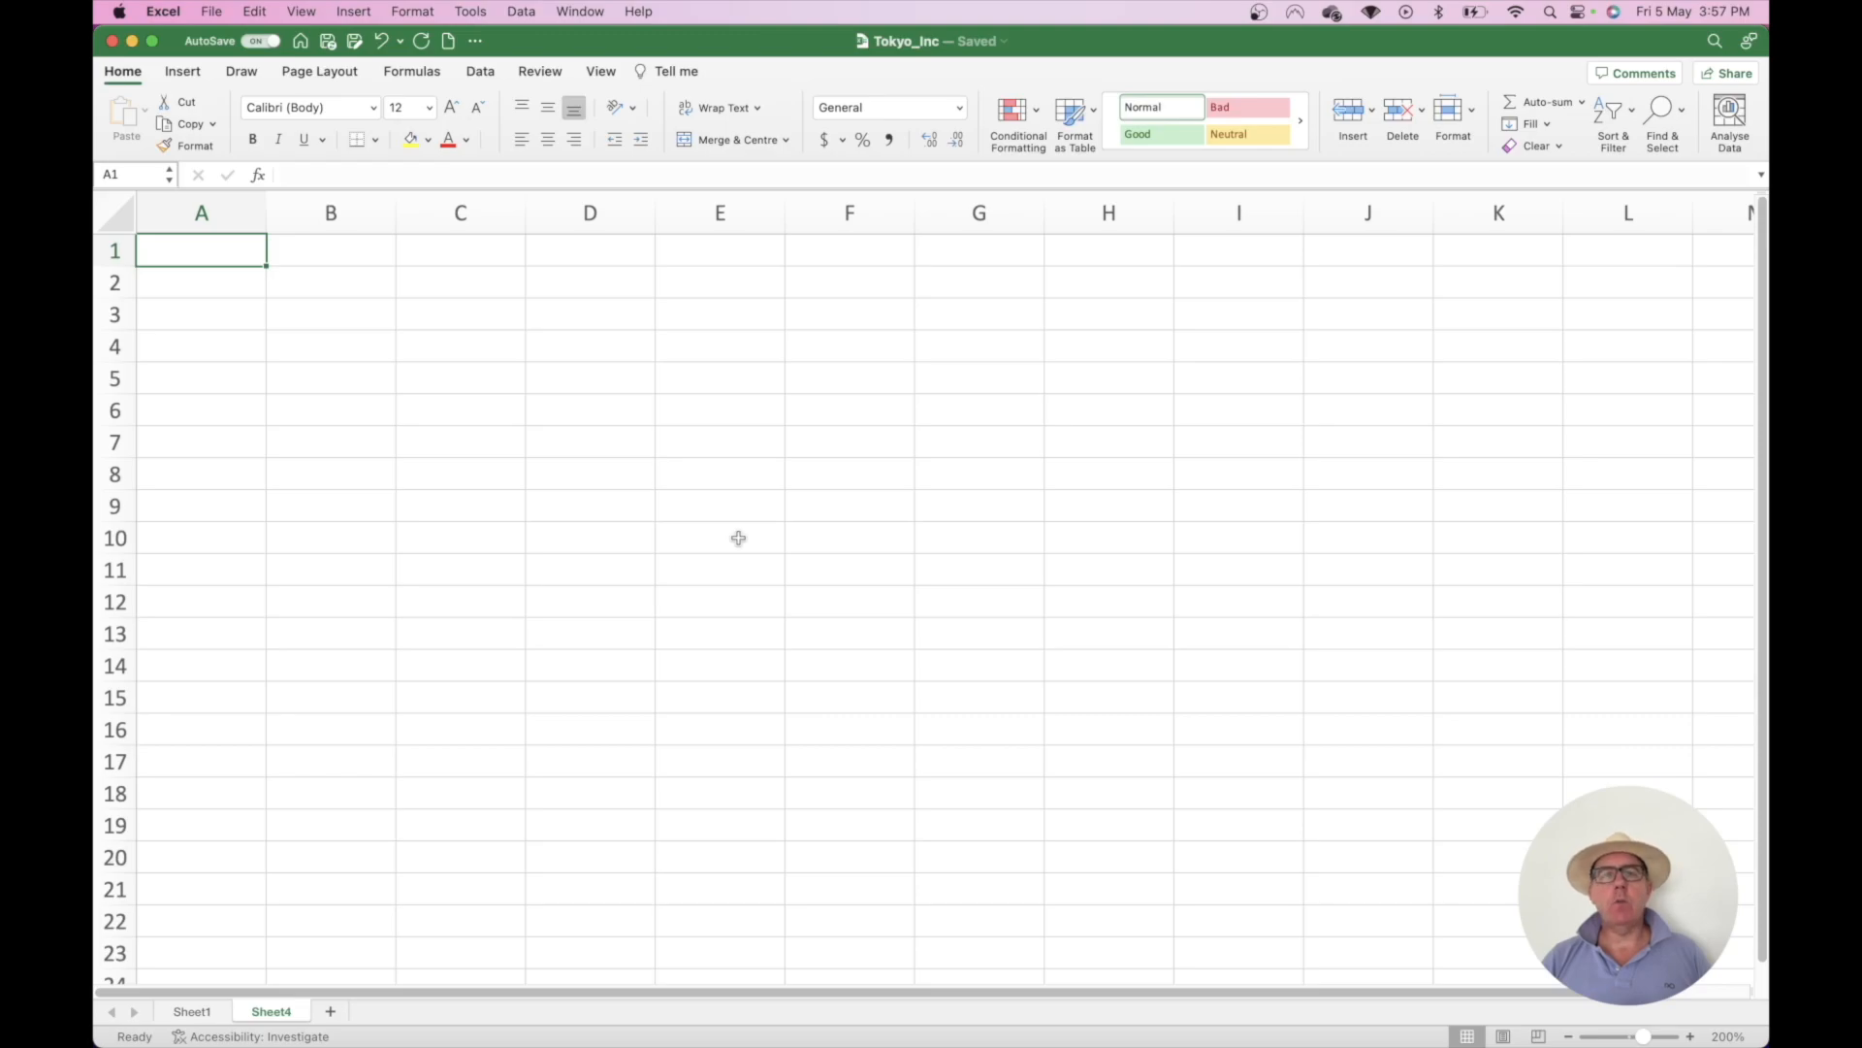
{"action": "left_click", "coordinate": [259, 176]}
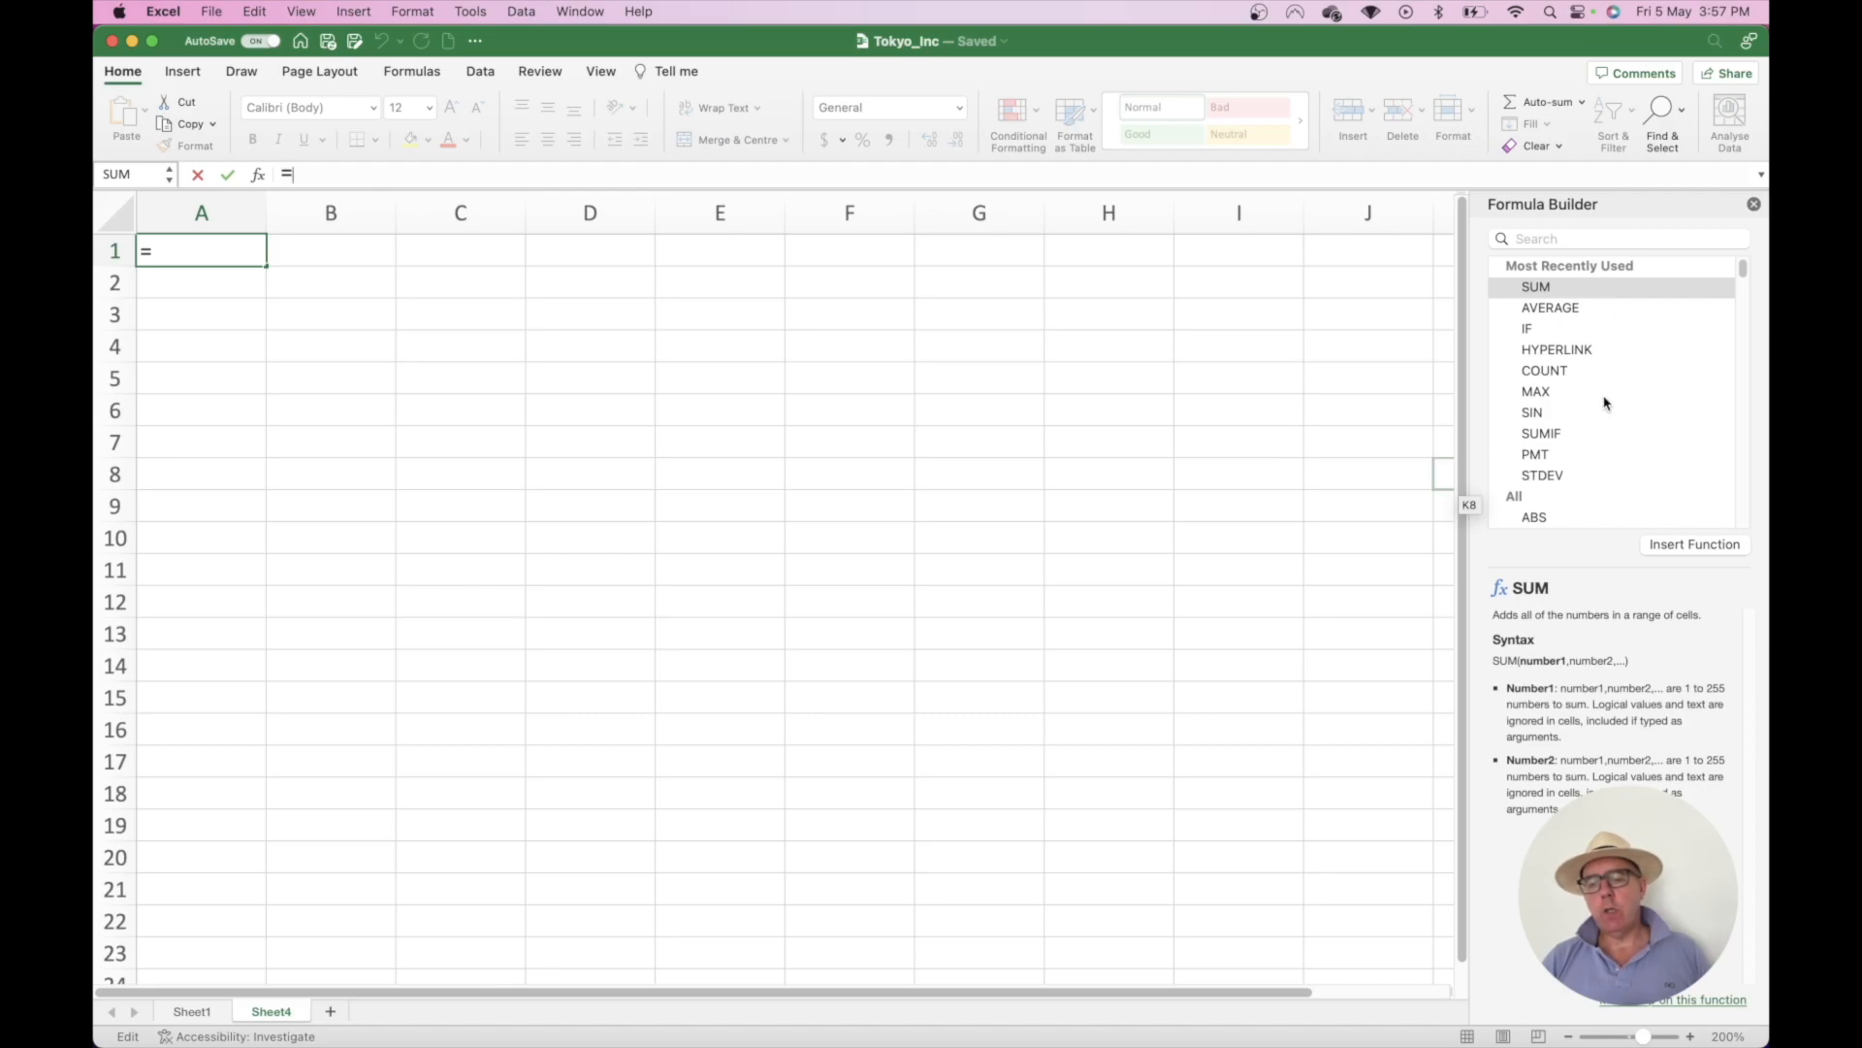
{"action": "scroll", "coordinate": [1606, 402], "scroll_direction": "down", "scroll_amount": 5}
{"action": "scroll", "coordinate": [1569, 412], "scroll_direction": "down", "scroll_amount": 10}
{"action": "scroll", "coordinate": [1569, 412], "scroll_direction": "down", "scroll_amount": 10}
{"action": "scroll", "coordinate": [1569, 411], "scroll_direction": "down", "scroll_amount": 10}
{"action": "scroll", "coordinate": [1568, 411], "scroll_direction": "down", "scroll_amount": 10}
{"action": "scroll", "coordinate": [1569, 412], "scroll_direction": "down", "scroll_amount": 10}
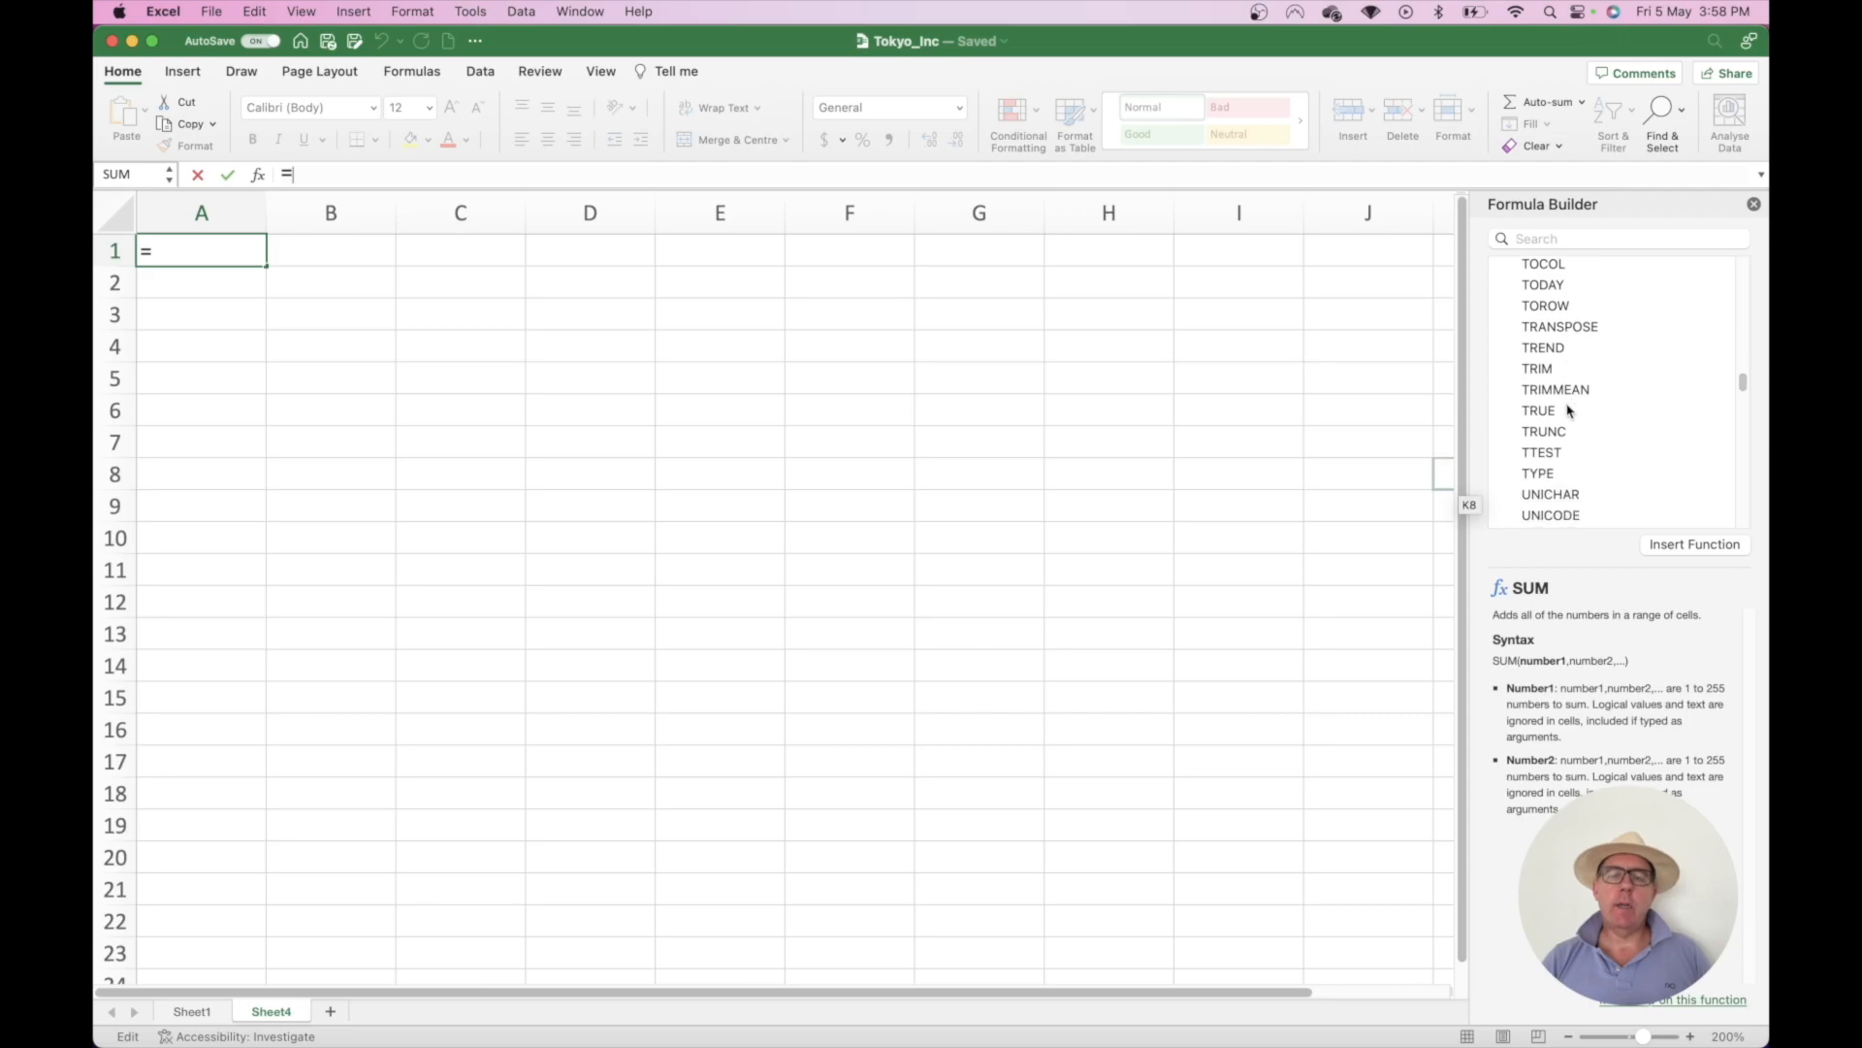
{"action": "scroll", "coordinate": [1569, 411], "scroll_direction": "up", "scroll_amount": 5}
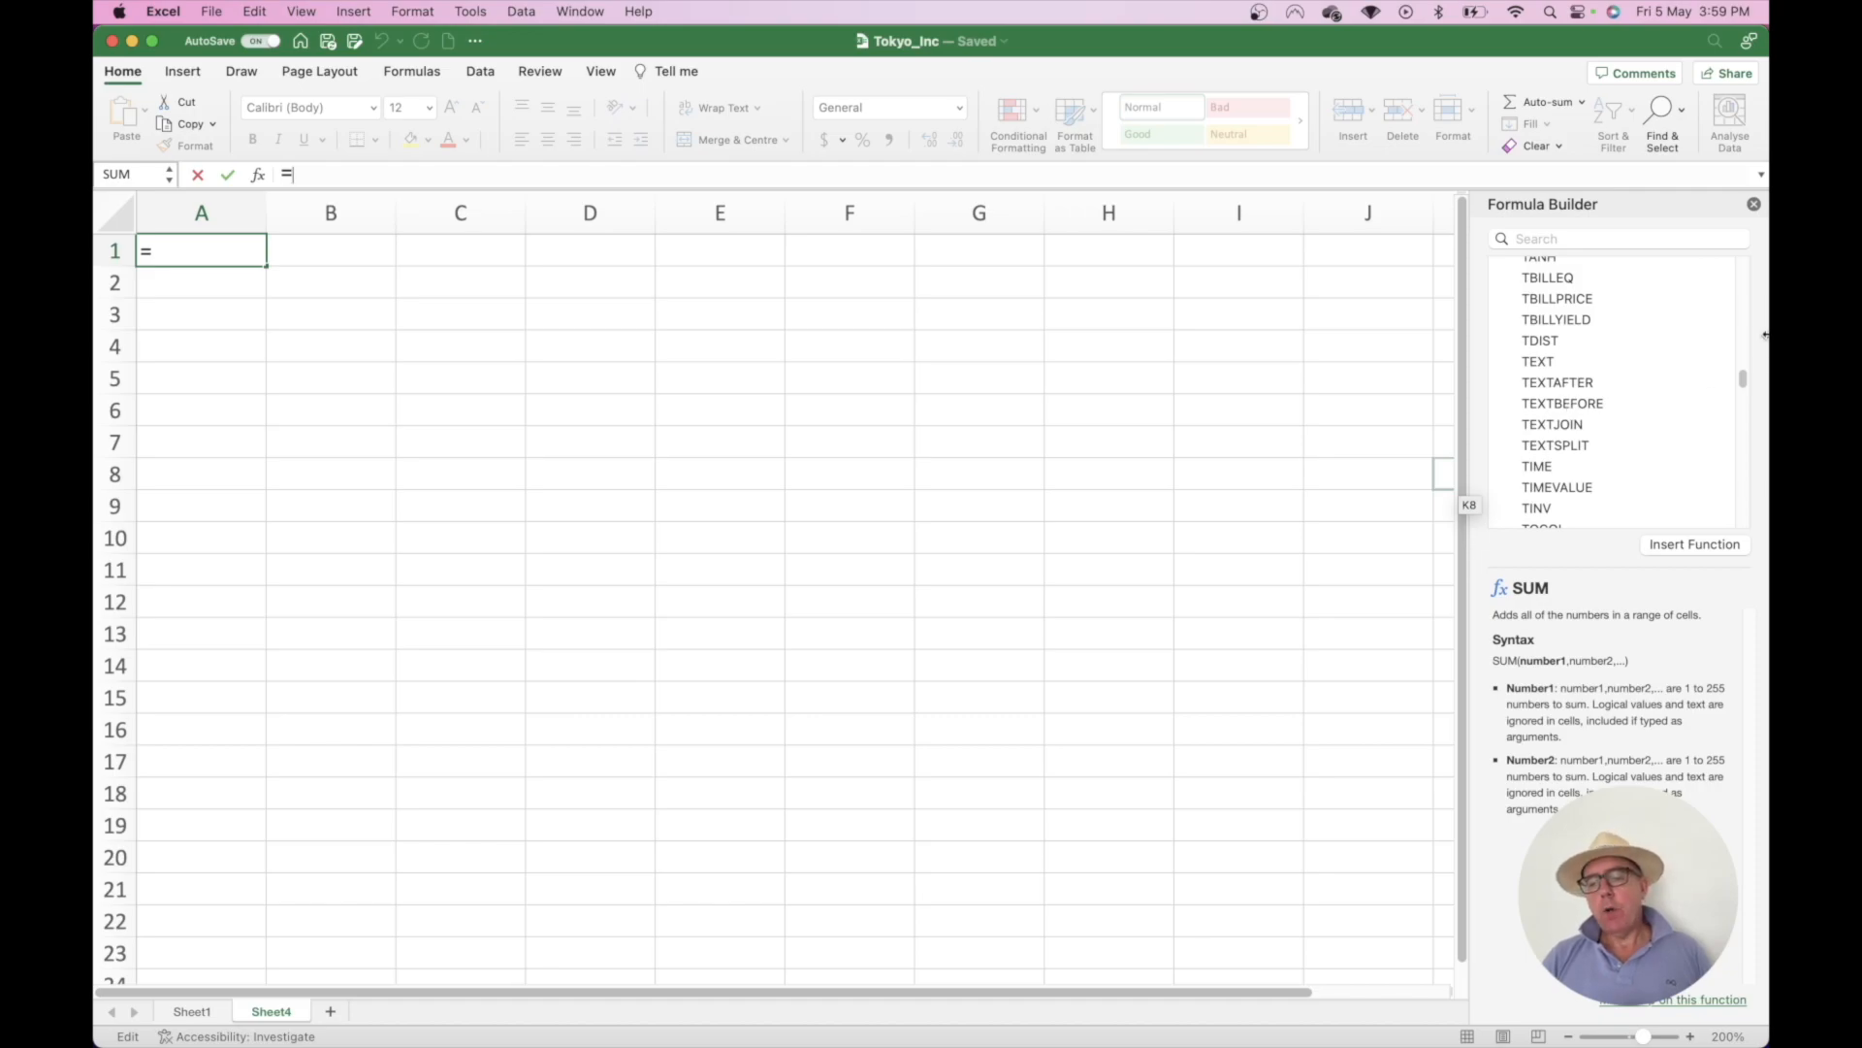
{"action": "left_click", "coordinate": [1756, 207]}
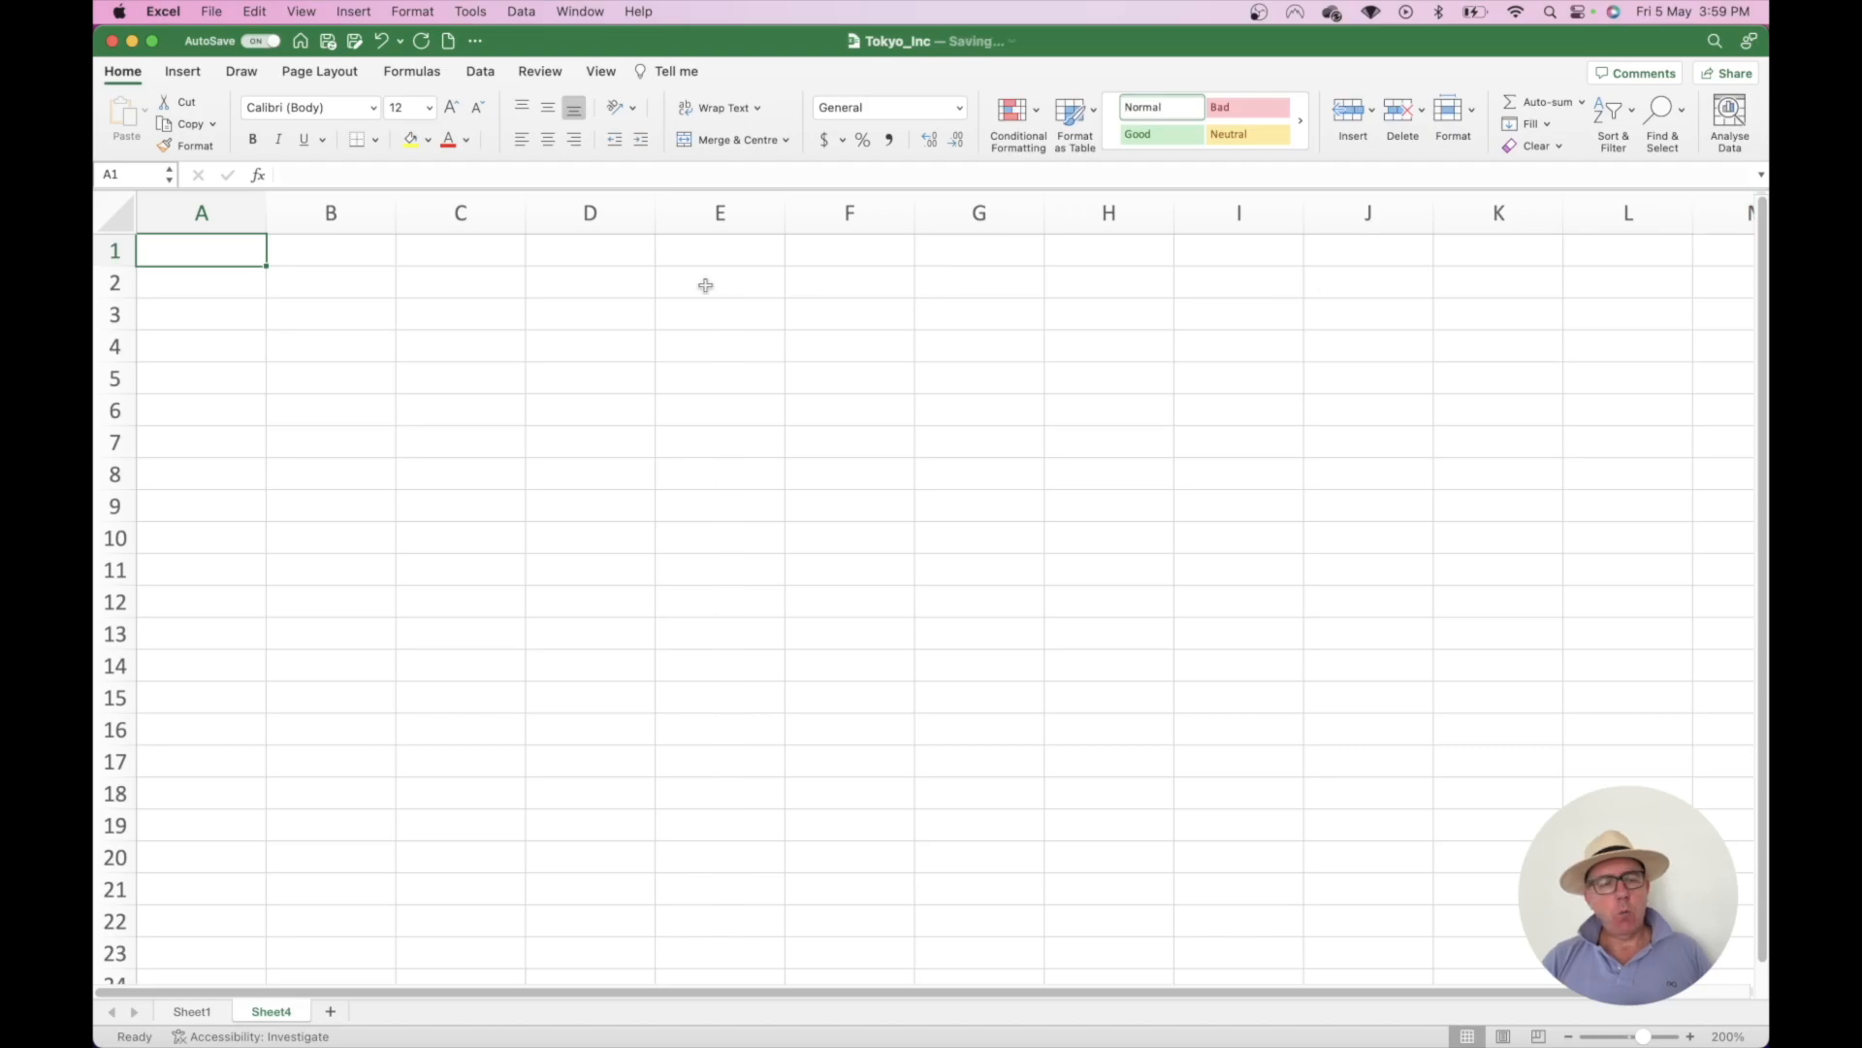
- Enter the numbers 1 through 9 down cells A1:A9
{"action": "left_click", "coordinate": [201, 240]}
{"action": "type", "text": "1 2 3 4 5 "}
{"action": "type", "text": "6"}
{"action": "key", "text": "Return"}
{"action": "type", "text": "7"}
{"action": "key", "text": "Return"}
{"action": "type", "text": "8"}
{"action": "key", "text": "Return"}
{"action": "type", "text": "9"}
{"action": "left_click", "coordinate": [345, 377]}
- Build =A1+A2+A3+A4+A5+A6+A7+A8+A9 in A10 by picking each cell, giving 45
{"action": "left_click", "coordinate": [241, 535]}
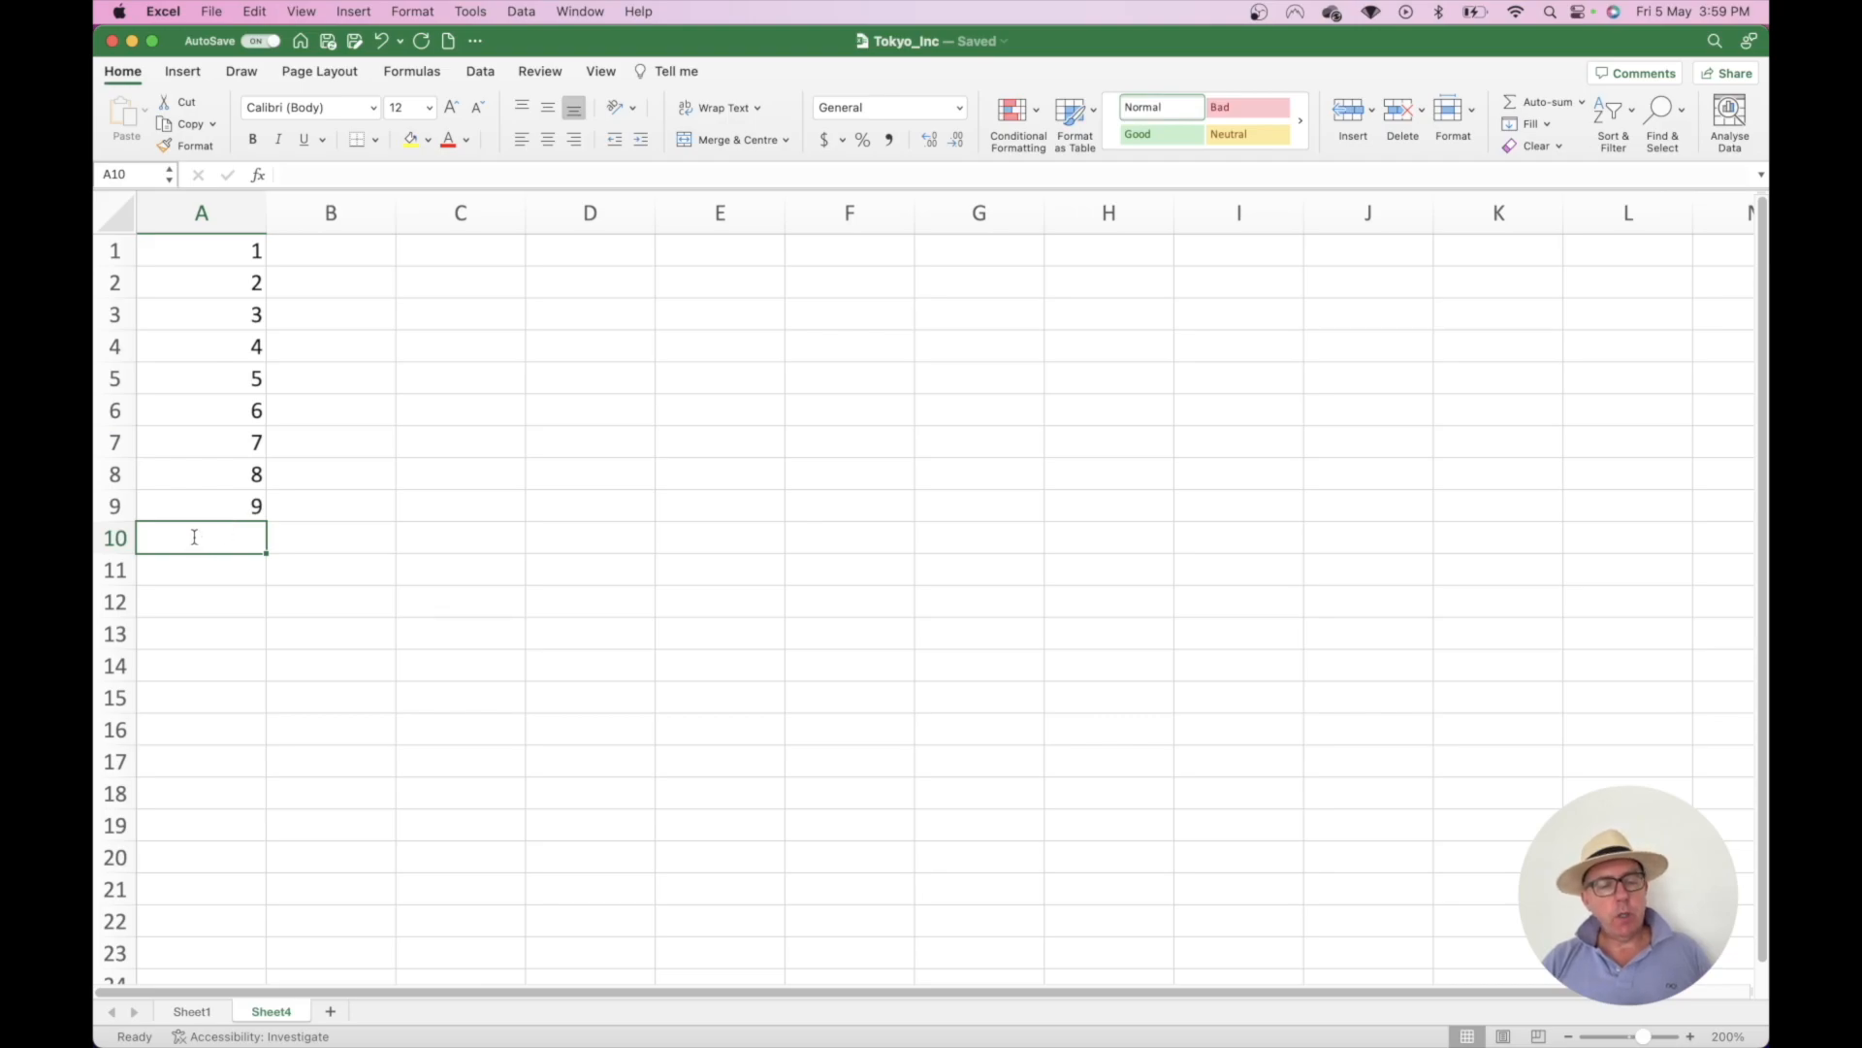
{"action": "type", "text": "="}
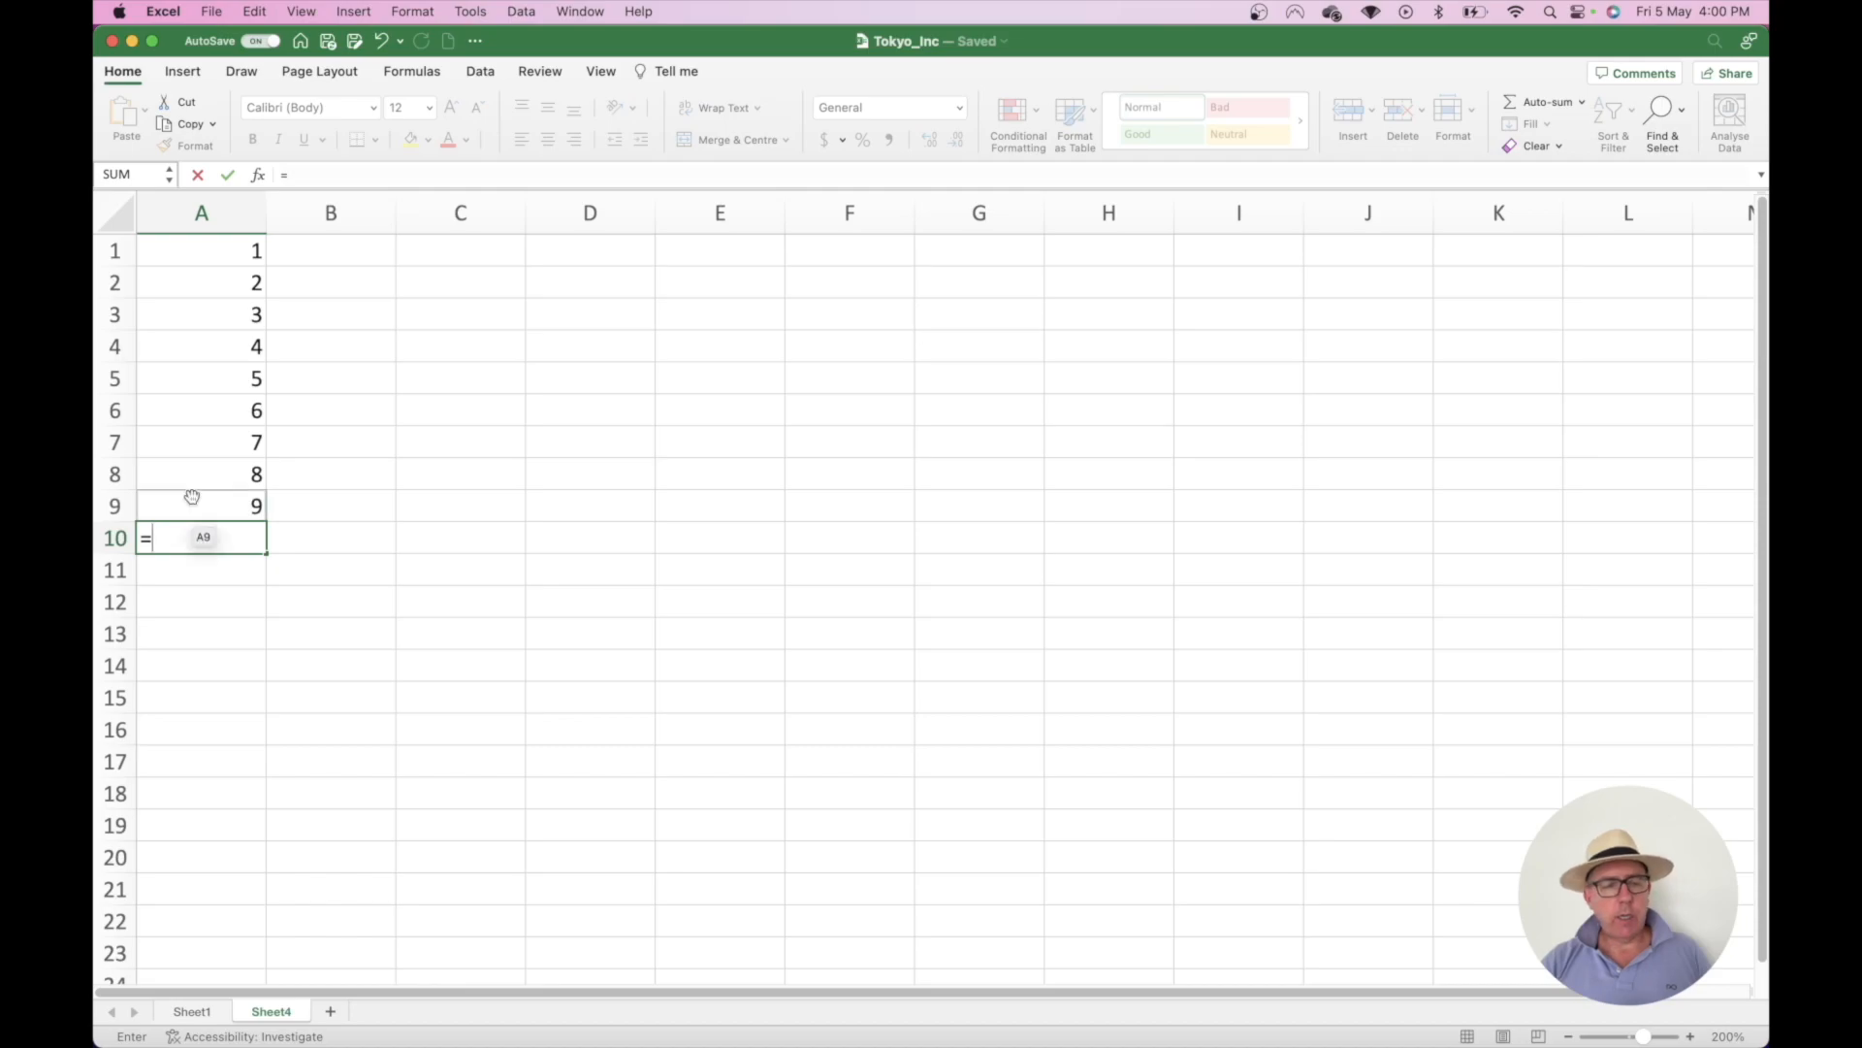
{"action": "left_click", "coordinate": [167, 253]}
{"action": "type", "text": "+"}
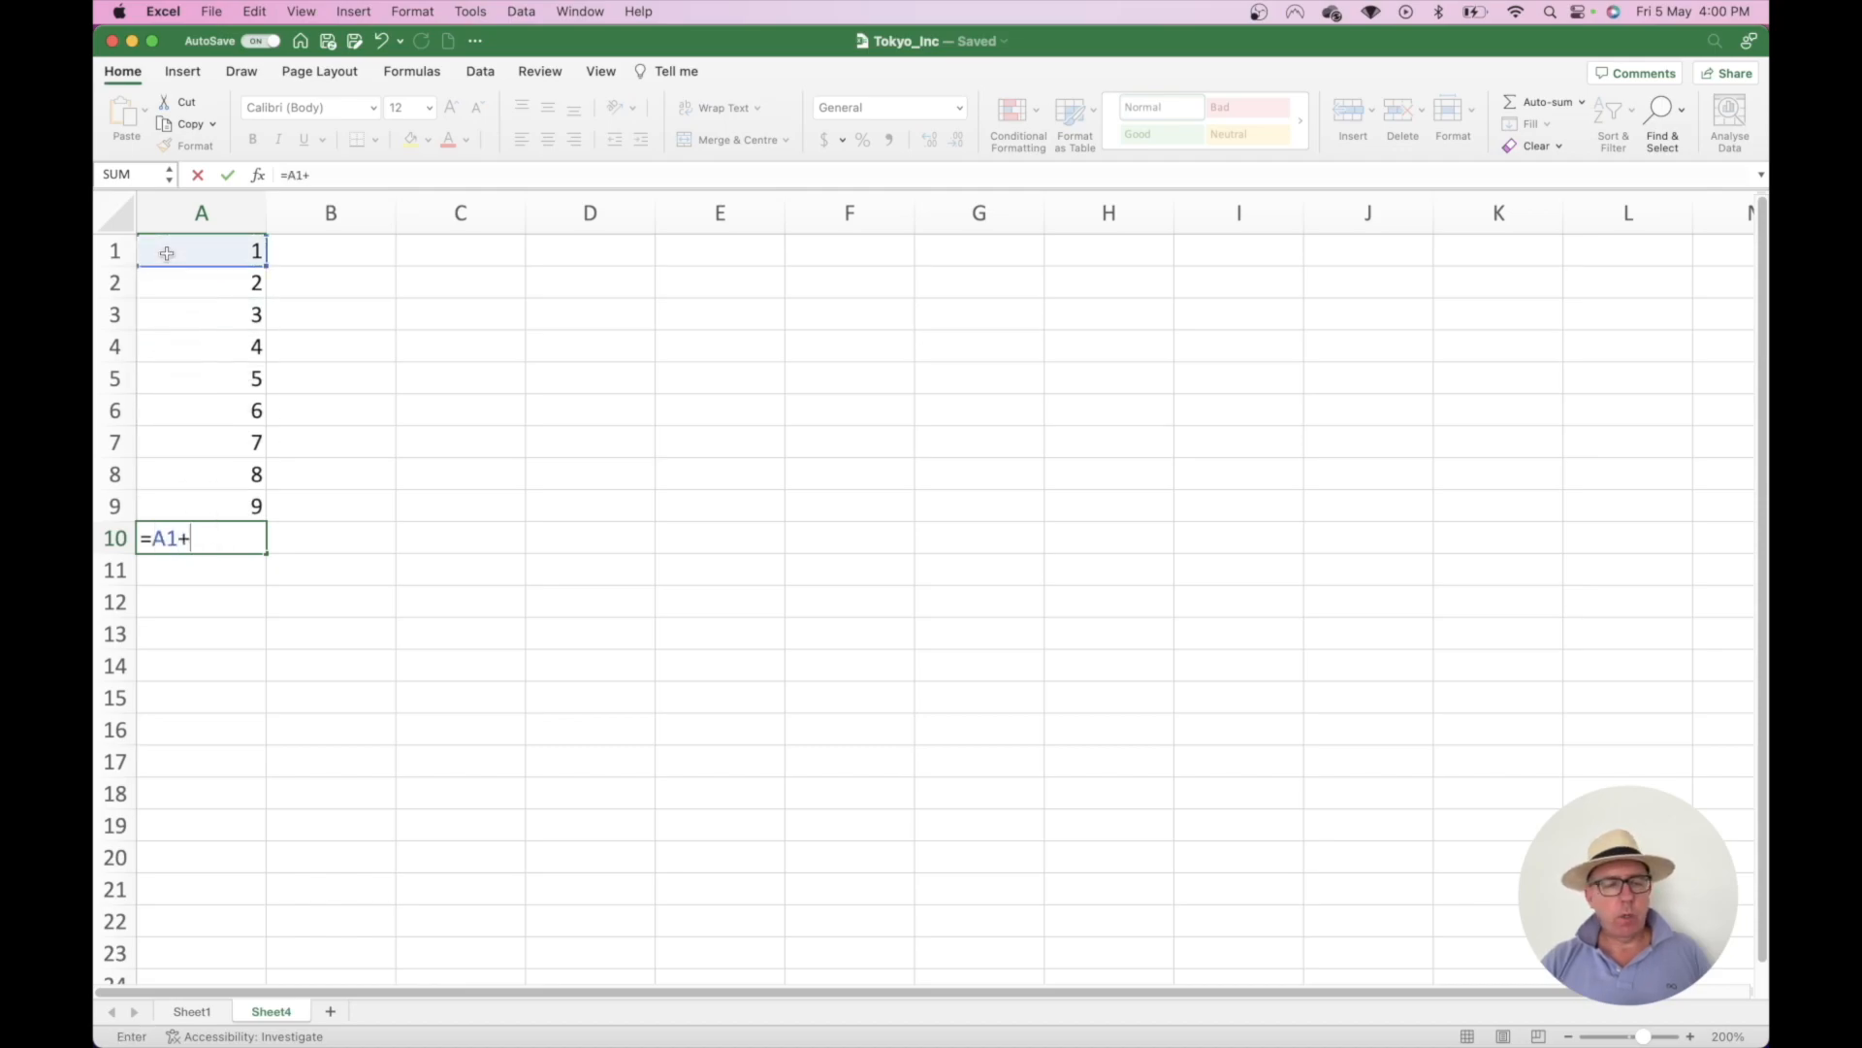
{"action": "left_click", "coordinate": [182, 281]}
{"action": "type", "text": "+"}
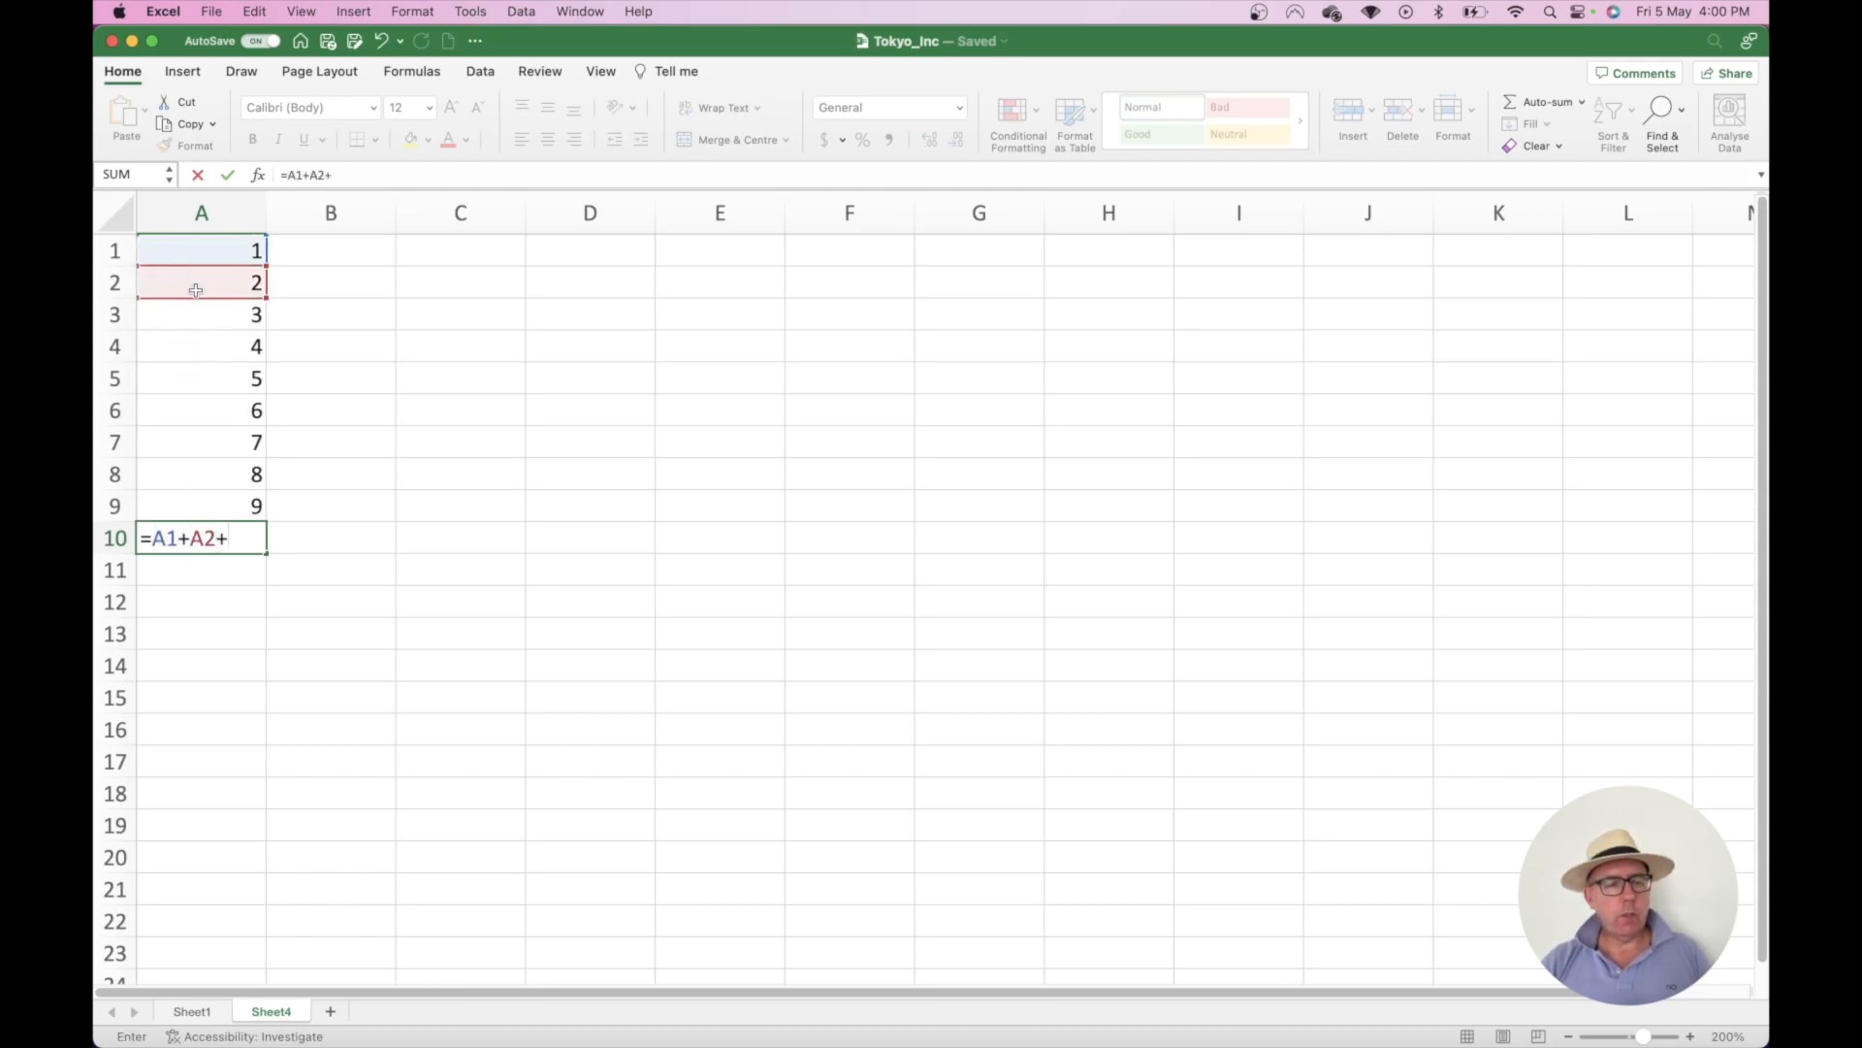
{"action": "left_click", "coordinate": [194, 310]}
{"action": "type", "text": "+"}
{"action": "left_click", "coordinate": [194, 353]}
{"action": "type", "text": "+"}
{"action": "left_click", "coordinate": [205, 378]}
{"action": "type", "text": "+"}
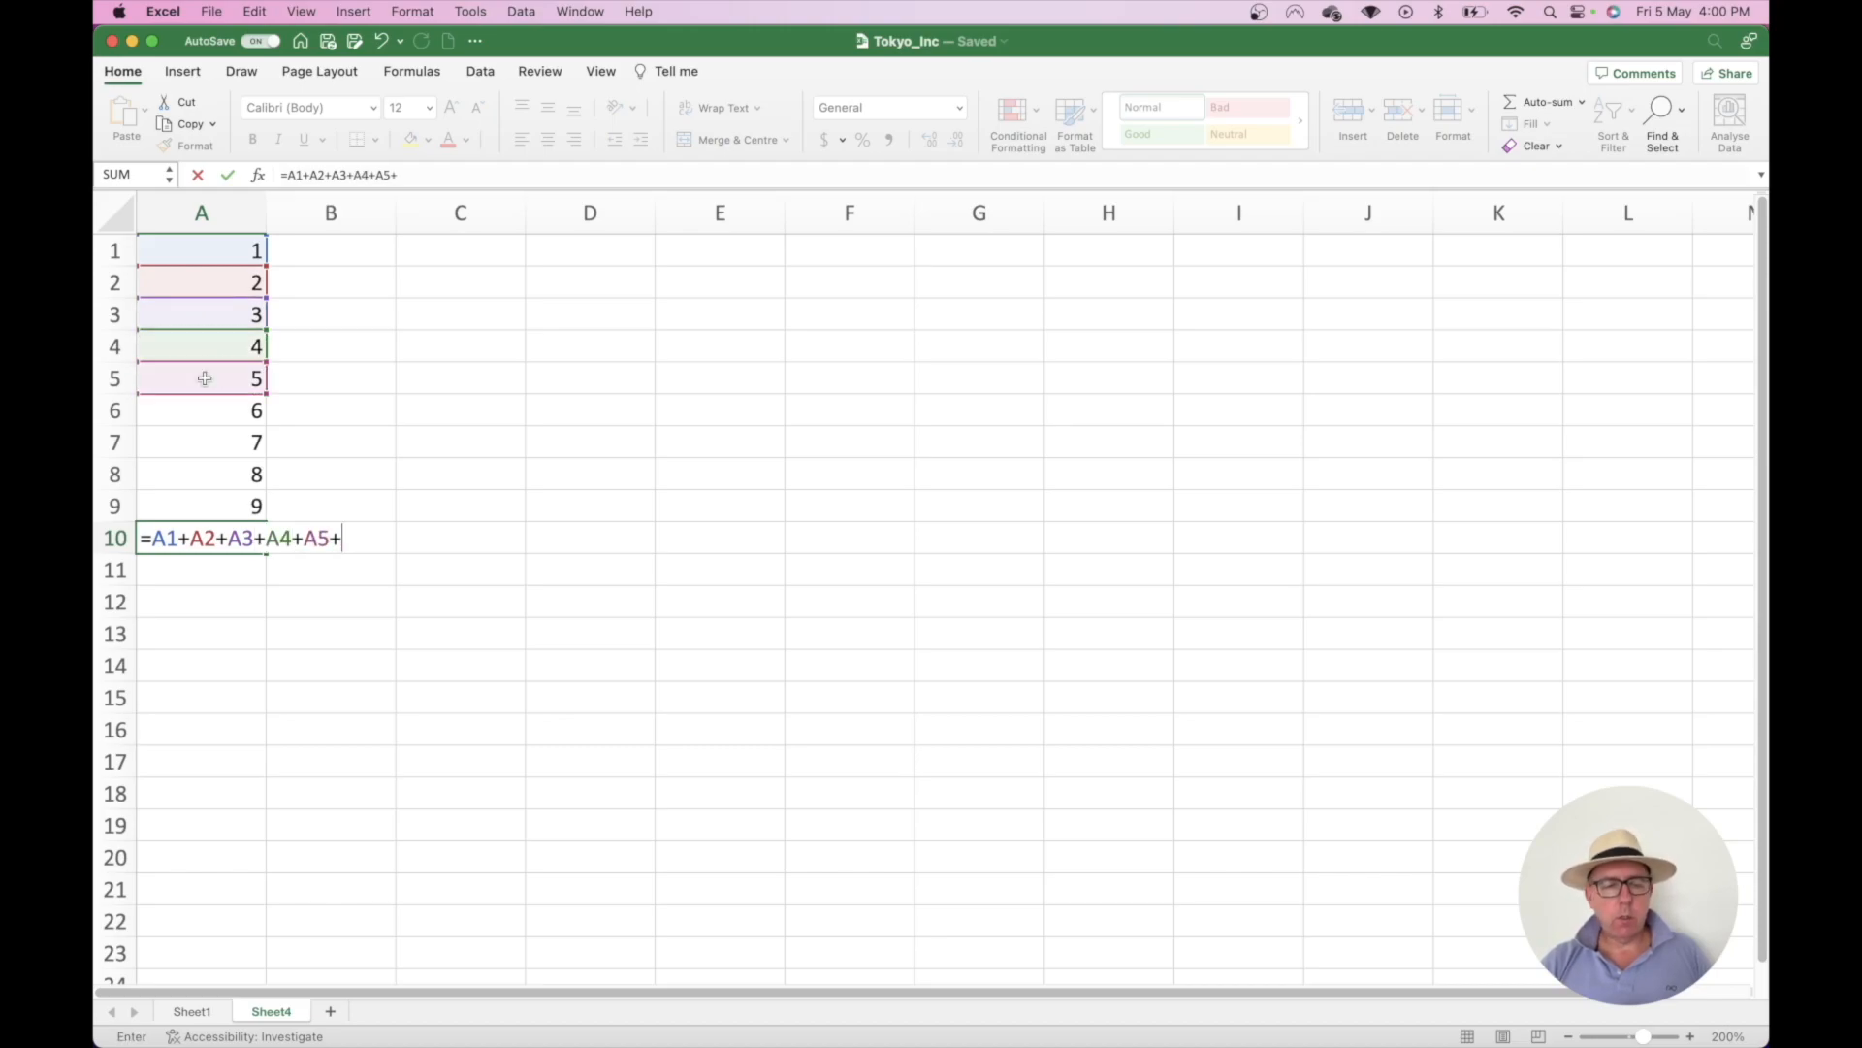
{"action": "left_click", "coordinate": [206, 403]}
{"action": "type", "text": "+"}
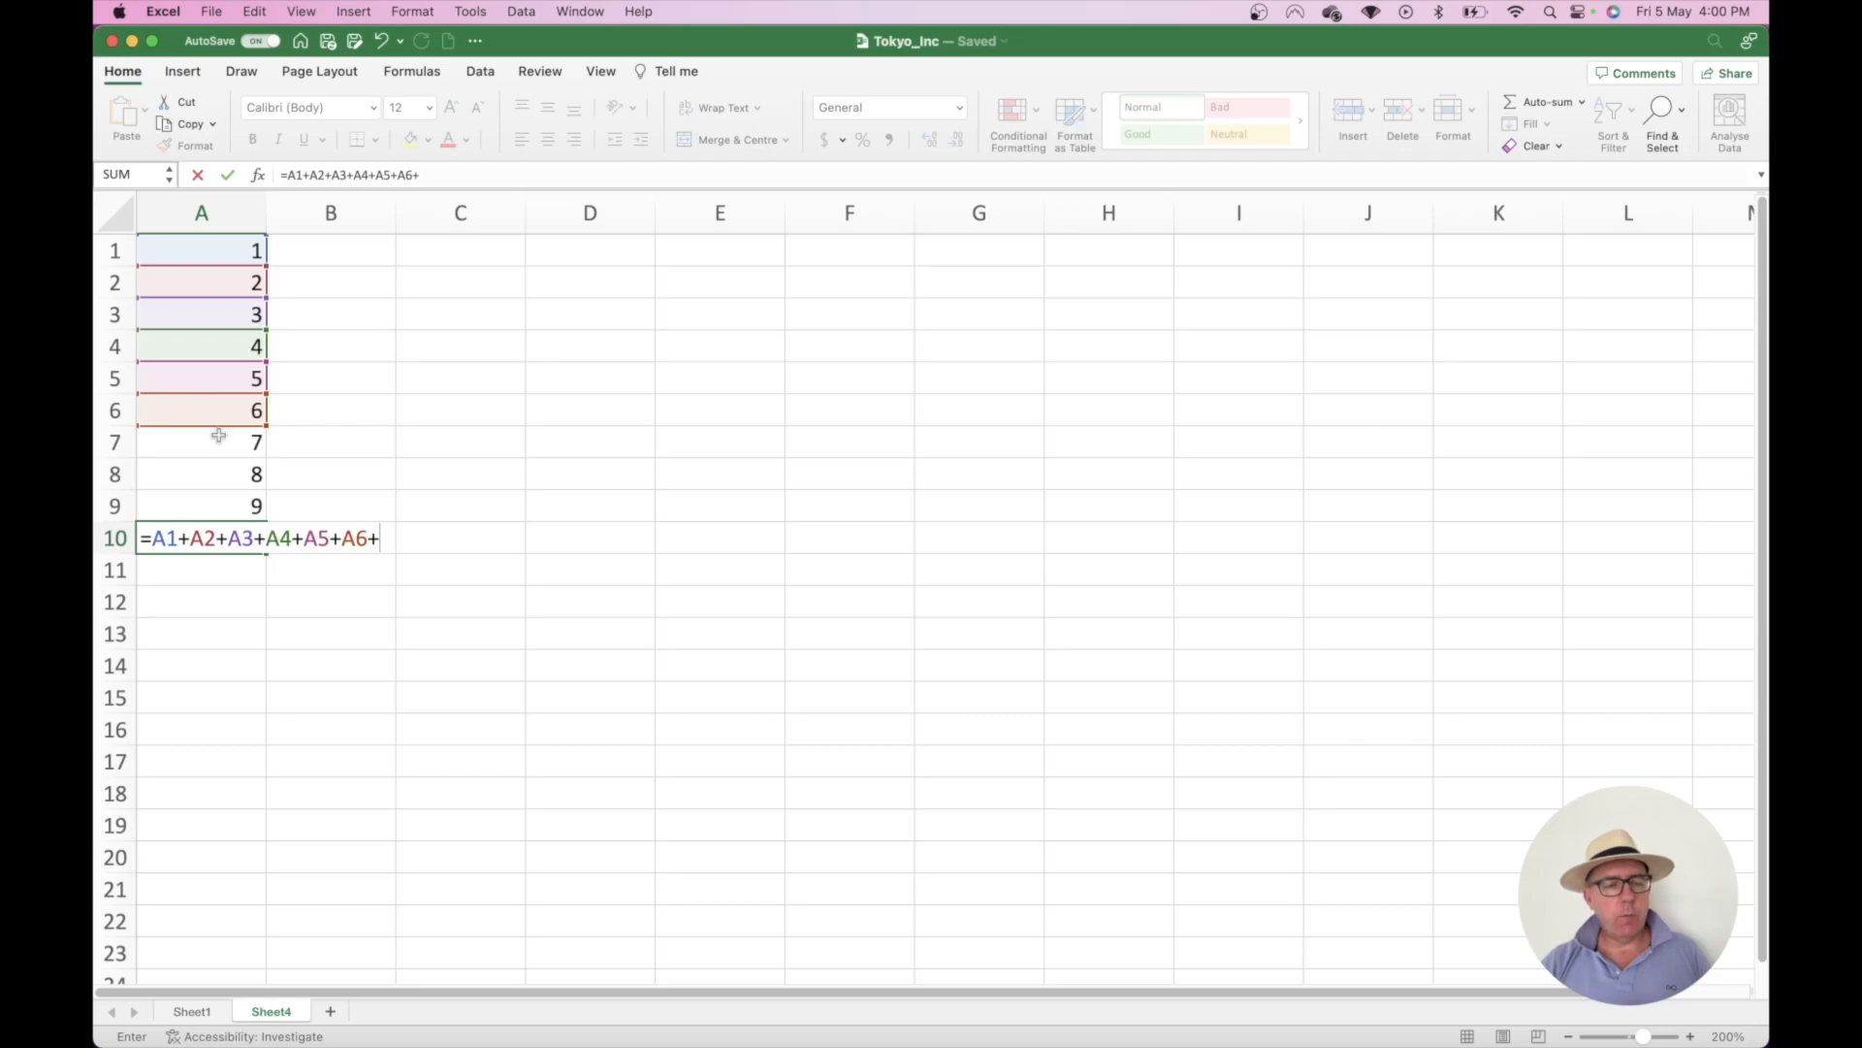
{"action": "left_click", "coordinate": [219, 439]}
{"action": "type", "text": "+"}
{"action": "left_click", "coordinate": [218, 475]}
{"action": "type", "text": "+"}
{"action": "left_click", "coordinate": [219, 515]}
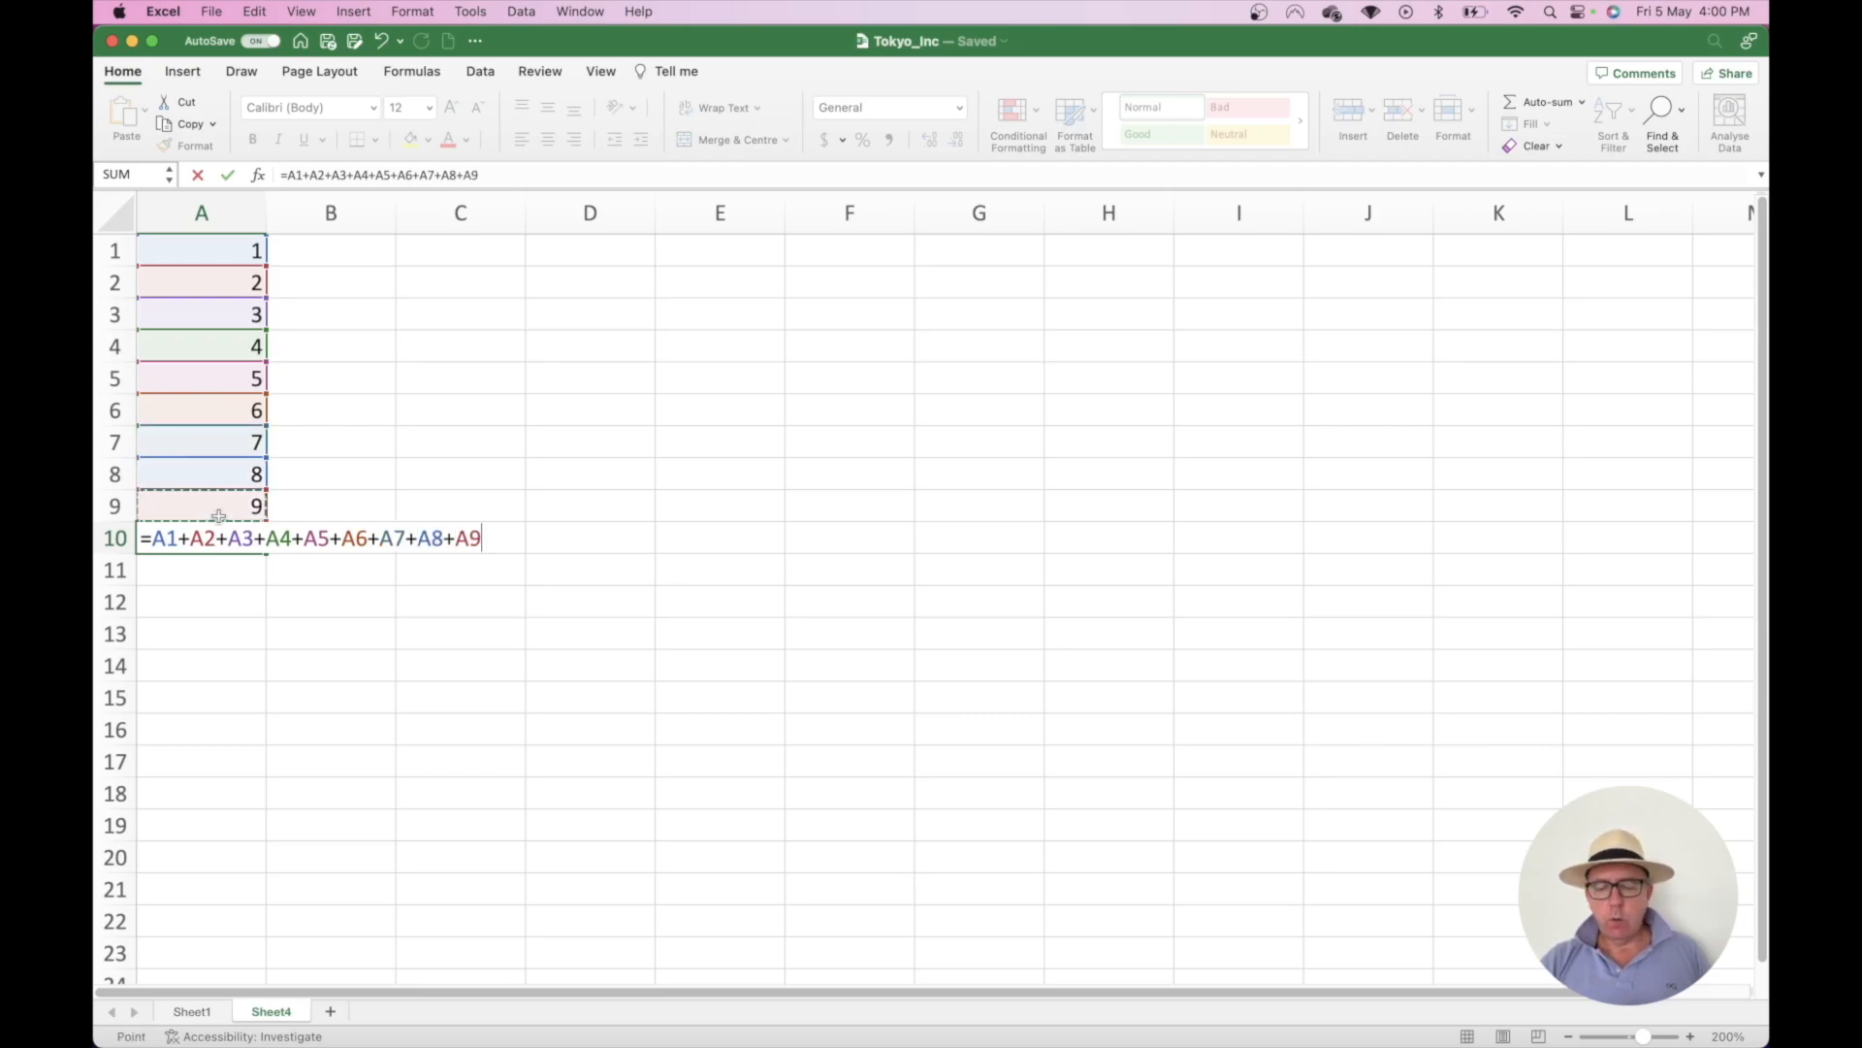
{"action": "type", "text": "+"}
{"action": "key", "text": "BackSpace"}
{"action": "key", "text": "Return"}
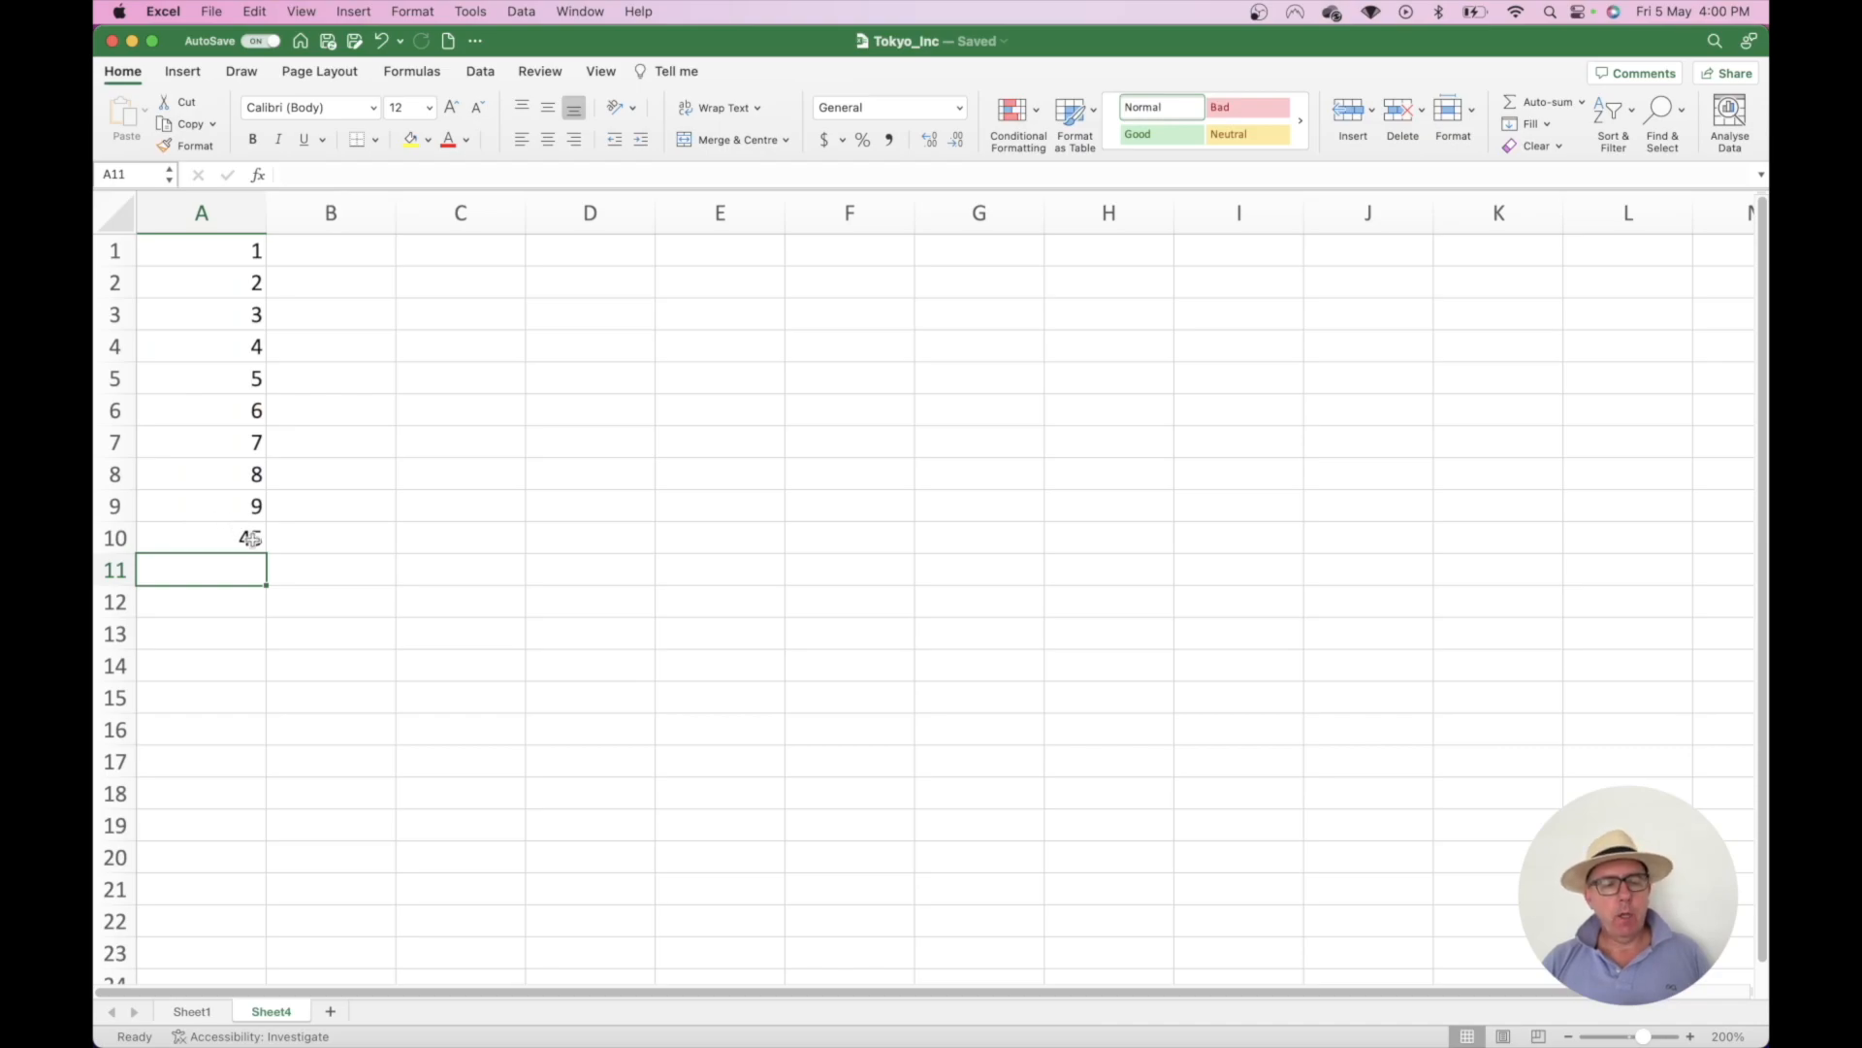
{"action": "left_click", "coordinate": [241, 543]}
- Clear A10 and enter =SUM over A9 up to A1 instead
{"action": "key", "text": "Delete"}
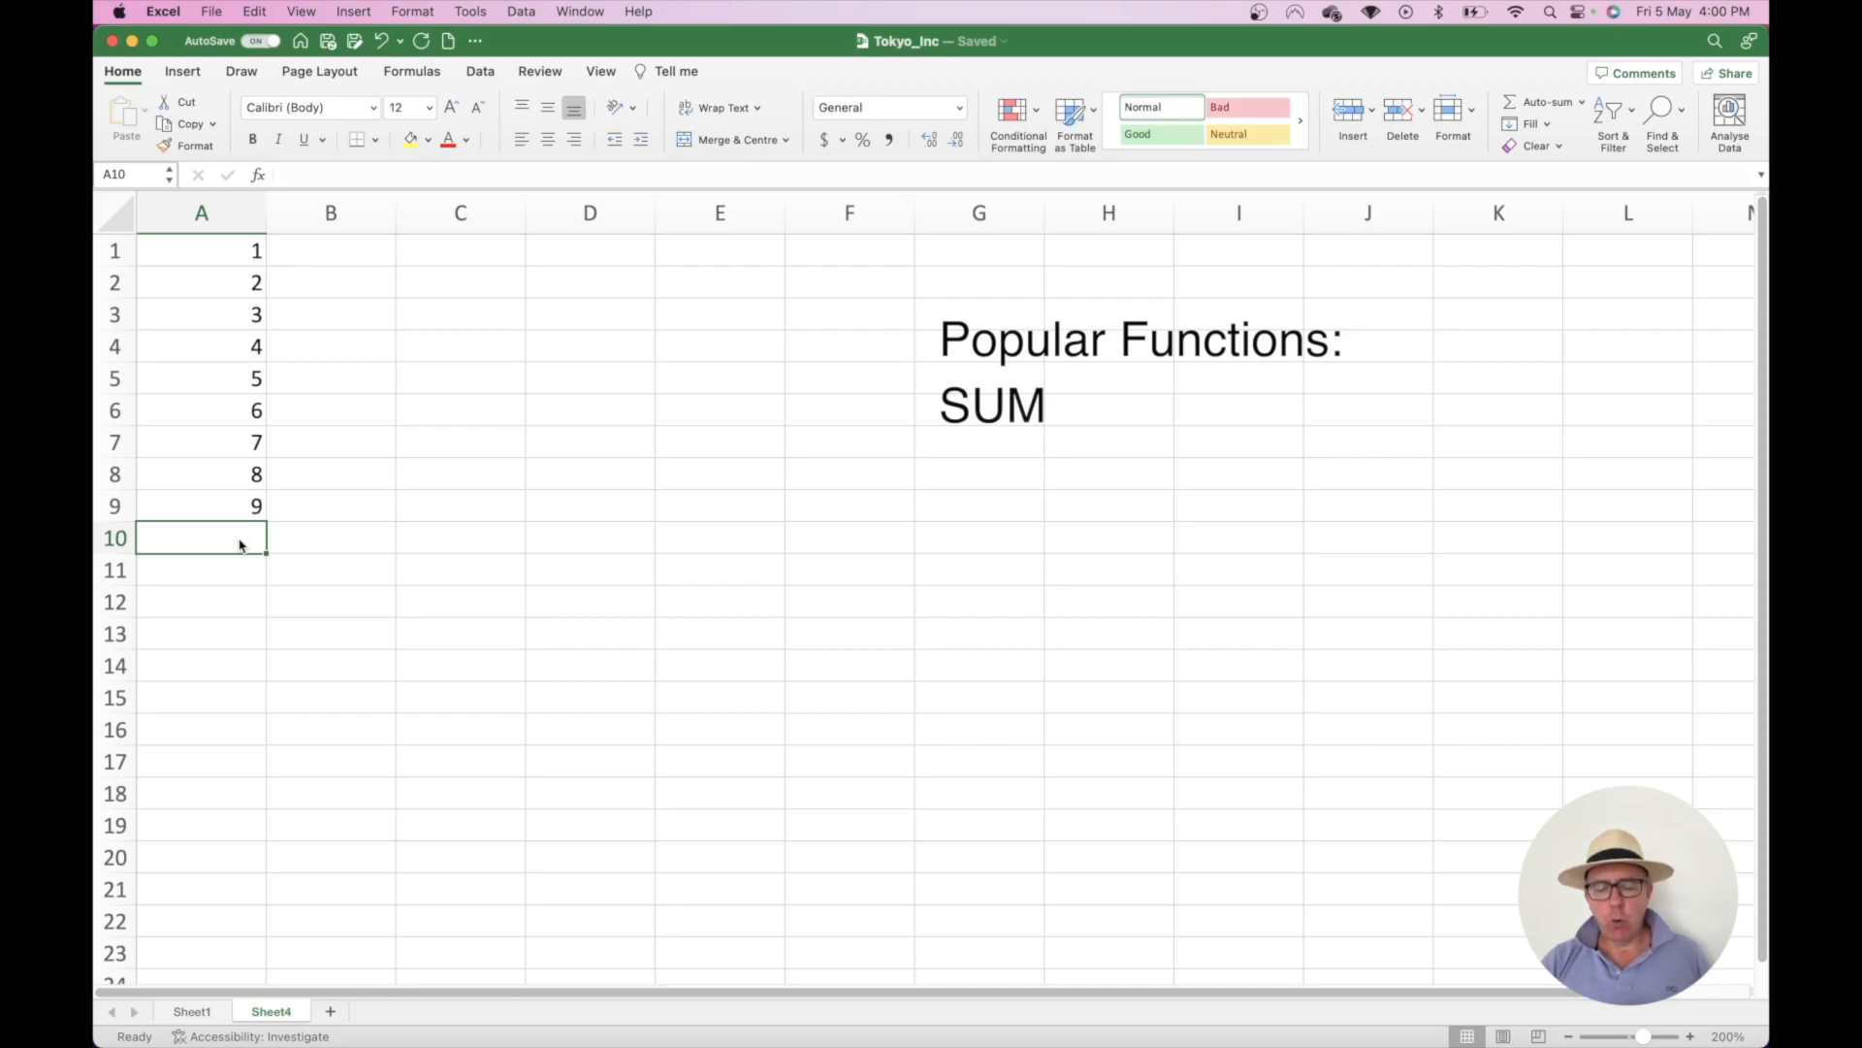
{"action": "type", "text": "="}
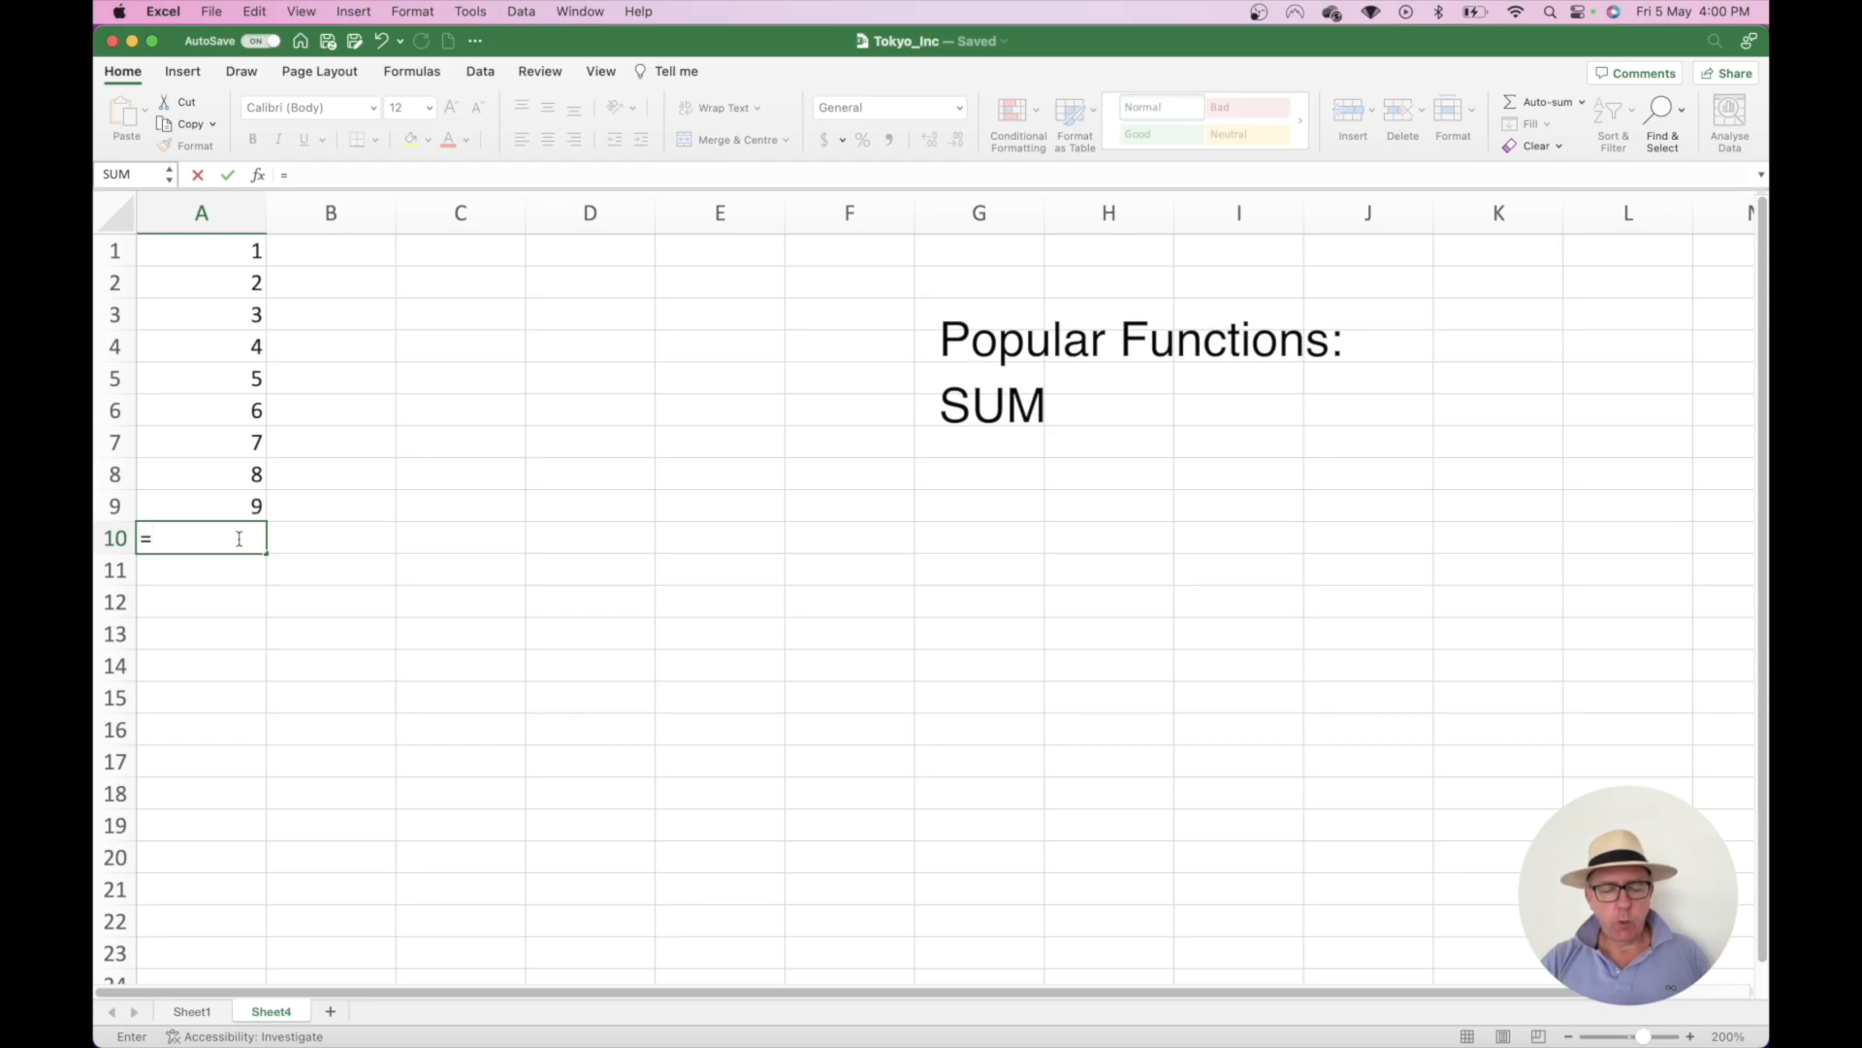
{"action": "type", "text": "sum"}
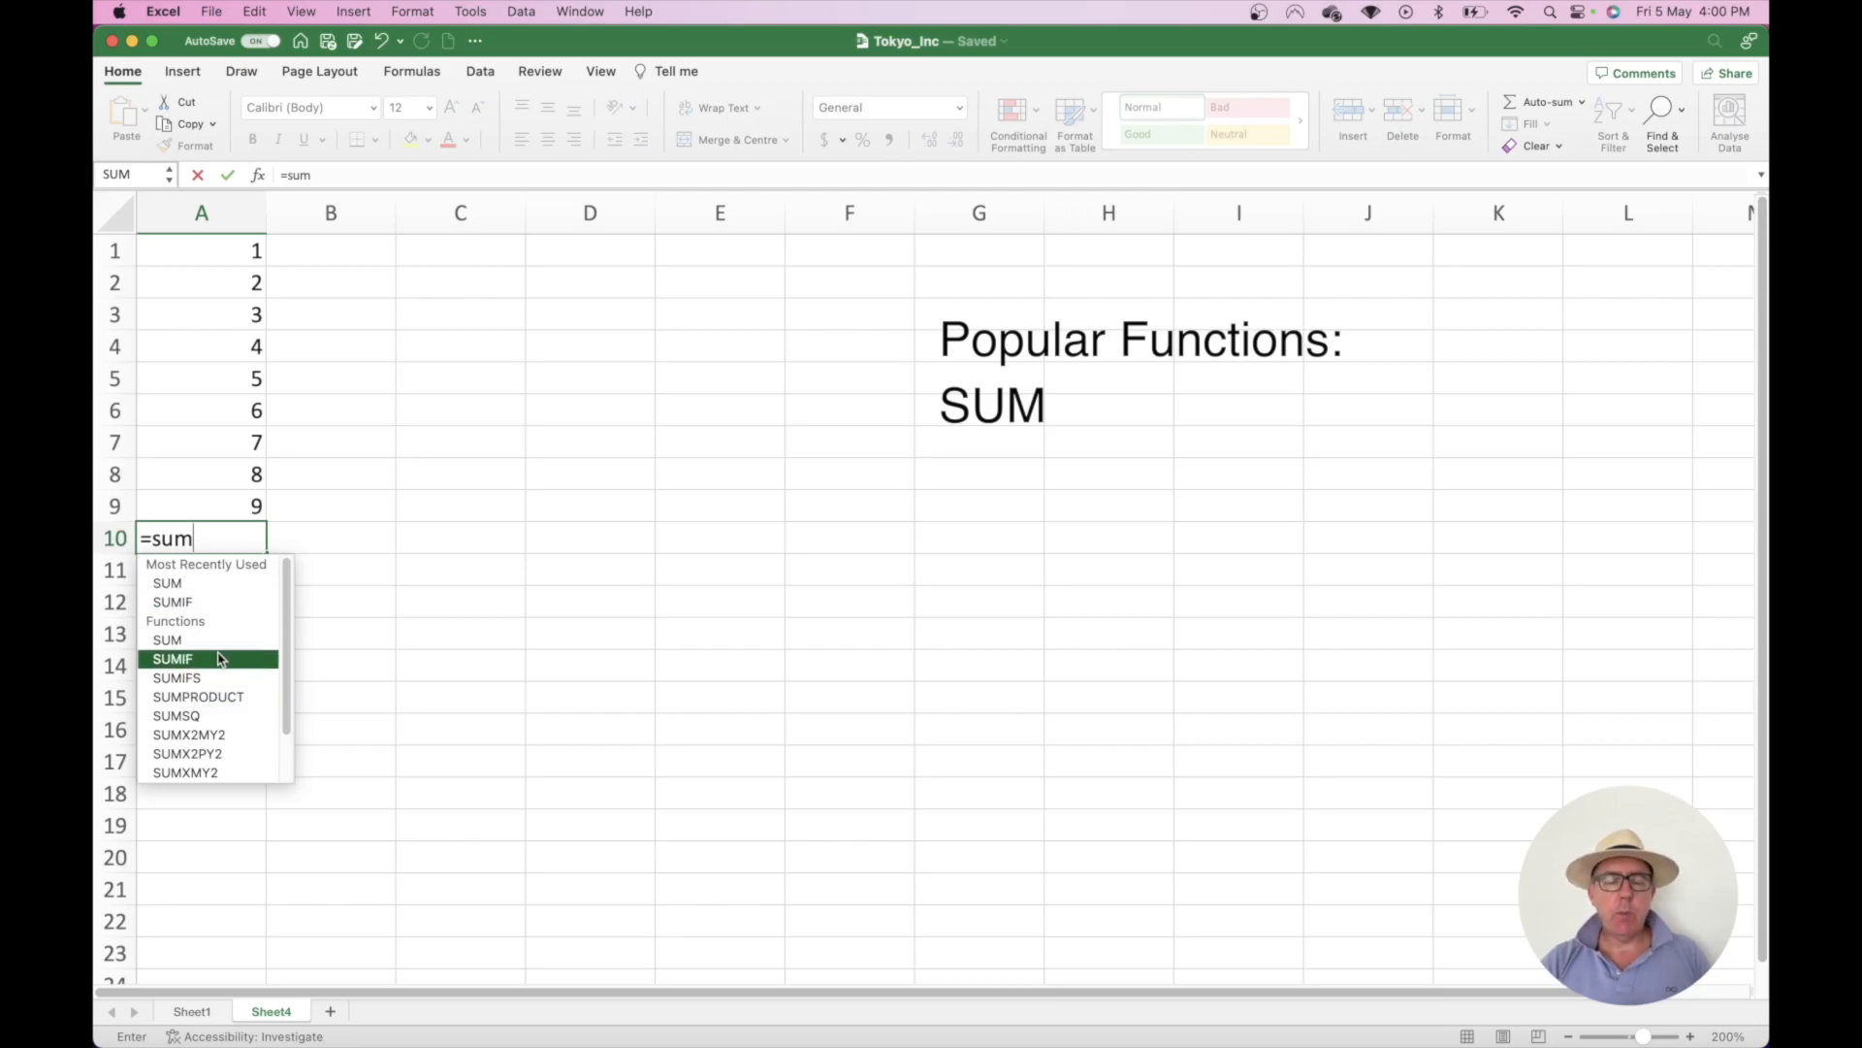
{"action": "type", "text": "("}
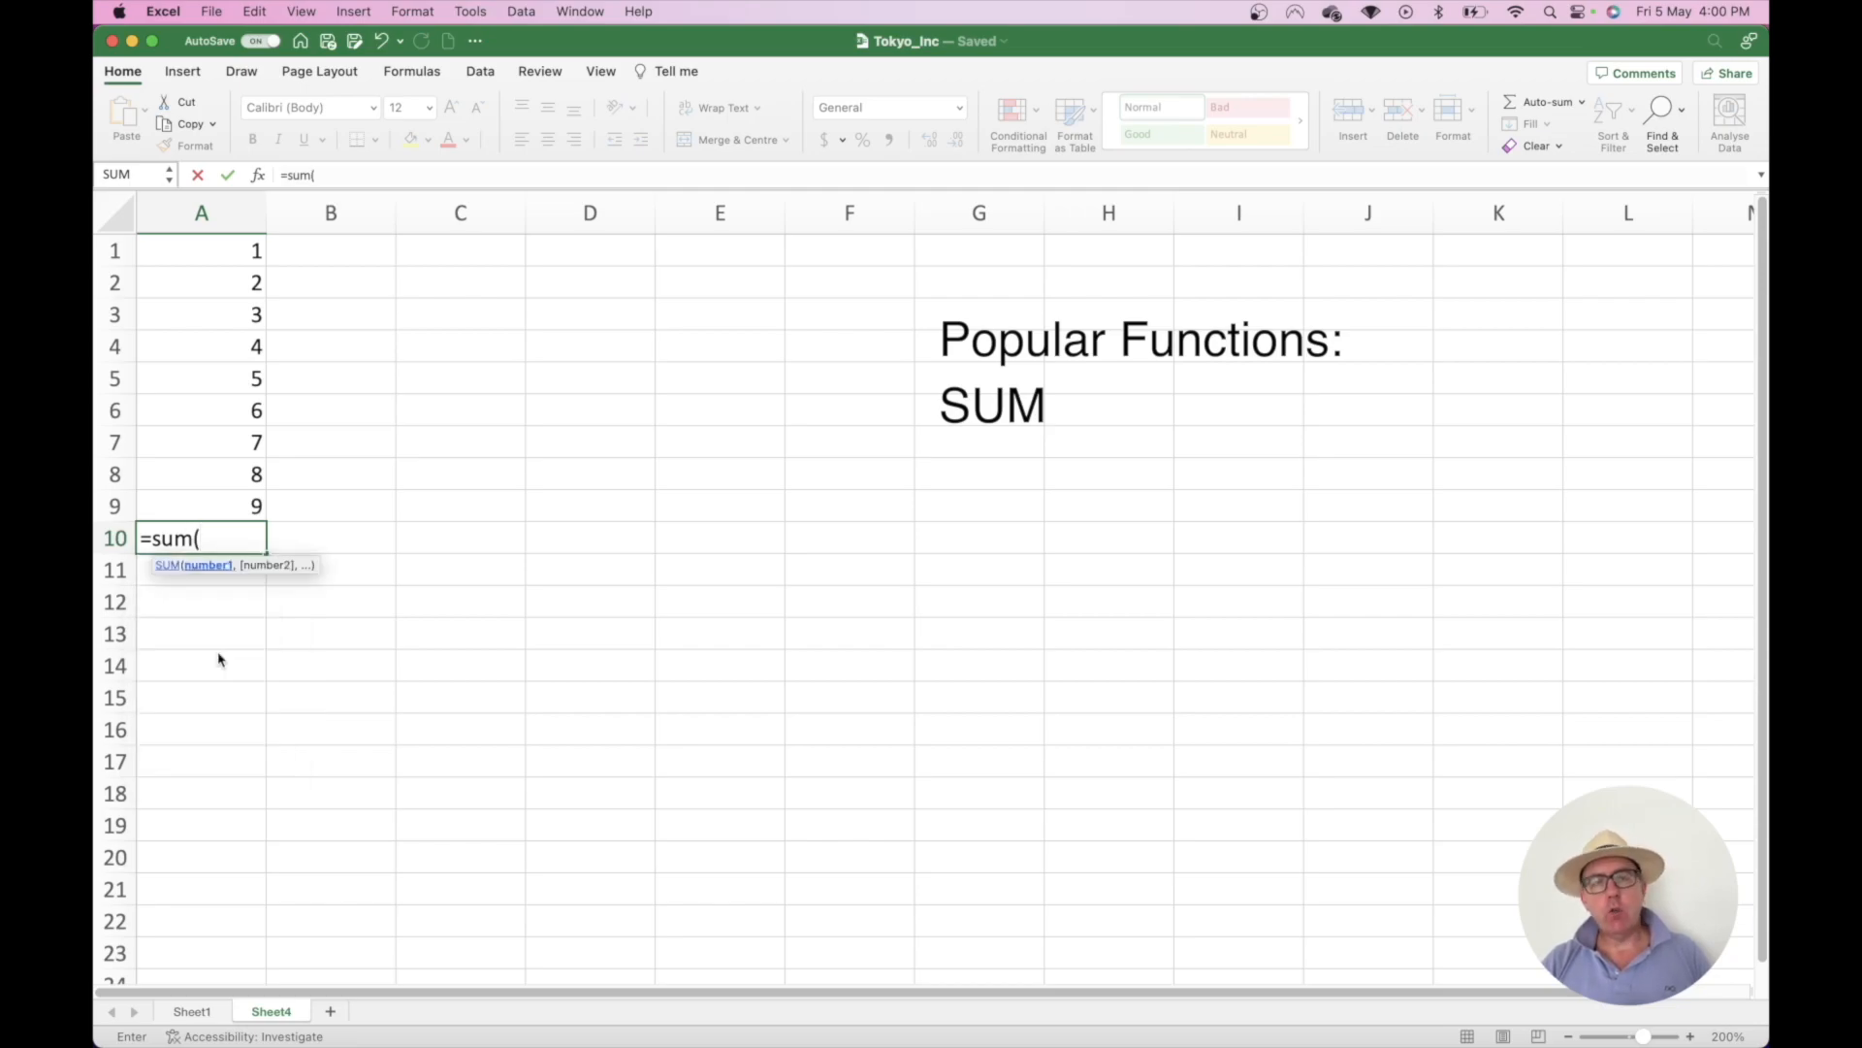
{"action": "left_click", "coordinate": [210, 505]}
{"action": "left_click_drag", "start_coordinate": [211, 506], "coordinate": [199, 254]}
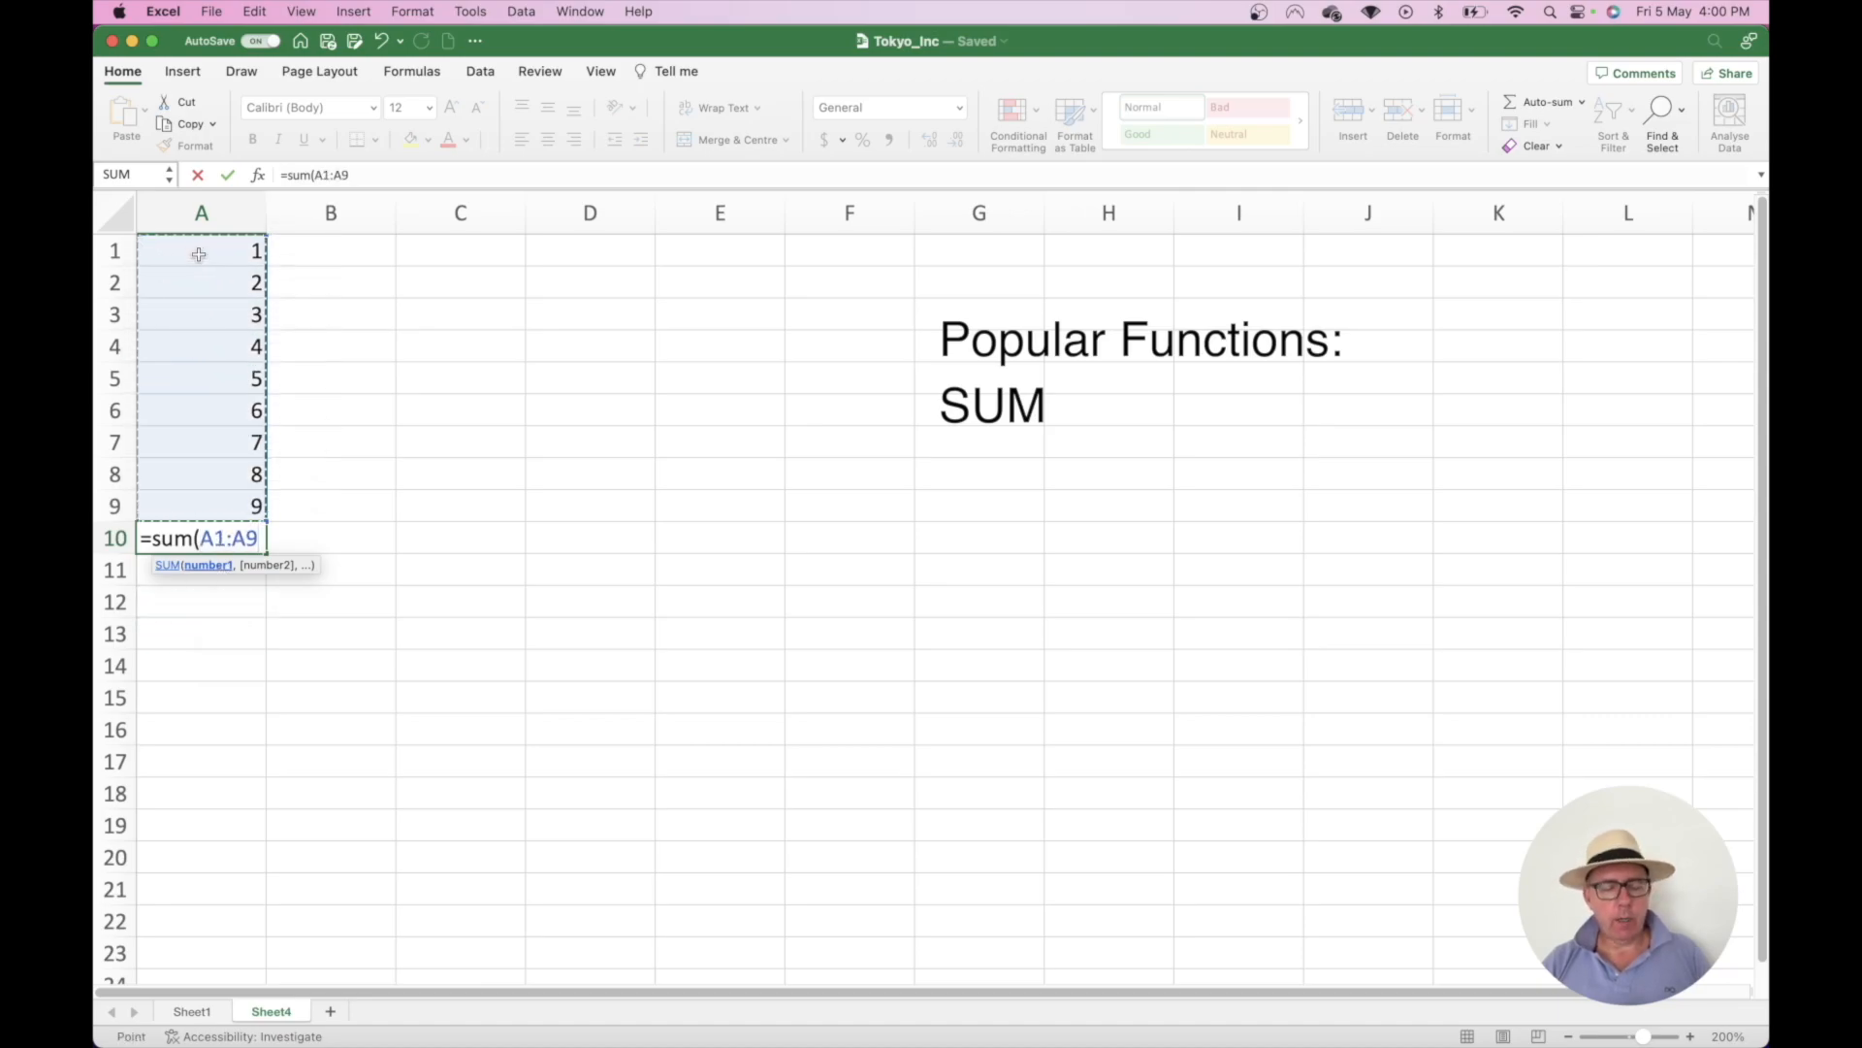
{"action": "type", "text": ")"}
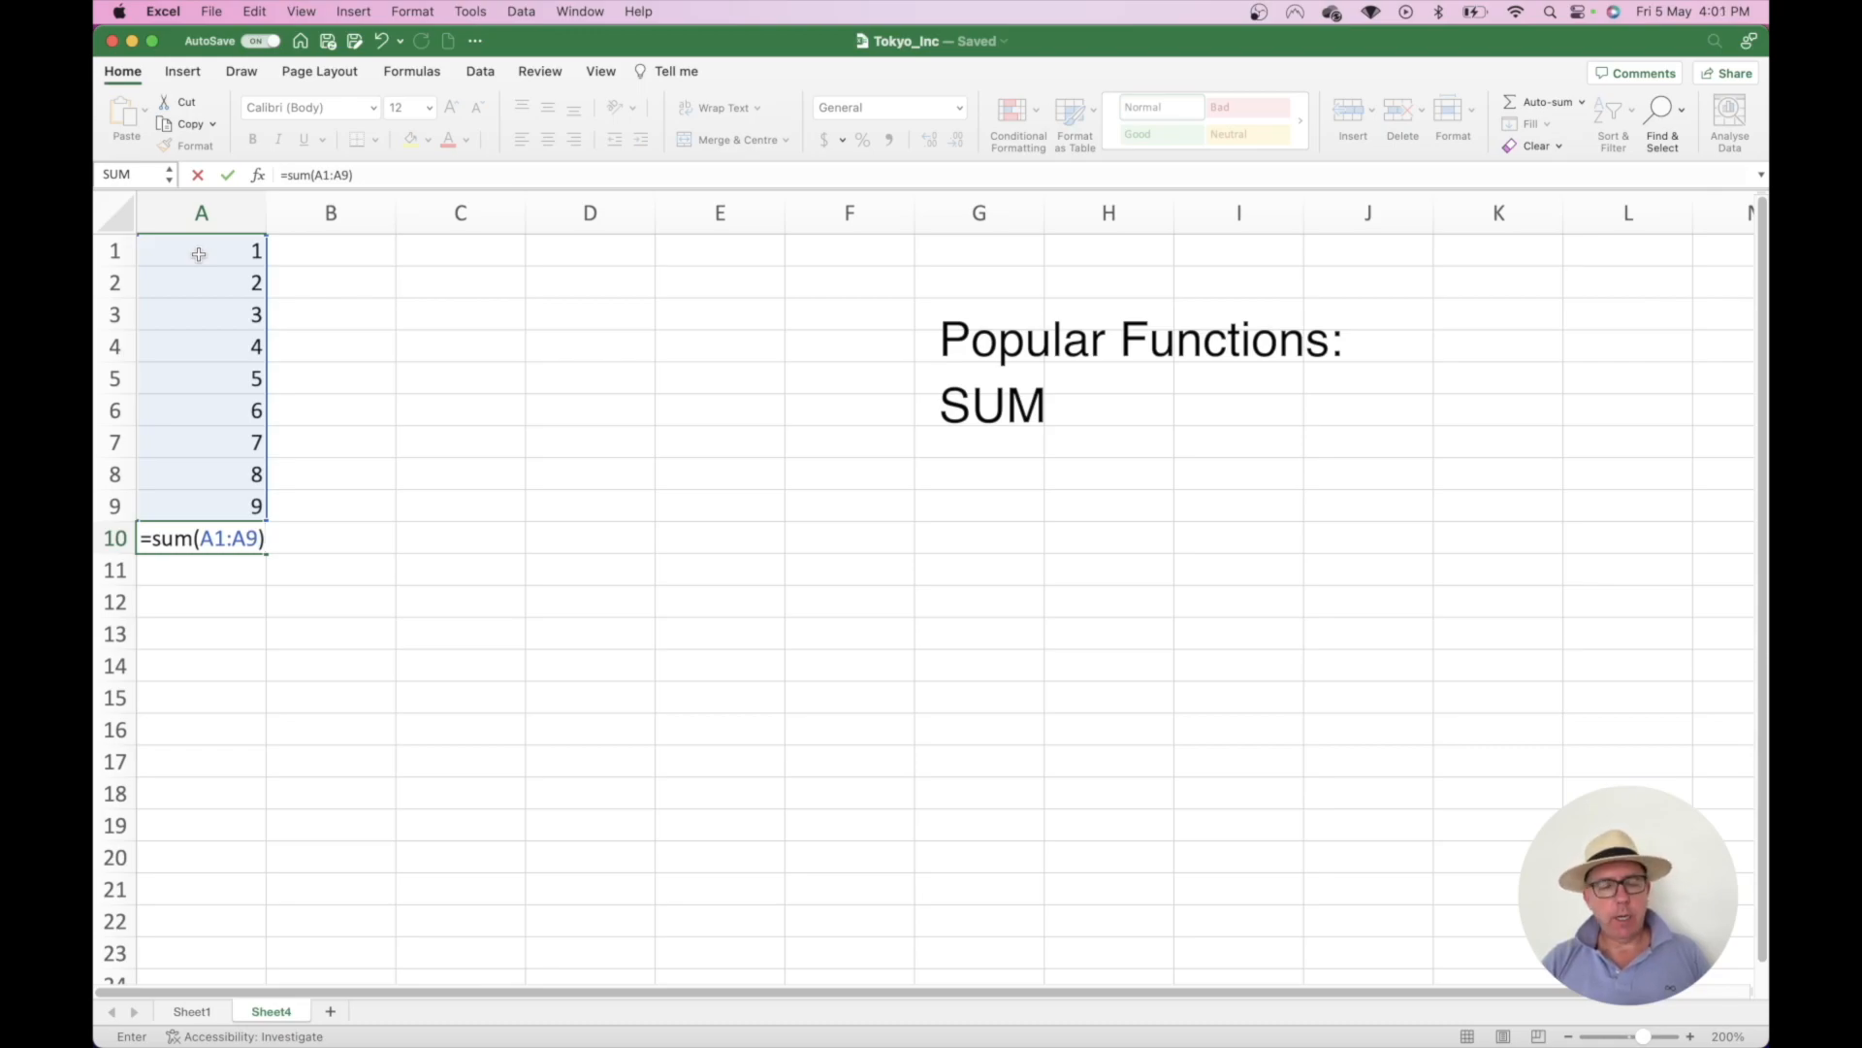
{"action": "key", "text": "Return"}
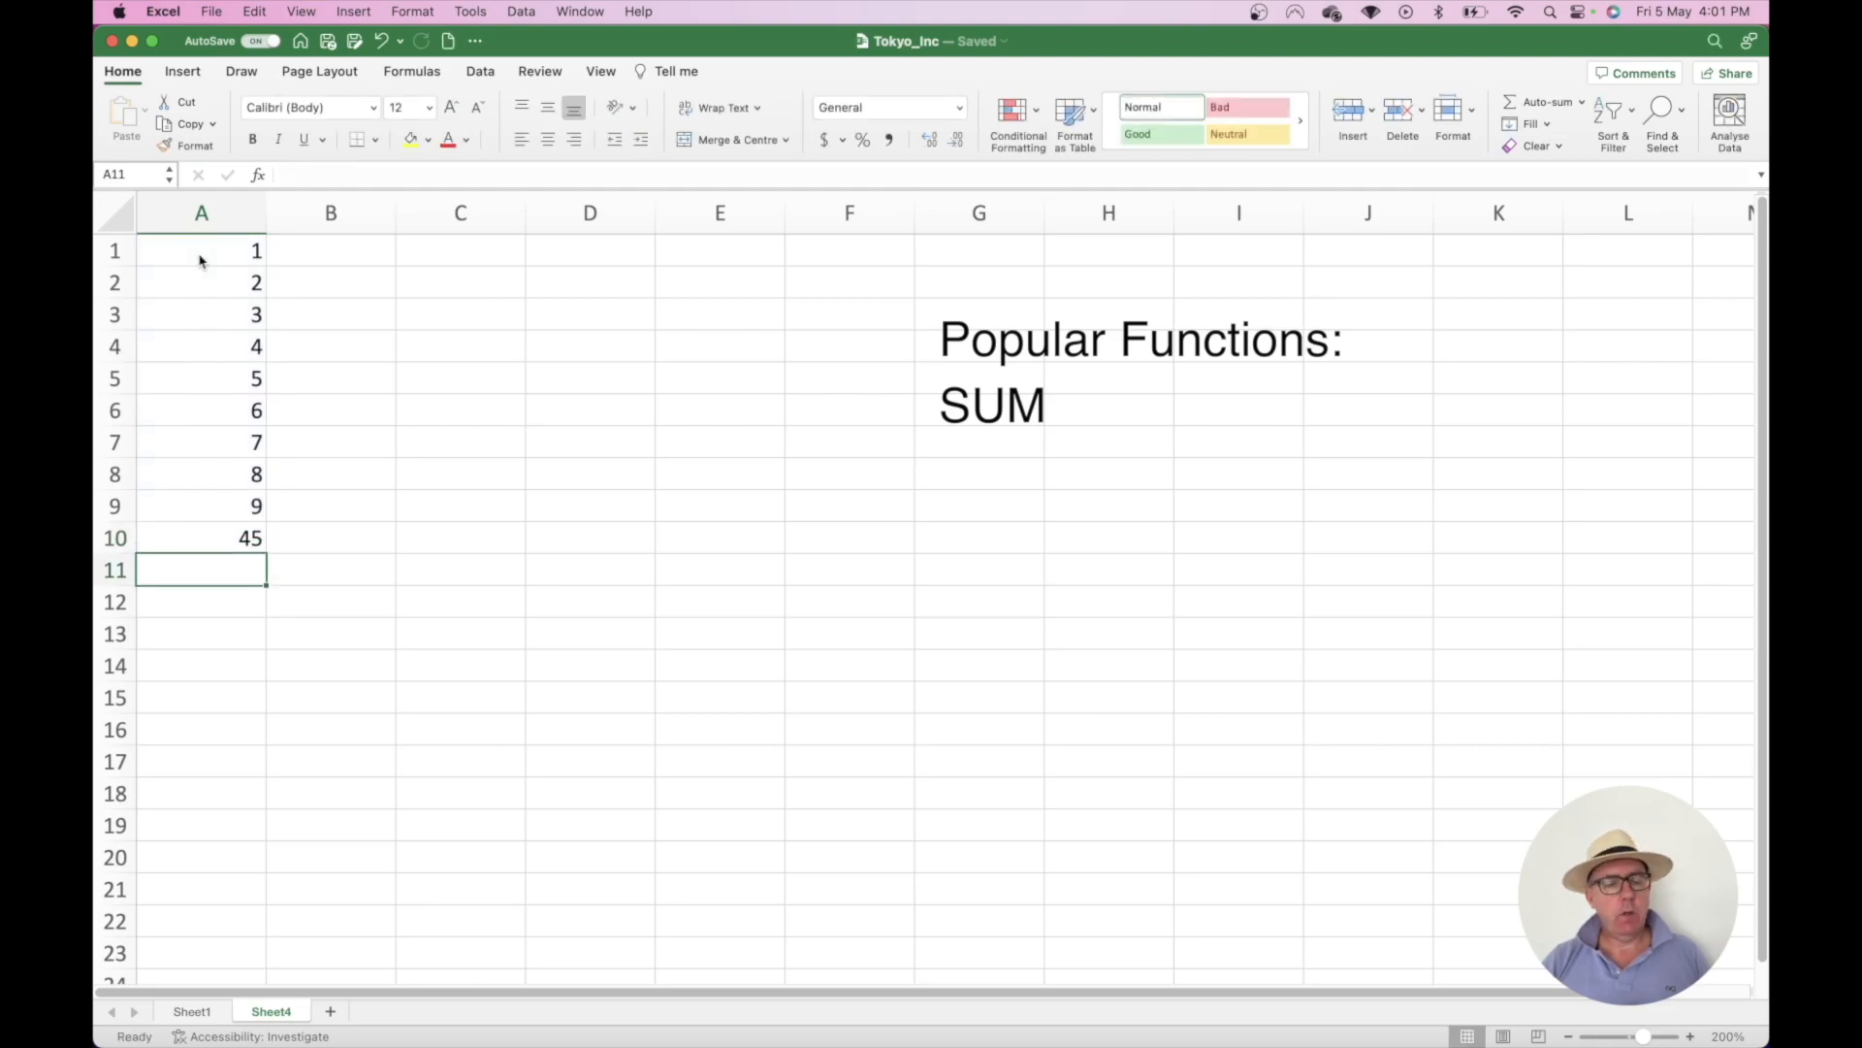
- Re-enter =SUM(A1:A9) in A10 and select the resulting total of 45
{"action": "left_click", "coordinate": [228, 538]}
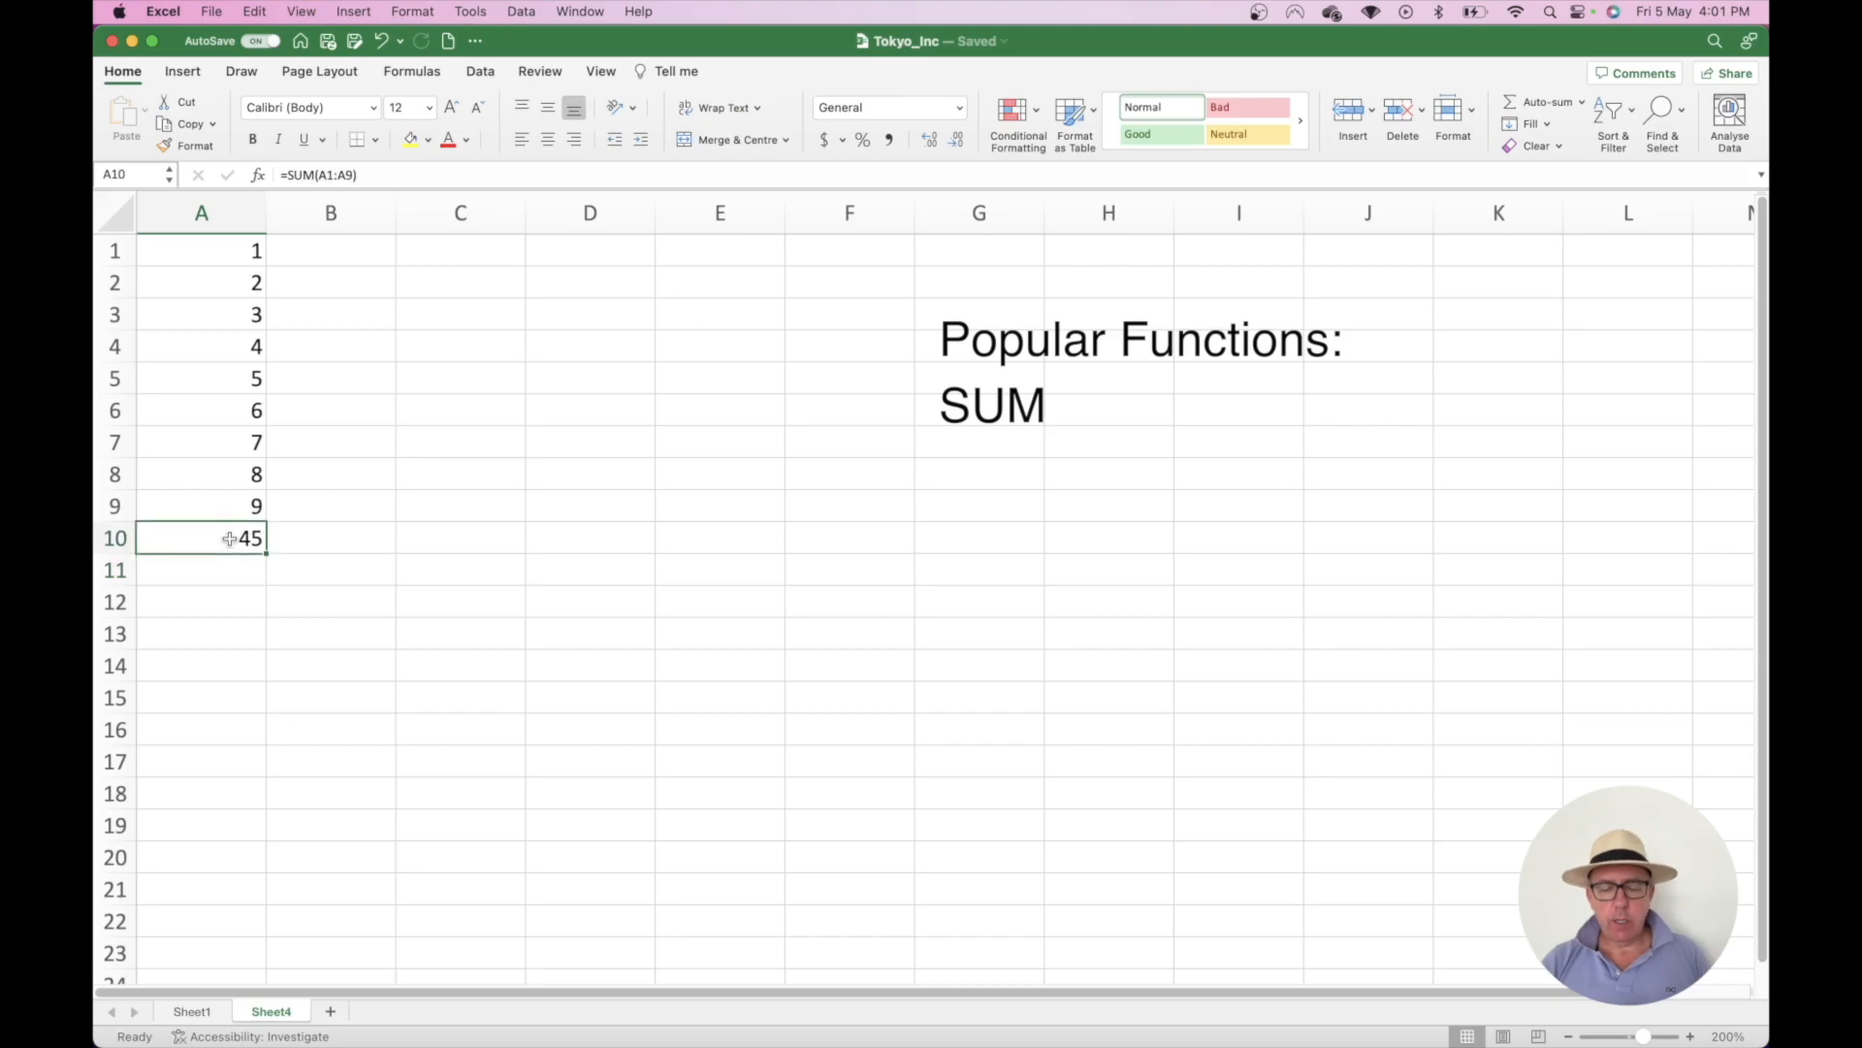
{"action": "type", "text": "=sum("}
{"action": "left_click_drag", "start_coordinate": [231, 508], "coordinate": [206, 262]}
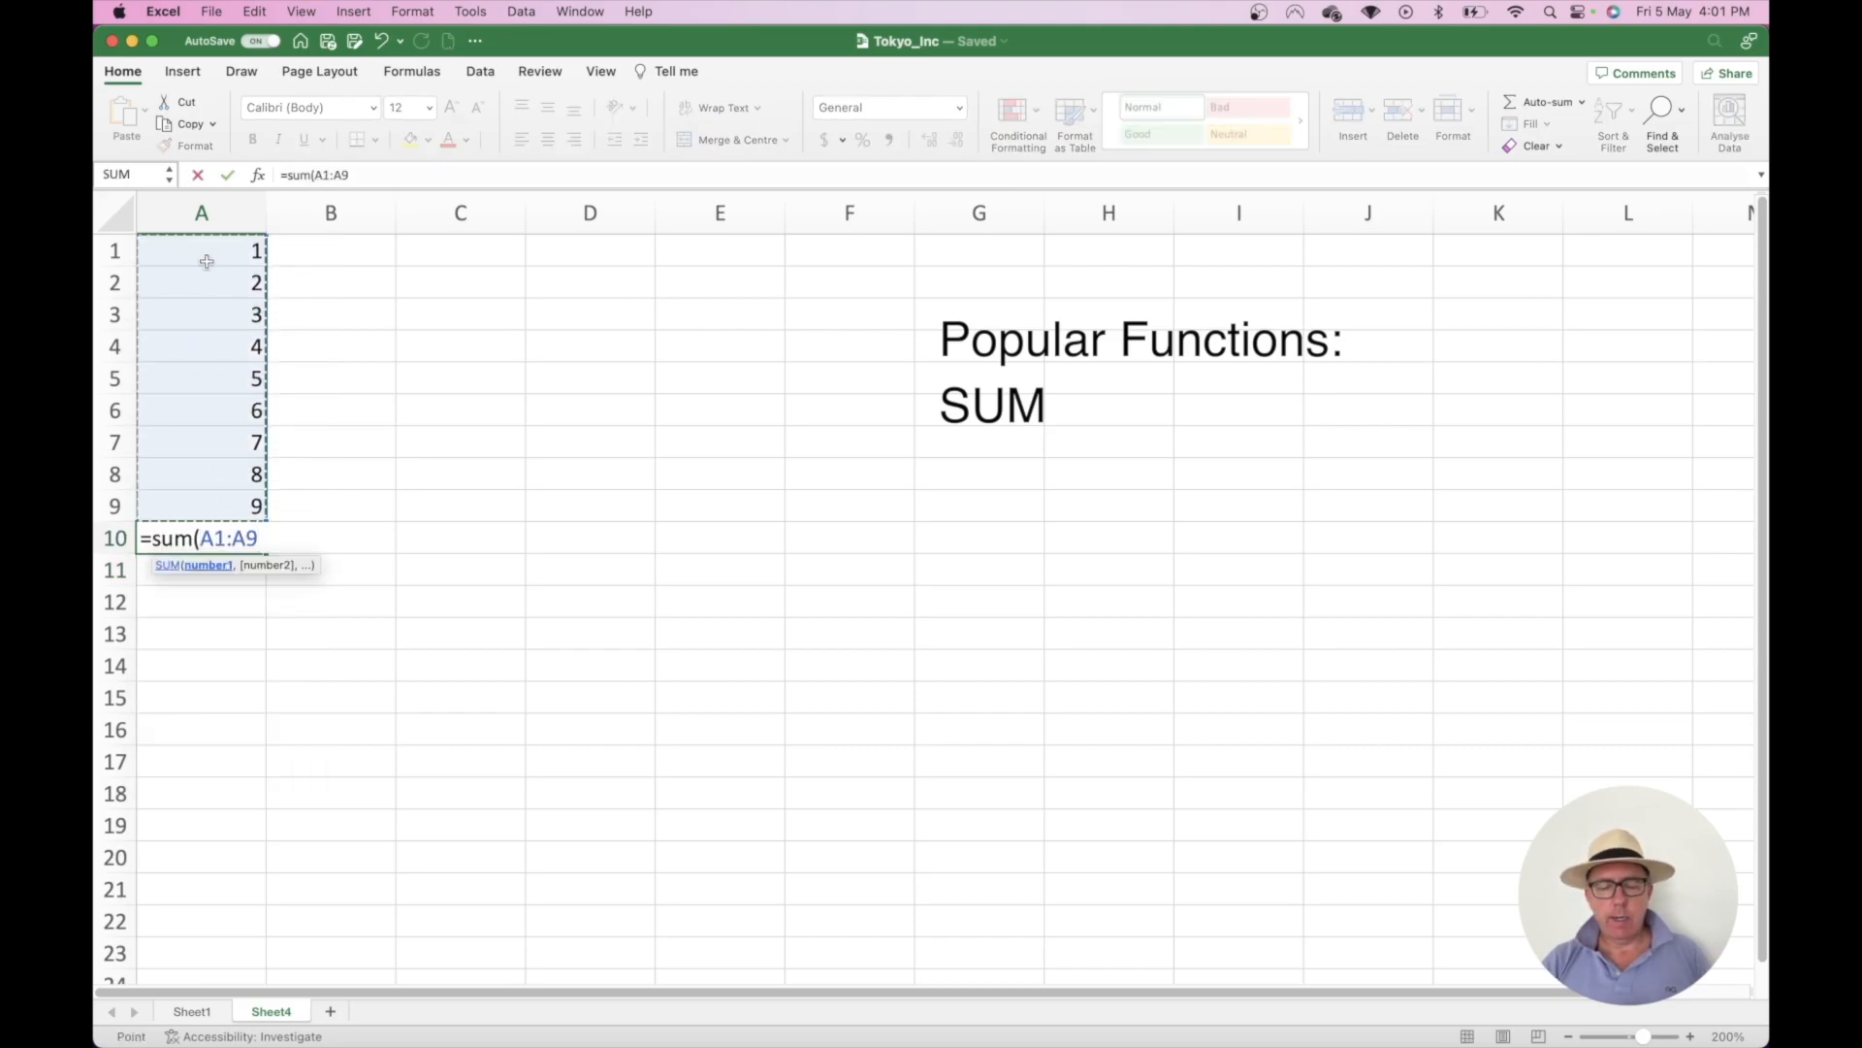
{"action": "type", "text": ")"}
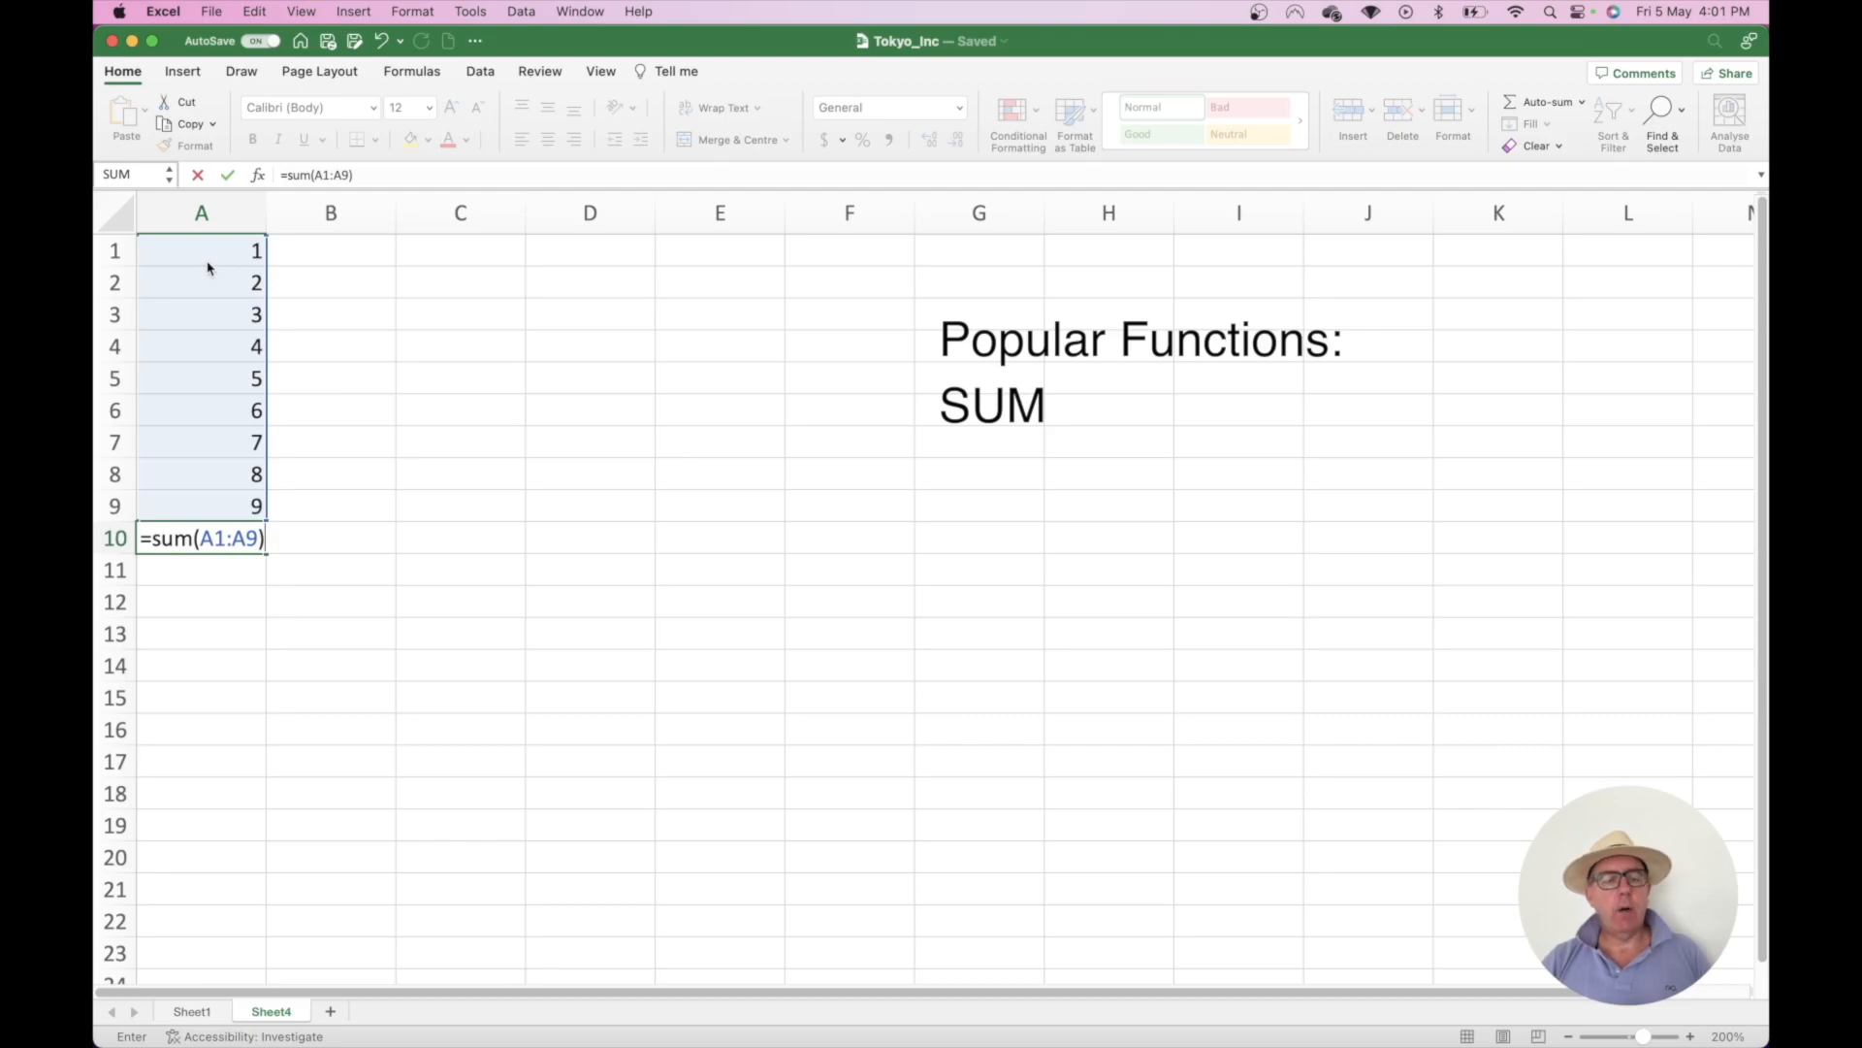
{"action": "key", "text": "Return"}
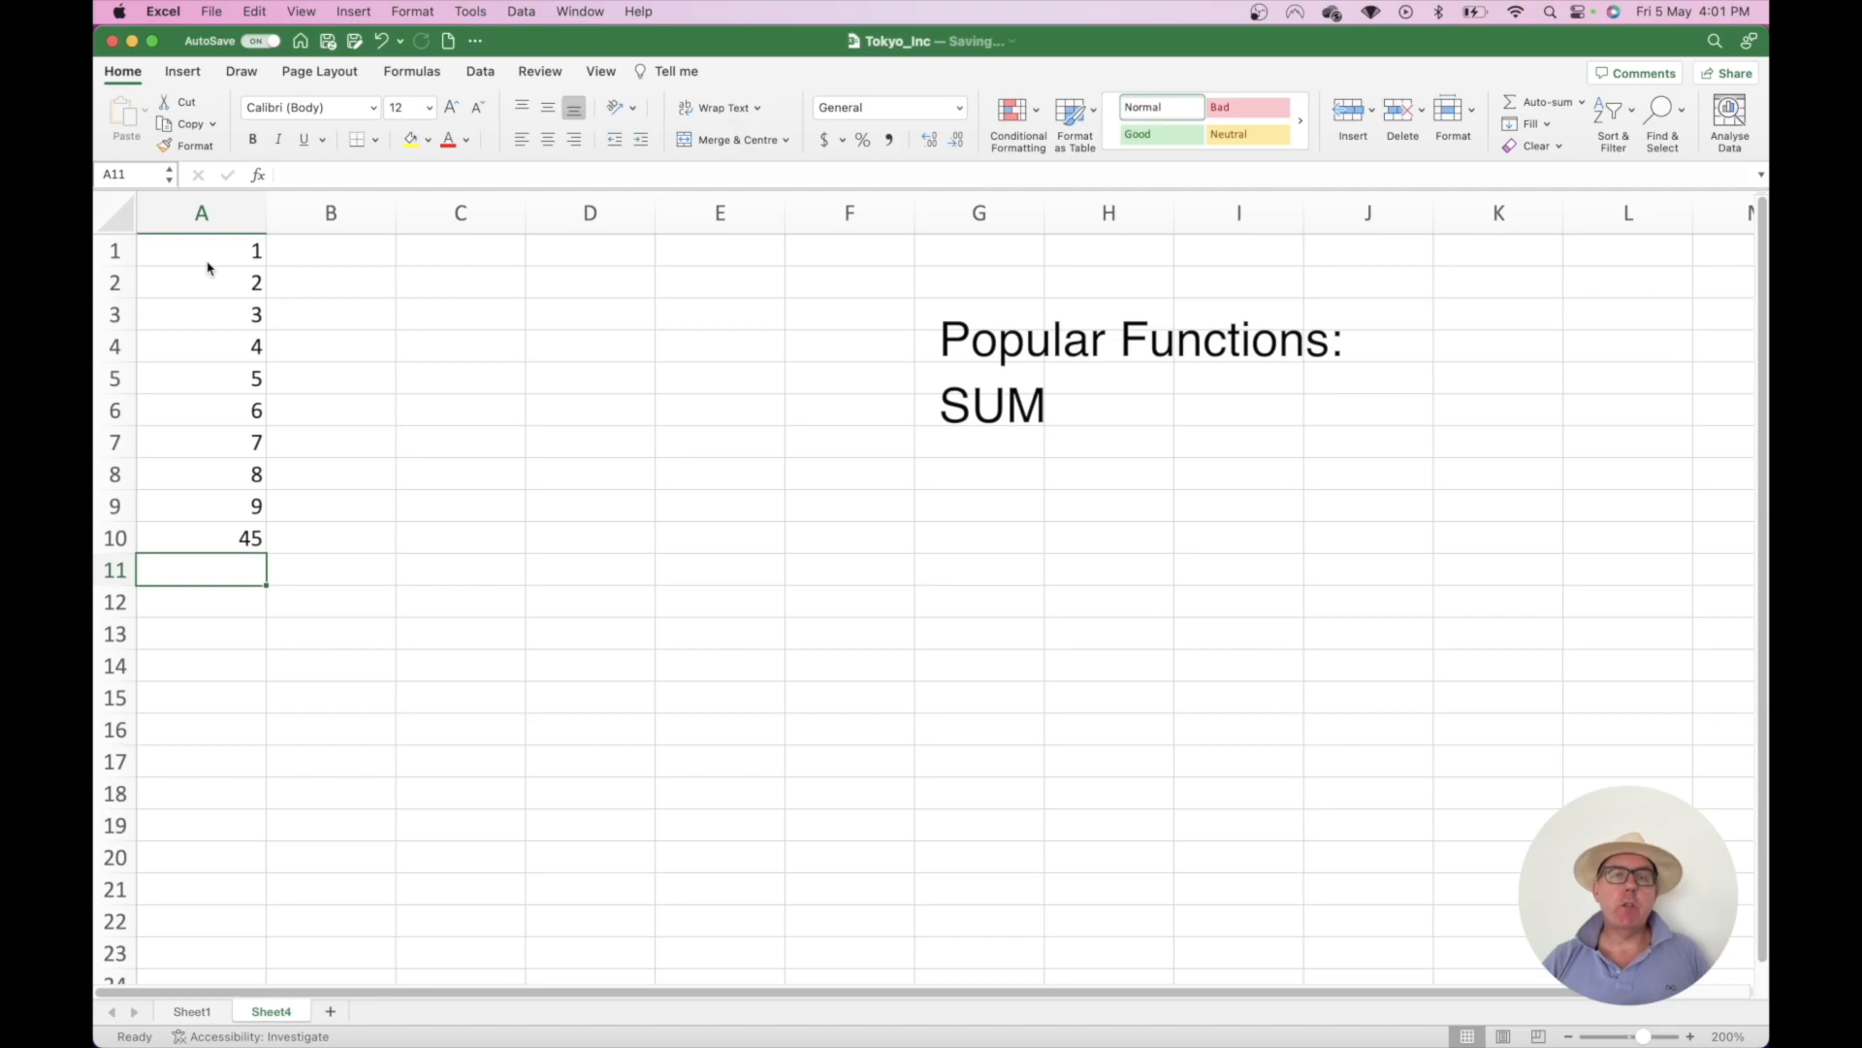
{"action": "left_click", "coordinate": [232, 550]}
{"action": "key", "text": "Delete"}
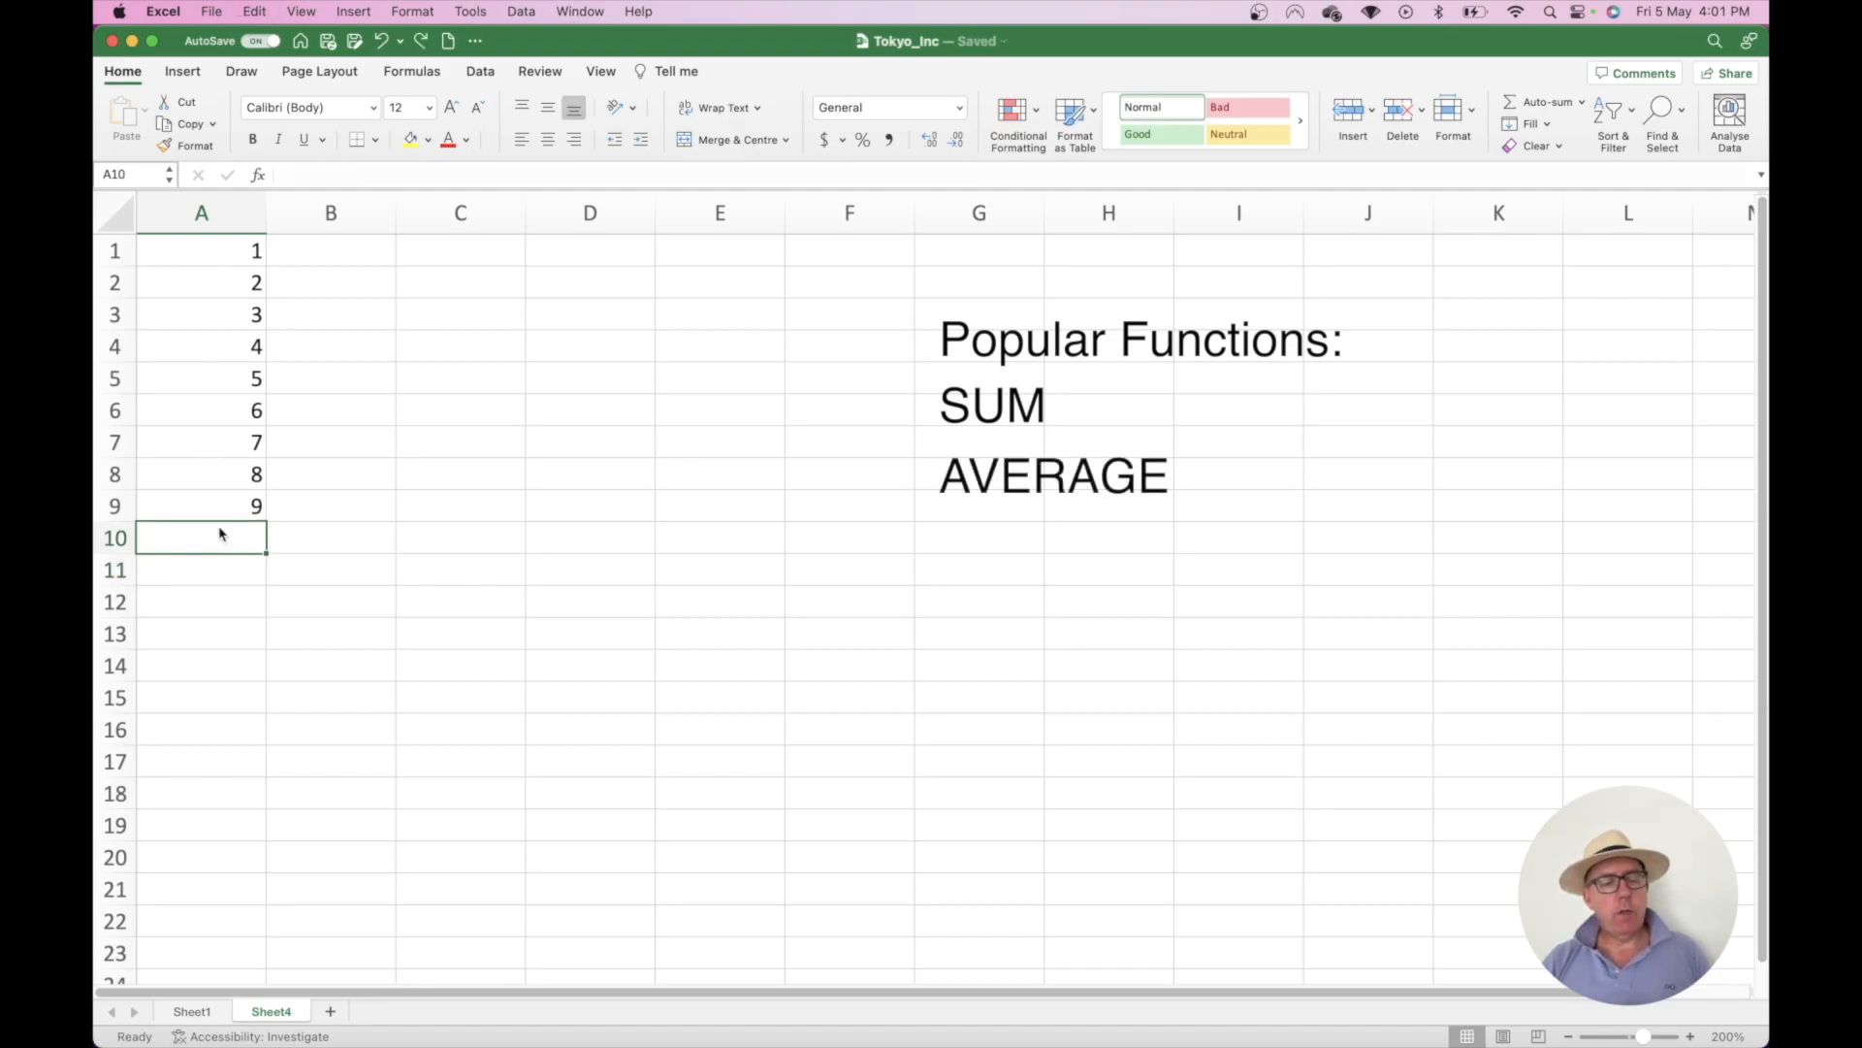
{"action": "type", "text": "="}
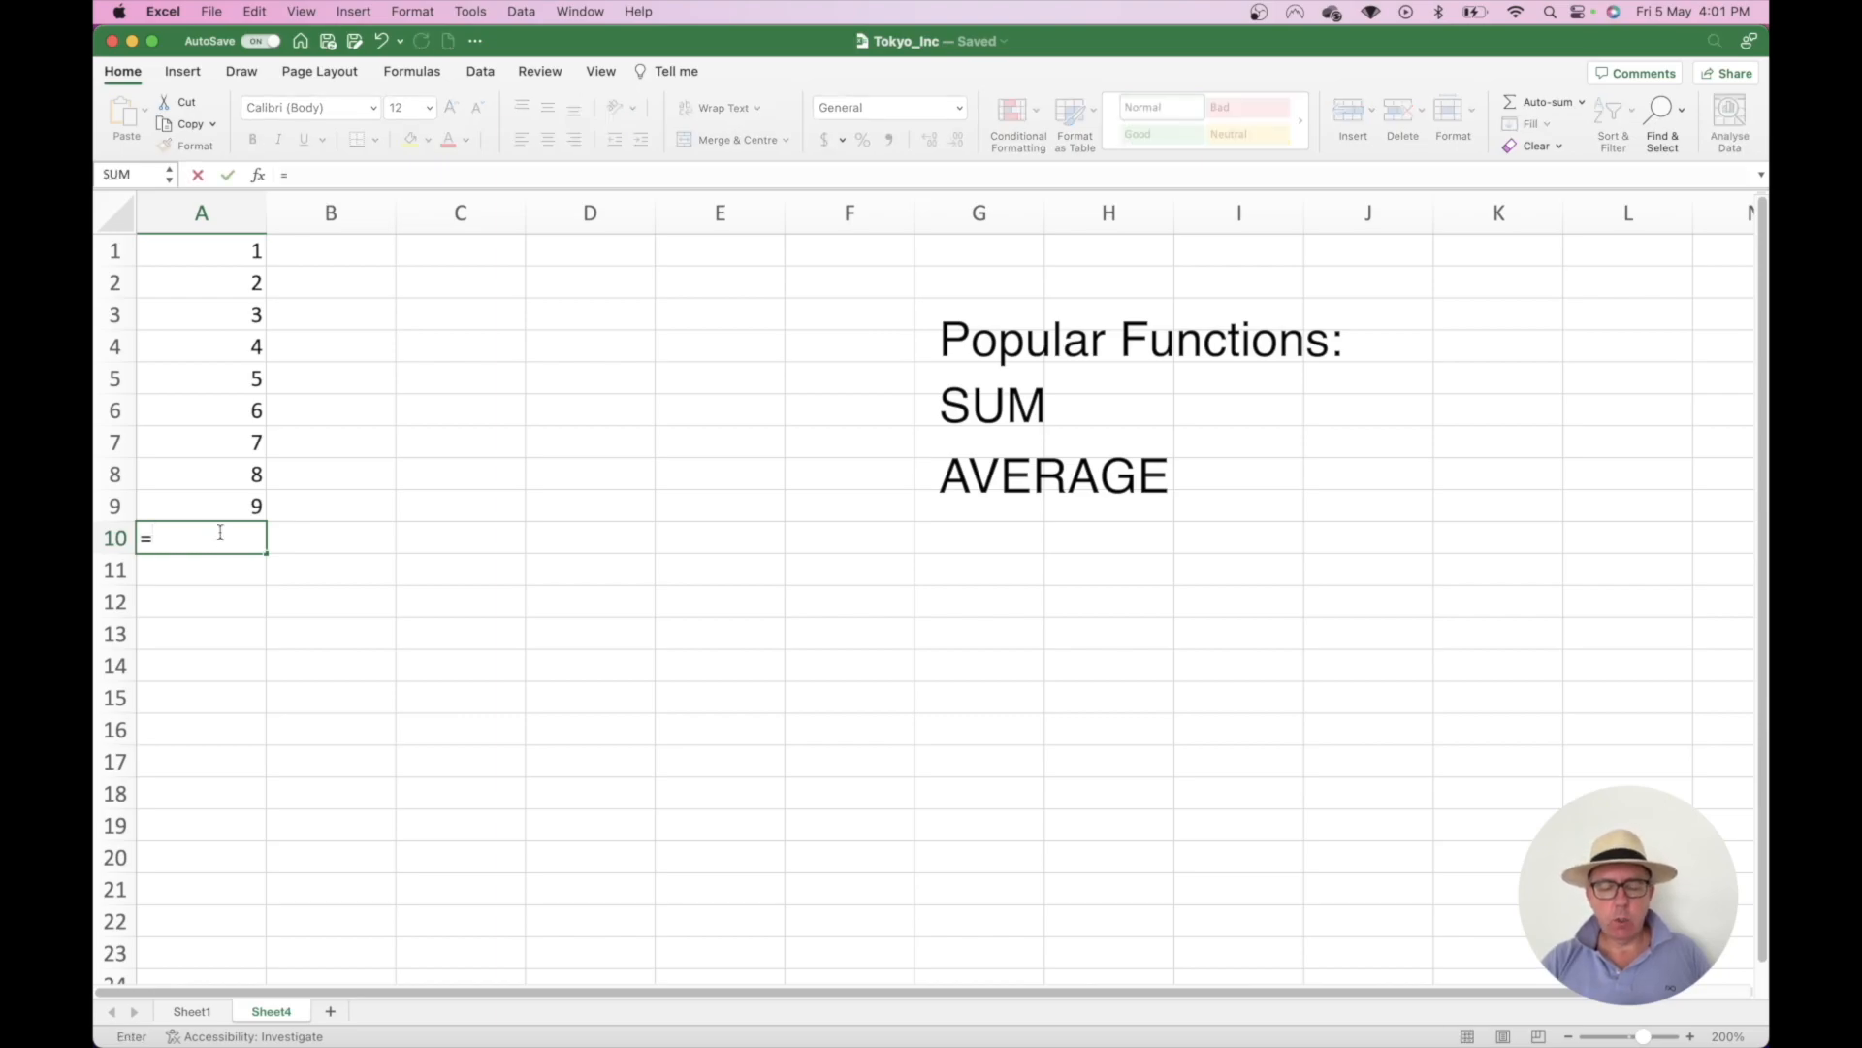
{"action": "type", "text": "ave"}
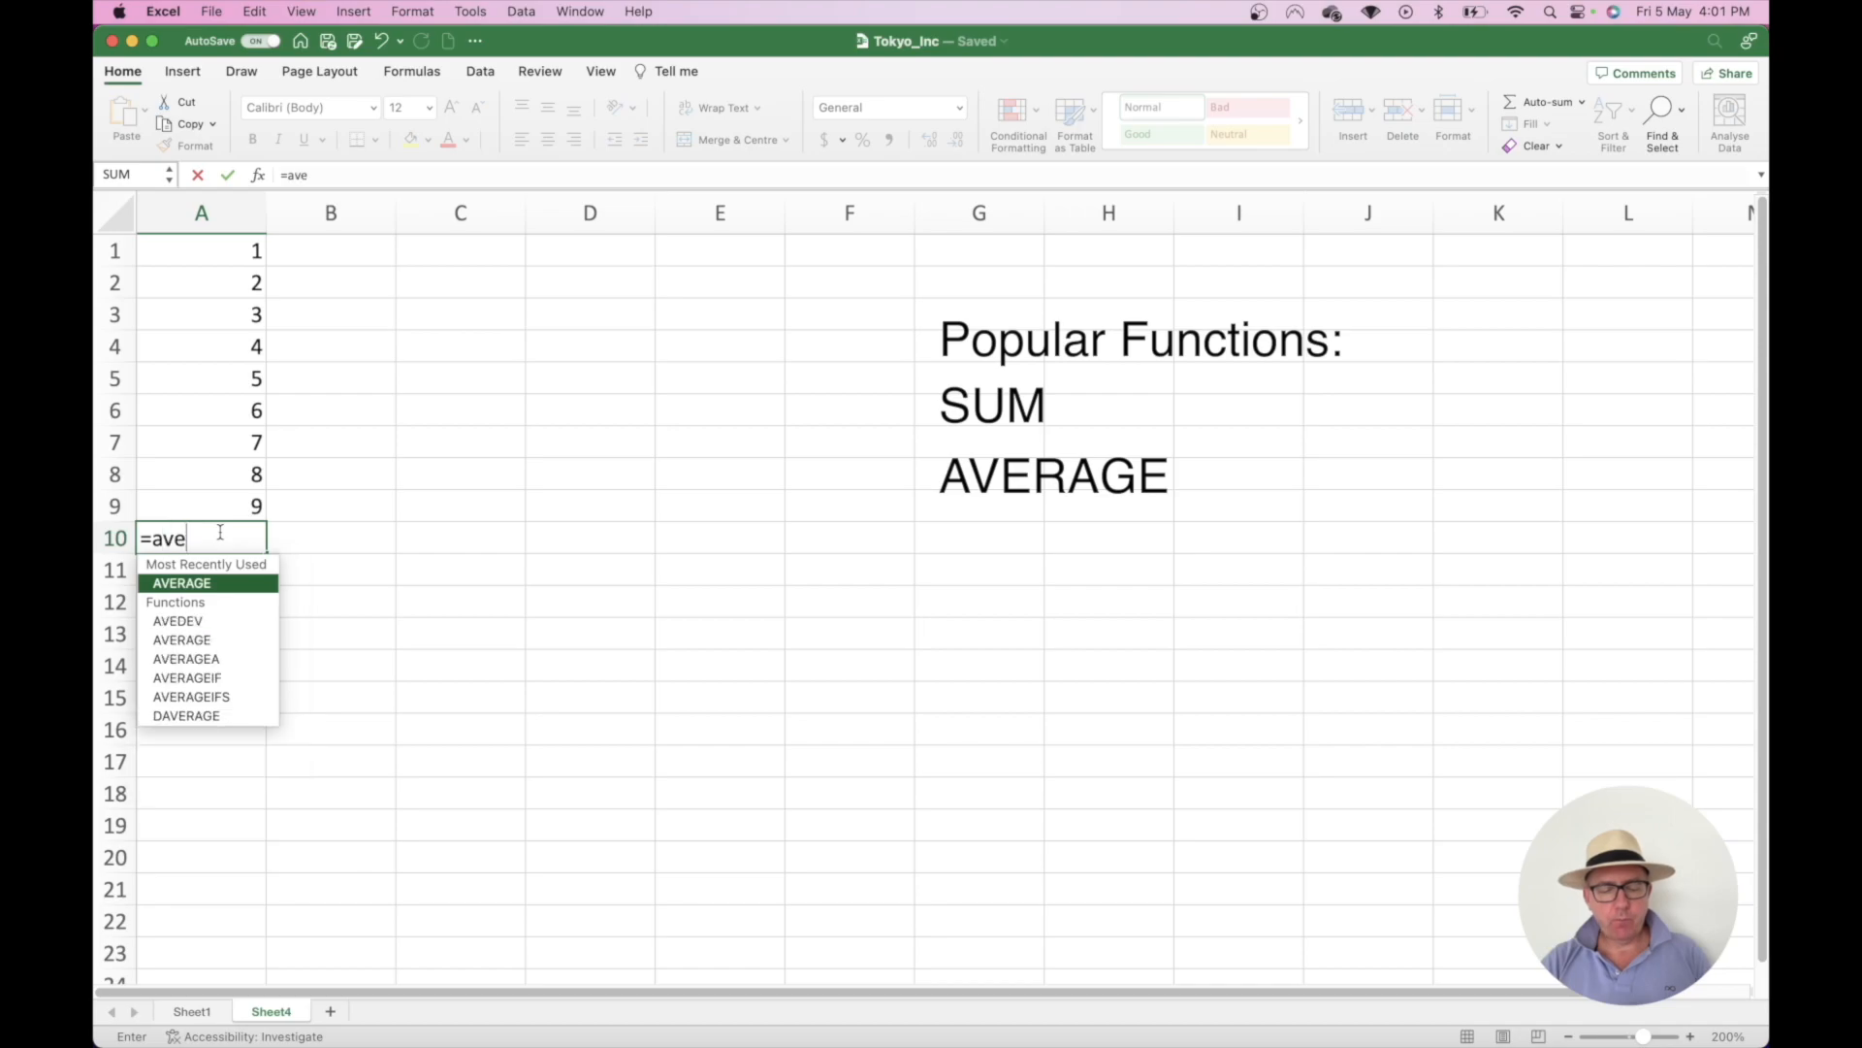
{"action": "type", "text": "rage)"}
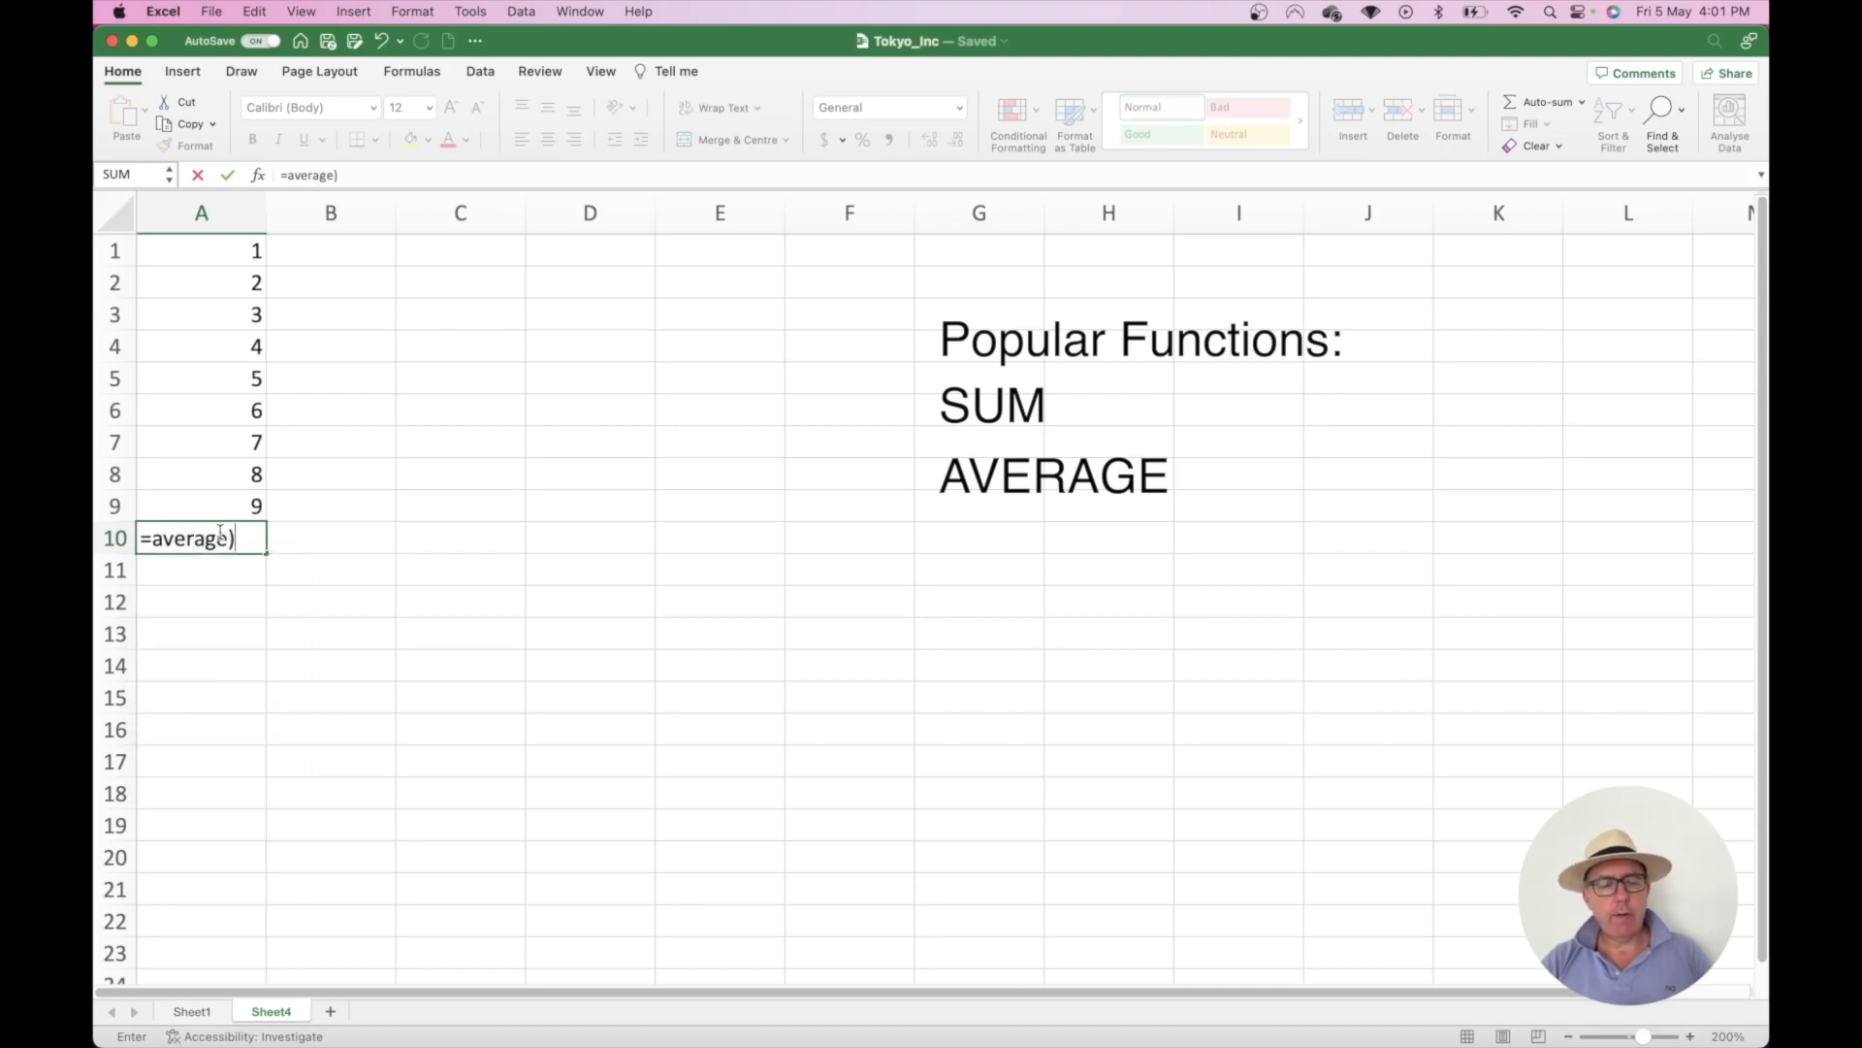
{"action": "key", "text": "BackSpace"}
{"action": "type", "text": "("}
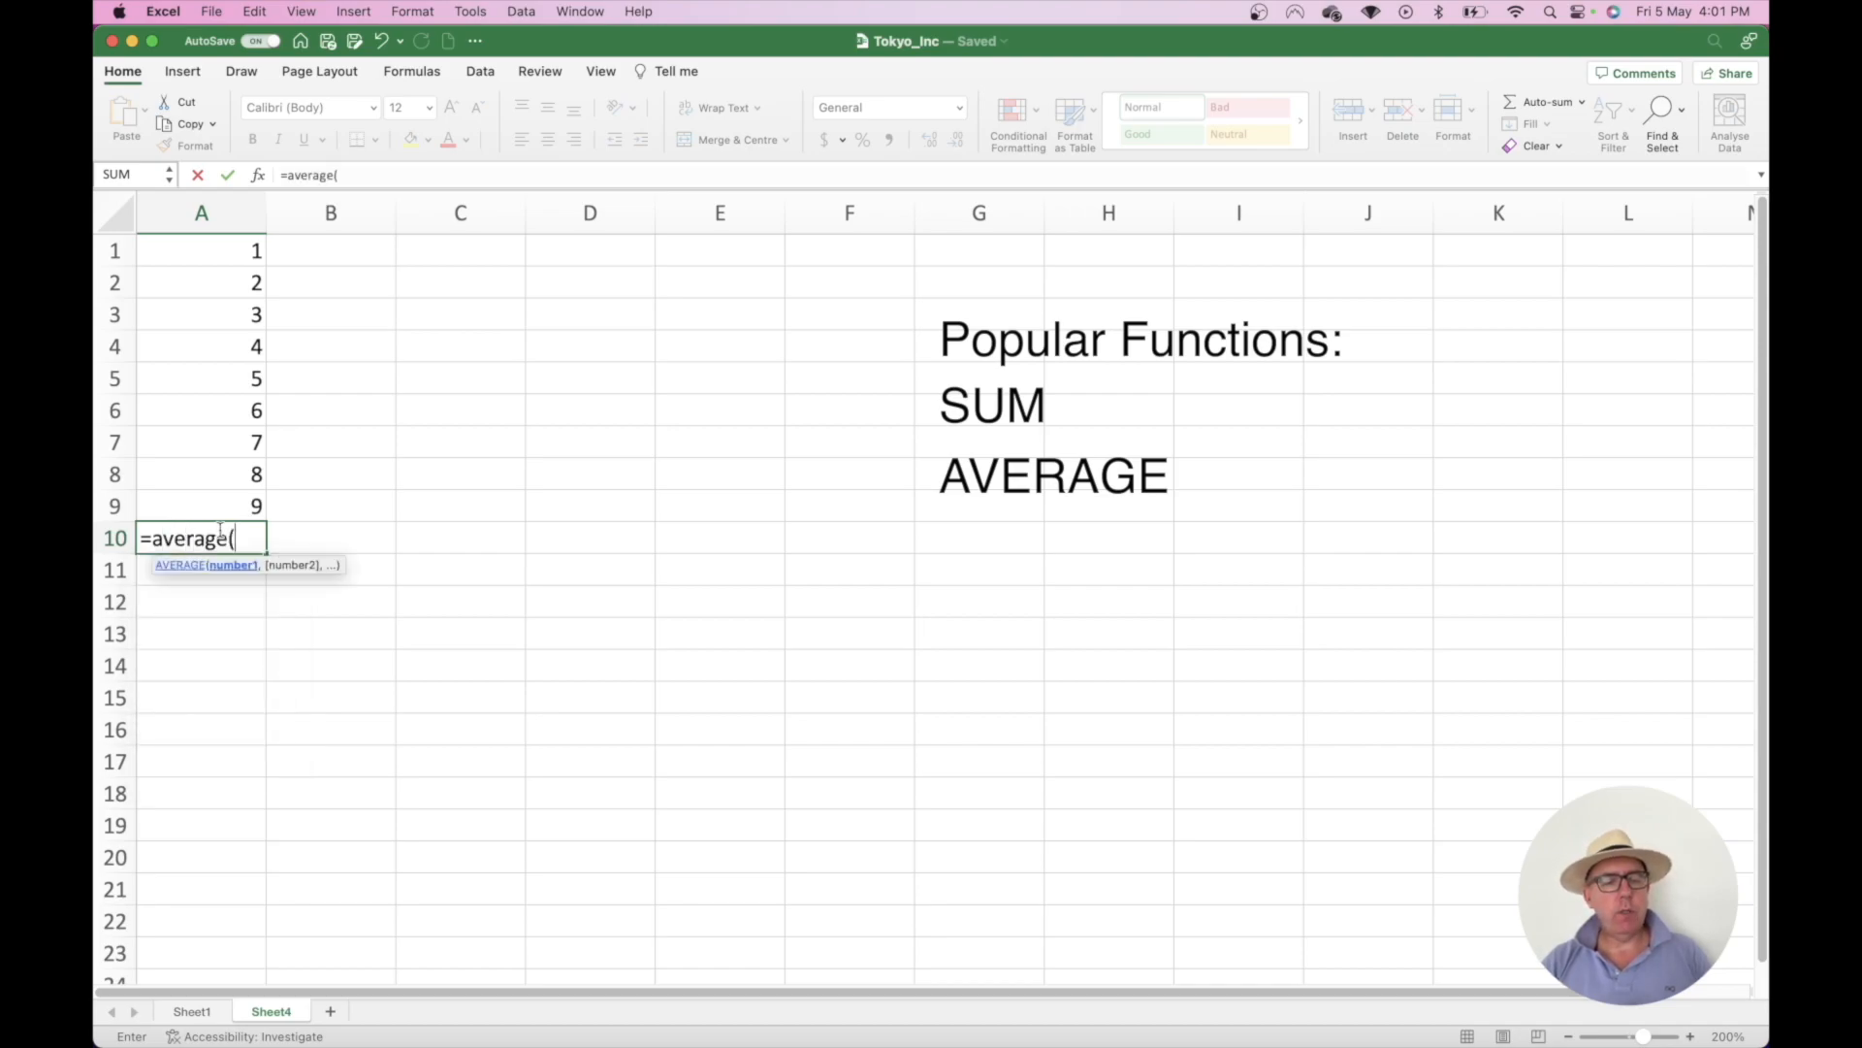
{"action": "left_click_drag", "start_coordinate": [208, 504], "coordinate": [209, 251]}
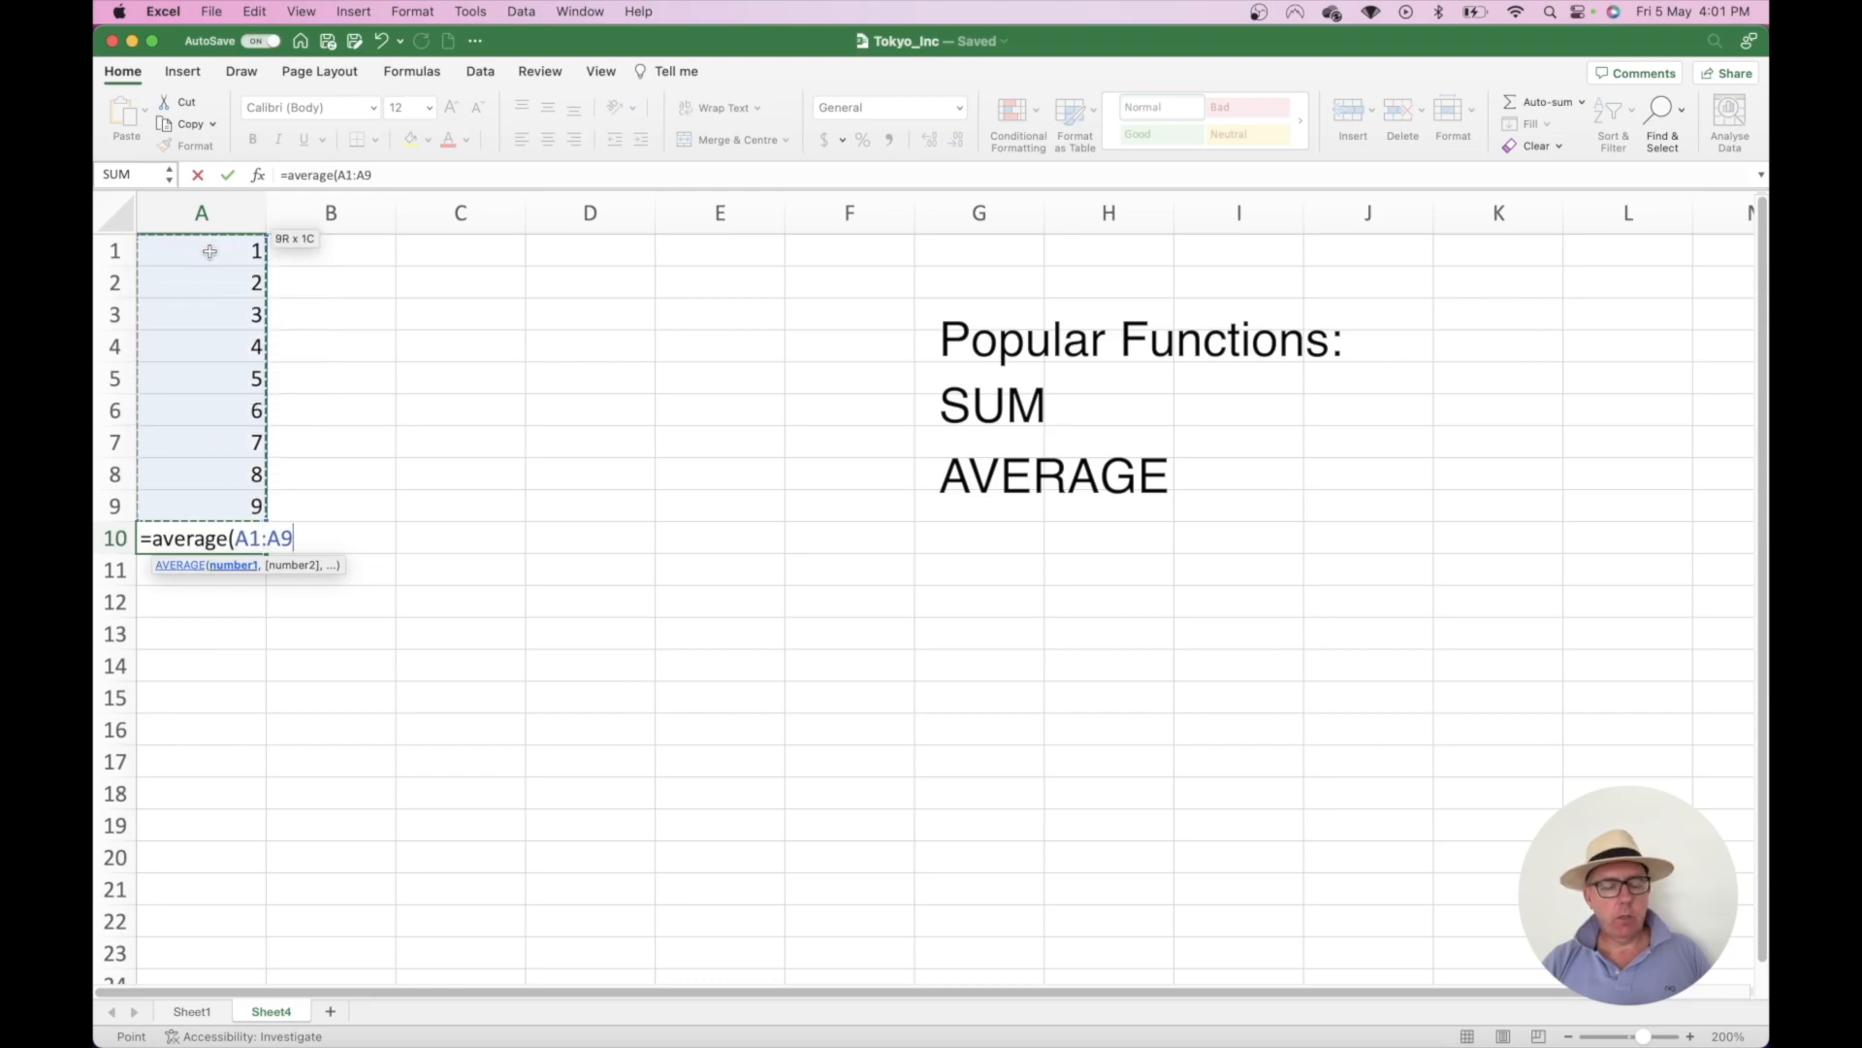
{"action": "type", "text": ")"}
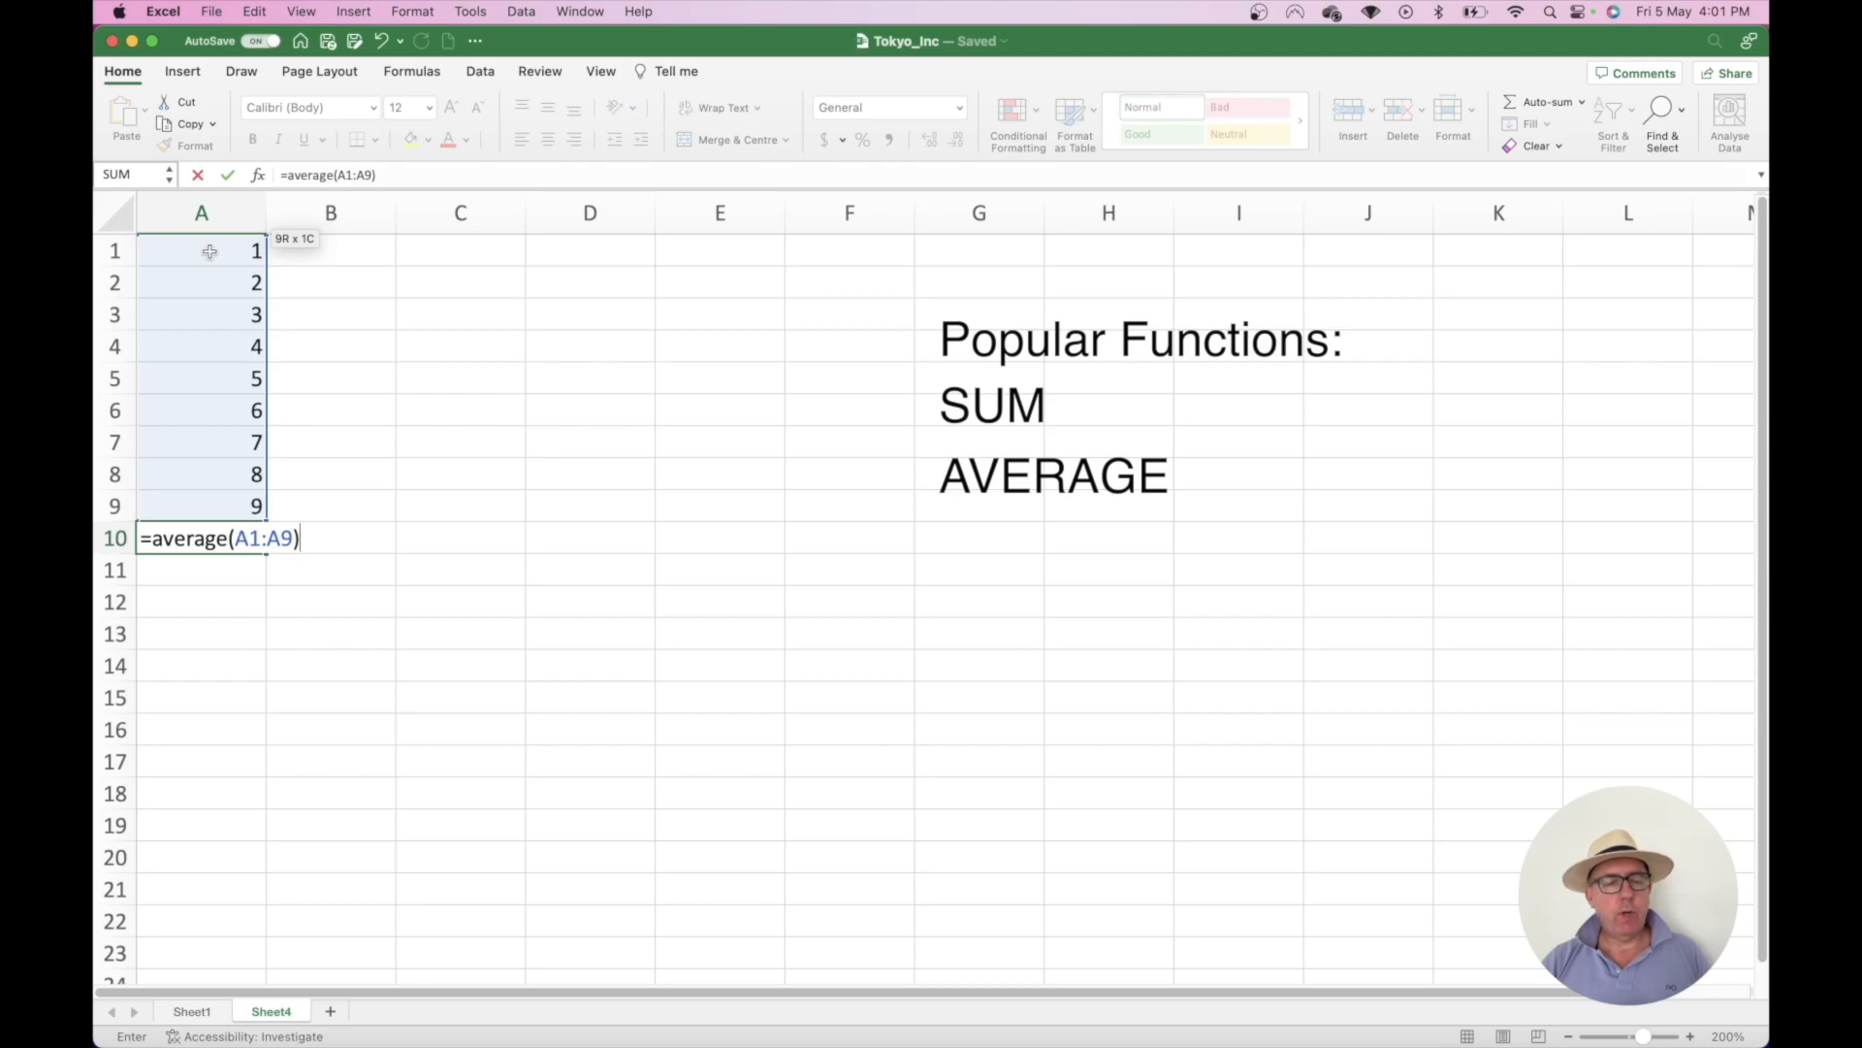
{"action": "key", "text": "Return"}
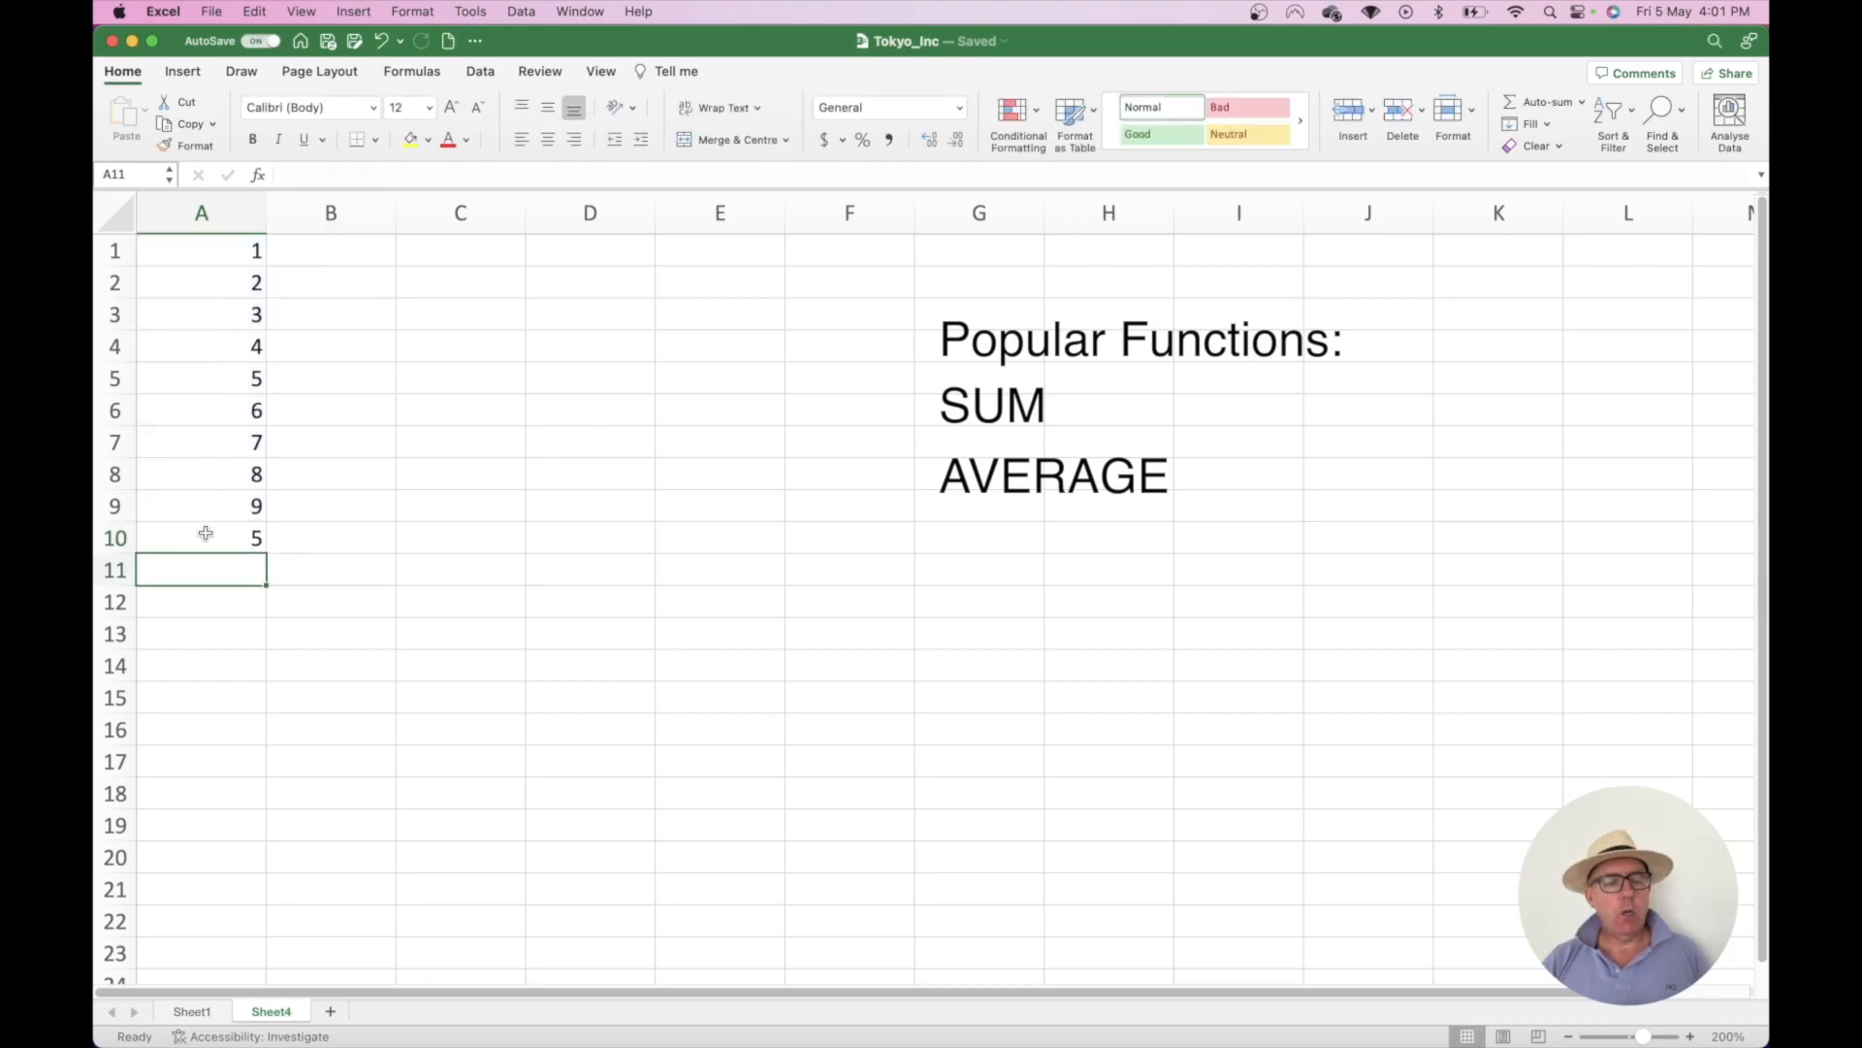
{"action": "key", "text": "super+z"}
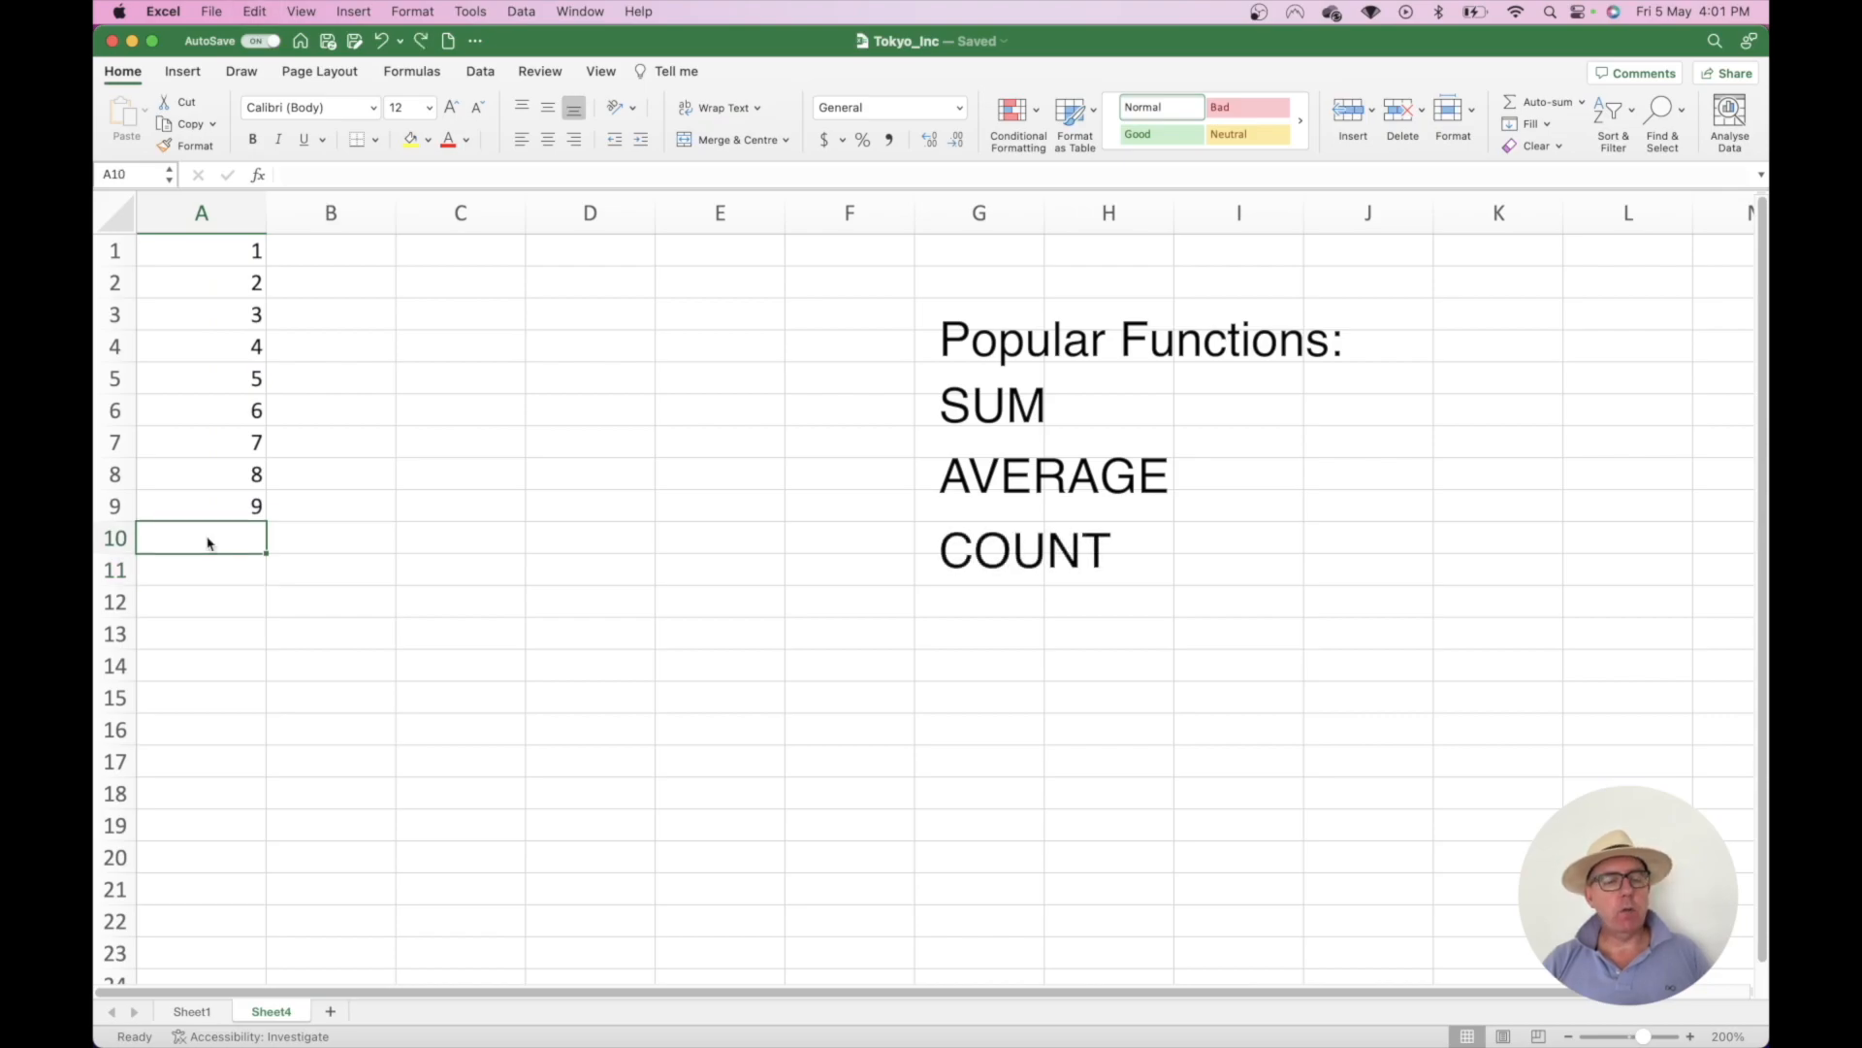
{"action": "type", "text": "="}
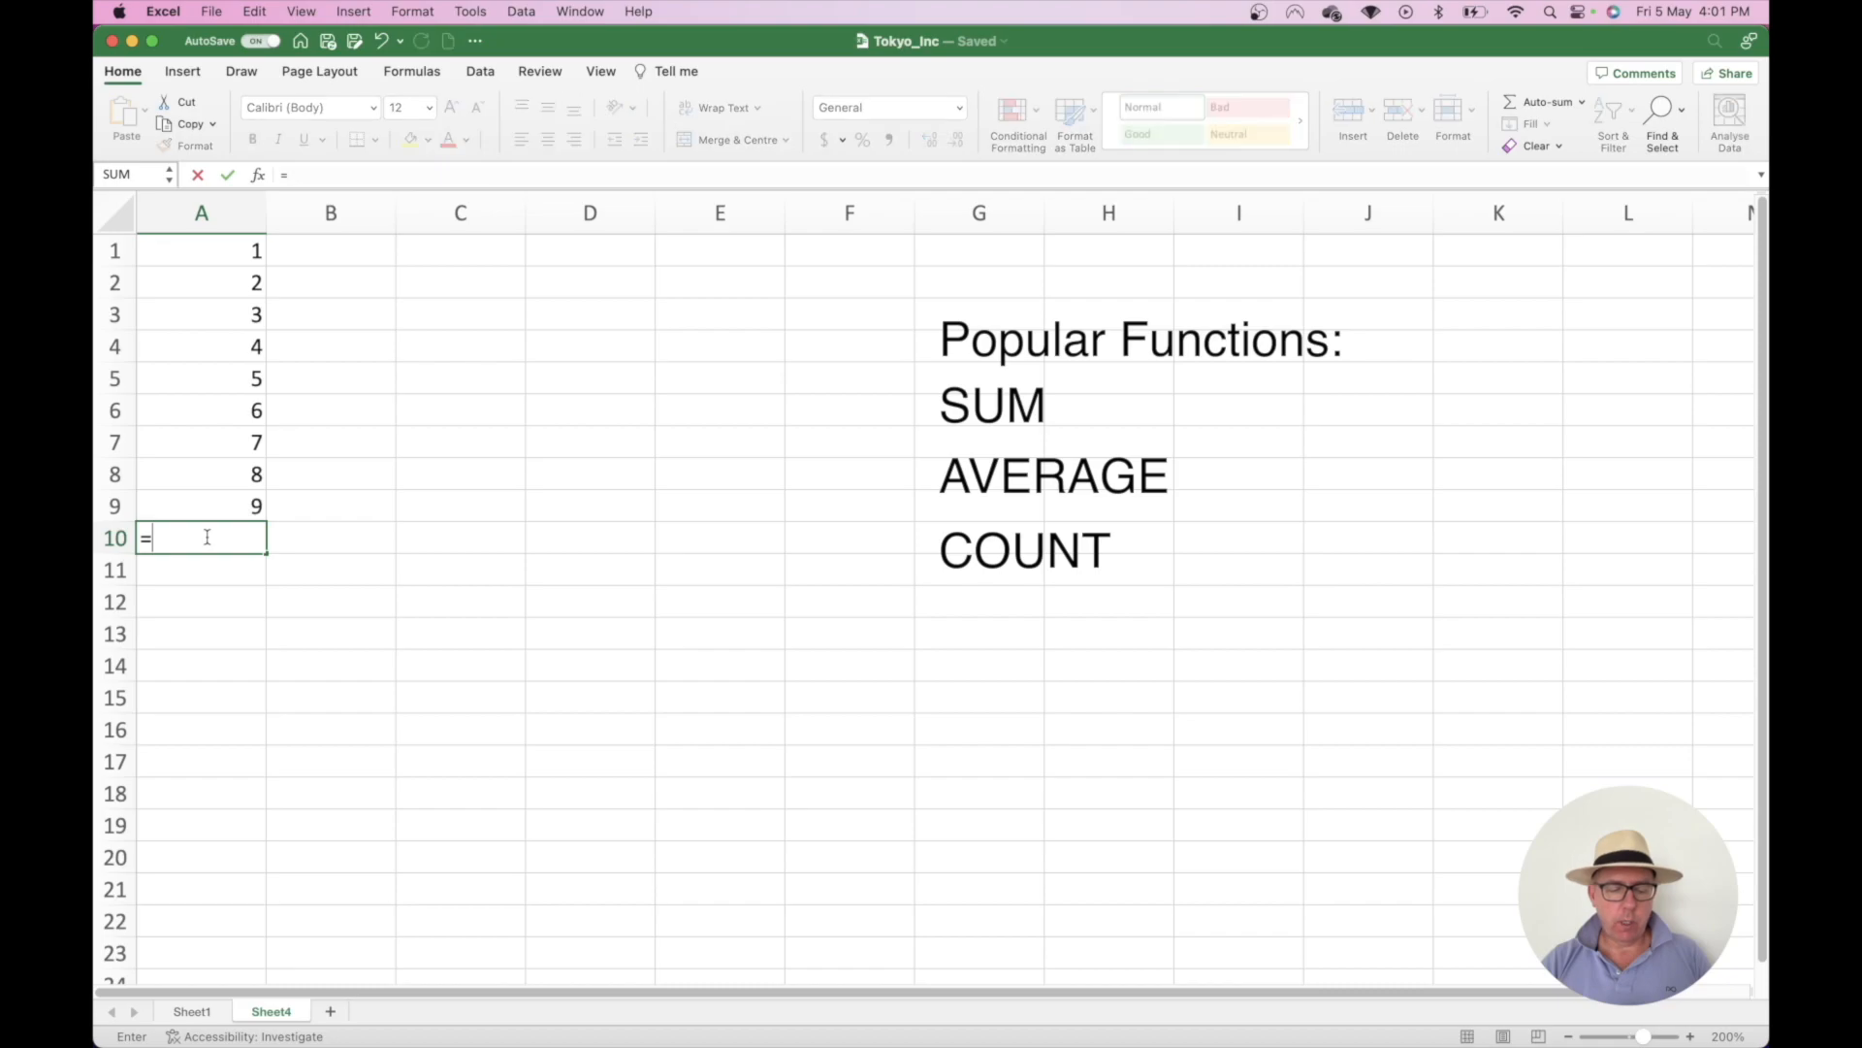
{"action": "type", "text": "count("}
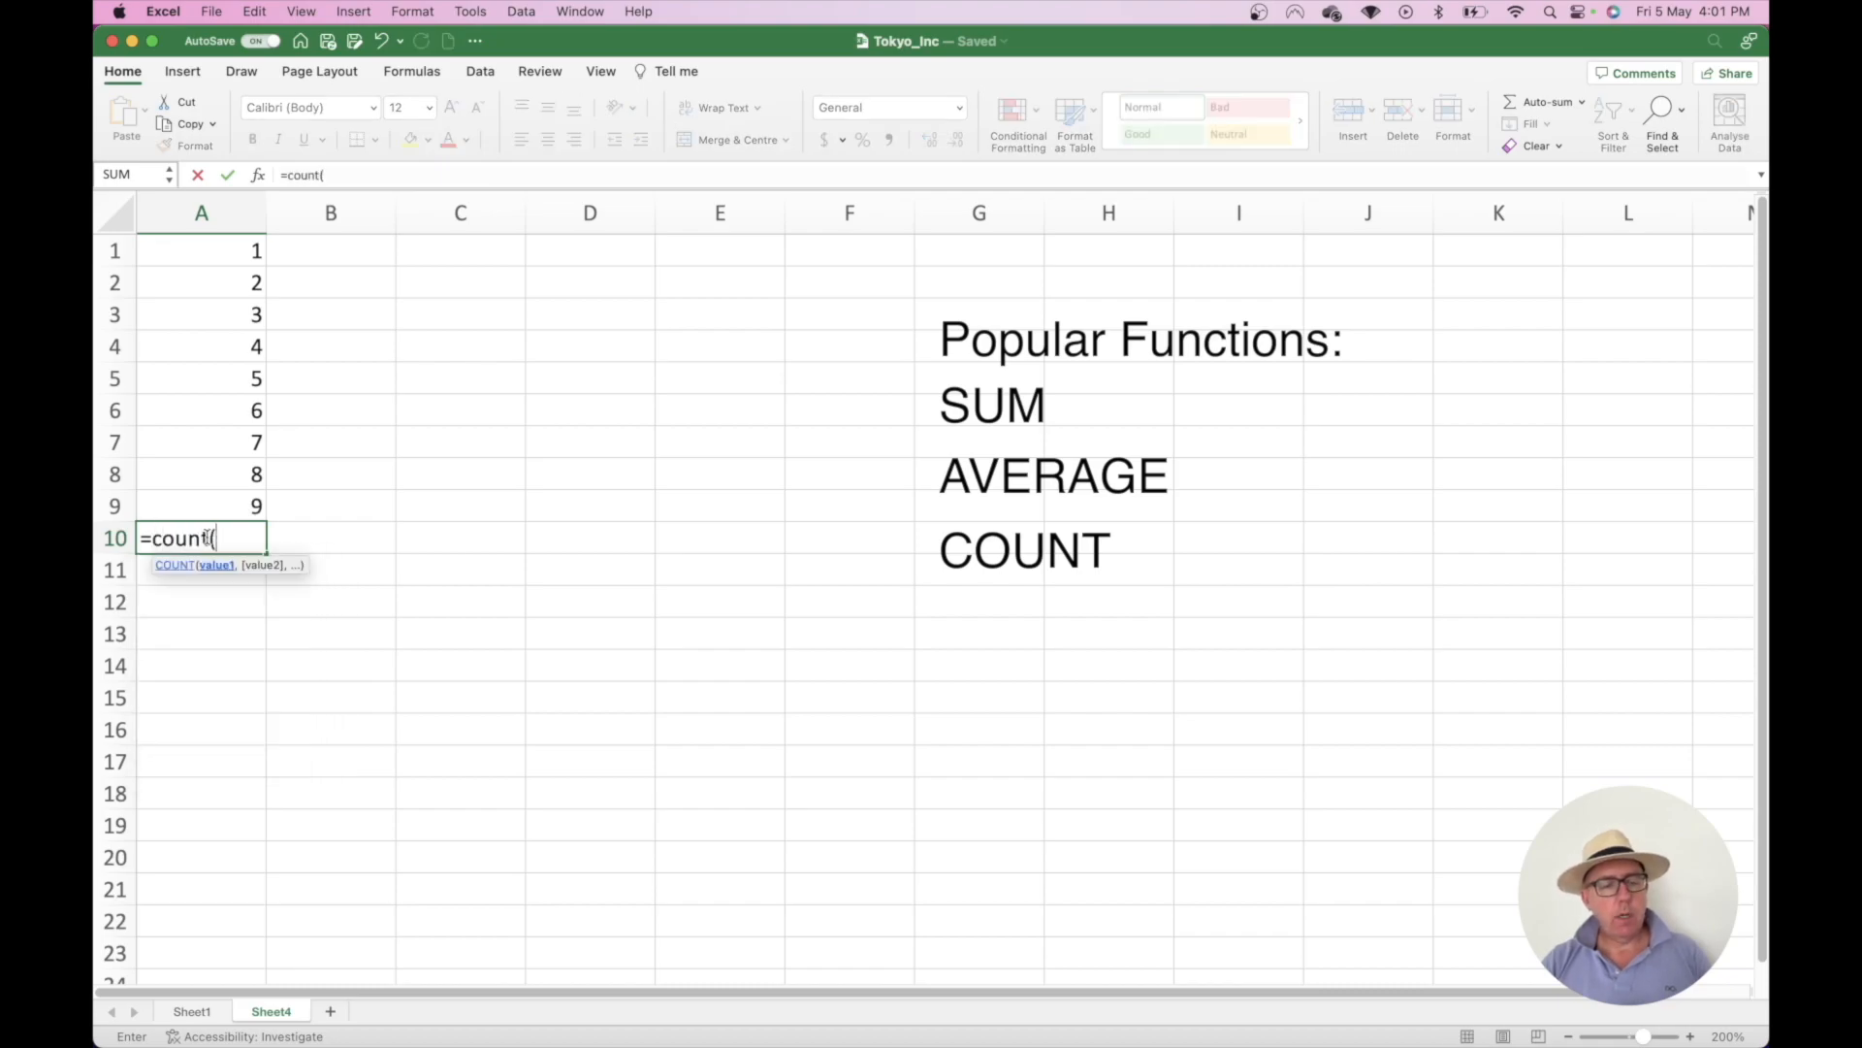
{"action": "left_click_drag", "start_coordinate": [247, 505], "coordinate": [225, 260]}
{"action": "type", "text": ")"}
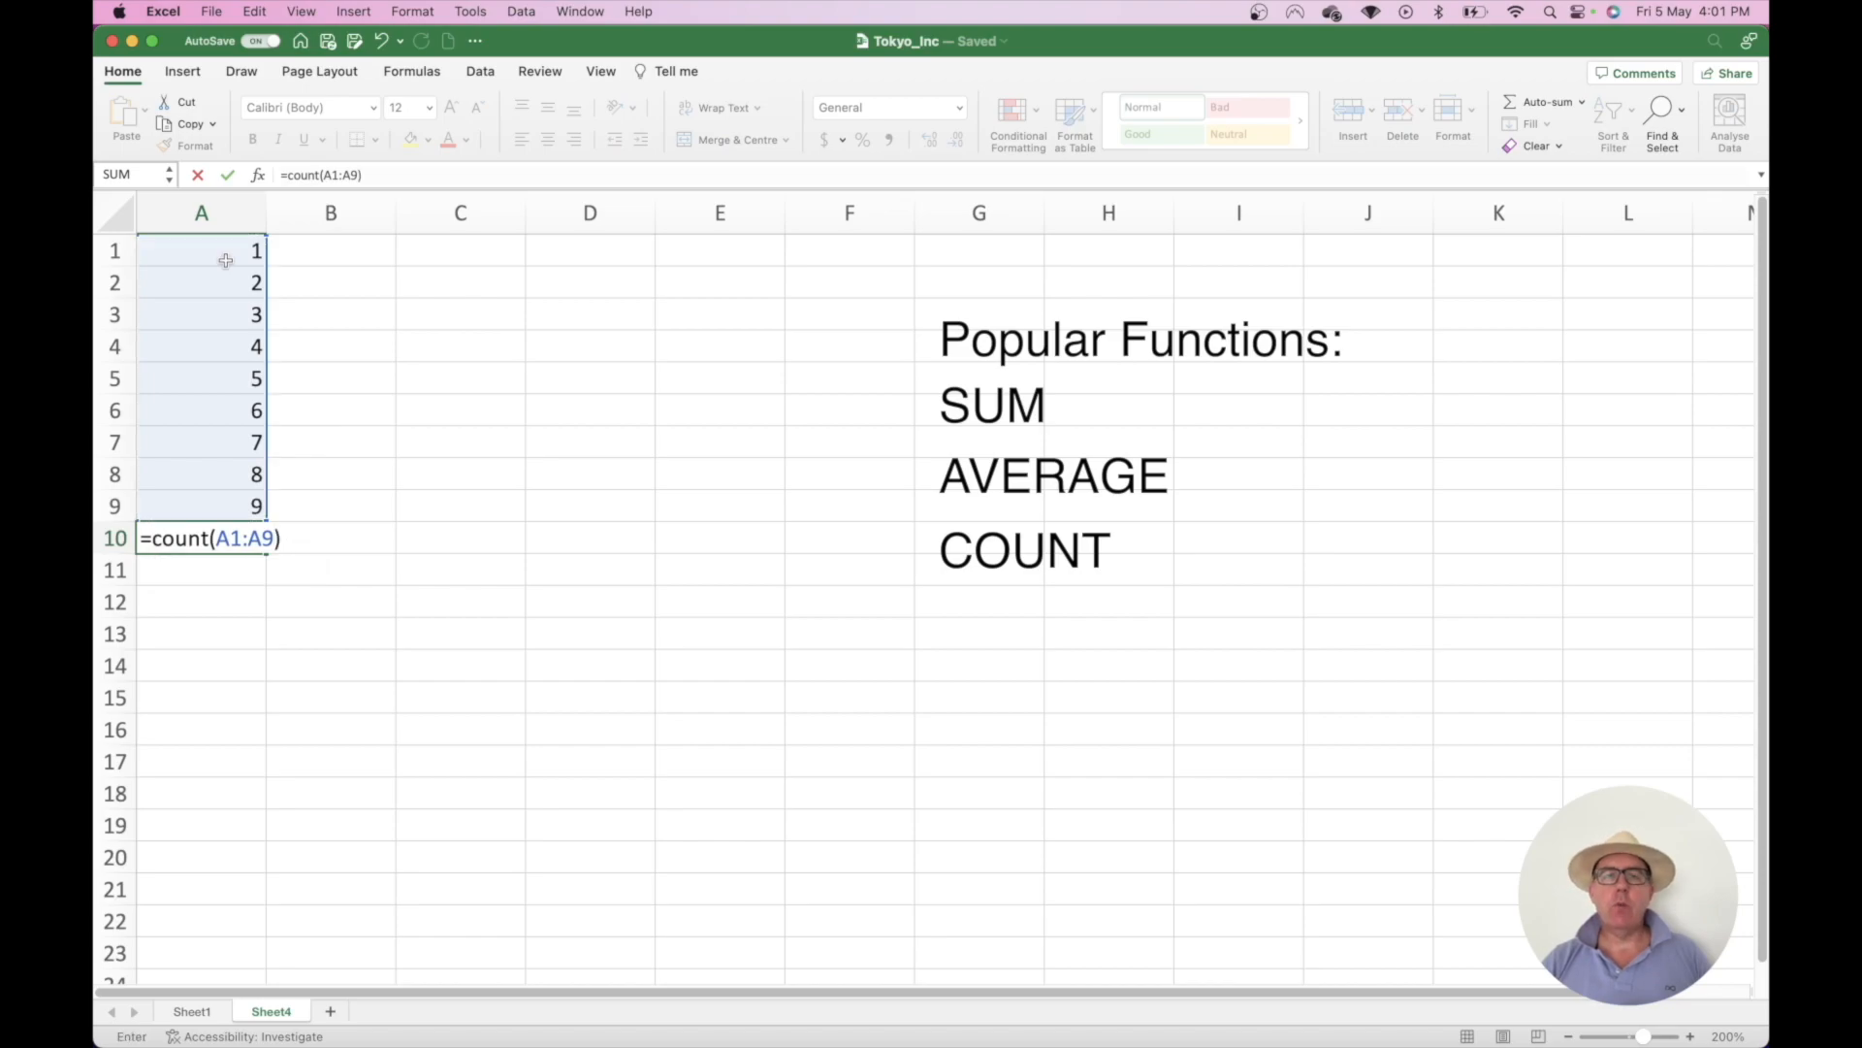
{"action": "key", "text": "Return"}
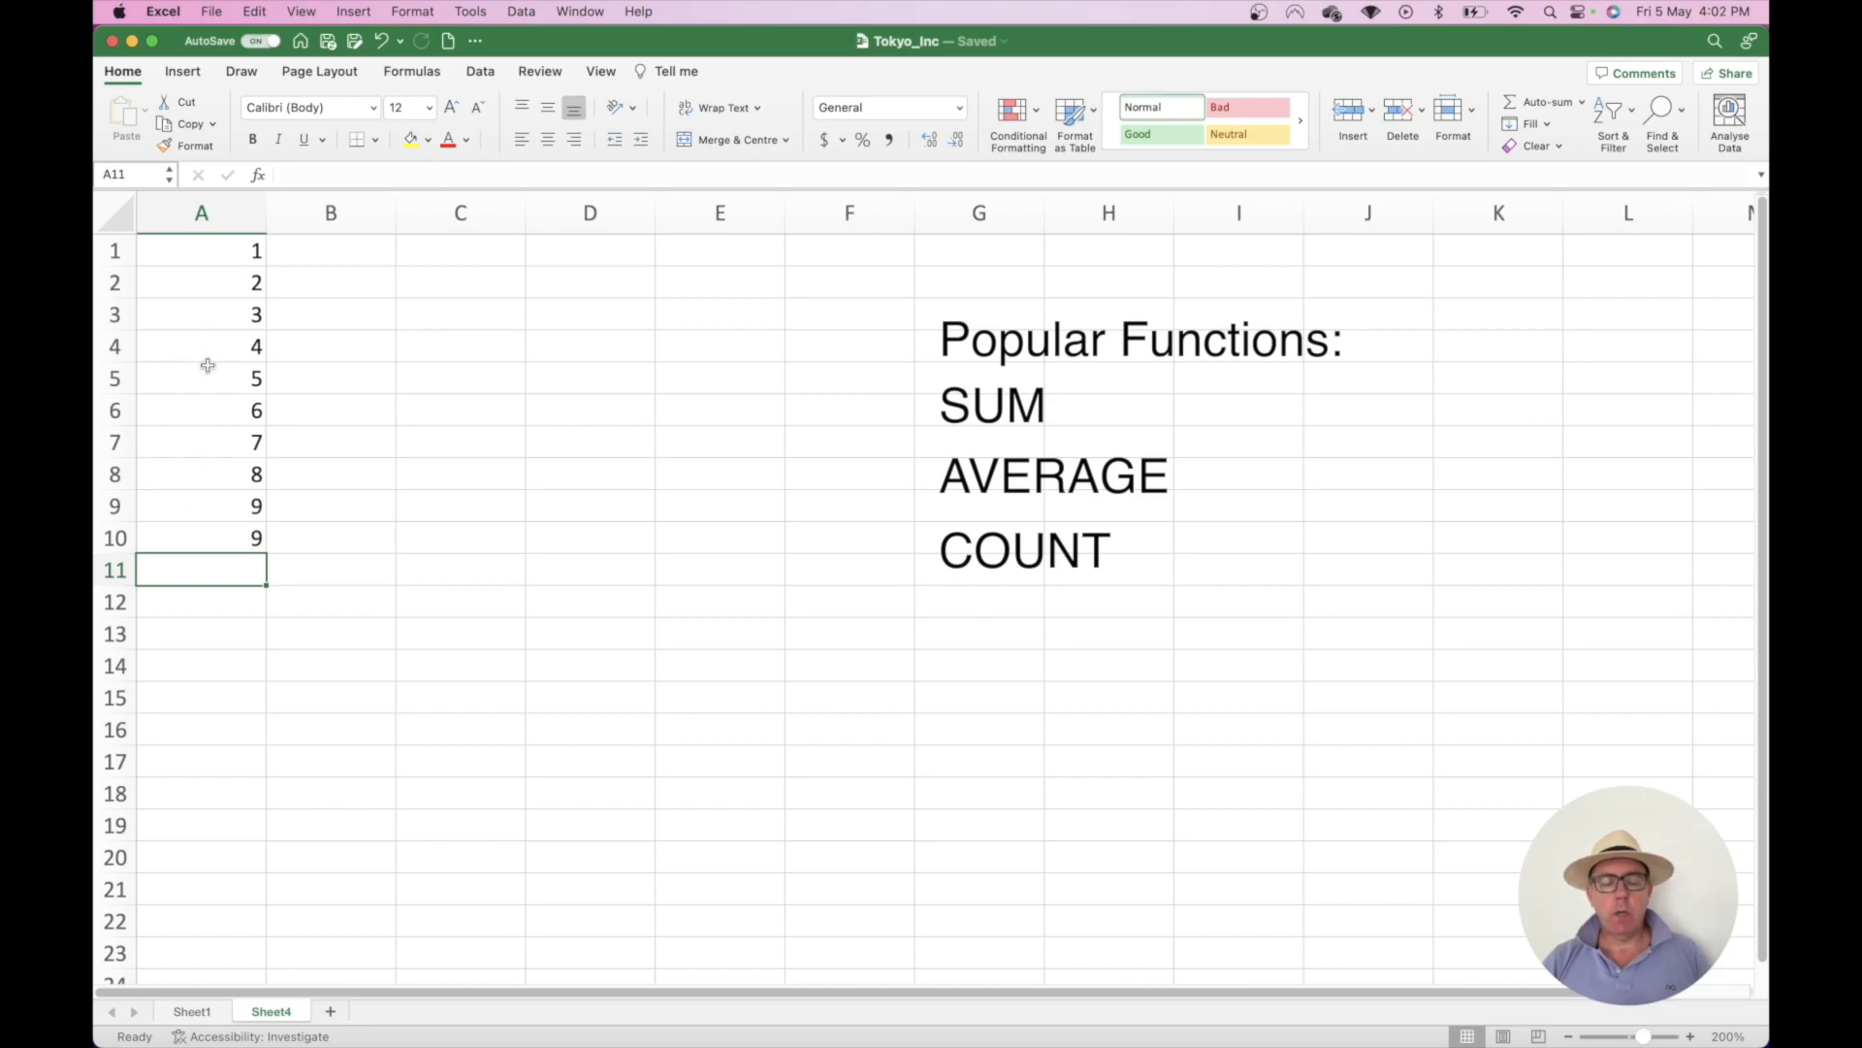
{"action": "key", "text": "super+z"}
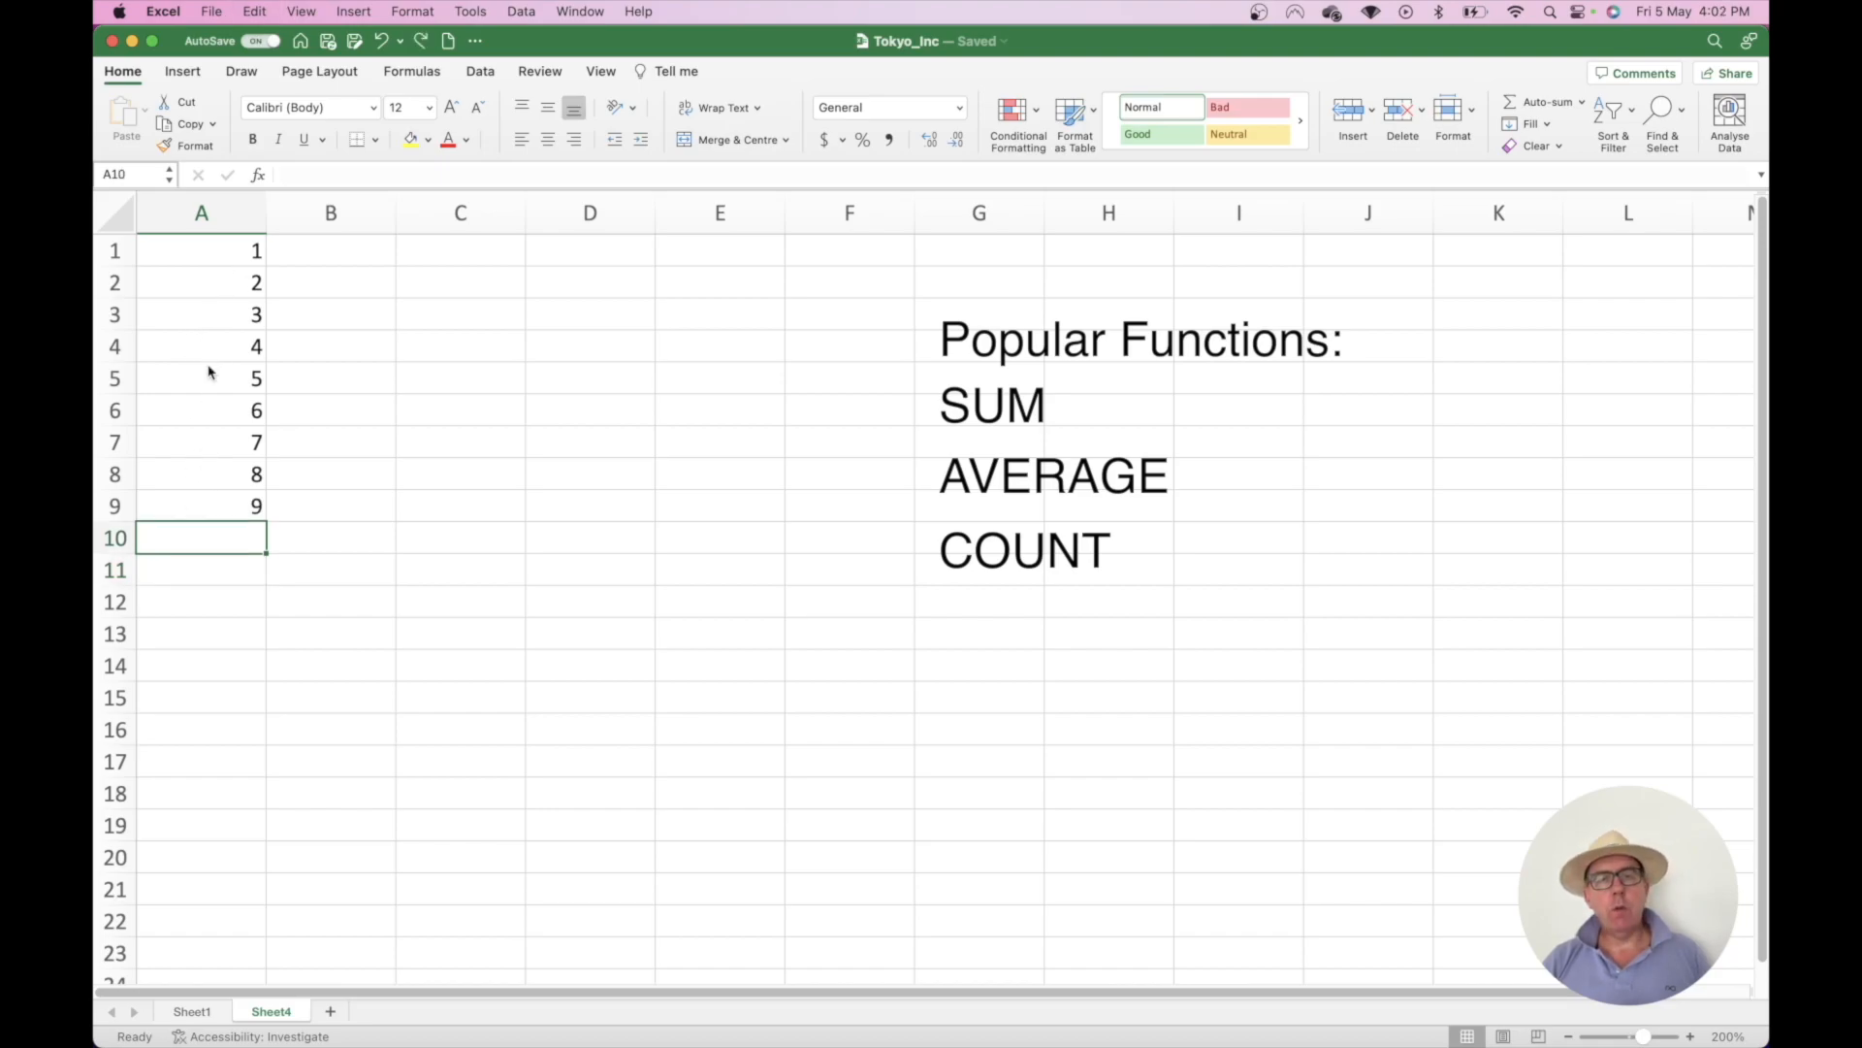
- Enter =MIN(A1:A9) in A10, returning 1
{"action": "type", "text": "="}
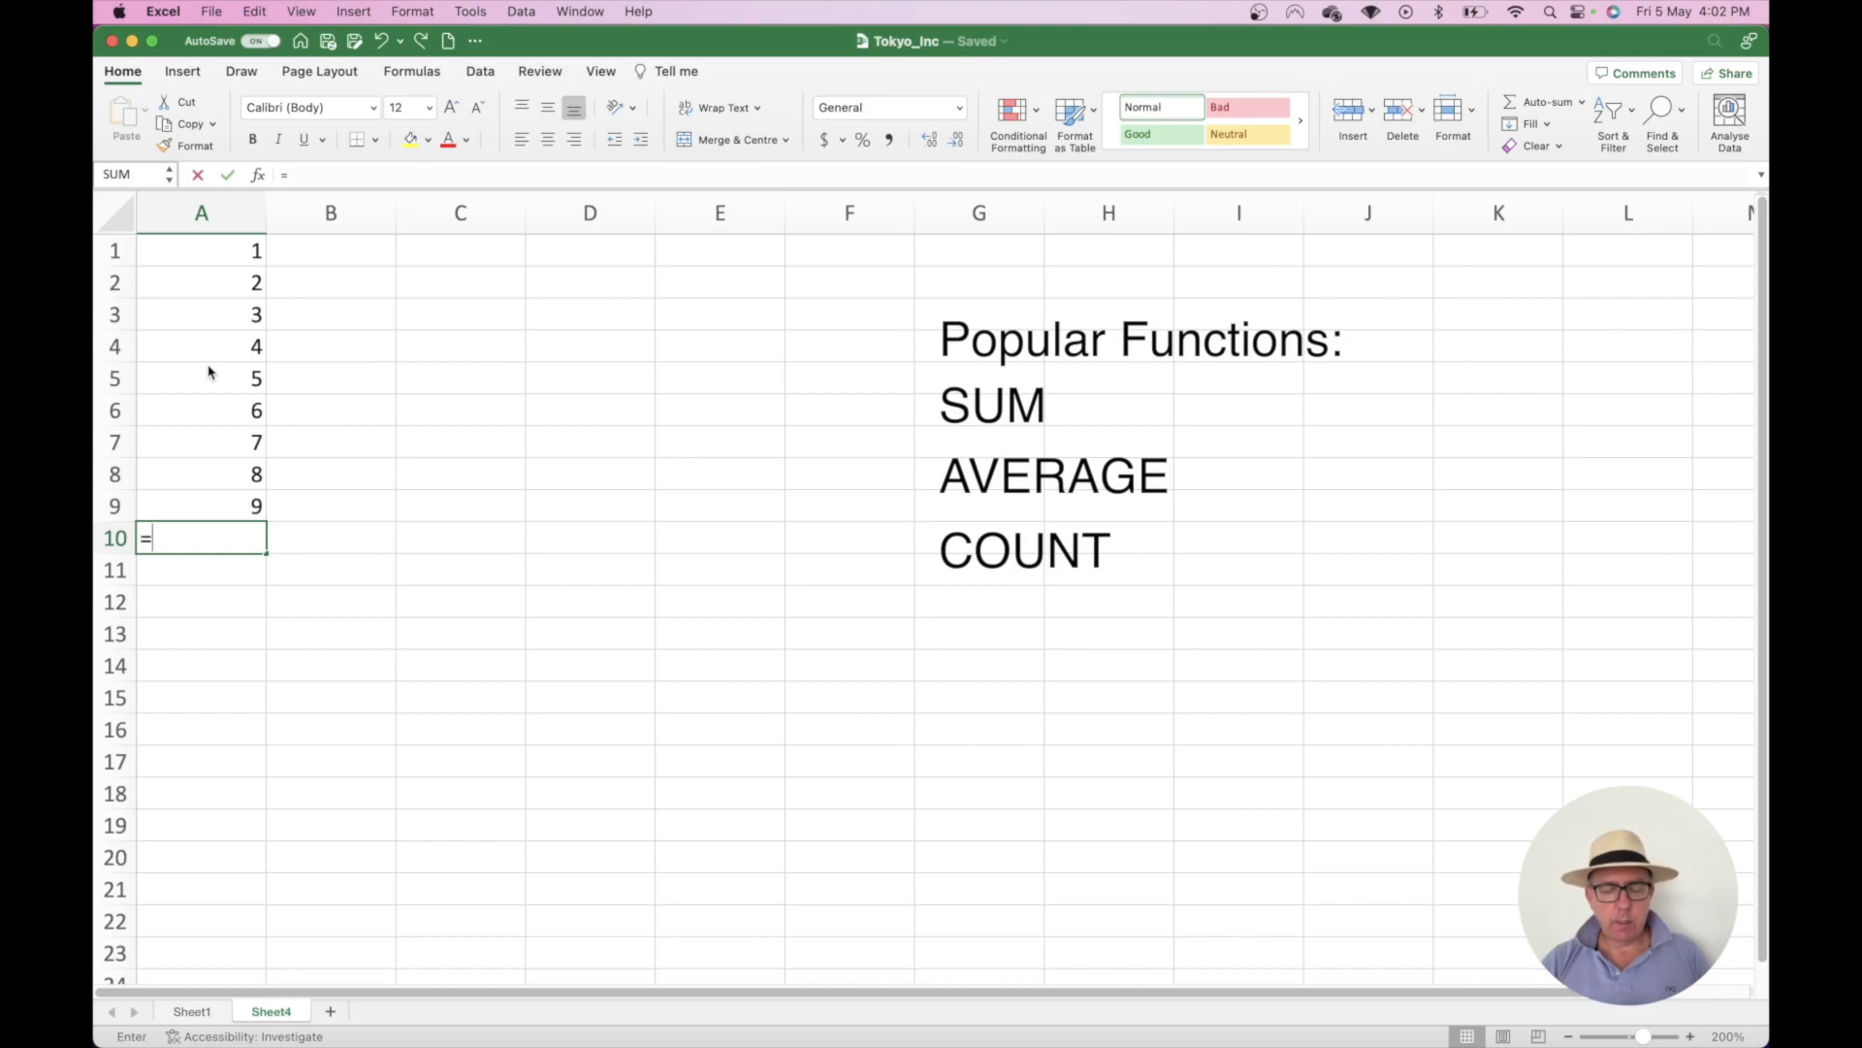
{"action": "type", "text": "min("}
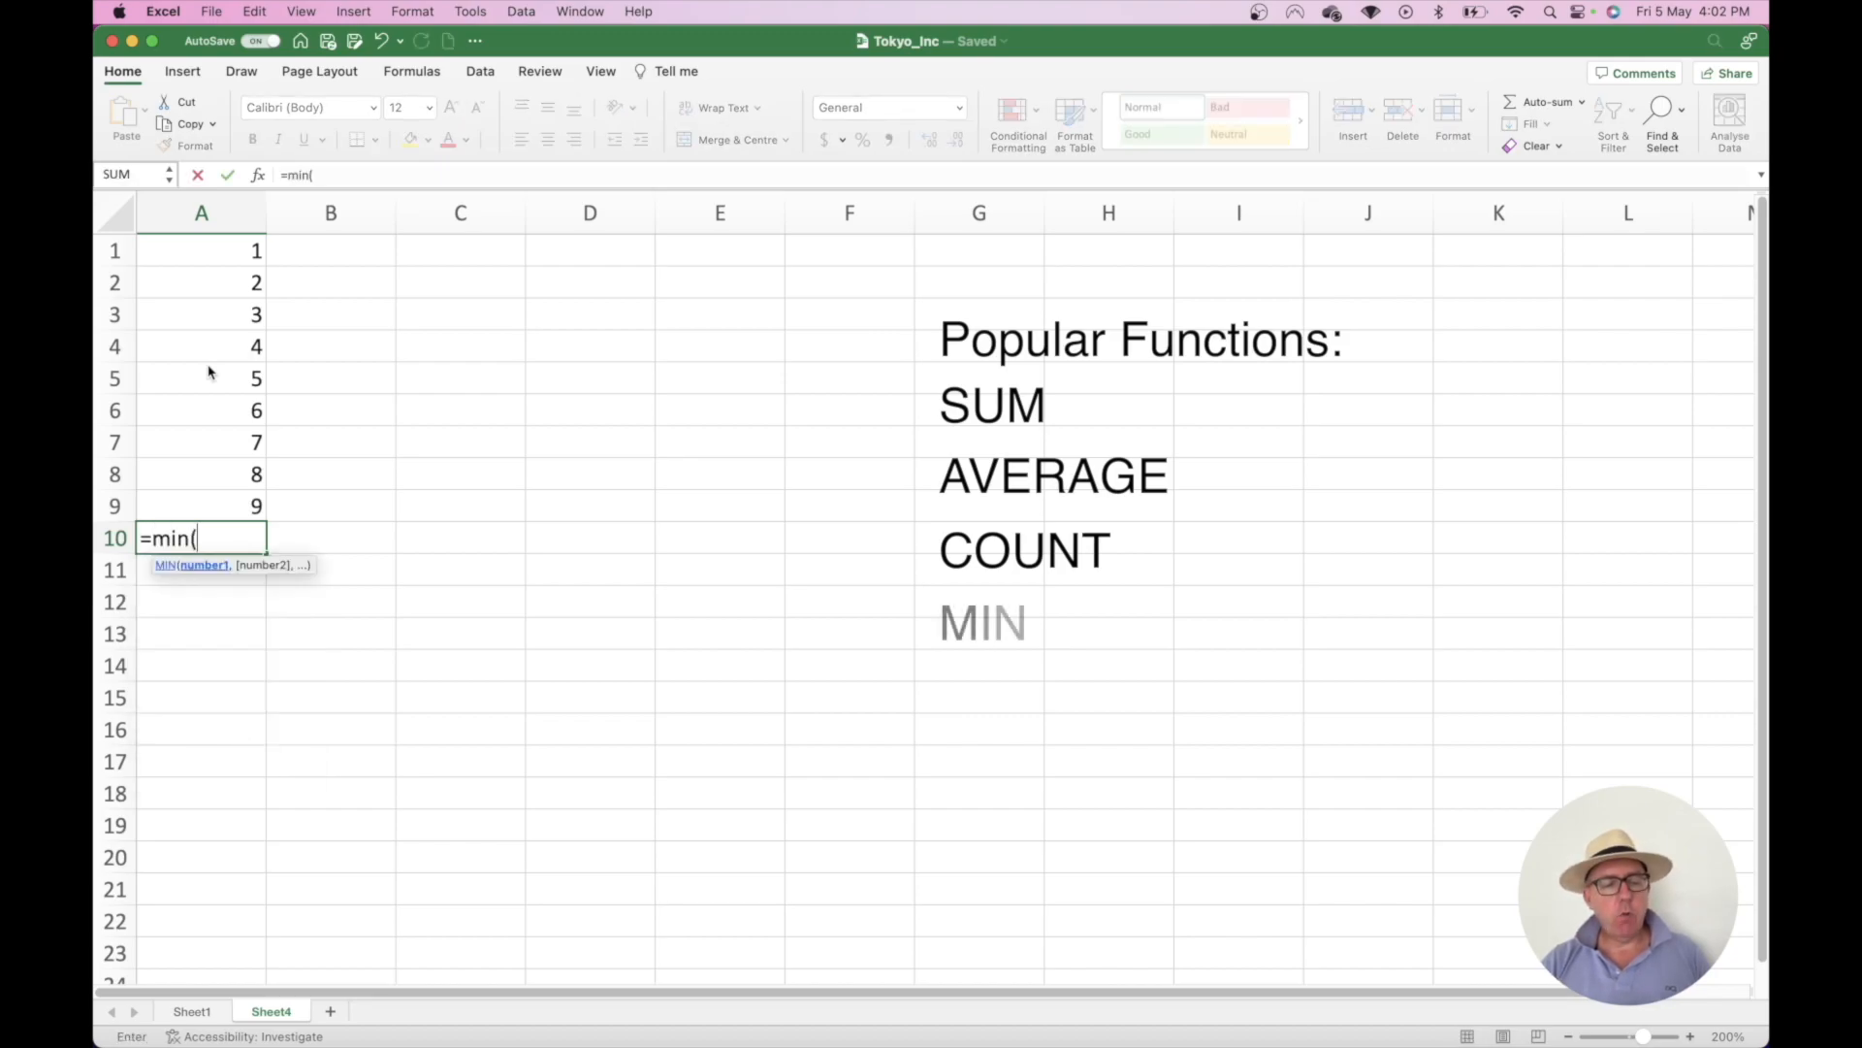
{"action": "left_click_drag", "start_coordinate": [234, 496], "coordinate": [203, 249]}
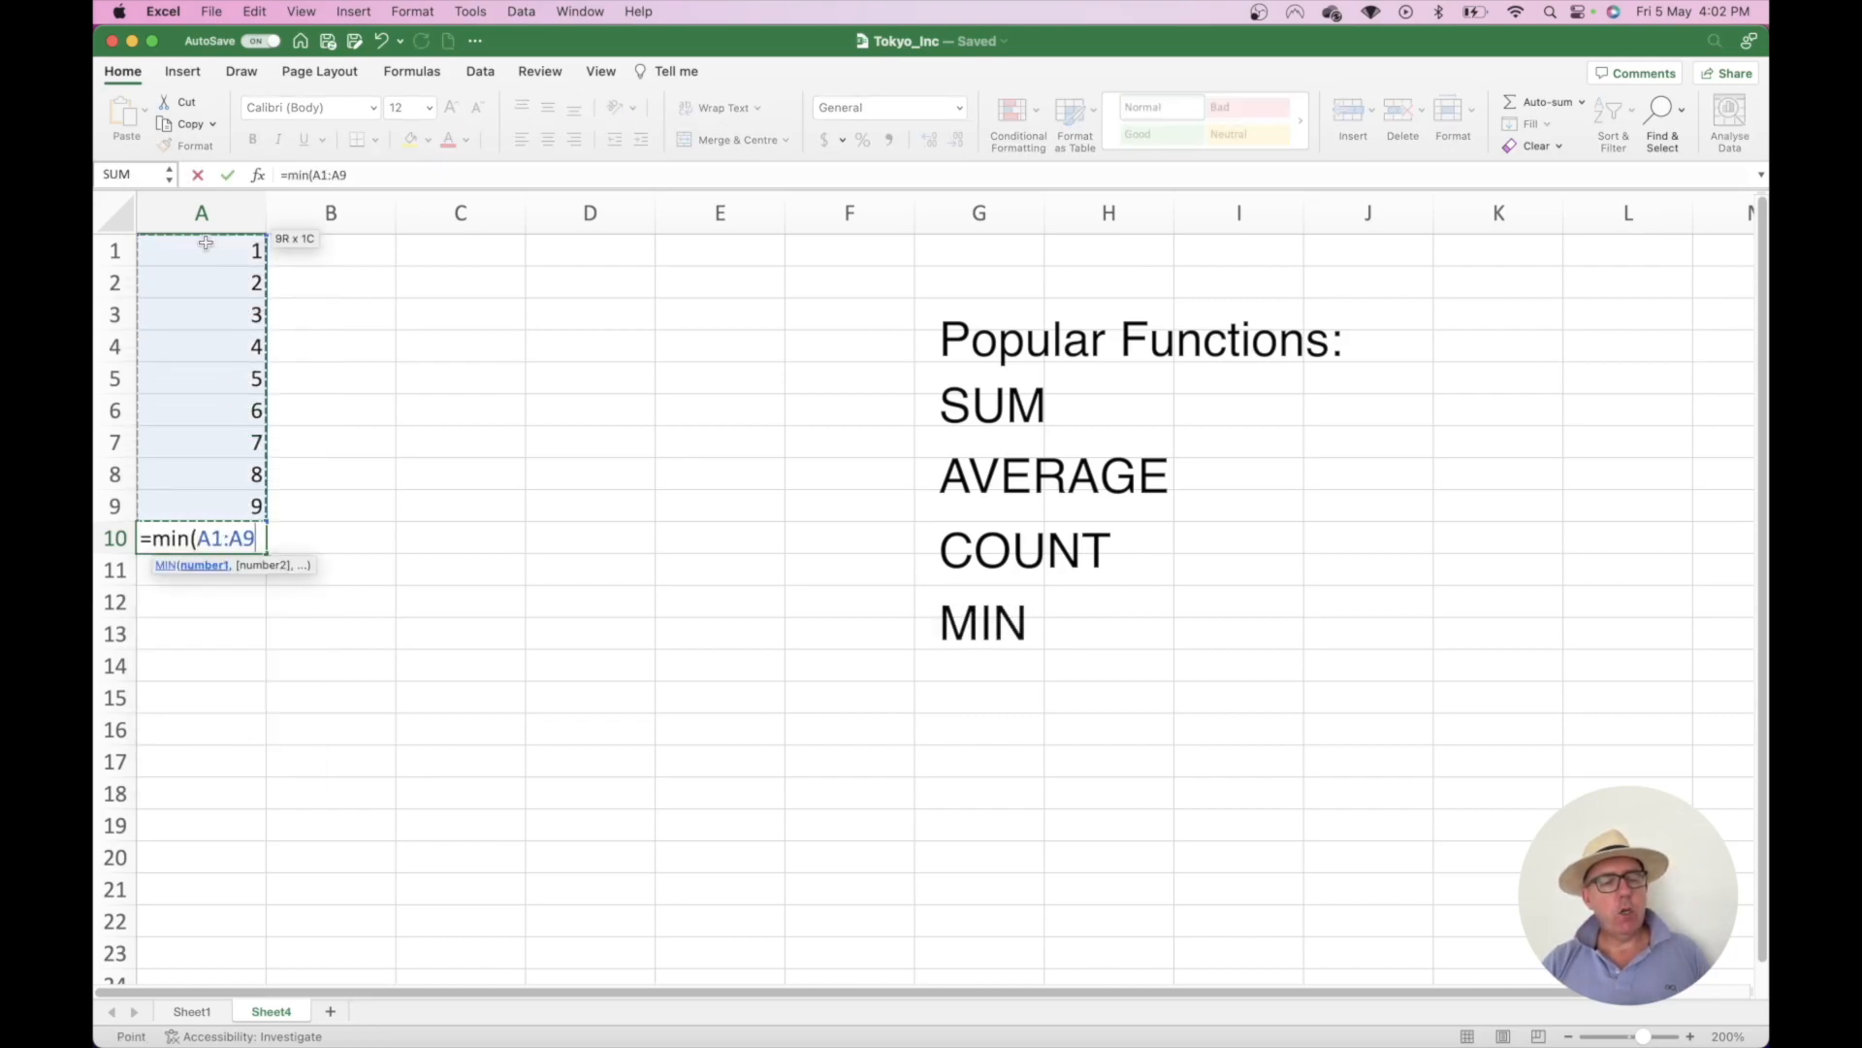
{"action": "type", "text": ")"}
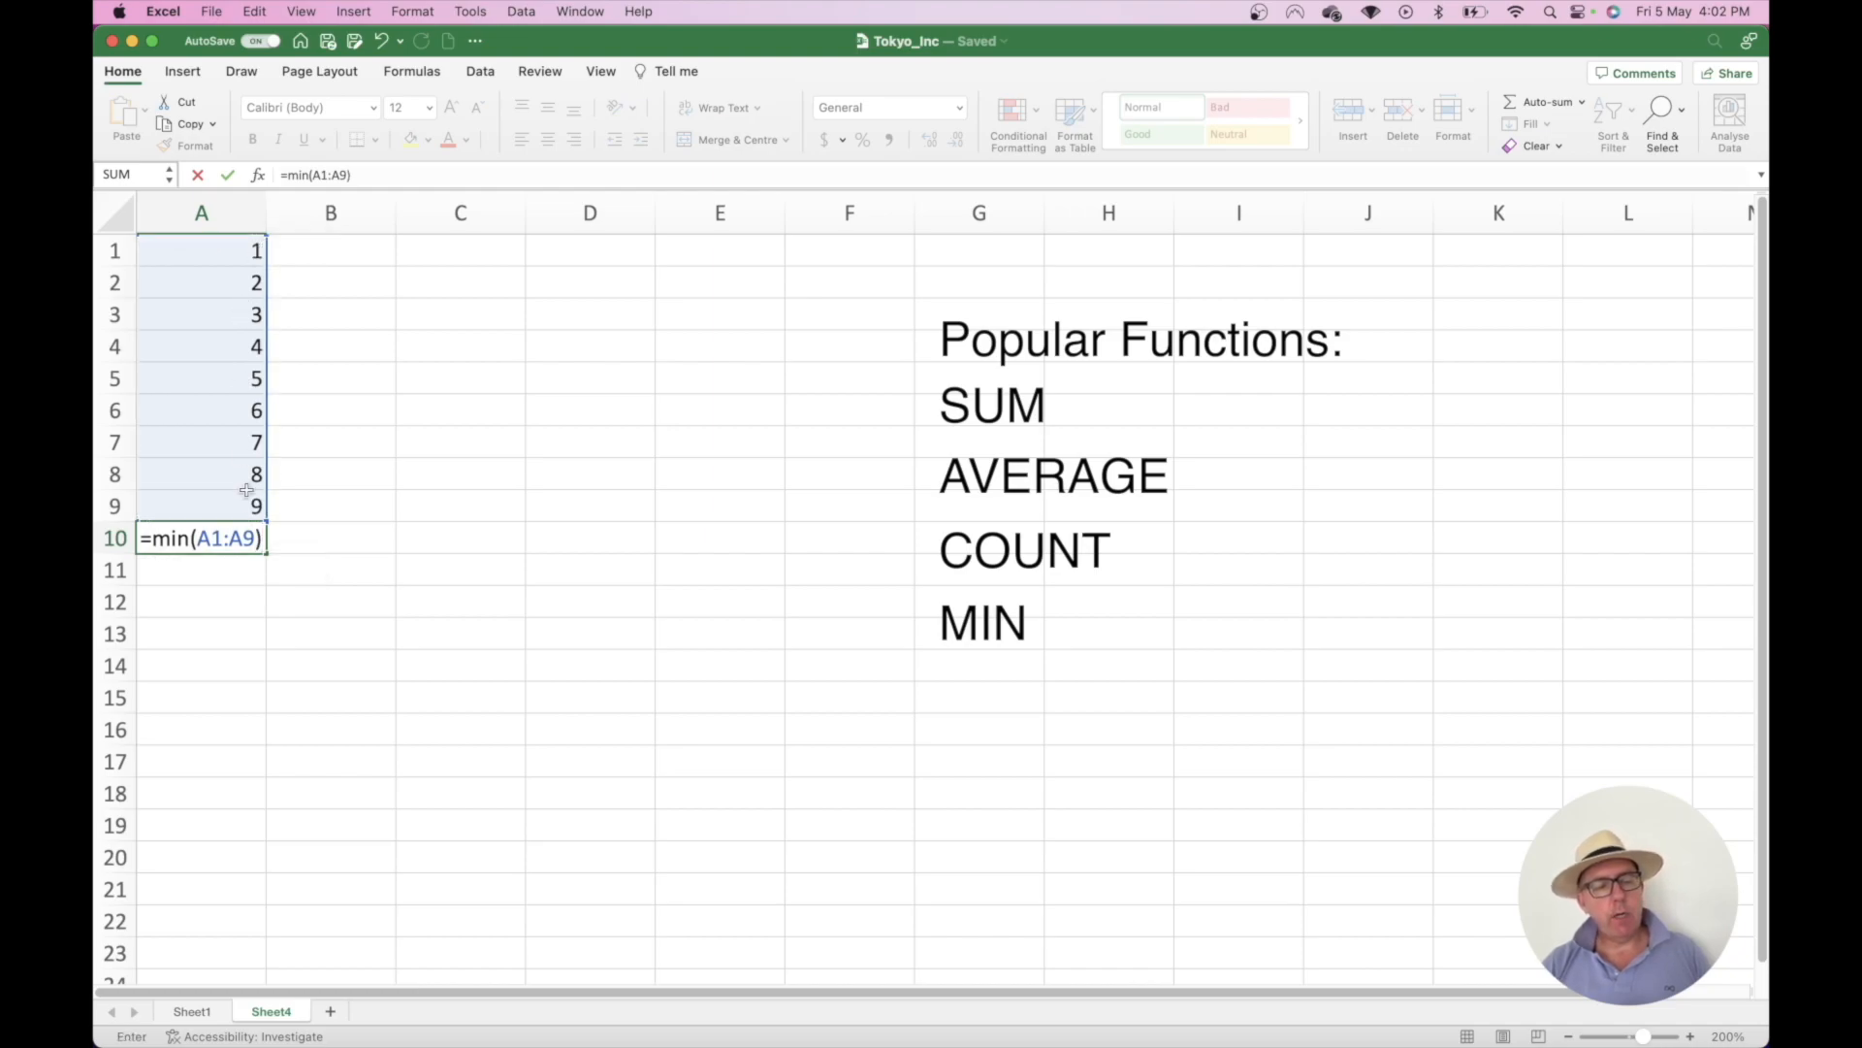
{"action": "key", "text": "Return"}
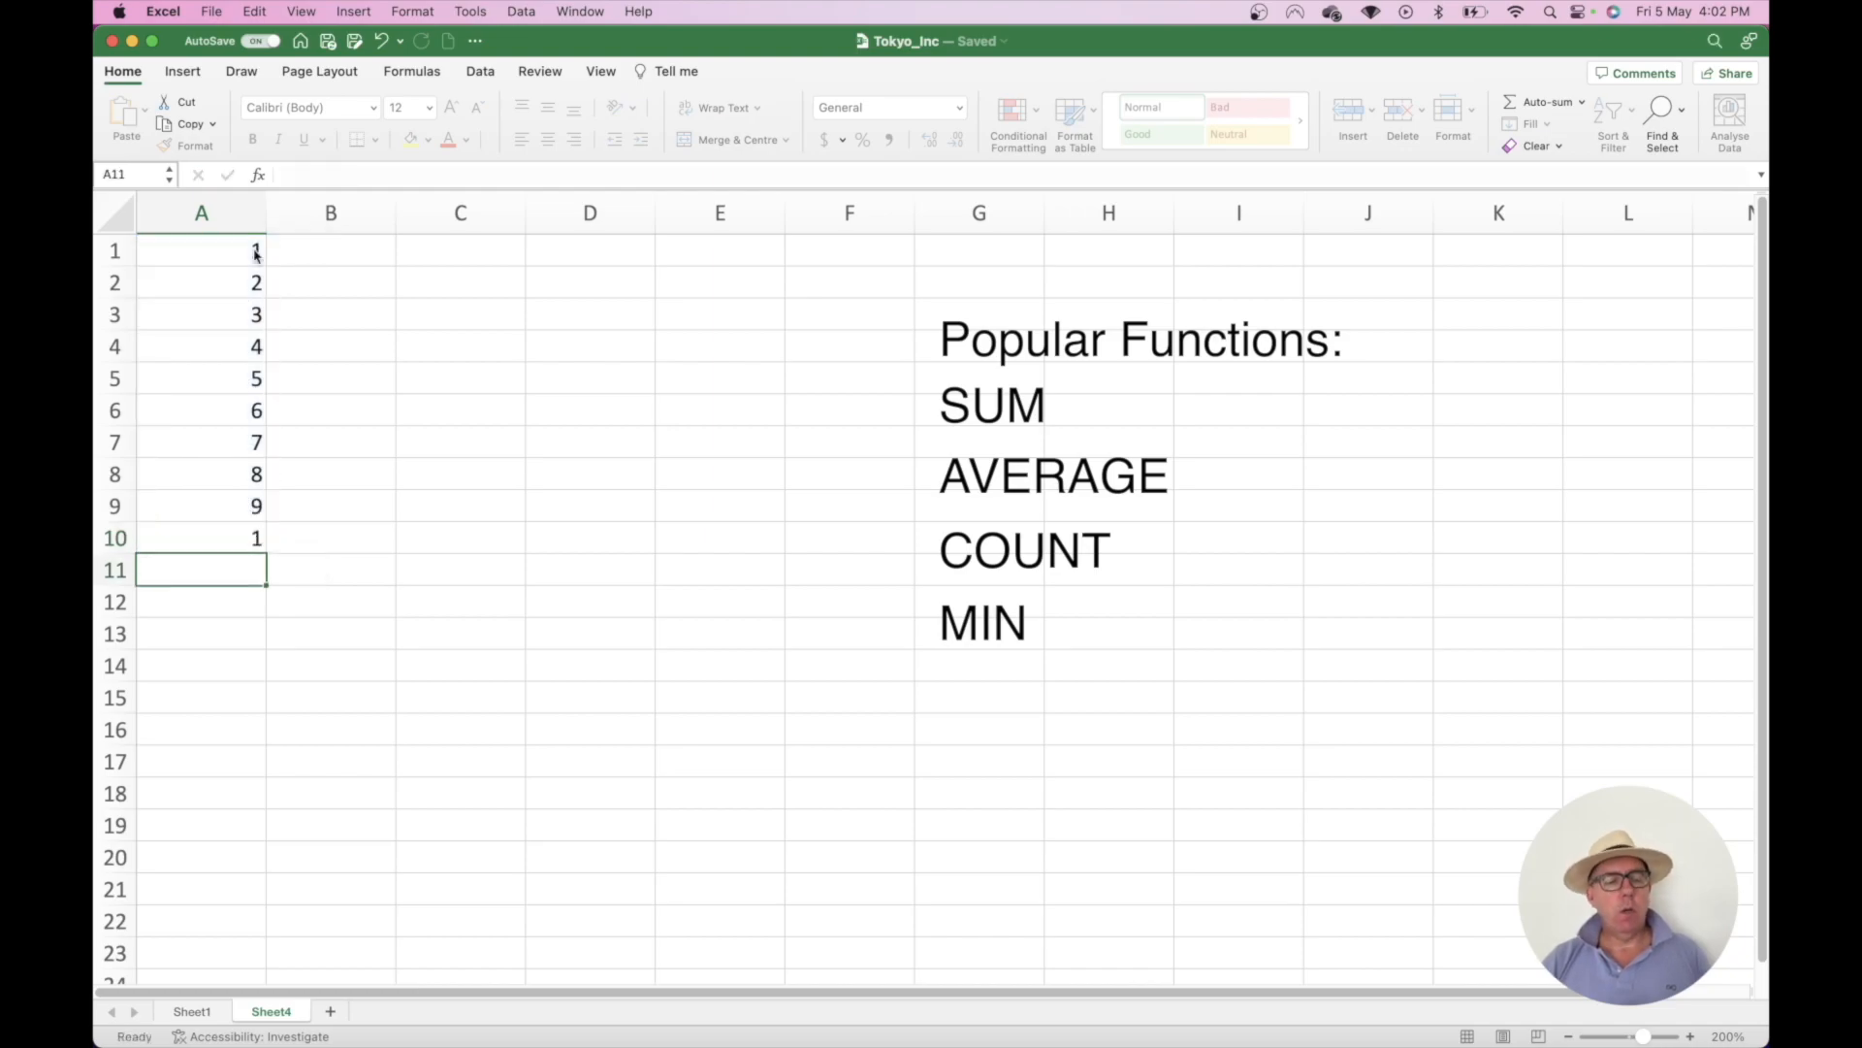
- Enter =MAX(A1:A9) in A10, then undo it to leave A10 empty
{"action": "left_click", "coordinate": [243, 535]}
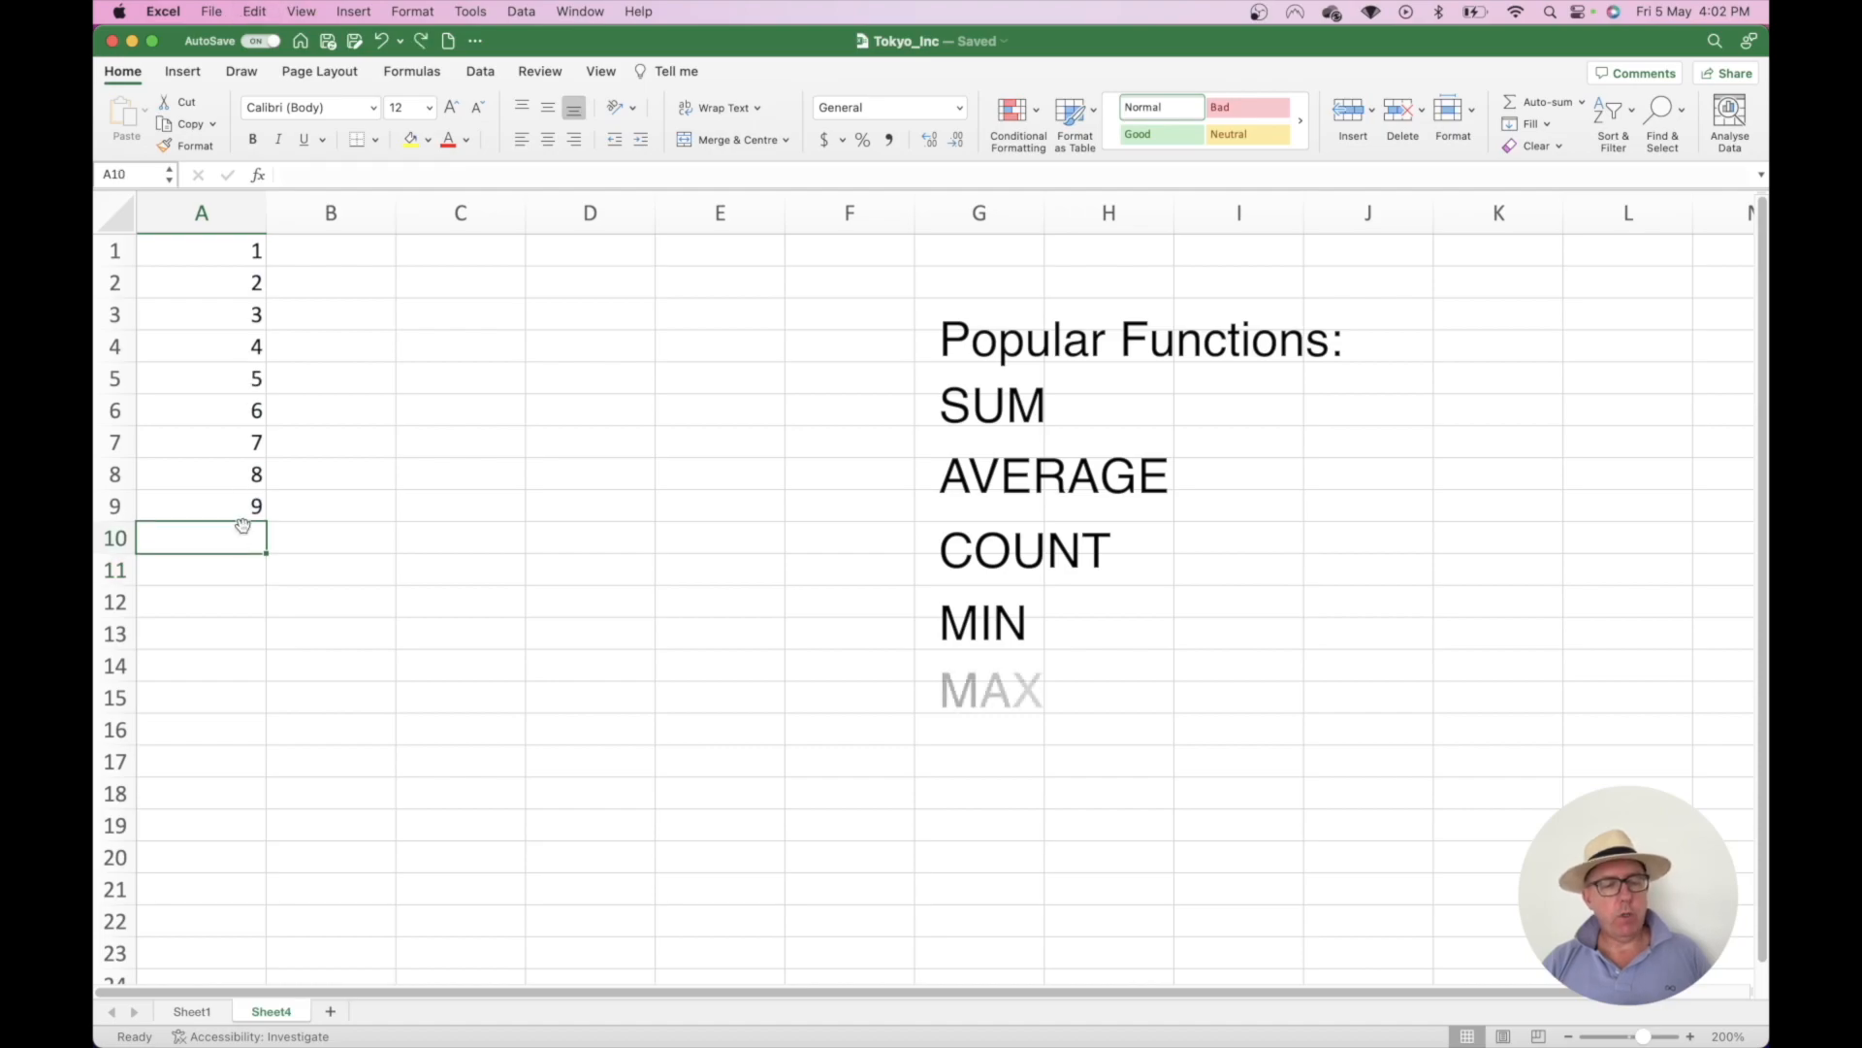
{"action": "type", "text": "=max"}
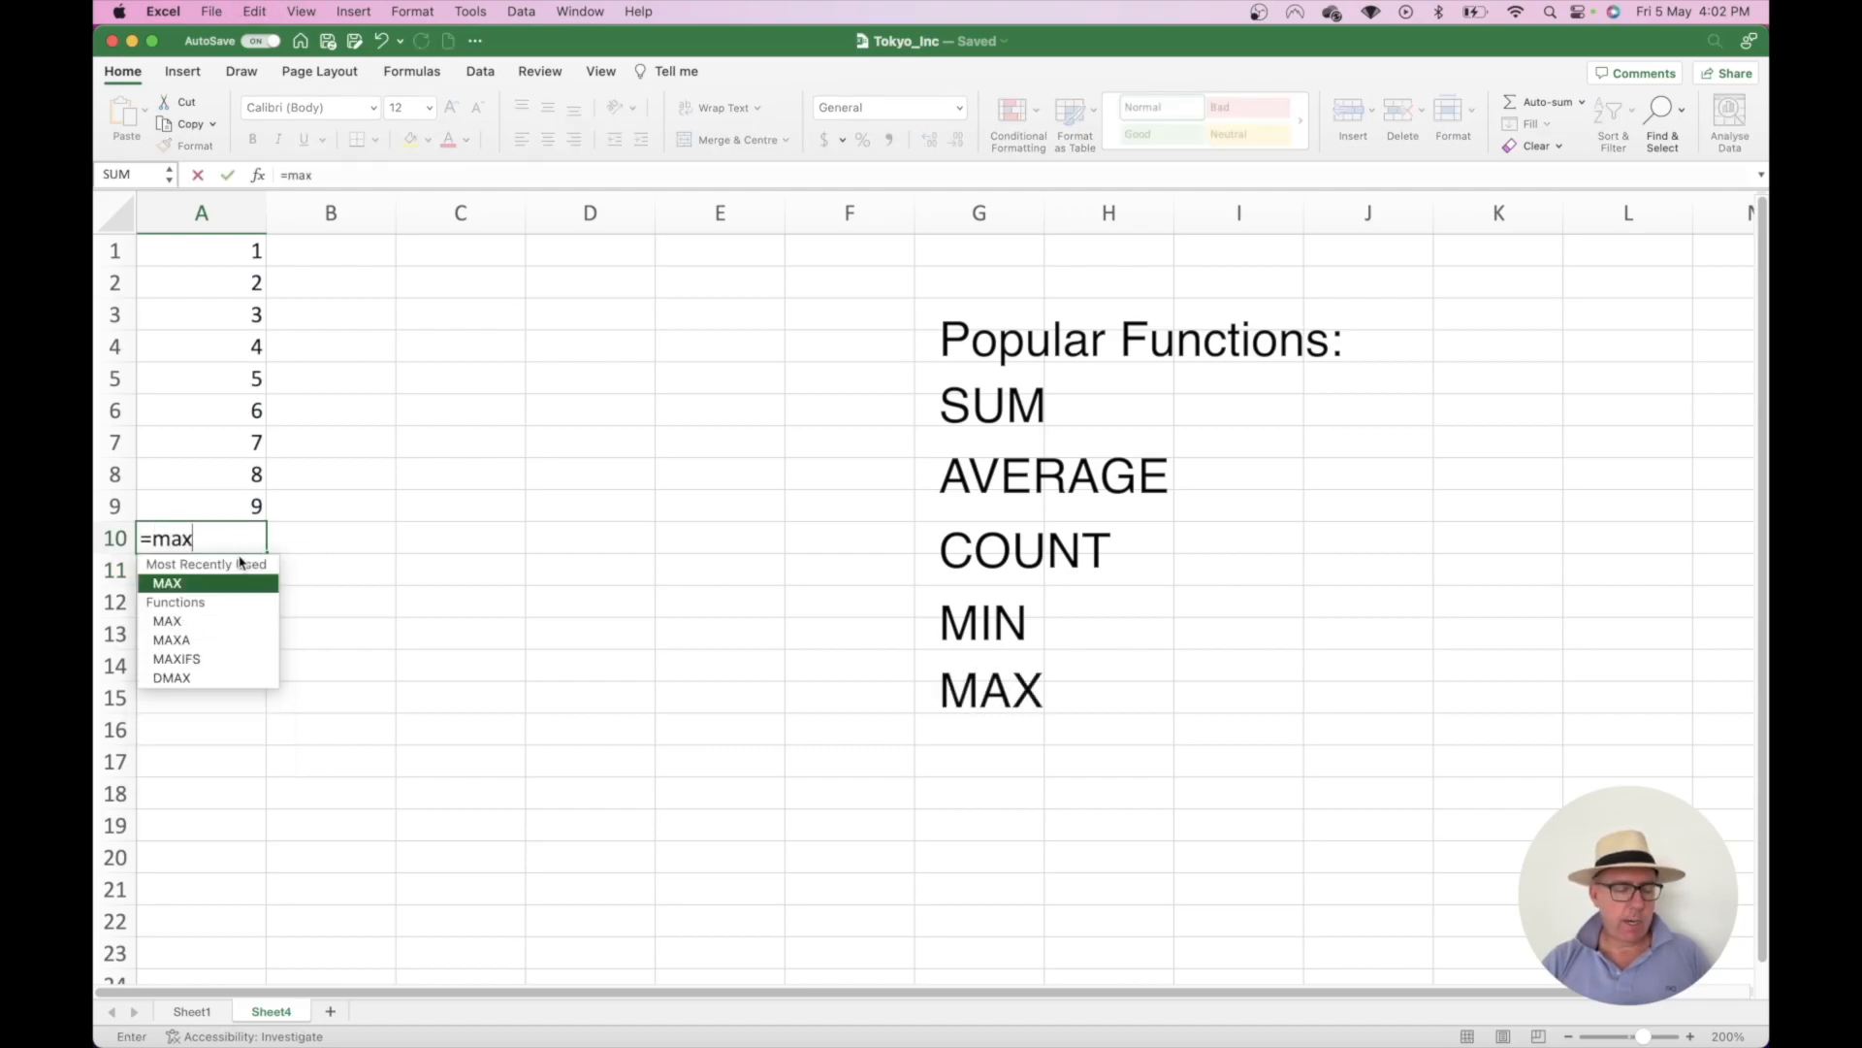
{"action": "type", "text": "("}
{"action": "left_click", "coordinate": [231, 505]}
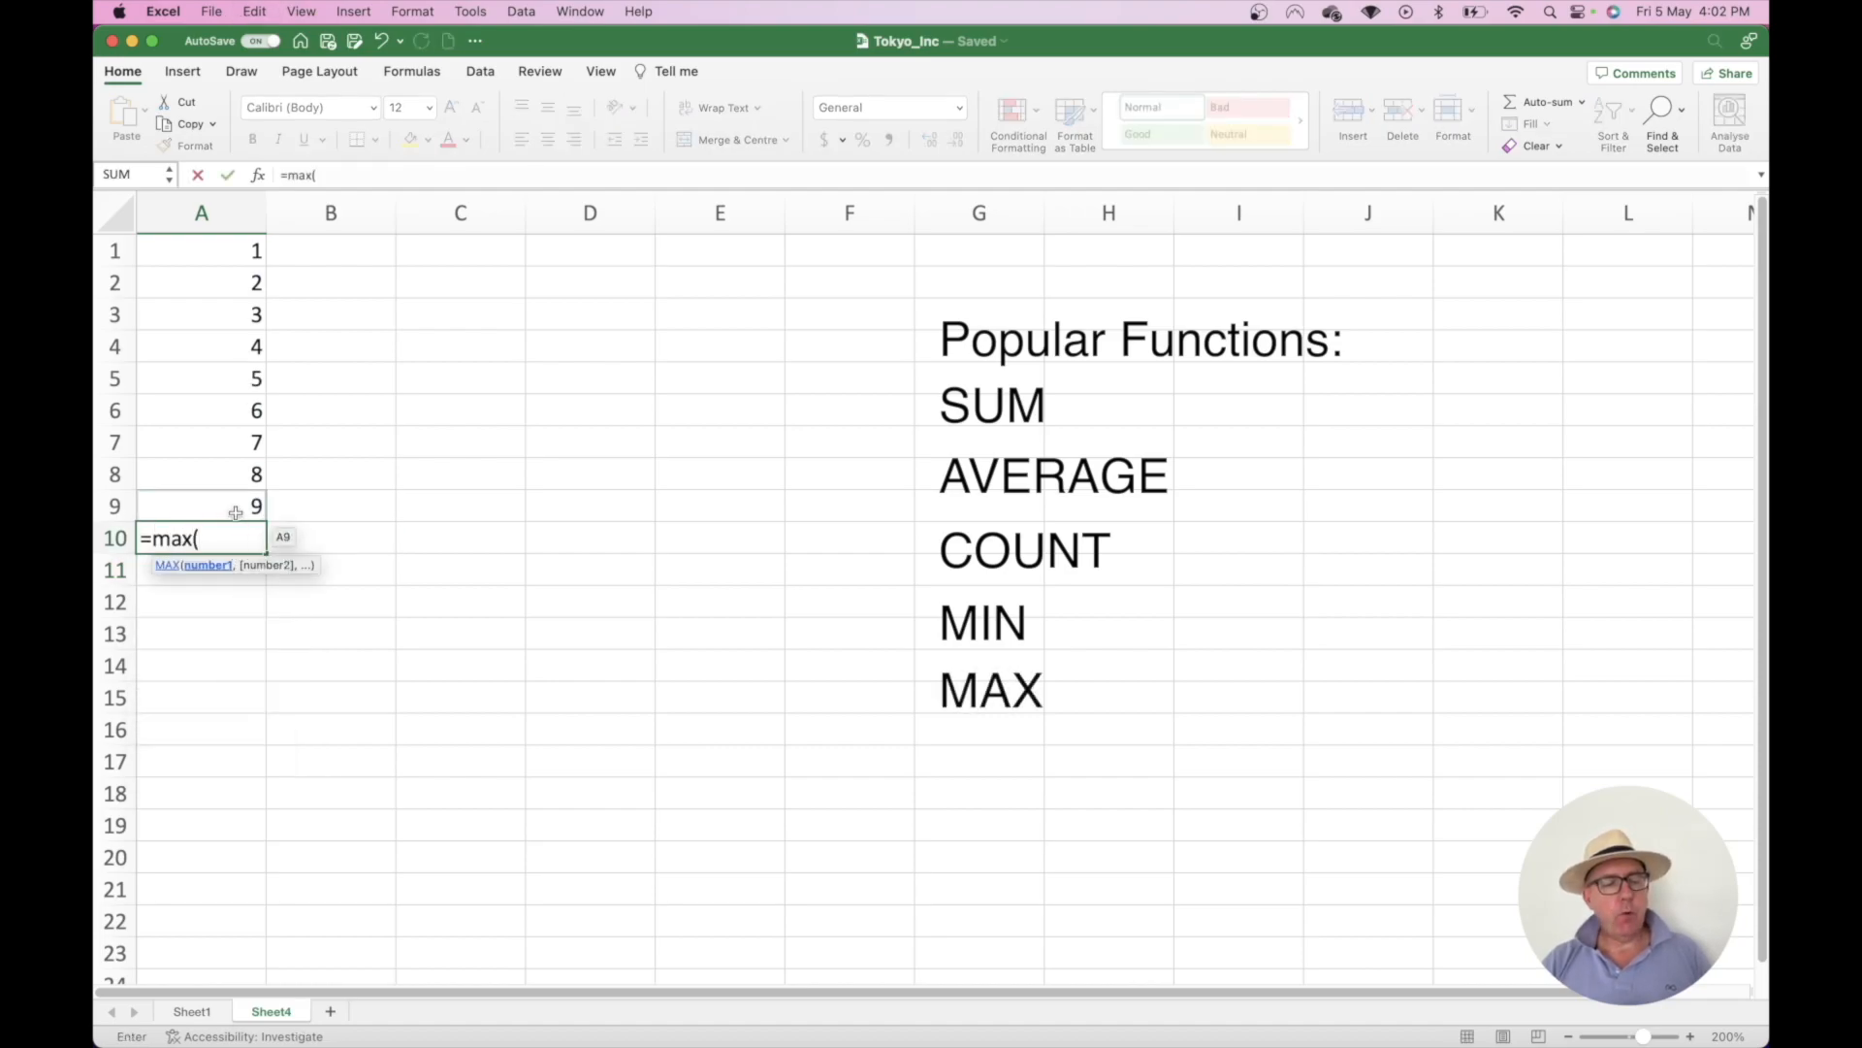
{"action": "left_click_drag", "start_coordinate": [223, 506], "coordinate": [206, 249]}
{"action": "type", "text": ")"}
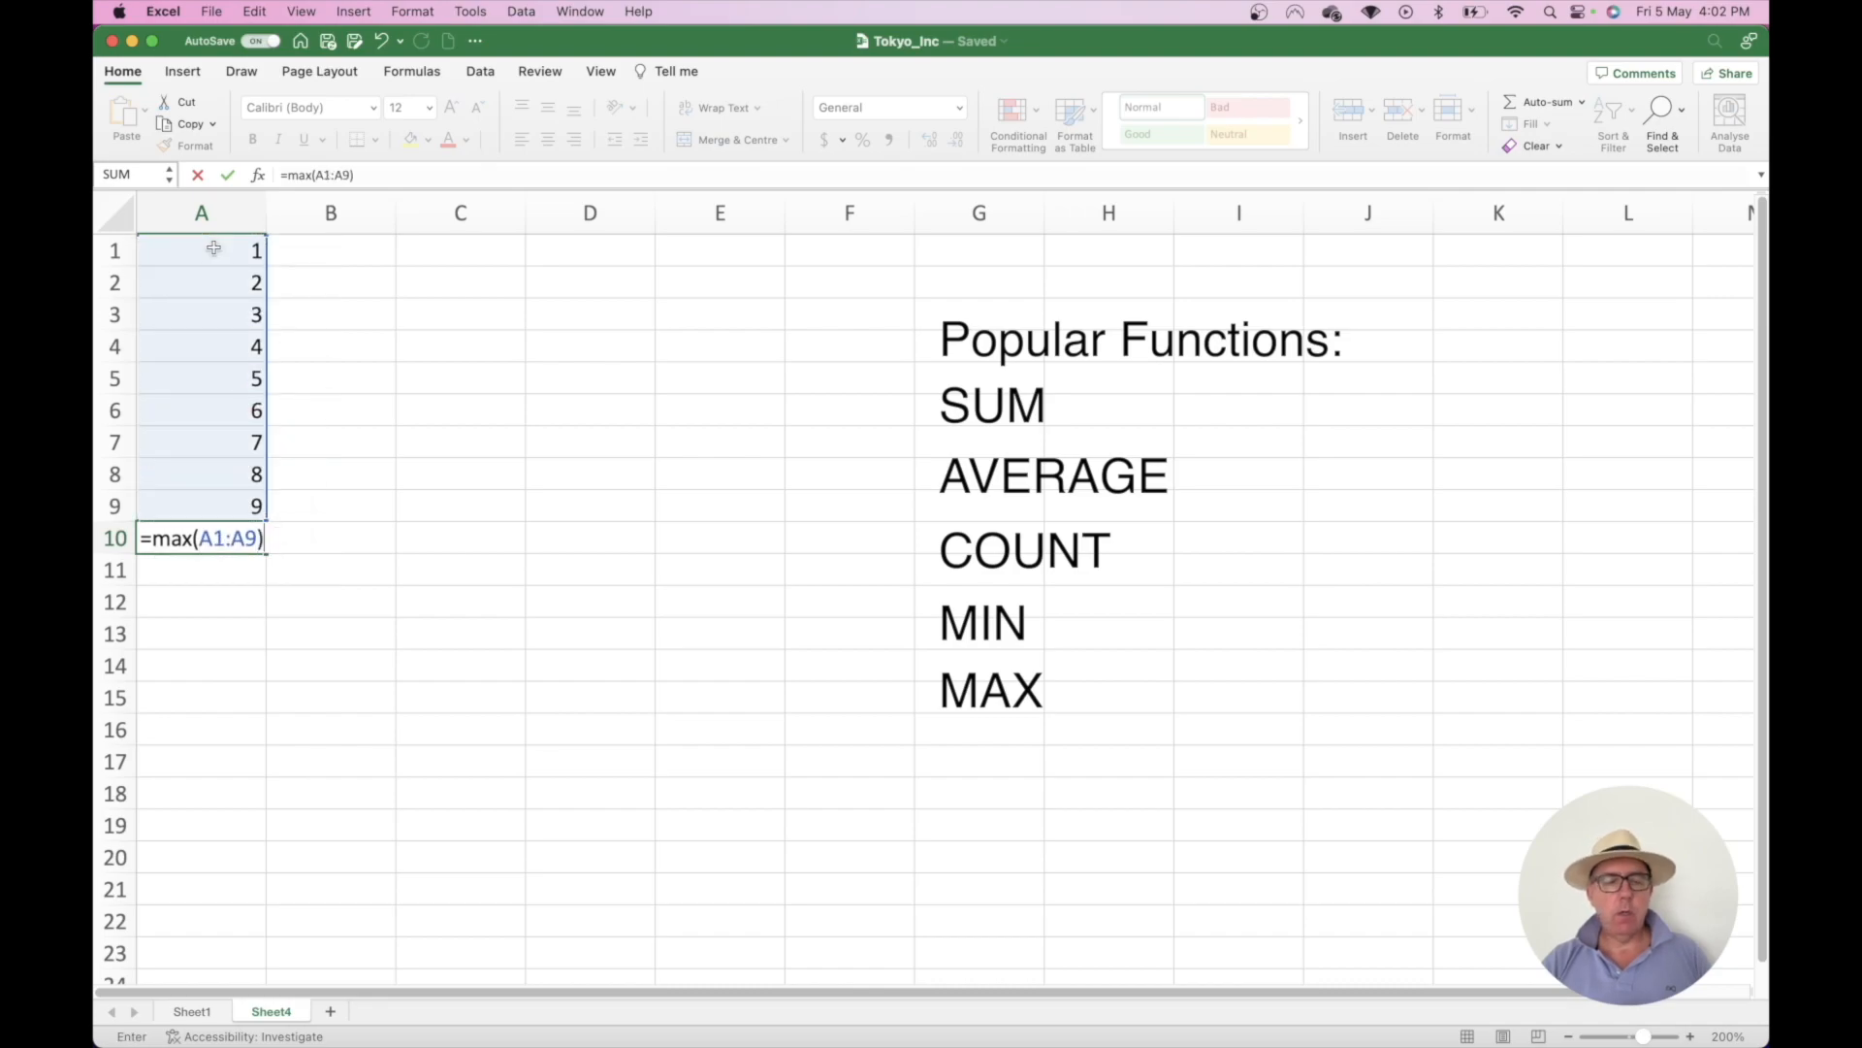
{"action": "key", "text": "Return"}
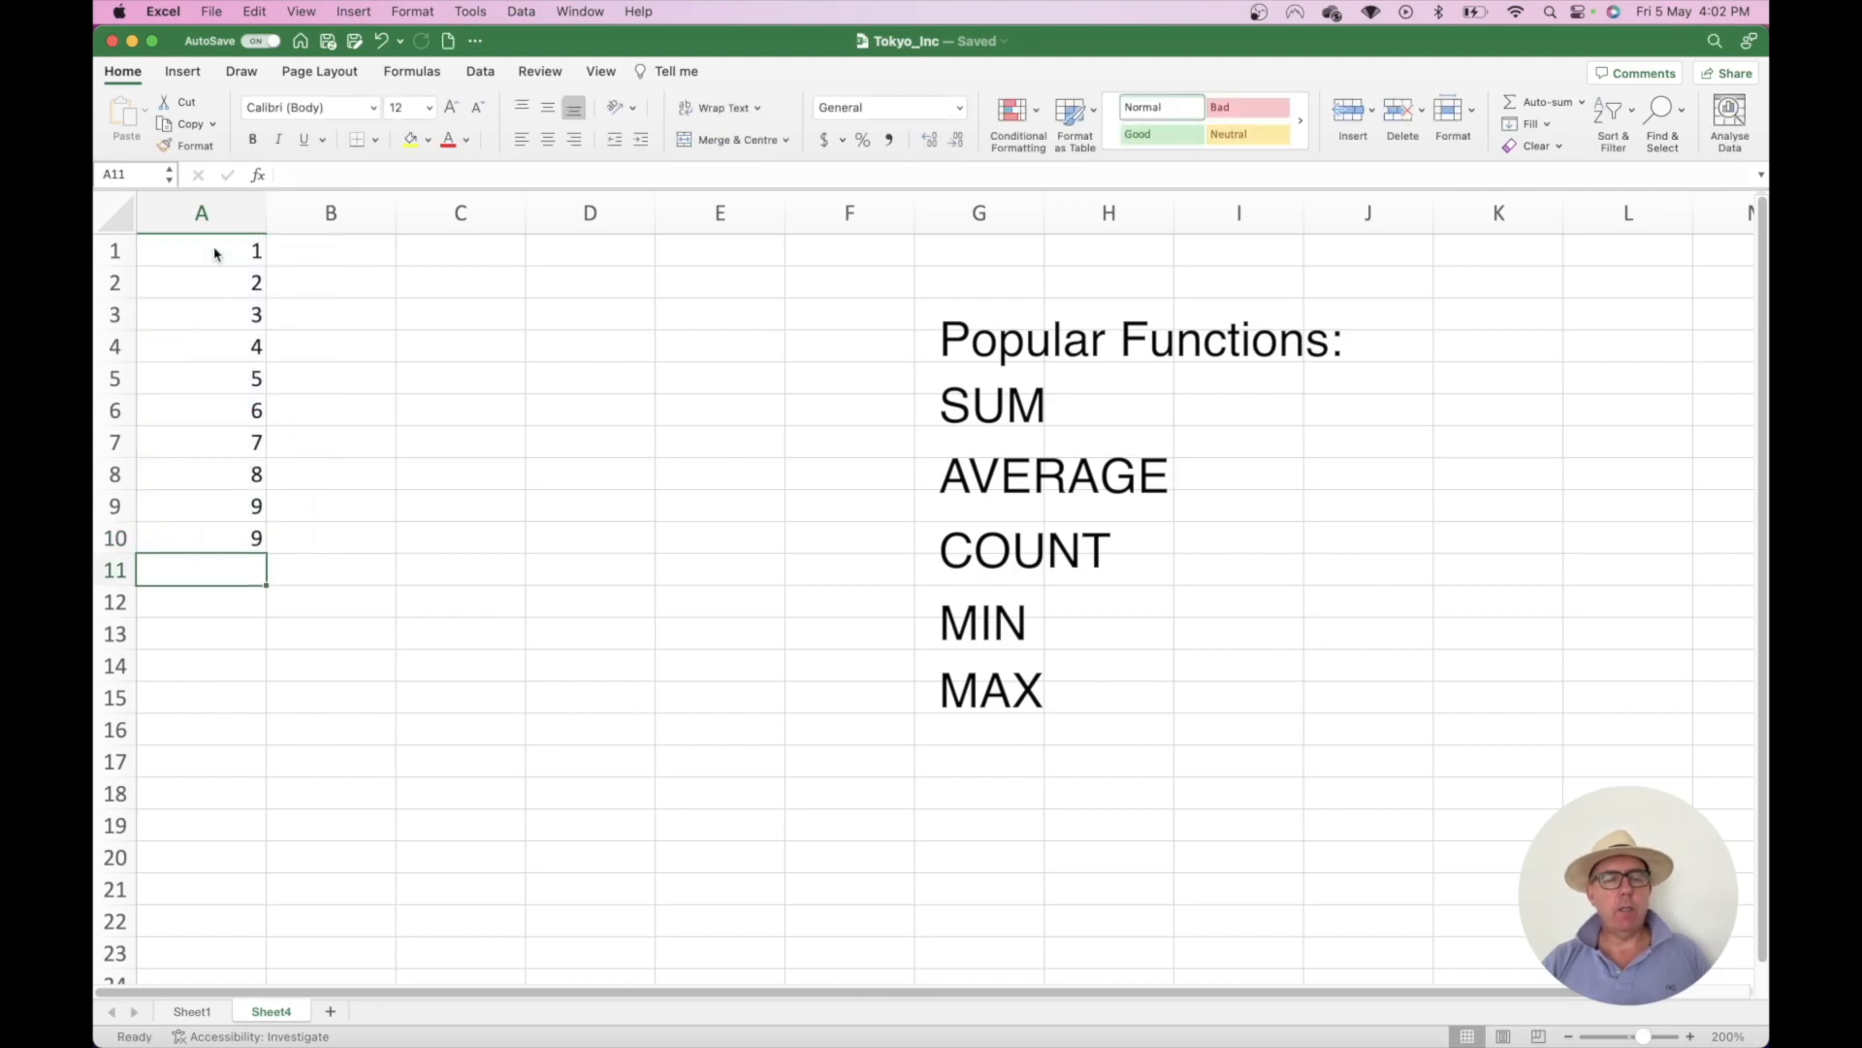
{"action": "key", "text": "super+z"}
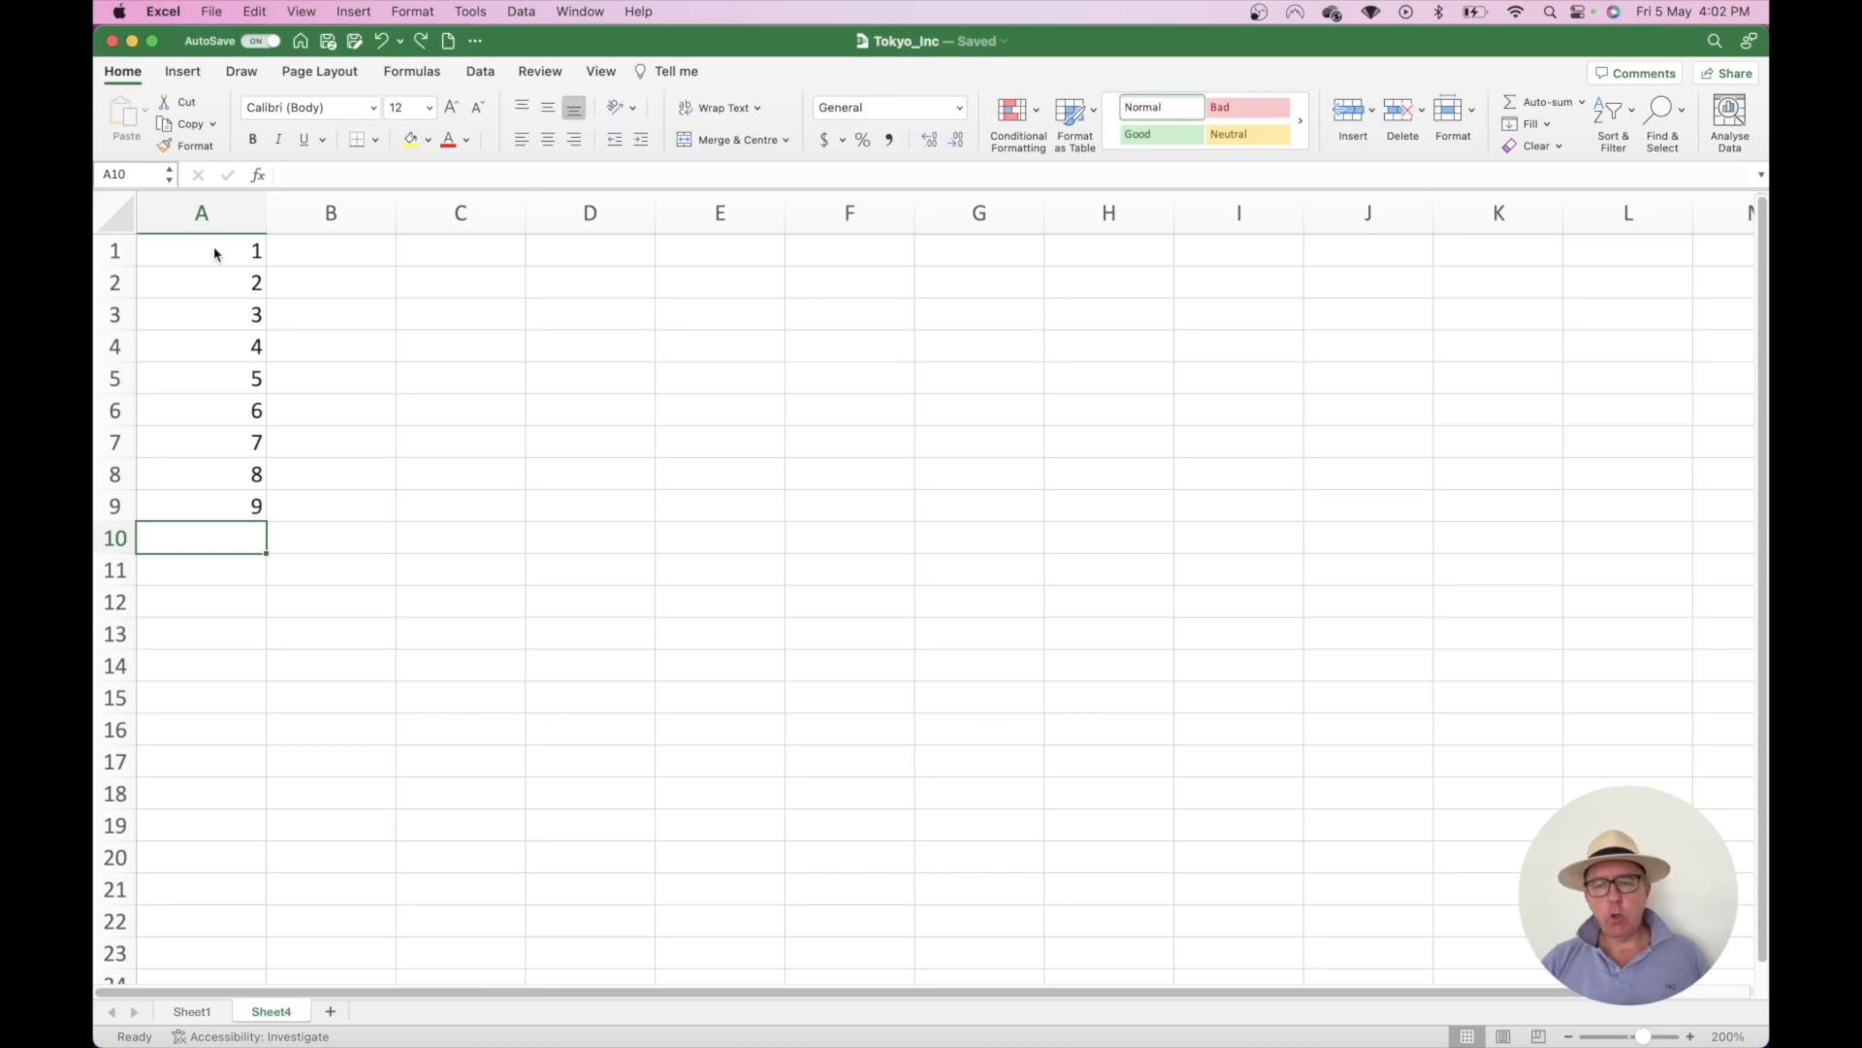
- Insert an AutoSum SUM of A1:A9 in A10 (45), then undo it
{"action": "left_click", "coordinate": [1583, 103]}
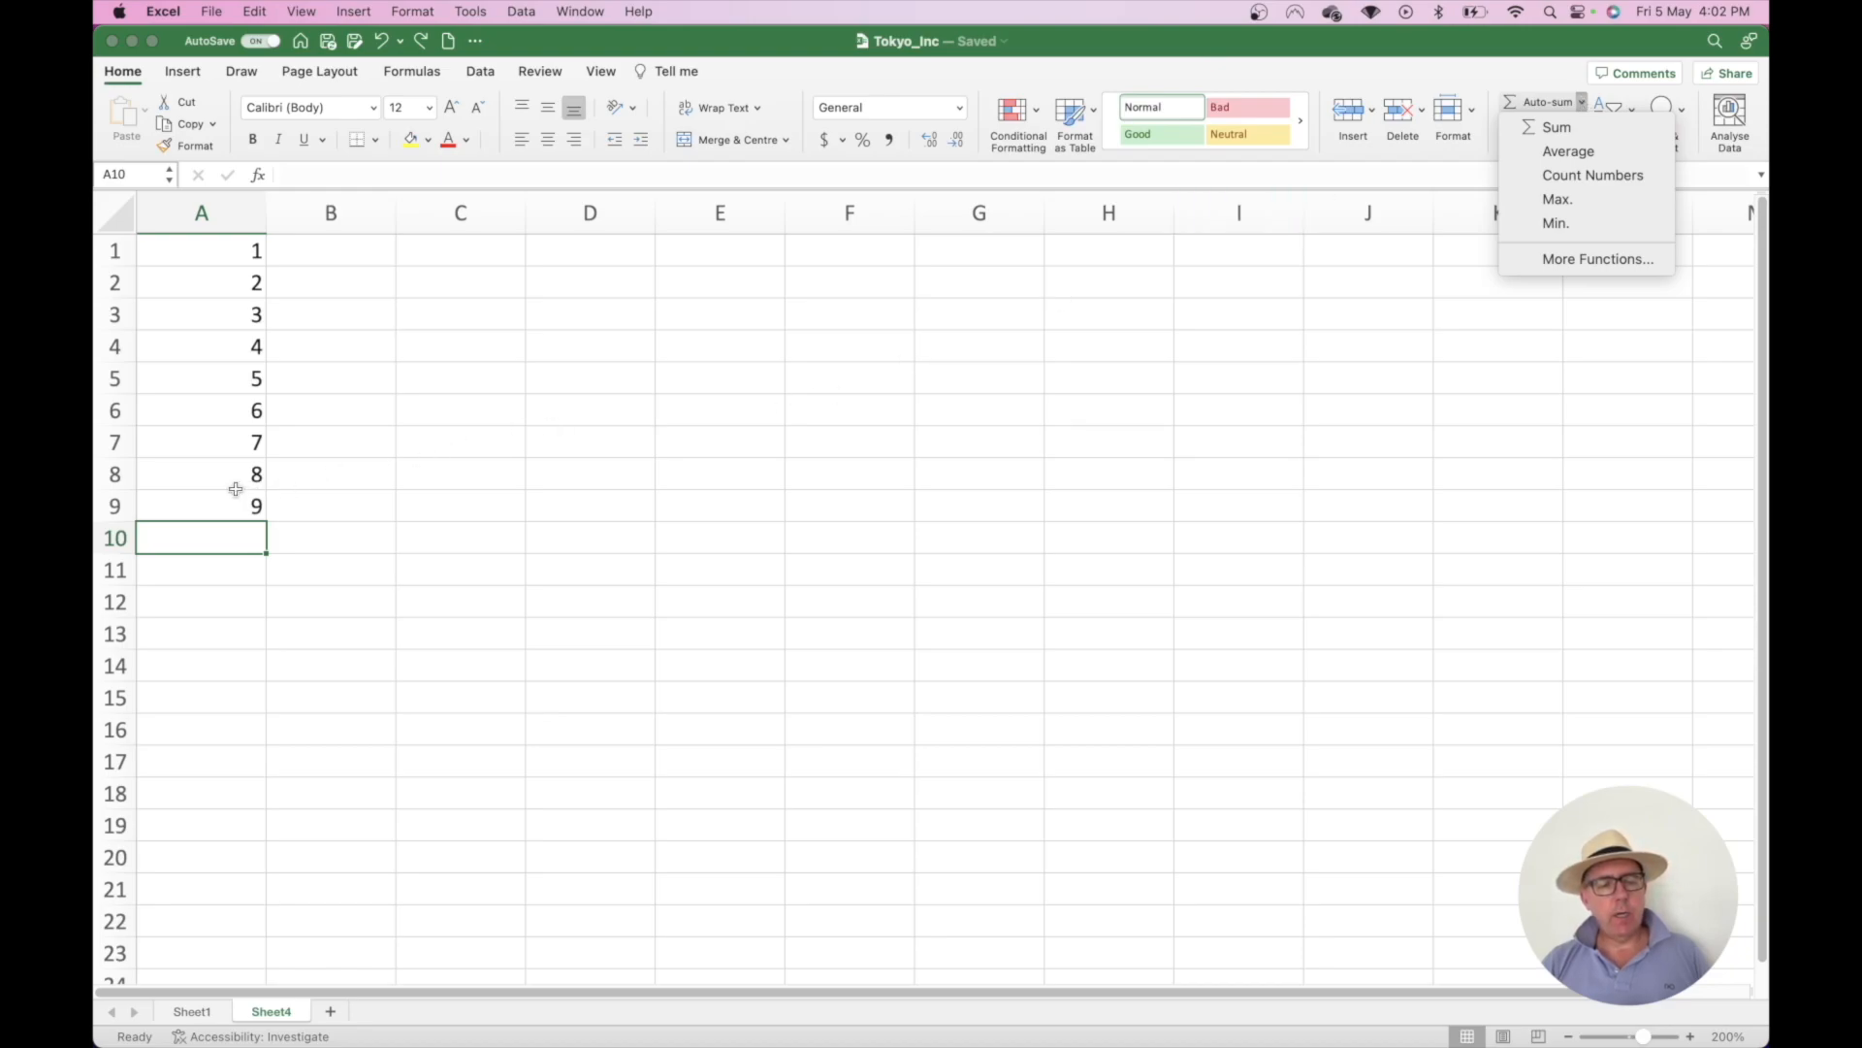
{"action": "key", "text": "Escape"}
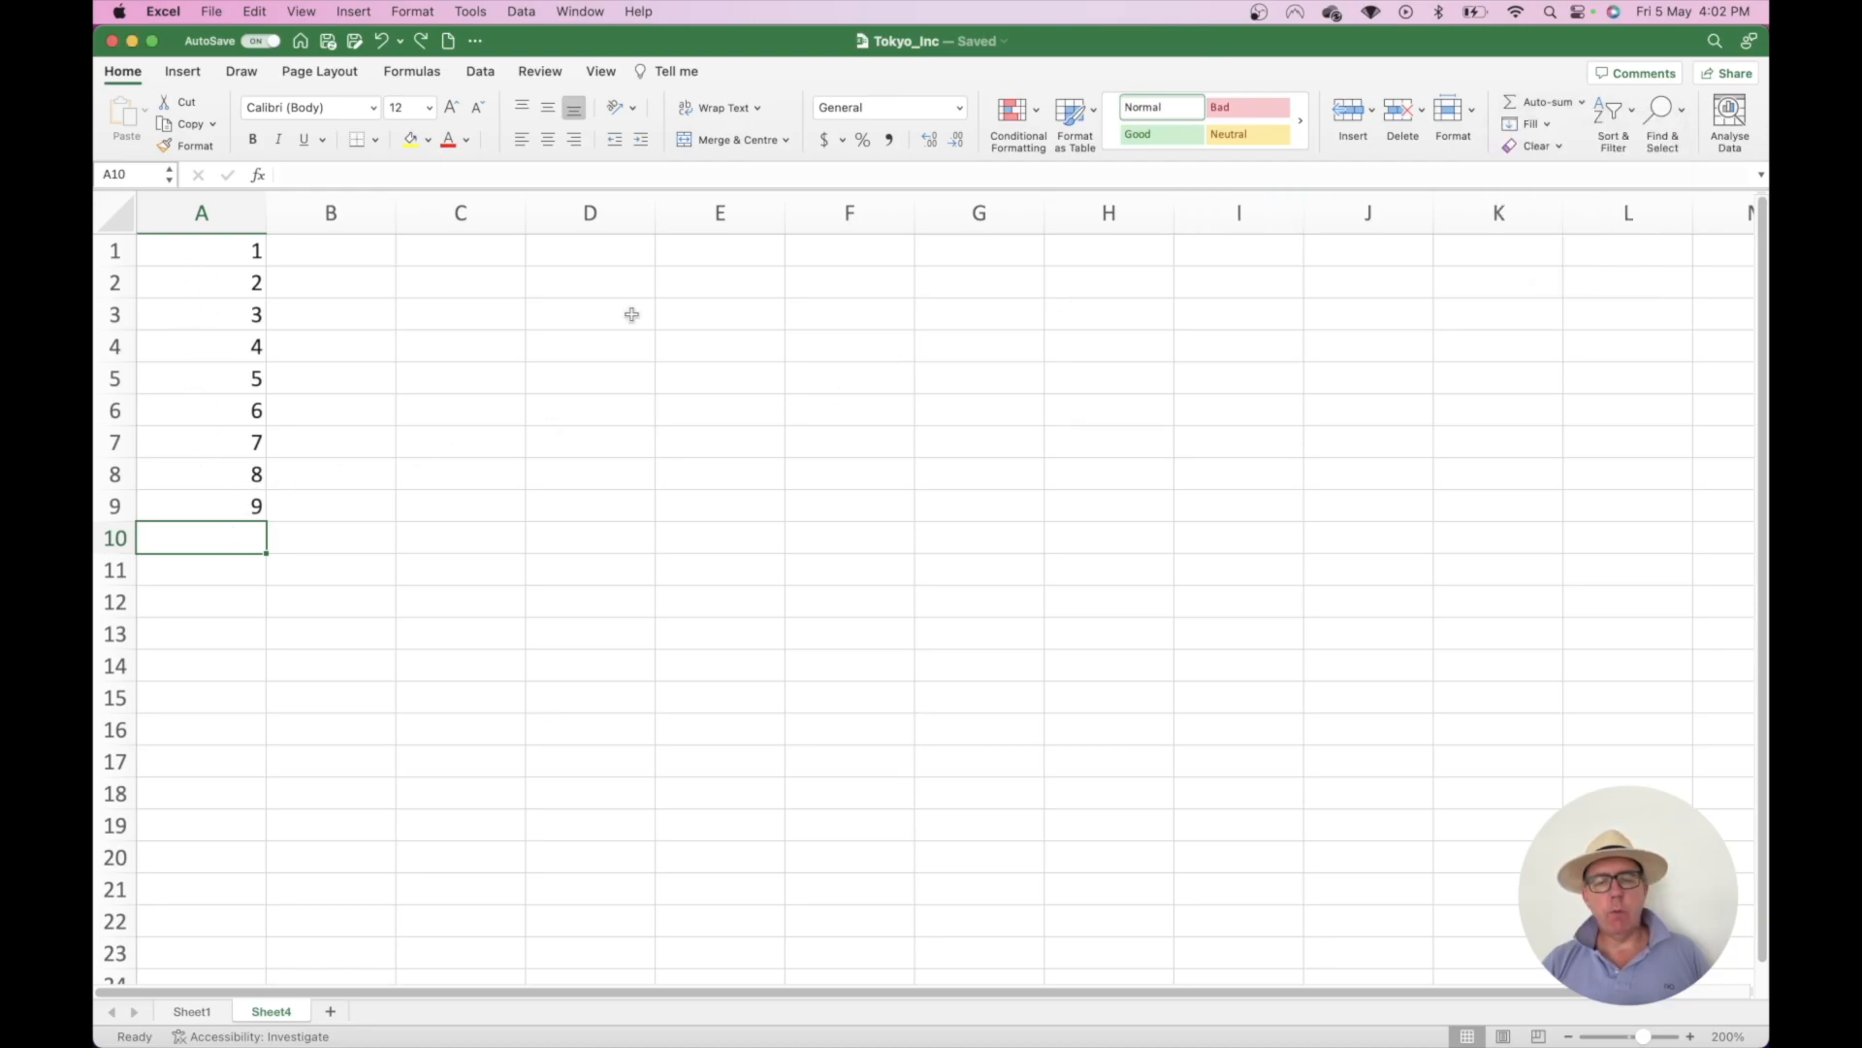
{"action": "left_click", "coordinate": [1534, 103]}
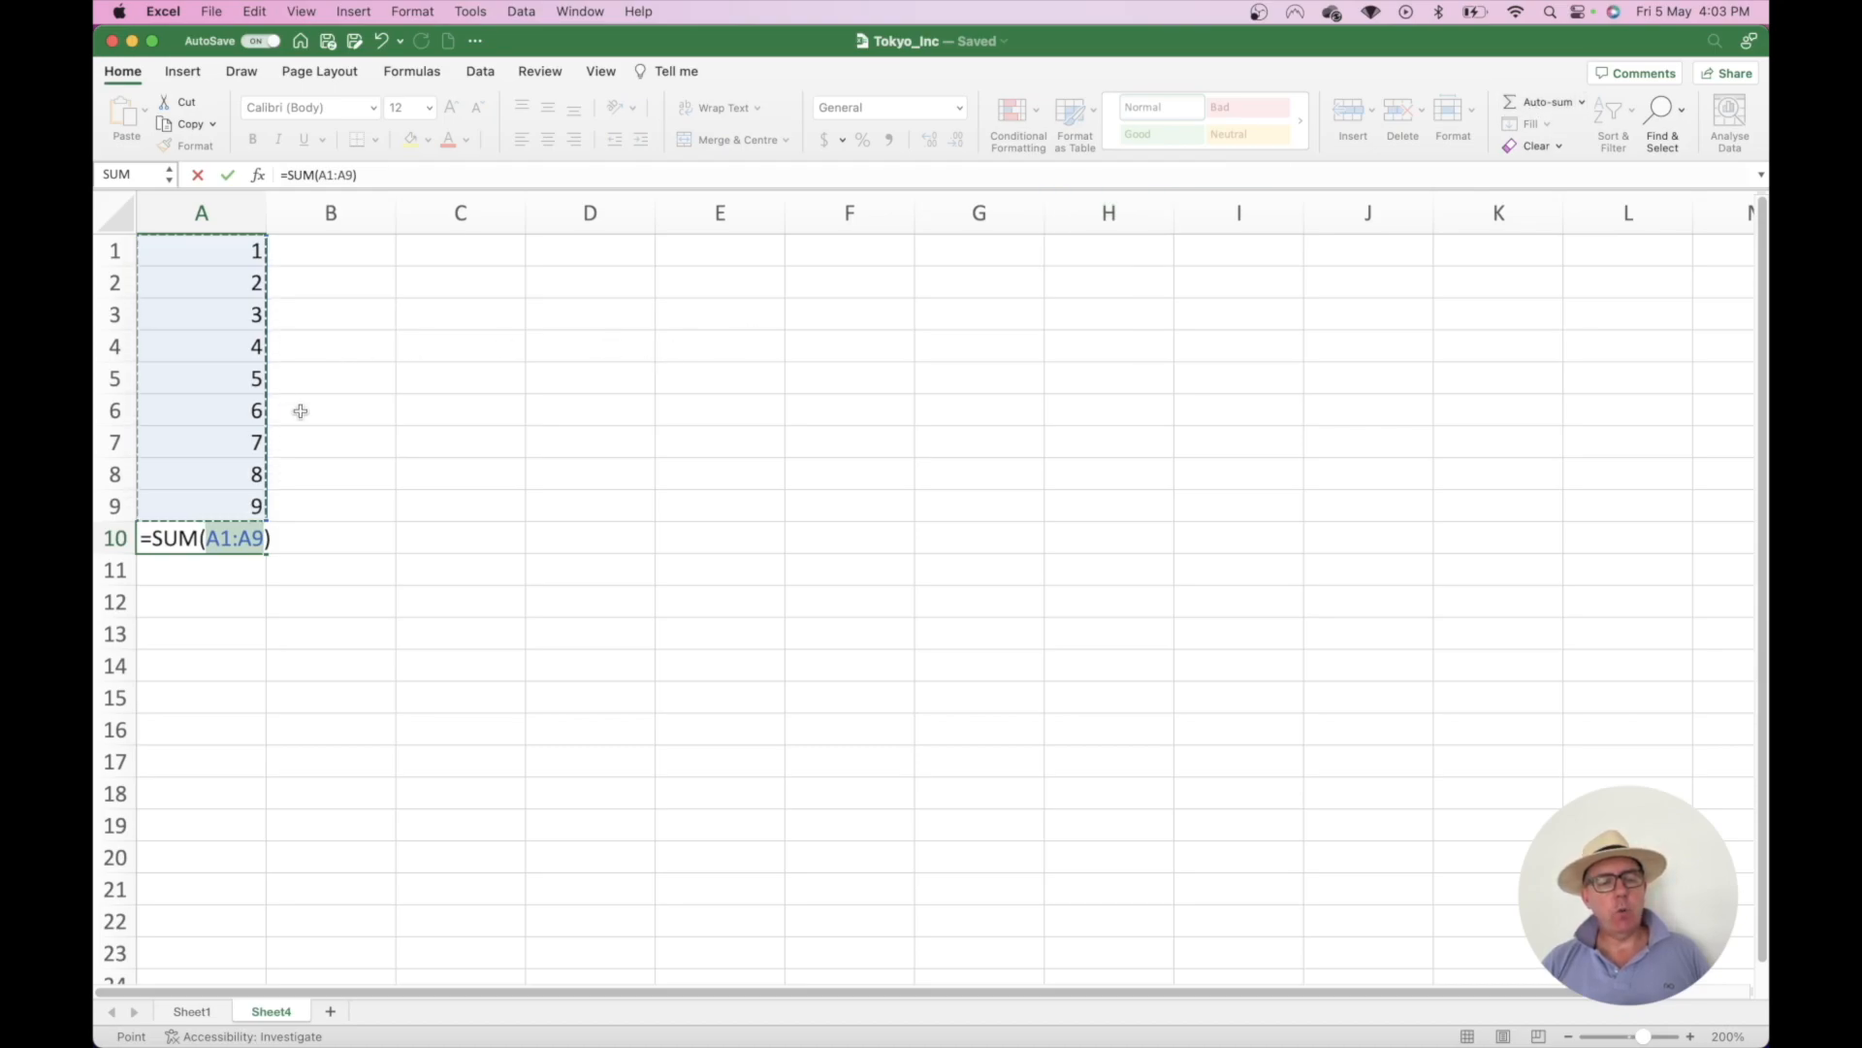
{"action": "key", "text": "Return"}
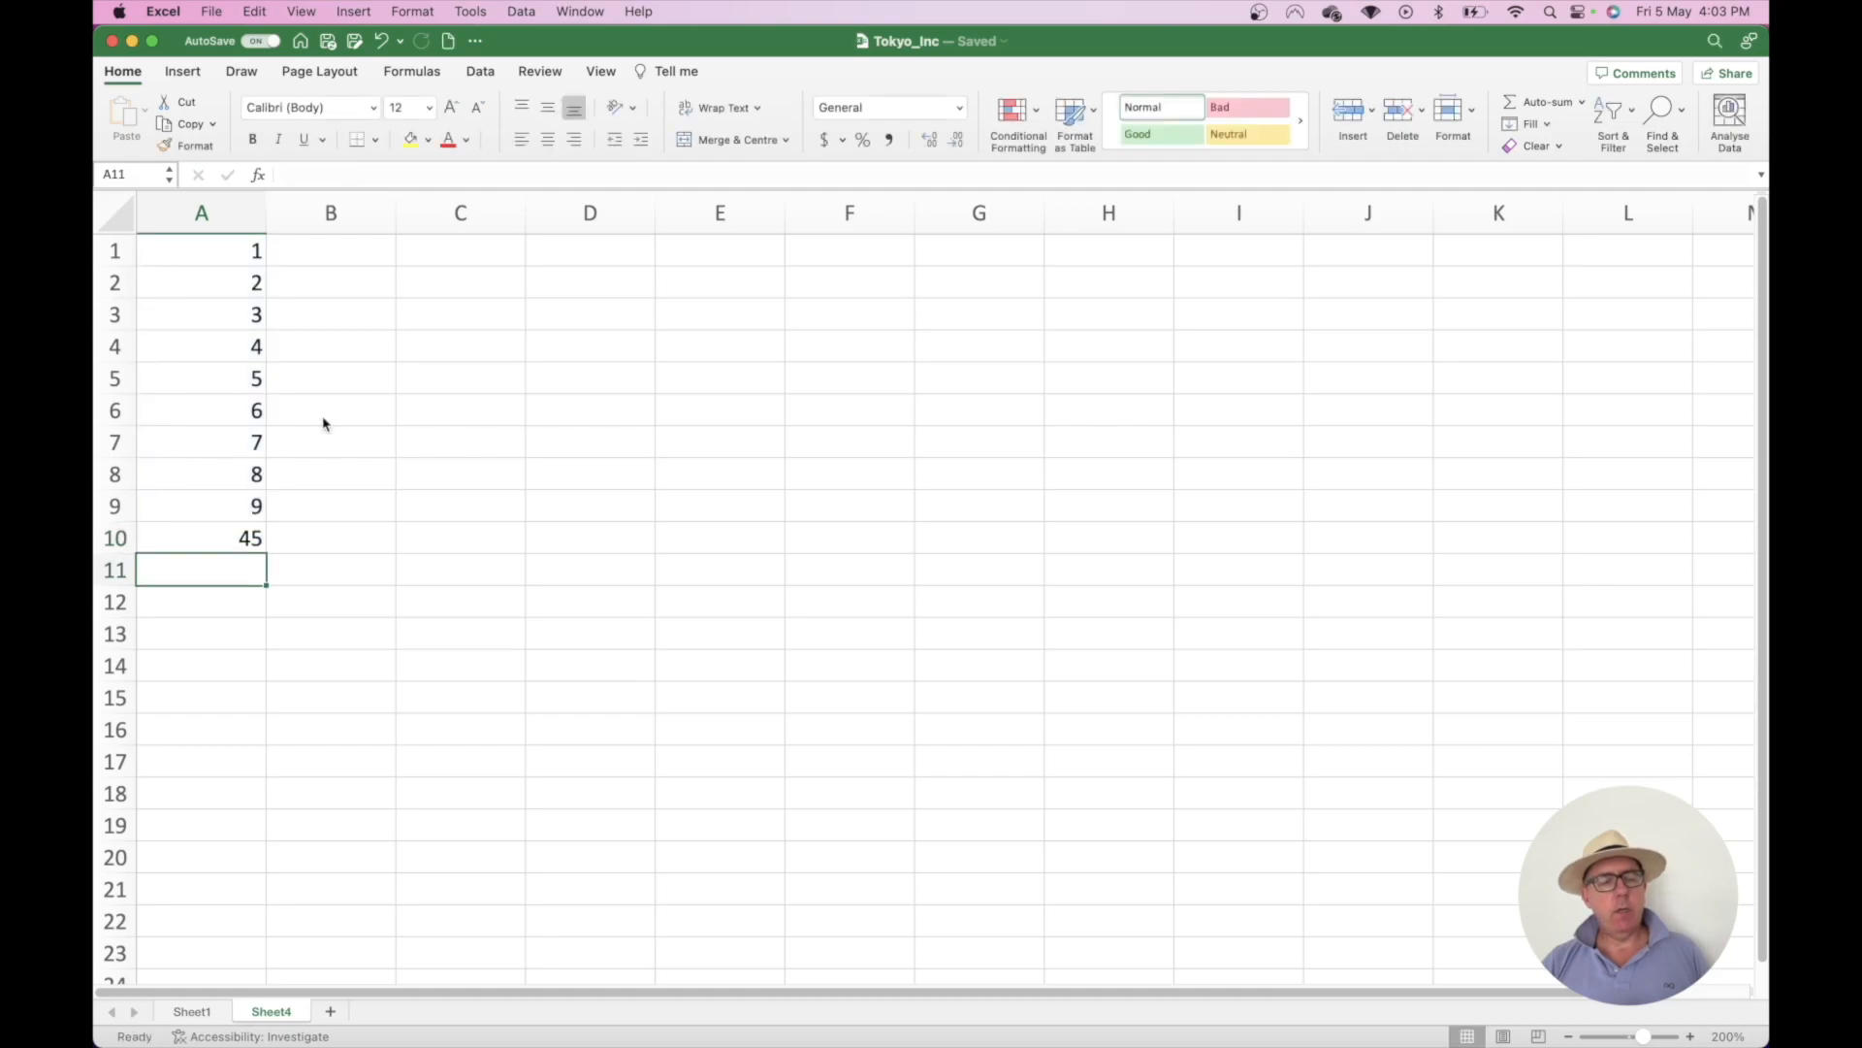
{"action": "key", "text": "super+z"}
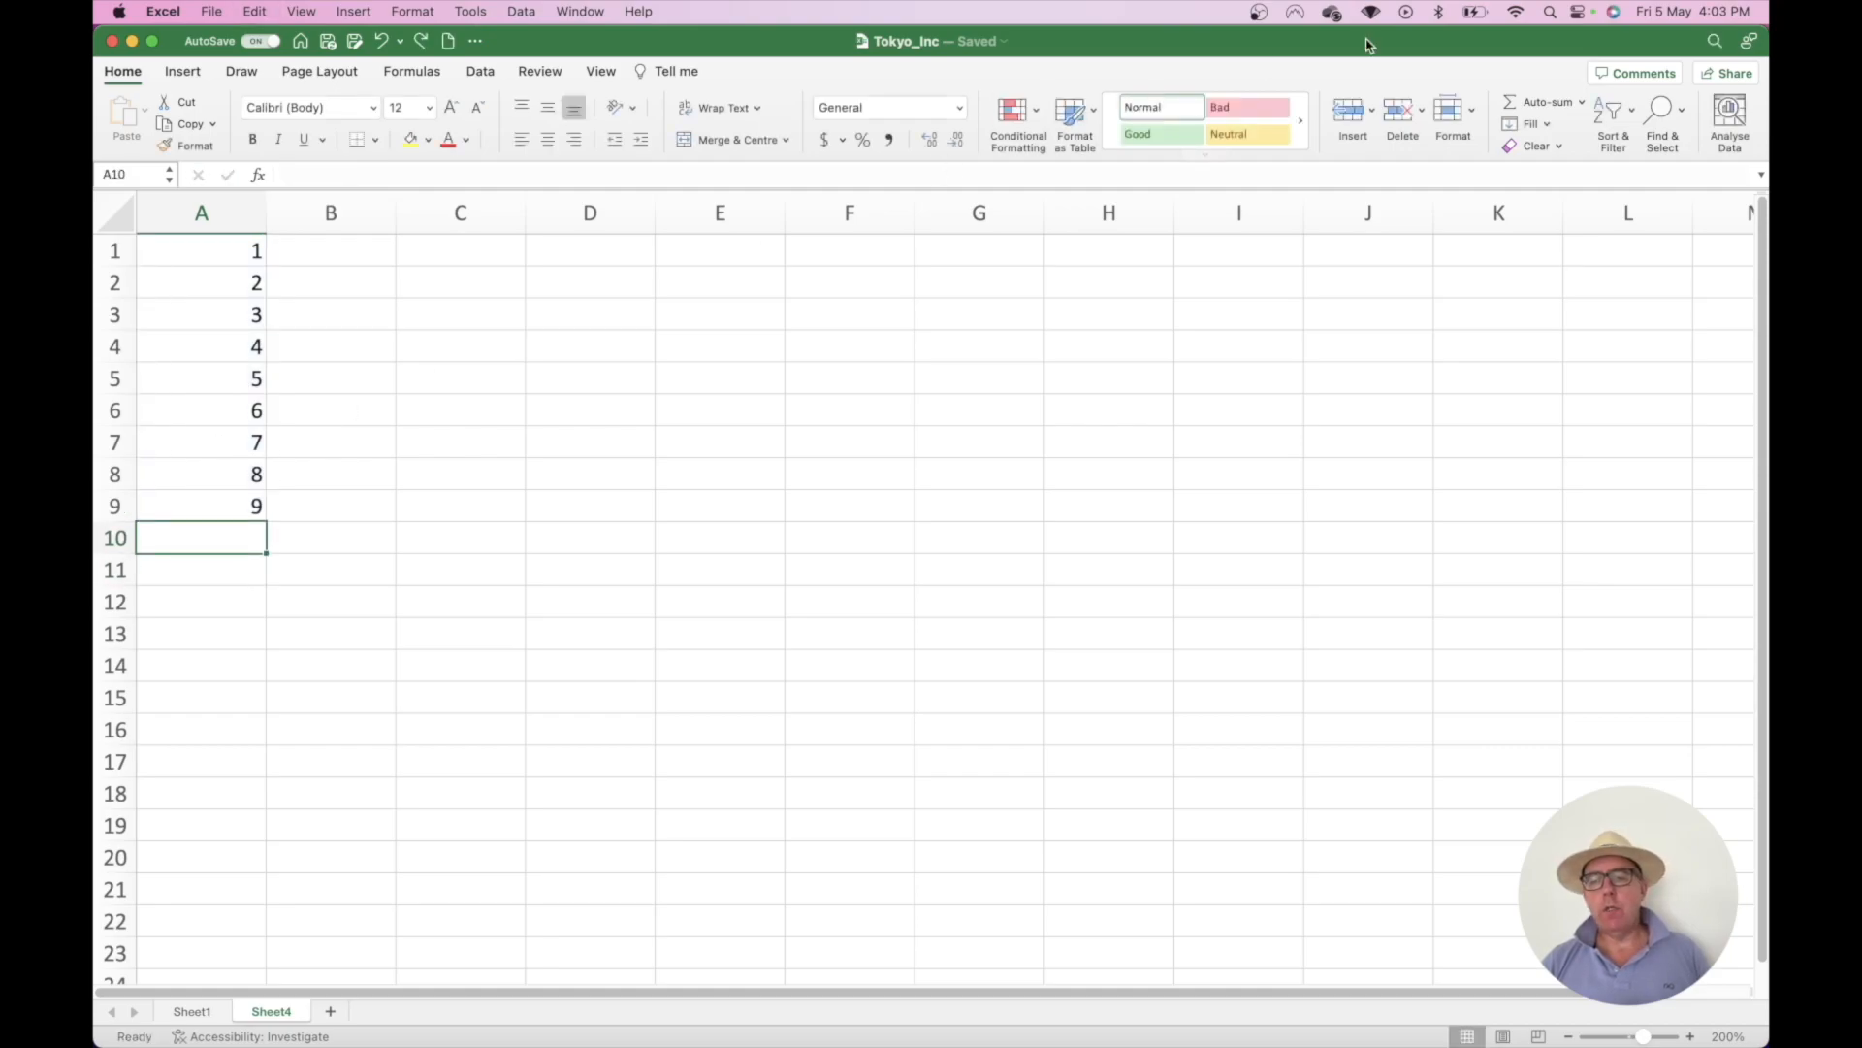
- Try AutoSum Average (5) and Count (9) in A10, undoing each
{"action": "left_click", "coordinate": [1582, 102]}
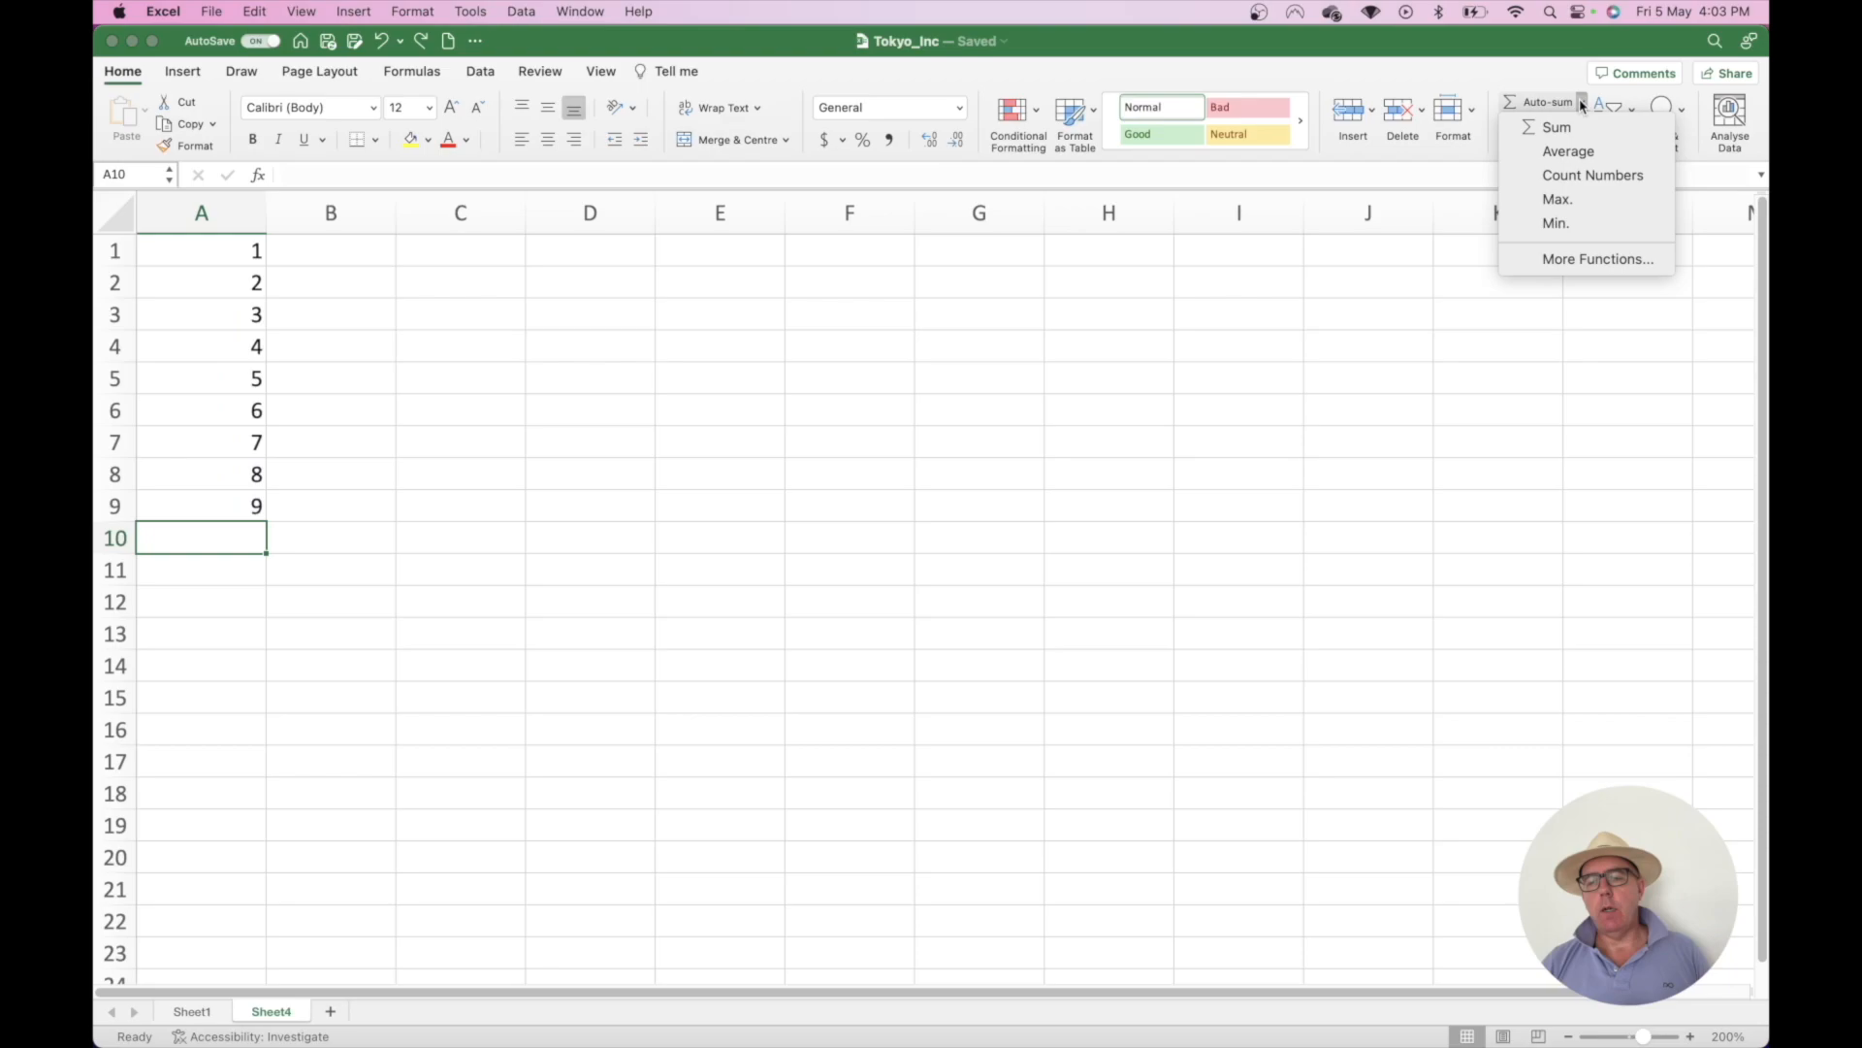
{"action": "left_click", "coordinate": [1565, 149]}
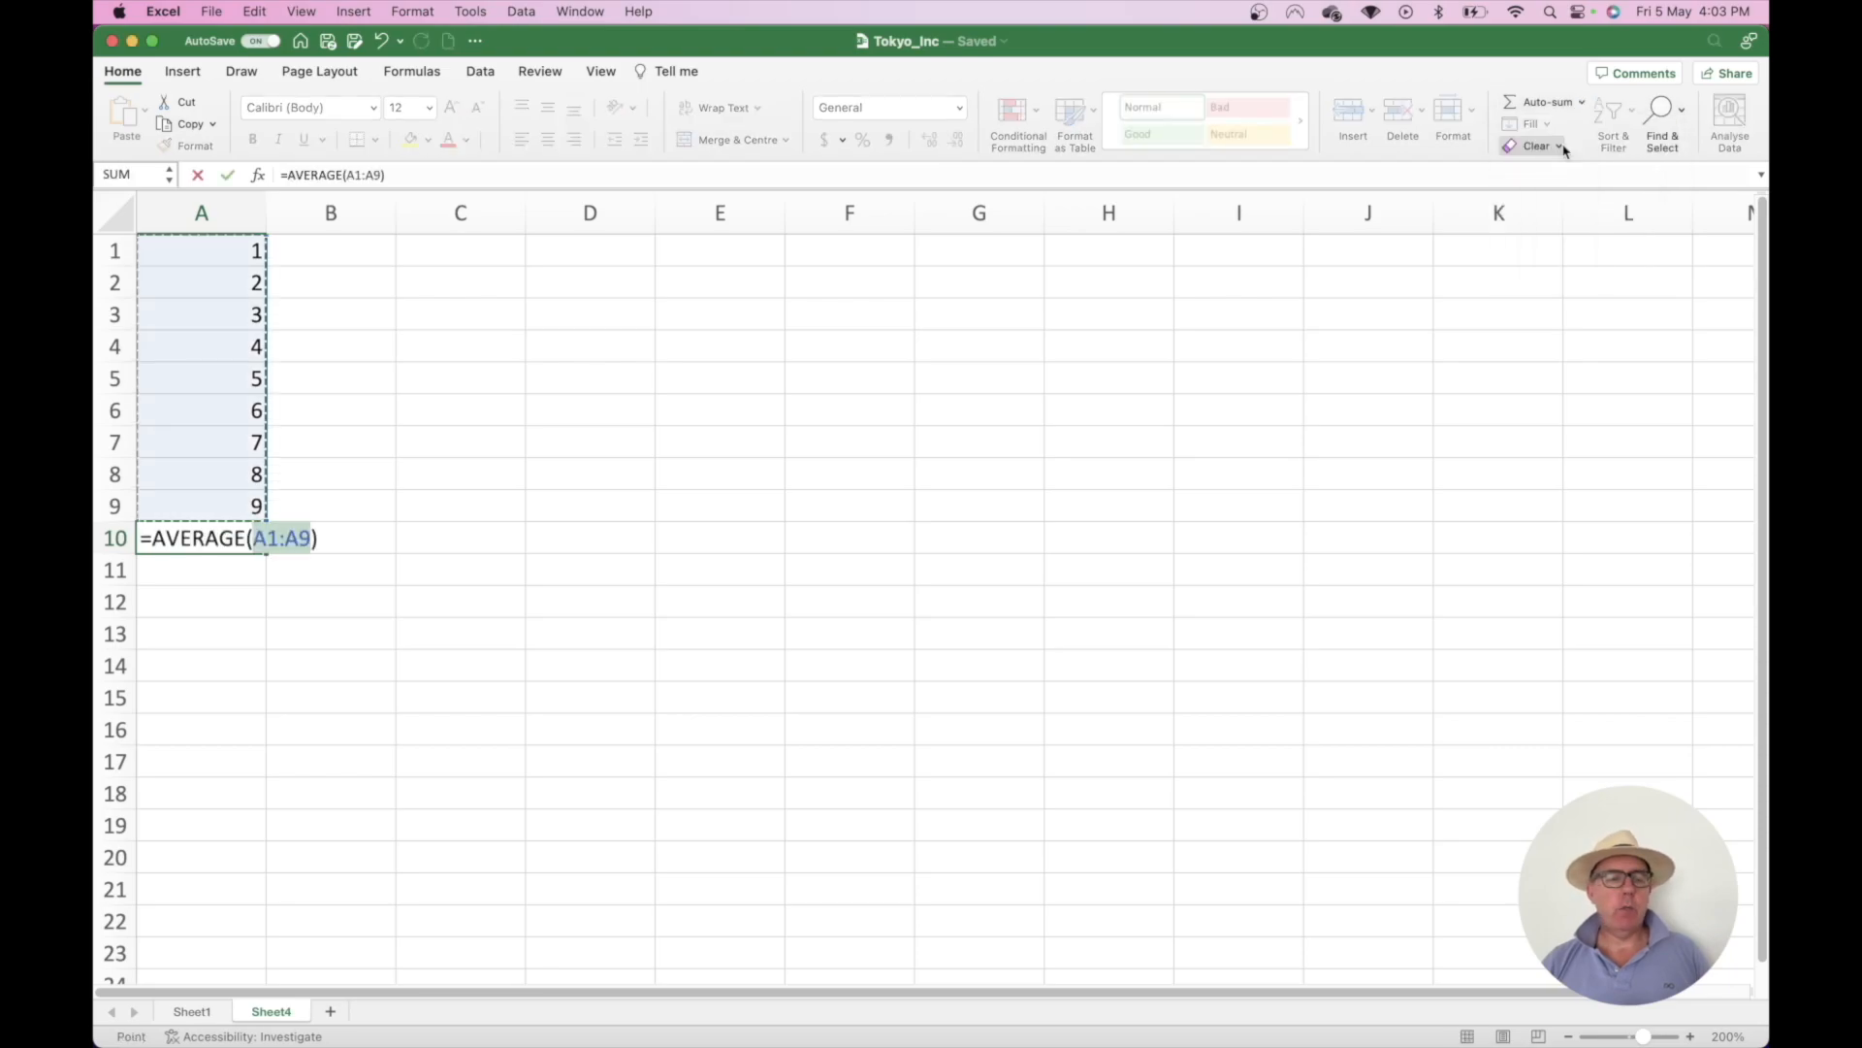
{"action": "key", "text": "Return"}
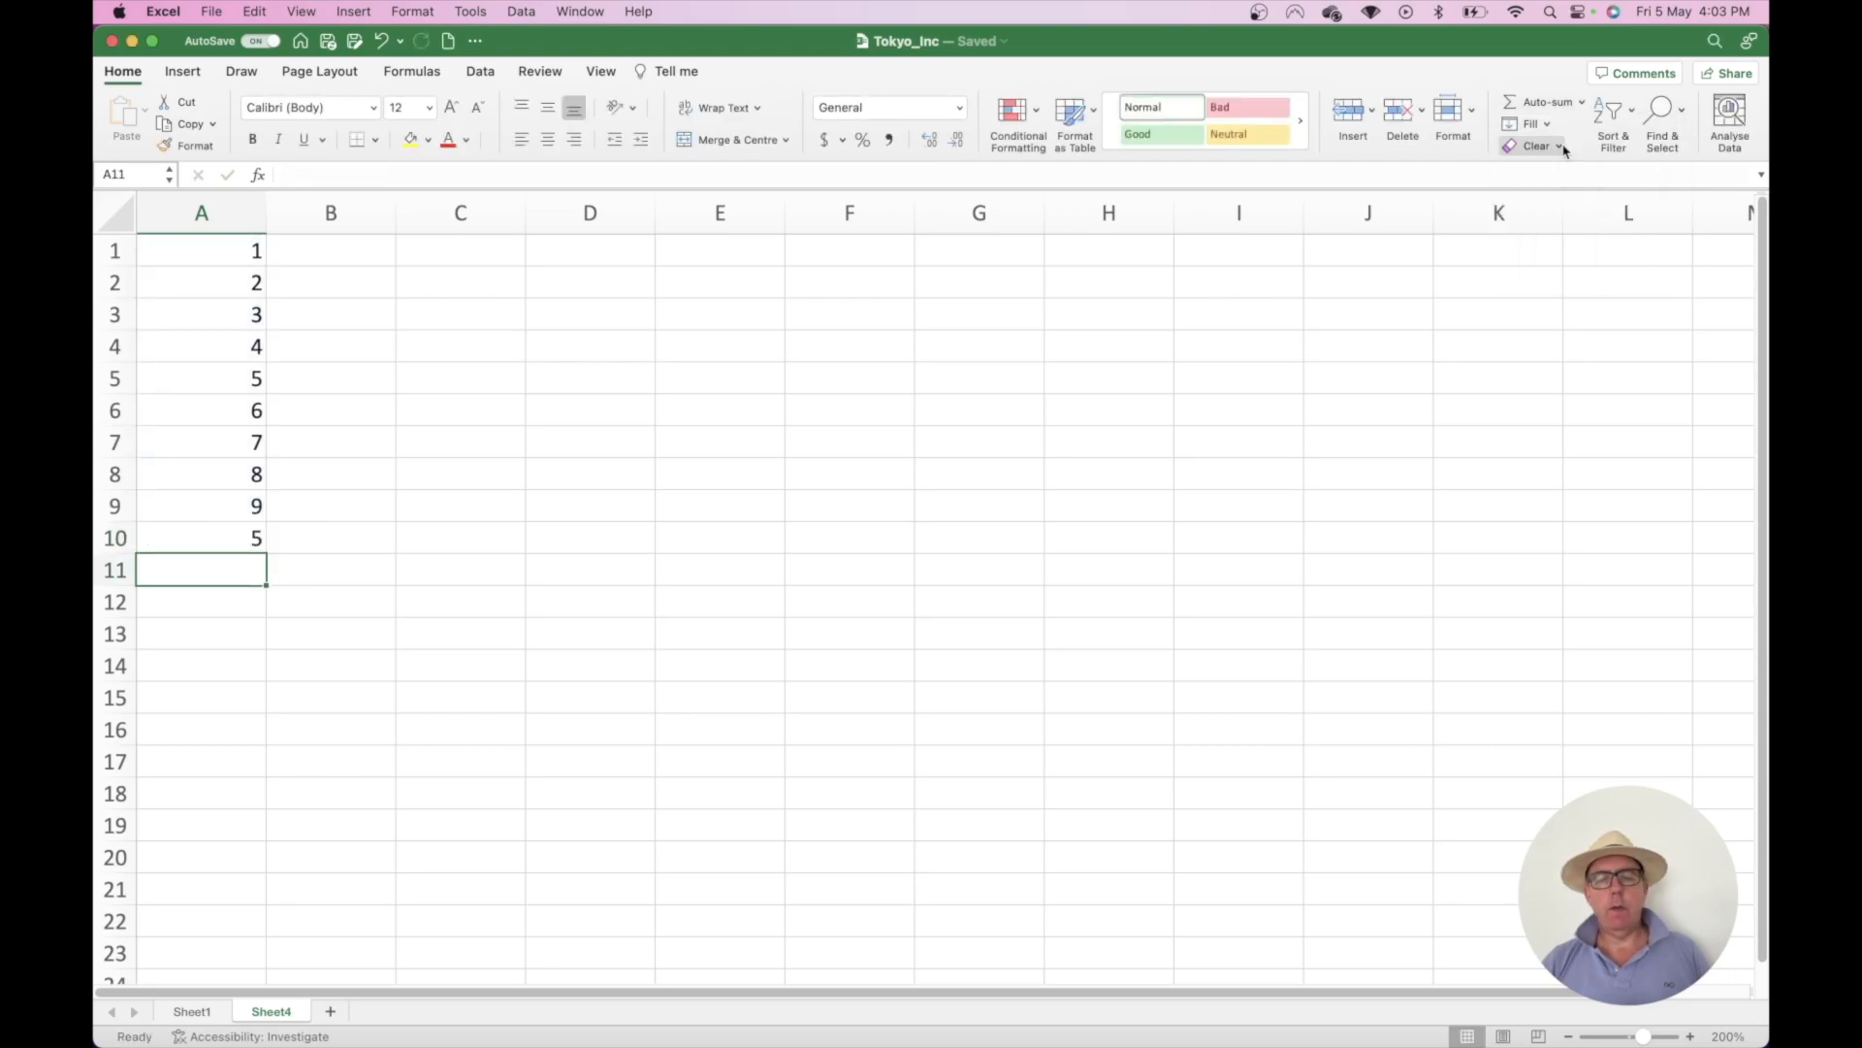
{"action": "key", "text": "super+z"}
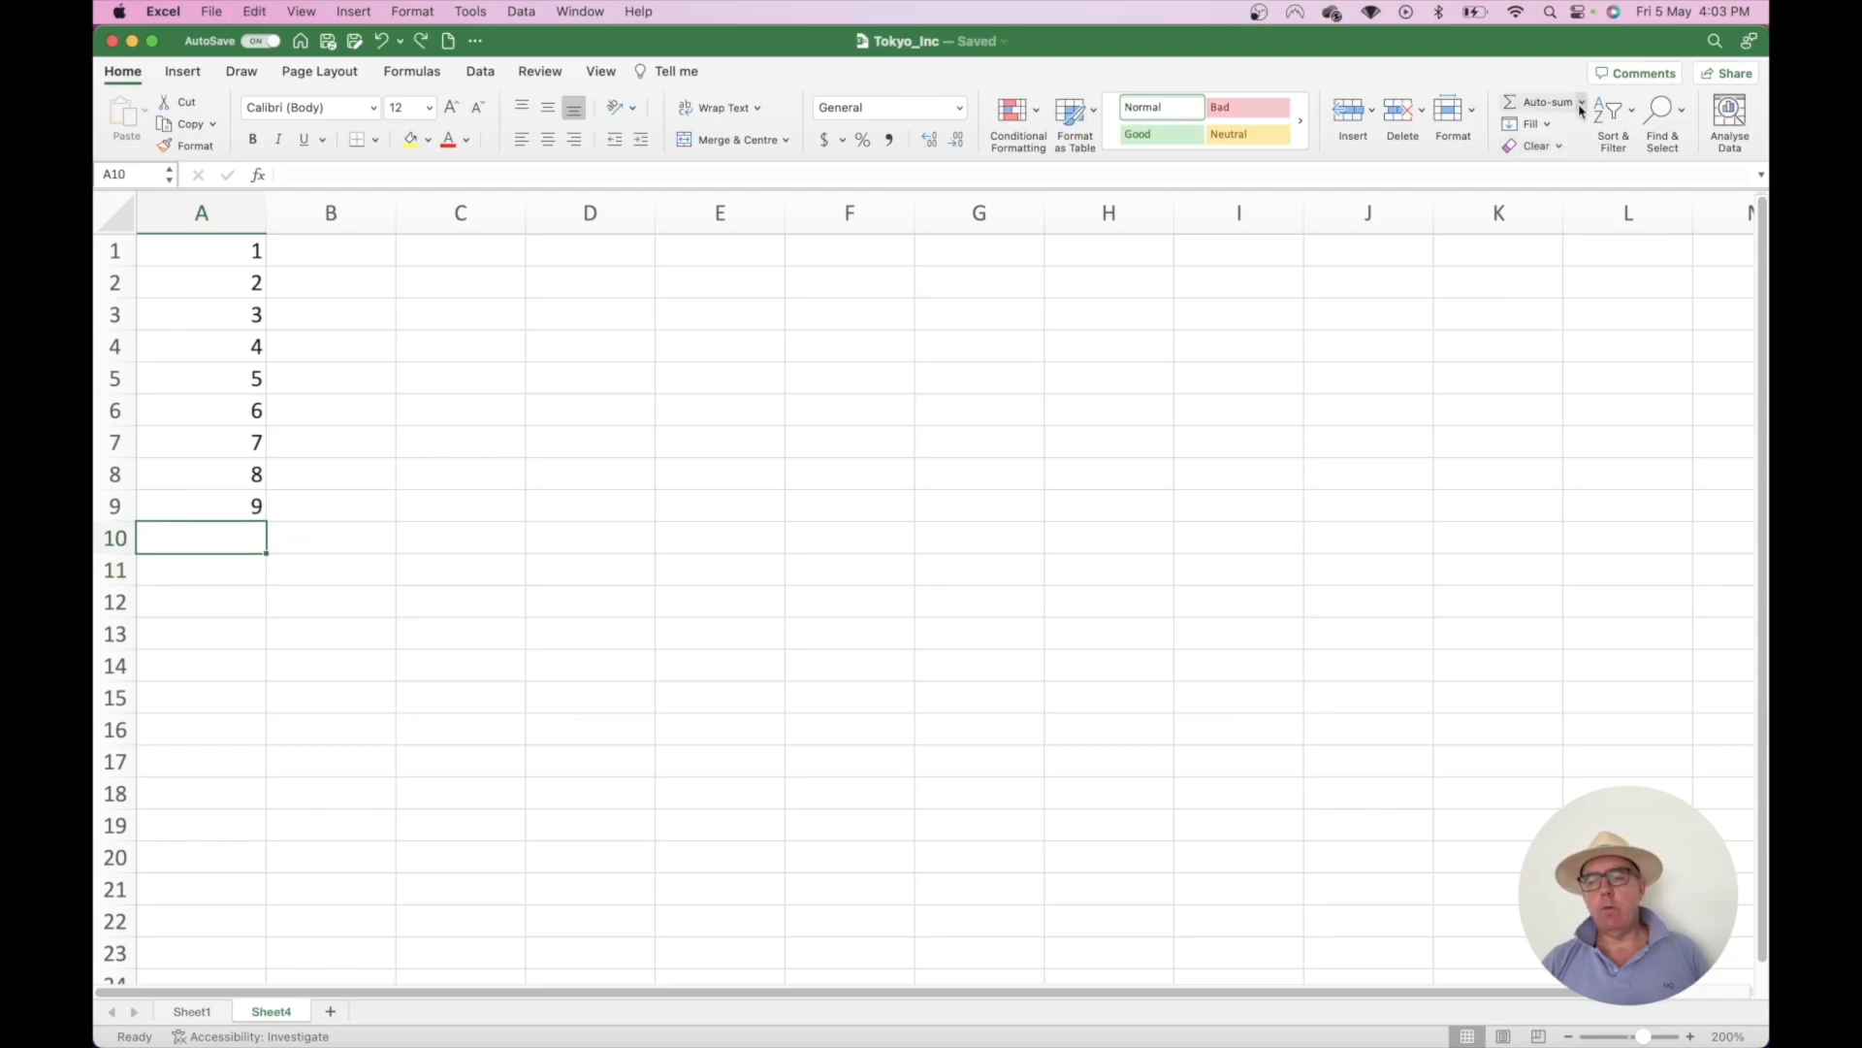
{"action": "left_click", "coordinate": [1583, 104]}
{"action": "left_click", "coordinate": [1560, 172]}
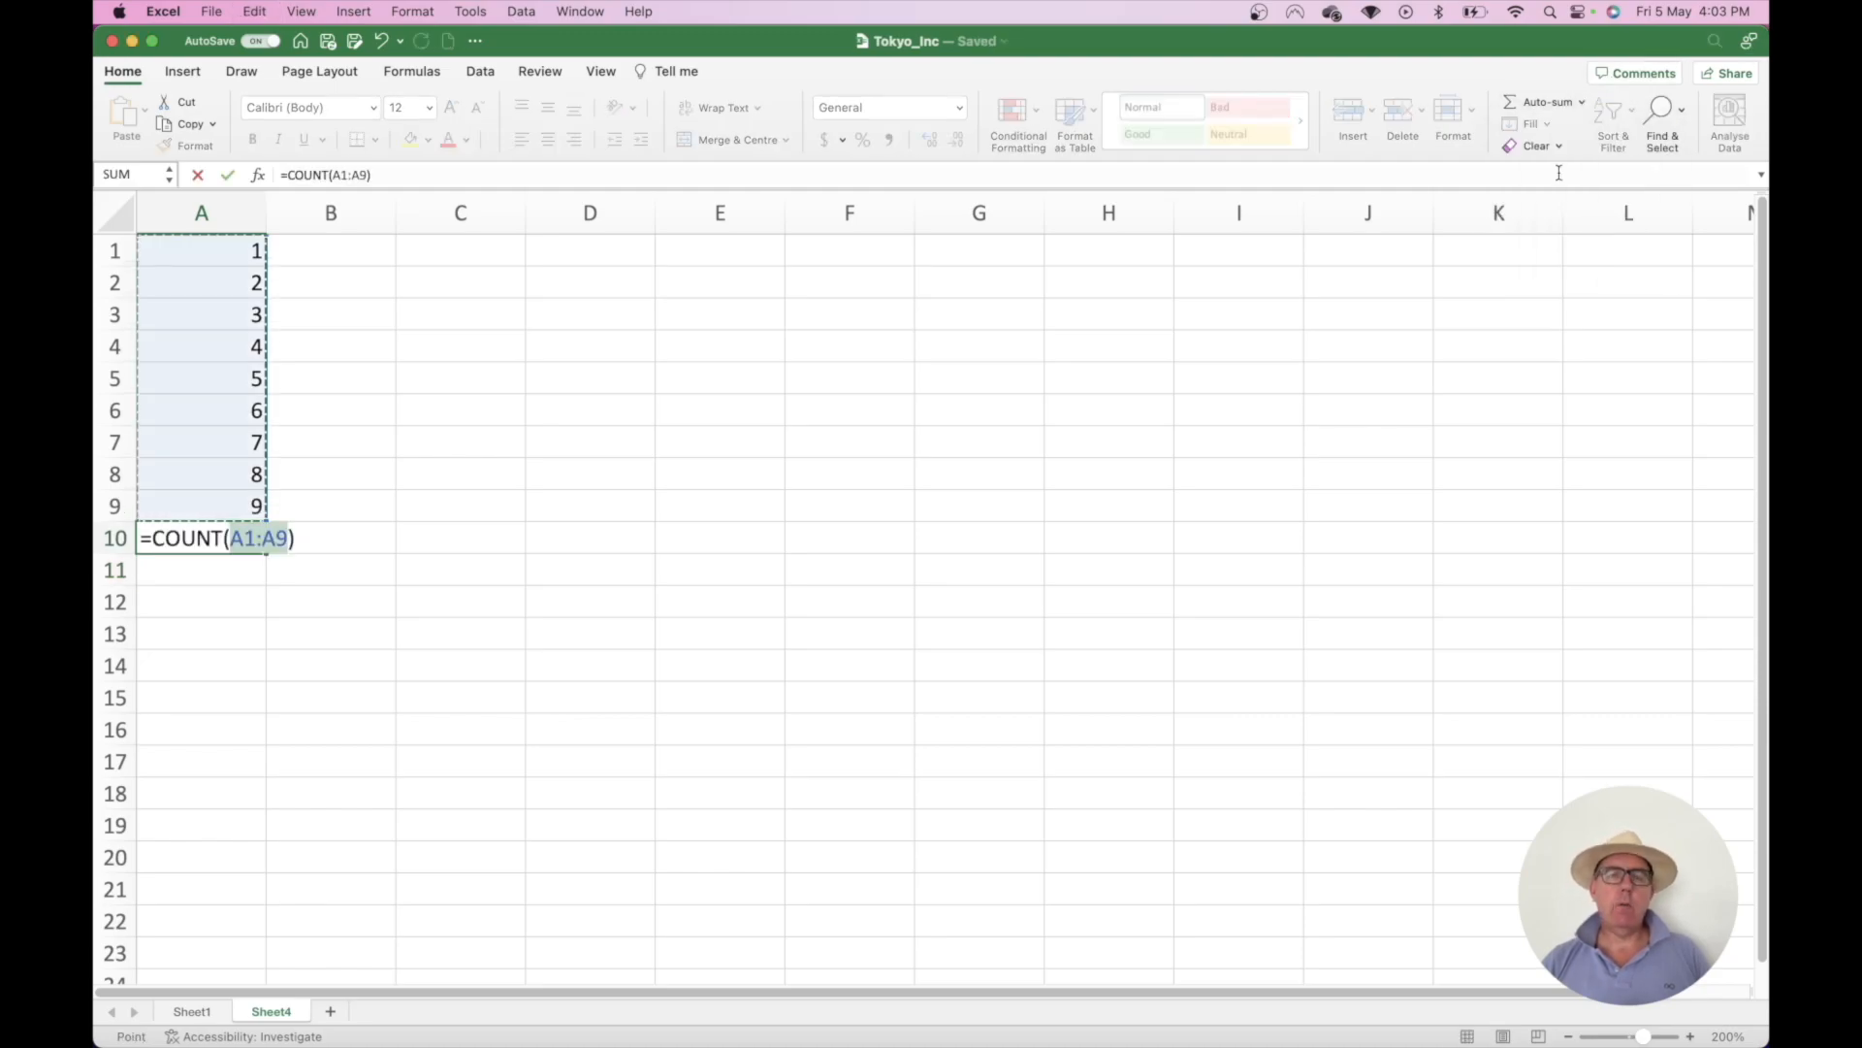
{"action": "key", "text": "Return"}
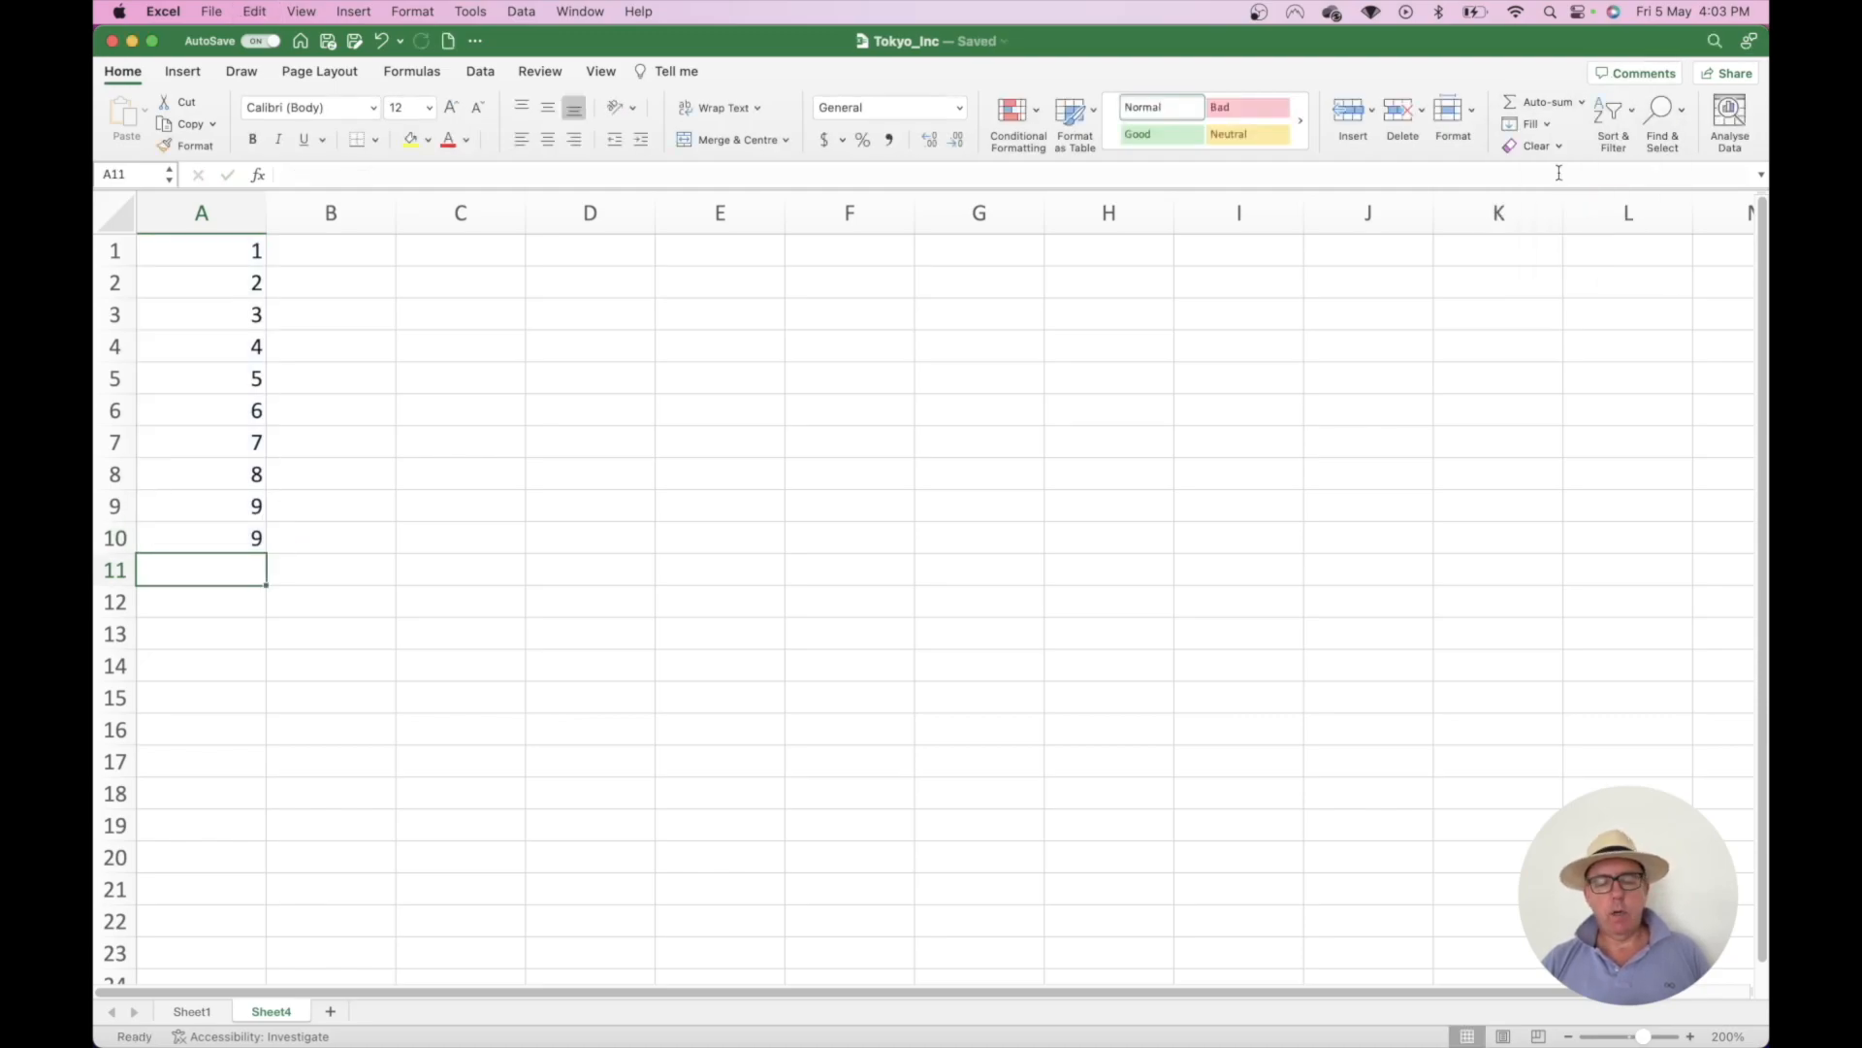
{"action": "key", "text": "super+z"}
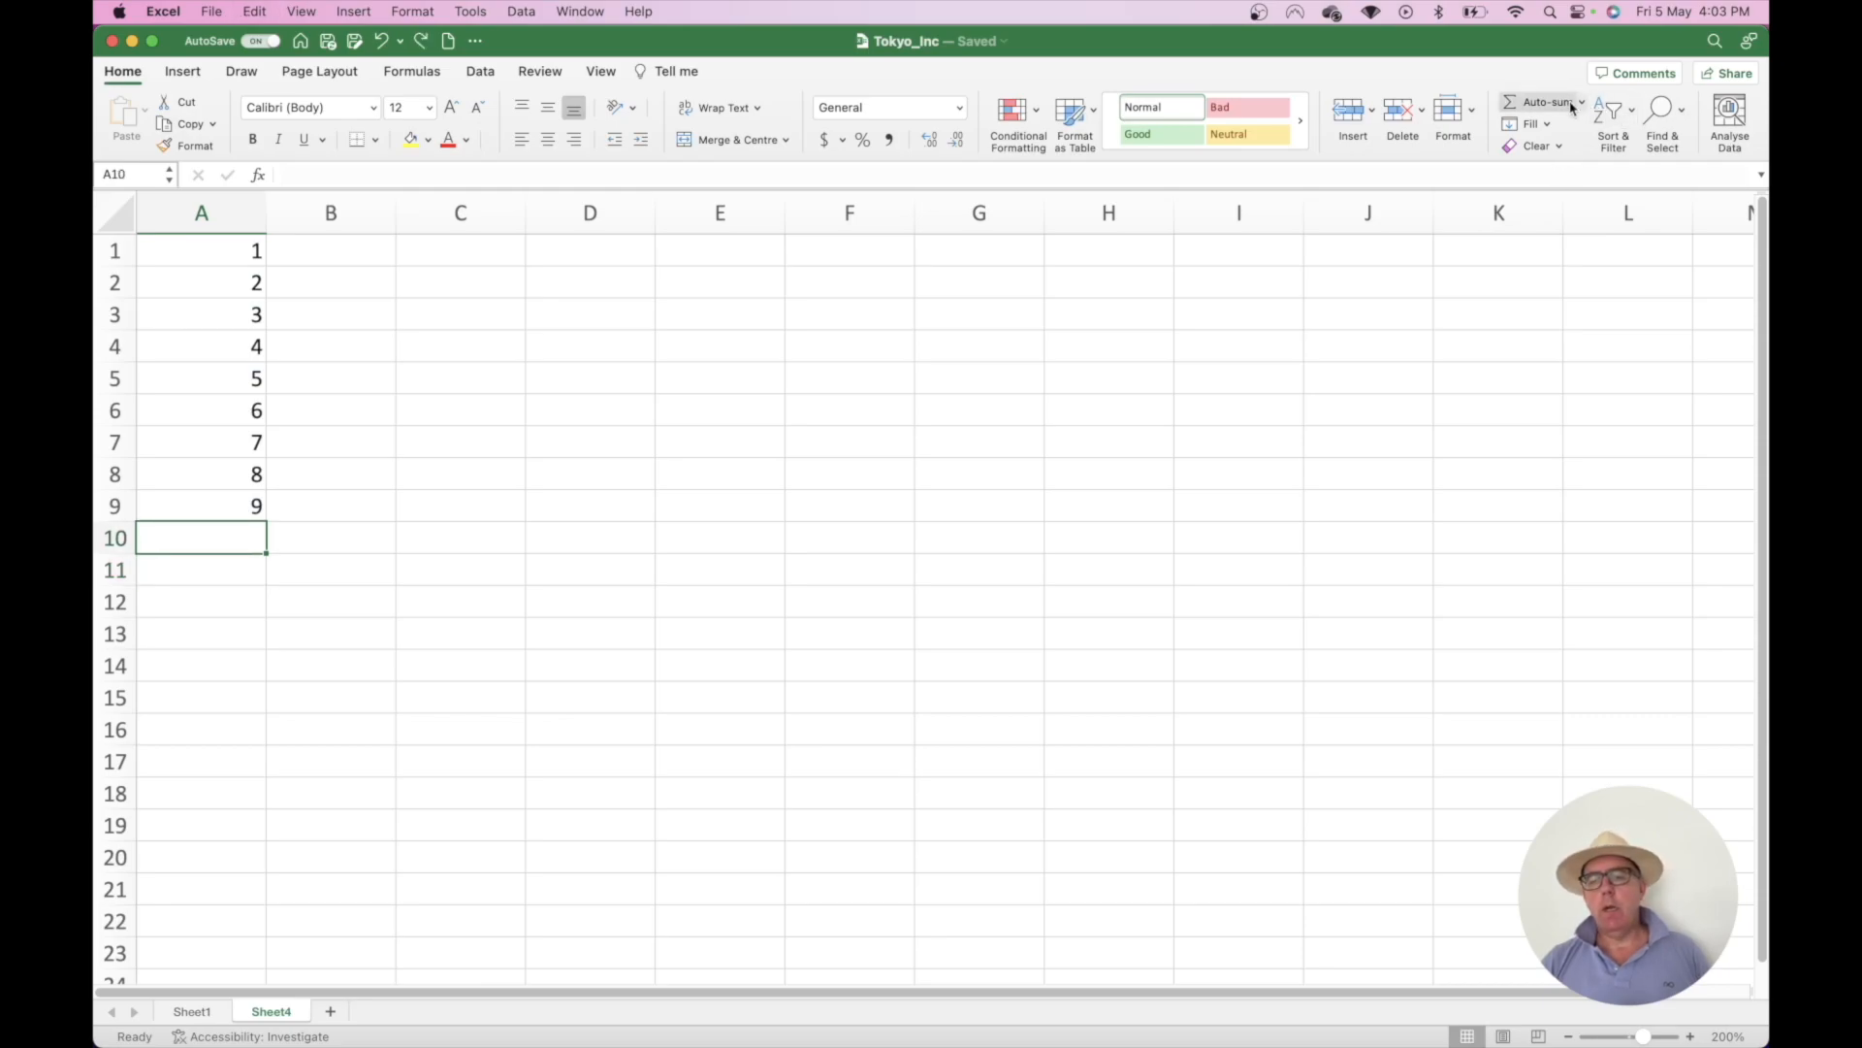
- Try AutoSum Max (9) and undo it, then insert Min of A1:A9 in A10
{"action": "left_click", "coordinate": [1582, 104]}
{"action": "left_click", "coordinate": [1559, 197]}
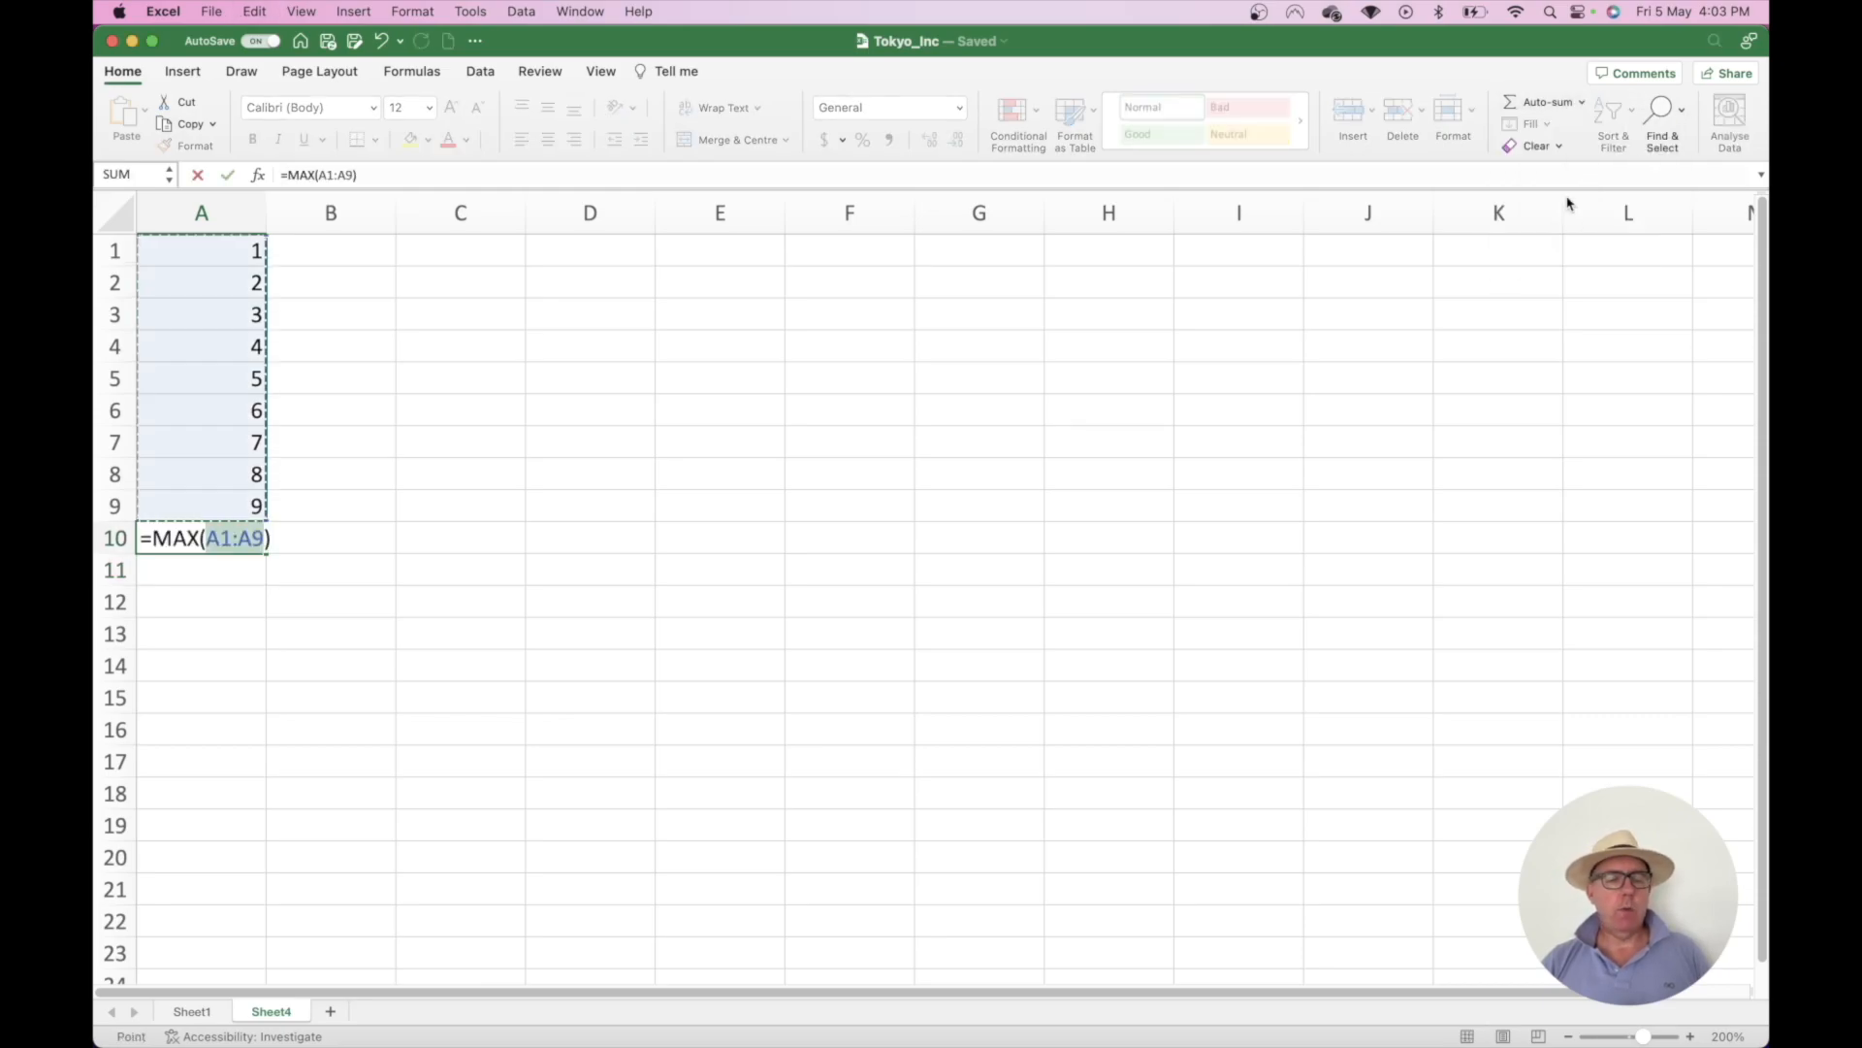
{"action": "key", "text": "Return"}
{"action": "key", "text": "super+z"}
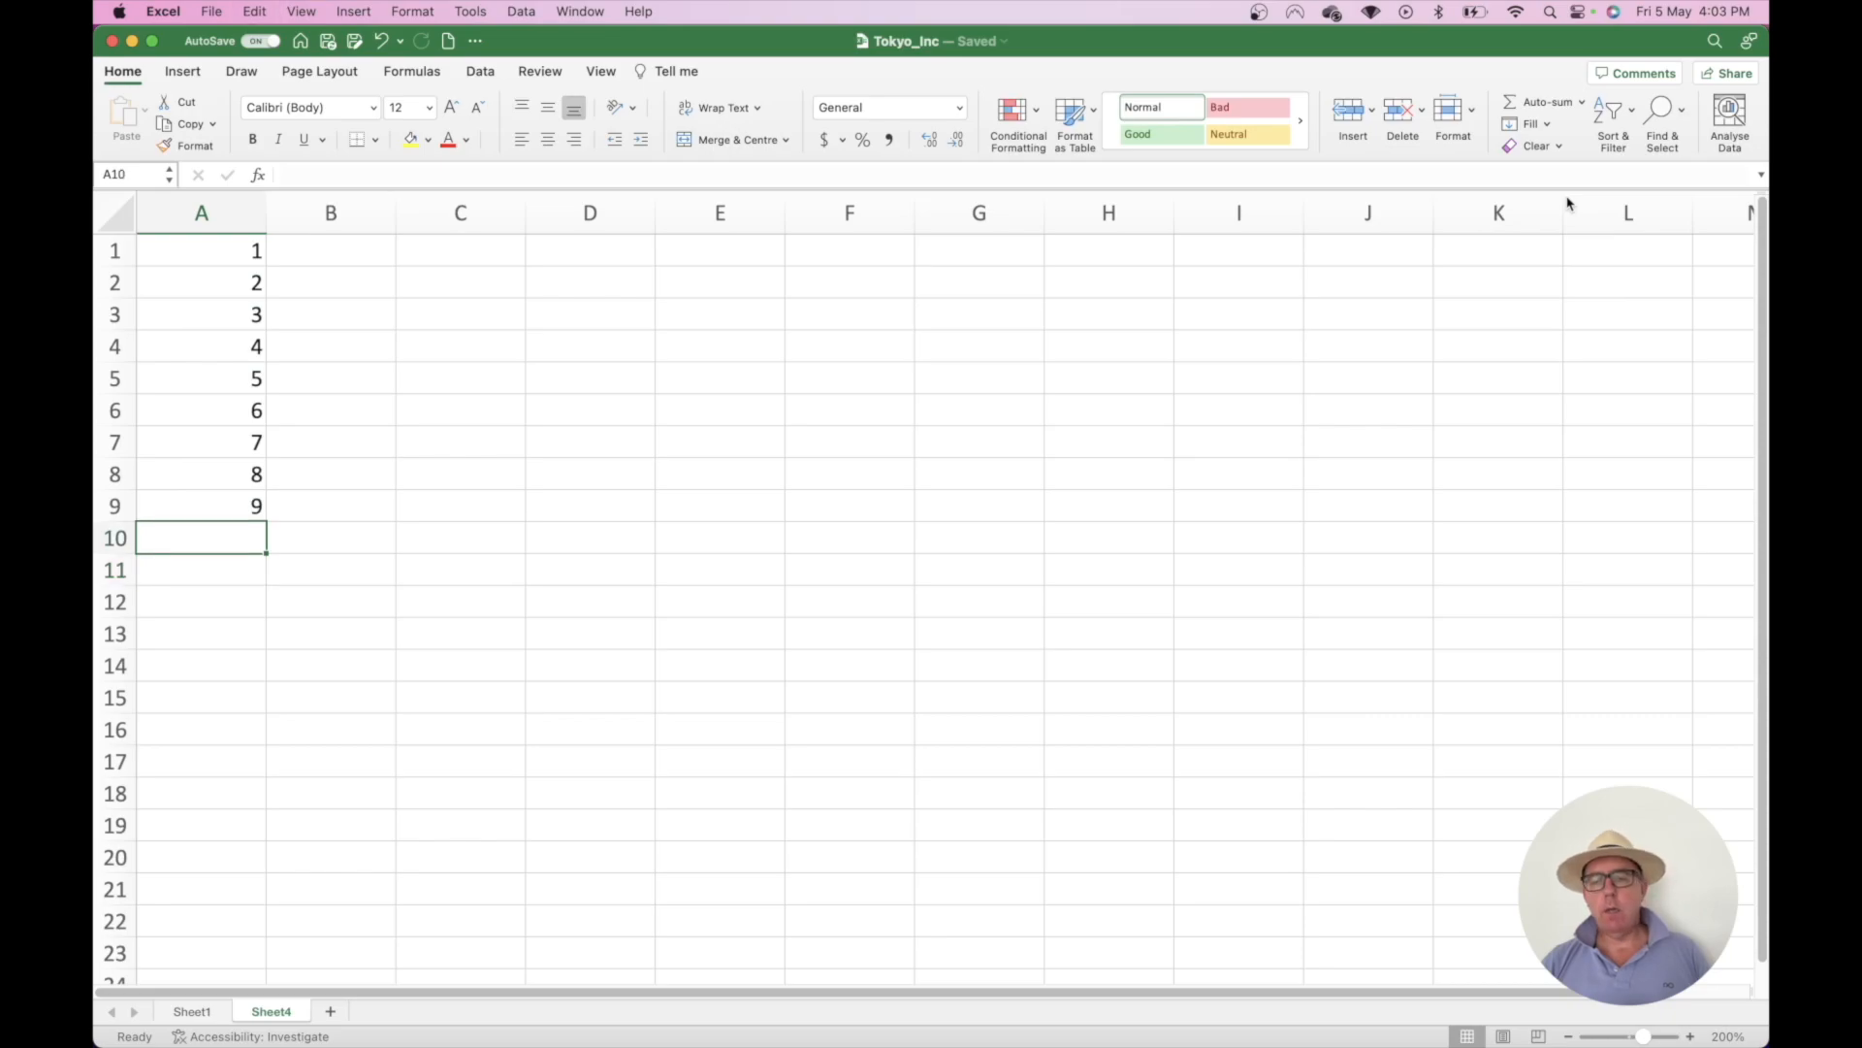
{"action": "left_click", "coordinate": [1582, 104]}
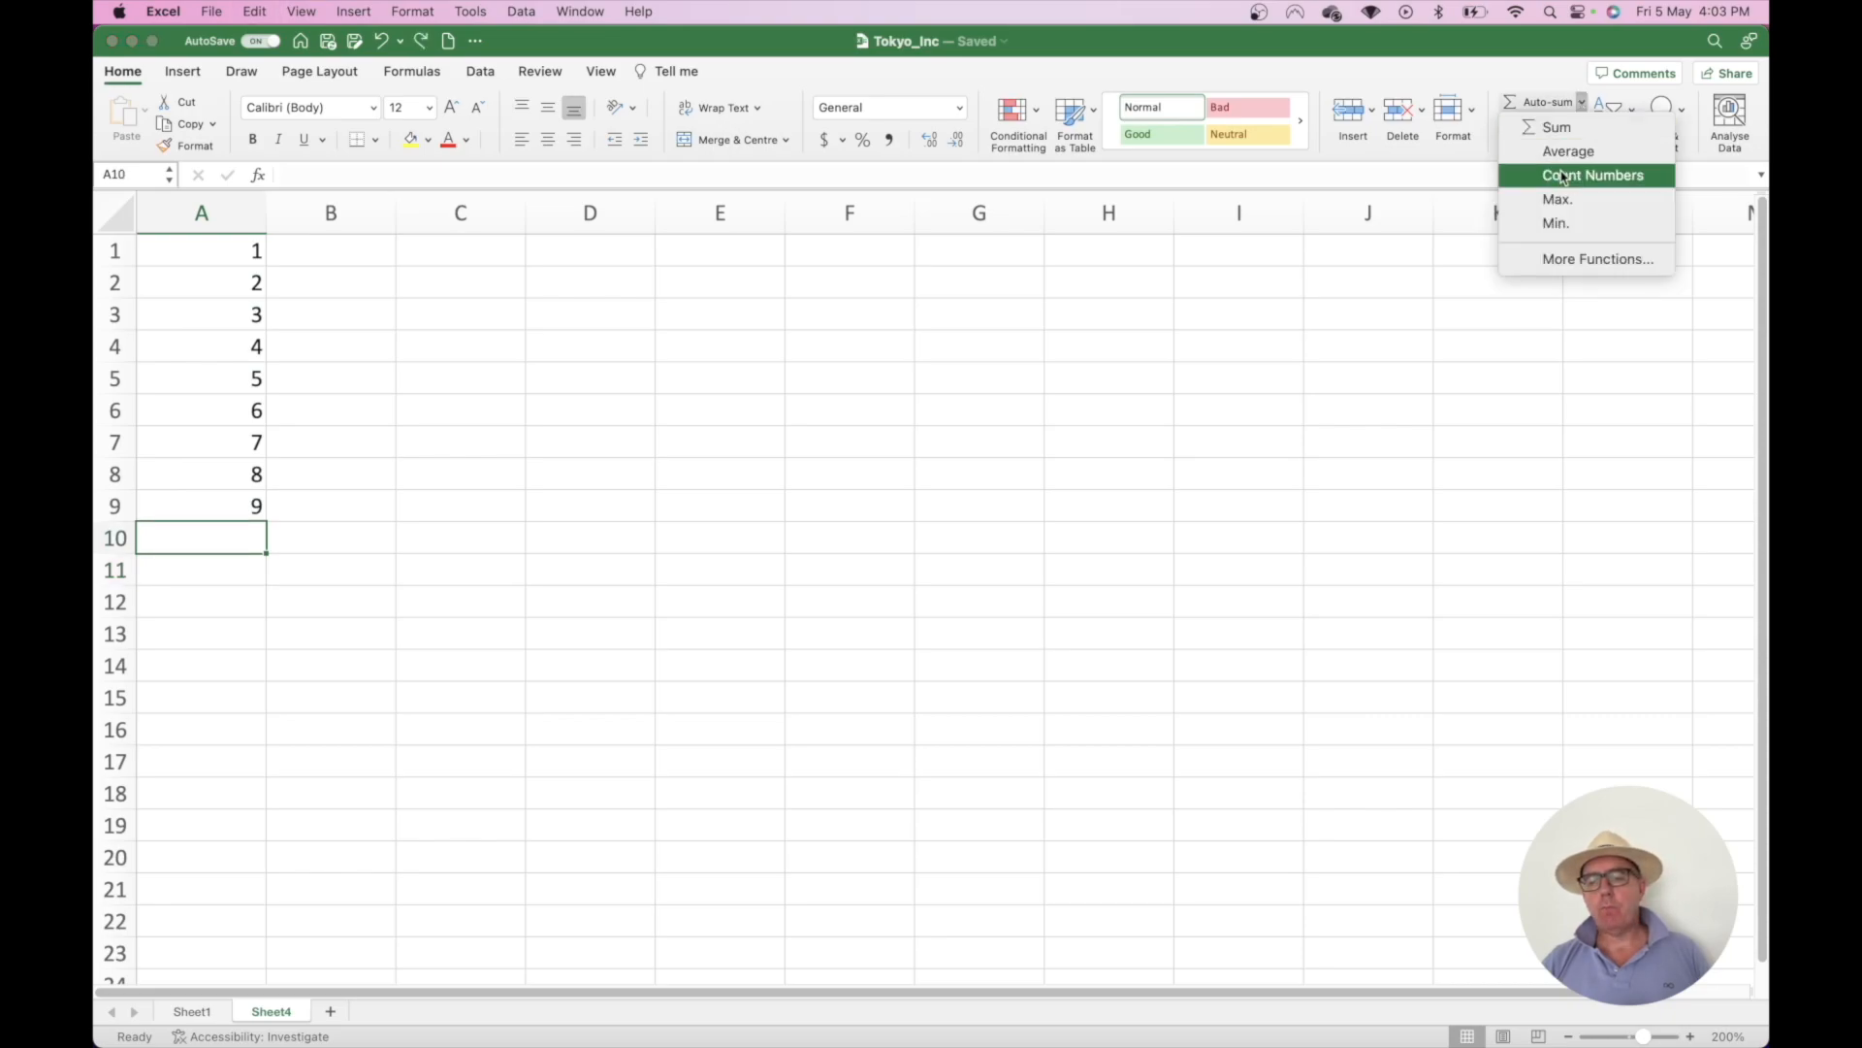
{"action": "left_click", "coordinate": [1557, 223]}
- Confirm the minimum formula before leaving the practice sheet for Sheet1's product table
{"action": "key", "text": "Return"}
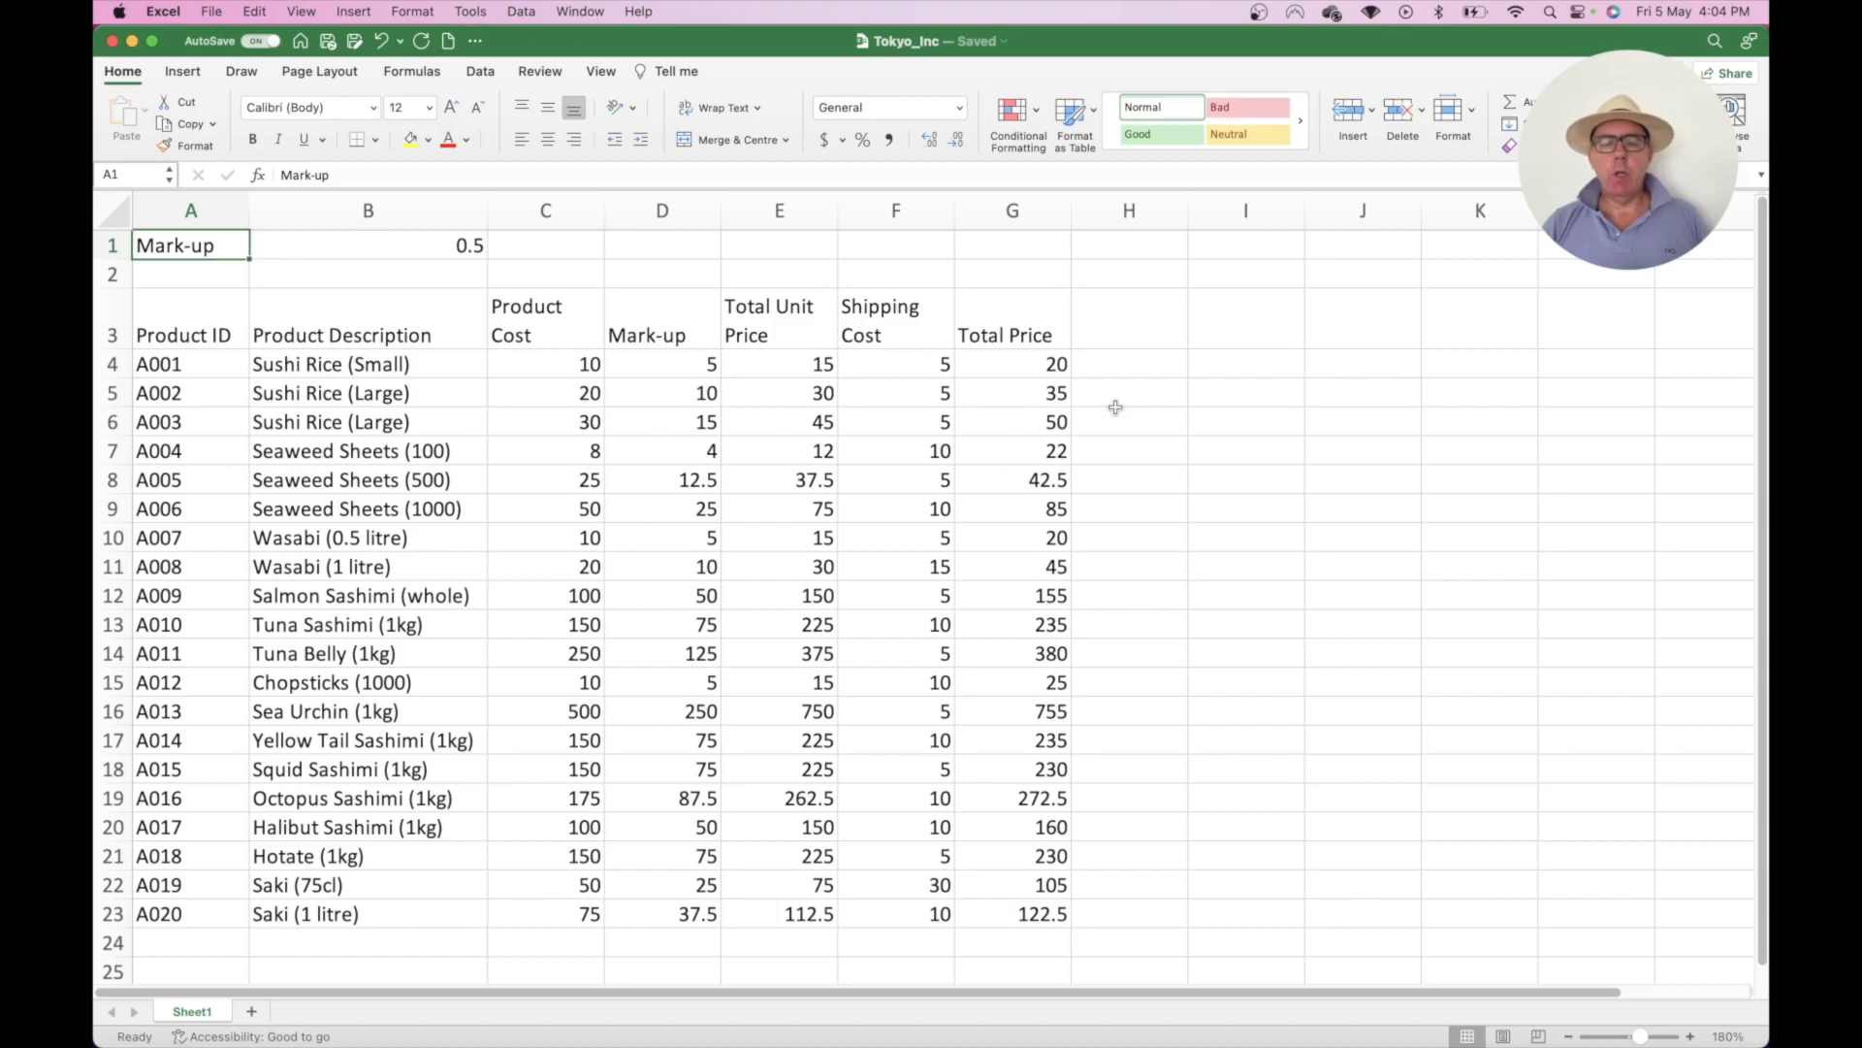
- Enter the headers 'Volume' in H3 and 'Total Monthly Sales' in I3
{"action": "left_click", "coordinate": [1169, 338]}
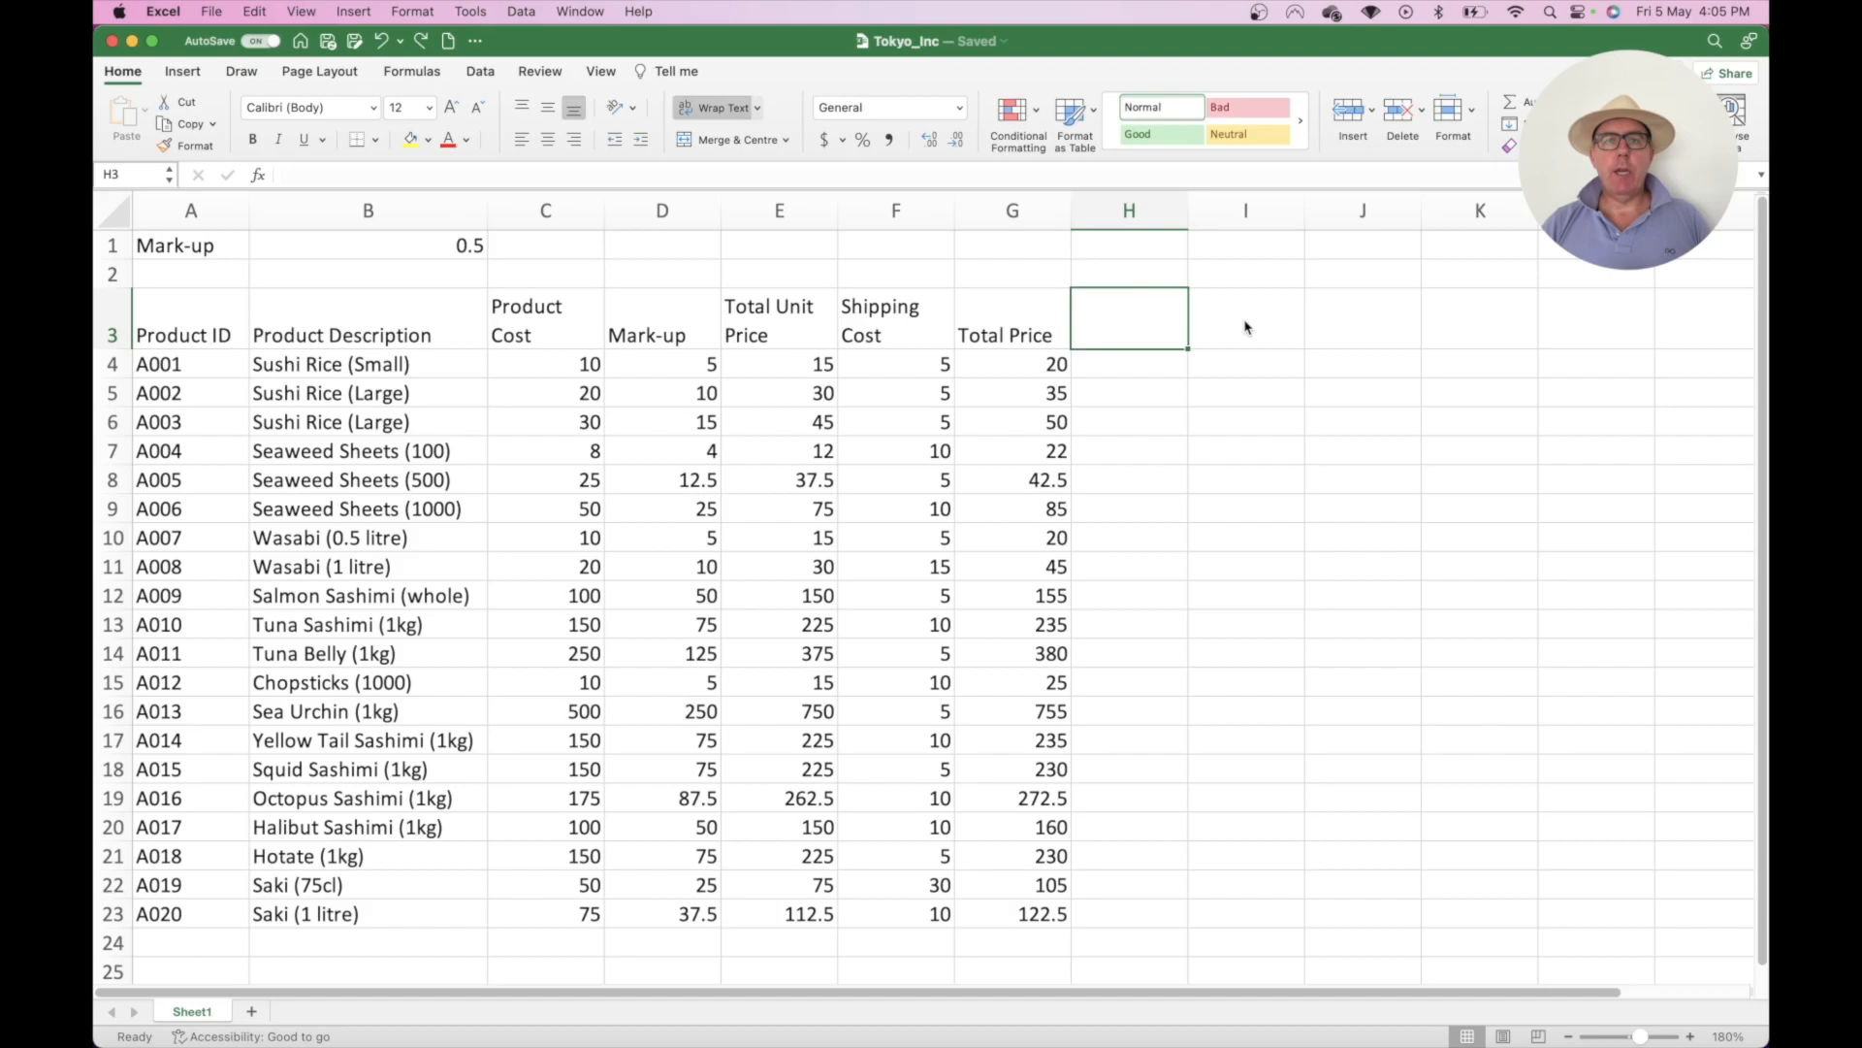
{"action": "type", "text": "Volme"}
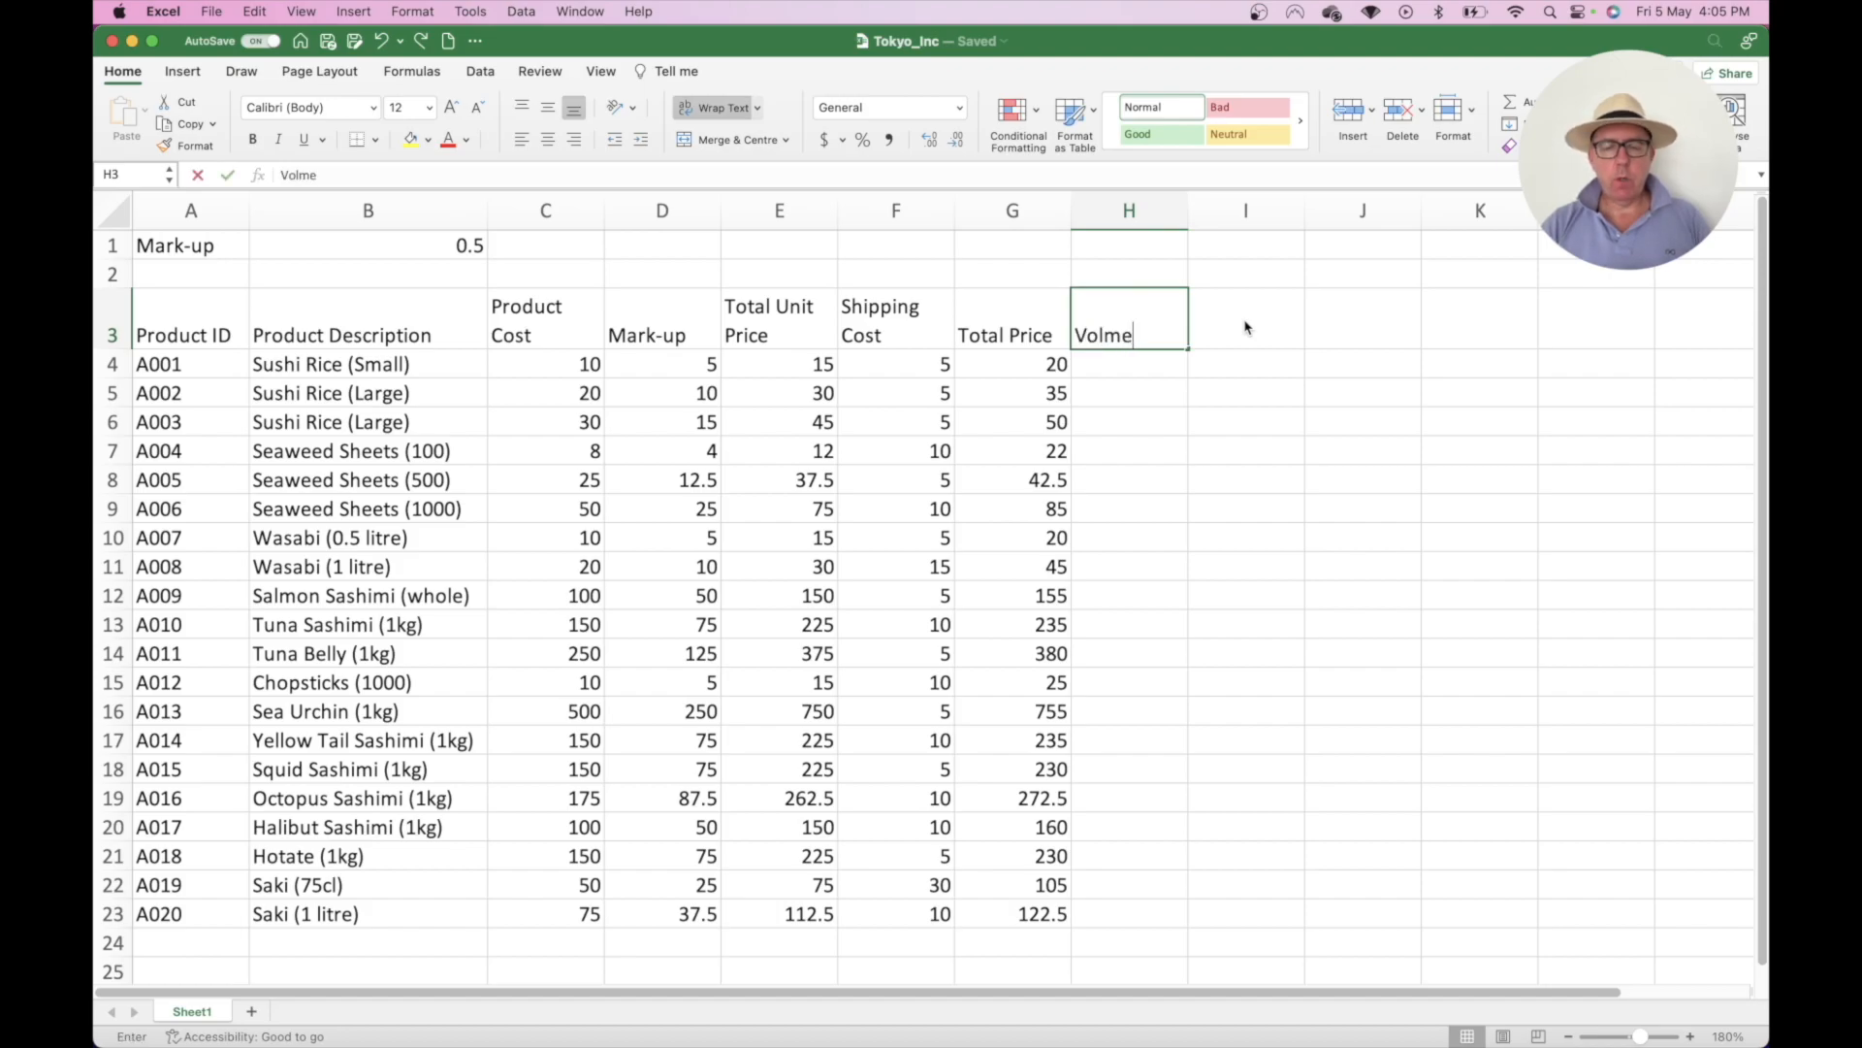
{"action": "key", "text": "BackSpace"}
{"action": "key", "text": "BackSpace"}
{"action": "type", "text": "ume"}
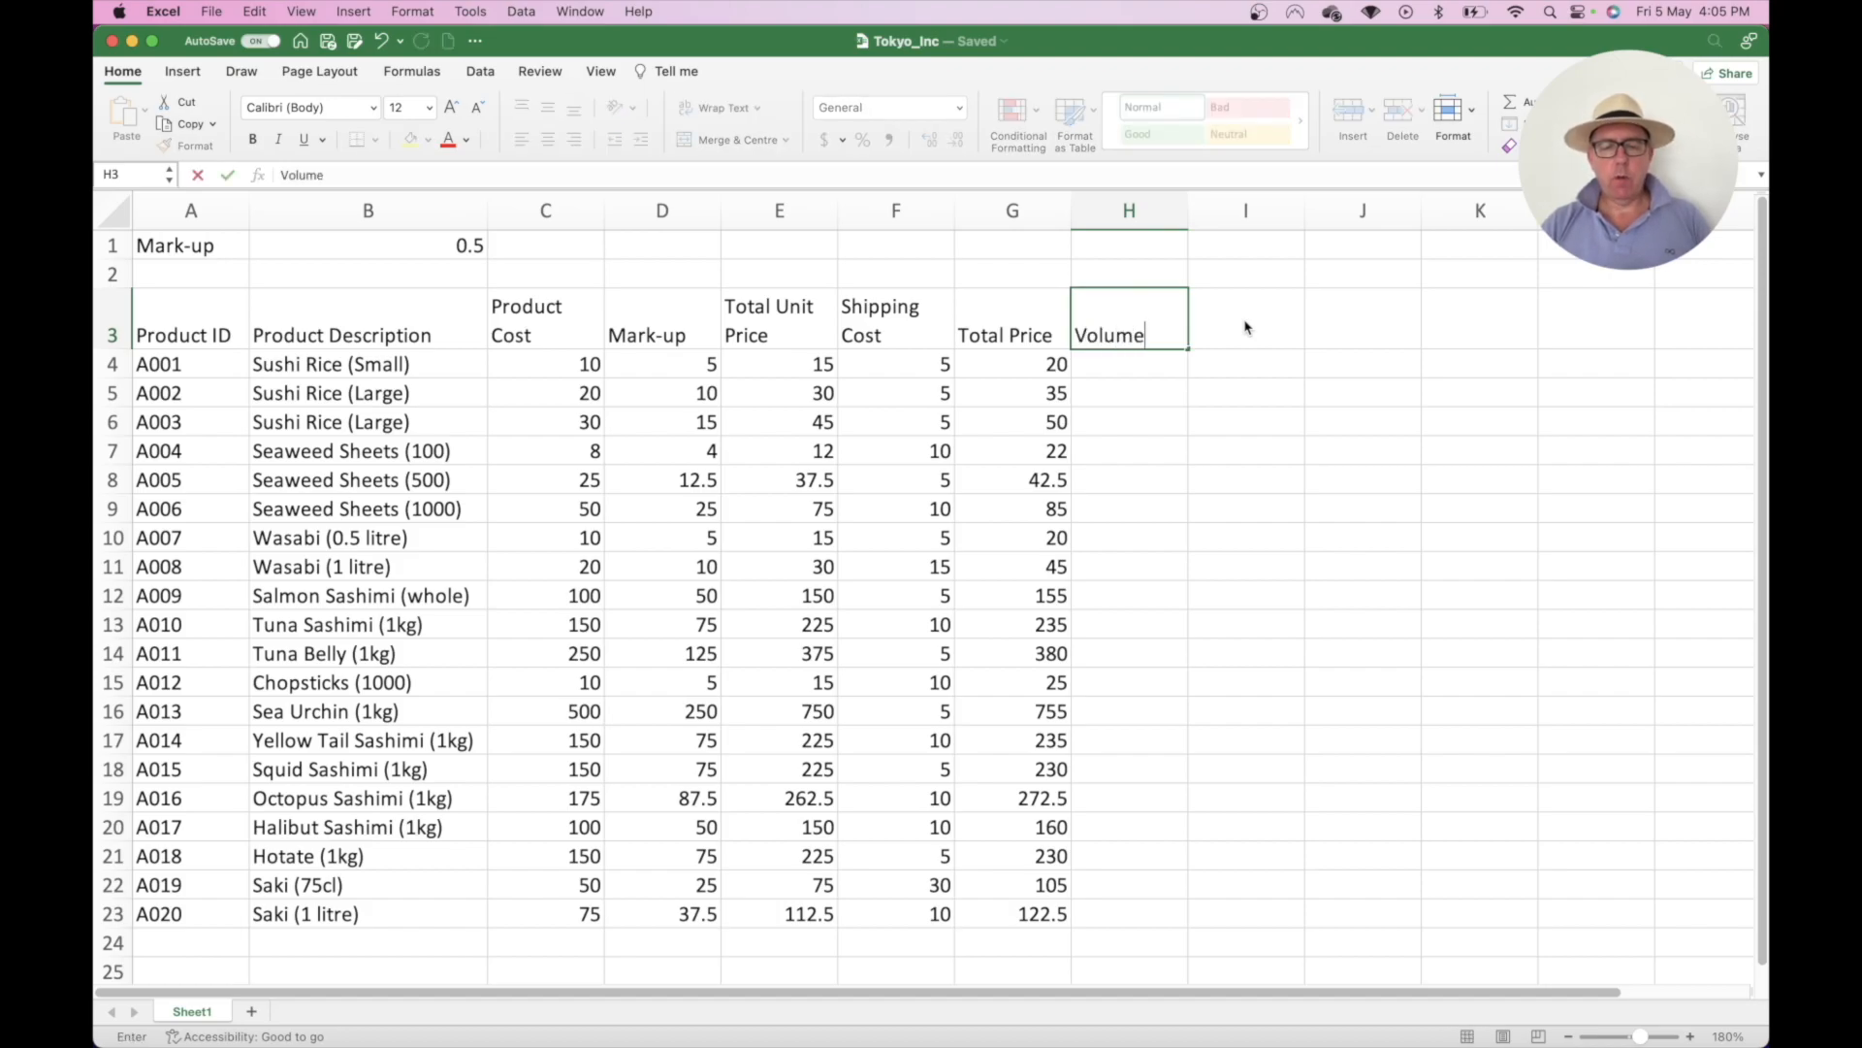
{"action": "left_click", "coordinate": [1246, 327]}
{"action": "type", "text": "Toyal"}
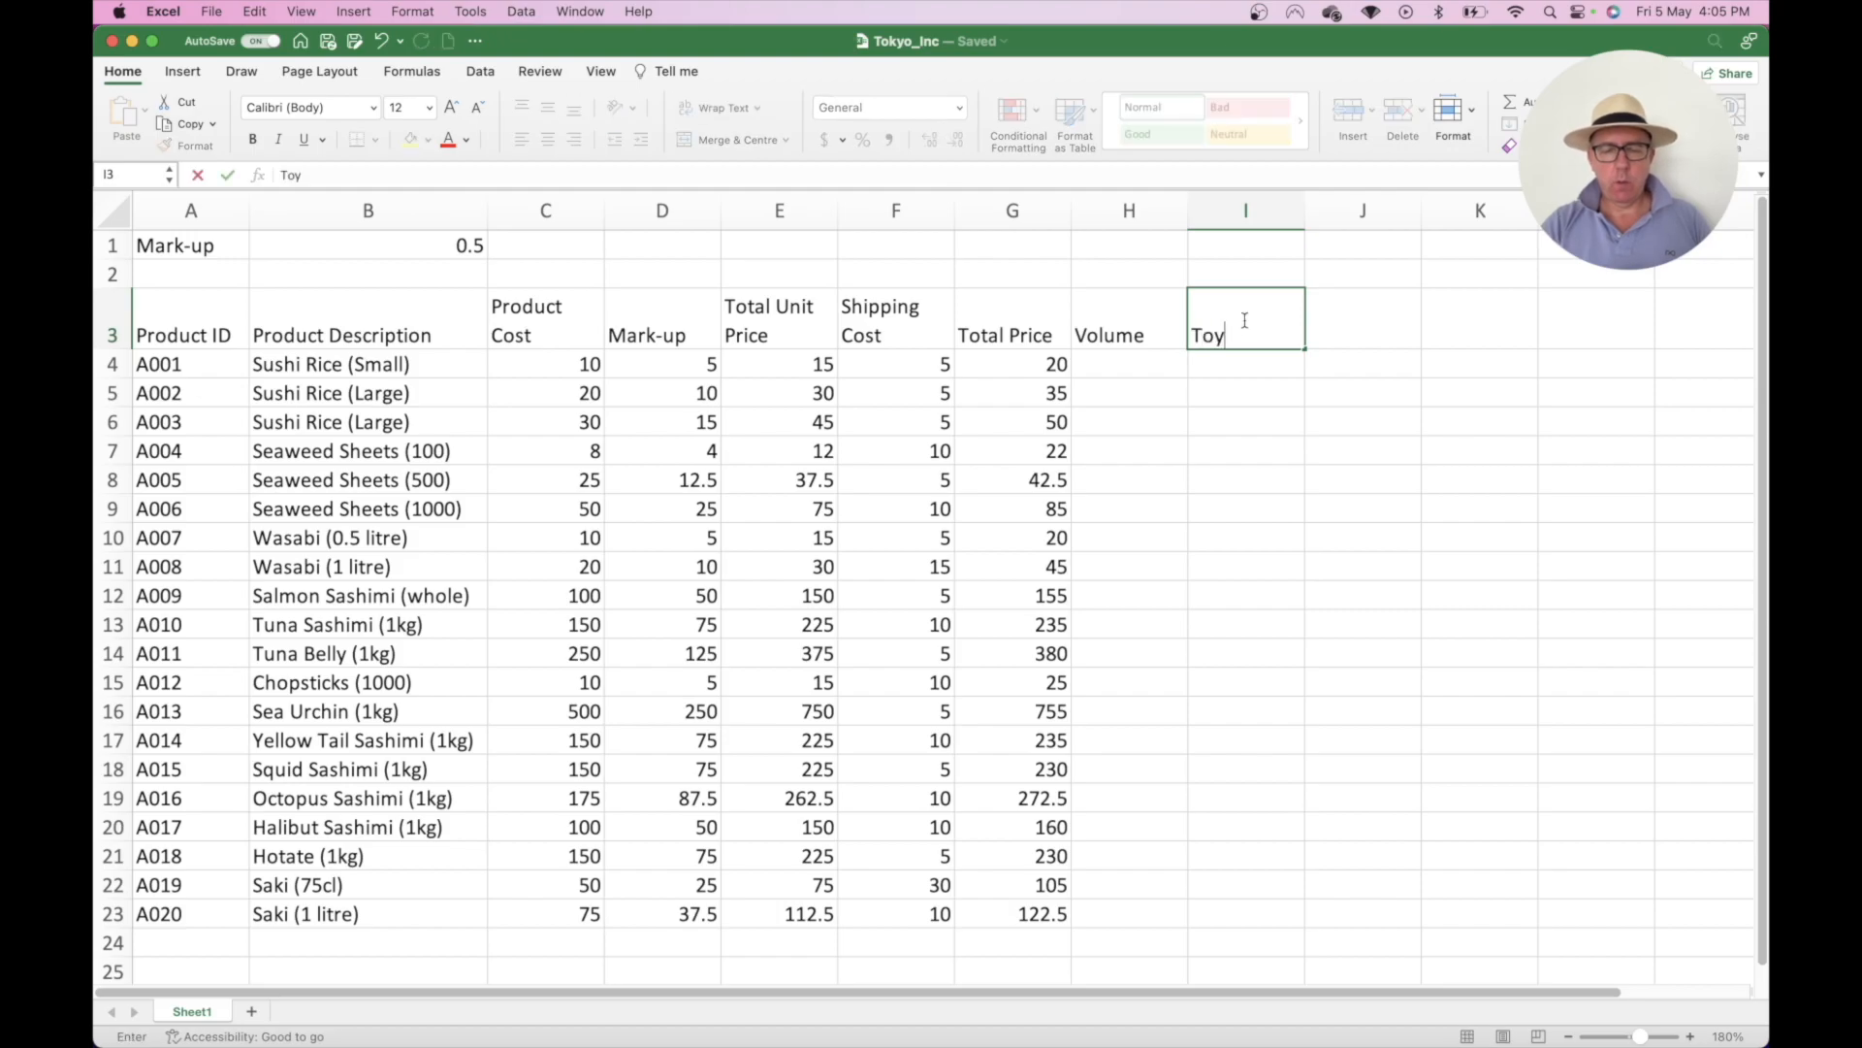
{"action": "key", "text": "BackSpace"}
{"action": "key", "text": "BackSpace"}
{"action": "key", "text": "BackSpace"}
{"action": "type", "text": "tal "}
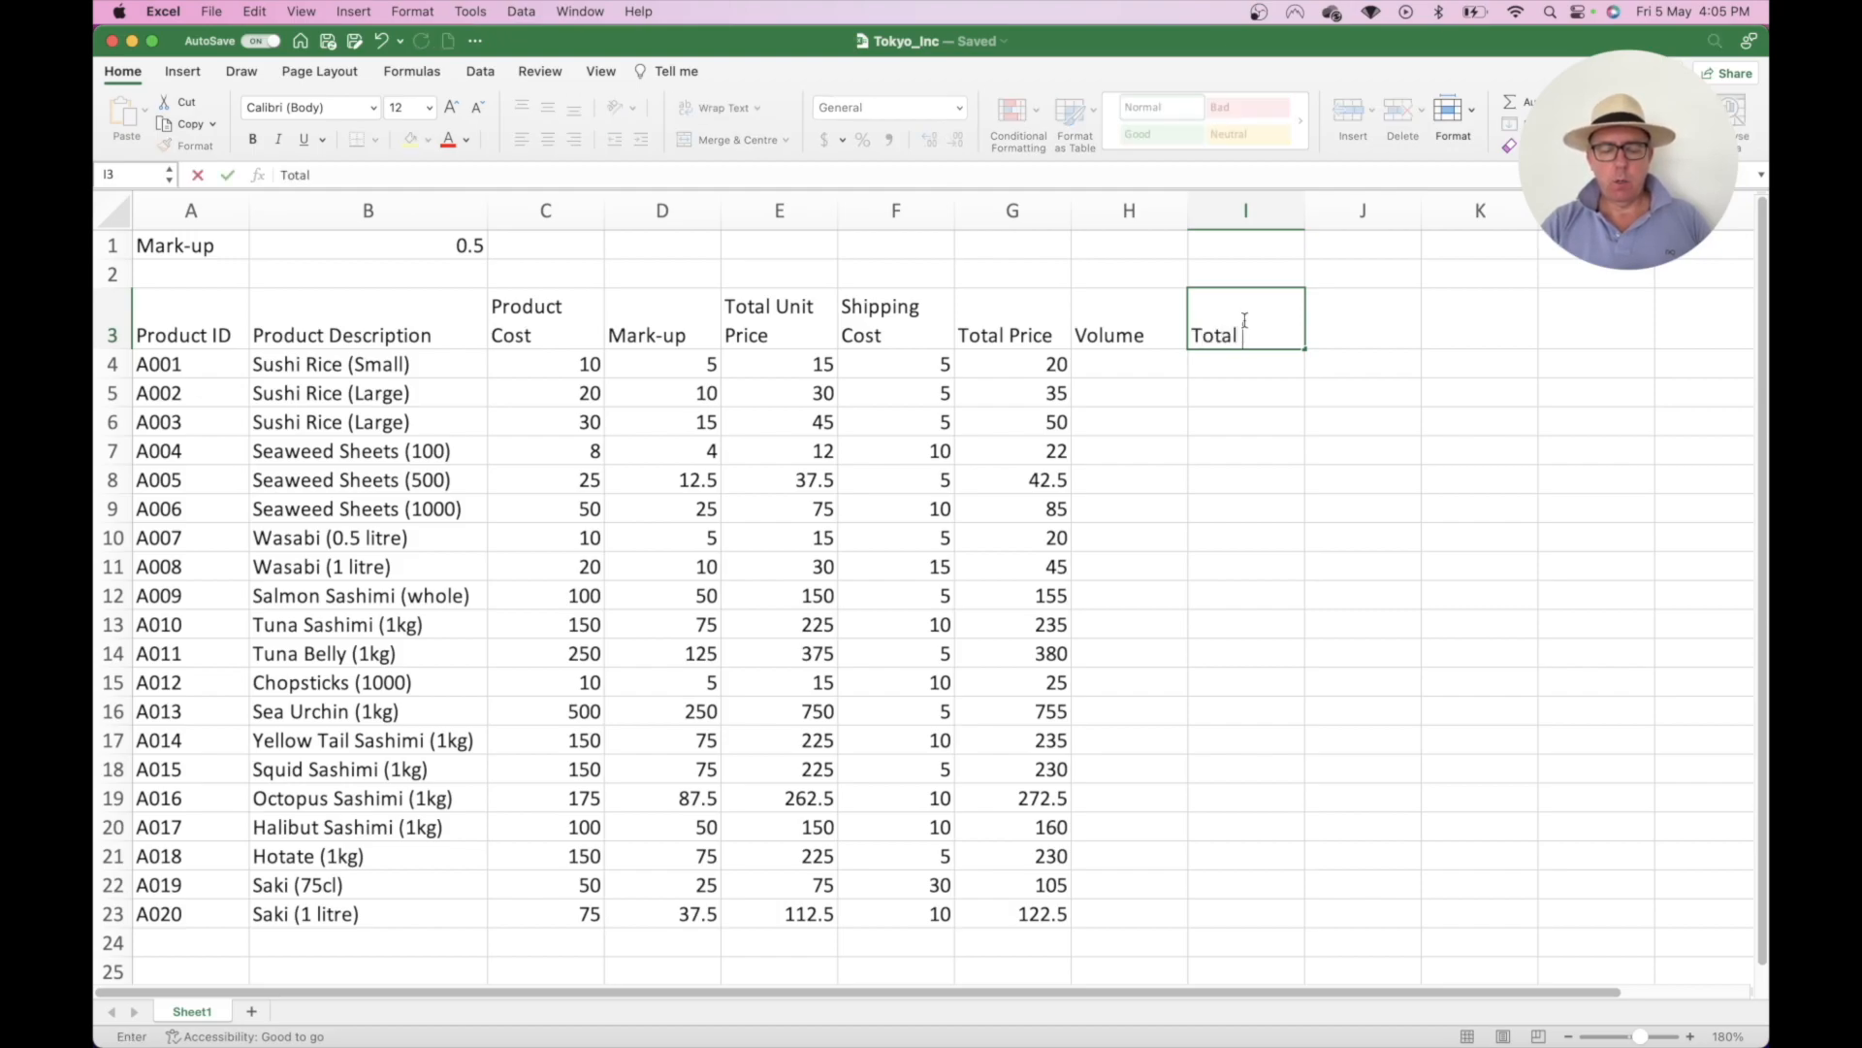
{"action": "type", "text": "Monthly Sa"}
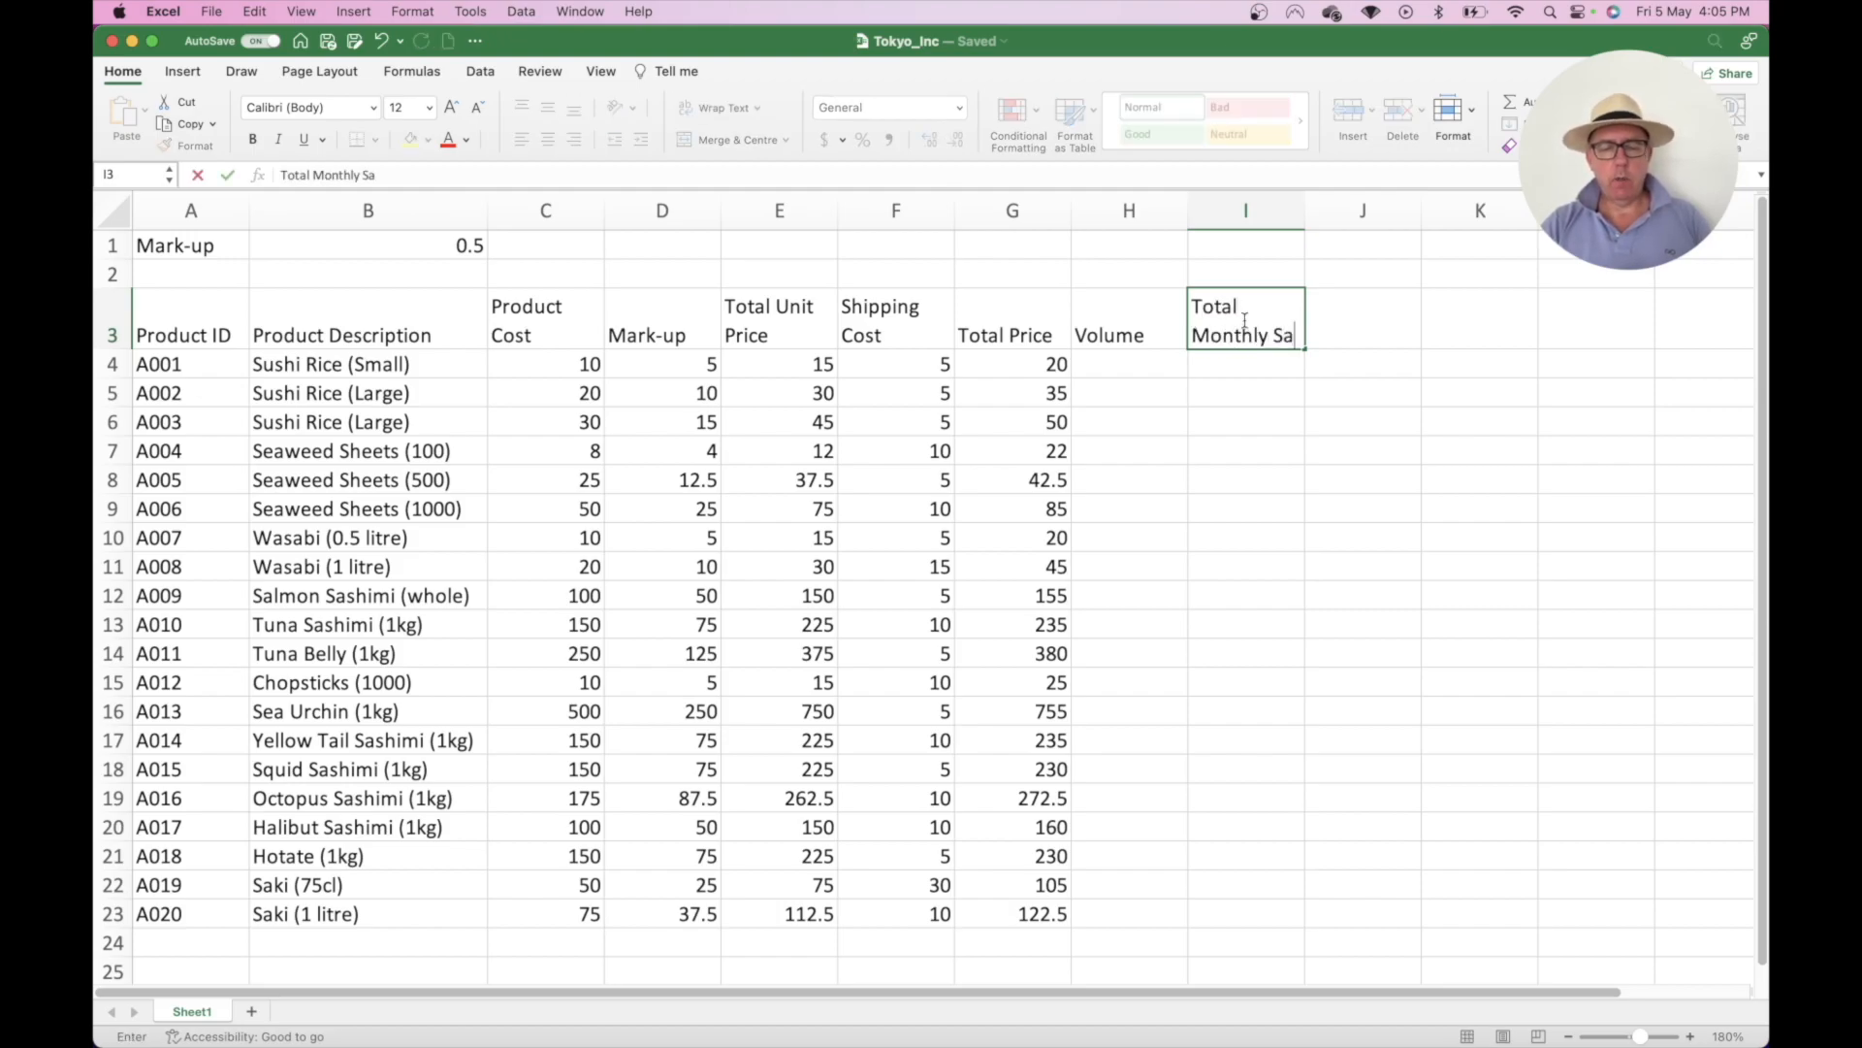
{"action": "type", "text": "les"}
{"action": "key", "text": "Return"}
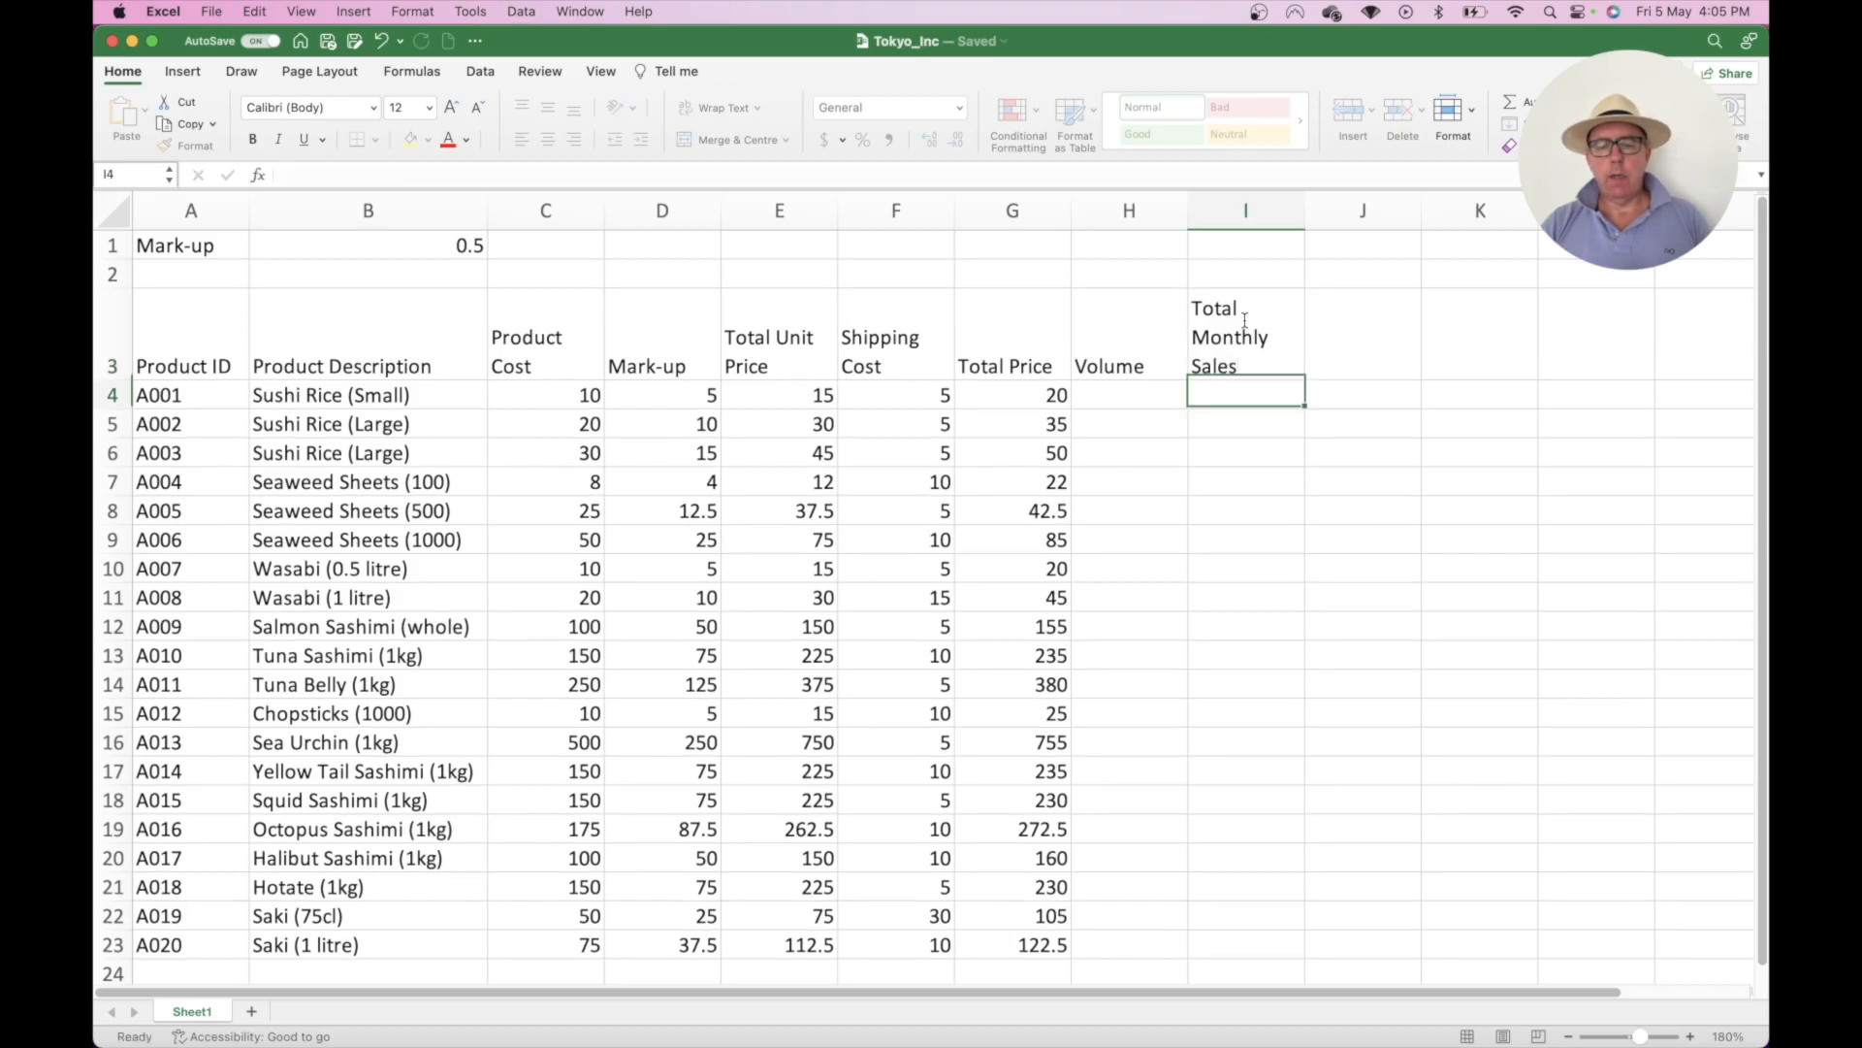
- Add the 'Total Annual Sales' header in J3
{"action": "key", "text": "Up"}
{"action": "key", "text": "Right"}
{"action": "type", "text": "Total N"}
{"action": "key", "text": "BackSpace"}
{"action": "type", "text": "N"}
{"action": "key", "text": "BackSpace"}
{"action": "type", "text": "annu"}
{"action": "key", "text": "BackSpace"}
{"action": "key", "text": "BackSpace"}
{"action": "key", "text": "BackSpace"}
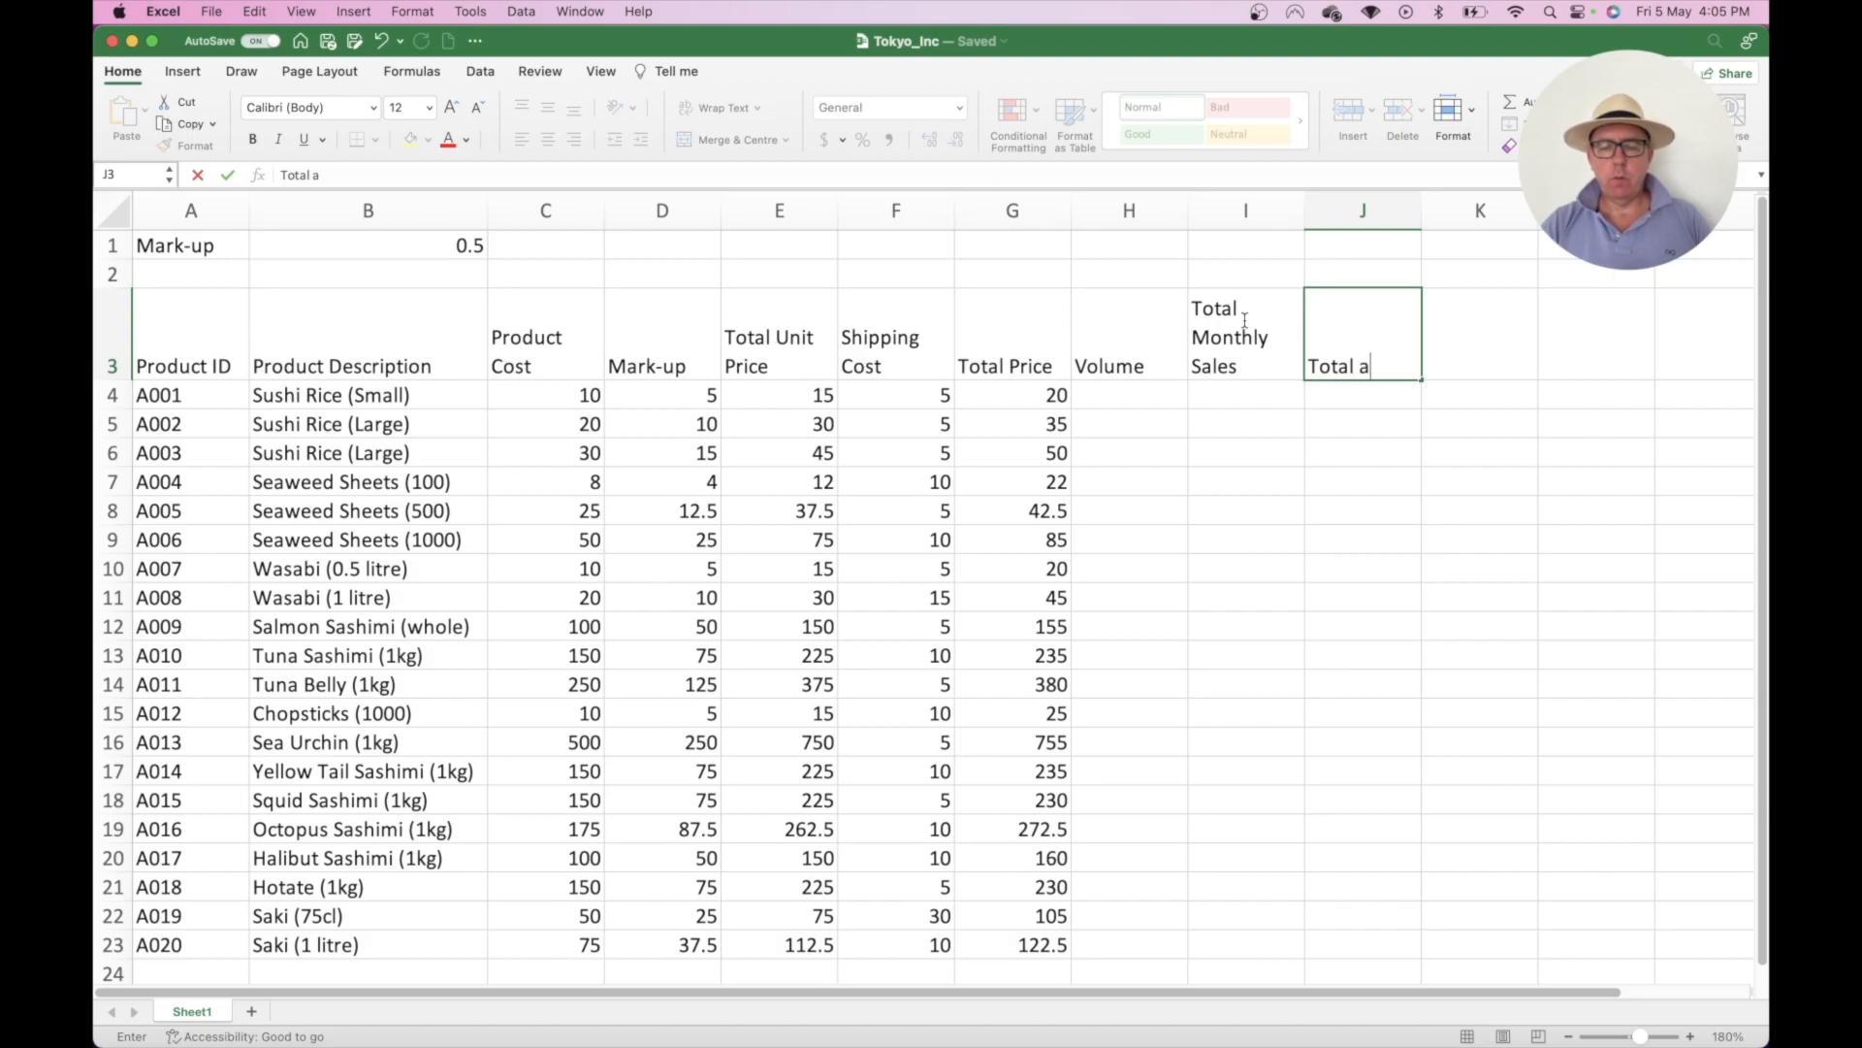
{"action": "key", "text": "BackSpace"}
{"action": "type", "text": "Annual Sales"}
{"action": "key", "text": "Return"}
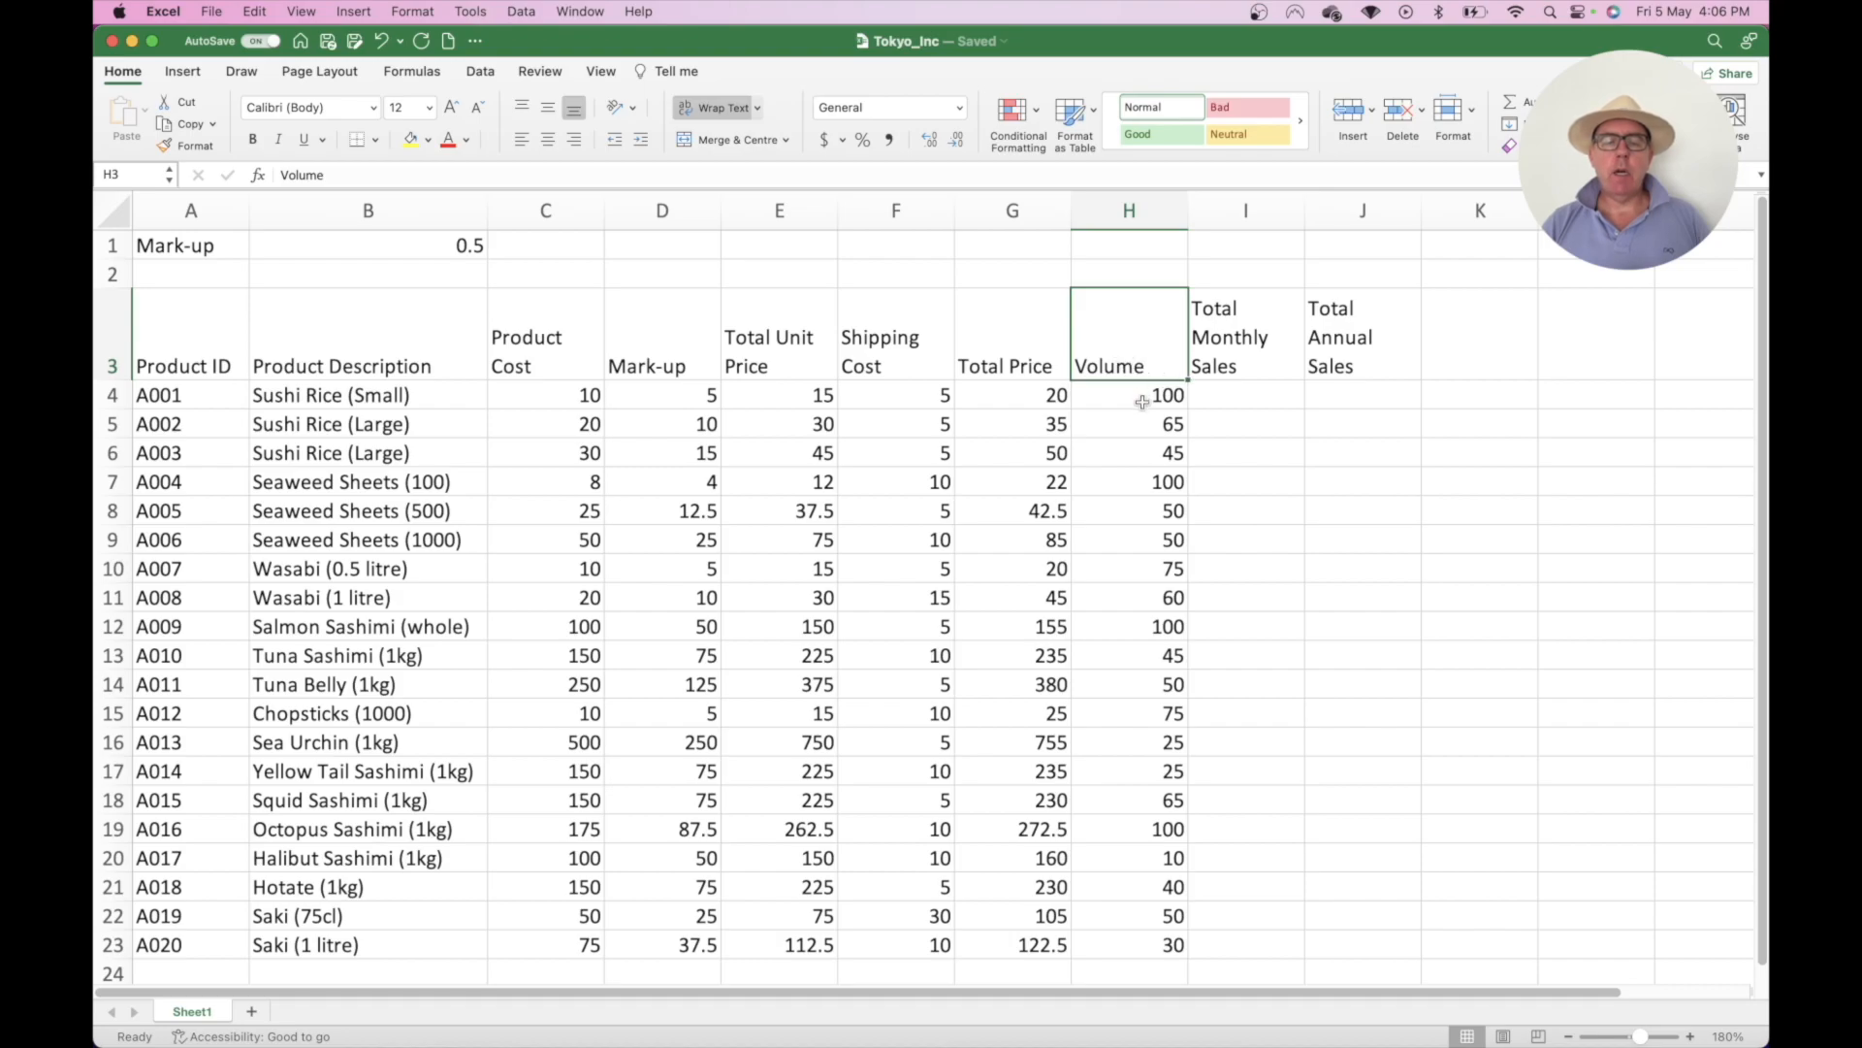
- With the Volume figures in H4:H23, select I4 to begin the monthly sales column
{"action": "left_click", "coordinate": [1226, 398]}
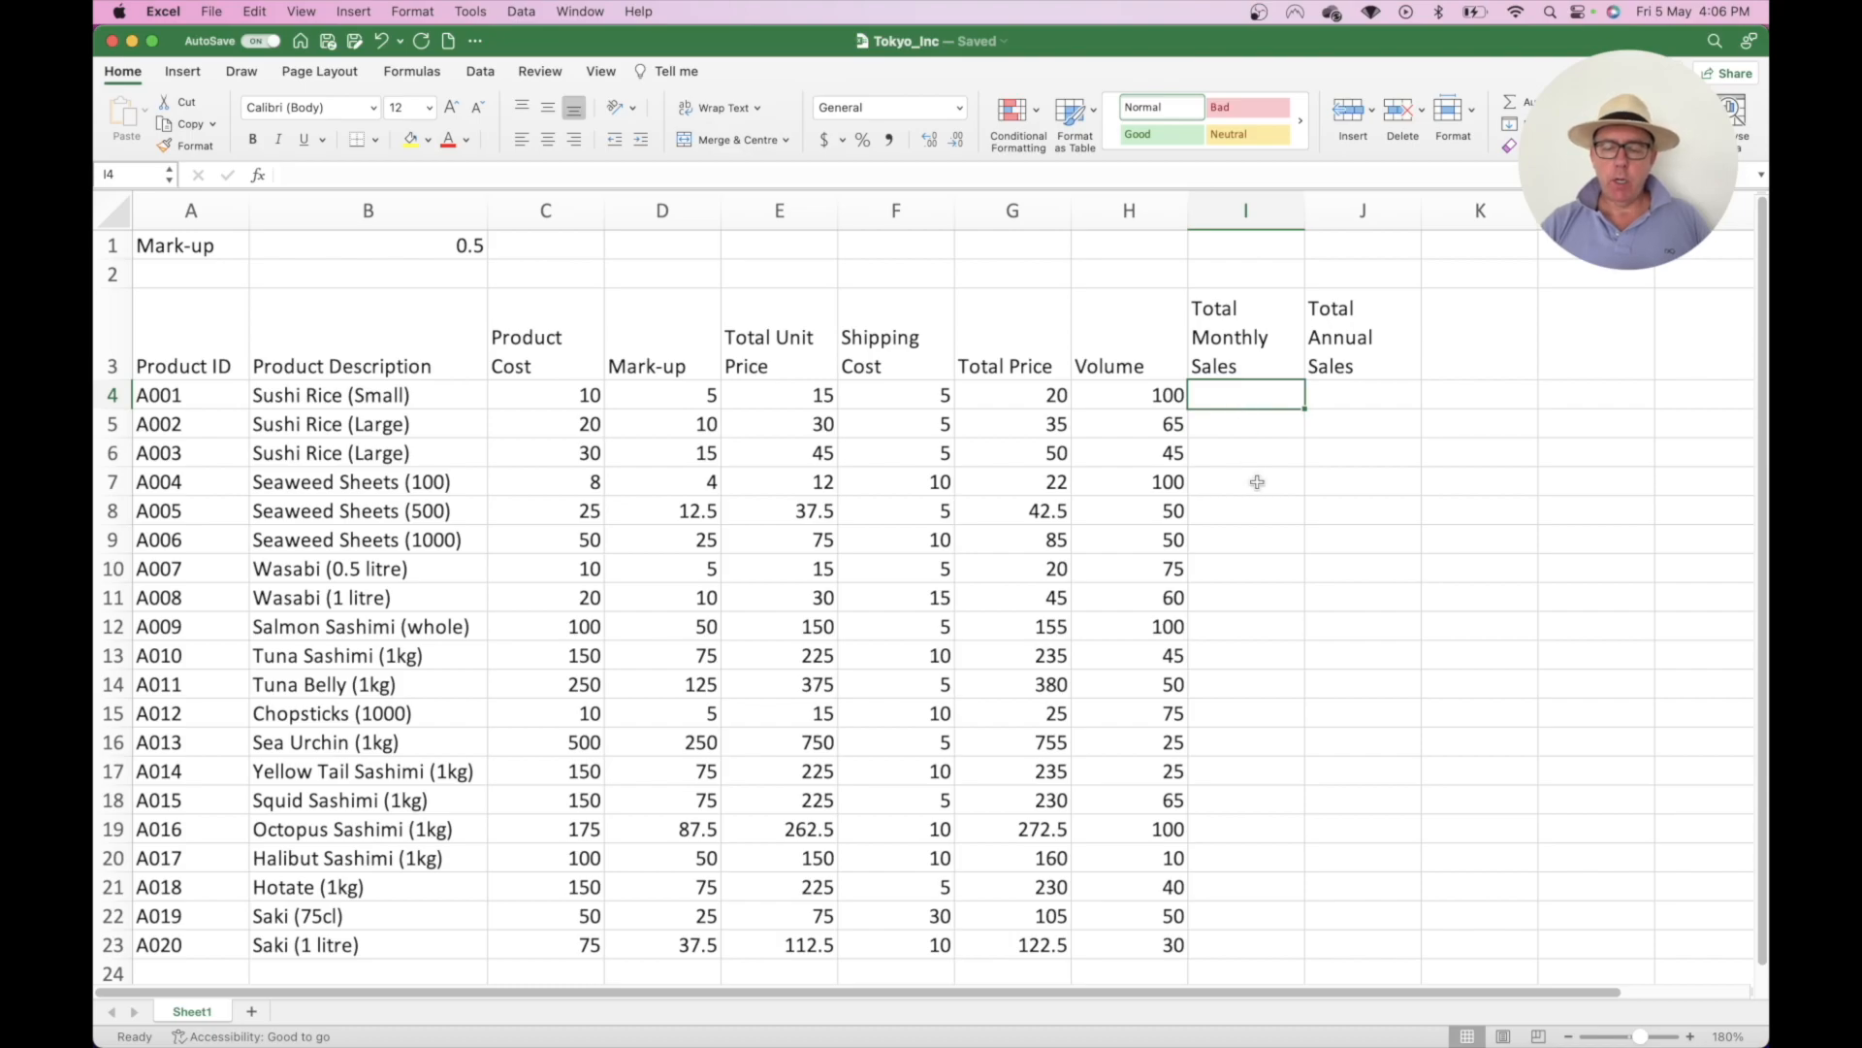
- Enter =G4*H4 in I4 and fill it down through I23
{"action": "type", "text": "="}
{"action": "key", "text": "Left"}
{"action": "key", "text": "Left"}
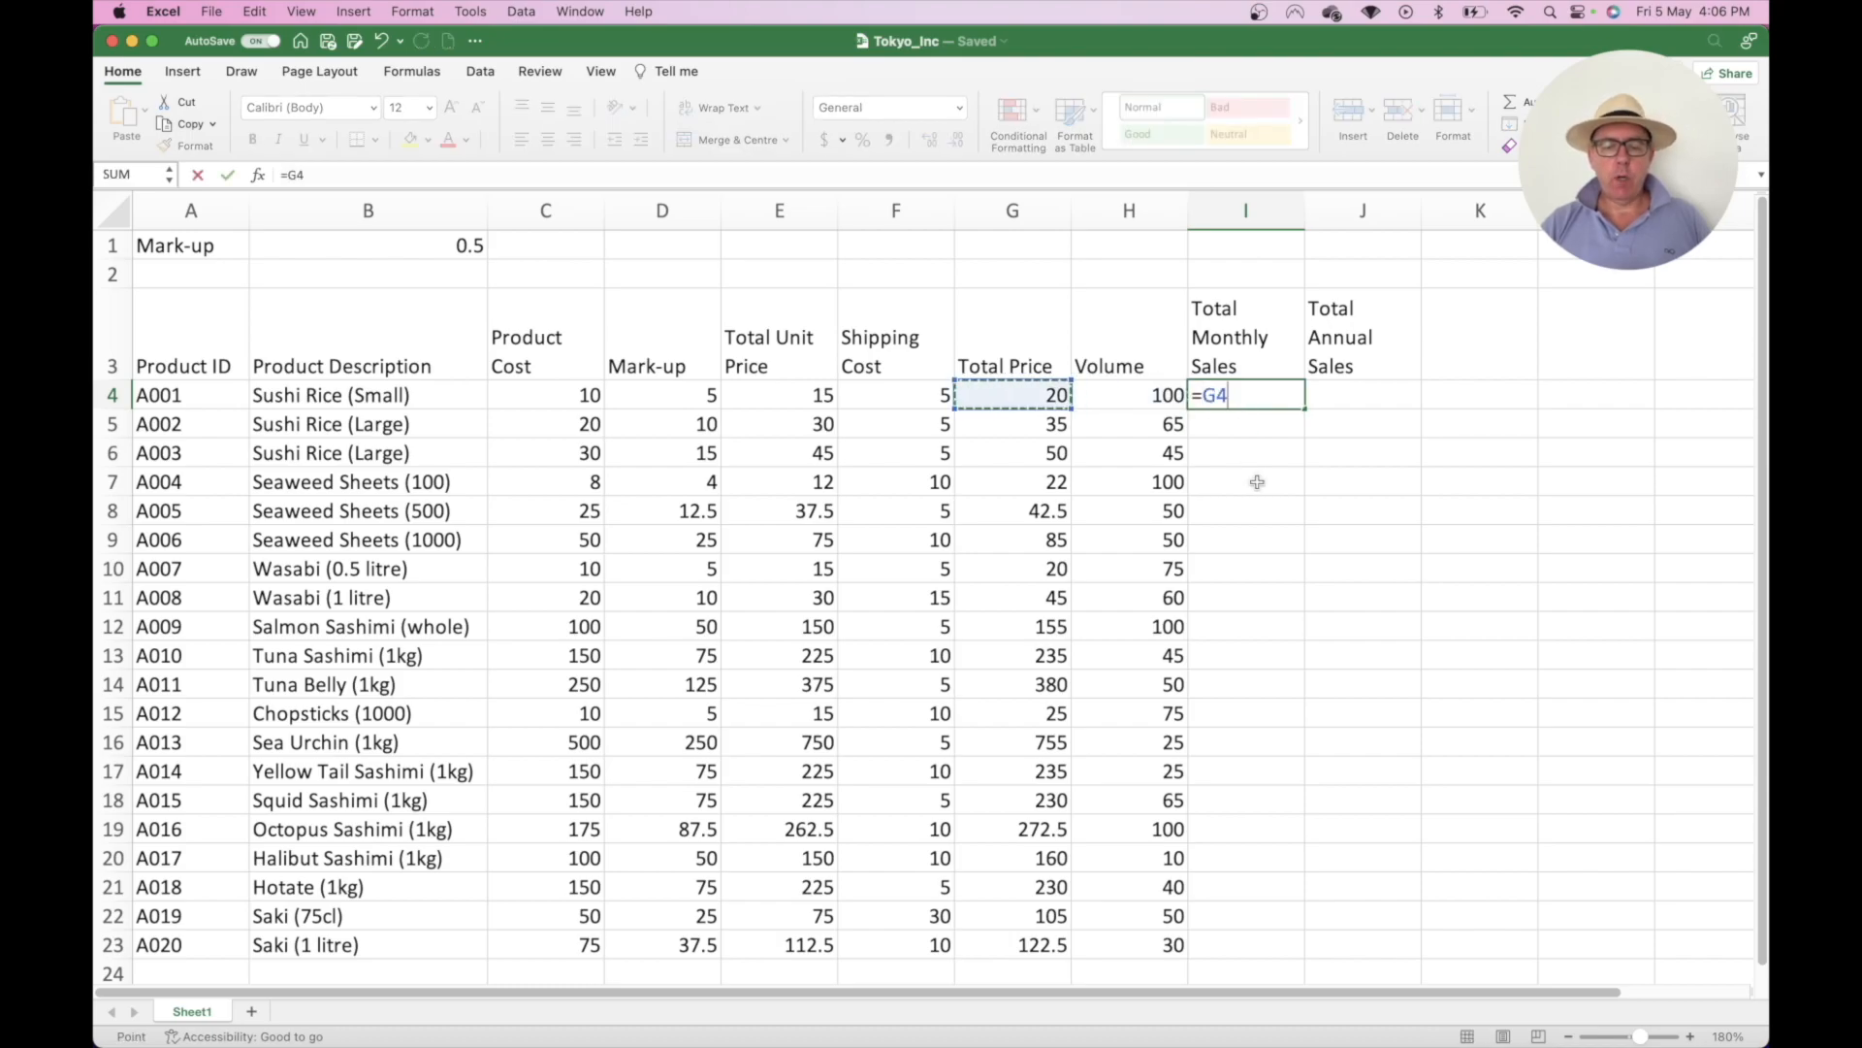
{"action": "type", "text": "*"}
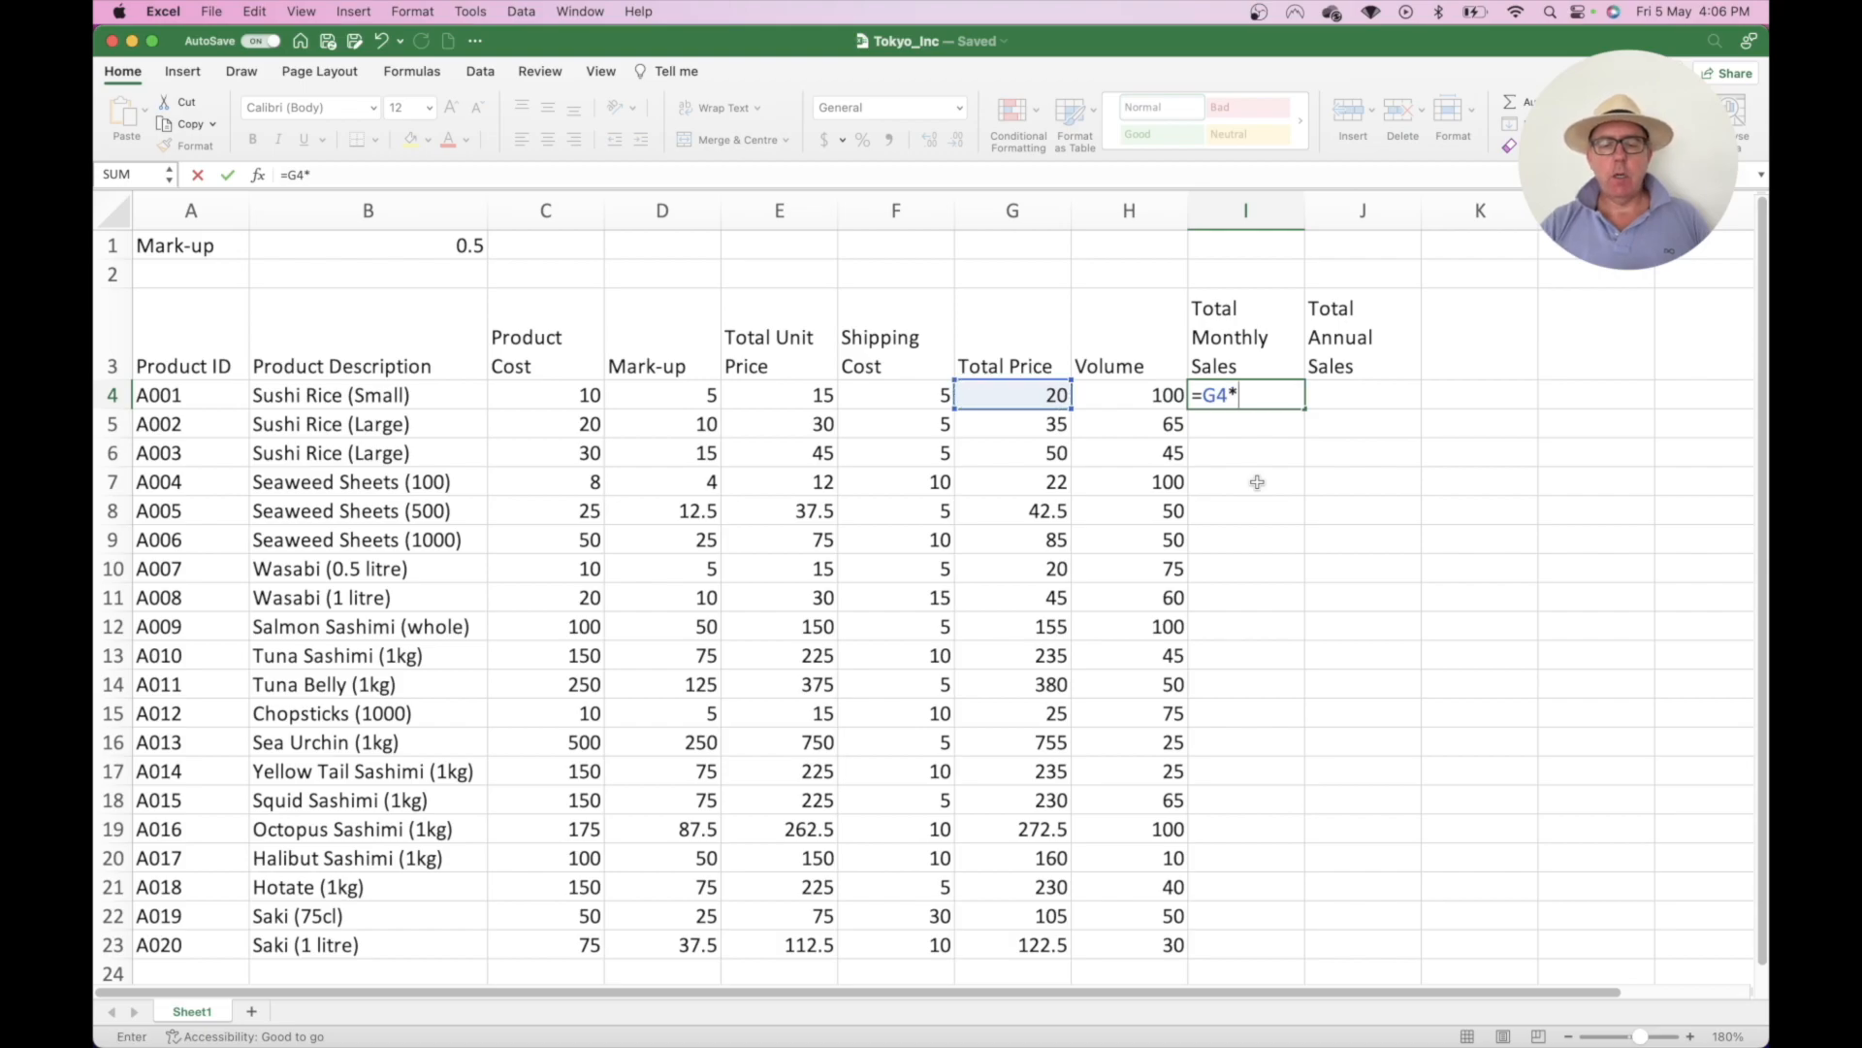
{"action": "left_click", "coordinate": [1143, 398]}
{"action": "key", "text": "Return"}
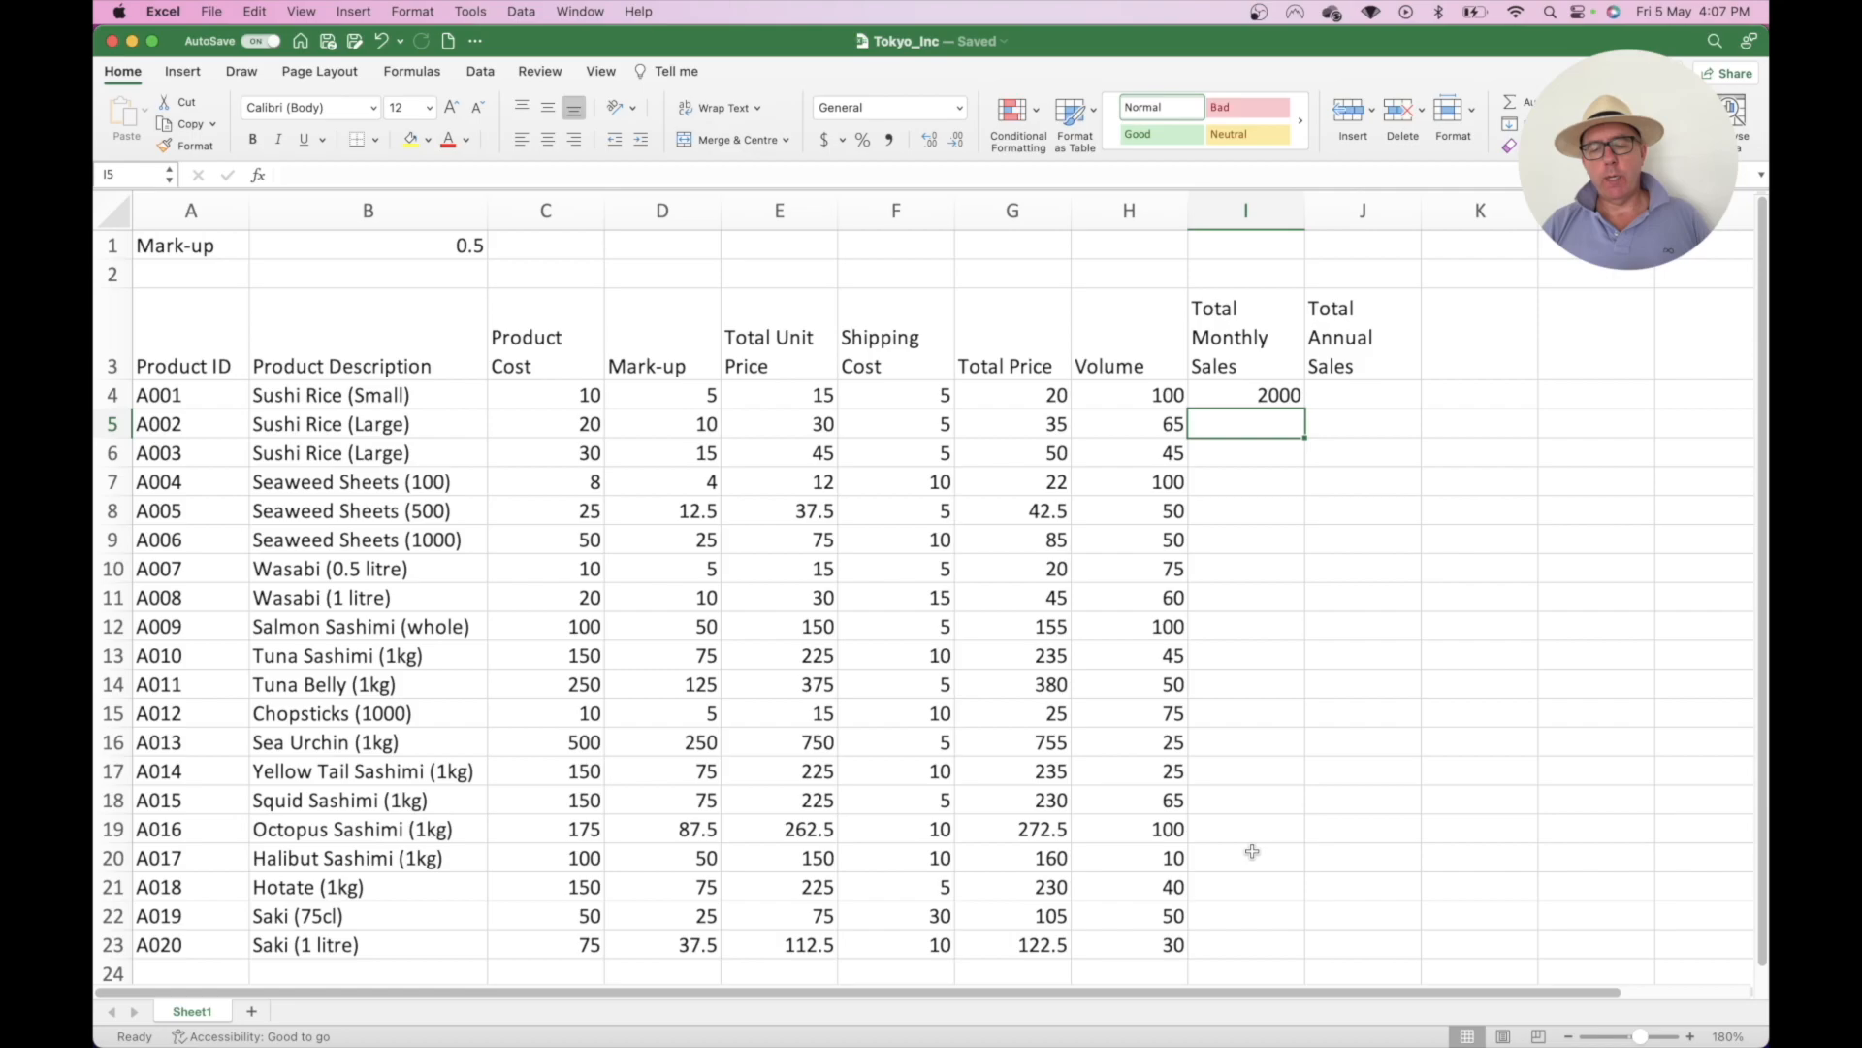
{"action": "left_click", "coordinate": [1260, 393]}
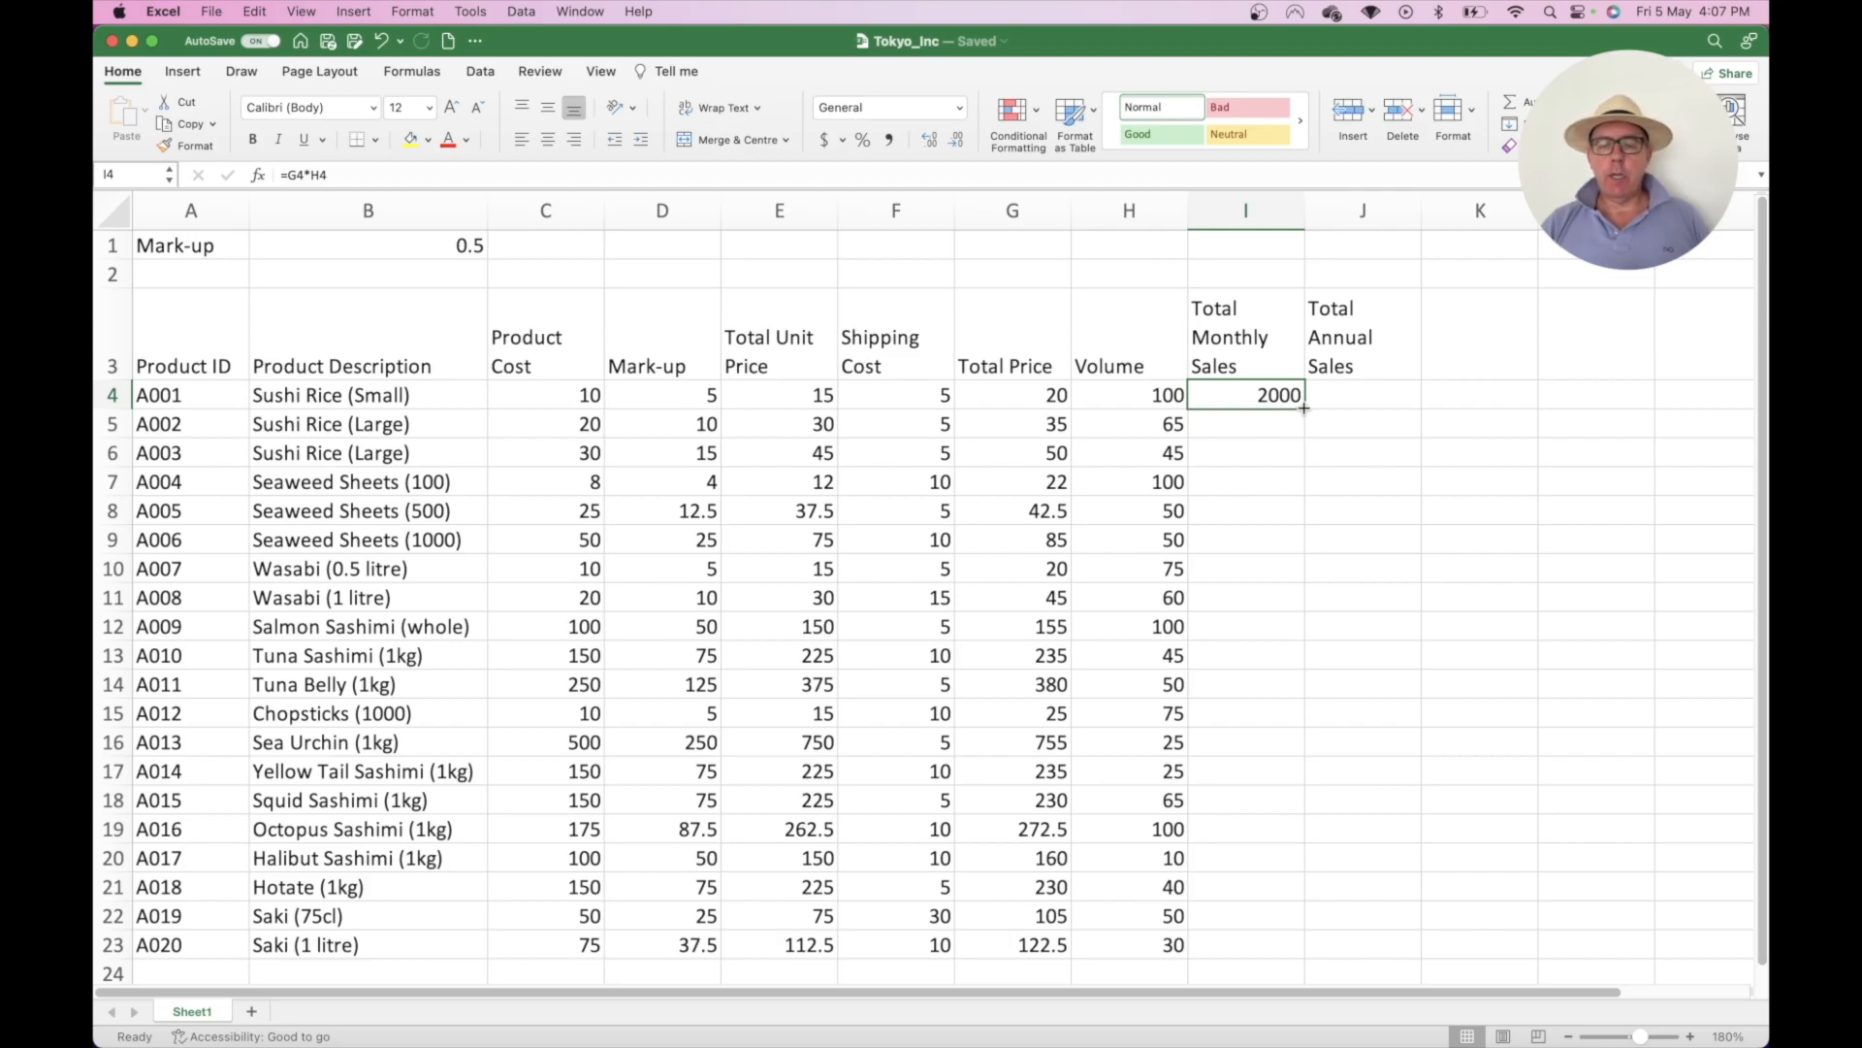
{"action": "double_click", "coordinate": [1305, 409]}
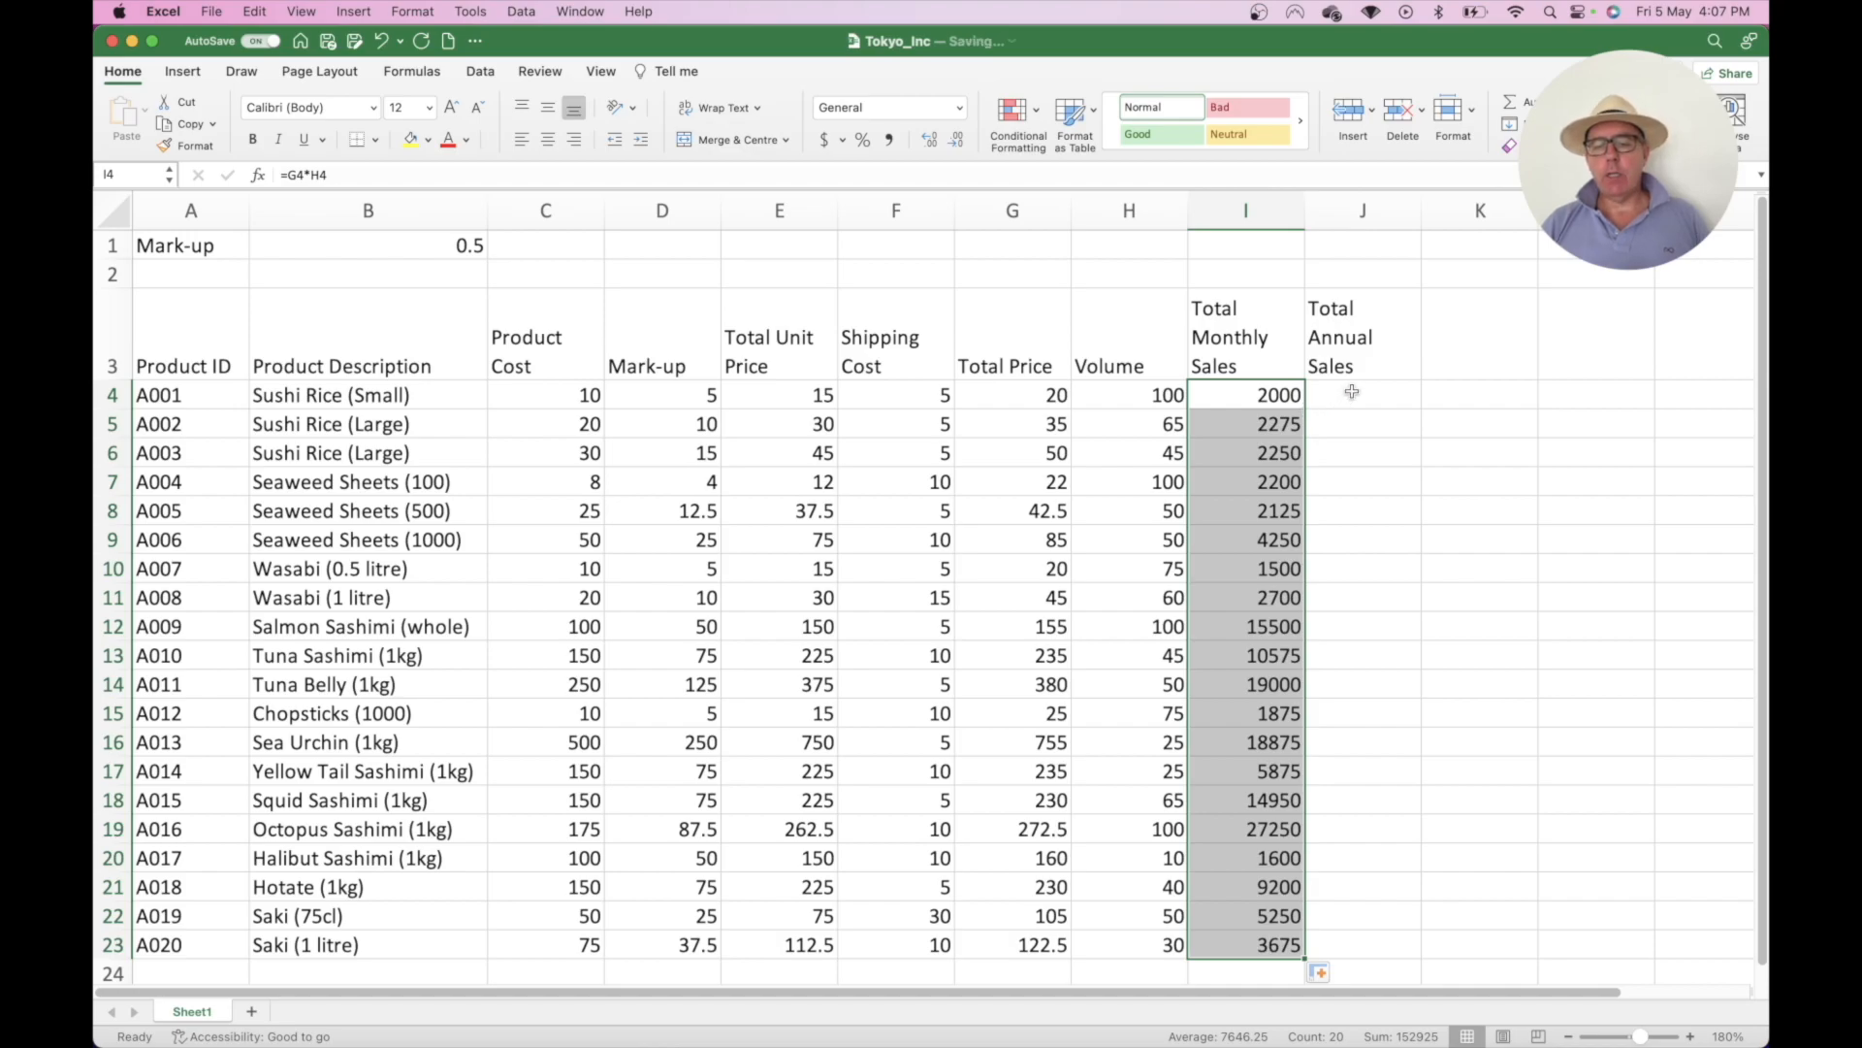
{"action": "left_click", "coordinate": [1350, 395]}
- Enter =I4*12 in J4, fill it down to J23, and zoom out to 170%
{"action": "type", "text": "="}
{"action": "key", "text": "Left"}
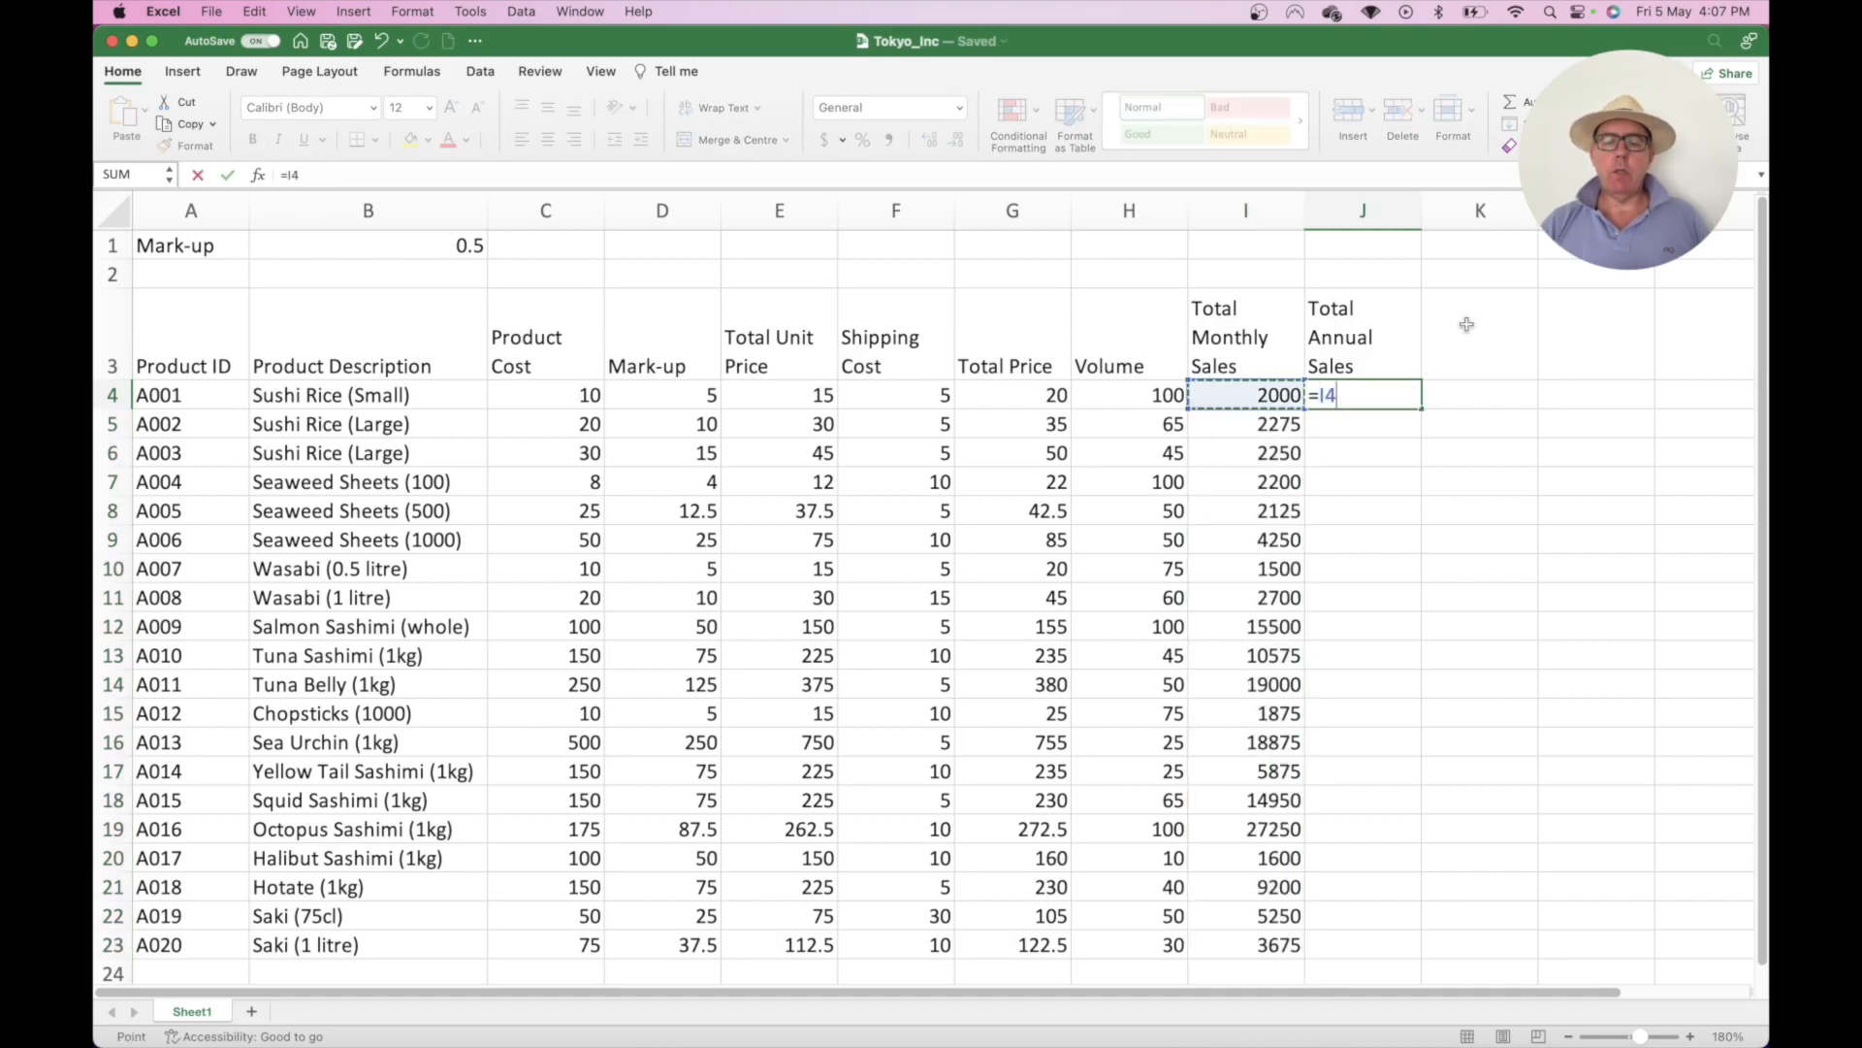
{"action": "type", "text": "*12"}
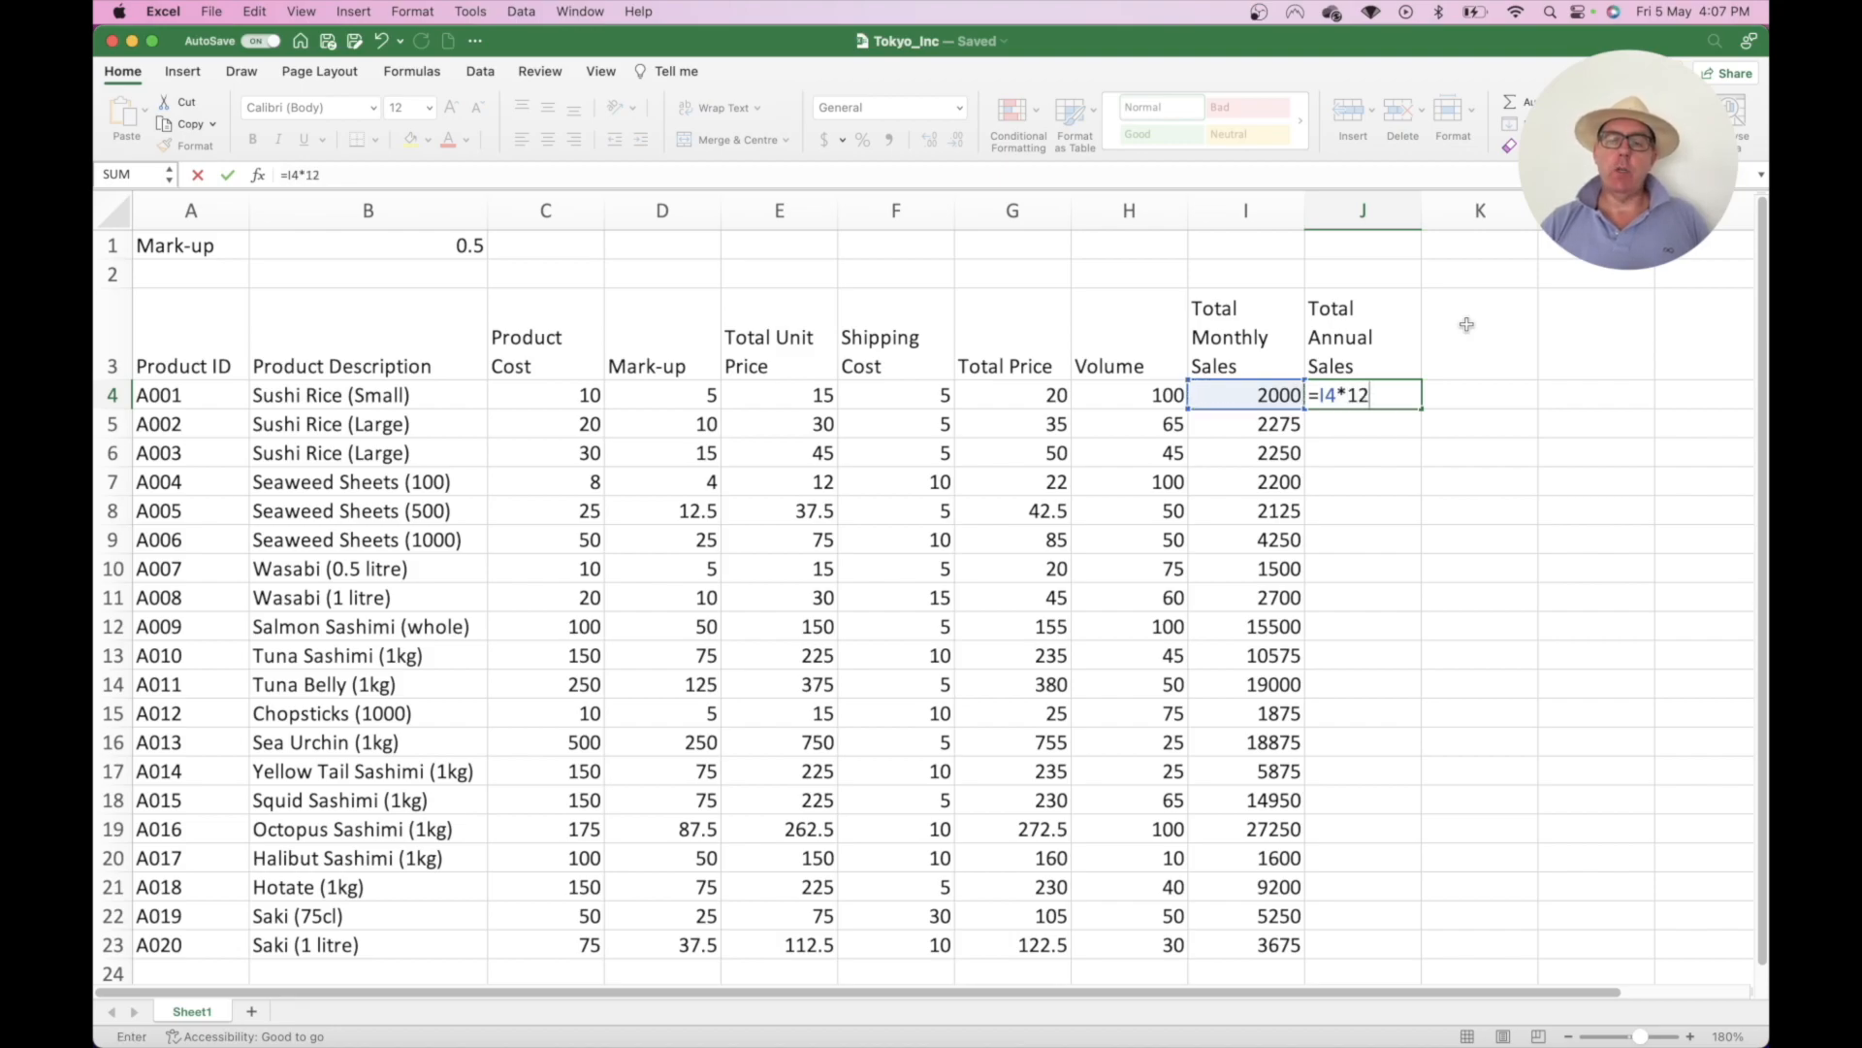
{"action": "key", "text": "Return"}
{"action": "left_click", "coordinate": [1395, 395]}
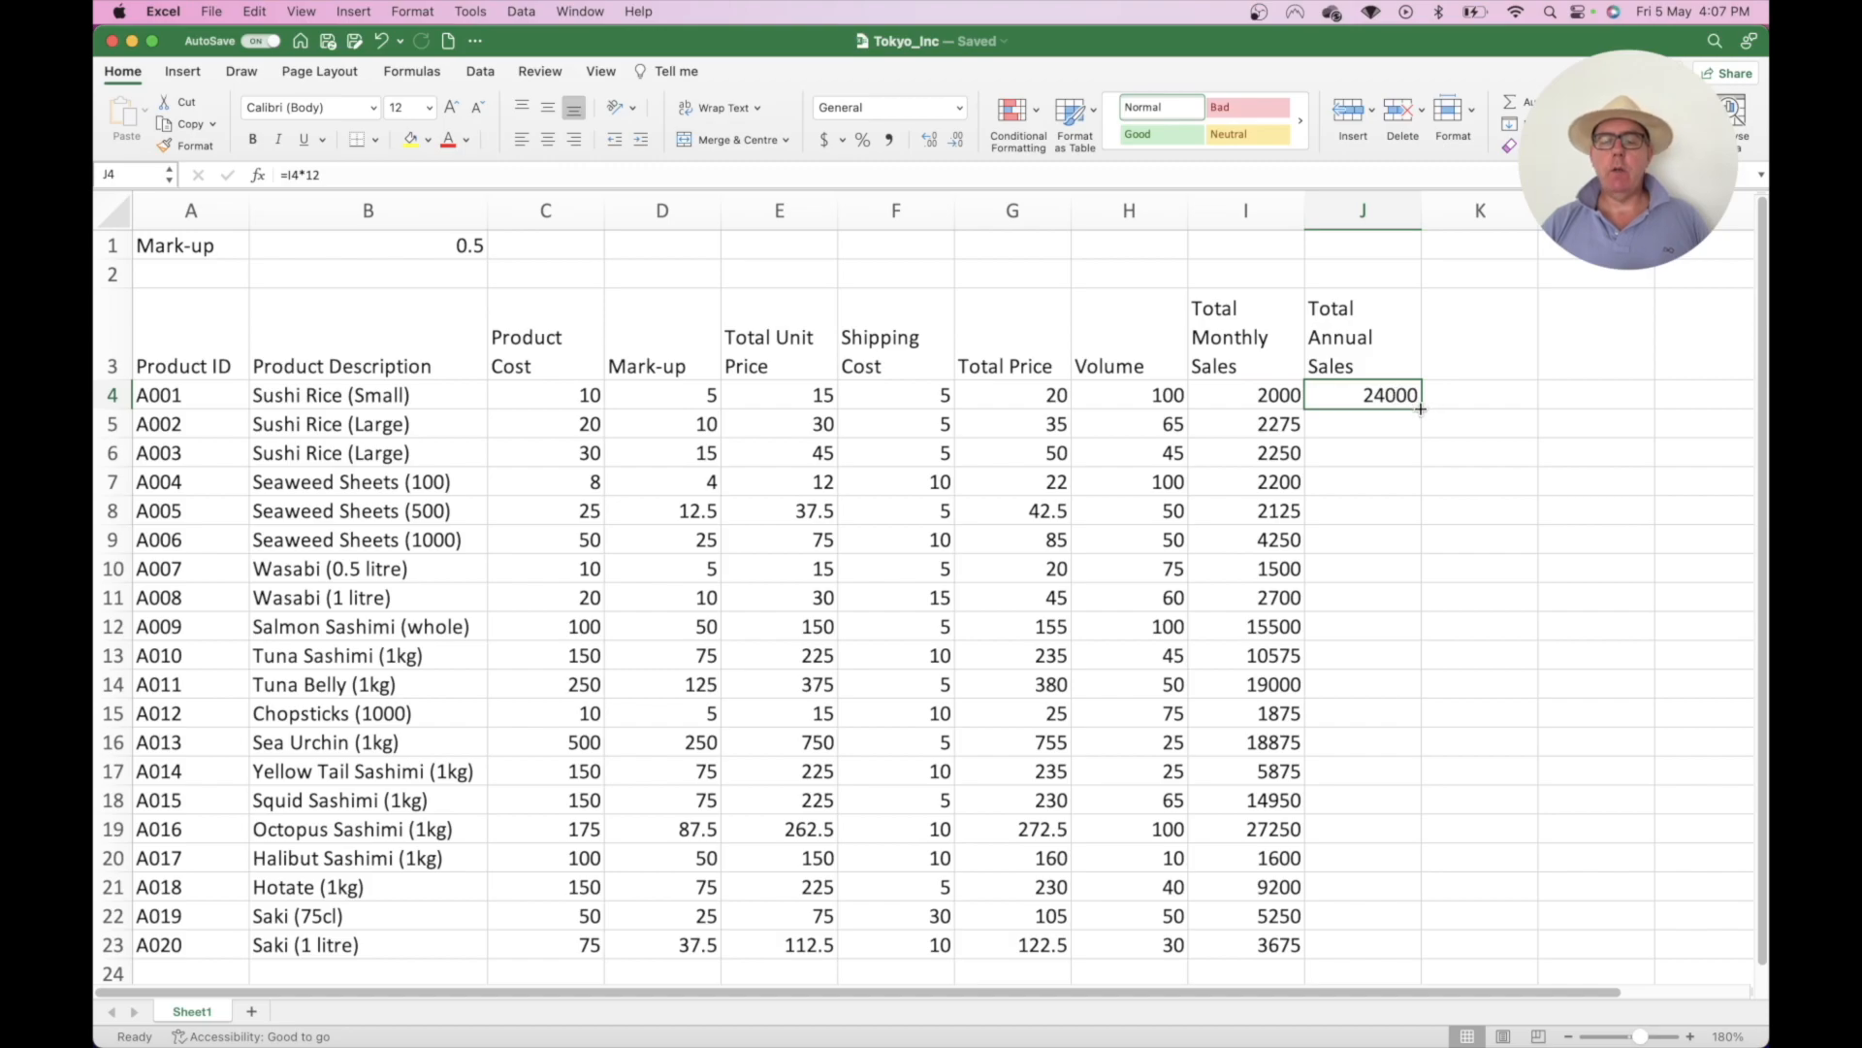
{"action": "double_click", "coordinate": [1421, 409]}
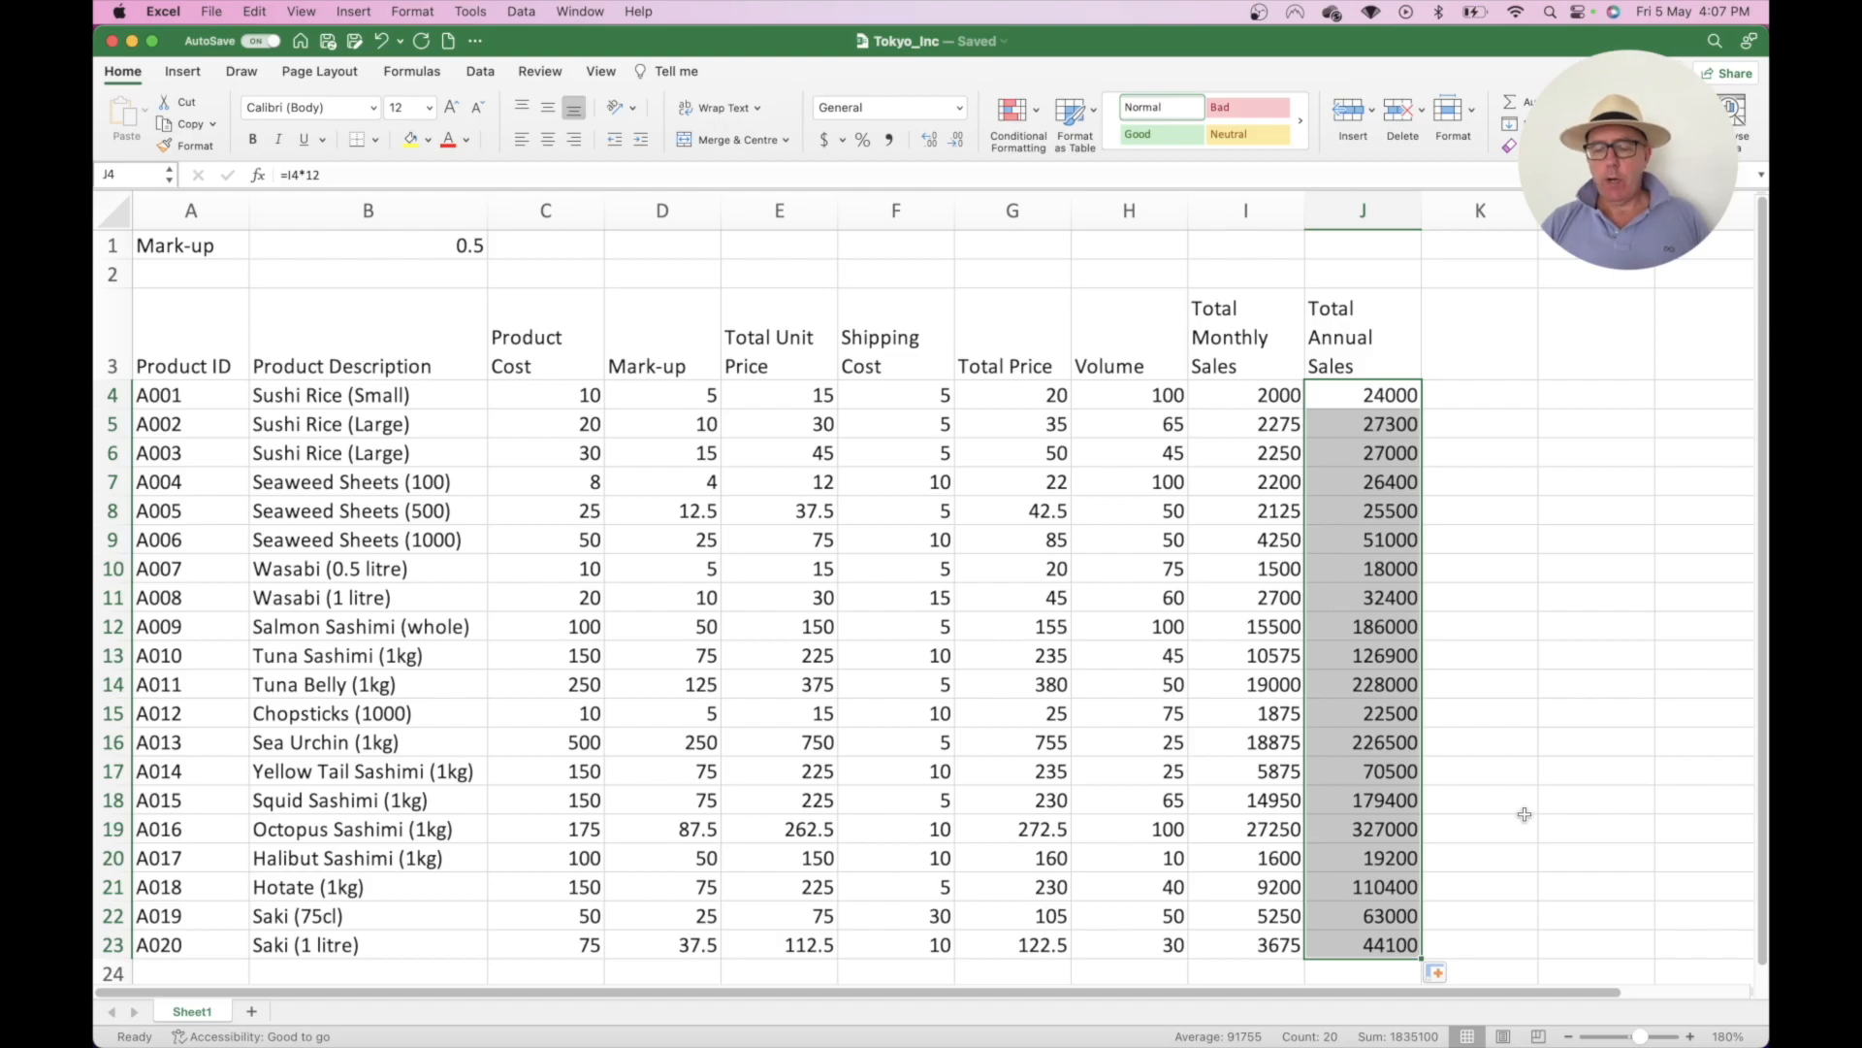
{"action": "left_click", "coordinate": [1568, 1037]}
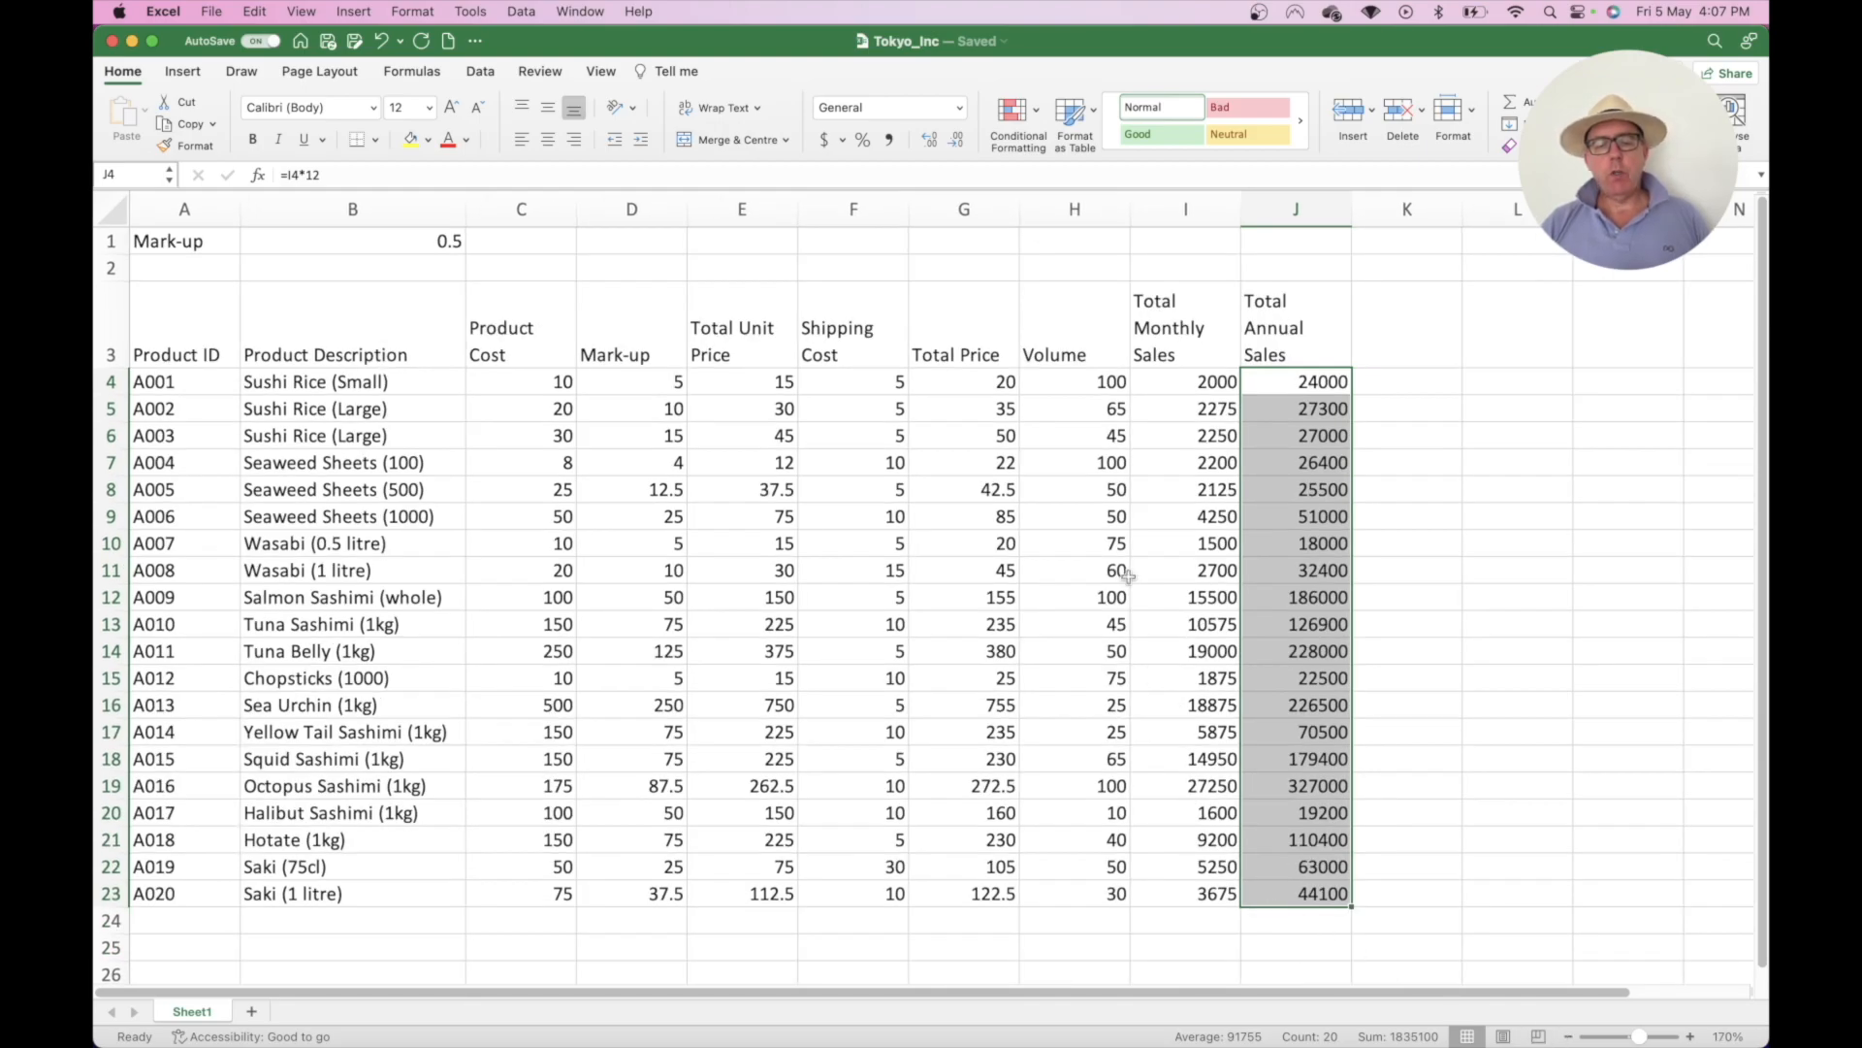
{"action": "left_click", "coordinate": [1099, 913]}
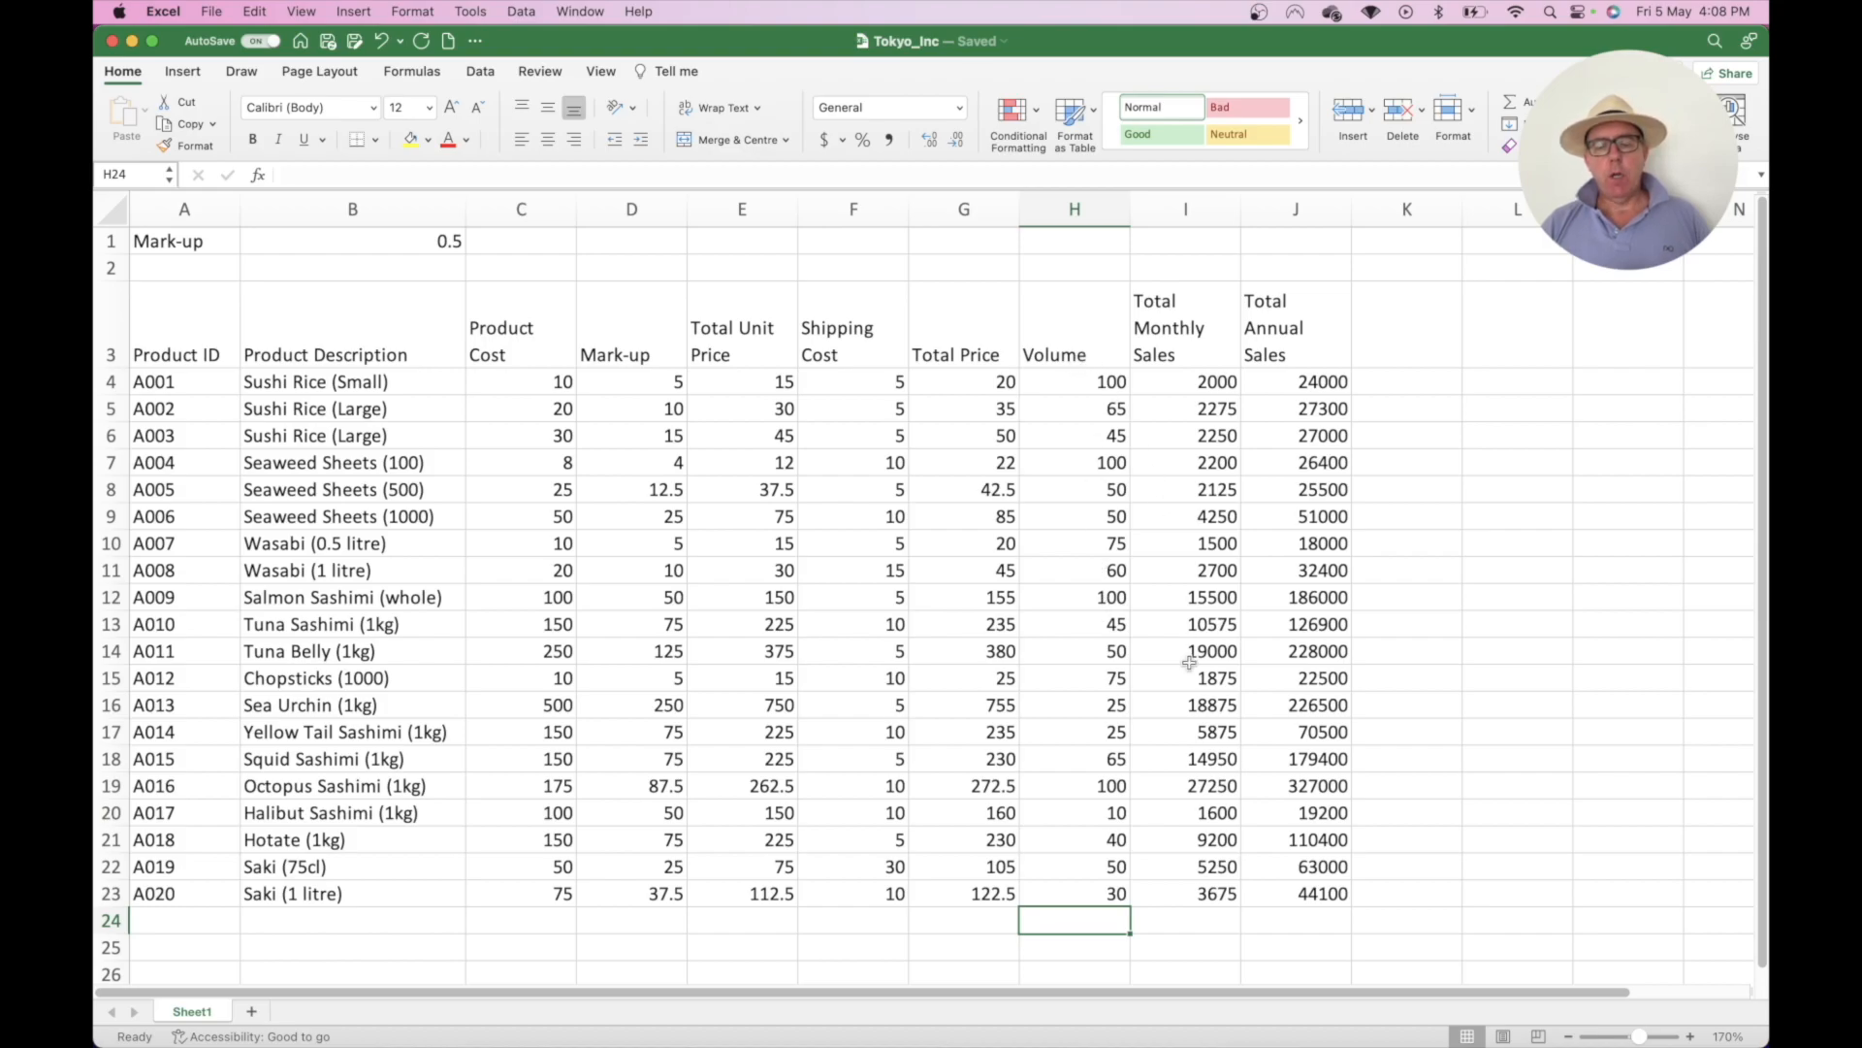
- Total the Volume column in H24 with =SUM(H4:H23), giving 1160
{"action": "left_click", "coordinate": [1205, 917]}
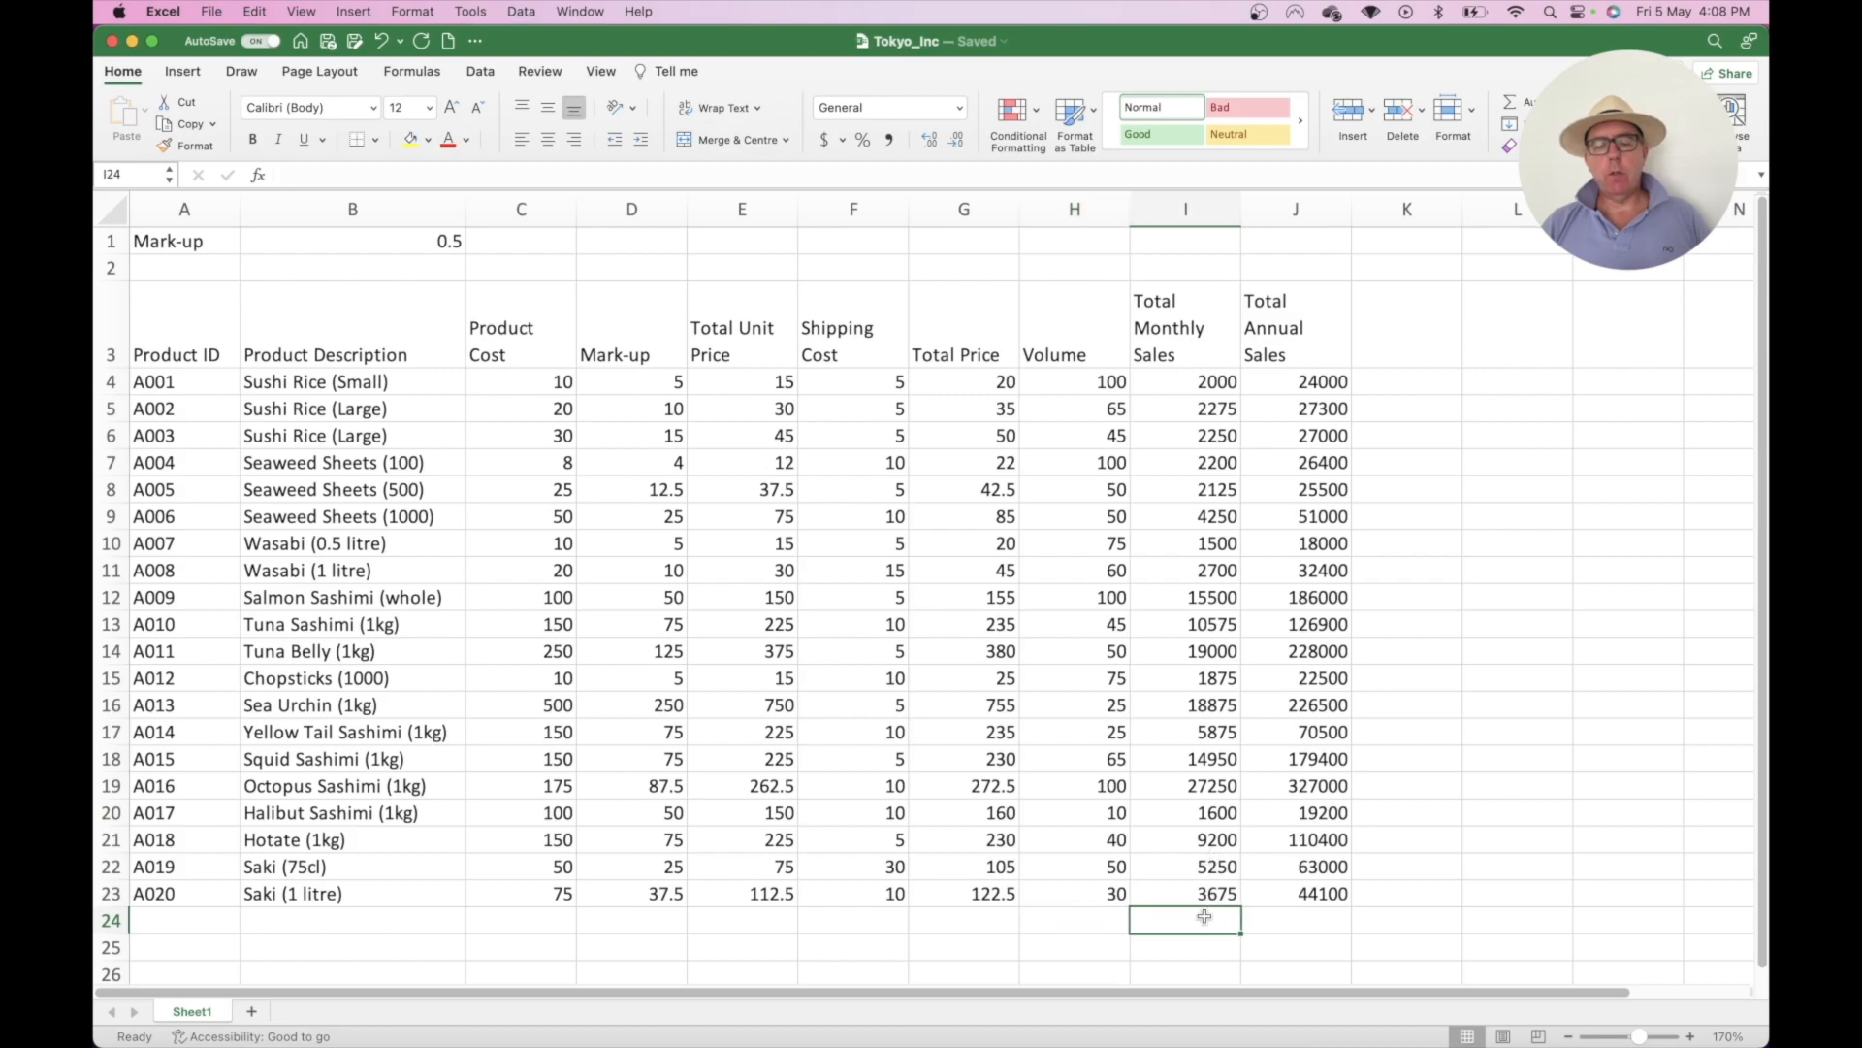
{"action": "left_click", "coordinate": [1305, 916]}
{"action": "left_click", "coordinate": [1097, 920]}
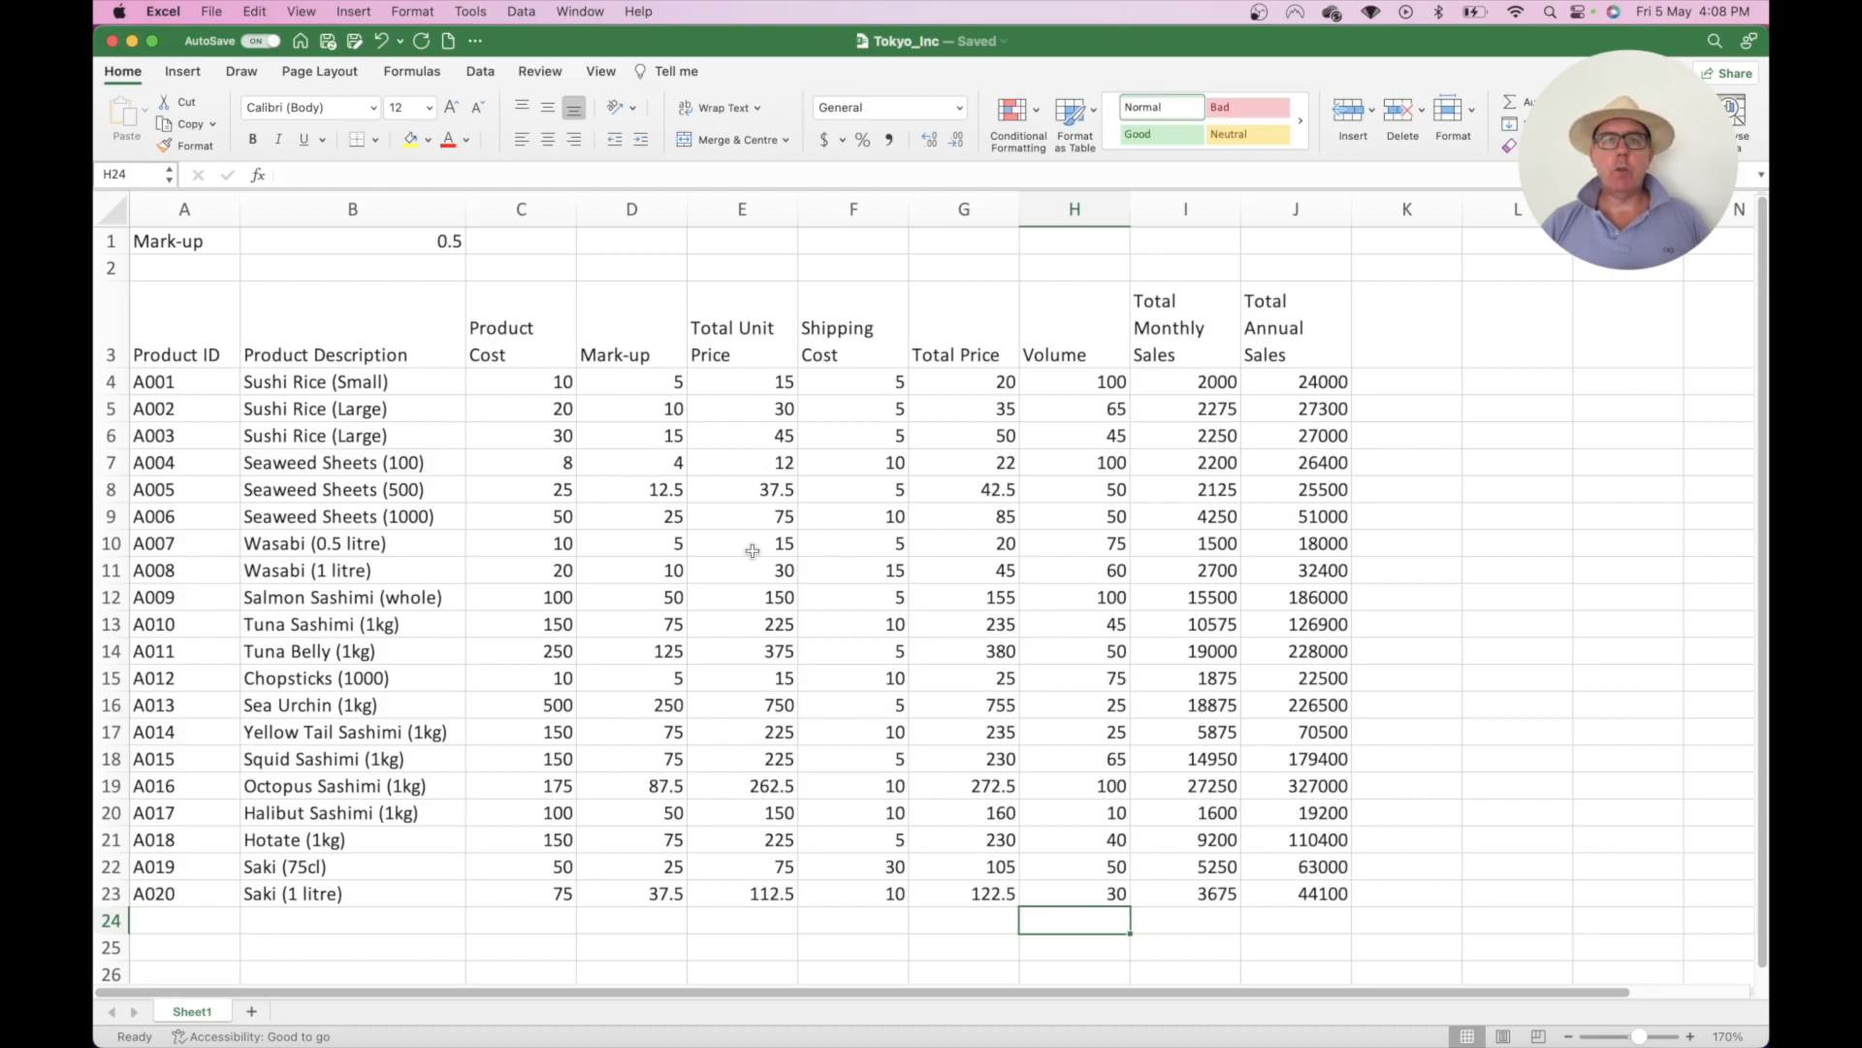
{"action": "type", "text": "=sum("}
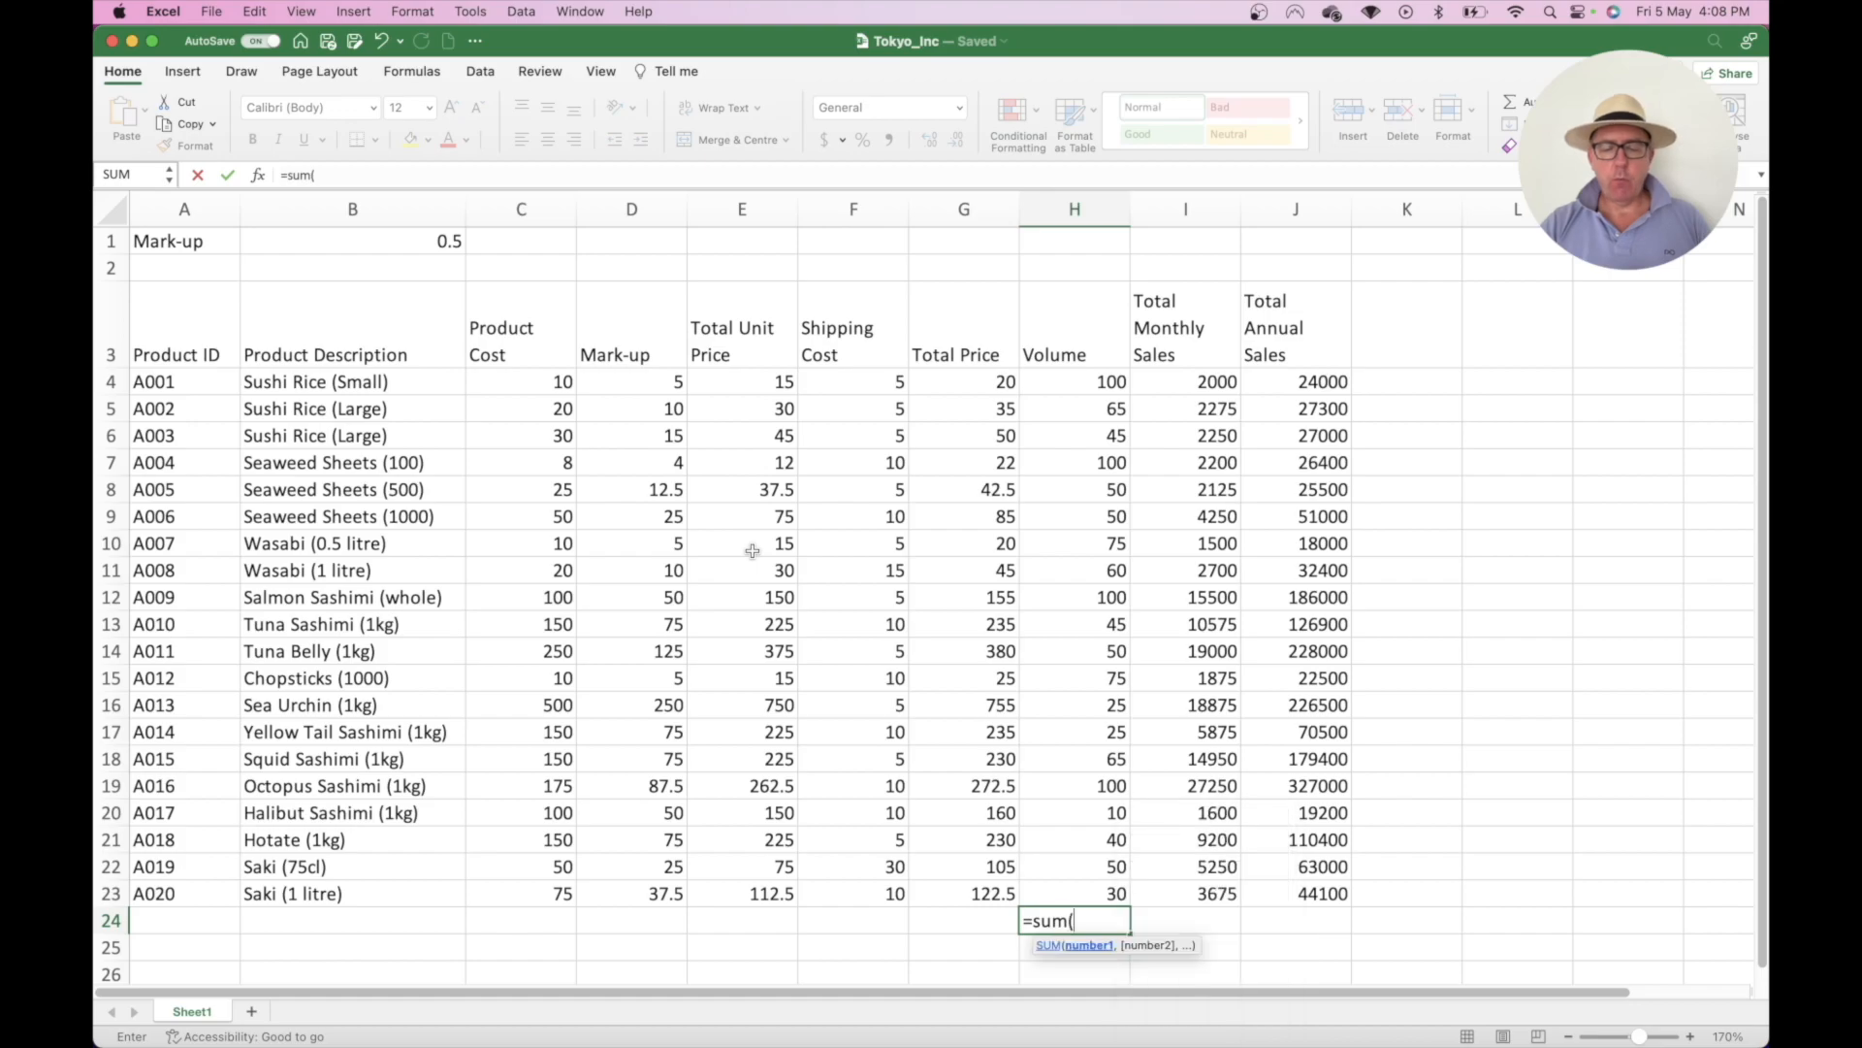
{"action": "left_click_drag", "start_coordinate": [1085, 894], "coordinate": [1093, 392]}
{"action": "type", "text": ")"}
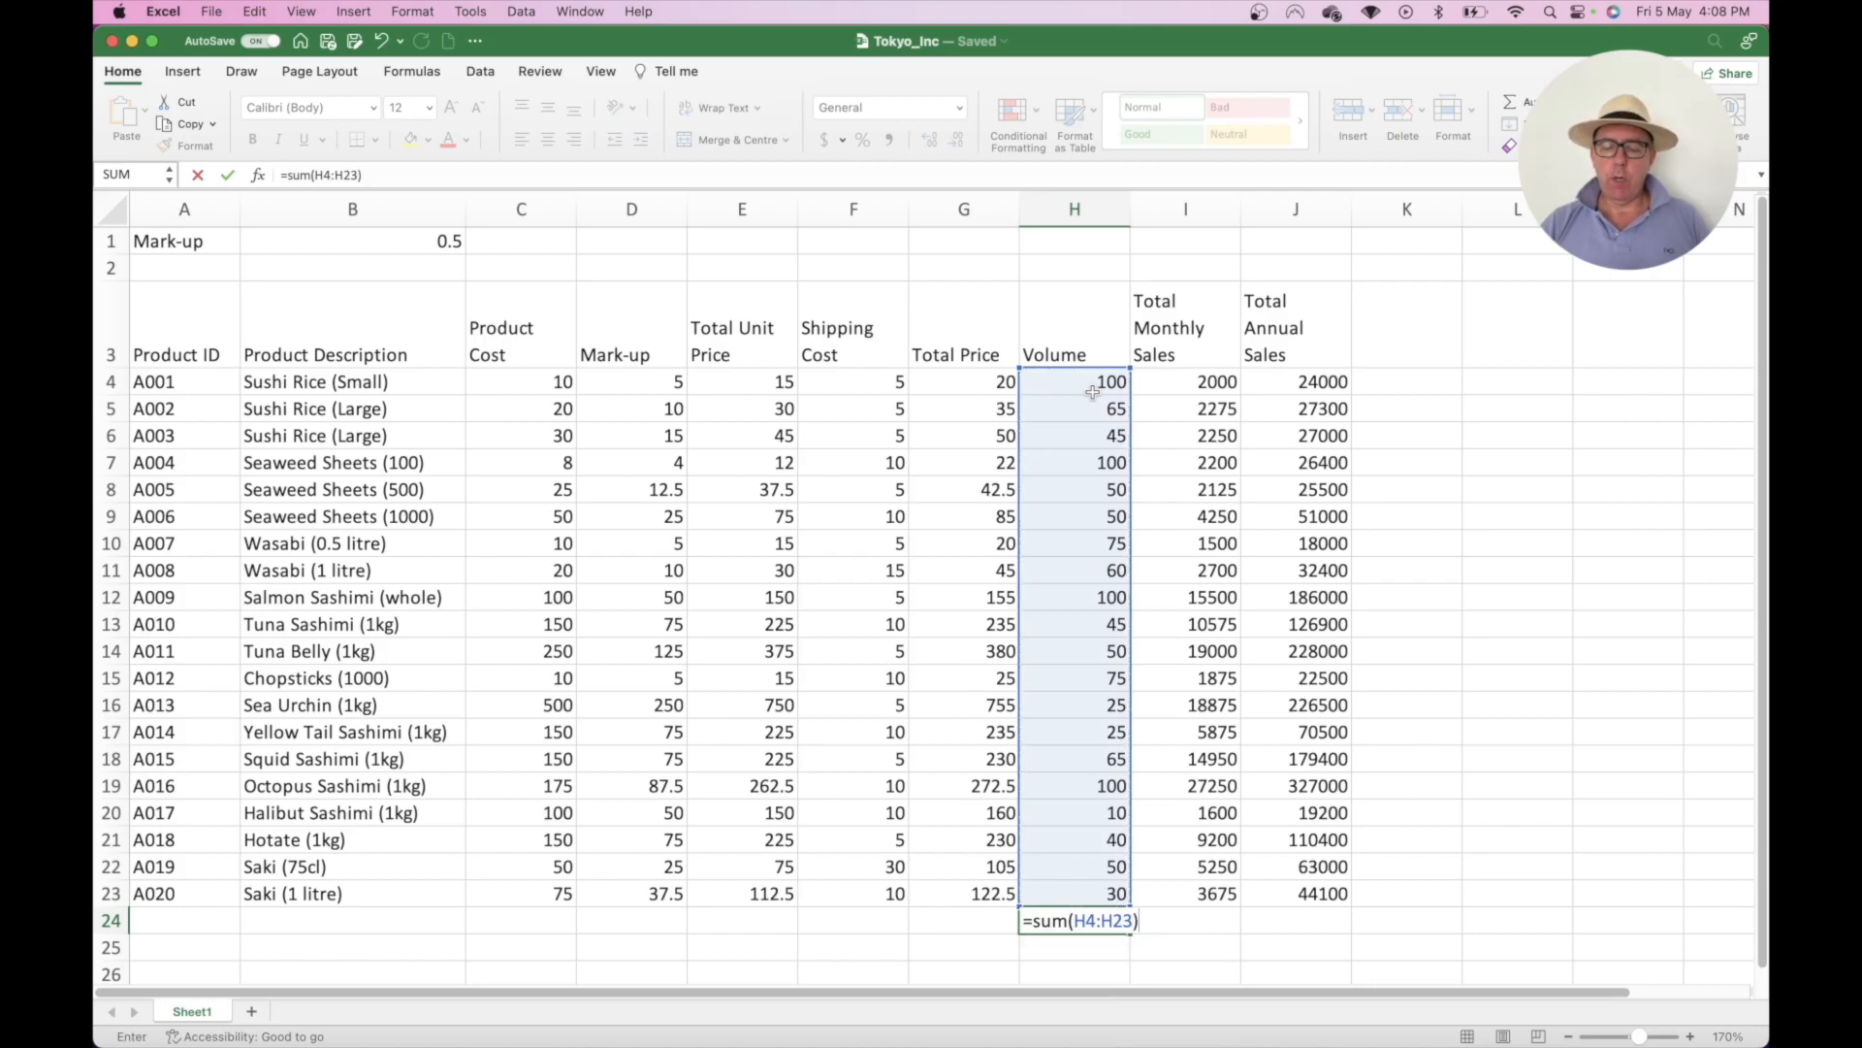
{"action": "key", "text": "Return"}
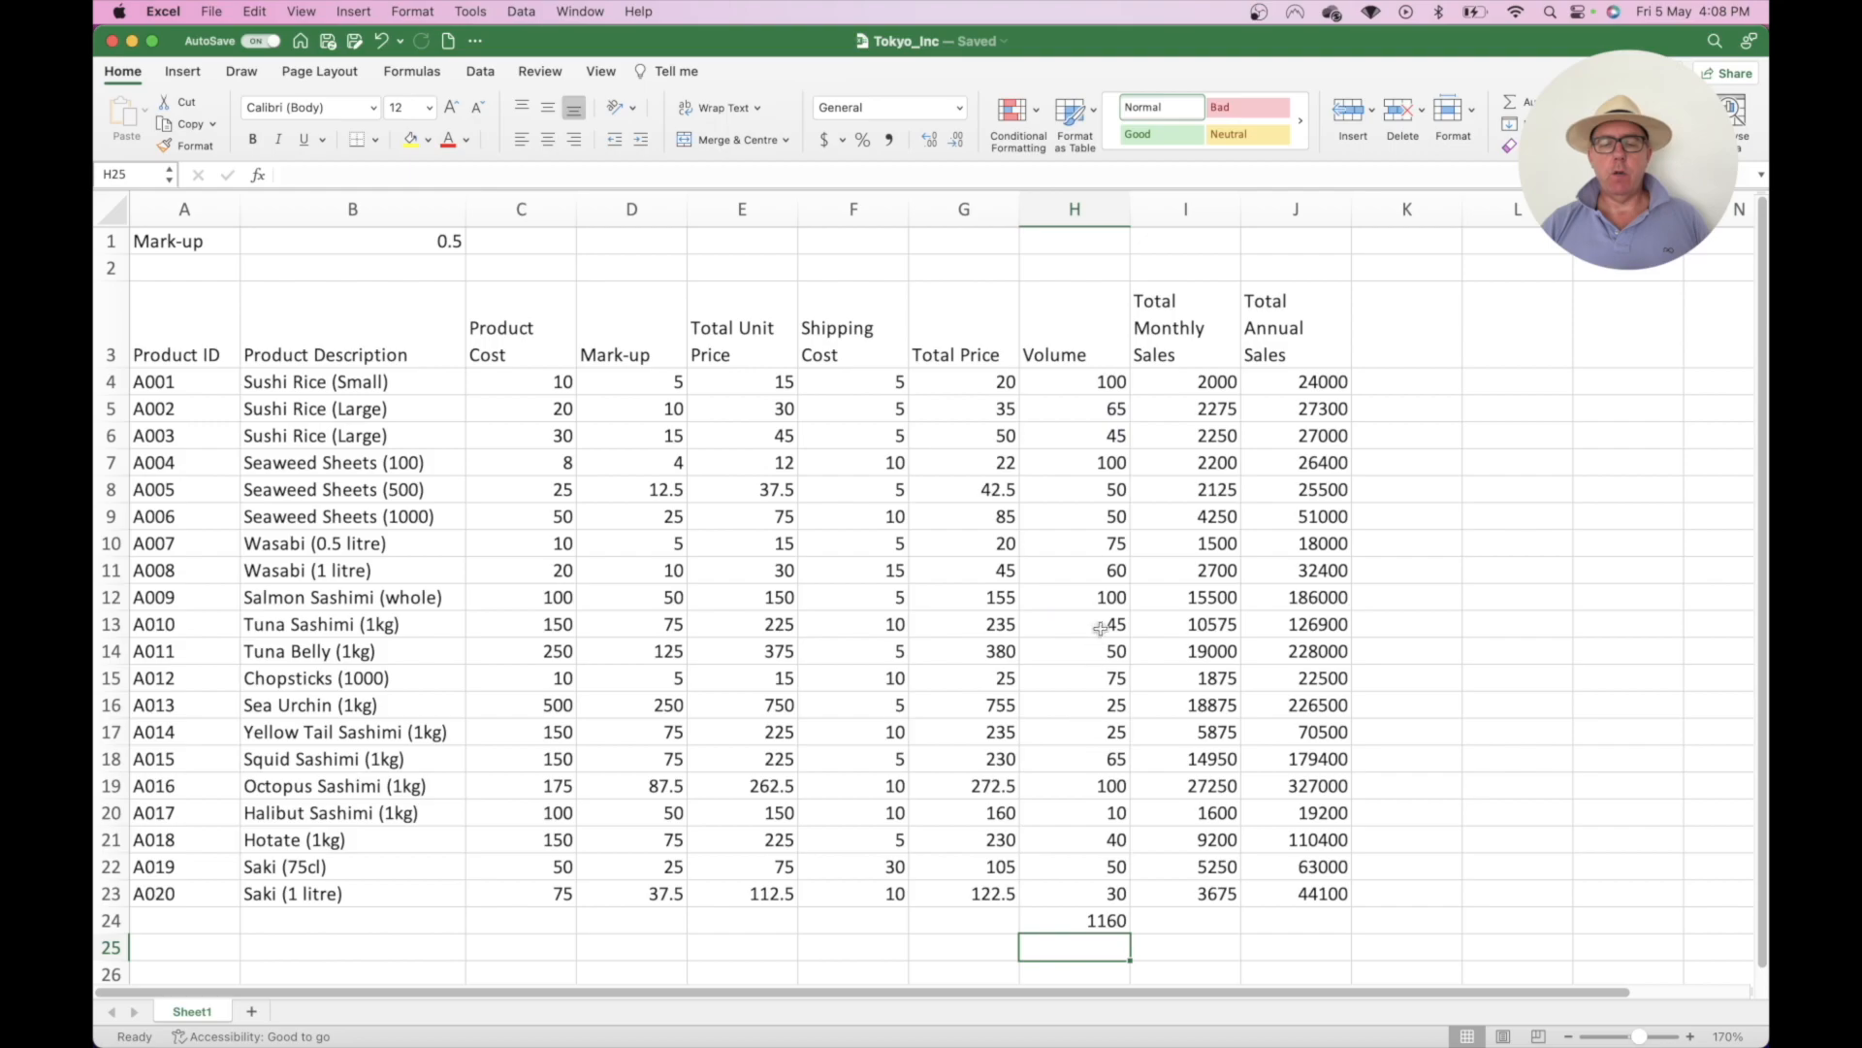
- AutoSum the monthly sales into I24 (152925) and clear the value in J24
{"action": "left_click", "coordinate": [1191, 919]}
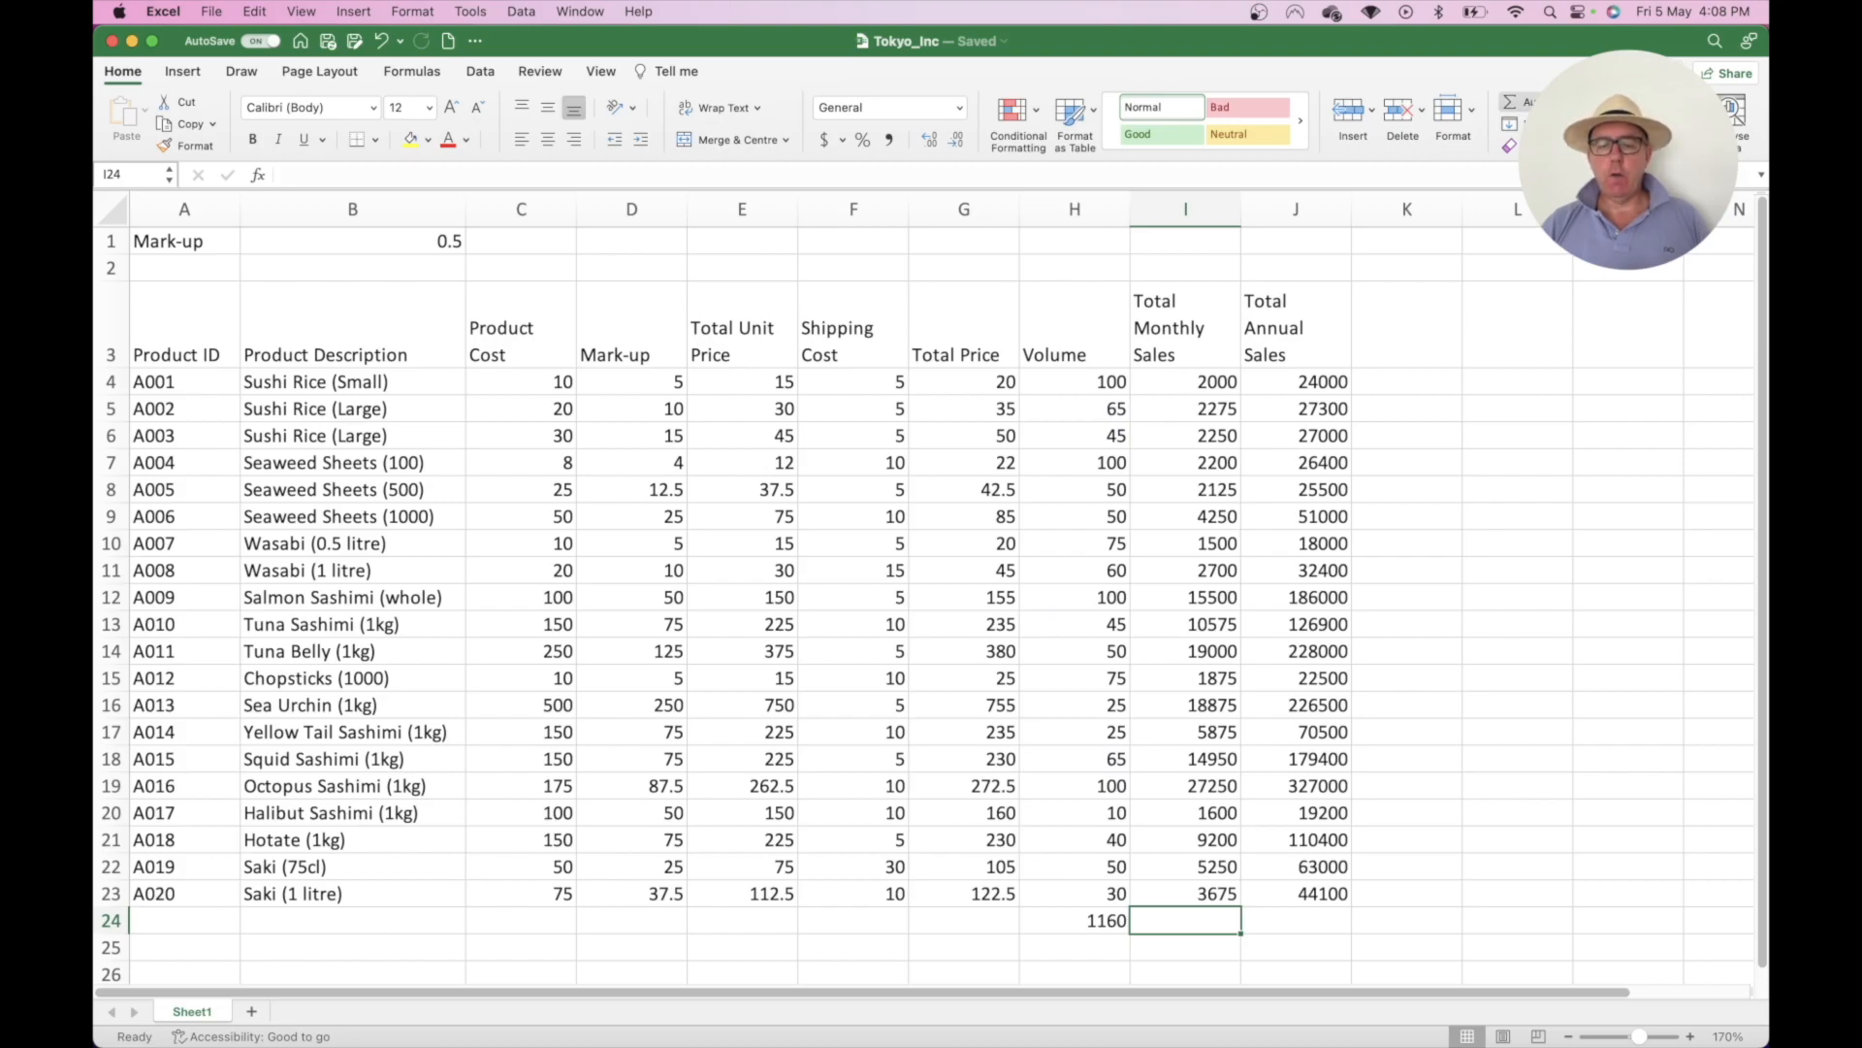
{"action": "left_click_drag", "start_coordinate": [1204, 383], "coordinate": [1156, 902]}
{"action": "left_click", "coordinate": [1195, 923]}
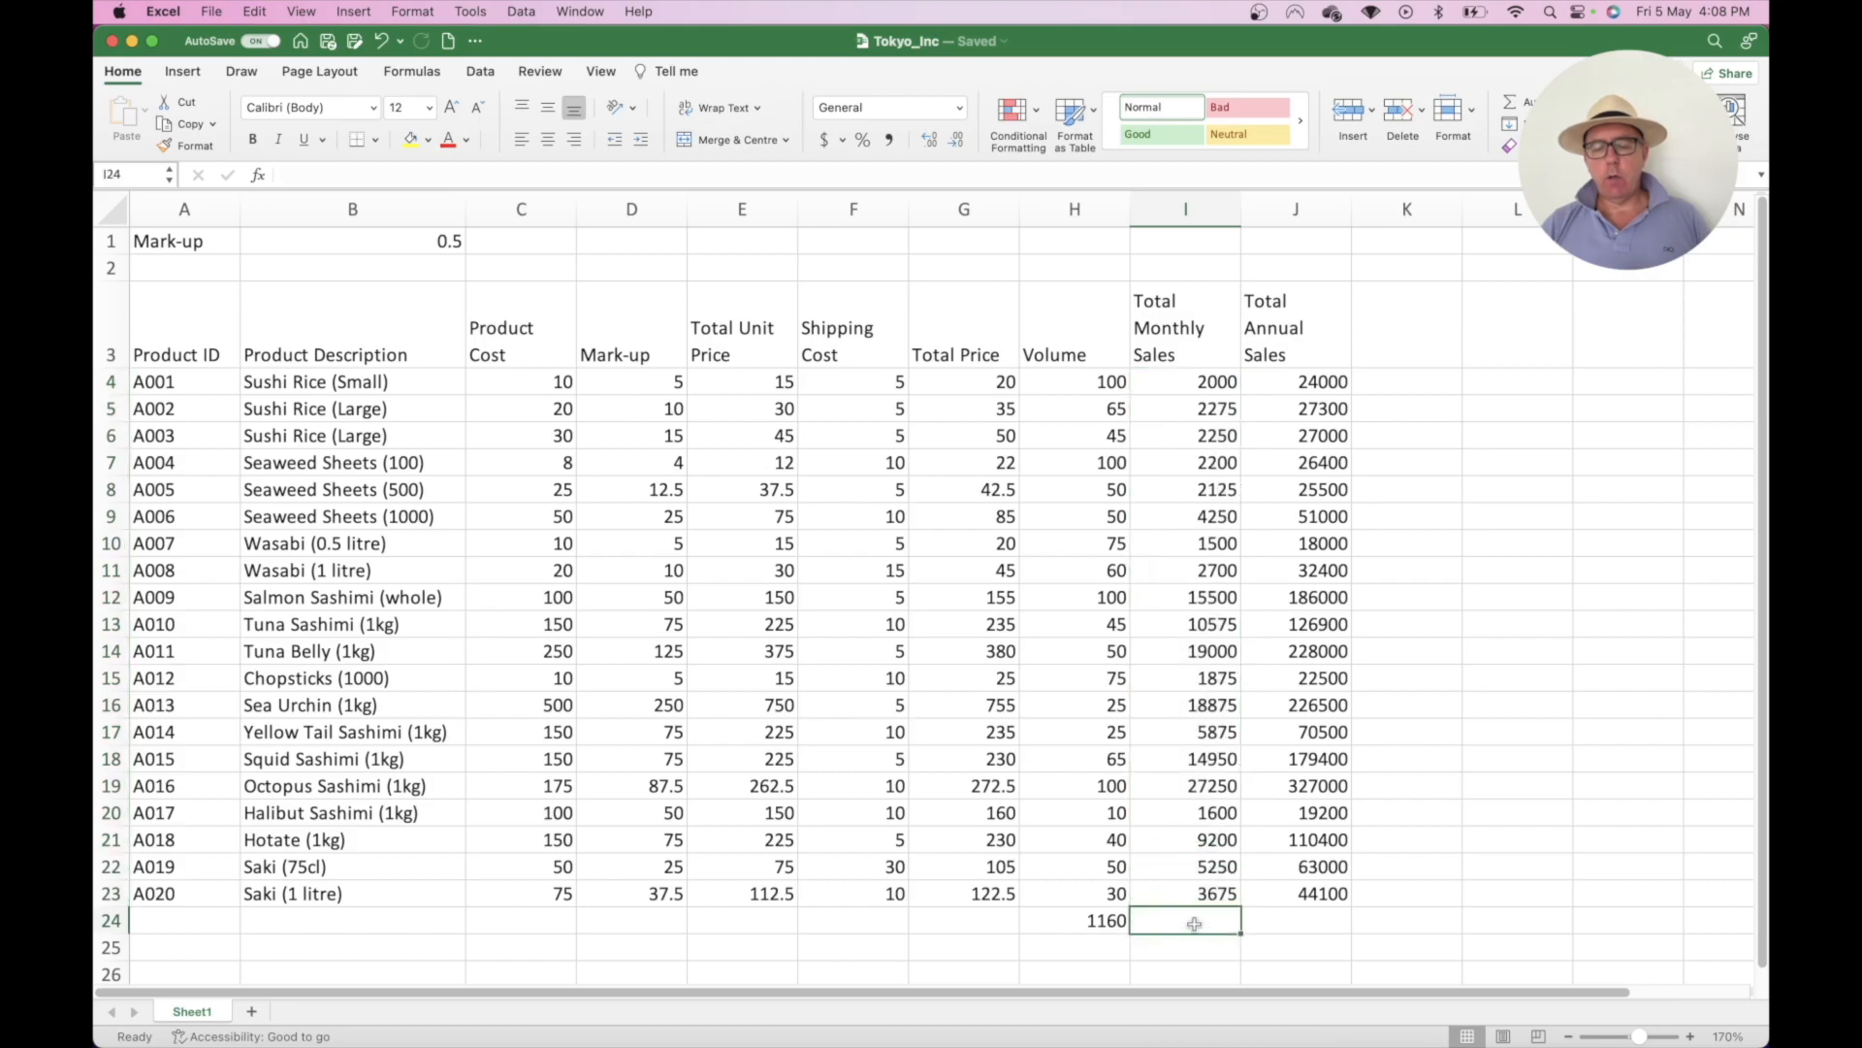
{"action": "key", "text": "super+shift+t"}
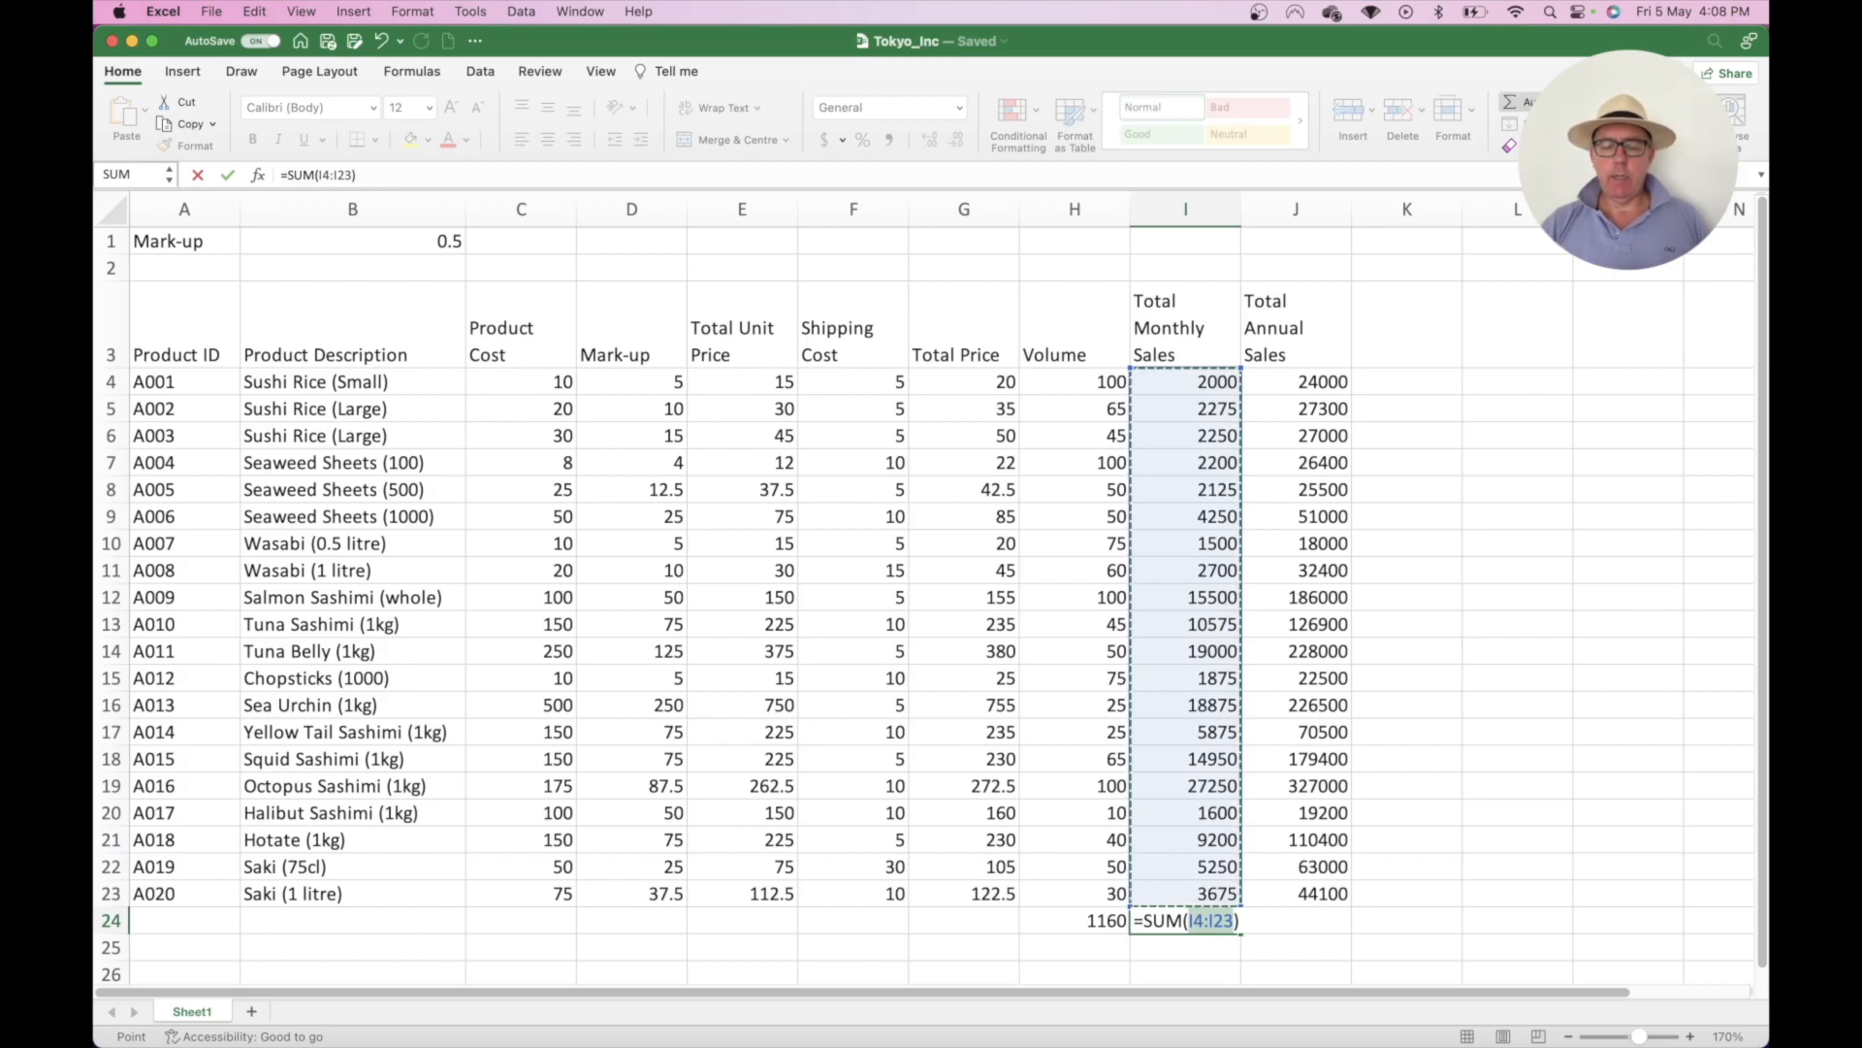
{"action": "key", "text": "Return"}
{"action": "left_click", "coordinate": [1313, 921]}
{"action": "key", "text": "Delete"}
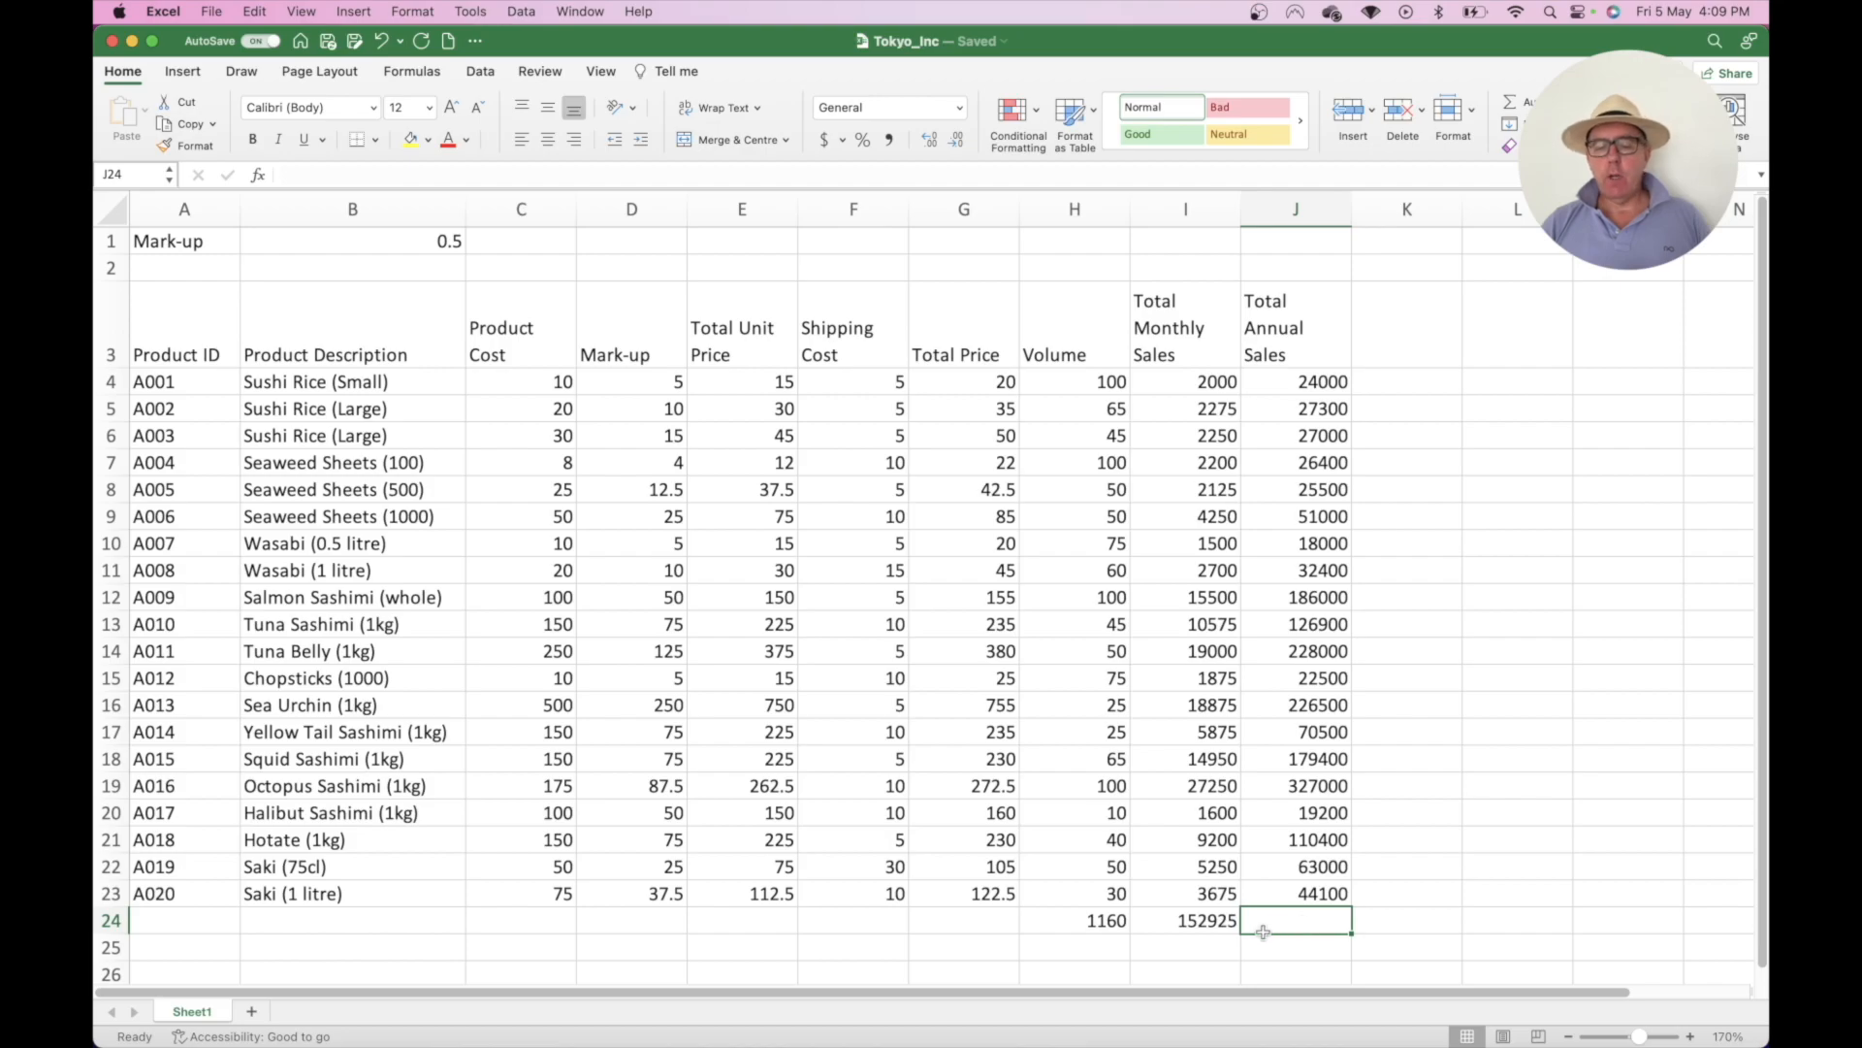
- Copy the I24 SUM into J24, giving =SUM(J4:J23) totalling 1835100
{"action": "left_click", "coordinate": [1204, 920]}
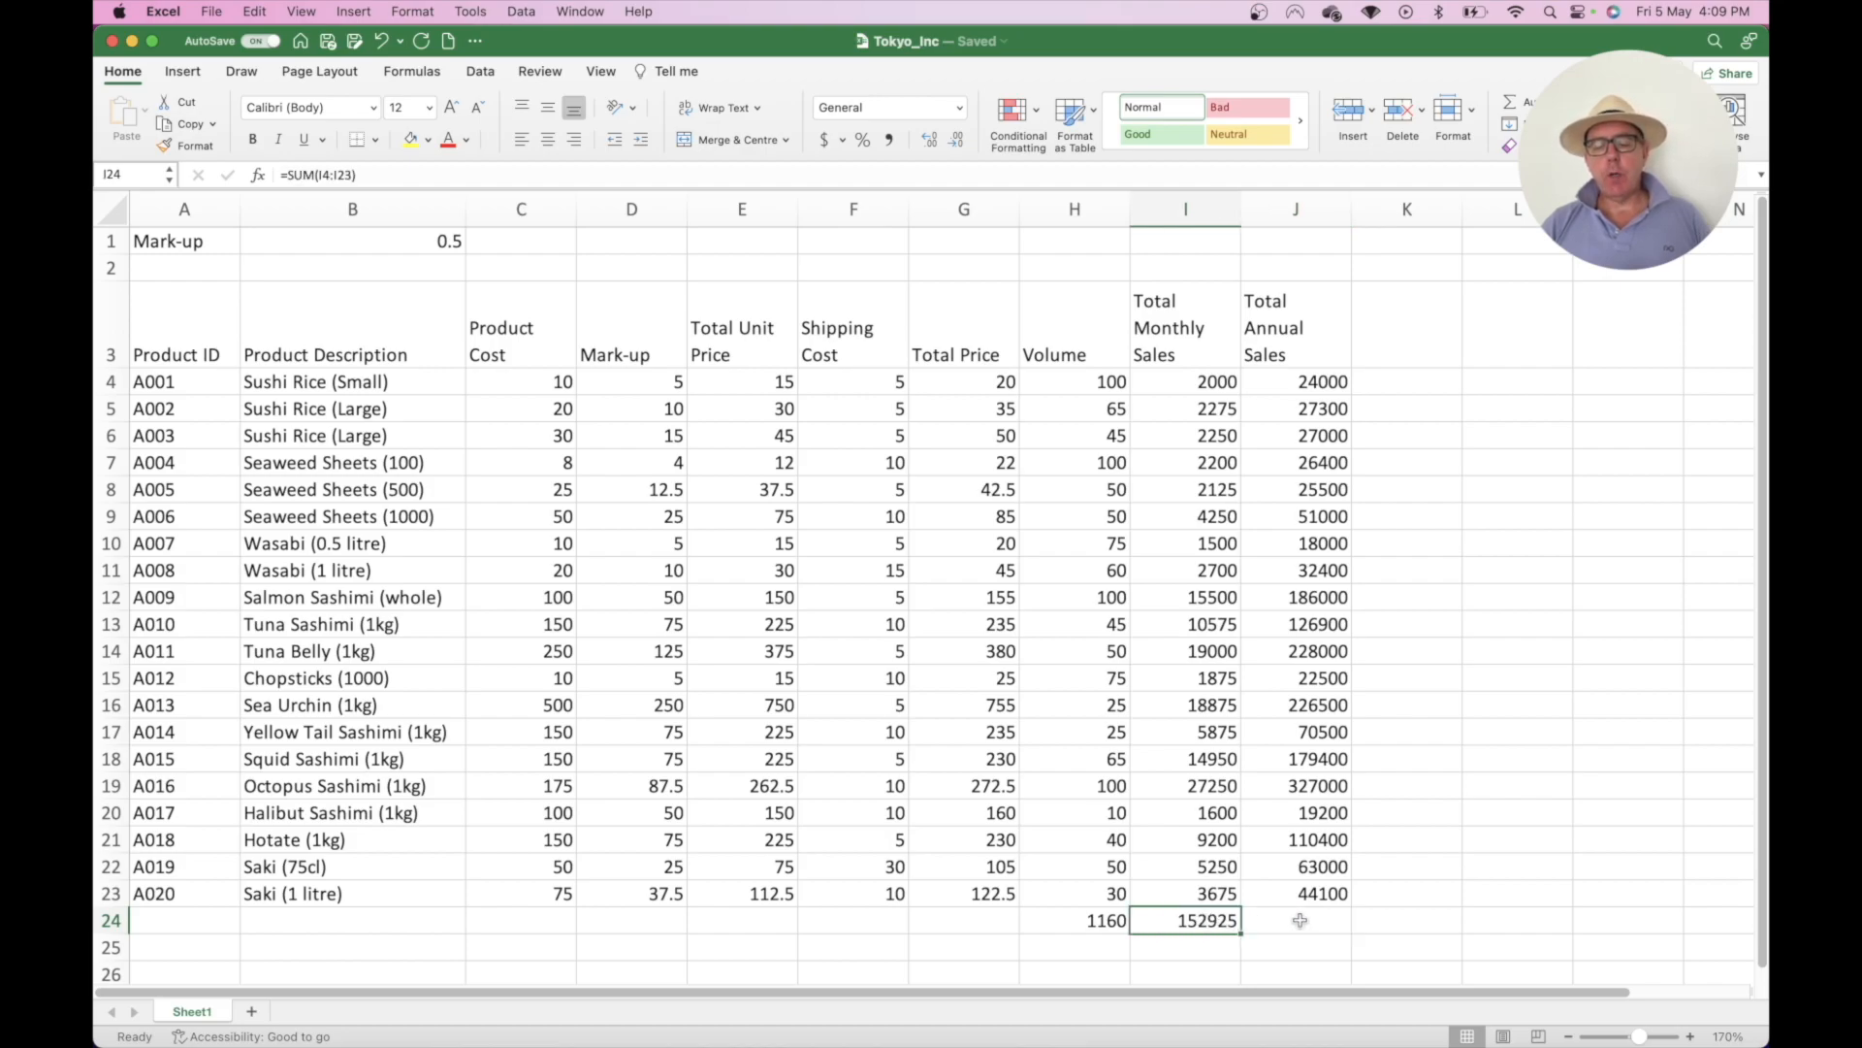
{"action": "left_click_drag", "start_coordinate": [1327, 393], "coordinate": [1327, 871]}
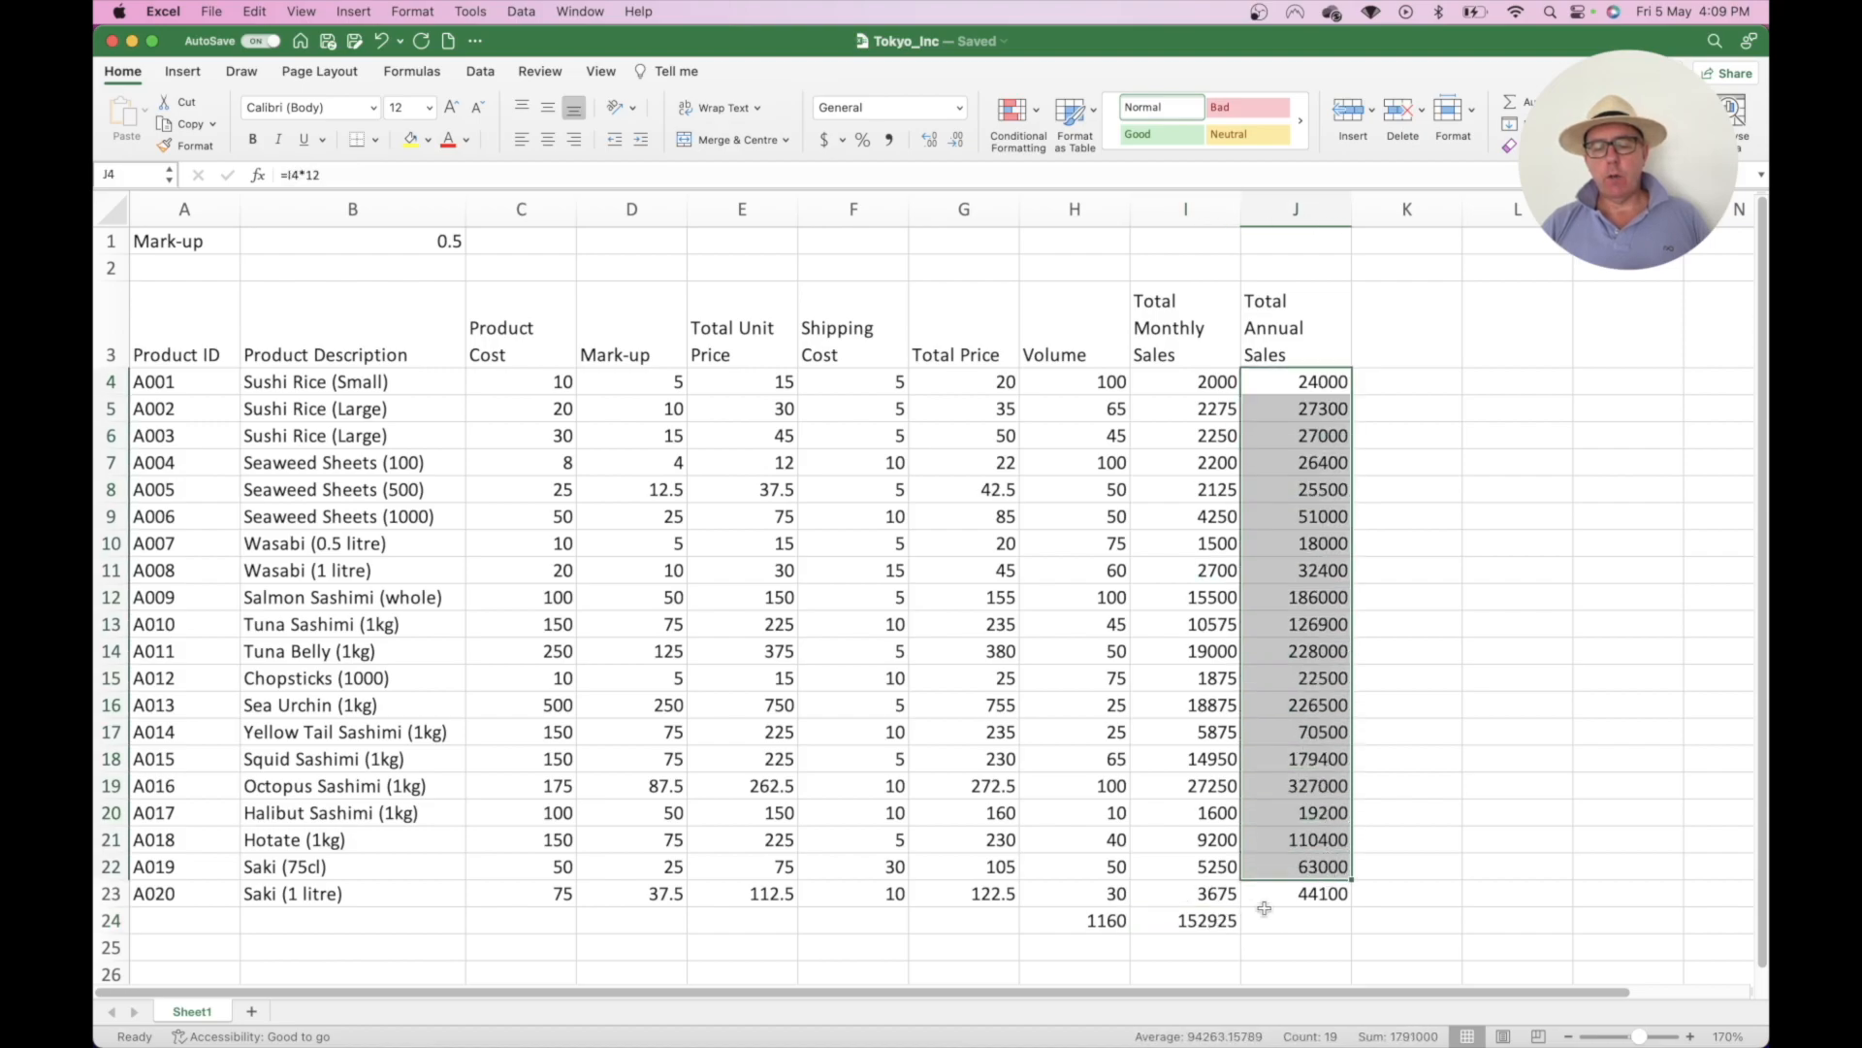
{"action": "left_click", "coordinate": [1220, 915]}
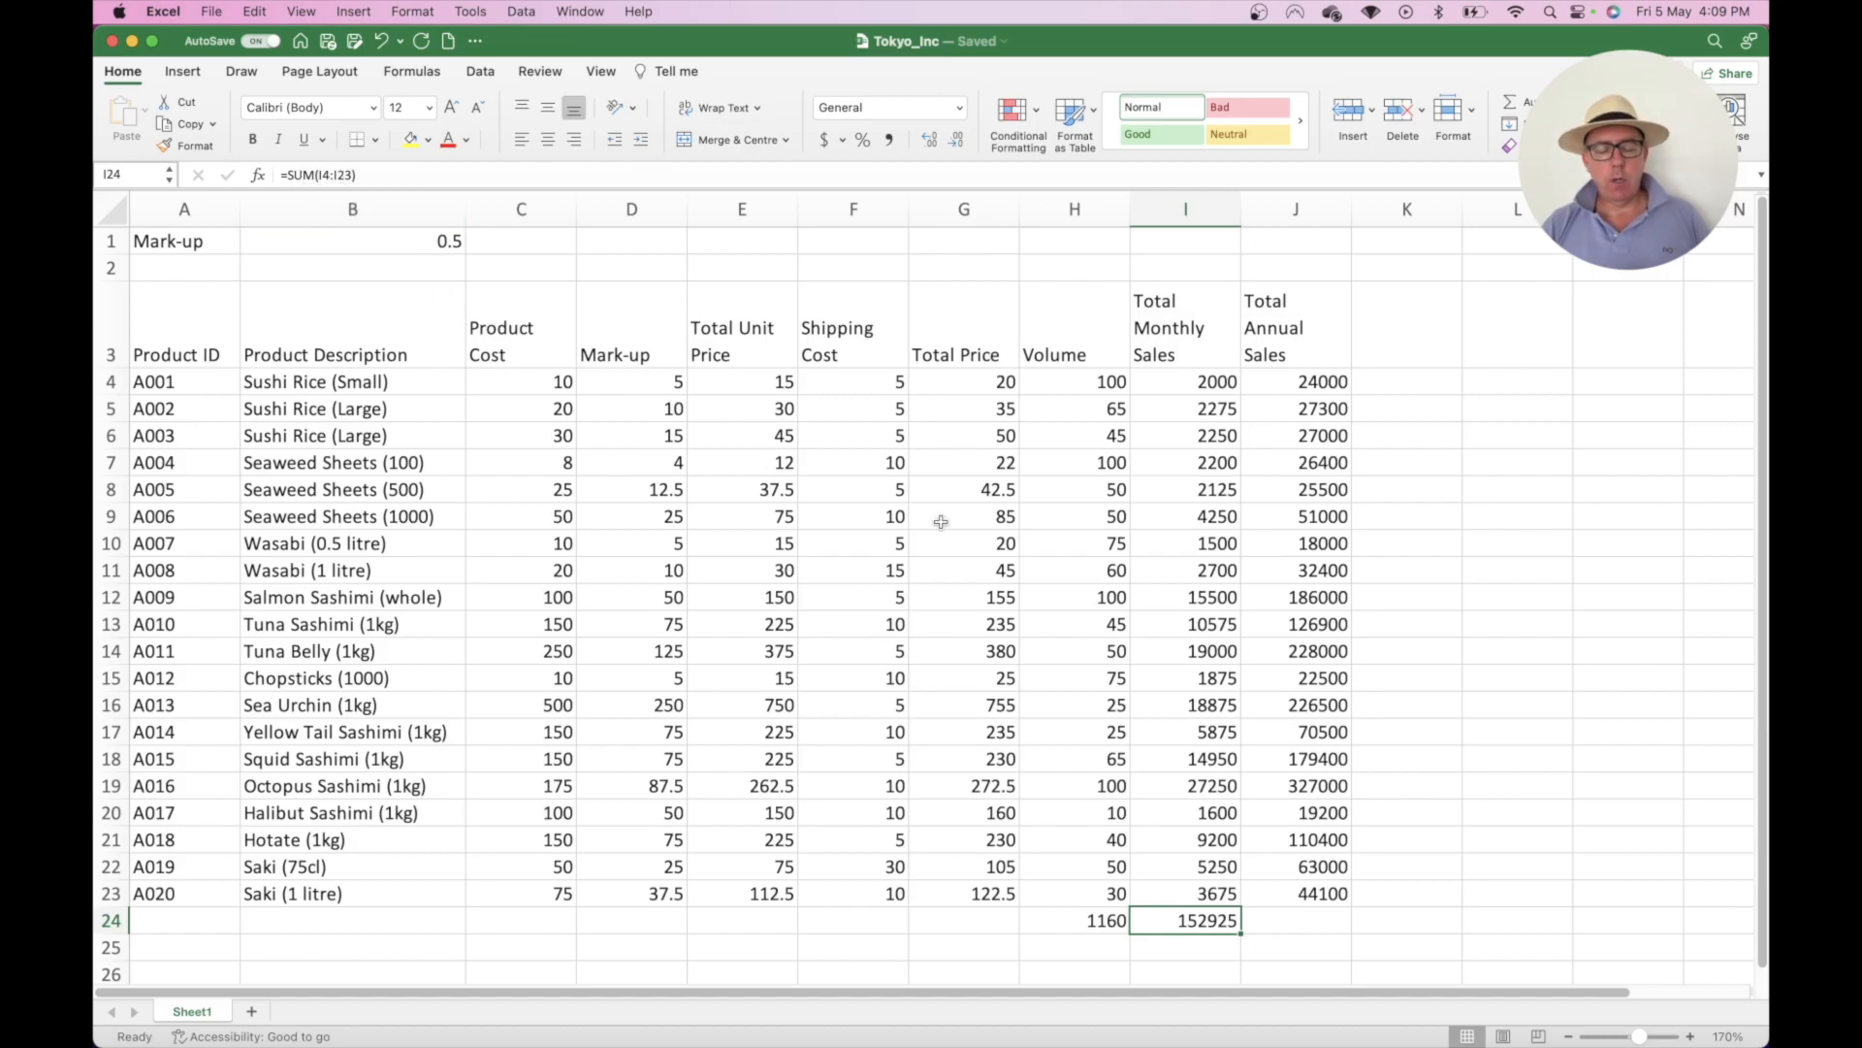
{"action": "key", "text": "super+c"}
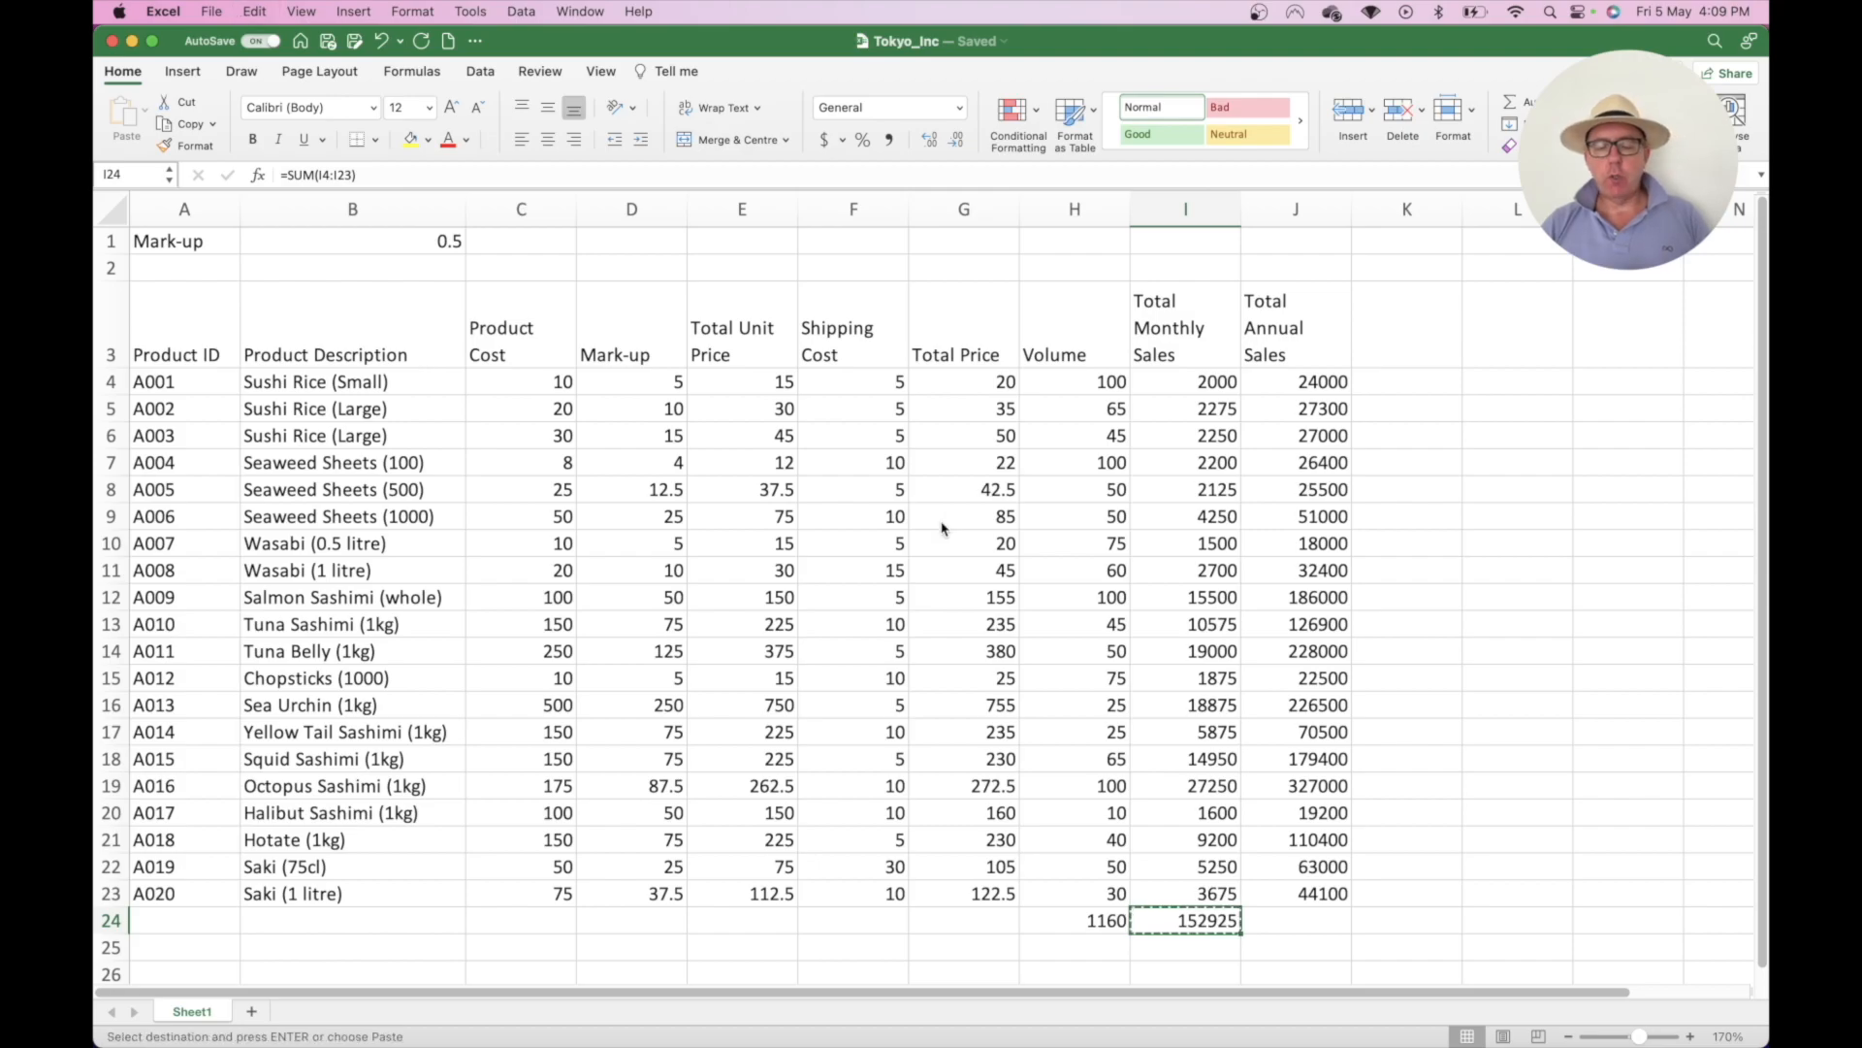
{"action": "key", "text": "Right"}
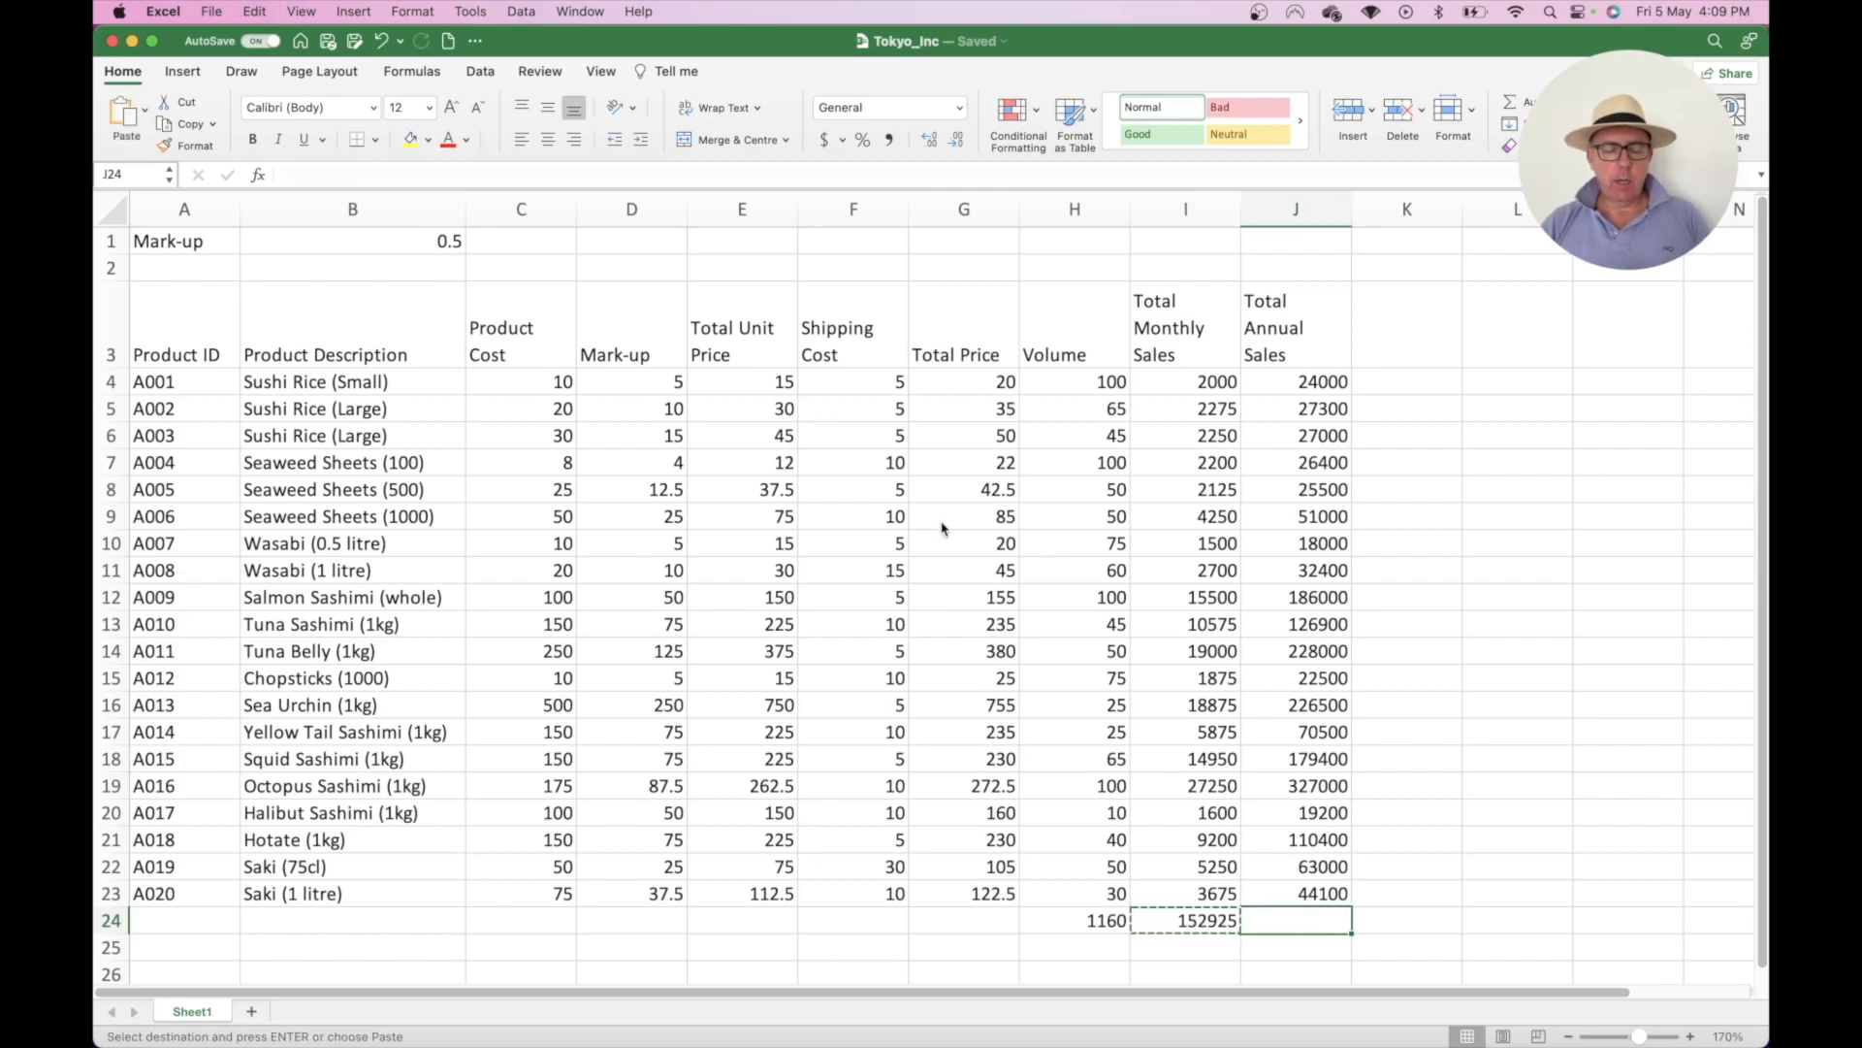
{"action": "key", "text": "super+v"}
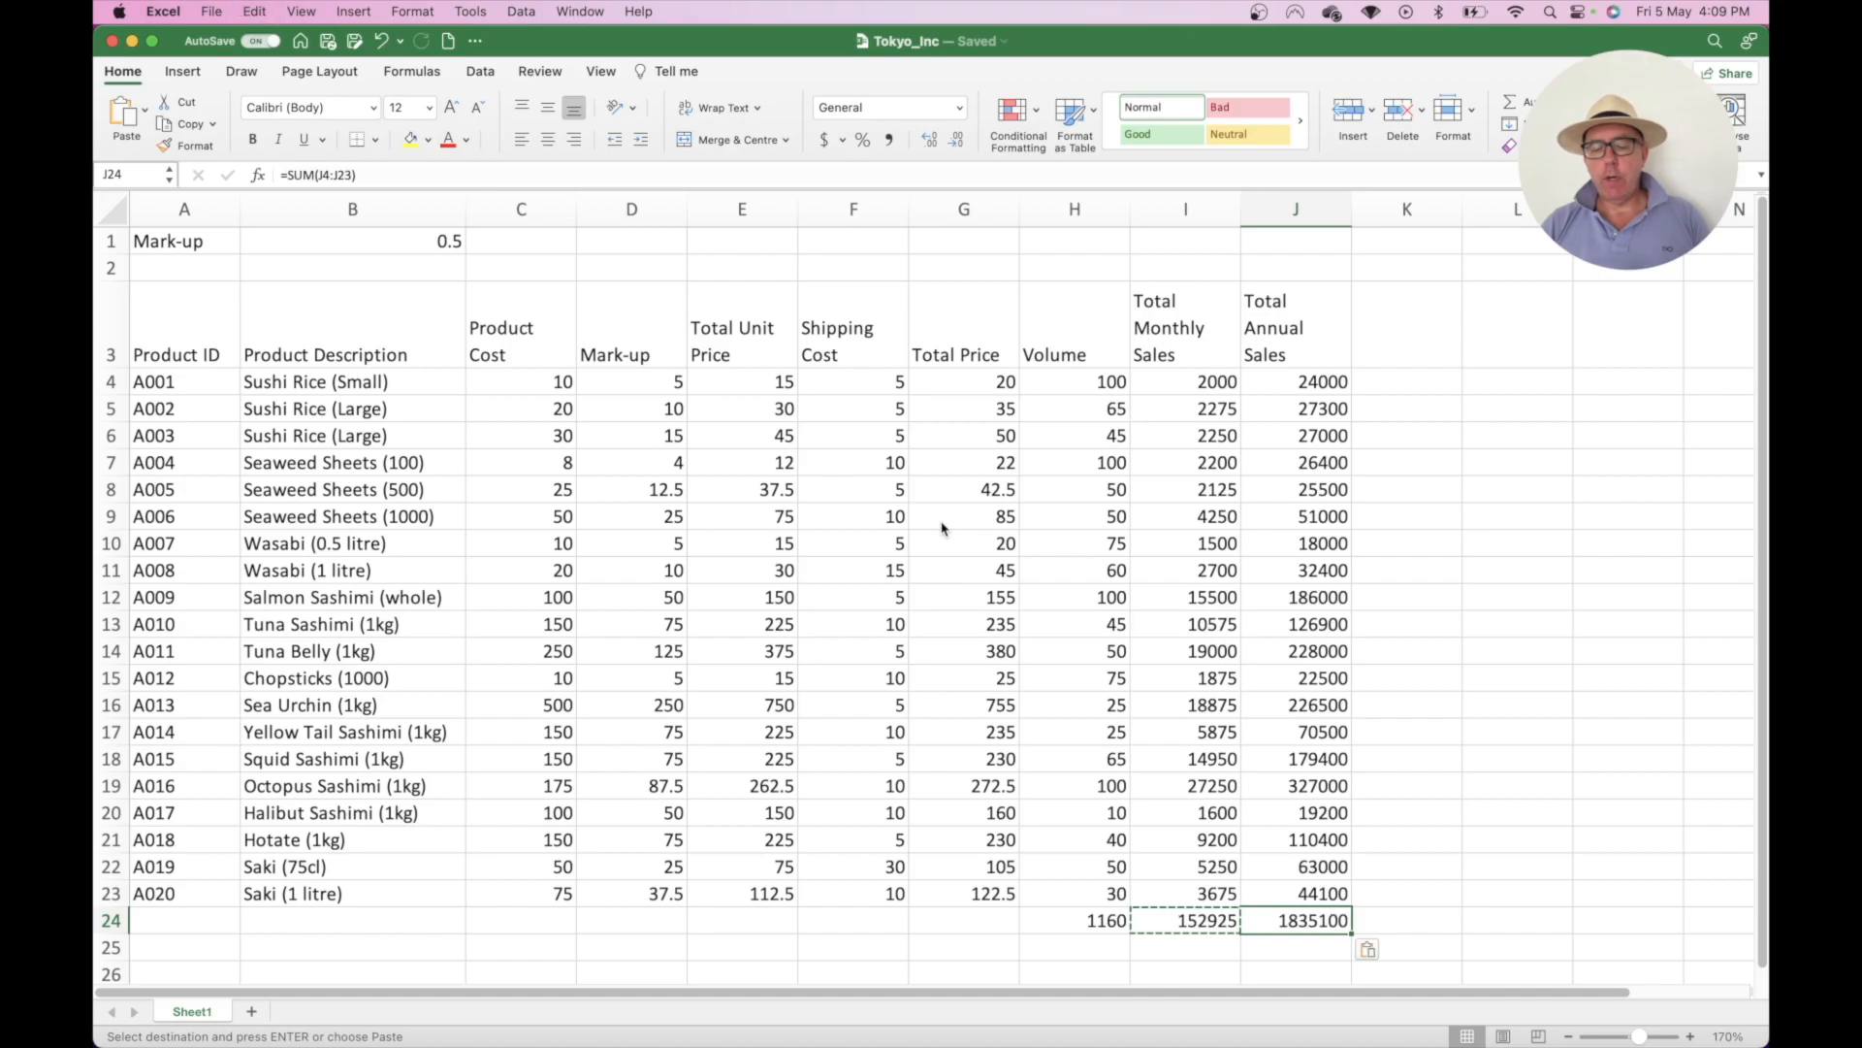
{"action": "left_click", "coordinate": [1200, 776]}
{"action": "double_click", "coordinate": [1312, 919]}
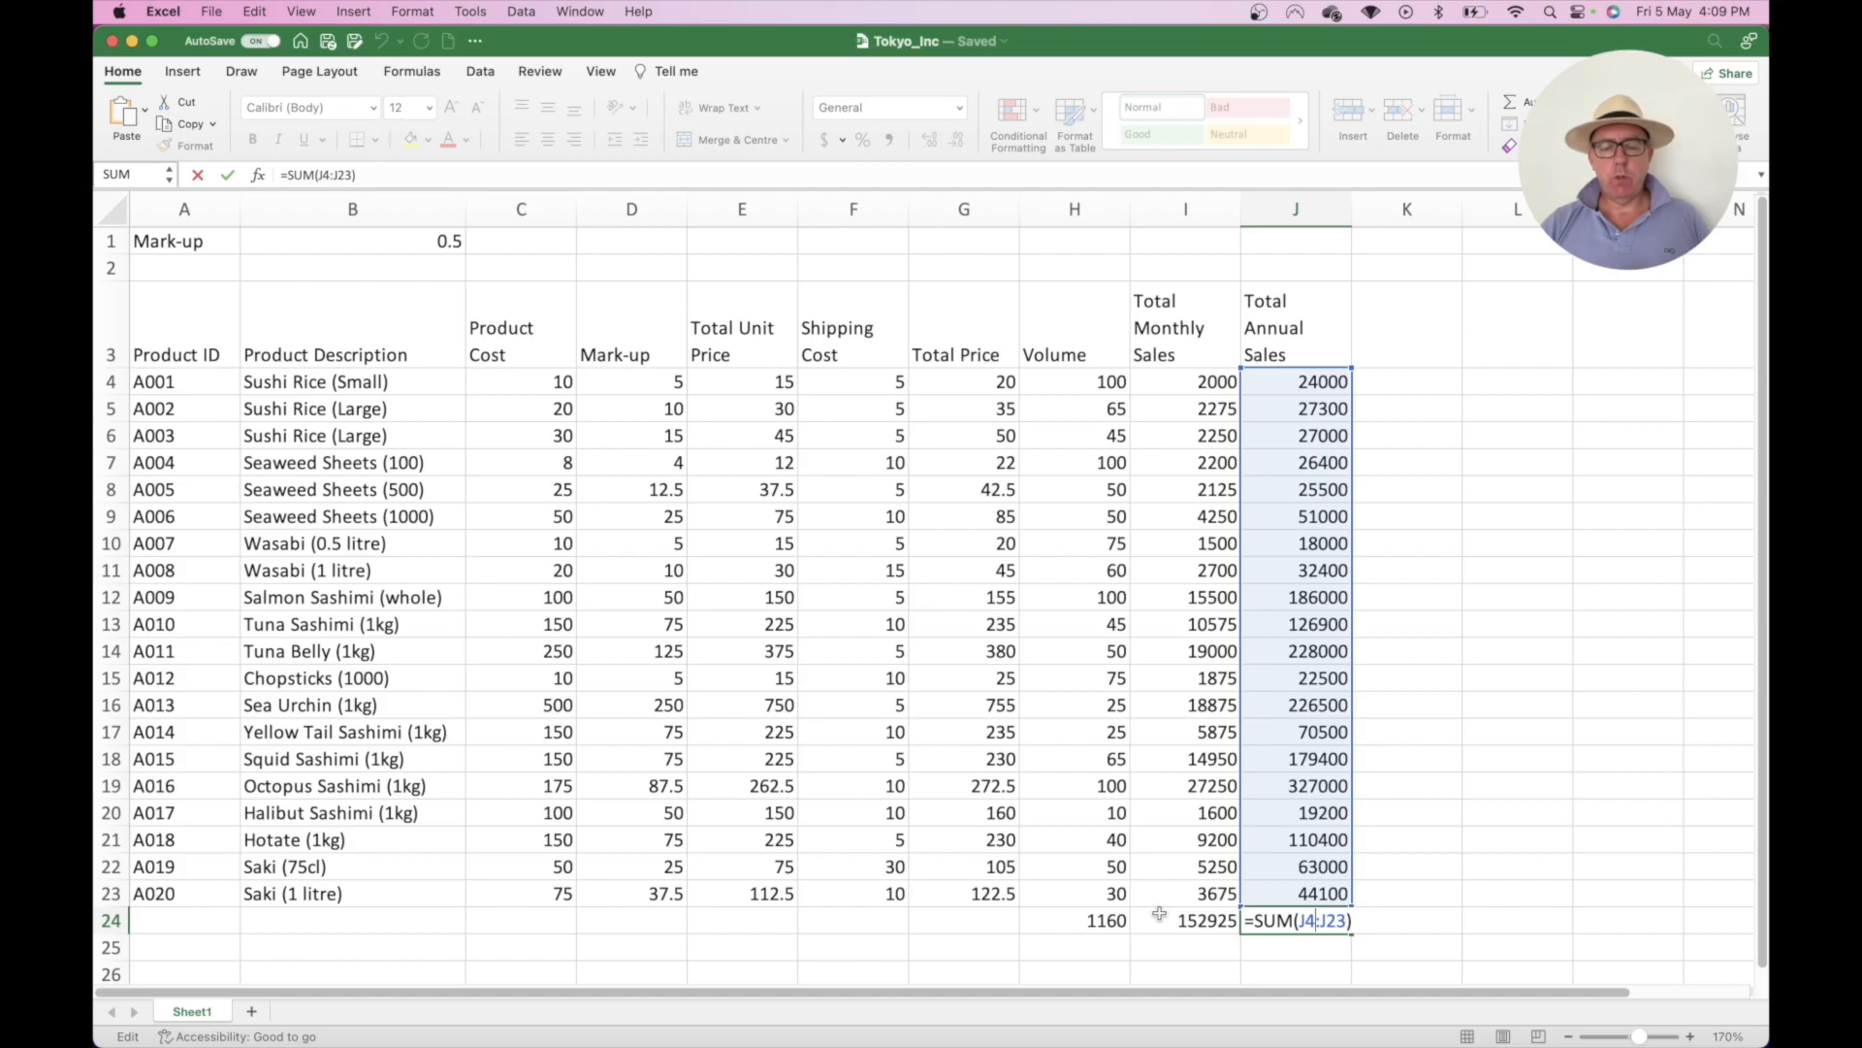
{"action": "key", "text": "Return"}
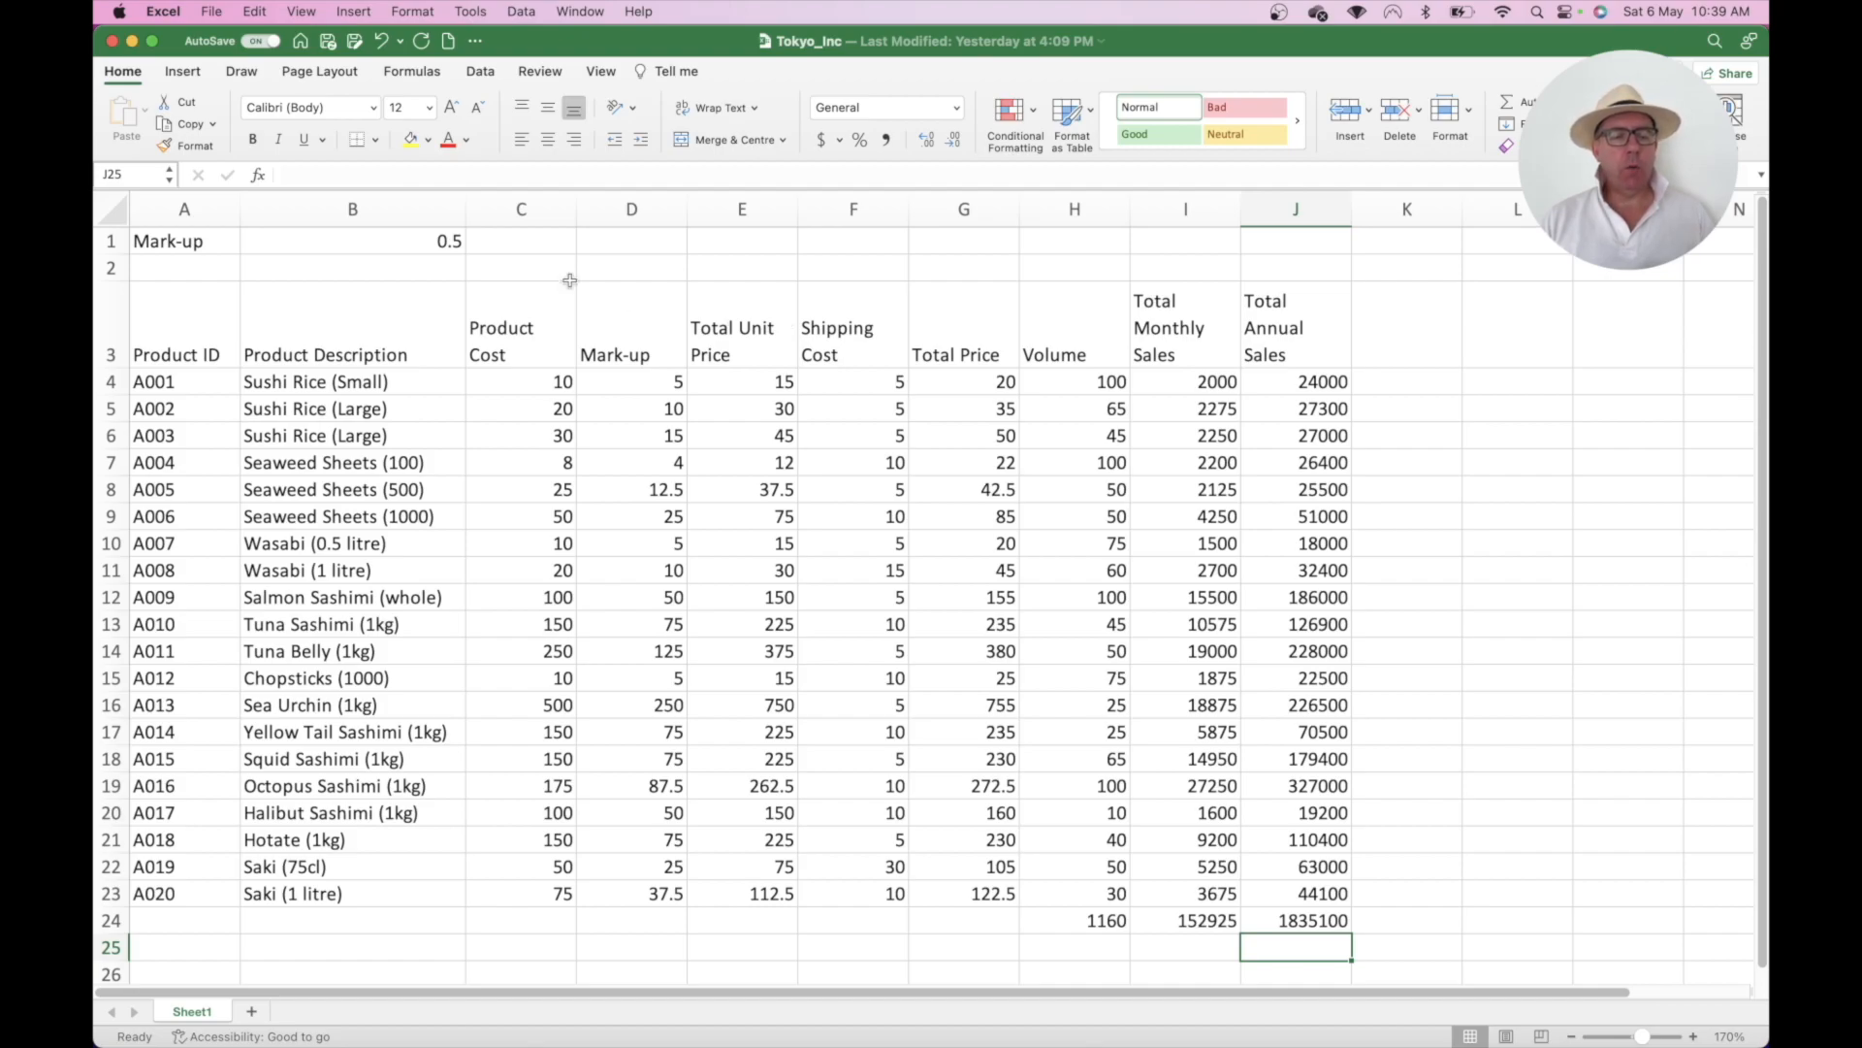
- Insert two blank rows above rows 1 and 2, moving Mark-up down to row 3
{"action": "left_click", "coordinate": [185, 244]}
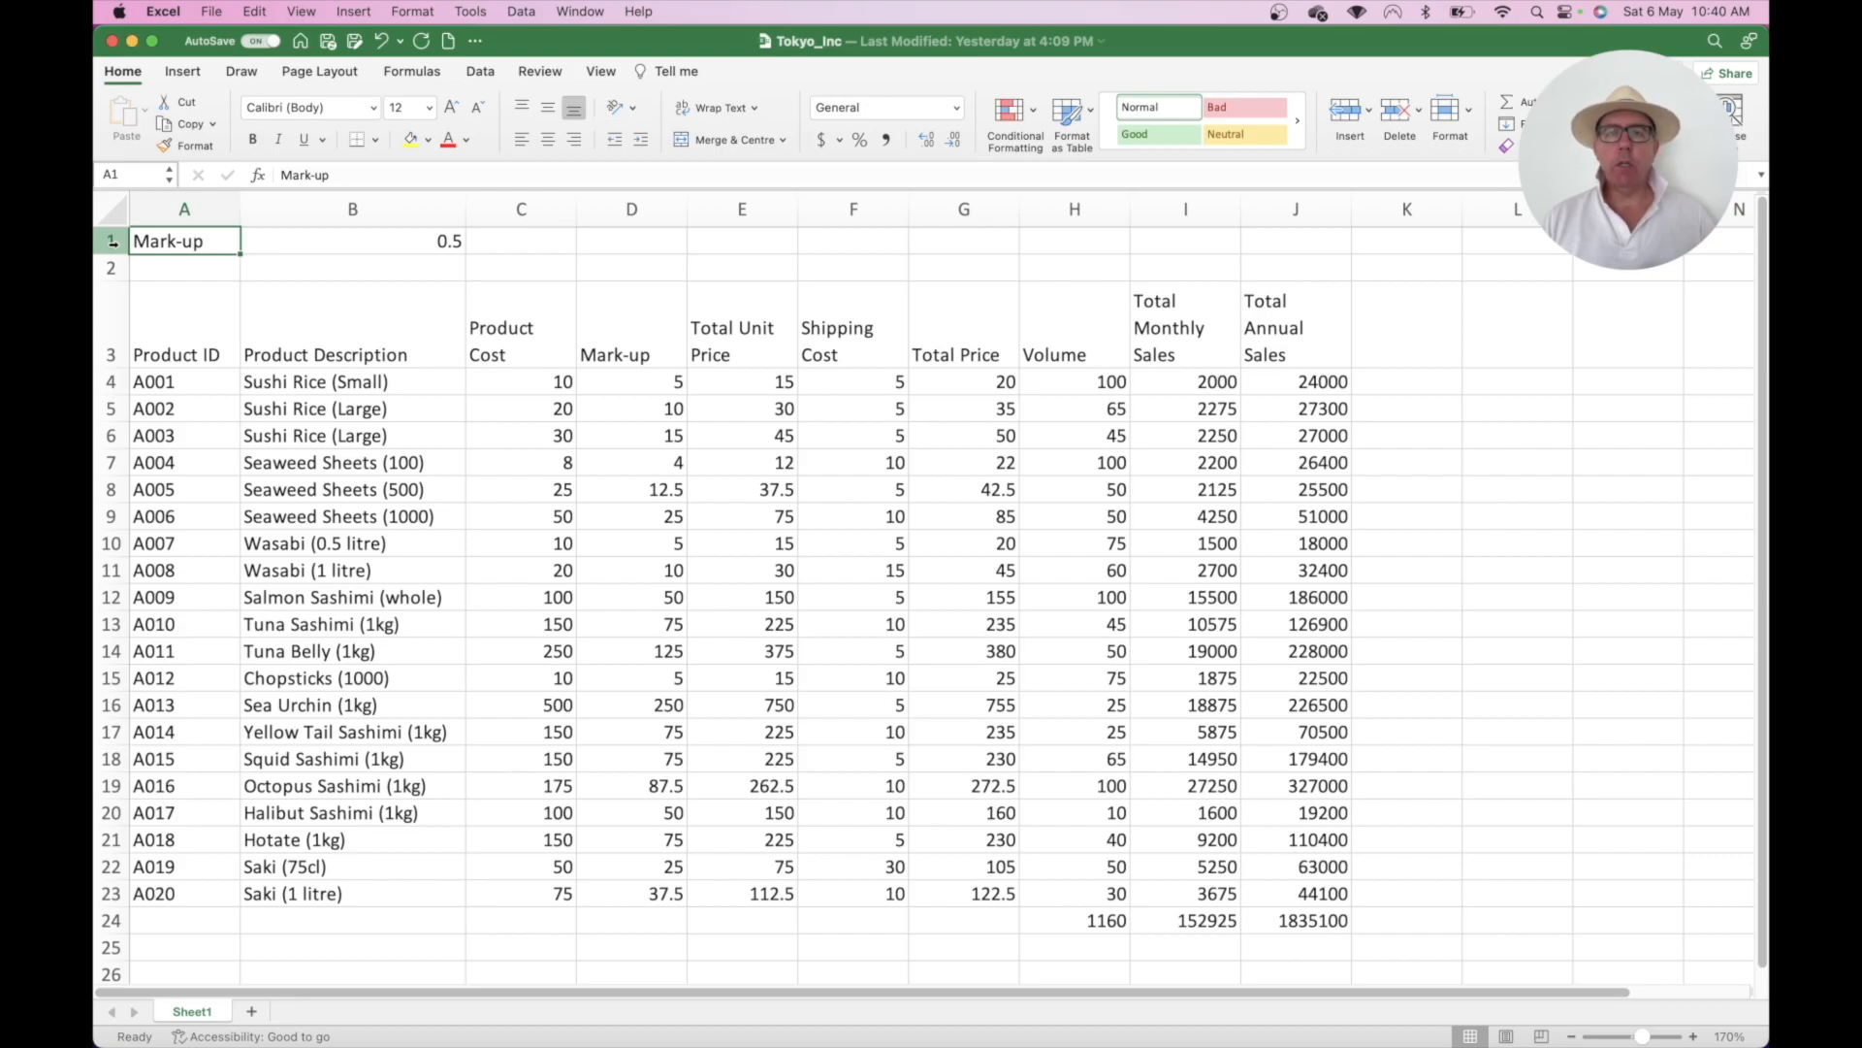
{"action": "left_click_drag", "start_coordinate": [113, 241], "coordinate": [114, 262]}
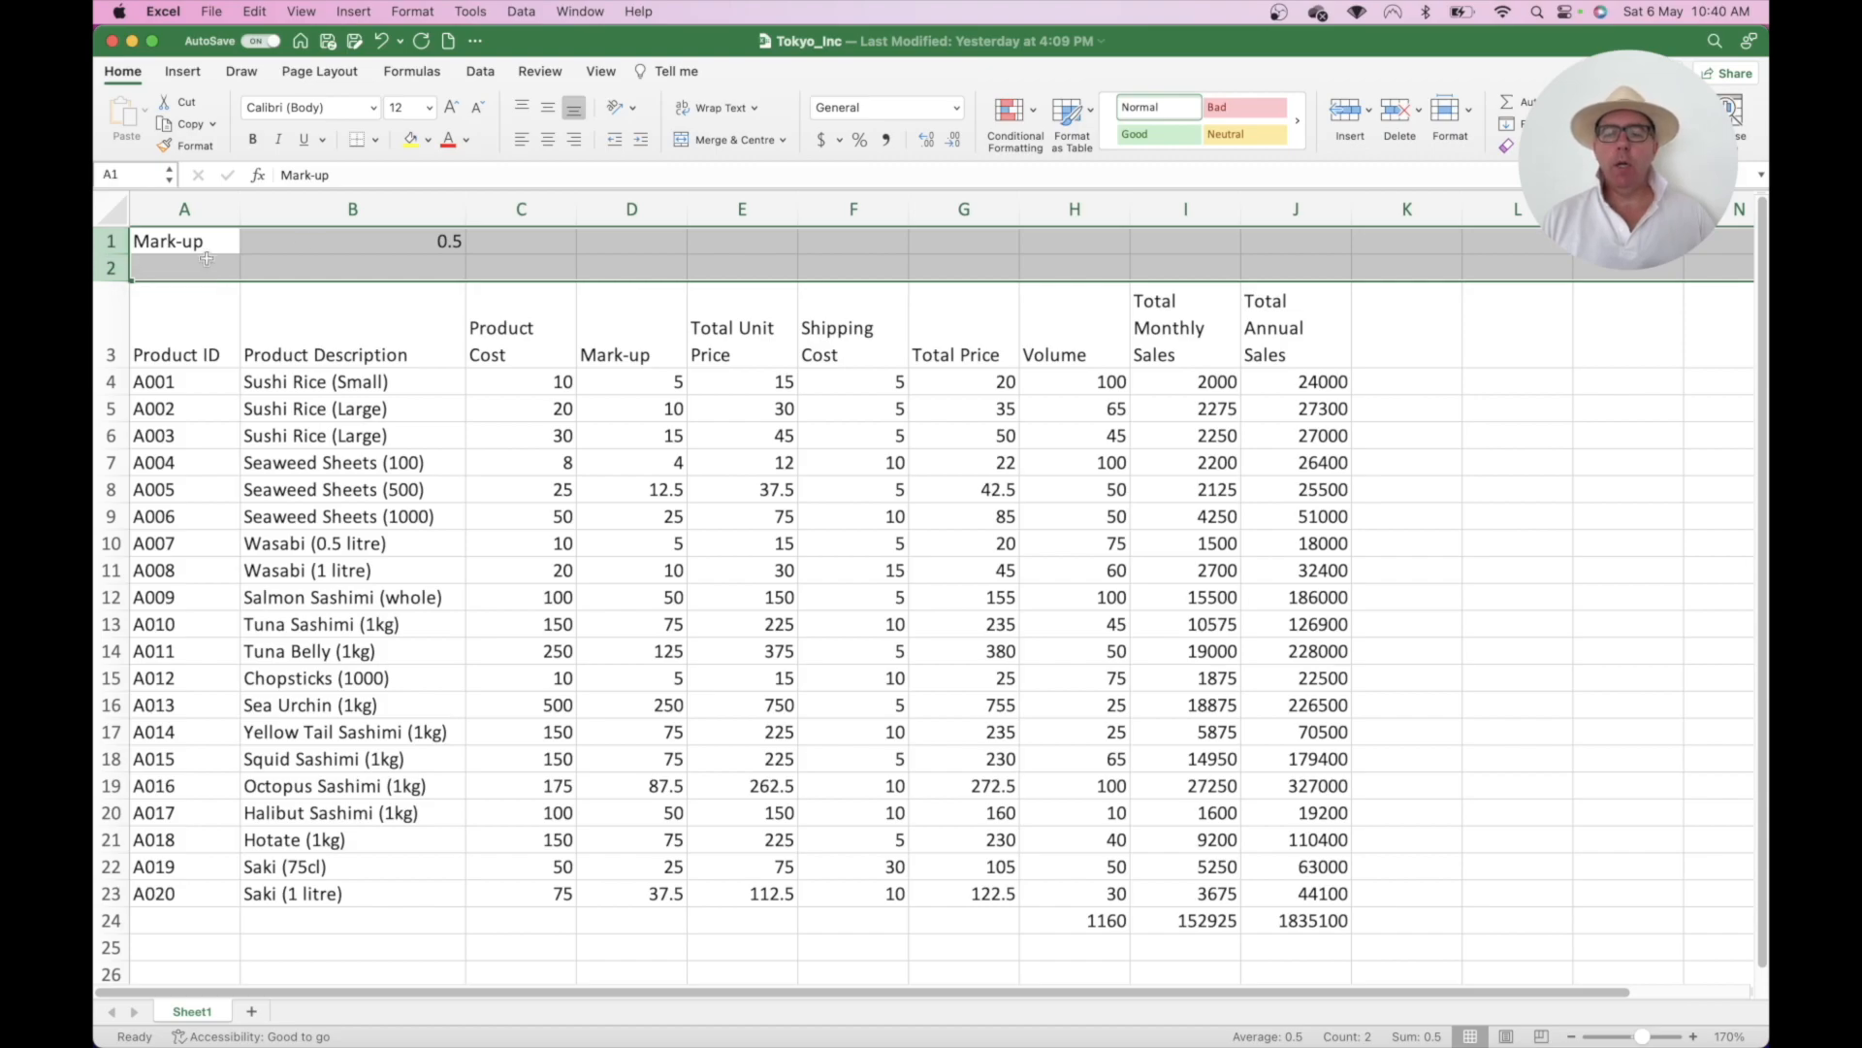
{"action": "left_click", "coordinate": [1347, 117]}
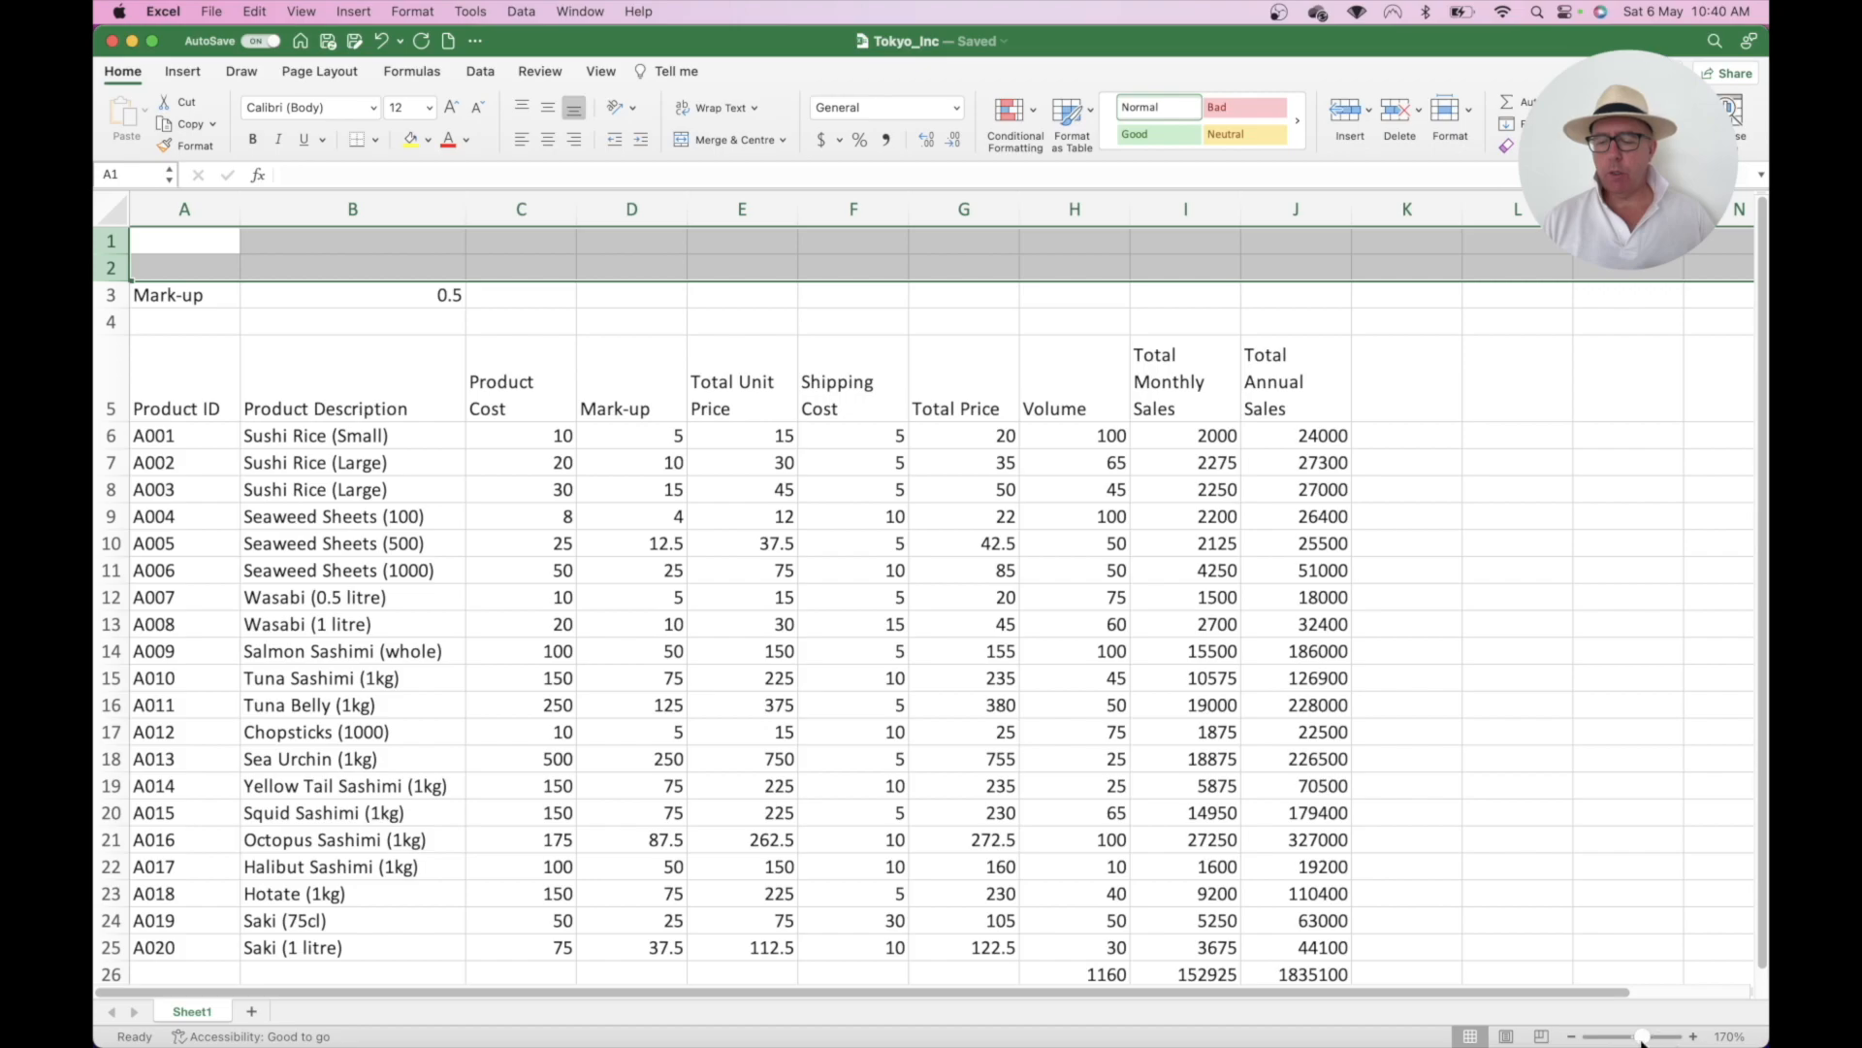
- Zoom out slightly and type 'Tokyo Inc - Sales Projection 2023' into A1
{"action": "left_click", "coordinate": [1572, 1037]}
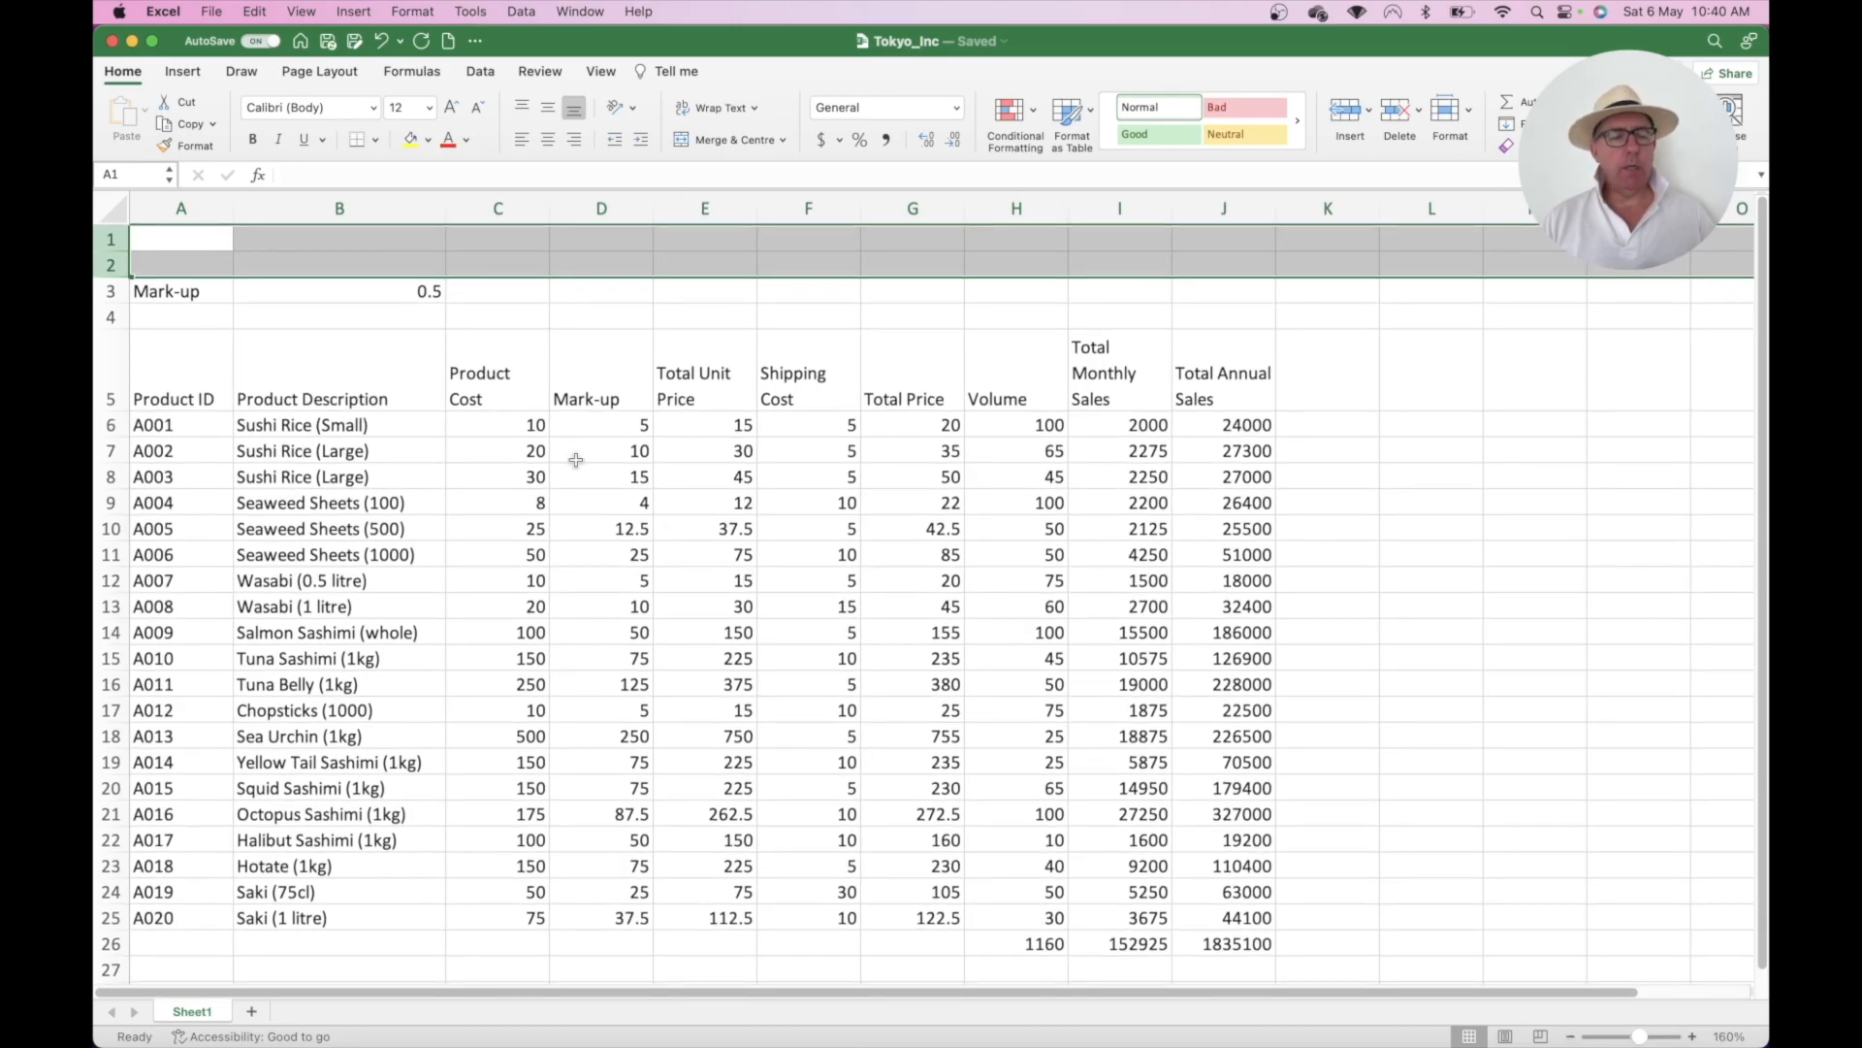
{"action": "left_click", "coordinate": [197, 240]}
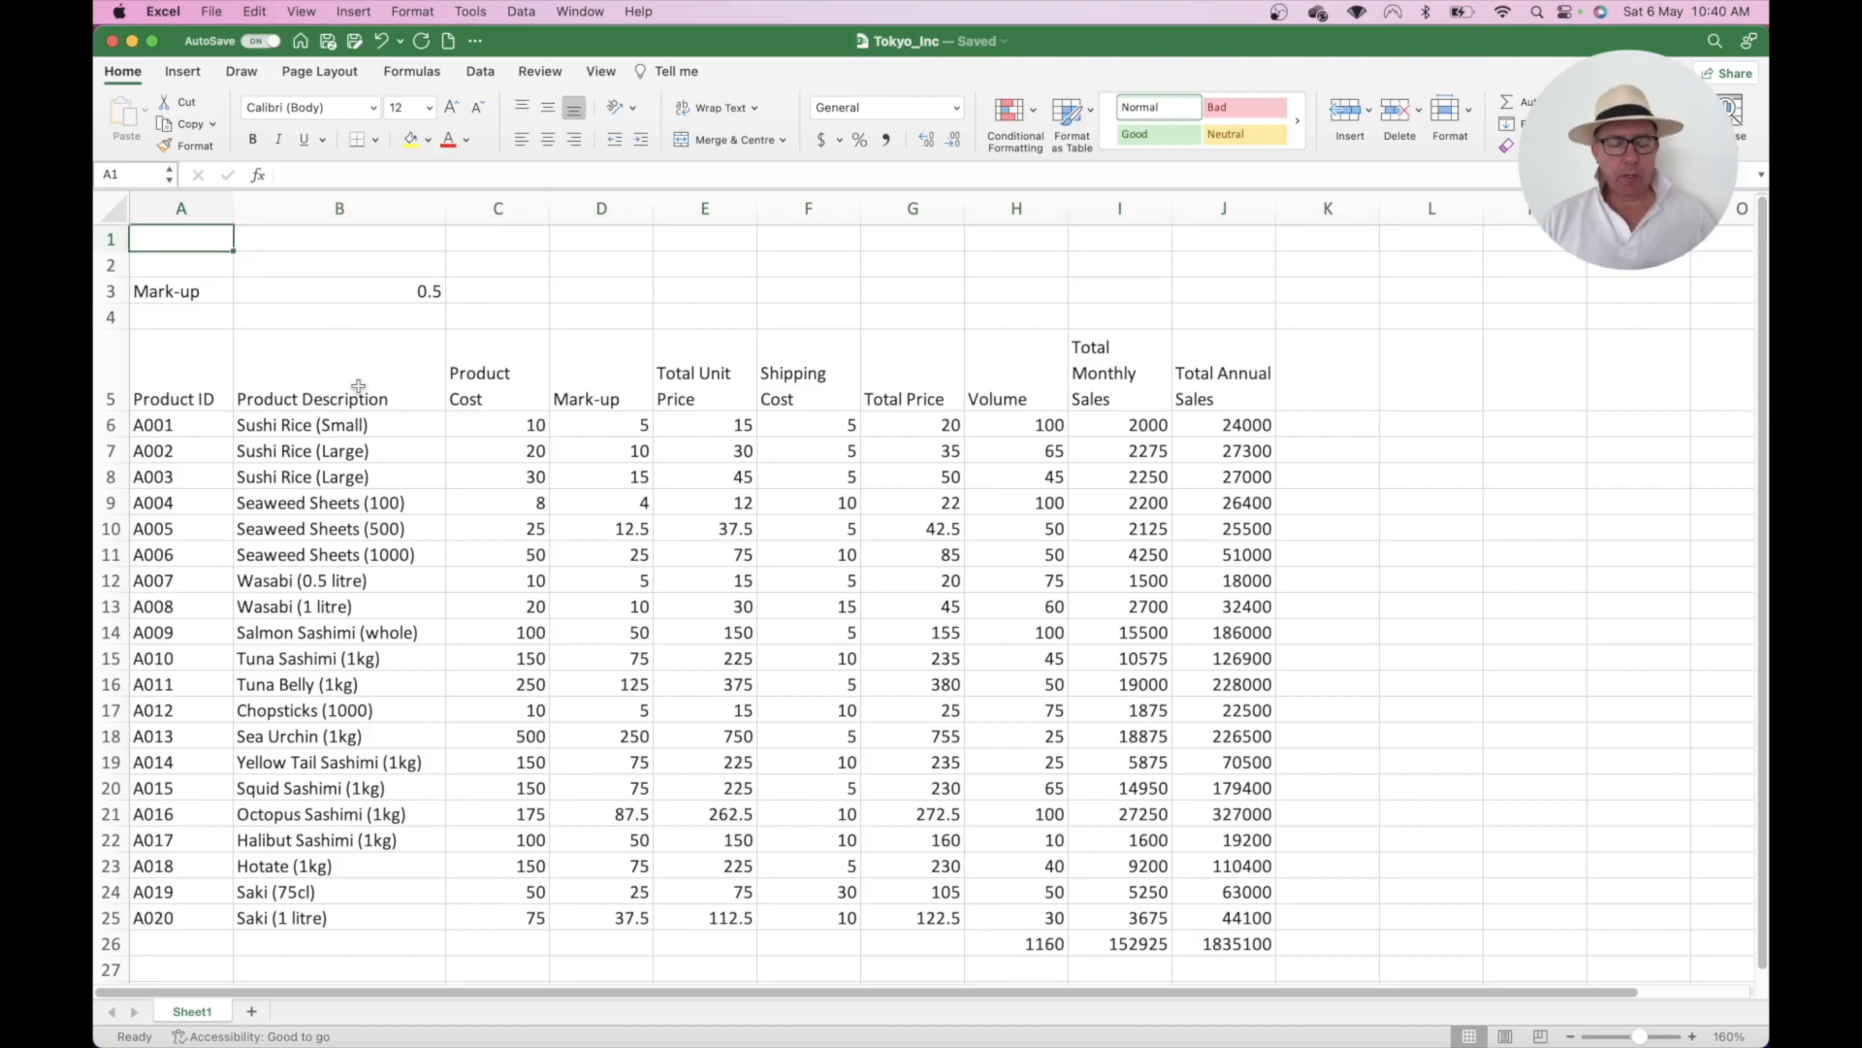
{"action": "type", "text": "Toky"}
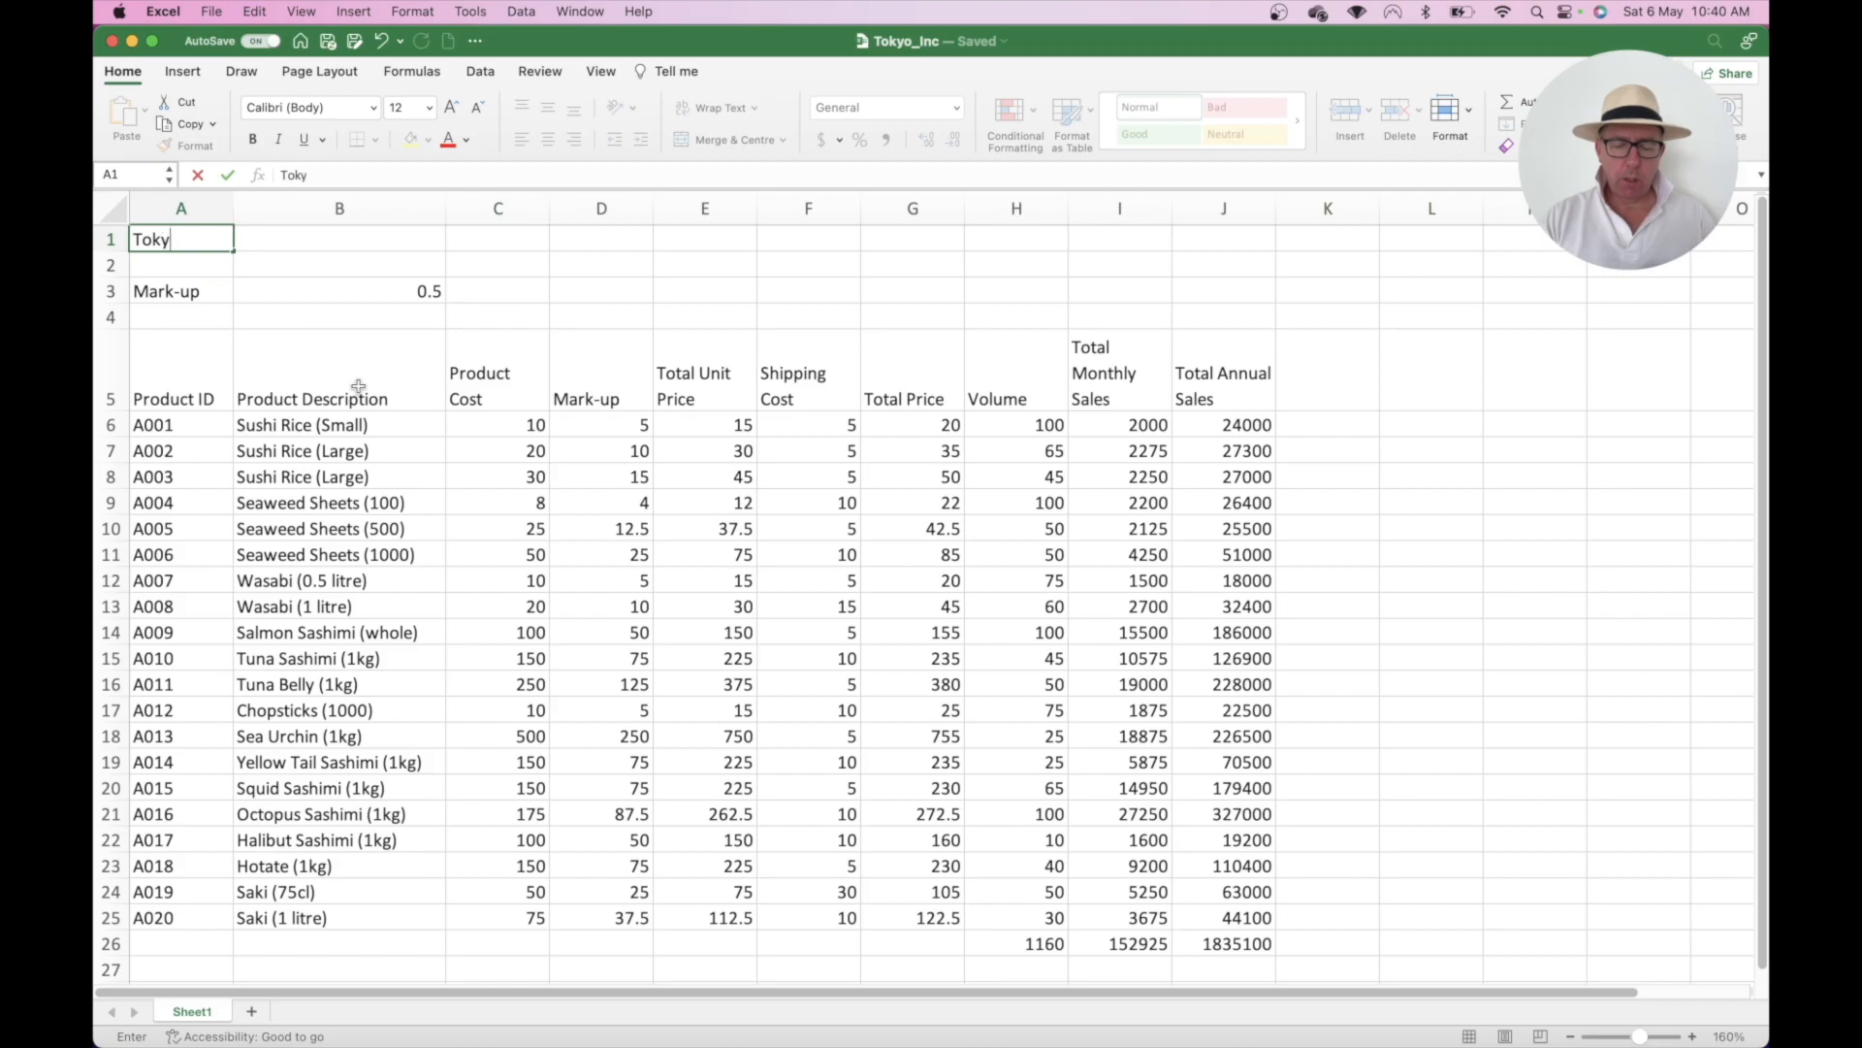
{"action": "type", "text": "o Inc - "}
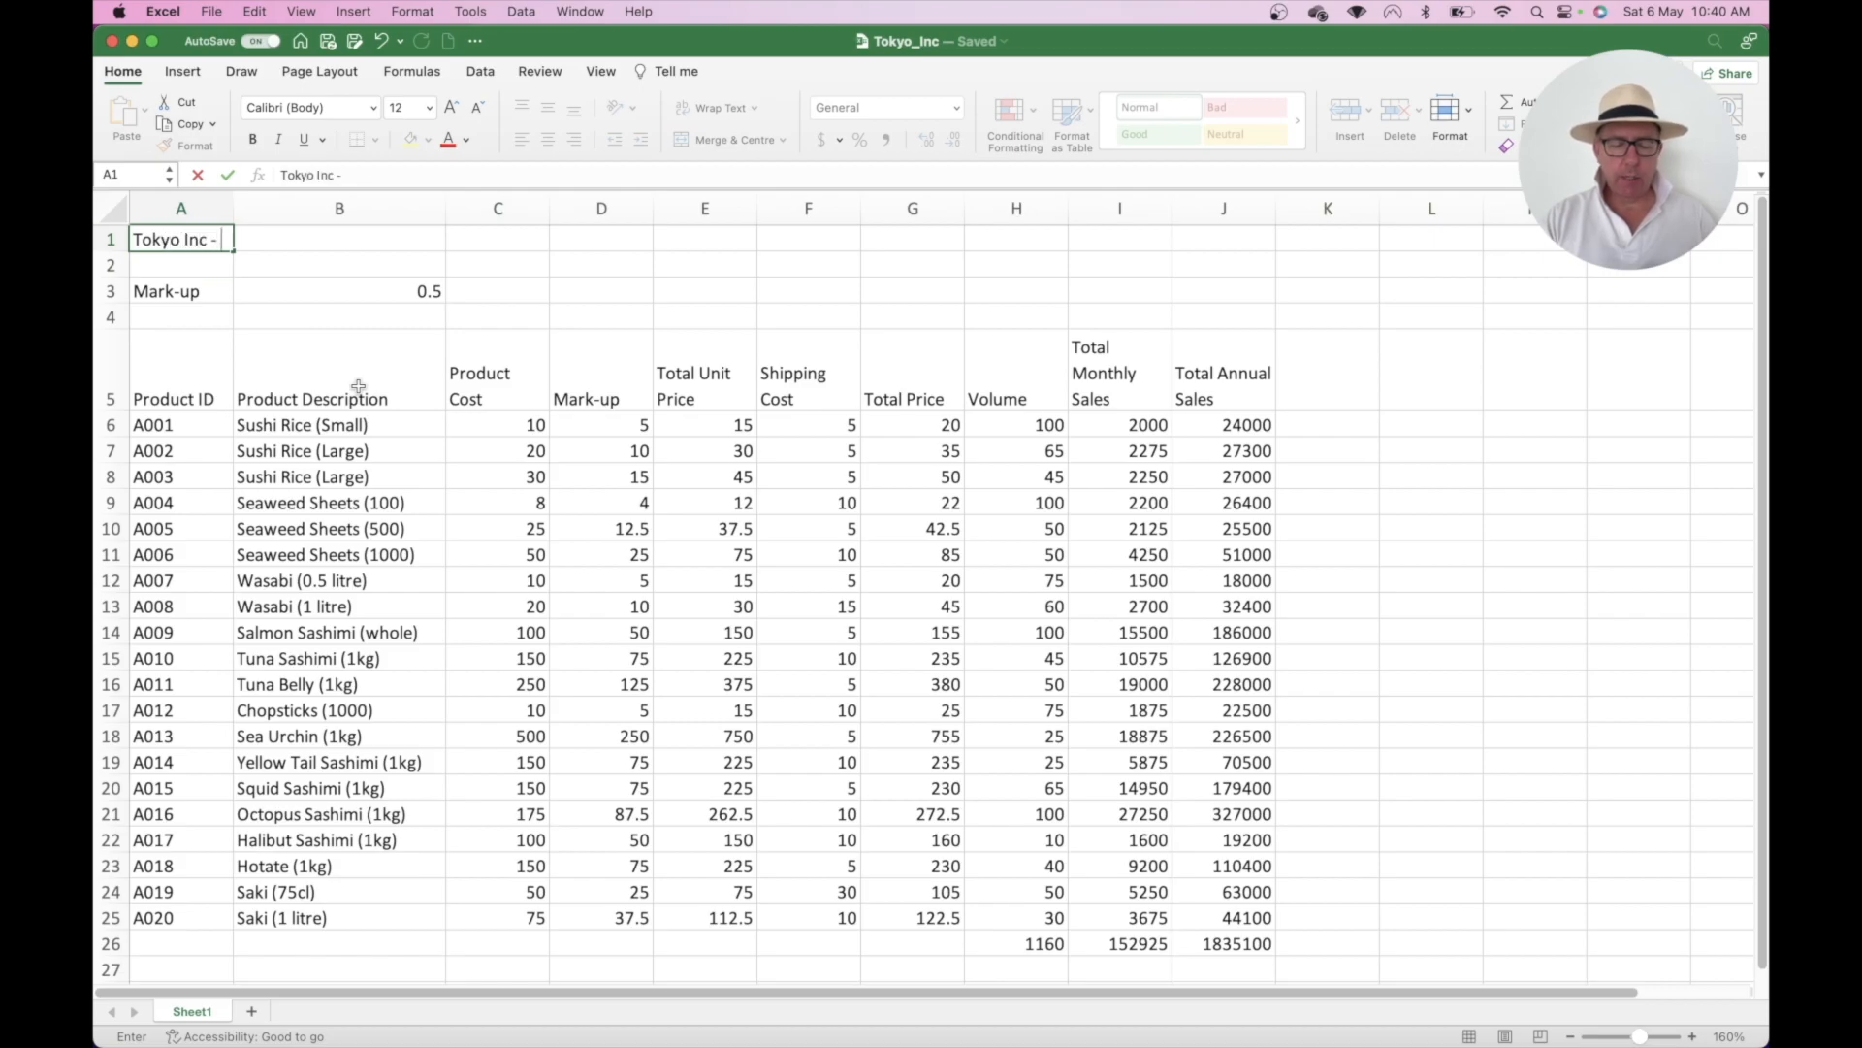
{"action": "type", "text": "Sales P"}
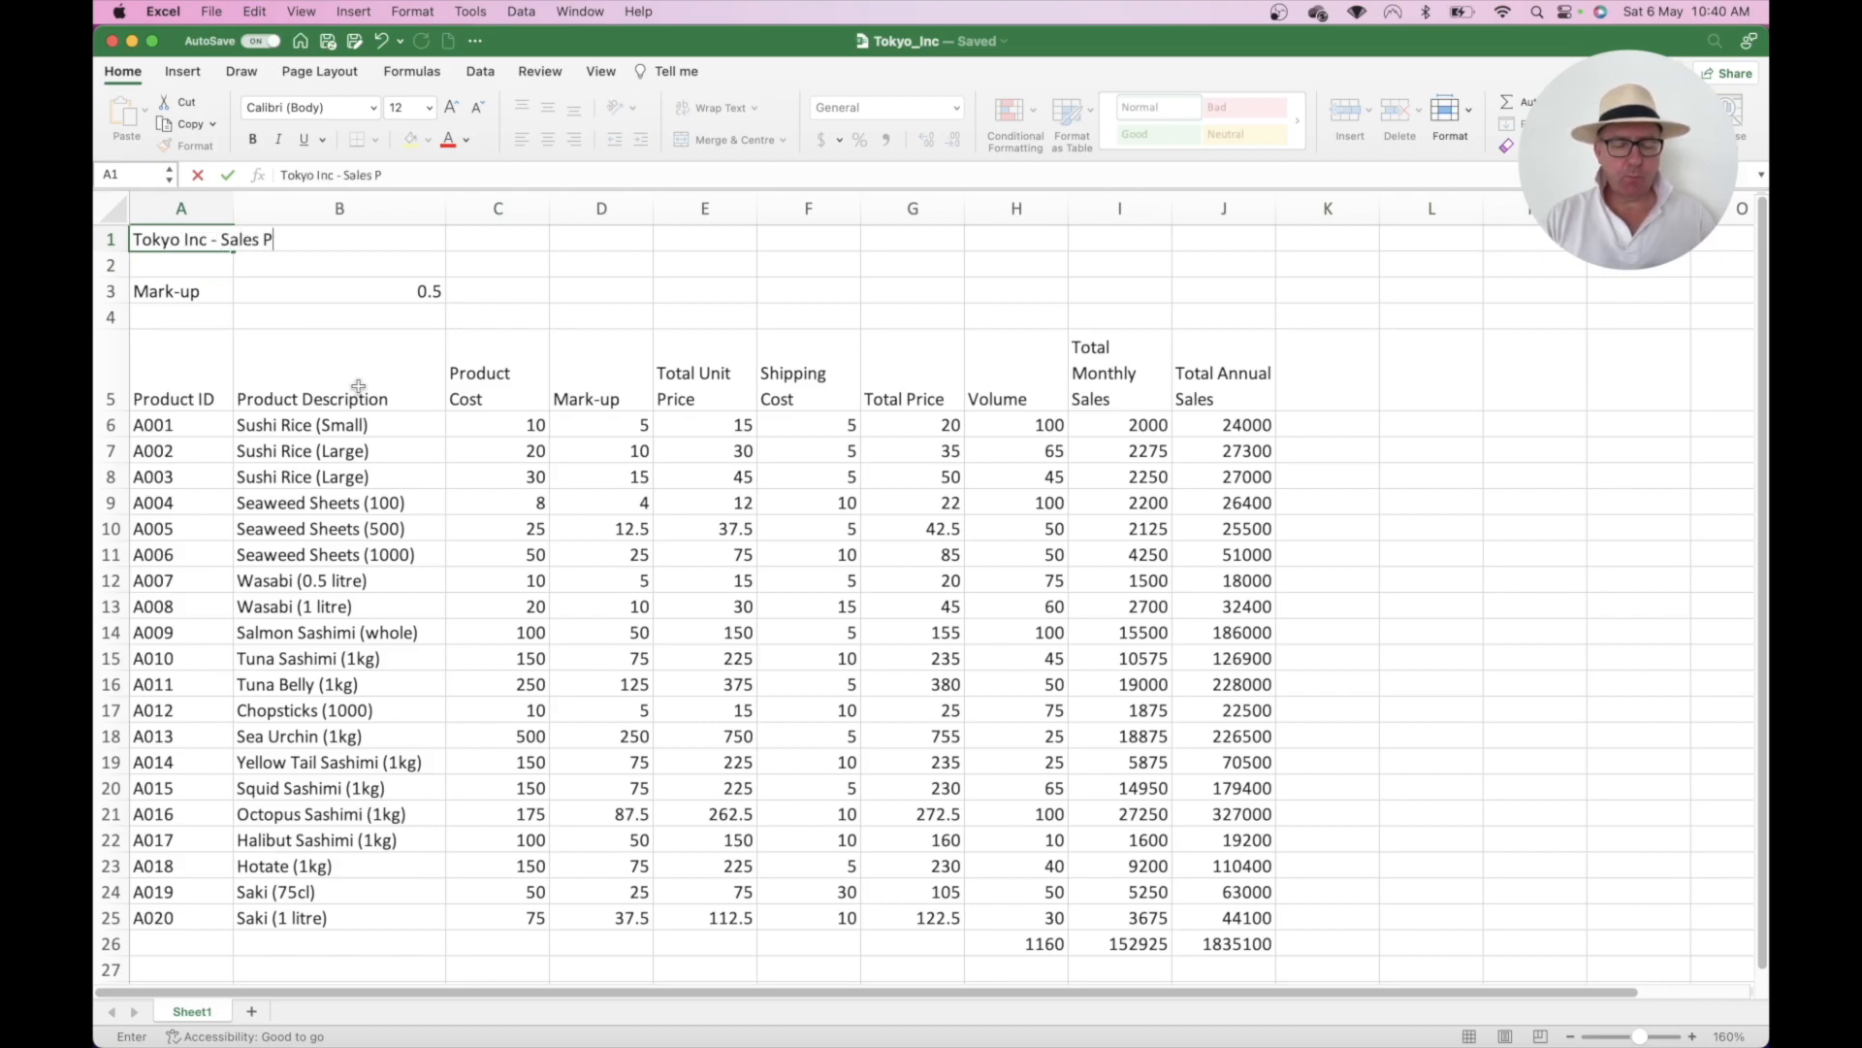
{"action": "type", "text": "rojection "}
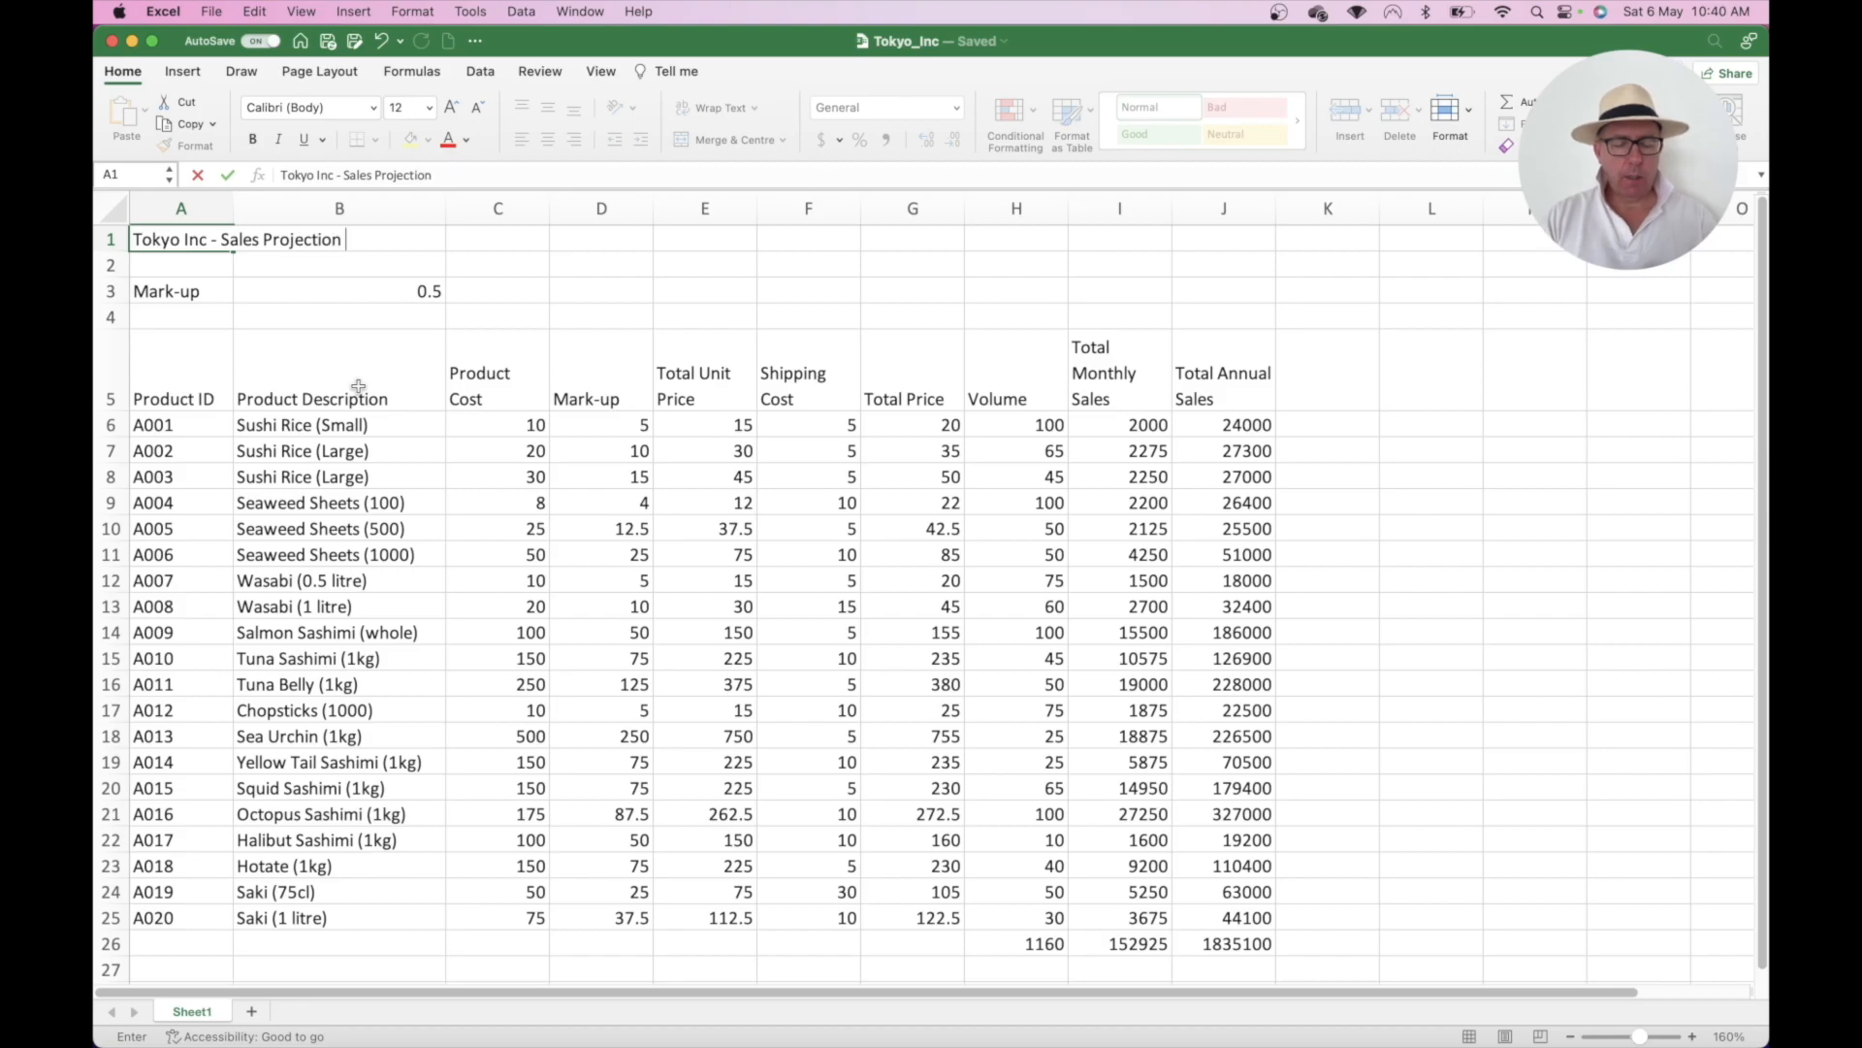
{"action": "type", "text": "2023"}
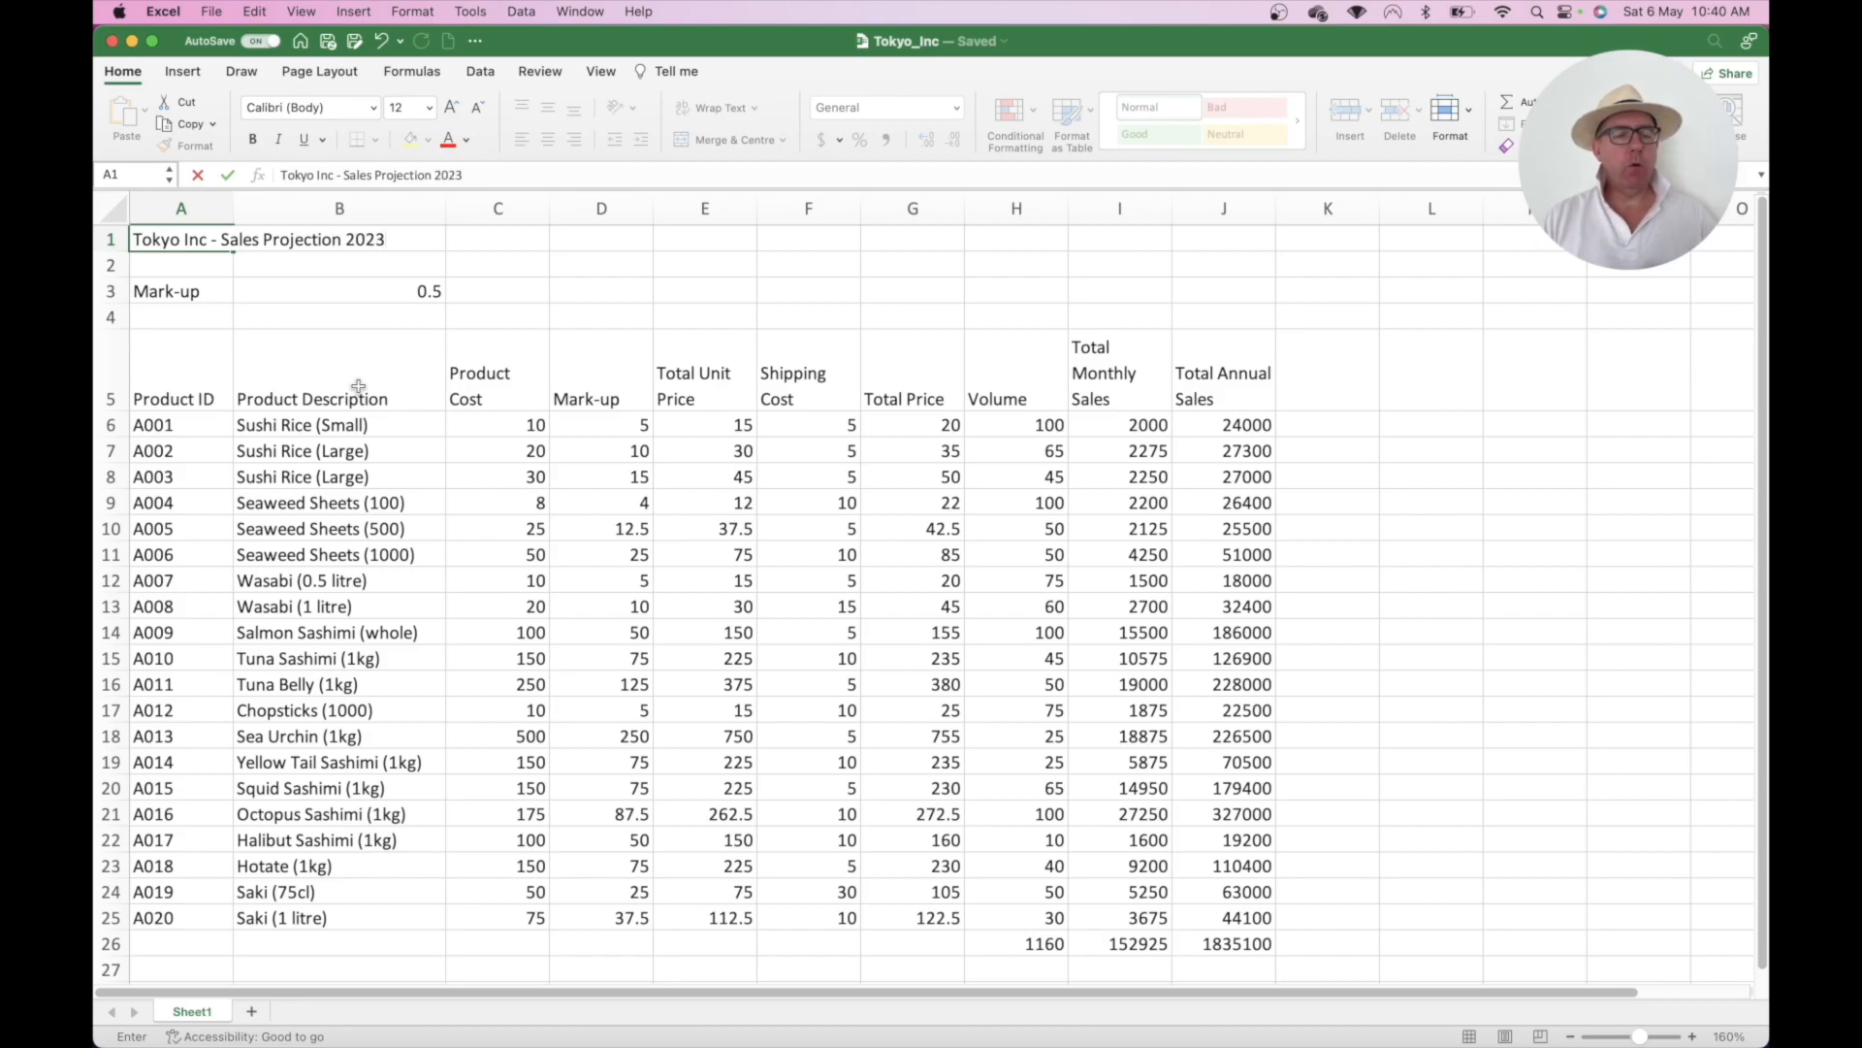
{"action": "left_click", "coordinate": [182, 266]}
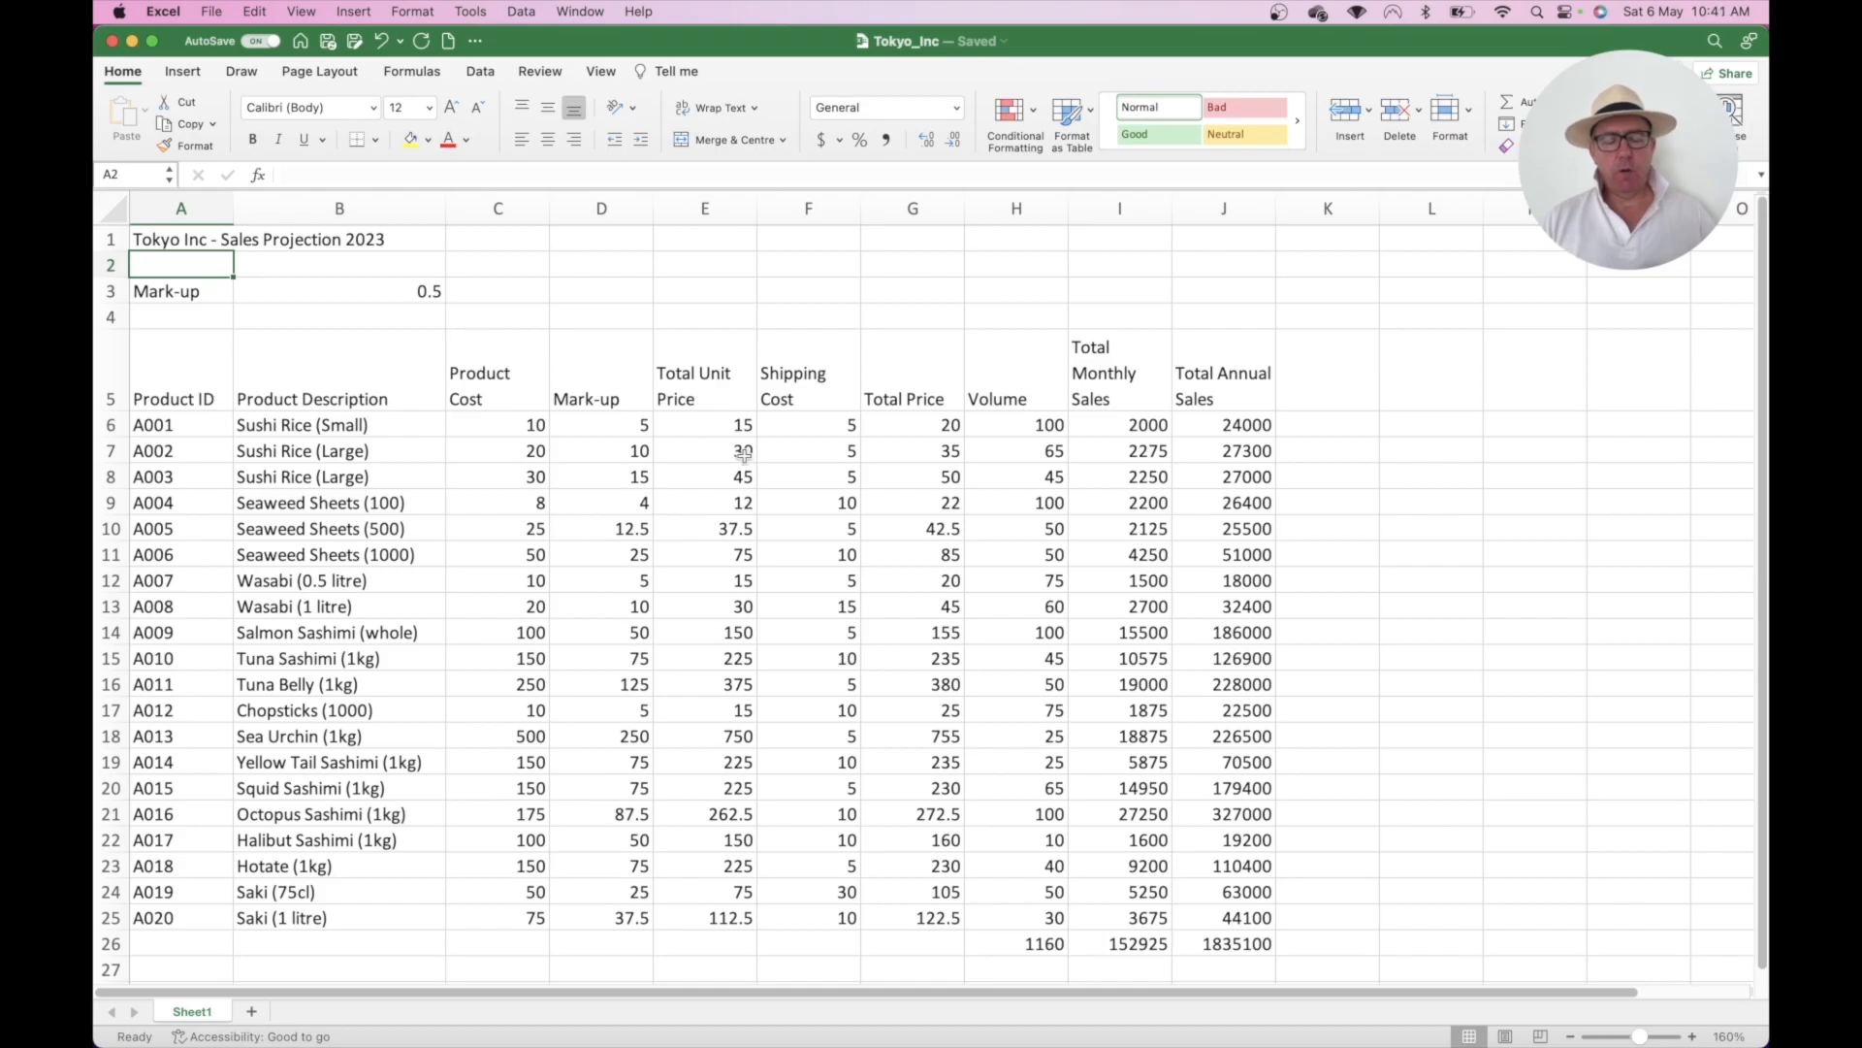
{"action": "left_click", "coordinate": [601, 264]}
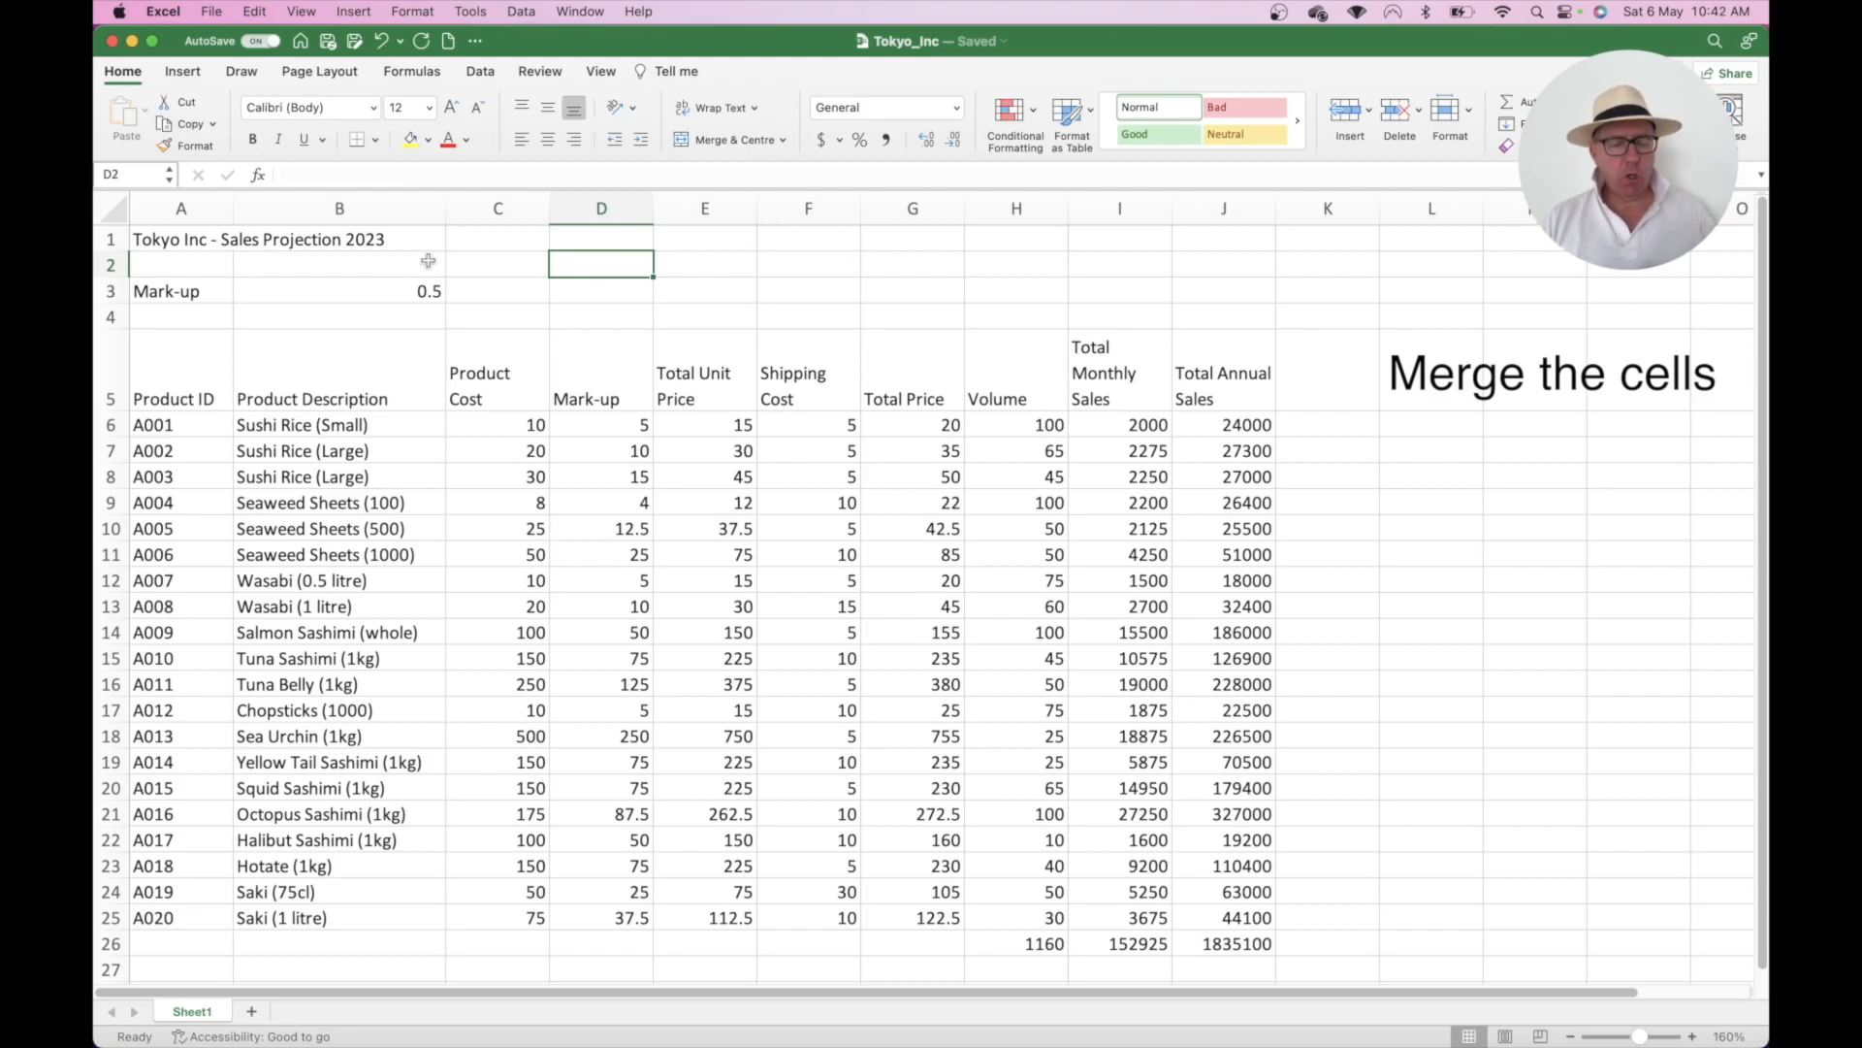
{"action": "left_click", "coordinate": [178, 240]}
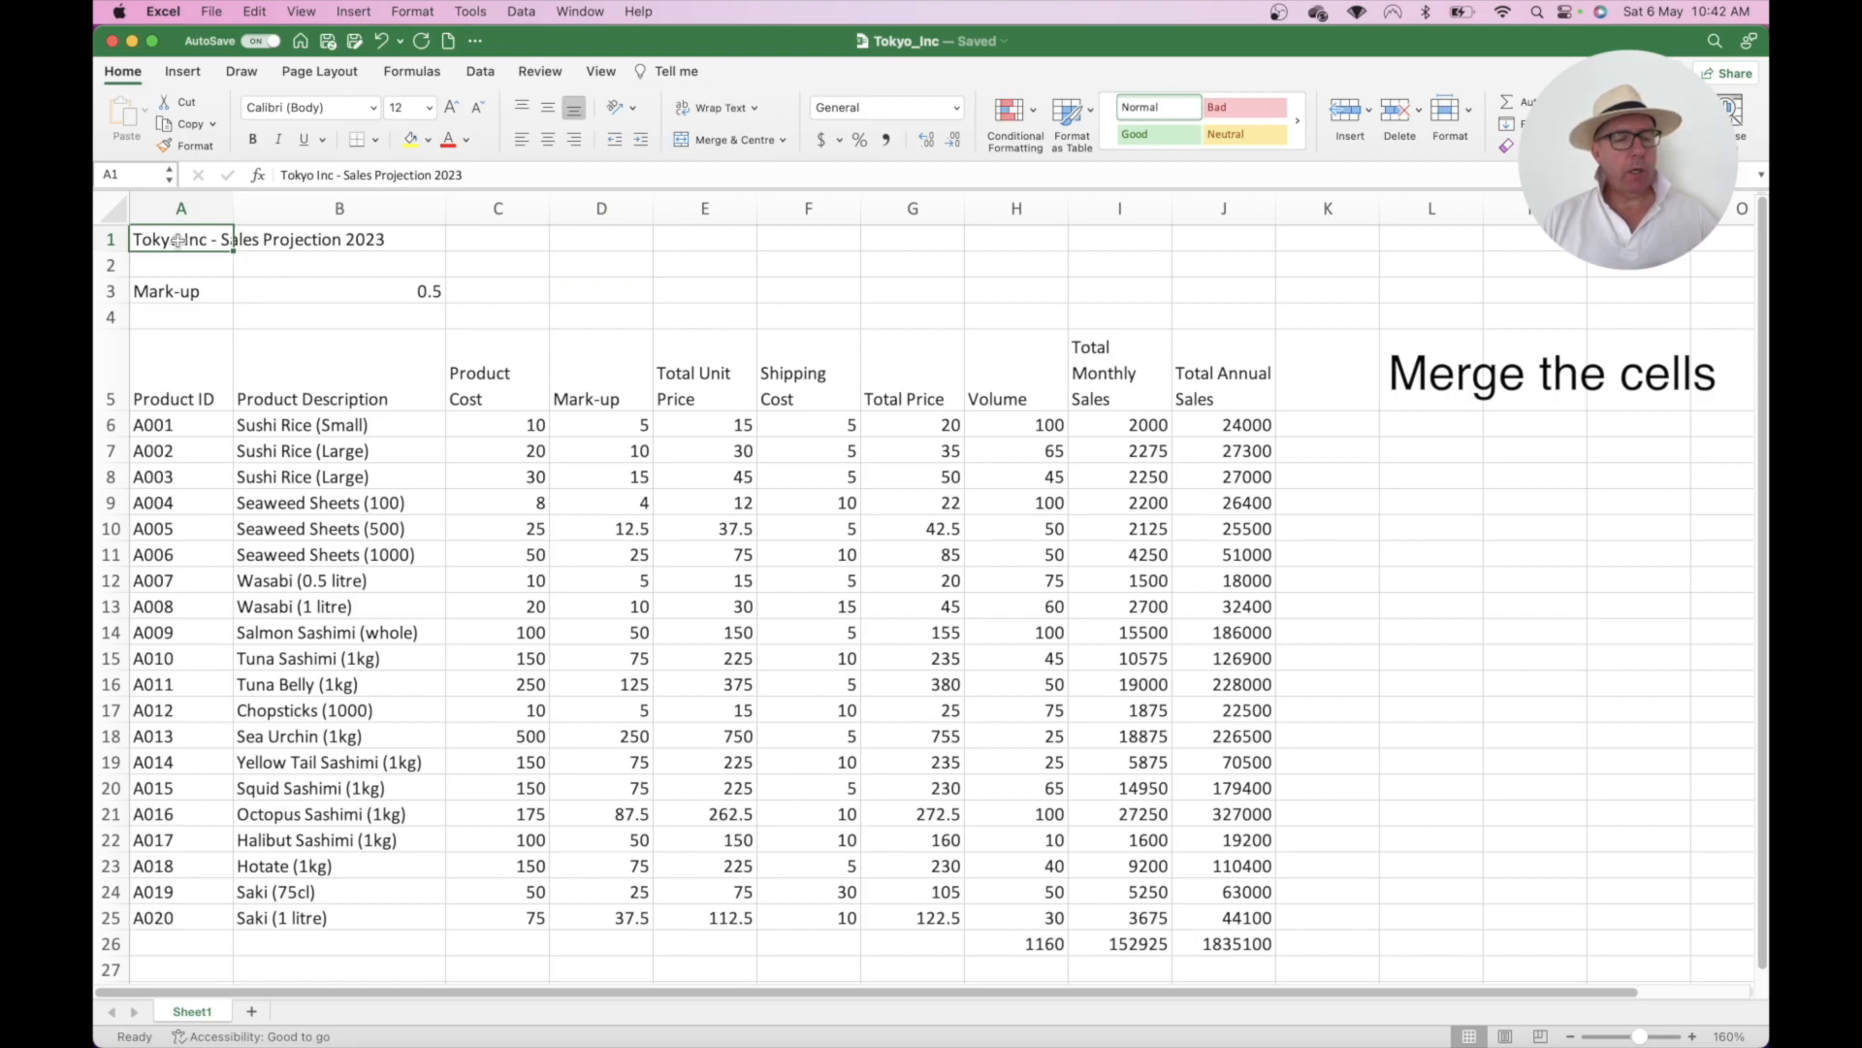
- Merge and centre A1:J1 so the title spans the full table width
{"action": "left_click_drag", "start_coordinate": [178, 240], "coordinate": [1218, 238]}
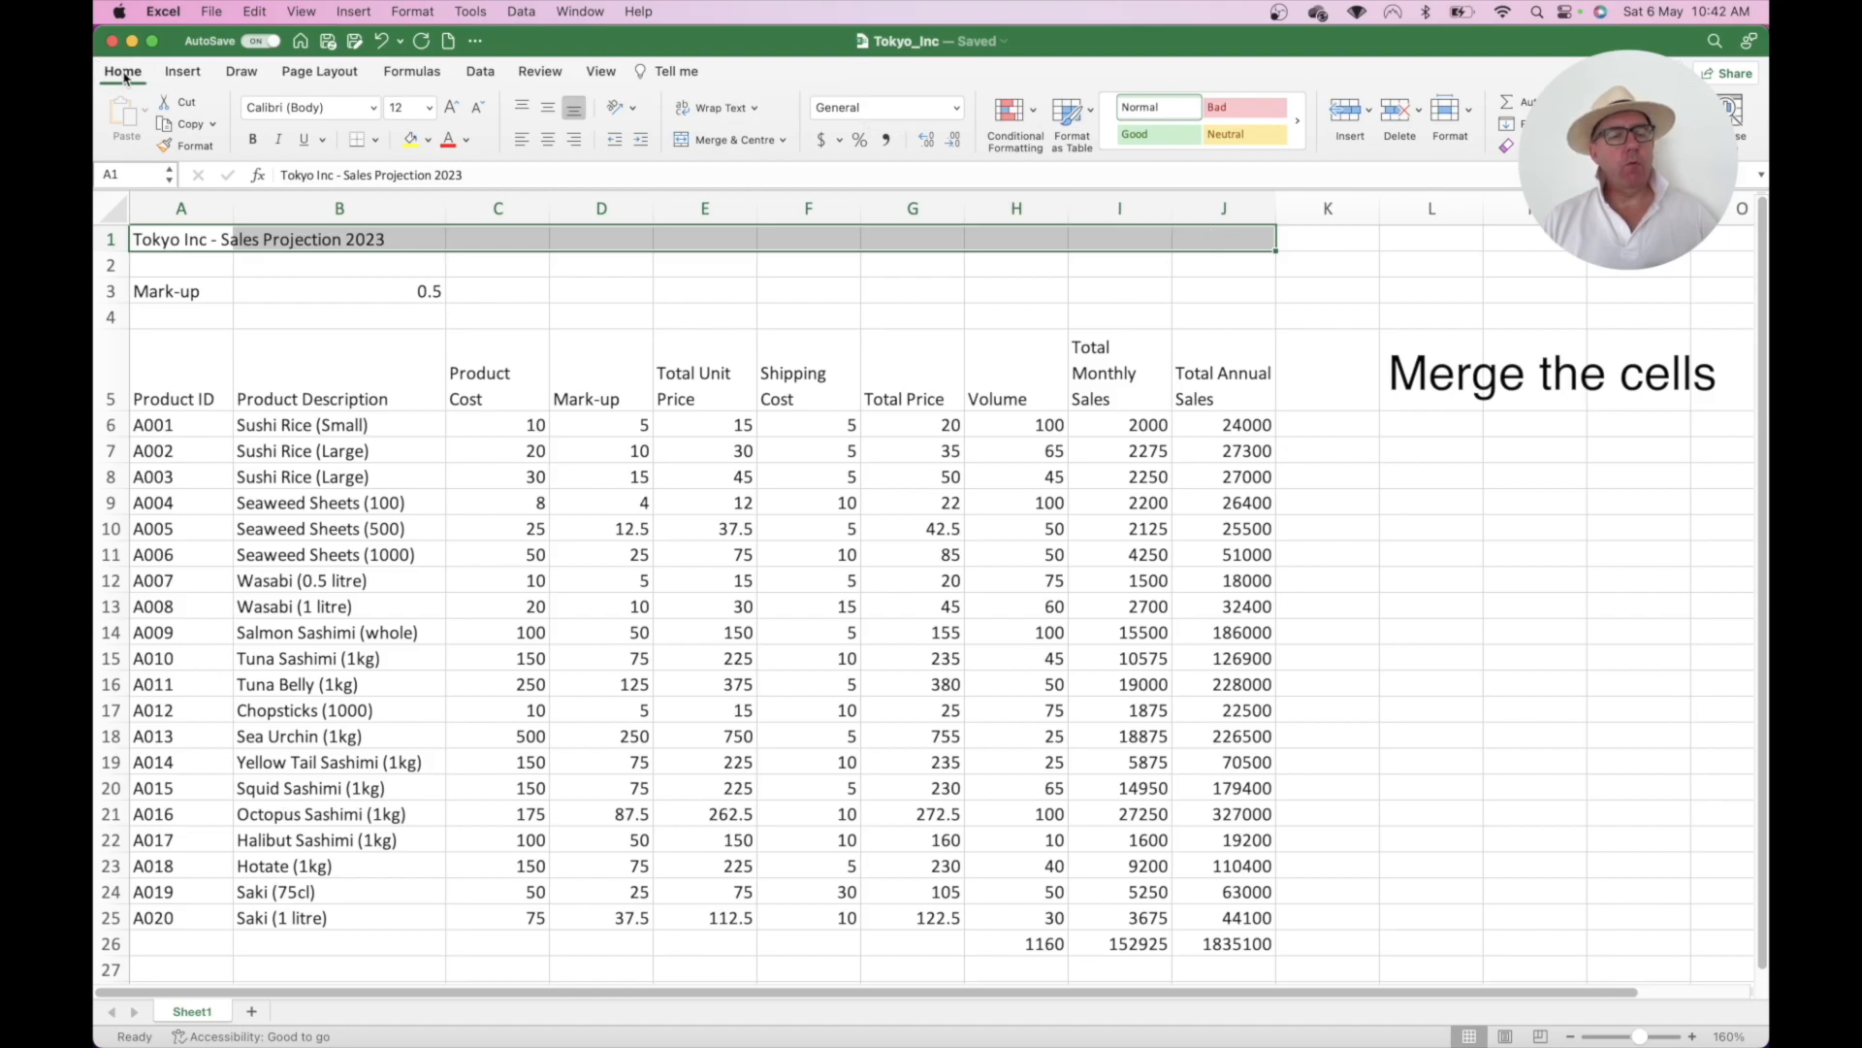
{"action": "left_click", "coordinate": [732, 141]}
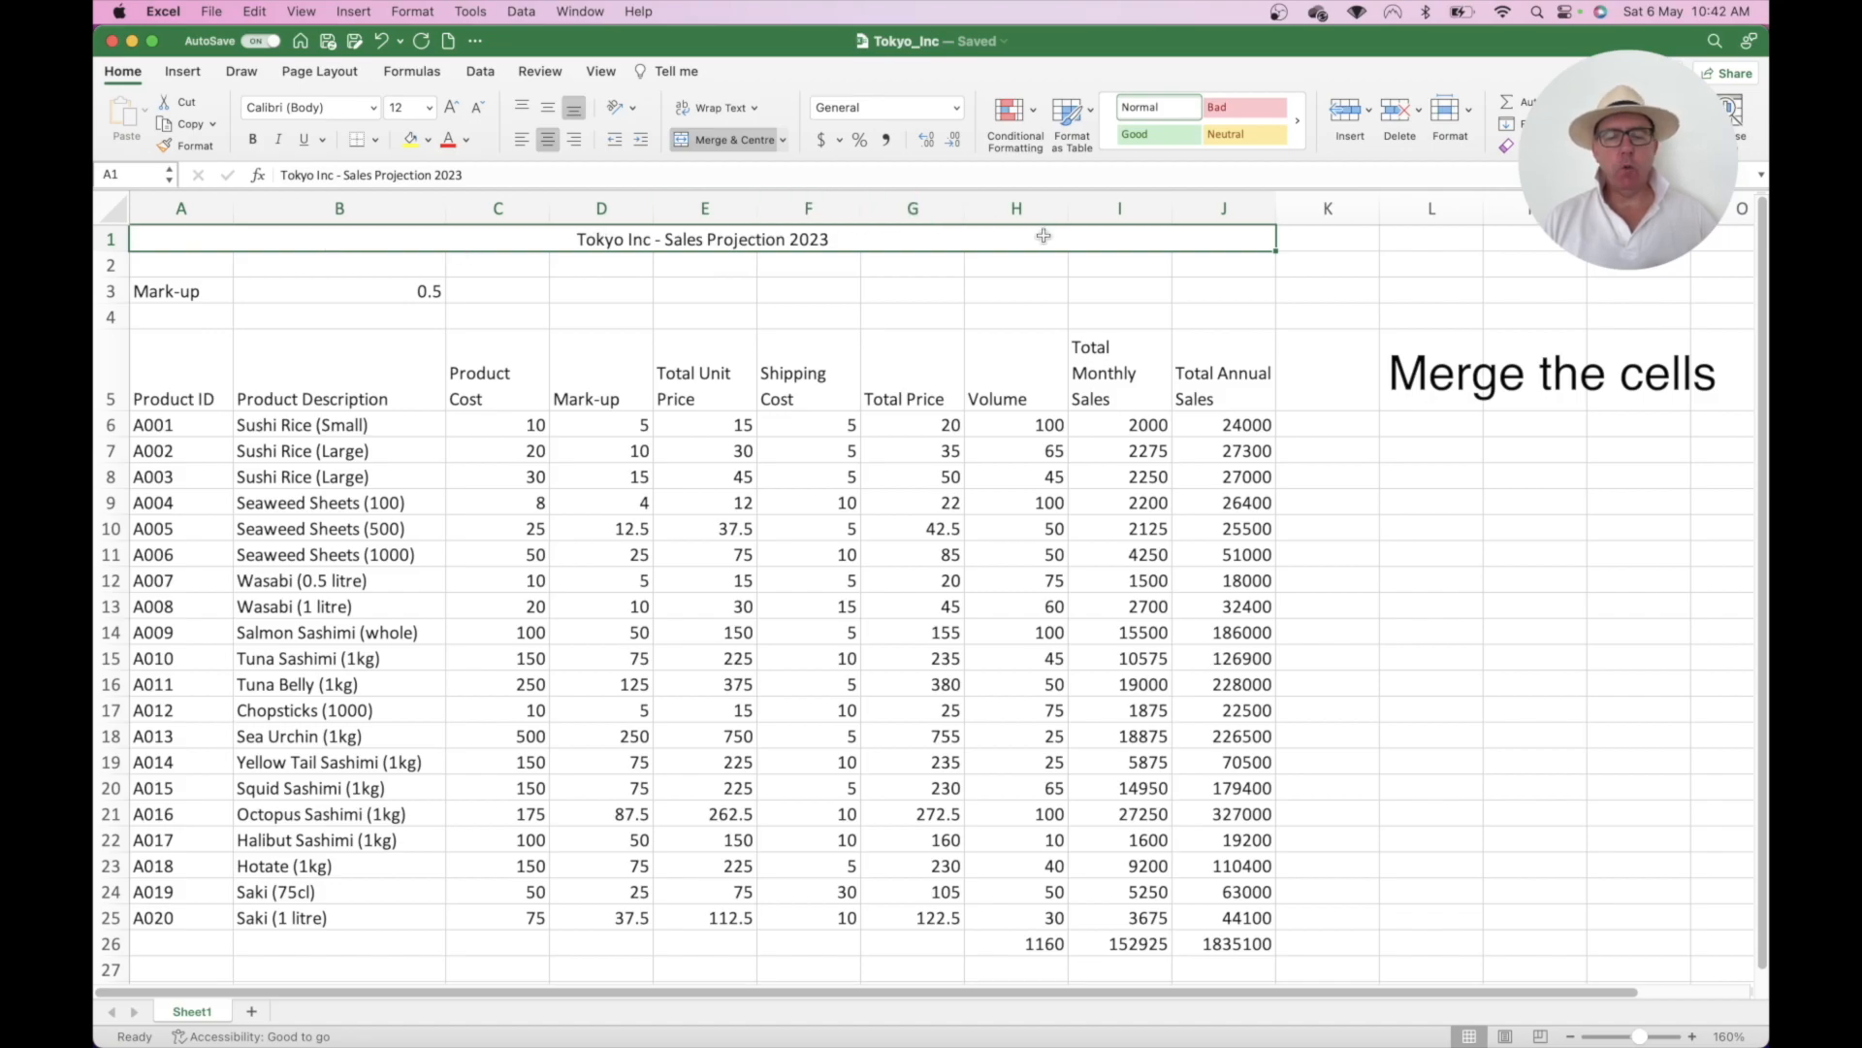
{"action": "left_click", "coordinate": [679, 267]}
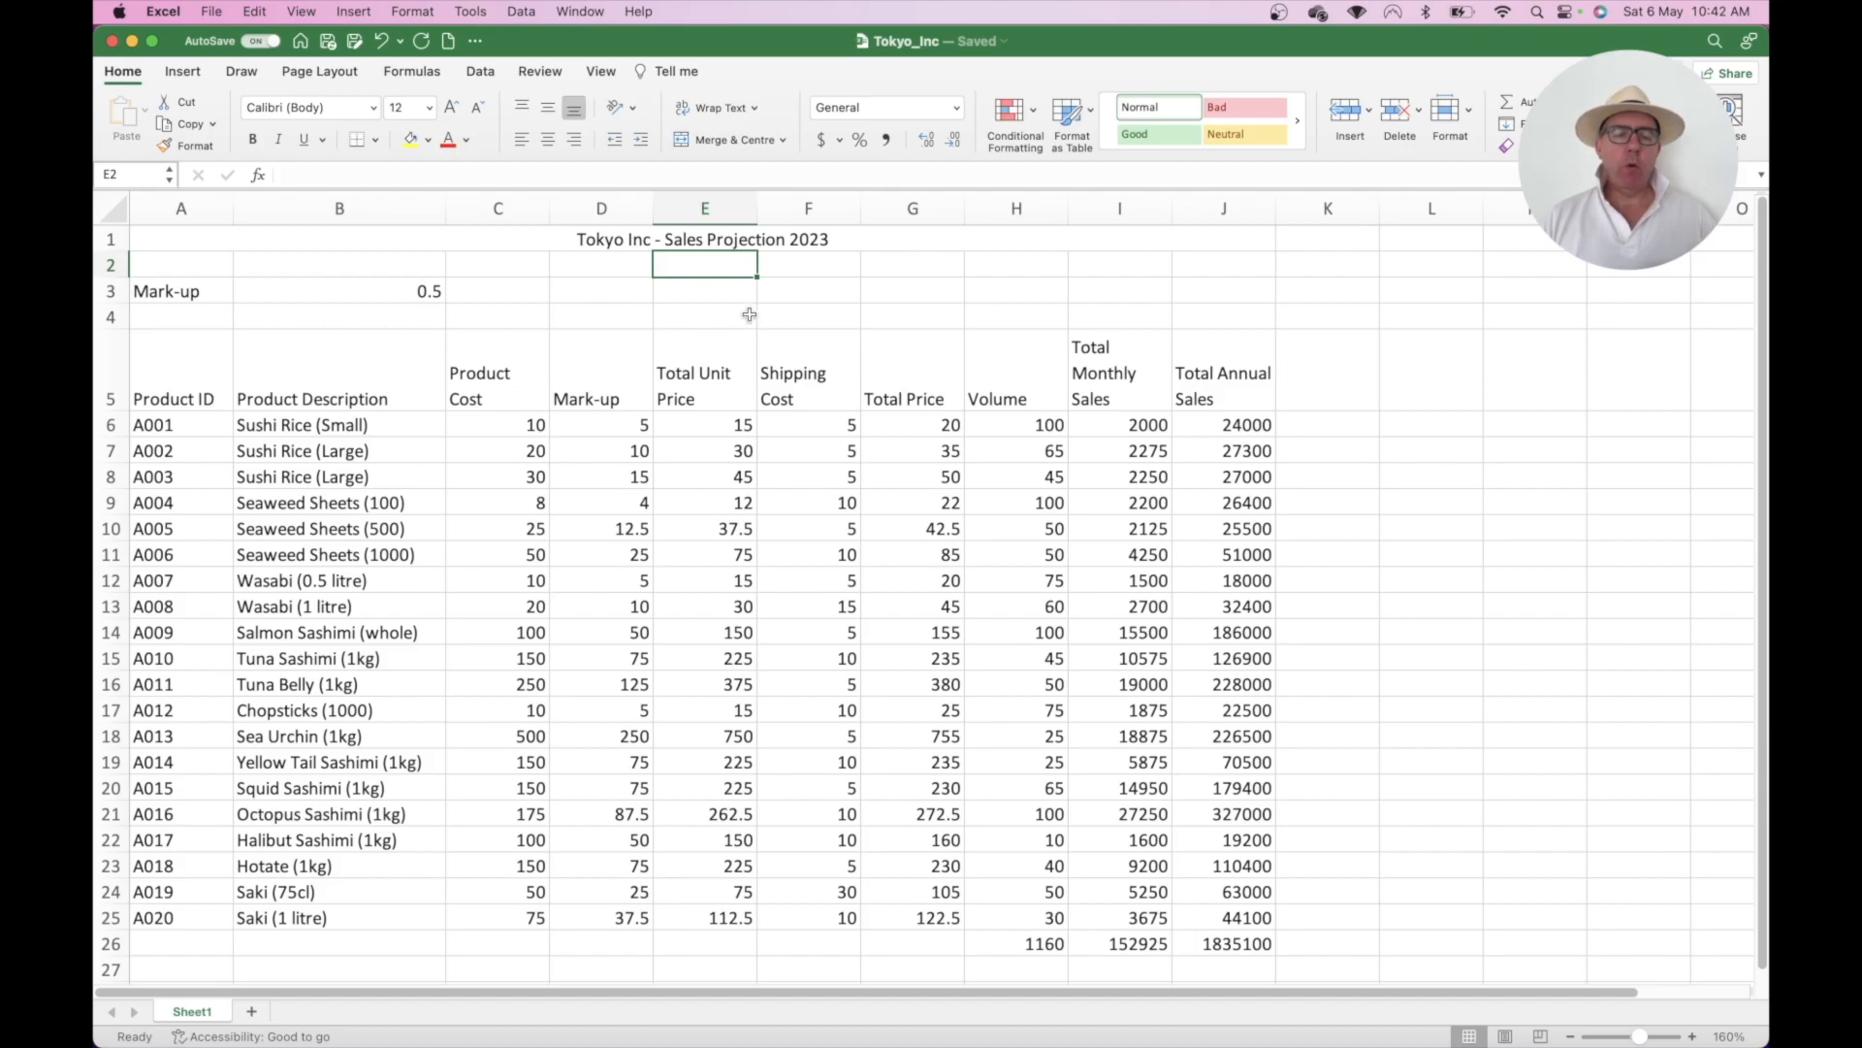
{"action": "left_click", "coordinate": [698, 239]}
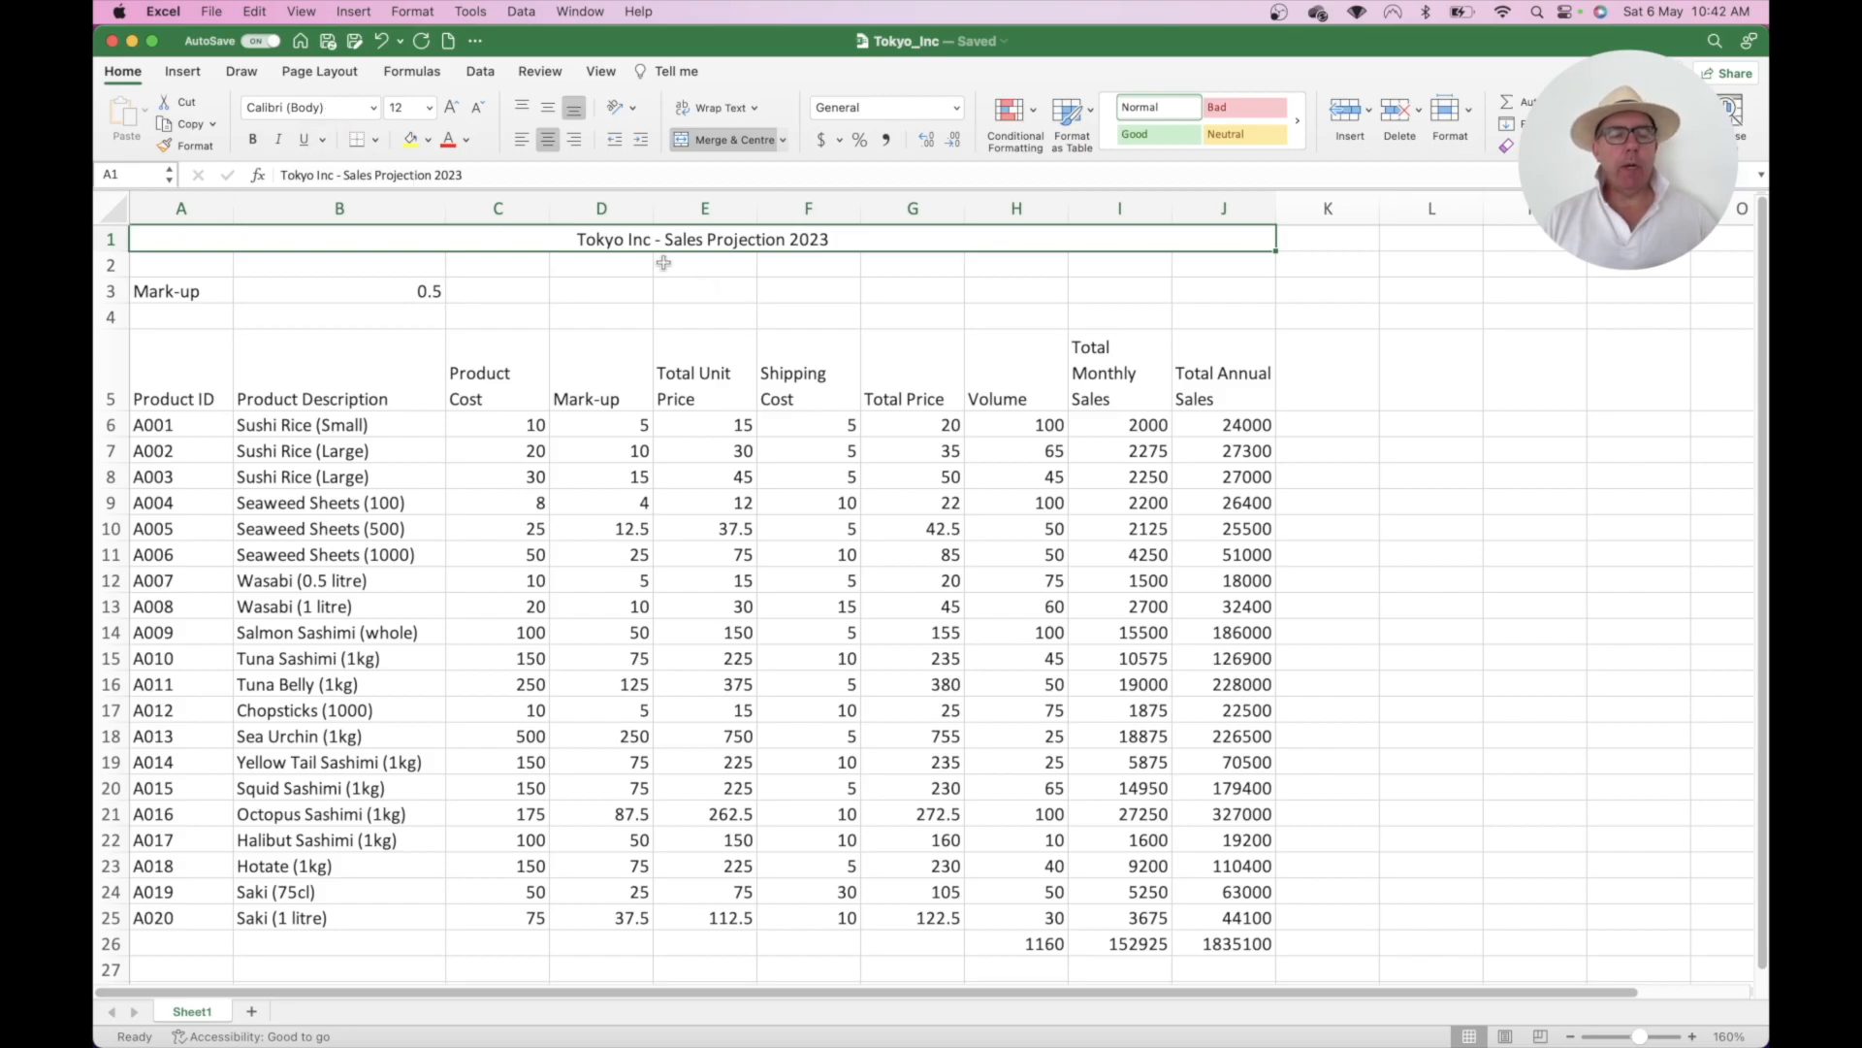
- Make the merged title 20-point bold, leaving it without italics or underline
{"action": "left_click", "coordinate": [433, 109]}
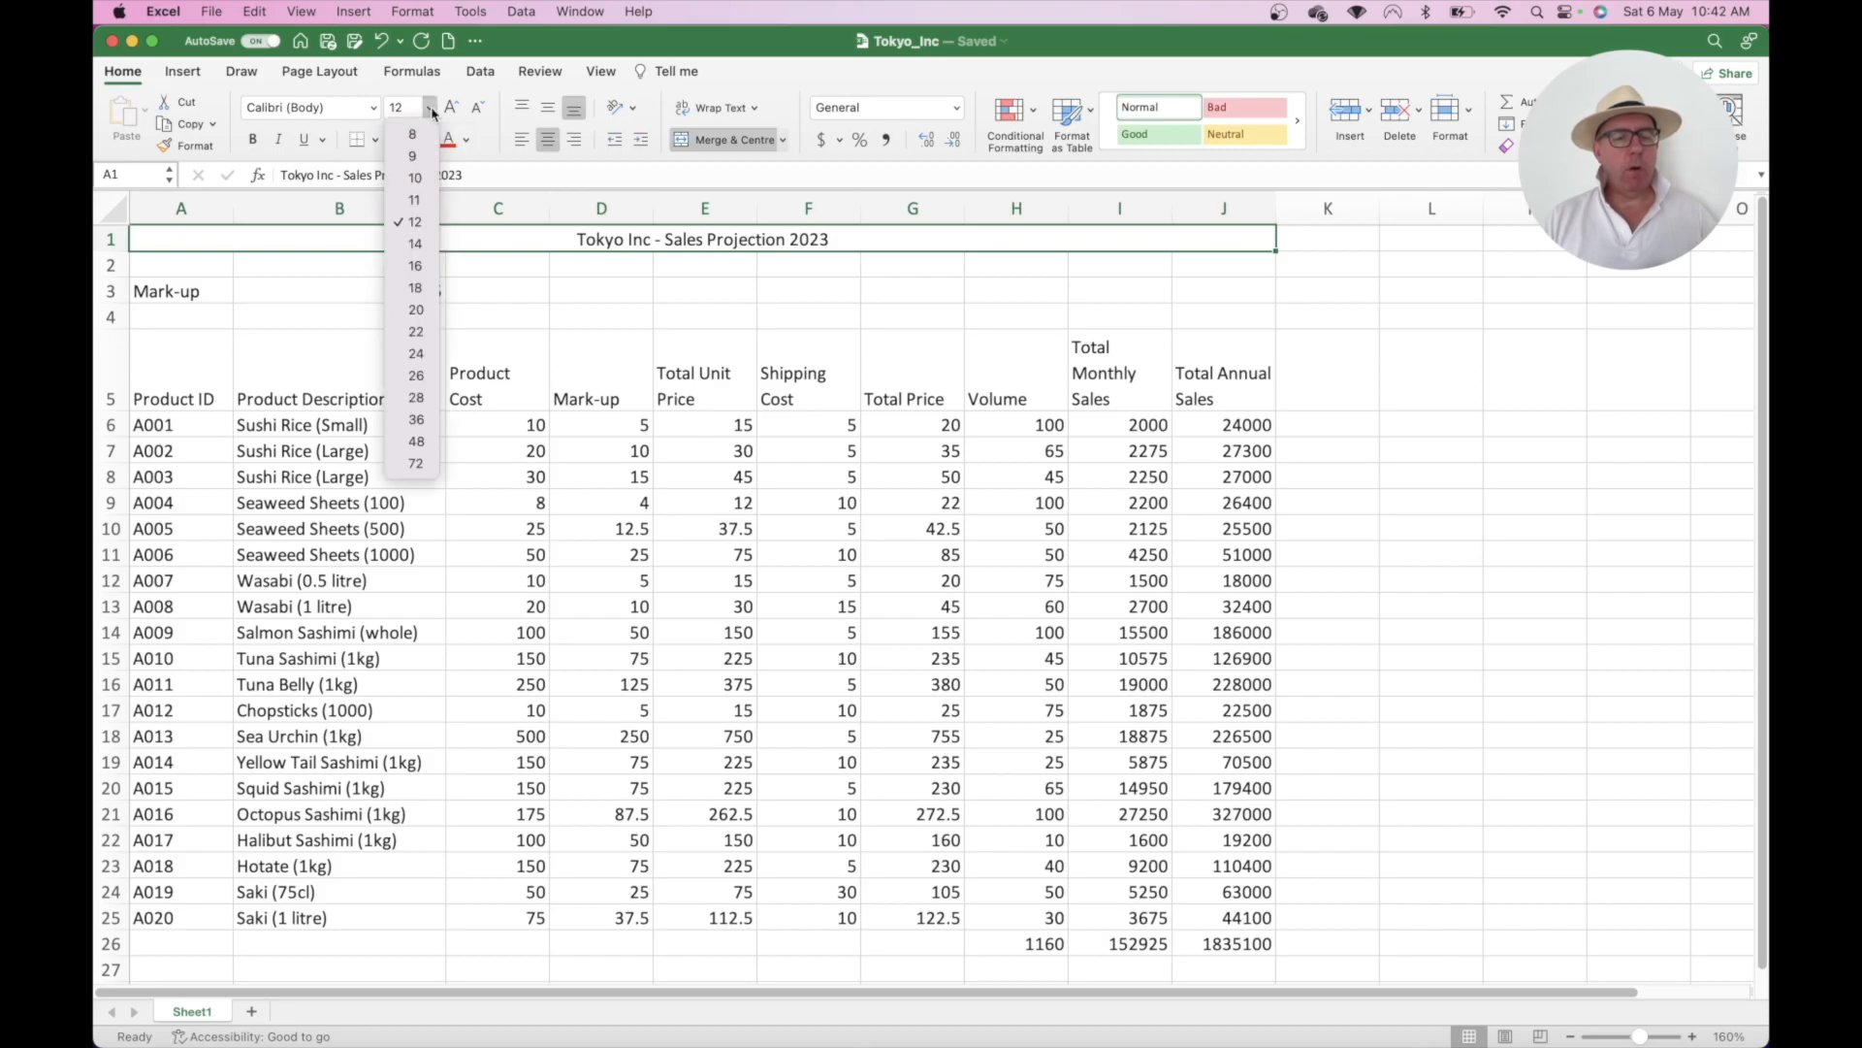
{"action": "left_click", "coordinate": [416, 309]}
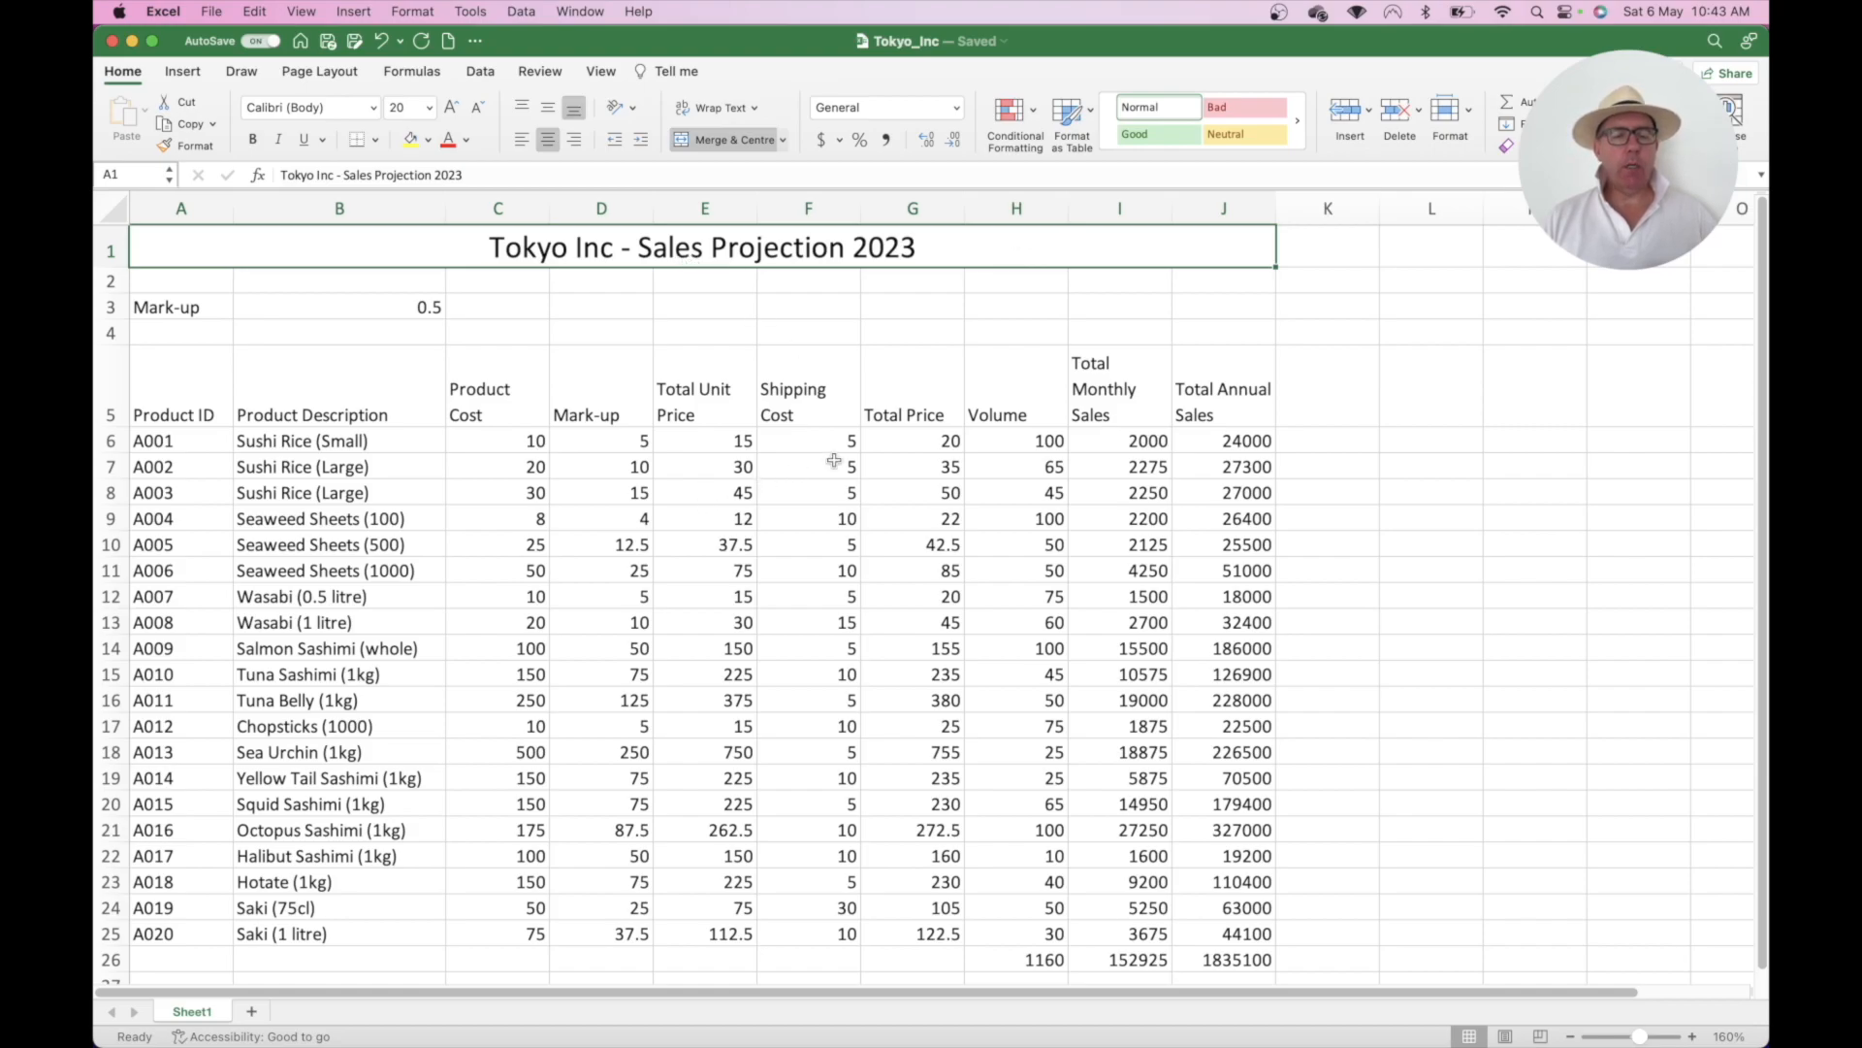
{"action": "left_click", "coordinate": [252, 141]}
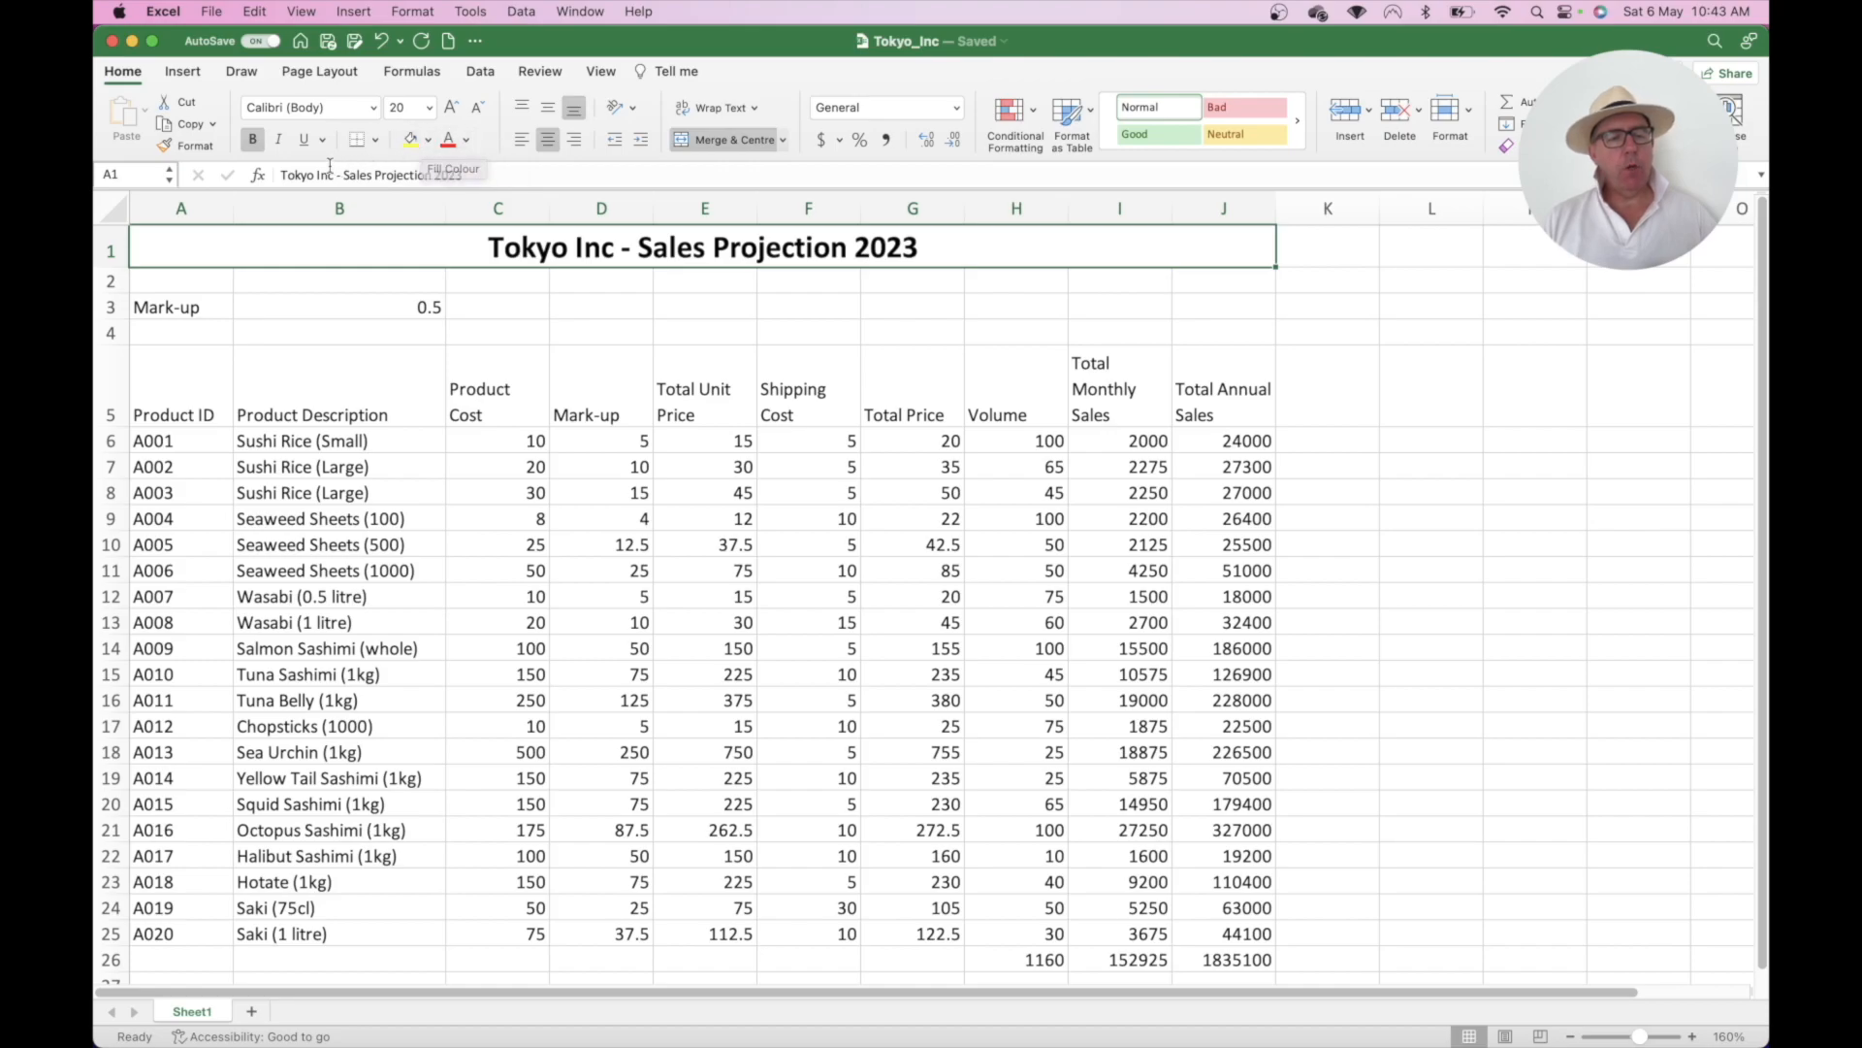
{"action": "left_click", "coordinate": [278, 141]}
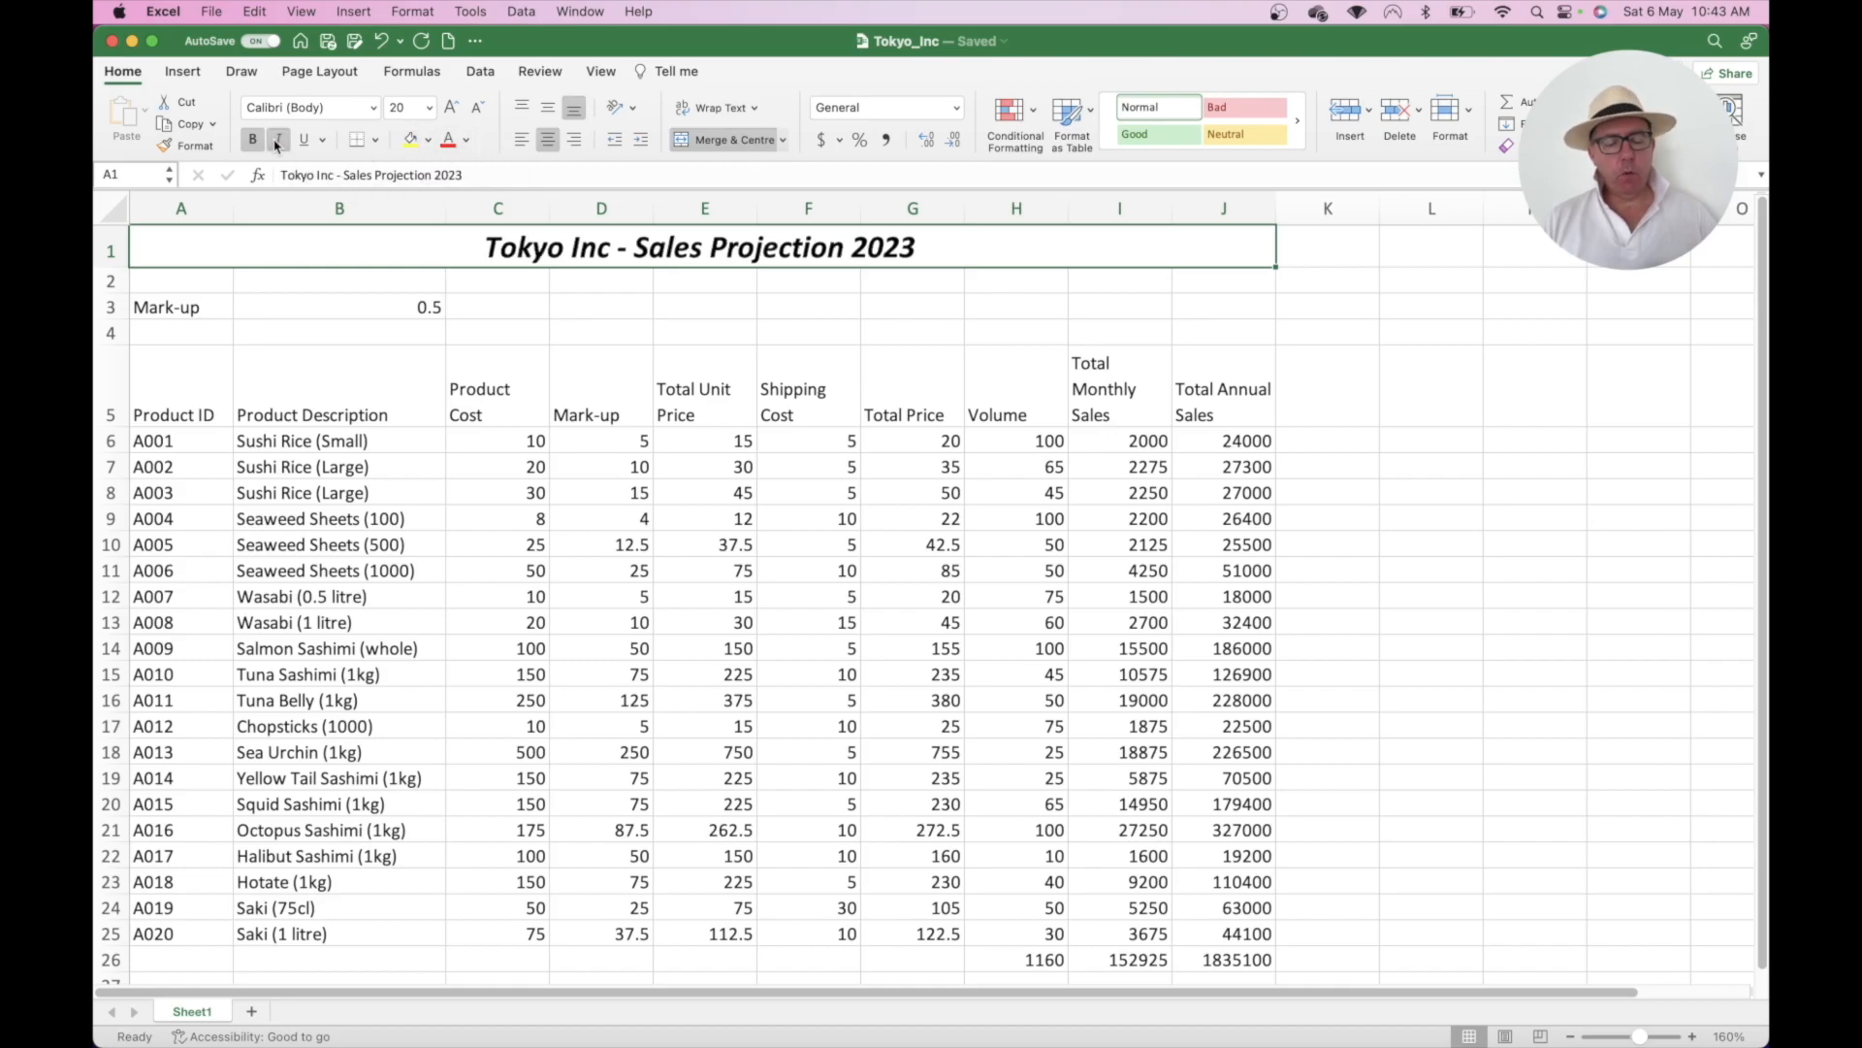
{"action": "left_click", "coordinate": [278, 144]}
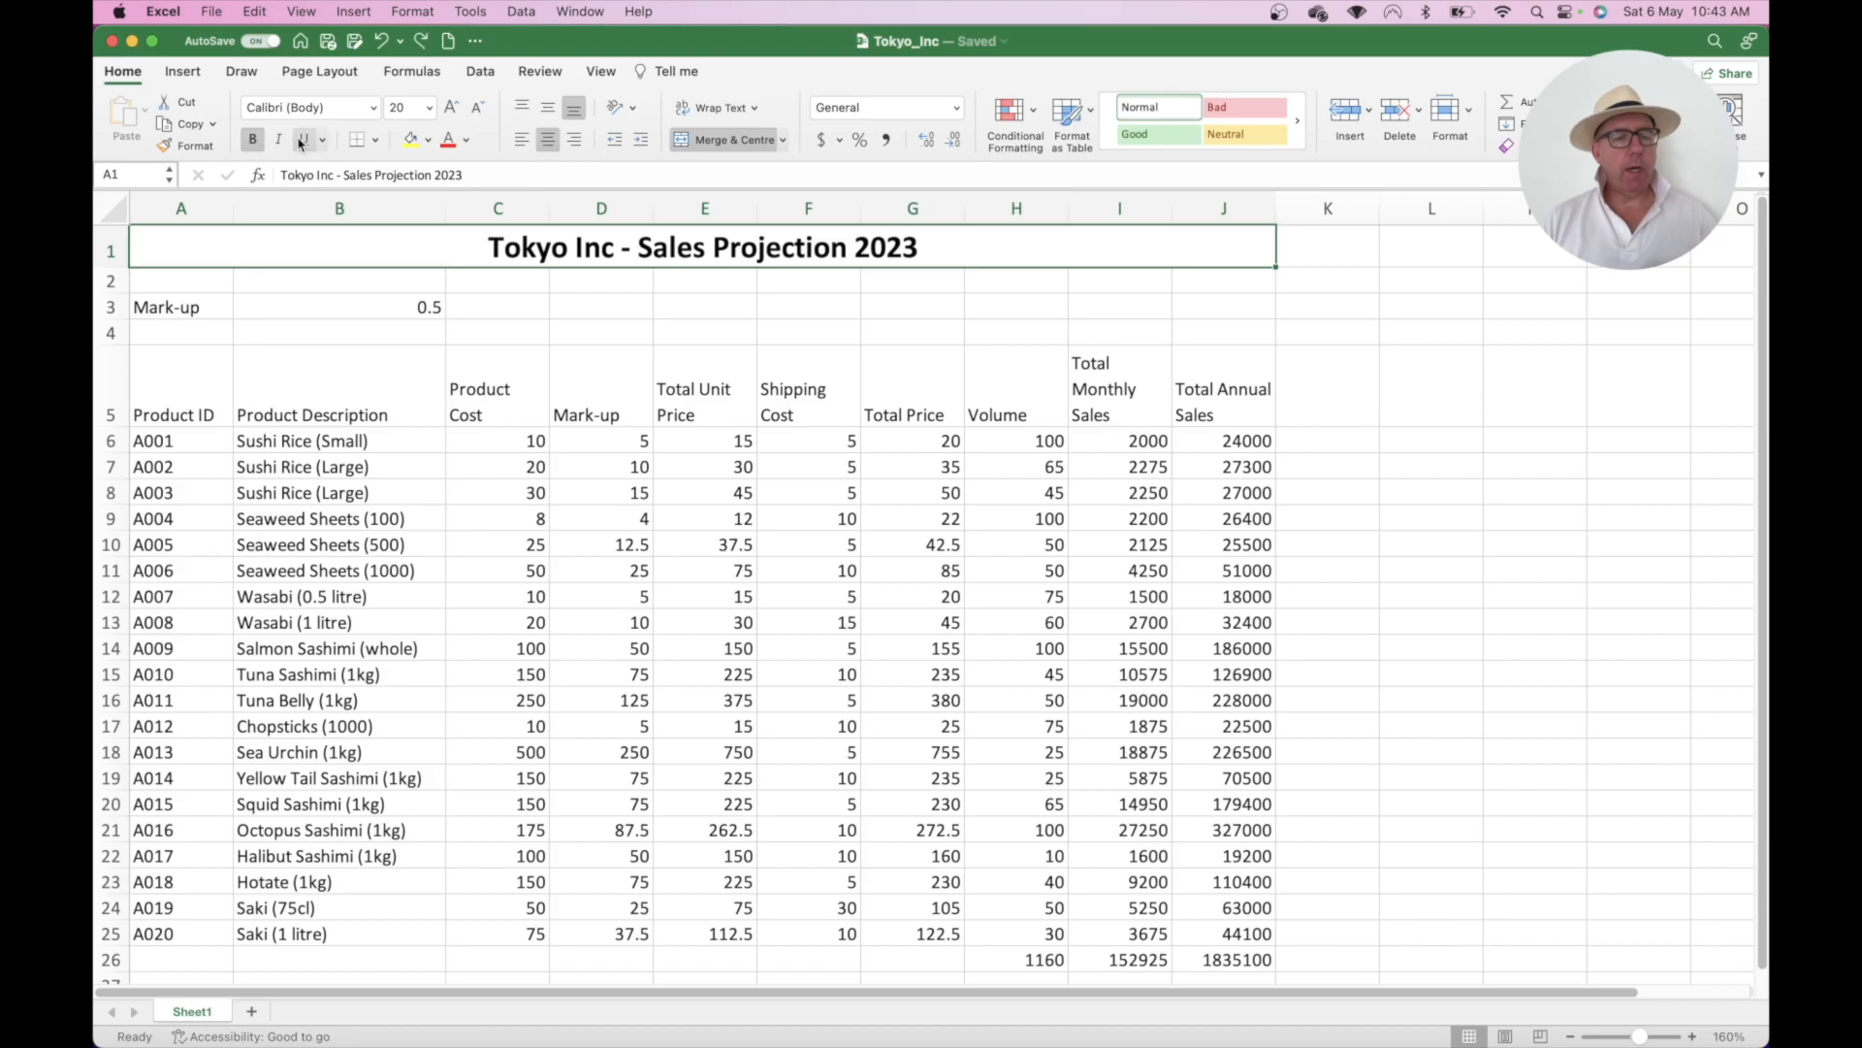
{"action": "left_click", "coordinate": [305, 140]}
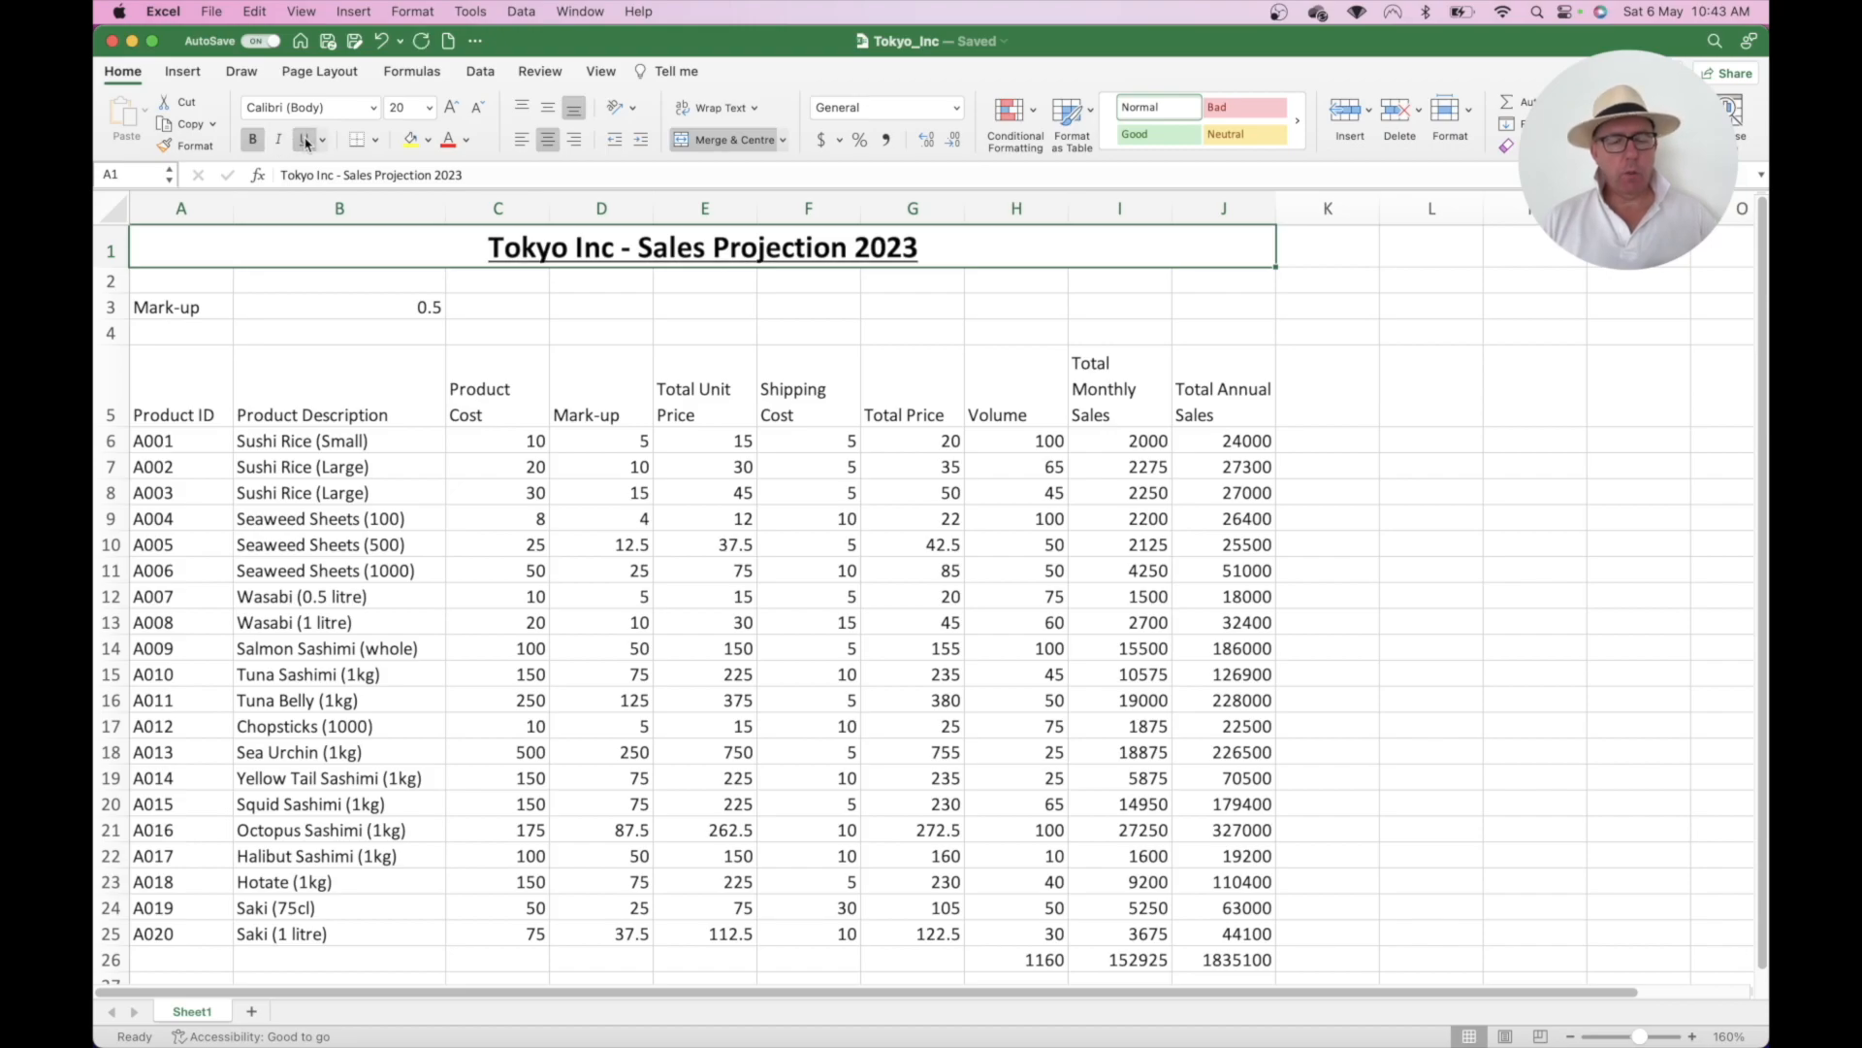
{"action": "left_click", "coordinate": [306, 143]}
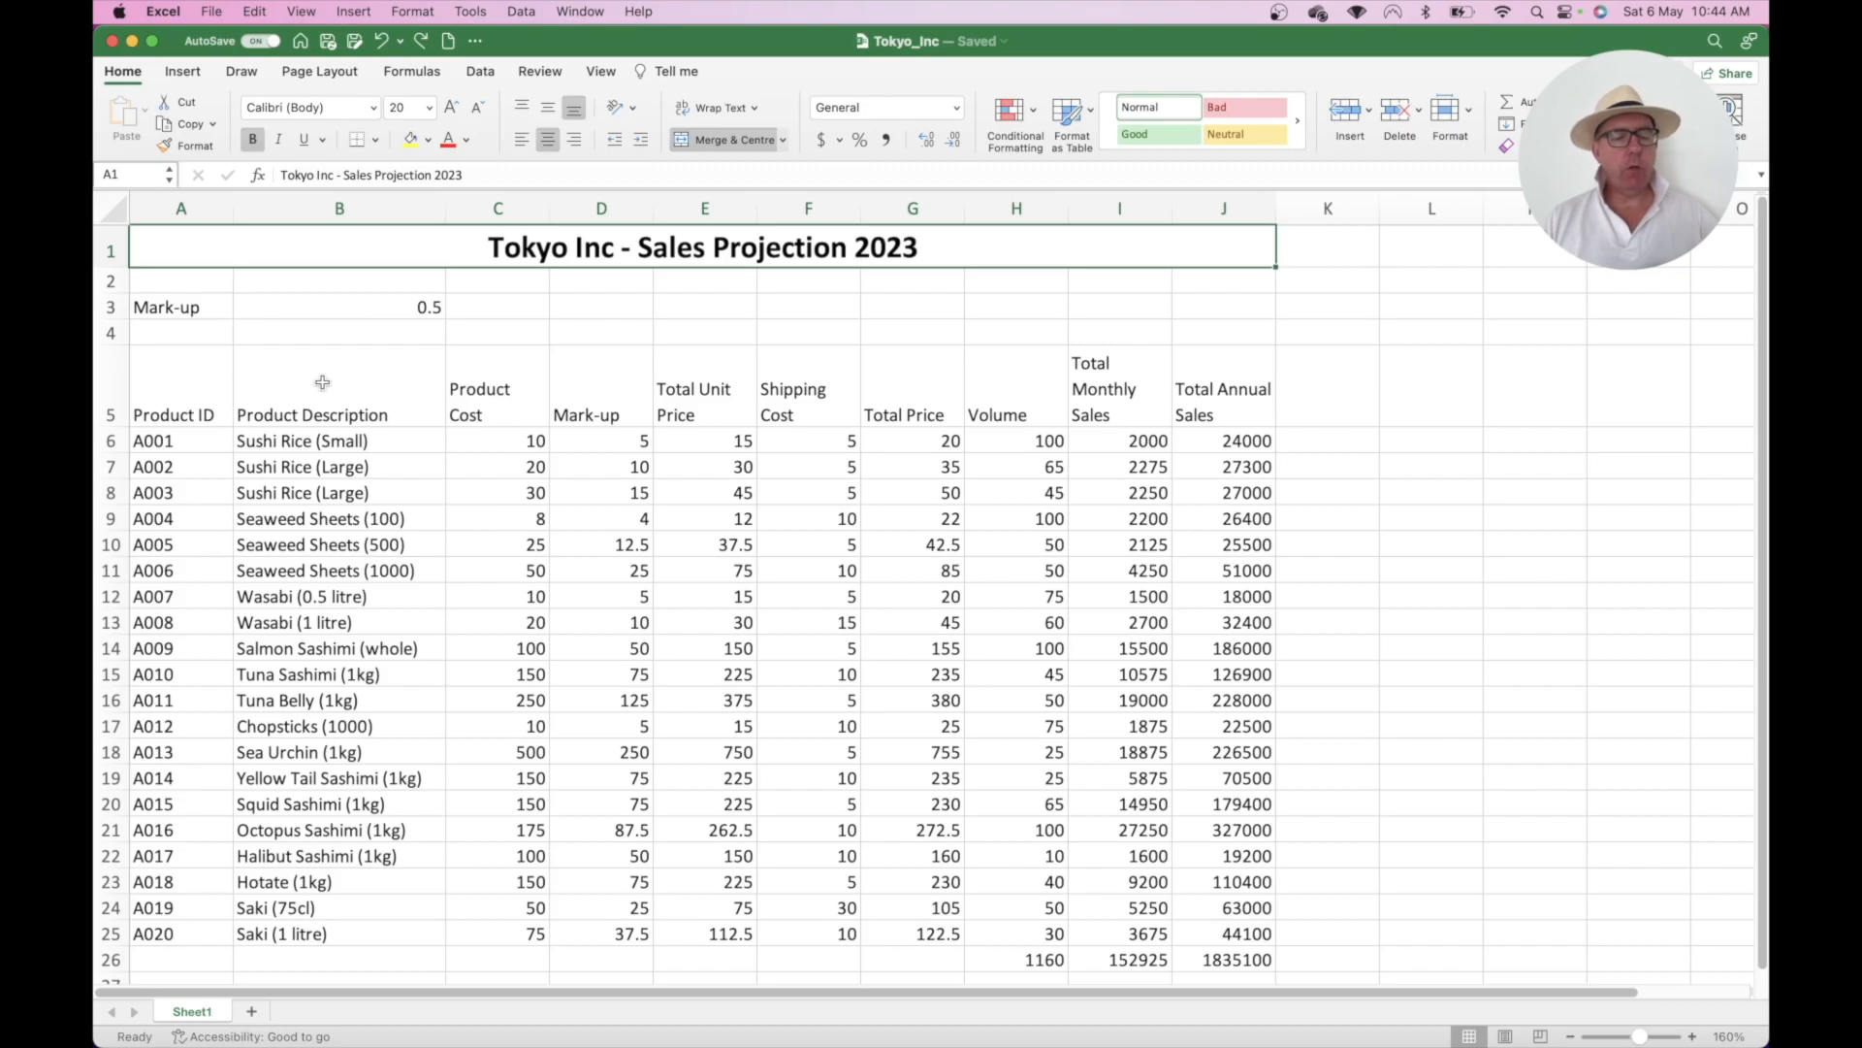
- Bold the A5:J5 header row, from Product ID through Total Annual Sales
{"action": "left_click_drag", "start_coordinate": [194, 389], "coordinate": [1185, 412]}
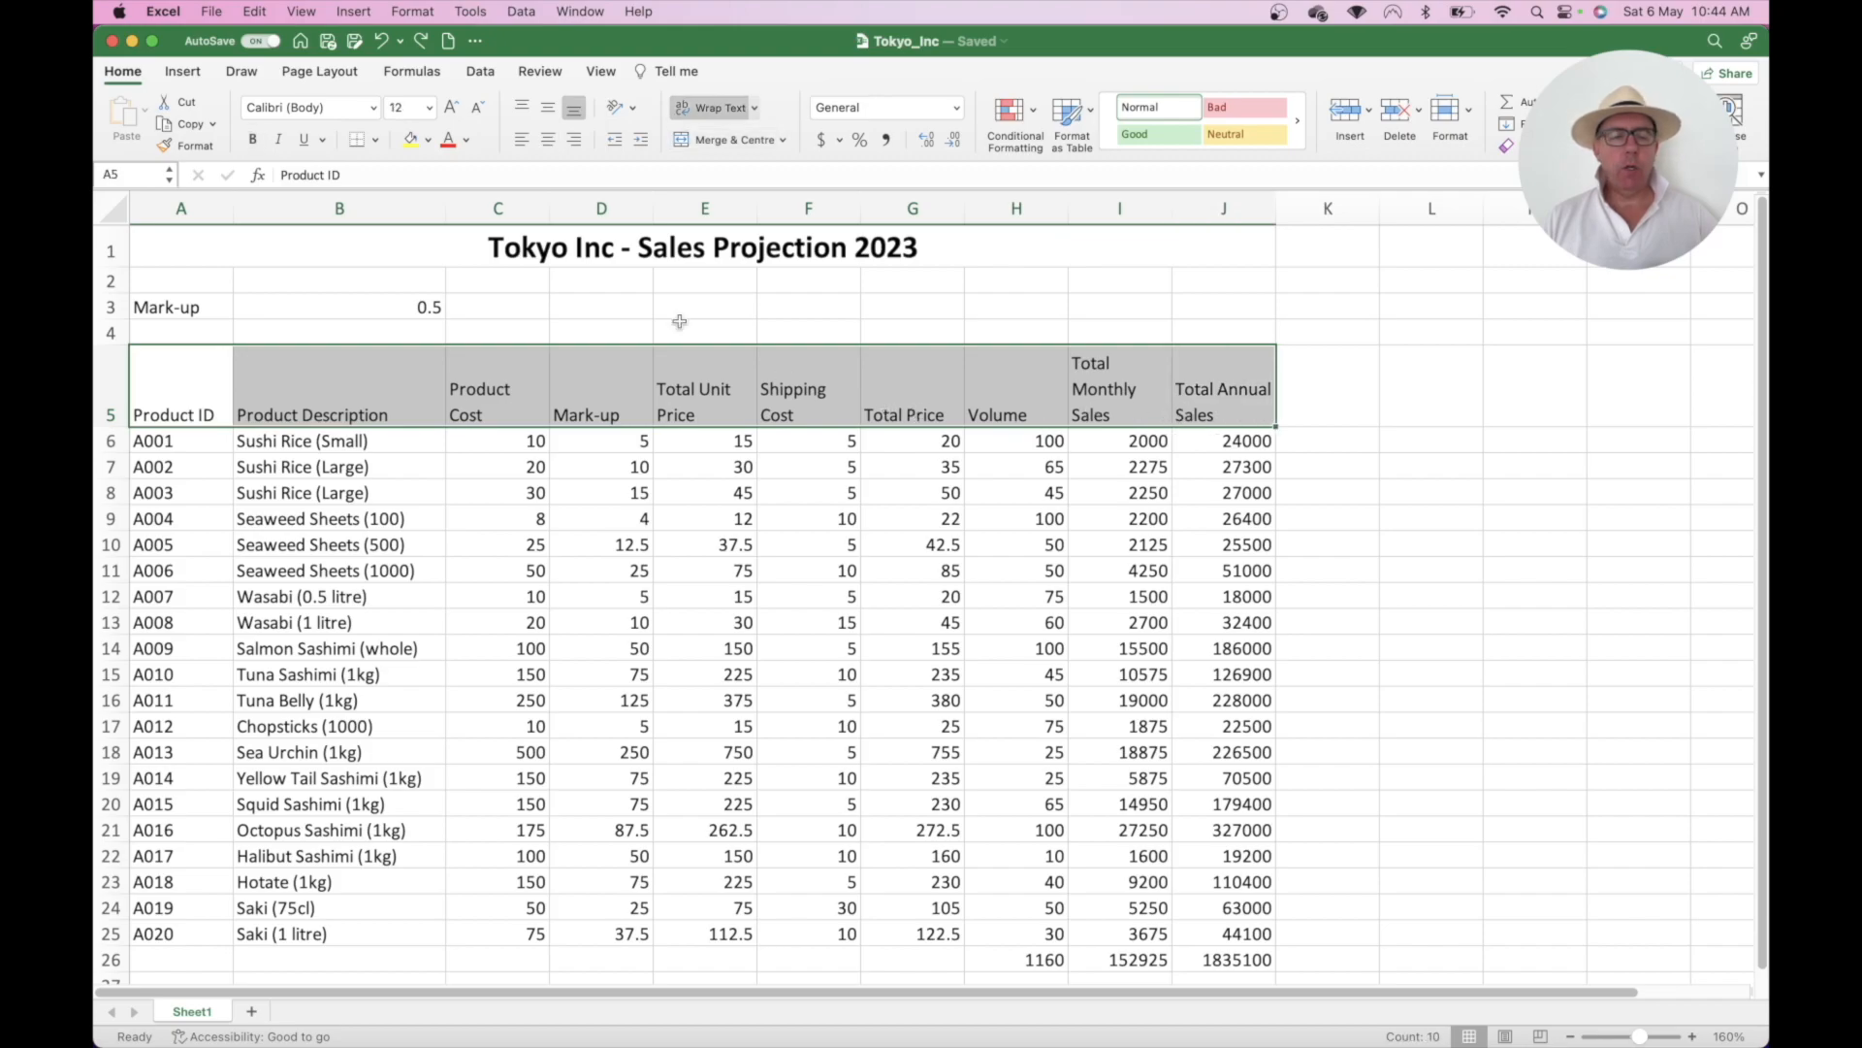
{"action": "left_click", "coordinate": [254, 141]}
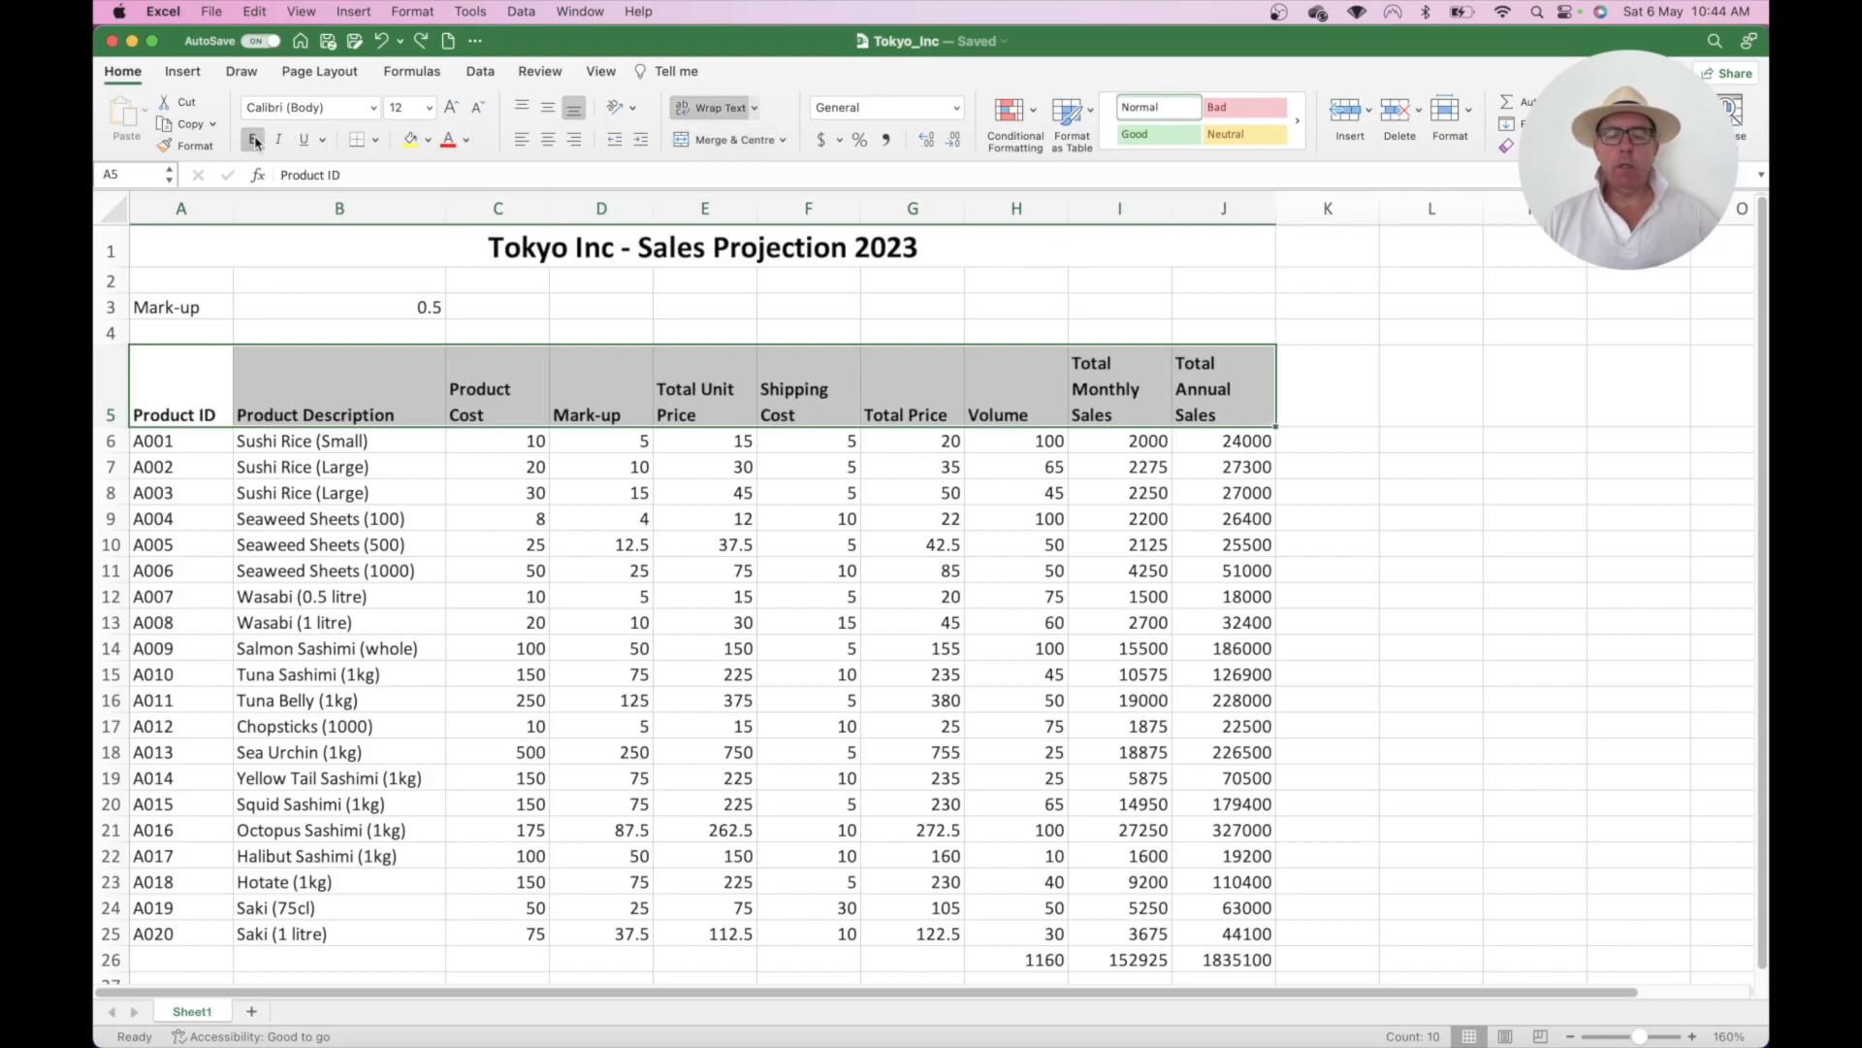
{"action": "key", "text": "super+z"}
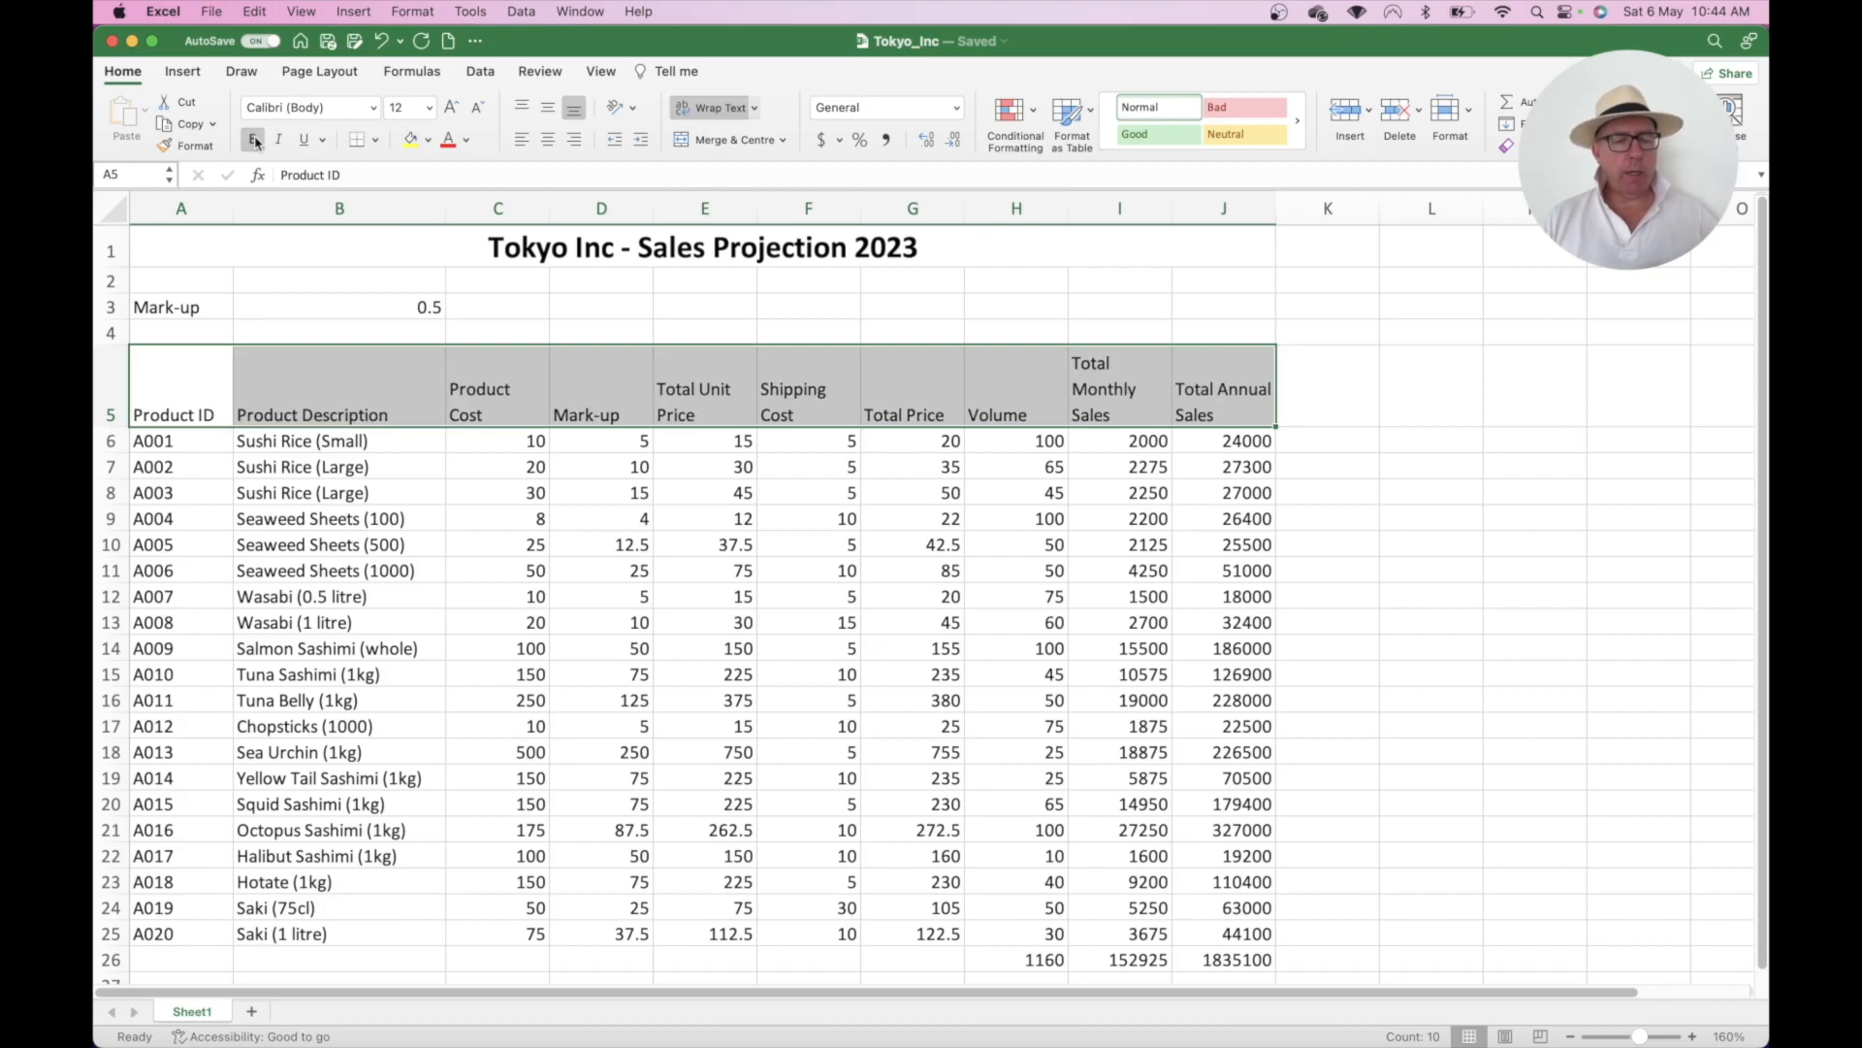
{"action": "left_click", "coordinate": [279, 329]}
{"action": "left_click", "coordinate": [196, 390]}
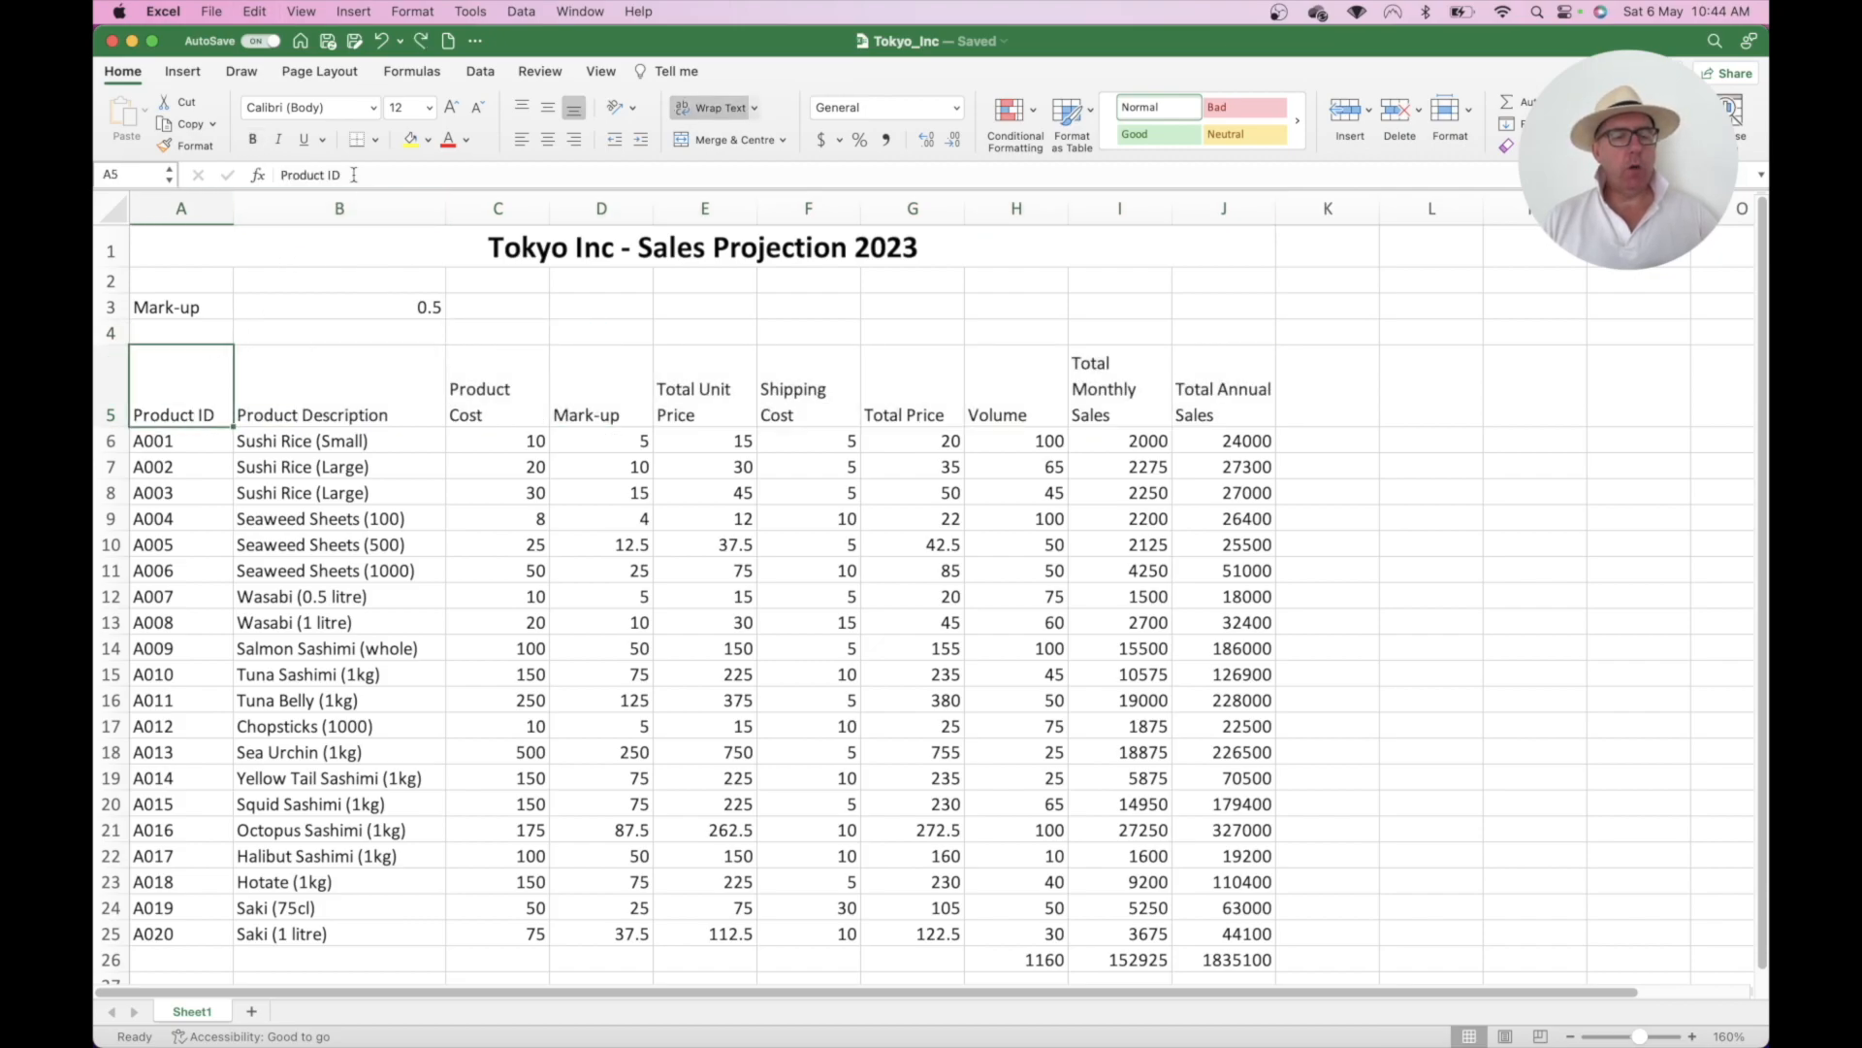
{"action": "left_click", "coordinate": [261, 143]}
{"action": "left_click", "coordinate": [332, 372]}
{"action": "left_click", "coordinate": [253, 140]}
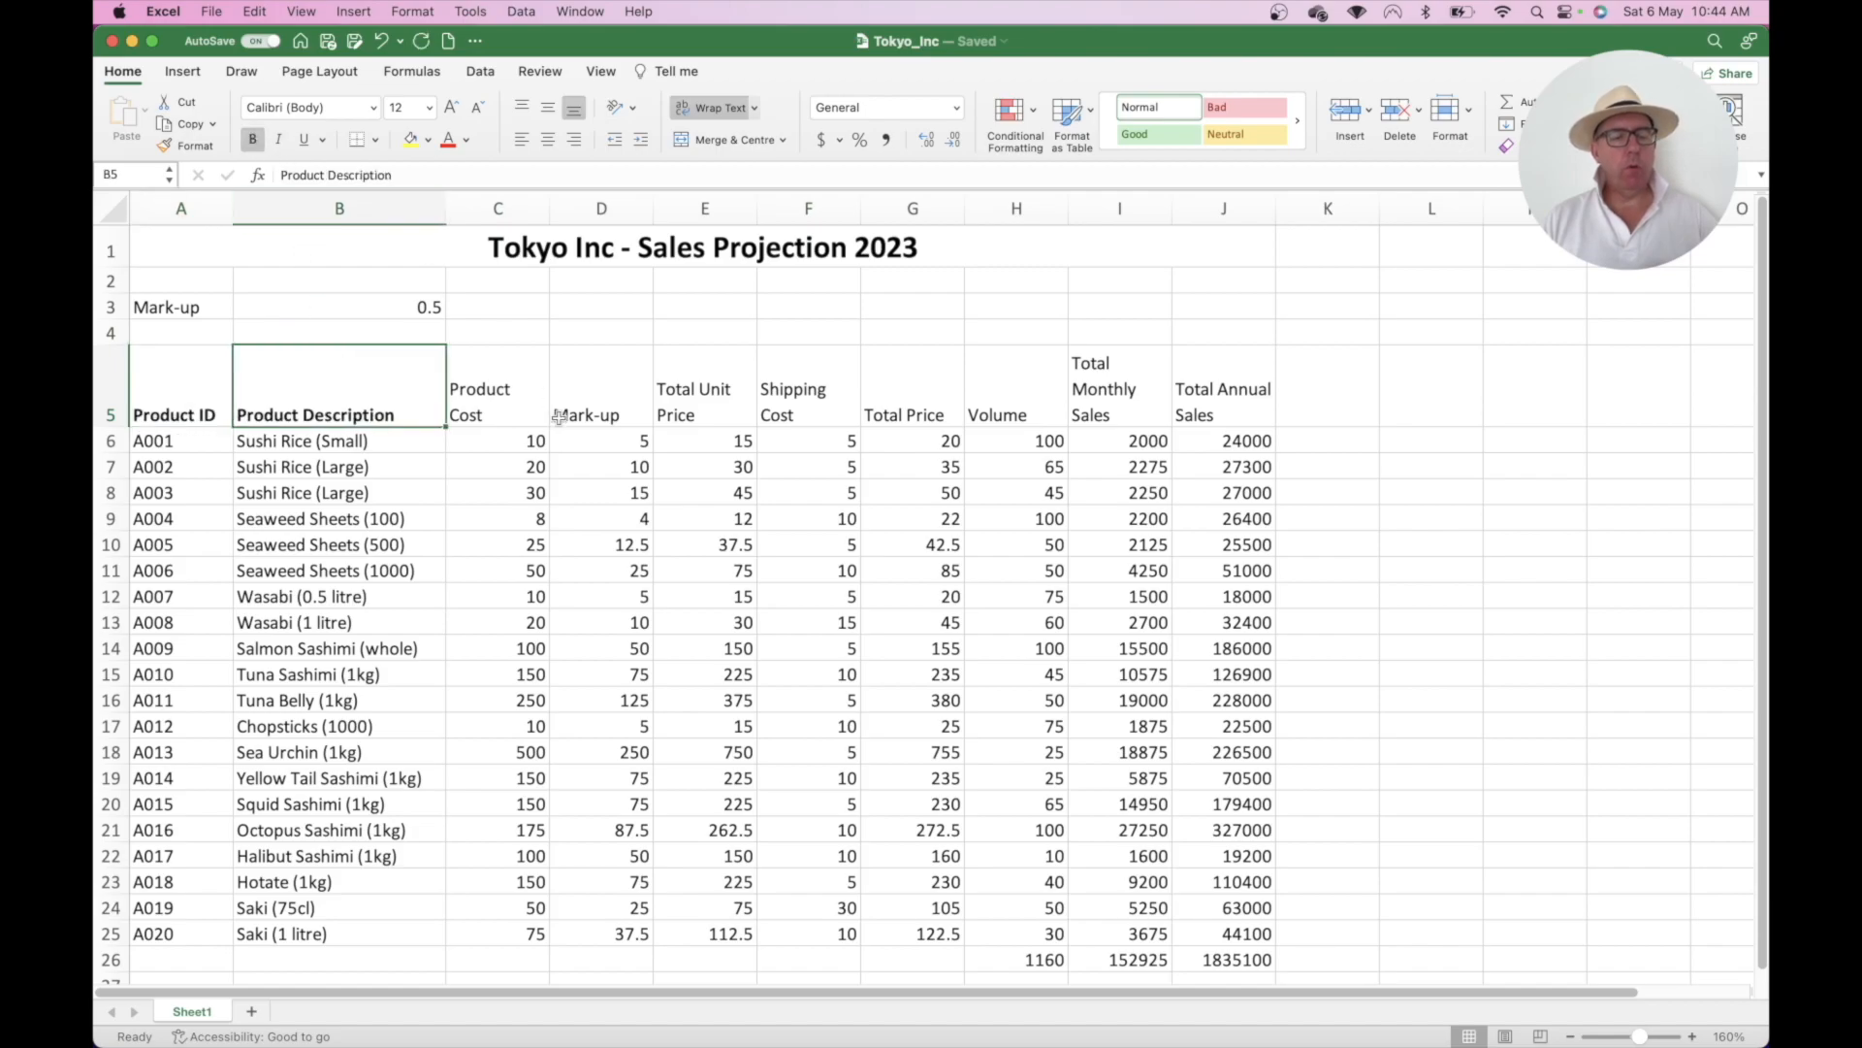
{"action": "left_click_drag", "start_coordinate": [194, 377], "coordinate": [1183, 369]}
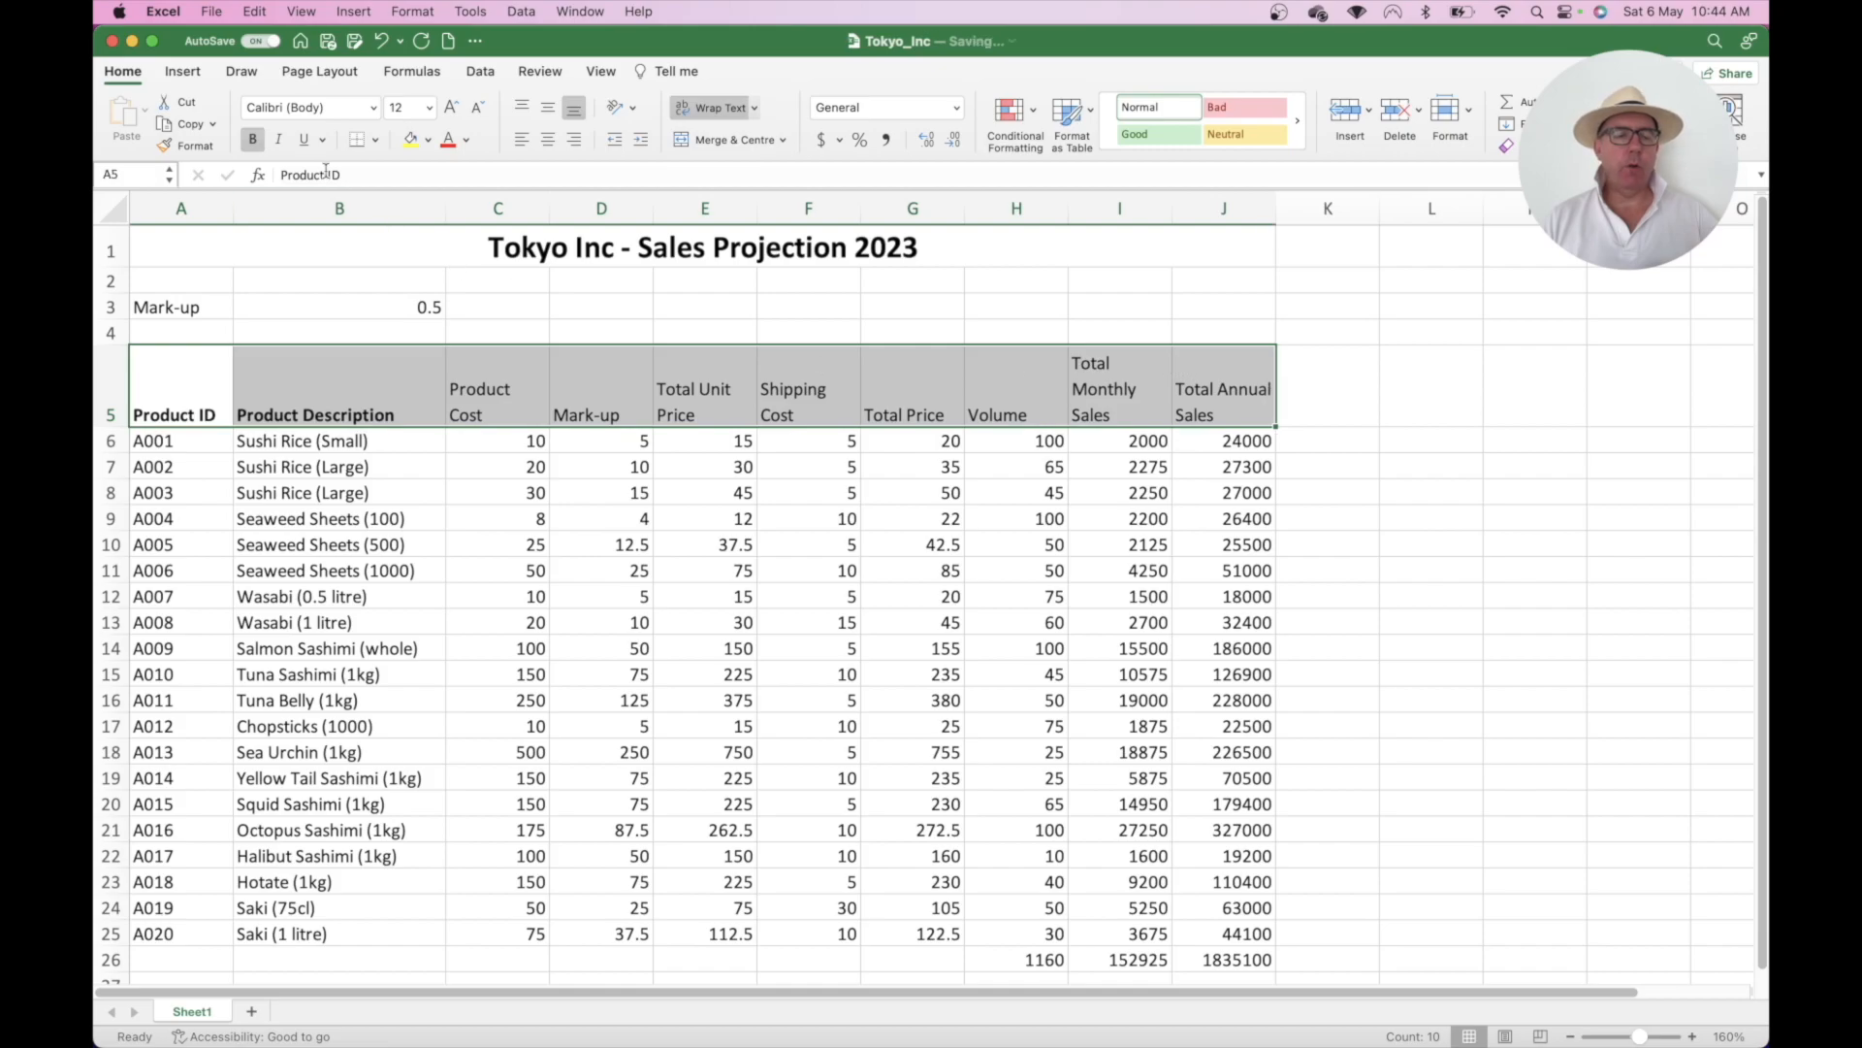
{"action": "left_click", "coordinate": [252, 141]}
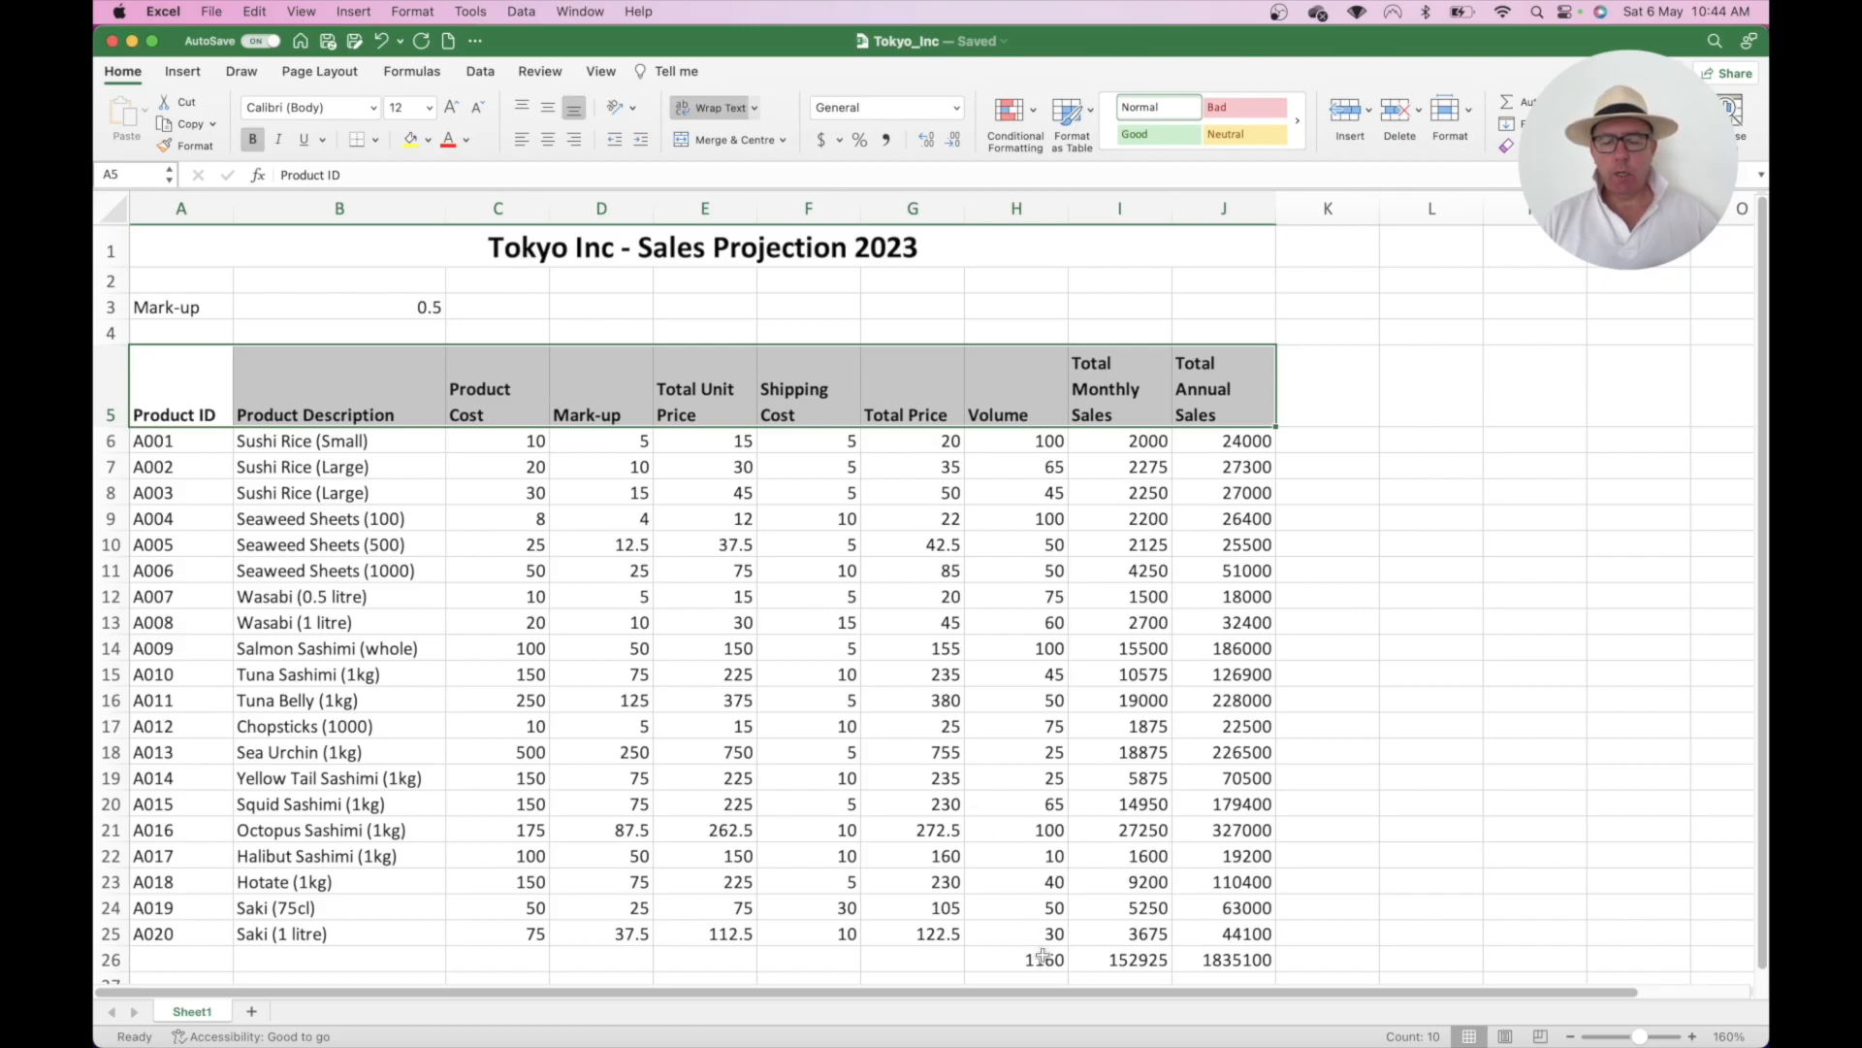
- Bold the H26:J26 totals and add a bold 'Totals' label in G26
{"action": "left_click_drag", "start_coordinate": [1043, 959], "coordinate": [1224, 959]}
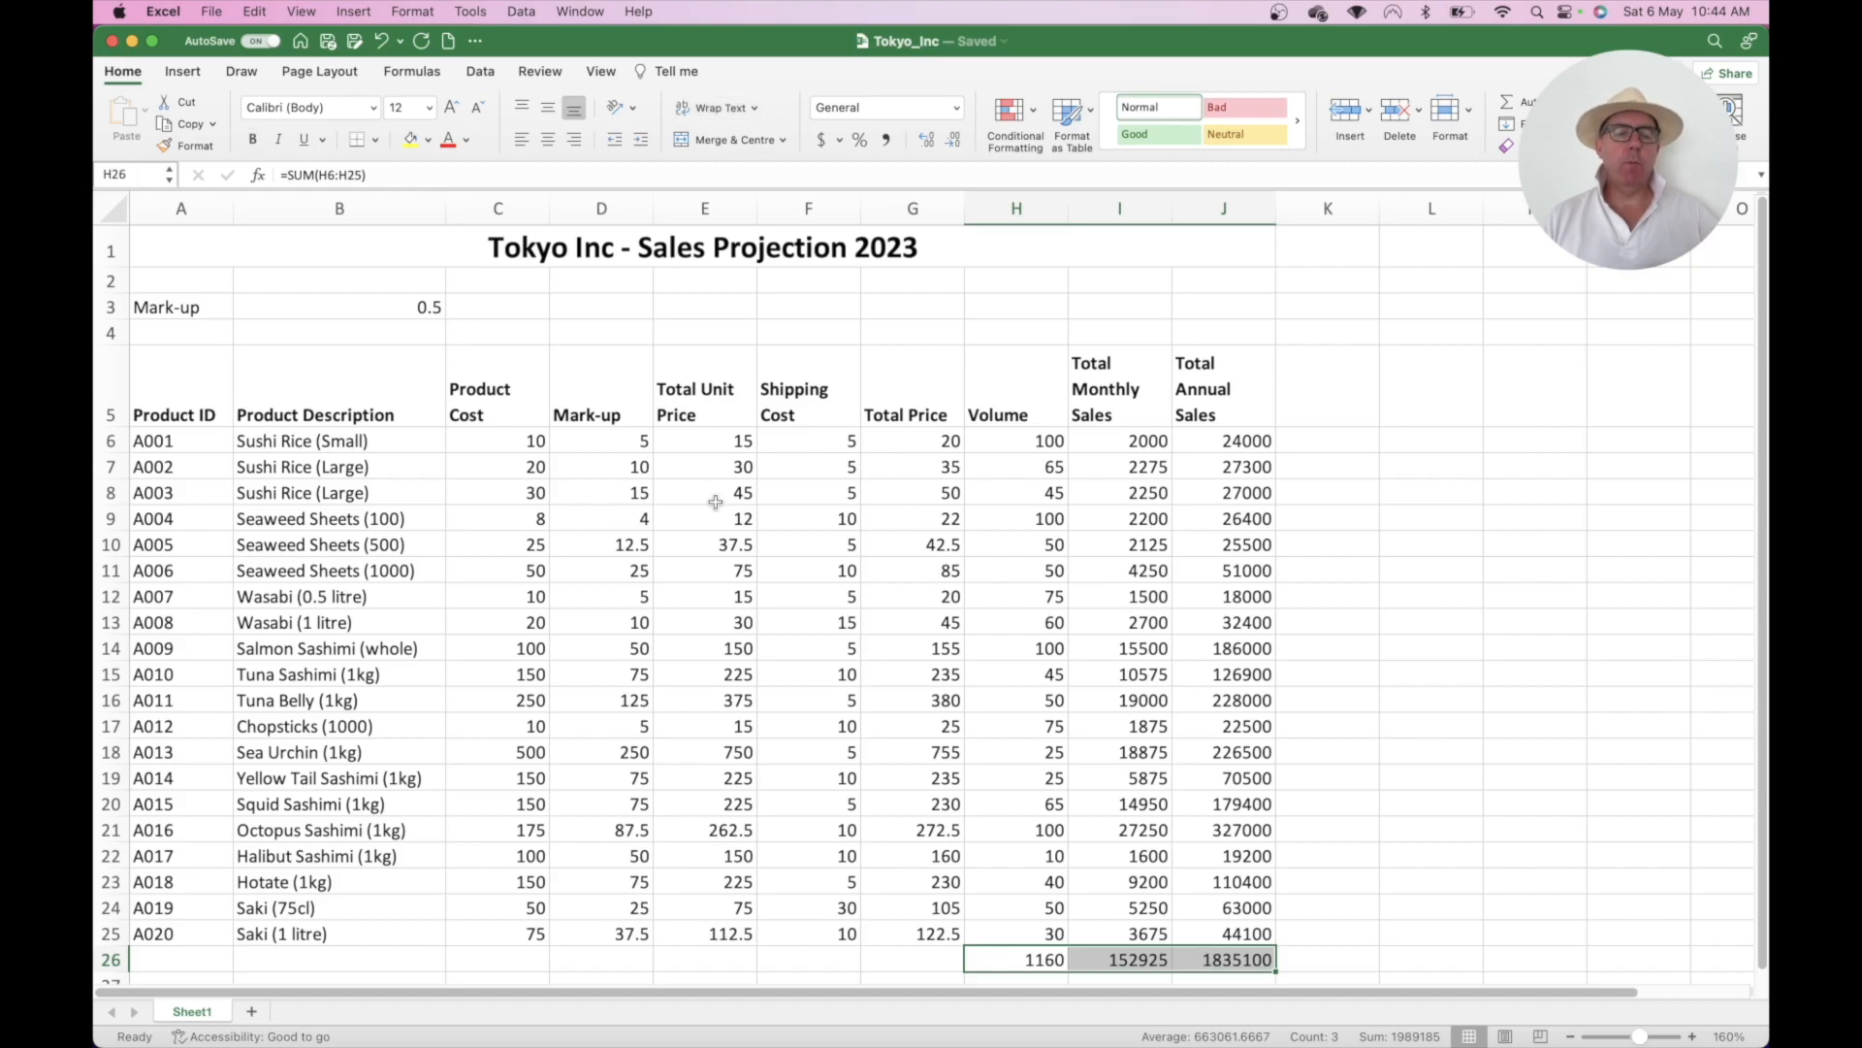
{"action": "left_click", "coordinate": [250, 140]}
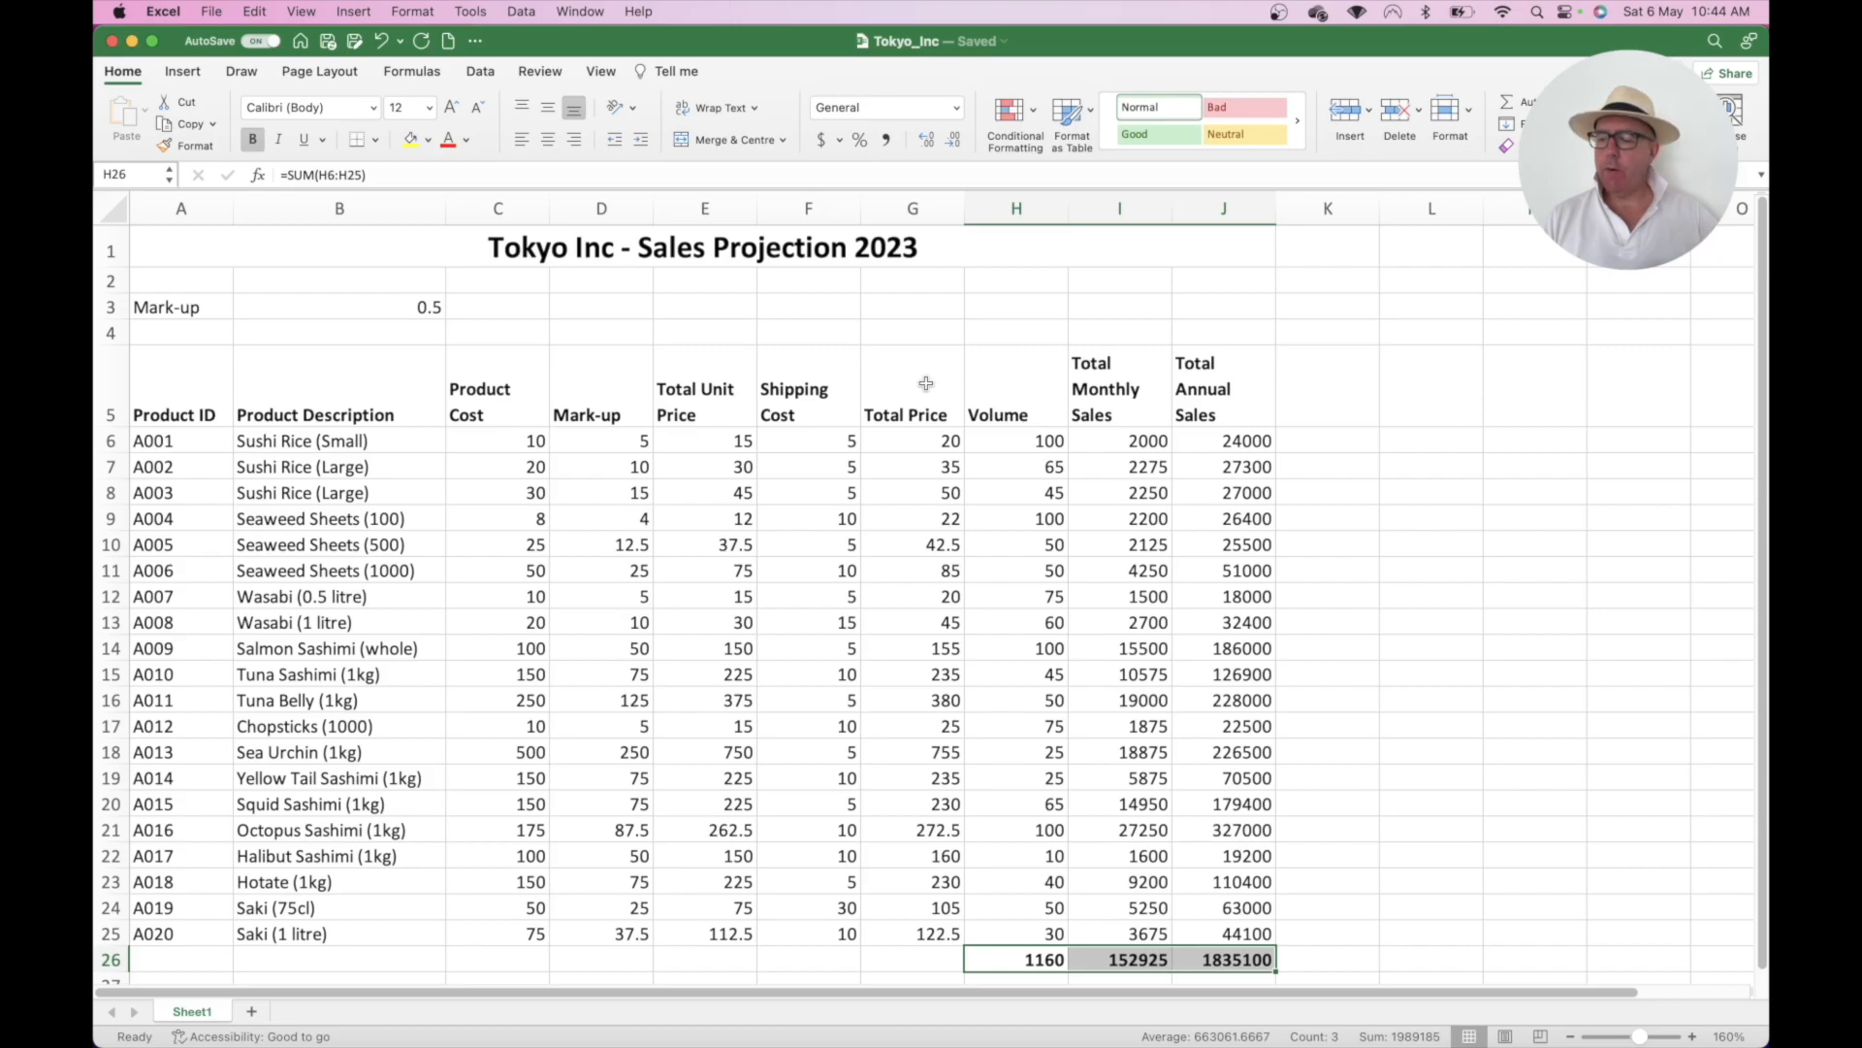
{"action": "left_click", "coordinate": [908, 950]}
{"action": "type", "text": "Totals"}
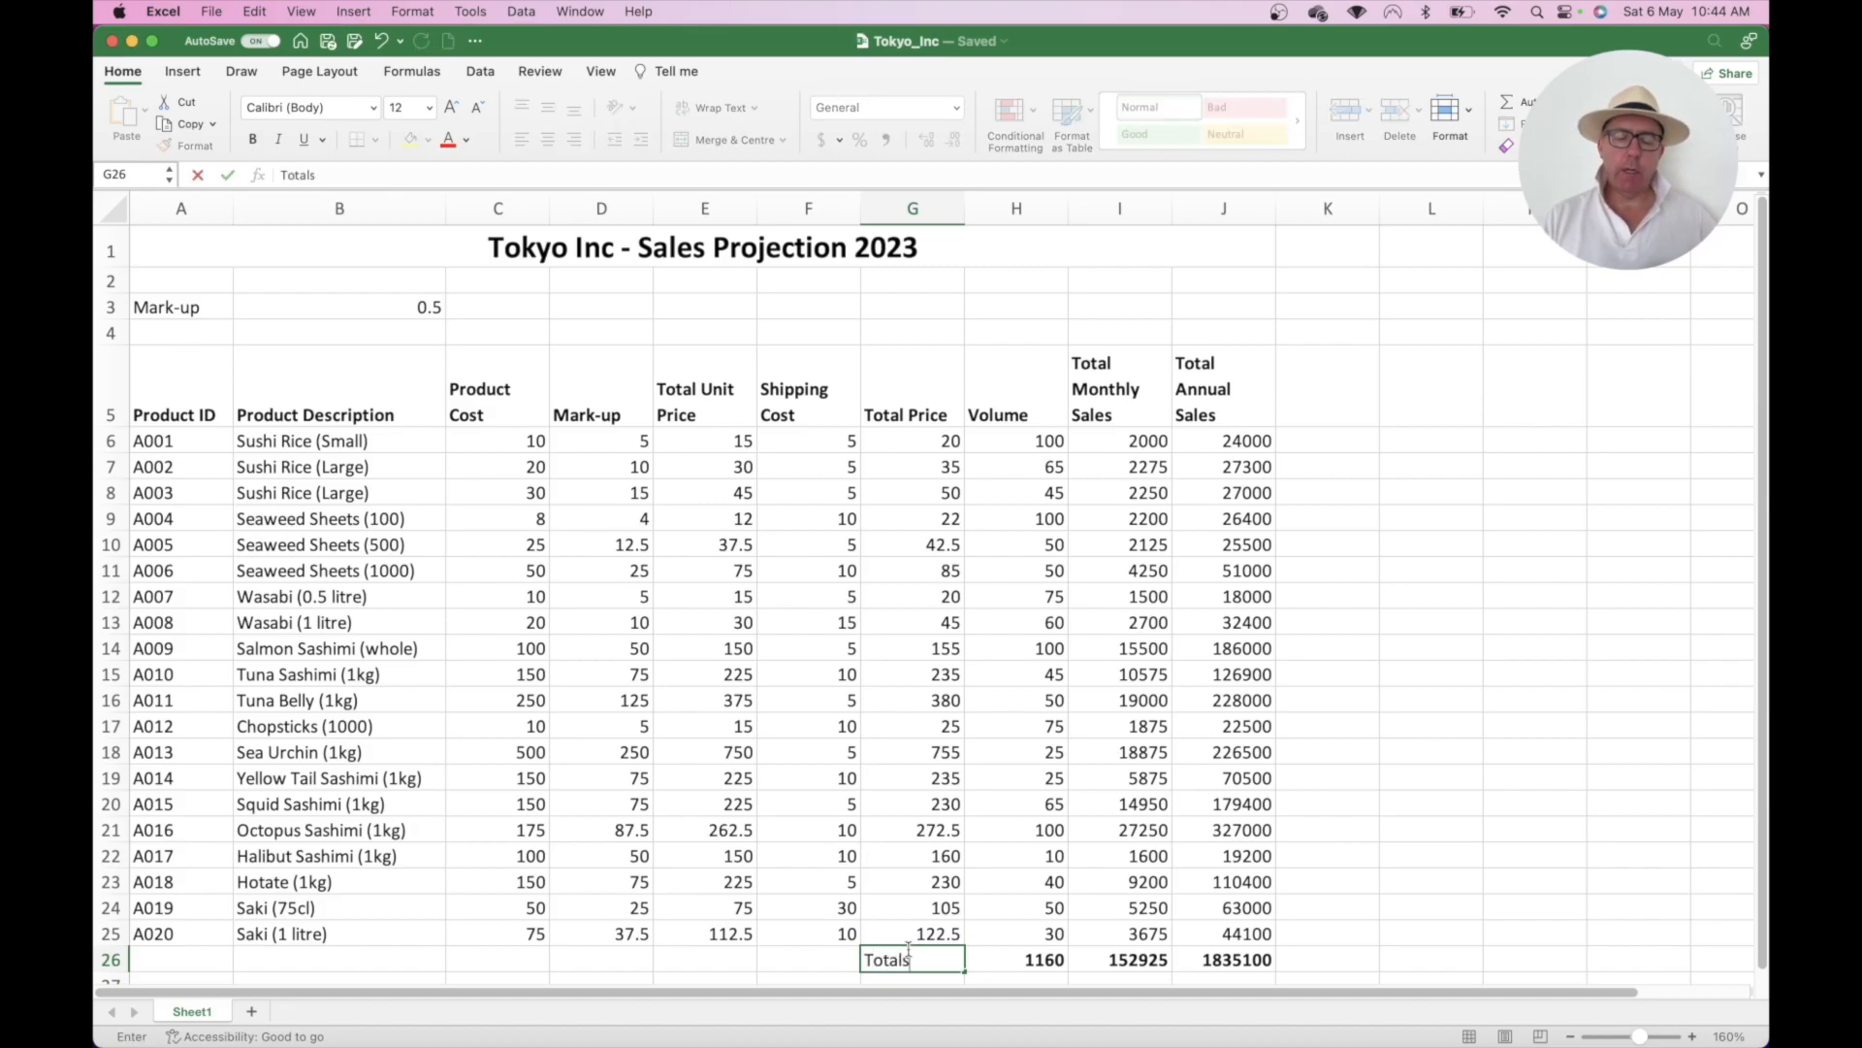
{"action": "key", "text": "Return"}
{"action": "left_click", "coordinate": [900, 921]}
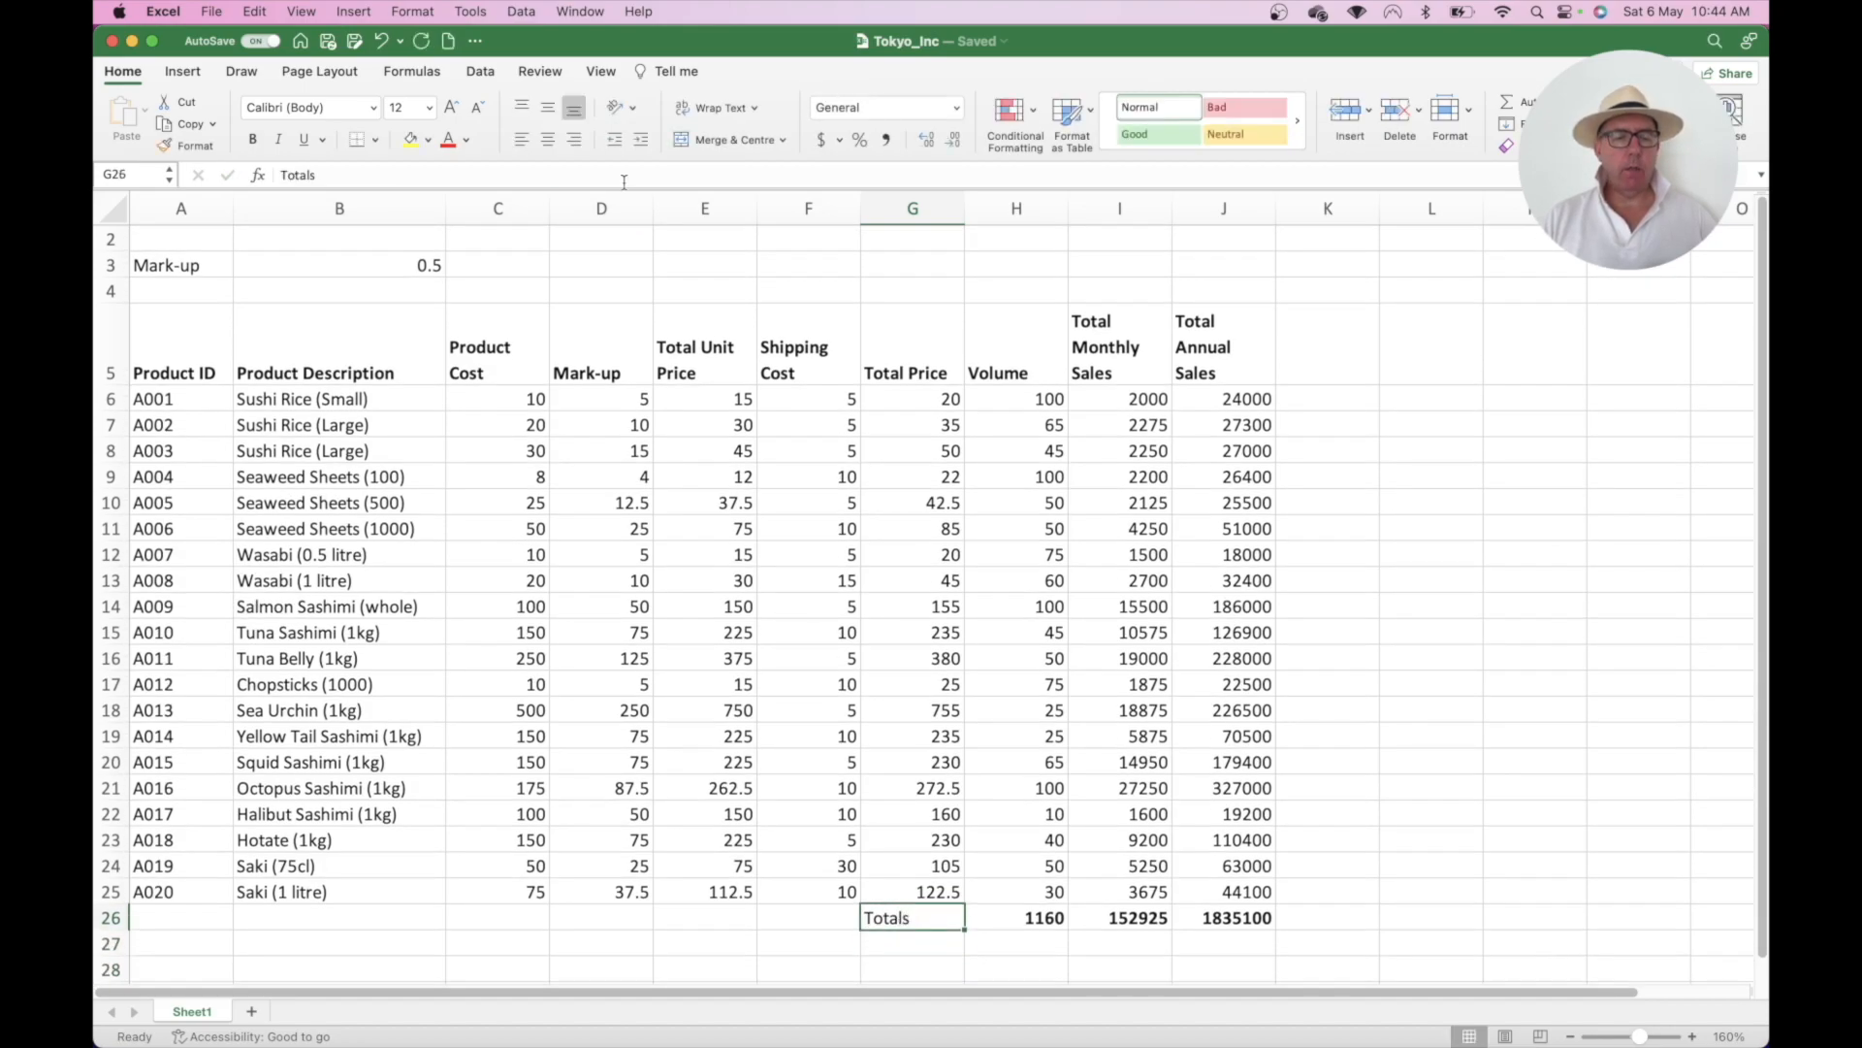
{"action": "left_click", "coordinate": [254, 140]}
{"action": "scroll", "coordinate": [627, 470], "scroll_direction": "up", "scroll_amount": 1}
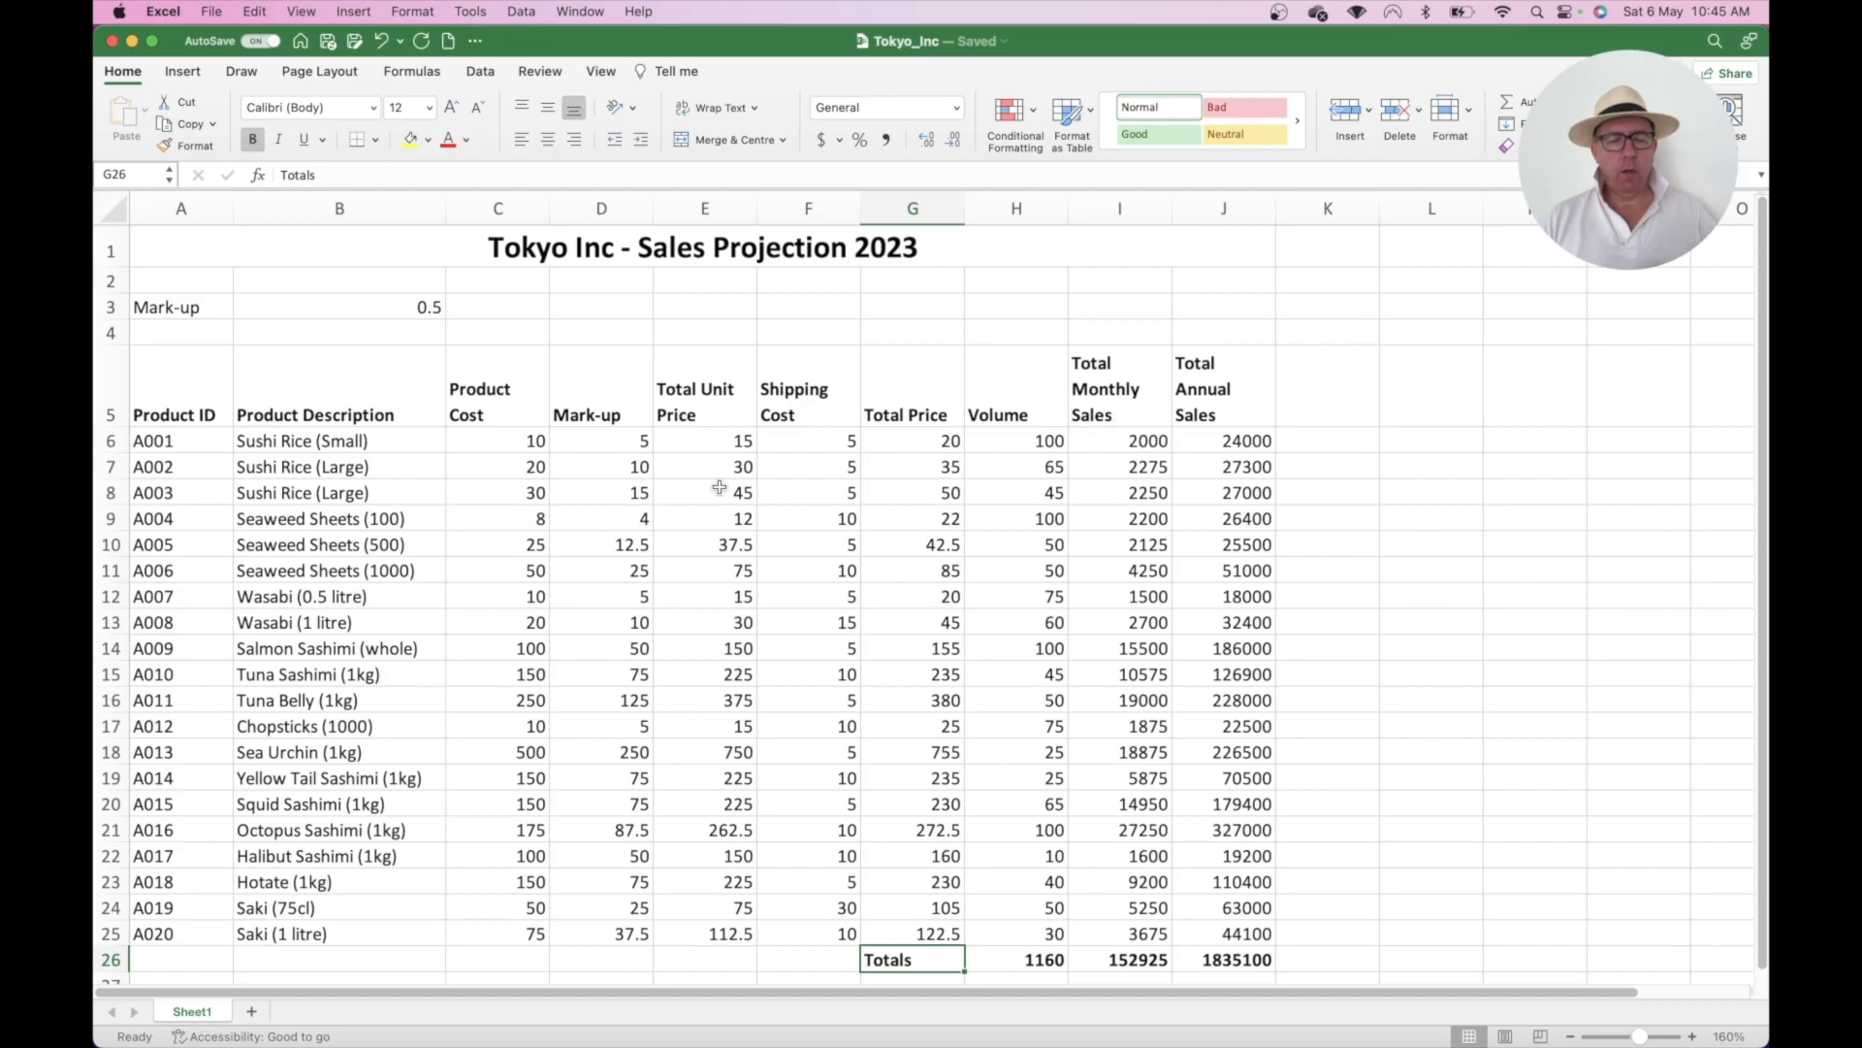
{"action": "left_click", "coordinate": [498, 440]}
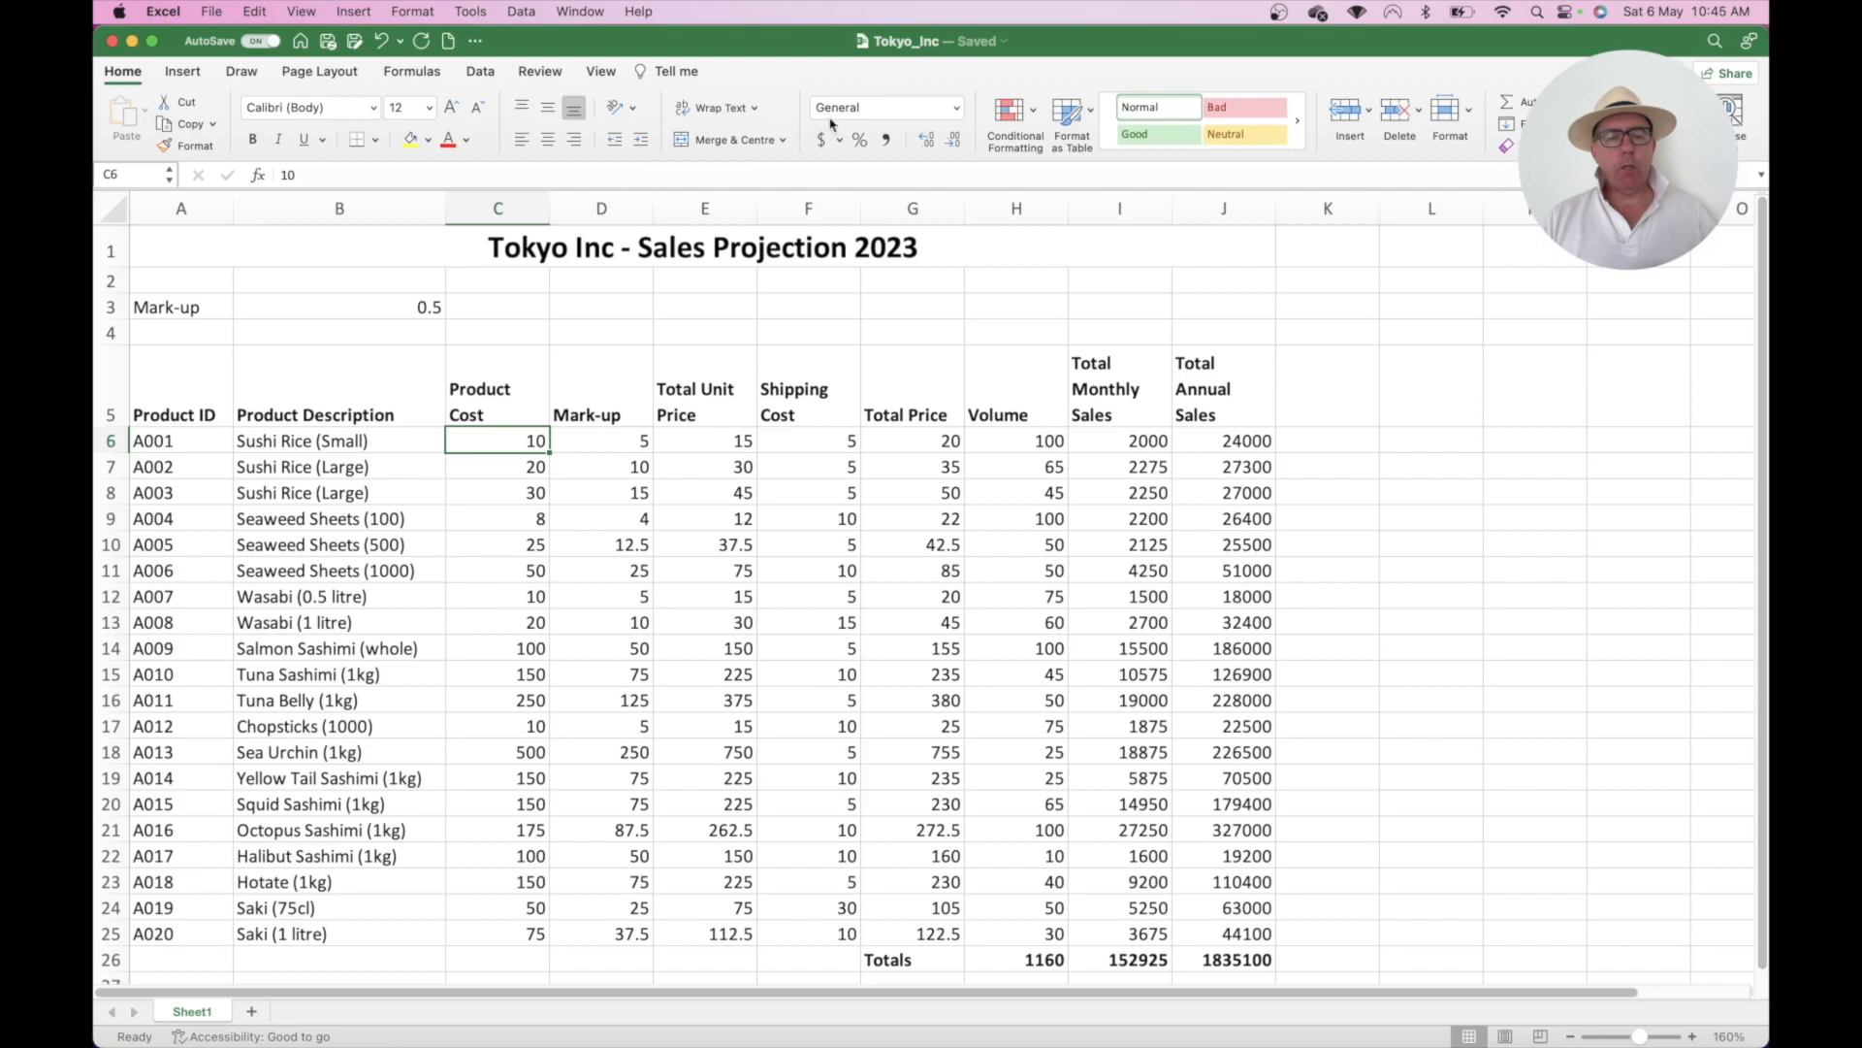
{"action": "left_click", "coordinate": [956, 110]}
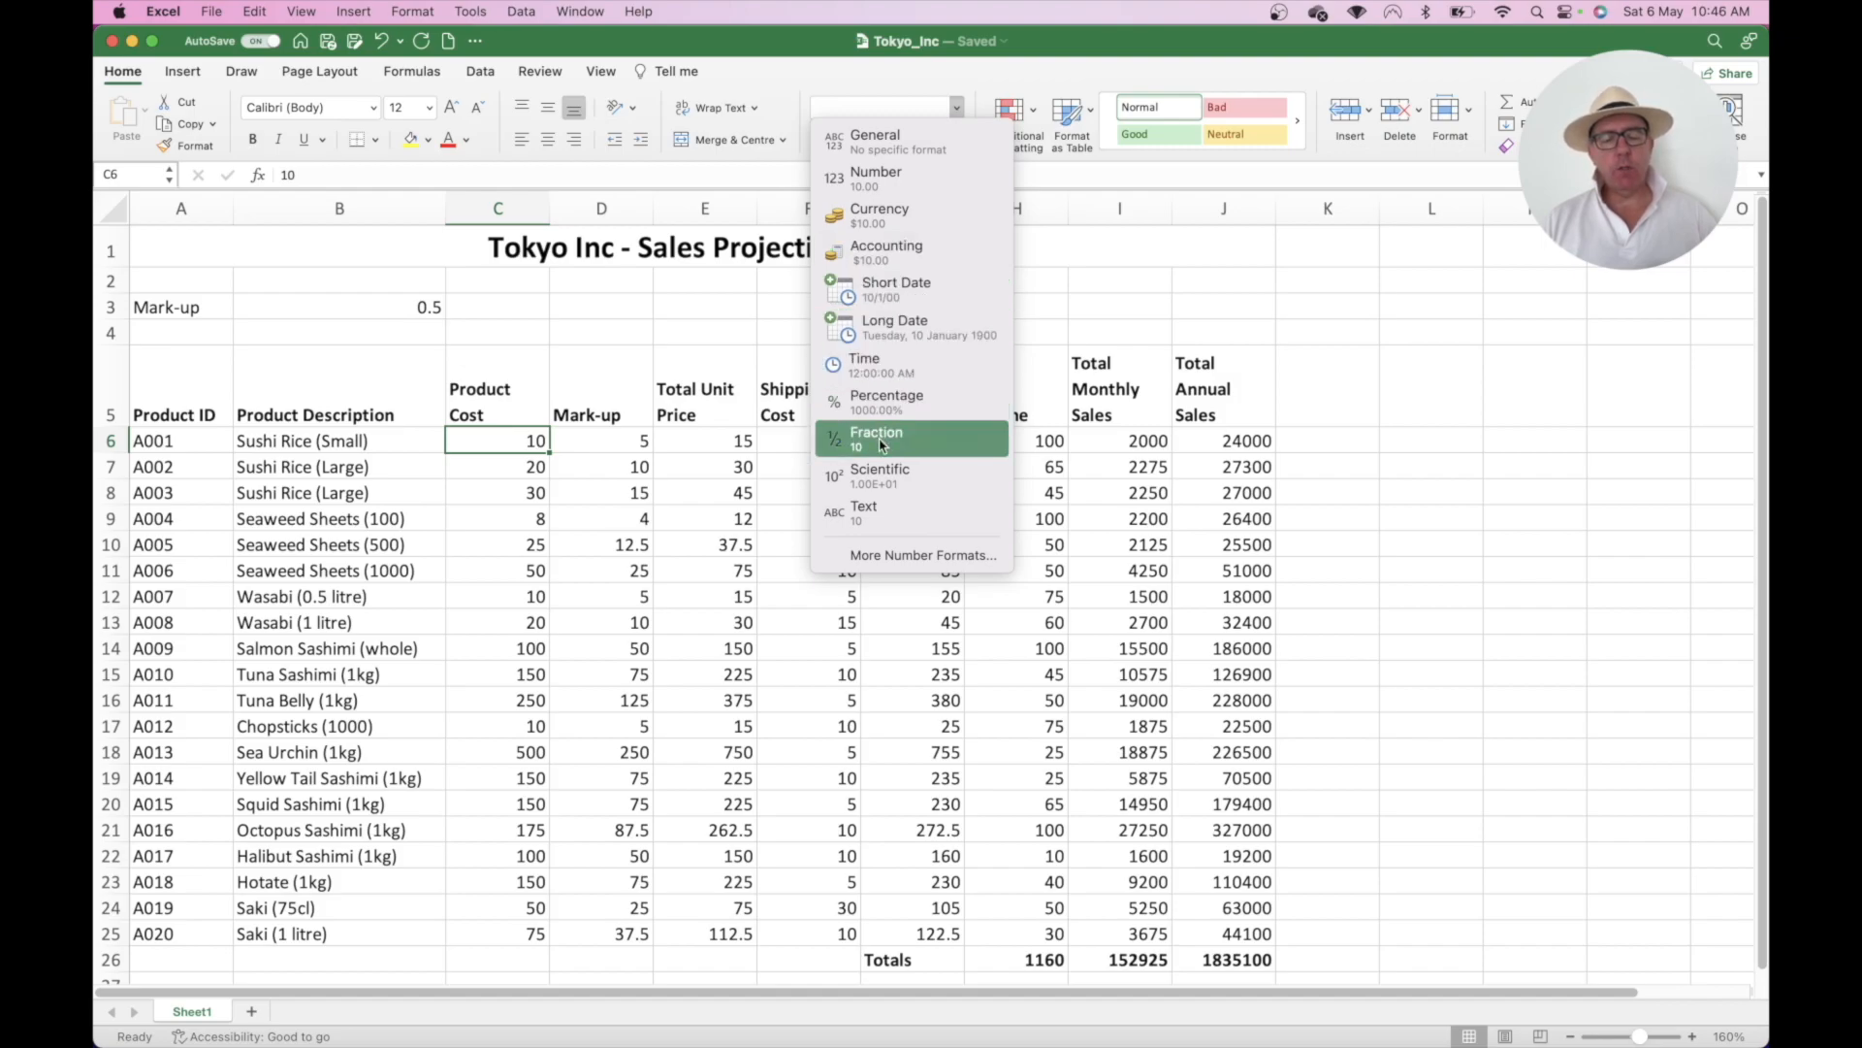
{"action": "left_click", "coordinate": [912, 559]}
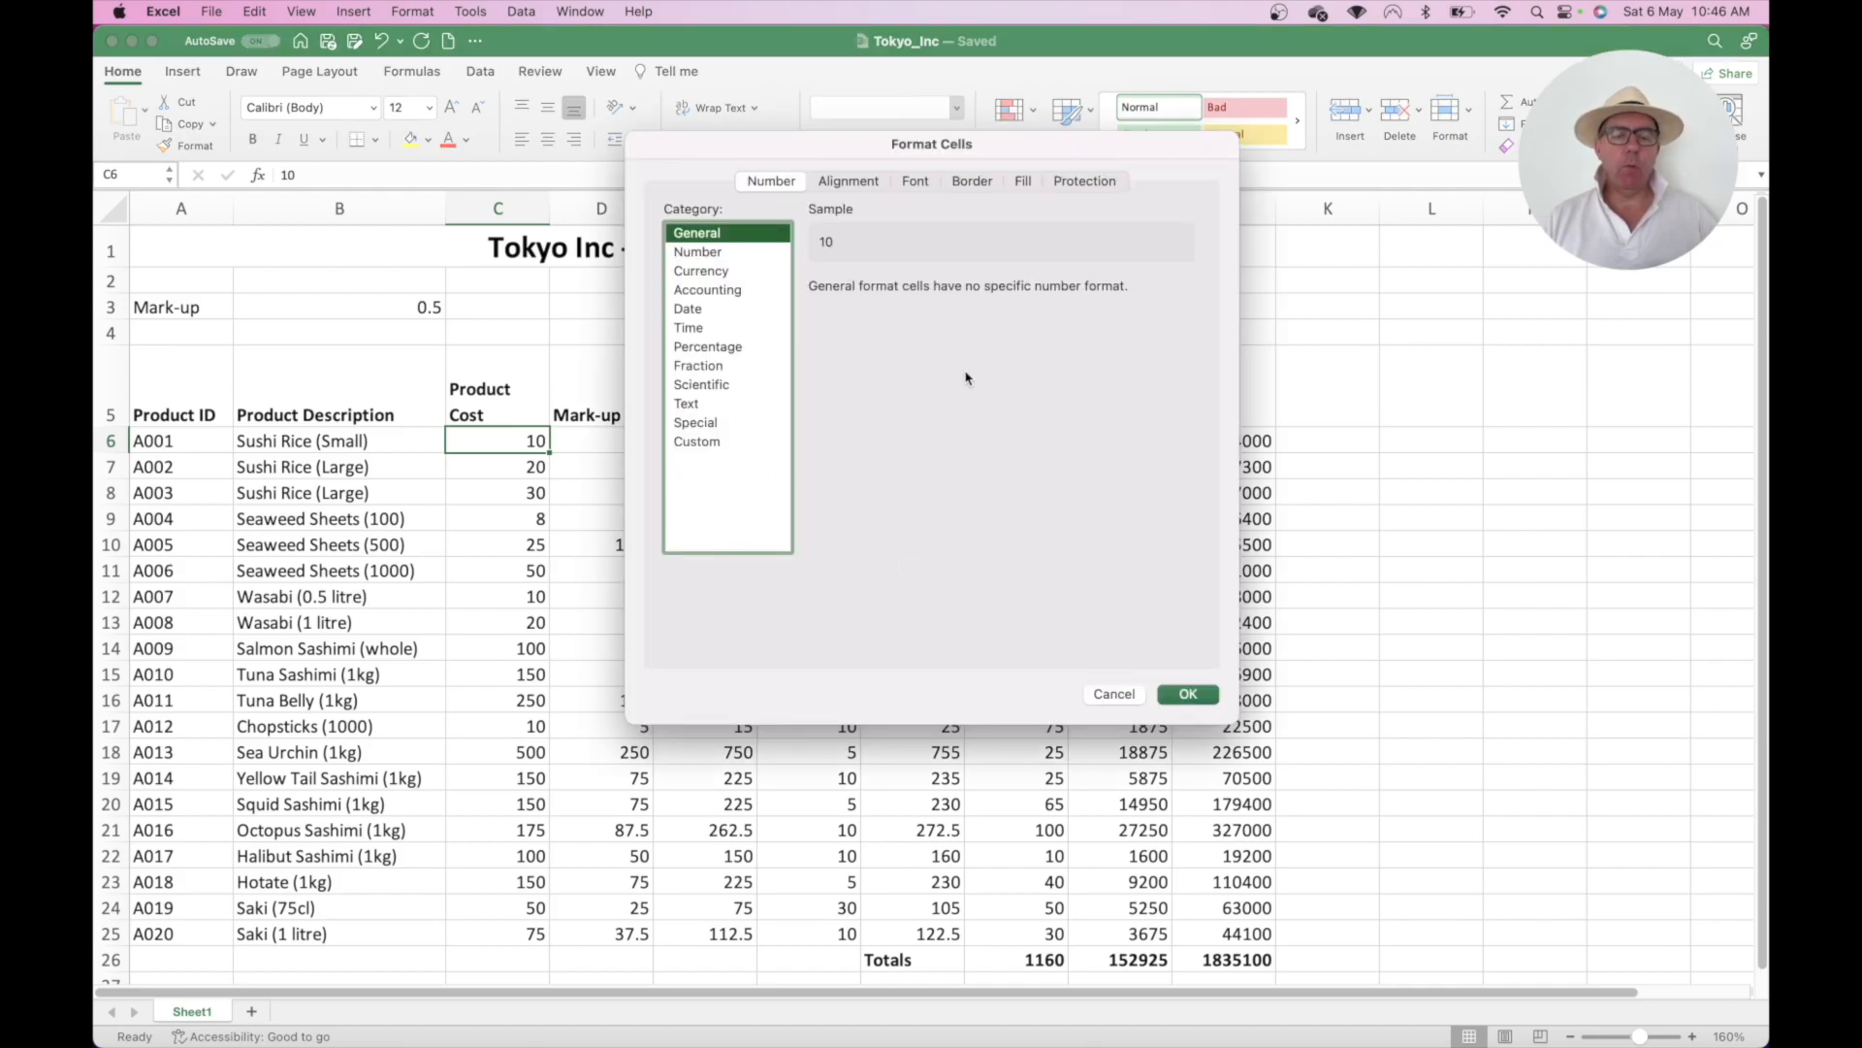
{"action": "left_click", "coordinate": [1114, 695]}
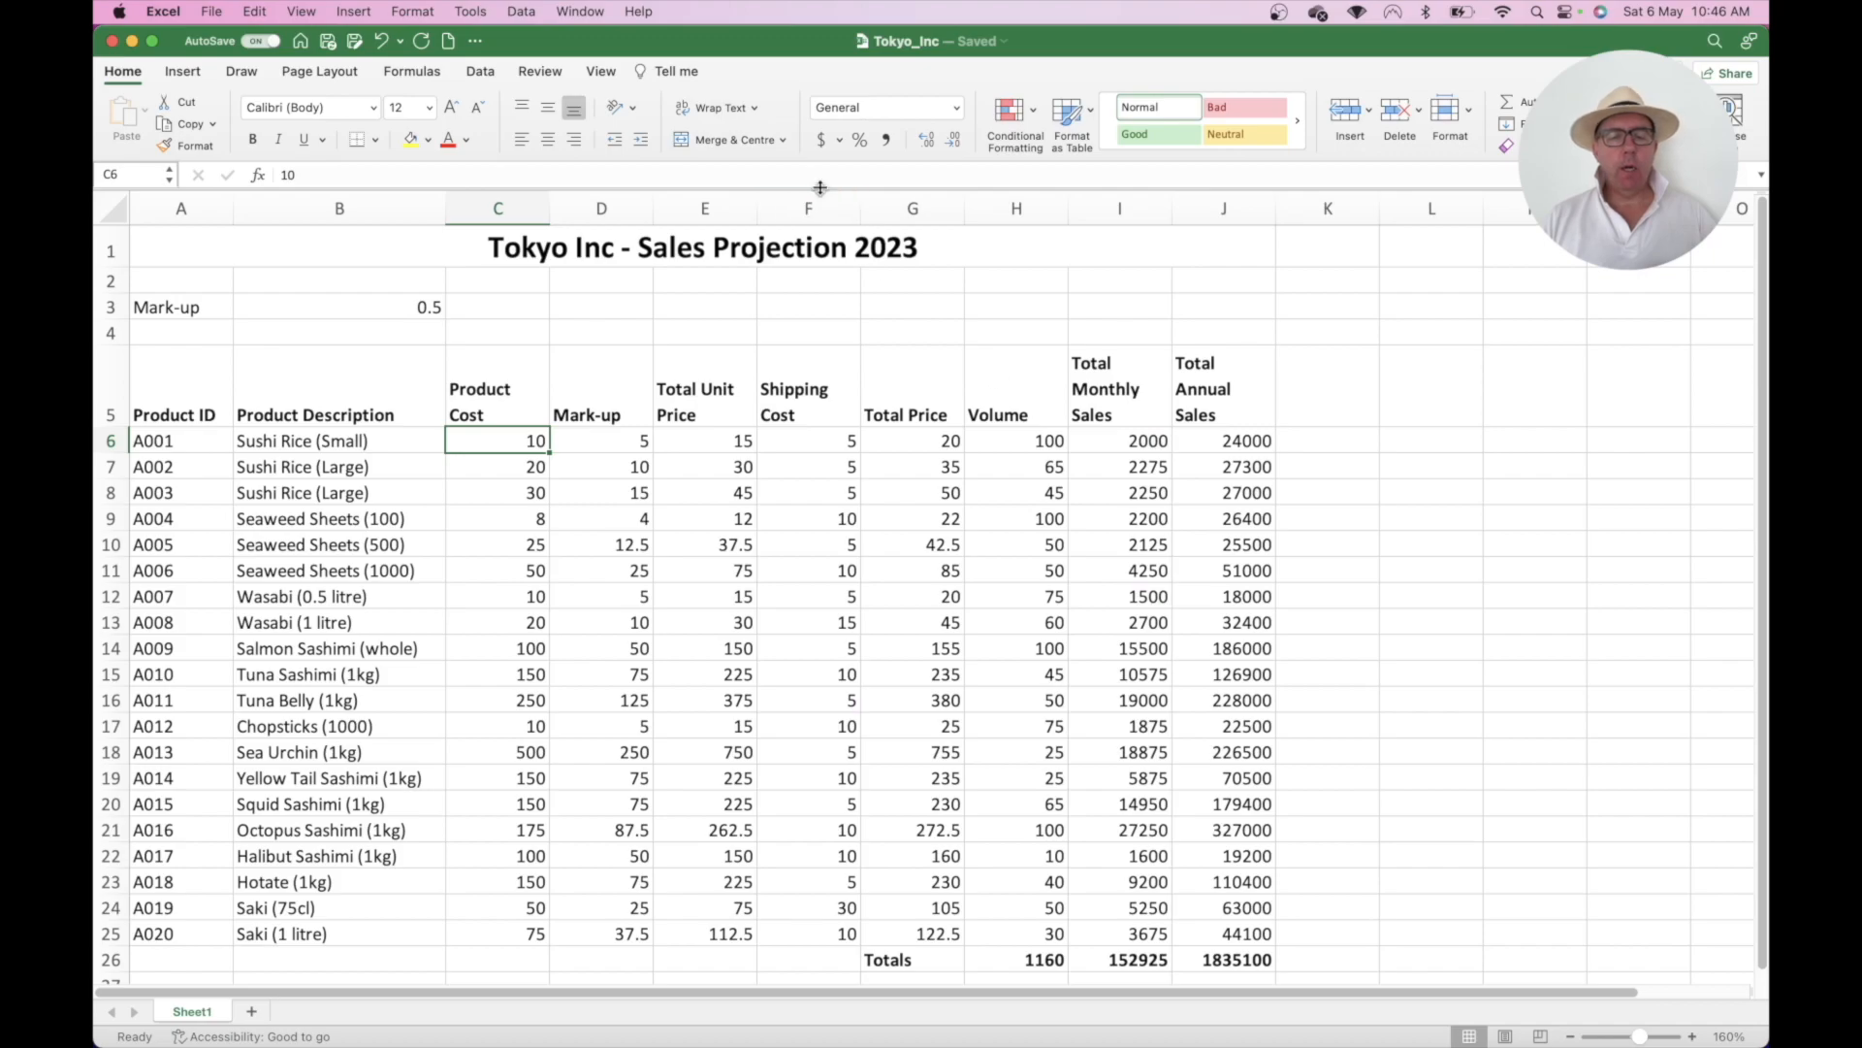
- Give C6 Accounting format showing two decimals, so it reads $ 10.00
{"action": "left_click", "coordinate": [841, 140]}
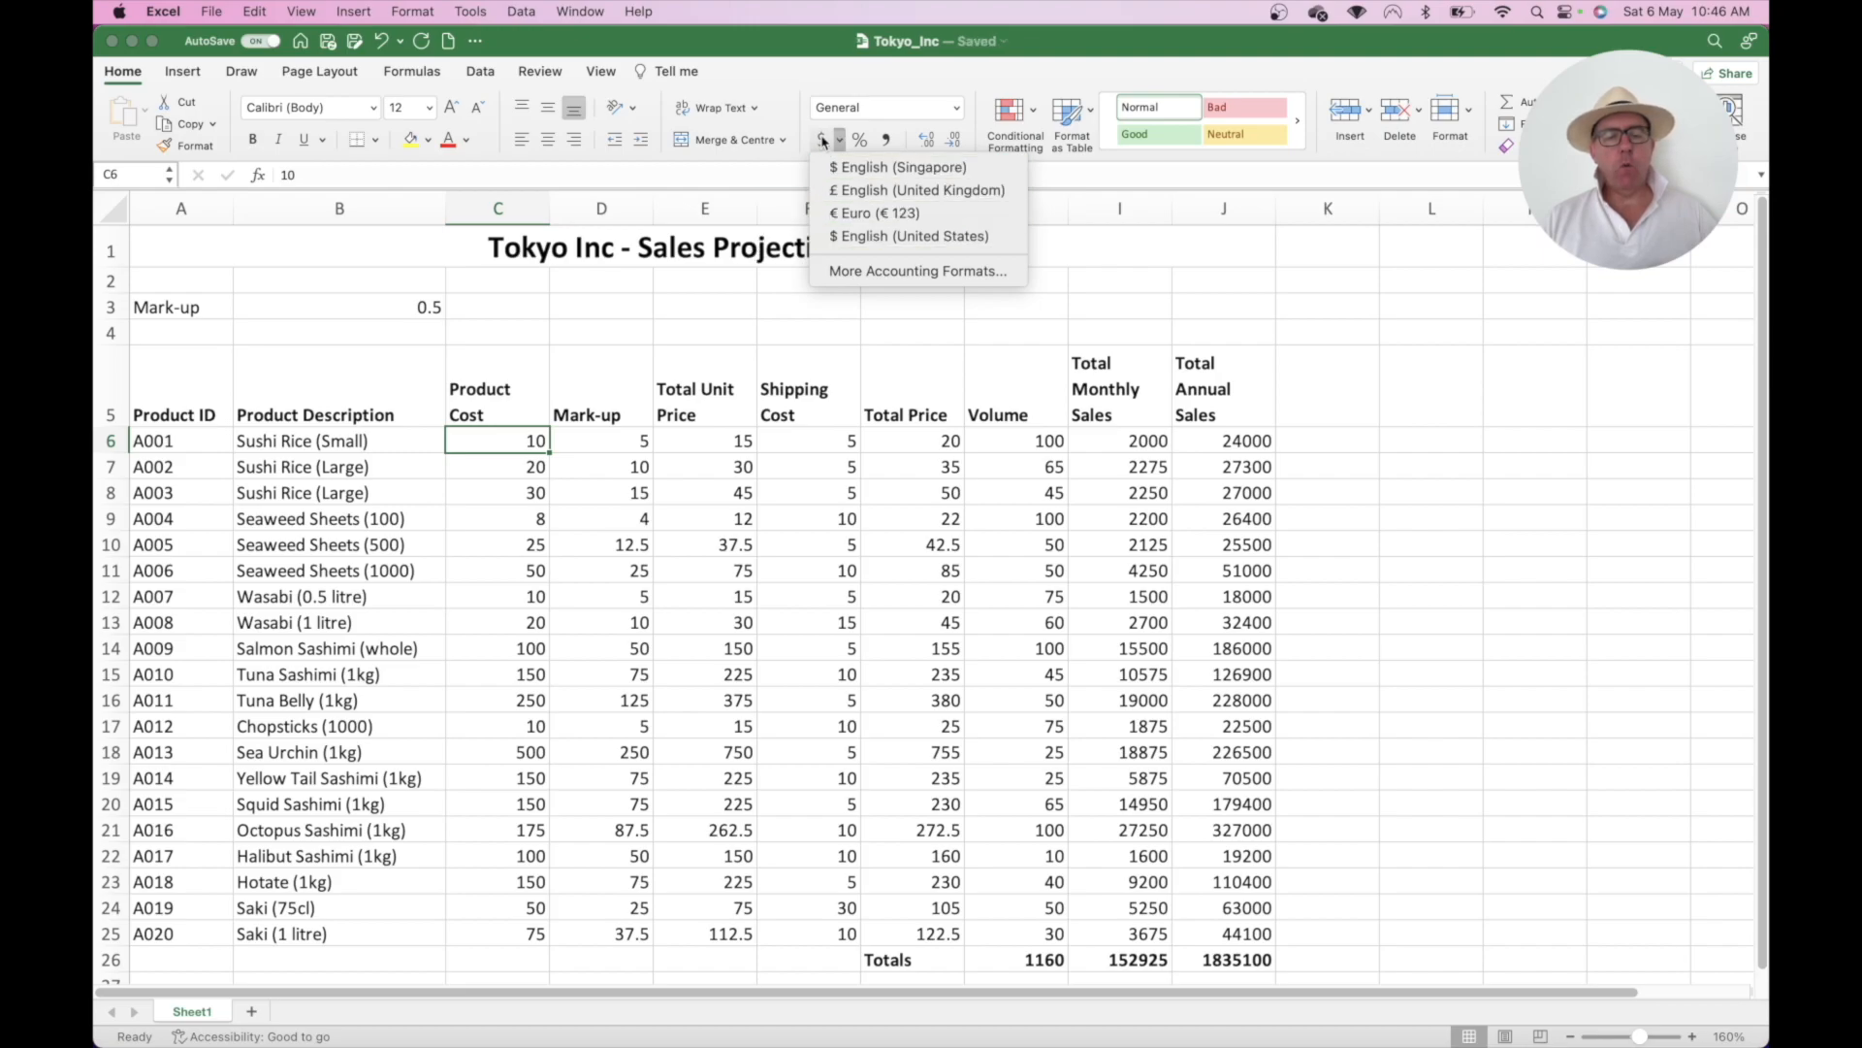
{"action": "left_click", "coordinate": [673, 330]}
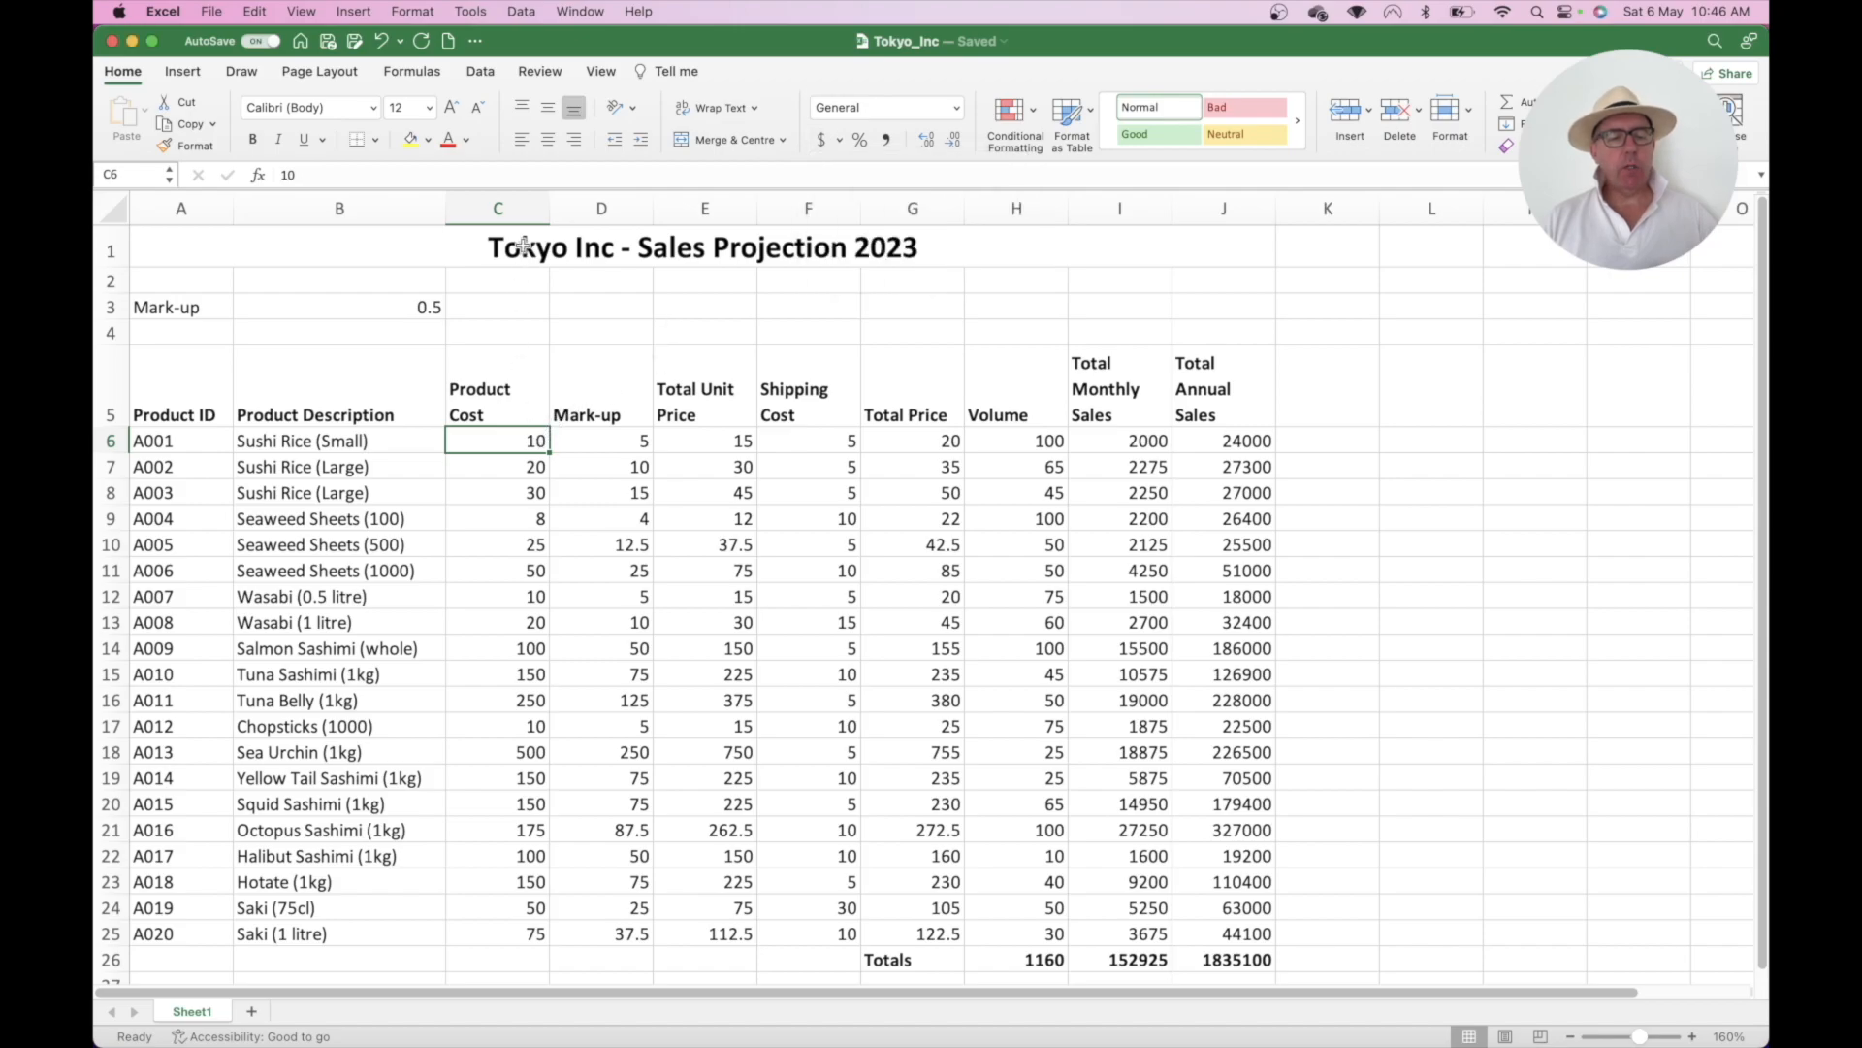
{"action": "left_click", "coordinate": [822, 141]}
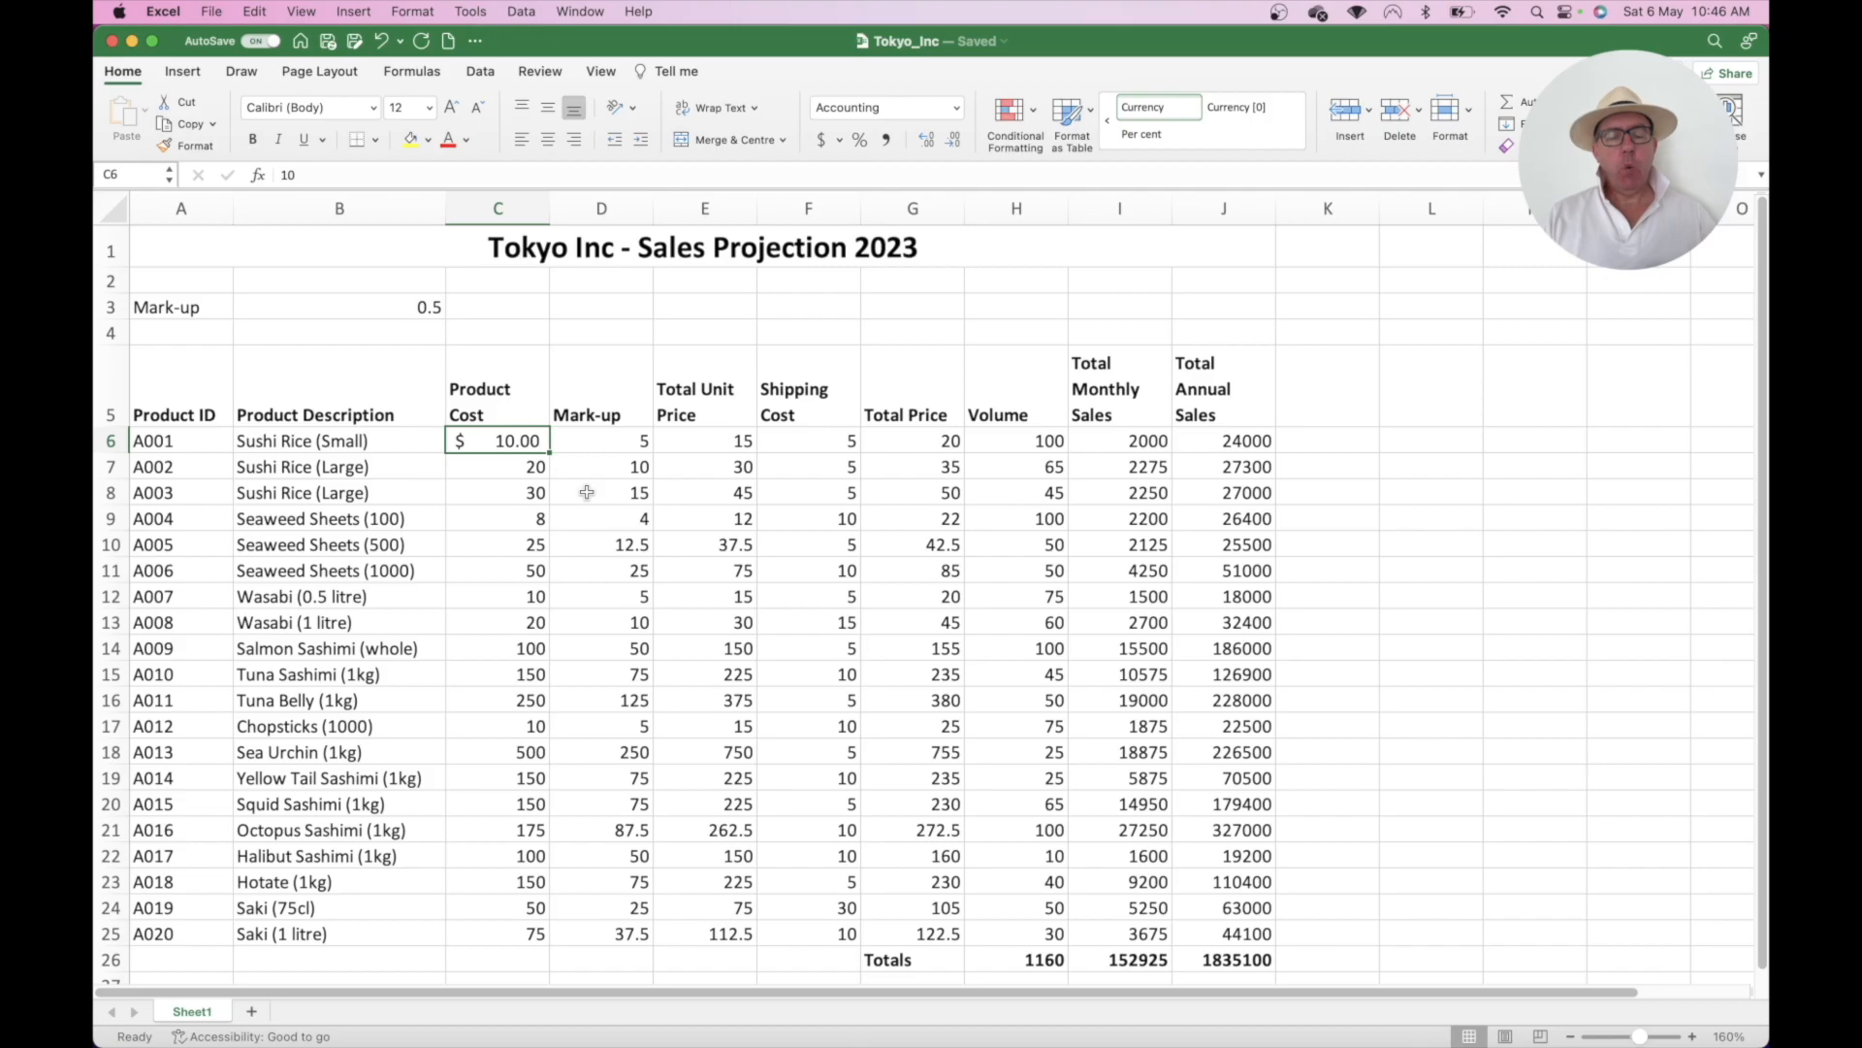
{"action": "left_click", "coordinate": [949, 143]}
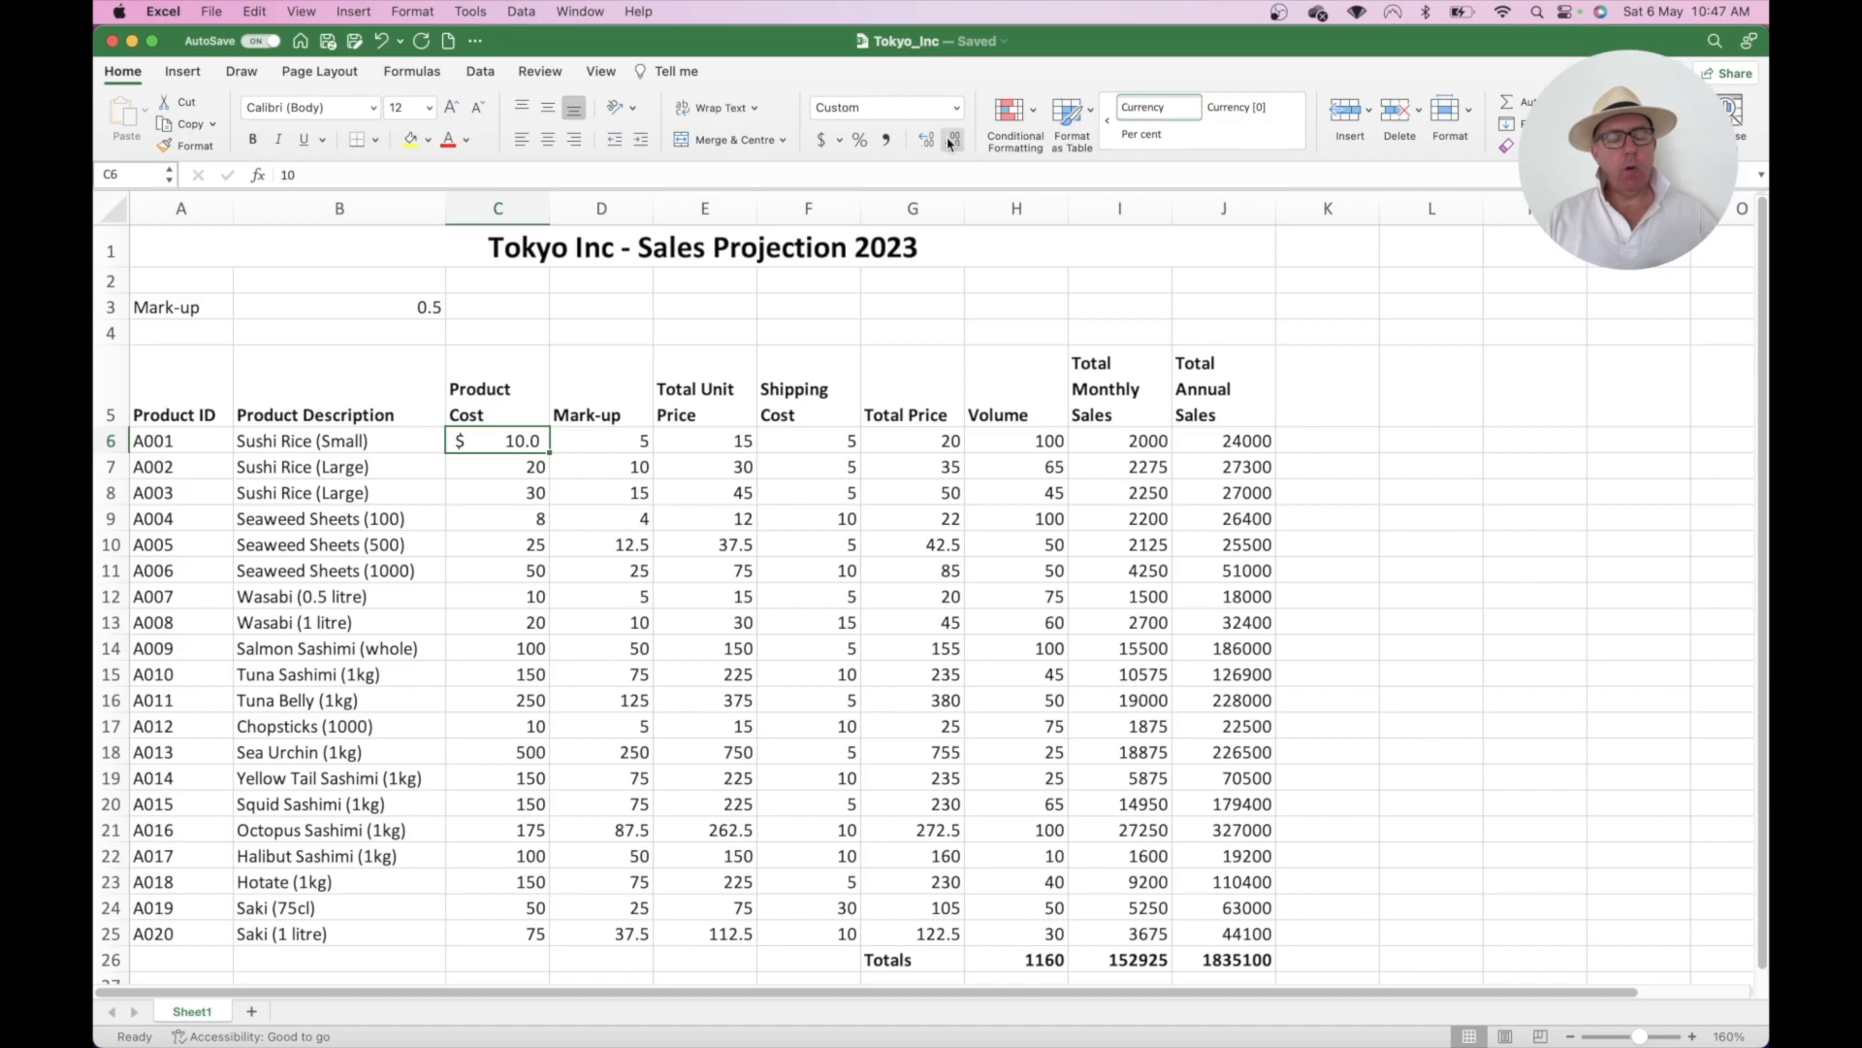
{"action": "left_click", "coordinate": [950, 144]}
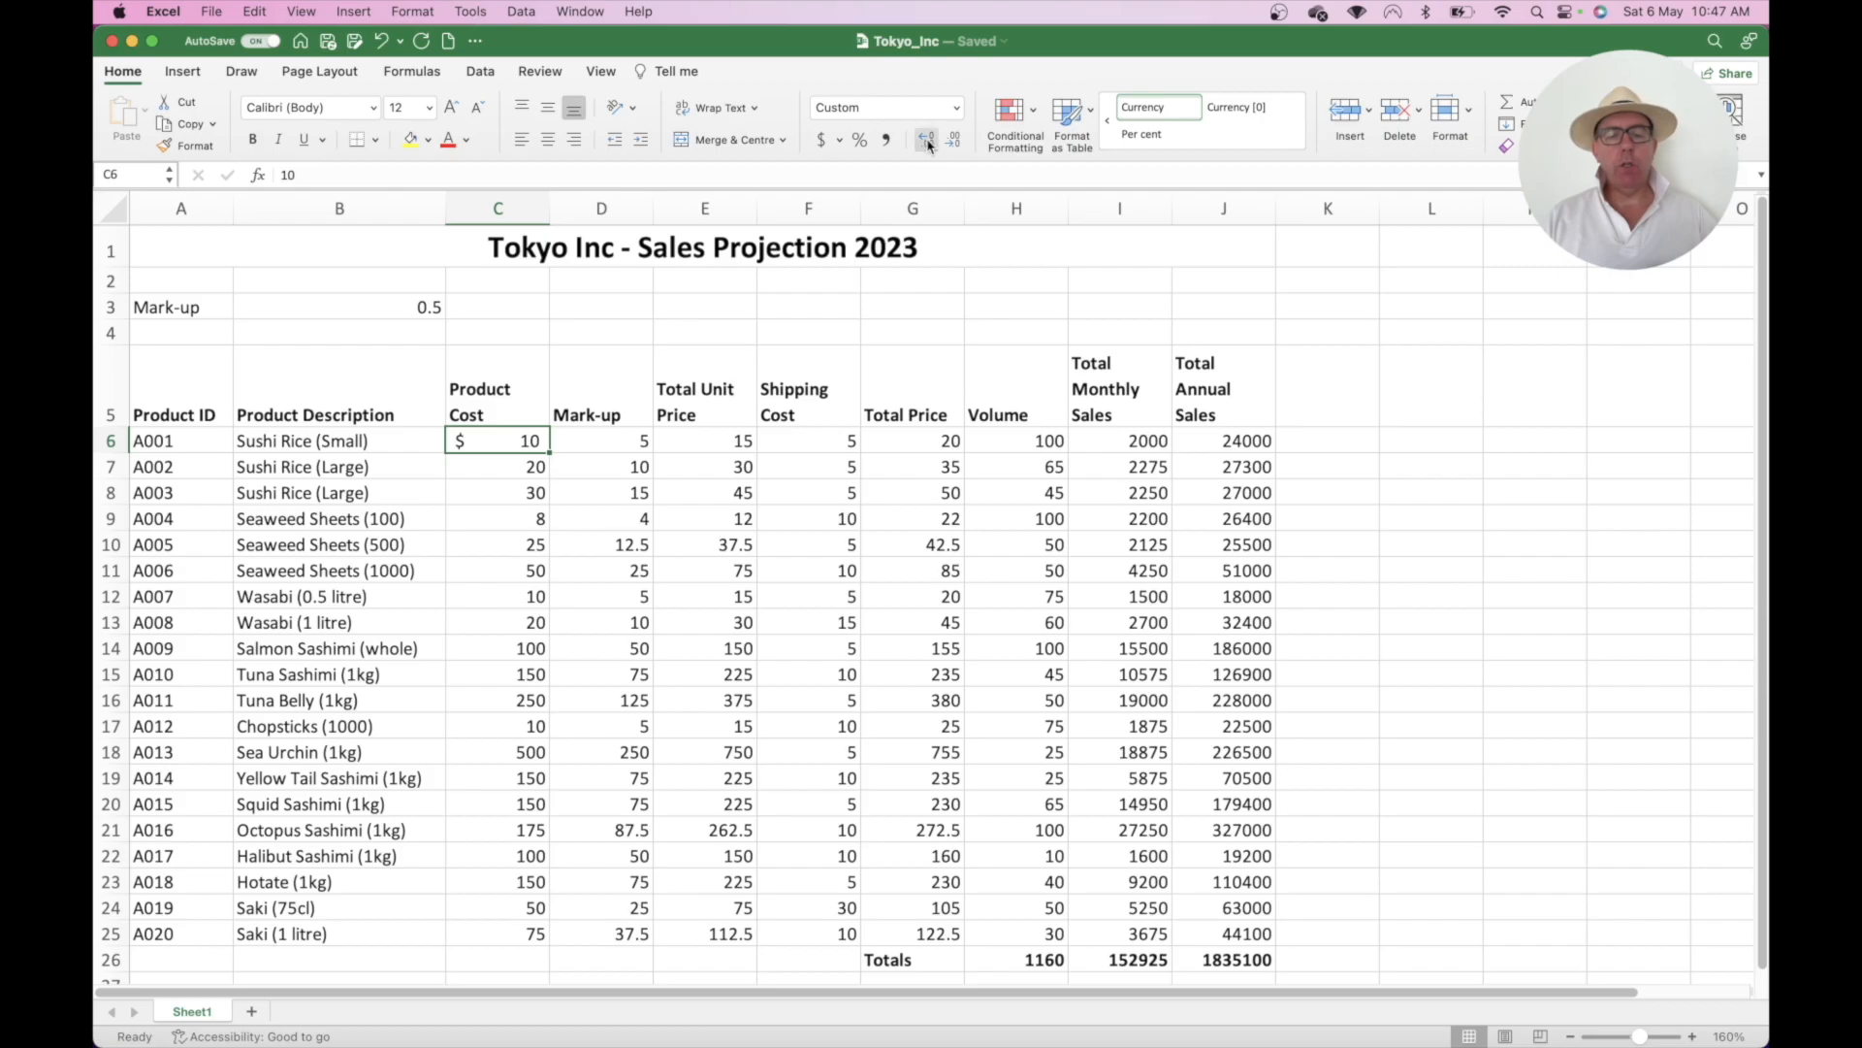
{"action": "left_click", "coordinate": [928, 143]}
{"action": "left_click", "coordinate": [928, 144]}
{"action": "left_click", "coordinate": [928, 144]}
{"action": "left_click", "coordinate": [928, 143]}
{"action": "left_click", "coordinate": [955, 141]}
{"action": "left_click", "coordinate": [956, 142]}
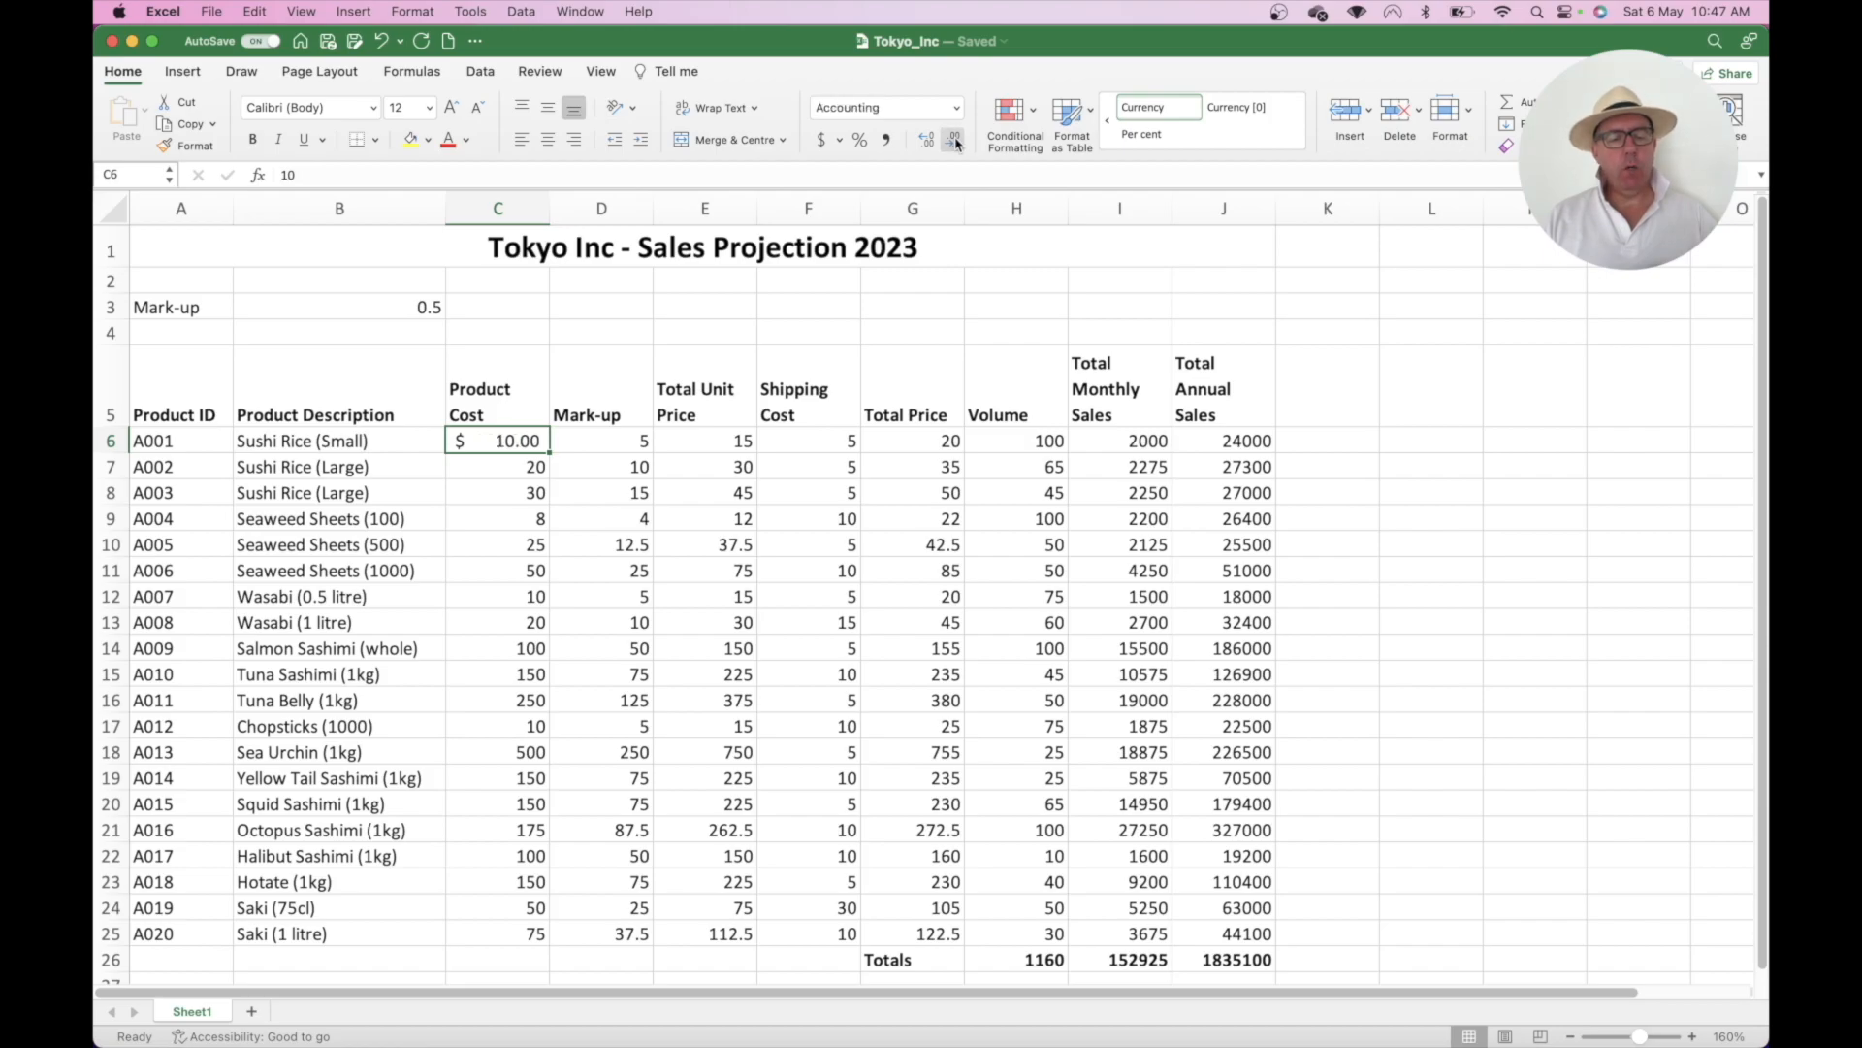
- Apply Accounting format to C7, C8 and C9, then undo it
{"action": "left_click", "coordinate": [700, 449]}
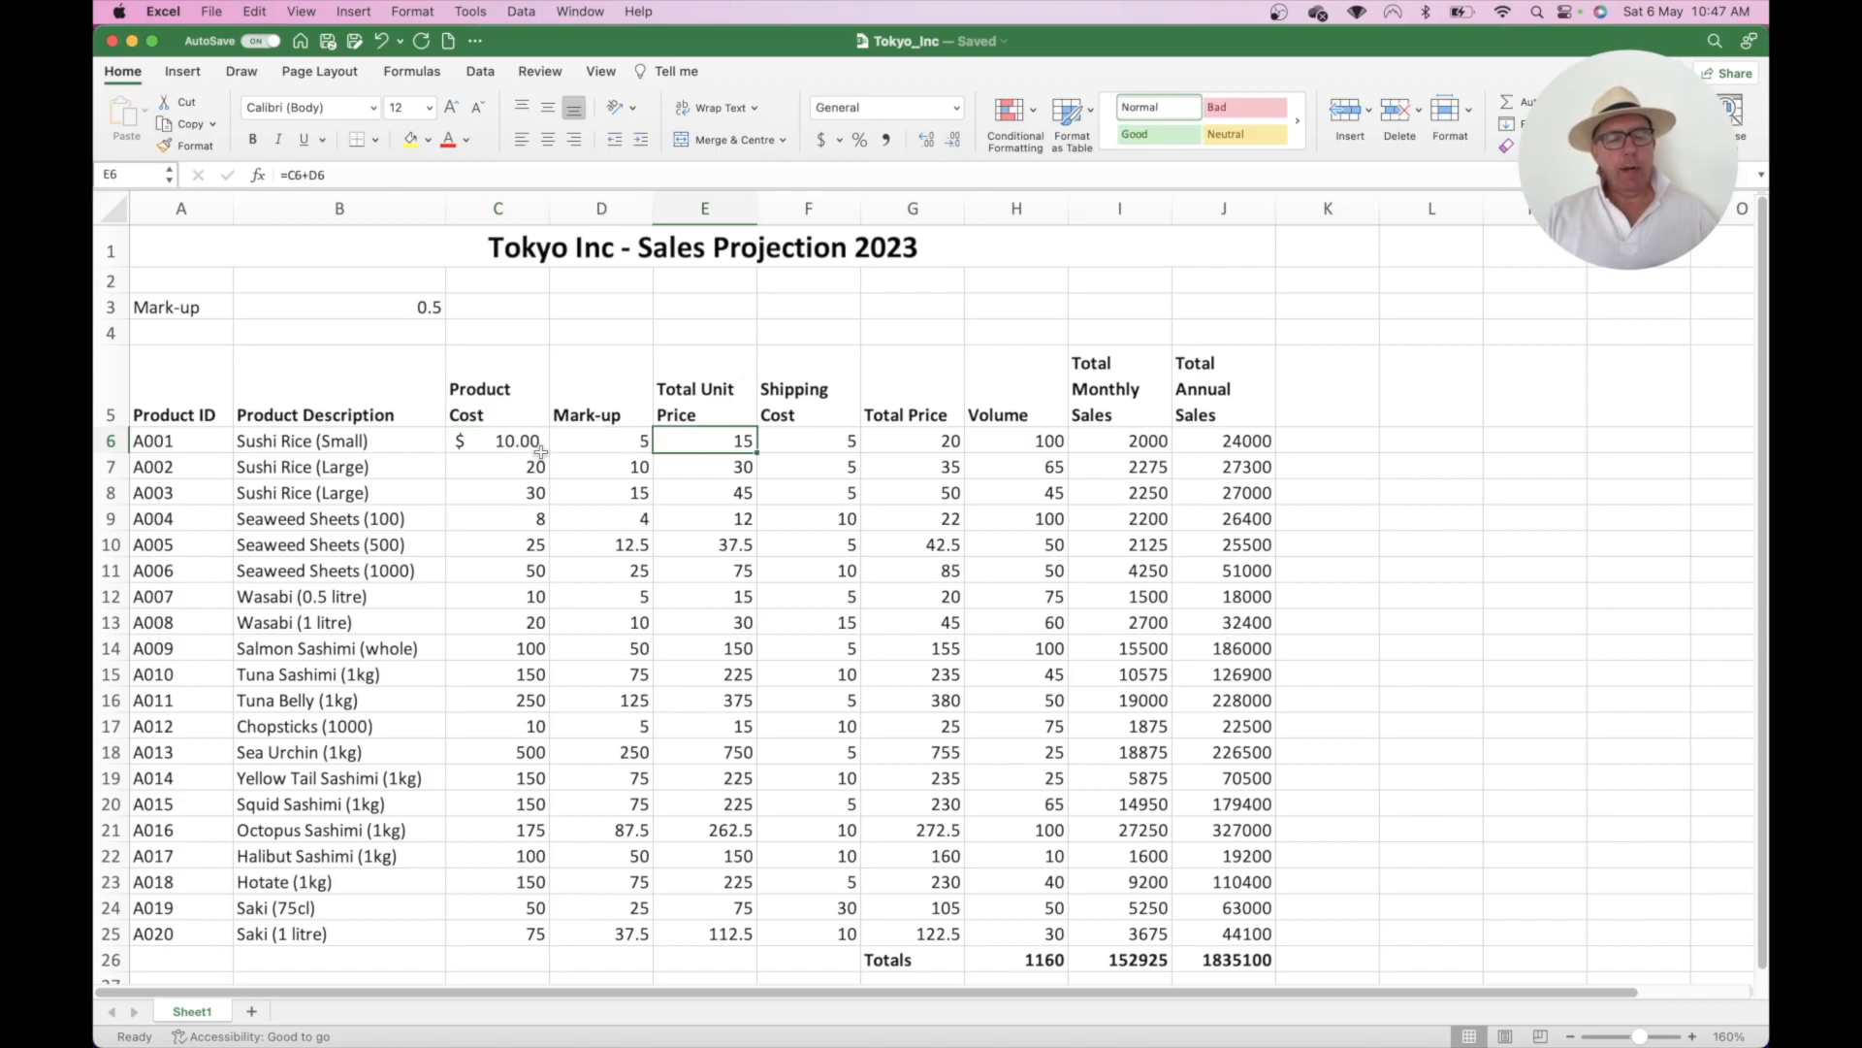
{"action": "left_click", "coordinate": [512, 443]}
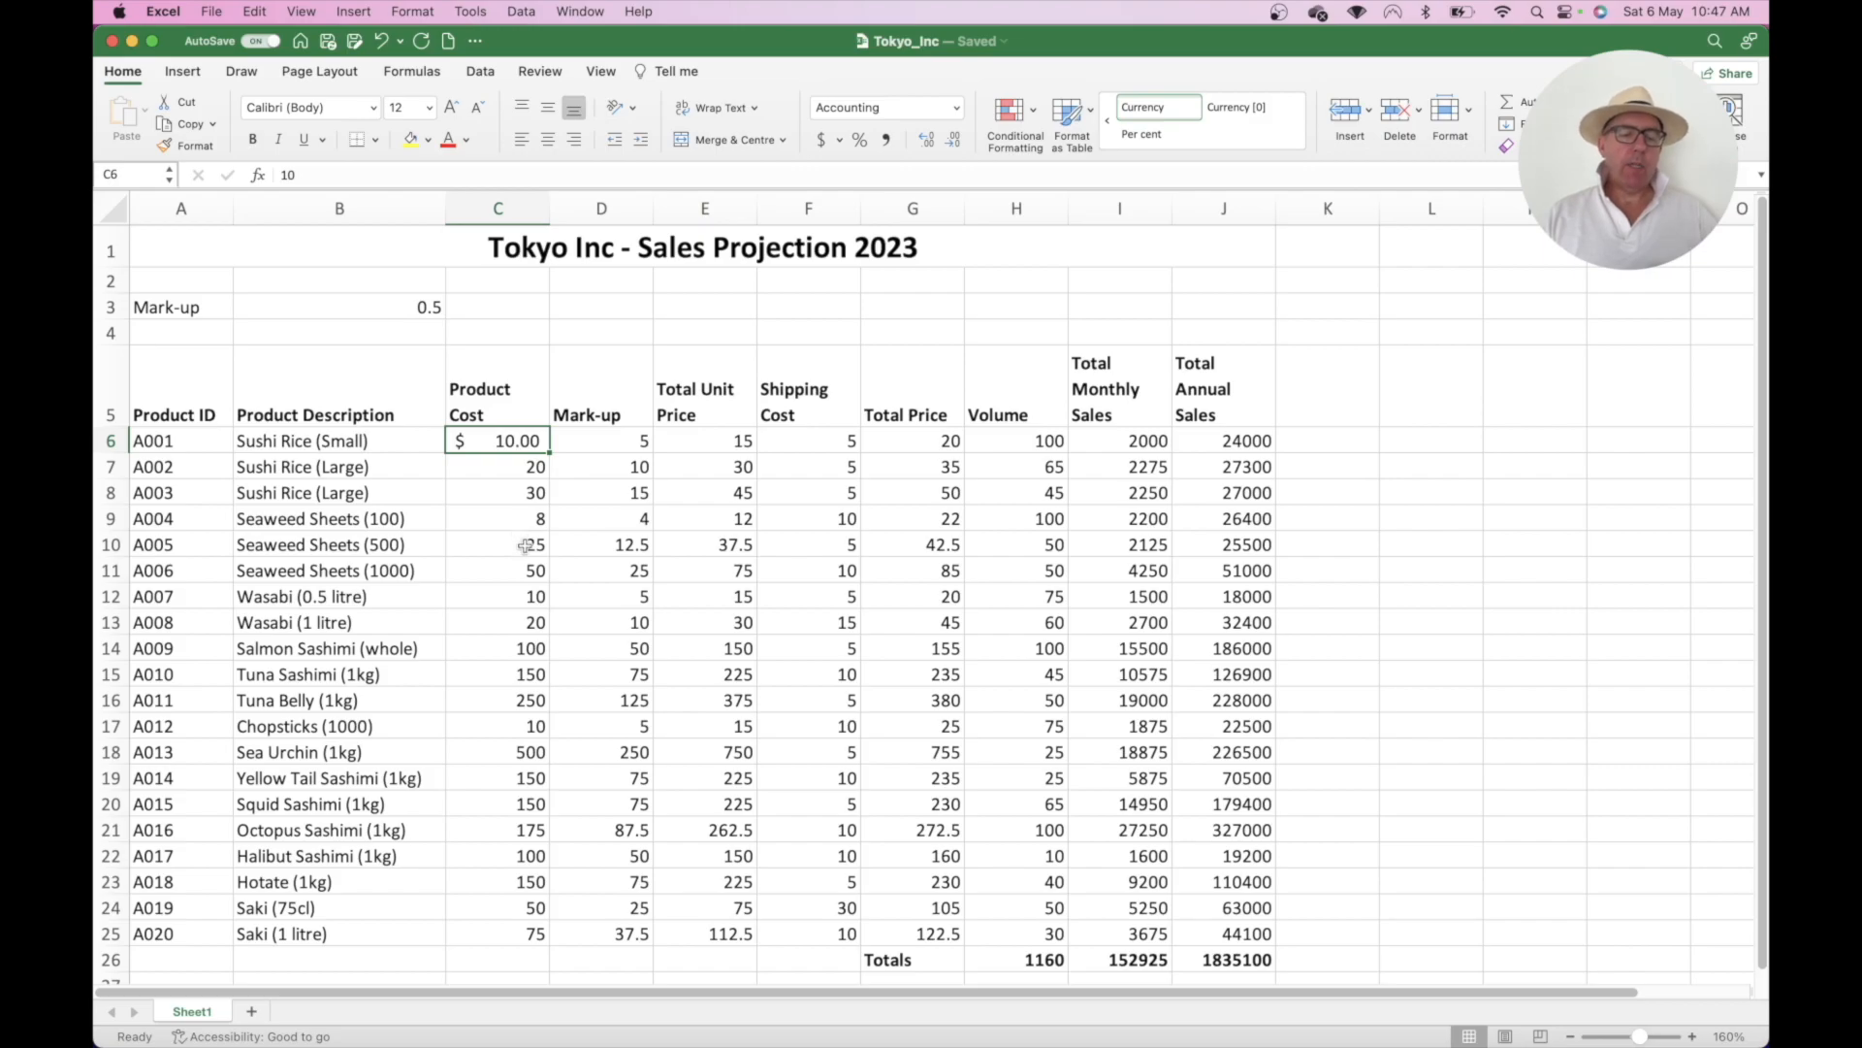
{"action": "left_click", "coordinate": [505, 468]}
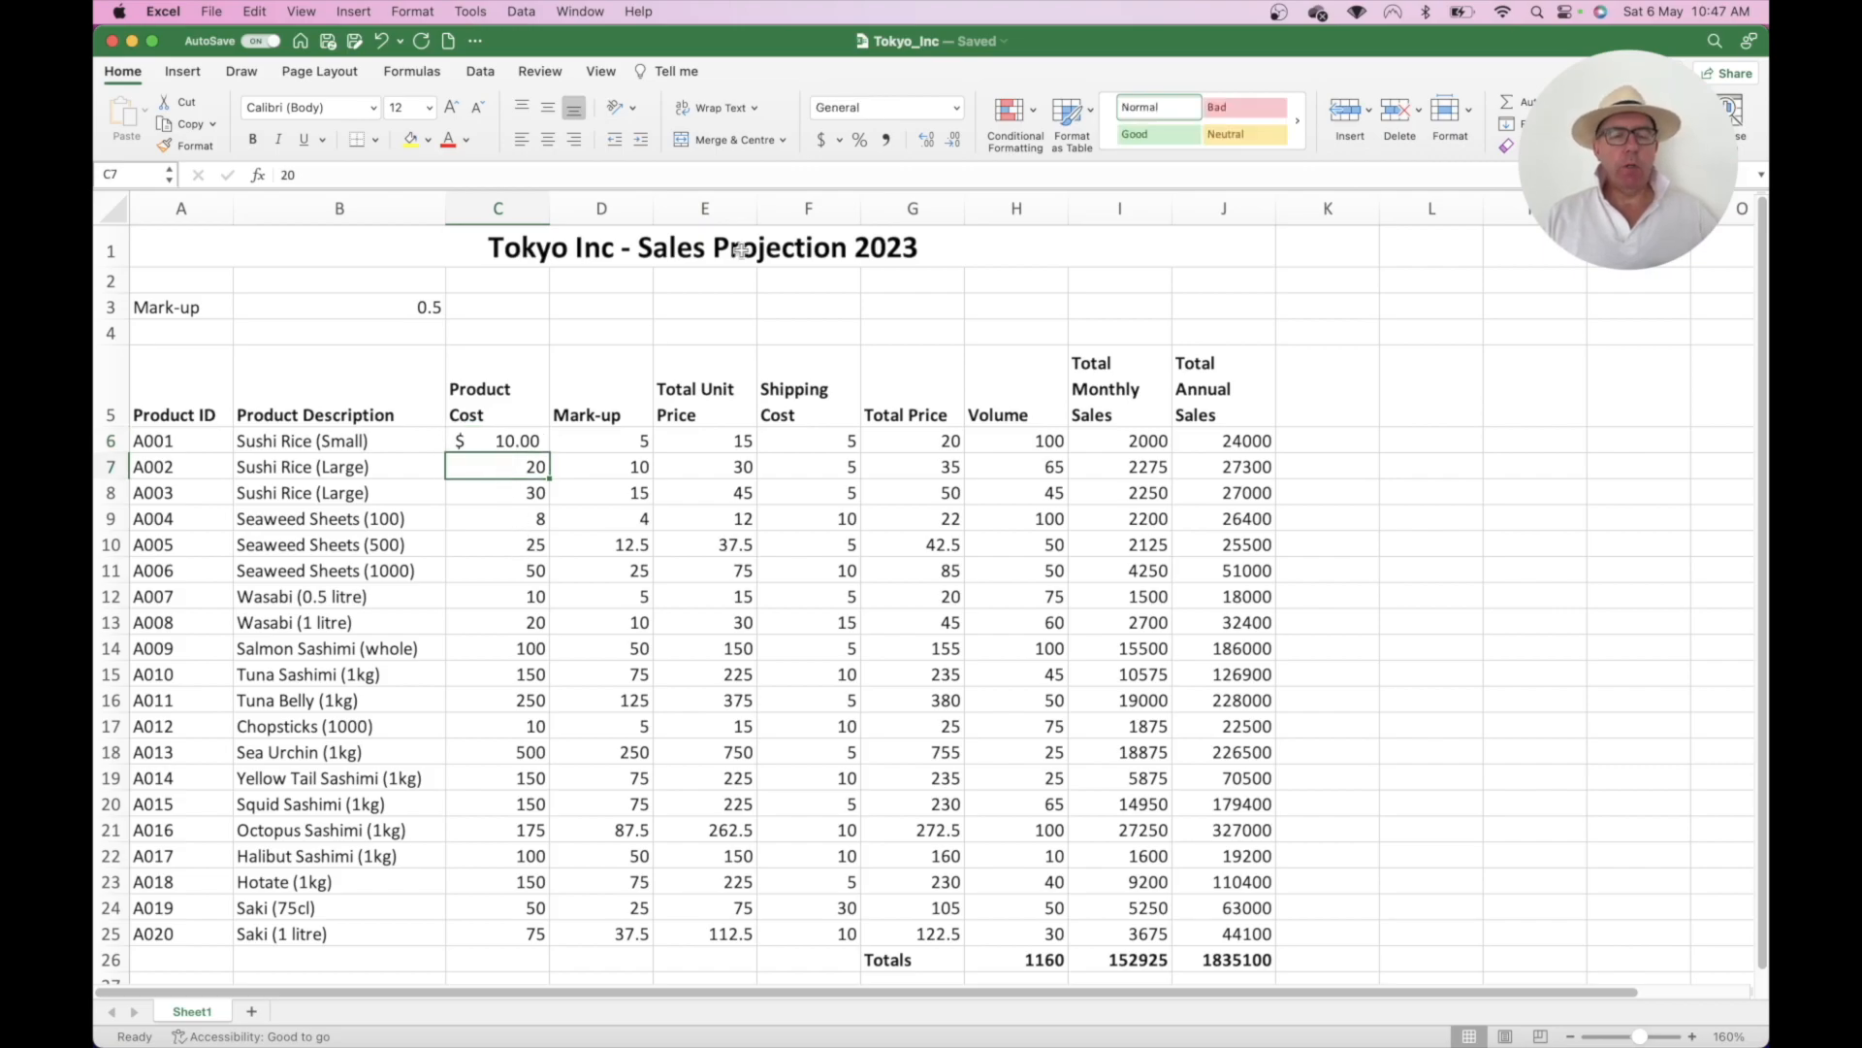
{"action": "left_click", "coordinate": [820, 136]}
{"action": "left_click", "coordinate": [499, 491]}
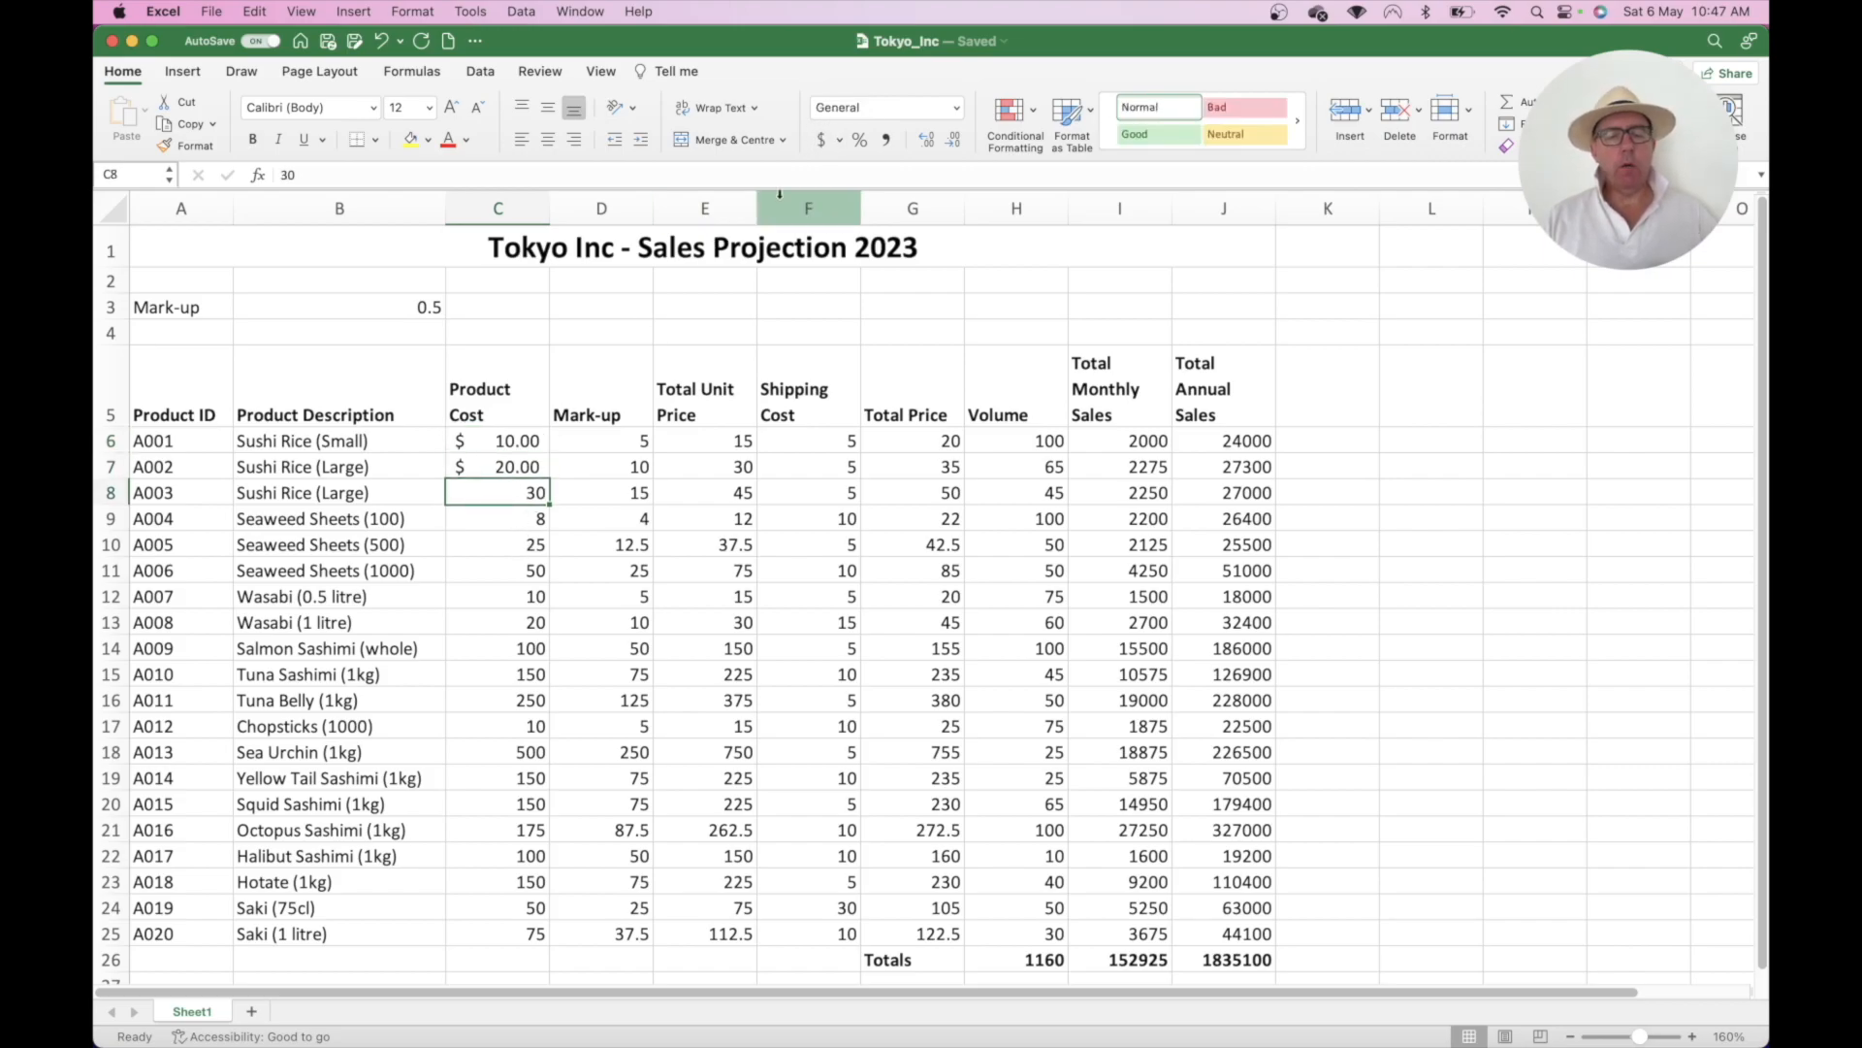
{"action": "left_click", "coordinate": [821, 139]}
{"action": "left_click", "coordinate": [501, 529]}
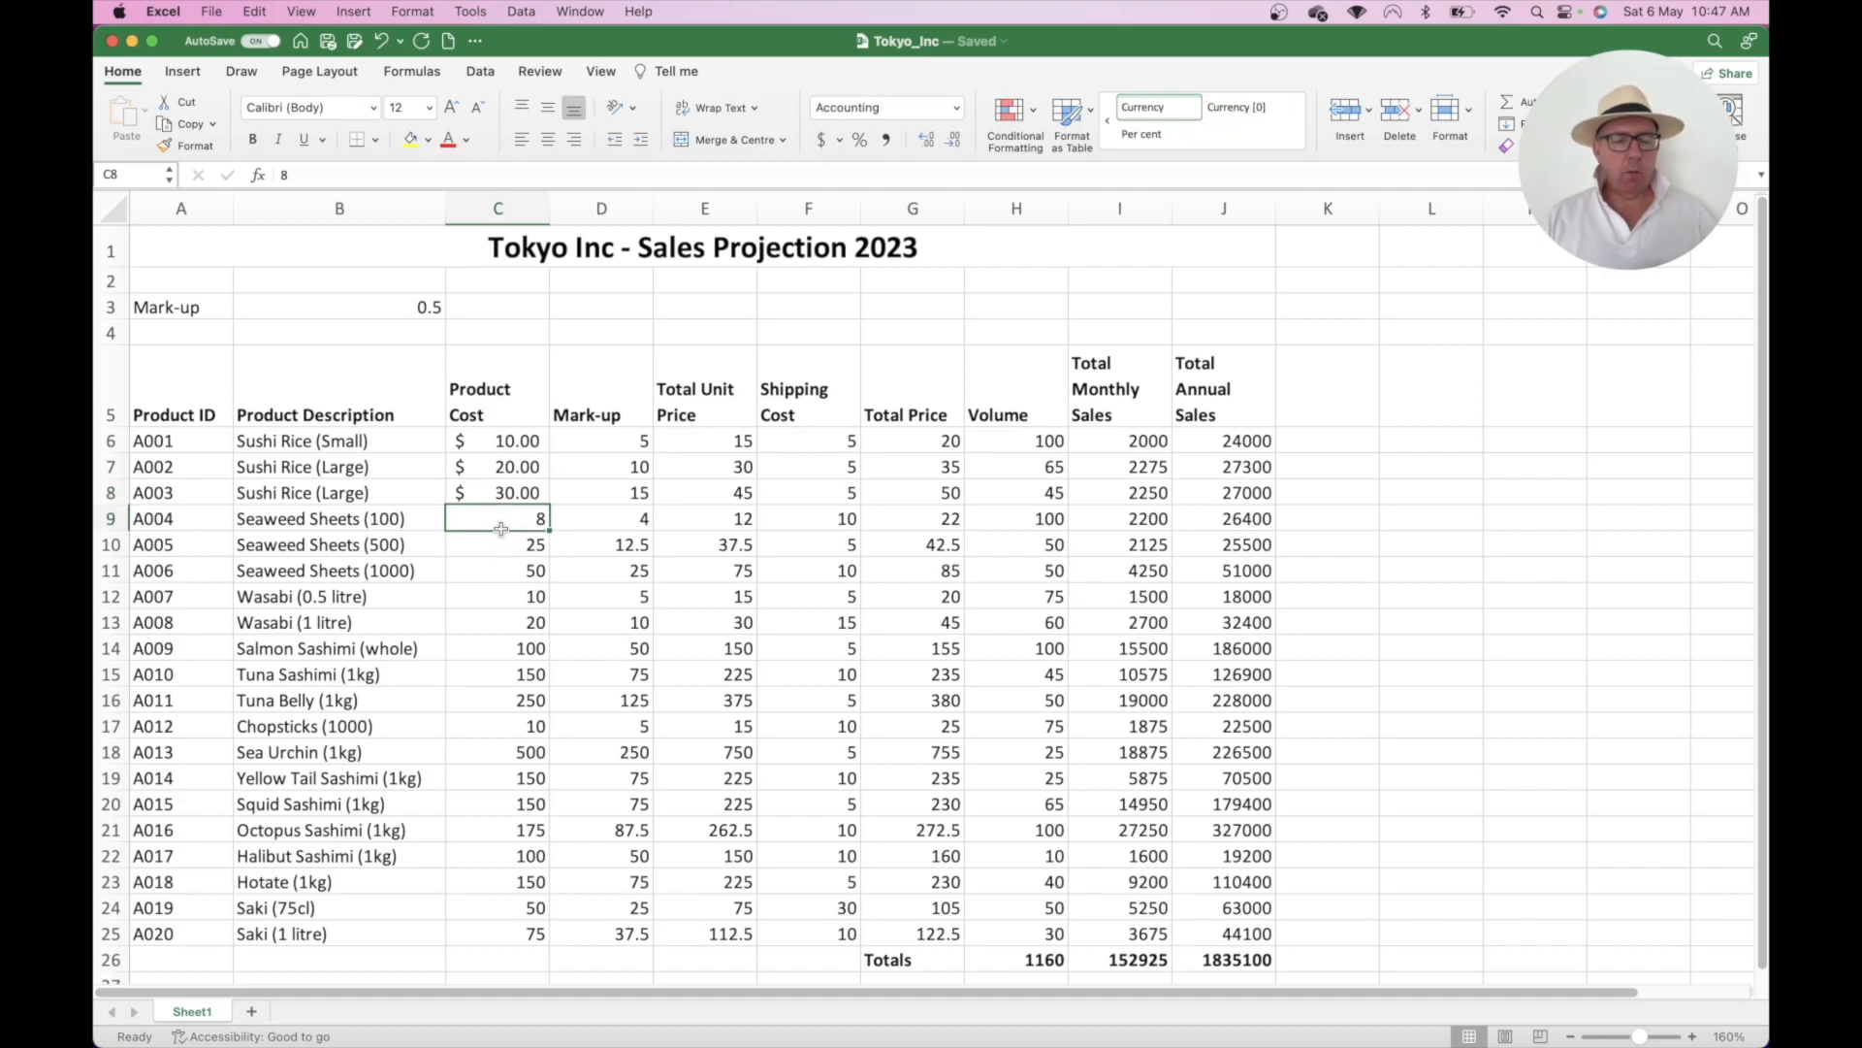
{"action": "left_click", "coordinate": [822, 139]}
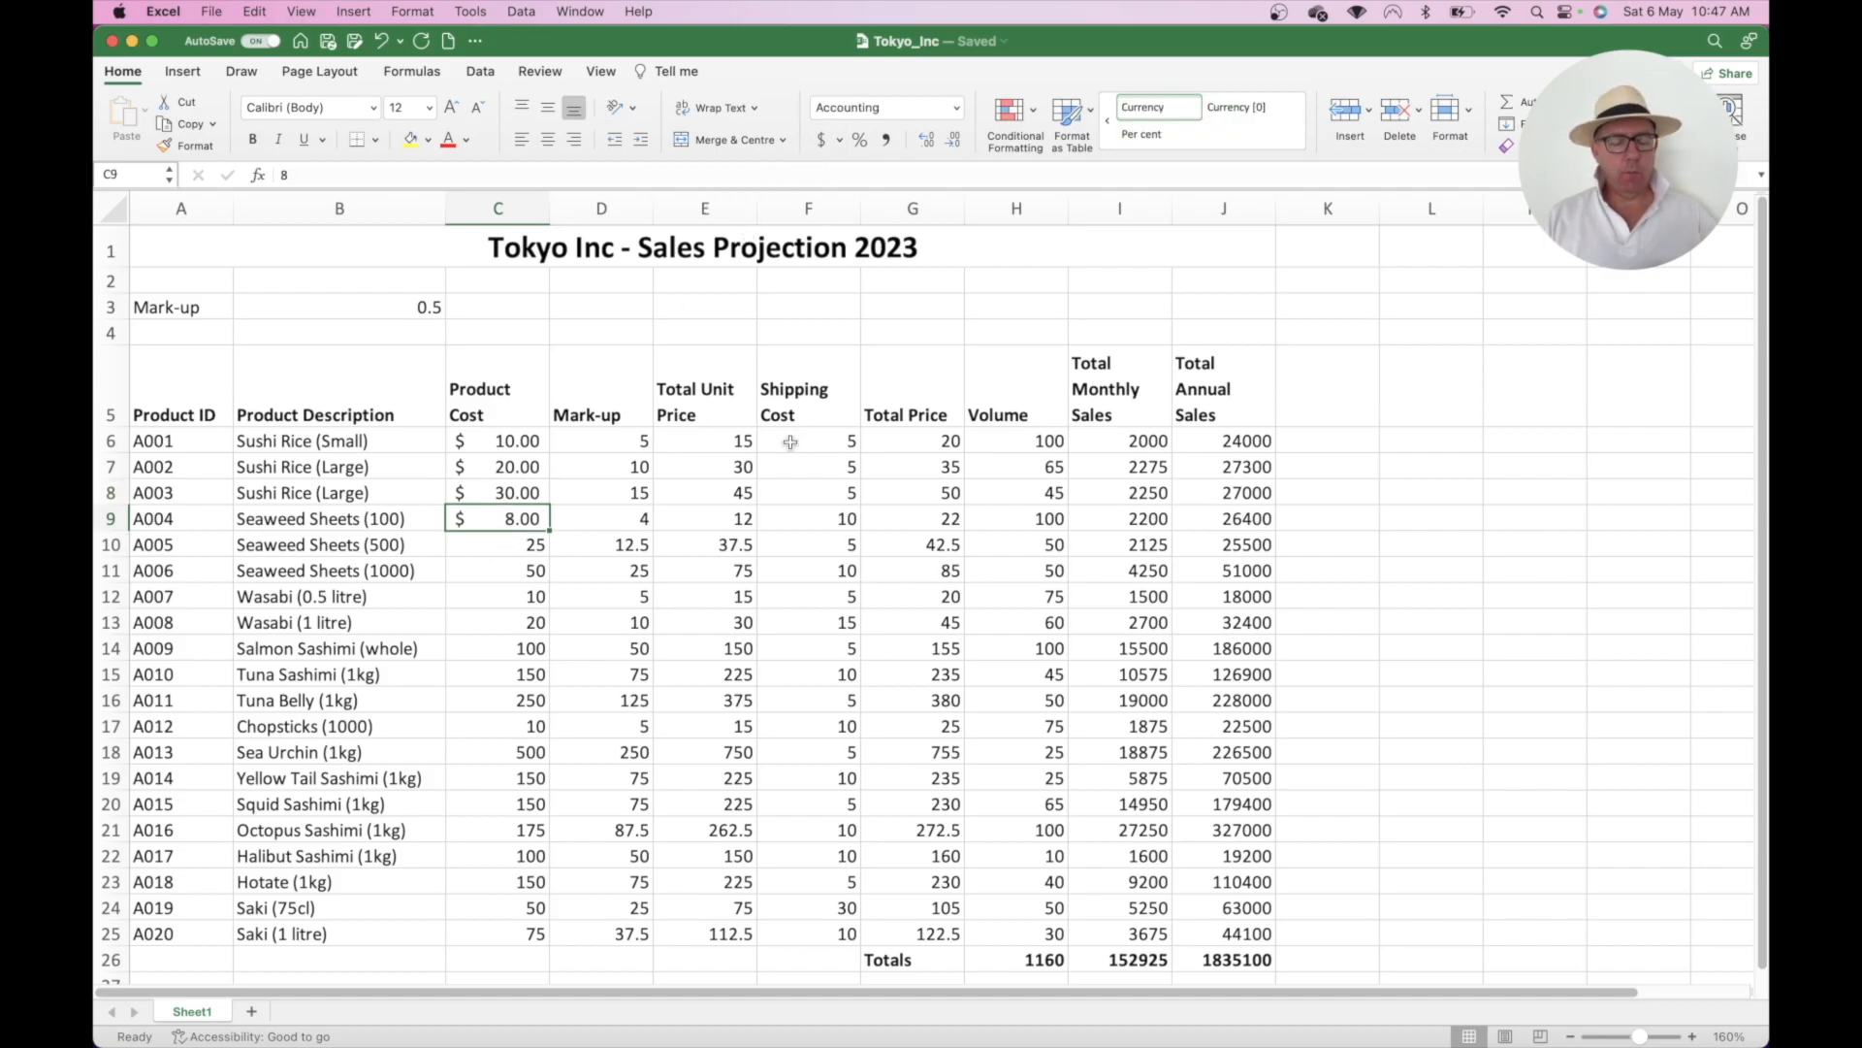
{"action": "key", "text": "super+z"}
{"action": "key", "text": "super+z"}
{"action": "key", "text": "super+z"}
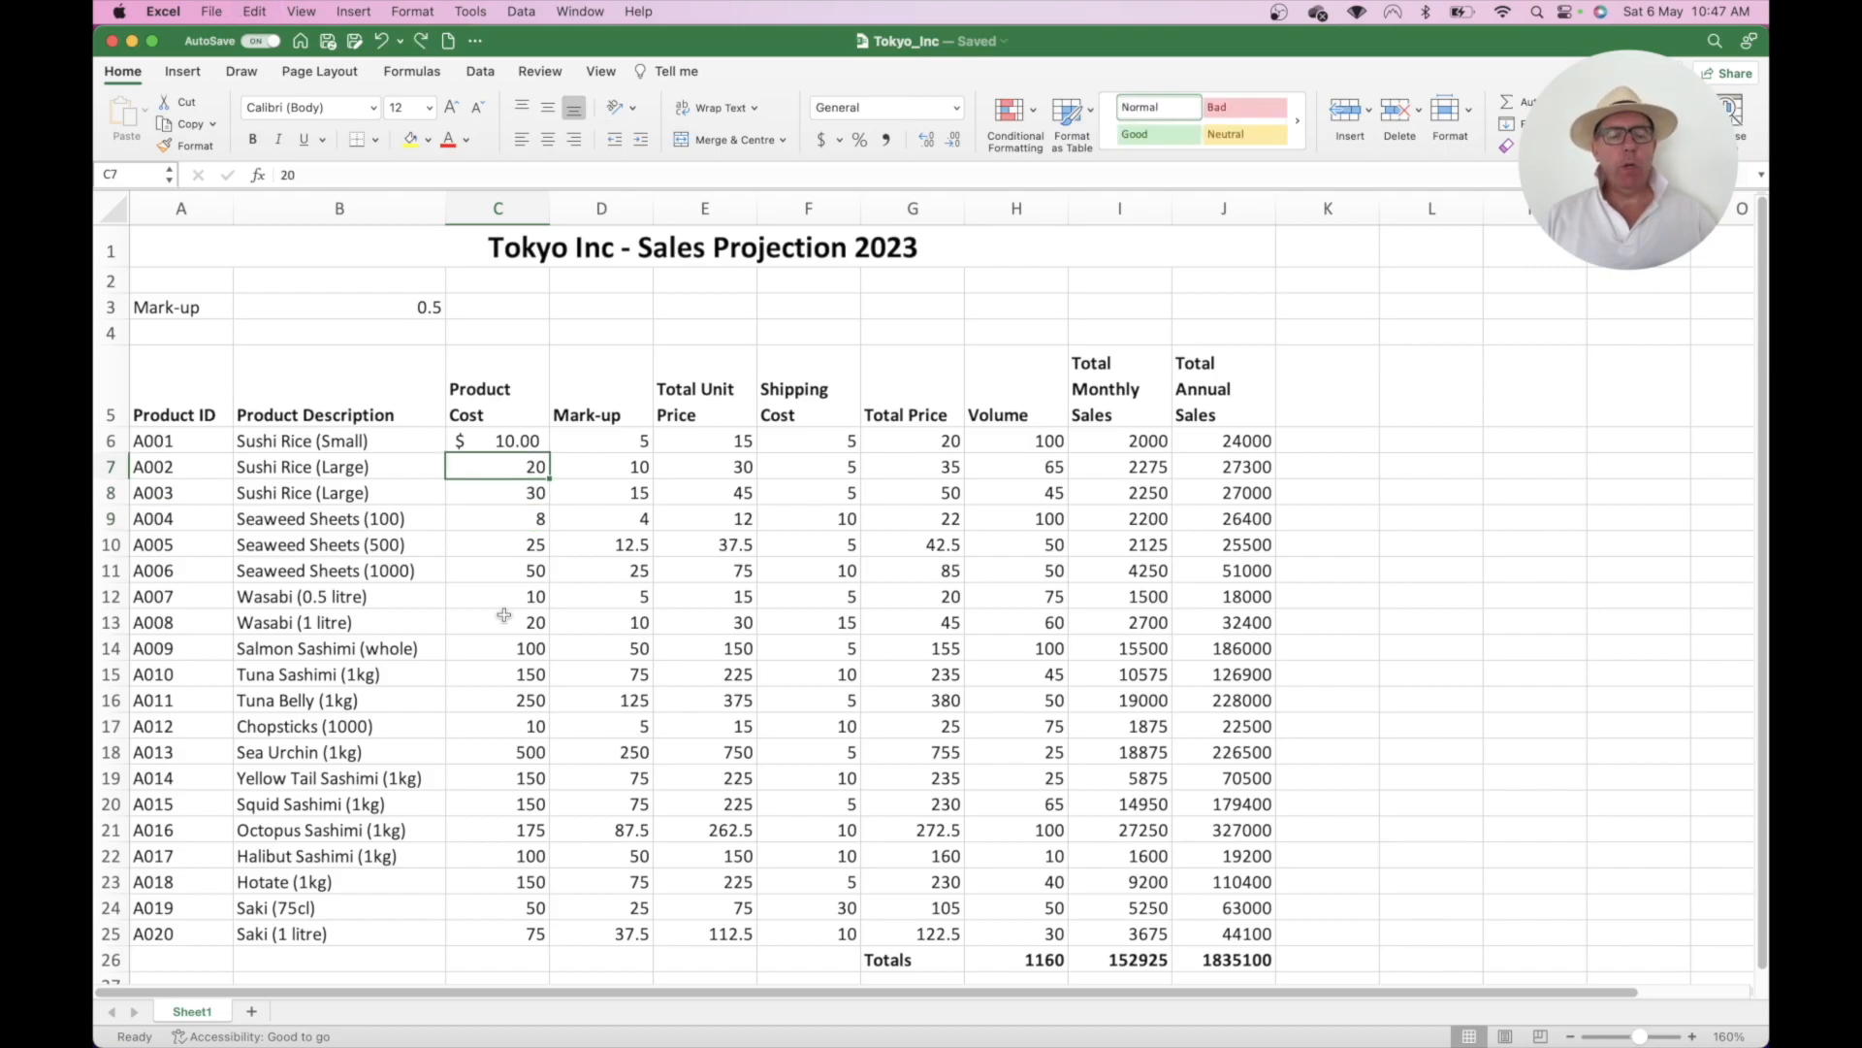
{"action": "left_click", "coordinate": [502, 443]}
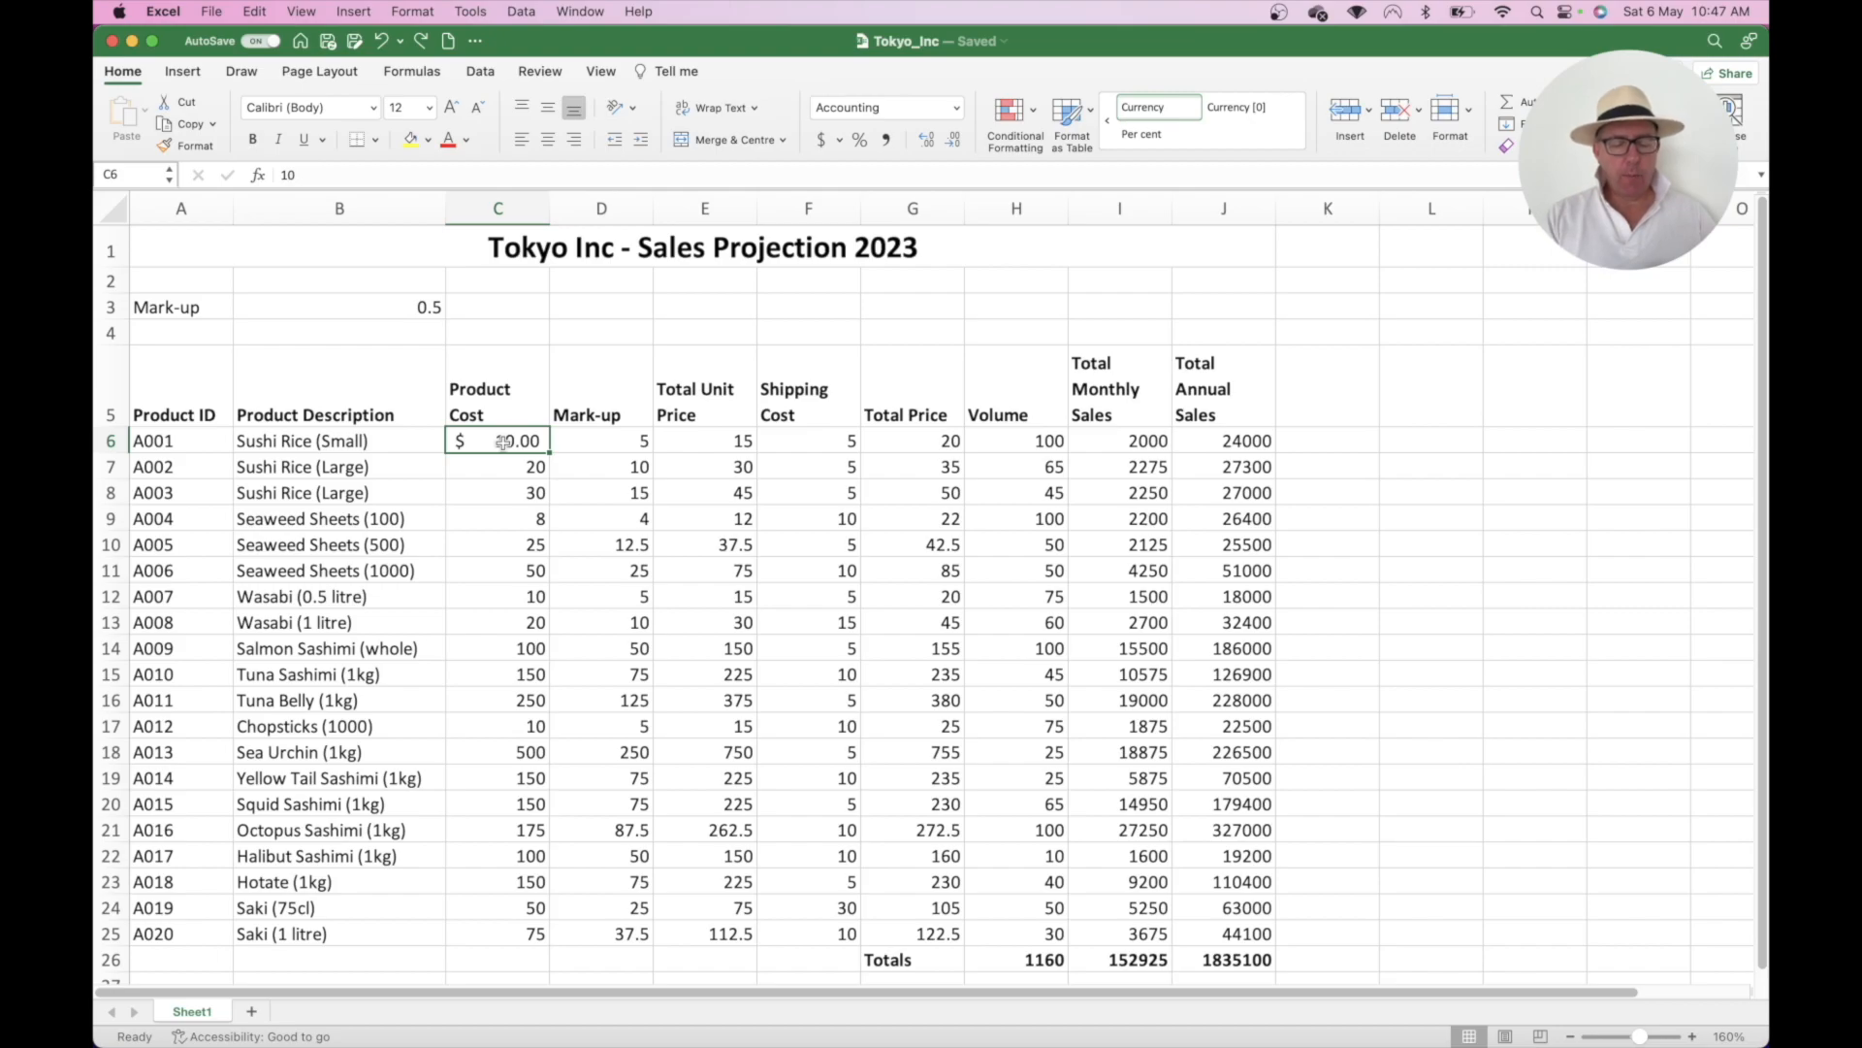
{"action": "key", "text": "super+c"}
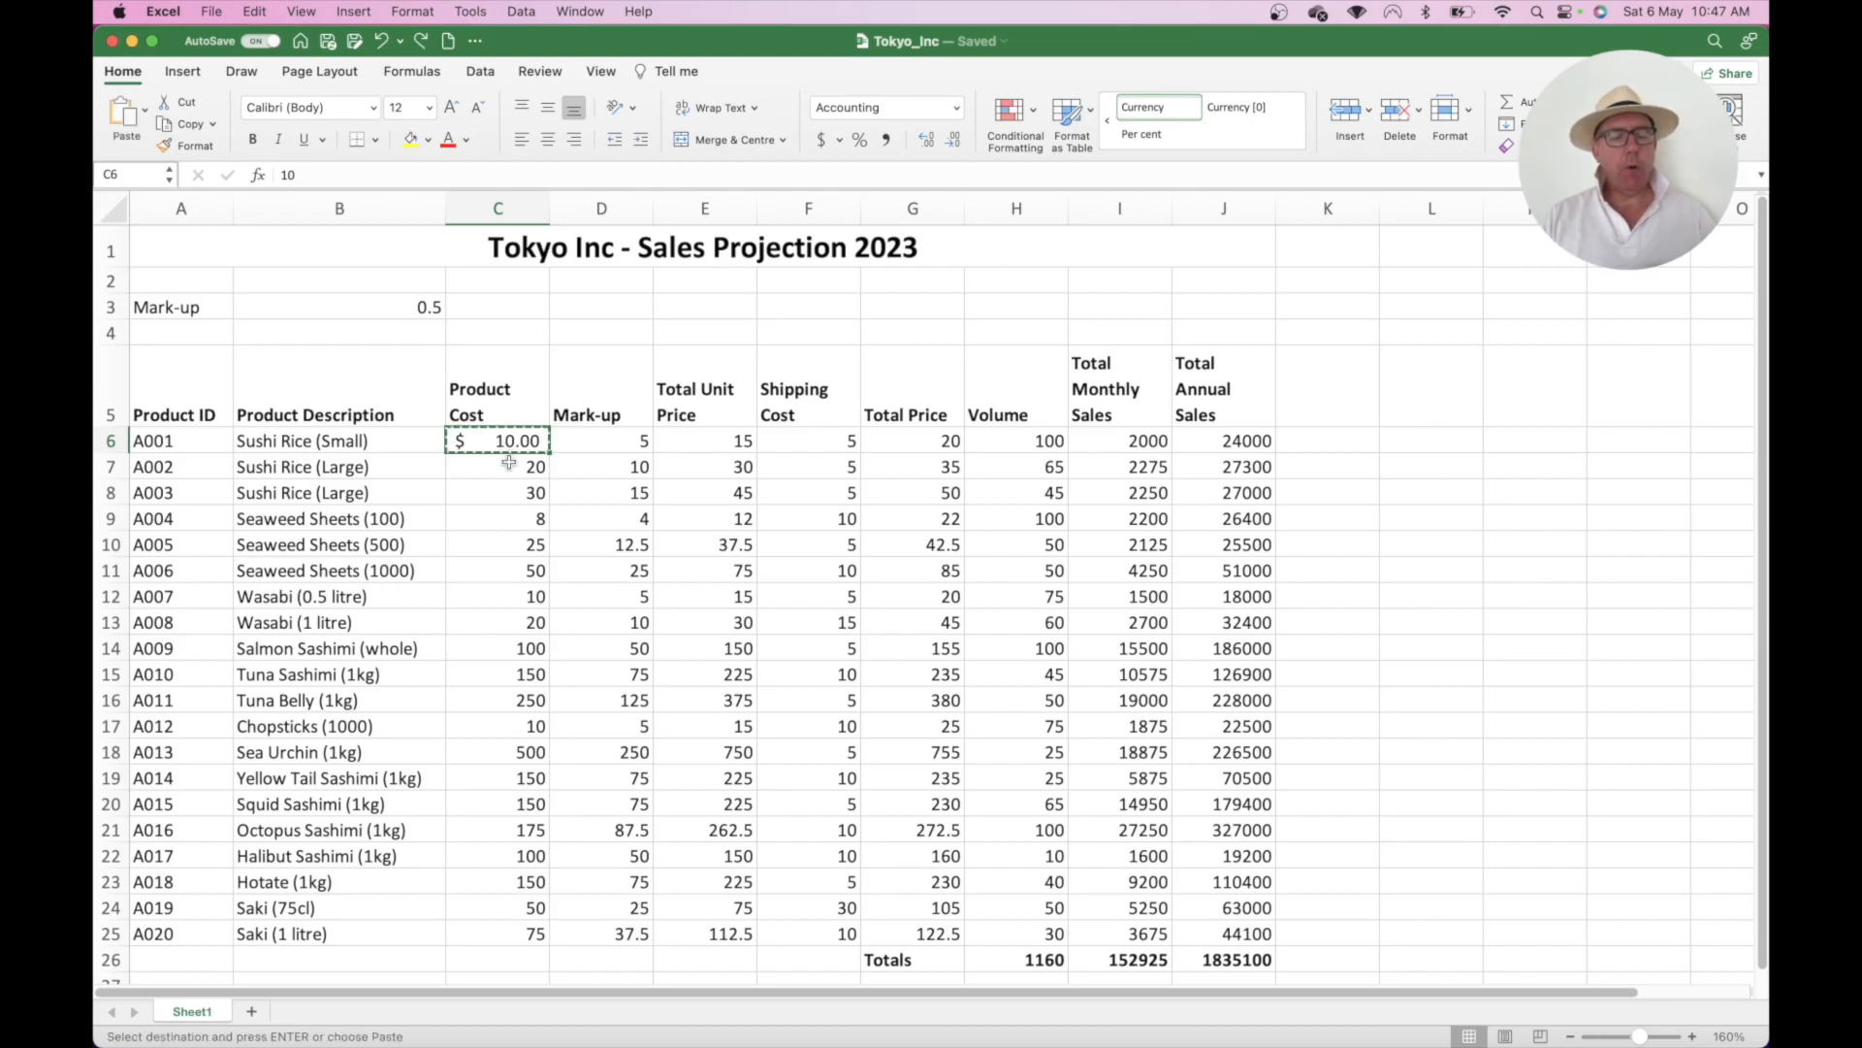
{"action": "left_click", "coordinate": [509, 471]}
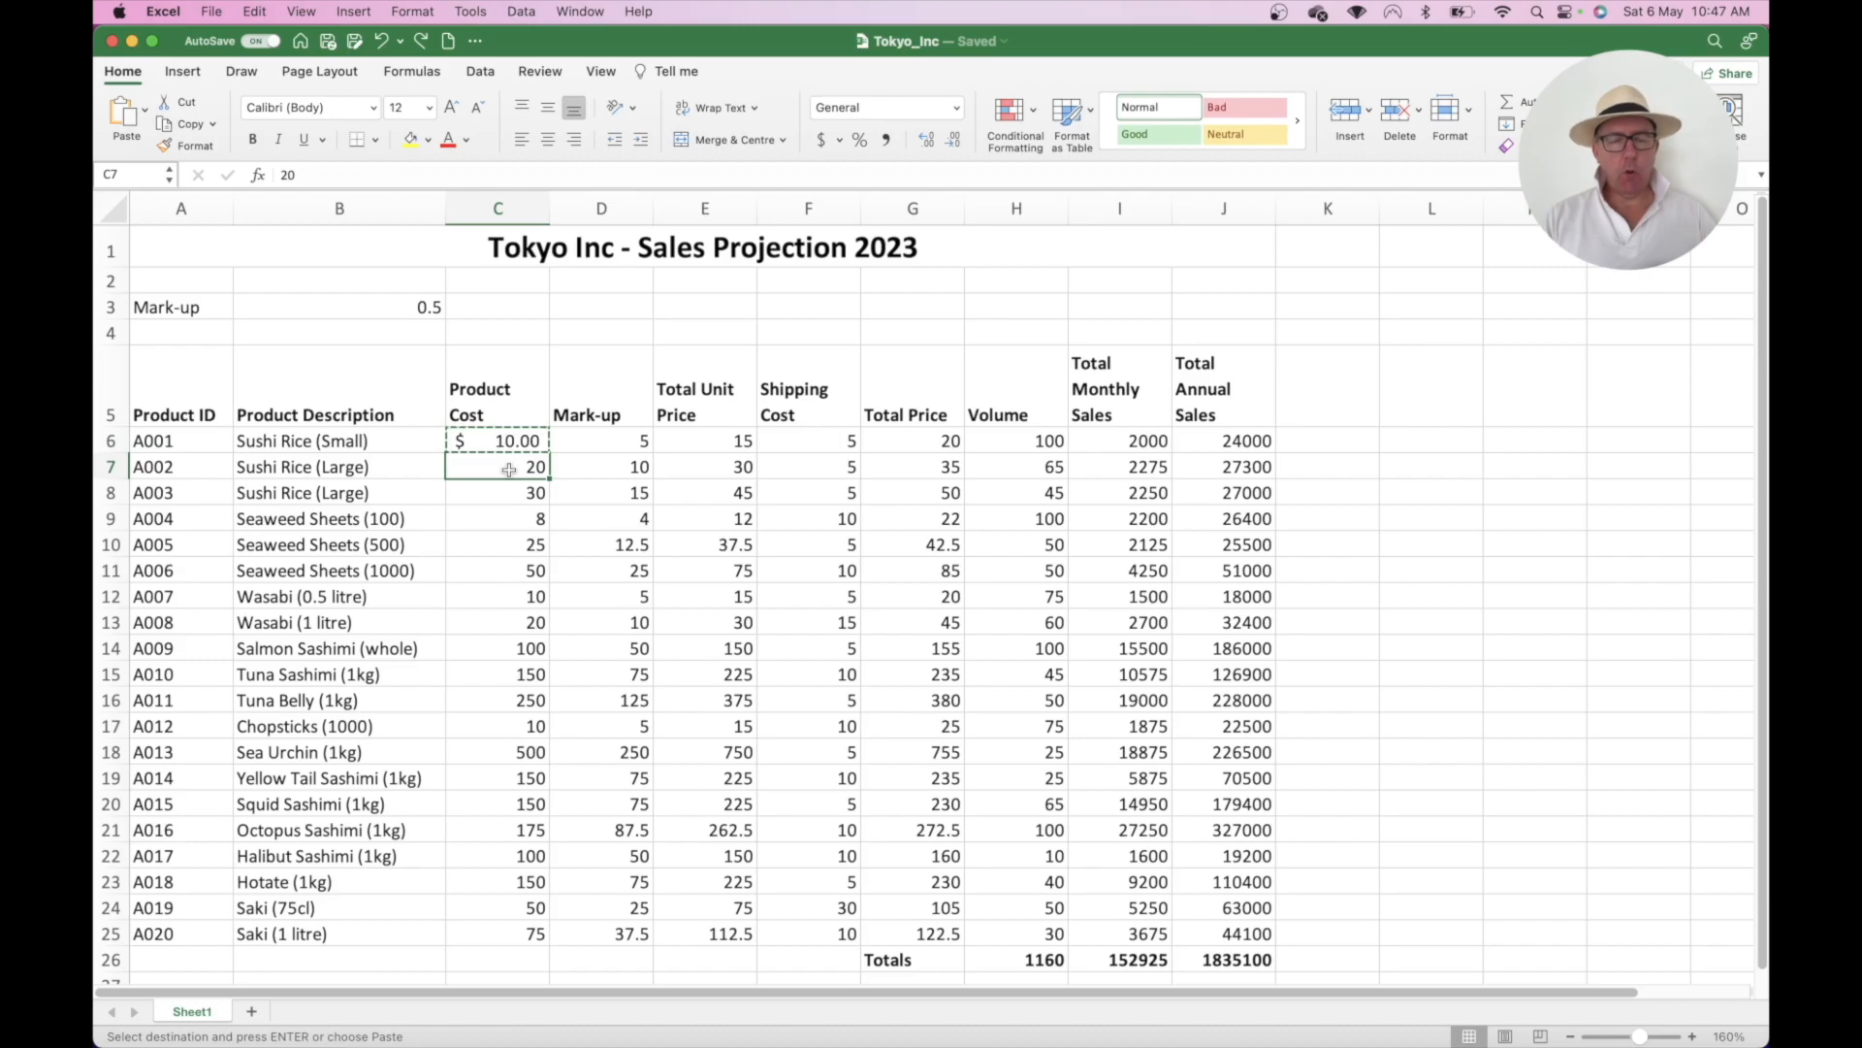
{"action": "key", "text": "super+v"}
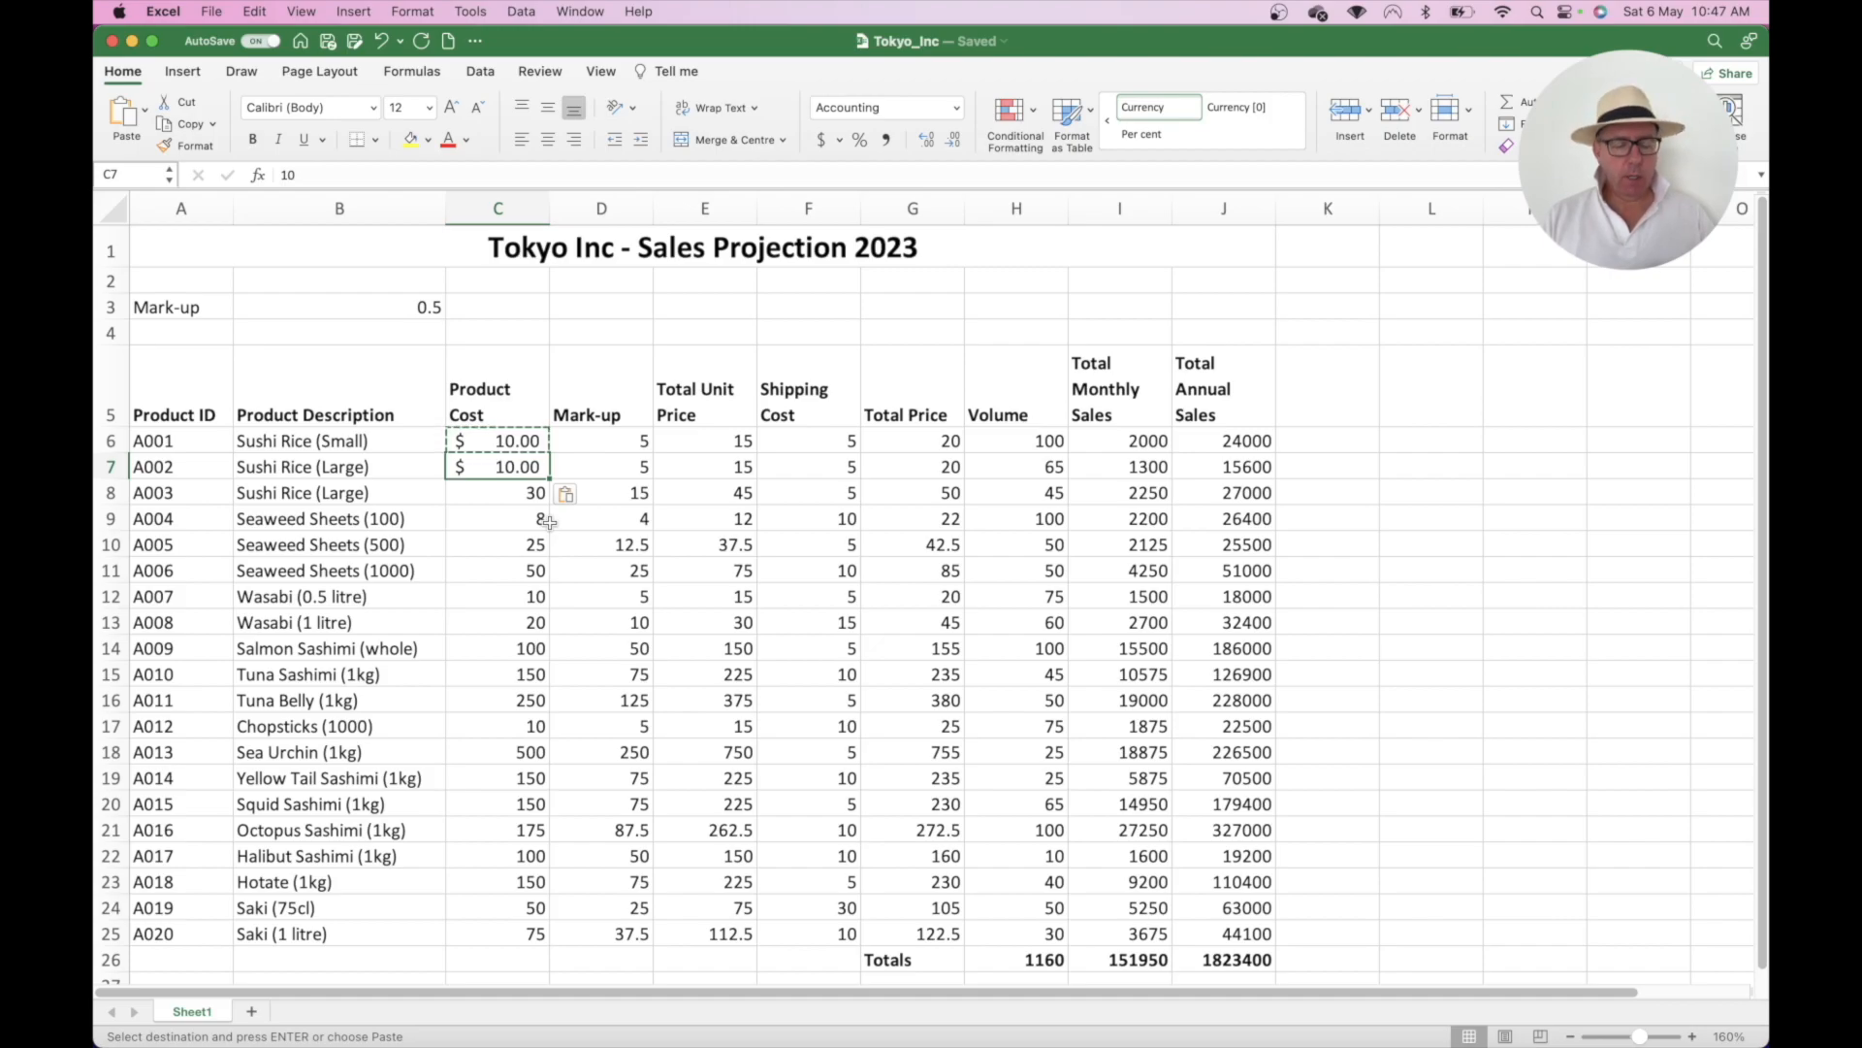
{"action": "key", "text": "super+z"}
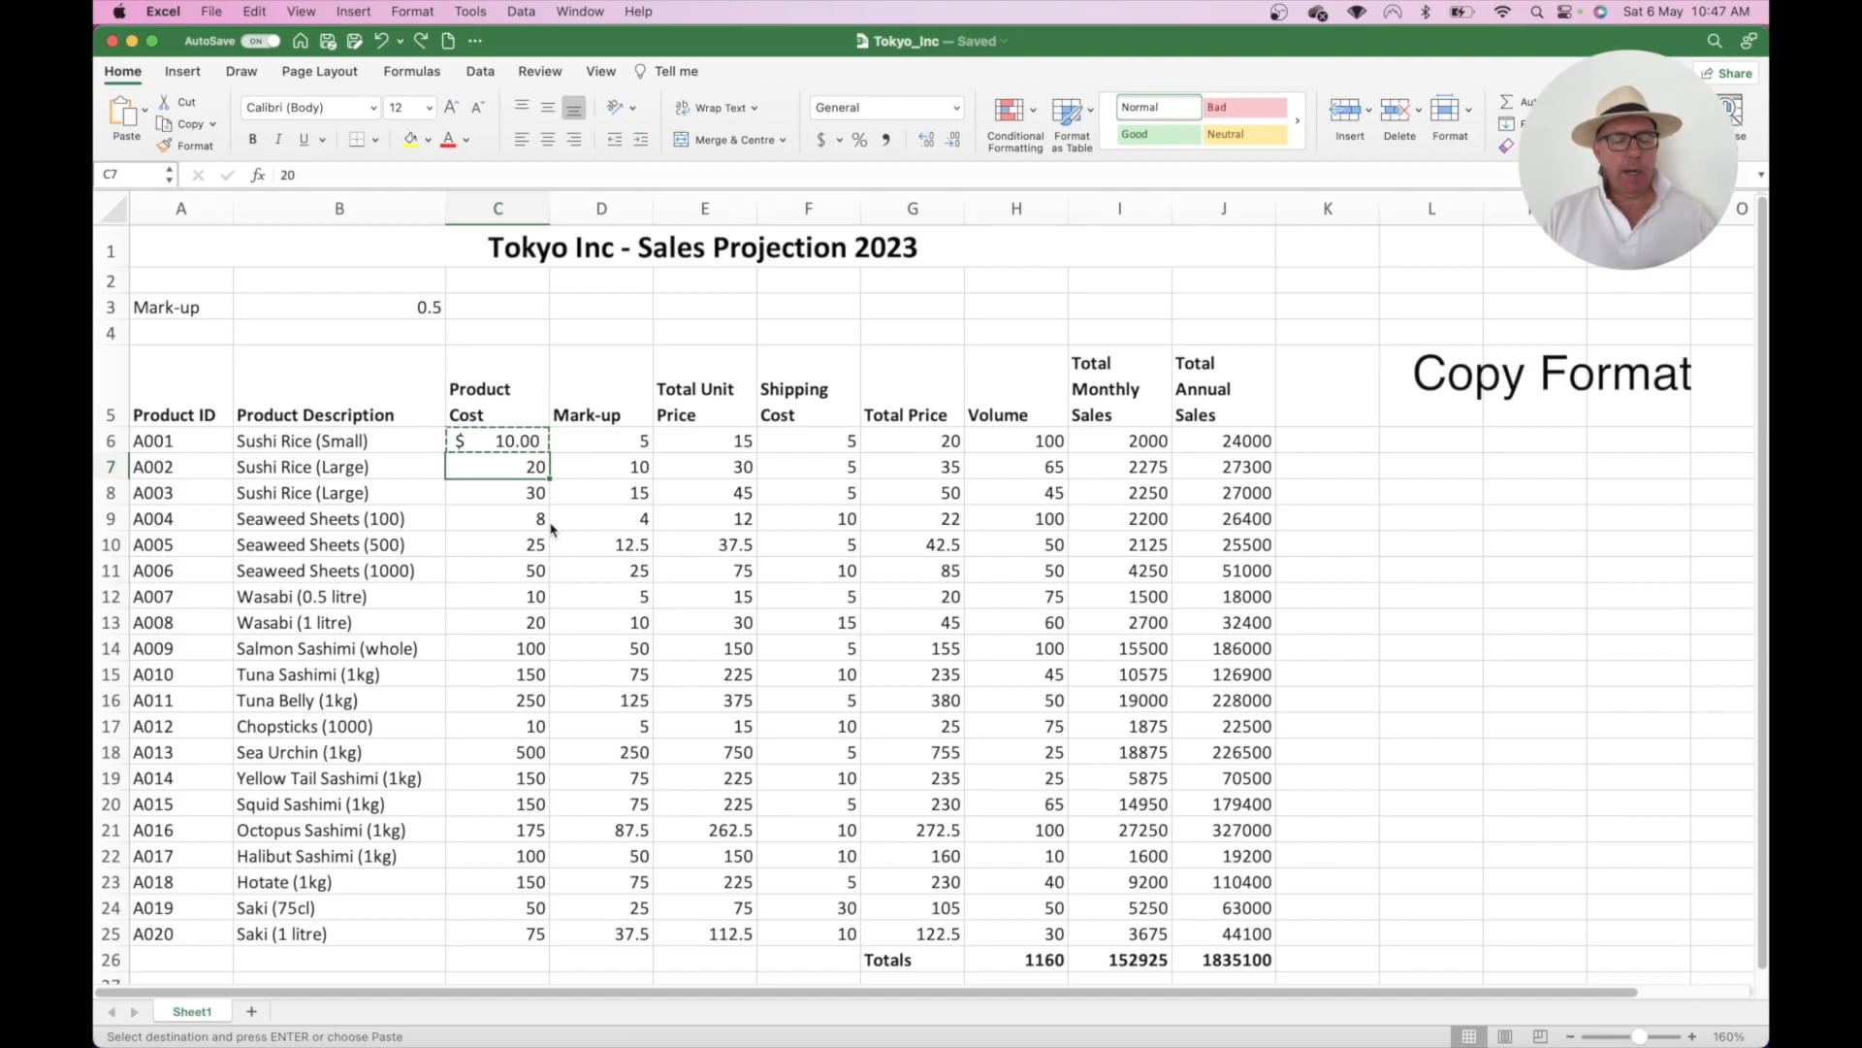
{"action": "key", "text": "Escape"}
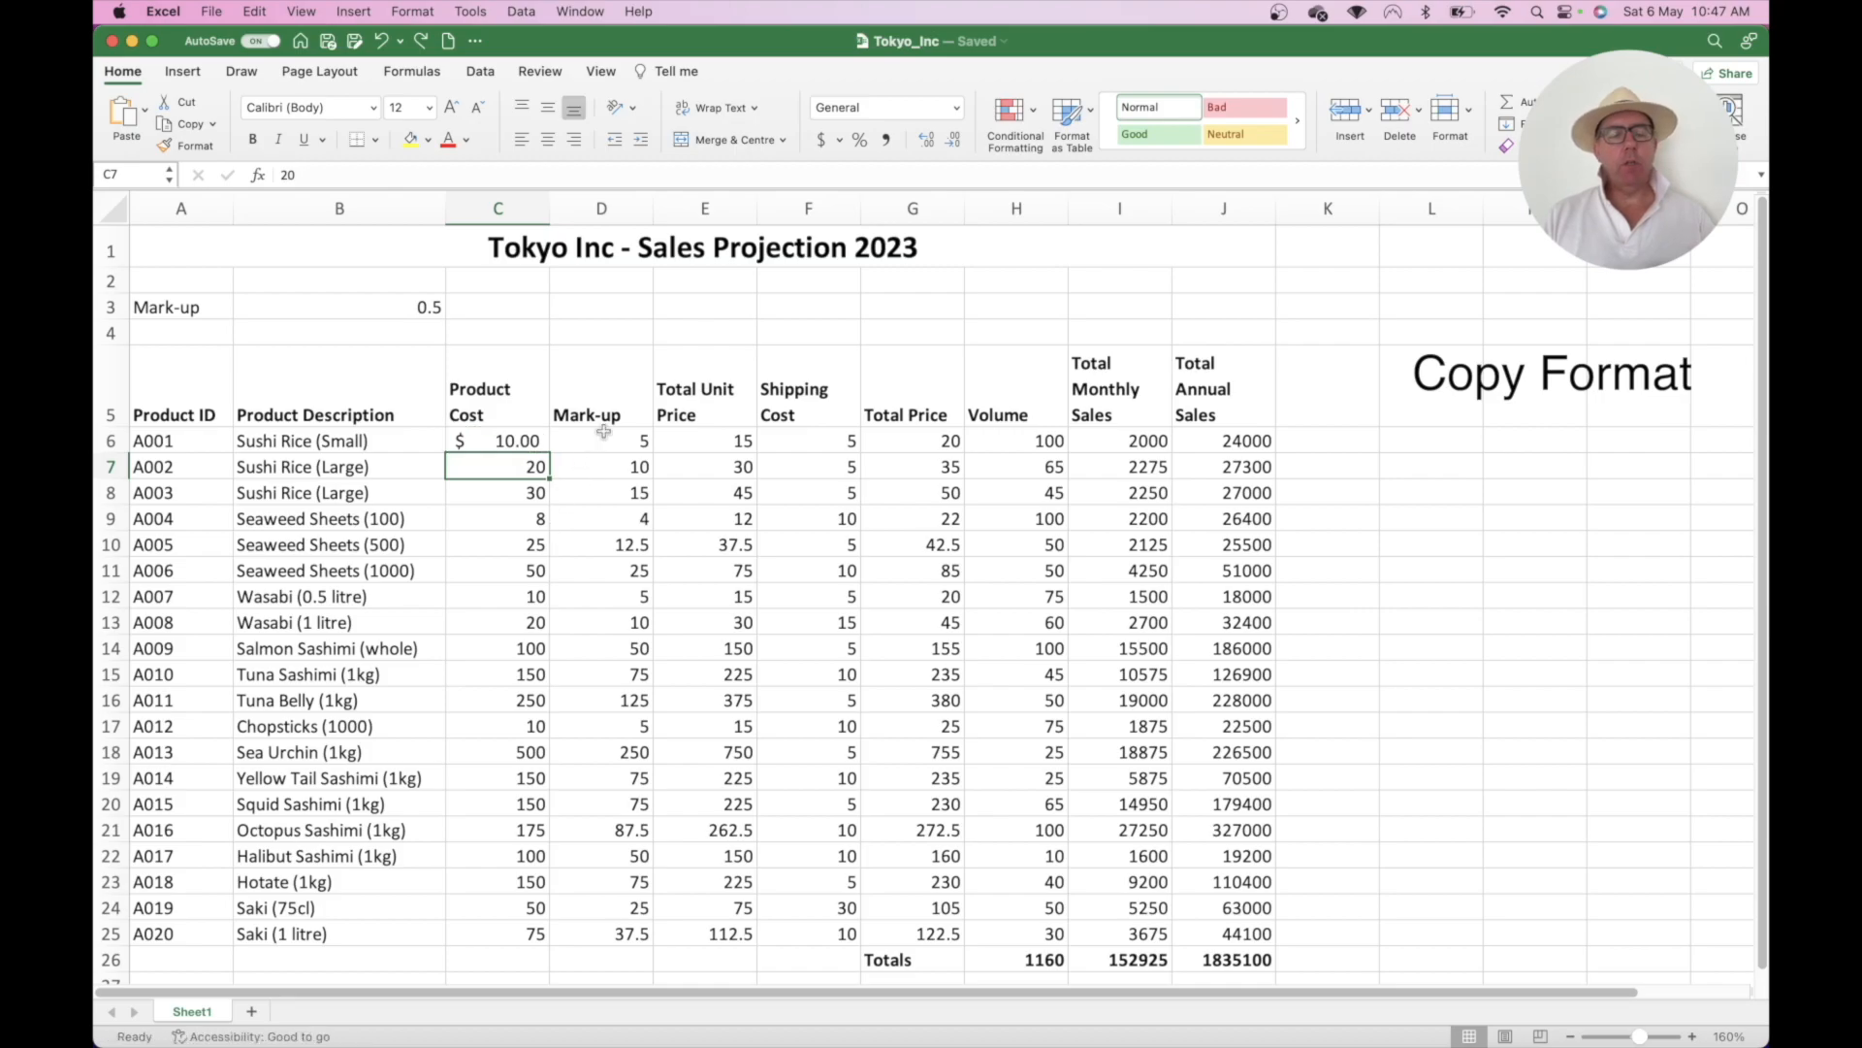
- Use Format Painter to copy C6's dollar format onto C7, C8 and C9
{"action": "left_click", "coordinate": [504, 441]}
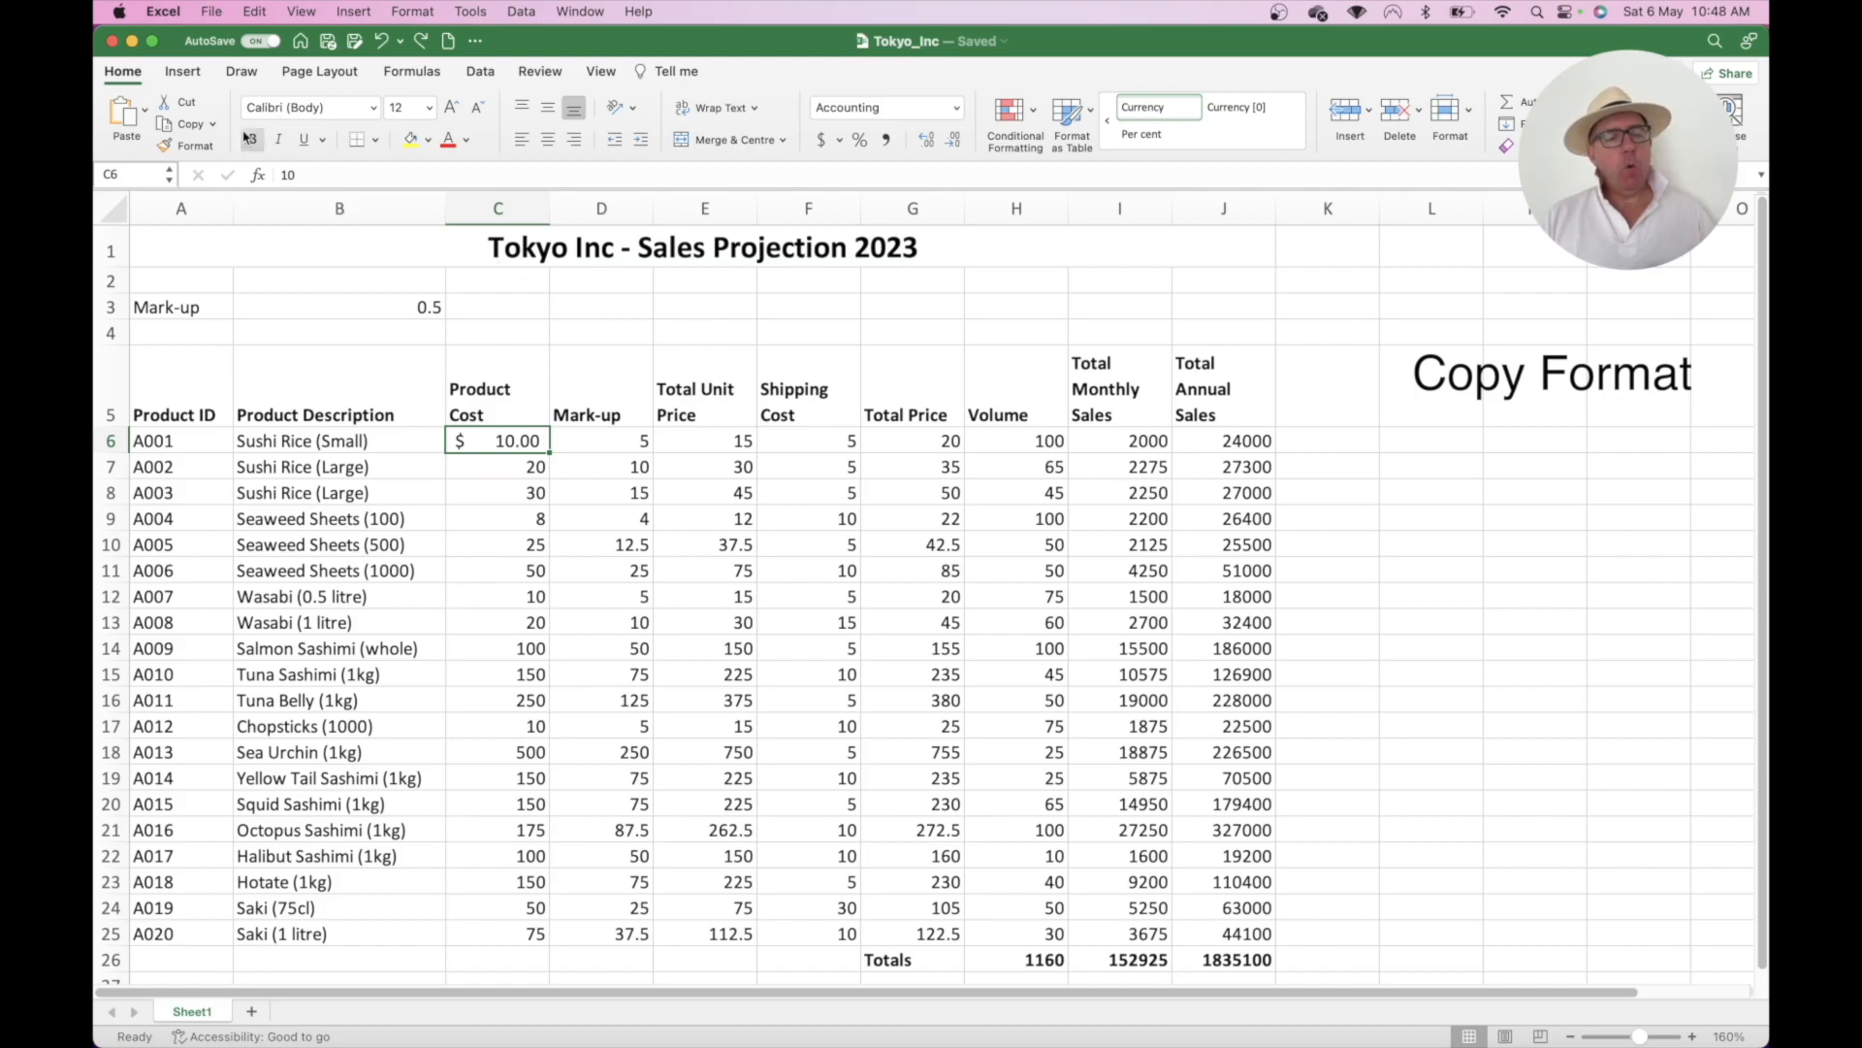
{"action": "left_click", "coordinate": [184, 147]}
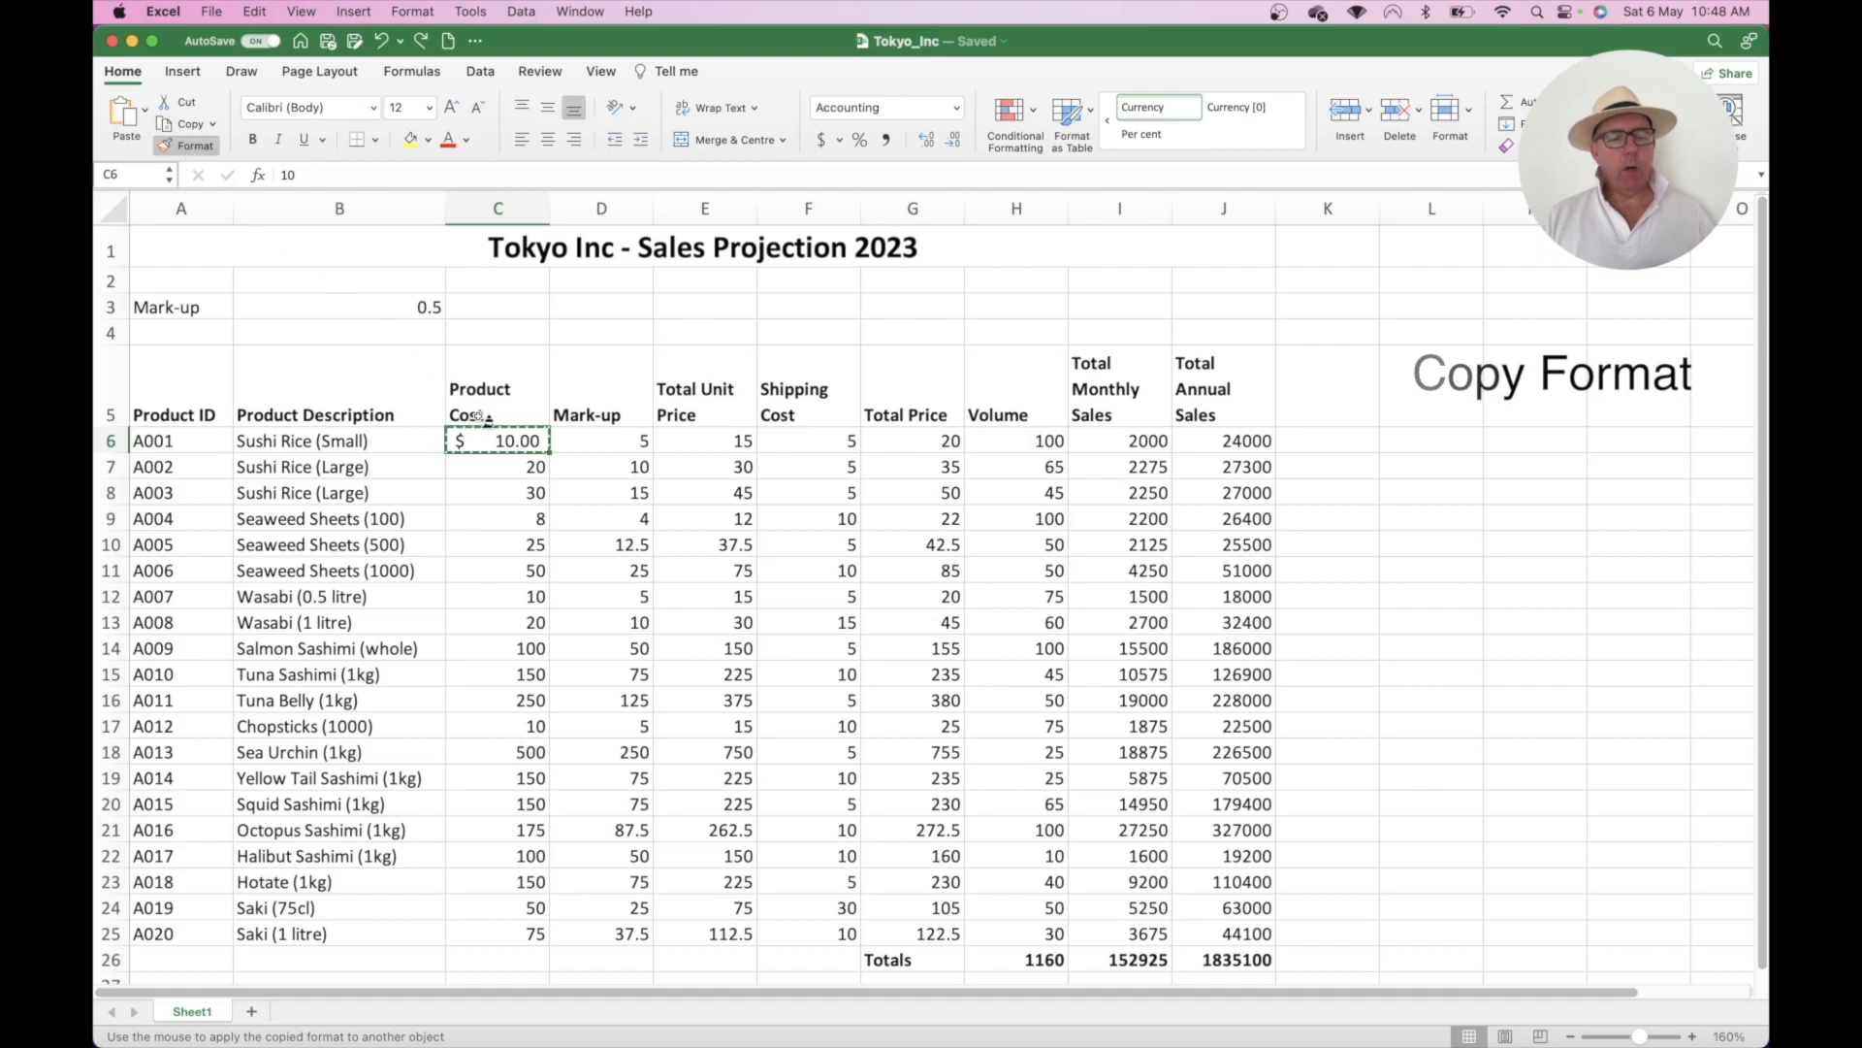
{"action": "left_click", "coordinate": [504, 472]}
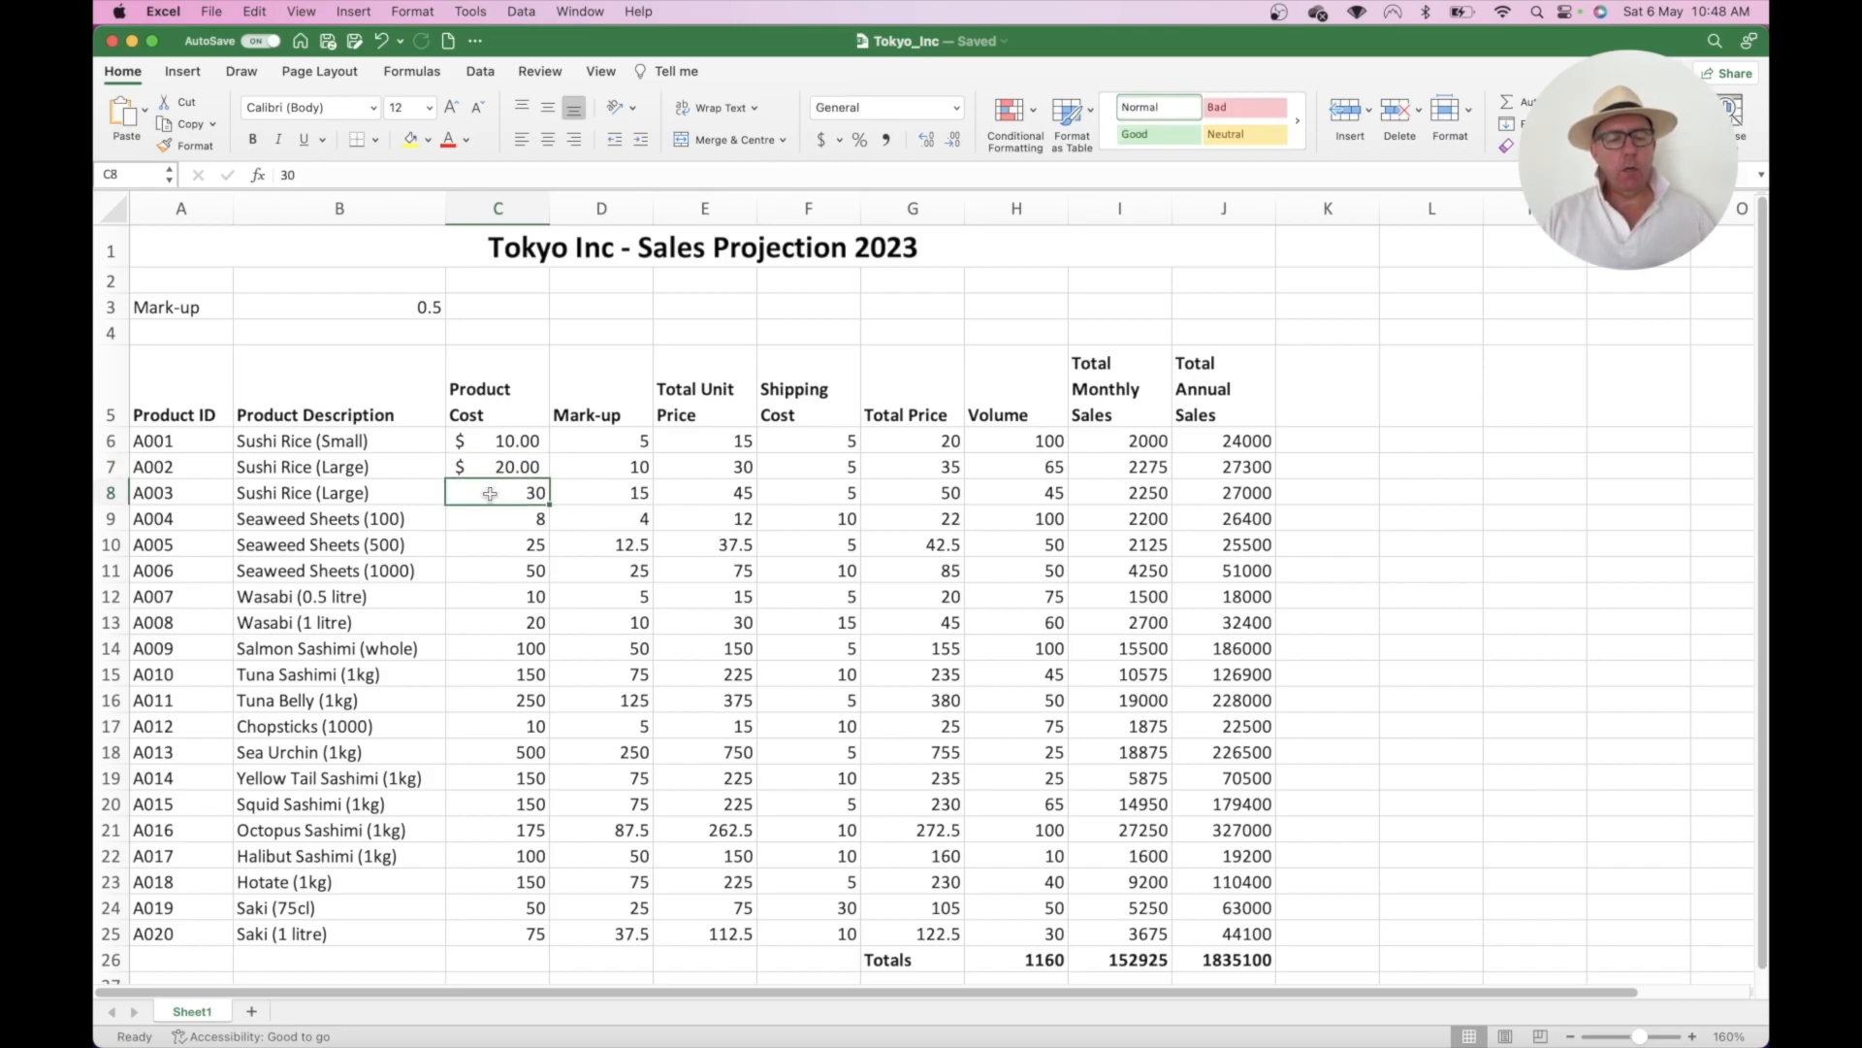
{"action": "left_click", "coordinate": [503, 529]}
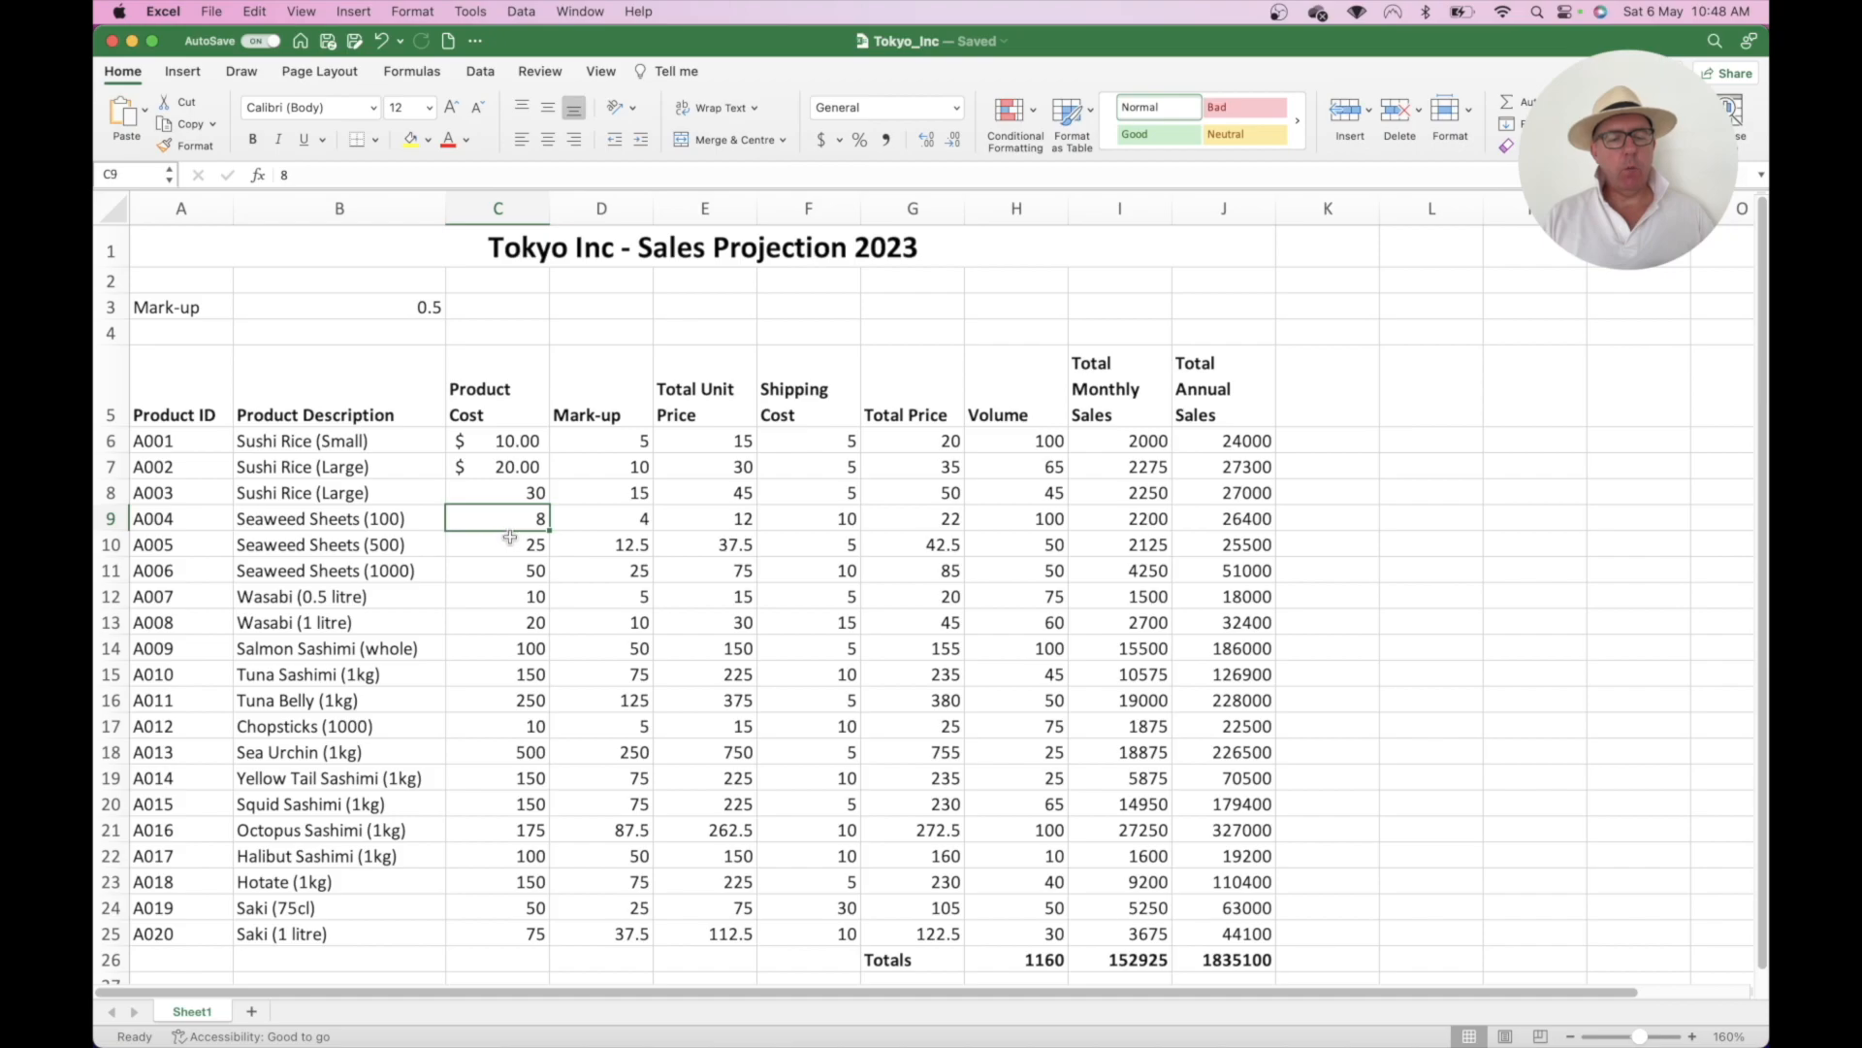
{"action": "left_click", "coordinate": [506, 467]}
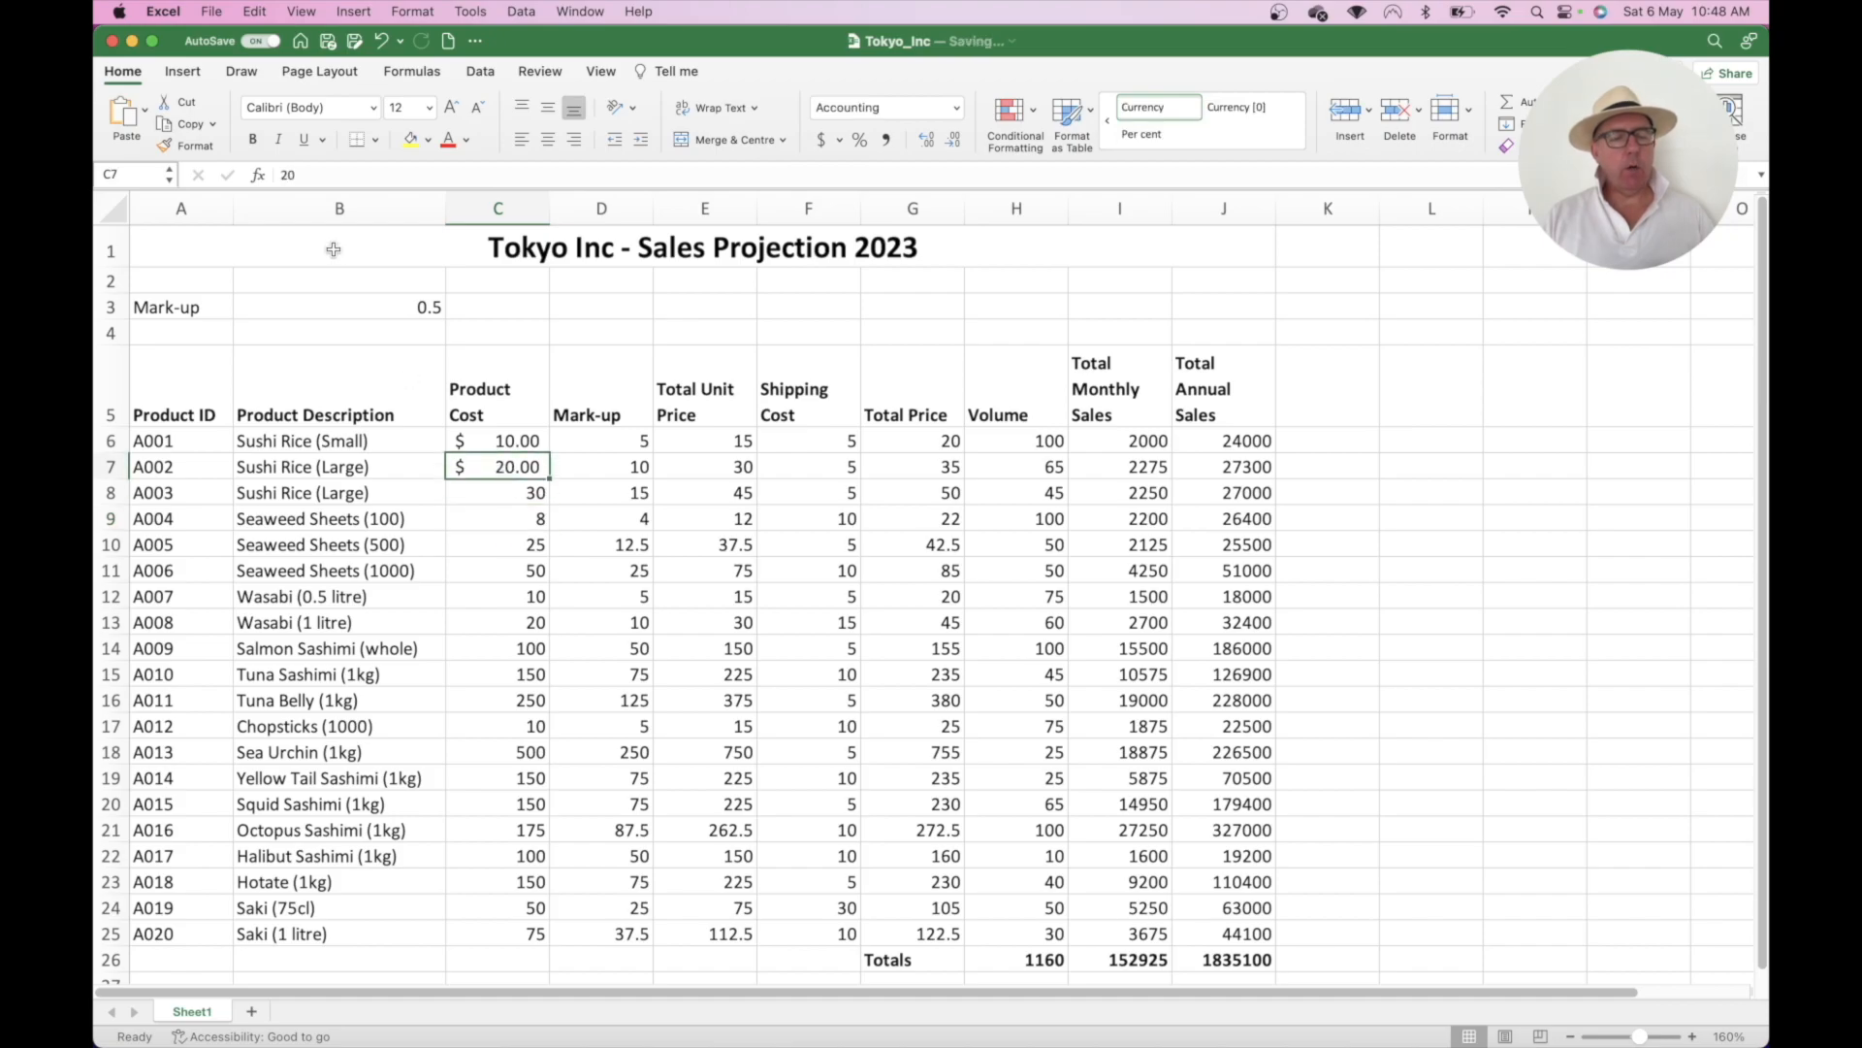
{"action": "left_click", "coordinate": [195, 146]}
{"action": "left_click", "coordinate": [493, 497]}
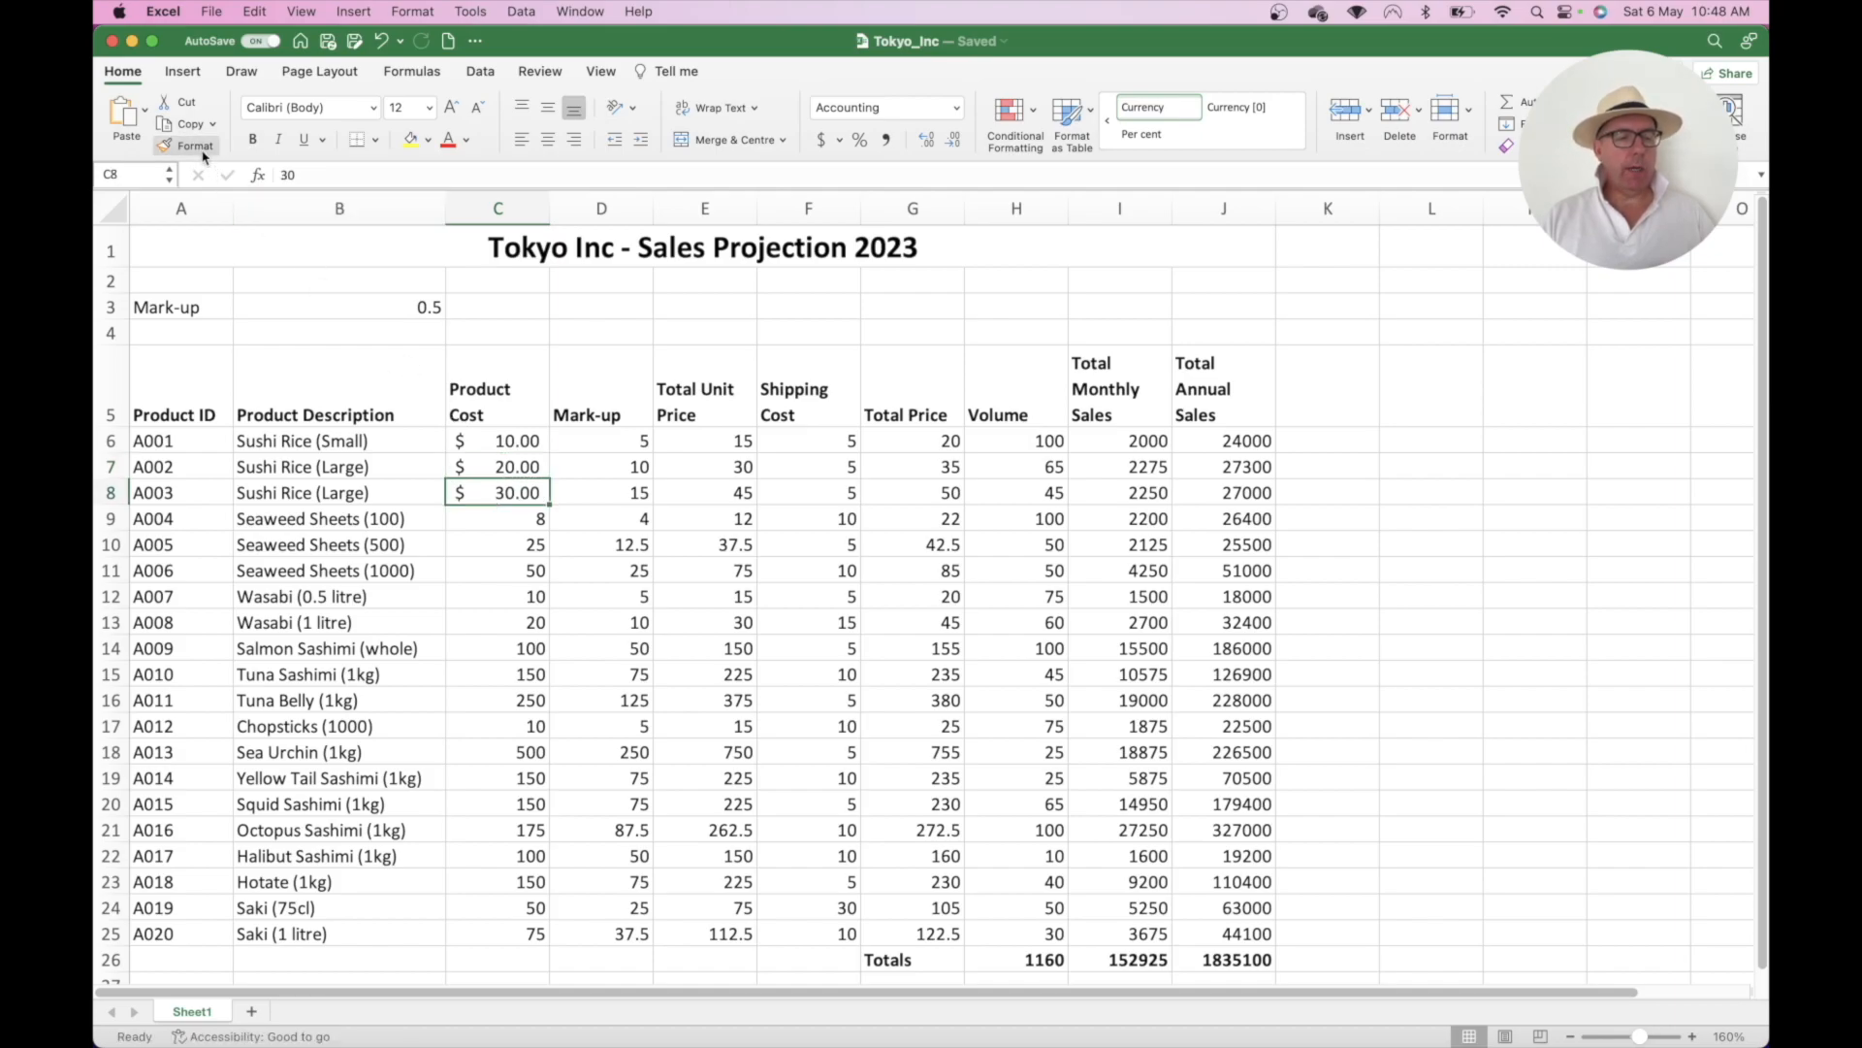
{"action": "left_click", "coordinate": [205, 154]}
{"action": "left_click", "coordinate": [511, 522]}
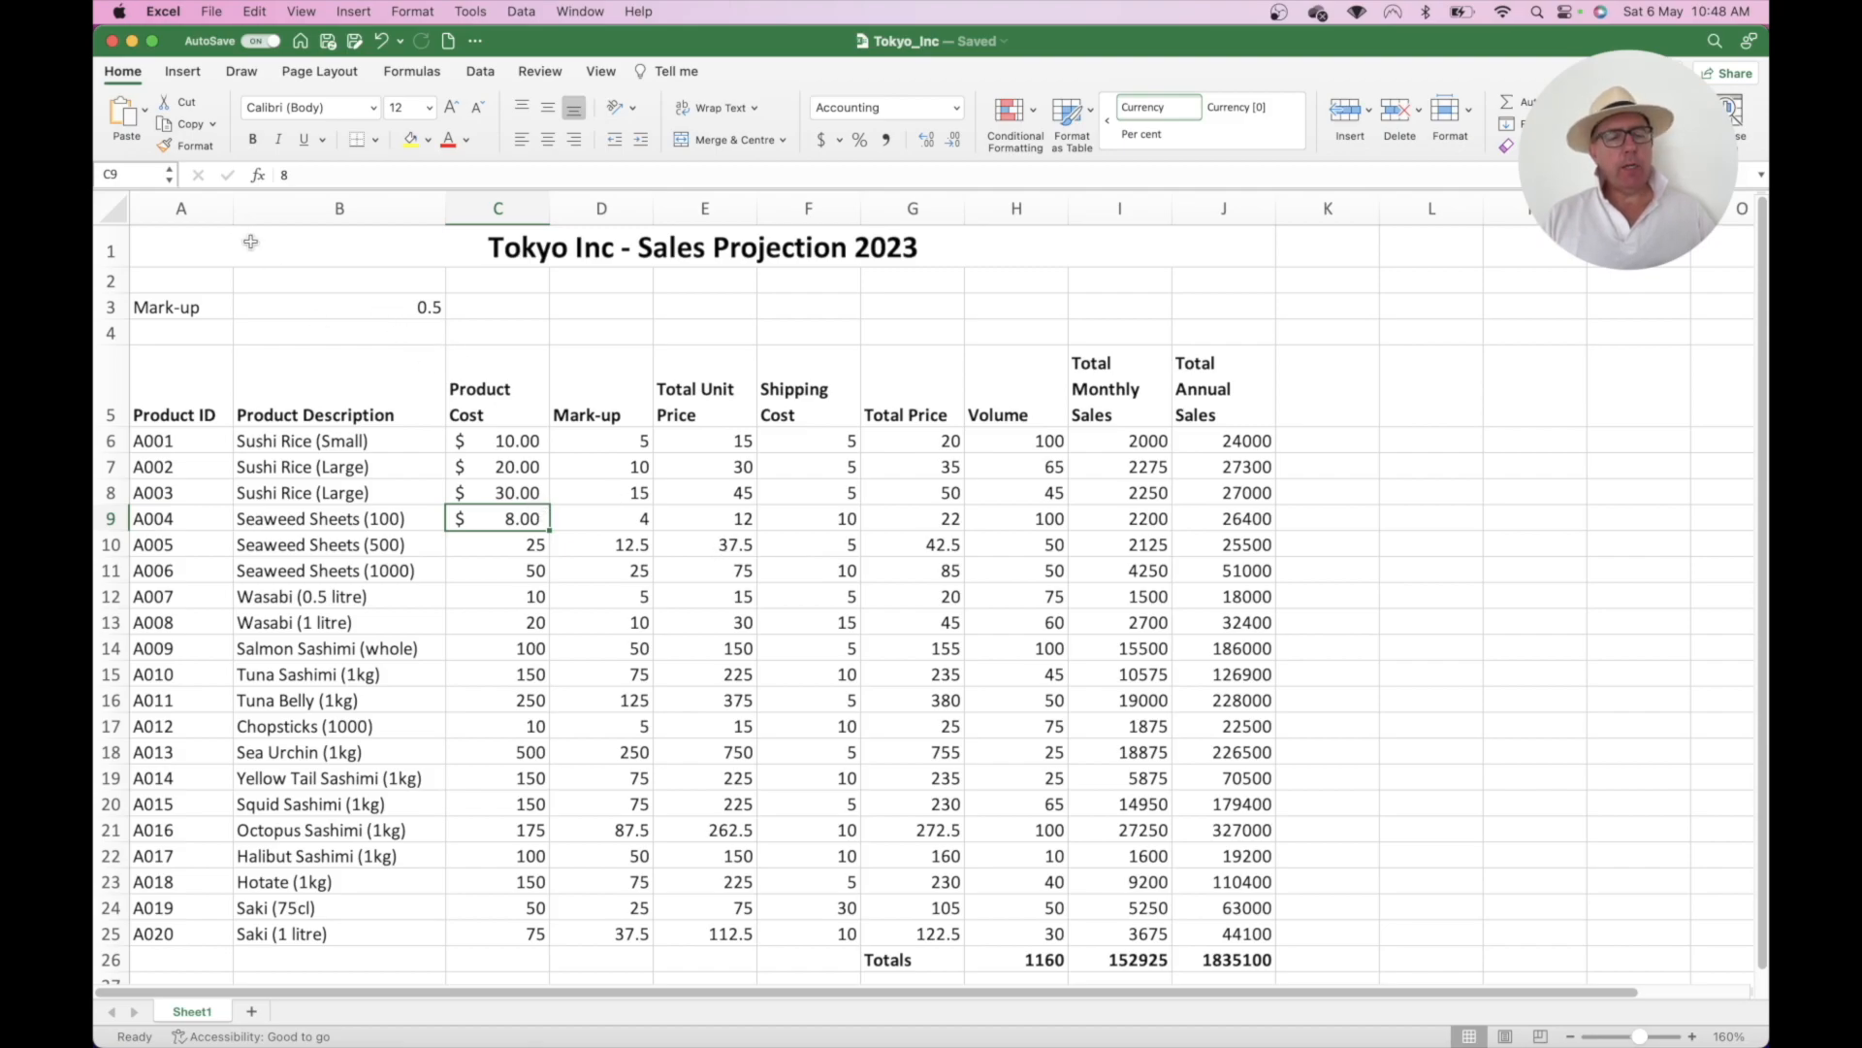
- Lock Format Painter and paint the dollar format onto C10, C11 and C12
{"action": "left_click", "coordinate": [190, 146]}
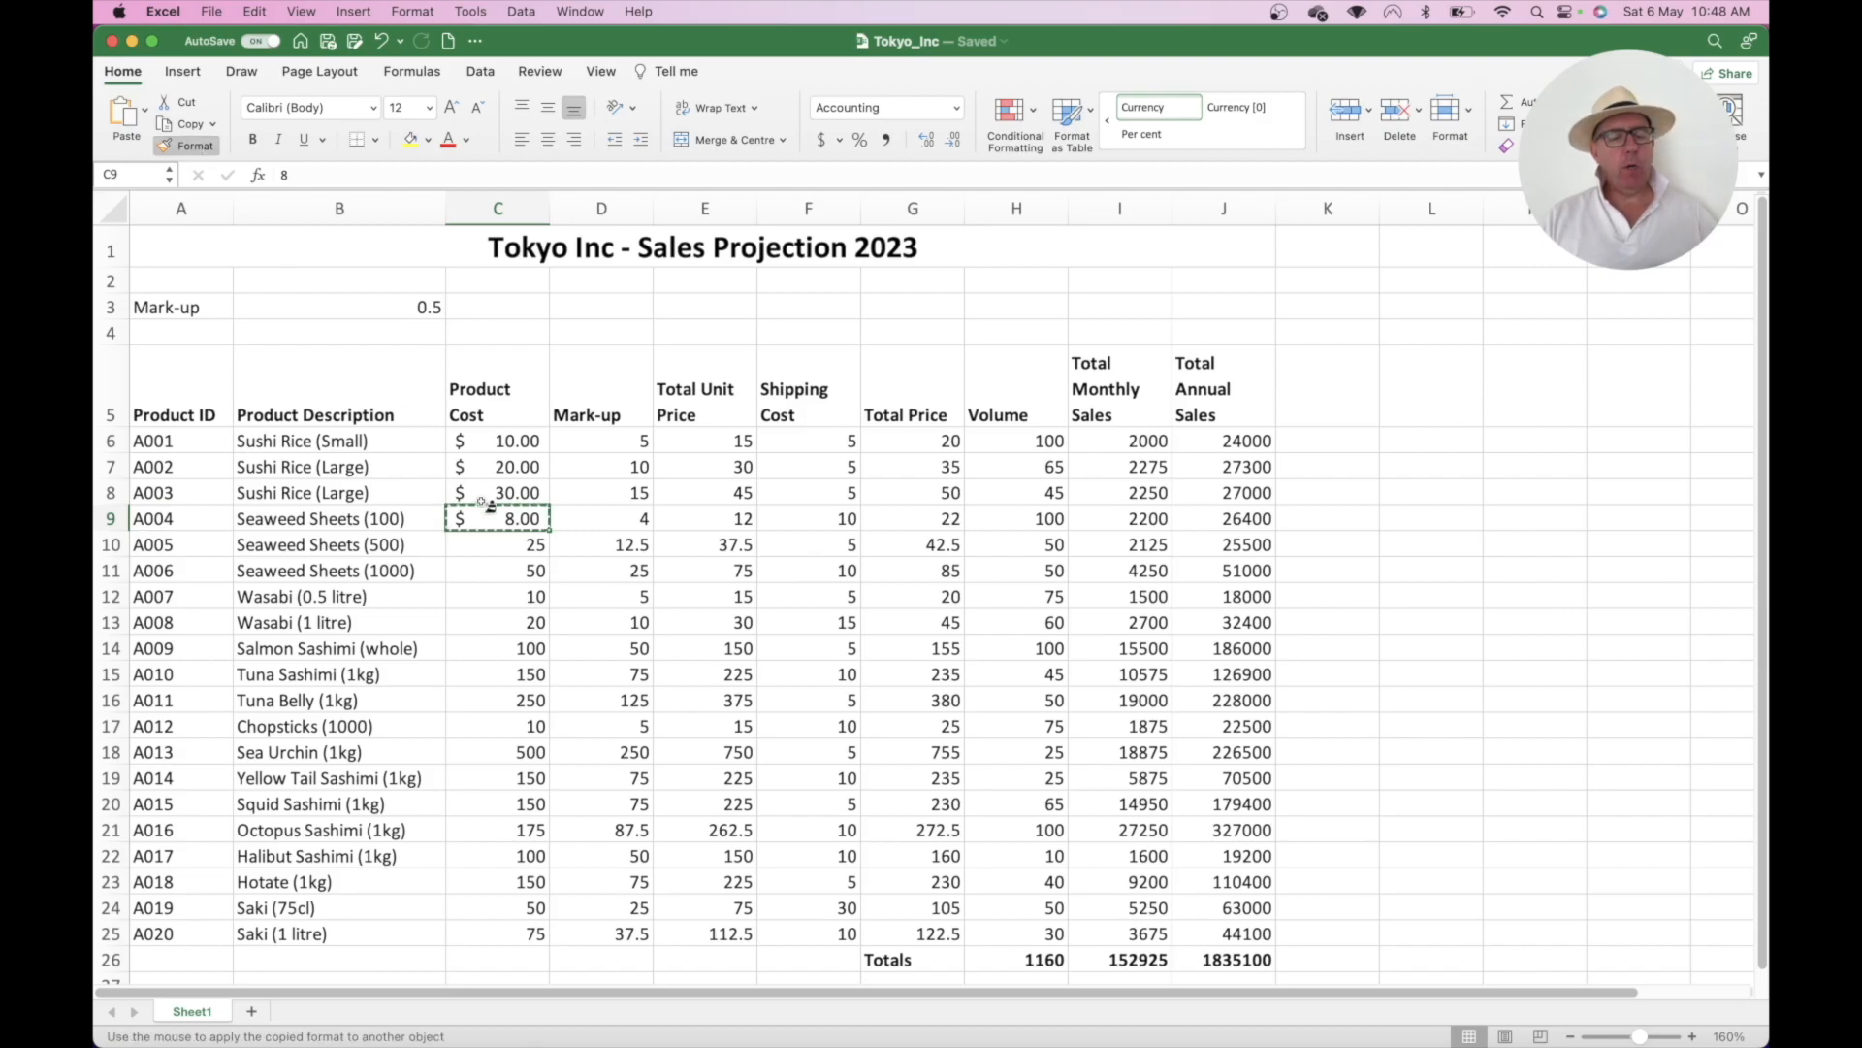
{"action": "left_click", "coordinate": [498, 544]}
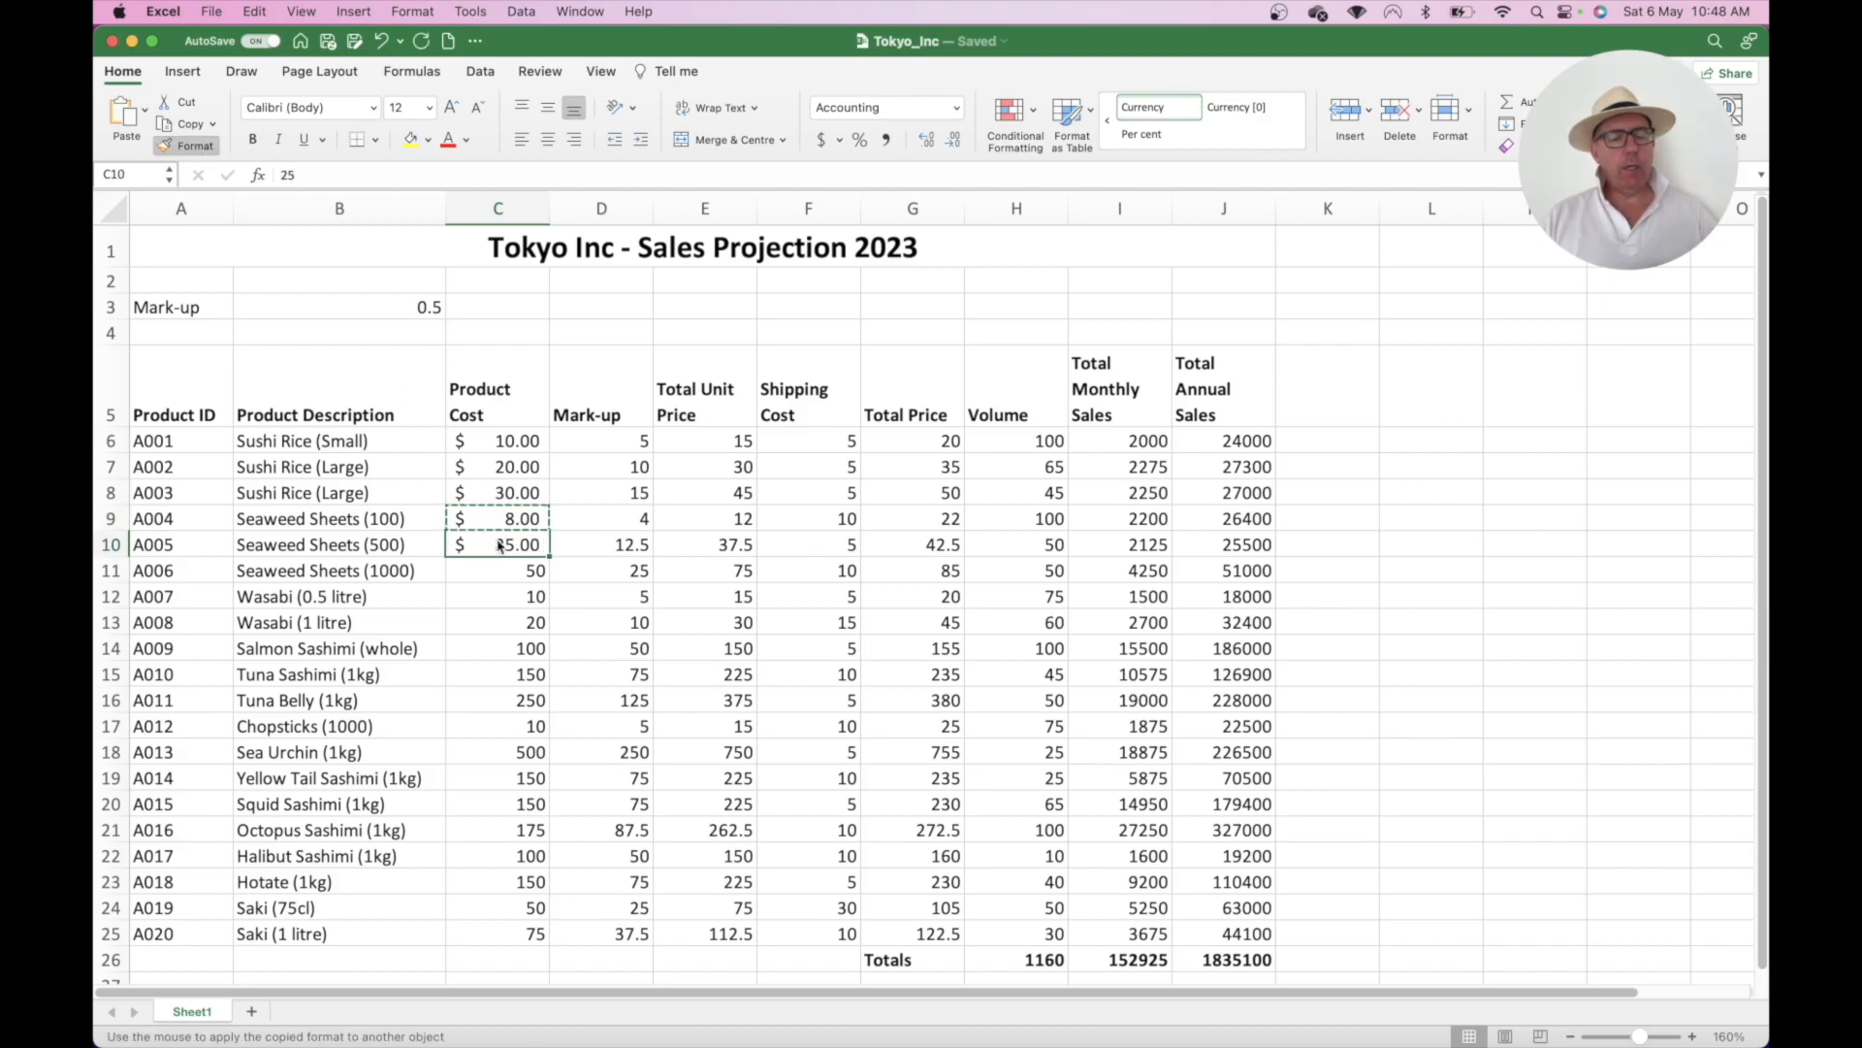
{"action": "left_click", "coordinate": [506, 572]}
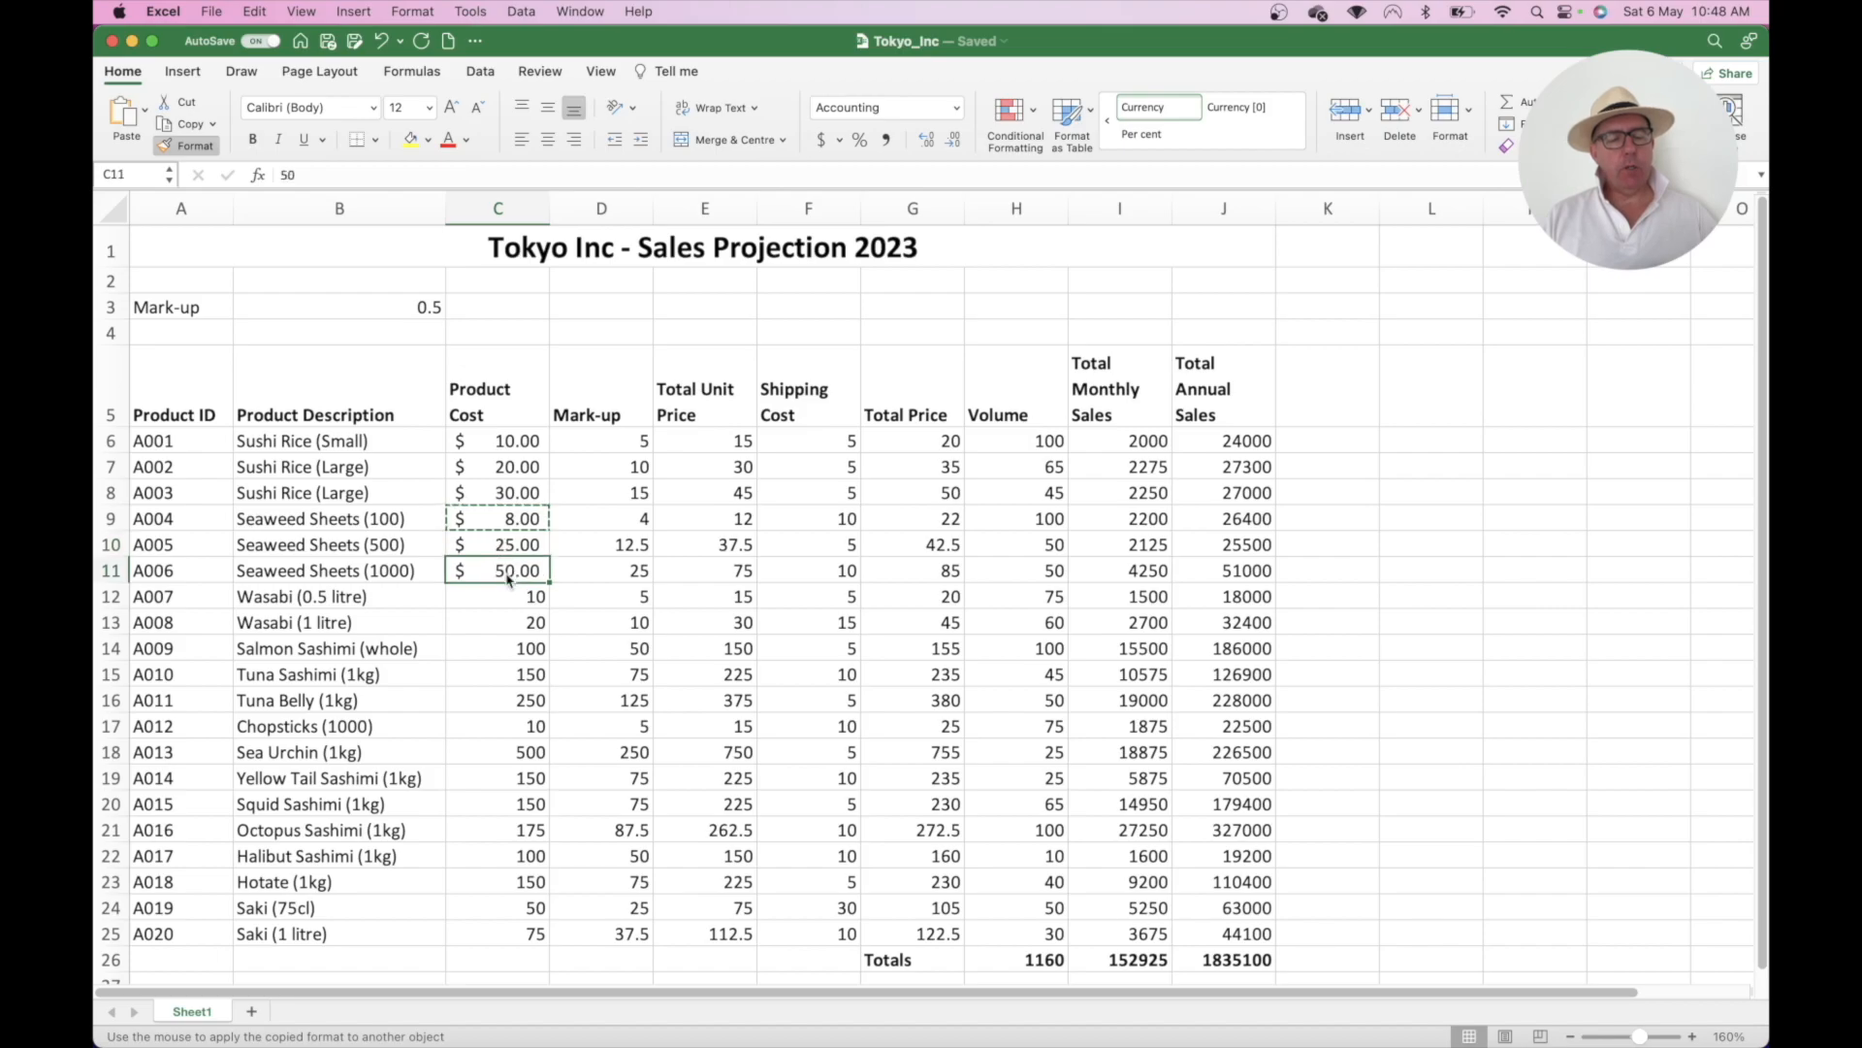
{"action": "left_click", "coordinate": [510, 598]}
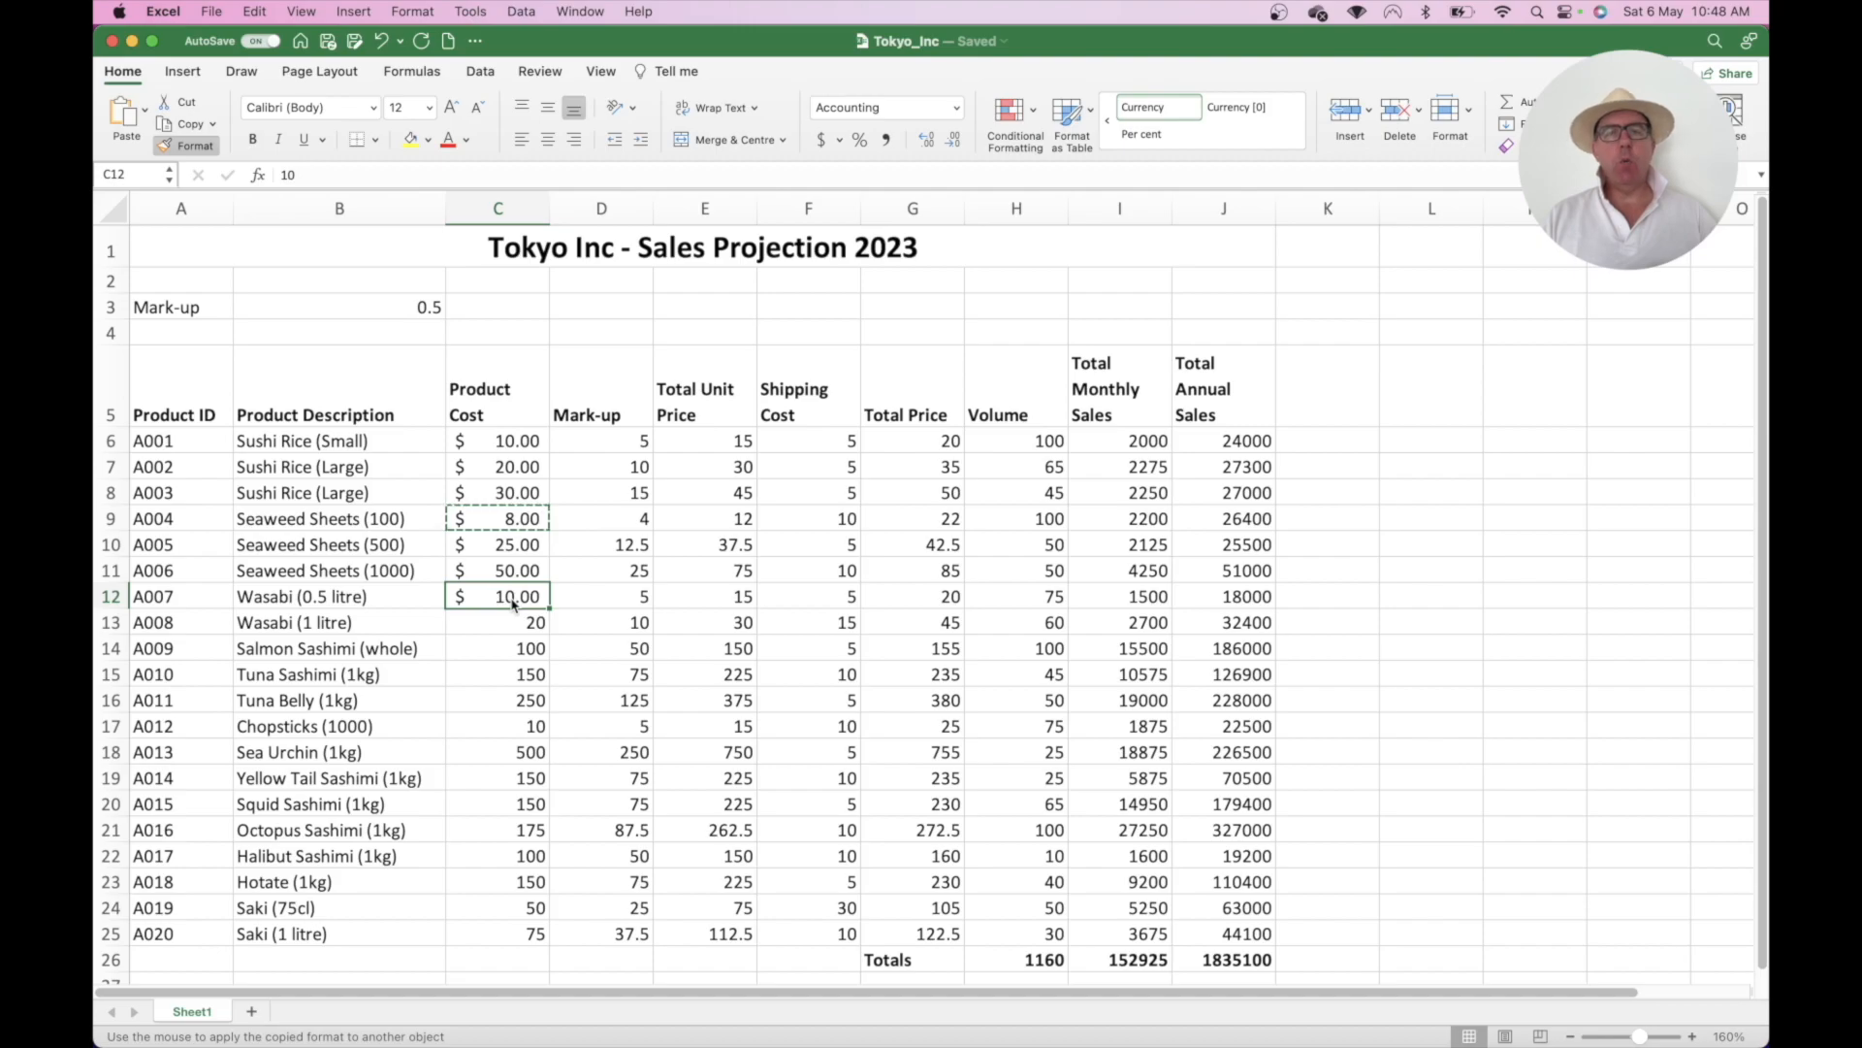
- Paint the dollar format onto C13:C25, D6:D25, E6:G25 and I6:J26
{"action": "left_click_drag", "start_coordinate": [515, 622], "coordinate": [527, 929]}
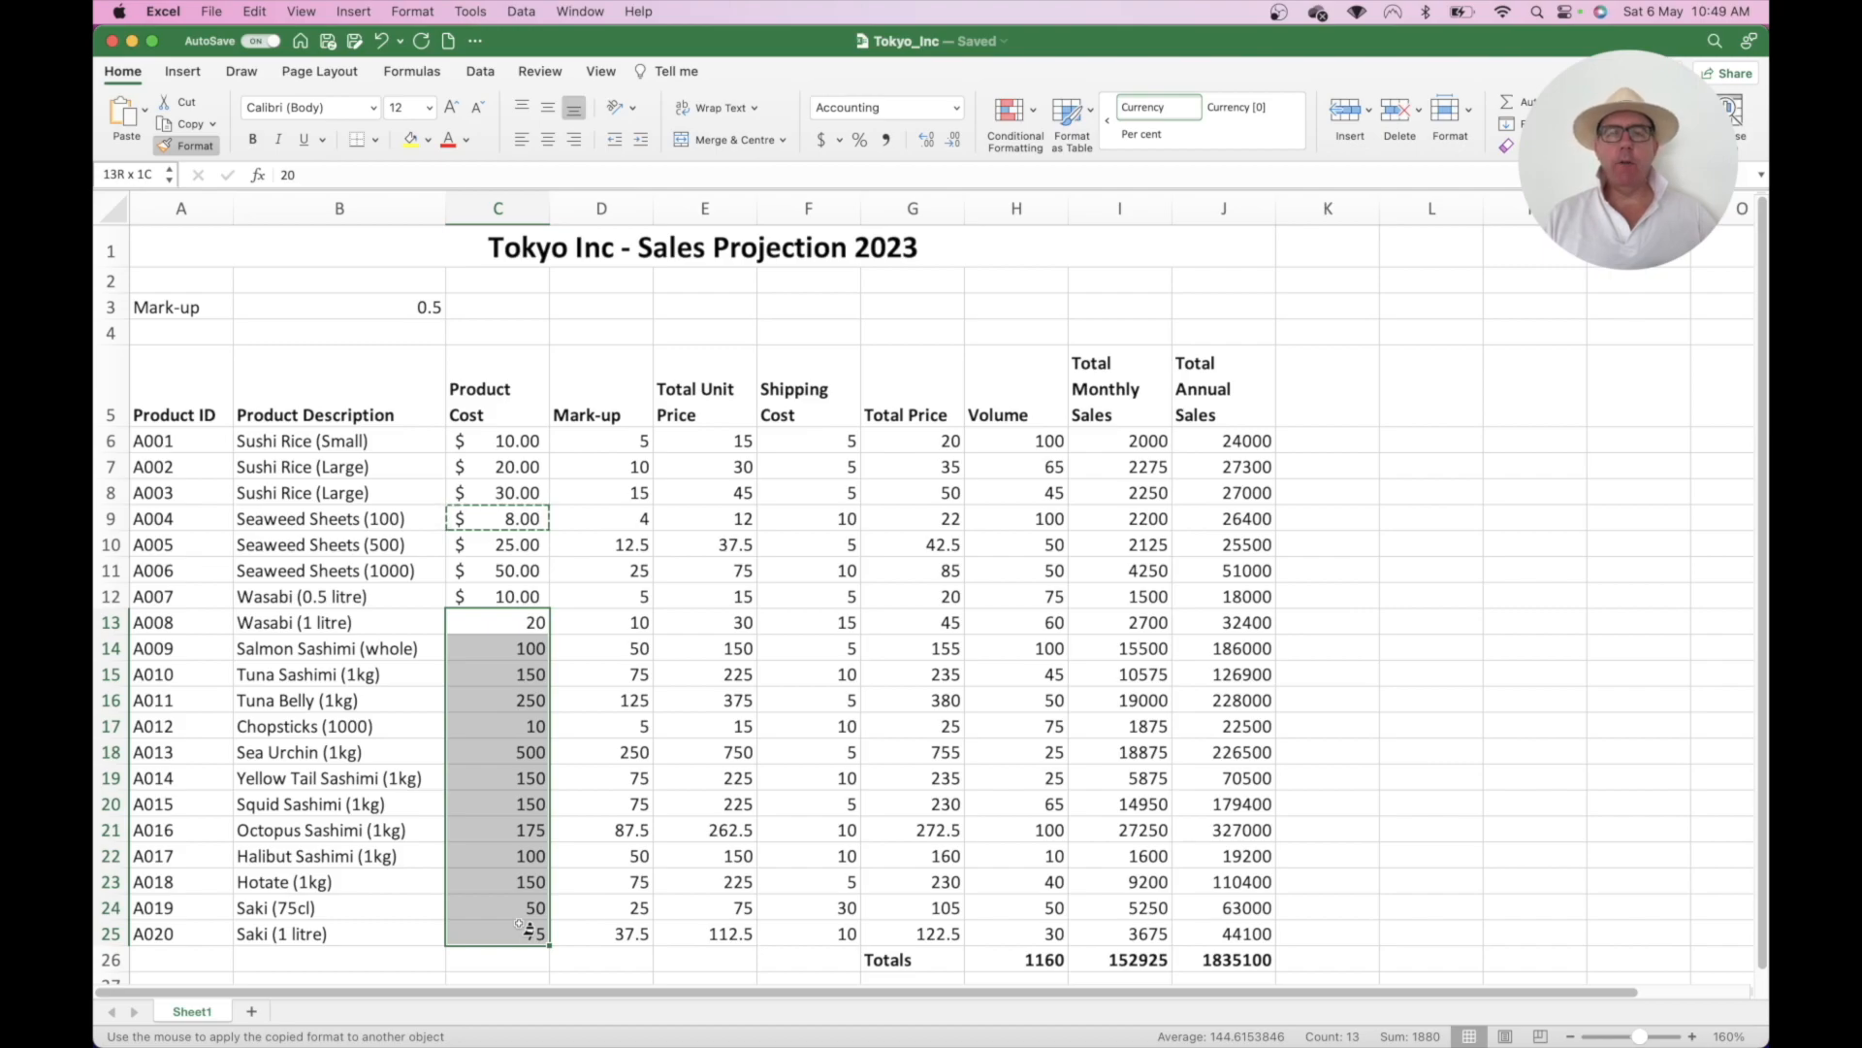
{"action": "left_click_drag", "start_coordinate": [528, 929], "coordinate": [526, 931]}
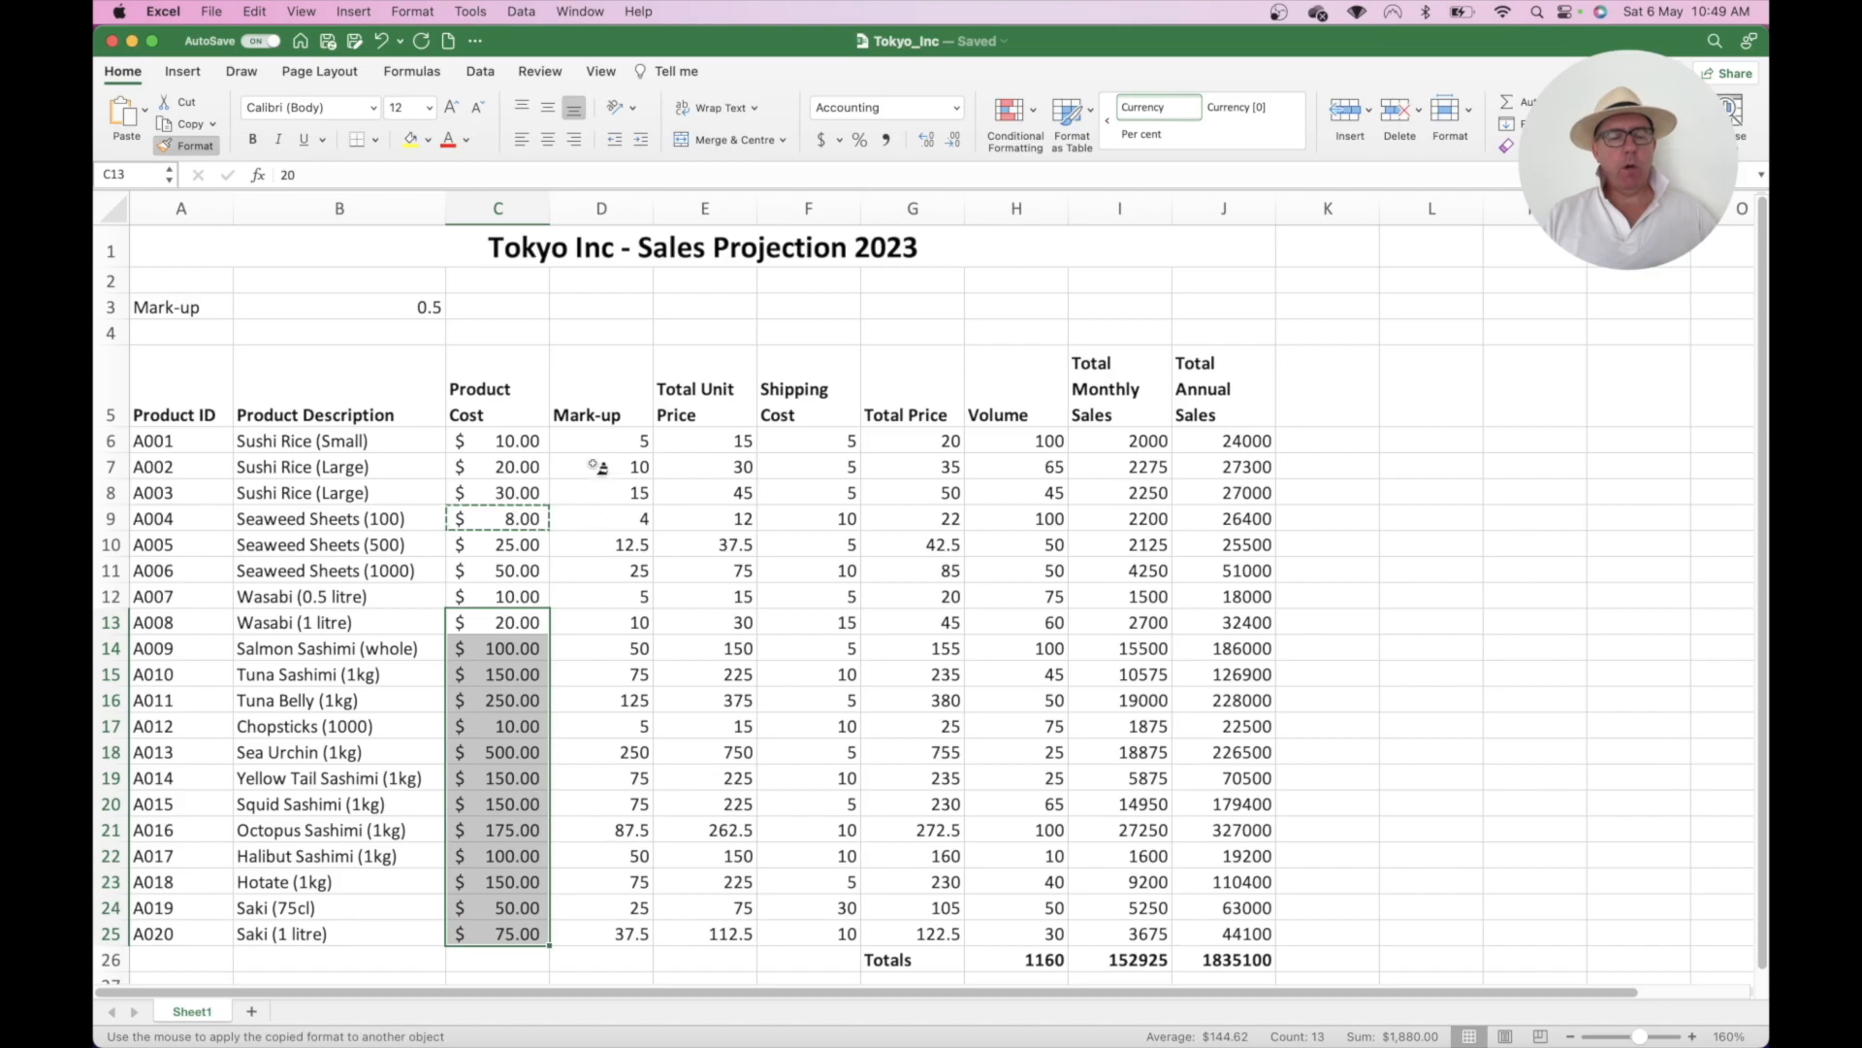
{"action": "left_click_drag", "start_coordinate": [597, 440], "coordinate": [610, 931]}
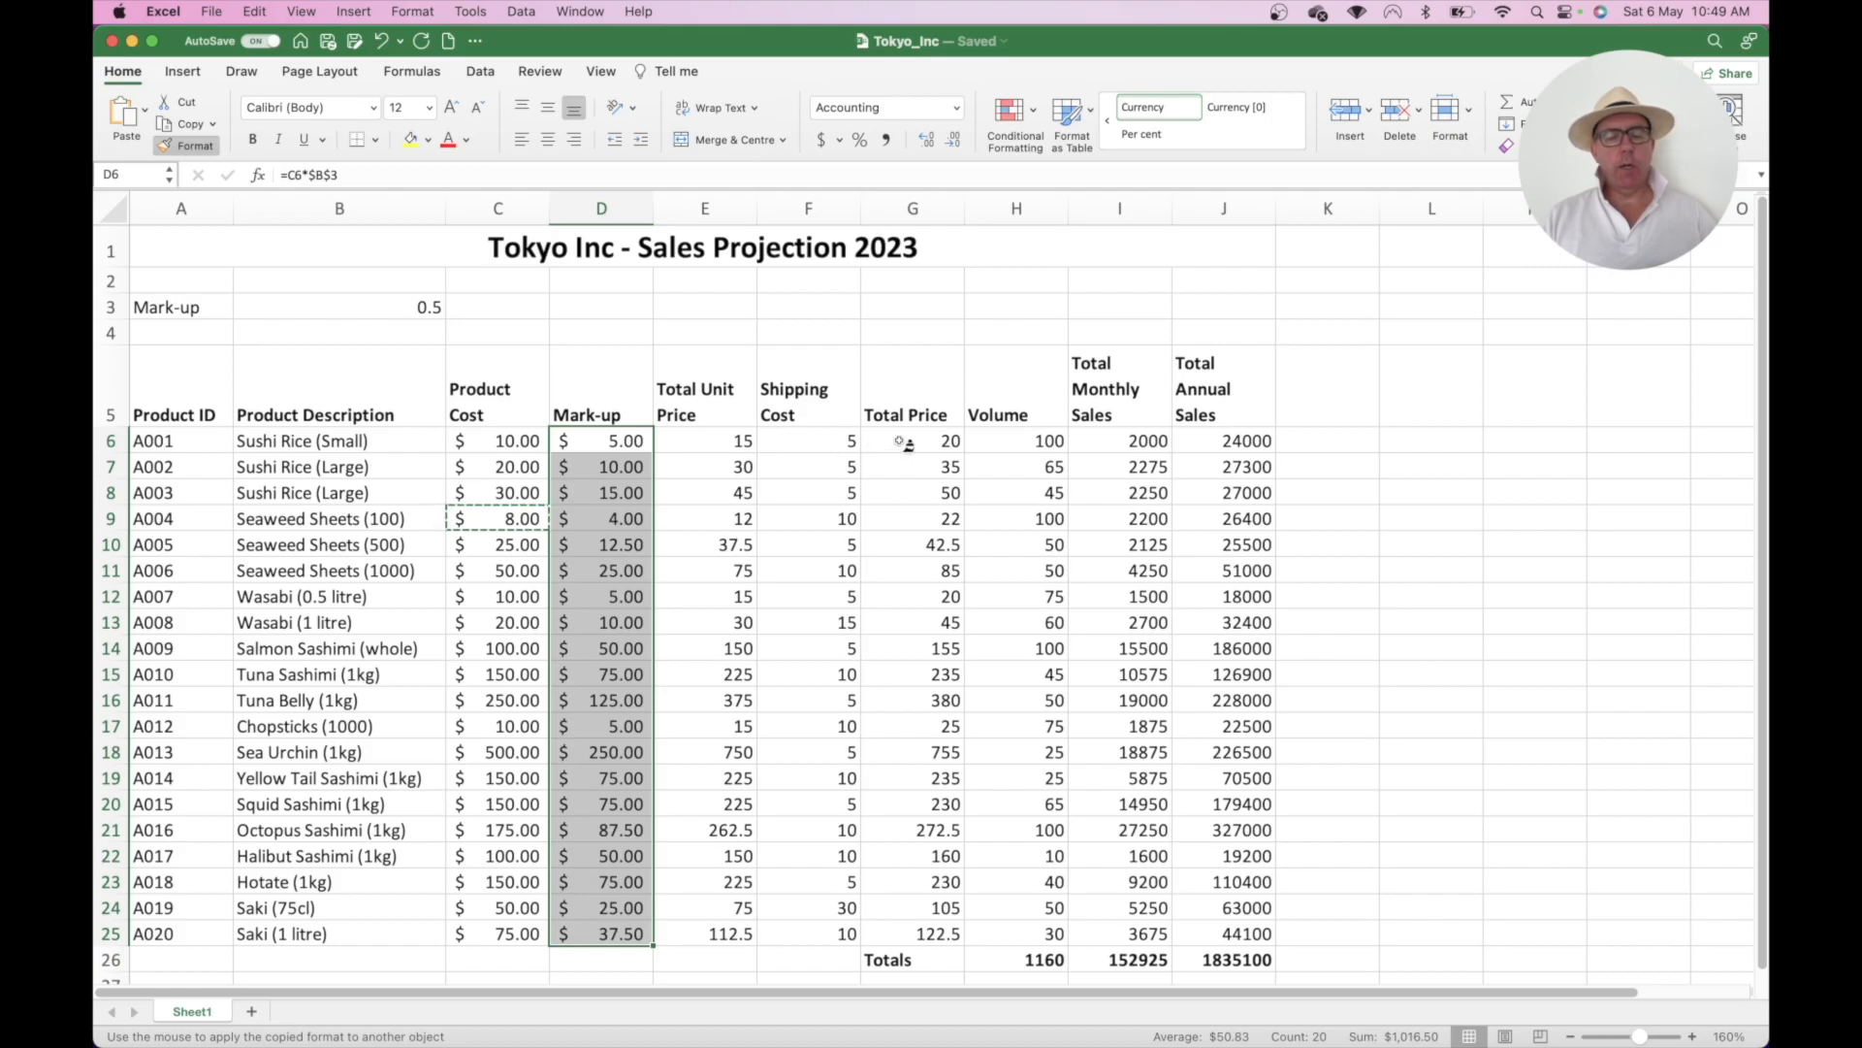
{"action": "mouse_move", "coordinate": [718, 444]}
{"action": "left_mouse_down"}
{"action": "mouse_move", "coordinate": [902, 644]}
{"action": "mouse_move", "coordinate": [890, 930]}
{"action": "left_mouse_up"}
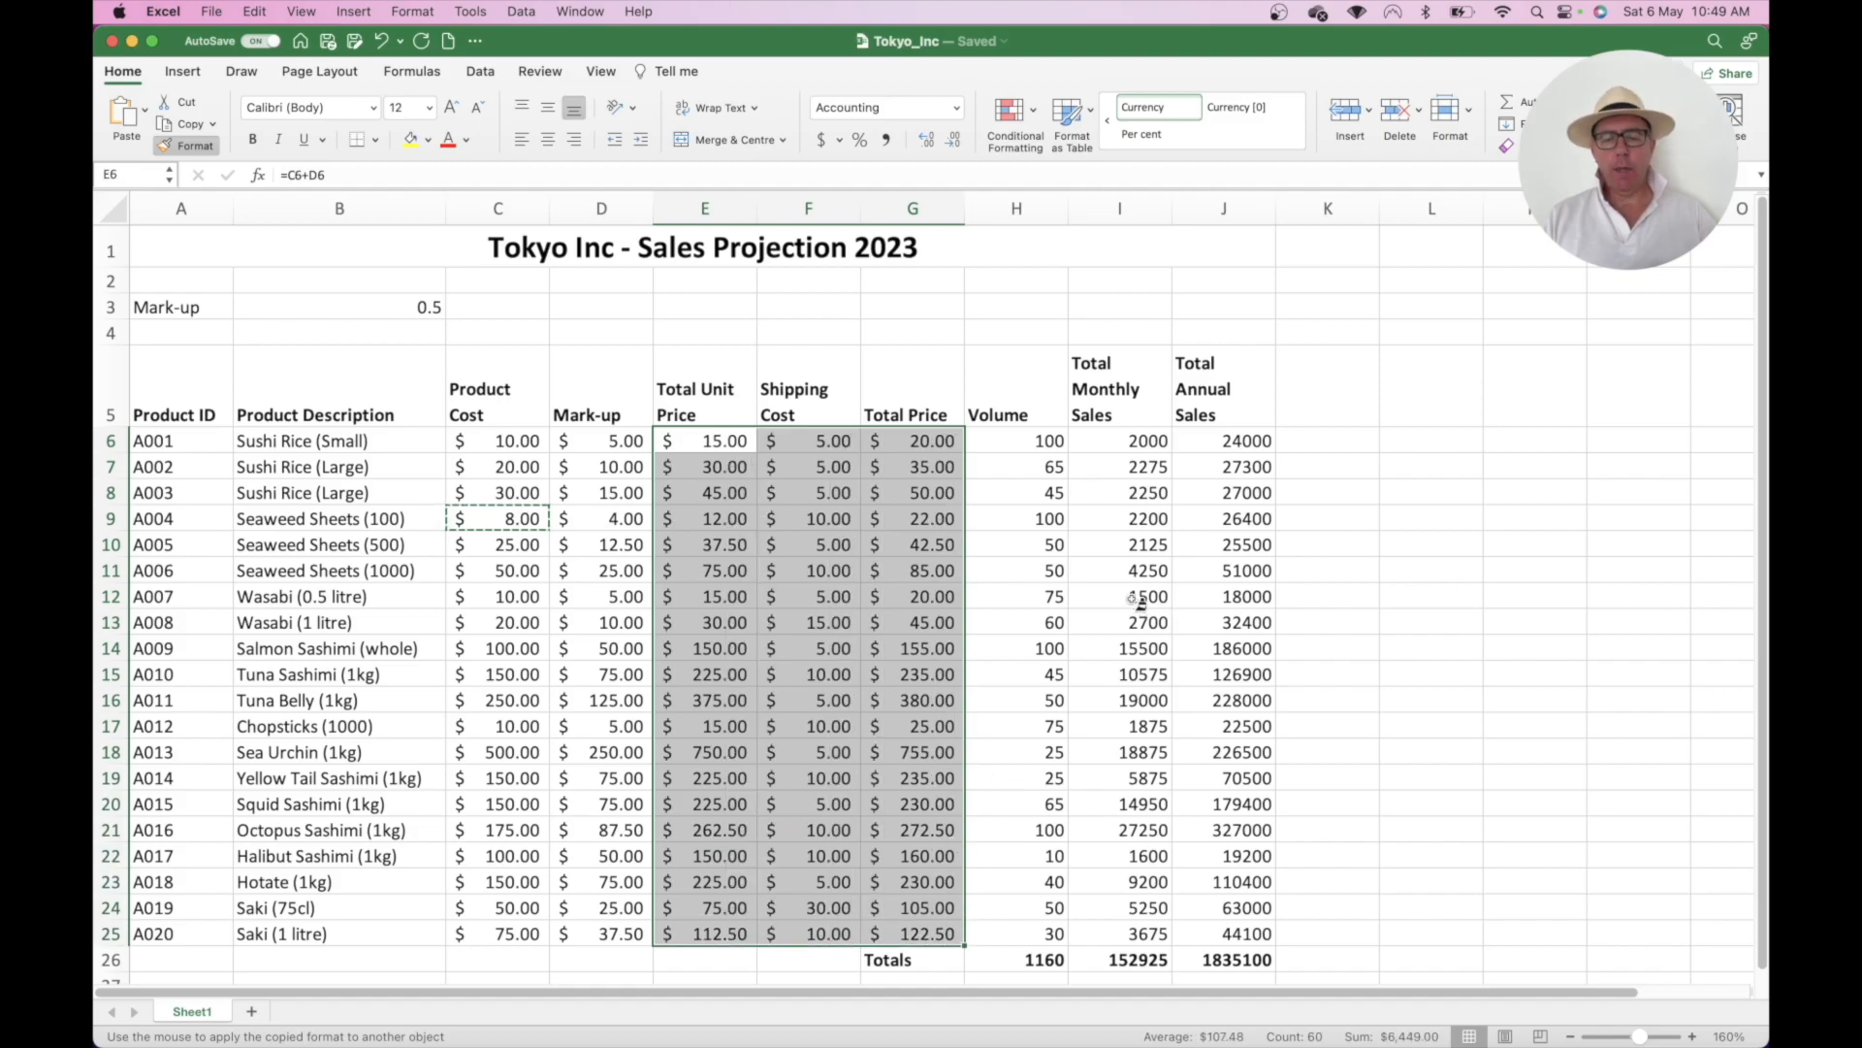
{"action": "mouse_move", "coordinate": [1111, 444]}
{"action": "left_mouse_down"}
{"action": "mouse_move", "coordinate": [1181, 456]}
{"action": "mouse_move", "coordinate": [1189, 877]}
{"action": "mouse_move", "coordinate": [1217, 890]}
{"action": "mouse_move", "coordinate": [1217, 942]}
{"action": "left_mouse_up"}
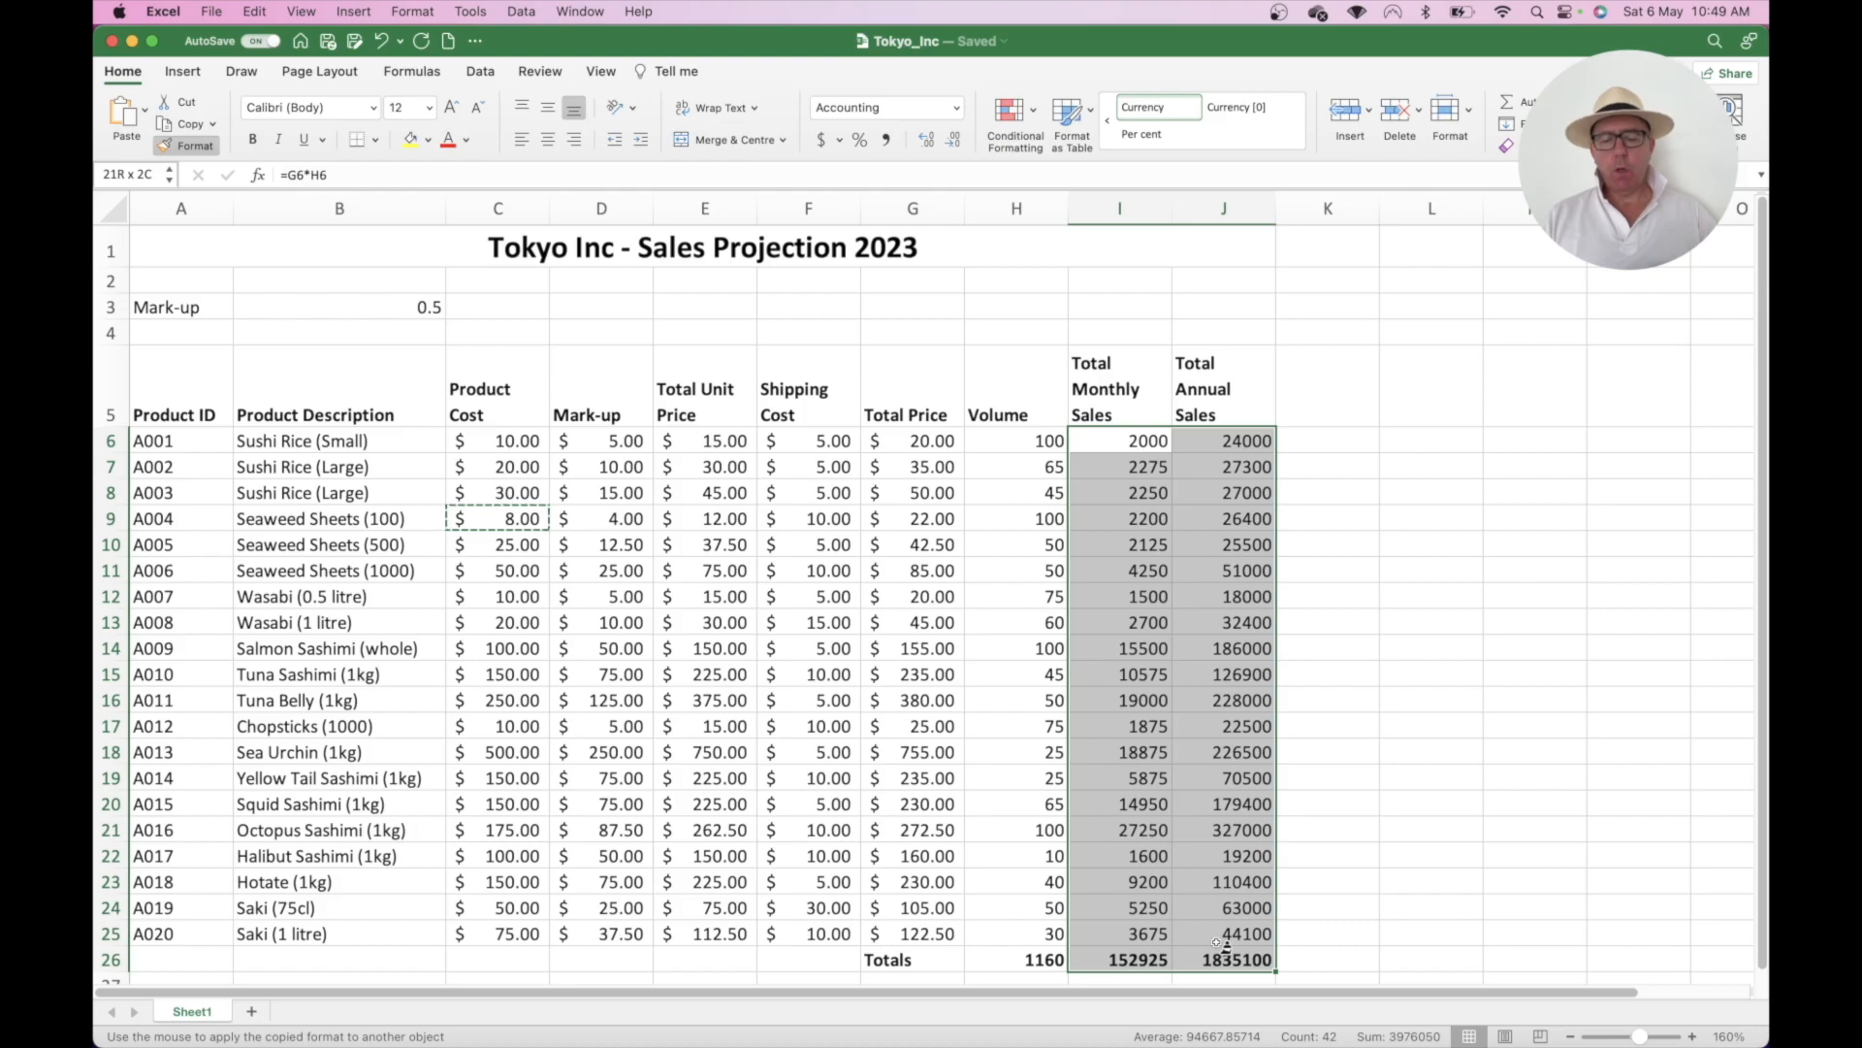
{"action": "left_click_drag", "start_coordinate": [1216, 942], "coordinate": [1218, 944]}
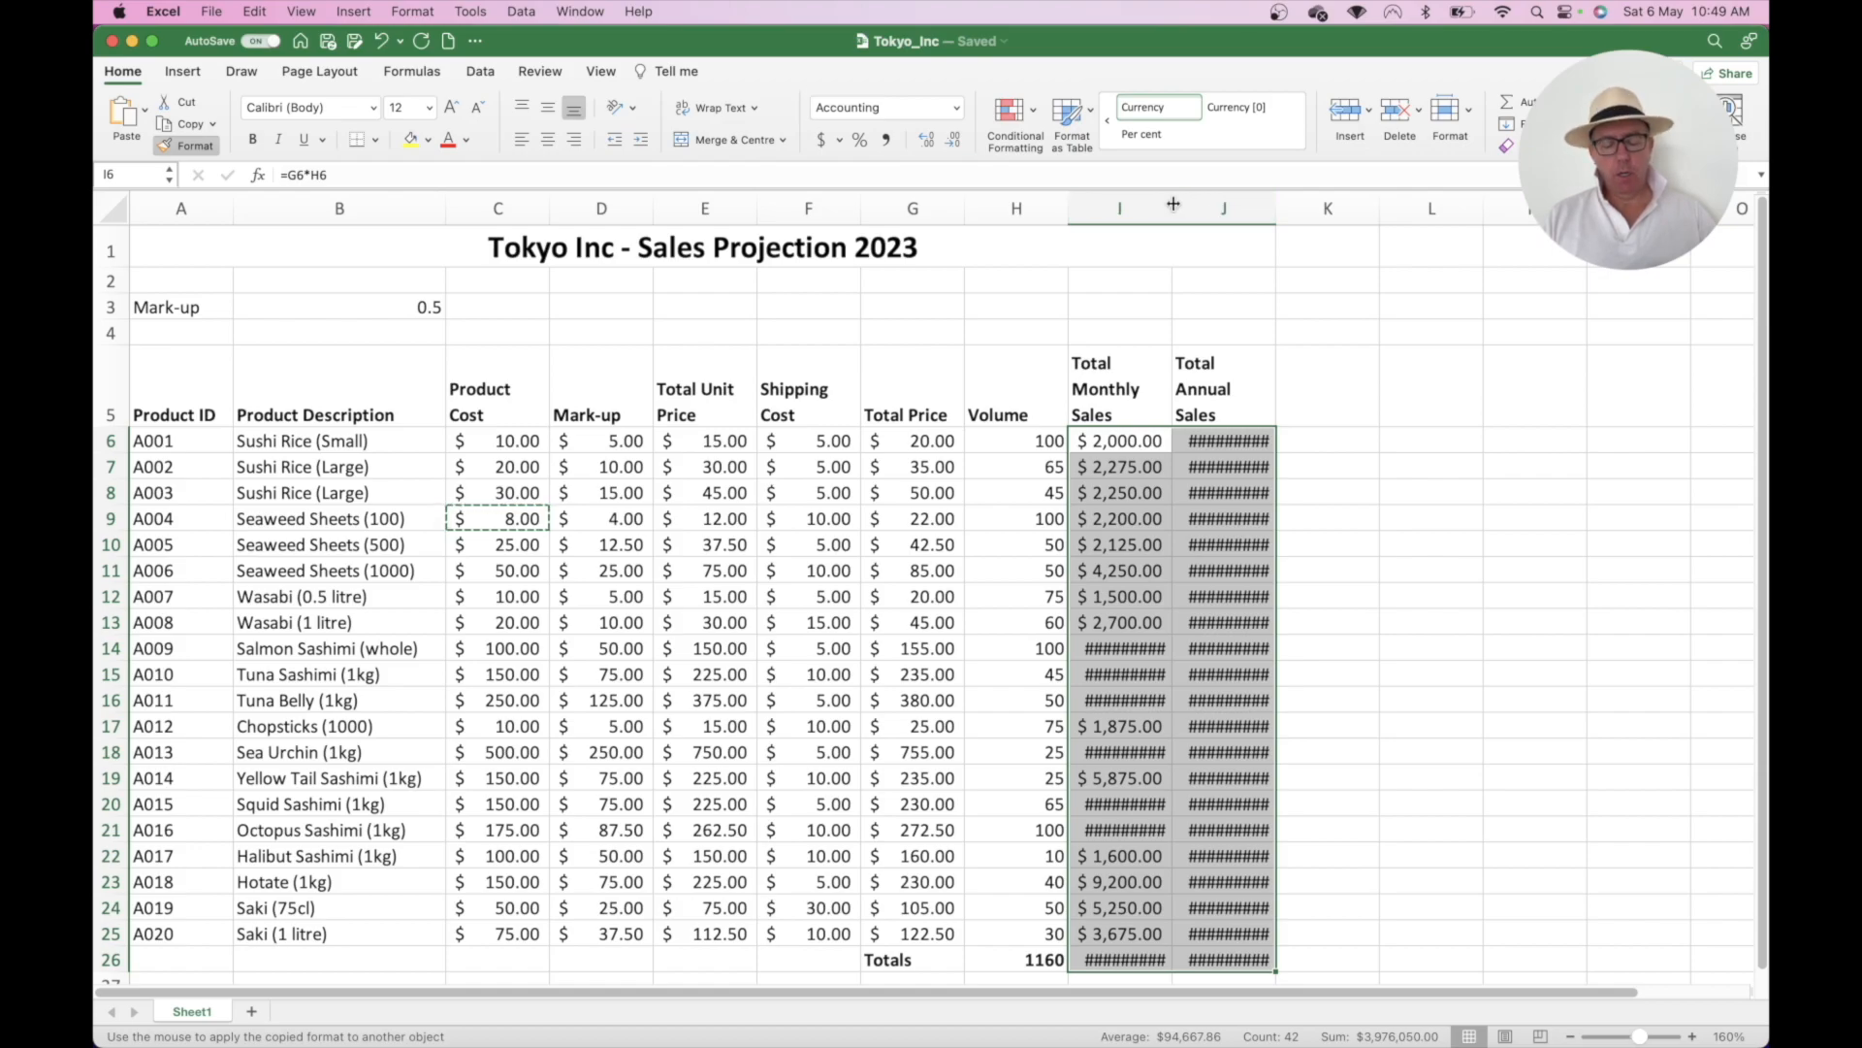
- AutoFit columns I and J so every sales figure shows, then switch off Format Painter
{"action": "double_click", "coordinate": [1174, 204]}
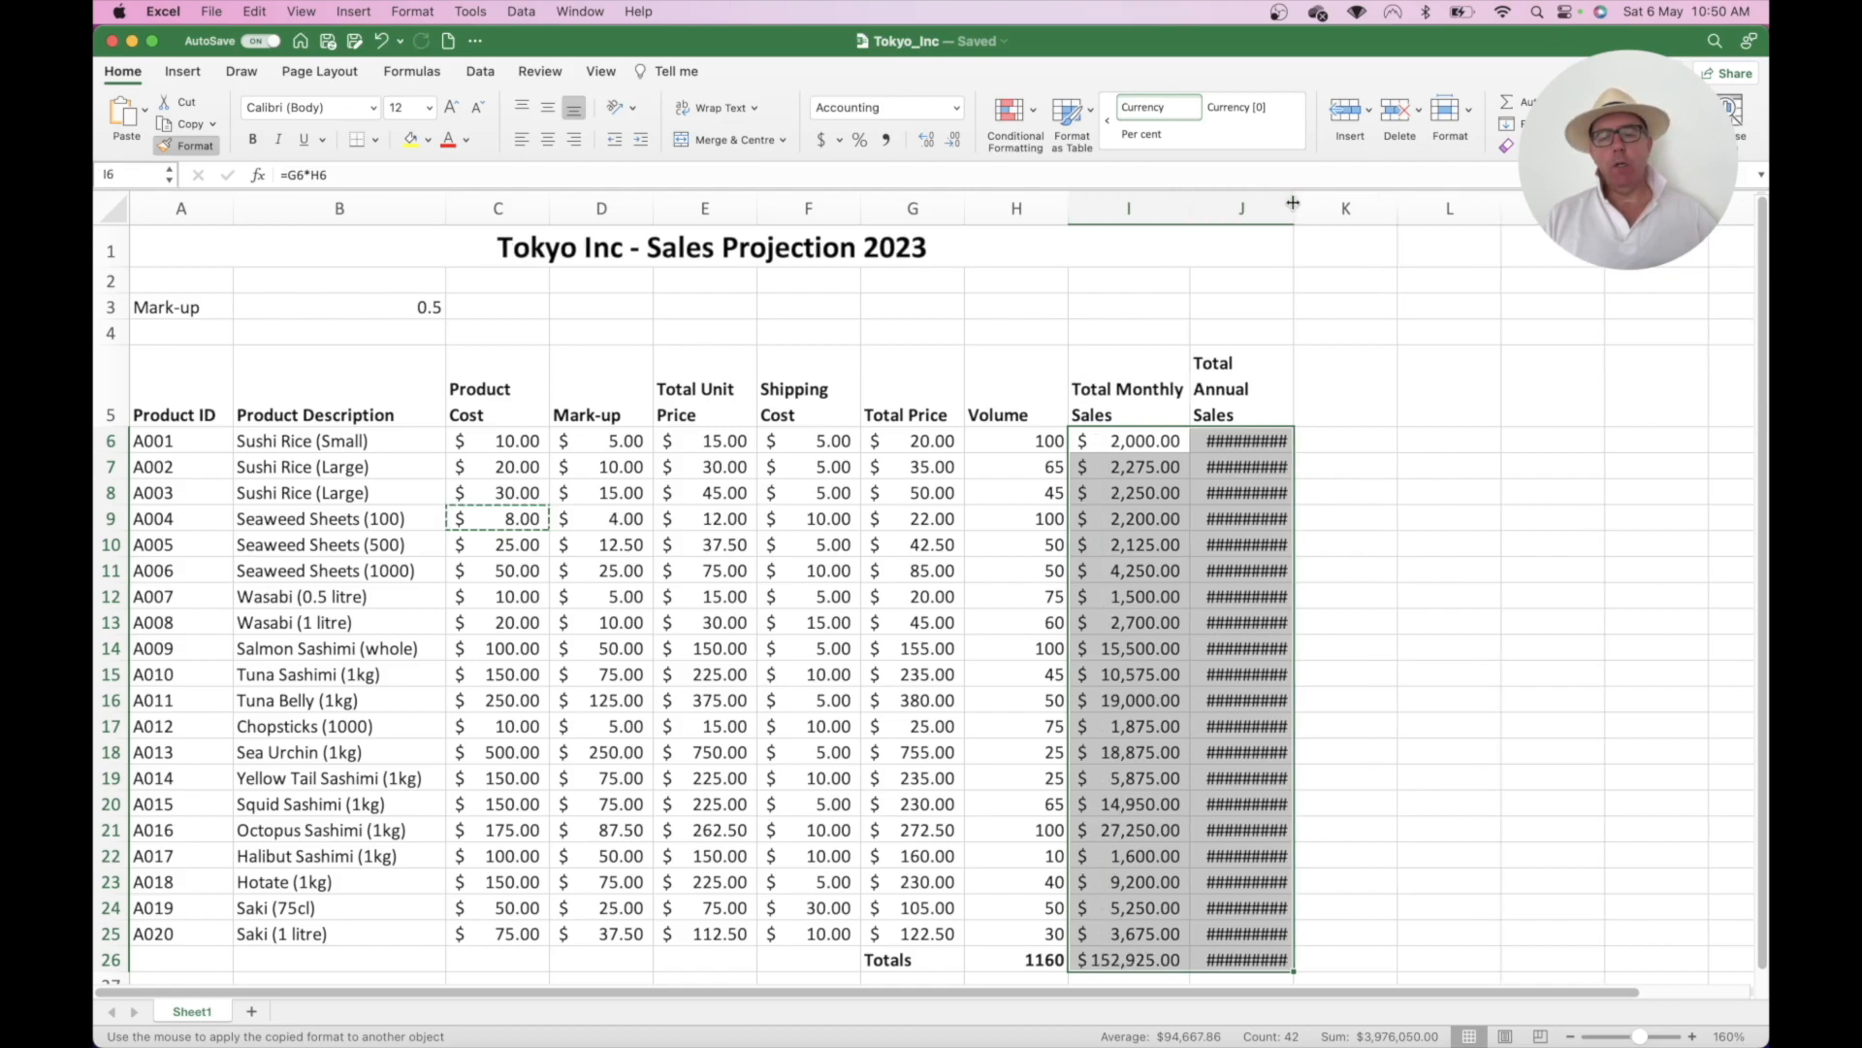
{"action": "double_click", "coordinate": [1293, 203]}
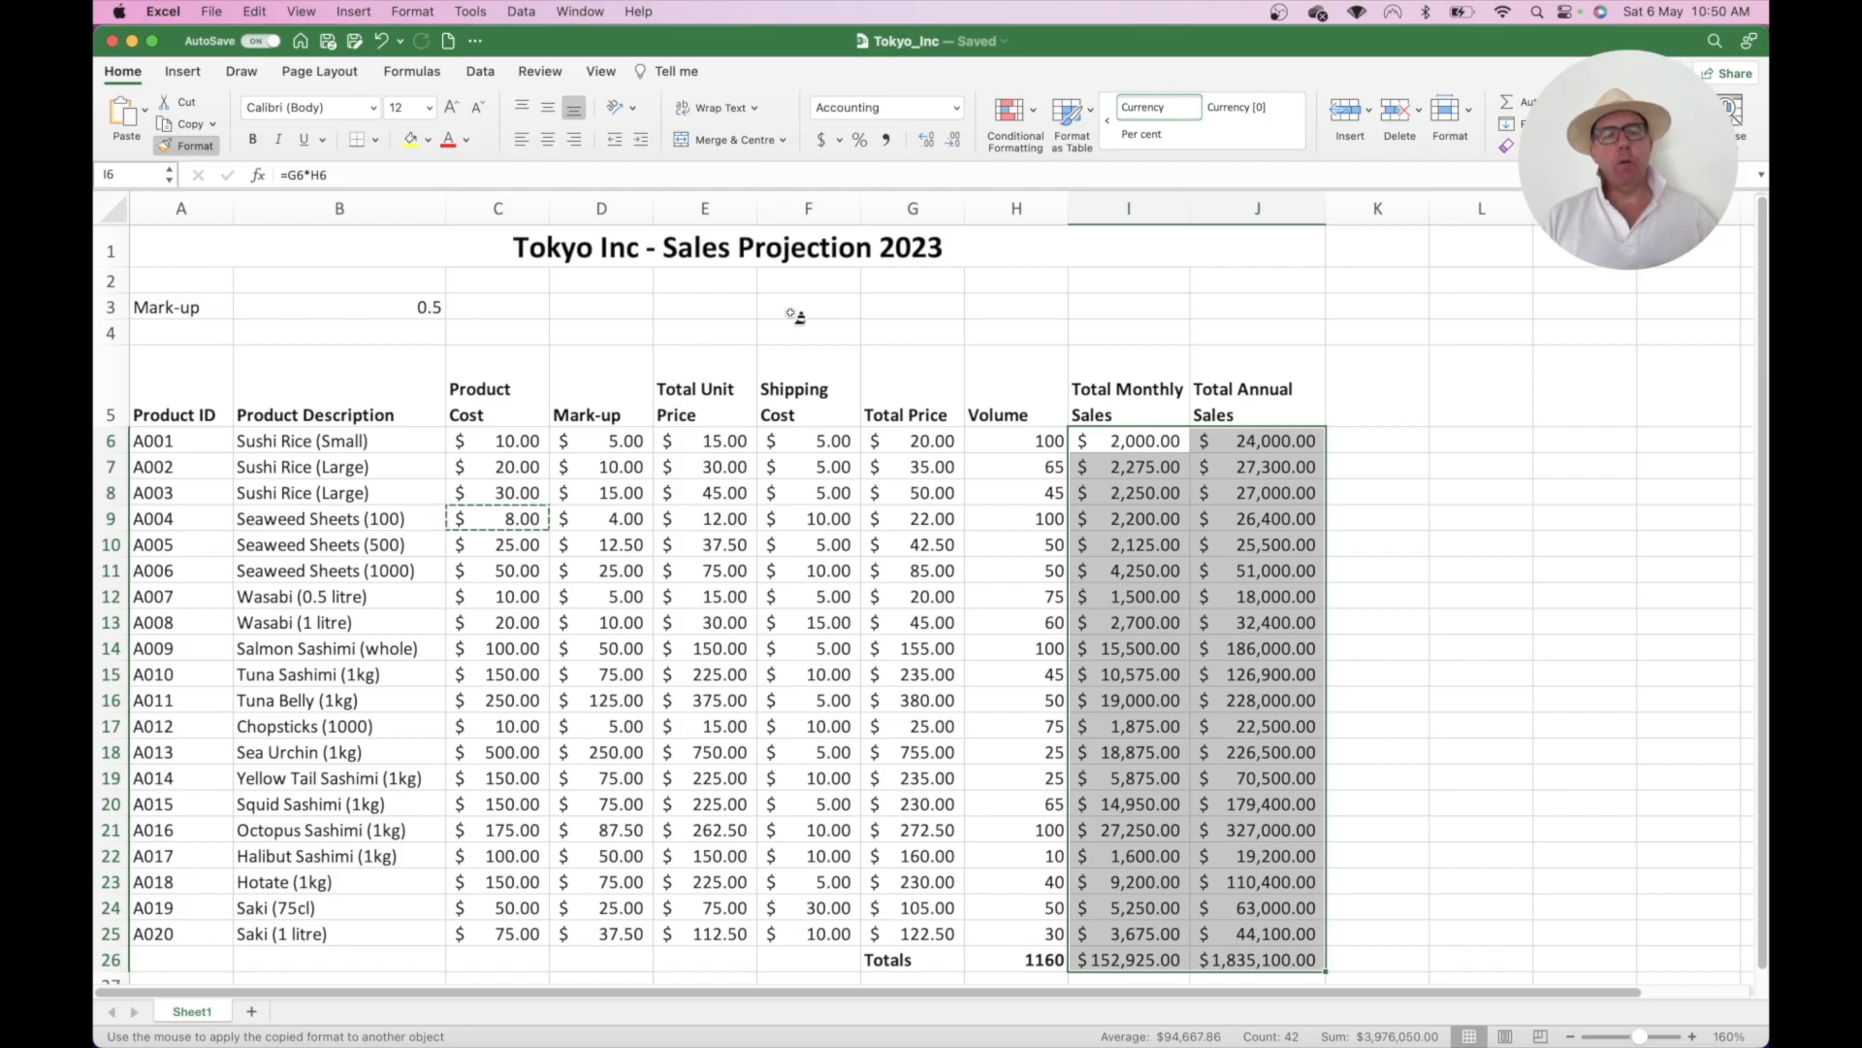
{"action": "left_click", "coordinate": [191, 145]}
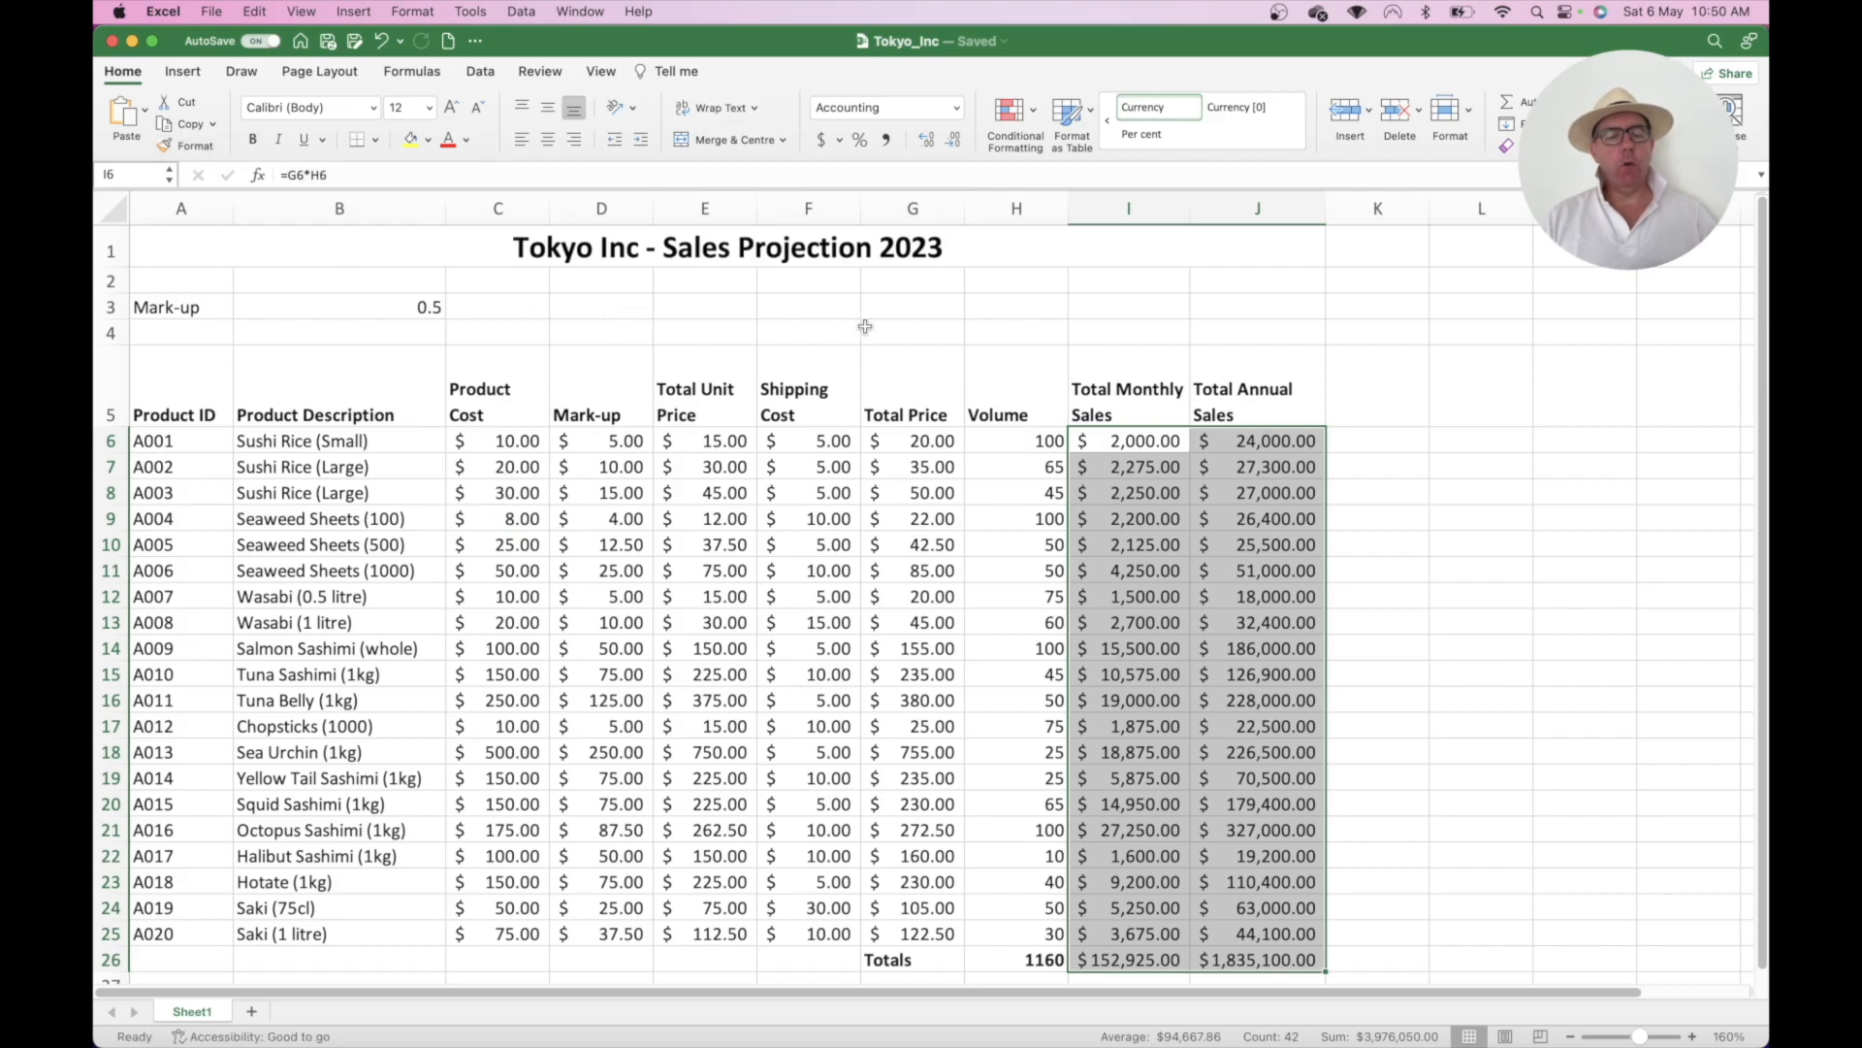
{"action": "left_click", "coordinate": [698, 371]}
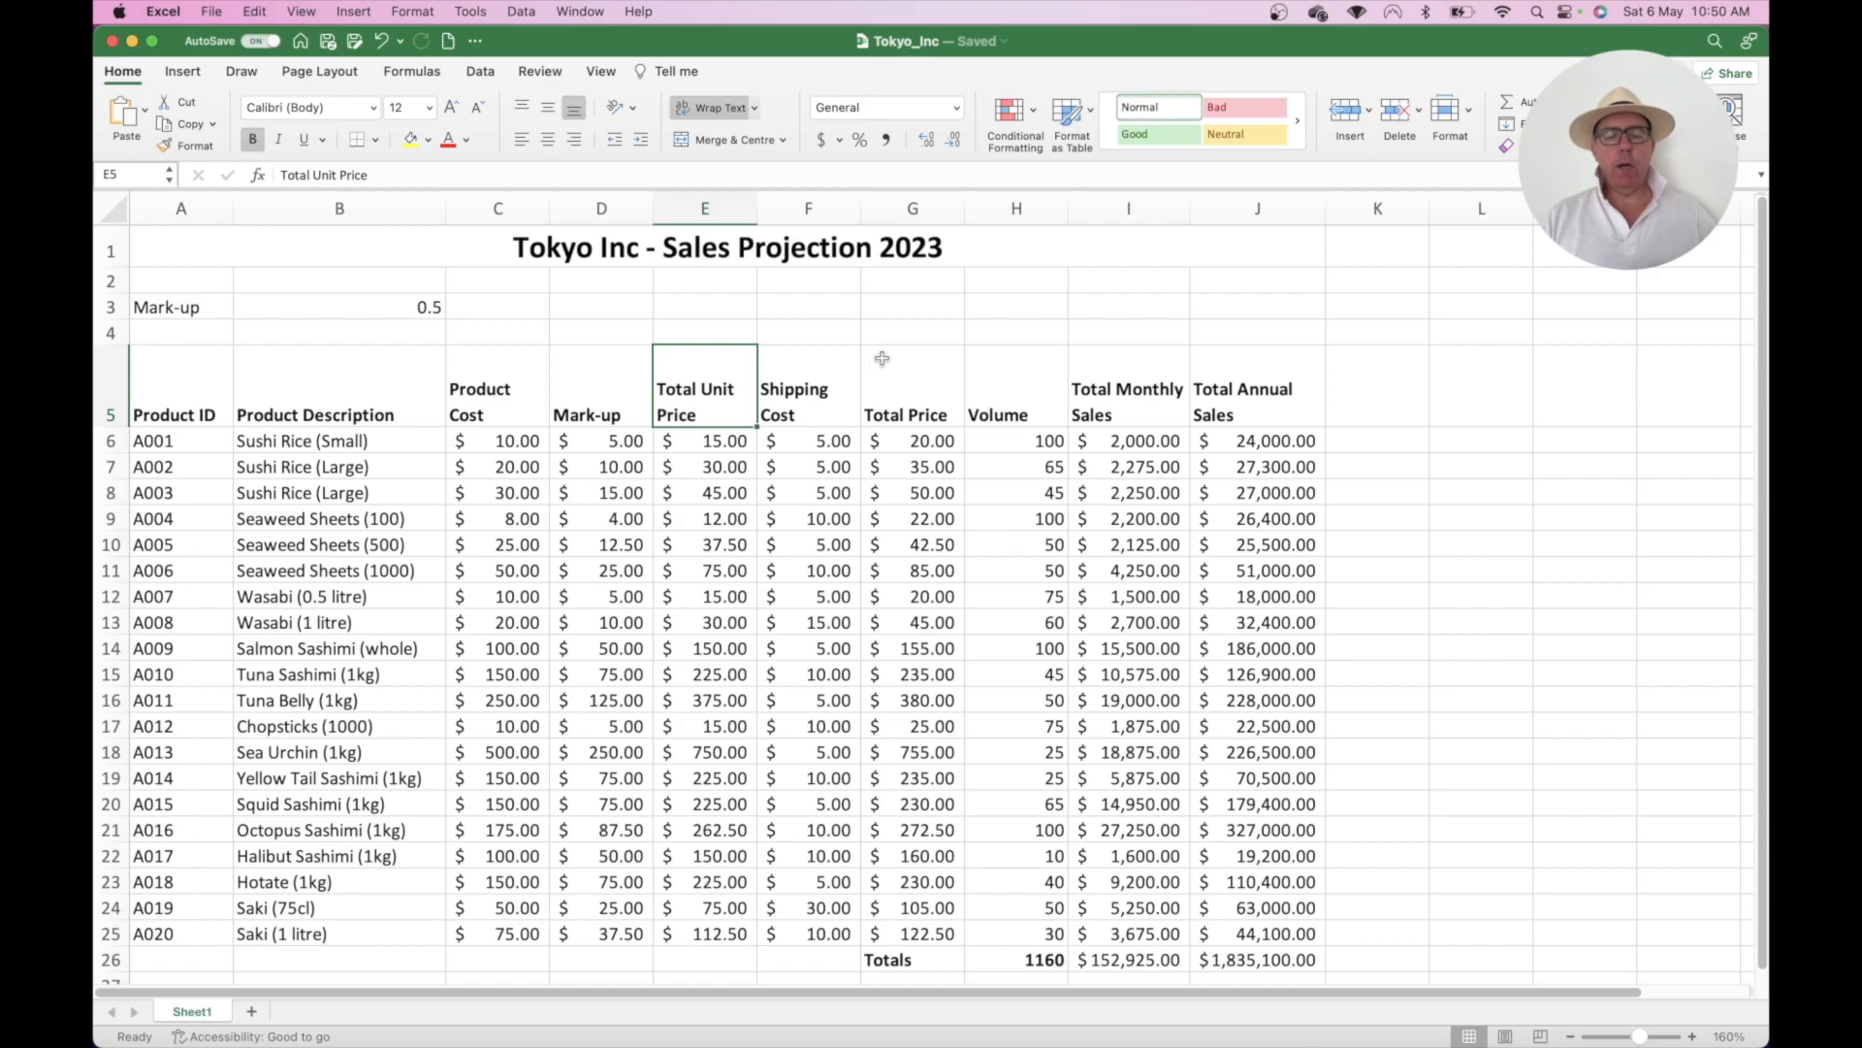
- Bold the $152,925.00 and $1,835,100.00 sales totals in I26:J26
{"action": "scroll", "coordinate": [971, 335], "scroll_direction": "down", "scroll_amount": 5}
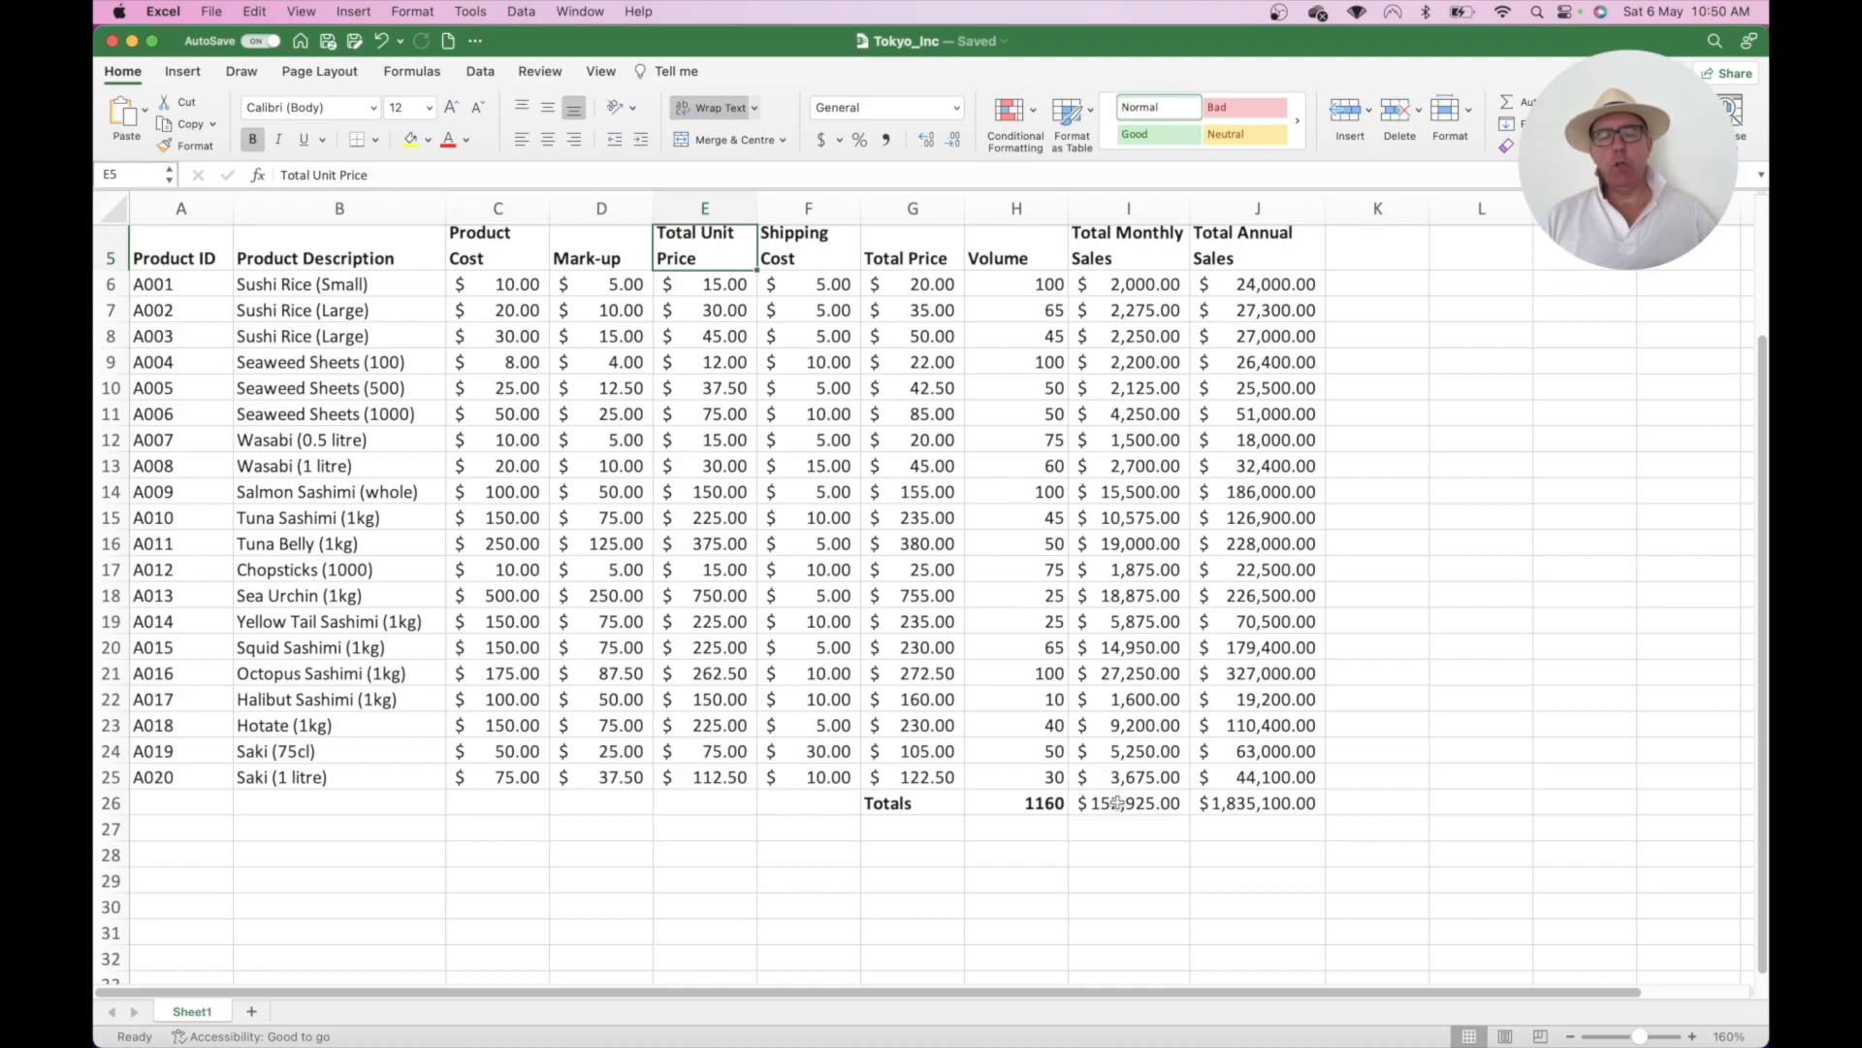
{"action": "left_click_drag", "start_coordinate": [1118, 803], "coordinate": [1219, 800]}
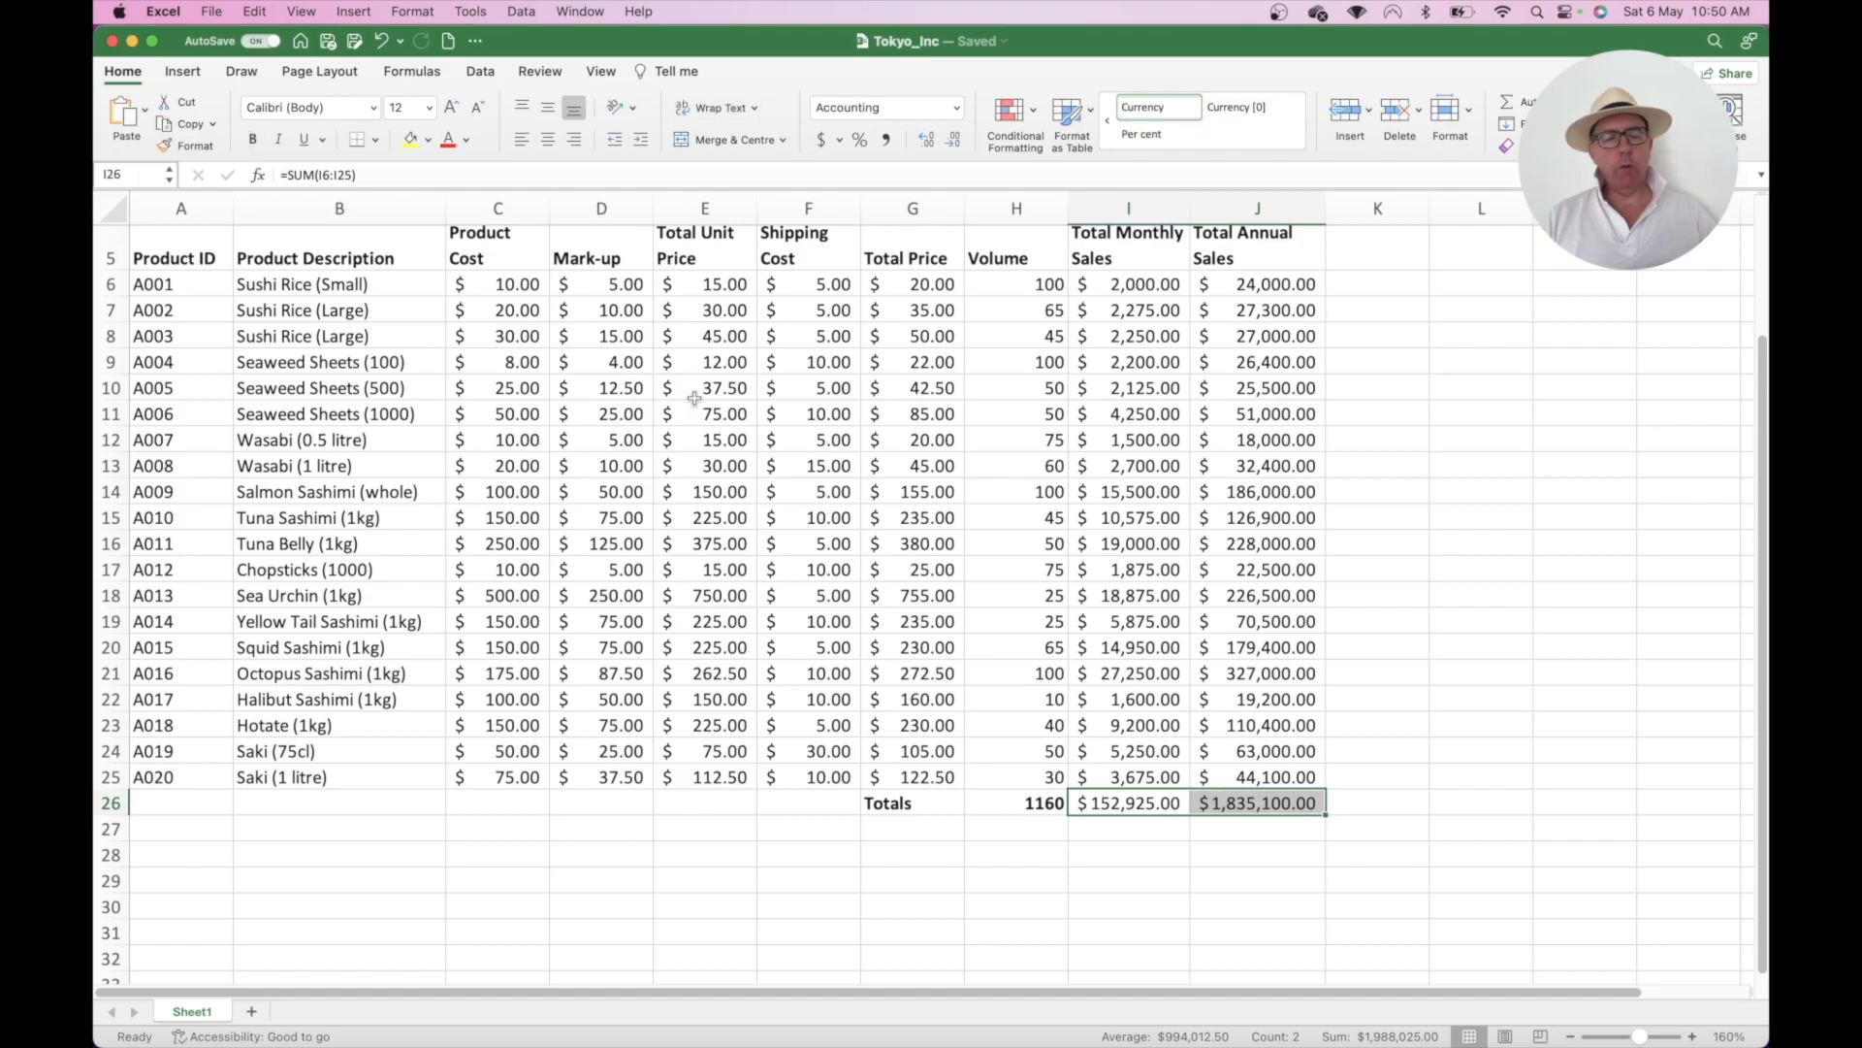
{"action": "left_click", "coordinate": [254, 142]}
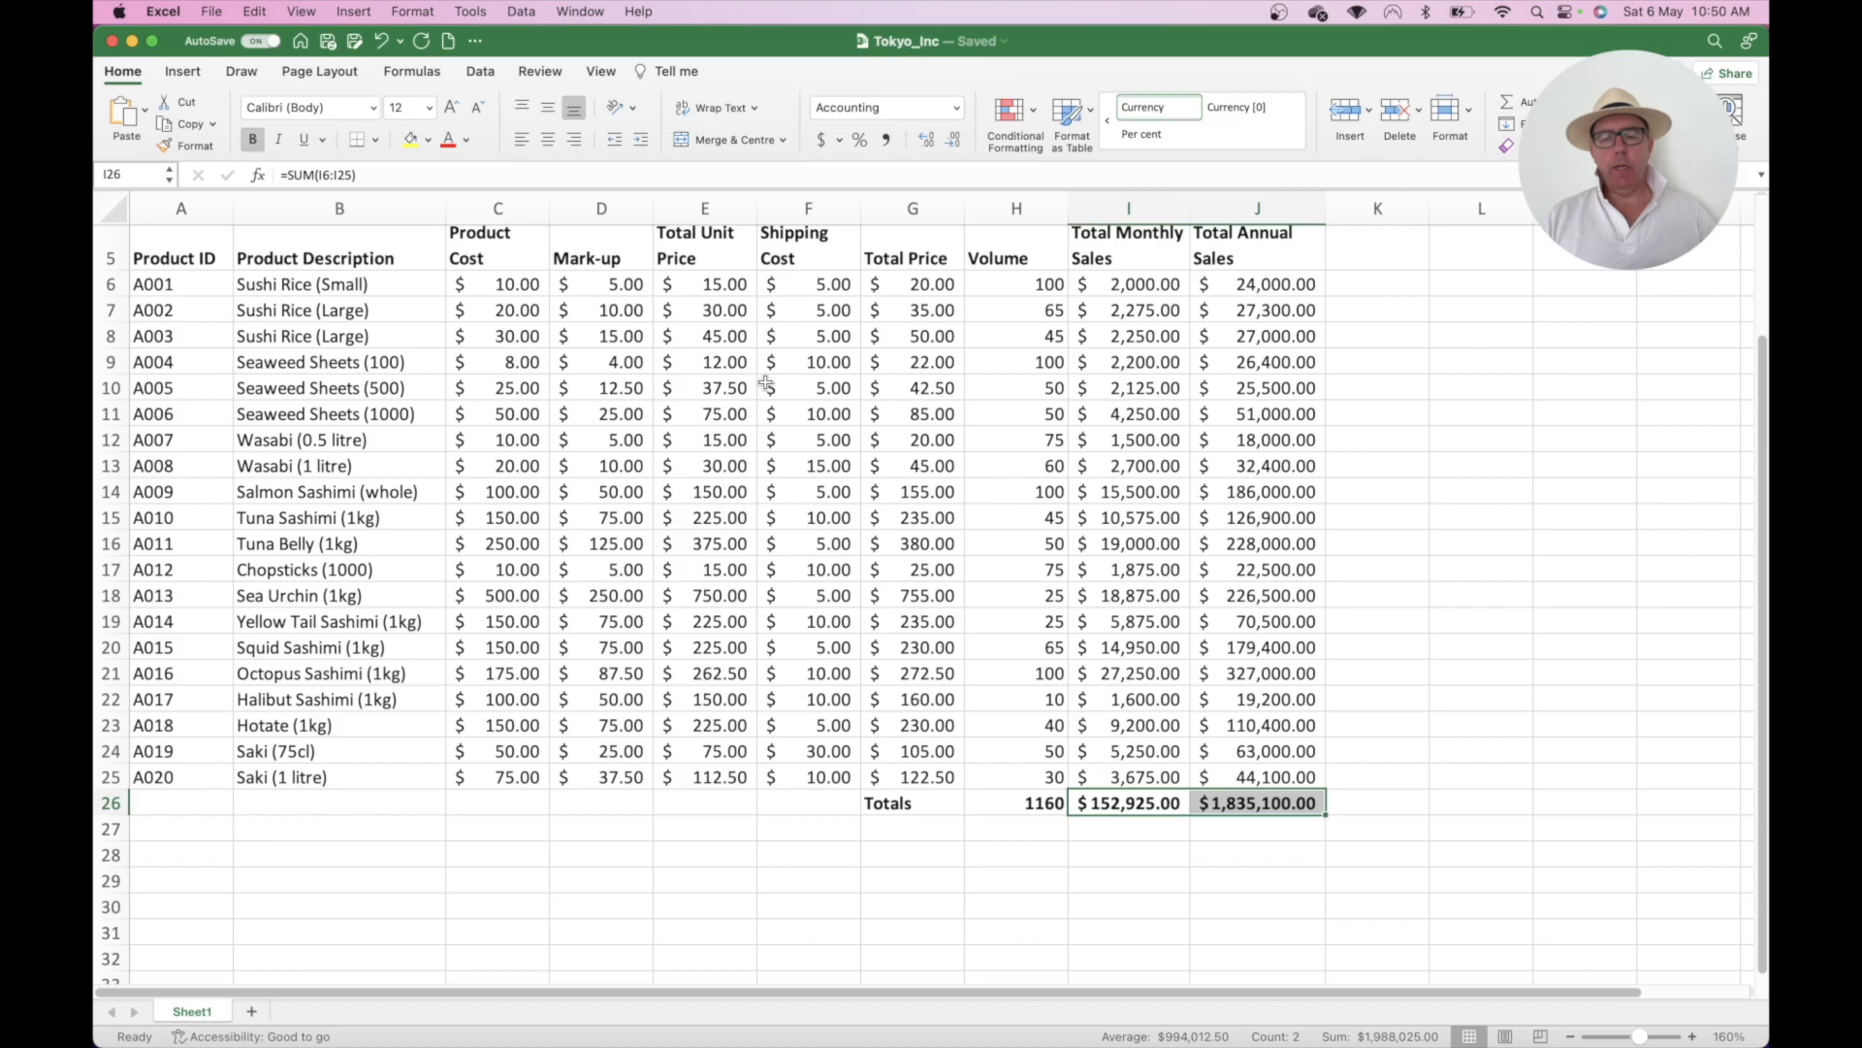
{"action": "scroll", "coordinate": [766, 383], "scroll_direction": "up", "scroll_amount": 5}
{"action": "scroll", "coordinate": [766, 383], "scroll_direction": "down", "scroll_amount": 1}
{"action": "scroll", "coordinate": [766, 383], "scroll_direction": "up", "scroll_amount": 1}
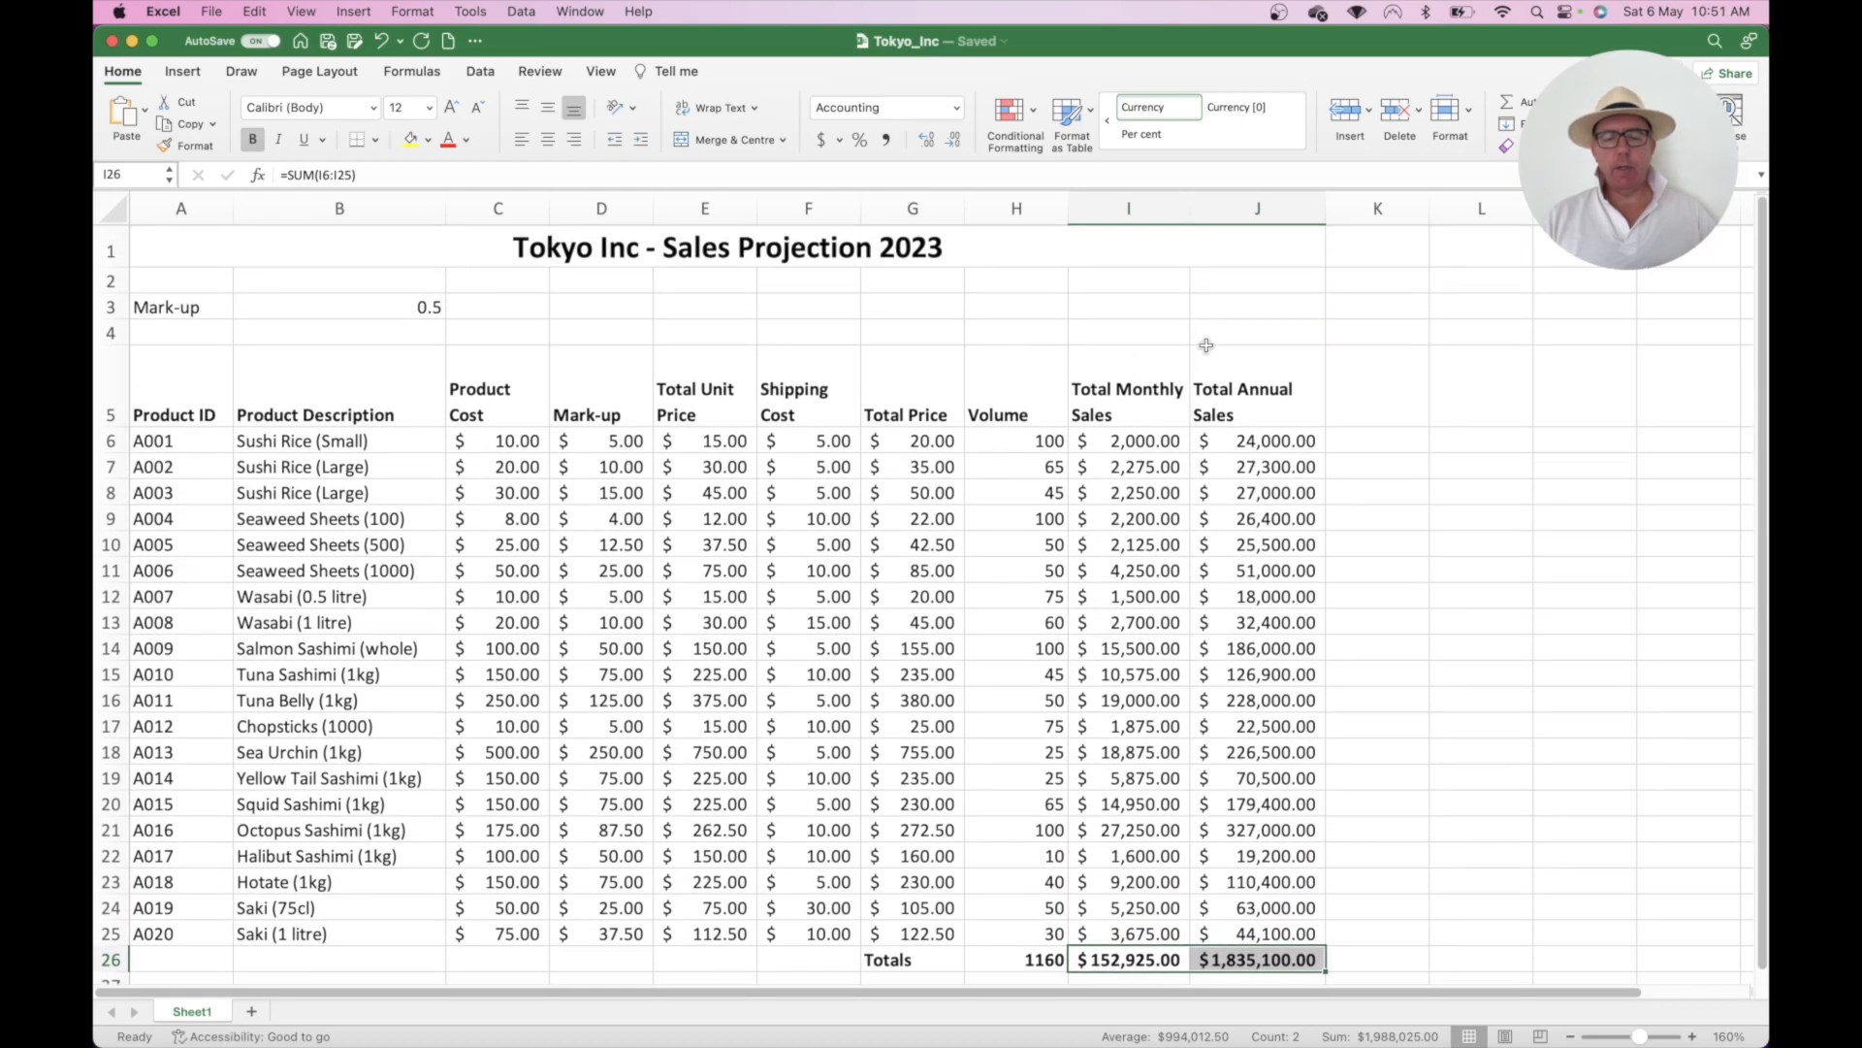
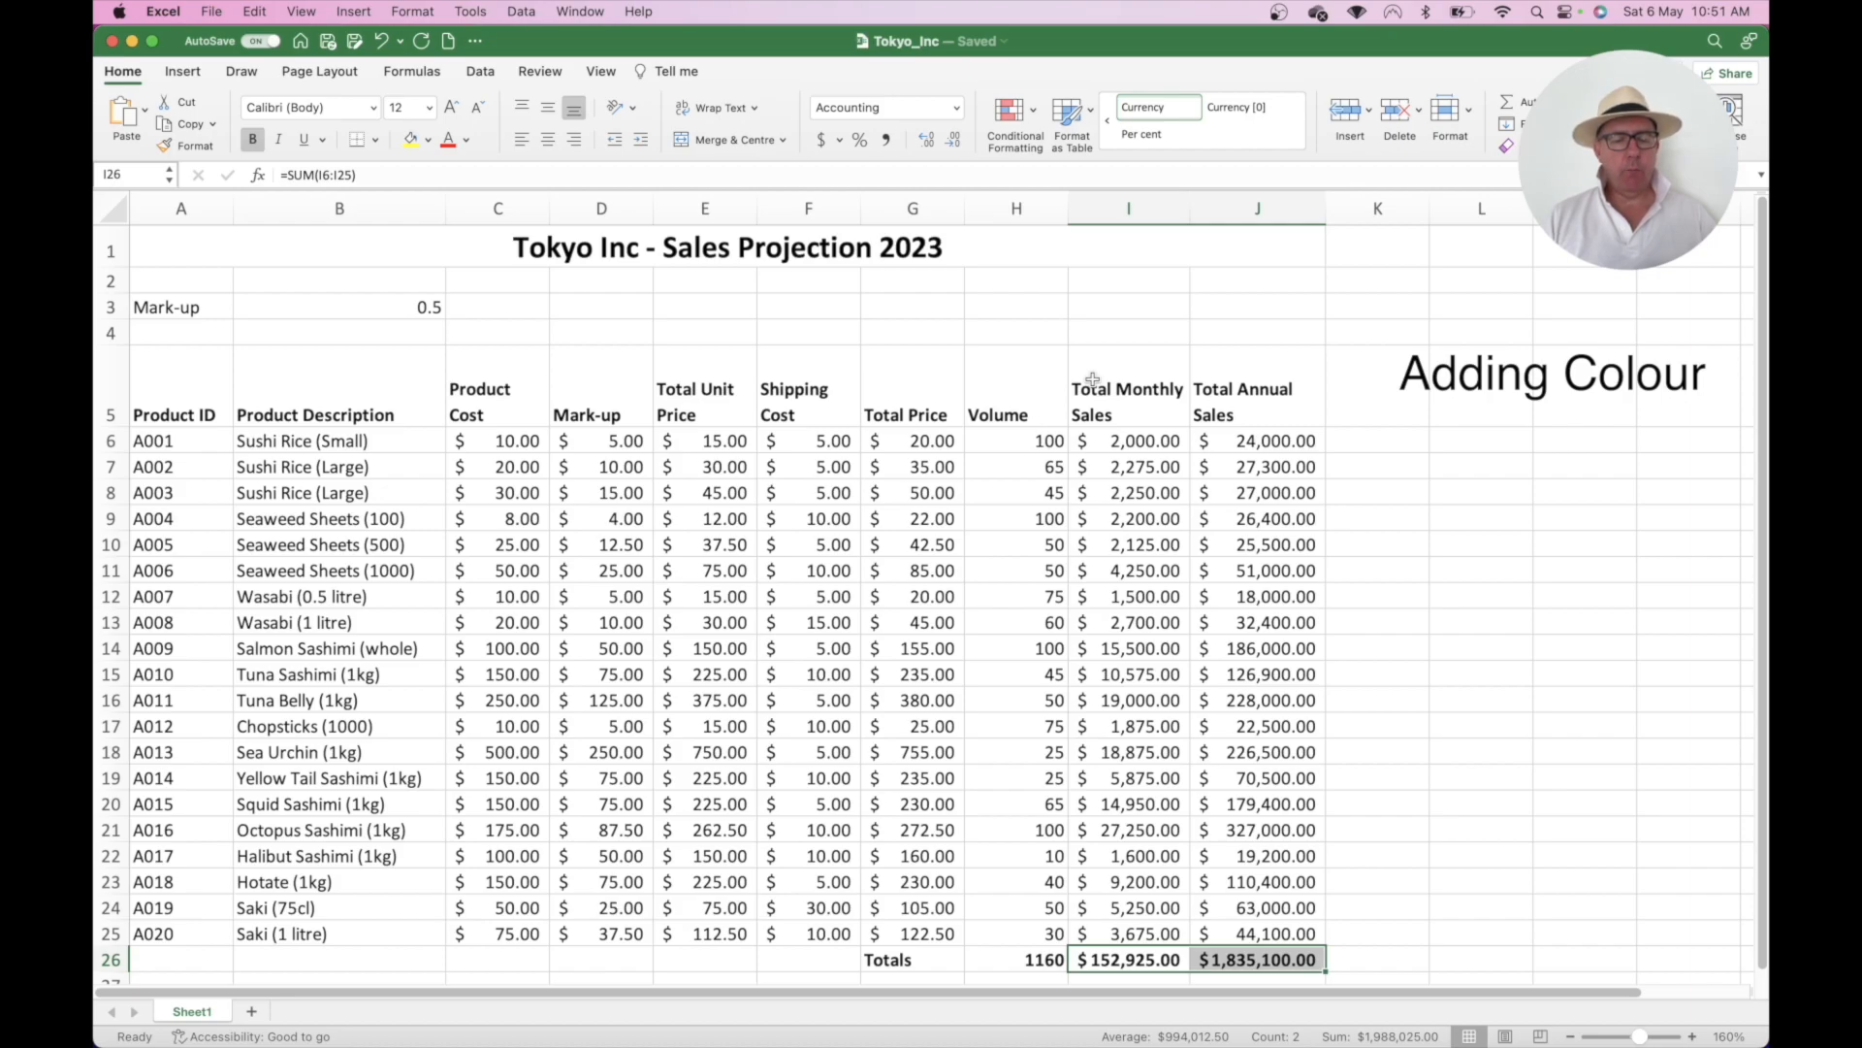
- Fill the merged 'Tokyo Inc - Sales Projection 2023' title cell A1 with light blue
{"action": "left_click", "coordinate": [1027, 252]}
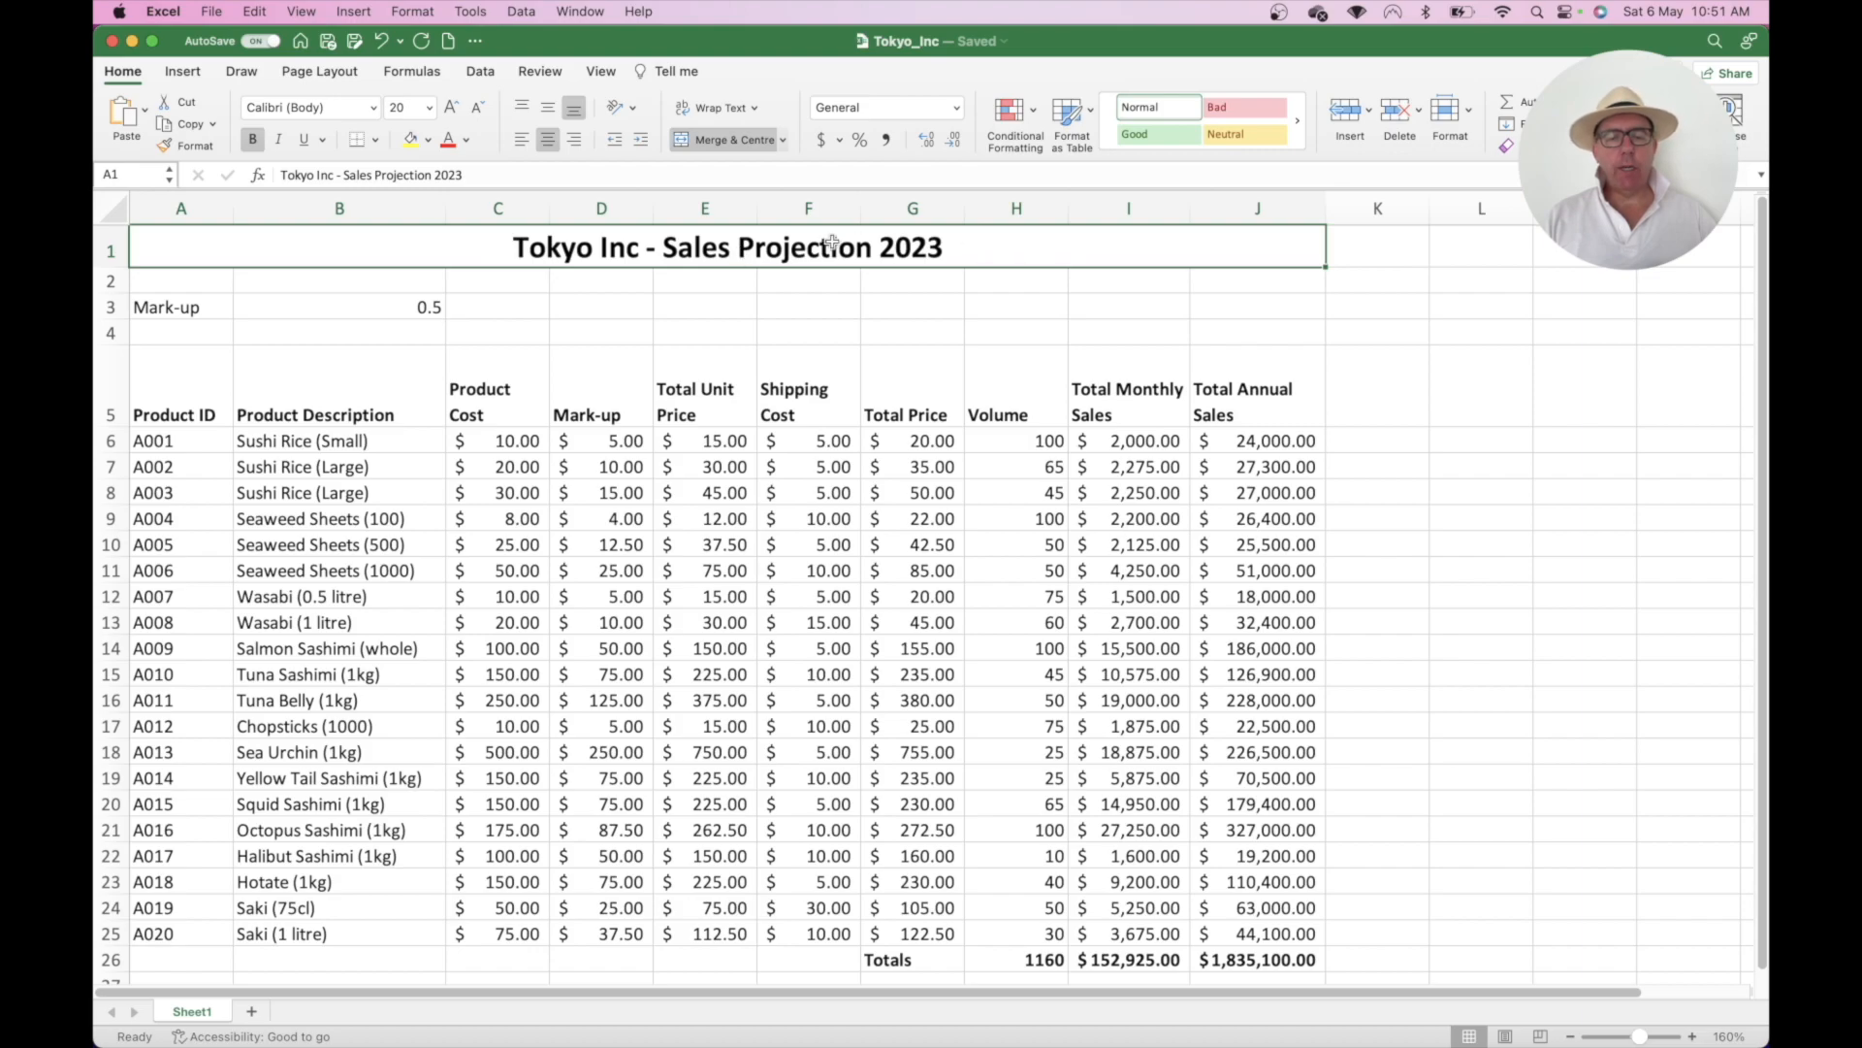
{"action": "left_click", "coordinate": [428, 140]}
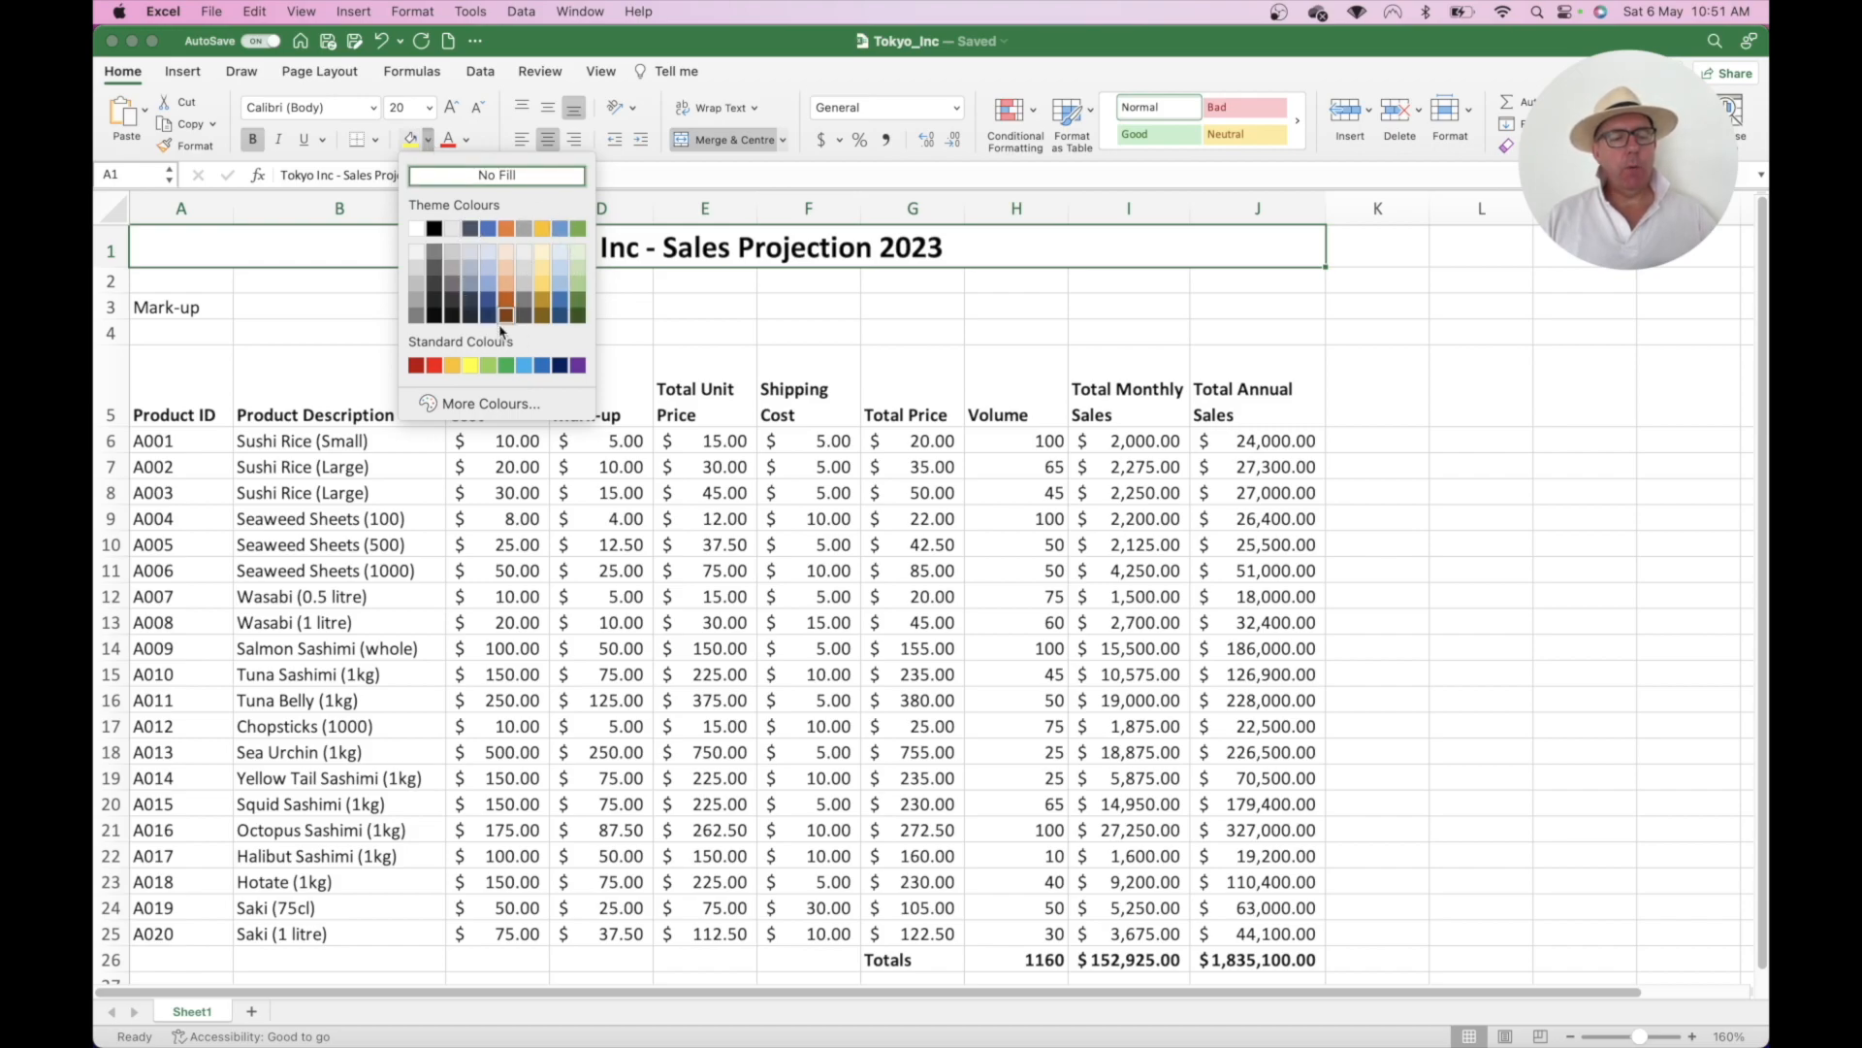
{"action": "left_click", "coordinate": [481, 404]}
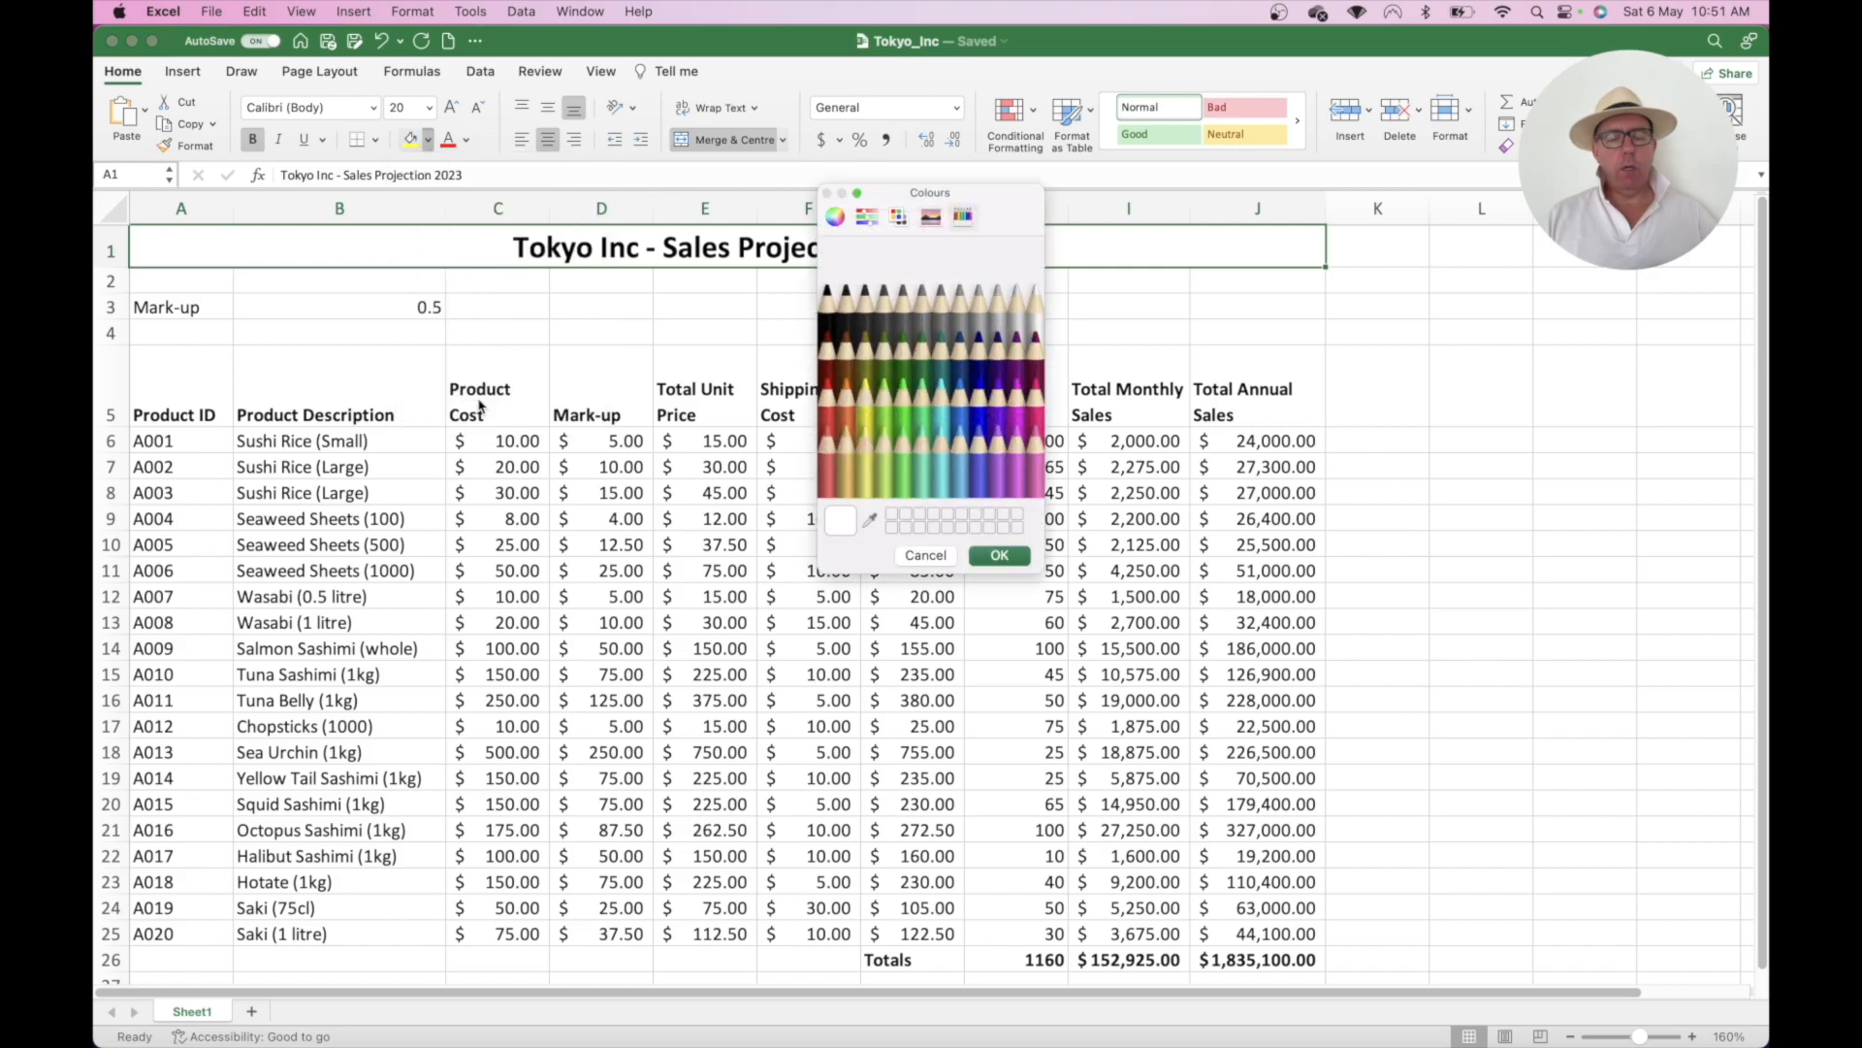
{"action": "left_click", "coordinate": [865, 218]}
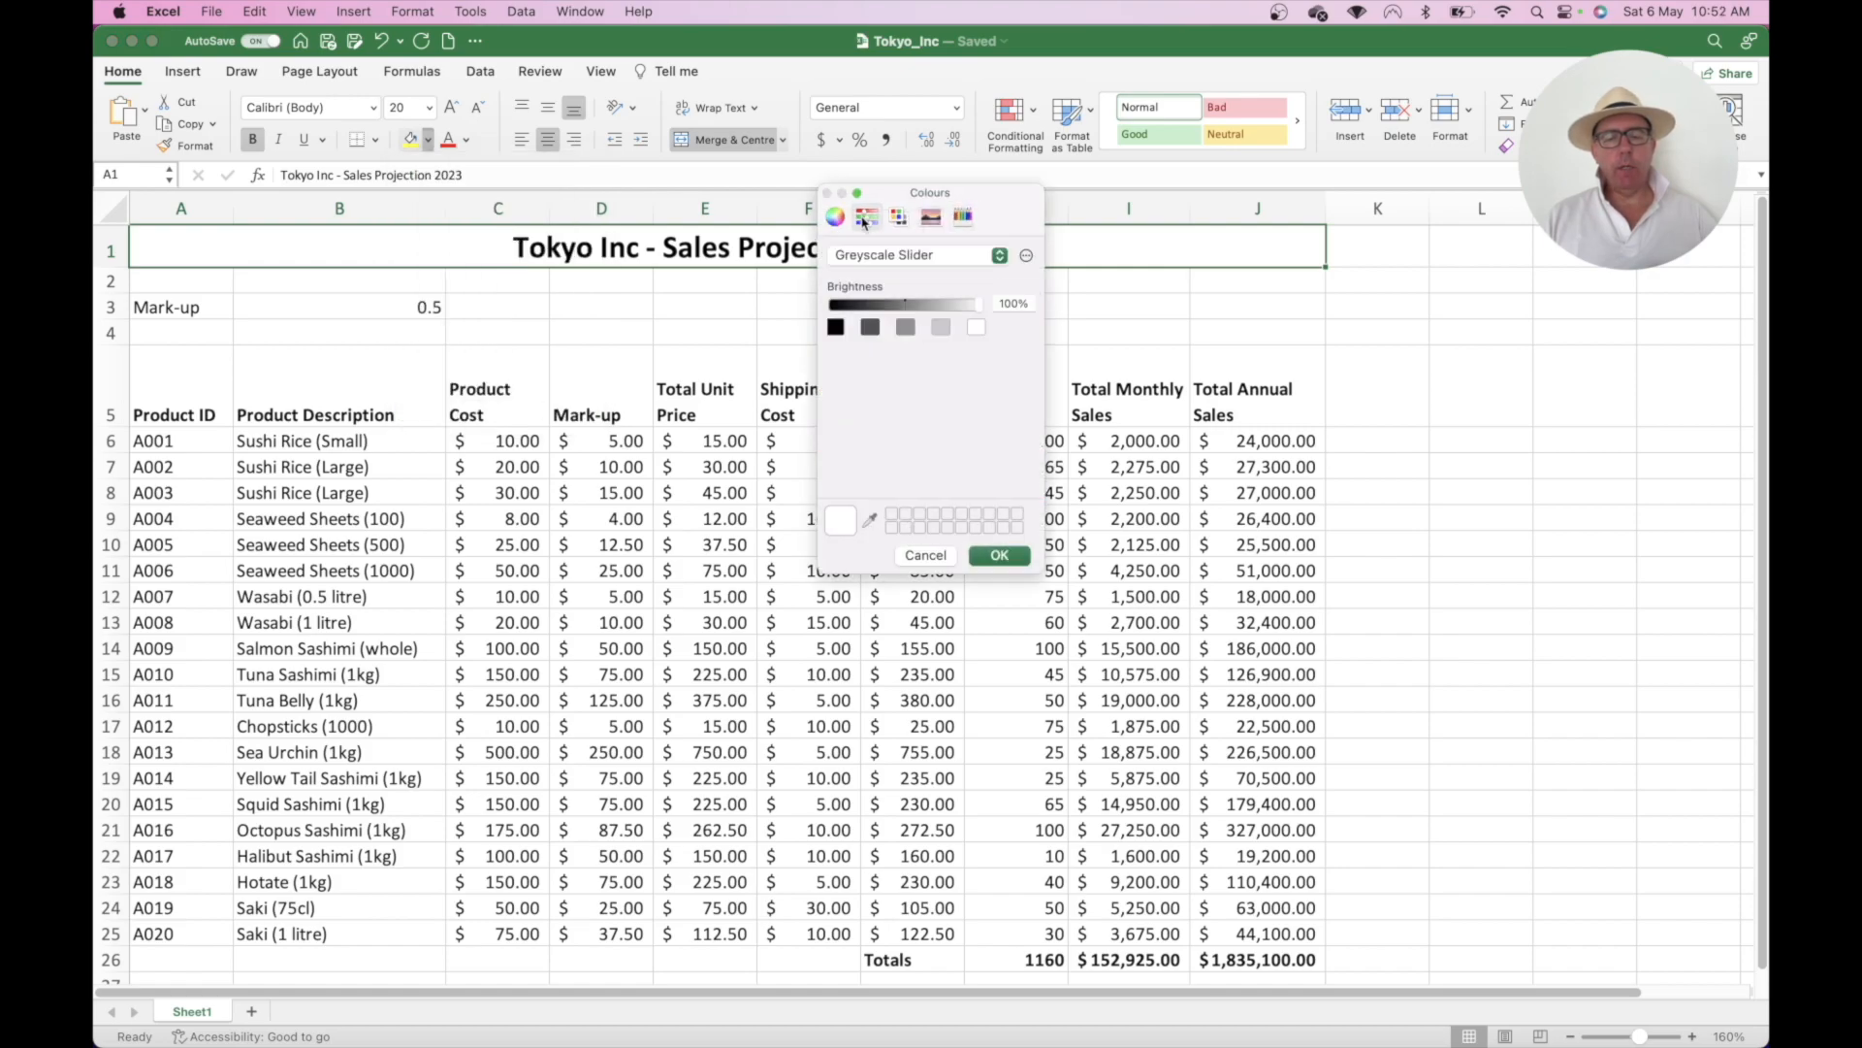
{"action": "left_click", "coordinate": [835, 217]}
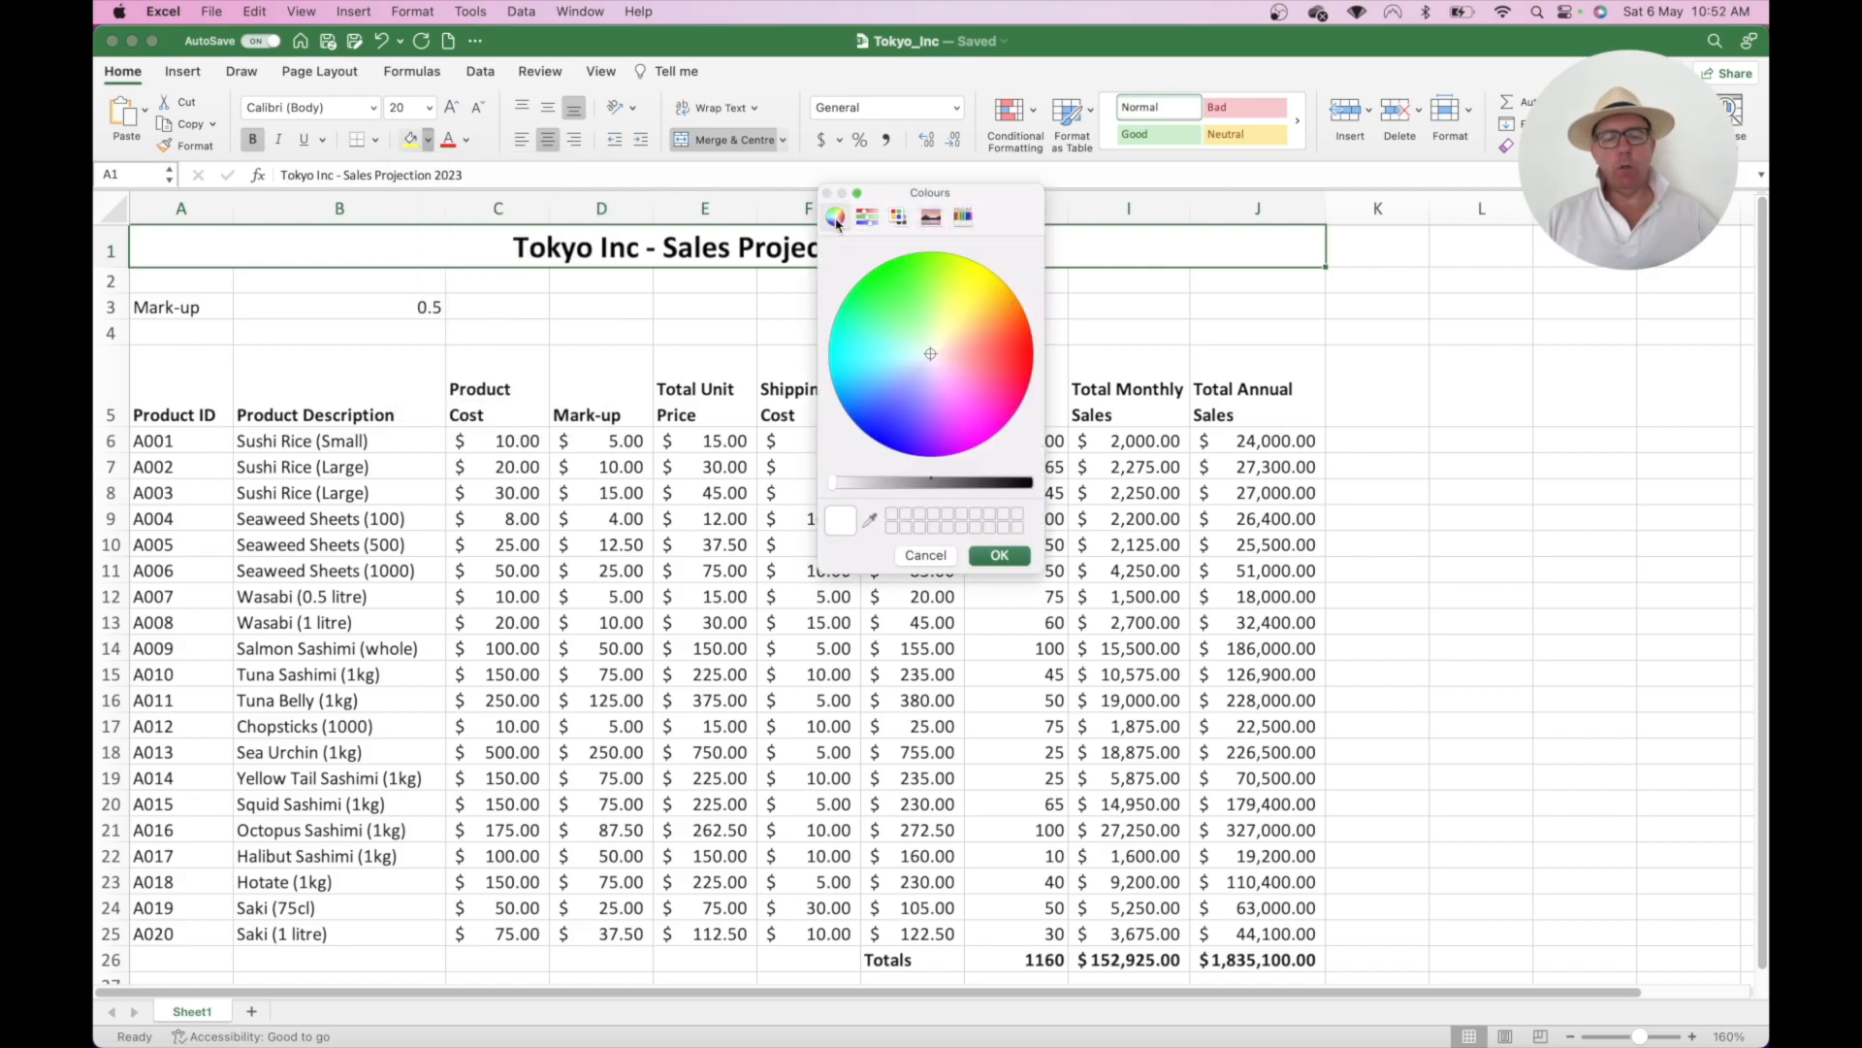
{"action": "left_click", "coordinate": [899, 219]}
{"action": "left_click", "coordinate": [926, 557]}
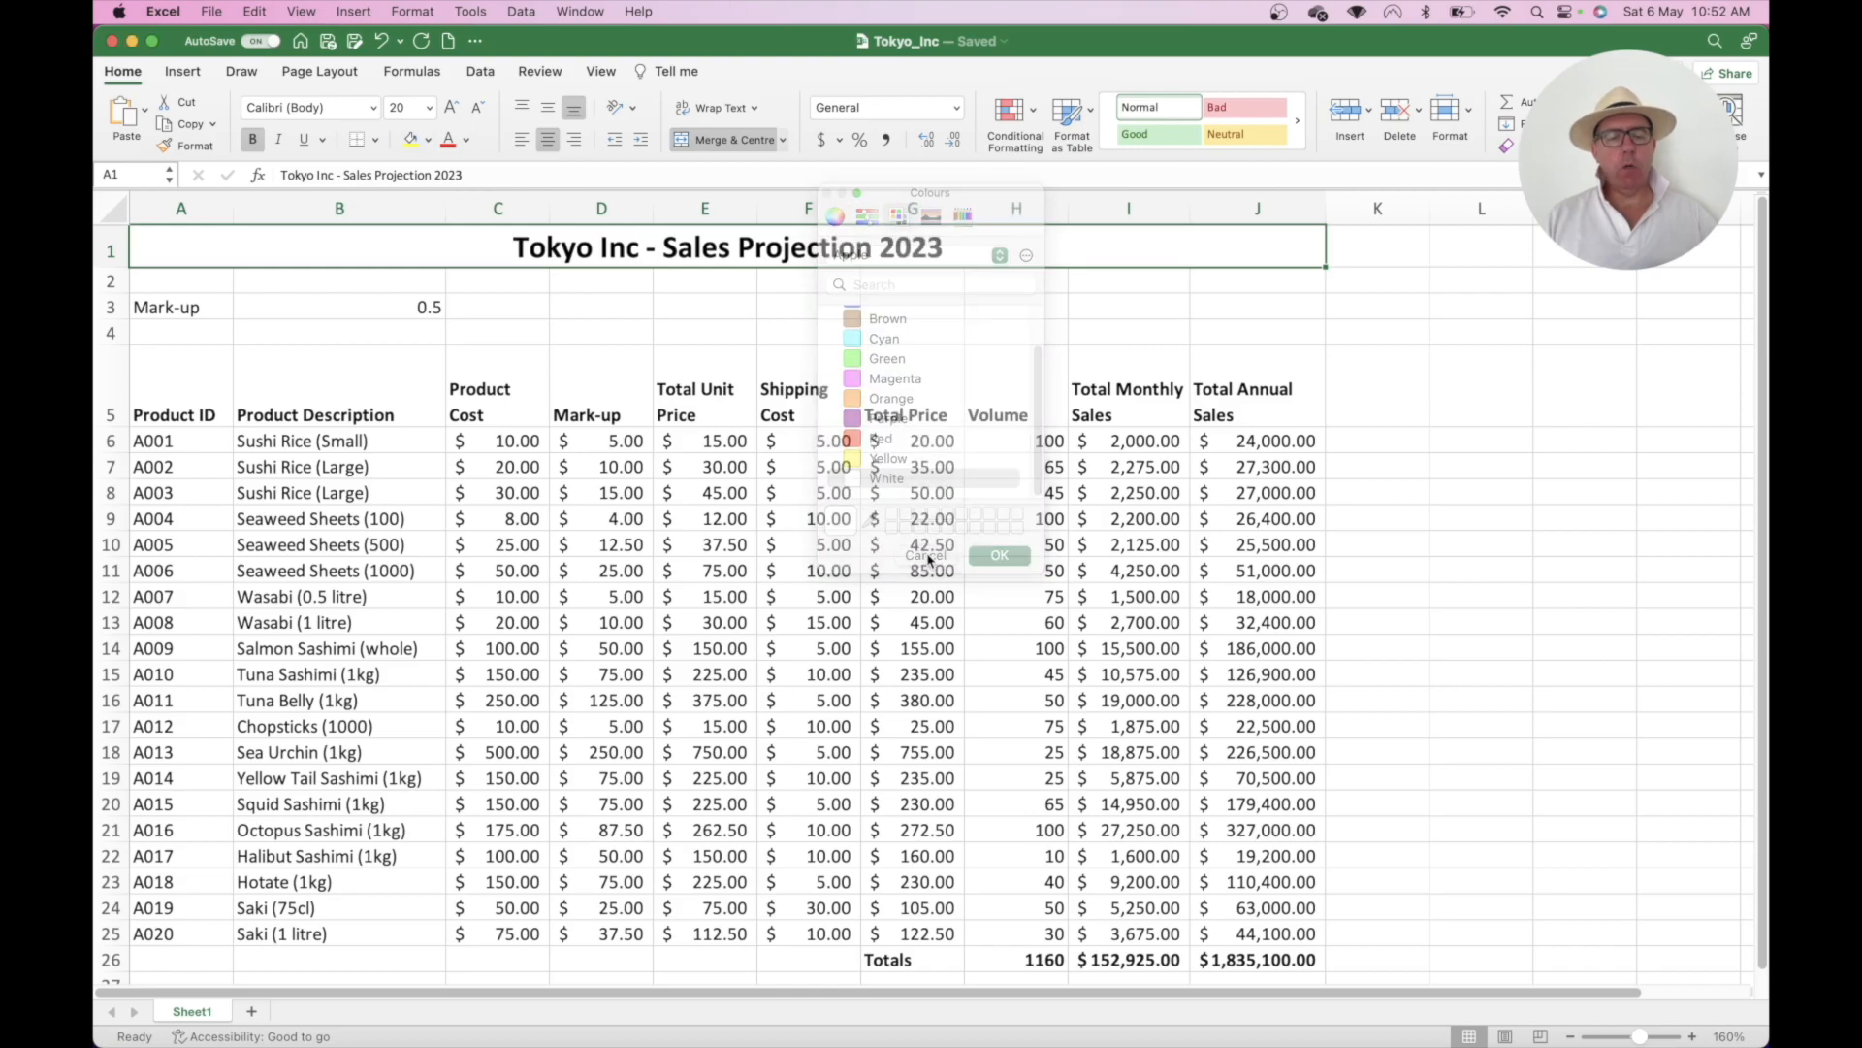
{"action": "left_click", "coordinate": [429, 142]}
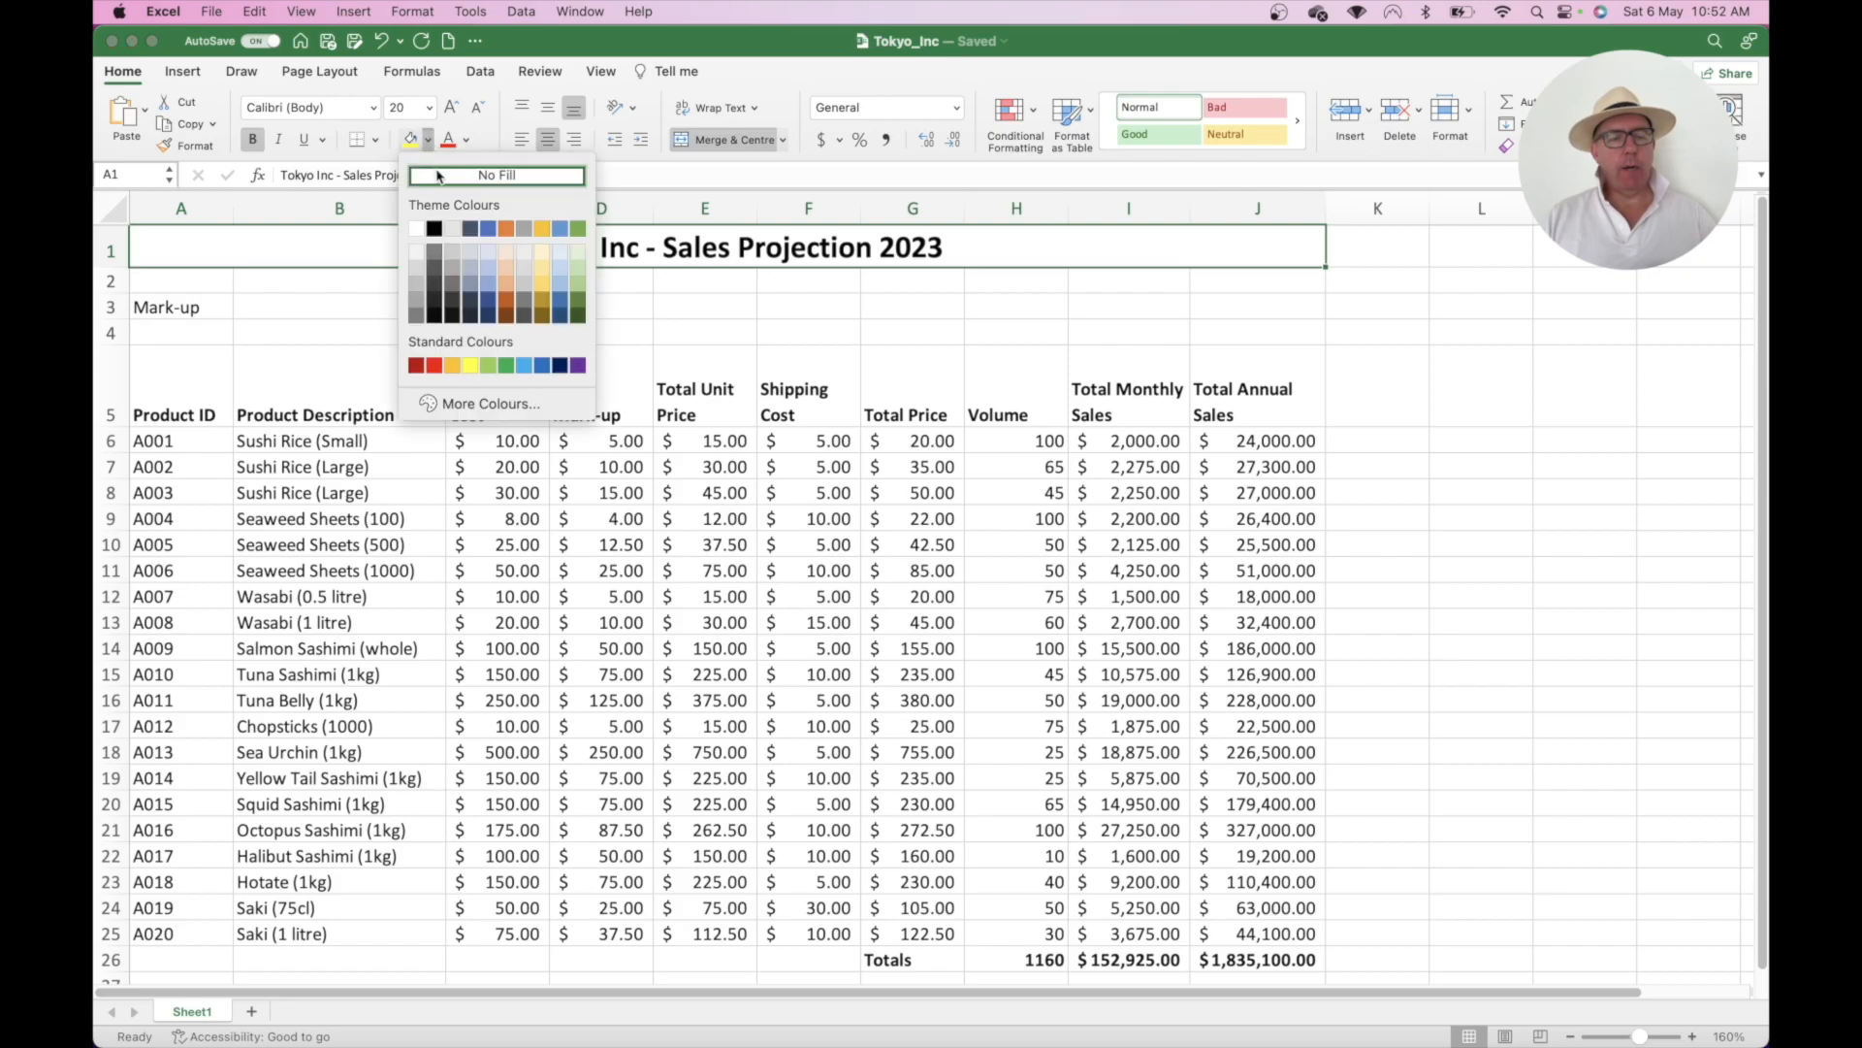
{"action": "left_click", "coordinate": [487, 292]}
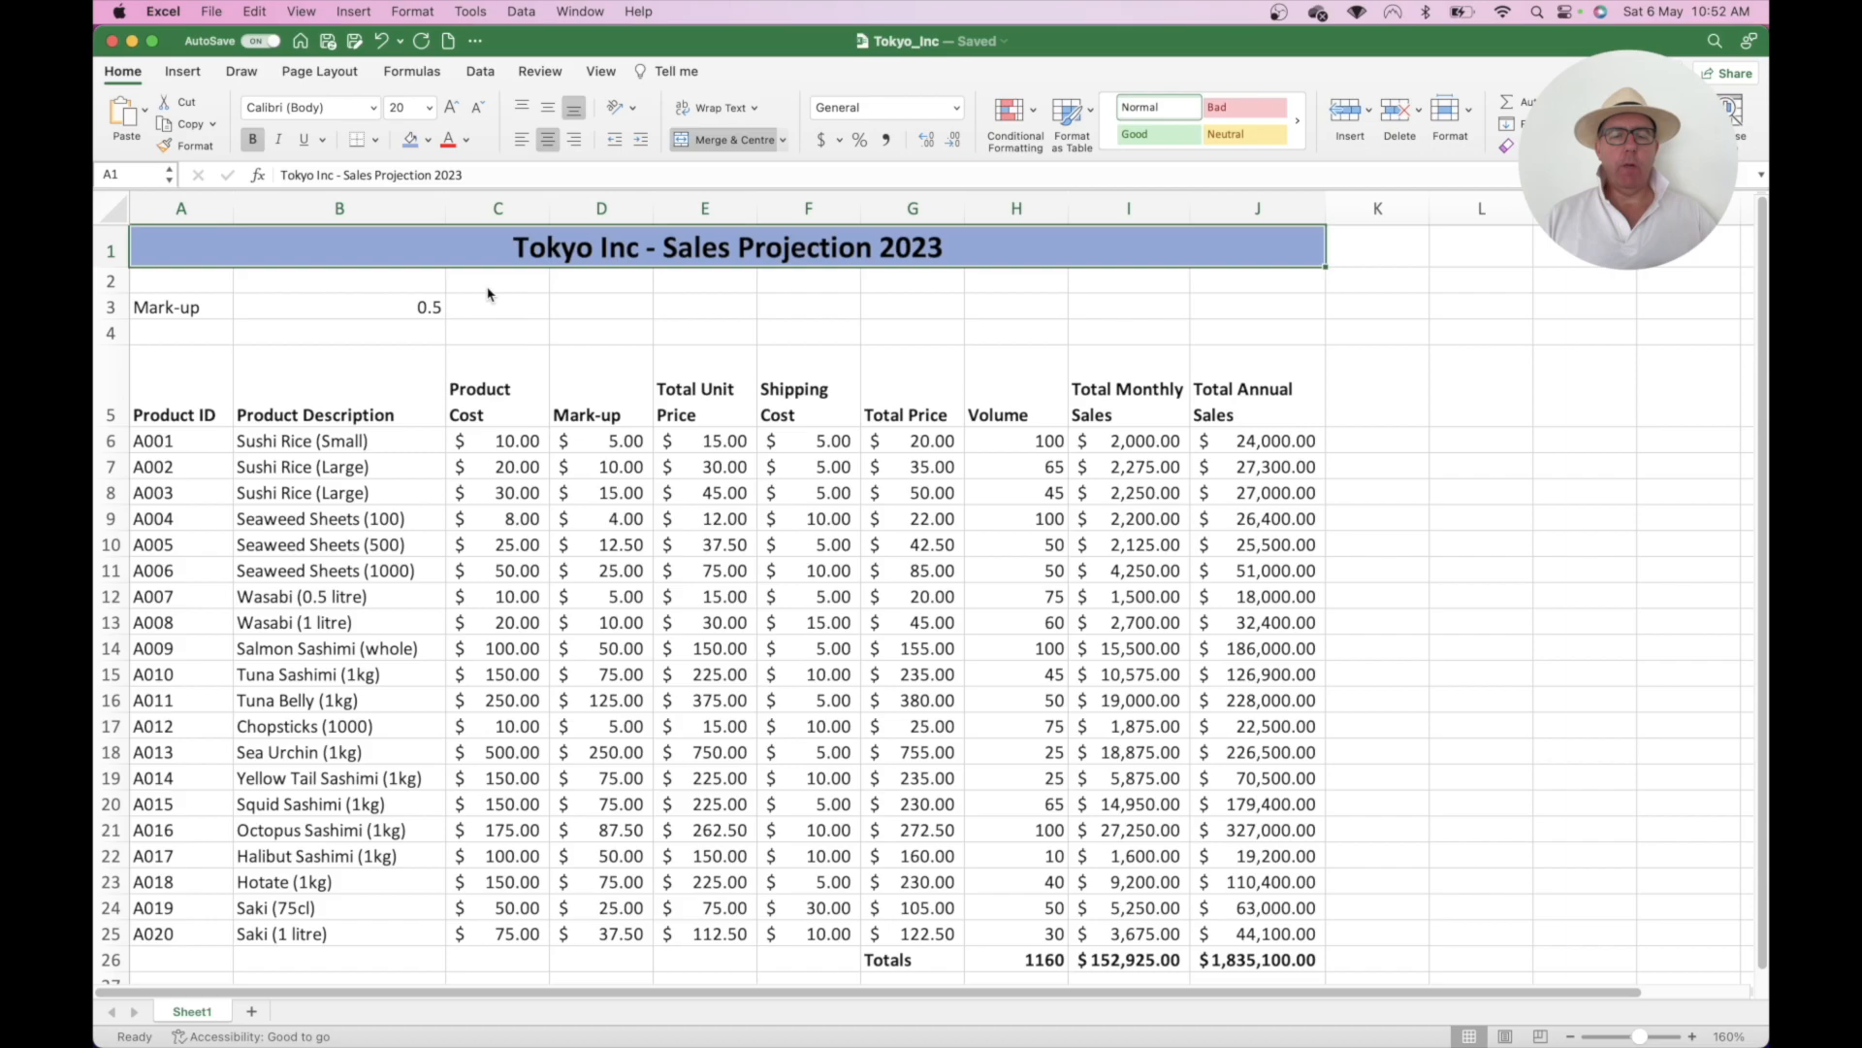
- Shade the Mark-up label and value in A3:B3 light blue
{"action": "left_click", "coordinate": [615, 302]}
{"action": "left_click_drag", "start_coordinate": [189, 308], "coordinate": [295, 308]}
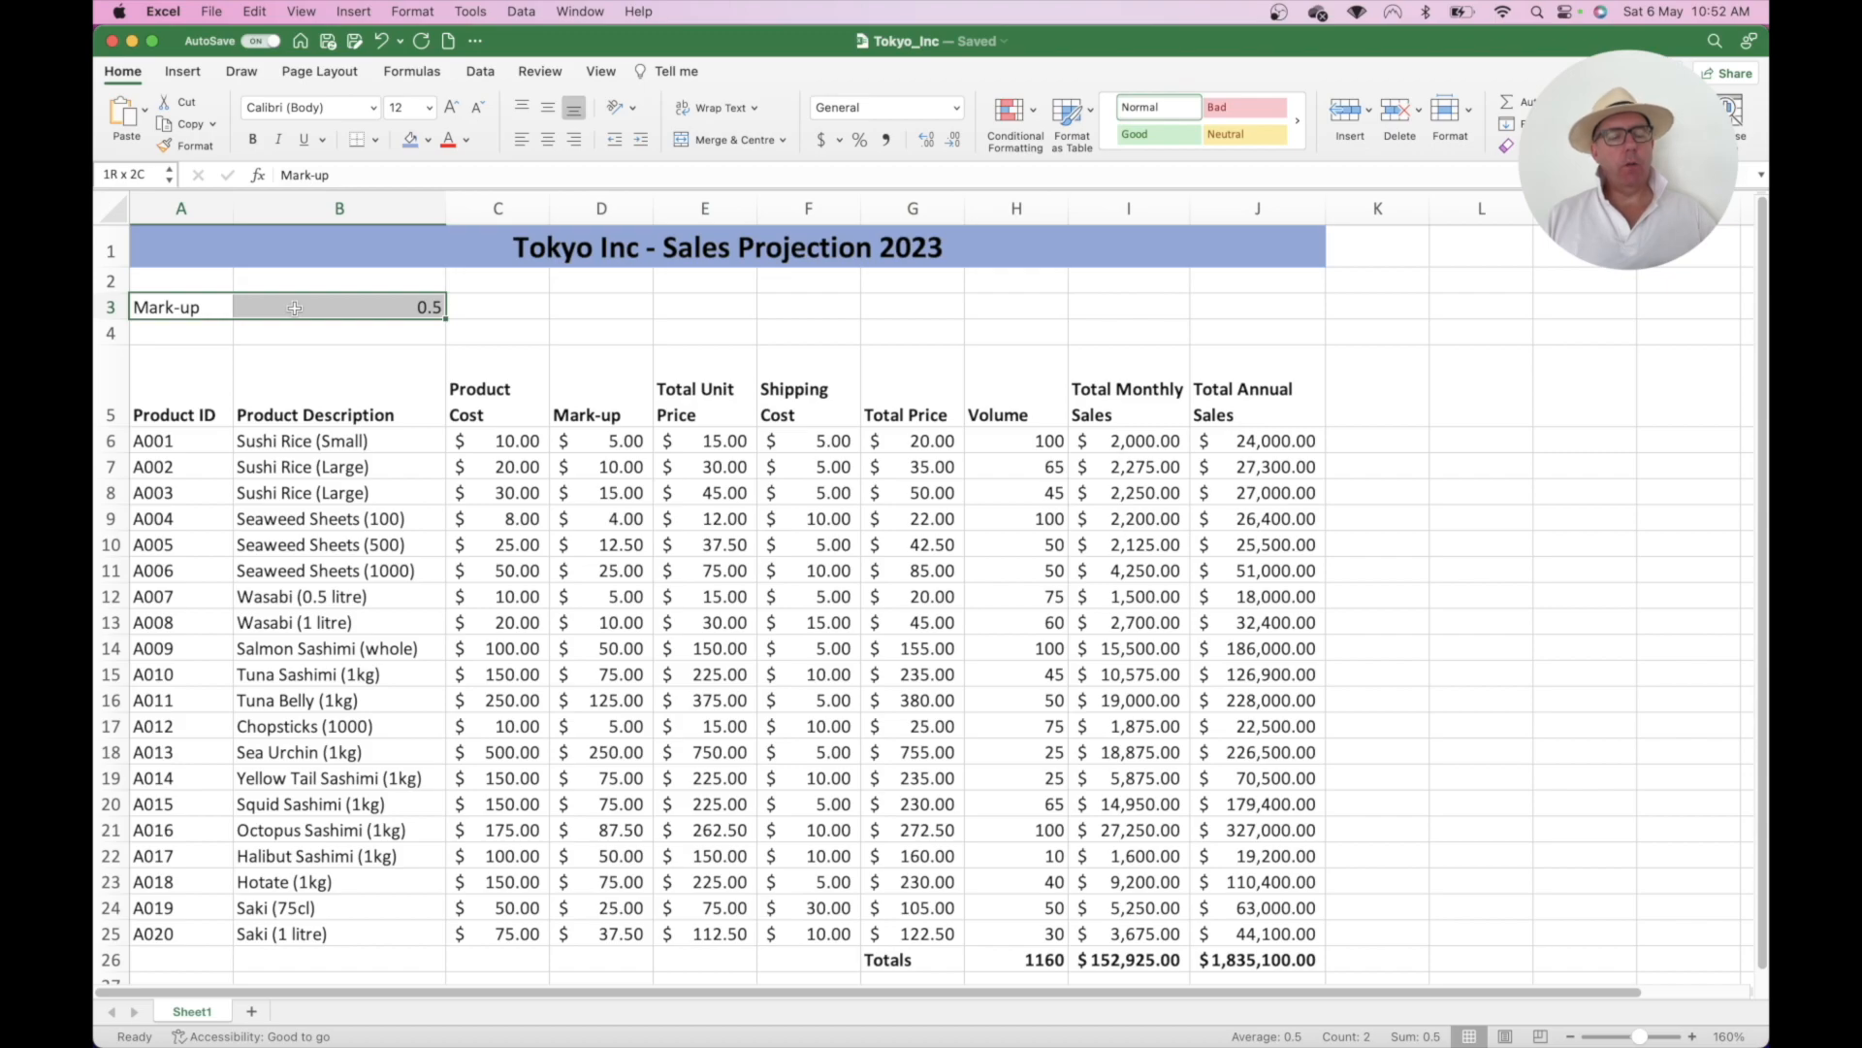
{"action": "left_click", "coordinate": [428, 140]}
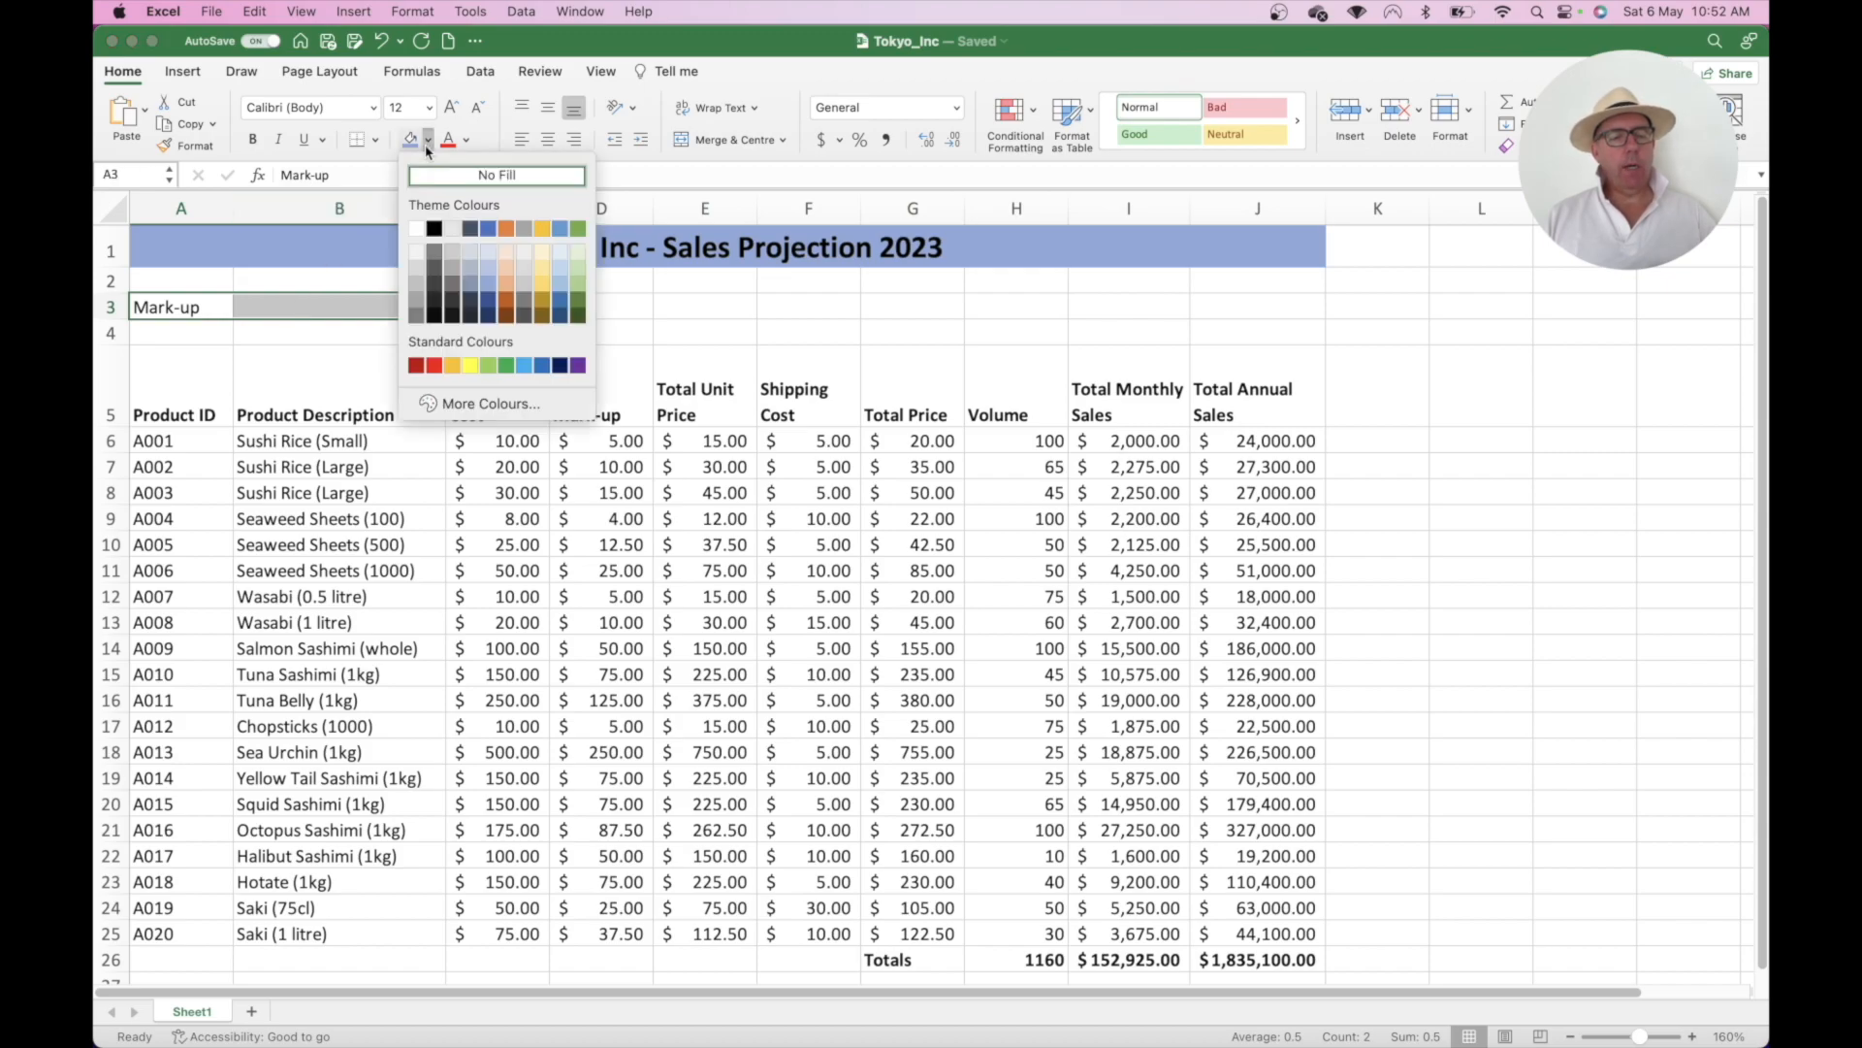
{"action": "left_click", "coordinate": [488, 254]}
{"action": "left_click", "coordinate": [495, 295]}
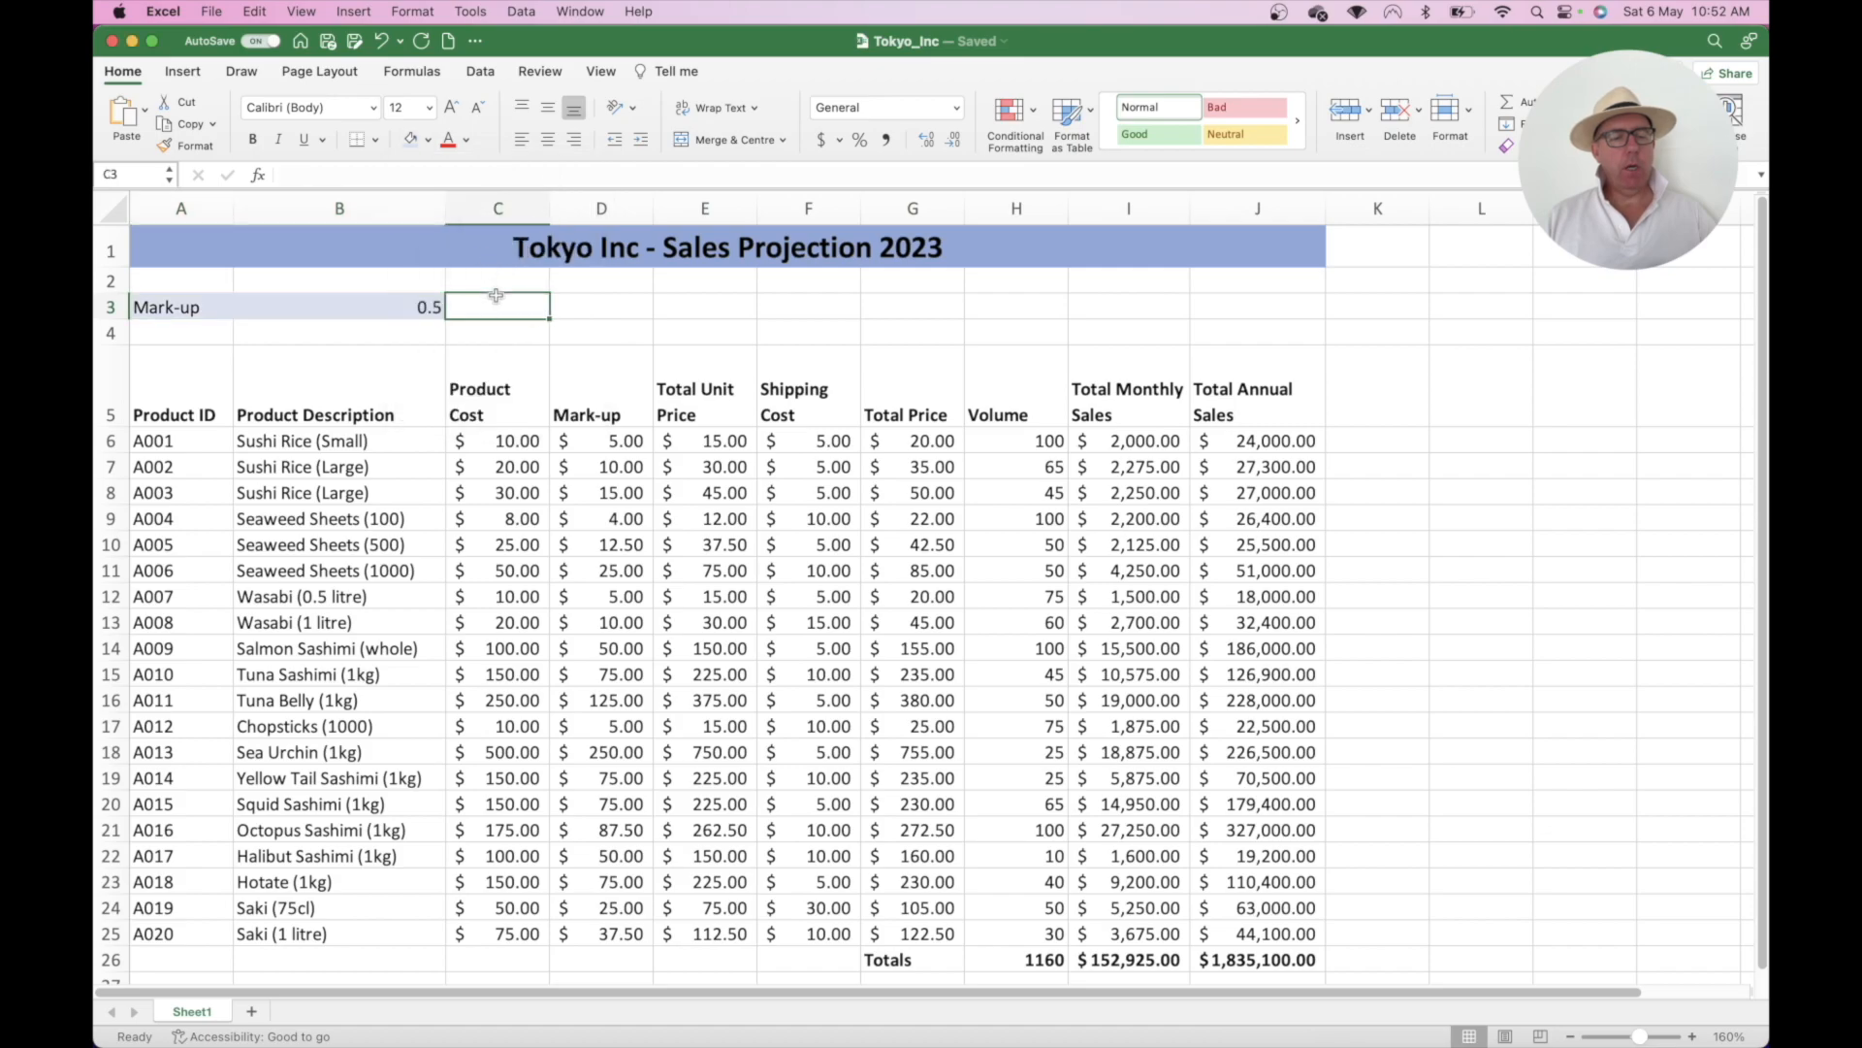
- Apply Percent Style to the B3 mark-up so it shows 50% instead of 0.5
{"action": "left_click", "coordinate": [398, 308]}
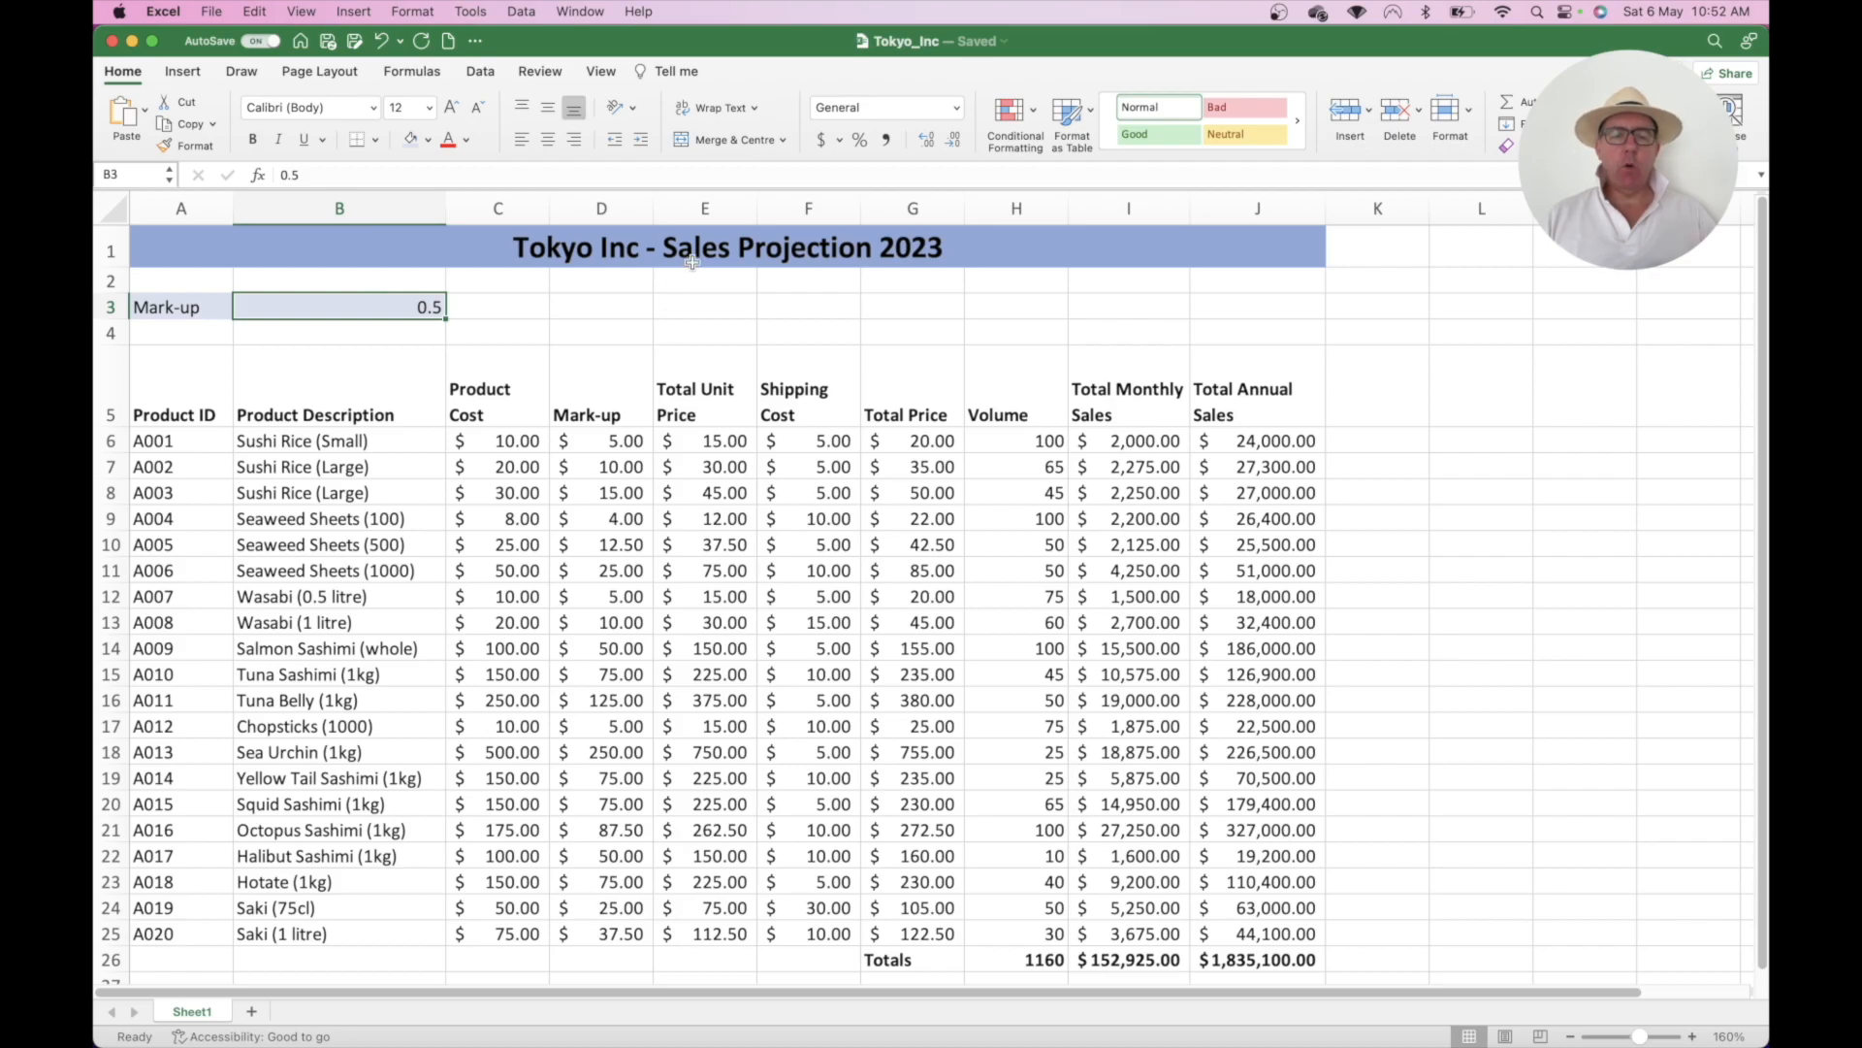
{"action": "left_click", "coordinate": [861, 141]}
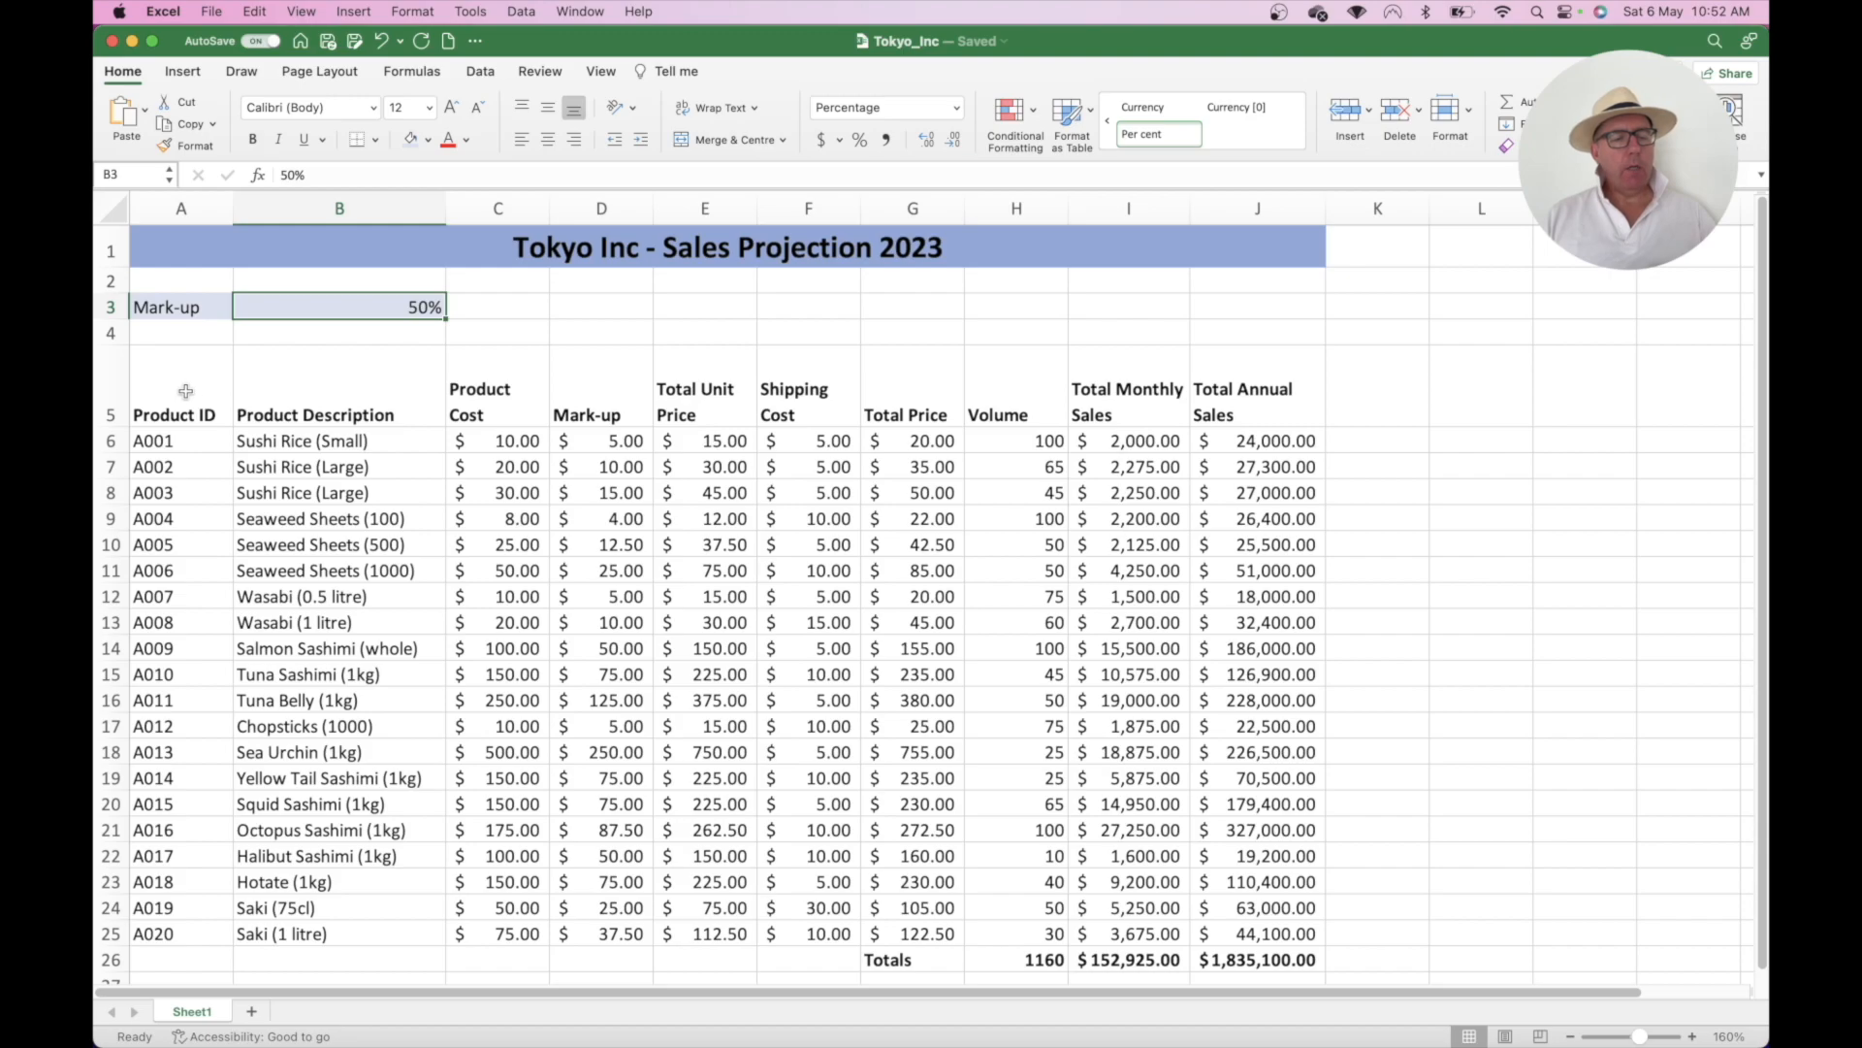
{"action": "left_click_drag", "start_coordinate": [186, 391], "coordinate": [1218, 398]}
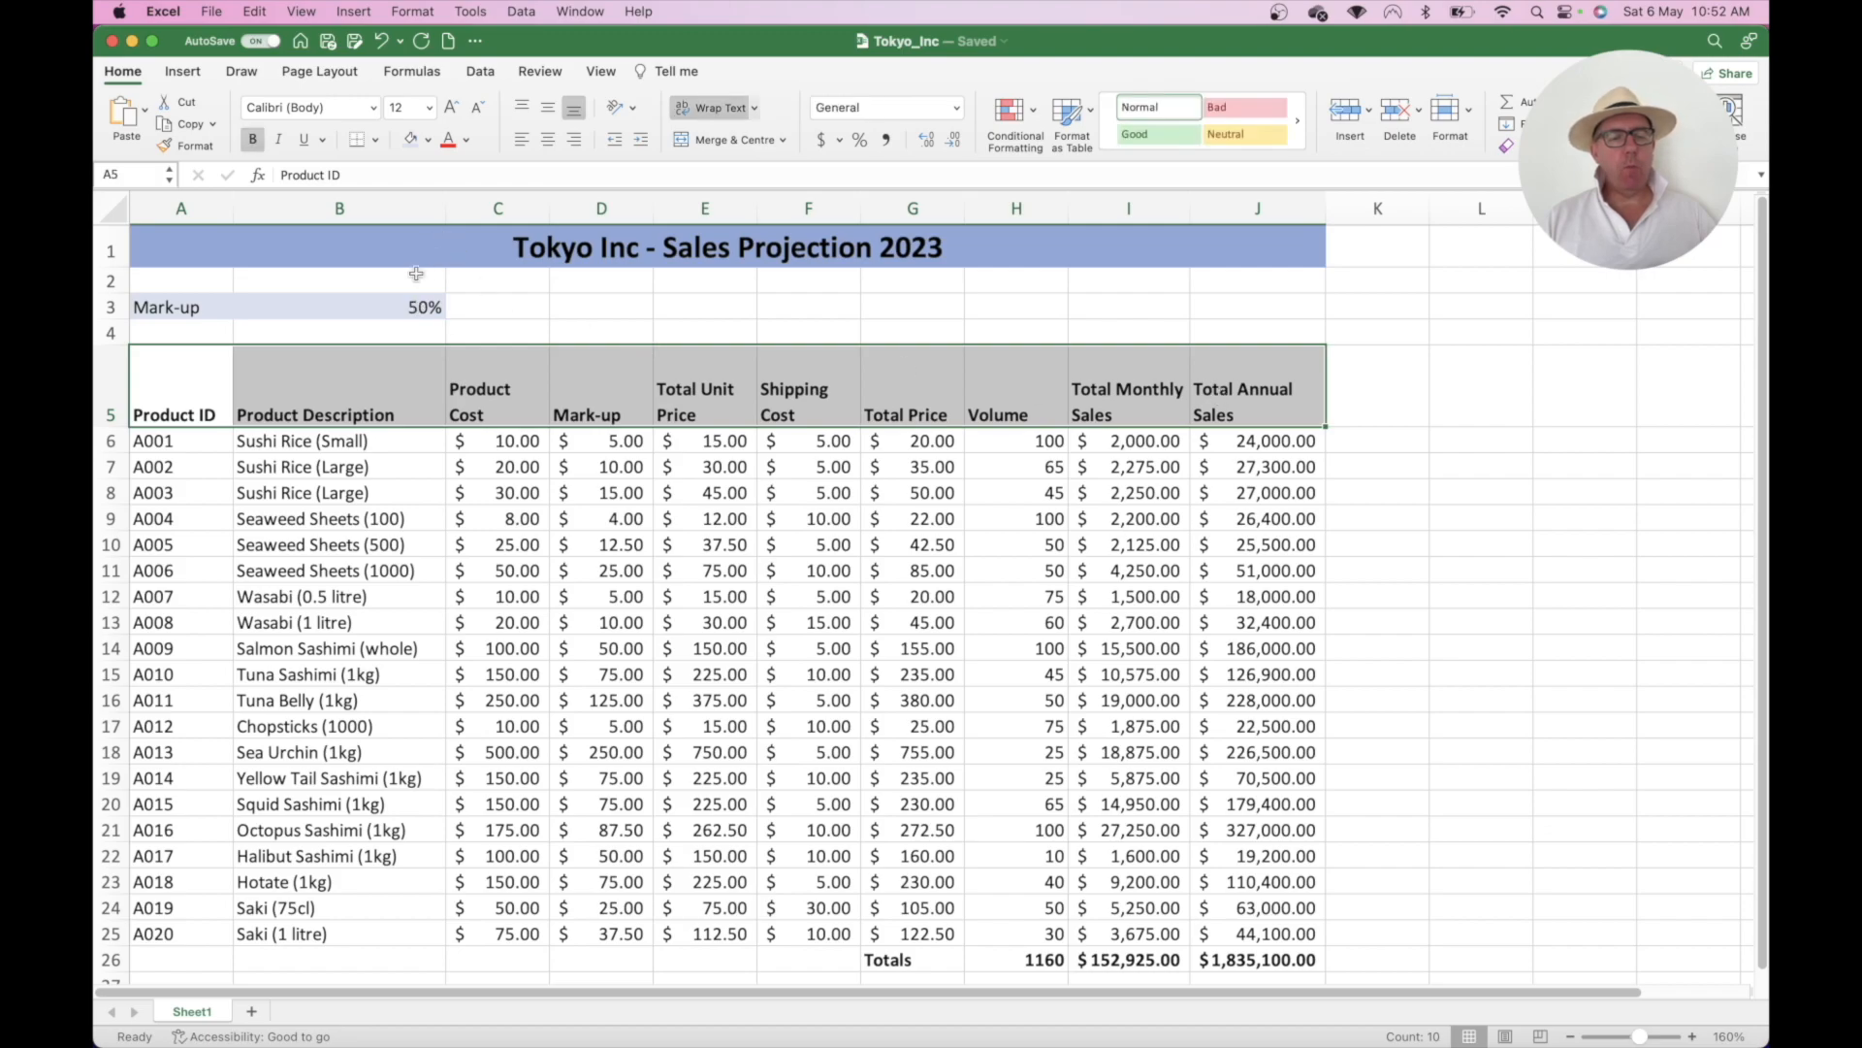
- Fill header row A5:J5, Product ID to Total Annual Sales, with a light Blue, Accent 1 shade
{"action": "left_click", "coordinate": [429, 140]}
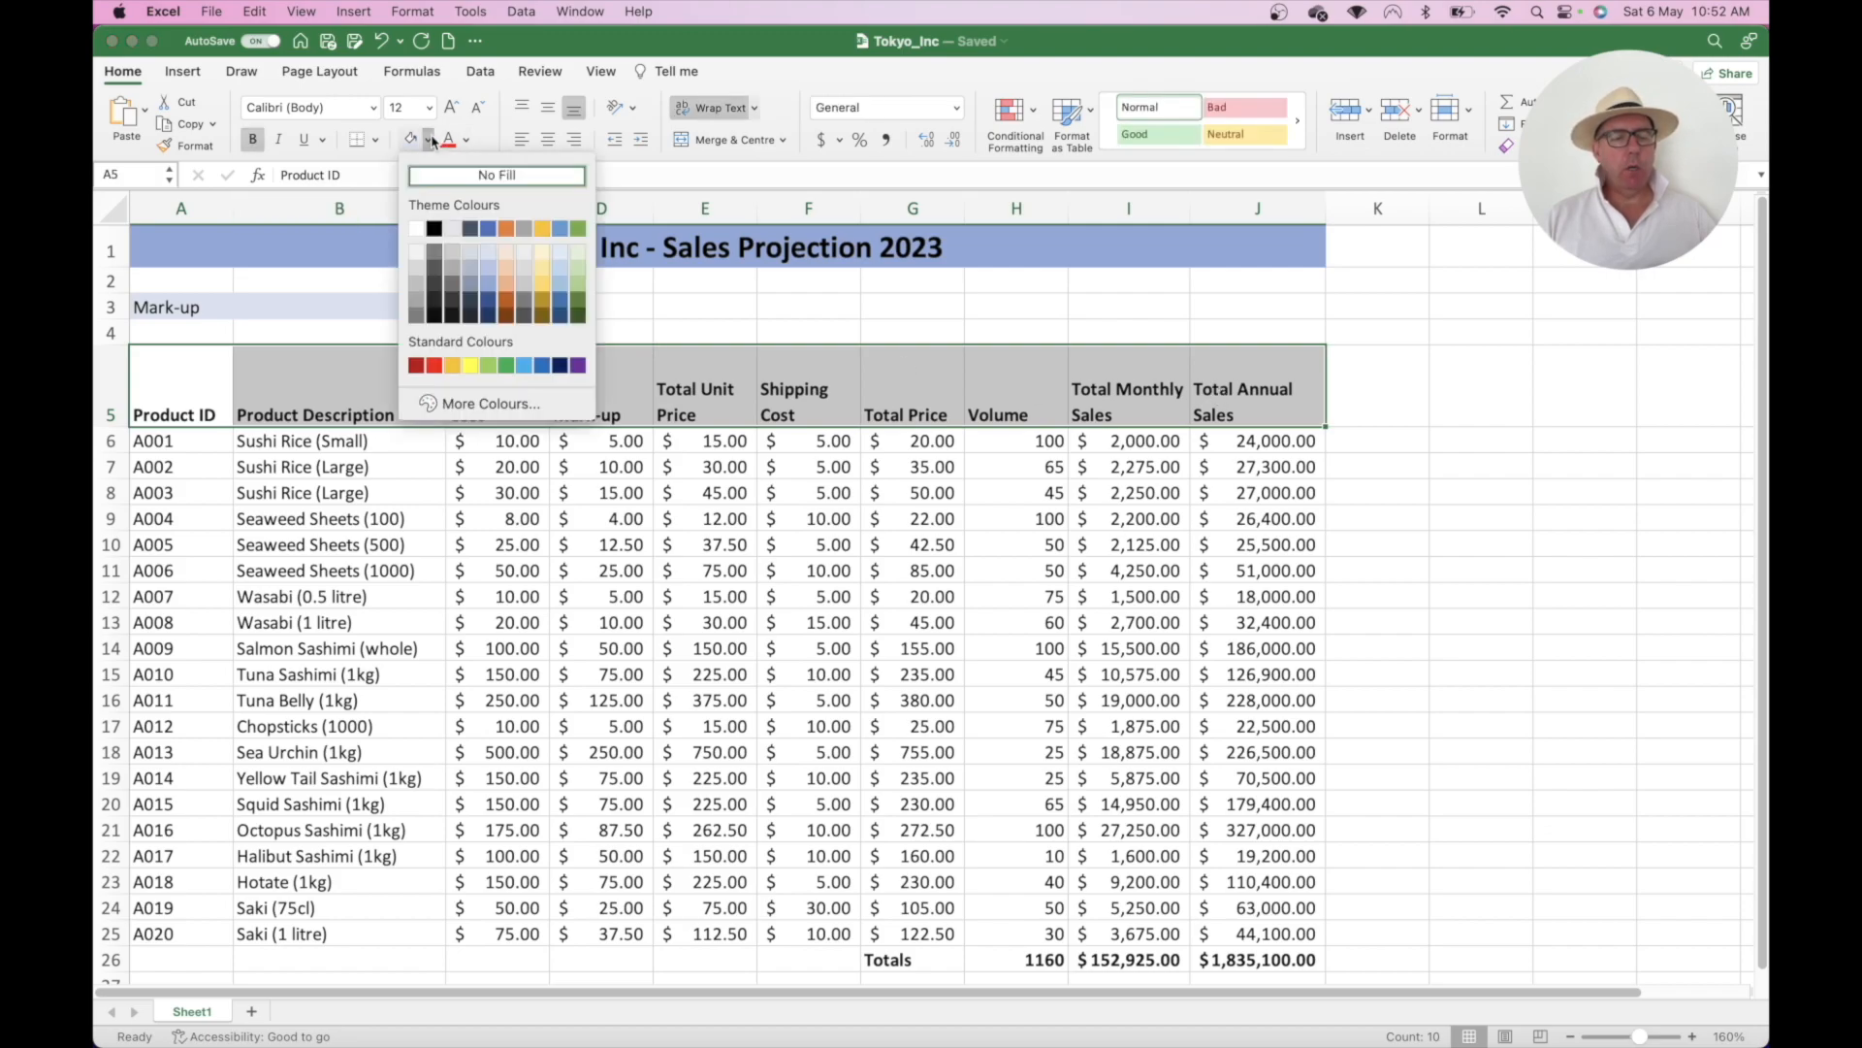
{"action": "left_click", "coordinate": [489, 268]}
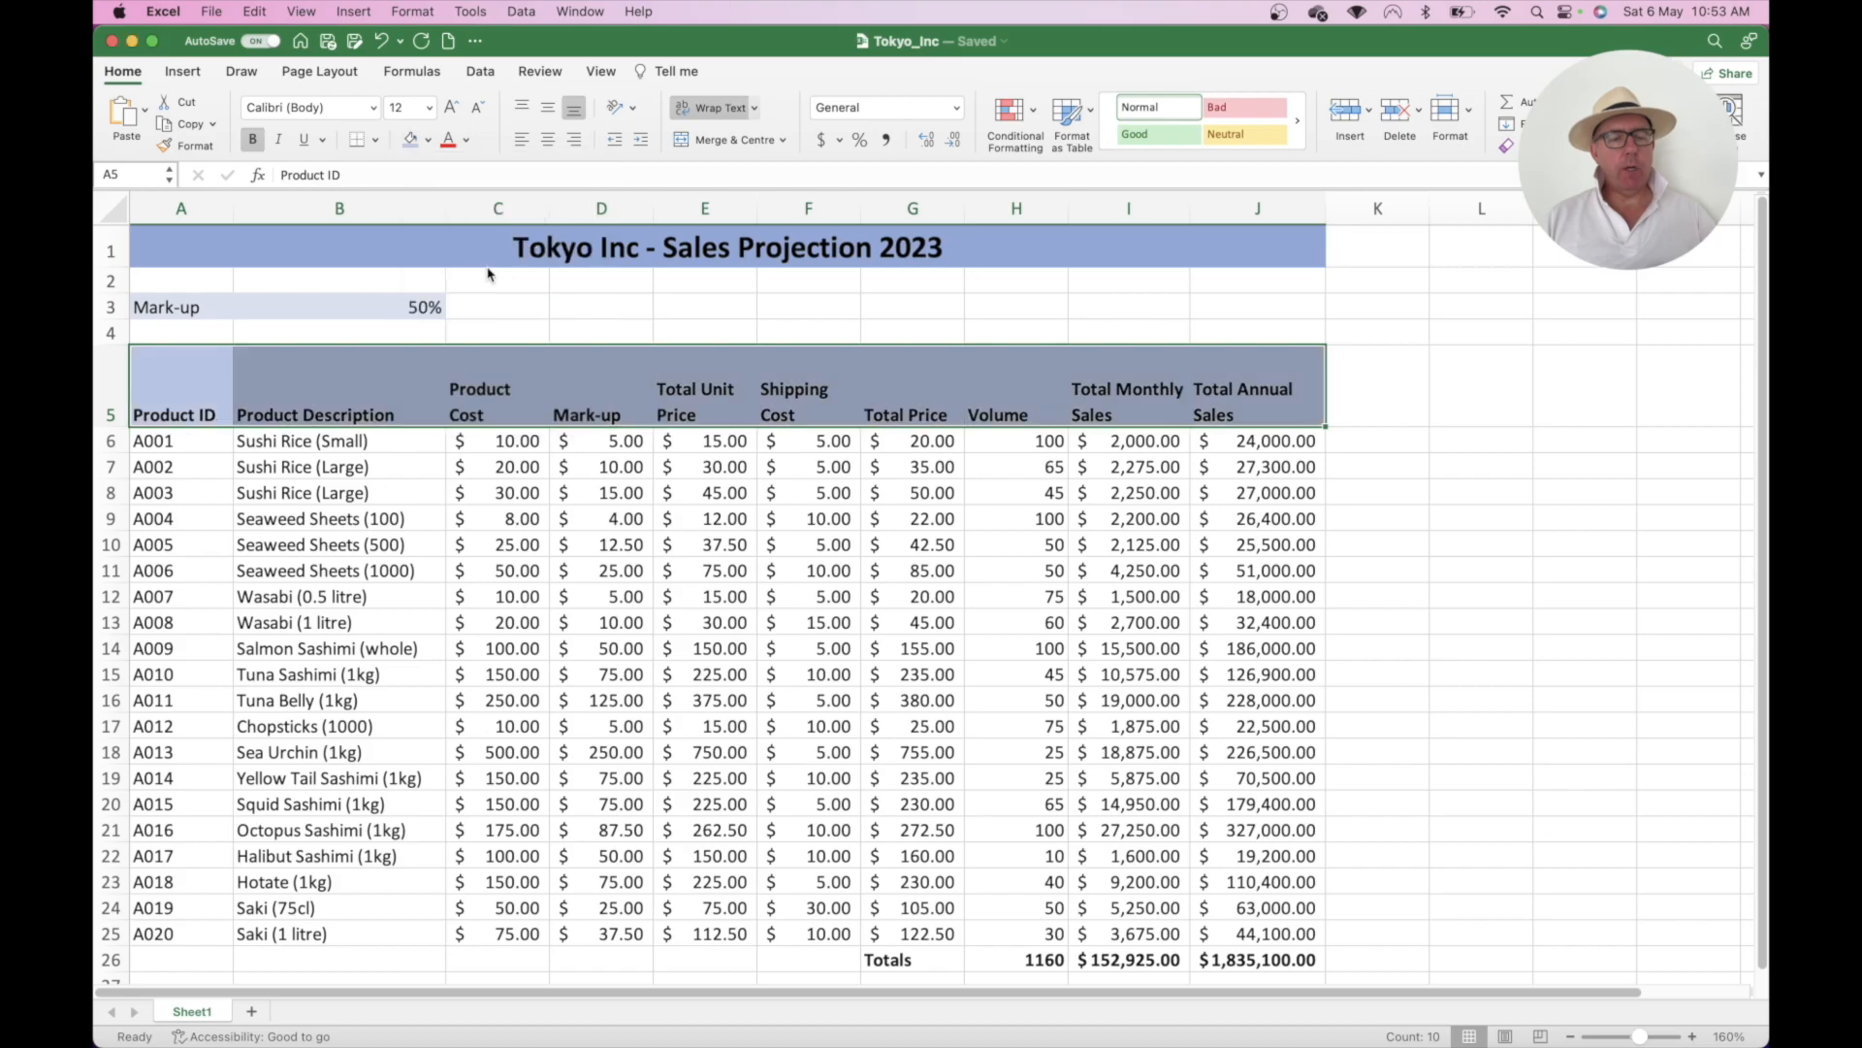
{"action": "left_click", "coordinate": [619, 301]}
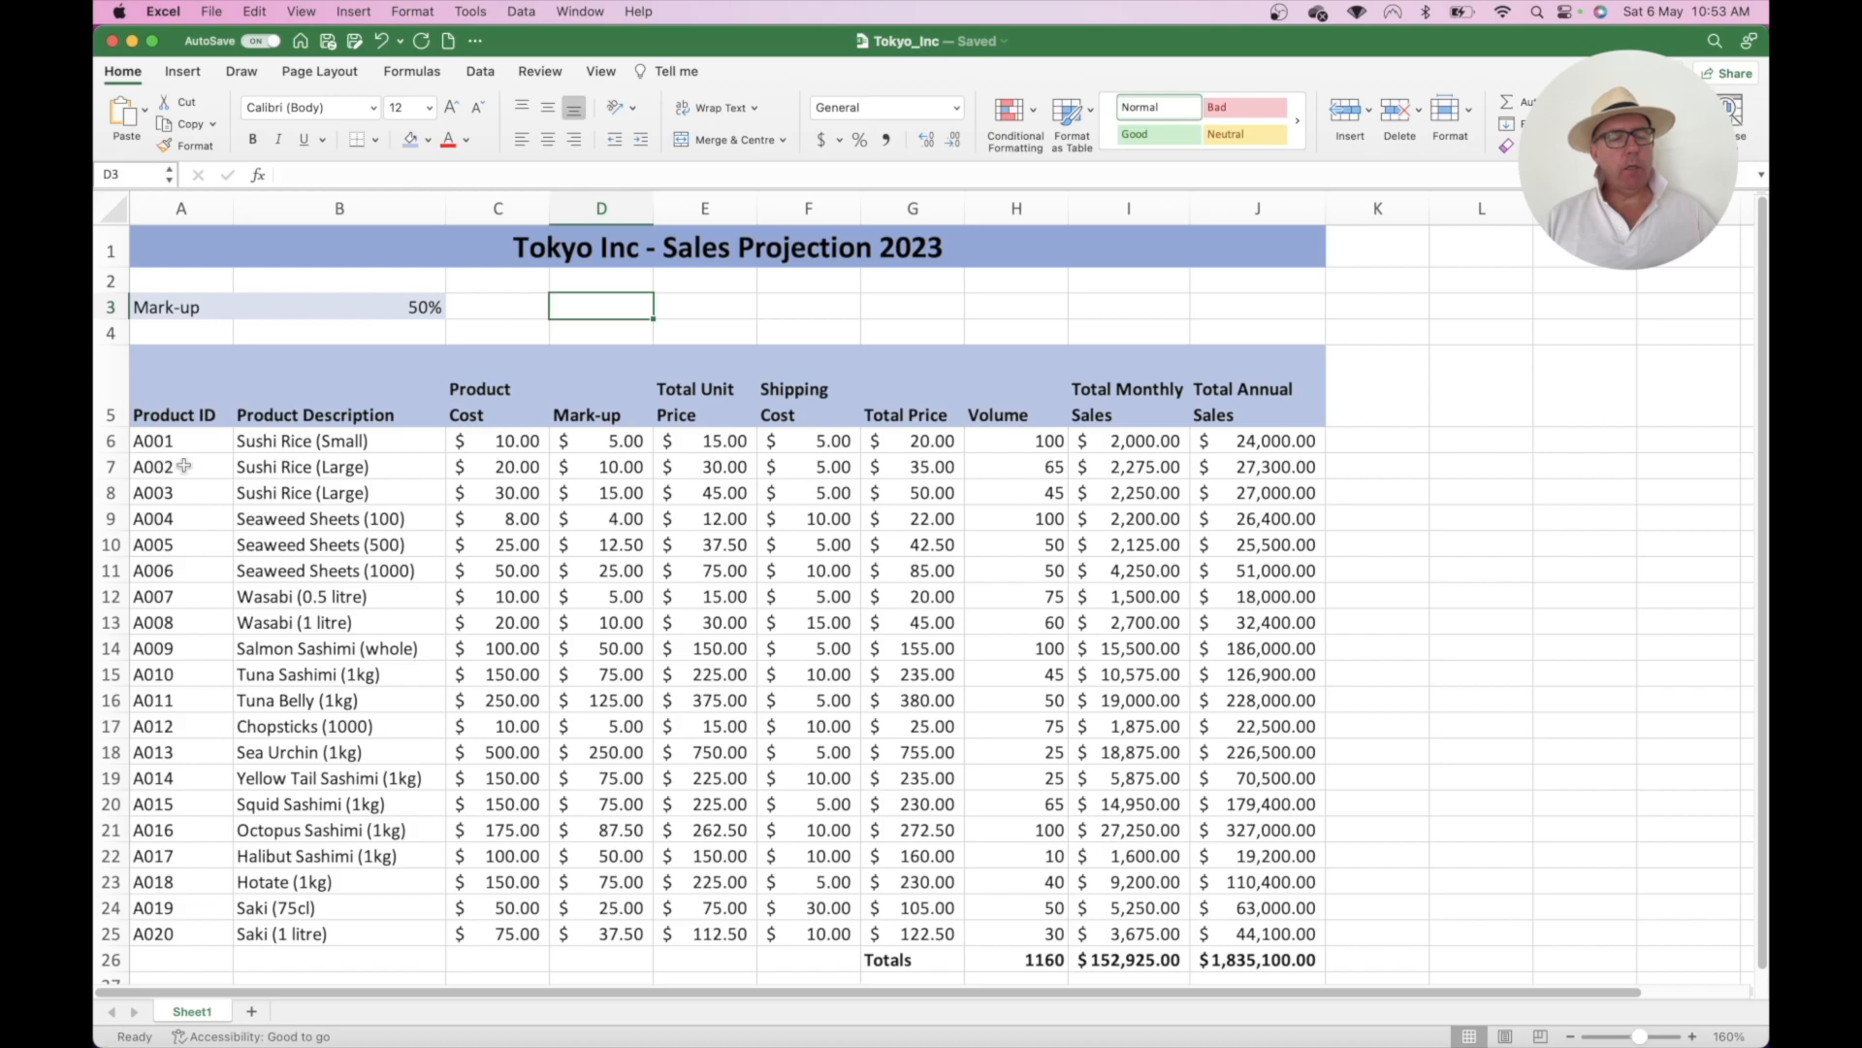
- Fill product rows 7 and 9 (A:J) with light blue
{"action": "left_click_drag", "start_coordinate": [181, 471], "coordinate": [1173, 466]}
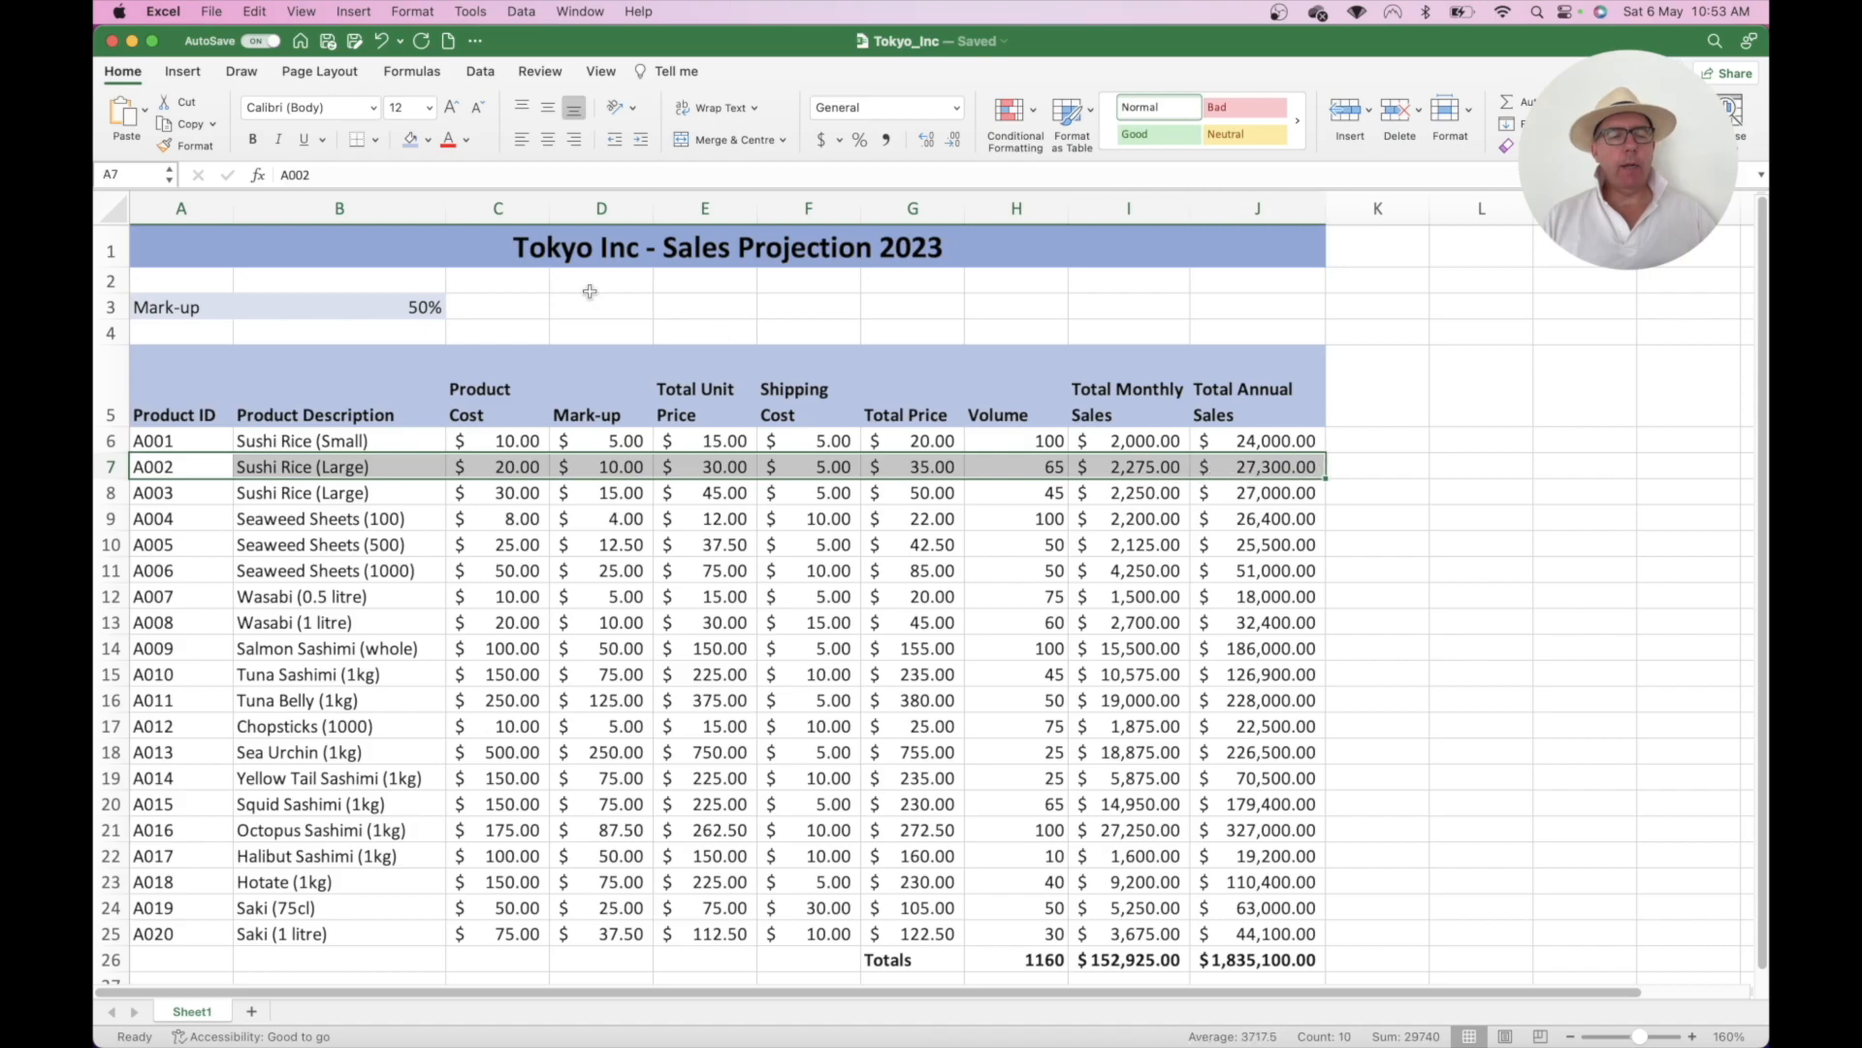
{"action": "left_click", "coordinate": [428, 143]}
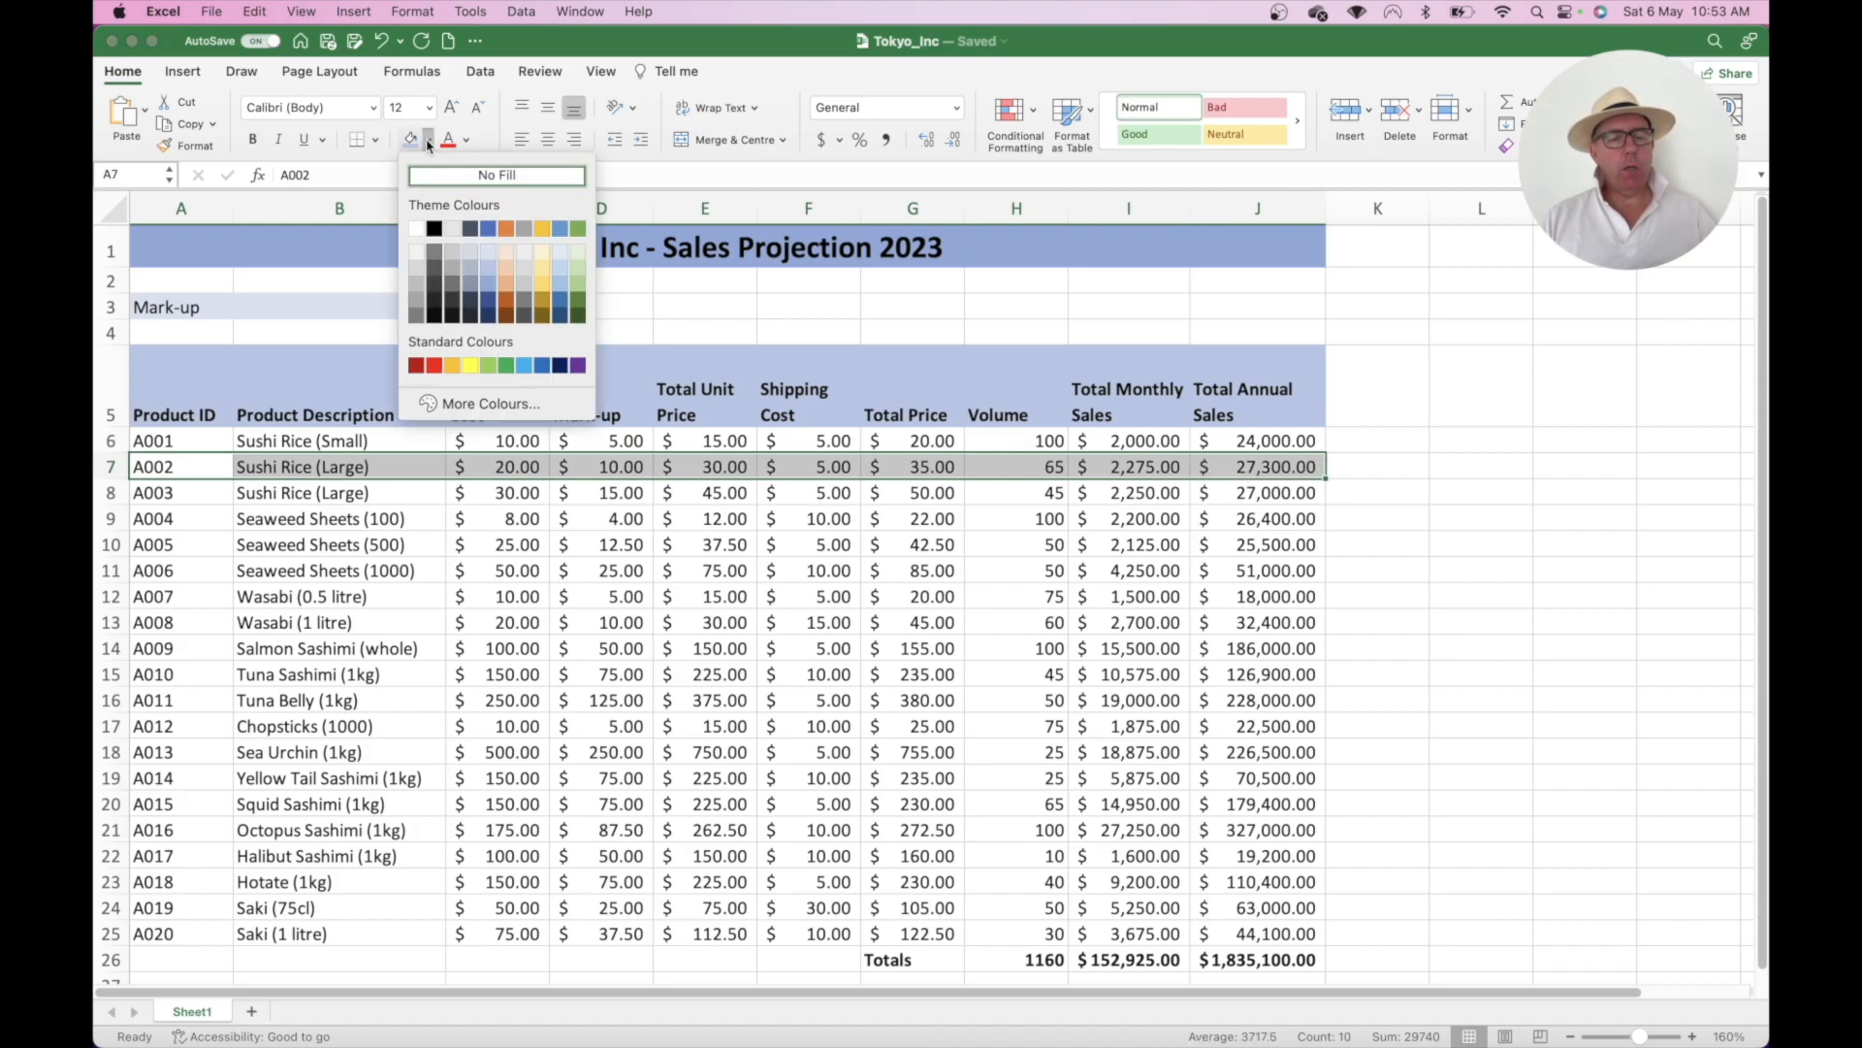
{"action": "left_click", "coordinate": [488, 255]}
{"action": "left_click", "coordinate": [475, 485]}
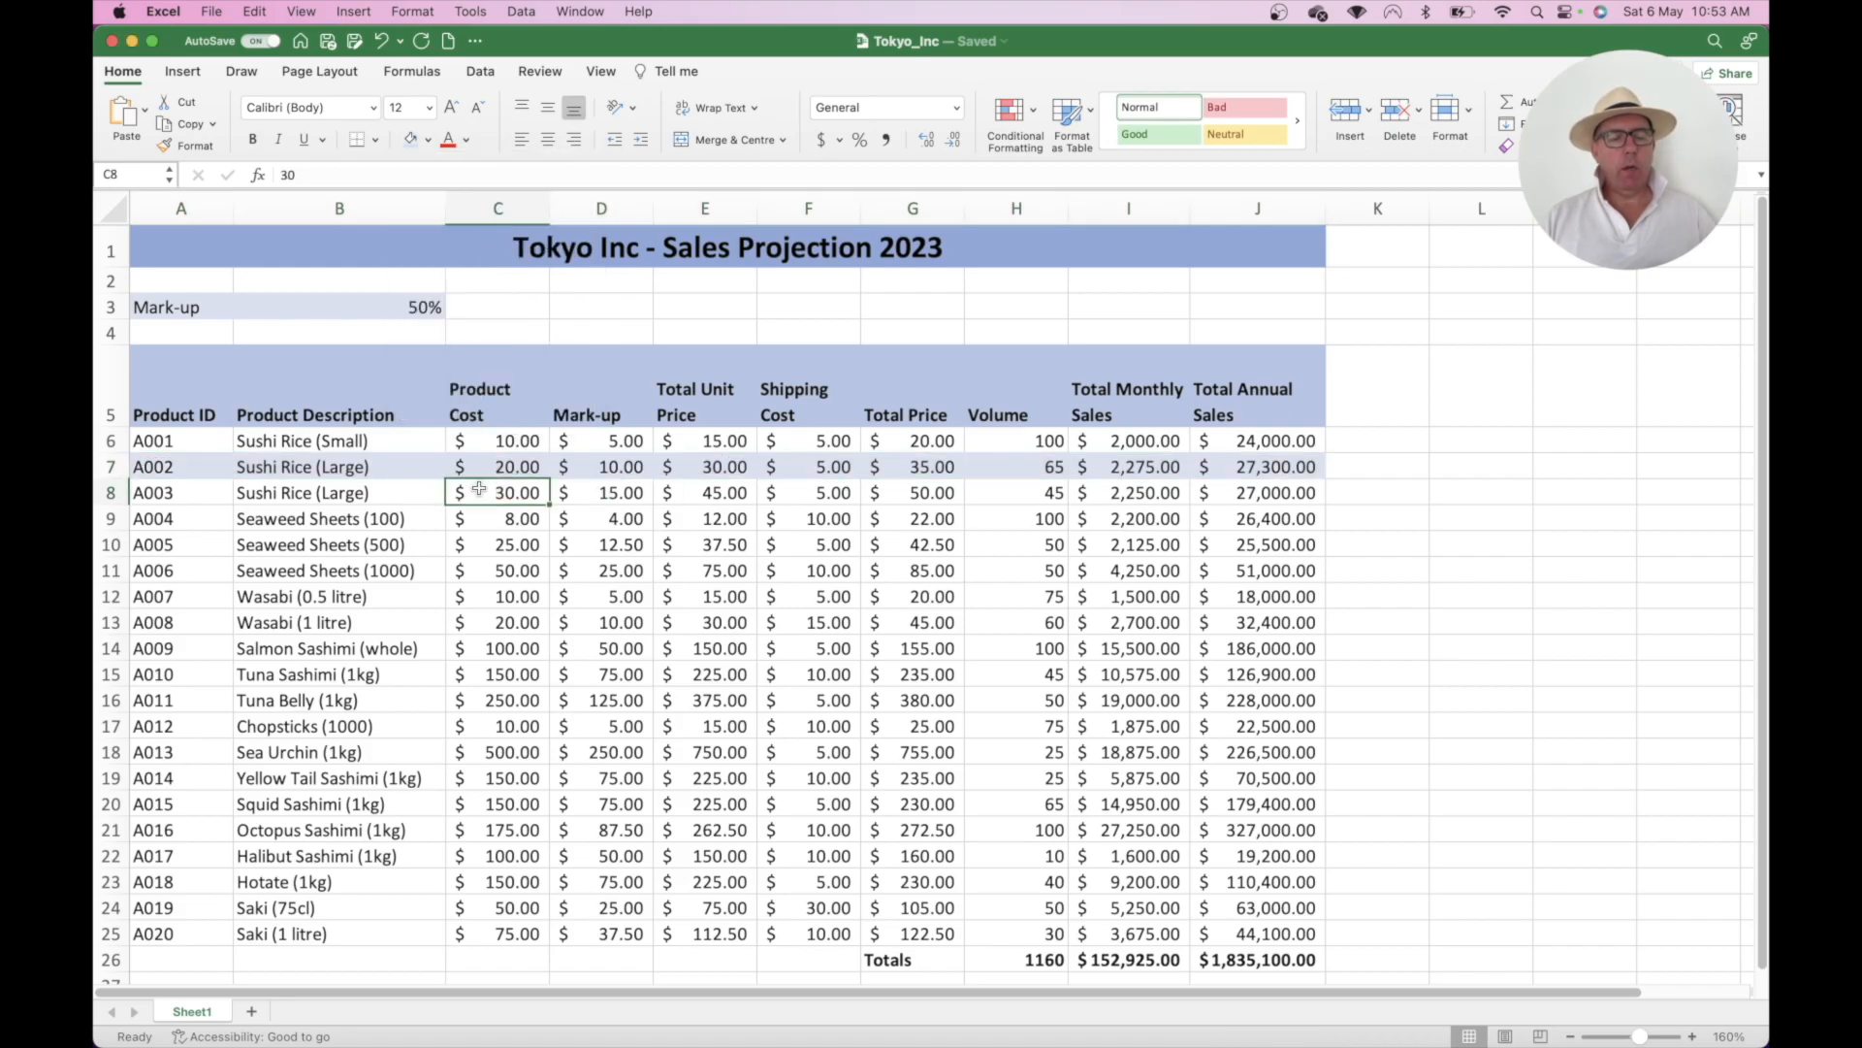
{"action": "left_click", "coordinate": [180, 518]}
{"action": "left_click_drag", "start_coordinate": [179, 518], "coordinate": [1261, 518]}
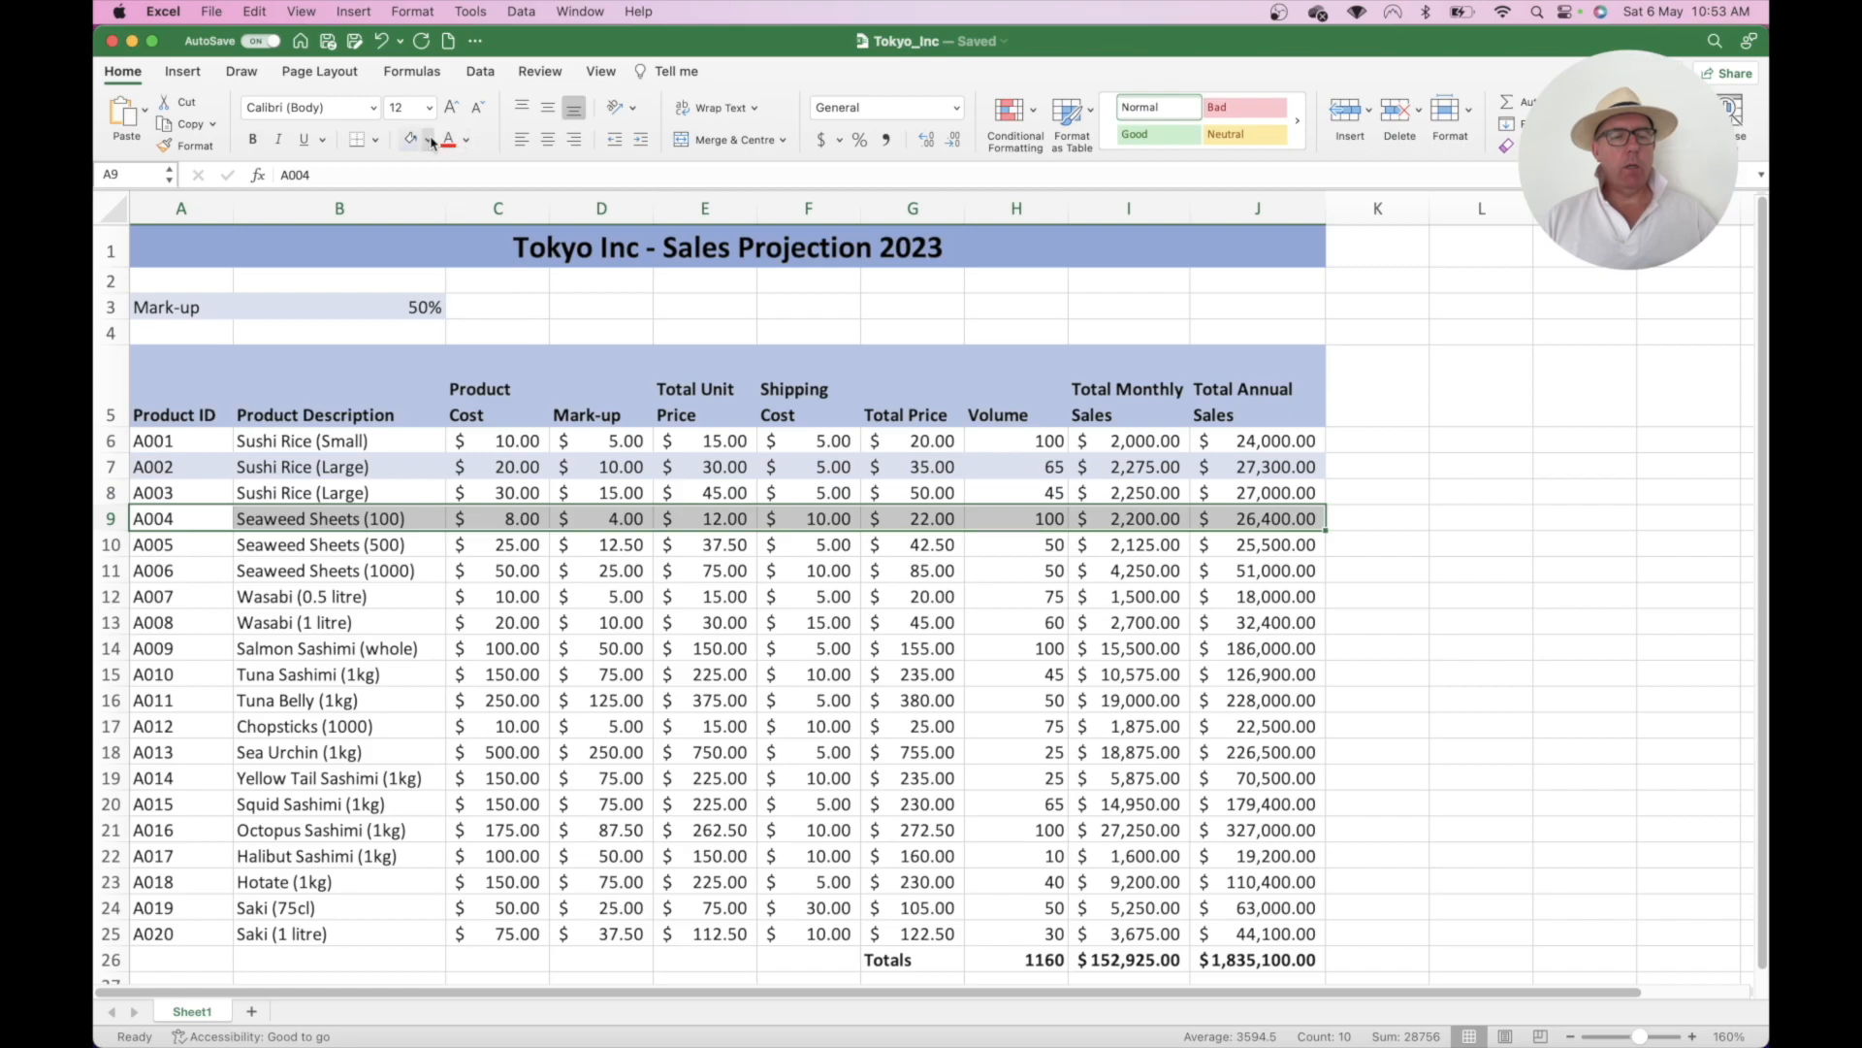
{"action": "left_click", "coordinate": [411, 143]}
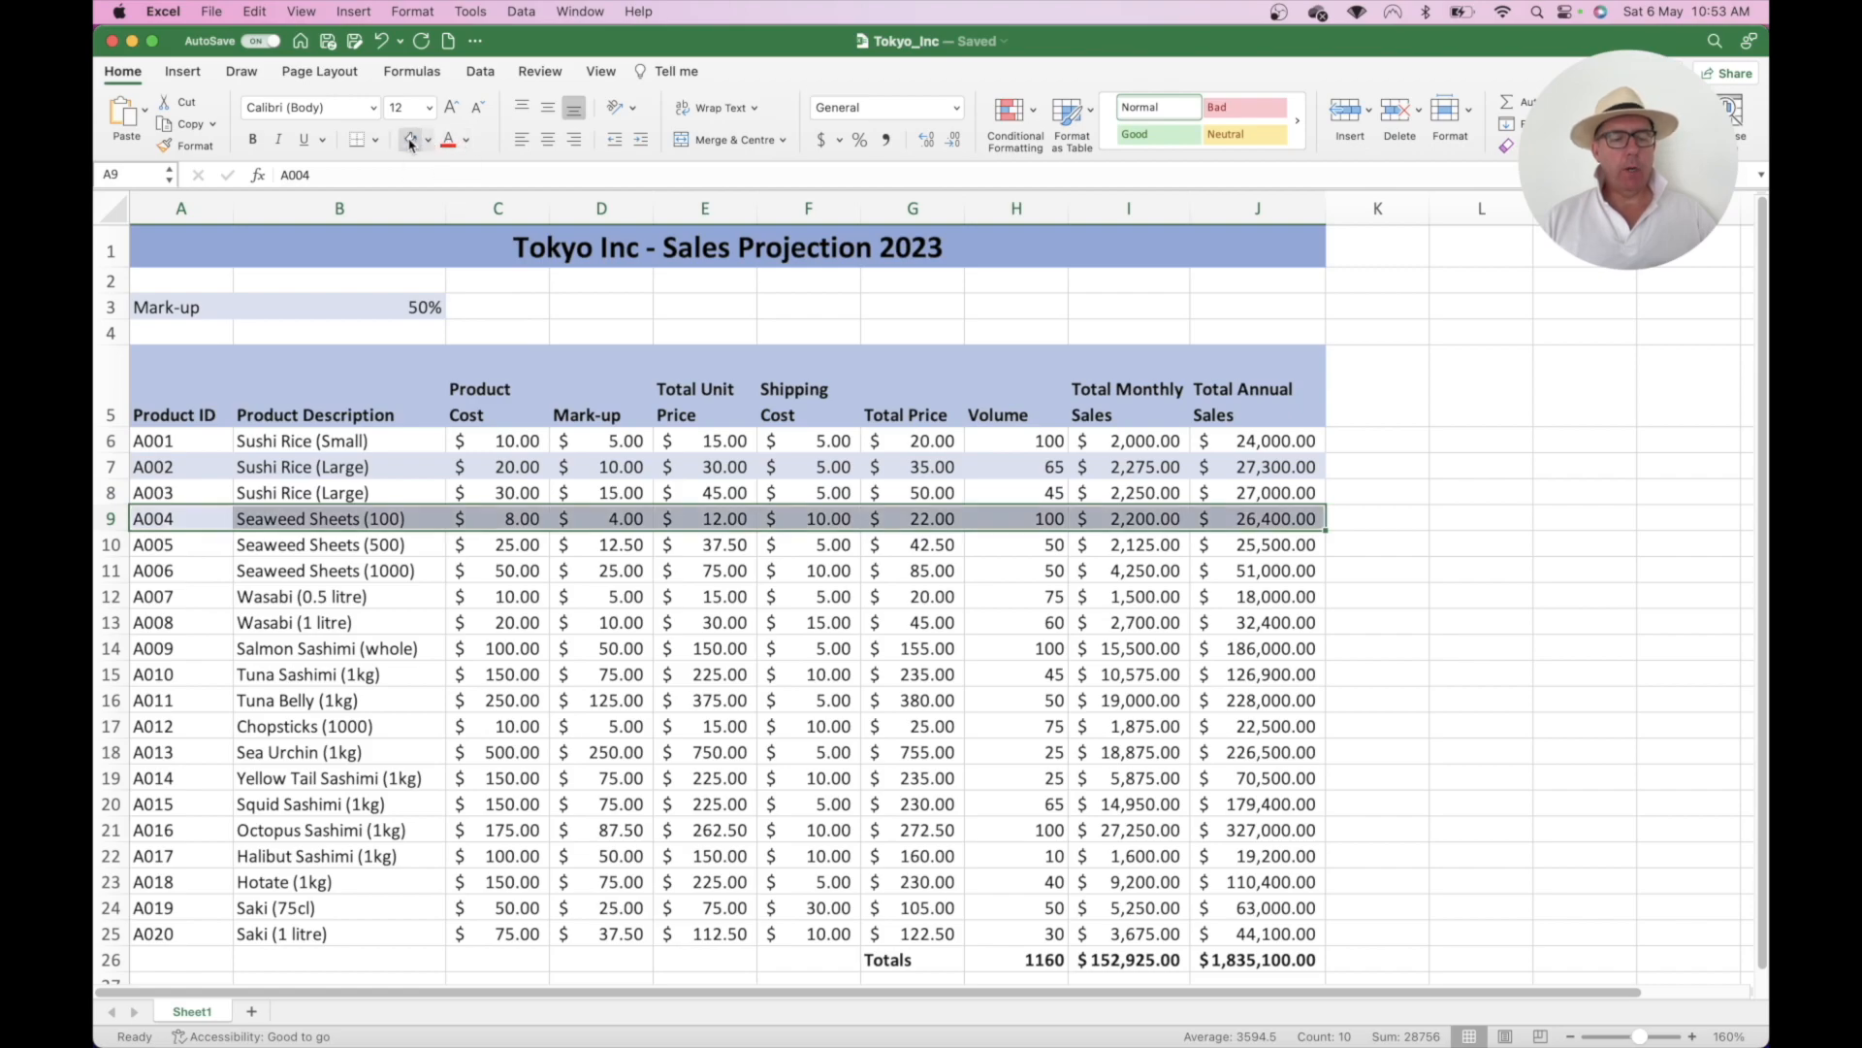
{"action": "double_click", "coordinate": [501, 621]}
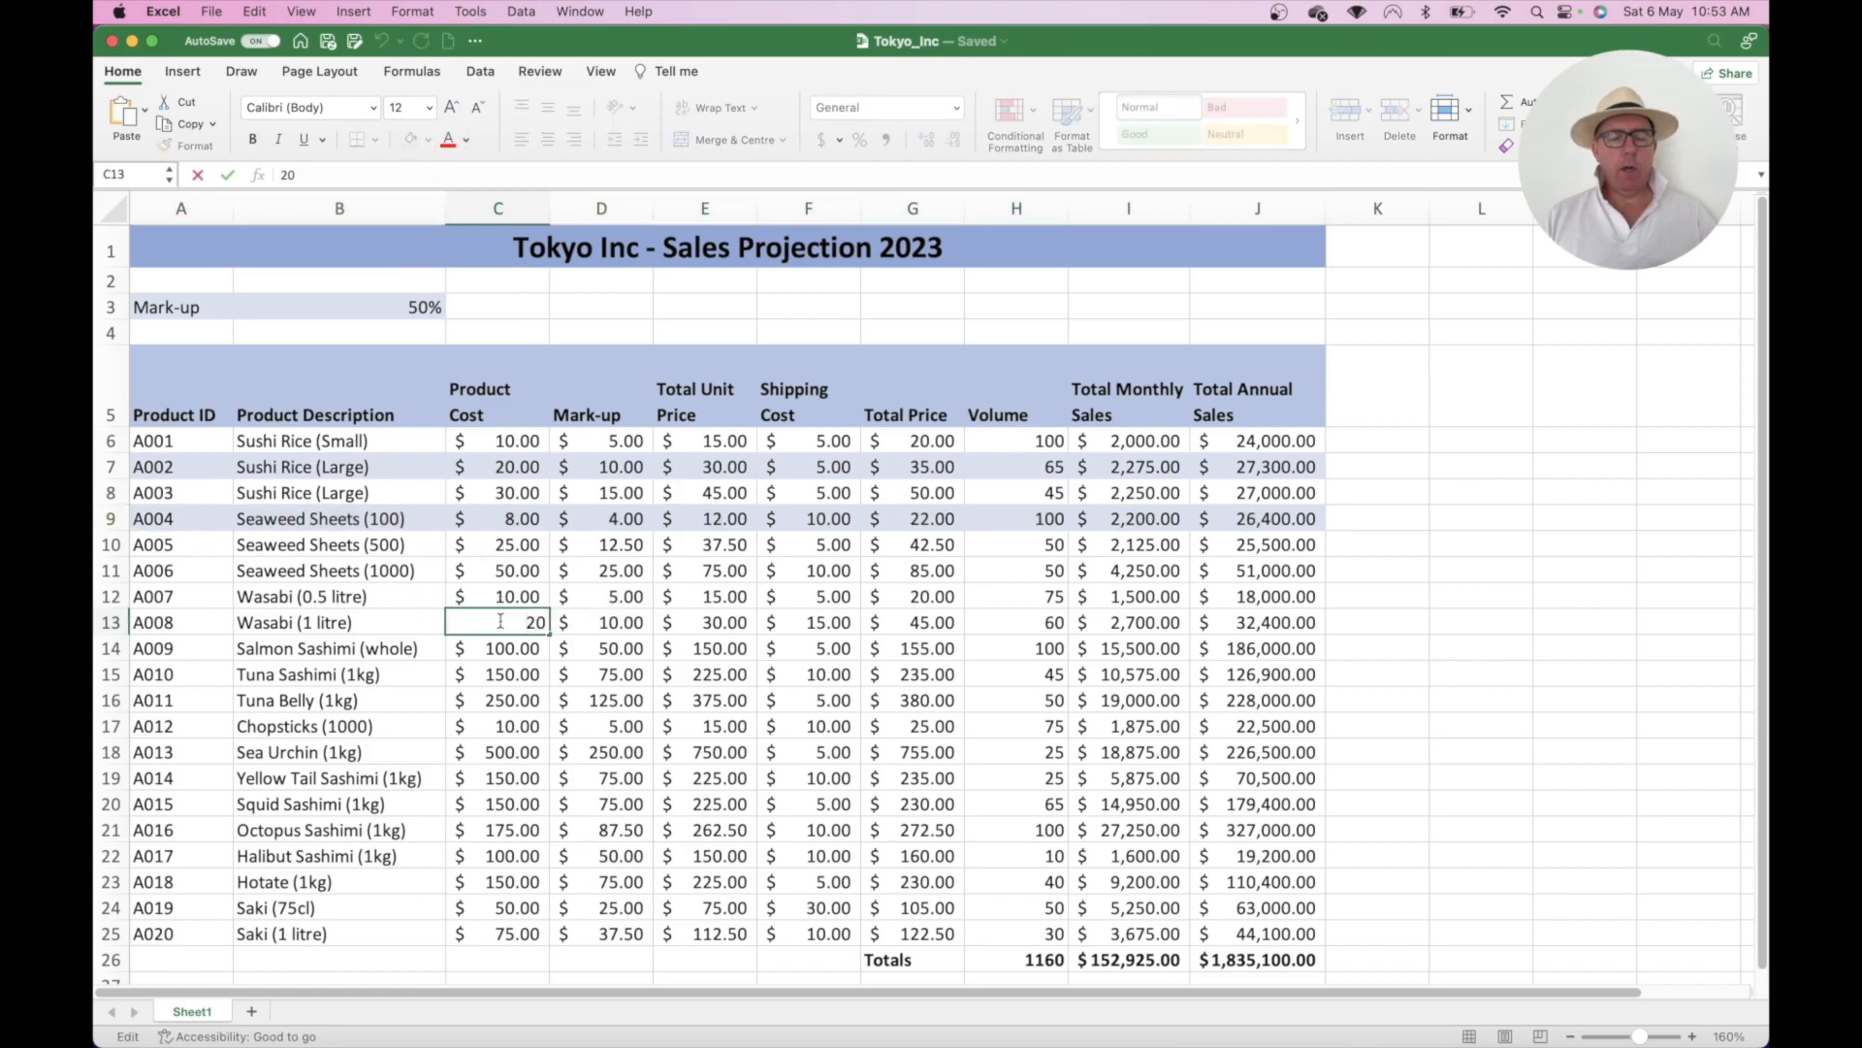
{"action": "left_click_drag", "start_coordinate": [169, 519], "coordinate": [1233, 525]}
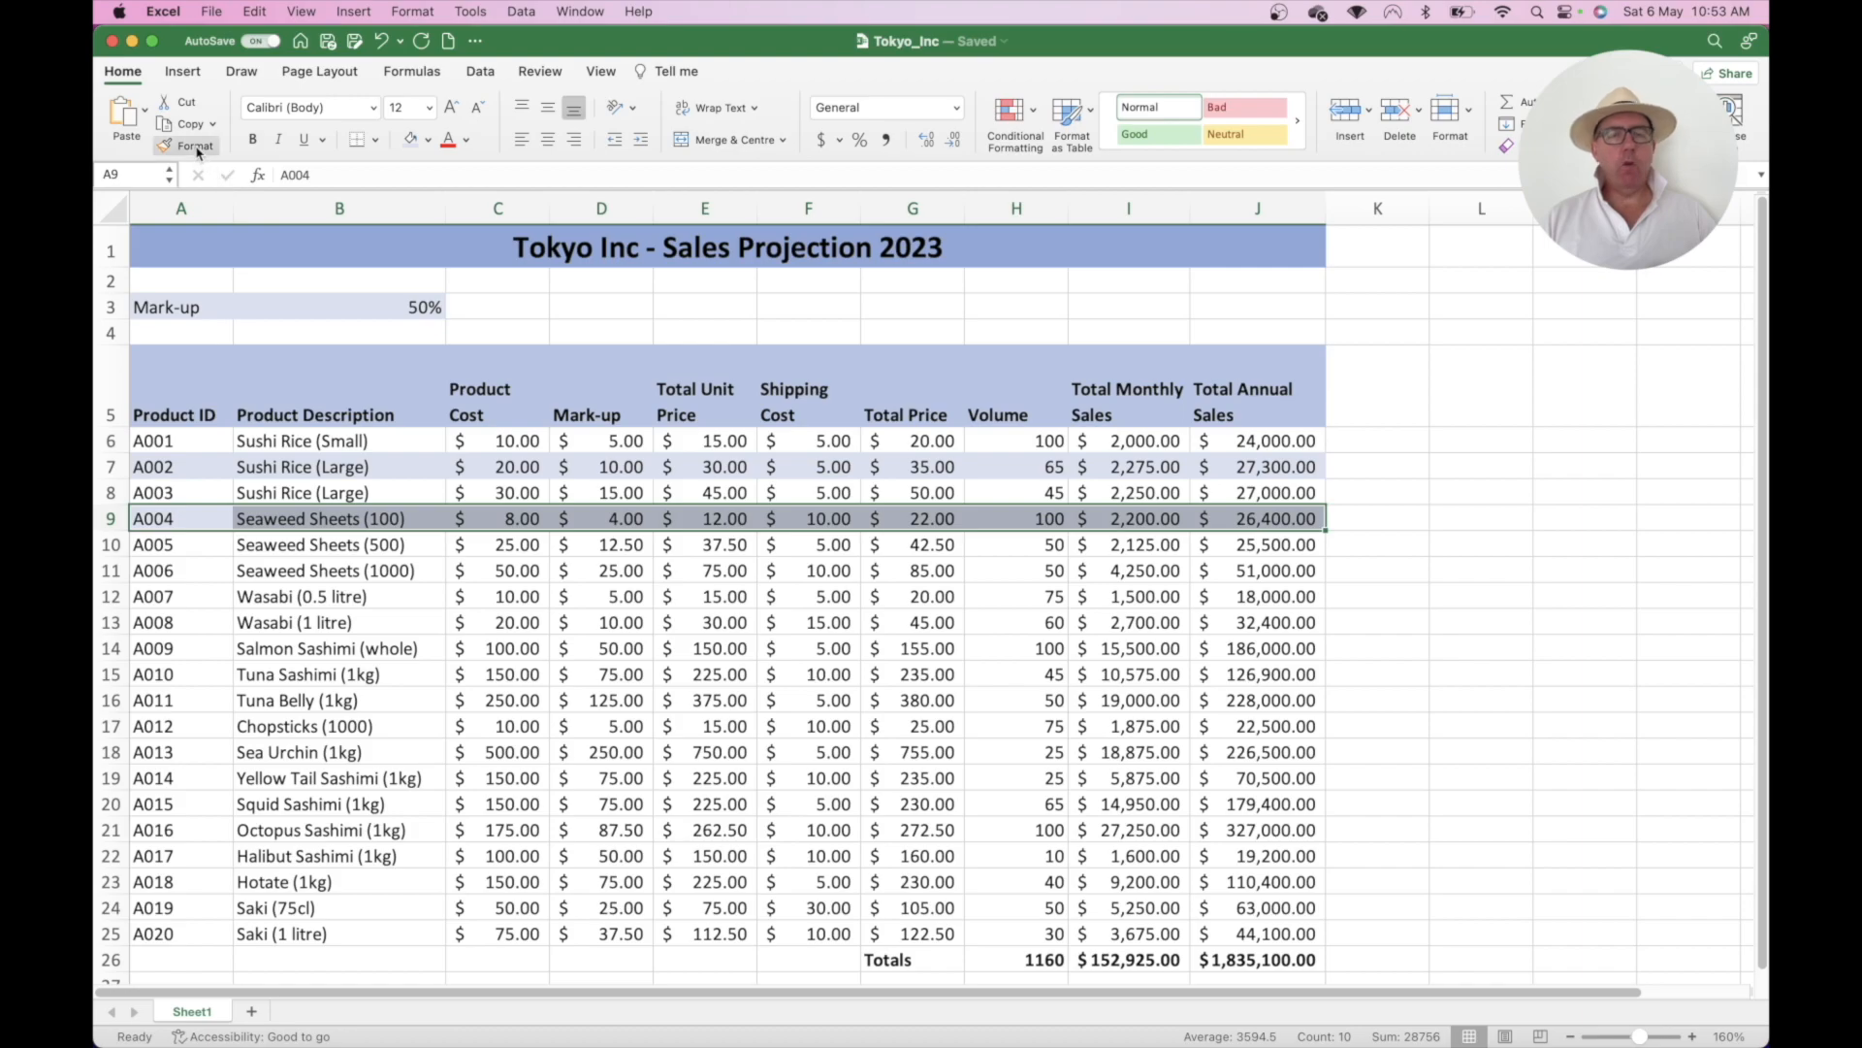
- Paint row 9's light blue banding onto rows 11, 13, 15, 17, 19, 21, 23 and 25
{"action": "left_click", "coordinate": [195, 147]}
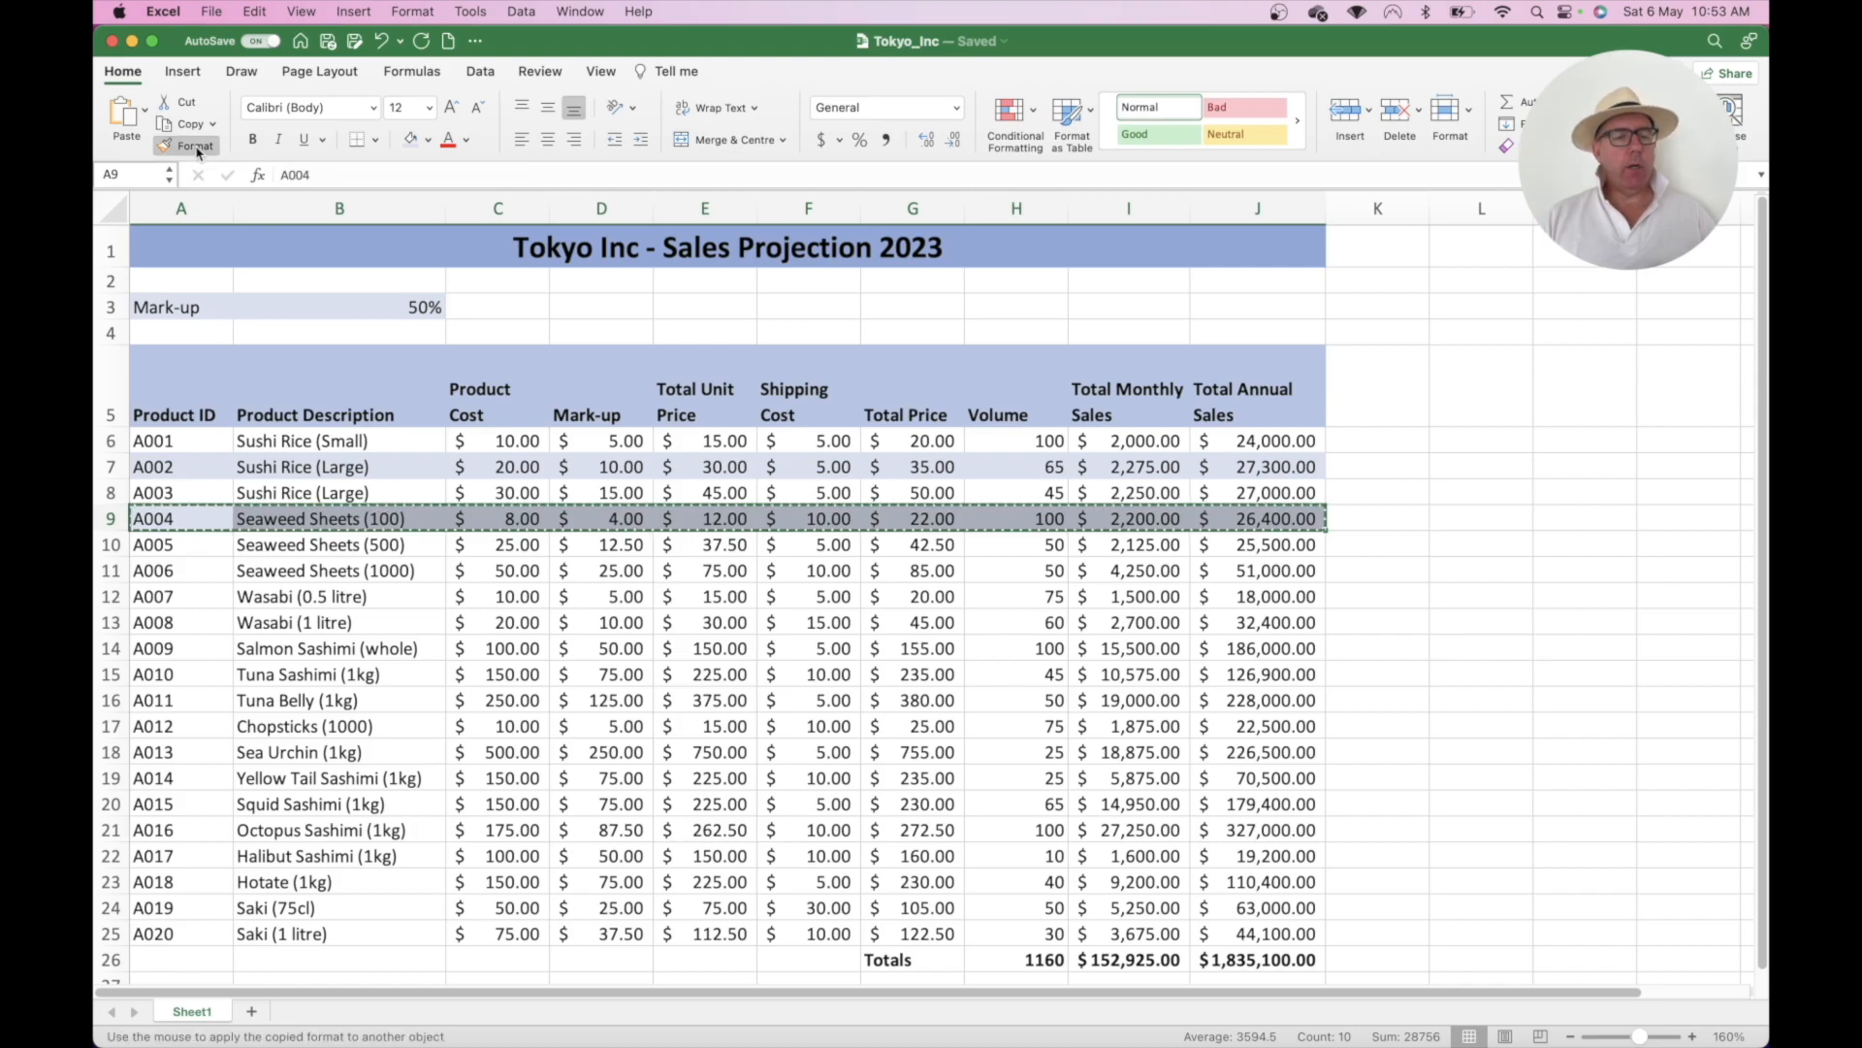
{"action": "left_click", "coordinate": [173, 572]}
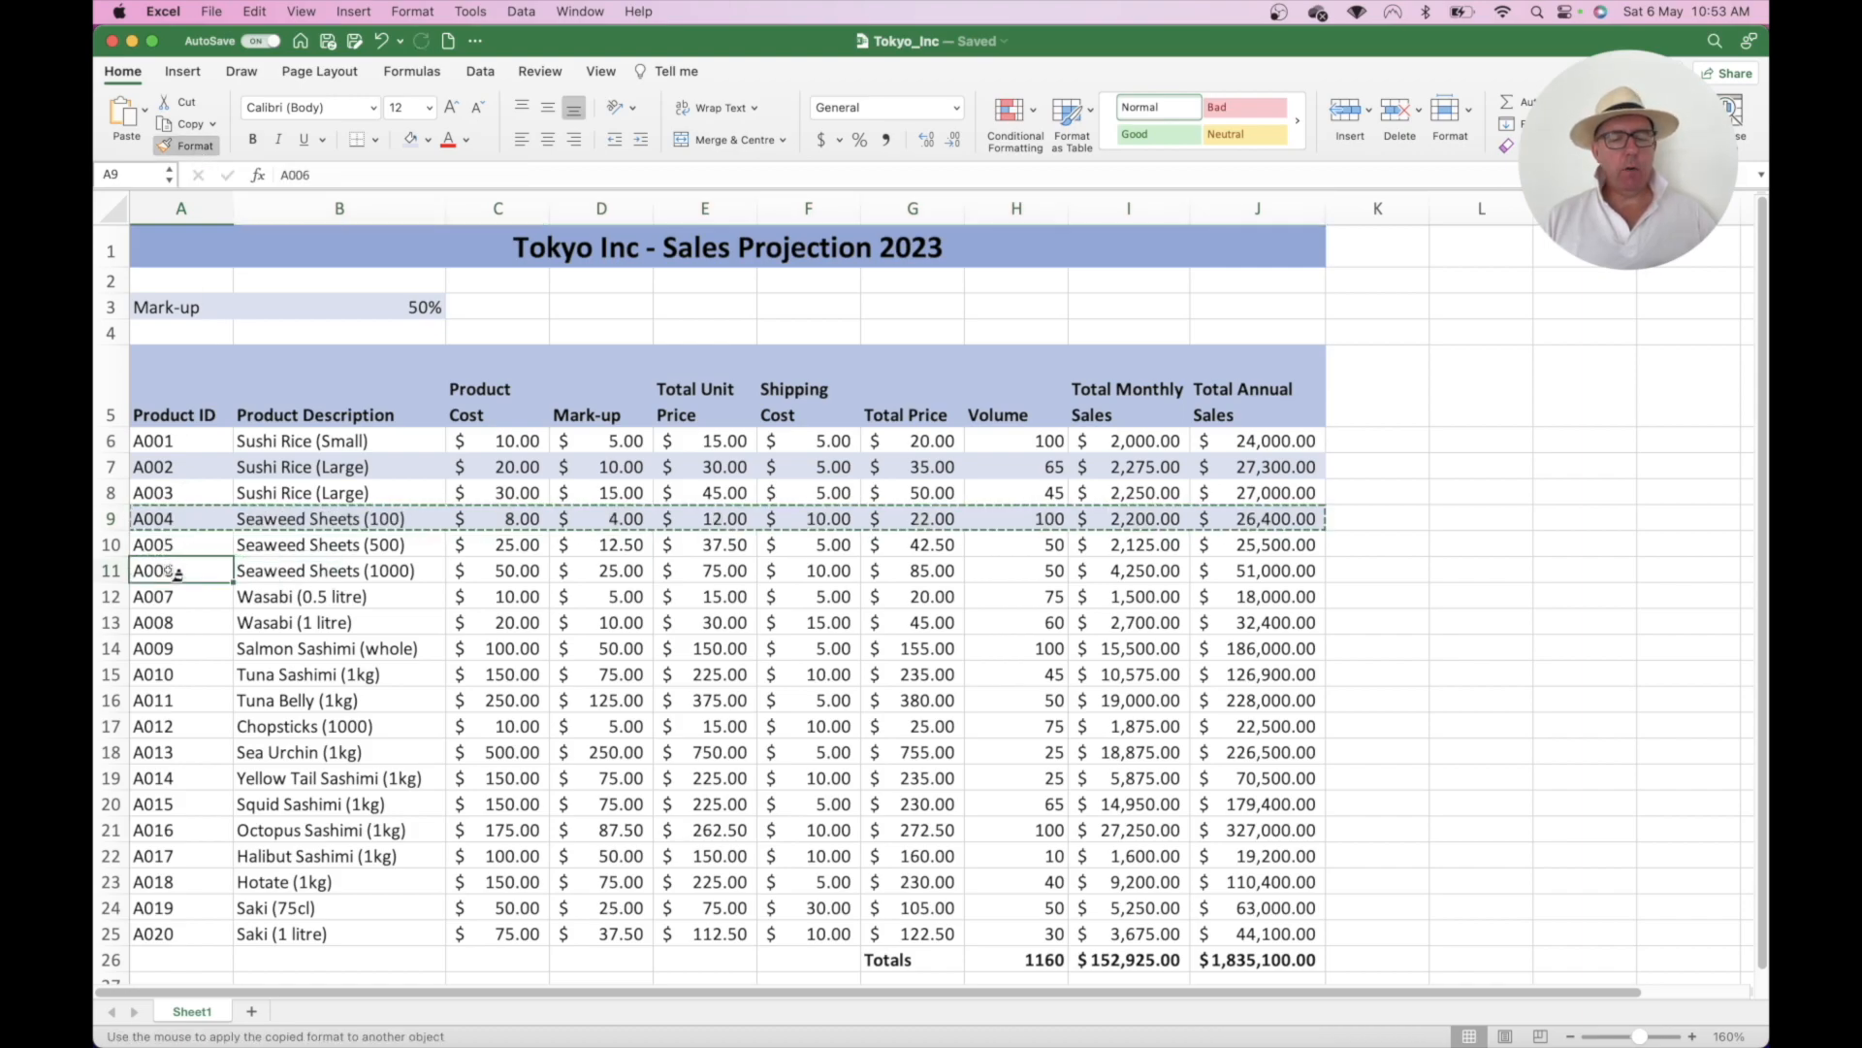
{"action": "left_click", "coordinate": [175, 623]}
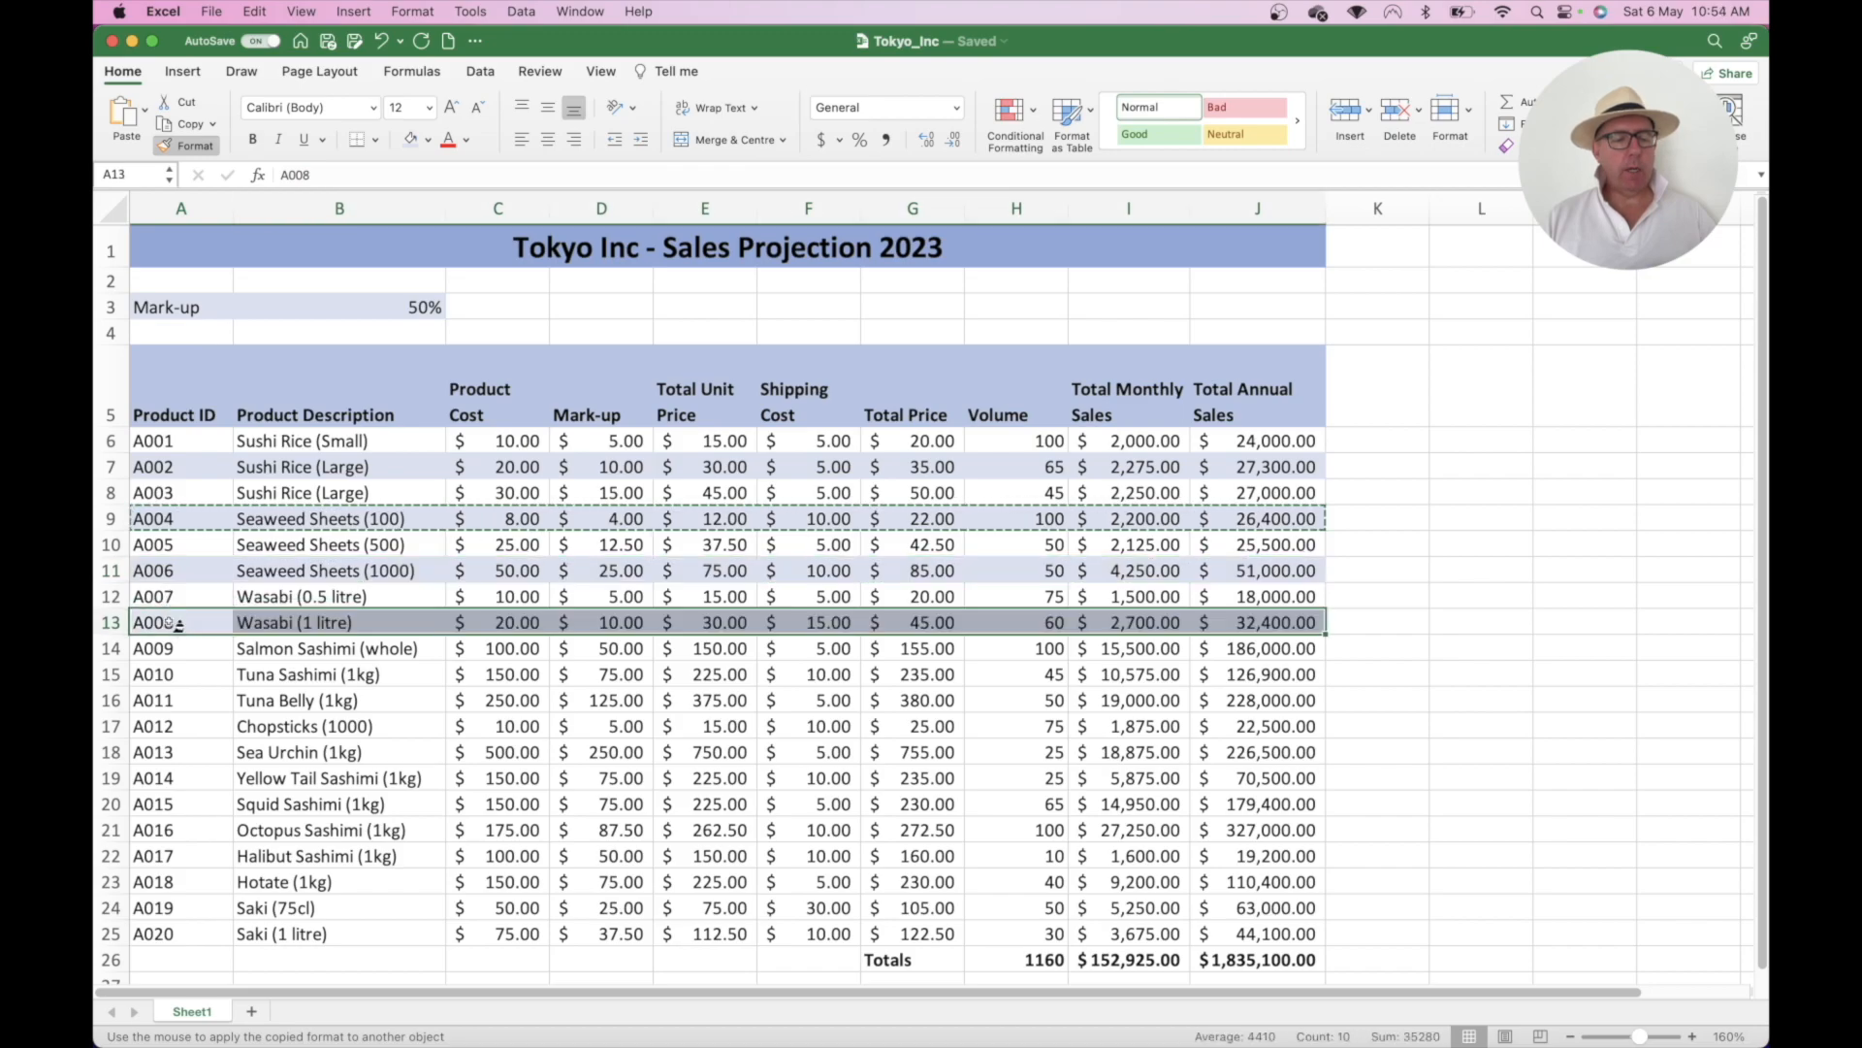
{"action": "left_click", "coordinate": [175, 676]}
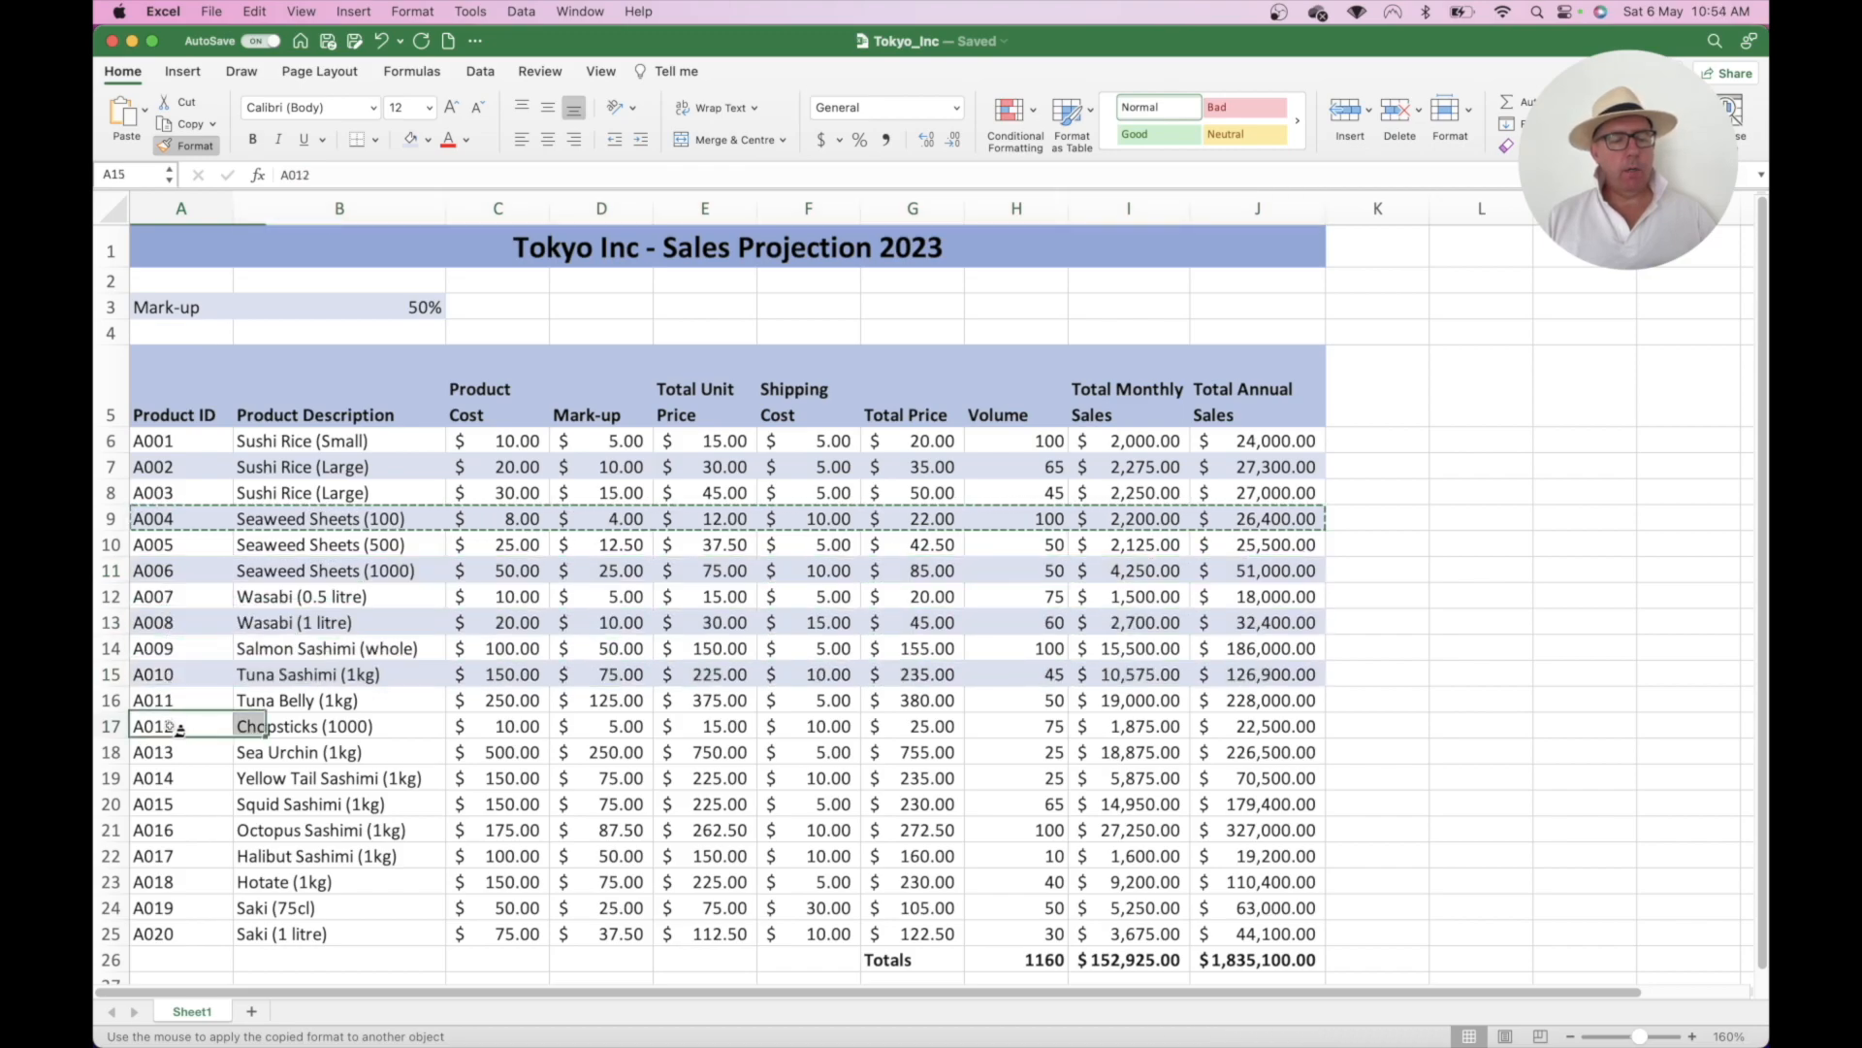
{"action": "left_click", "coordinate": [172, 725]}
{"action": "left_click", "coordinate": [173, 777]}
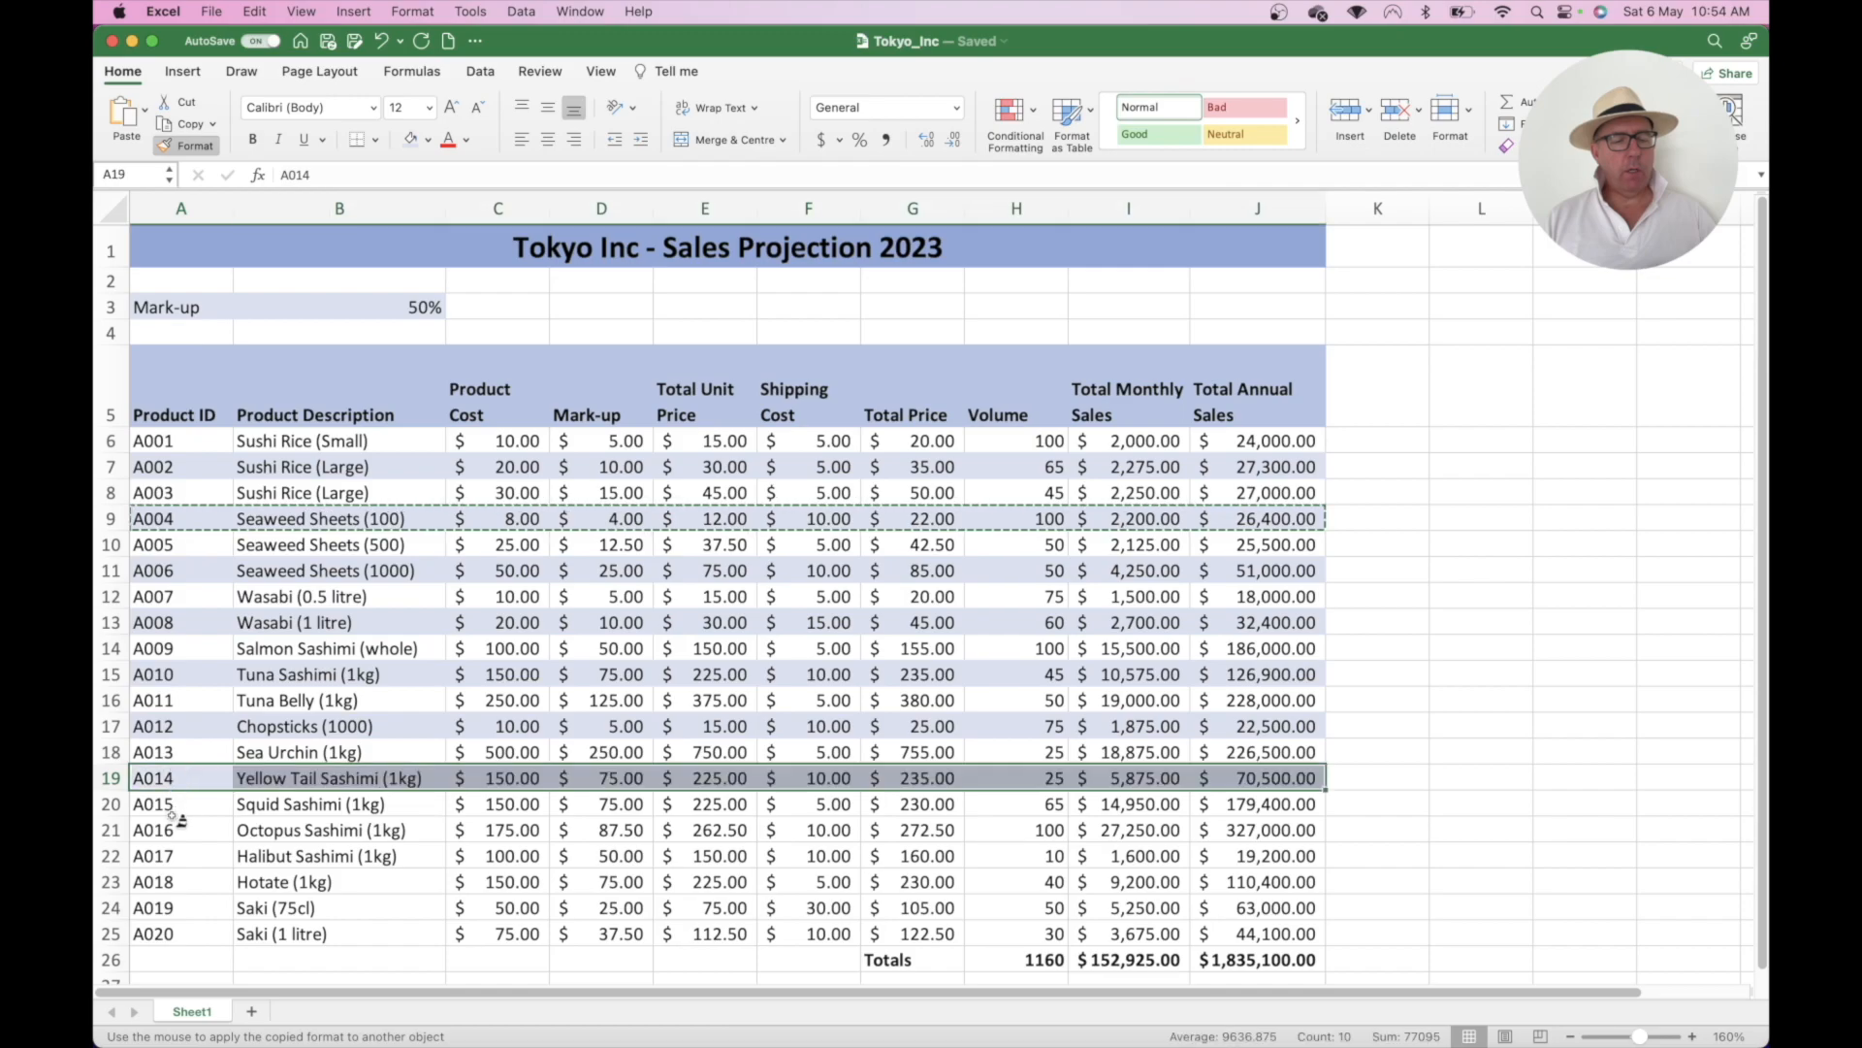
{"action": "left_click", "coordinate": [175, 830]}
{"action": "left_click", "coordinate": [179, 882]}
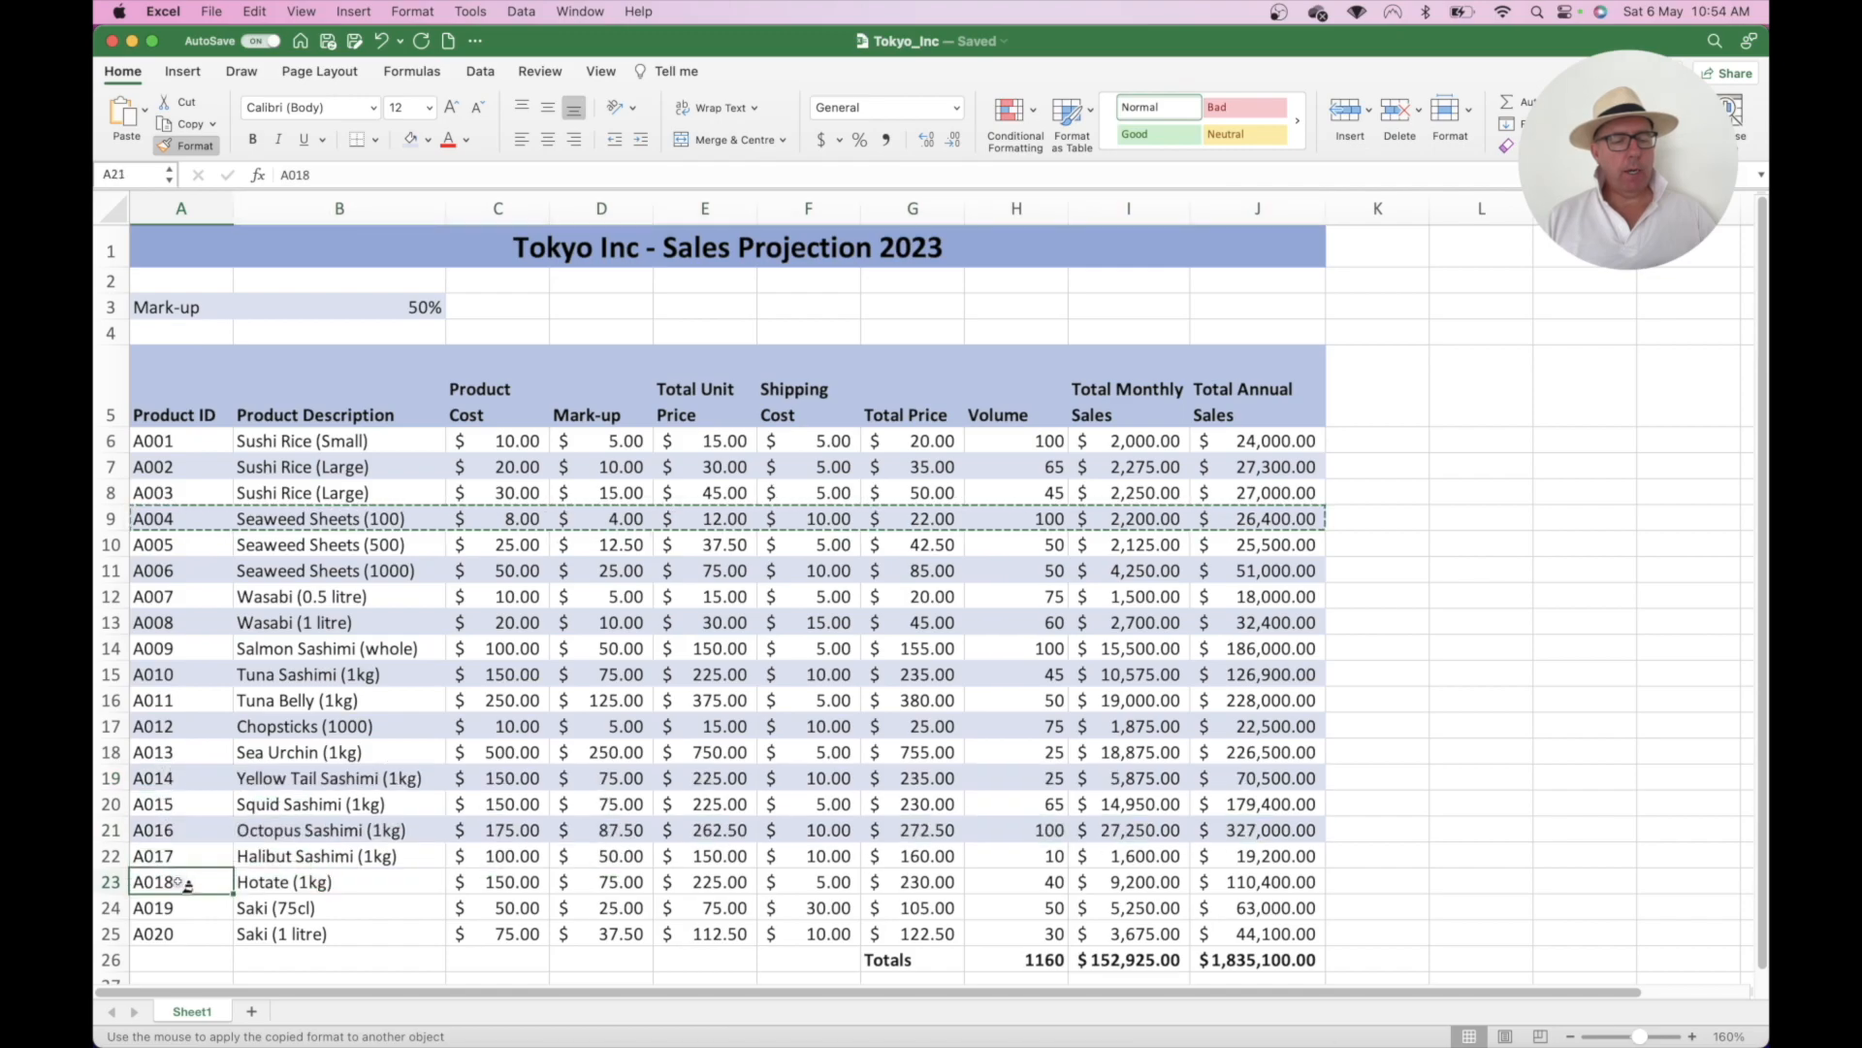
{"action": "left_click", "coordinate": [189, 935]}
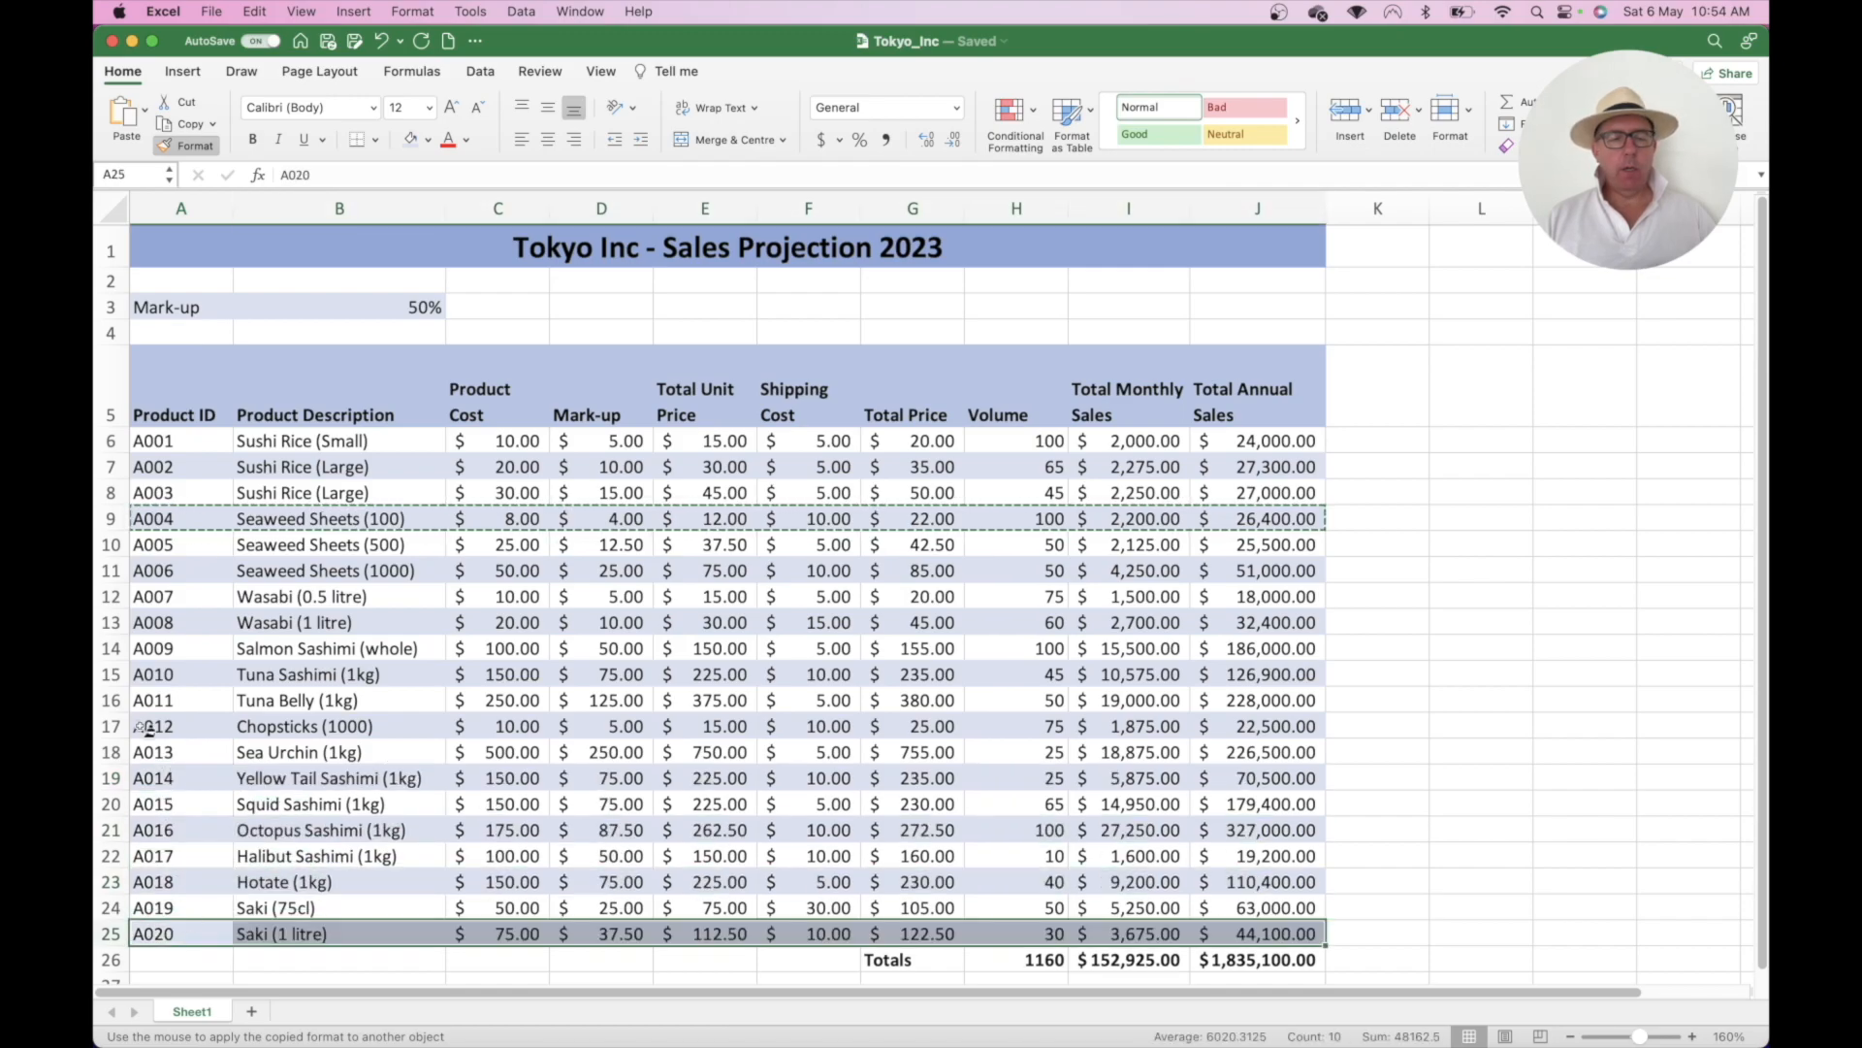
{"action": "left_click", "coordinate": [195, 147]}
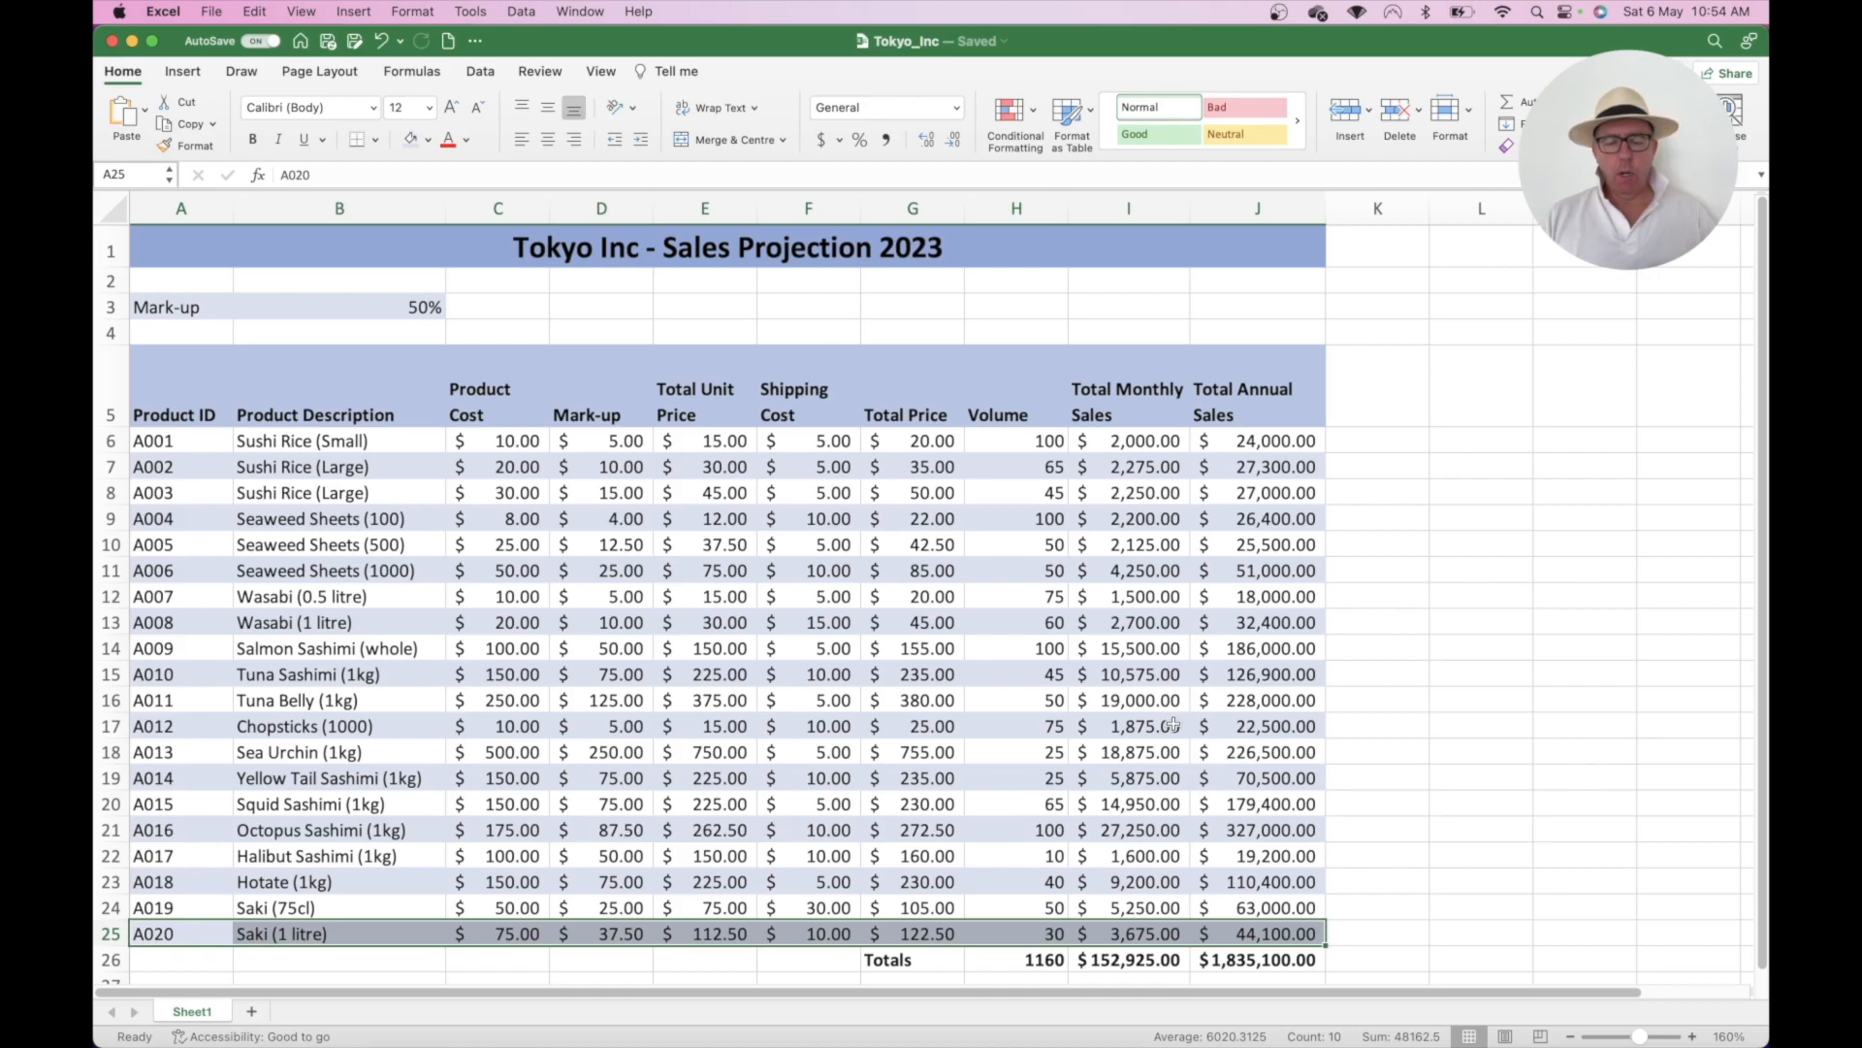
- Fill the totals row G26:J26 with dark blue
{"action": "left_click", "coordinate": [921, 959]}
{"action": "left_click_drag", "start_coordinate": [923, 958], "coordinate": [1250, 955]}
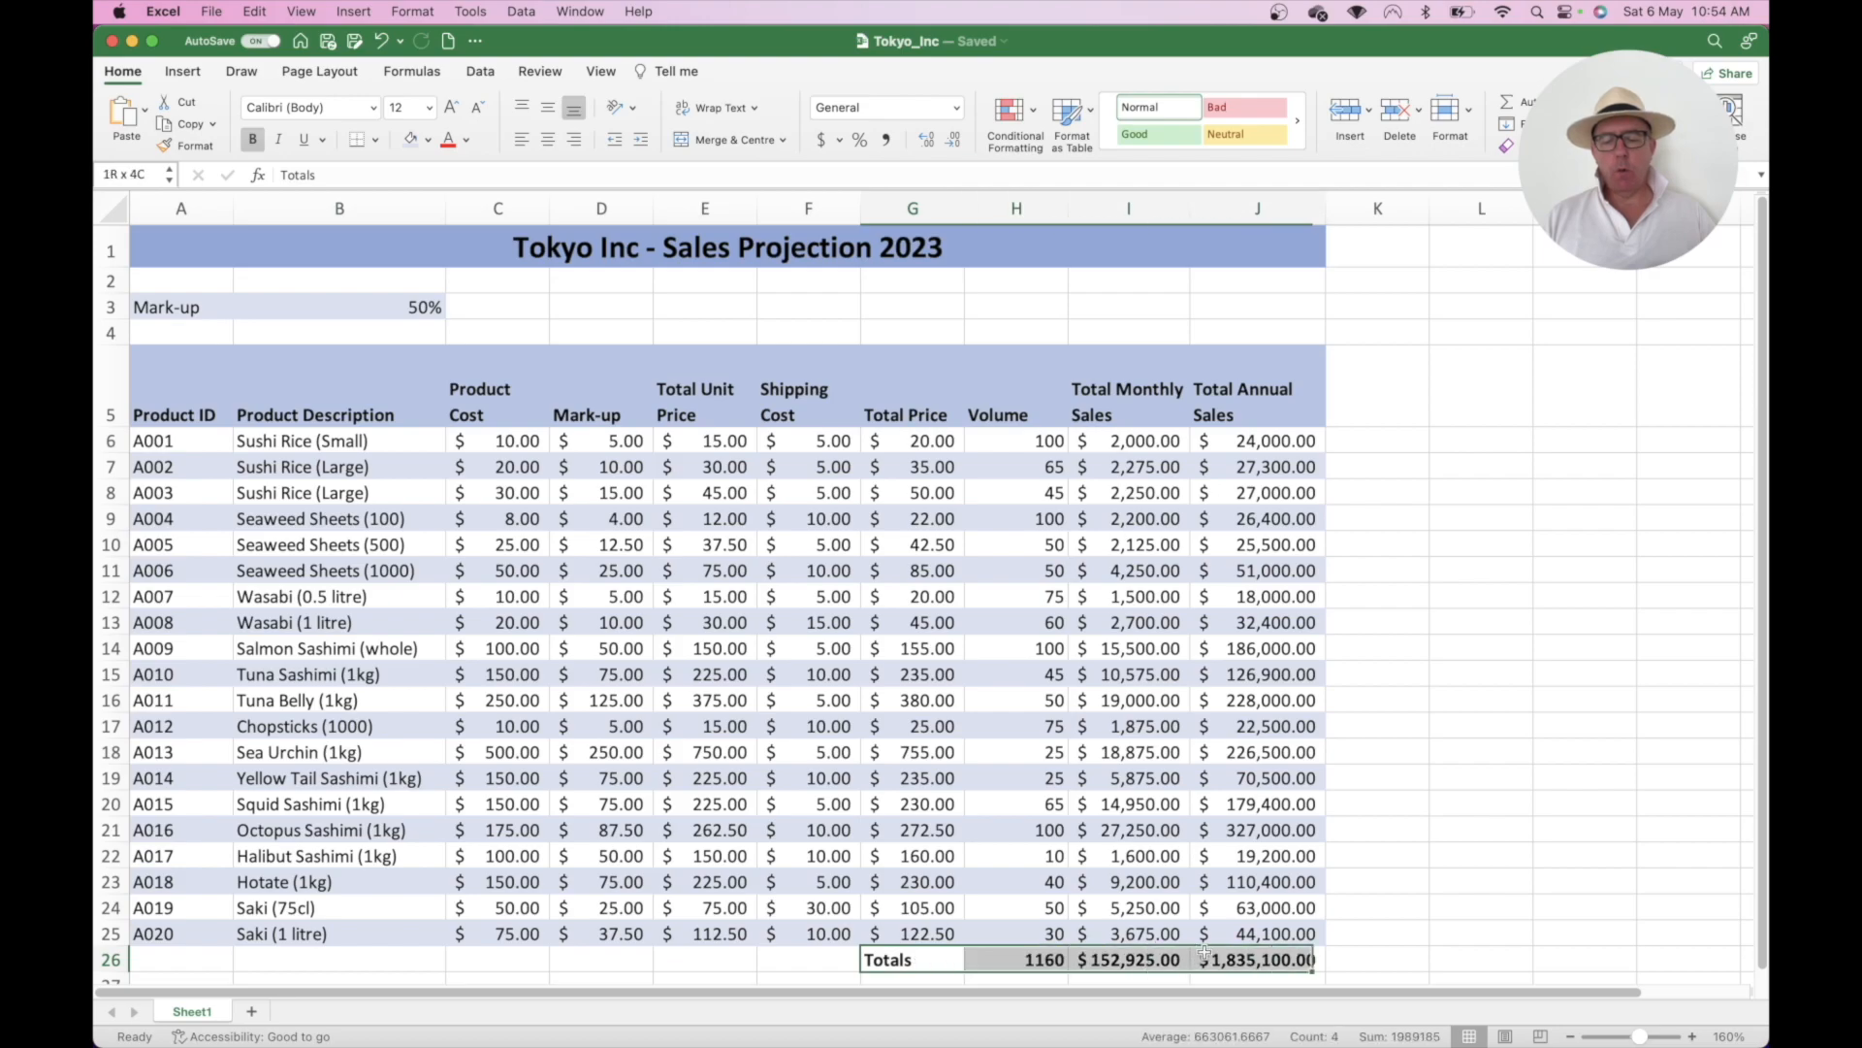
{"action": "left_click", "coordinate": [430, 139]}
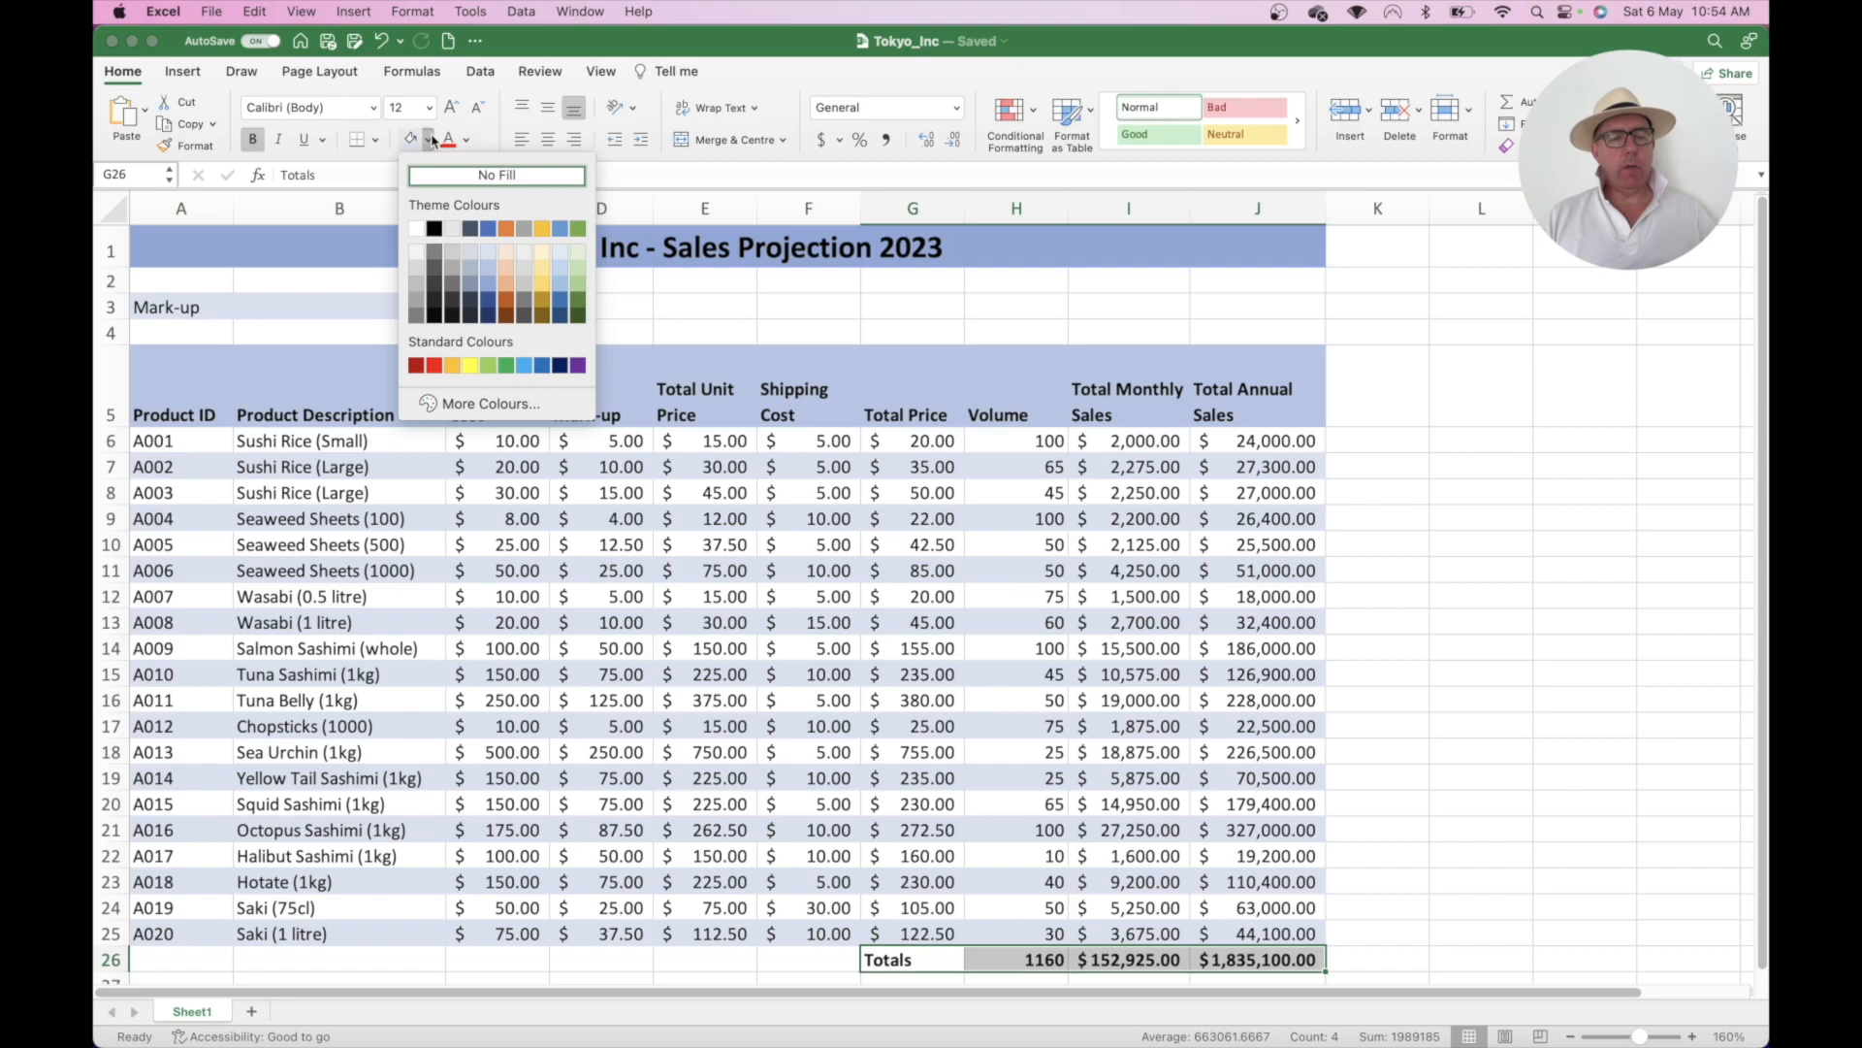
{"action": "left_click", "coordinate": [488, 302]}
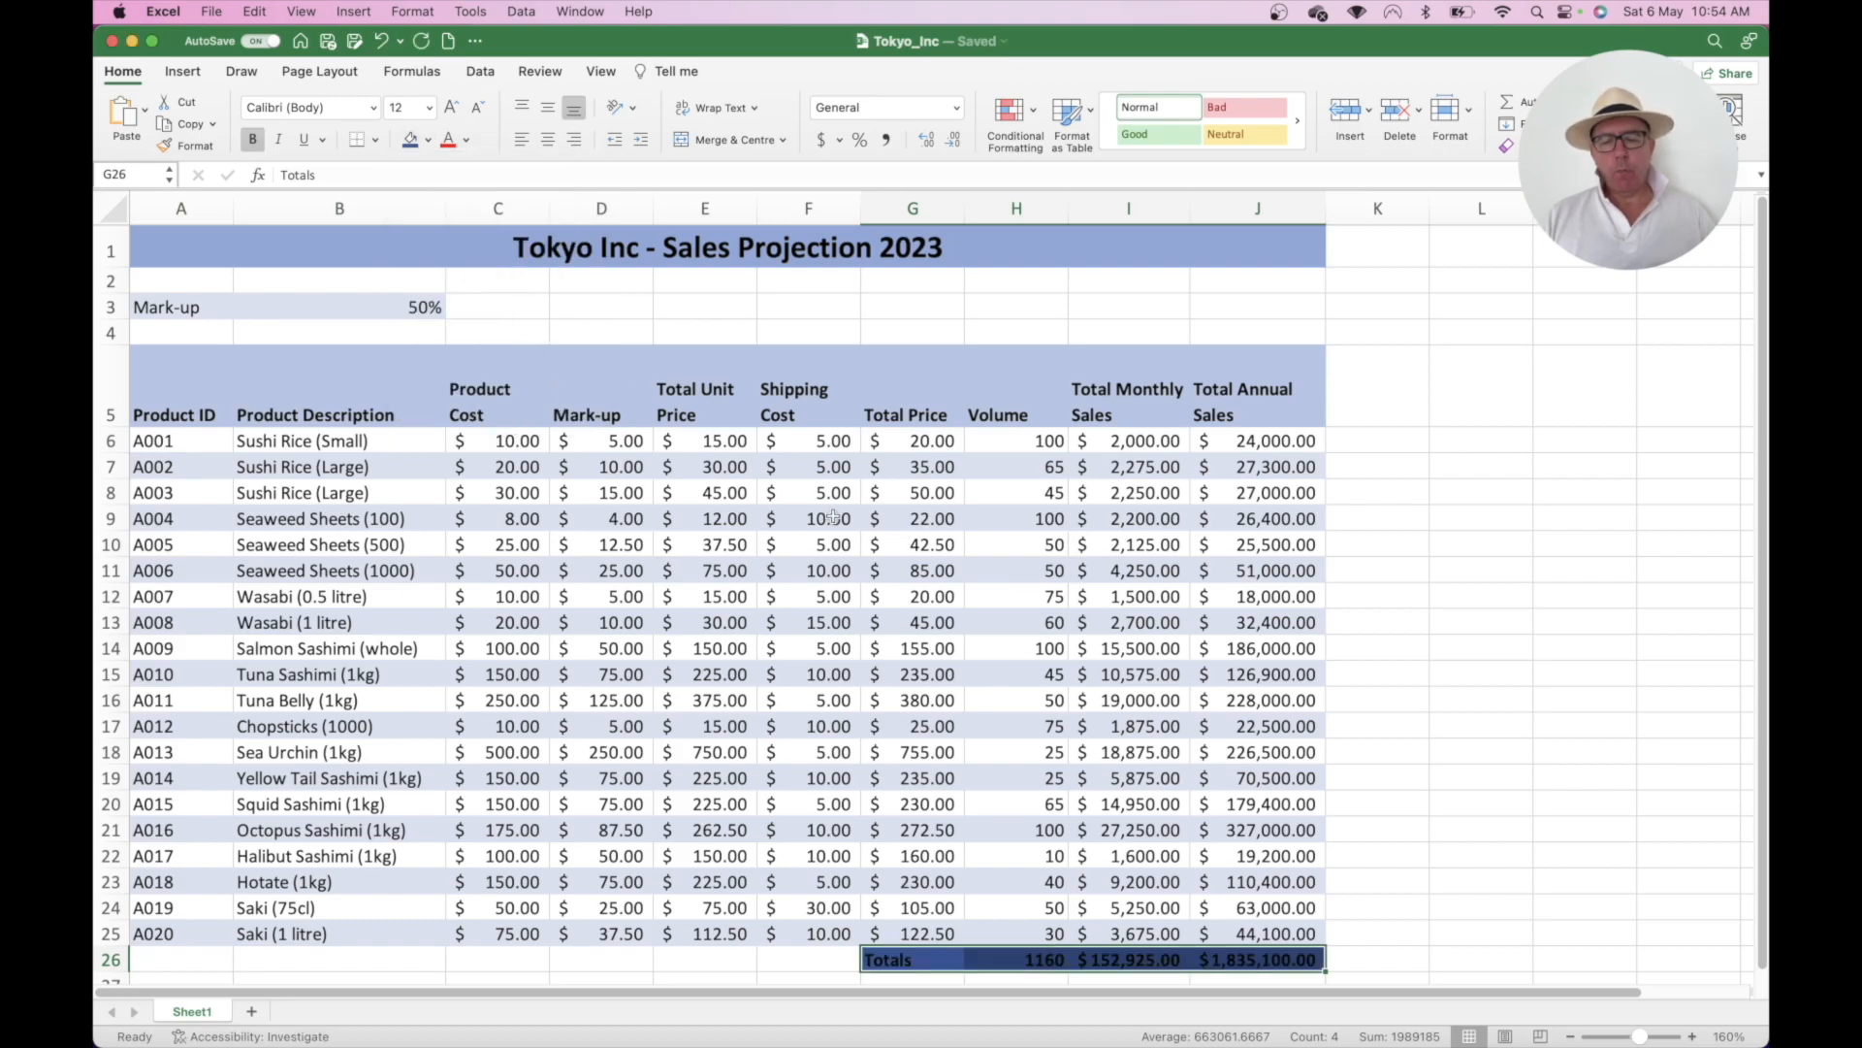
{"action": "left_click", "coordinate": [1240, 620]}
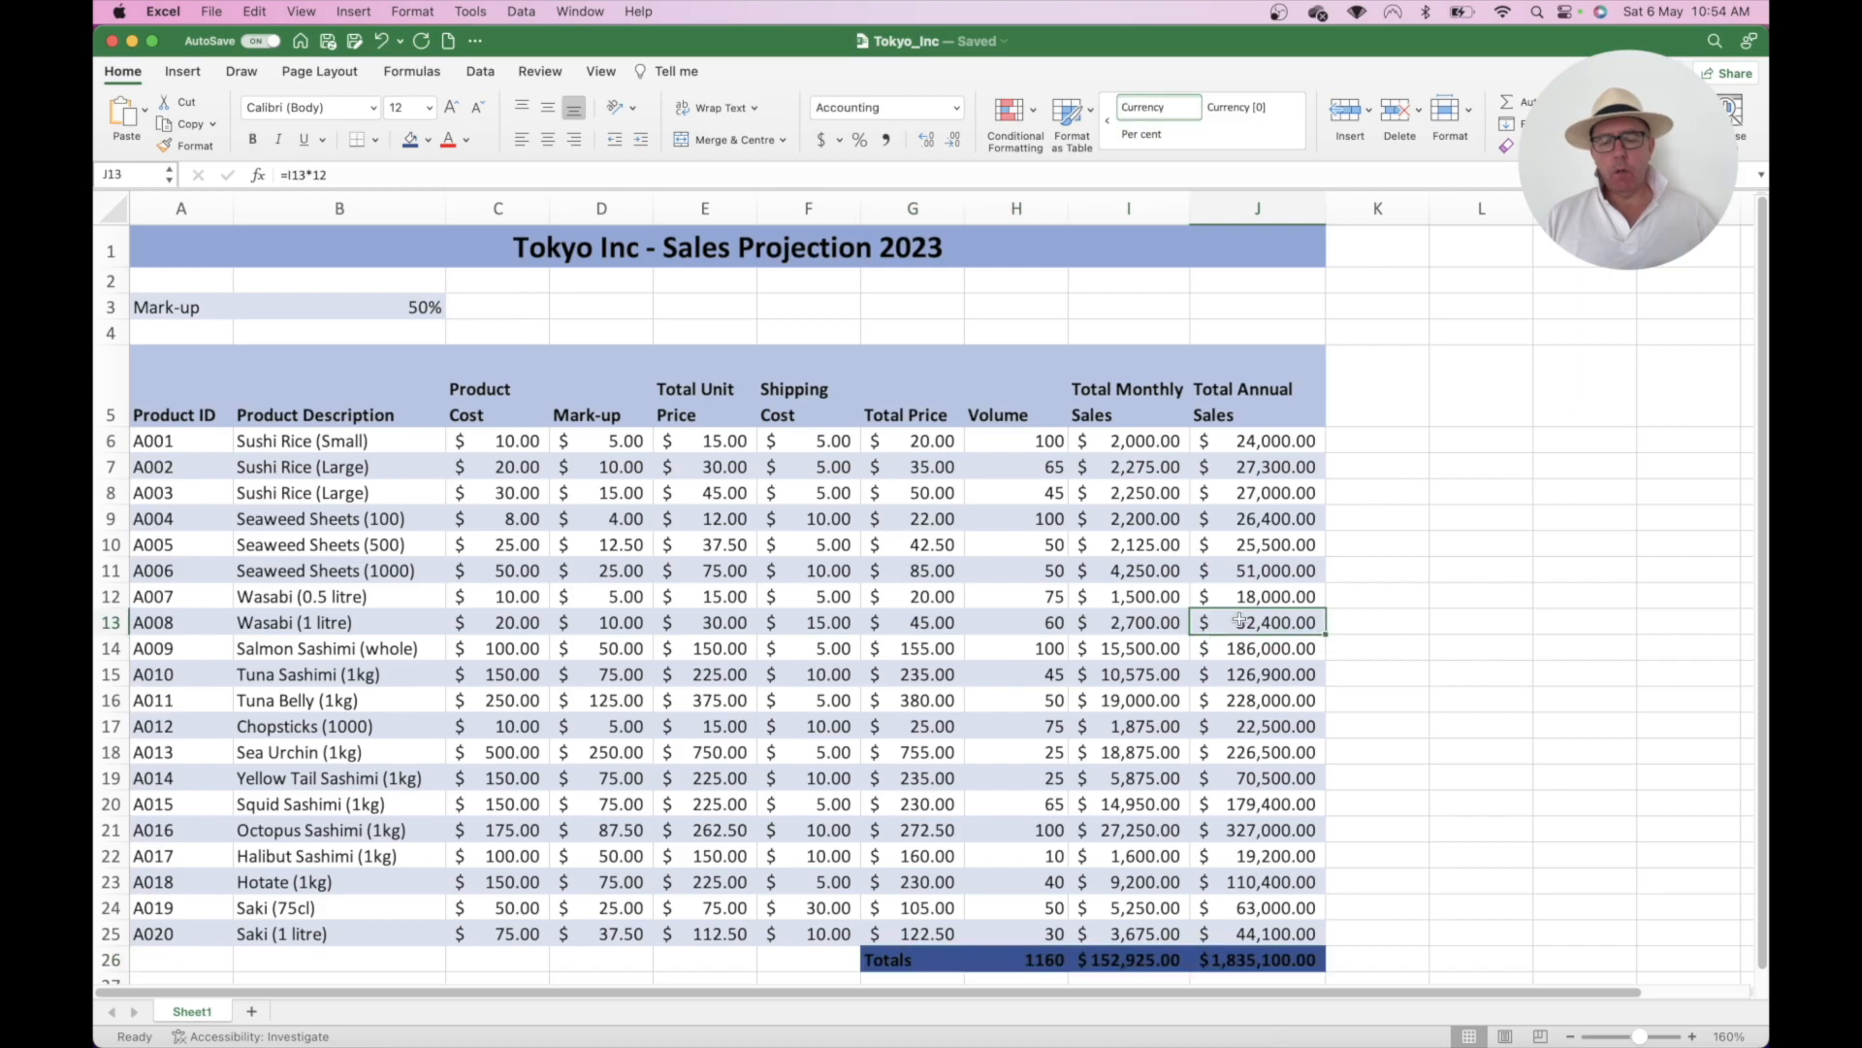
- Make the G26:J26 totals text white
{"action": "left_click", "coordinate": [901, 960]}
{"action": "left_click_drag", "start_coordinate": [901, 959], "coordinate": [1222, 959]}
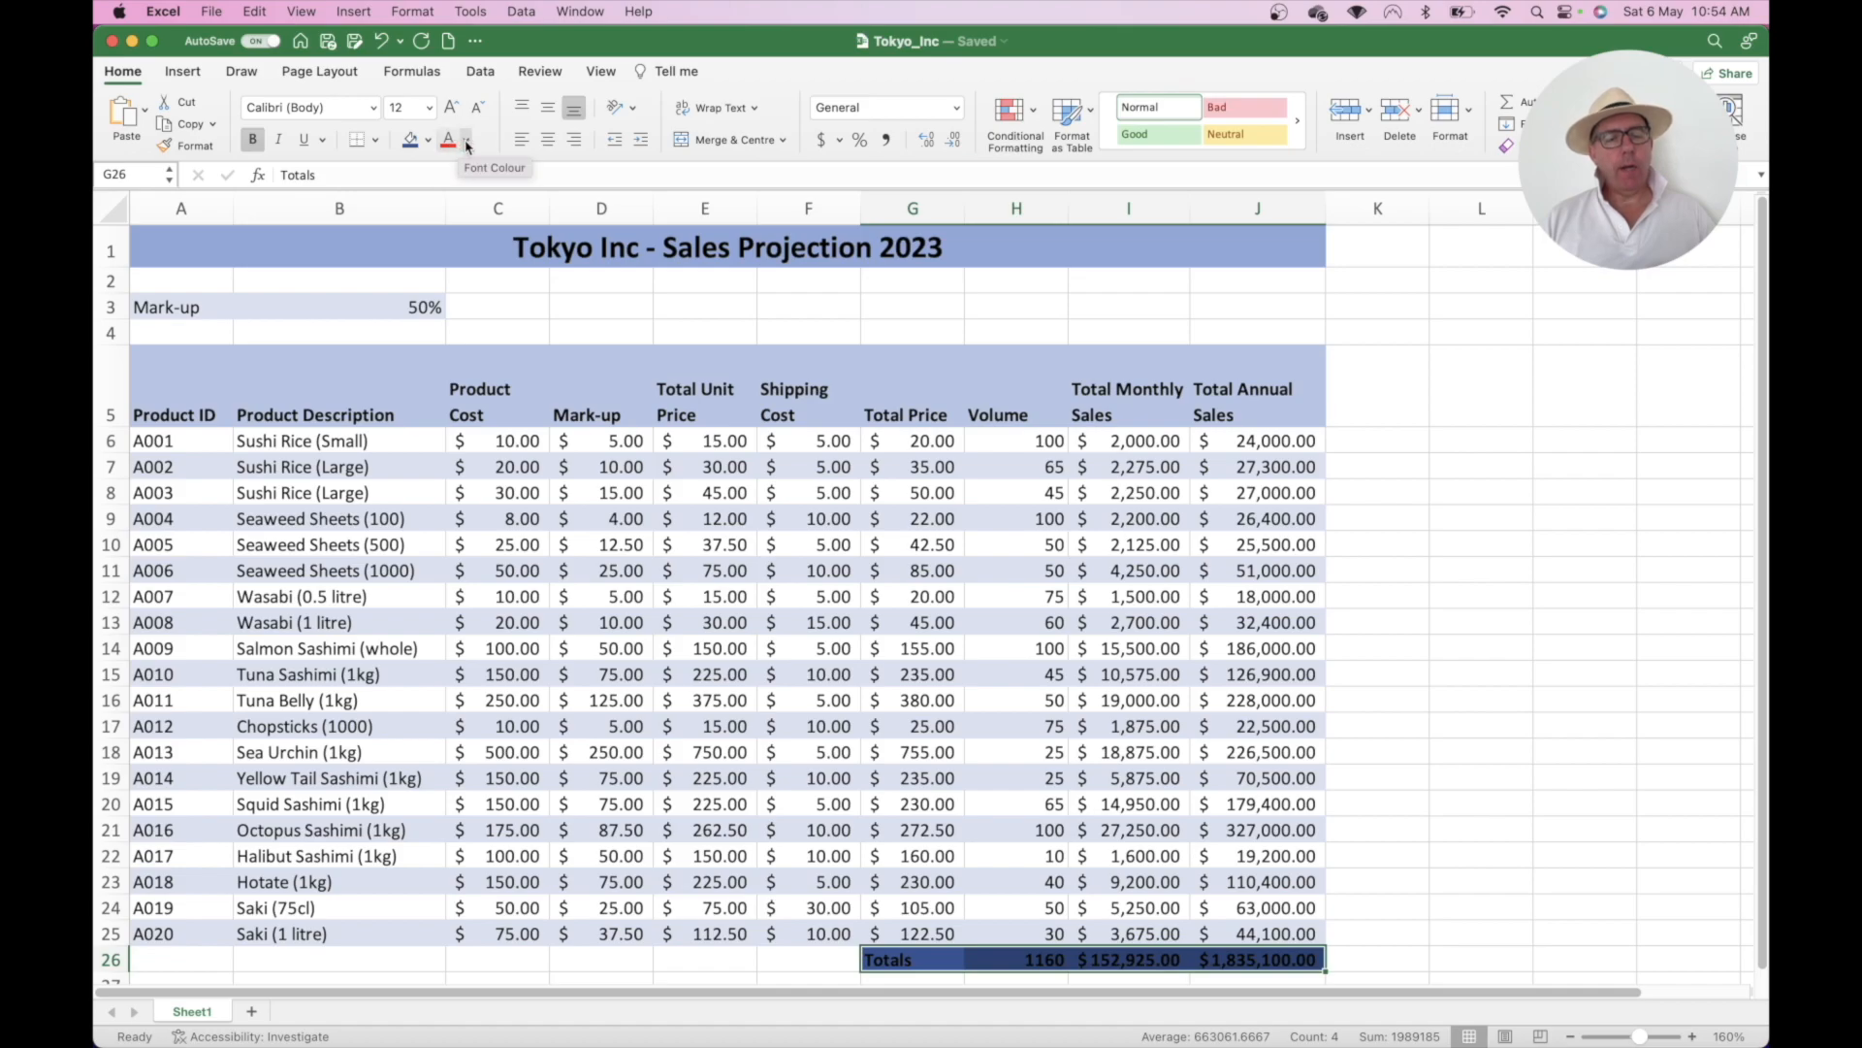
{"action": "left_click", "coordinate": [467, 142]}
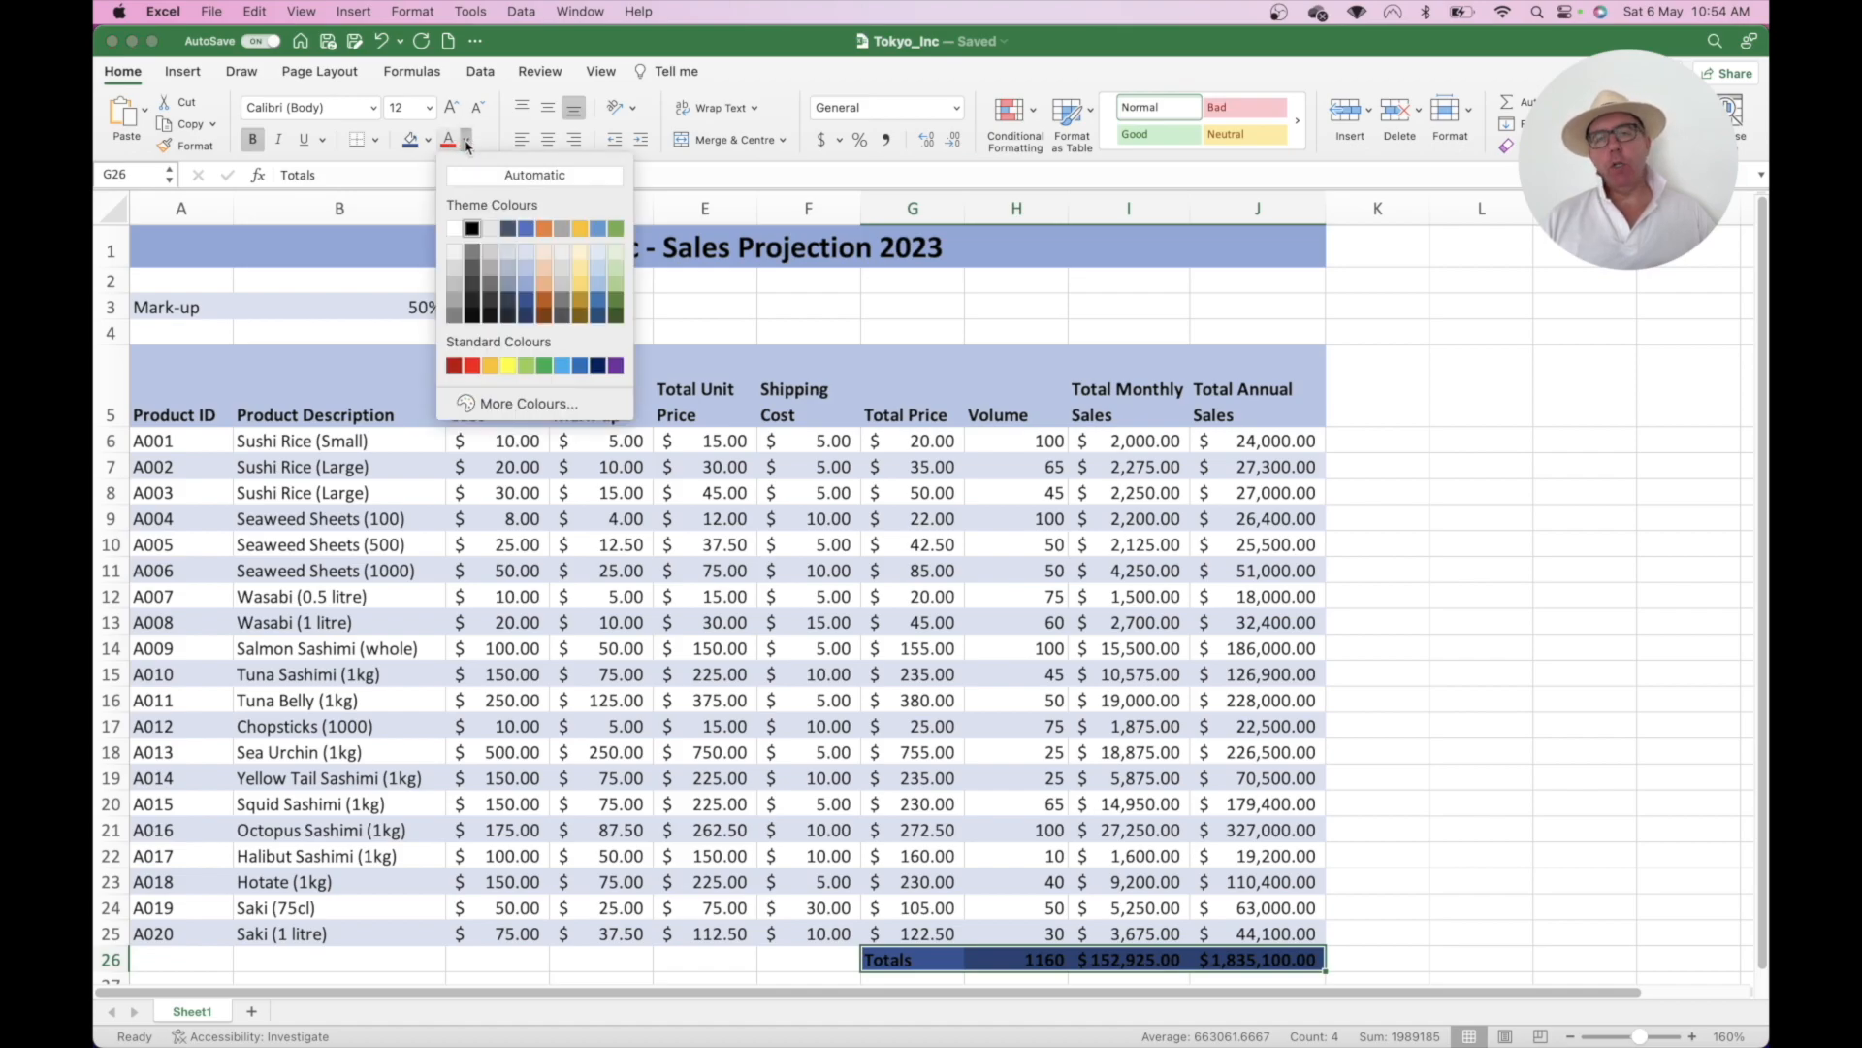
{"action": "left_click", "coordinate": [454, 229]}
{"action": "left_click", "coordinate": [846, 497]}
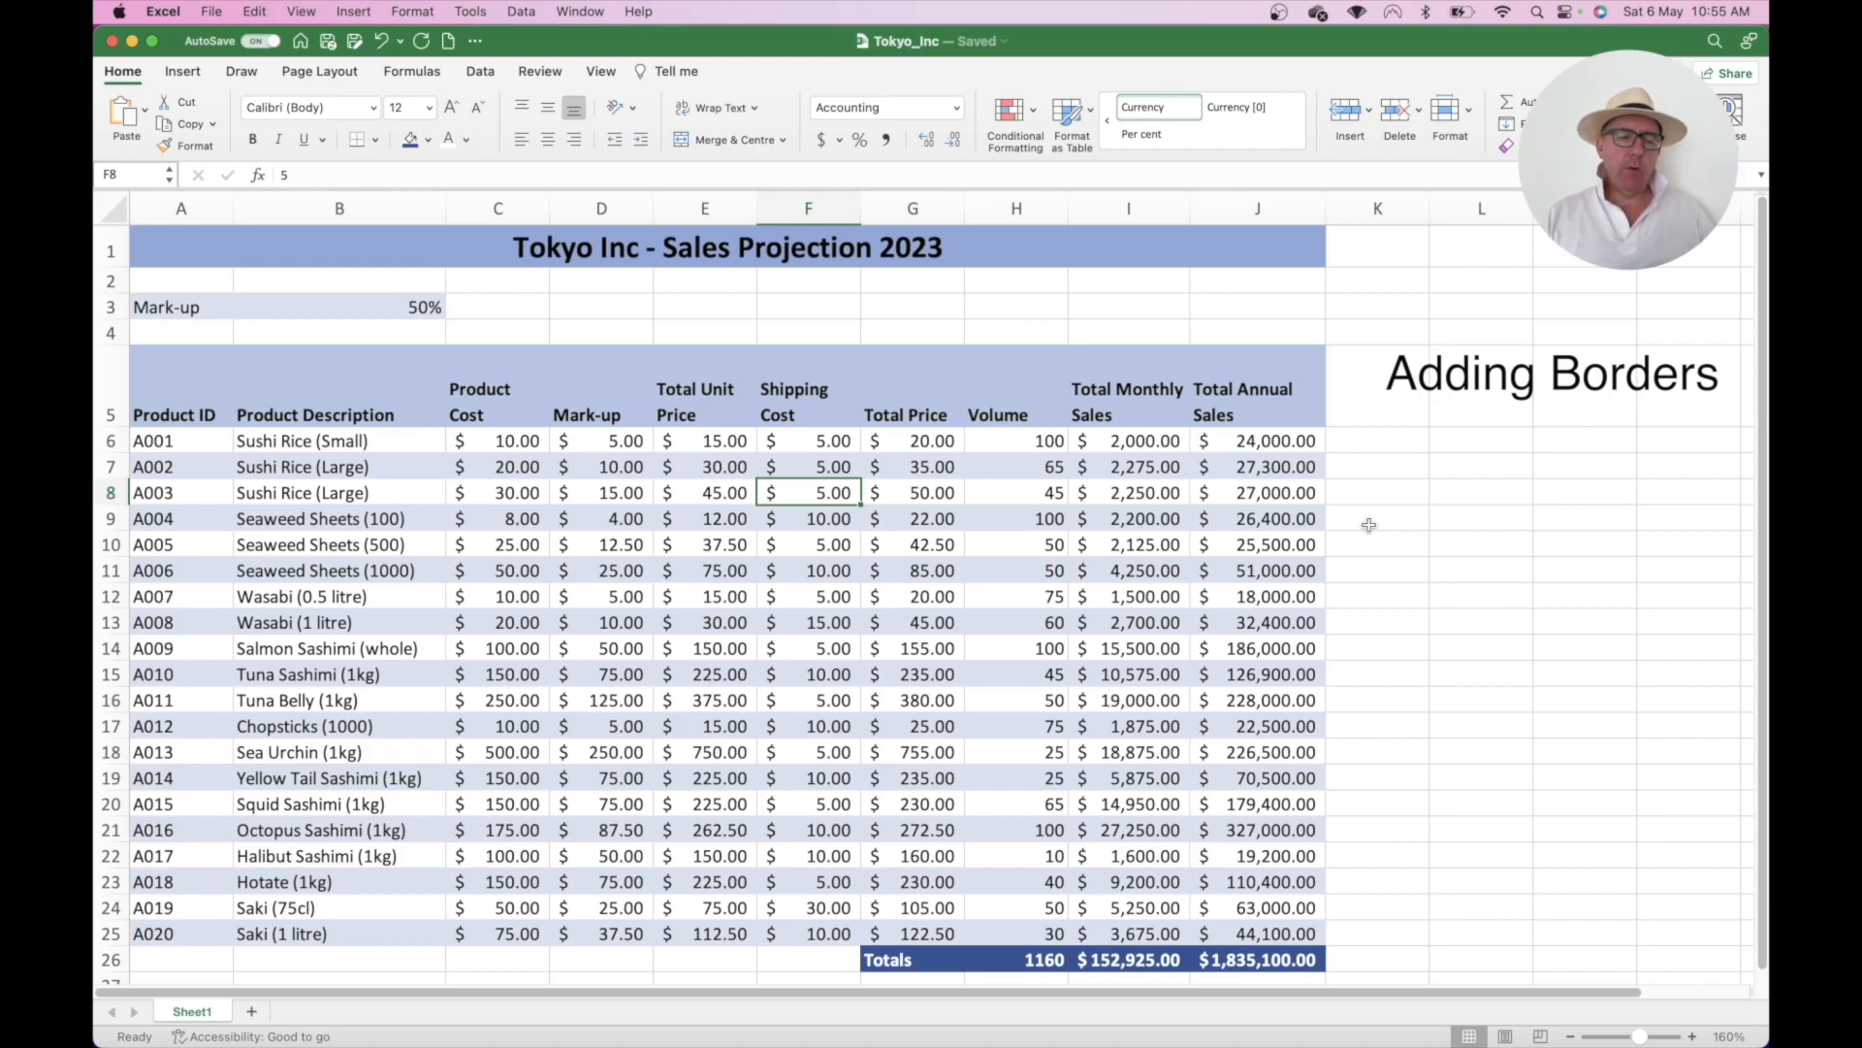
{"action": "left_click", "coordinate": [187, 378]}
{"action": "left_click_drag", "start_coordinate": [187, 378], "coordinate": [1224, 953]}
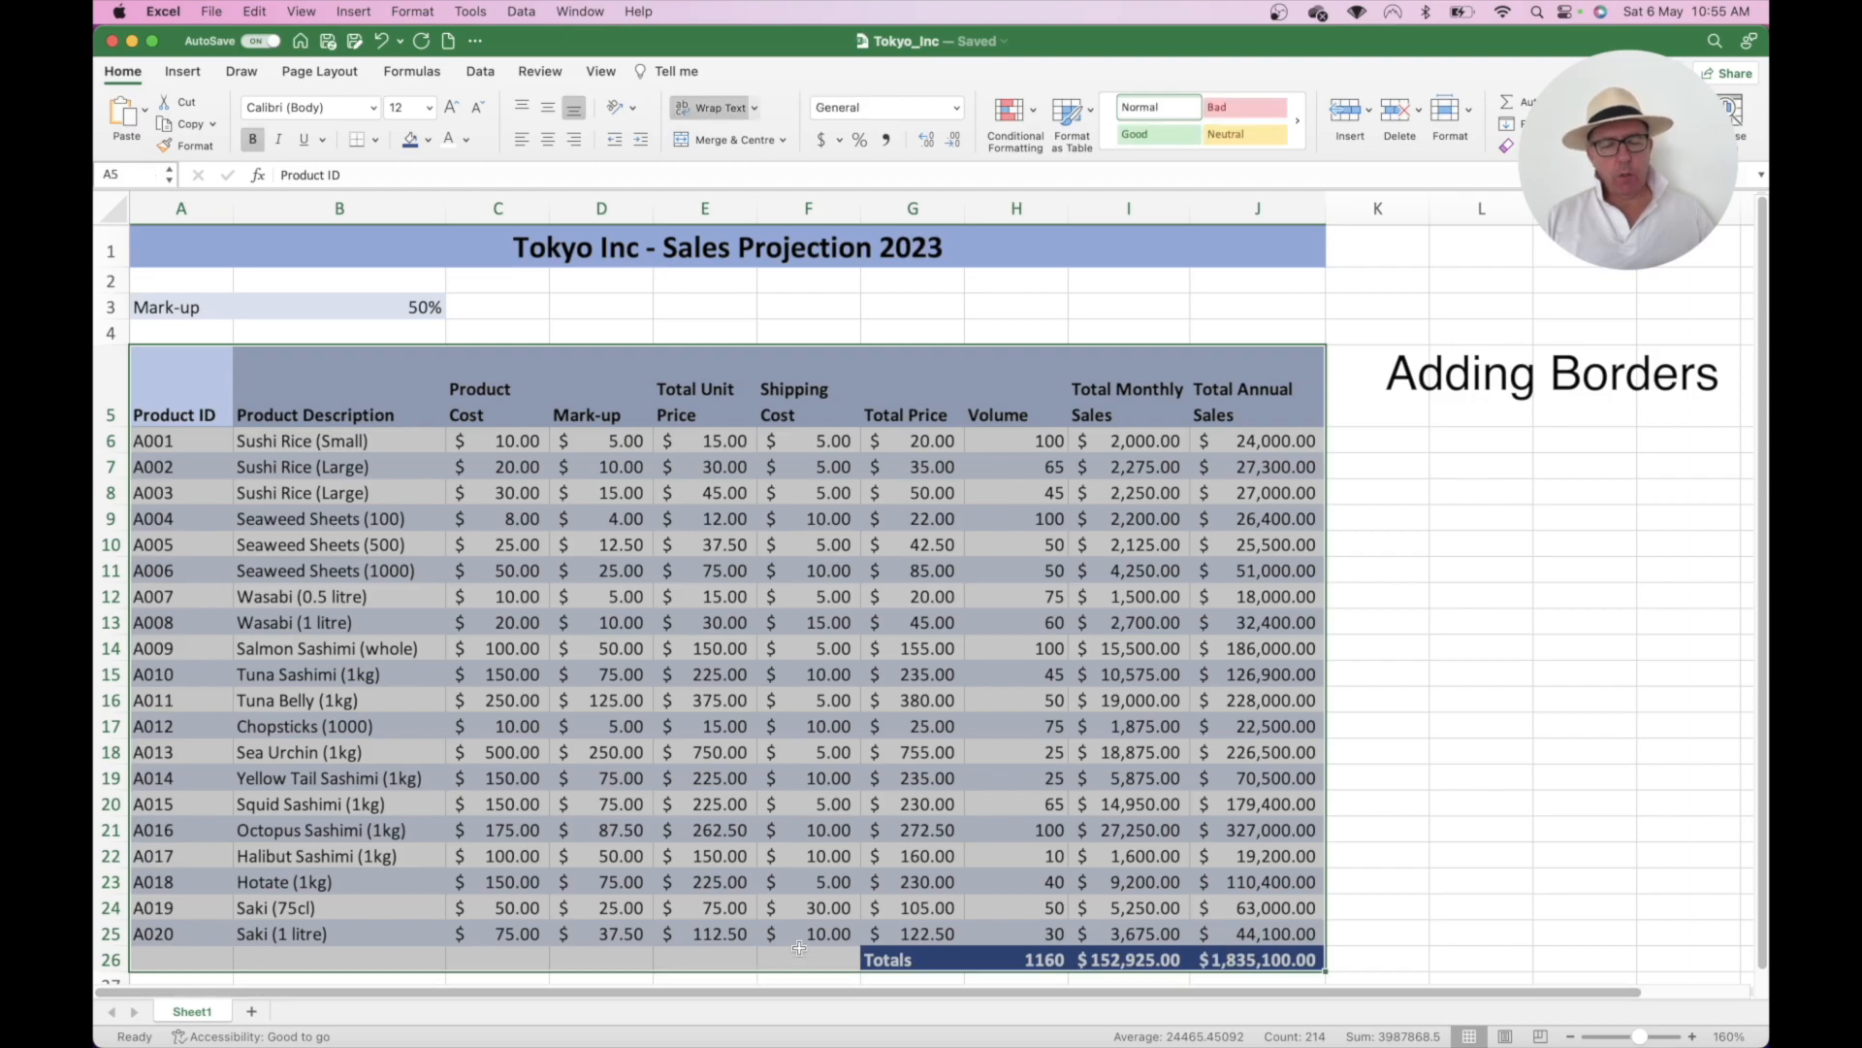
{"action": "left_click", "coordinate": [797, 847]}
{"action": "left_click_drag", "start_coordinate": [815, 960], "coordinate": [163, 917]}
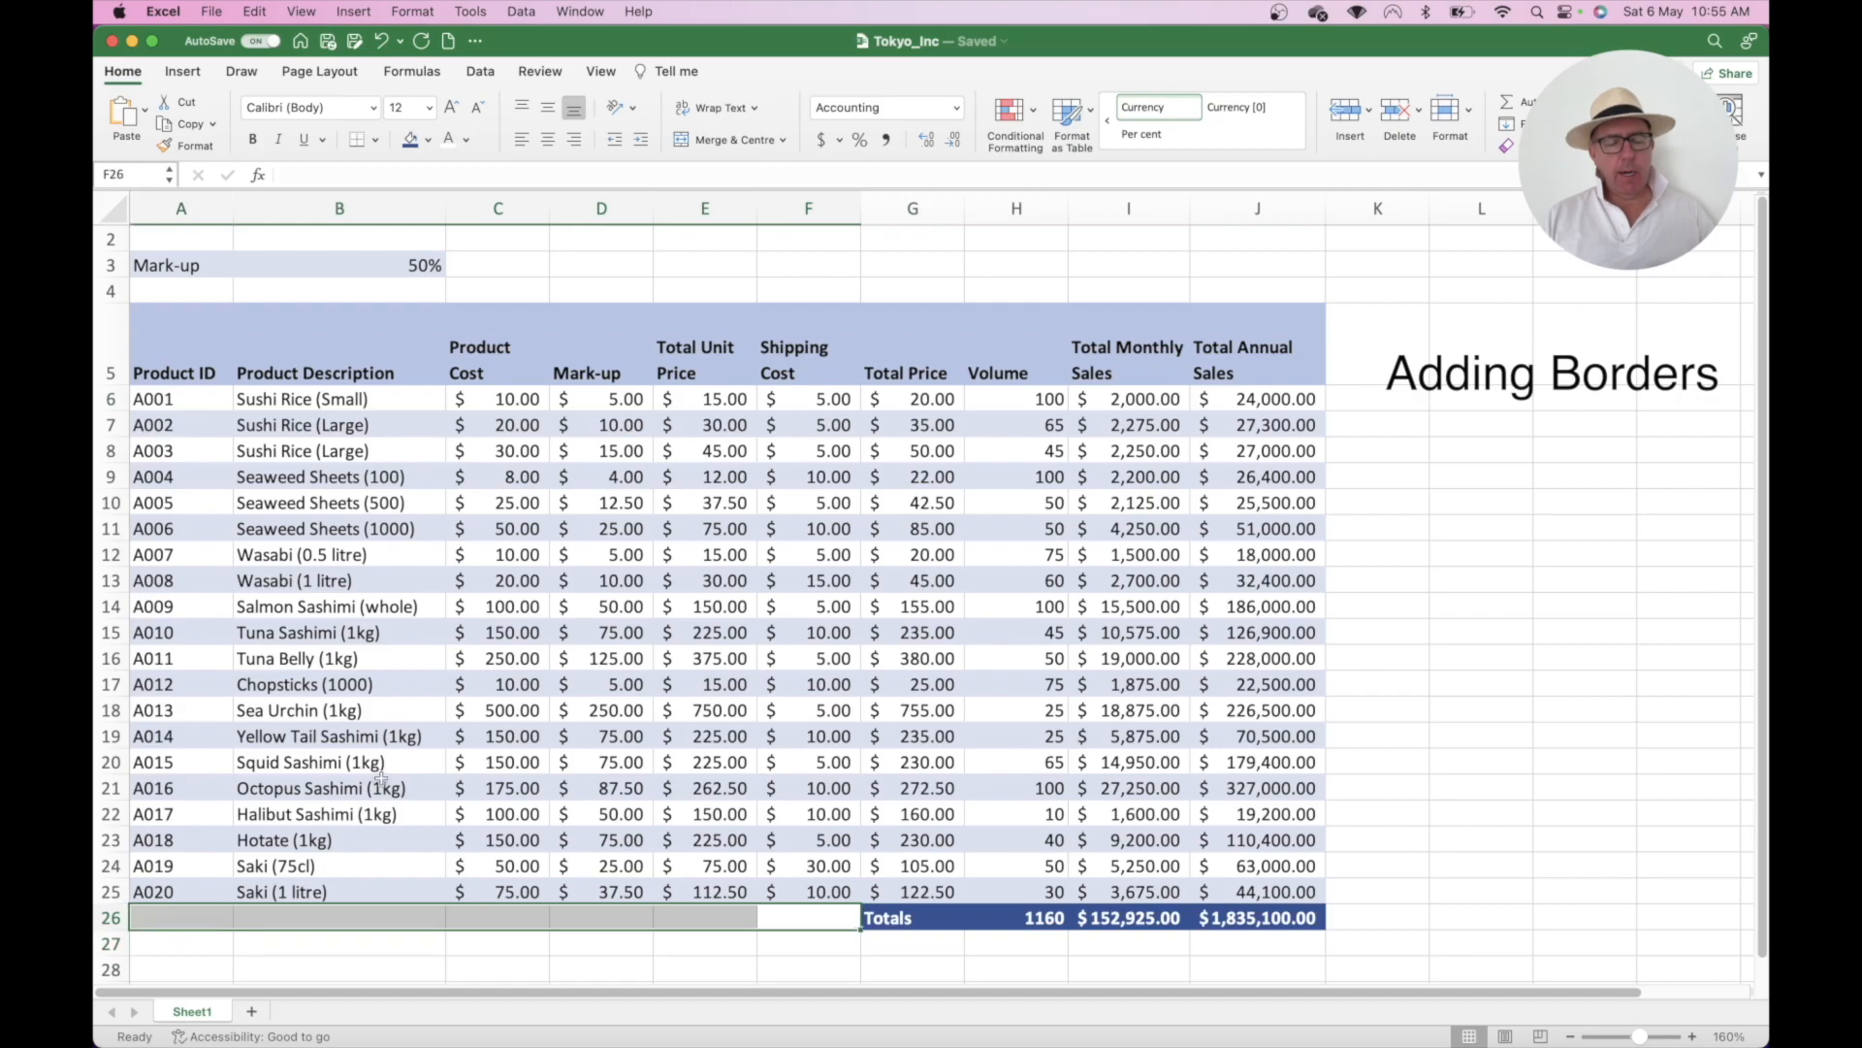
{"action": "scroll", "coordinate": [381, 779], "scroll_direction": "up", "scroll_amount": 1}
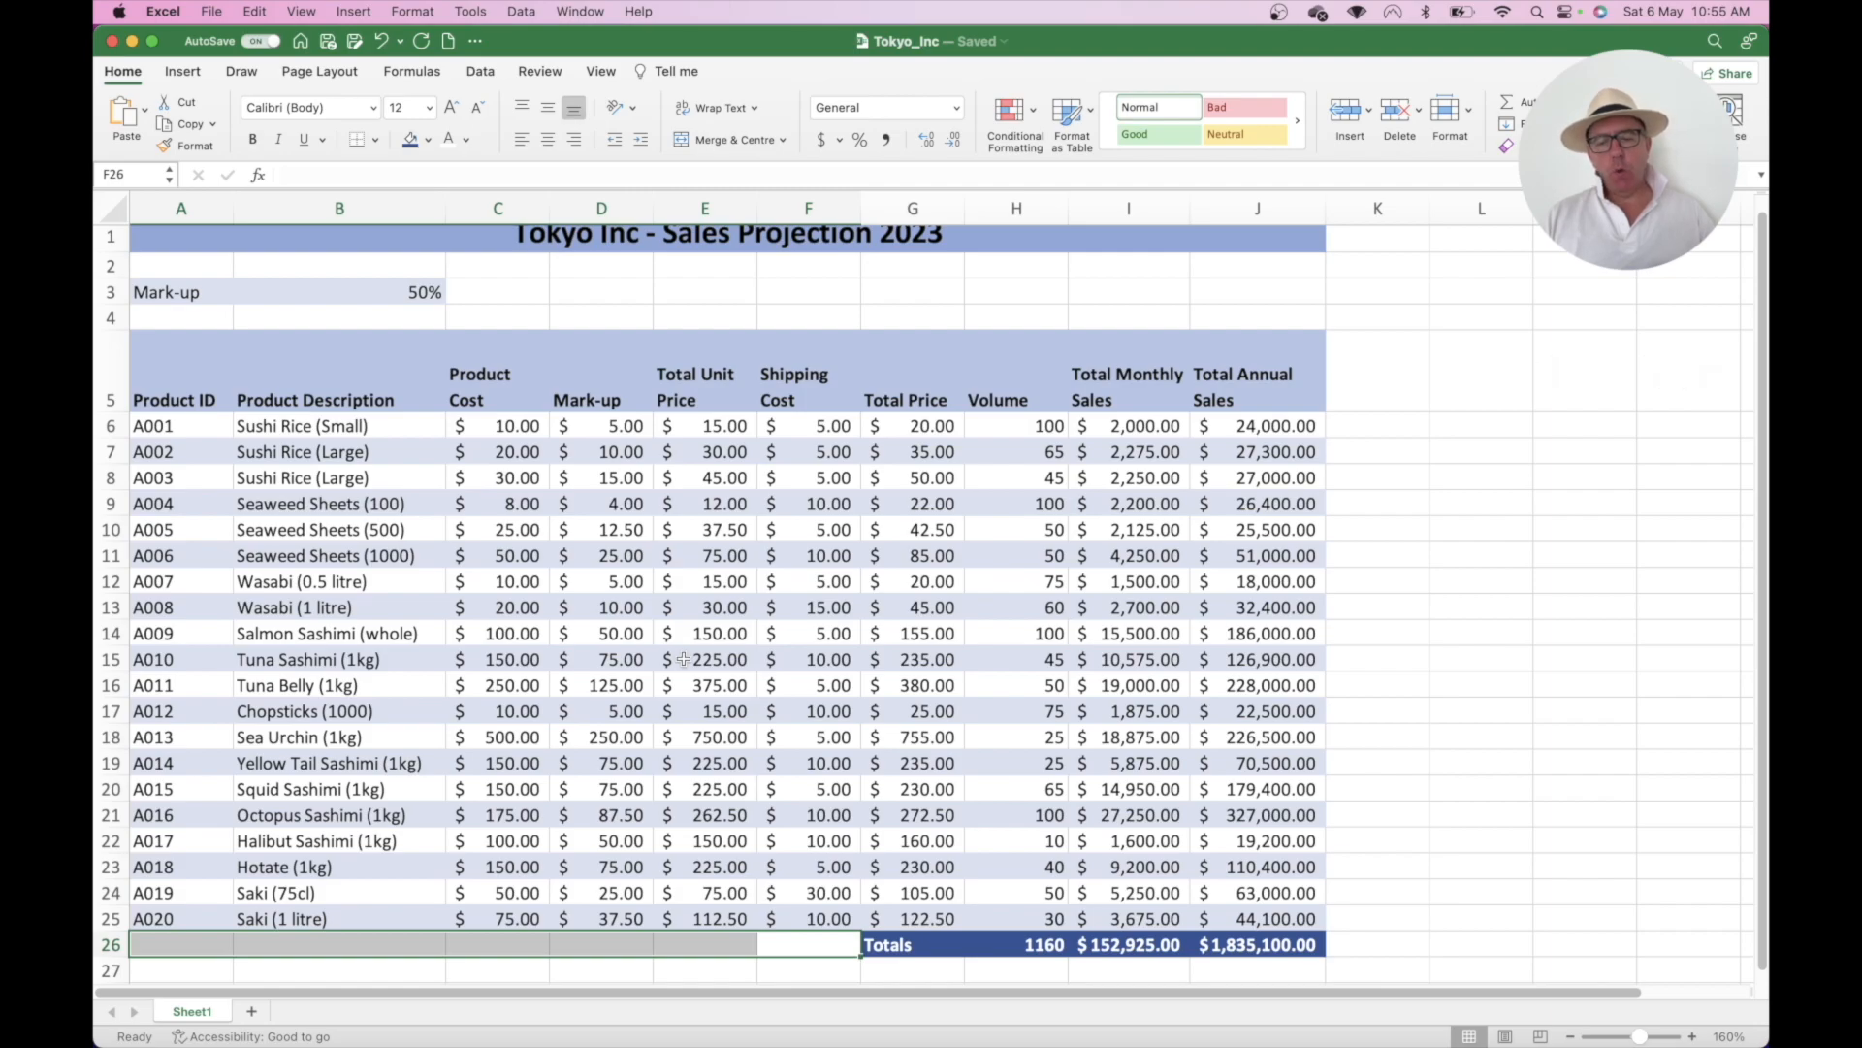
{"action": "left_click", "coordinate": [859, 455]}
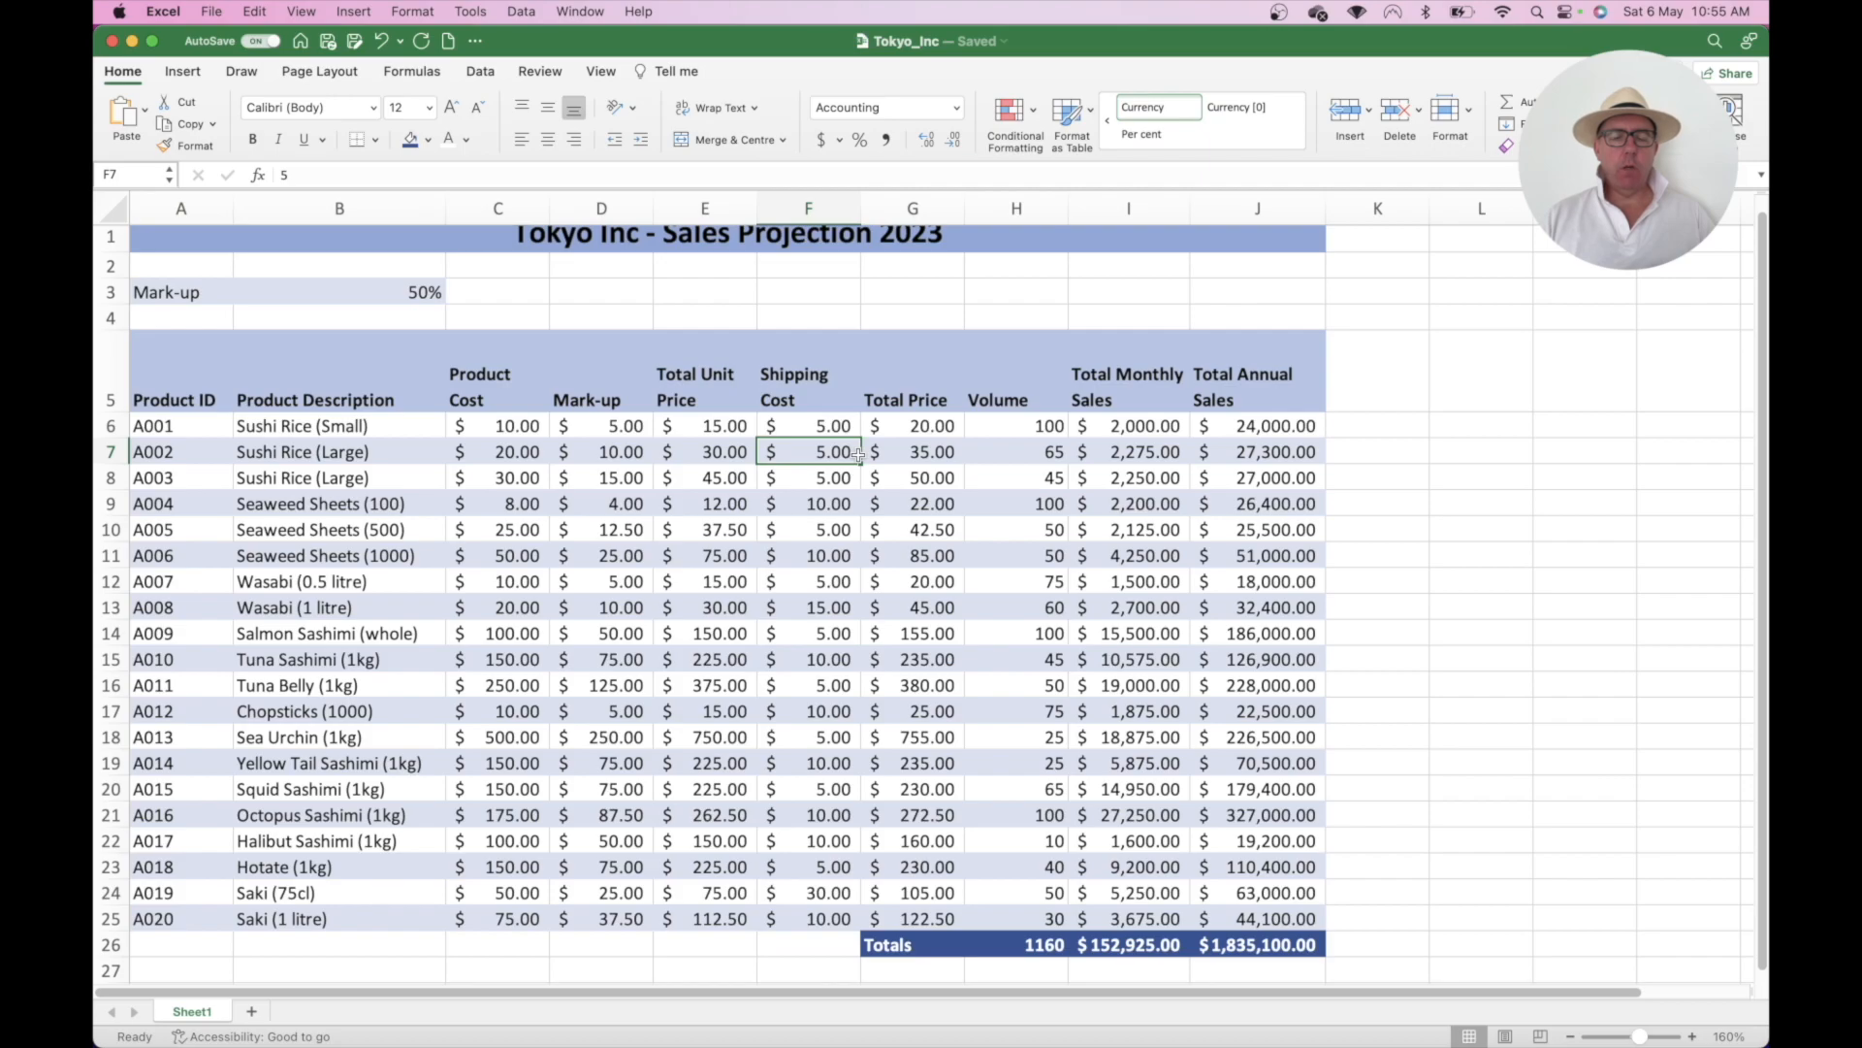
{"action": "scroll", "coordinate": [859, 455], "scroll_direction": "up", "scroll_amount": 1}
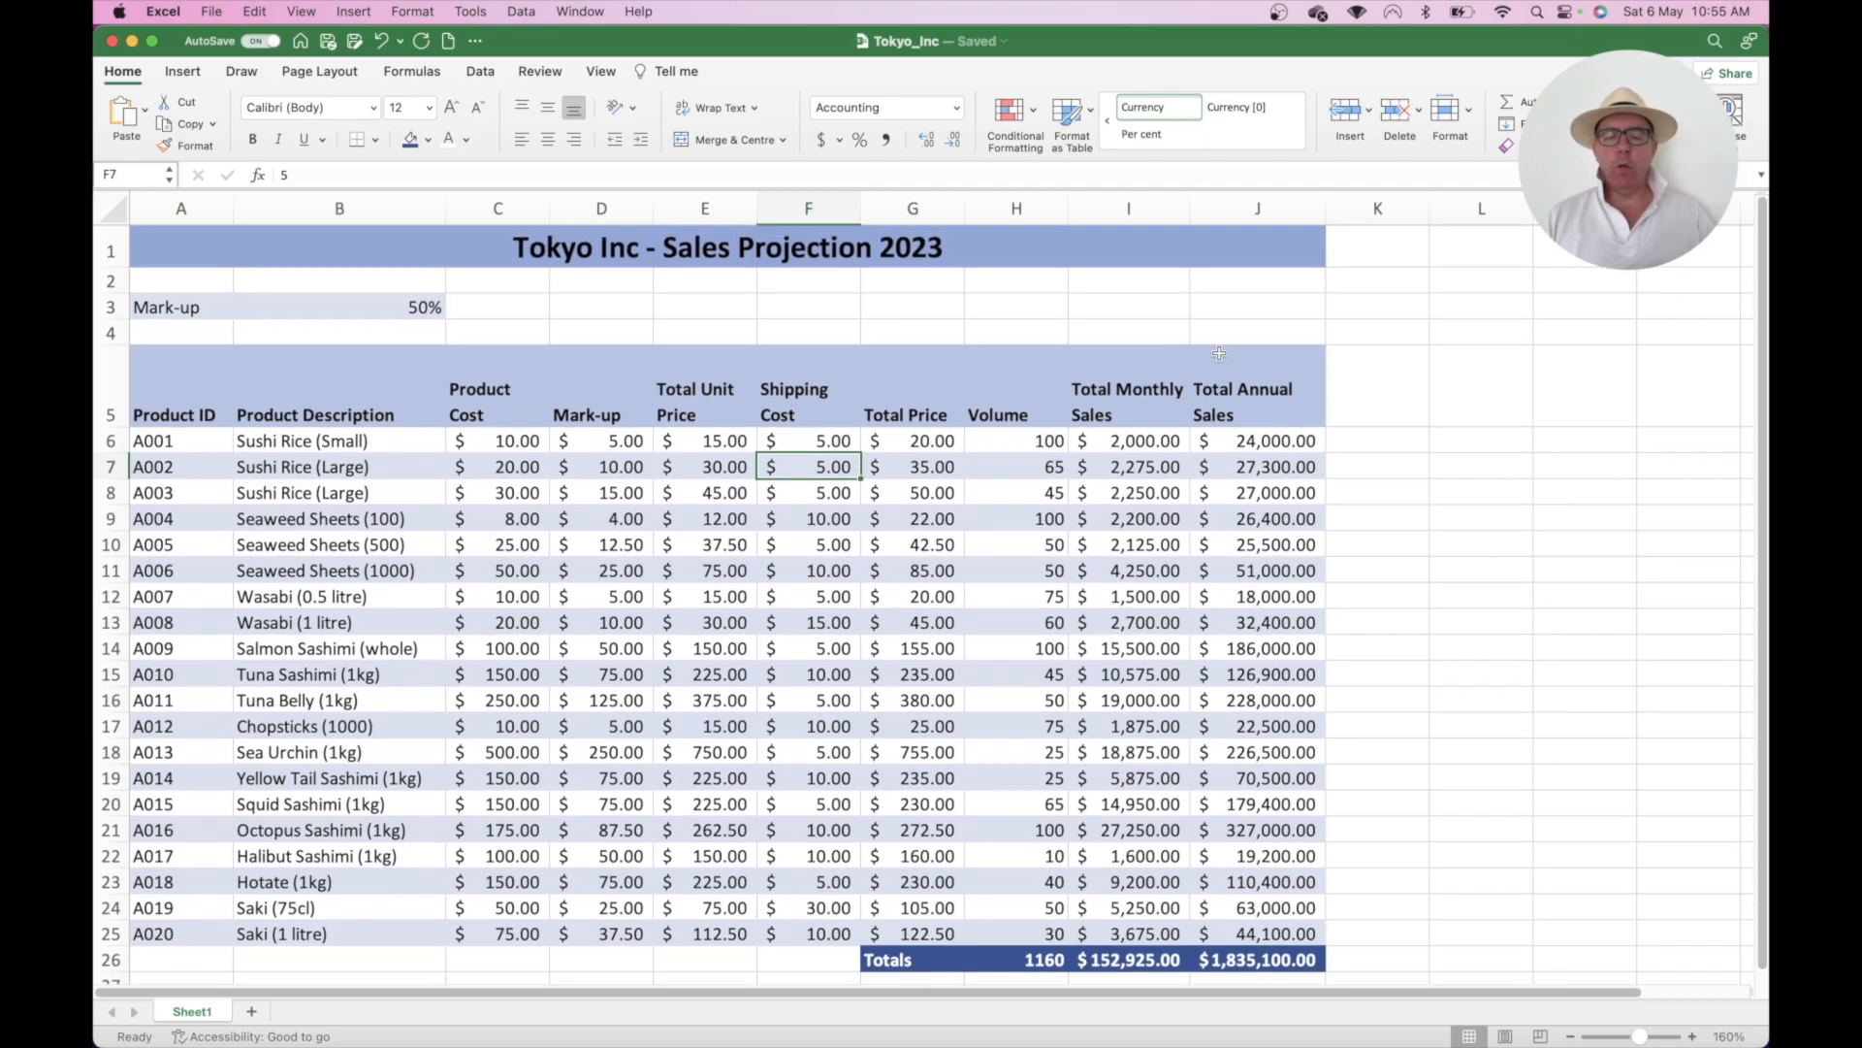
{"action": "left_click_drag", "start_coordinate": [1233, 374], "coordinate": [198, 397]}
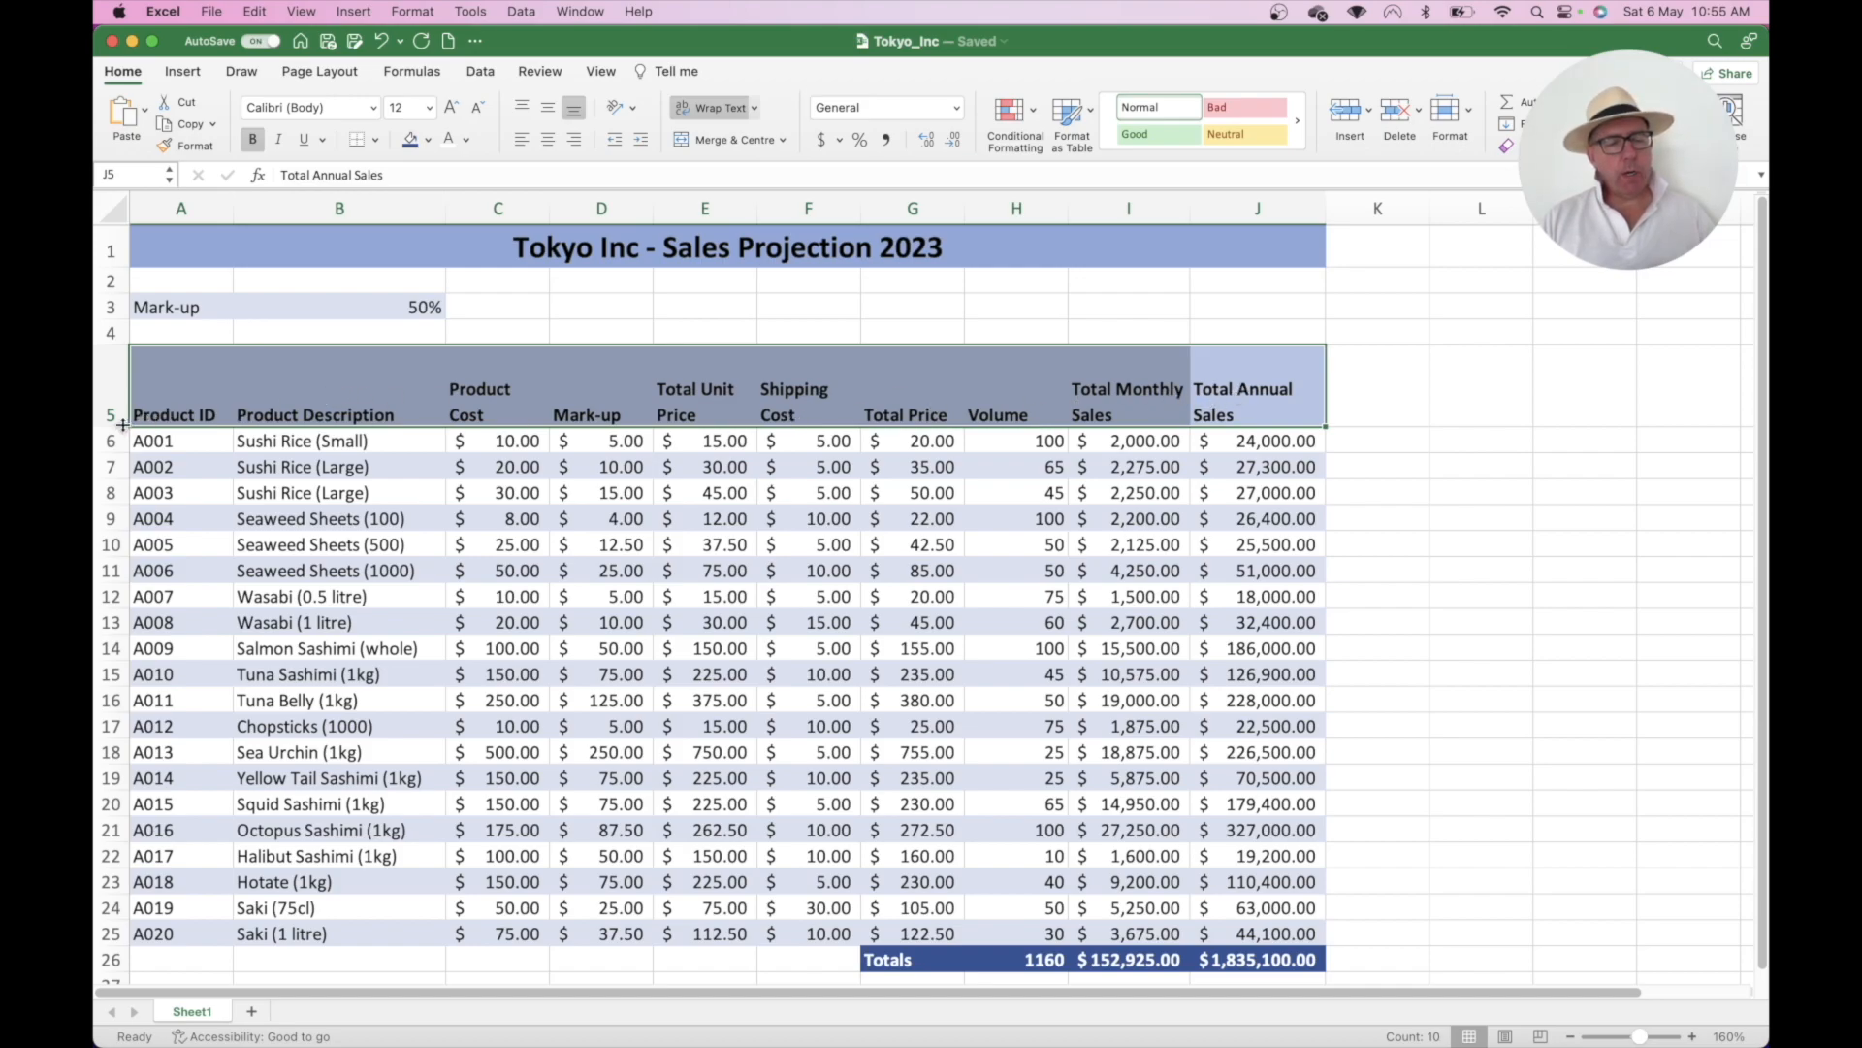
- Add a bottom border under header row A5:J5
{"action": "left_click", "coordinate": [376, 143]}
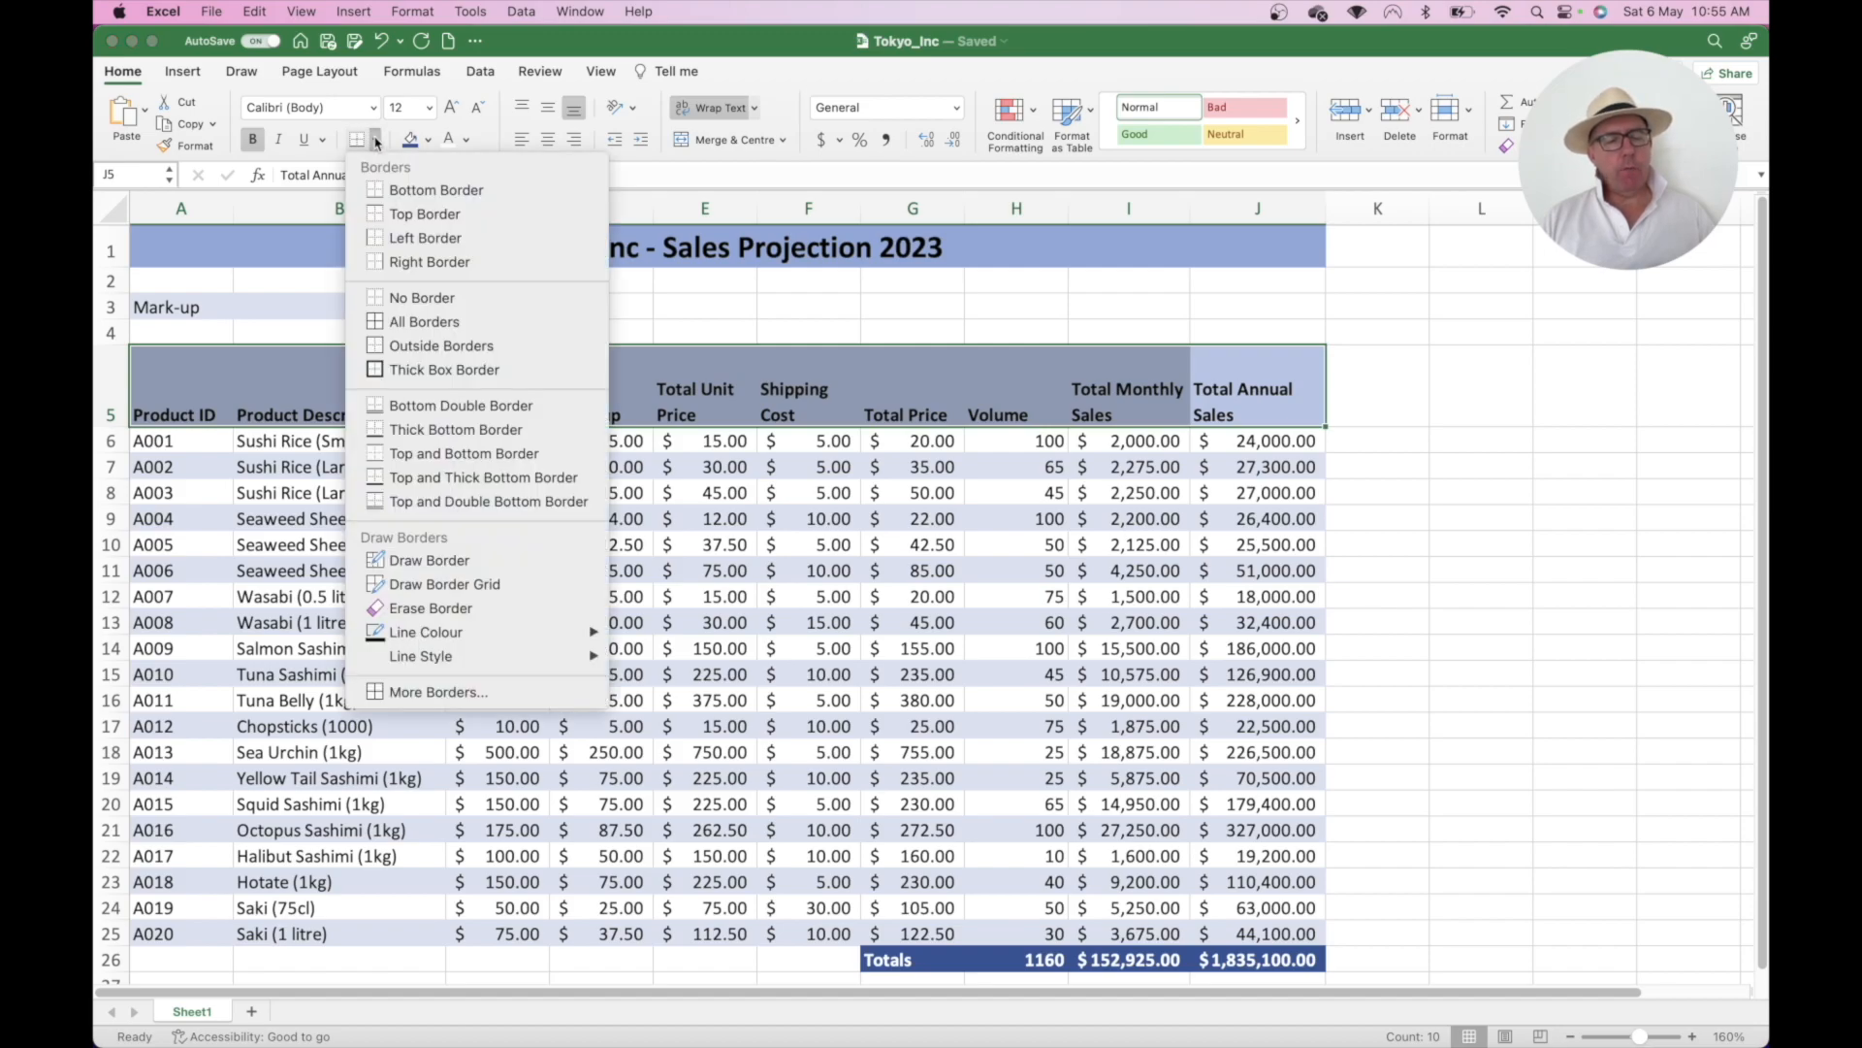
{"action": "left_click", "coordinate": [405, 189]}
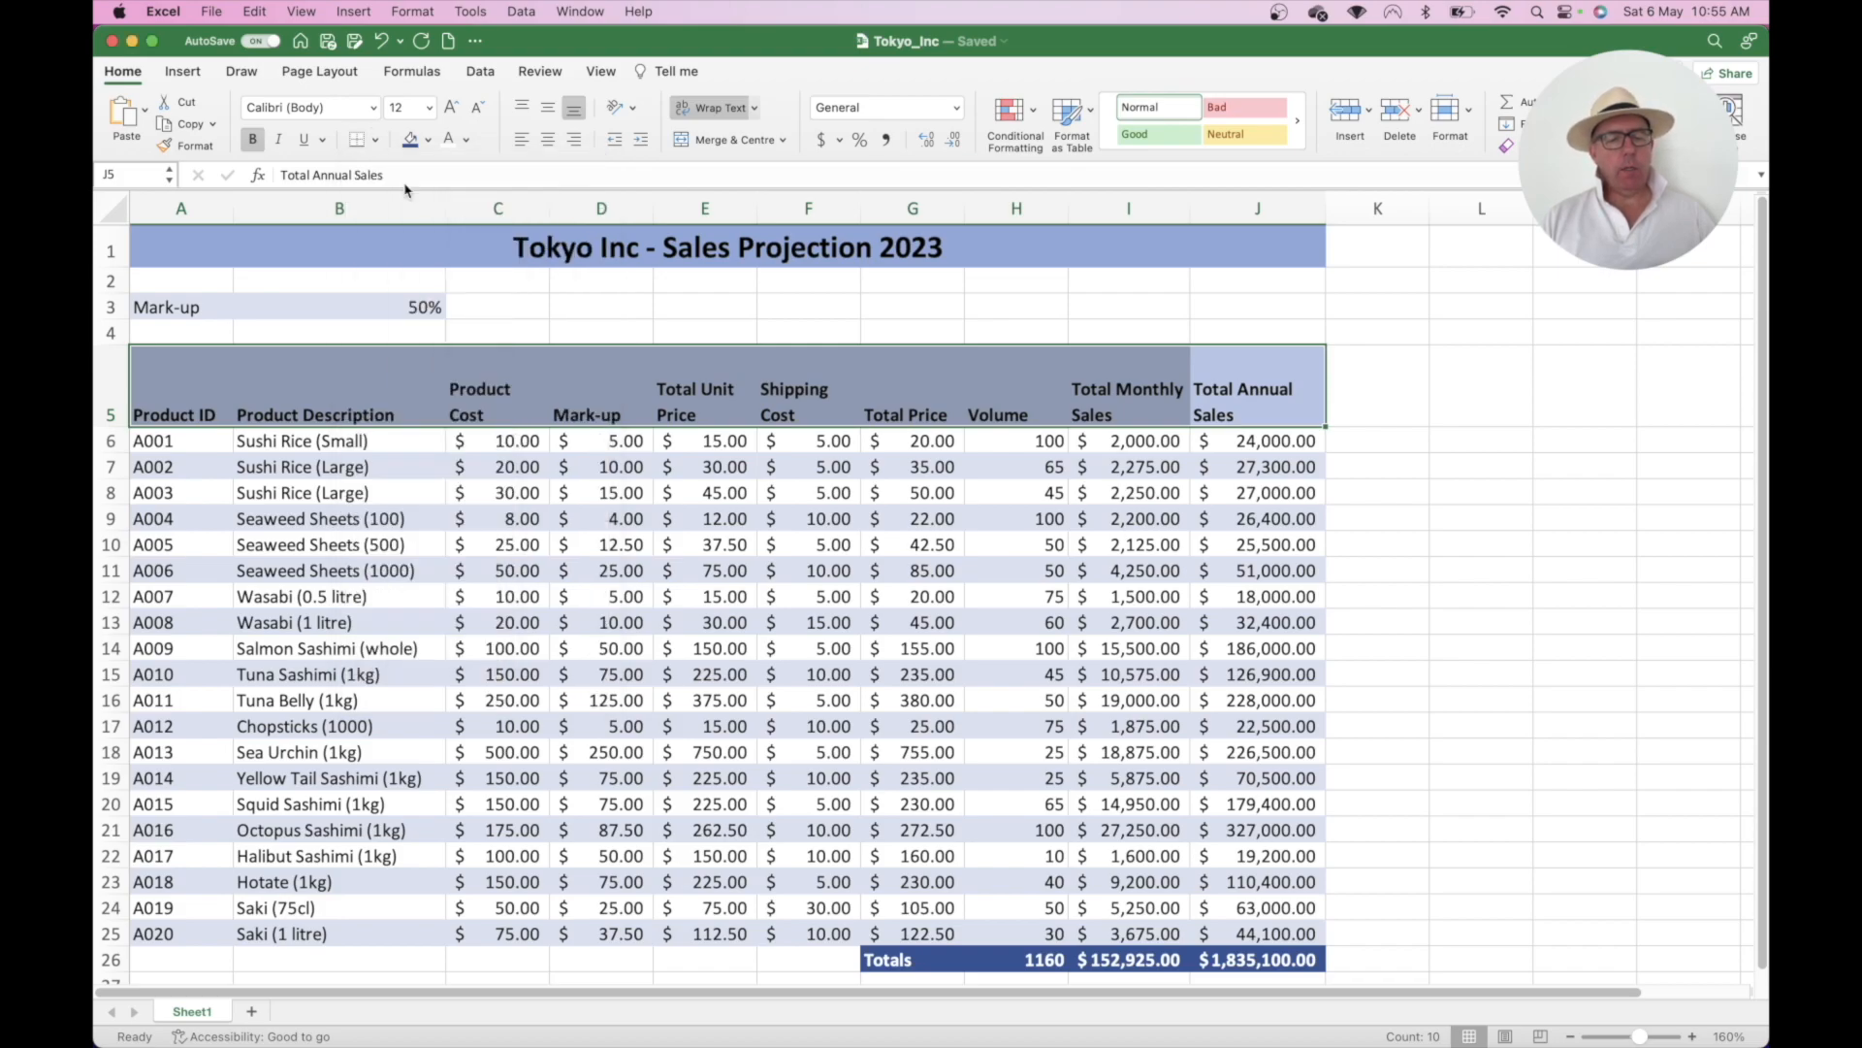
{"action": "left_click", "coordinate": [335, 534]}
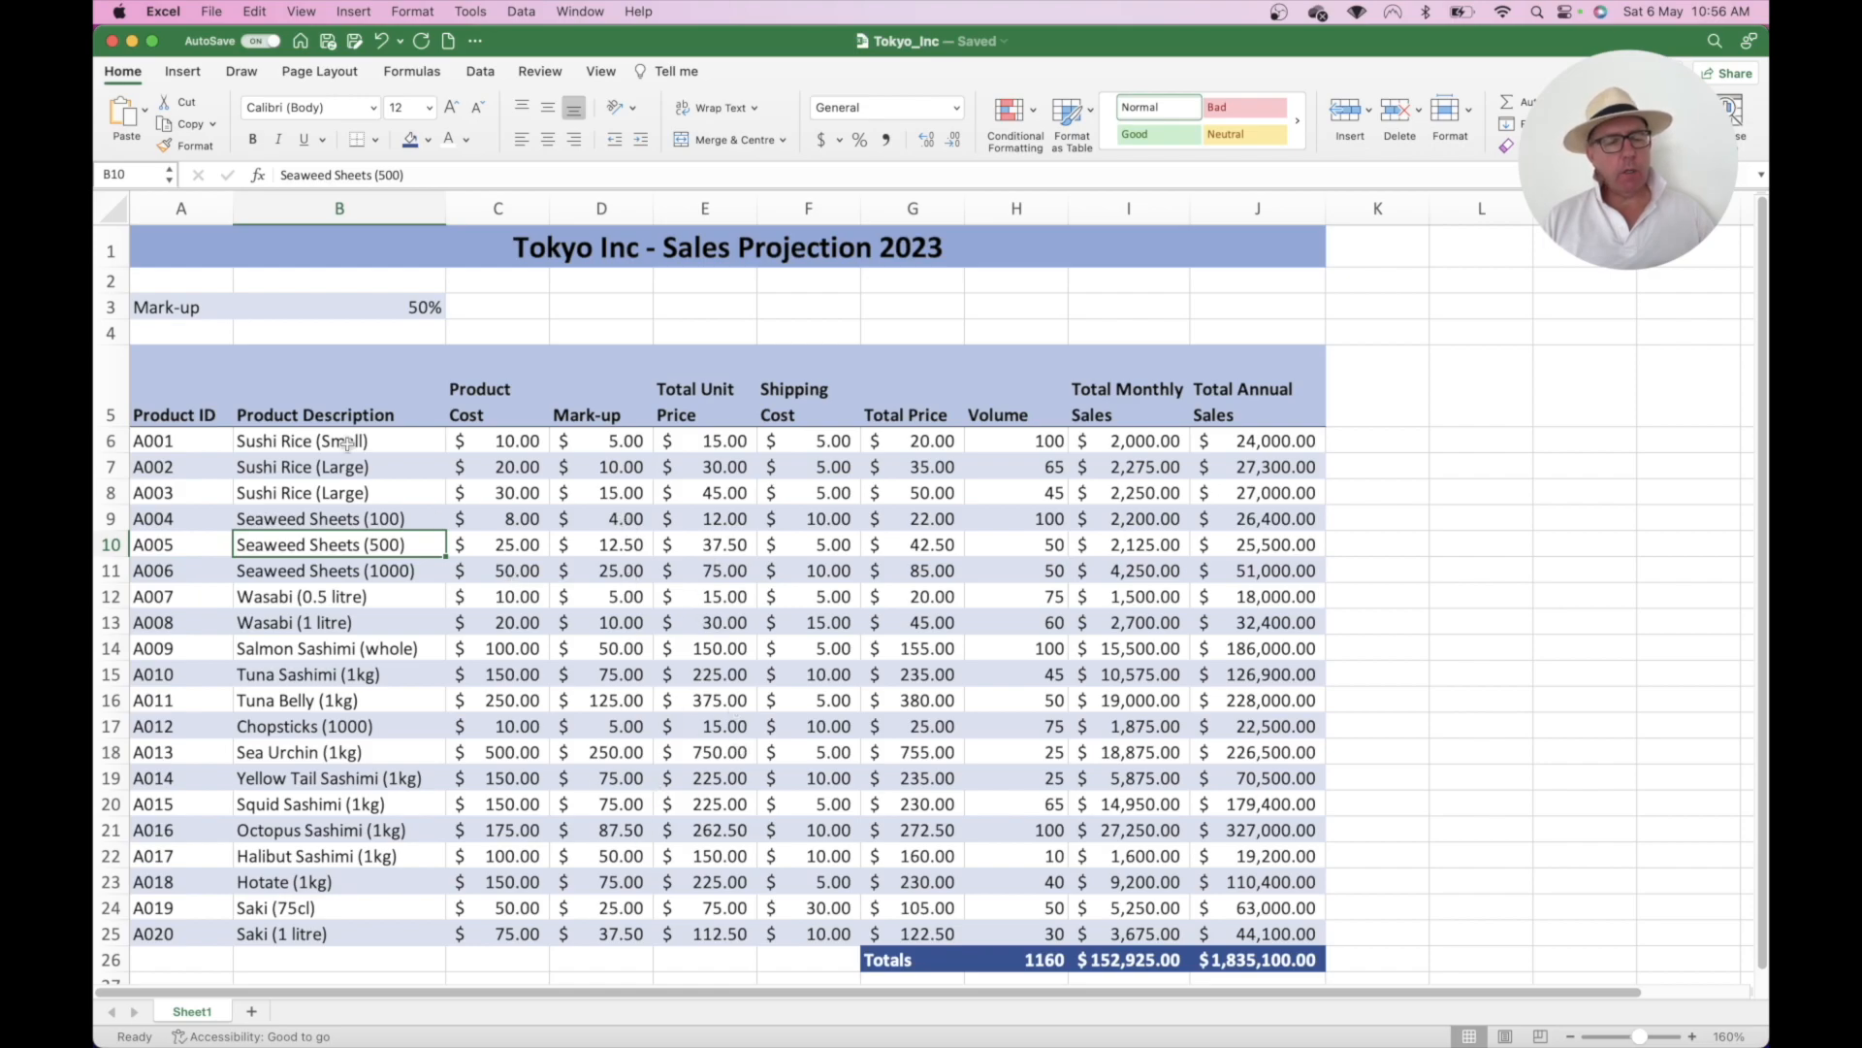
{"action": "left_click_drag", "start_coordinate": [170, 364], "coordinate": [194, 920]}
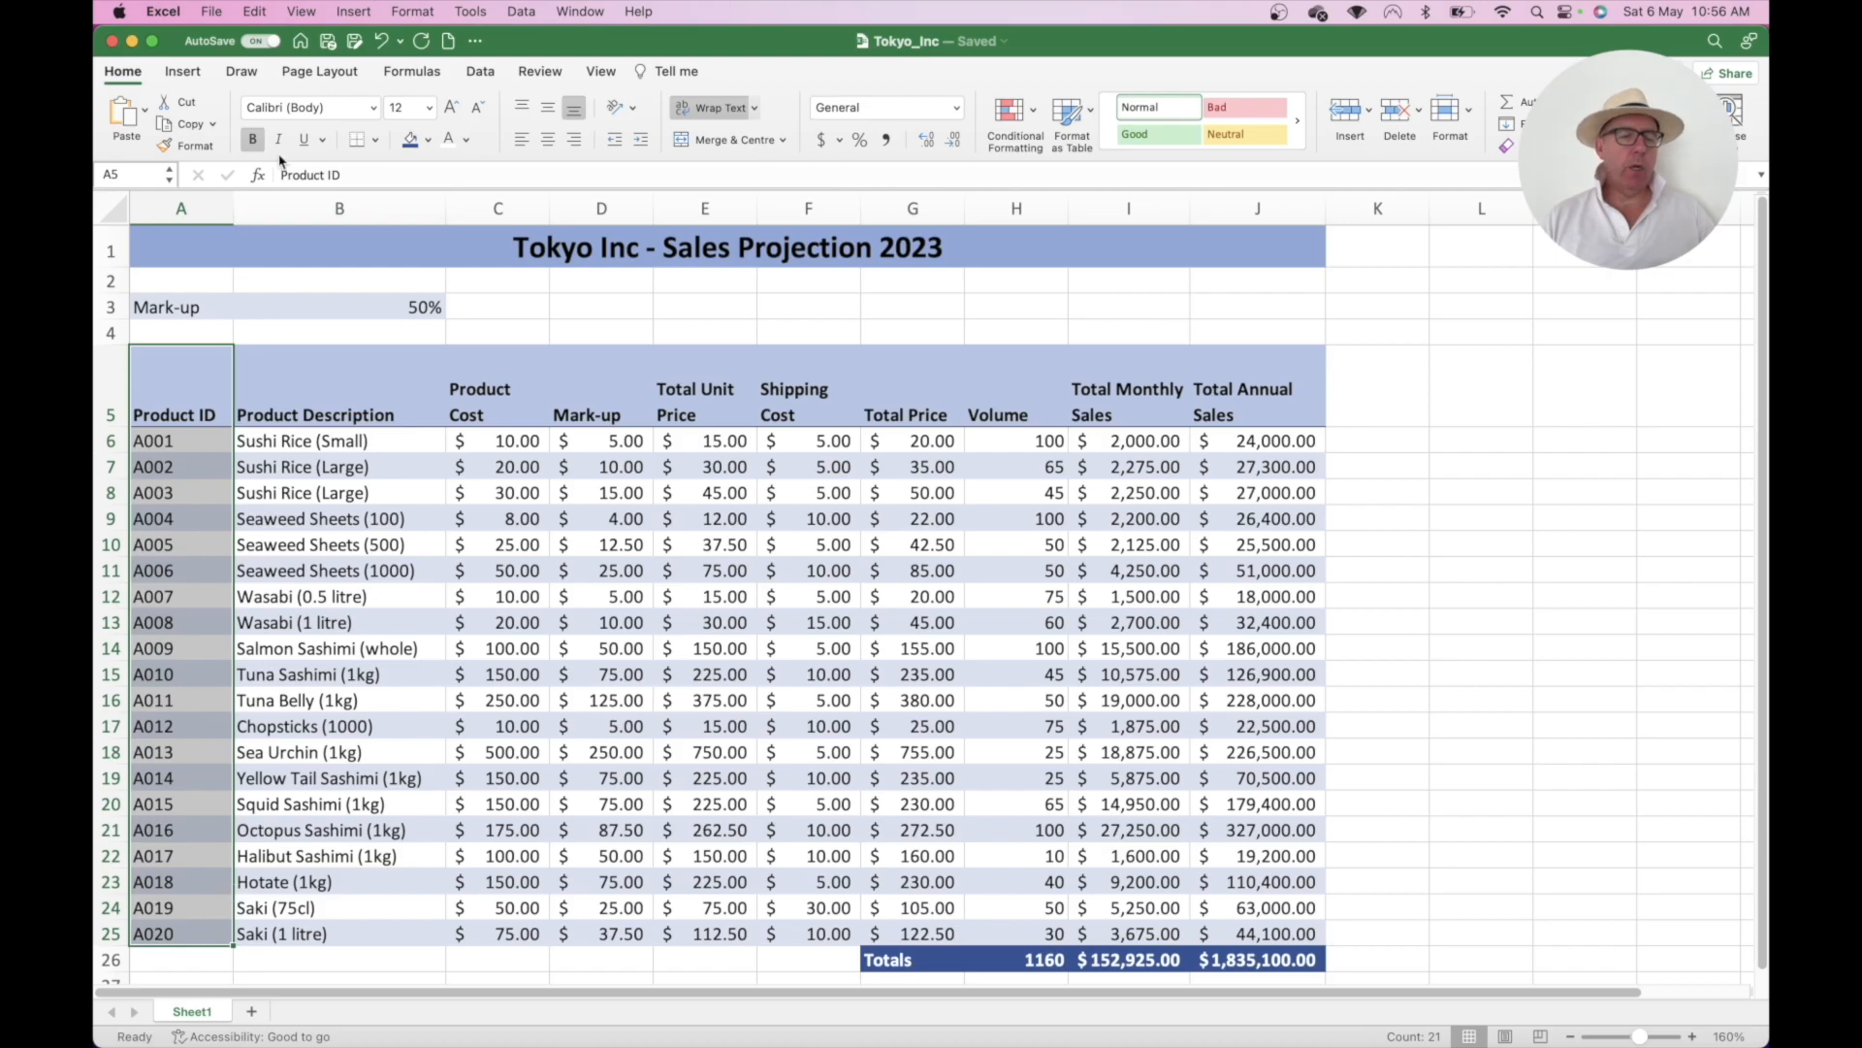
- Give the Product ID column a right border
{"action": "left_click", "coordinate": [377, 141]}
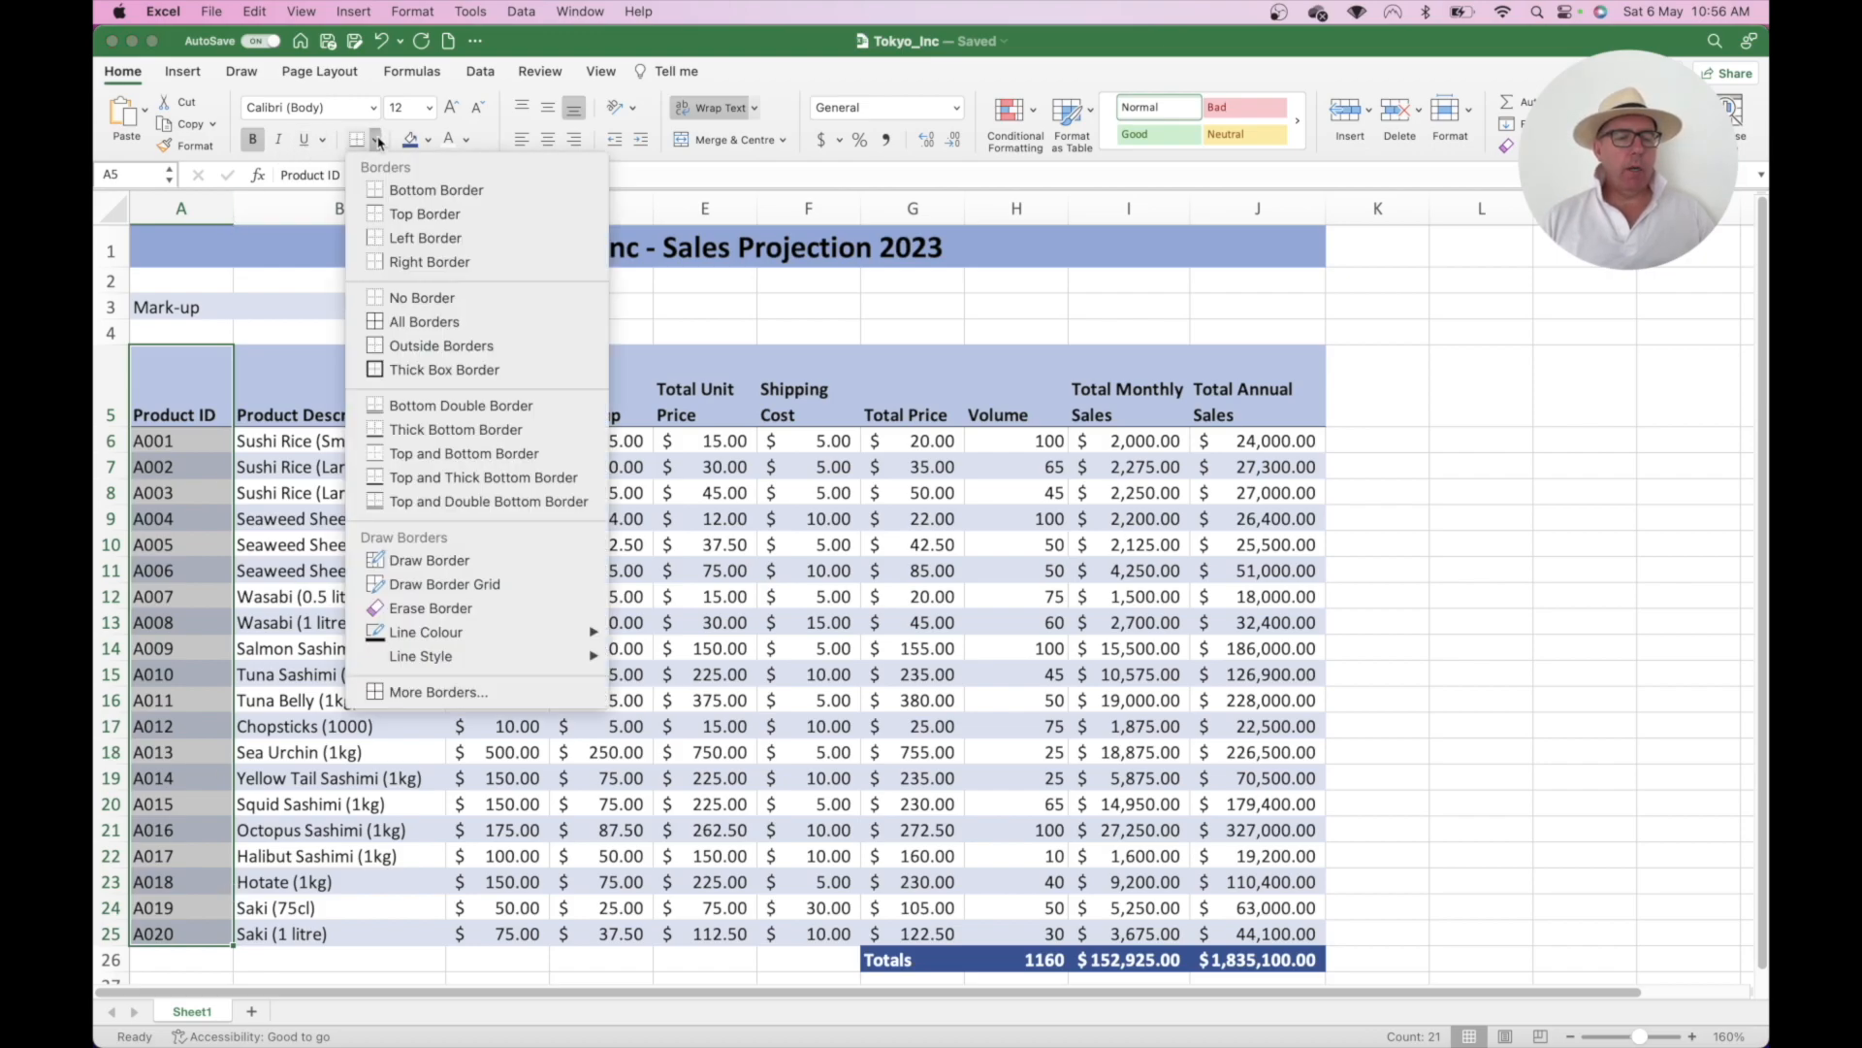
{"action": "left_click", "coordinate": [407, 264]}
{"action": "left_click", "coordinate": [562, 485]}
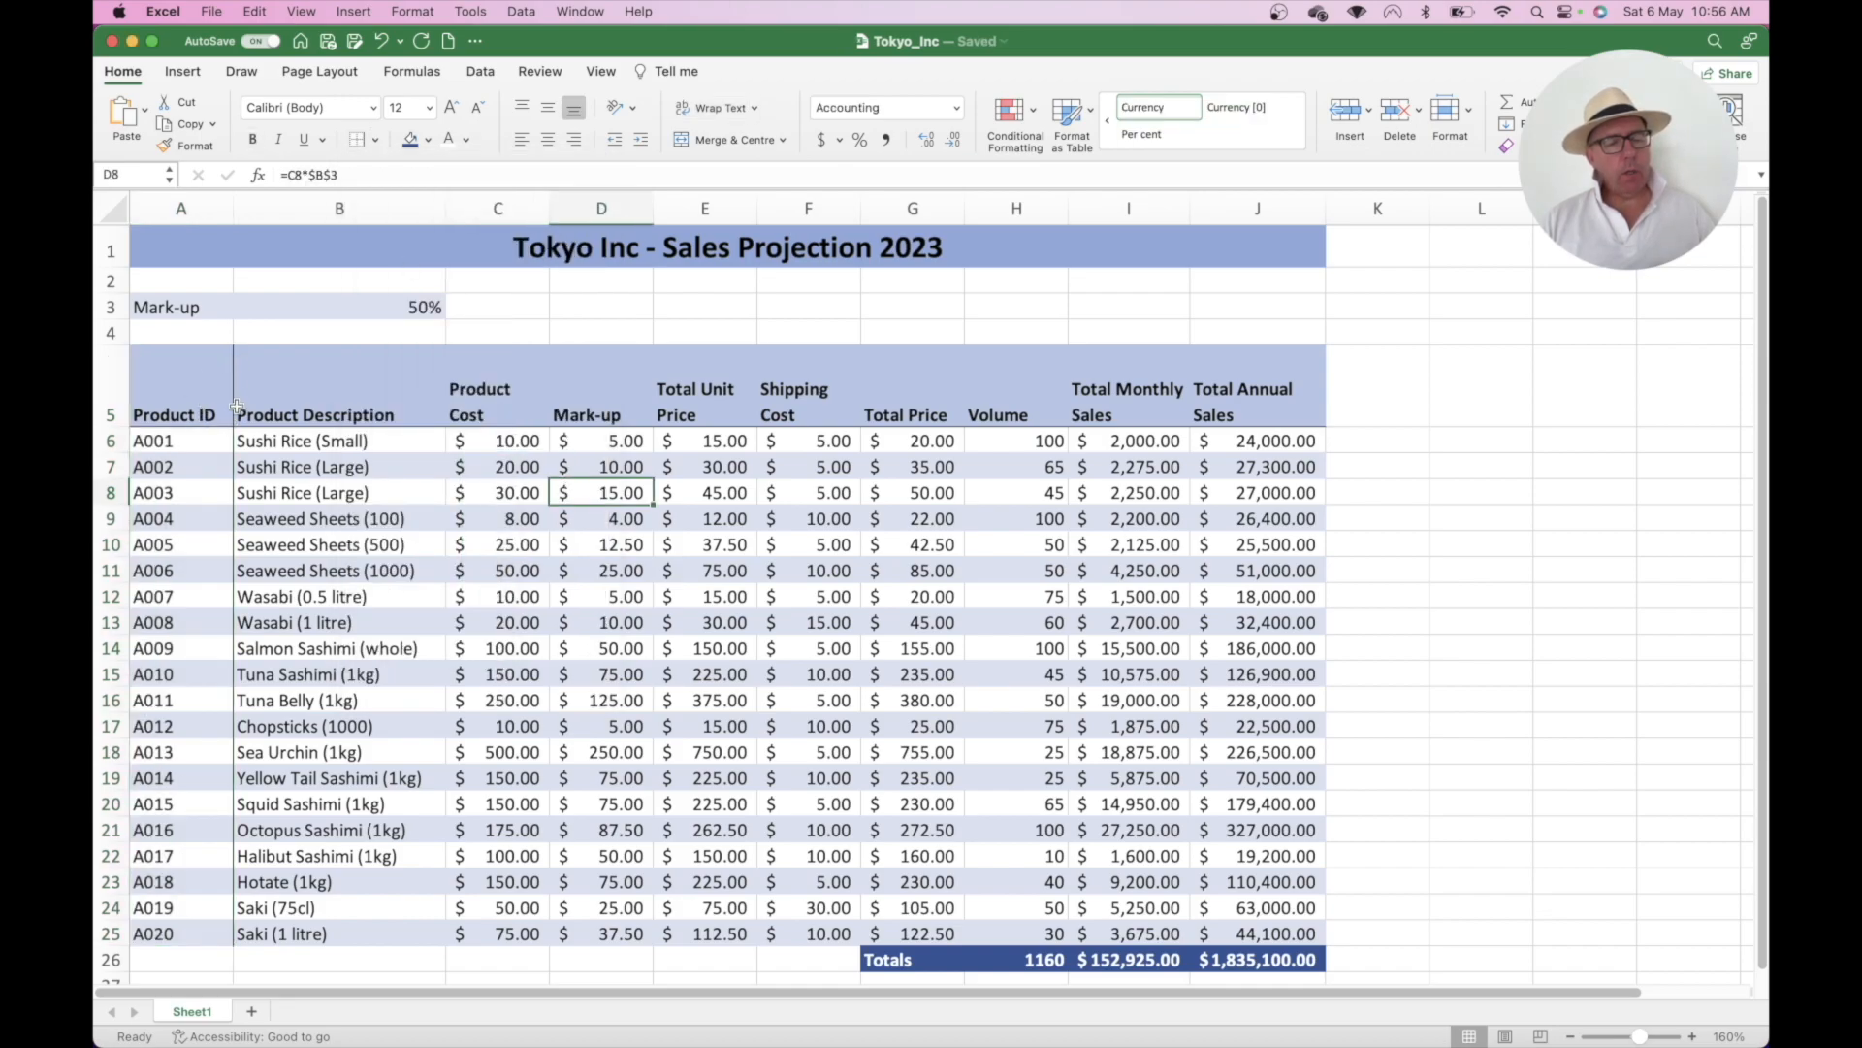
{"action": "left_click_drag", "start_coordinate": [306, 402], "coordinate": [338, 920]}
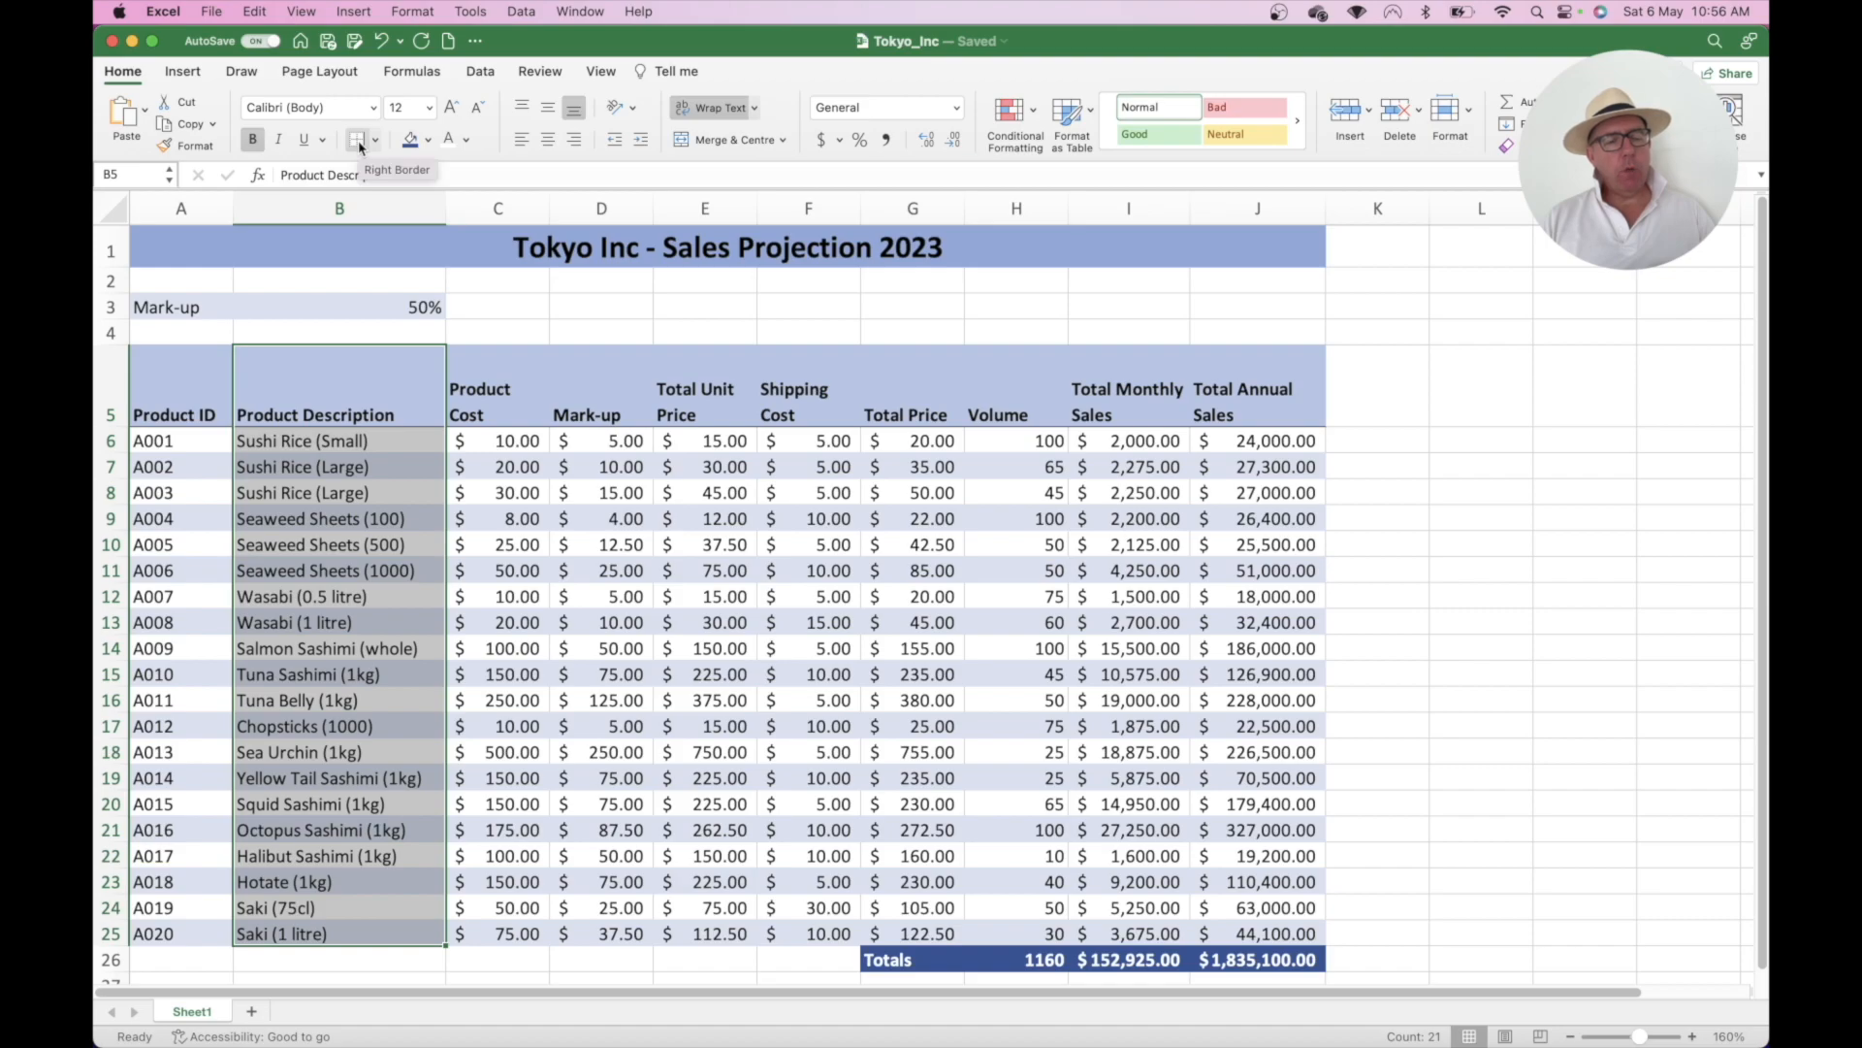
{"action": "left_click_drag", "start_coordinate": [501, 409], "coordinate": [528, 923]}
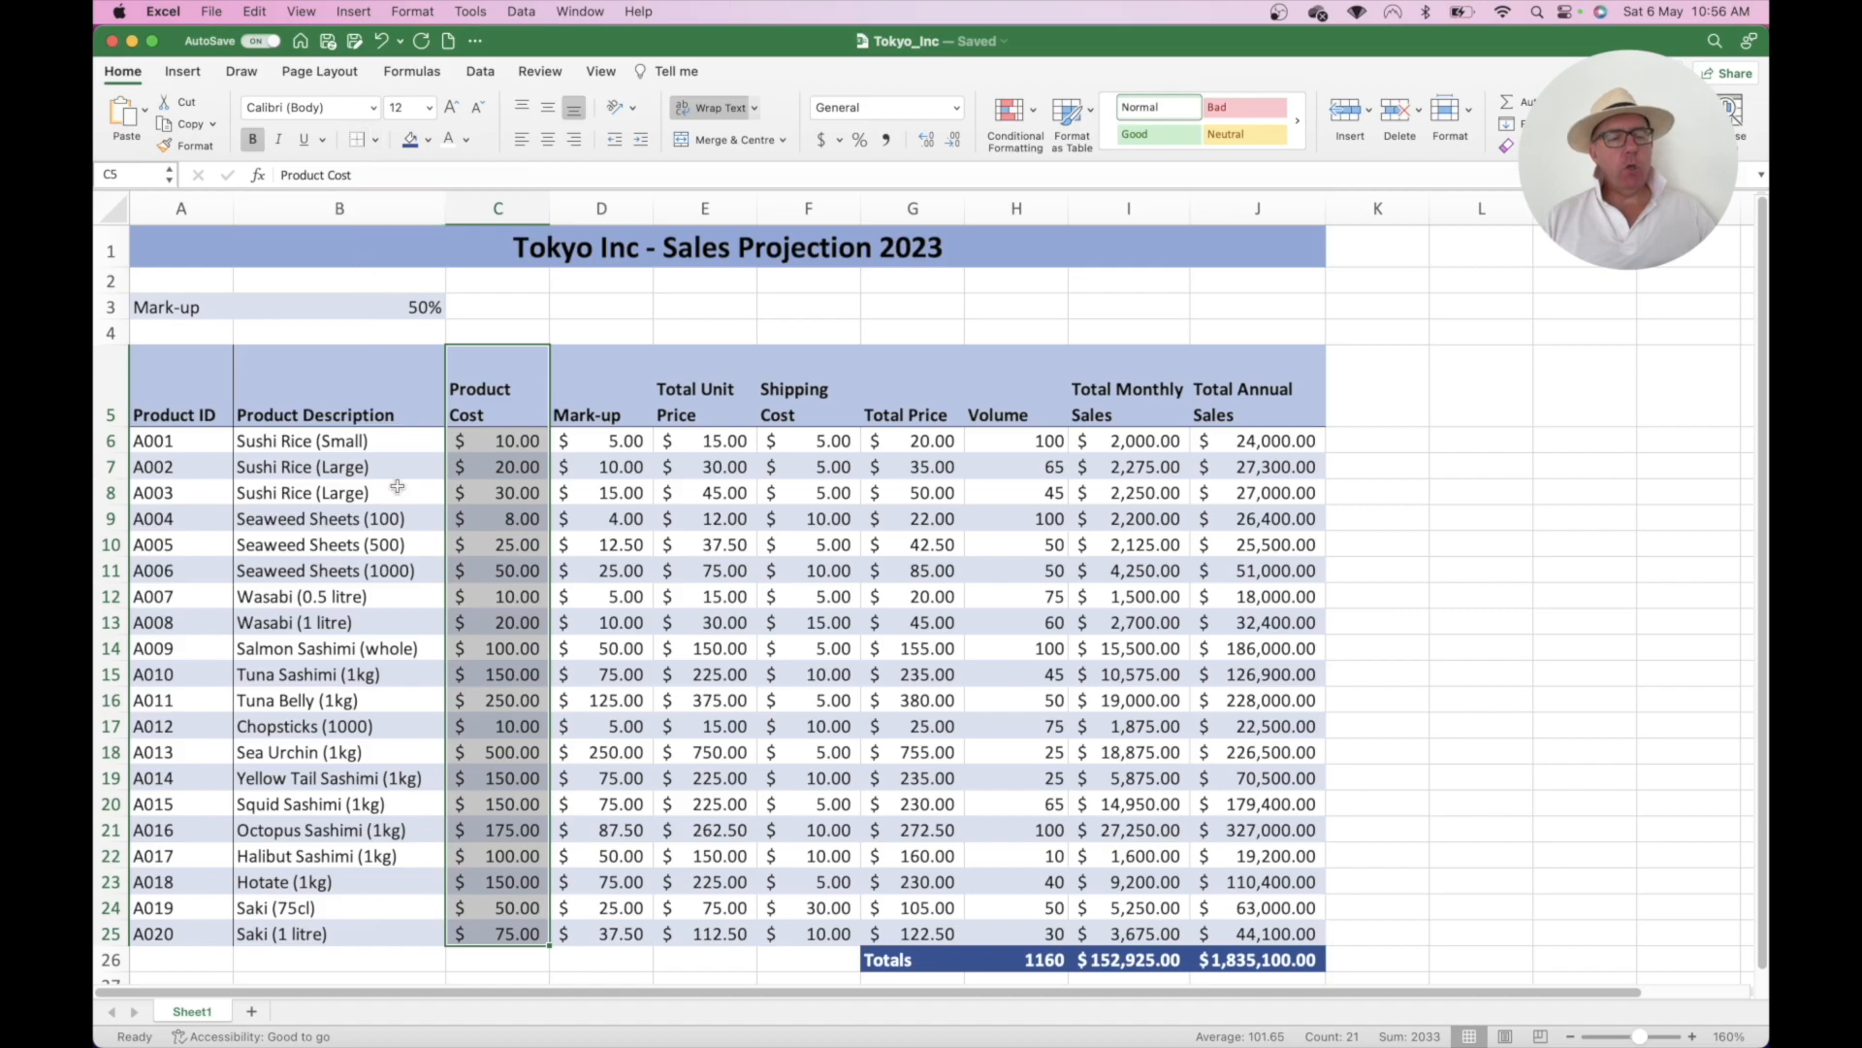
{"action": "left_click", "coordinate": [384, 621]}
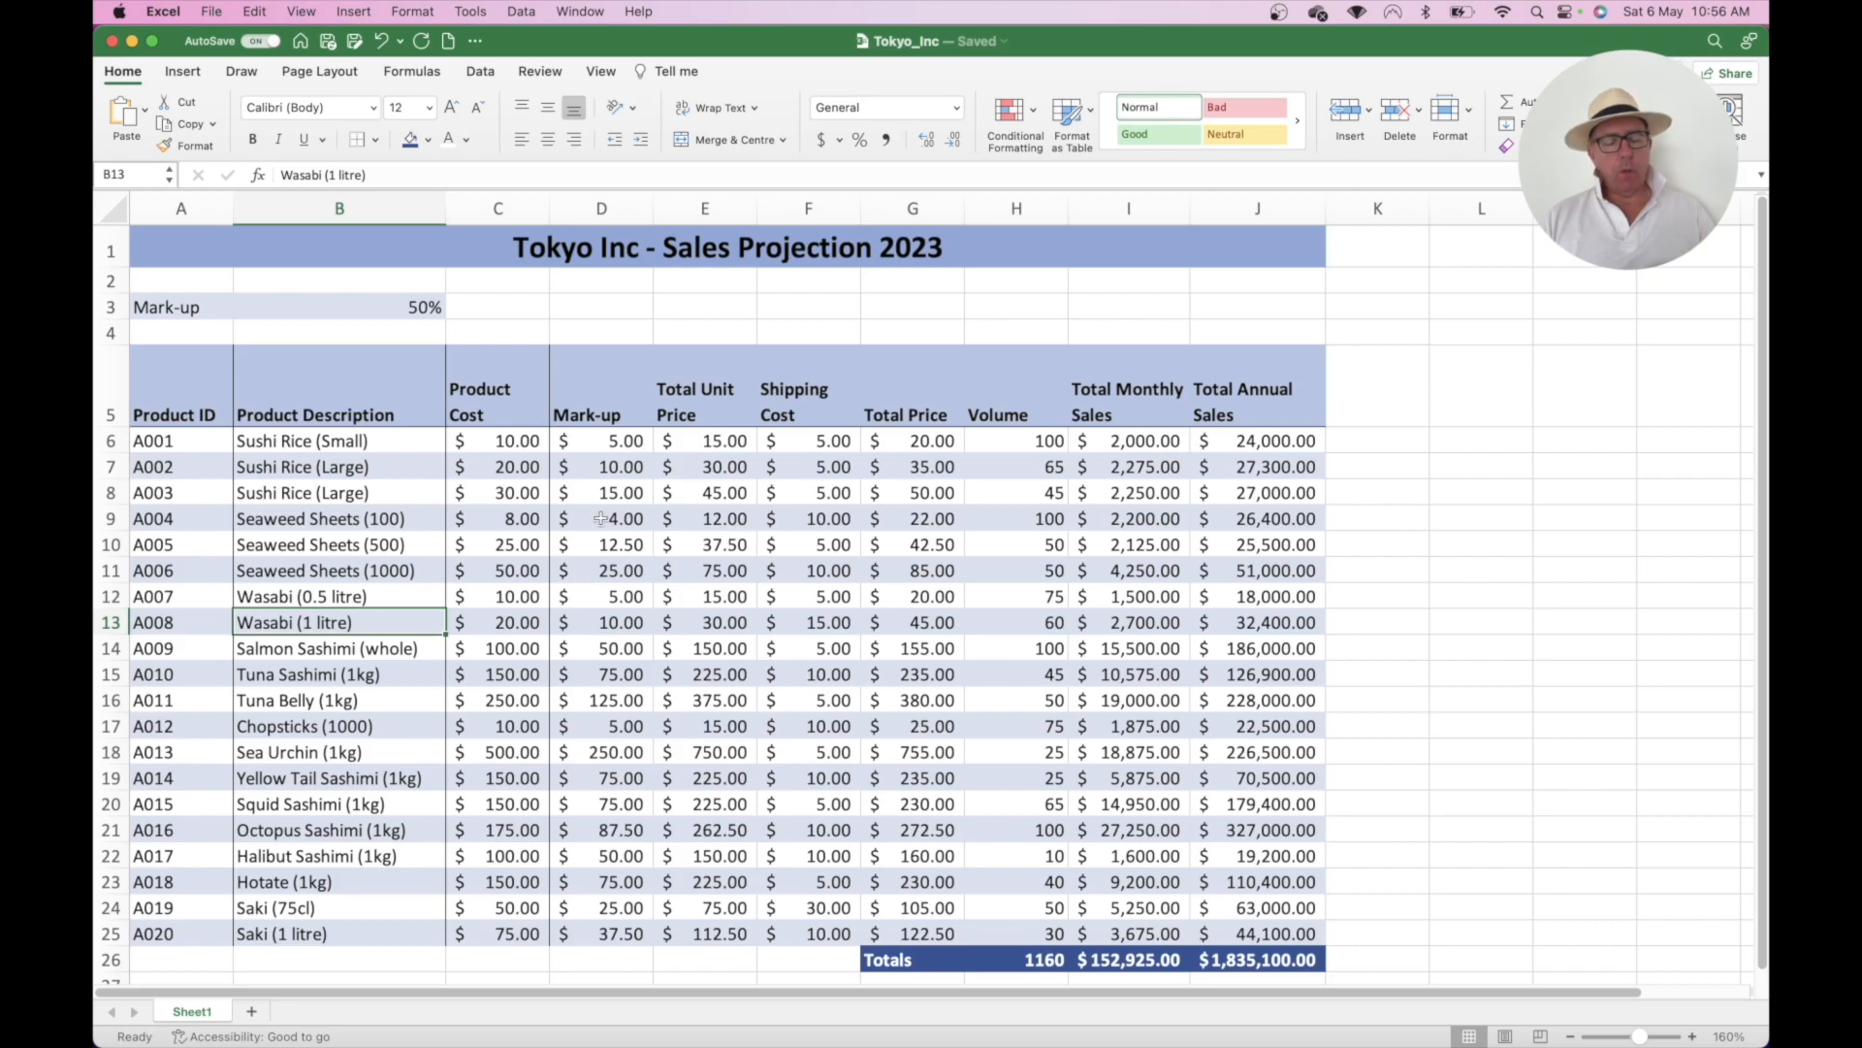
- Add right borders to the Mark-up through Total Annual Sales columns, down to the totals row
{"action": "left_click", "coordinate": [611, 381]}
{"action": "left_click_drag", "start_coordinate": [611, 382], "coordinate": [615, 925]}
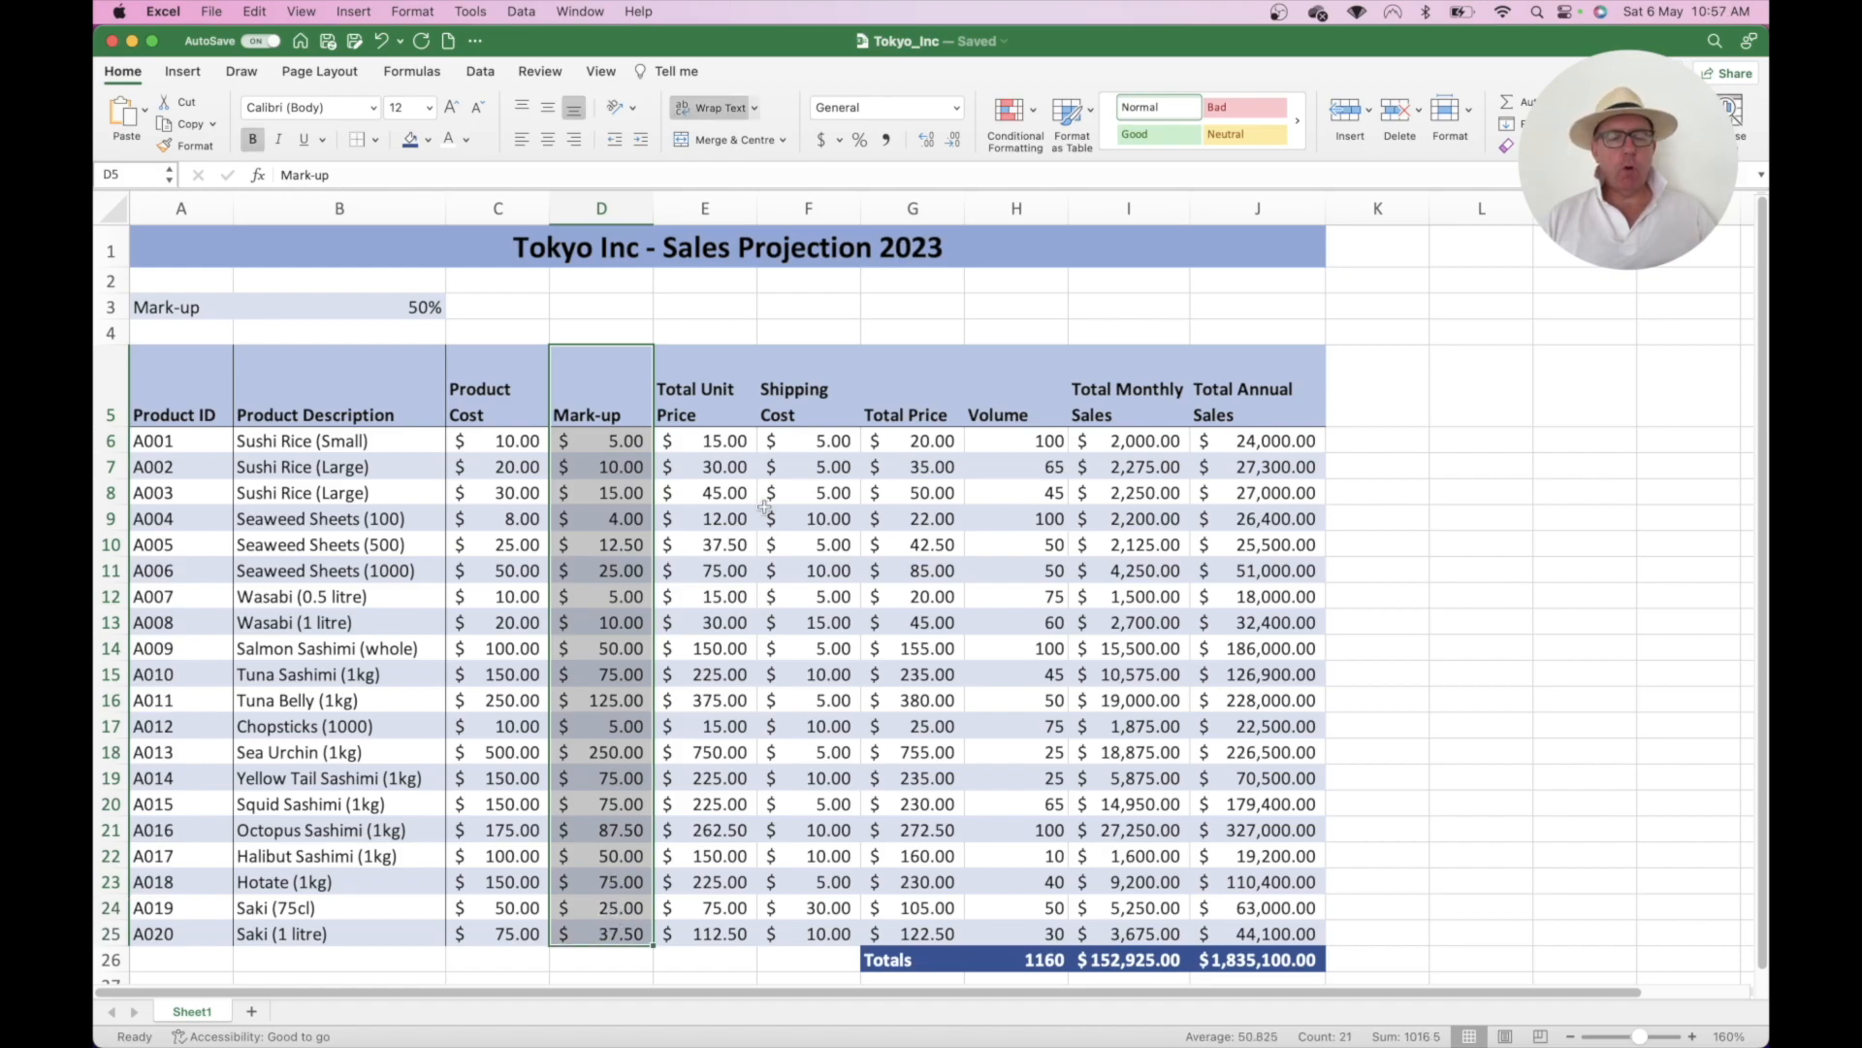
{"action": "left_click_drag", "start_coordinate": [711, 381], "coordinate": [754, 933]}
{"action": "left_click_drag", "start_coordinate": [819, 404], "coordinate": [823, 934]}
{"action": "left_click_drag", "start_coordinate": [907, 388], "coordinate": [918, 958]}
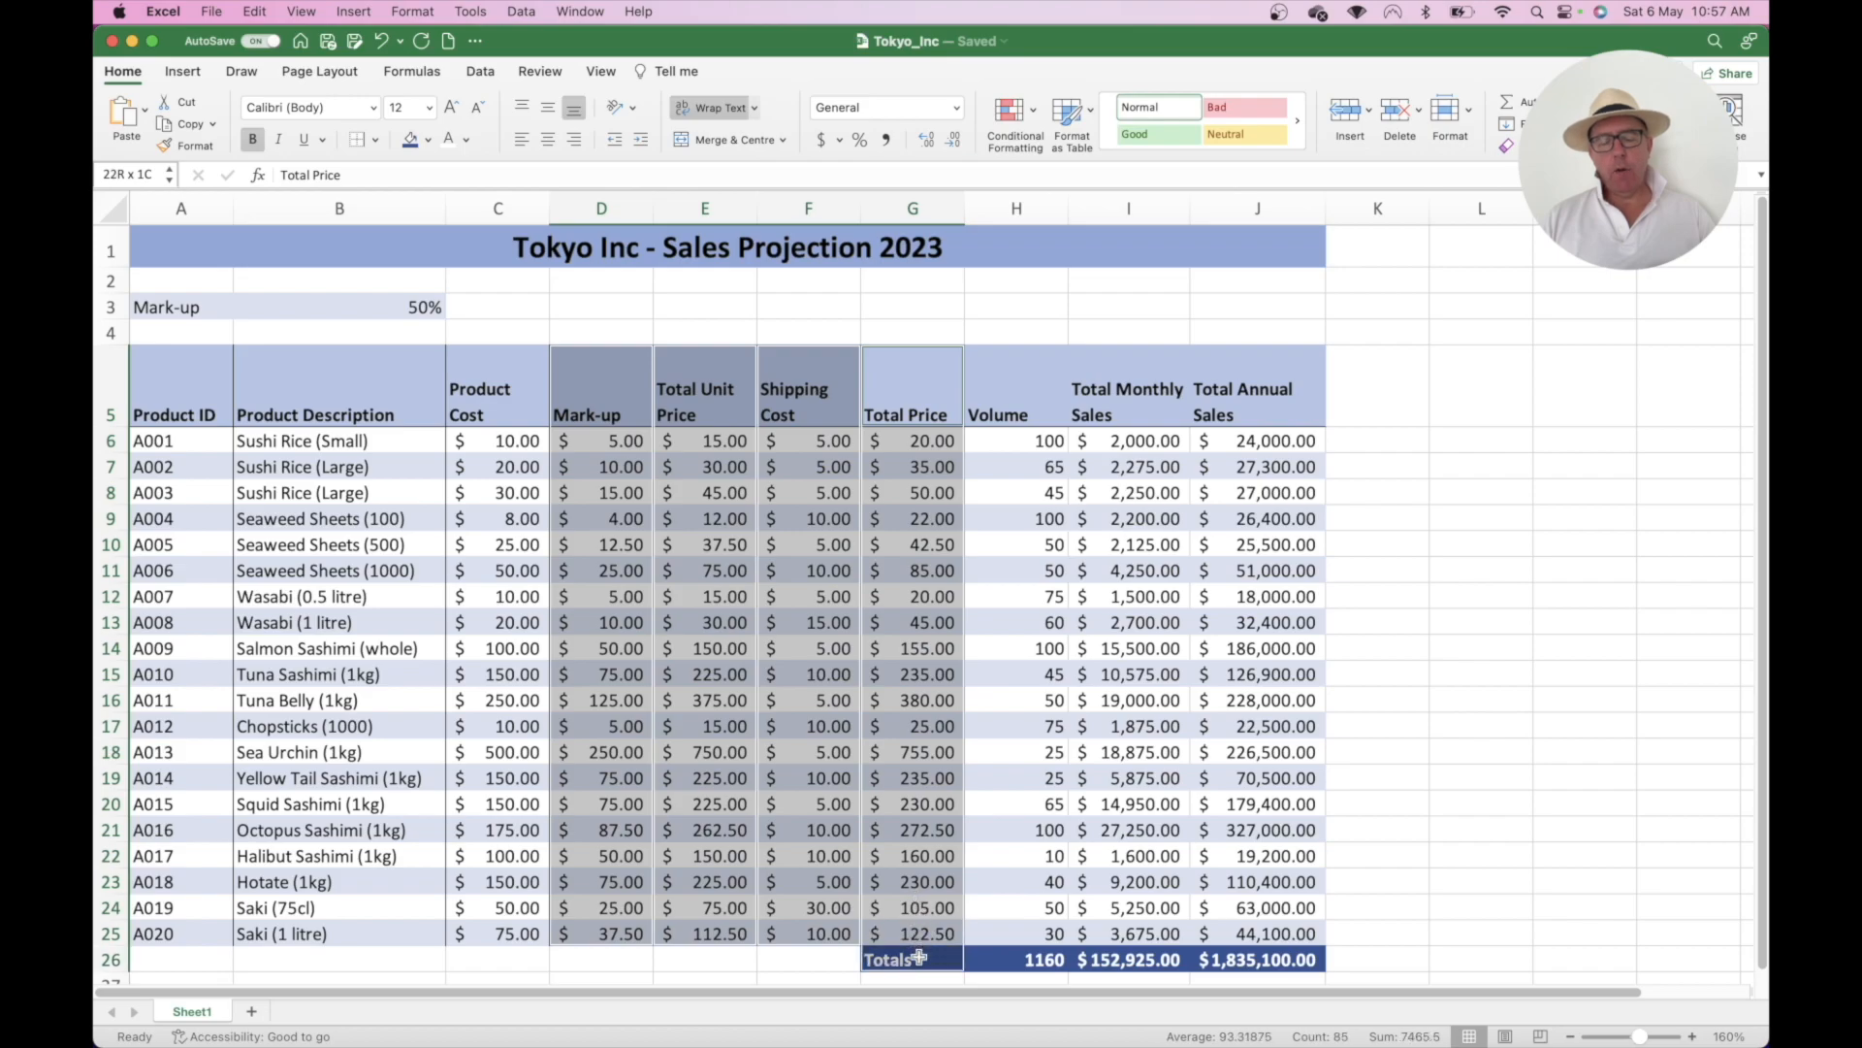
{"action": "left_click_drag", "start_coordinate": [1017, 365], "coordinate": [1032, 953]}
{"action": "left_click_drag", "start_coordinate": [1131, 390], "coordinate": [1163, 673]}
{"action": "left_click_drag", "start_coordinate": [1160, 902], "coordinate": [1159, 953]}
{"action": "left_click_drag", "start_coordinate": [1255, 408], "coordinate": [1257, 954]}
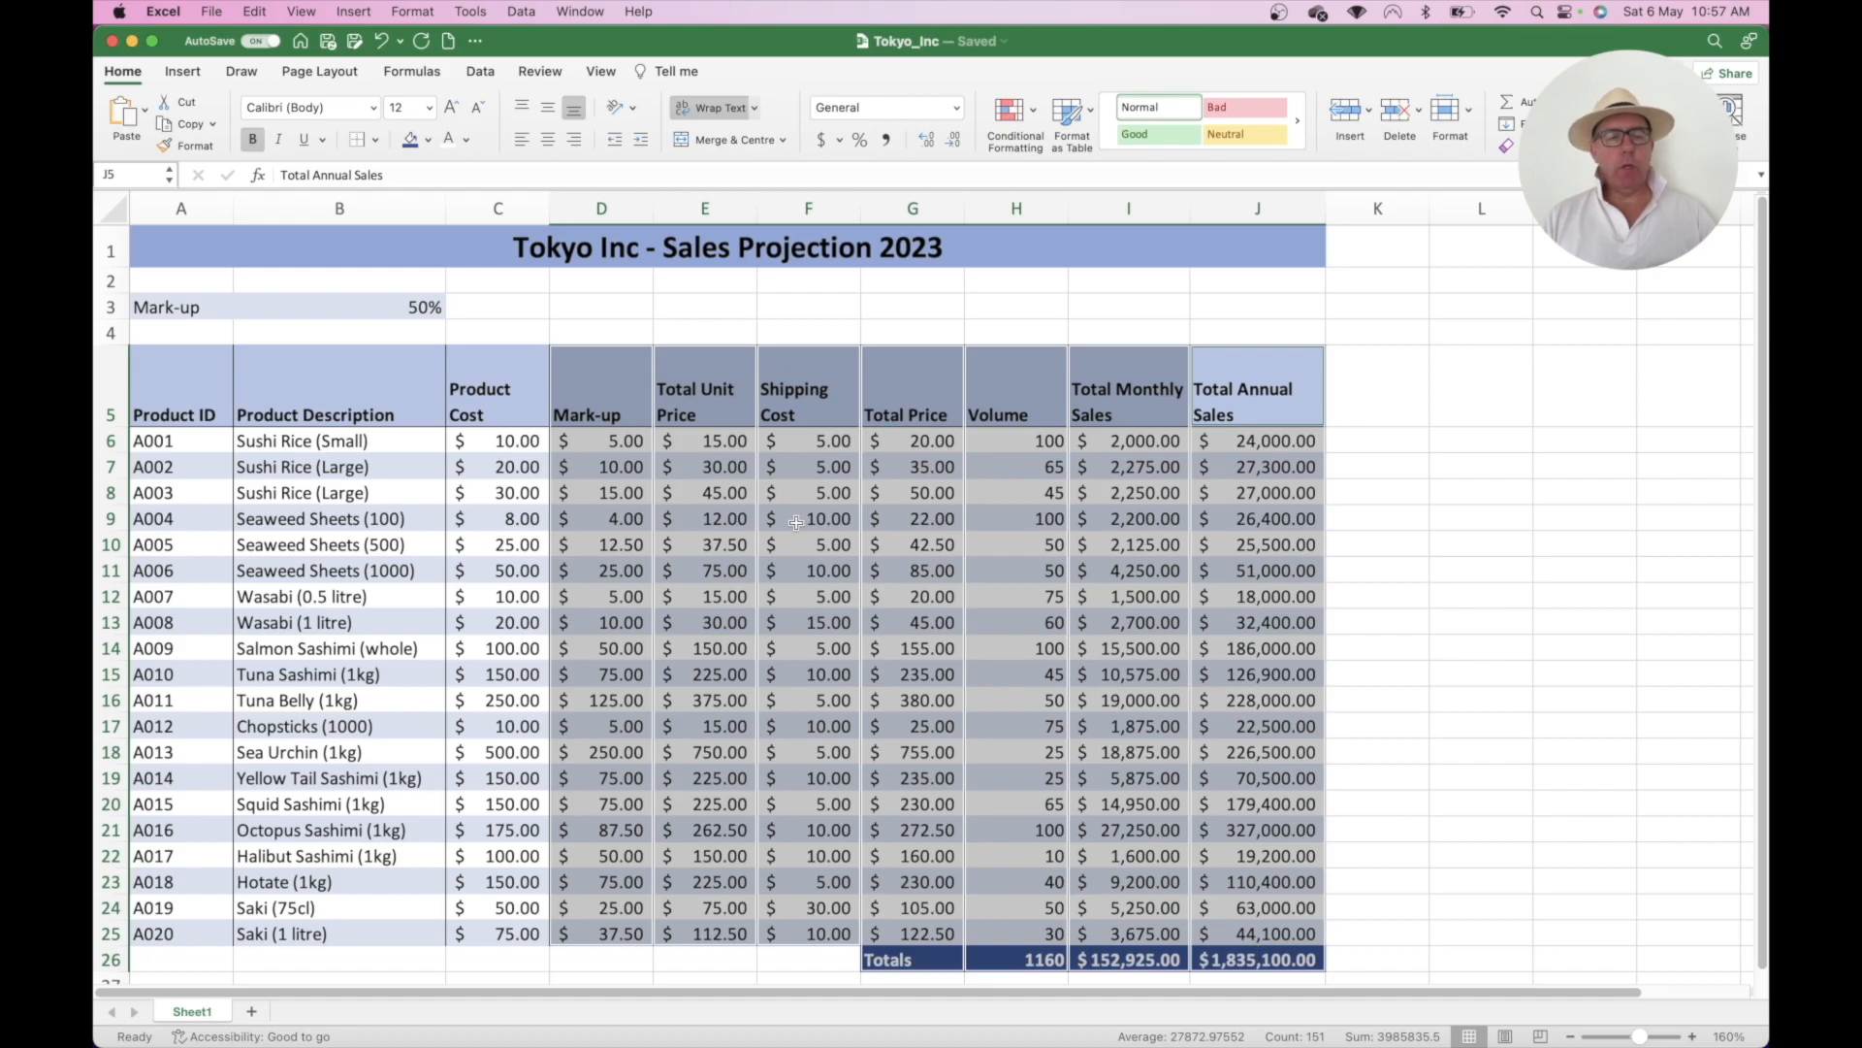
{"action": "left_click", "coordinate": [358, 142]}
{"action": "left_click", "coordinate": [408, 521]}
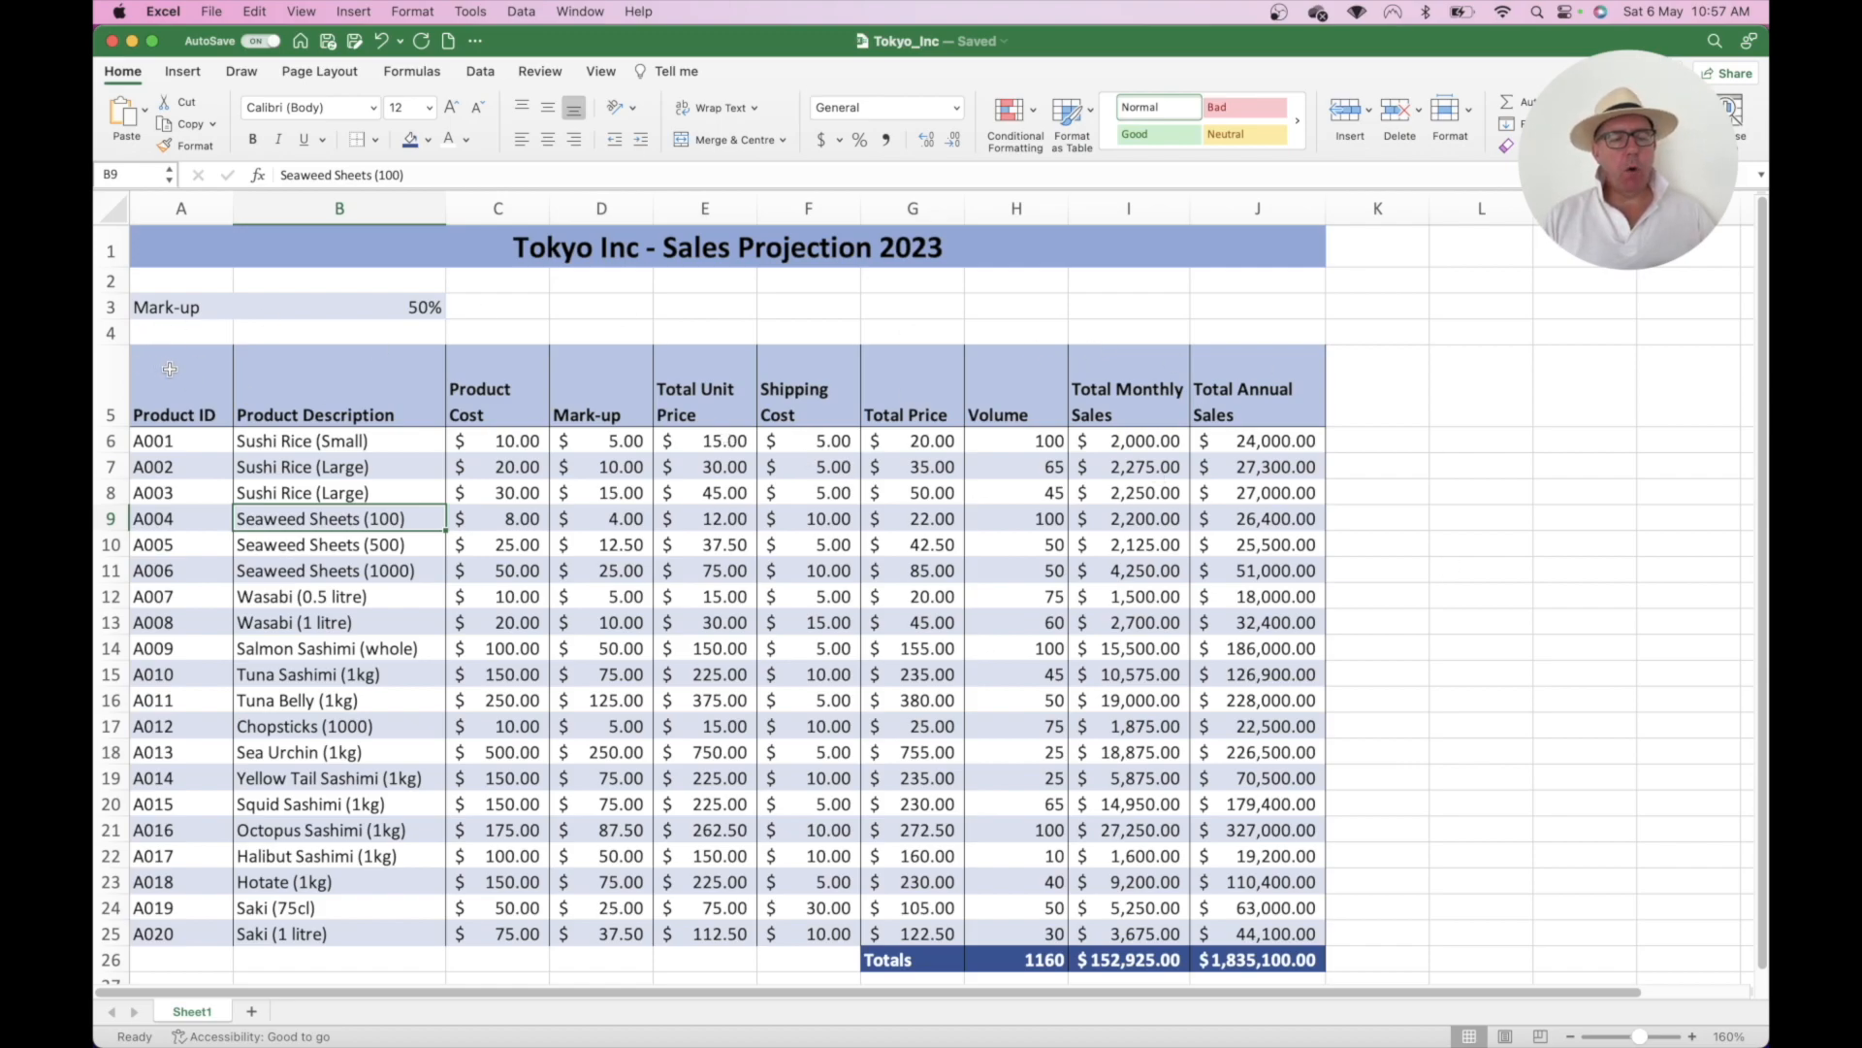
{"action": "left_click_drag", "start_coordinate": [170, 369], "coordinate": [1224, 952]}
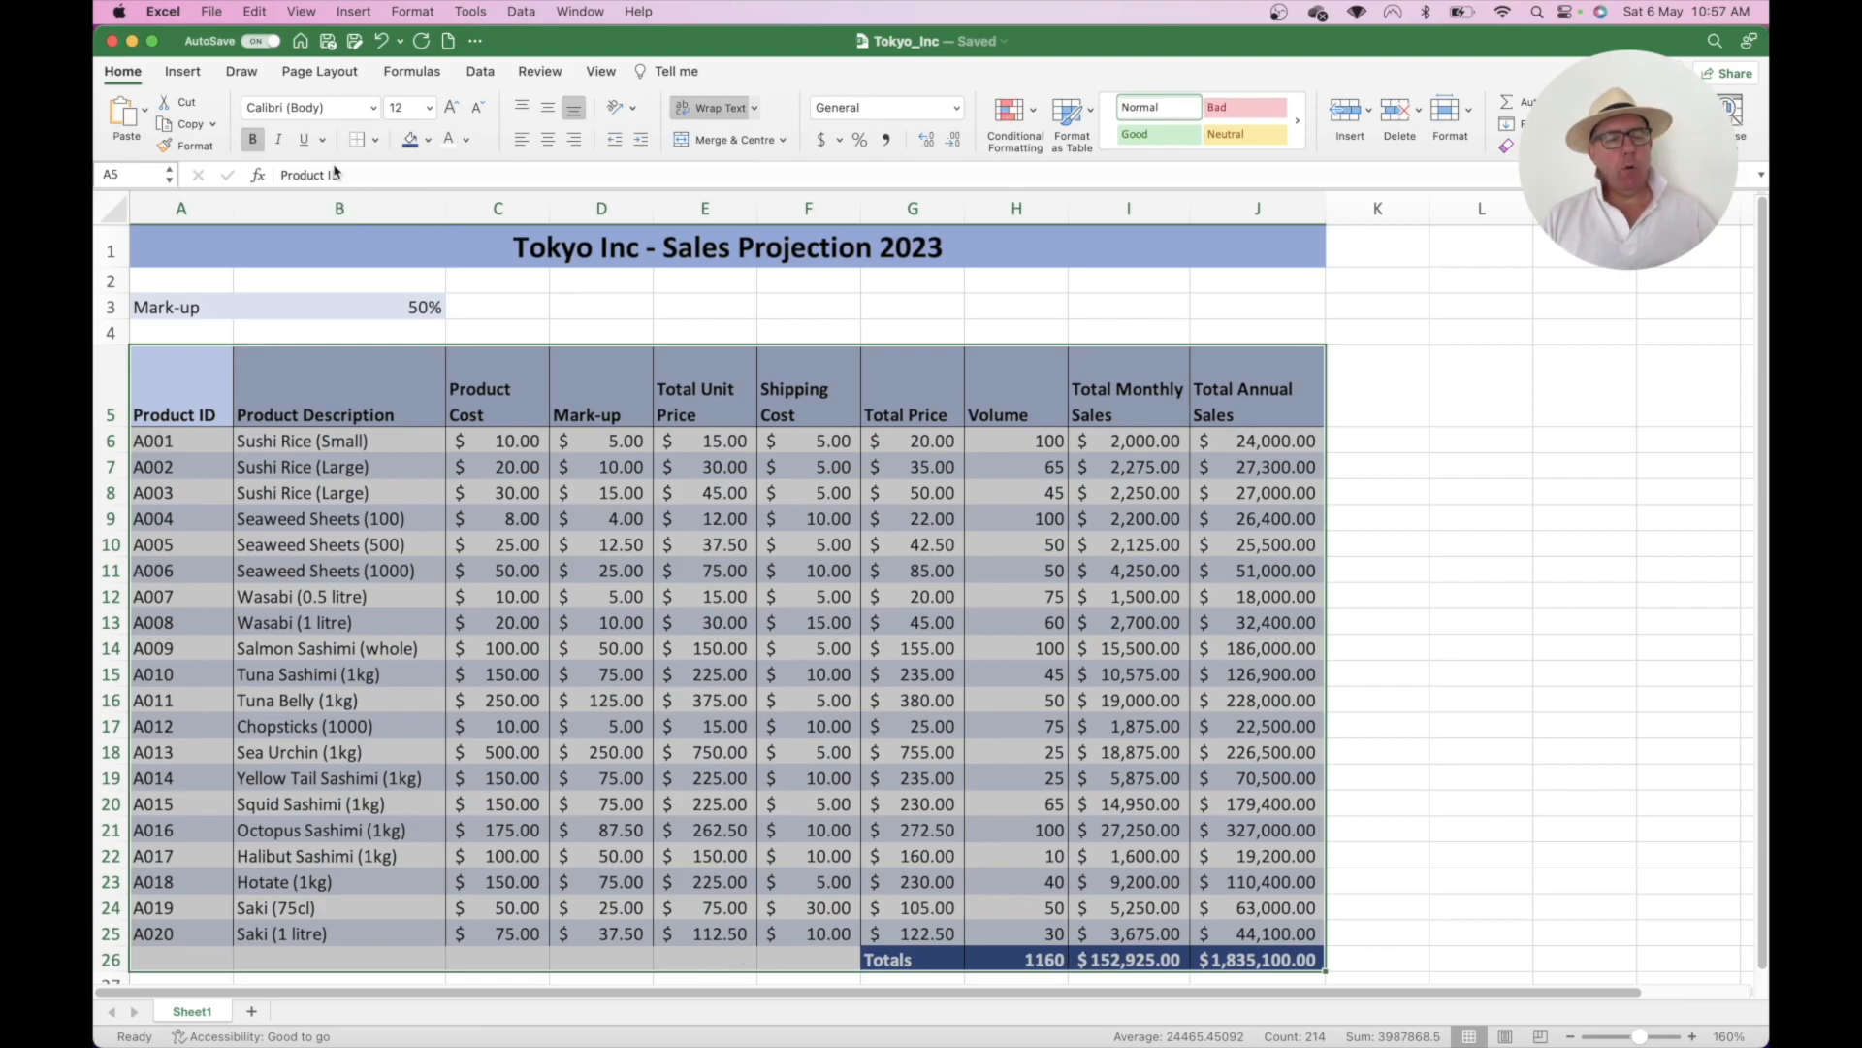
- Put a Thick Box Border around the whole table from row 5 to the totals row
{"action": "left_click", "coordinate": [377, 142]}
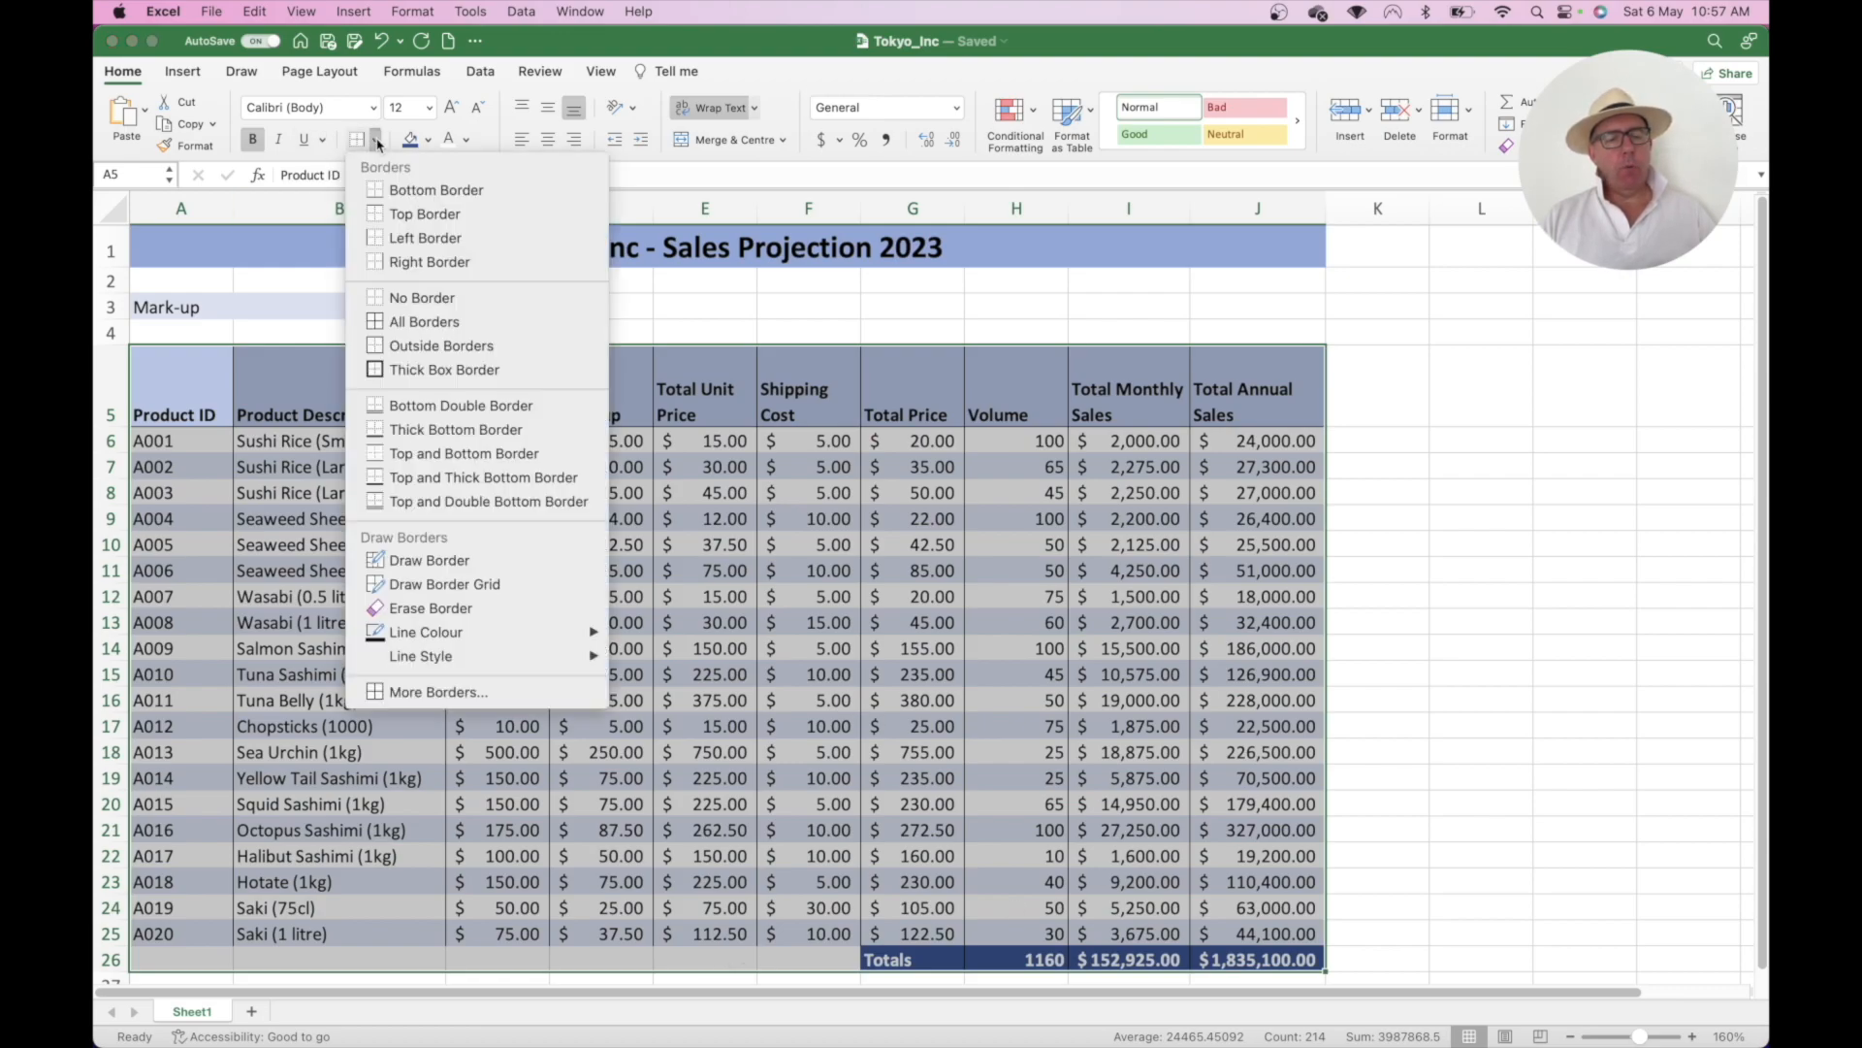
{"action": "left_click", "coordinate": [427, 372]}
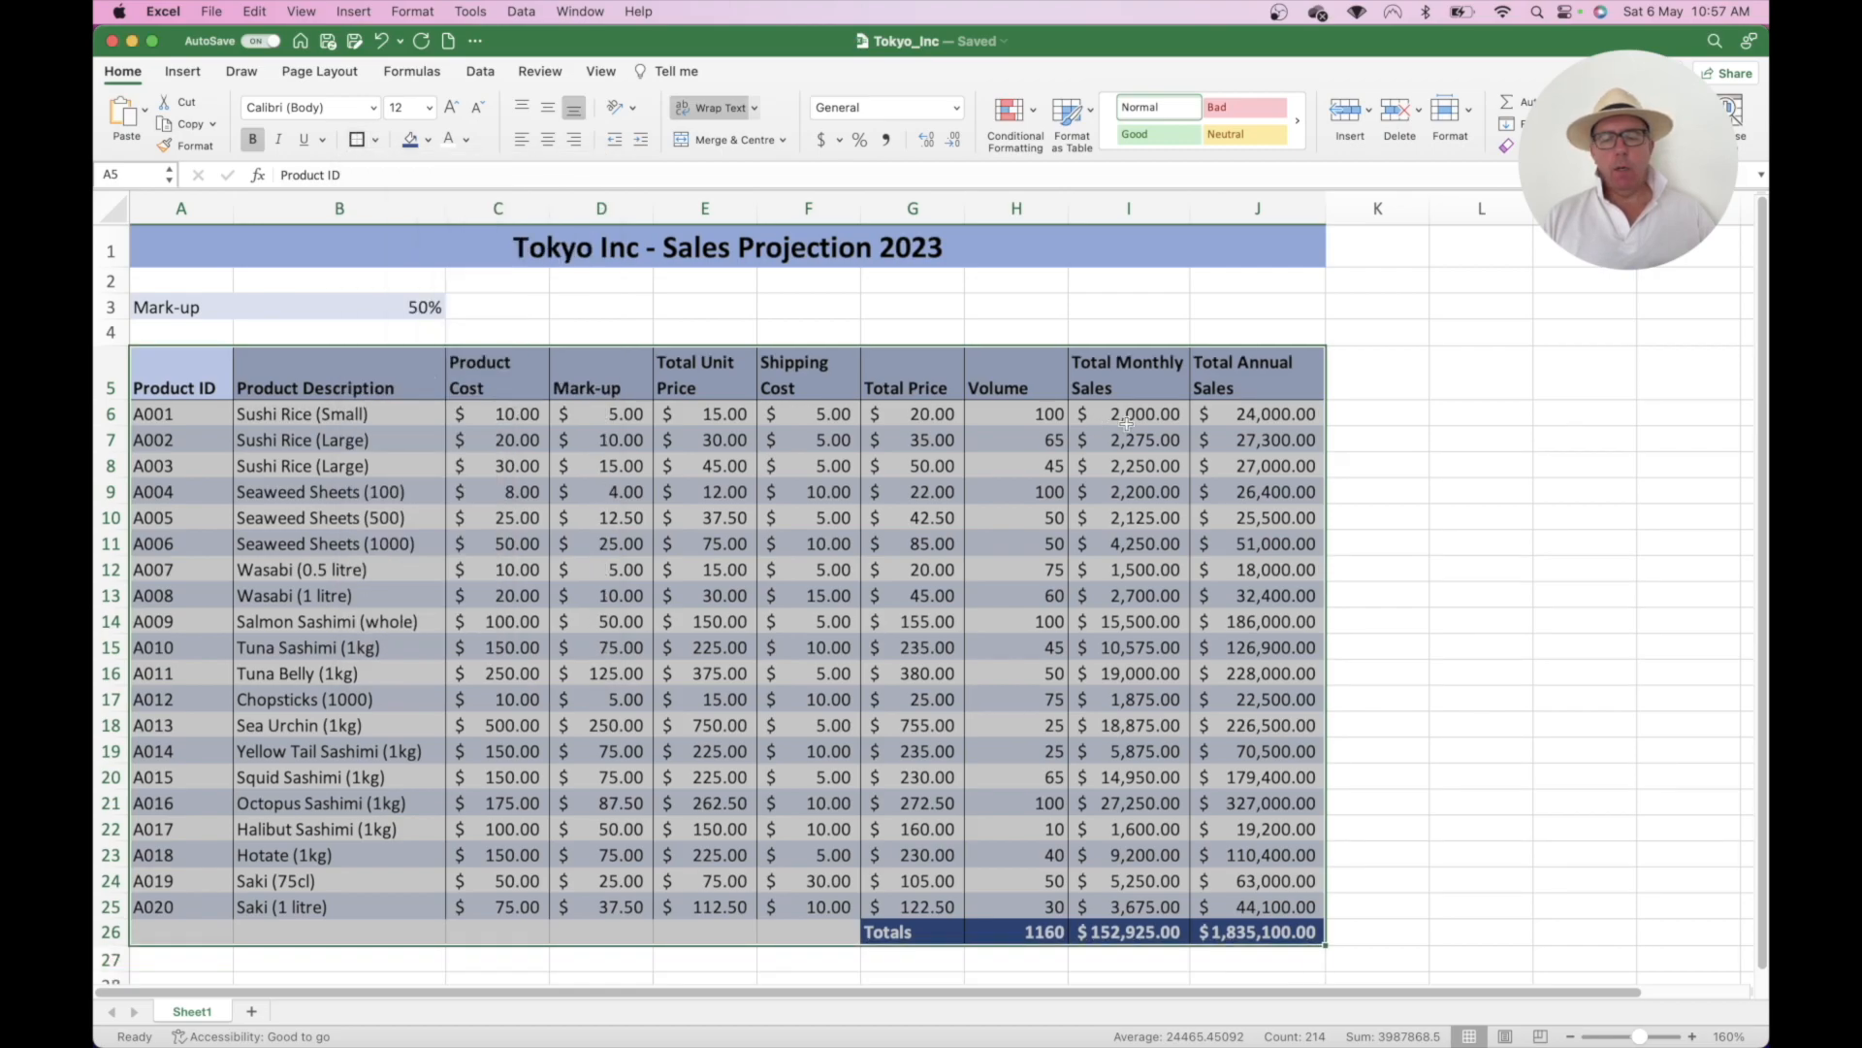
{"action": "left_click", "coordinate": [1436, 427]}
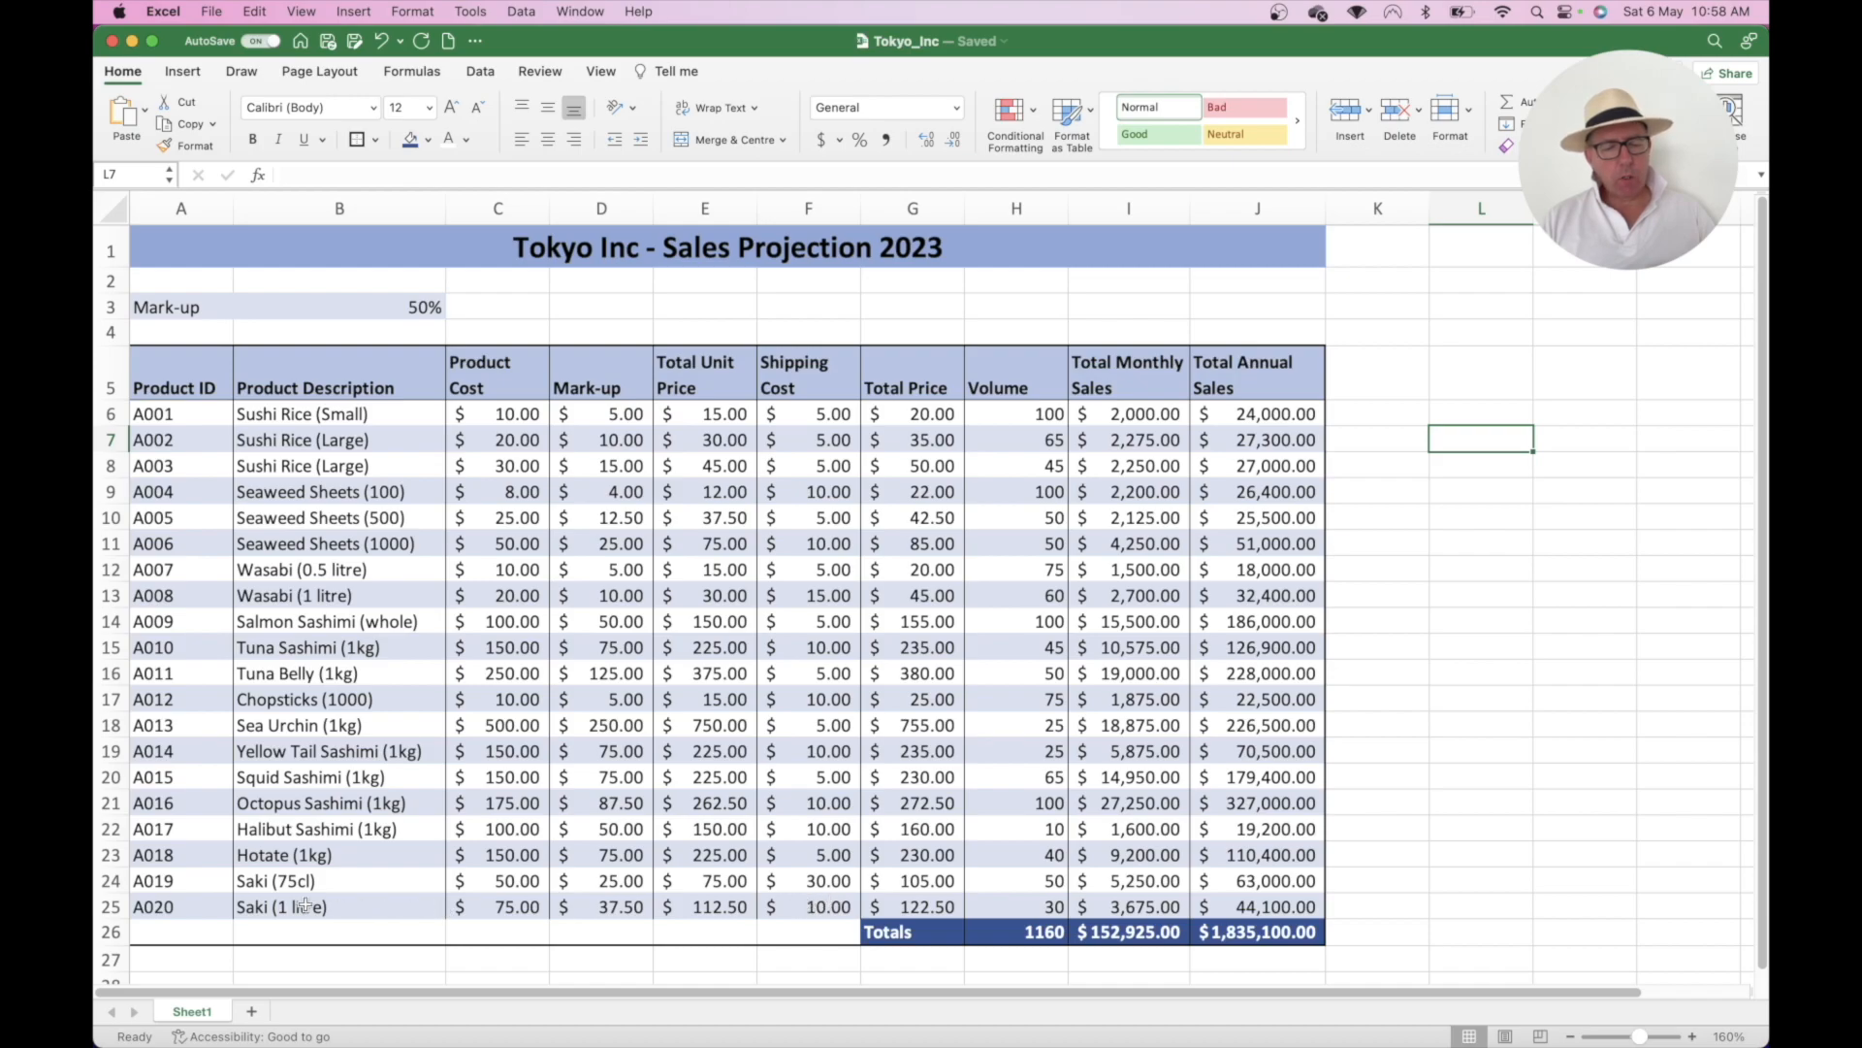
- Enclose the blank cells A26:F26 left of the Totals label in a thick box border
{"action": "left_click_drag", "start_coordinate": [180, 904], "coordinate": [380, 936]}
{"action": "left_click", "coordinate": [823, 930]}
{"action": "left_click_drag", "start_coordinate": [229, 926], "coordinate": [195, 929]}
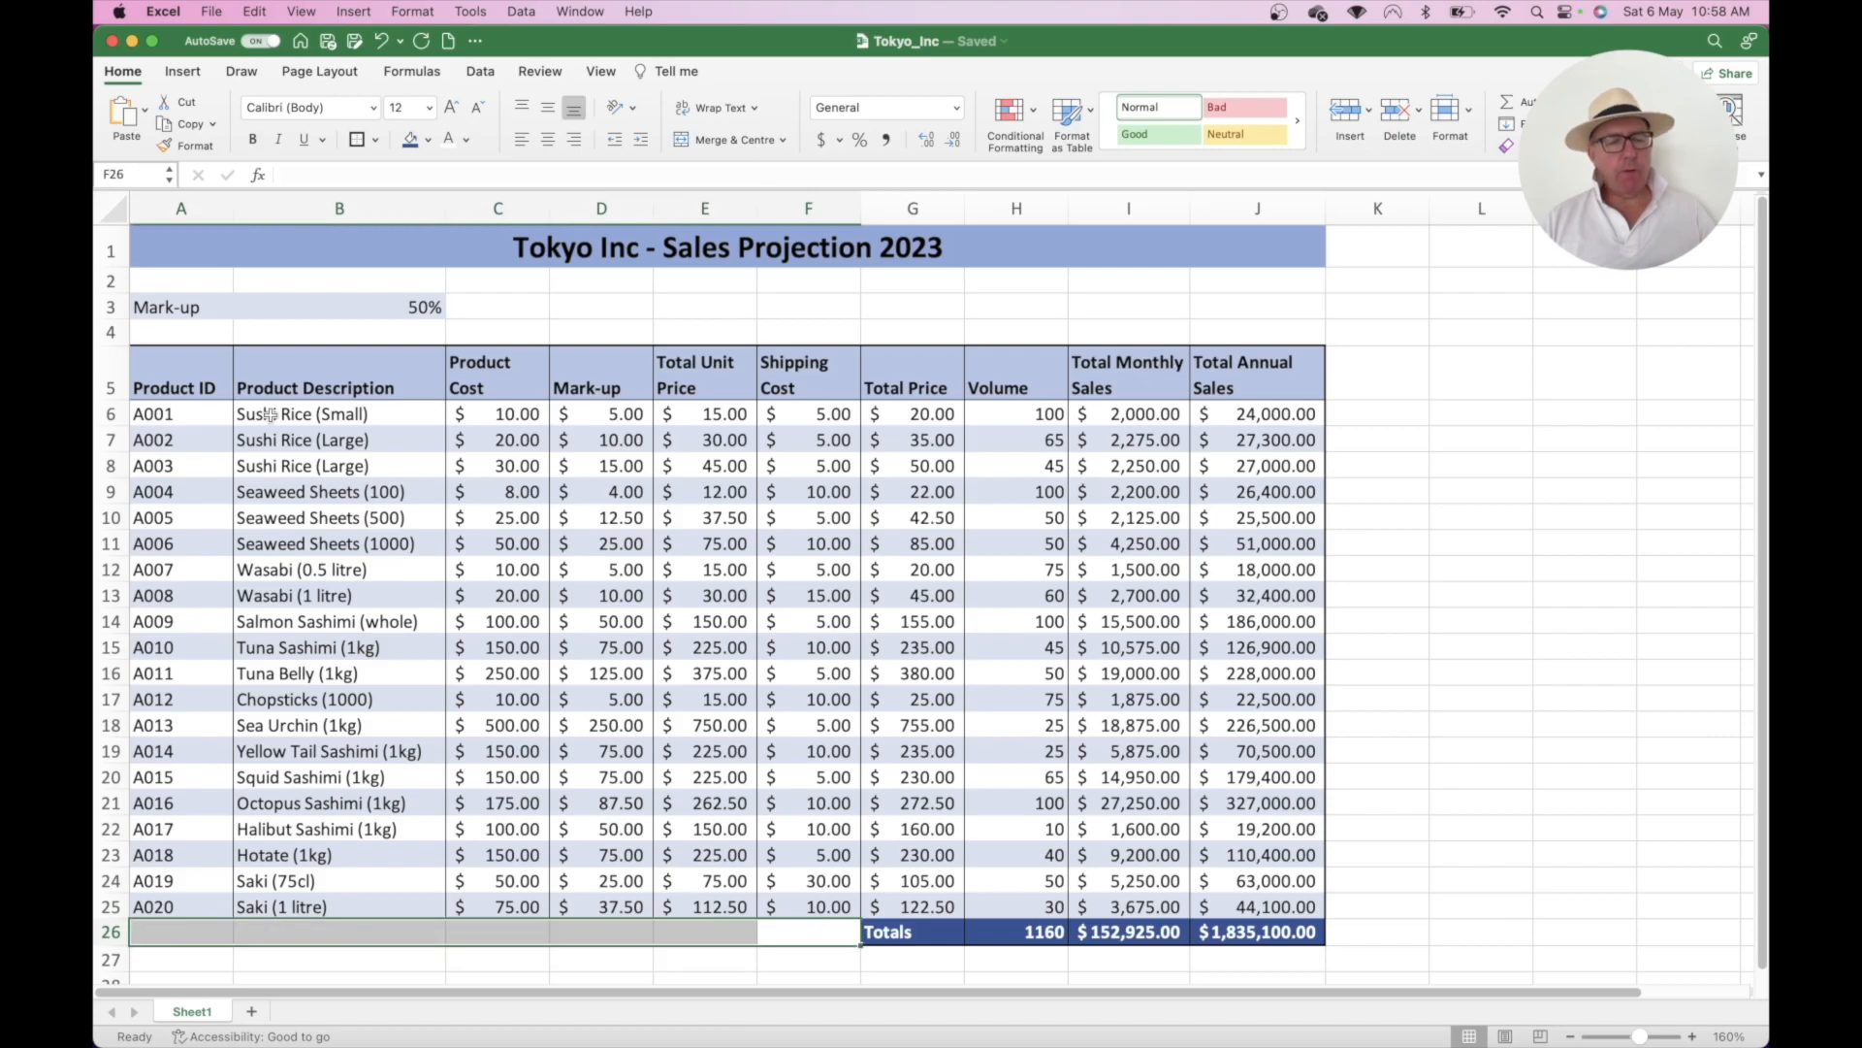
{"action": "left_click", "coordinate": [376, 140]}
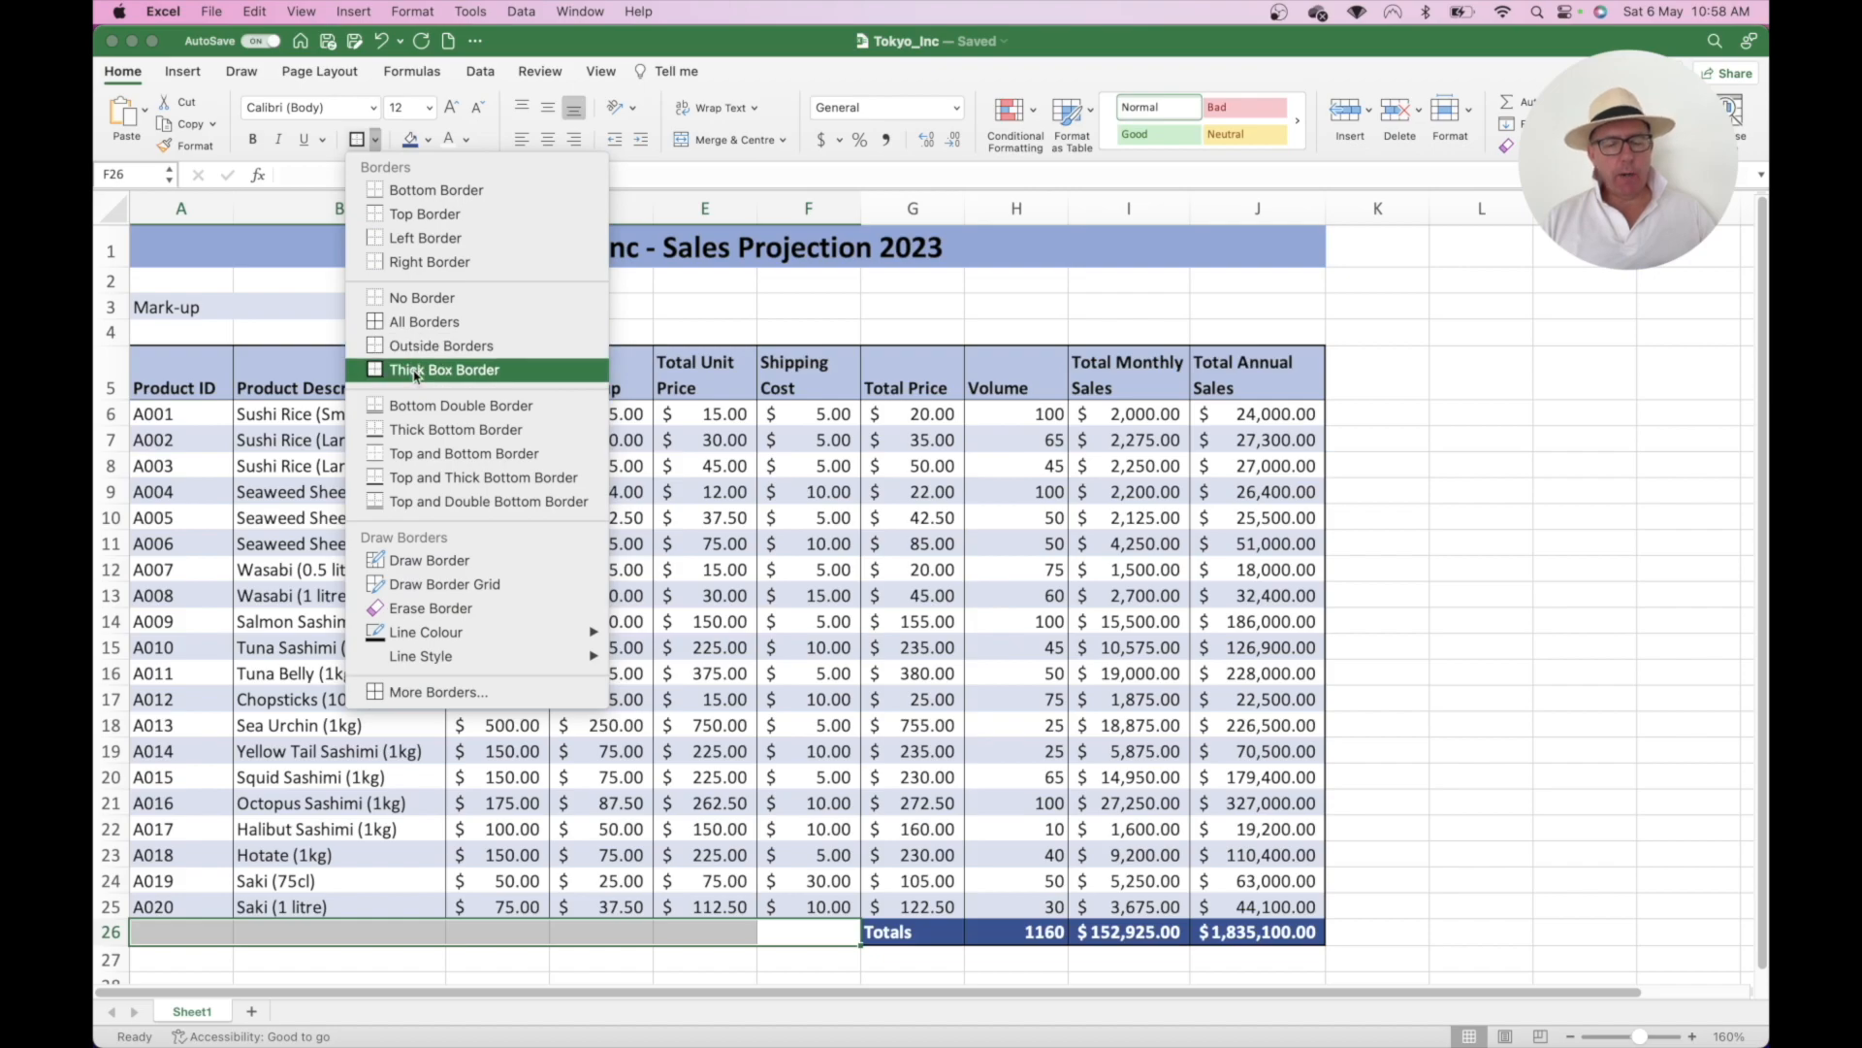
{"action": "left_click", "coordinate": [415, 371]}
{"action": "left_click", "coordinate": [585, 587]}
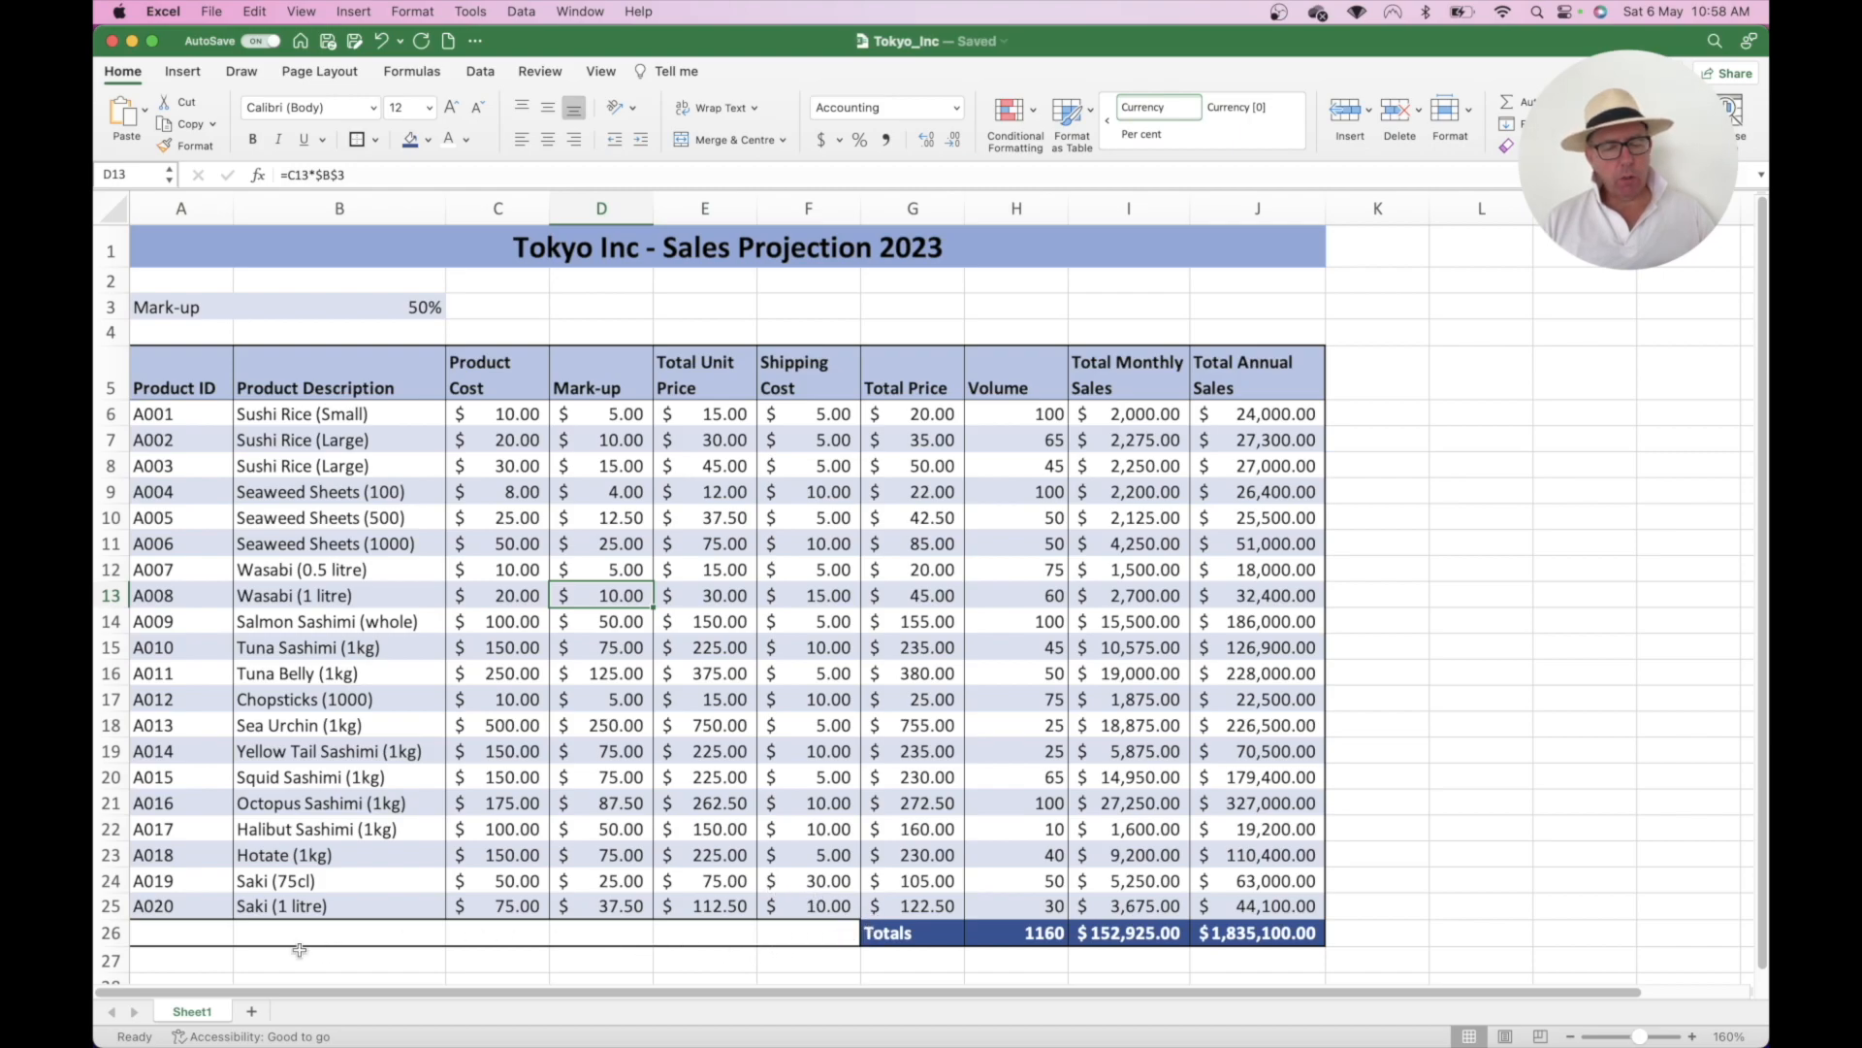
{"action": "scroll", "coordinate": [263, 748], "scroll_direction": "down", "scroll_amount": 1}
{"action": "scroll", "coordinate": [263, 745], "scroll_direction": "down", "scroll_amount": 1}
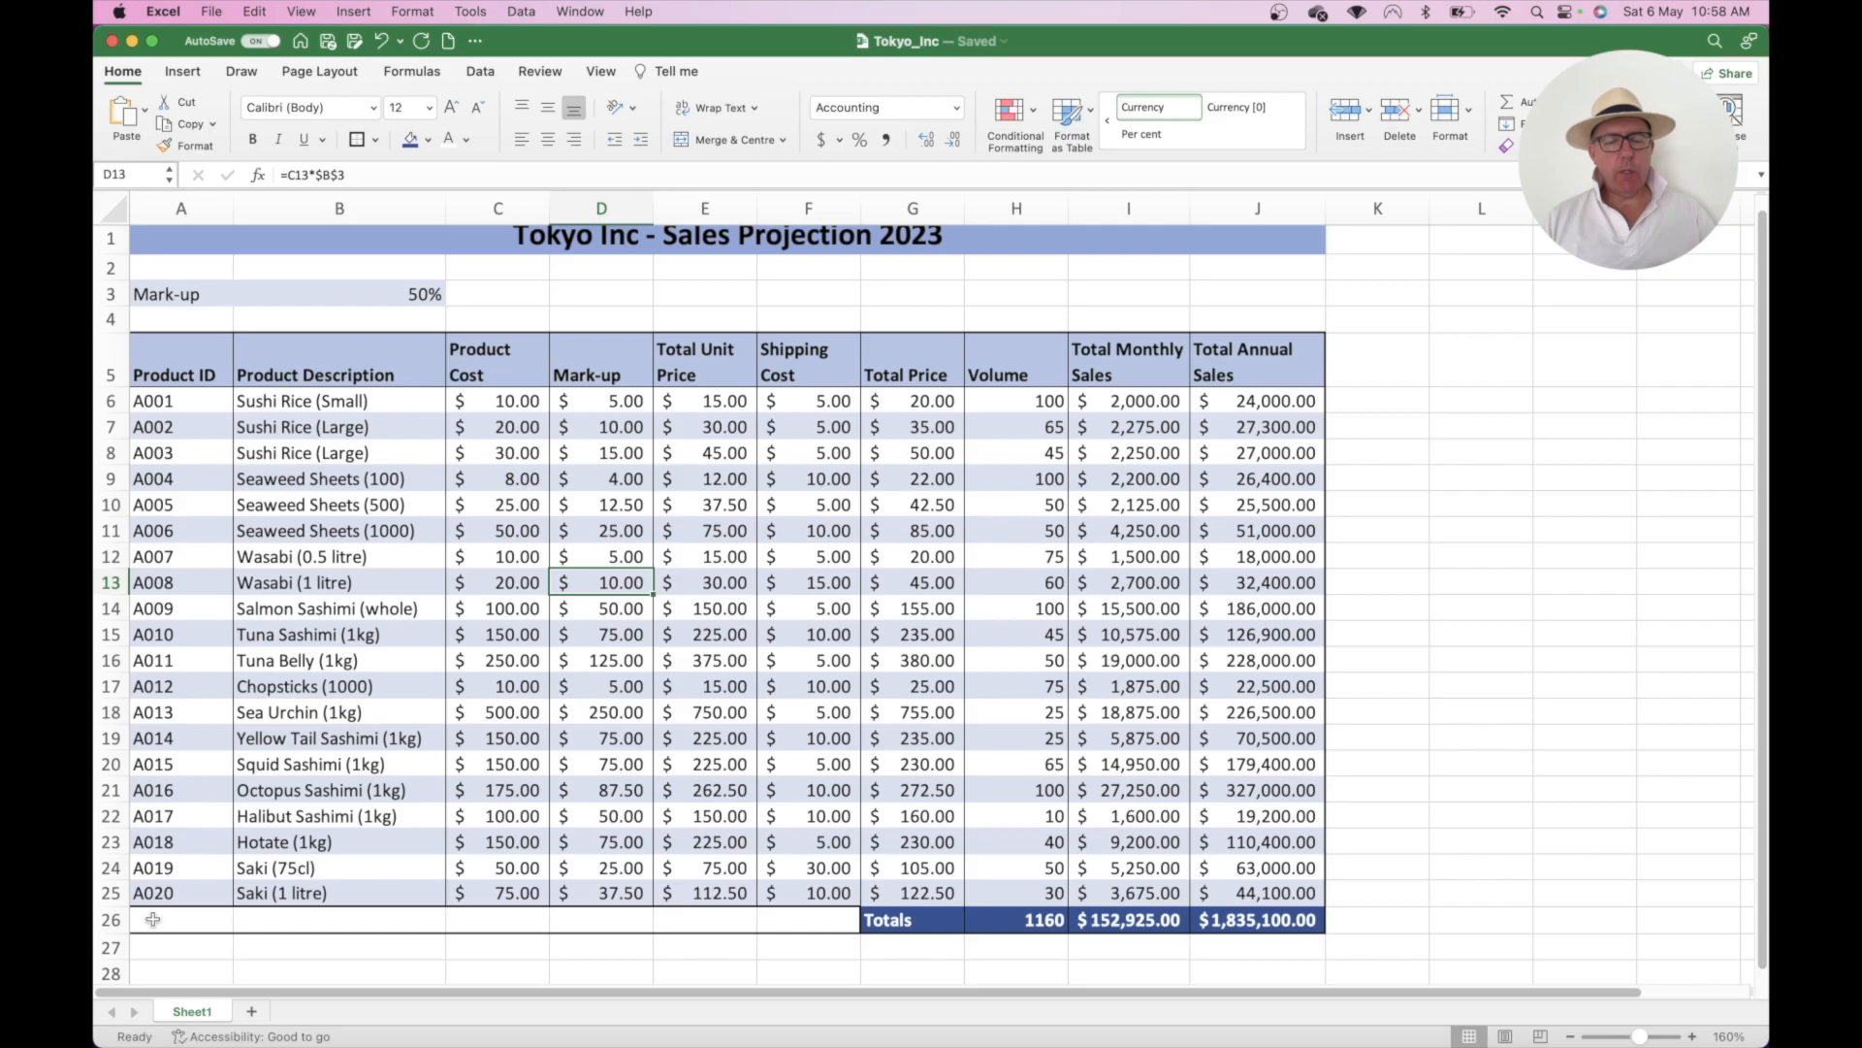
{"action": "left_click_drag", "start_coordinate": [152, 918], "coordinate": [771, 912]}
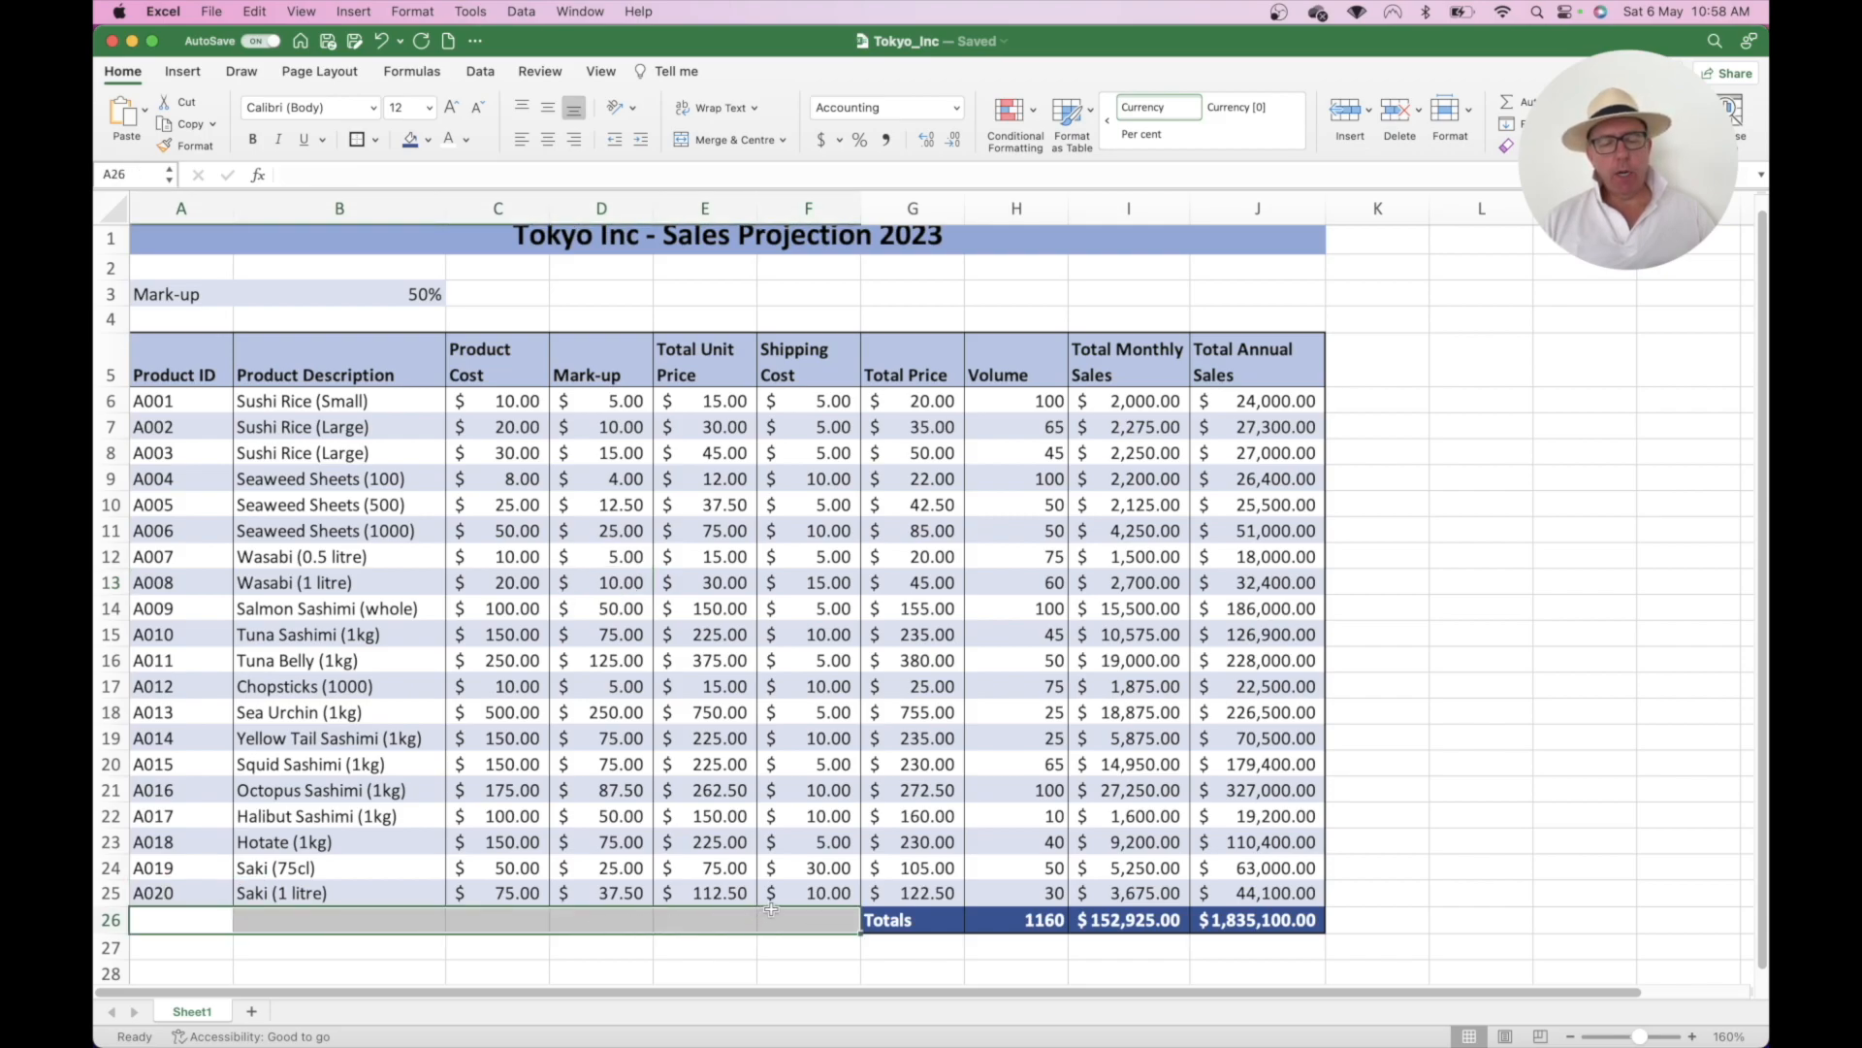
- Remove the left and bottom borders from A26:E26 in Format Cells' Border tab
{"action": "right_click", "coordinate": [676, 918]}
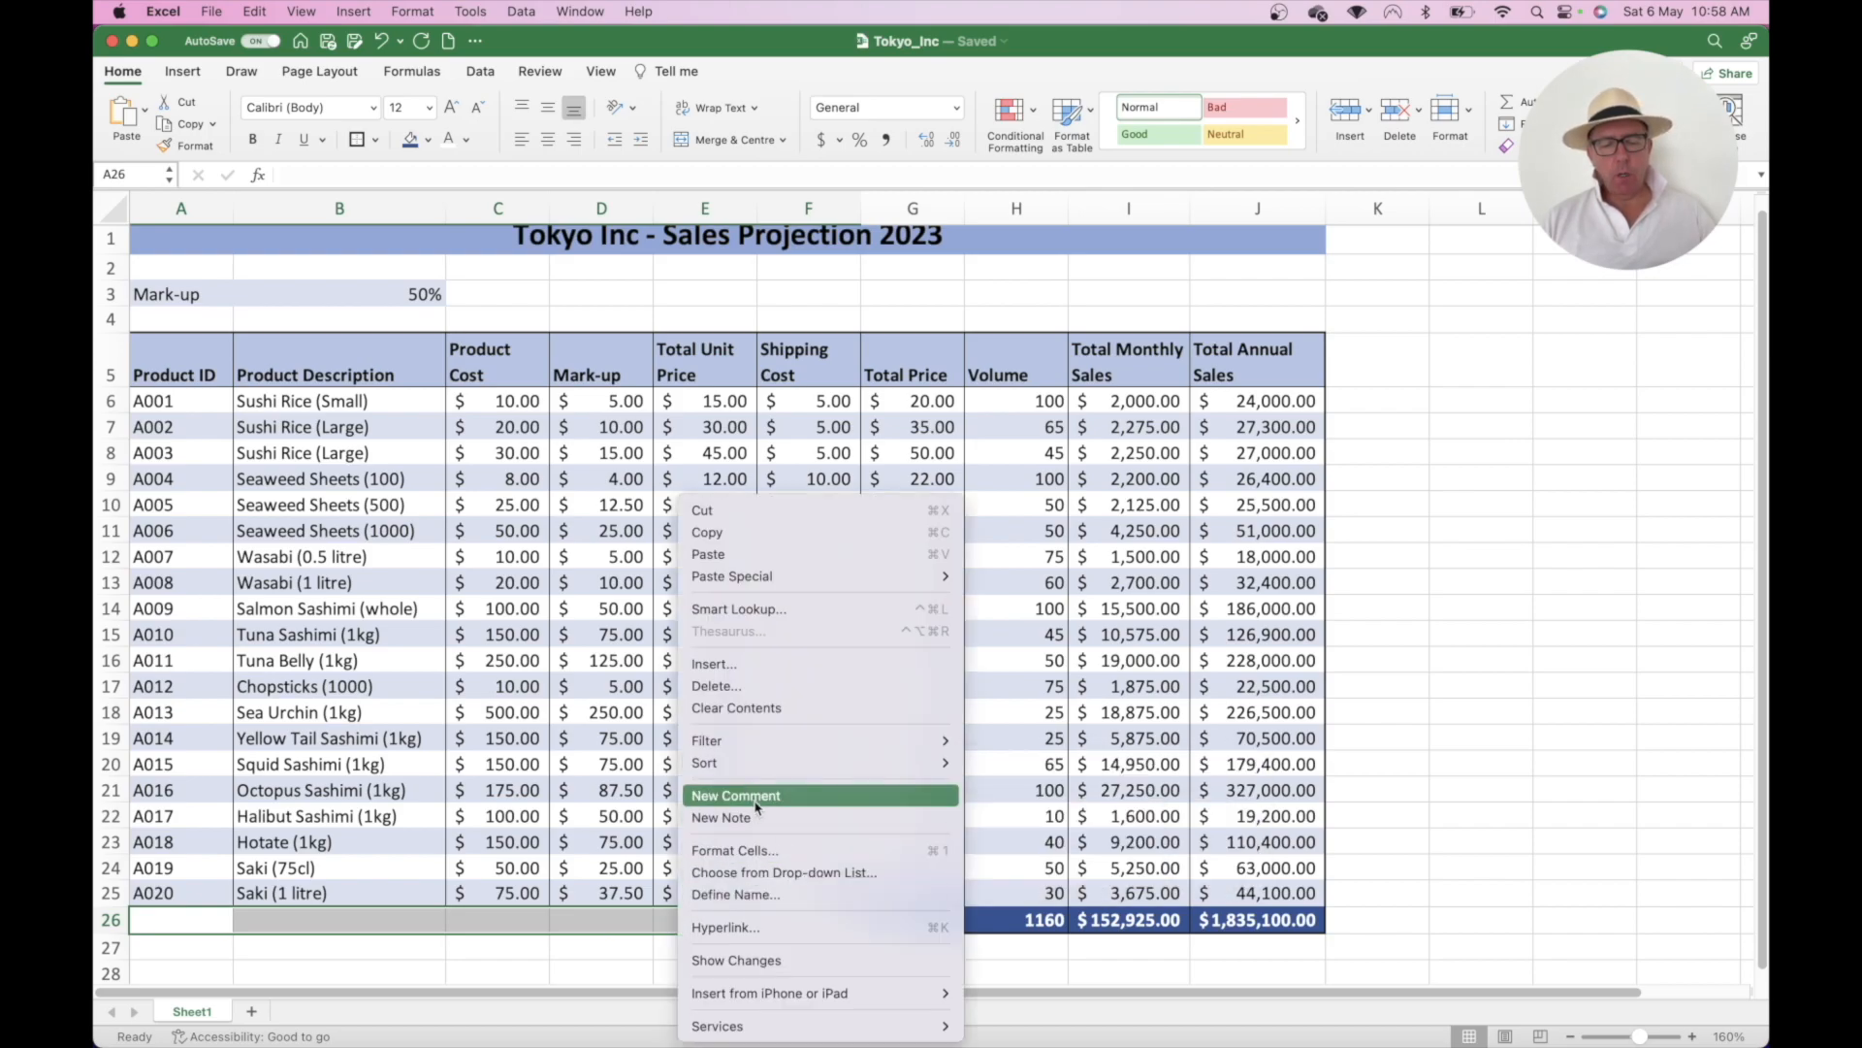
{"action": "left_click", "coordinate": [753, 858]}
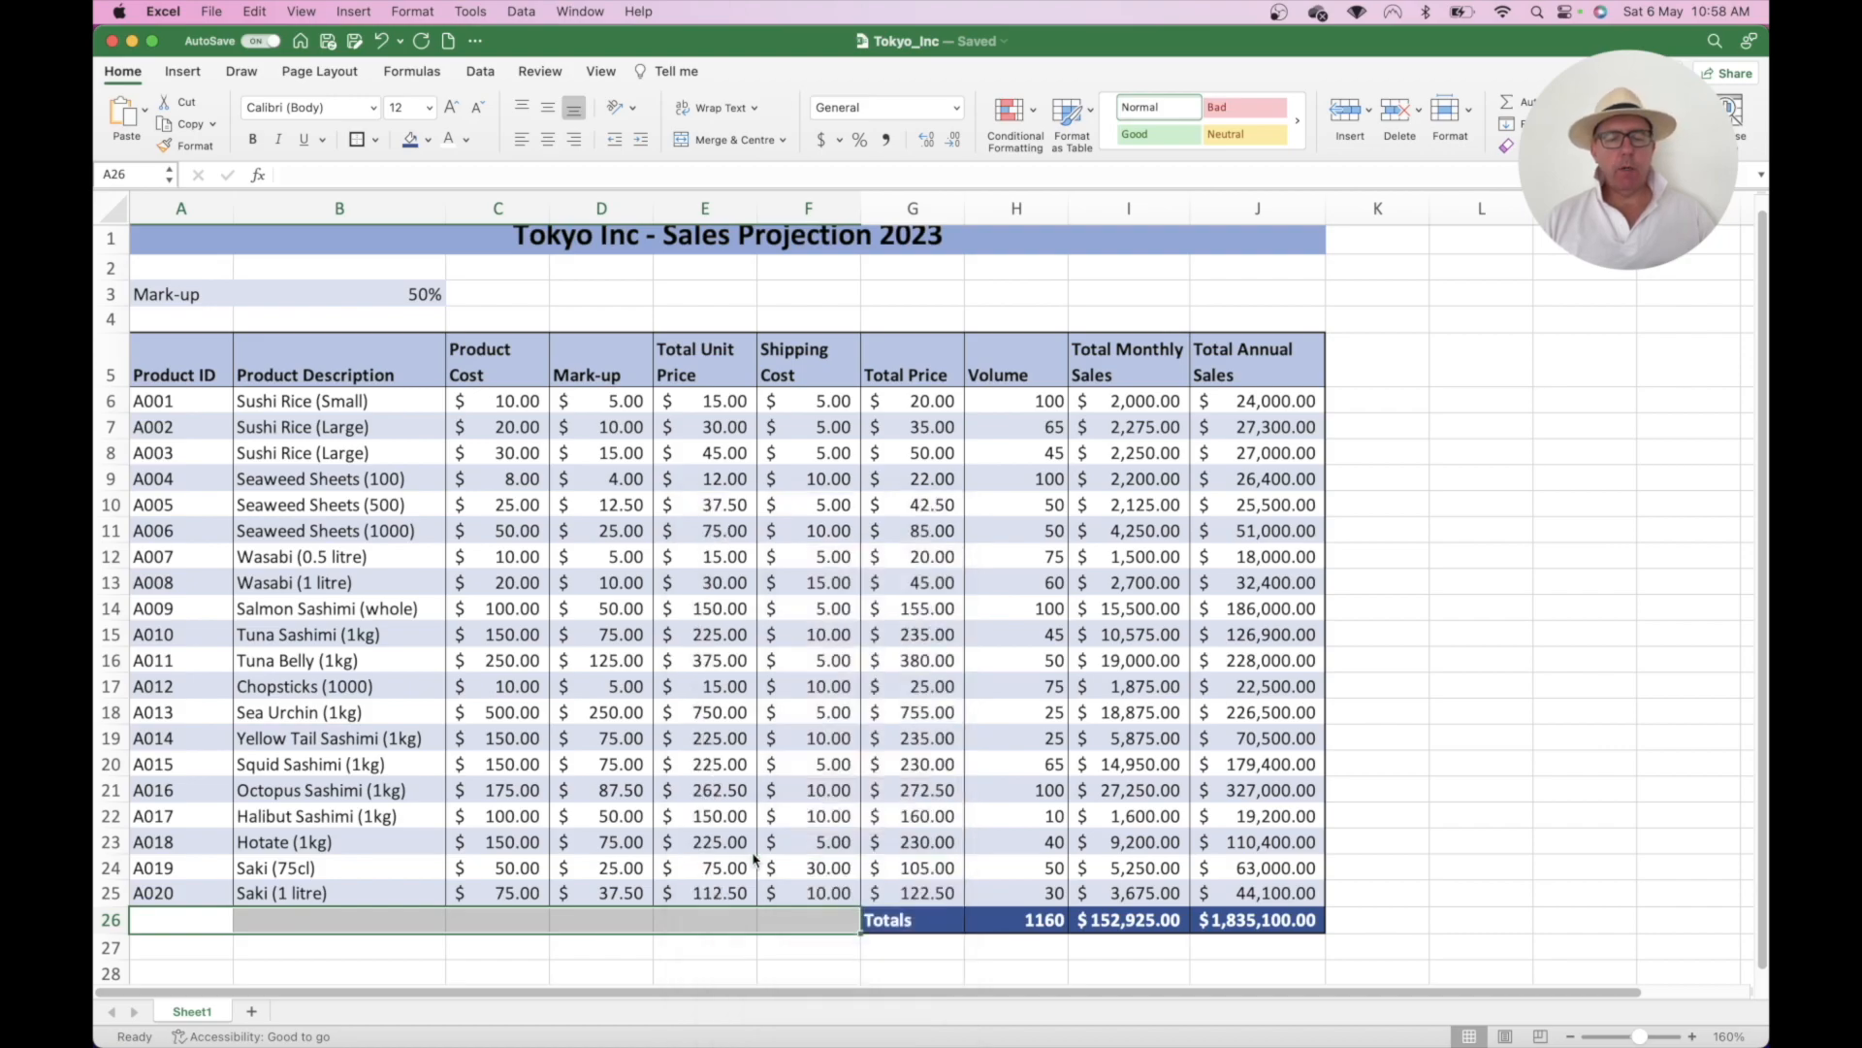
{"action": "left_click_drag", "start_coordinate": [943, 469], "coordinate": [1036, 176]}
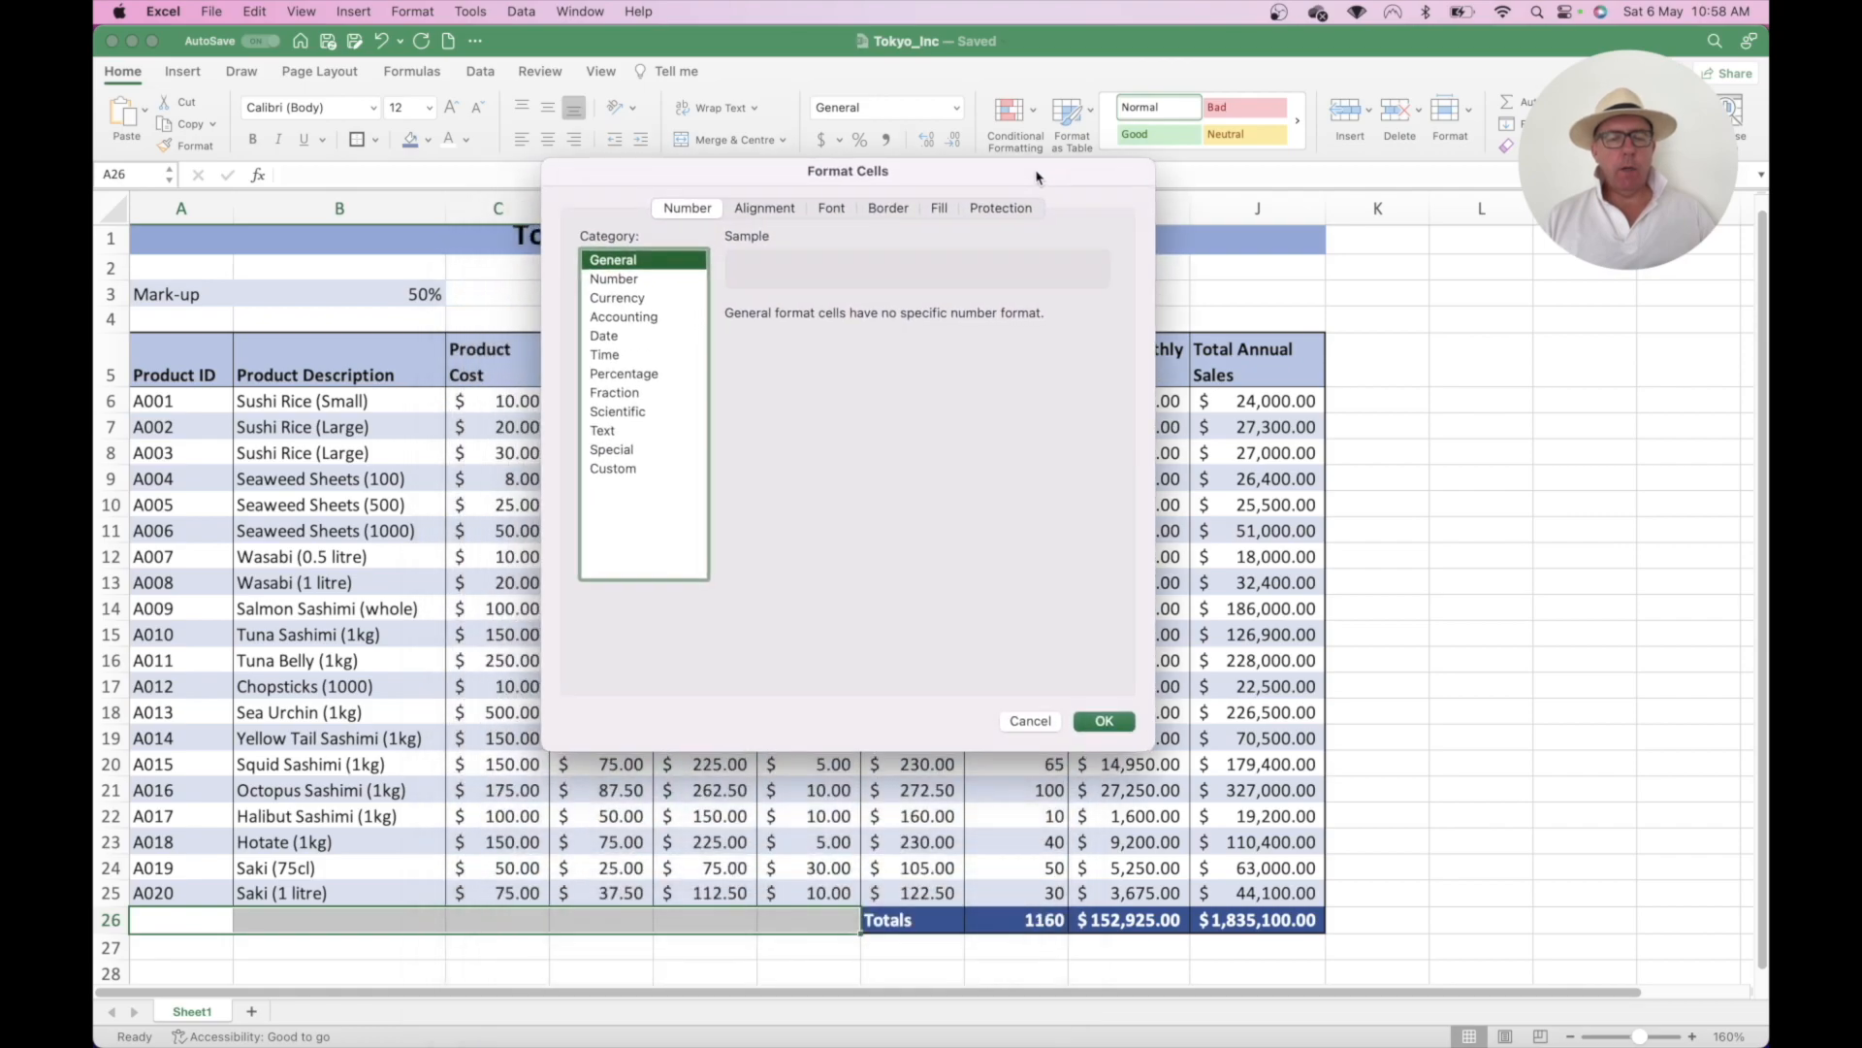
{"action": "left_click", "coordinate": [766, 208]}
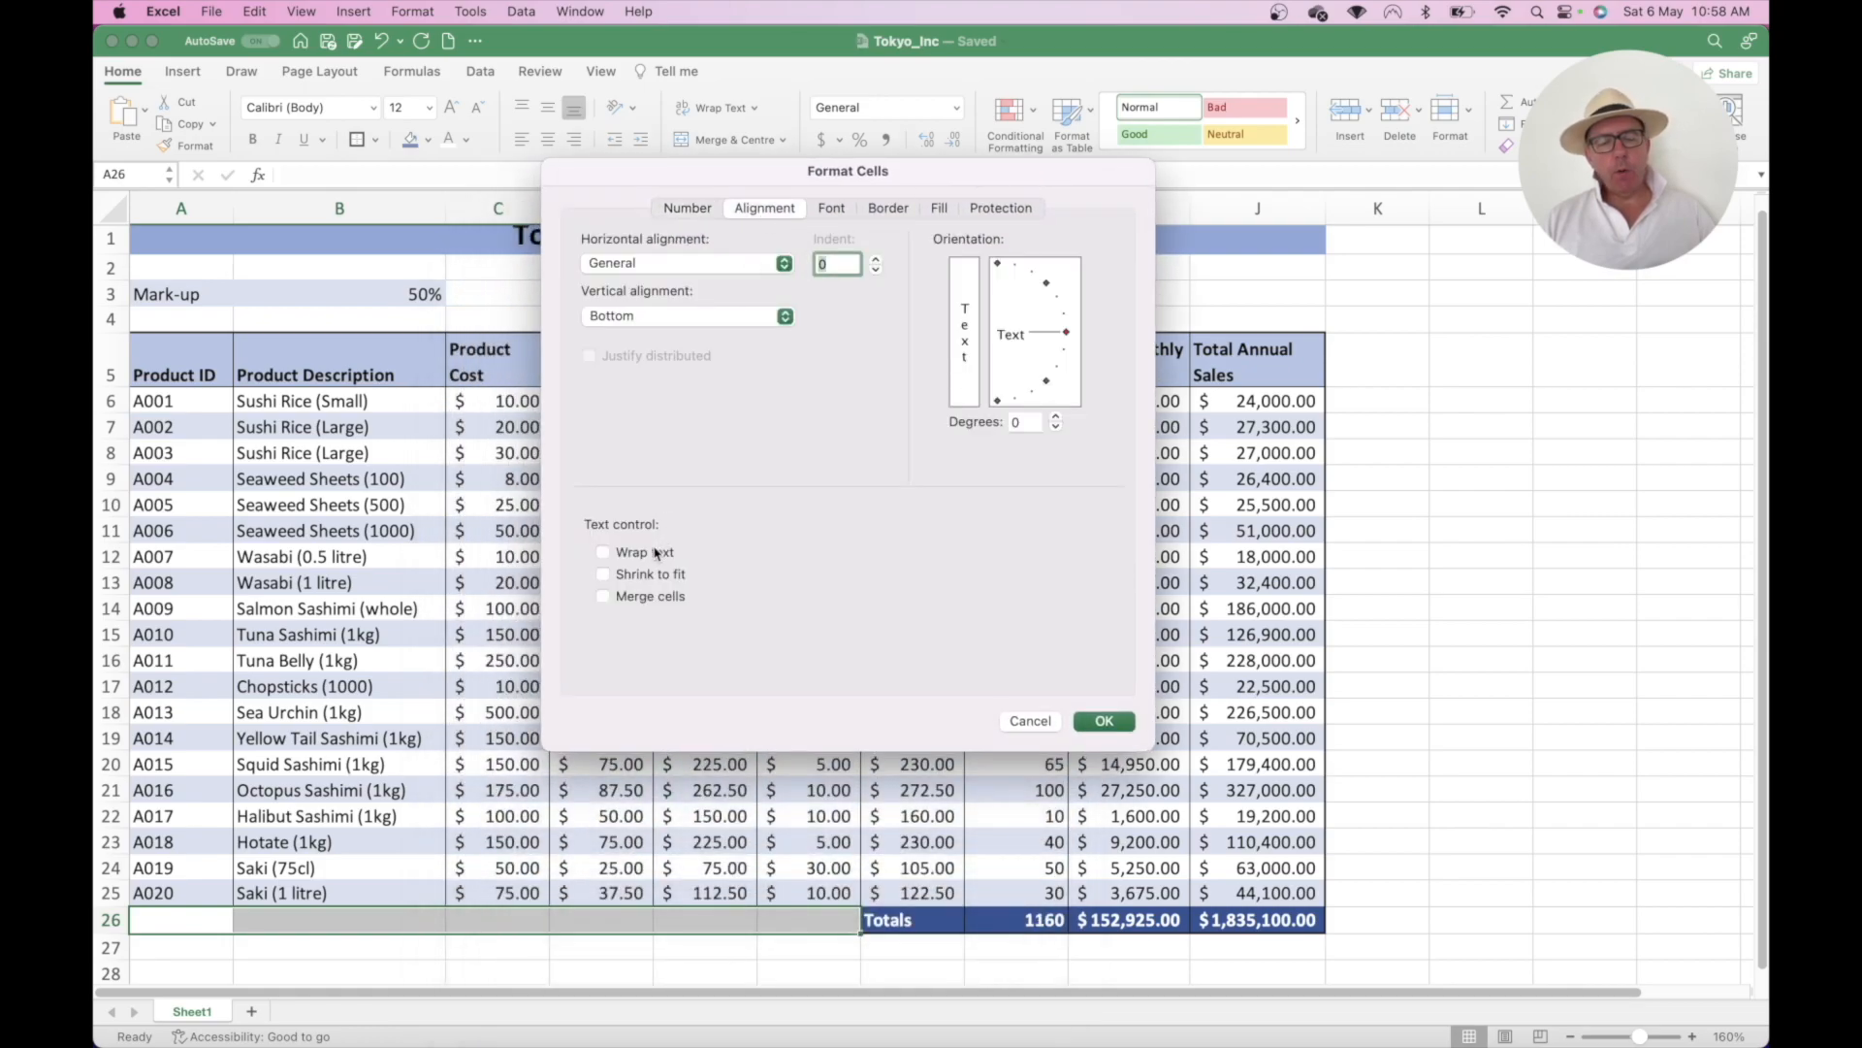
{"action": "left_click", "coordinate": [889, 208]}
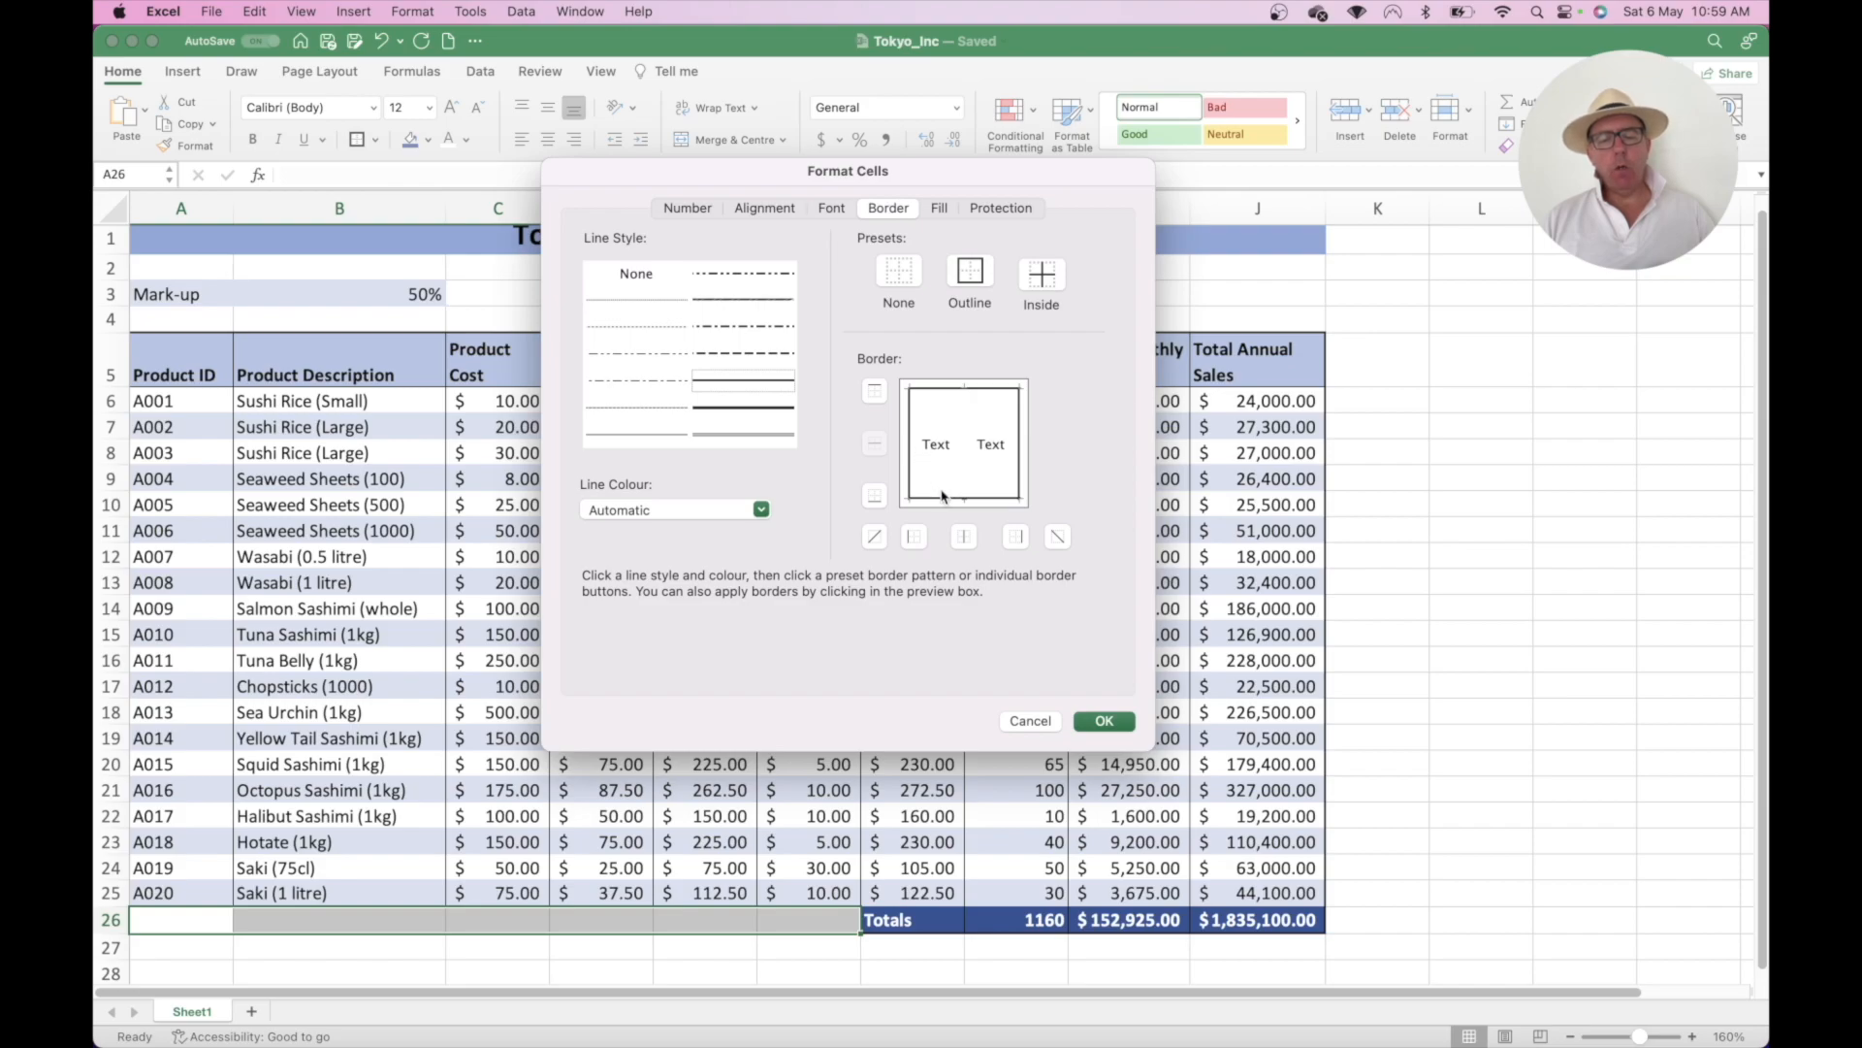
{"action": "left_click", "coordinate": [910, 450]}
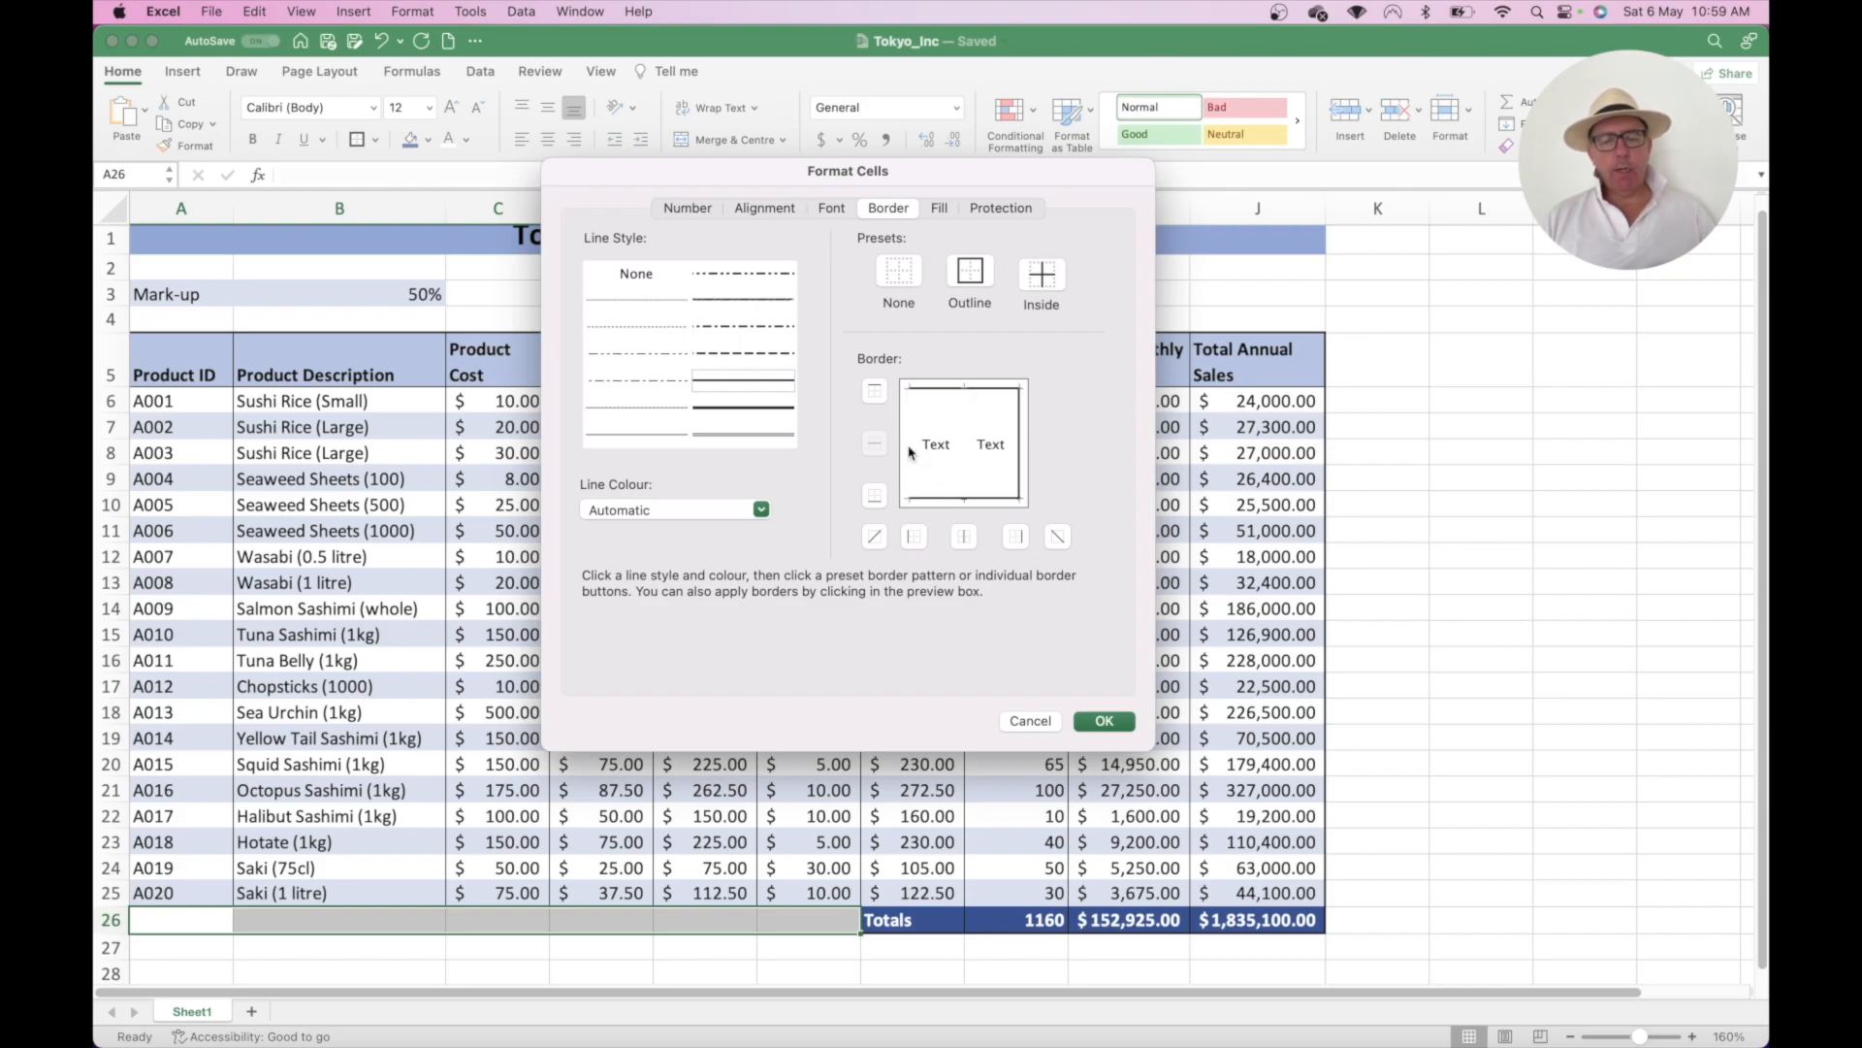
{"action": "left_click", "coordinate": [965, 500]}
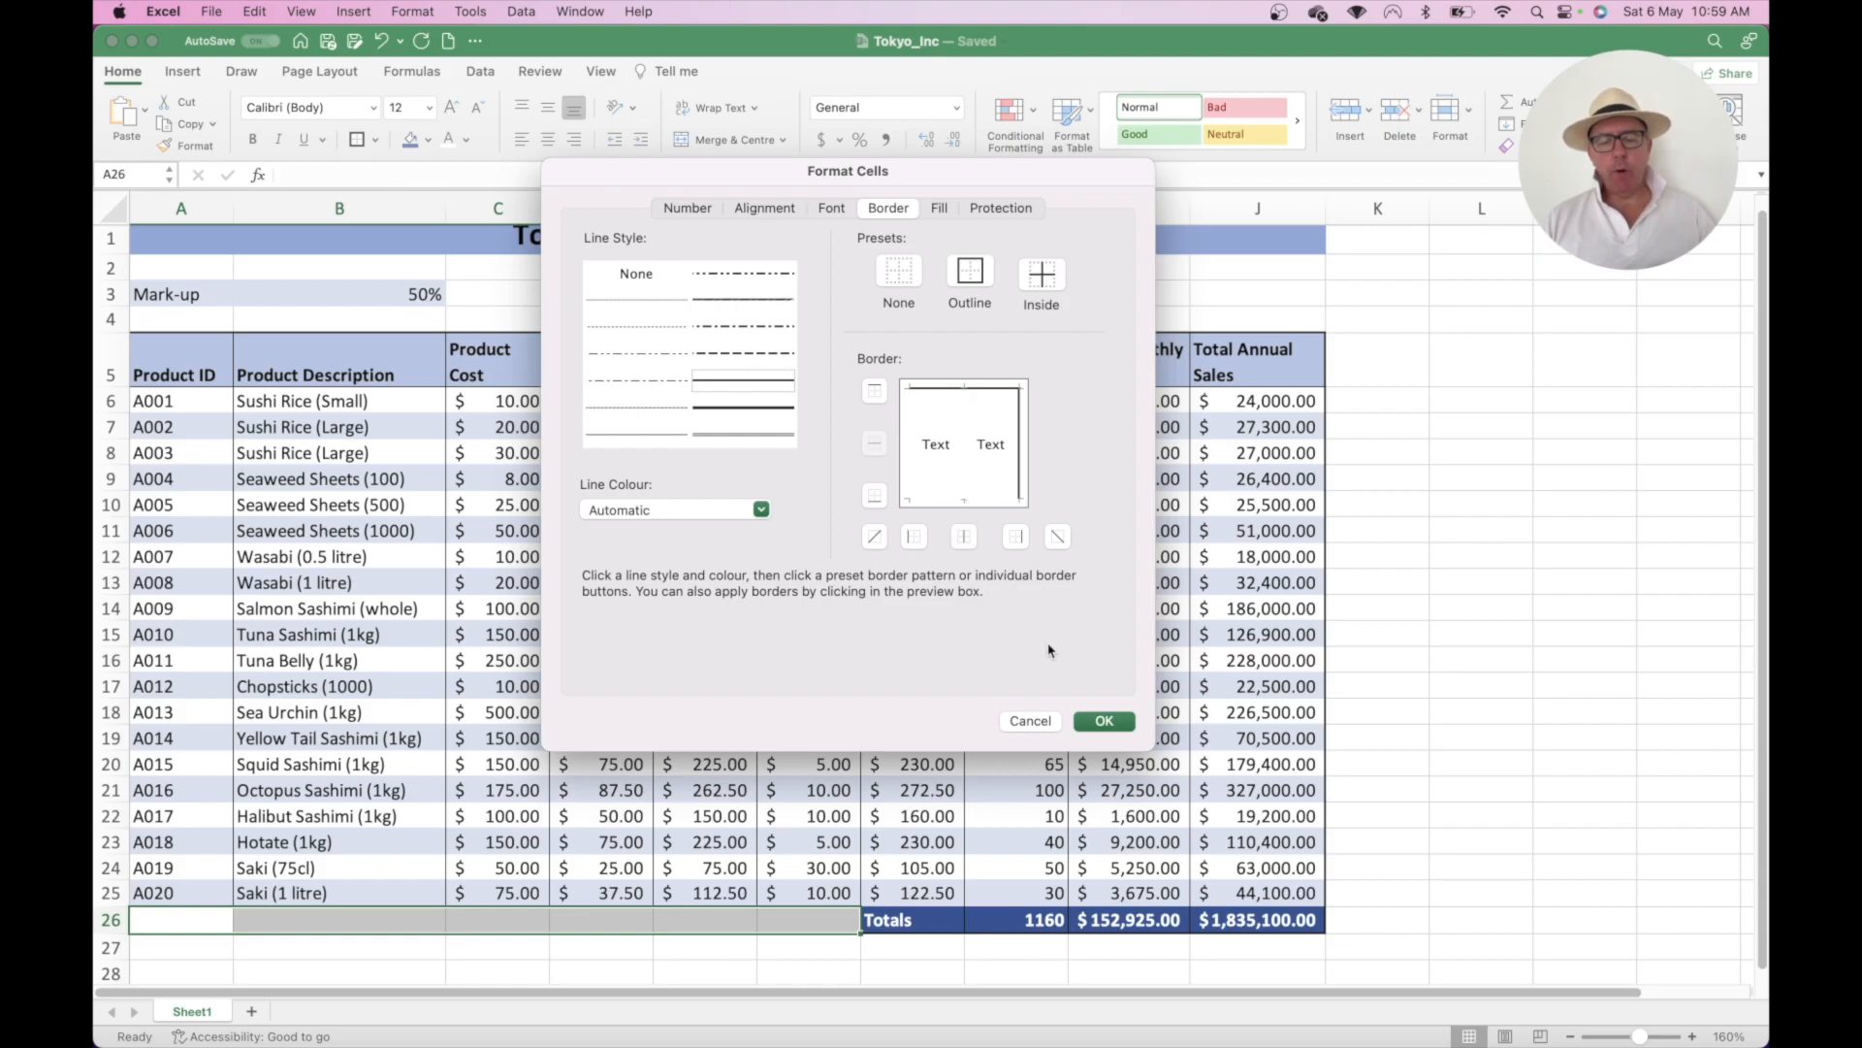
{"action": "left_click", "coordinate": [1104, 721]}
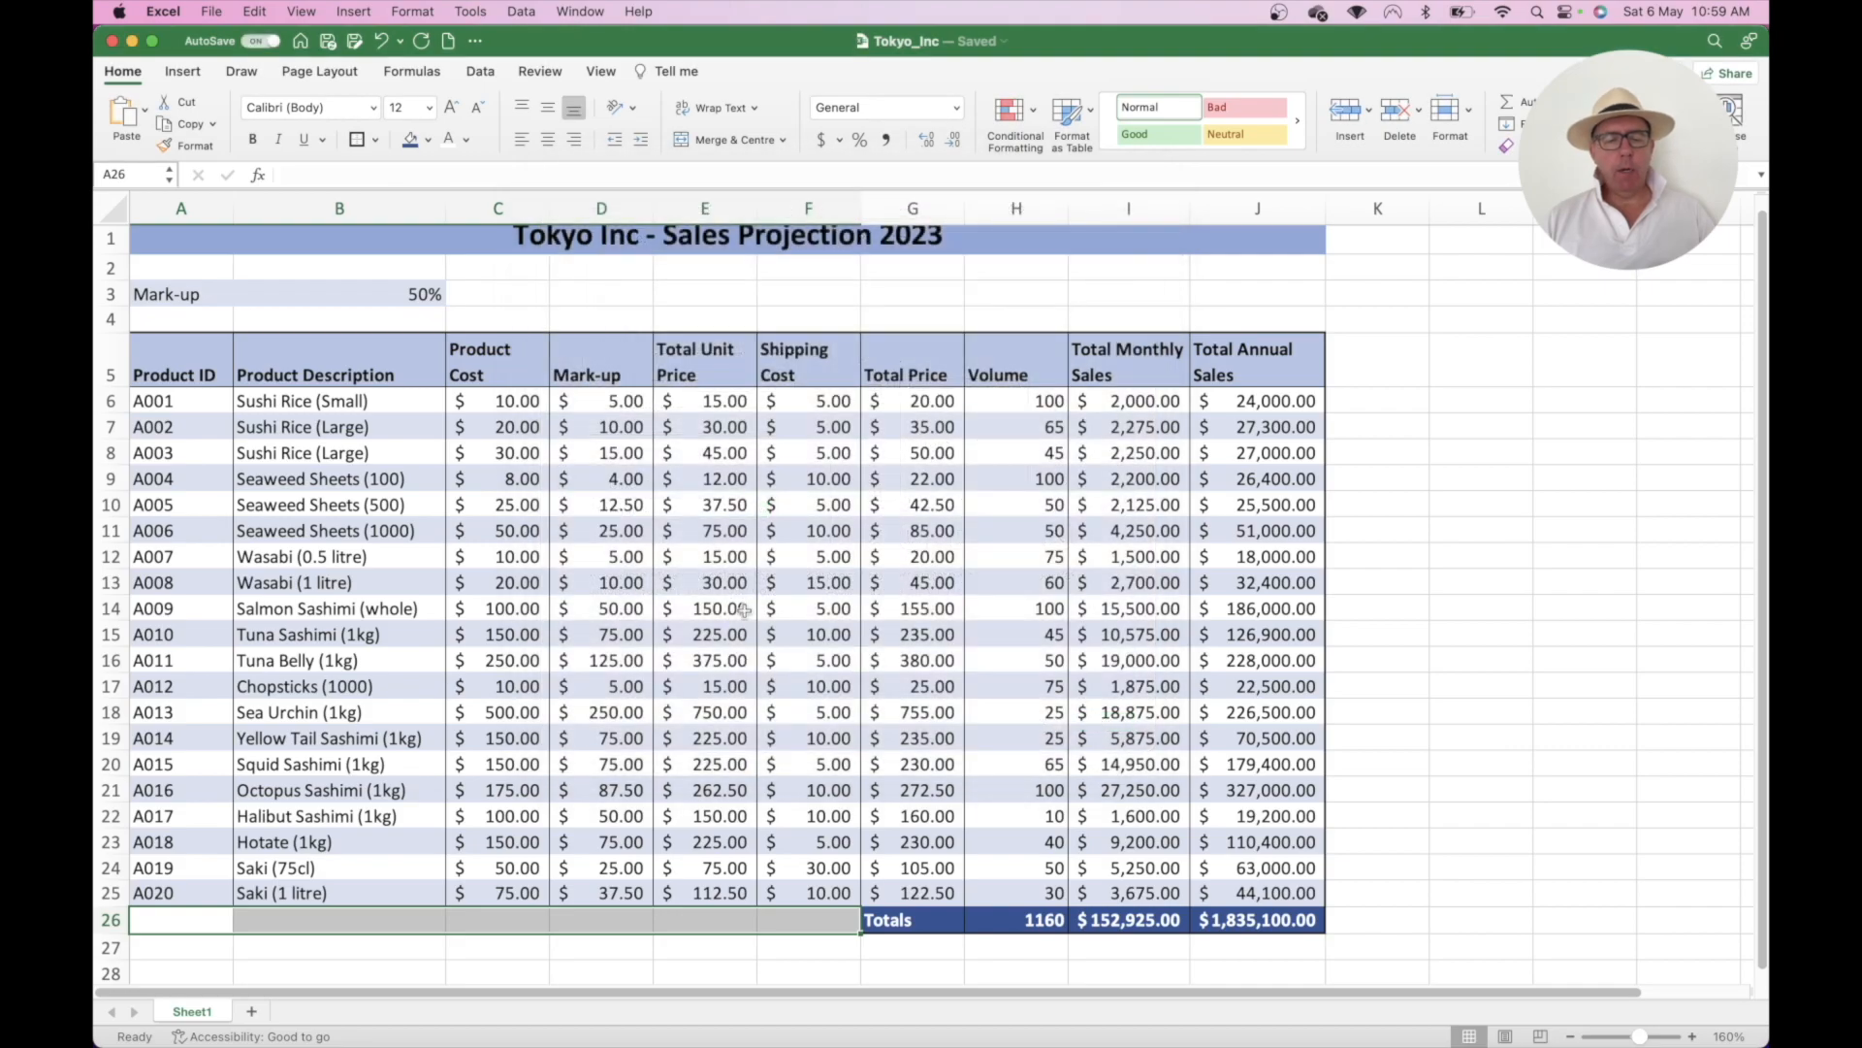
{"action": "left_click", "coordinate": [666, 559]}
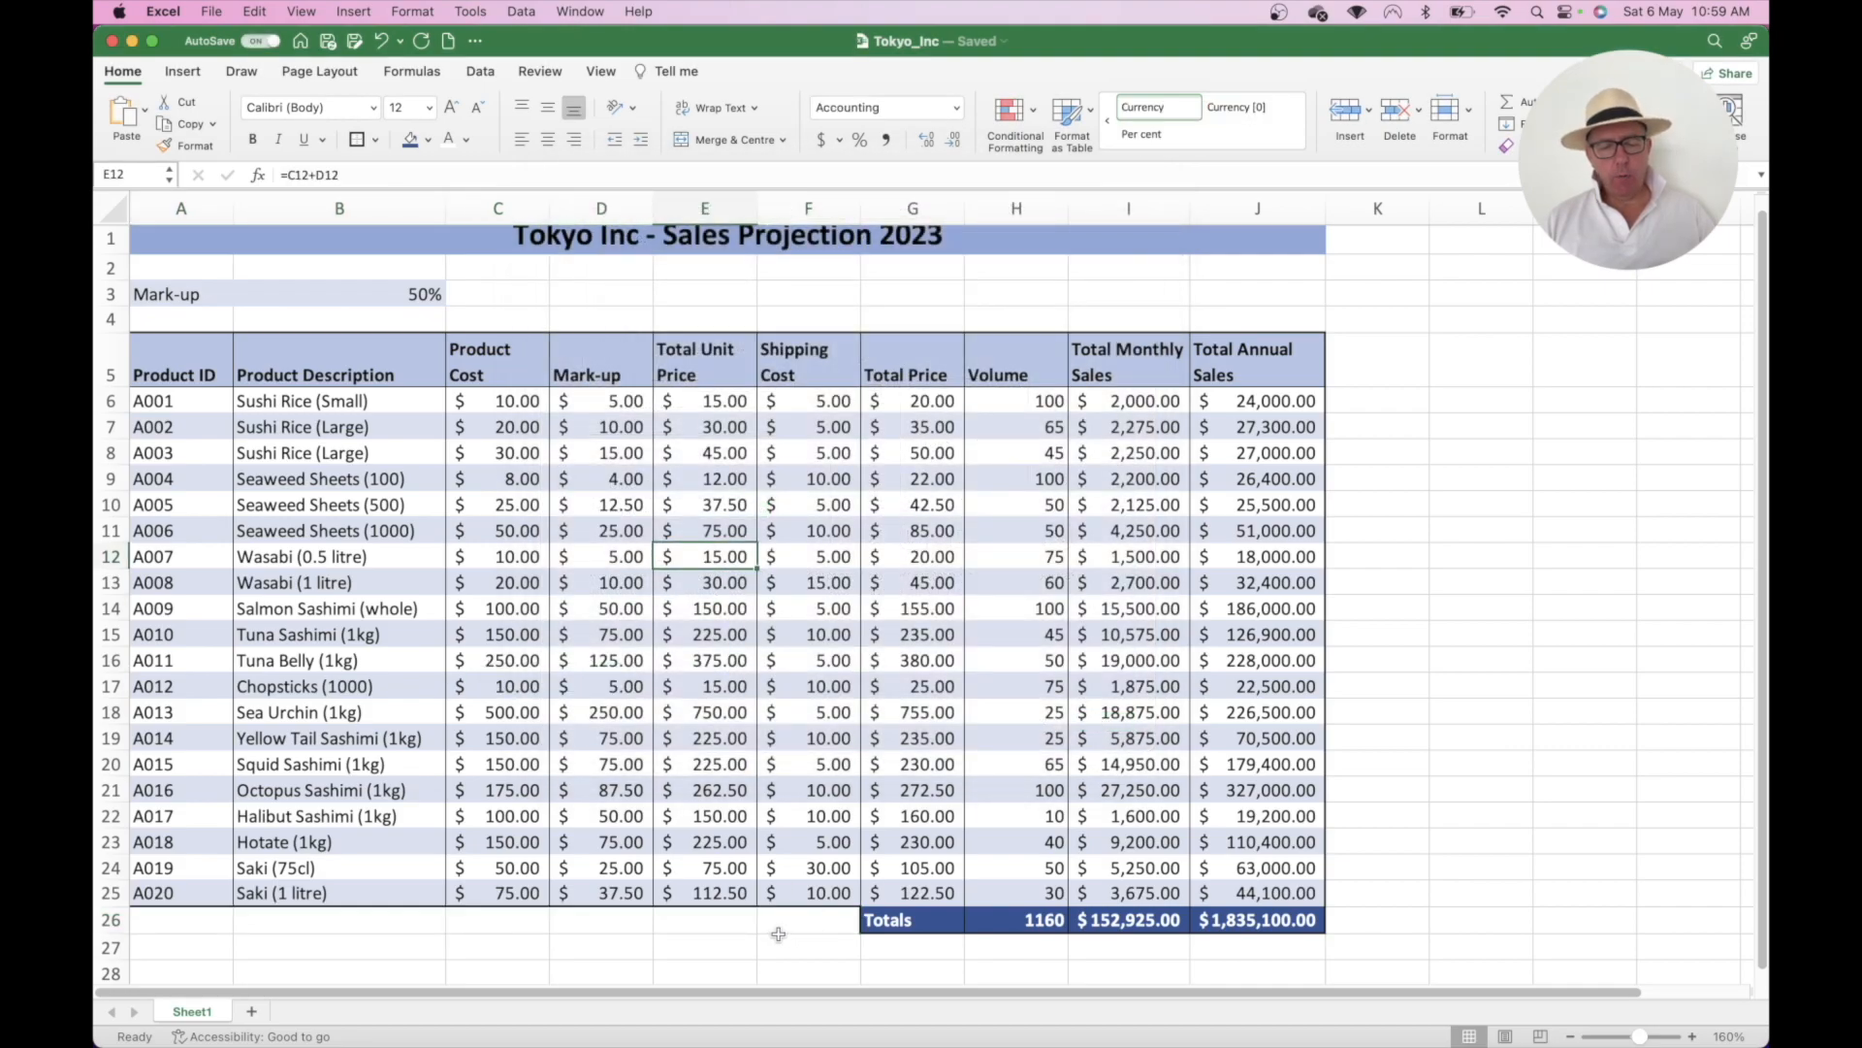
{"action": "scroll", "coordinate": [678, 866], "scroll_direction": "up", "scroll_amount": 1}
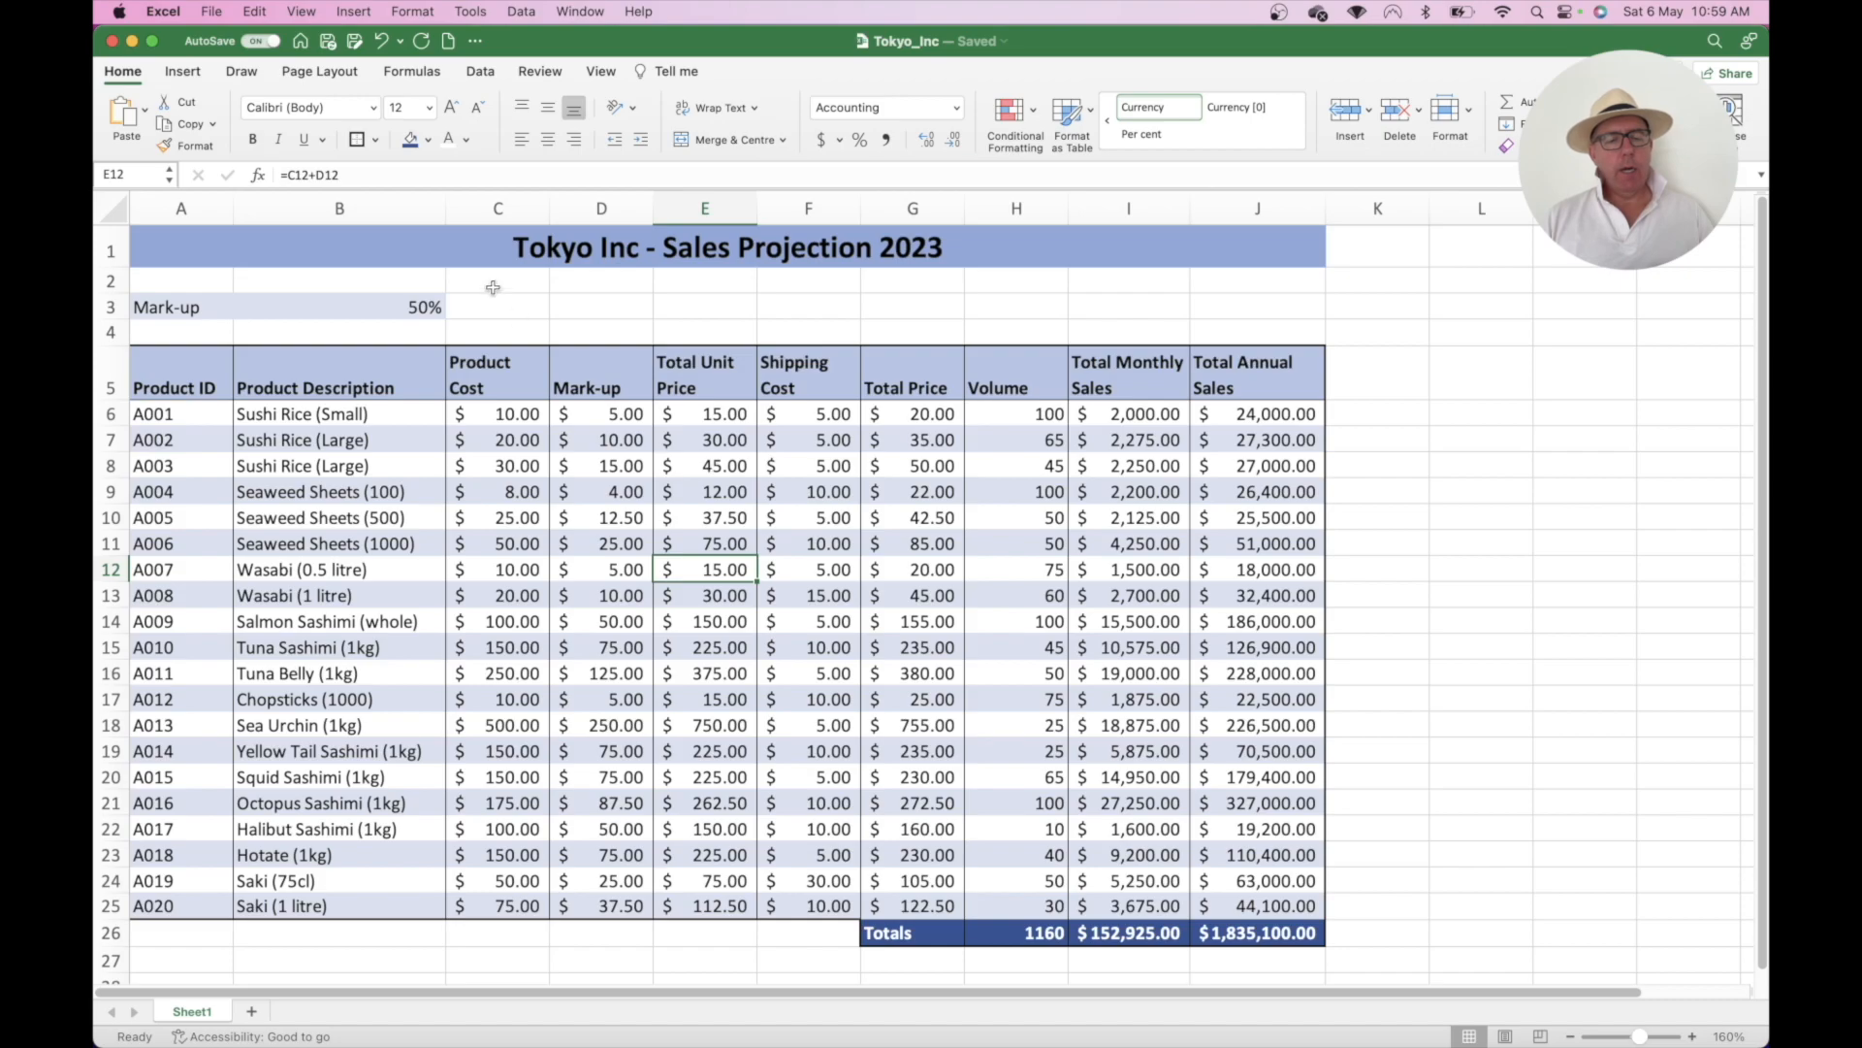
{"action": "left_click", "coordinate": [414, 306]}
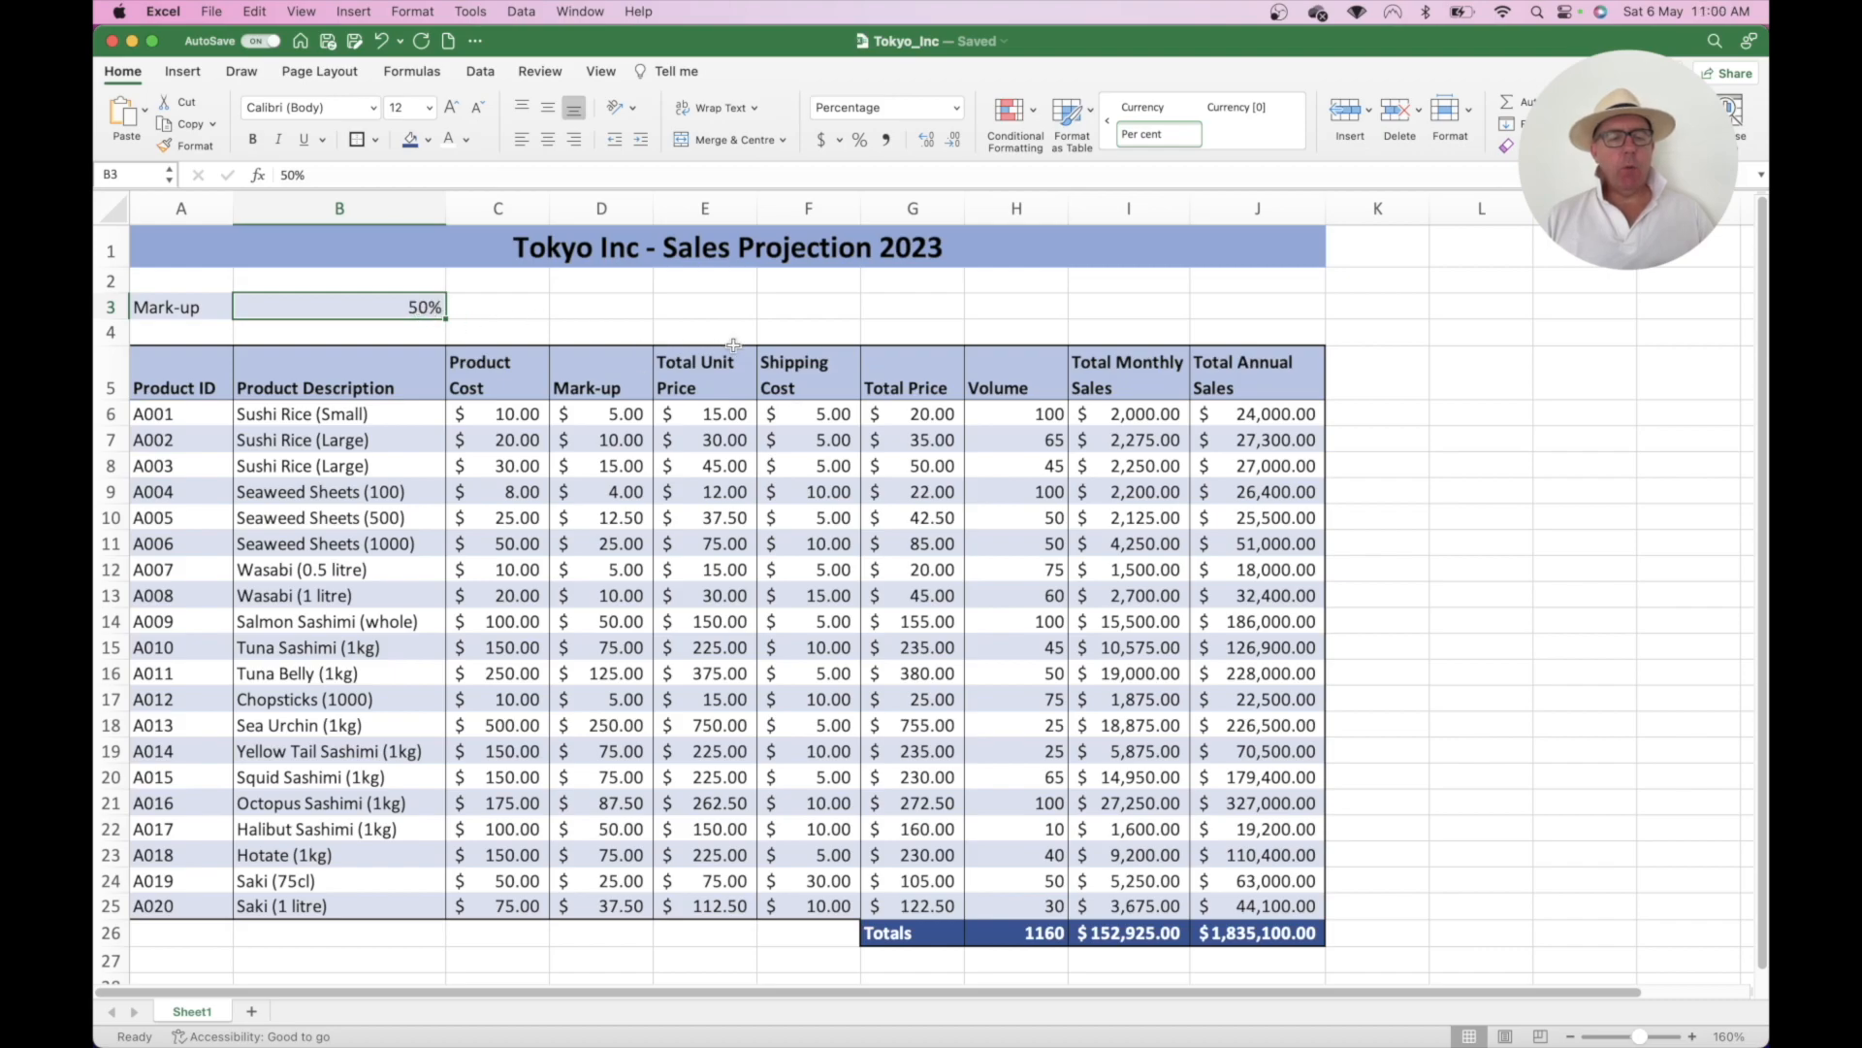
- Try mark-ups of 75% and then 25% in B3, watching prices and totals recalculate
{"action": "type", "text": "75"}
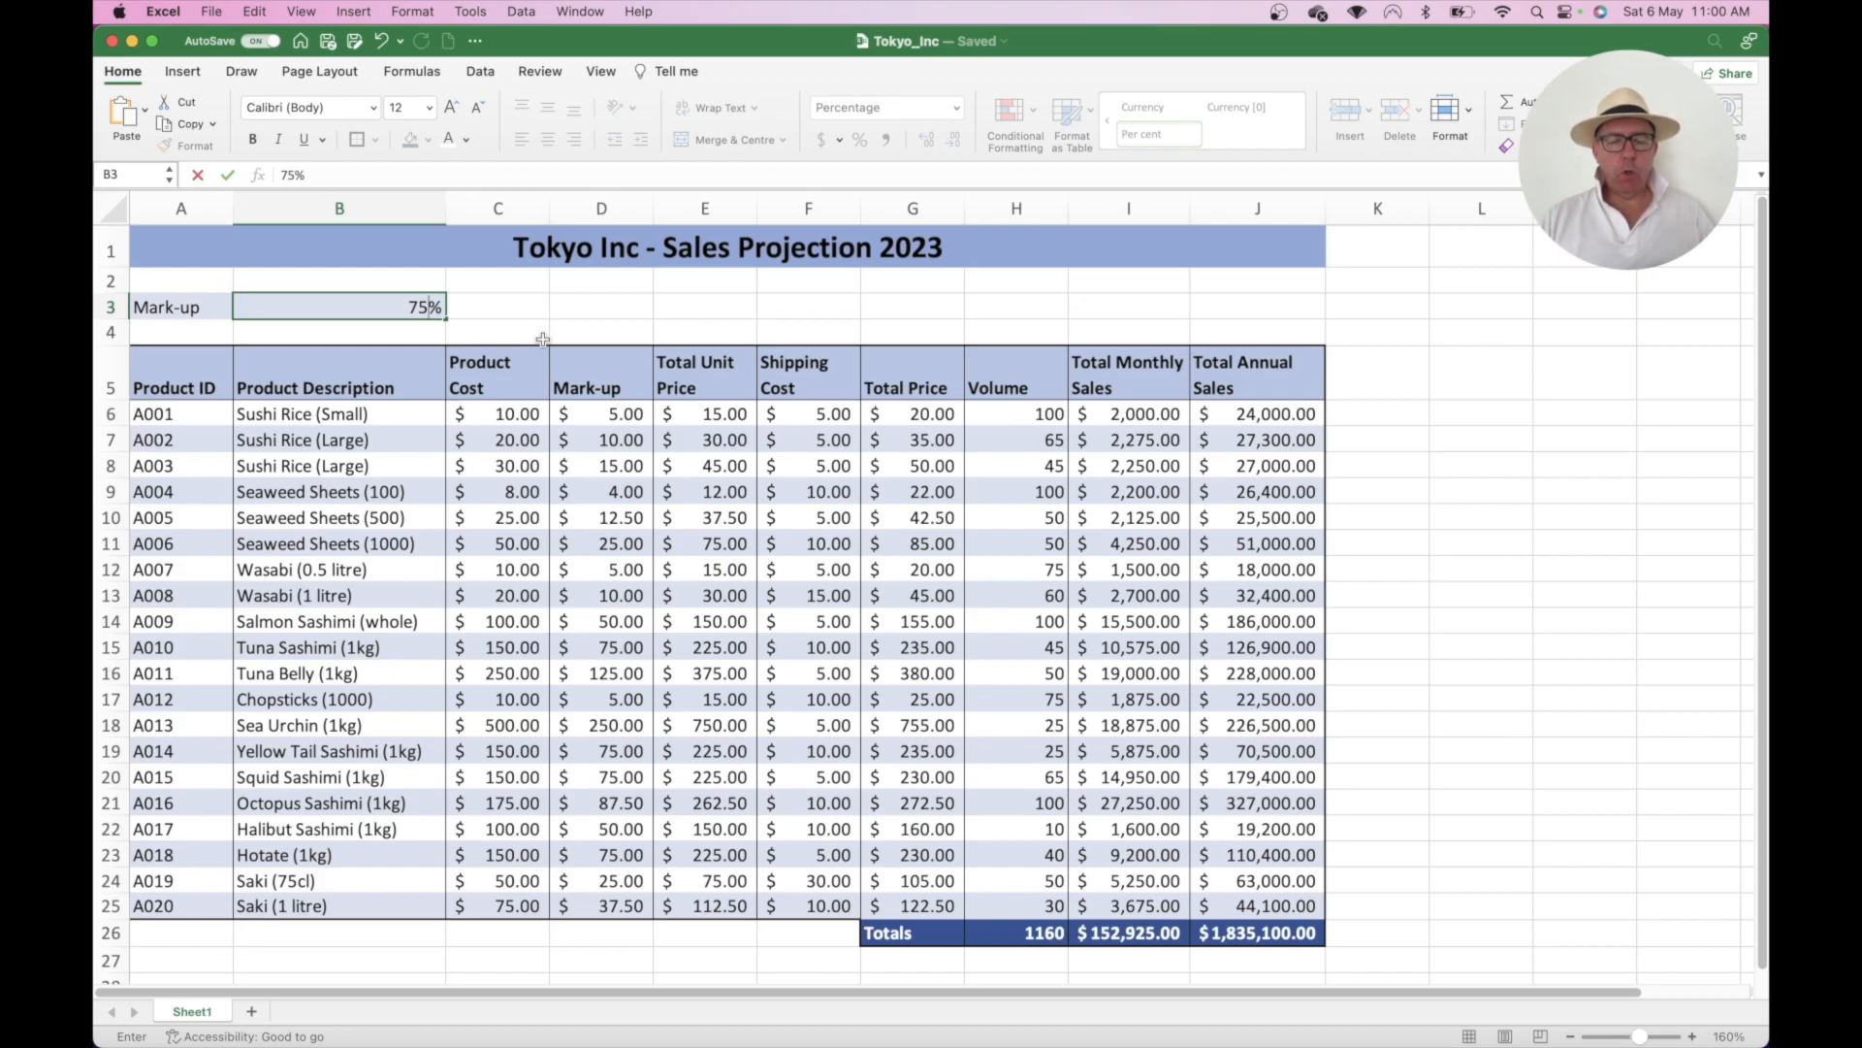
{"action": "key", "text": "Return"}
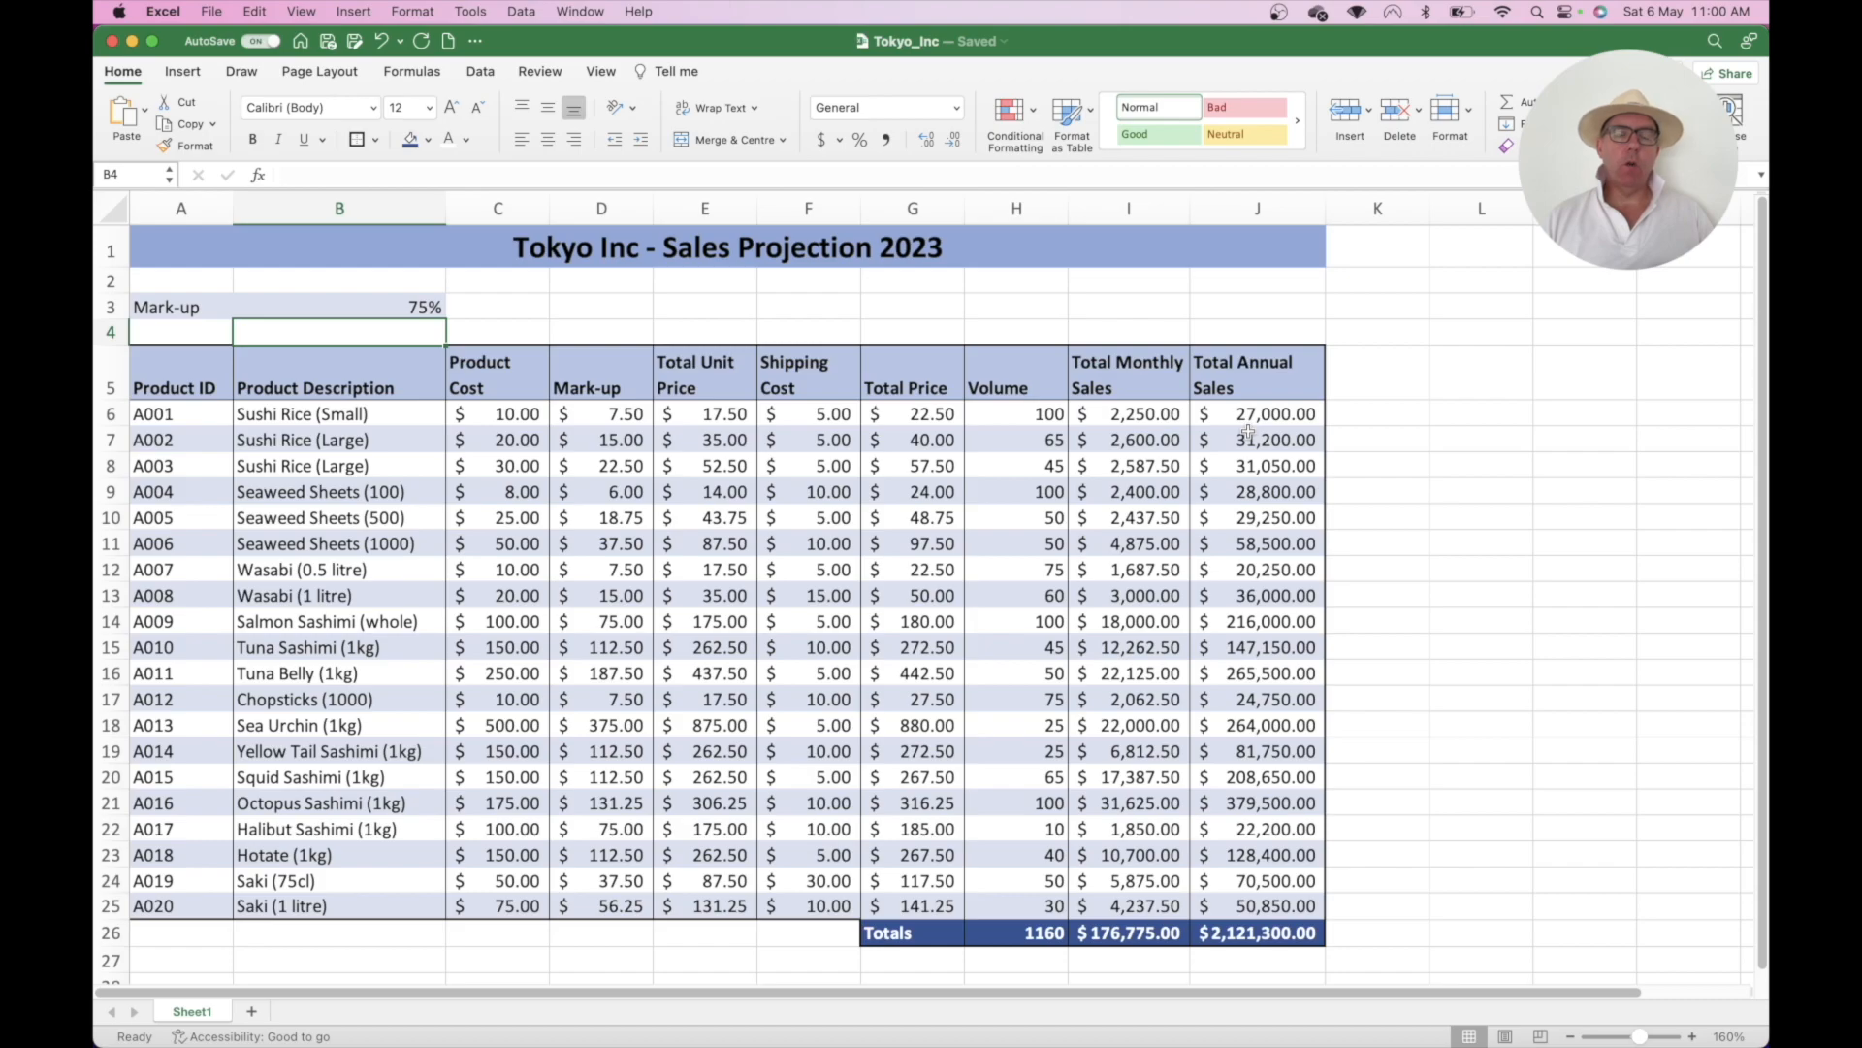
{"action": "left_click", "coordinate": [396, 307]}
{"action": "type", "text": "25"}
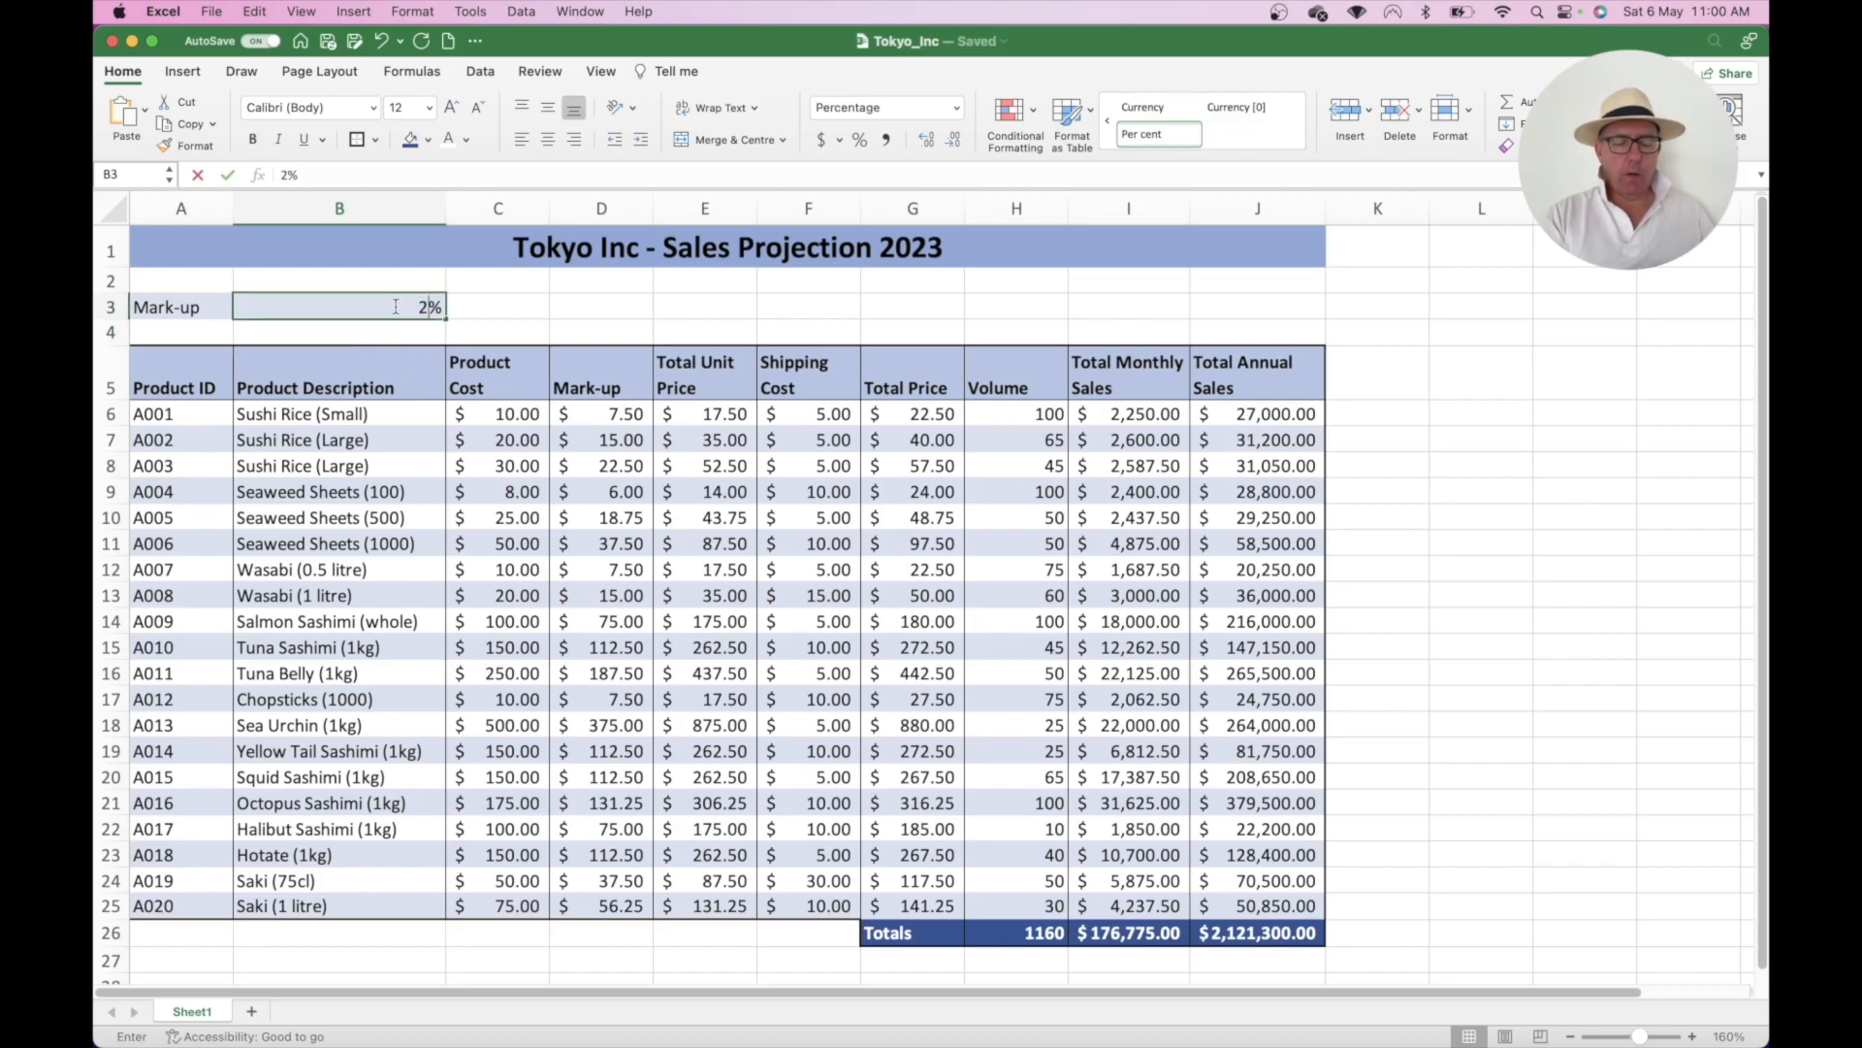
{"action": "key", "text": "Return"}
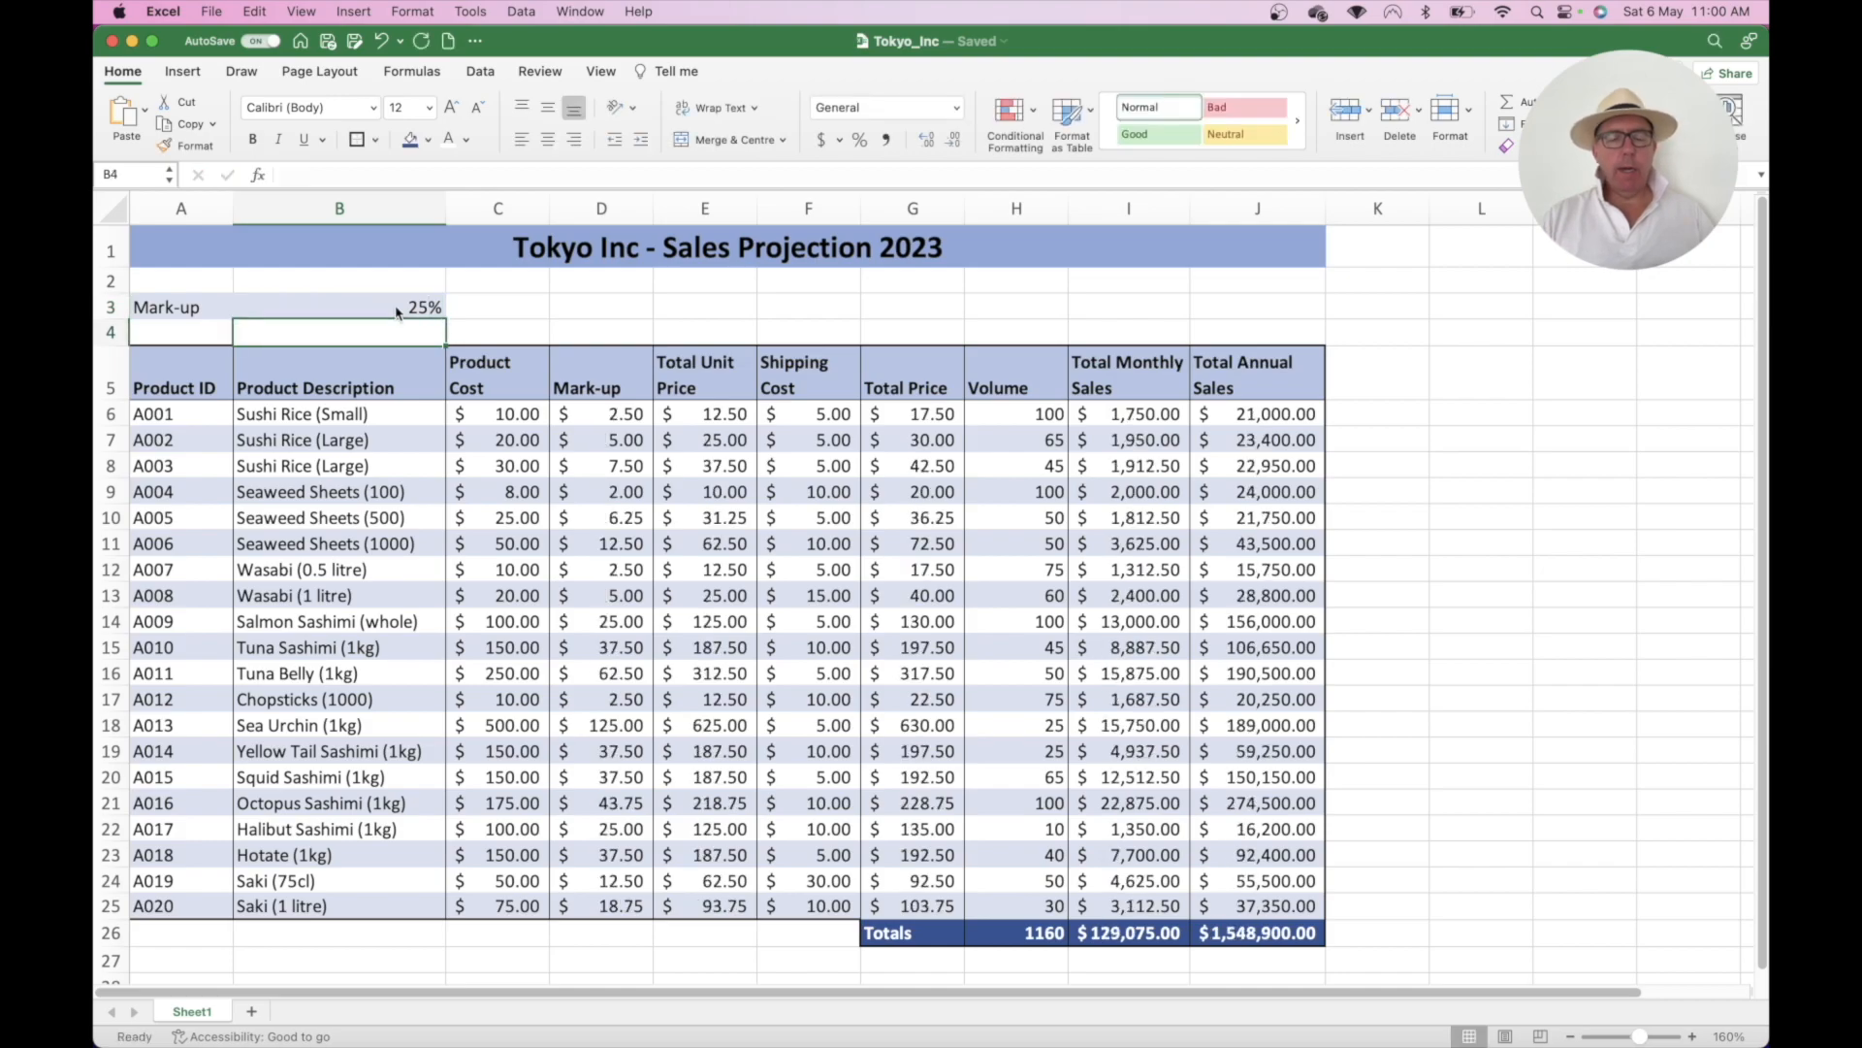
- Restore the B3 mark-up to 50%, giving $152,925.00 monthly and $1,835,100.00 annual sales
{"action": "left_click", "coordinate": [415, 306]}
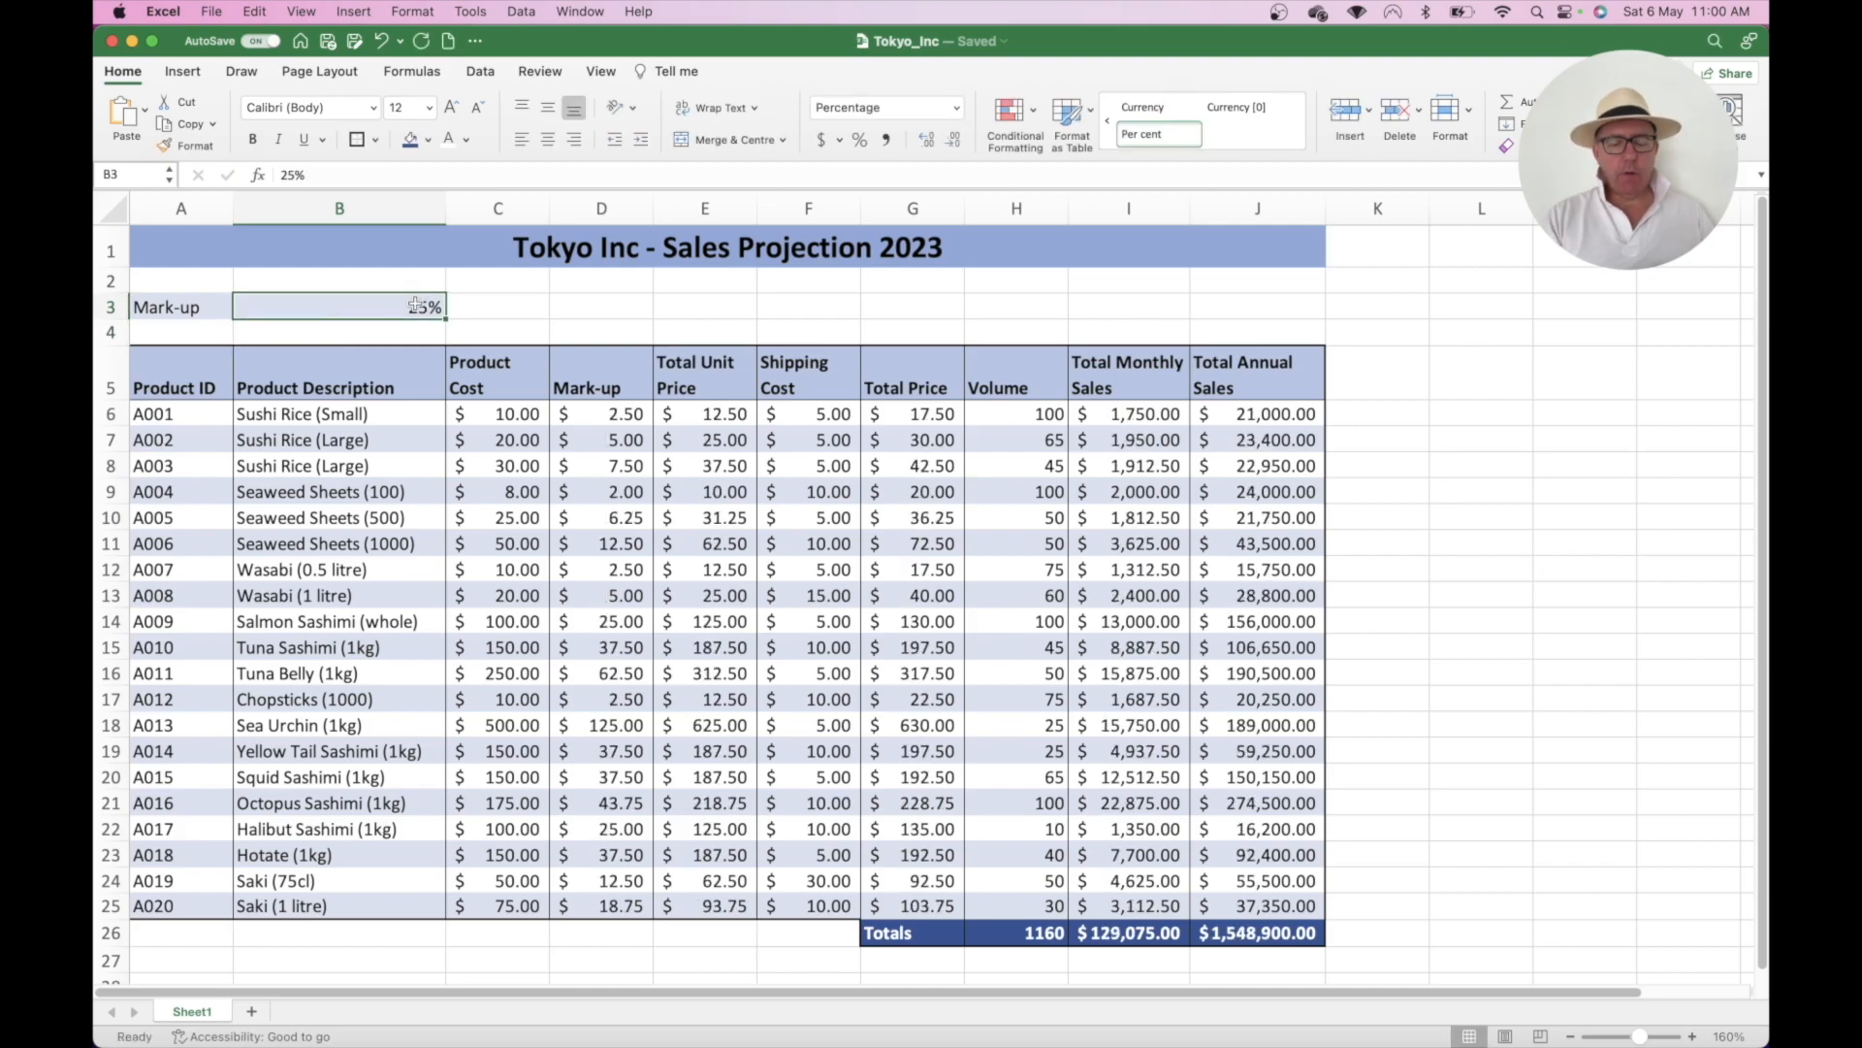
{"action": "type", "text": "50"}
{"action": "key", "text": "Return"}
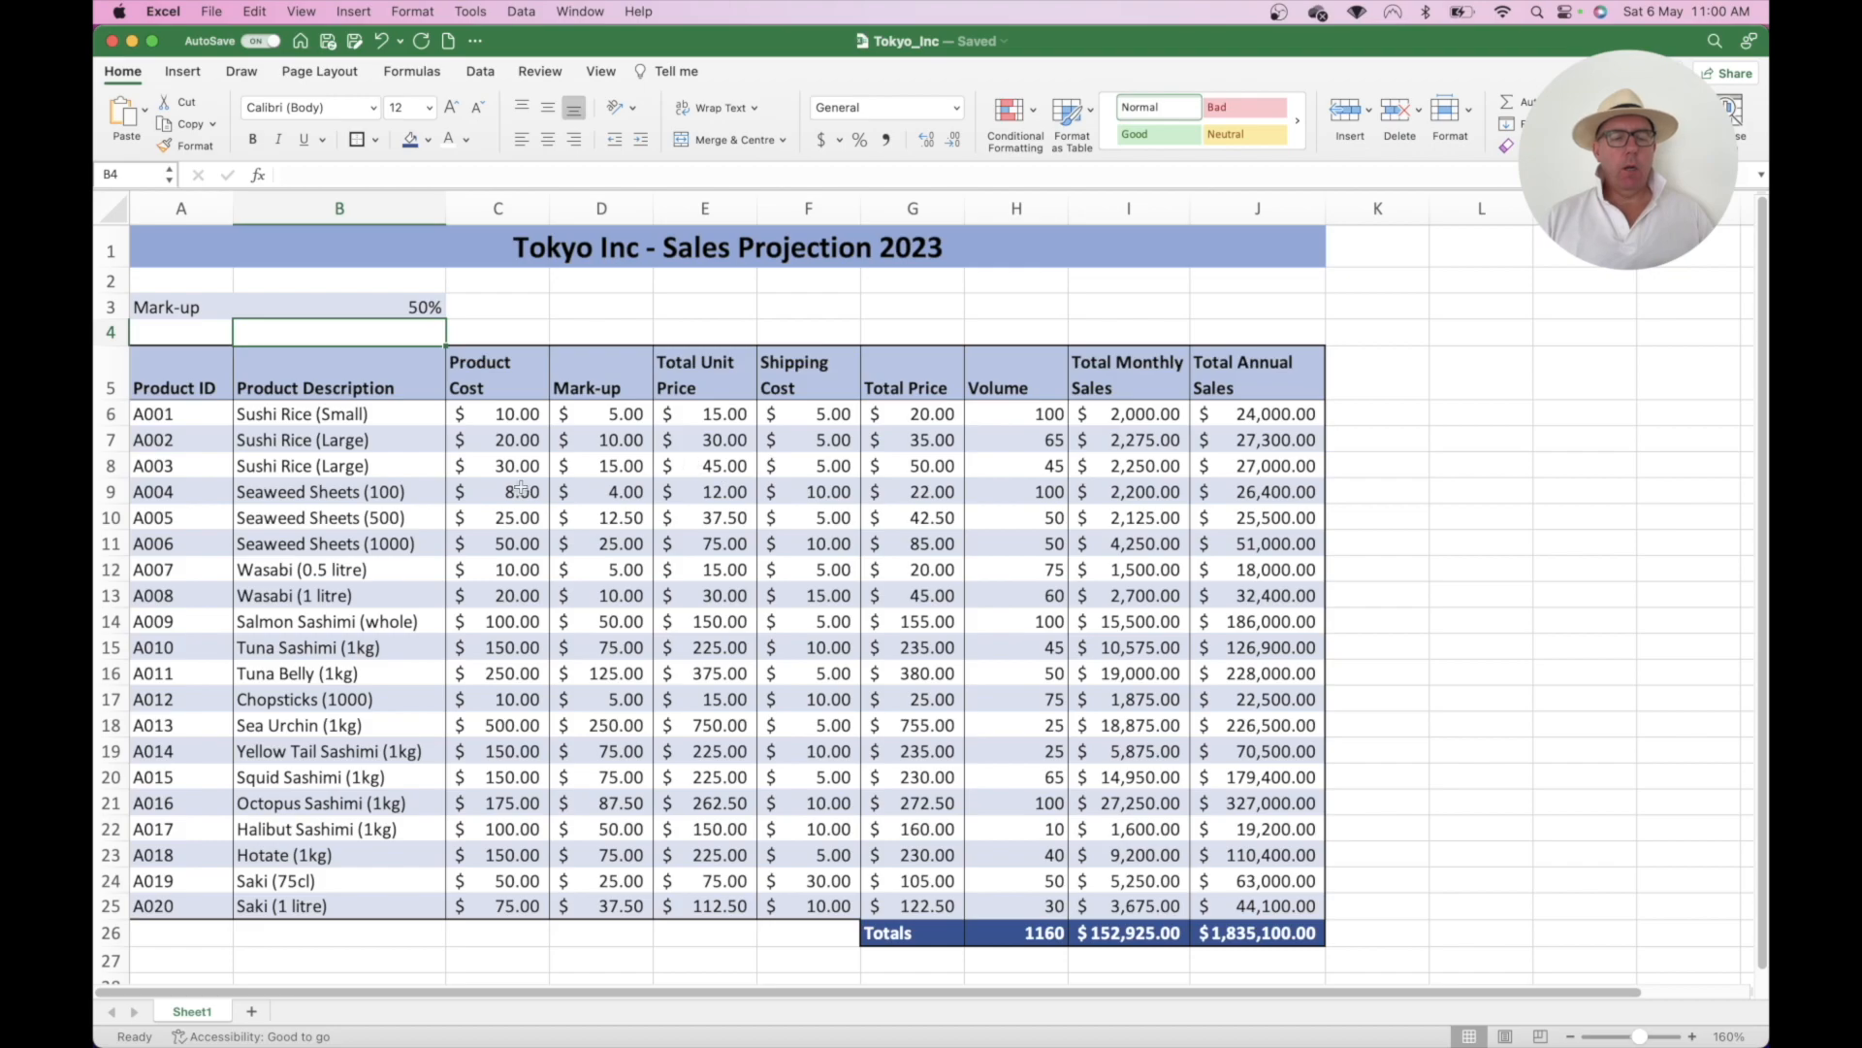
{"action": "left_click", "coordinate": [404, 305]}
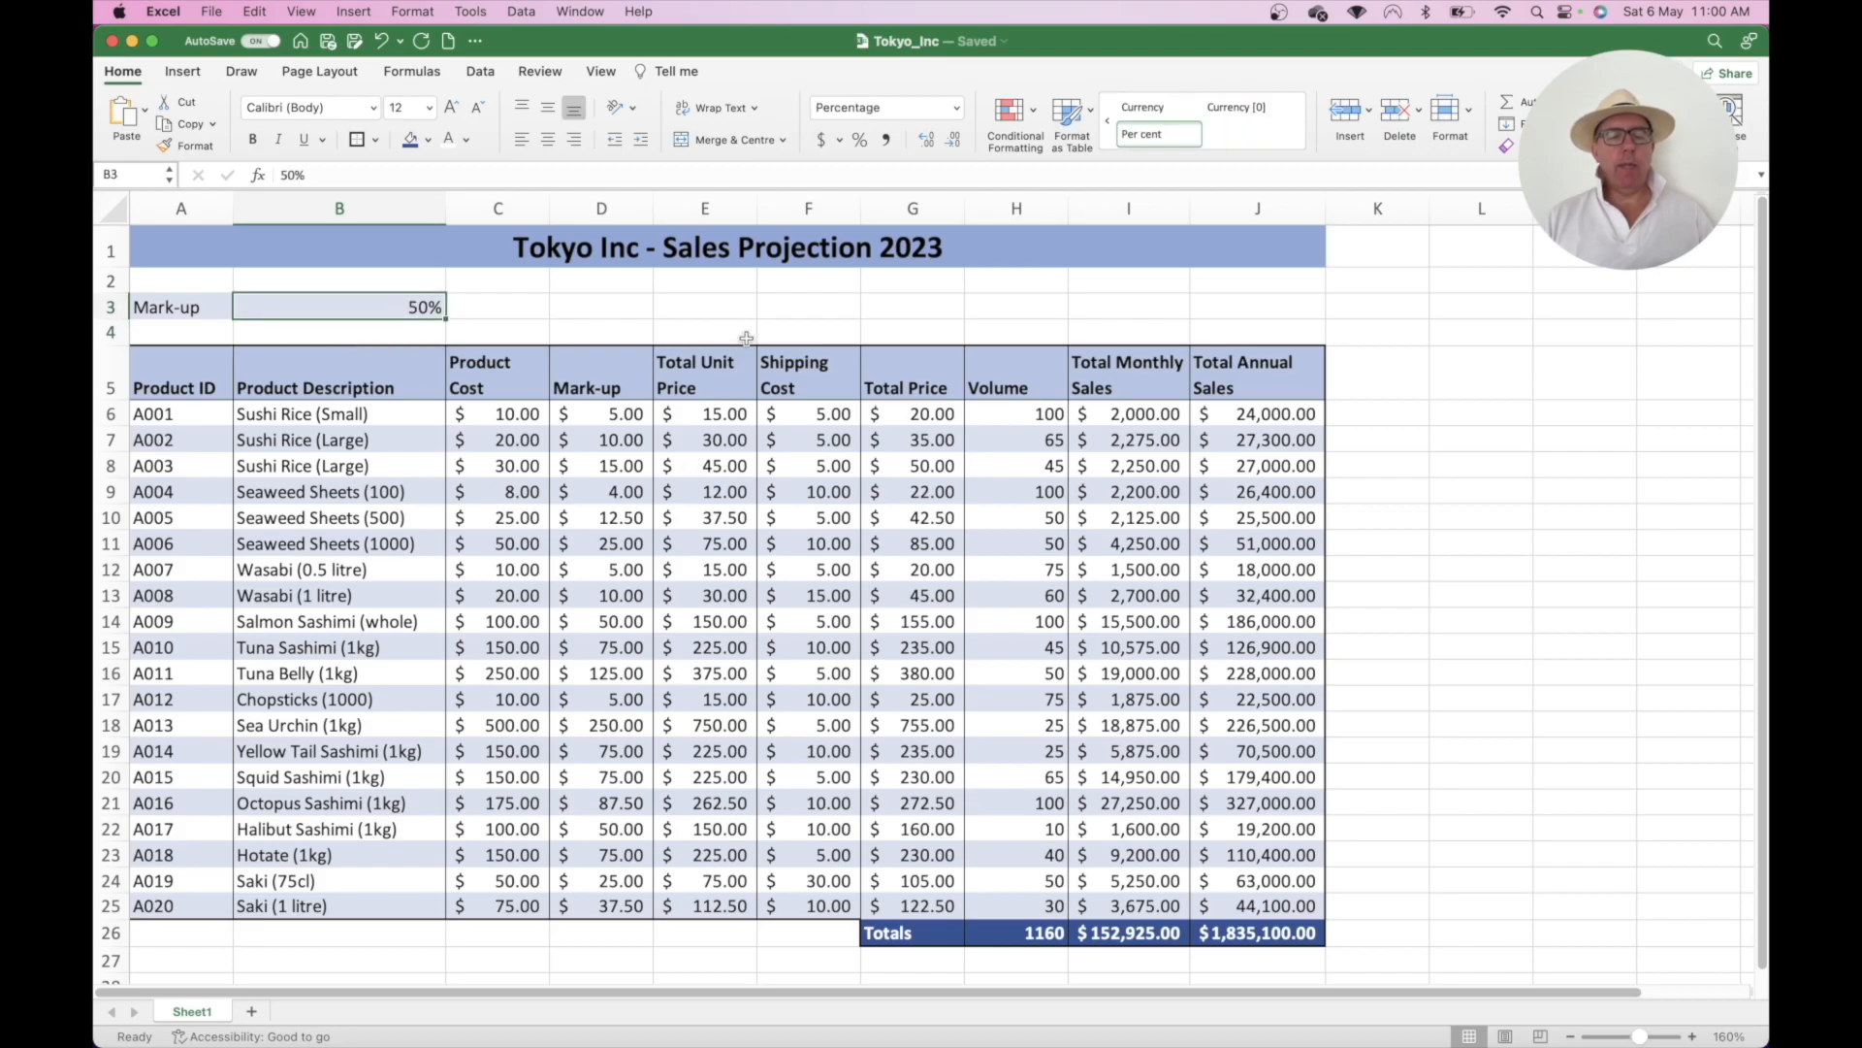
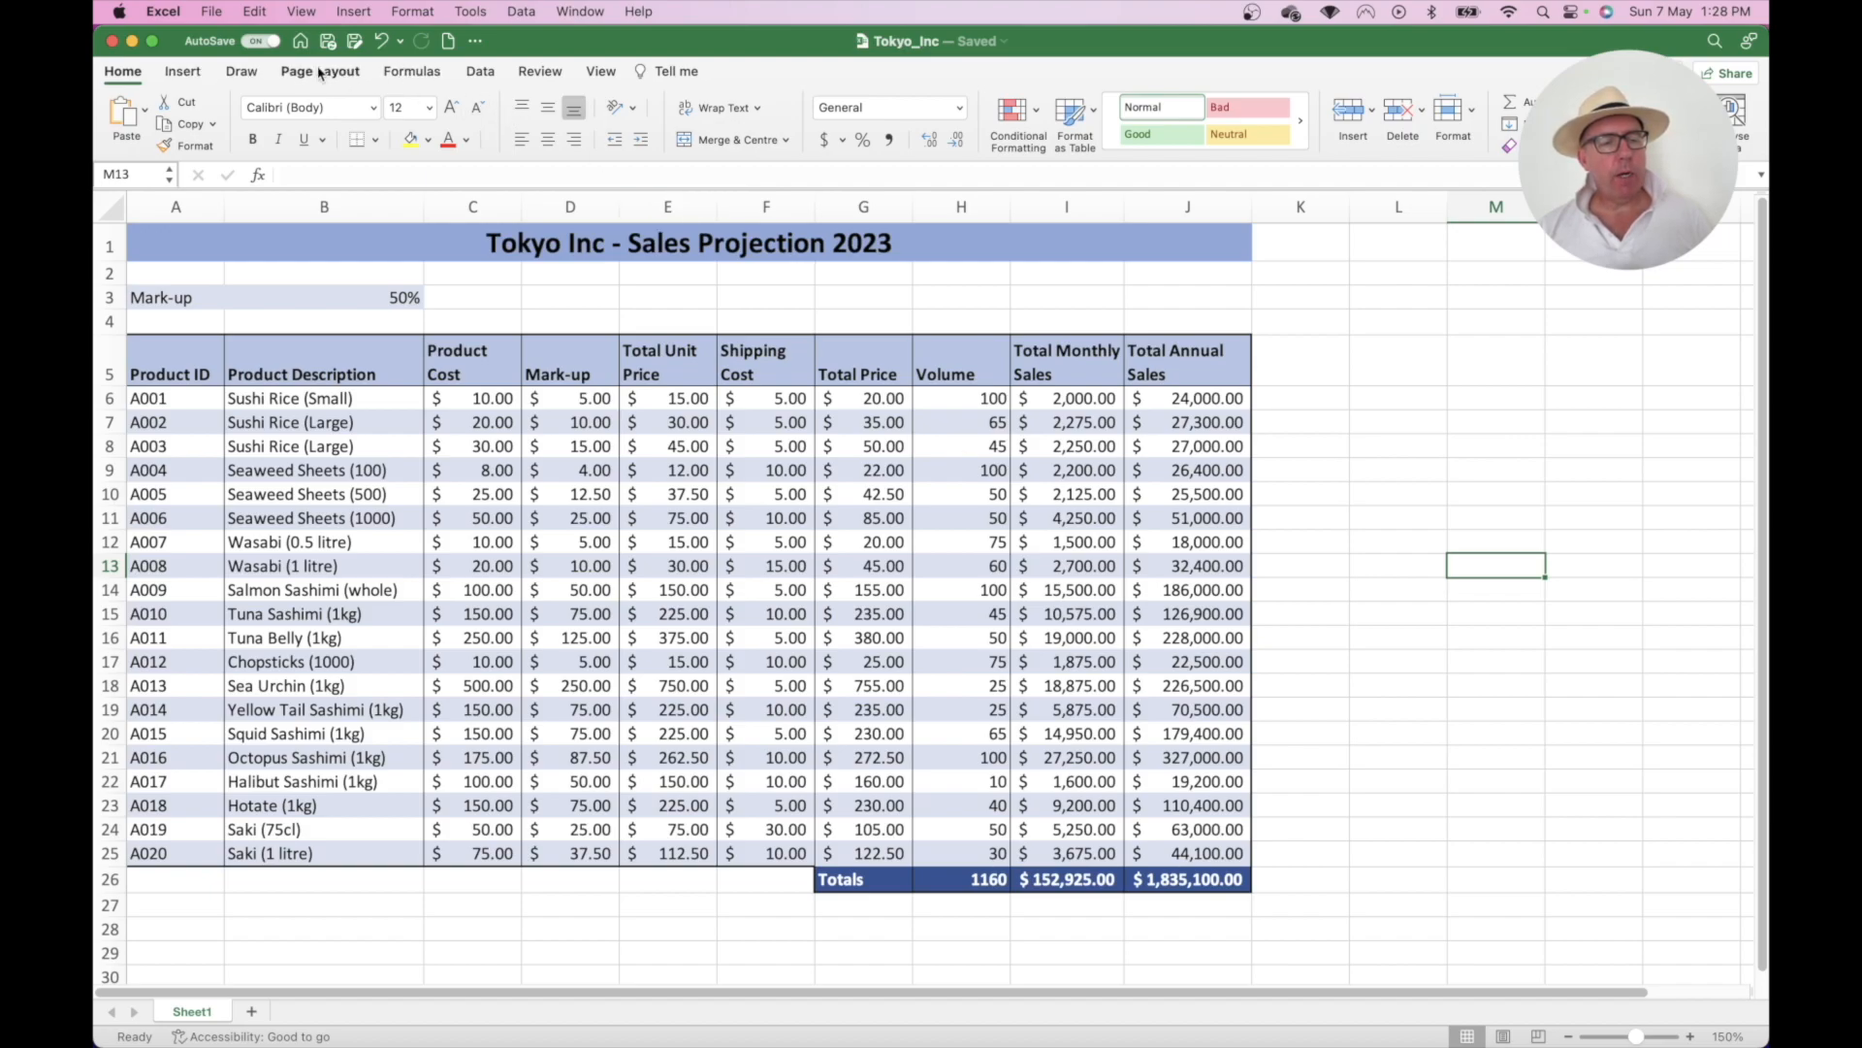
- Switch to the Insert ribbon above the Tokyo Inc sales table to see the chart options
{"action": "left_click", "coordinate": [184, 72]}
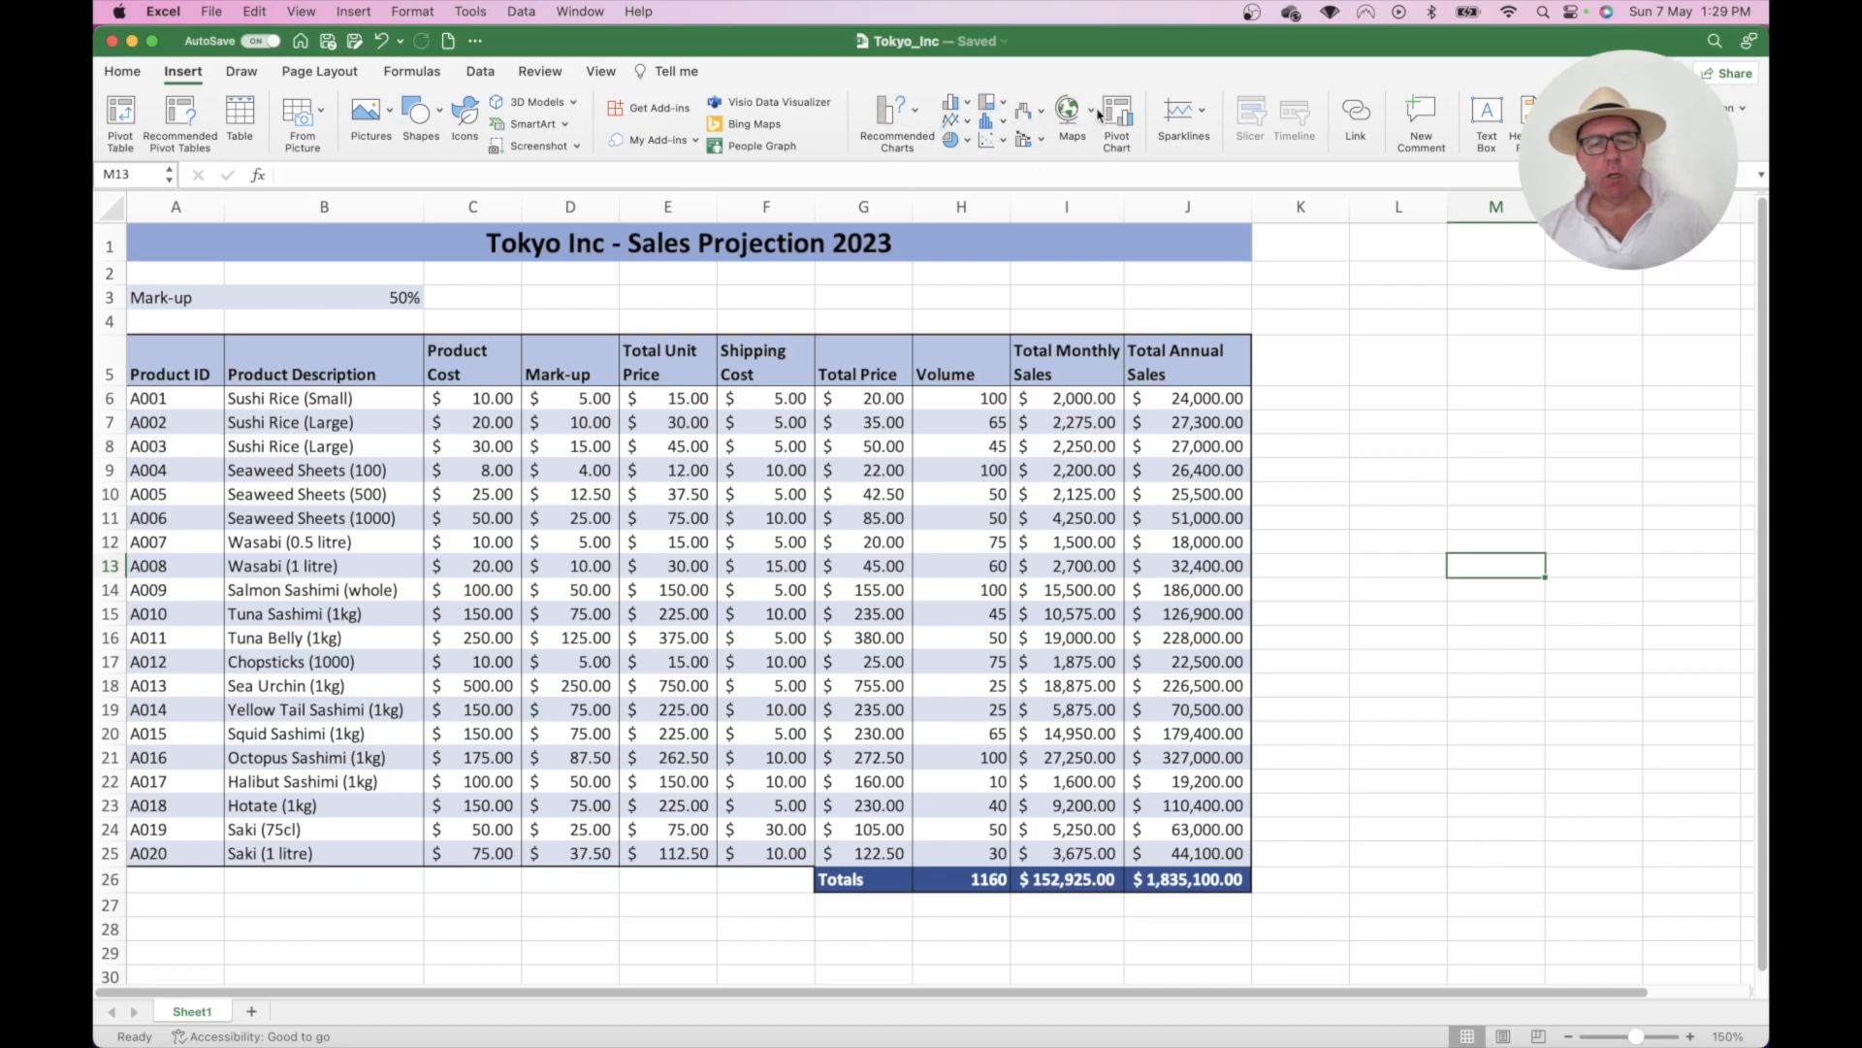
- Browse the chart type galleries without inserting, then select the Product ID cells down to A020
{"action": "left_click", "coordinate": [1041, 117]}
{"action": "left_click", "coordinate": [1002, 107]}
{"action": "left_click", "coordinate": [1004, 110]}
{"action": "left_click", "coordinate": [1004, 109]}
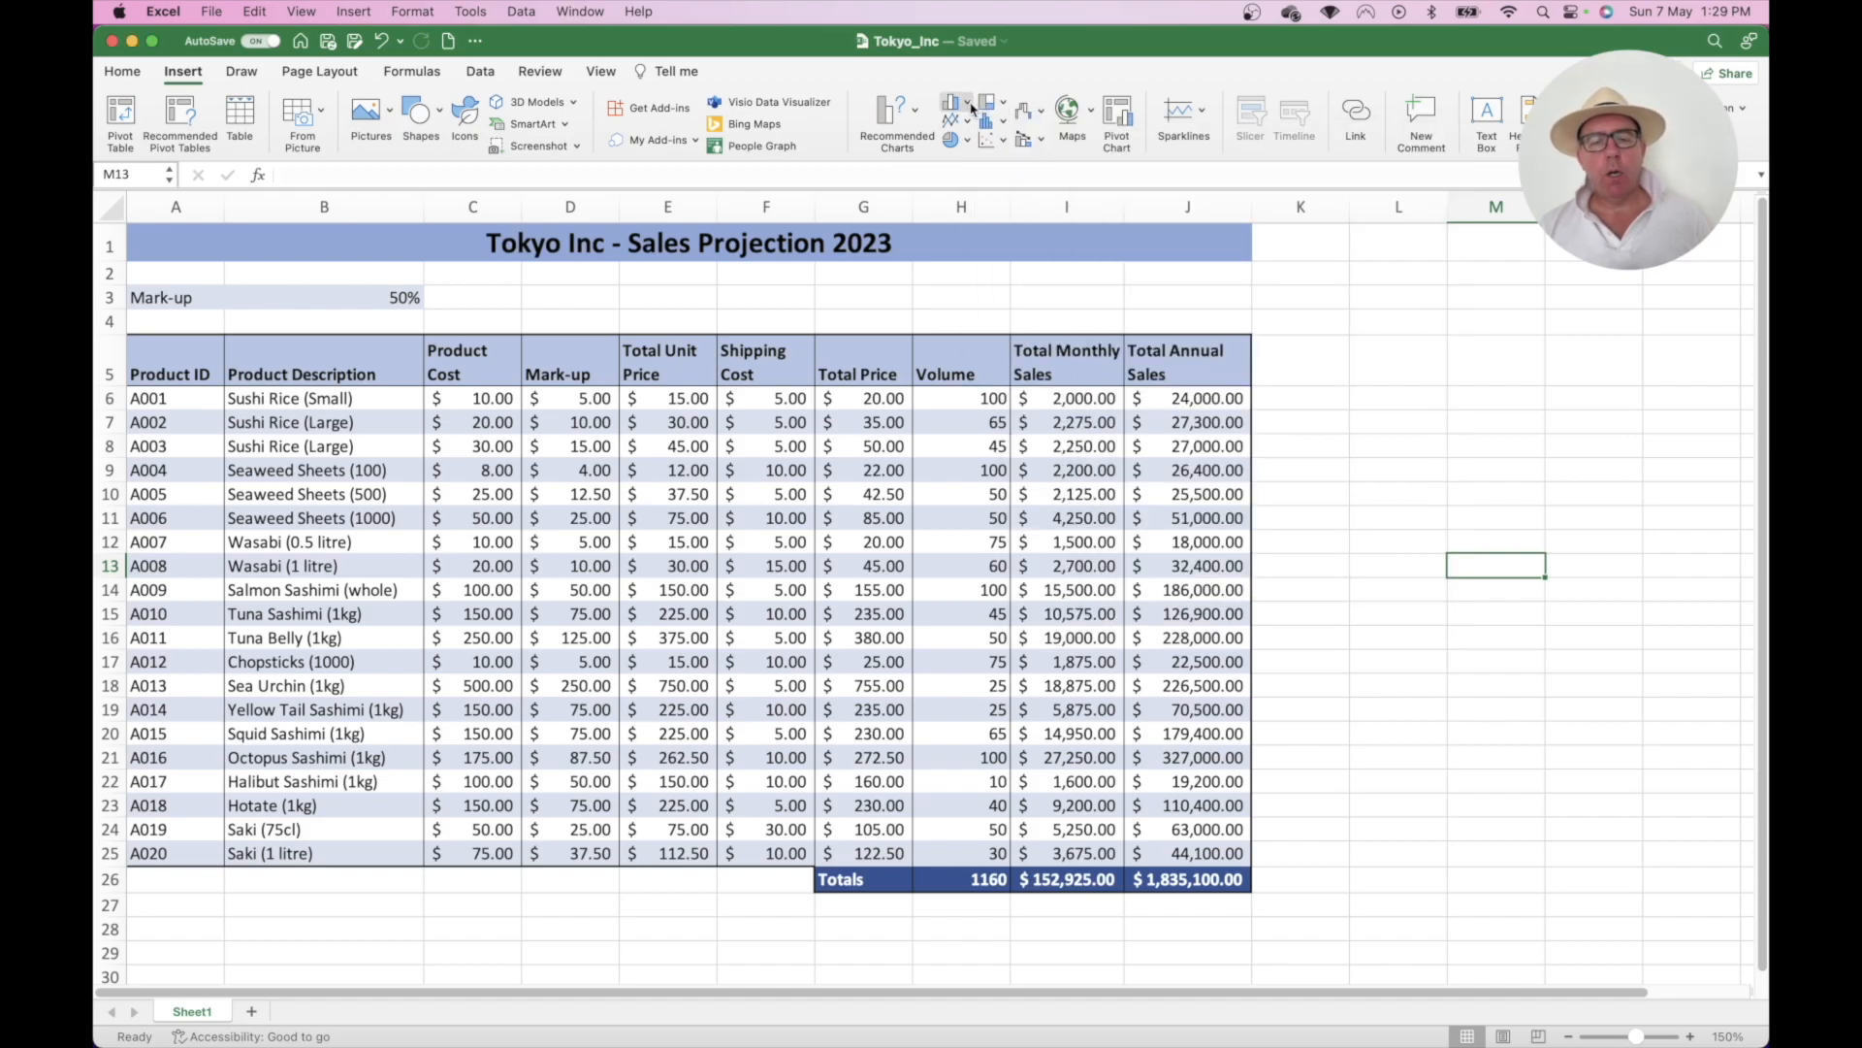
{"action": "left_click", "coordinate": [969, 106]}
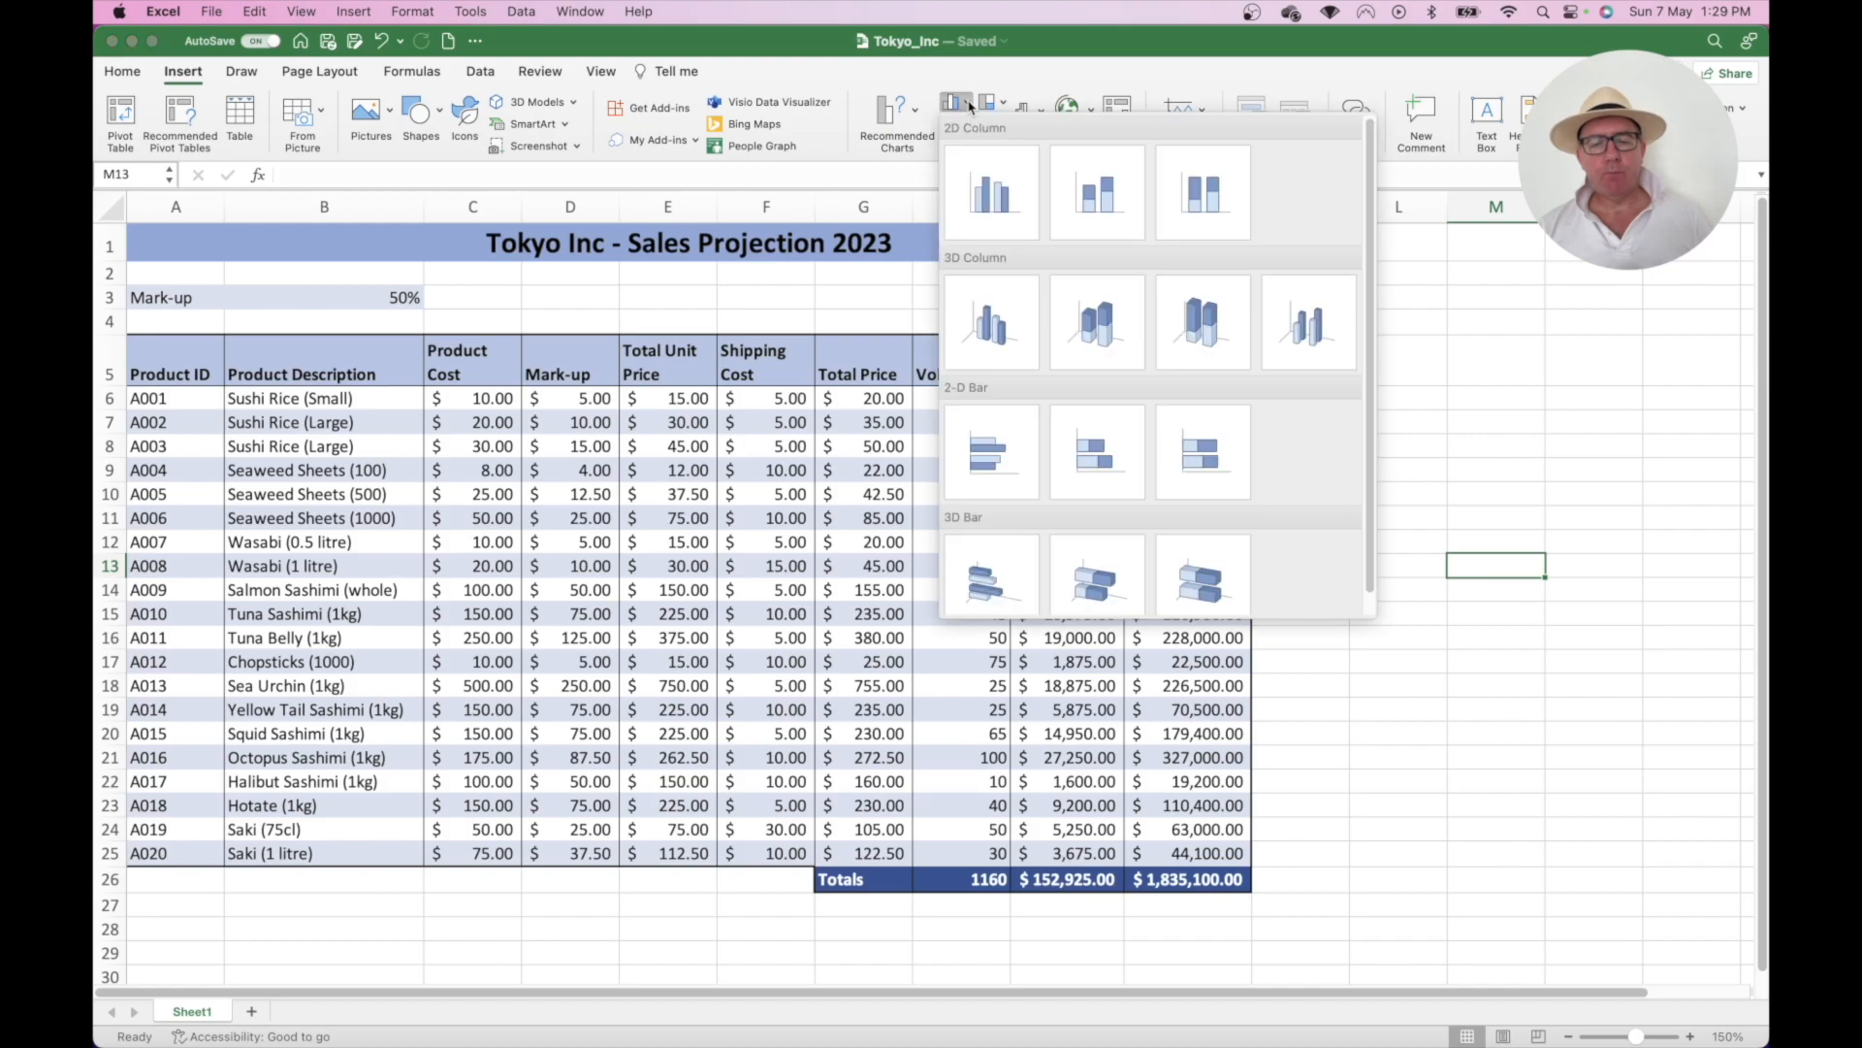
{"action": "left_click", "coordinate": [1018, 81]}
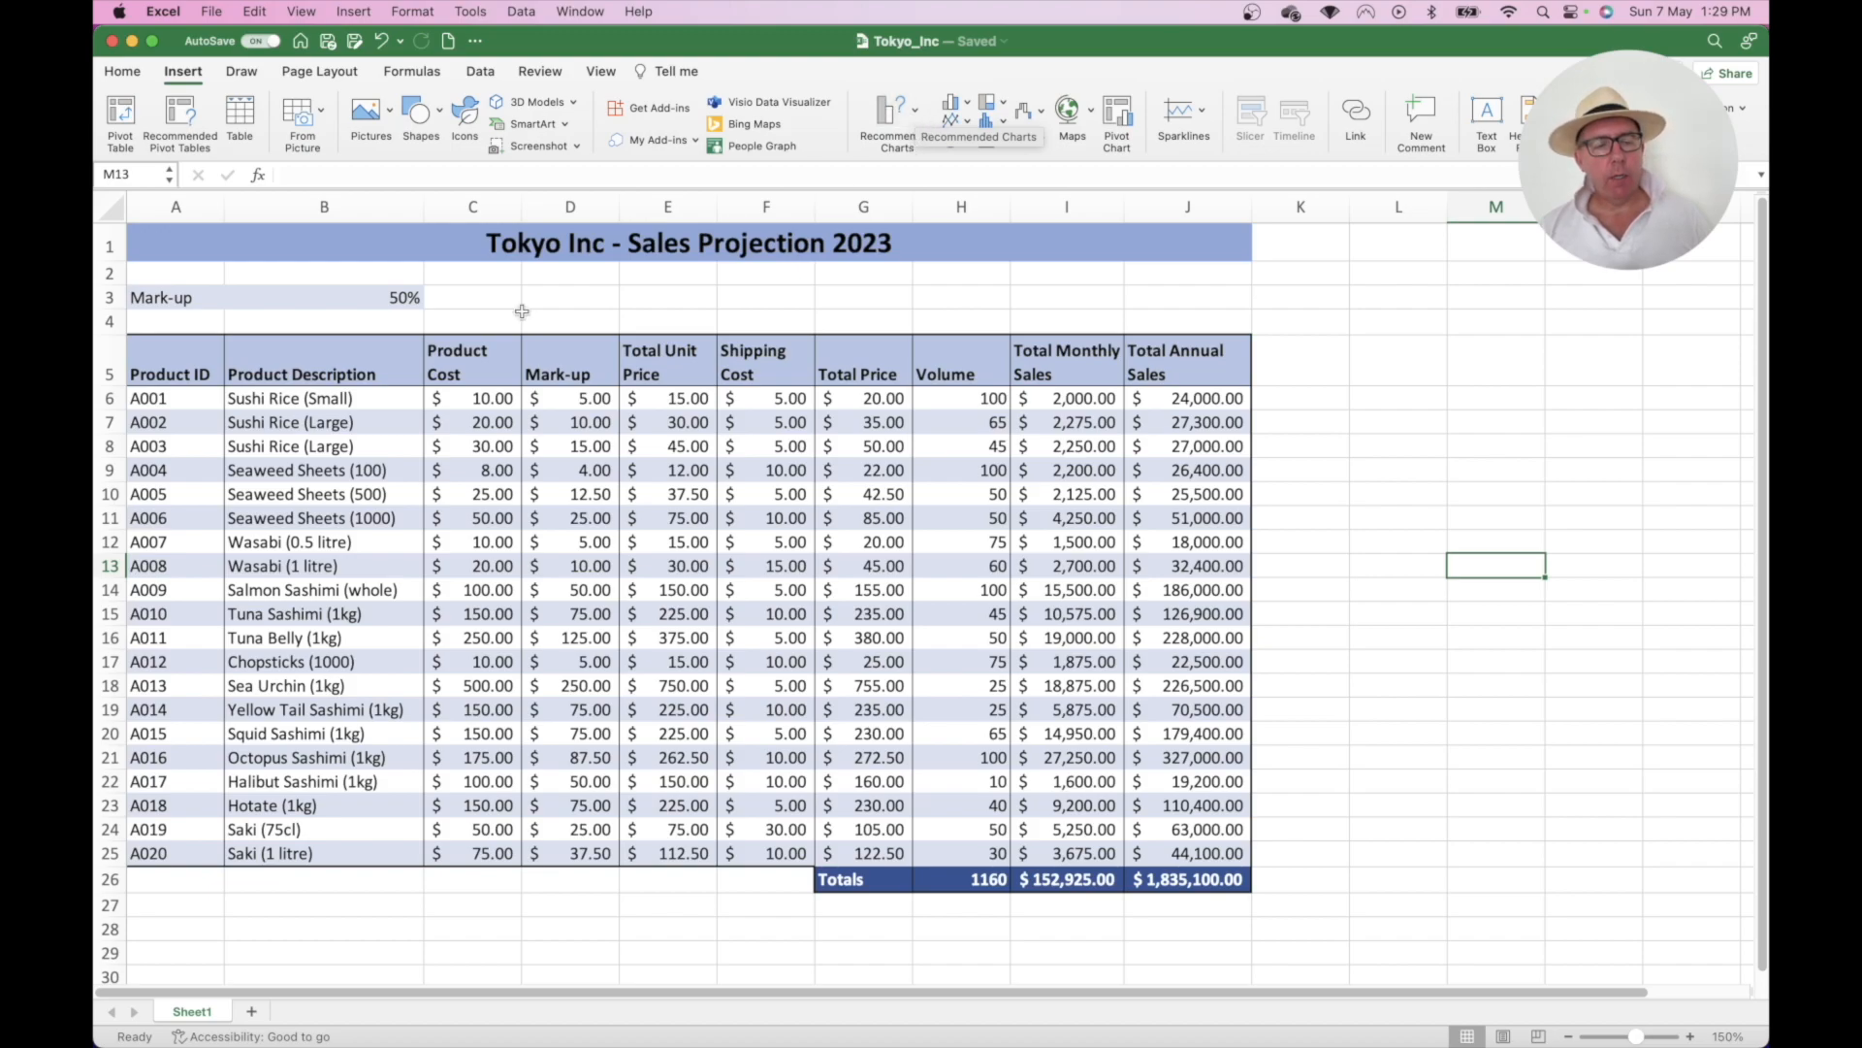
{"action": "left_click_drag", "start_coordinate": [179, 364], "coordinate": [157, 851]}
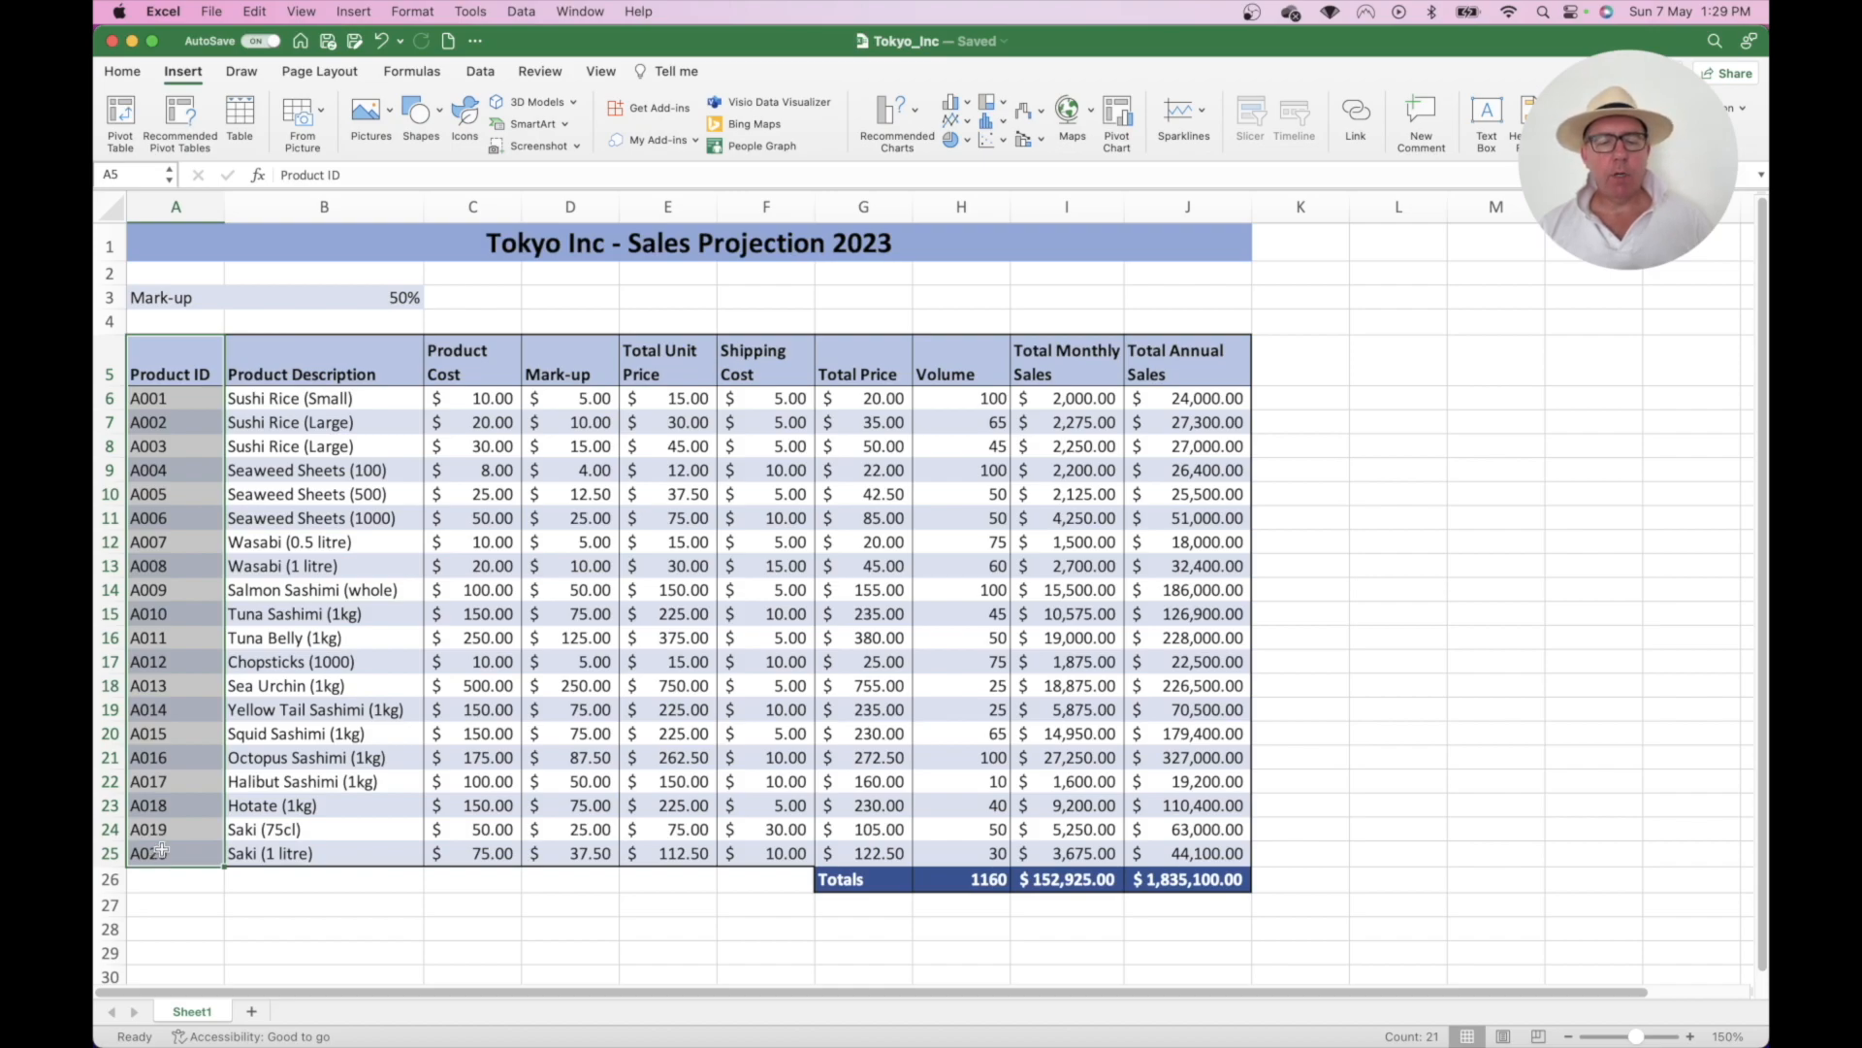
- Add the Volume column to the selection and bring up Recommended Charts
{"action": "left_click_drag", "start_coordinate": [950, 379], "coordinate": [945, 854]}
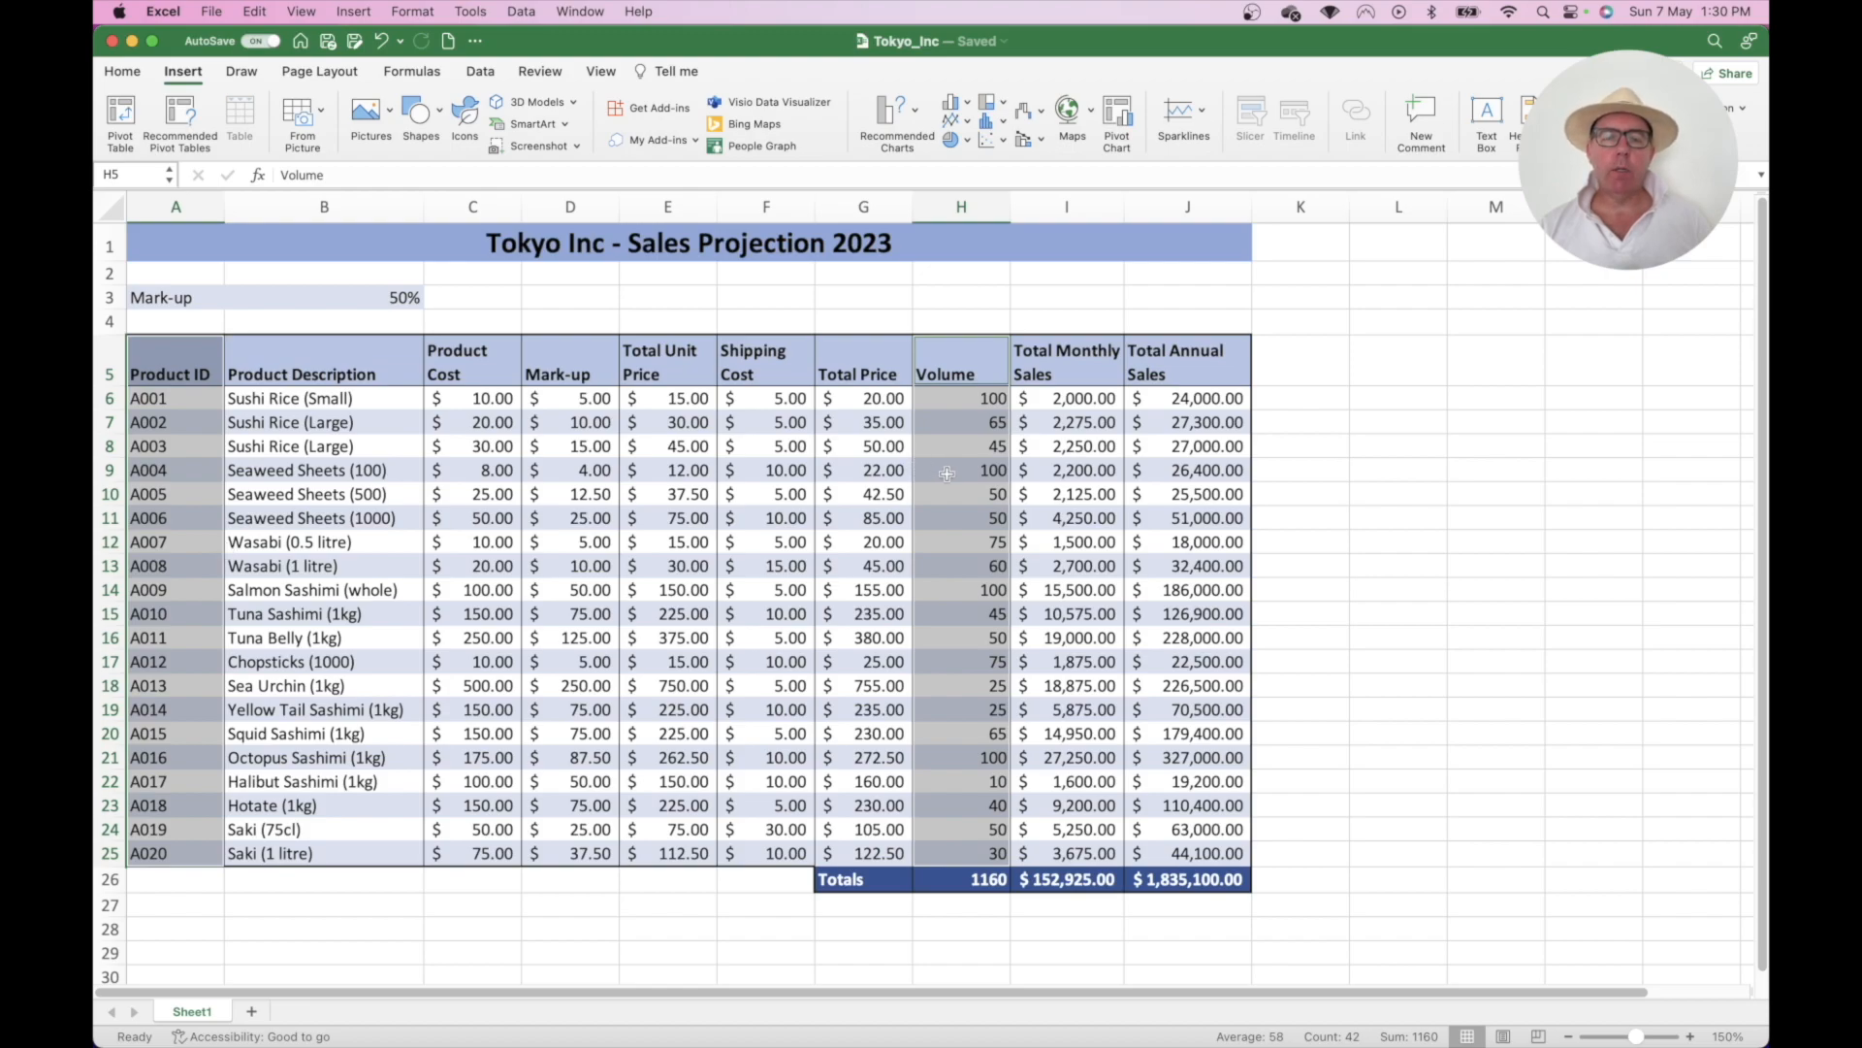
{"action": "left_click", "coordinate": [917, 115]}
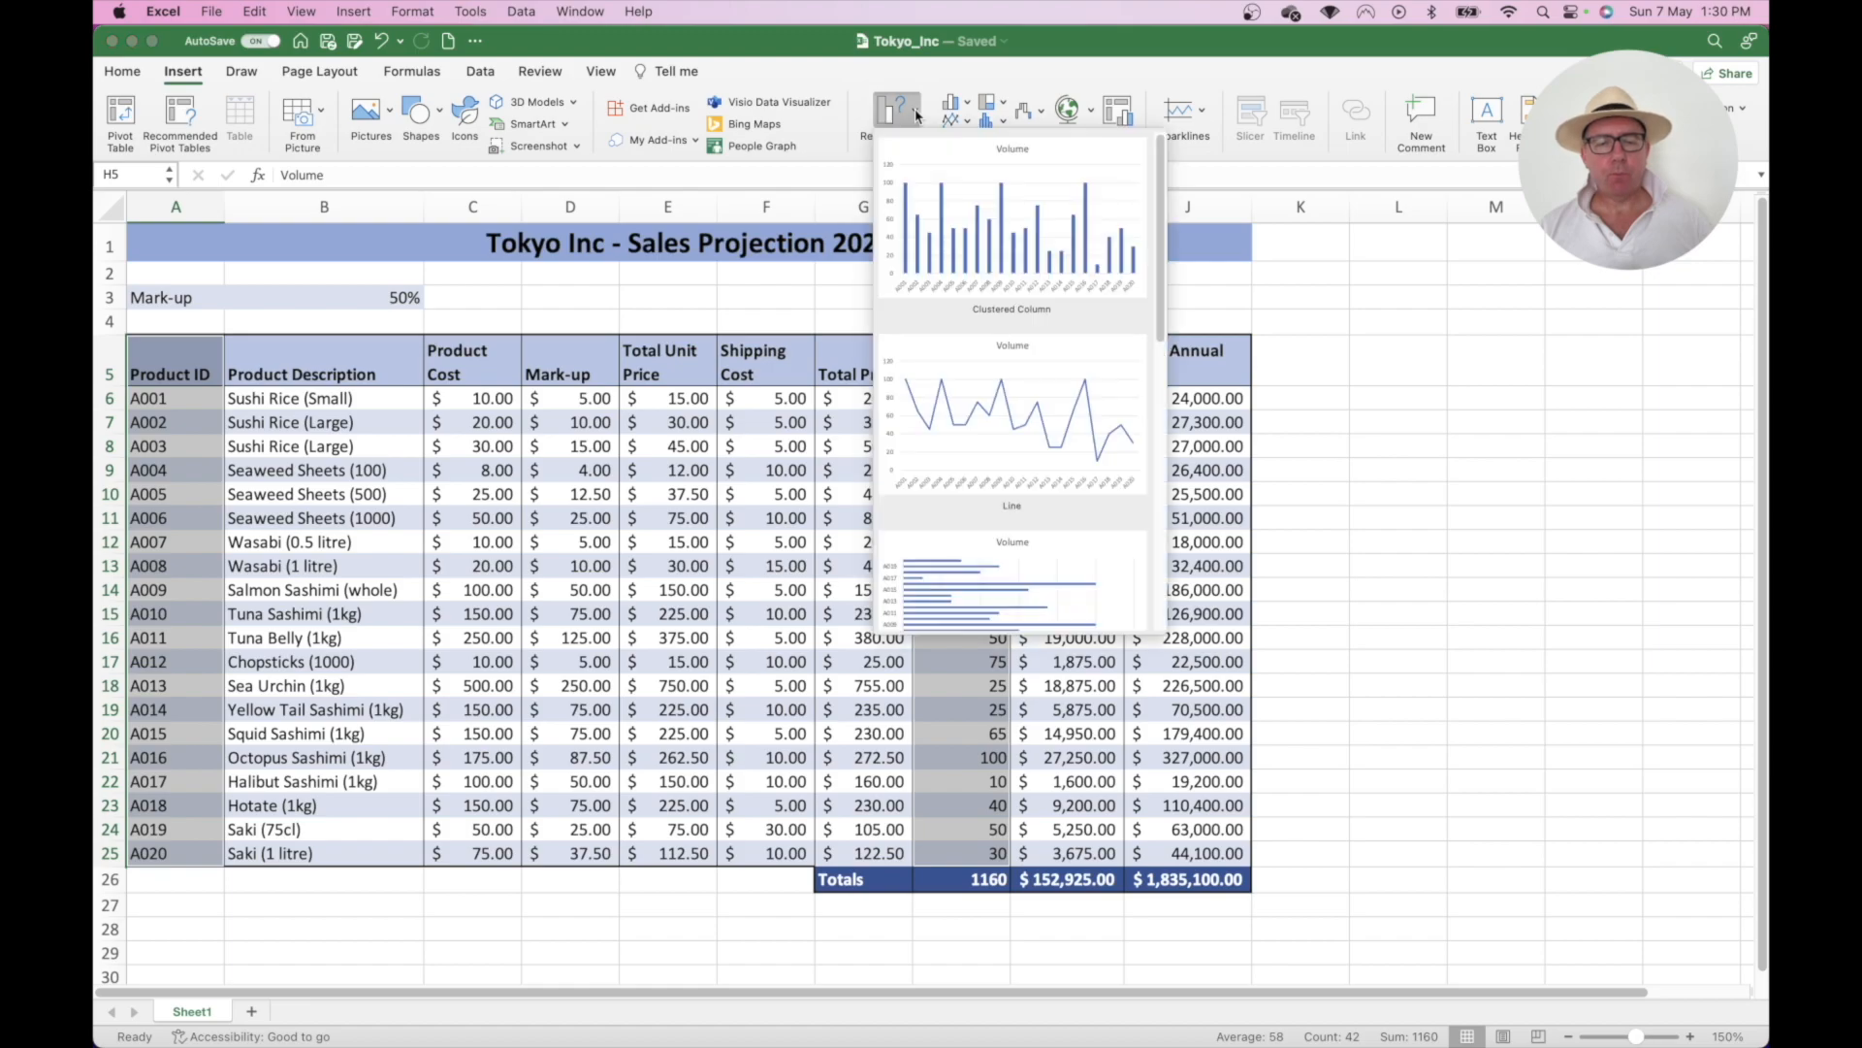
{"action": "scroll", "coordinate": [992, 351], "scroll_direction": "down", "scroll_amount": 3}
{"action": "scroll", "coordinate": [992, 351], "scroll_direction": "down", "scroll_amount": 5}
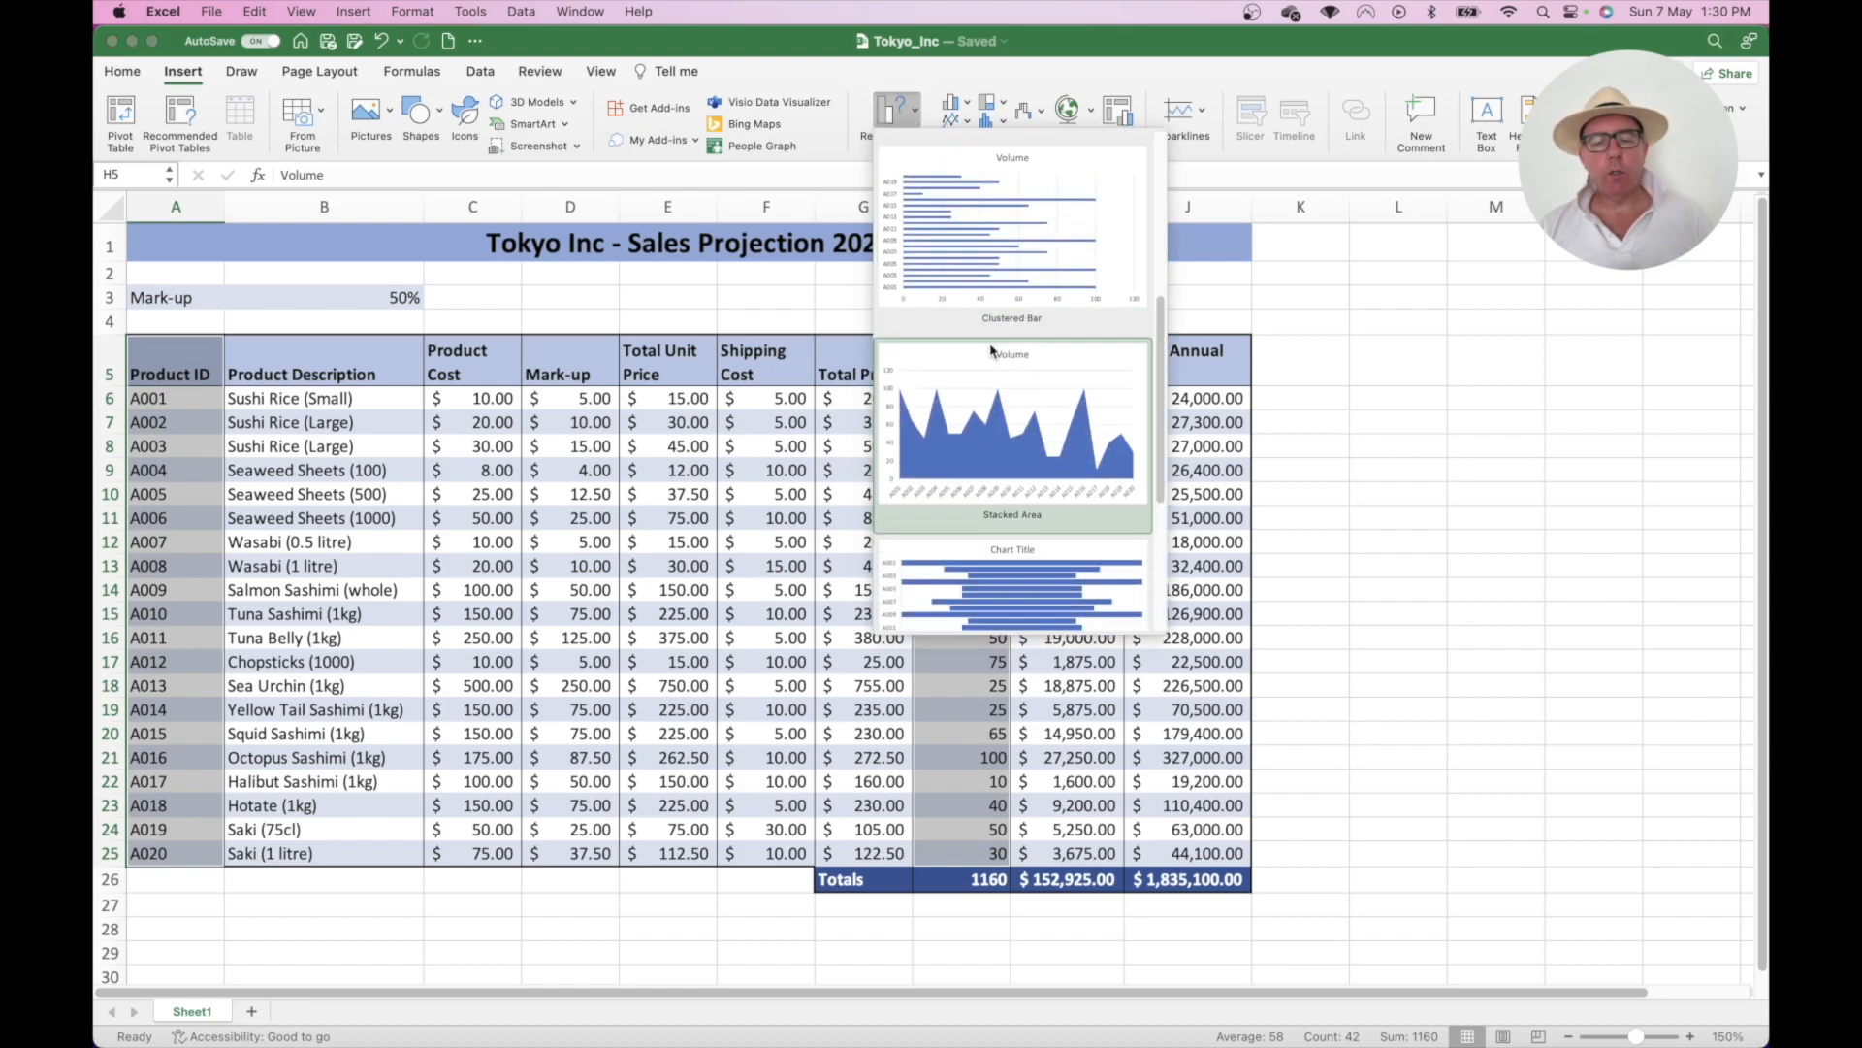
{"action": "scroll", "coordinate": [991, 352], "scroll_direction": "up", "scroll_amount": 4}
{"action": "scroll", "coordinate": [991, 352], "scroll_direction": "up", "scroll_amount": 3}
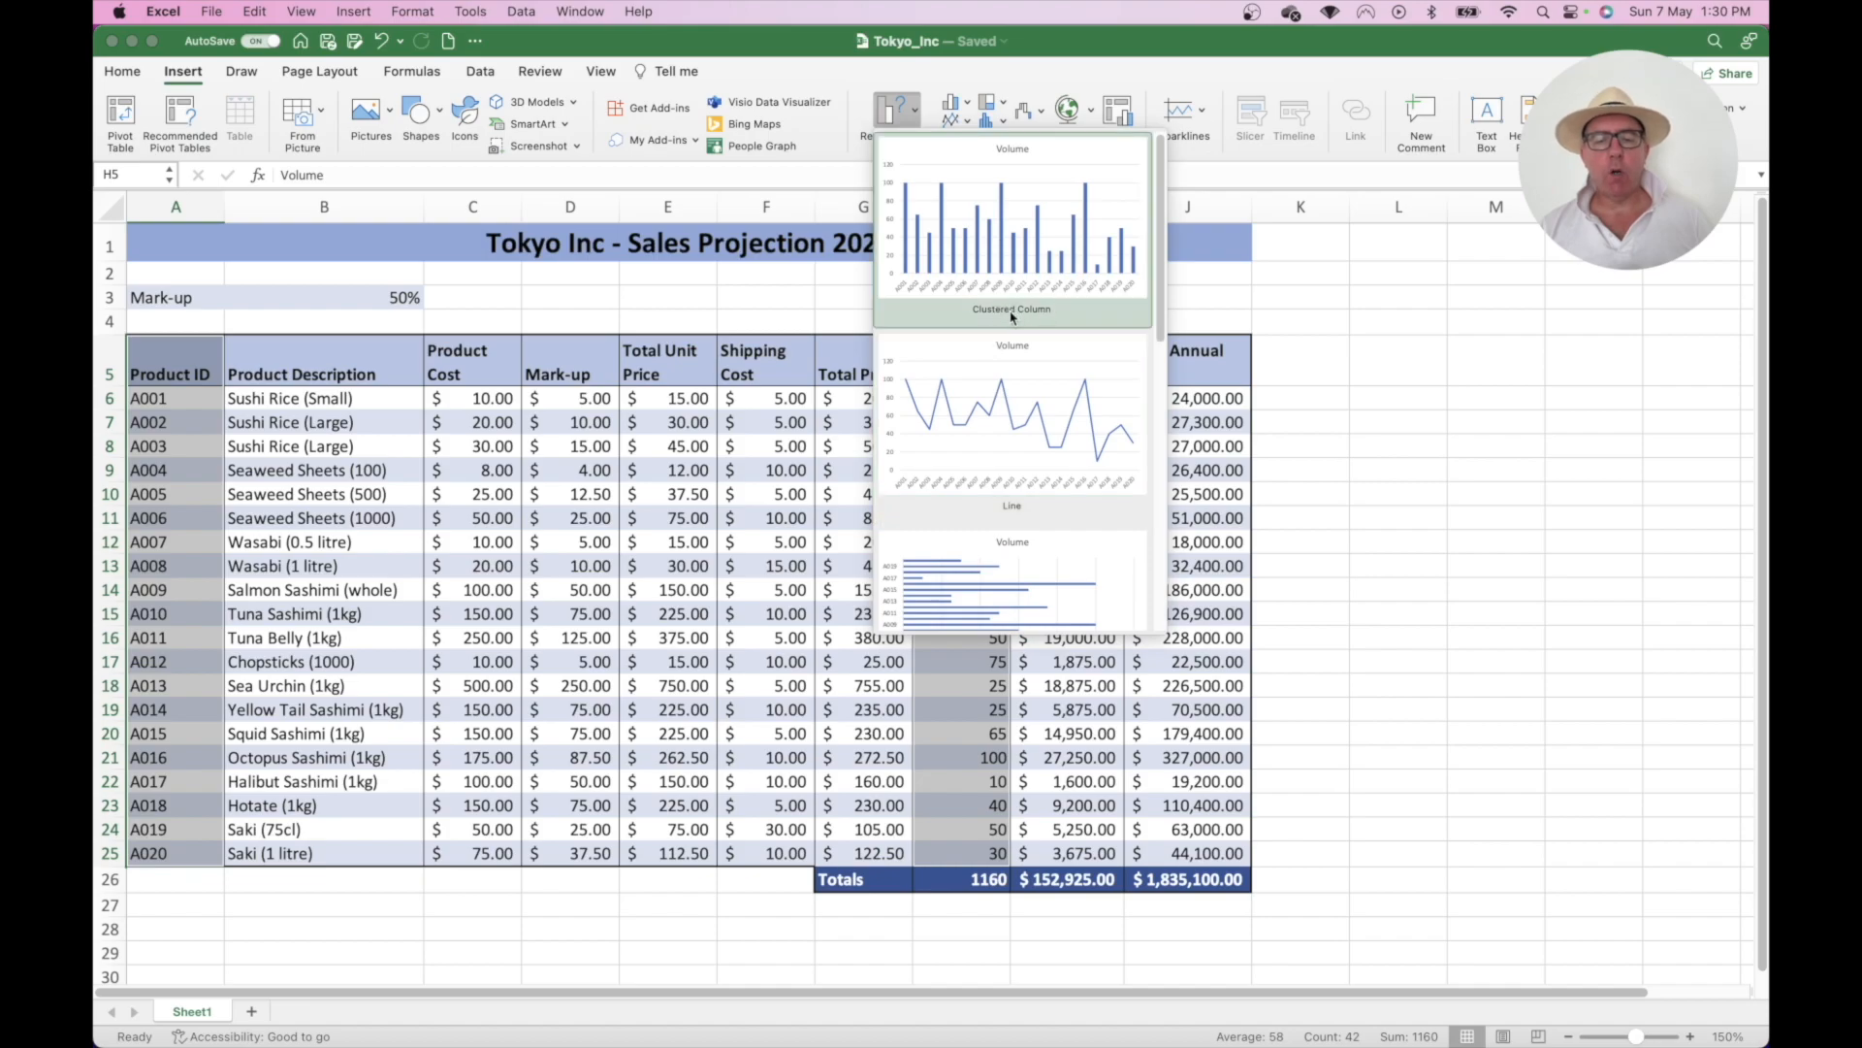
- Review the suggested chart thumbnails and insert a Clustered Column chart of Volume
{"action": "scroll", "coordinate": [1004, 393], "scroll_direction": "down", "scroll_amount": 2}
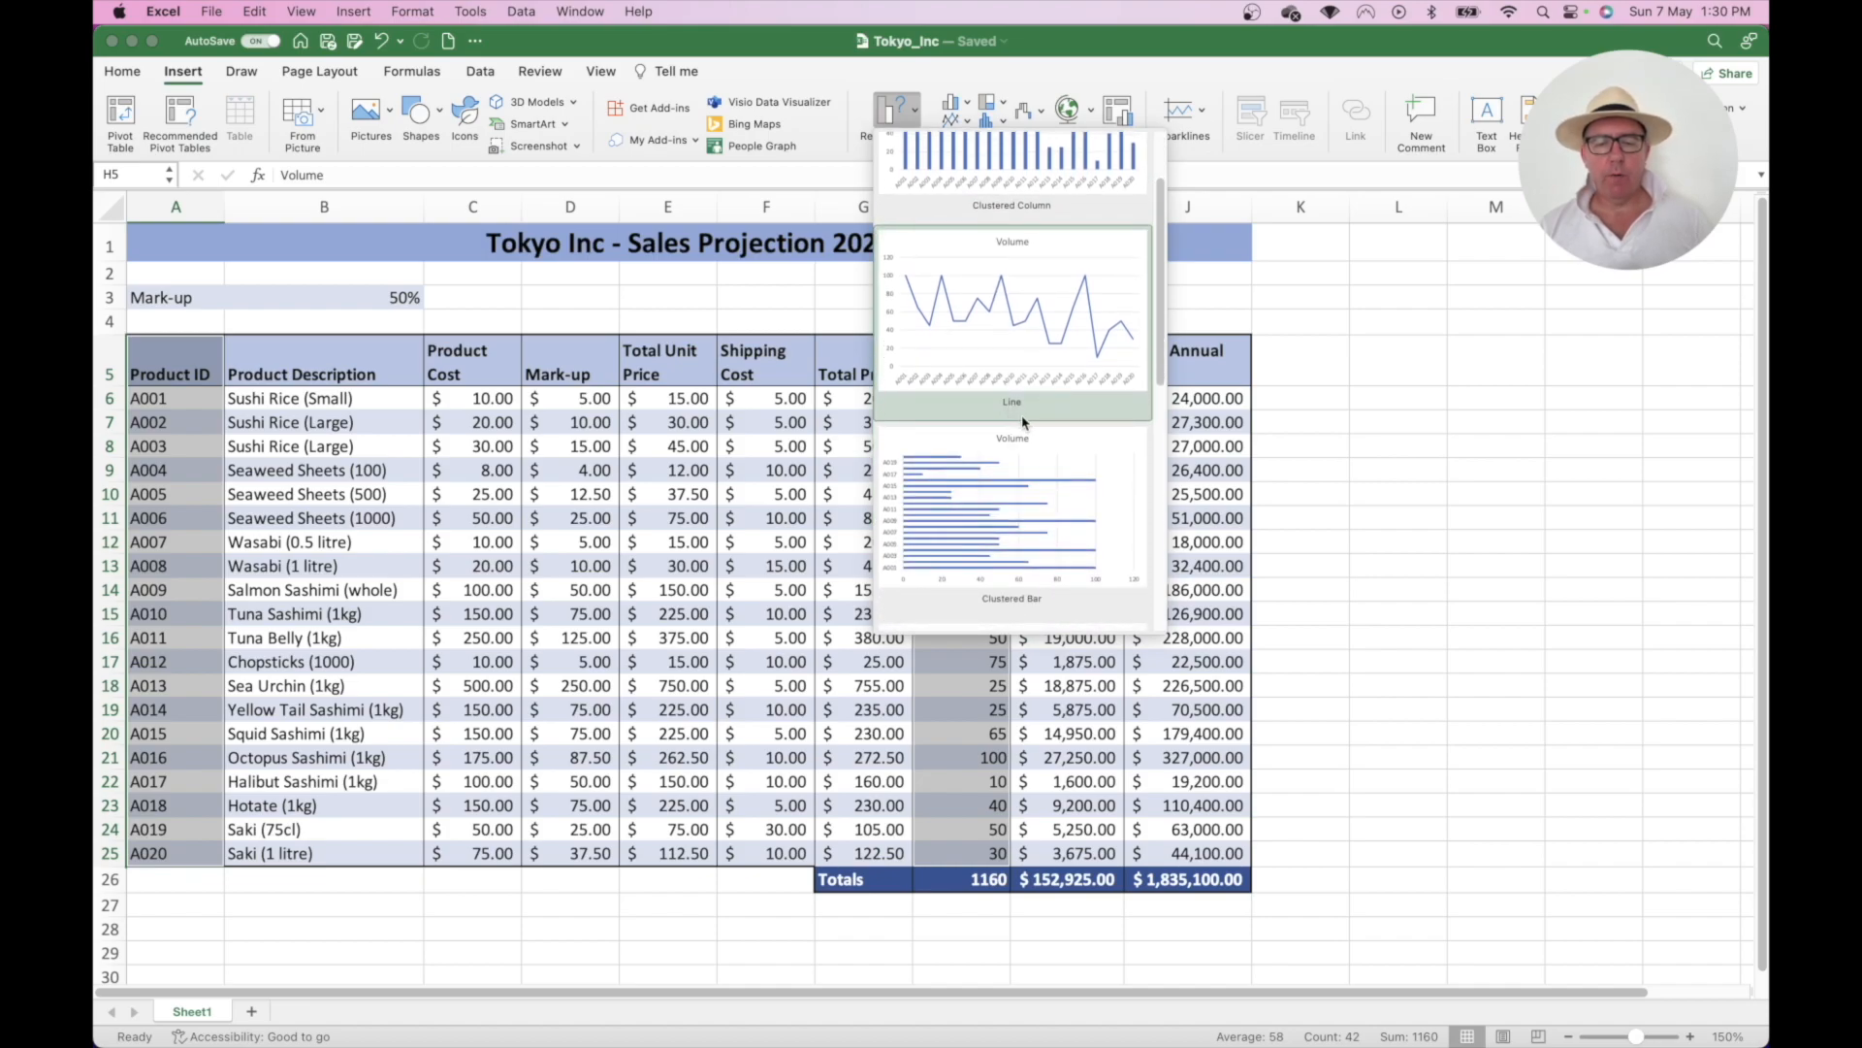
{"action": "scroll", "coordinate": [1024, 422], "scroll_direction": "down", "scroll_amount": 2}
{"action": "scroll", "coordinate": [1023, 499], "scroll_direction": "down", "scroll_amount": 2}
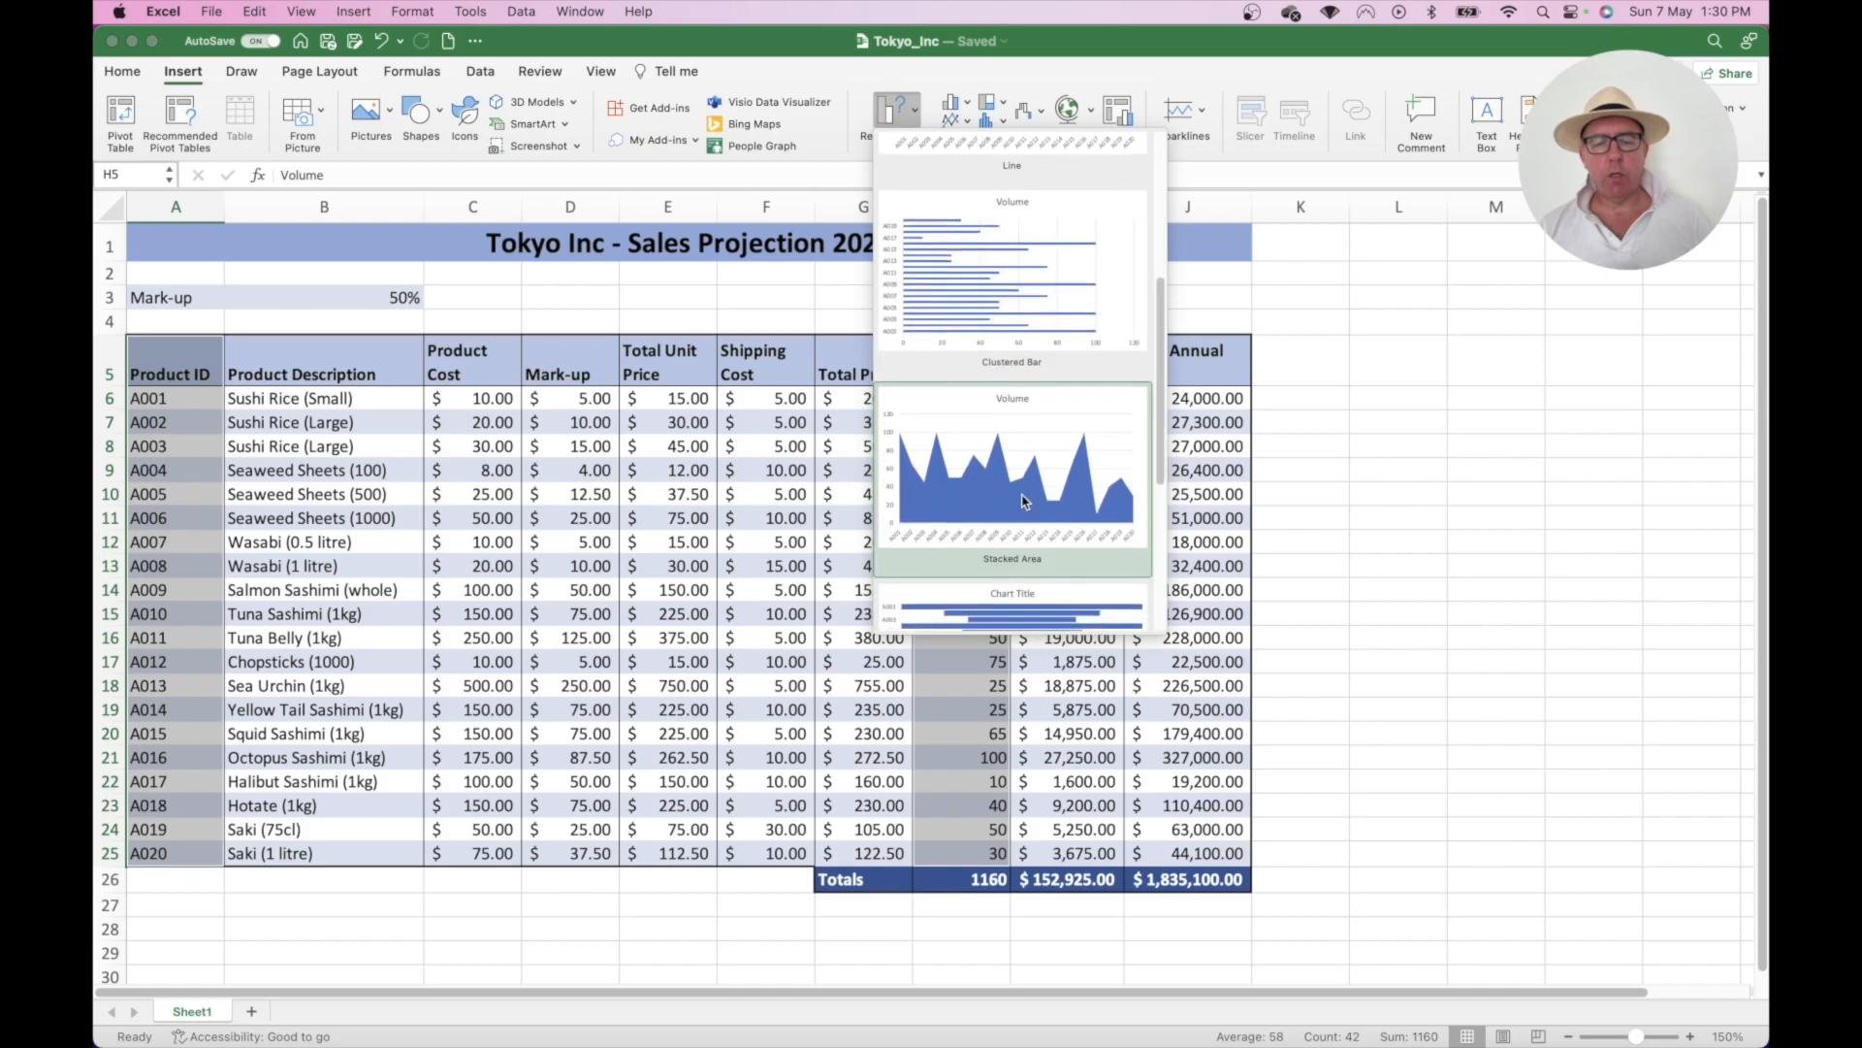
{"action": "scroll", "coordinate": [1028, 502], "scroll_direction": "down", "scroll_amount": 2}
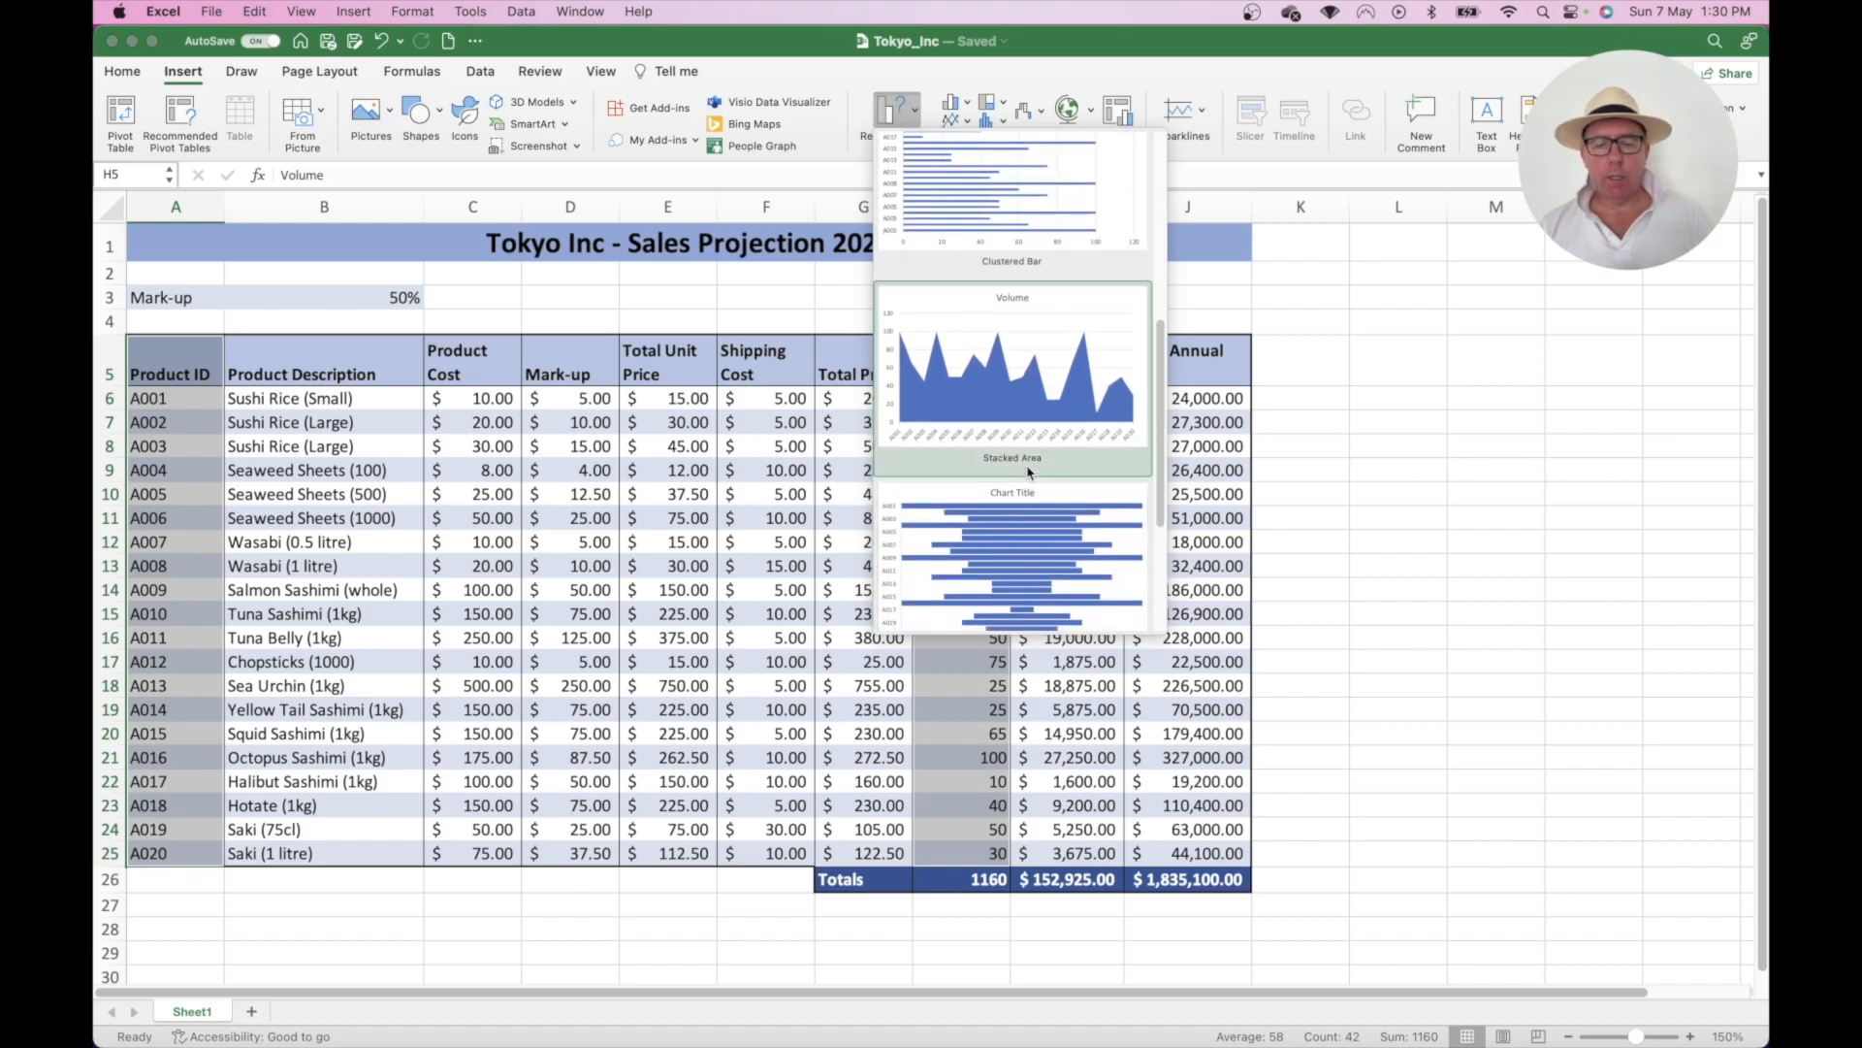
{"action": "scroll", "coordinate": [1032, 509], "scroll_direction": "down", "scroll_amount": 3}
{"action": "scroll", "coordinate": [1030, 513], "scroll_direction": "down", "scroll_amount": 2}
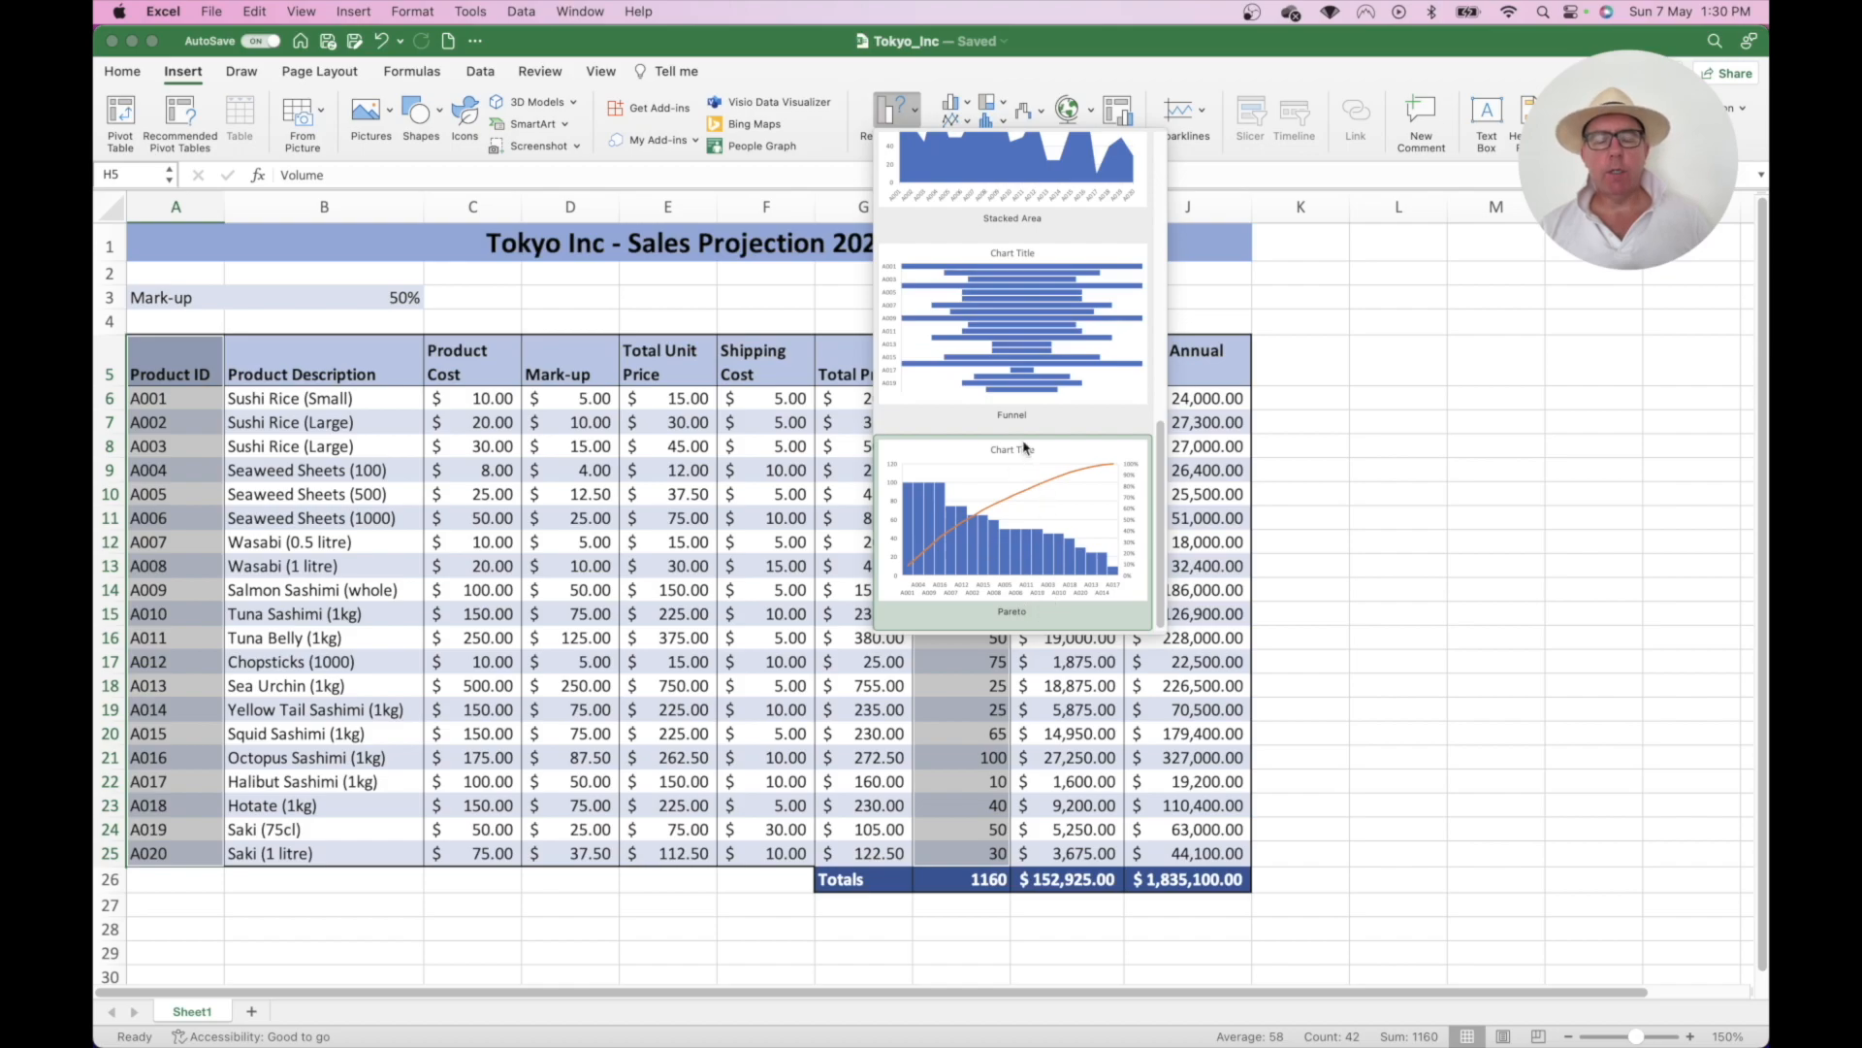
{"action": "scroll", "coordinate": [1026, 447], "scroll_direction": "up", "scroll_amount": 8}
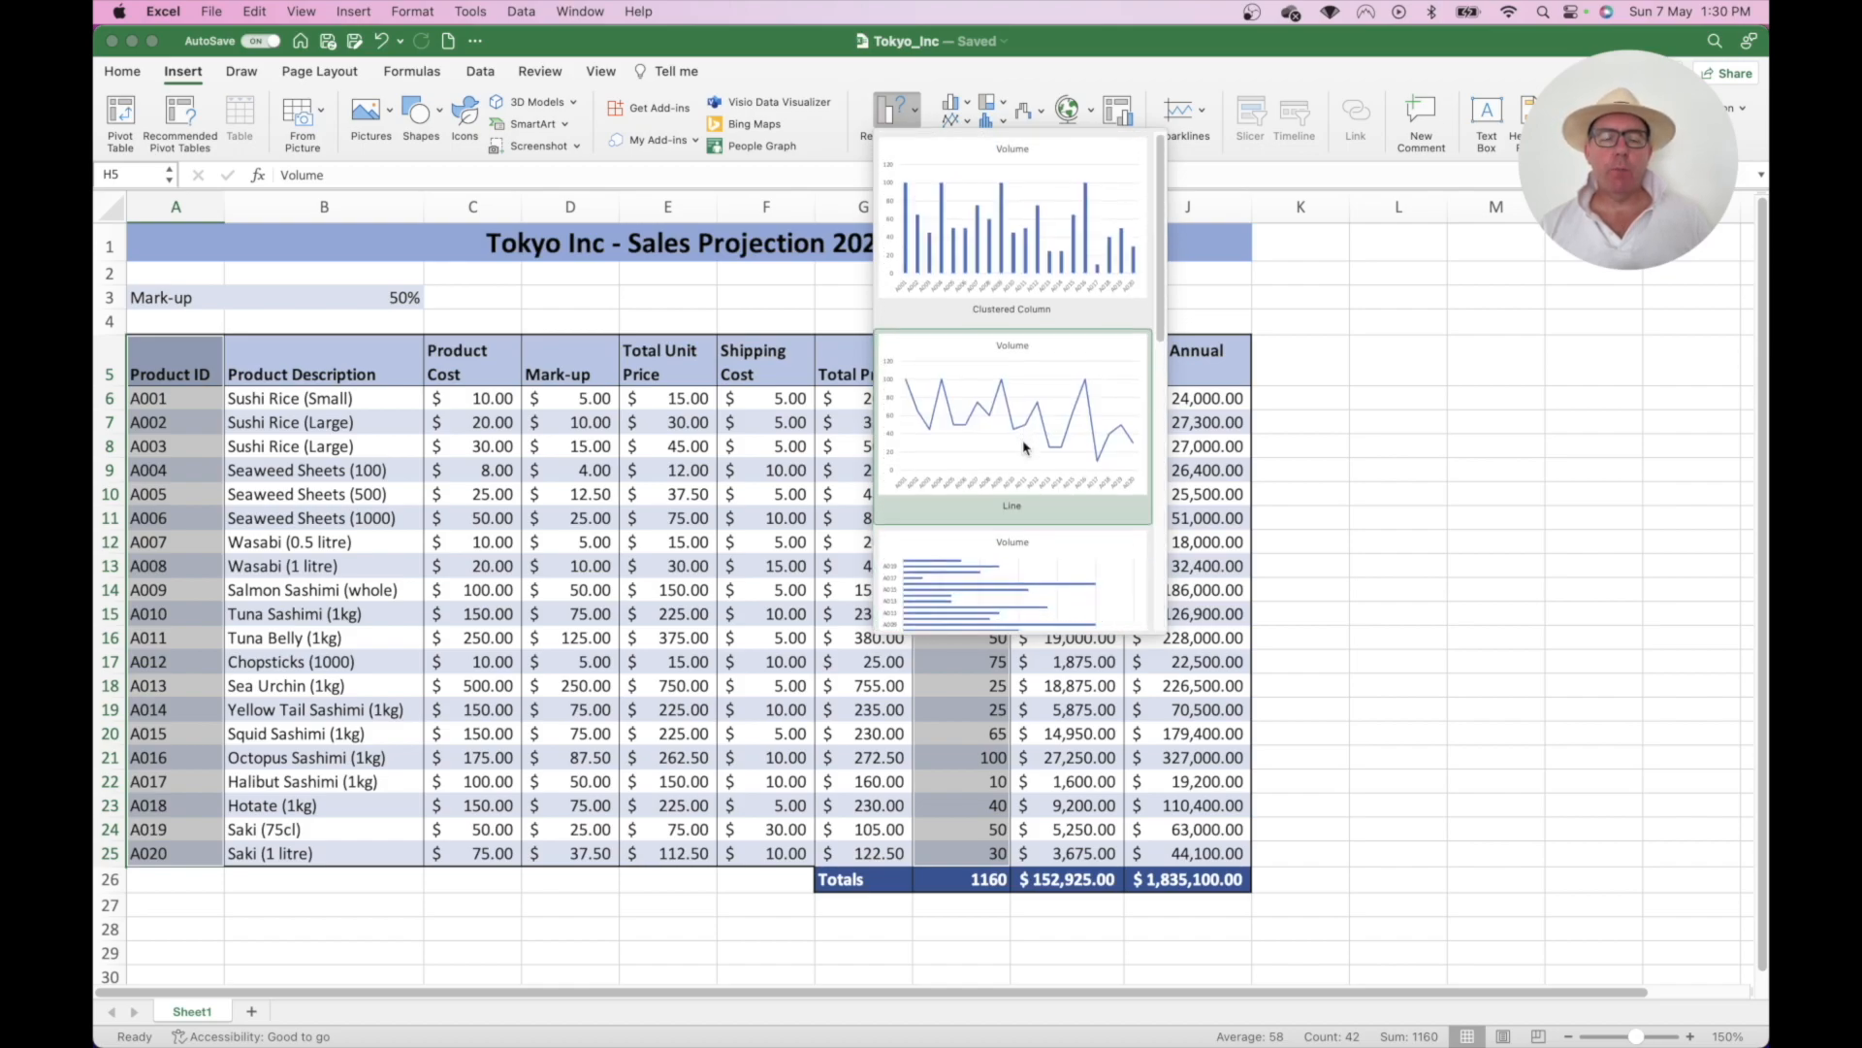
{"action": "left_click", "coordinate": [1006, 241]}
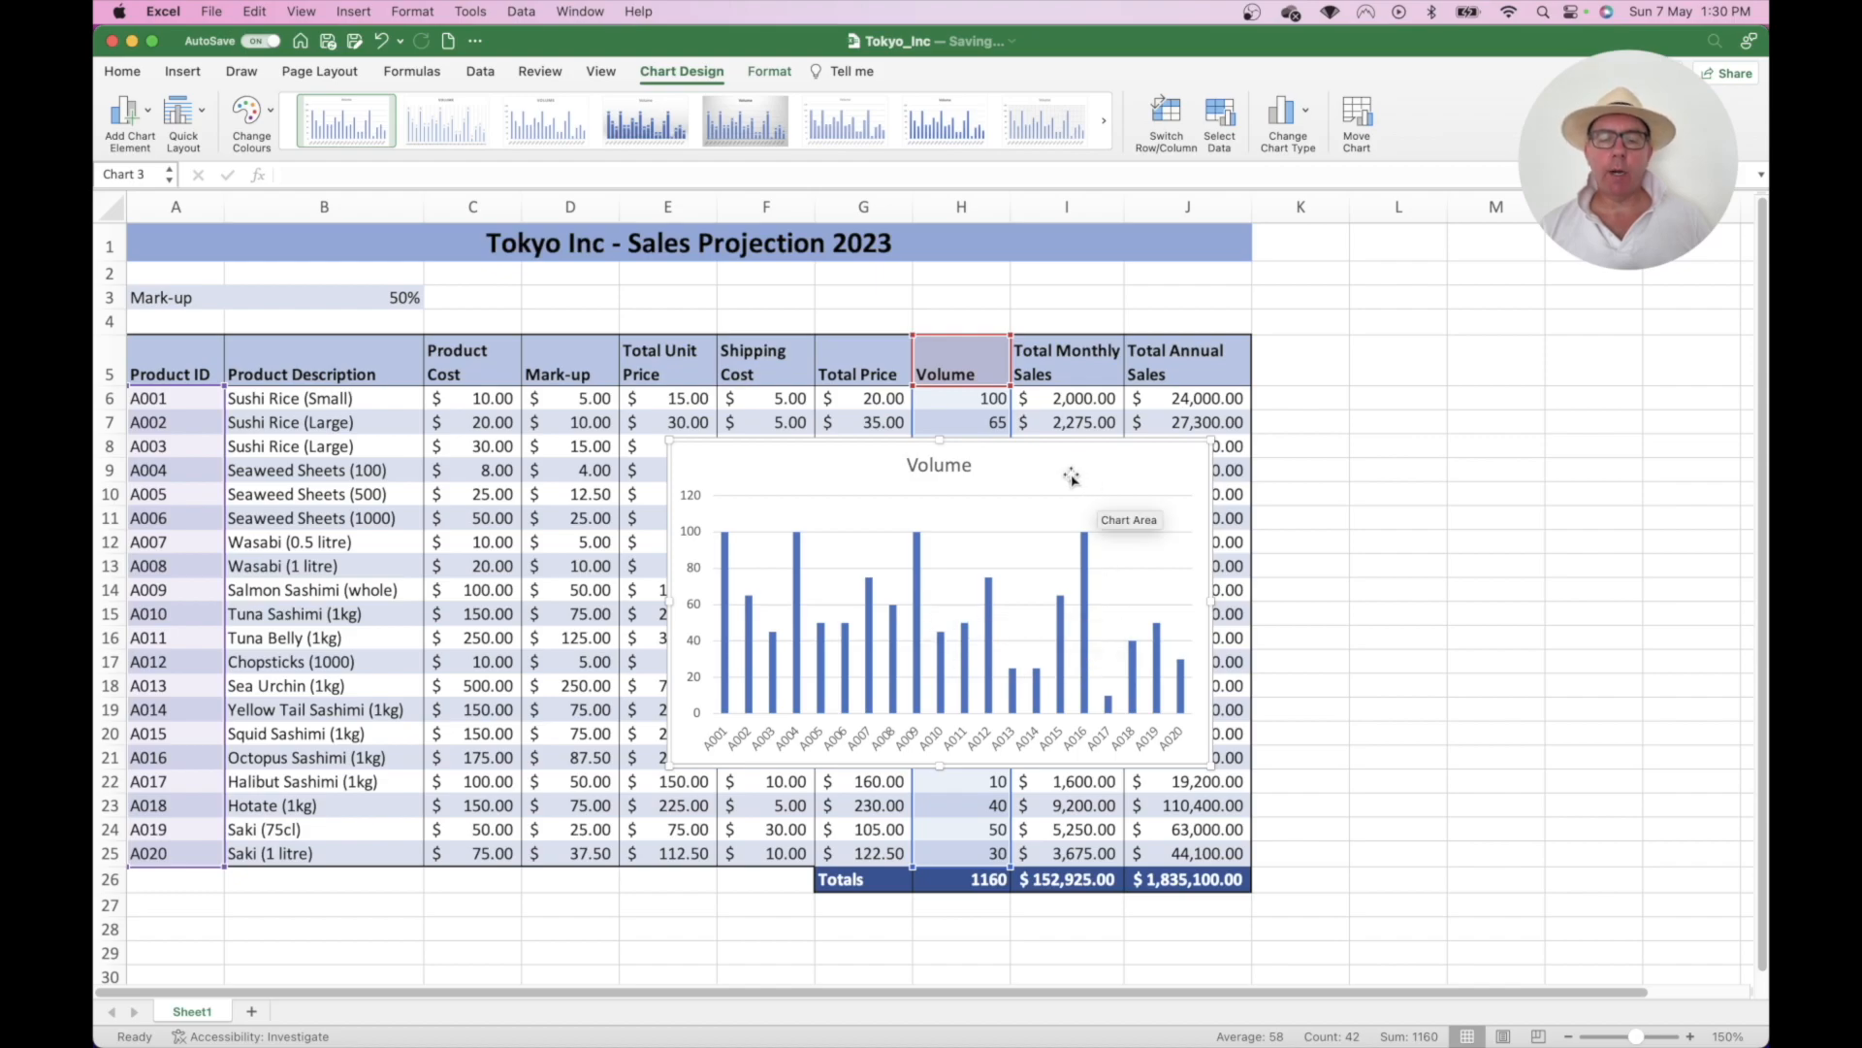
- Move the Volume chart up over the table and enlarge it across the sheet
{"action": "left_click_drag", "start_coordinate": [1057, 472], "coordinate": [811, 323]}
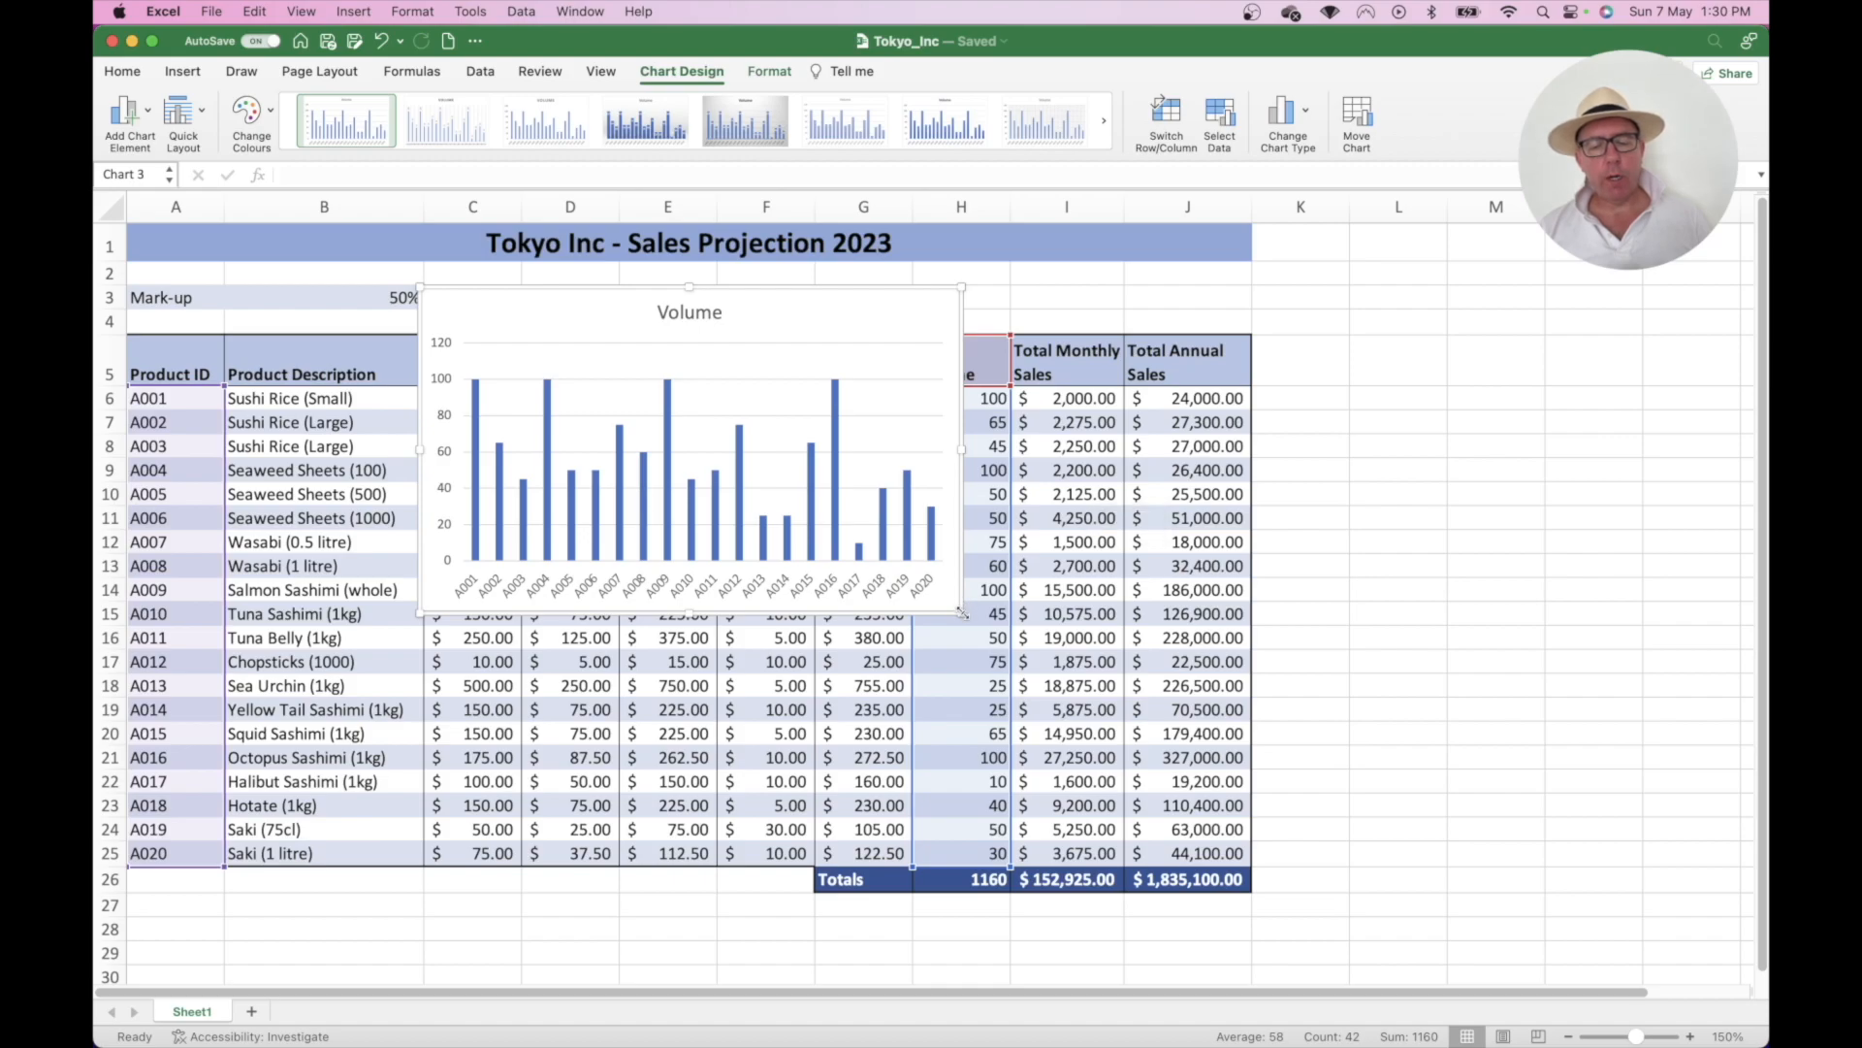
{"action": "left_click_drag", "start_coordinate": [960, 612], "coordinate": [1353, 847]}
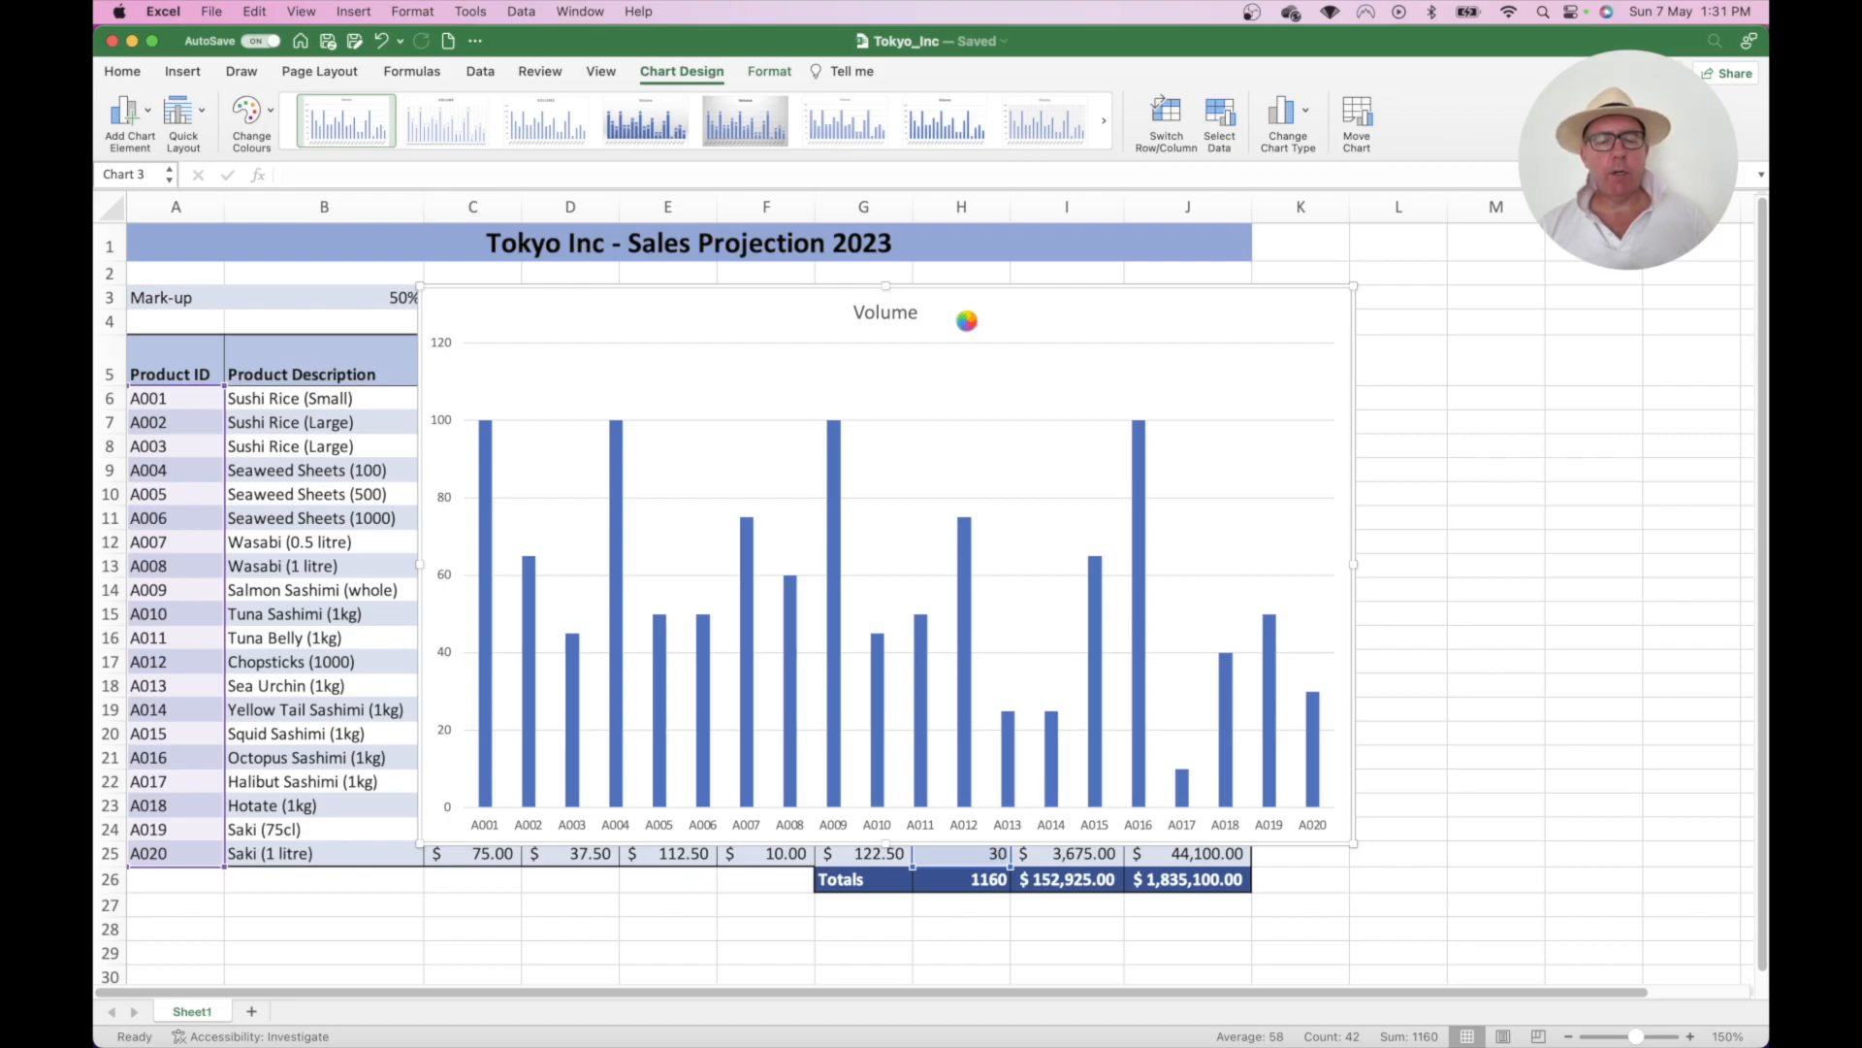
- Replace the chart title 'Volume' with 'Monthly Sales Volume'
{"action": "left_click", "coordinate": [890, 313]}
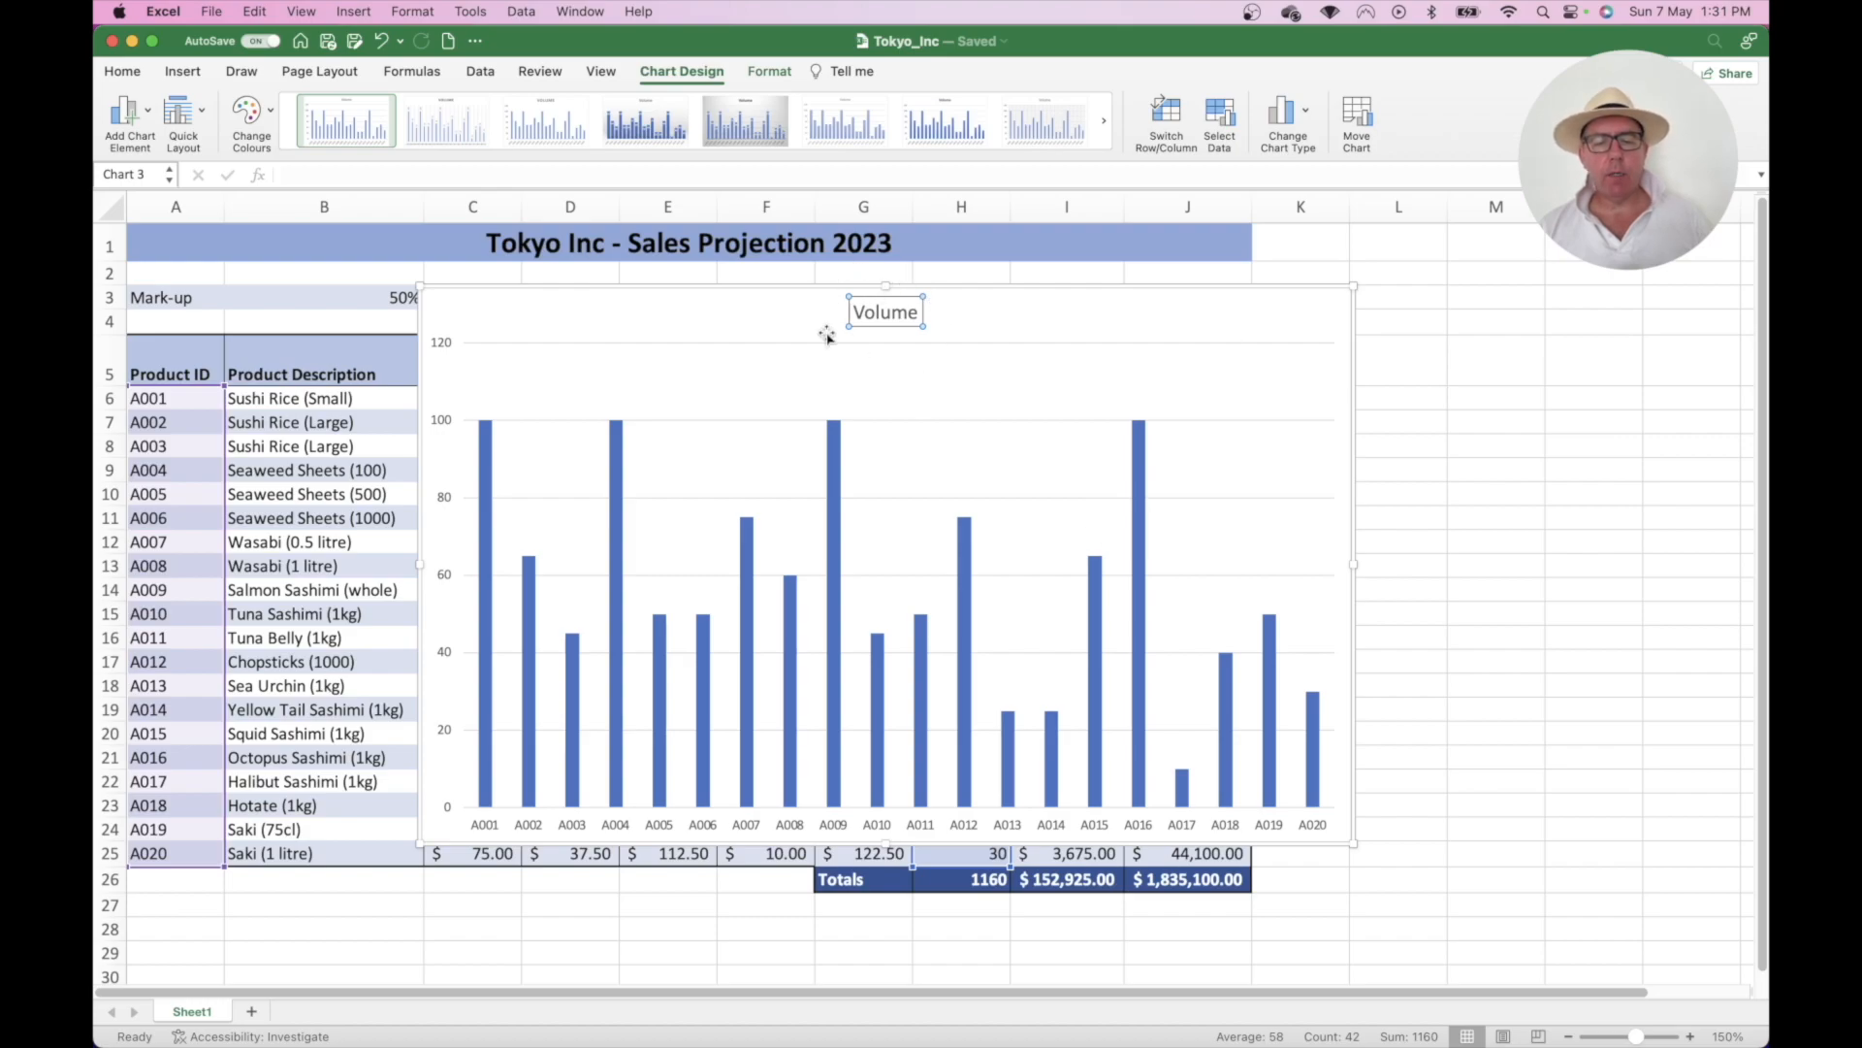
{"action": "left_click", "coordinate": [887, 313]}
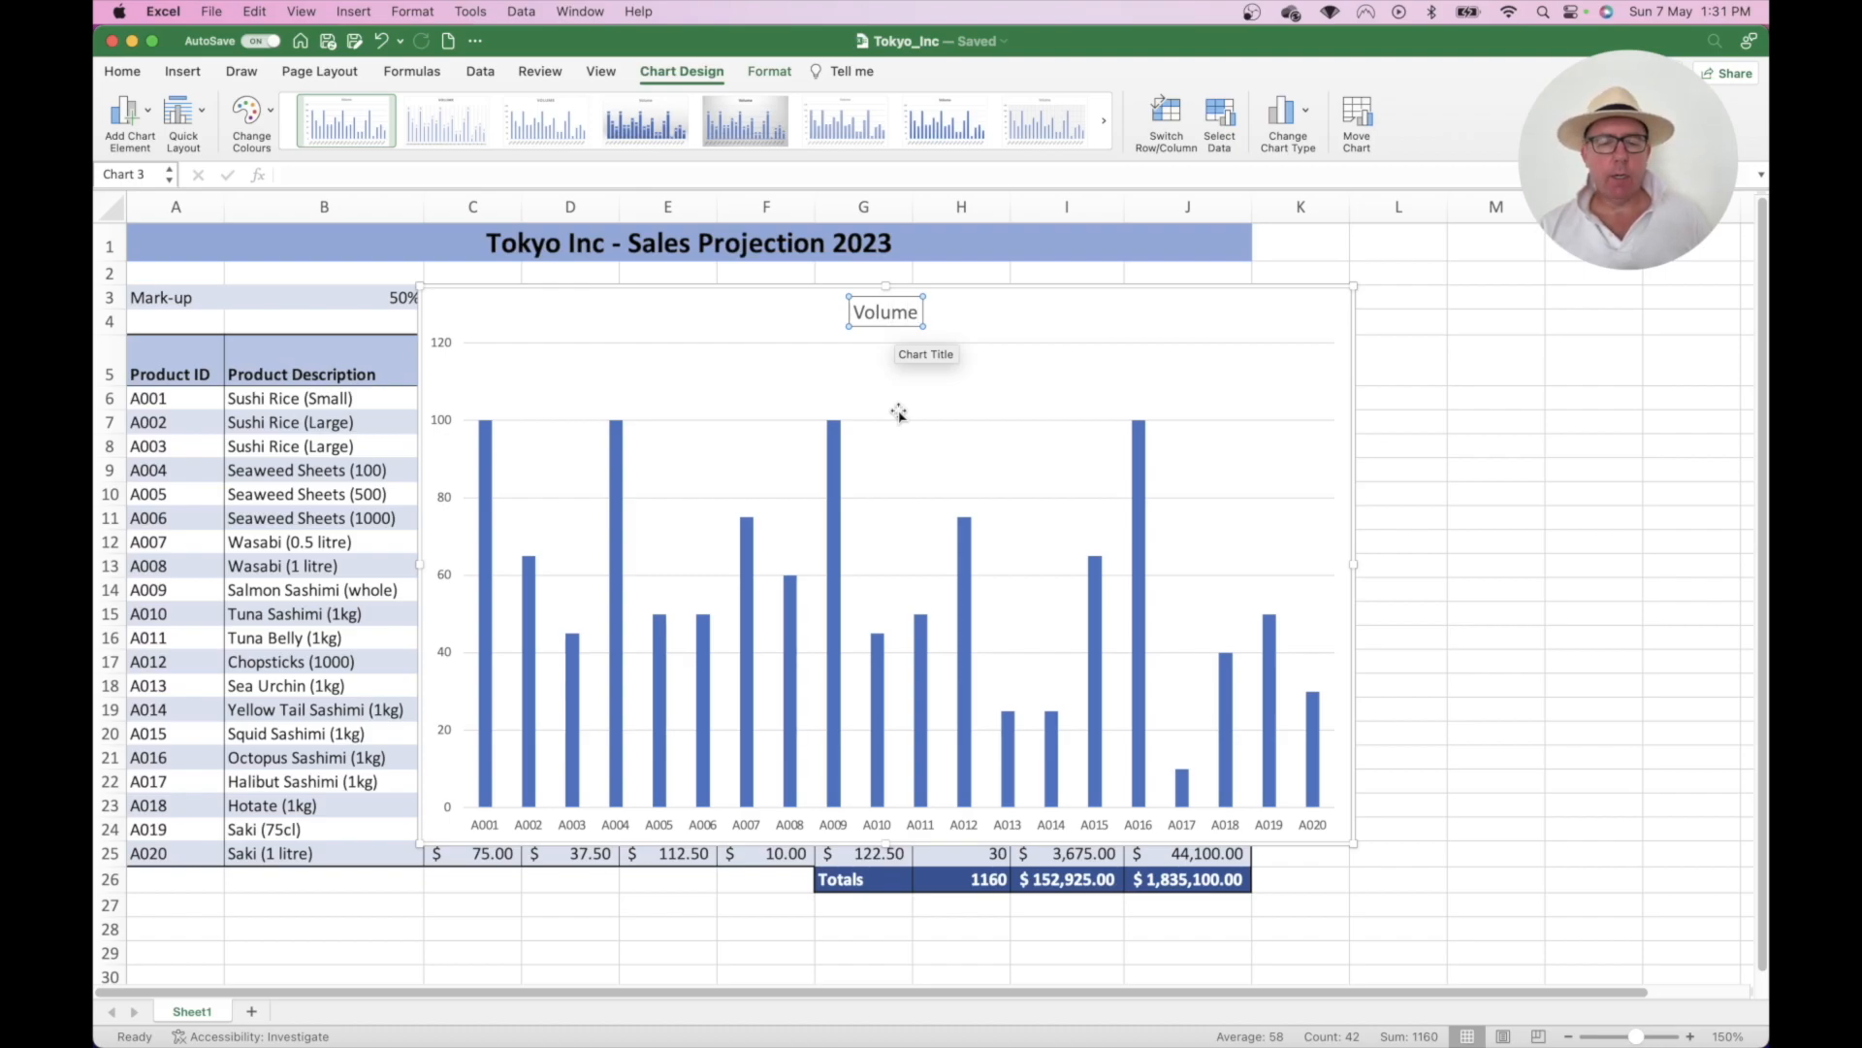
{"action": "key", "text": "BackSpace"}
{"action": "key", "text": "BackSpace"}
{"action": "key", "text": "BackSpace"}
{"action": "key", "text": "BackSpace"}
{"action": "key", "text": "BackSpace"}
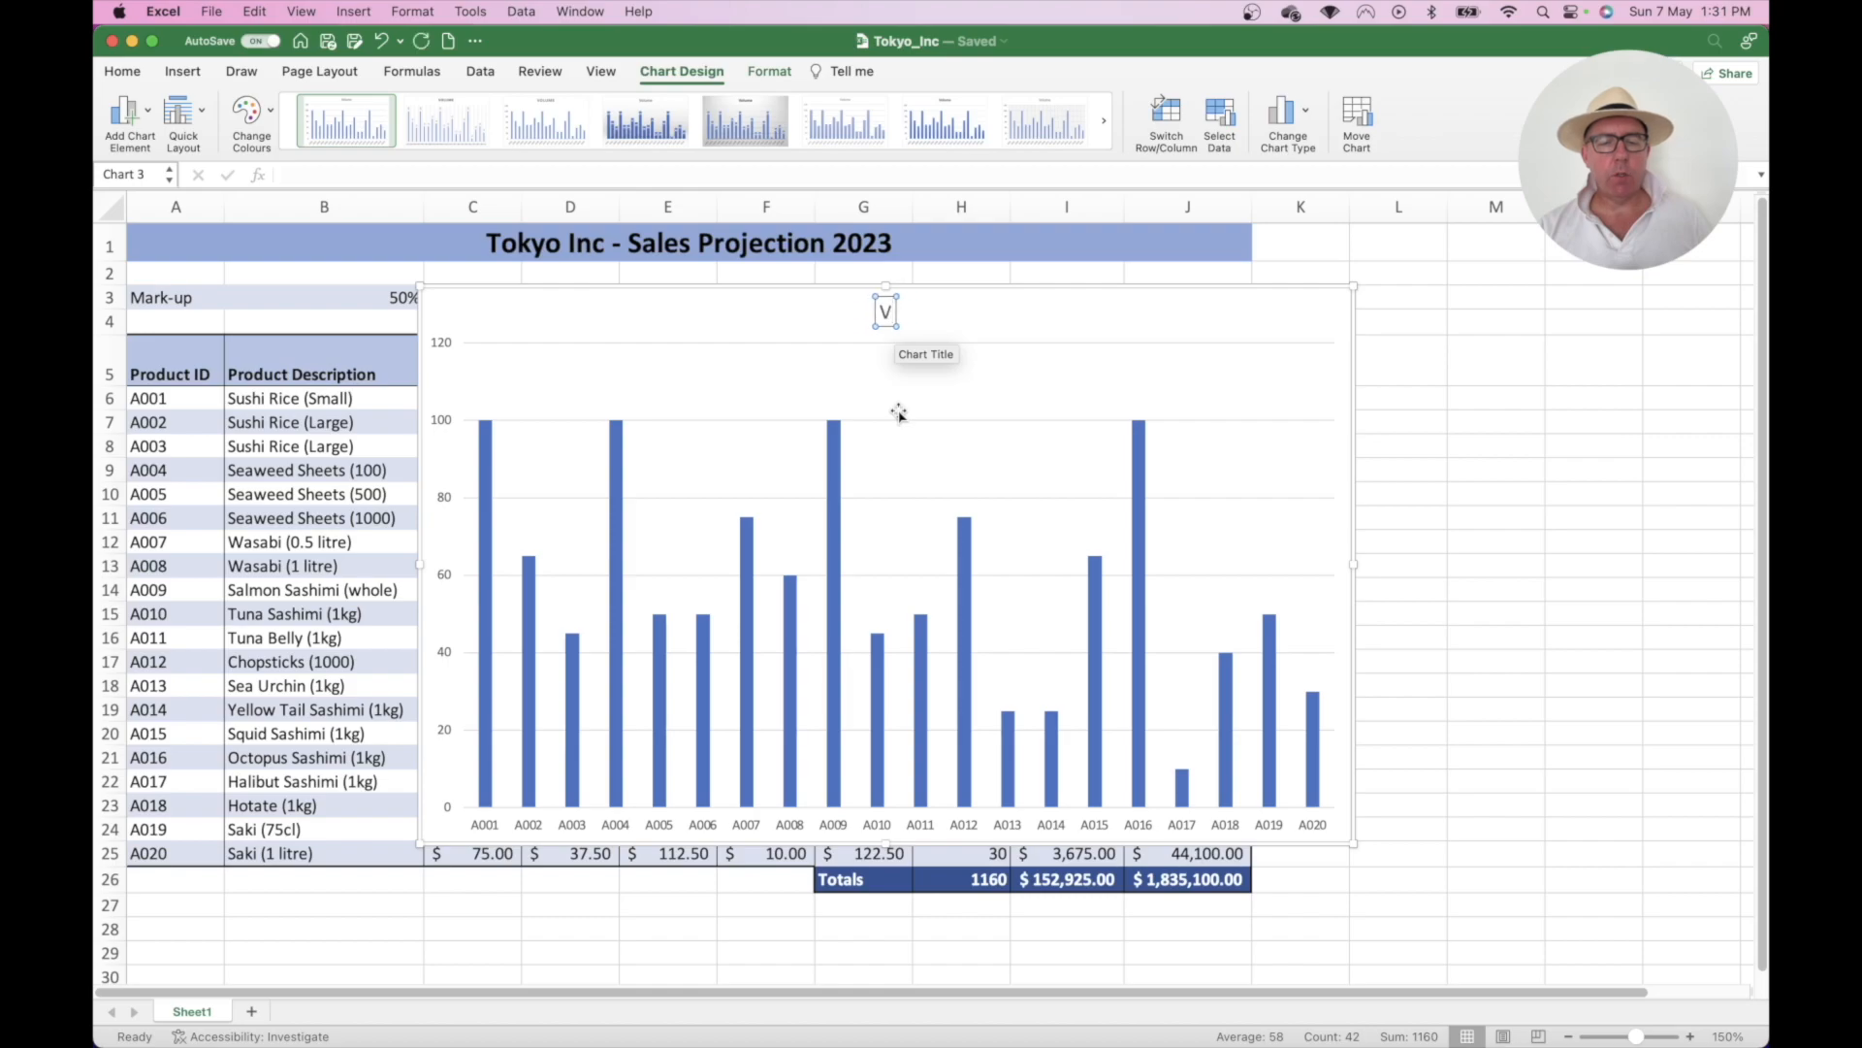
{"action": "key", "text": "BackSpace"}
{"action": "type", "text": "Monthly"}
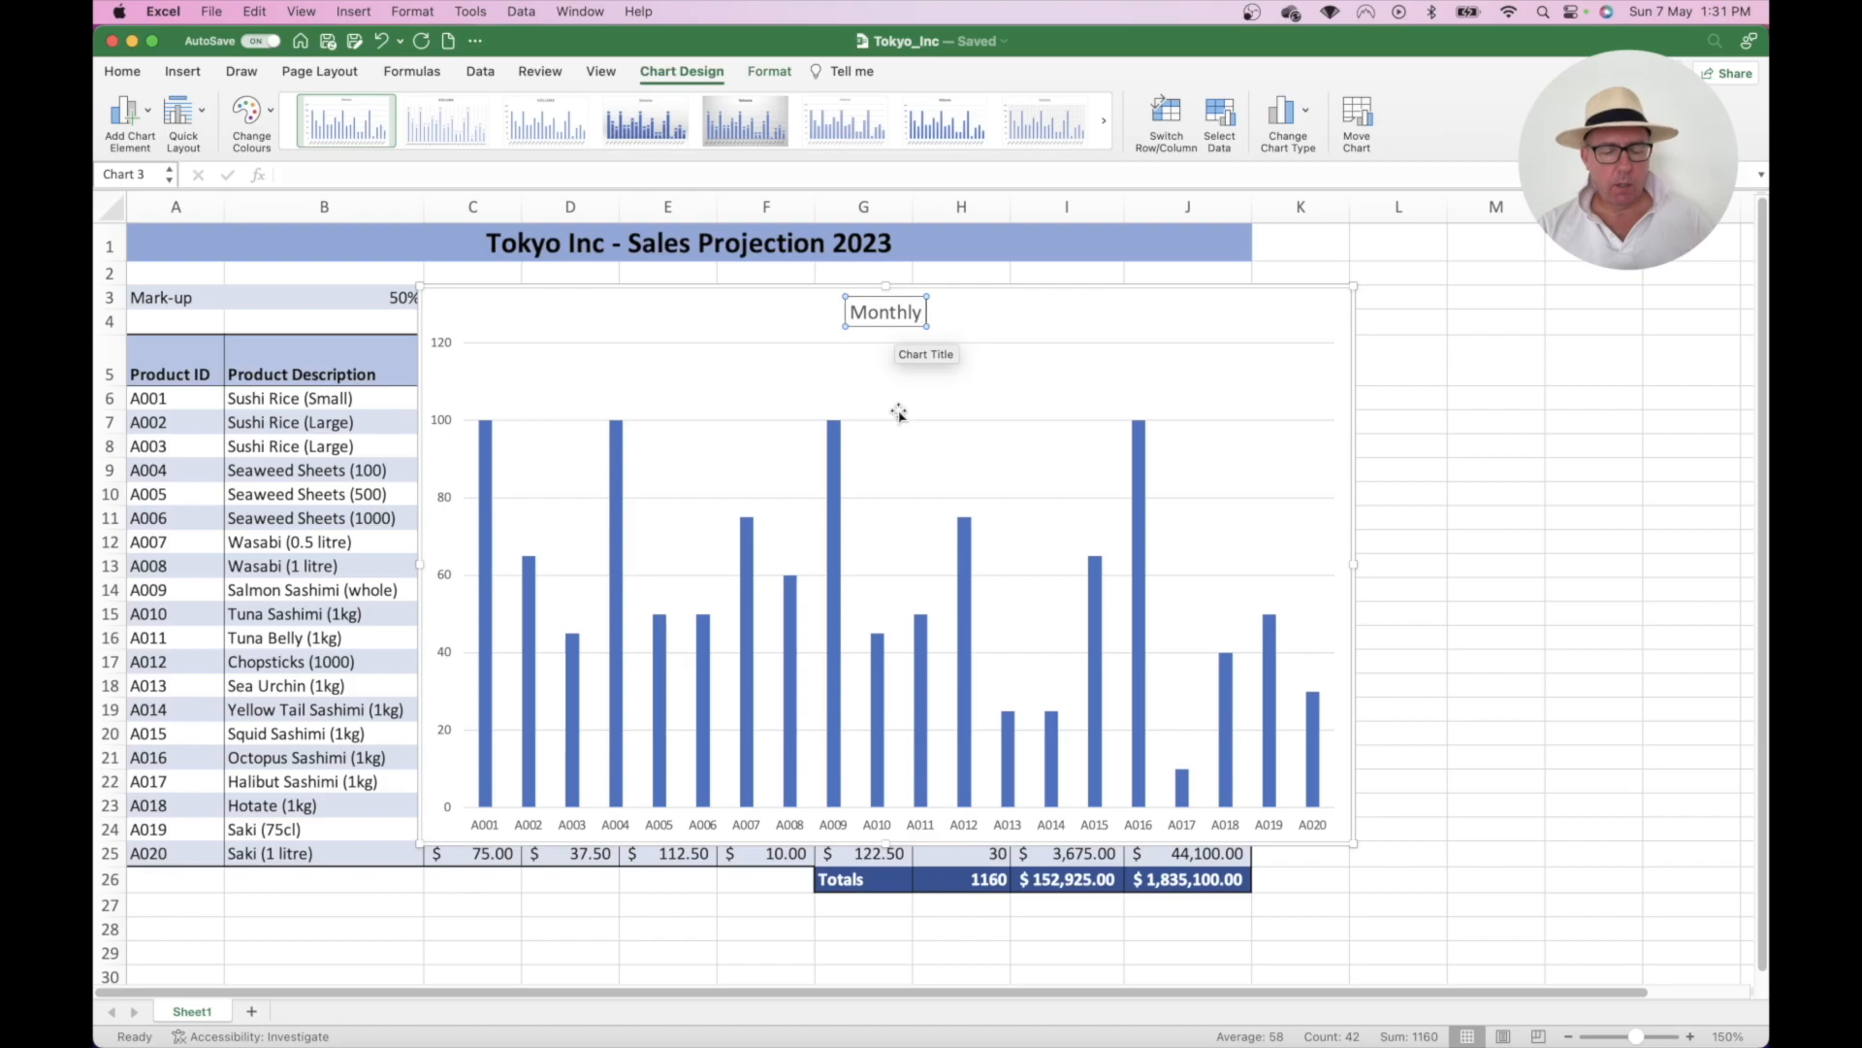
{"action": "type", "text": " Sales"}
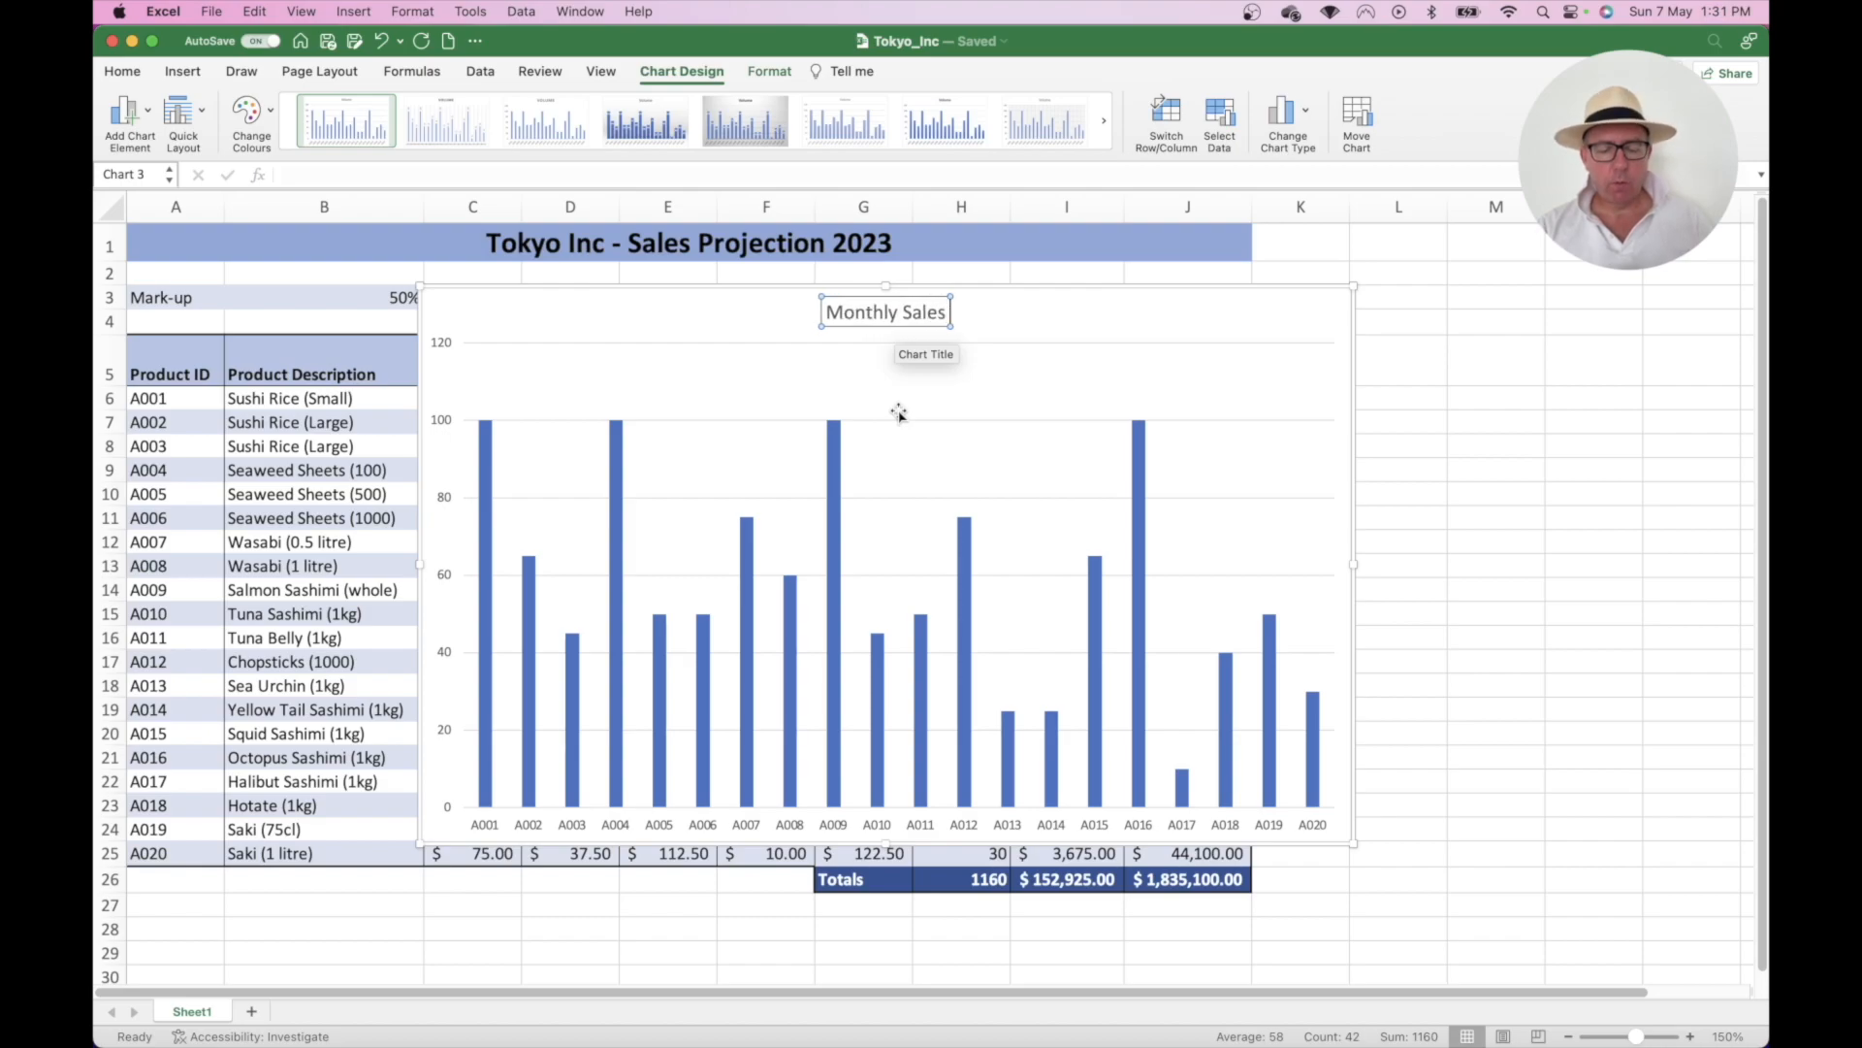
{"action": "type", "text": " Volume"}
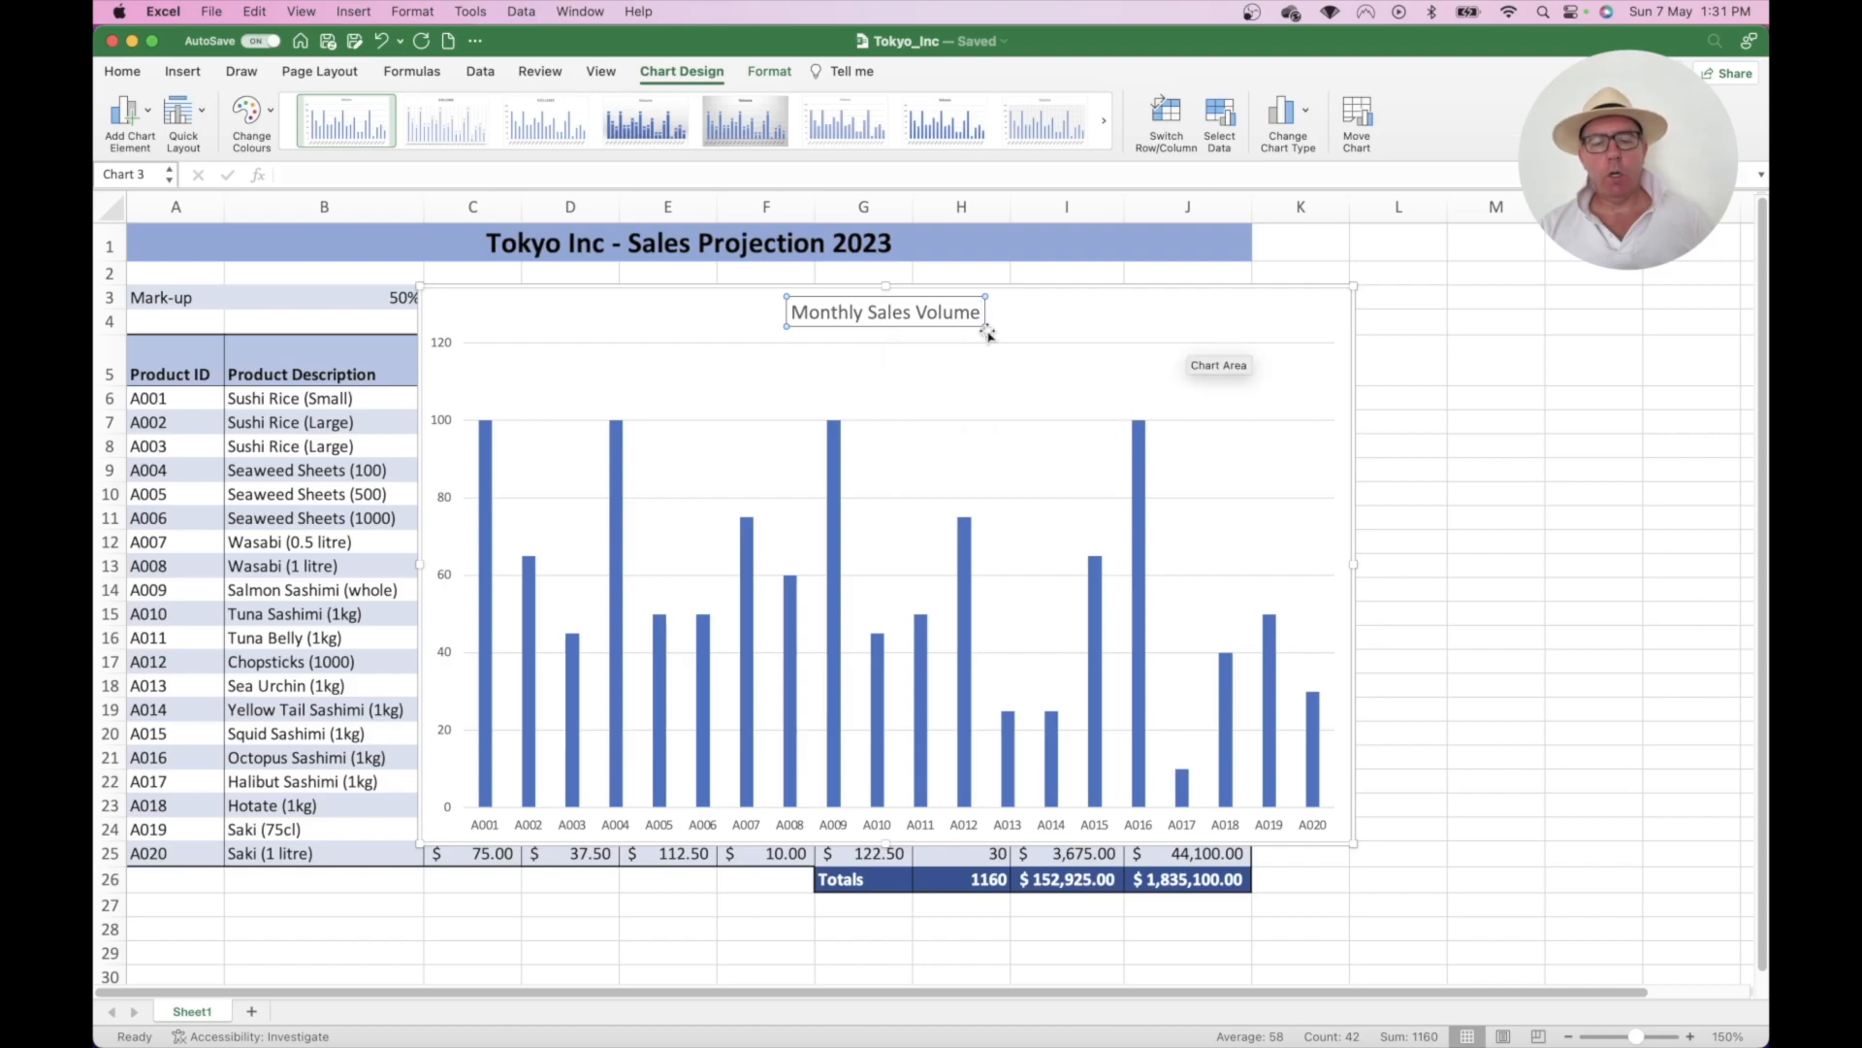
{"action": "left_click", "coordinate": [1455, 347]}
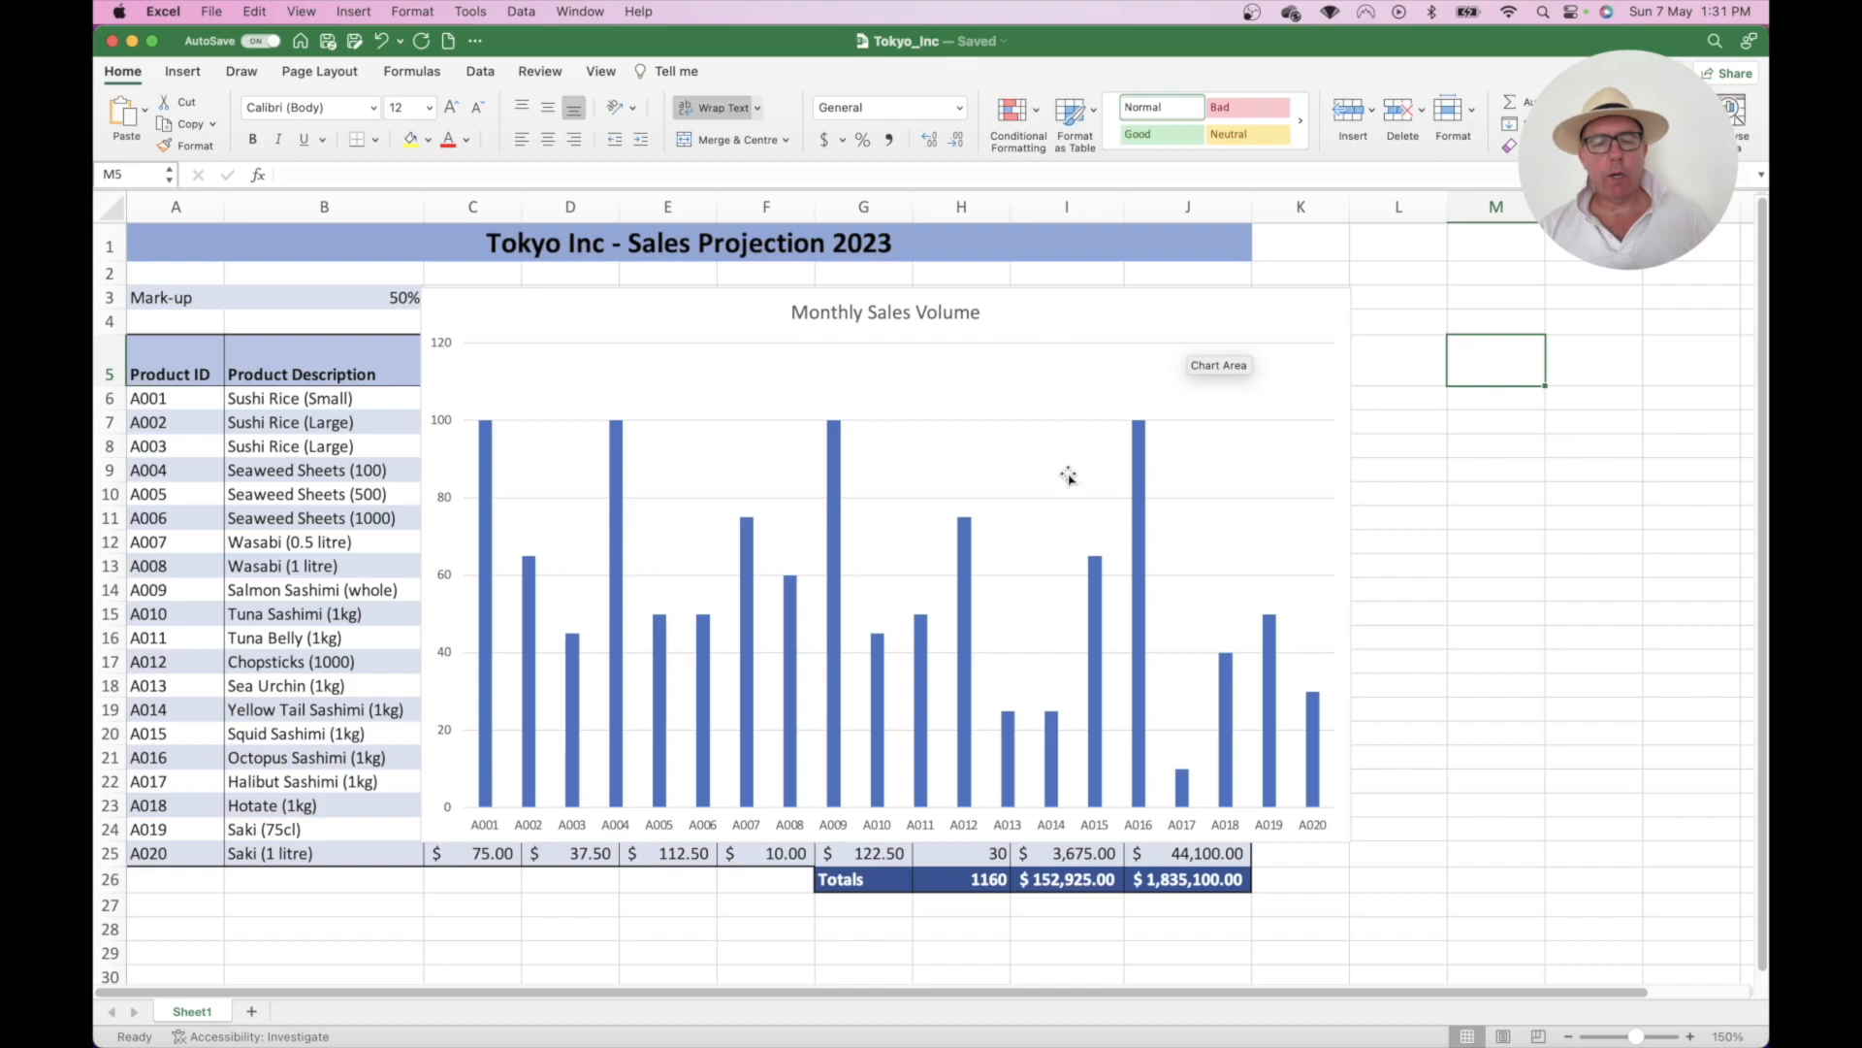
{"action": "left_click", "coordinate": [893, 315]}
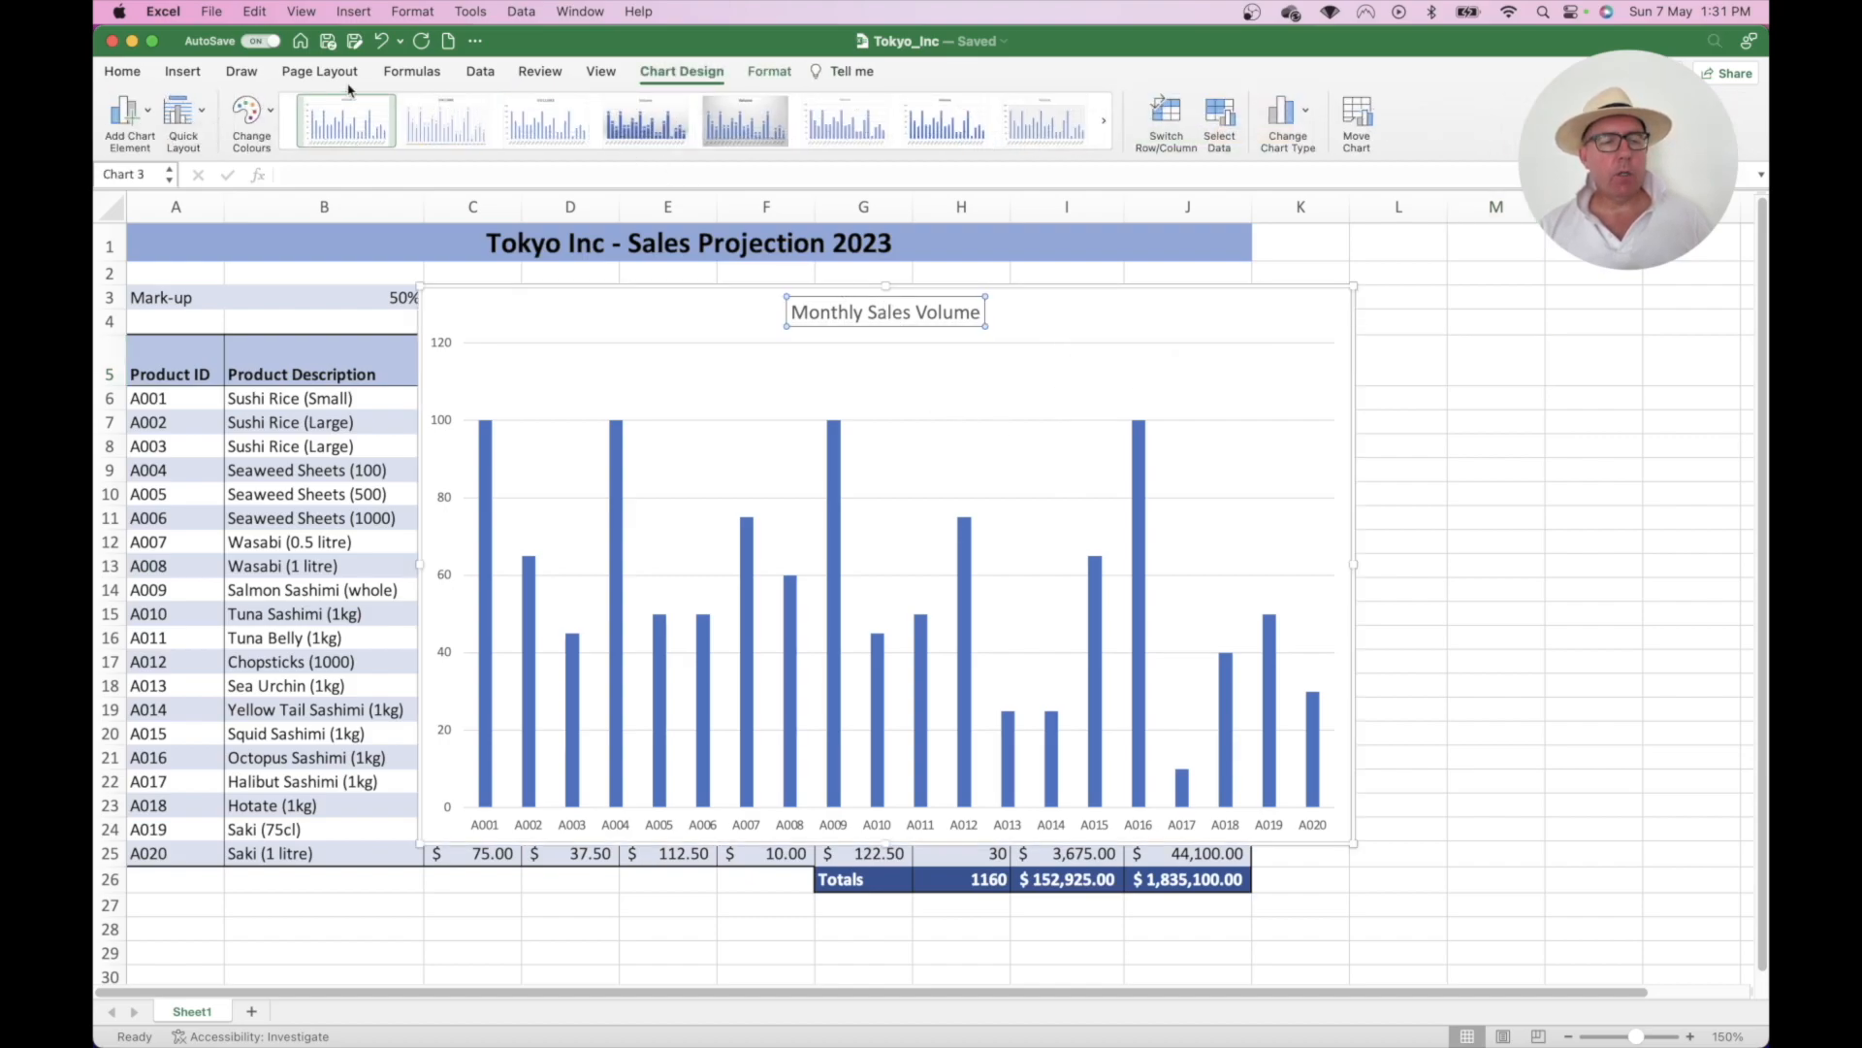
{"action": "left_click", "coordinate": [123, 71]}
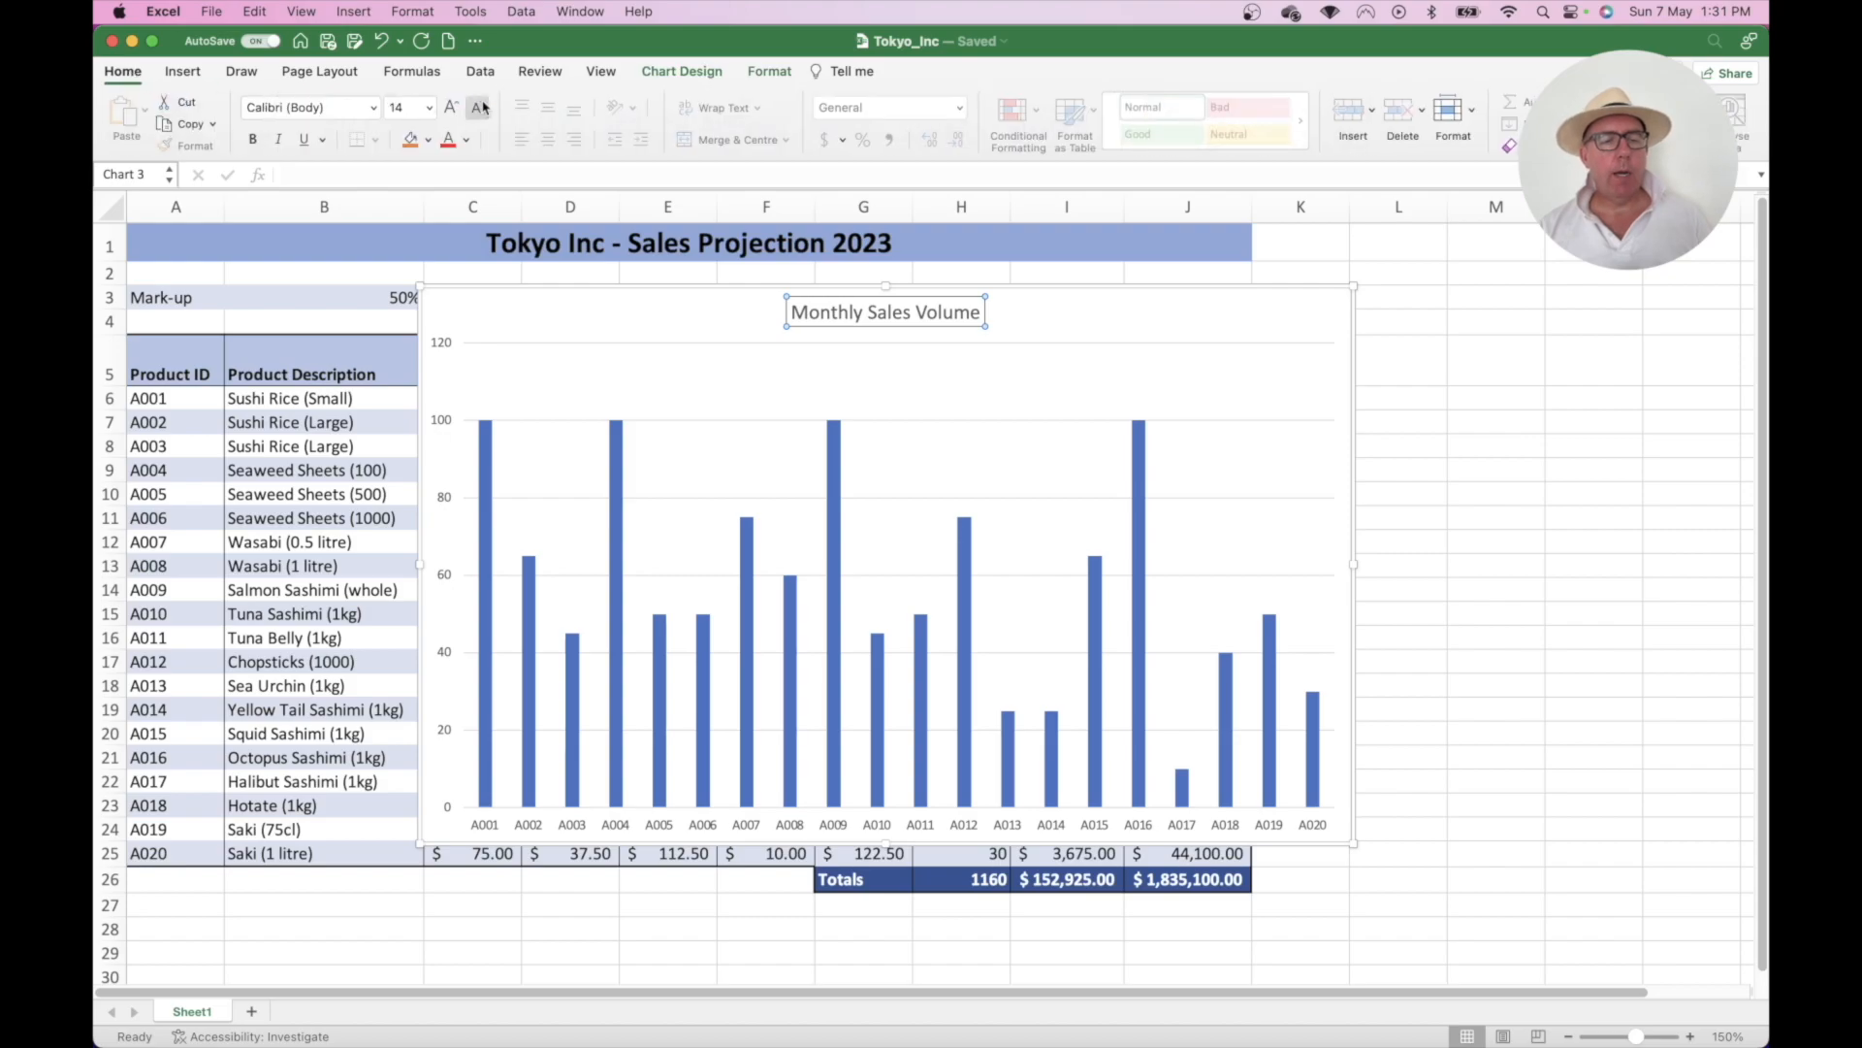
{"action": "left_click", "coordinate": [431, 109]}
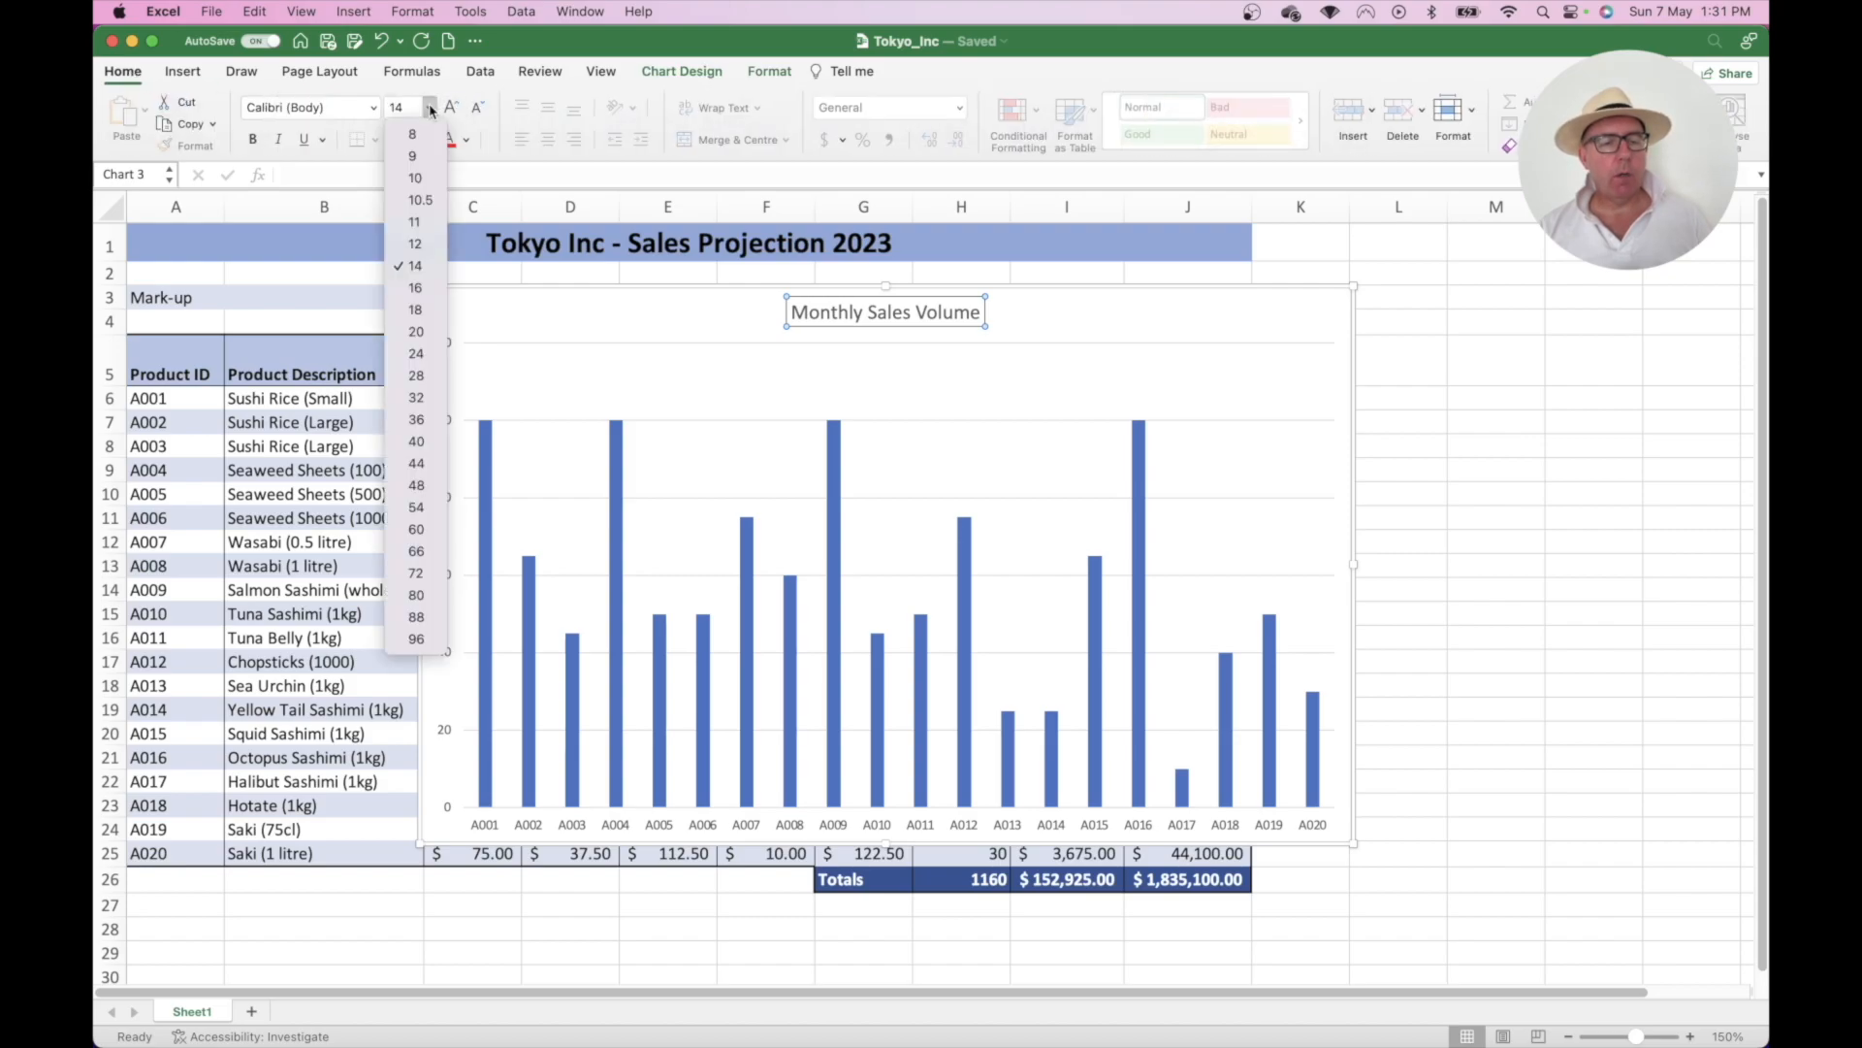
{"action": "left_click", "coordinate": [416, 310]}
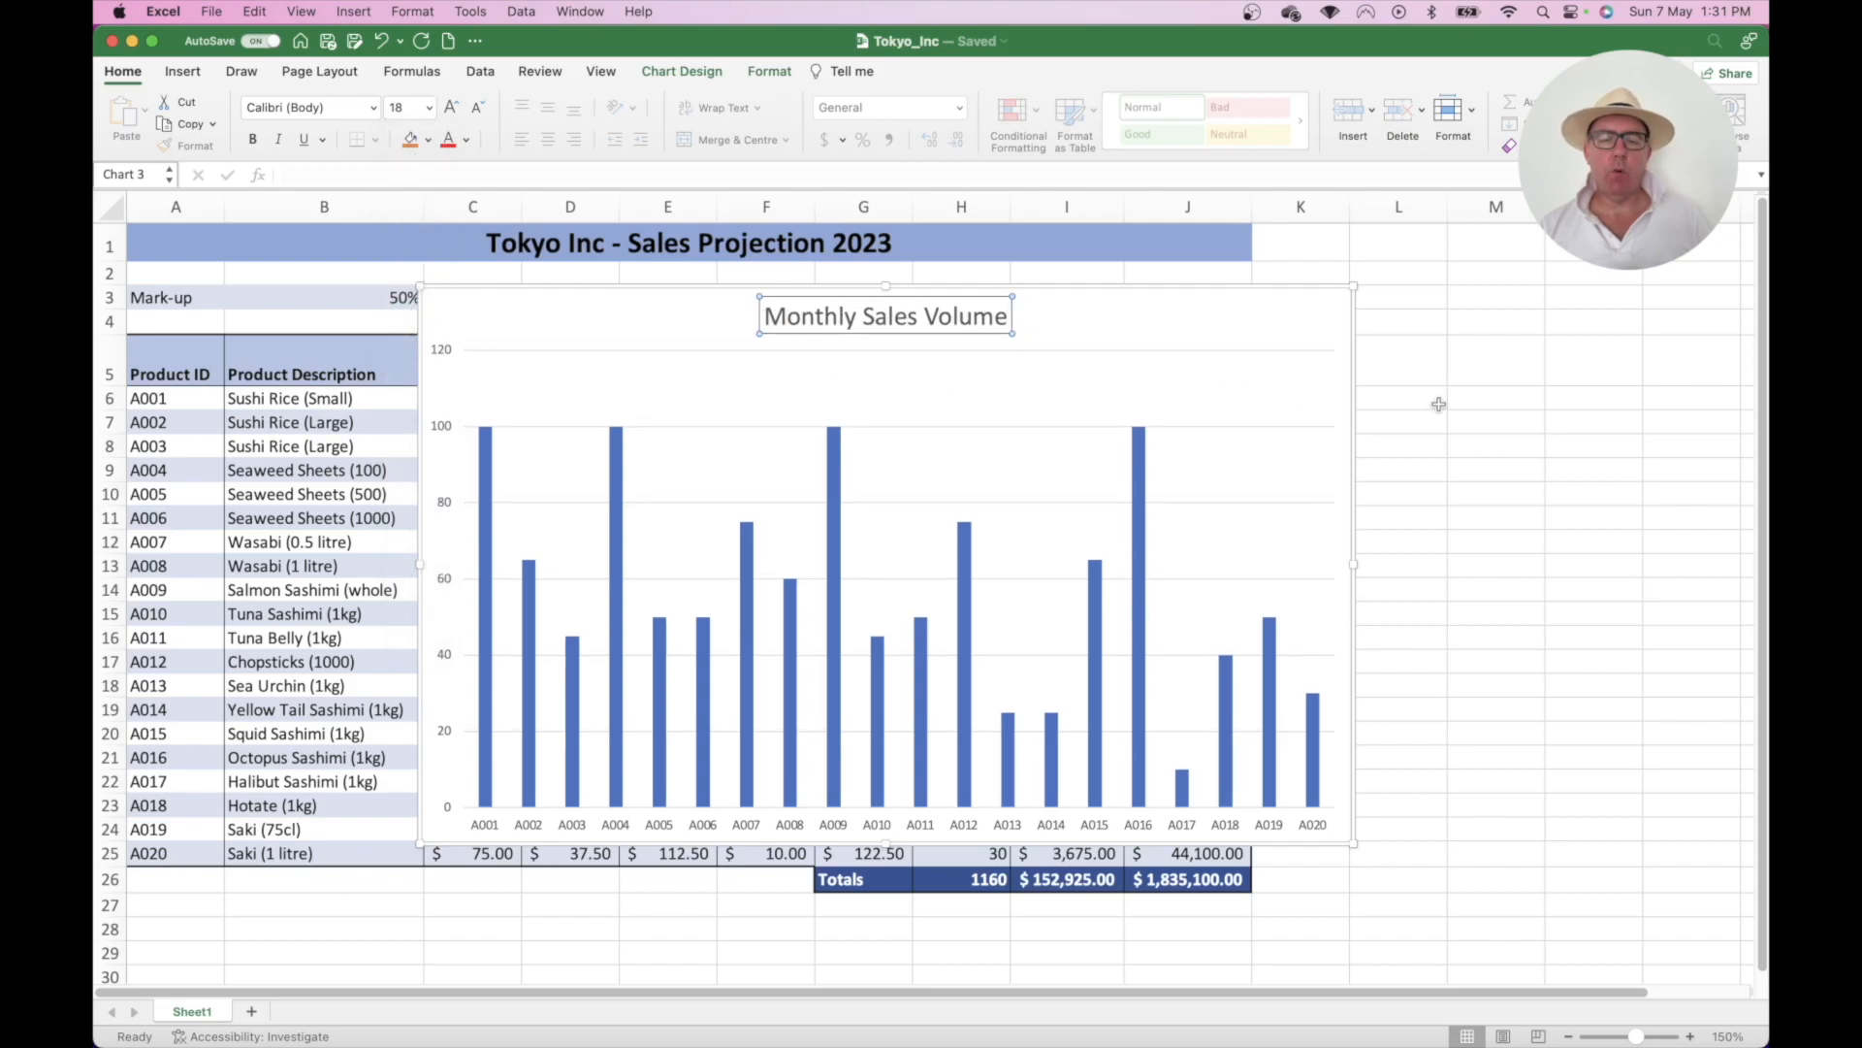
{"action": "left_click", "coordinate": [1434, 404]}
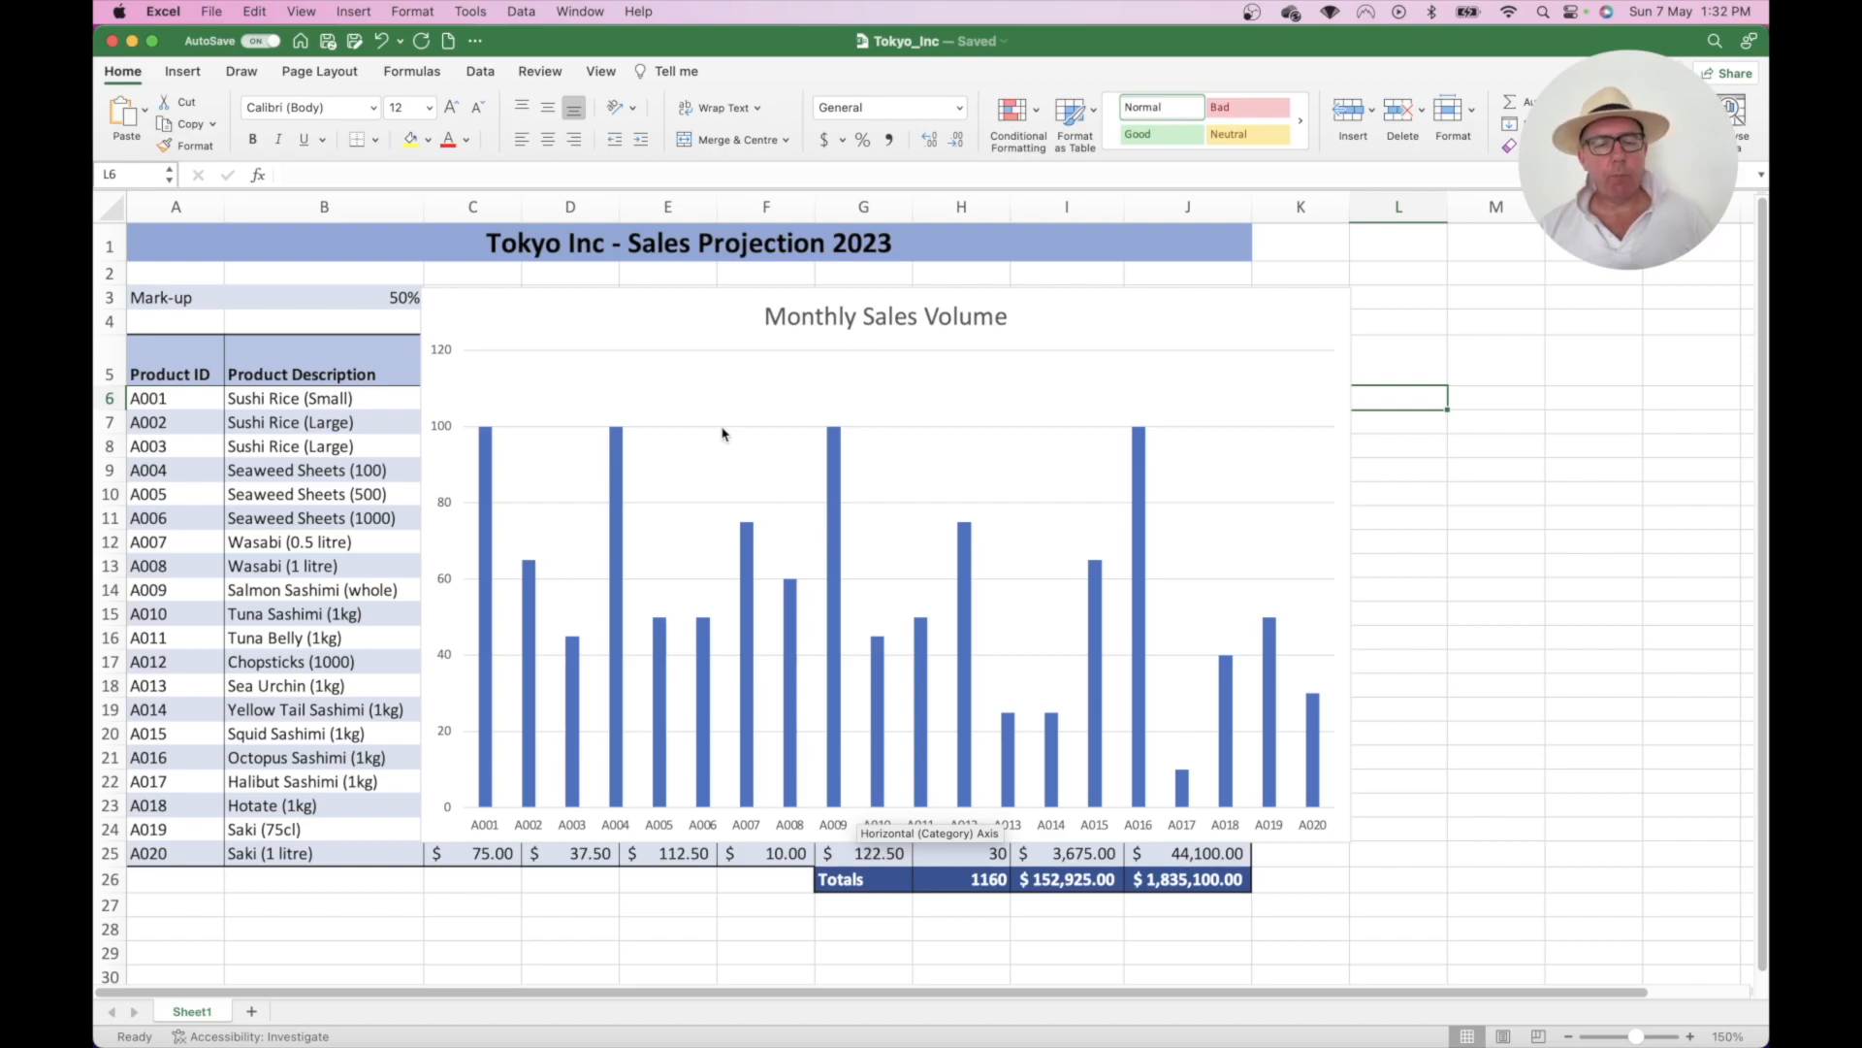
{"action": "left_click", "coordinate": [679, 333]}
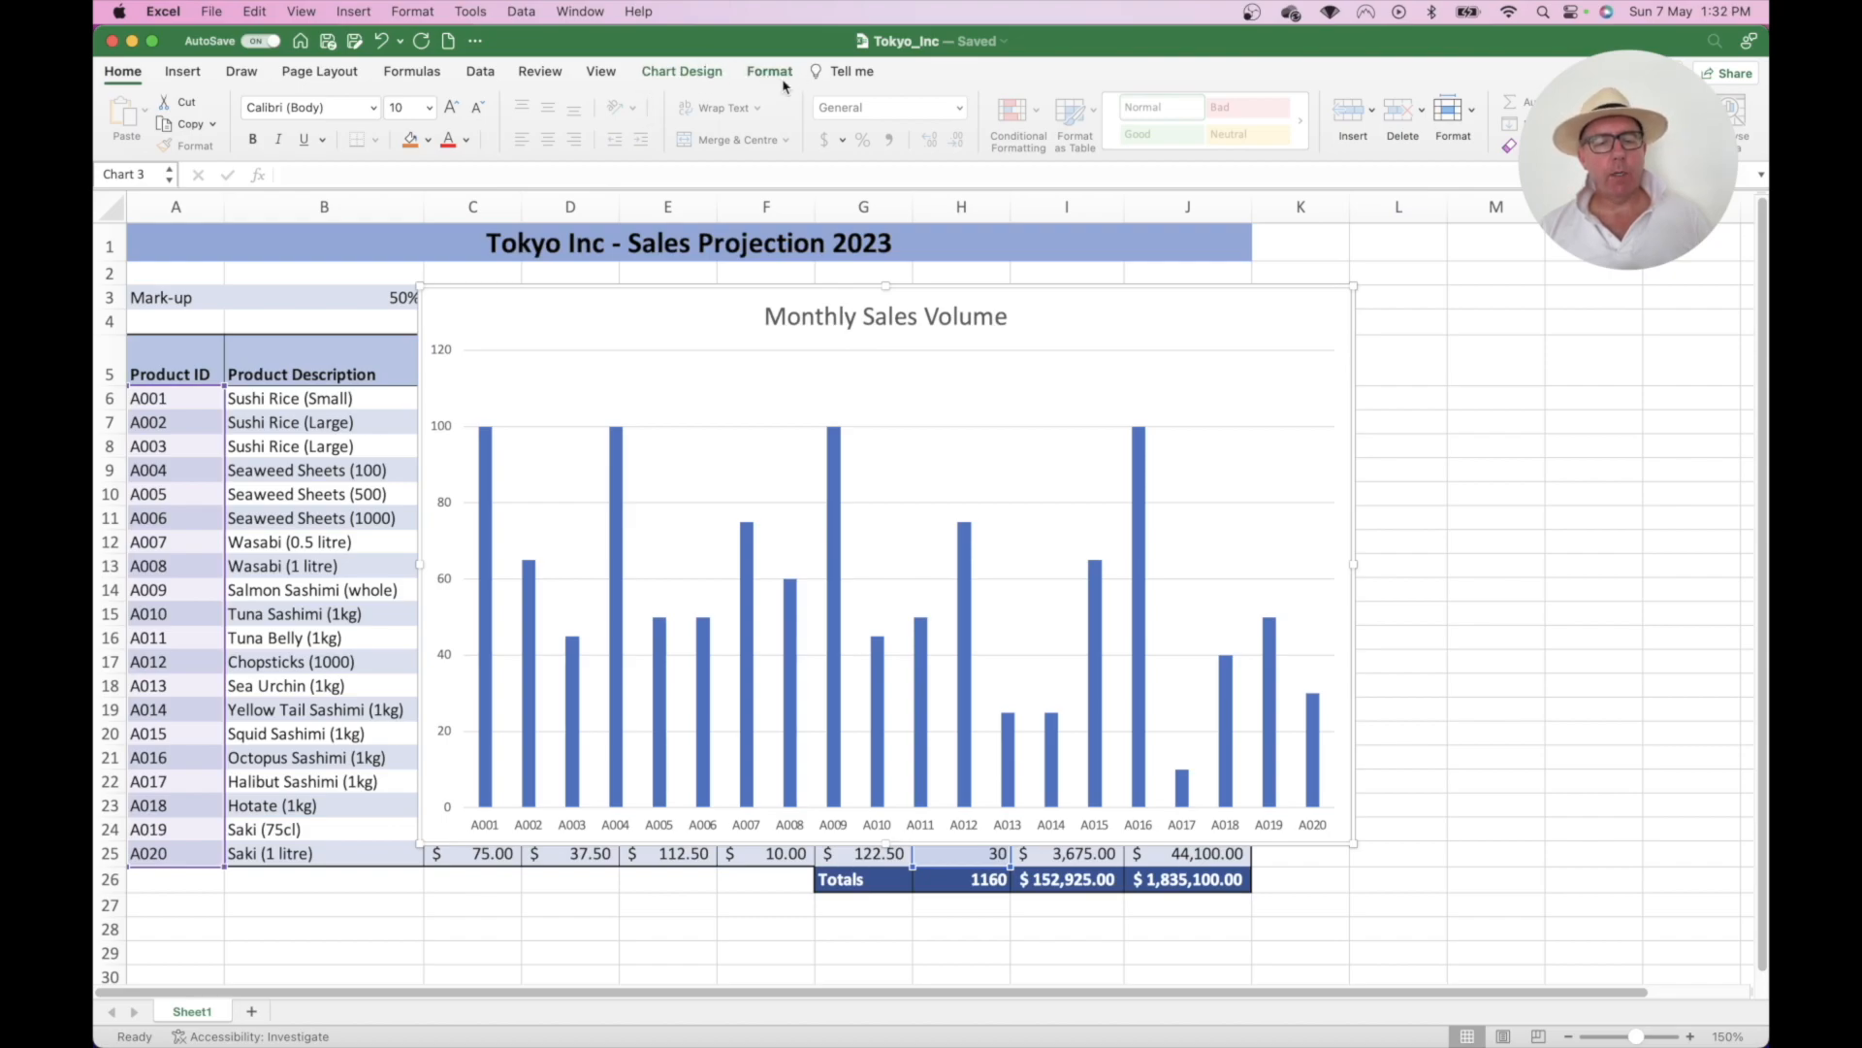
{"action": "left_click", "coordinate": [1470, 355]}
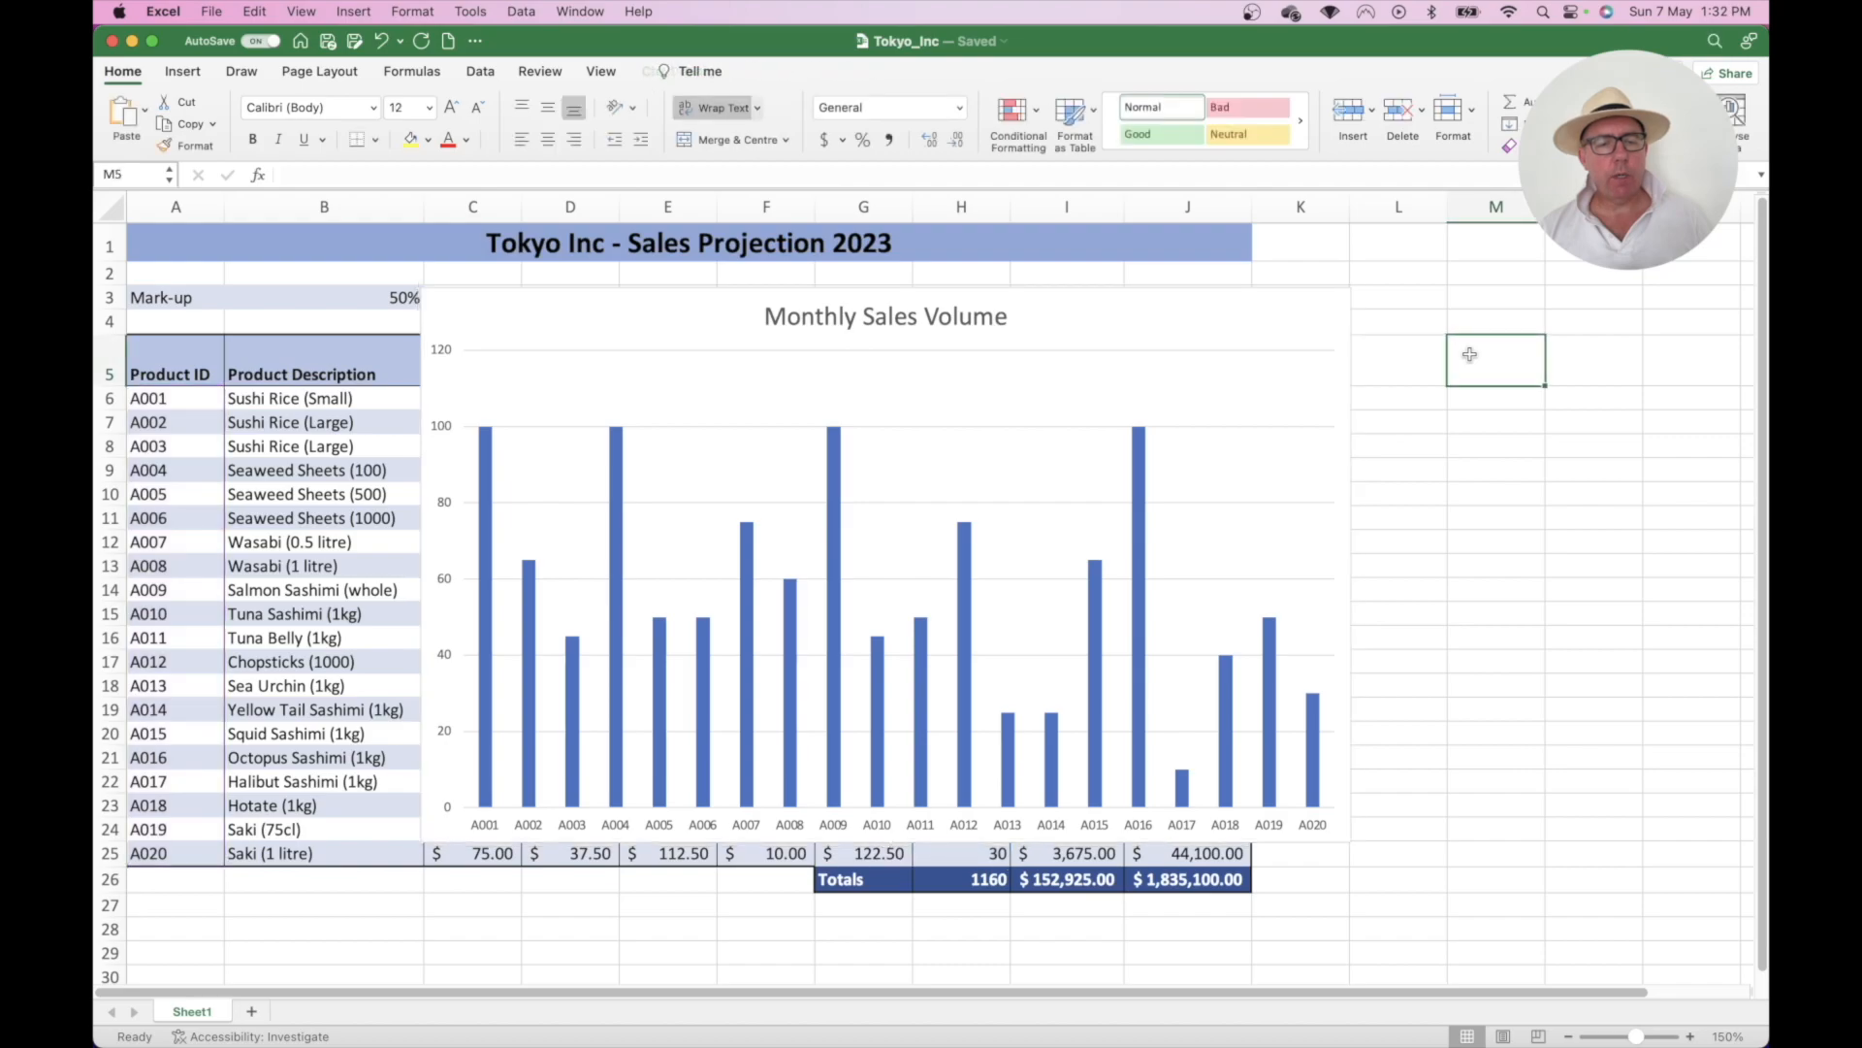
{"action": "left_click", "coordinate": [1164, 324]}
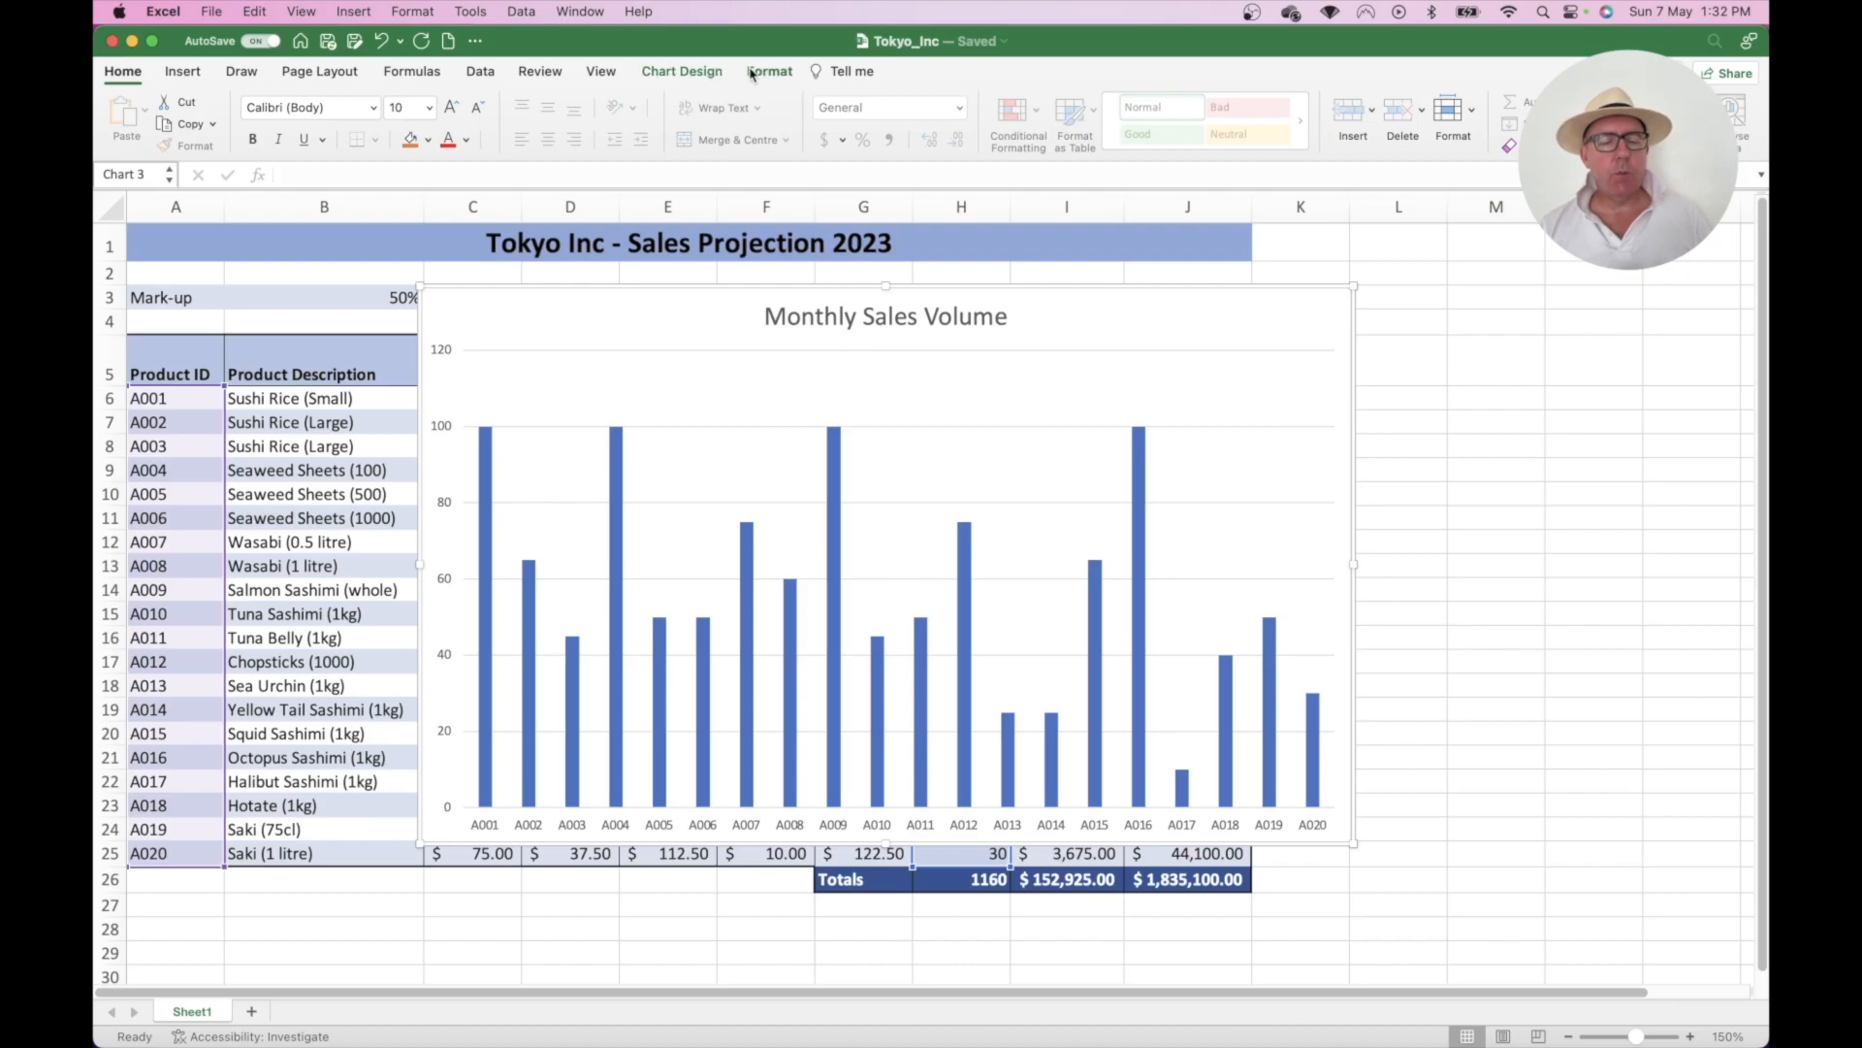
- Add a primary horizontal axis title reading 'Product ID' to the chart
{"action": "left_click", "coordinate": [696, 80]}
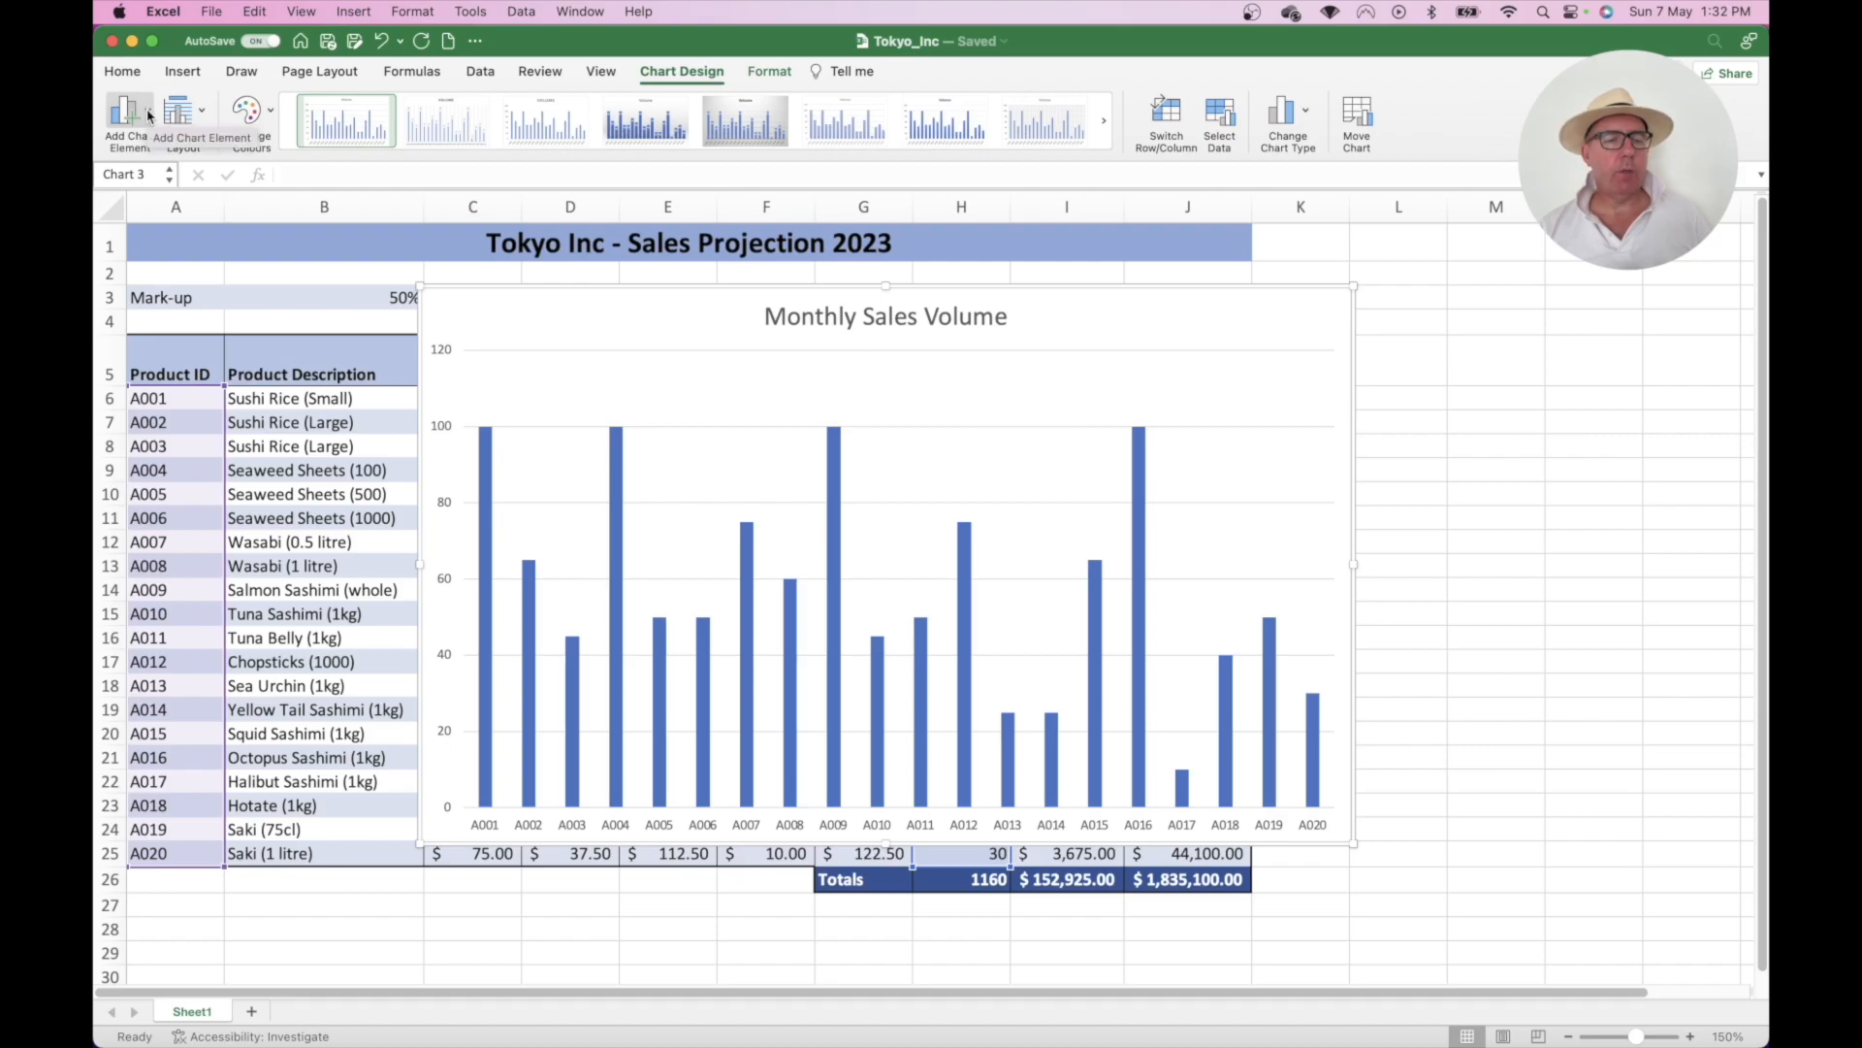
{"action": "left_click", "coordinate": [148, 116]}
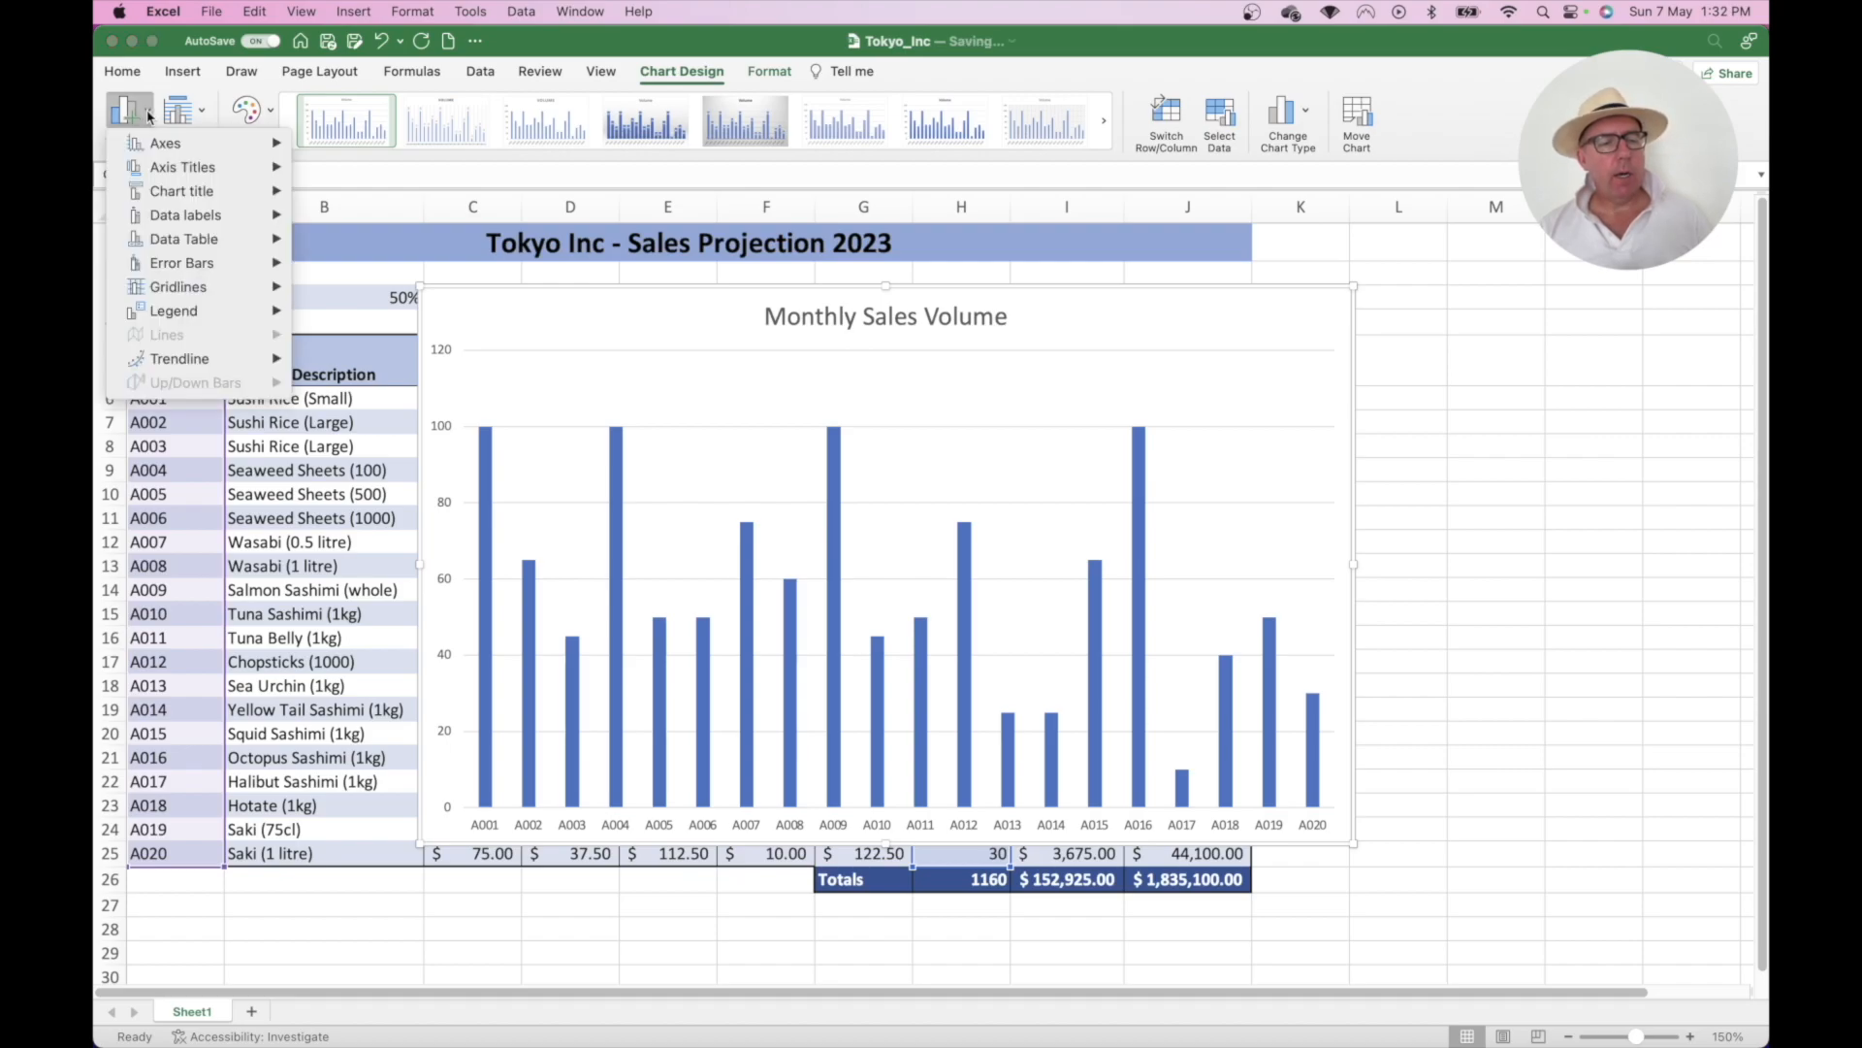
{"action": "mouse_move", "coordinate": [171, 172]}
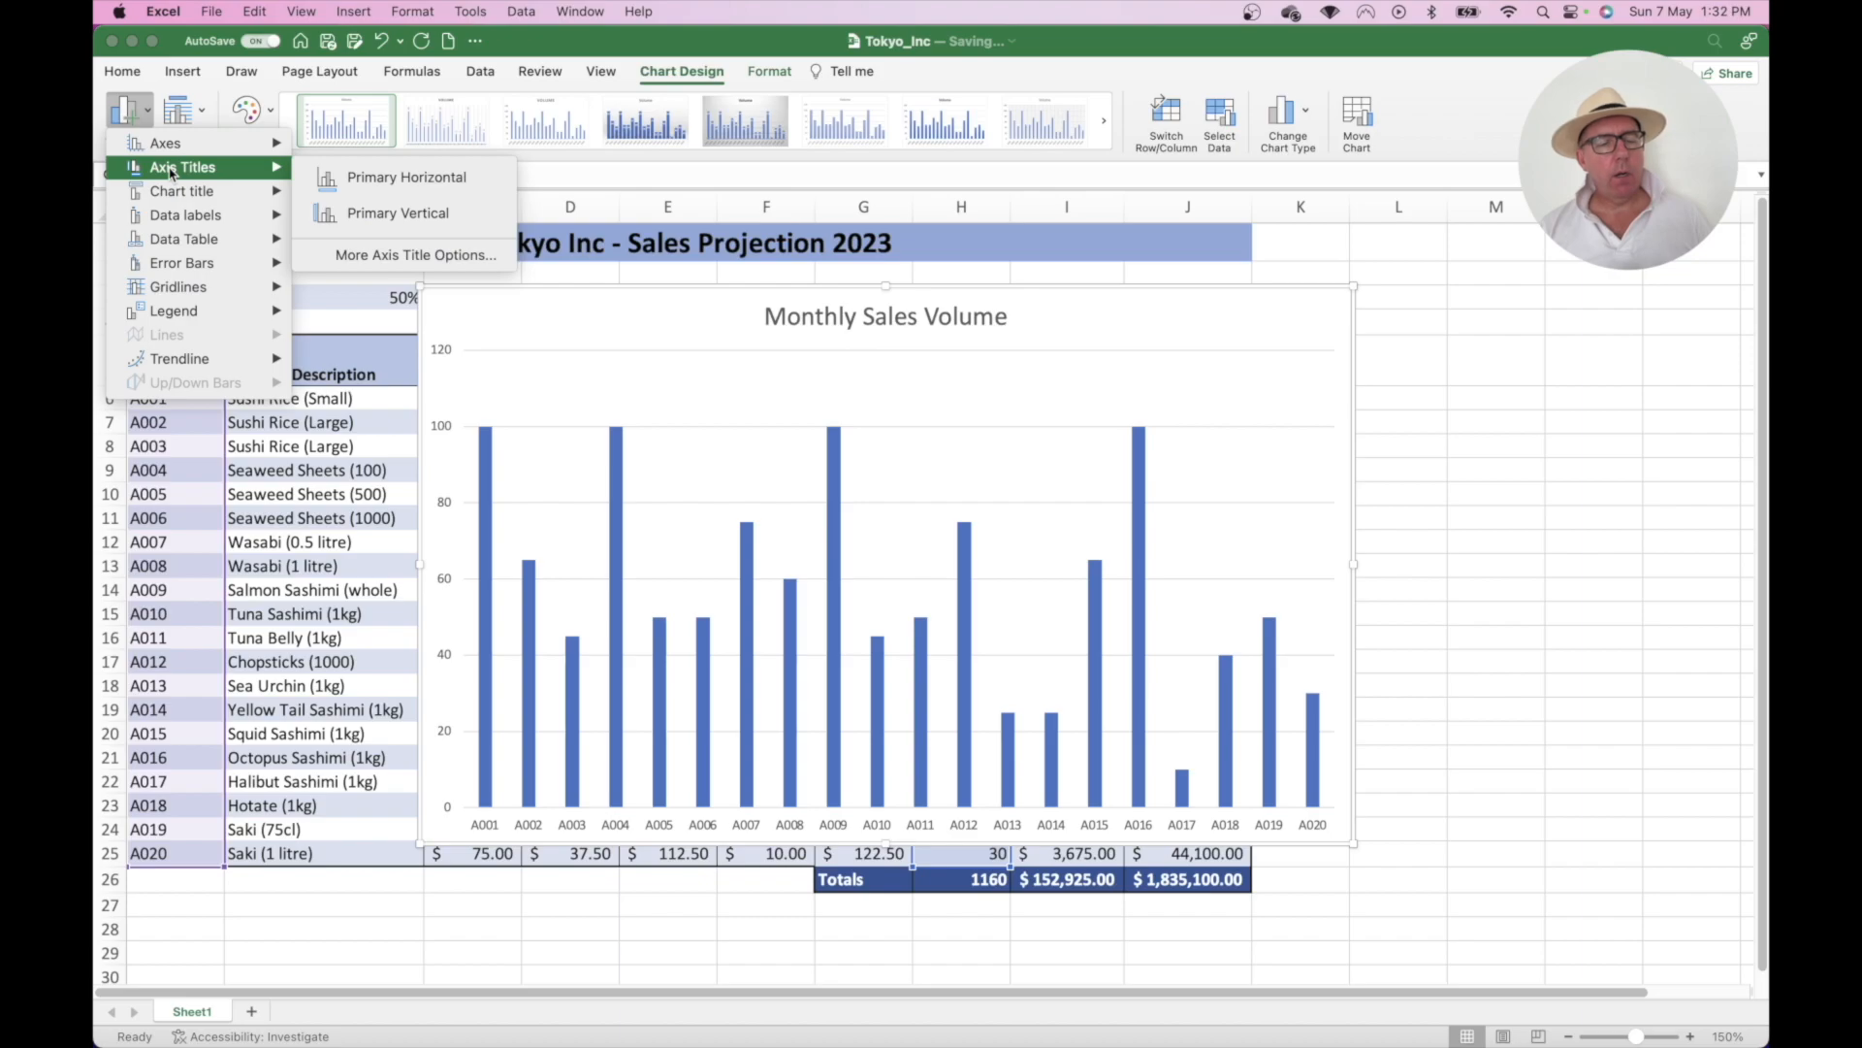
{"action": "left_click", "coordinate": [386, 179]}
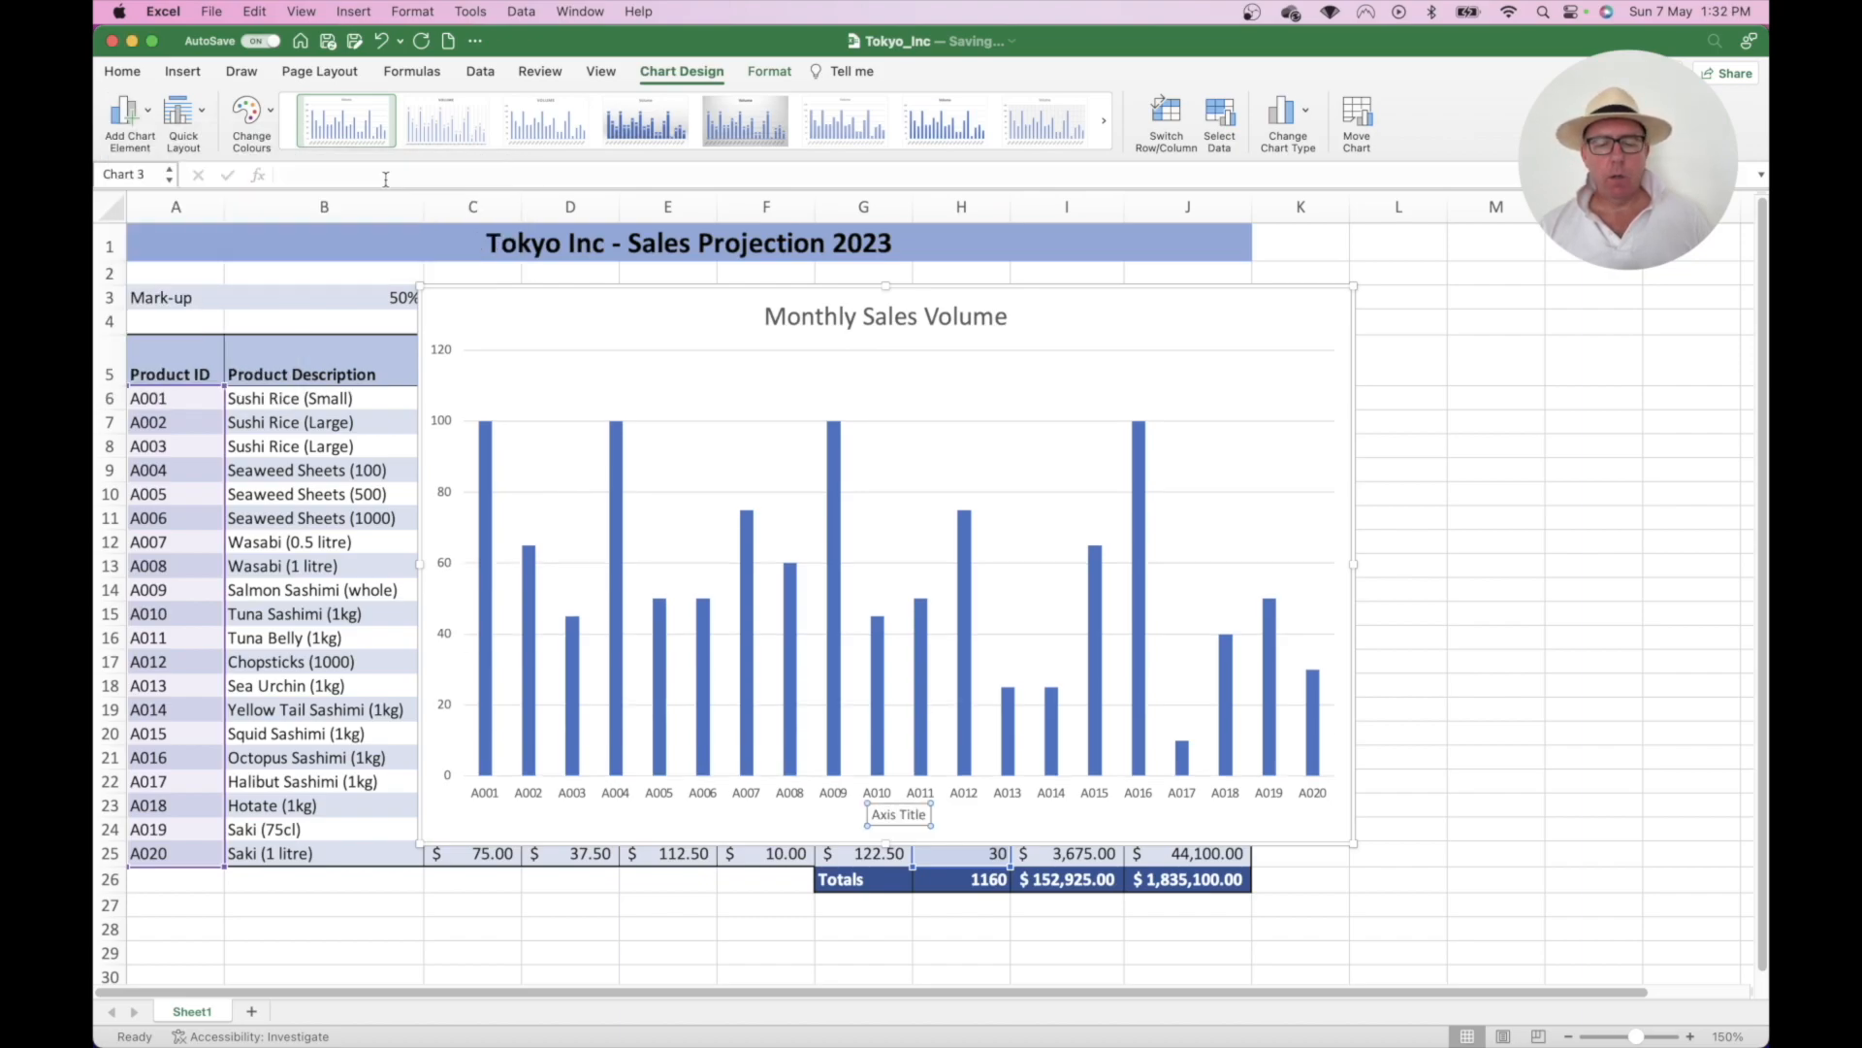
{"action": "left_click", "coordinate": [926, 814]}
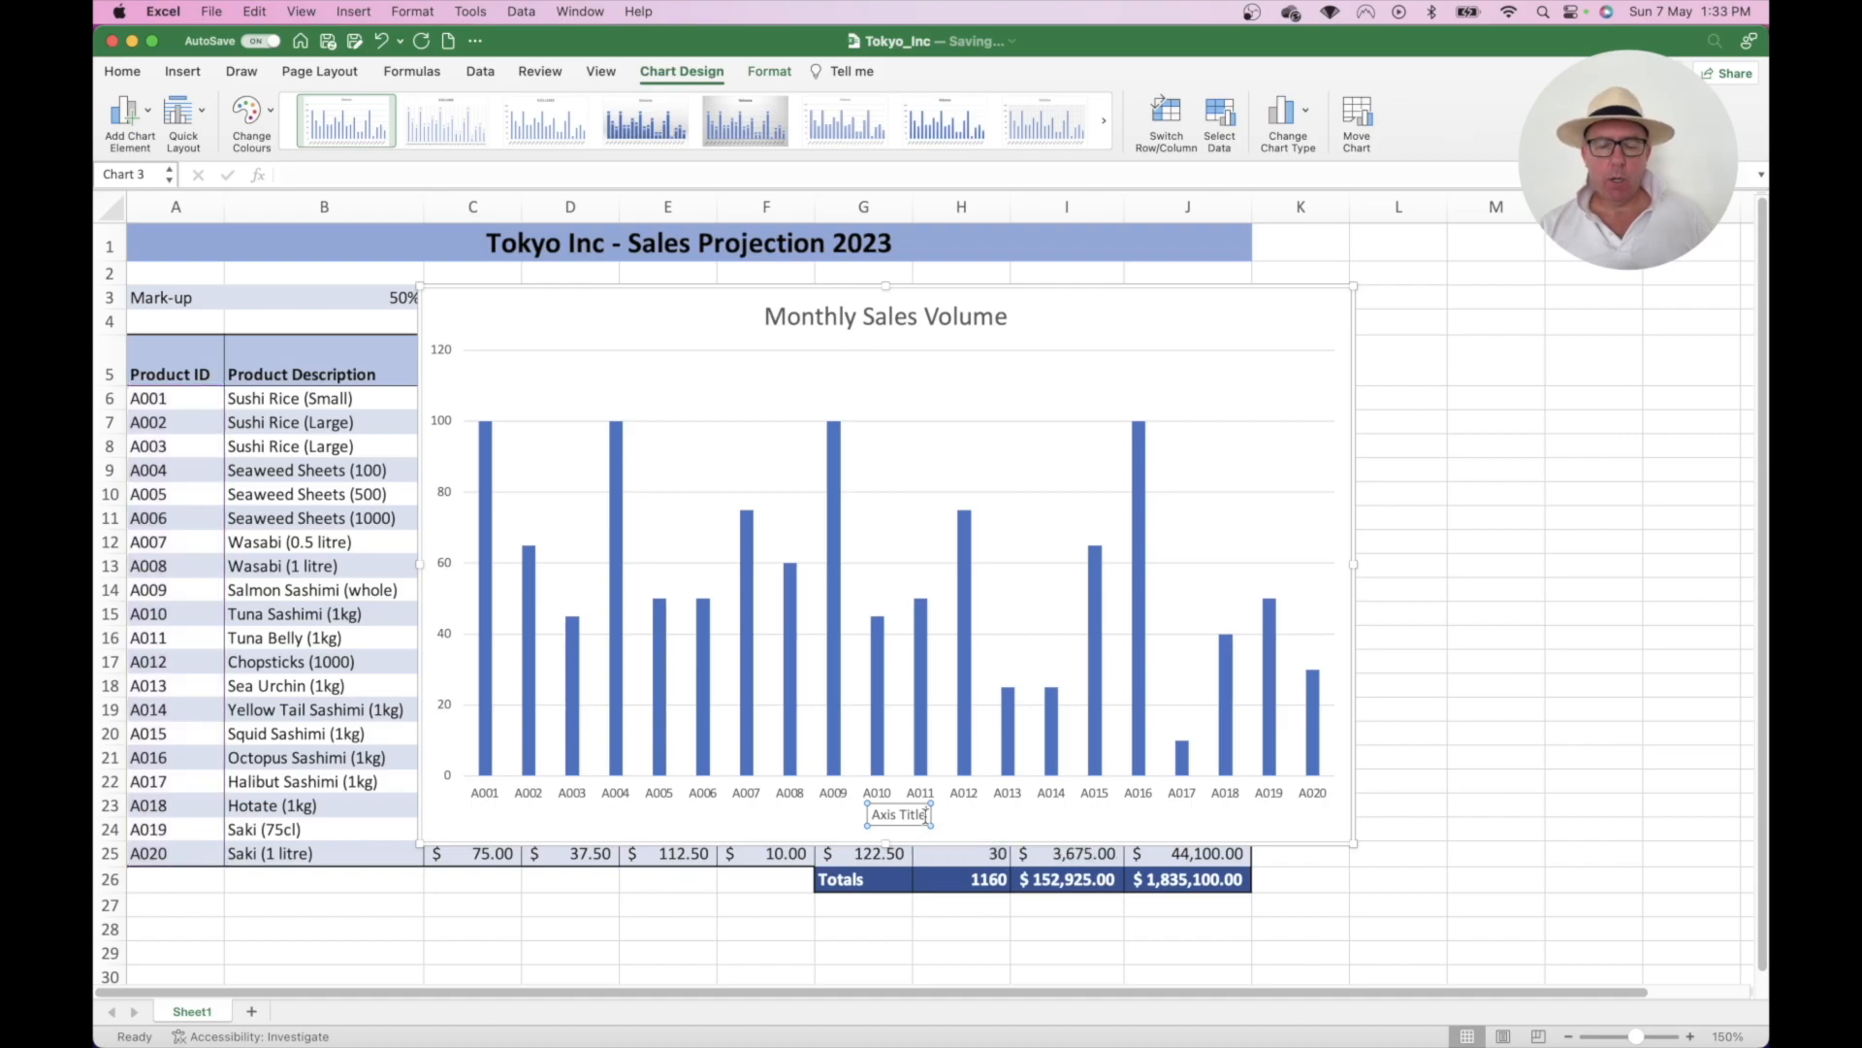
{"action": "key", "text": "BackSpace"}
{"action": "key", "text": "BackSpace"}
{"action": "key", "text": "BackSpace"}
{"action": "key", "text": "BackSpace"}
{"action": "key", "text": "BackSpace"}
{"action": "key", "text": "BackSpace"}
{"action": "key", "text": "BackSpace"}
{"action": "key", "text": "BackSpace"}
{"action": "key", "text": "BackSpace"}
{"action": "key", "text": "BackSpace"}
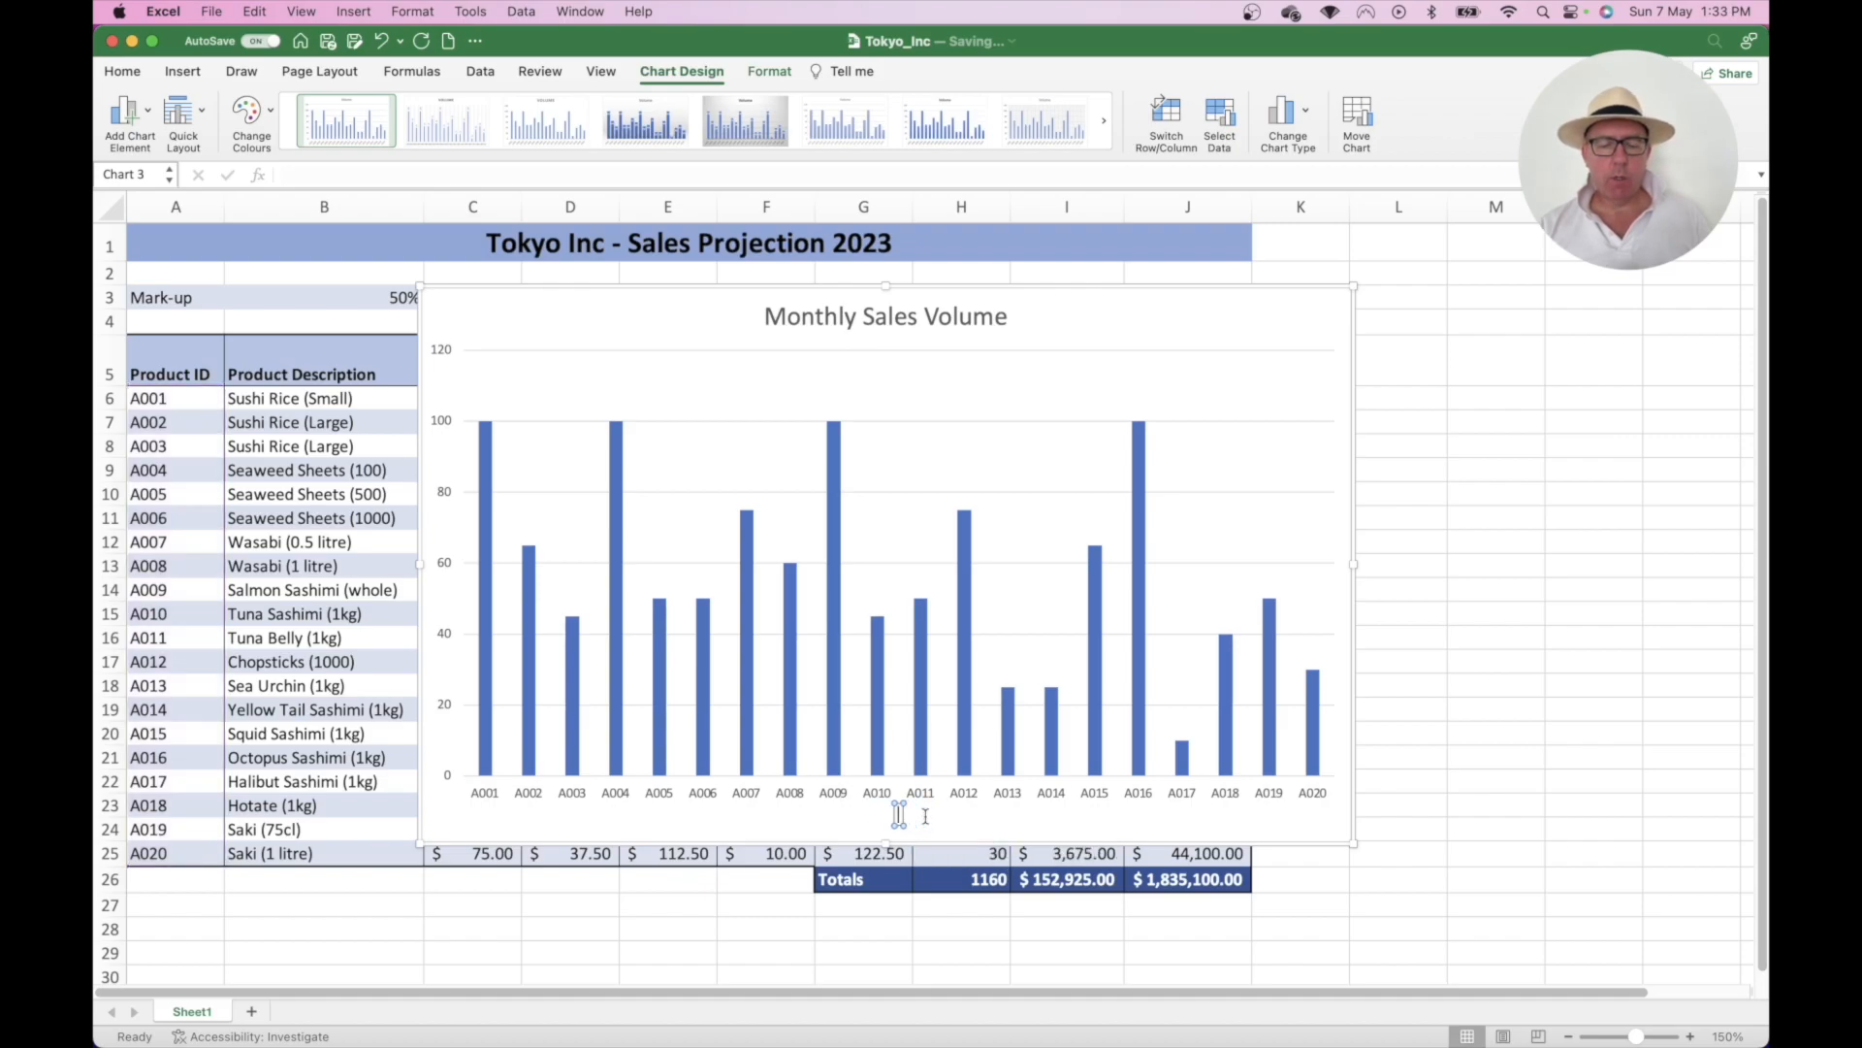
{"action": "type", "text": "Prod"}
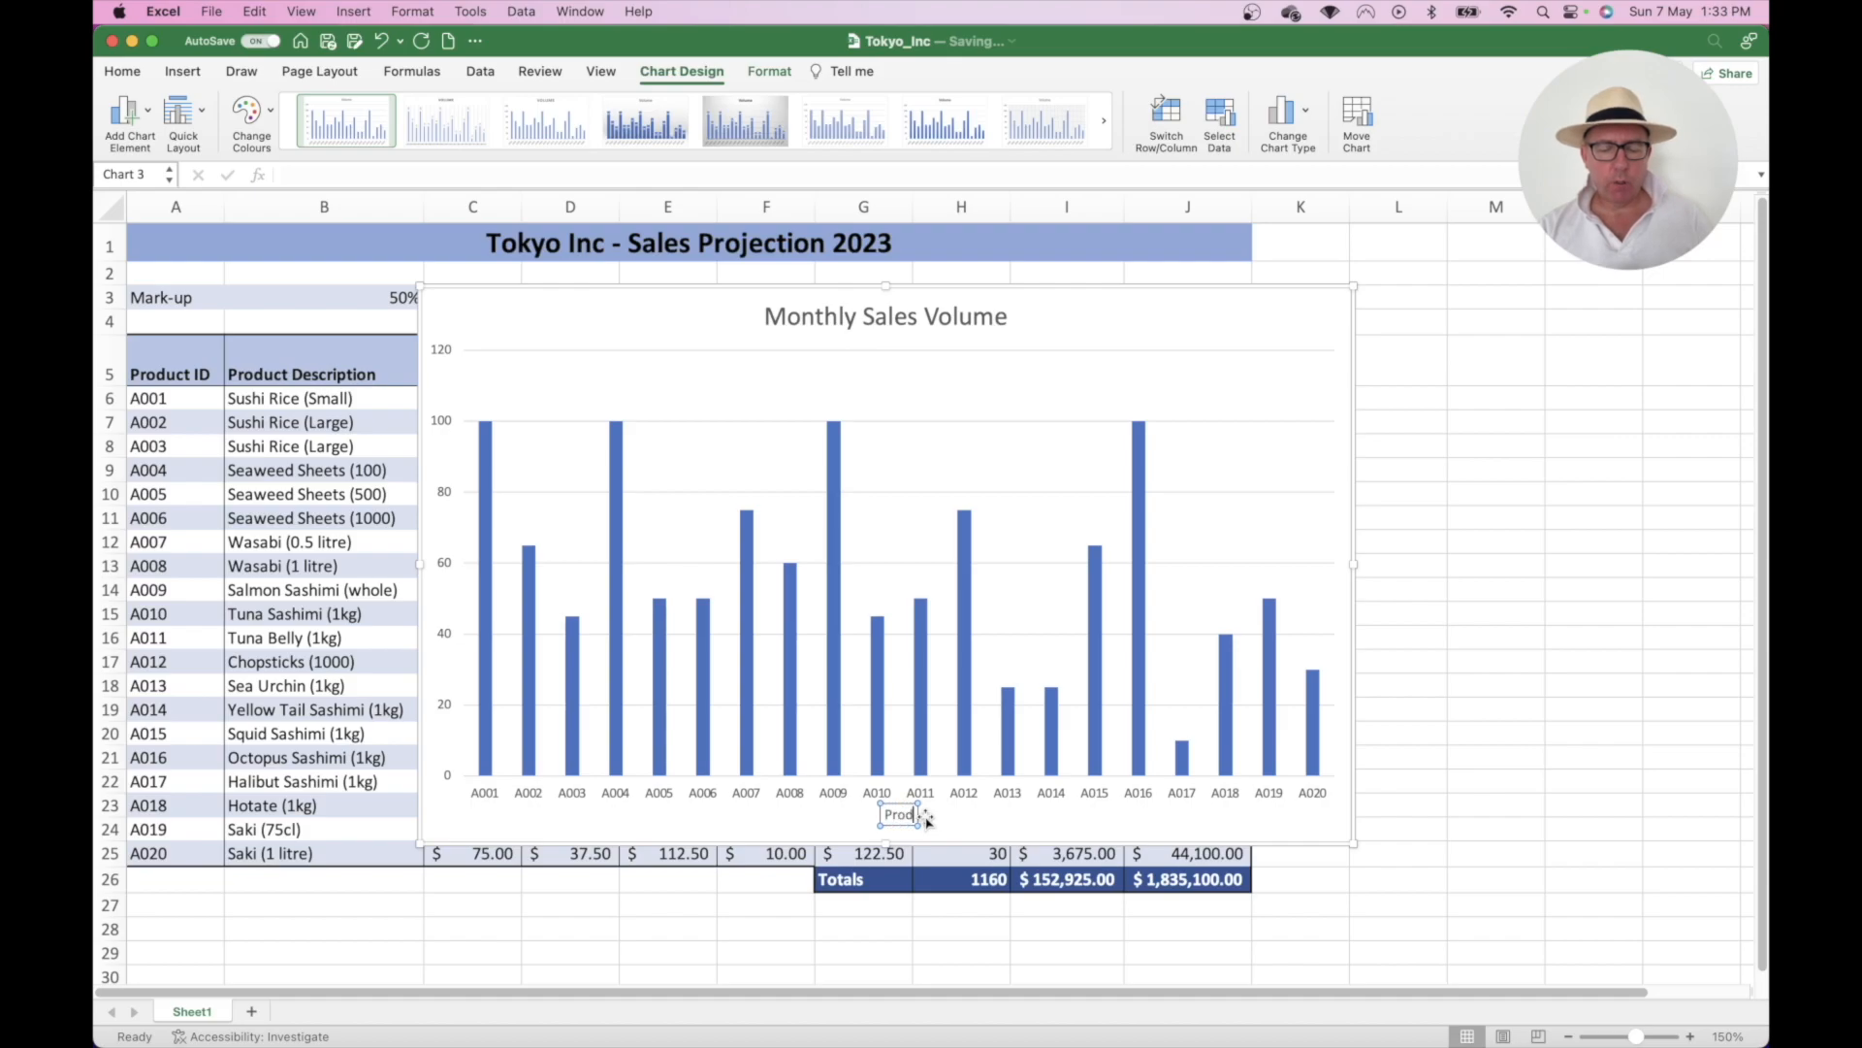
{"action": "type", "text": "uct I"}
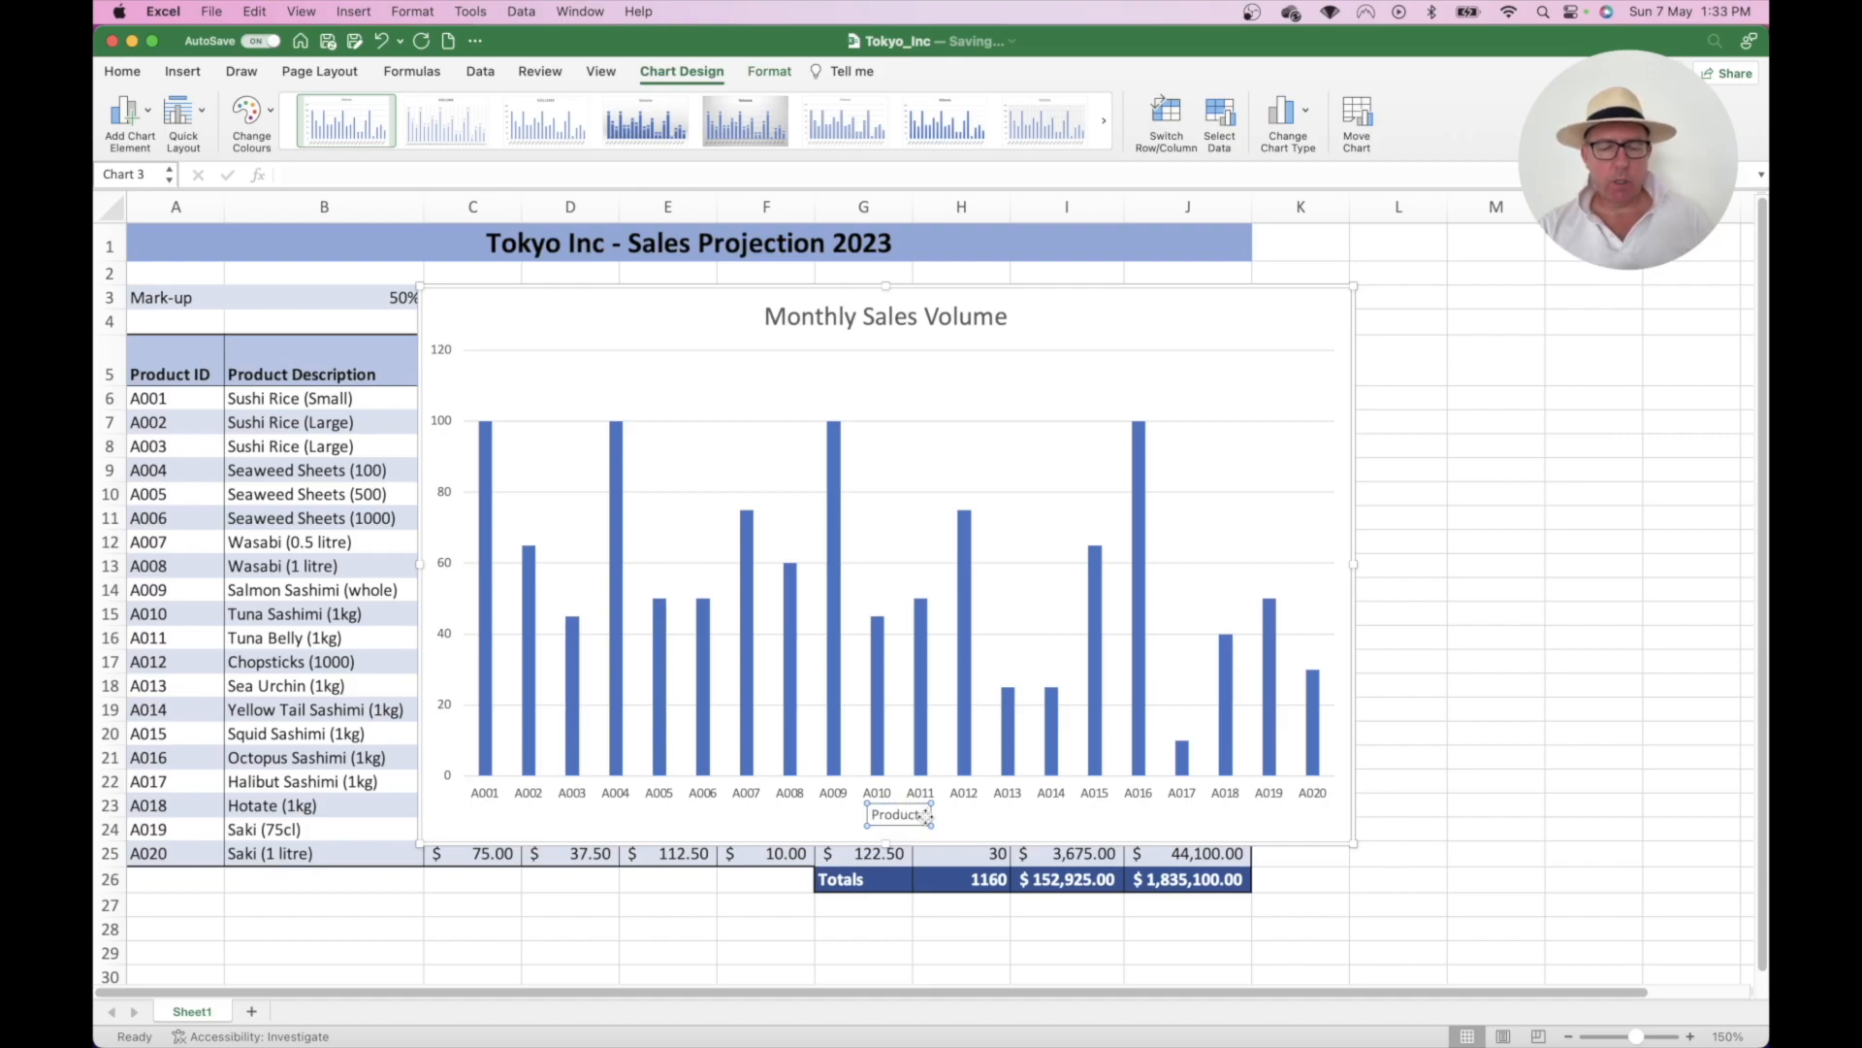
{"action": "type", "text": "D"}
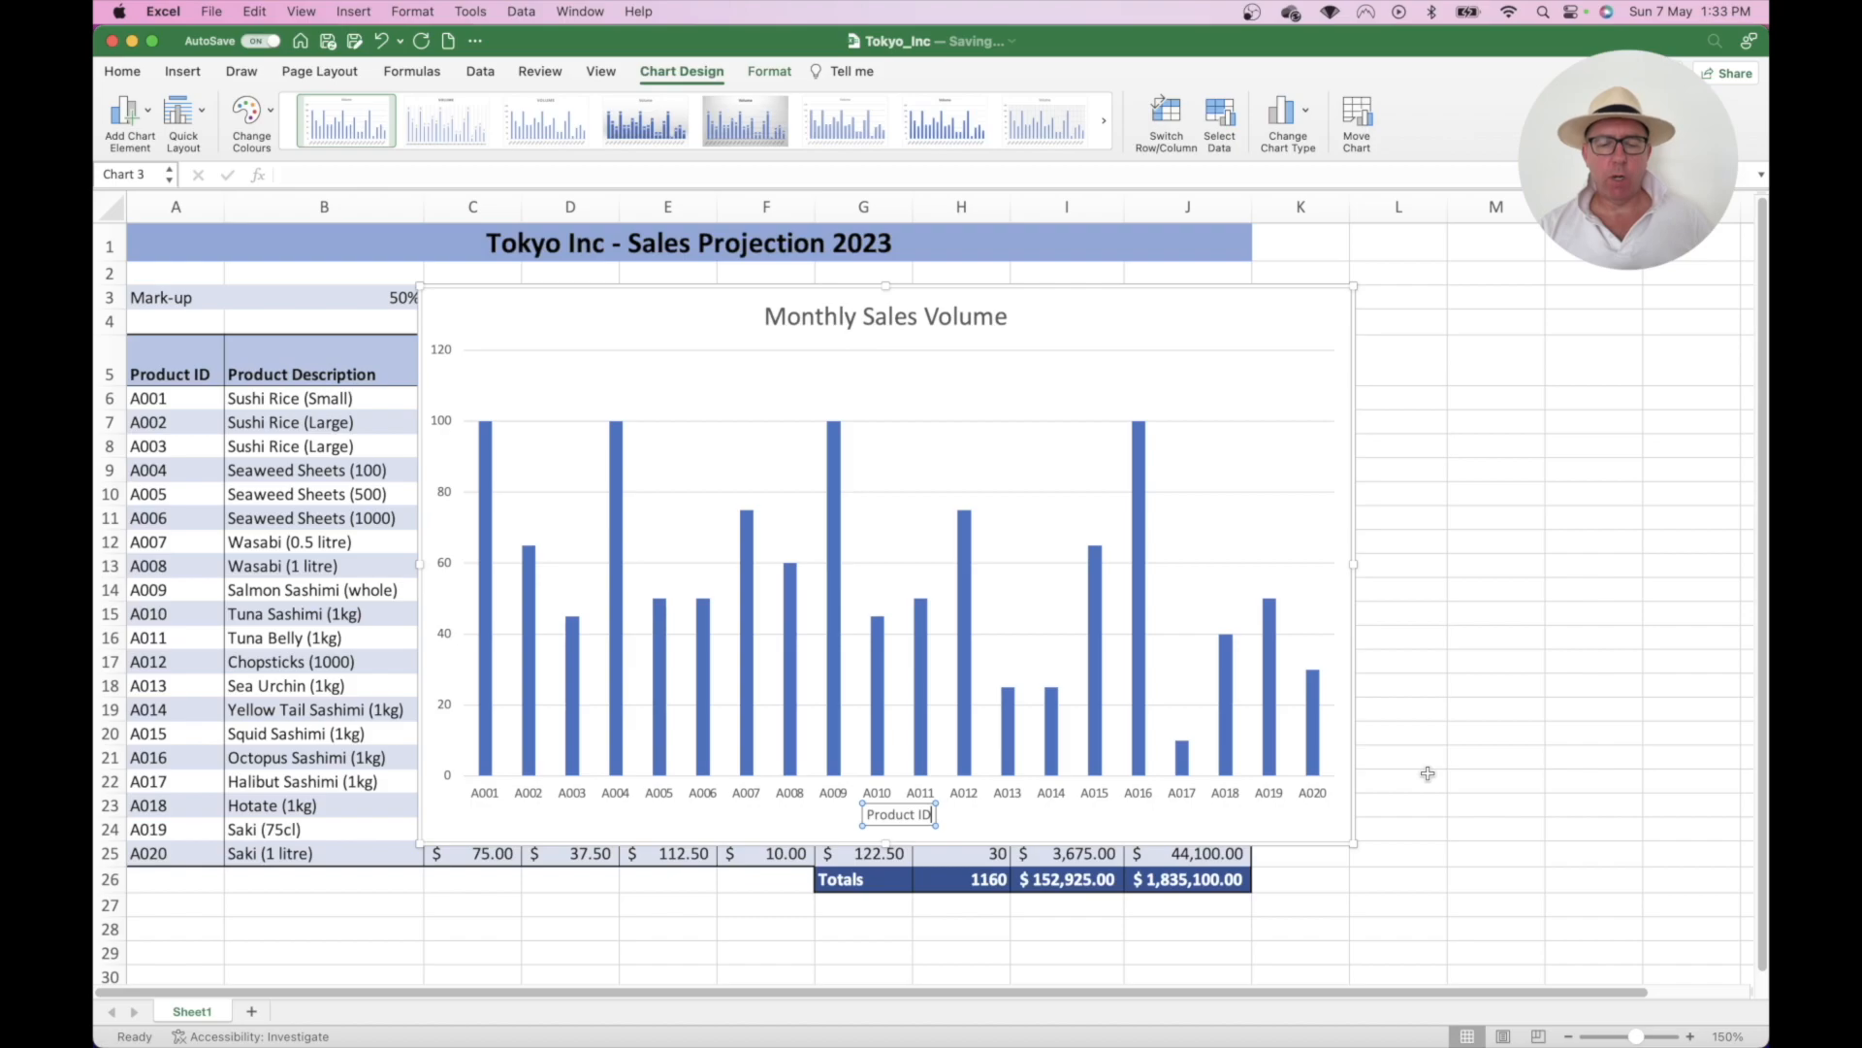
{"action": "left_click", "coordinate": [1439, 653]}
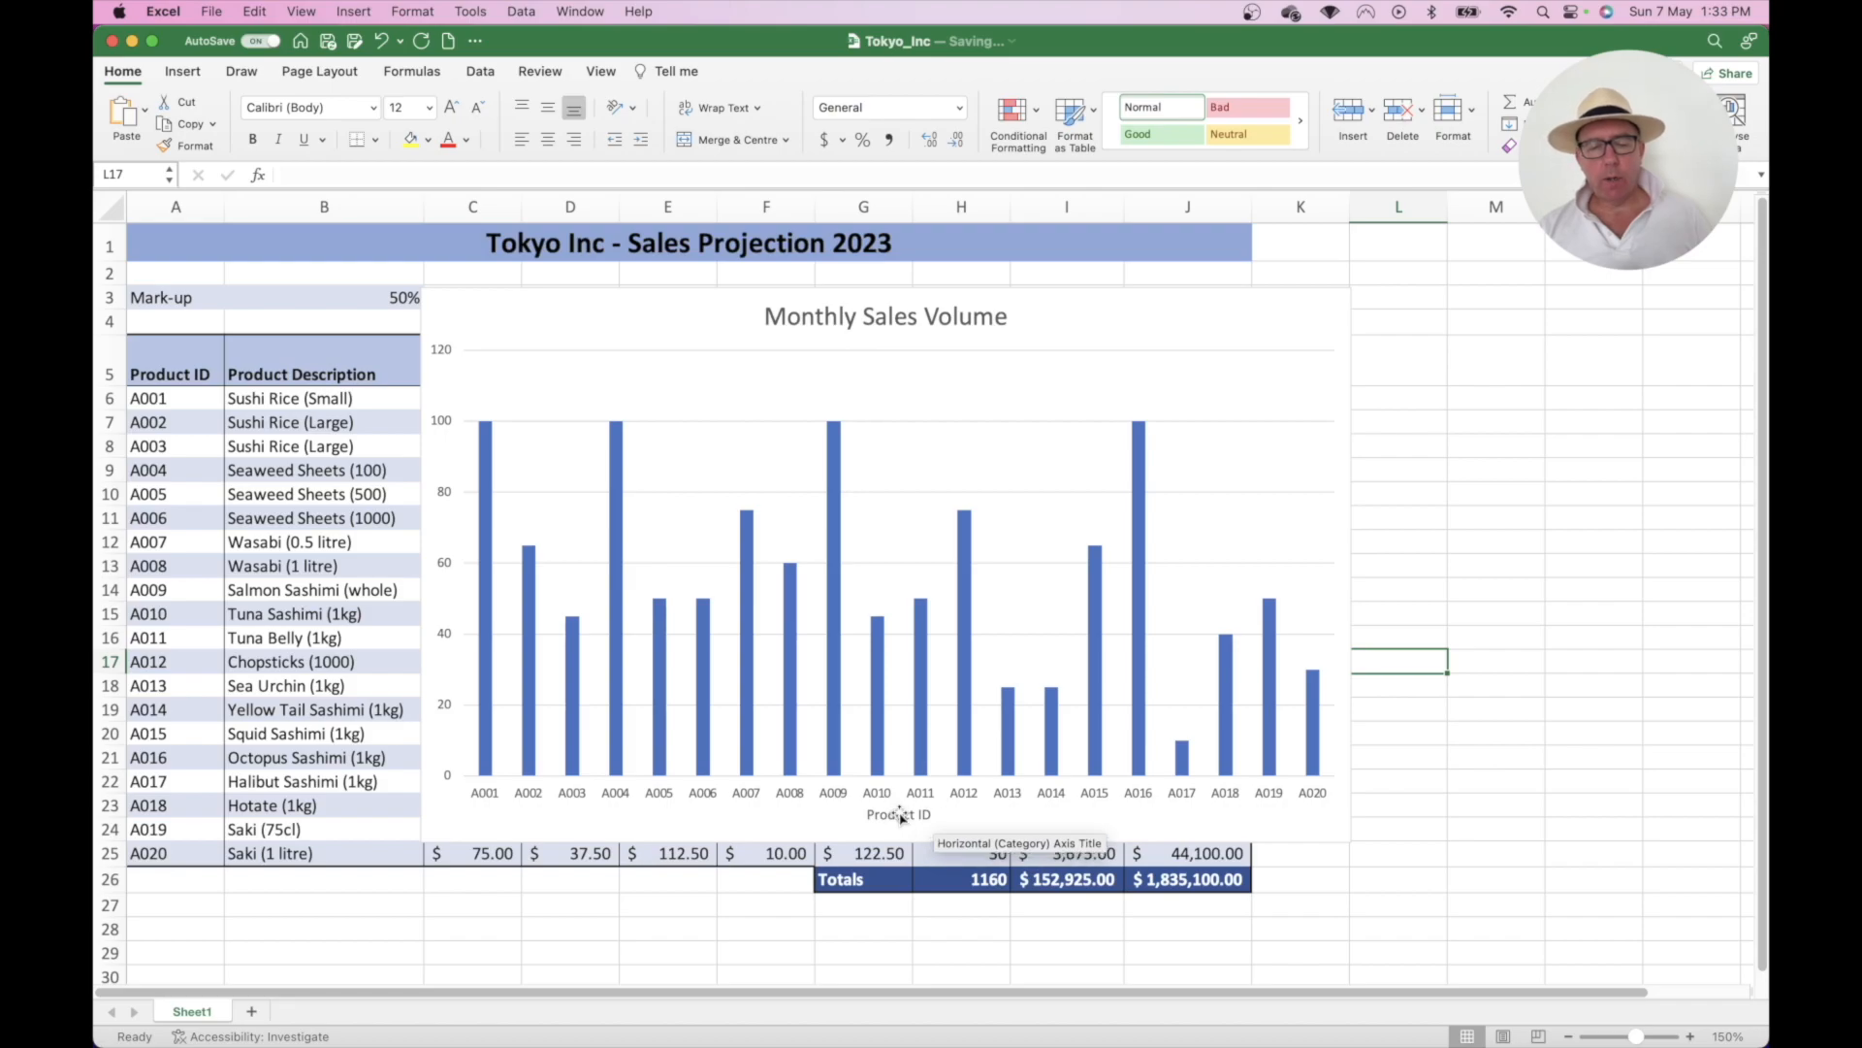
{"action": "left_click", "coordinate": [1276, 325]}
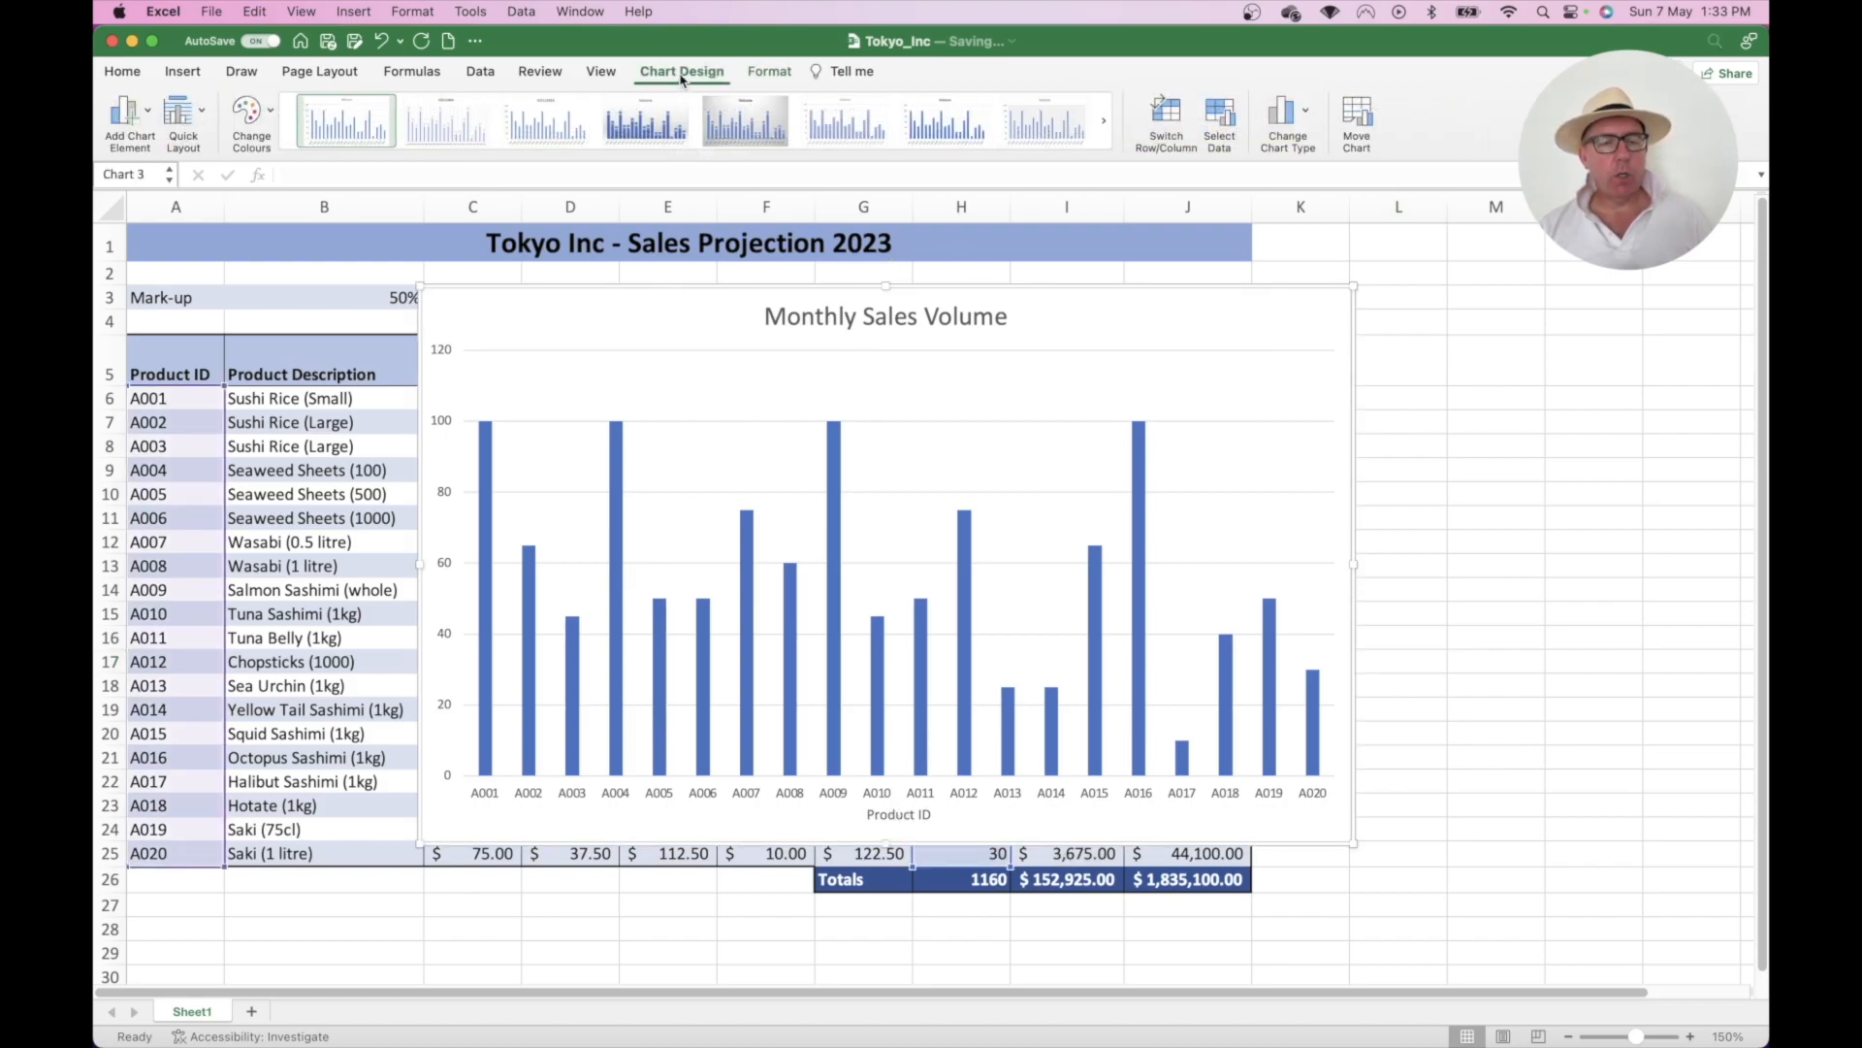
- Add a primary vertical axis title reading 'Projected Sales Volume' to the chart
{"action": "left_click", "coordinate": [151, 112]}
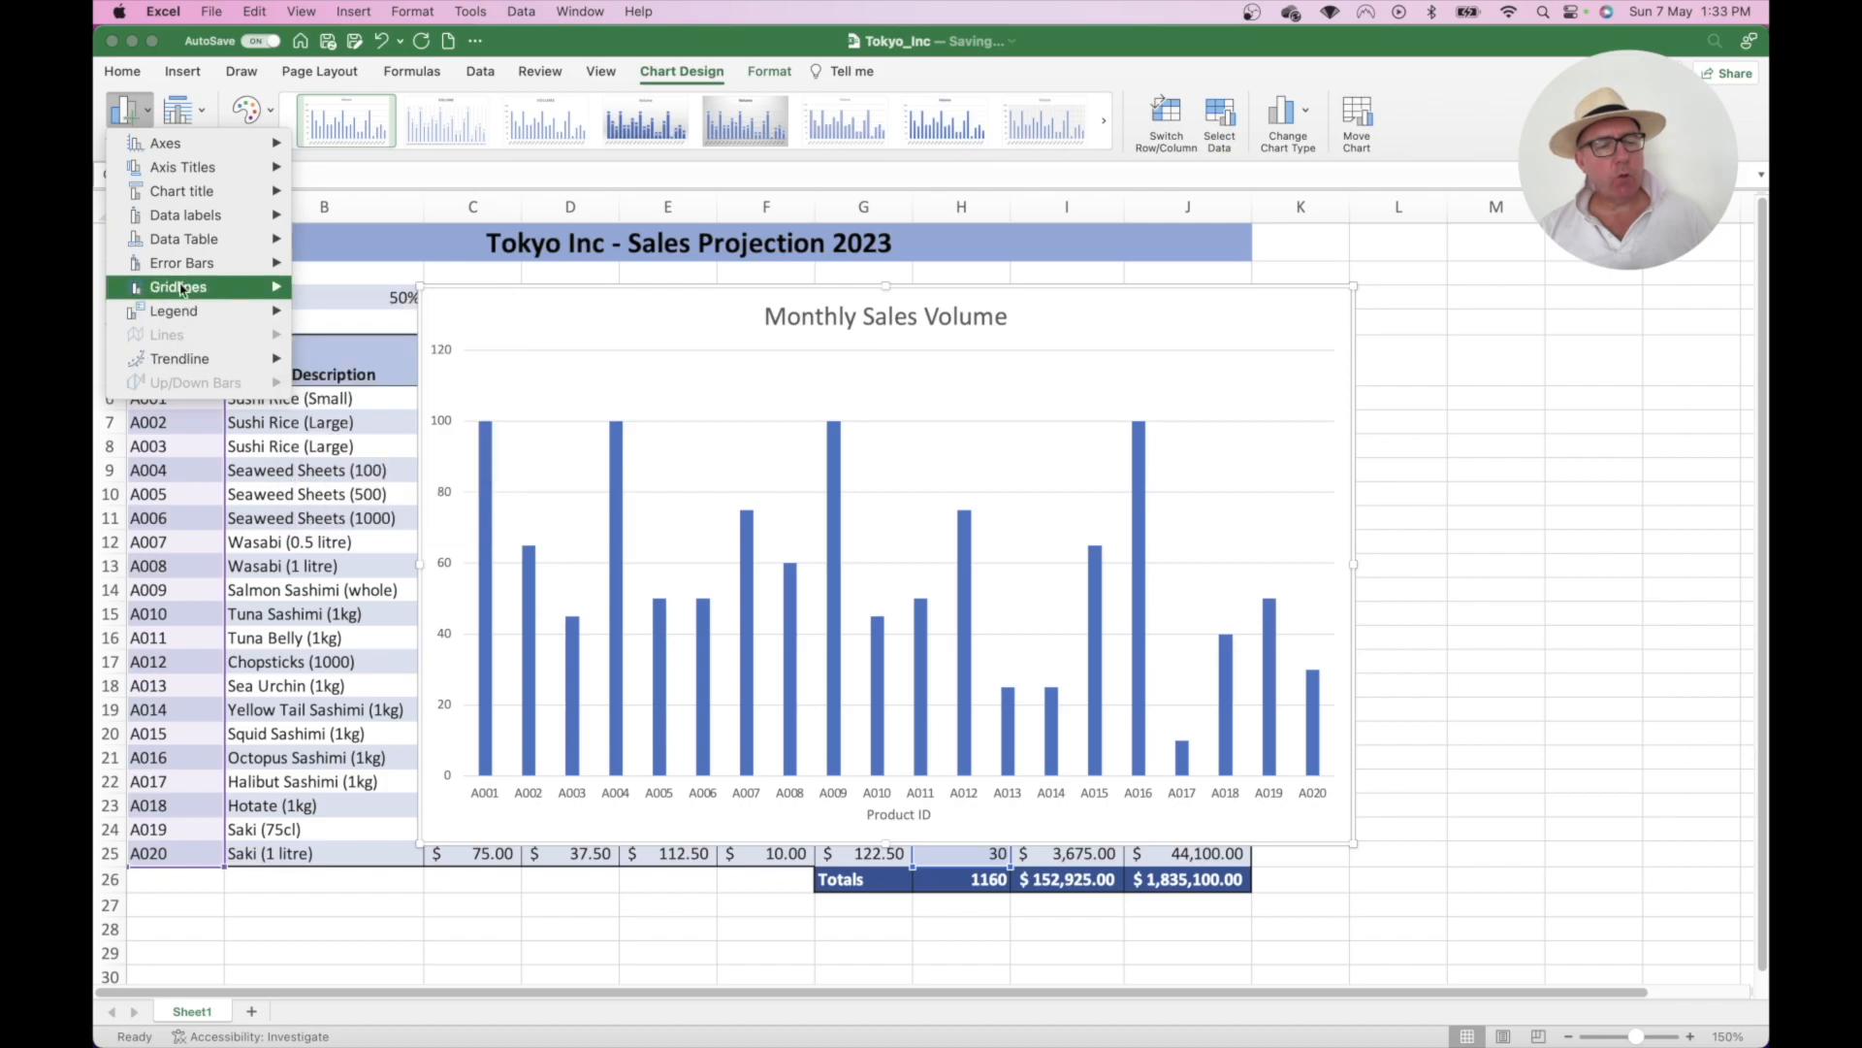
{"action": "mouse_move", "coordinate": [179, 196]}
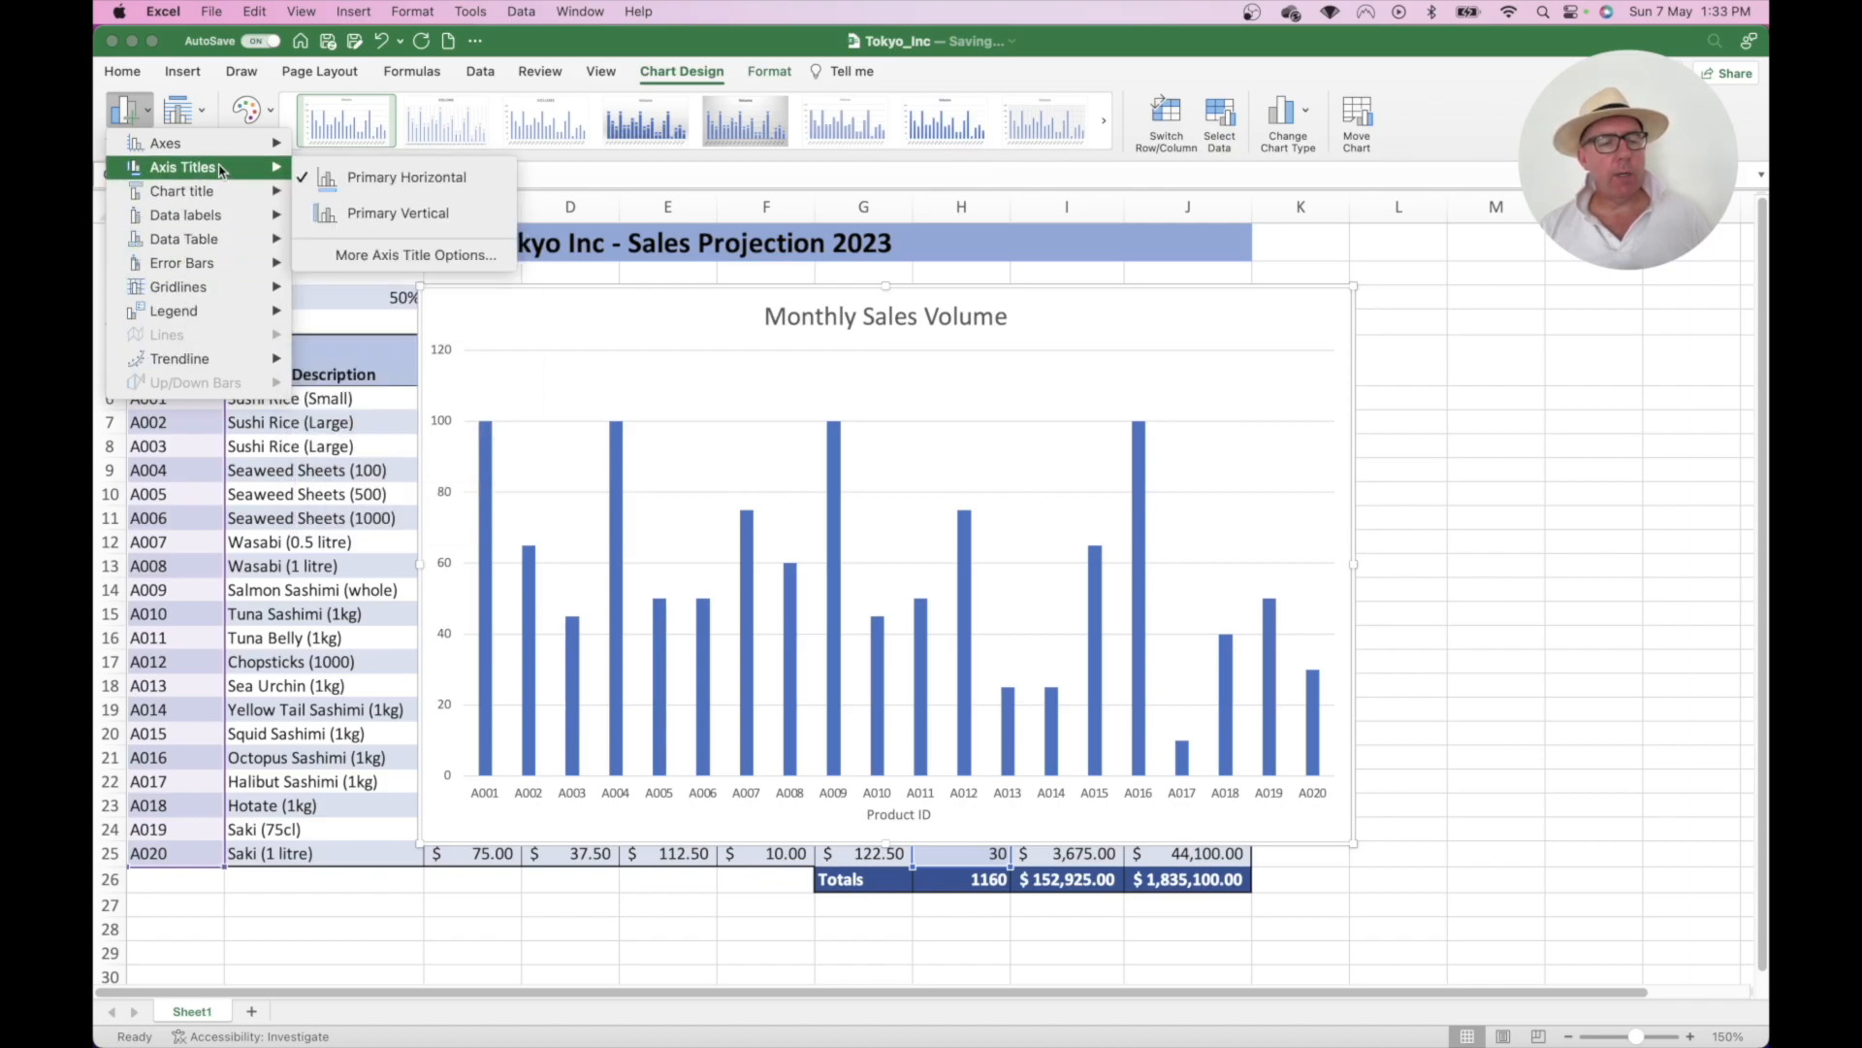
{"action": "left_click", "coordinate": [397, 213]}
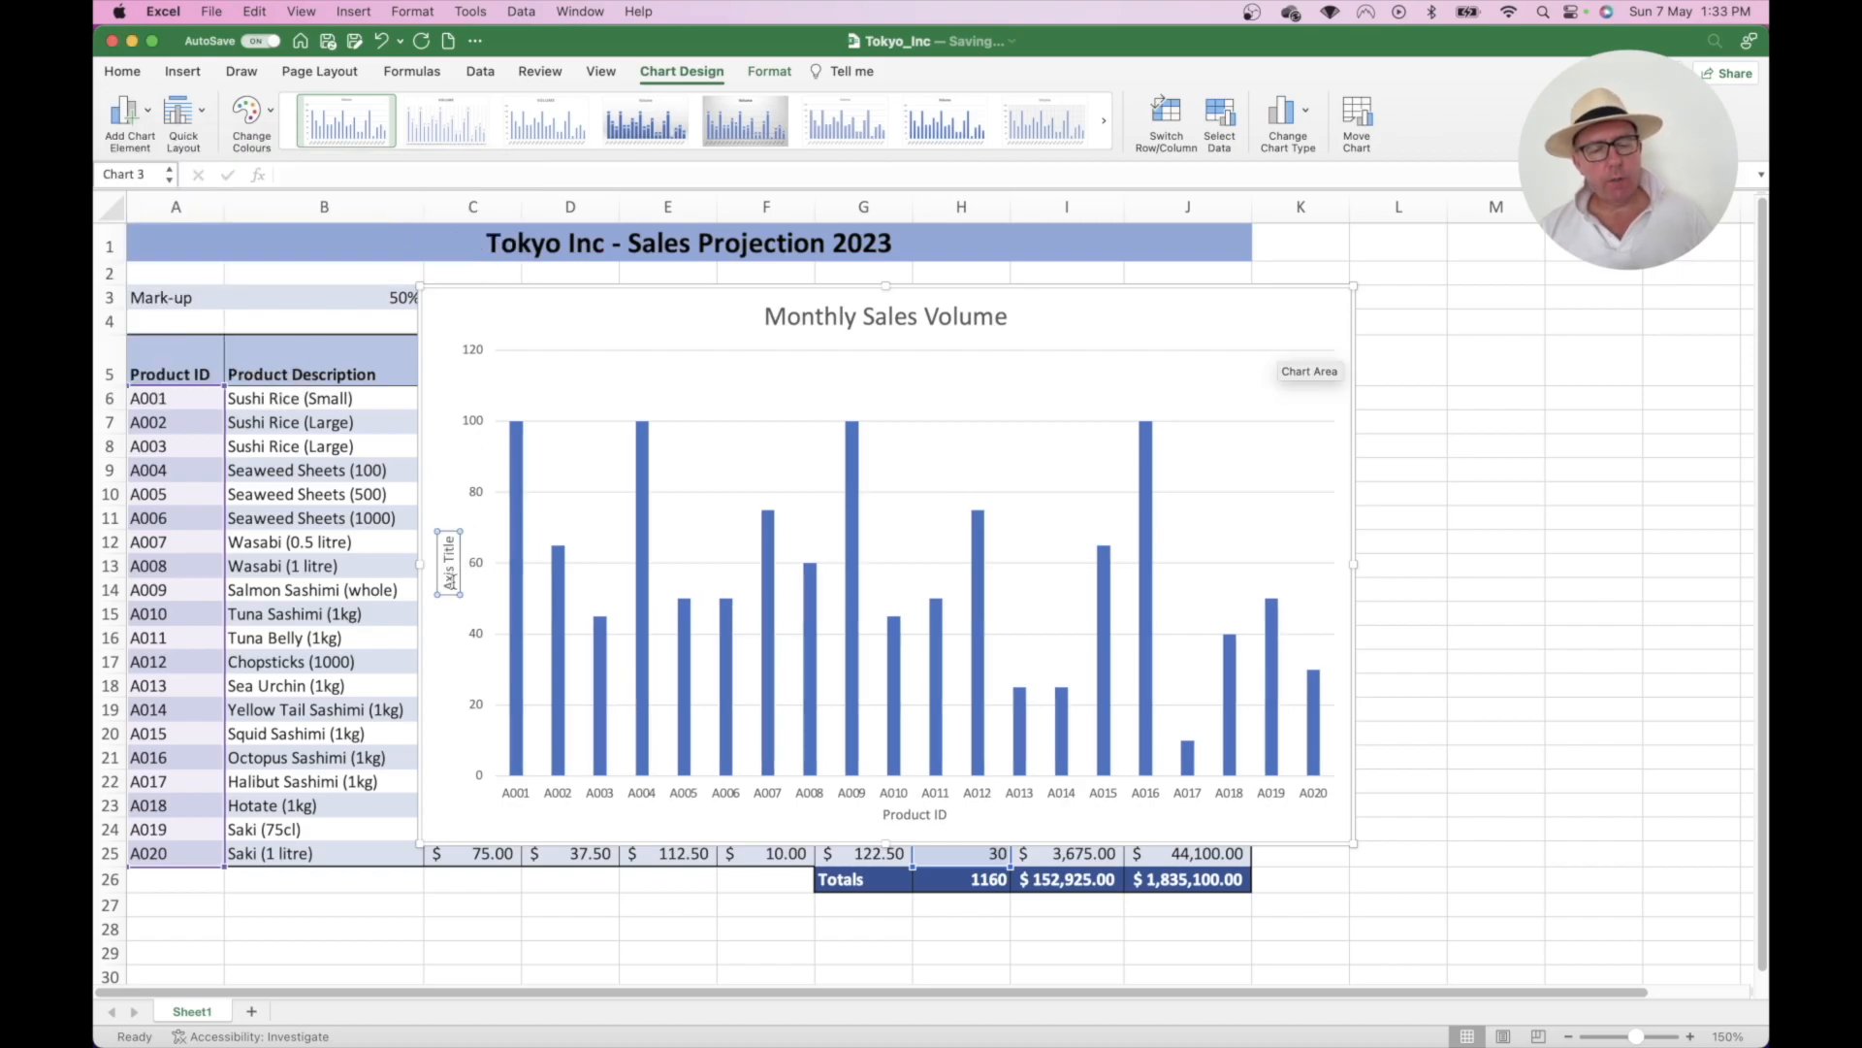
{"action": "left_click", "coordinate": [449, 587]}
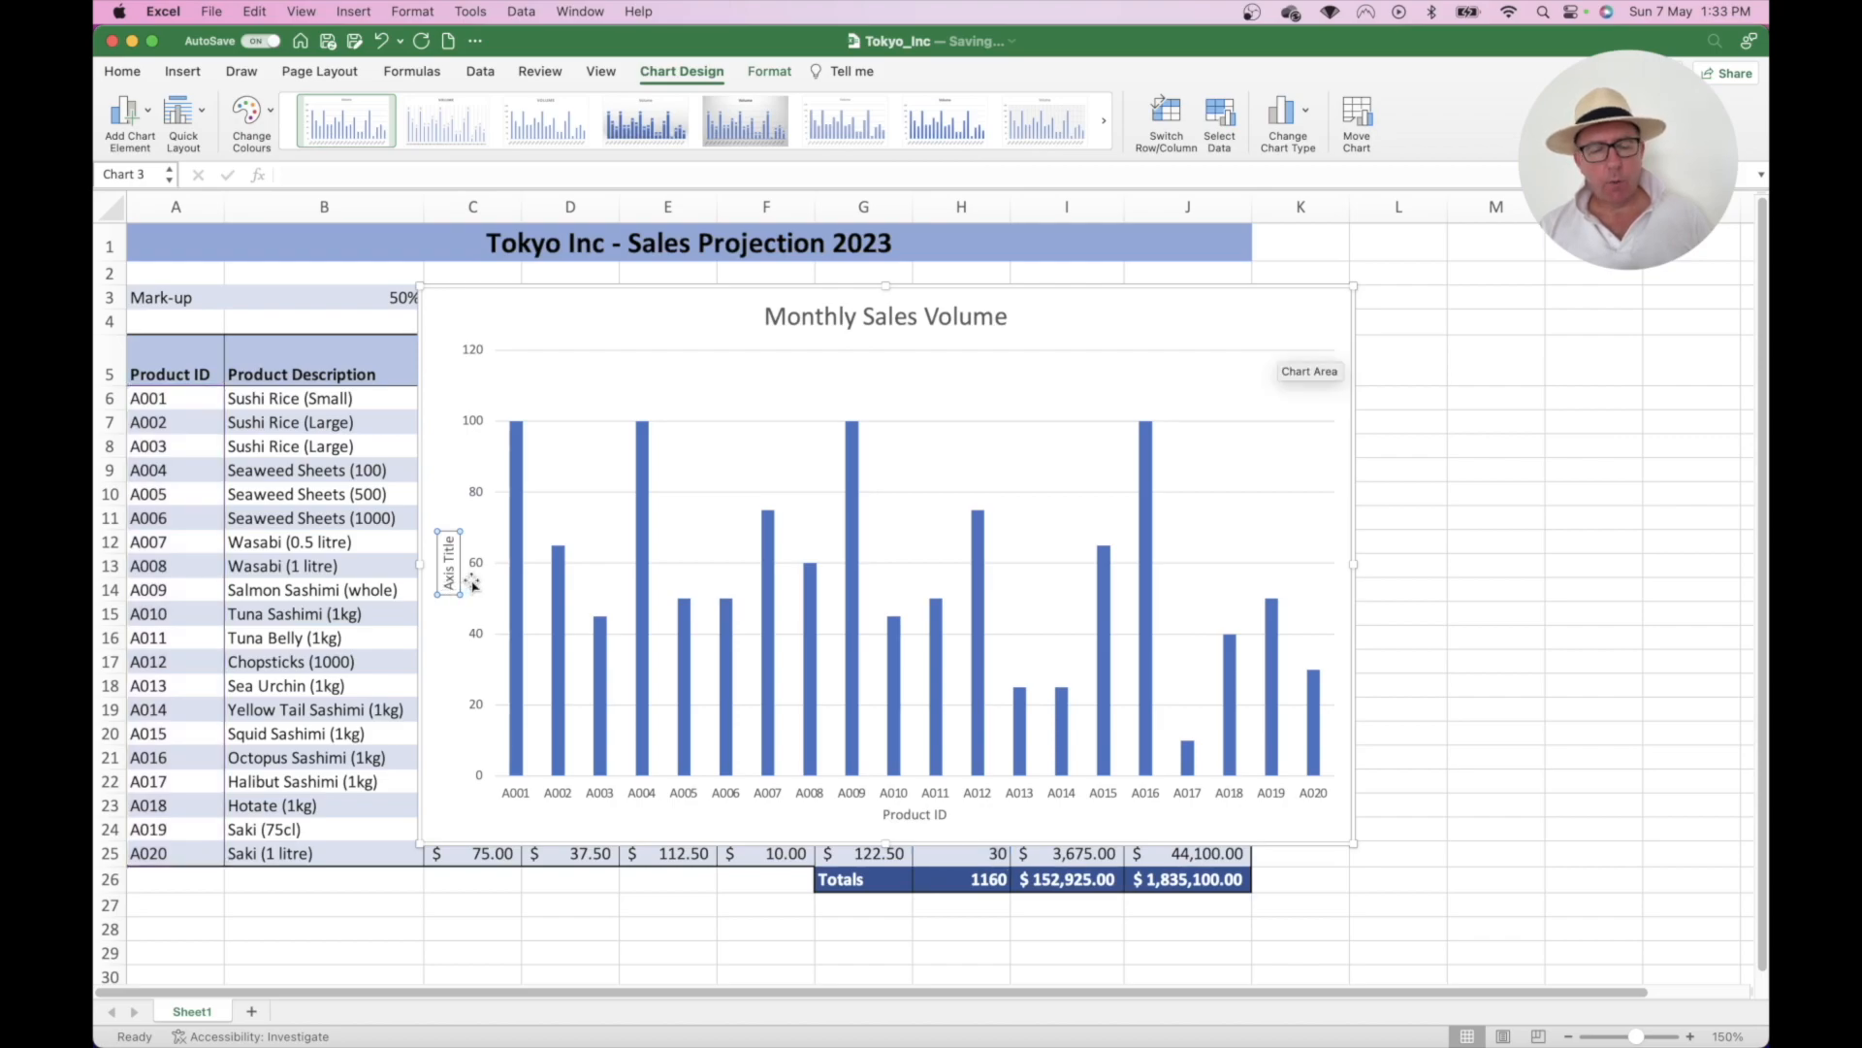
{"action": "key", "text": "BackSpace"}
{"action": "key", "text": "BackSpace"}
{"action": "key", "text": "BackSpace"}
{"action": "key", "text": "BackSpace"}
{"action": "key", "text": "BackSpace"}
{"action": "key", "text": "BackSpace"}
{"action": "key", "text": "BackSpace"}
{"action": "key", "text": "BackSpace"}
{"action": "key", "text": "BackSpace"}
{"action": "key", "text": "BackSpace"}
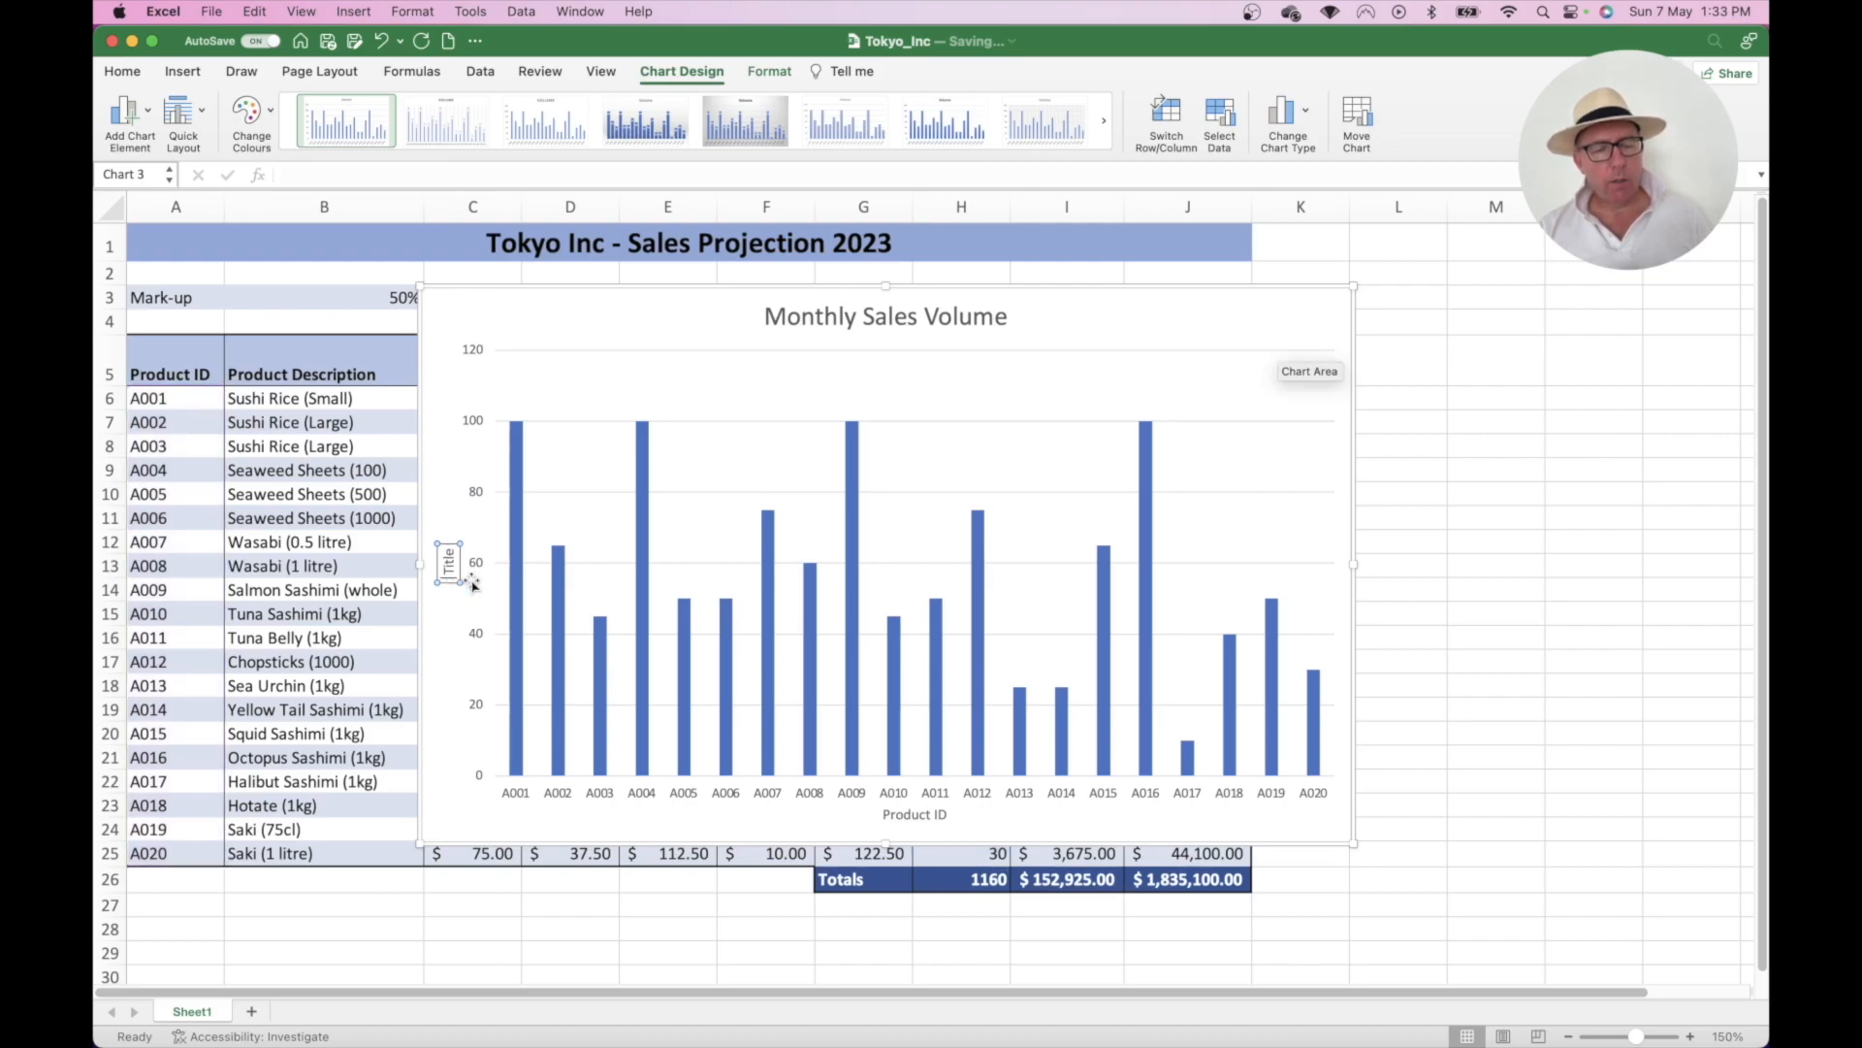
{"action": "key", "text": "BackSpace"}
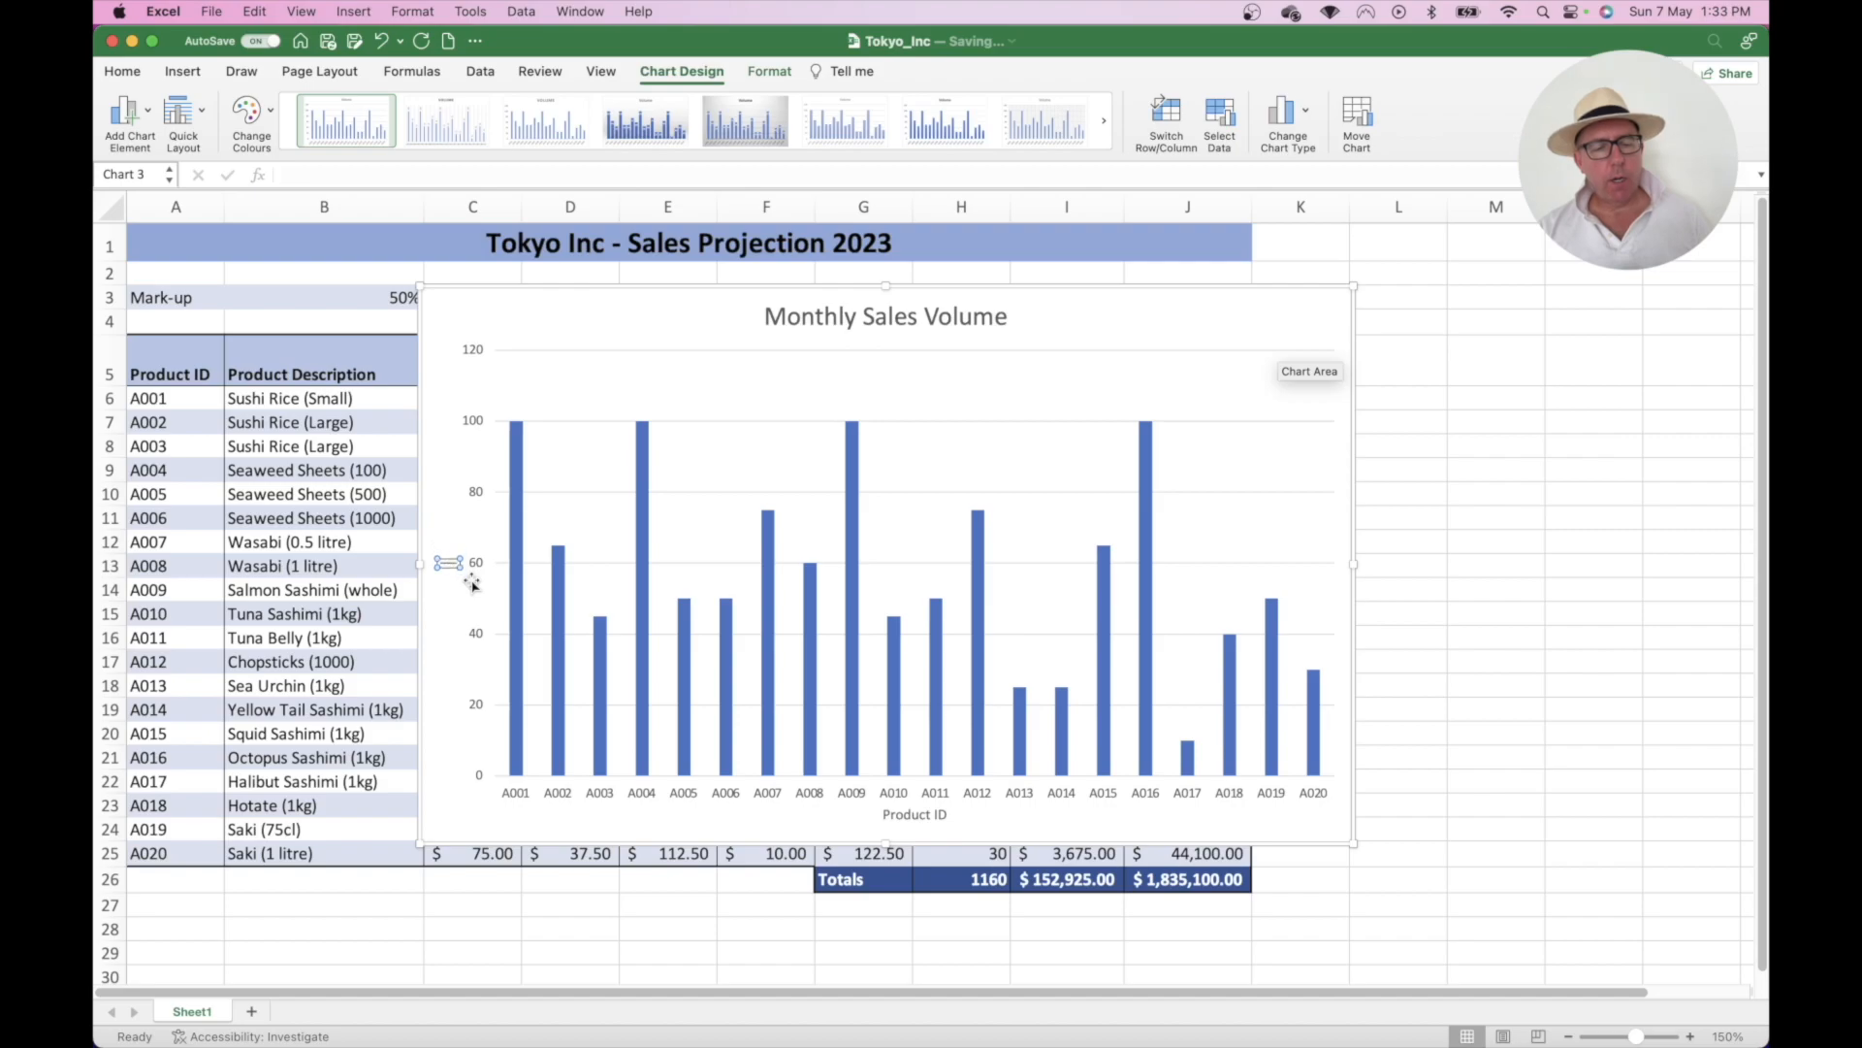
{"action": "type", "text": "Projects"}
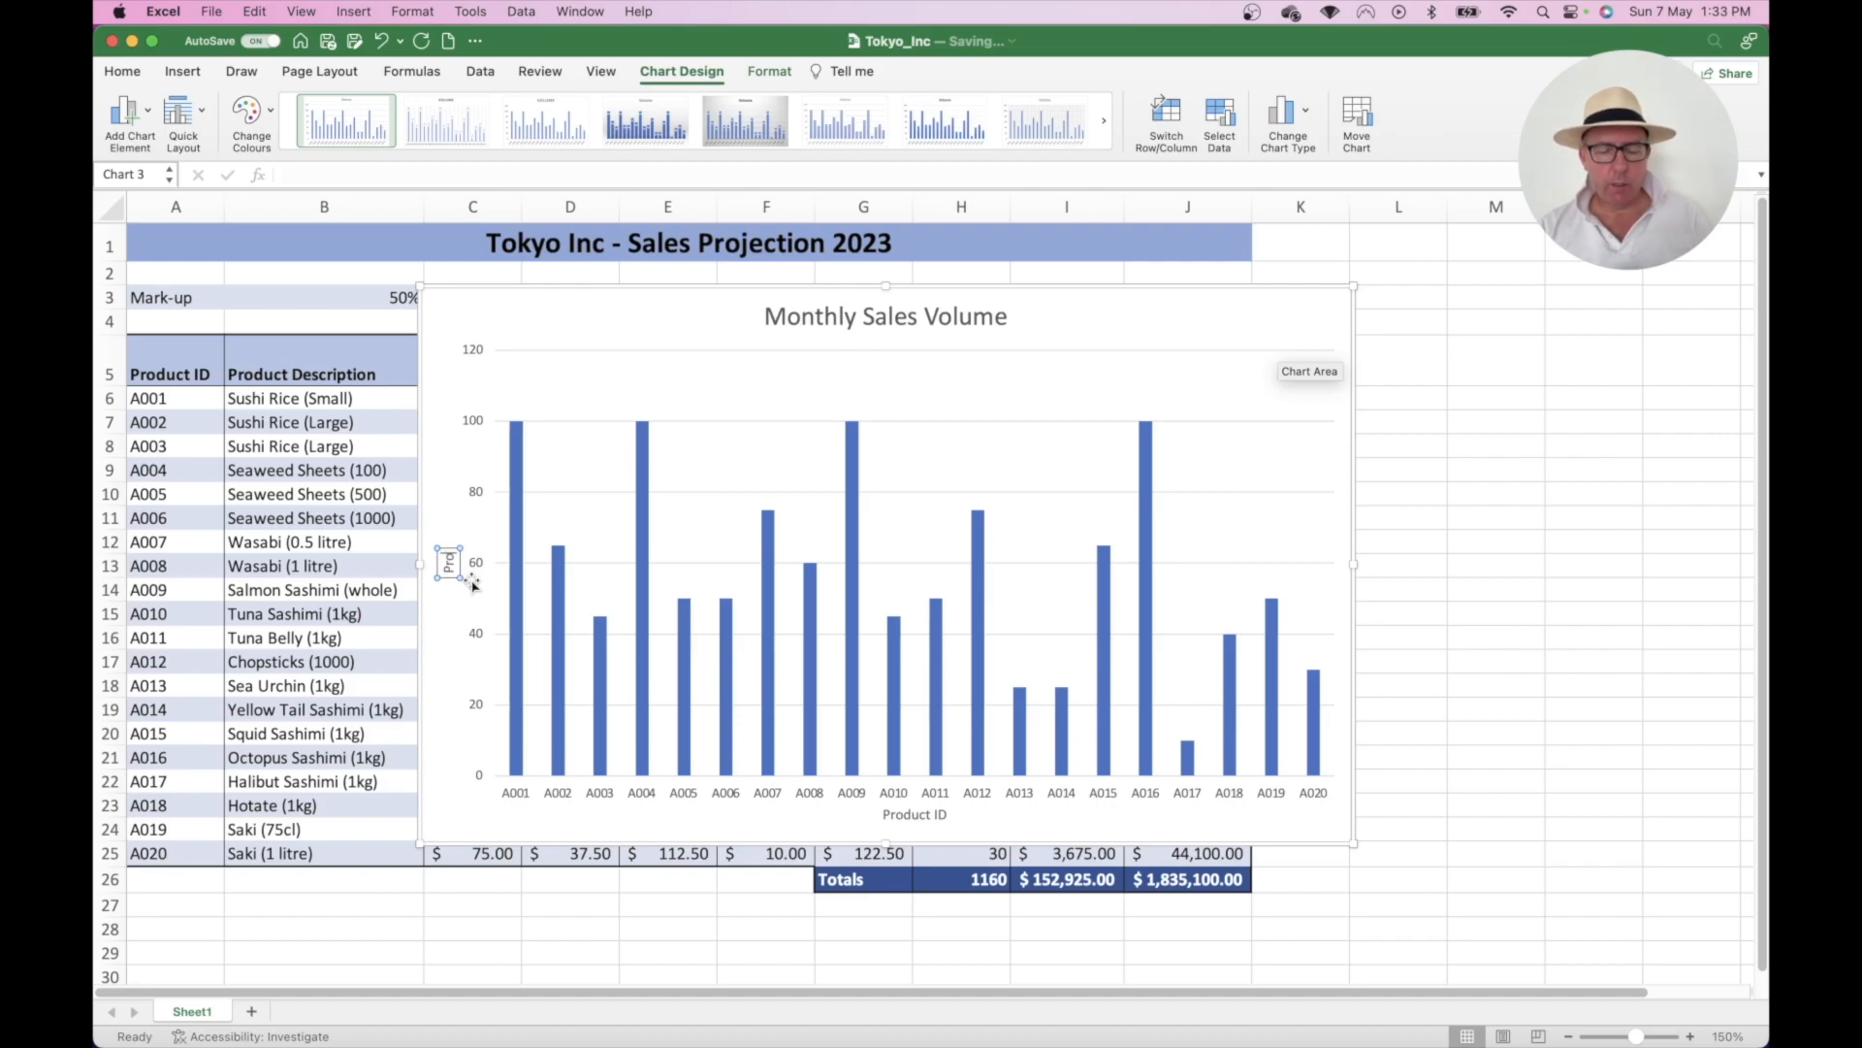
{"action": "type", "text": " Sal"}
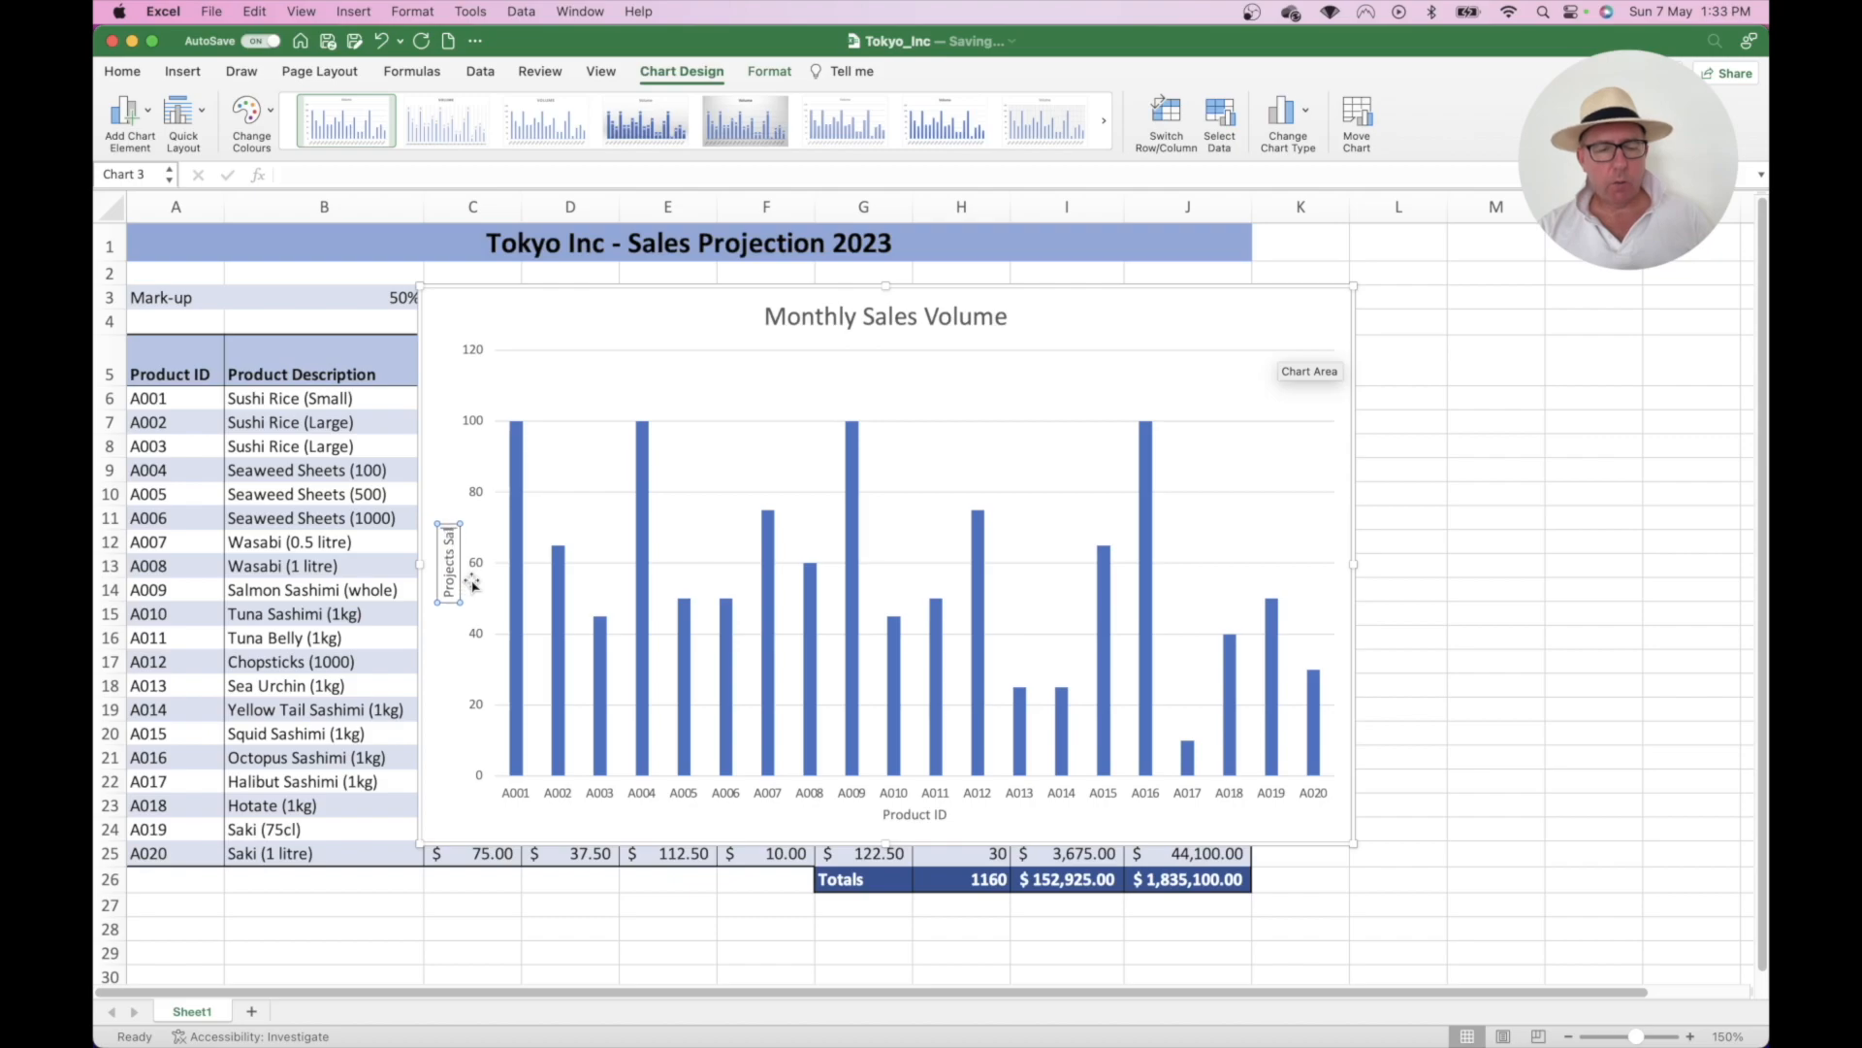
{"action": "key", "text": "BackSpace"}
{"action": "key", "text": "BackSpace"}
{"action": "key", "text": "BackSpace"}
{"action": "key", "text": "BackSpace"}
{"action": "key", "text": "BackSpace"}
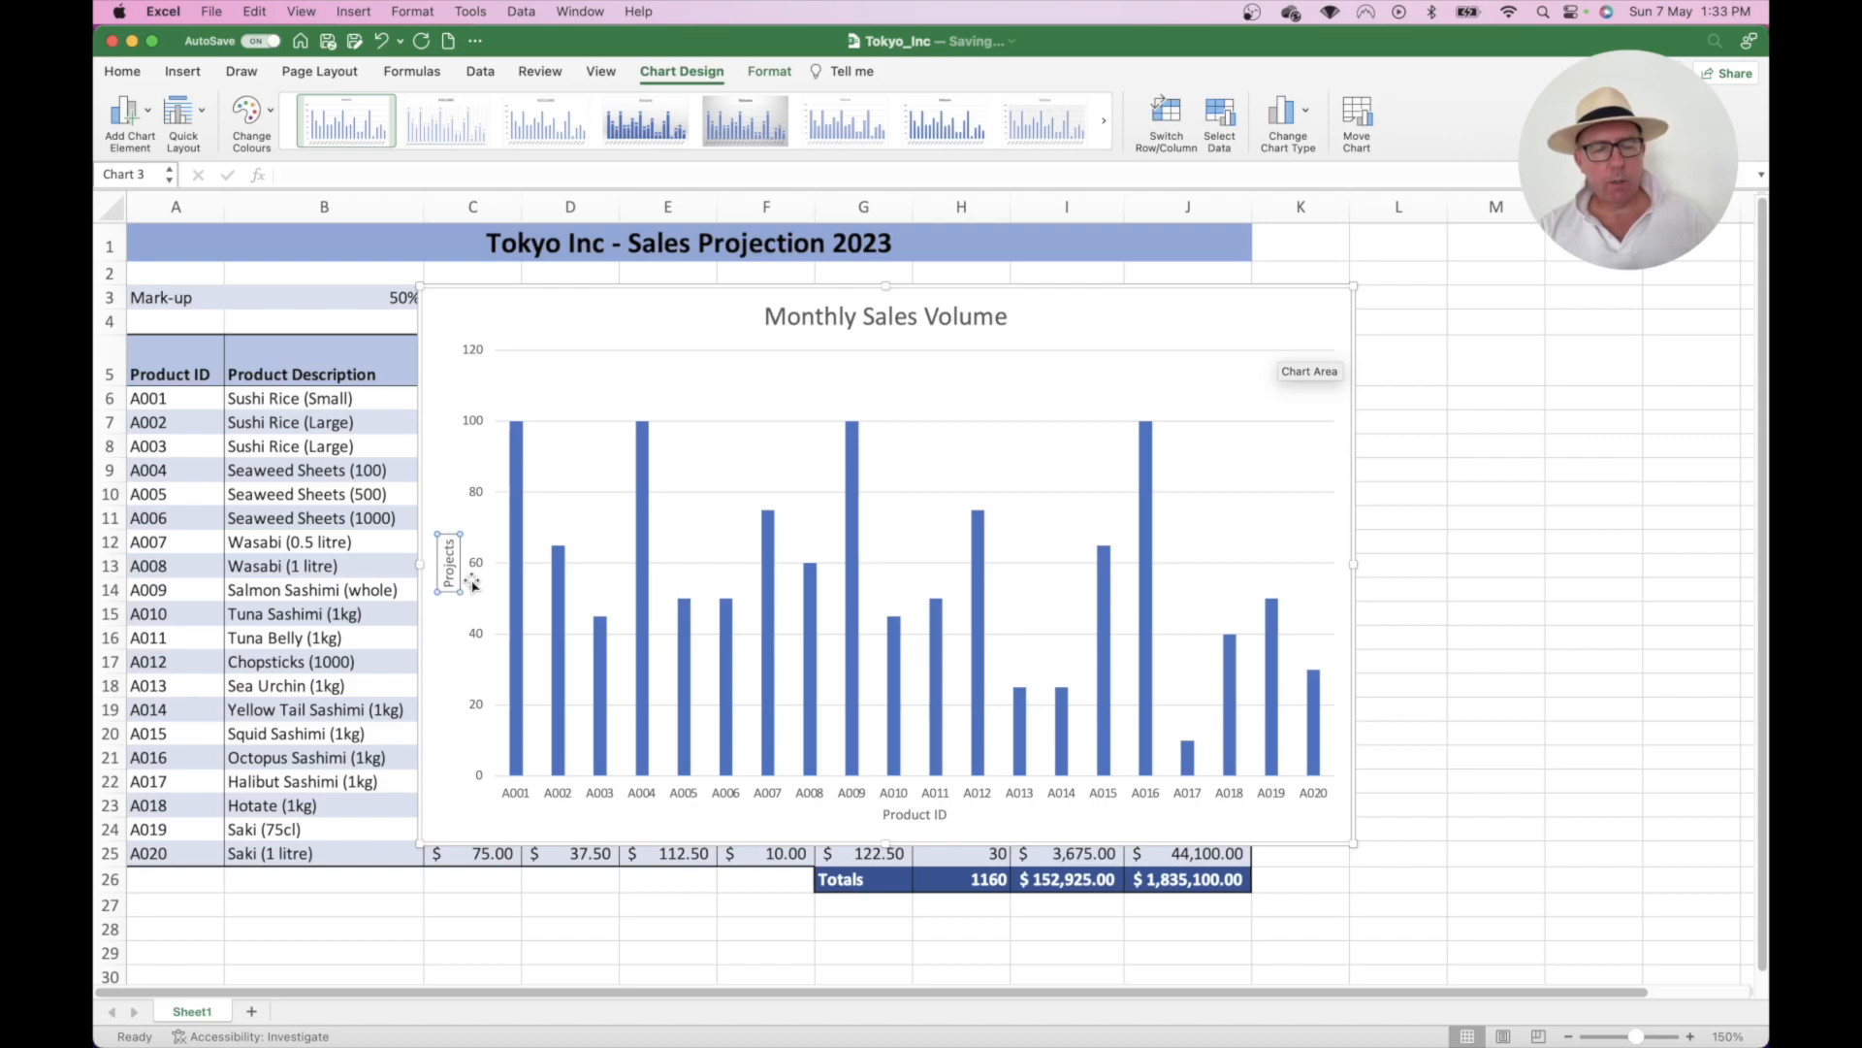
{"action": "type", "text": "ed S"}
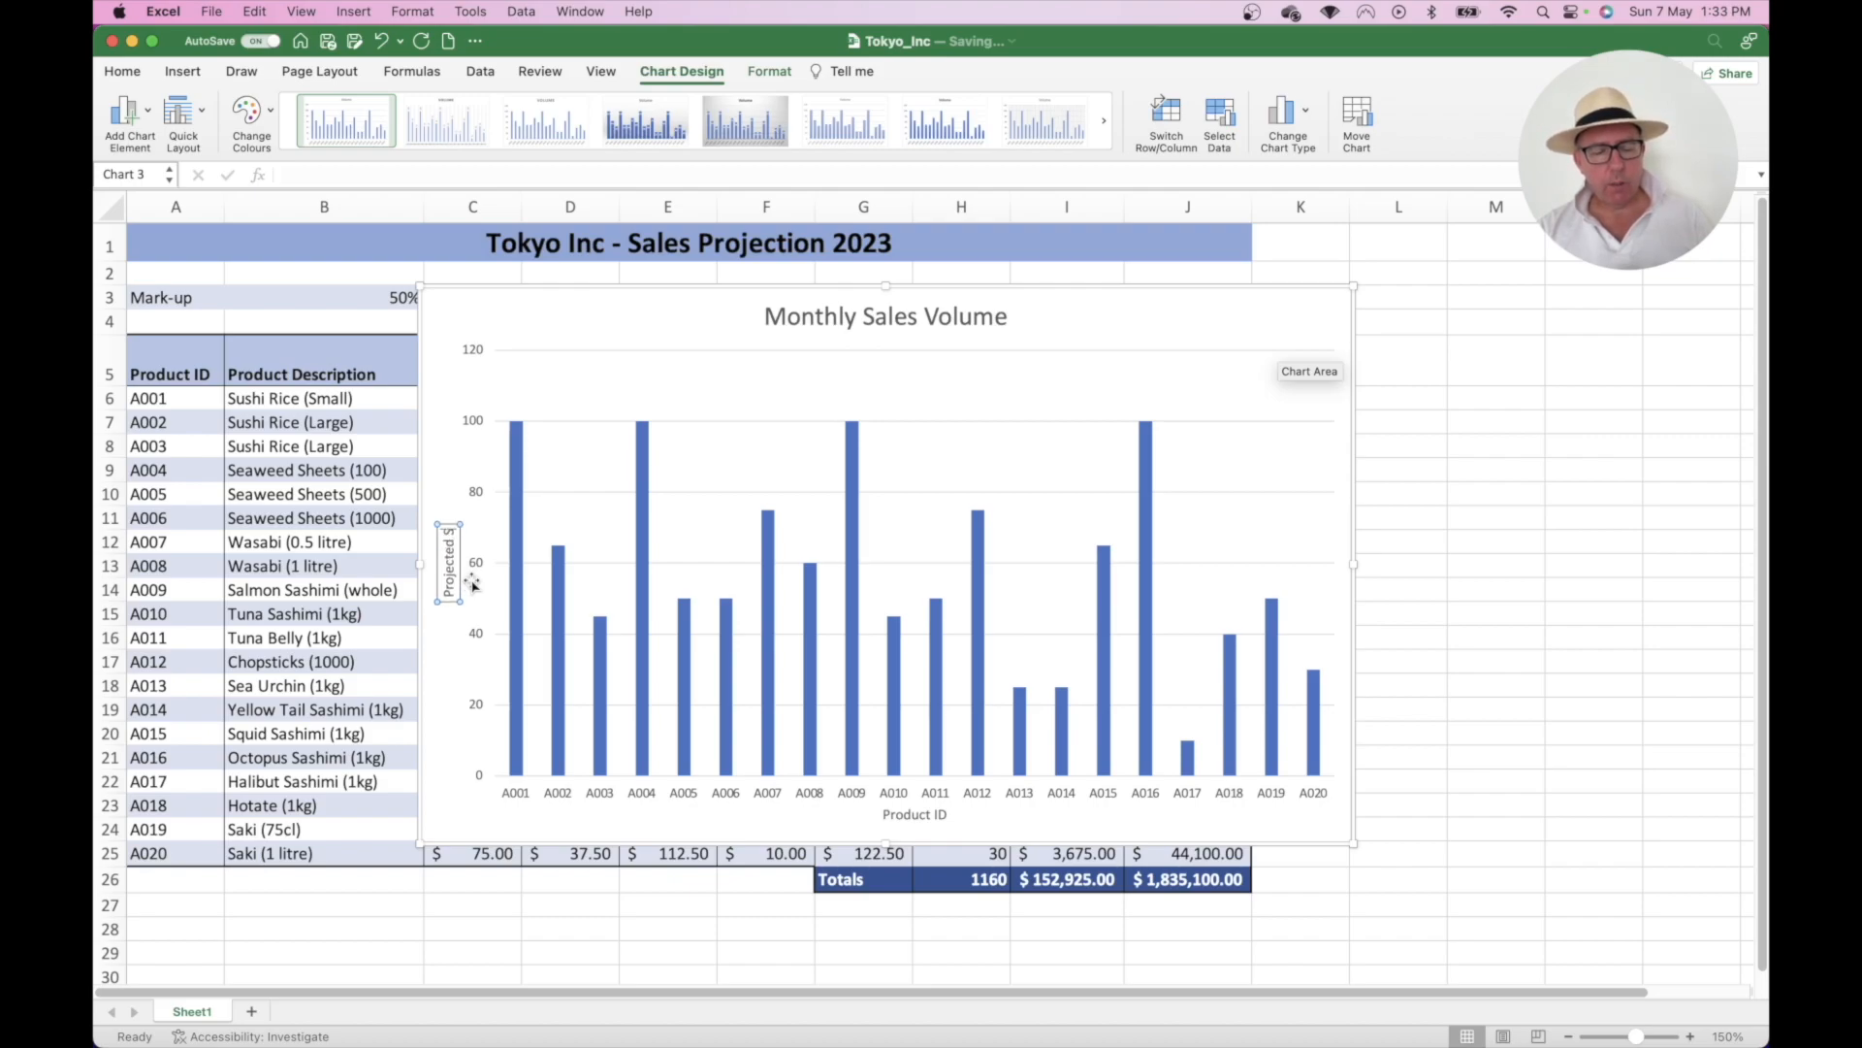
{"action": "type", "text": "ales Volume"}
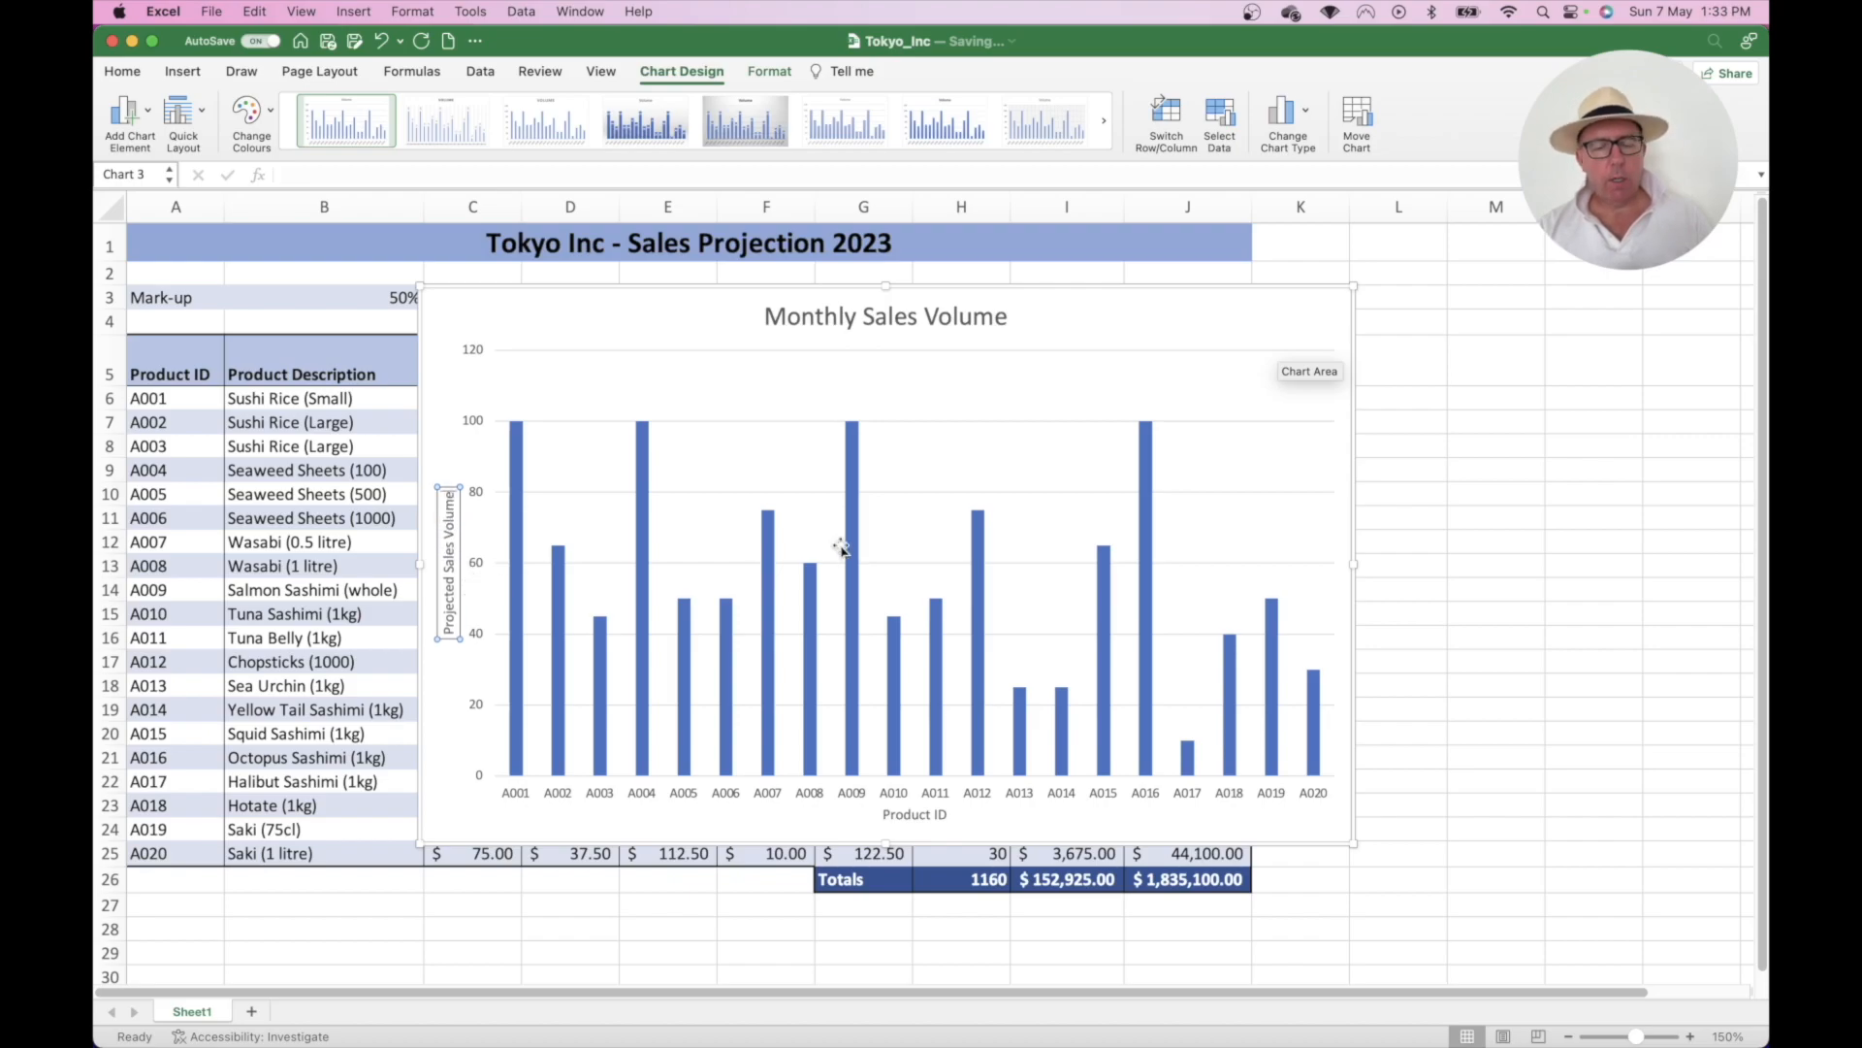
{"action": "left_click", "coordinate": [1462, 446]}
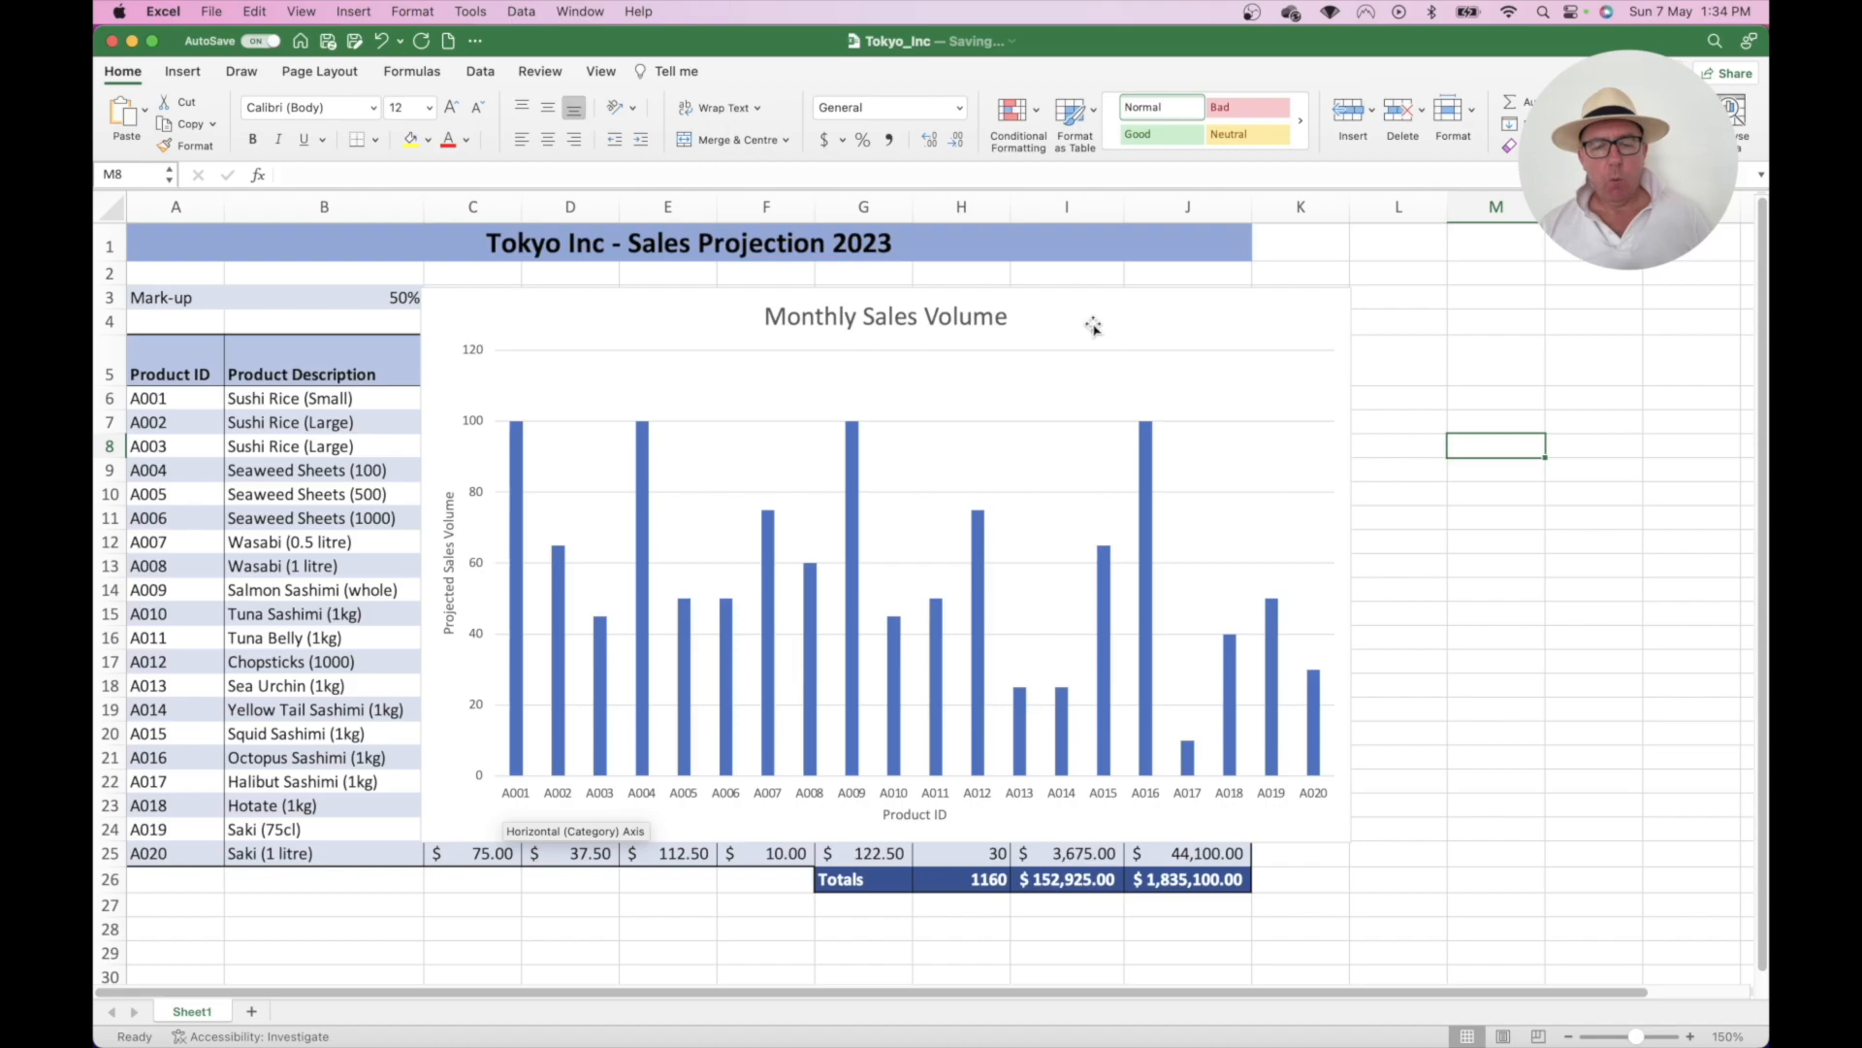
- Move the Monthly Sales Volume chart down below the sales table
{"action": "scroll", "coordinate": [1093, 330], "scroll_direction": "down", "scroll_amount": 1}
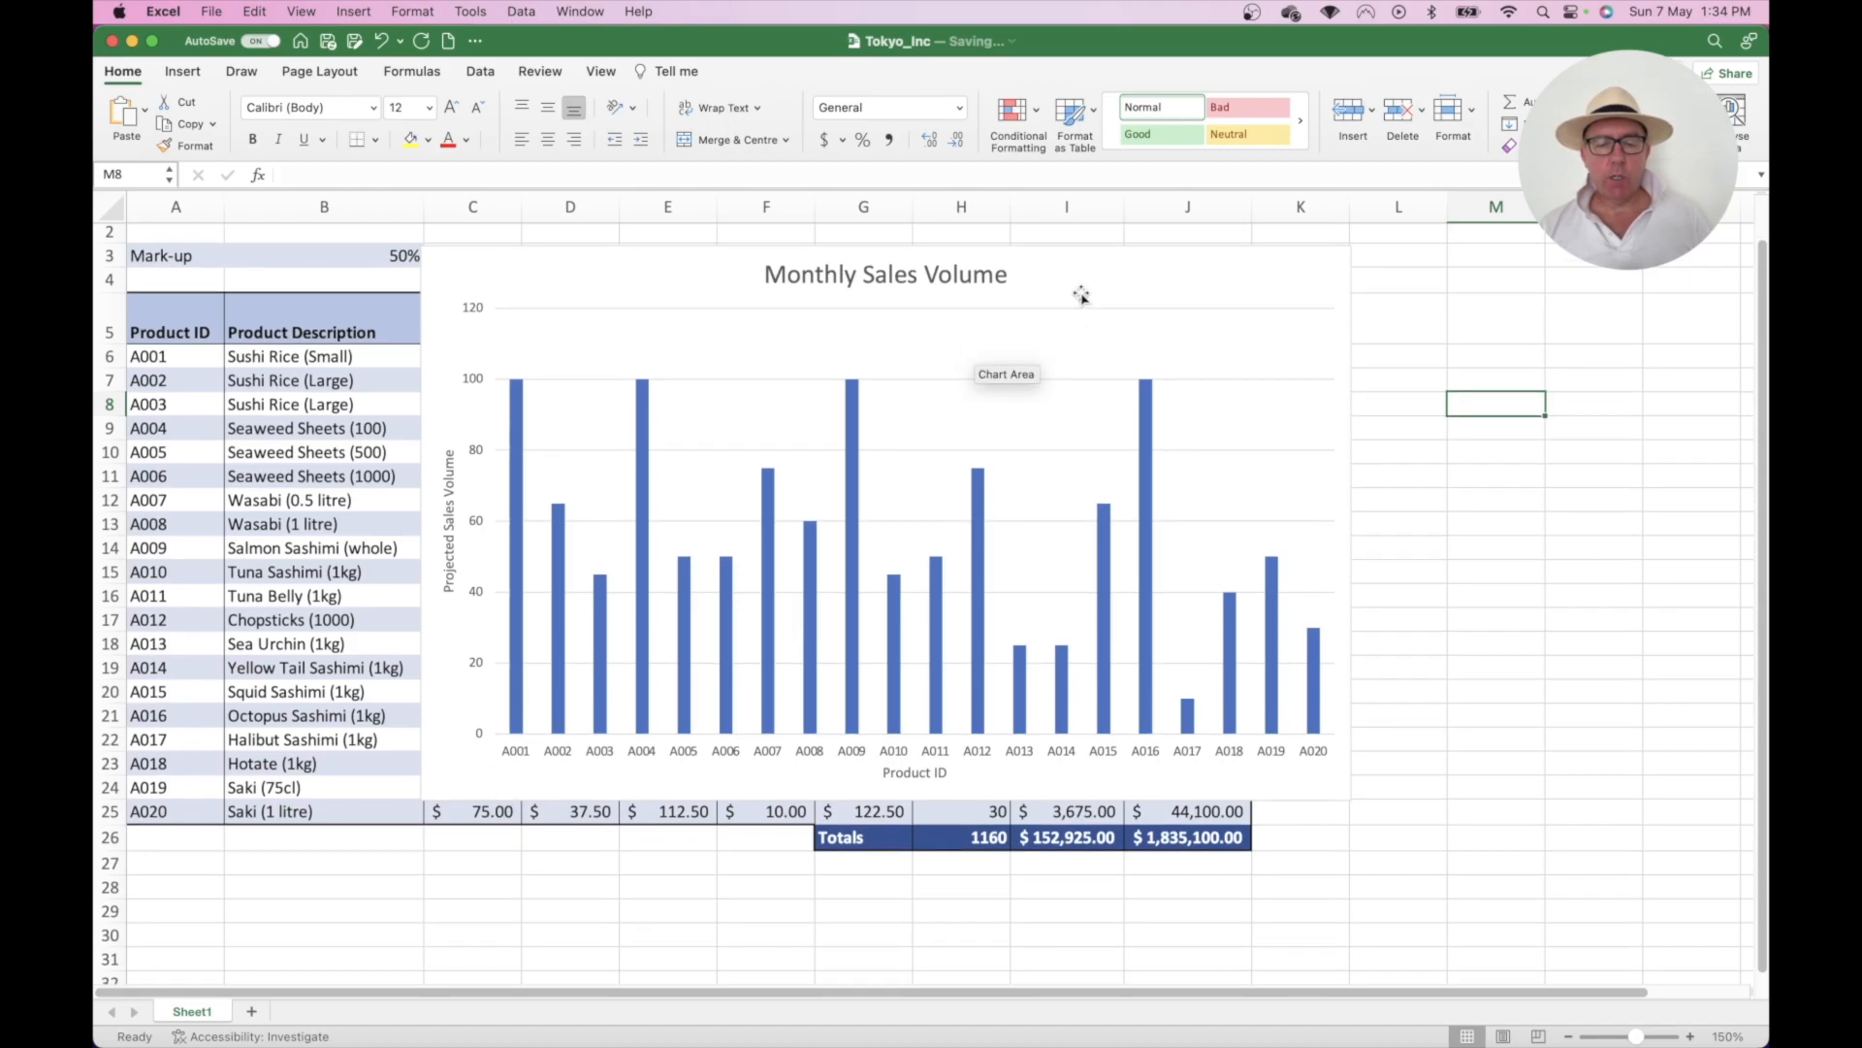
{"action": "left_click", "coordinate": [1077, 283]}
{"action": "left_click_drag", "start_coordinate": [1077, 284], "coordinate": [918, 664]}
{"action": "scroll", "coordinate": [901, 532], "scroll_direction": "down", "scroll_amount": 10}
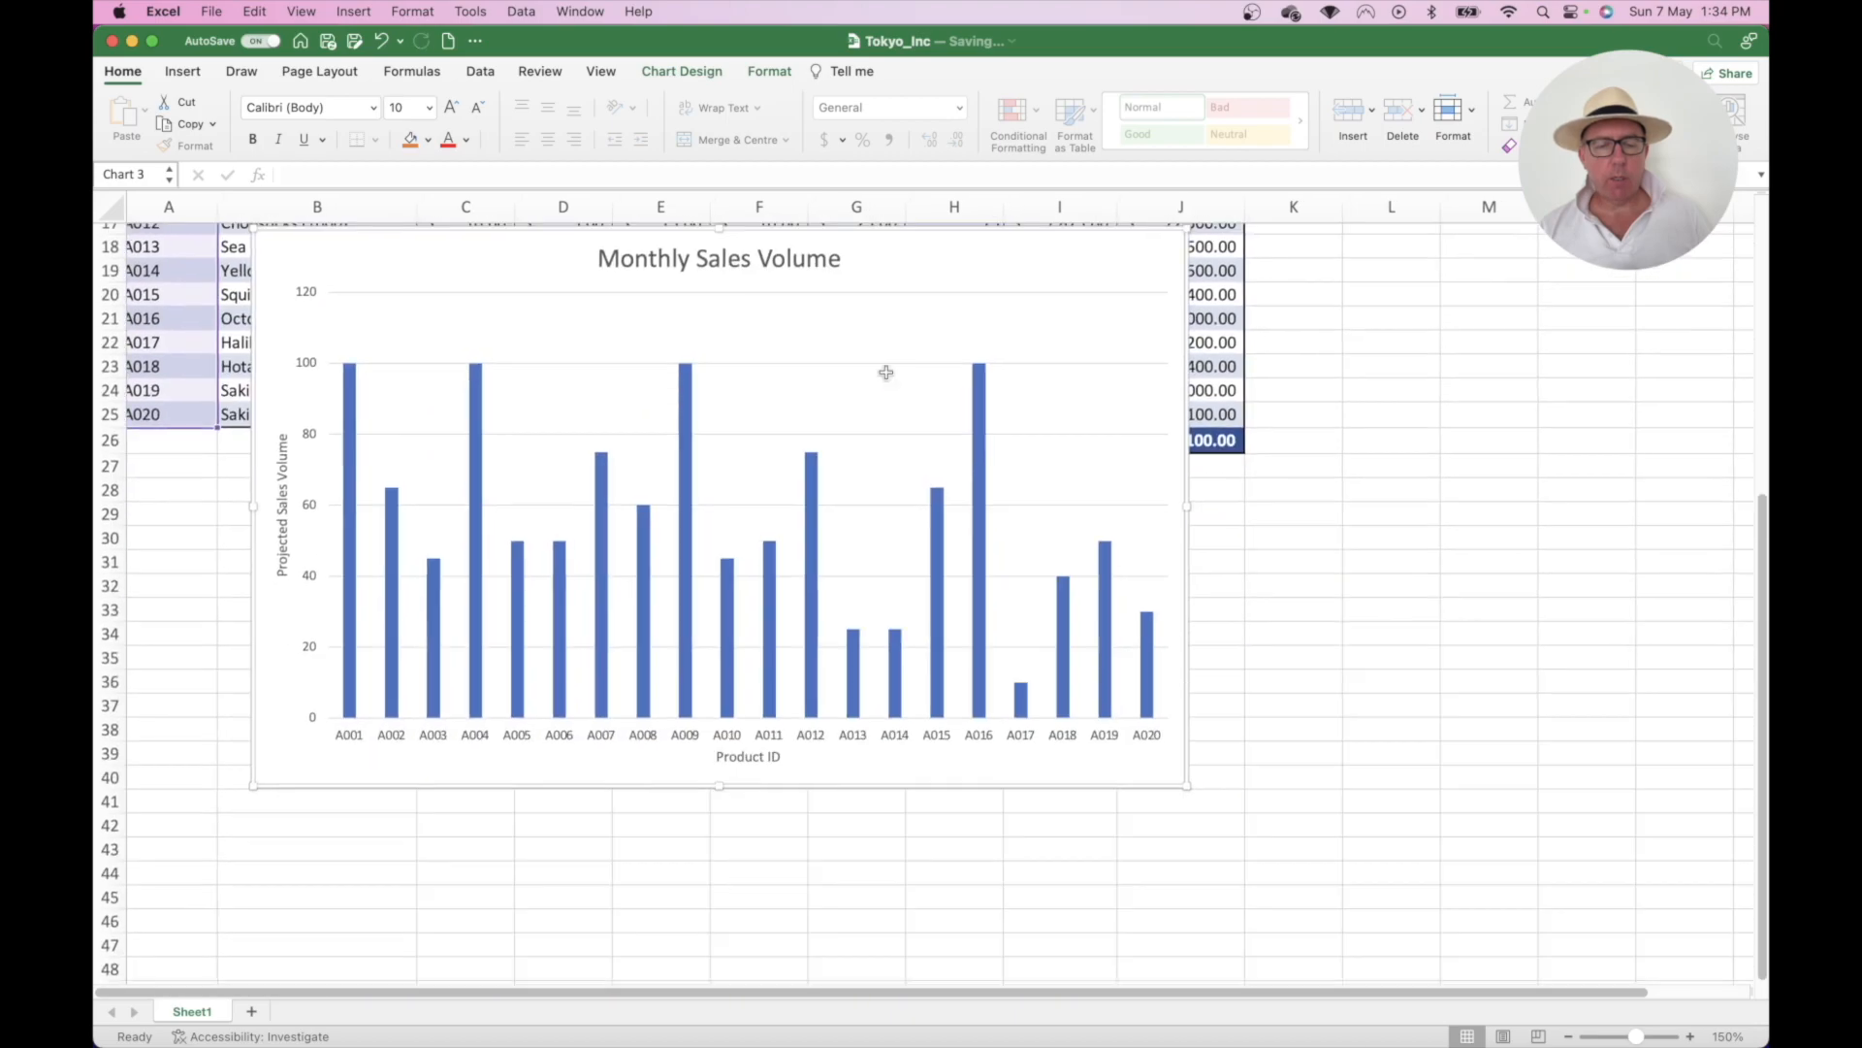
{"action": "left_click_drag", "start_coordinate": [899, 266], "coordinate": [882, 520]}
{"action": "scroll", "coordinate": [929, 320], "scroll_direction": "up", "scroll_amount": 10}
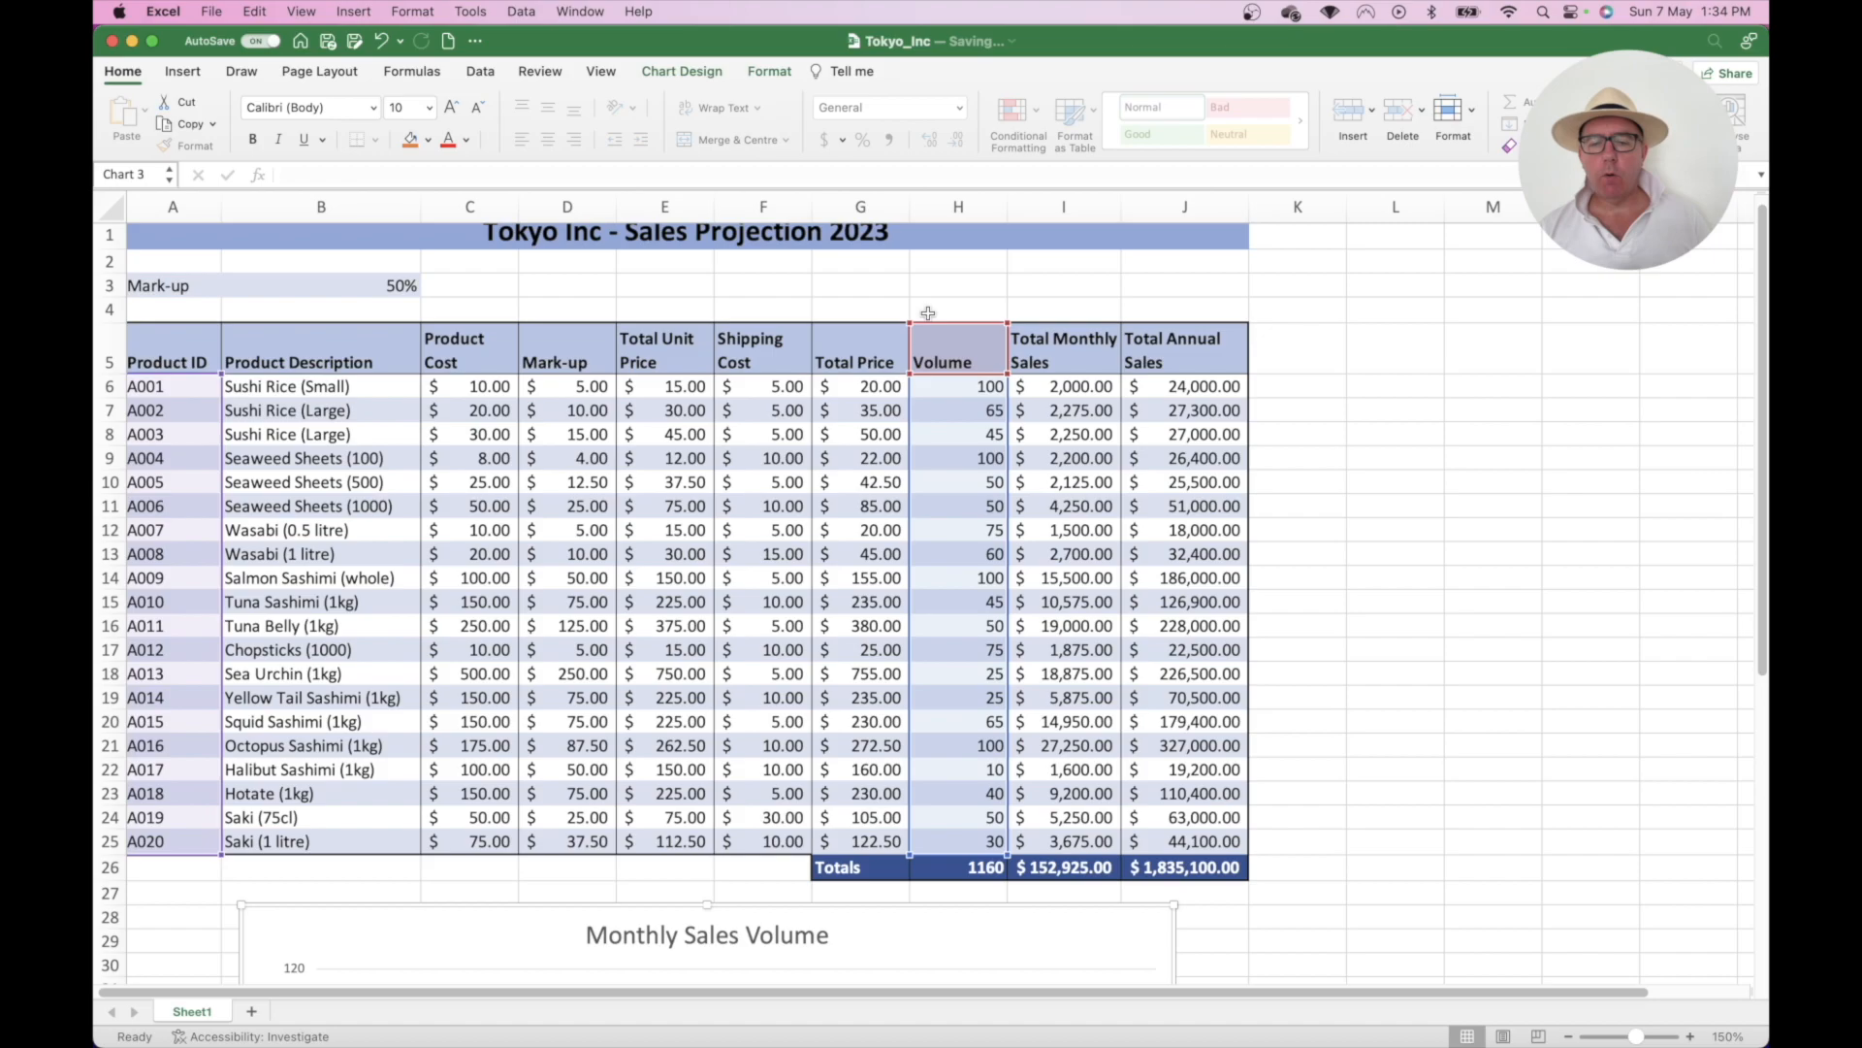
- Select the Product ID cells A5:A25 with the whole table in view
{"action": "left_click", "coordinate": [1394, 308]}
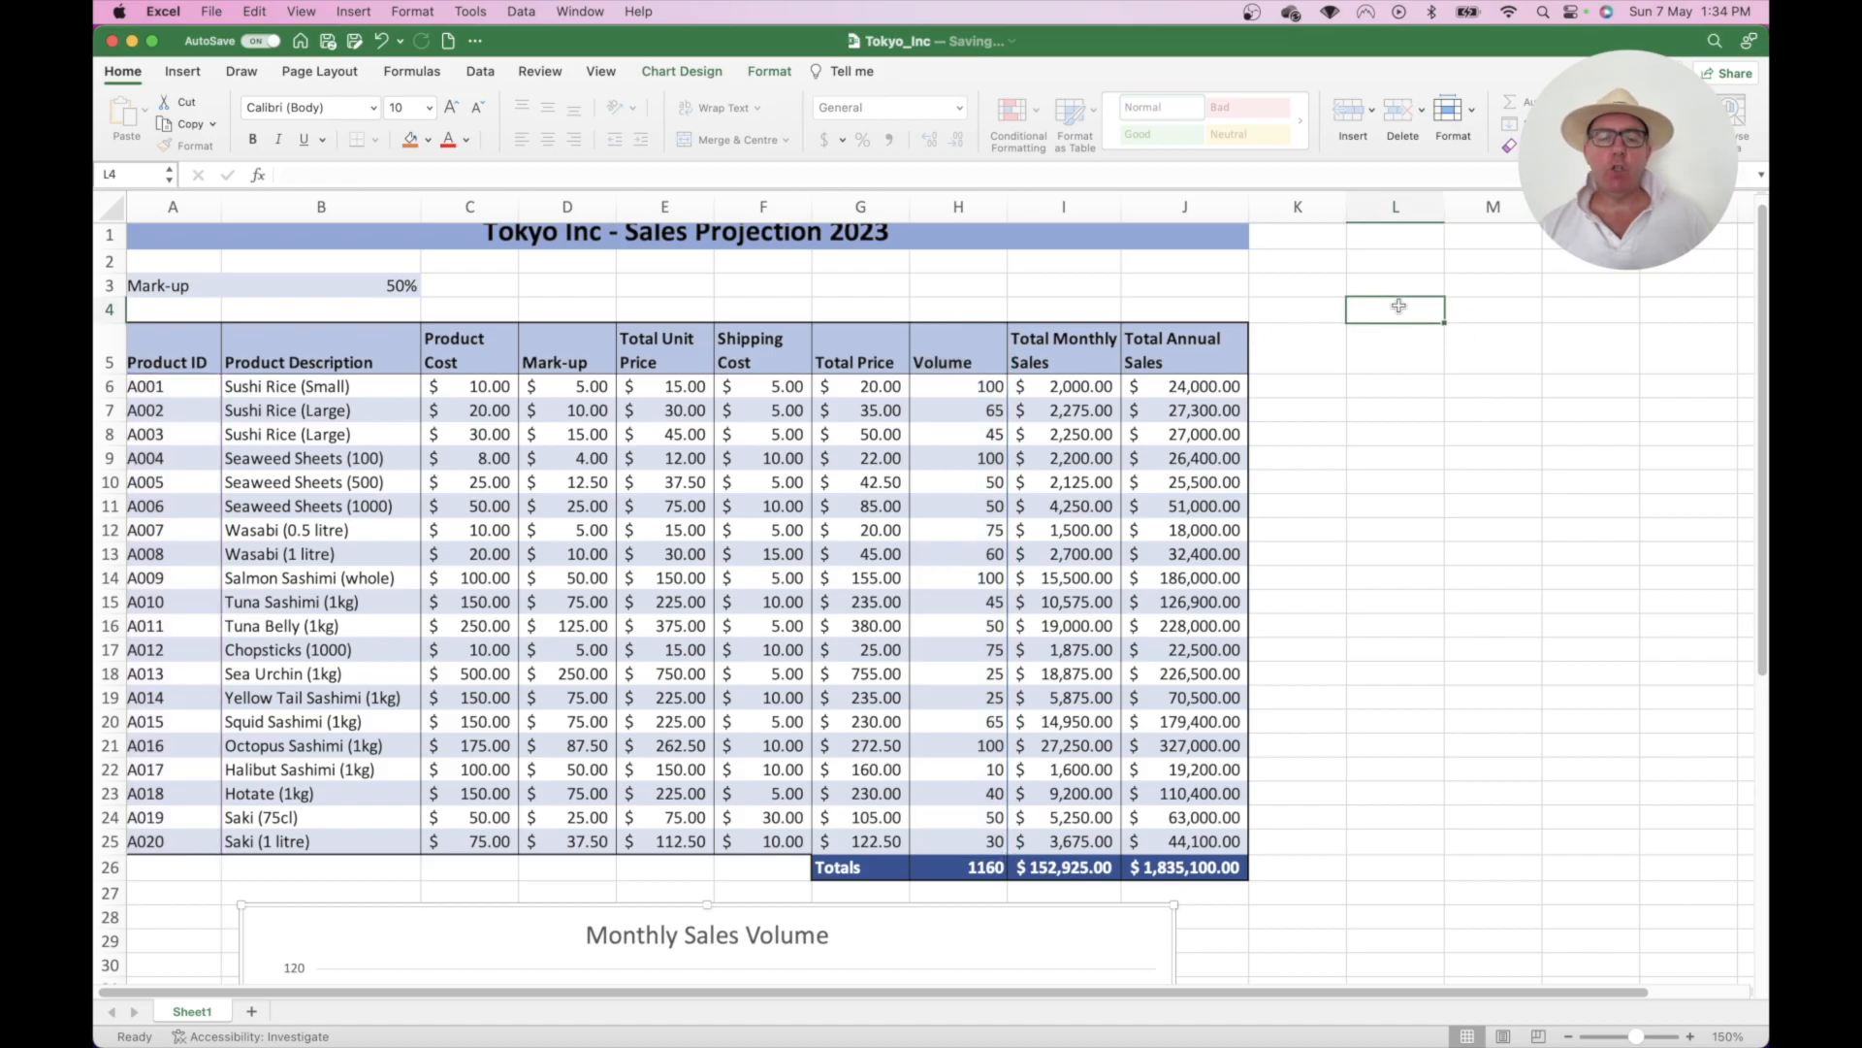
{"action": "scroll", "coordinate": [1312, 323], "scroll_direction": "up", "scroll_amount": 1}
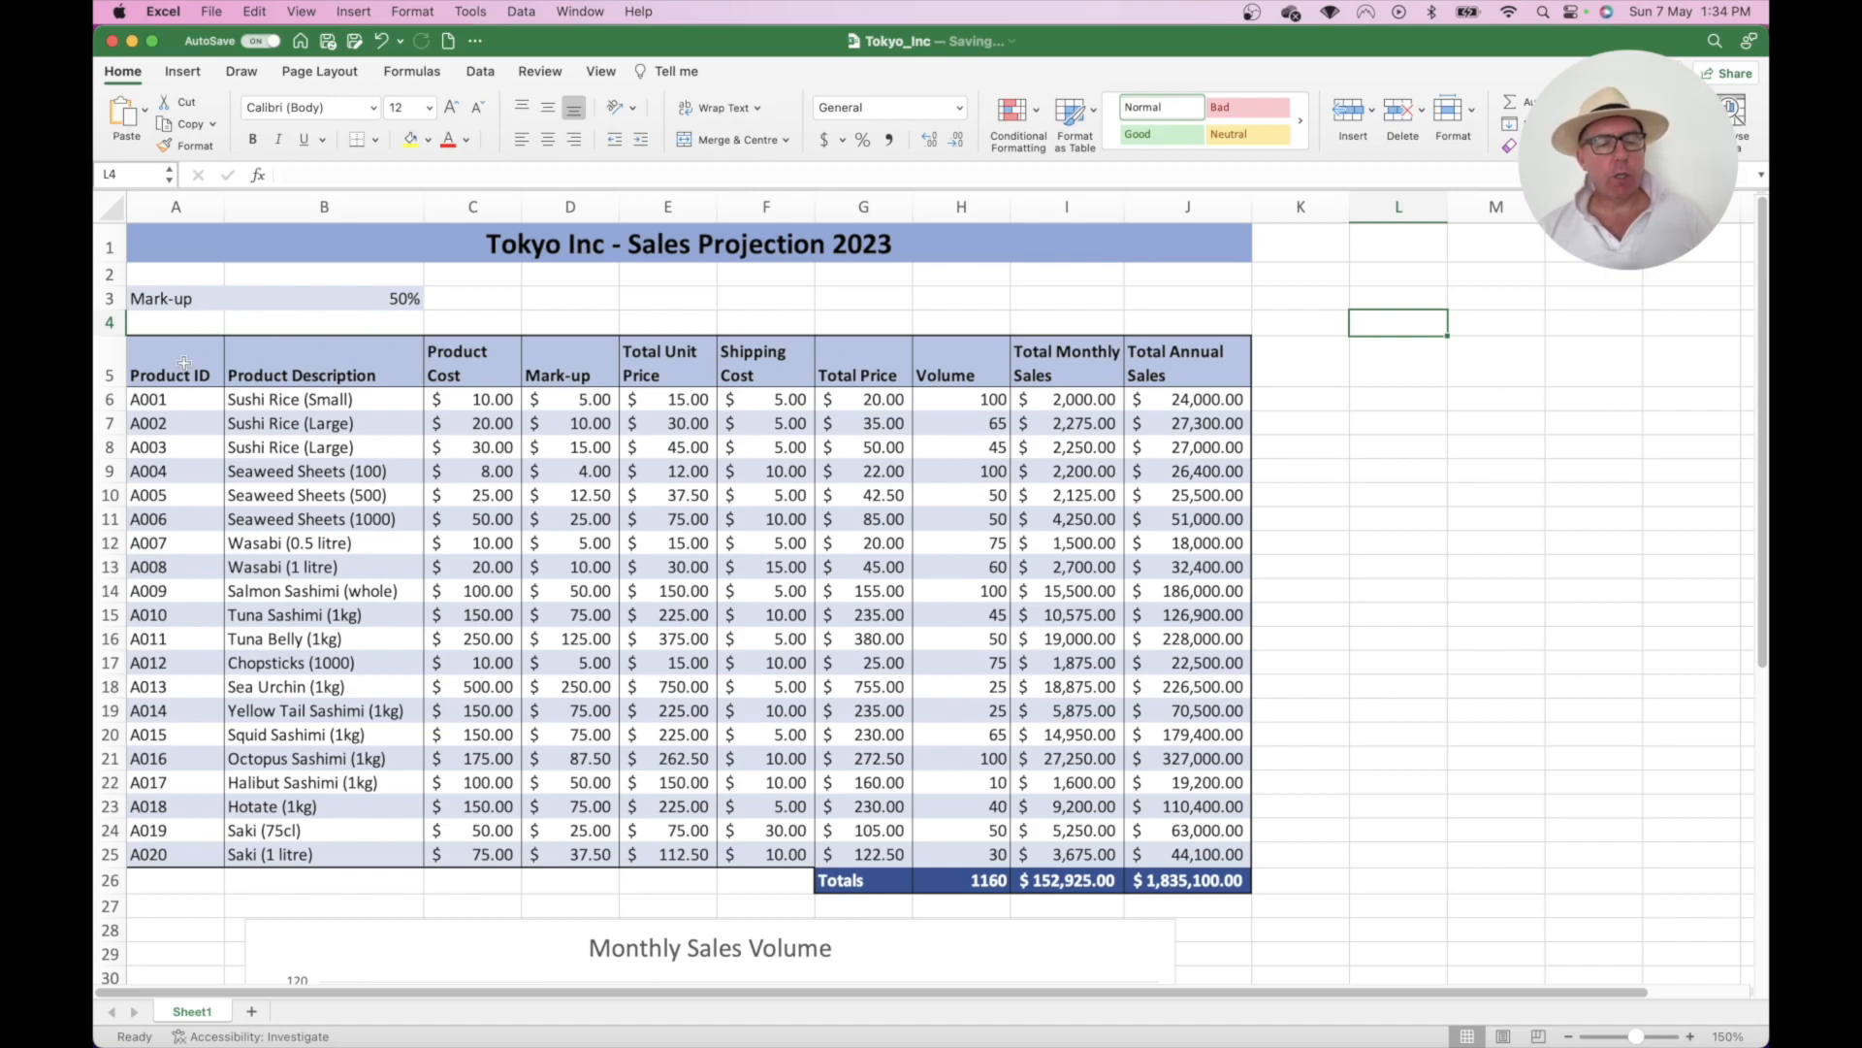
{"action": "left_click_drag", "start_coordinate": [167, 362], "coordinate": [162, 850]}
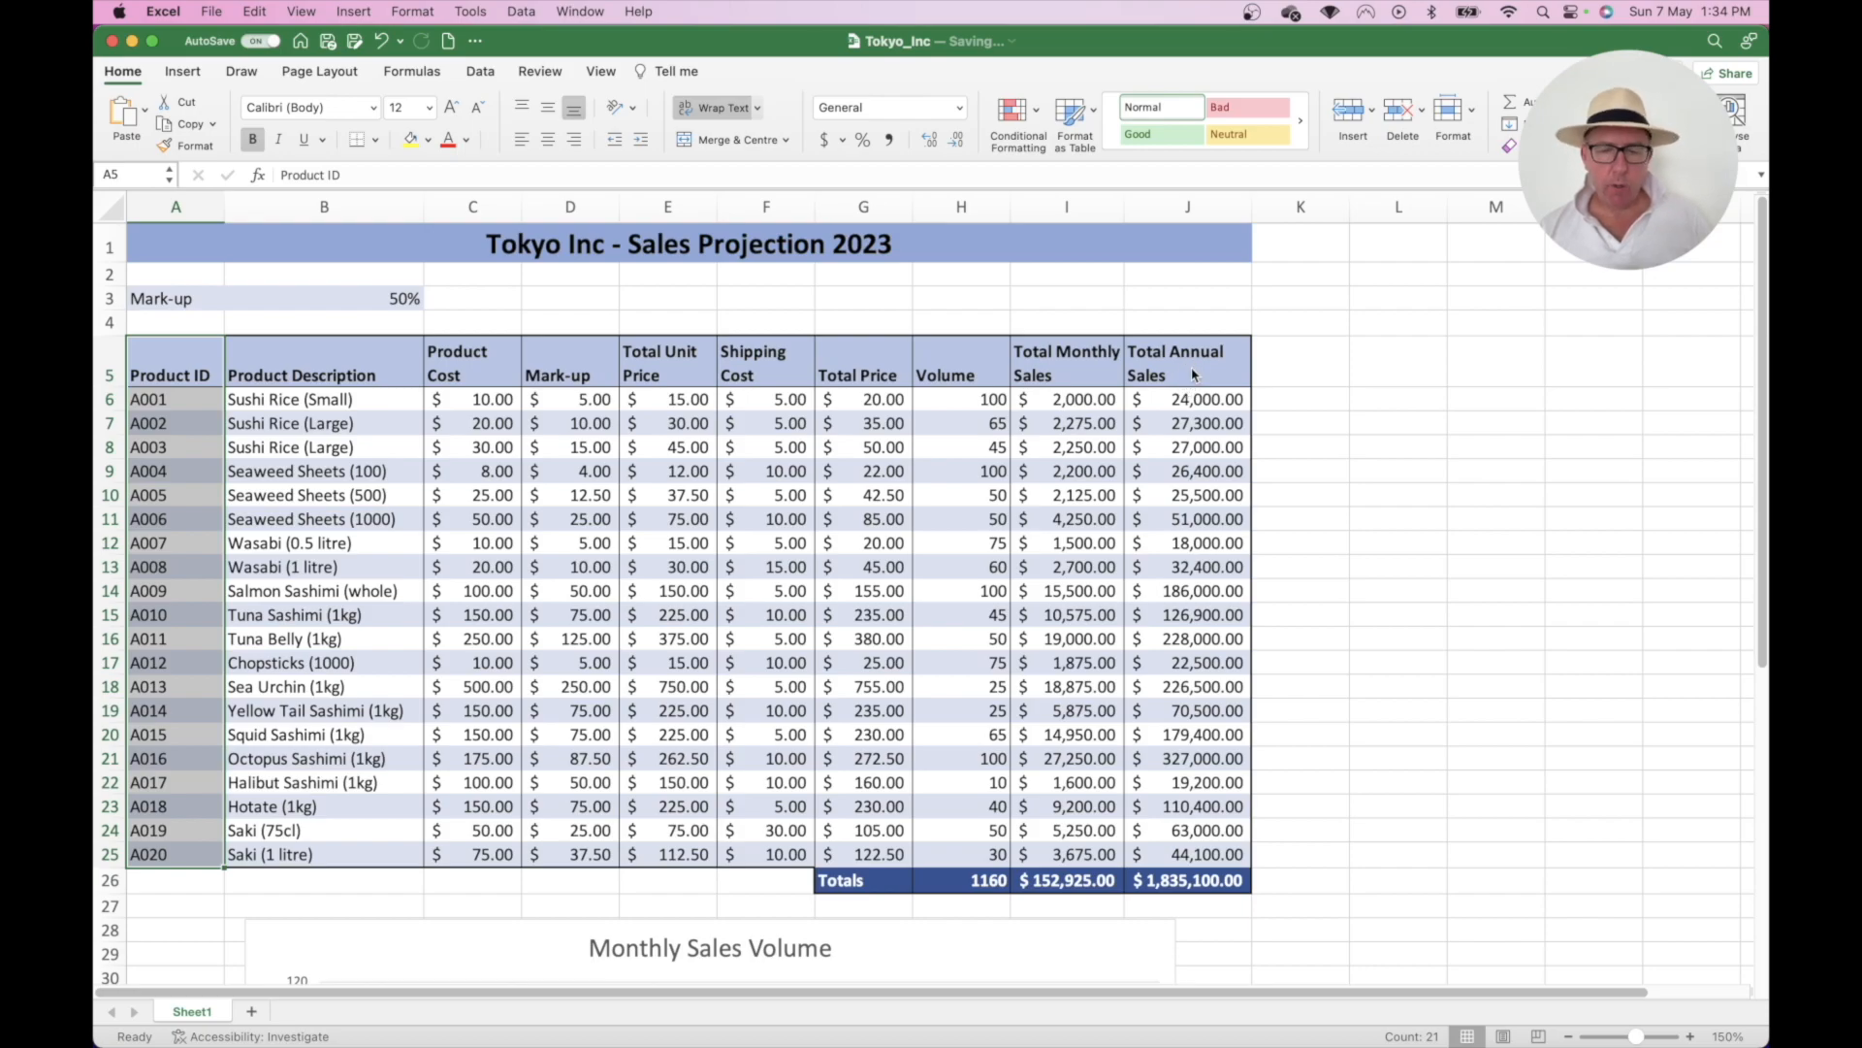
- Add Total Annual Sales J5:J24 to the selection and insert a recommended Pareto chart
{"action": "left_click_drag", "start_coordinate": [1193, 375], "coordinate": [1175, 850]}
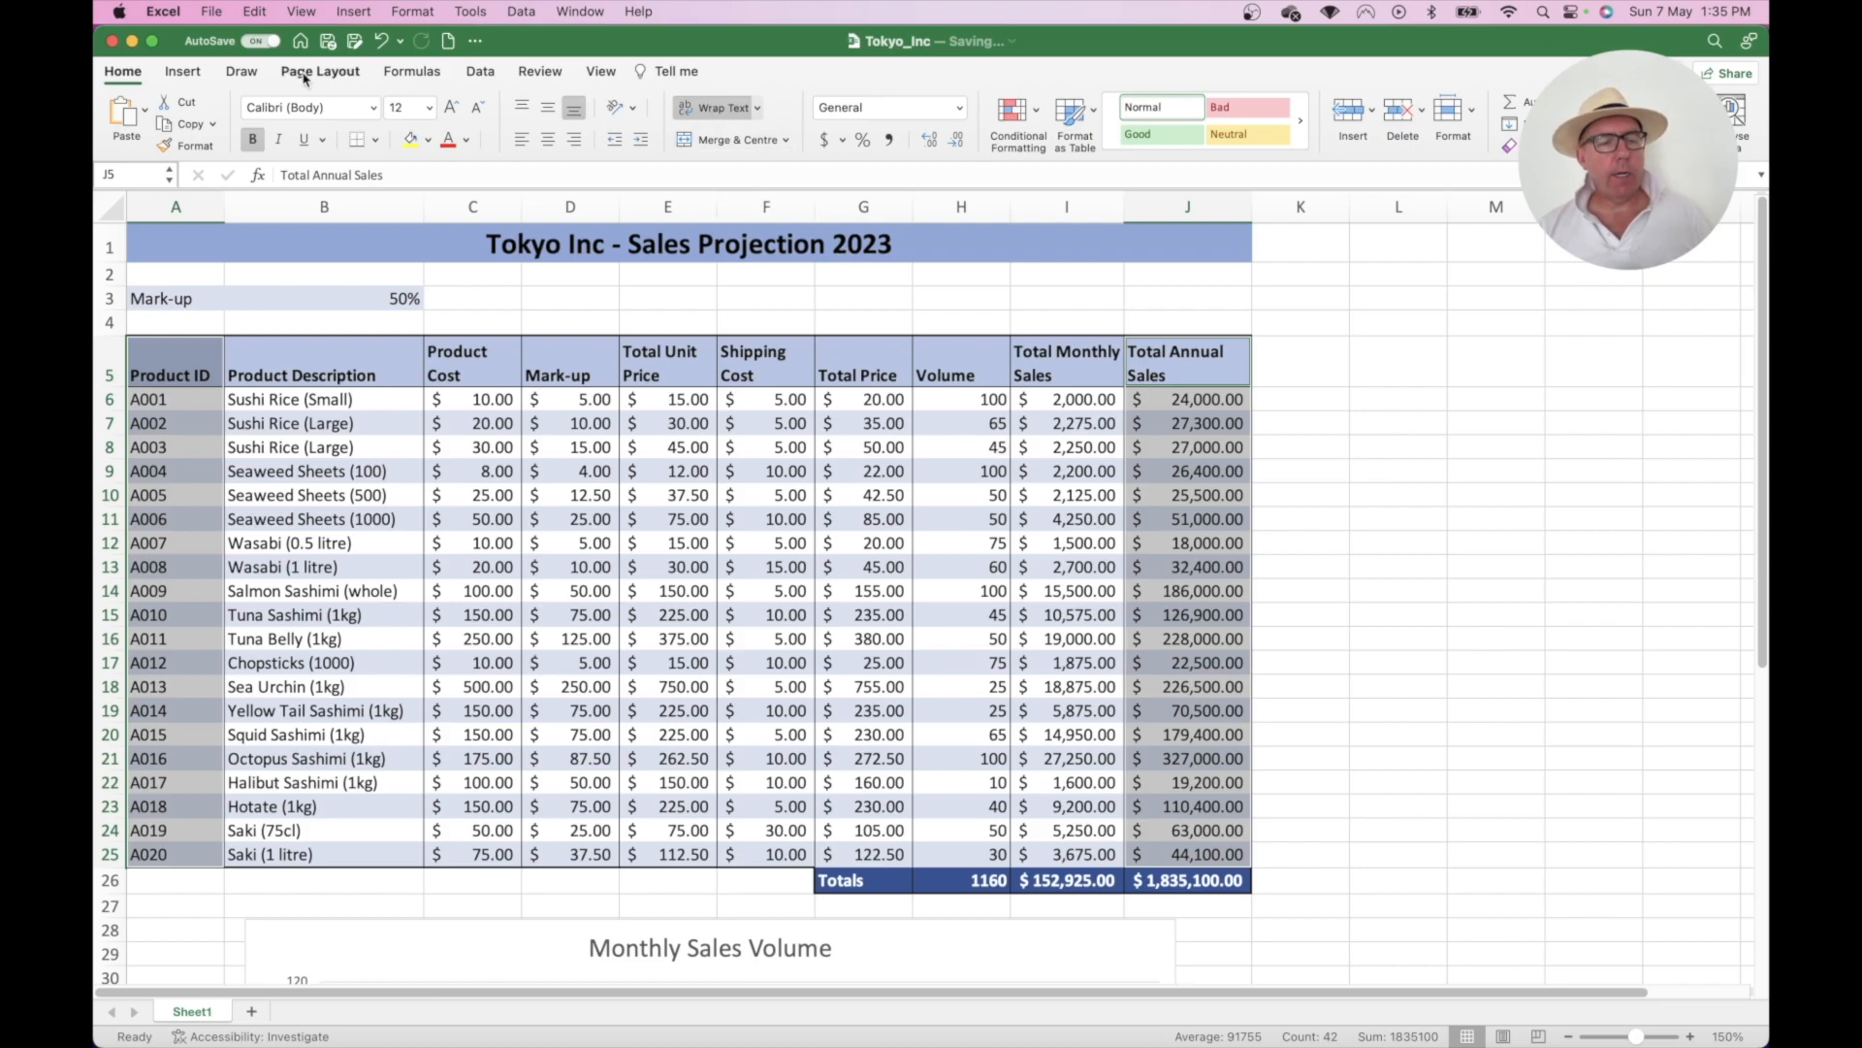
{"action": "left_click", "coordinate": [187, 73]}
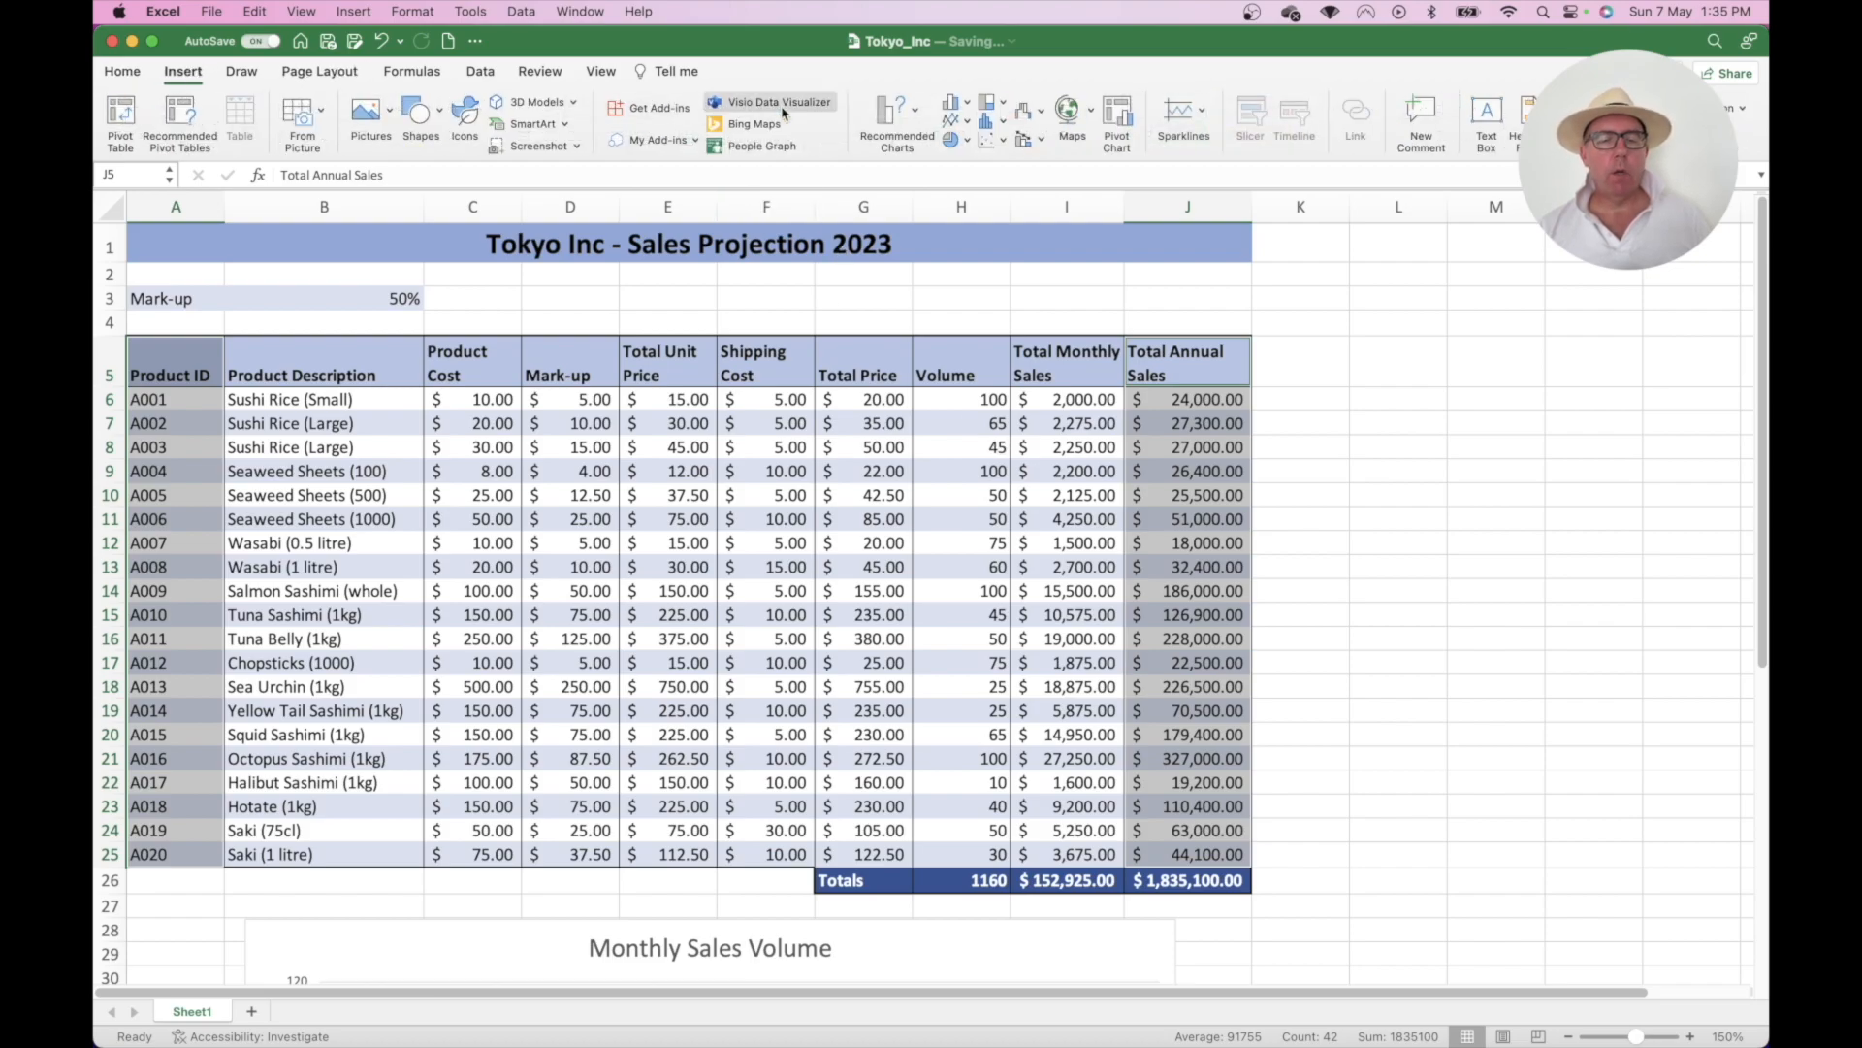
{"action": "left_click", "coordinate": [916, 113]}
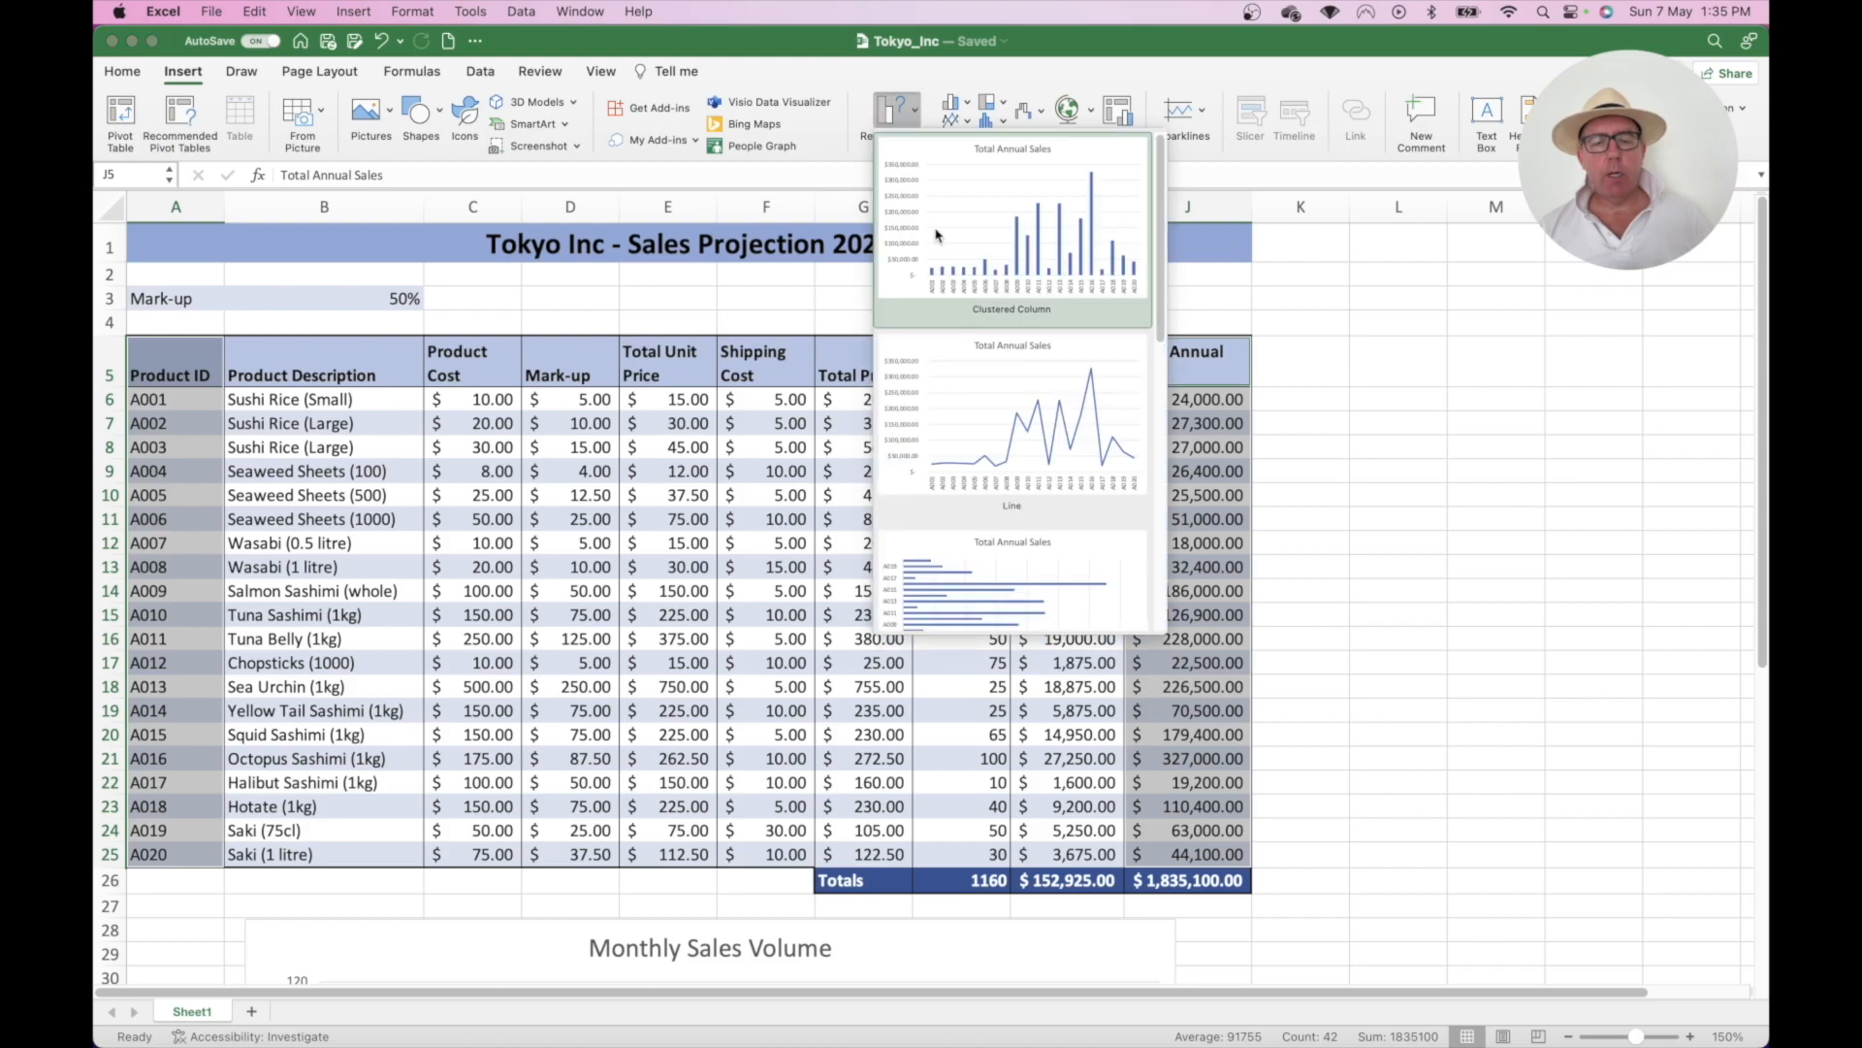
{"action": "scroll", "coordinate": [949, 323], "scroll_direction": "down", "scroll_amount": 10}
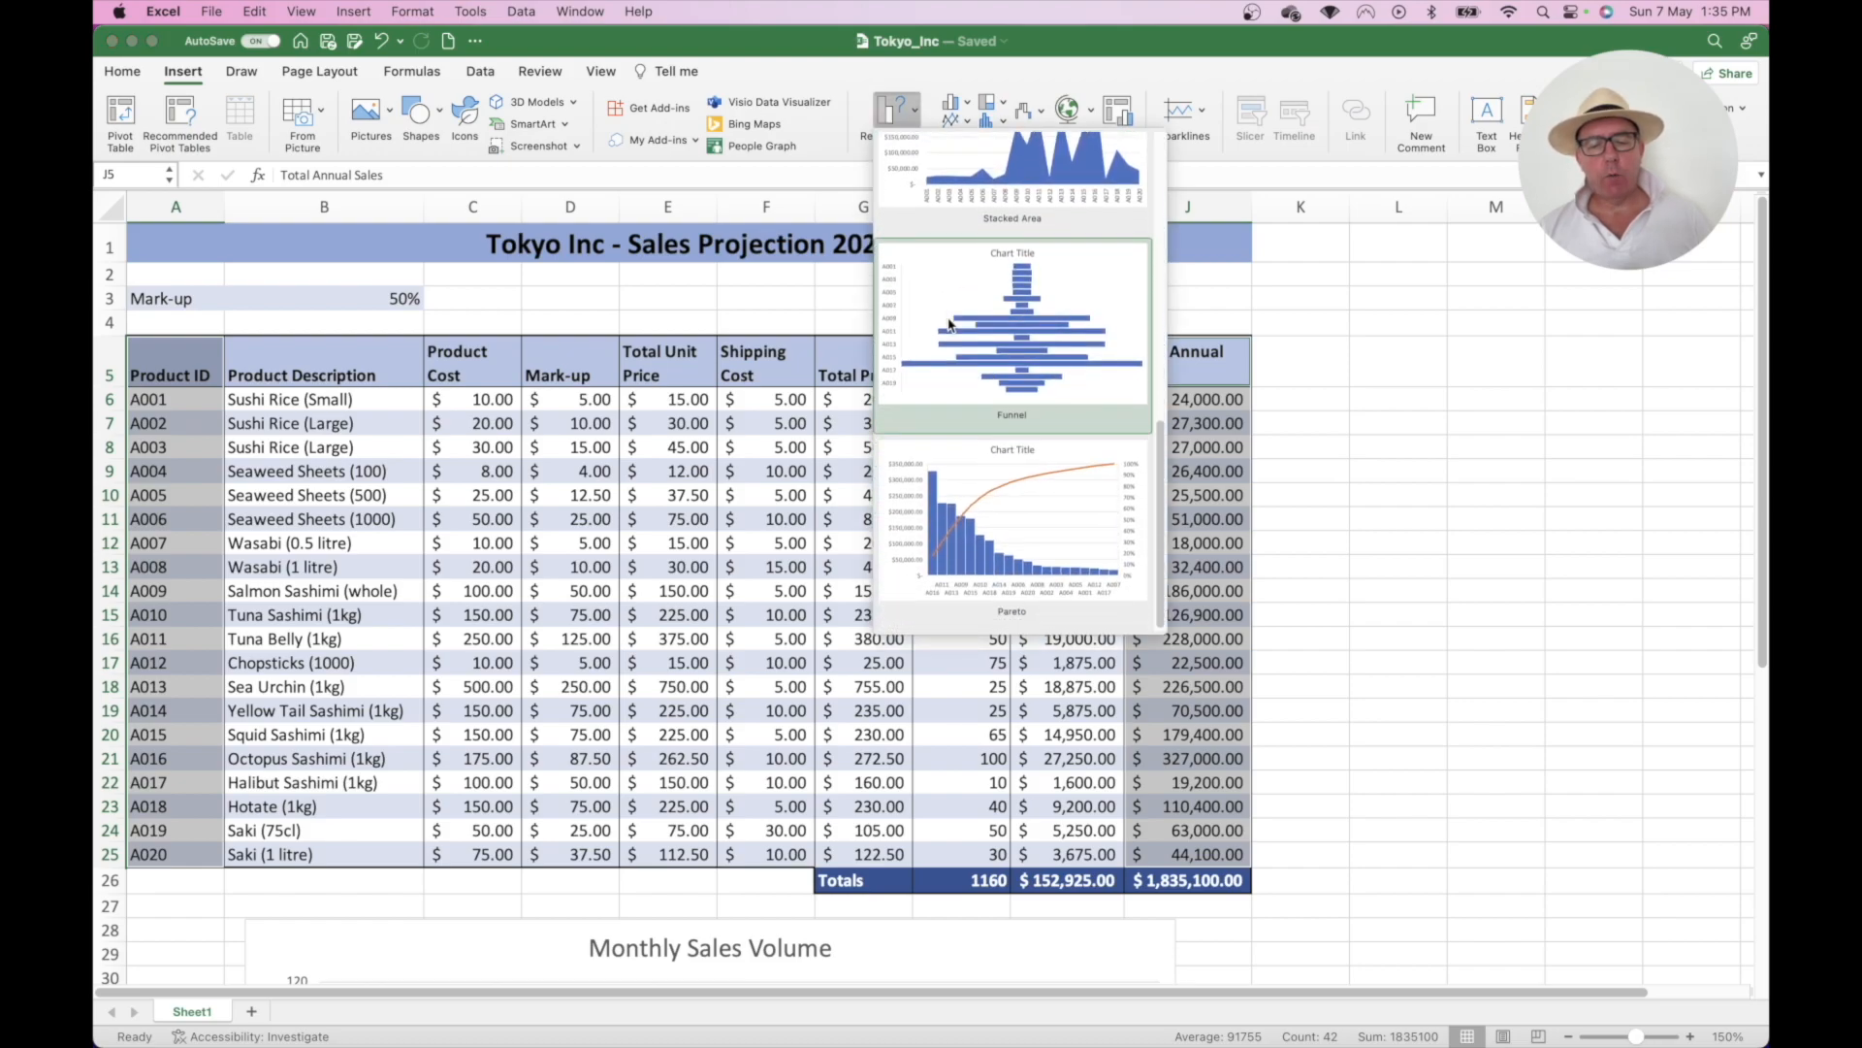
{"action": "left_click", "coordinate": [969, 462]}
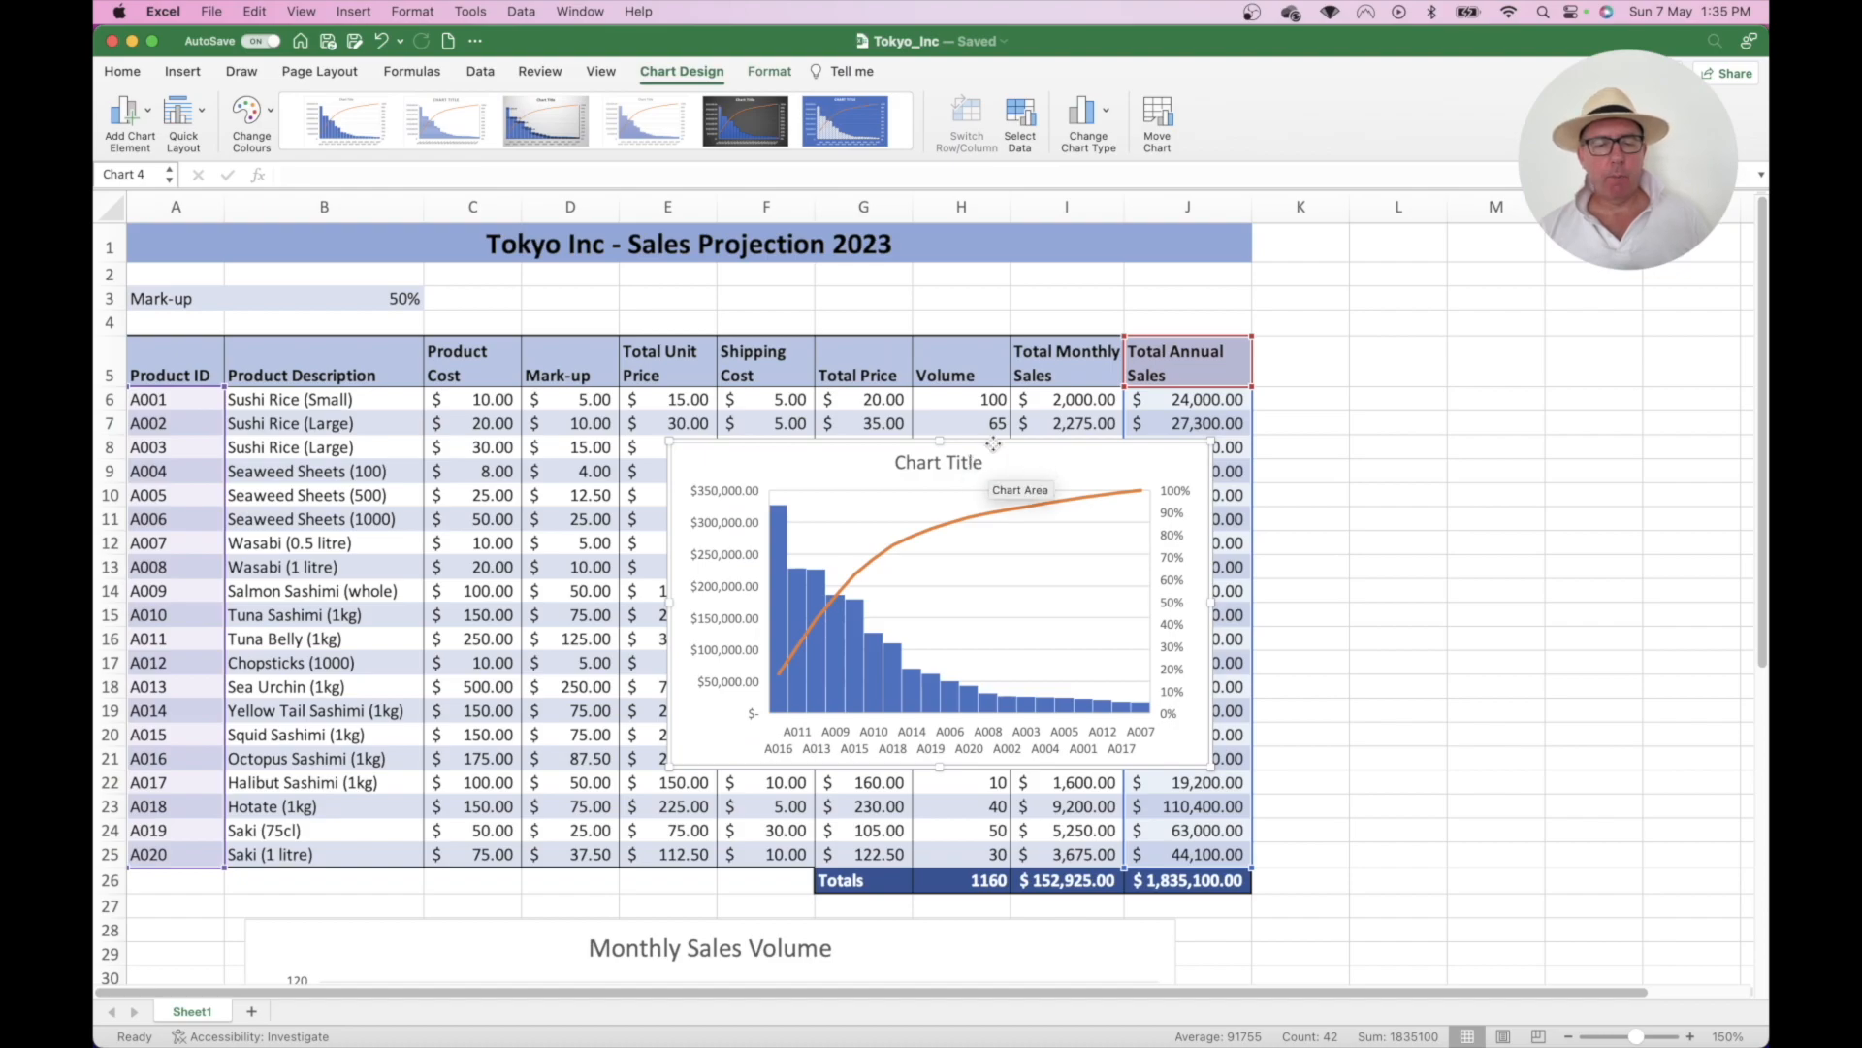
- Move the Pareto chart to the sheet top and enlarge it down to about row 27
{"action": "left_click_drag", "start_coordinate": [1050, 478], "coordinate": [764, 302]}
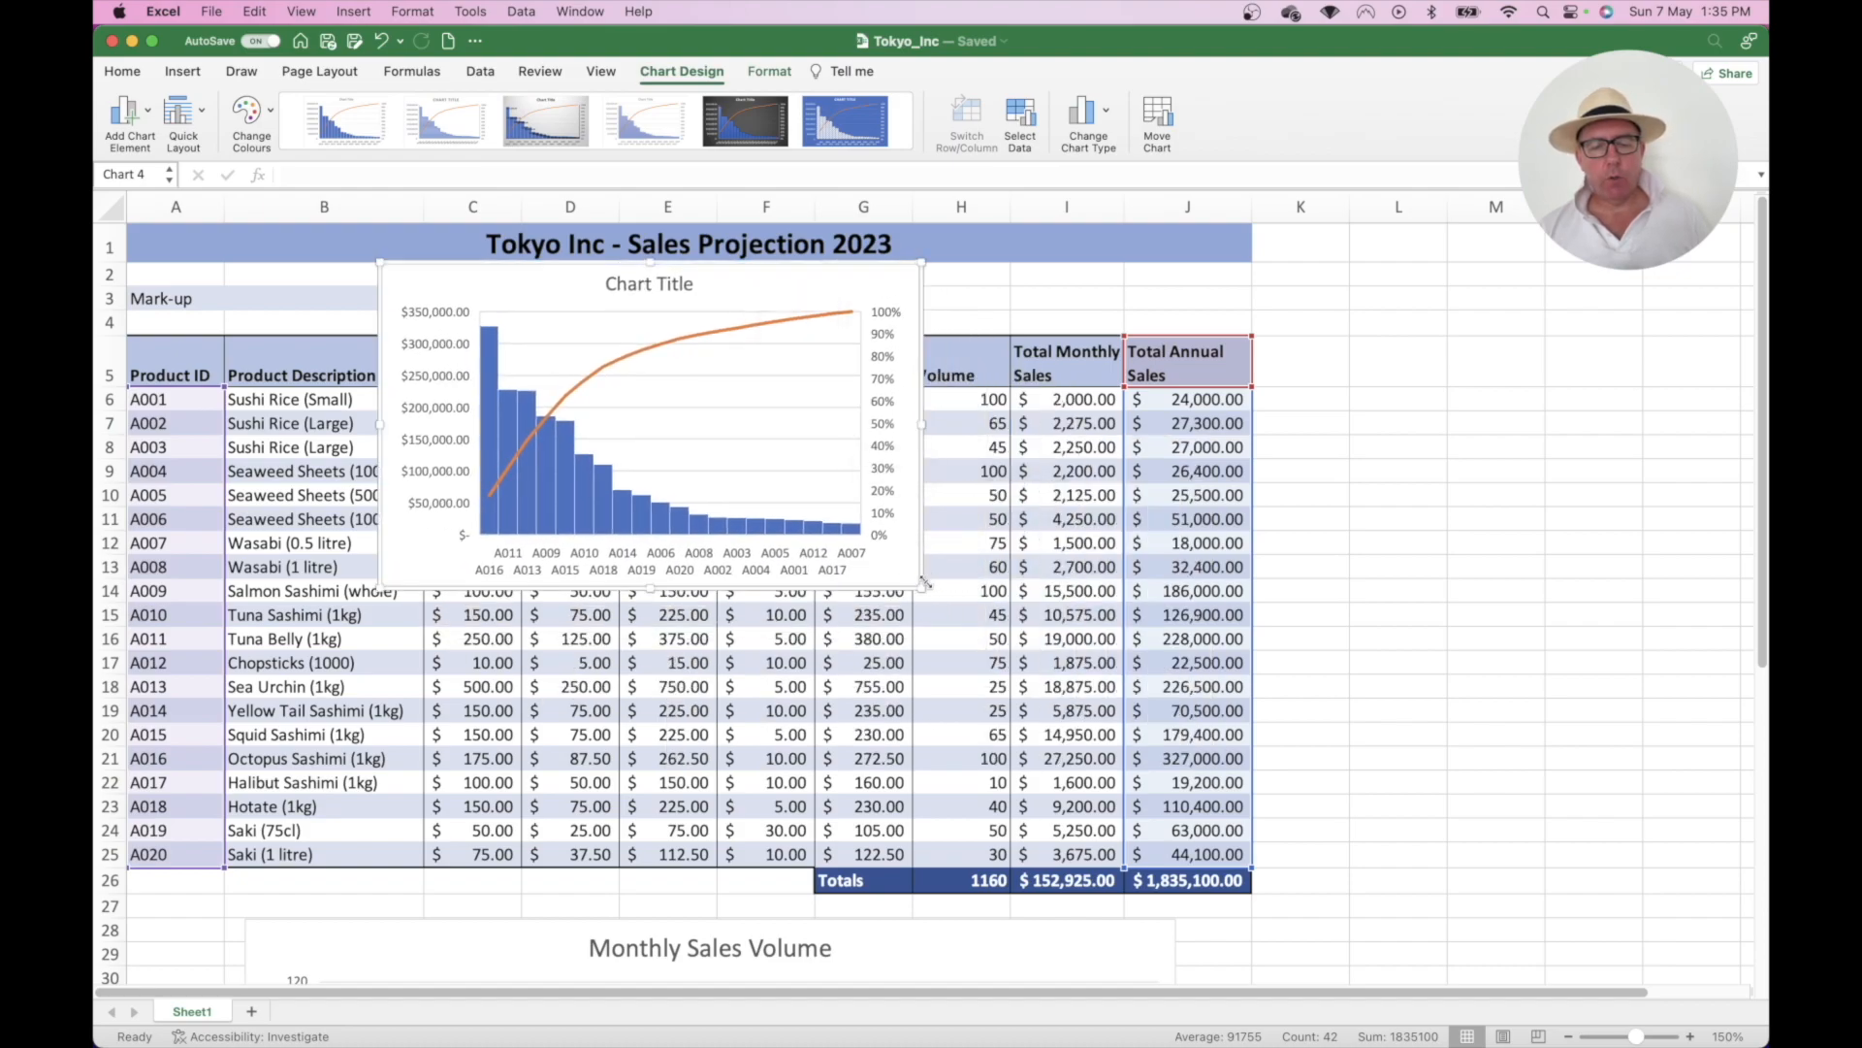
{"action": "left_click_drag", "start_coordinate": [923, 585], "coordinate": [1379, 902]}
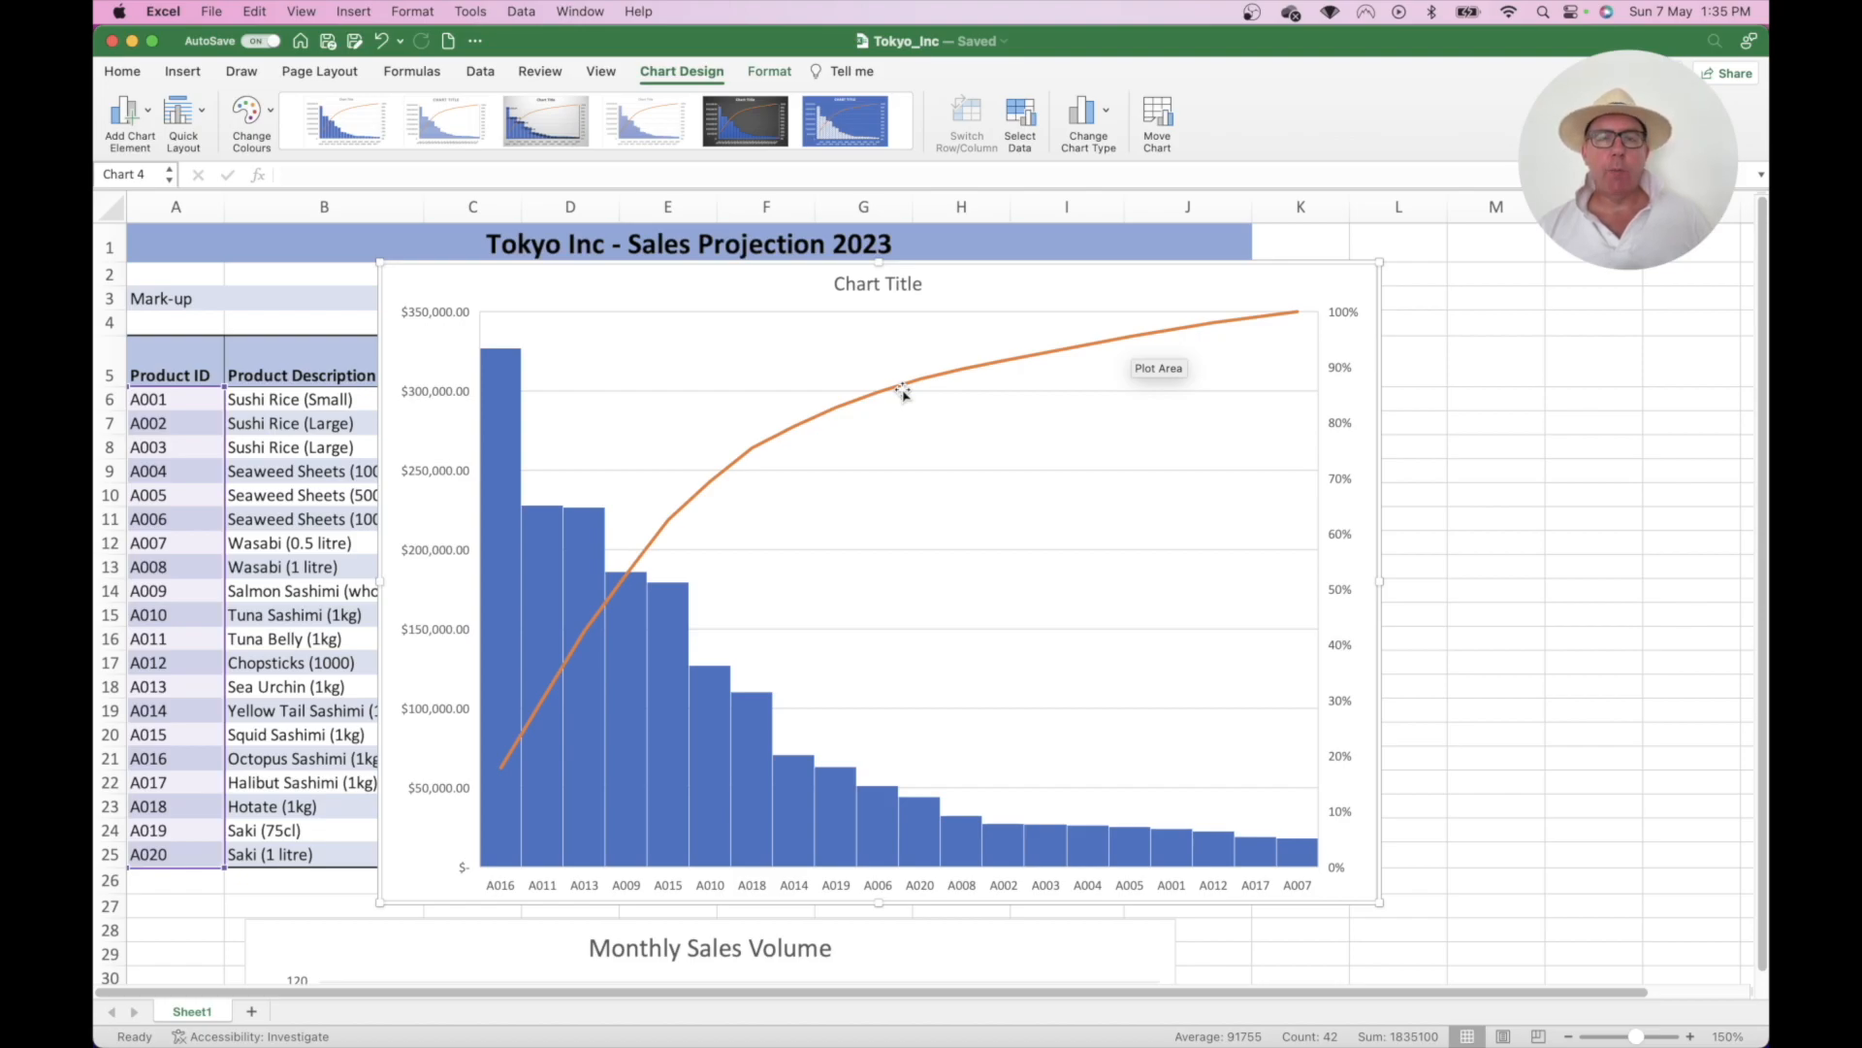
- Replace the Pareto chart's placeholder title with 'Total Annual Sales by Product'
{"action": "left_click", "coordinate": [894, 290]}
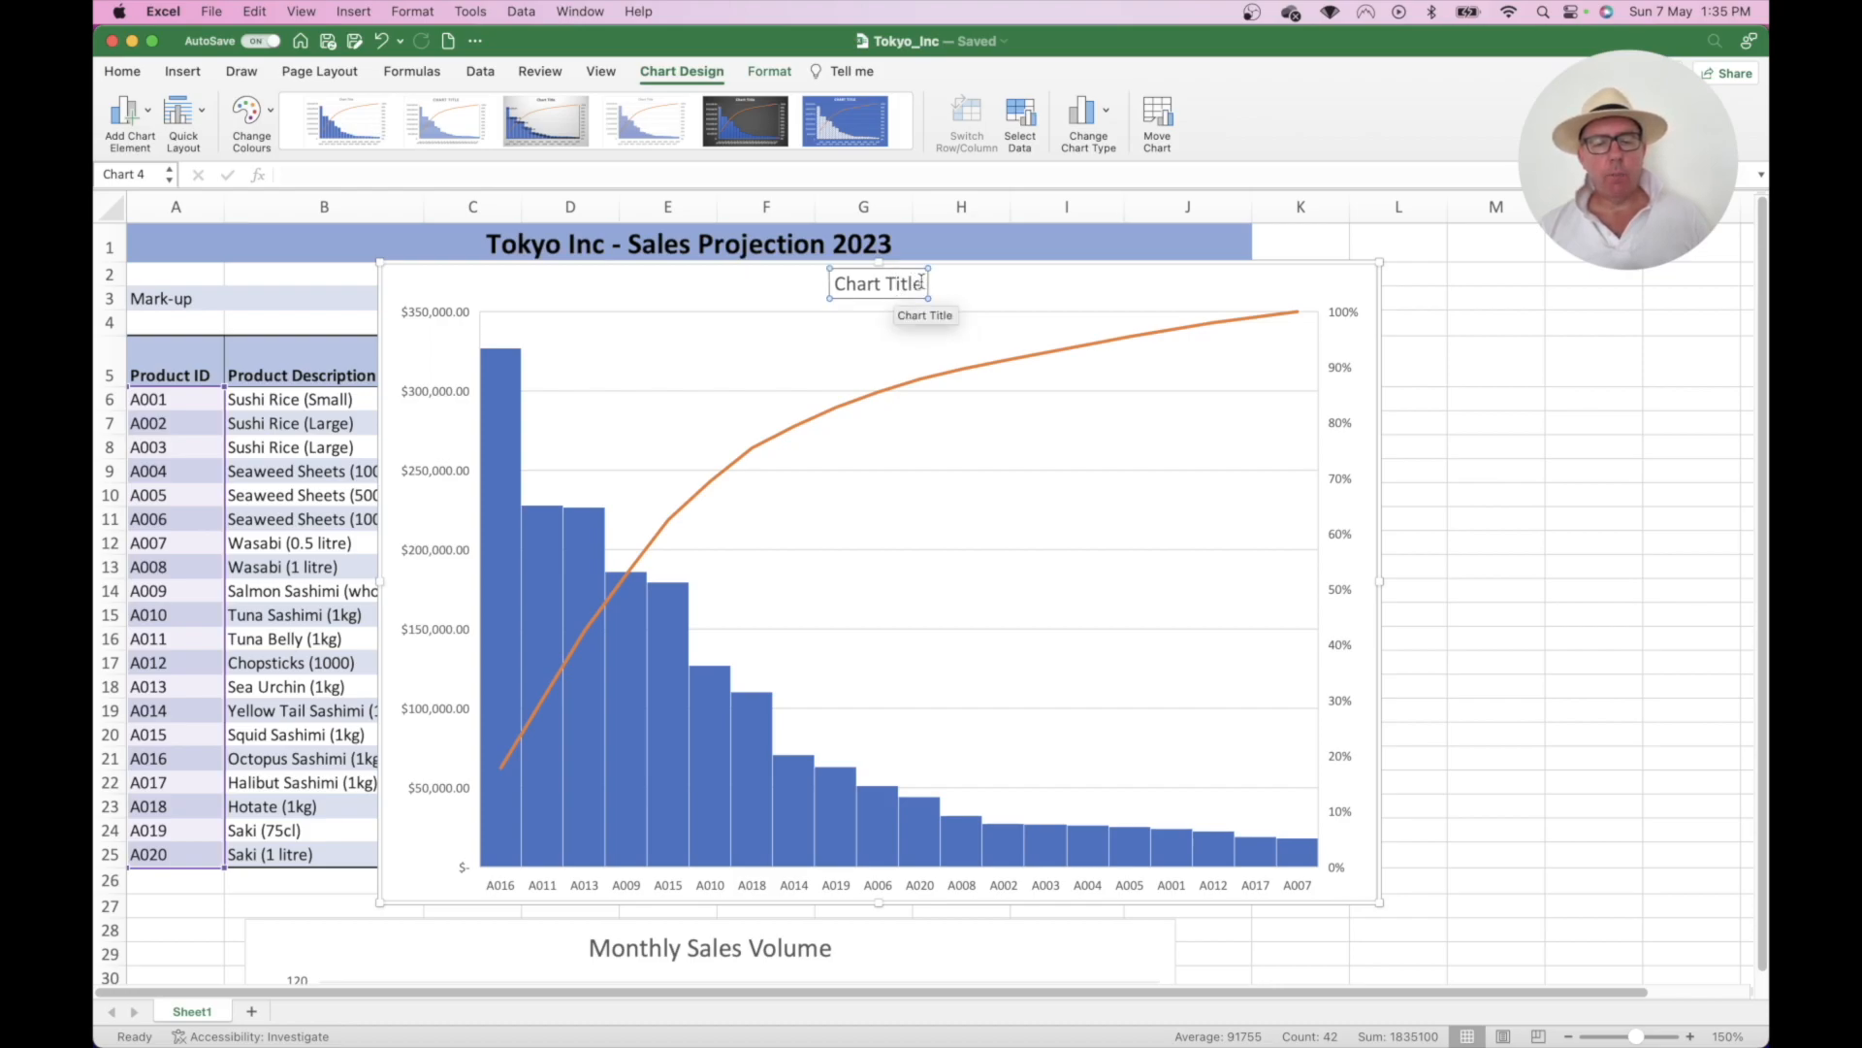
{"action": "left_click", "coordinate": [922, 283]}
{"action": "key", "text": "BackSpace"}
{"action": "key", "text": "BackSpace"}
{"action": "key", "text": "BackSpace"}
{"action": "key", "text": "BackSpace"}
{"action": "key", "text": "BackSpace"}
{"action": "key", "text": "BackSpace"}
{"action": "key", "text": "BackSpace"}
{"action": "key", "text": "BackSpace"}
{"action": "key", "text": "BackSpace"}
{"action": "key", "text": "BackSpace"}
{"action": "key", "text": "BackSpace"}
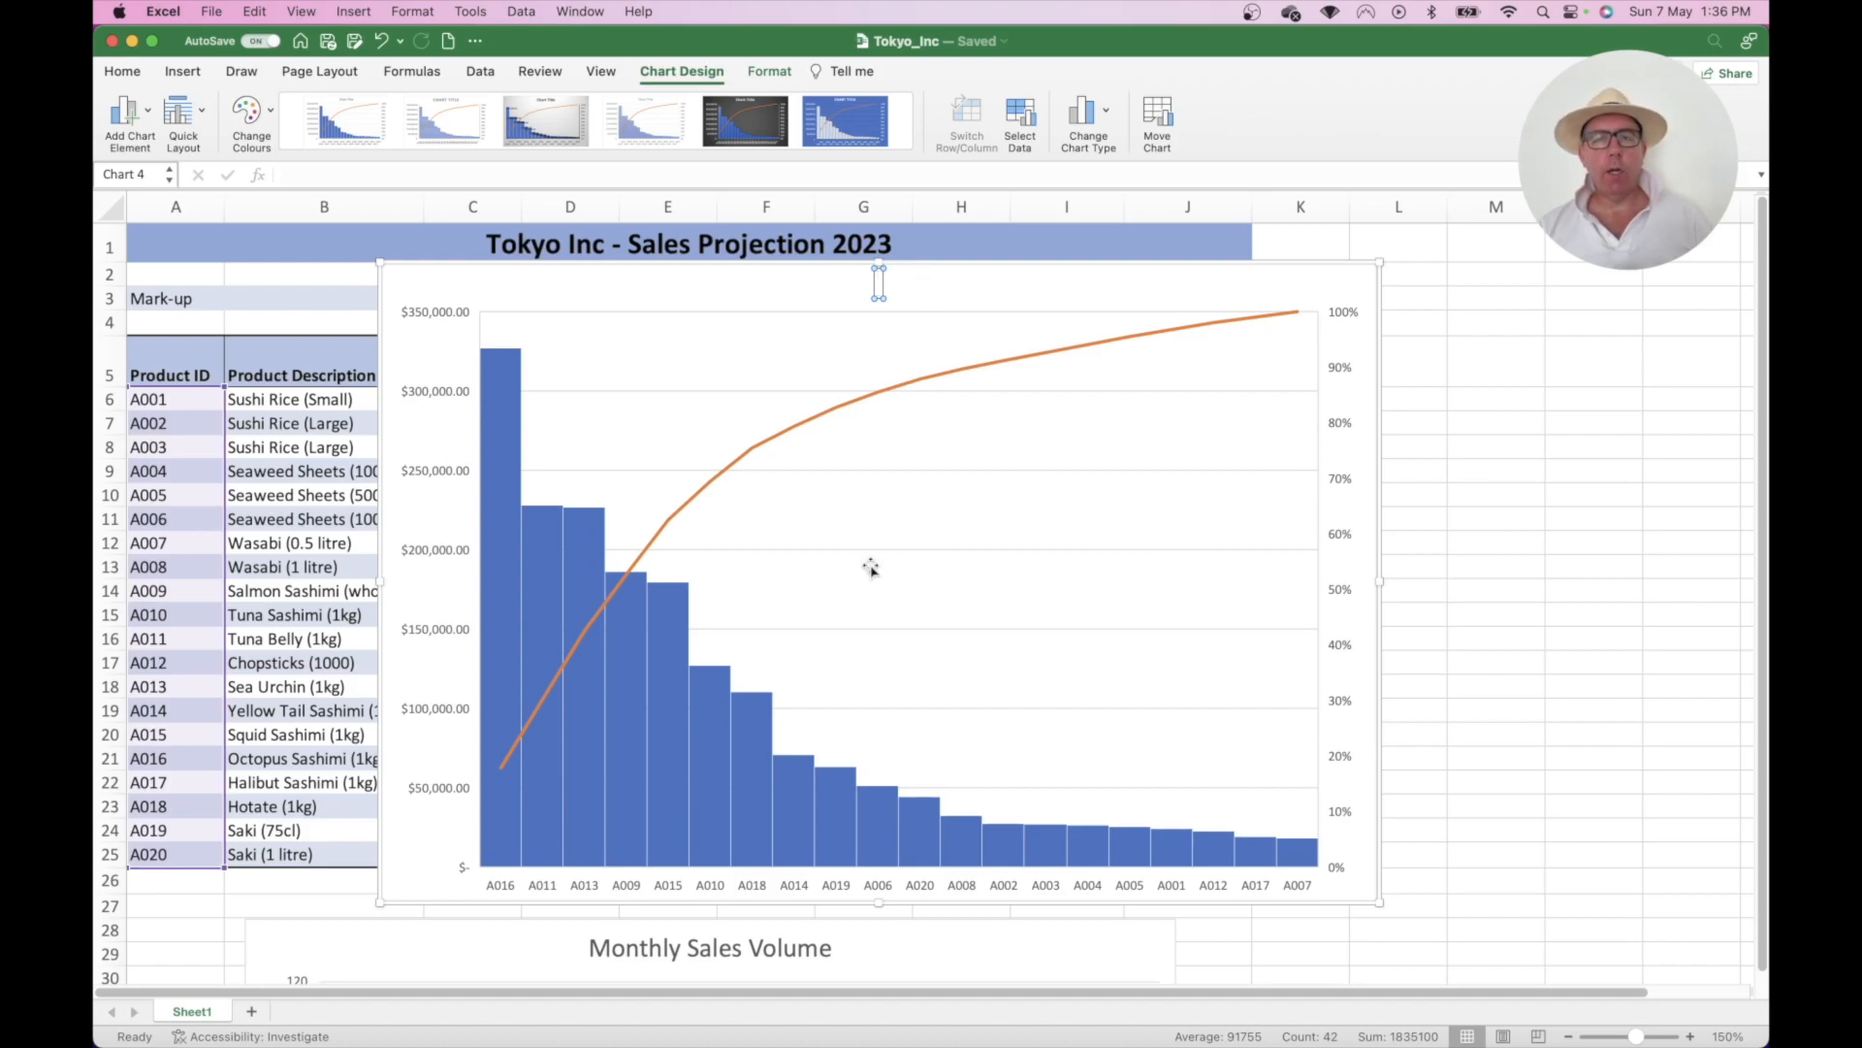
{"action": "type", "text": "Total"}
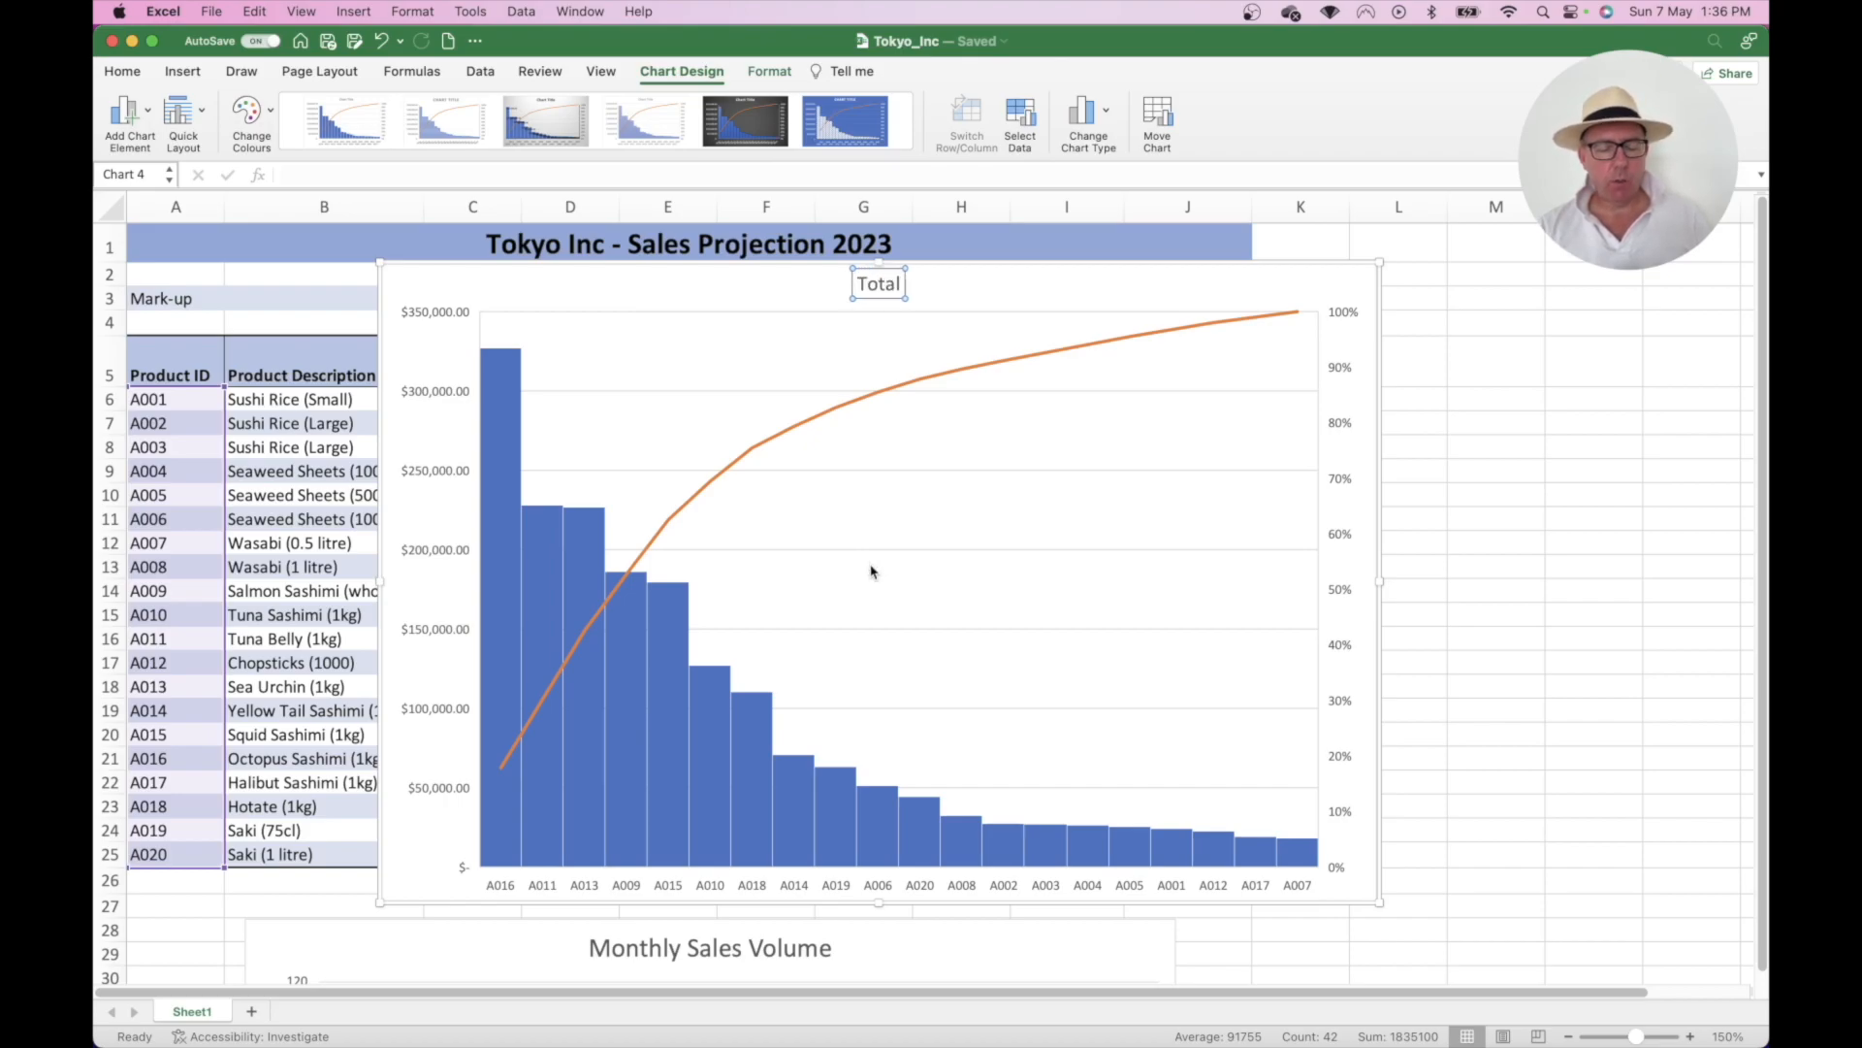
{"action": "type", "text": " Annual Sa"}
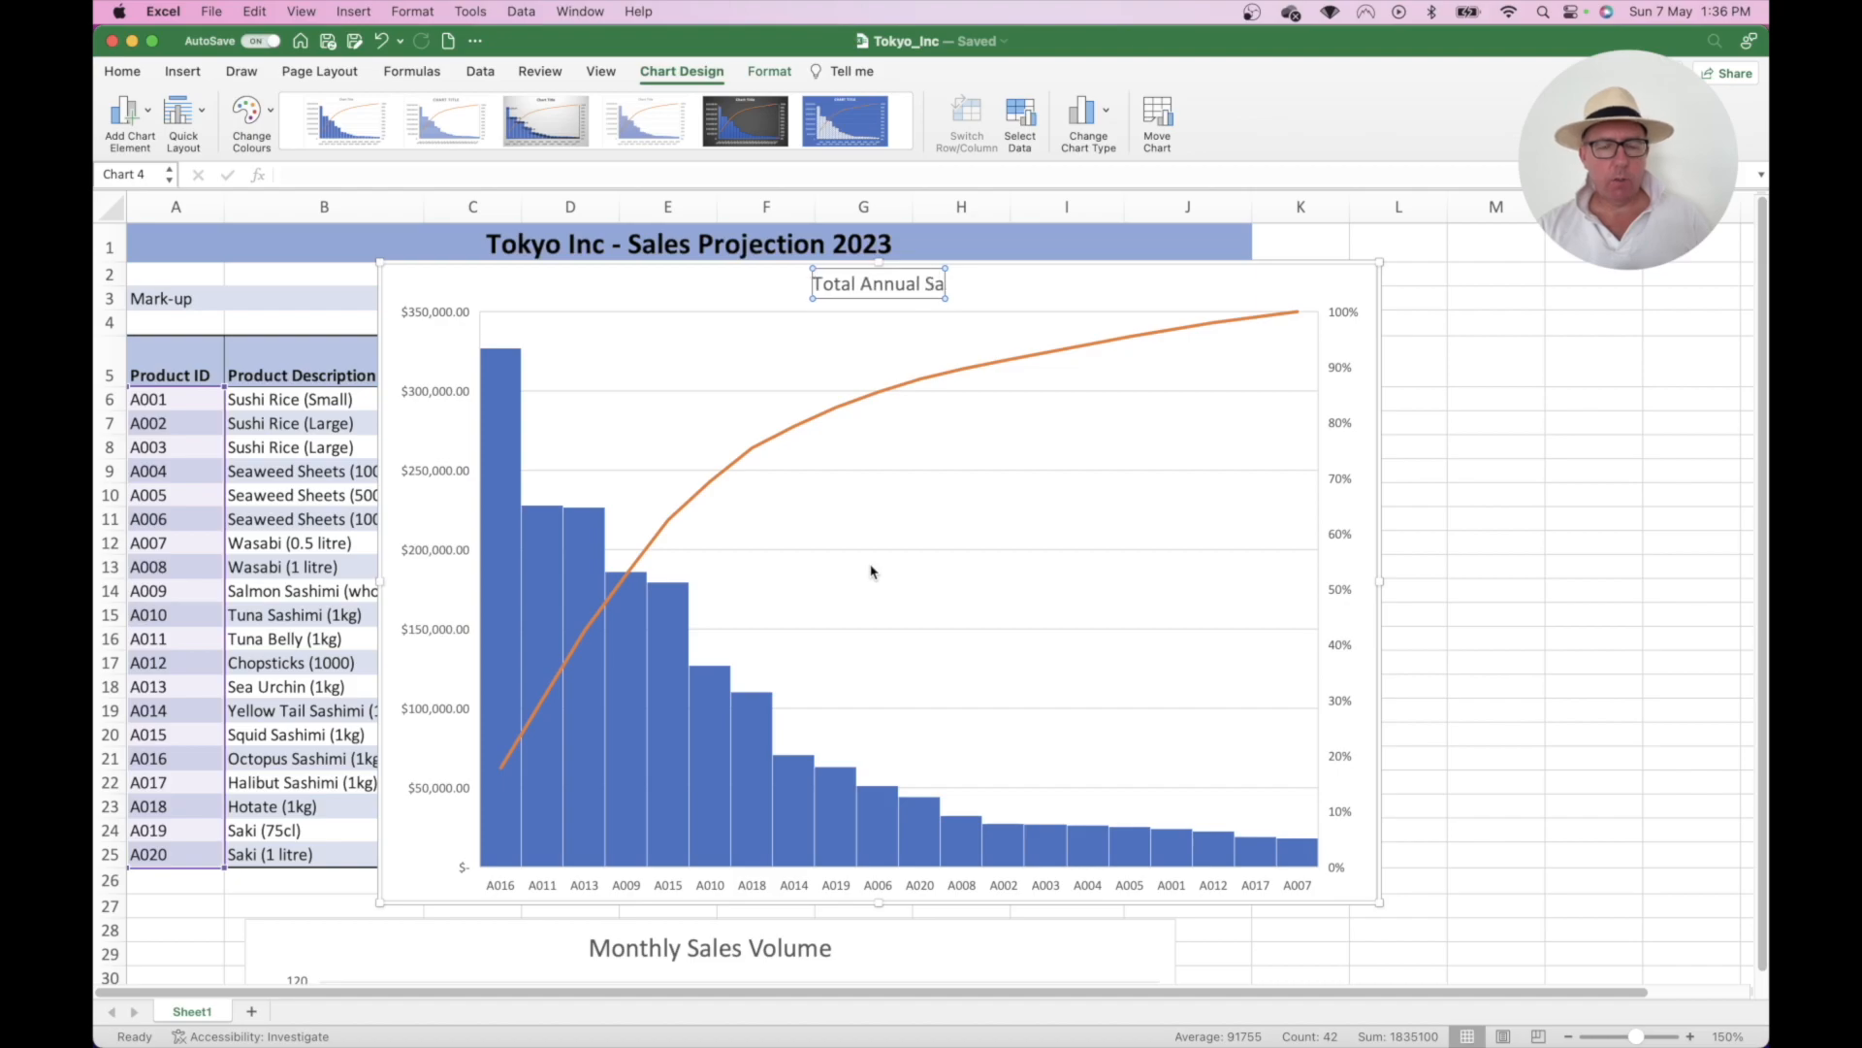
{"action": "type", "text": "les by Pro"}
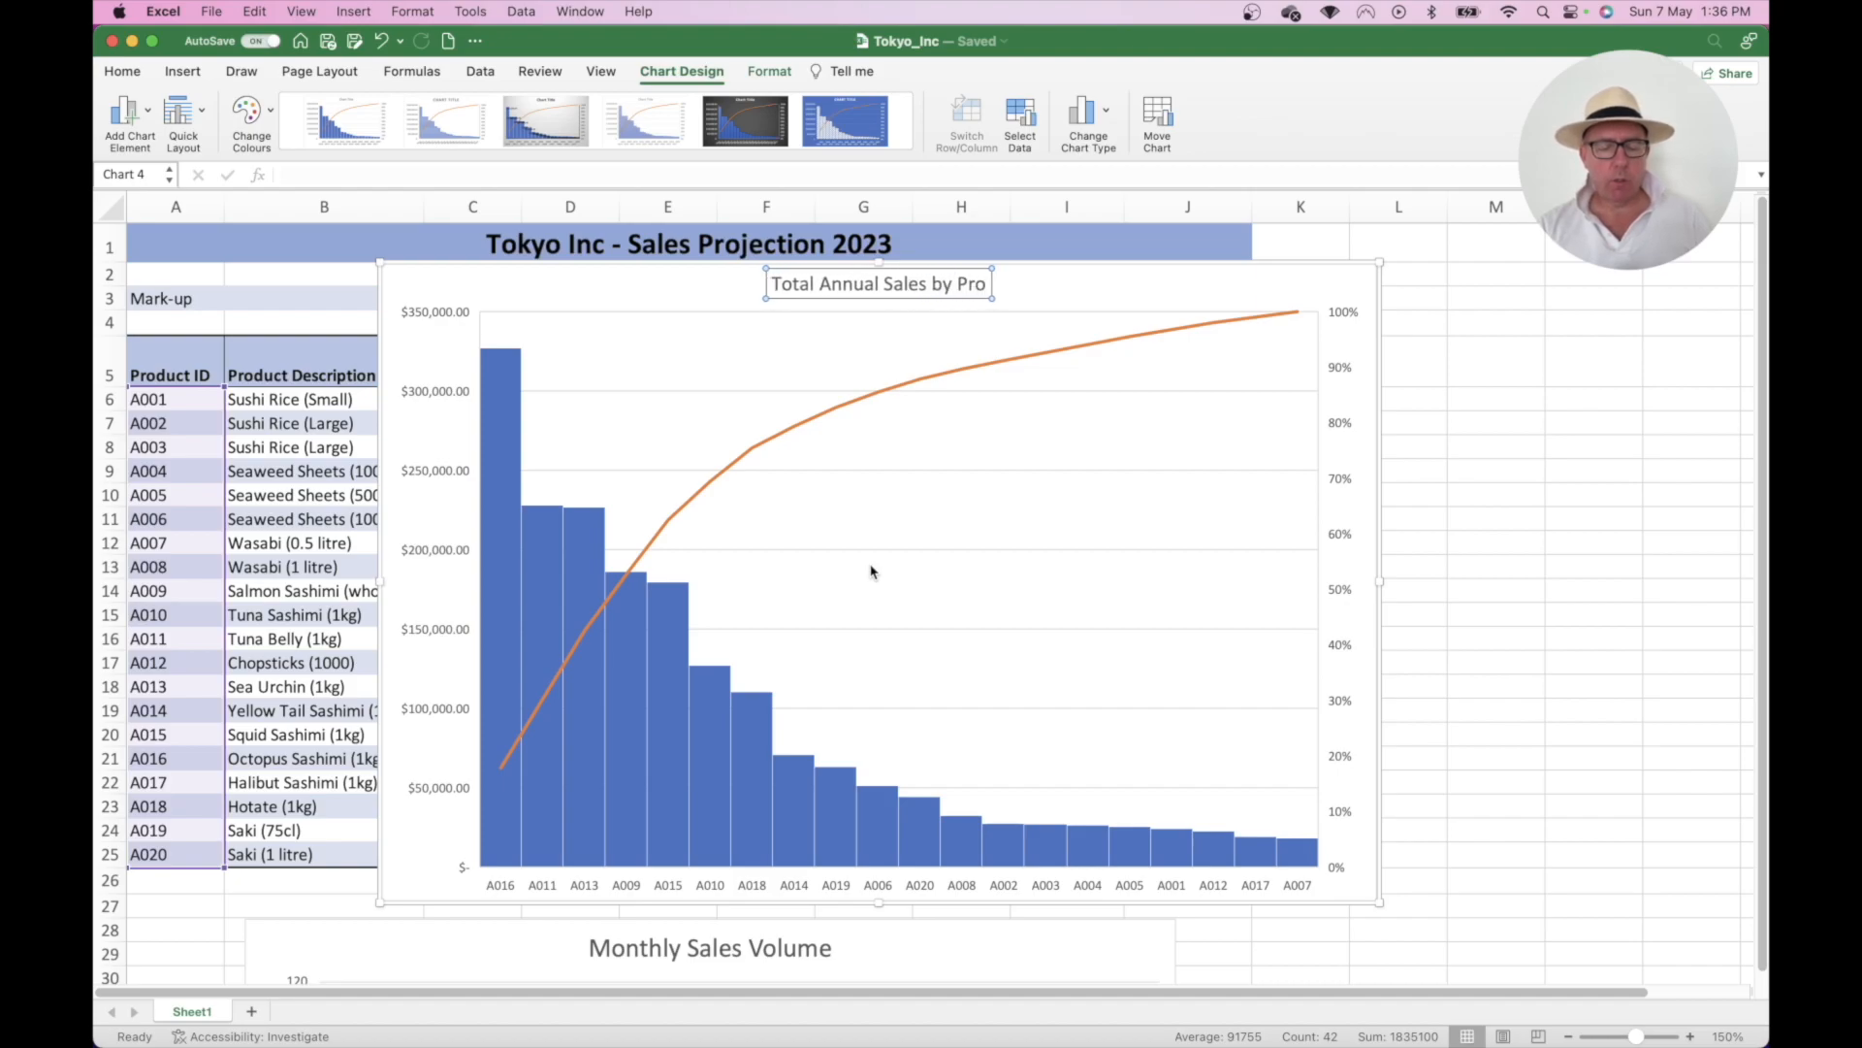
{"action": "type", "text": "duct"}
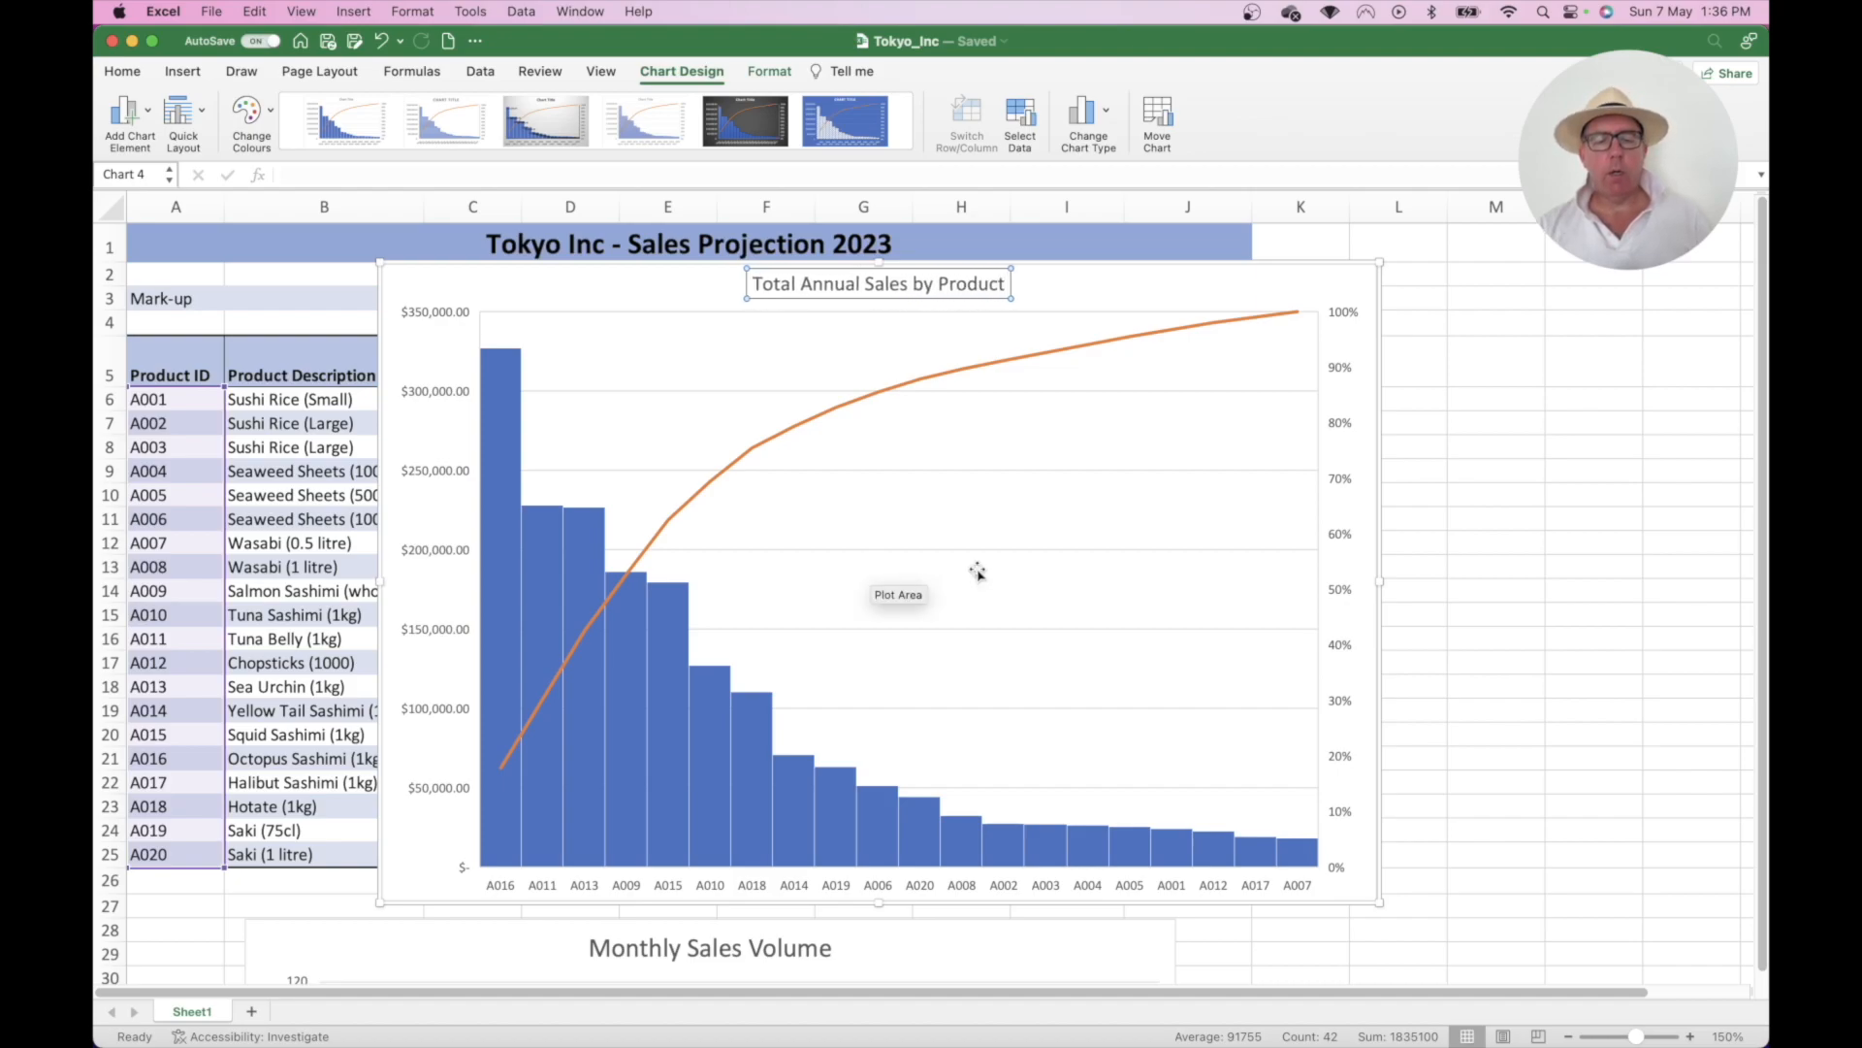
{"action": "left_click", "coordinate": [1532, 453]}
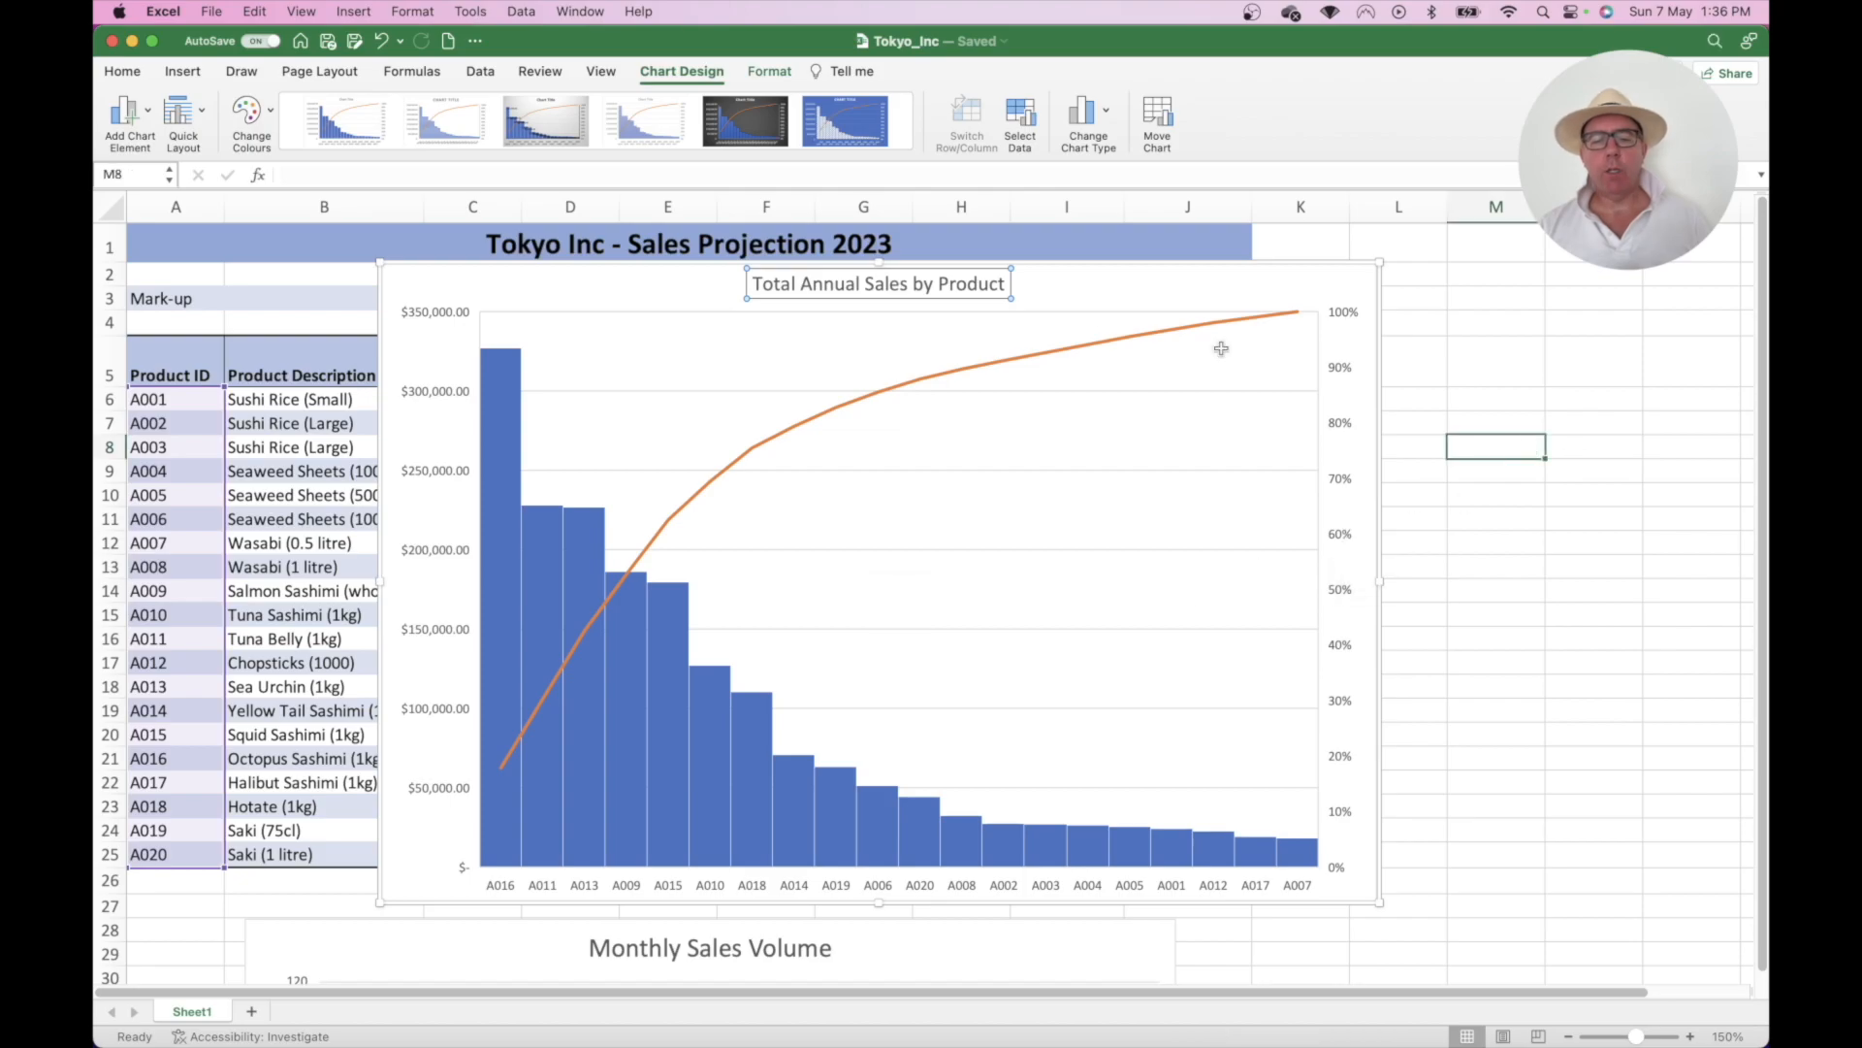
{"action": "left_click", "coordinate": [914, 285]}
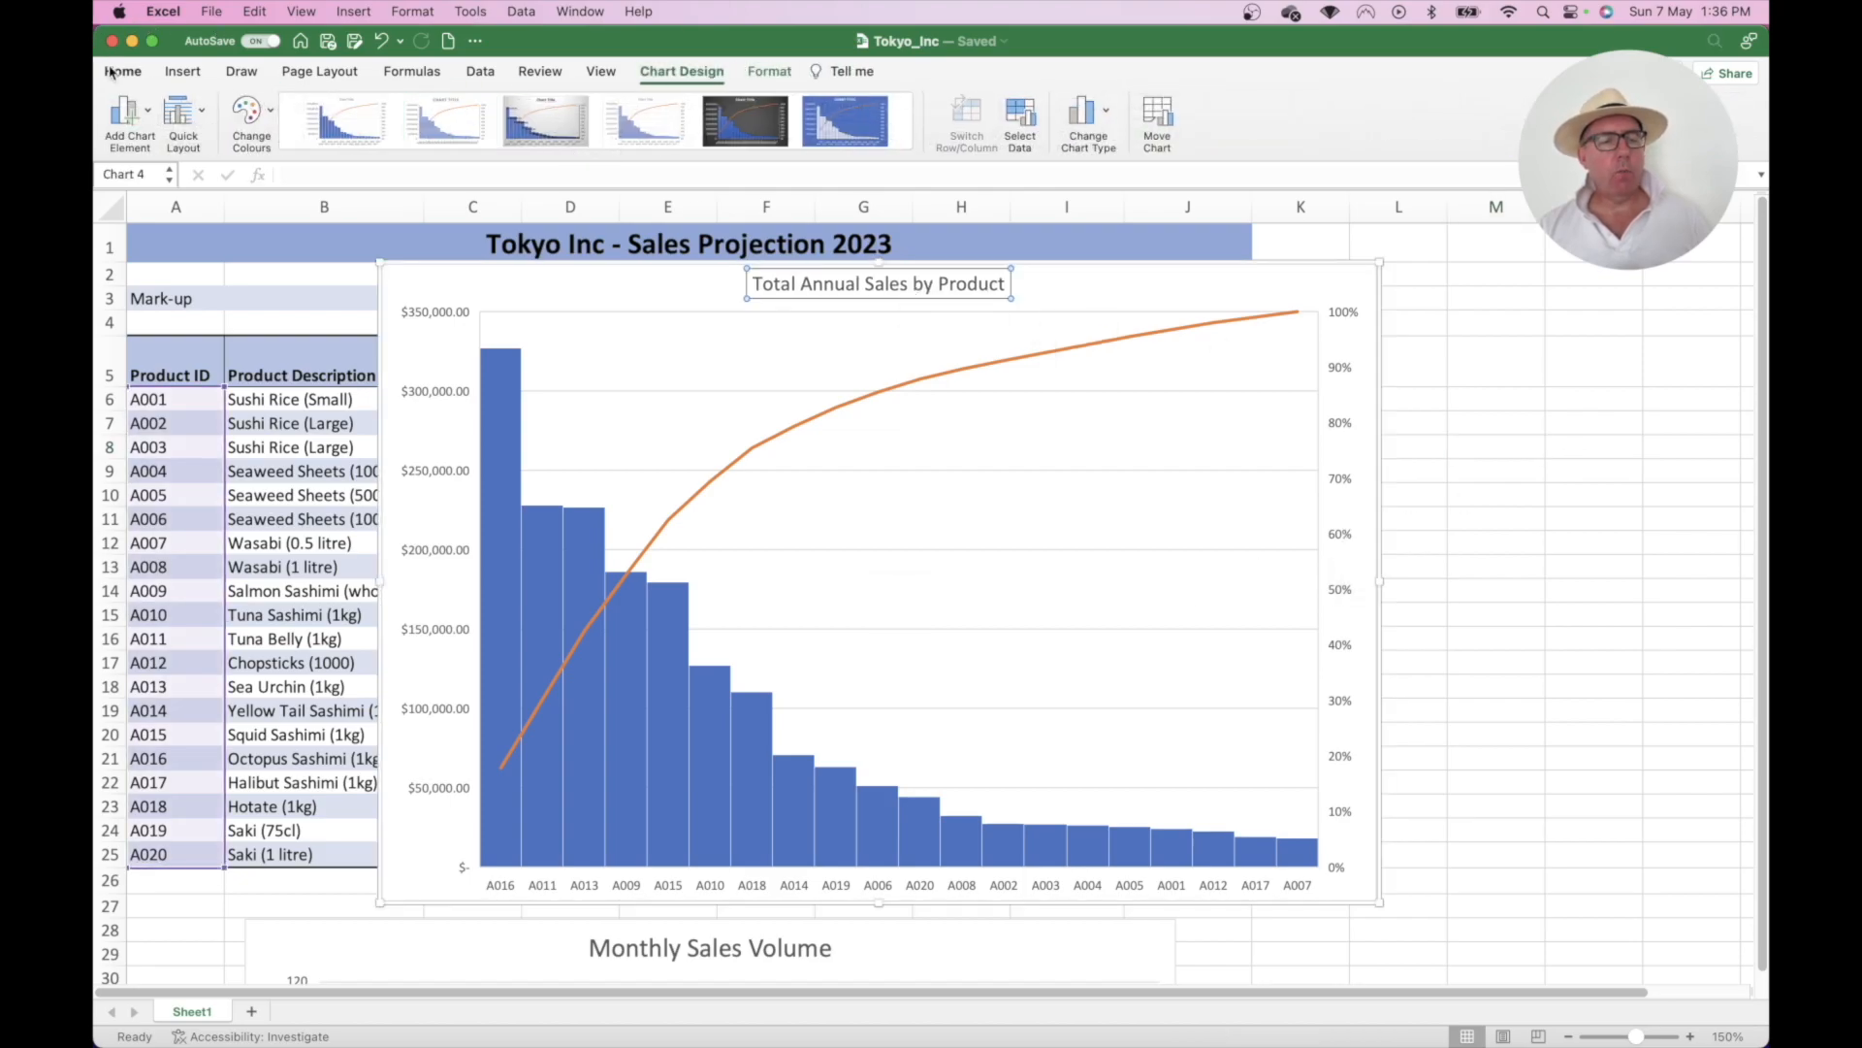
{"action": "left_click", "coordinate": [165, 84]}
- Enlarge the chart title's font size
{"action": "left_click", "coordinate": [431, 109]}
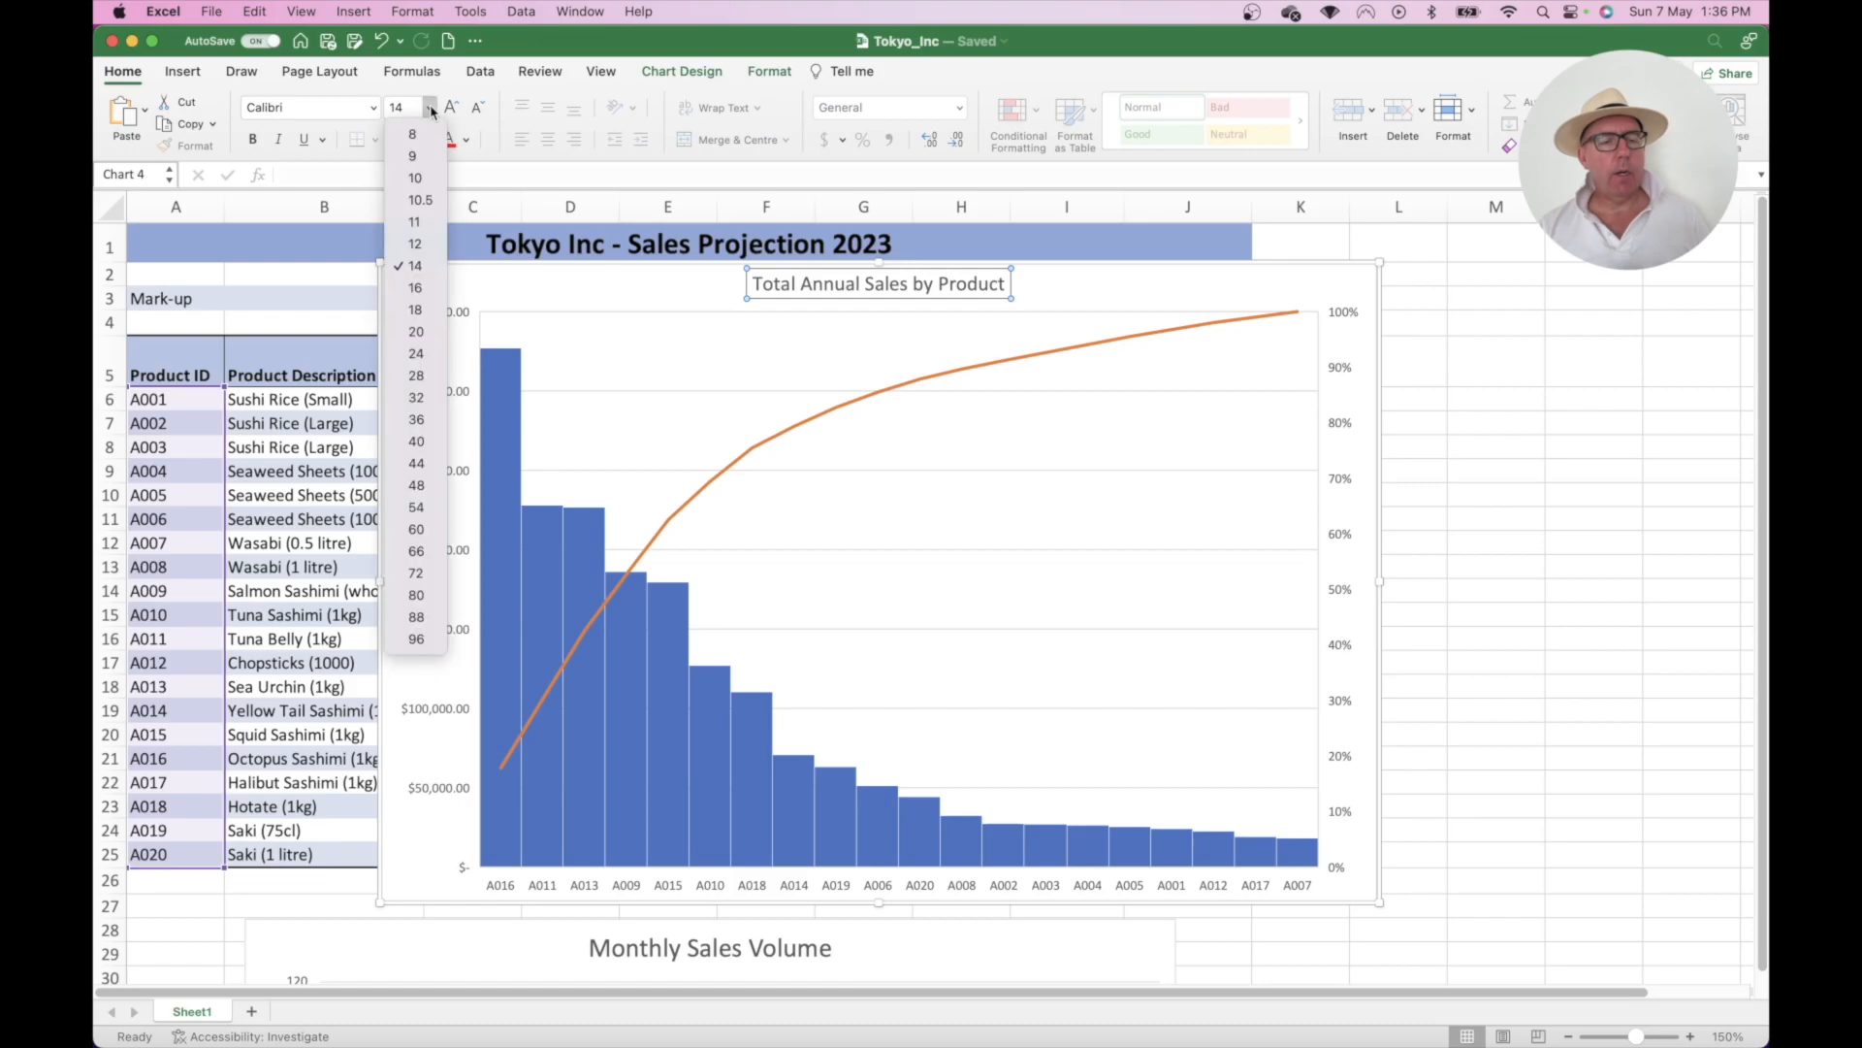
{"action": "left_click", "coordinate": [414, 314]}
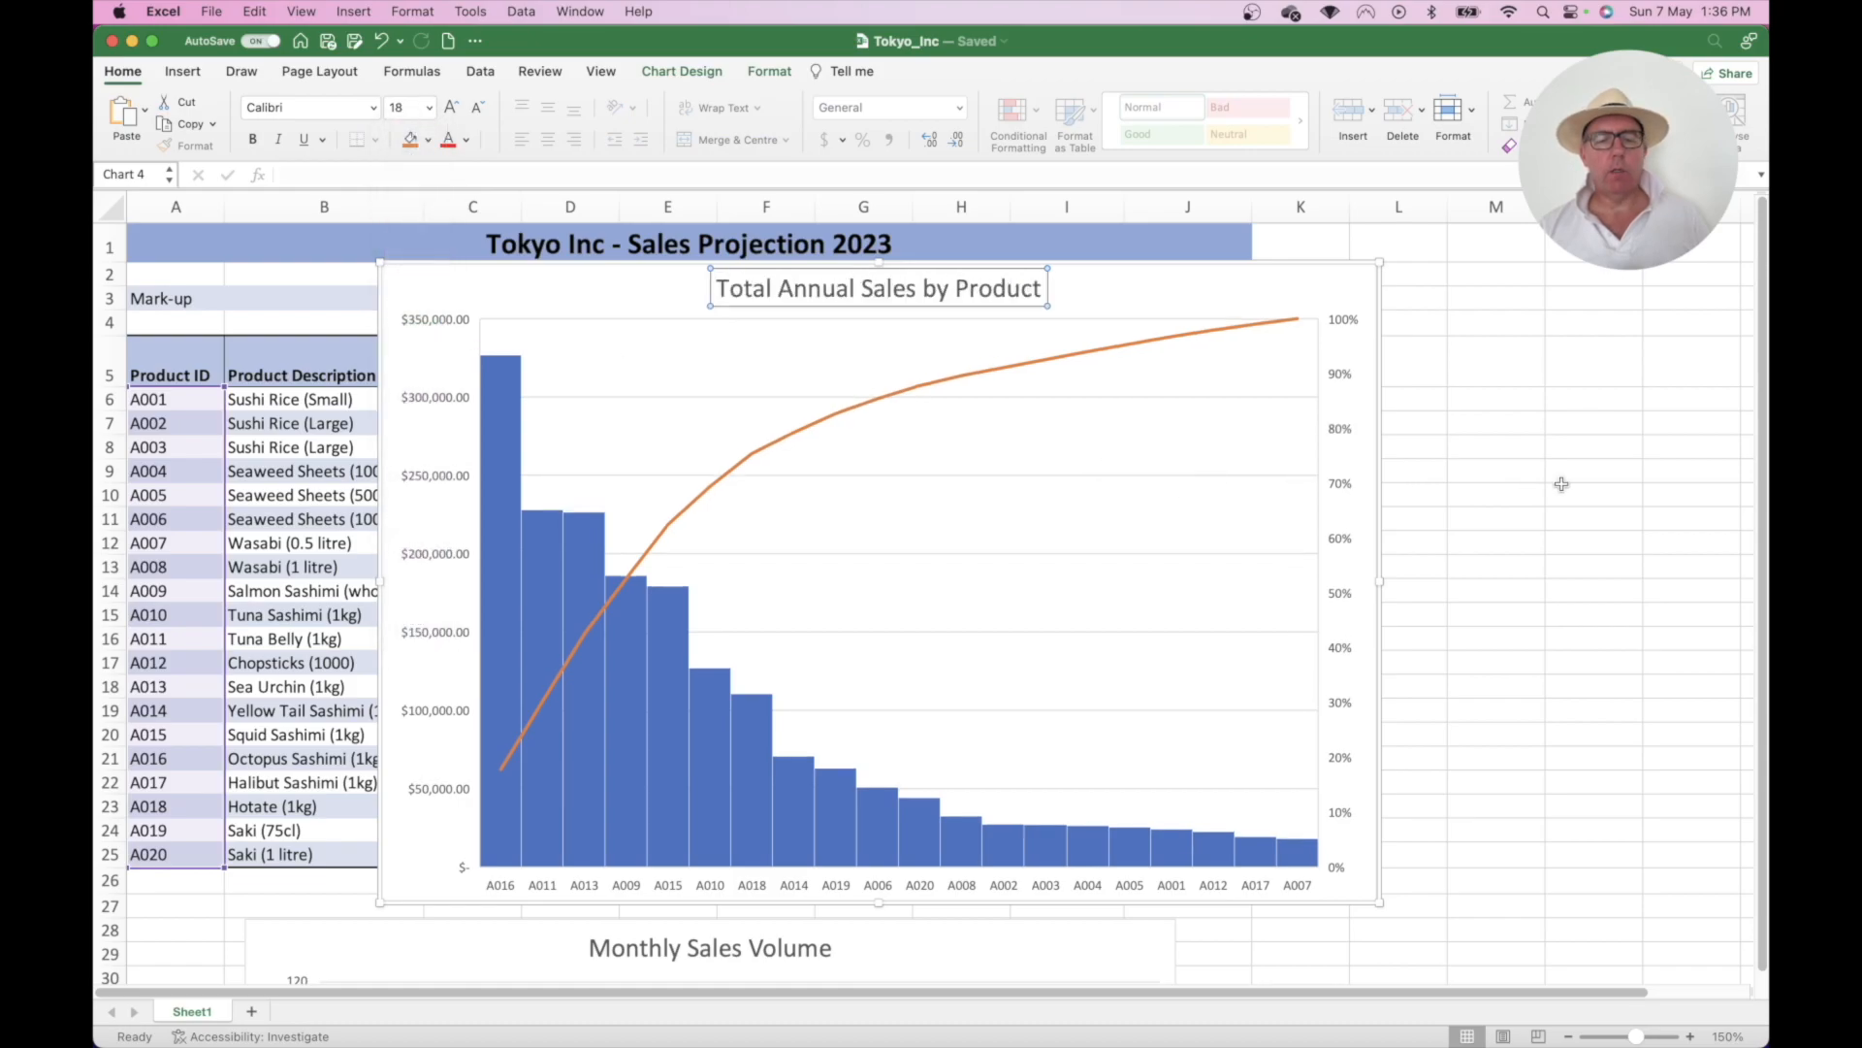
{"action": "left_click", "coordinate": [1495, 398]}
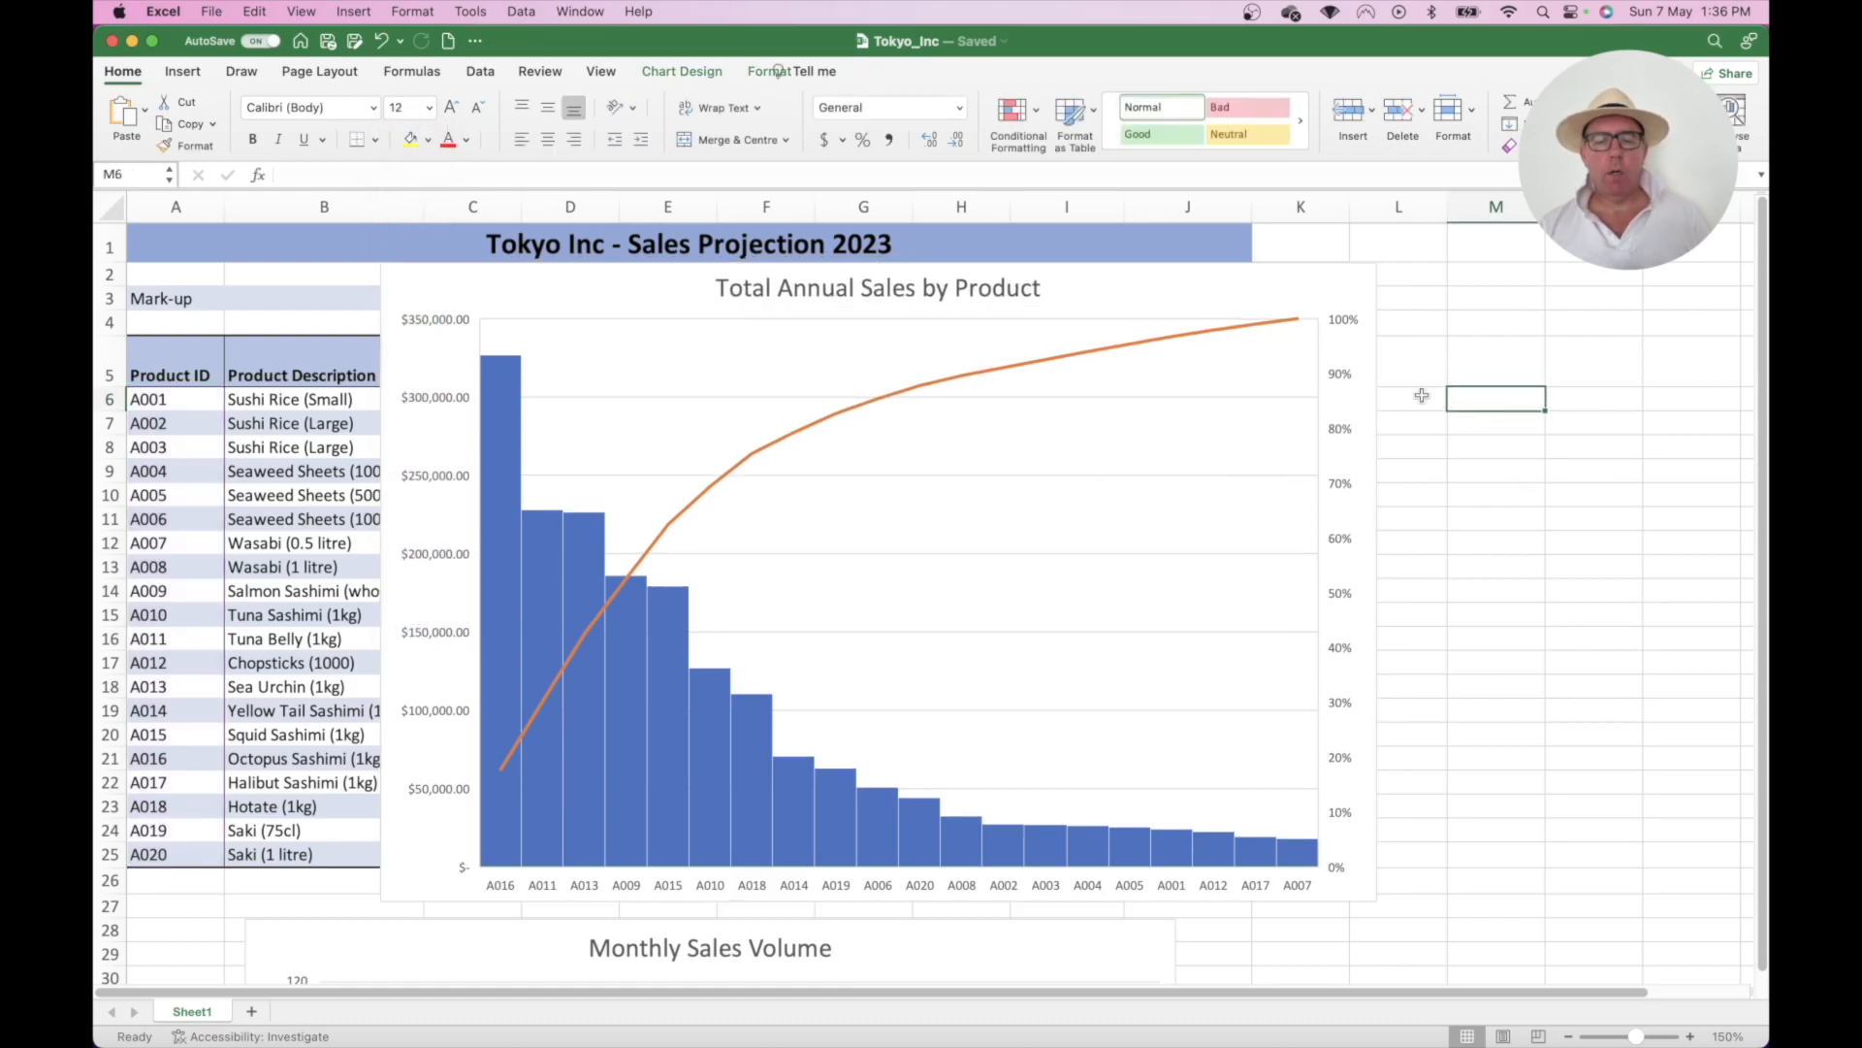
- Add a primary horizontal axis title reading 'Product ID' to the Pareto chart
{"action": "left_click", "coordinate": [582, 286]}
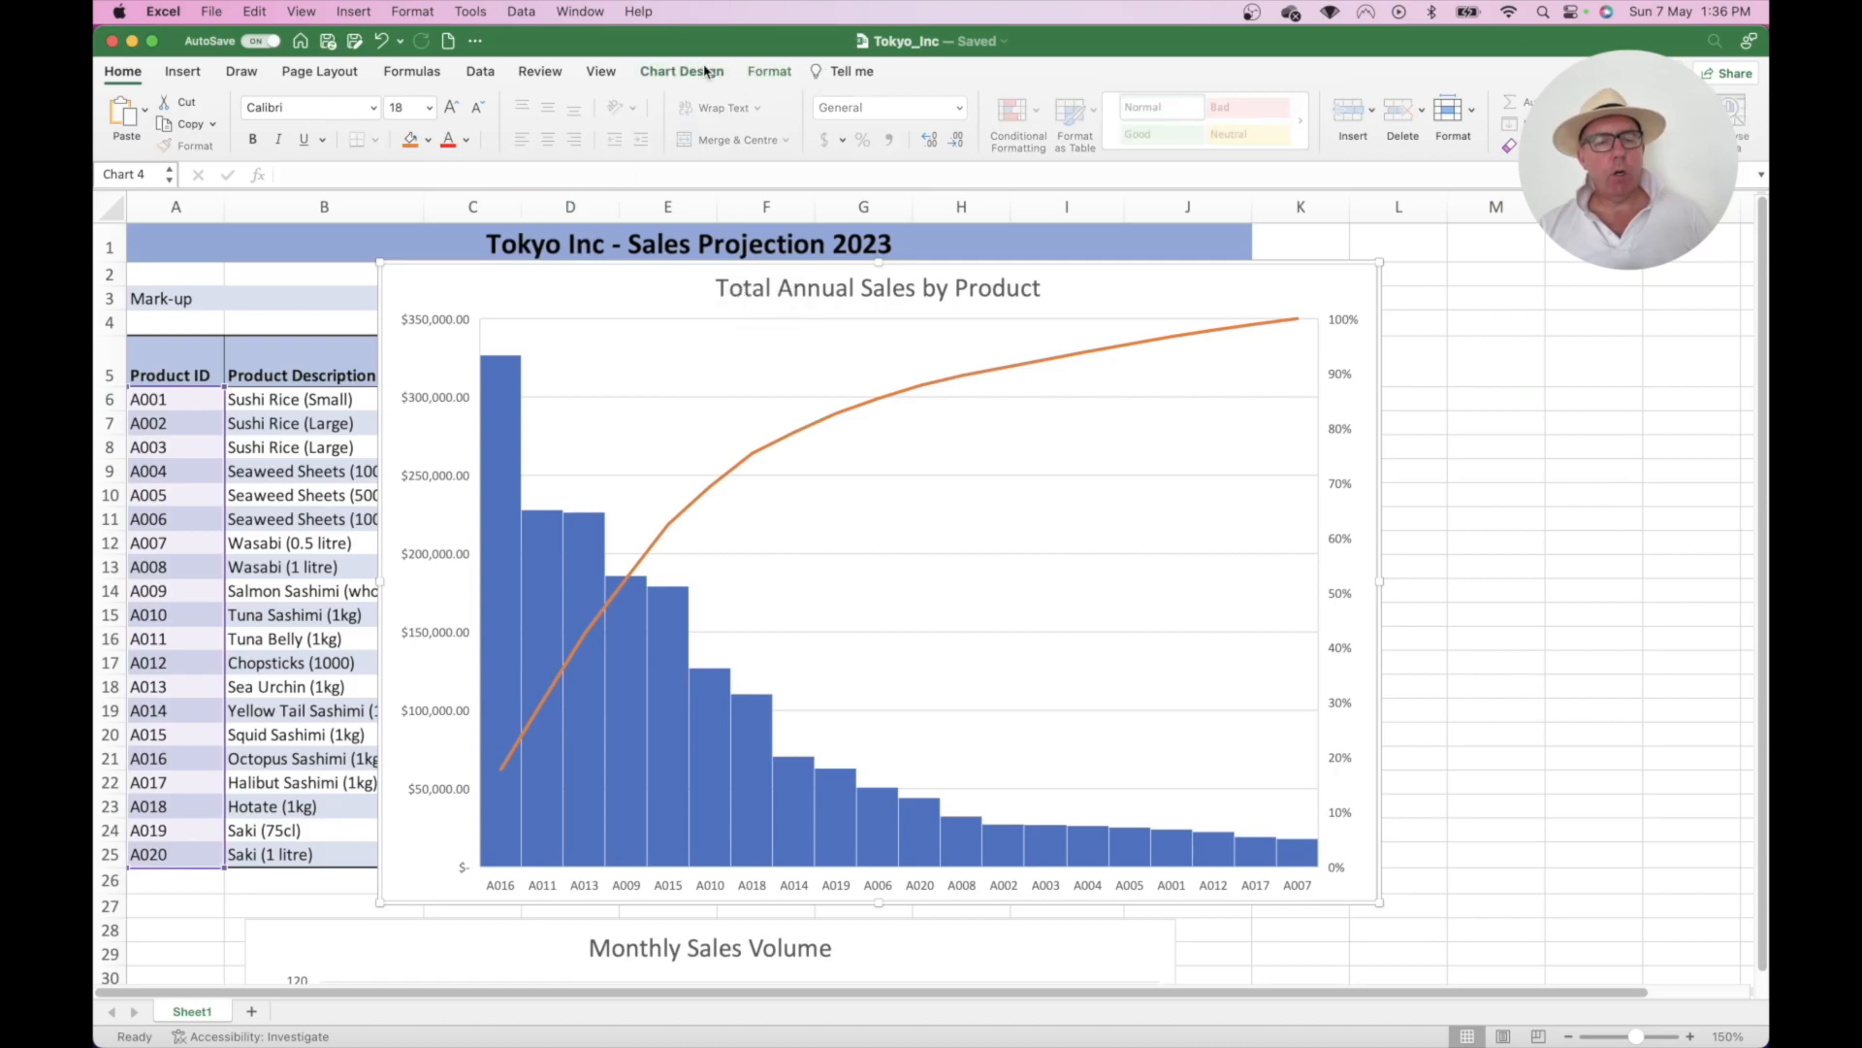
{"action": "left_click", "coordinate": [707, 71]}
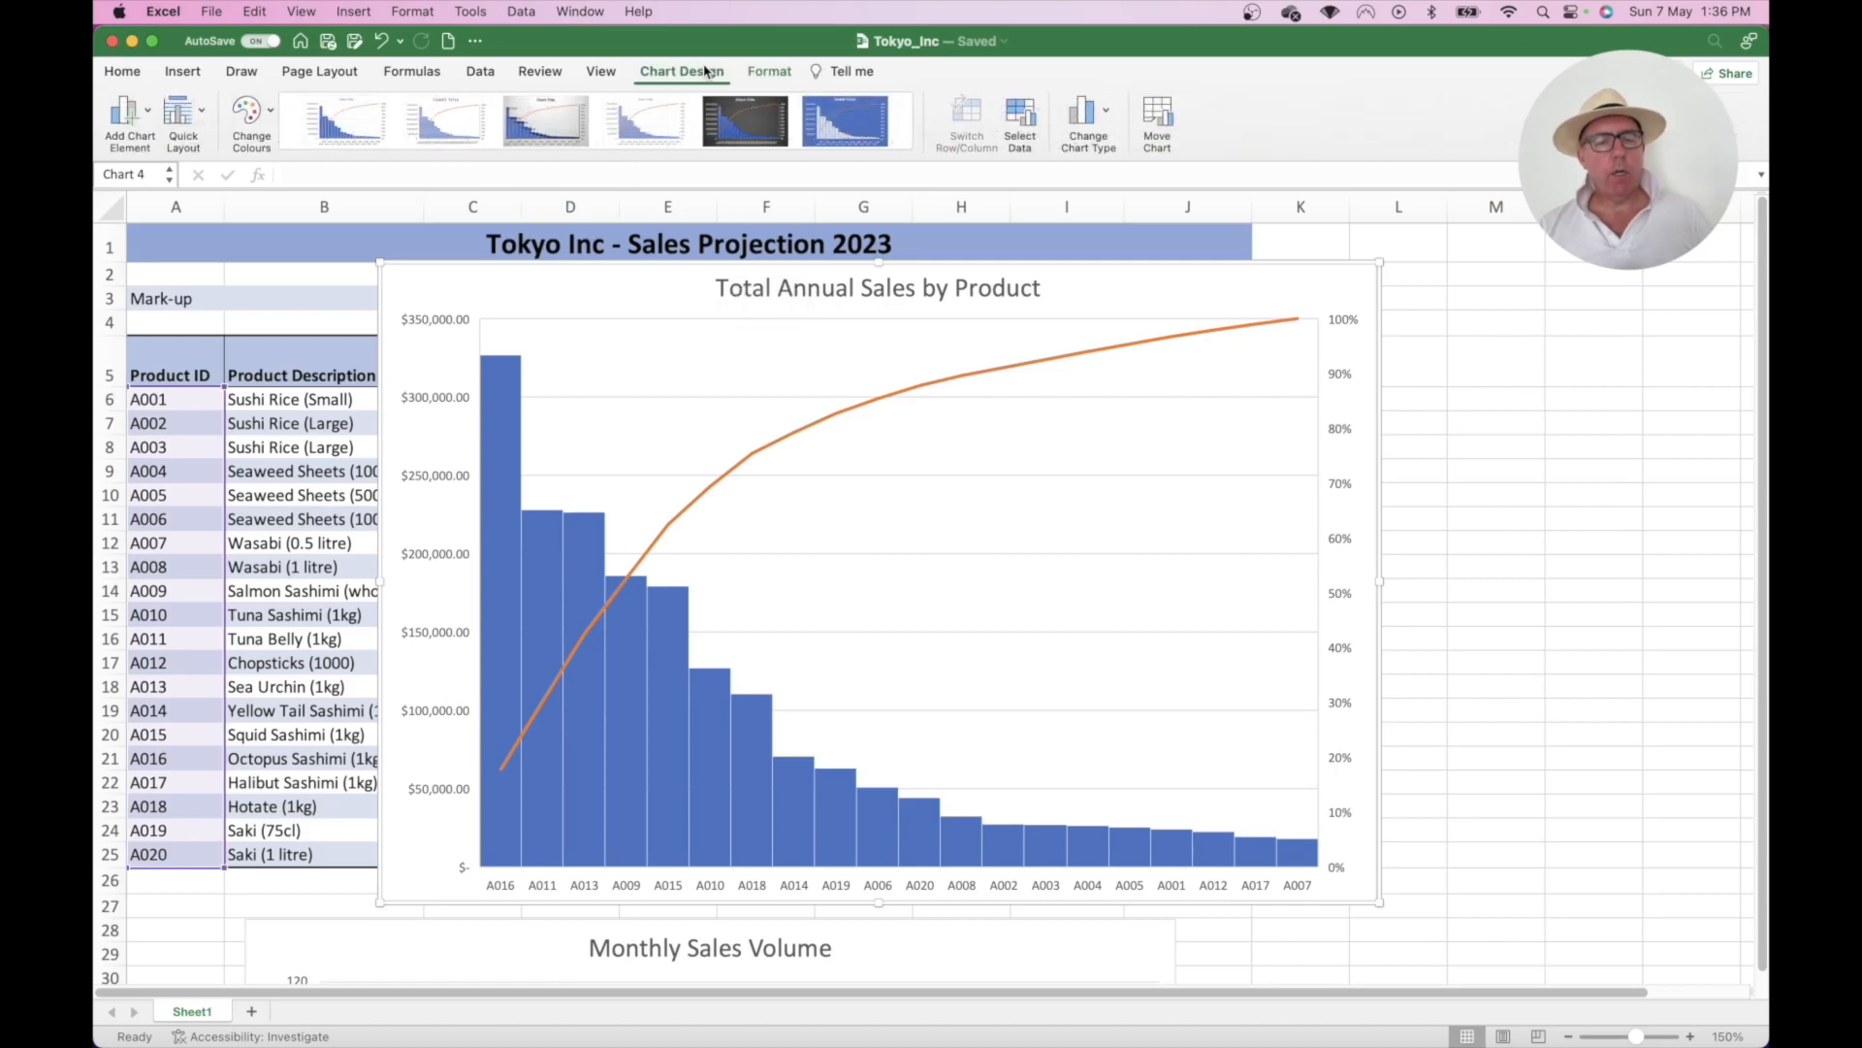
{"action": "left_click", "coordinate": [146, 114]}
{"action": "mouse_move", "coordinate": [165, 170]}
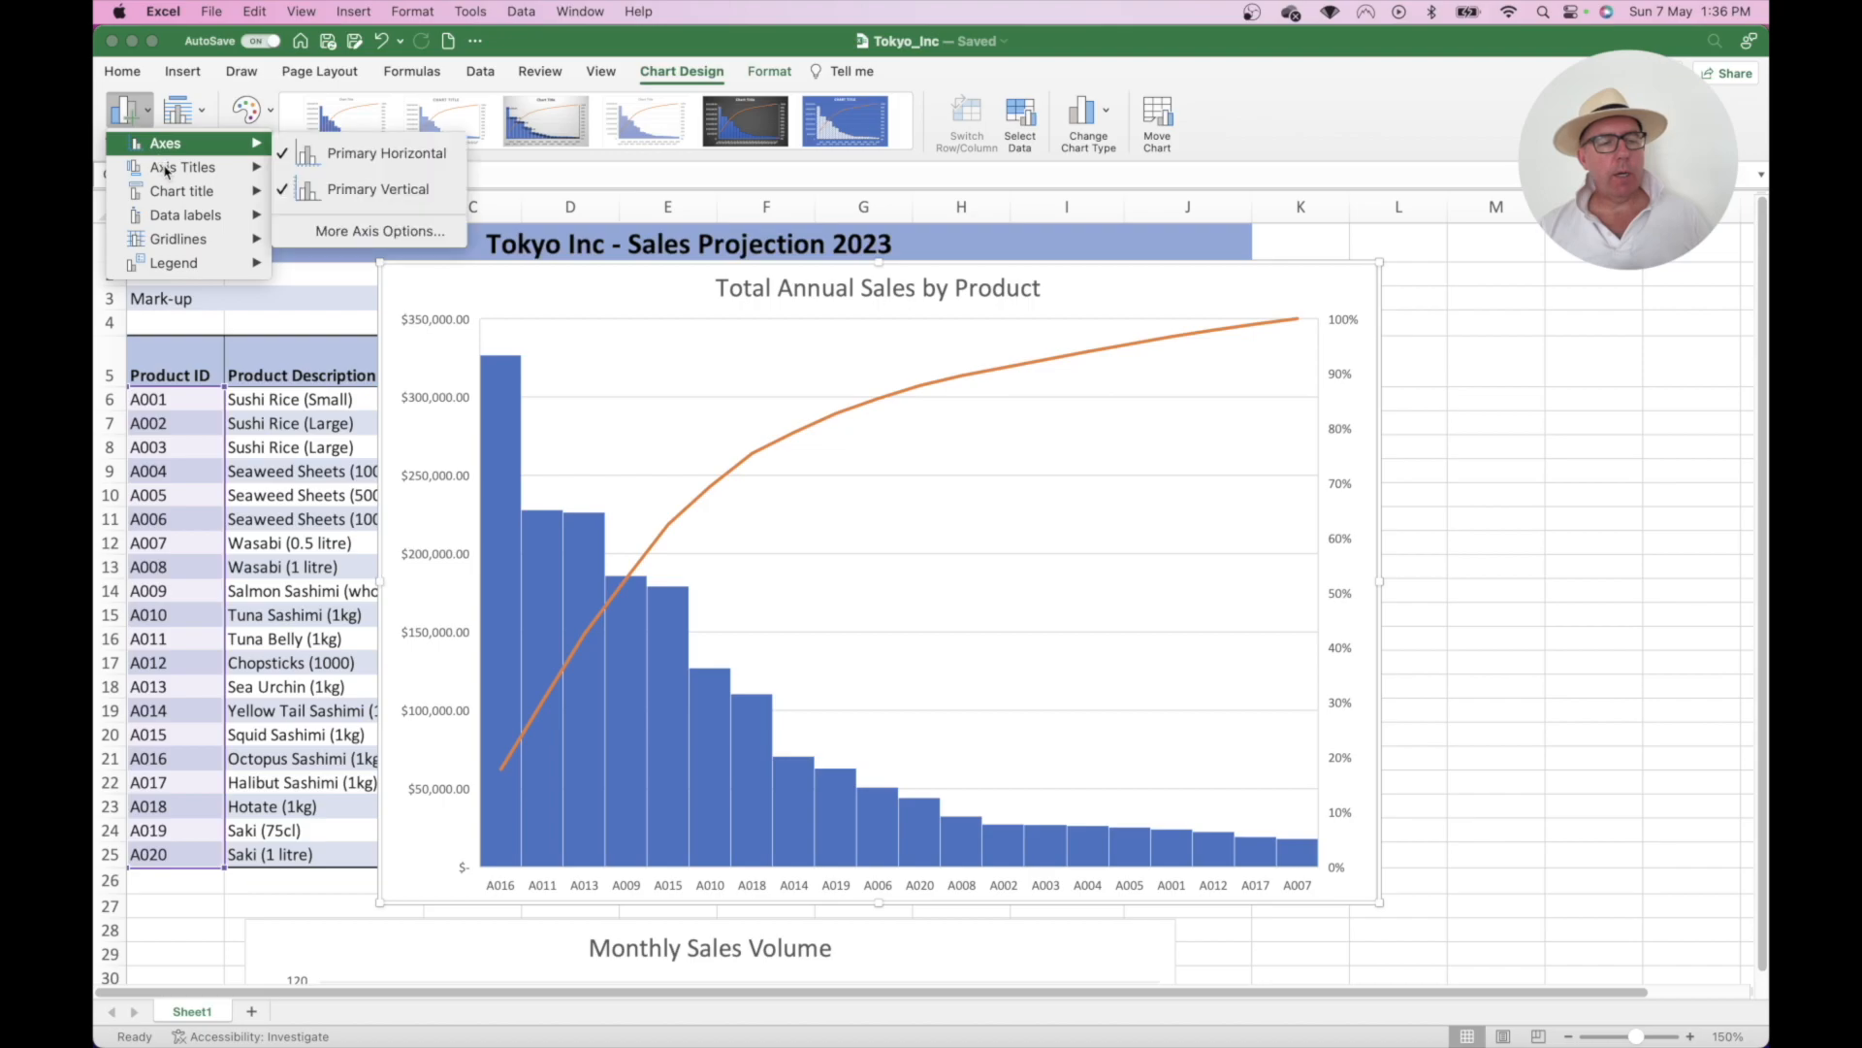
{"action": "left_click", "coordinate": [375, 179]}
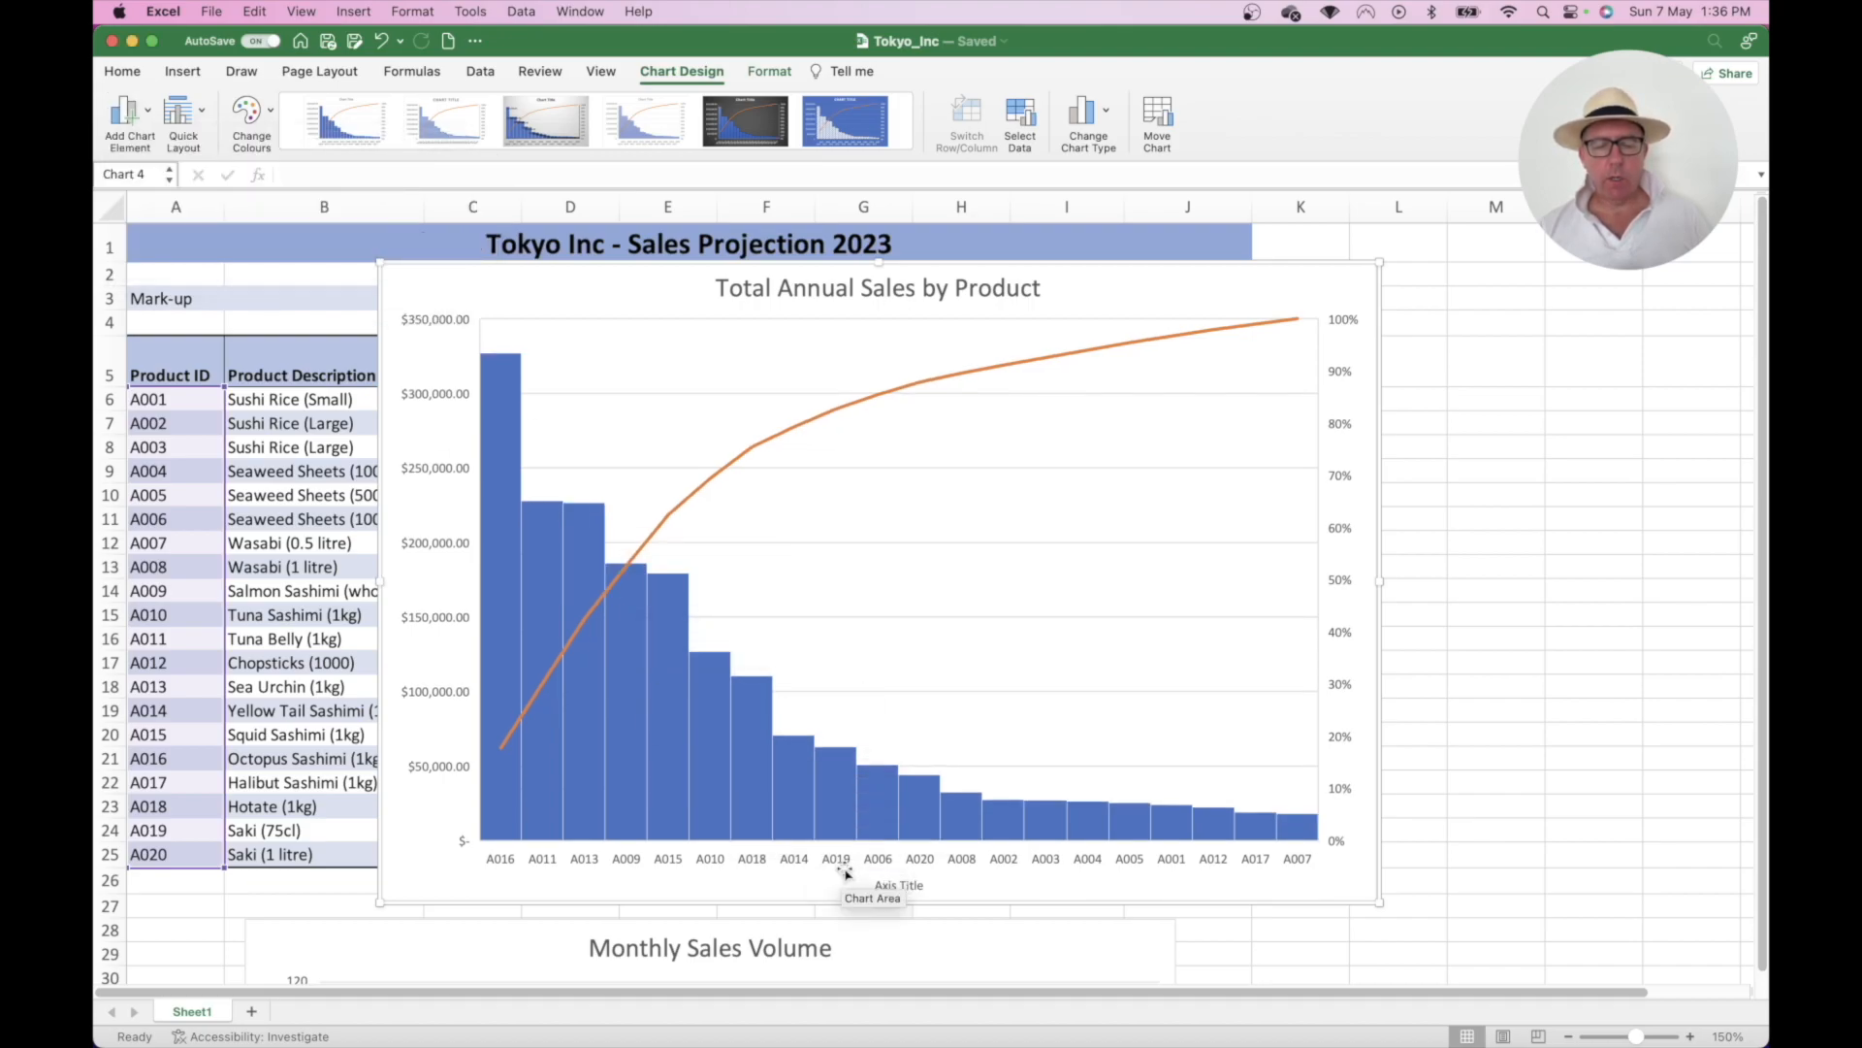
{"action": "left_click", "coordinate": [907, 887]}
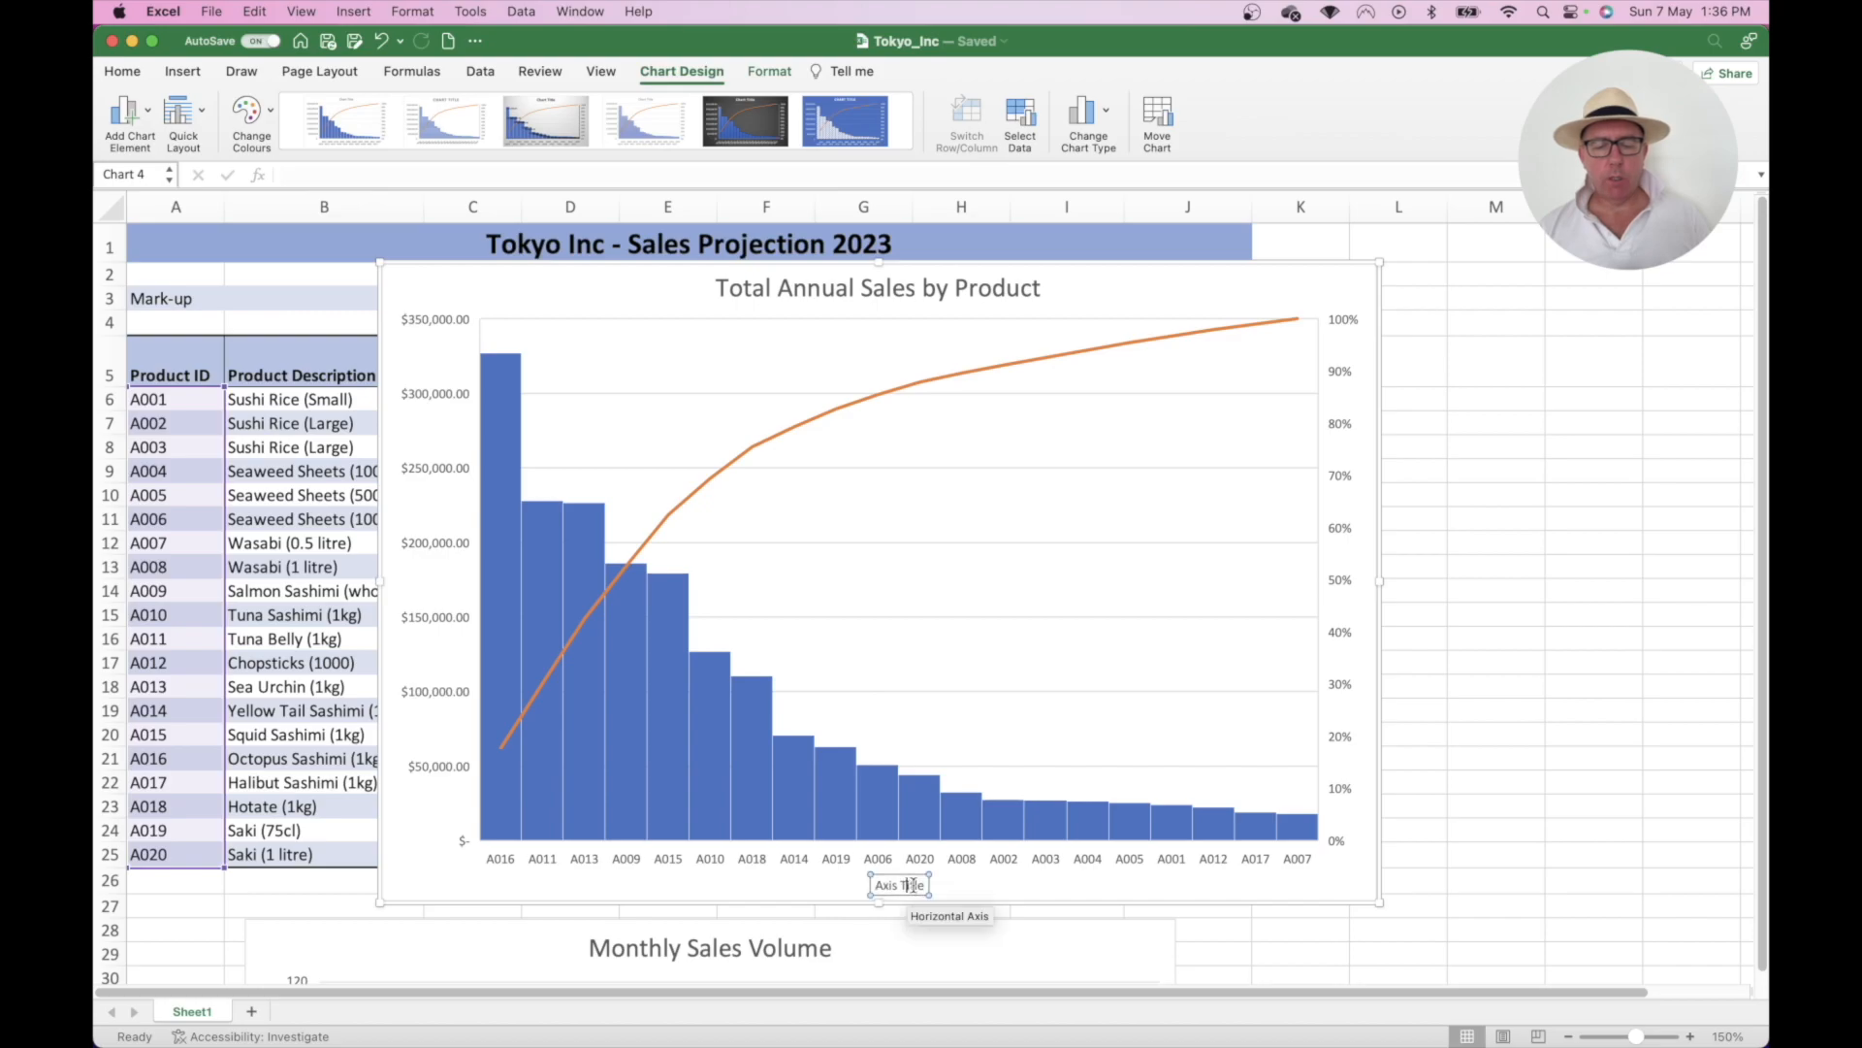
{"action": "key", "text": "BackSpace"}
{"action": "key", "text": "BackSpace"}
{"action": "key", "text": "BackSpace"}
{"action": "key", "text": "BackSpace"}
{"action": "key", "text": "BackSpace"}
{"action": "key", "text": "BackSpace"}
{"action": "key", "text": "BackSpace"}
{"action": "key", "text": "BackSpace"}
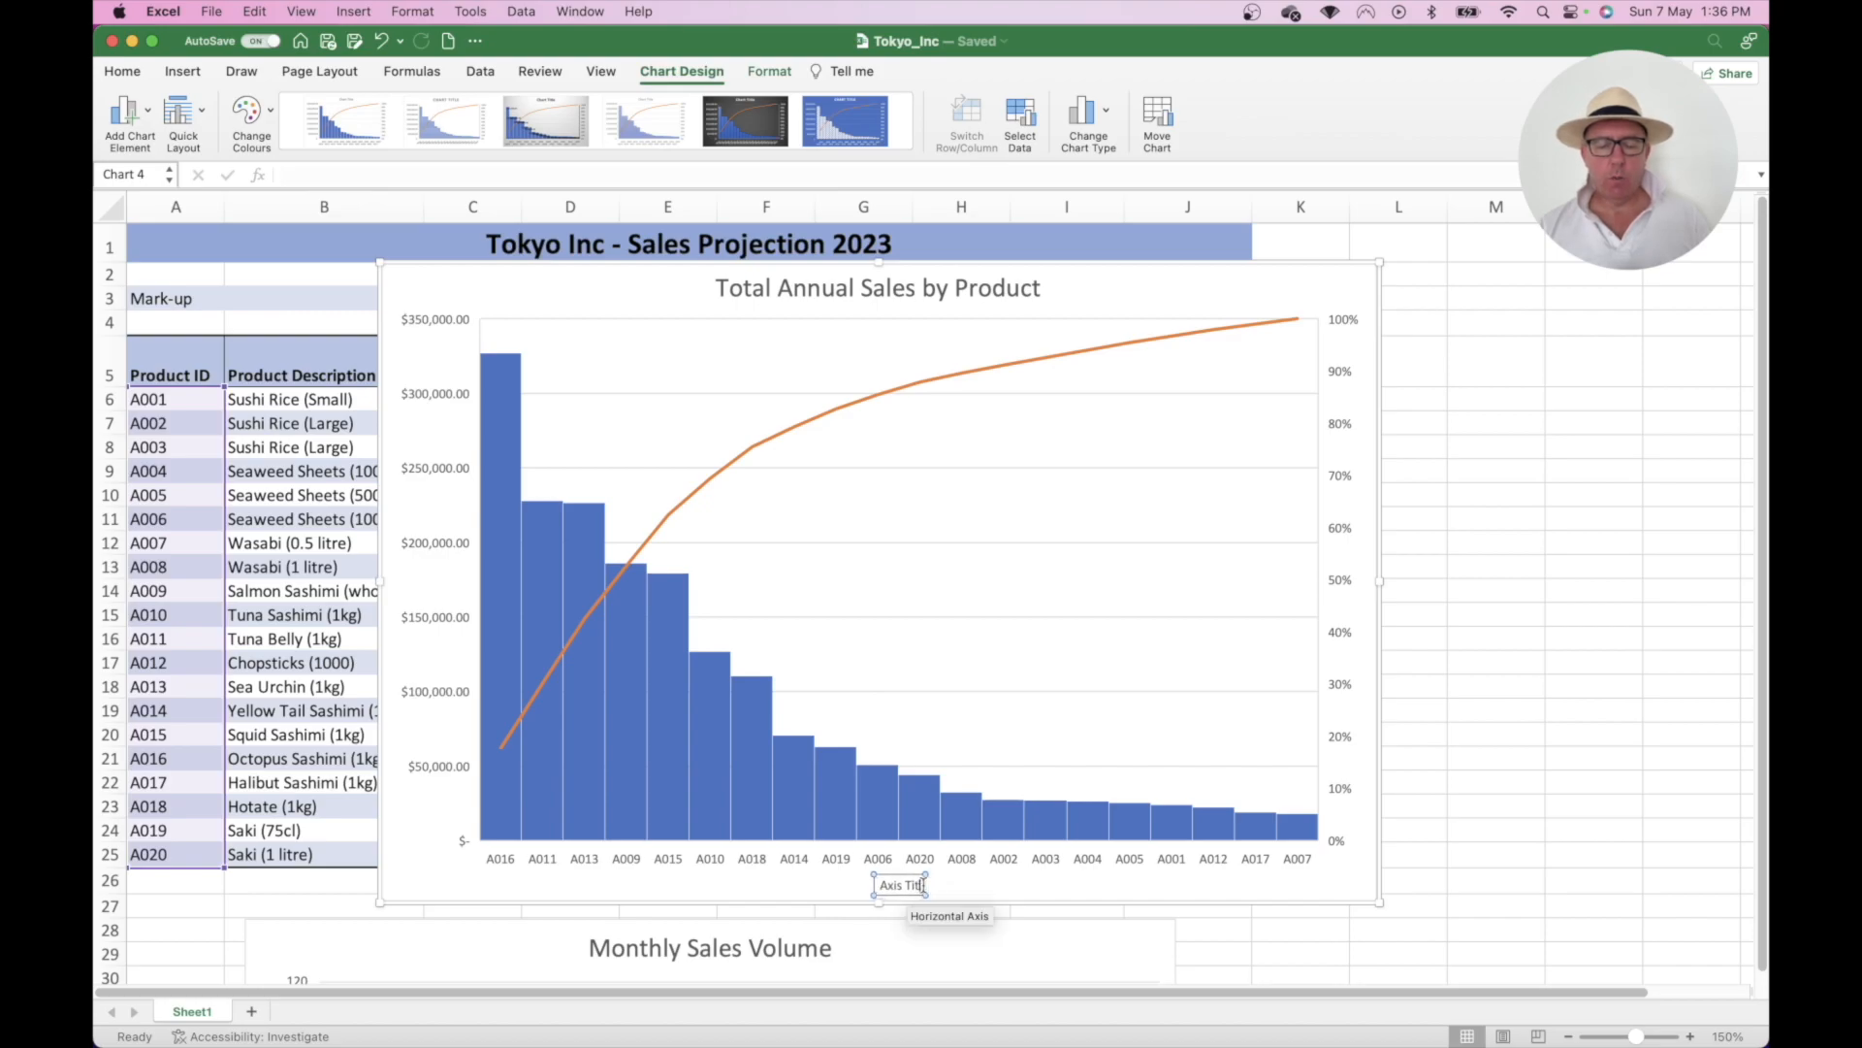
{"action": "key", "text": "BackSpace"}
{"action": "key", "text": "BackSpace"}
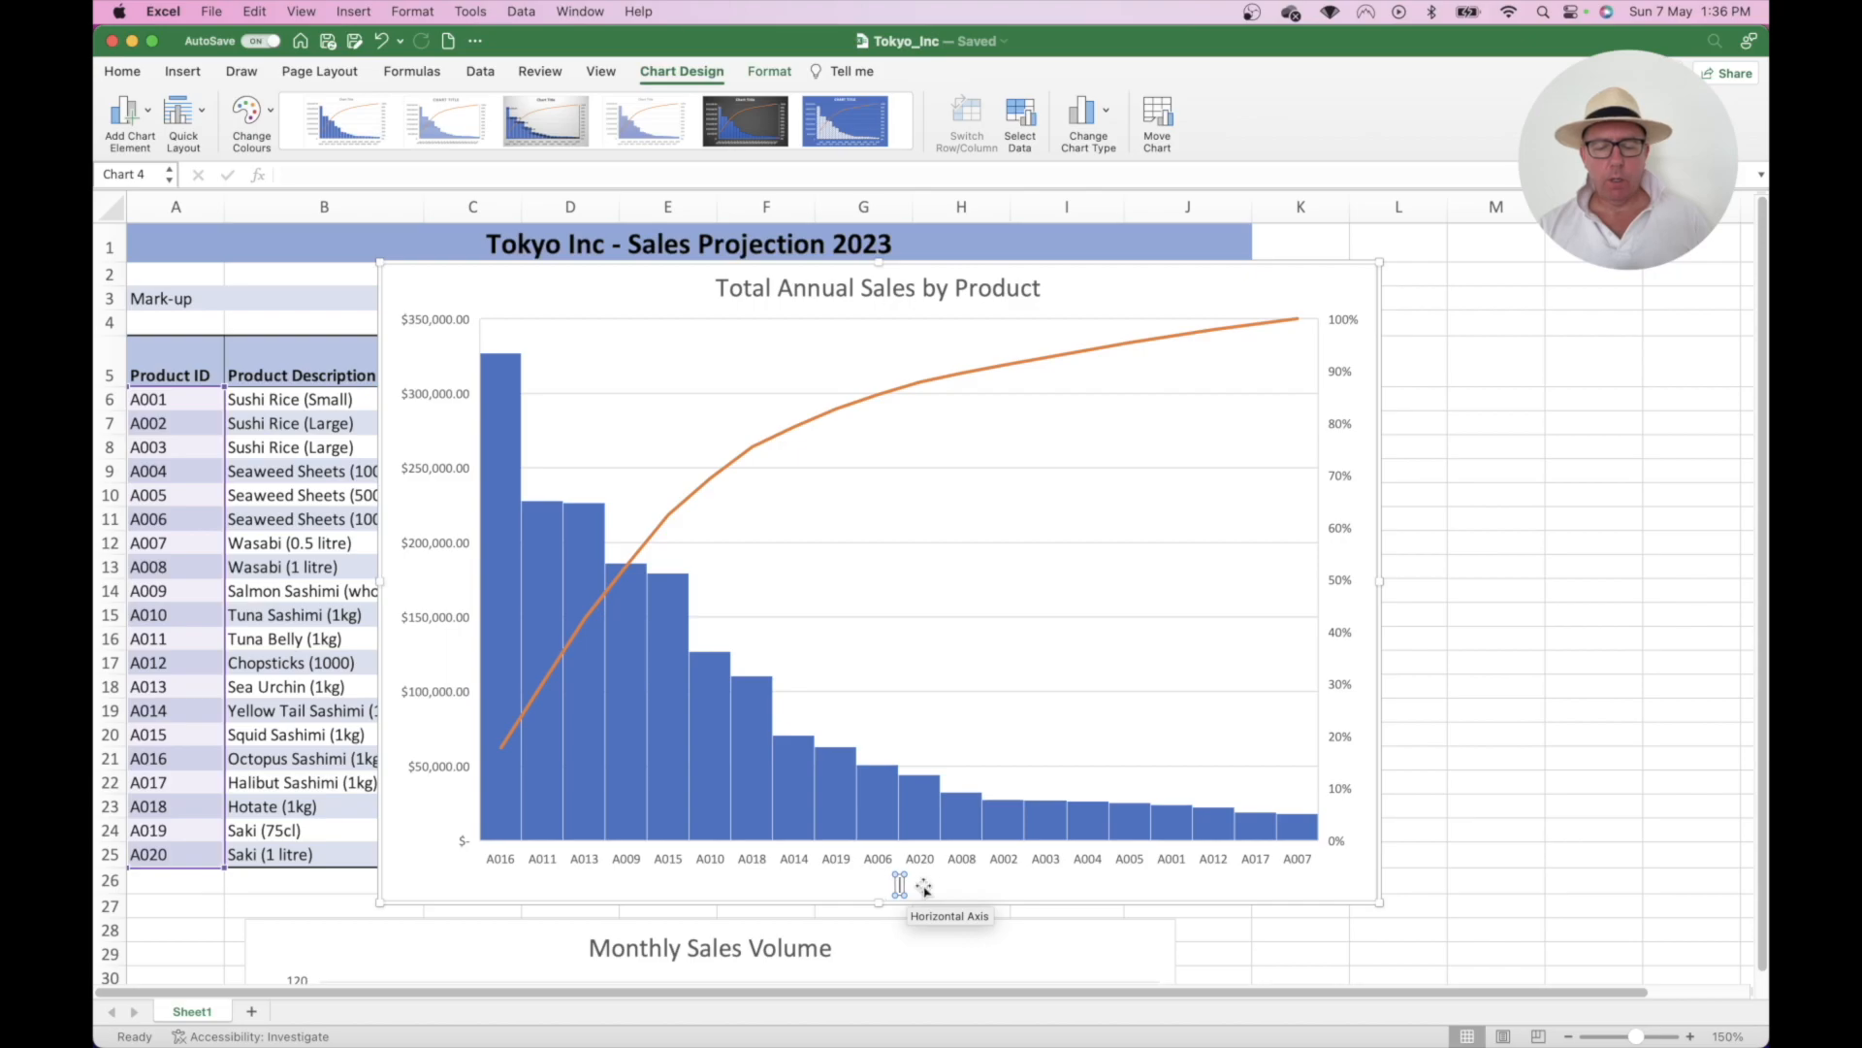
{"action": "type", "text": "Product"}
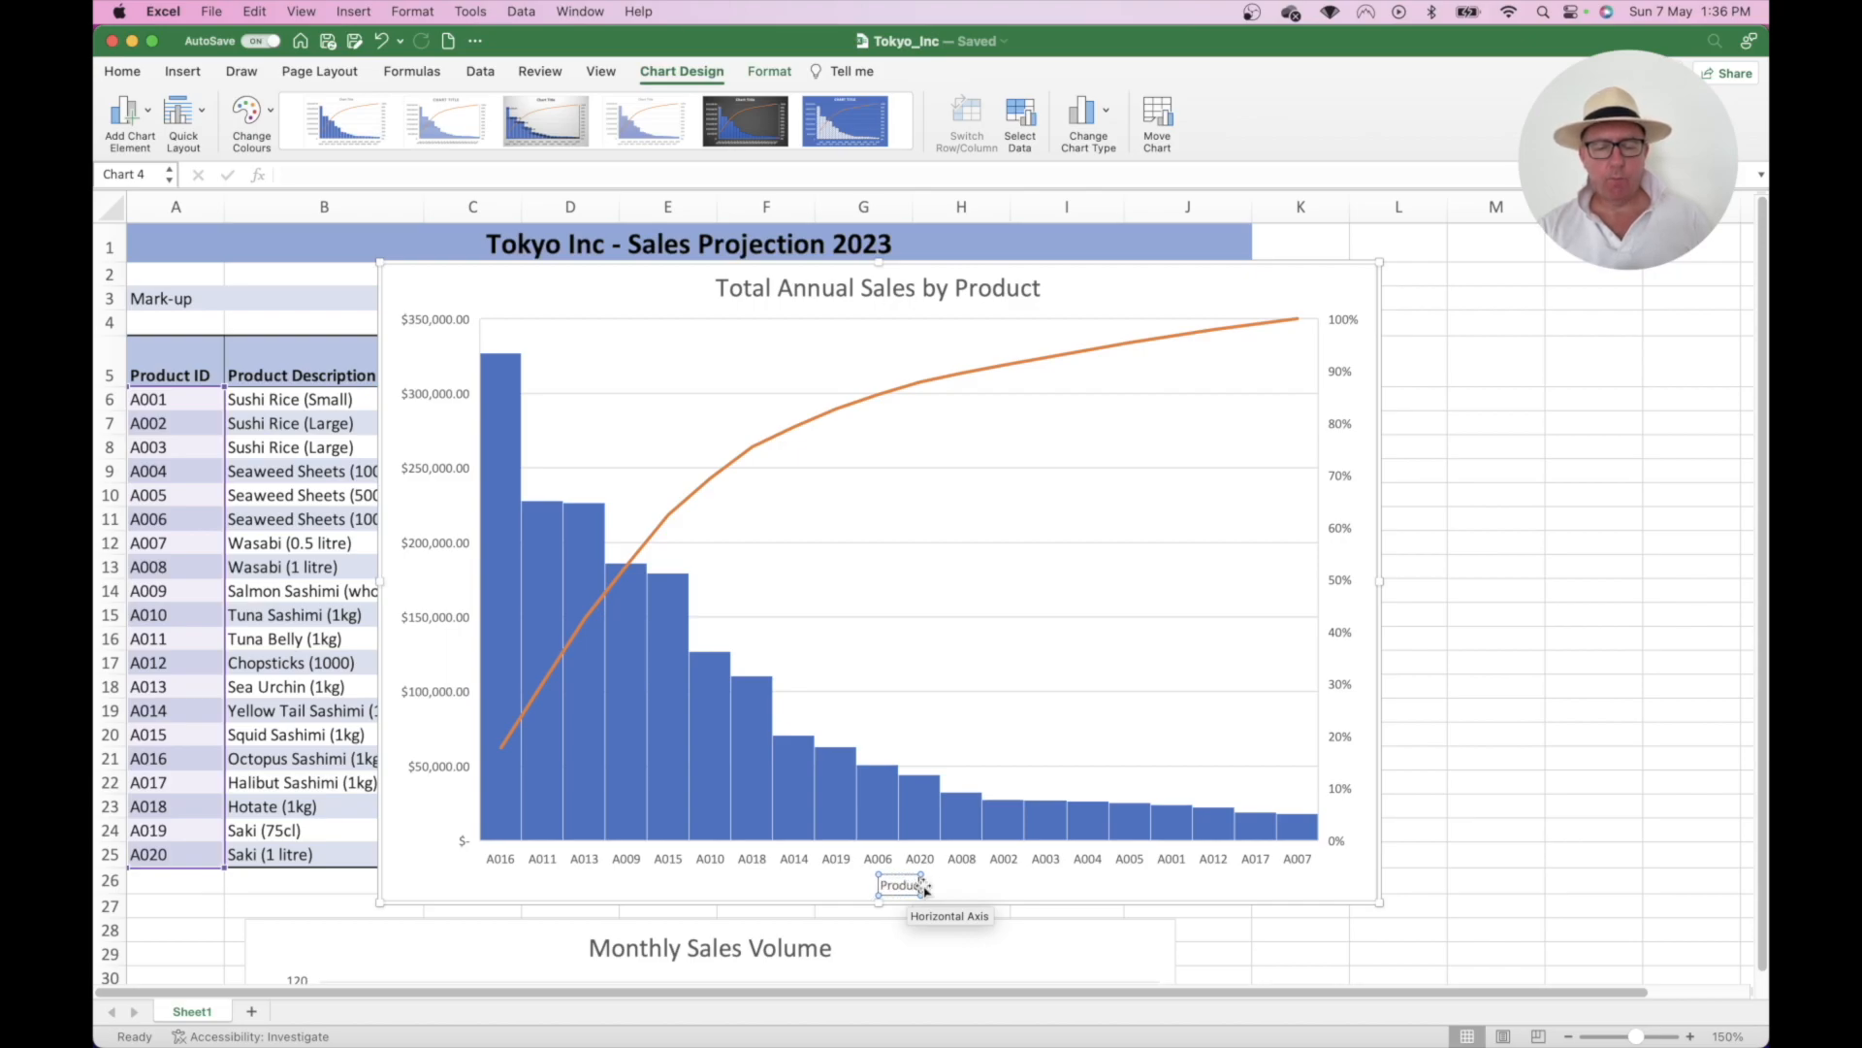
{"action": "type", "text": " ID"}
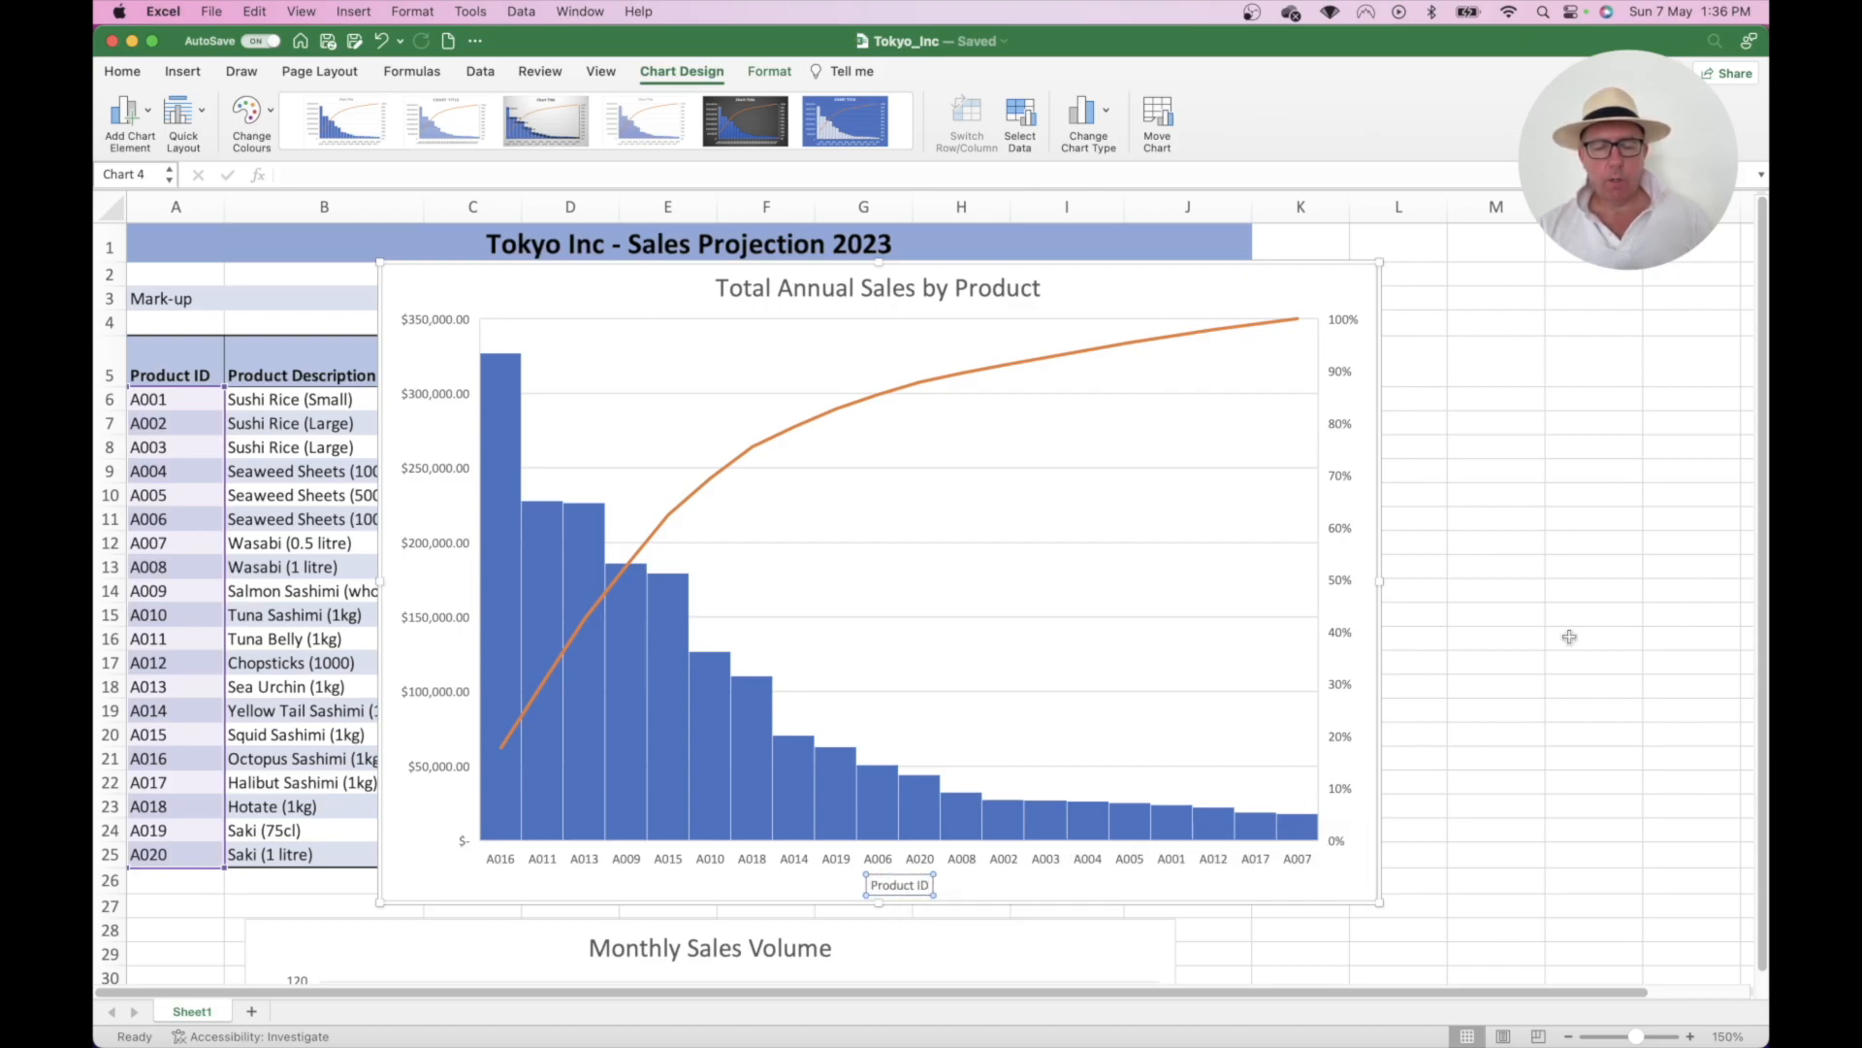
{"action": "left_click", "coordinate": [961, 432]}
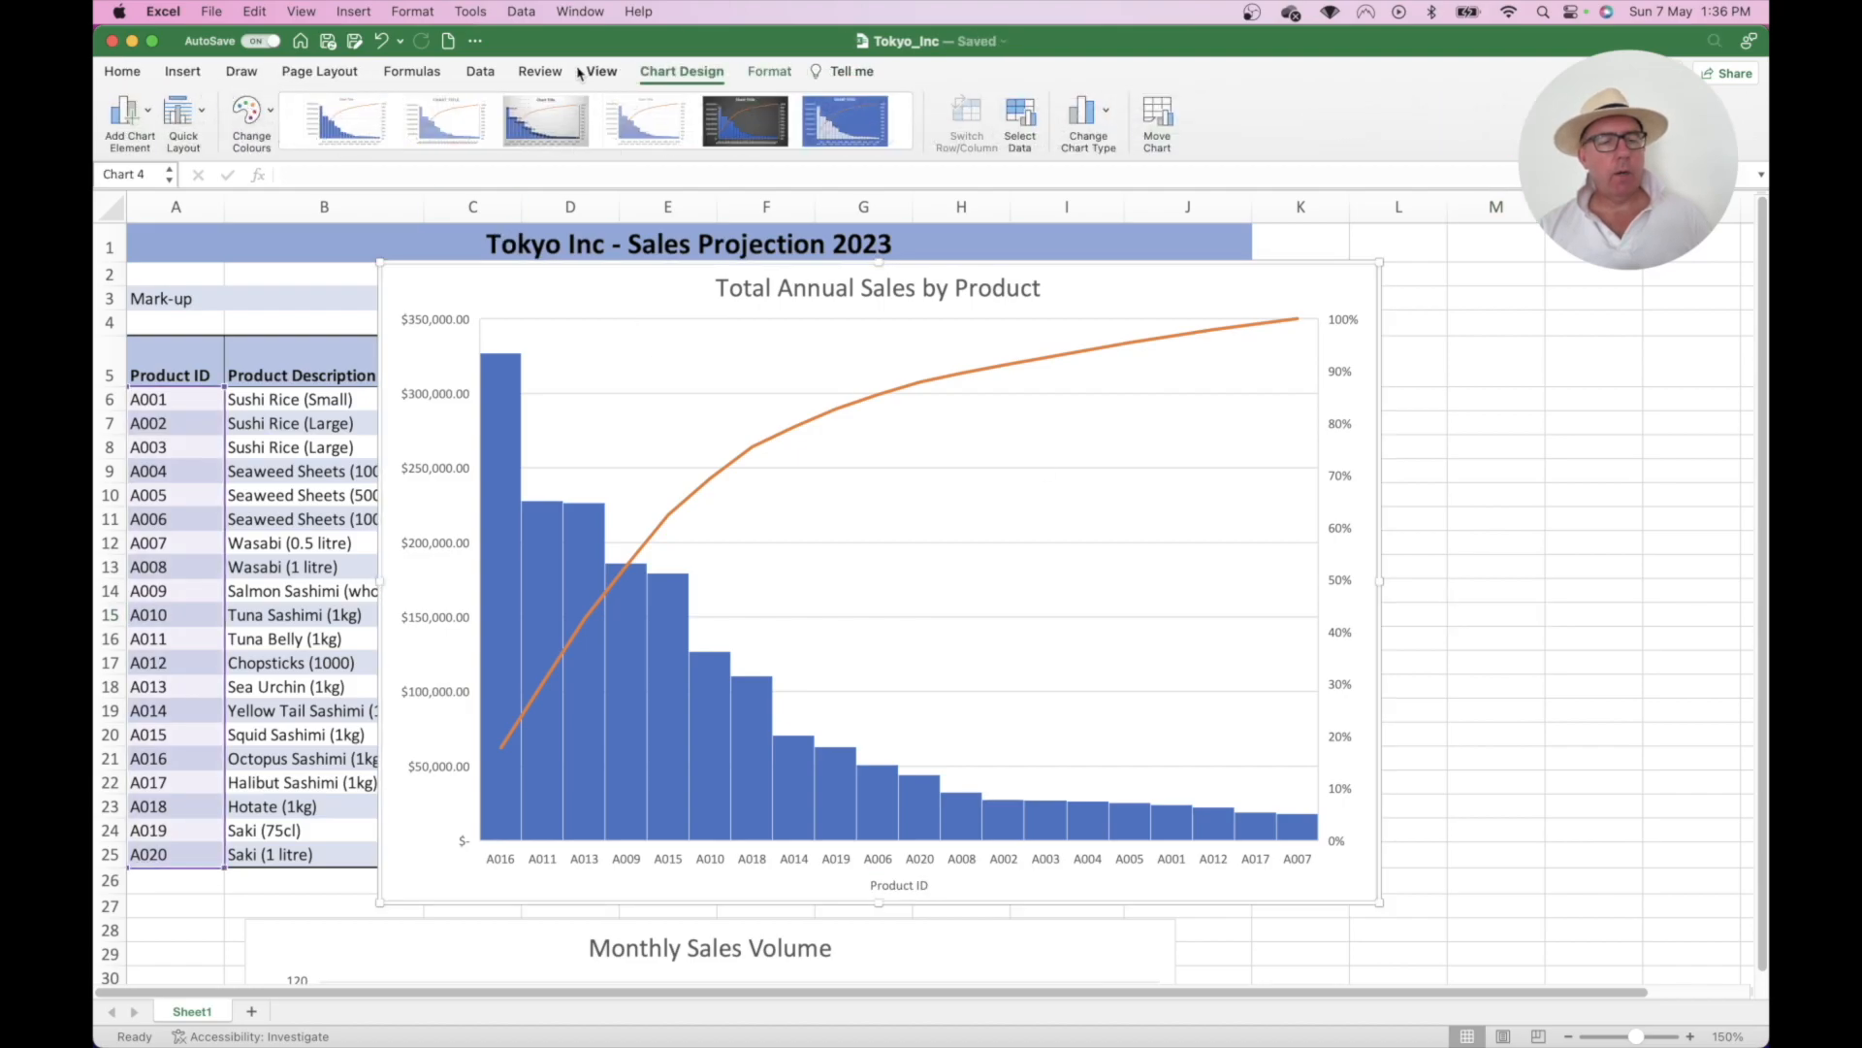
- Add a primary vertical axis title reading 'Annual Sales Revenue'
{"action": "left_click", "coordinate": [123, 111]}
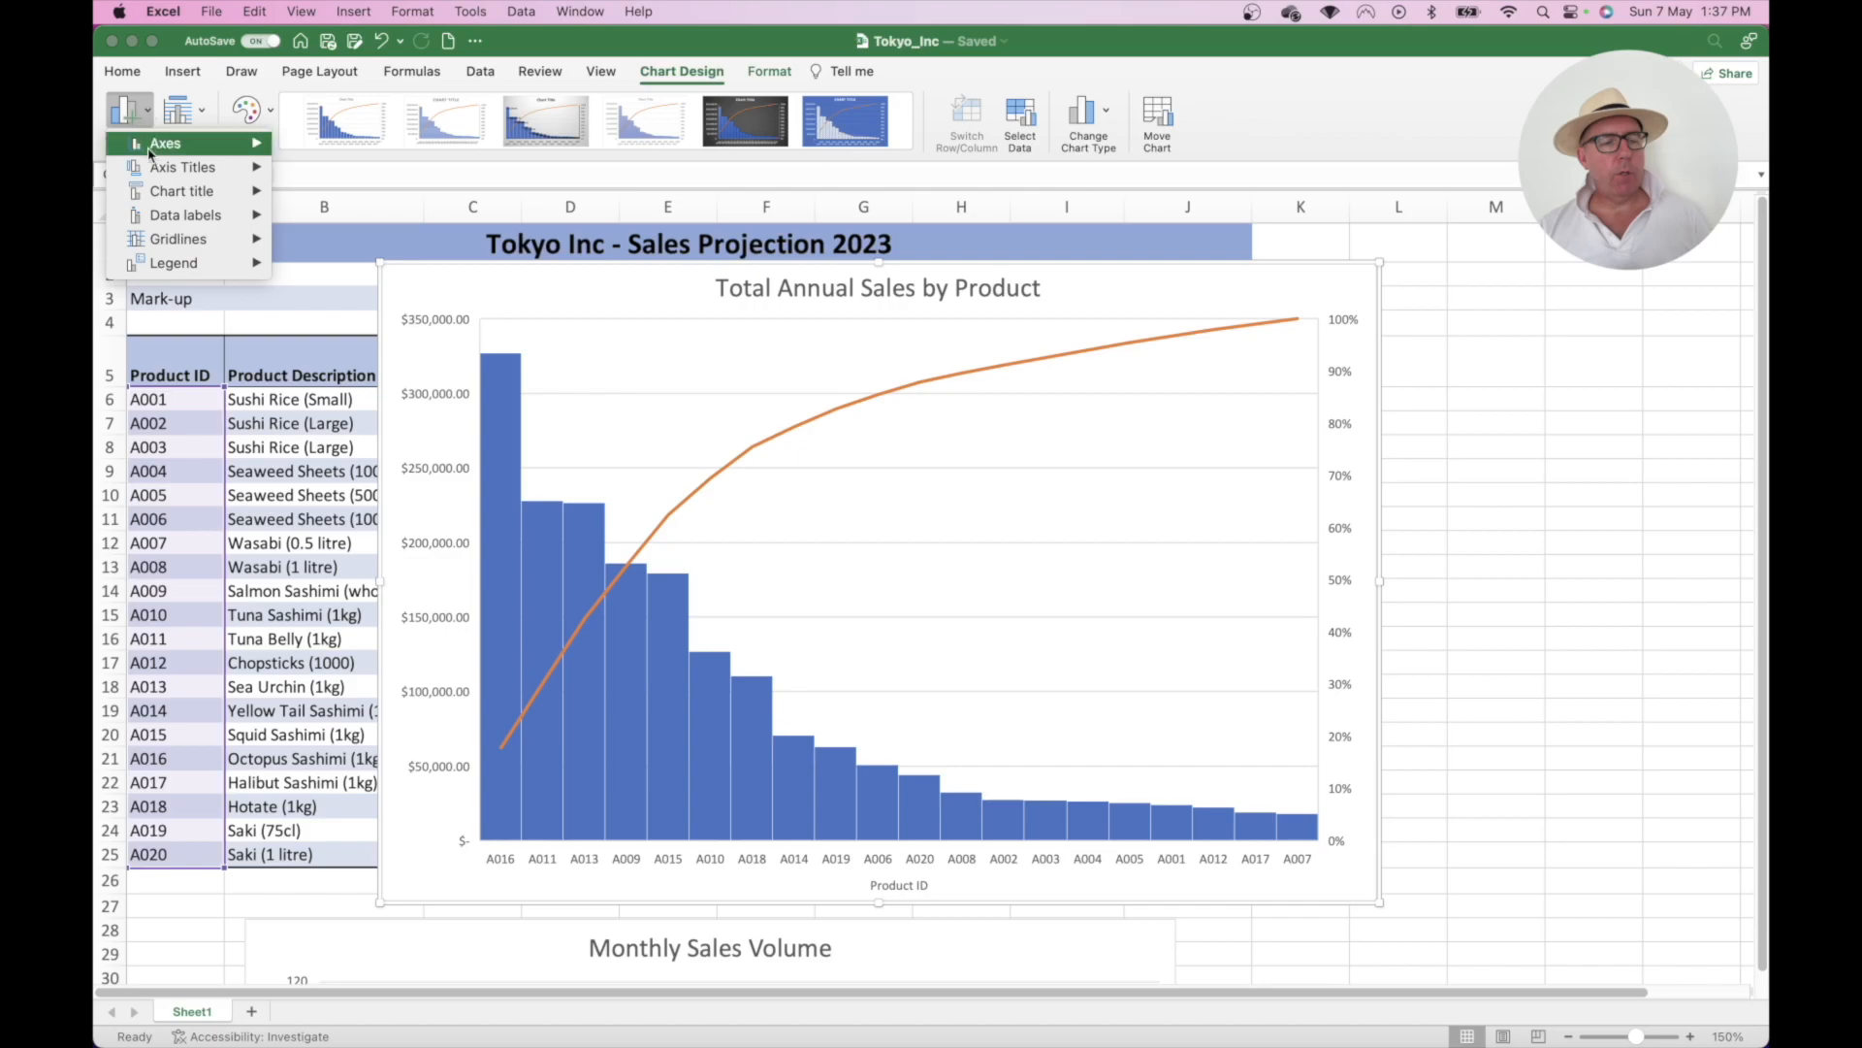
{"action": "mouse_move", "coordinate": [161, 173]}
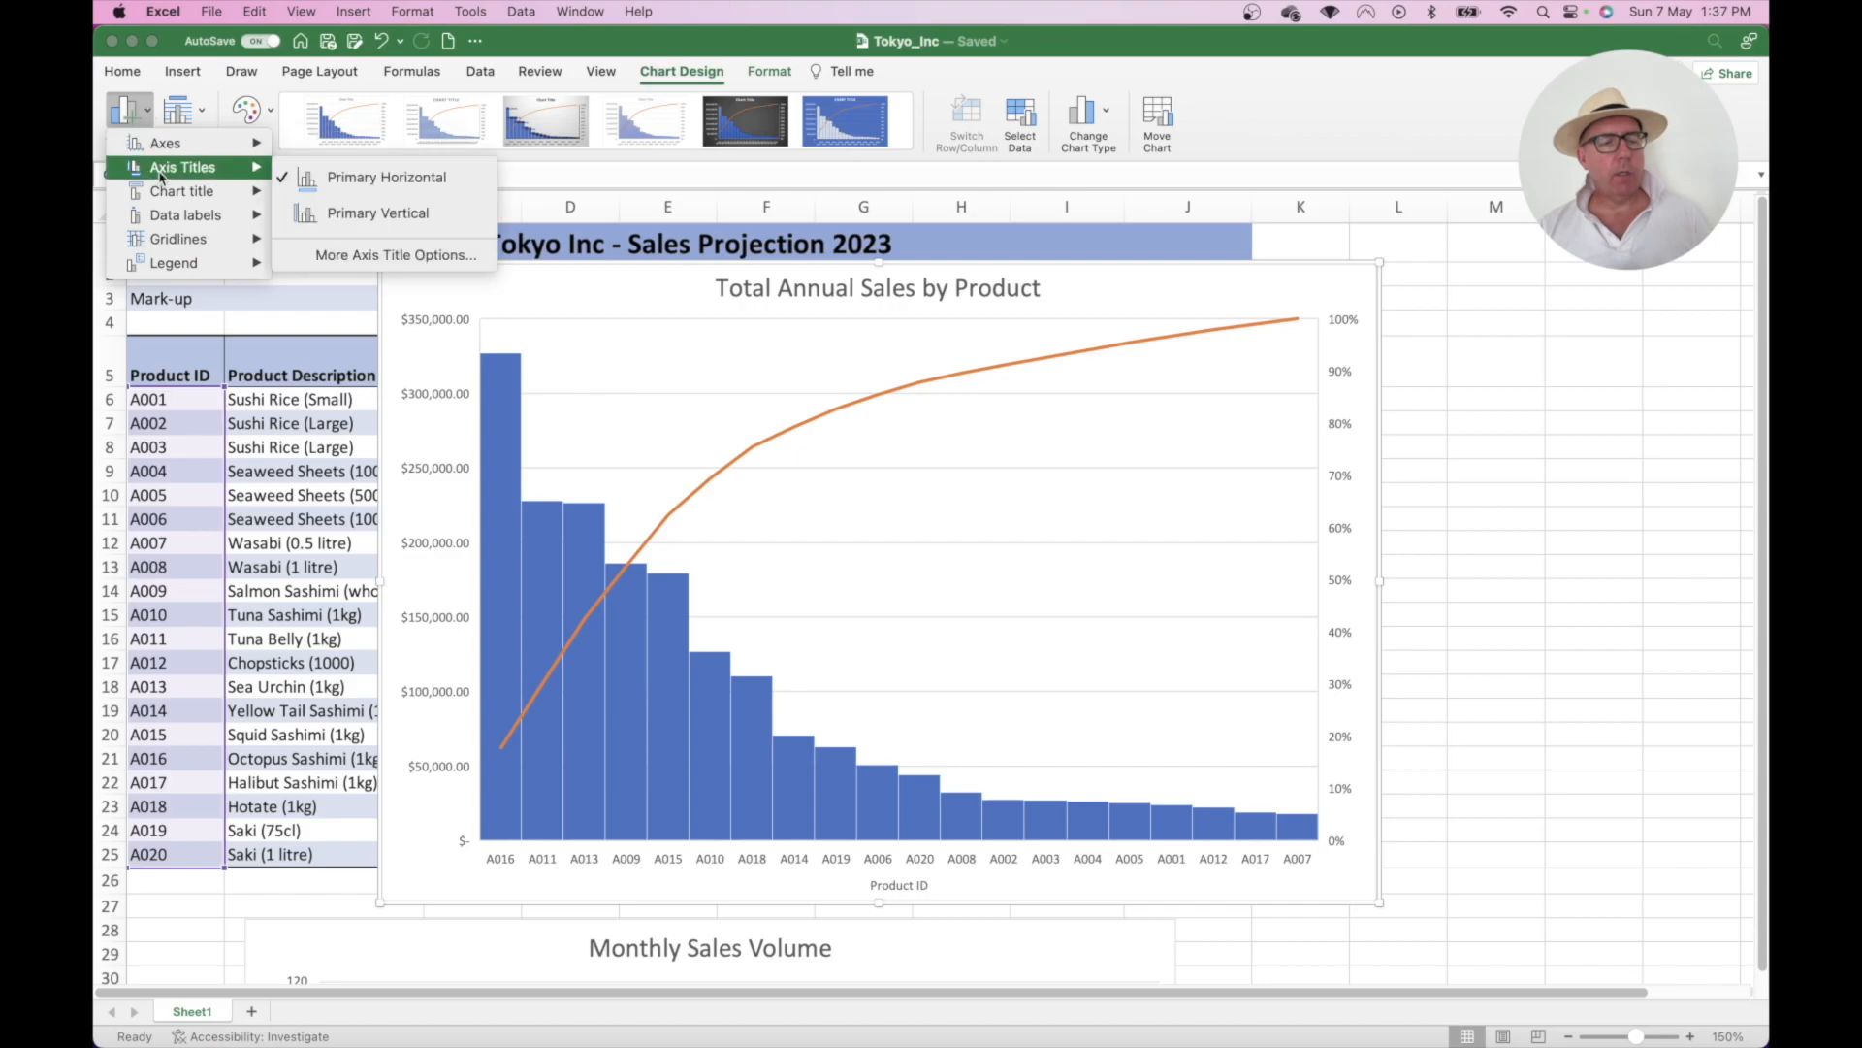
{"action": "left_click", "coordinate": [357, 212]}
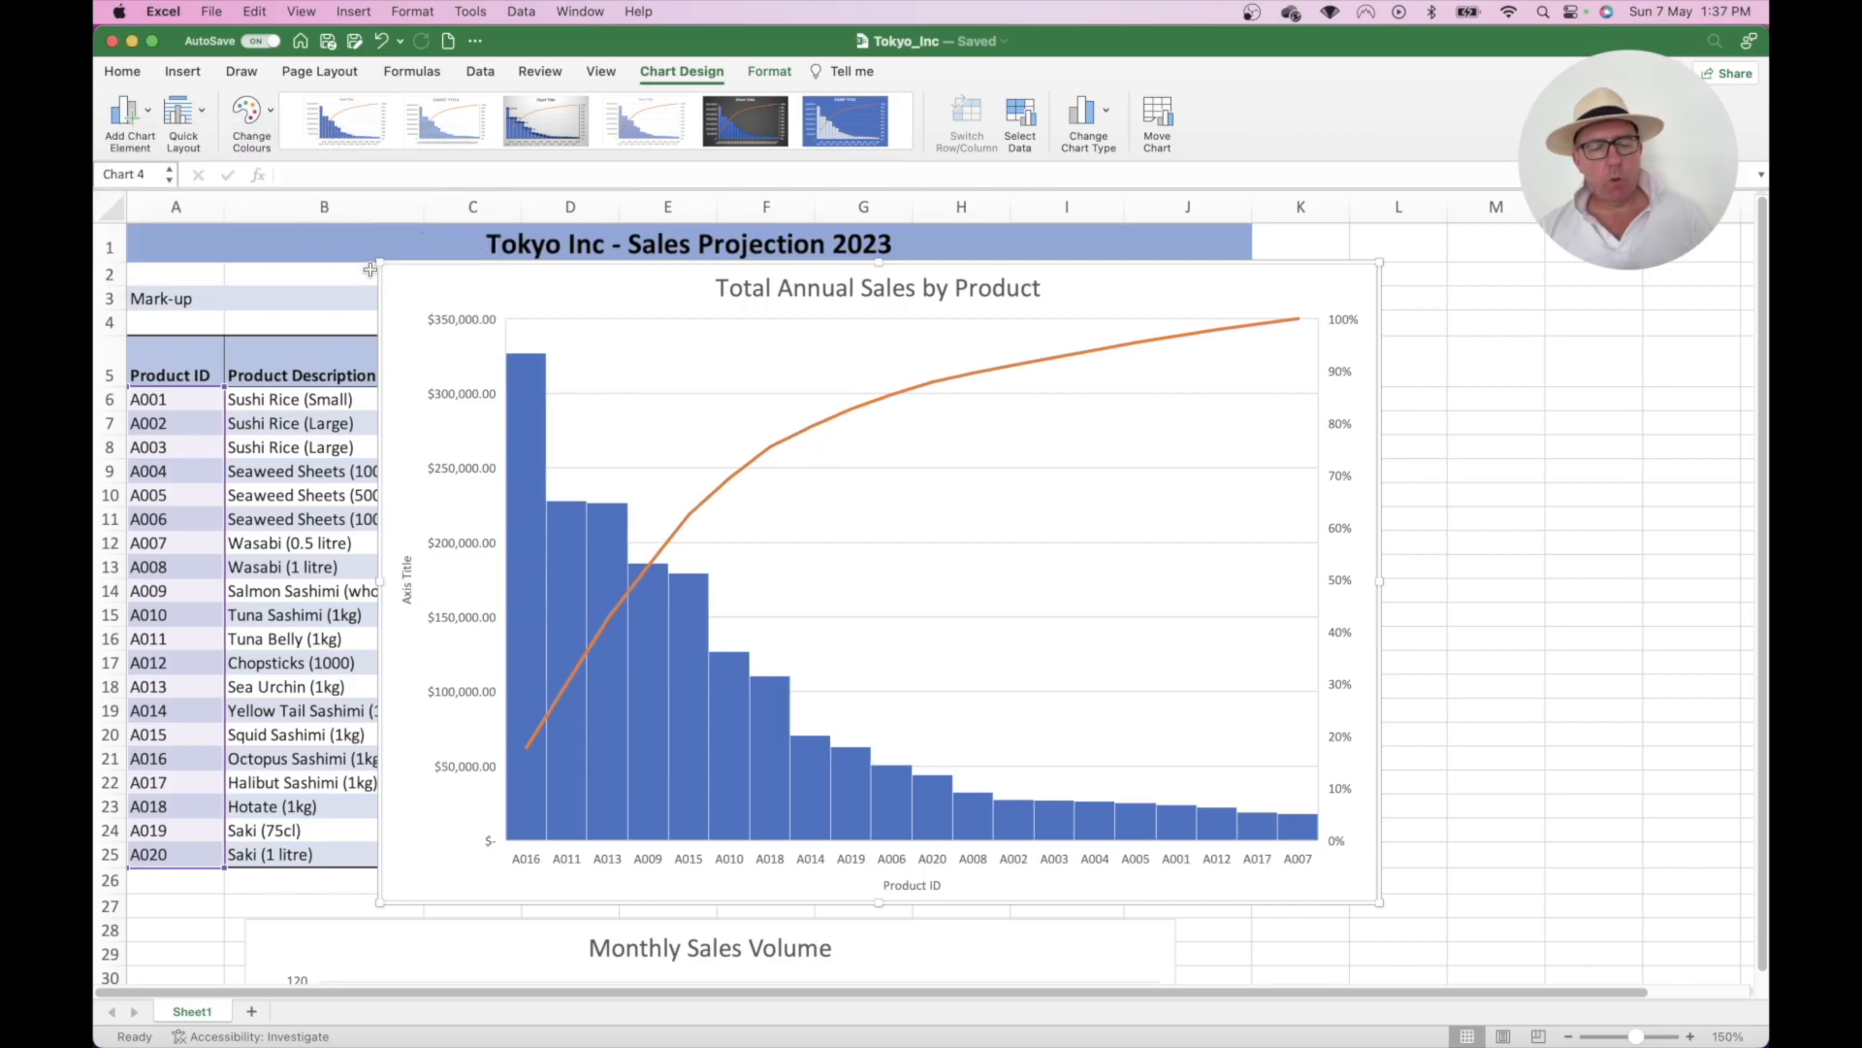
{"action": "left_click", "coordinate": [405, 598]}
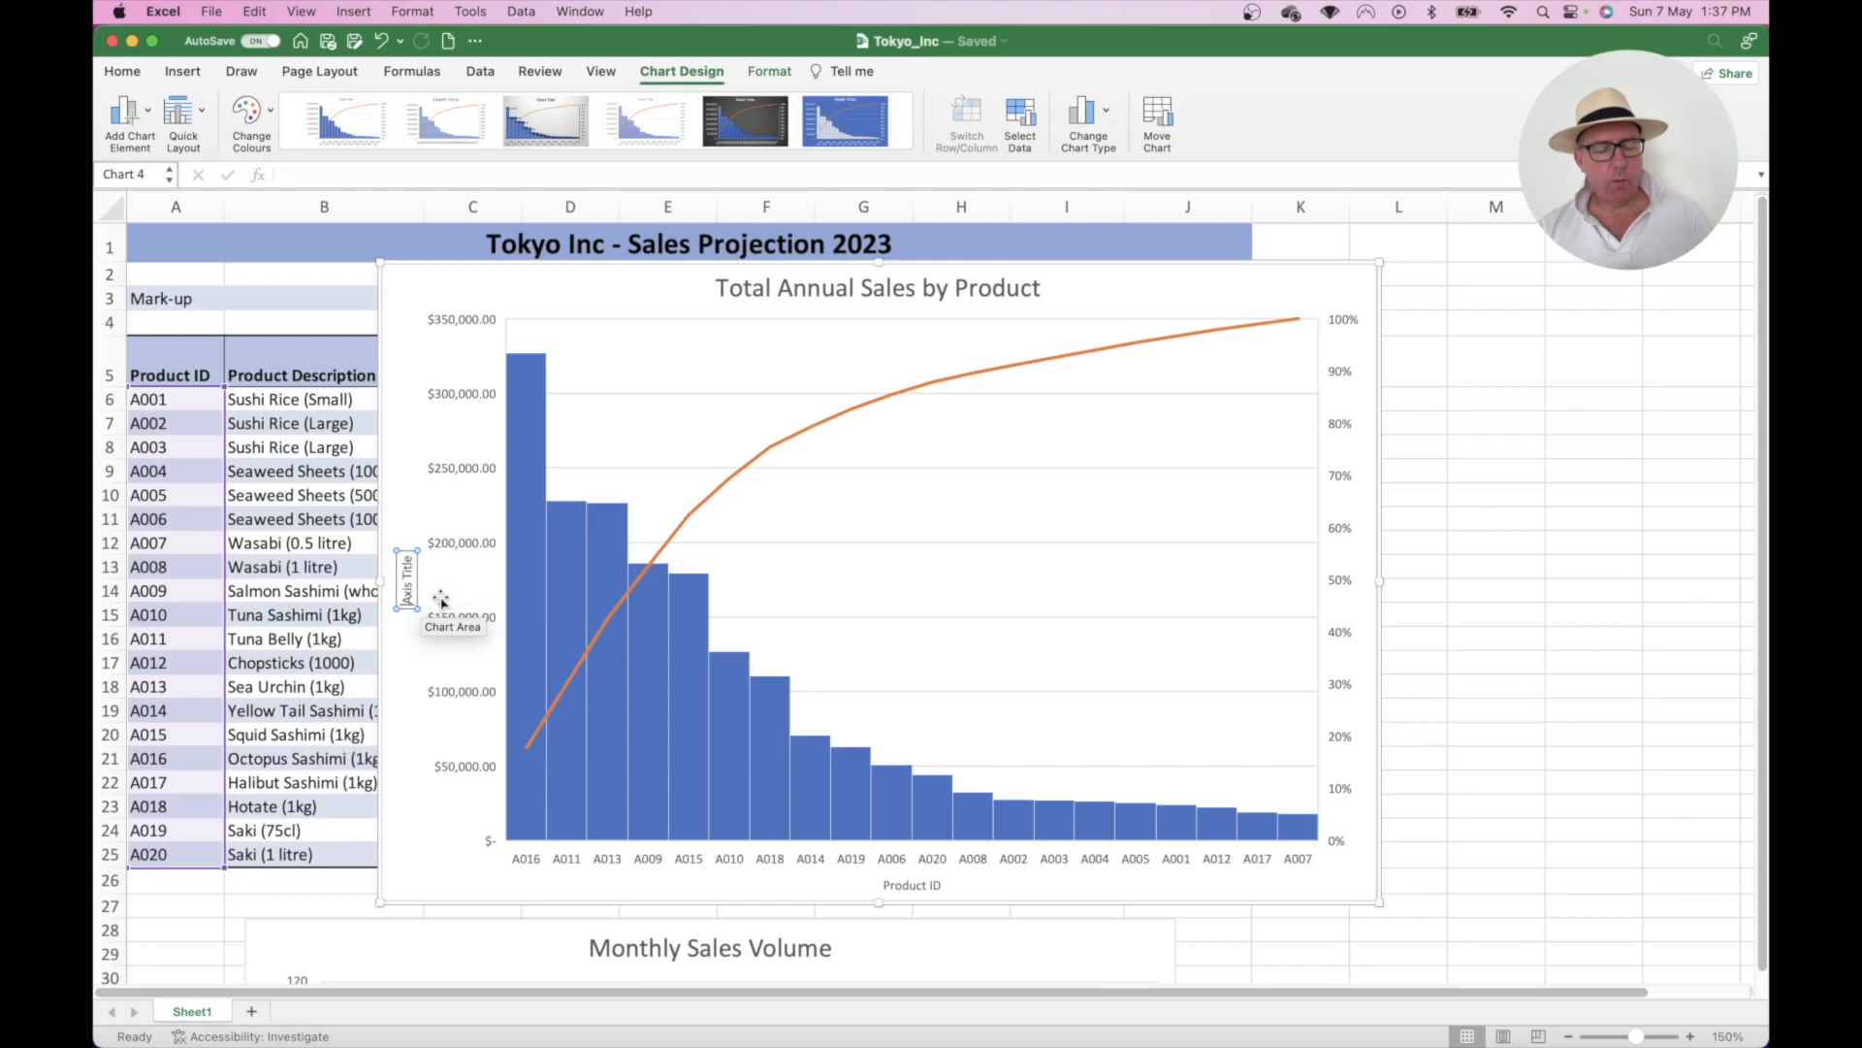
{"action": "key", "text": "Delete"}
{"action": "key", "text": "Delete"}
{"action": "key", "text": "Delete"}
{"action": "key", "text": "Delete"}
{"action": "key", "text": "Delete"}
{"action": "key", "text": "Delete"}
{"action": "key", "text": "Delete"}
{"action": "key", "text": "Delete"}
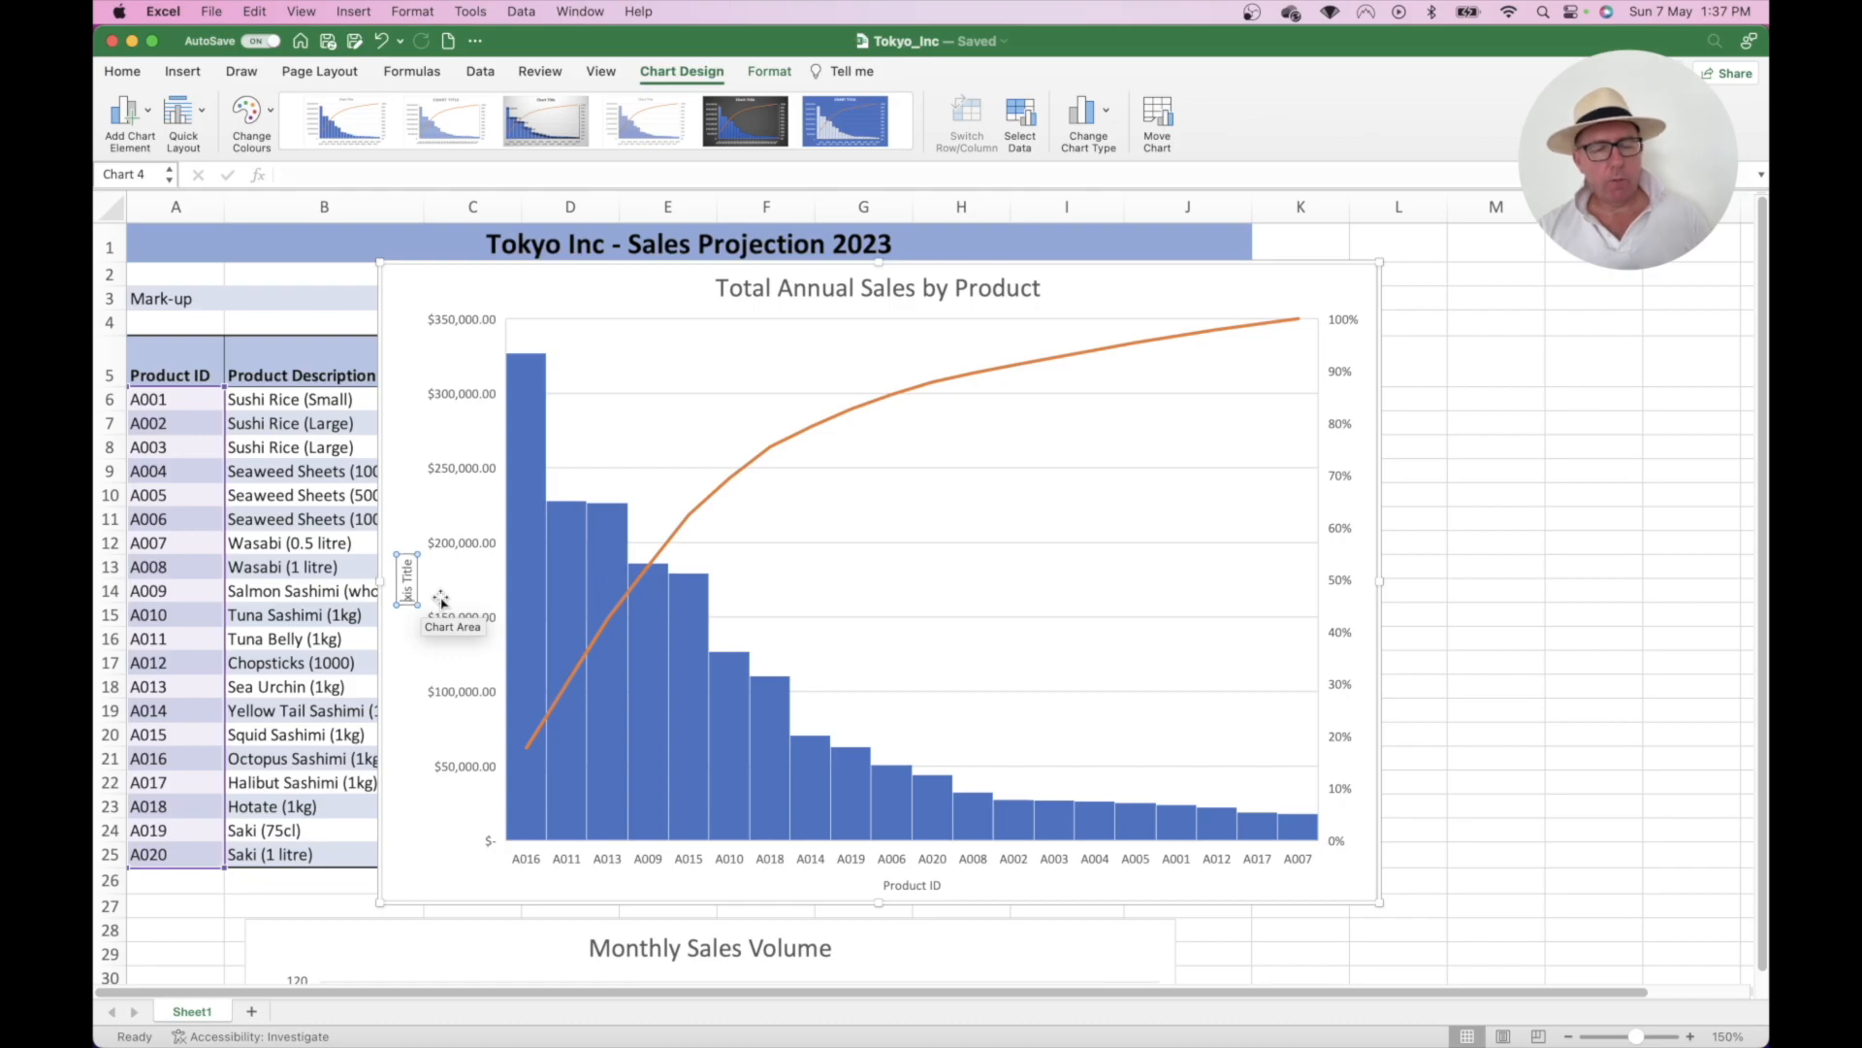
{"action": "key", "text": "Delete"}
{"action": "key", "text": "Delete"}
{"action": "type", "text": "Annual"}
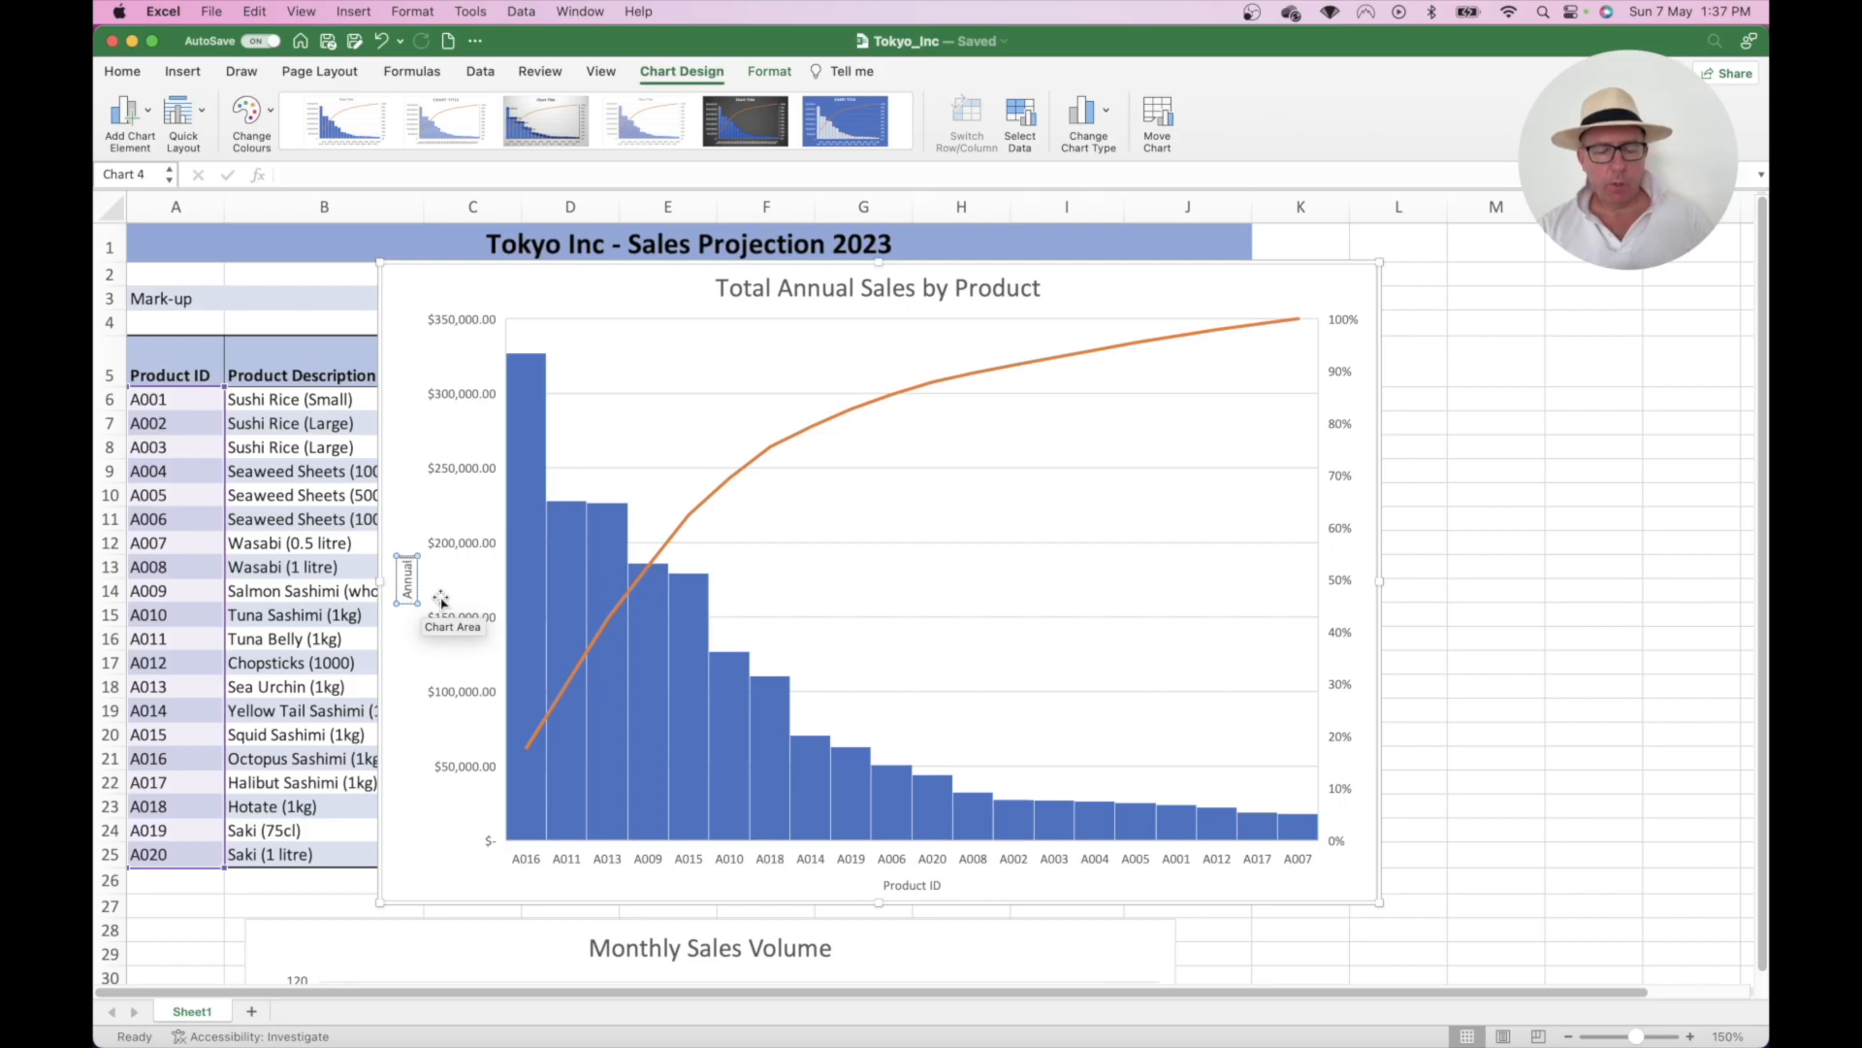
{"action": "type", "text": " Sale"}
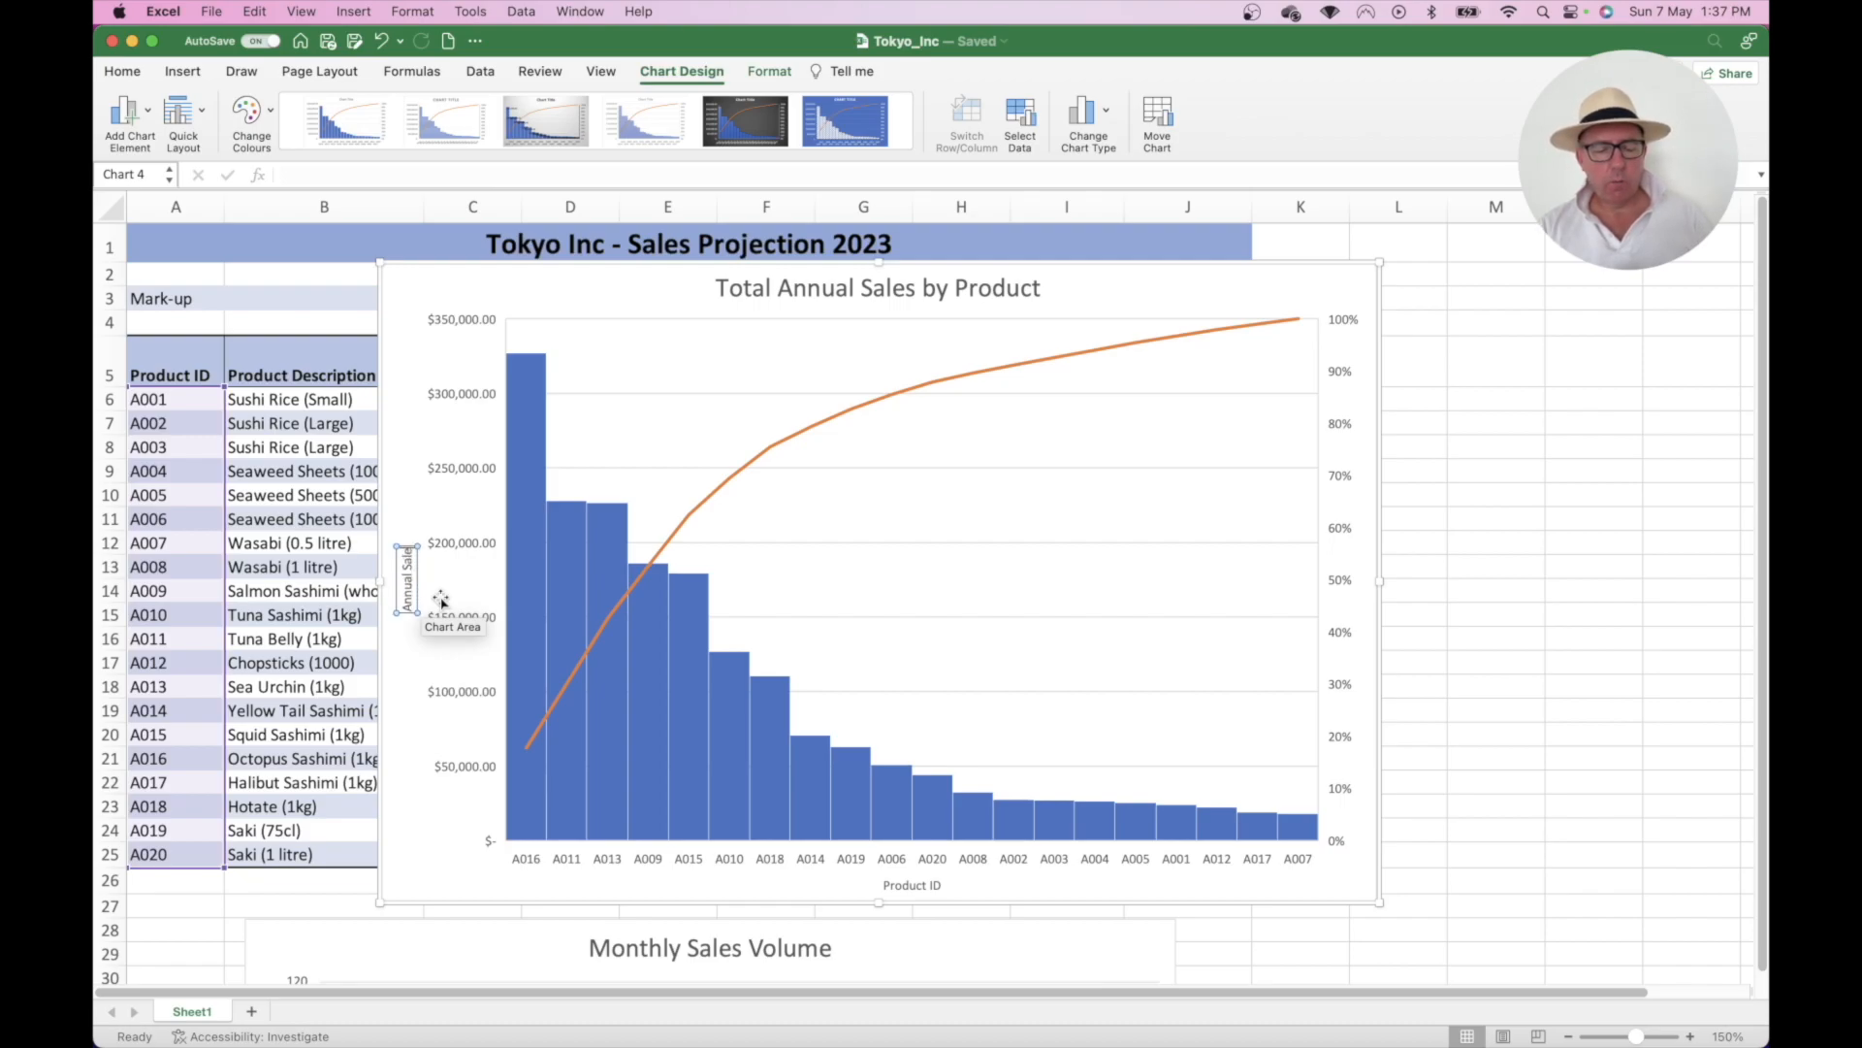
{"action": "type", "text": "s Revenue"}
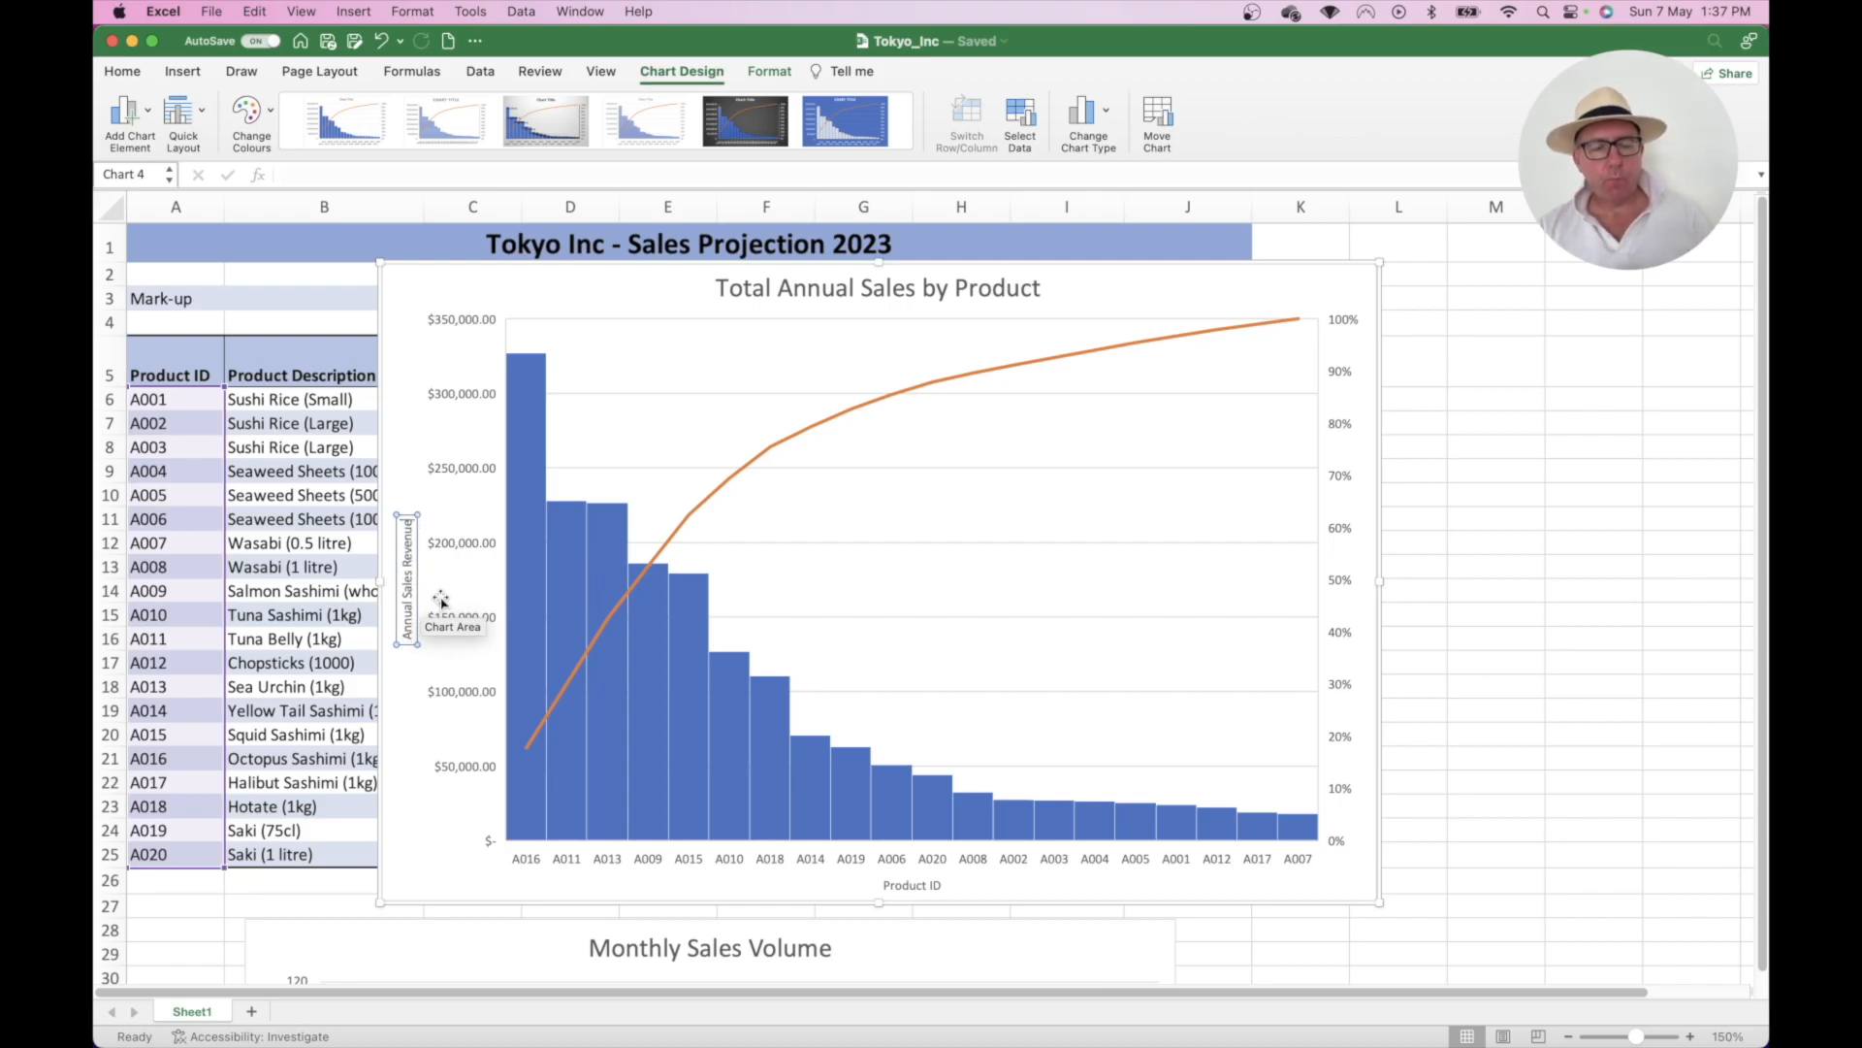
{"action": "left_click", "coordinate": [1476, 342]}
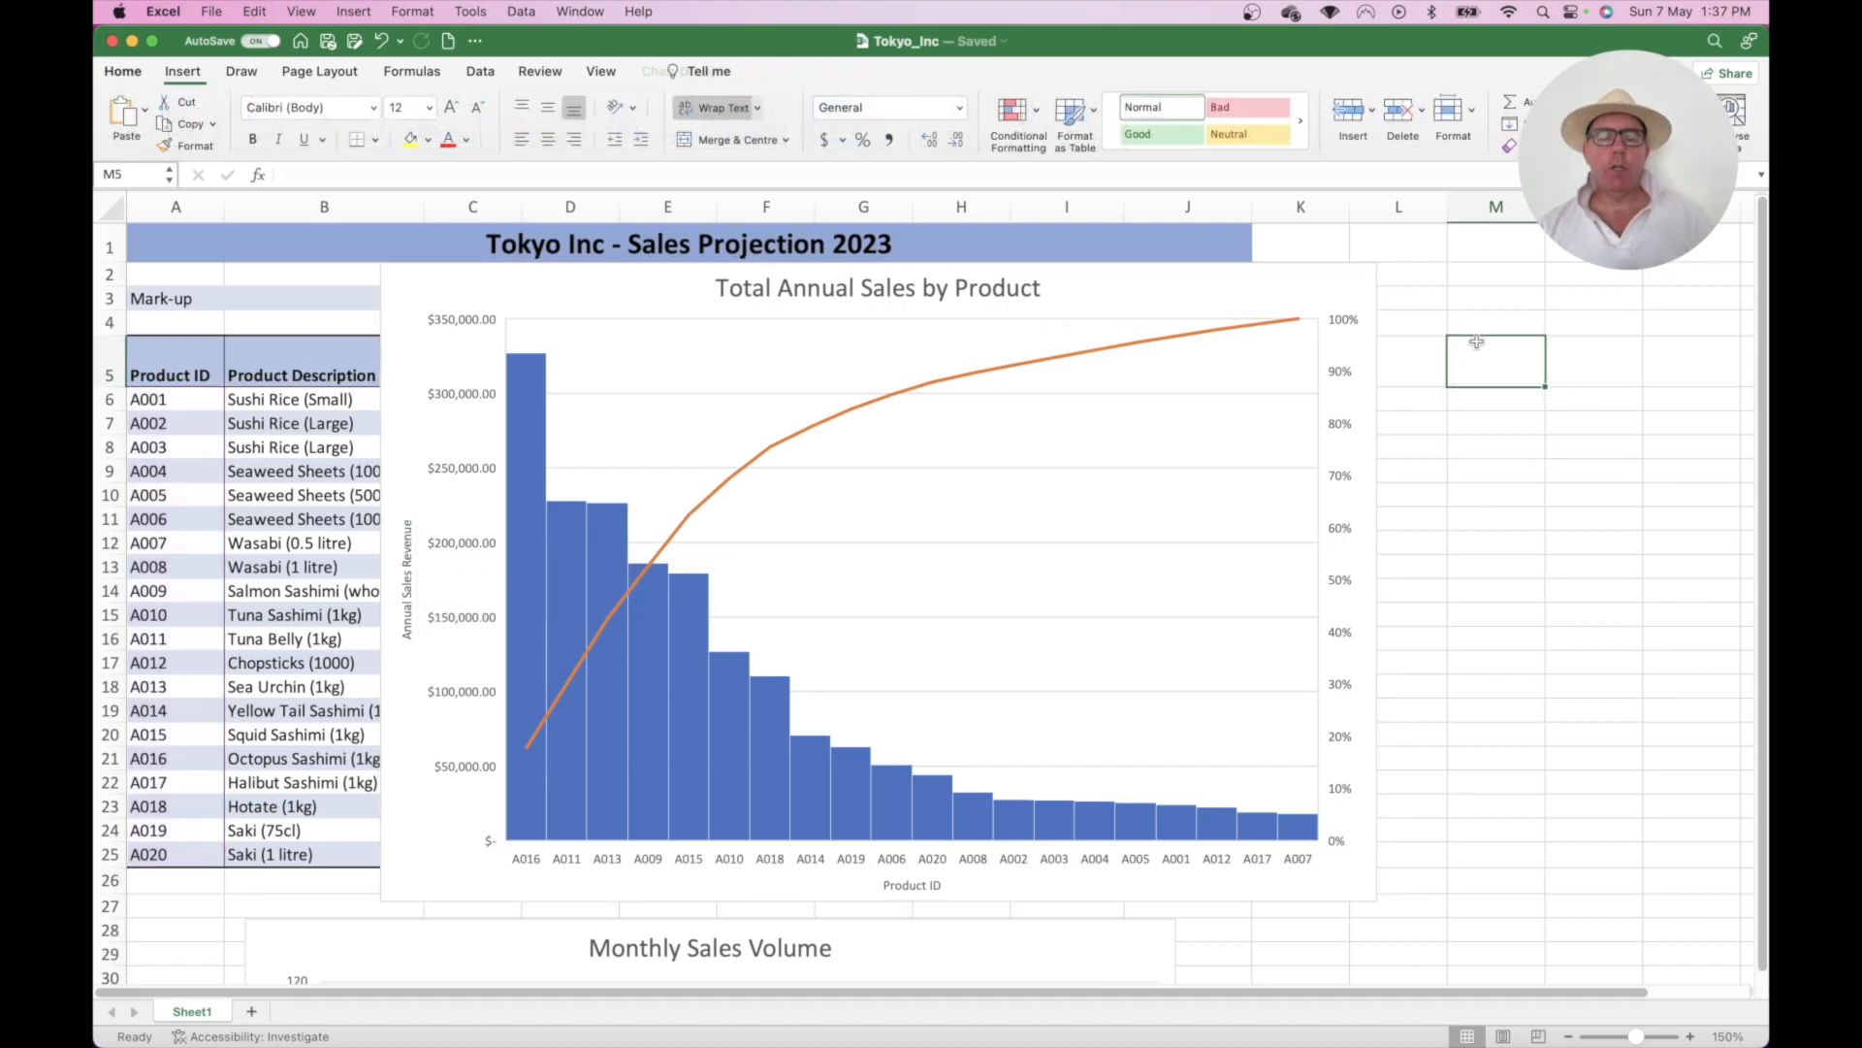
{"action": "scroll", "coordinate": [1477, 343], "scroll_direction": "down", "scroll_amount": 3}
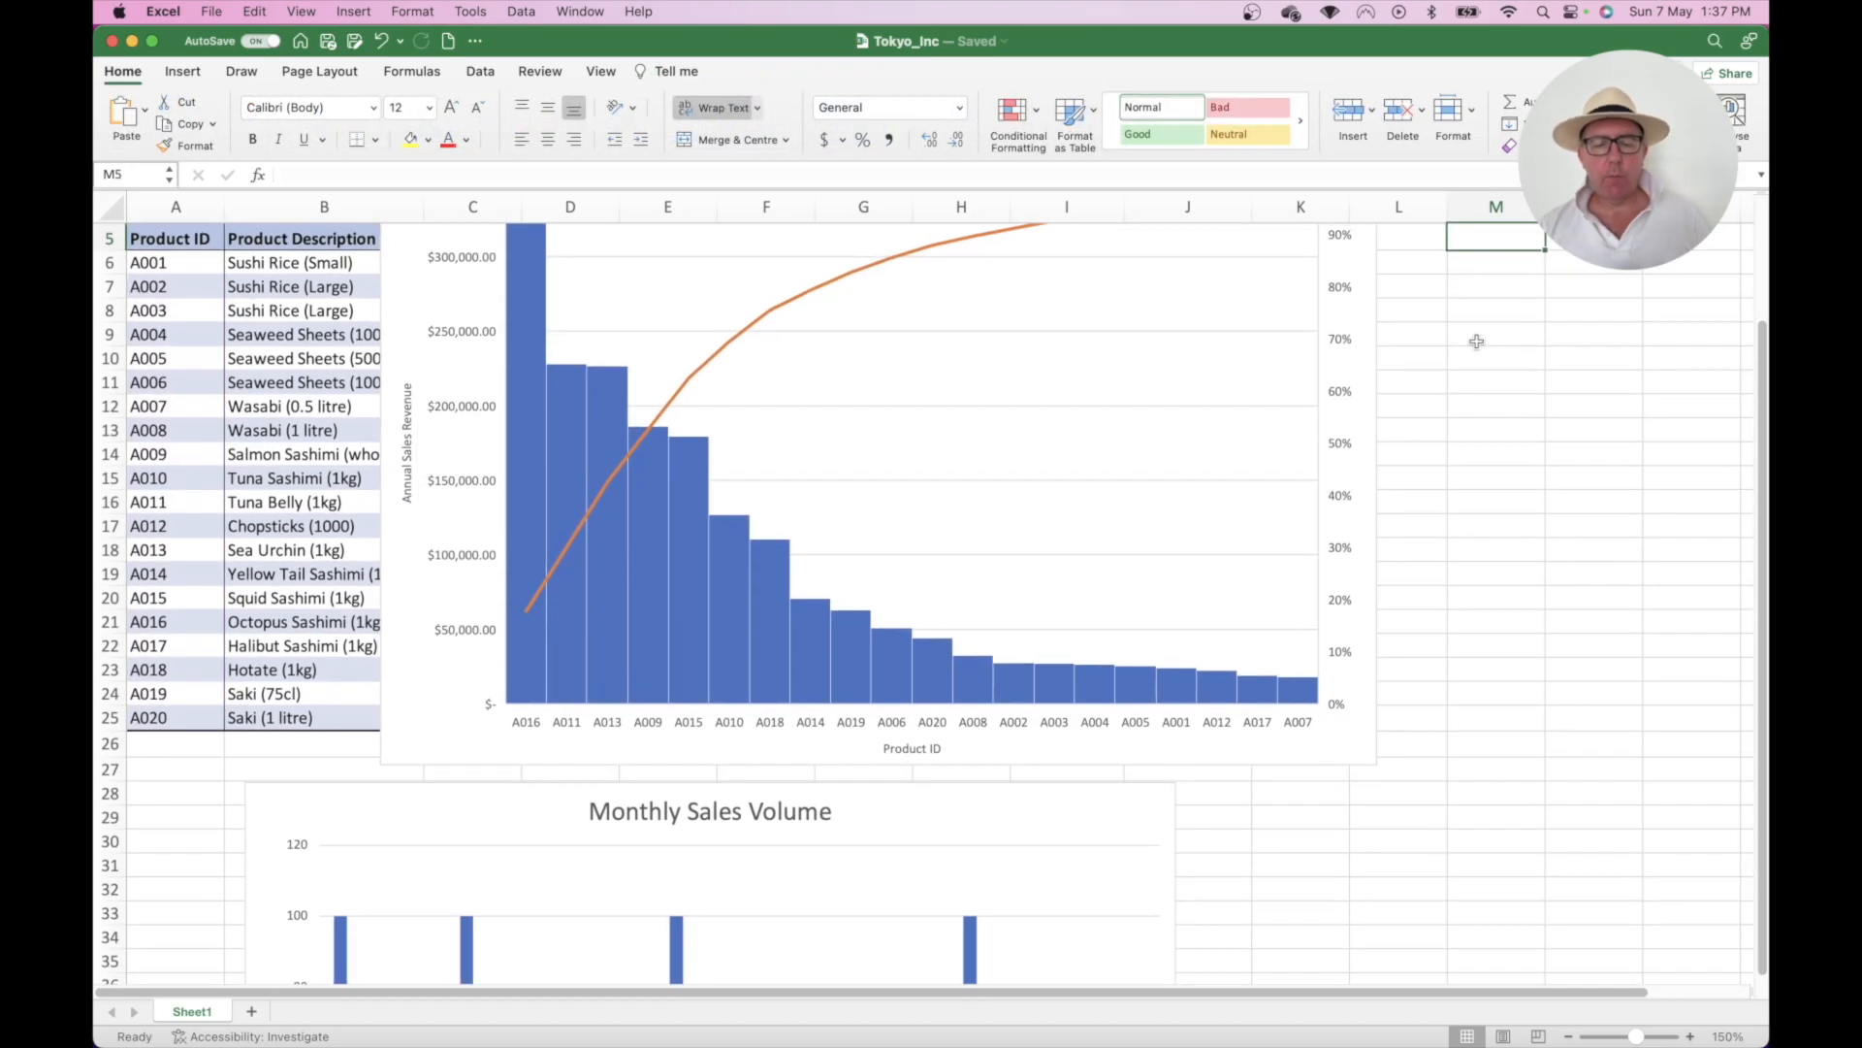
{"action": "left_click", "coordinate": [1479, 408]}
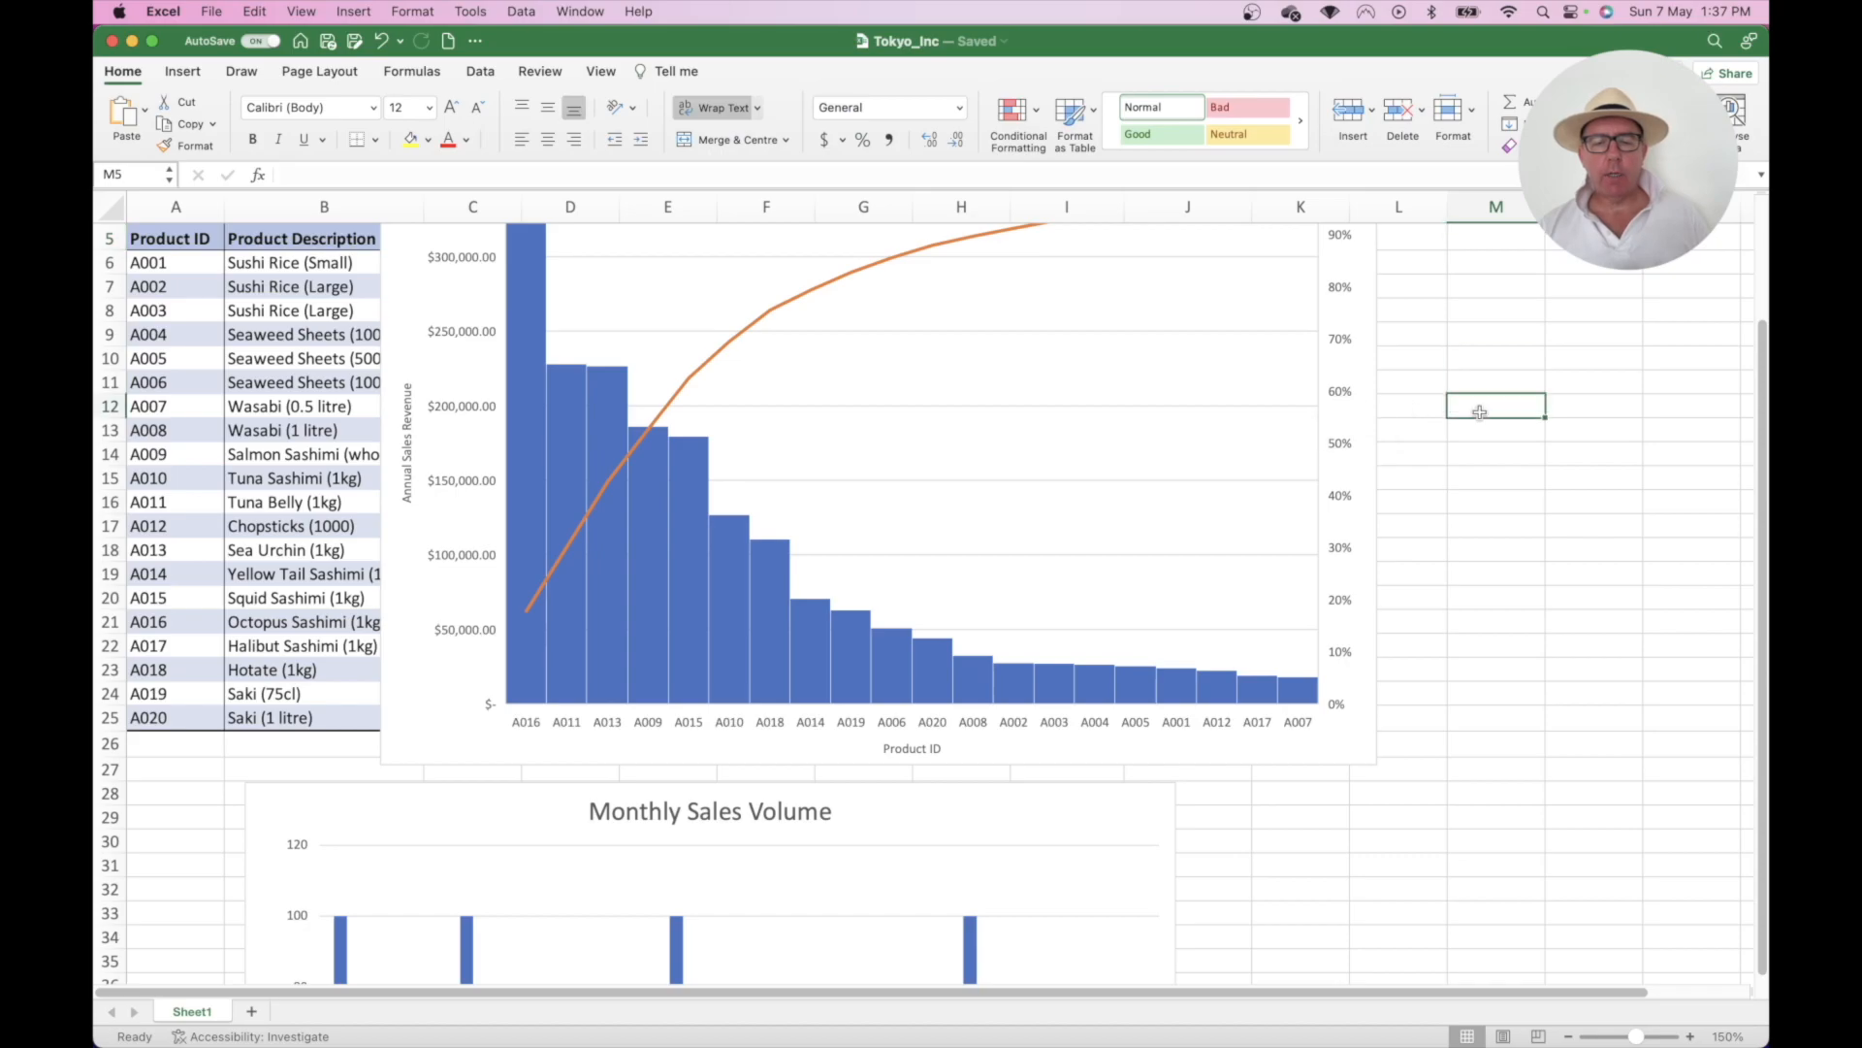
{"action": "scroll", "coordinate": [1355, 397], "scroll_direction": "up", "scroll_amount": 2}
{"action": "scroll", "coordinate": [1355, 397], "scroll_direction": "up", "scroll_amount": 1}
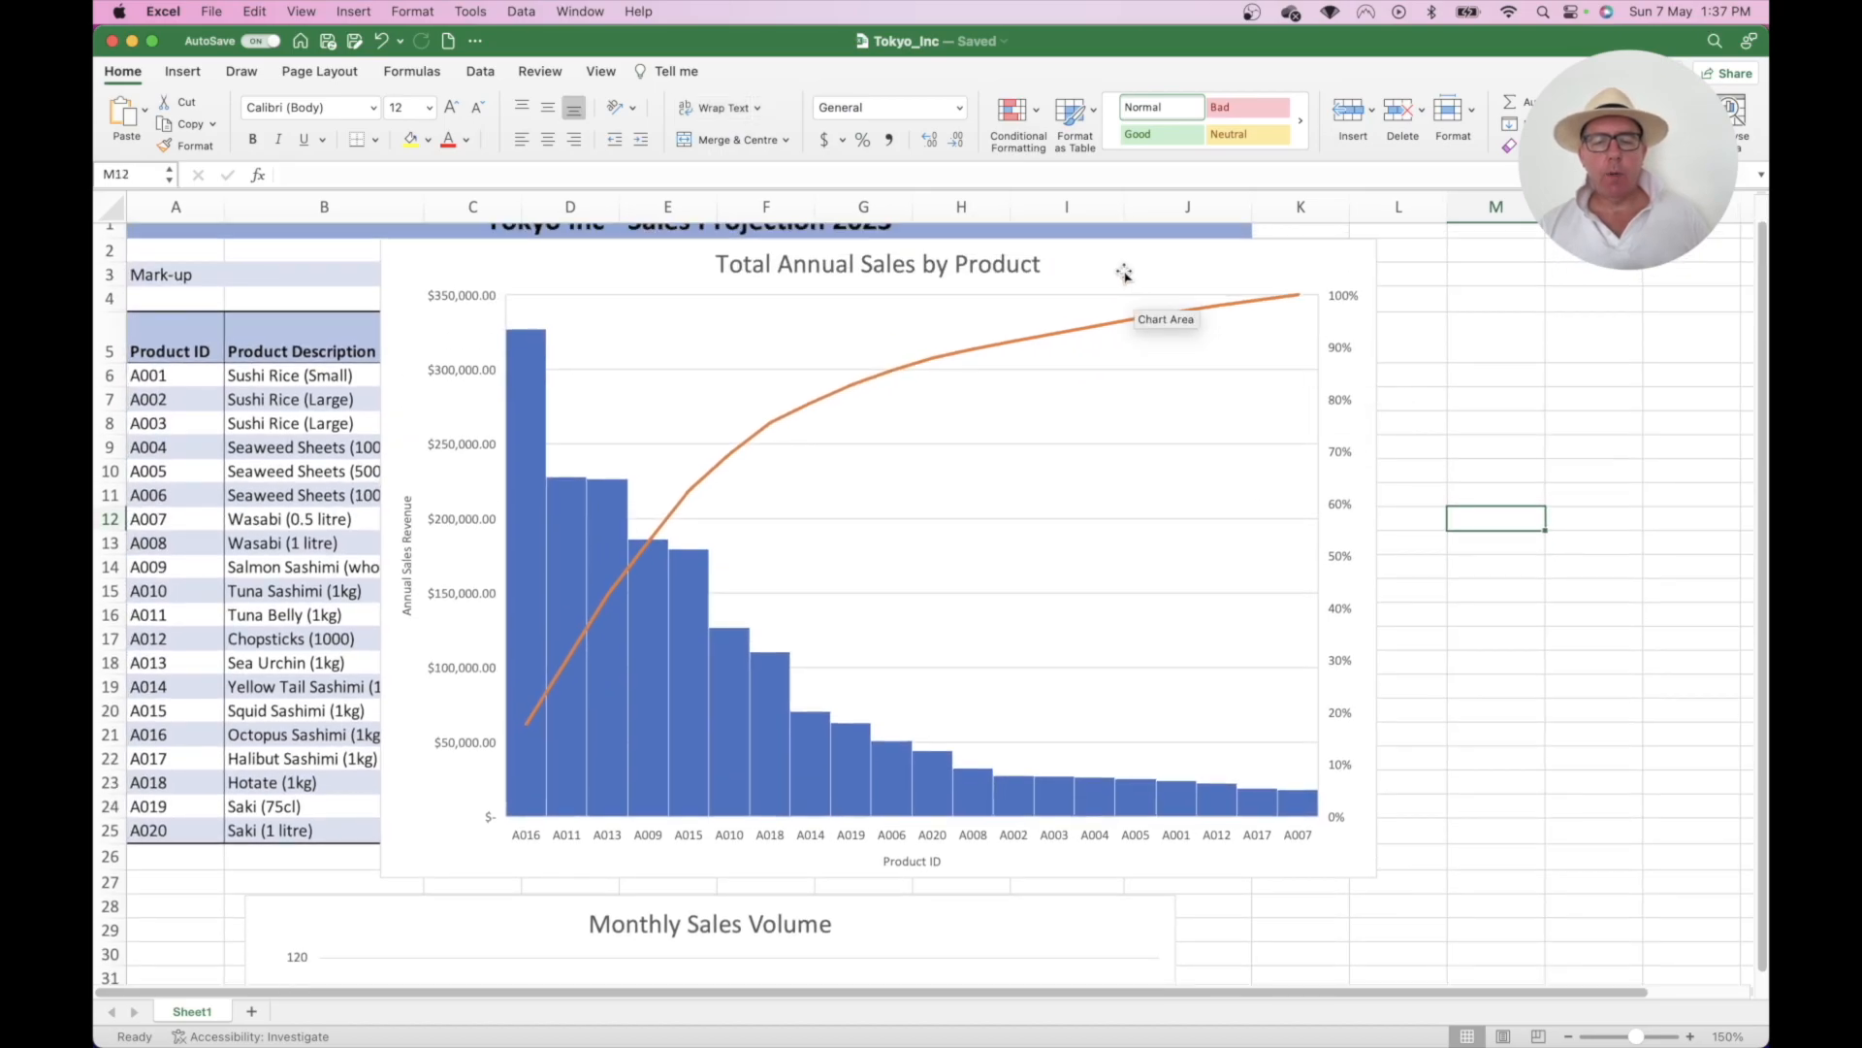
{"action": "left_click_drag", "start_coordinate": [1164, 312], "coordinate": [1074, 667]}
{"action": "scroll", "coordinate": [1426, 532], "scroll_direction": "down", "scroll_amount": 10}
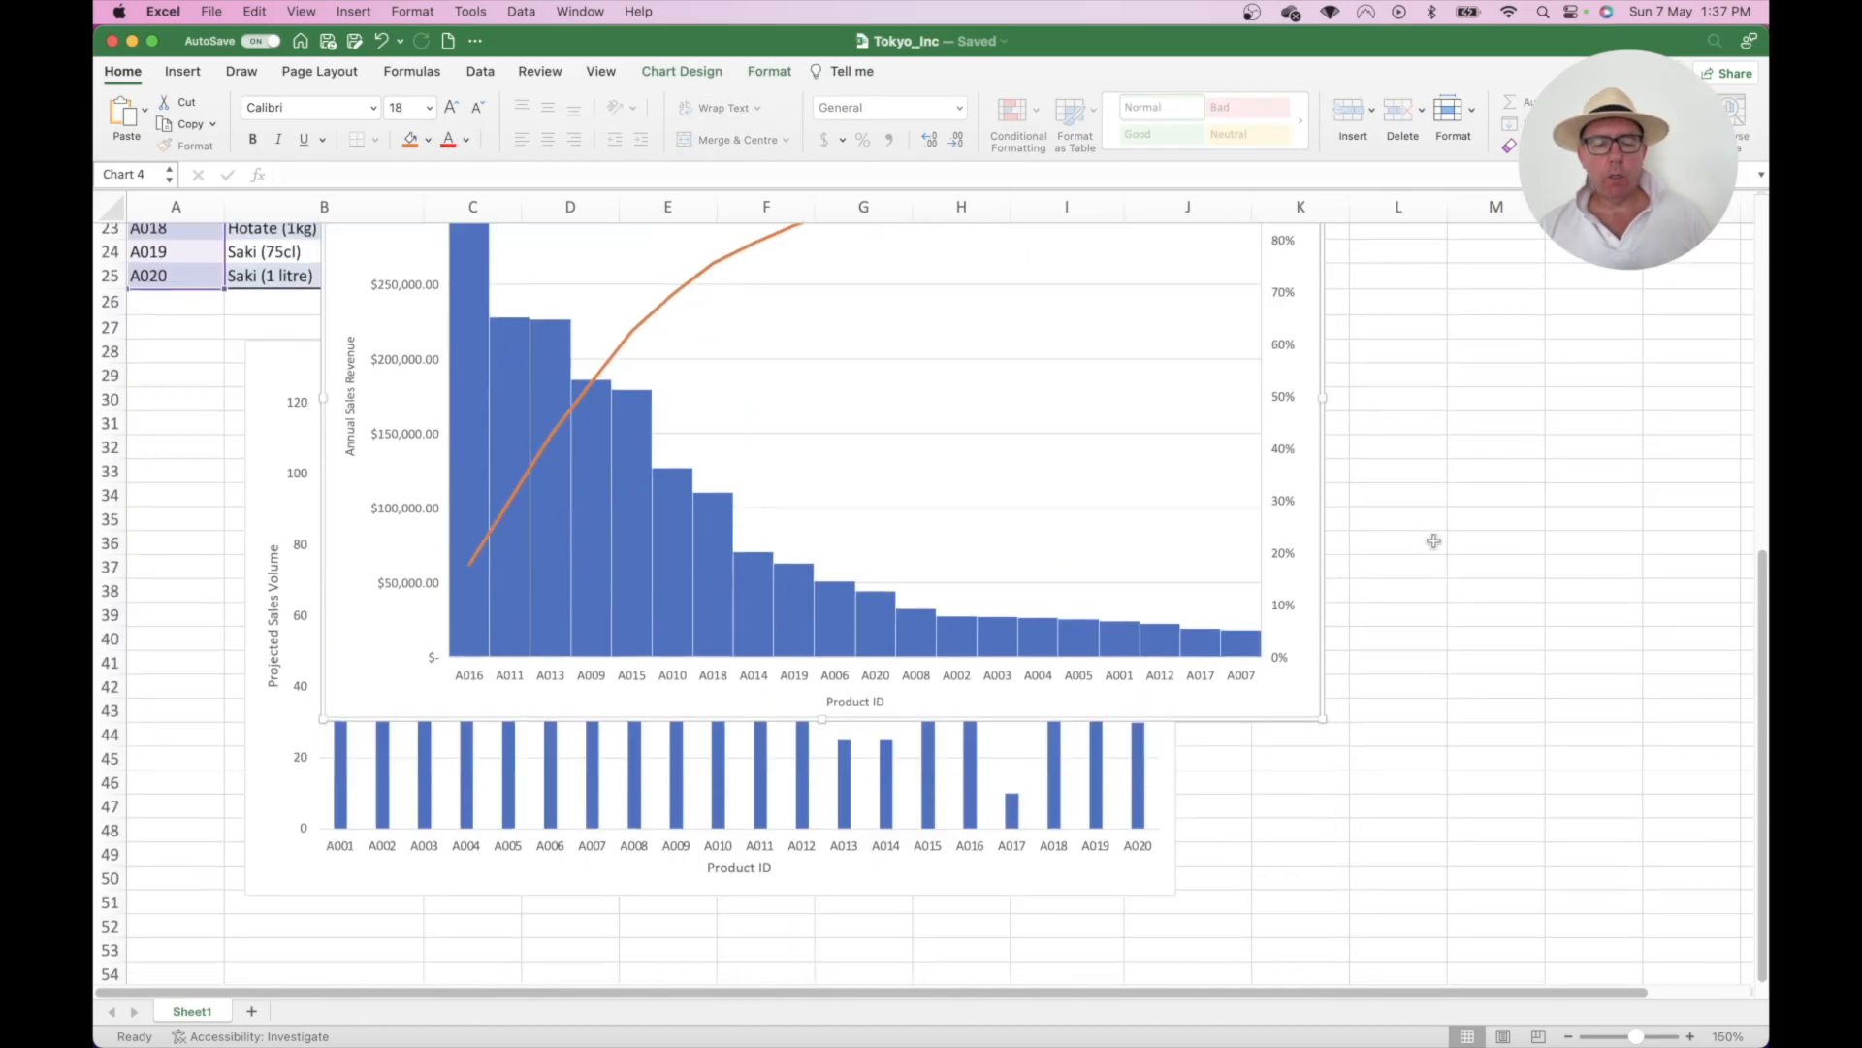
{"action": "left_click_drag", "start_coordinate": [1269, 700], "coordinate": [1276, 909]}
{"action": "left_click_drag", "start_coordinate": [1107, 325], "coordinate": [978, 374]}
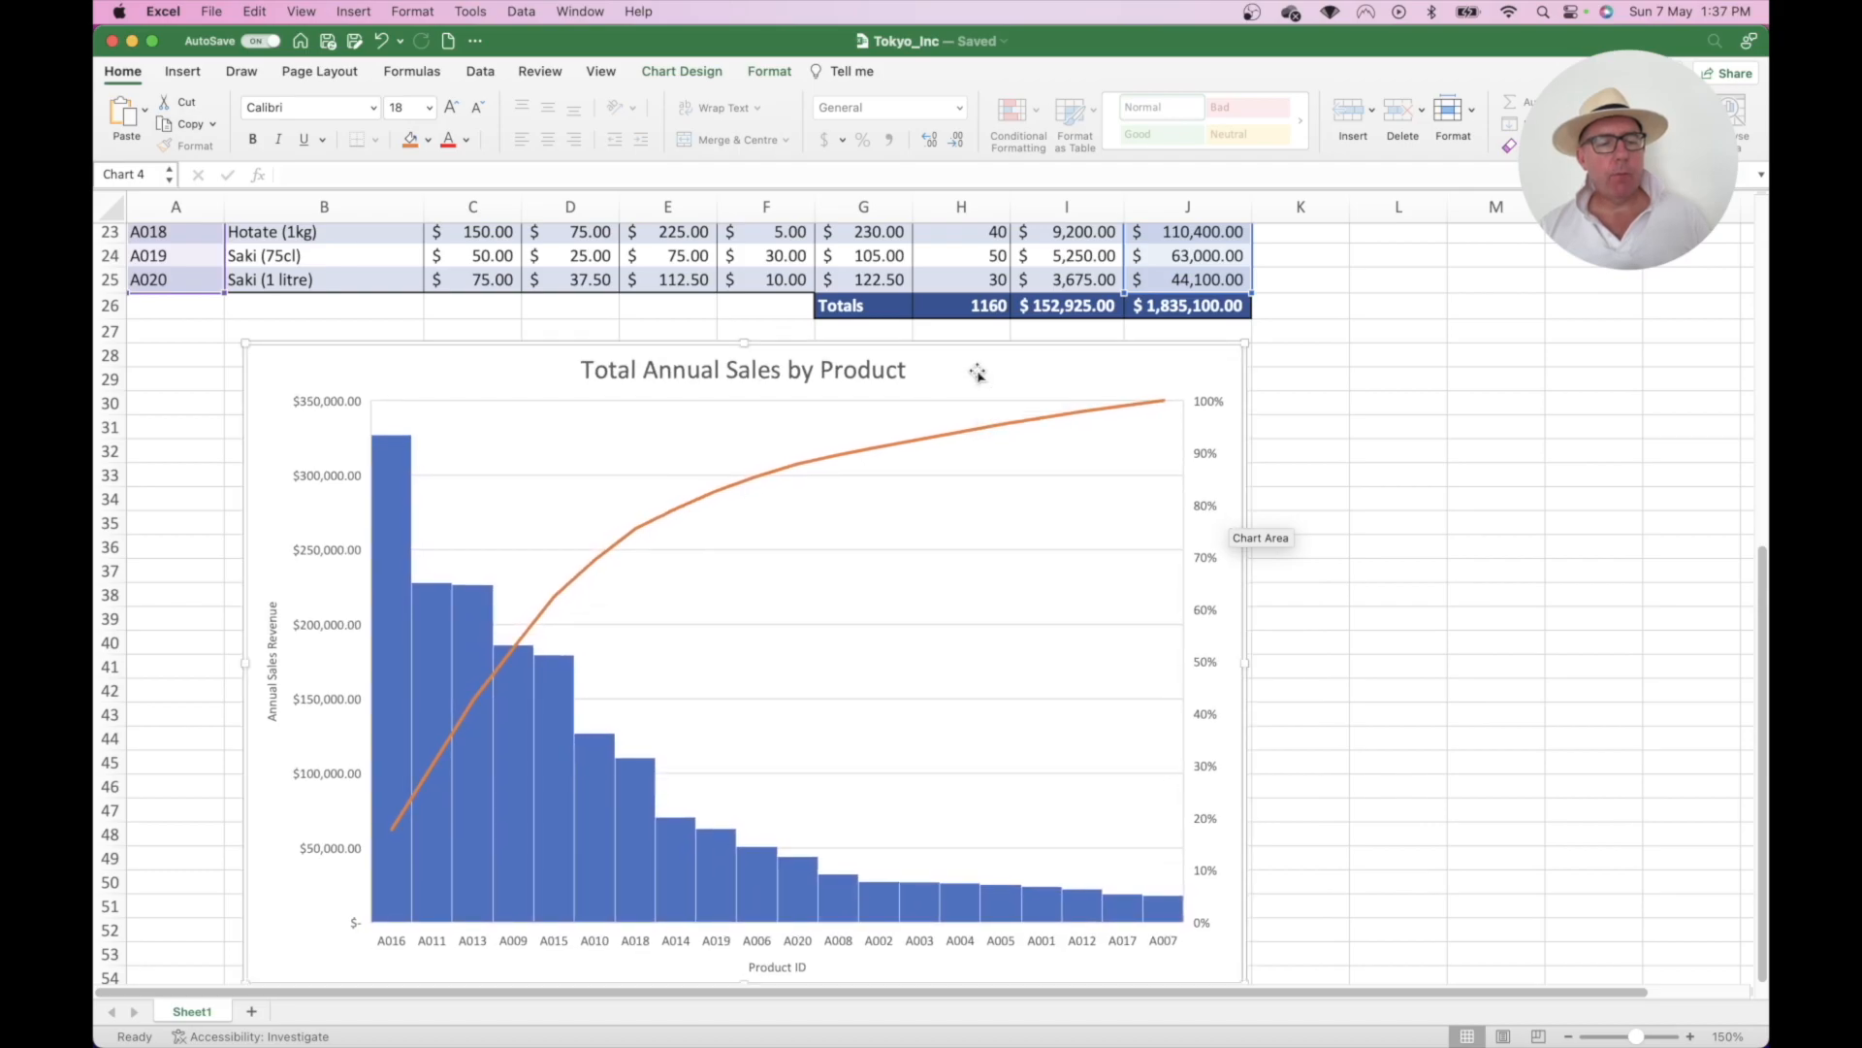
{"action": "left_click", "coordinate": [1304, 427]}
{"action": "scroll", "coordinate": [1359, 495], "scroll_direction": "down", "scroll_amount": 5}
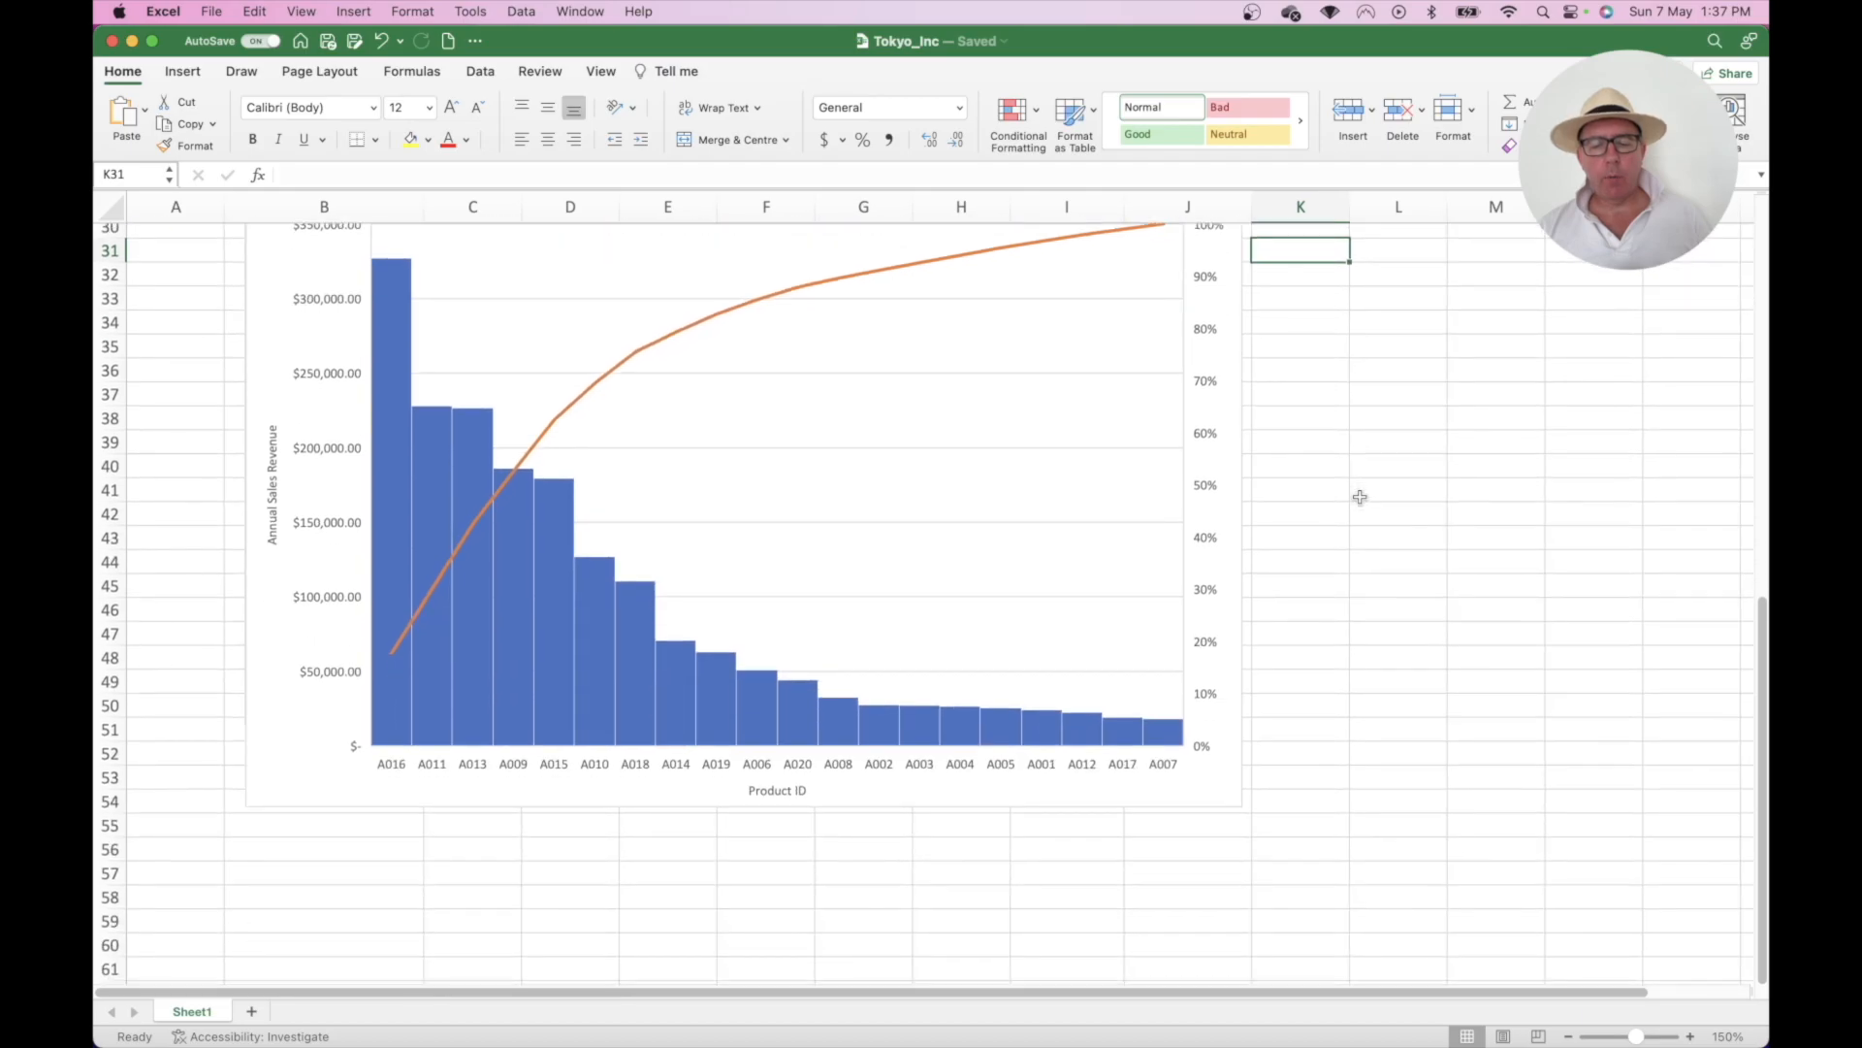
{"action": "left_click", "coordinate": [1224, 769]}
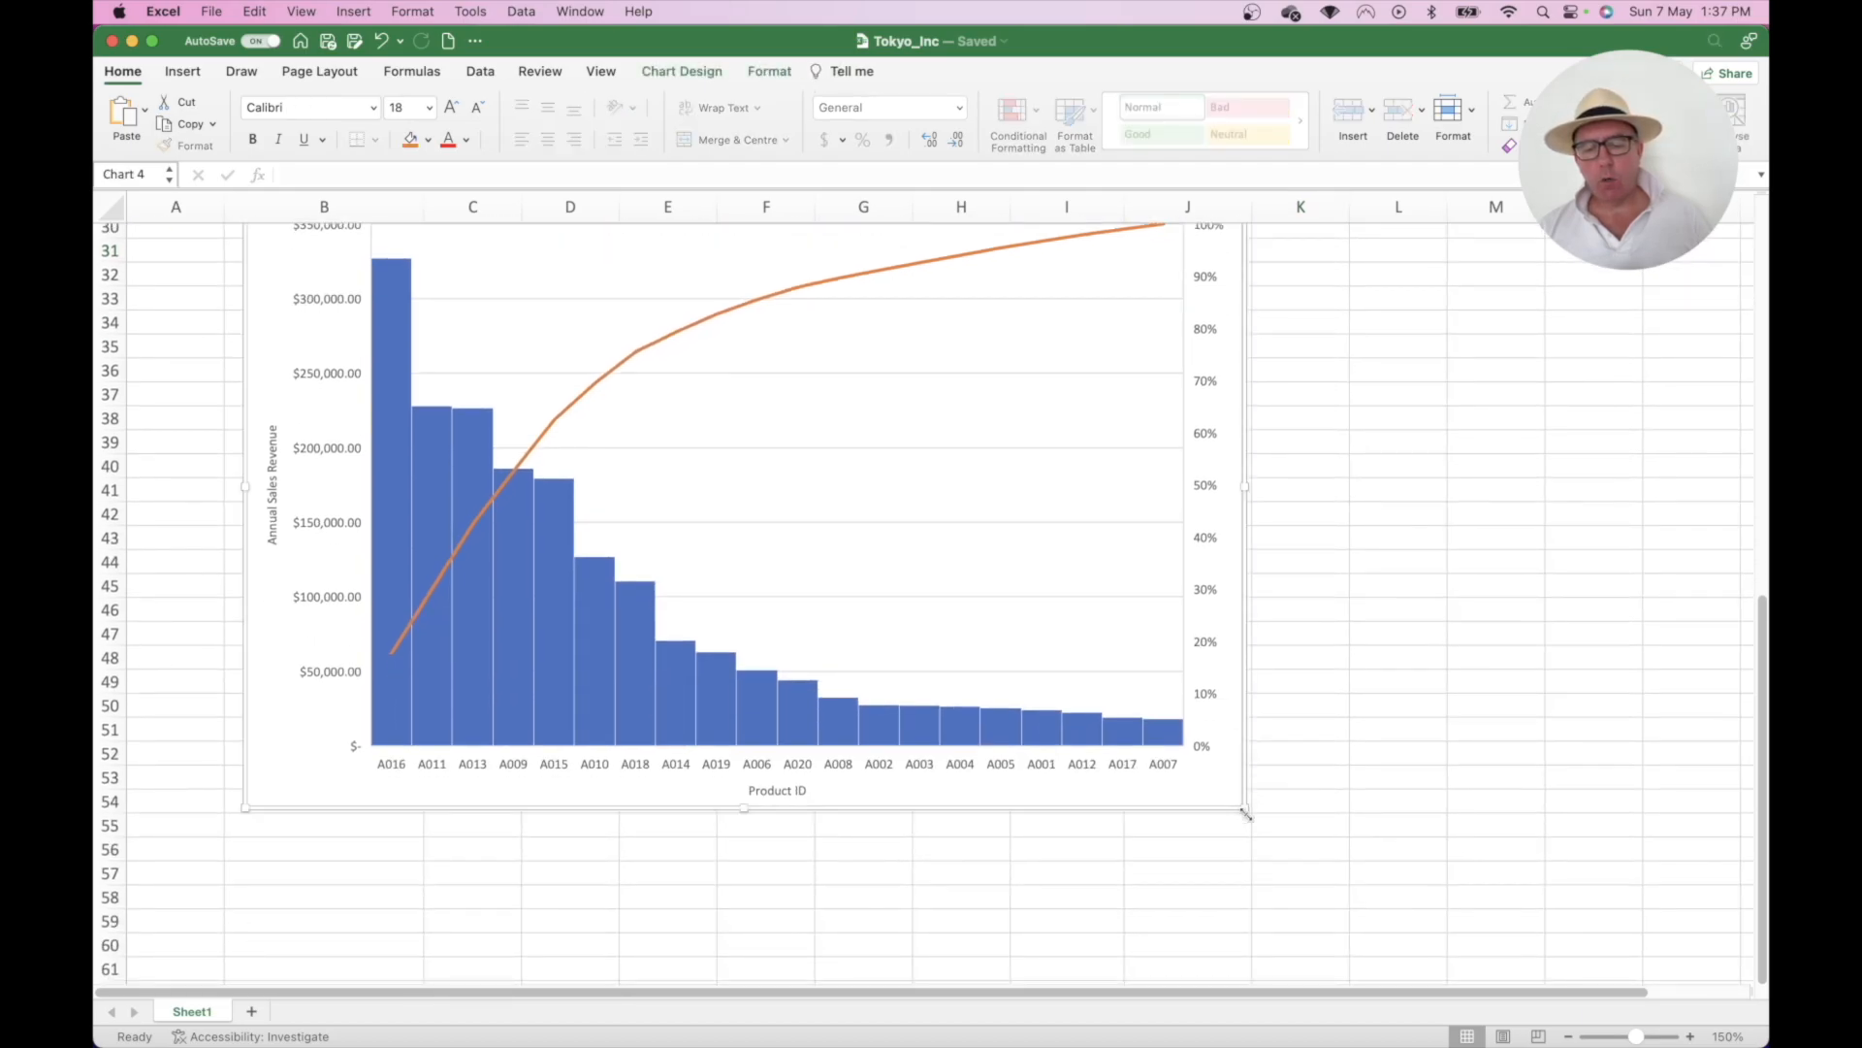
{"action": "left_click_drag", "start_coordinate": [1247, 811], "coordinate": [1148, 960]}
{"action": "scroll", "coordinate": [1256, 653], "scroll_direction": "down", "scroll_amount": 5}
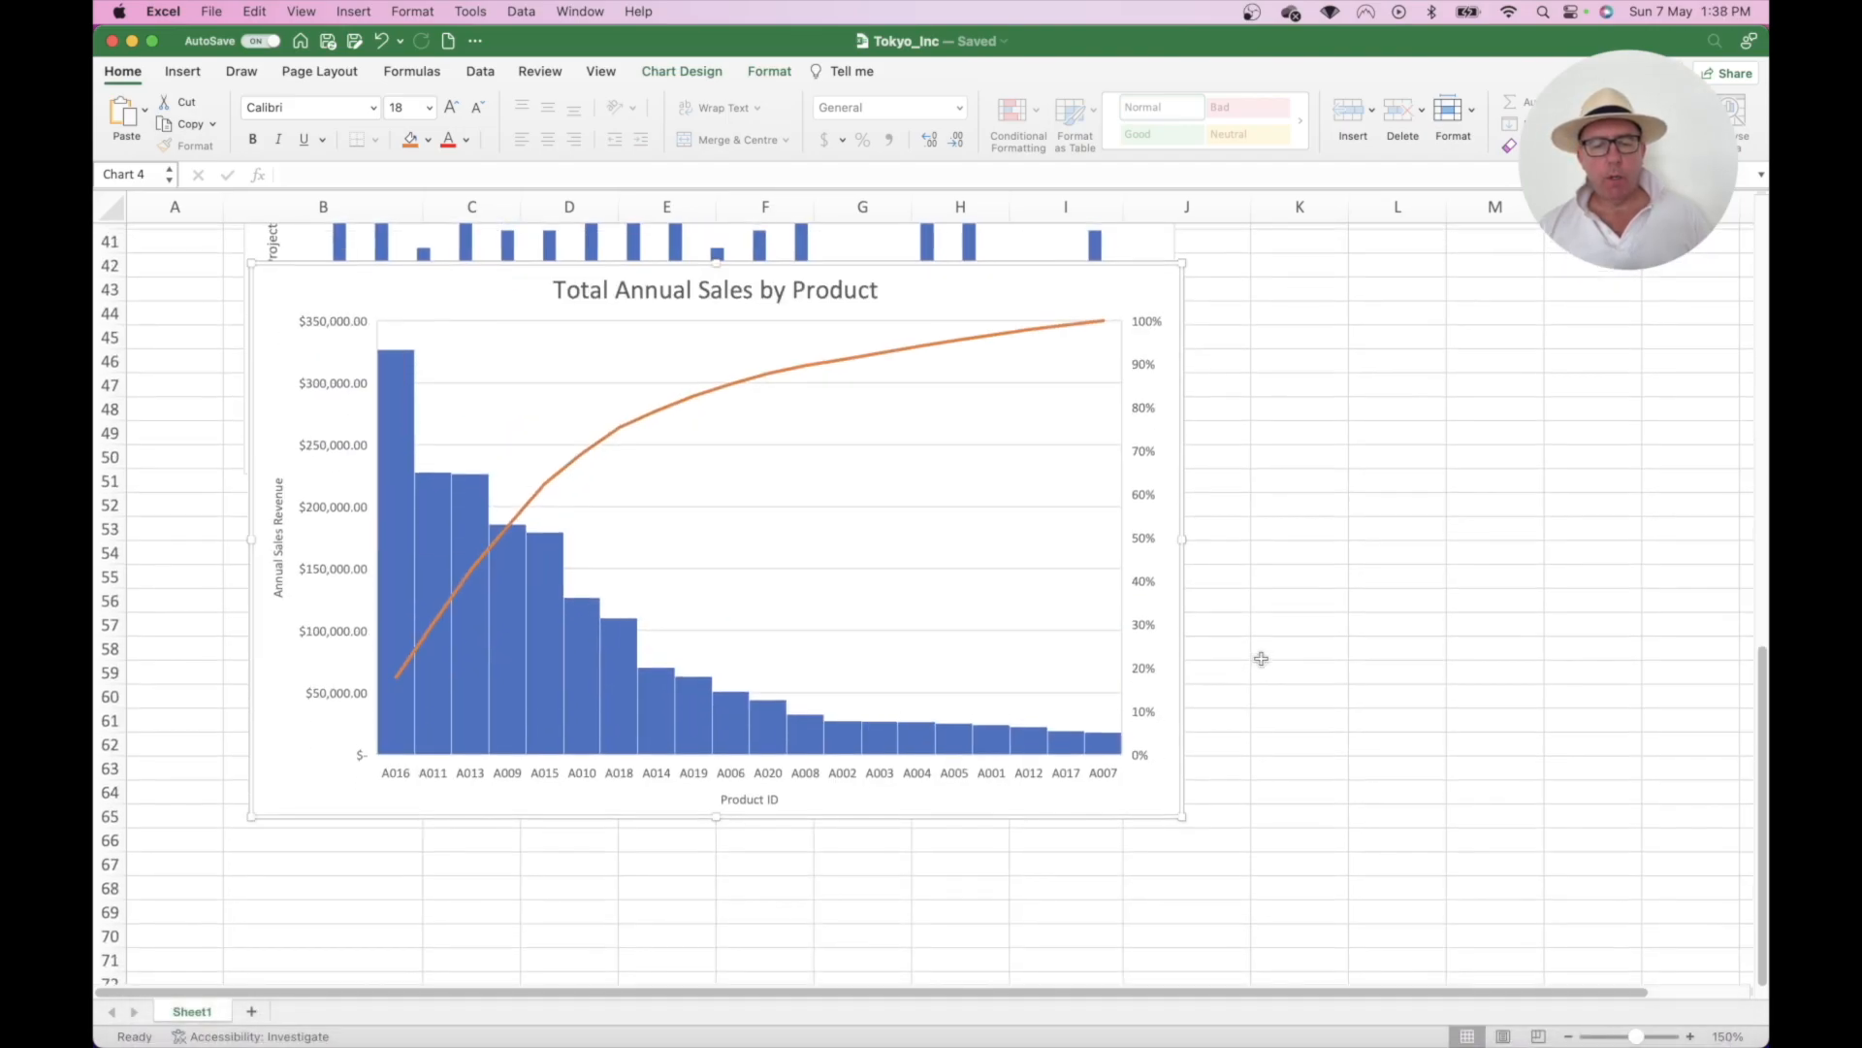
{"action": "left_click_drag", "start_coordinate": [1032, 291], "coordinate": [1026, 512]}
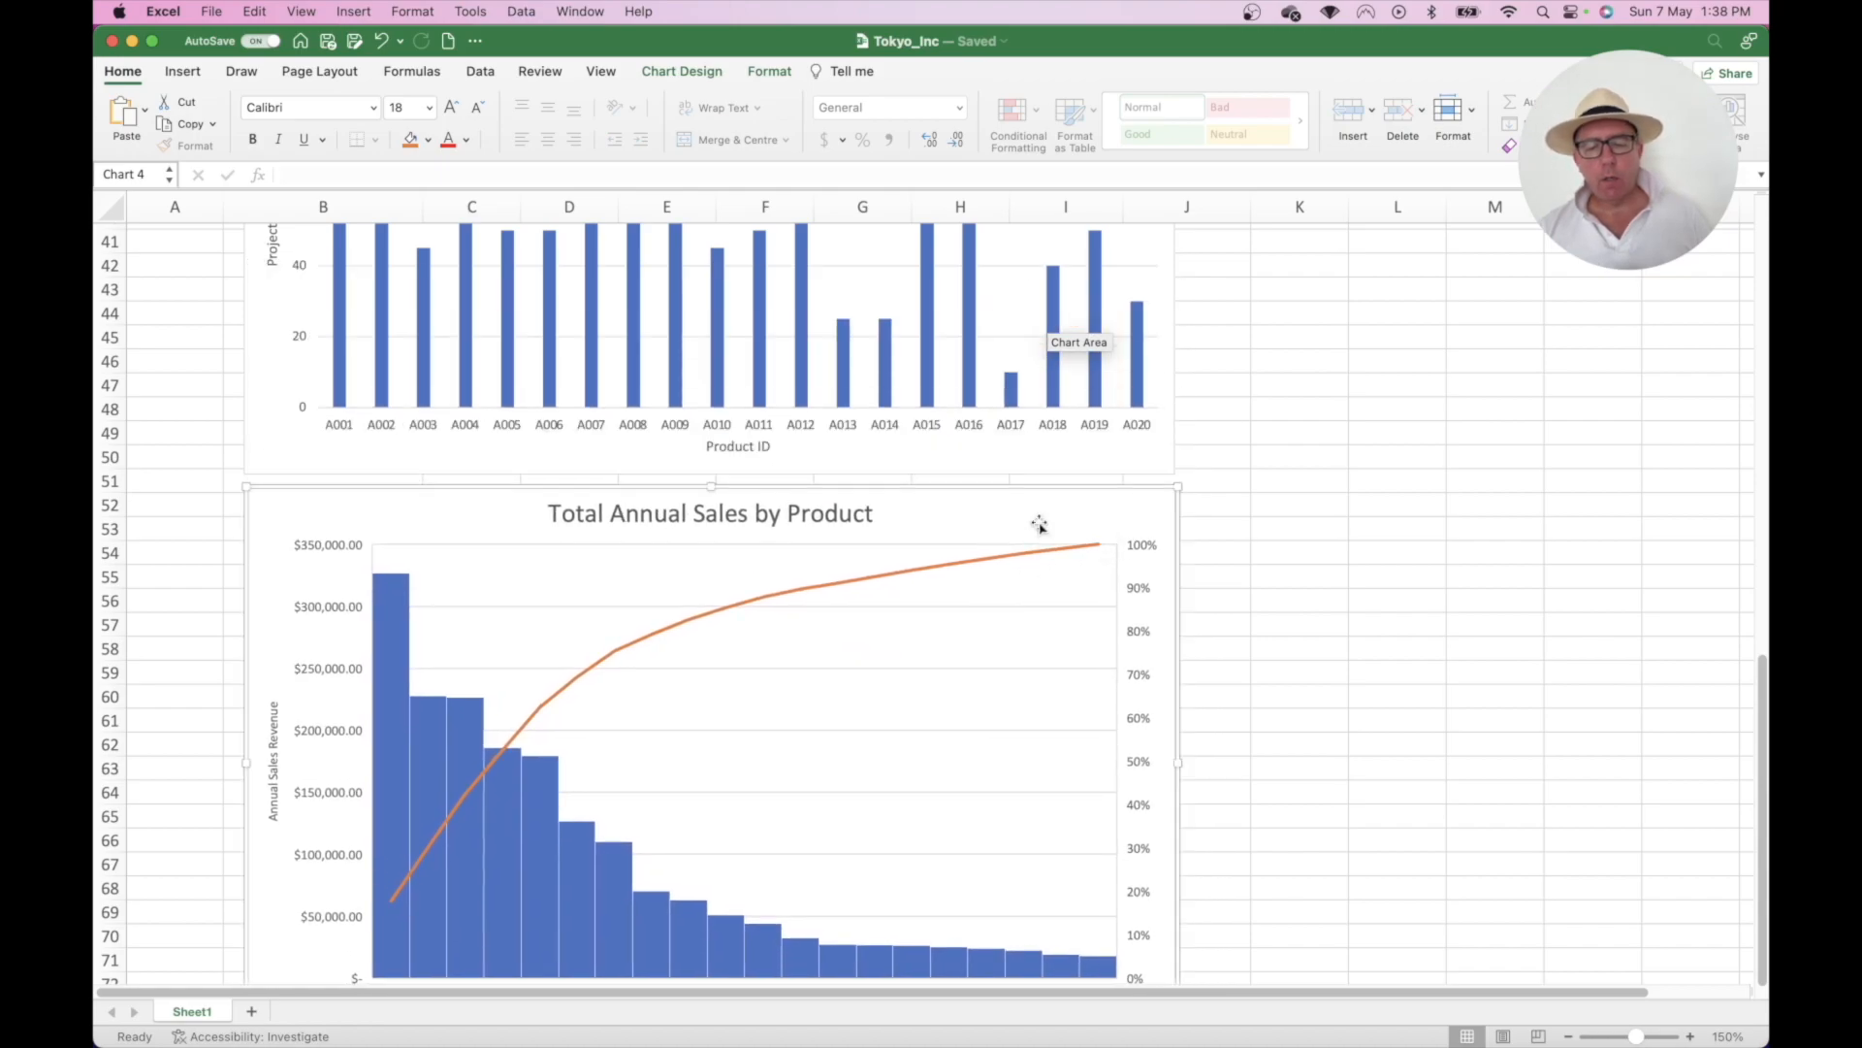
{"action": "left_click", "coordinate": [1569, 1036]}
{"action": "left_click", "coordinate": [1568, 1036]}
{"action": "left_click", "coordinate": [1568, 1036]}
{"action": "left_click", "coordinate": [1568, 1036]}
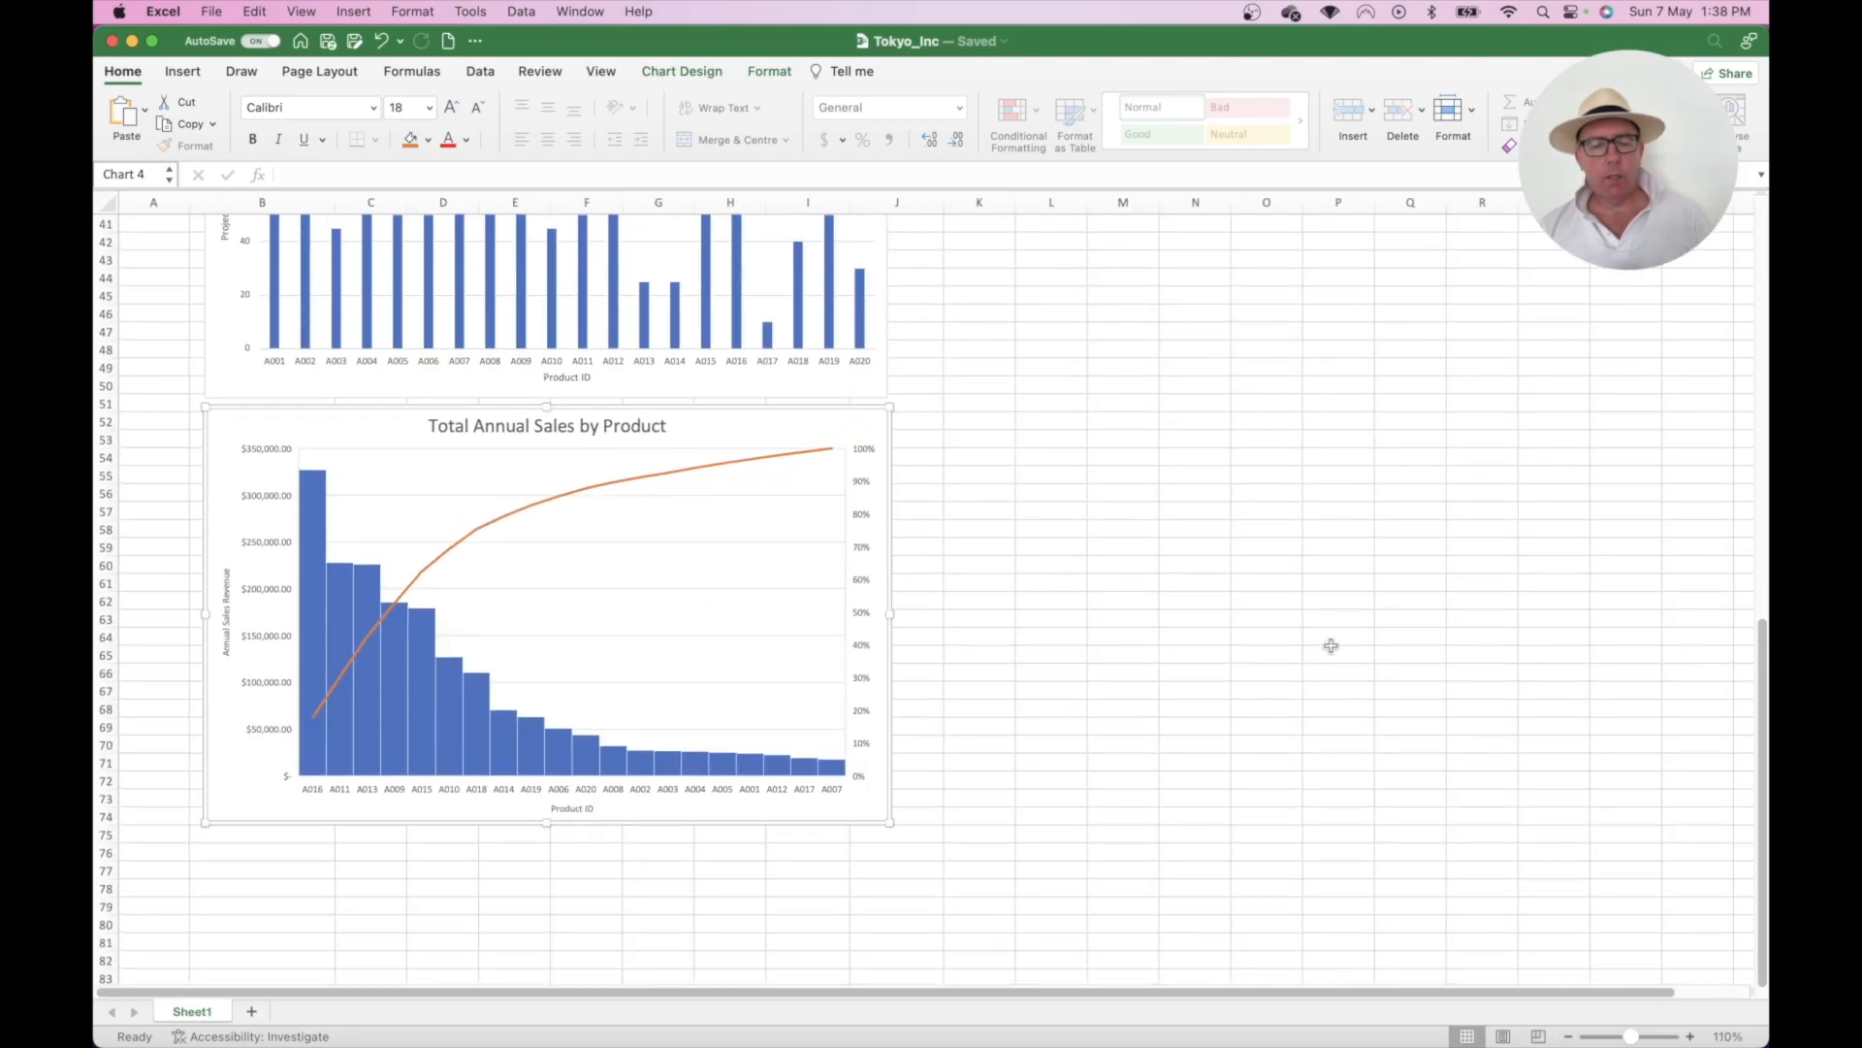
{"action": "scroll", "coordinate": [1331, 645], "scroll_direction": "up", "scroll_amount": 3}
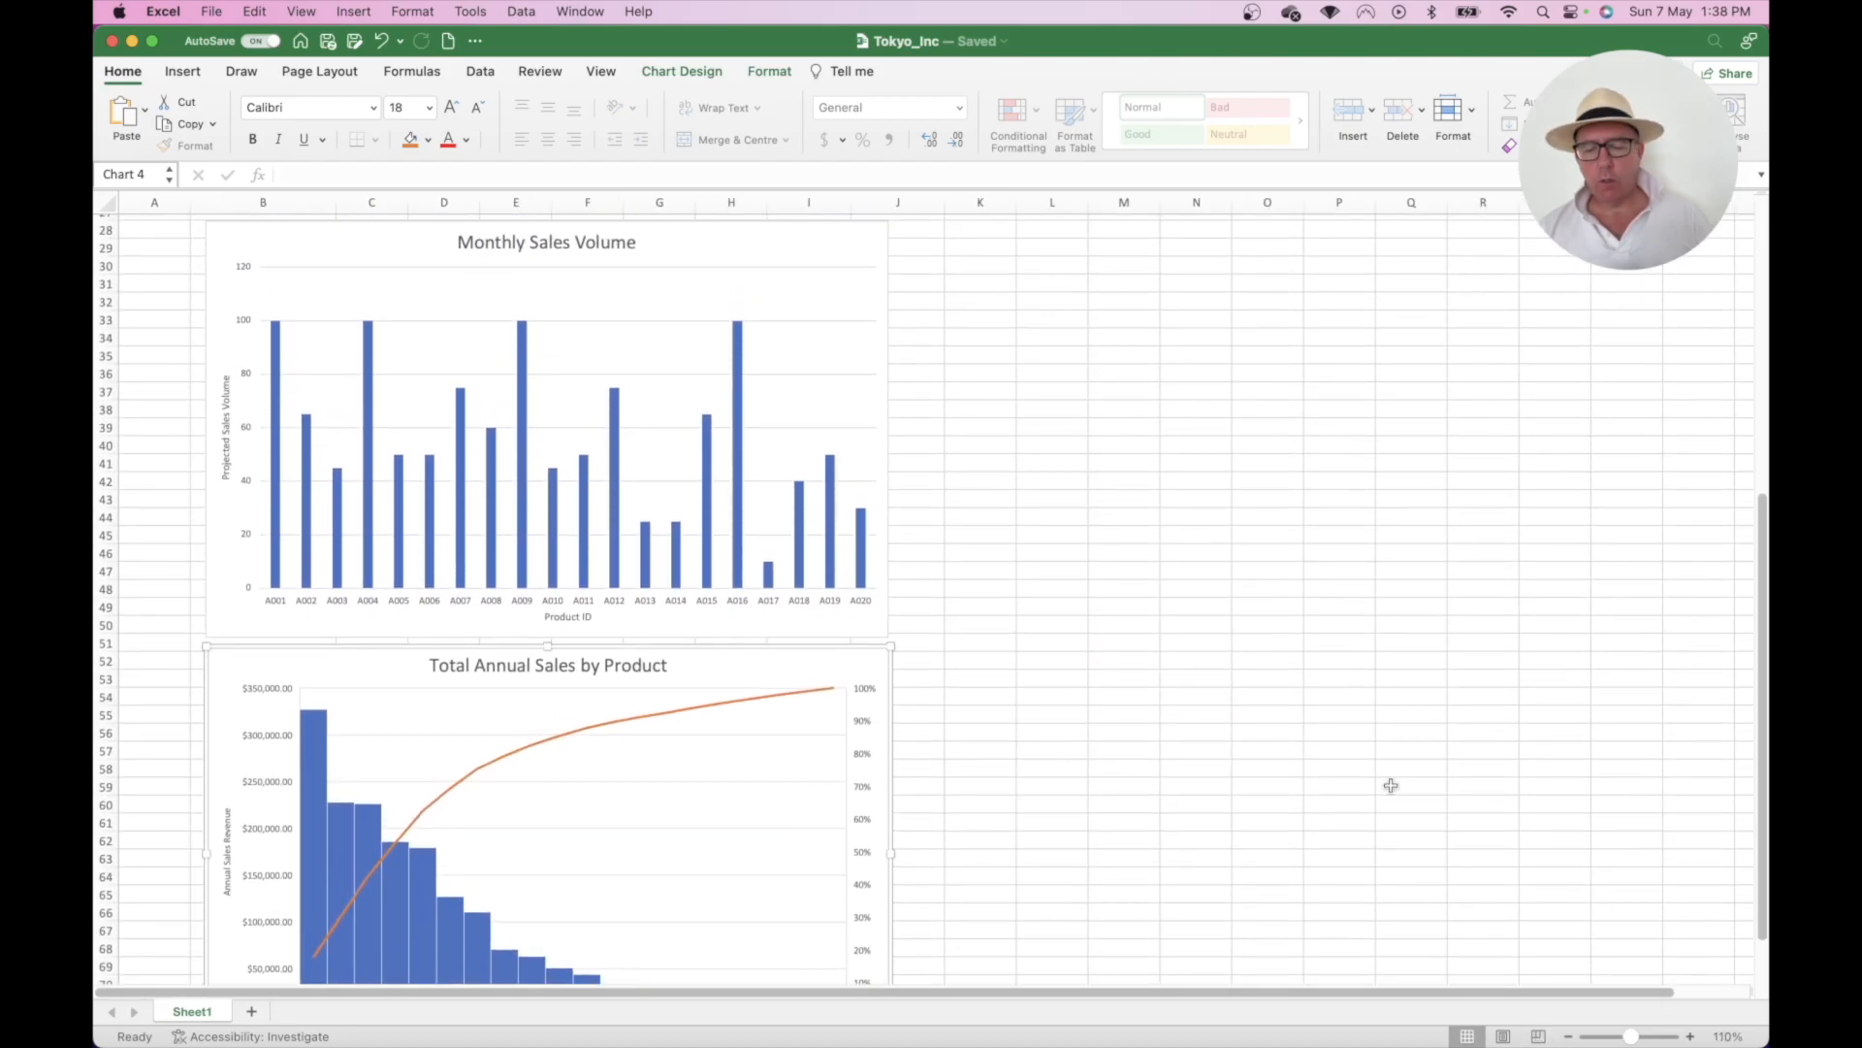
{"action": "left_click", "coordinate": [1569, 1036]}
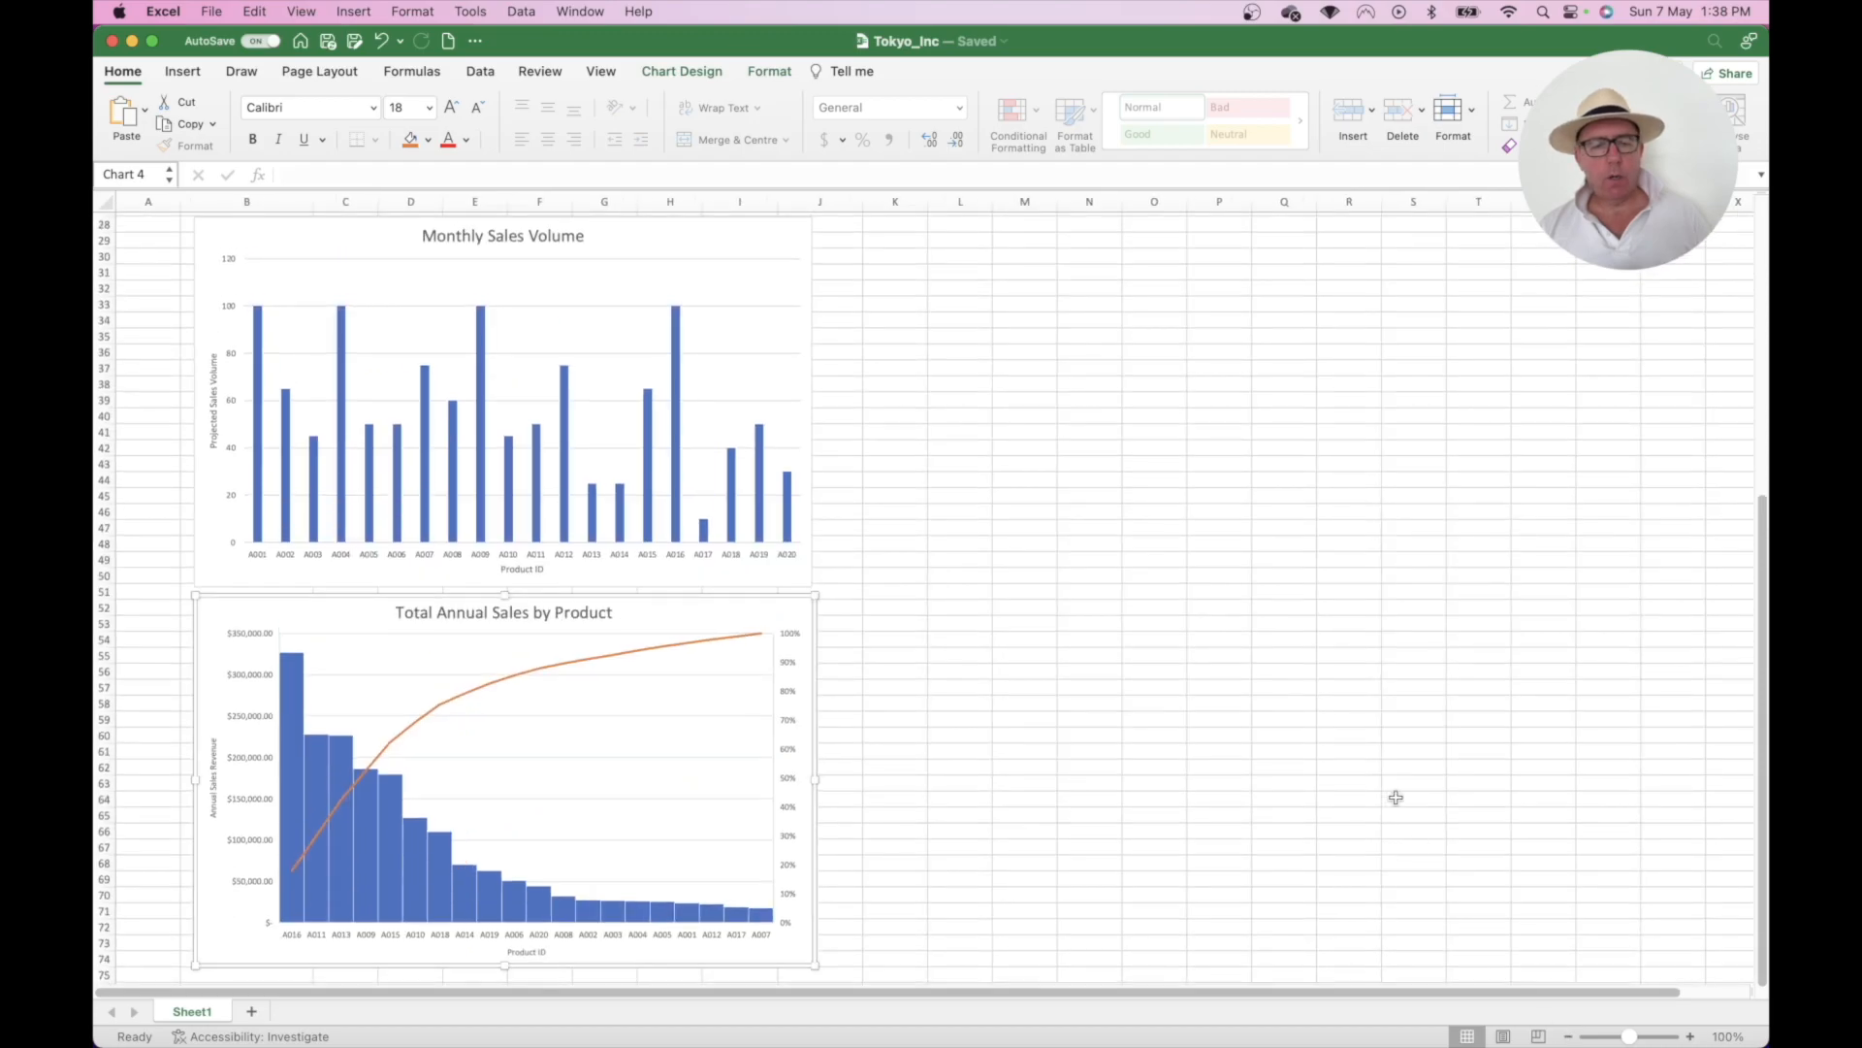
{"action": "scroll", "coordinate": [1344, 688], "scroll_direction": "up", "scroll_amount": 10}
{"action": "scroll", "coordinate": [1344, 691], "scroll_direction": "down", "scroll_amount": 12}
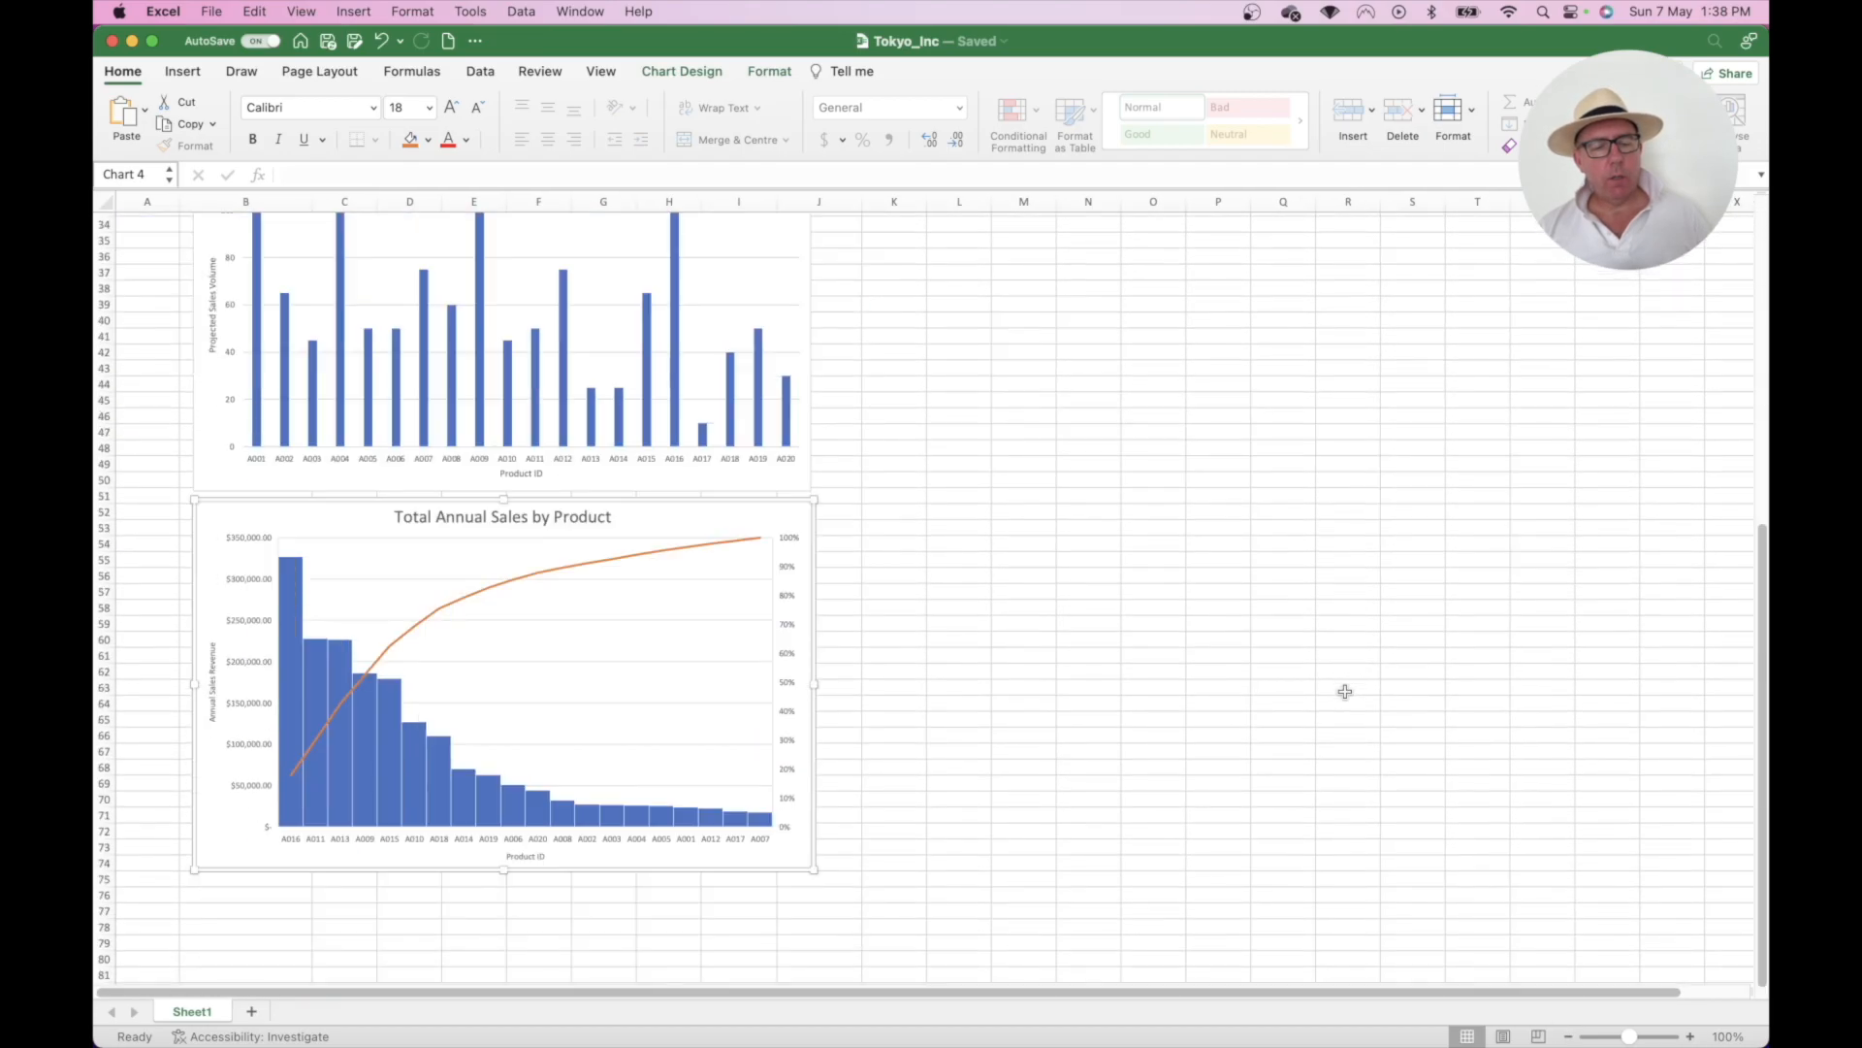
{"action": "scroll", "coordinate": [1345, 691], "scroll_direction": "up", "scroll_amount": 12}
{"action": "scroll", "coordinate": [1346, 699], "scroll_direction": "down", "scroll_amount": 2}
{"action": "scroll", "coordinate": [1345, 696], "scroll_direction": "down", "scroll_amount": 15}
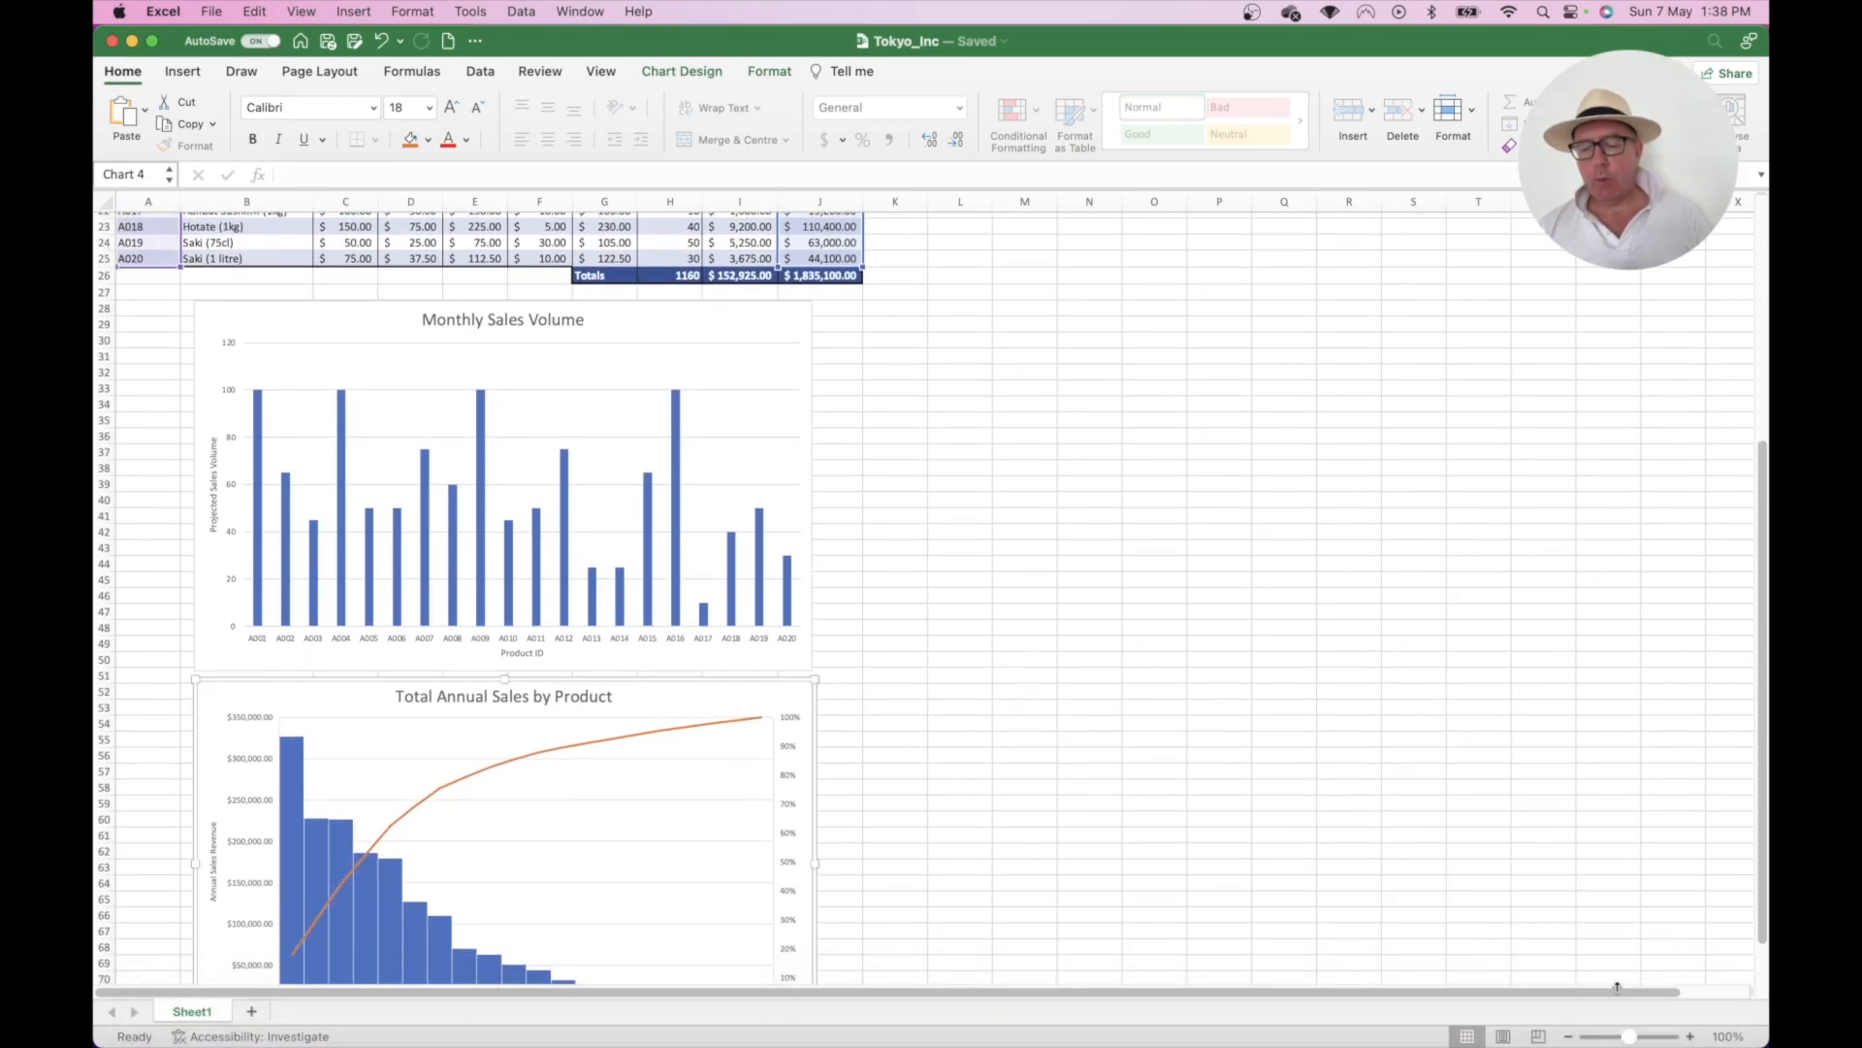
{"action": "mouse_move", "coordinate": [1633, 1040]}
{"action": "left_mouse_down"}
{"action": "mouse_move", "coordinate": [1653, 1042]}
{"action": "mouse_move", "coordinate": [1632, 1044]}
{"action": "left_mouse_up"}
{"action": "scroll", "coordinate": [1330, 686], "scroll_direction": "up", "scroll_amount": 10}
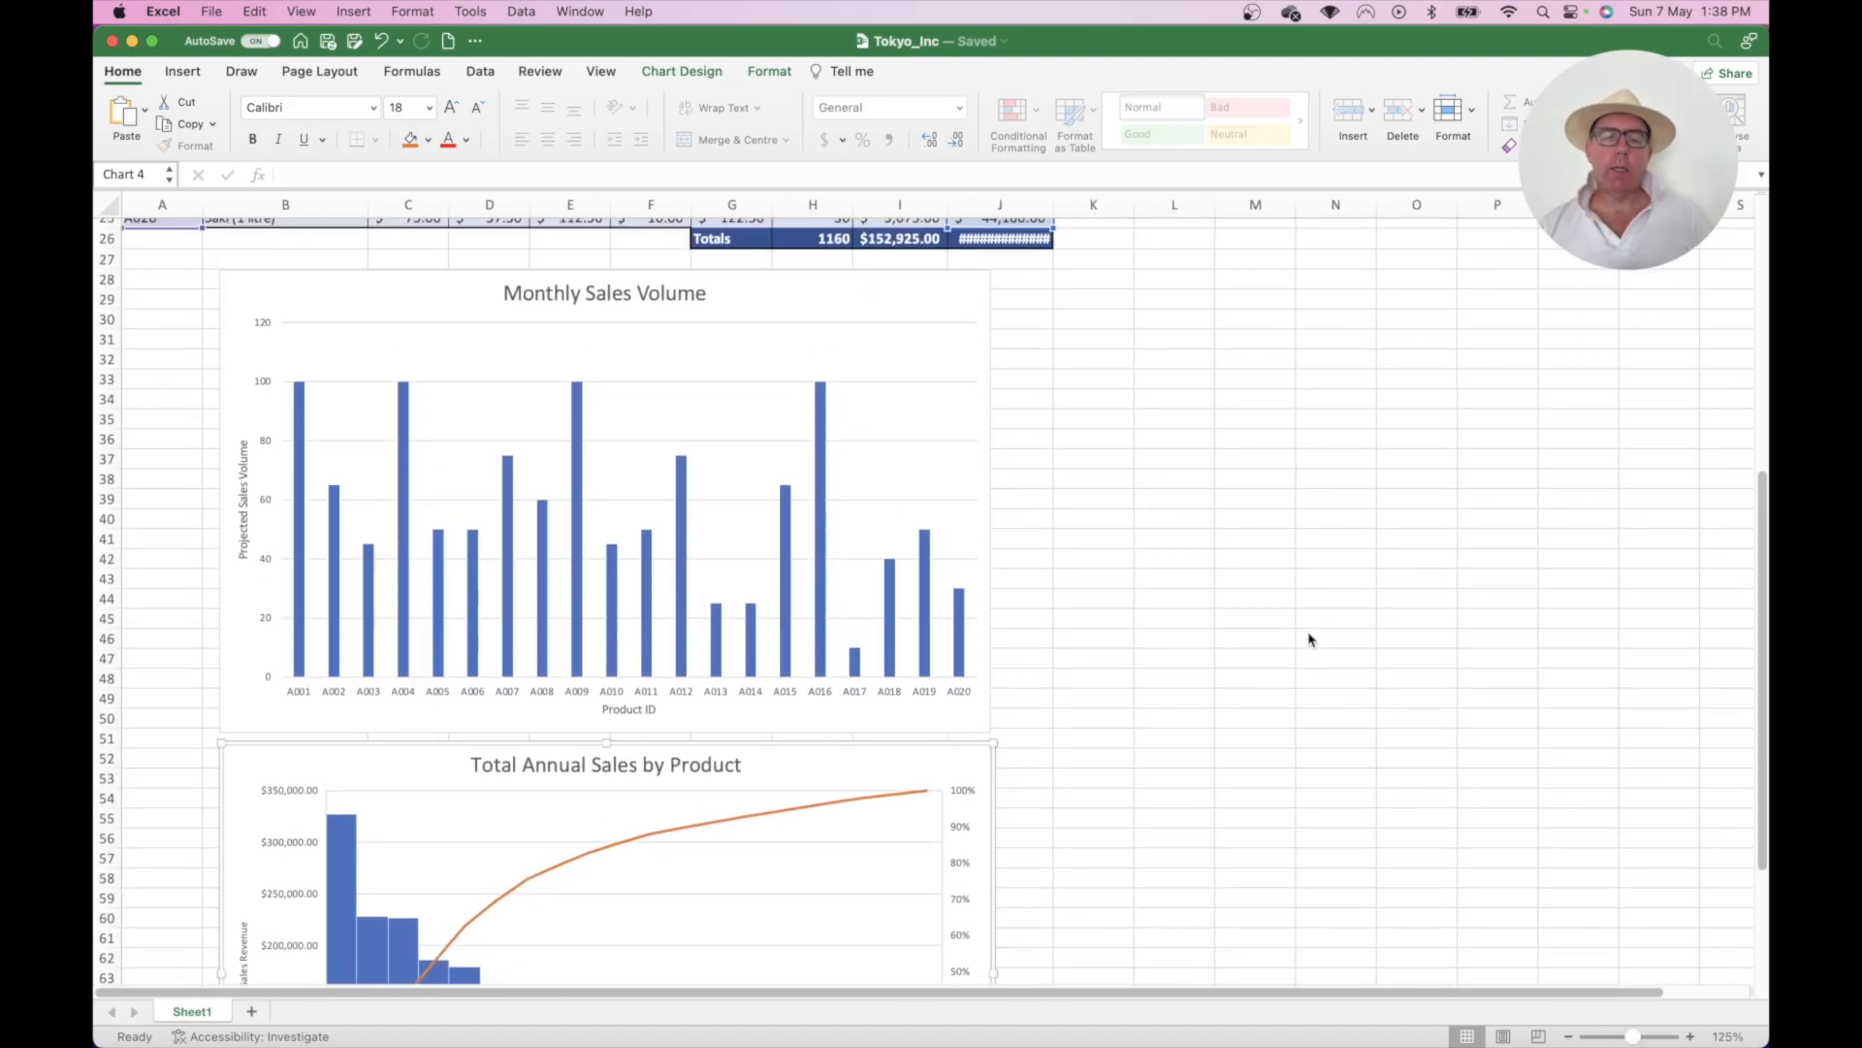
{"action": "scroll", "coordinate": [1309, 639], "scroll_direction": "down", "scroll_amount": 2}
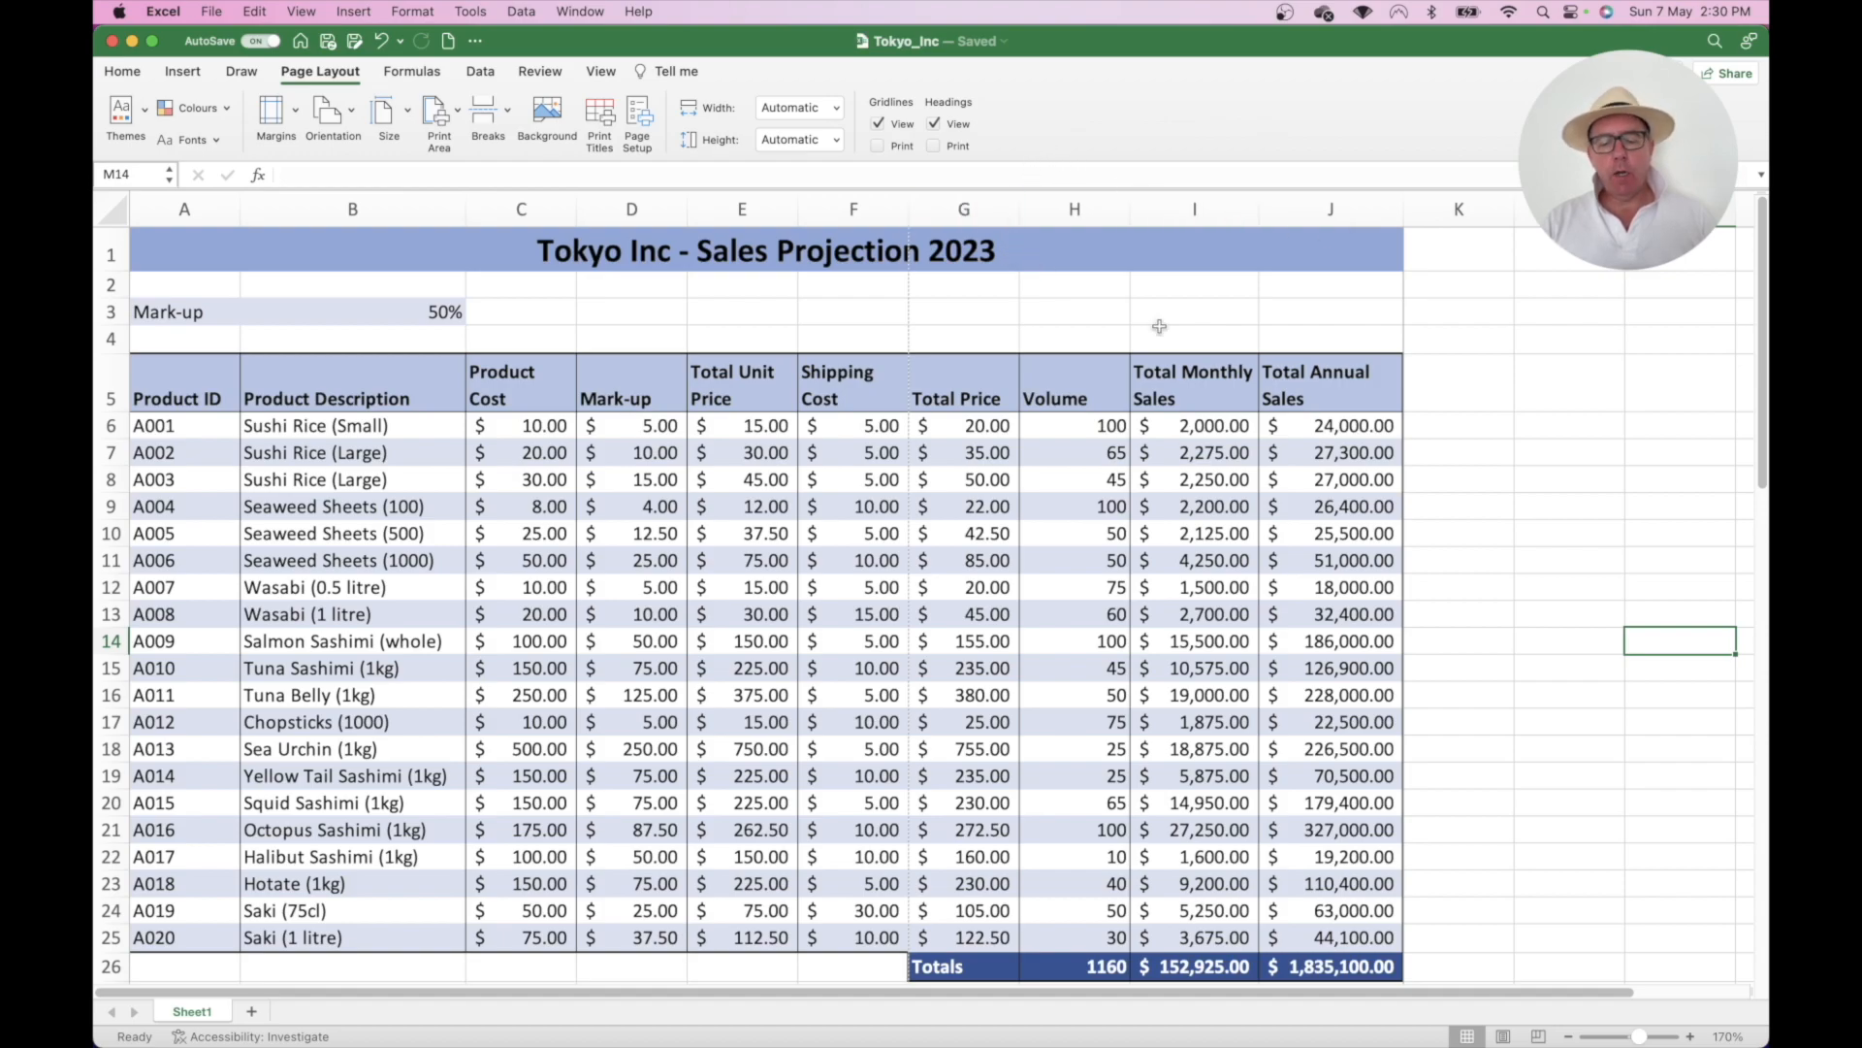
- Zoom out to 110% and drag from title cell A1 down over the table and charts
{"action": "left_click", "coordinate": [1572, 1036]}
{"action": "left_click", "coordinate": [1572, 1037]}
{"action": "left_click", "coordinate": [1572, 1037]}
{"action": "left_click", "coordinate": [1572, 1037]}
{"action": "left_click", "coordinate": [1572, 1037]}
{"action": "left_click", "coordinate": [1572, 1037]}
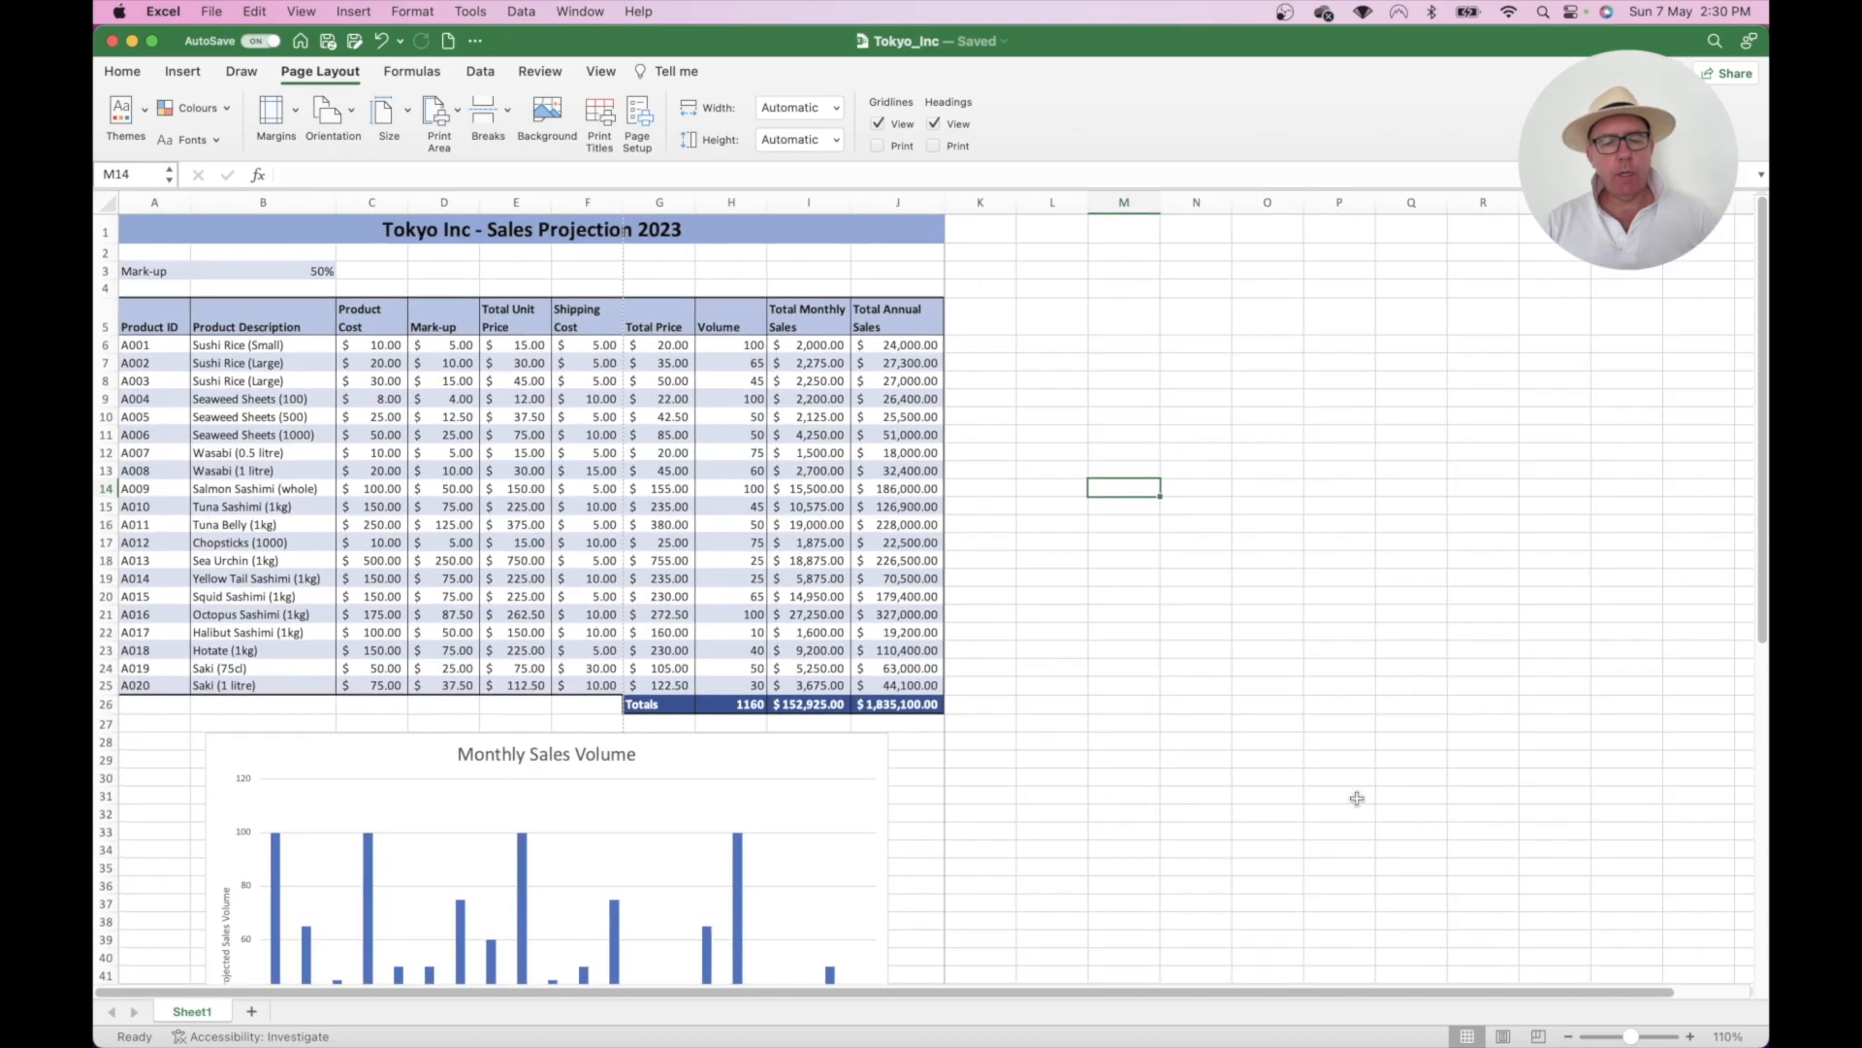
{"action": "scroll", "coordinate": [1353, 798], "scroll_direction": "down", "scroll_amount": 2}
{"action": "scroll", "coordinate": [1348, 797], "scroll_direction": "up", "scroll_amount": 2}
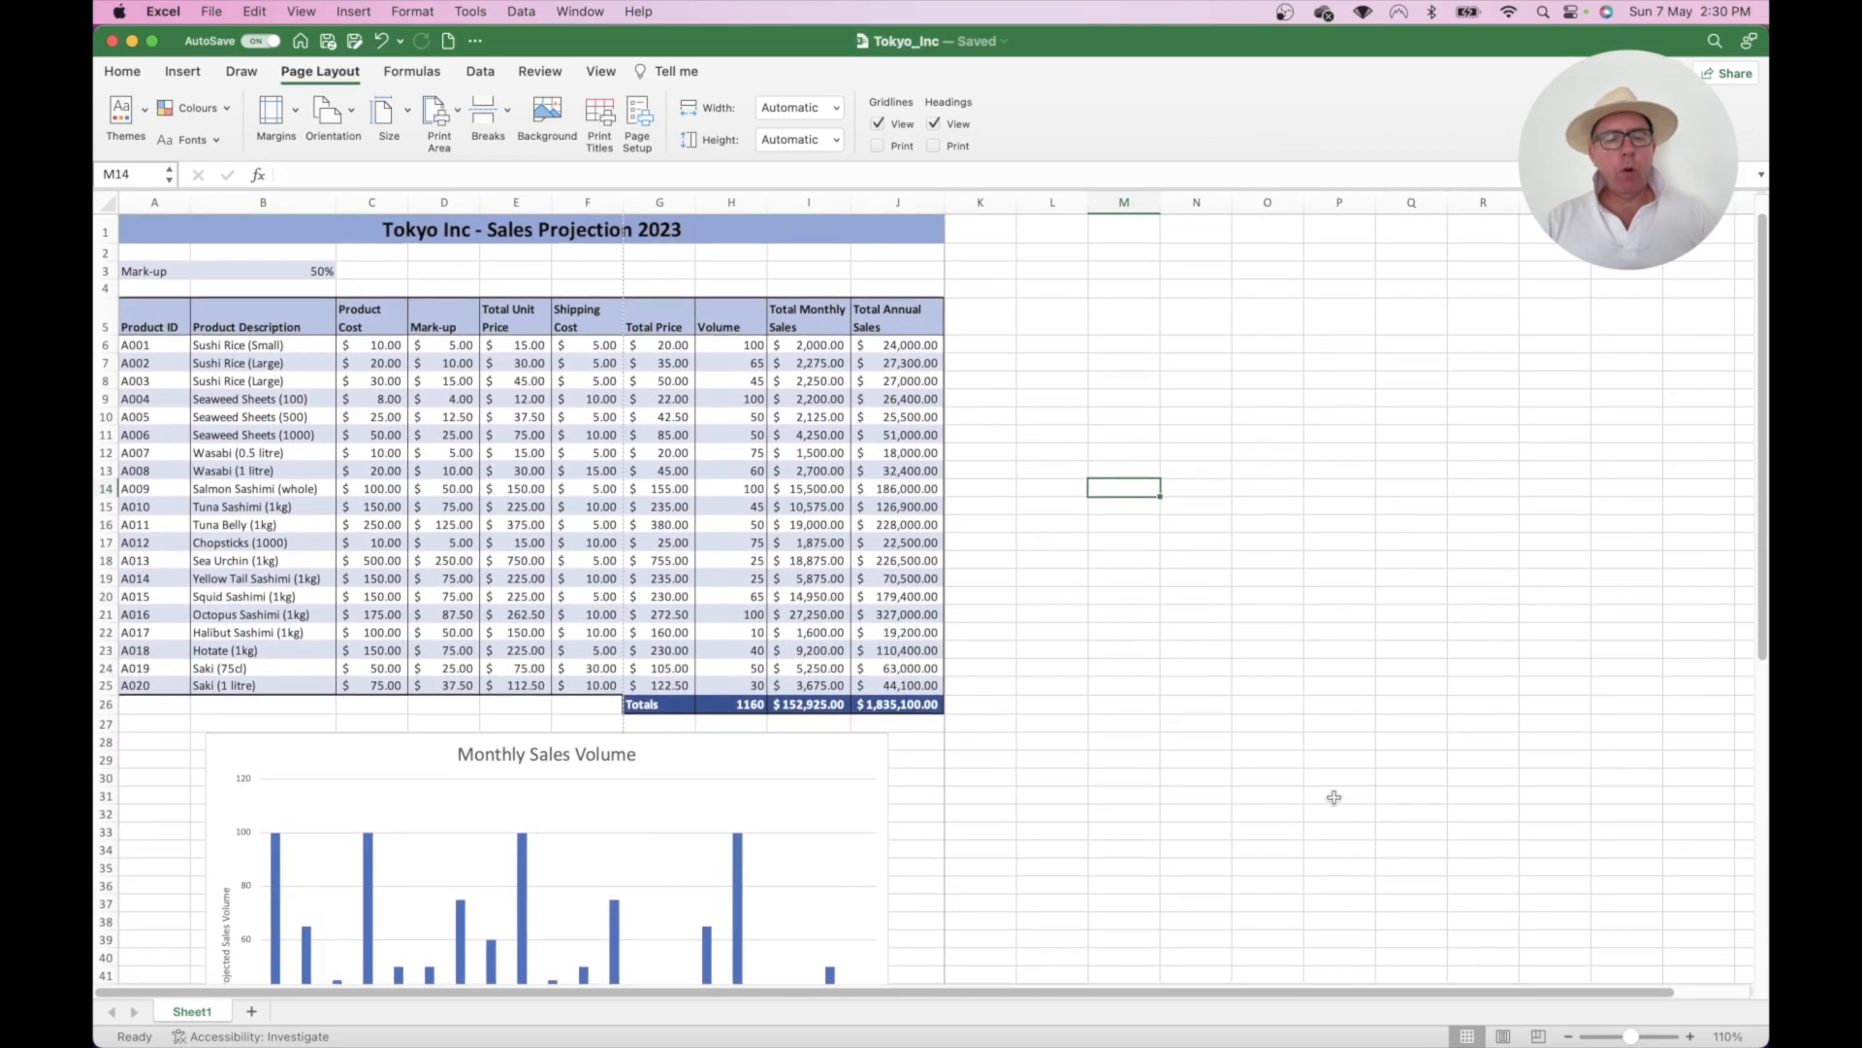
{"action": "left_click", "coordinate": [791, 230]}
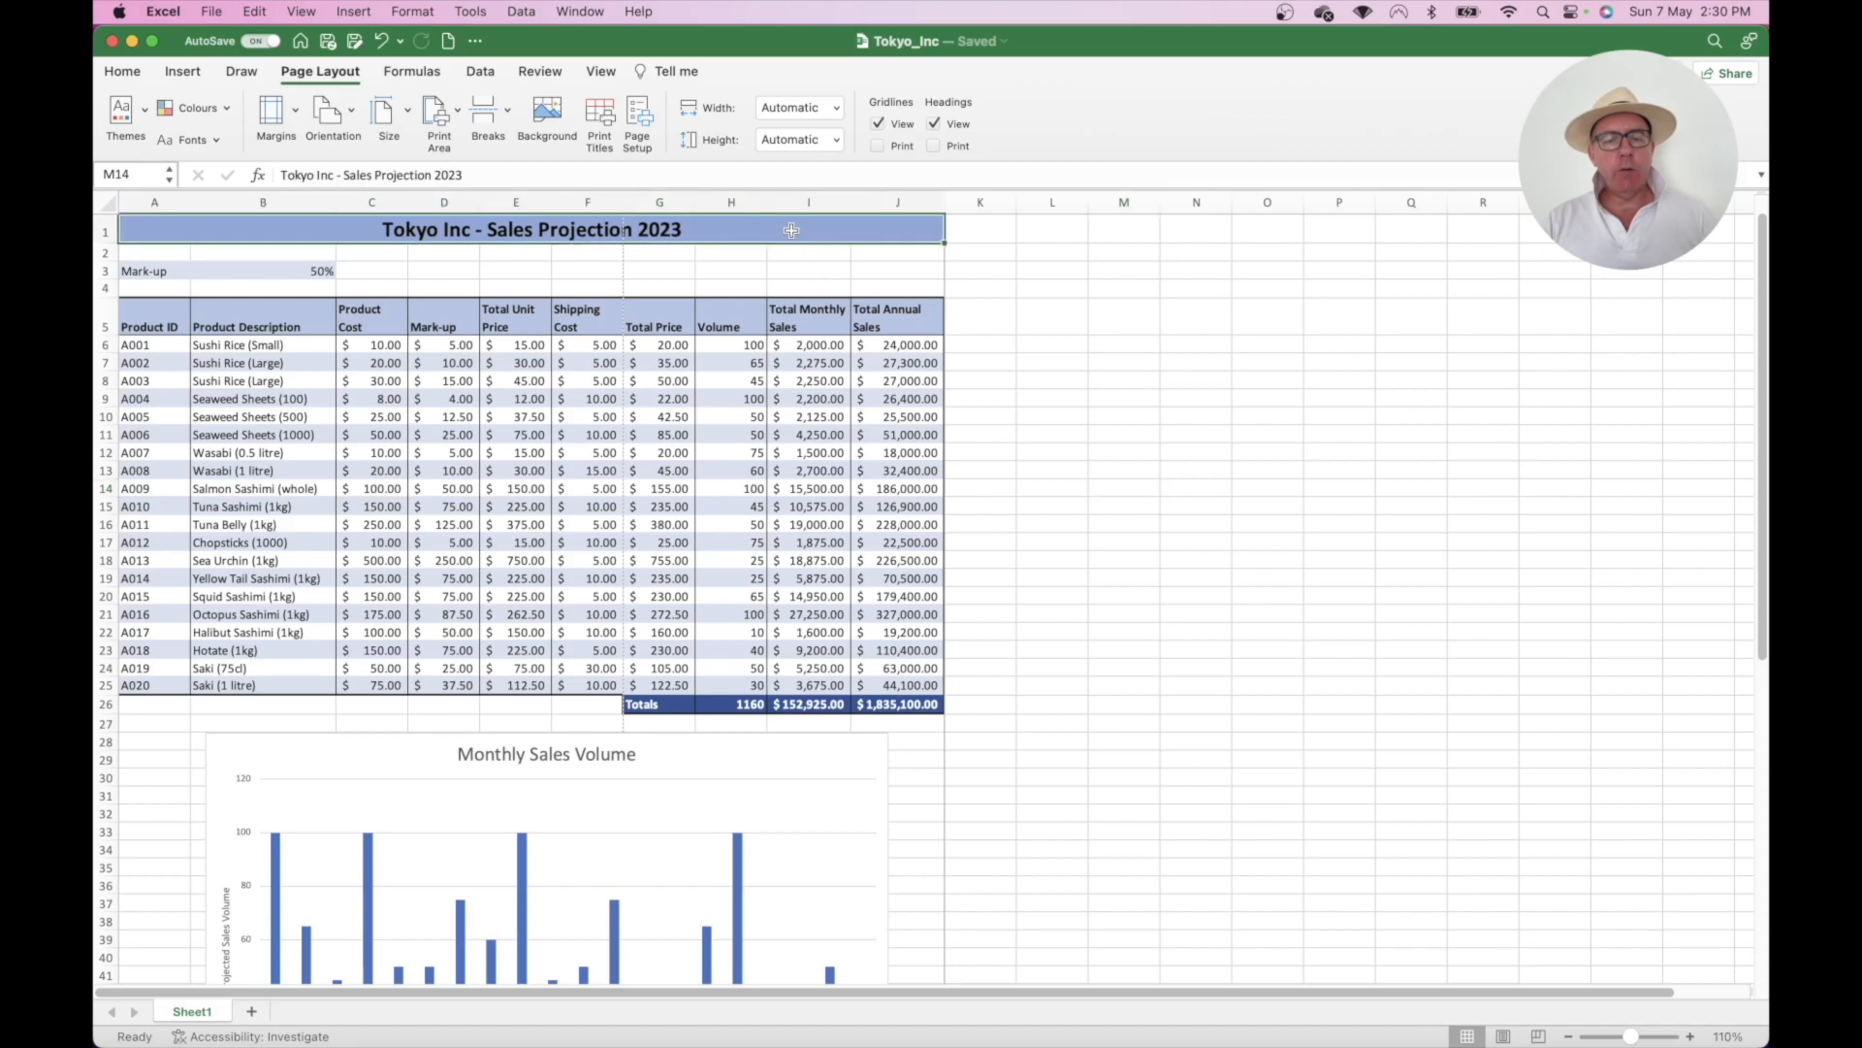
{"action": "left_click_drag", "start_coordinate": [791, 230], "coordinate": [806, 561]}
{"action": "scroll", "coordinate": [1104, 545], "scroll_direction": "up", "scroll_amount": 10}
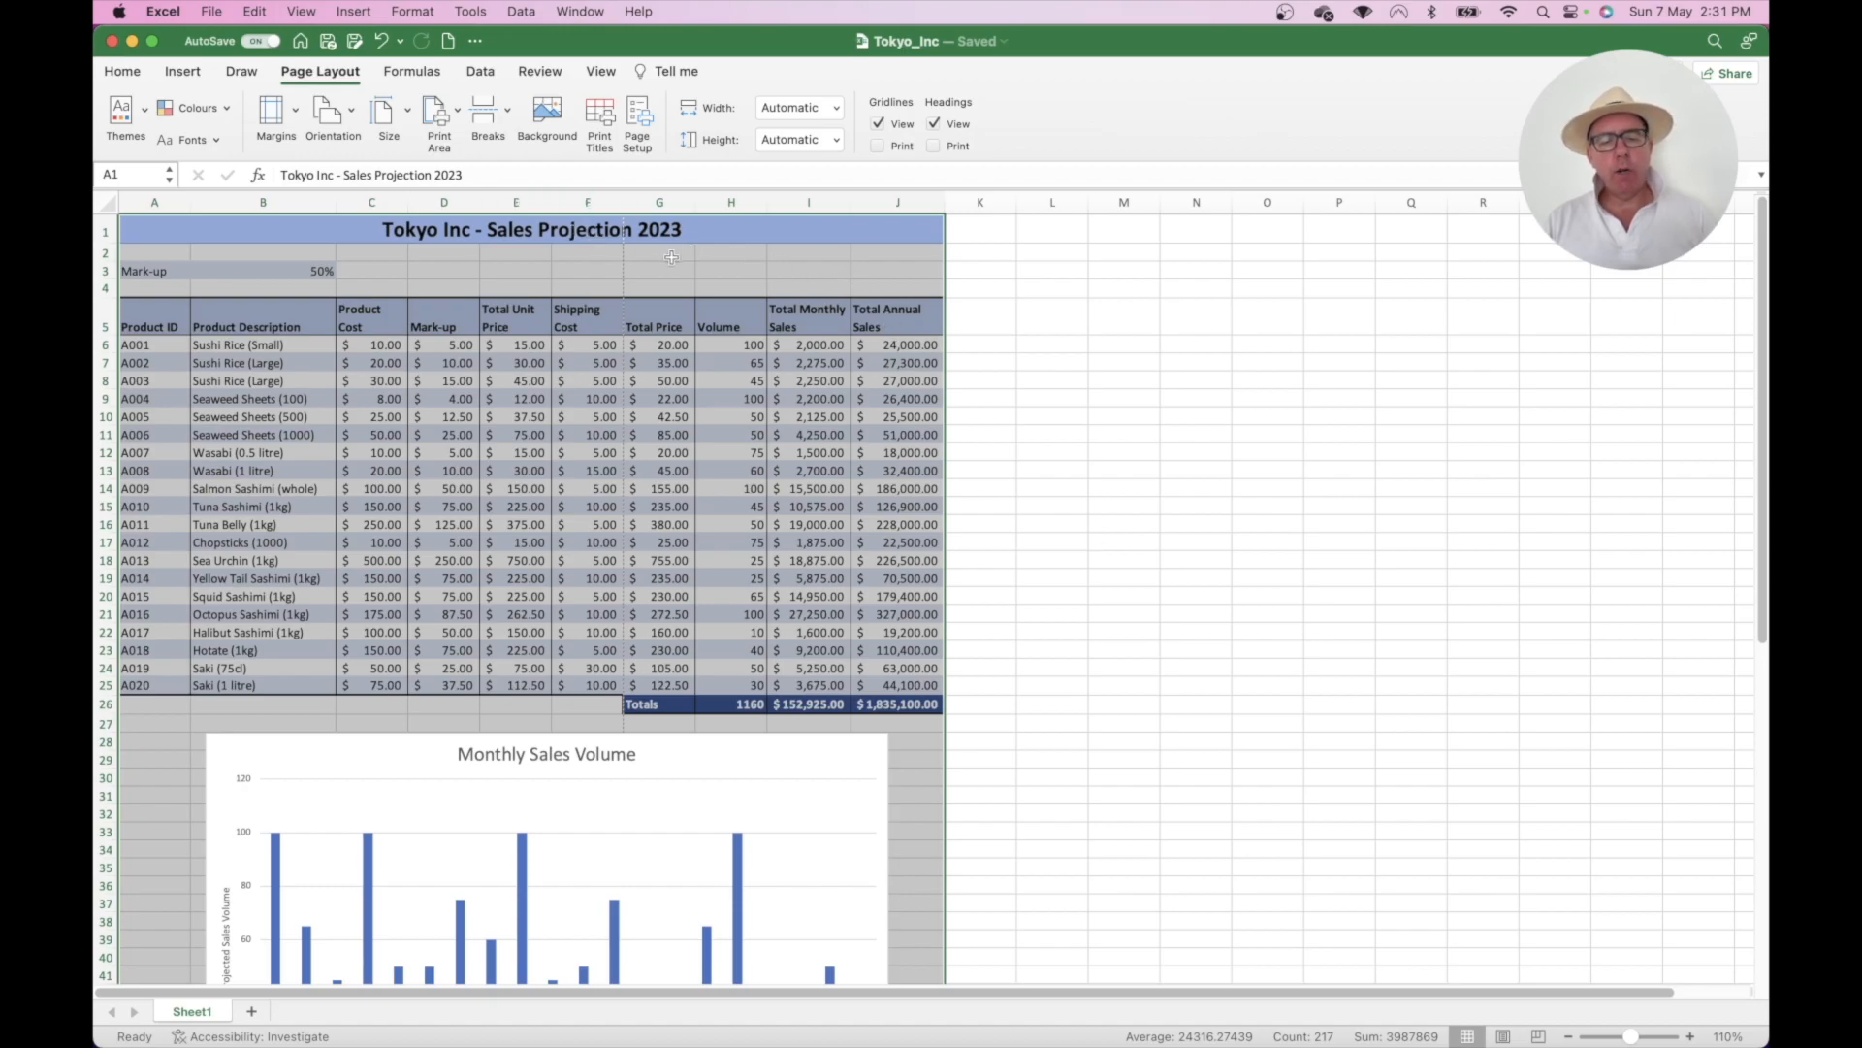
- Redo the selection from the title row down past row 26 to include both charts
{"action": "left_click", "coordinate": [730, 384]}
{"action": "left_click_drag", "start_coordinate": [696, 231], "coordinate": [756, 709]}
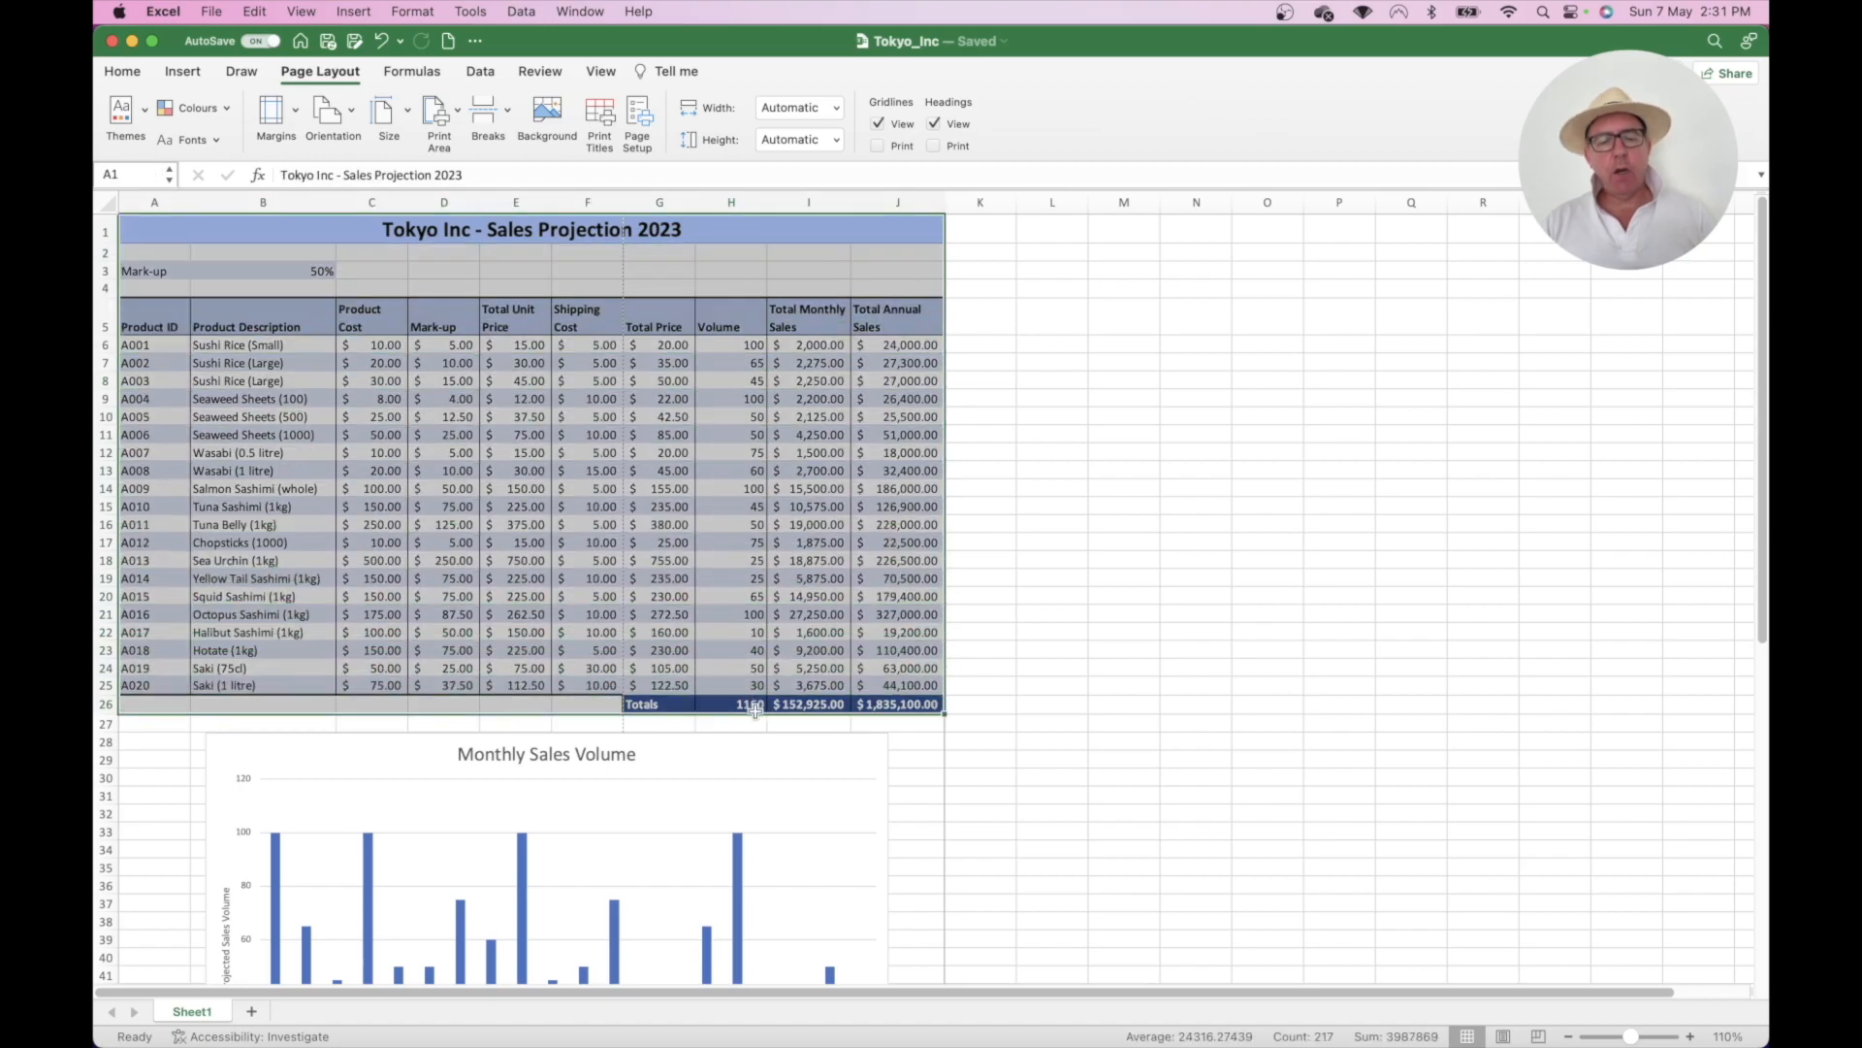
{"action": "left_click", "coordinate": [757, 389]}
{"action": "left_click_drag", "start_coordinate": [727, 229], "coordinate": [742, 497]}
{"action": "scroll", "coordinate": [1097, 487], "scroll_direction": "up", "scroll_amount": 10}
{"action": "scroll", "coordinate": [1104, 487], "scroll_direction": "down", "scroll_amount": 1}
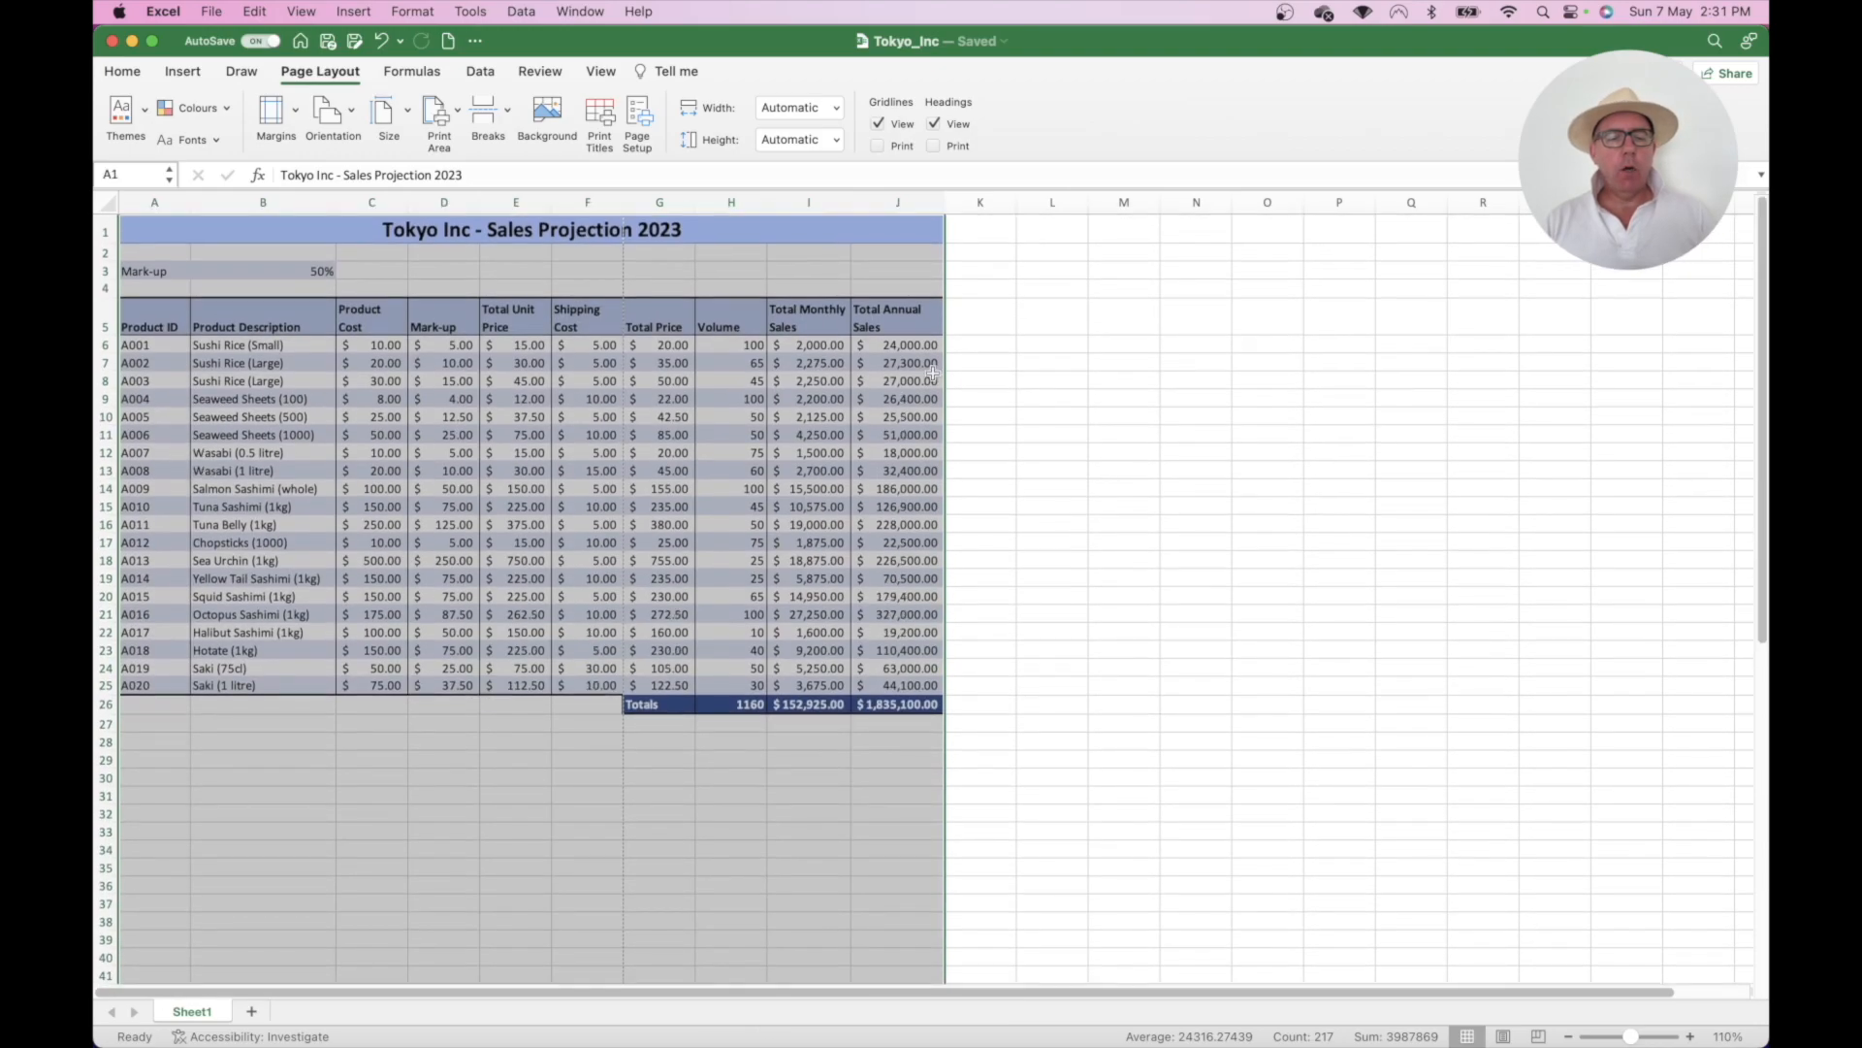
- Set the selected table and charts as the print area via Page Layout
{"action": "left_click", "coordinate": [327, 76]}
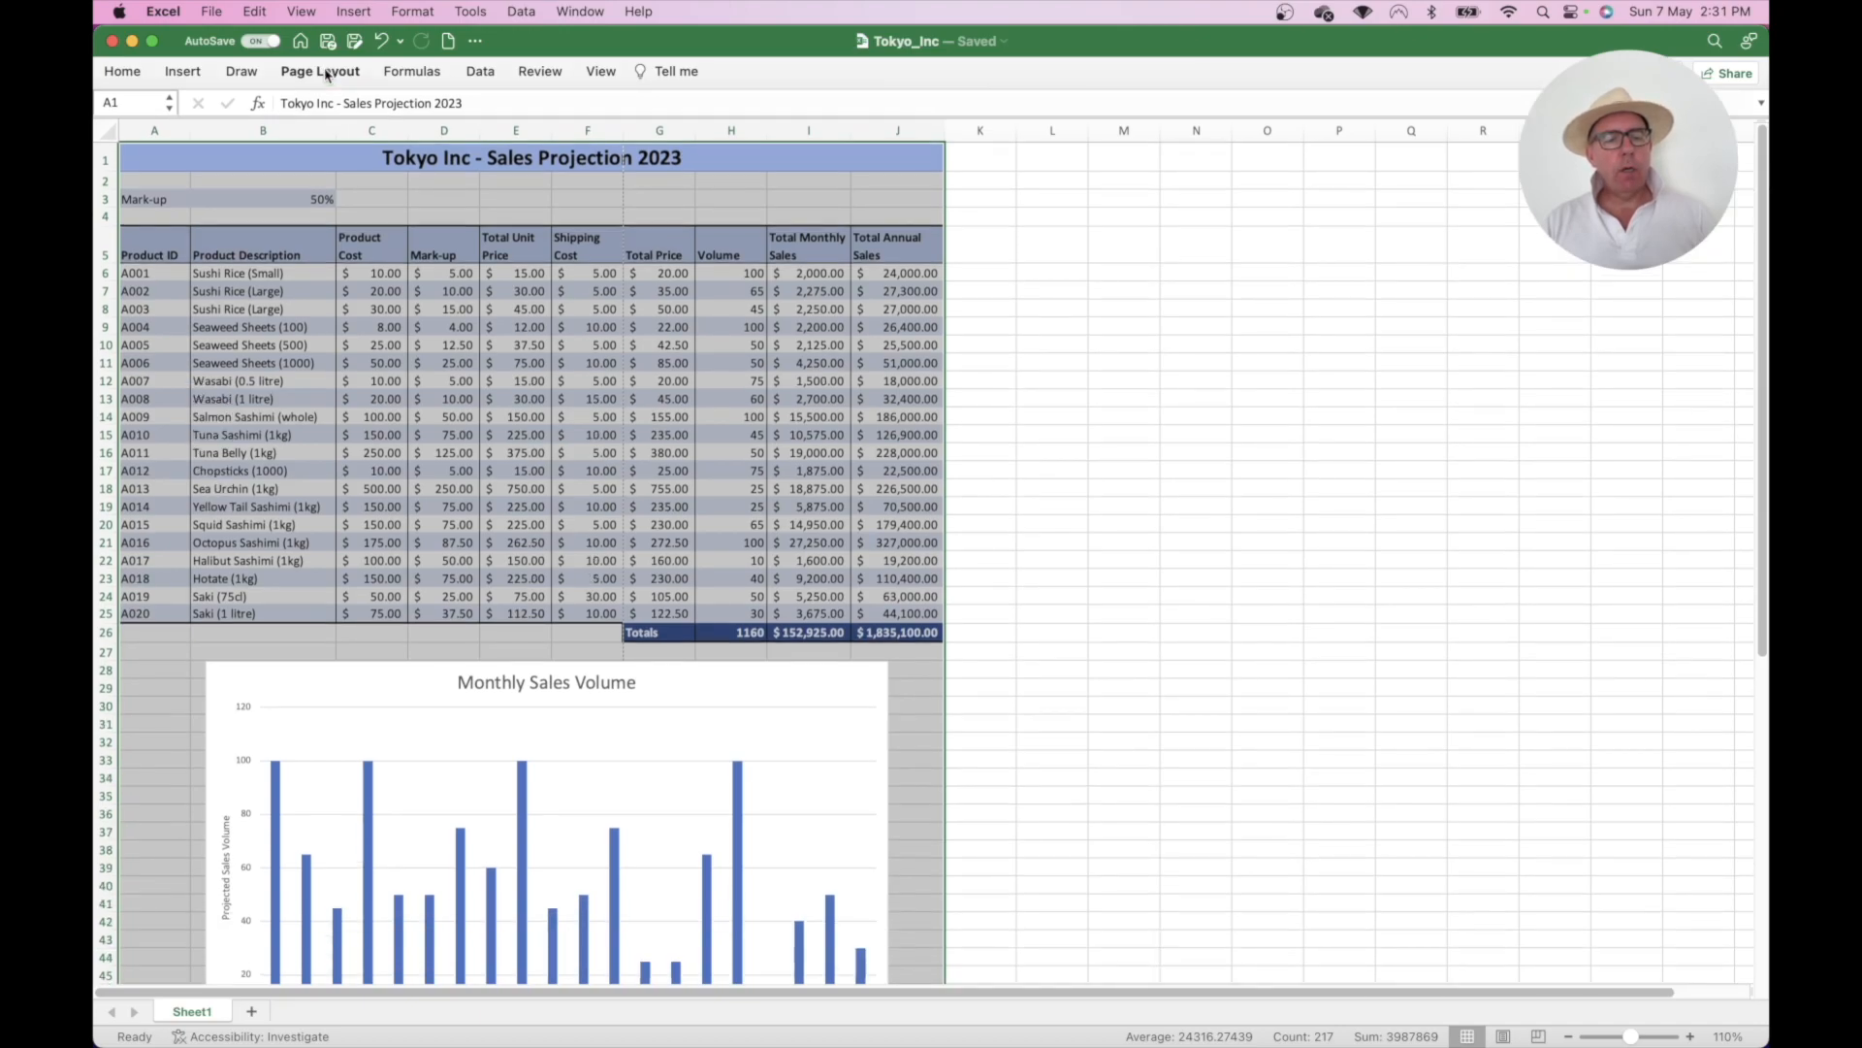
{"action": "left_click", "coordinate": [327, 76]}
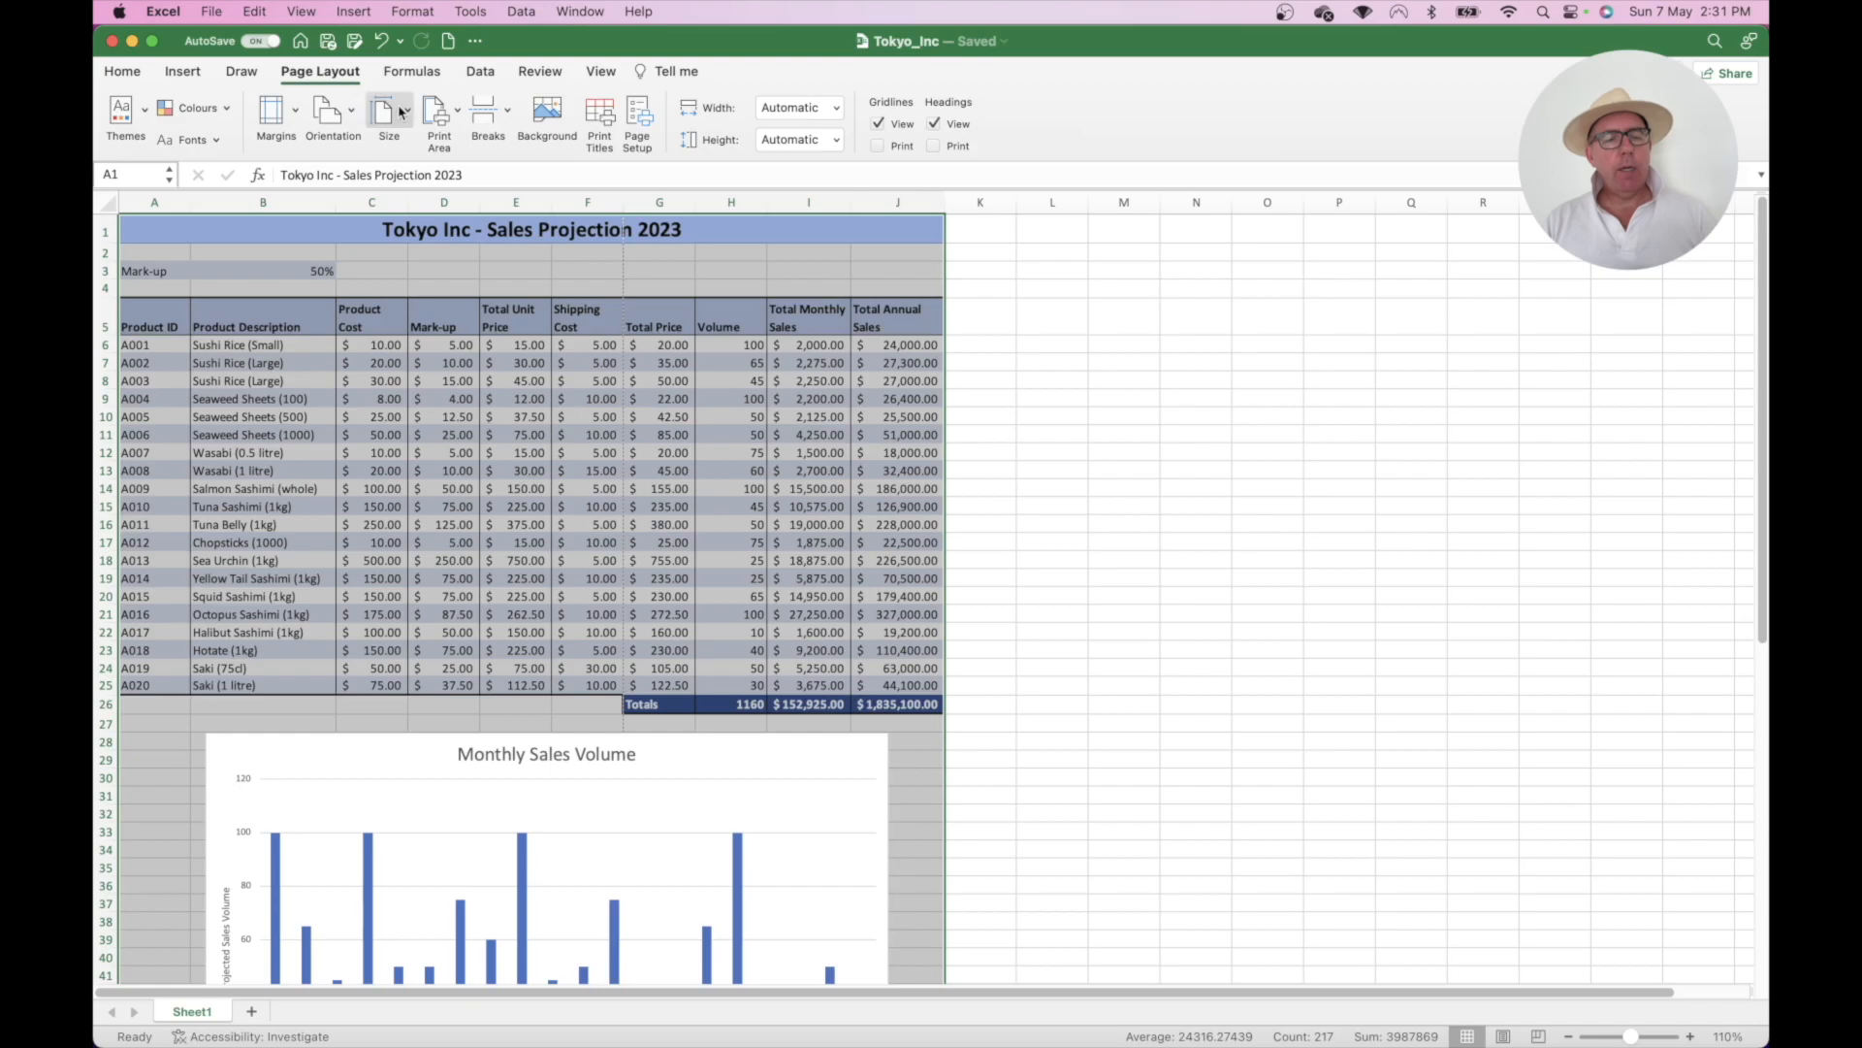
{"action": "left_click", "coordinate": [460, 114]}
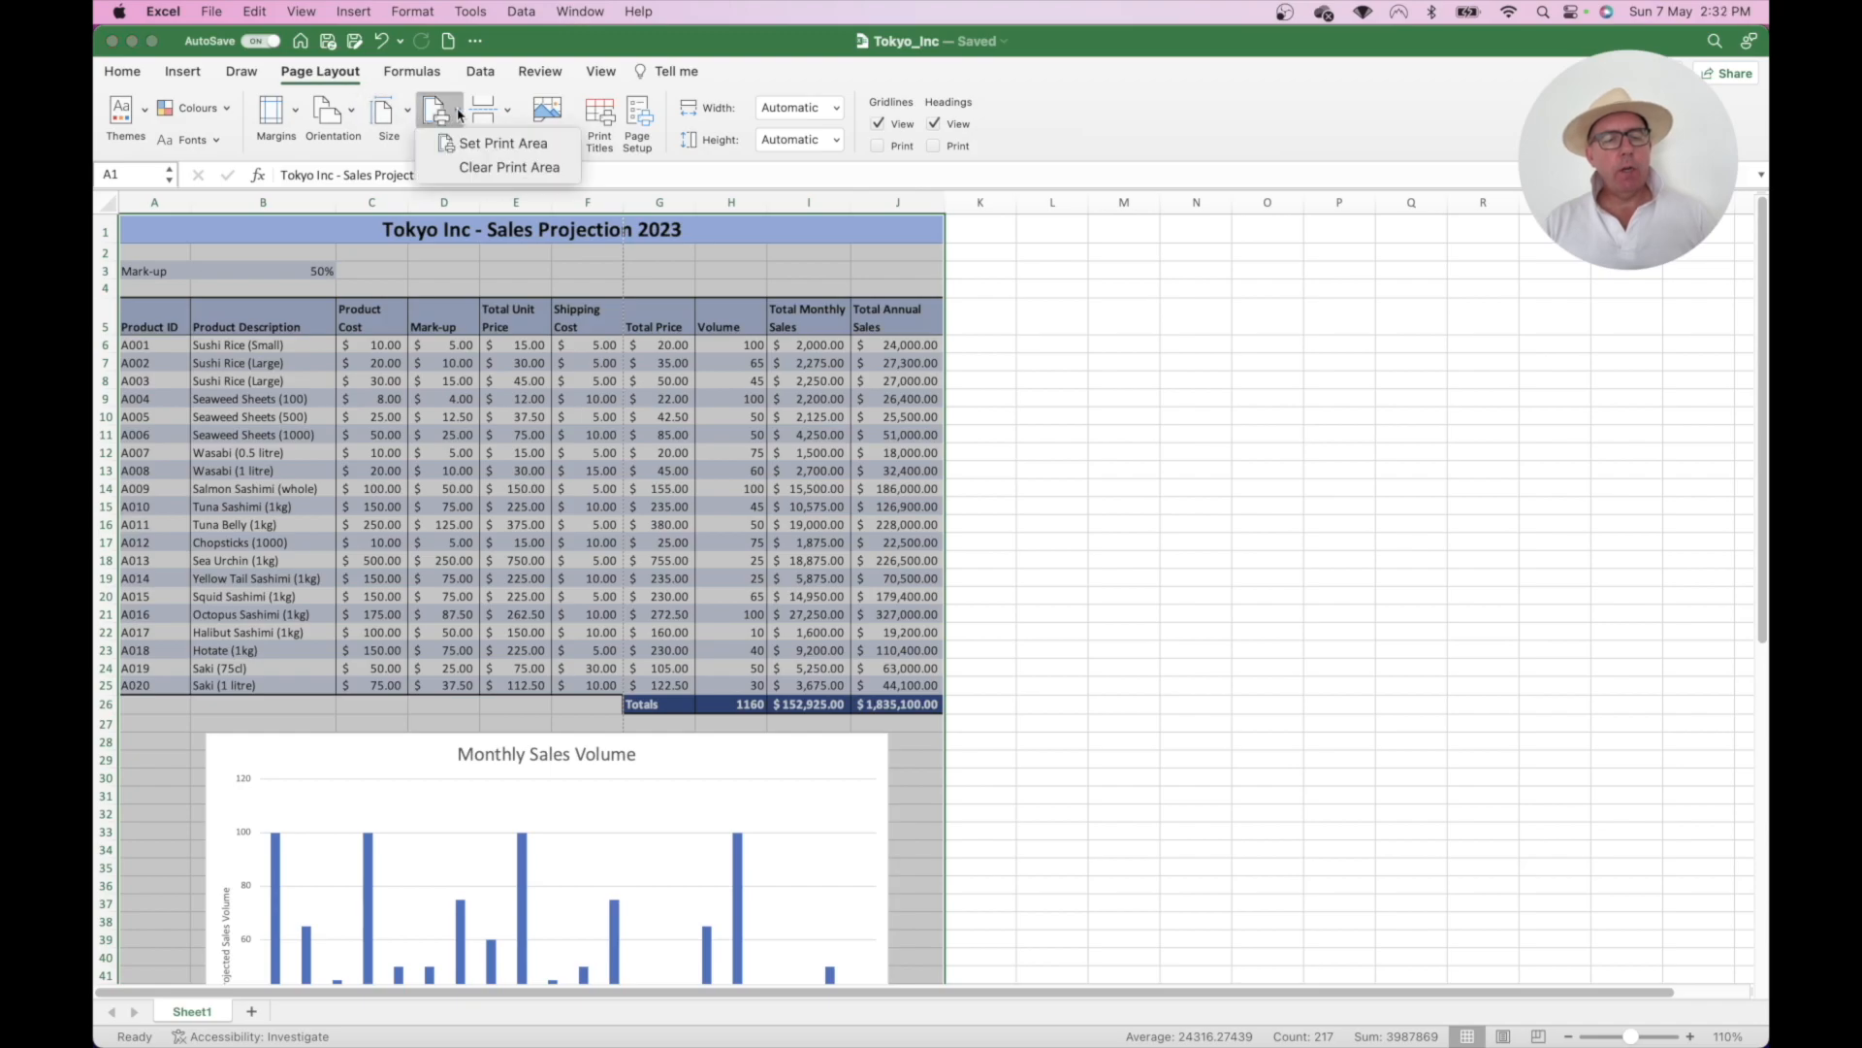
{"action": "left_click", "coordinate": [479, 144]}
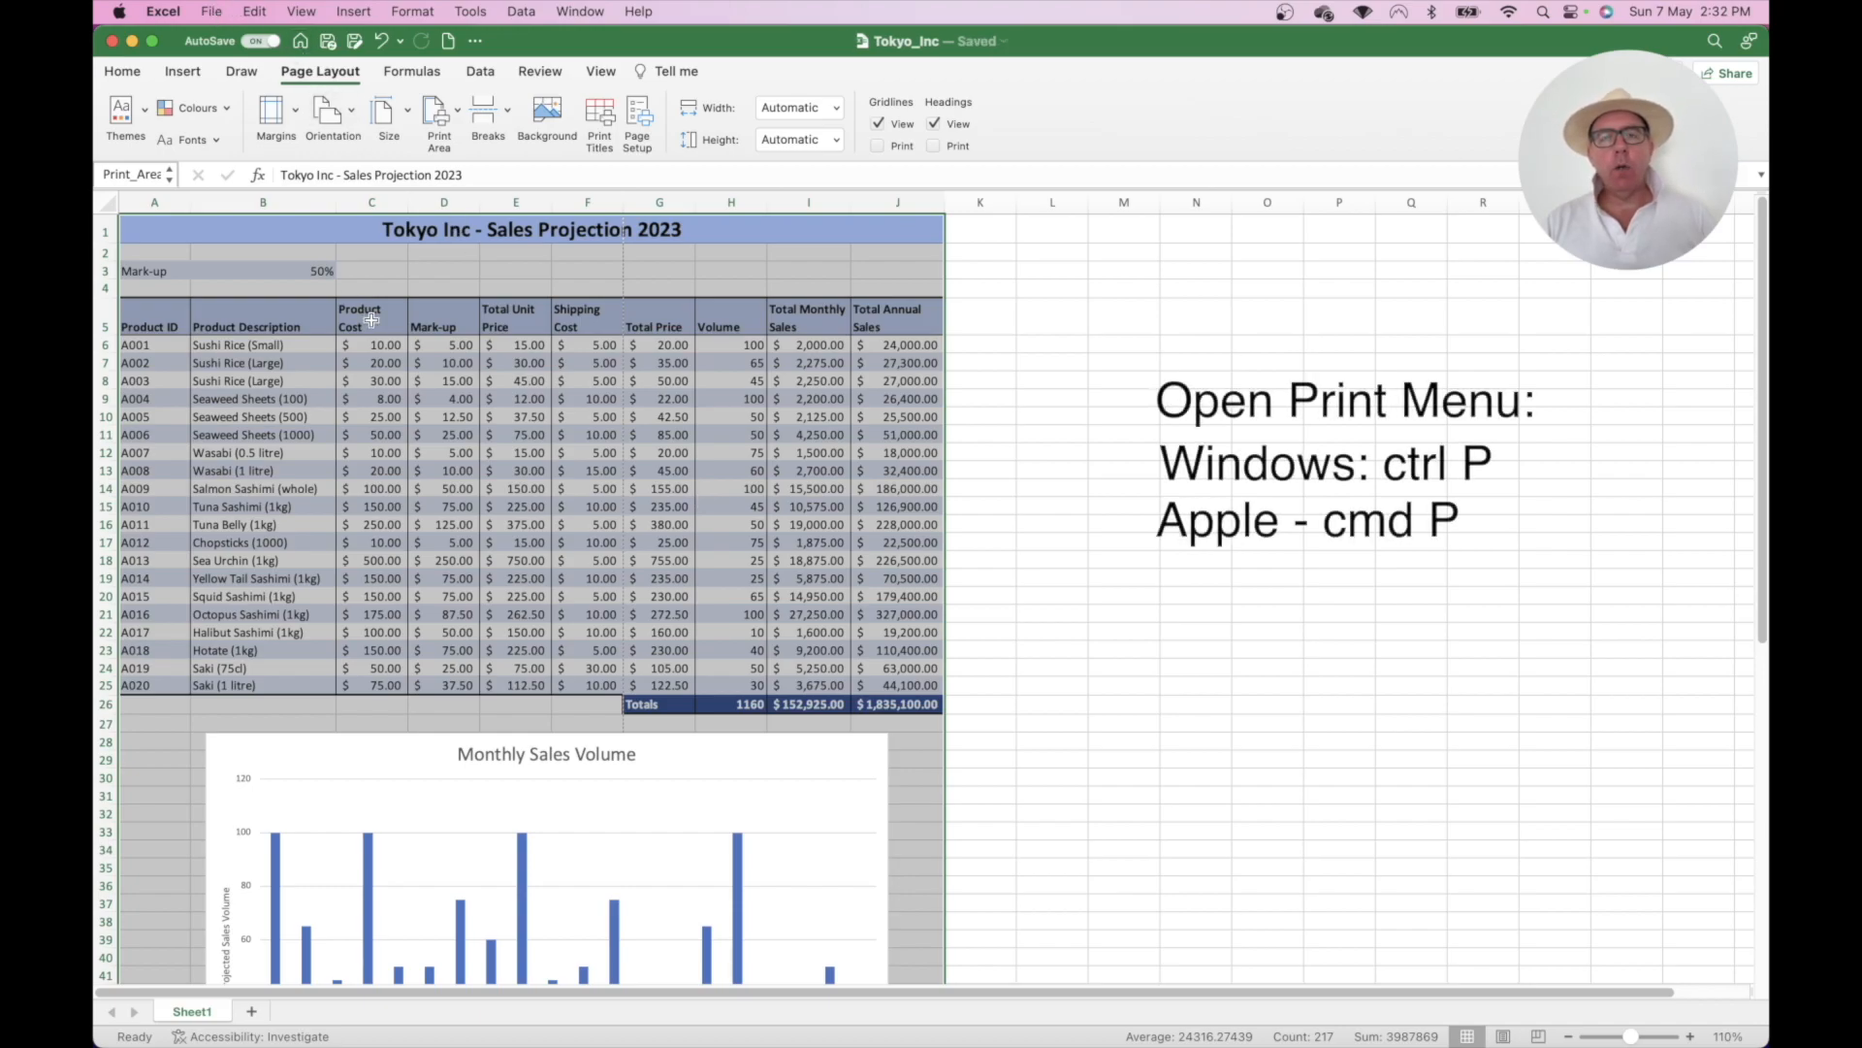
- Open the Print dialog with Print in Colour on and review the 4-page preview
{"action": "left_click", "coordinate": [213, 11]}
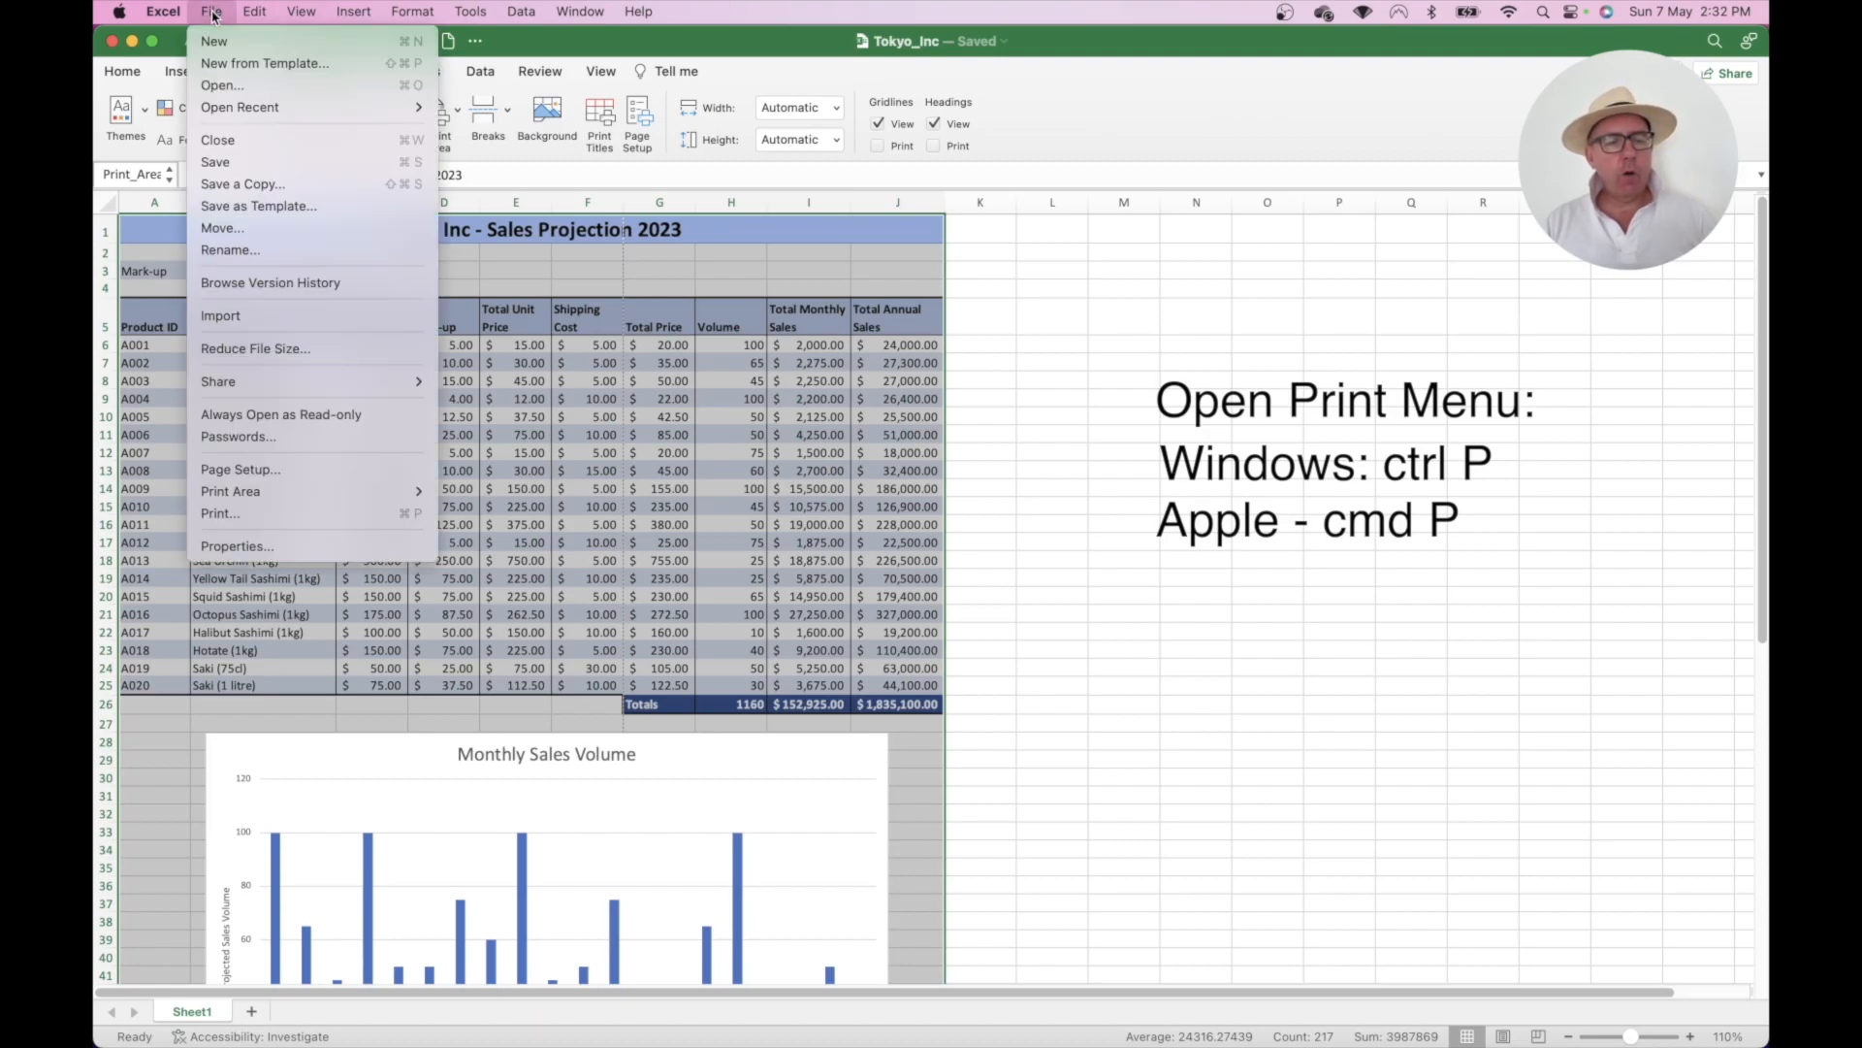
{"action": "left_click", "coordinate": [262, 513]}
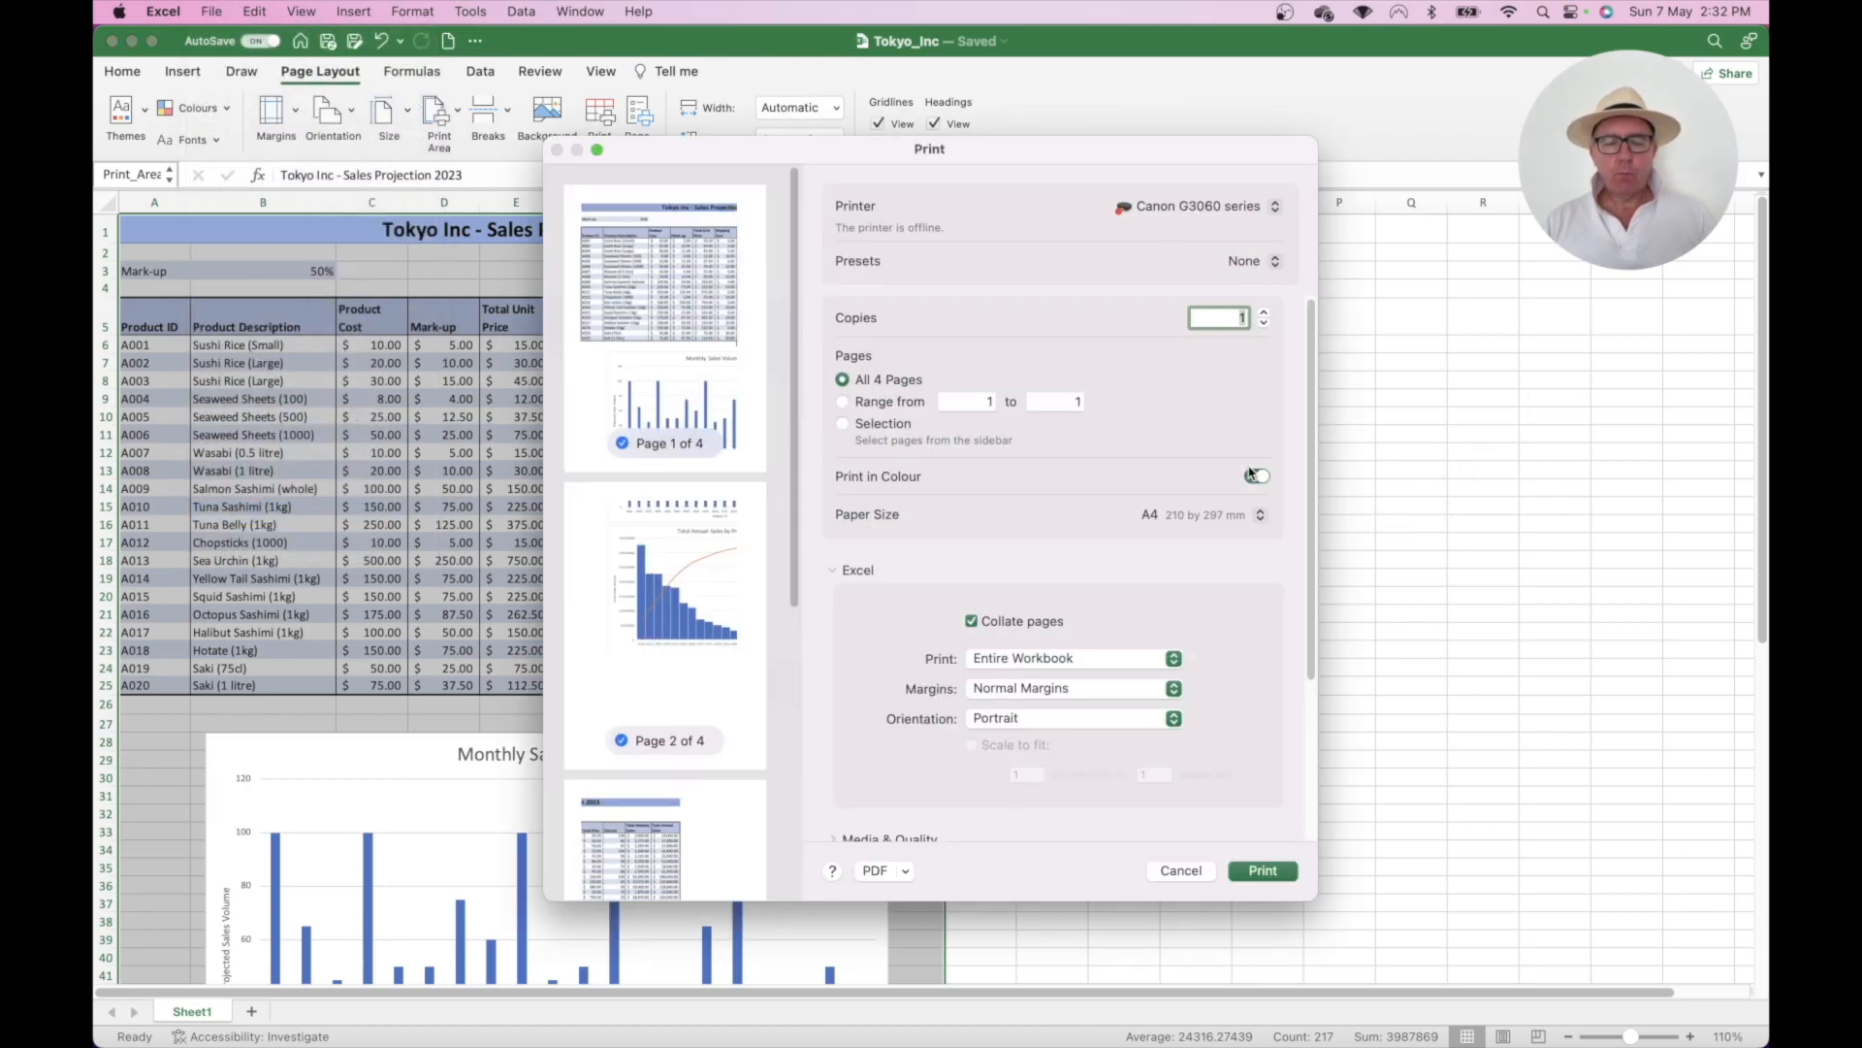
{"action": "left_click", "coordinate": [1253, 475]}
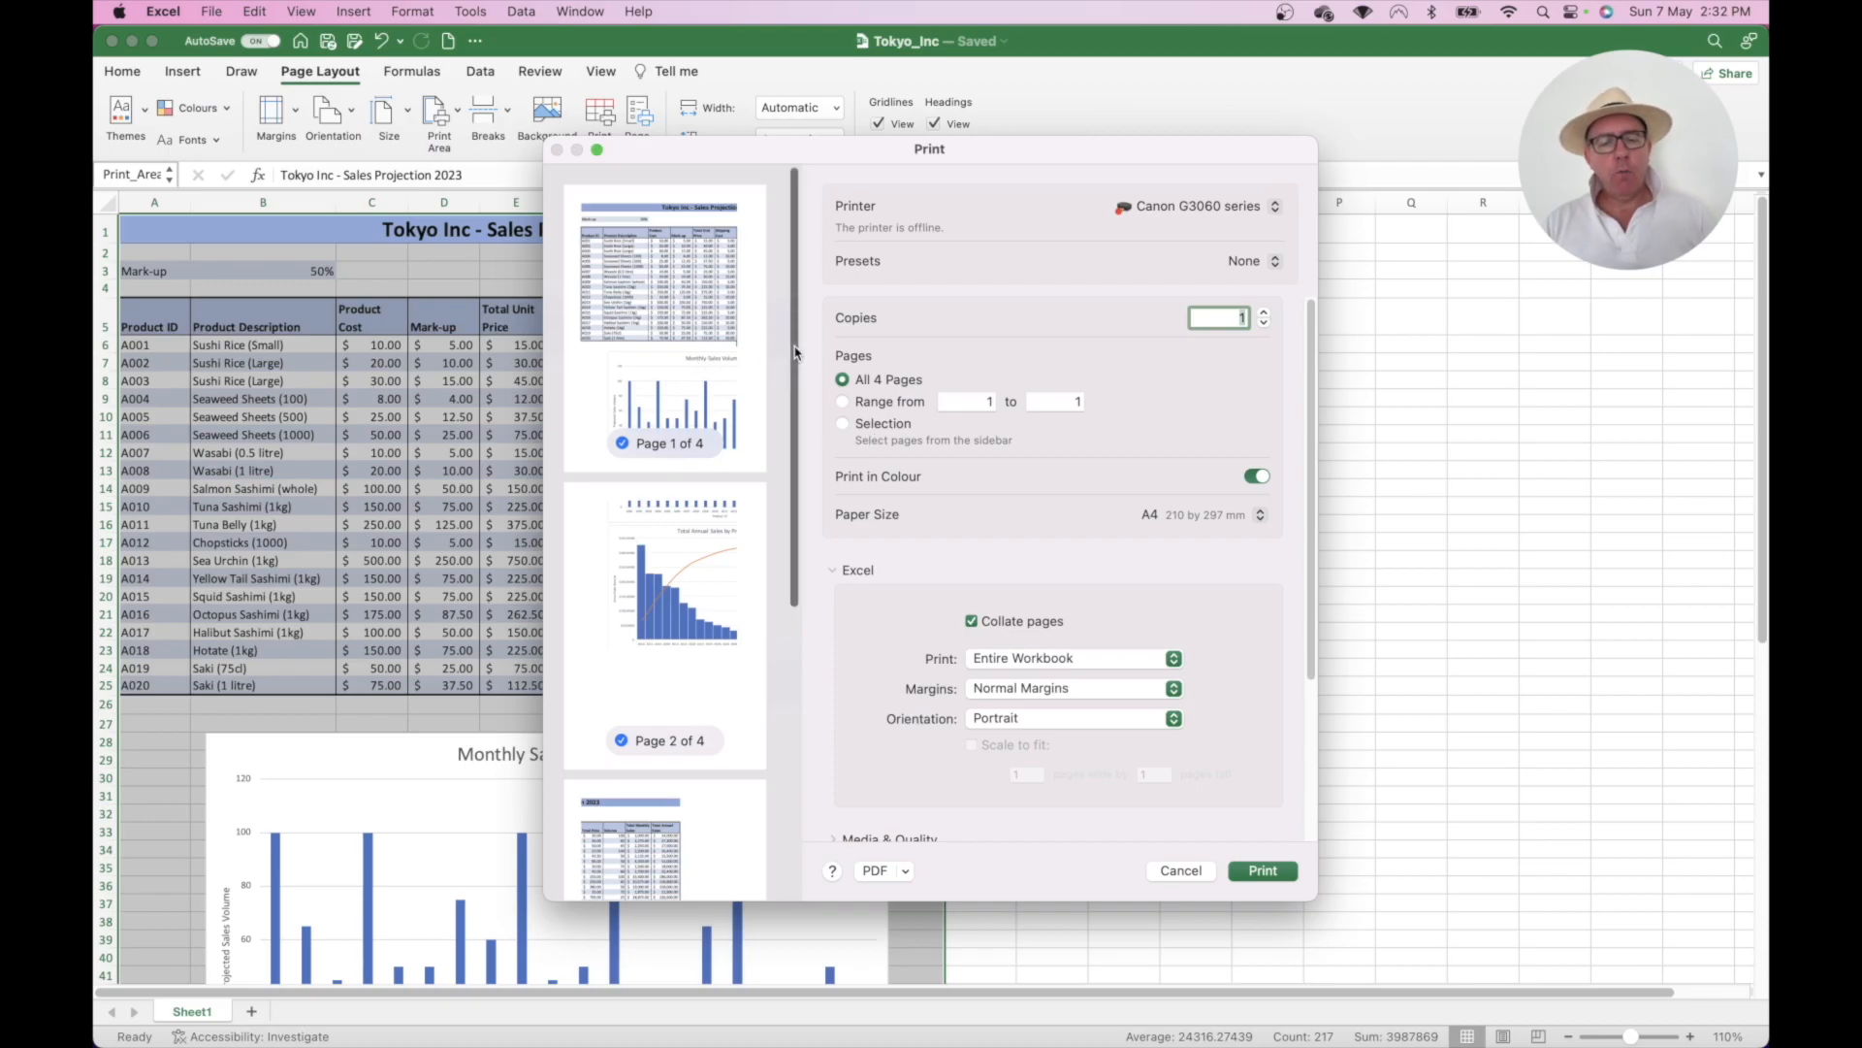
{"action": "left_click_drag", "start_coordinate": [796, 352], "coordinate": [833, 325]}
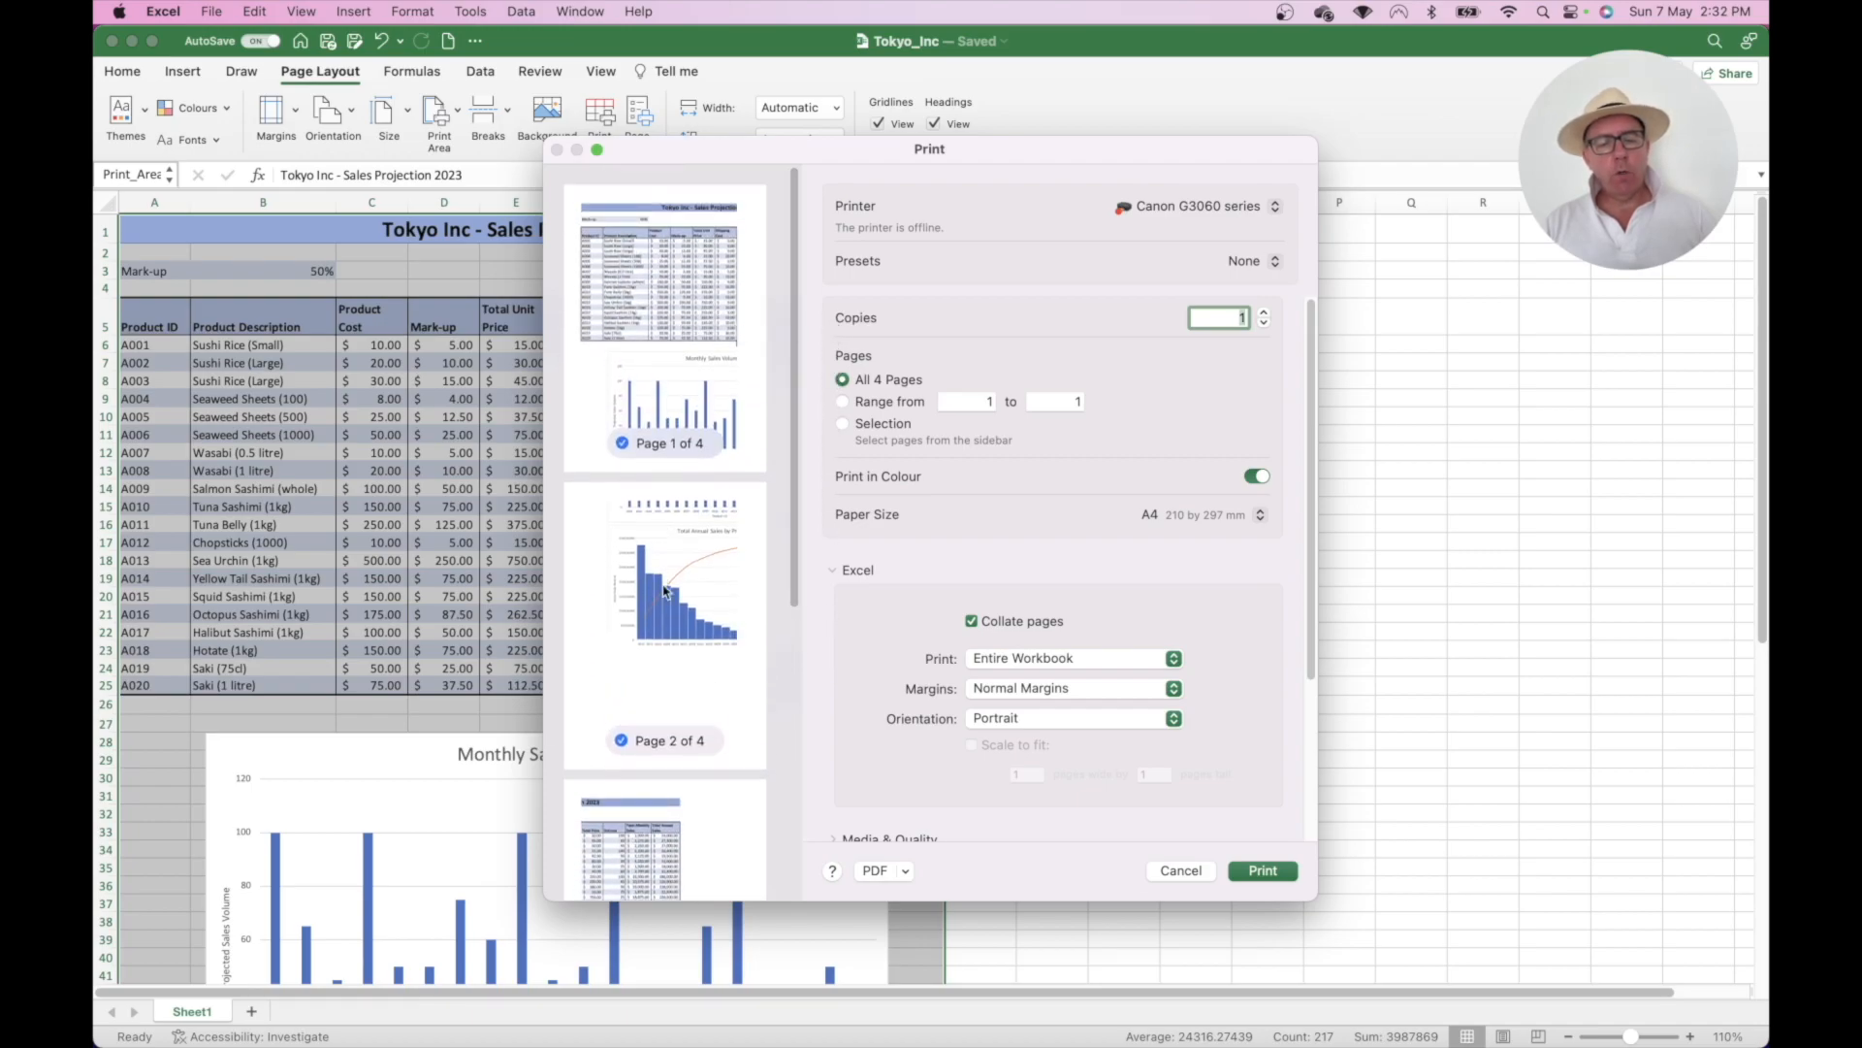
{"action": "scroll", "coordinate": [666, 602], "scroll_direction": "down", "scroll_amount": 5}
{"action": "scroll", "coordinate": [666, 601], "scroll_direction": "up", "scroll_amount": 5}
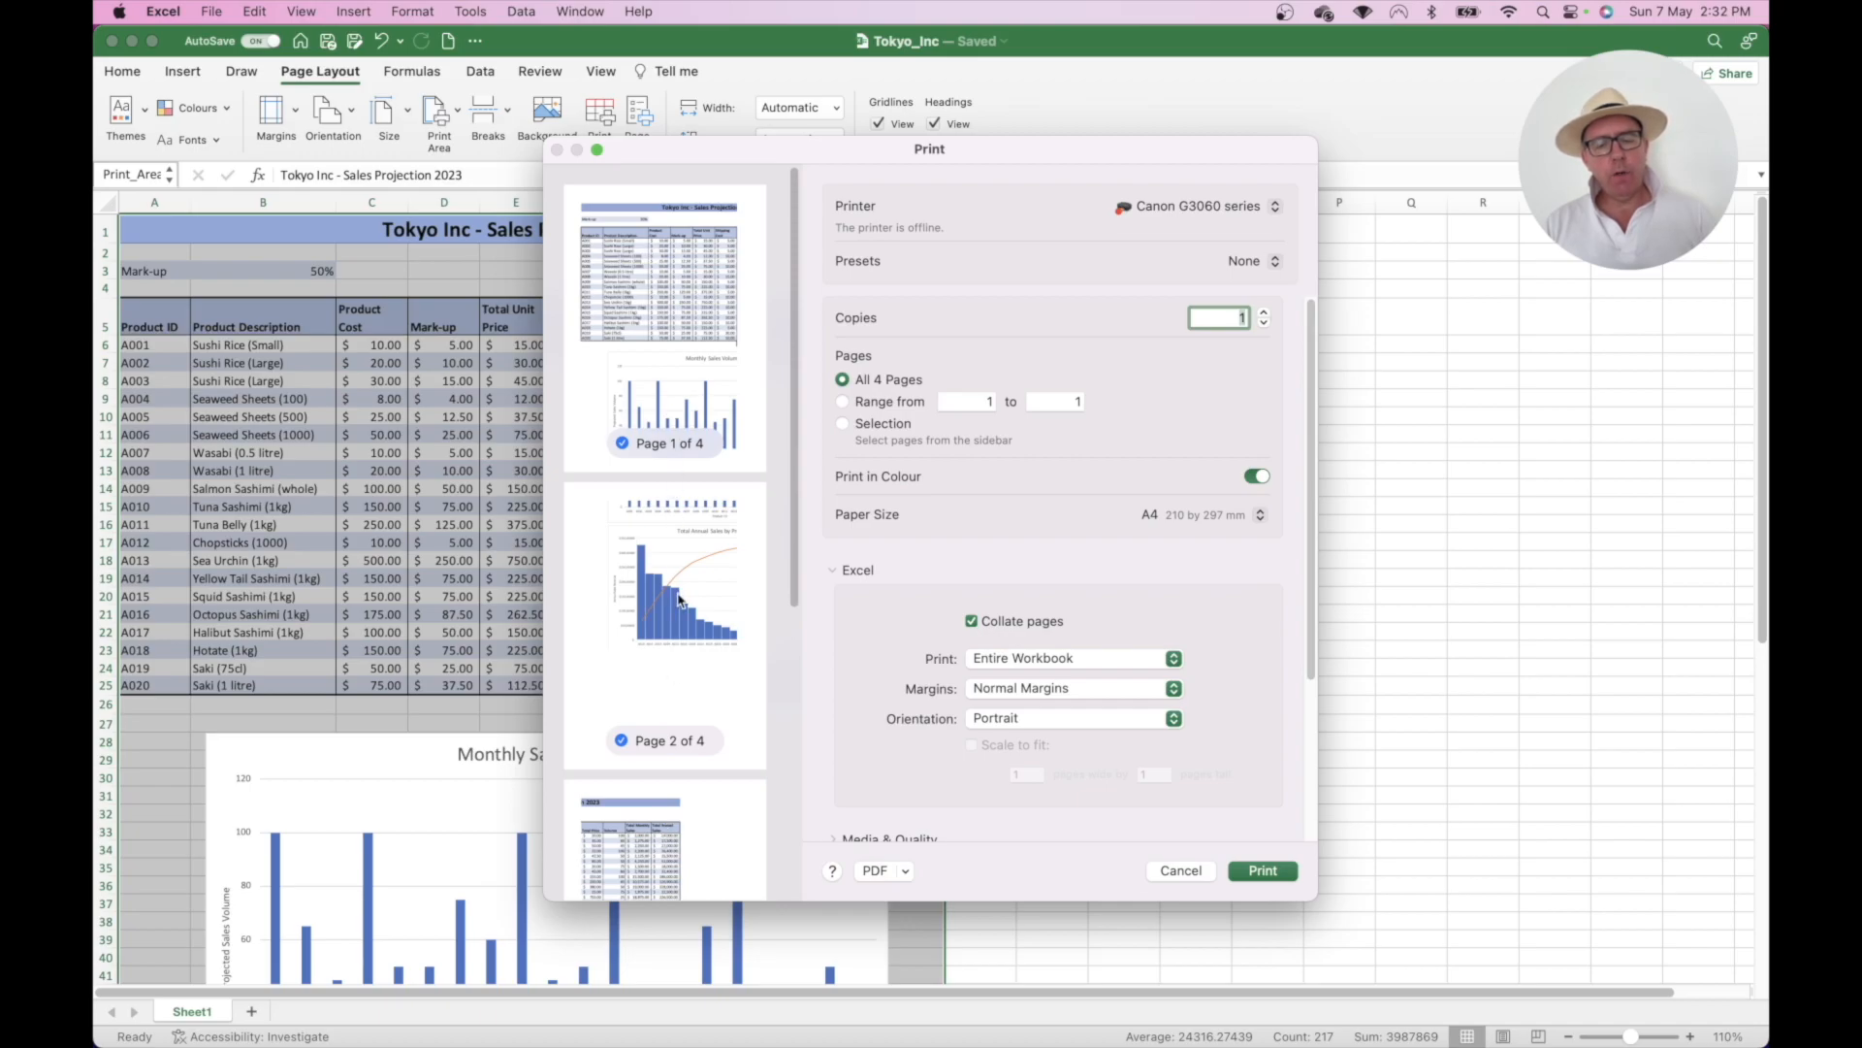
{"action": "scroll", "coordinate": [679, 599], "scroll_direction": "down", "scroll_amount": 5}
{"action": "scroll", "coordinate": [679, 598], "scroll_direction": "up", "scroll_amount": 5}
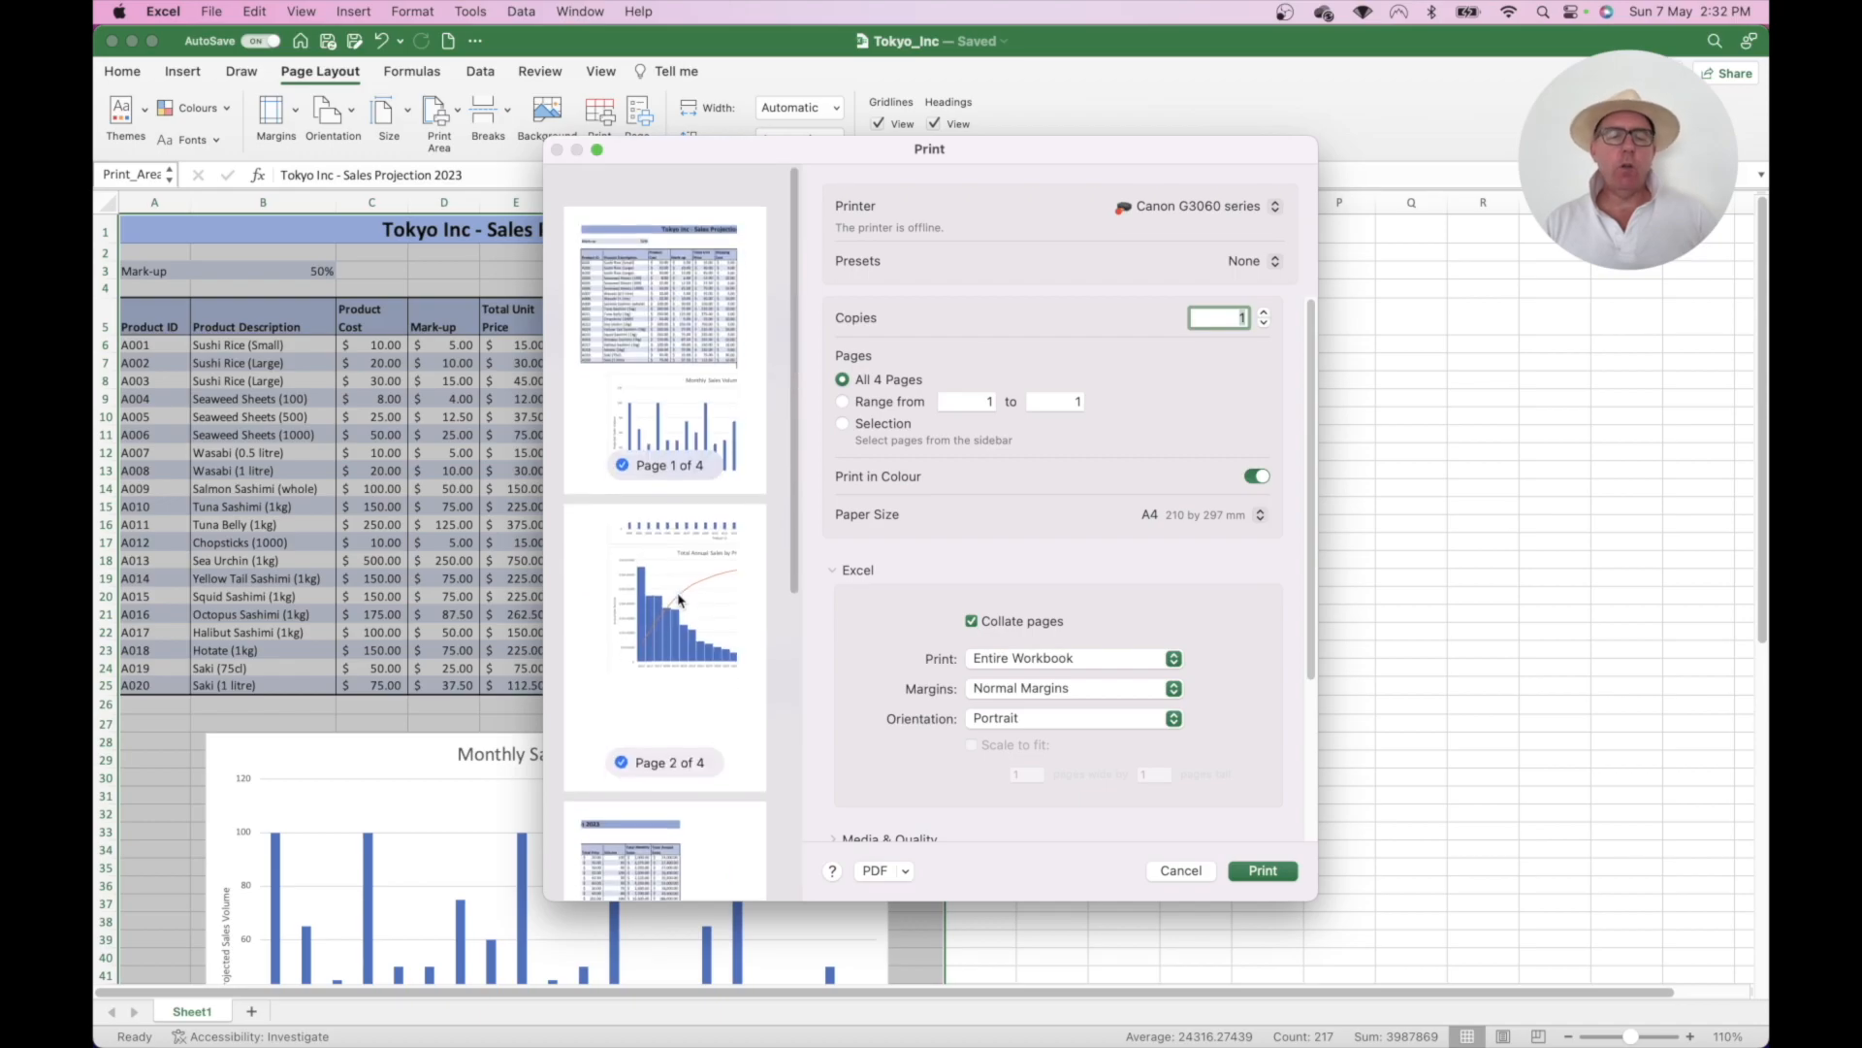
{"action": "scroll", "coordinate": [679, 599], "scroll_direction": "down", "scroll_amount": 1}
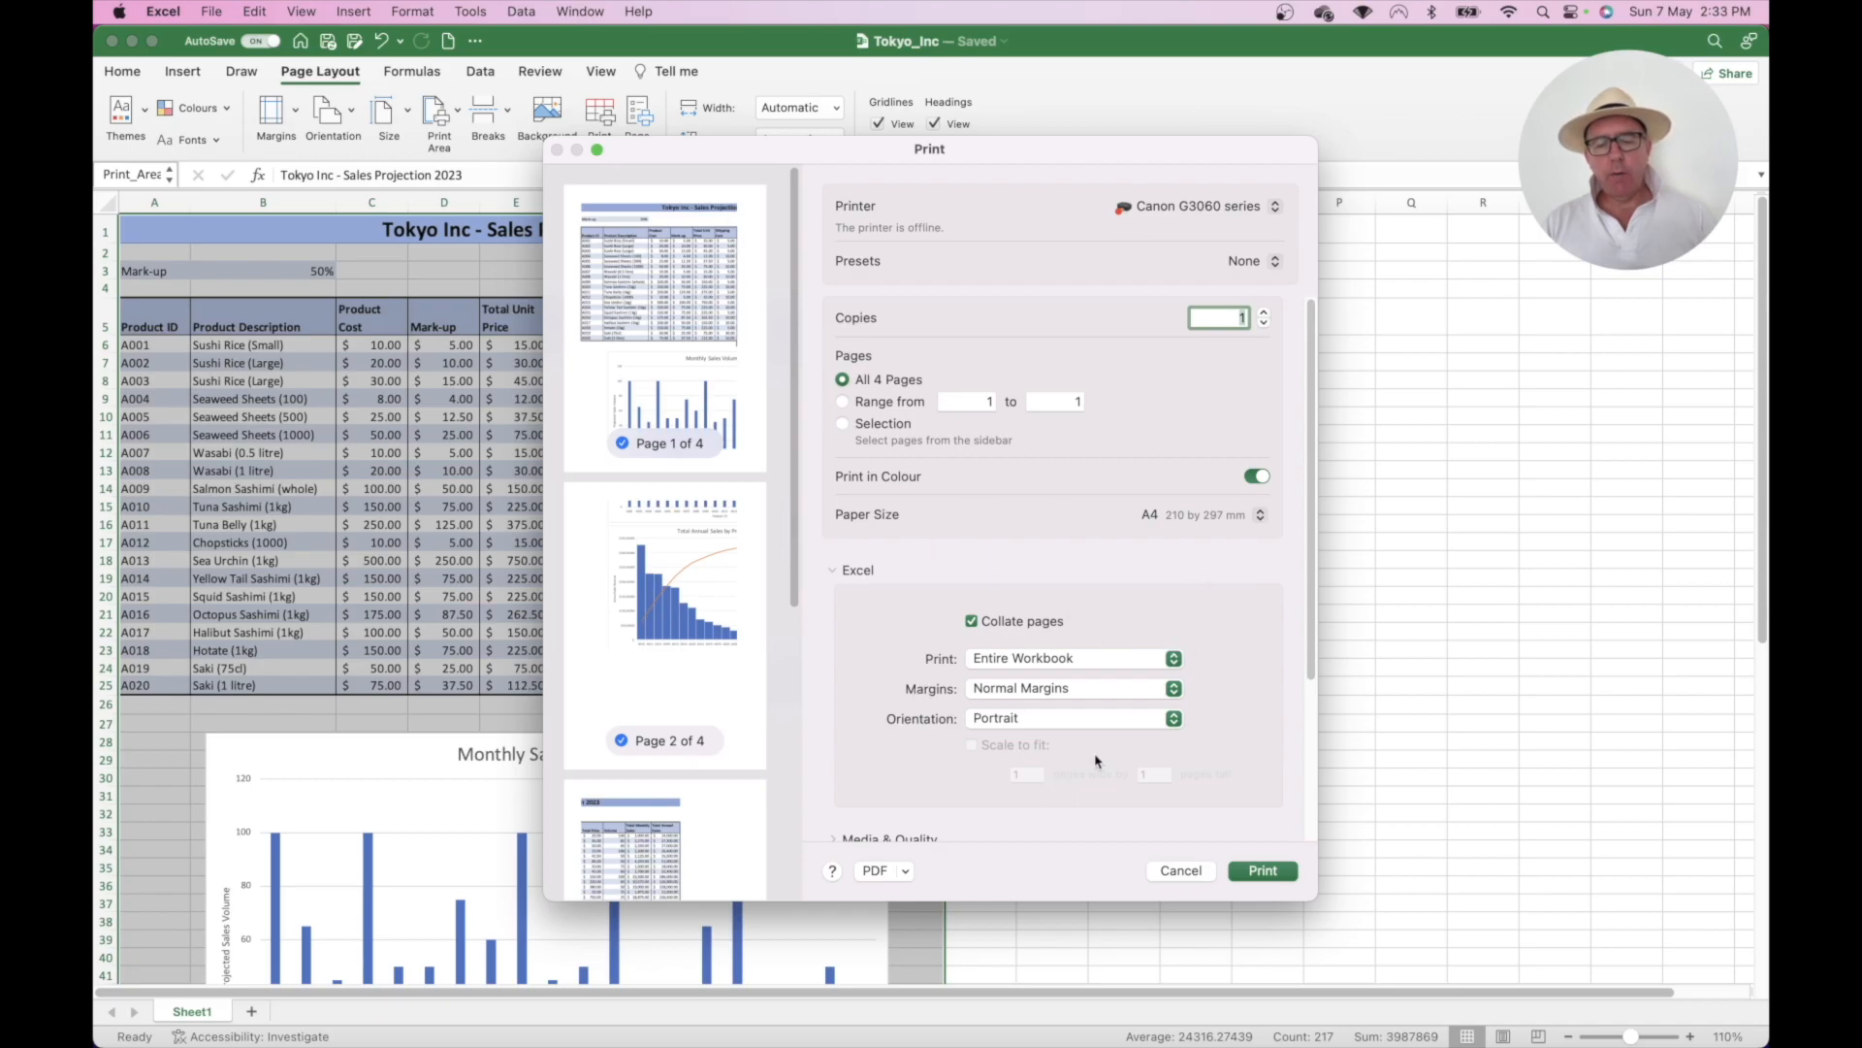
- Print only the selection, scaled to fit 1 page, keeping Canon G3060 as printer
{"action": "left_click", "coordinate": [1085, 662]}
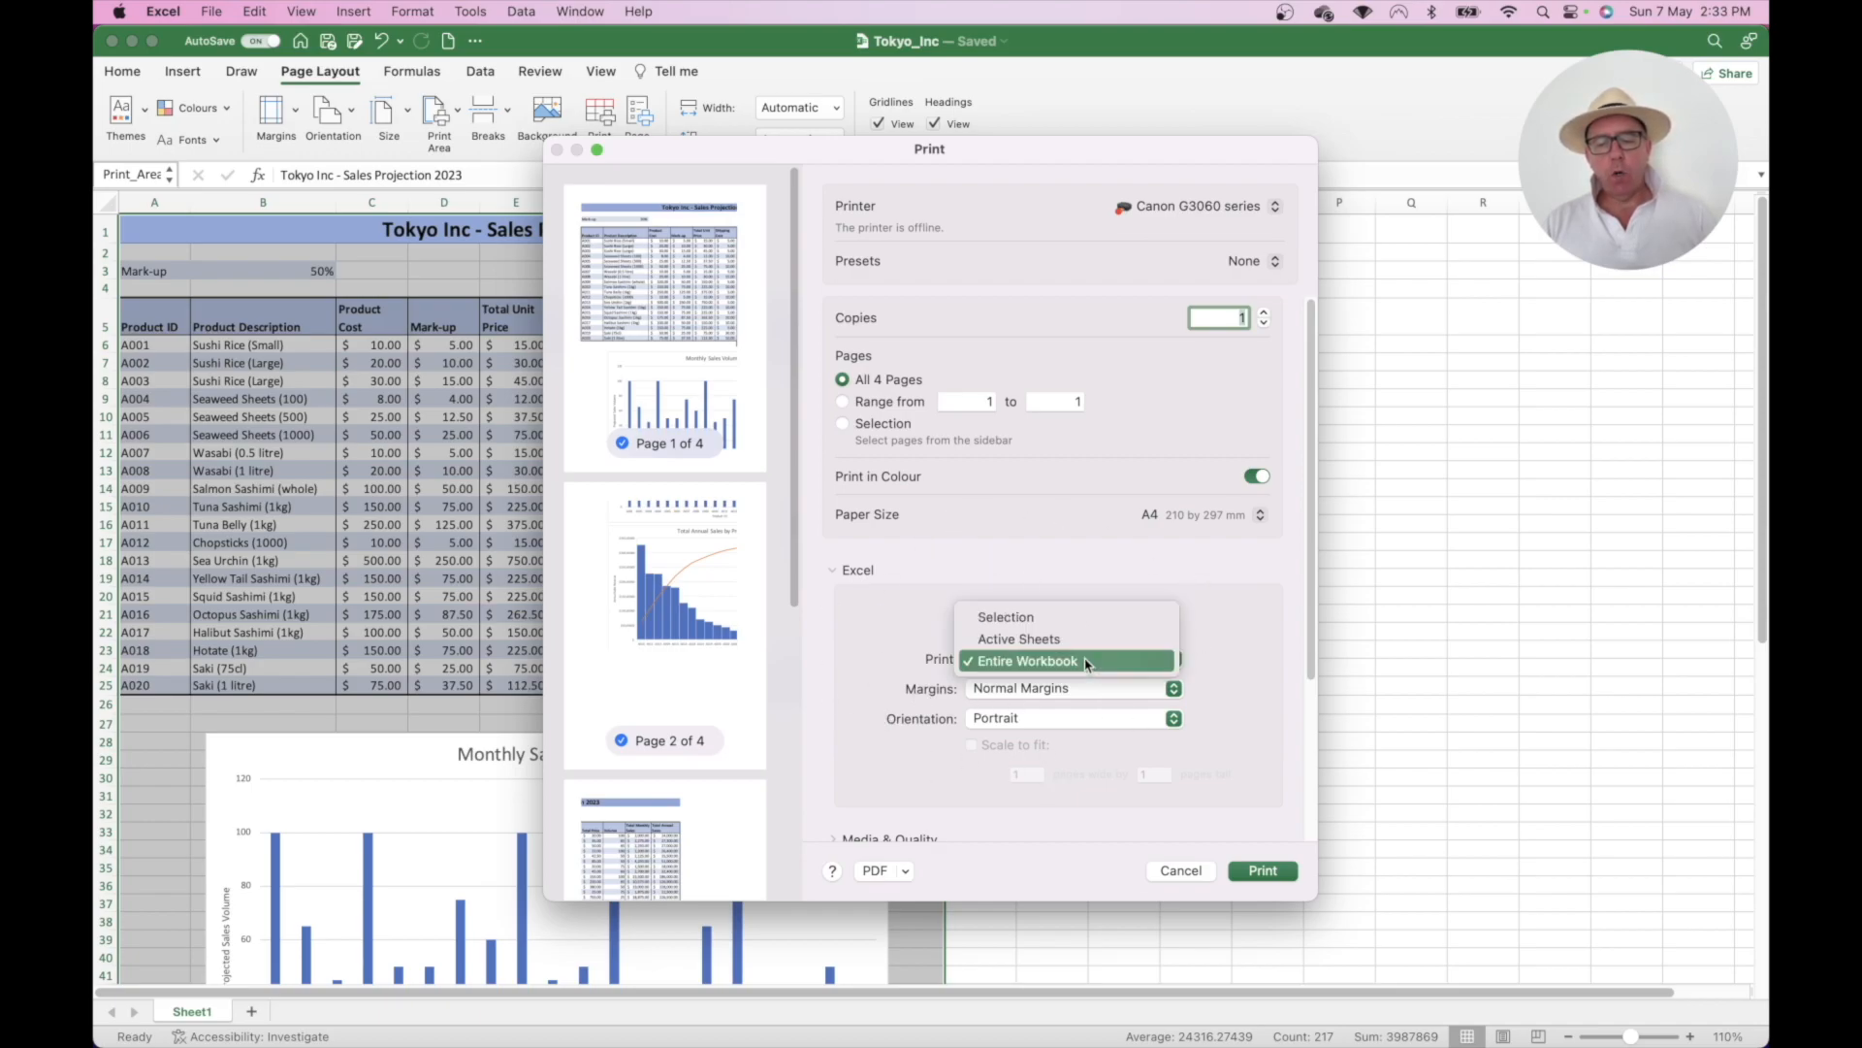
{"action": "left_click", "coordinate": [1043, 627]}
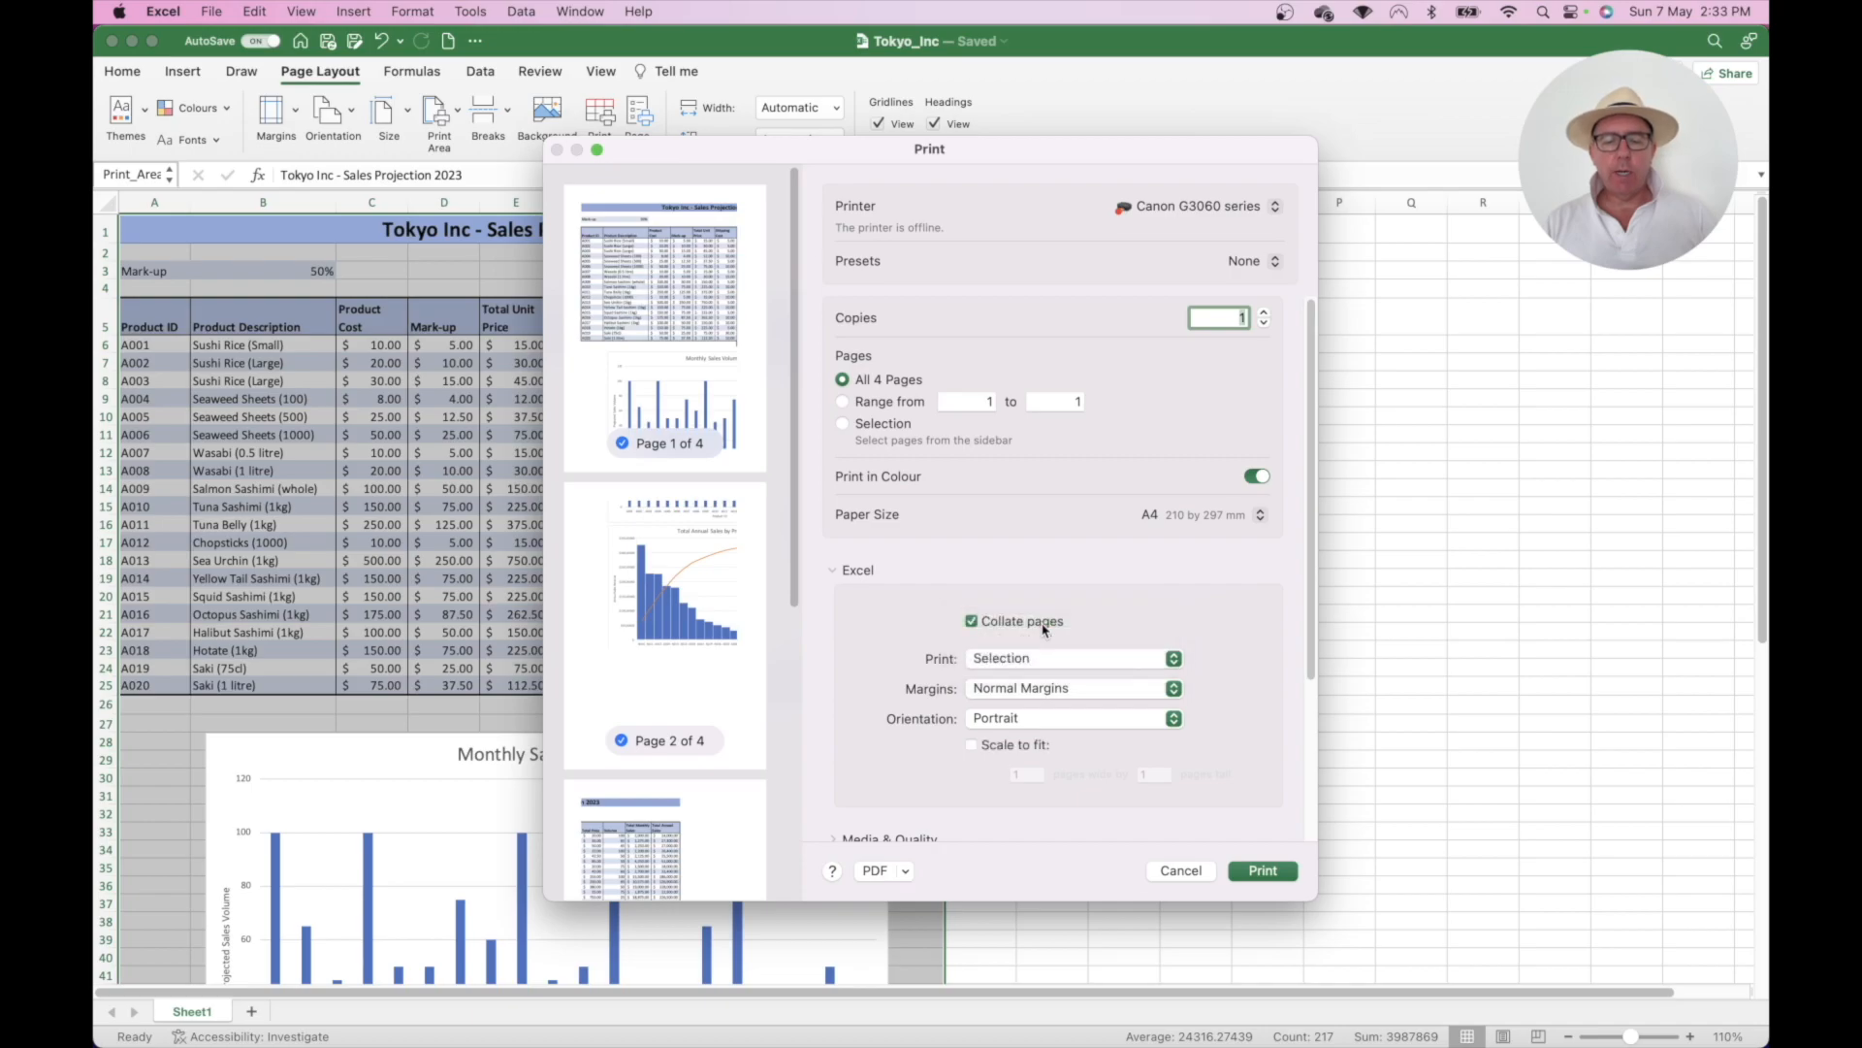
{"action": "left_click", "coordinate": [972, 745]}
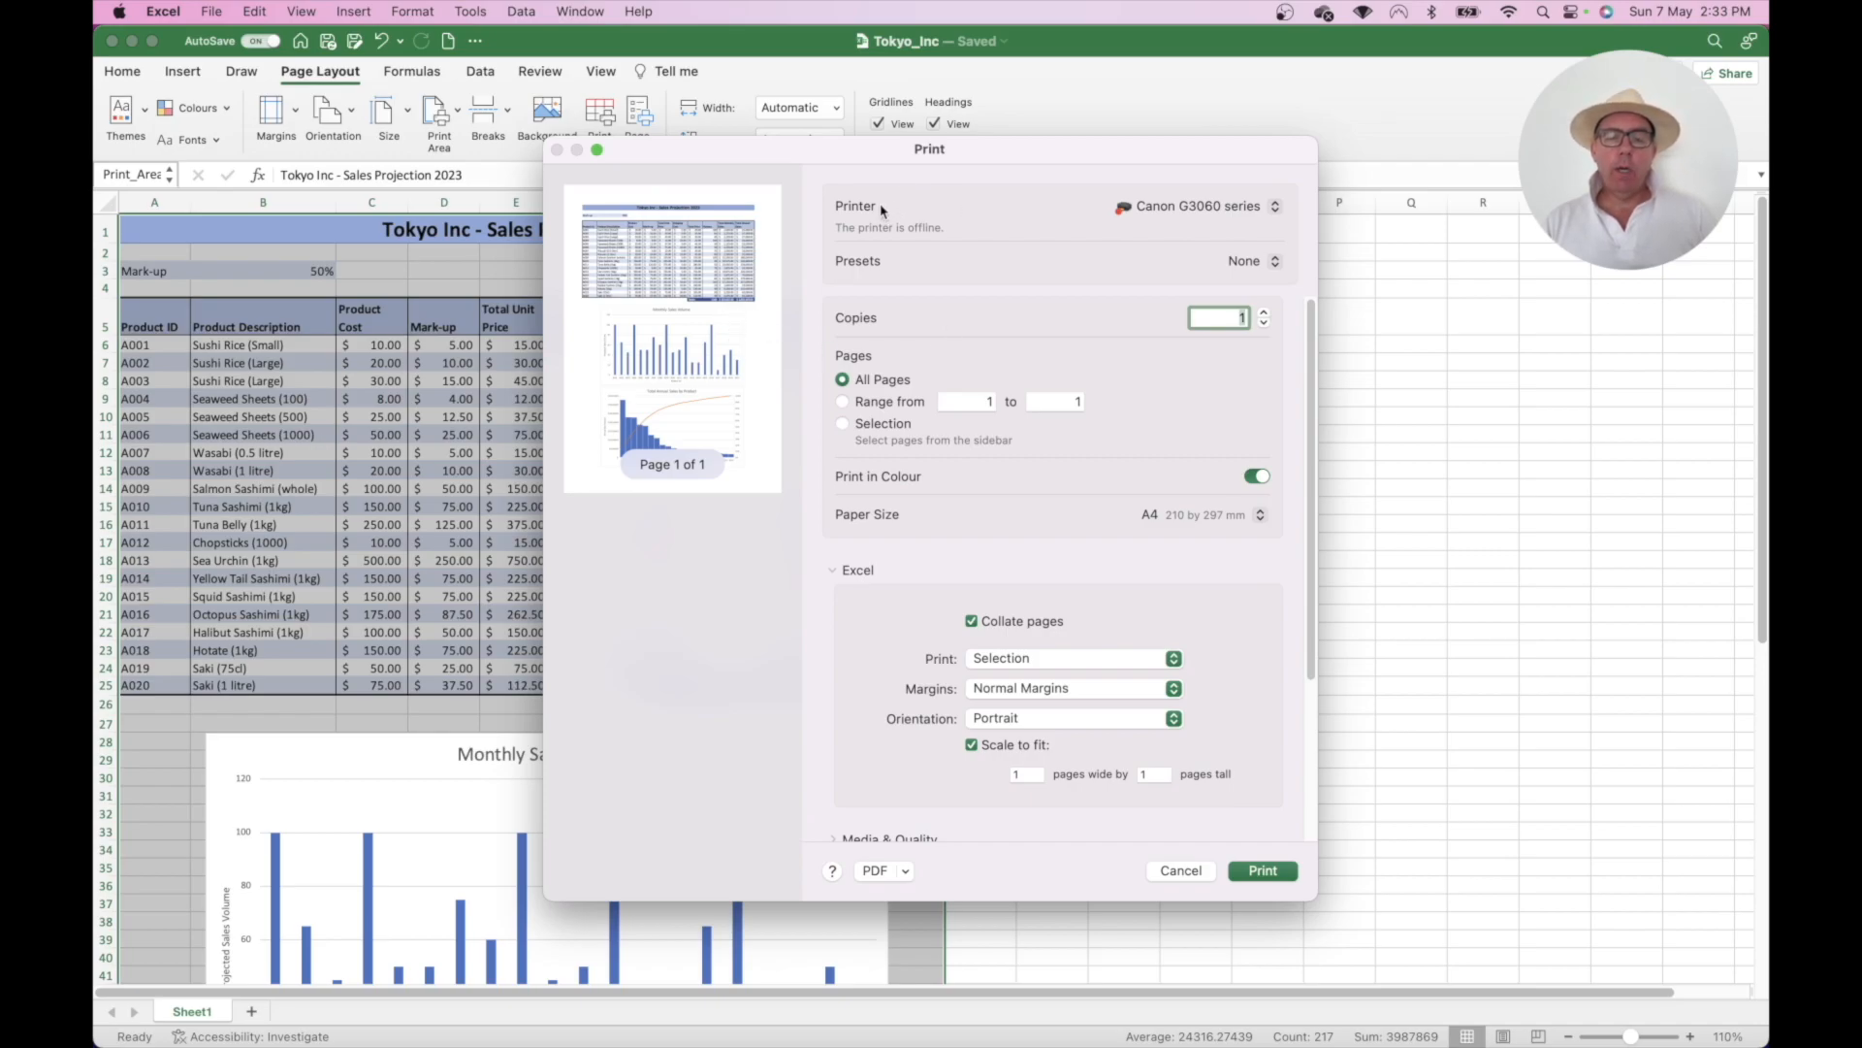
{"action": "left_click", "coordinate": [1173, 214]}
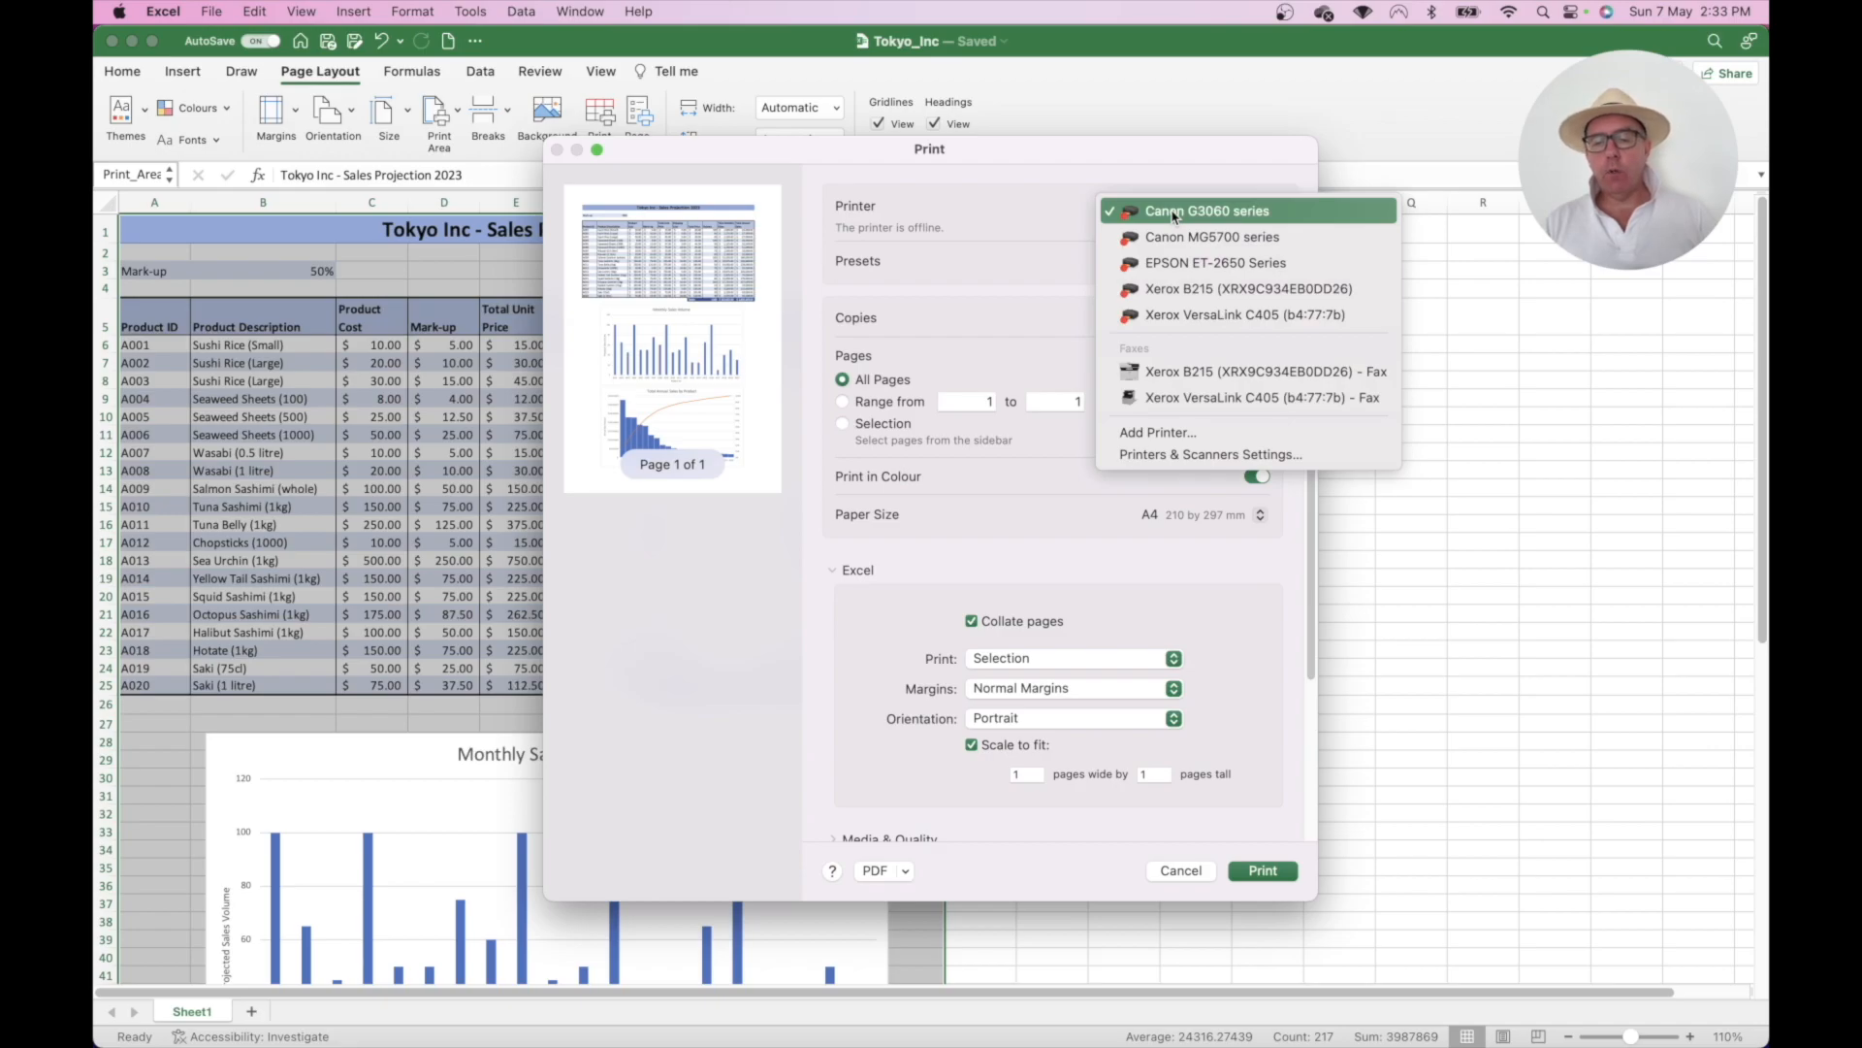
{"action": "left_click", "coordinate": [1175, 212]}
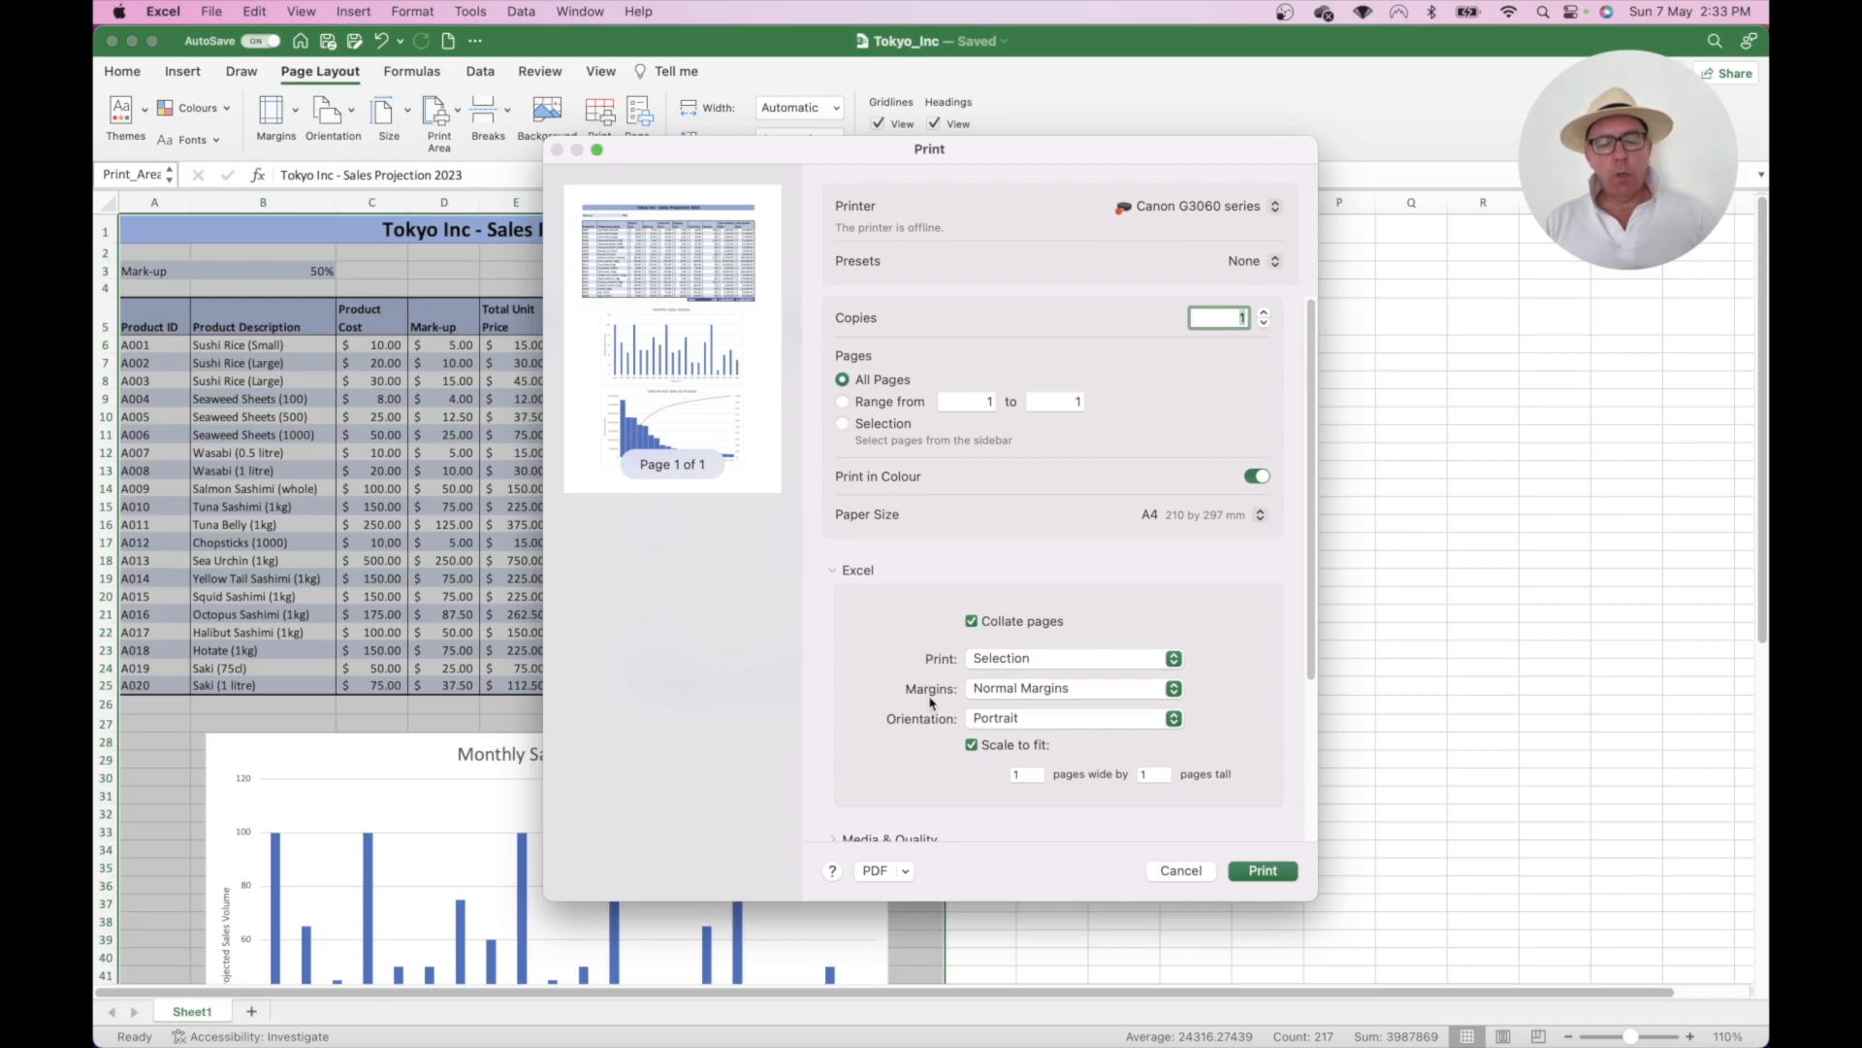
- Save the one-page printout as Tokyo_Inc.pdf on the Desktop
{"action": "left_click", "coordinate": [907, 872]}
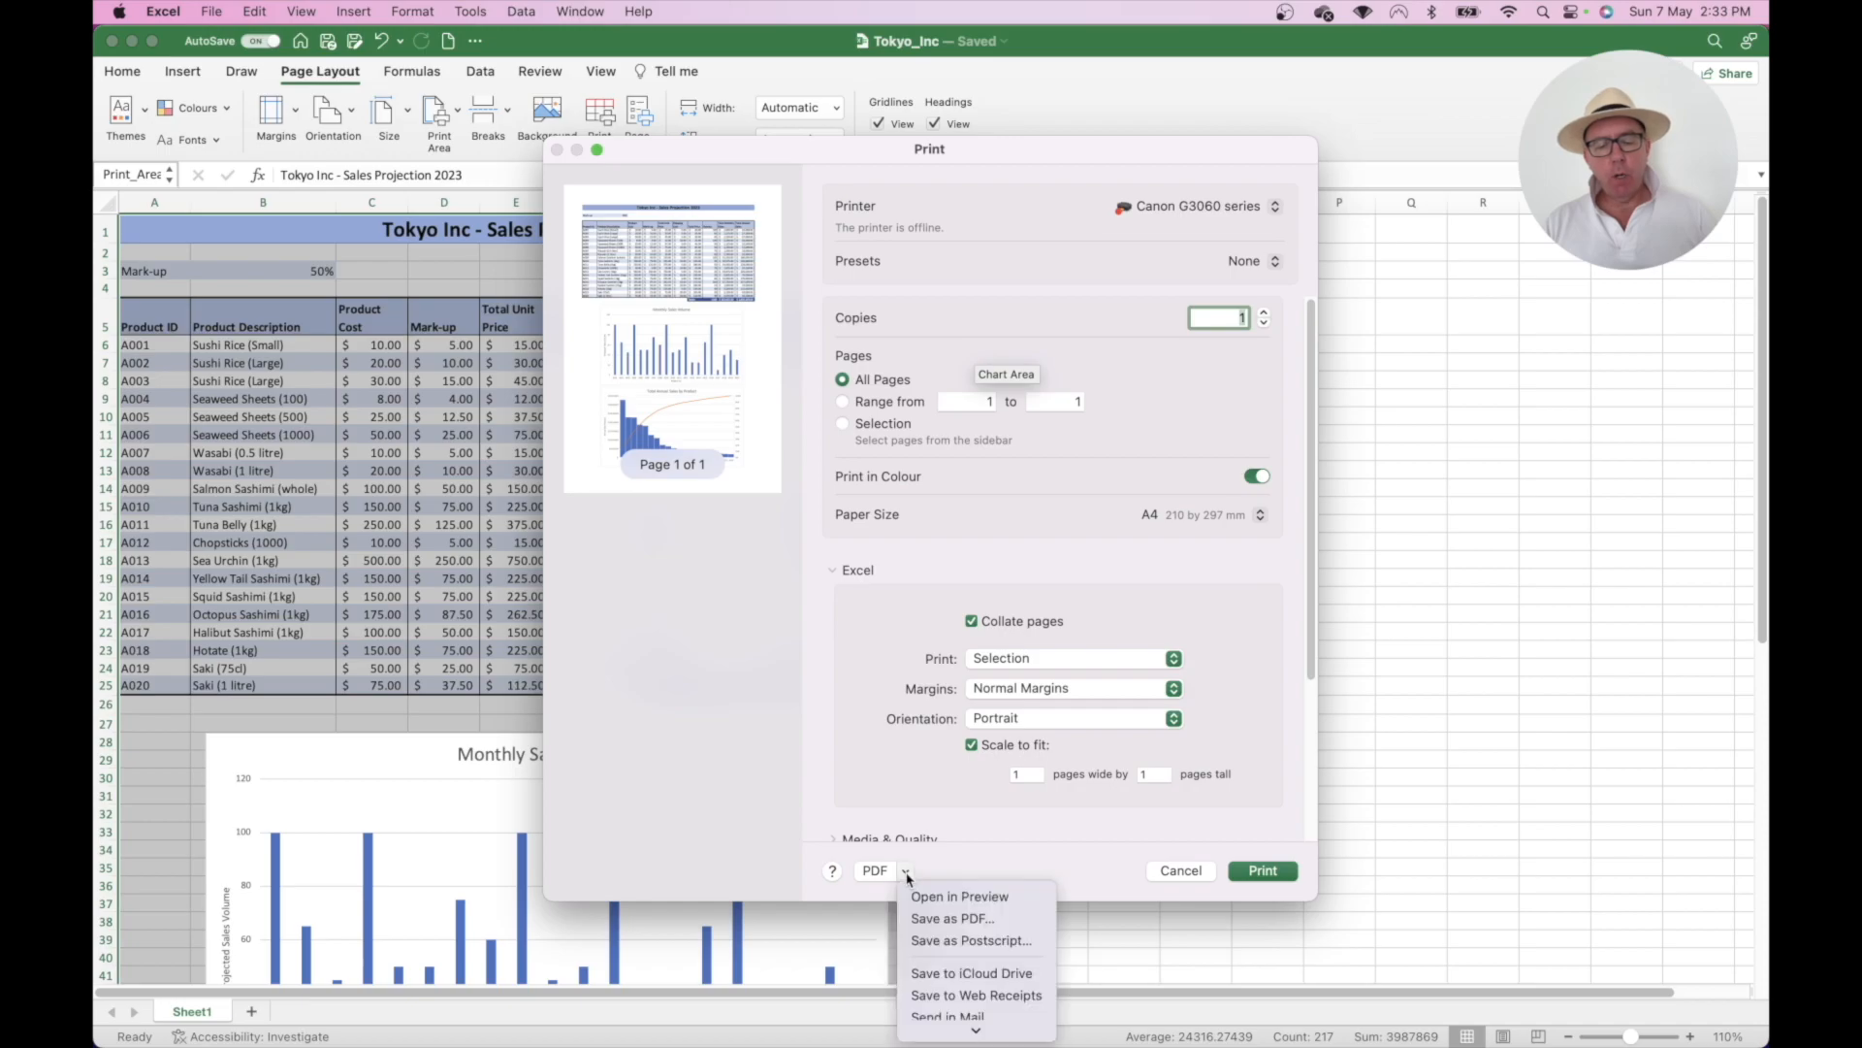
{"action": "left_click", "coordinate": [934, 919]}
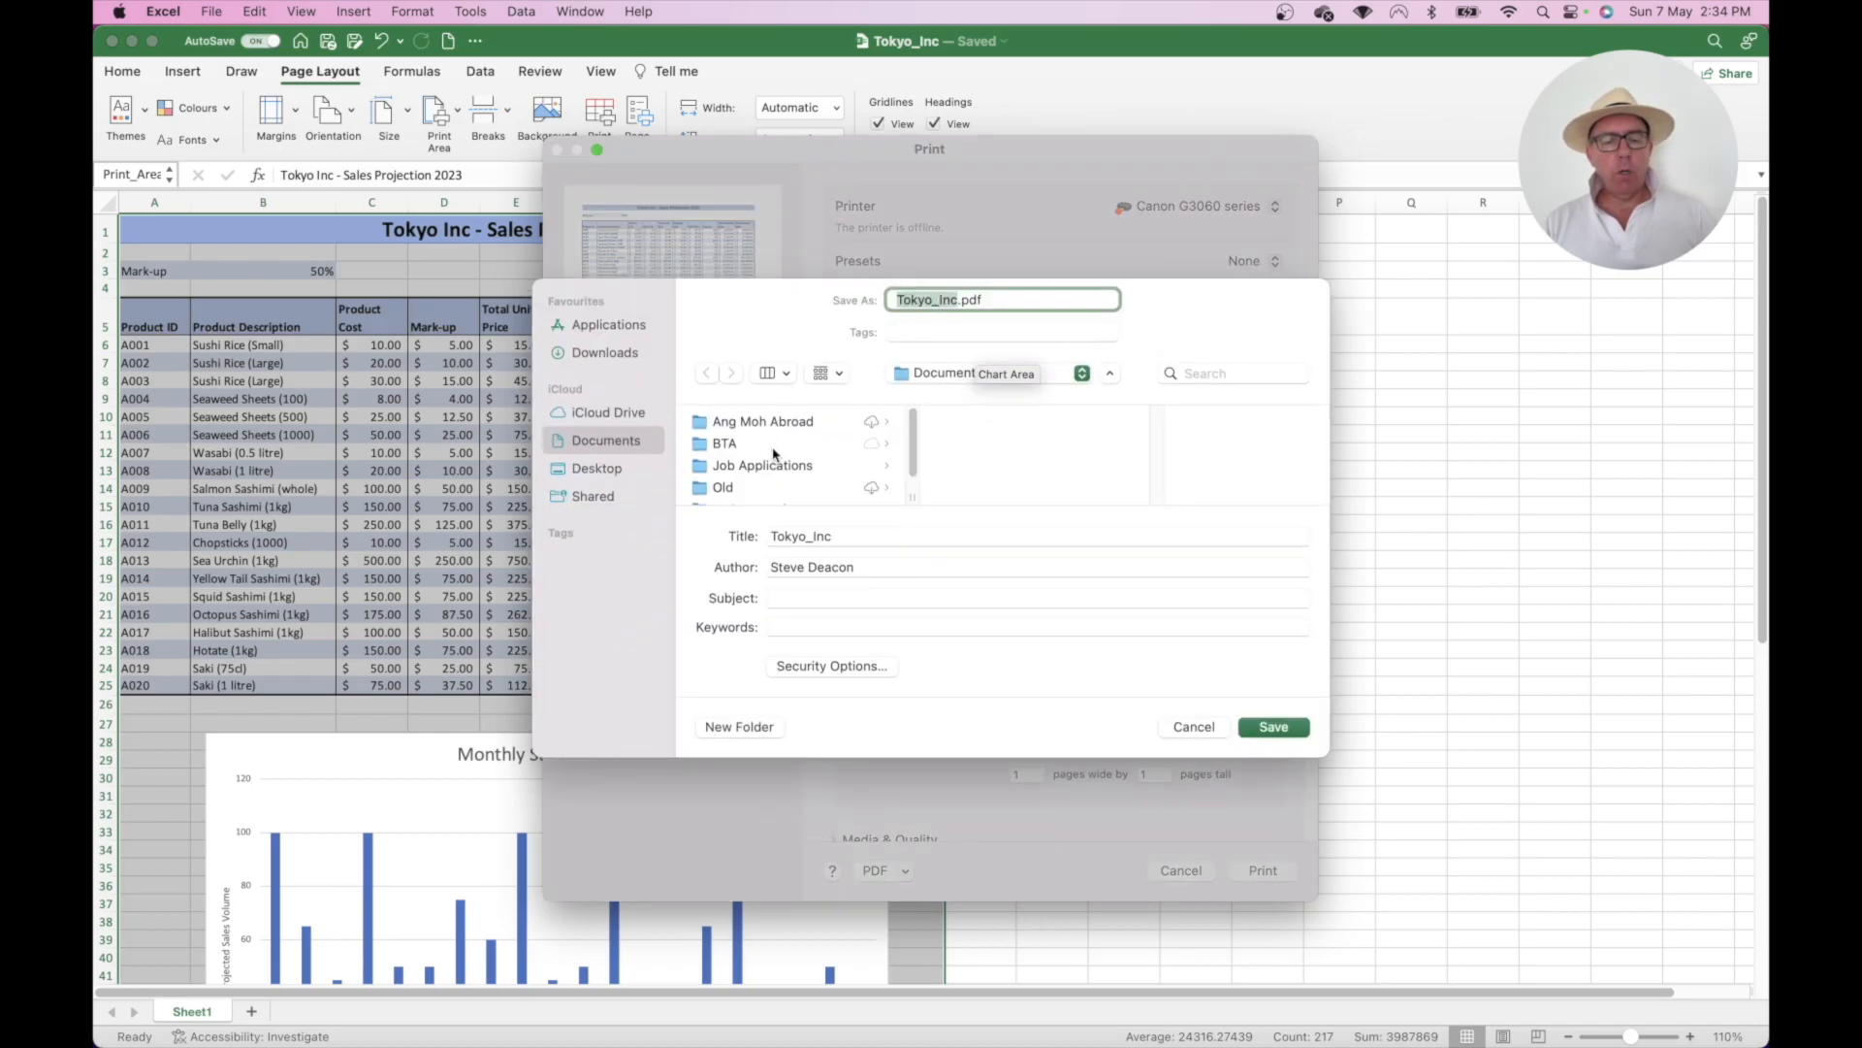
{"action": "left_click", "coordinate": [598, 475]}
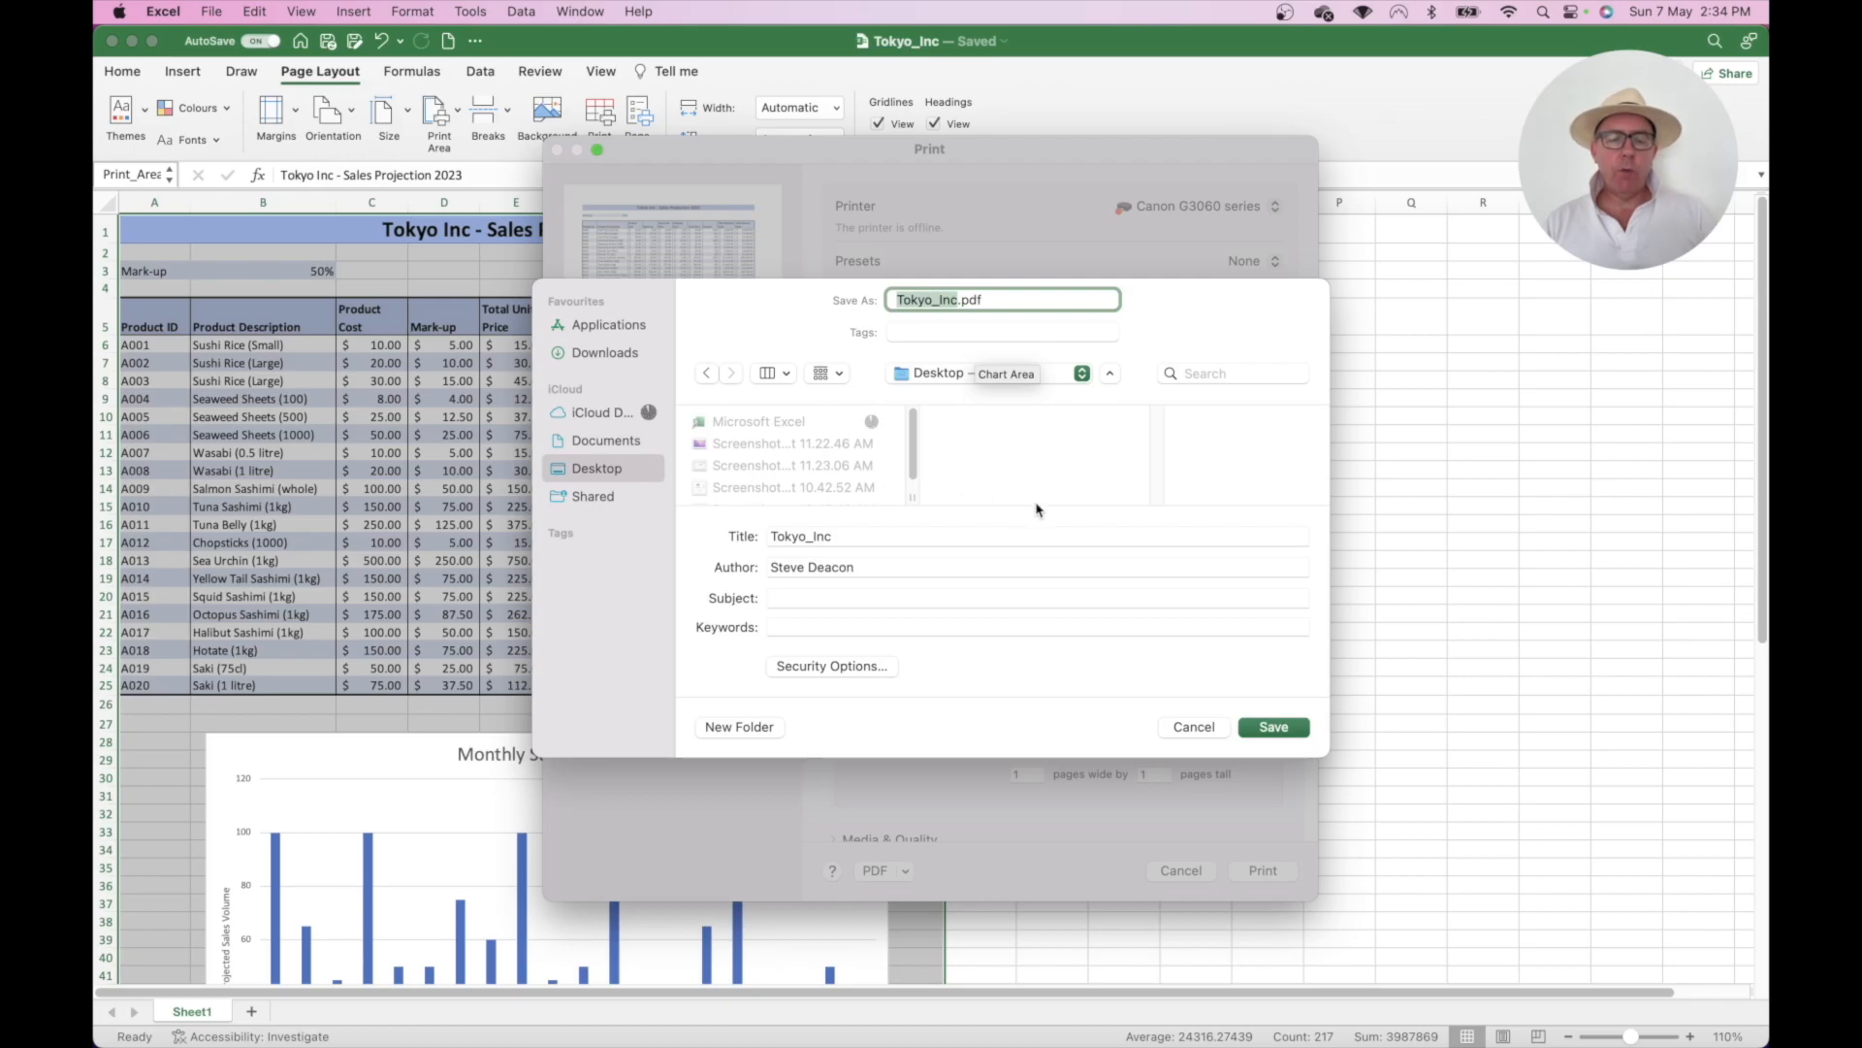
{"action": "left_click", "coordinate": [1273, 727]}
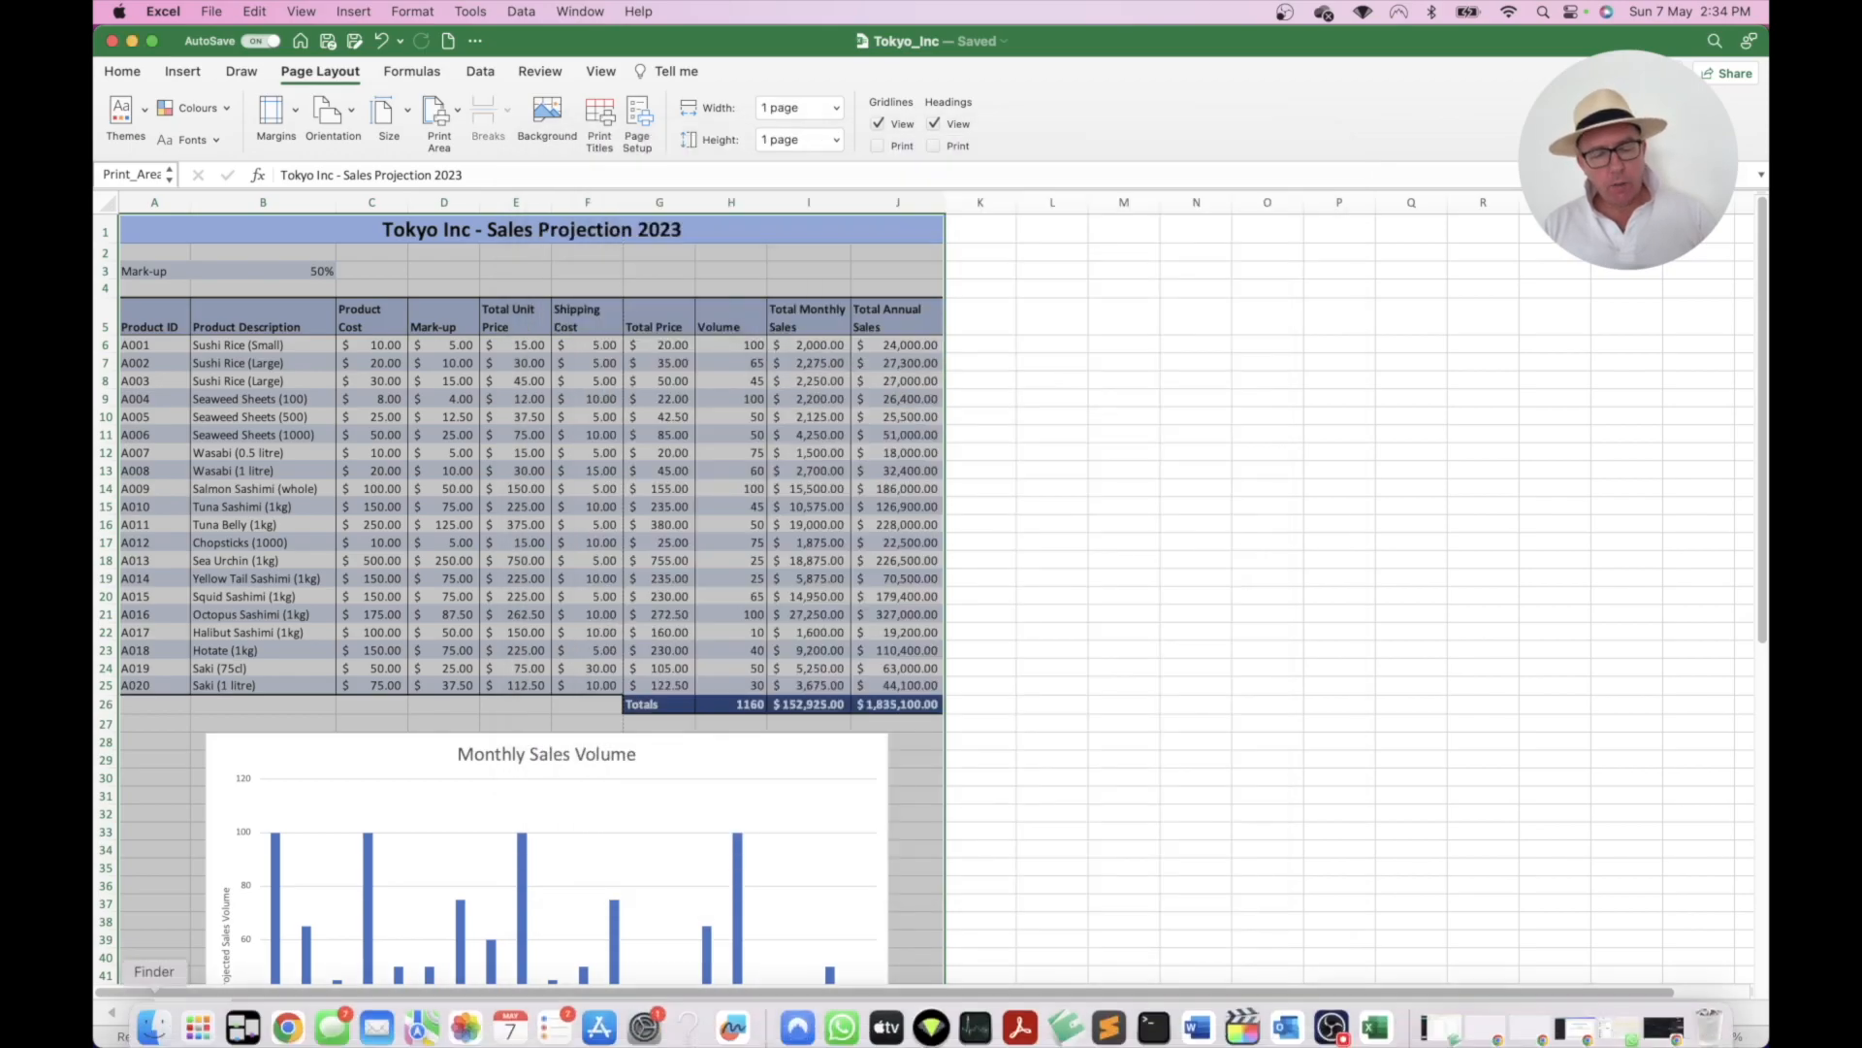
- In Finder, open Tokyo_Inc.pdf from the Desktop folder in Acrobat Reader
{"action": "left_click", "coordinate": [153, 1017]}
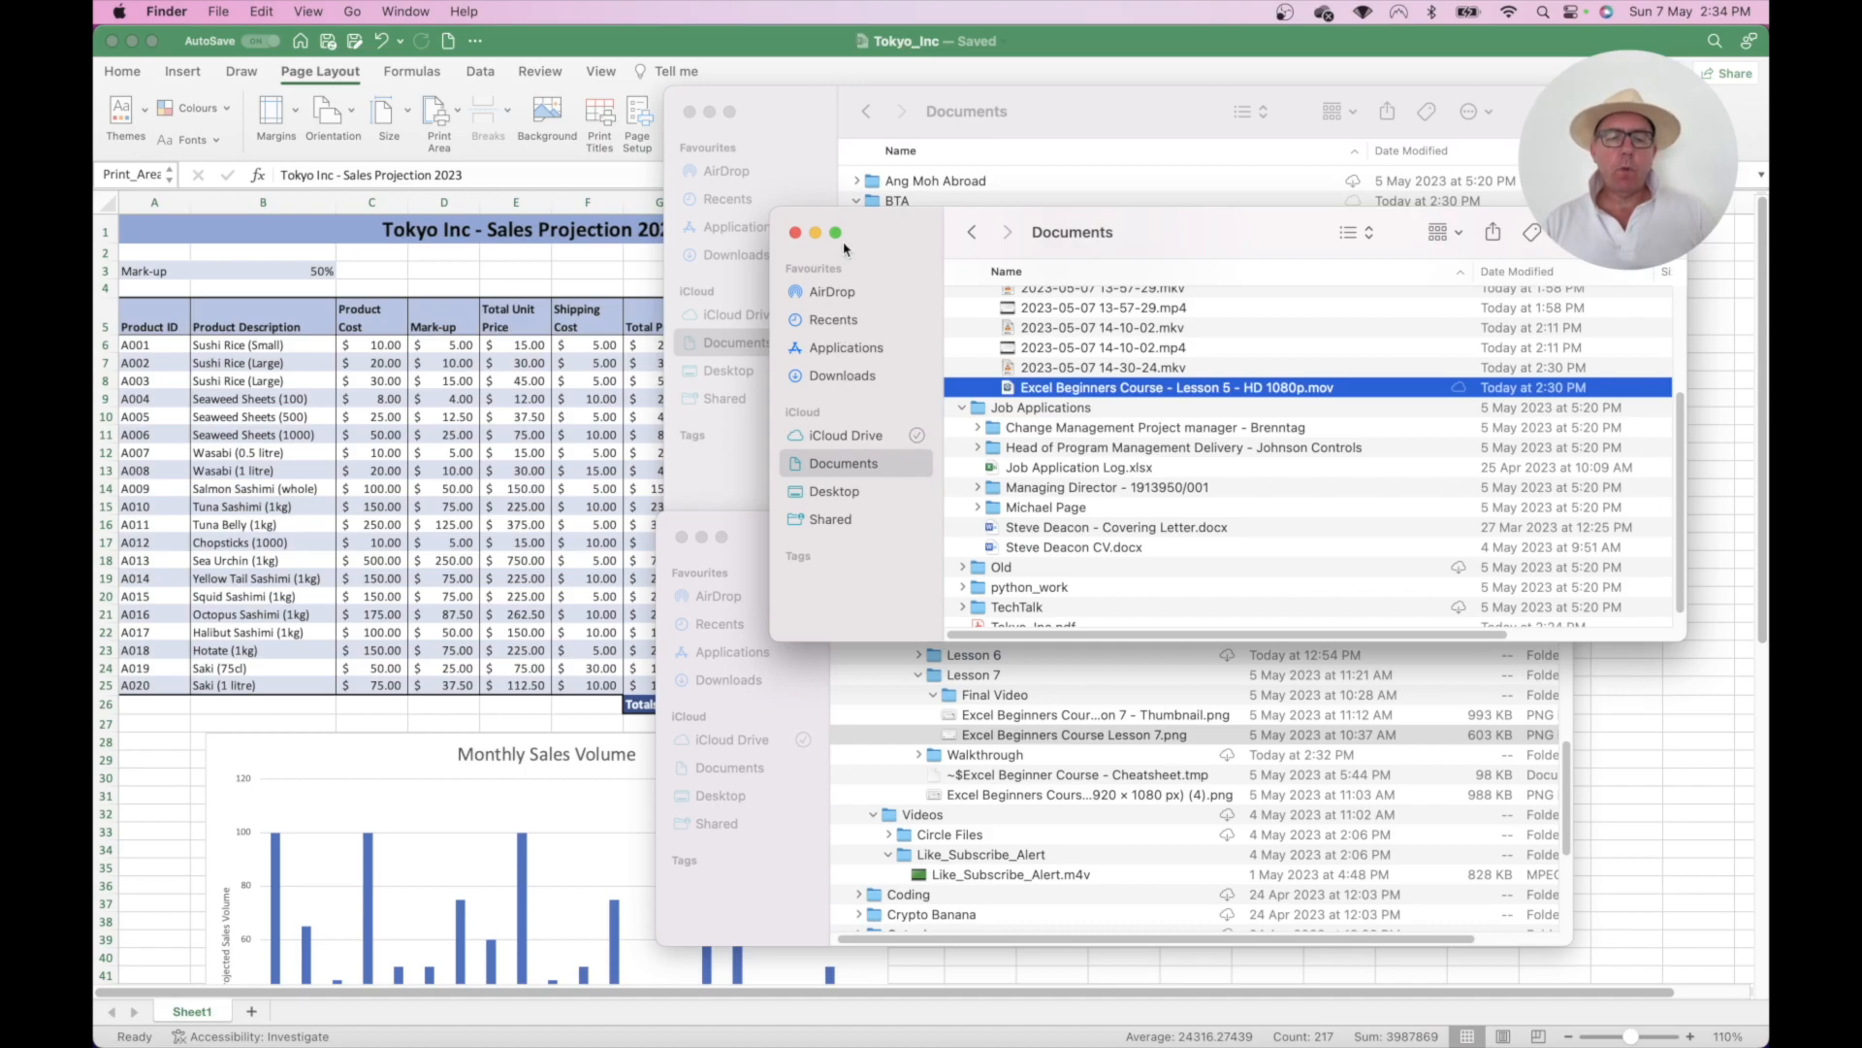
{"action": "left_click", "coordinate": [795, 233]}
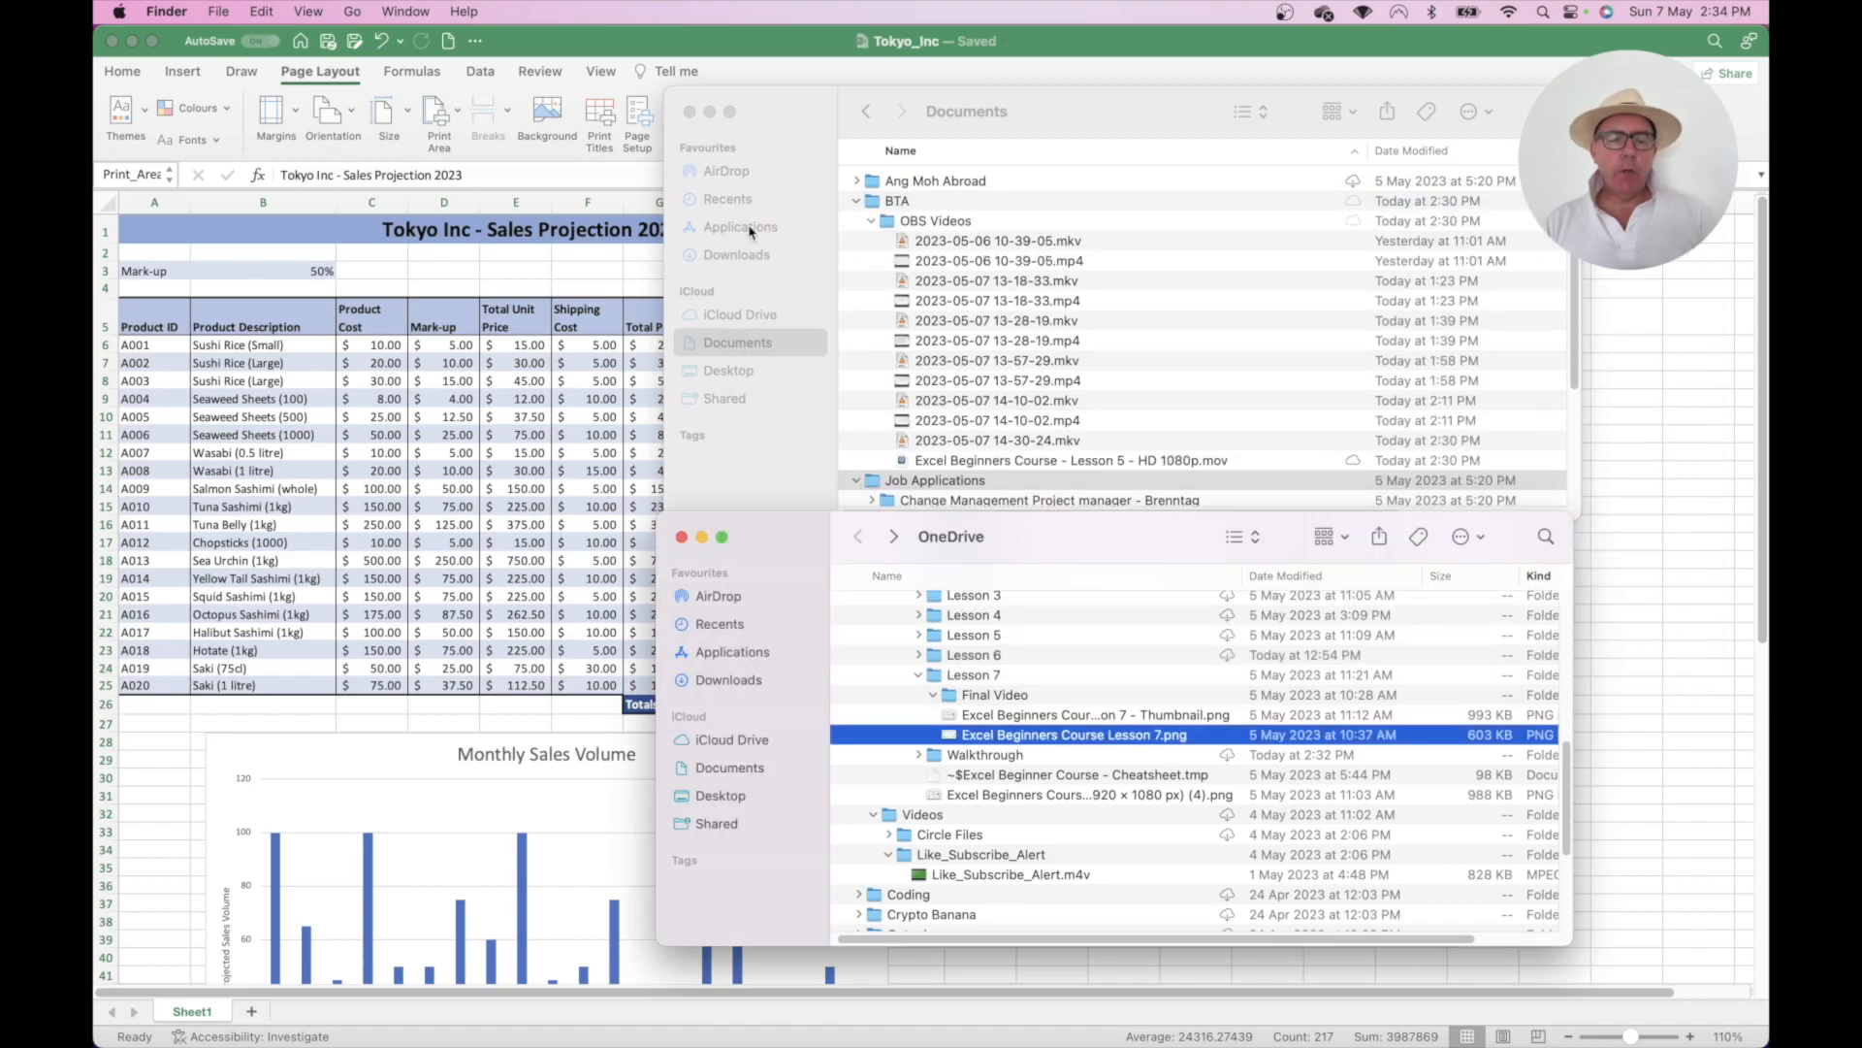
{"action": "left_click", "coordinate": [750, 231]}
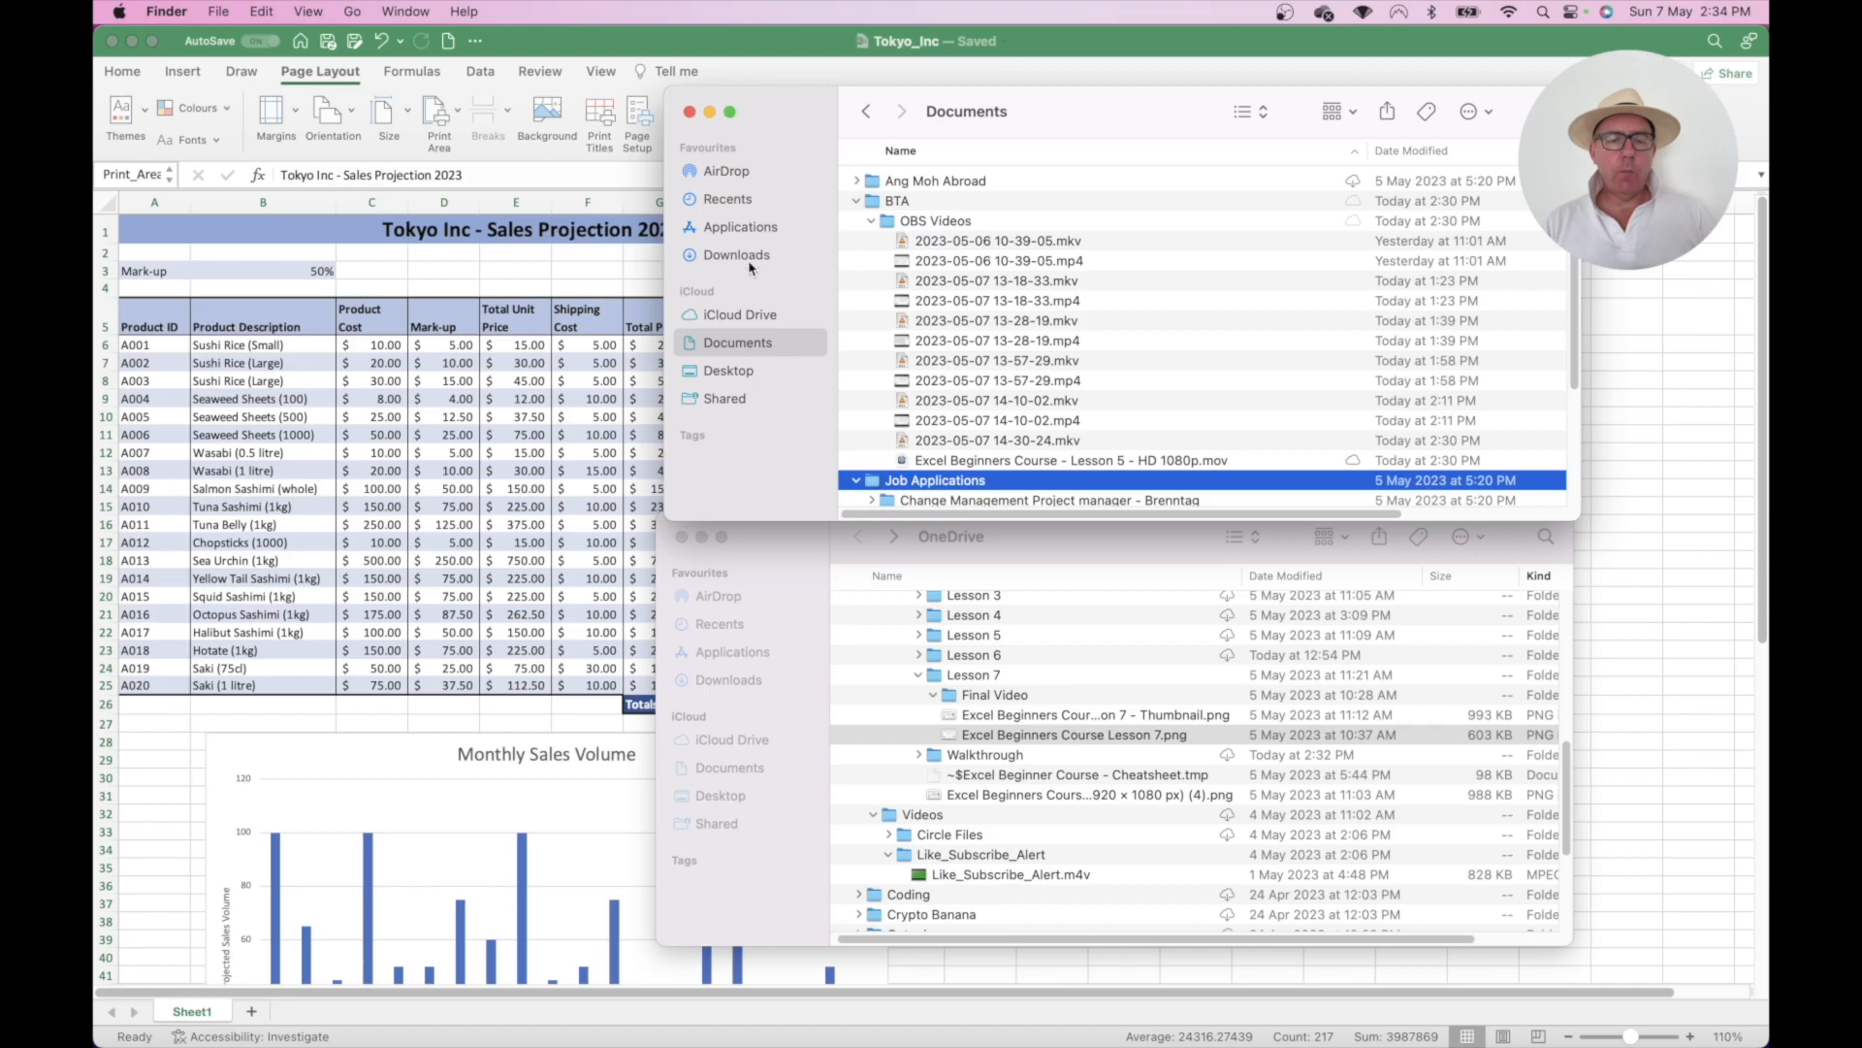
{"action": "left_click", "coordinate": [744, 373]}
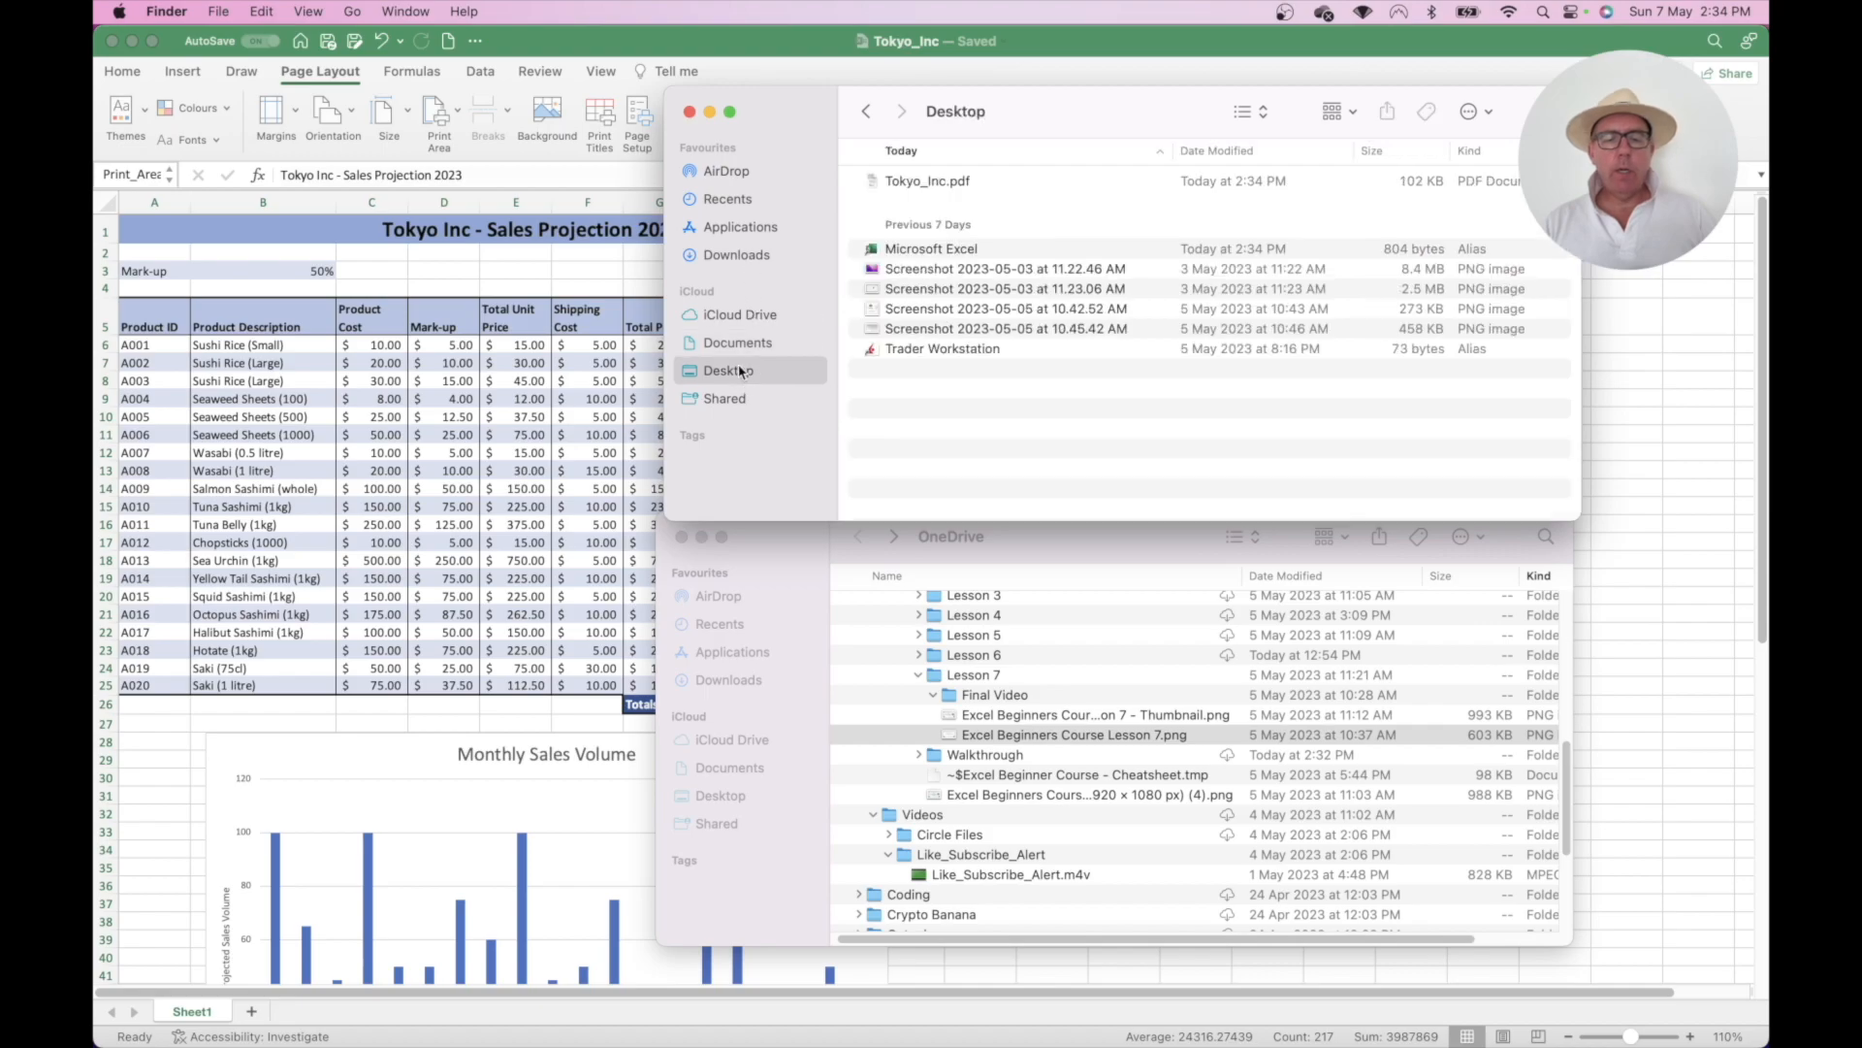
{"action": "double_click", "coordinate": [902, 182]}
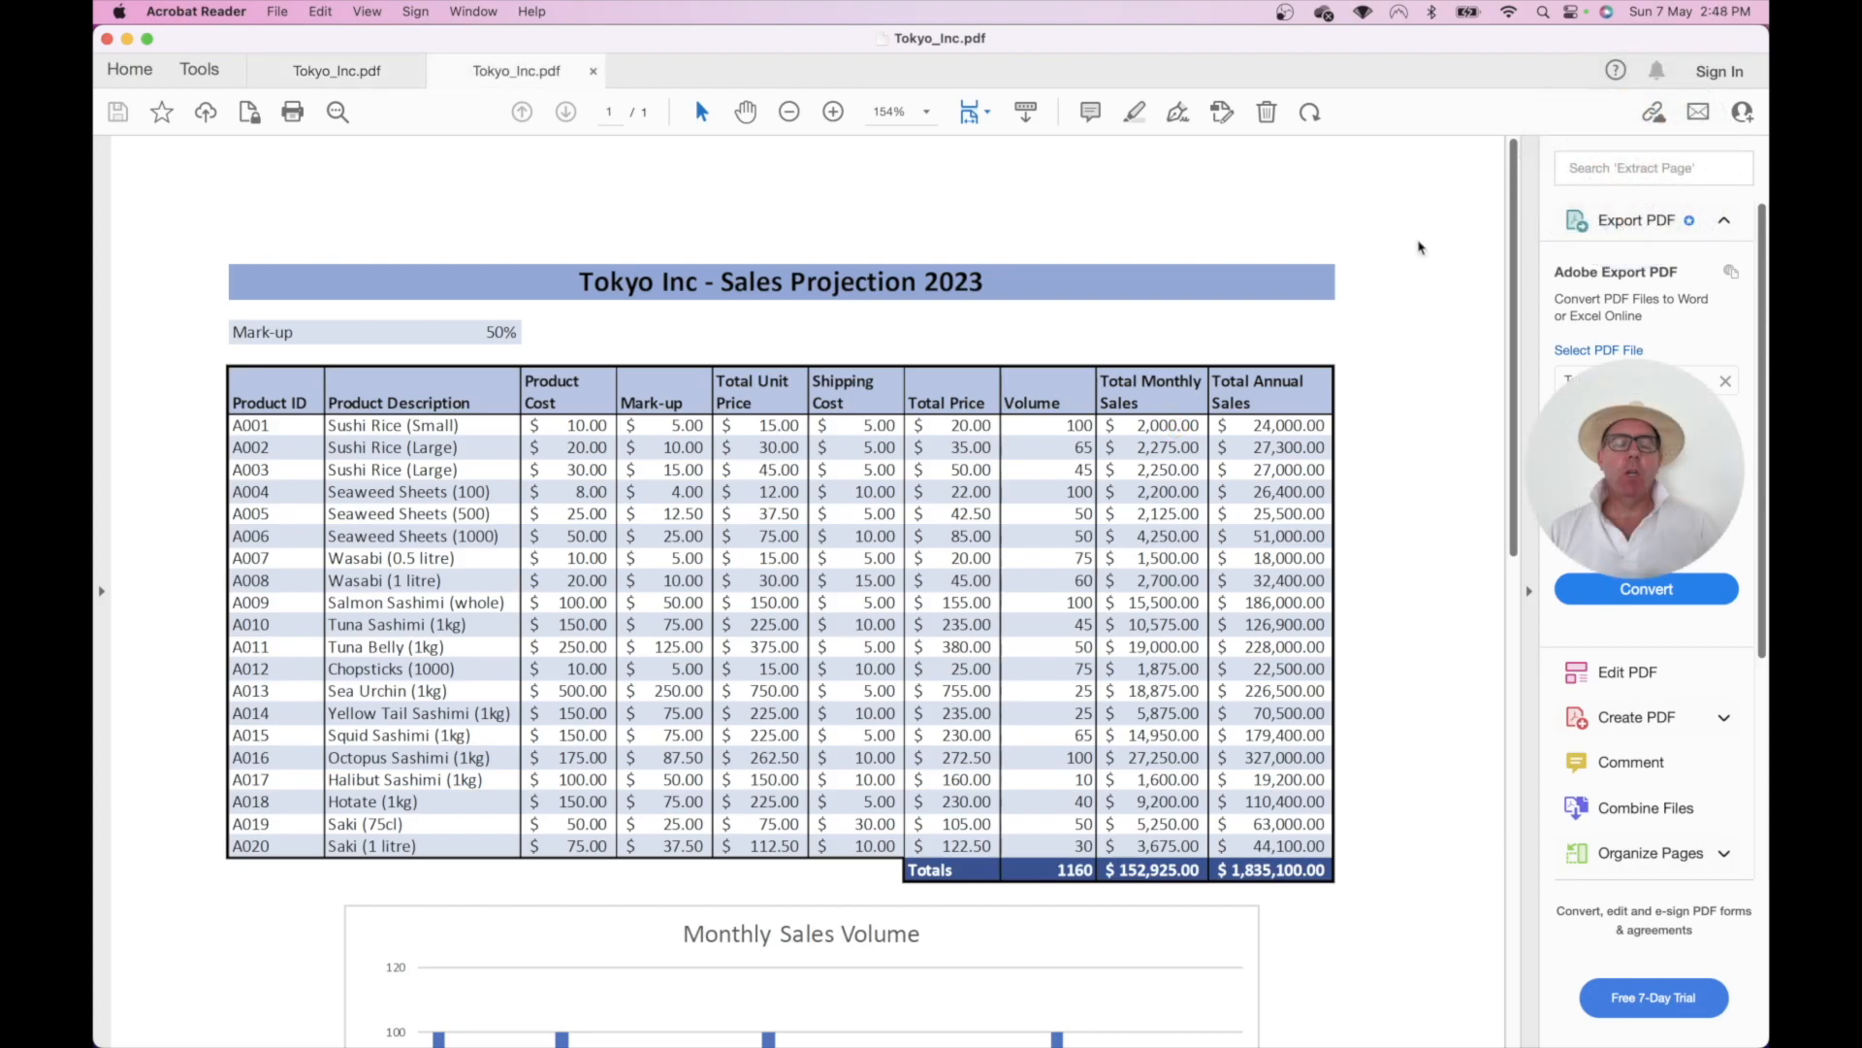
- Switch from Acrobat Reader back to the Tokyo_Inc workbook in Excel with Cmd+Tab
{"action": "key", "text": "super+Tab"}
{"action": "key", "text": "super+Tab"}
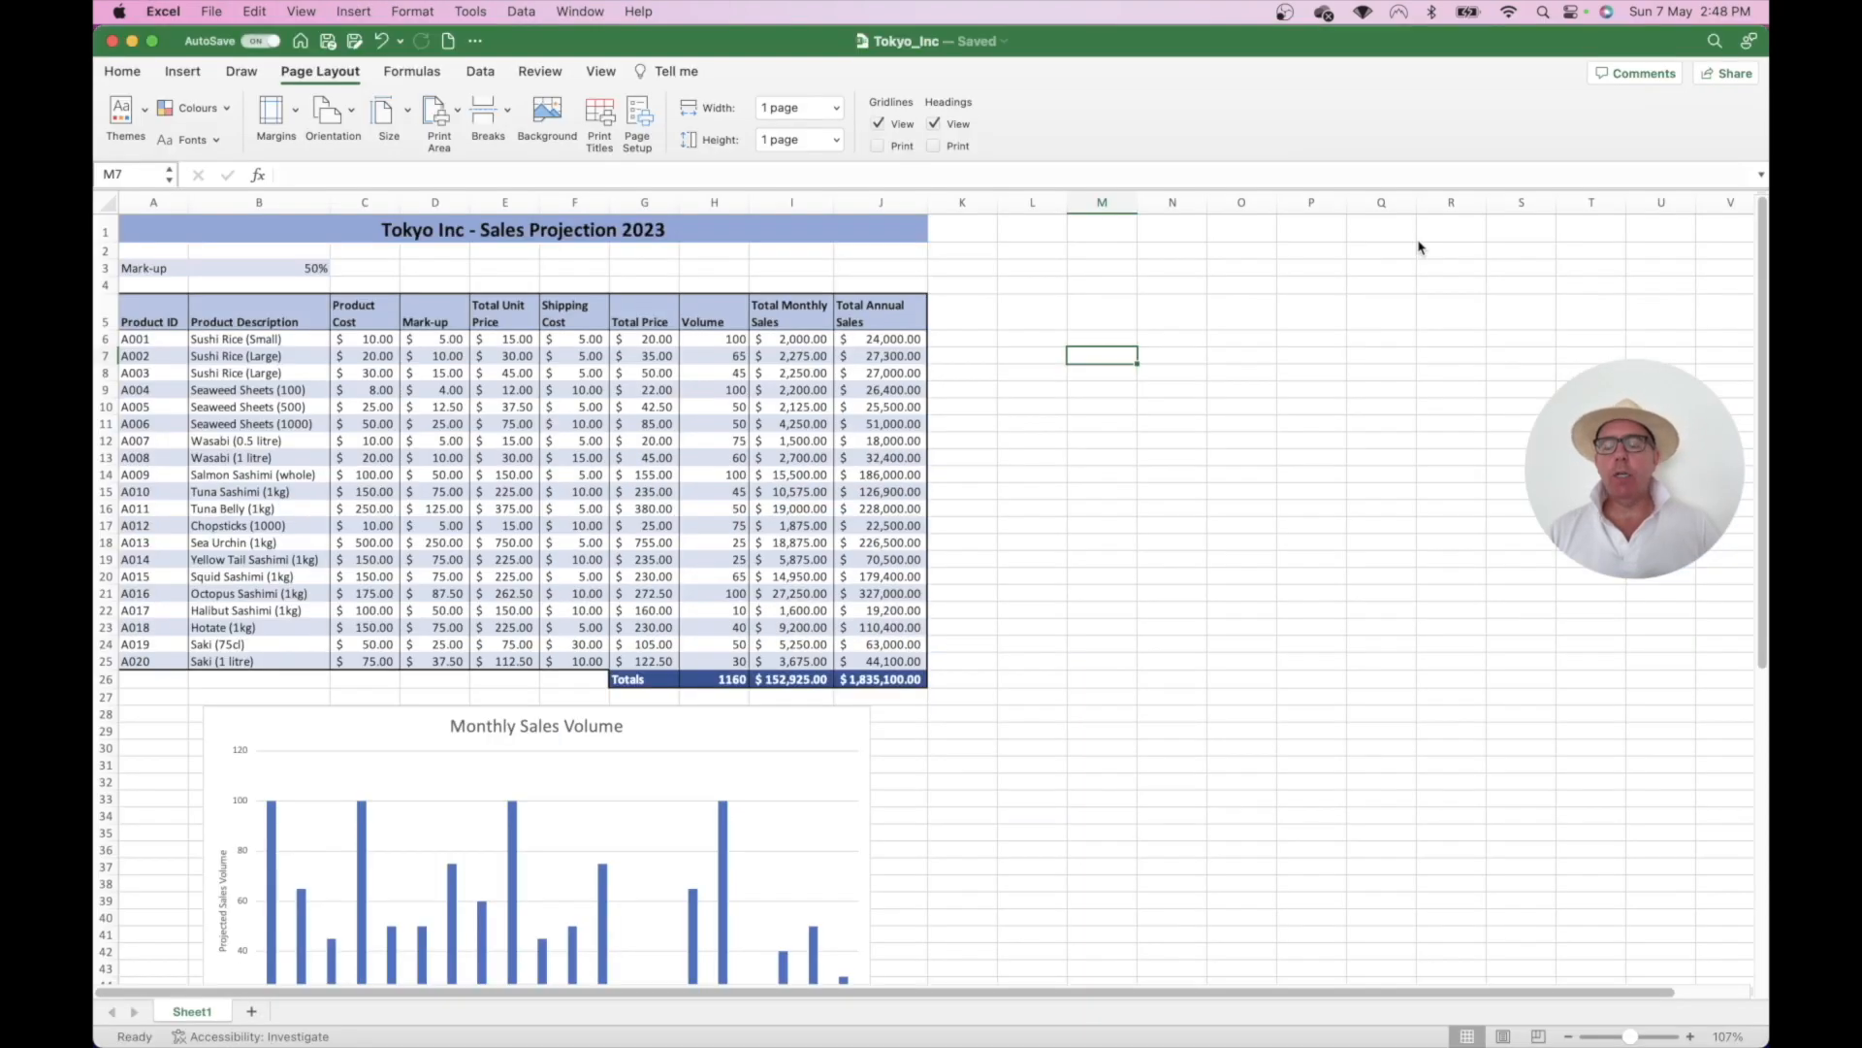
- Share a copy of the workbook as a PDF into a new Outlook message
{"action": "left_click", "coordinate": [1735, 79]}
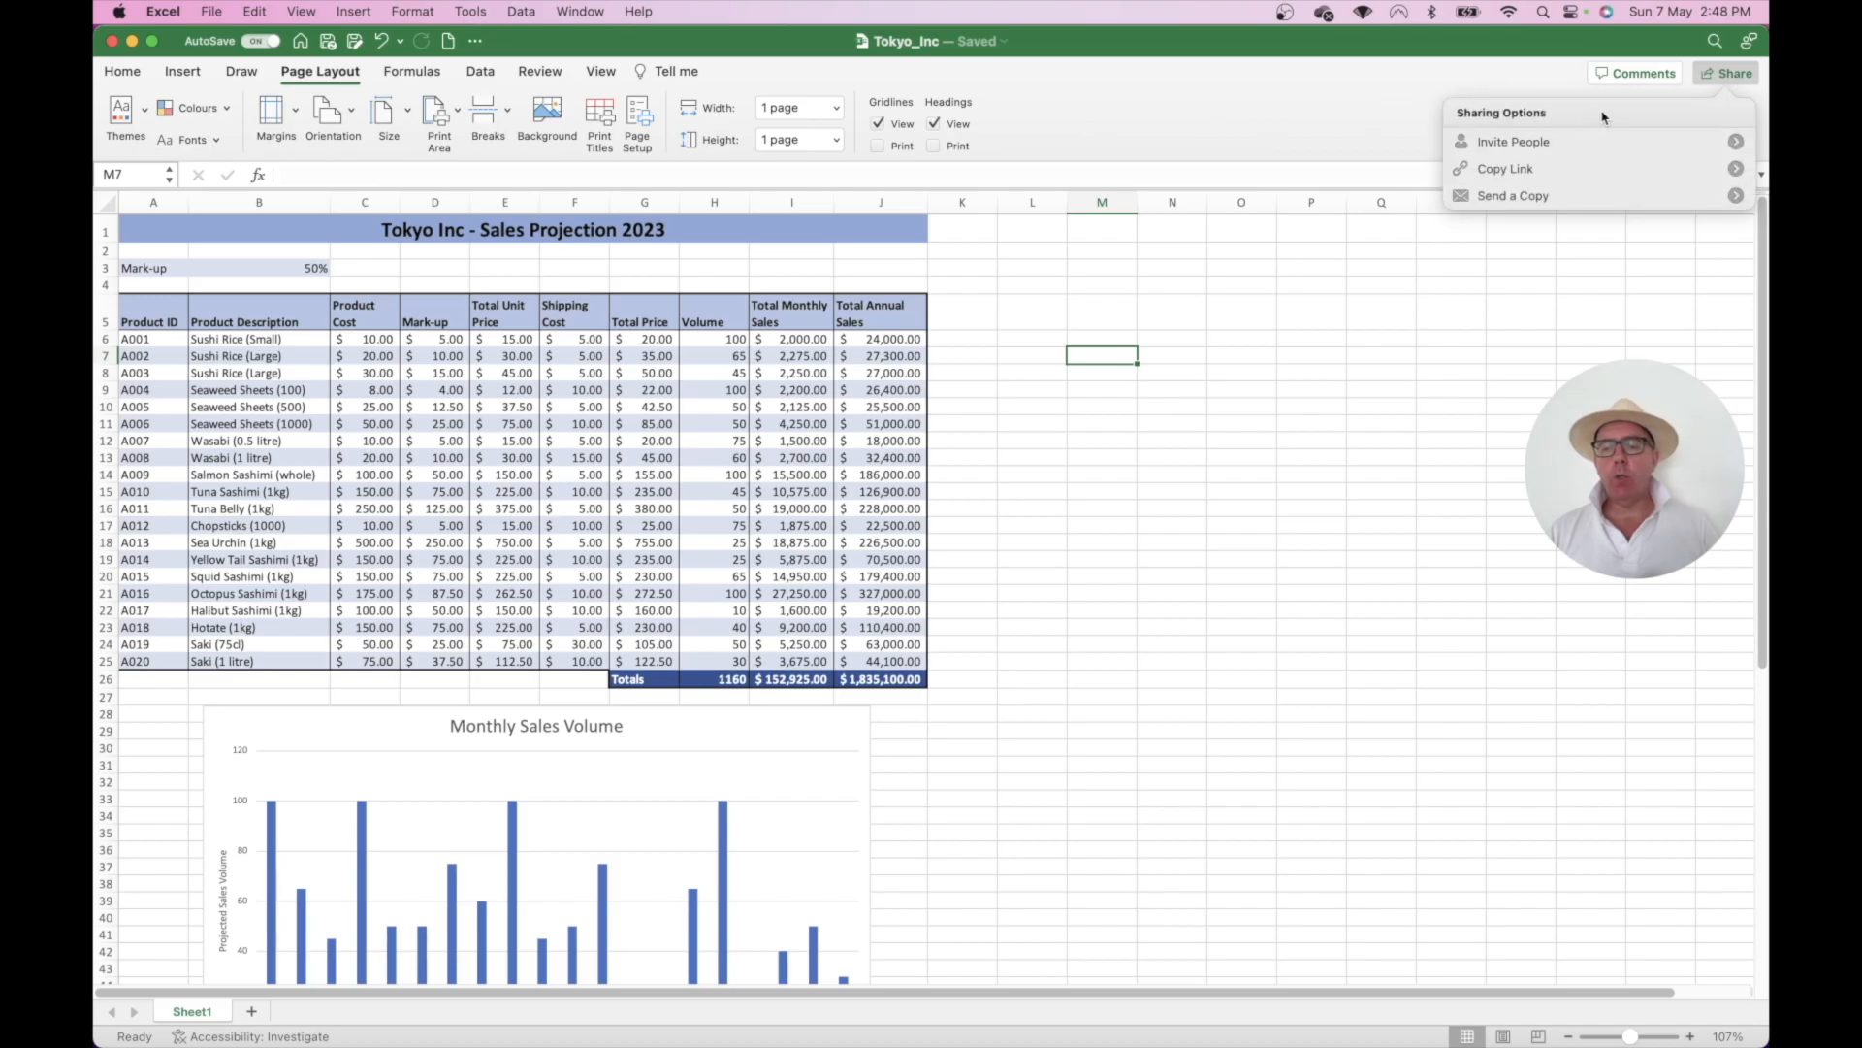
{"action": "left_click", "coordinate": [1519, 196]}
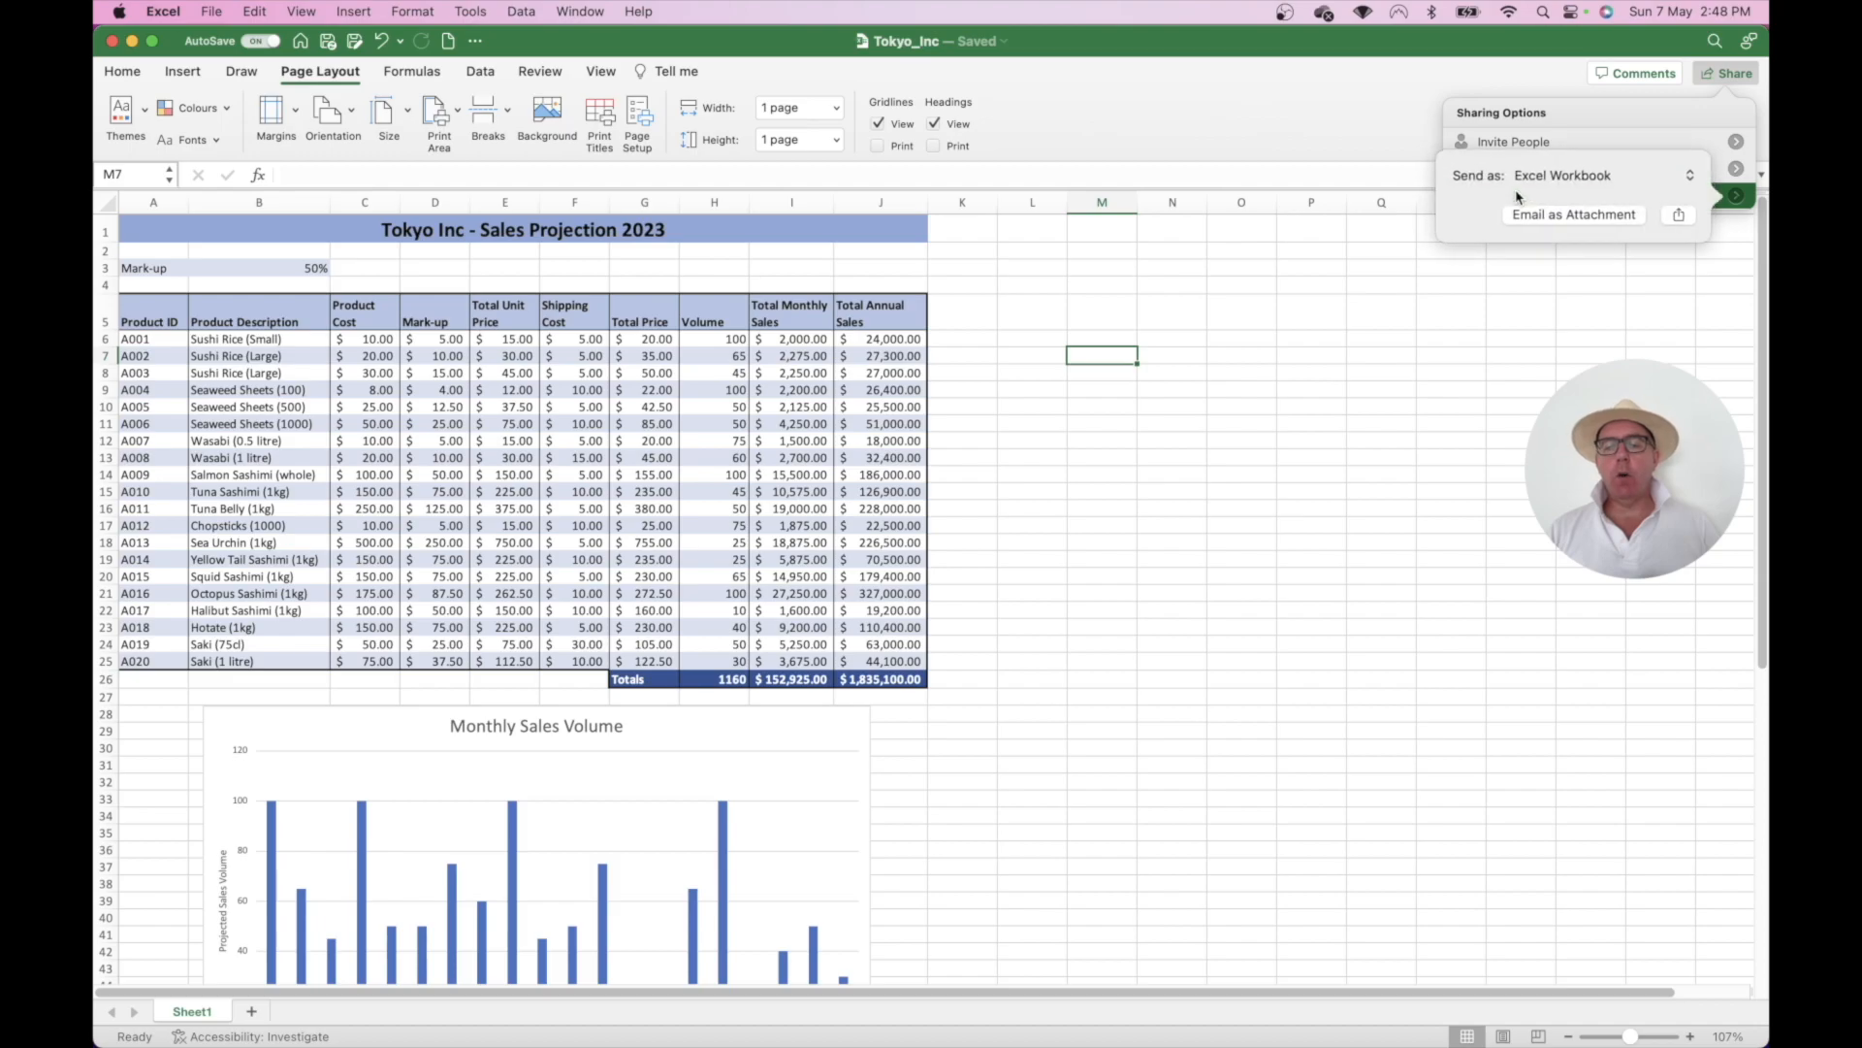
{"action": "left_click", "coordinate": [1582, 178]}
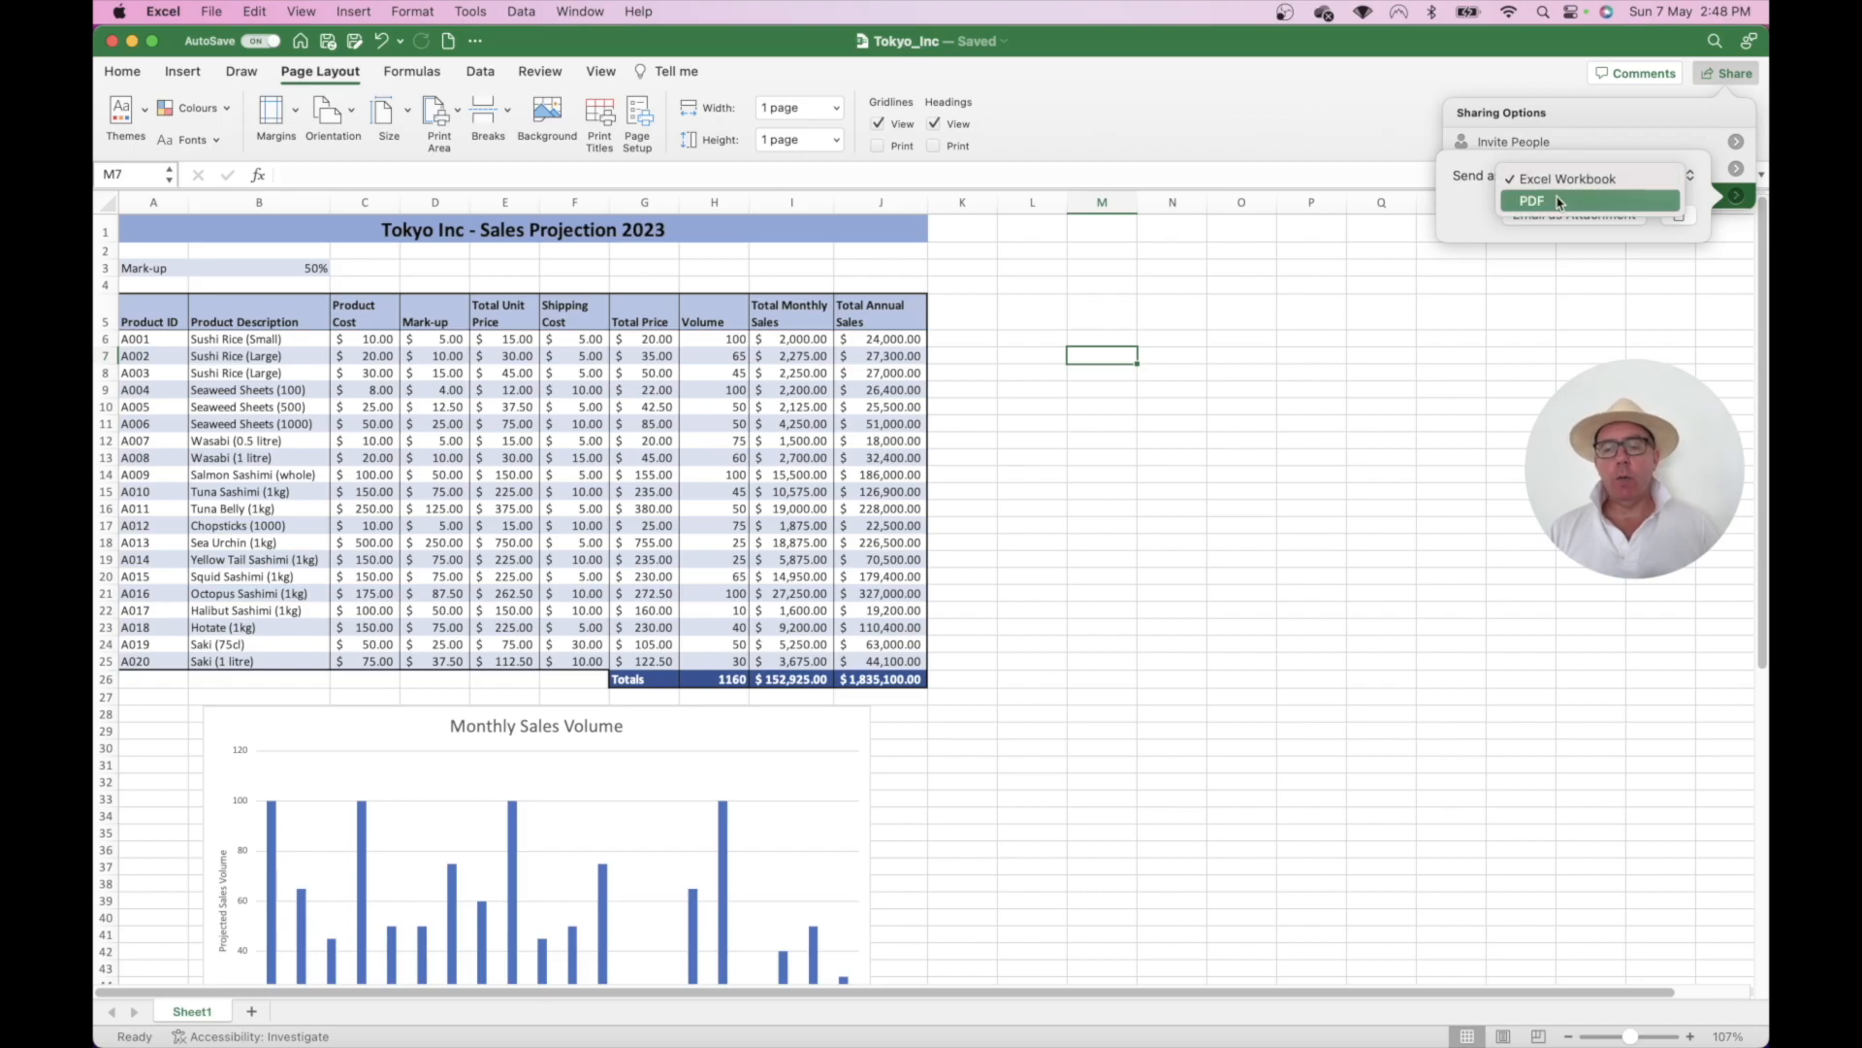
{"action": "left_click", "coordinate": [1558, 201]}
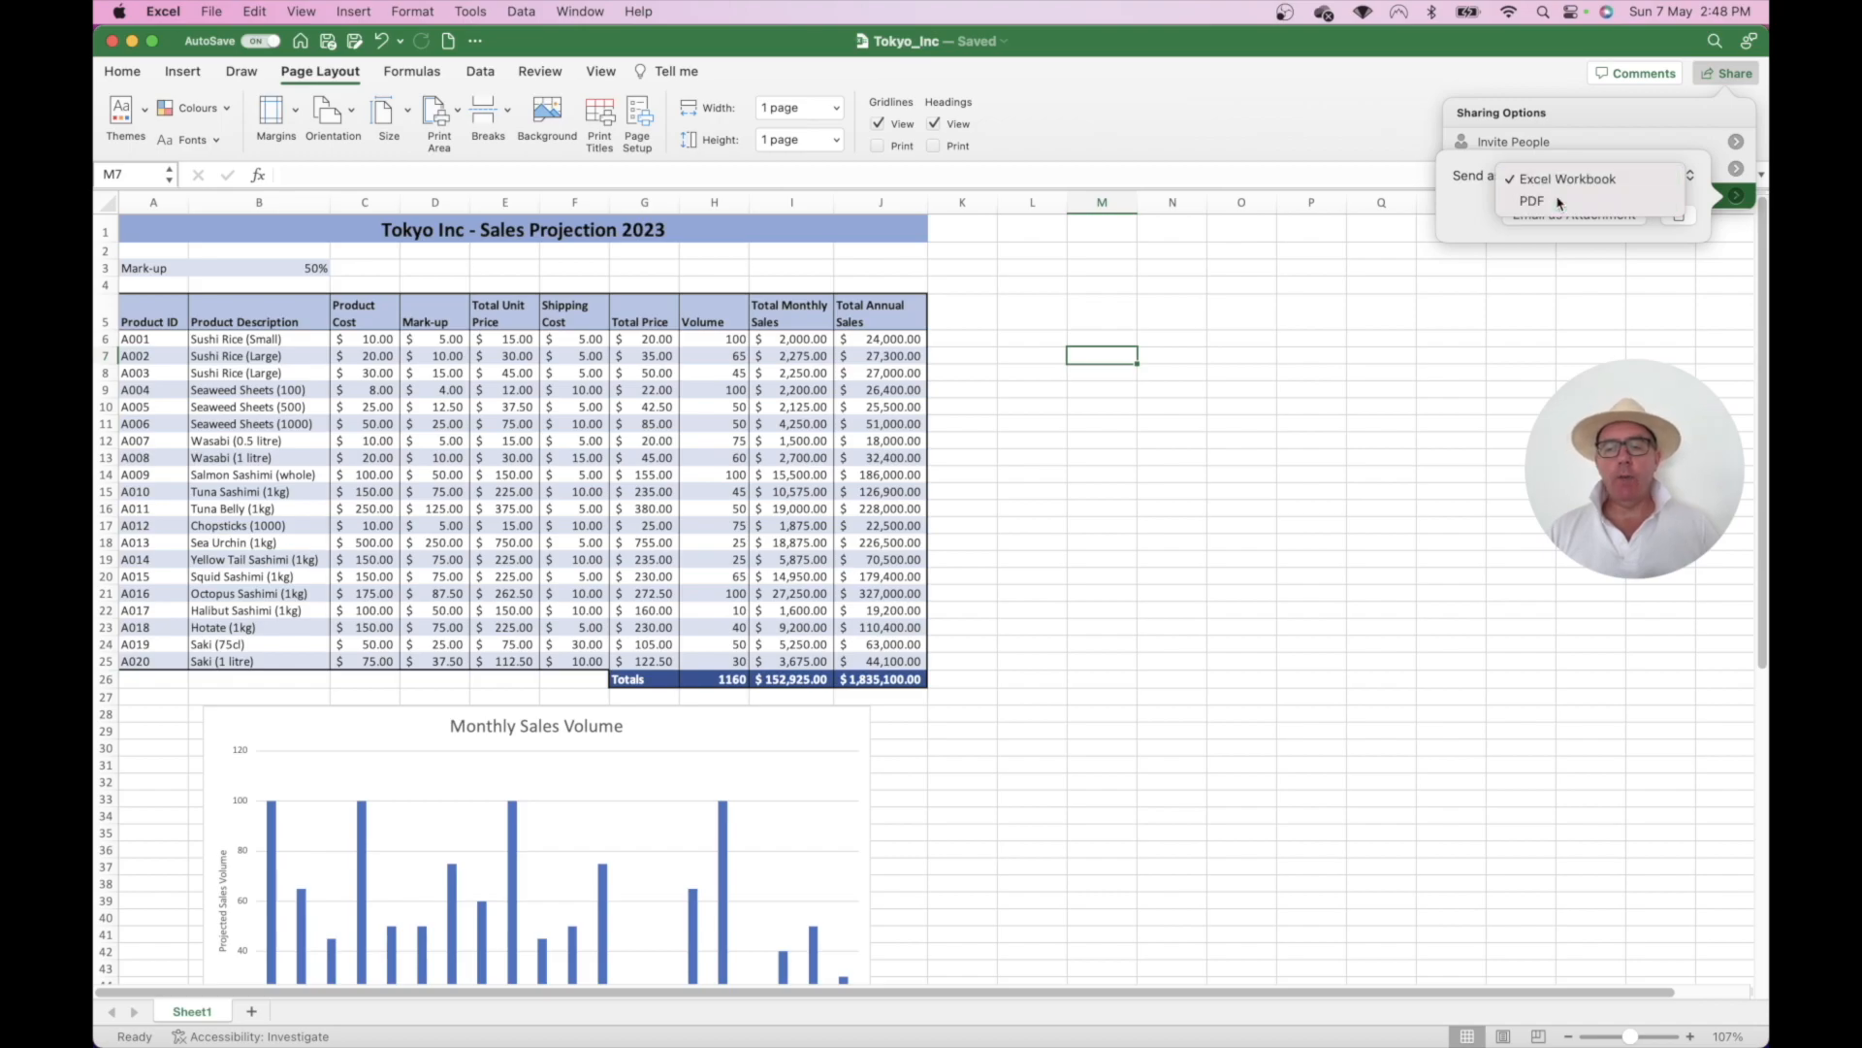
{"action": "left_click", "coordinate": [1679, 215]}
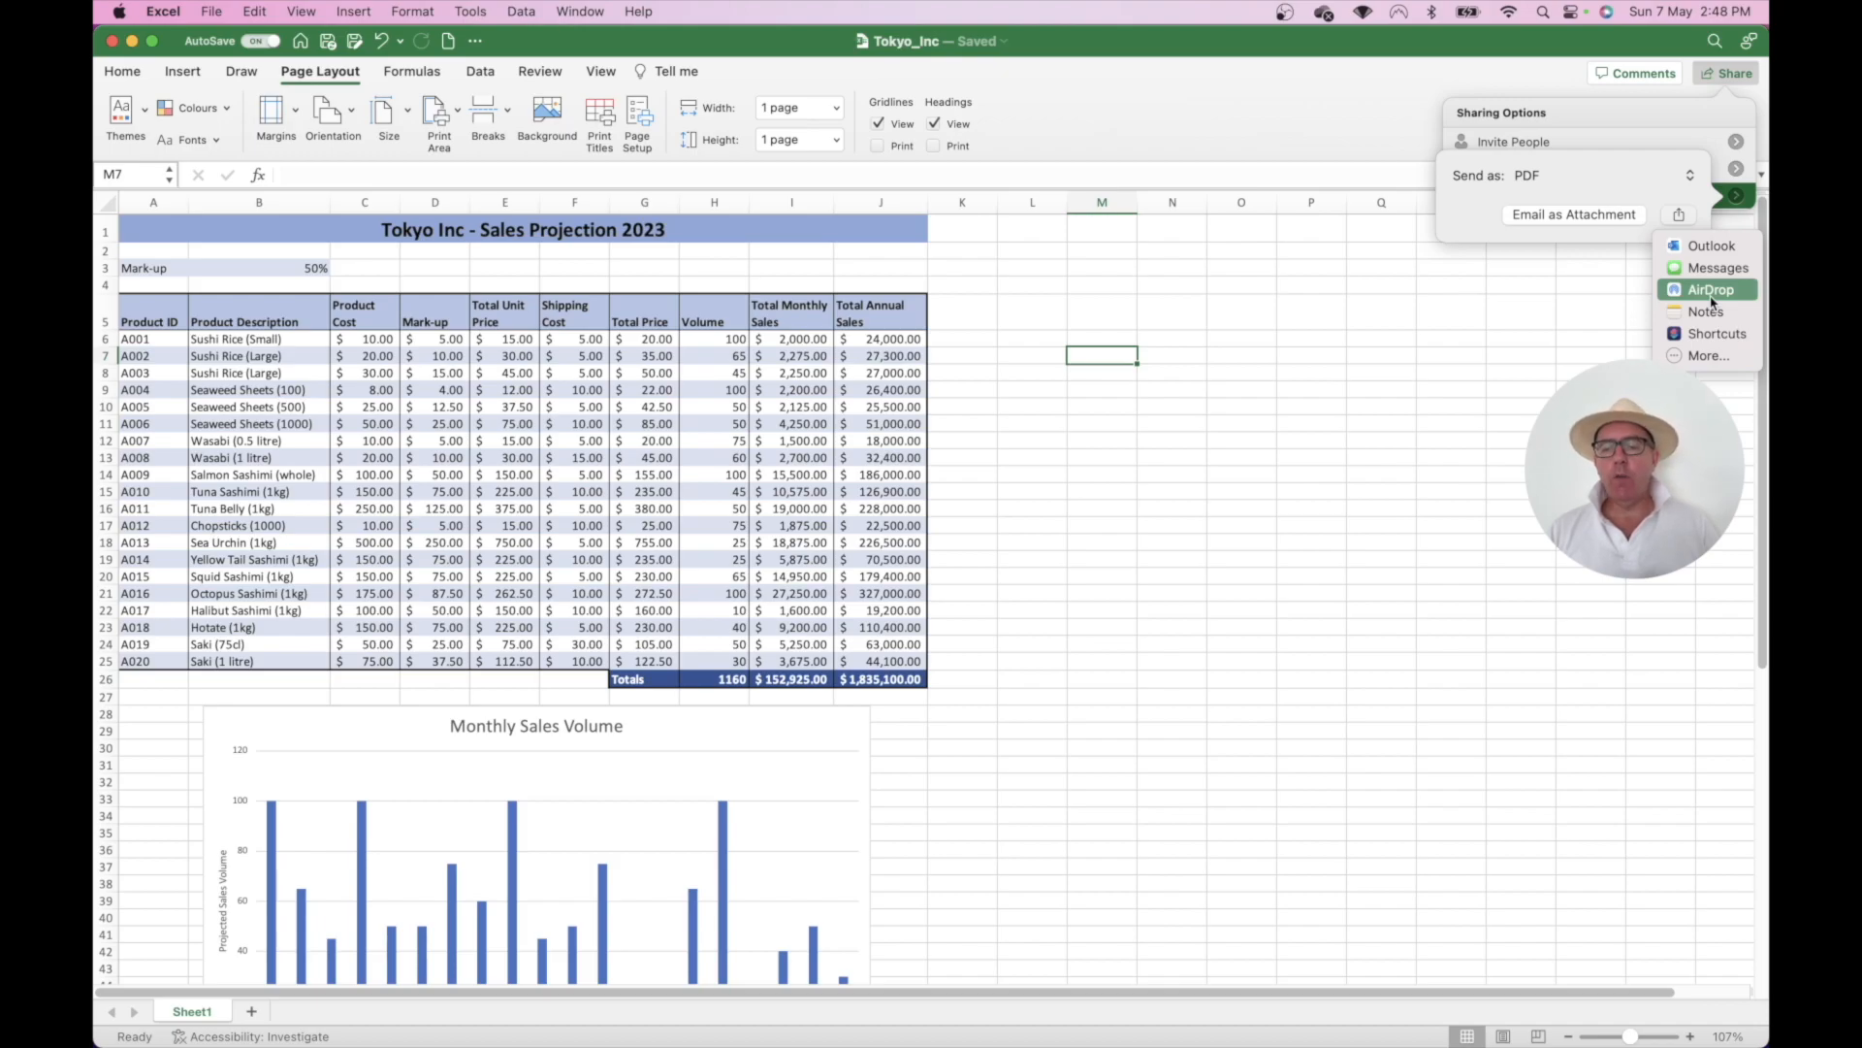
{"action": "left_click", "coordinate": [1713, 247]}
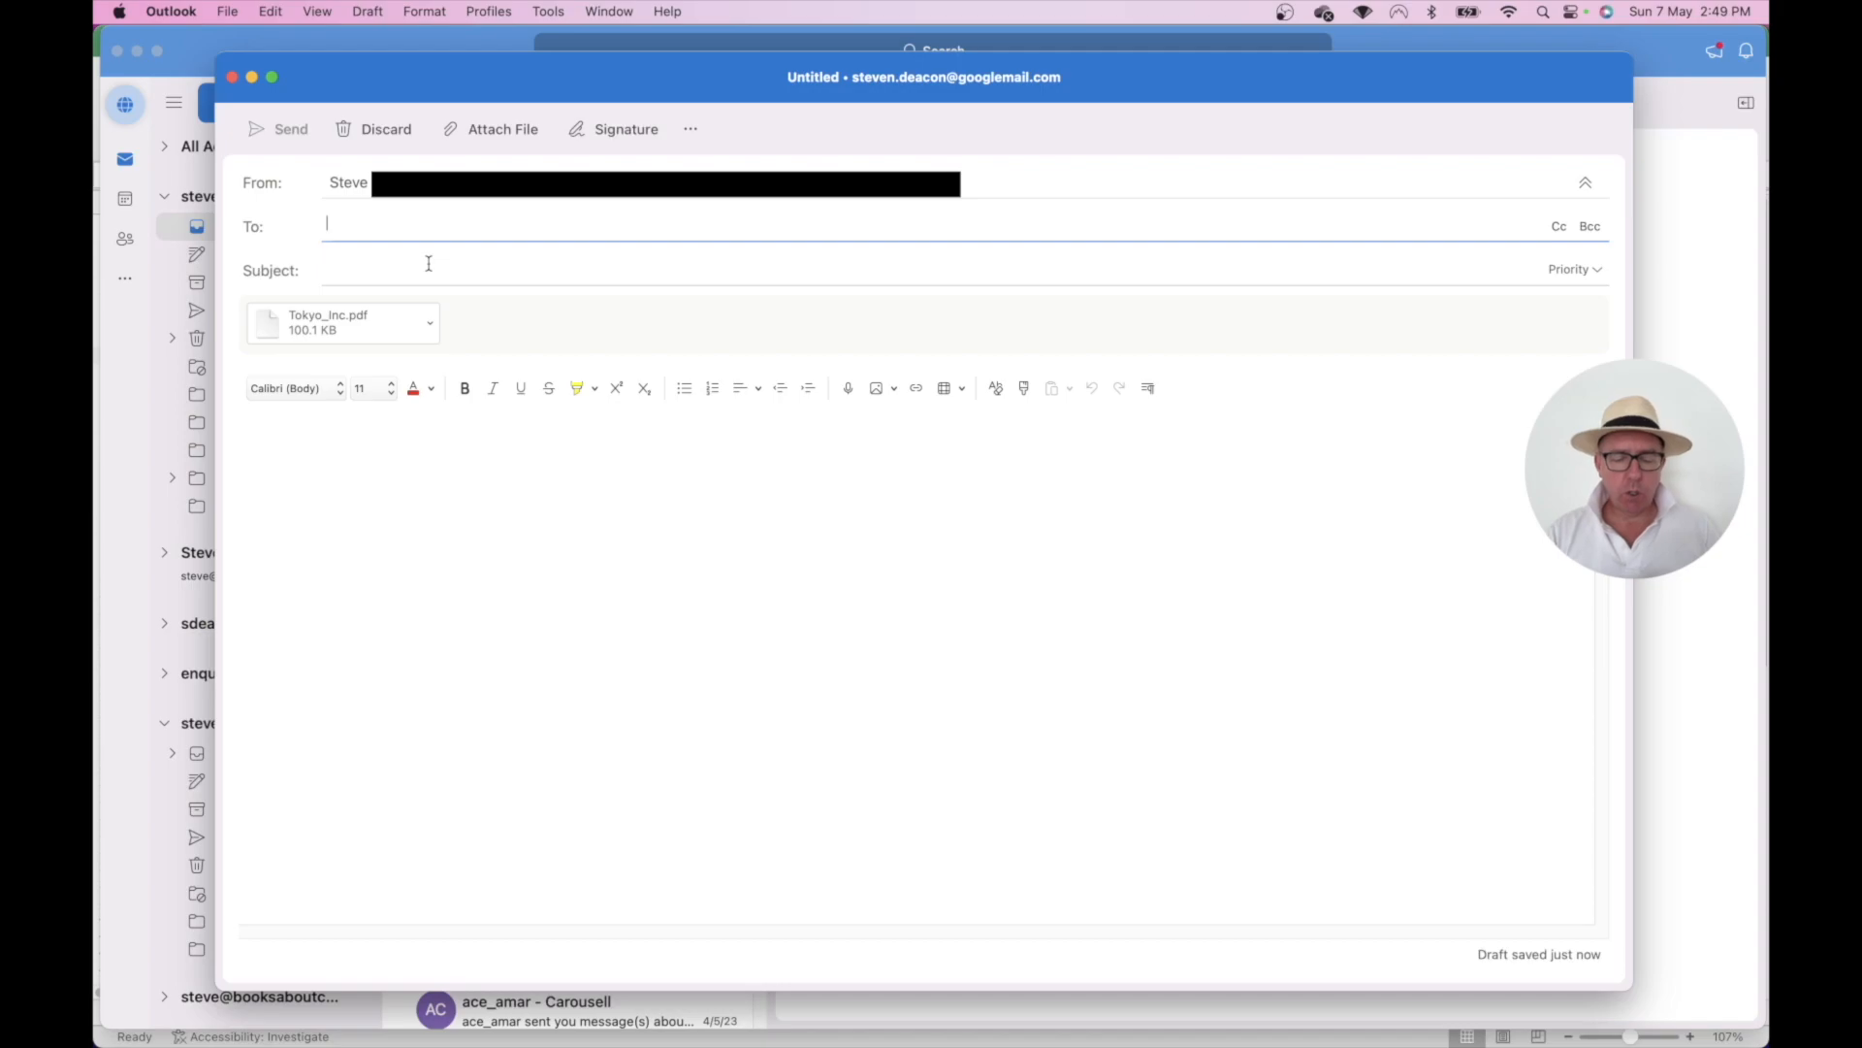
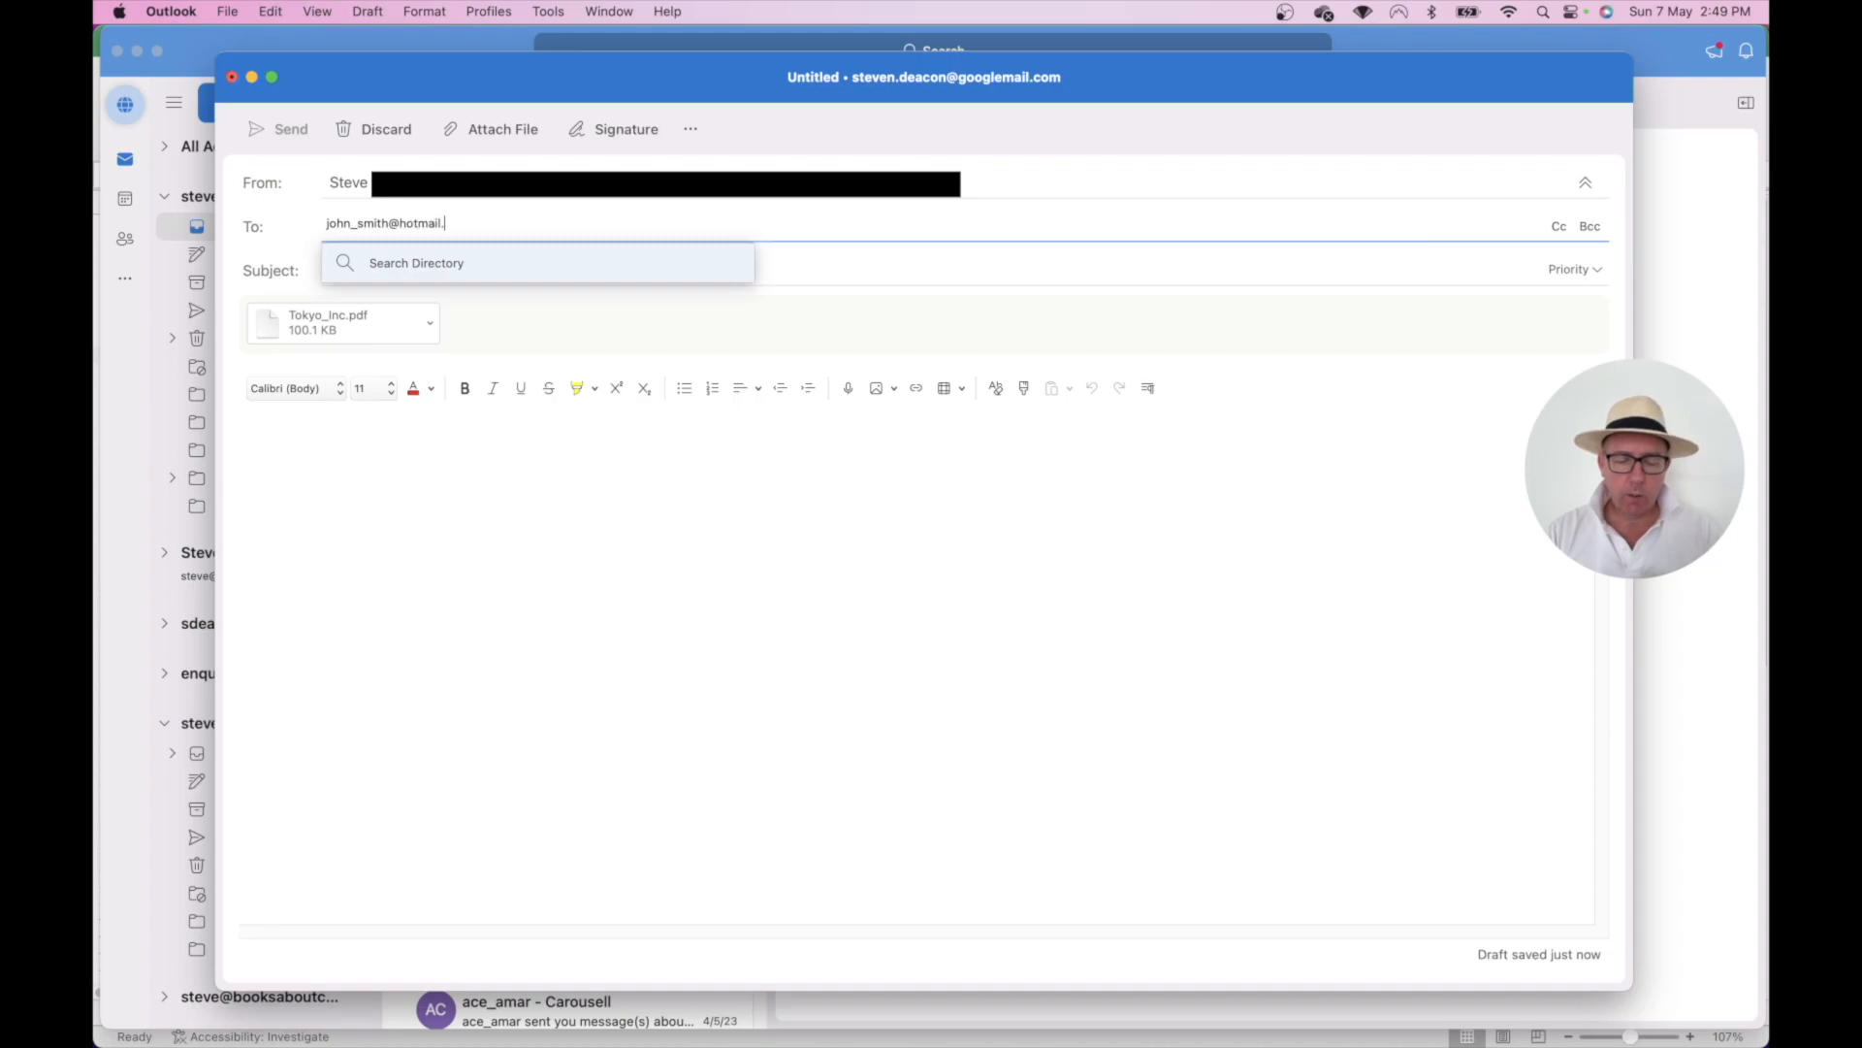
- Address the draft to the recipient's e-mail, subject 'Tokyo Inc Analysis', add a greeting, return to Excel
{"action": "left_click", "coordinate": [850, 277]}
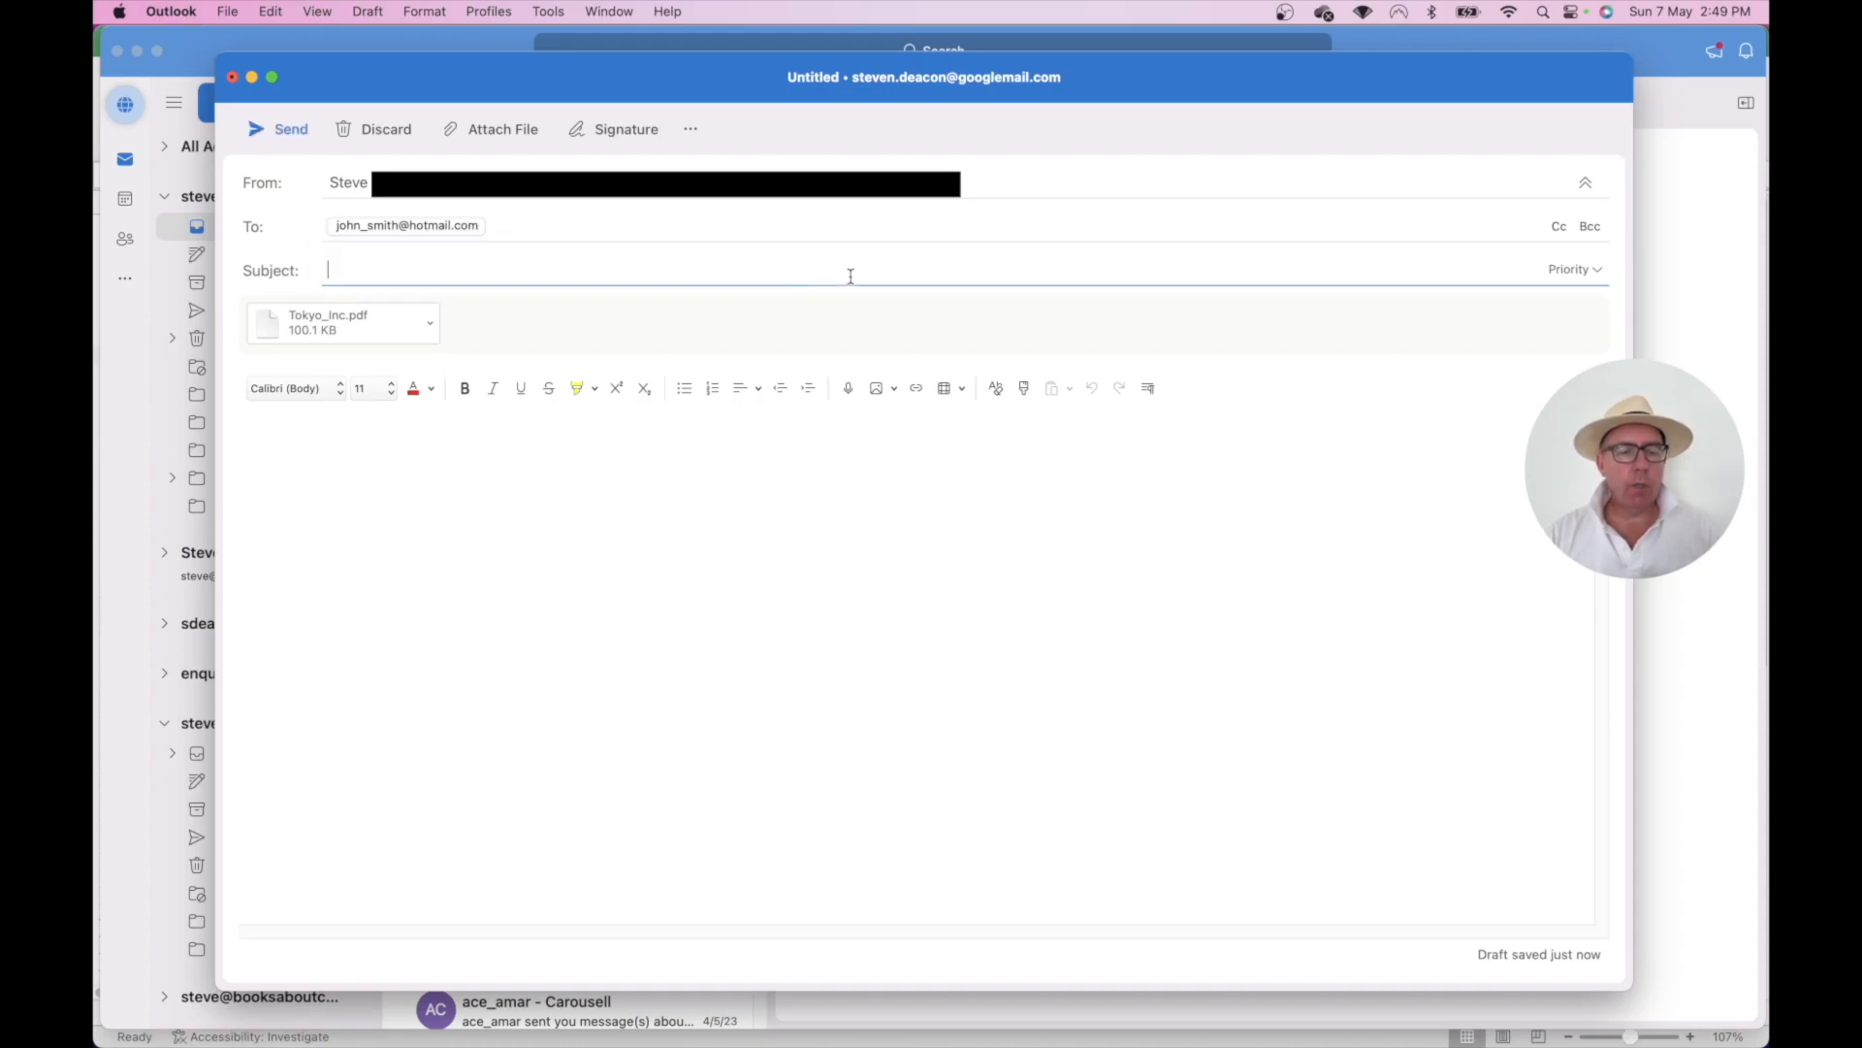
{"action": "type", "text": "Tokyo"}
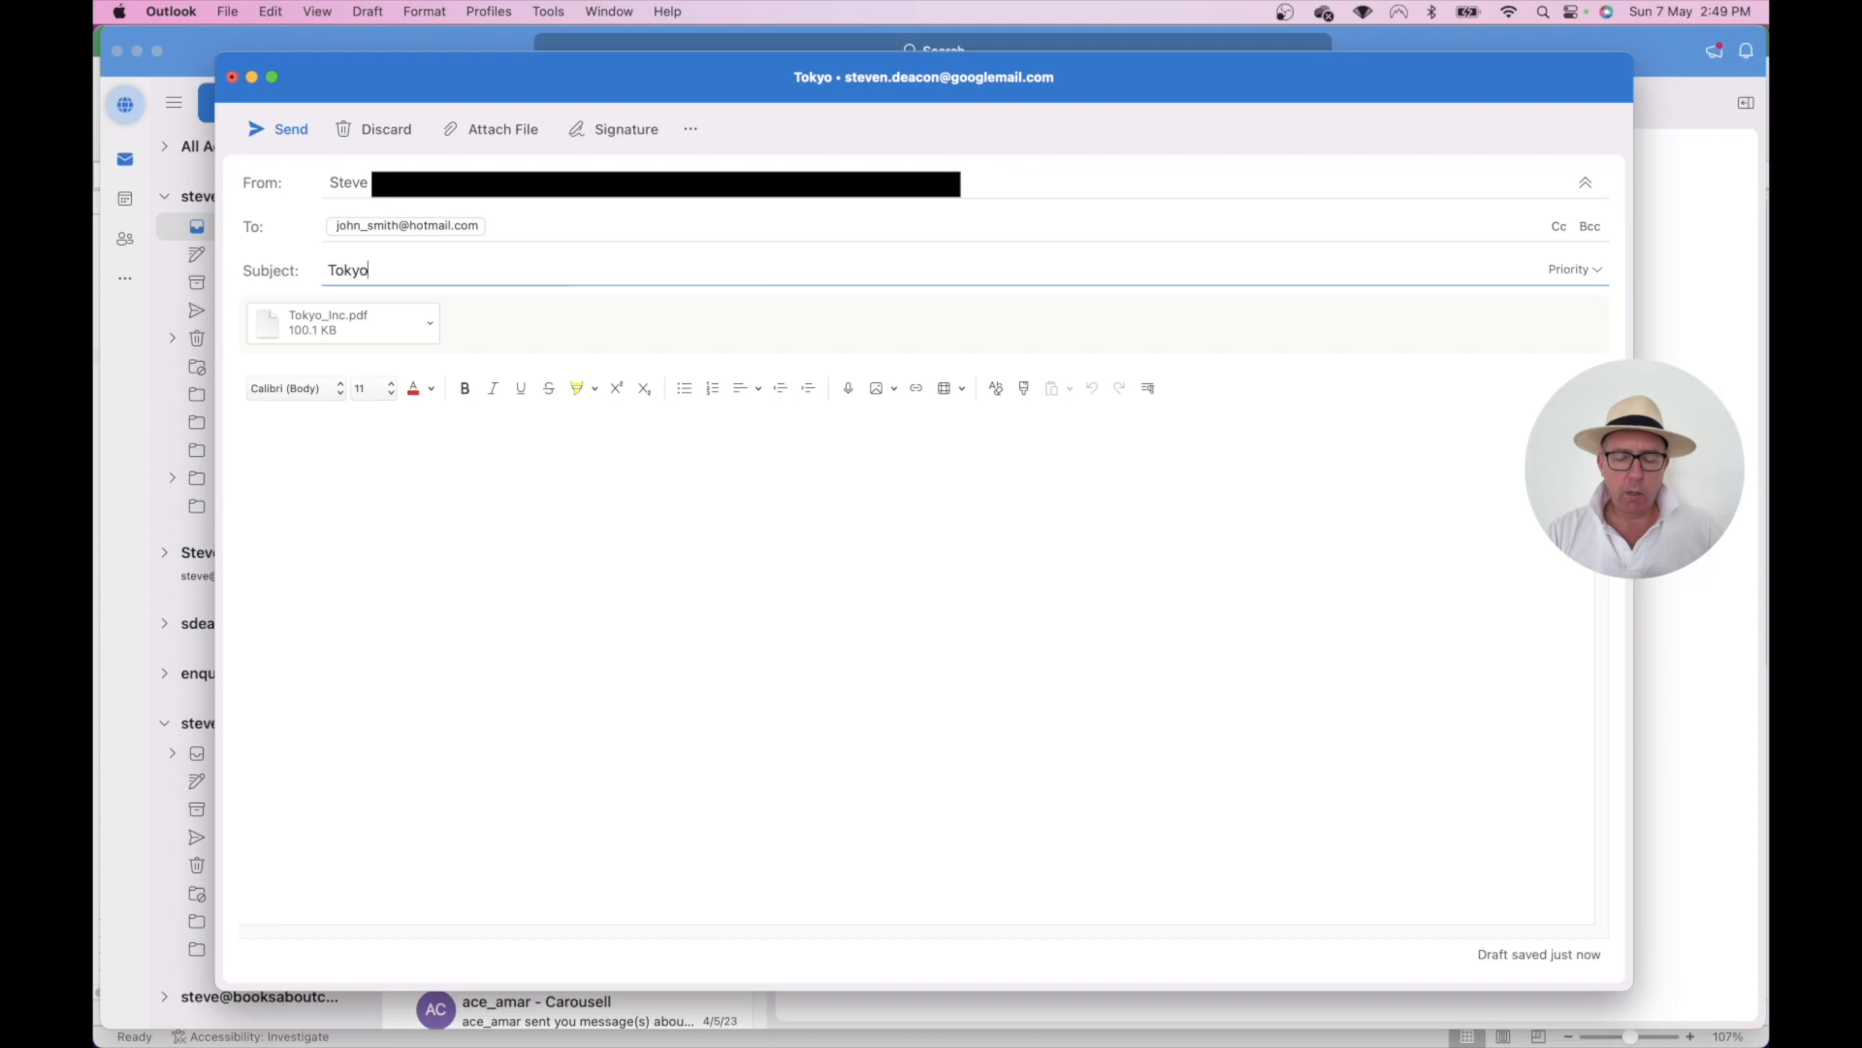
{"action": "type", "text": " Inc Analysis"}
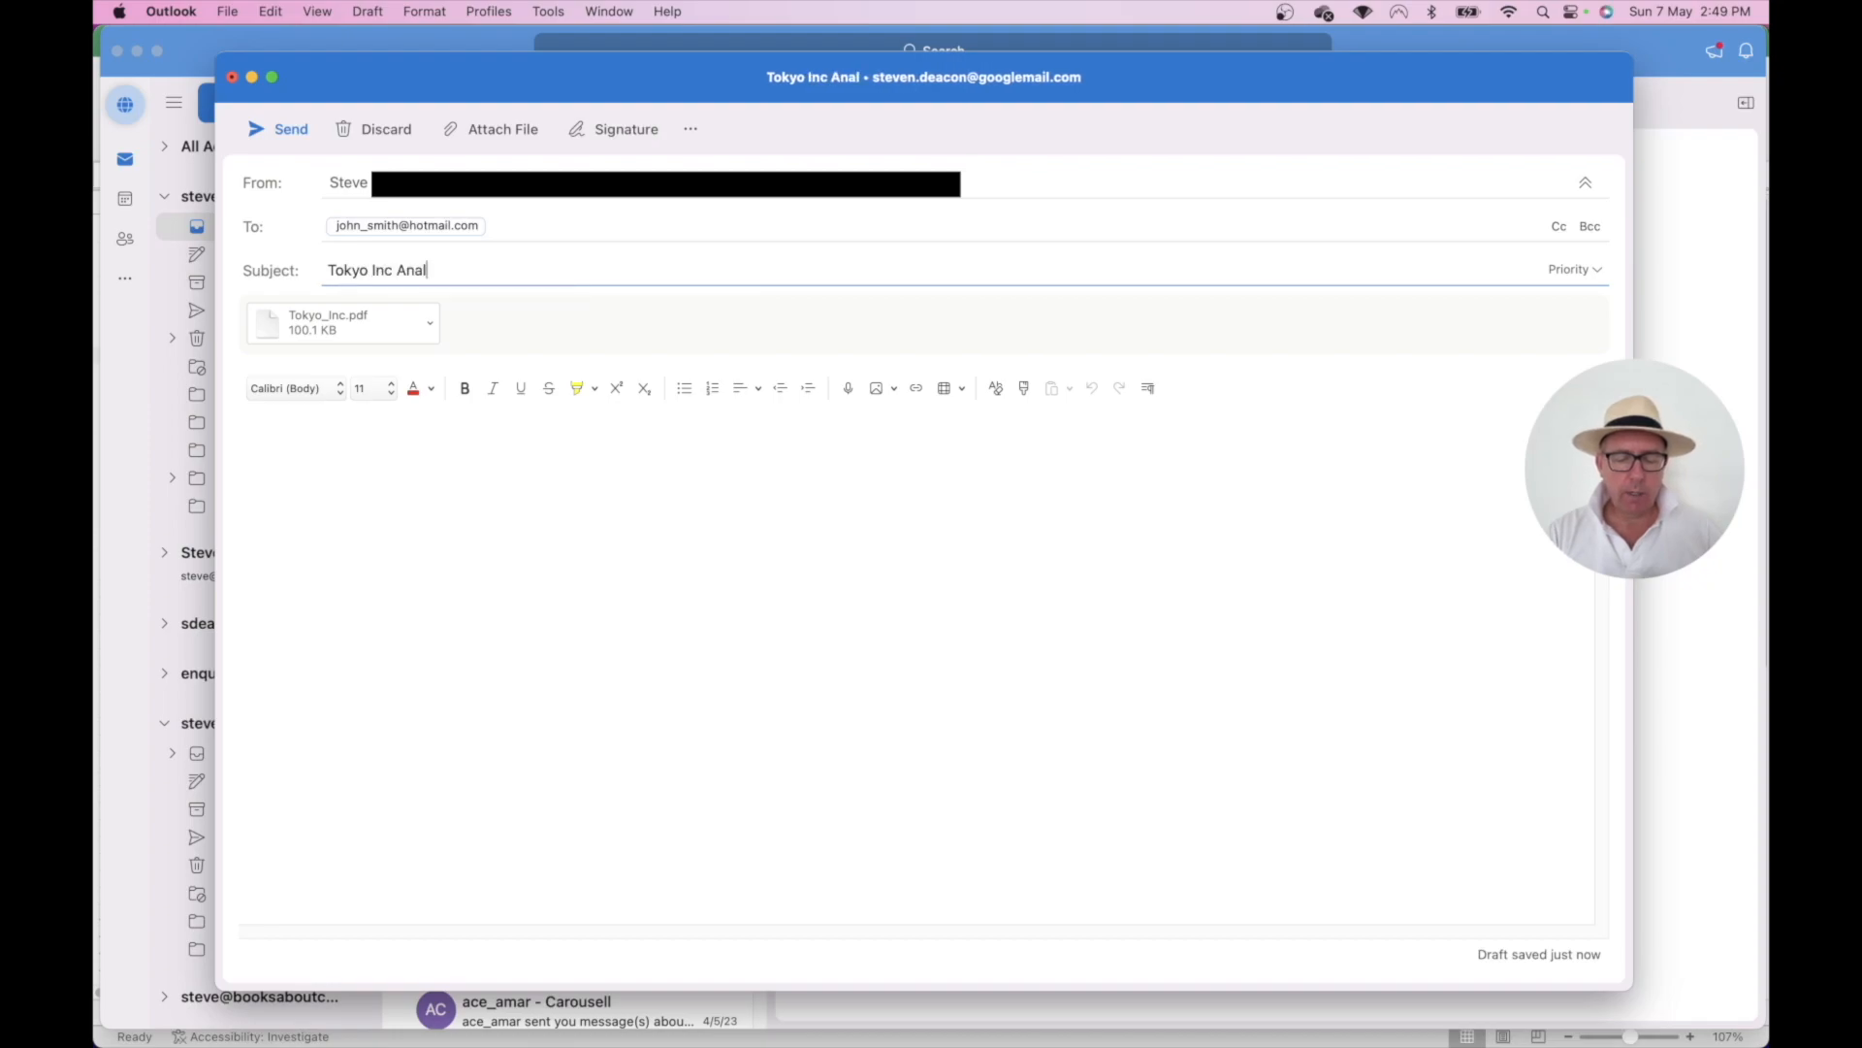
{"action": "left_click", "coordinate": [444, 455]}
{"action": "type", "text": "Dear John"}
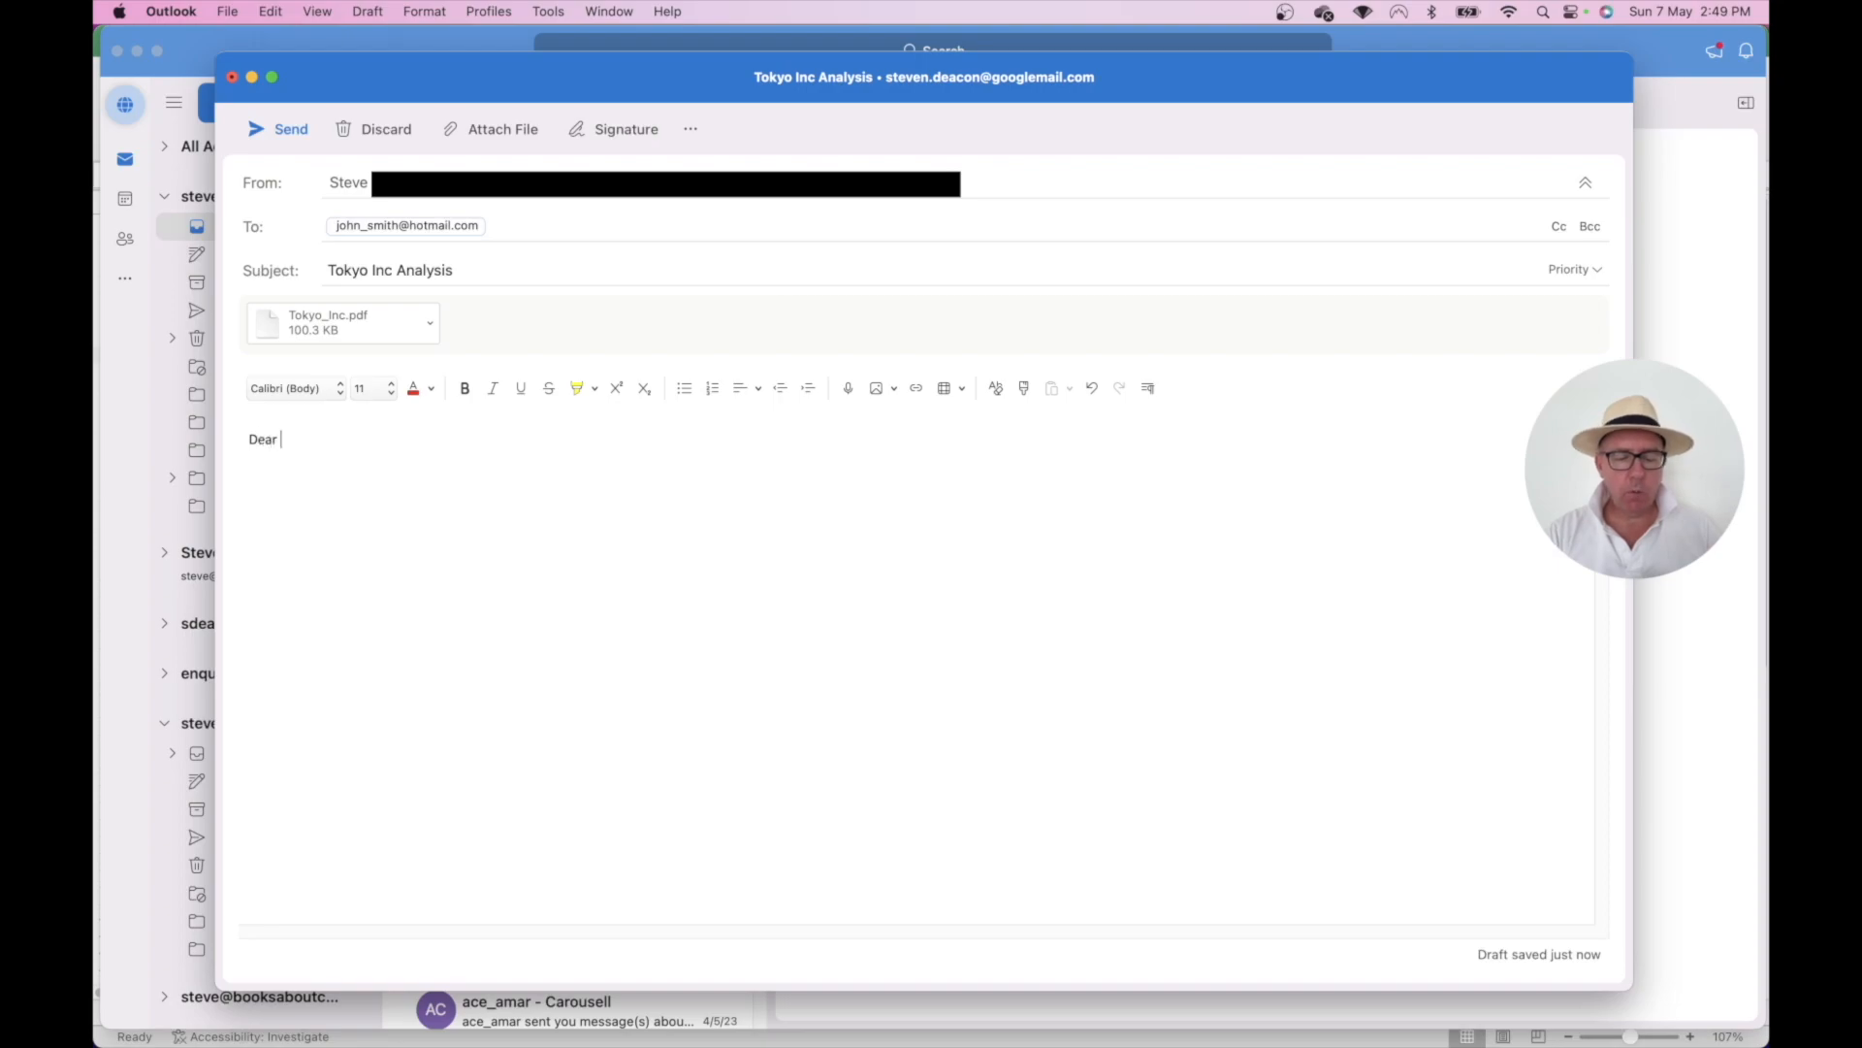
{"action": "type", "text": "..."}
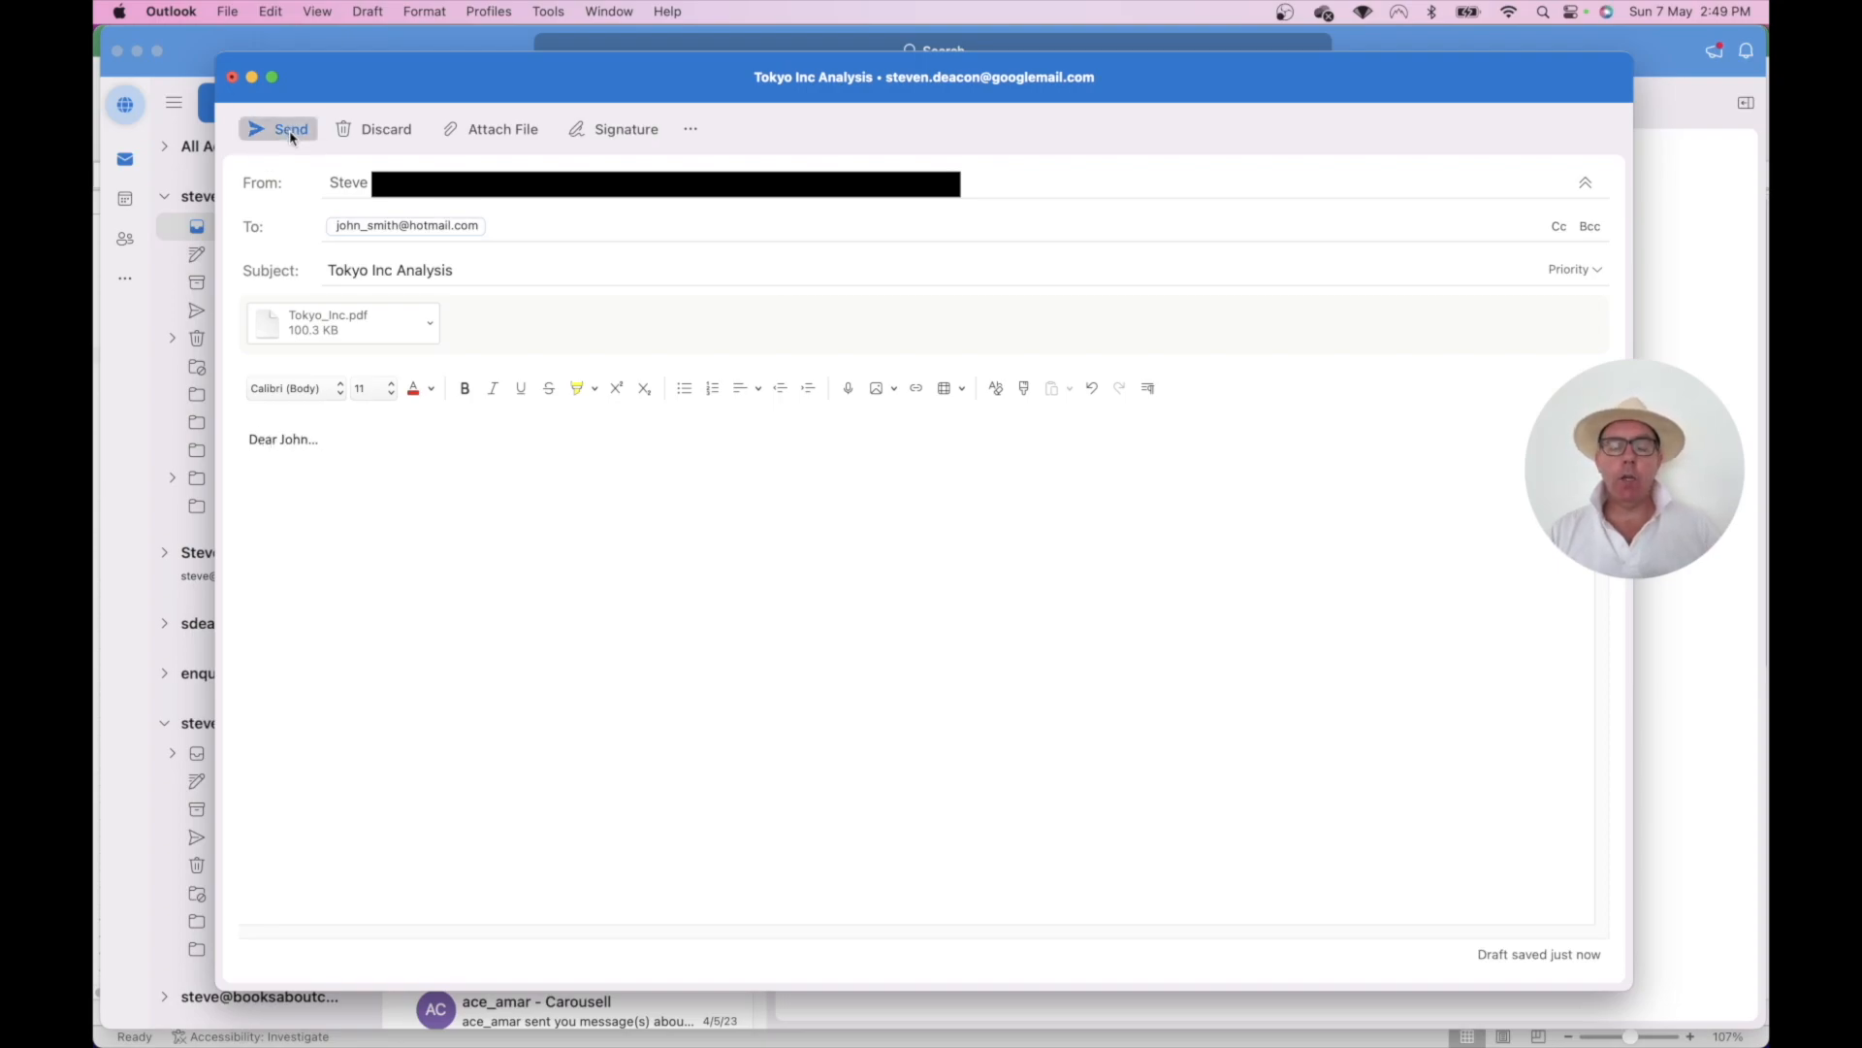
{"action": "key", "text": "super+Tab"}
{"action": "key", "text": "super+Tab"}
{"action": "key", "text": "super+Tab"}
{"action": "key", "text": "super+Tab"}
{"action": "key", "text": "super+Tab"}
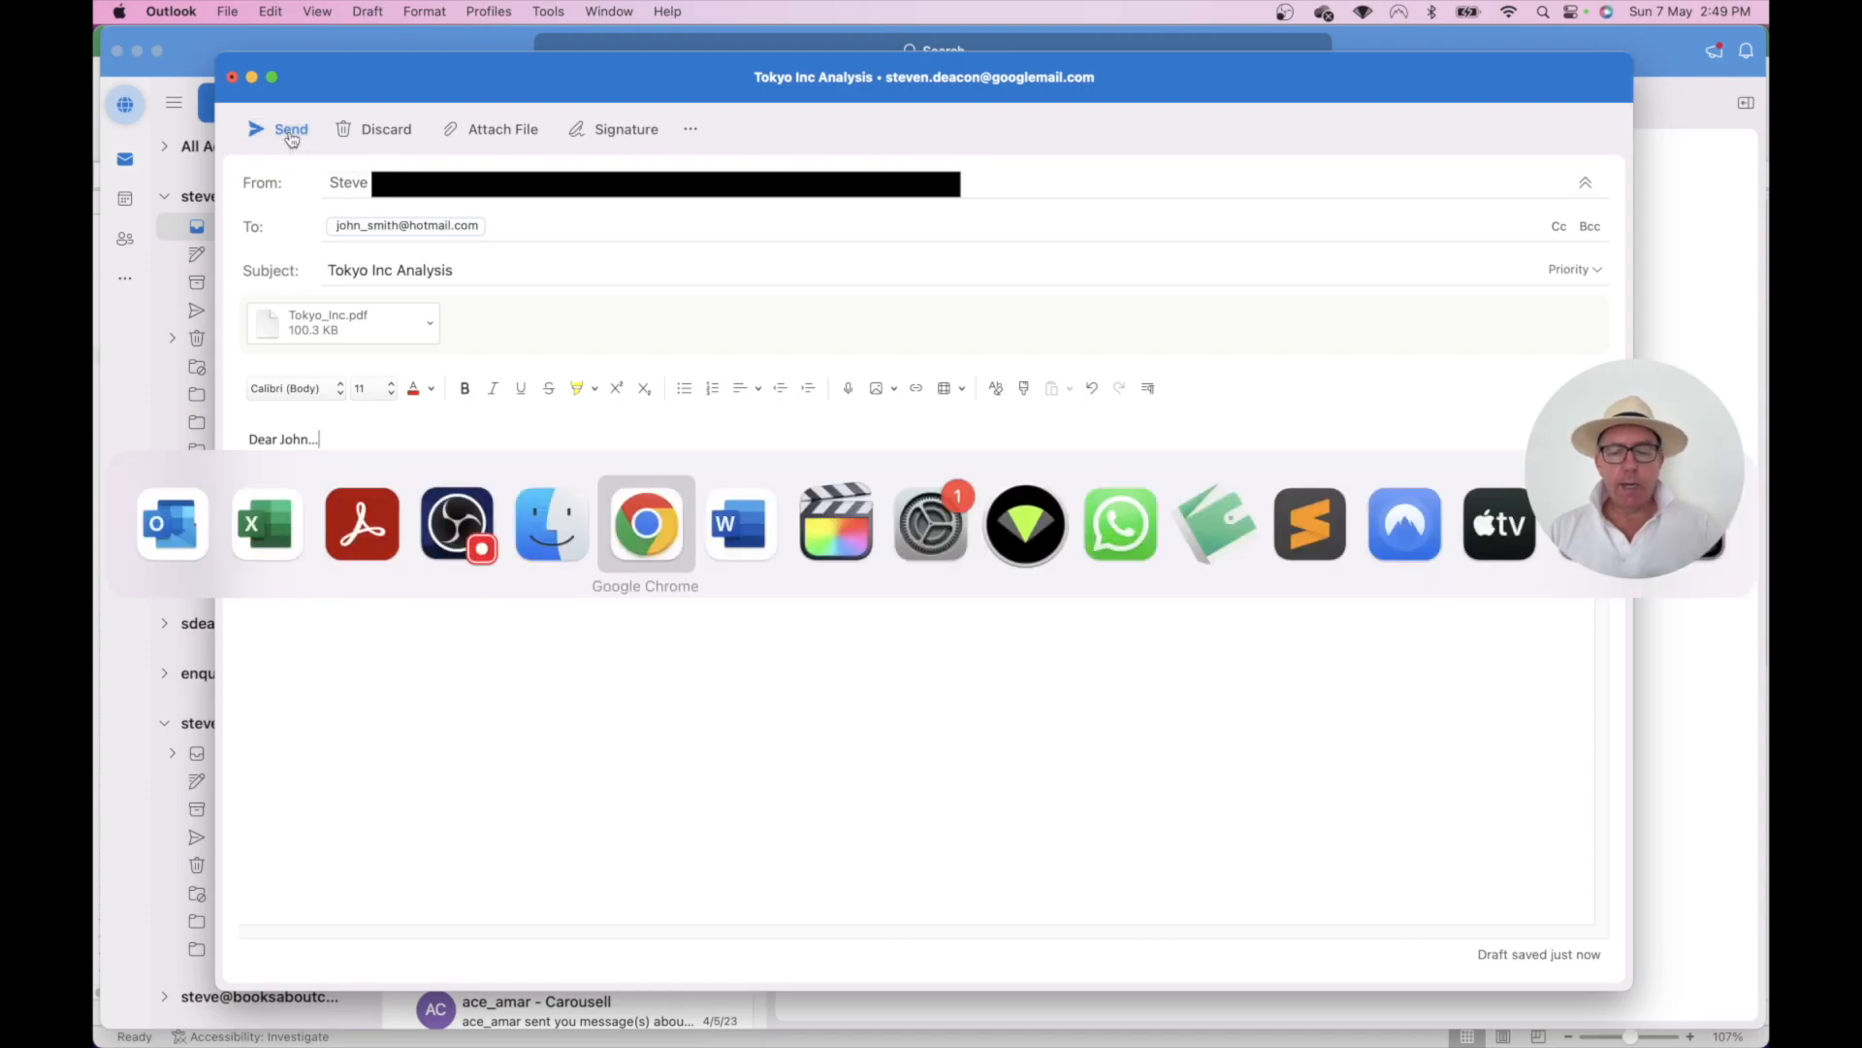
{"action": "key", "text": "super+Tab"}
{"action": "key", "text": "super+Tab"}
{"action": "key", "text": "super+Tab"}
{"action": "key", "text": "super+Tab"}
{"action": "key", "text": "super+Tab"}
{"action": "key", "text": "super+Tab"}
{"action": "key", "text": "super+Tab"}
{"action": "key", "text": "super+Tab"}
{"action": "key", "text": "super+Tab"}
{"action": "key", "text": "super+Tab"}
{"action": "key", "text": "super+Tab"}
{"action": "key", "text": "super+Tab"}
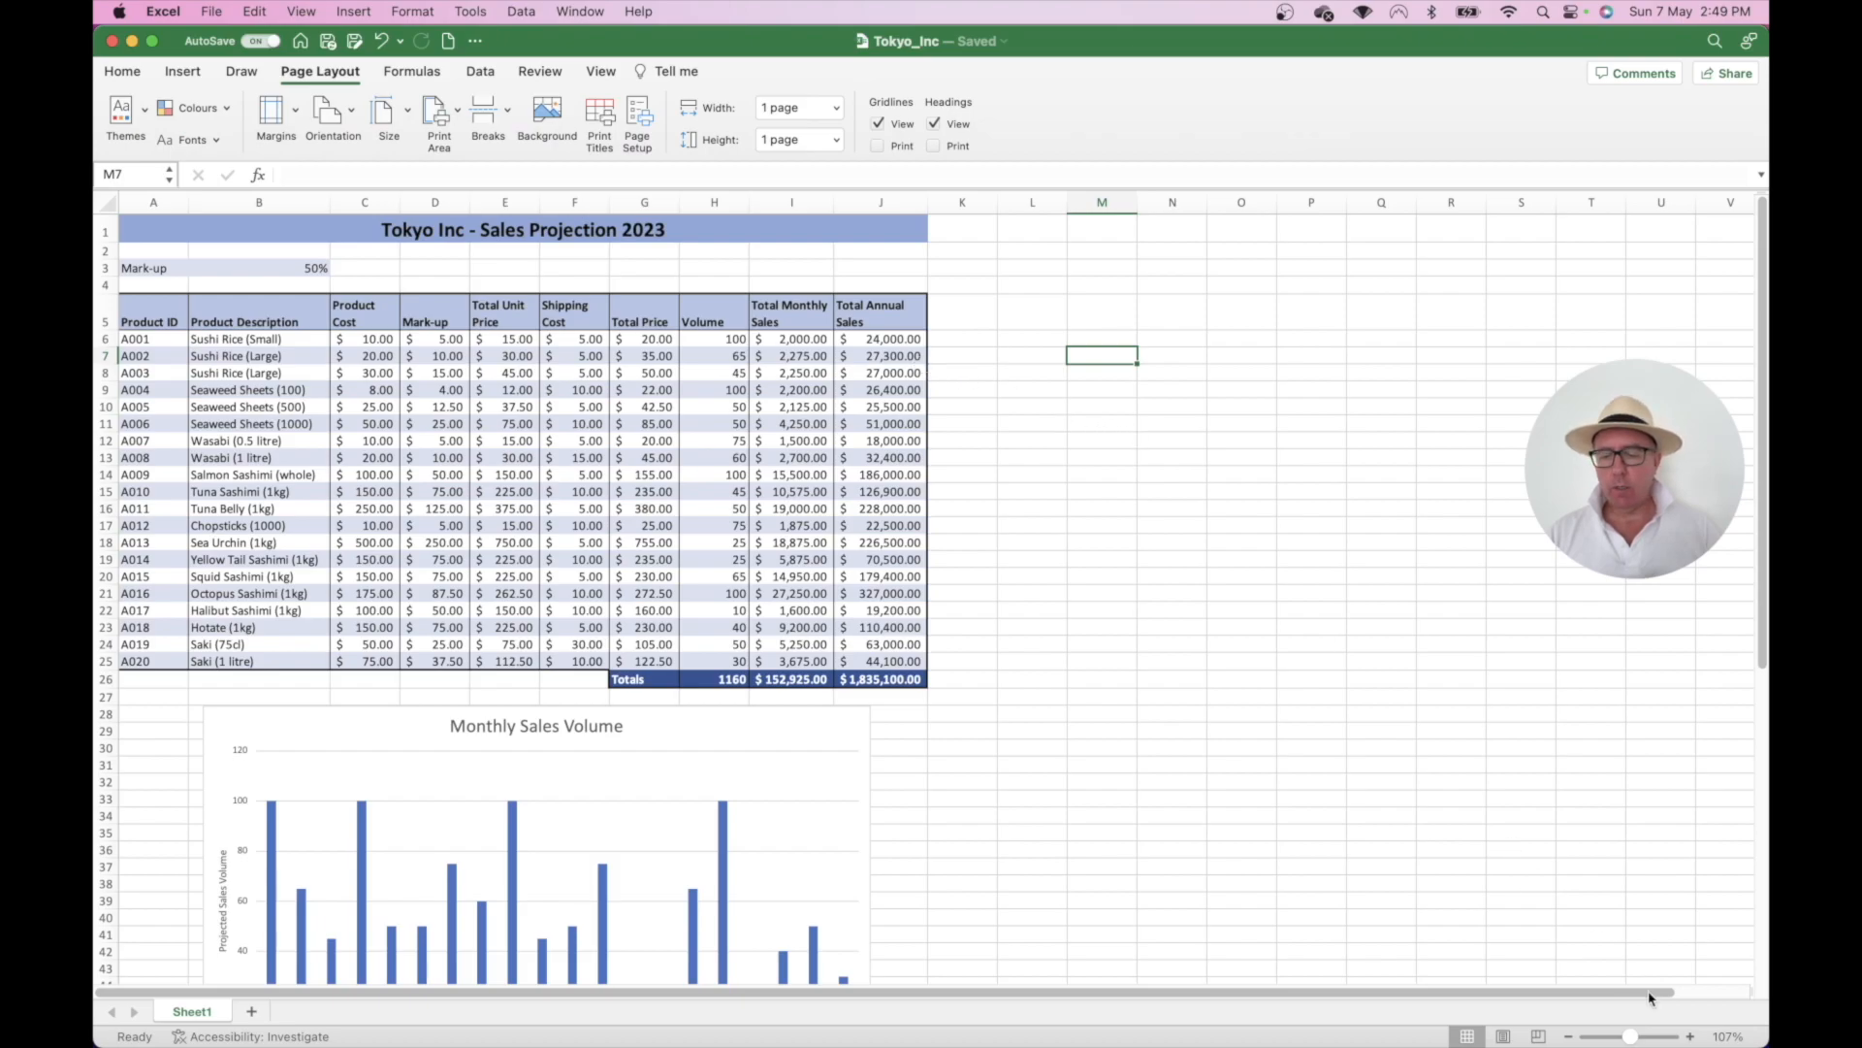
- Zoom the Tokyo_Inc sales projection sheet in to 150%
{"action": "left_click", "coordinate": [1690, 1036]}
{"action": "left_click", "coordinate": [1690, 1037]}
{"action": "left_click", "coordinate": [1691, 1037]}
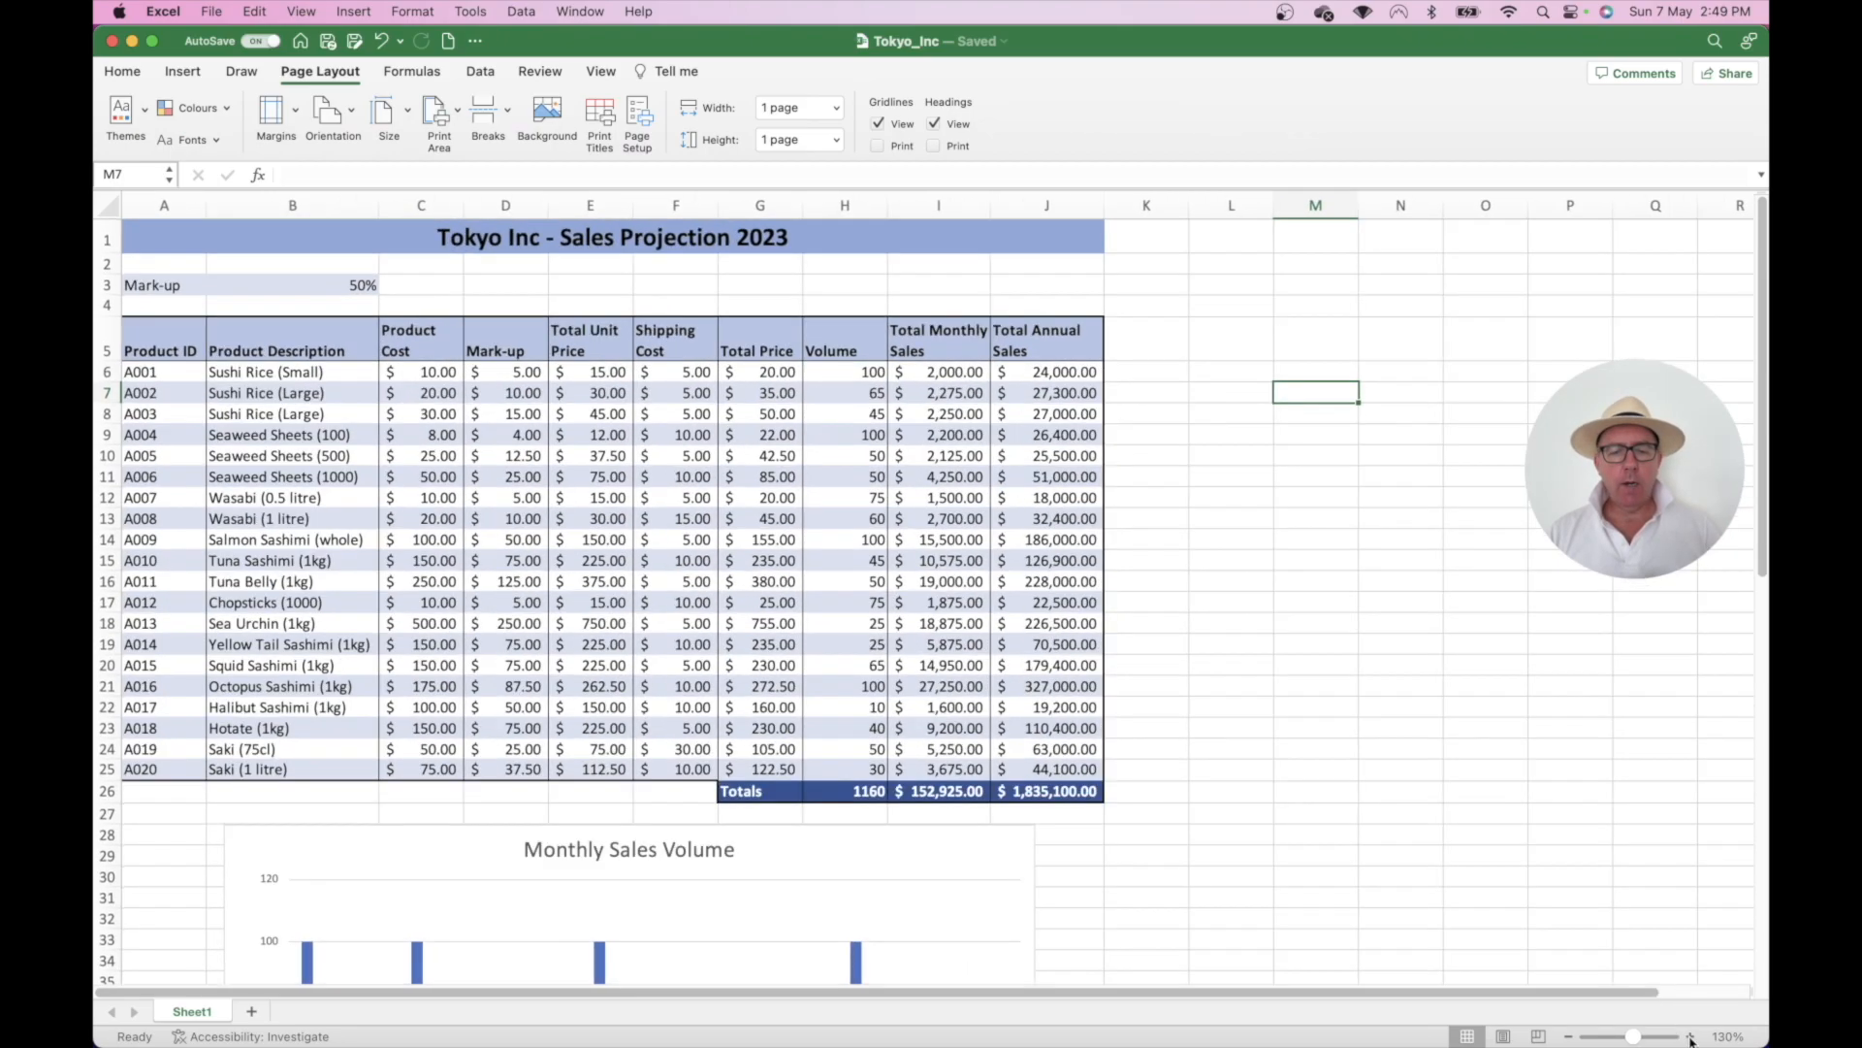
{"action": "left_click", "coordinate": [1691, 1037]}
{"action": "left_click", "coordinate": [1691, 1037]}
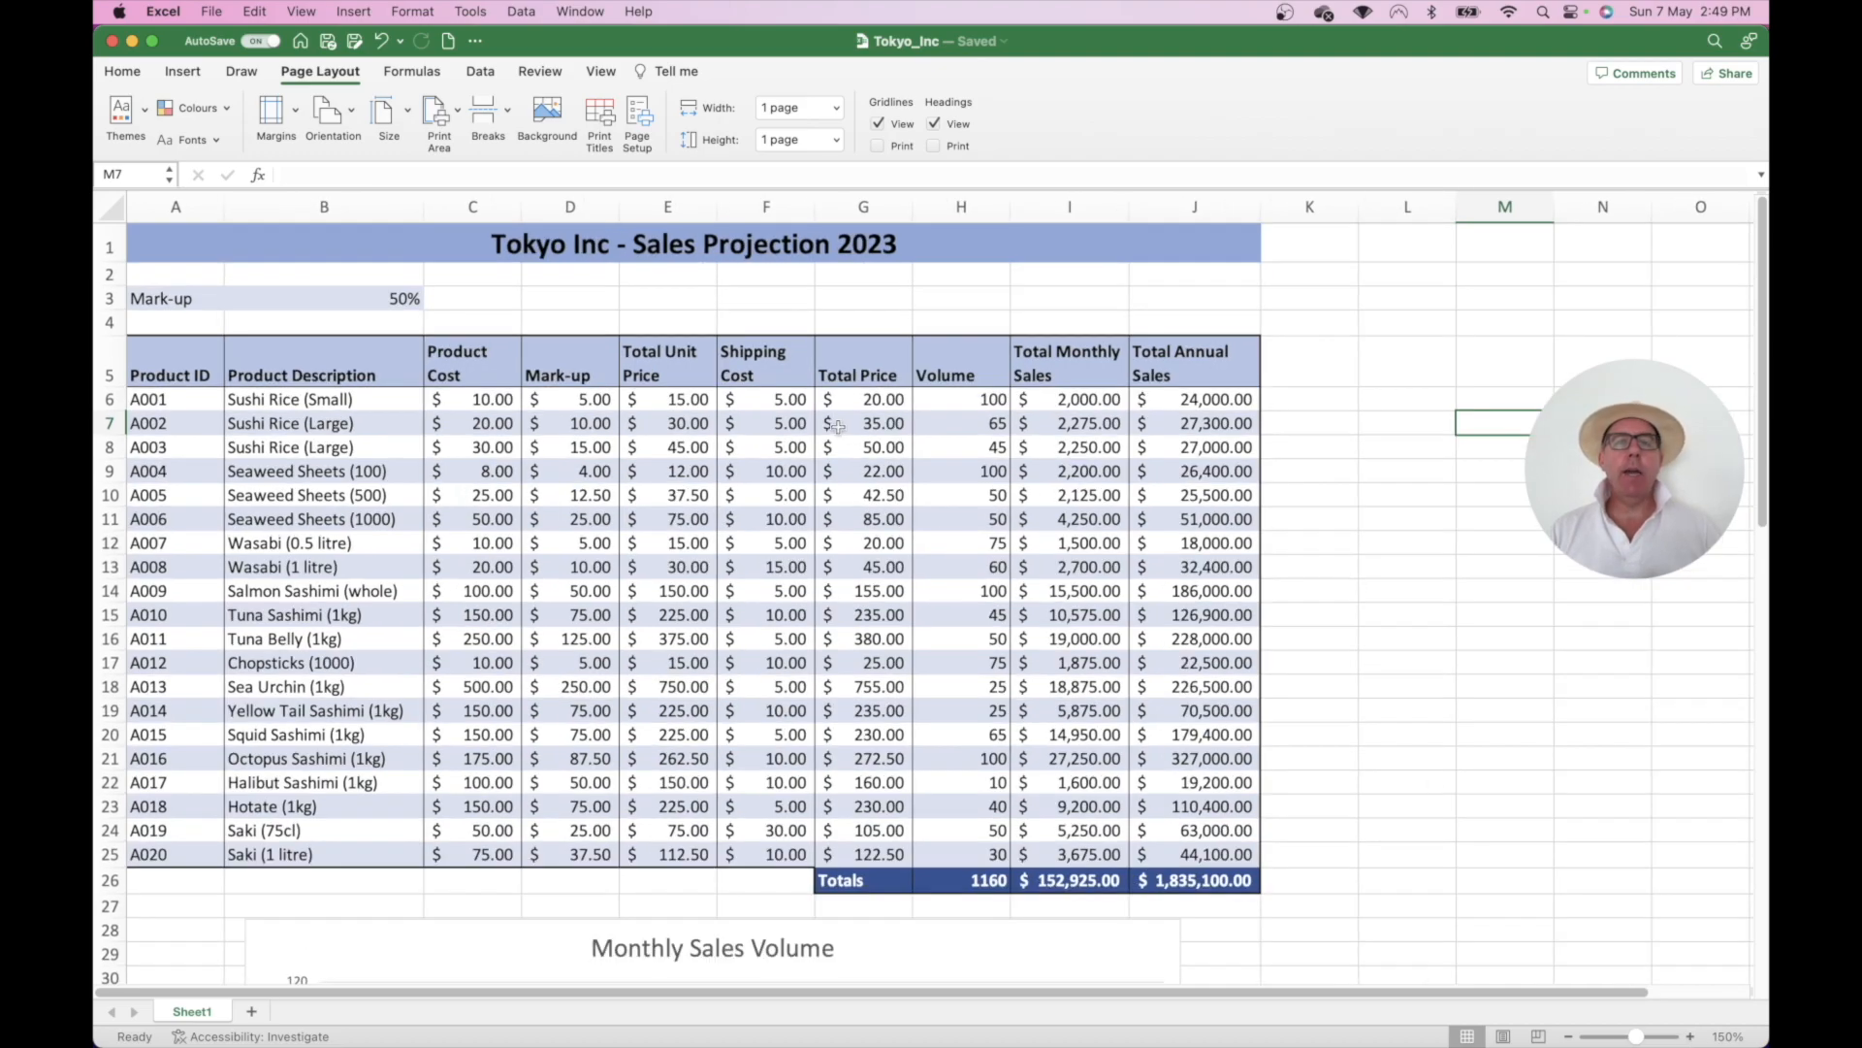